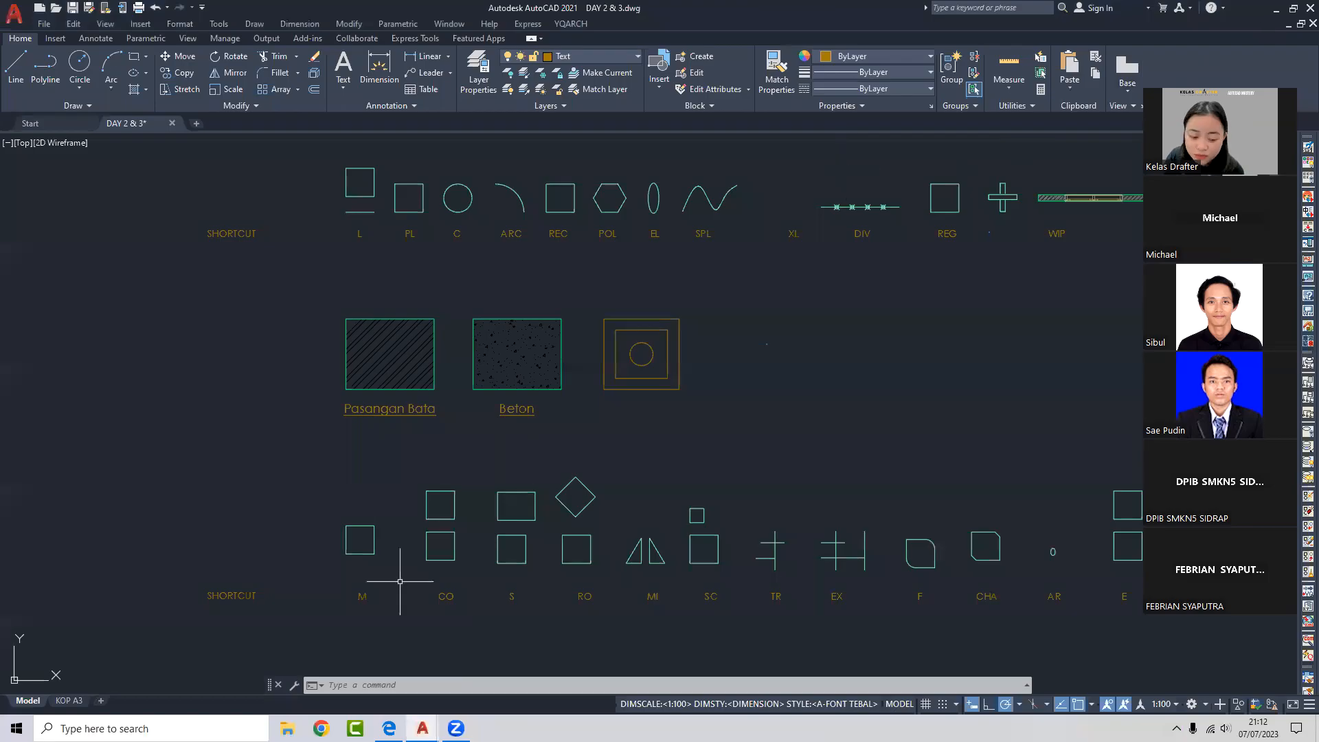
Switch to File Explorer and open the Control Panel from there.
{"action": "left_click", "coordinate": [287, 728]}
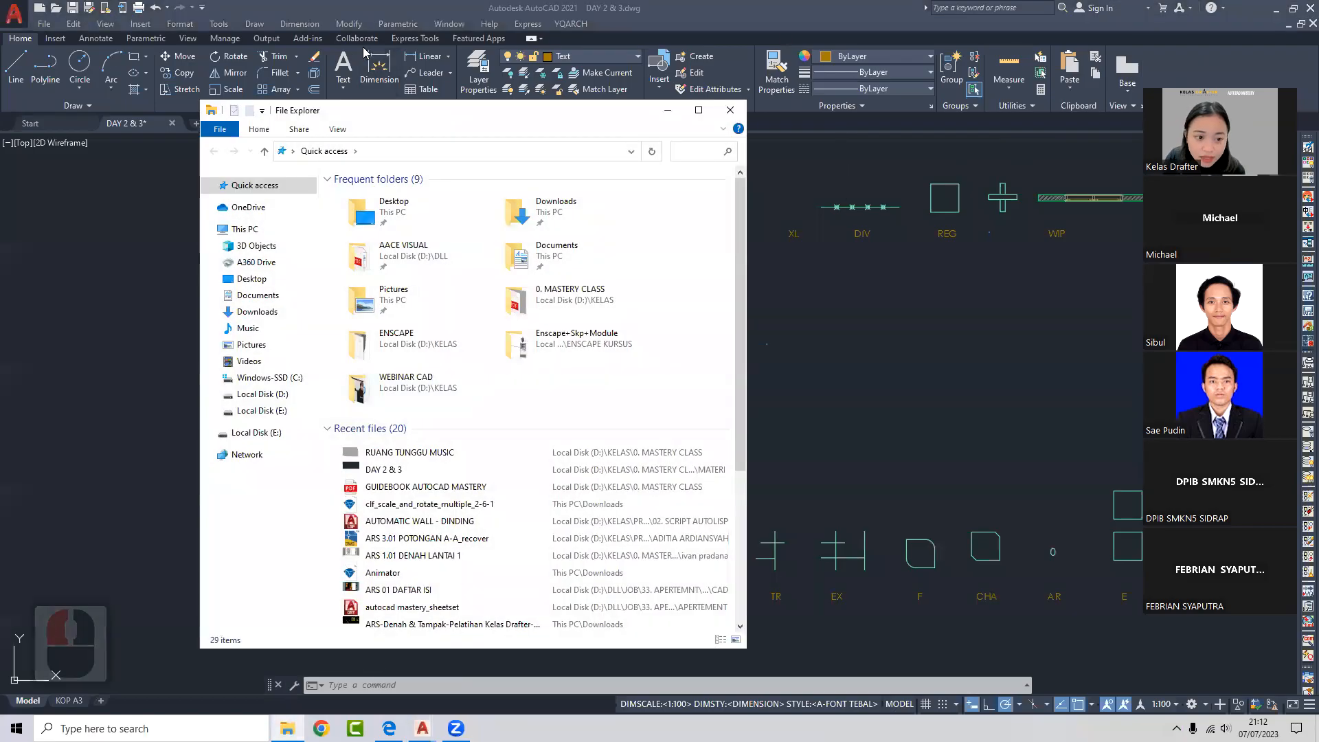
{"action": "left_click", "coordinate": [292, 154]}
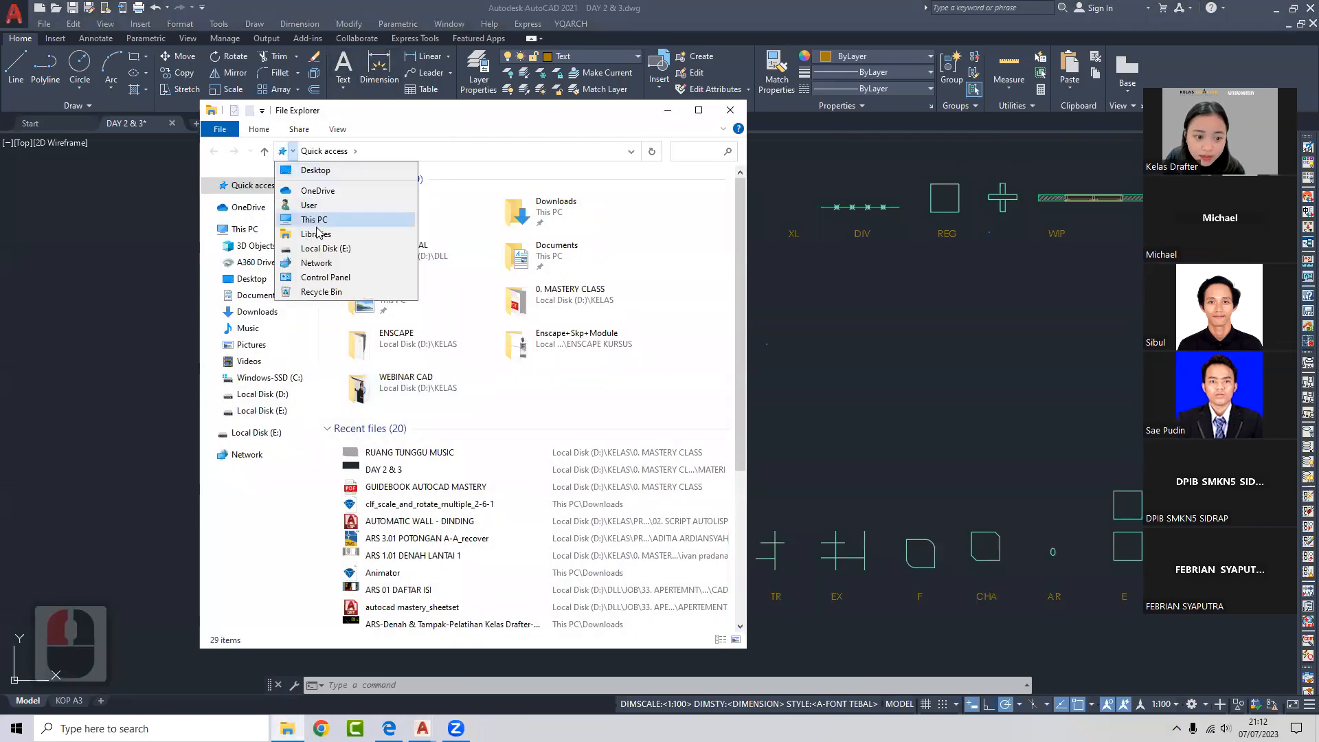
{"action": "left_click", "coordinate": [322, 278]}
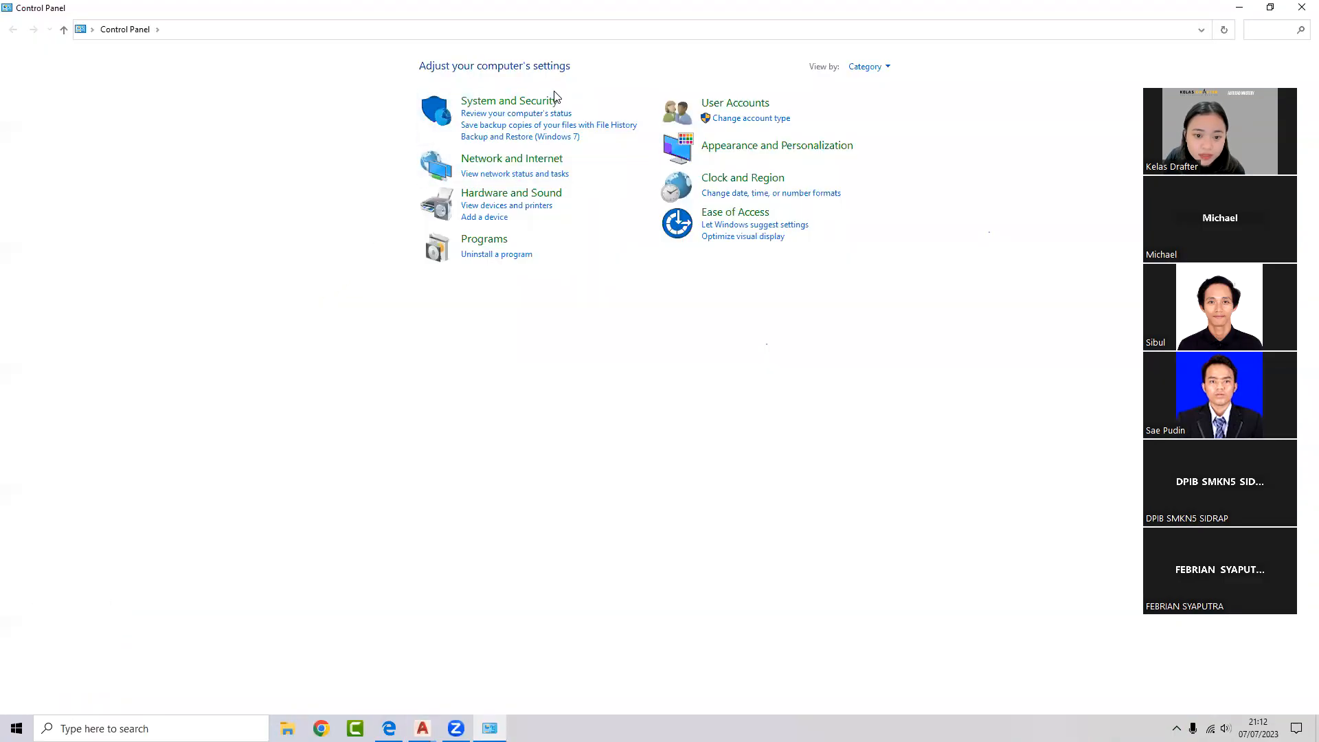
Look through Internet Options and the Network and Sharing Center's advanced sharing settings, and return to the Control Panel home.
{"action": "left_click", "coordinate": [489, 165]}
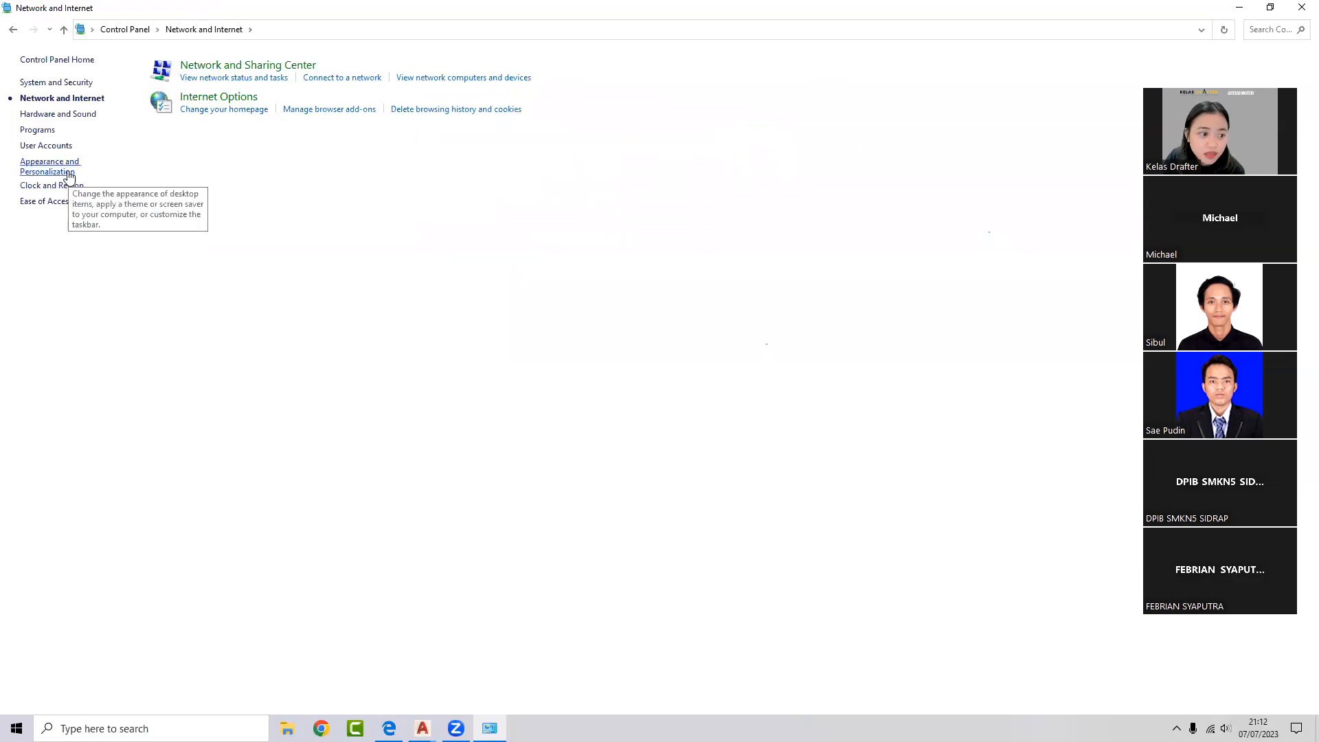
{"action": "left_click", "coordinate": [226, 69]}
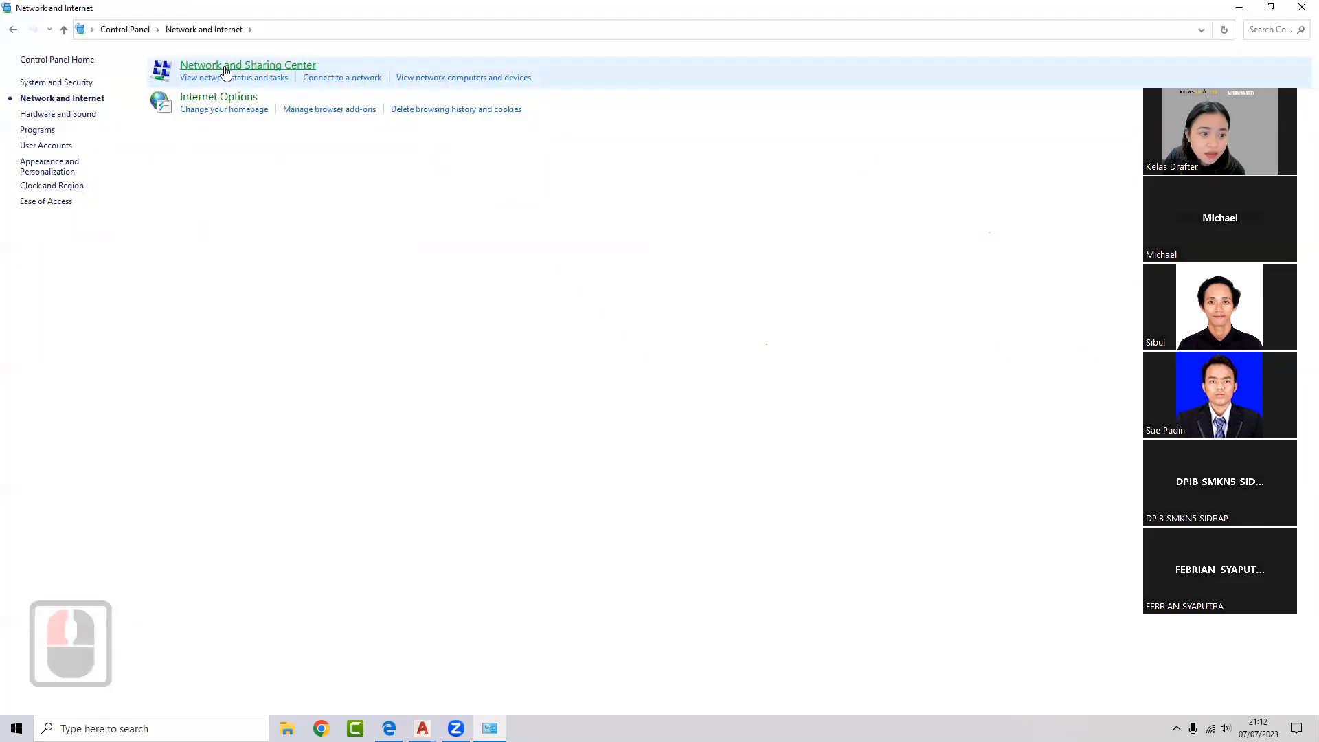
{"action": "left_click", "coordinate": [206, 97]}
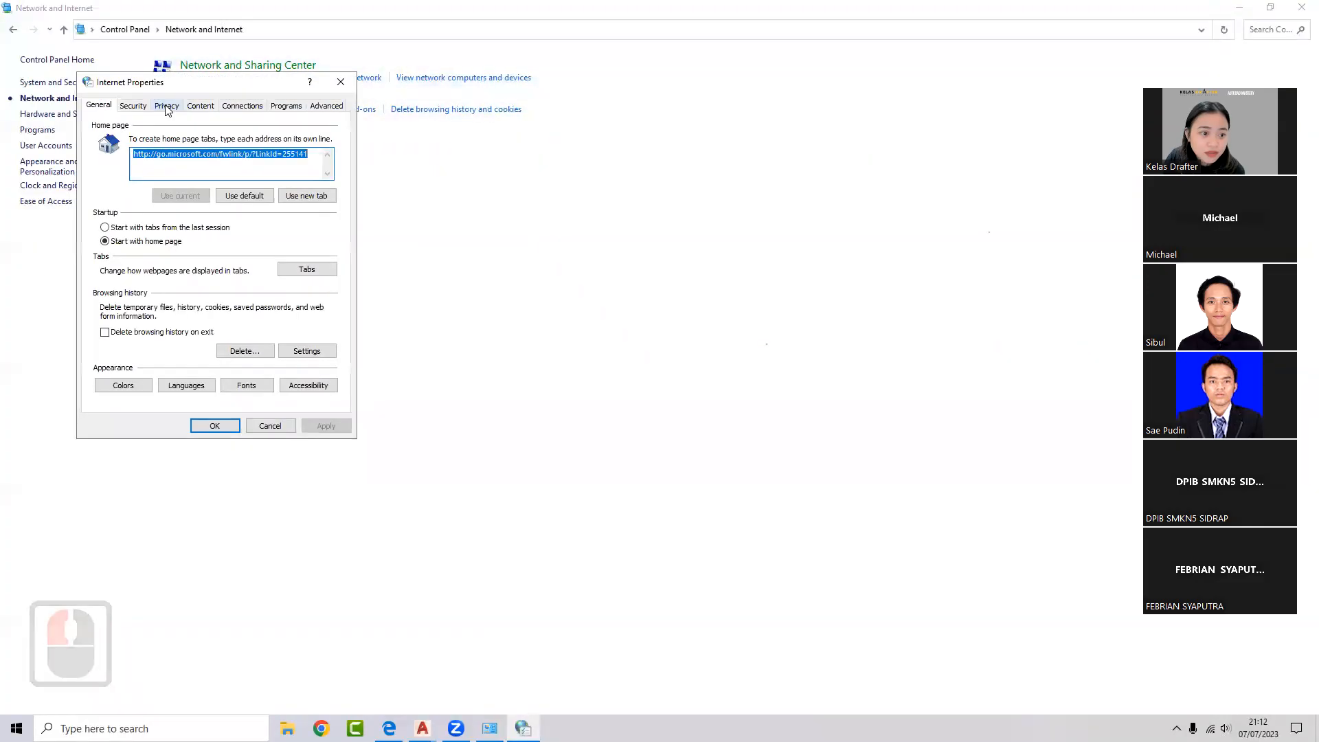
{"action": "left_click", "coordinate": [340, 82]}
{"action": "left_click", "coordinate": [255, 74]}
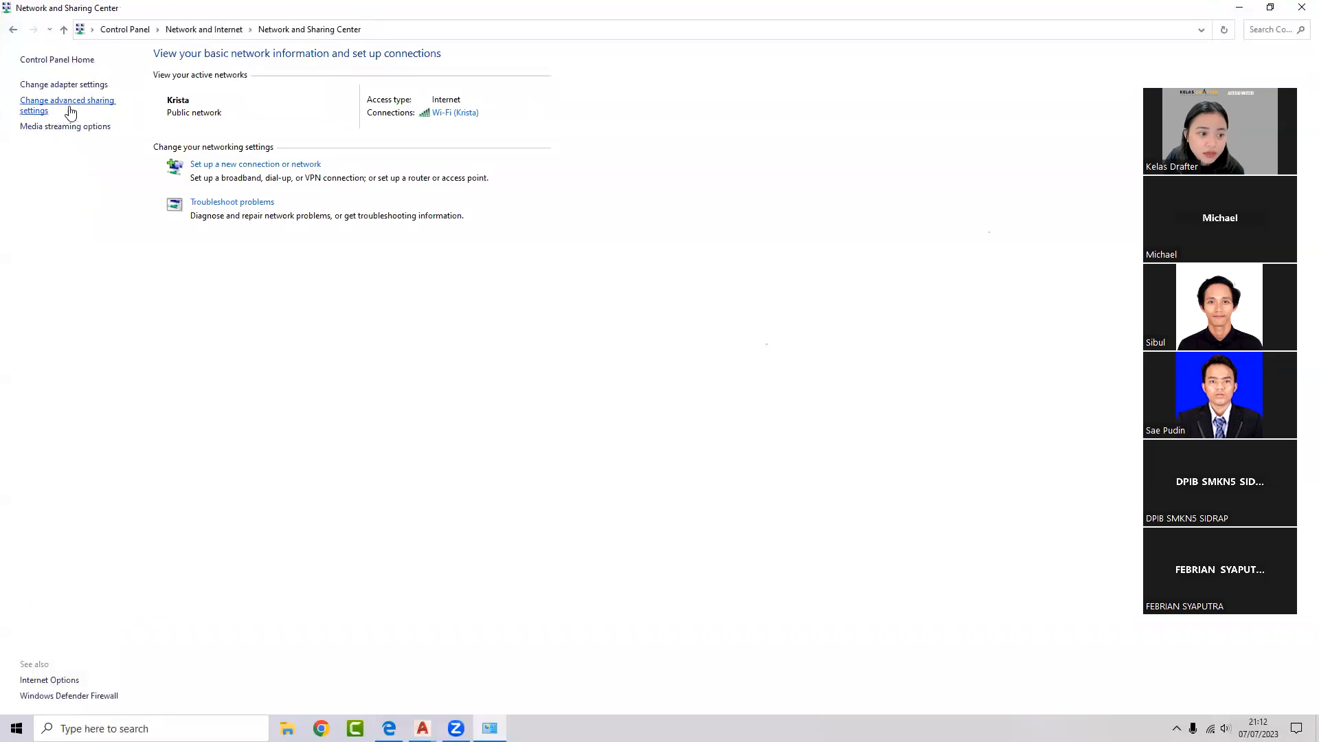
{"action": "left_click", "coordinate": [81, 104]}
{"action": "left_click", "coordinate": [13, 33]}
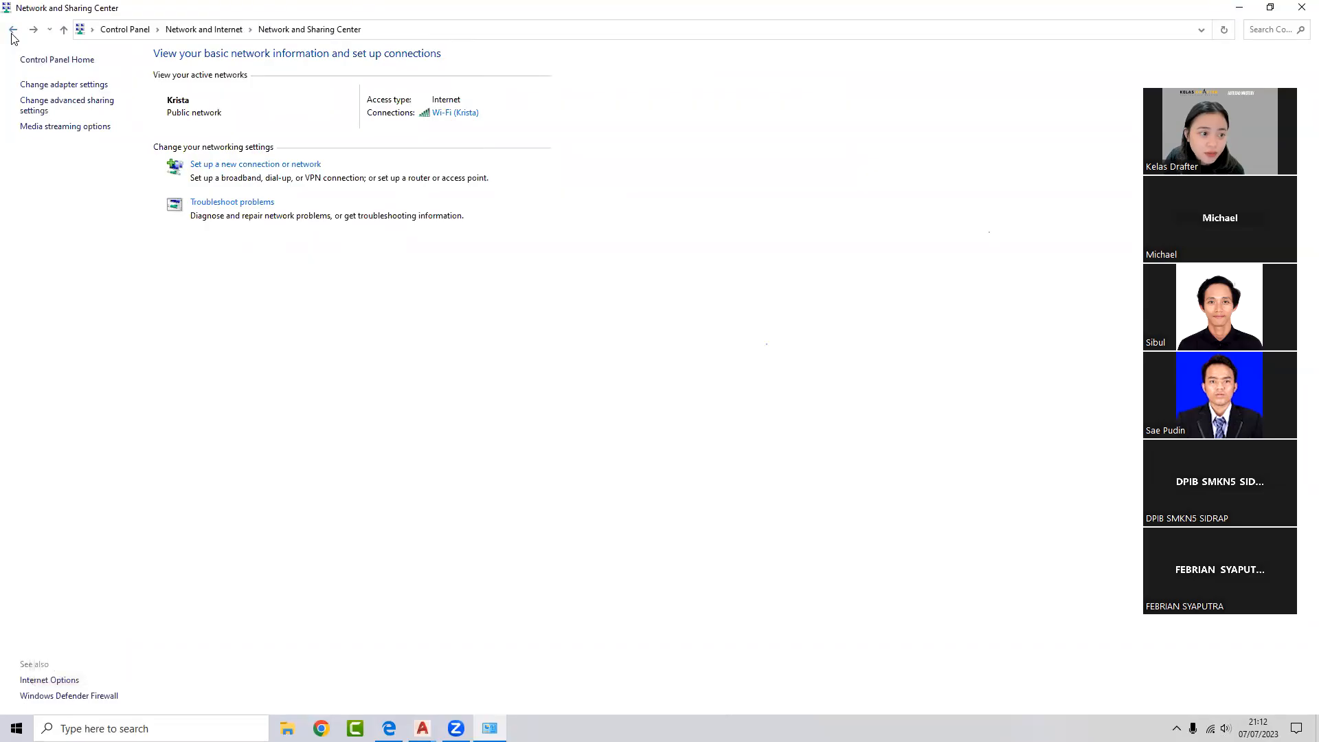
{"action": "left_click", "coordinate": [12, 30]}
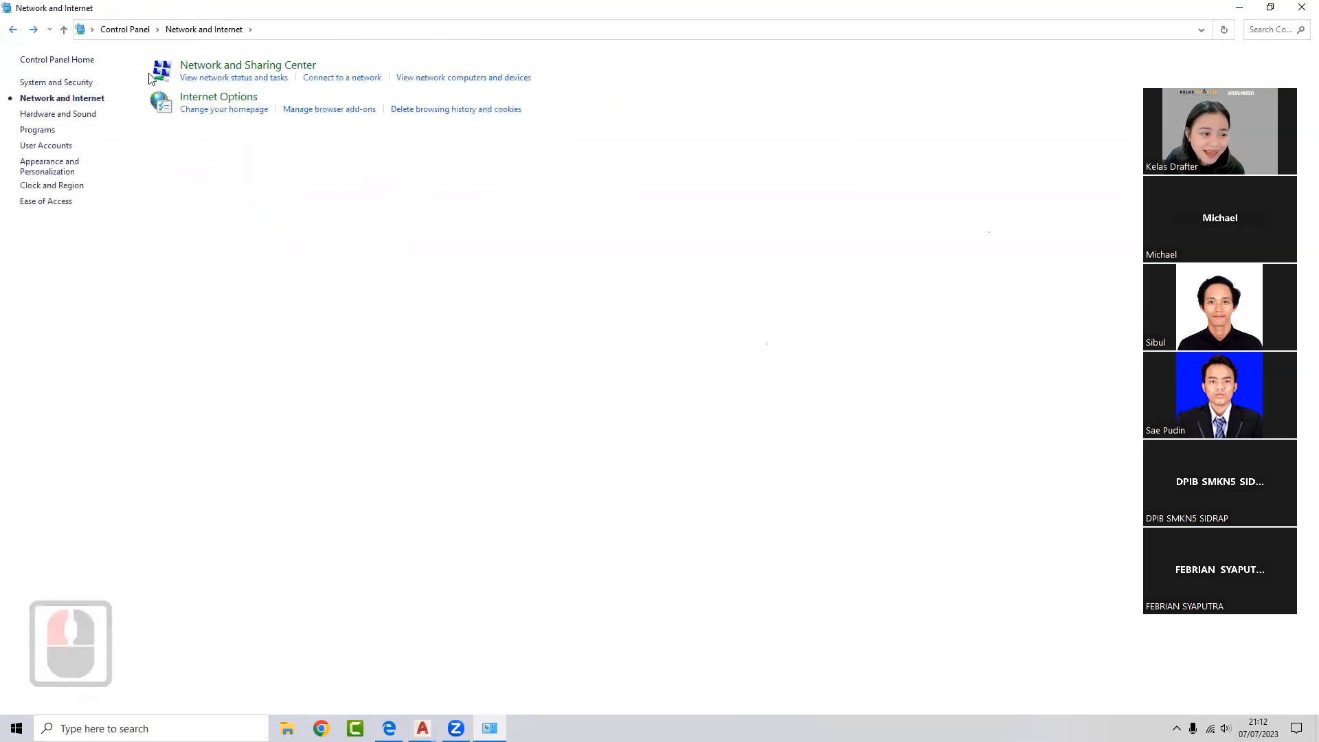
{"action": "left_click", "coordinate": [12, 30]}
View the Windows Defender Firewall on/off settings under System and Security, and open the firewall's advanced settings.
{"action": "left_click", "coordinate": [487, 103]}
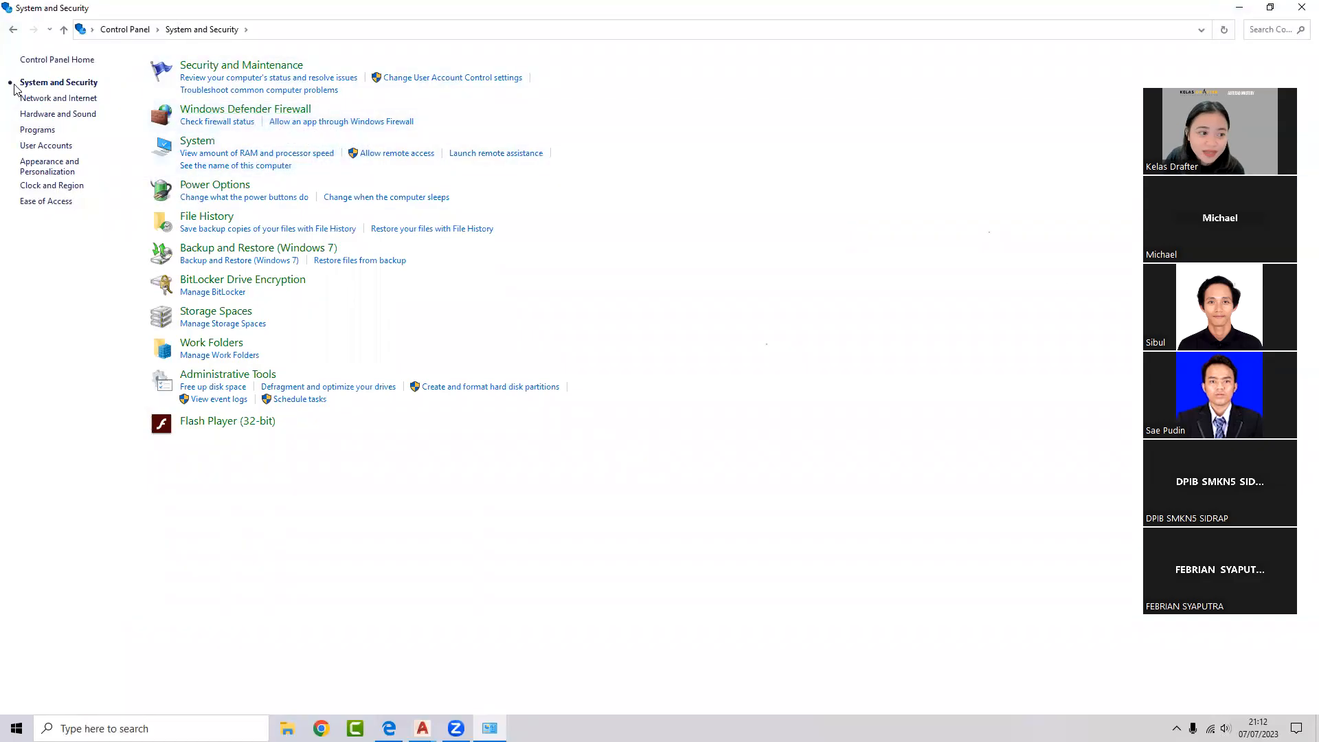
{"action": "left_click", "coordinate": [268, 120]}
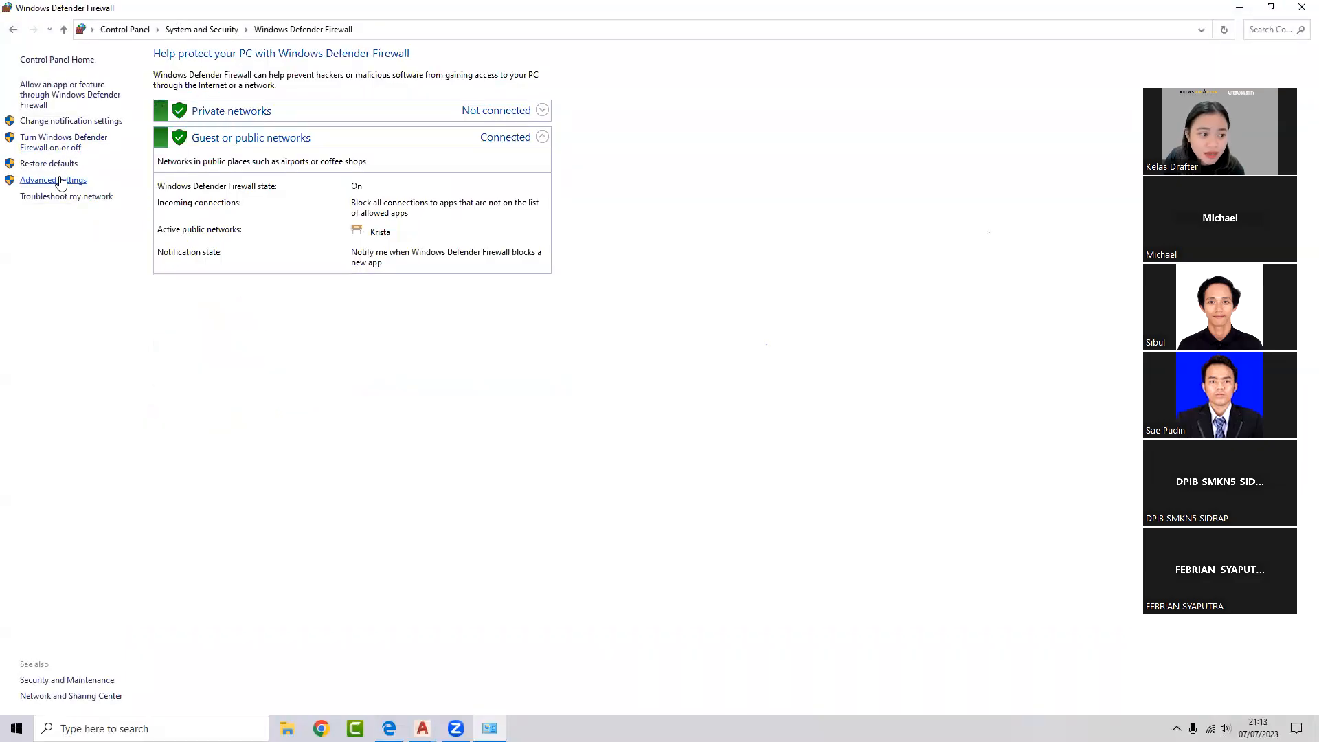
{"action": "left_click", "coordinate": [64, 139]}
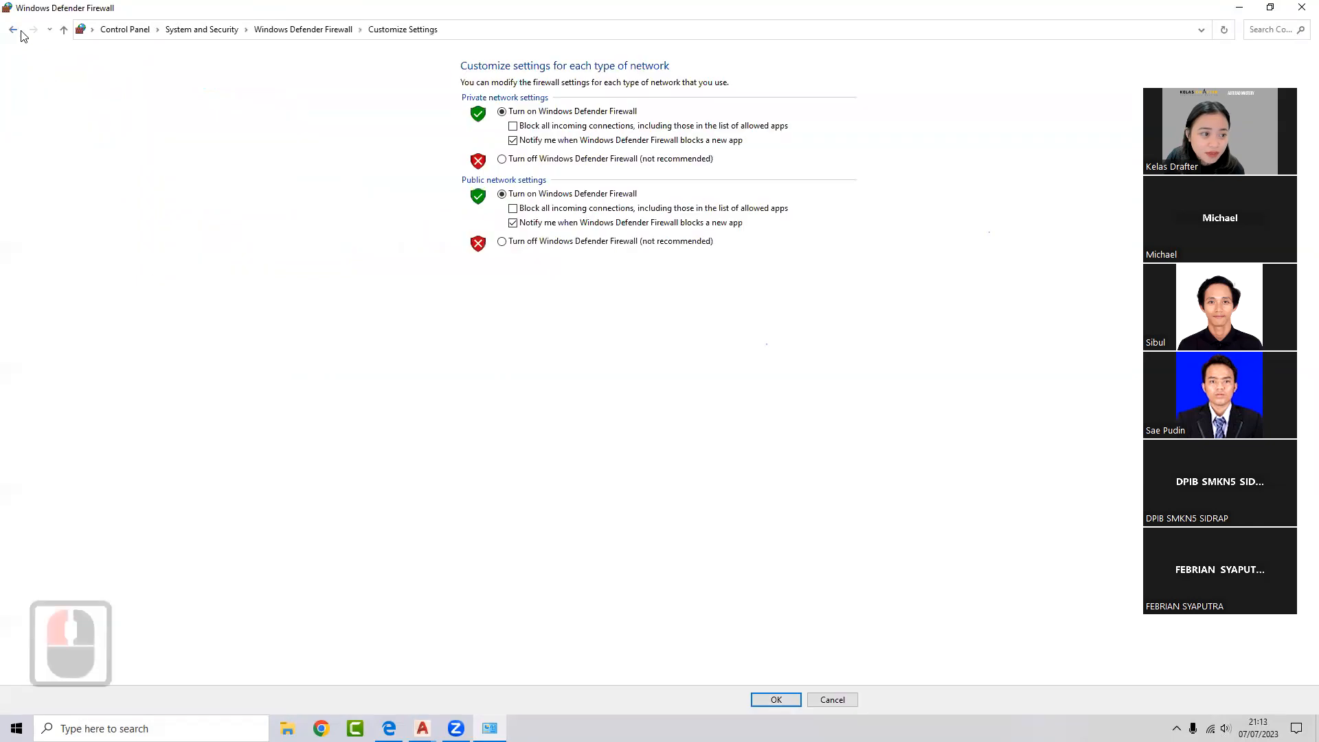
{"action": "left_click", "coordinate": [13, 30]}
{"action": "left_click", "coordinate": [59, 182]}
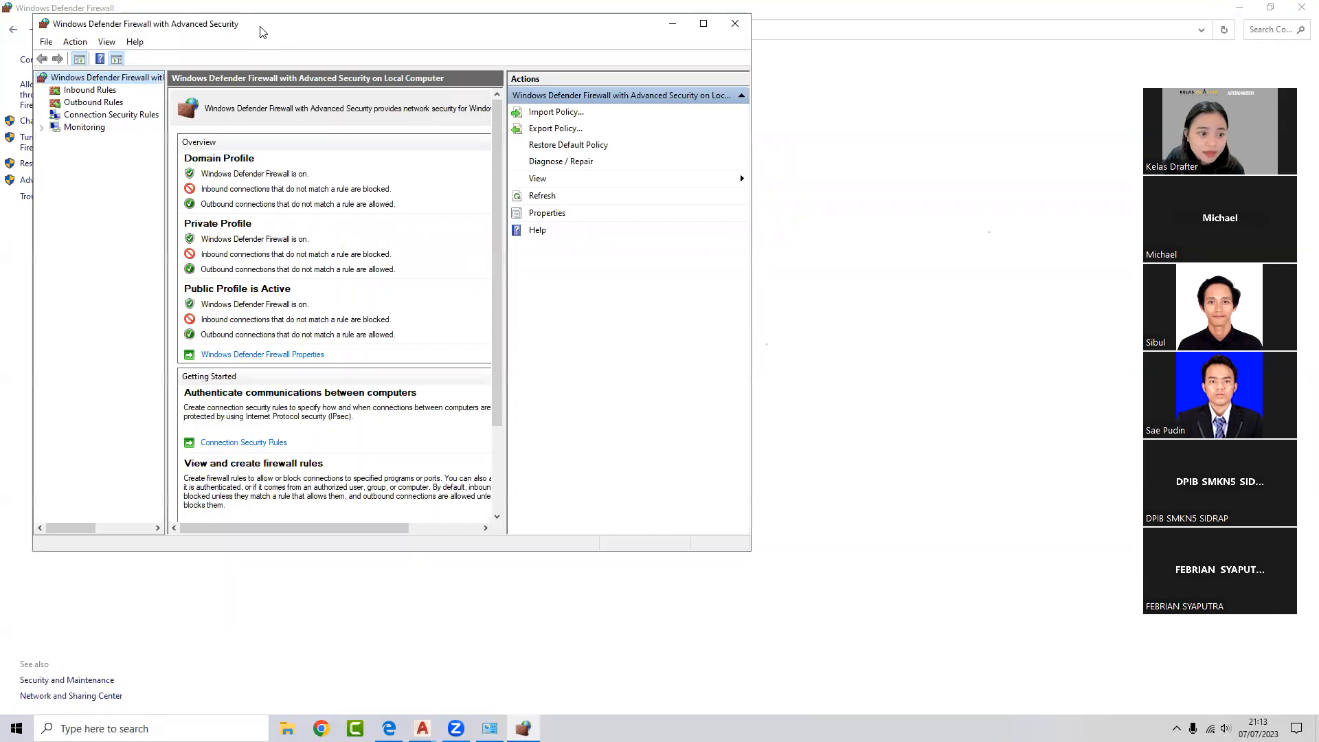
{"action": "left_click_drag", "start_coordinate": [259, 28], "coordinate": [399, 86]}
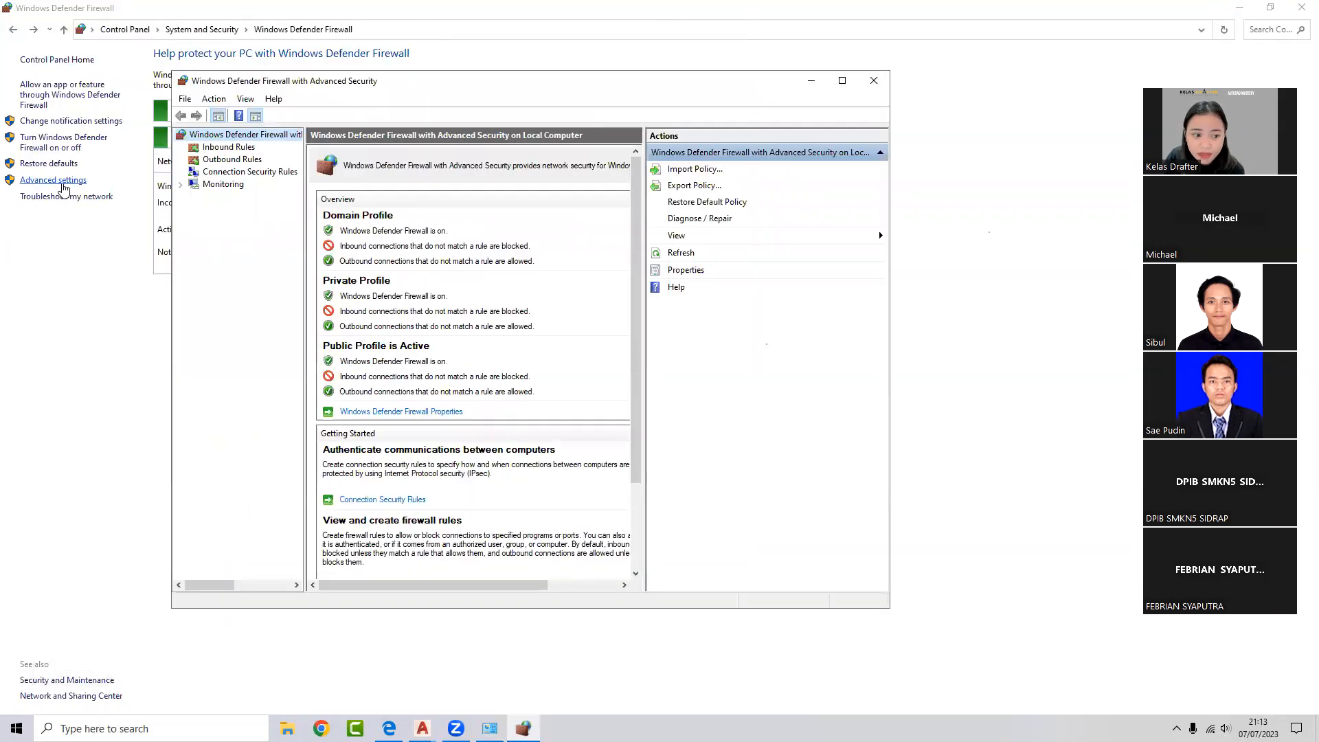
Examine the list of inbound firewall rules, and close both the advanced security and Control Panel windows.
{"action": "left_click", "coordinate": [249, 153]}
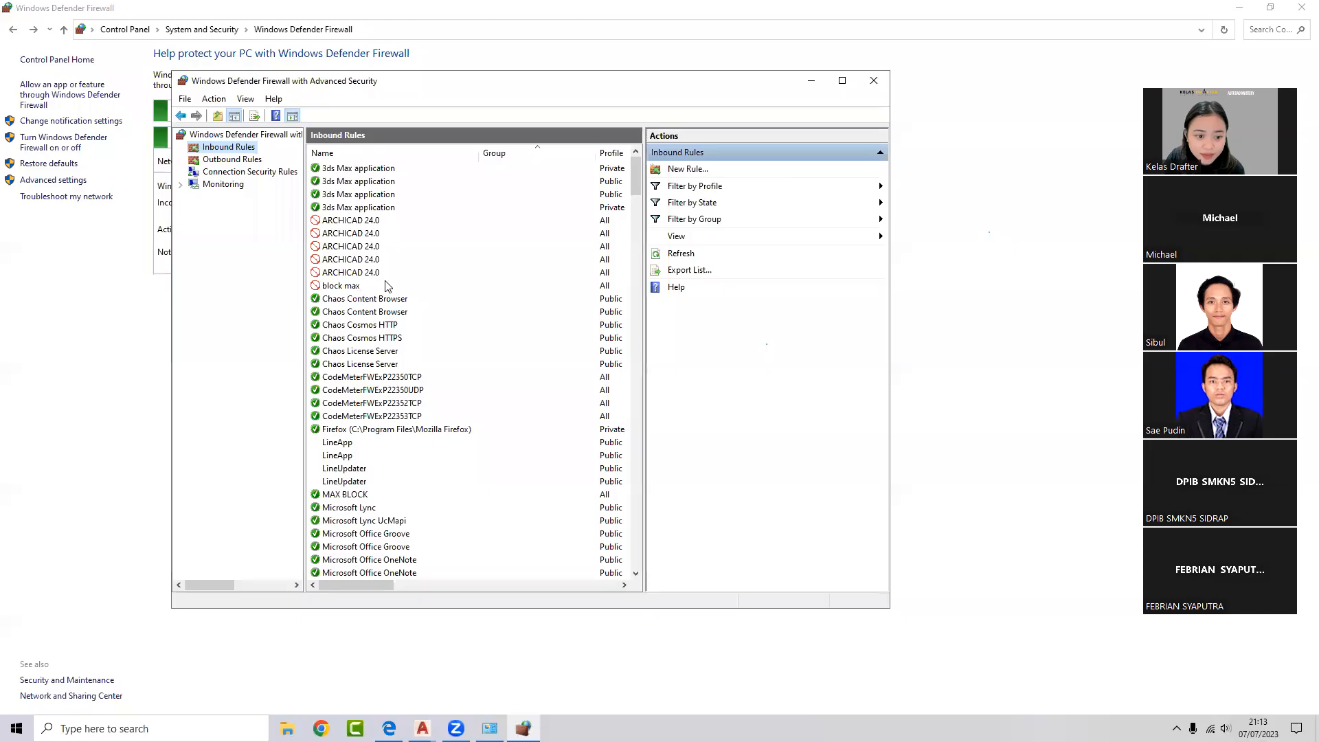
{"action": "scroll", "coordinate": [384, 289], "scroll_direction": "down", "scroll_amount": 6}
{"action": "scroll", "coordinate": [397, 284], "scroll_direction": "down", "scroll_amount": 1}
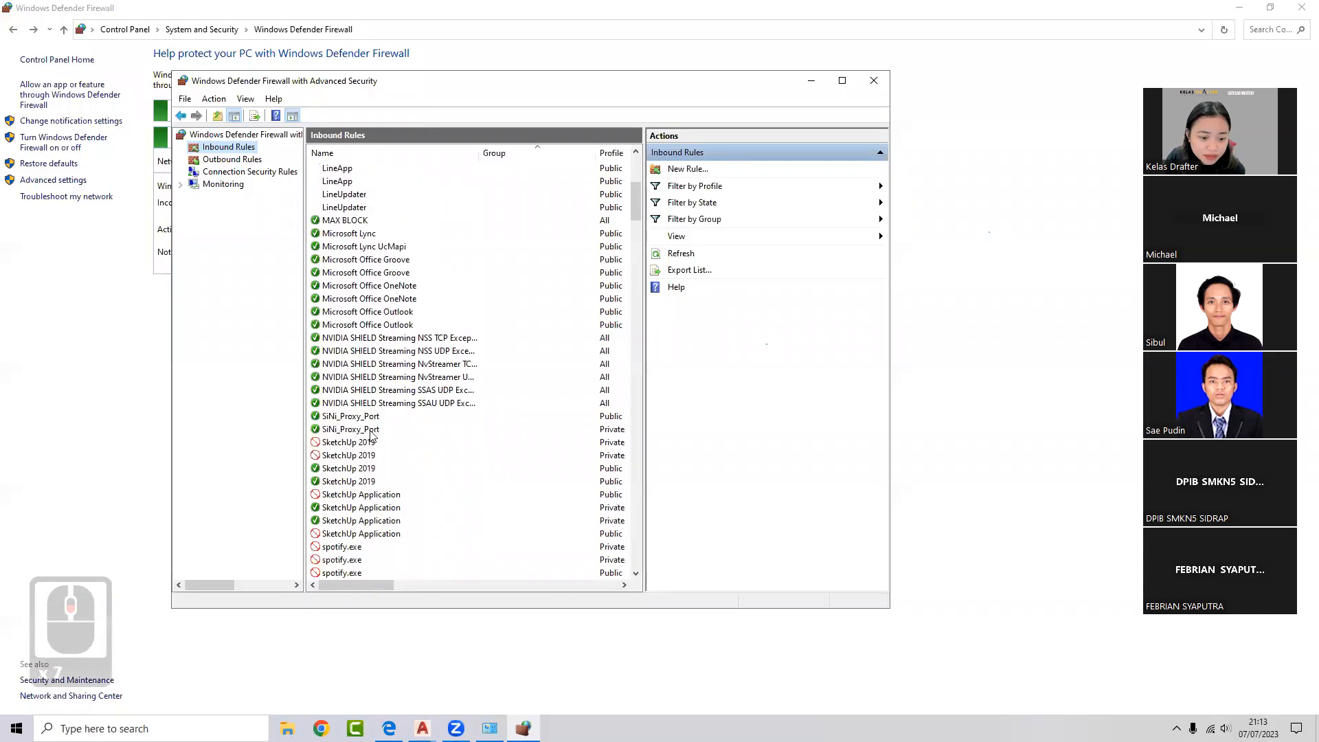
{"action": "scroll", "coordinate": [358, 468], "scroll_direction": "down", "scroll_amount": 7}
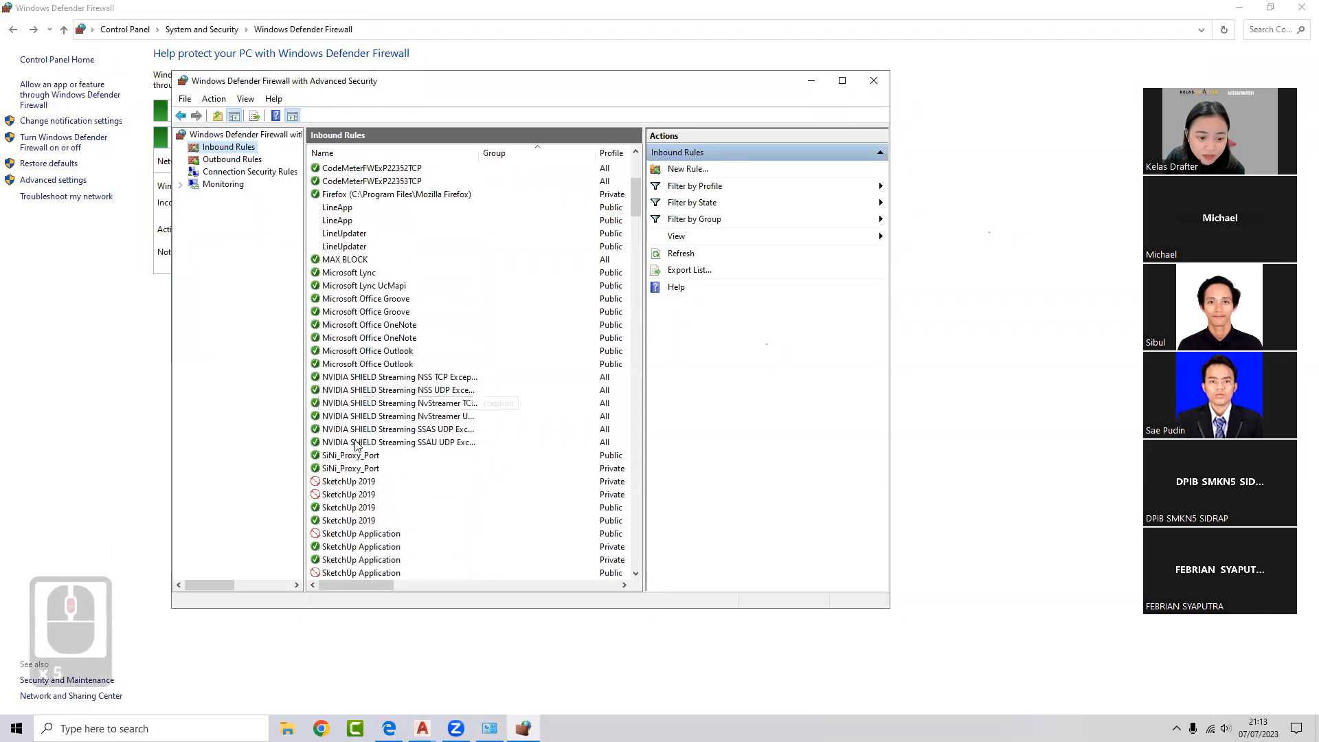
{"action": "scroll", "coordinate": [356, 443], "scroll_direction": "up", "scroll_amount": 12}
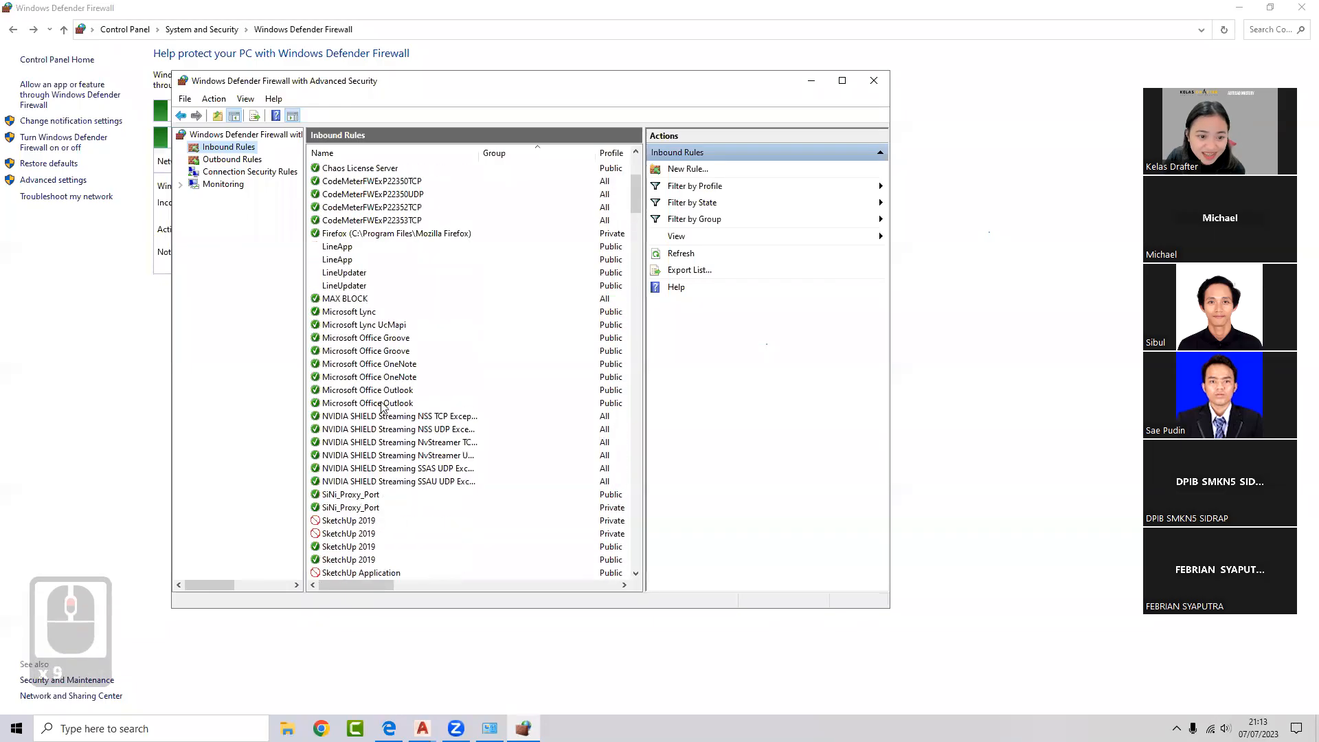
{"action": "scroll", "coordinate": [453, 271], "scroll_direction": "up", "scroll_amount": 2}
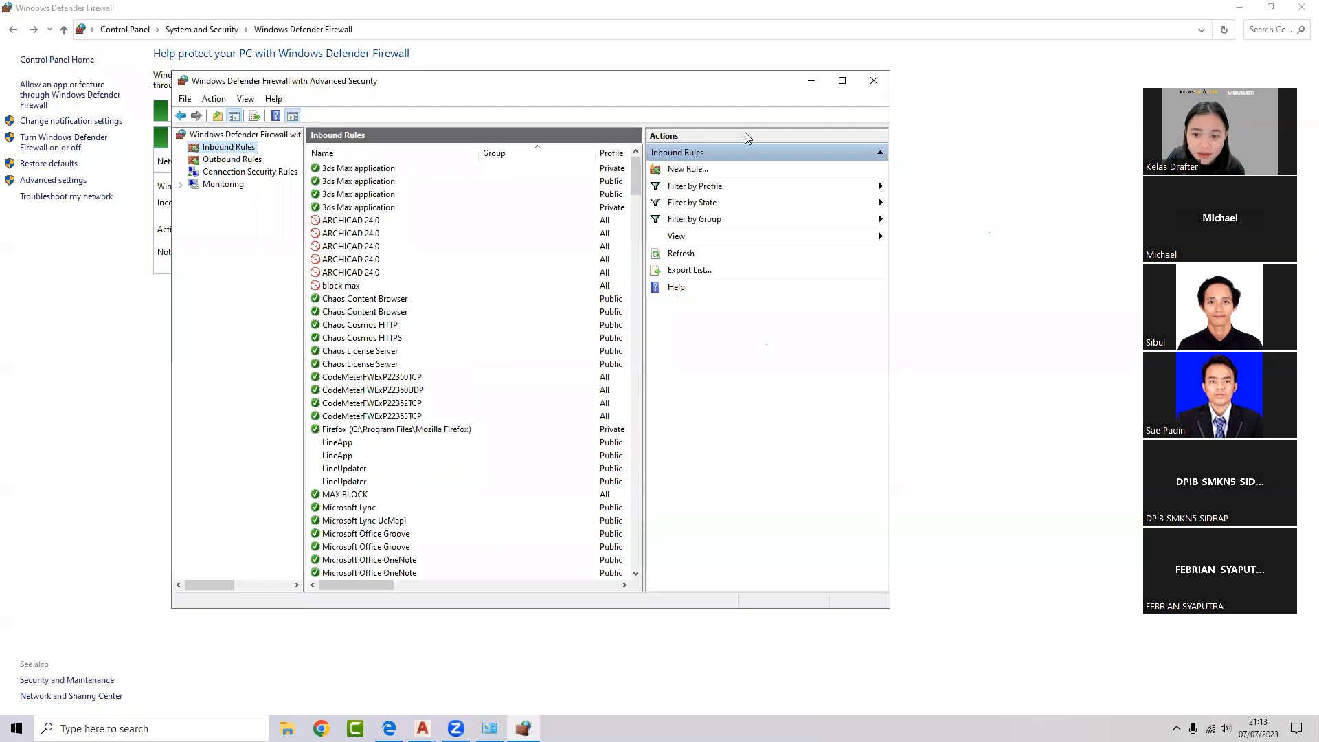
{"action": "left_click", "coordinate": [866, 89]}
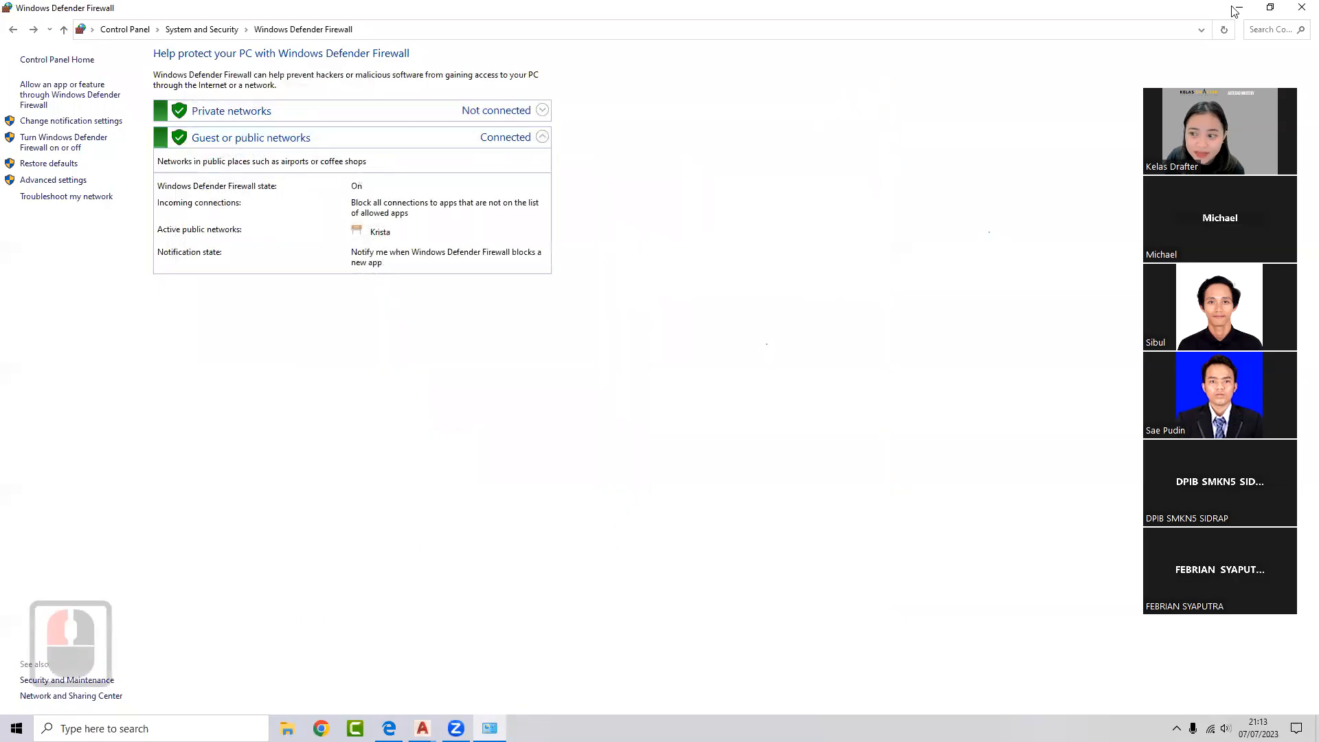
{"action": "left_click", "coordinate": [1301, 8]}
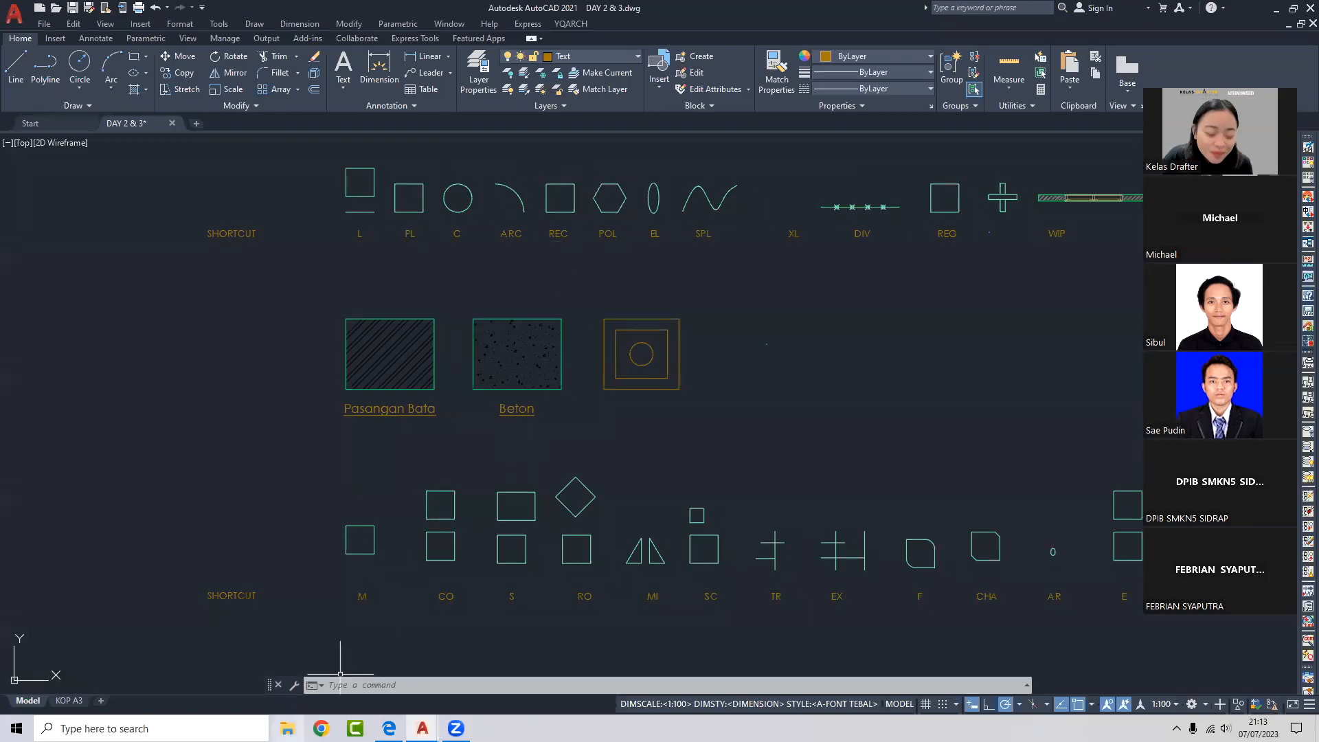
Open the advanced settings of Windows Defender Firewall through File Explorer and the Control Panel's System and Security category.
{"action": "left_click", "coordinate": [287, 729]}
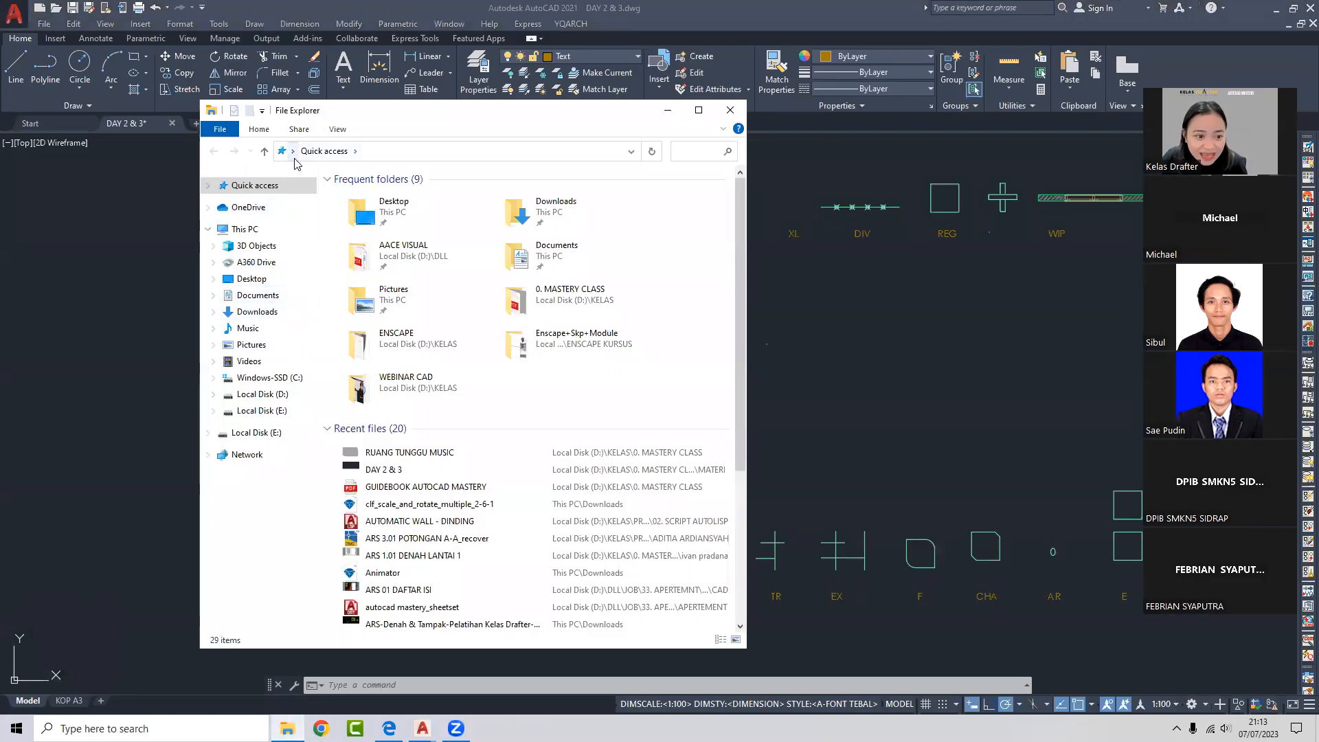
{"action": "left_click", "coordinate": [293, 152]}
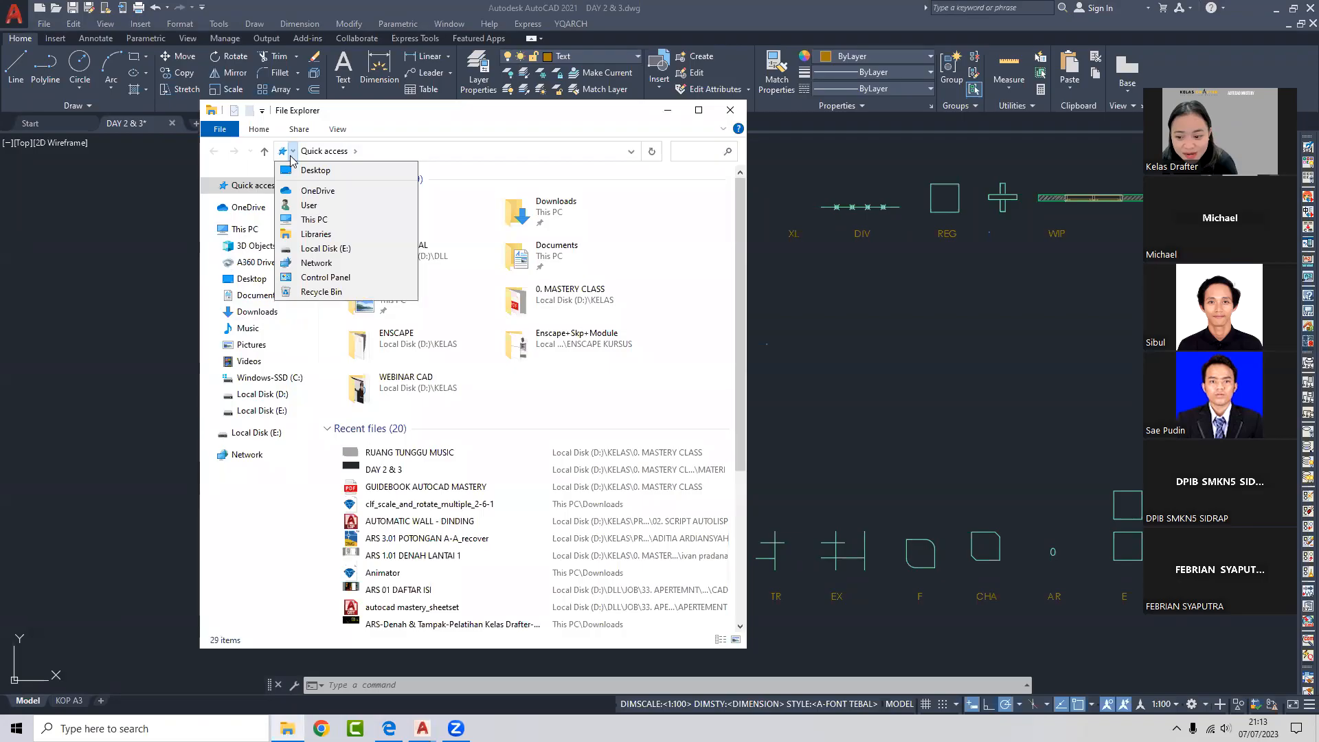
{"action": "left_click", "coordinate": [328, 277]}
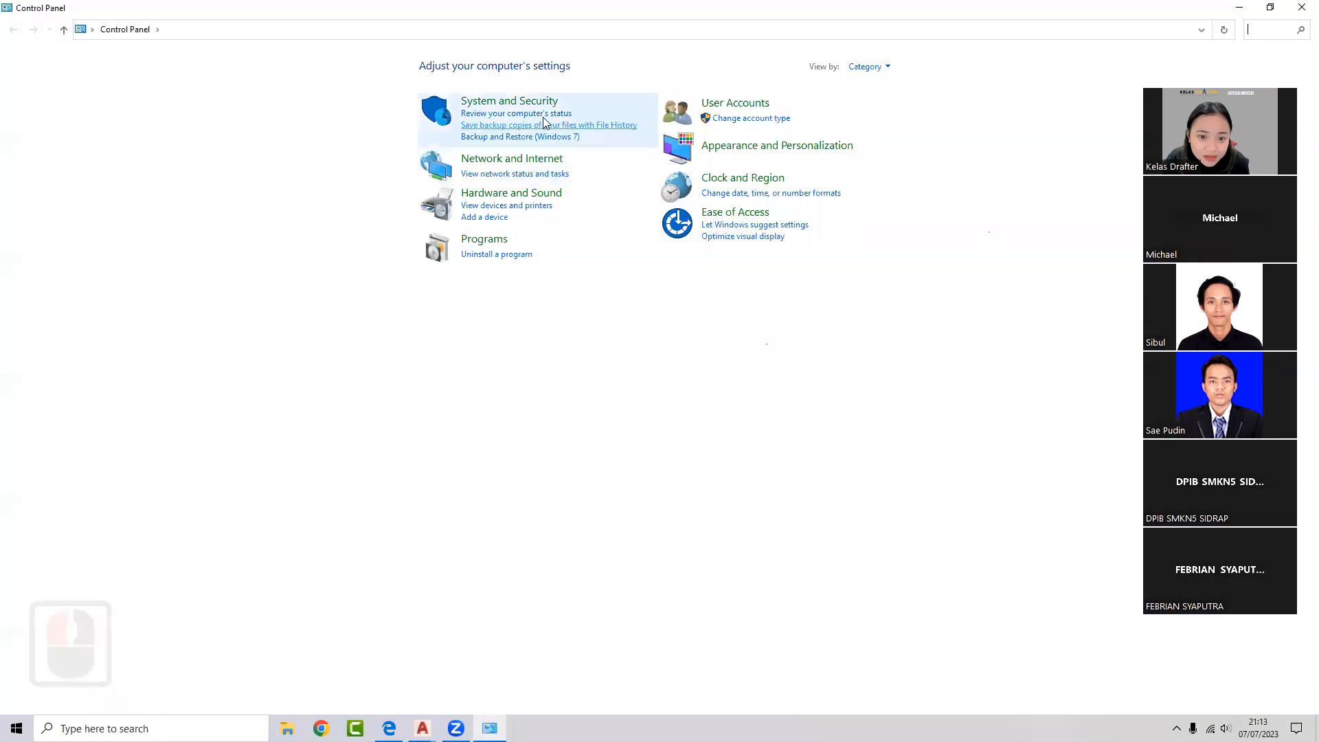
{"action": "left_click", "coordinate": [547, 103]}
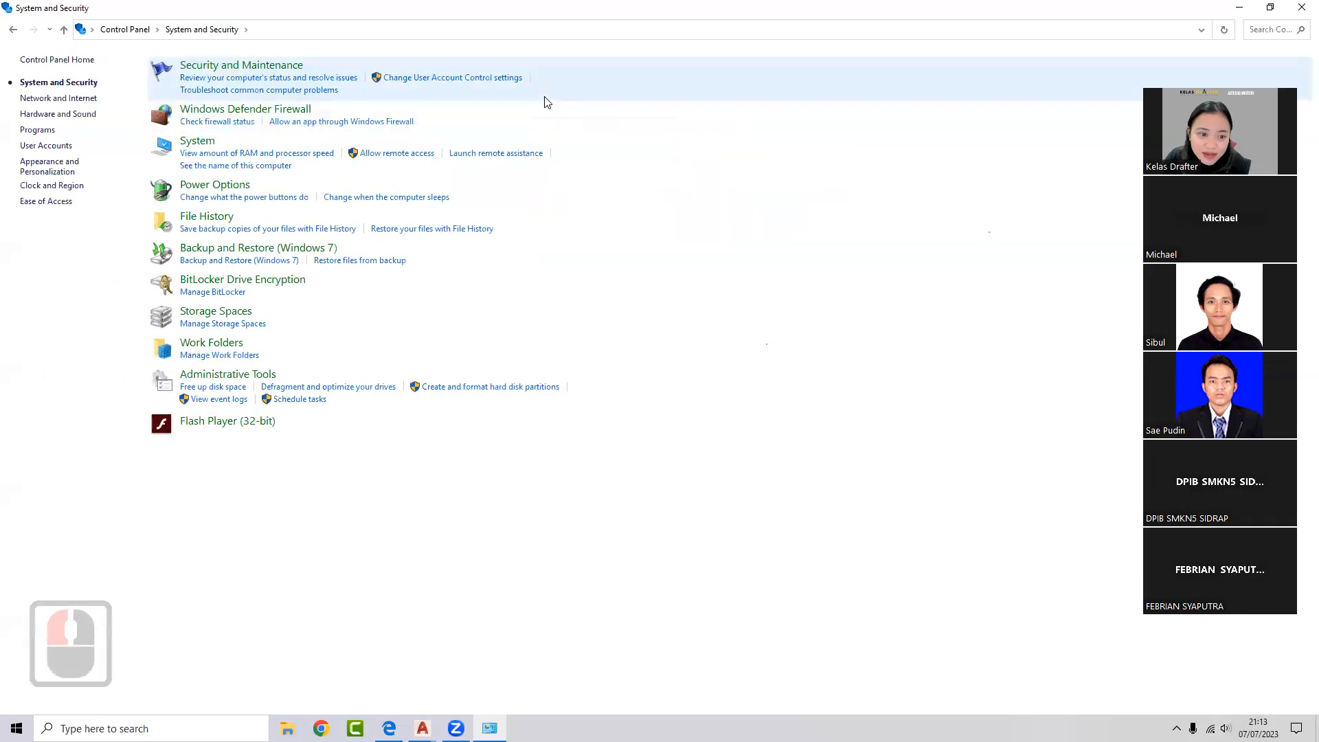
{"action": "left_click", "coordinate": [231, 114]}
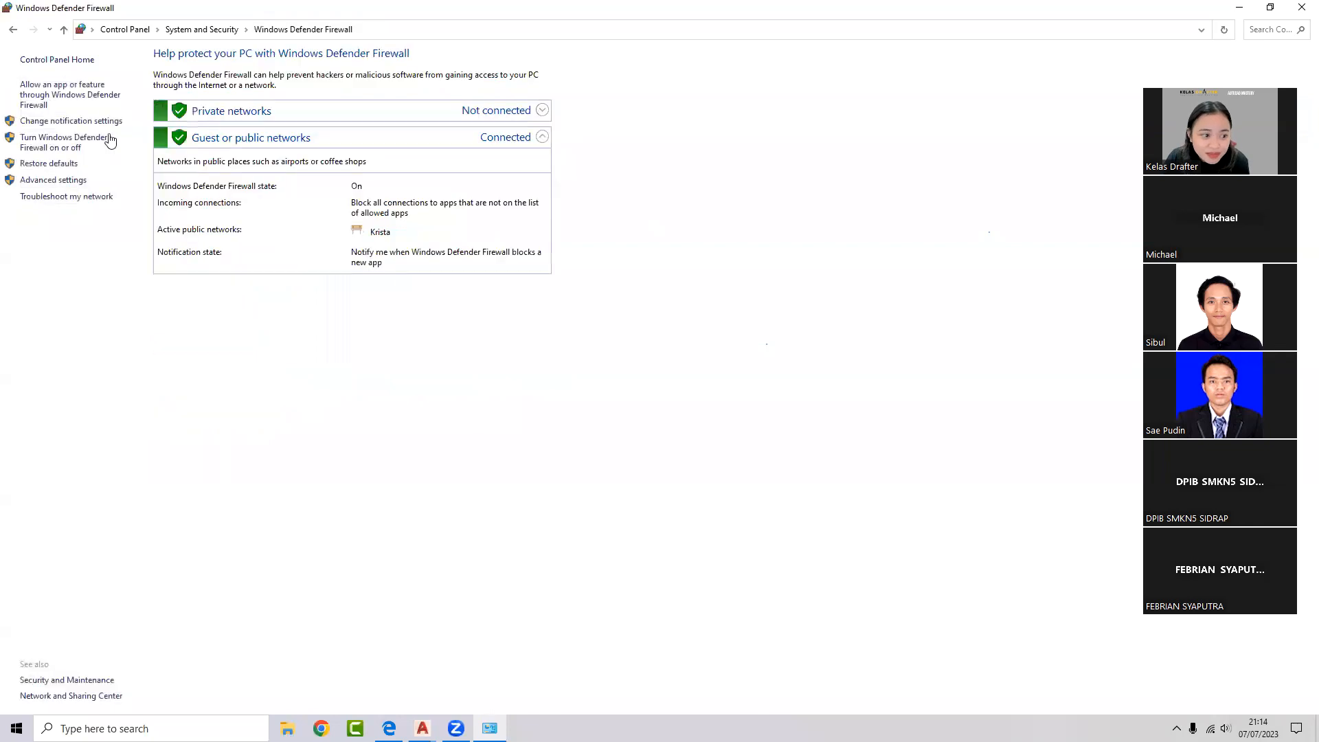
{"action": "left_click", "coordinate": [72, 184]}
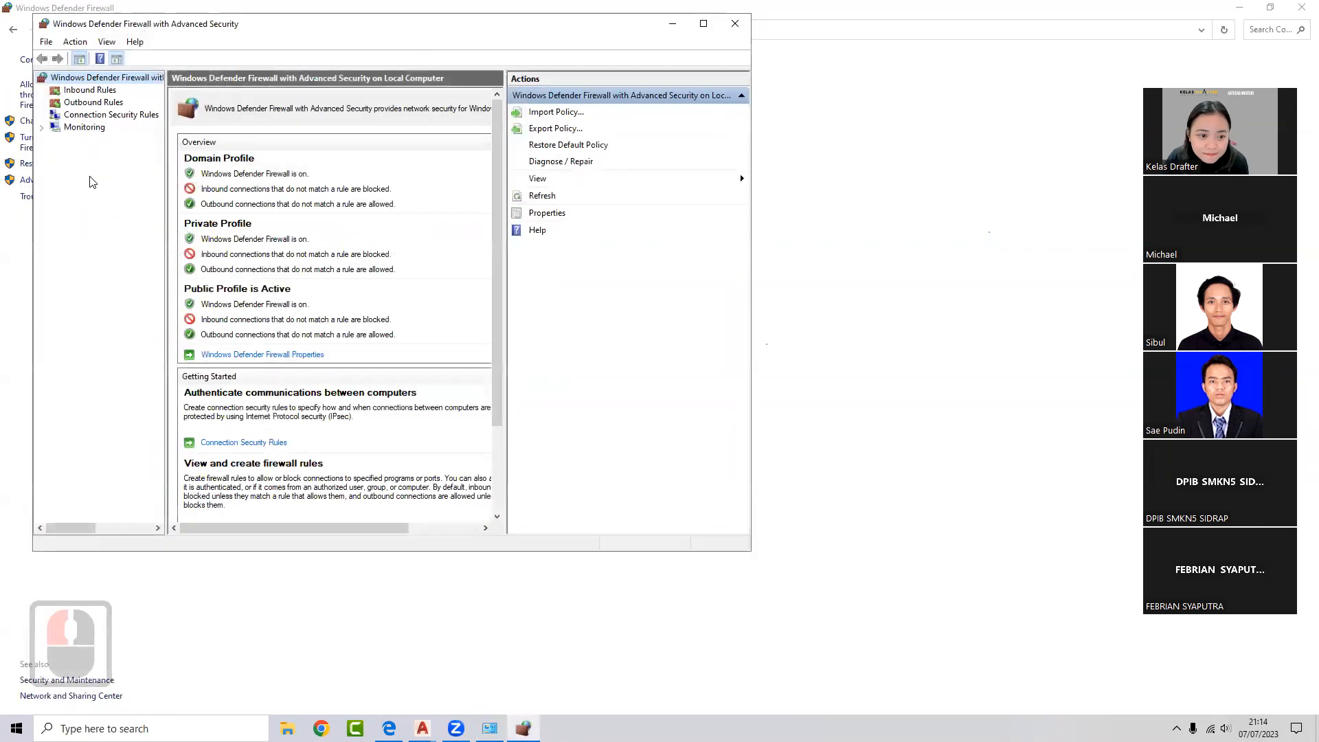
{"action": "left_click", "coordinate": [278, 70]}
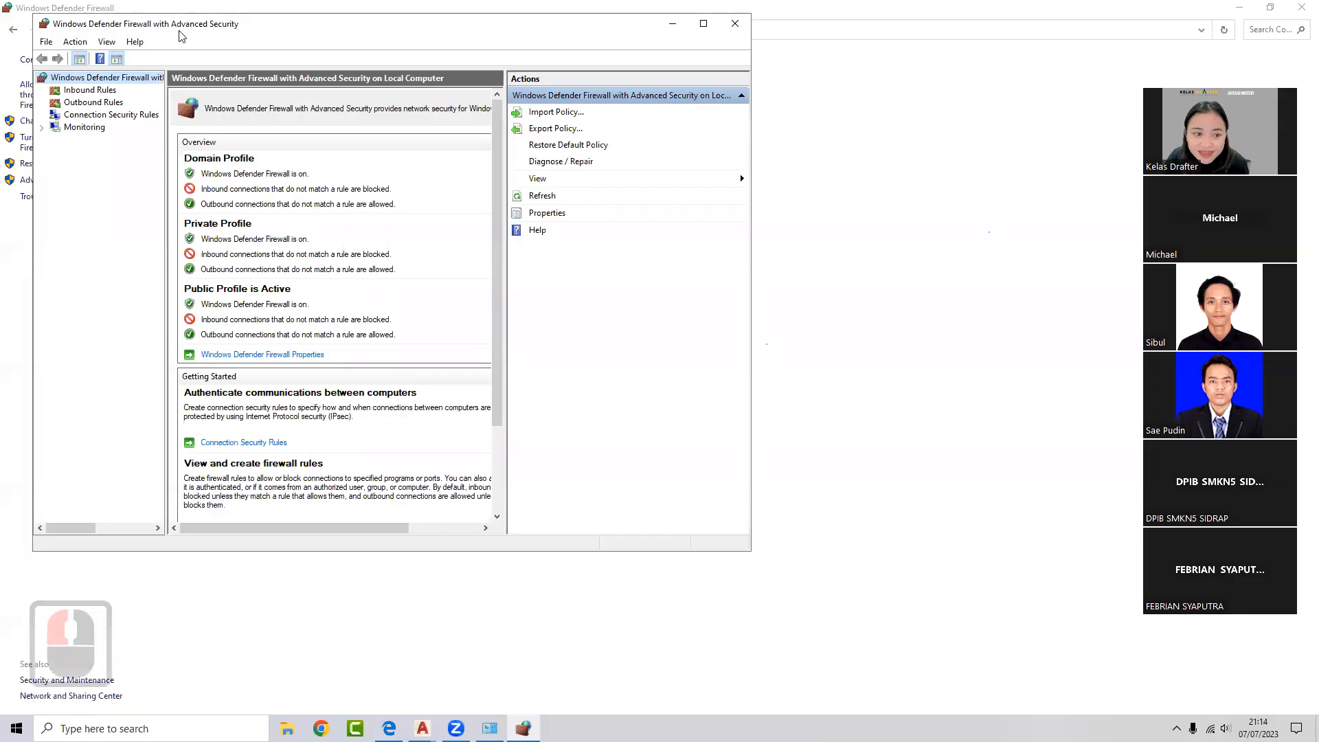
{"action": "left_click_drag", "start_coordinate": [183, 36], "coordinate": [246, 73]}
Start a new inbound rule of type Program in the firewall's advanced settings.
{"action": "left_click", "coordinate": [193, 135]}
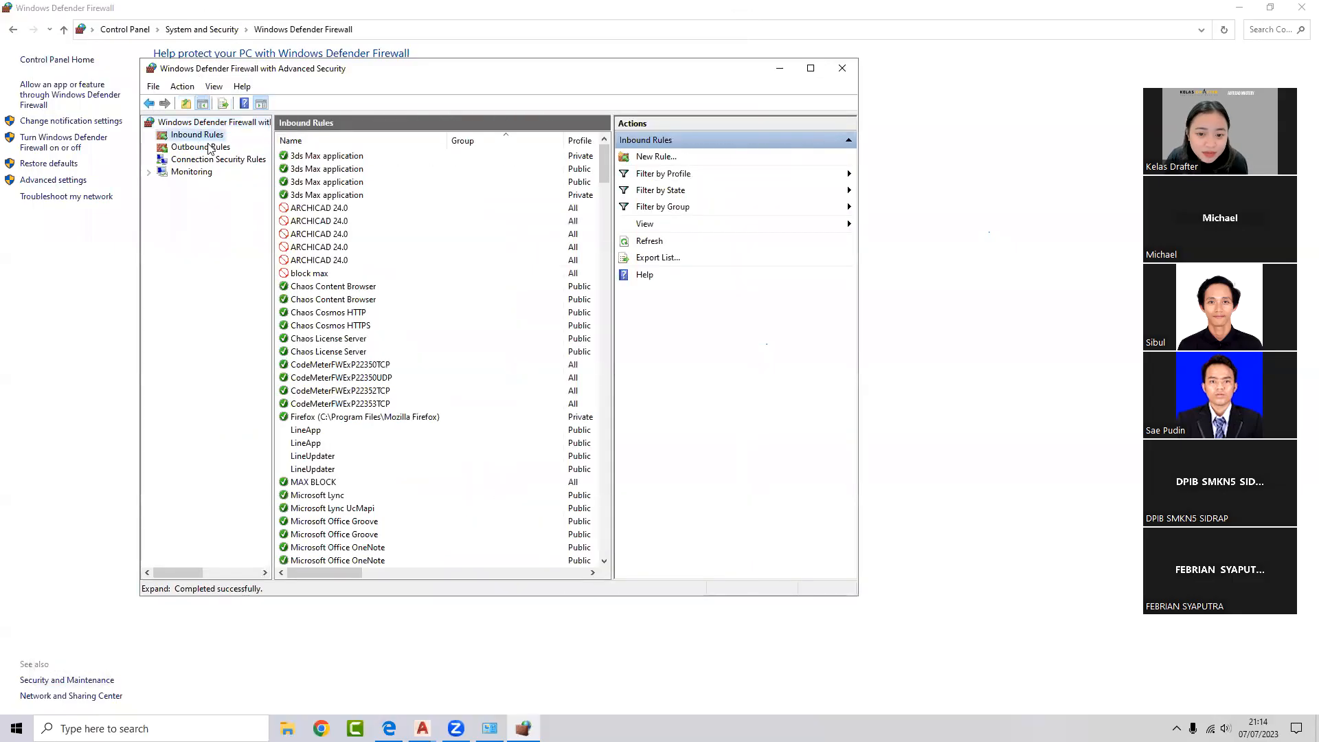
{"action": "left_click", "coordinate": [658, 157]}
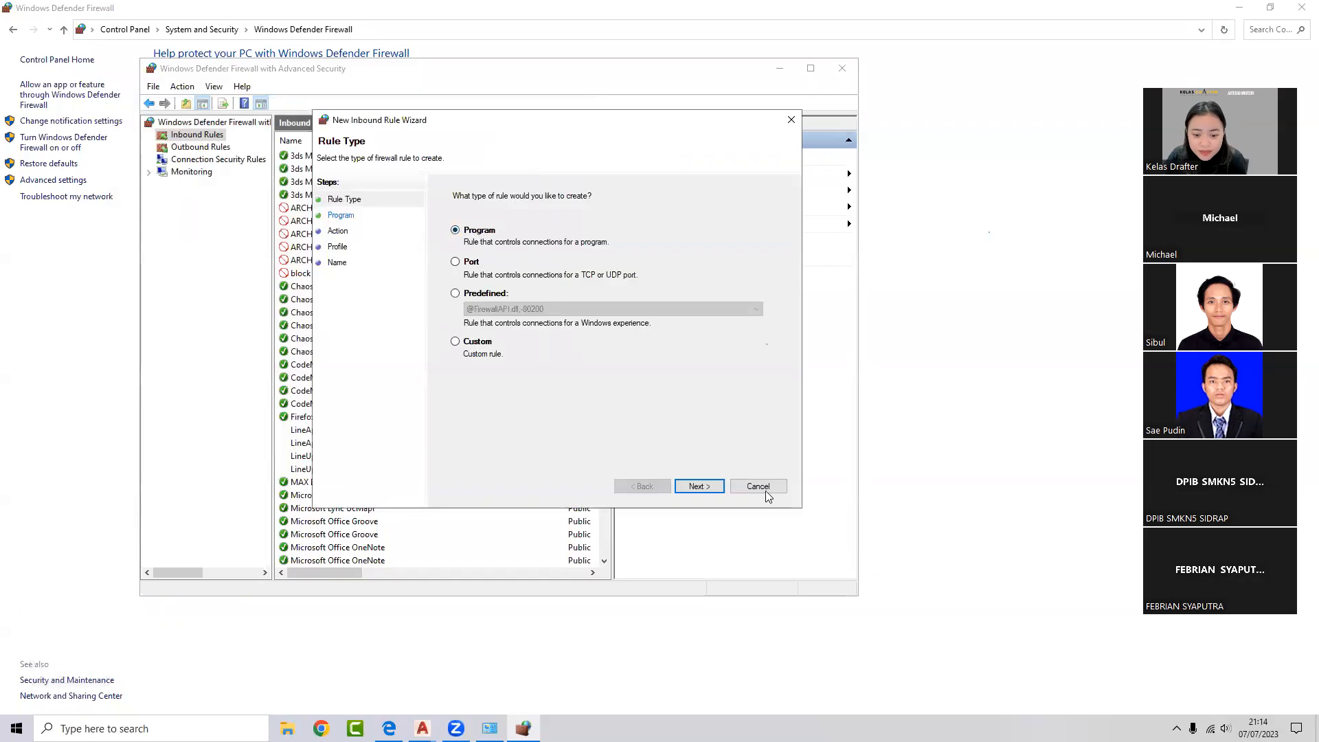
{"action": "left_click", "coordinate": [699, 486]}
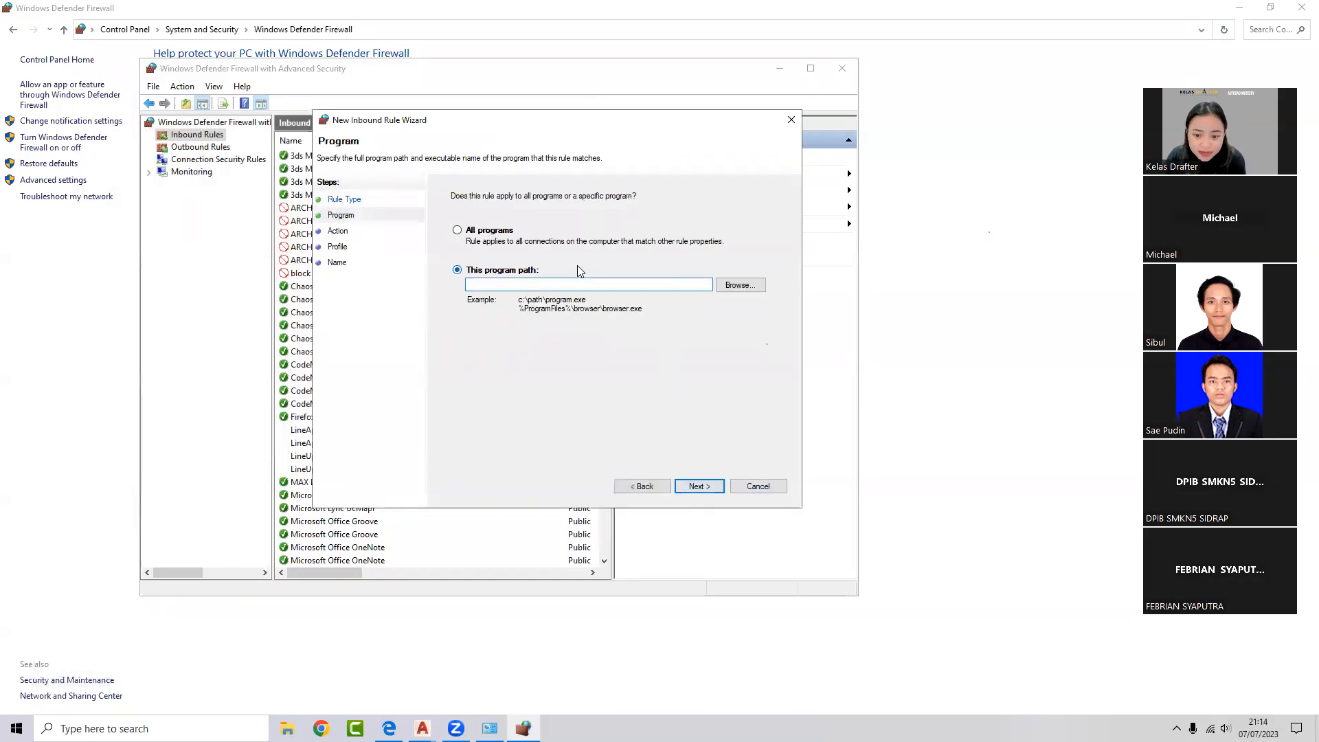
Browse for the rule's program path, going up from the 3ds Max 2019 folder to the root of the Windows-SSD (C:) drive.
{"action": "left_click", "coordinate": [731, 287]}
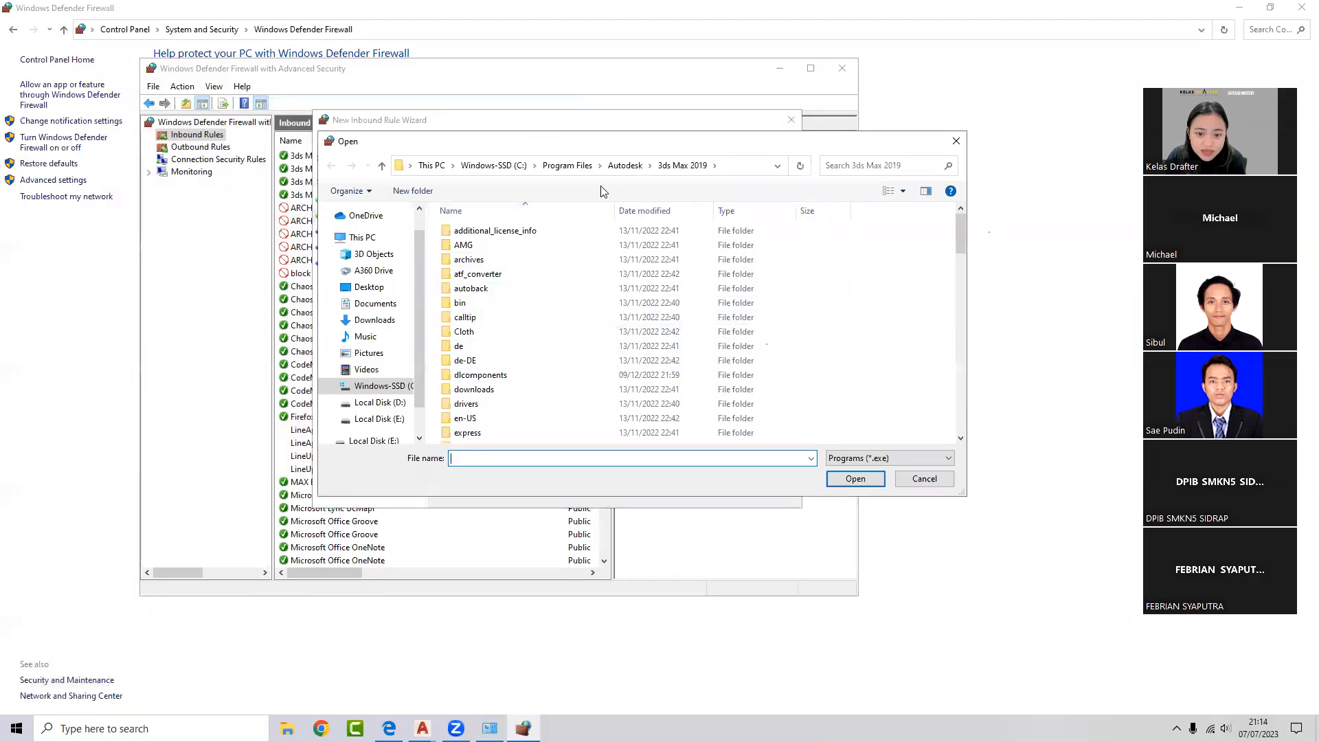
{"action": "left_click", "coordinate": [625, 166]}
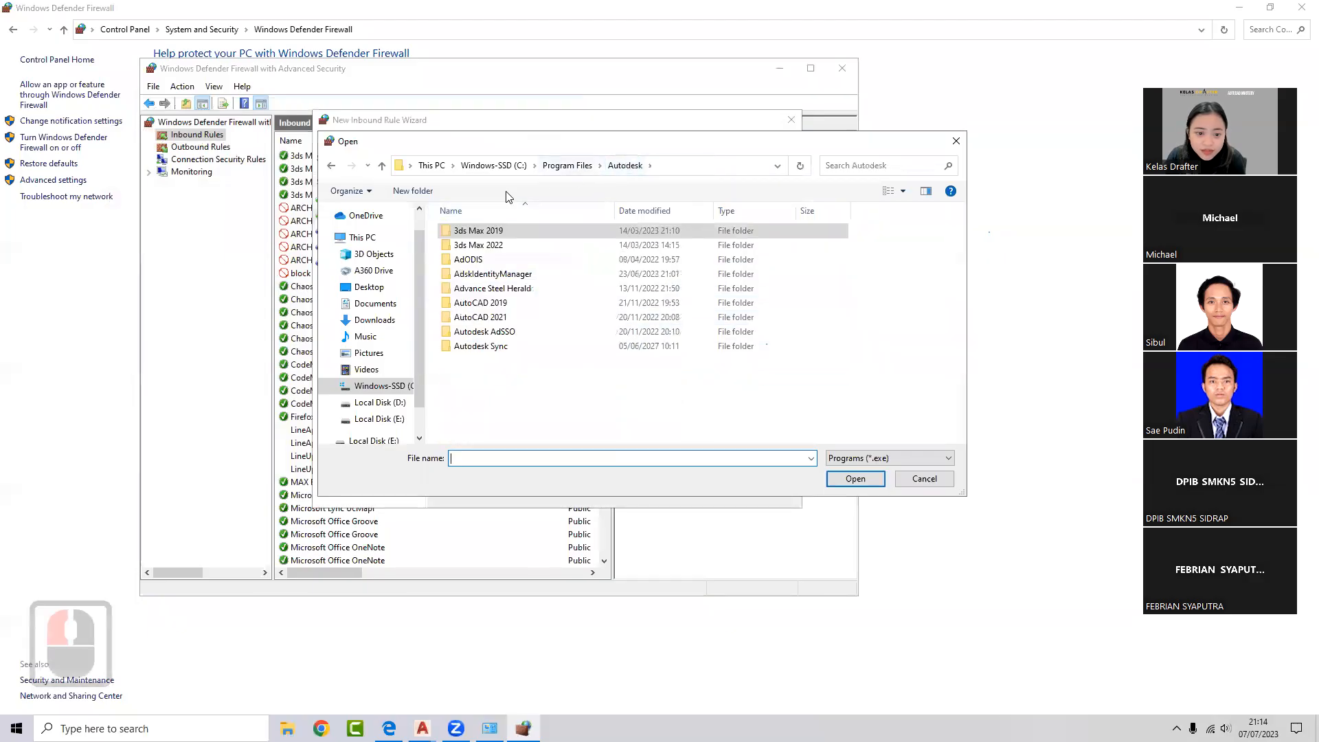
{"action": "left_click", "coordinate": [544, 166]}
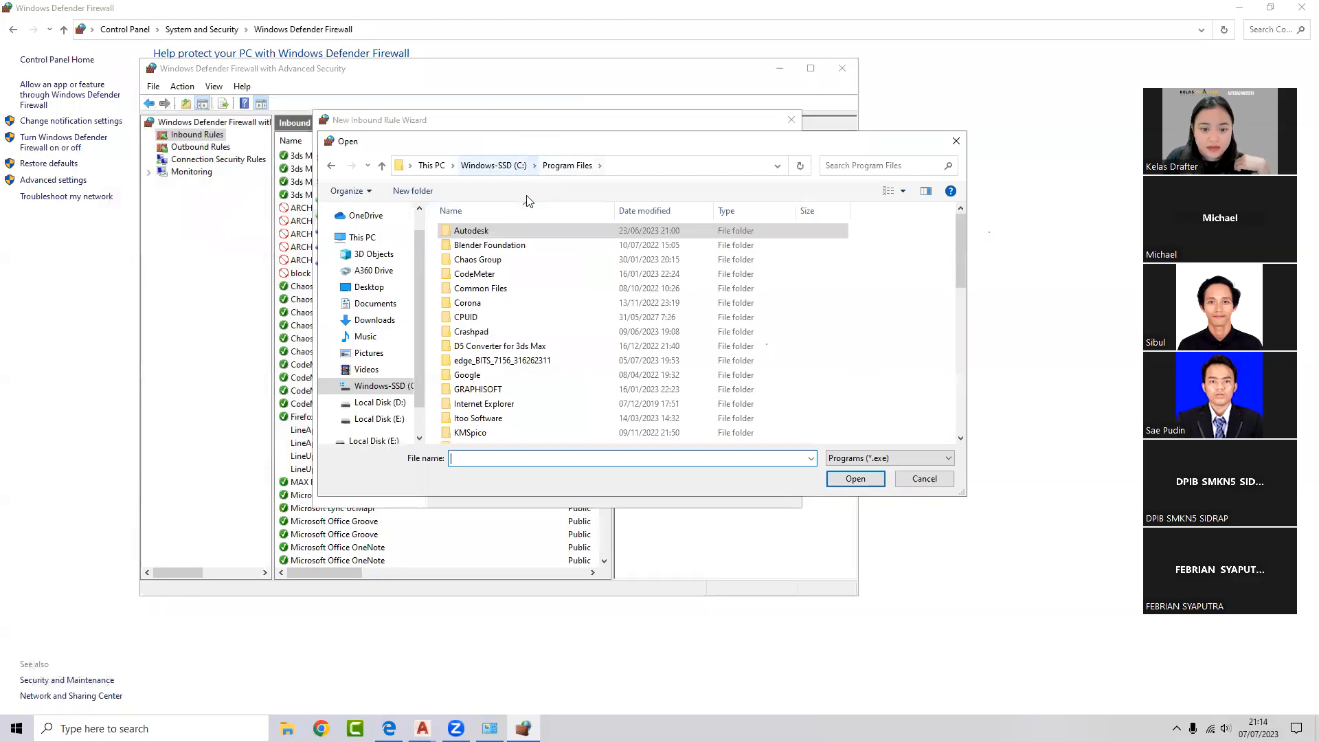
{"action": "left_click", "coordinate": [506, 166]}
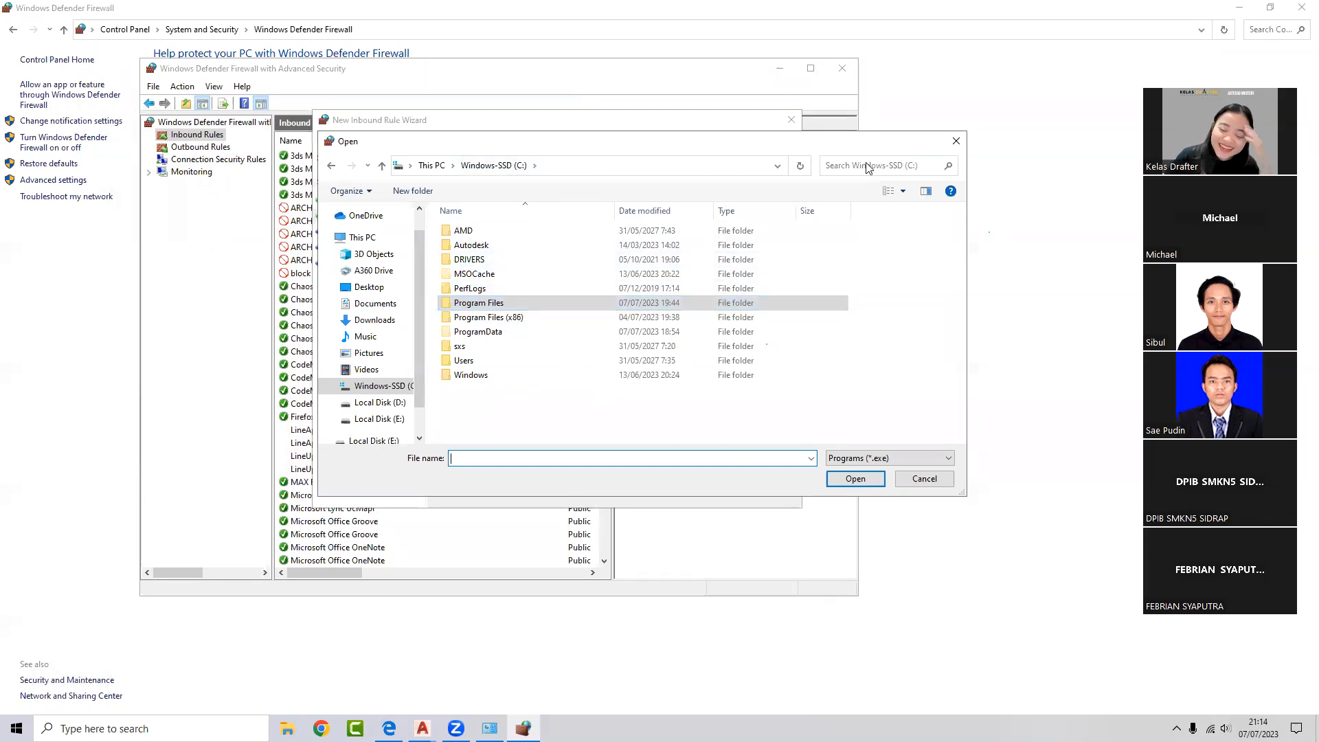
{"action": "left_click_drag", "start_coordinate": [626, 151], "coordinate": [428, 152]}
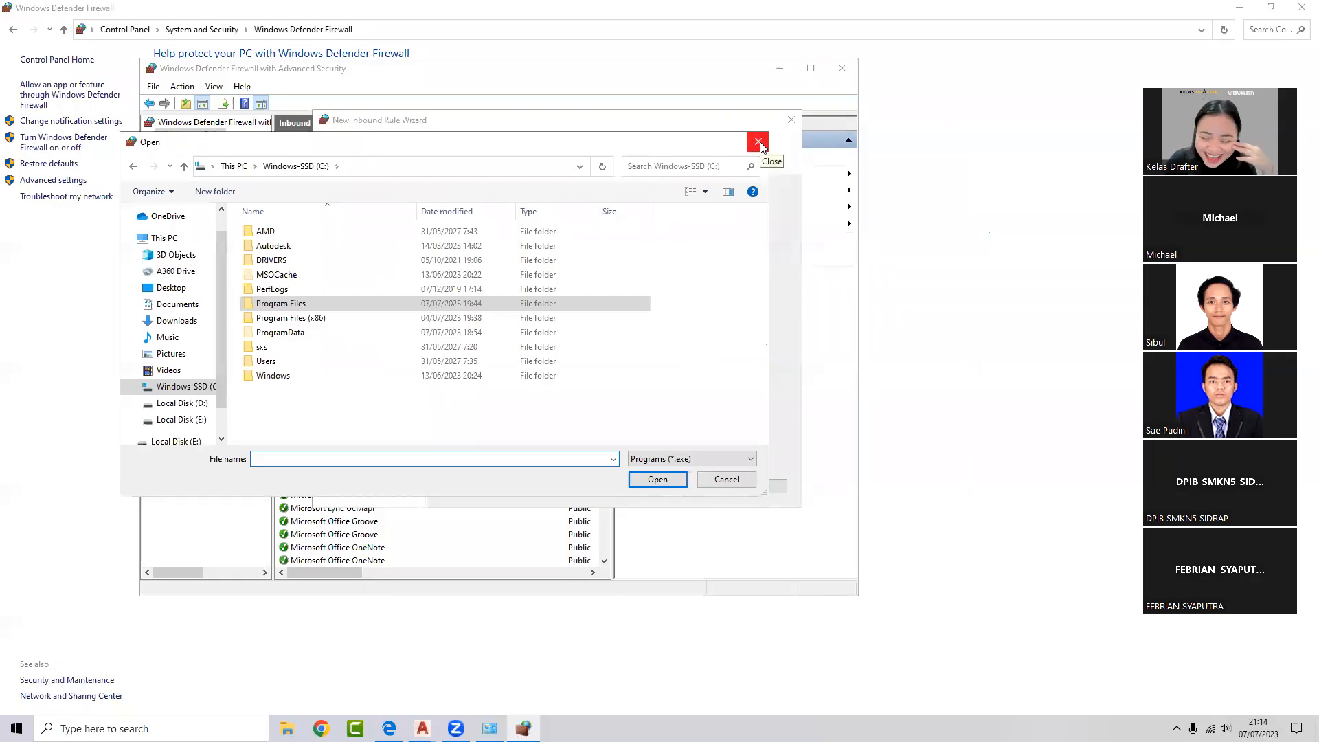
Look inside the ProgramData folder on the C: drive, return to the drive's root, and open the Program Files folder.
{"action": "left_click", "coordinate": [311, 334]}
{"action": "double_click", "coordinate": [311, 333]}
{"action": "left_click", "coordinate": [134, 166]}
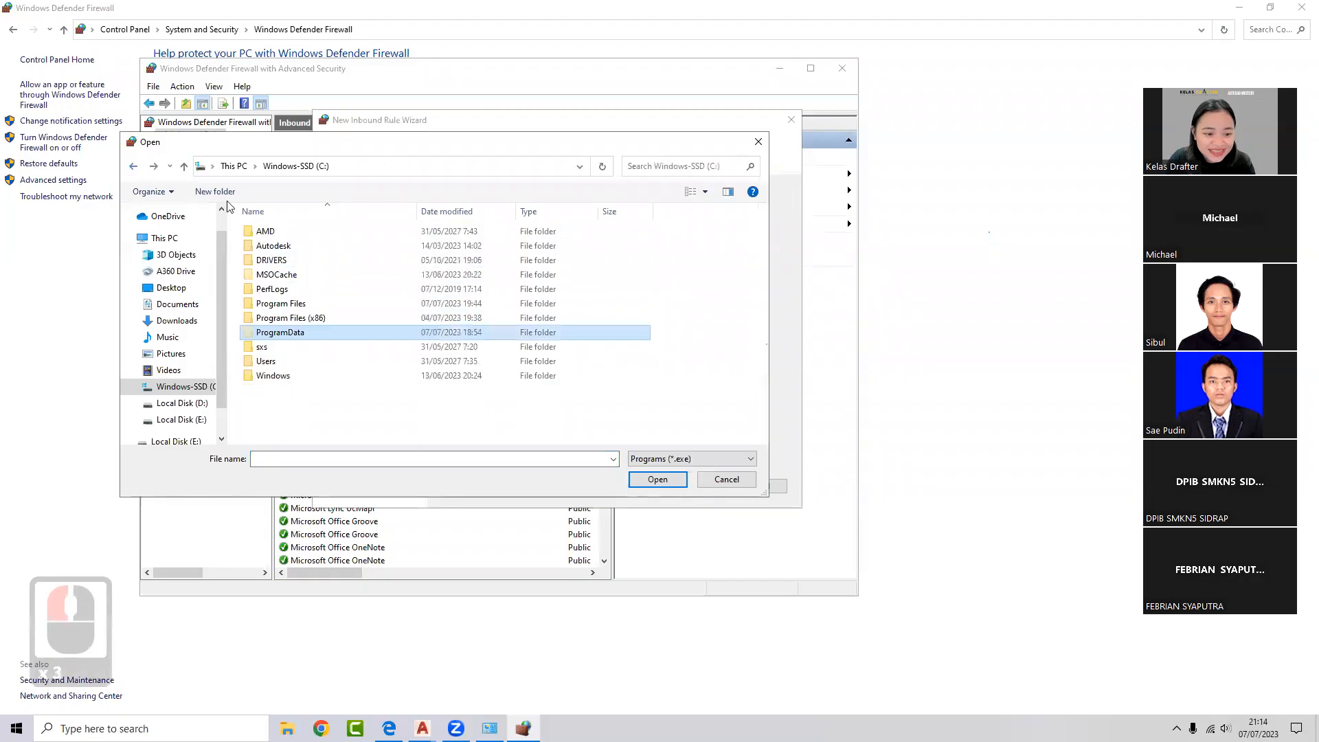
{"action": "left_click", "coordinate": [337, 309]}
{"action": "double_click", "coordinate": [336, 309]}
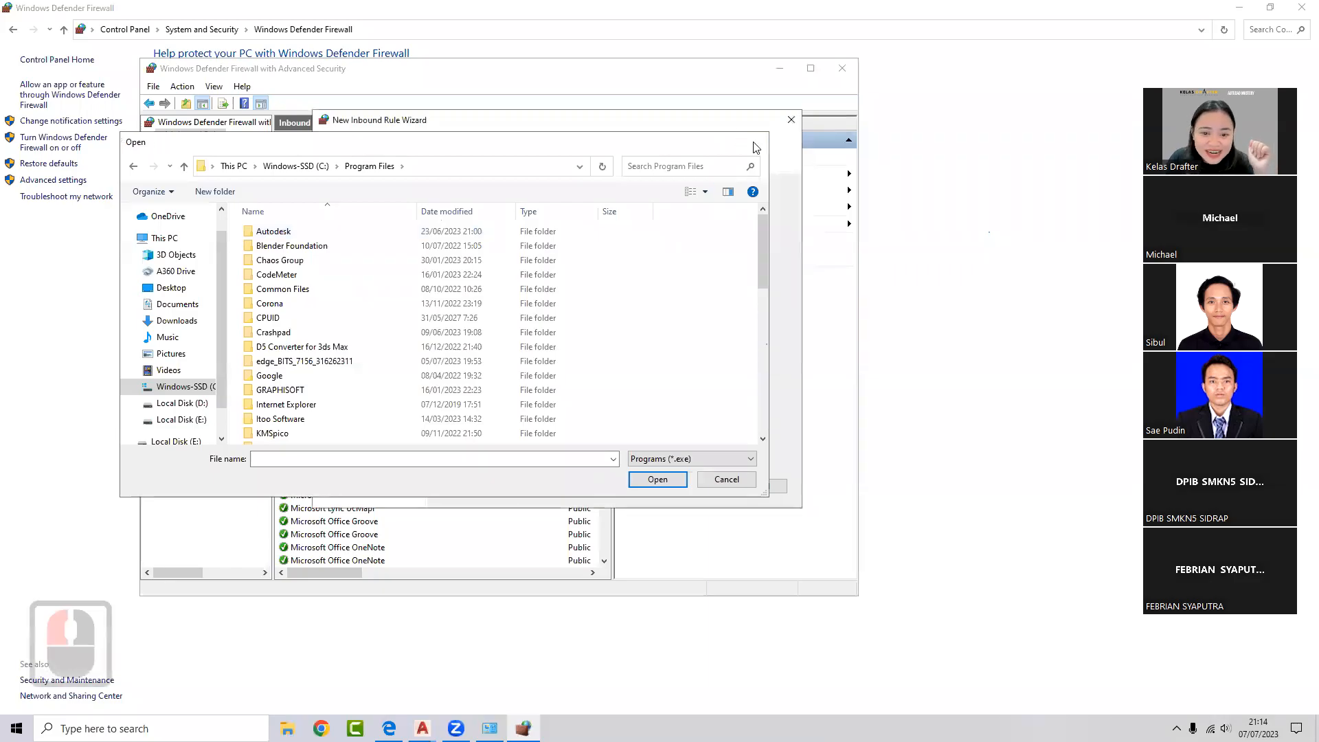
Cancel the program selection and the new inbound rule, and close the Control Panel and firewall windows.
{"action": "left_click", "coordinate": [757, 142]}
{"action": "left_click", "coordinate": [791, 120]}
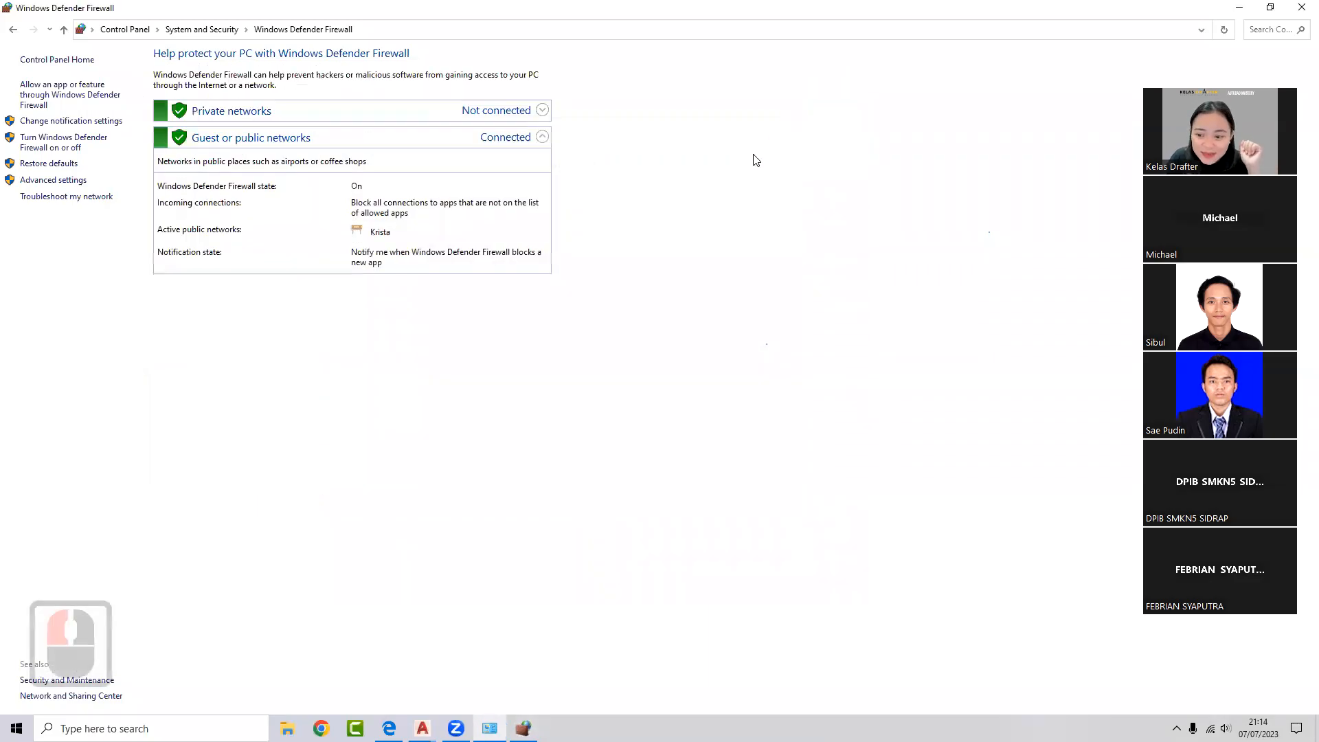
{"action": "mouse_move", "coordinate": [422, 729]}
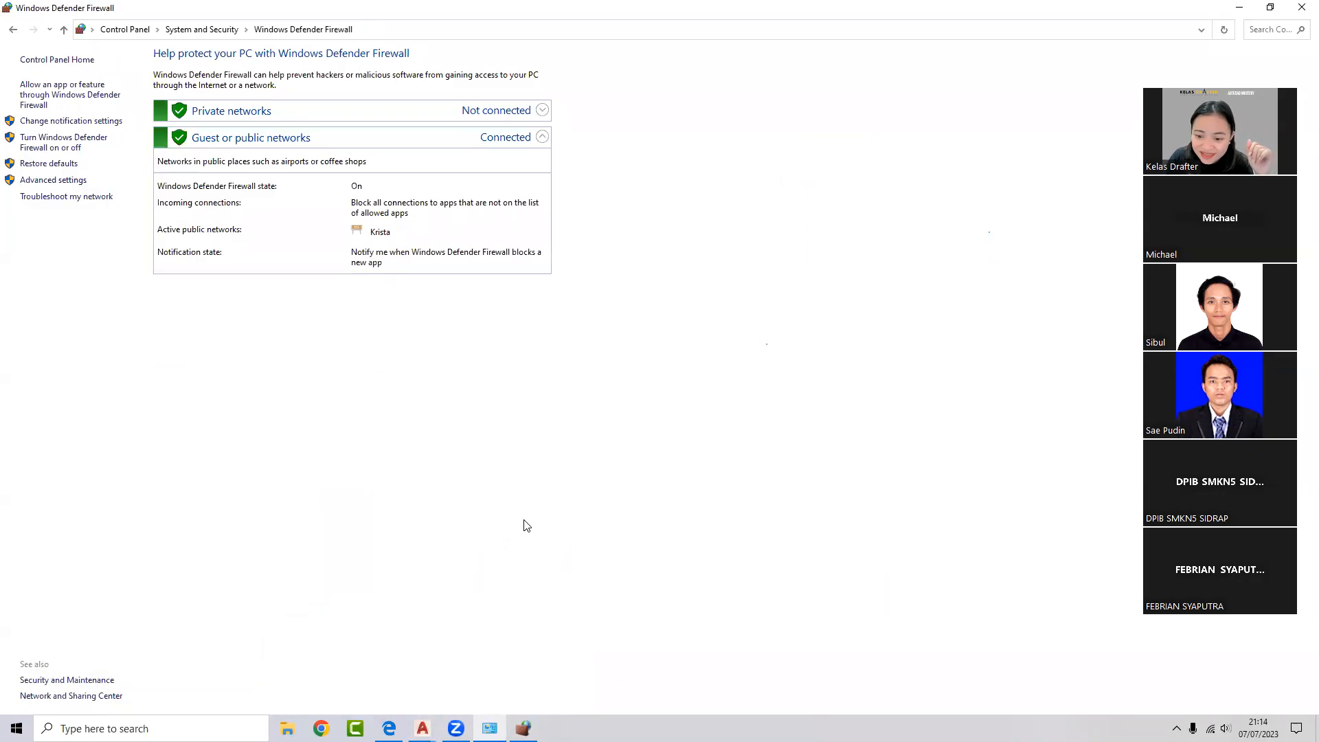
{"action": "left_click", "coordinate": [903, 353]}
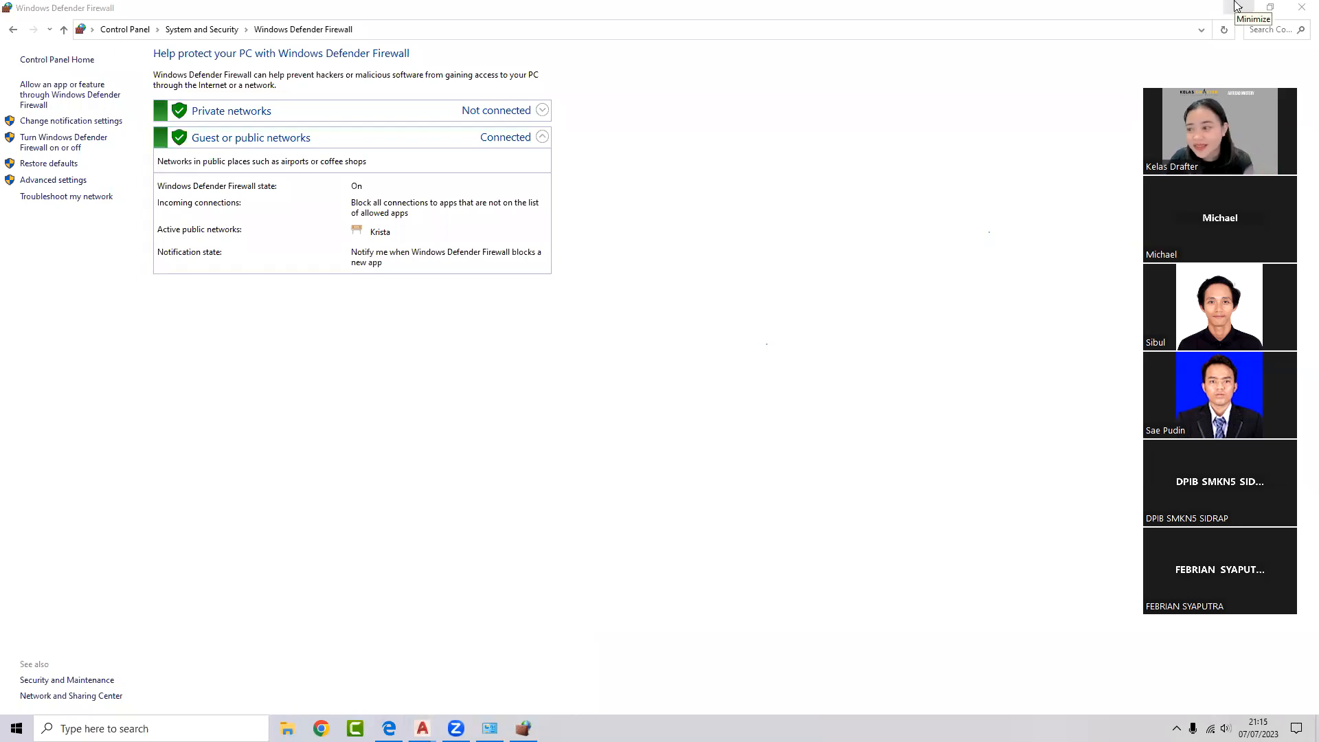
{"action": "left_click", "coordinate": [796, 185]}
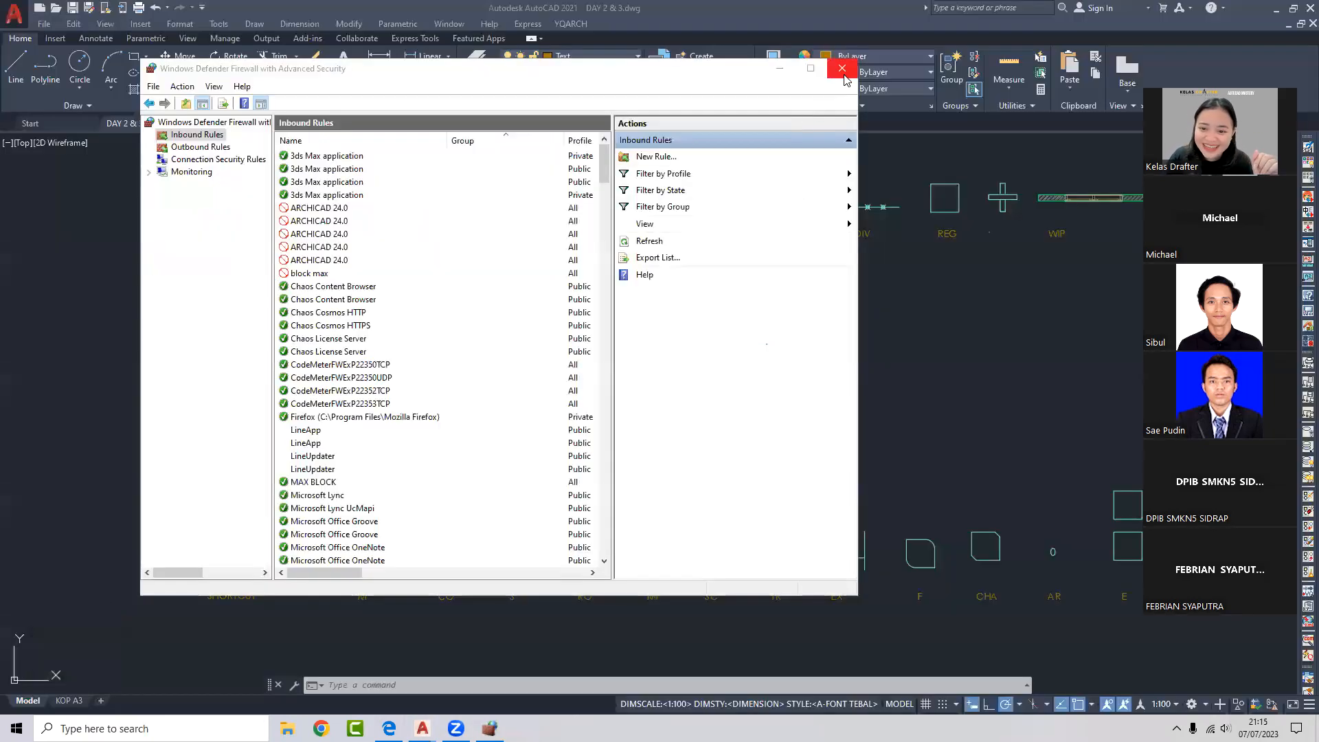
{"action": "left_click", "coordinate": [845, 67]}
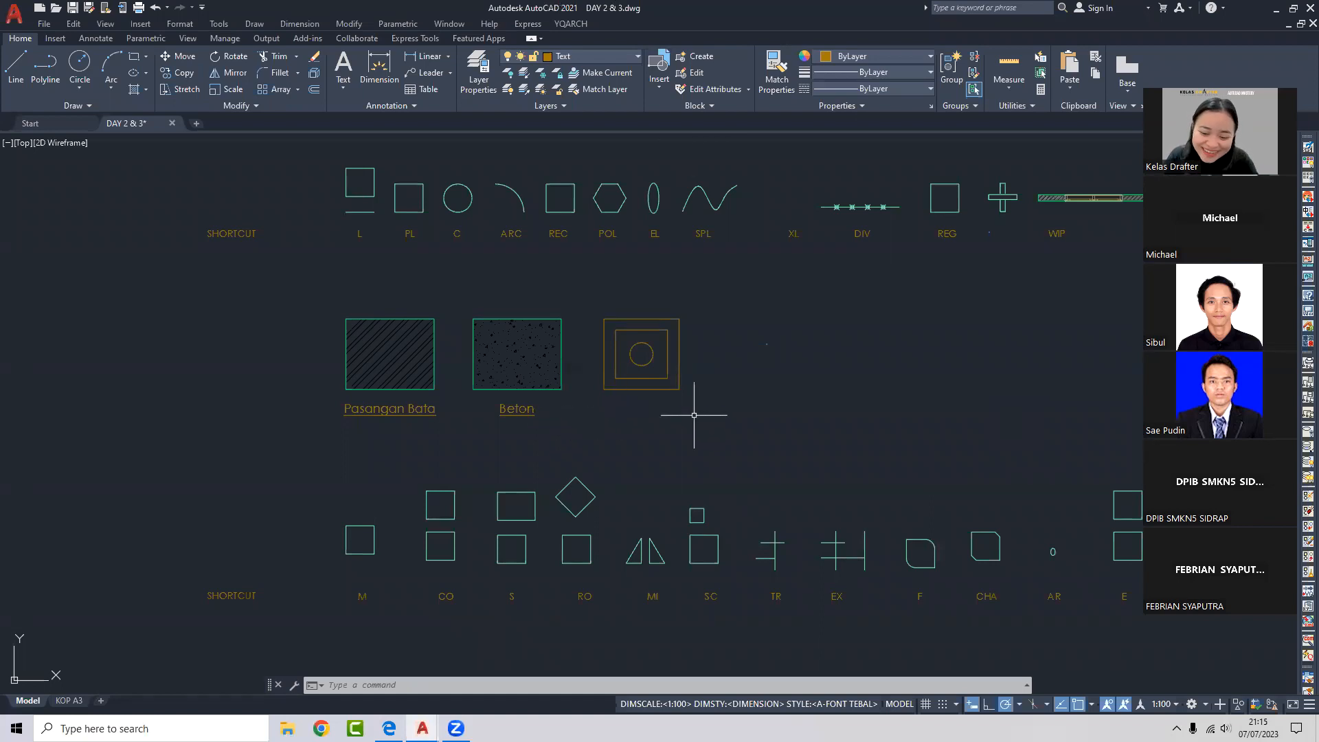
{"action": "scroll", "coordinate": [645, 418], "scroll_direction": "down", "scroll_amount": 2}
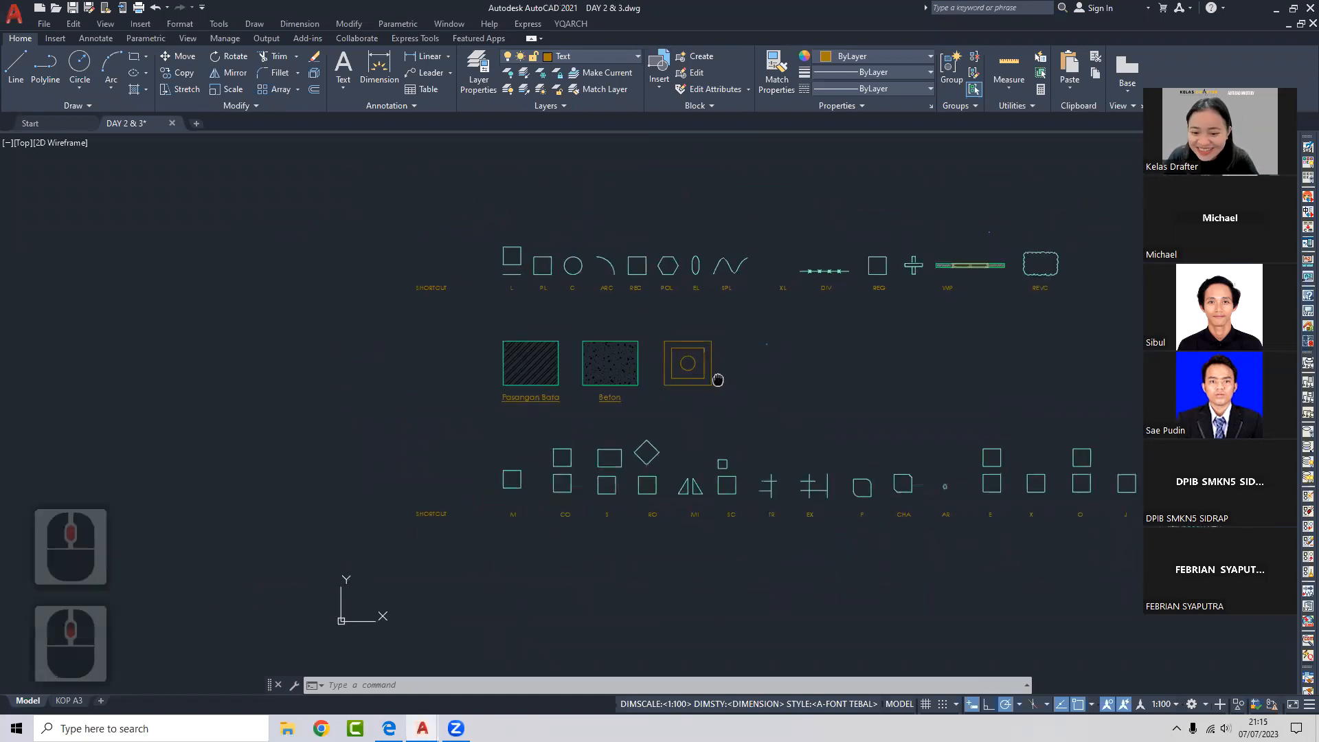
{"action": "scroll", "coordinate": [509, 412], "scroll_direction": "up", "scroll_amount": 3}
{"action": "scroll", "coordinate": [648, 426], "scroll_direction": "down", "scroll_amount": 3}
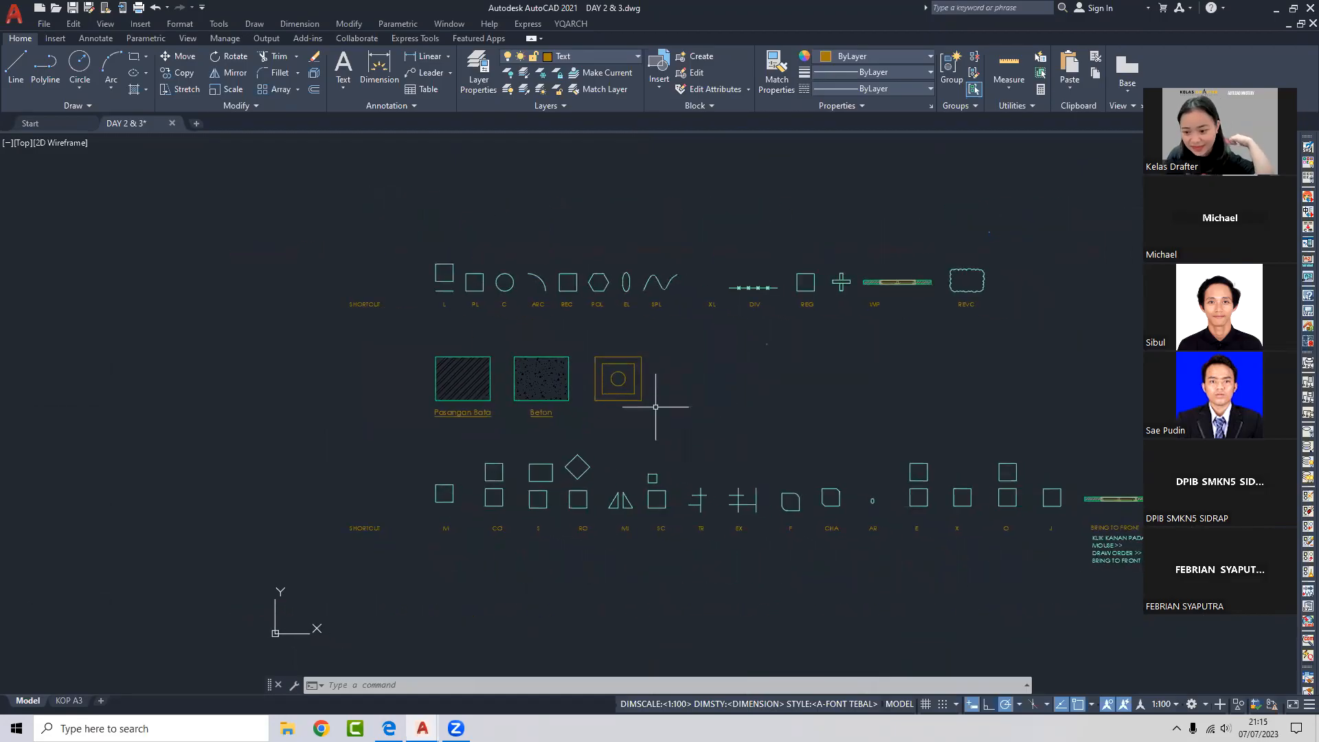
Switch to the guidebook PDF in Edge and read the Day 03 outline covering Lessons 05, 06 and 07.
{"action": "left_click", "coordinate": [389, 729]}
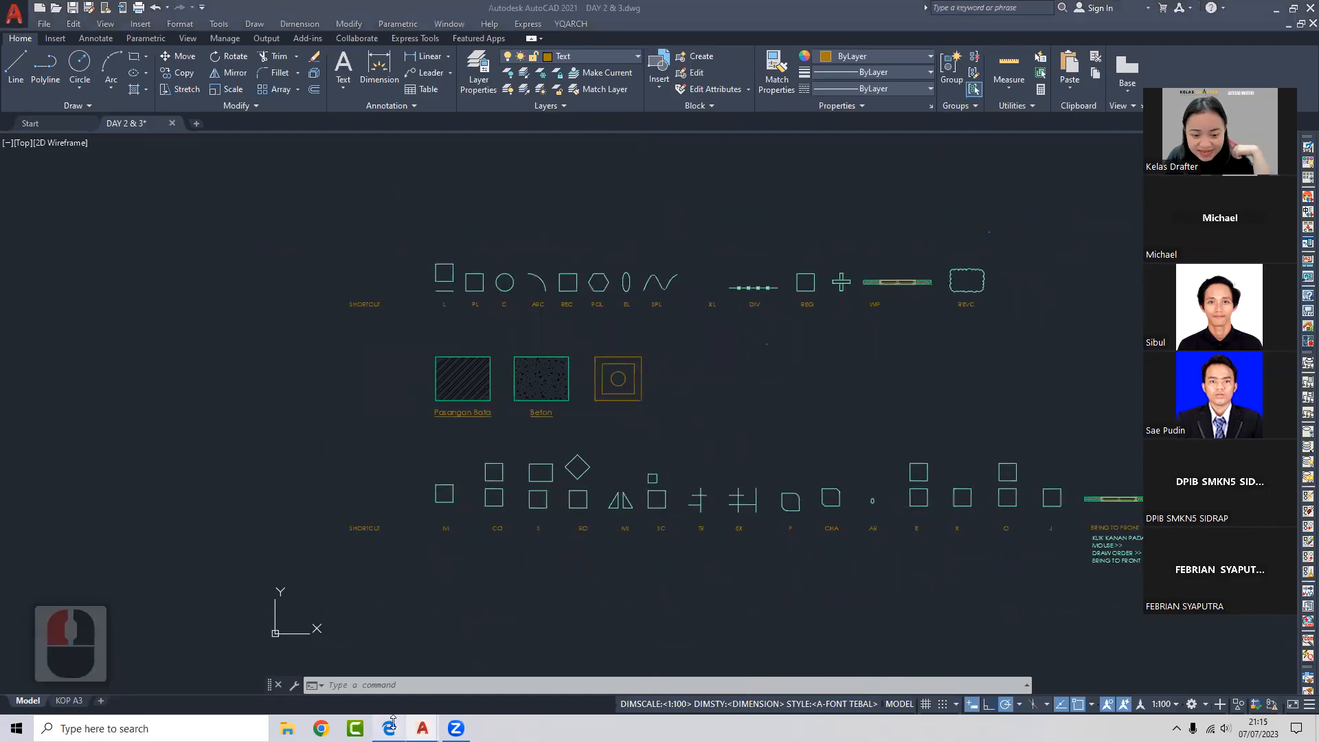
{"action": "scroll", "coordinate": [537, 413], "scroll_direction": "down", "scroll_amount": 2}
{"action": "scroll", "coordinate": [391, 302], "scroll_direction": "down", "scroll_amount": 2}
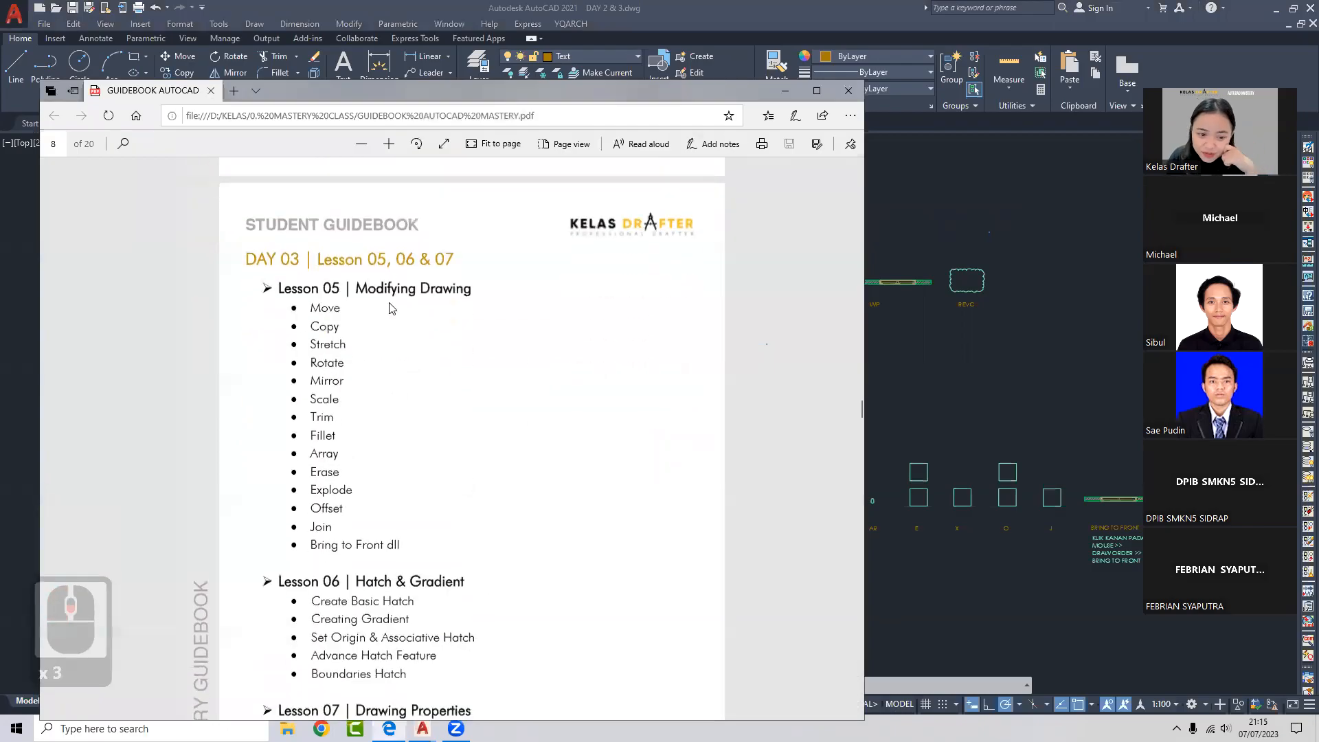
{"action": "scroll", "coordinate": [357, 221], "scroll_direction": "up", "scroll_amount": 1}
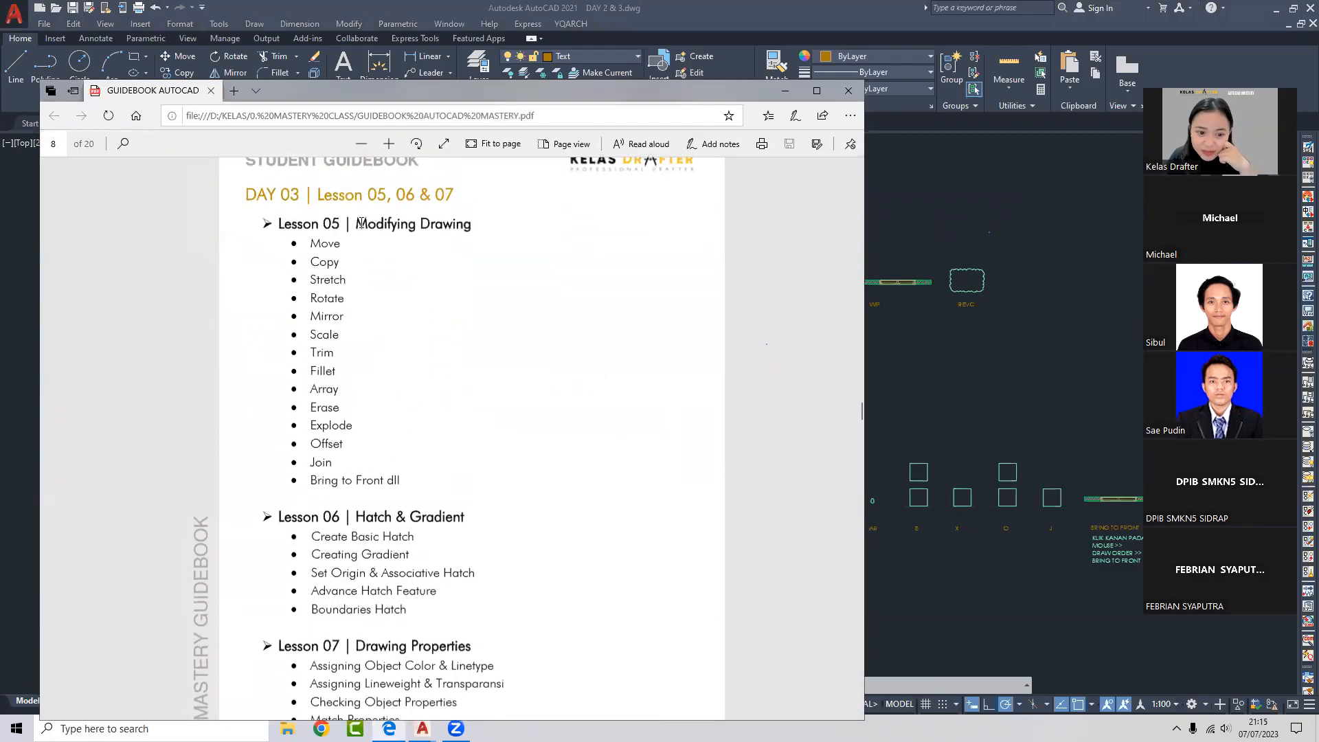
{"action": "left_click_drag", "start_coordinate": [356, 222], "coordinate": [474, 225]}
{"action": "left_click", "coordinate": [347, 372]}
{"action": "scroll", "coordinate": [347, 372], "scroll_direction": "down", "scroll_amount": 3}
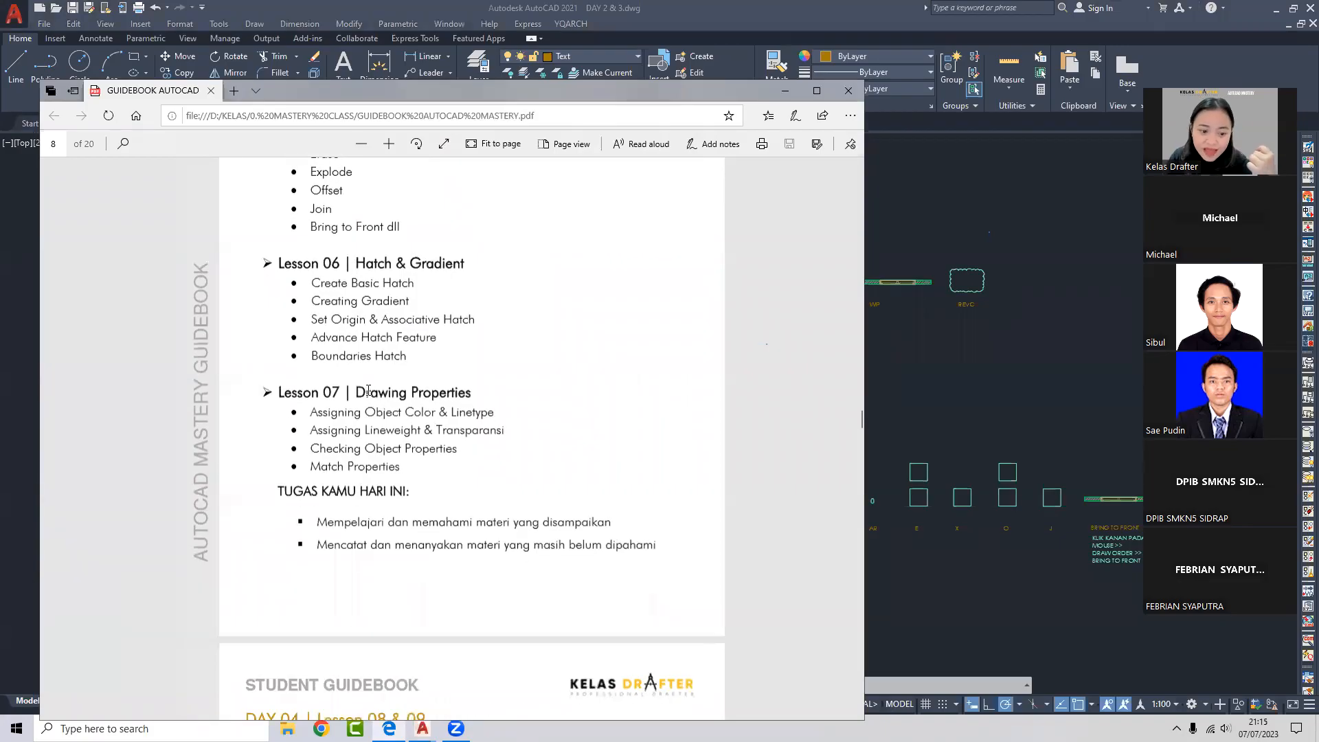
{"action": "left_click_drag", "start_coordinate": [370, 392], "coordinate": [471, 393]}
{"action": "left_click", "coordinate": [420, 478]}
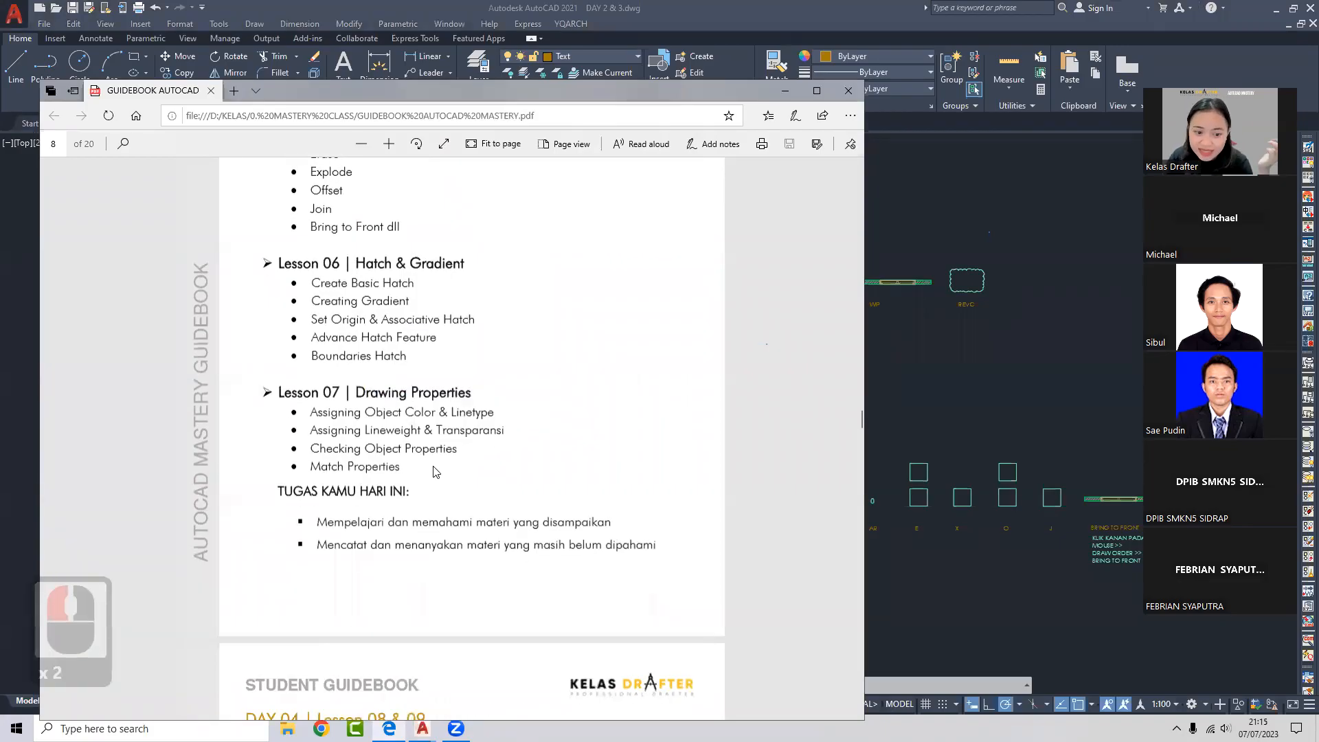
Examine the Day 04 lesson outline, review the Day 03 Modifying Drawing topics again, and return to the AutoCAD drawing.
{"action": "scroll", "coordinate": [433, 471], "scroll_direction": "up", "scroll_amount": 2}
{"action": "scroll", "coordinate": [435, 471], "scroll_direction": "down", "scroll_amount": 6}
{"action": "scroll", "coordinate": [434, 470], "scroll_direction": "down", "scroll_amount": 2}
{"action": "scroll", "coordinate": [515, 469], "scroll_direction": "down", "scroll_amount": 1}
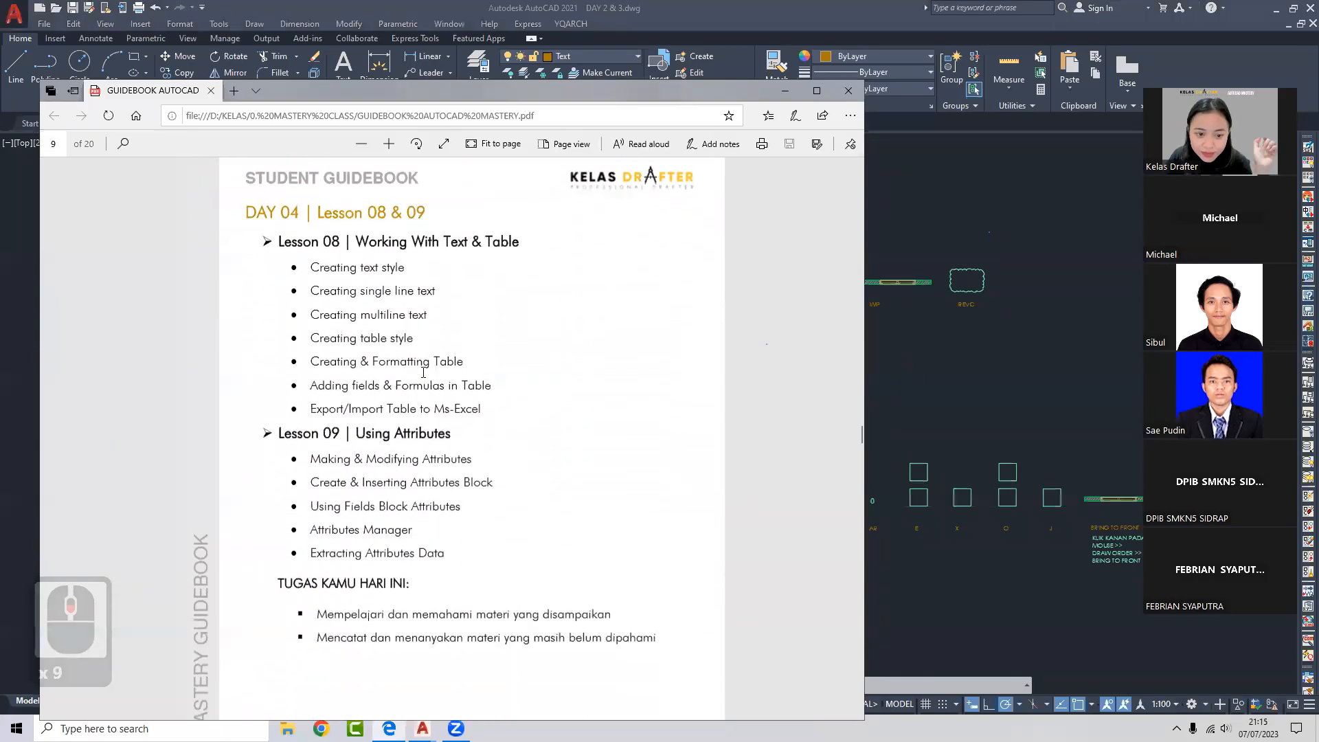
{"action": "scroll", "coordinate": [436, 375], "scroll_direction": "down", "scroll_amount": 5}
{"action": "scroll", "coordinate": [411, 335], "scroll_direction": "up", "scroll_amount": 15}
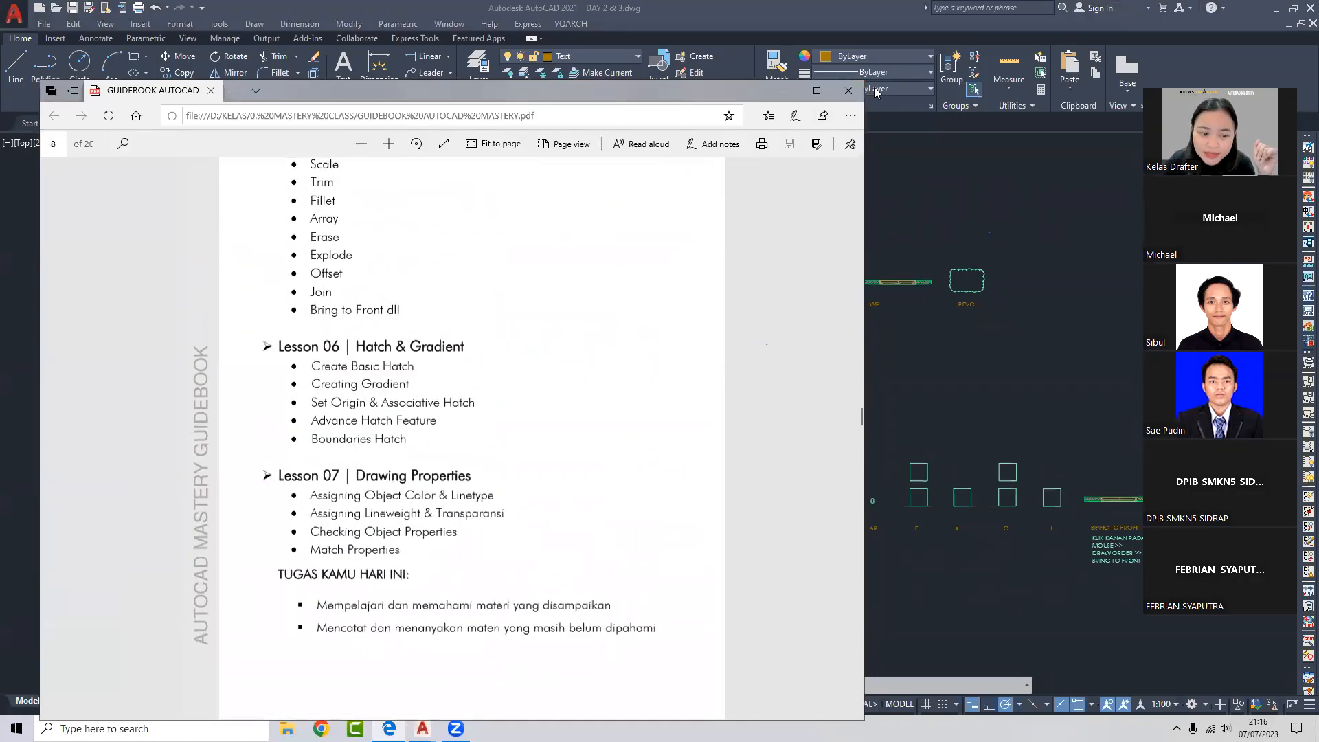
{"action": "scroll", "coordinate": [265, 253], "scroll_direction": "up", "scroll_amount": 4}
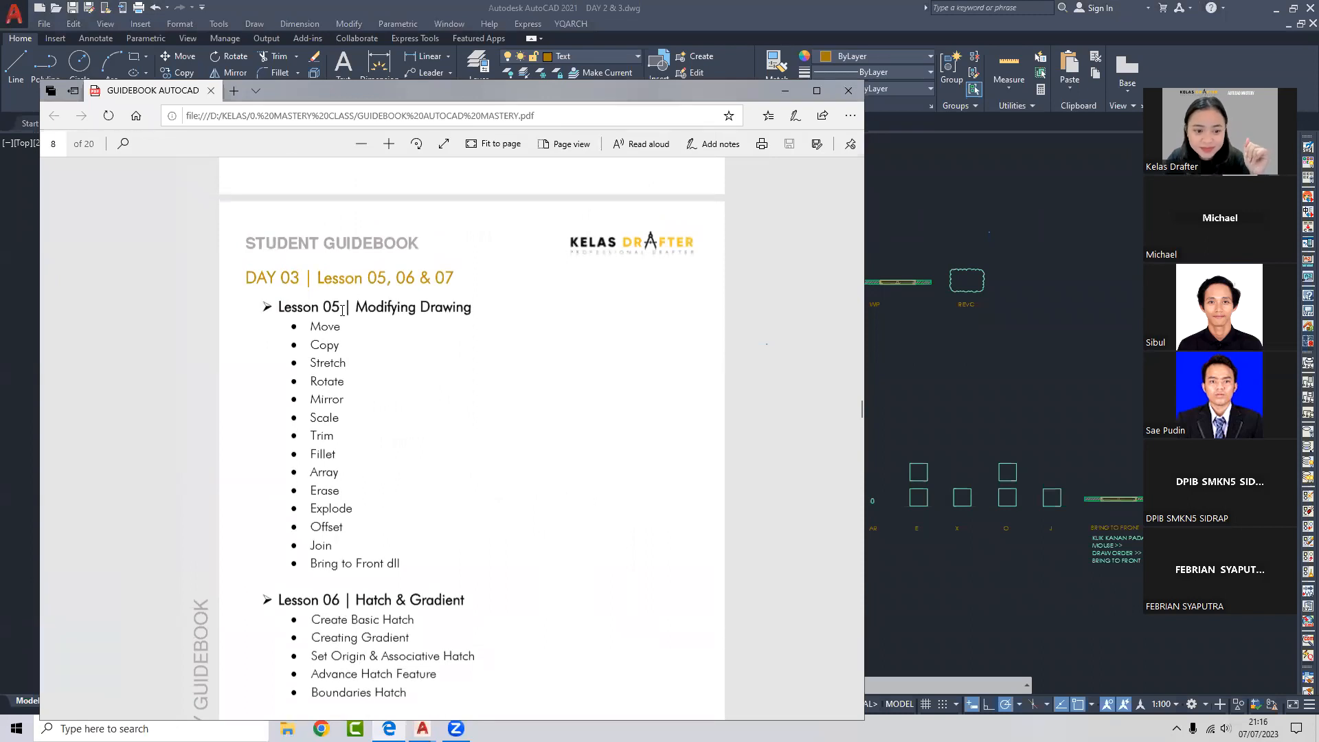
{"action": "left_click_drag", "start_coordinate": [410, 306], "coordinate": [366, 307]}
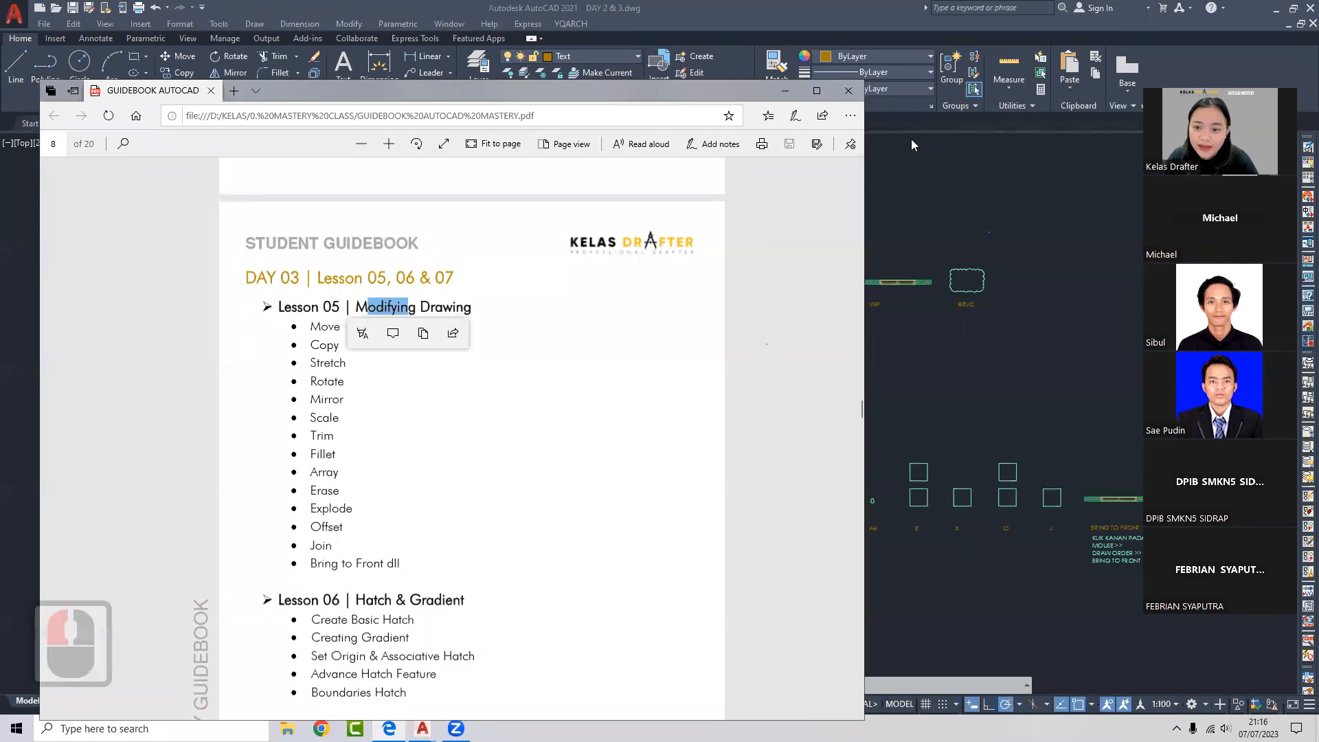
{"action": "left_click", "coordinate": [849, 100]}
{"action": "middle_click_drag", "start_coordinate": [611, 485], "coordinate": [450, 369]}
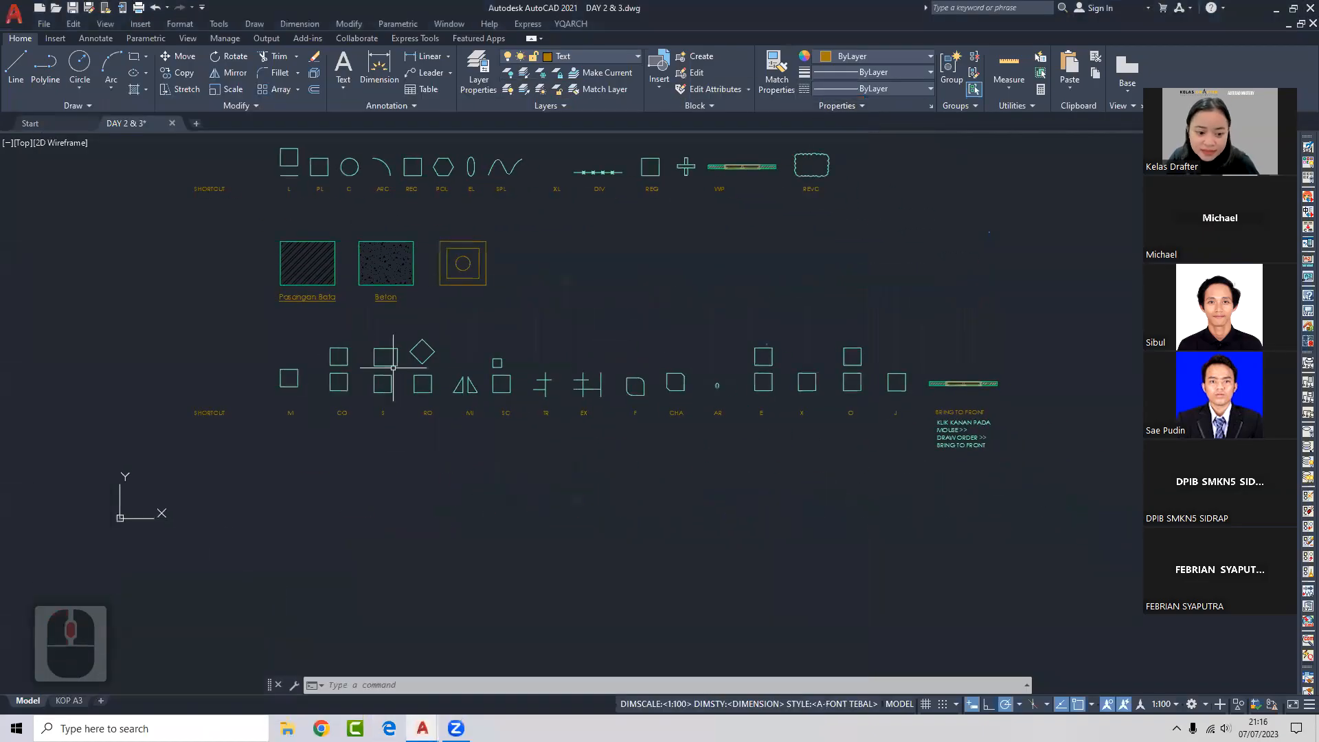
{"action": "left_click", "coordinate": [1091, 200]}
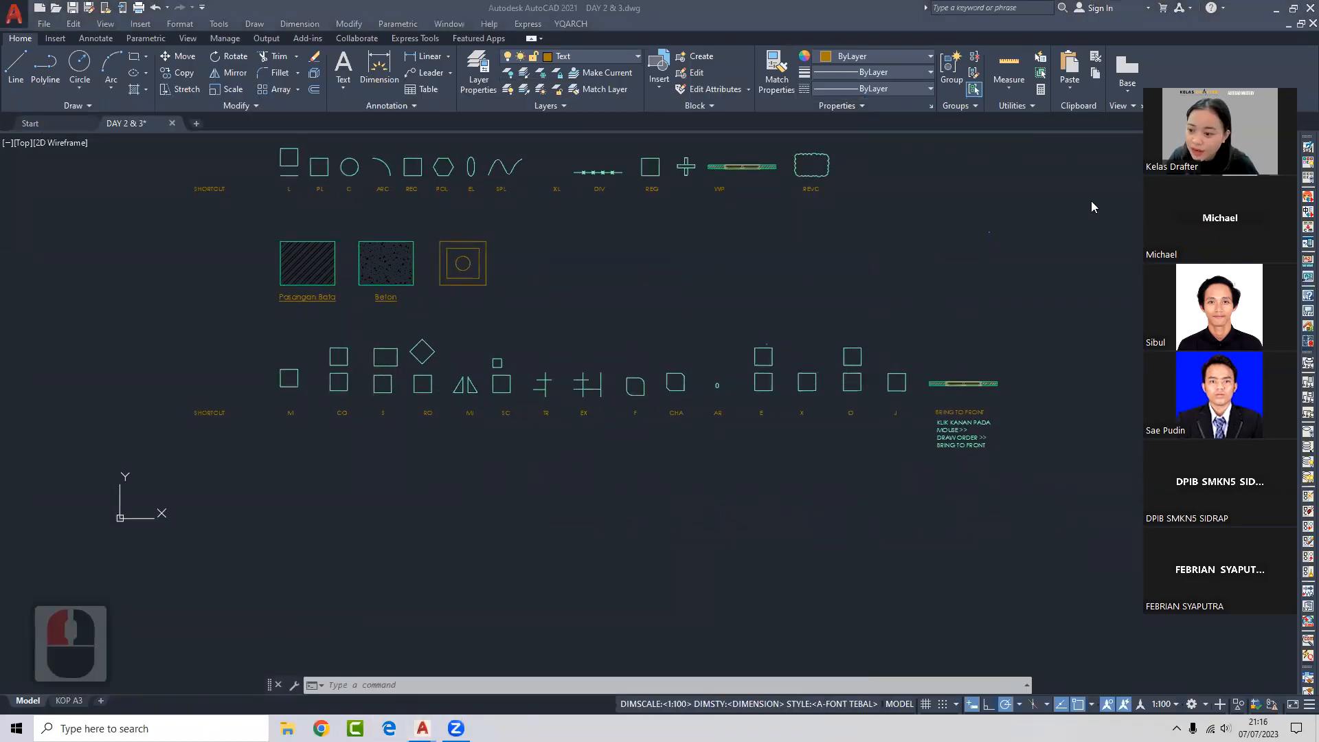
{"action": "left_click", "coordinate": [1026, 201]}
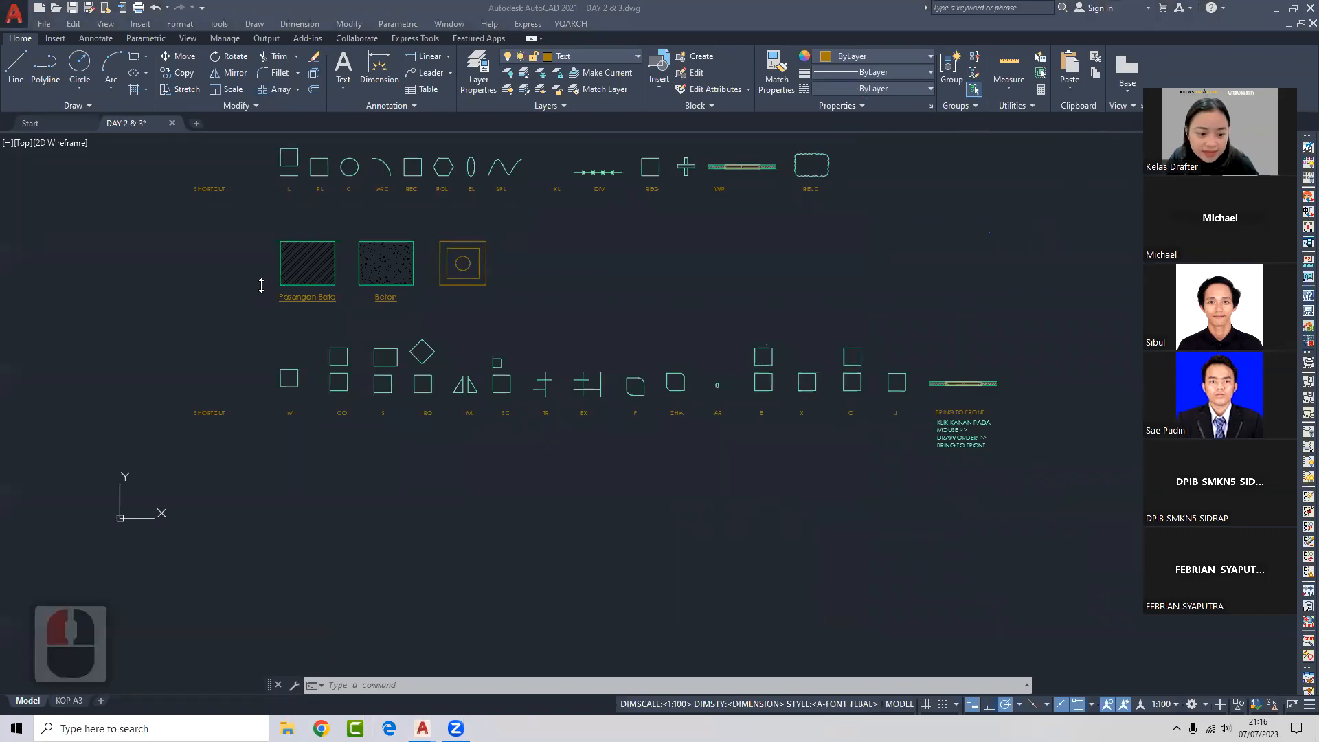
{"action": "left_click", "coordinate": [261, 406]}
{"action": "middle_click_drag", "start_coordinate": [237, 192], "coordinate": [483, 182]}
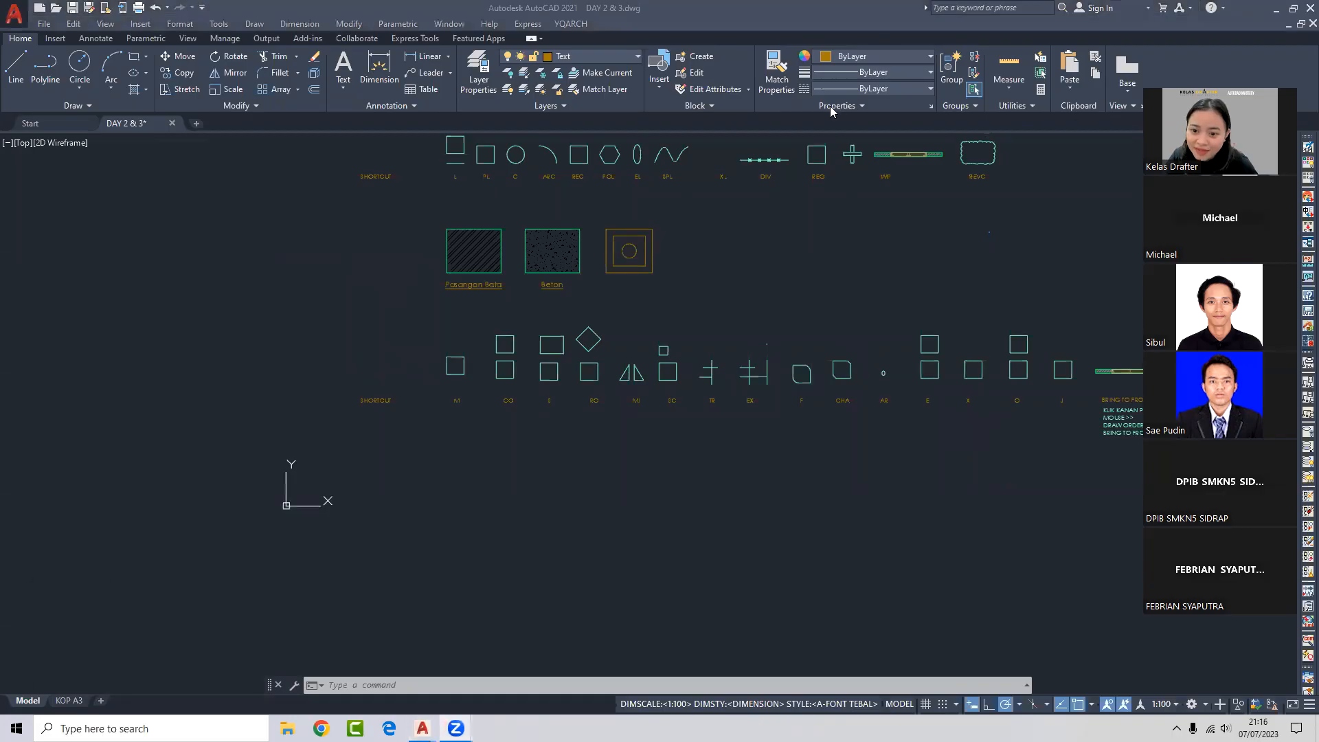
{"action": "left_click", "coordinate": [898, 94]}
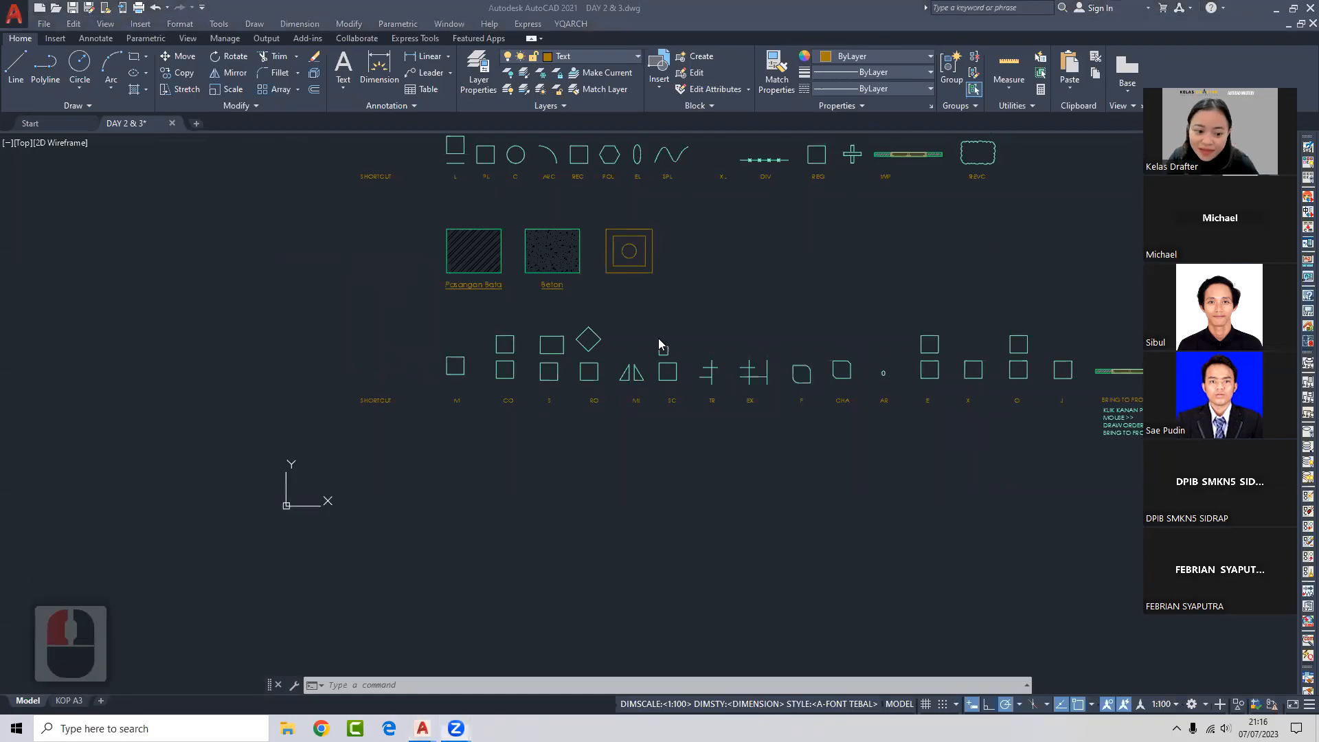
{"action": "scroll", "coordinate": [422, 368], "scroll_direction": "up", "scroll_amount": 6}
{"action": "middle_click_drag", "start_coordinate": [424, 367], "coordinate": [512, 336]}
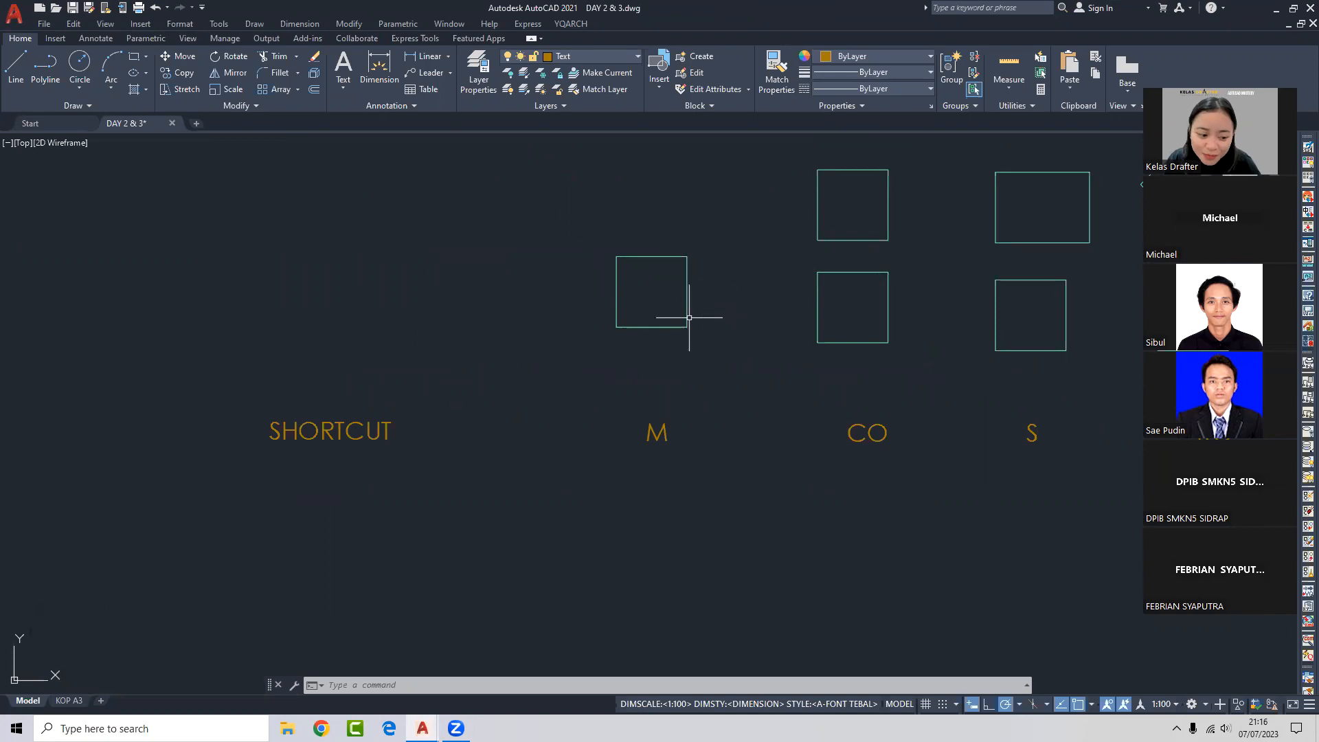
{"action": "middle_click_drag", "start_coordinate": [651, 280], "coordinate": [700, 292]}
{"action": "left_click_drag", "start_coordinate": [691, 290], "coordinate": [653, 301]}
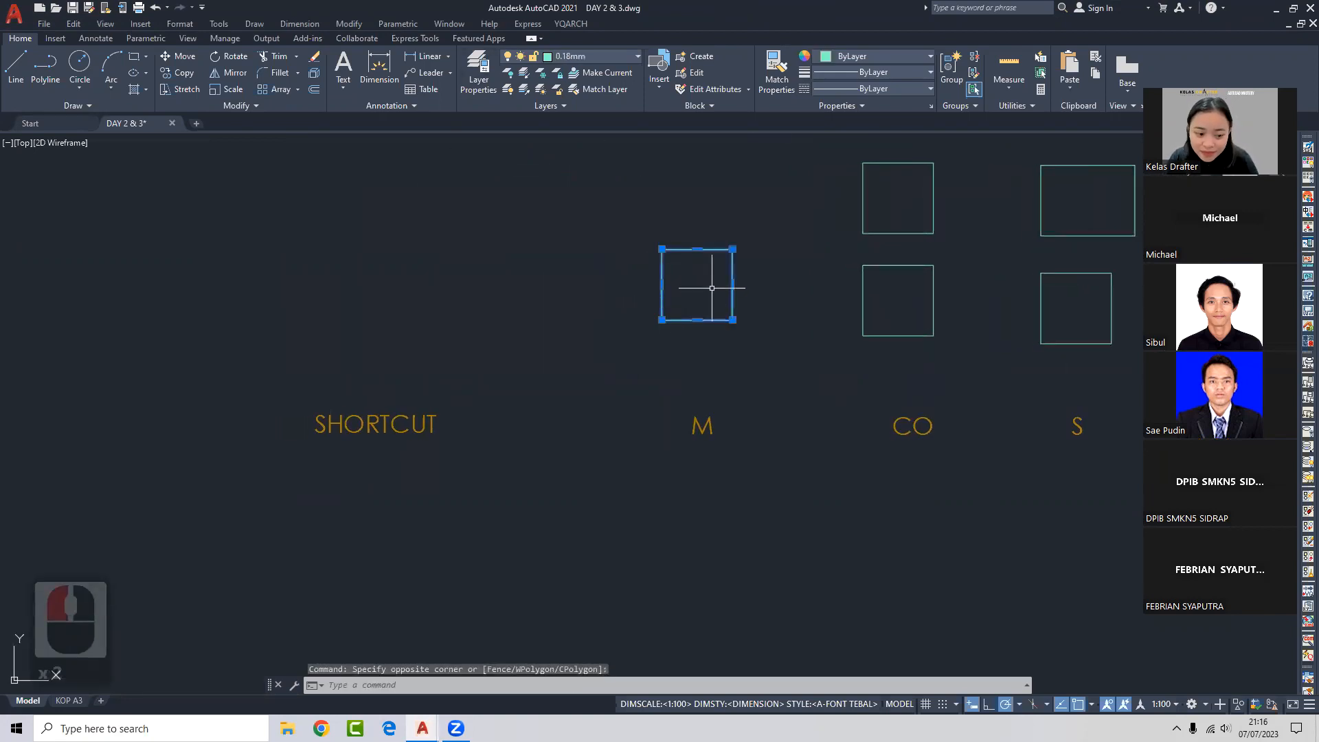
{"action": "key", "text": "Escape"}
Try the Move command on the square above the M label, starting the command before selecting the square.
{"action": "scroll", "coordinate": [711, 288], "scroll_direction": "down", "scroll_amount": 5}
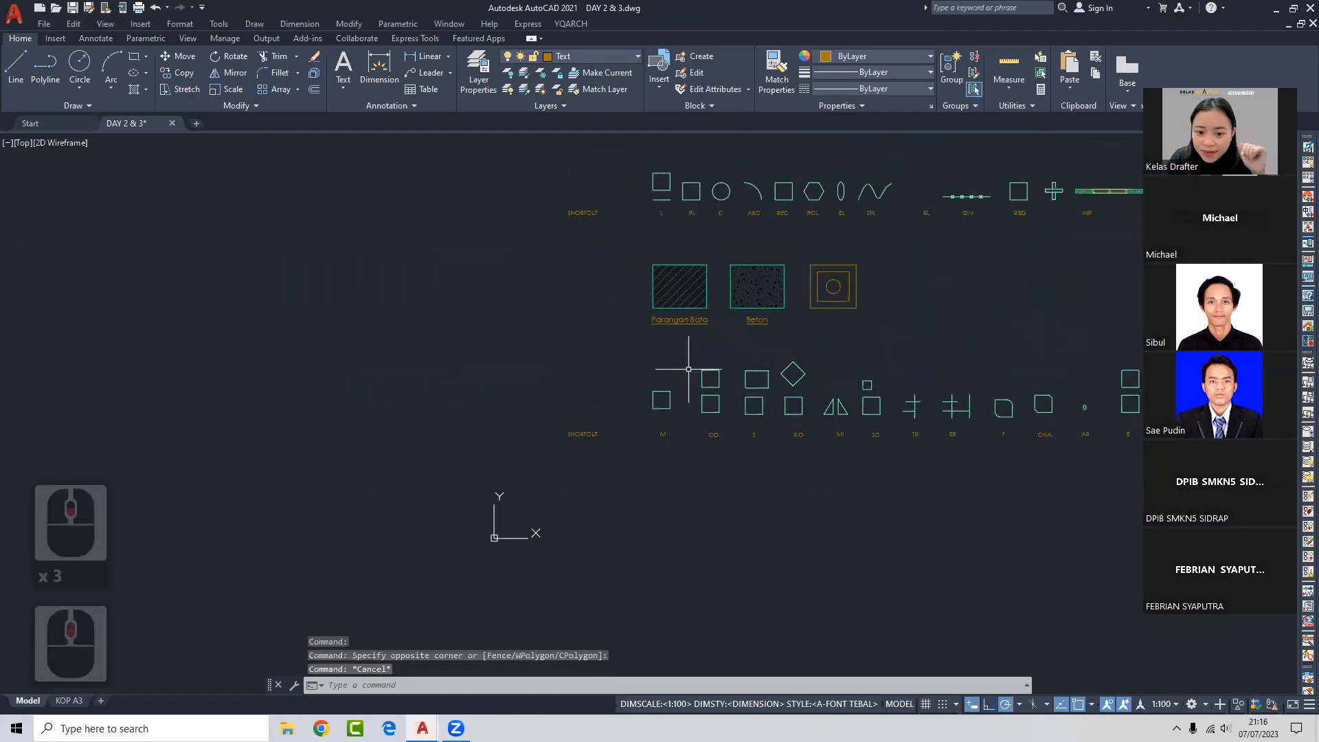
{"action": "scroll", "coordinate": [658, 420], "scroll_direction": "up", "scroll_amount": 5}
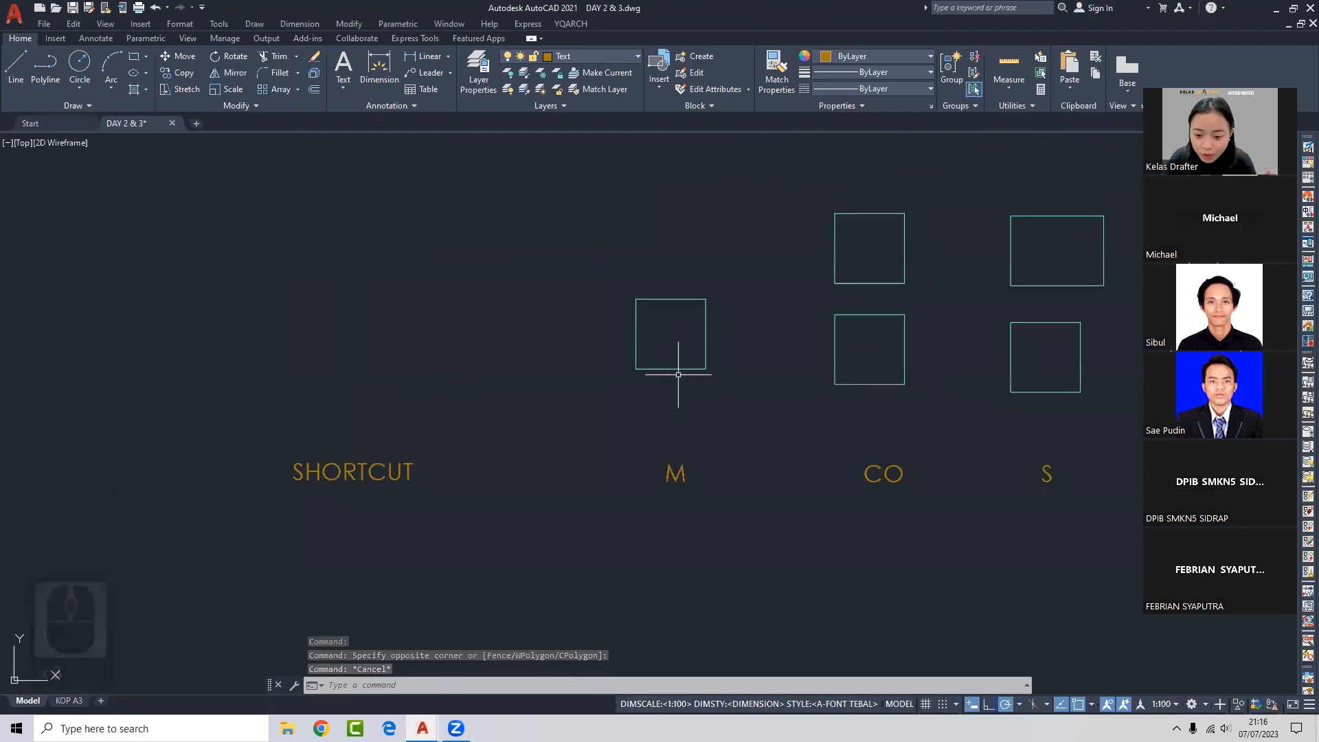
{"action": "scroll", "coordinate": [675, 372], "scroll_direction": "up", "scroll_amount": 2}
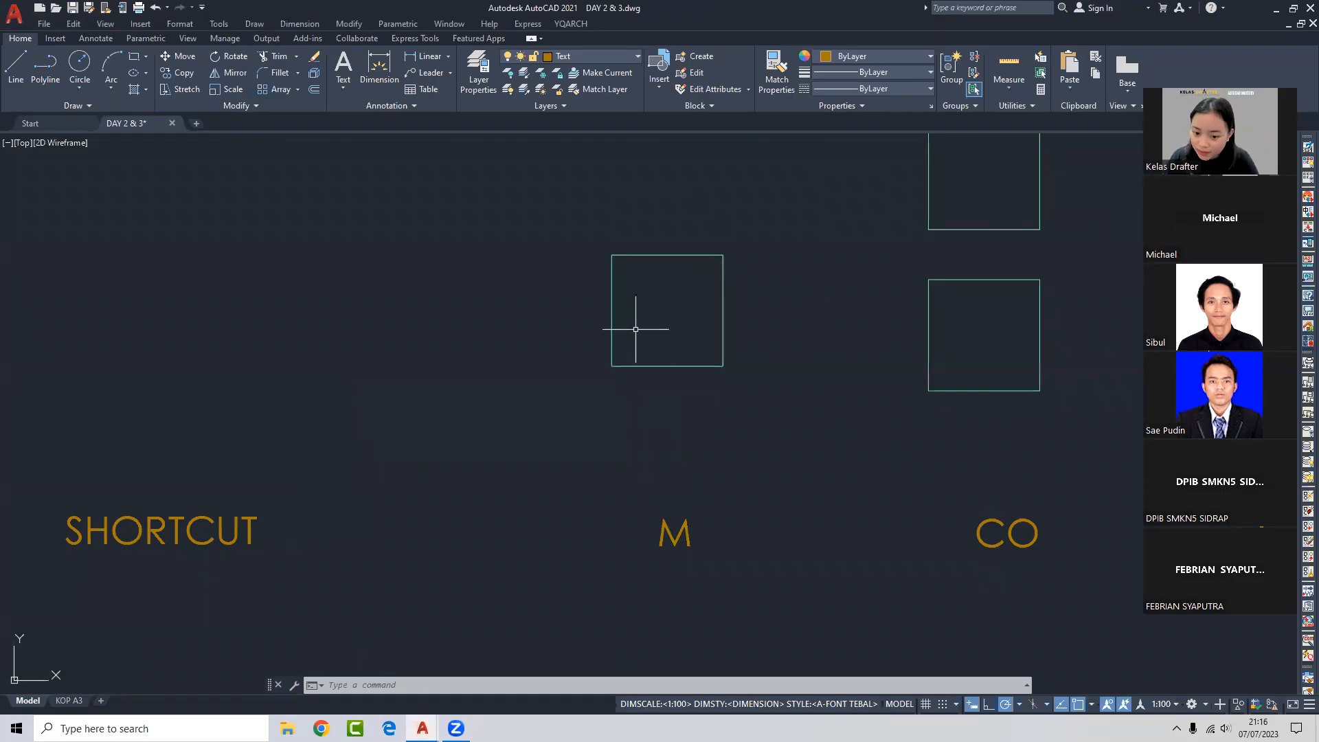
{"action": "middle_click_drag", "start_coordinate": [635, 329], "coordinate": [646, 322]}
{"action": "type", "text": "m"}
{"action": "key", "text": "Return"}
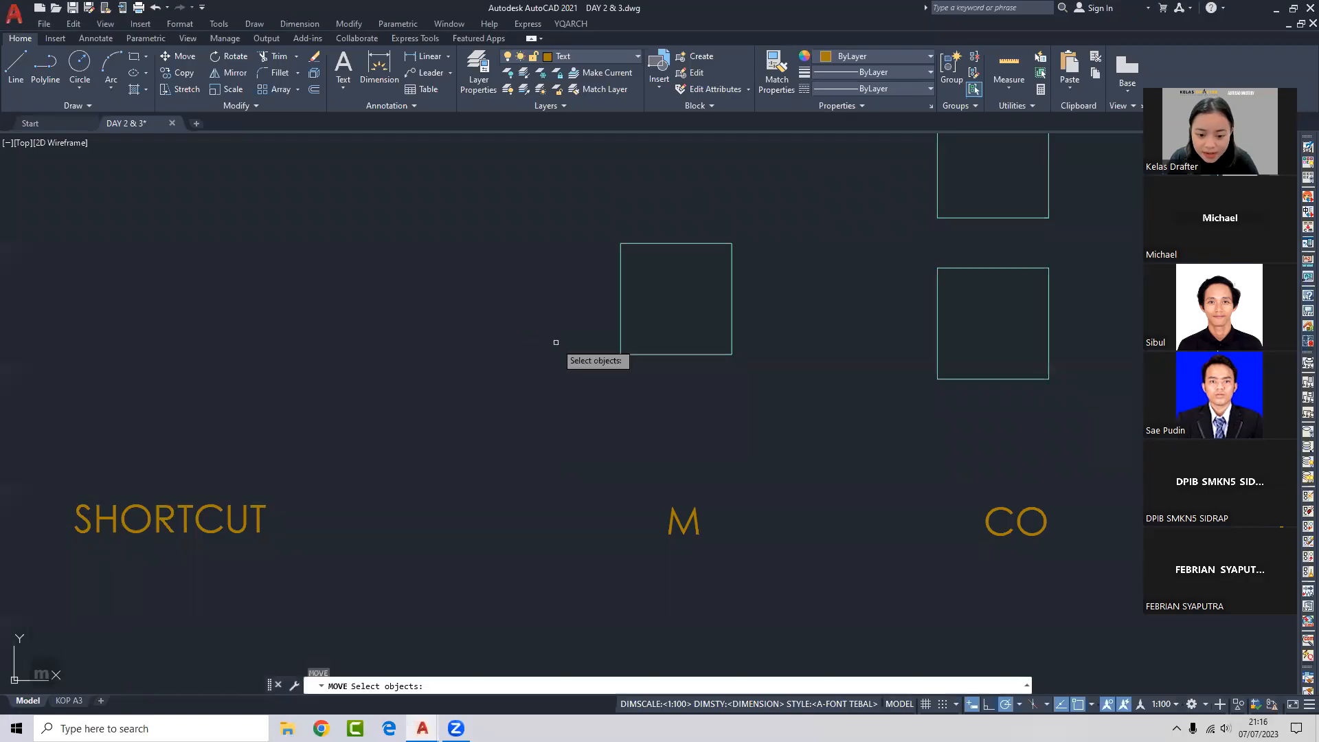
{"action": "left_click", "coordinate": [621, 300]}
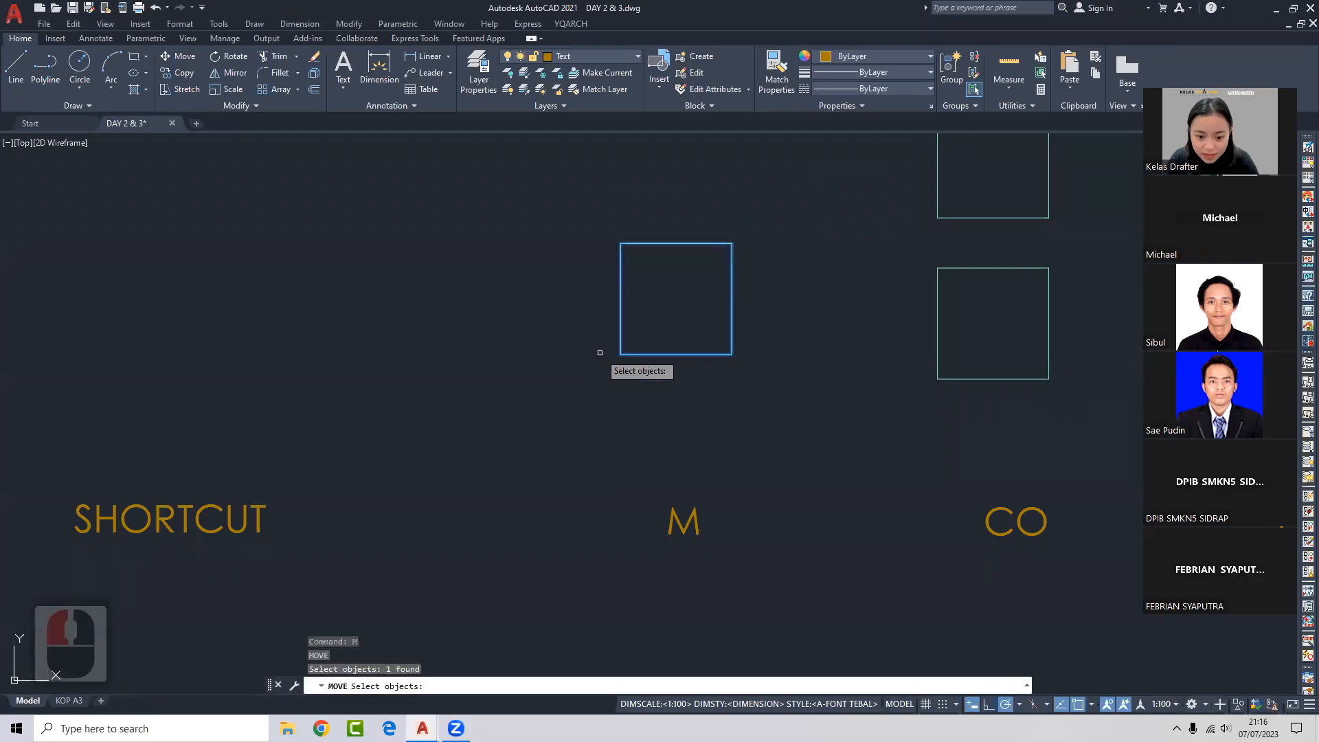
{"action": "key", "text": "Return"}
{"action": "key", "text": "Escape"}
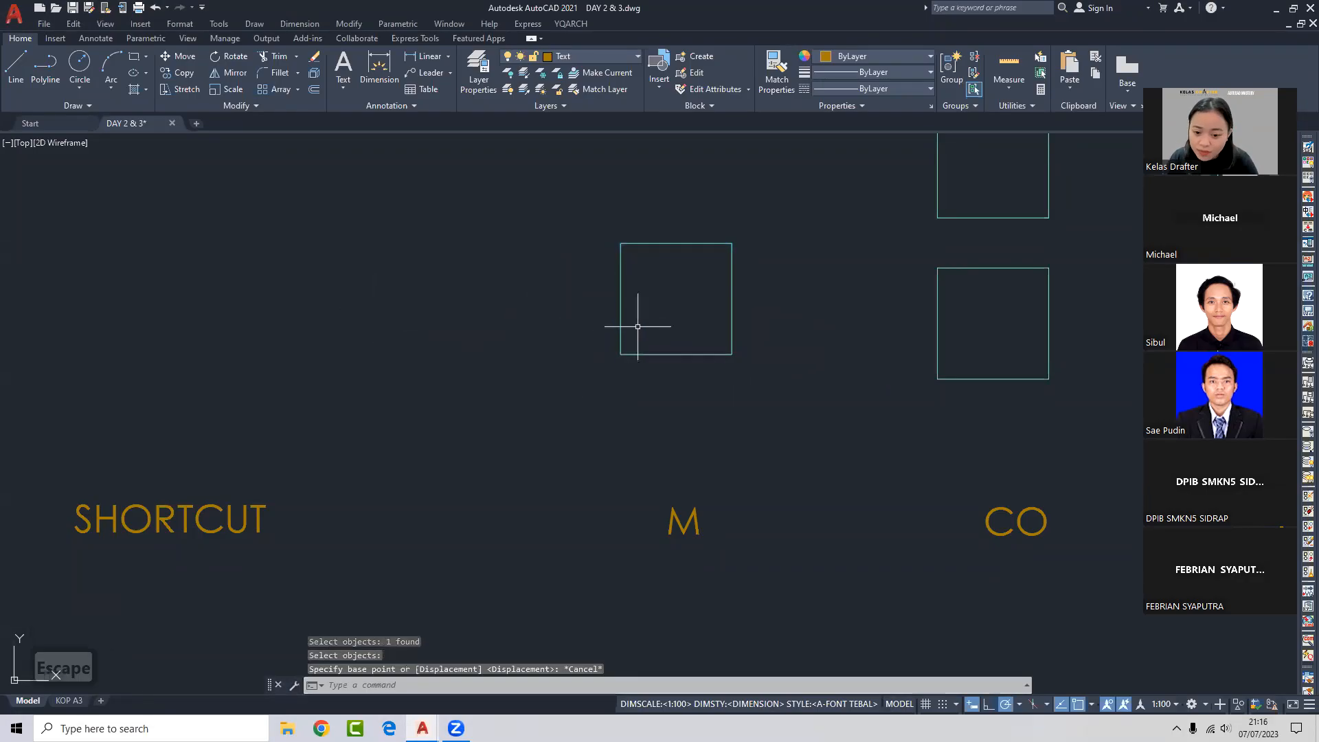
Try moving the preselected square above the M label, using its lower-left corner as base point.
{"action": "left_click", "coordinate": [621, 295]}
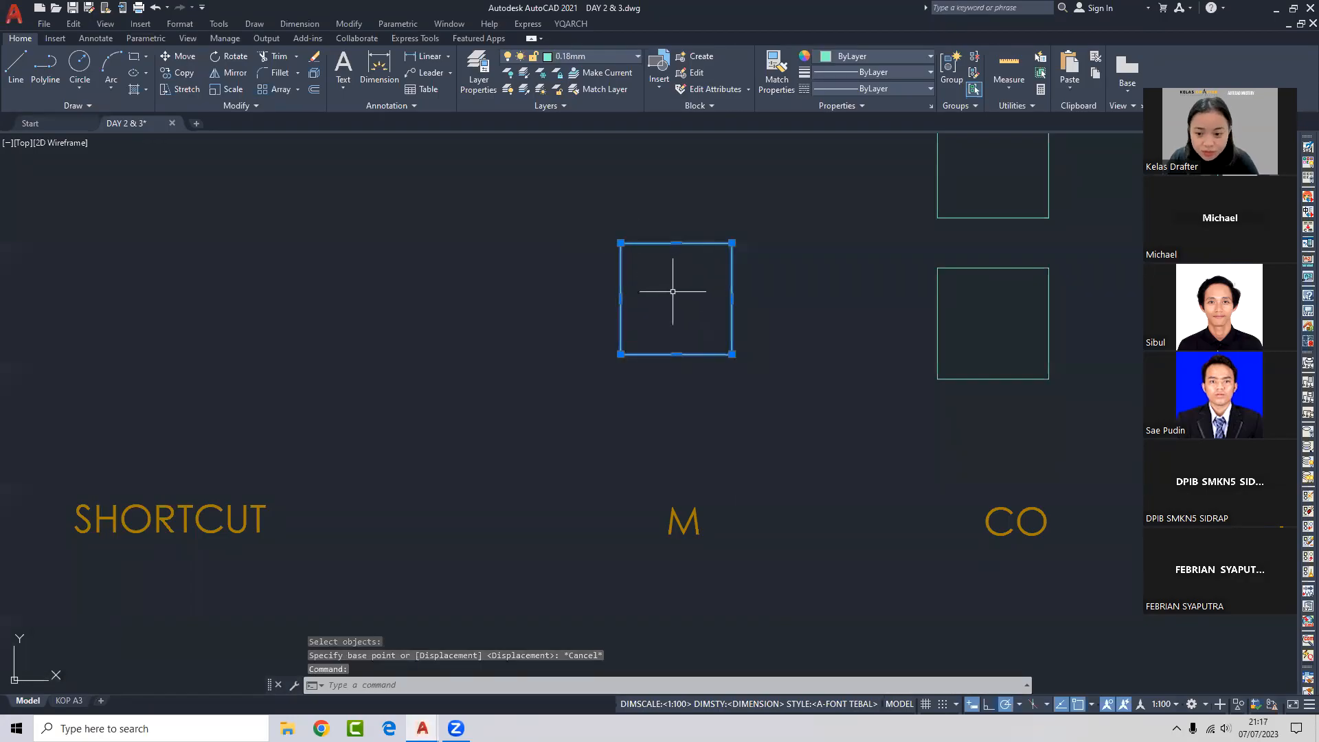
{"action": "key", "text": "Return"}
{"action": "left_click", "coordinate": [621, 354]}
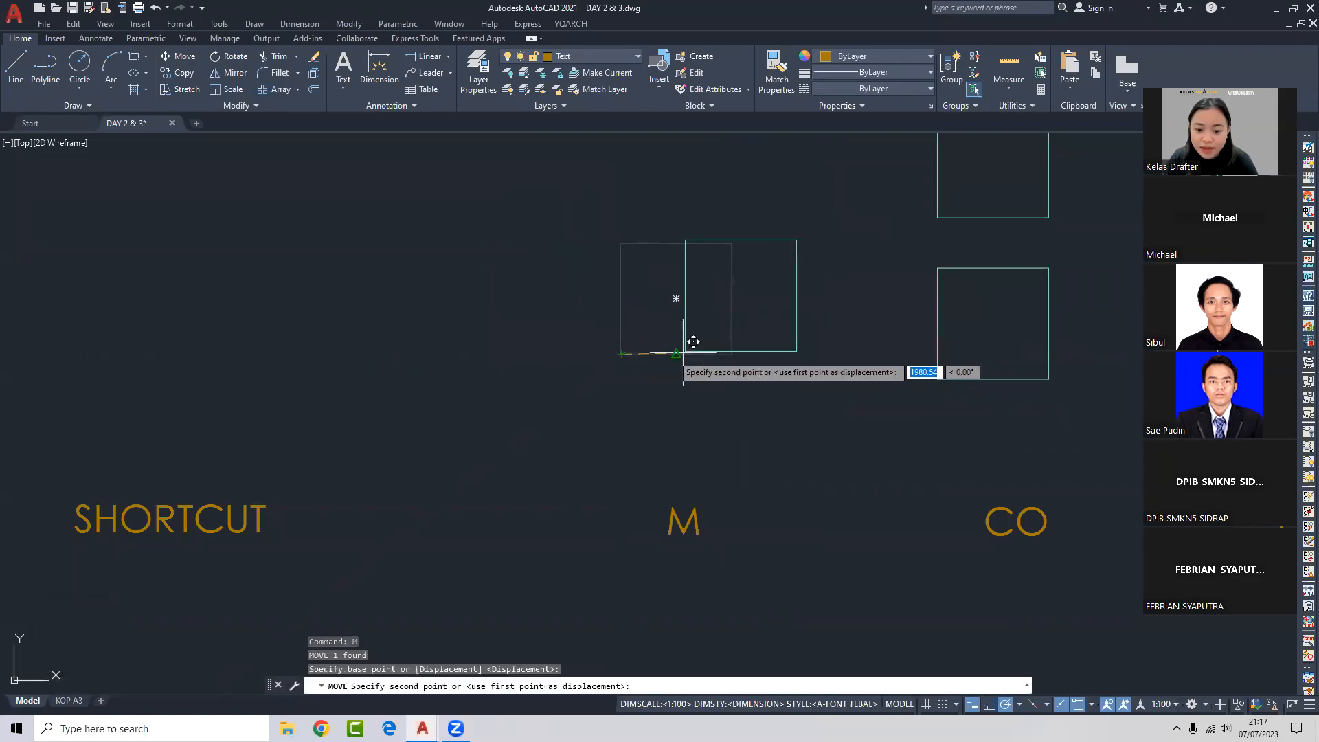
{"action": "key", "text": "Escape"}
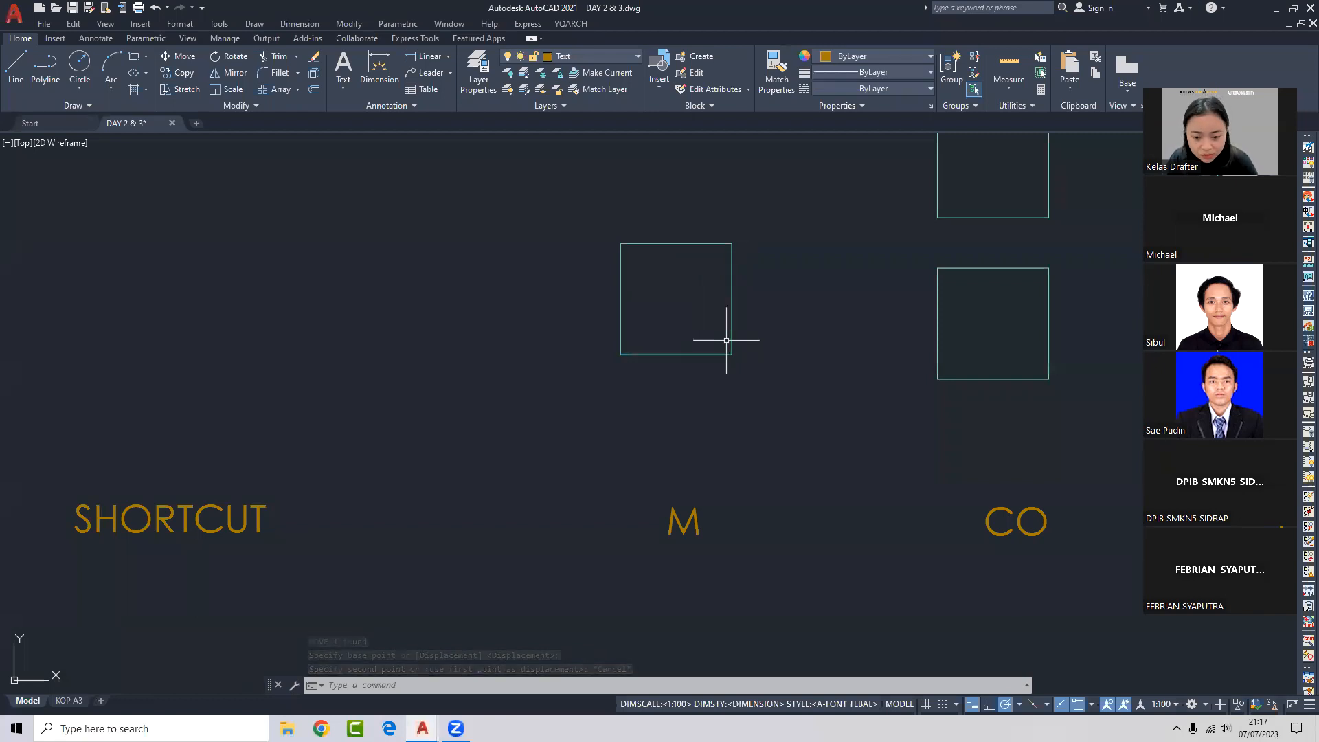
{"action": "left_click", "coordinate": [738, 331]}
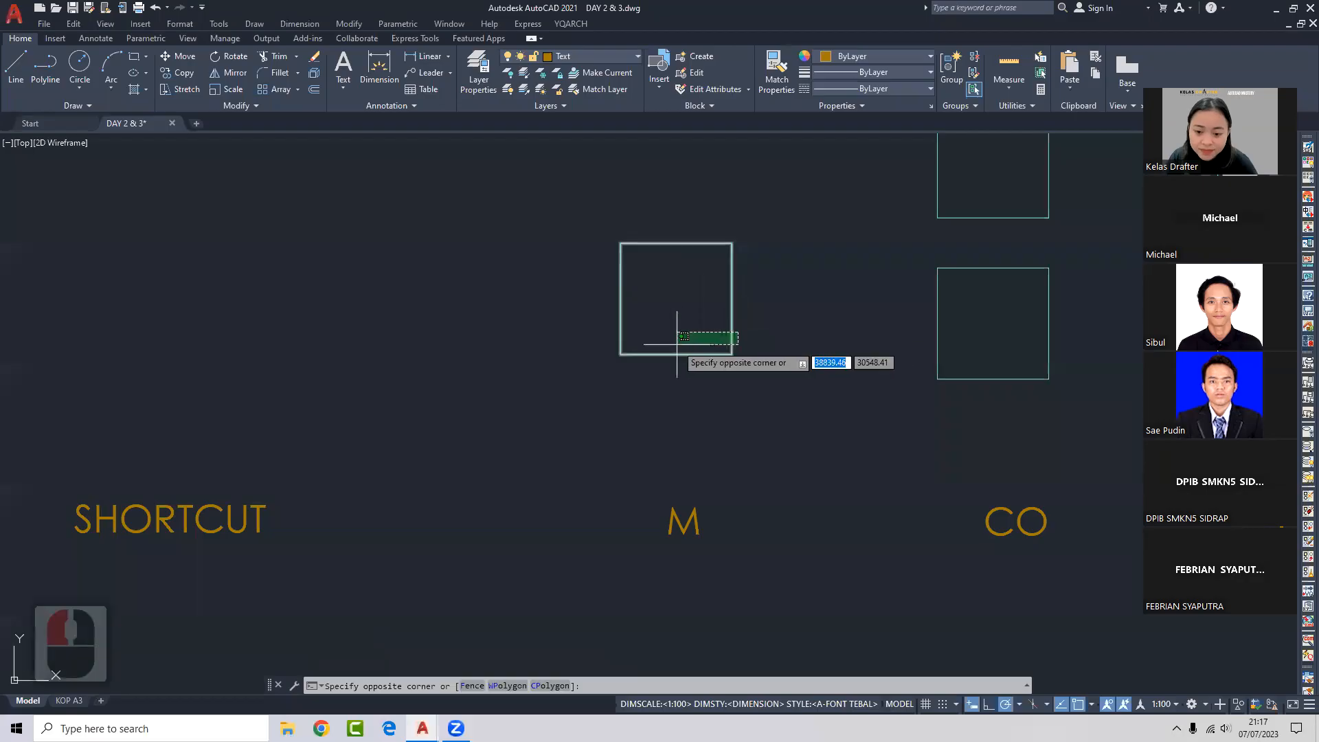
{"action": "left_click", "coordinate": [677, 345]}
{"action": "key", "text": "Escape"}
{"action": "left_click", "coordinate": [601, 227]}
{"action": "left_click", "coordinate": [819, 397]}
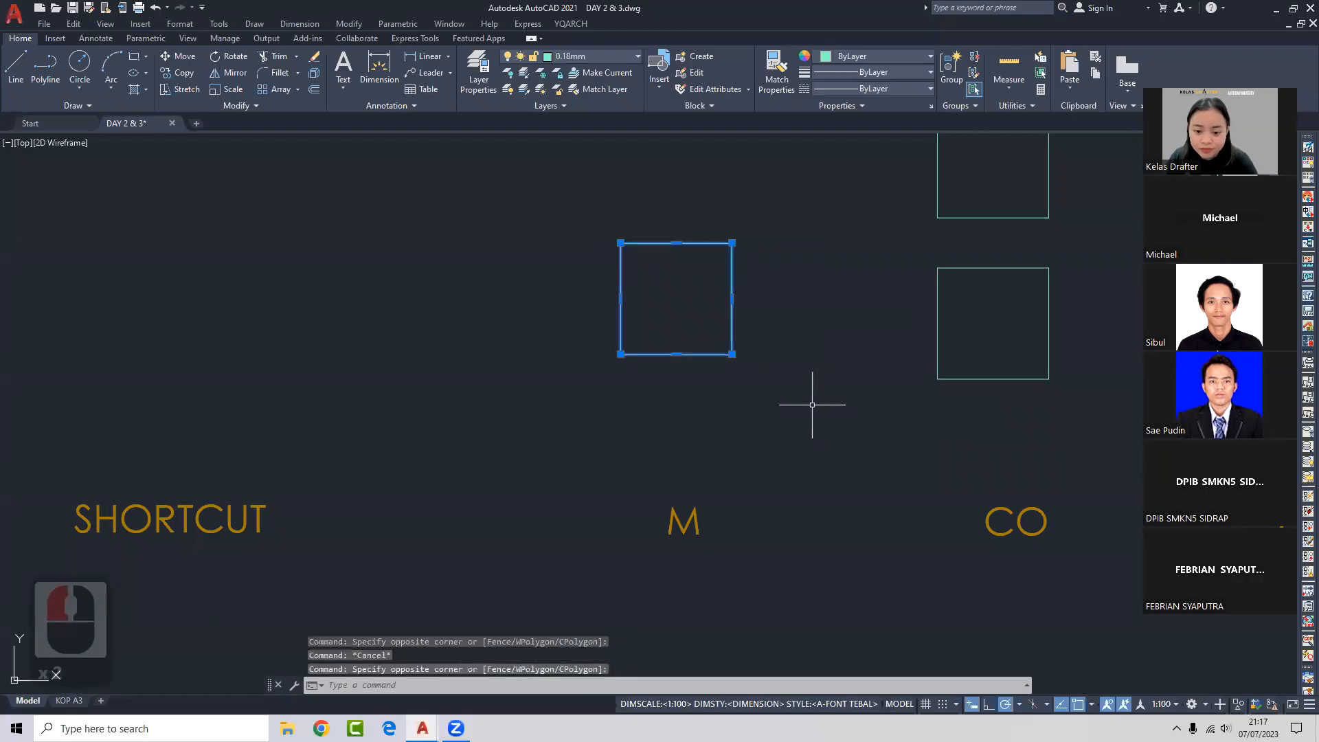
{"action": "key", "text": "Escape"}
Move the square above the M label 5000 units to the left, using its lower-left corner as base point.
{"action": "type", "text": "m"}
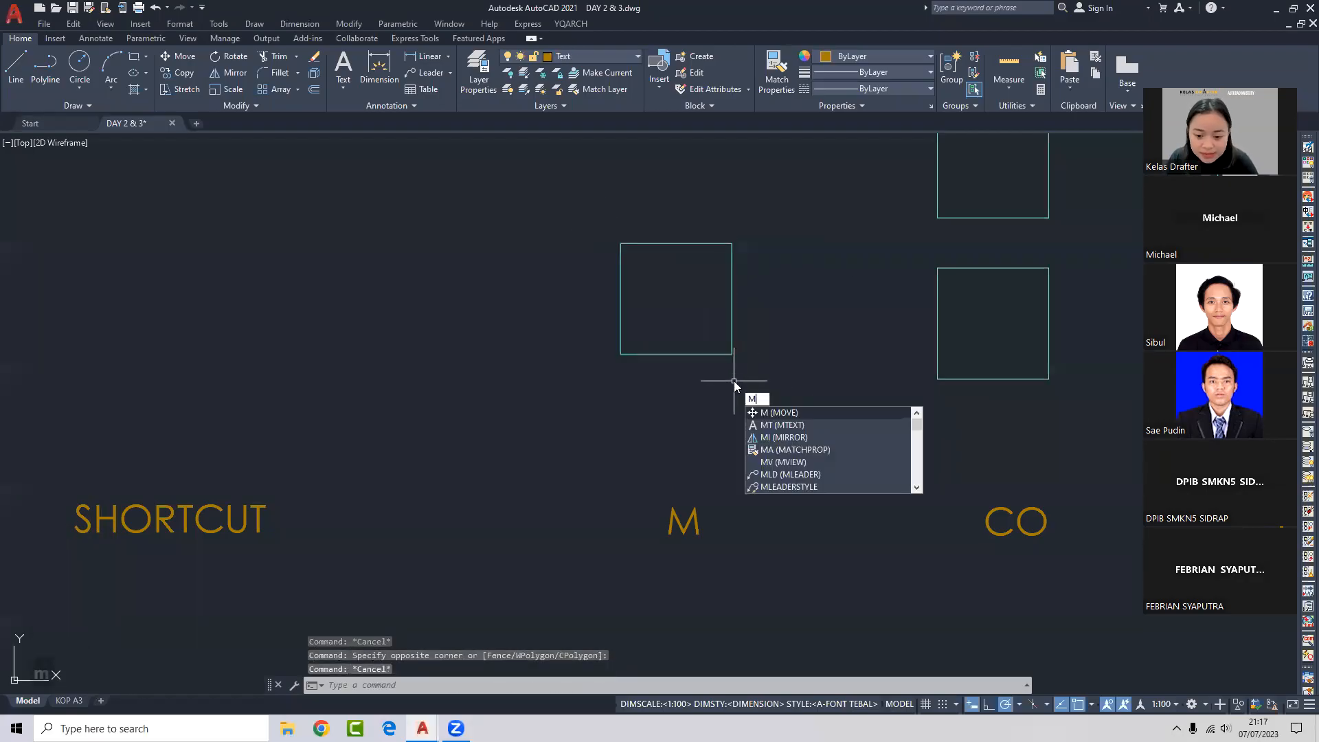
{"action": "key", "text": "Return"}
{"action": "left_click", "coordinate": [717, 355]}
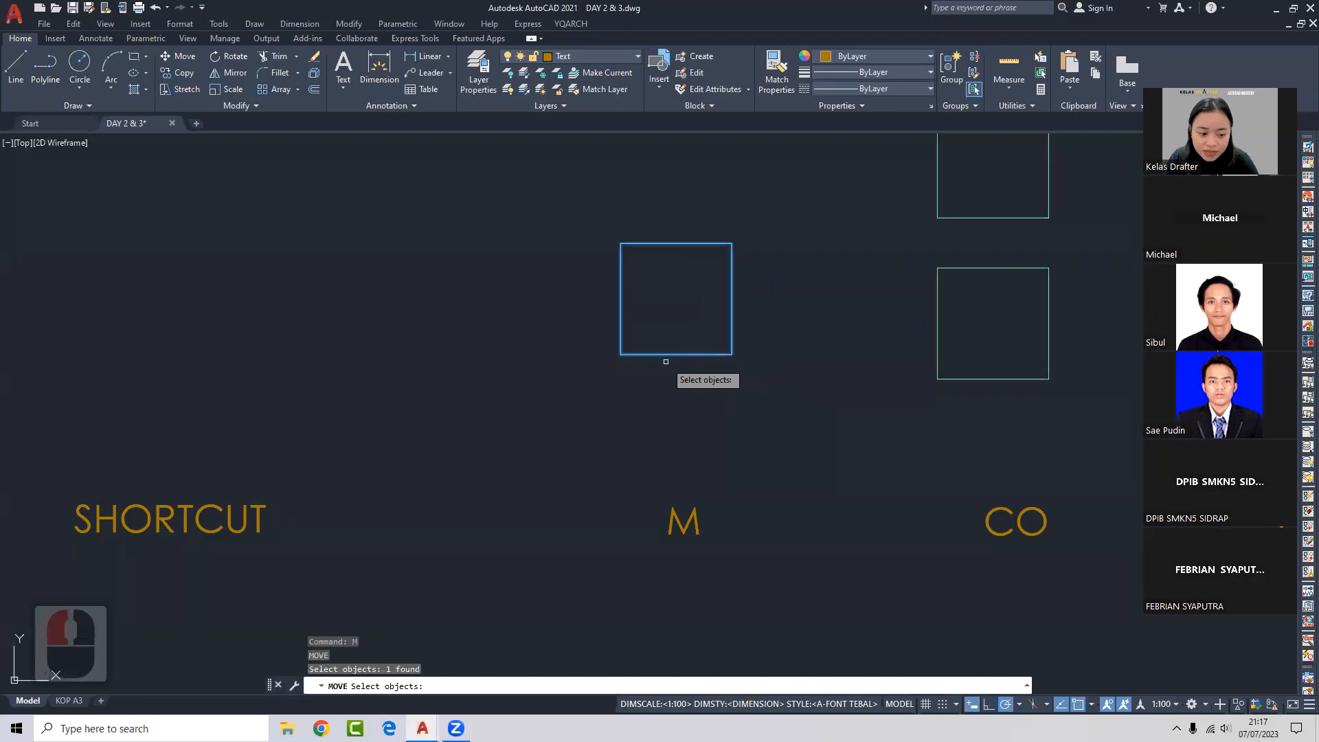
{"action": "key", "text": "Return"}
{"action": "scroll", "coordinate": [691, 381], "scroll_direction": "down", "scroll_amount": 2}
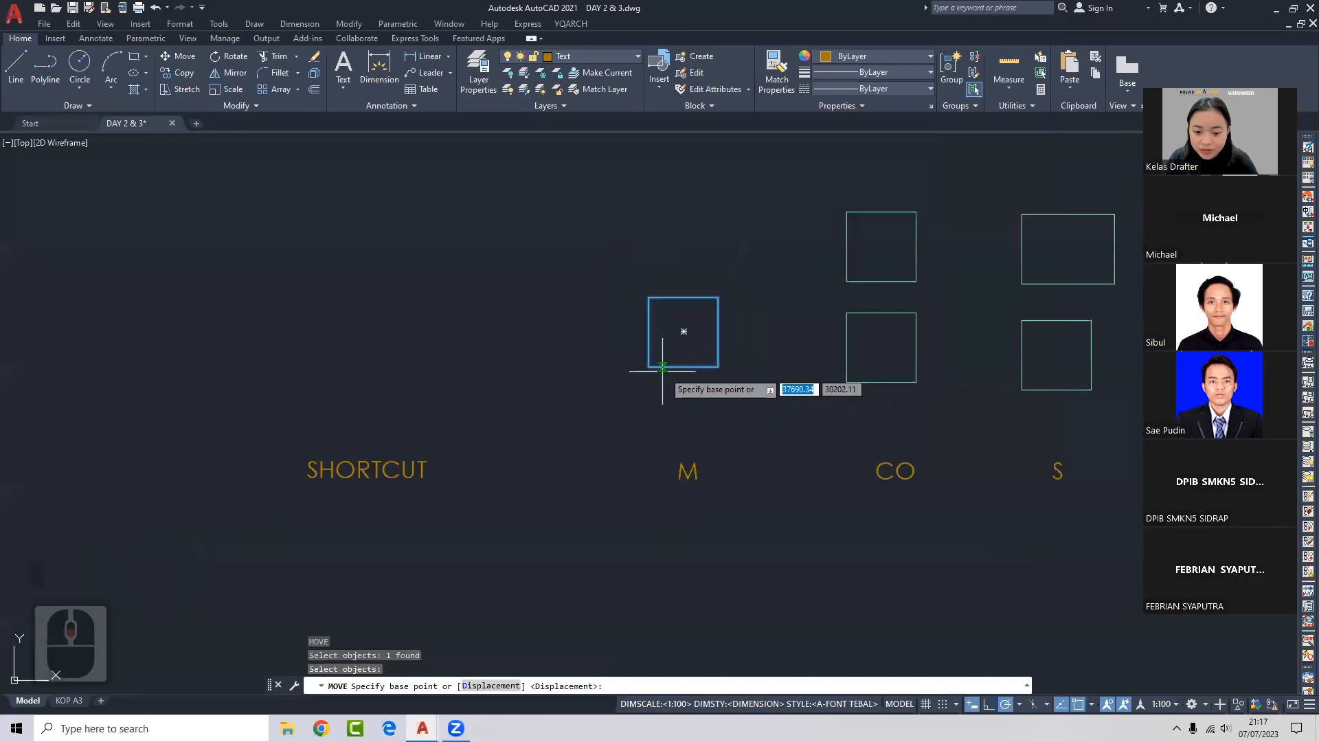
{"action": "left_click", "coordinate": [651, 367]}
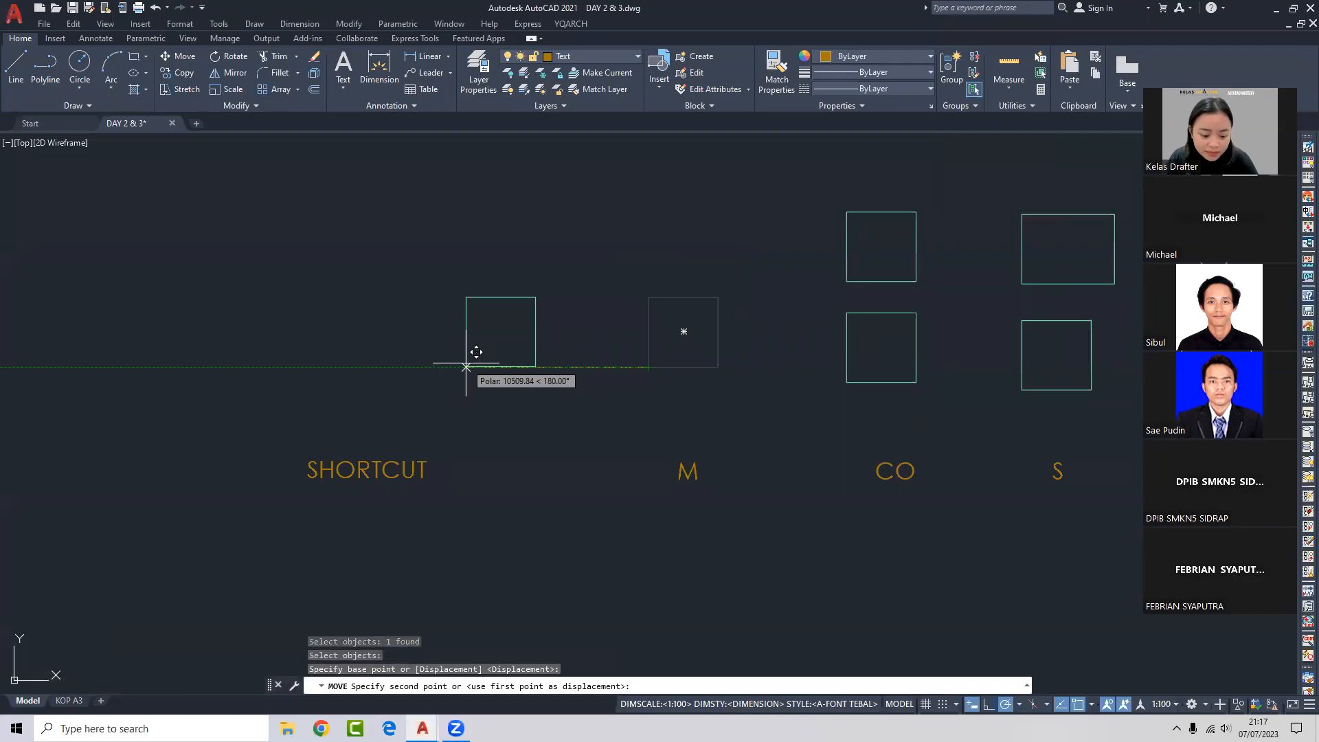
{"action": "type", "text": "5000"}
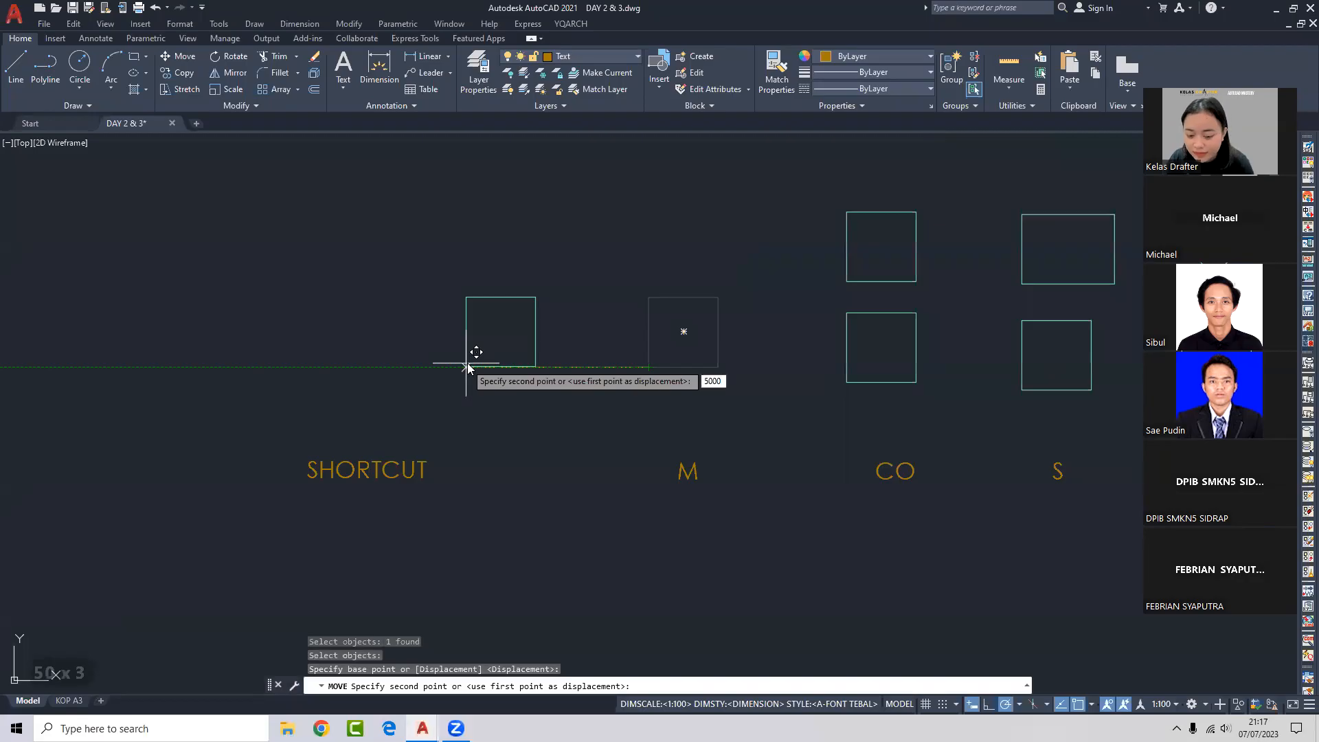
{"action": "key", "text": "Return"}
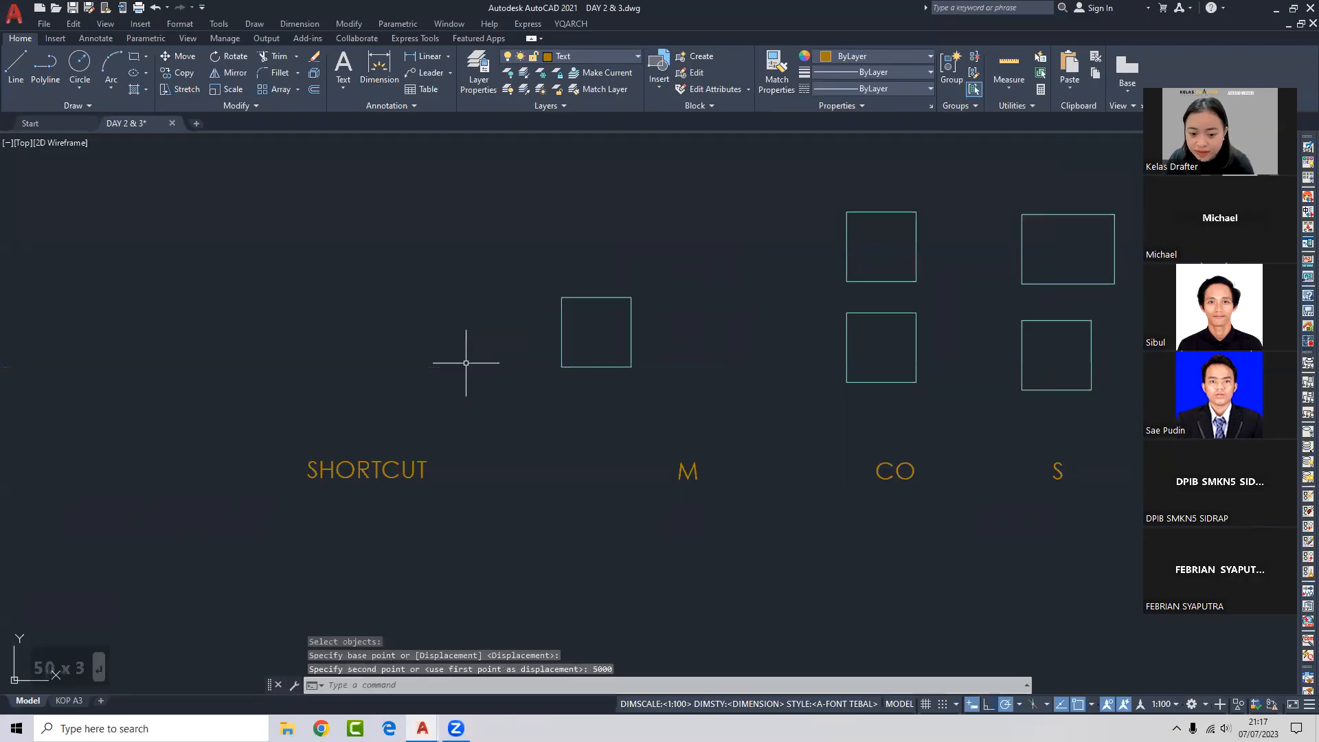
Move the same square 5000 units horizontally to the right, using a free base point just below it.
{"action": "middle_click_drag", "start_coordinate": [589, 344], "coordinate": [569, 358]}
{"action": "left_click", "coordinate": [625, 366]}
{"action": "left_click", "coordinate": [581, 404]}
{"action": "type", "text": "m"}
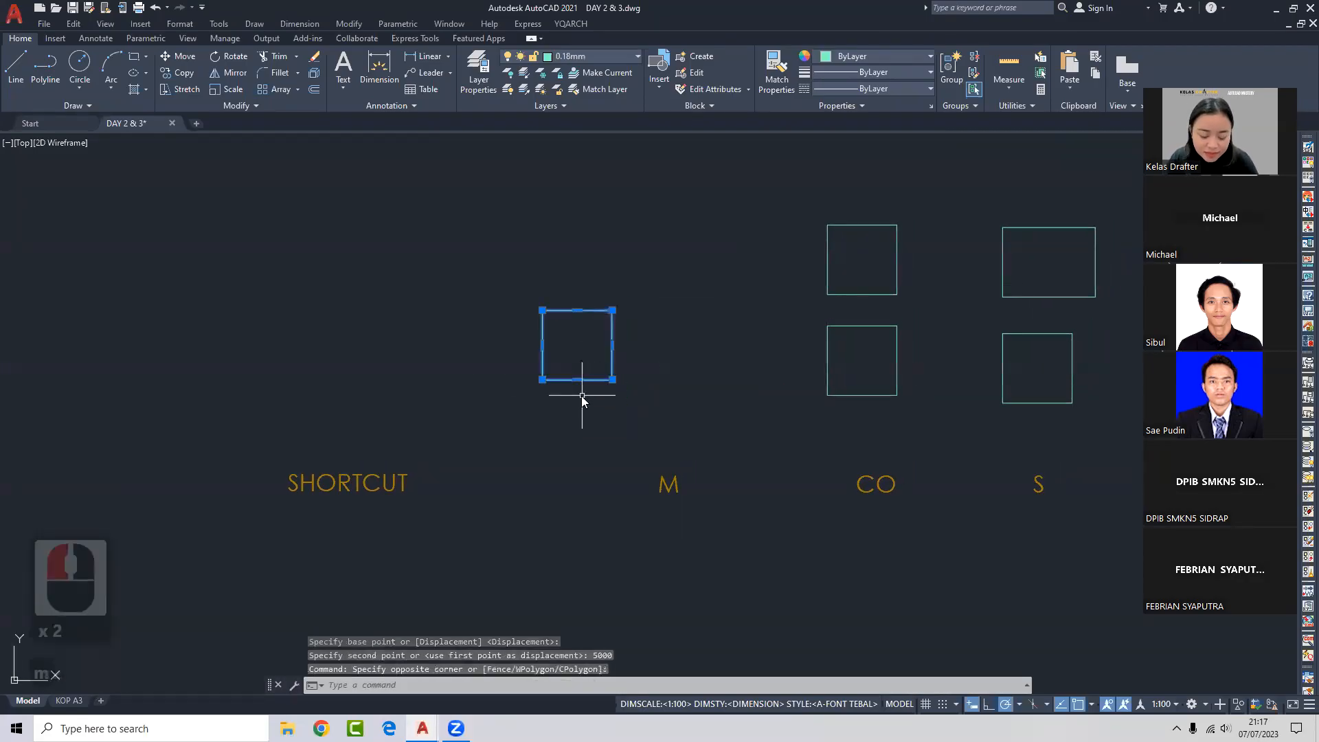
{"action": "key", "text": "space"}
{"action": "left_click", "coordinate": [563, 402]}
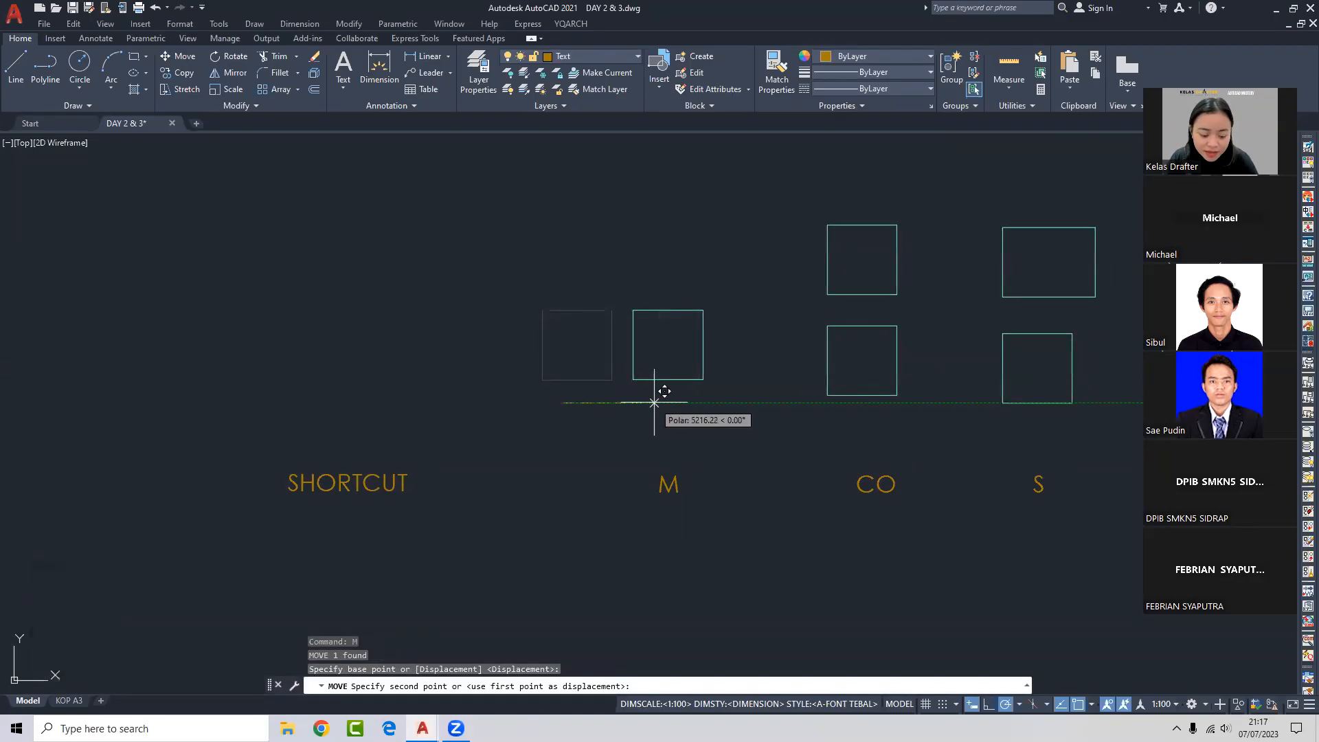
{"action": "type", "text": "5000"}
{"action": "key", "text": "Return"}
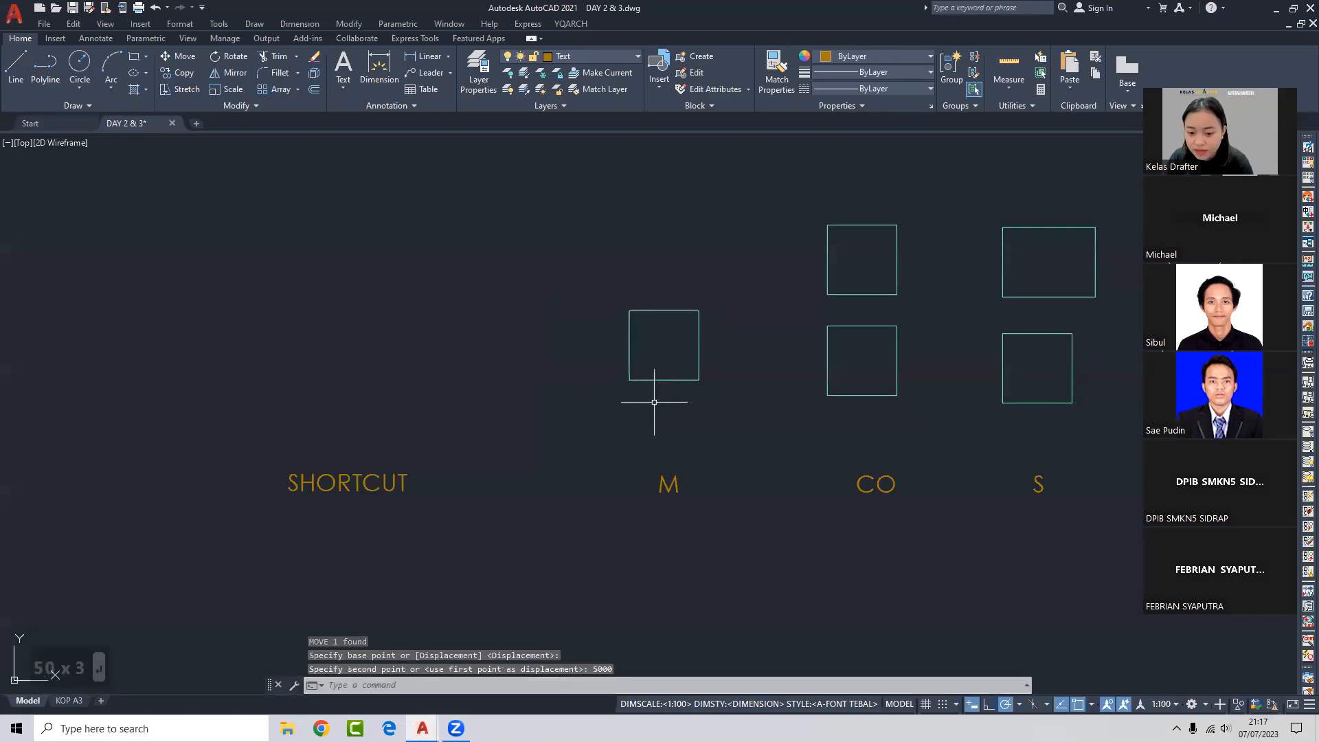
{"action": "left_click", "coordinate": [696, 359]}
{"action": "left_click", "coordinate": [612, 421]}
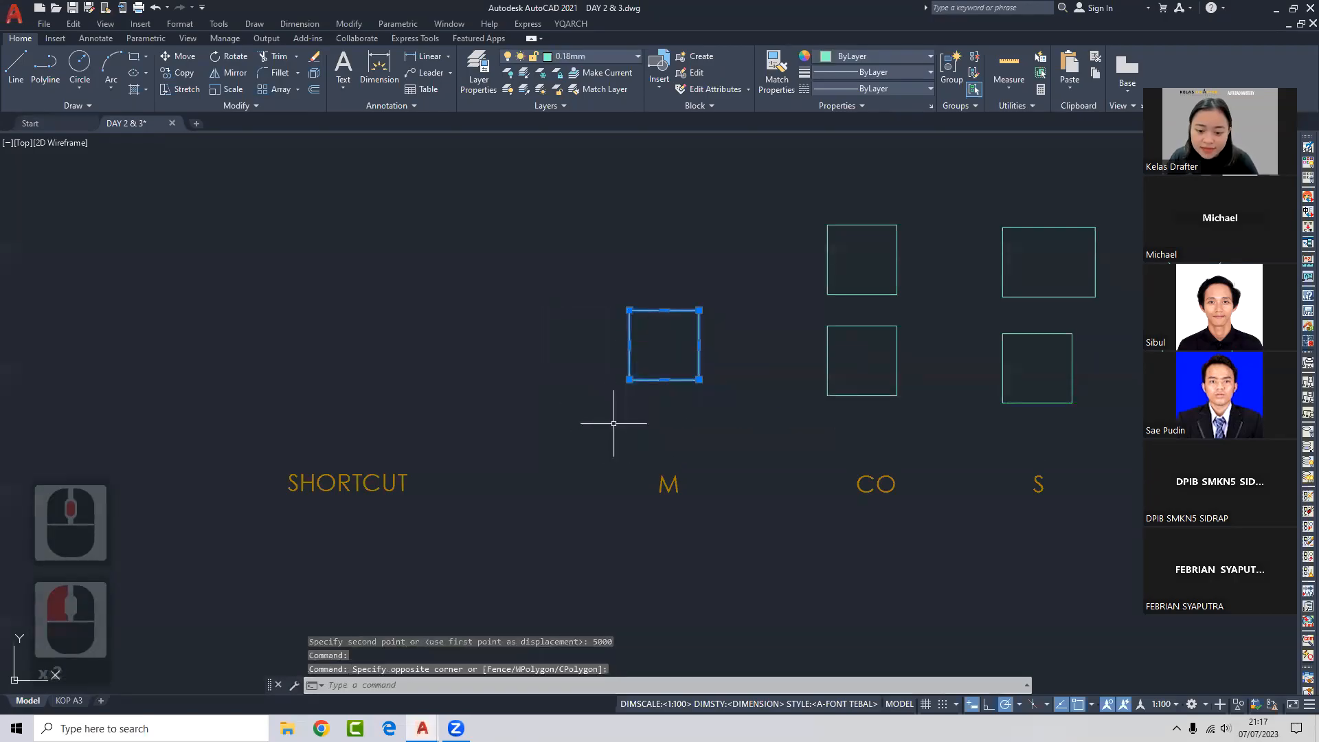
{"action": "key", "text": "Escape"}
{"action": "middle_click_drag", "start_coordinate": [695, 402], "coordinate": [543, 406]}
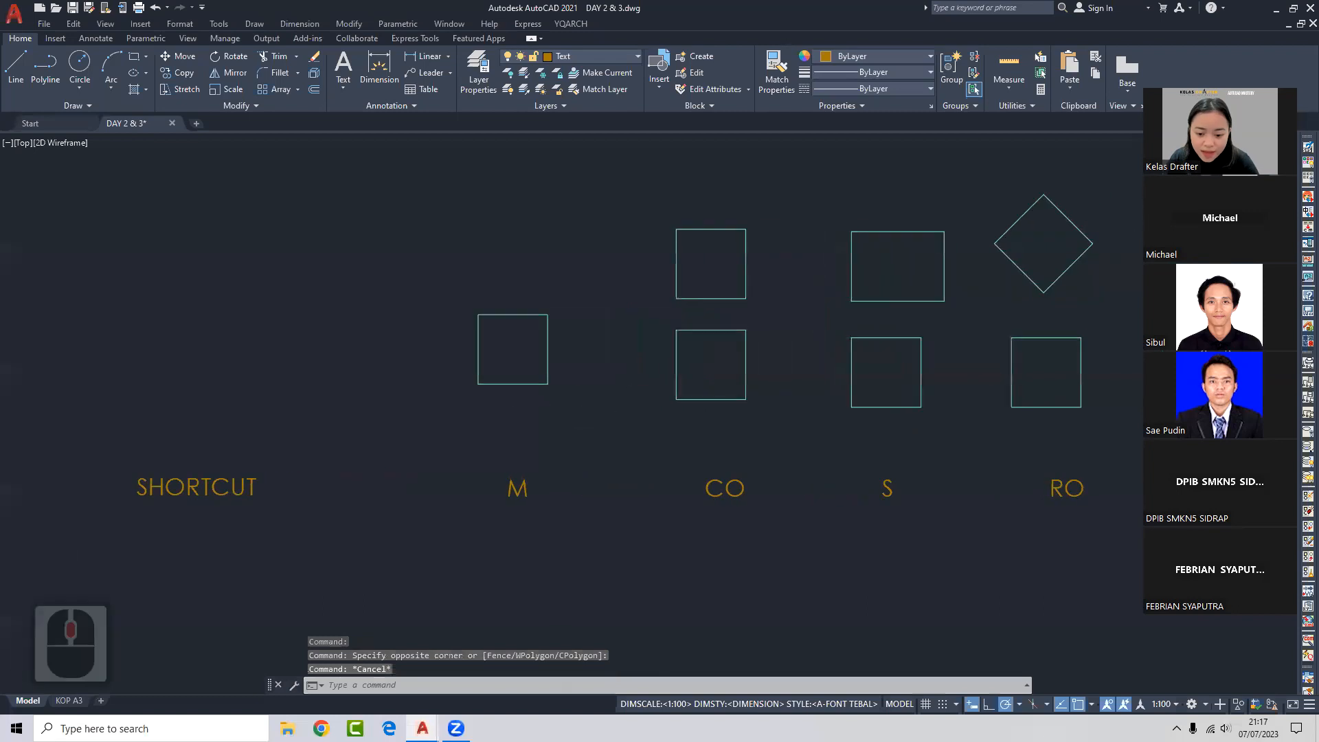
{"action": "left_click", "coordinate": [542, 437]}
{"action": "left_click", "coordinate": [442, 315]}
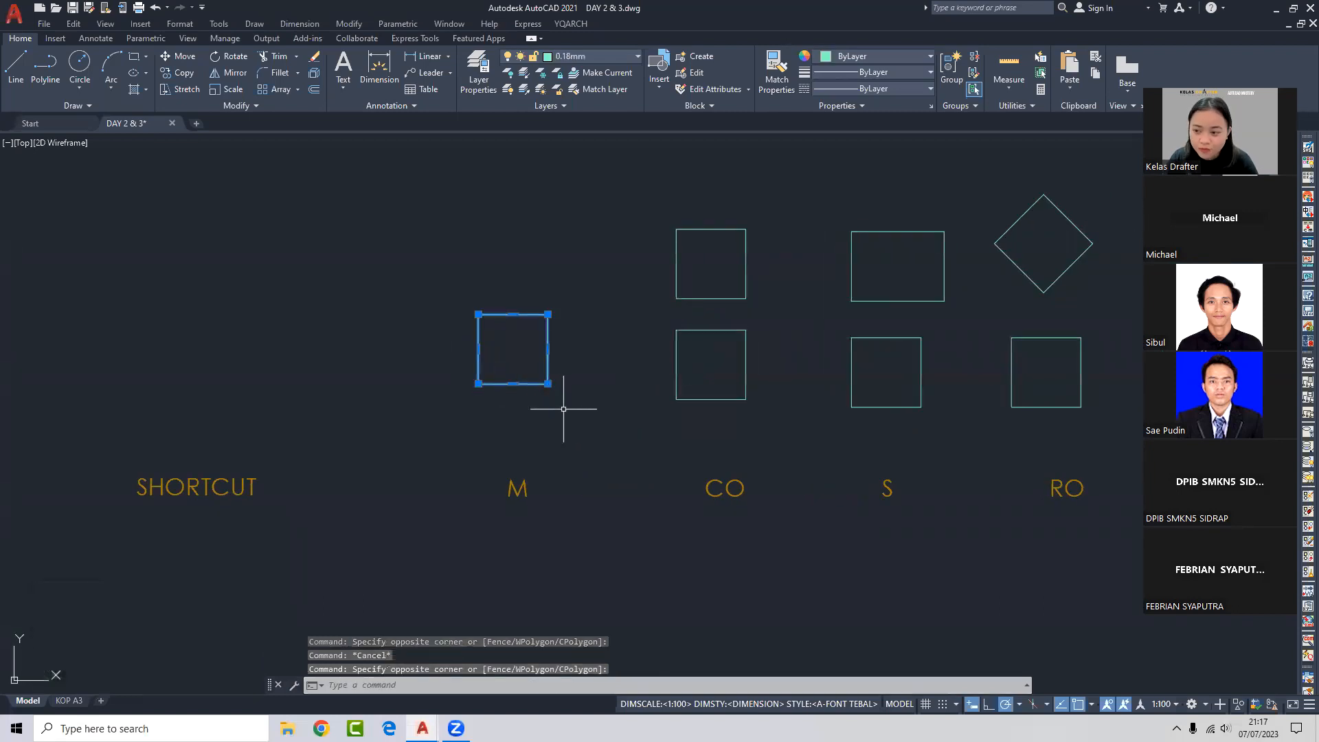
{"action": "key", "text": "Escape"}
{"action": "middle_click_drag", "start_coordinate": [695, 406], "coordinate": [662, 409]}
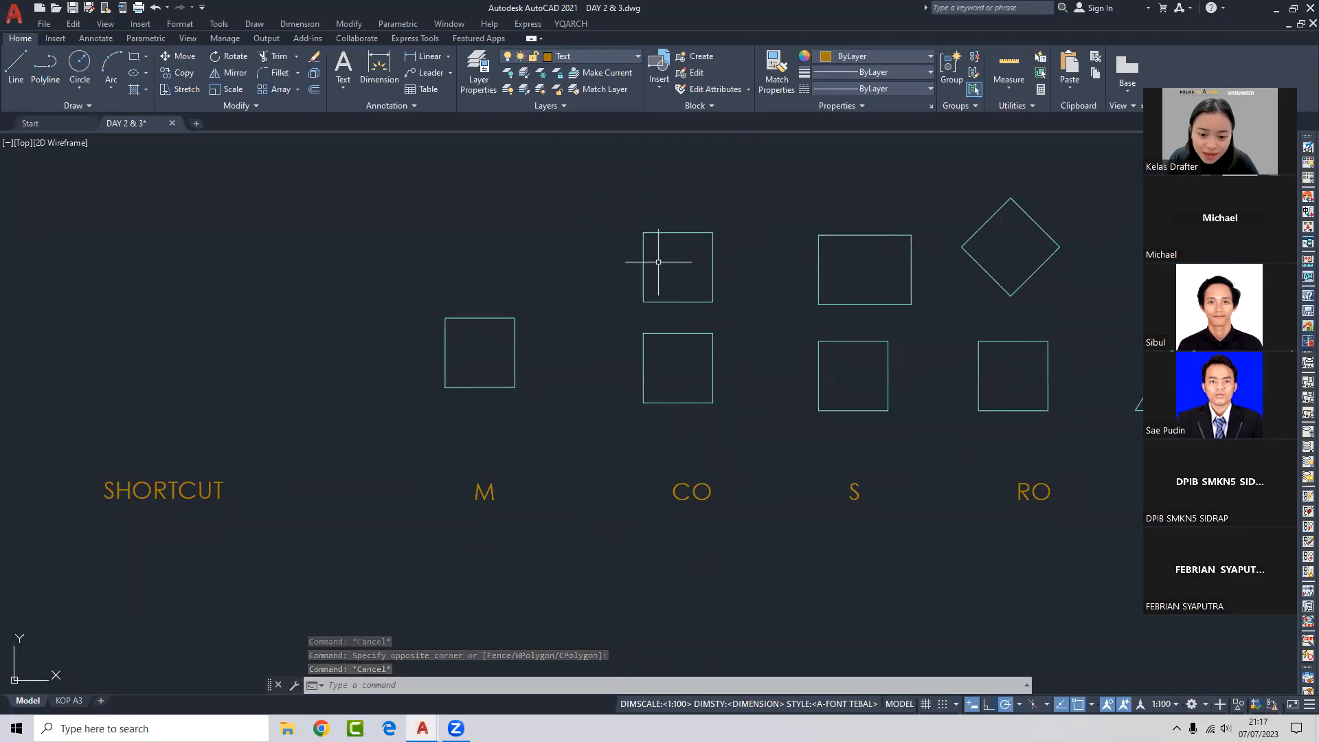
Delete the upper of the two squares above the CO label.
{"action": "left_click", "coordinate": [679, 274]}
{"action": "left_click", "coordinate": [582, 284]}
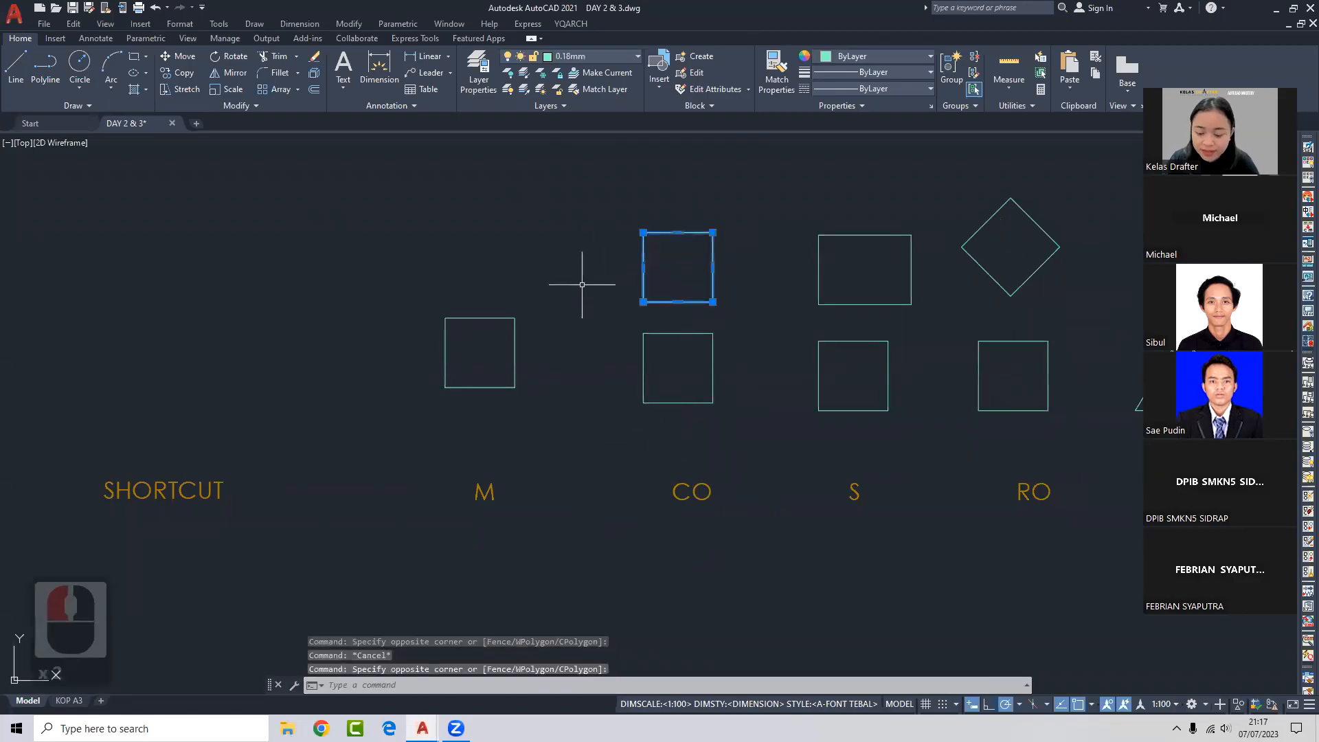
{"action": "key", "text": "Delete"}
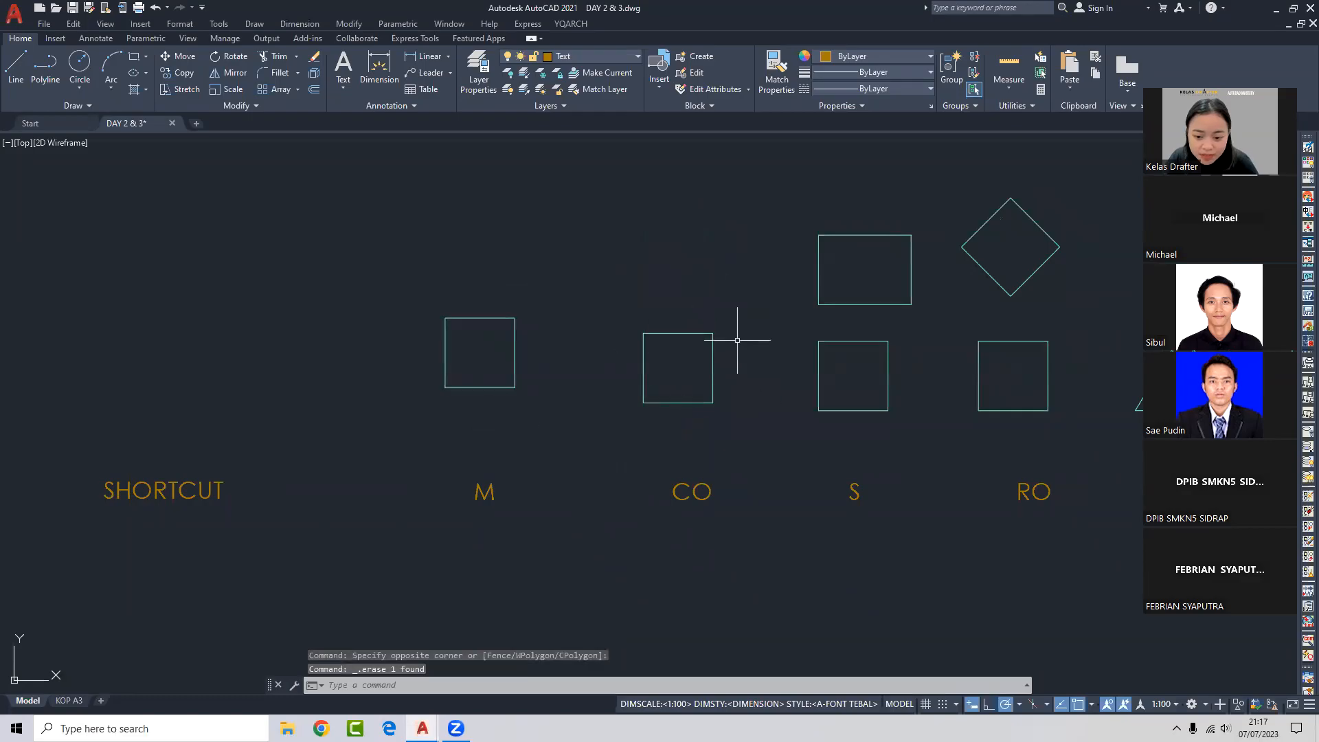
Copy the remaining square above the CO label 5000 units straight up from its lower-left corner.
{"action": "middle_click_drag", "start_coordinate": [636, 360], "coordinate": [661, 353]}
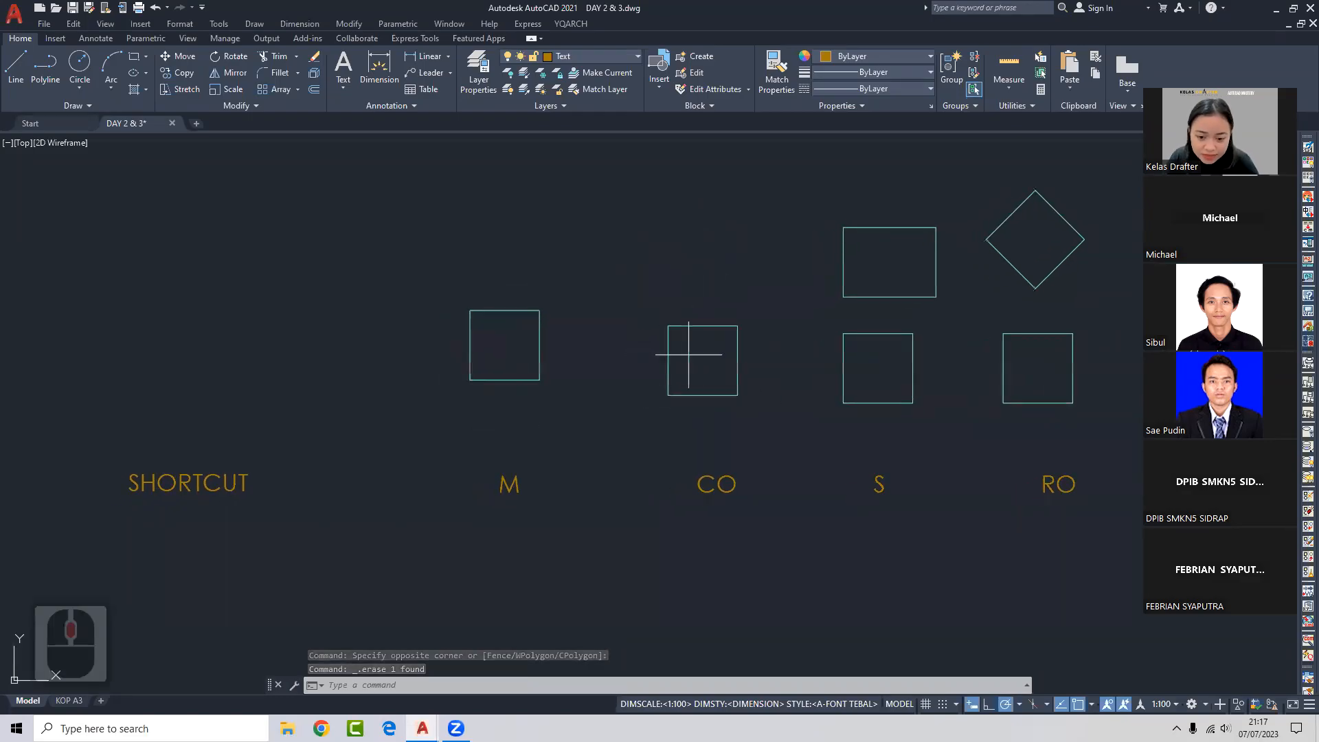
{"action": "left_click", "coordinate": [688, 354]}
{"action": "left_click", "coordinate": [588, 387]}
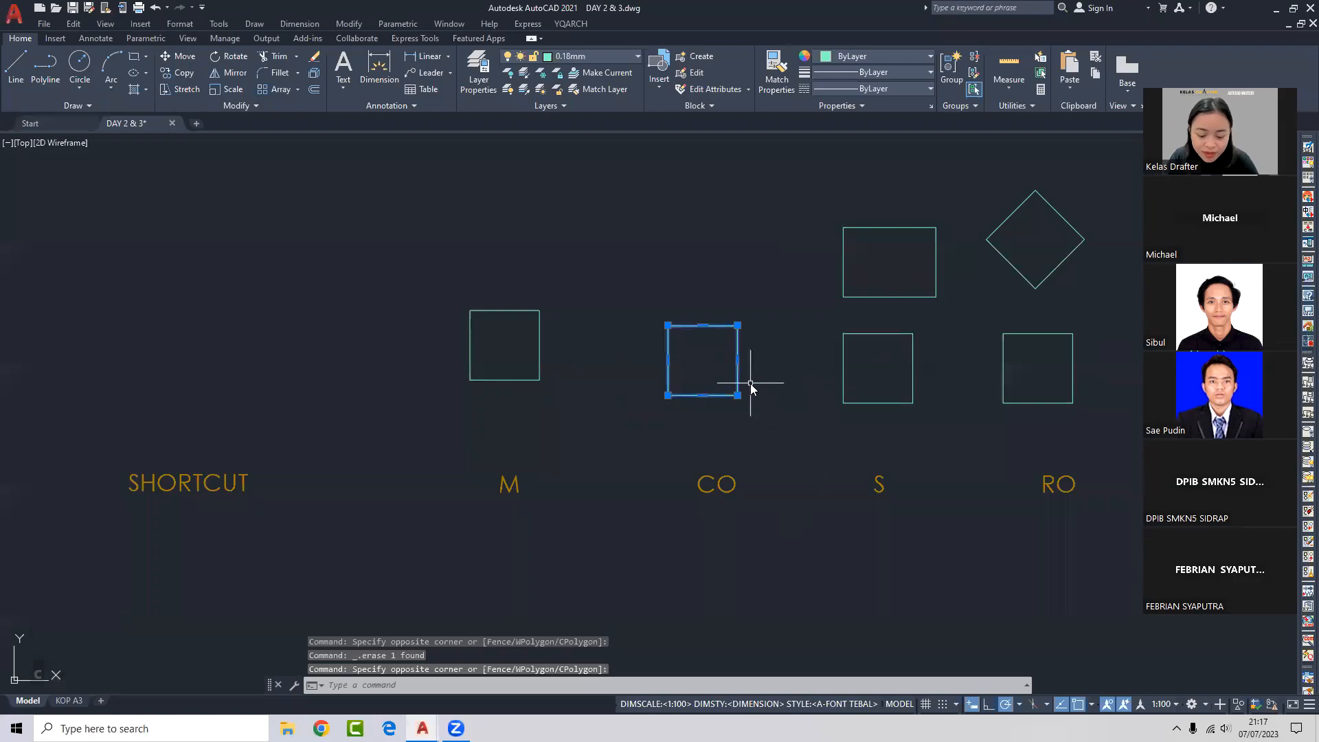
{"action": "type", "text": "CO"}
{"action": "key", "text": "Return"}
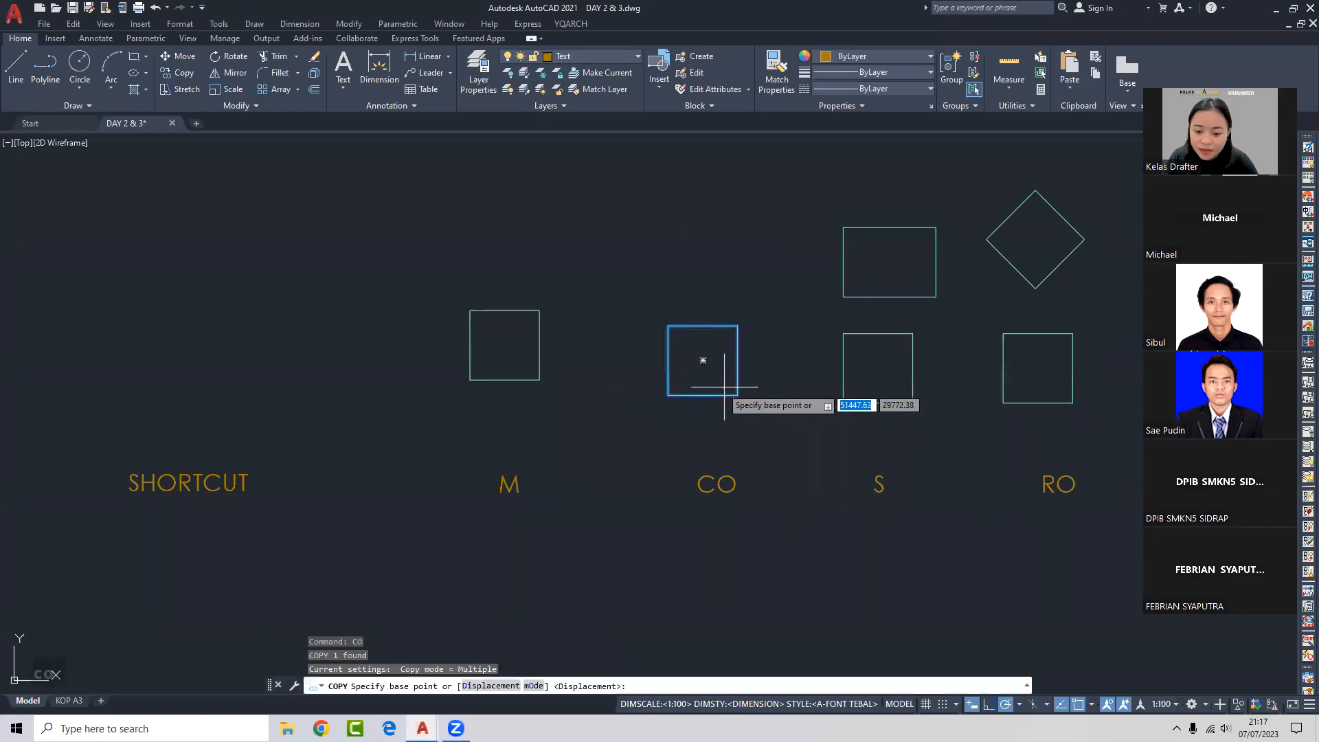
{"action": "left_click", "coordinate": [668, 395]}
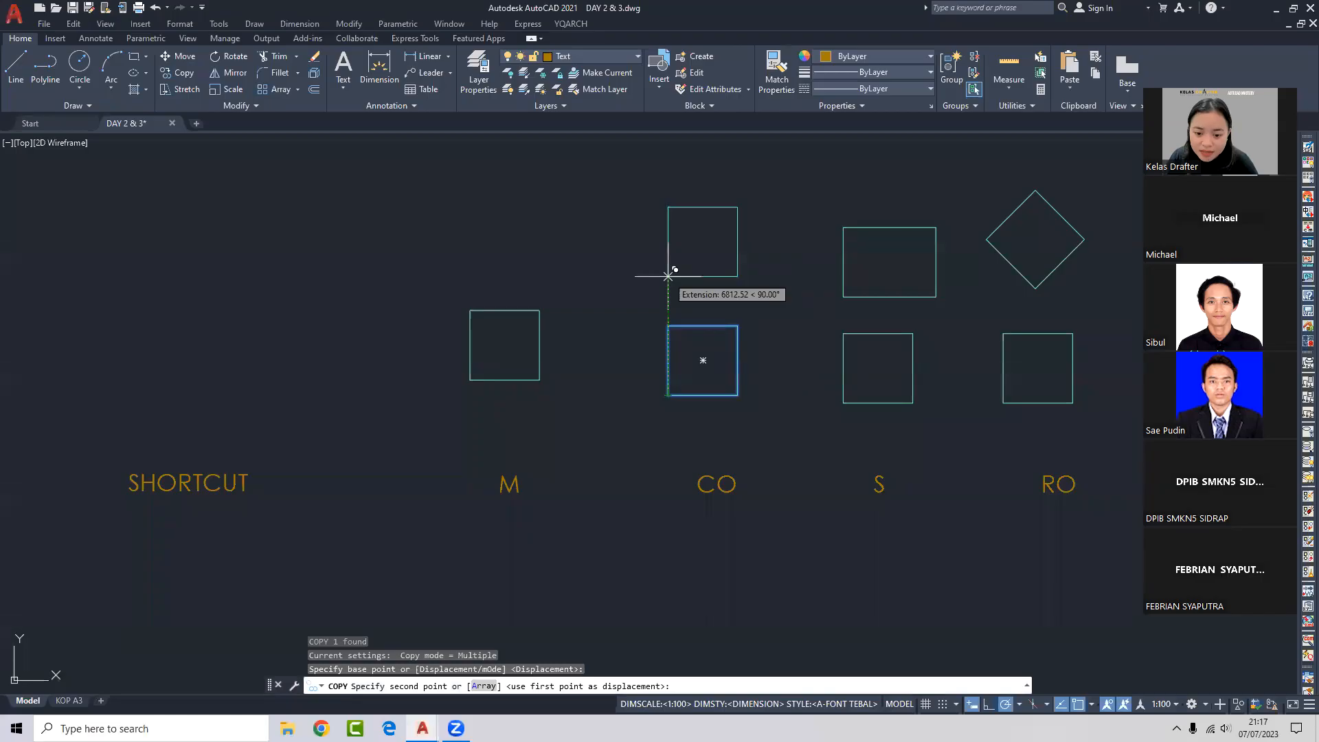
{"action": "type", "text": "5"}
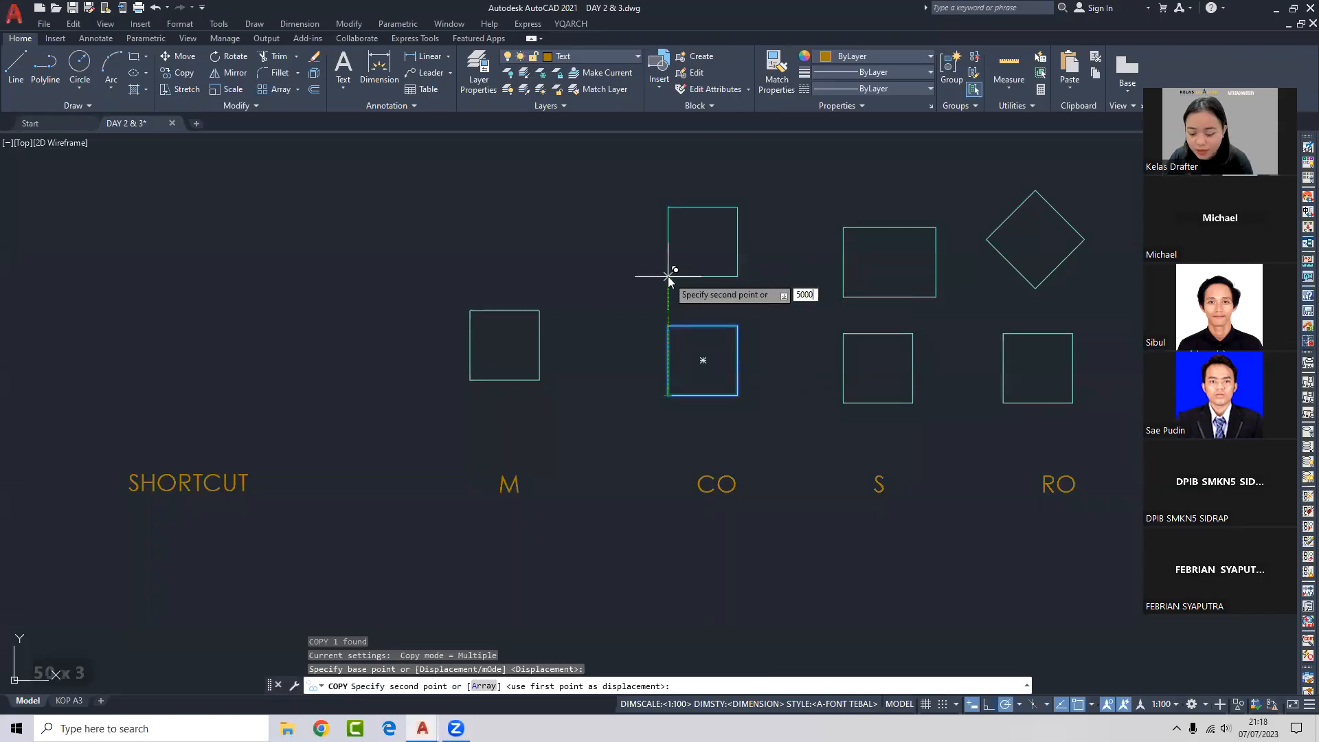
{"action": "type", "text": "000"}
{"action": "key", "text": "Return"}
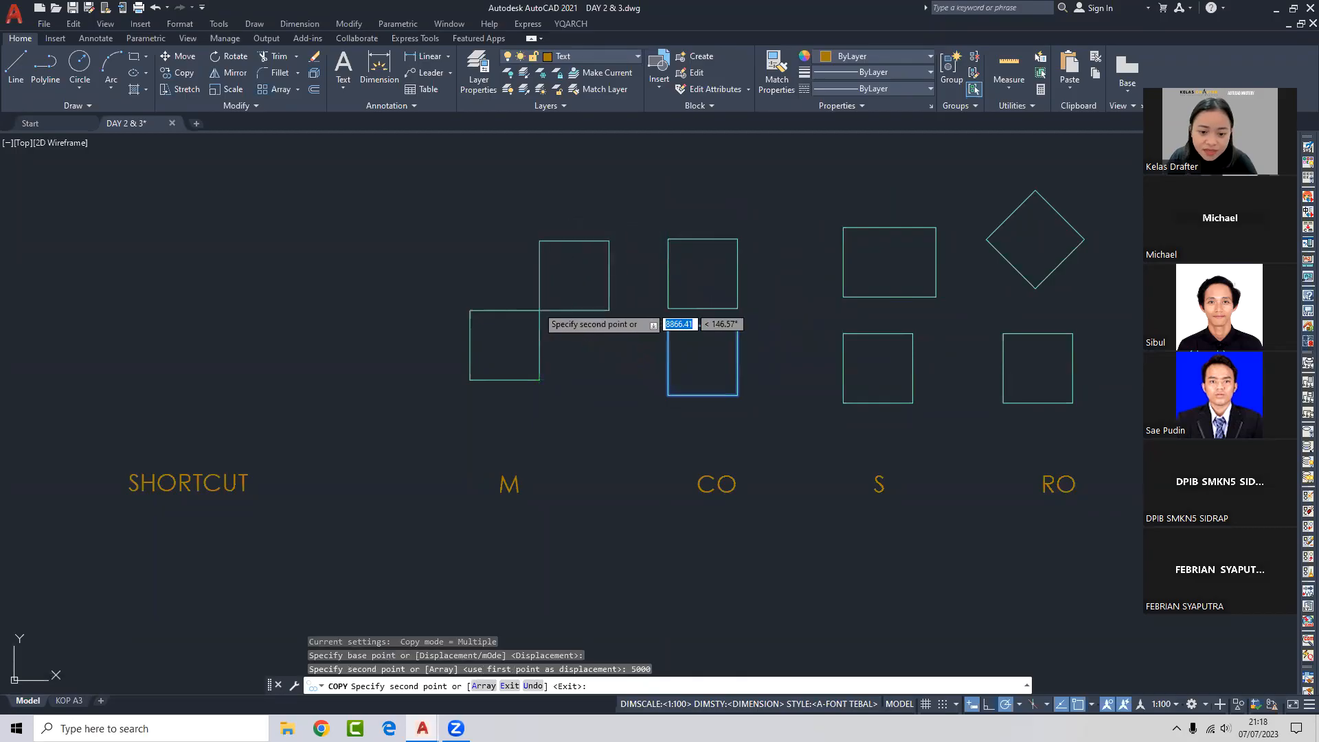
Place copies of the square above CO on the upper-right corners of the square above M and the rectangle above S.
{"action": "left_click", "coordinate": [540, 310]}
{"action": "middle_click_drag", "start_coordinate": [810, 323], "coordinate": [749, 366]}
{"action": "left_click", "coordinate": [874, 270]}
{"action": "middle_click_drag", "start_coordinate": [541, 446], "coordinate": [554, 458]}
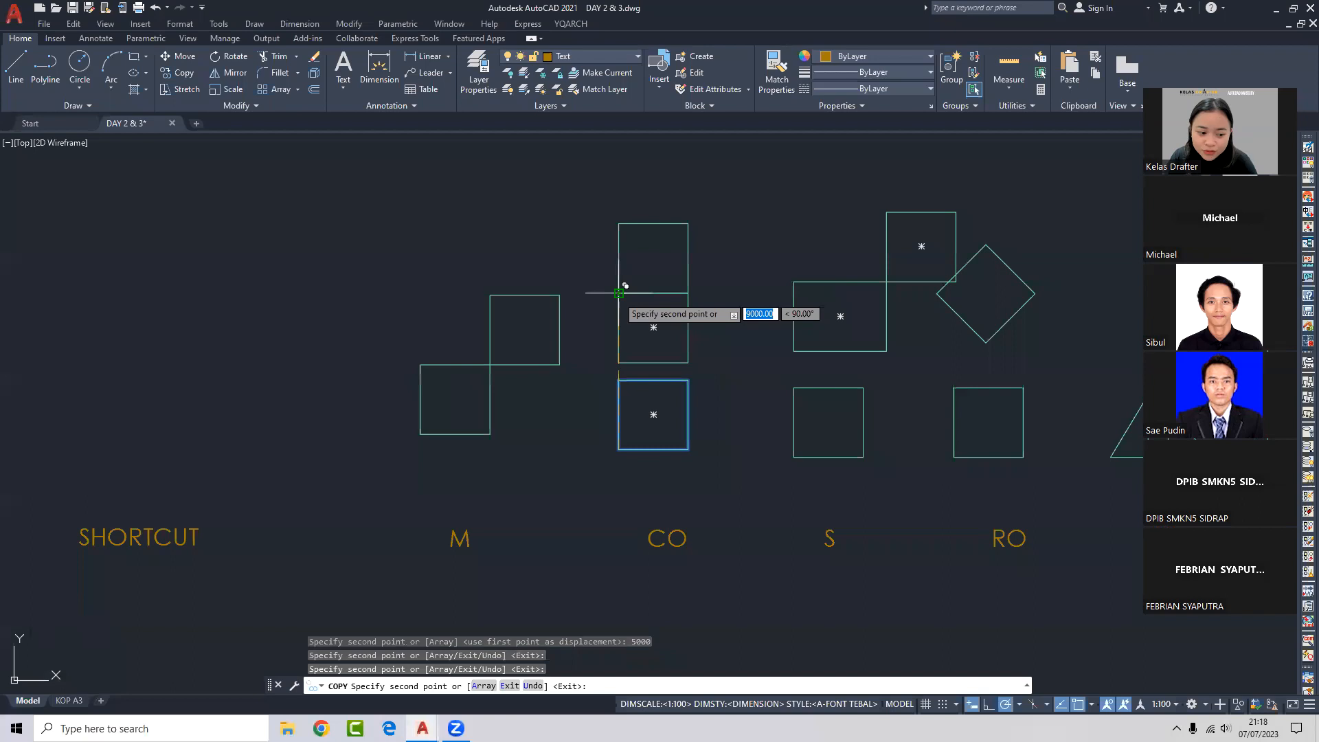
Place further copies on the upper CO square's upper-left corner, the source square's lower-right corner and a free spot beside the M square.
{"action": "left_click", "coordinate": [618, 293]}
{"action": "left_click", "coordinate": [689, 450]}
{"action": "middle_click_drag", "start_coordinate": [591, 492], "coordinate": [601, 428]}
{"action": "scroll", "coordinate": [615, 405], "scroll_direction": "up", "scroll_amount": 4}
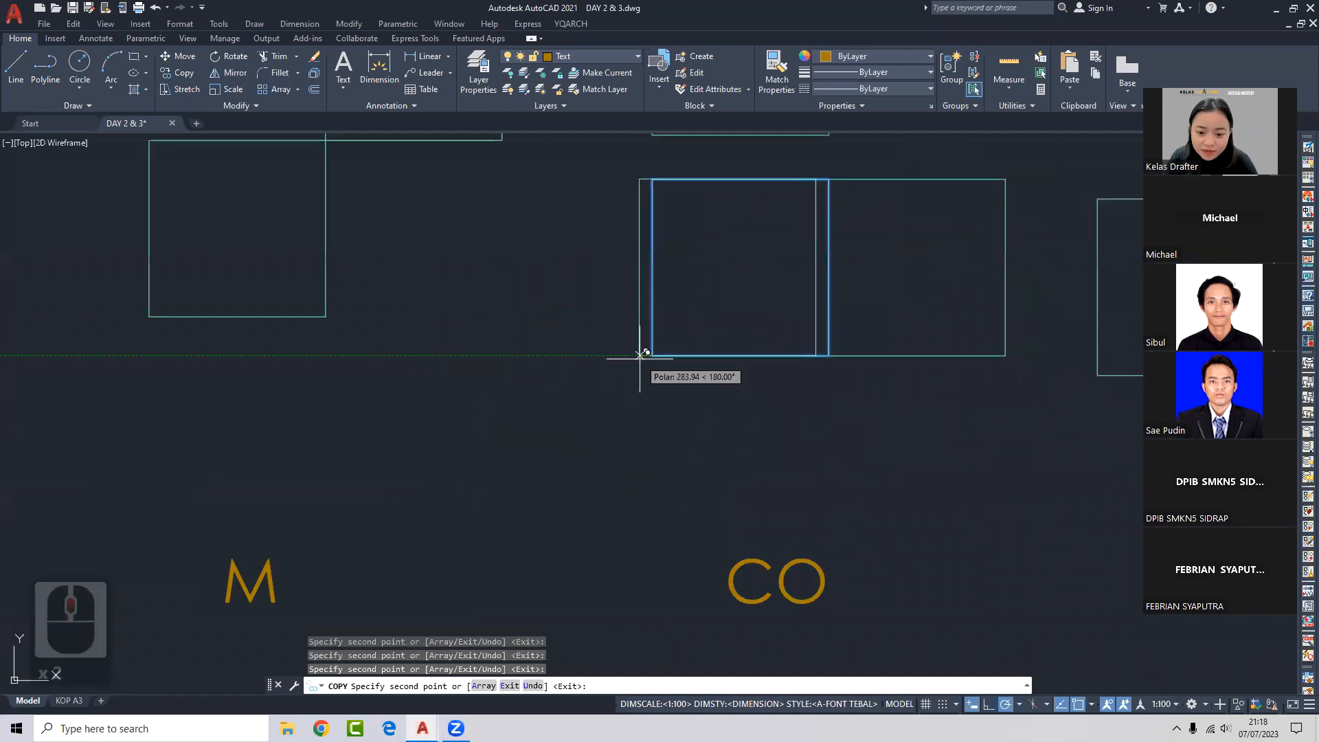
{"action": "scroll", "coordinate": [624, 583], "scroll_direction": "down", "scroll_amount": 2}
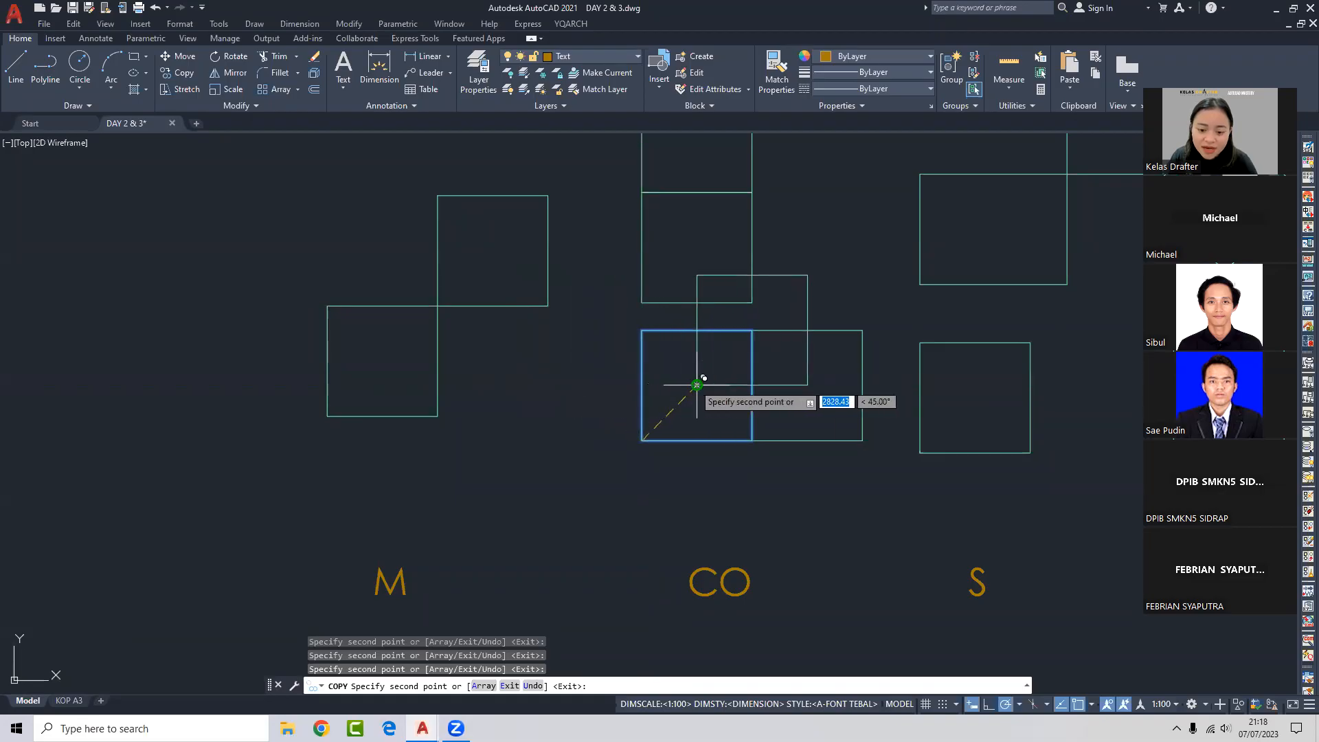
{"action": "left_click", "coordinate": [498, 385]}
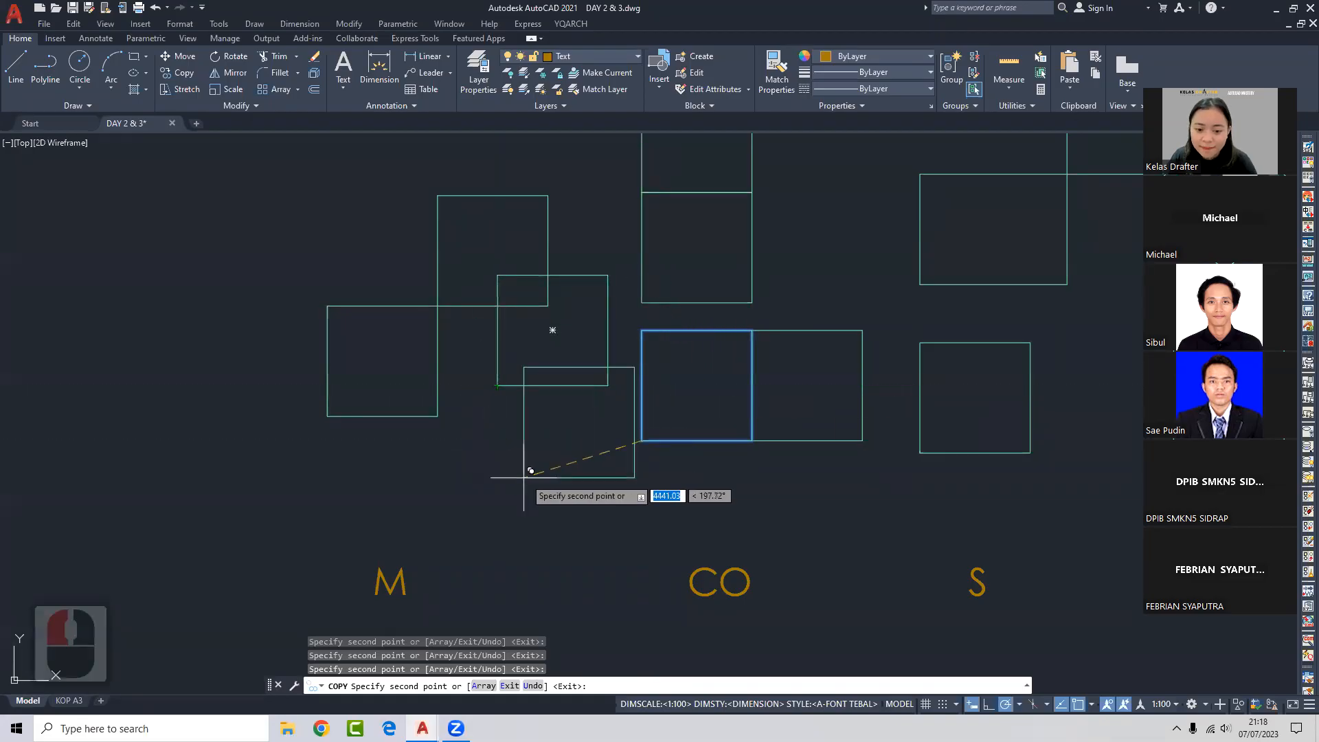
{"action": "key", "text": "Escape"}
Delete the two copies beside the M square, the topmost copy above CO and the copy adjoining the lower CO square.
{"action": "left_click", "coordinate": [580, 446]}
{"action": "left_click", "coordinate": [511, 283]}
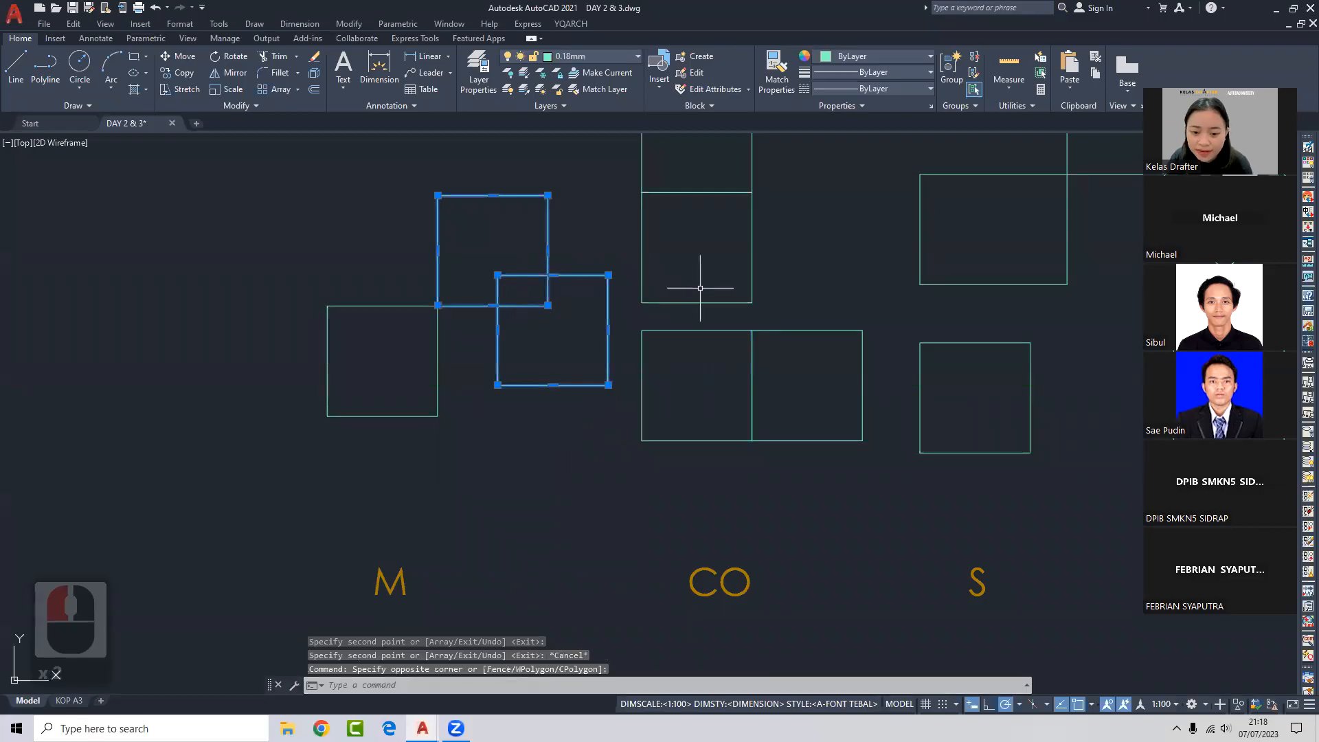
{"action": "key", "text": "Delete"}
{"action": "left_click", "coordinate": [803, 162]}
{"action": "left_click", "coordinate": [730, 164]}
{"action": "key", "text": "Delete"}
{"action": "left_click", "coordinate": [790, 331]}
{"action": "key", "text": "Delete"}
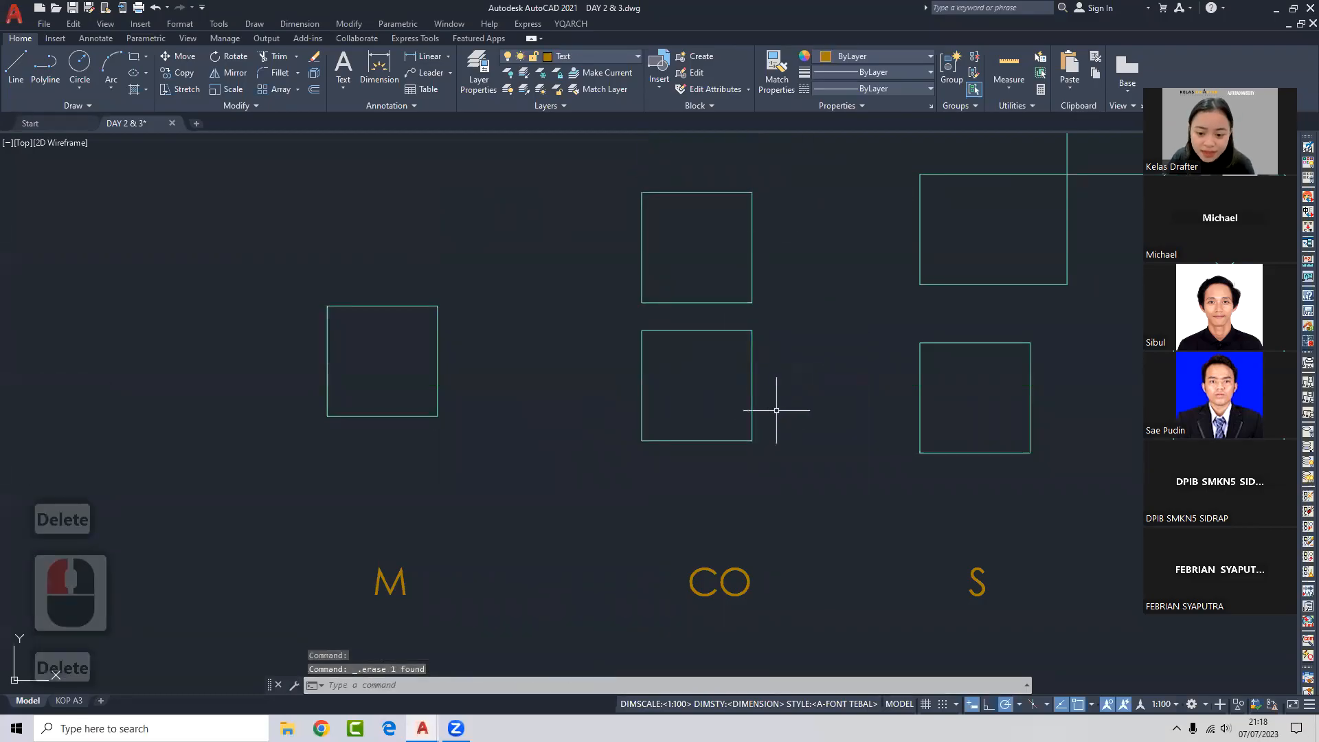
Erase the upper of the two remaining squares above the CO label.
{"action": "left_click", "coordinate": [771, 317]}
{"action": "left_click", "coordinate": [698, 256]}
{"action": "type", "text": "e"}
{"action": "key", "text": "space"}
Copy the square above the CO label about 7330 units straight up, using its lower-left corner as base point.
{"action": "type", "text": "c"}
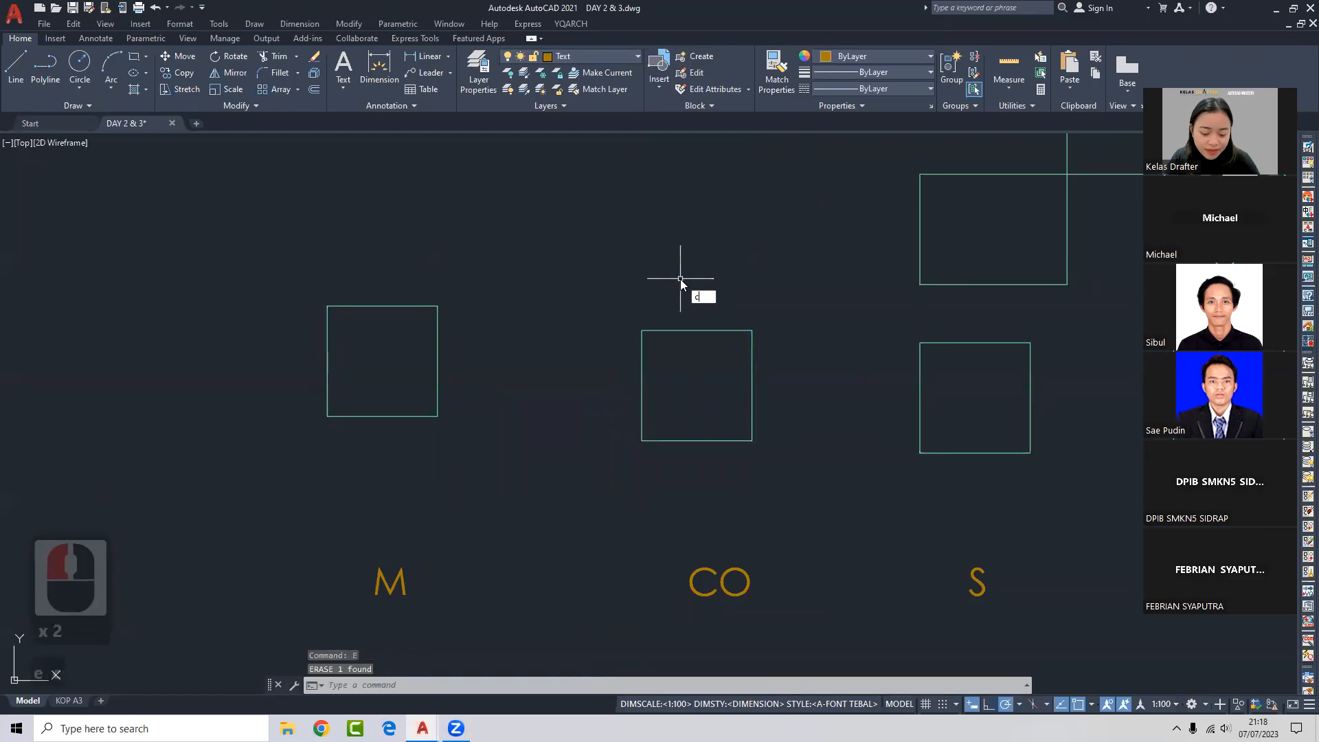
{"action": "type", "text": "o"}
{"action": "key", "text": "space"}
{"action": "left_click", "coordinate": [678, 307]}
{"action": "left_click", "coordinate": [626, 371]}
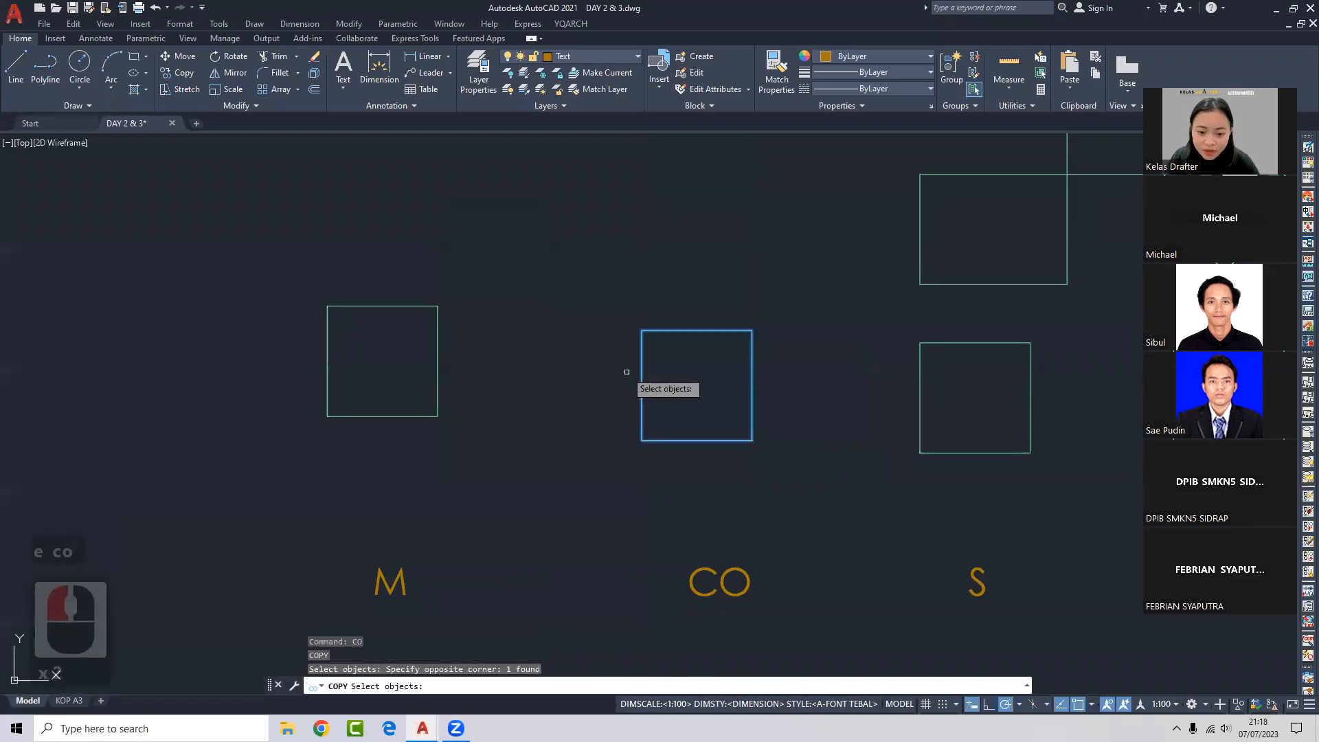
{"action": "key", "text": "space"}
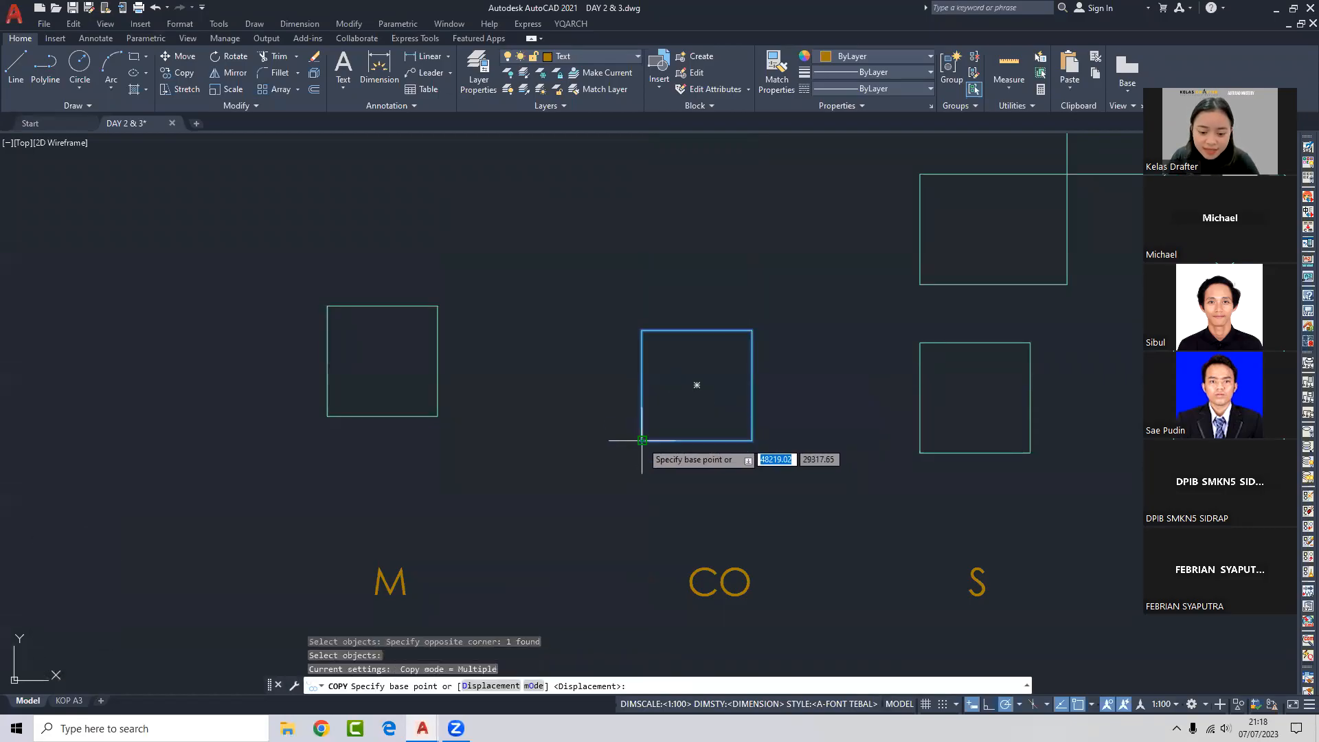
{"action": "left_click", "coordinate": [641, 439]}
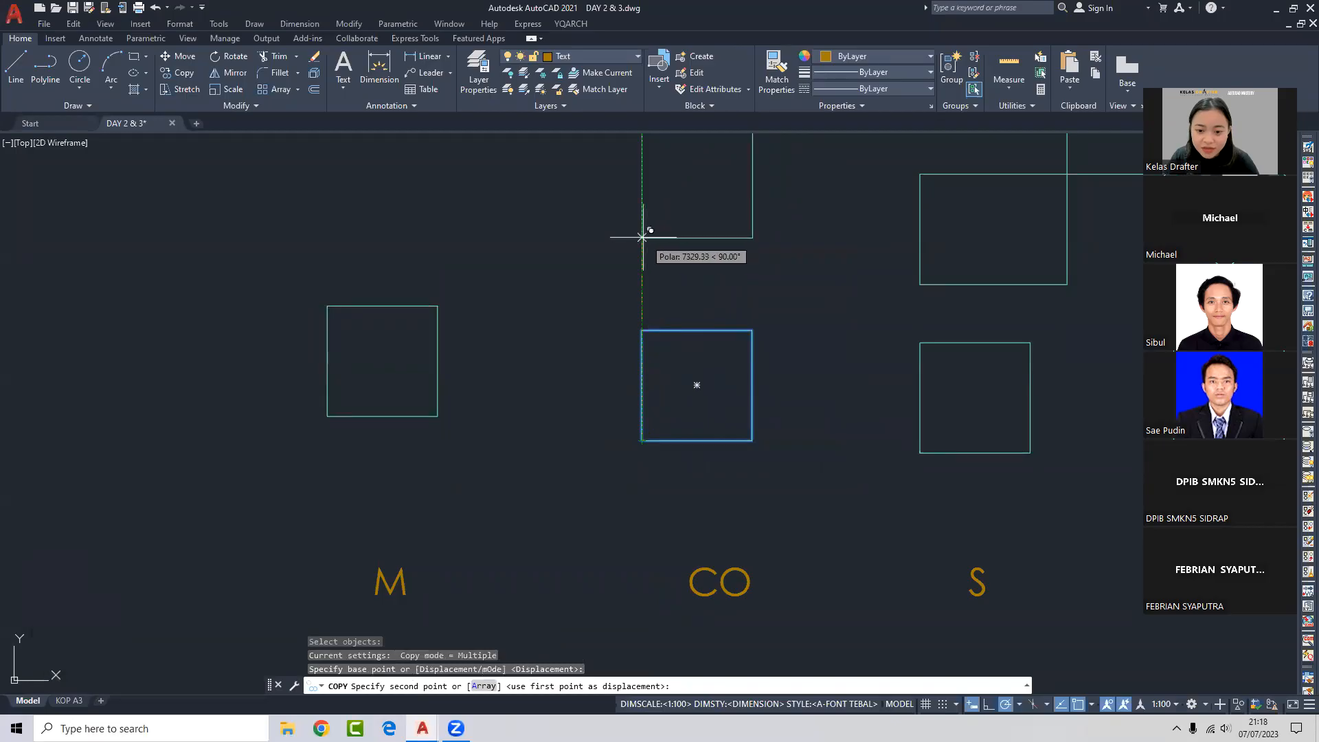
{"action": "left_click", "coordinate": [644, 237]}
{"action": "key", "text": "space"}
Delete the square copy touching the upper-right corner of the rectangle above the S label.
{"action": "scroll", "coordinate": [729, 301], "scroll_direction": "down", "scroll_amount": 2}
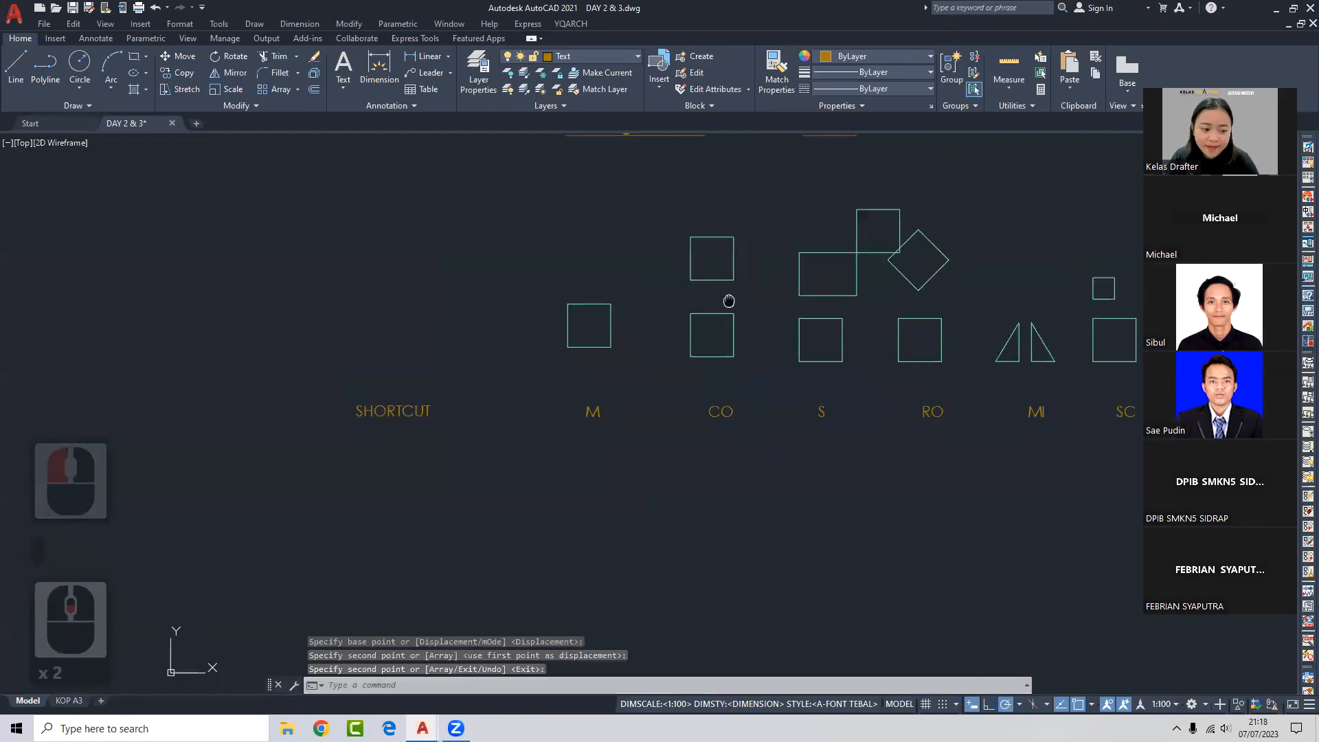
{"action": "scroll", "coordinate": [729, 301], "scroll_direction": "up", "scroll_amount": 3}
{"action": "scroll", "coordinate": [612, 324], "scroll_direction": "down", "scroll_amount": 2}
{"action": "middle_click_drag", "start_coordinate": [701, 398], "coordinate": [565, 417]}
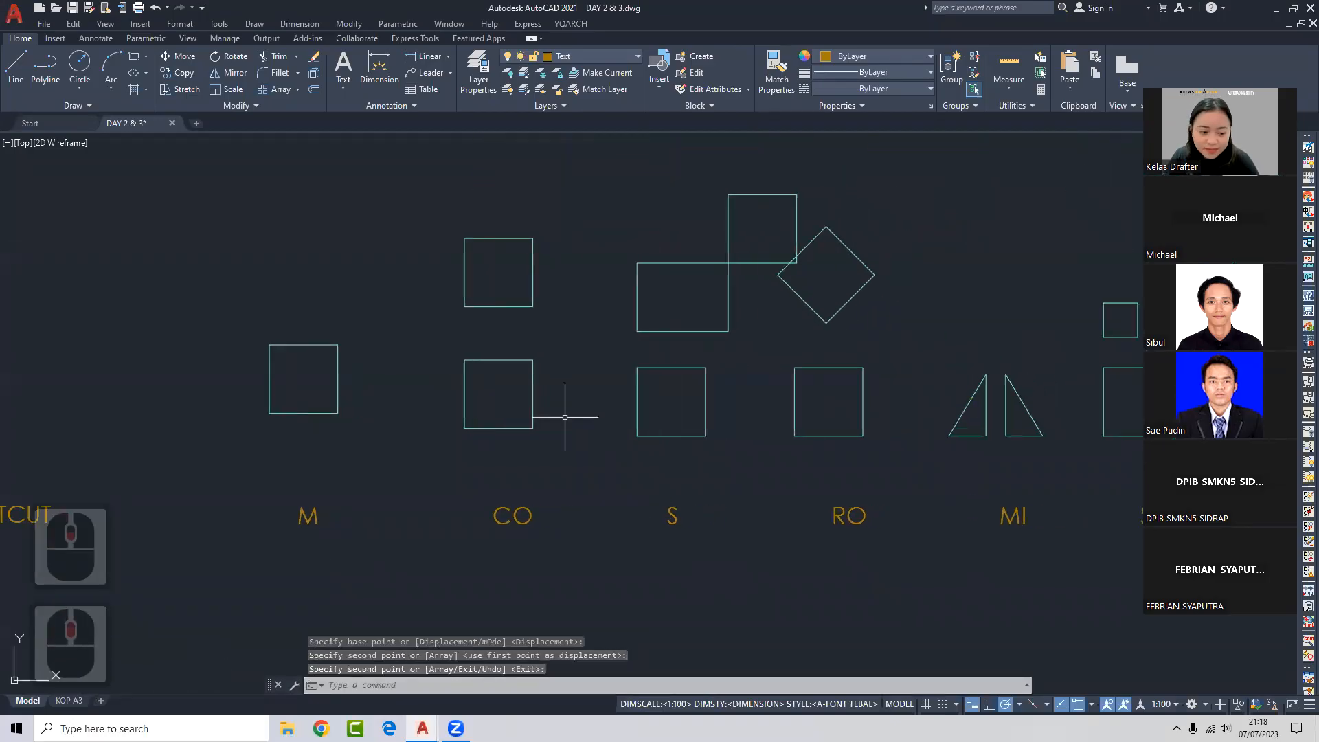
{"action": "left_click", "coordinate": [745, 281]}
{"action": "left_click", "coordinate": [742, 247]}
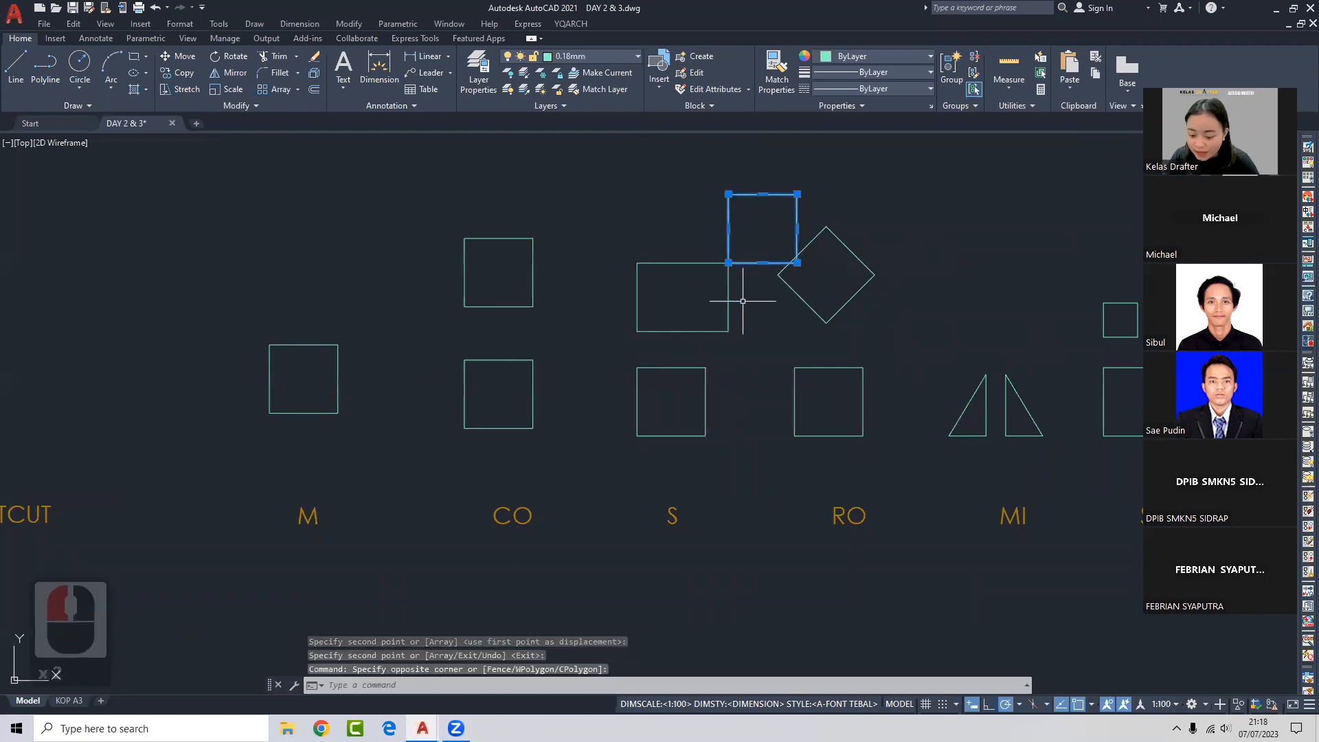
{"action": "middle_click_drag", "start_coordinate": [743, 301], "coordinate": [790, 266]}
{"action": "key", "text": "Delete"}
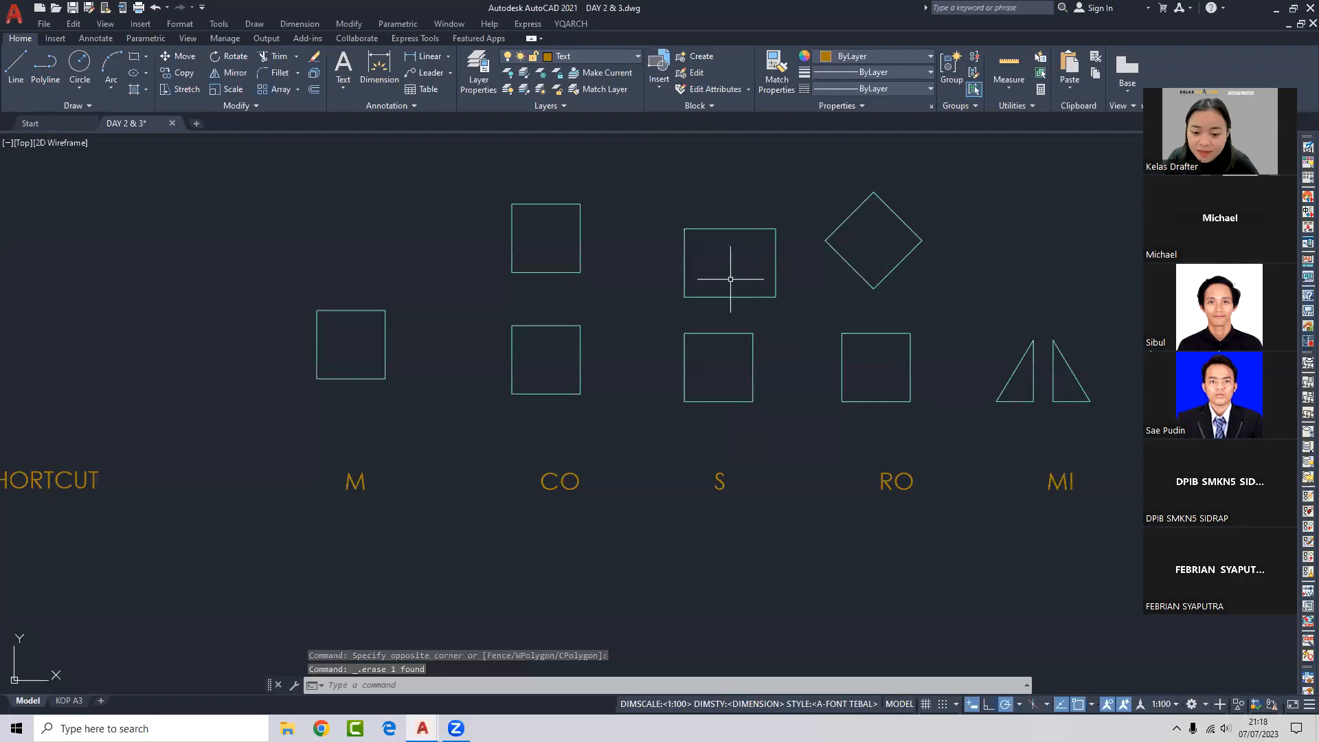
{"action": "scroll", "coordinate": [726, 330], "scroll_direction": "up", "scroll_amount": 2}
{"action": "middle_click_drag", "start_coordinate": [752, 272], "coordinate": [719, 348]}
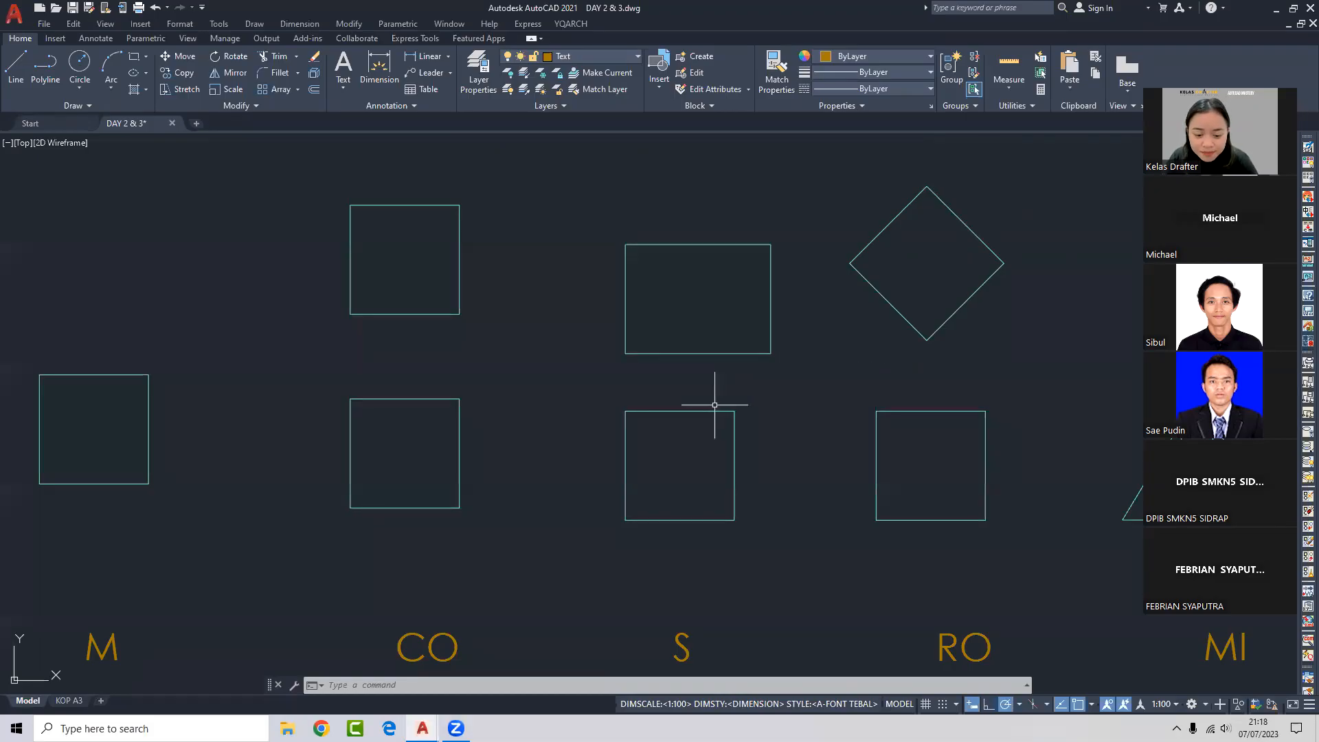
{"action": "mouse_move", "coordinate": [697, 405]}
{"action": "middle_mouse_down"}
{"action": "mouse_move", "coordinate": [663, 371]}
{"action": "mouse_move", "coordinate": [703, 391]}
{"action": "middle_mouse_up"}
{"action": "left_click", "coordinate": [751, 359]}
{"action": "left_click", "coordinate": [707, 476]}
{"action": "left_click", "coordinate": [570, 362]}
{"action": "left_click", "coordinate": [638, 521]}
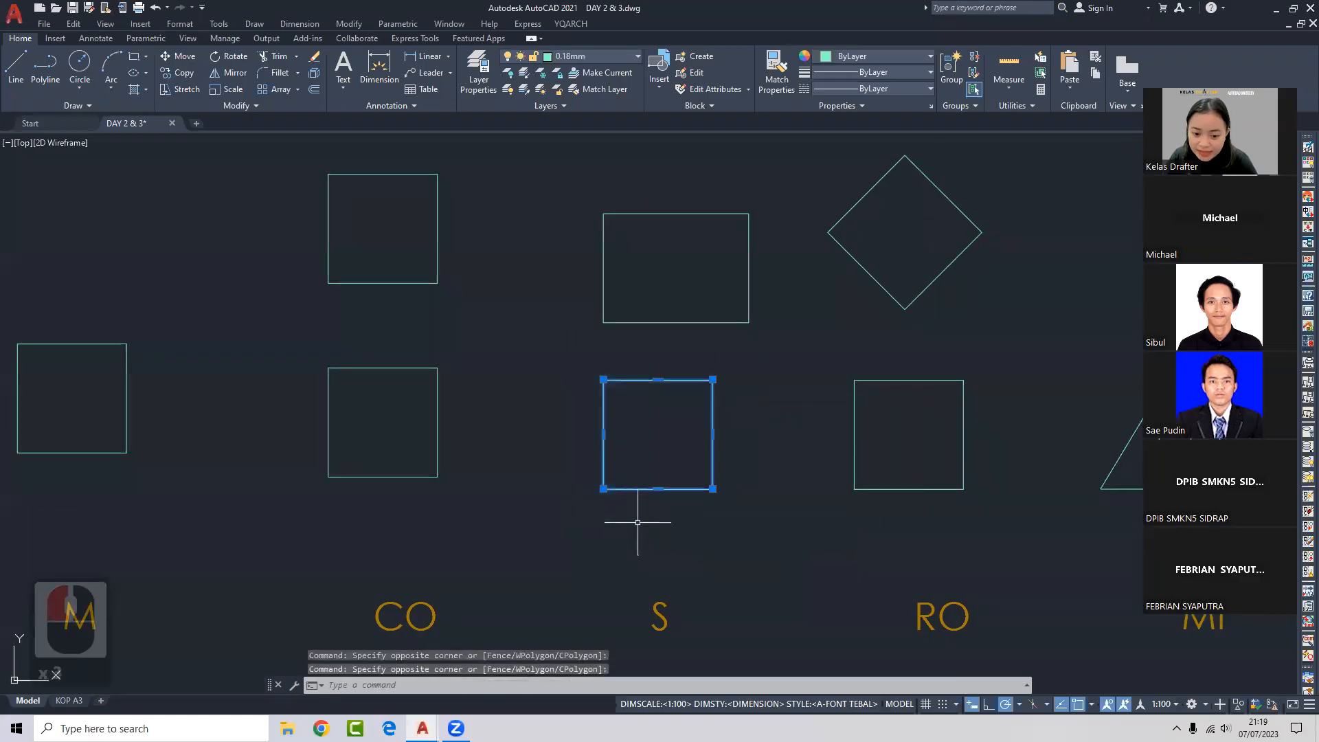
{"action": "key", "text": "Escape"}
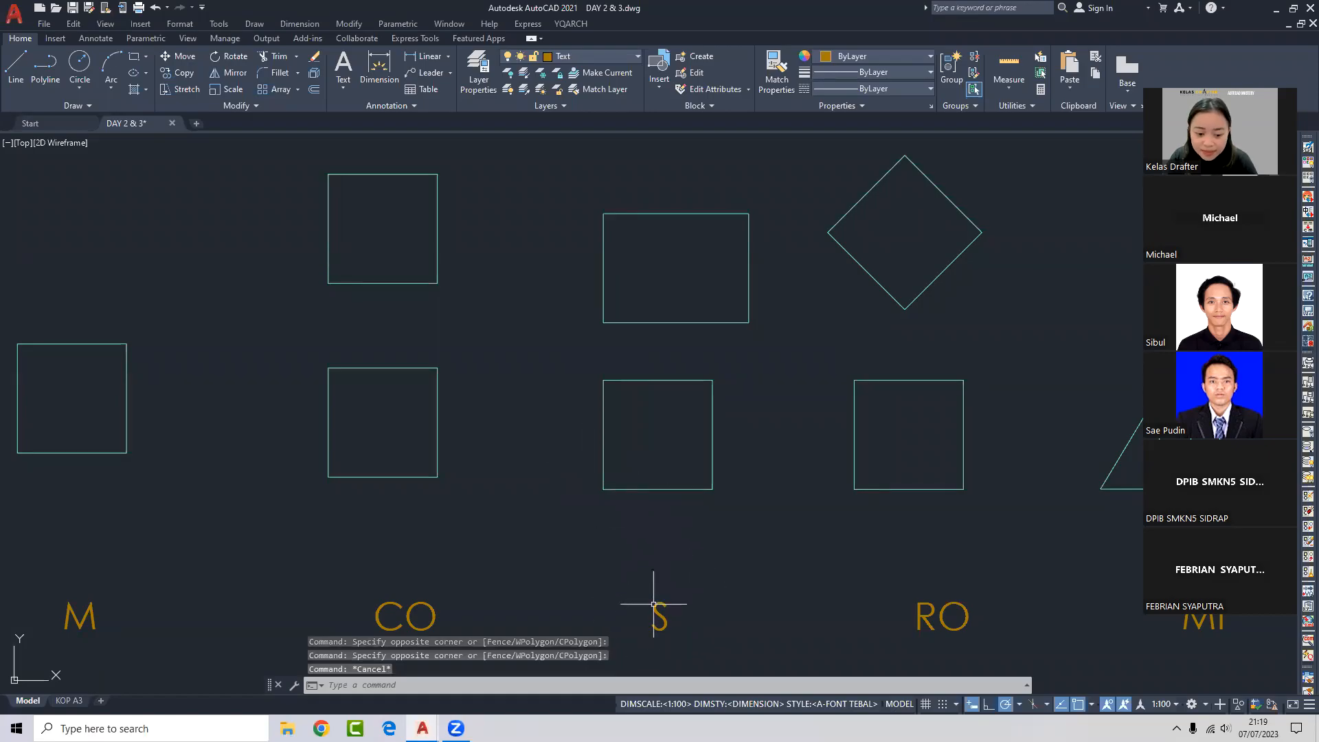
Try to select the right part of the square above S for Stretch with left-to-right selection windows.
{"action": "mouse_move", "coordinate": [724, 456]}
{"action": "middle_mouse_down"}
{"action": "mouse_move", "coordinate": [722, 467]}
{"action": "mouse_move", "coordinate": [648, 437]}
{"action": "middle_mouse_up"}
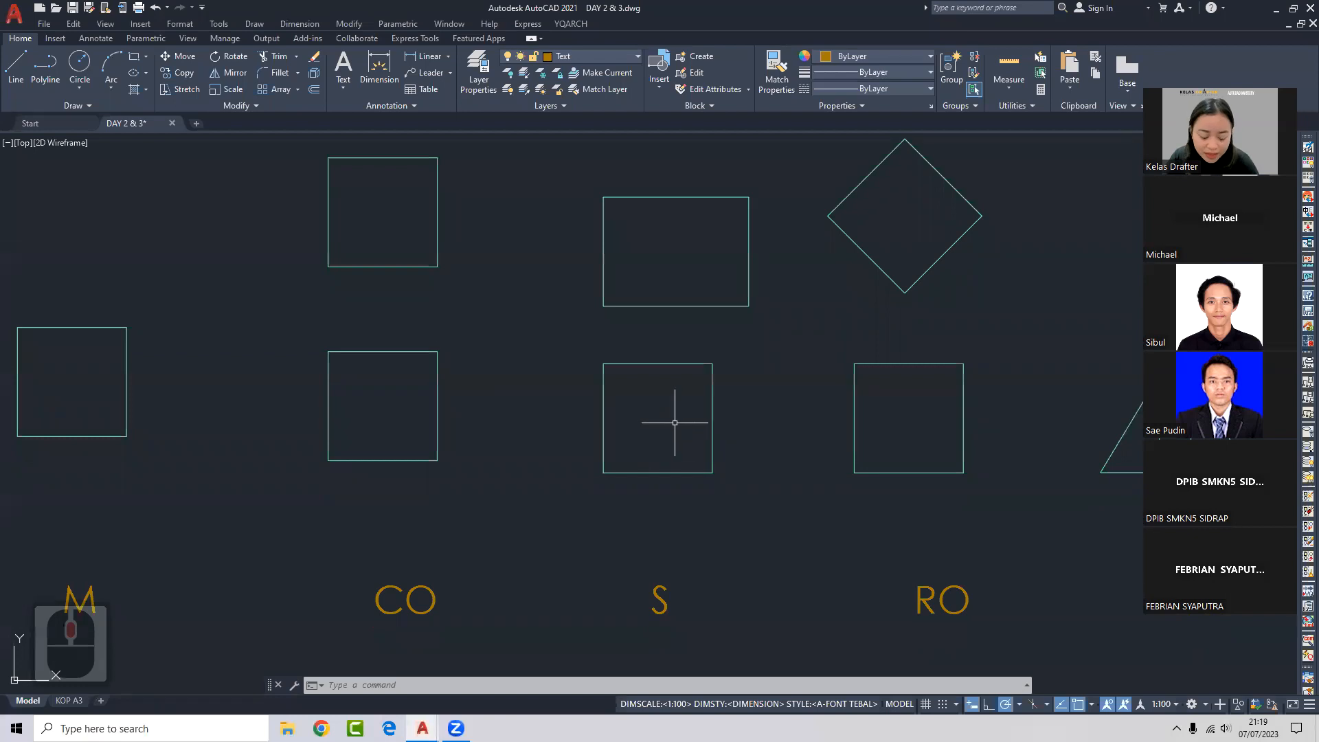
{"action": "key", "text": "Return"}
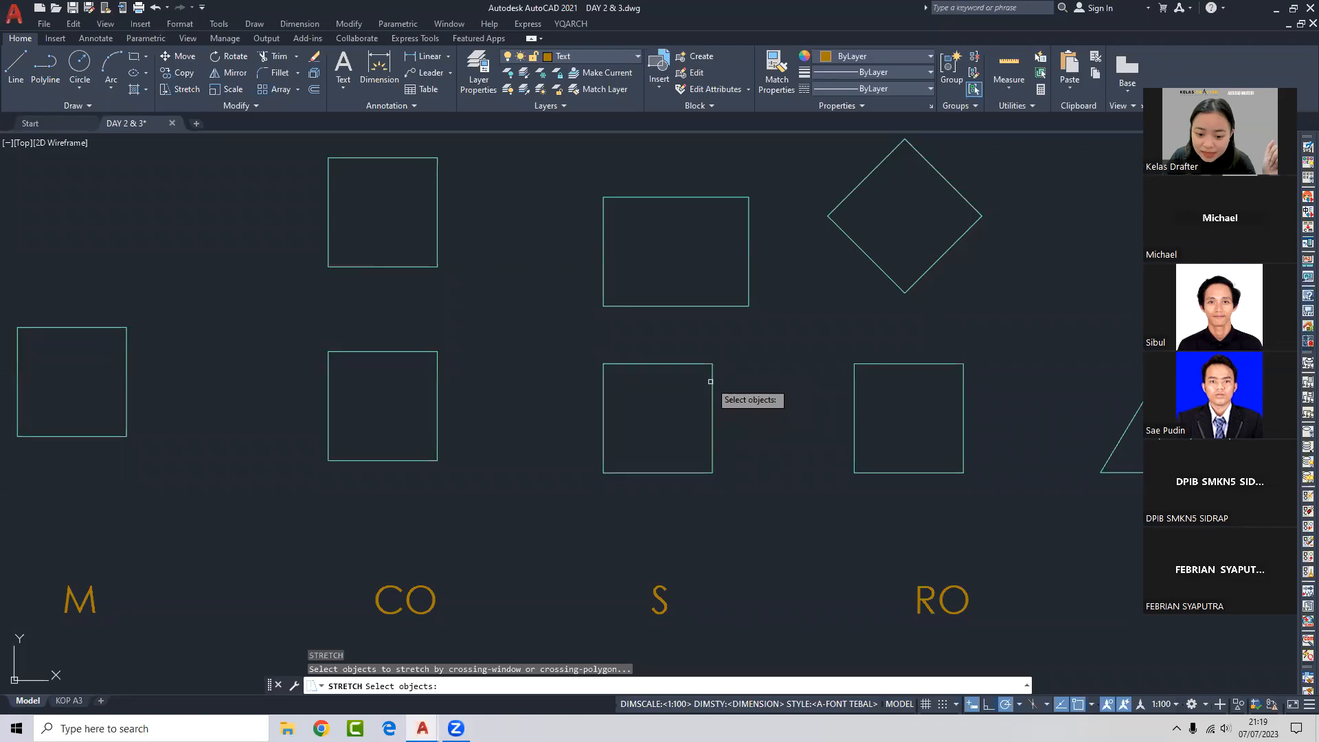
{"action": "left_click", "coordinate": [666, 326]}
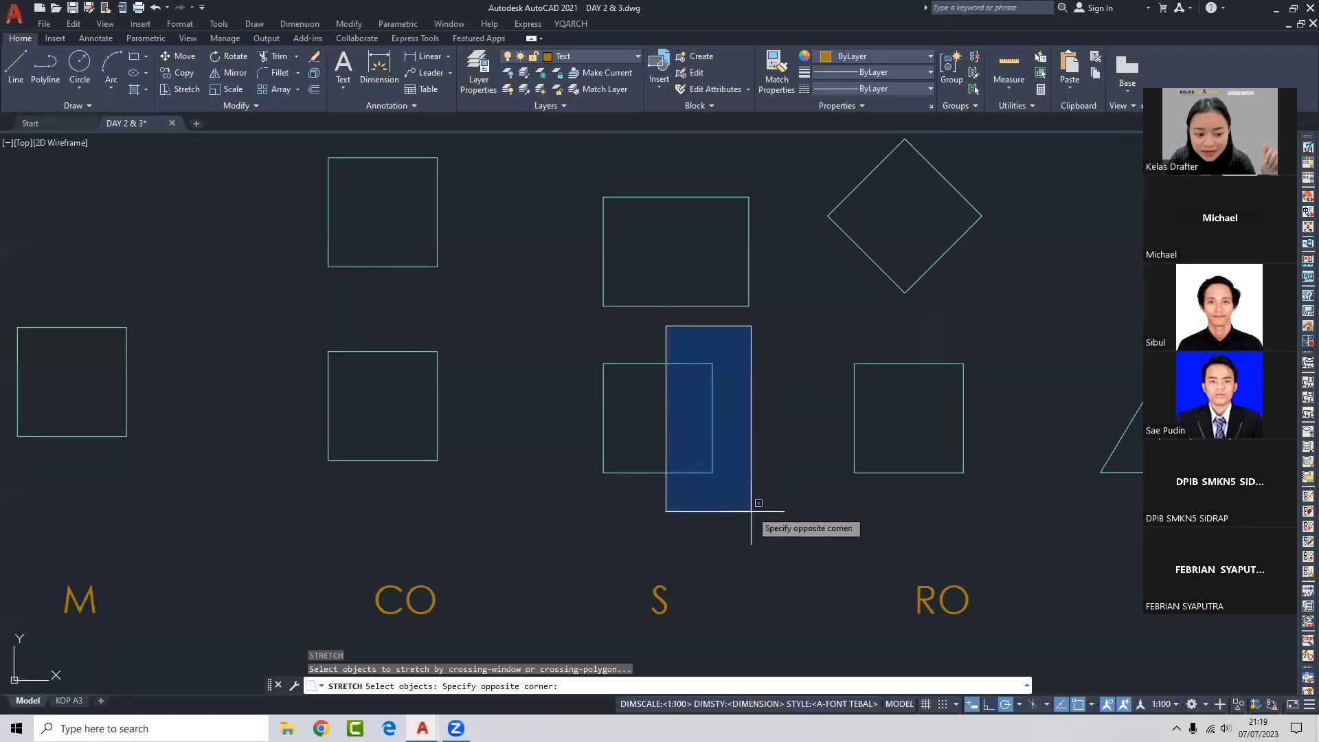
{"action": "left_click", "coordinate": [756, 511]}
{"action": "left_click", "coordinate": [681, 341]}
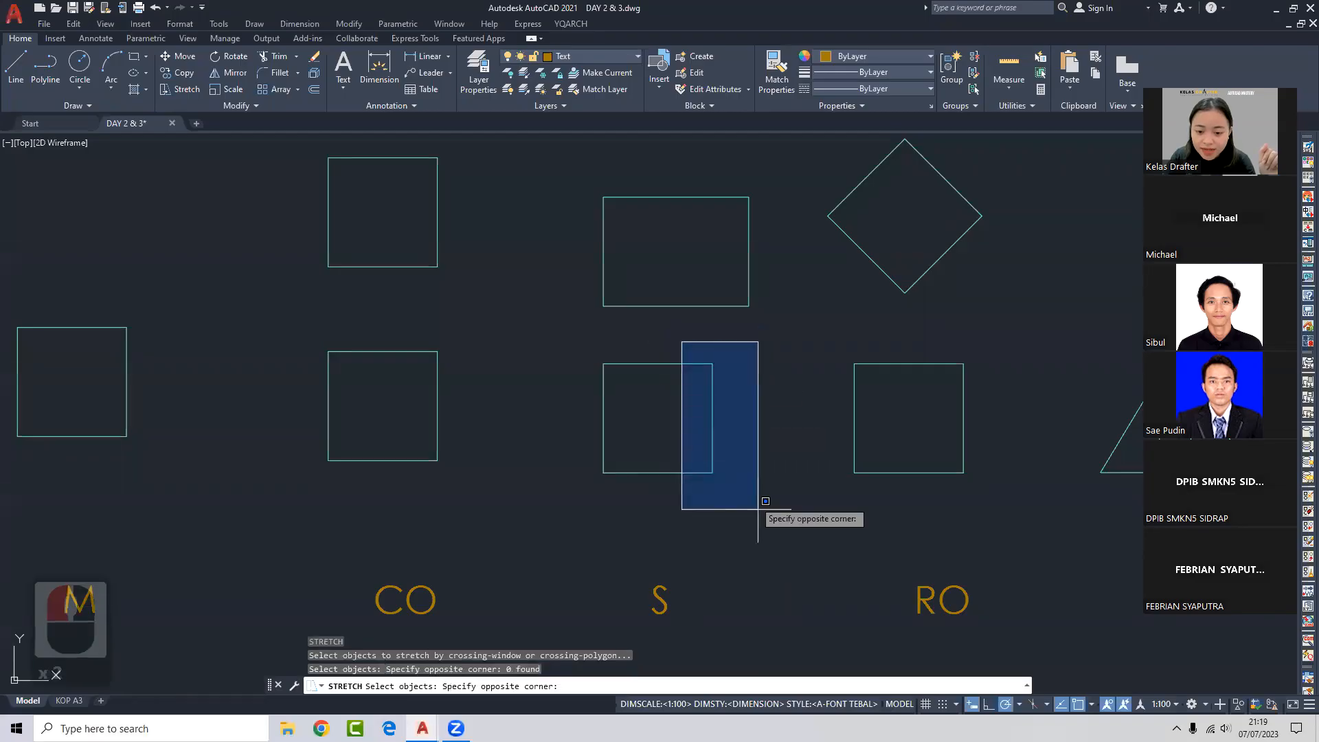
{"action": "left_click", "coordinate": [758, 509]}
{"action": "left_click", "coordinate": [656, 317]}
{"action": "left_click", "coordinate": [789, 495]}
{"action": "left_click", "coordinate": [658, 316]}
{"action": "left_click", "coordinate": [749, 498]}
{"action": "left_click", "coordinate": [641, 322]}
{"action": "left_click", "coordinate": [767, 507]}
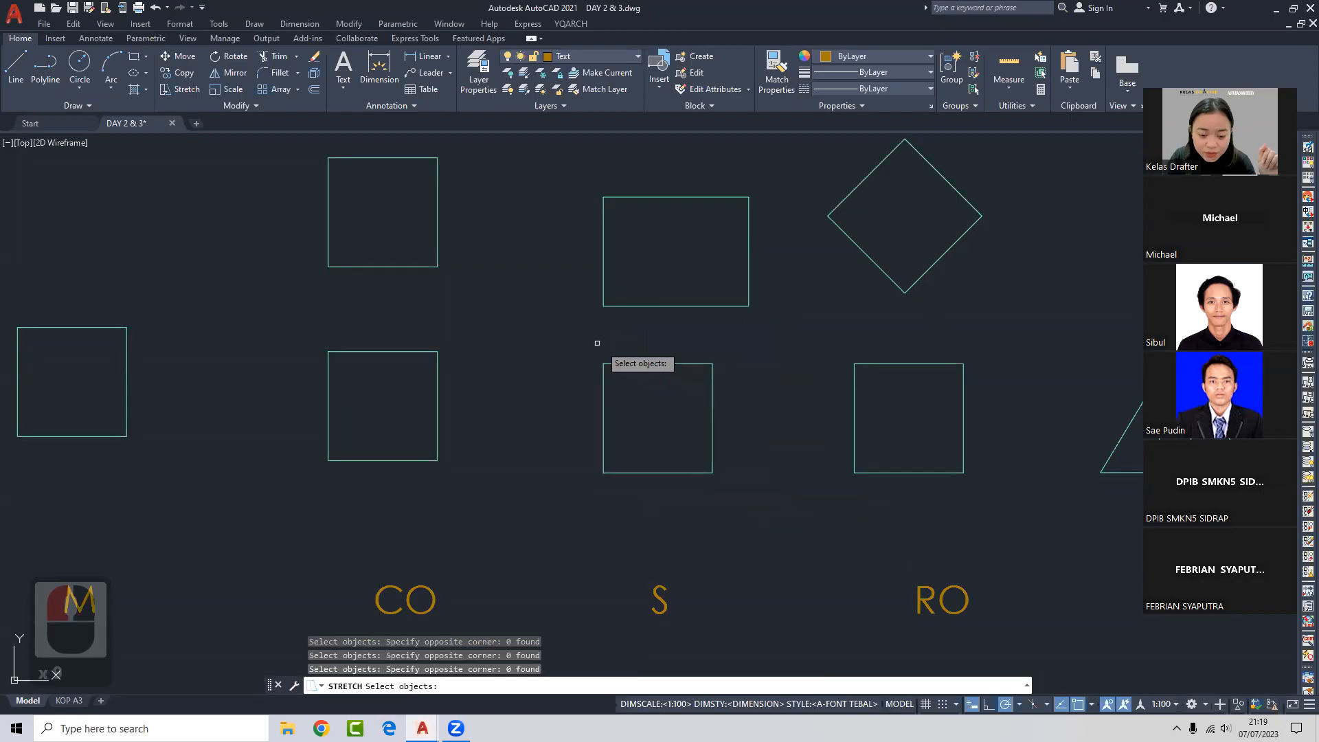
Stretch the fully enclosed square above S from its lower-left to its lower-right corner, and undo the stretch.
{"action": "left_click", "coordinate": [560, 321]}
{"action": "left_click", "coordinate": [746, 526]}
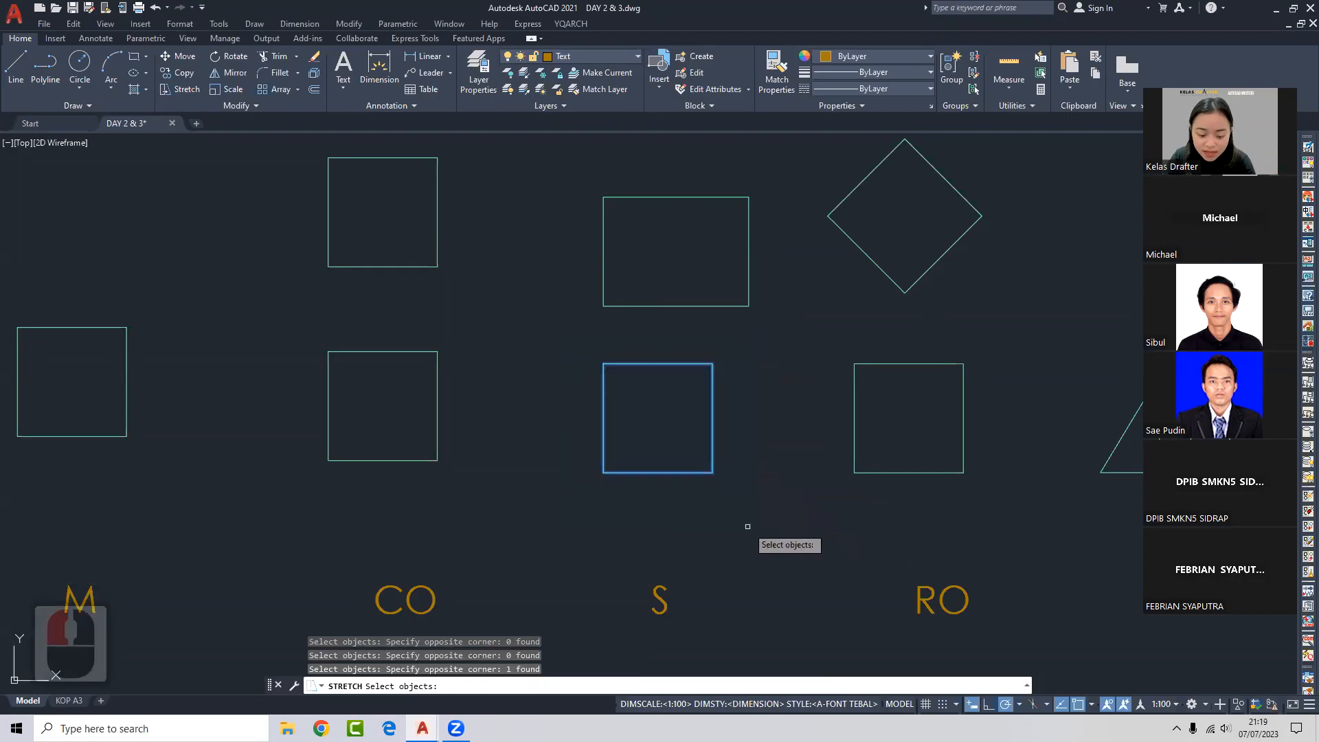
{"action": "right_click", "coordinate": [721, 525]}
{"action": "left_click", "coordinate": [658, 417]}
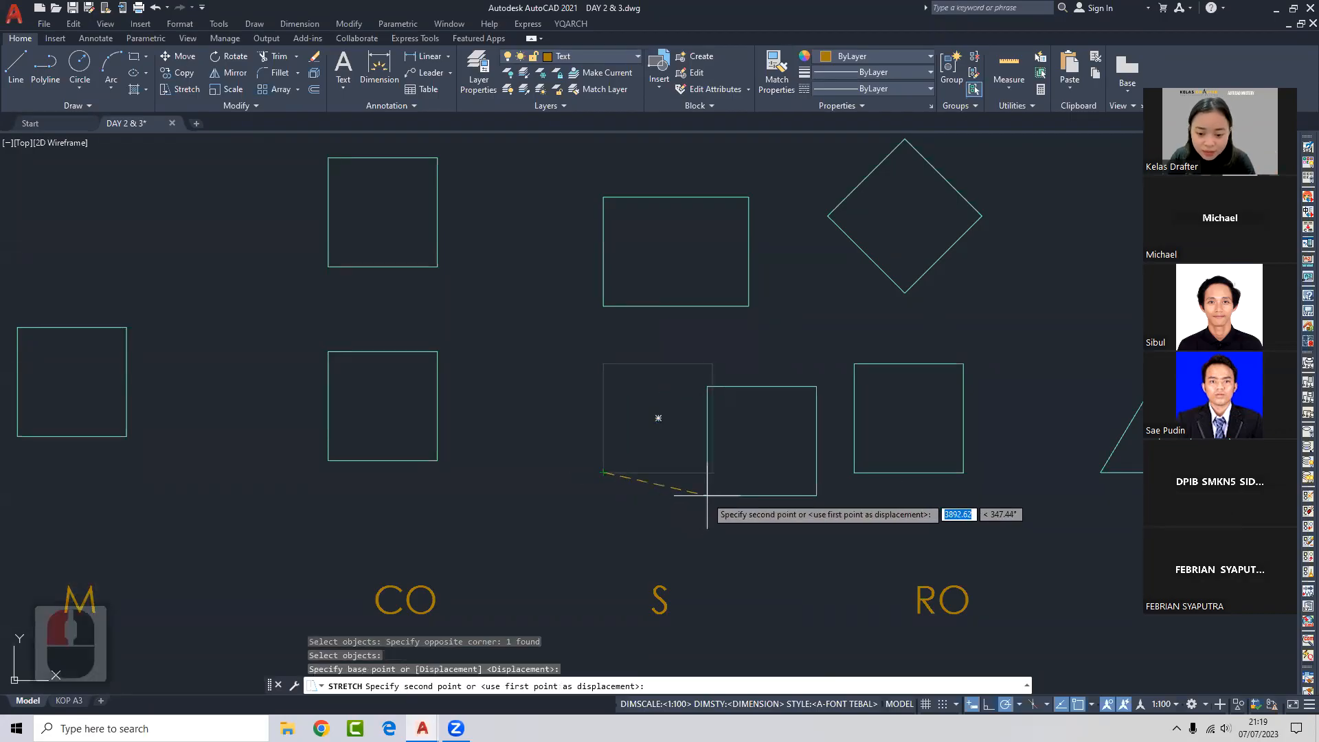
{"action": "left_click", "coordinate": [712, 472]}
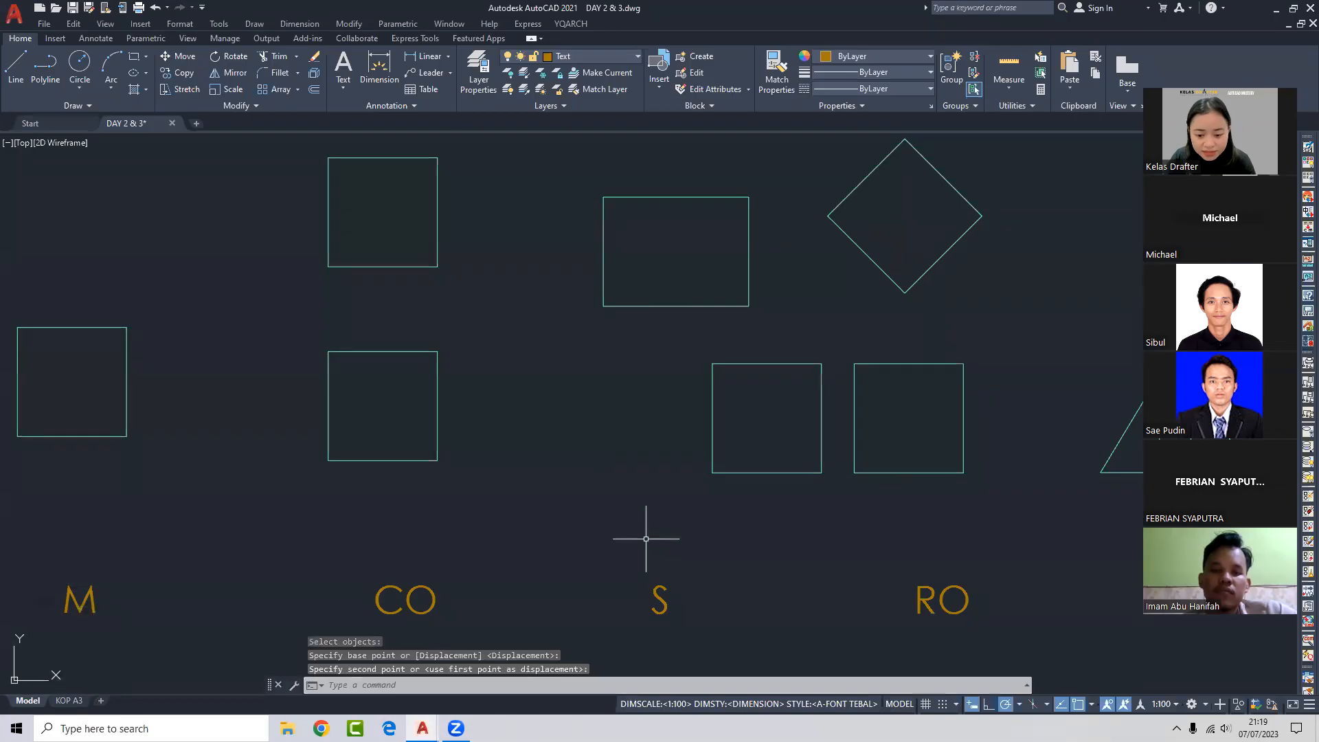
{"action": "key", "text": "ctrl+z"}
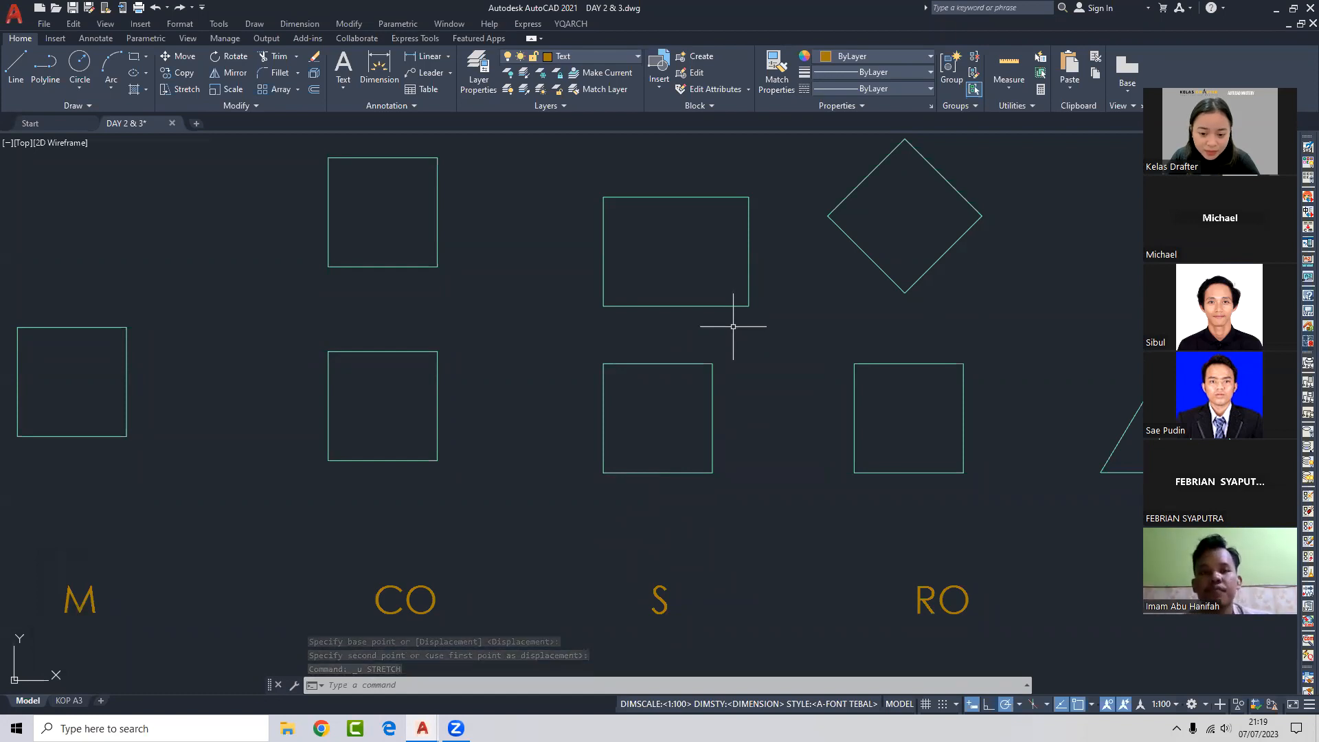
Stretch the right side of the square above S horizontally outward, using a crossing selection and its lower-right corner as base point.
{"action": "key", "text": "Return"}
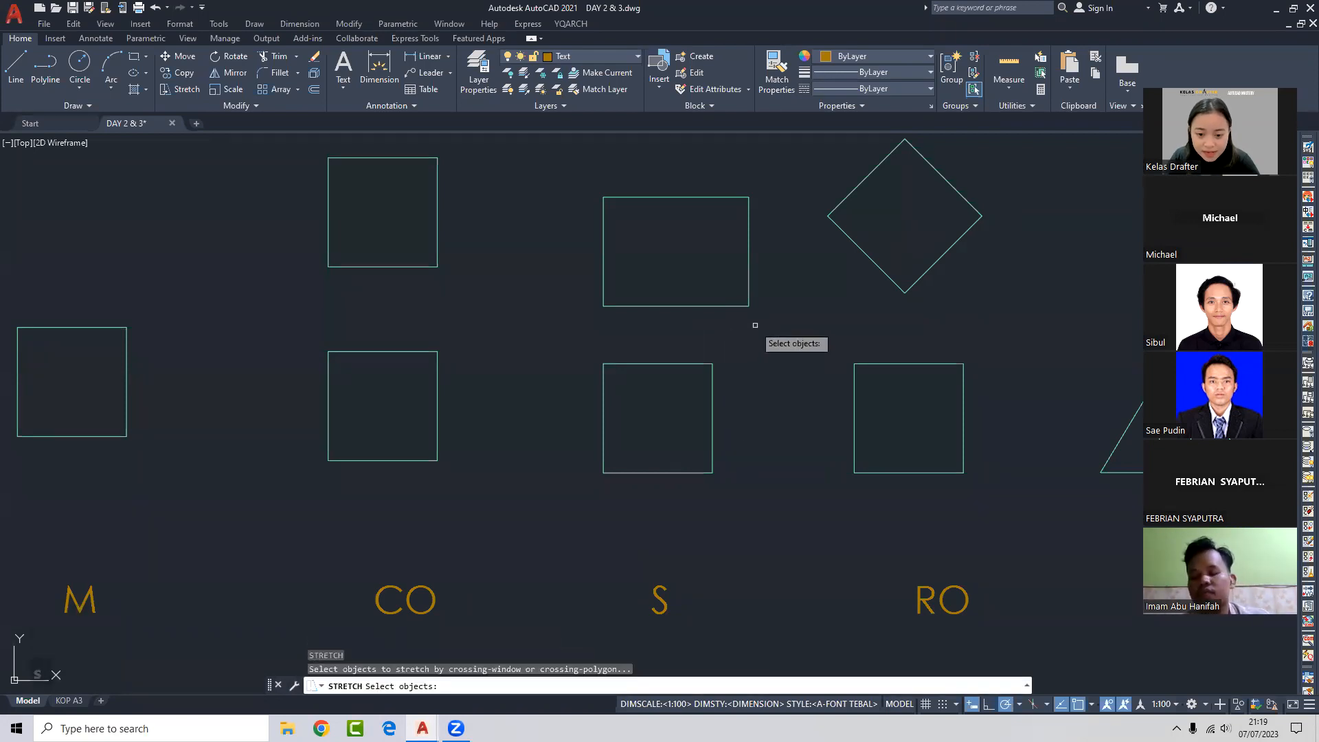
{"action": "left_click", "coordinate": [756, 325]}
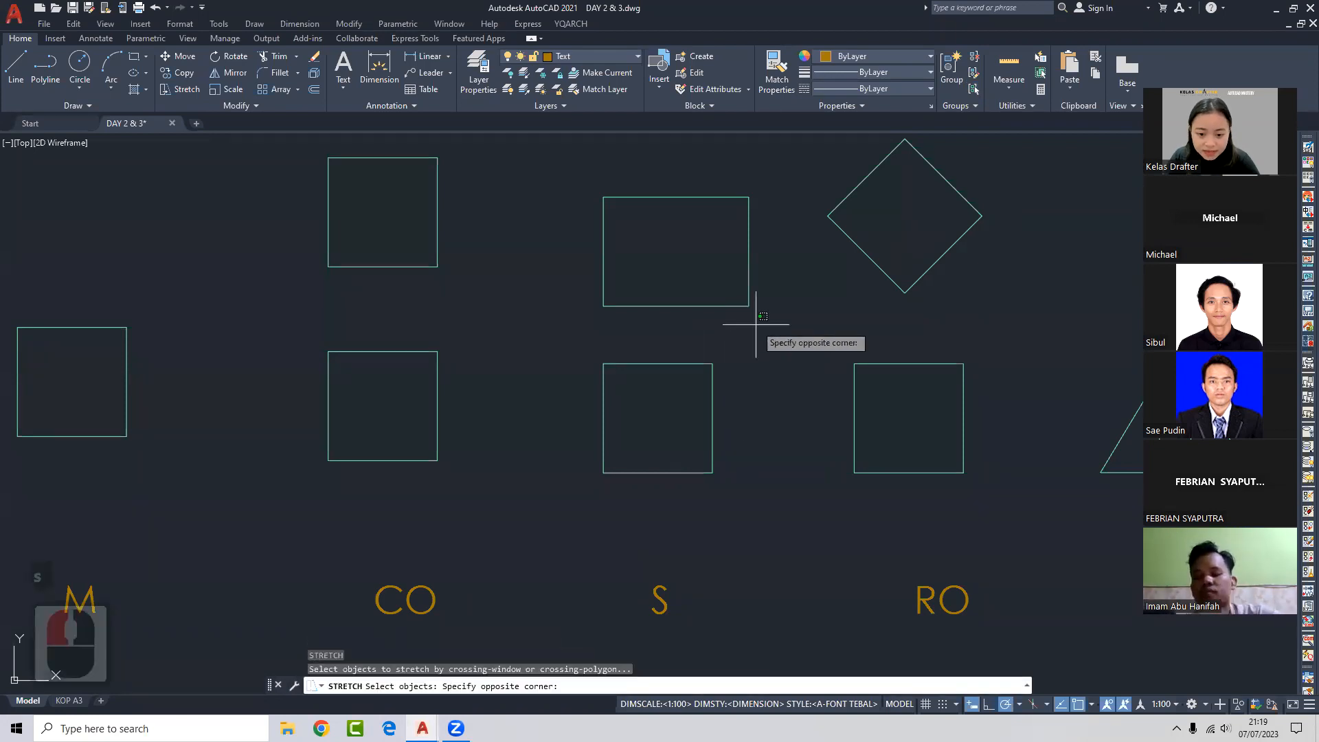
{"action": "left_click", "coordinate": [702, 507]}
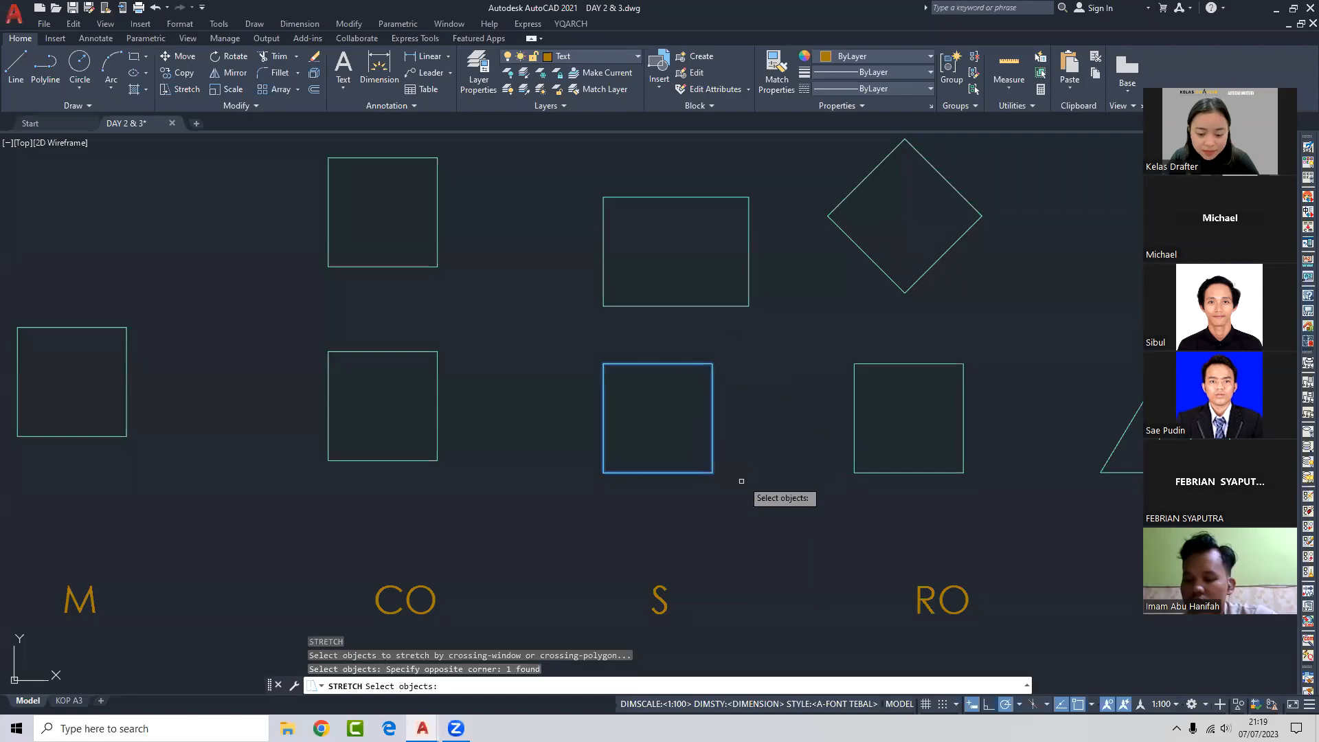
{"action": "key", "text": "Return"}
{"action": "left_click", "coordinate": [658, 417]}
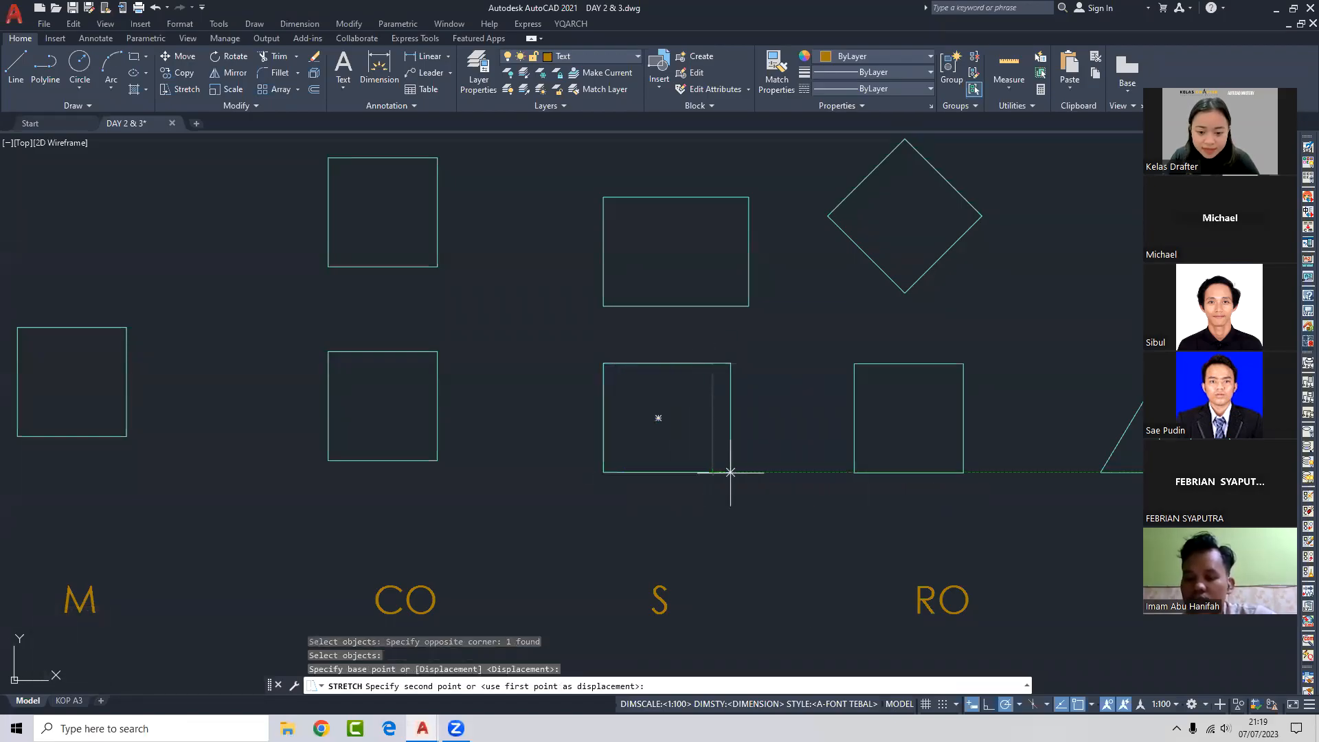
{"action": "left_click", "coordinate": [795, 472]}
Stretch the right side of the widened rectangle above S horizontally to the left into a narrow upright rectangle, using a free base point below it.
{"action": "middle_click_drag", "start_coordinate": [701, 524], "coordinate": [686, 554]}
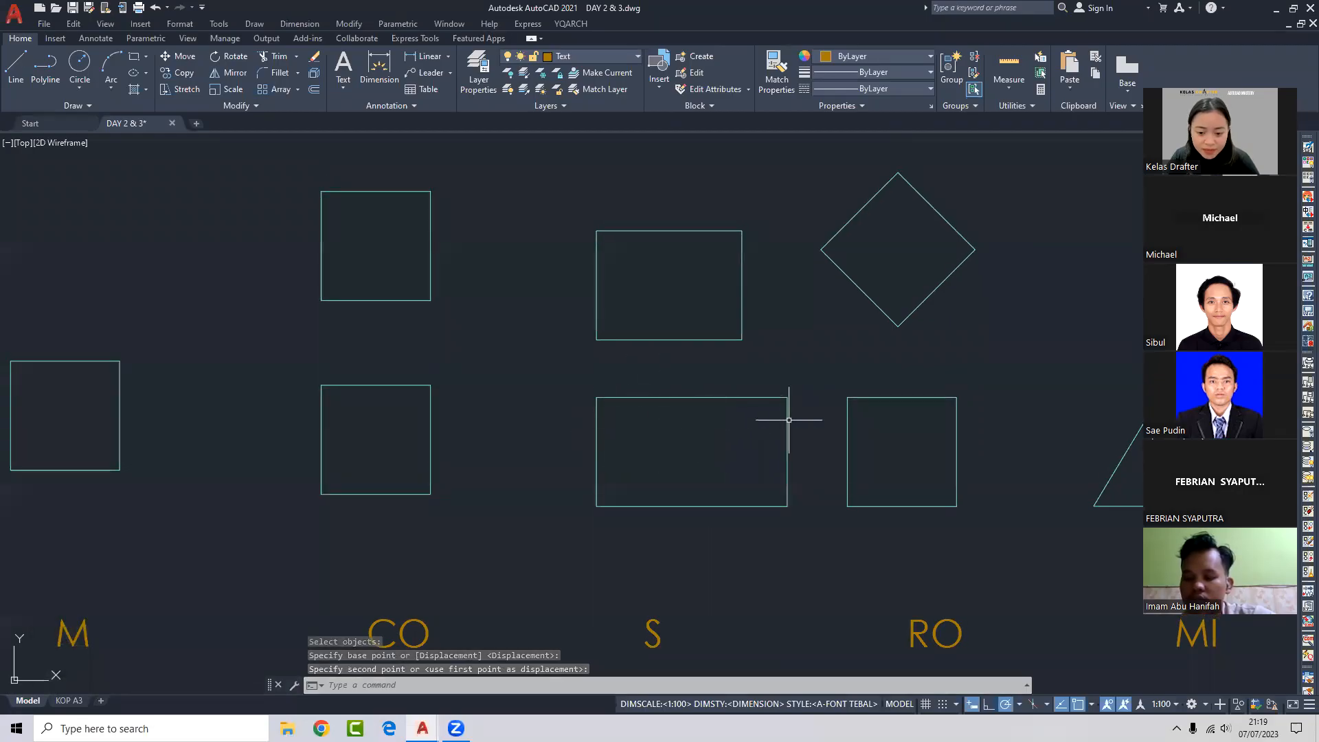
{"action": "right_click", "coordinate": [799, 440]}
{"action": "left_click", "coordinate": [828, 448]}
{"action": "left_click", "coordinate": [810, 368]}
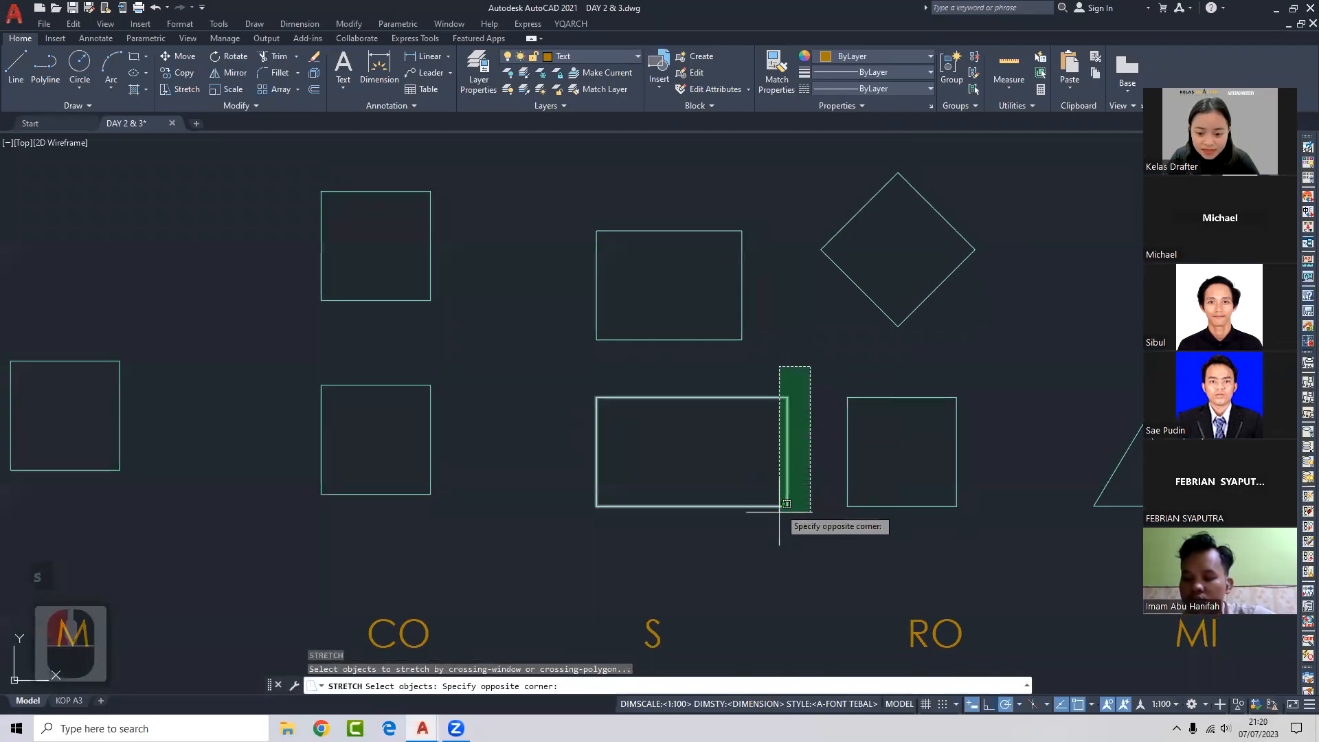
{"action": "left_click", "coordinate": [786, 503]}
{"action": "right_click", "coordinate": [780, 554]}
{"action": "left_click", "coordinate": [807, 544]}
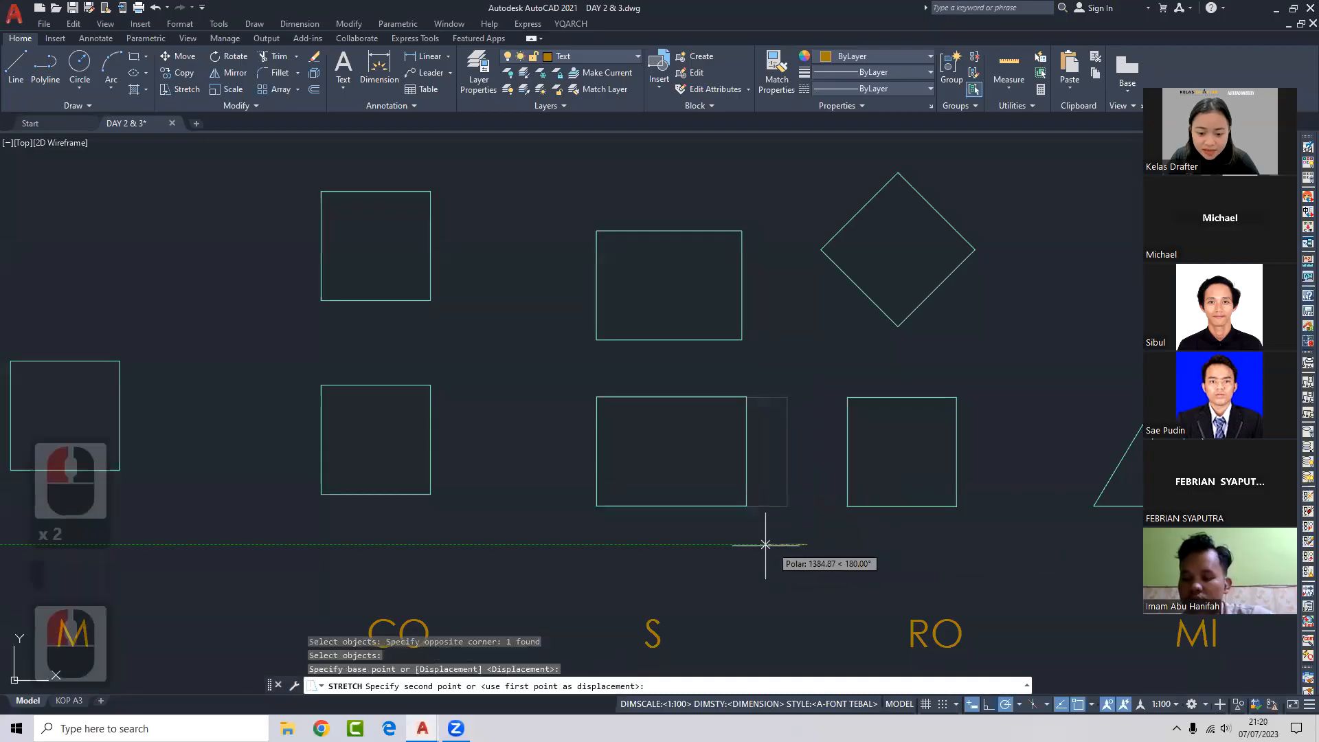
{"action": "left_click", "coordinate": [660, 544]}
{"action": "middle_click_drag", "start_coordinate": [627, 554], "coordinate": [698, 524]}
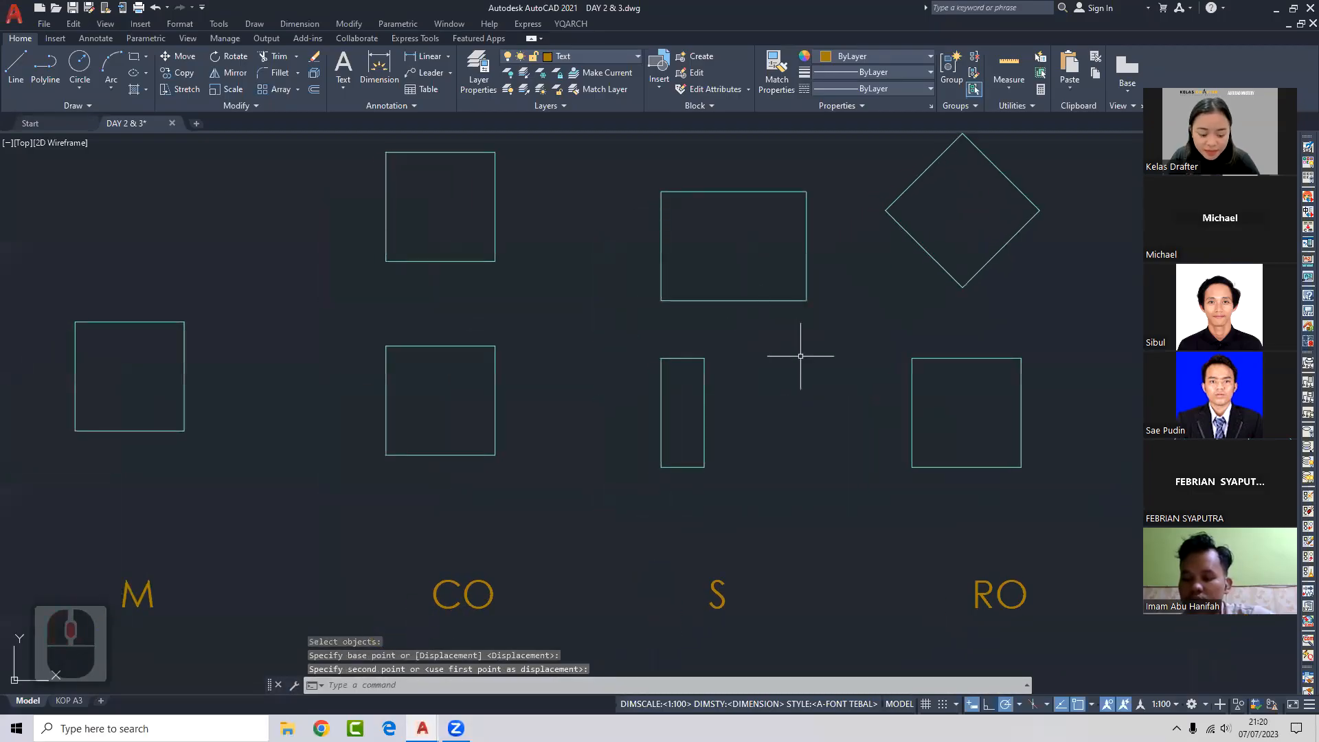
Stretch the bottom side of the narrow rectangle above S vertically upward to make it a low, small rectangle.
{"action": "type", "text": "S"}
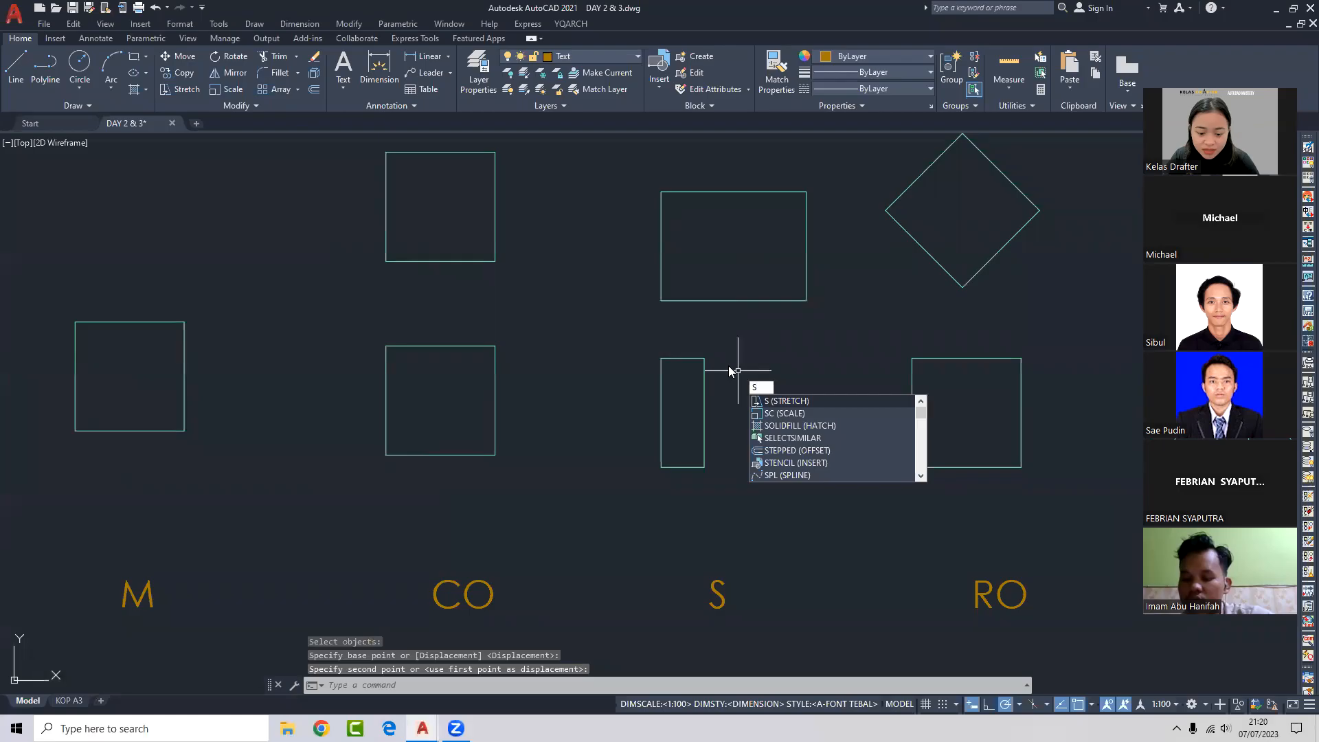
{"action": "key", "text": "Escape"}
{"action": "left_click", "coordinate": [742, 436]}
{"action": "left_click", "coordinate": [574, 545]}
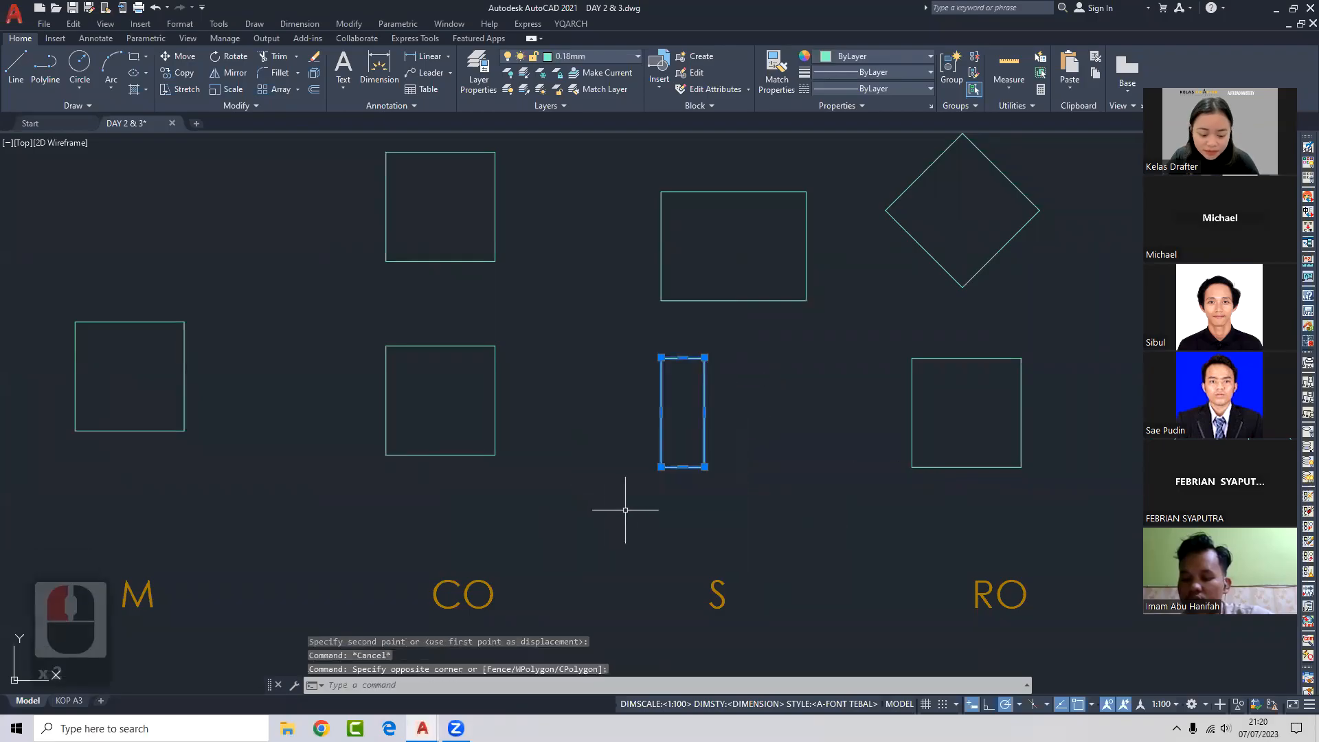
{"action": "type", "text": "s"}
{"action": "key", "text": "Return"}
{"action": "left_click", "coordinate": [733, 499]}
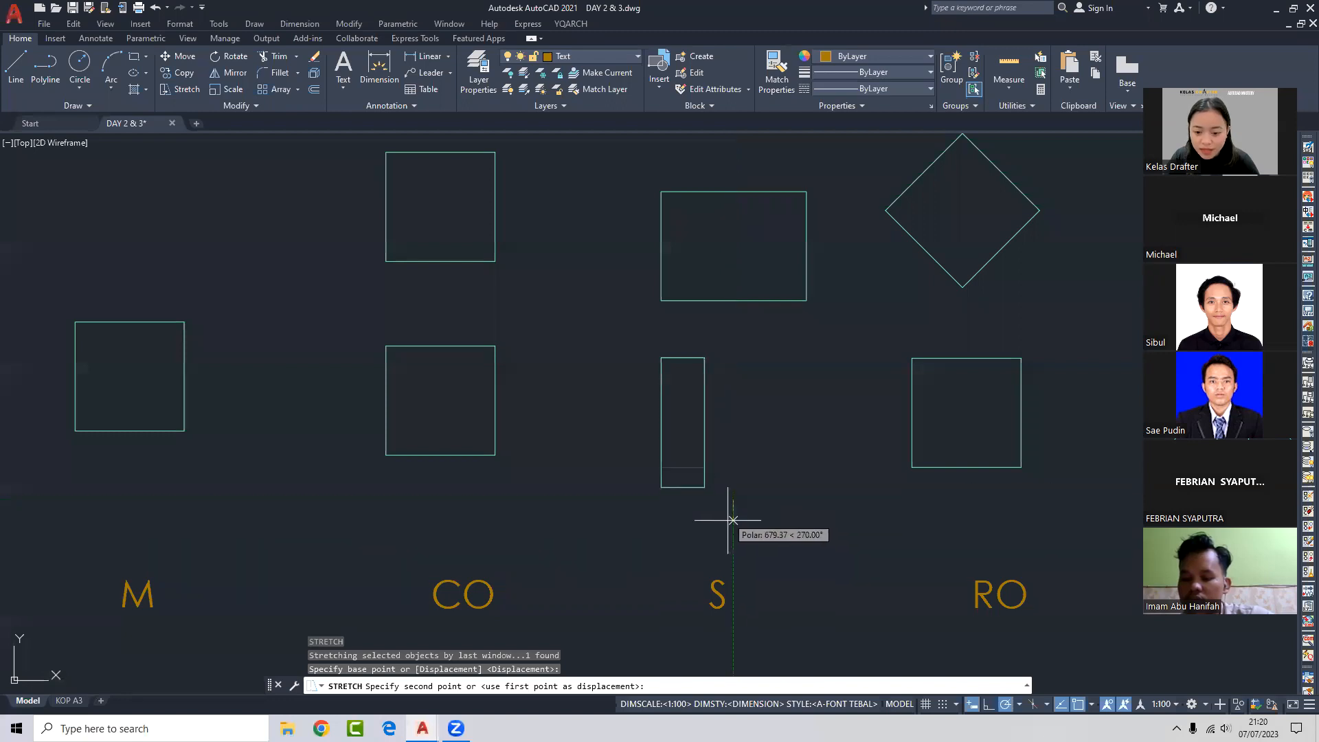
{"action": "left_click", "coordinate": [727, 417]}
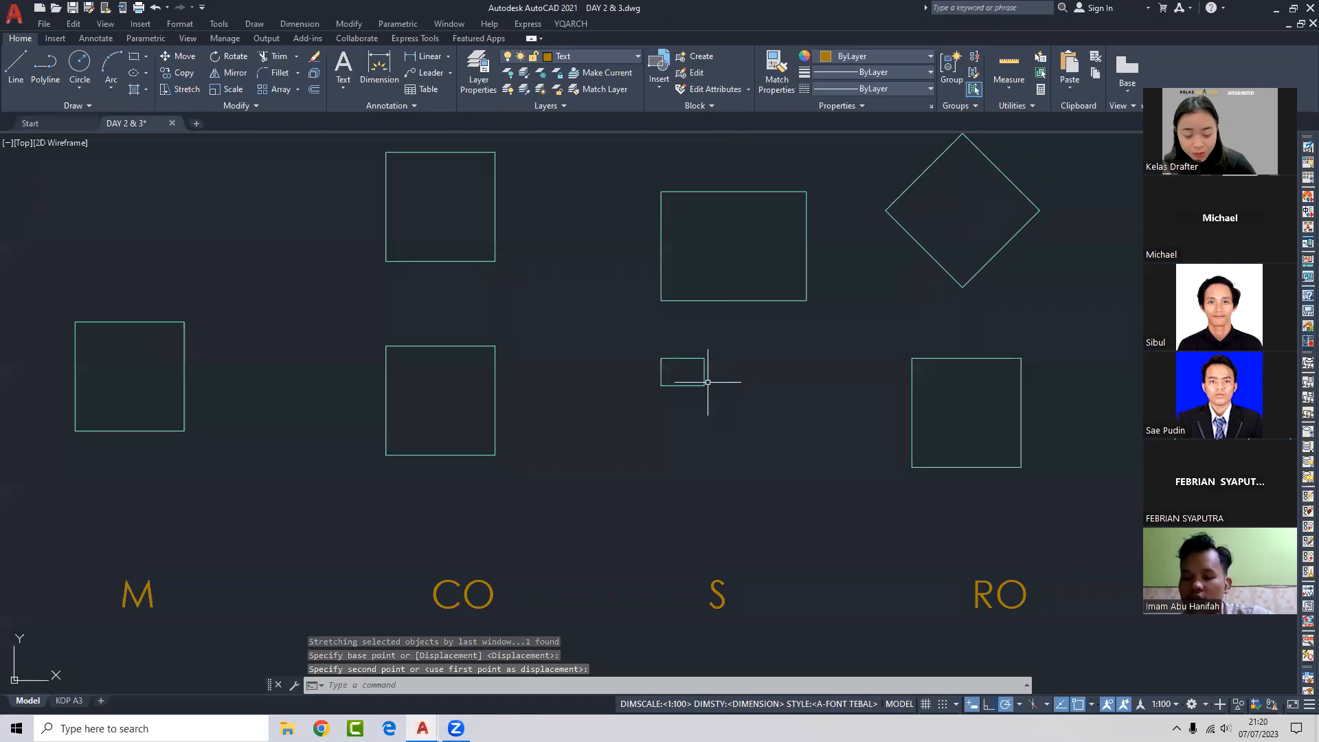
Stretch the right side of the small rectangle above S horizontally outward, using a crossing selection and a free base point.
{"action": "key", "text": "space"}
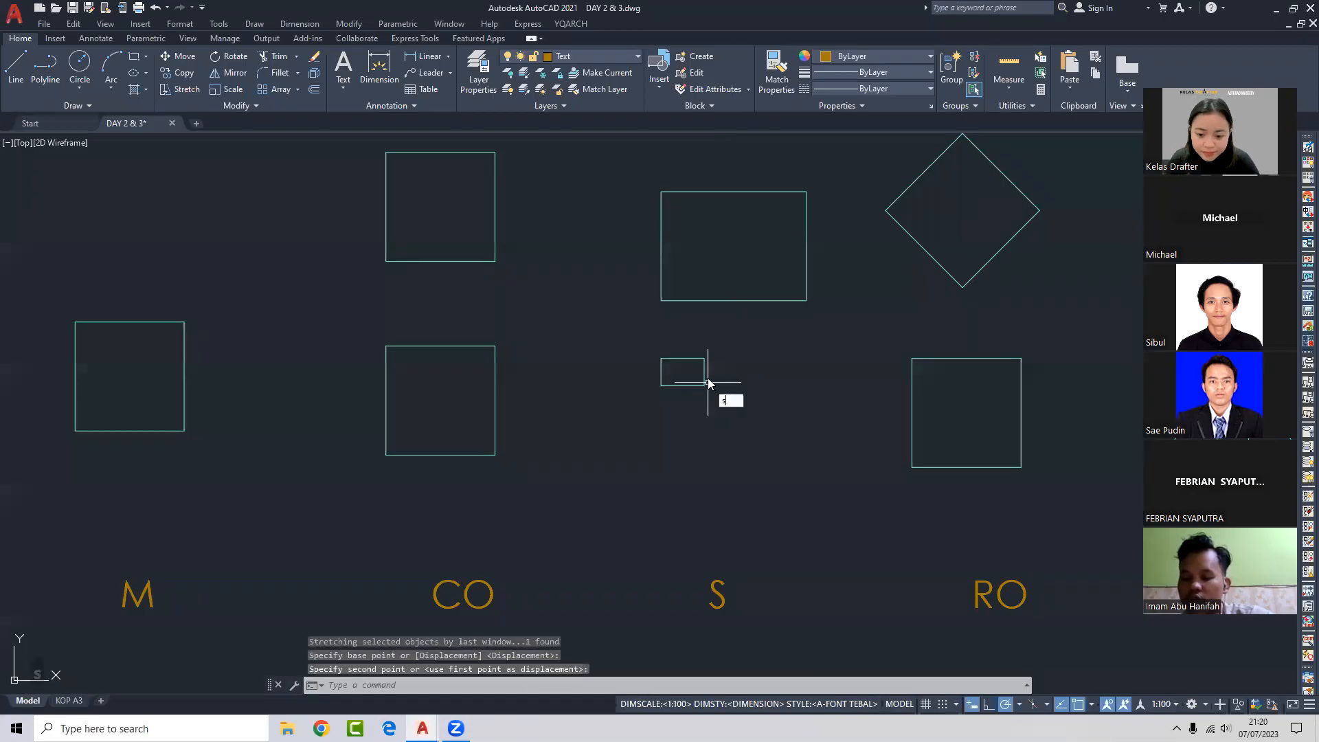
{"action": "left_click", "coordinate": [726, 343]}
{"action": "left_click", "coordinate": [695, 433]}
{"action": "key", "text": "Return"}
{"action": "left_click", "coordinate": [701, 456]}
{"action": "left_click", "coordinate": [796, 455]}
Stretch the bottom side of the low rectangle above S vertically downward, using a crossing selection over its lower edge.
{"action": "key", "text": "space"}
{"action": "left_click", "coordinate": [826, 378]}
{"action": "left_click", "coordinate": [648, 411]}
{"action": "key", "text": "space"}
{"action": "left_click", "coordinate": [637, 396]}
{"action": "left_click", "coordinate": [636, 475]}
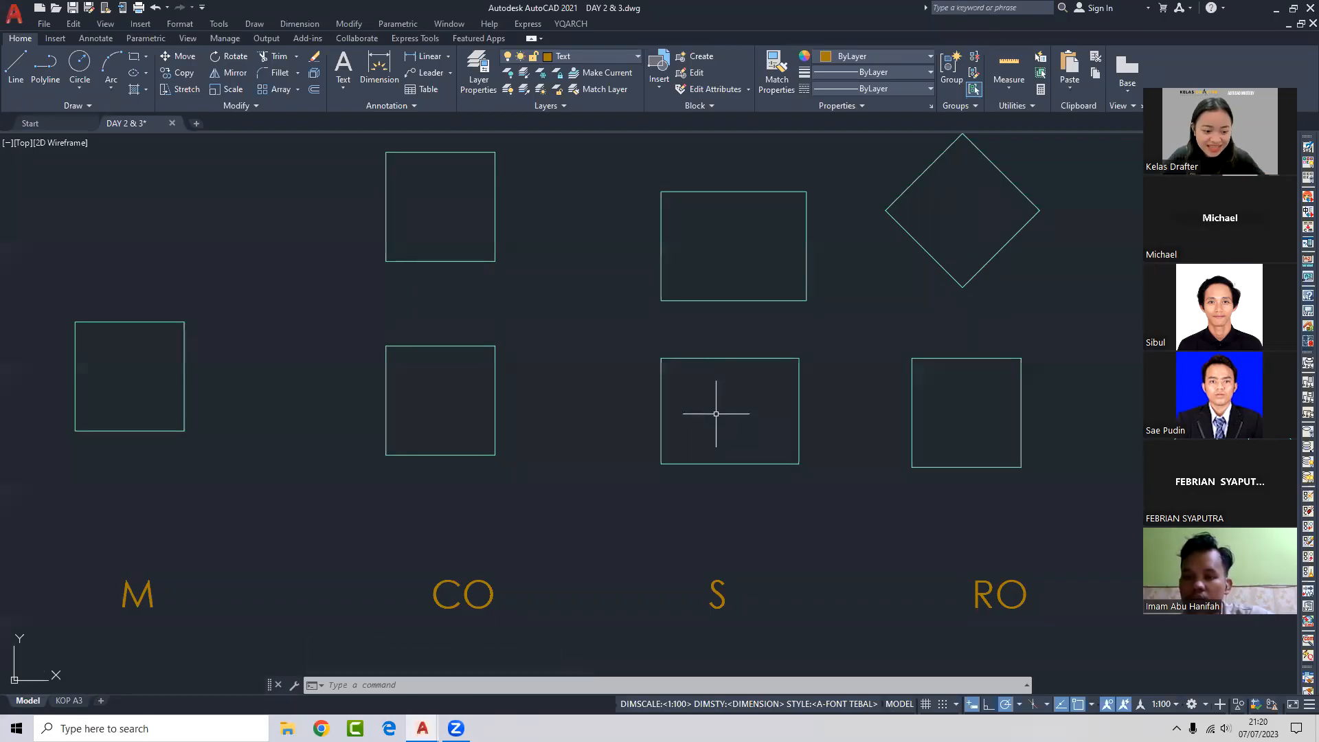
Stretch the right side of the lower rectangle above S to the left by 3000.
{"action": "key", "text": "space"}
{"action": "left_click", "coordinate": [836, 345]}
{"action": "left_click", "coordinate": [792, 523]}
{"action": "key", "text": "space"}
{"action": "left_click", "coordinate": [813, 508]}
{"action": "type", "text": "3000"}
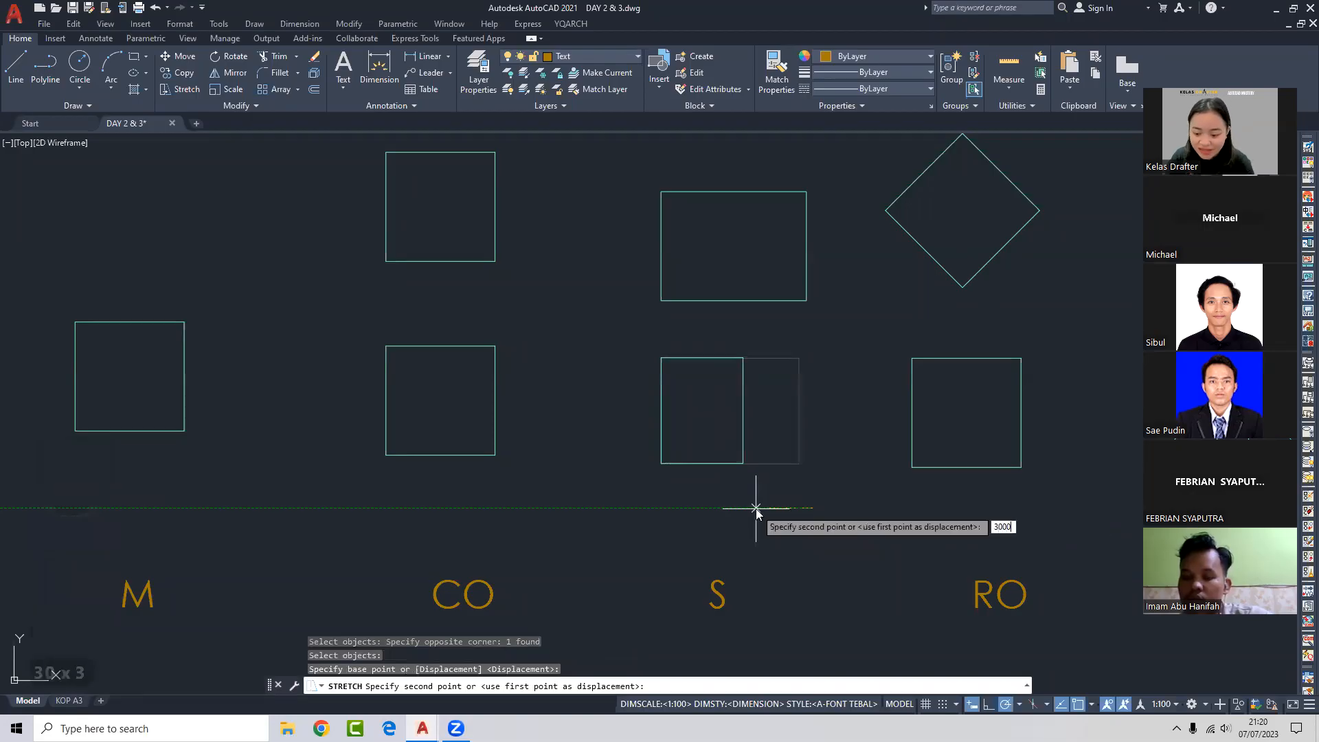
{"action": "key", "text": "Return"}
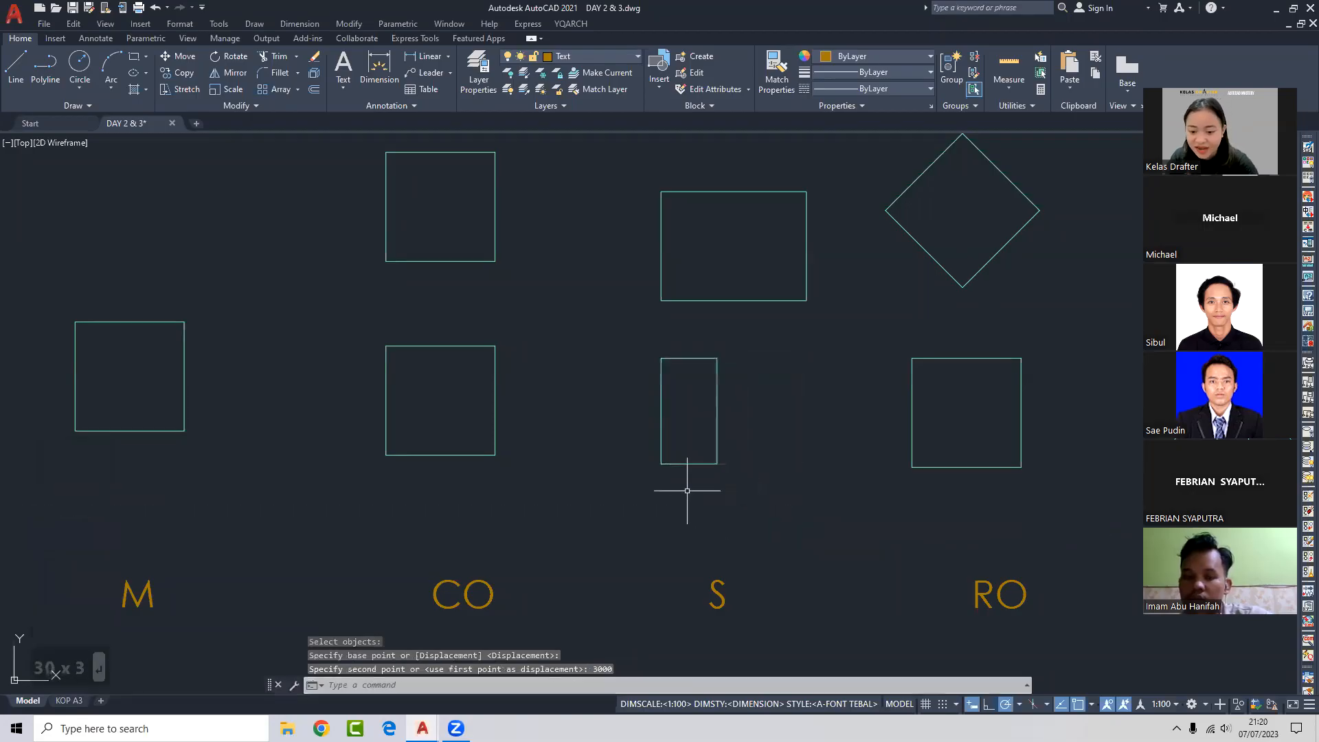
{"action": "middle_click_drag", "start_coordinate": [756, 463], "coordinate": [706, 491]}
{"action": "scroll", "coordinate": [669, 313], "scroll_direction": "up", "scroll_amount": 2}
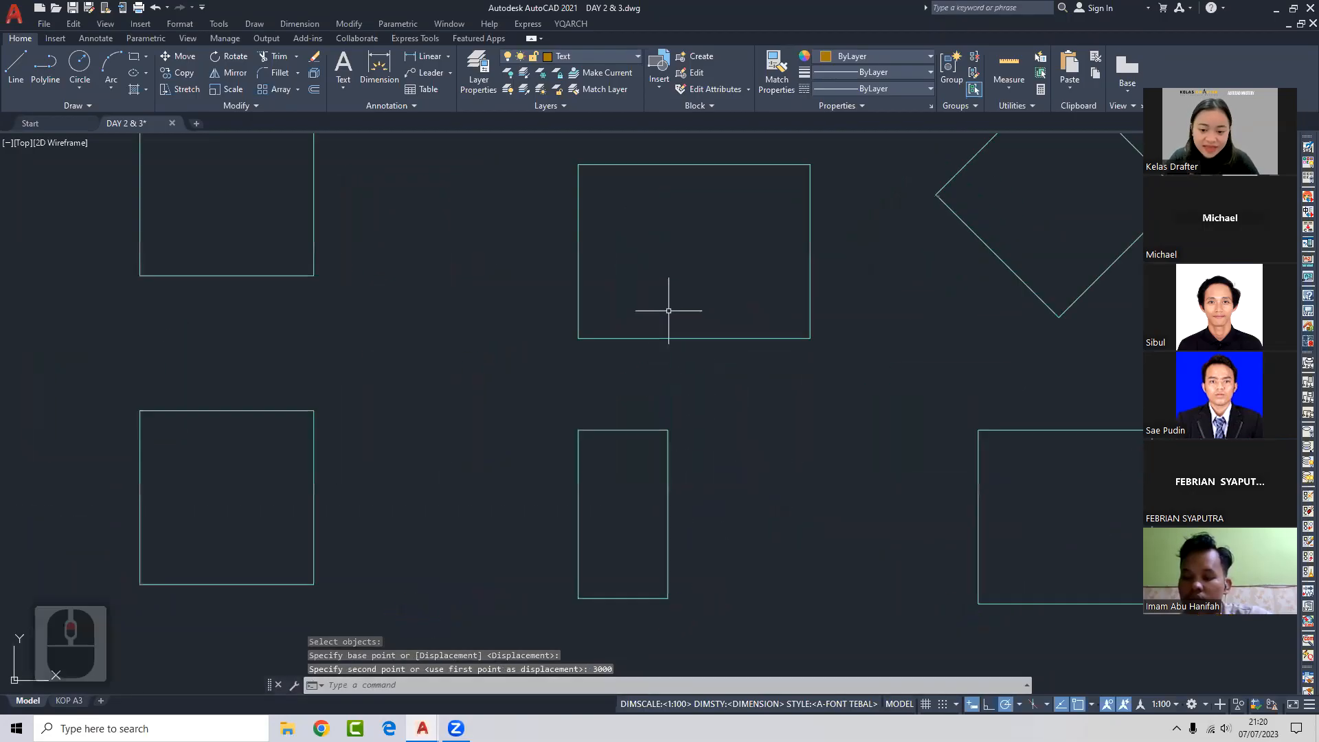
{"action": "left_click", "coordinate": [664, 328]}
{"action": "left_click", "coordinate": [659, 353]}
{"action": "scroll", "coordinate": [679, 334], "scroll_direction": "up", "scroll_amount": 1}
{"action": "key", "text": "Escape"}
Copy the wide upper rectangle above S from its lower-left to its upper-left corner, stacking the copy directly on top.
{"action": "scroll", "coordinate": [659, 357], "scroll_direction": "down", "scroll_amount": 4}
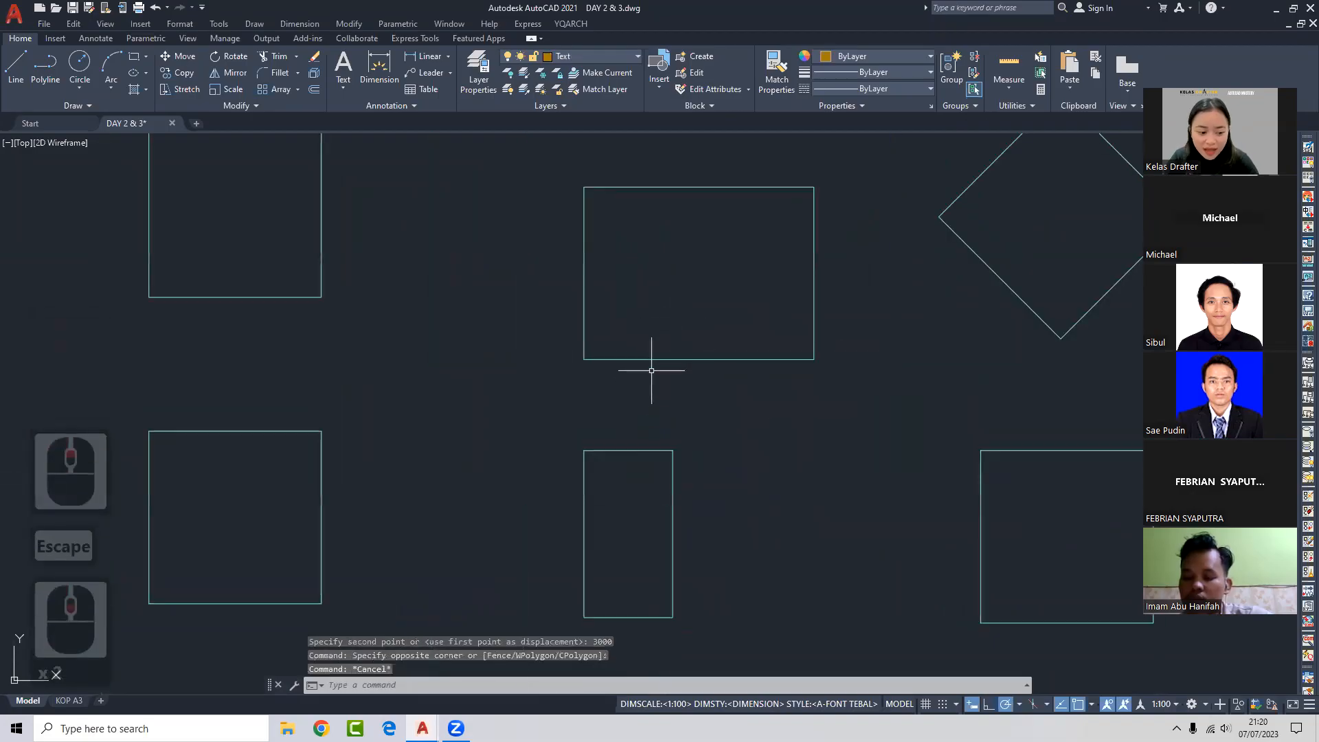
{"action": "scroll", "coordinate": [687, 313], "scroll_direction": "down", "scroll_amount": 4}
{"action": "left_click", "coordinate": [689, 326]}
{"action": "left_click", "coordinate": [673, 345]}
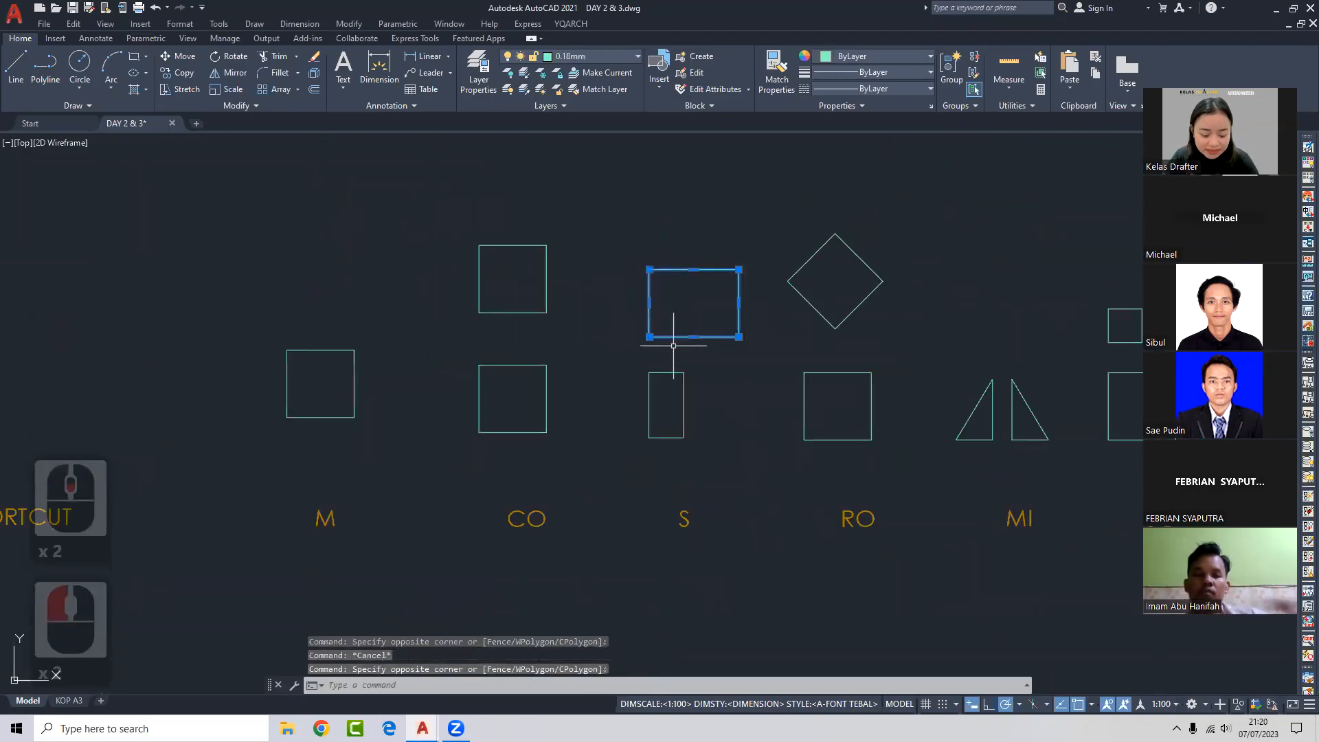
{"action": "type", "text": "CO"}
{"action": "key", "text": "Return"}
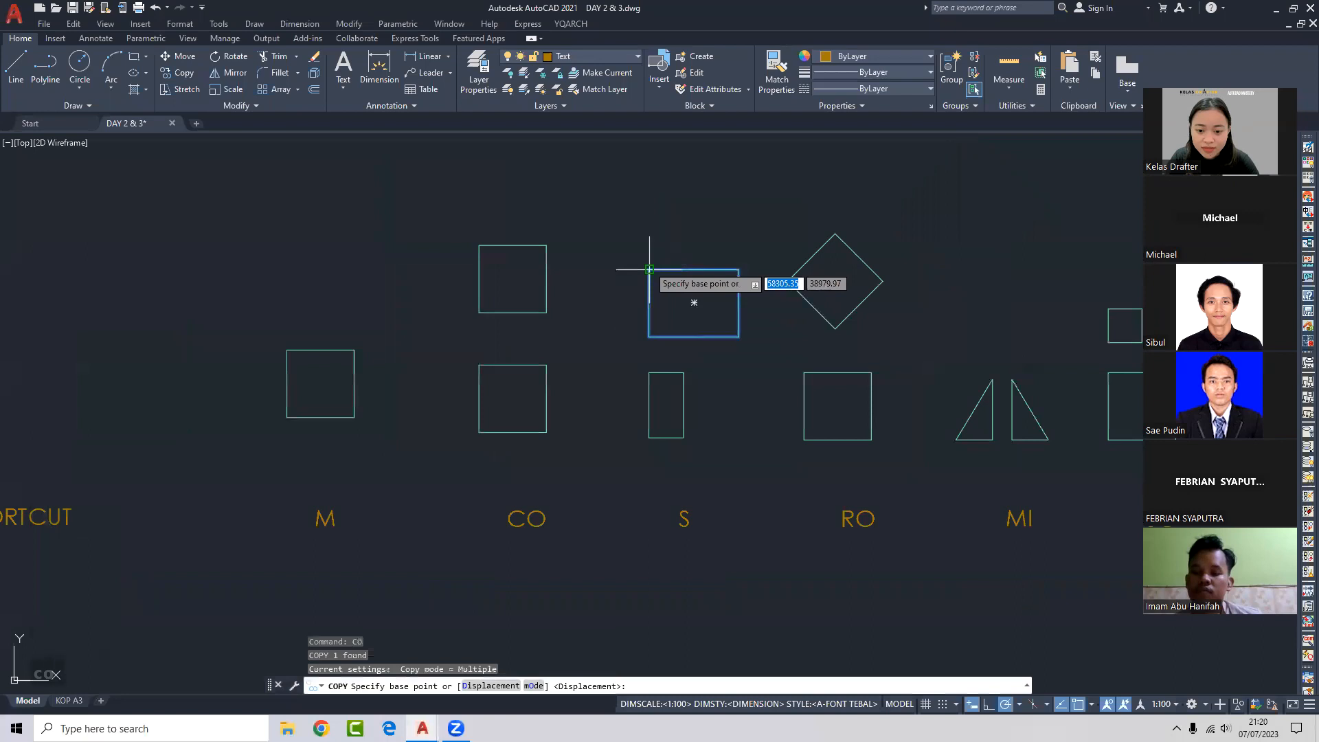
{"action": "left_click", "coordinate": [649, 337]}
{"action": "left_click", "coordinate": [649, 269]}
{"action": "key", "text": "Escape"}
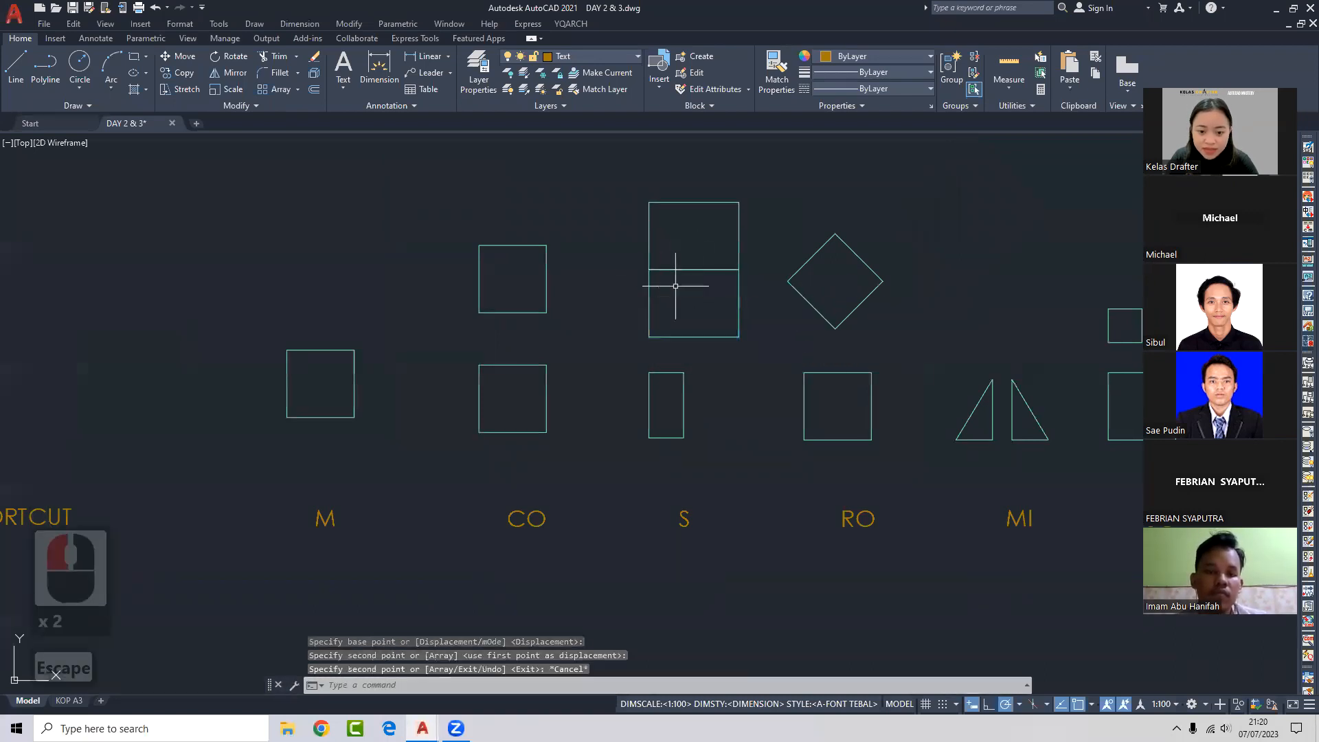
Stretch the lower stacked rectangle's right side outward with a crossing window that also catches the upper rectangle's corner, and undo it.
{"action": "scroll", "coordinate": [654, 291], "scroll_direction": "up", "scroll_amount": 4}
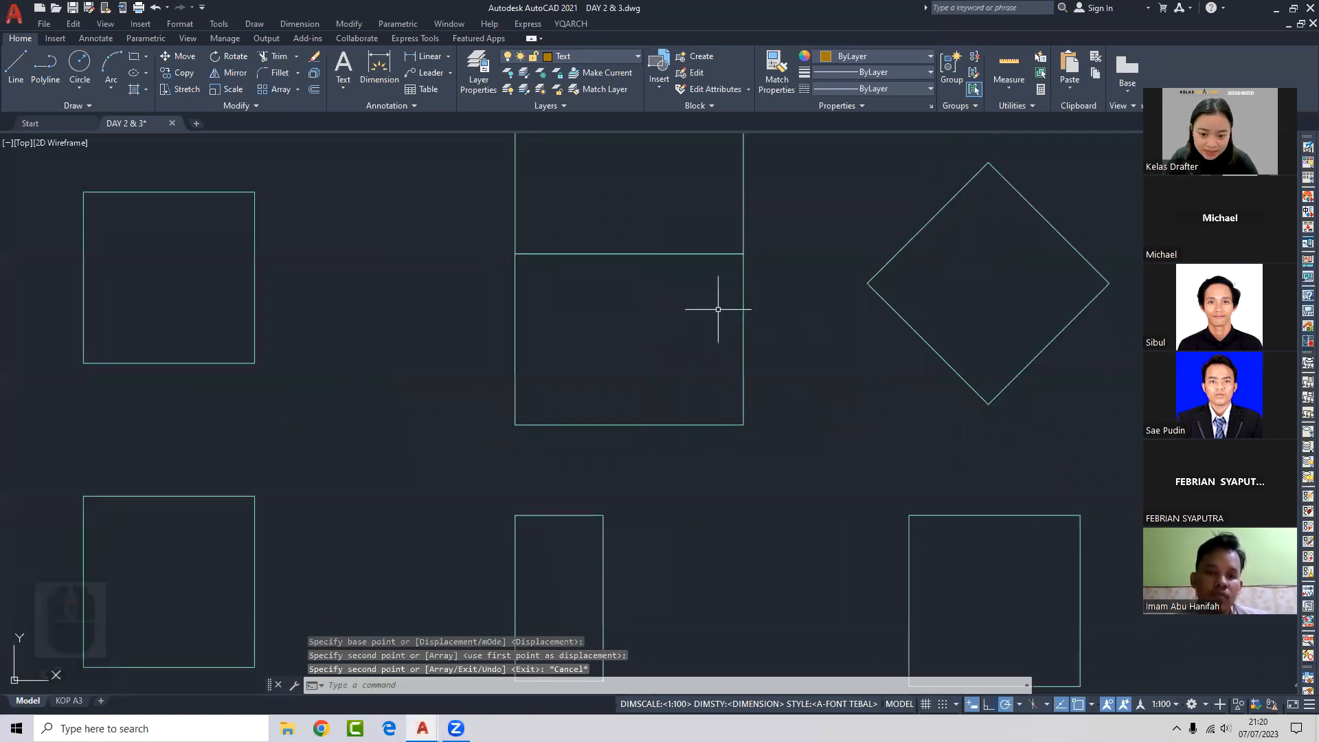
{"action": "middle_click_drag", "start_coordinate": [737, 326], "coordinate": [725, 367]}
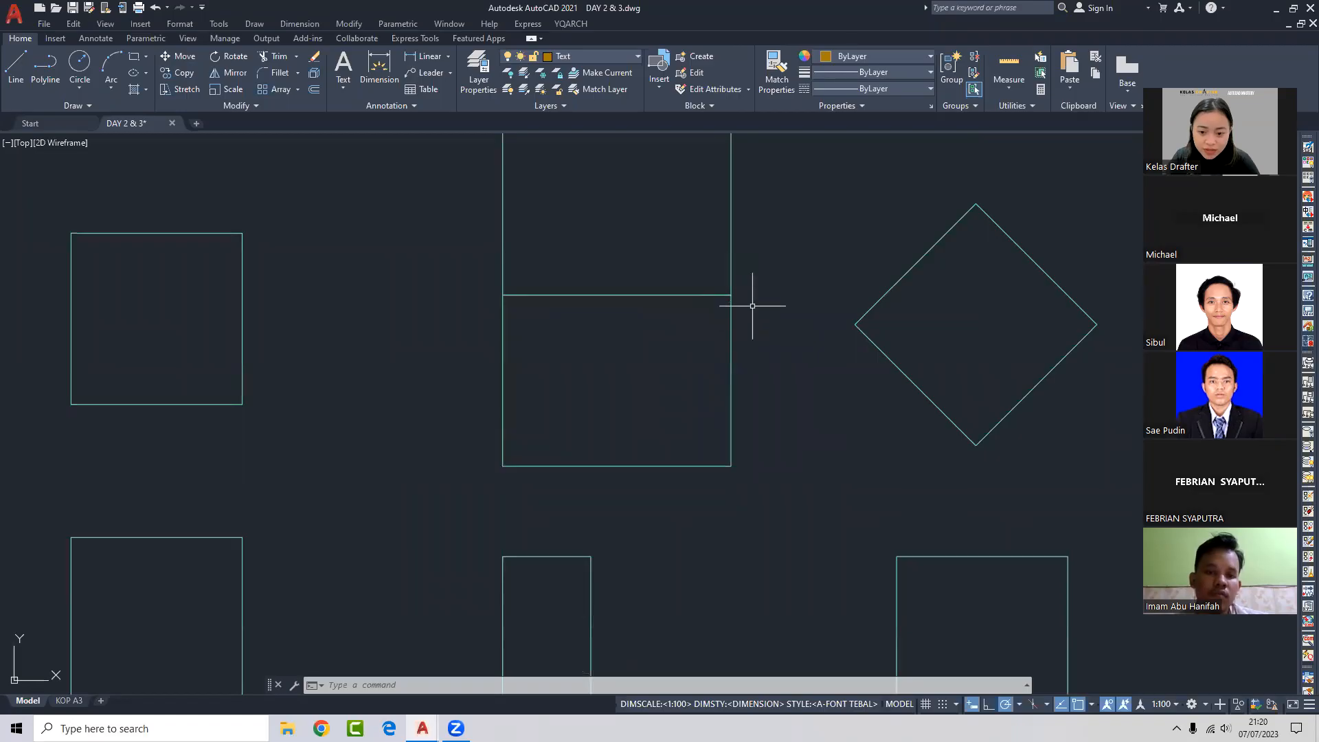
{"action": "key", "text": "Return"}
{"action": "left_click", "coordinate": [757, 275]}
{"action": "left_click", "coordinate": [710, 550]}
{"action": "right_click", "coordinate": [684, 512]}
{"action": "left_click", "coordinate": [679, 511]}
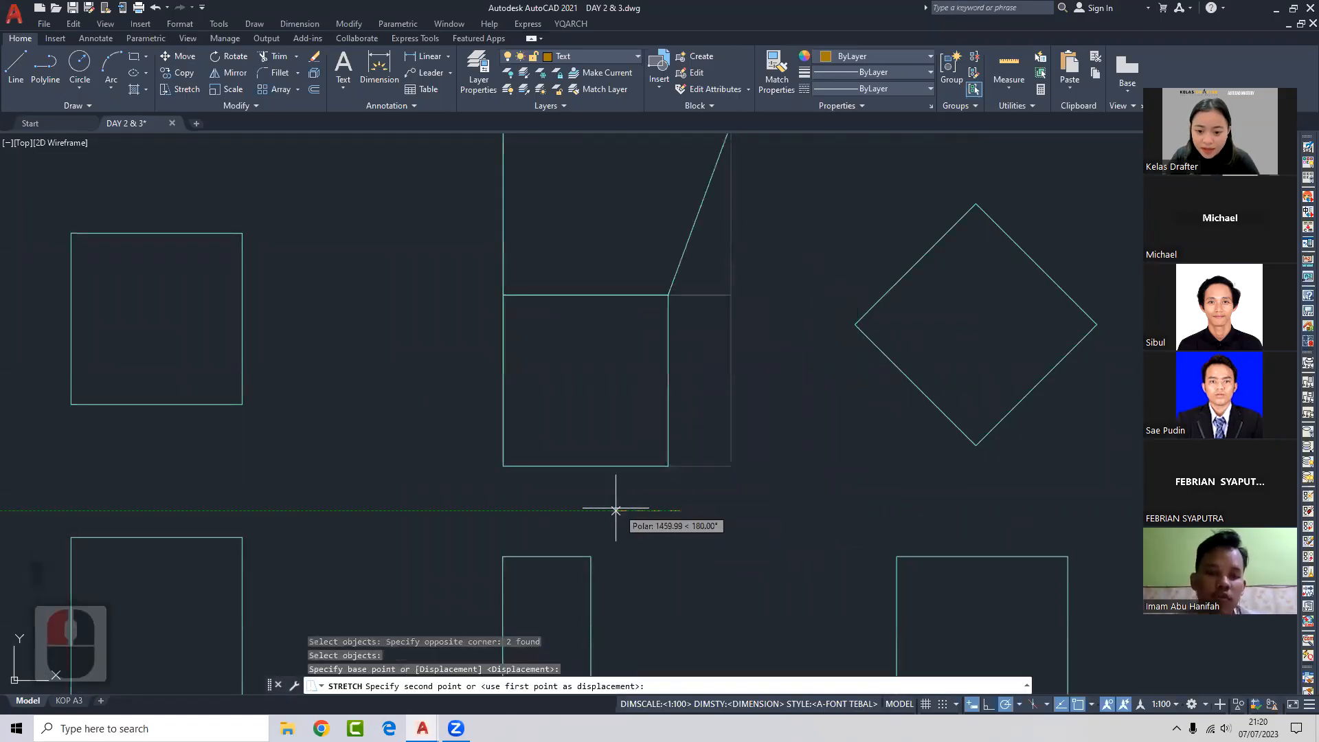
{"action": "left_click", "coordinate": [821, 510]}
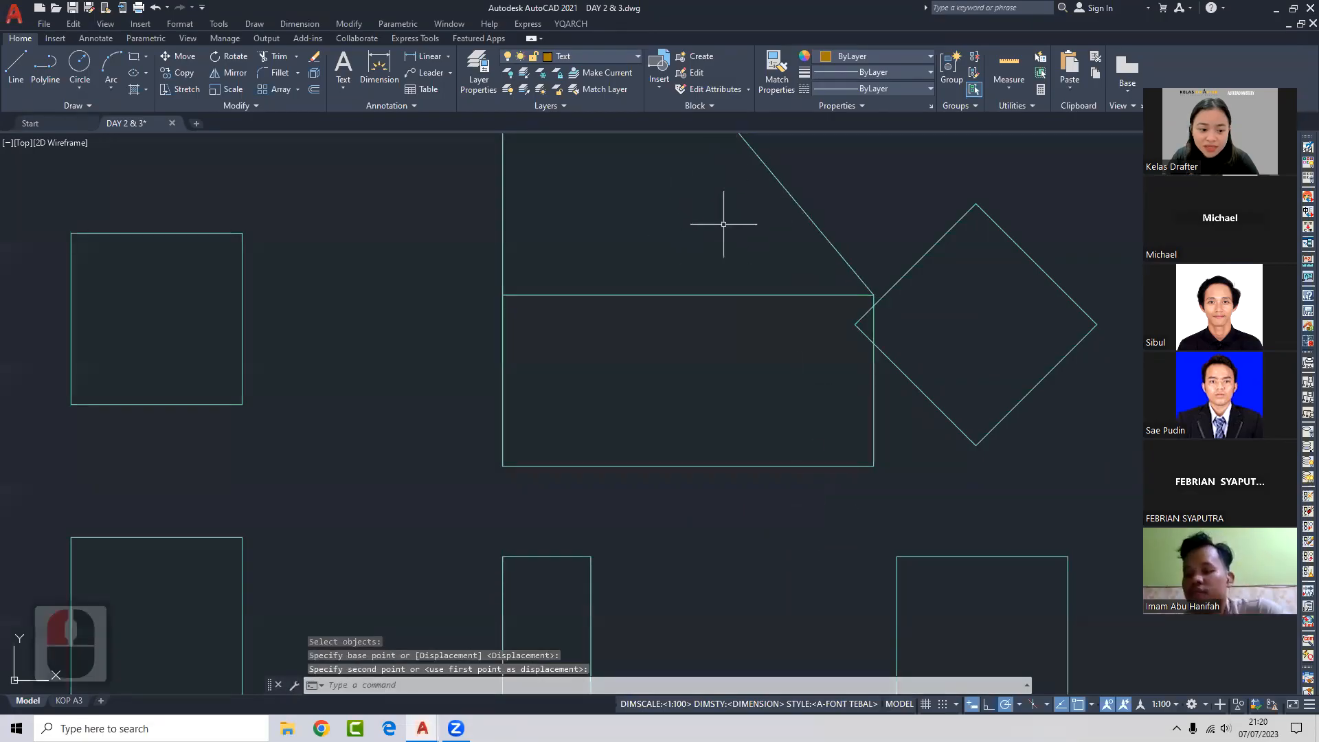
{"action": "key", "text": "ctrl+z"}
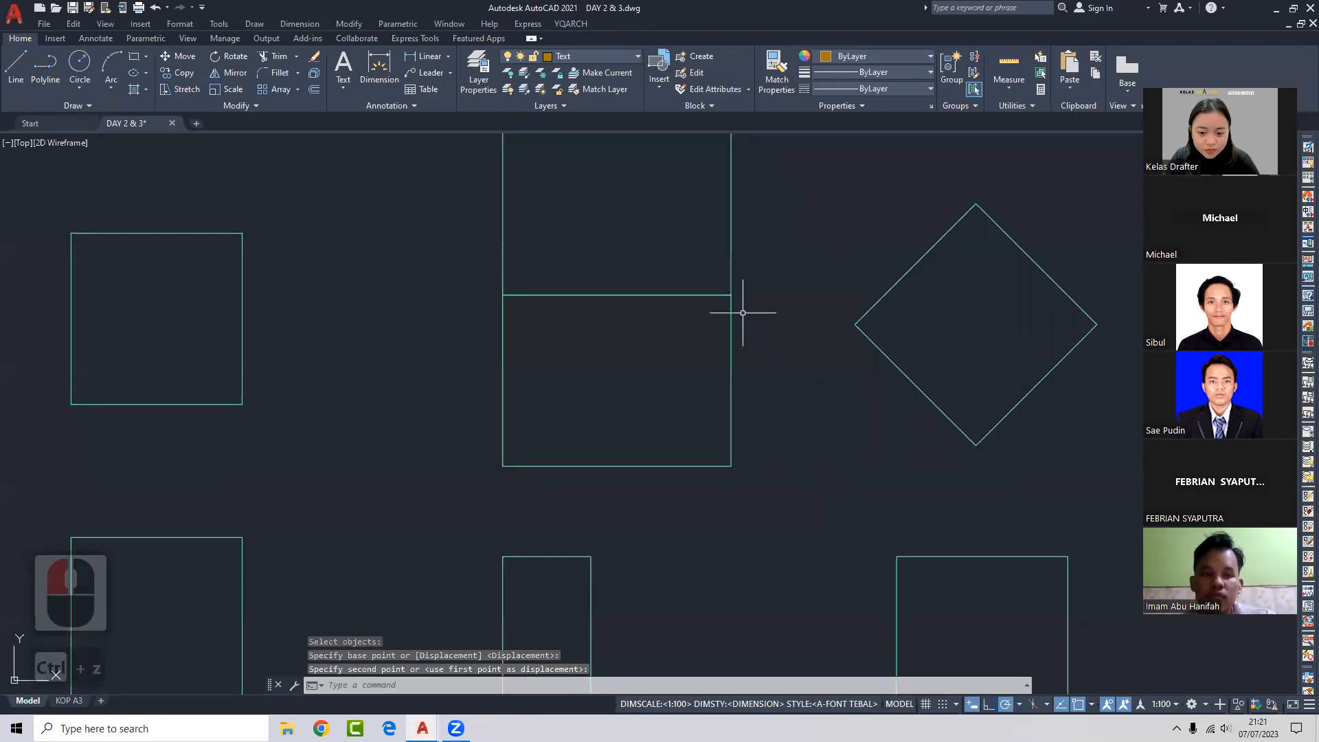
Widen only the lower stacked rectangle by moving its right-side midpoint grip outward, and undo the grip edit.
{"action": "left_click", "coordinate": [772, 331]}
{"action": "left_click", "coordinate": [729, 343]}
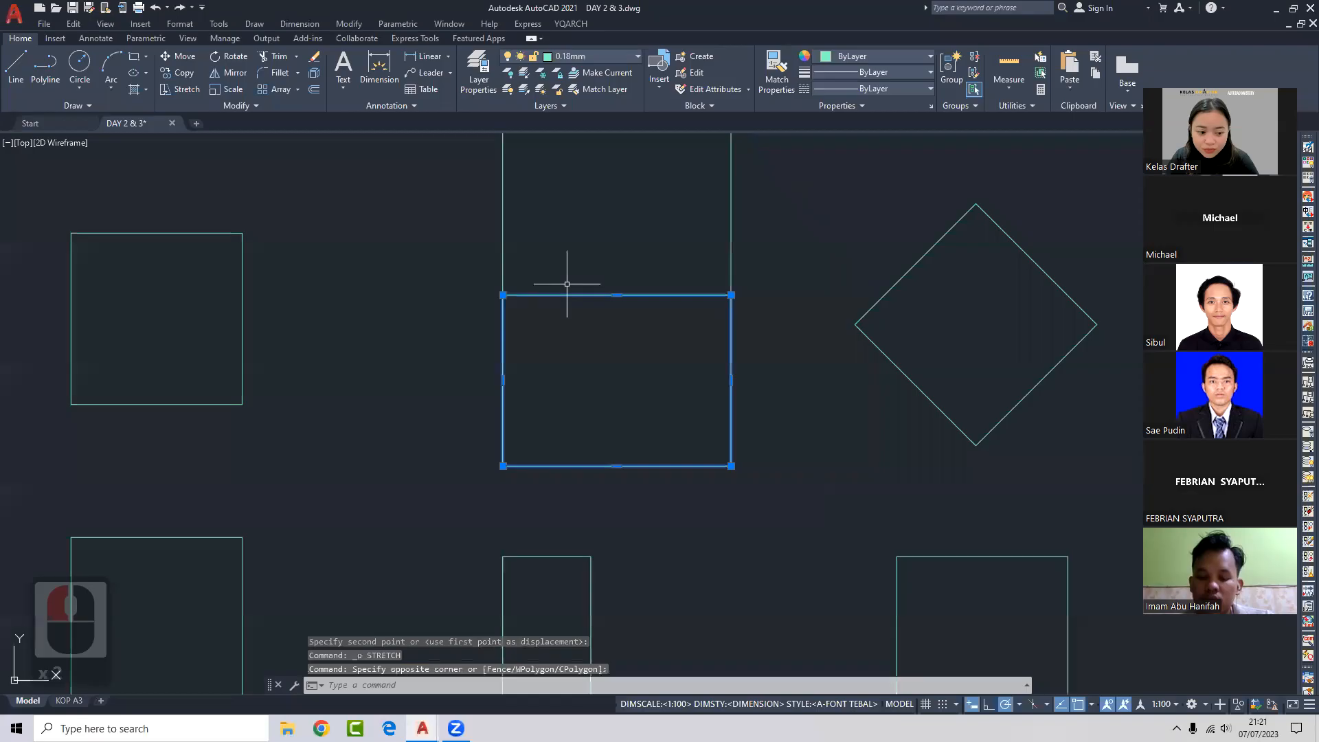
{"action": "middle_click_drag", "start_coordinate": [671, 260], "coordinate": [652, 327]}
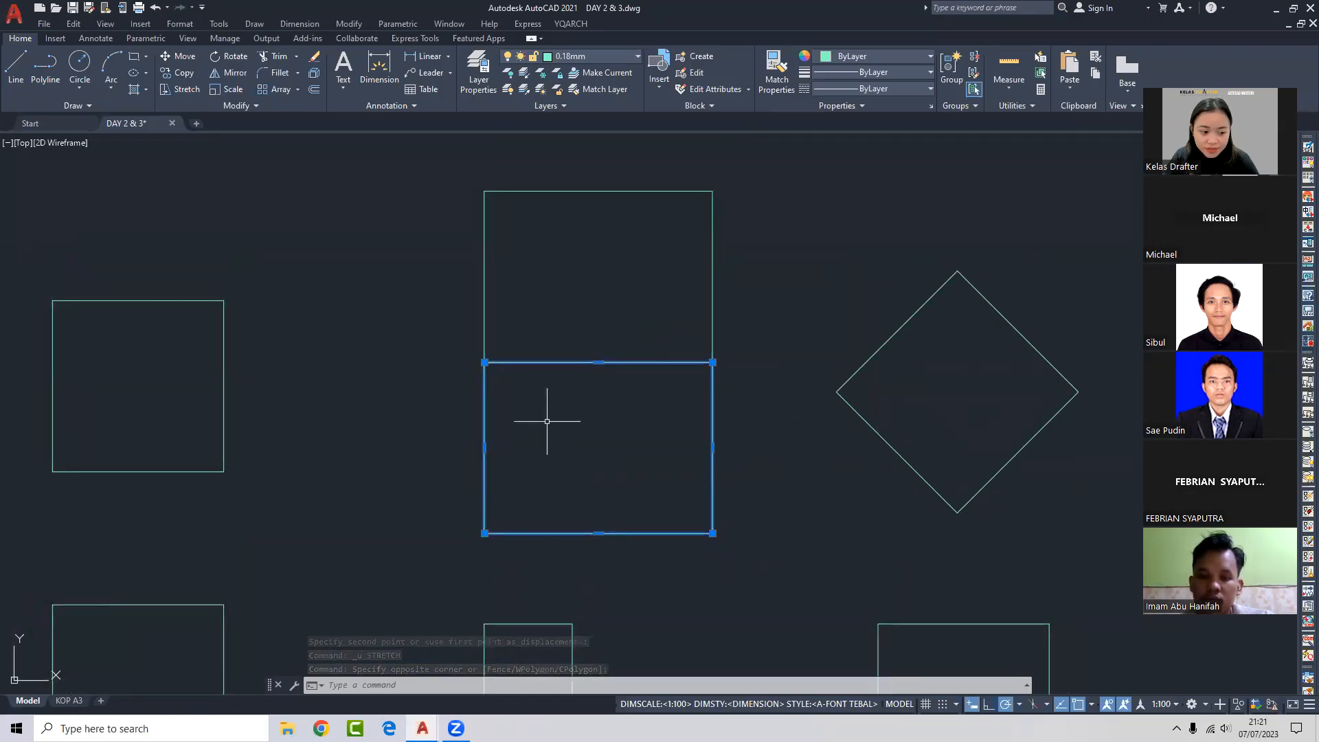
{"action": "left_click", "coordinate": [710, 446]}
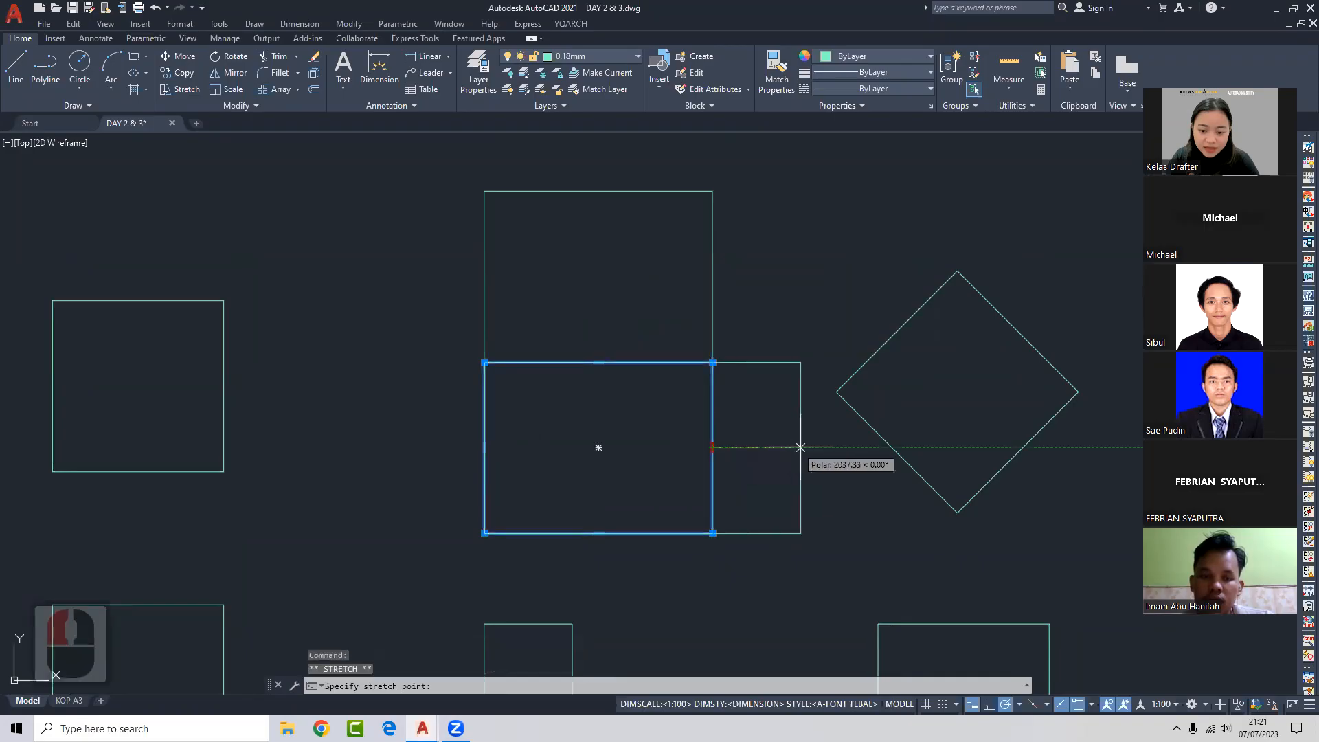
{"action": "left_click", "coordinate": [801, 447]}
{"action": "key", "text": "Escape"}
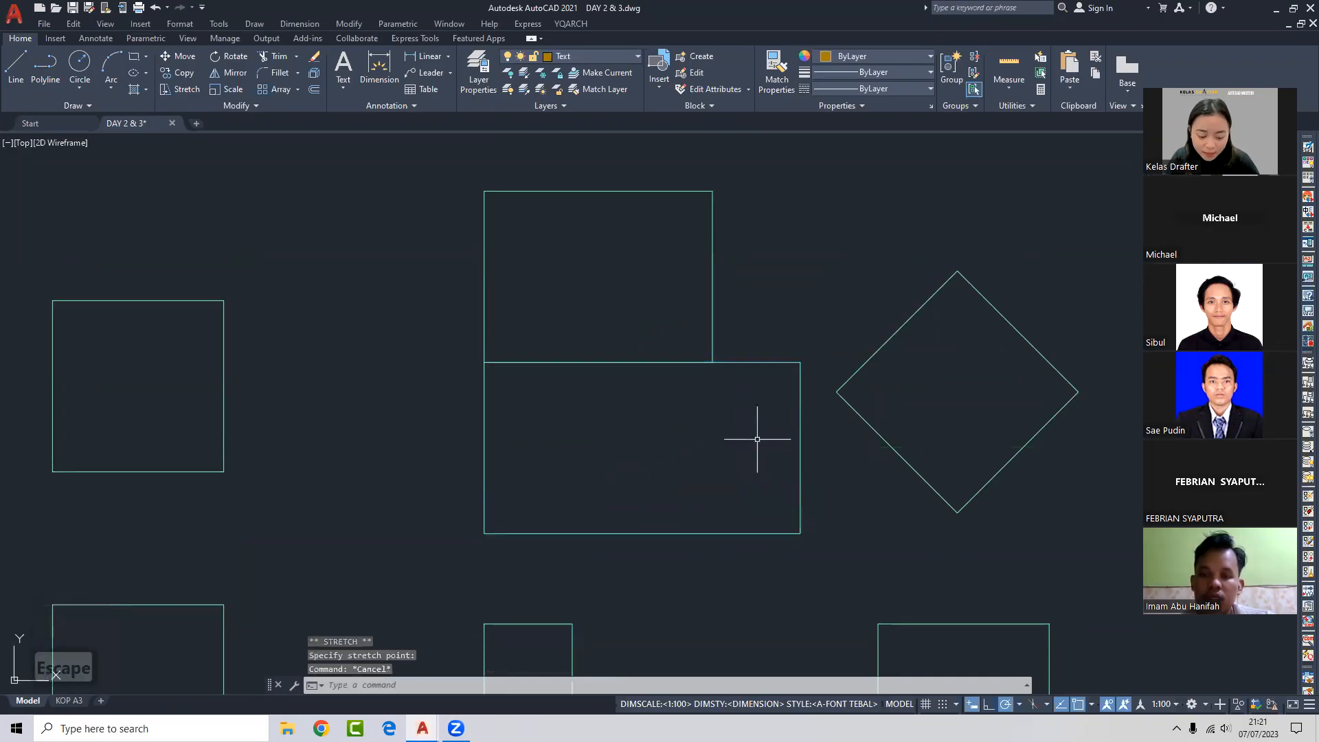
{"action": "key", "text": "ctrl+z"}
{"action": "left_click_drag", "start_coordinate": [758, 450], "coordinate": [685, 450]}
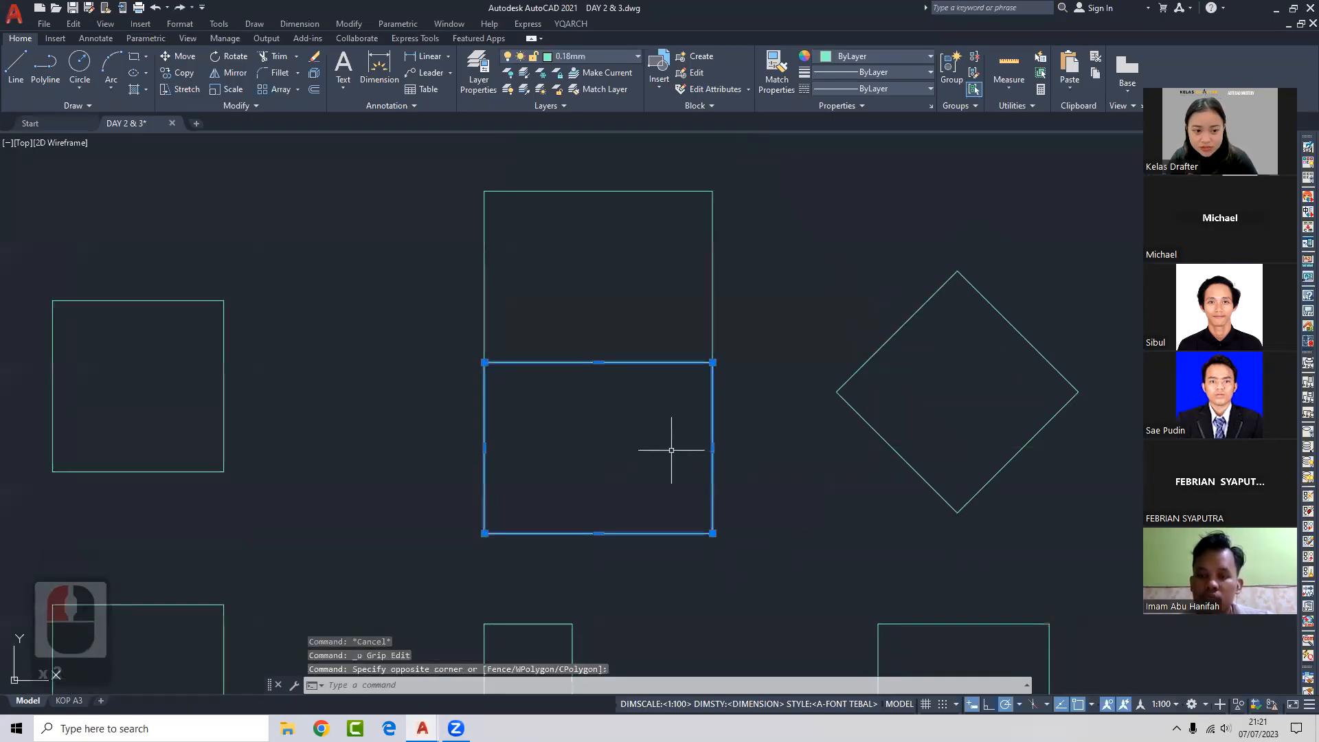
{"action": "key", "text": "Escape"}
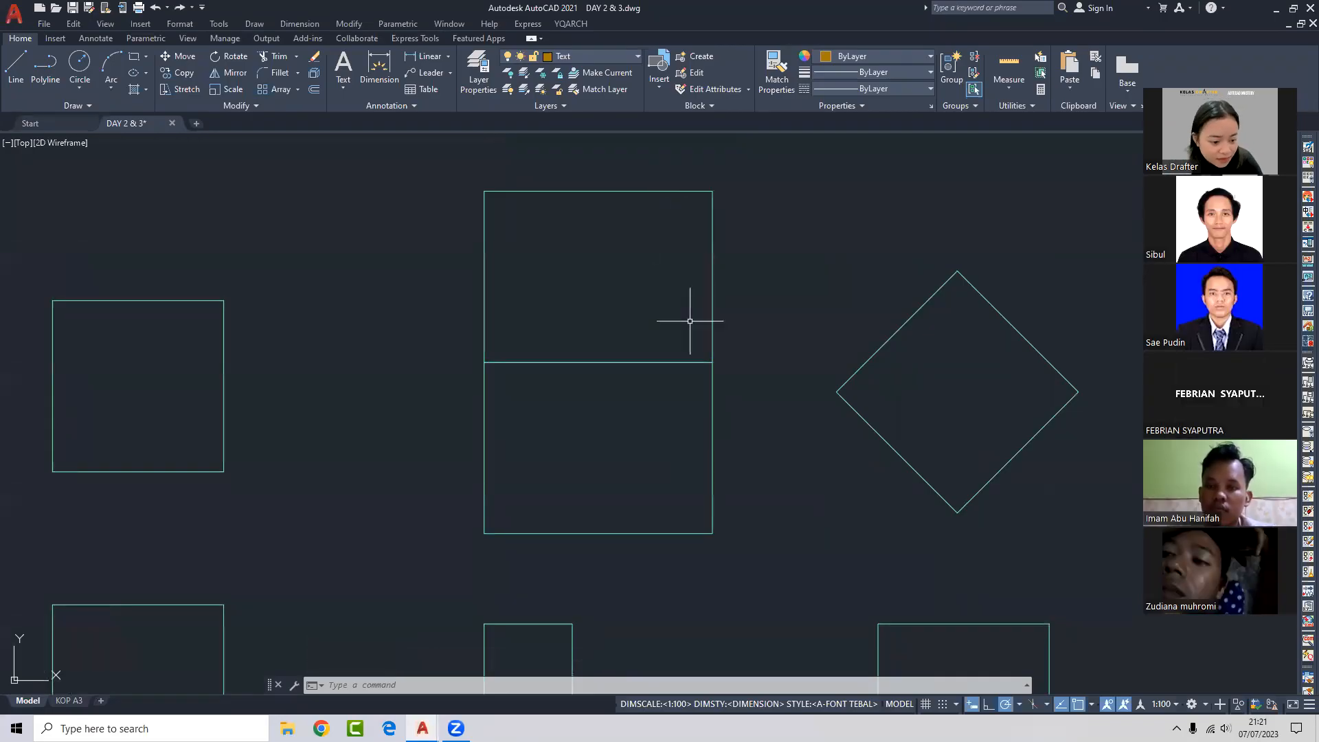
{"action": "left_click", "coordinate": [735, 423]}
{"action": "left_click", "coordinate": [678, 419]}
{"action": "key", "text": "Escape"}
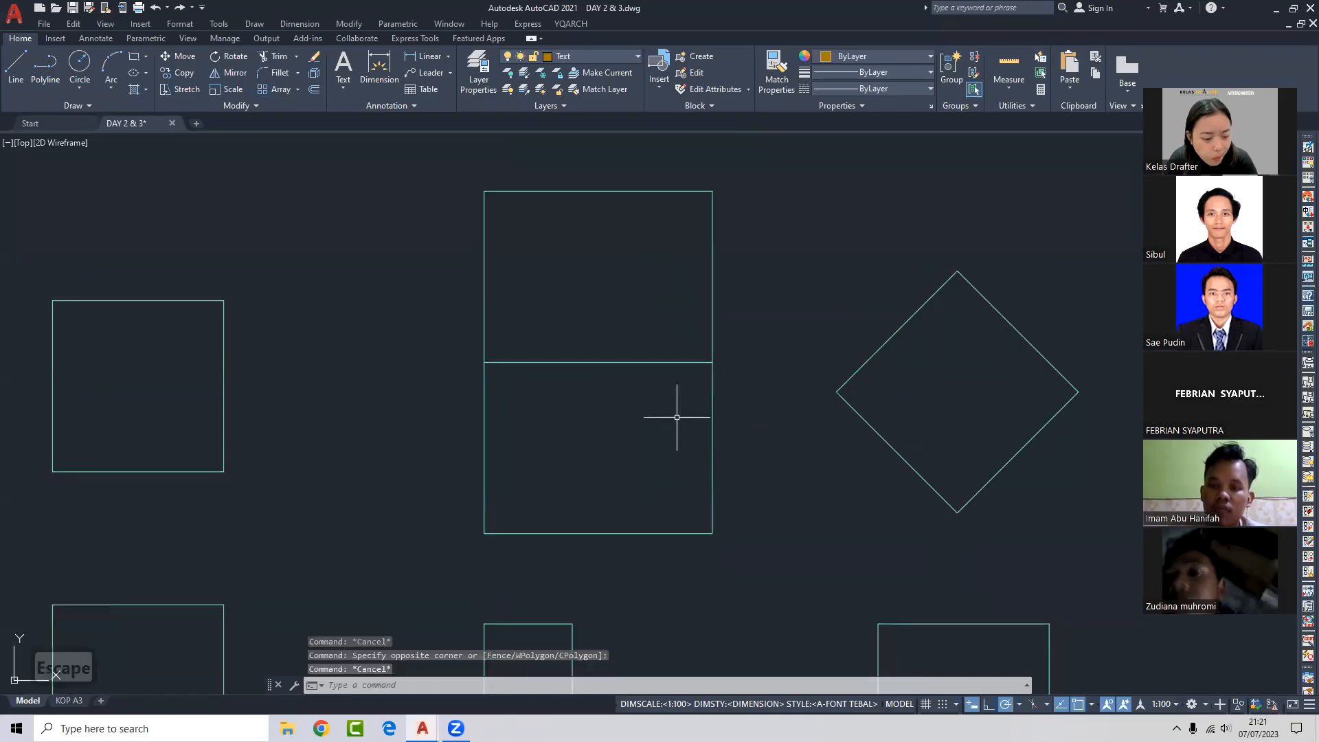
Stretch the right end of the horizontal line above L to the right, past the square above PL.
{"action": "scroll", "coordinate": [556, 378], "scroll_direction": "down", "scroll_amount": 2}
{"action": "middle_click_drag", "start_coordinate": [496, 399], "coordinate": [874, 322]}
{"action": "middle_click_drag", "start_coordinate": [625, 199], "coordinate": [533, 538]}
{"action": "scroll", "coordinate": [552, 399], "scroll_direction": "down", "scroll_amount": 2}
{"action": "middle_click_drag", "start_coordinate": [571, 381], "coordinate": [557, 598]}
{"action": "type", "text": "s"}
{"action": "key", "text": "space"}
{"action": "scroll", "coordinate": [526, 461], "scroll_direction": "up", "scroll_amount": 3}
{"action": "left_click", "coordinate": [548, 383]}
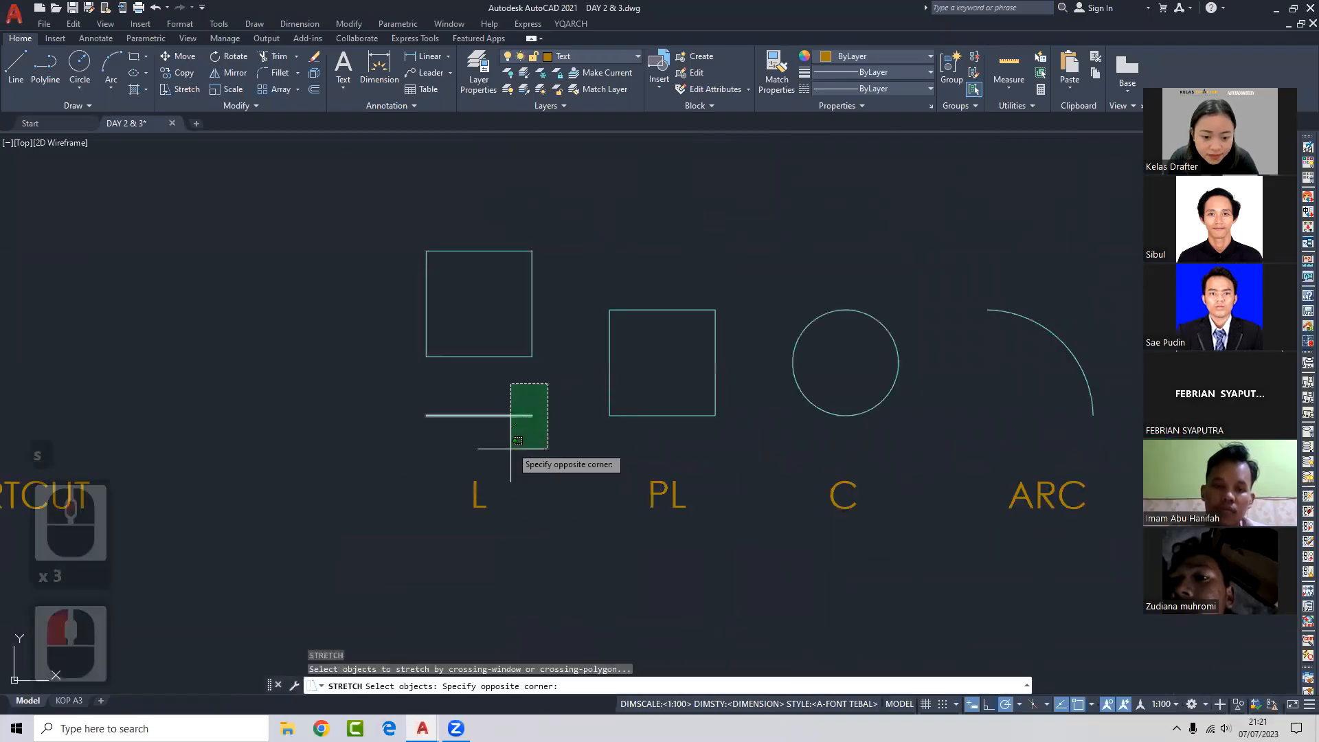
{"action": "left_click", "coordinate": [510, 449]}
{"action": "key", "text": "space"}
{"action": "left_click", "coordinate": [528, 447]}
{"action": "left_click", "coordinate": [755, 447]}
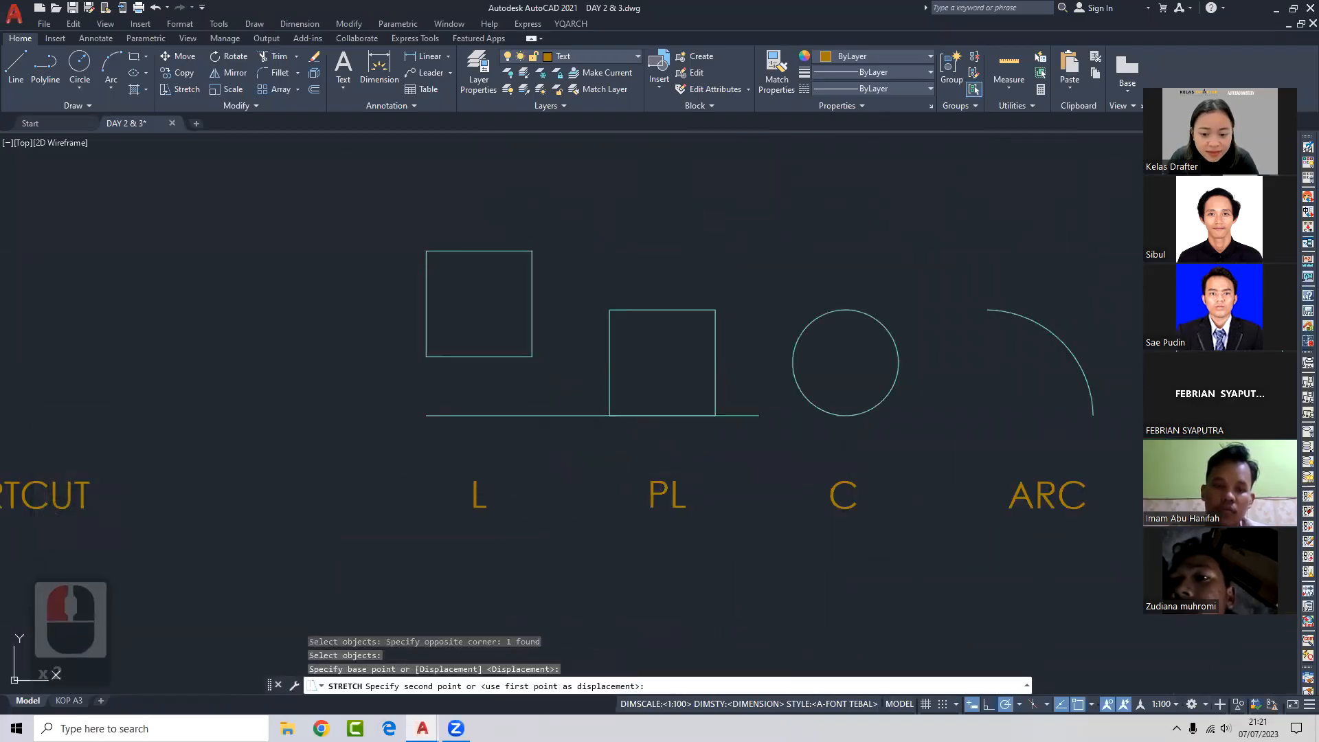
Stretch the right end of the lengthened line above L back to the left into a short line.
{"action": "type", "text": "s"}
{"action": "key", "text": "space"}
{"action": "left_click", "coordinate": [771, 401]}
{"action": "left_click", "coordinate": [748, 441]}
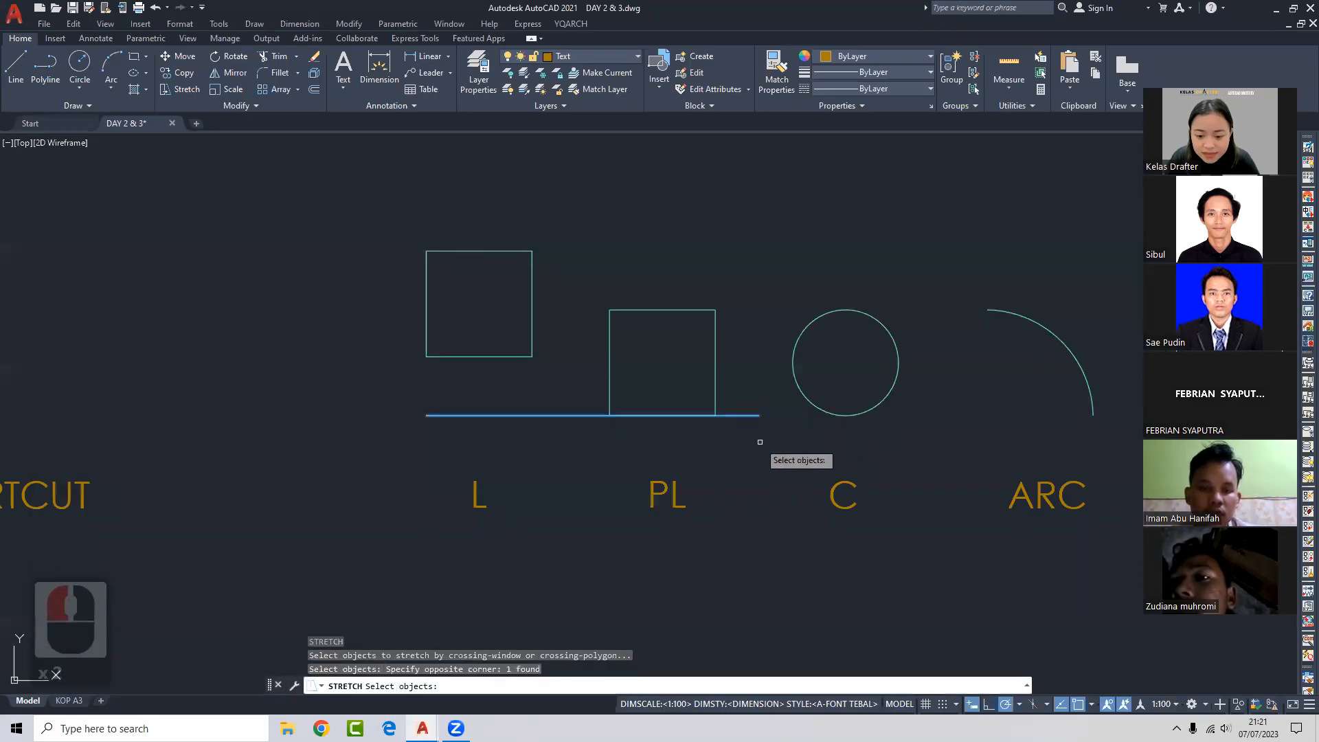
{"action": "right_click", "coordinate": [763, 444]}
{"action": "left_click", "coordinate": [821, 448]}
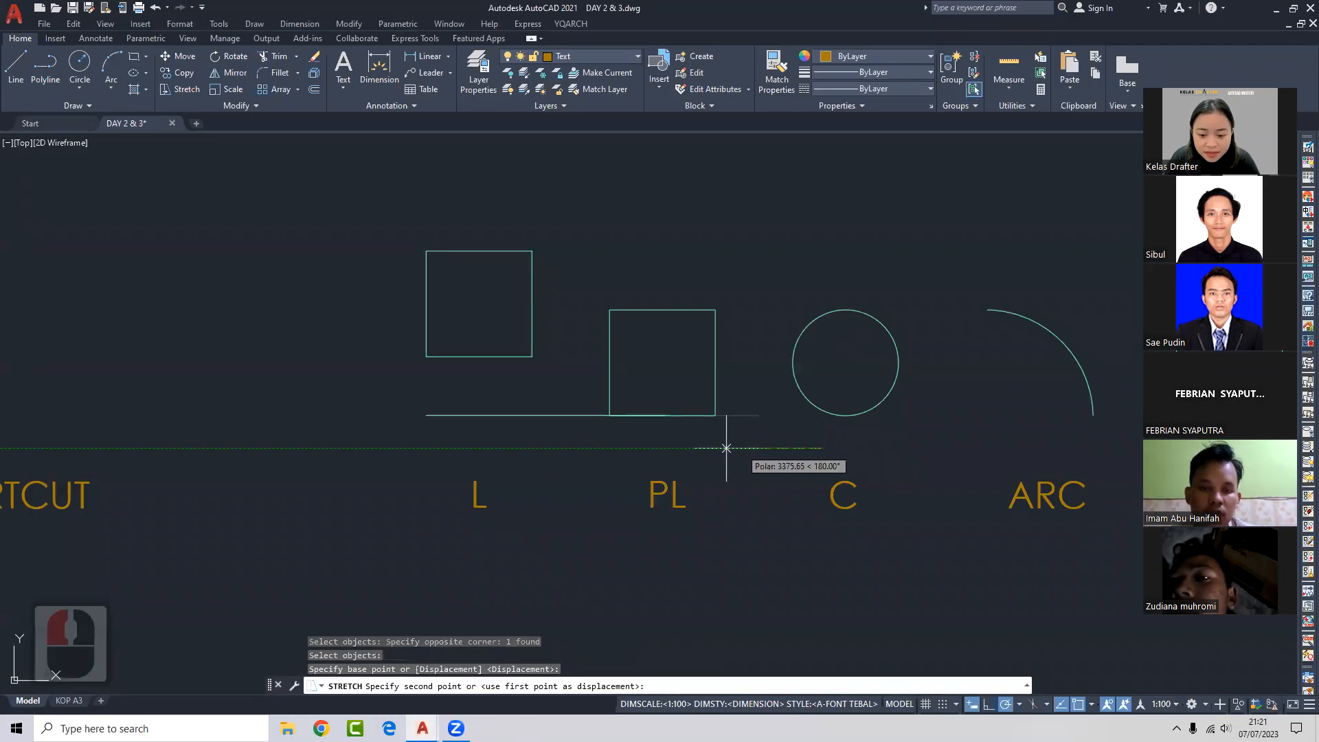
{"action": "left_click", "coordinate": [523, 448]}
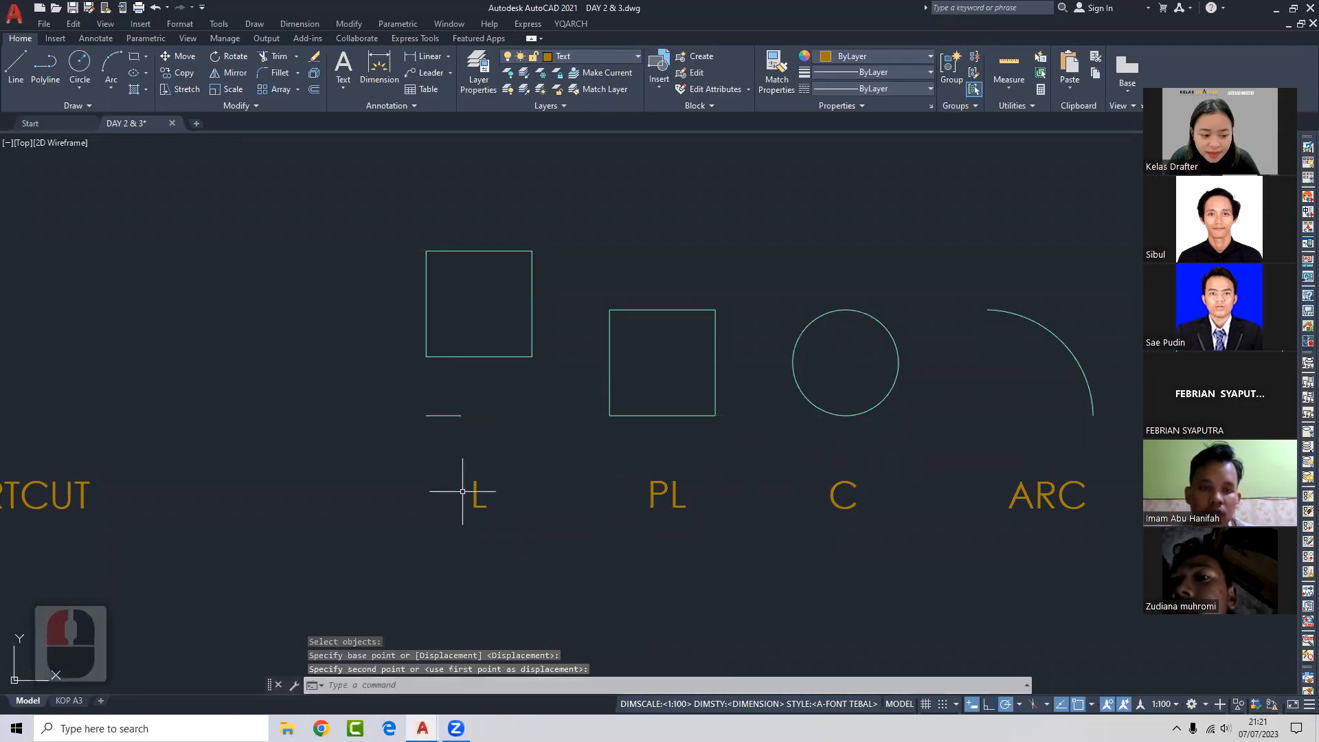
Stretch only the upper-right corner of the narrow rectangle above S horizontally outward, and undo the stretch.
{"action": "scroll", "coordinate": [508, 467], "scroll_direction": "down", "scroll_amount": 6}
{"action": "middle_click_drag", "start_coordinate": [553, 524], "coordinate": [530, 375]}
{"action": "scroll", "coordinate": [546, 463], "scroll_direction": "up", "scroll_amount": 2}
{"action": "scroll", "coordinate": [589, 405], "scroll_direction": "up", "scroll_amount": 2}
{"action": "type", "text": "s"}
{"action": "key", "text": "Return"}
{"action": "left_click", "coordinate": [575, 342]}
{"action": "left_click", "coordinate": [534, 382]}
{"action": "key", "text": "Return"}
{"action": "left_click", "coordinate": [602, 383]}
{"action": "left_click", "coordinate": [750, 385]}
{"action": "key", "text": "ctrl+z"}
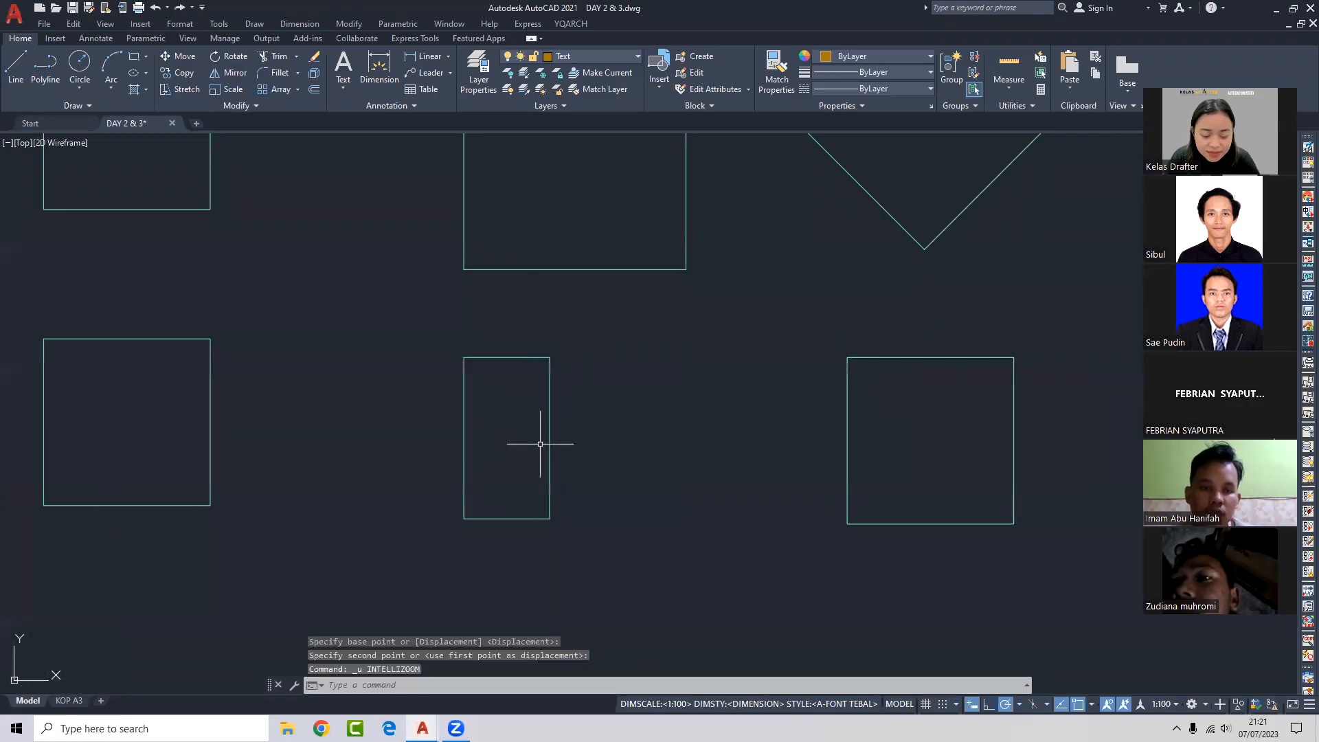
Stretch the whole right side of the narrow rectangle above S horizontally to the right, with both right corners in the crossing window.
{"action": "key", "text": "space"}
{"action": "left_click", "coordinate": [601, 336]}
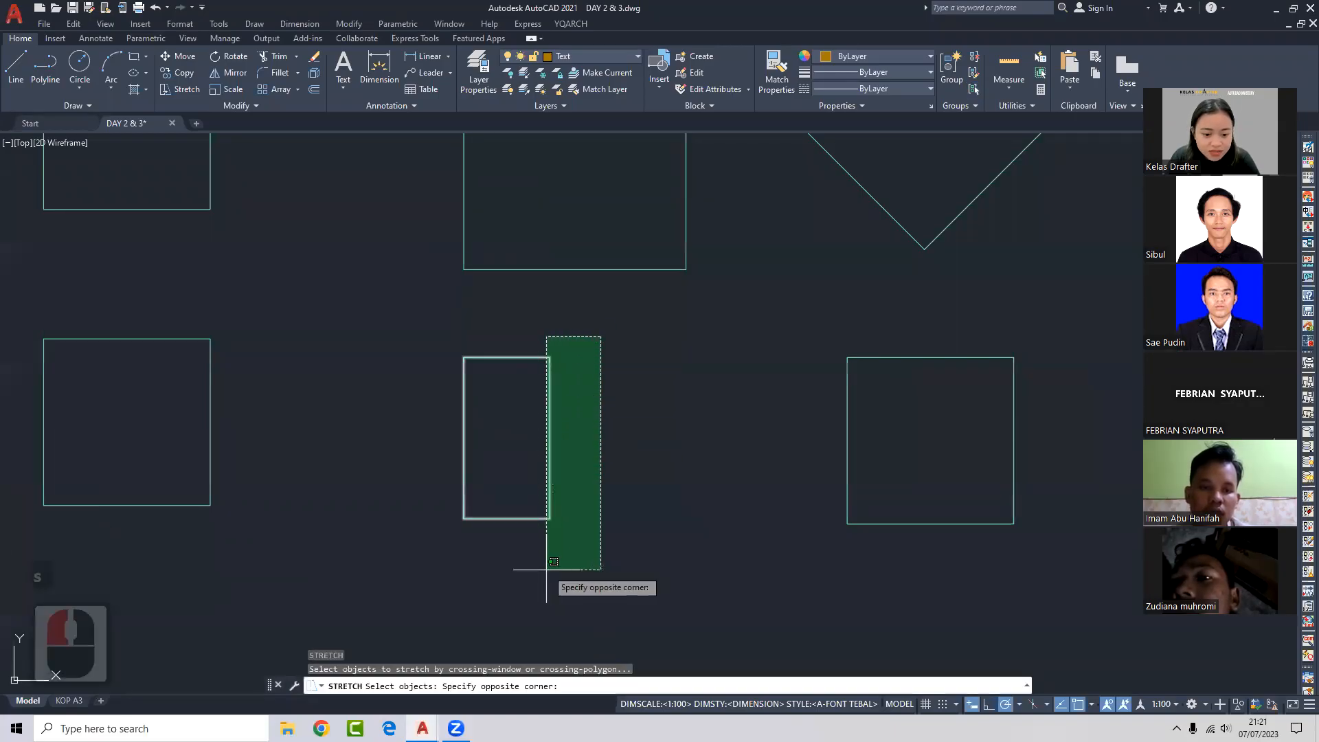
{"action": "left_click", "coordinate": [537, 560]}
{"action": "key", "text": "space"}
{"action": "left_click", "coordinate": [536, 559]}
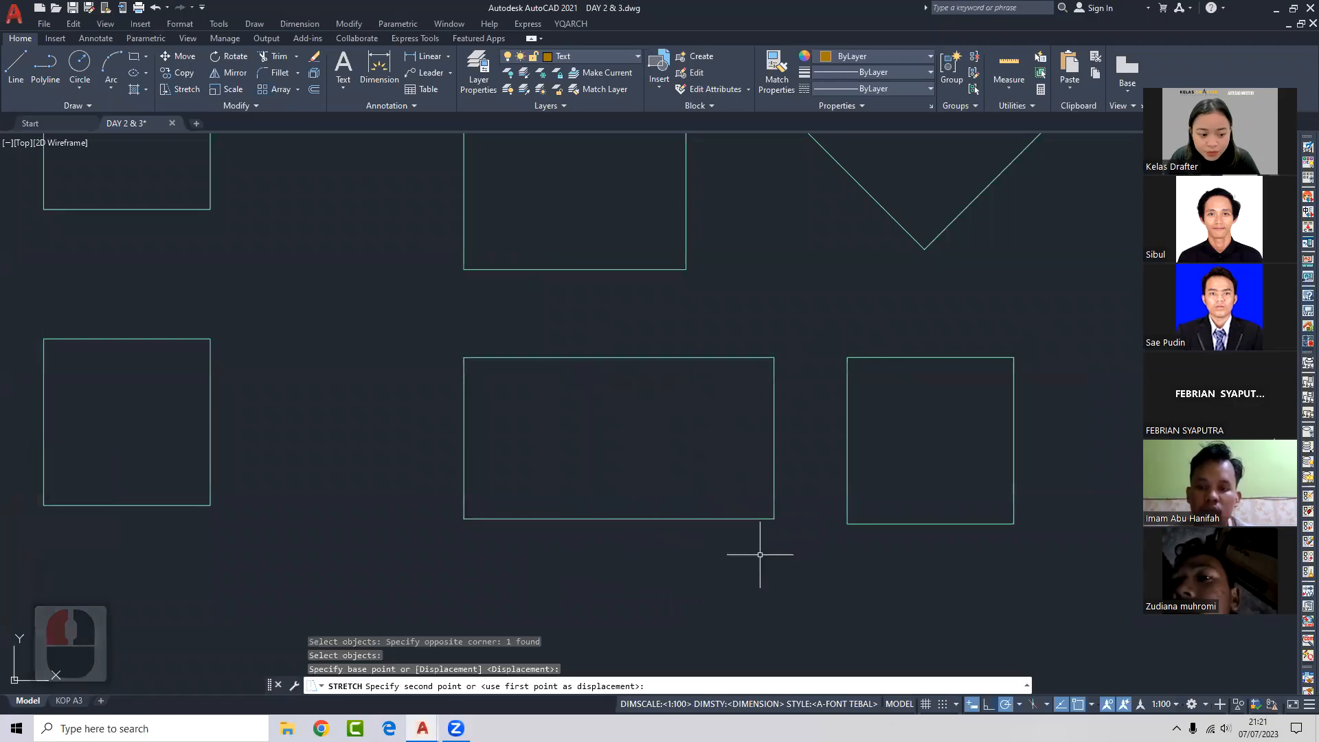
{"action": "left_click", "coordinate": [760, 558]}
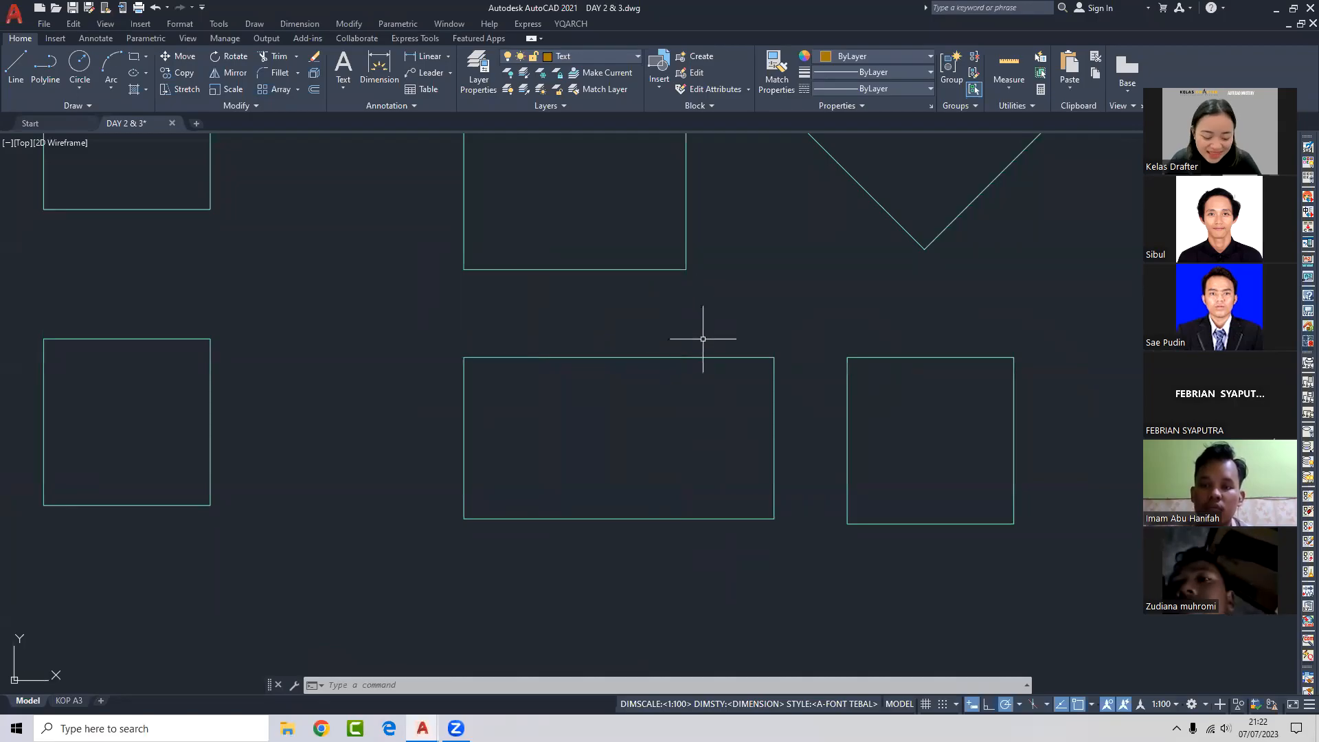
Stretch the right side of the lower rectangle above S horizontally inward, with both right corners in the crossing window.
{"action": "middle_click_drag", "start_coordinate": [703, 339], "coordinate": [683, 344]}
{"action": "type", "text": "s"}
{"action": "key", "text": "Return"}
{"action": "left_click", "coordinate": [759, 354]}
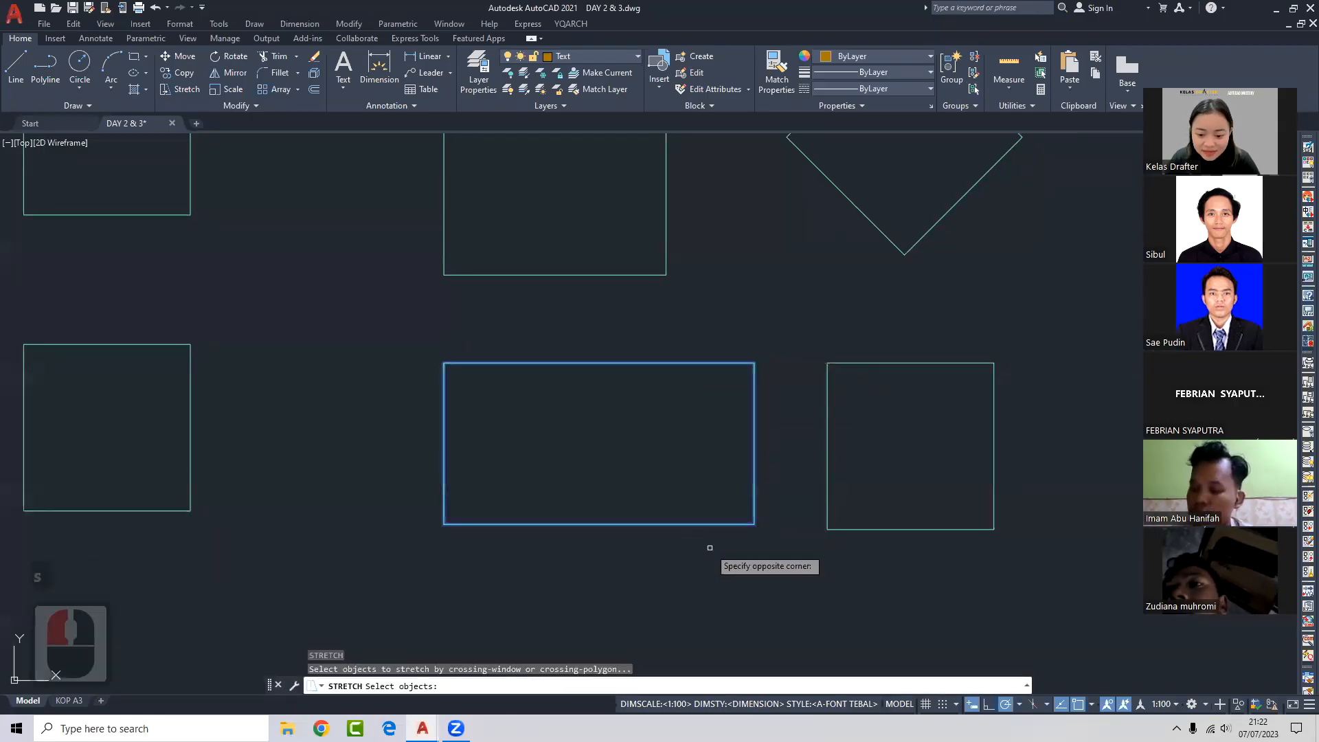
{"action": "left_click", "coordinate": [709, 548]}
{"action": "key", "text": "Return"}
{"action": "left_click", "coordinate": [759, 553]}
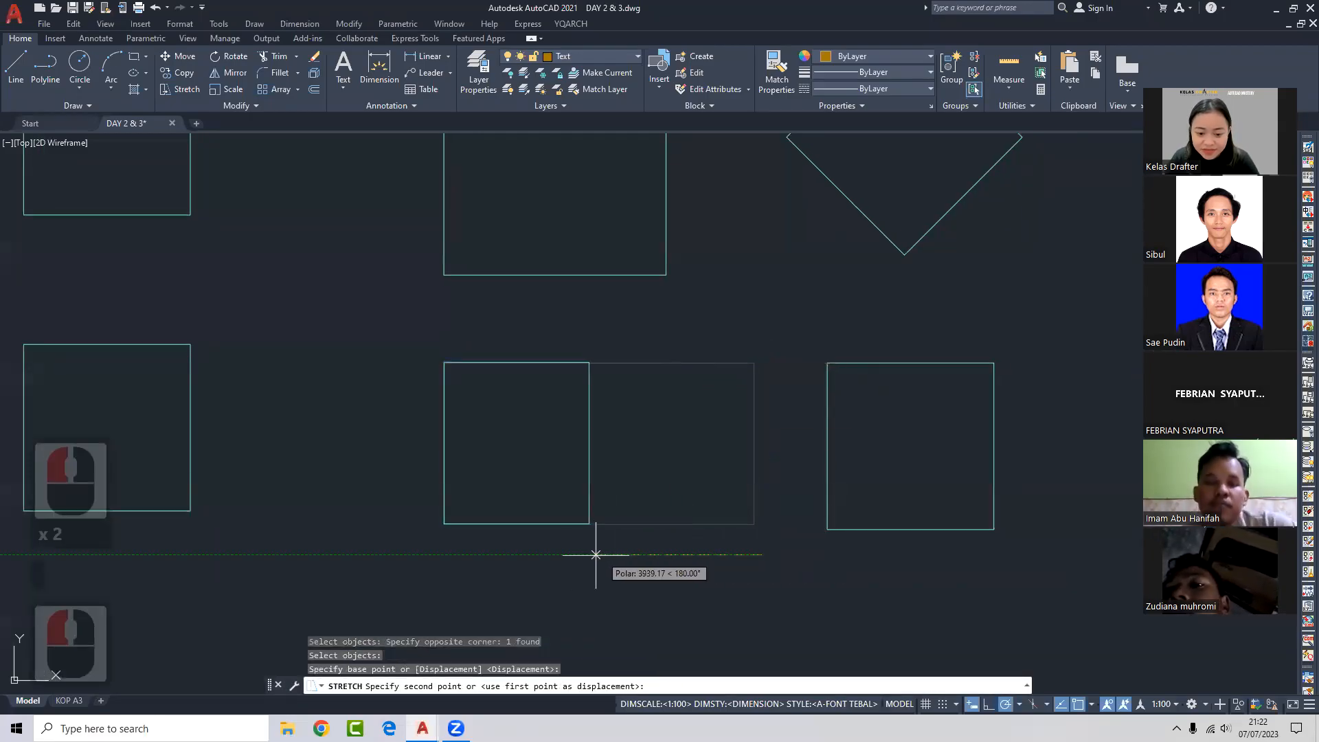
{"action": "left_click", "coordinate": [553, 556]}
{"action": "middle_click_drag", "start_coordinate": [582, 560], "coordinate": [635, 539]}
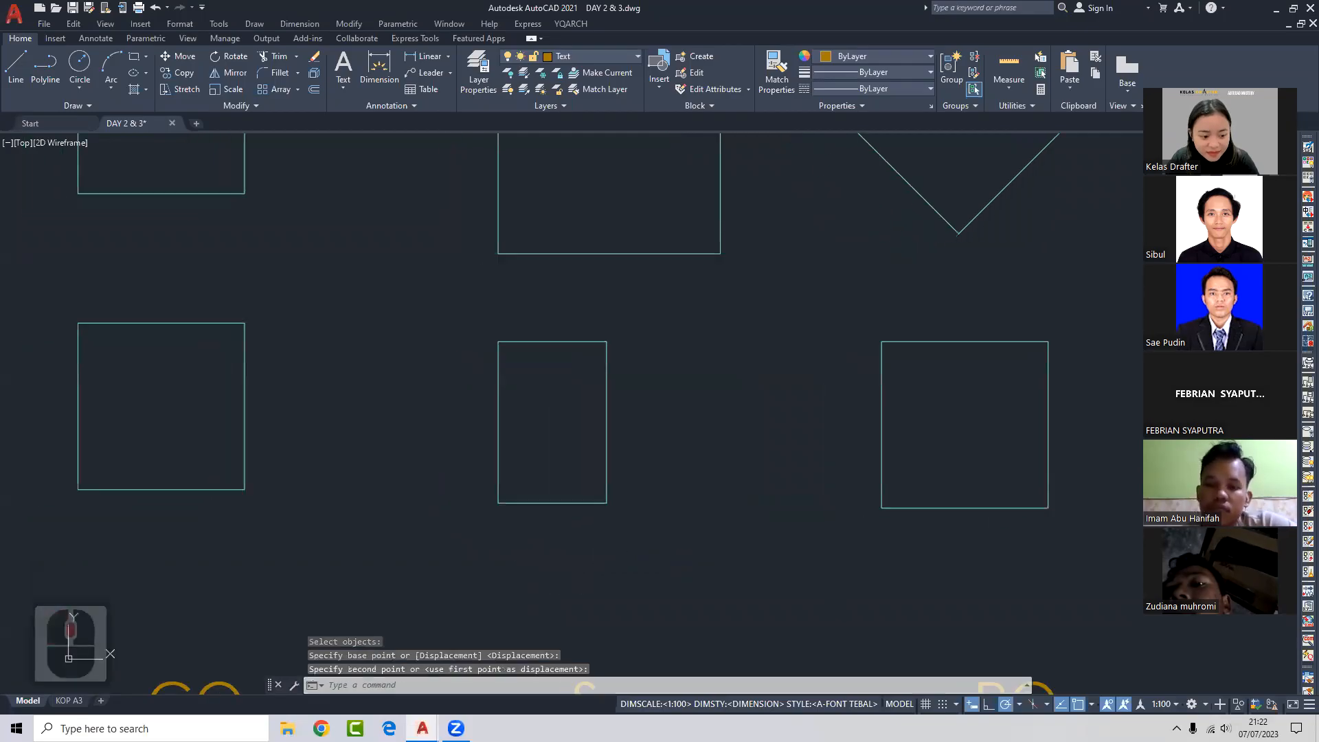
Look over the sample shapes from CO to TR, concentrating on the square and the diamond above RO.
{"action": "scroll", "coordinate": [613, 534], "scroll_direction": "up", "scroll_amount": 2}
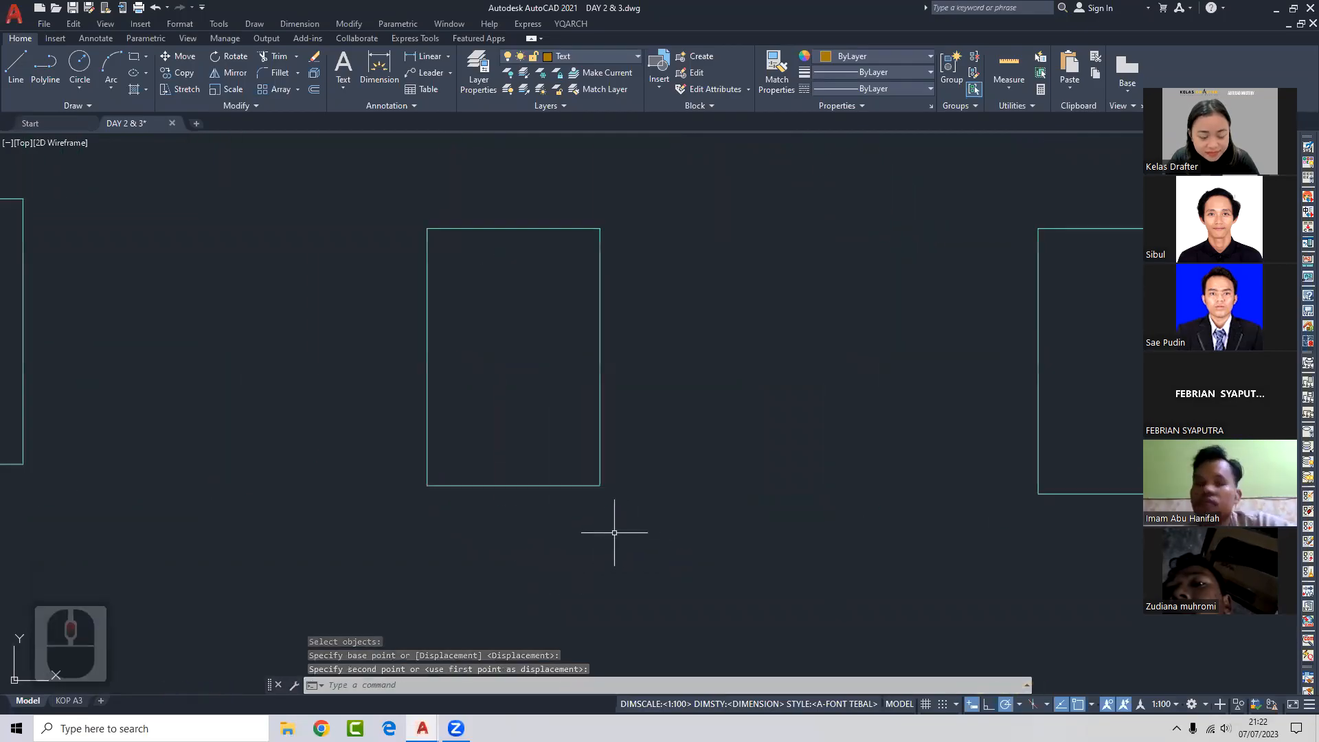
{"action": "scroll", "coordinate": [647, 537], "scroll_direction": "down", "scroll_amount": 3}
{"action": "middle_click_drag", "start_coordinate": [703, 537], "coordinate": [641, 550]}
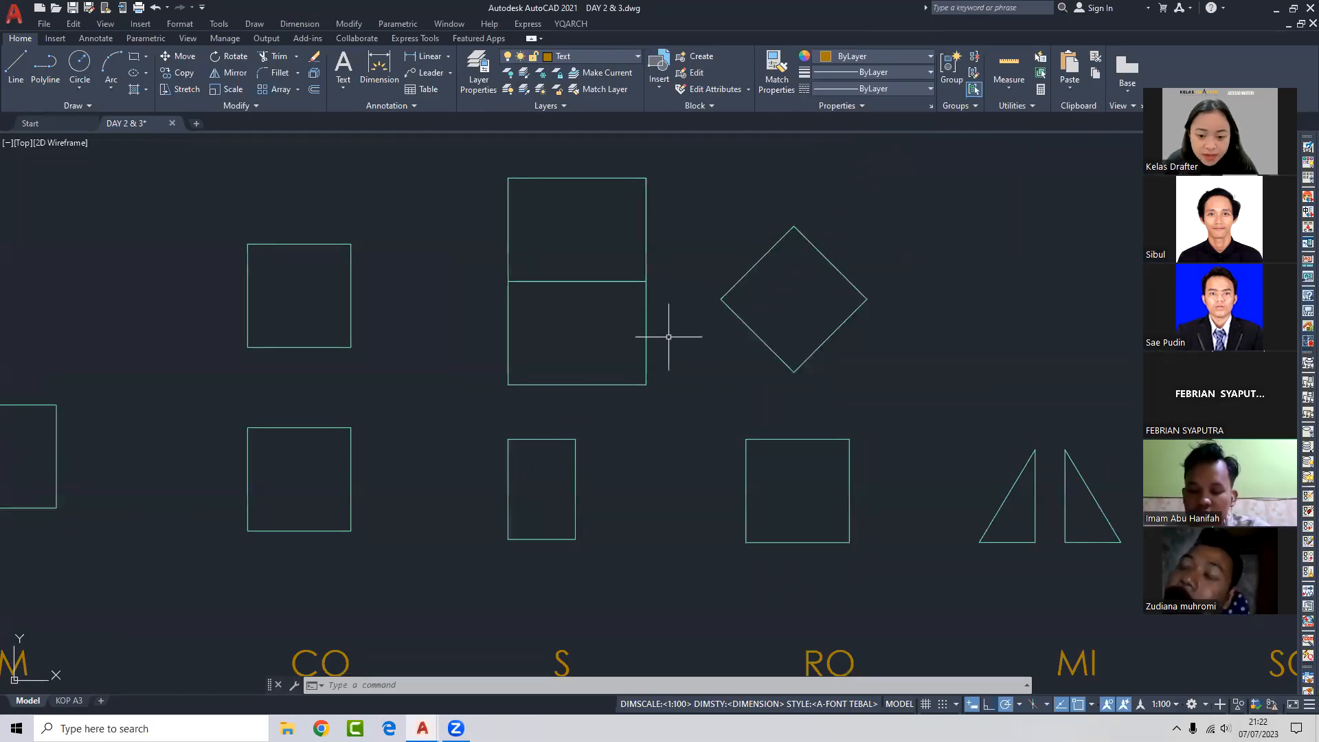
{"action": "middle_click_drag", "start_coordinate": [724, 343], "coordinate": [634, 370]}
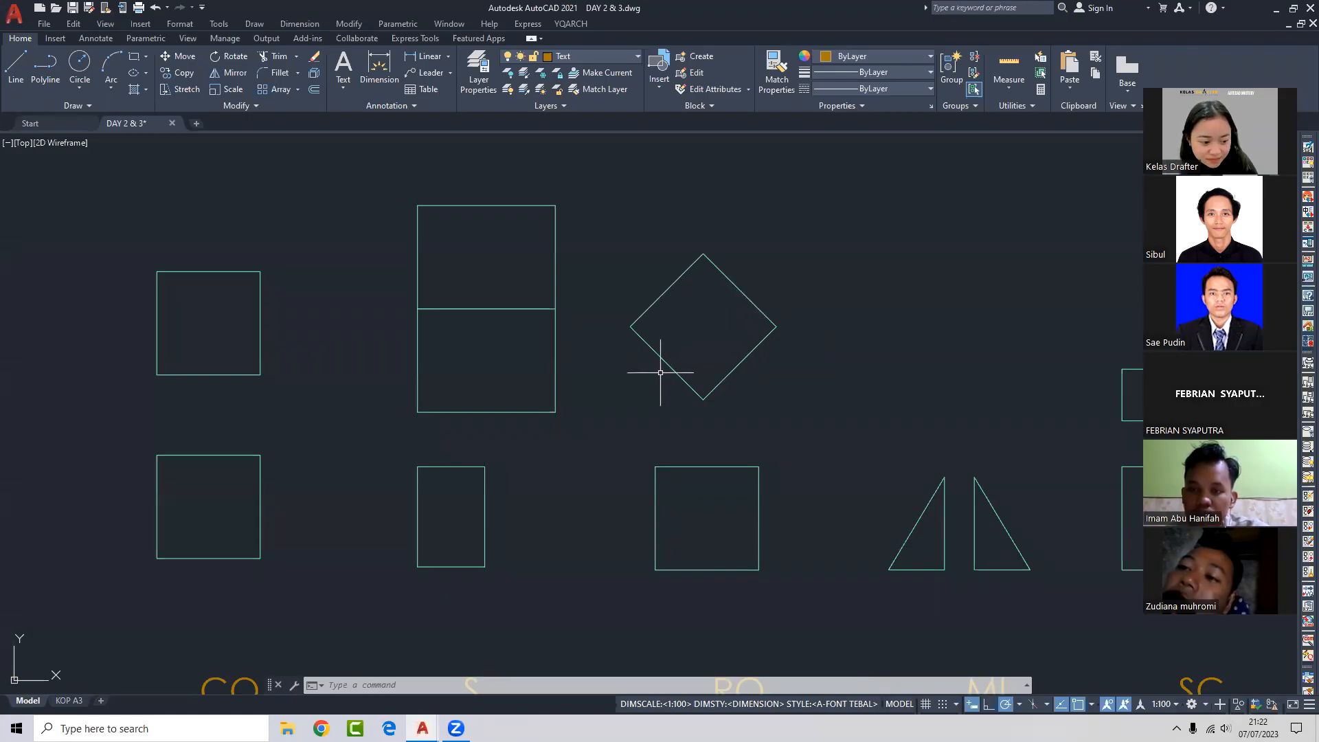
{"action": "scroll", "coordinate": [676, 384], "scroll_direction": "down", "scroll_amount": 2}
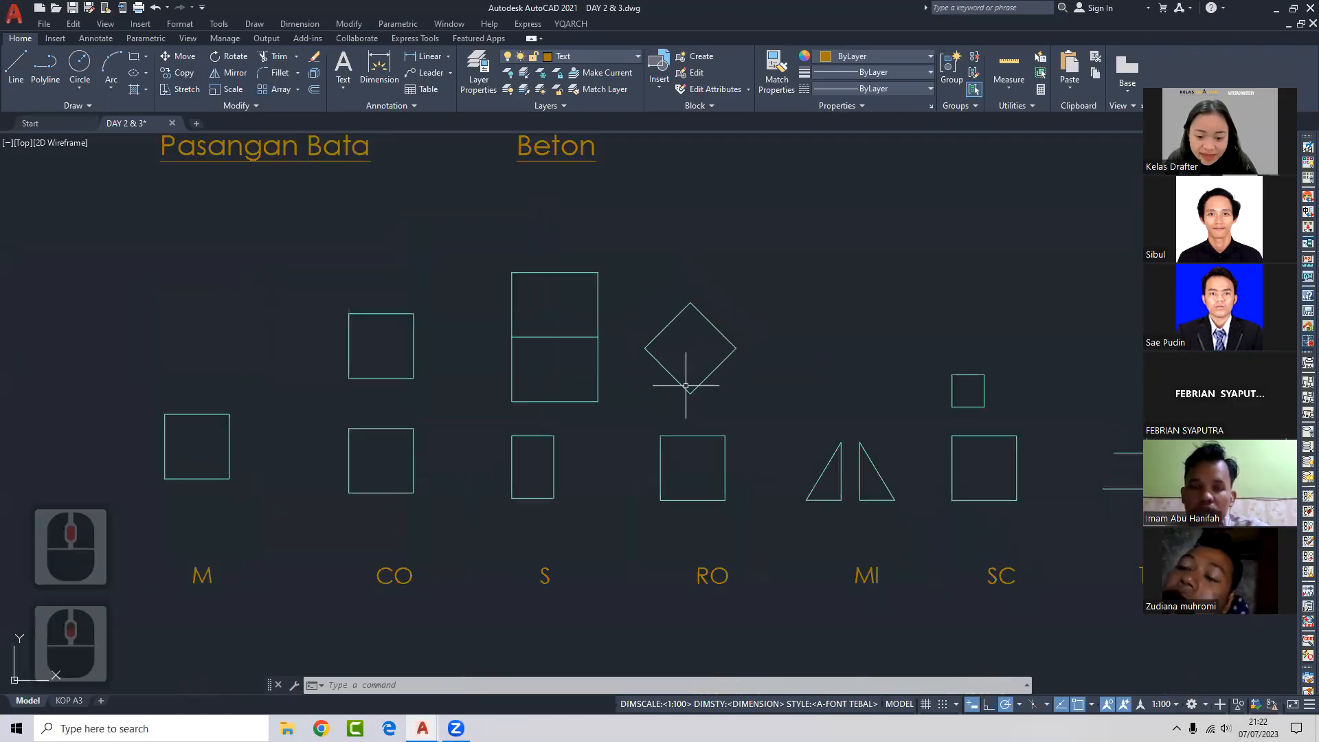
{"action": "scroll", "coordinate": [474, 615], "scroll_direction": "up", "scroll_amount": 2}
{"action": "scroll", "coordinate": [569, 335], "scroll_direction": "down", "scroll_amount": 2}
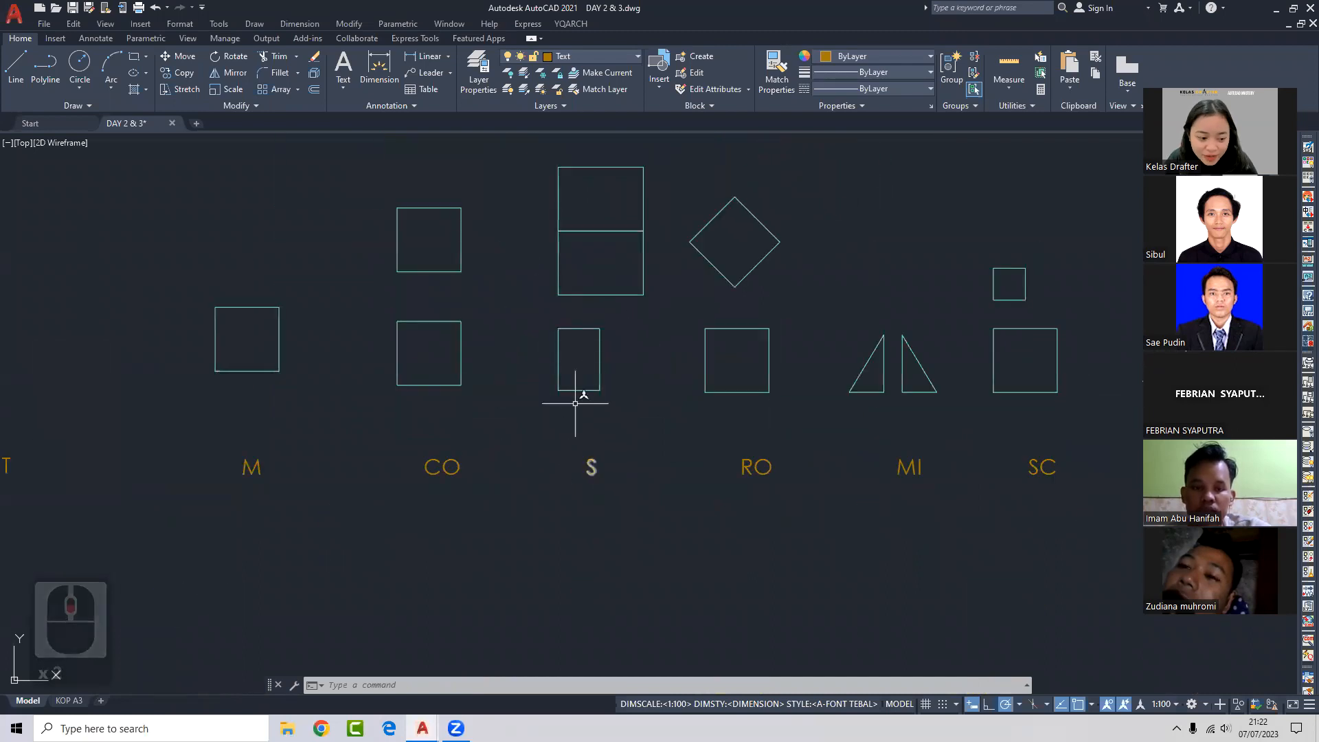
{"action": "mouse_move", "coordinate": [718, 385]}
{"action": "middle_mouse_down"}
{"action": "mouse_move", "coordinate": [680, 404]}
{"action": "mouse_move", "coordinate": [588, 400]}
{"action": "middle_mouse_up"}
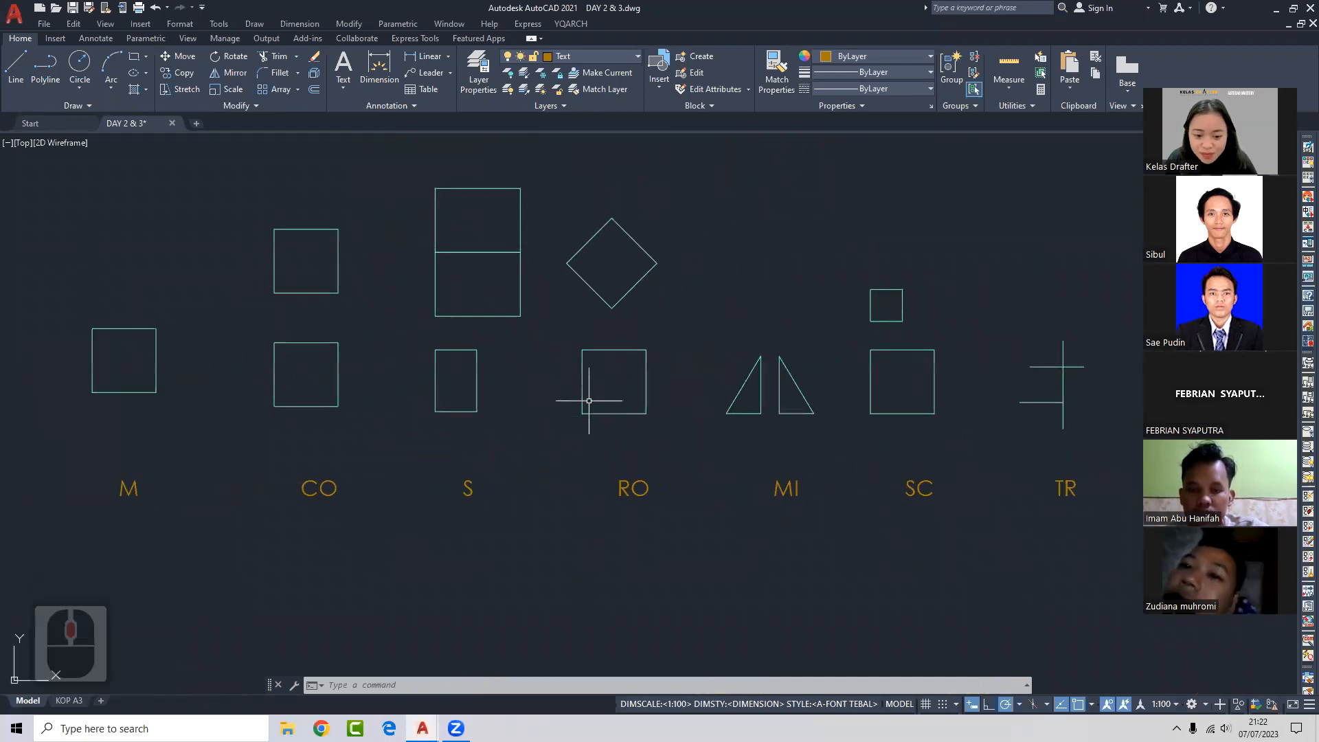
{"action": "scroll", "coordinate": [610, 376], "scroll_direction": "up", "scroll_amount": 2}
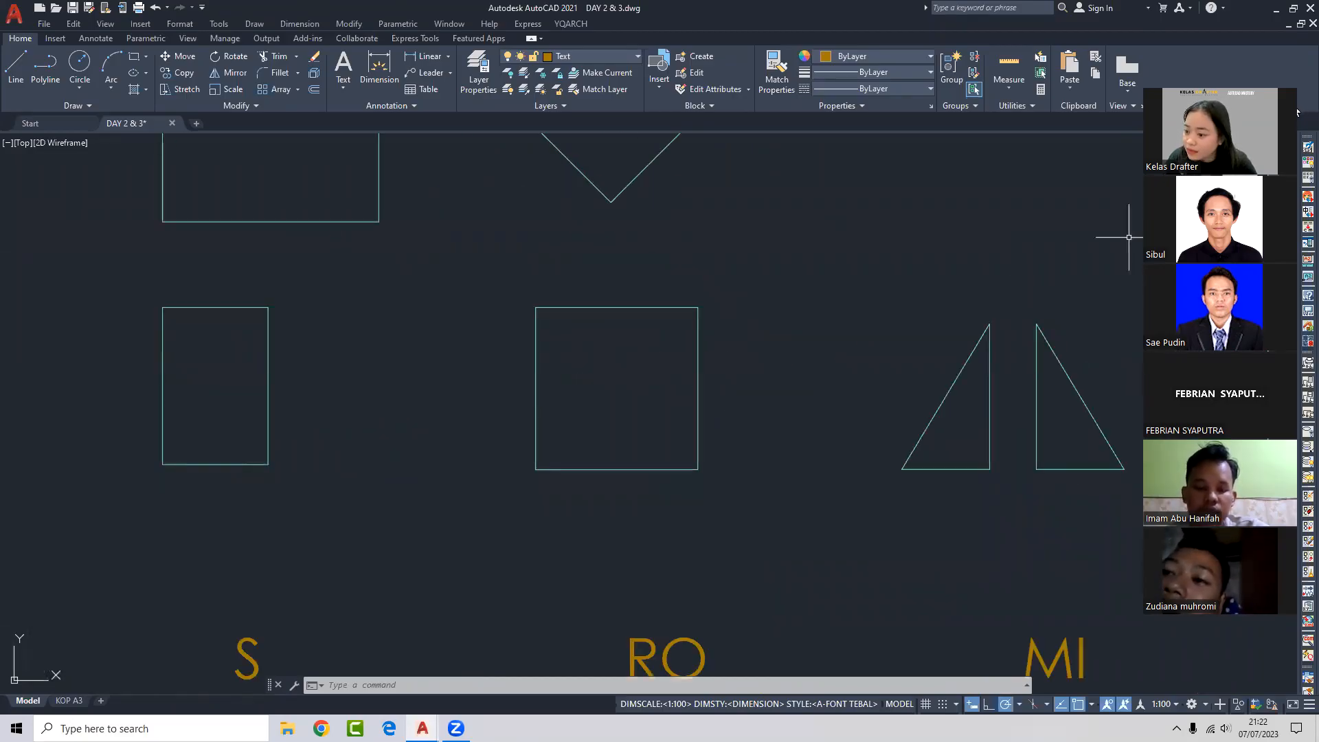
{"action": "left_click", "coordinate": [1214, 80]}
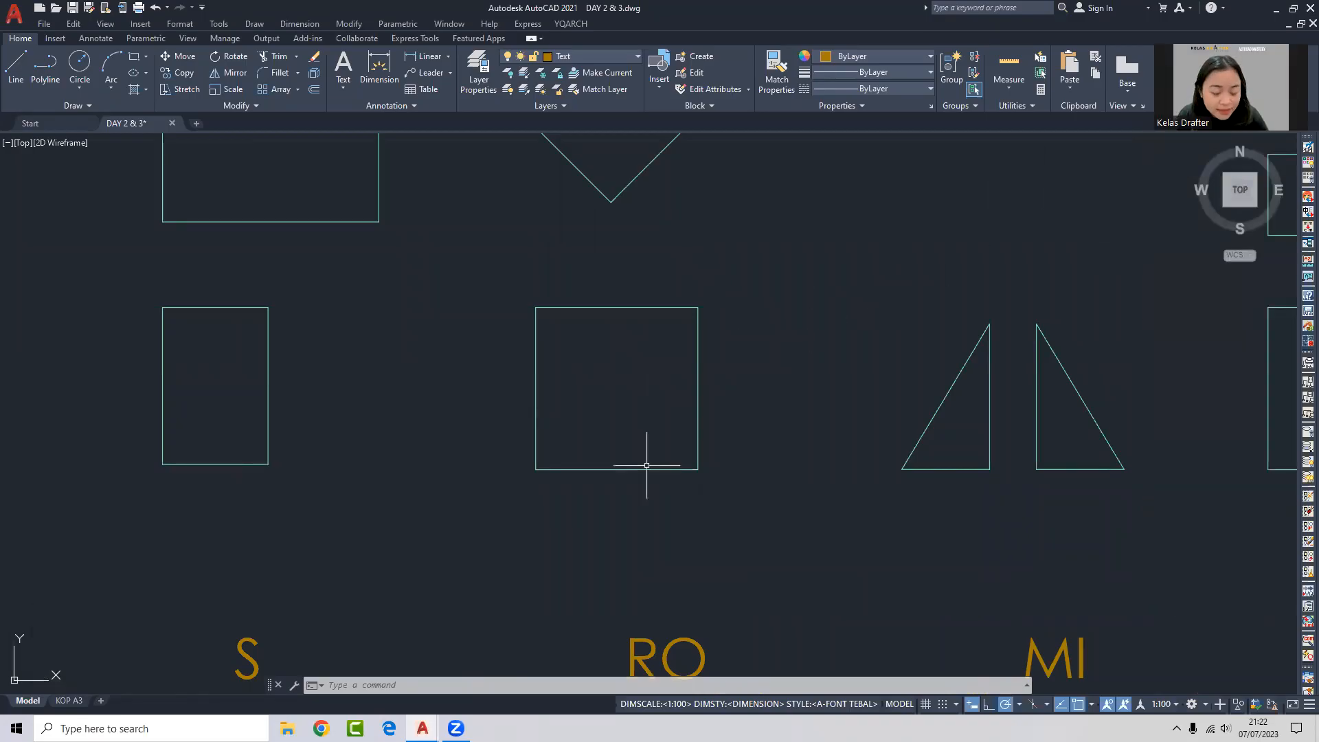
{"action": "scroll", "coordinate": [714, 405], "scroll_direction": "down", "scroll_amount": 2}
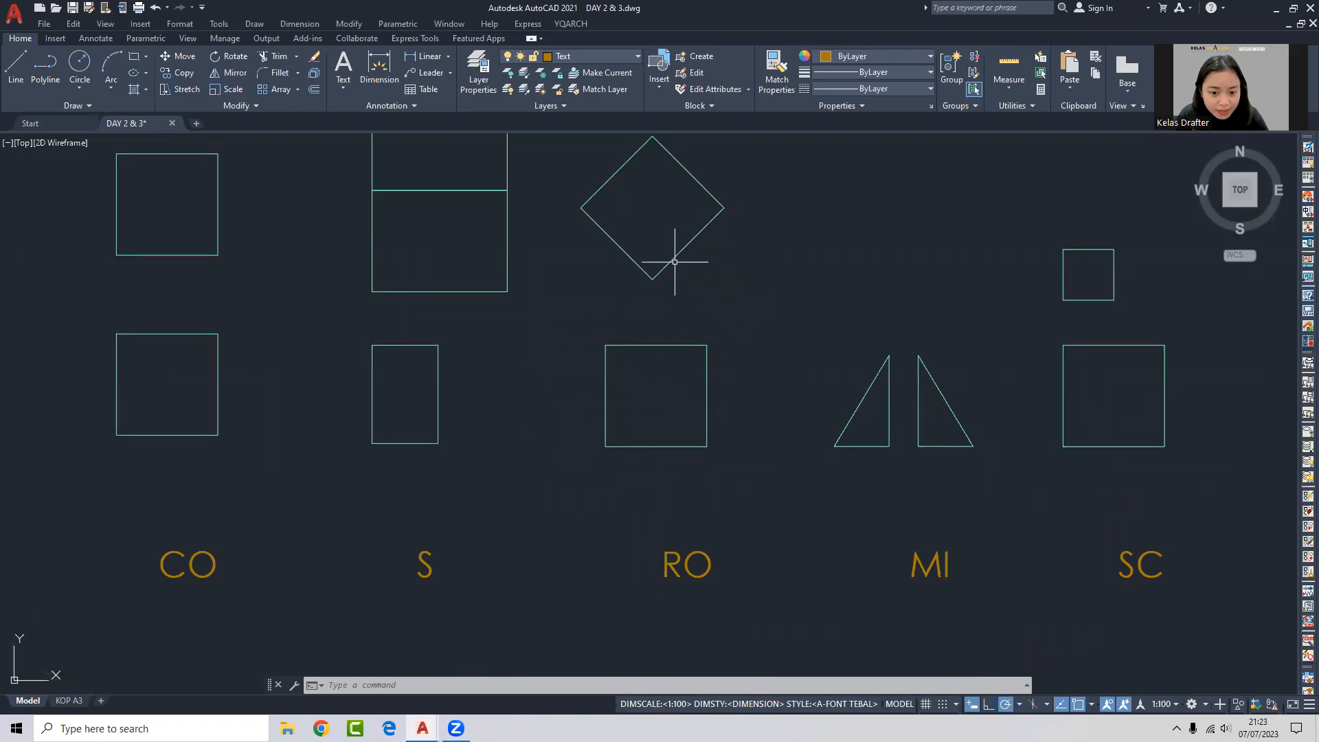
{"action": "middle_click_drag", "start_coordinate": [674, 262], "coordinate": [710, 325]}
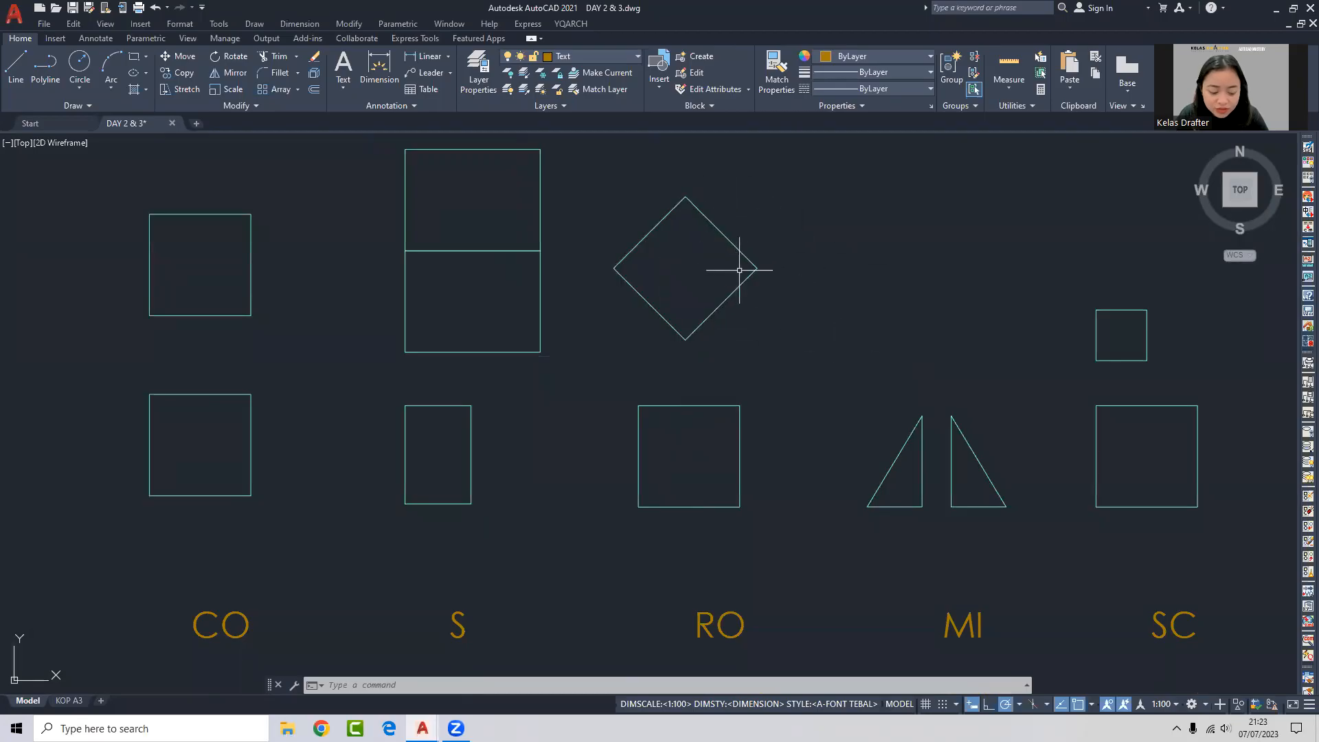
{"action": "middle_click_drag", "start_coordinate": [680, 391], "coordinate": [683, 324]}
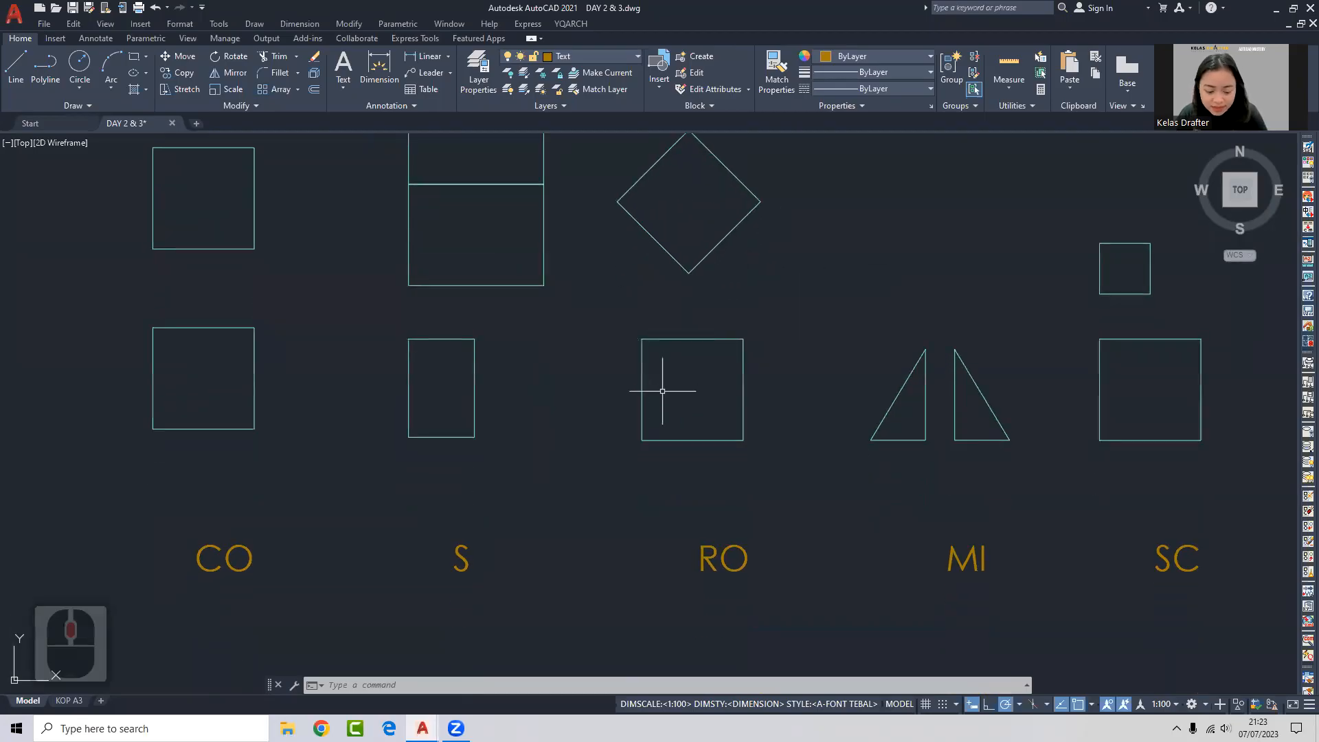
{"action": "left_click", "coordinate": [687, 383]}
{"action": "left_click", "coordinate": [579, 396]}
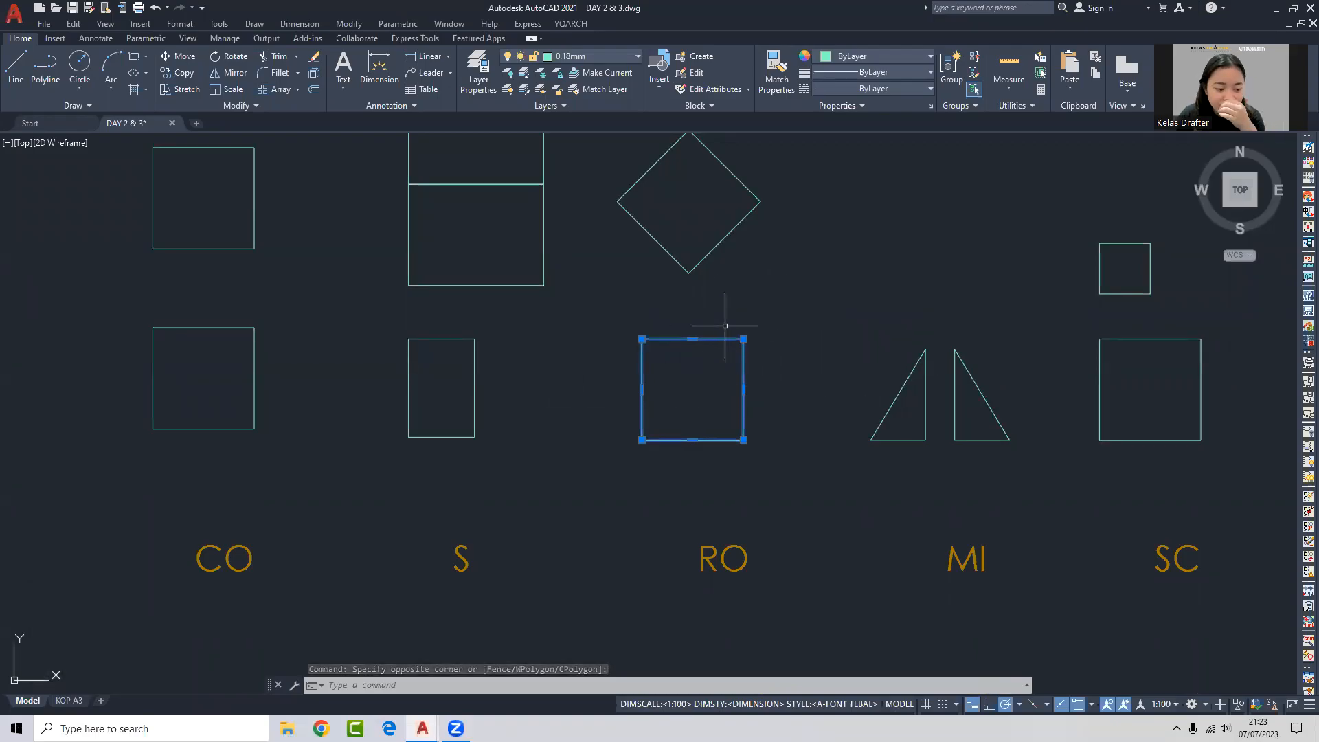
{"action": "left_click", "coordinate": [677, 333]}
{"action": "key", "text": "Escape"}
Rotate the square above RO by 50 degrees about its lower-left corner.
{"action": "left_click", "coordinate": [703, 396]}
{"action": "type", "text": "c"}
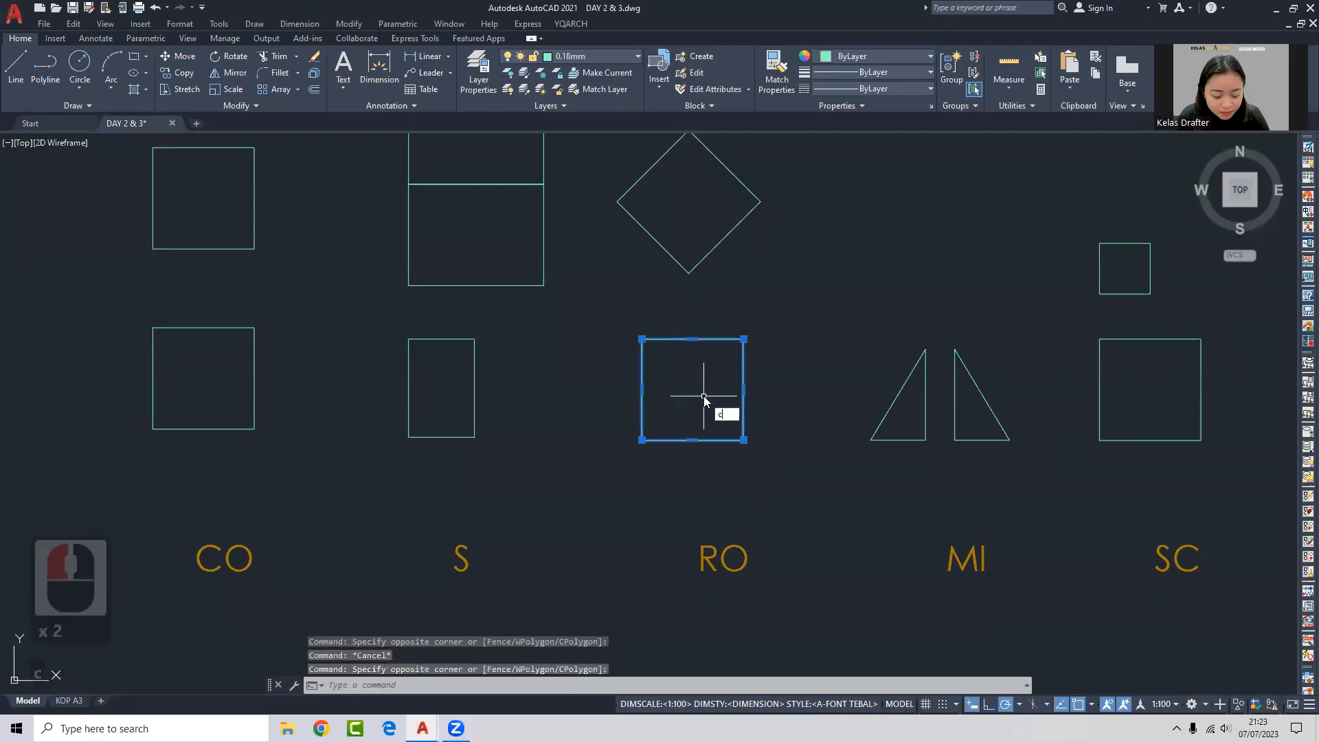
{"action": "key", "text": "BackSpace"}
{"action": "type", "text": "RO"}
{"action": "key", "text": "Return"}
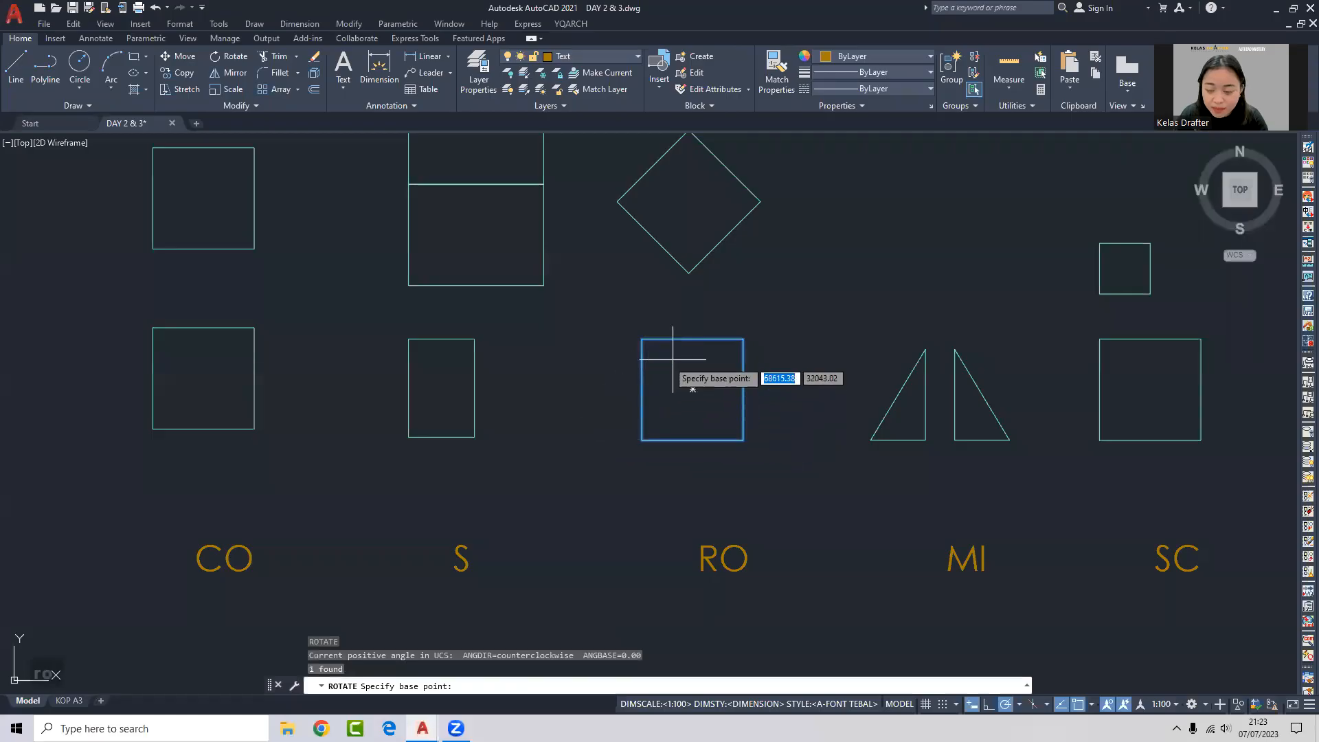
{"action": "left_click", "coordinate": [642, 441]}
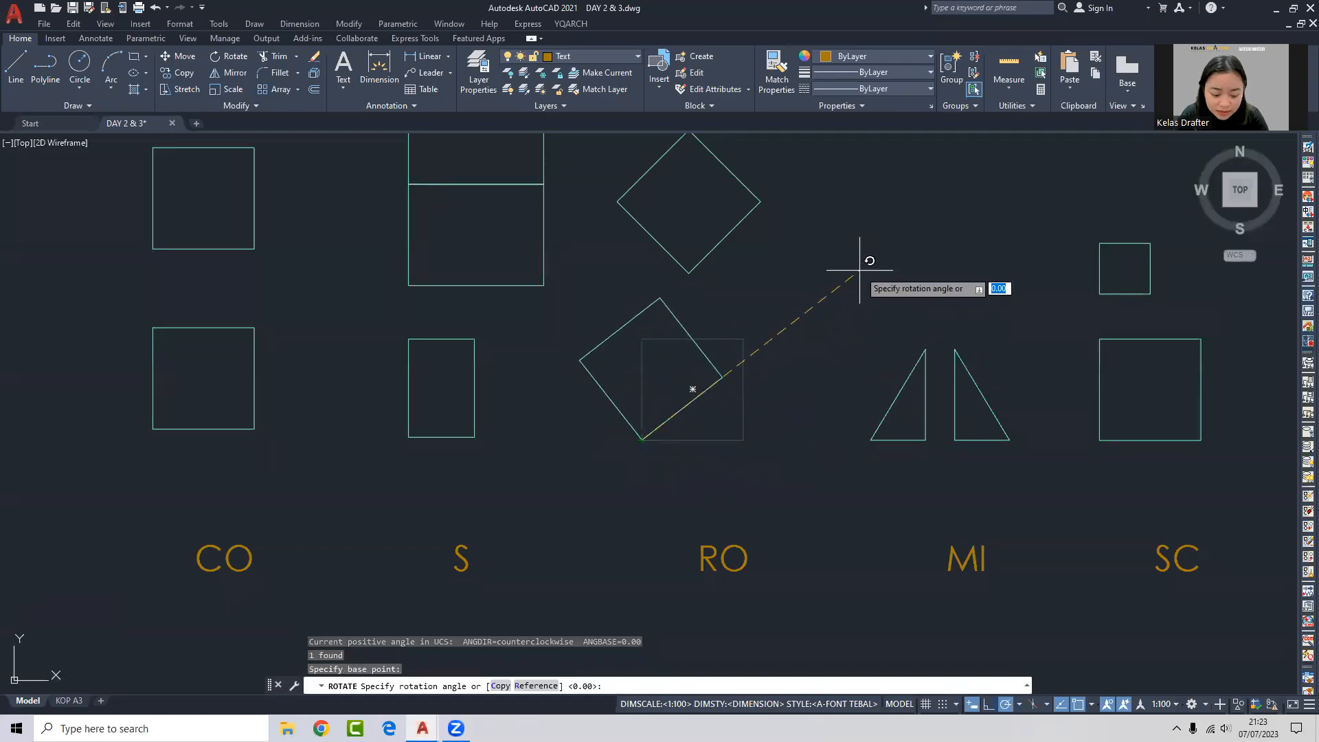
{"action": "key", "text": "Return"}
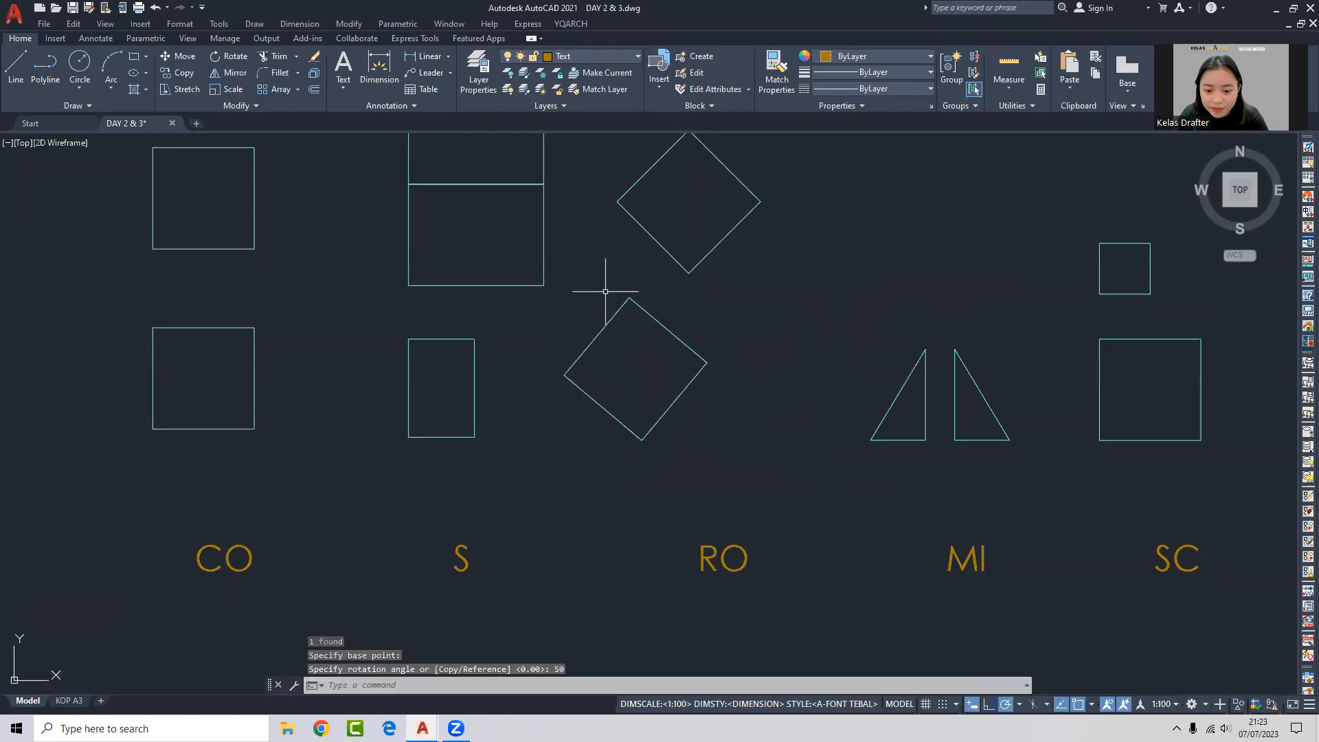
Erase the rotated square and the diamond above RO.
{"action": "scroll", "coordinate": [637, 412], "scroll_direction": "down", "scroll_amount": 2}
{"action": "left_click", "coordinate": [694, 435]}
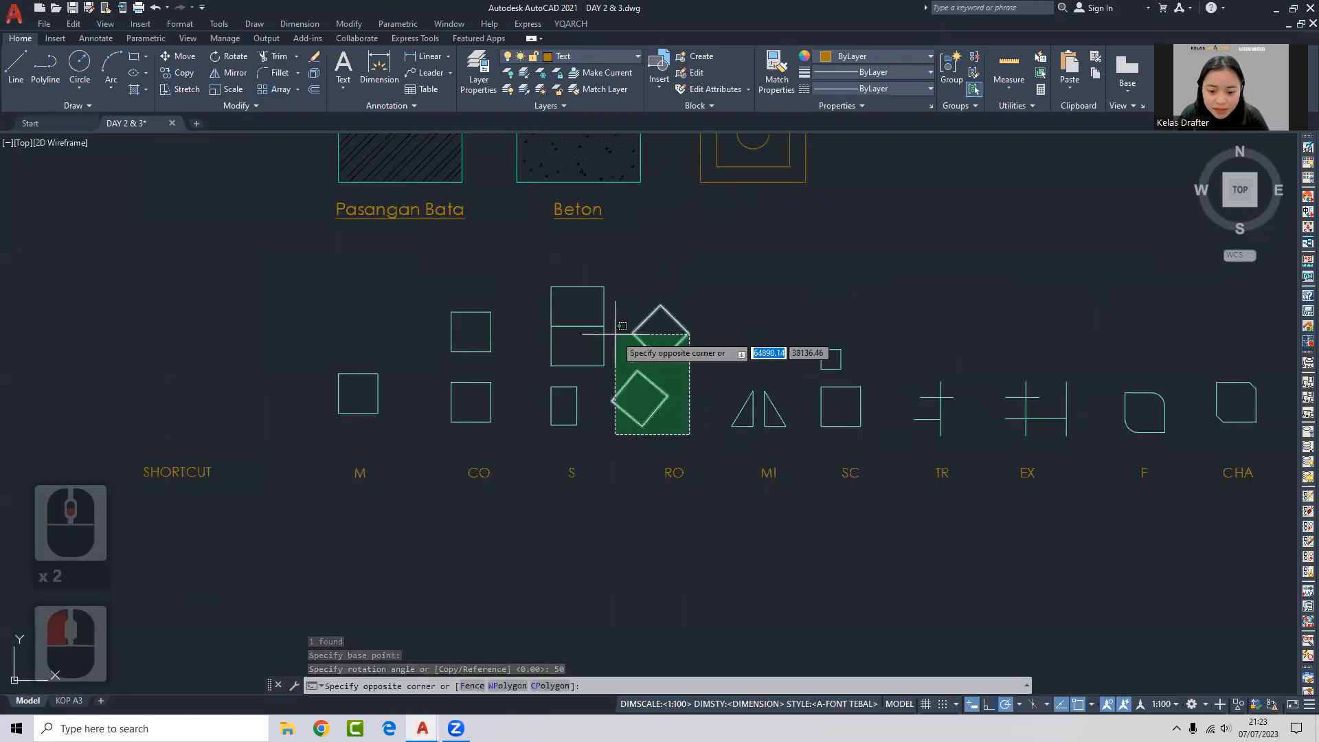
{"action": "left_click", "coordinate": [613, 348]}
{"action": "scroll", "coordinate": [653, 384], "scroll_direction": "up", "scroll_amount": 2}
{"action": "key", "text": "Delete"}
{"action": "middle_click_drag", "start_coordinate": [653, 383], "coordinate": [637, 349]}
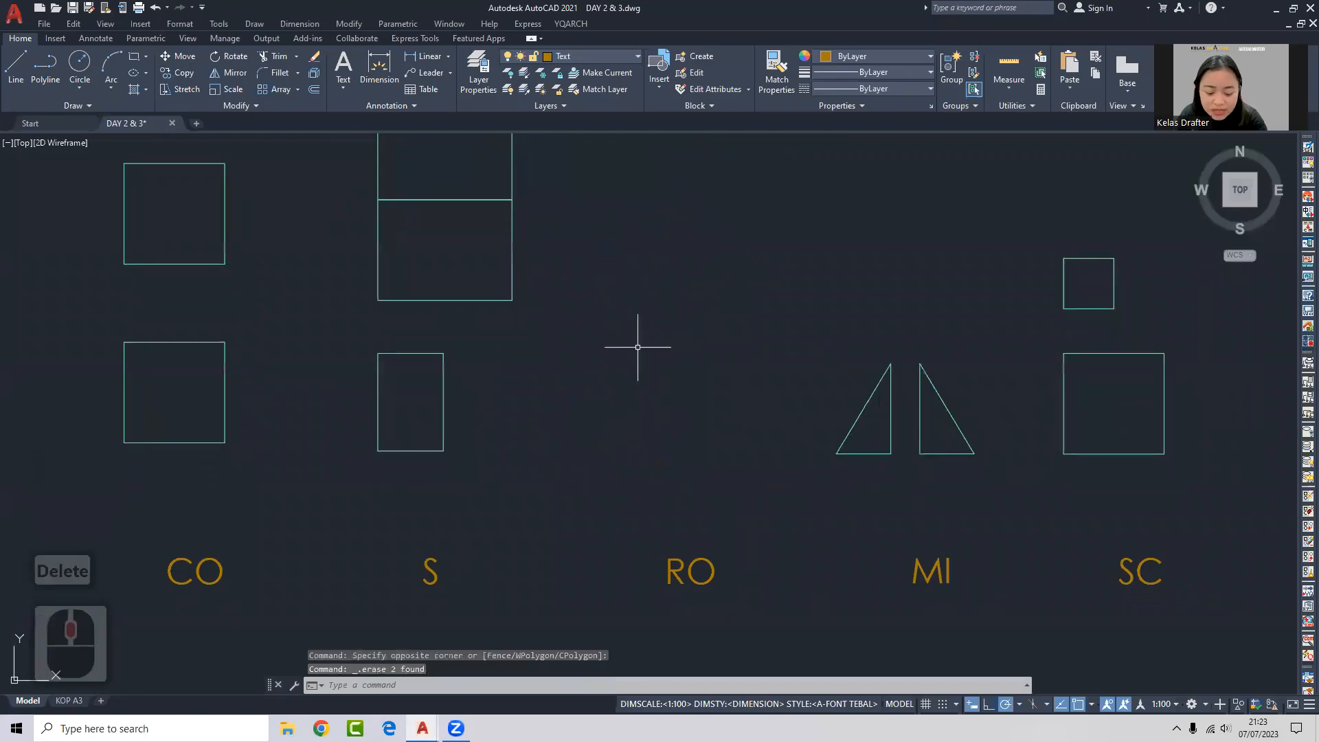
Draw a short horizontal line in the empty space above the RO label.
{"action": "type", "text": "l"}
{"action": "key", "text": "Return"}
{"action": "left_click", "coordinate": [619, 439]}
{"action": "left_click", "coordinate": [735, 439]}
{"action": "key", "text": "Return"}
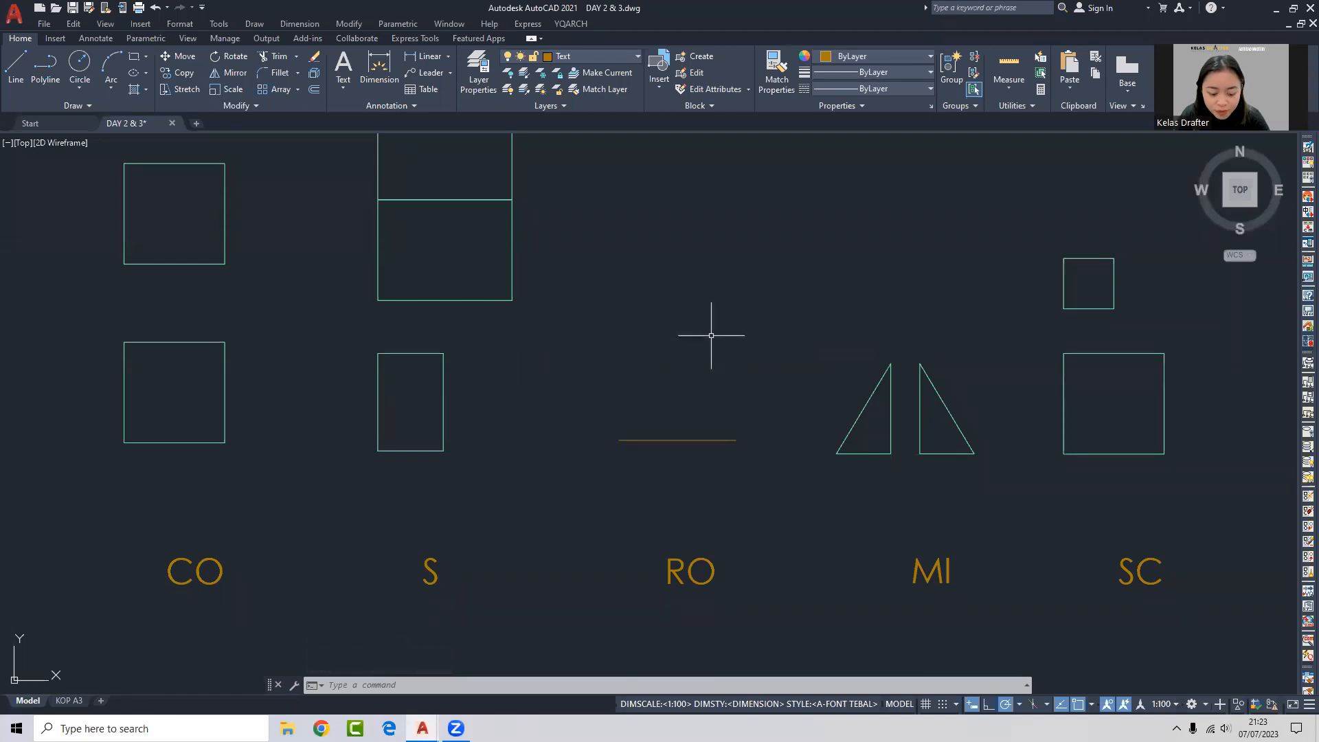
{"action": "left_click", "coordinate": [694, 396]}
{"action": "left_click", "coordinate": [649, 492]}
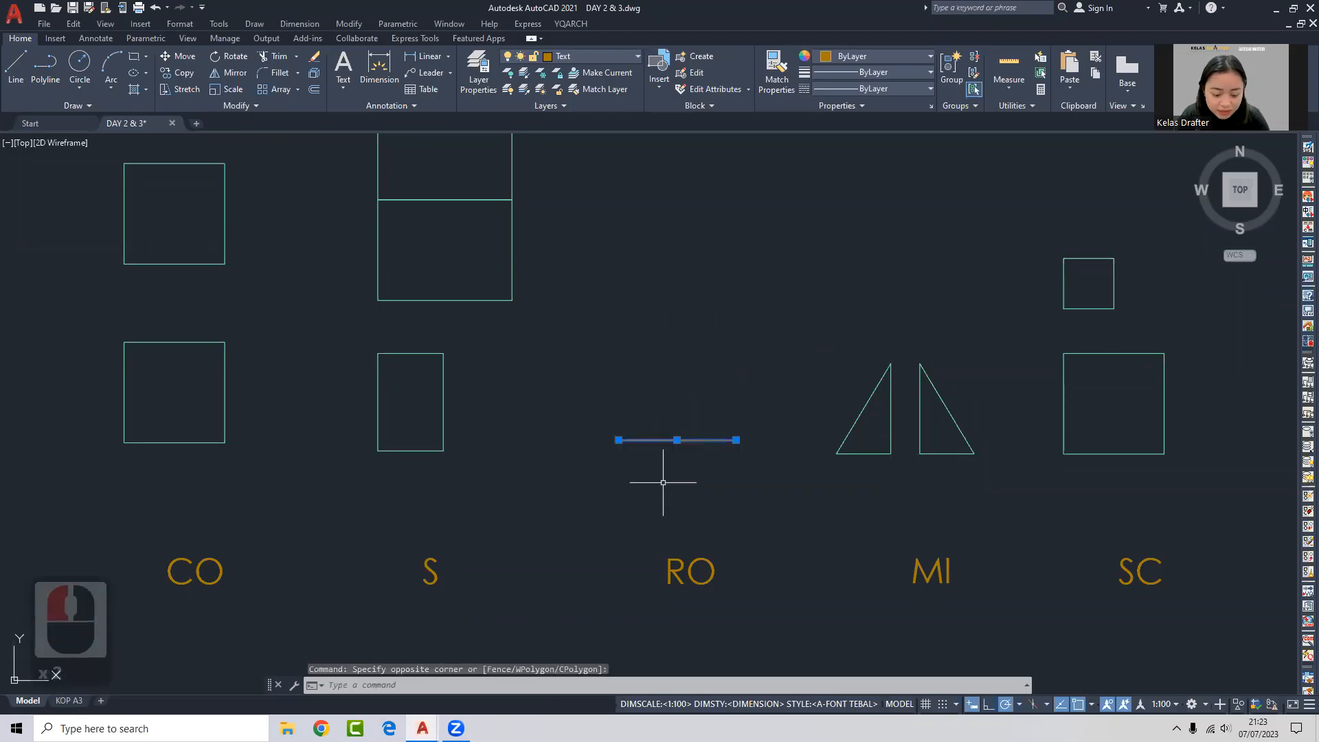
{"action": "type", "text": "rp"}
{"action": "key", "text": "Escape"}
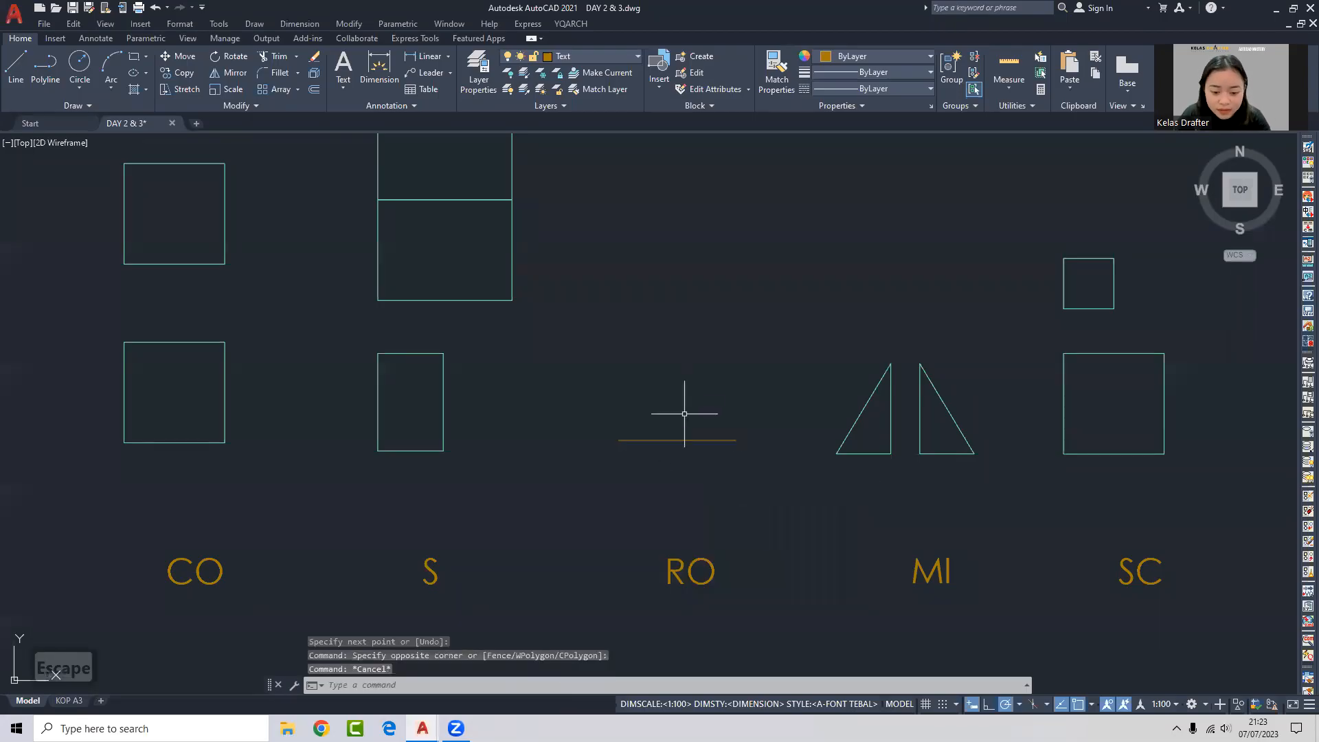
Rotate the horizontal line above RO by 45 degrees about its left endpoint.
{"action": "left_click", "coordinate": [685, 413]}
{"action": "left_click", "coordinate": [652, 450]}
{"action": "type", "text": "ro"}
{"action": "key", "text": "Return"}
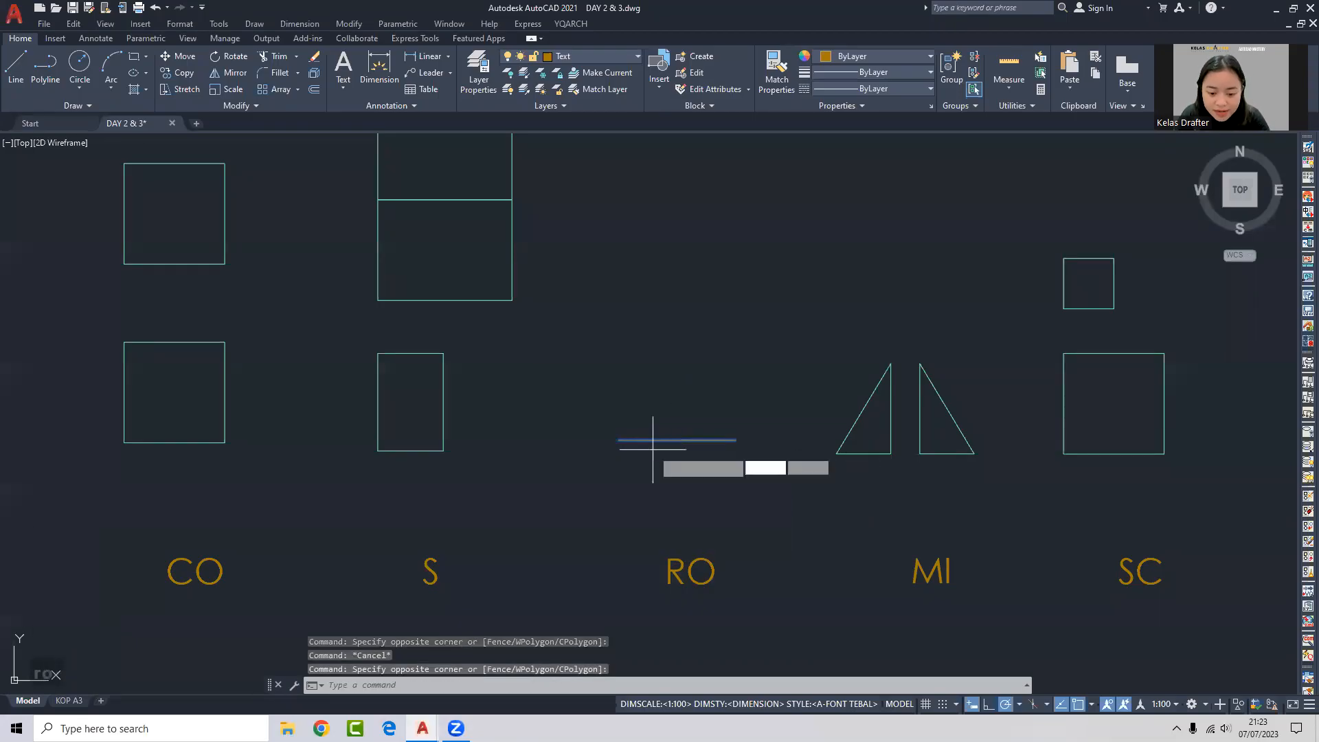
{"action": "left_click", "coordinate": [619, 440]}
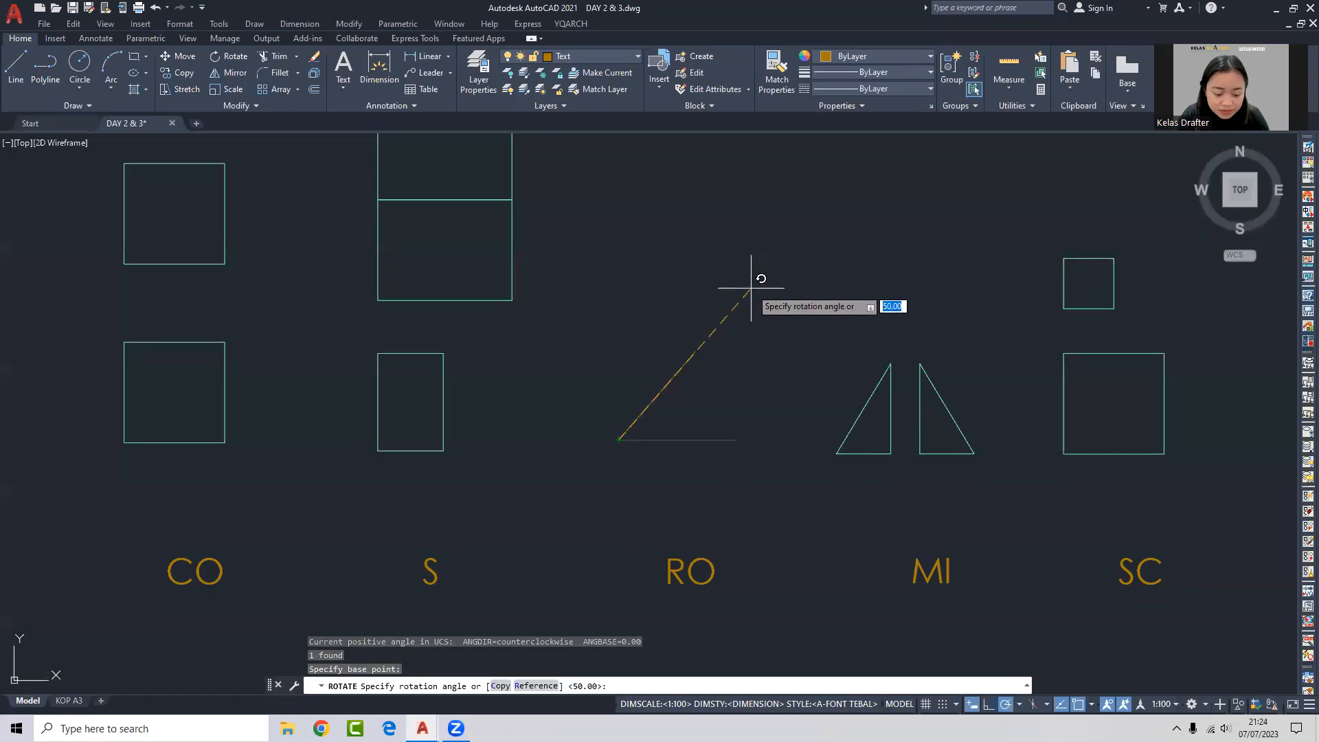
{"action": "key", "text": "Return"}
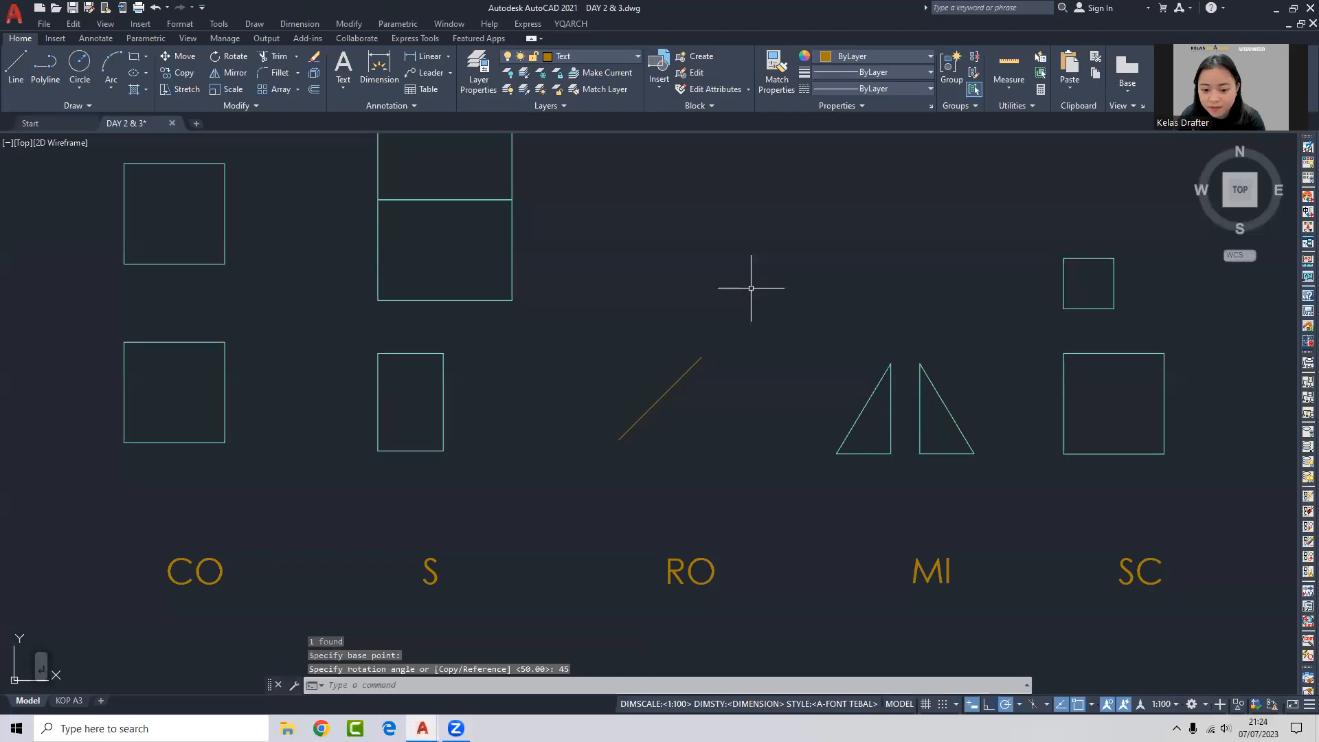
{"action": "left_click", "coordinate": [656, 405]}
{"action": "left_click", "coordinate": [613, 423]}
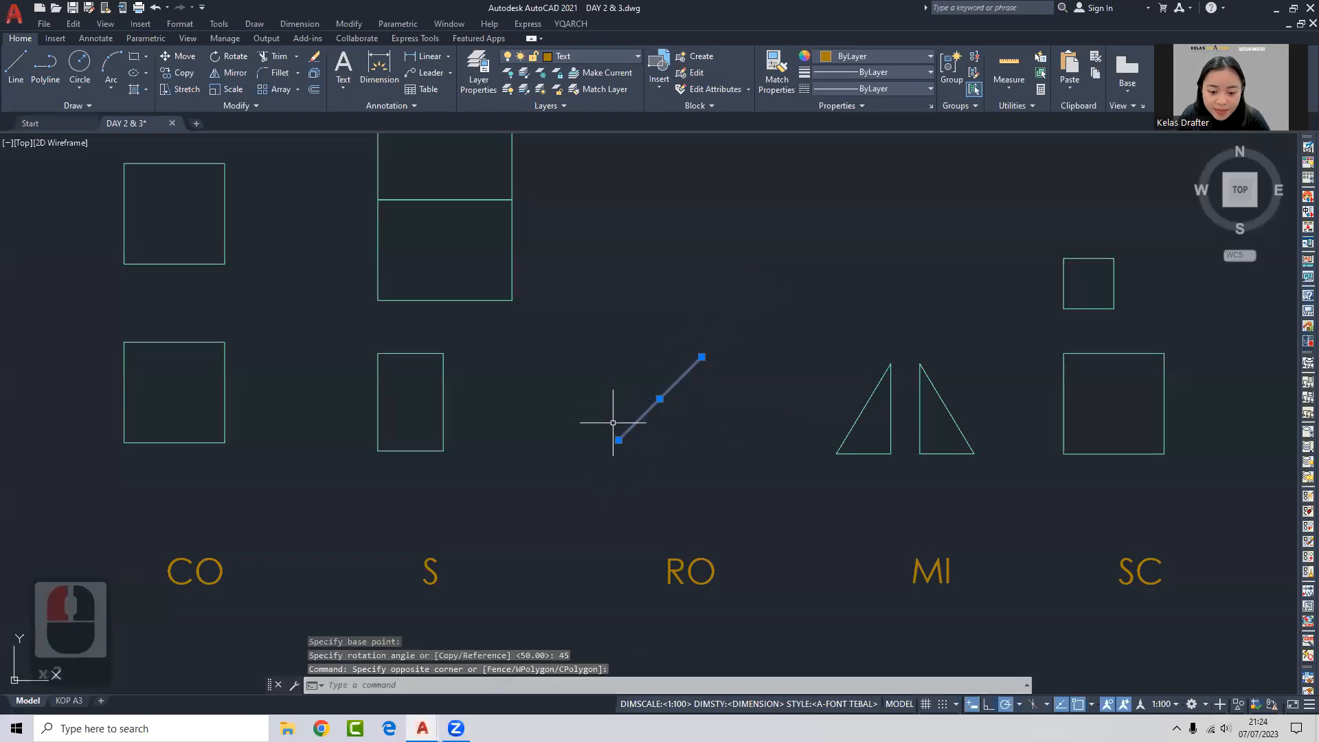
{"action": "key", "text": "Escape"}
{"action": "left_click", "coordinate": [649, 410]}
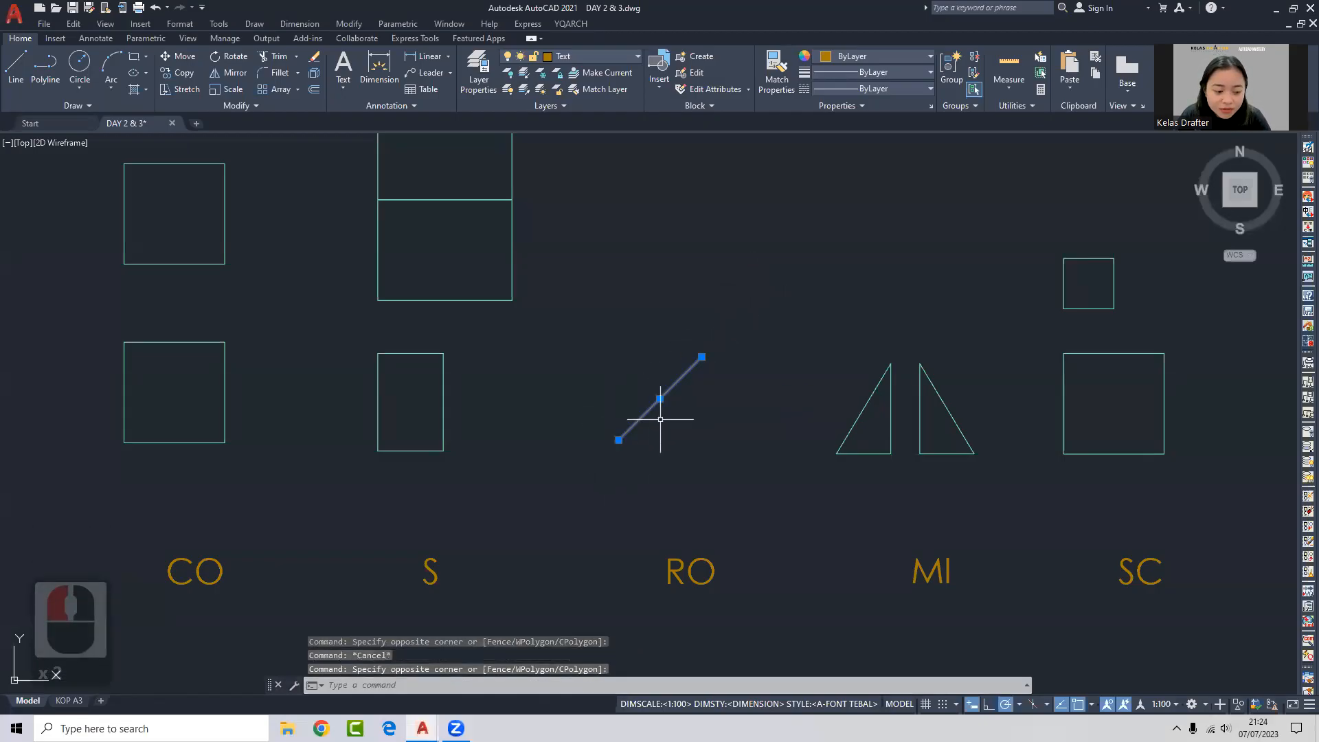
{"action": "key", "text": "Escape"}
Copy the lower of the two stacked rectangles above S by its lower-left corner to the empty space above the slanted RO line.
{"action": "middle_click_drag", "start_coordinate": [628, 358], "coordinate": [627, 455]}
{"action": "scroll", "coordinate": [714, 438], "scroll_direction": "down", "scroll_amount": 2}
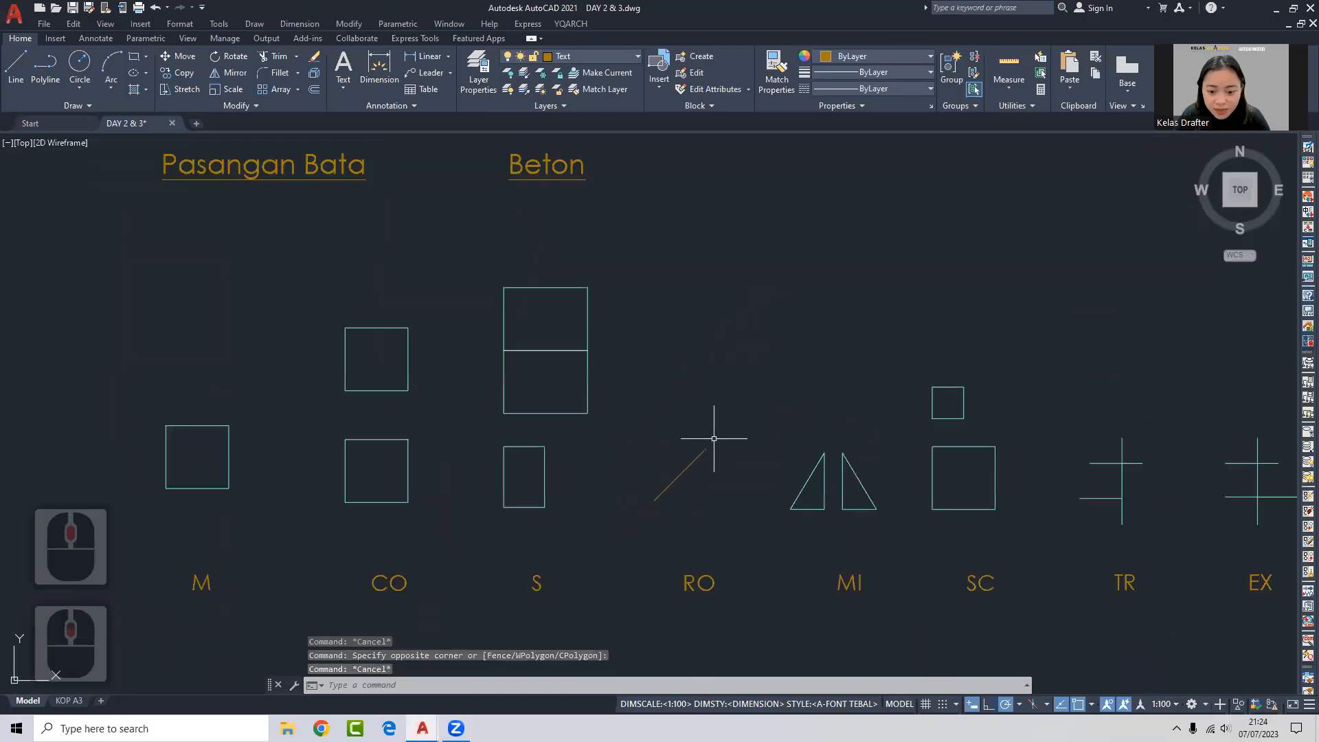
{"action": "scroll", "coordinate": [646, 438], "scroll_direction": "up", "scroll_amount": 4}
{"action": "left_click", "coordinate": [677, 458]}
{"action": "left_click", "coordinate": [471, 313]}
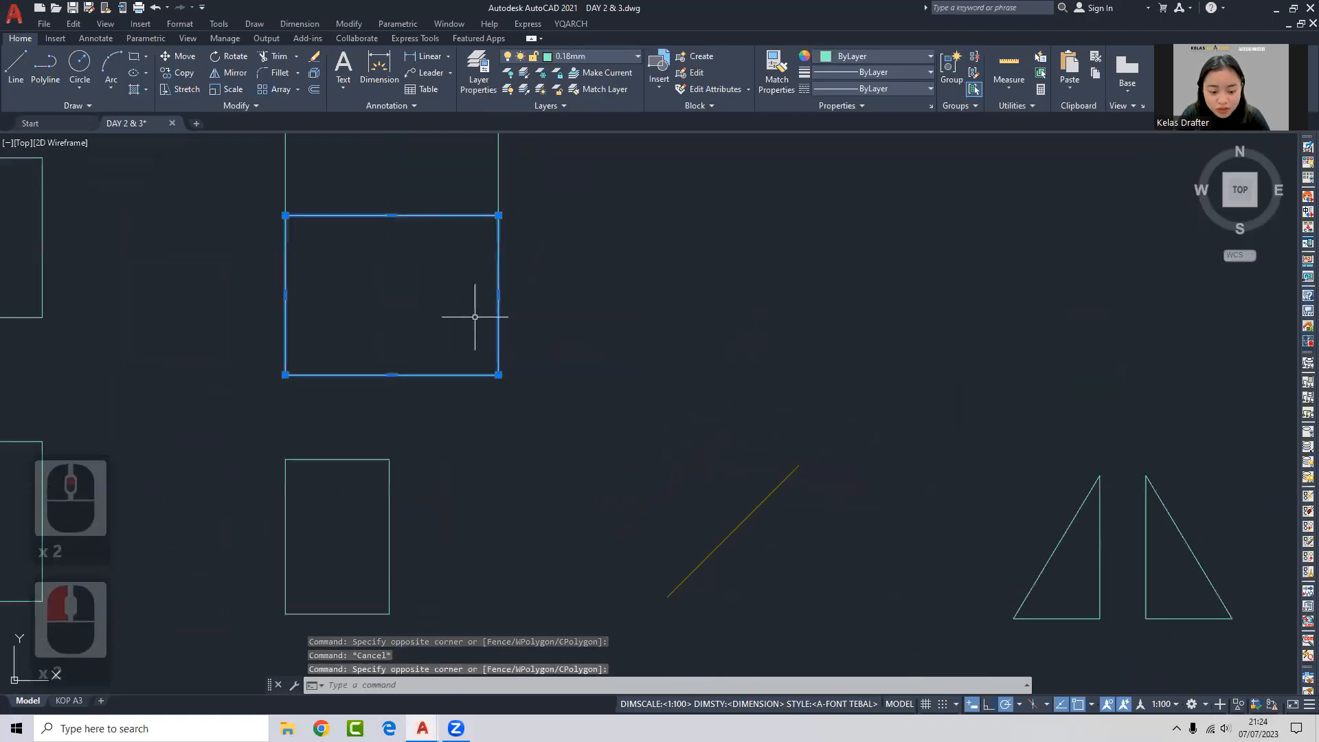
{"action": "type", "text": "co"}
{"action": "key", "text": "Return"}
{"action": "left_click", "coordinate": [285, 374]}
{"action": "left_click", "coordinate": [762, 306]}
{"action": "key", "text": "Escape"}
Rotate the copied rectangle above RO counterclockwise about its lower-left corner to a freely picked steep angle.
{"action": "left_click", "coordinate": [831, 344]}
{"action": "left_click", "coordinate": [784, 299]}
{"action": "type", "text": "ro"}
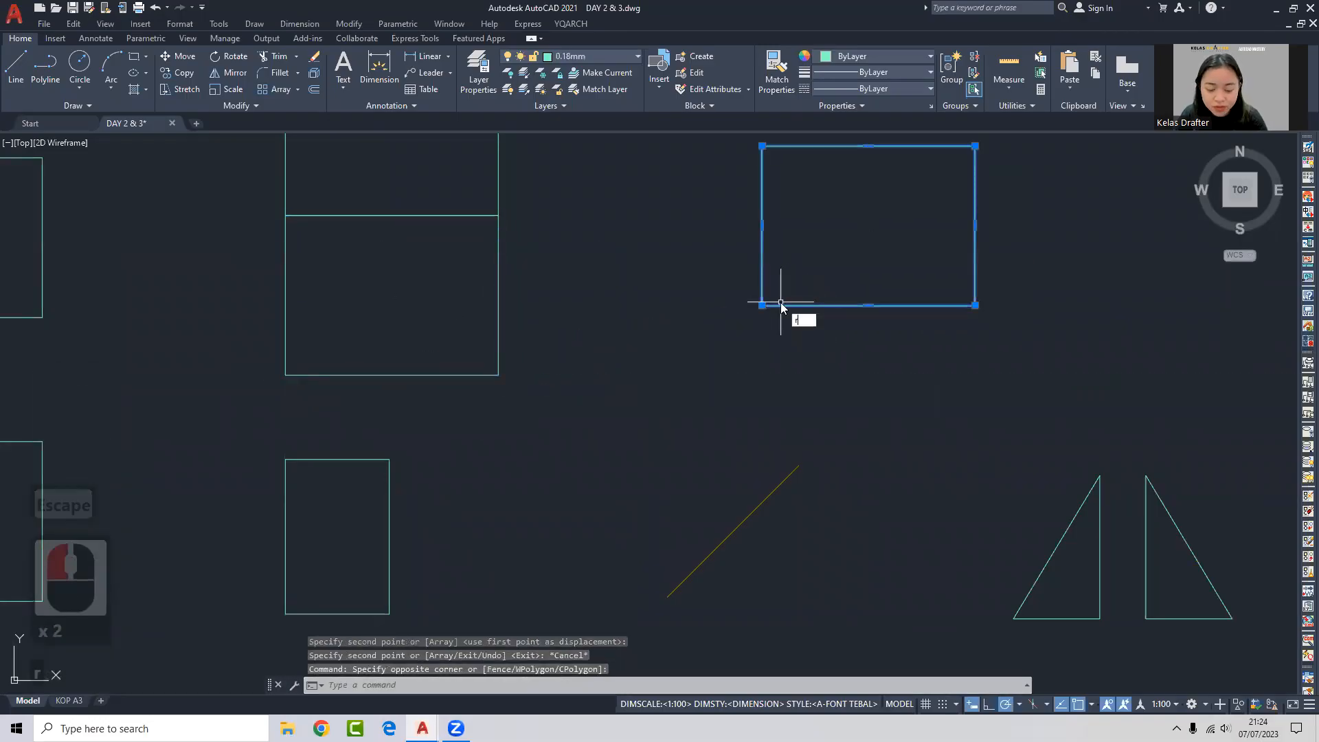
{"action": "key", "text": "Return"}
{"action": "left_click", "coordinate": [762, 306]}
{"action": "scroll", "coordinate": [760, 229], "scroll_direction": "down", "scroll_amount": 2}
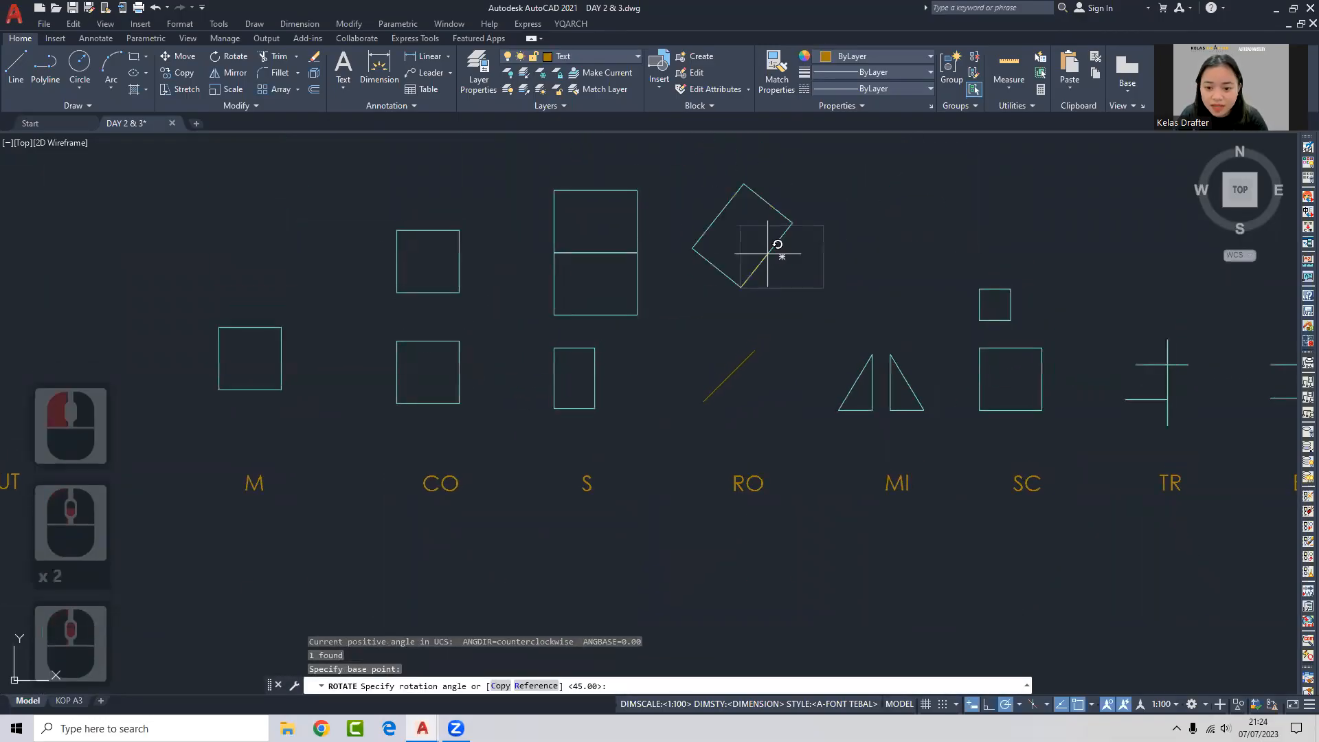
{"action": "left_click", "coordinate": [782, 179]}
Draw a horizontal line extending rightward from the lowest corner of the tilted rectangle above RO.
{"action": "scroll", "coordinate": [761, 218], "scroll_direction": "up", "scroll_amount": 2}
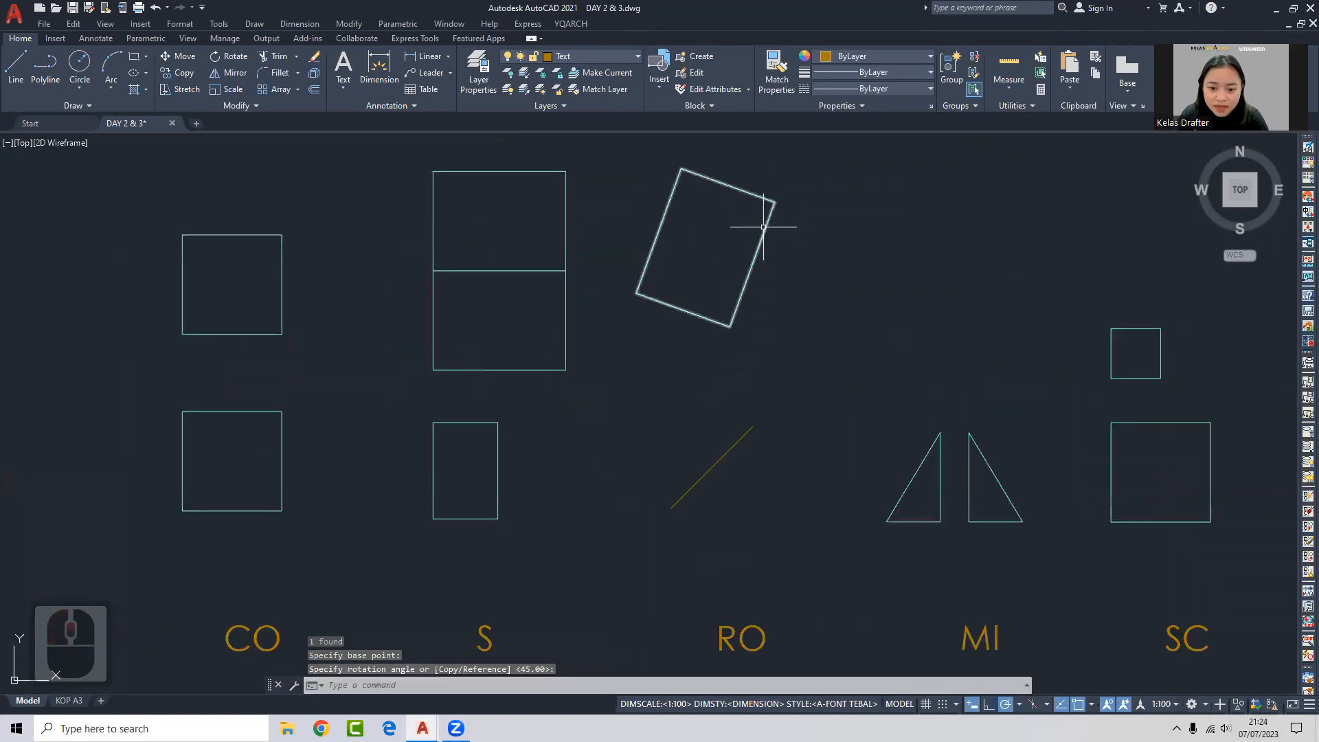
{"action": "type", "text": "l"}
{"action": "key", "text": "Return"}
{"action": "left_click", "coordinate": [730, 326]}
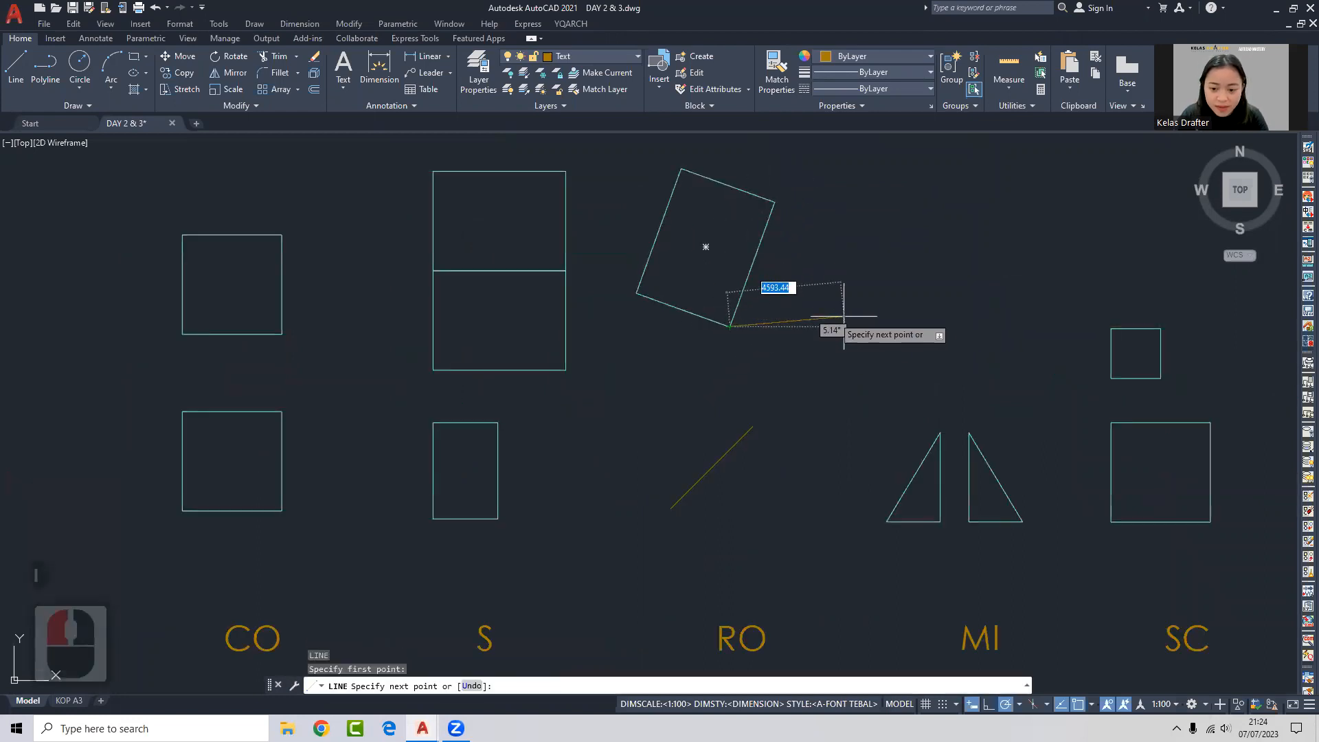
{"action": "left_click", "coordinate": [880, 327]}
{"action": "key", "text": "Return"}
Add an angular dimension between the tilted rectangle's right long edge and the horizontal line at its lowest corner.
{"action": "type", "text": "f"}
{"action": "key", "text": "Escape"}
{"action": "type", "text": "dan"}
{"action": "key", "text": "Return"}
{"action": "left_click", "coordinate": [745, 285]}
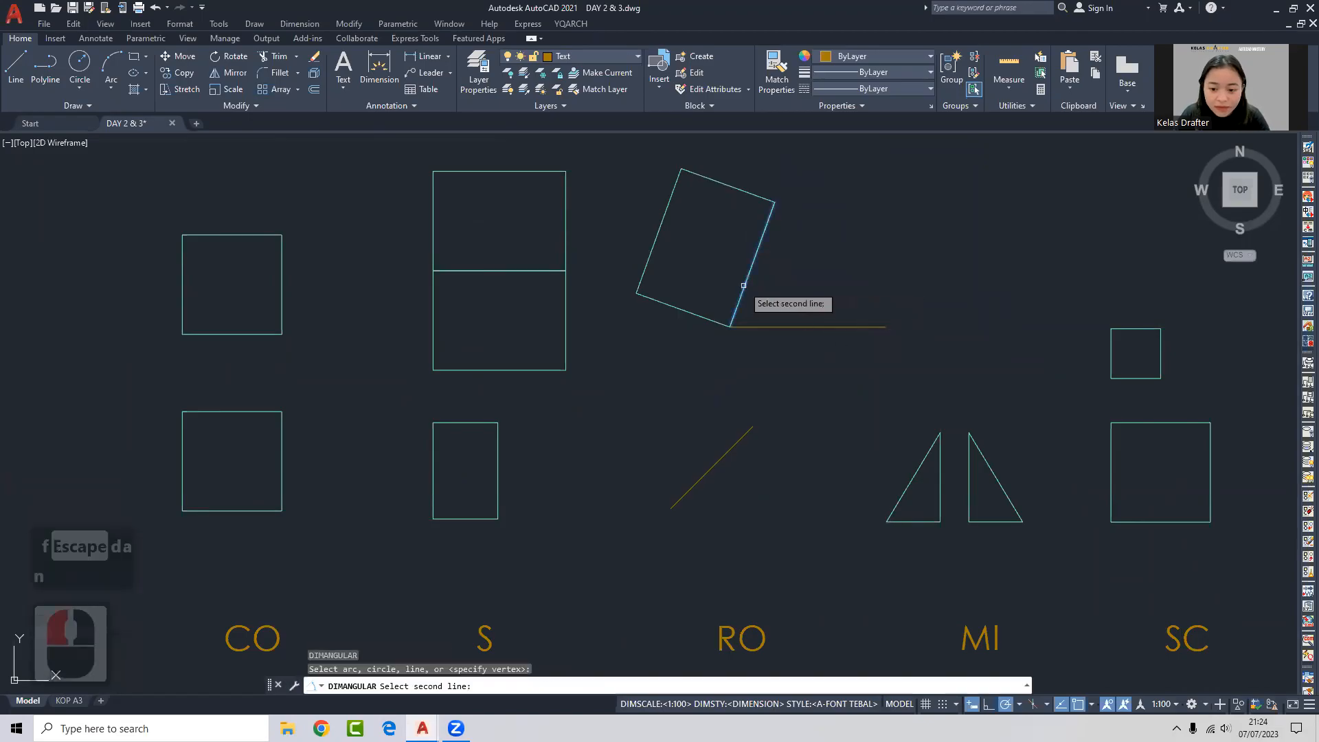
{"action": "left_click", "coordinate": [755, 325]}
{"action": "scroll", "coordinate": [758, 304], "scroll_direction": "up", "scroll_amount": 3}
{"action": "left_click", "coordinate": [703, 311]}
Erase the angular dimension and the horizontal helper line at the tilted rectangle's lowest corner.
{"action": "scroll", "coordinate": [704, 289], "scroll_direction": "down", "scroll_amount": 4}
{"action": "scroll", "coordinate": [709, 260], "scroll_direction": "down", "scroll_amount": 2}
{"action": "left_click", "coordinate": [748, 285]}
{"action": "left_click", "coordinate": [709, 307]}
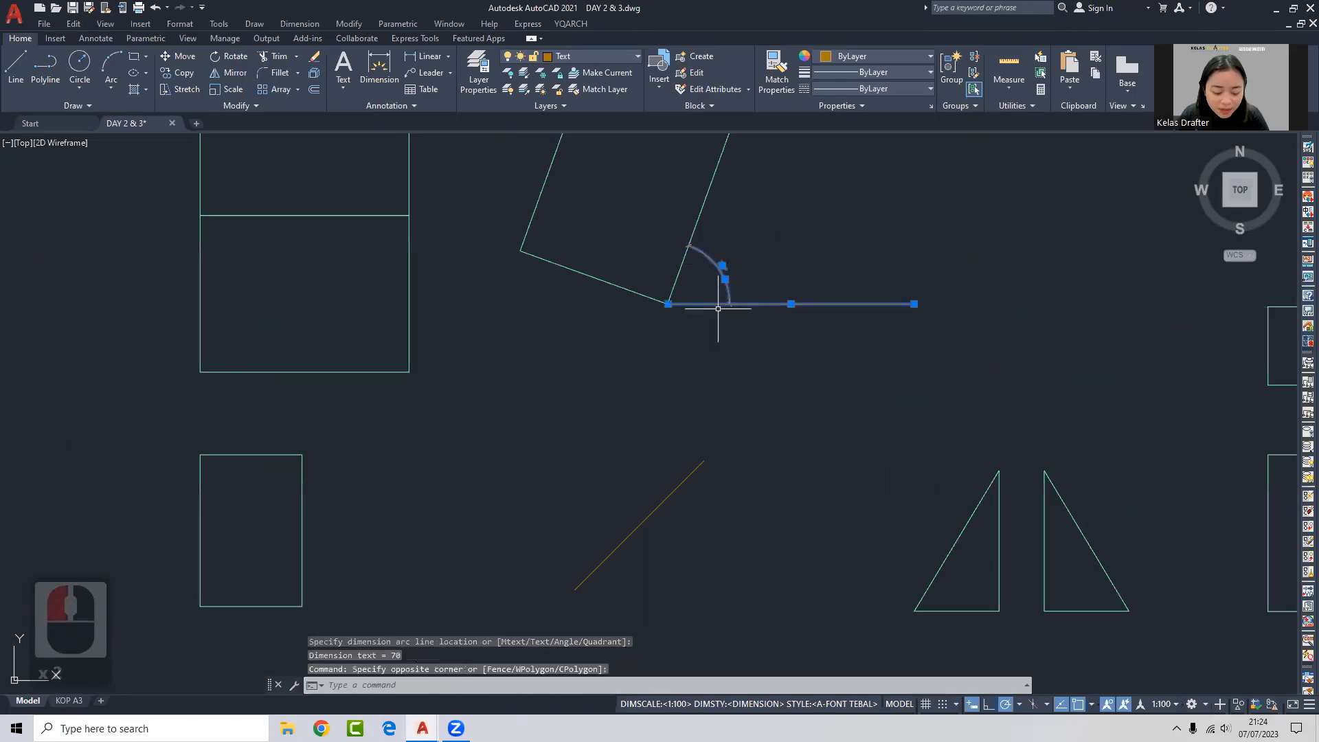
{"action": "type", "text": "e"}
{"action": "key", "text": "Return"}
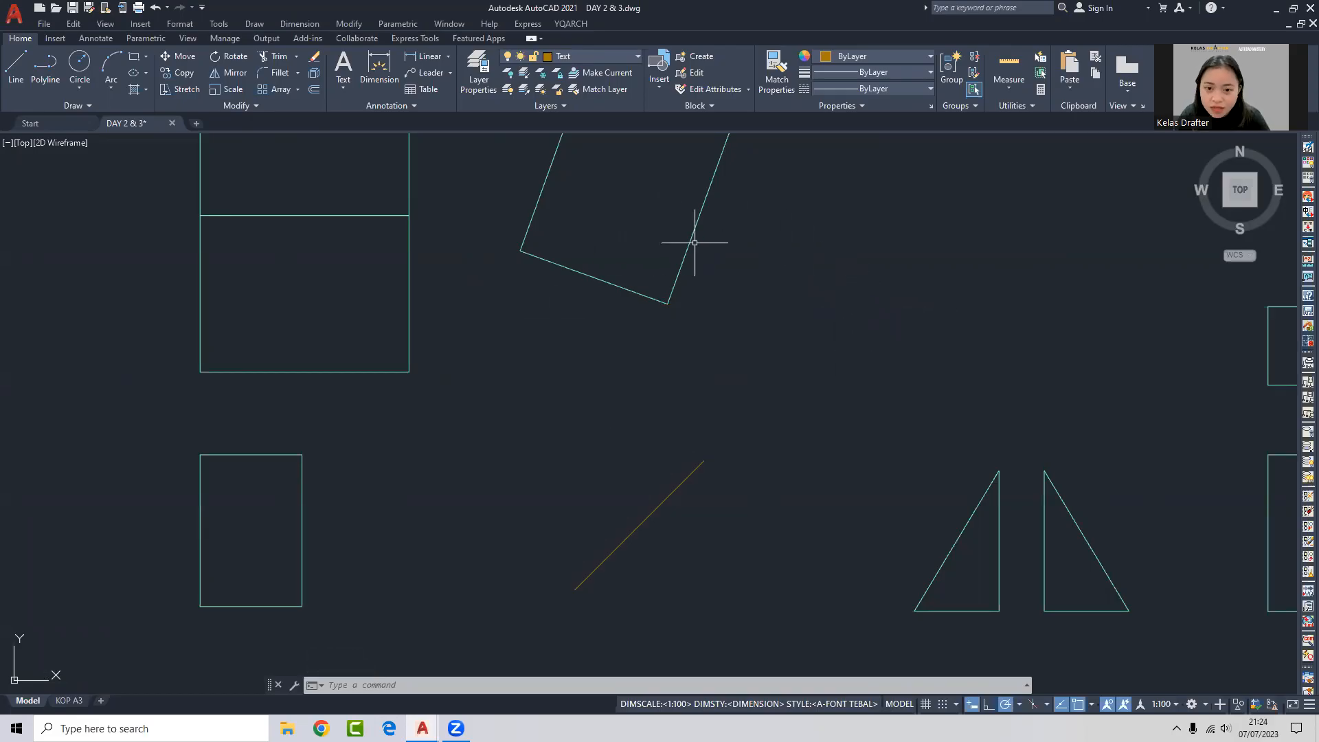
{"action": "scroll", "coordinate": [662, 294], "scroll_direction": "down", "scroll_amount": 2}
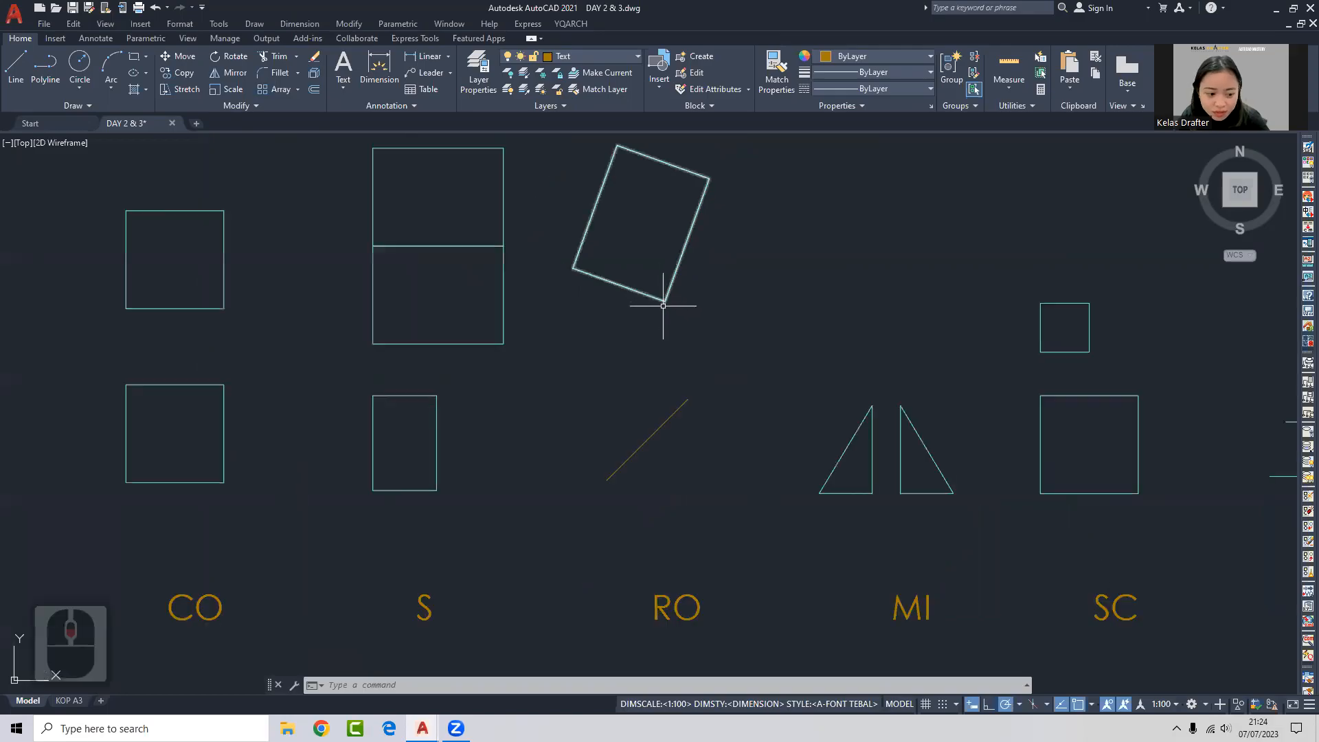
{"action": "scroll", "coordinate": [663, 293], "scroll_direction": "up", "scroll_amount": 2}
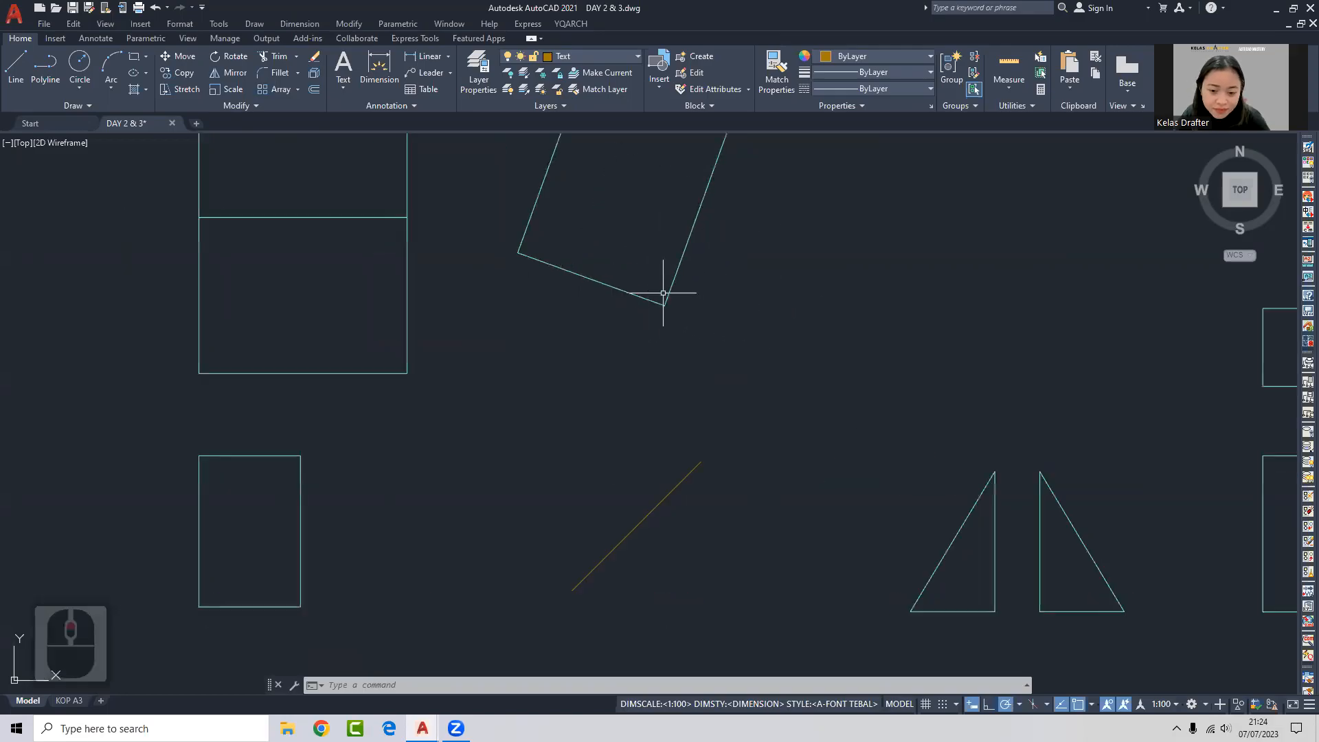
{"action": "middle_click_drag", "start_coordinate": [717, 275], "coordinate": [721, 346]}
{"action": "left_click", "coordinate": [721, 347]}
{"action": "left_click", "coordinate": [658, 318]}
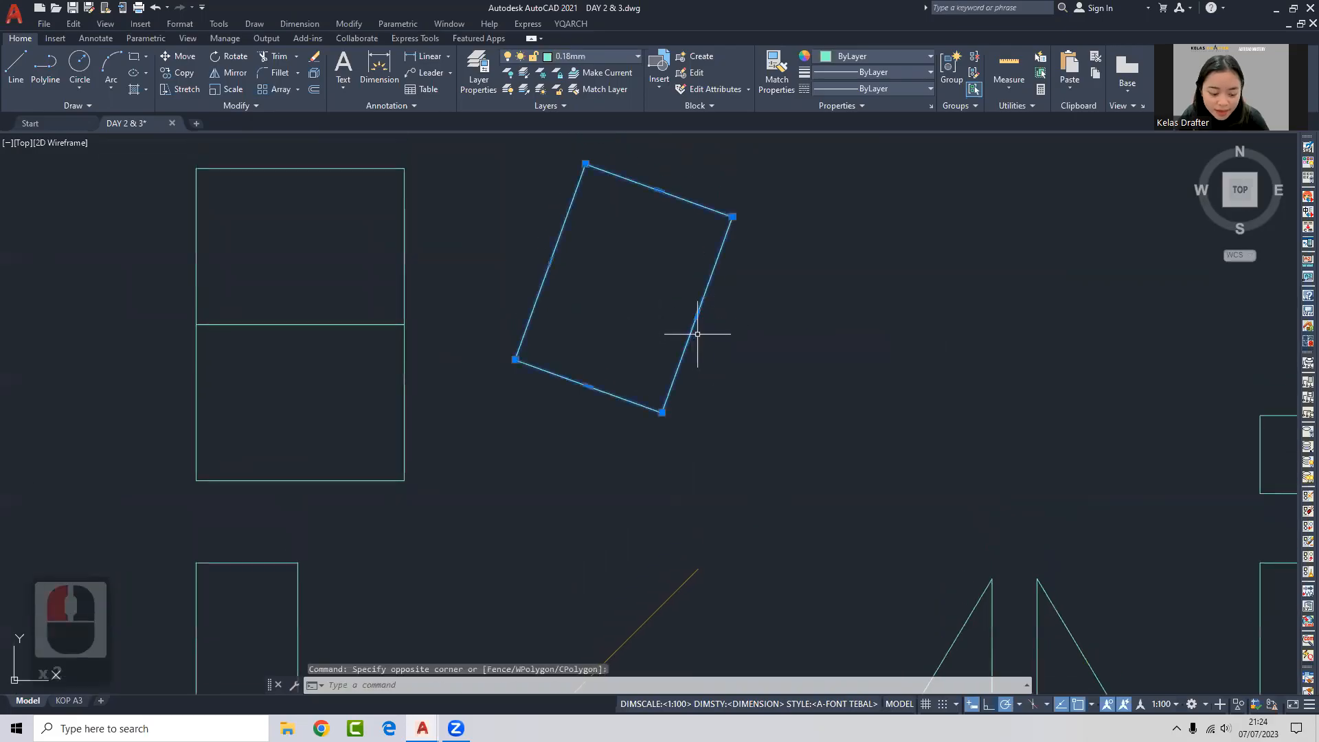
{"action": "key", "text": "Escape"}
{"action": "mouse_move", "coordinate": [692, 341]}
{"action": "middle_mouse_down"}
{"action": "mouse_move", "coordinate": [724, 259]}
{"action": "mouse_move", "coordinate": [713, 300]}
{"action": "middle_mouse_up"}
Rotate the tilted rectangle above RO about its lowest corner with the Reference option, using its right long edge as reference and making it horizontal.
{"action": "left_click", "coordinate": [731, 324]}
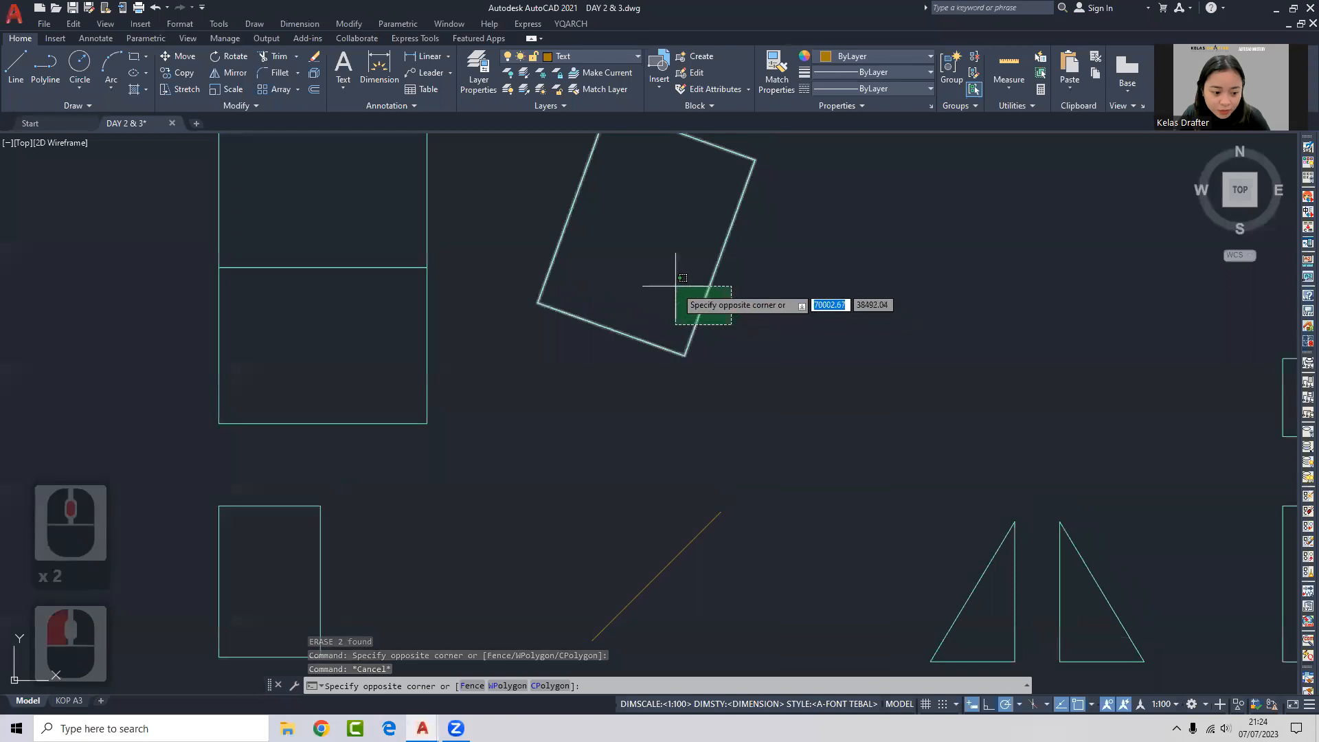
{"action": "left_click", "coordinate": [675, 286]}
{"action": "type", "text": "ro"}
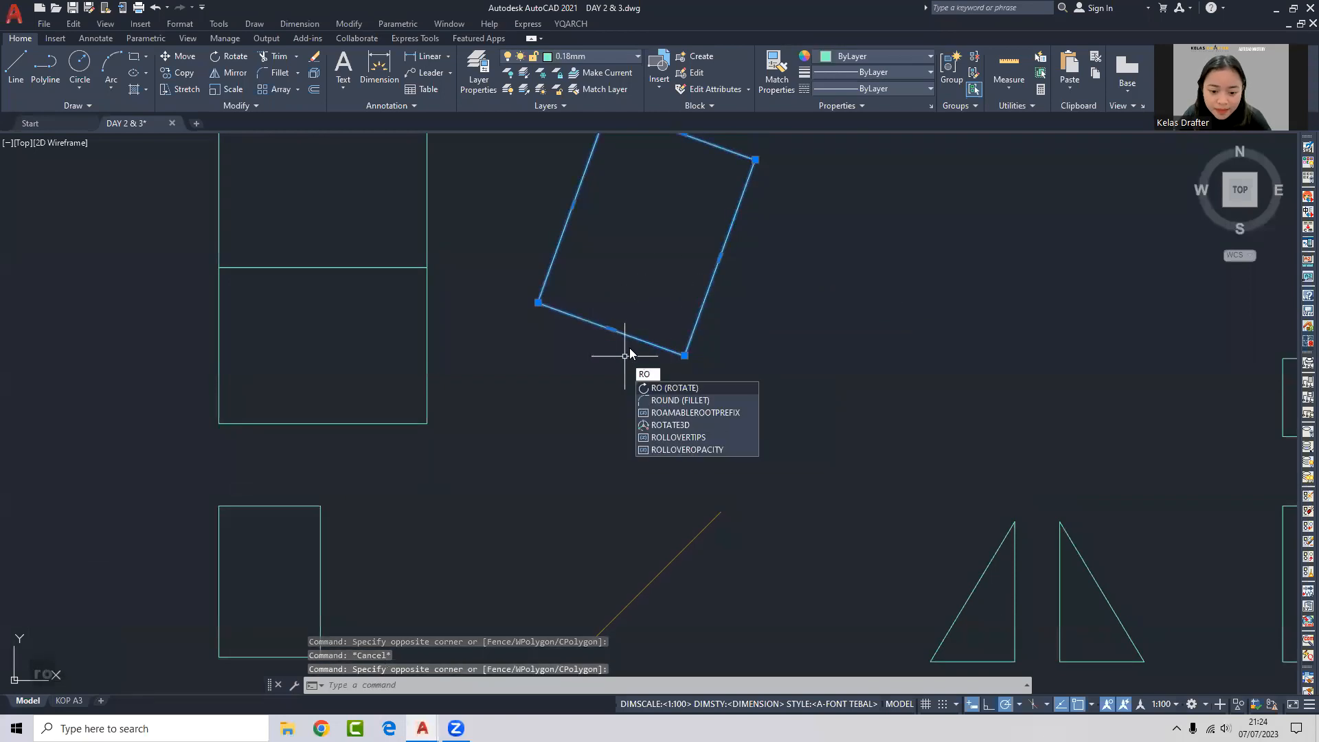
{"action": "key", "text": "Return"}
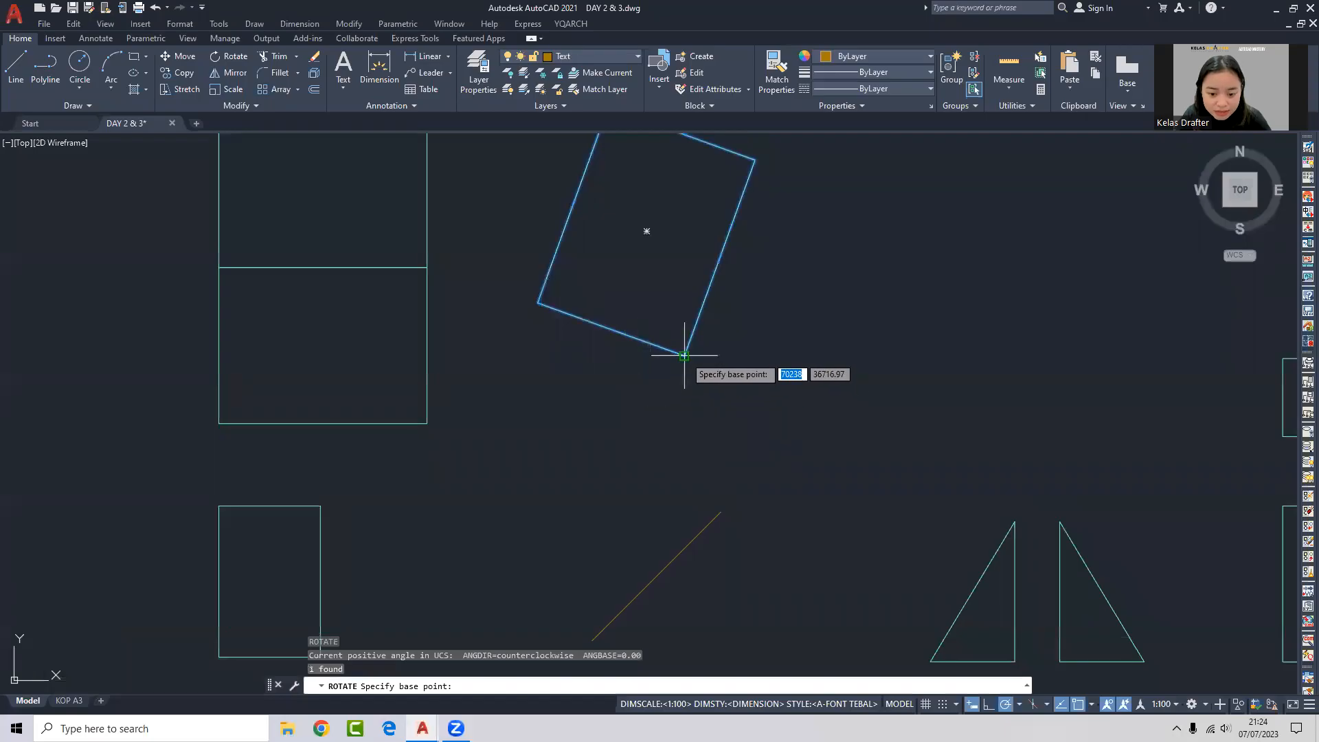
{"action": "left_click", "coordinate": [684, 355]}
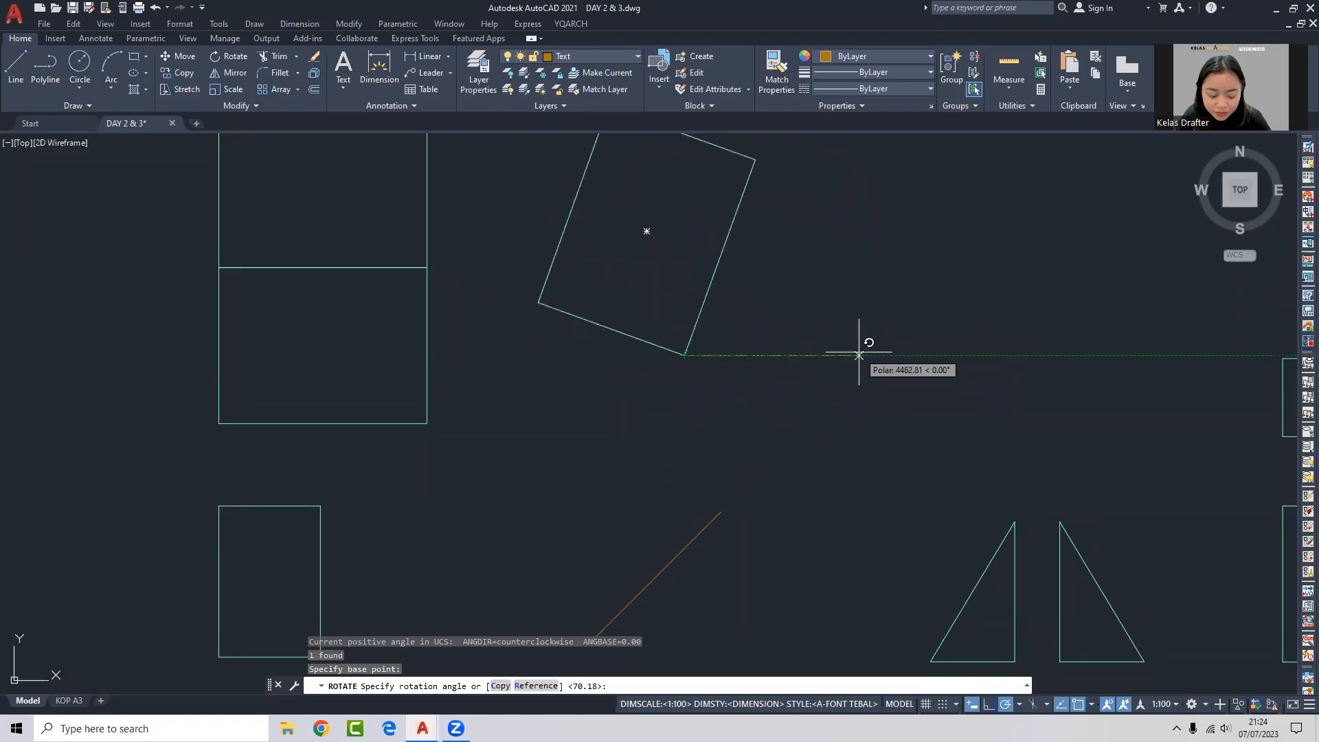
{"action": "type", "text": "r"}
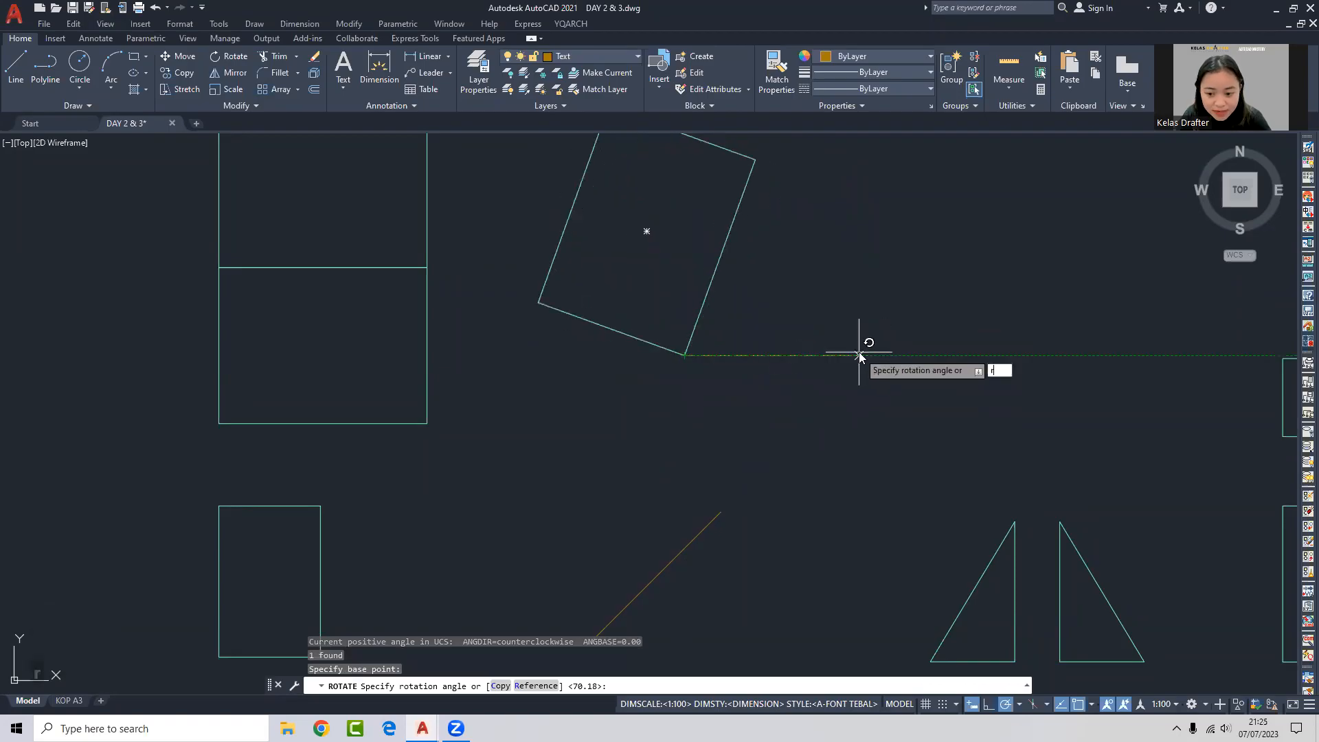
{"action": "key", "text": "Return"}
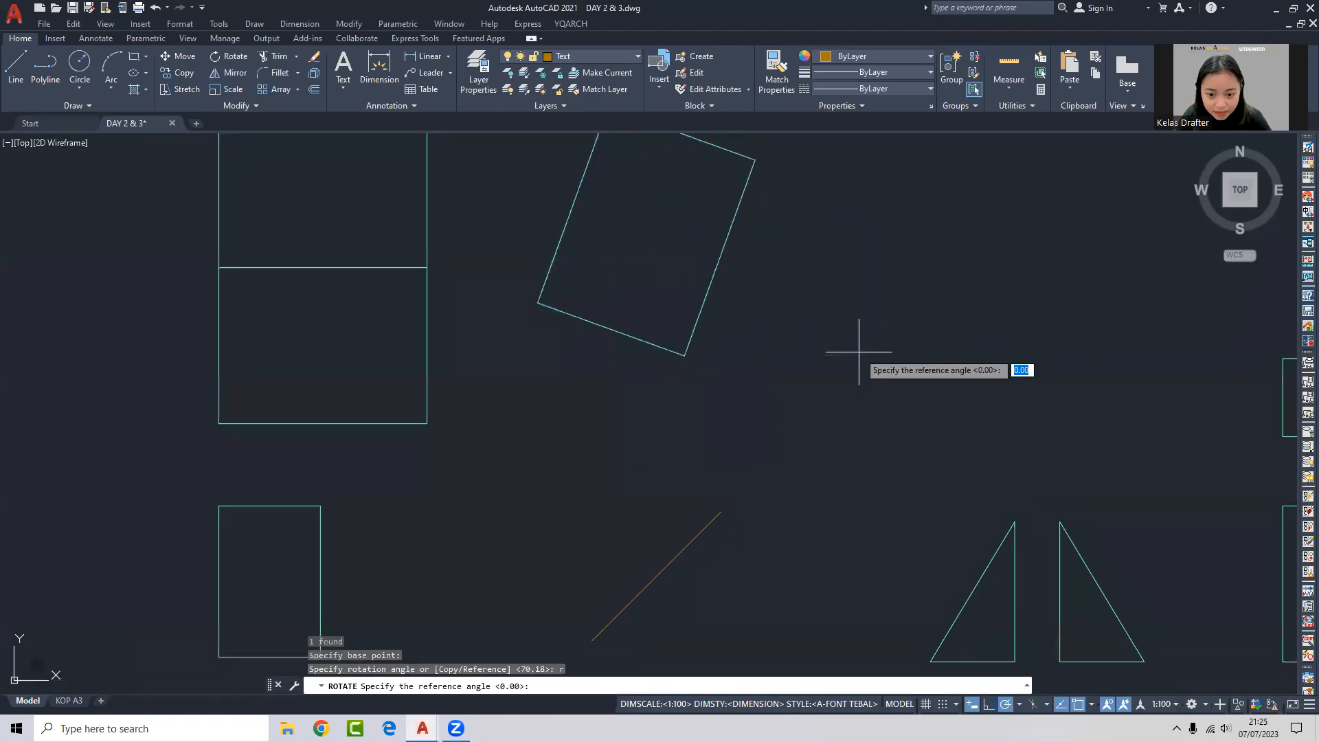
{"action": "left_click", "coordinate": [685, 355]}
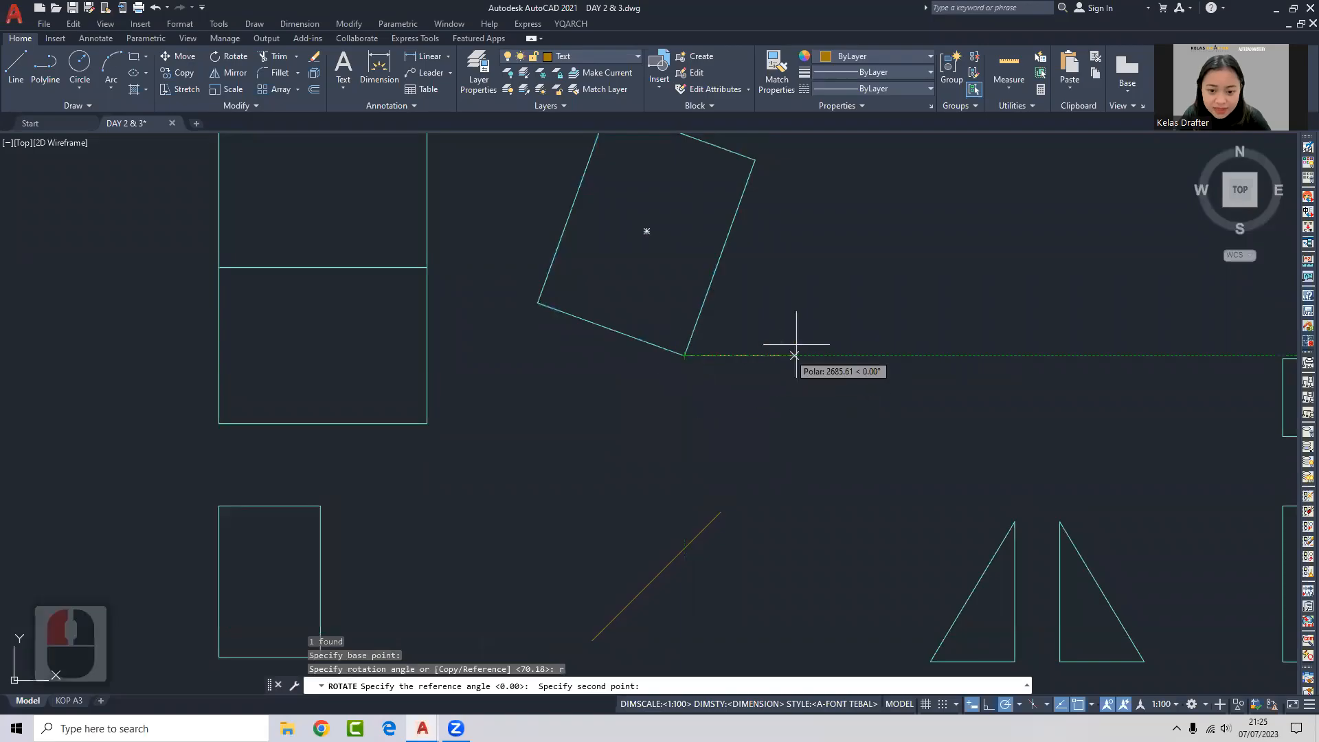
{"action": "left_click", "coordinate": [755, 160]}
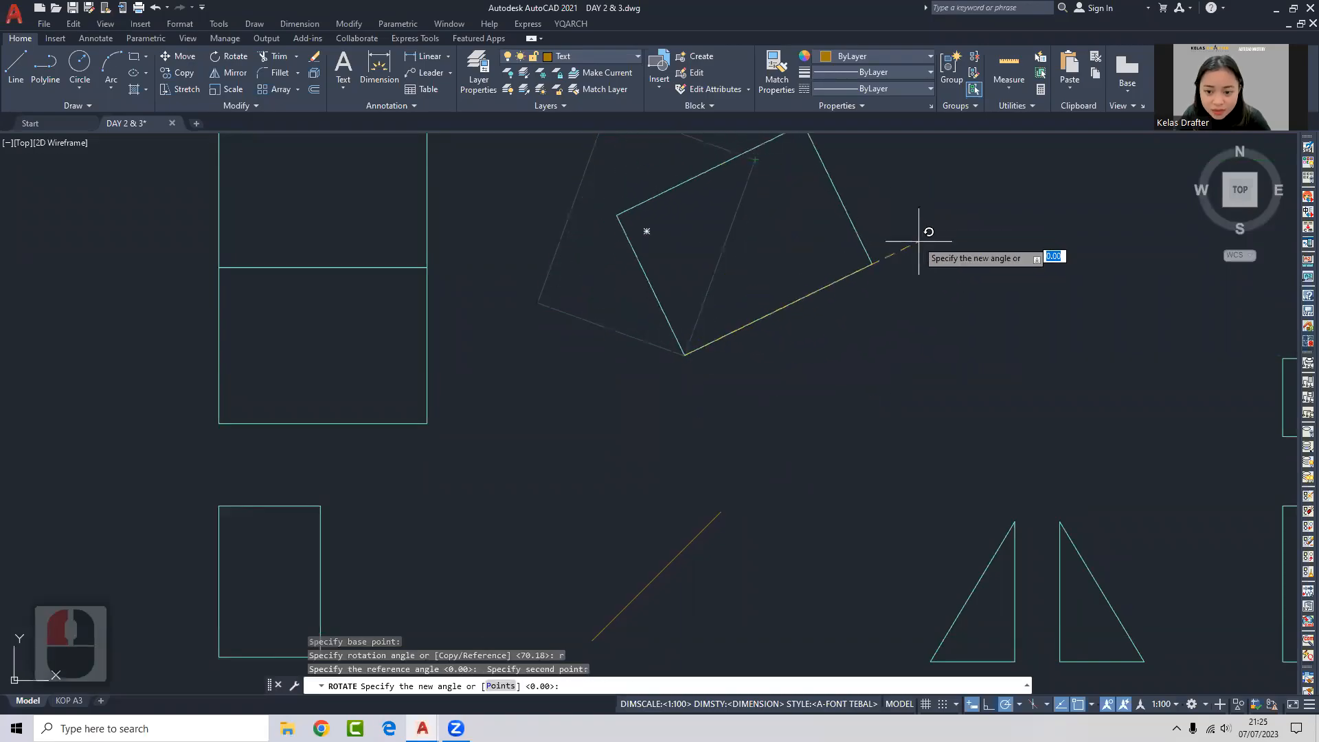
{"action": "left_click", "coordinate": [949, 352]}
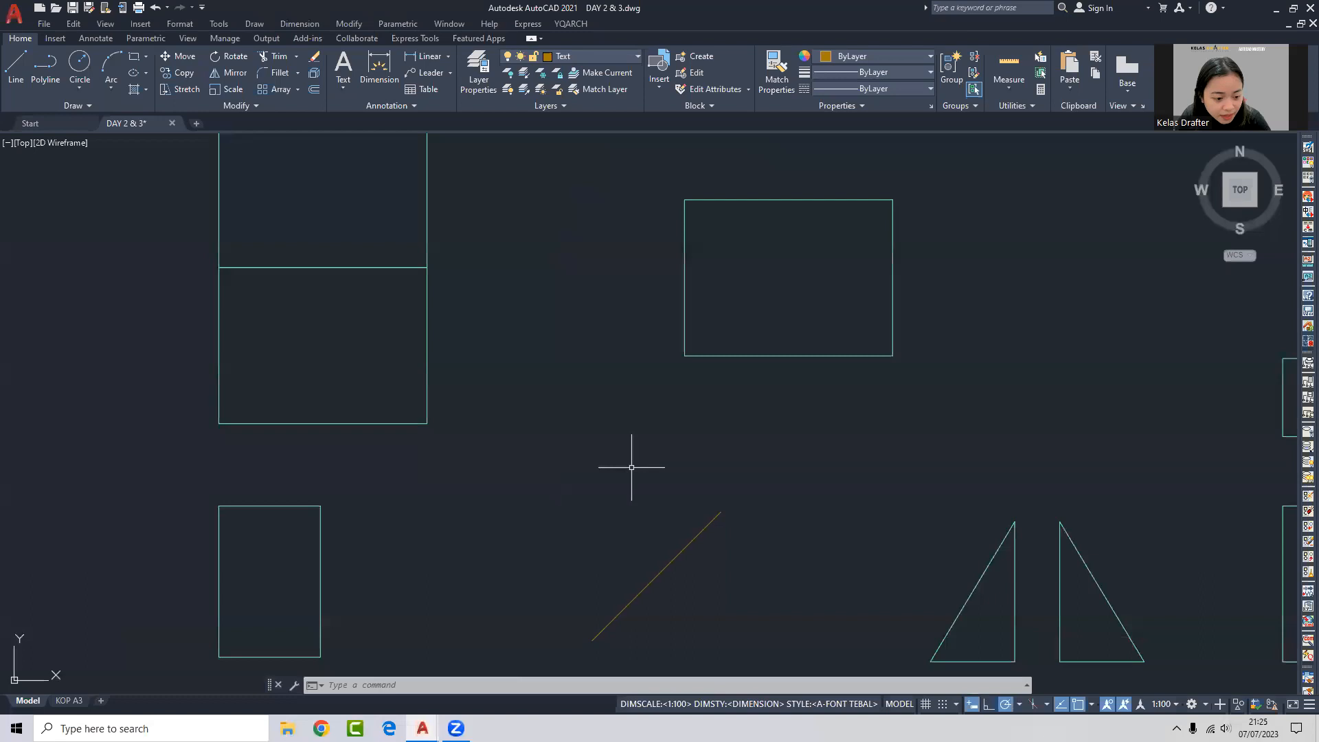
{"action": "scroll", "coordinate": [631, 467], "scroll_direction": "down", "scroll_amount": 2}
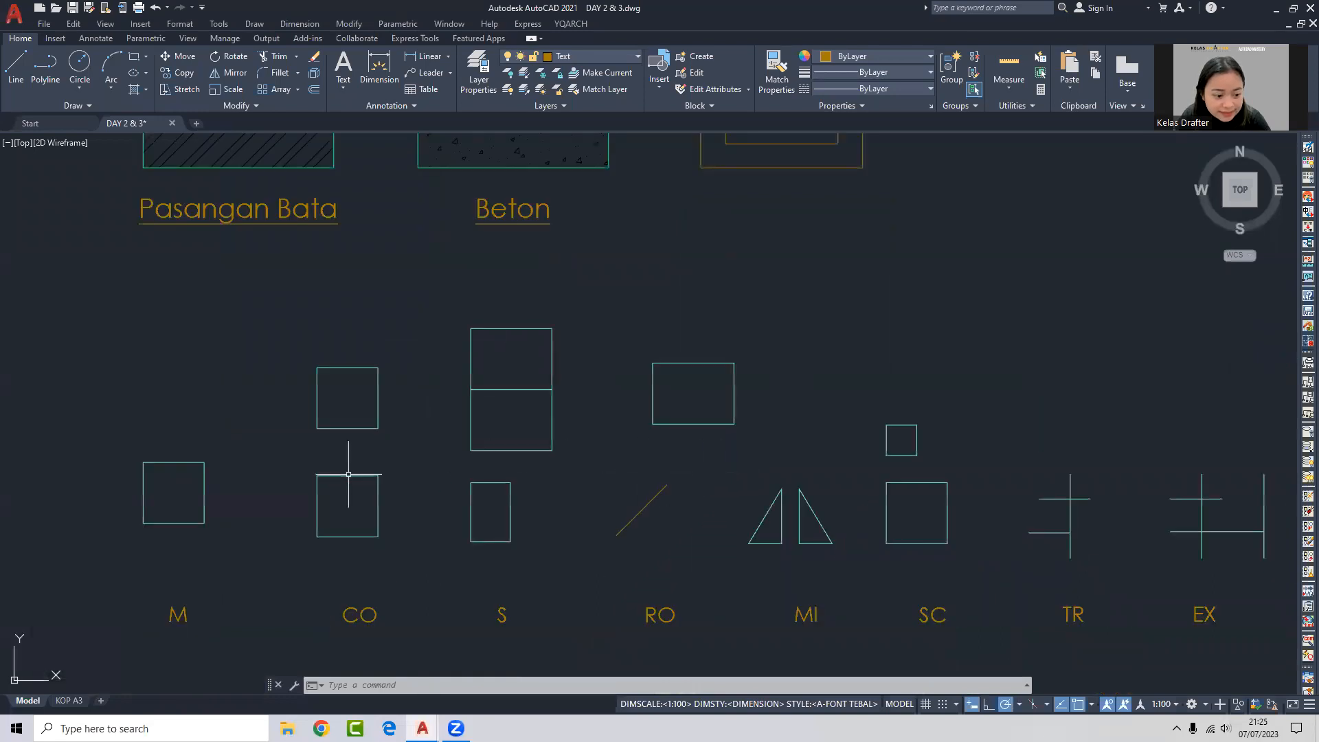
{"action": "scroll", "coordinate": [164, 482], "scroll_direction": "down", "scroll_amount": 2}
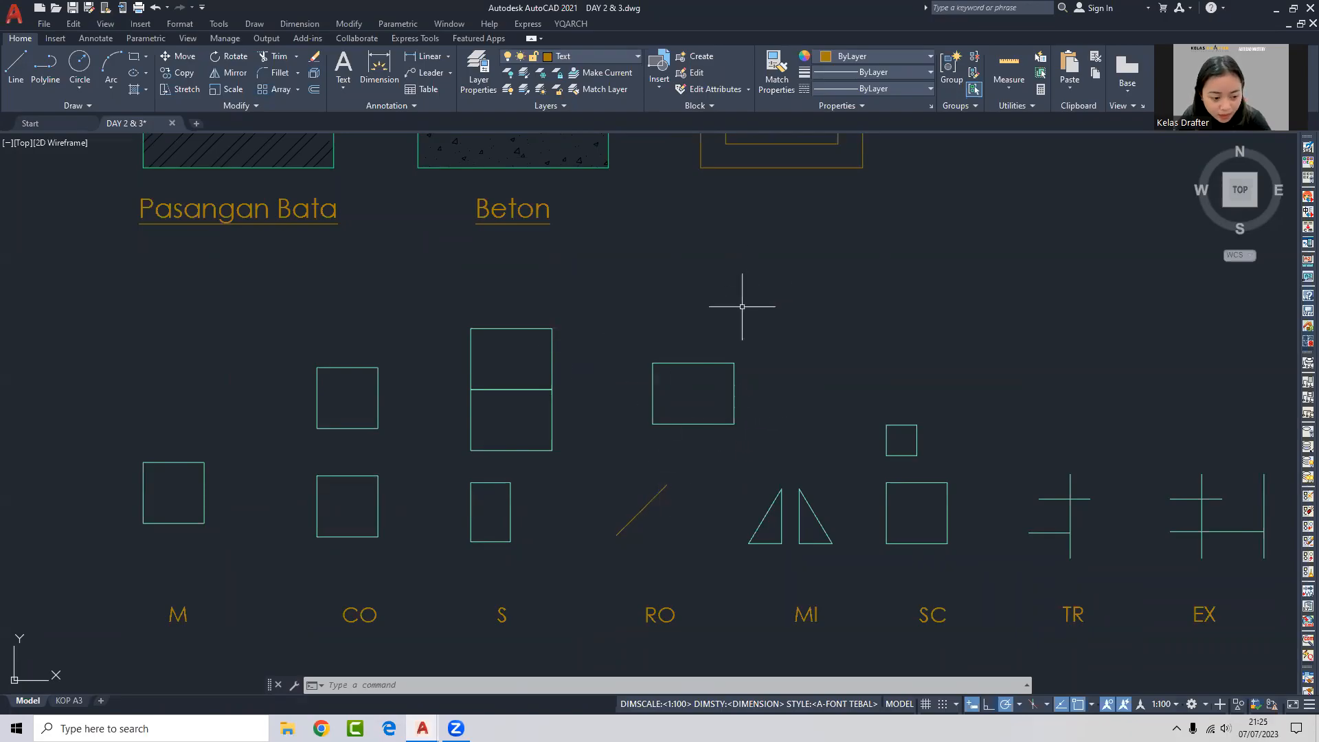
{"action": "scroll", "coordinate": [122, 470], "scroll_direction": "down", "scroll_amount": 3}
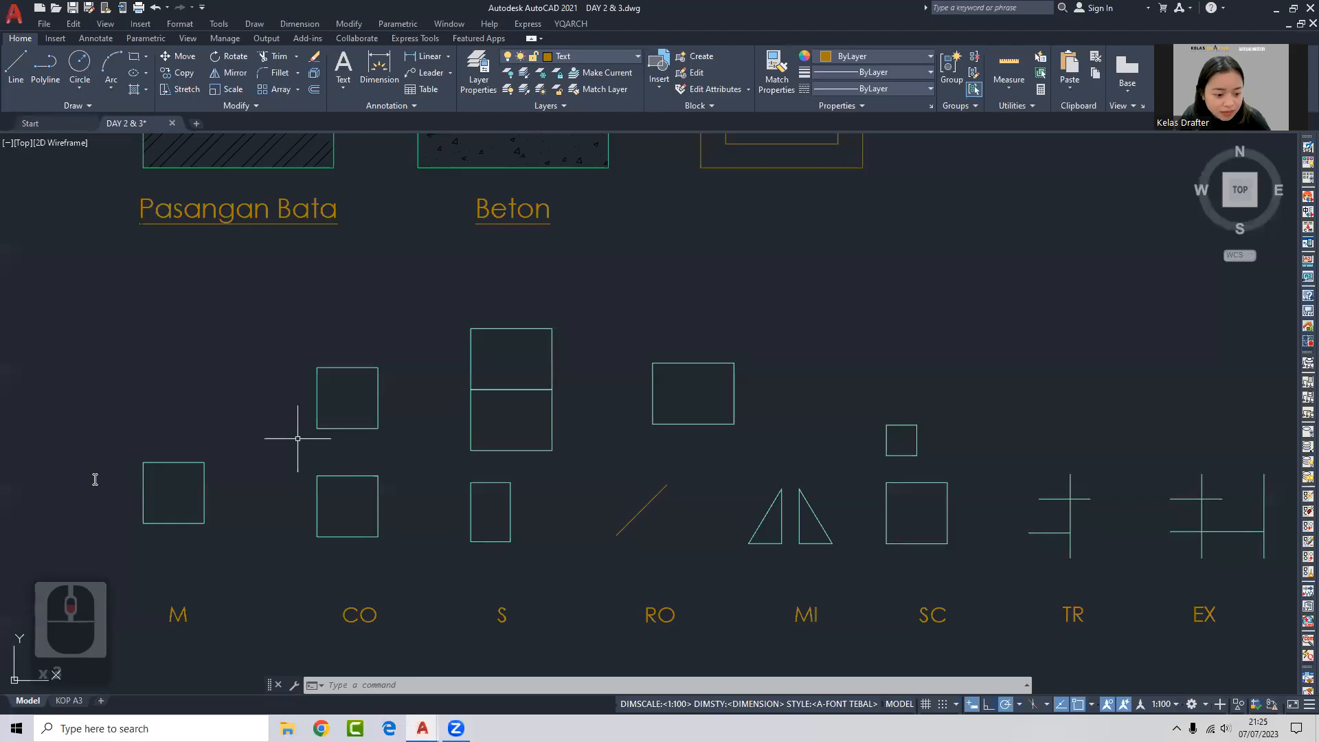
{"action": "scroll", "coordinate": [415, 481], "scroll_direction": "down", "scroll_amount": 2}
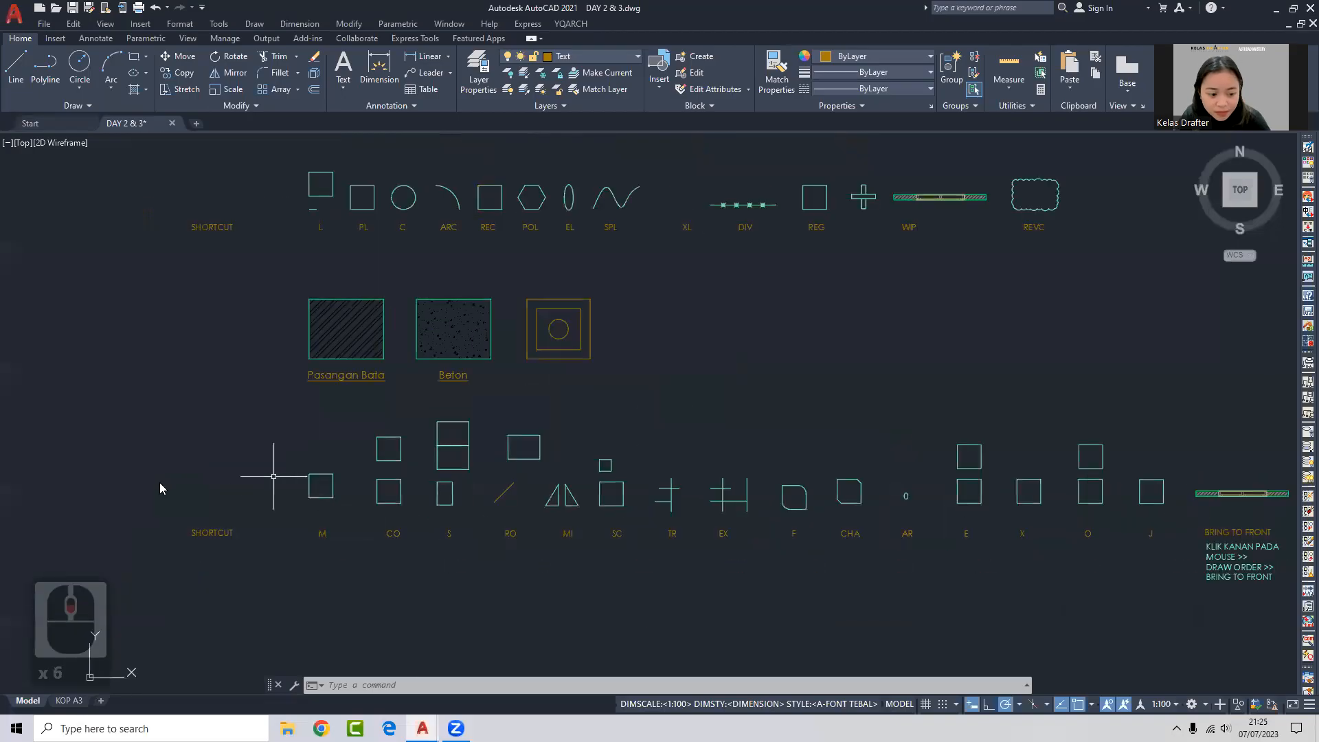
{"action": "scroll", "coordinate": [601, 456], "scroll_direction": "up", "scroll_amount": 4}
{"action": "middle_click_drag", "start_coordinate": [588, 490], "coordinate": [729, 450]}
{"action": "left_click", "coordinate": [586, 463]}
{"action": "left_click", "coordinate": [539, 407]}
{"action": "middle_click_drag", "start_coordinate": [543, 449], "coordinate": [599, 353]}
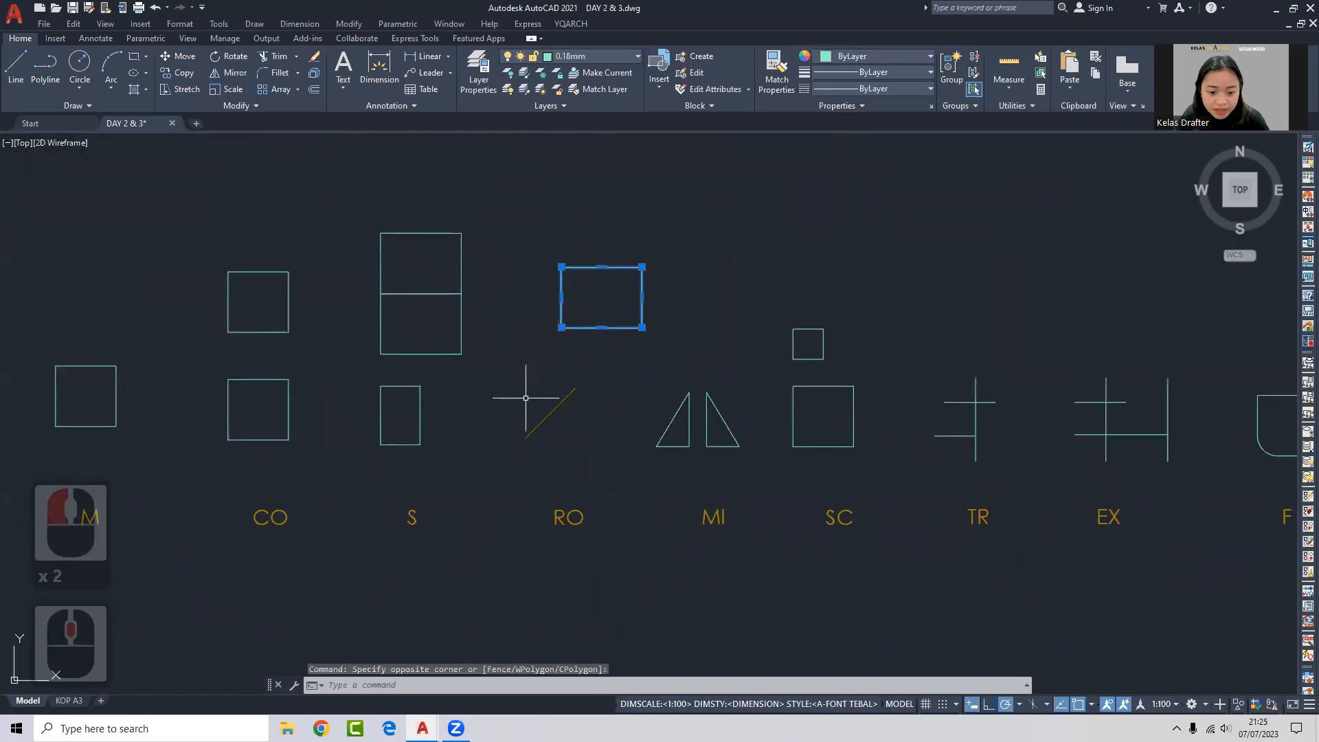
{"action": "scroll", "coordinate": [568, 448], "scroll_direction": "up", "scroll_amount": 3}
{"action": "key", "text": "Escape"}
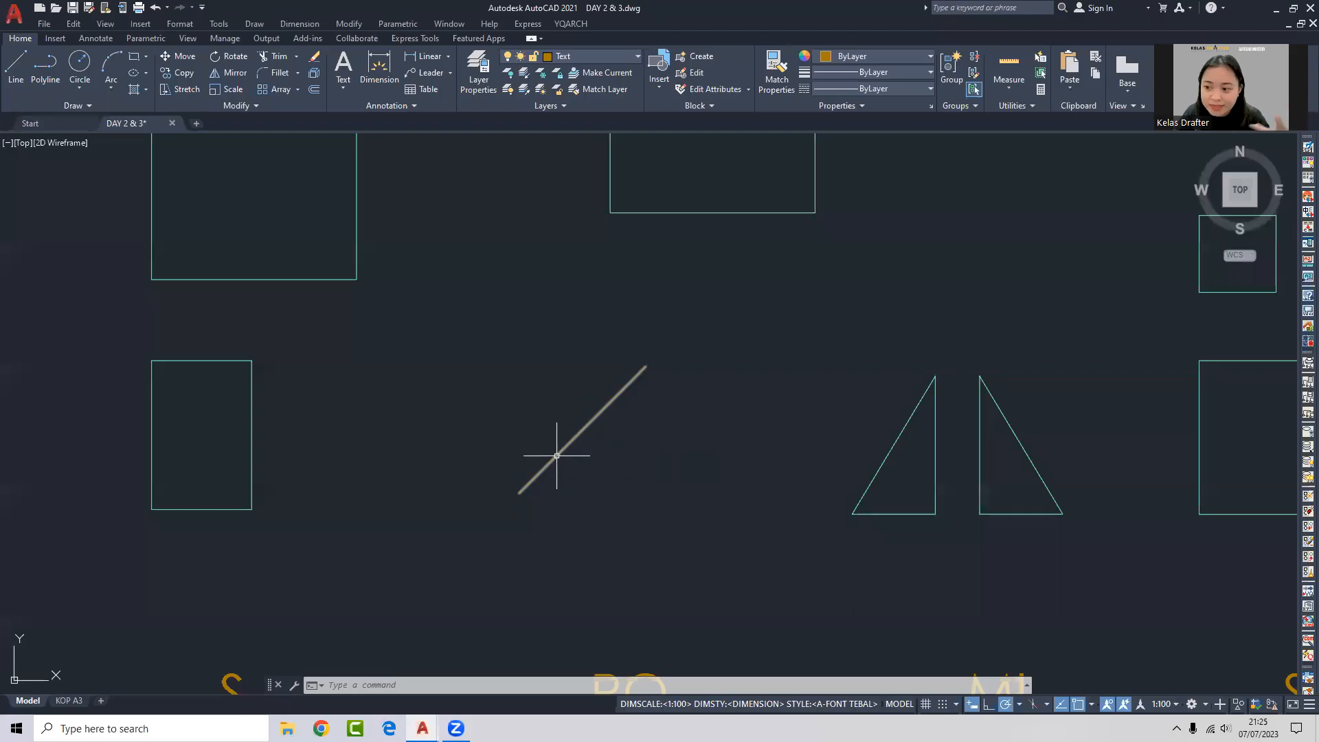
Rotate the slanted line above RO about its lower endpoint with the Reference option, using its two endpoints as reference and making it horizontal.
{"action": "left_click", "coordinate": [556, 455]}
{"action": "left_click", "coordinate": [518, 447]}
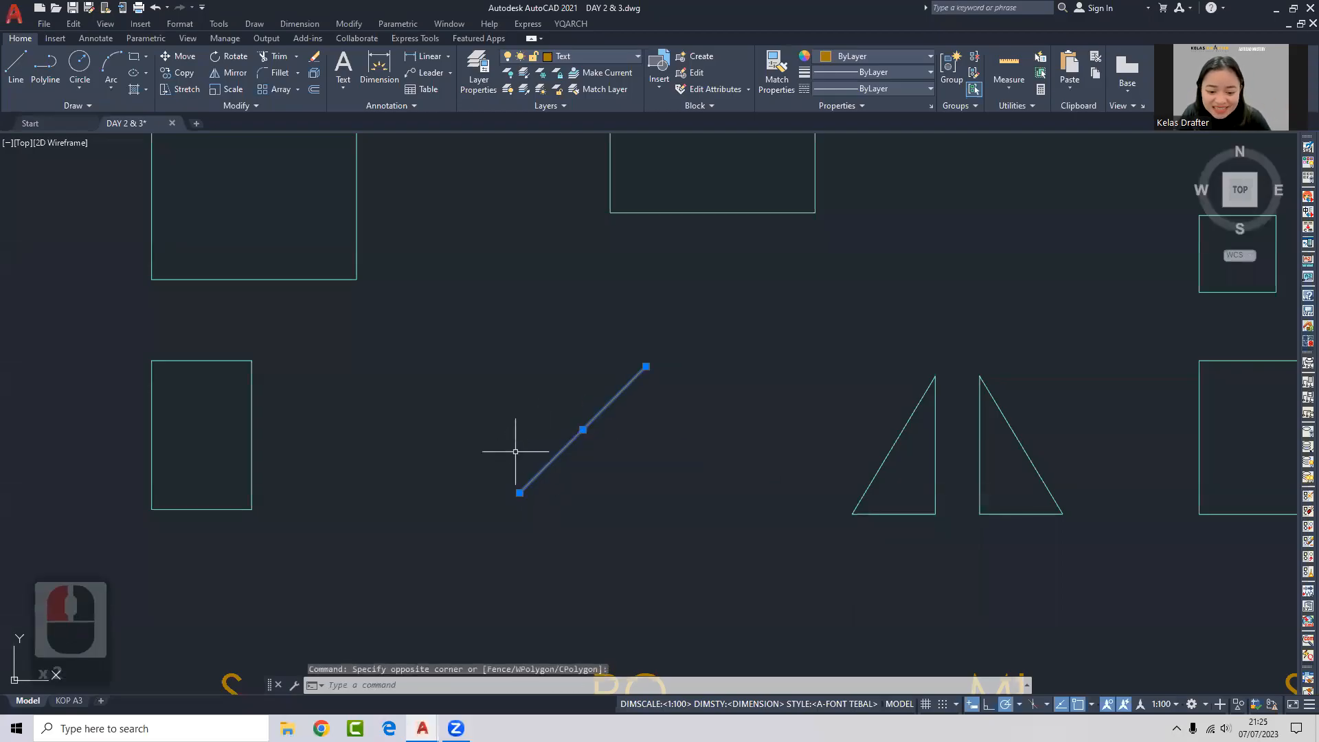
{"action": "middle_click_drag", "start_coordinate": [518, 447], "coordinate": [548, 426]}
{"action": "type", "text": "ro"}
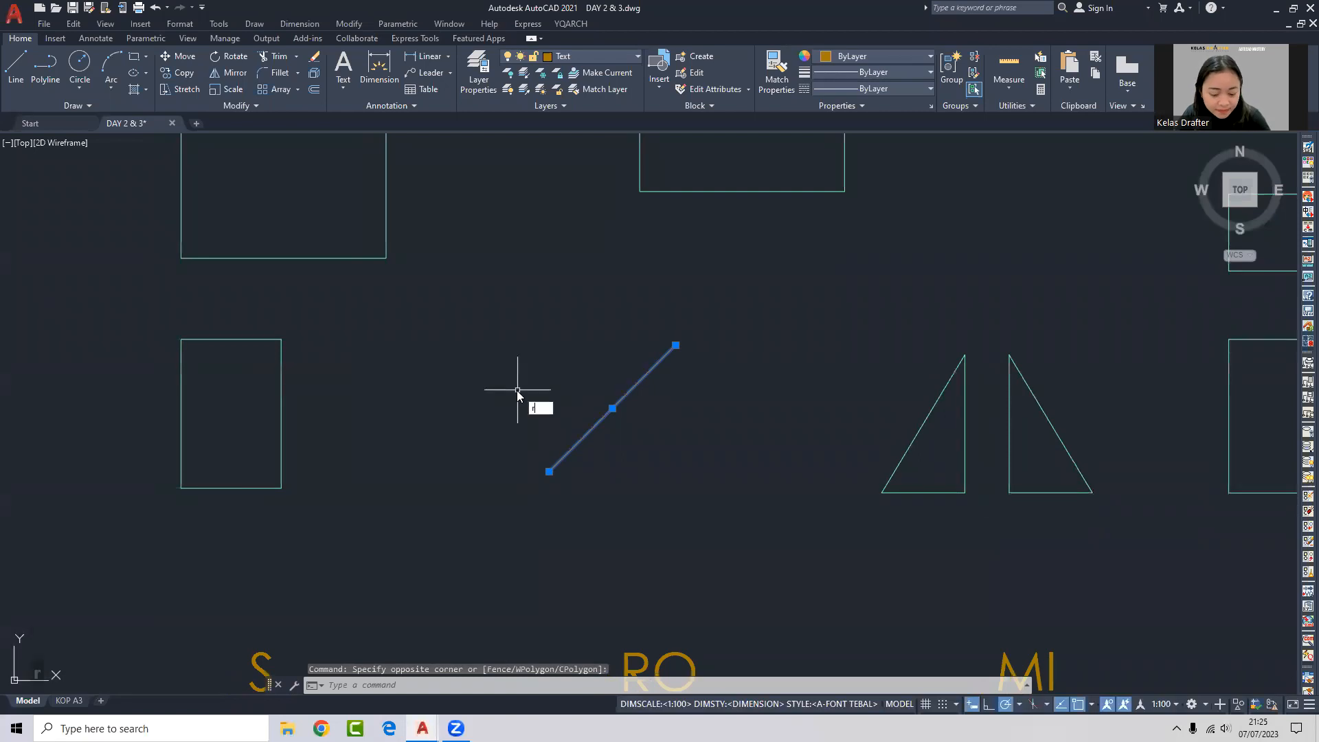
{"action": "key", "text": "Return"}
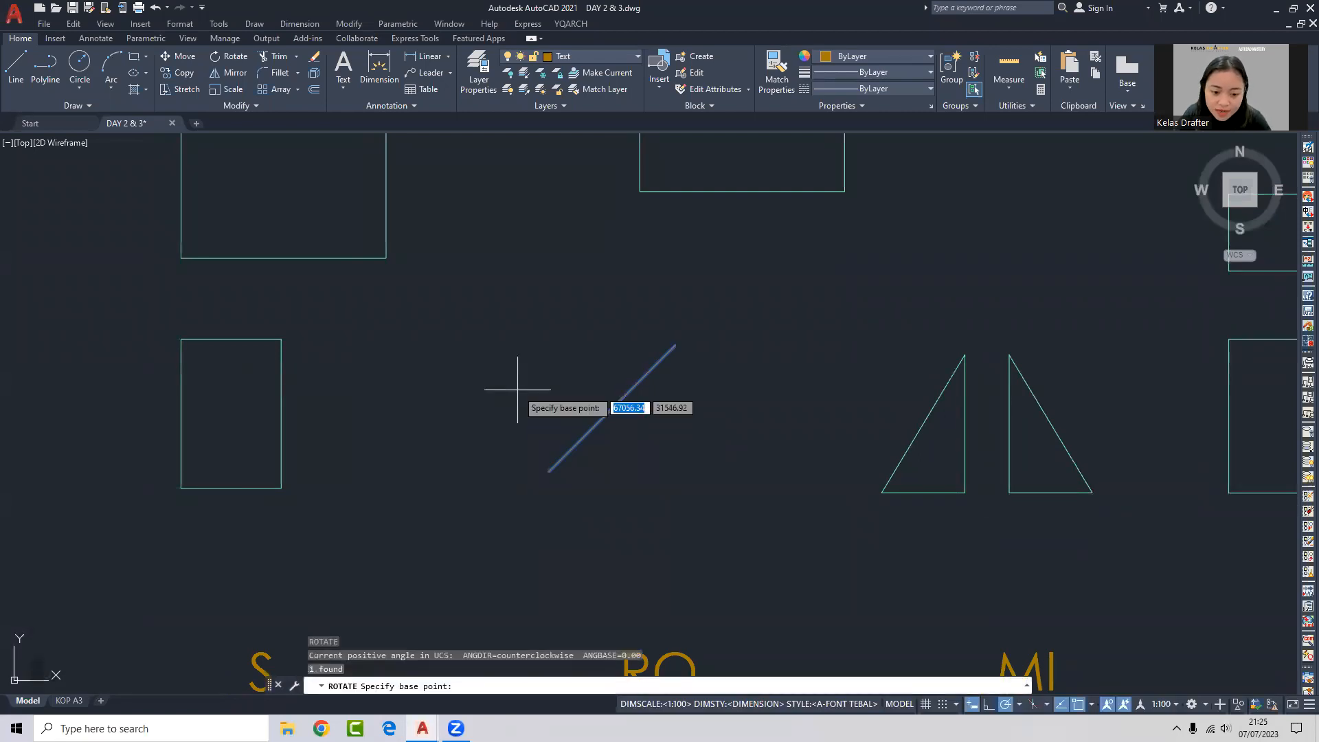
{"action": "left_click", "coordinate": [549, 472]}
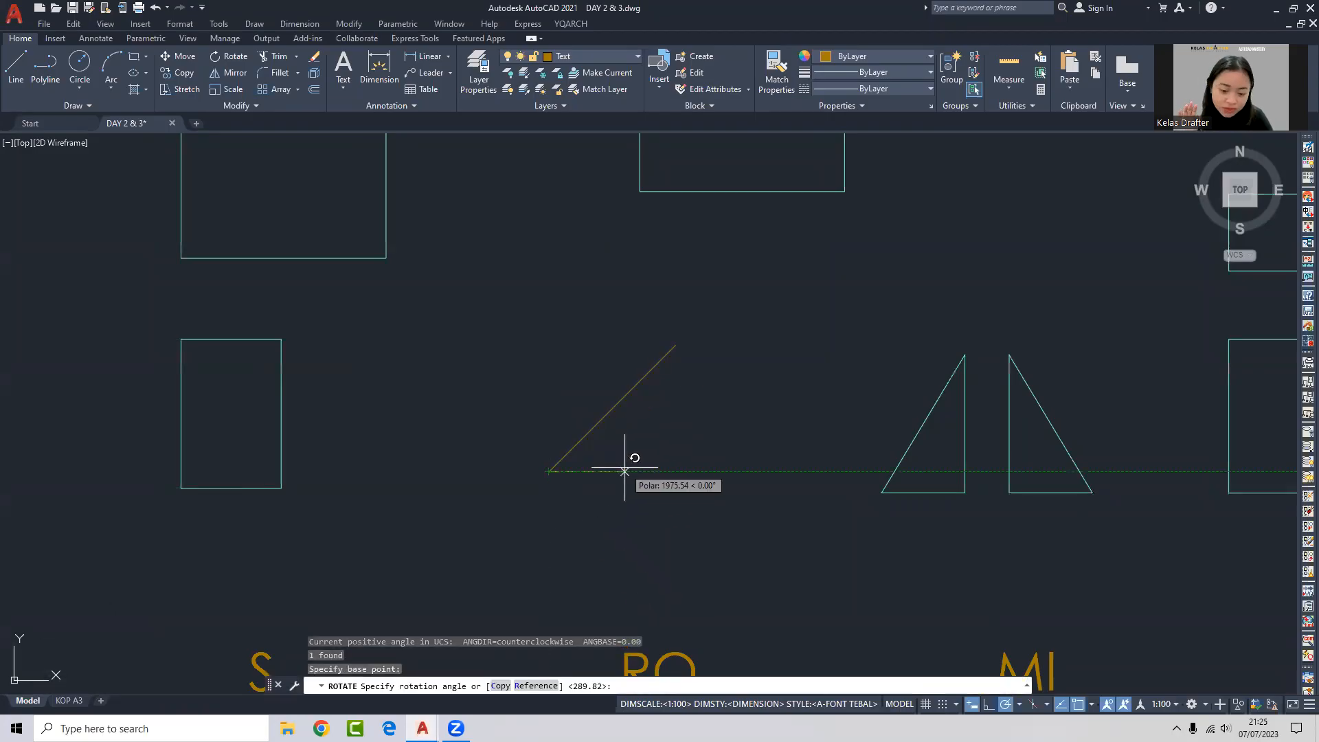
{"action": "type", "text": "r"}
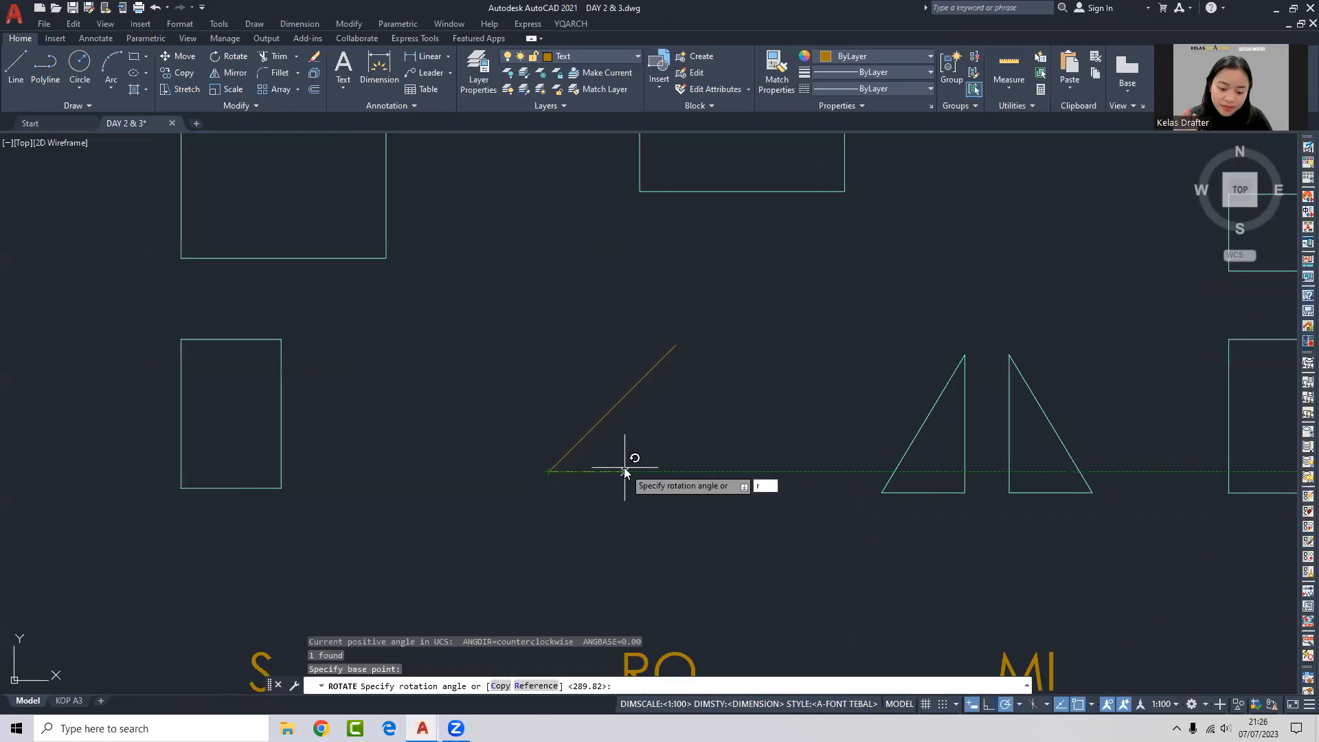
{"action": "key", "text": "Return"}
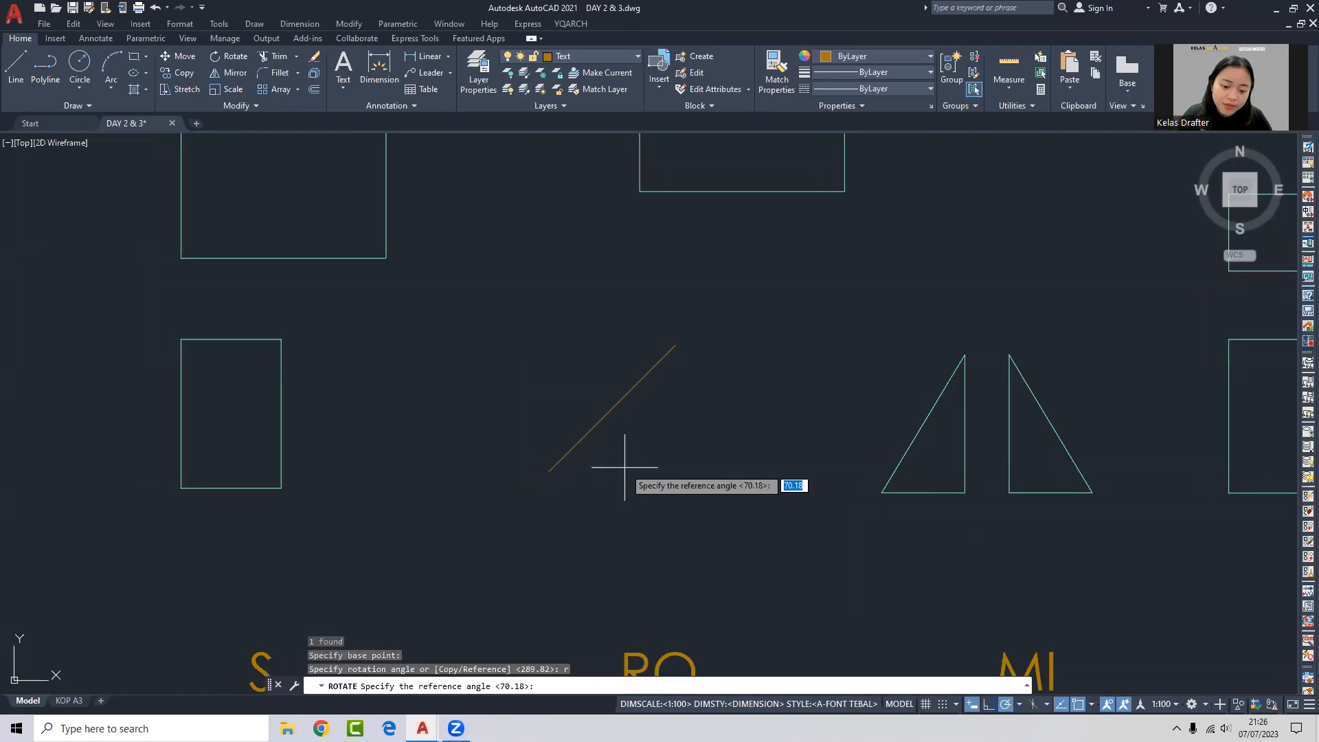
{"action": "left_click", "coordinate": [549, 471]}
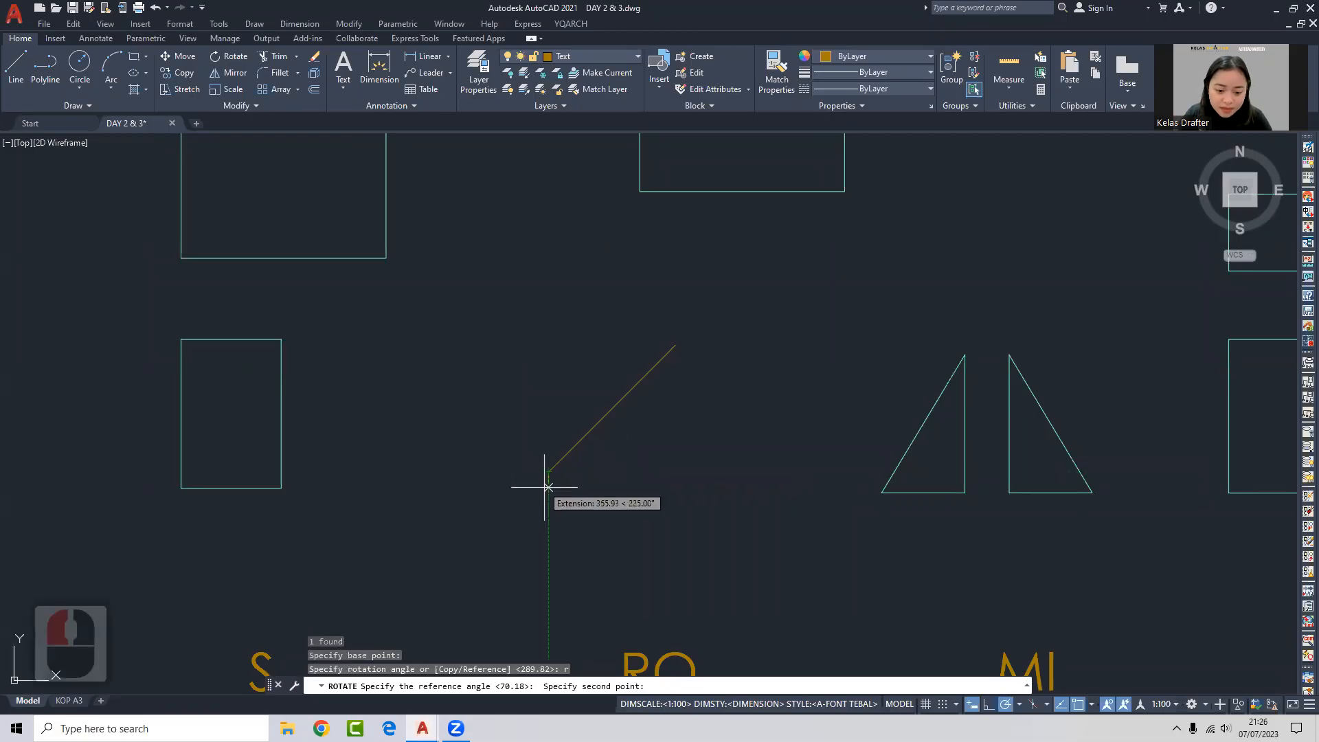
{"action": "left_click", "coordinate": [676, 345]}
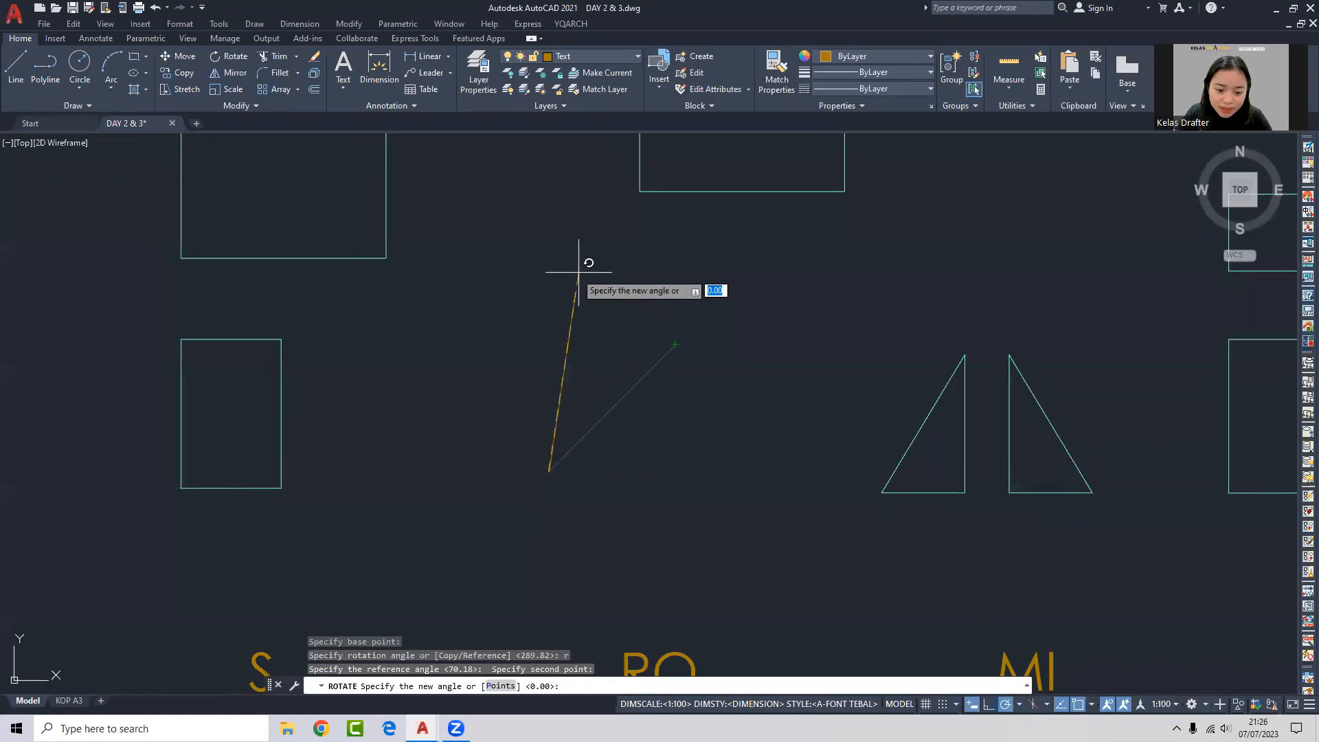
{"action": "left_click", "coordinate": [790, 471]}
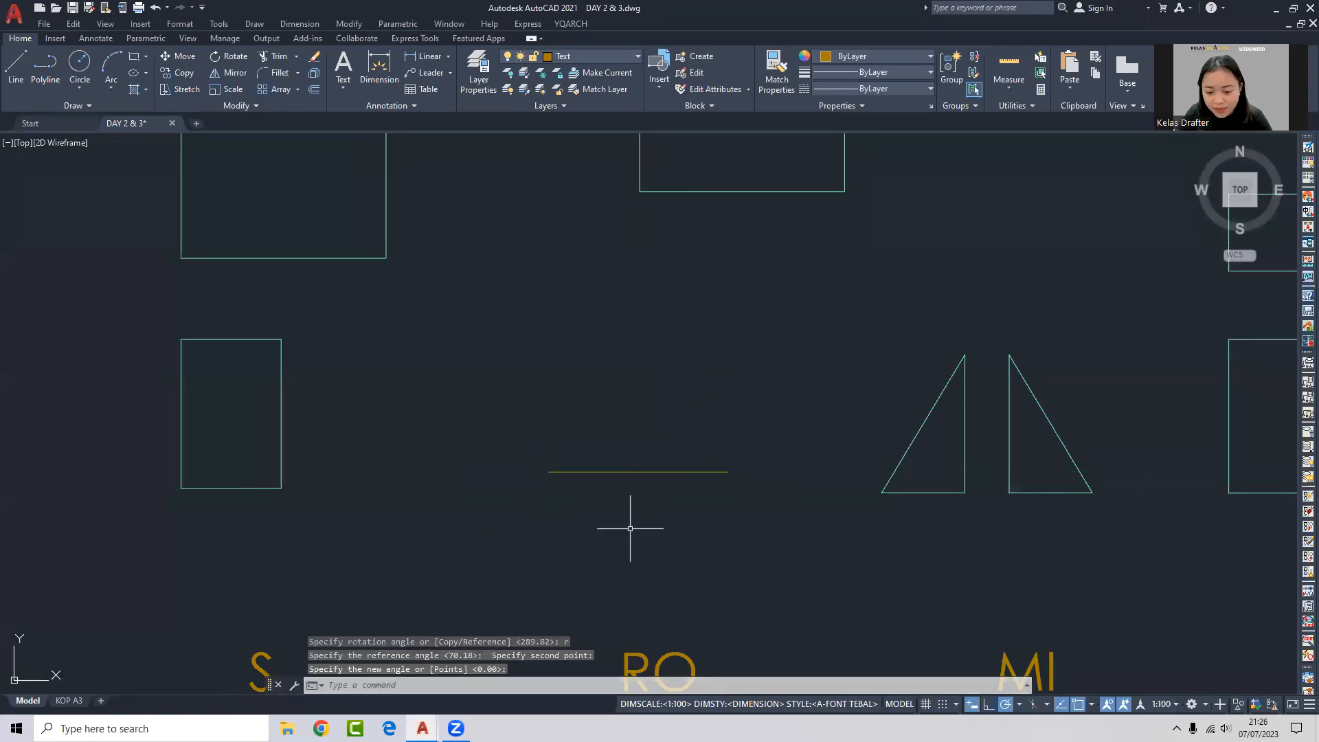
{"action": "middle_click_drag", "start_coordinate": [617, 475], "coordinate": [637, 466]}
{"action": "left_click", "coordinate": [654, 456]}
{"action": "left_click", "coordinate": [580, 464]}
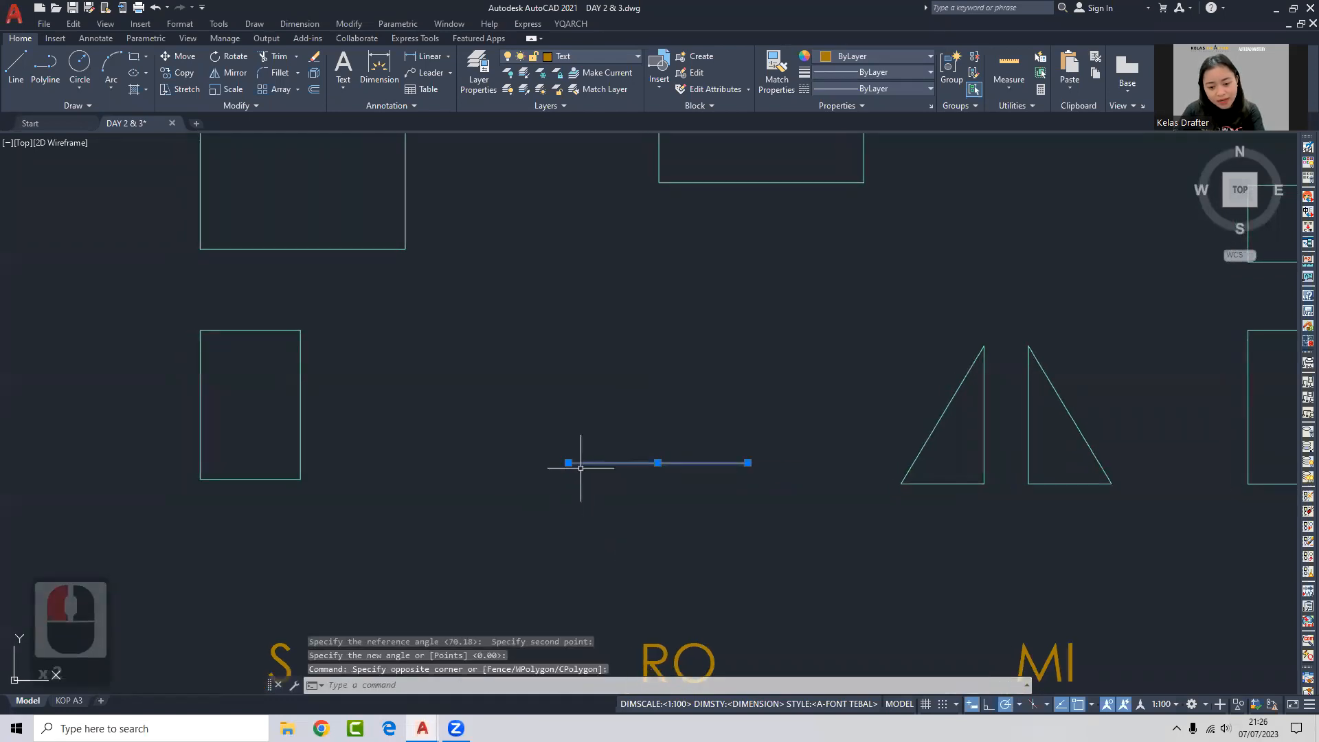
{"action": "key", "text": "Escape"}
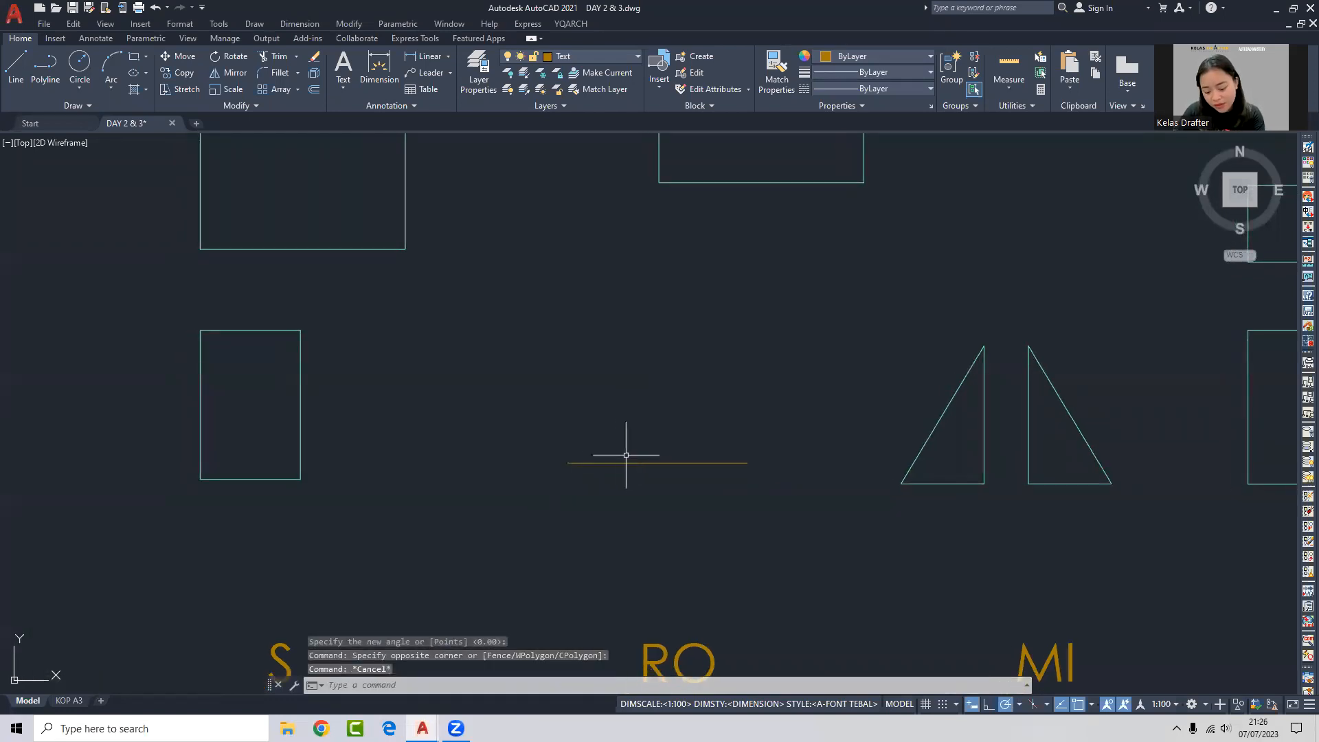
{"action": "key", "text": "l"}
{"action": "key", "text": "Return"}
{"action": "left_click", "coordinate": [497, 471]}
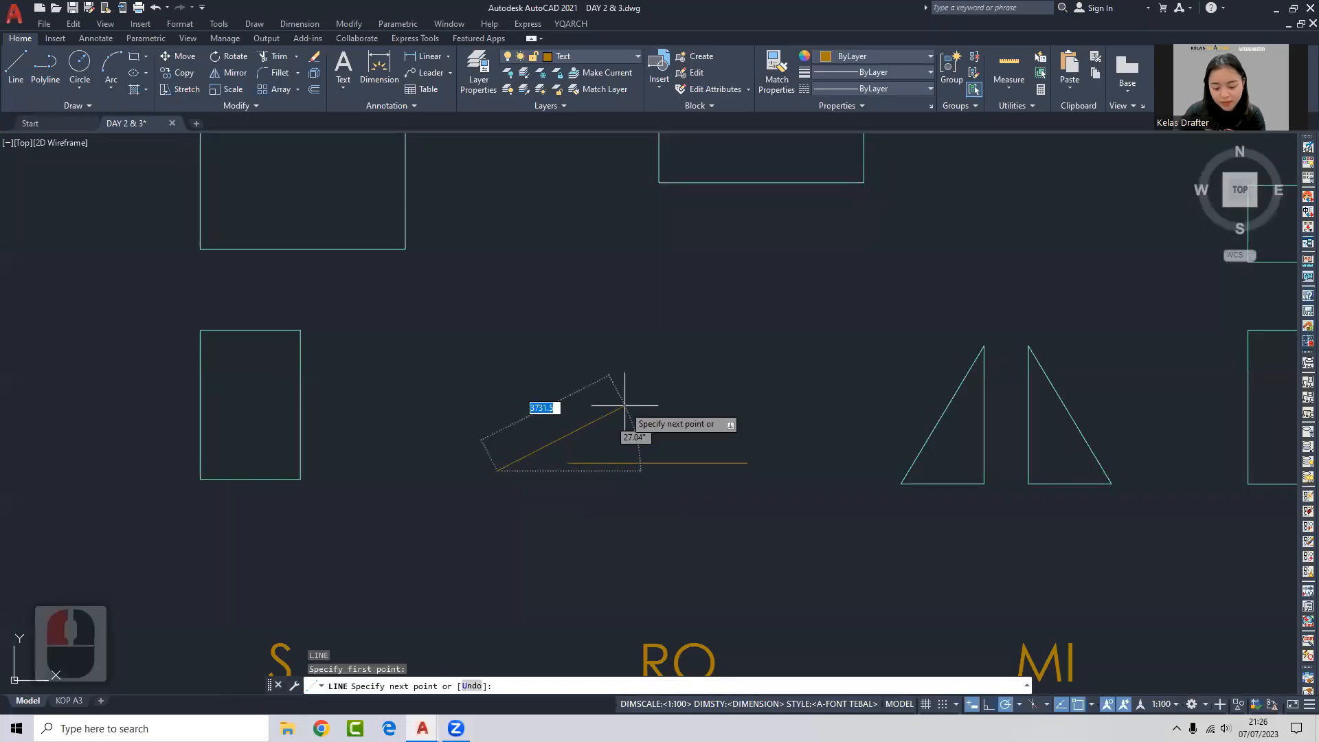
{"action": "type", "text": "<"}
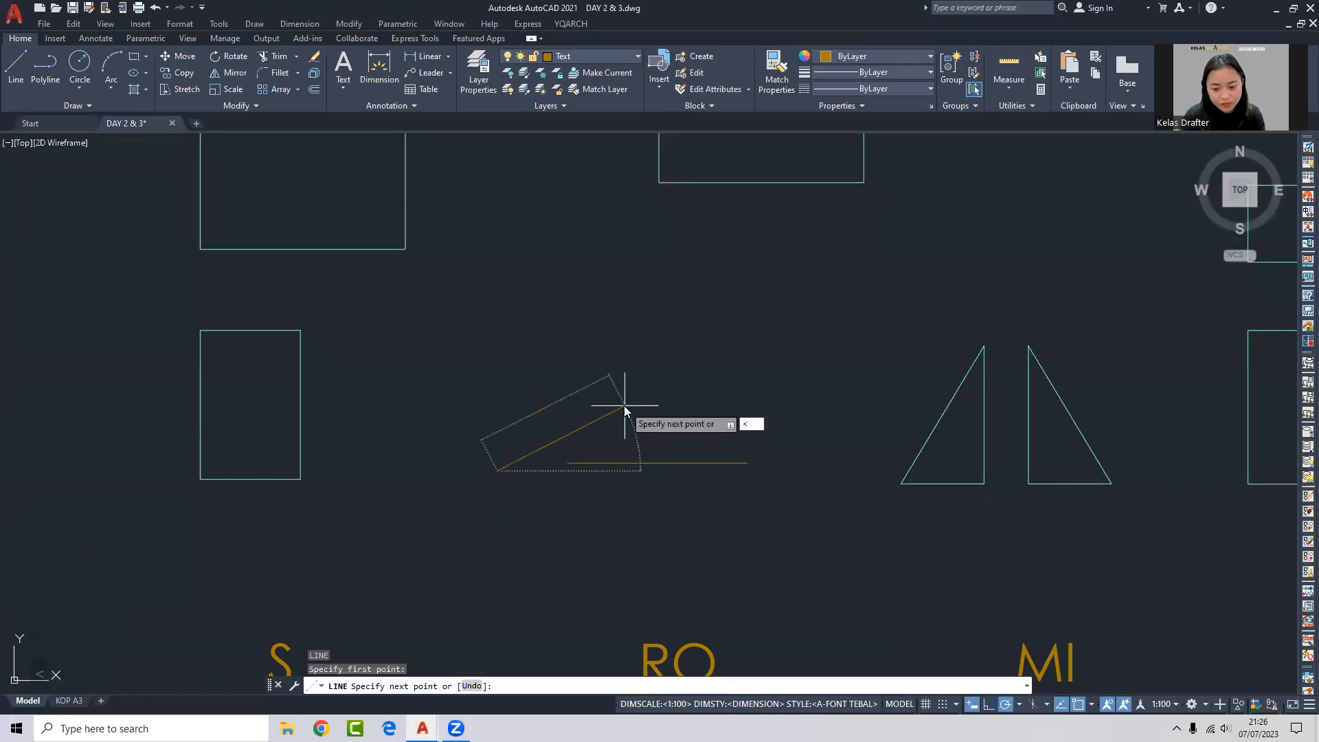
{"action": "key", "text": "Escape"}
Draw a steeply slanted construction line through two points just left of the horizontal line above RO.
{"action": "type", "text": "xl"}
{"action": "key", "text": "Return"}
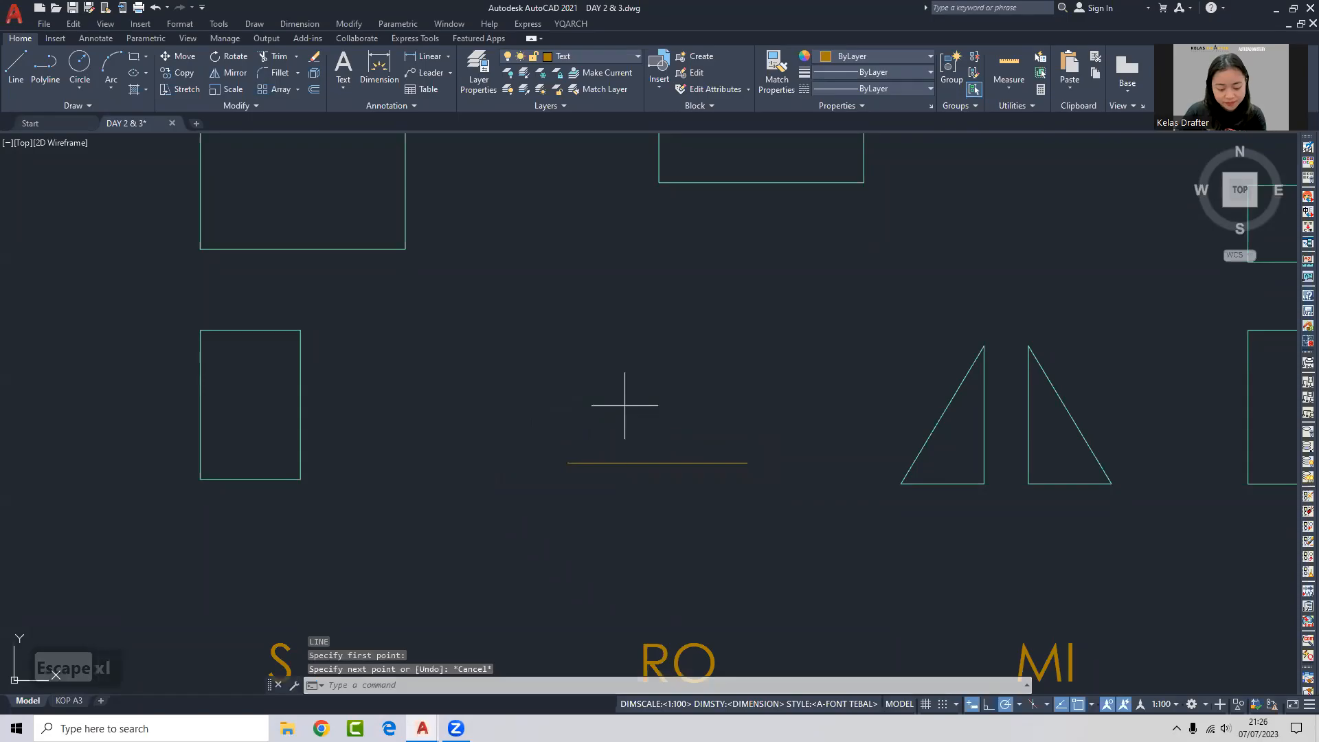
{"action": "left_click", "coordinate": [525, 422]}
{"action": "left_click", "coordinate": [578, 289]}
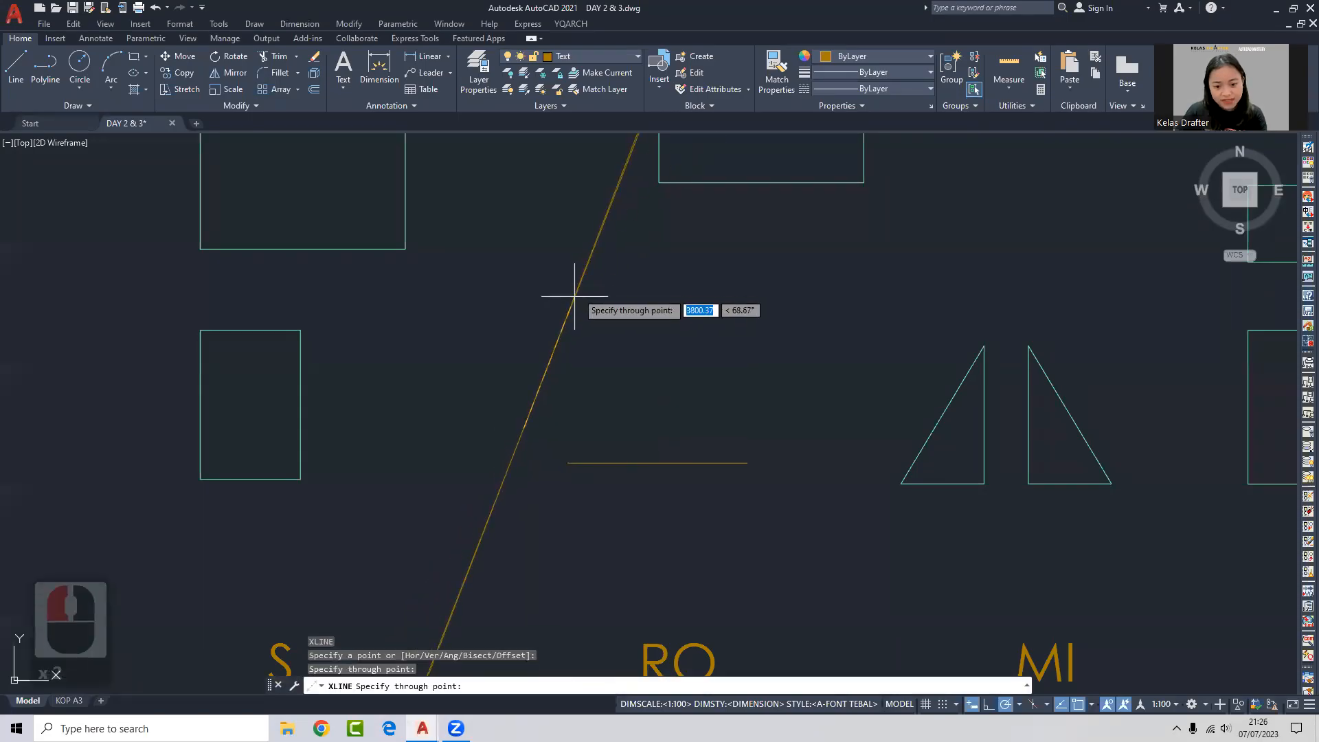
{"action": "key", "text": "Escape"}
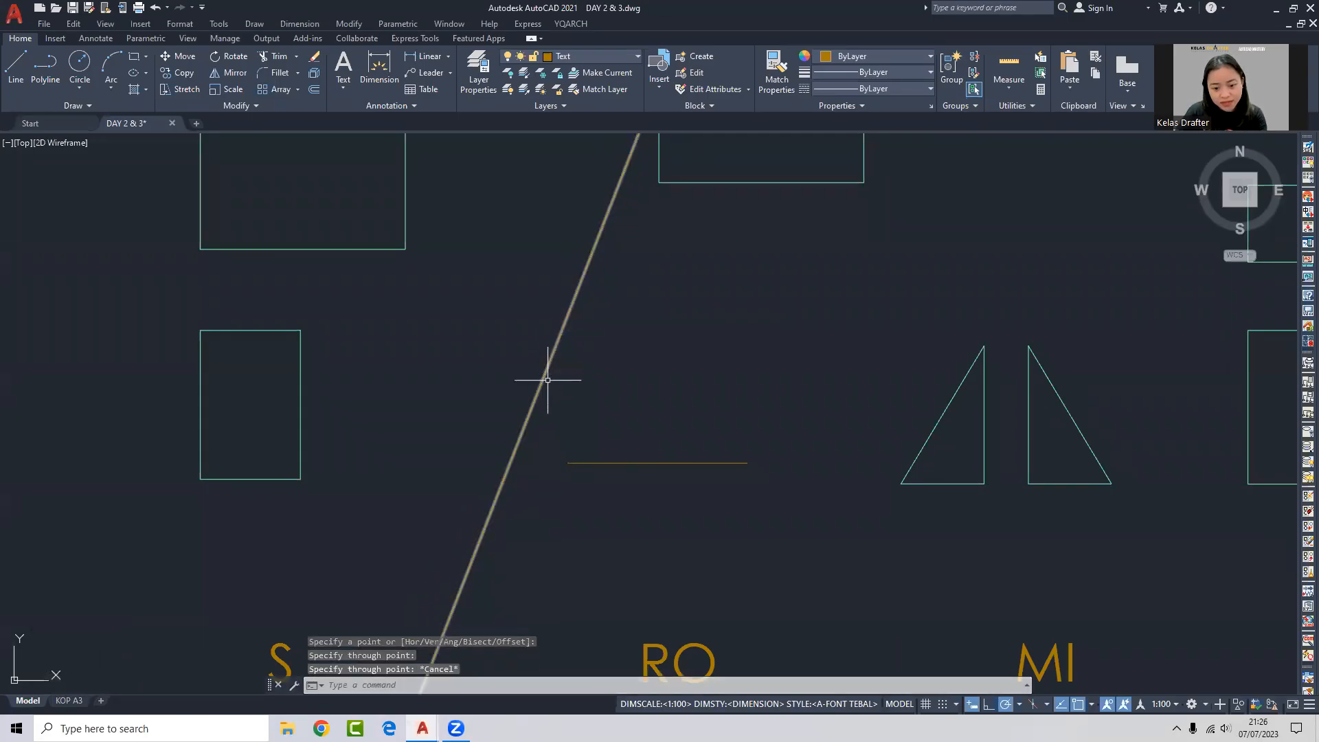
Move the horizontal line above RO by its left endpoint onto the slanted construction line.
{"action": "left_click", "coordinate": [617, 460]}
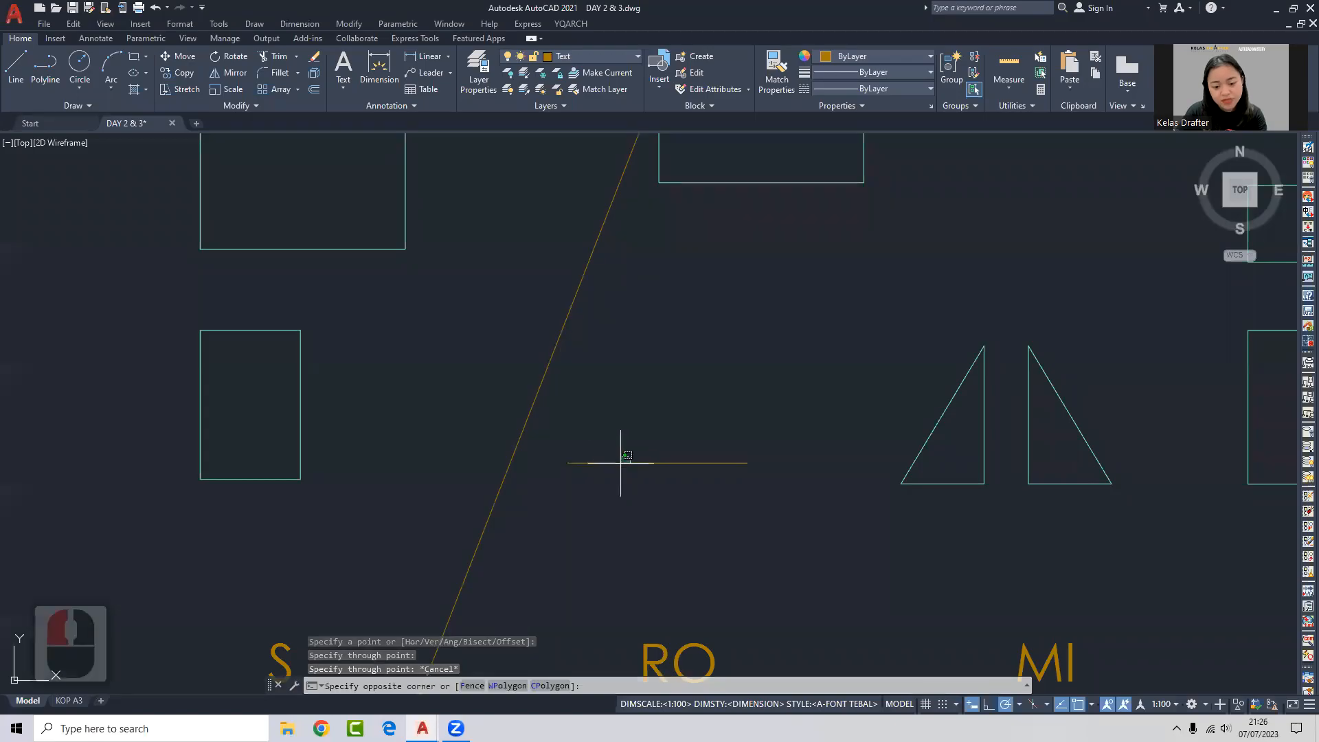
{"action": "type", "text": "m"}
{"action": "key", "text": "Return"}
{"action": "left_click", "coordinate": [567, 462]}
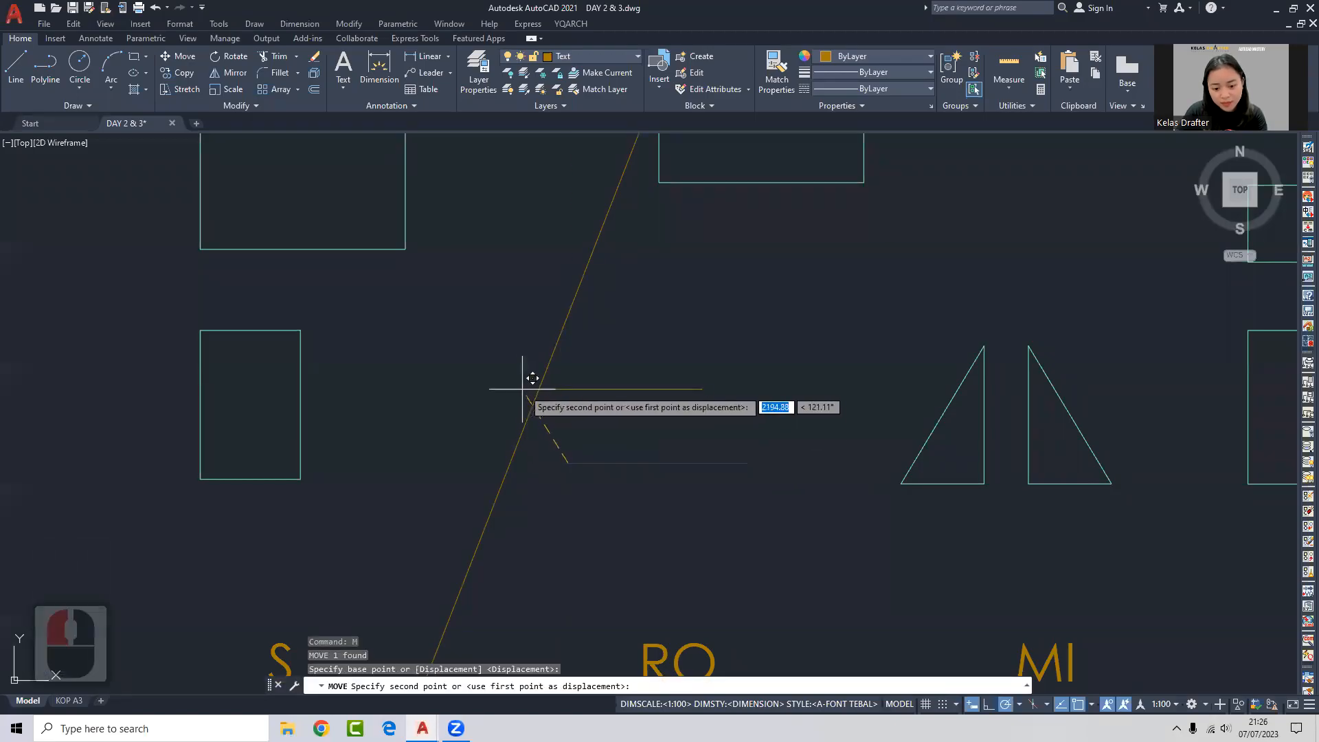
{"action": "left_click", "coordinate": [531, 407]}
{"action": "scroll", "coordinate": [538, 412], "scroll_direction": "up", "scroll_amount": 2}
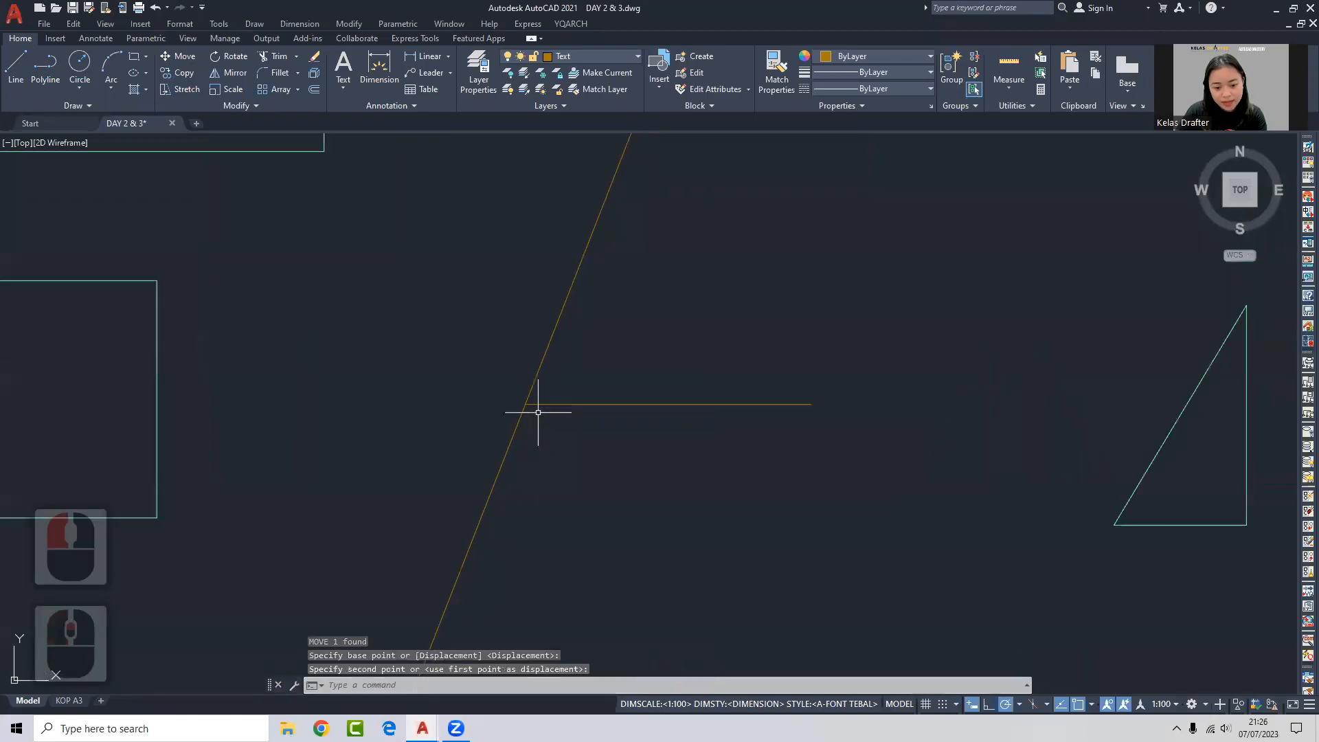
Rotate the horizontal line about its endpoint on the construction line by about 29° counterclockwise.
{"action": "left_click", "coordinate": [589, 392]}
{"action": "left_click", "coordinate": [576, 415]}
{"action": "type", "text": "ro"}
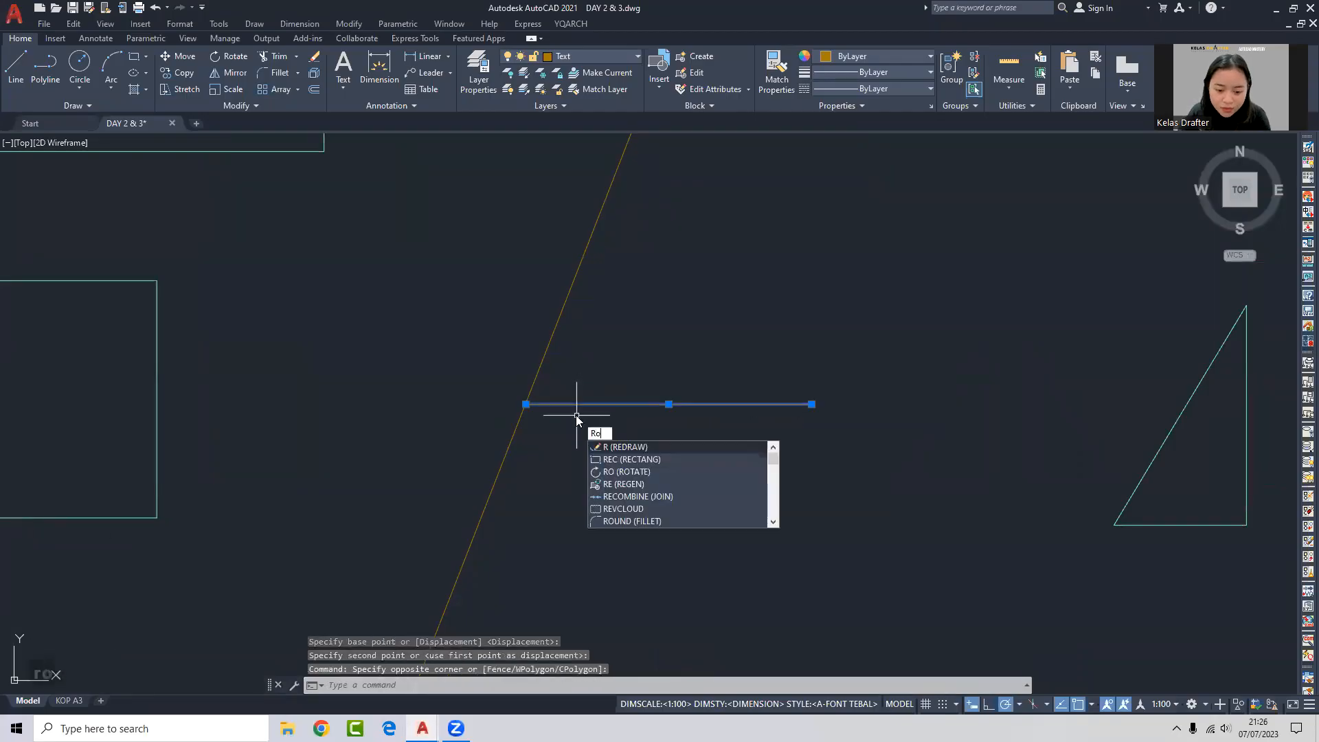
{"action": "key", "text": "Return"}
{"action": "left_click", "coordinate": [527, 404]}
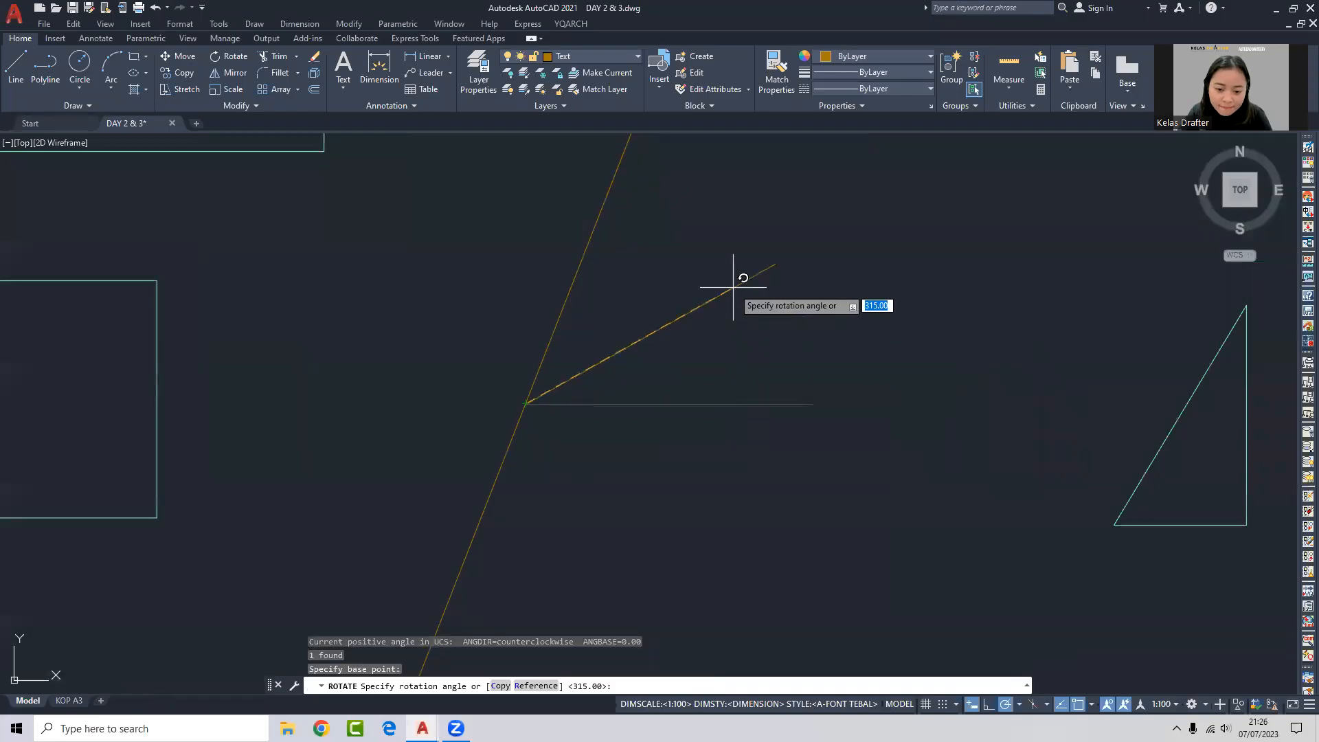
{"action": "left_click", "coordinate": [739, 279]}
Rotate the tilted line about its lower endpoint with the Reference option, using its two endpoints as reference and aligning it with the construction line.
{"action": "type", "text": "ro"}
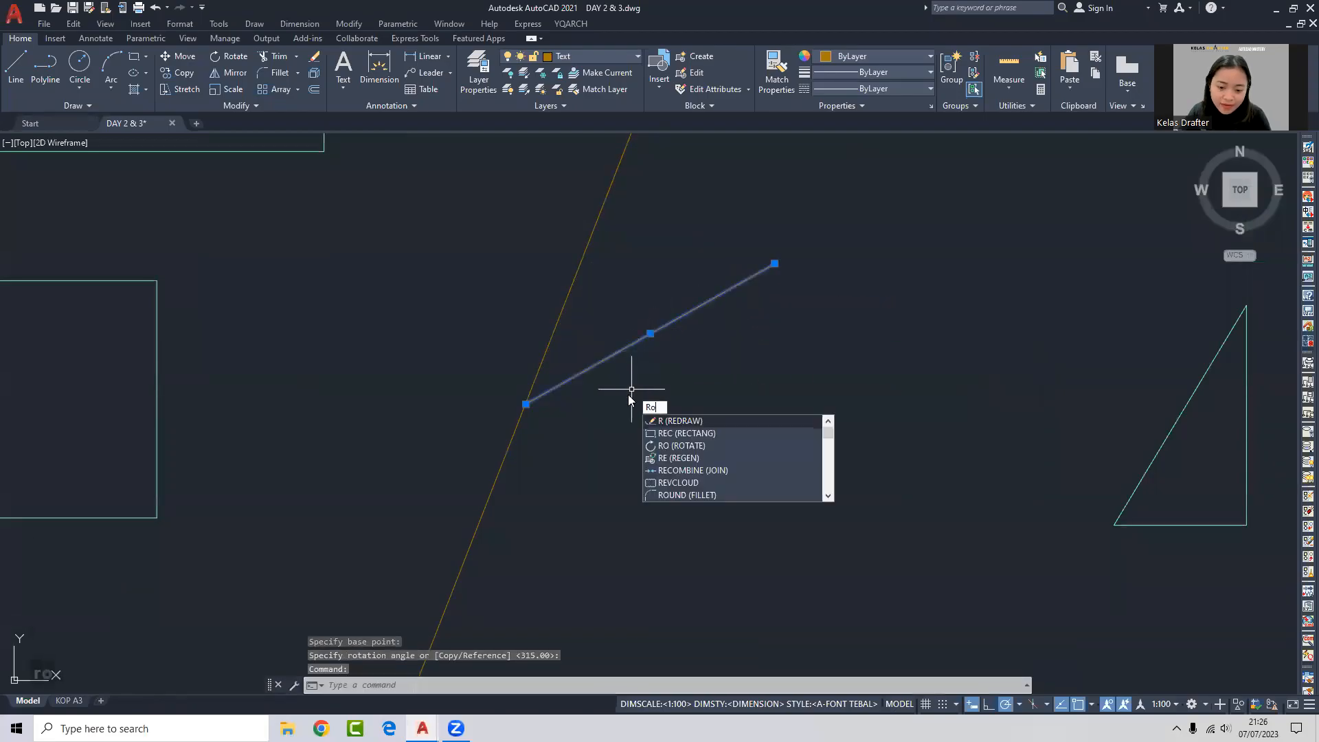
{"action": "key", "text": "Return"}
{"action": "left_click", "coordinate": [526, 404]}
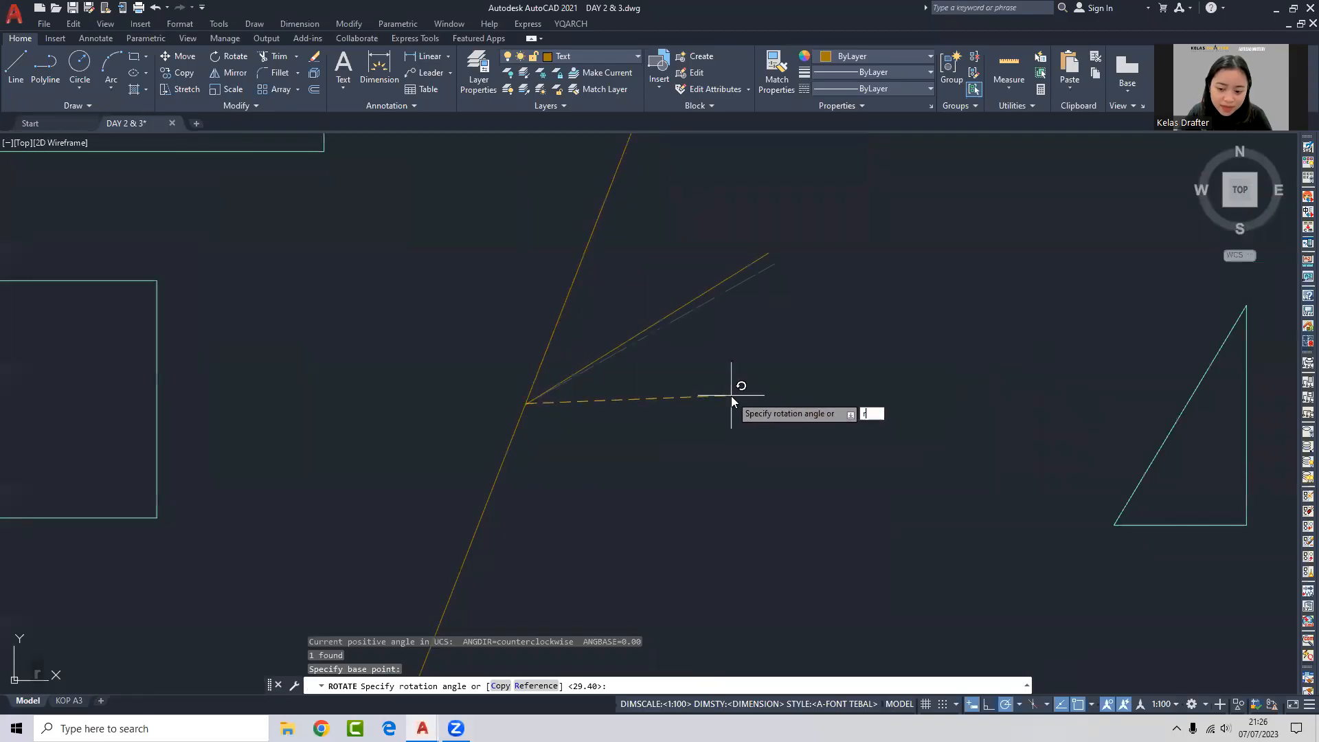
{"action": "key", "text": "Return"}
{"action": "left_click", "coordinate": [525, 403]}
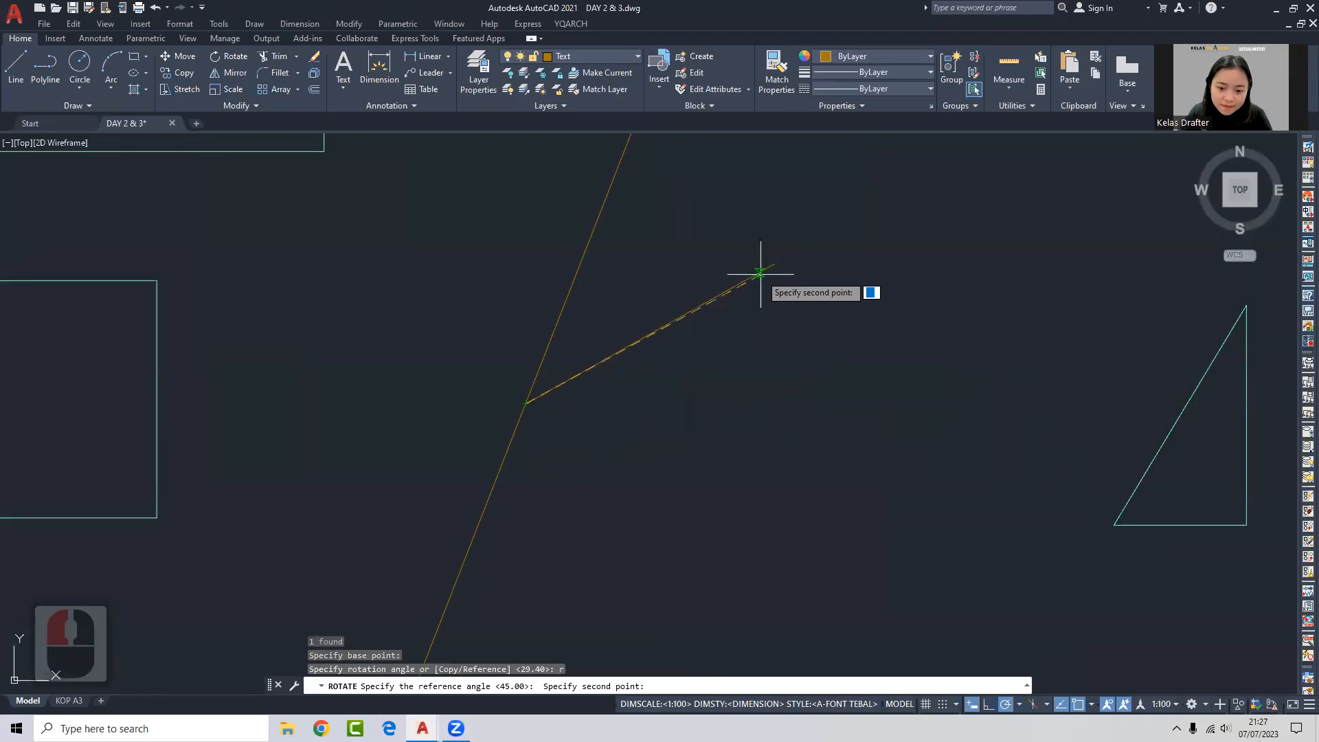
{"action": "left_click", "coordinate": [777, 262]}
{"action": "left_click", "coordinate": [606, 192]}
Erase the slanted construction line above RO, keeping the rotated line.
{"action": "left_click", "coordinate": [538, 447]}
{"action": "left_click", "coordinate": [492, 441]}
{"action": "middle_click_drag", "start_coordinate": [515, 438], "coordinate": [524, 430]}
{"action": "key", "text": "Delete"}
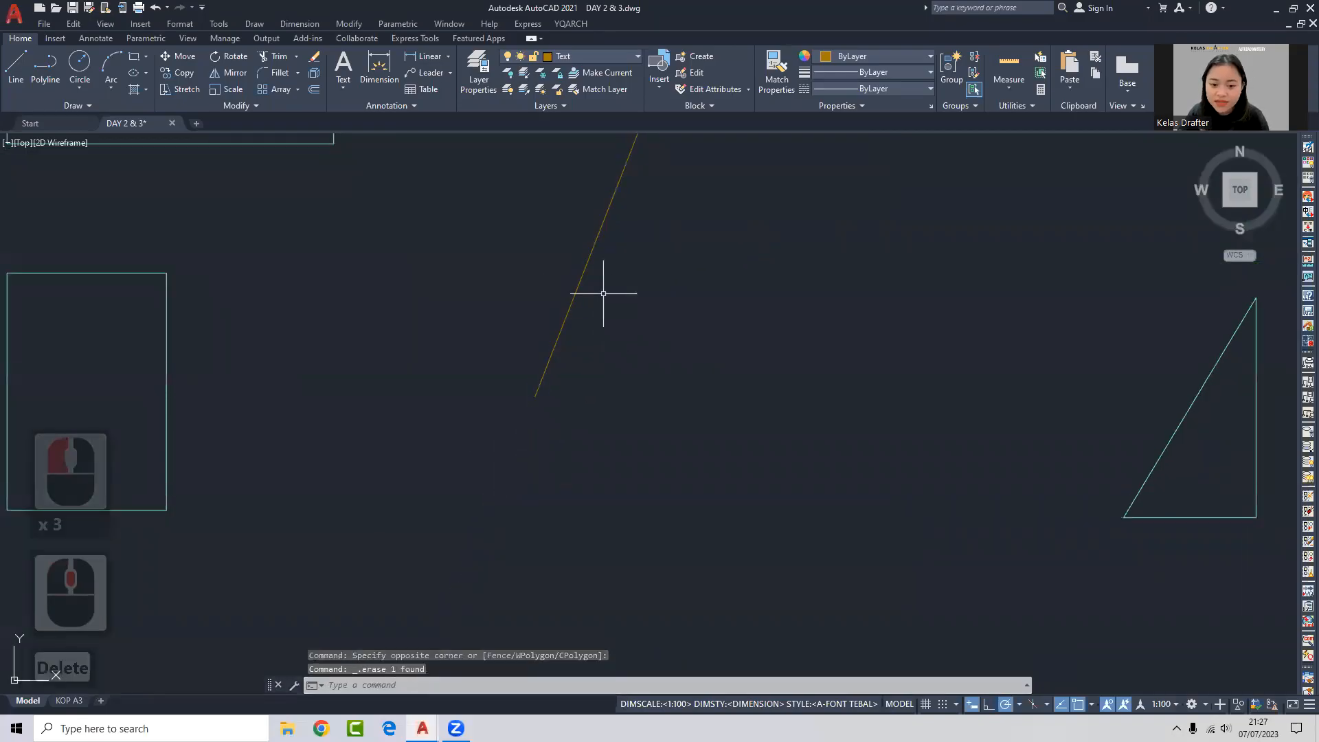
Erase the right-hand triangle of the pair above MI.
{"action": "scroll", "coordinate": [506, 389], "scroll_direction": "down", "scroll_amount": 2}
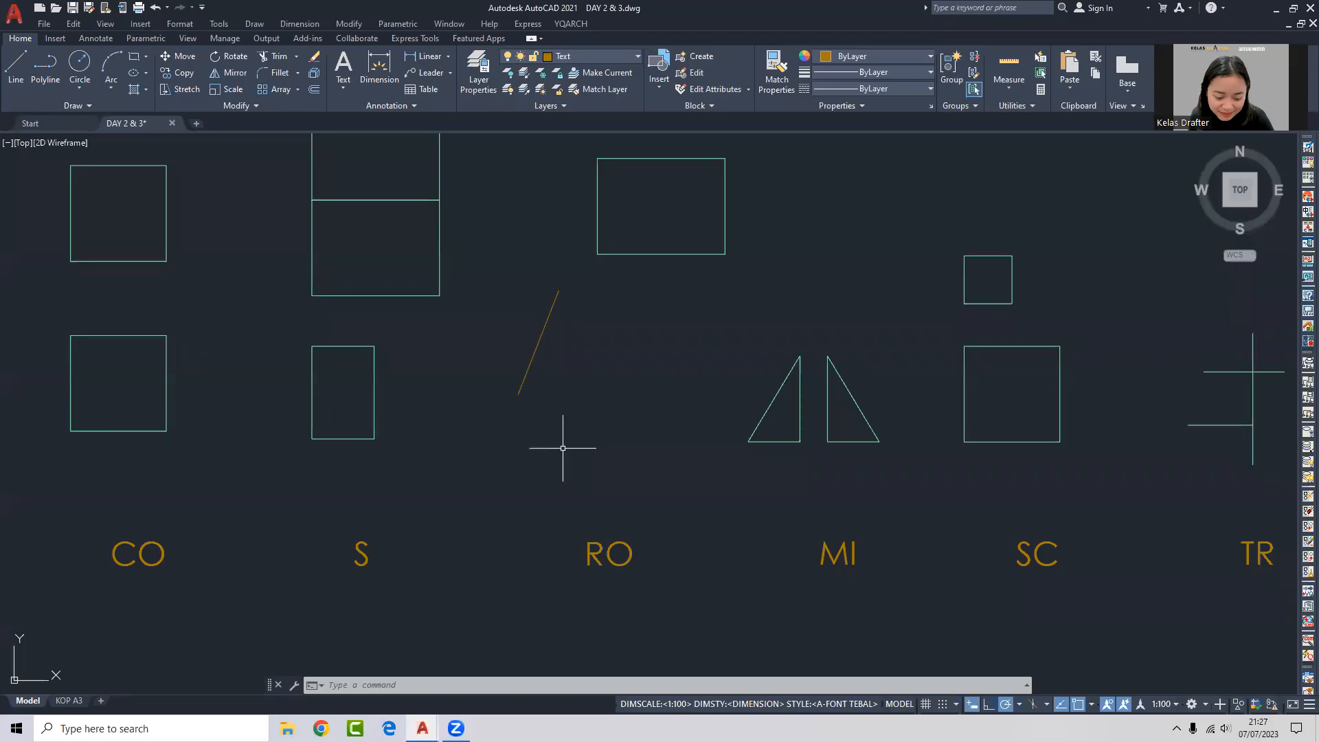
{"action": "middle_click_drag", "start_coordinate": [698, 403], "coordinate": [512, 385]}
{"action": "mouse_move", "coordinate": [663, 347]}
{"action": "middle_mouse_down"}
{"action": "mouse_move", "coordinate": [597, 347]}
{"action": "mouse_move", "coordinate": [659, 369]}
{"action": "mouse_move", "coordinate": [688, 335]}
{"action": "middle_mouse_up"}
{"action": "scroll", "coordinate": [594, 364], "scroll_direction": "up", "scroll_amount": 3}
{"action": "left_click", "coordinate": [733, 296]}
{"action": "left_click", "coordinate": [655, 365]}
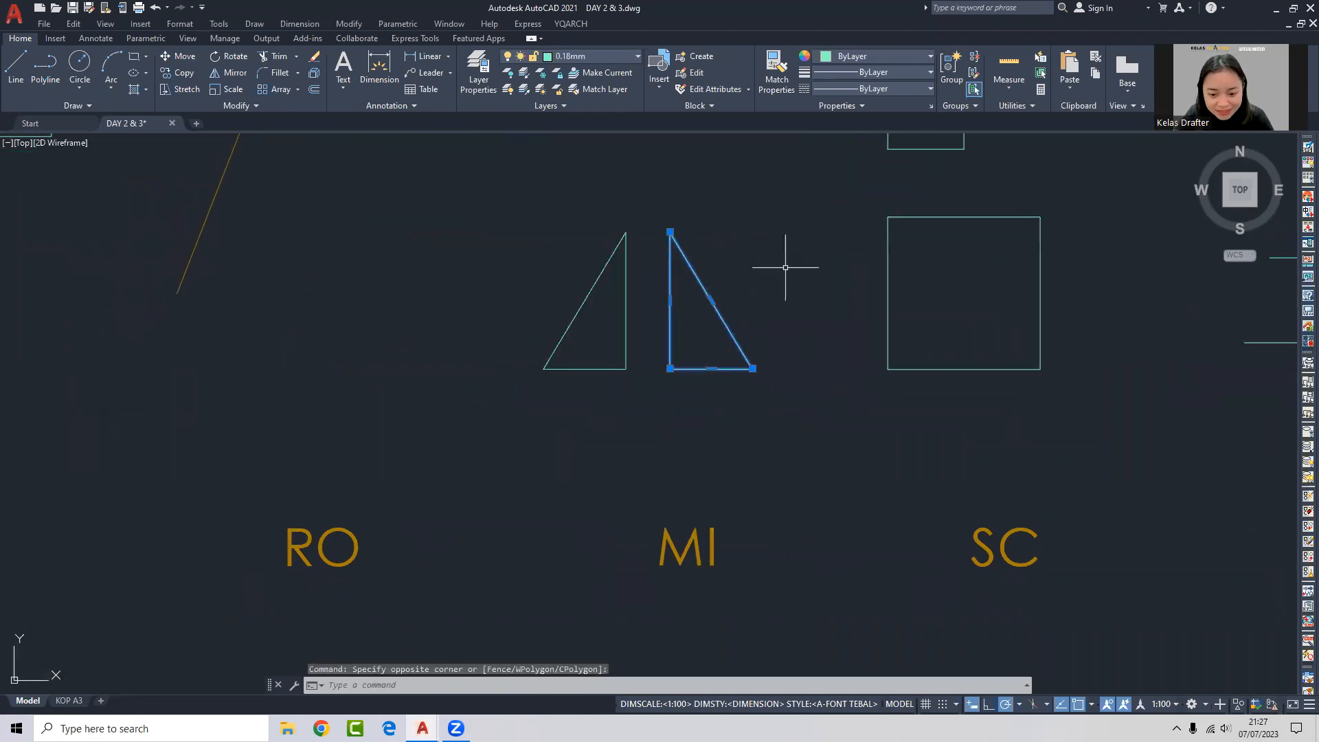
{"action": "scroll", "coordinate": [670, 324], "scroll_direction": "down", "scroll_amount": 2}
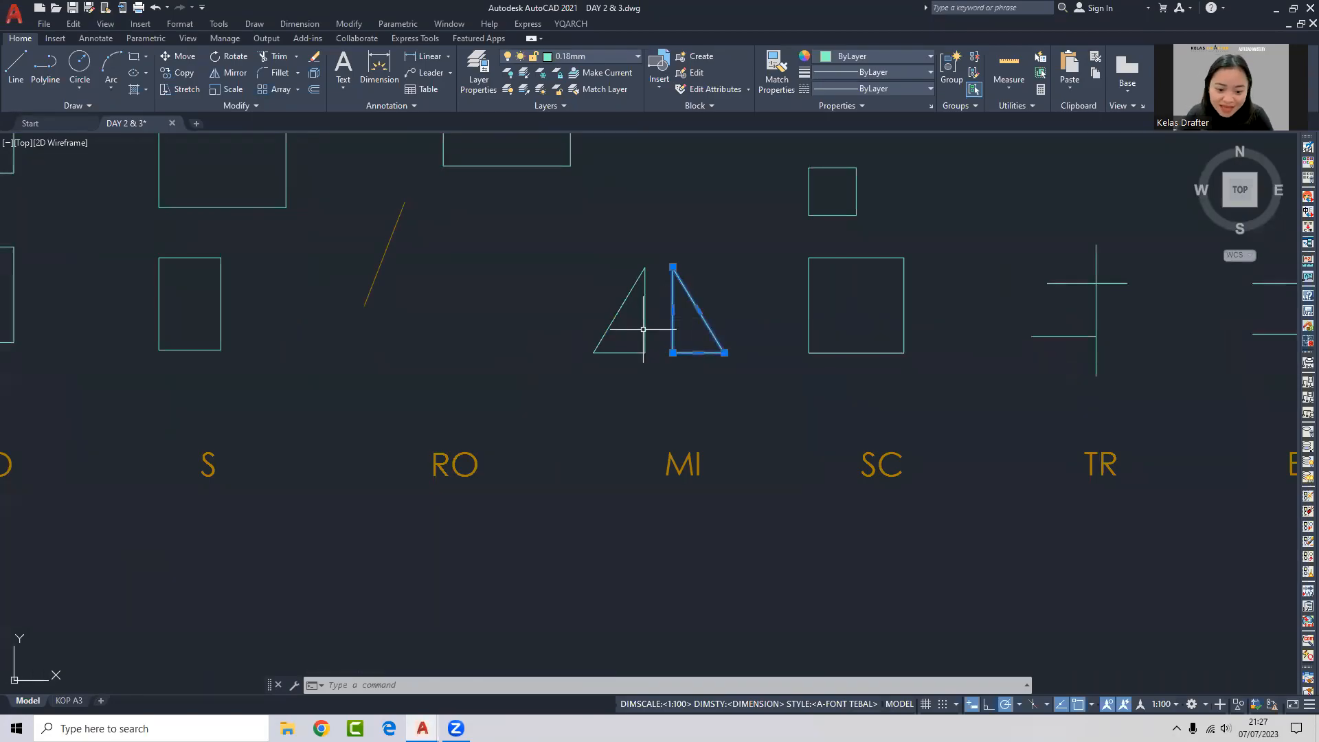
{"action": "key", "text": "Return"}
{"action": "left_click", "coordinate": [665, 338]}
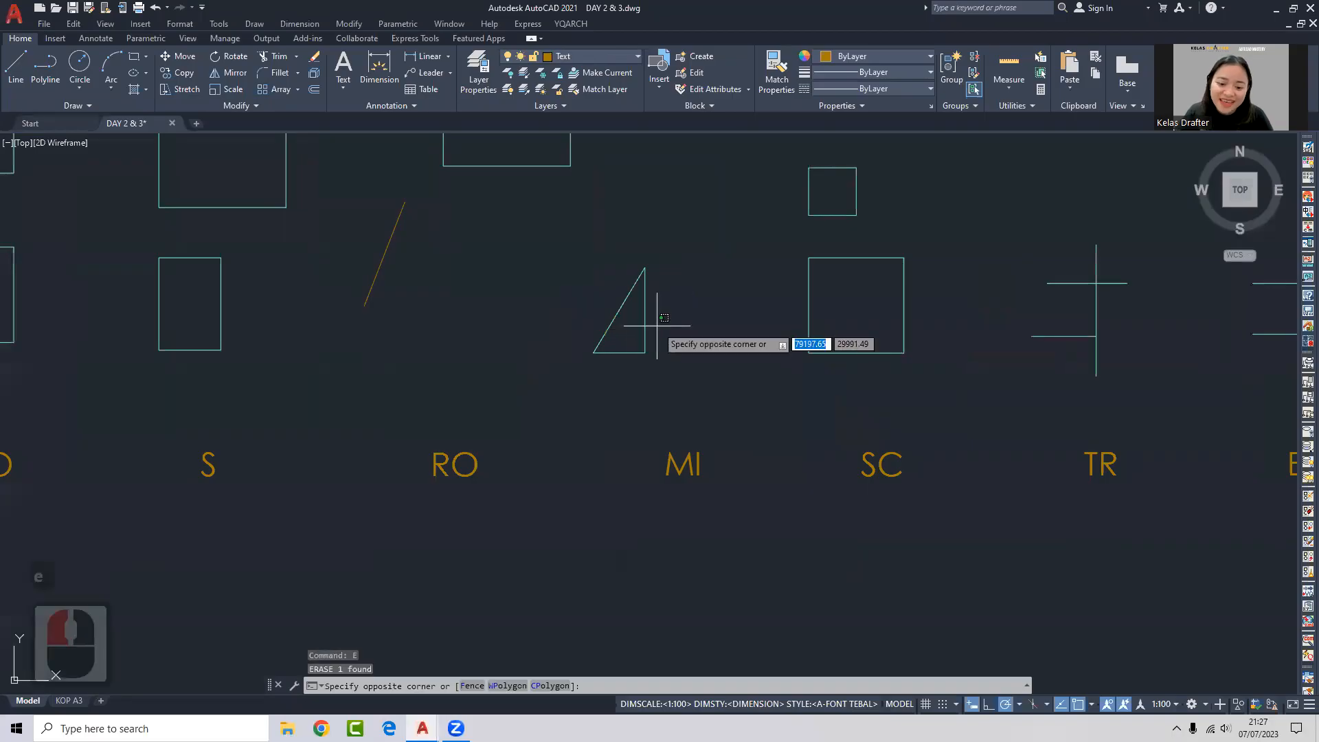
{"action": "key", "text": "Escape"}
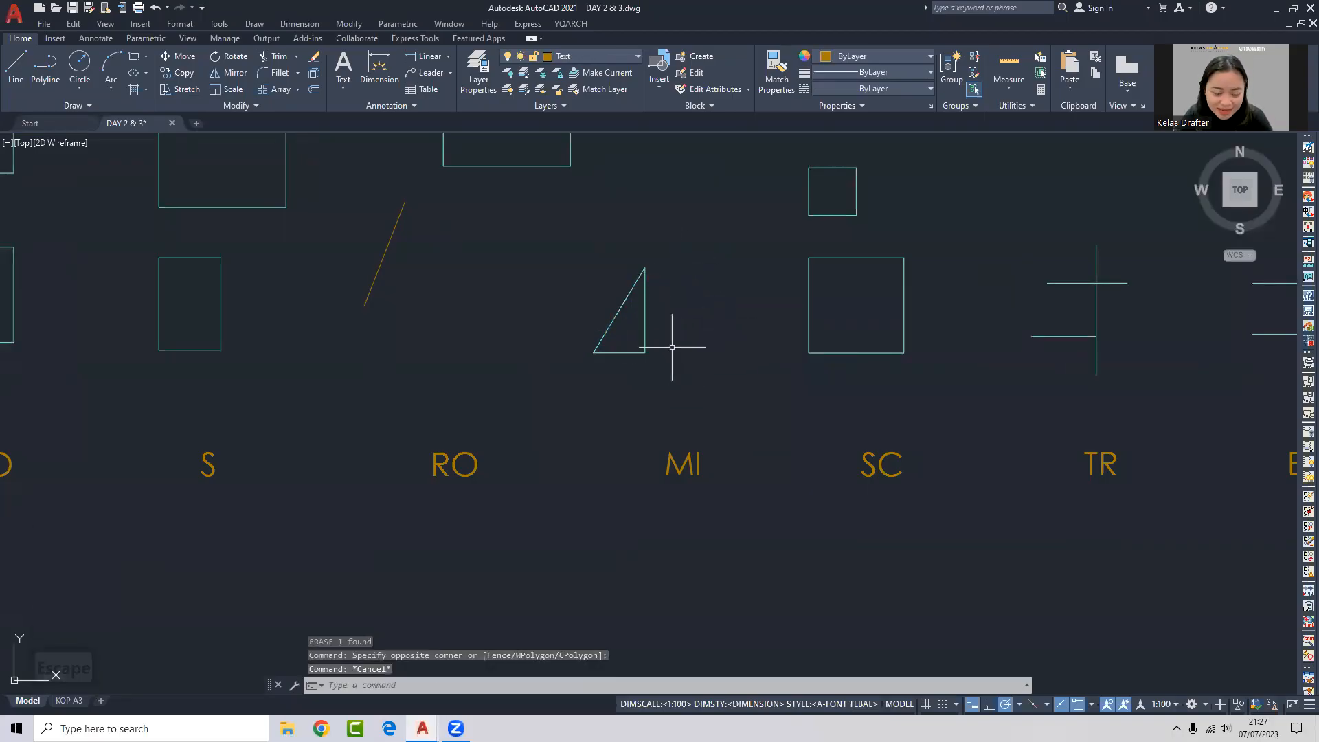
Mirror the remaining triangle above MI across a vertical line just to its right, erasing the source object.
{"action": "left_click", "coordinate": [654, 351]}
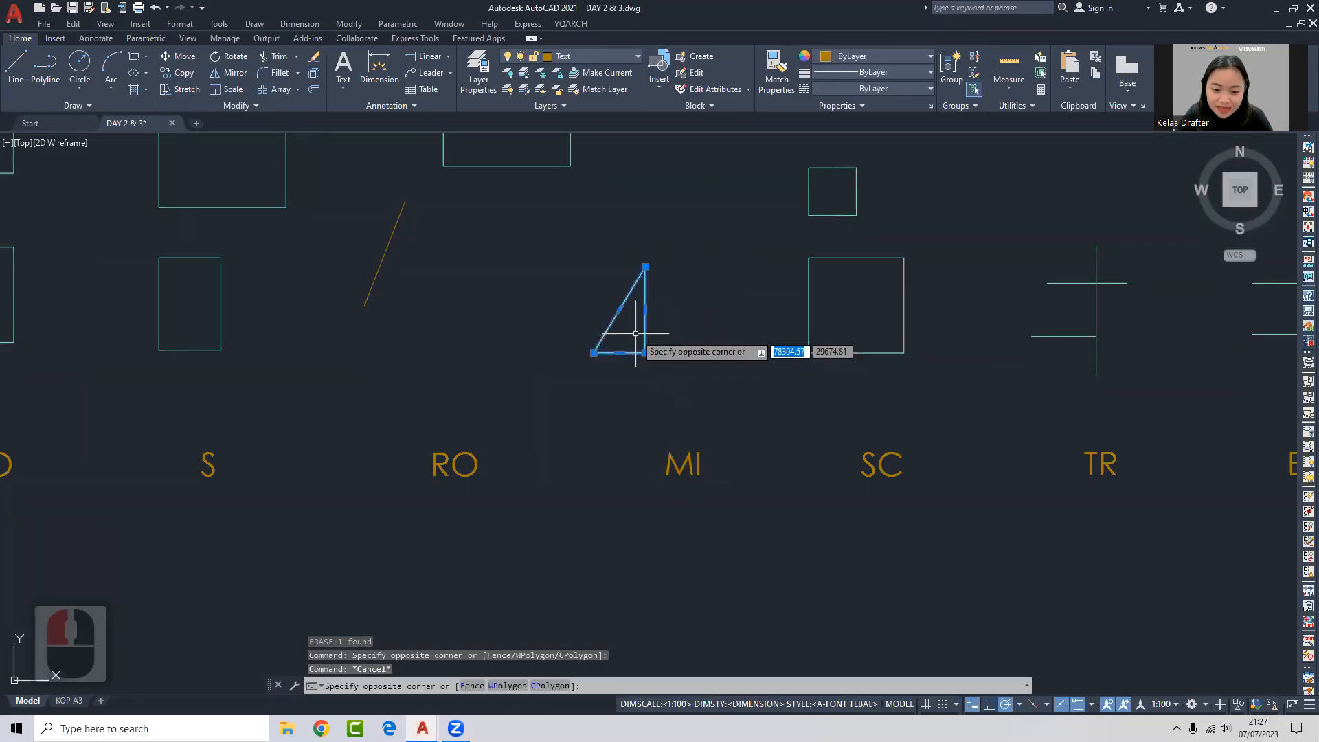
{"action": "left_click", "coordinate": [636, 334]}
{"action": "type", "text": "m"}
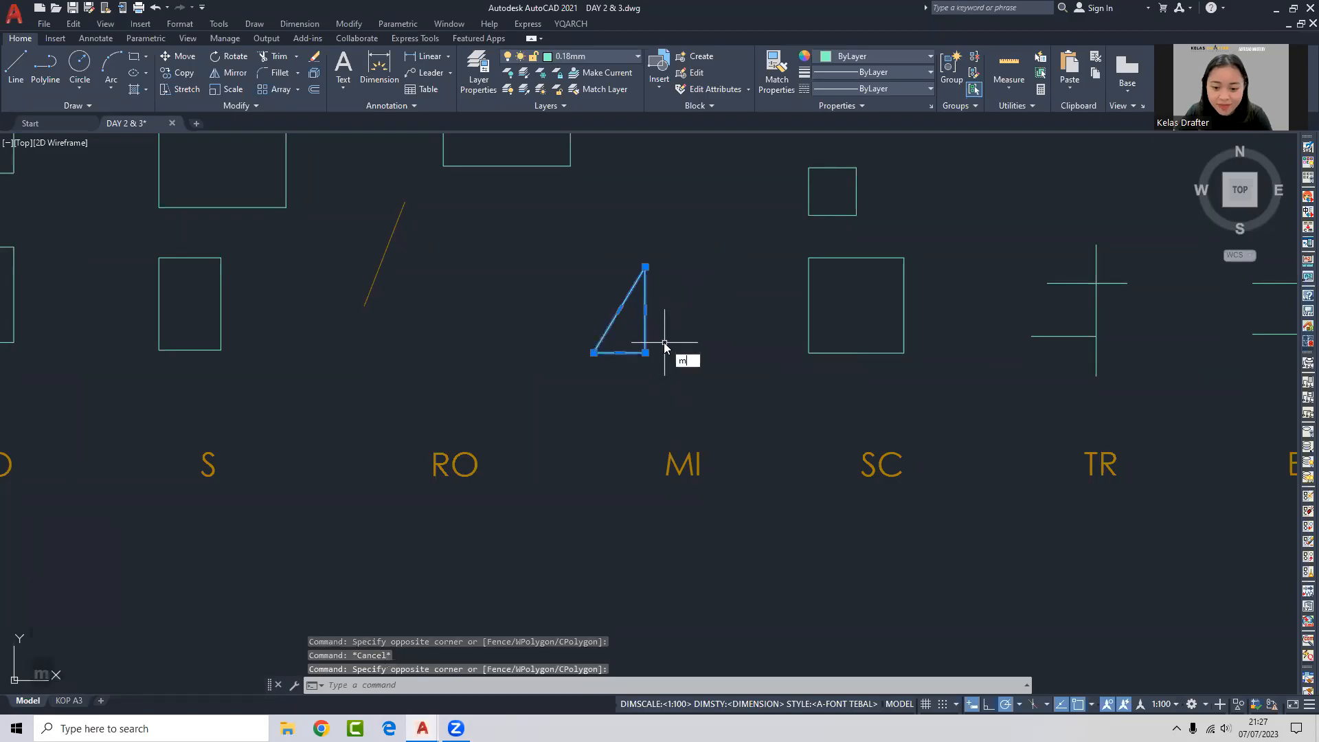
{"action": "type", "text": "i"}
{"action": "key", "text": "Return"}
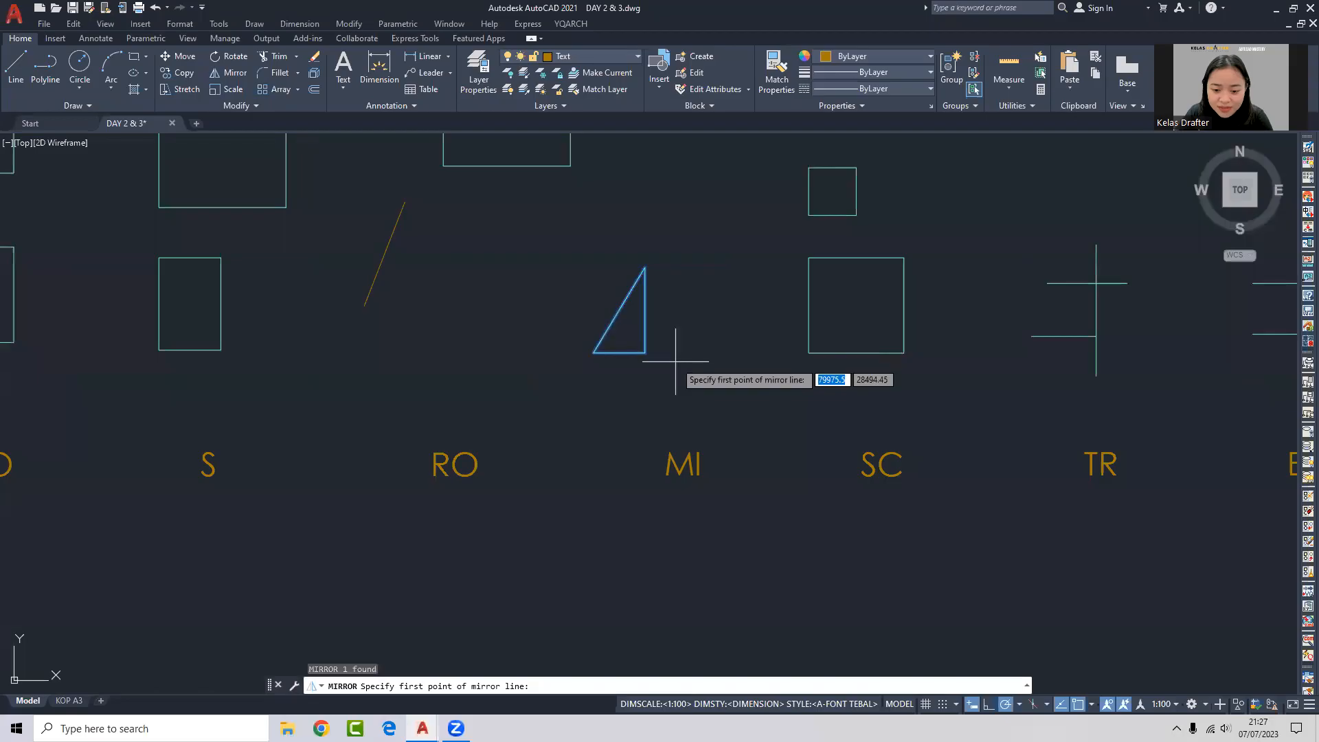
{"action": "left_click", "coordinate": [675, 361]}
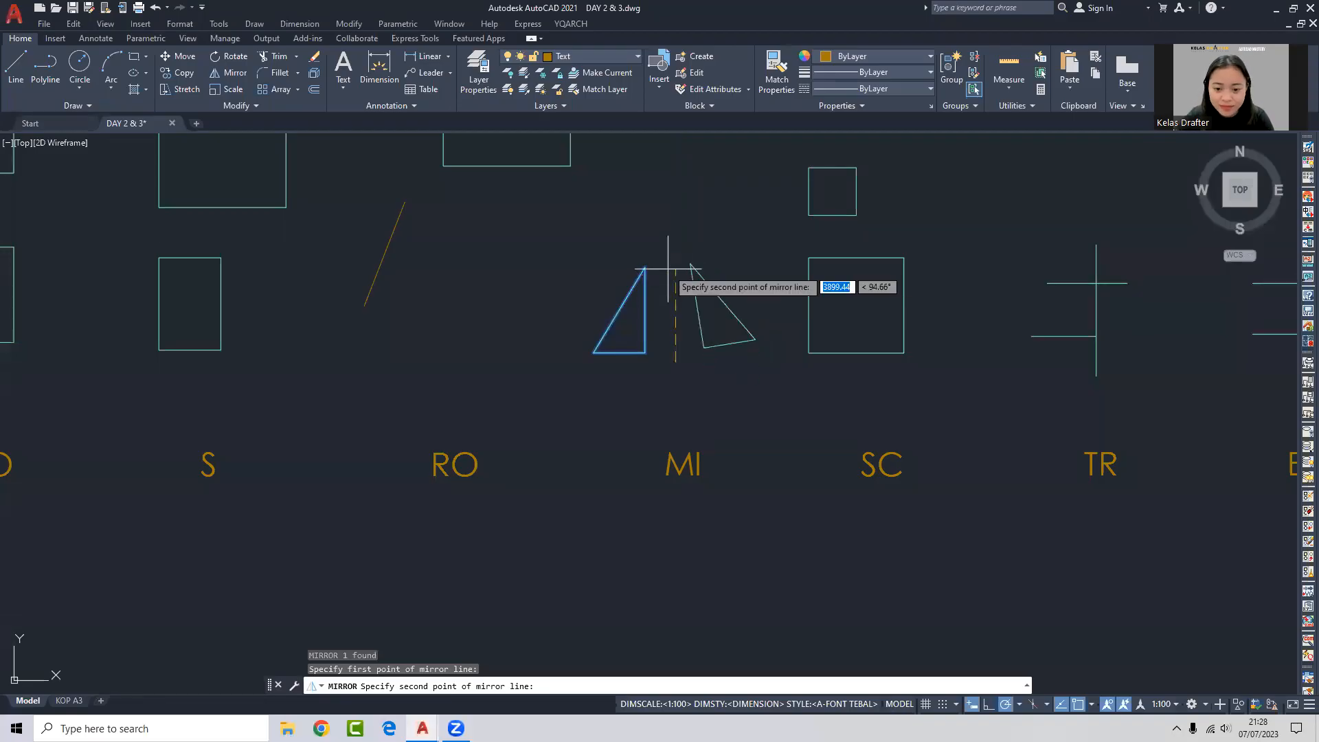
{"action": "left_click", "coordinate": [676, 269]}
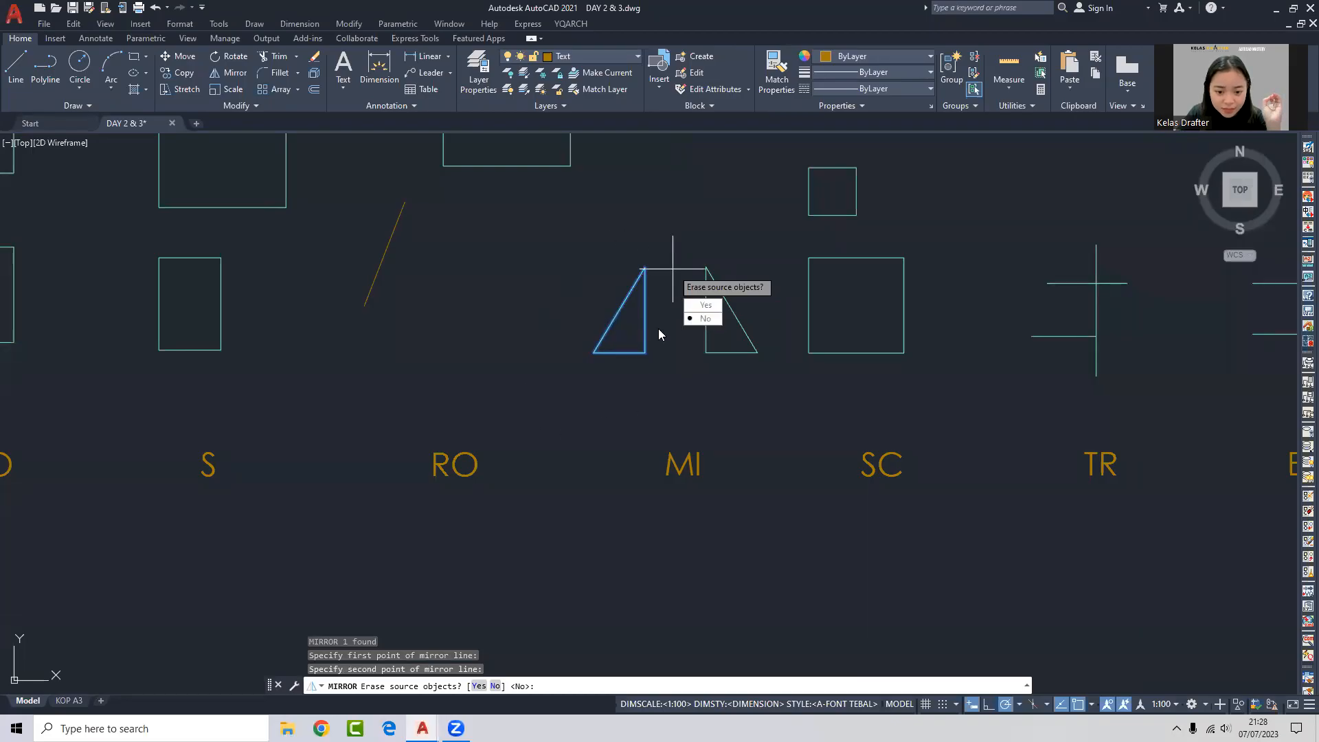
{"action": "left_click", "coordinate": [705, 306]}
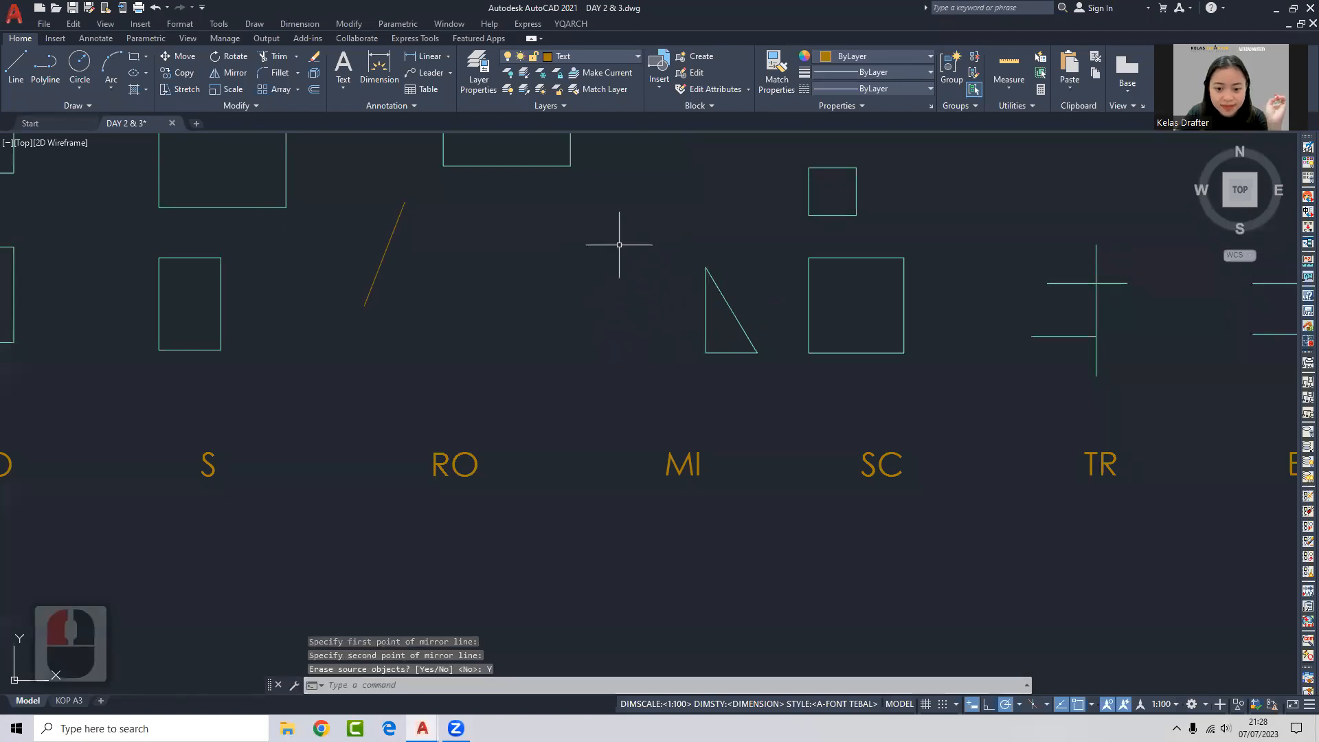
Mirror the triangle above MI downward across a horizontal line just below its base, keeping the source object.
{"action": "left_click", "coordinate": [769, 271]}
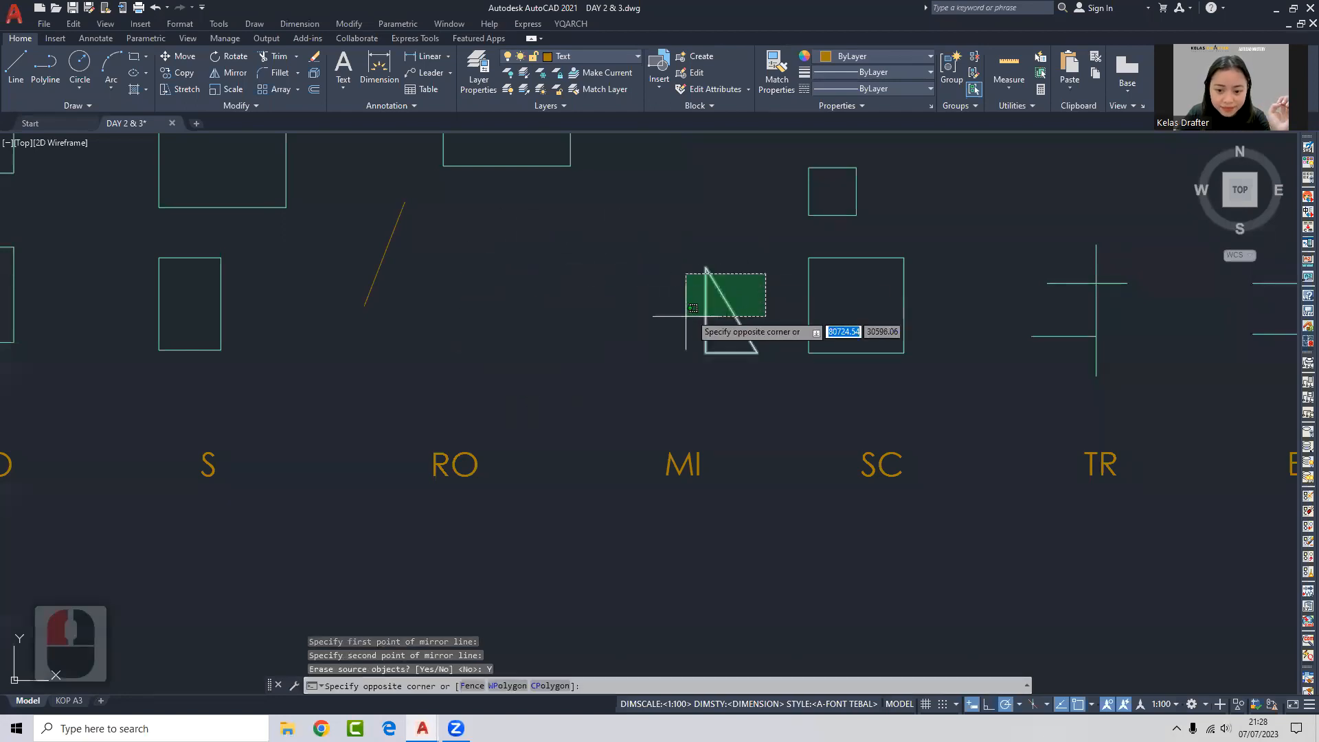
{"action": "left_click", "coordinate": [691, 321]}
{"action": "type", "text": "mi"}
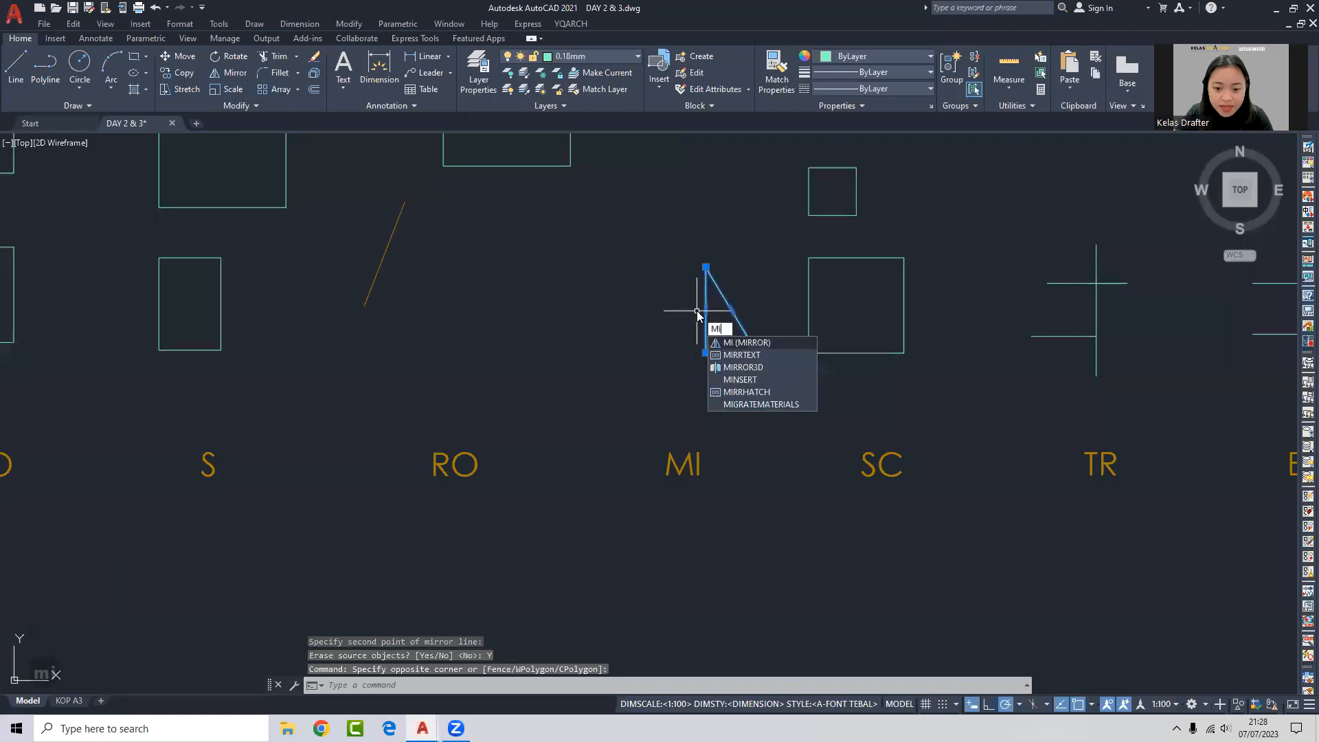
{"action": "key", "text": "Return"}
{"action": "left_click", "coordinate": [704, 364]}
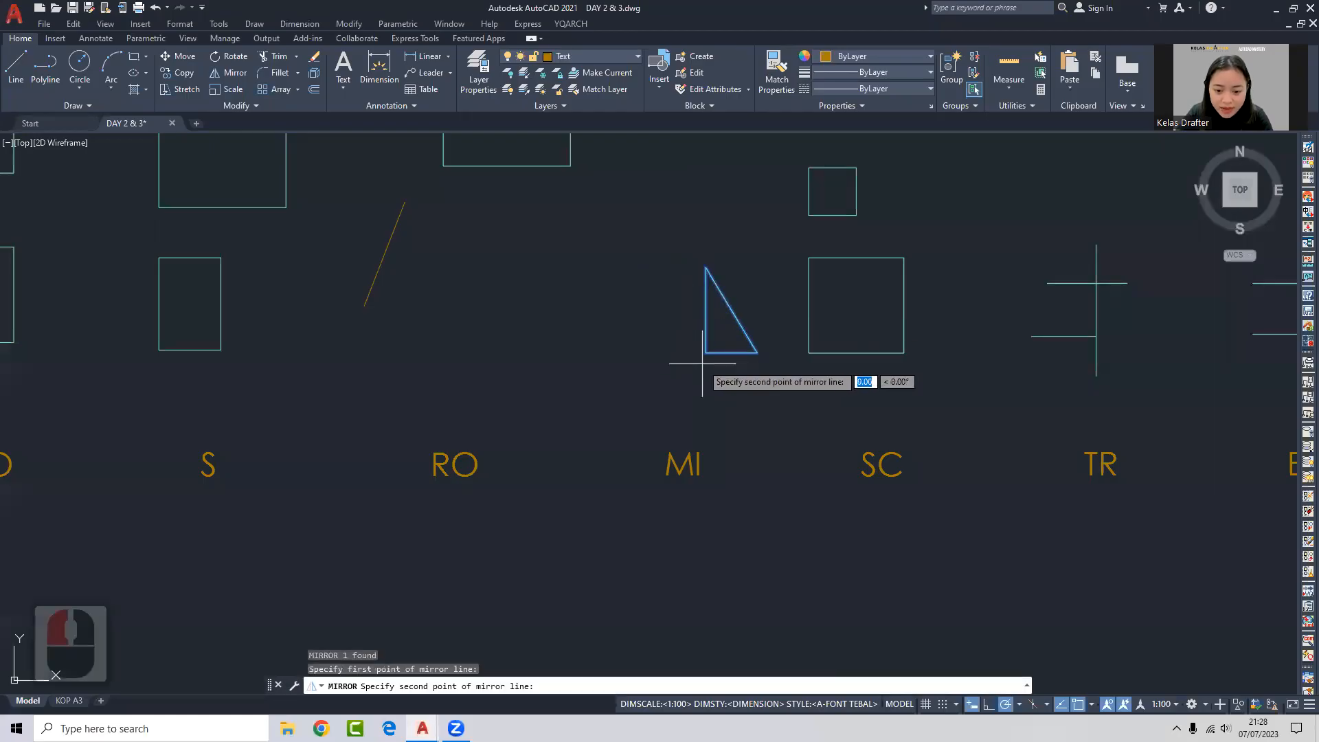
{"action": "left_click", "coordinate": [527, 364]}
{"action": "left_click", "coordinate": [557, 418]}
Mirror the upper triangle above MI to the left across its vertical edge, keeping the source object.
{"action": "left_click", "coordinate": [525, 368]}
{"action": "left_click", "coordinate": [721, 354]}
{"action": "type", "text": "mi"}
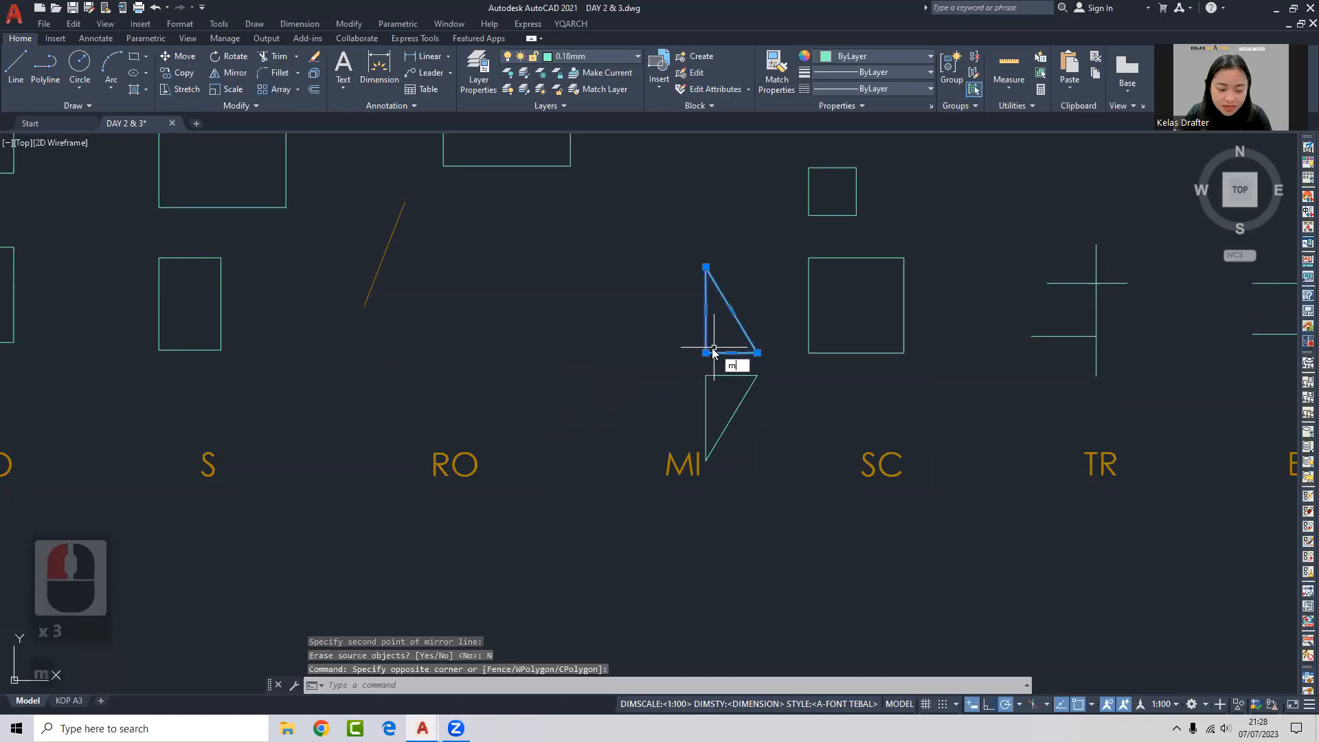
{"action": "key", "text": "space"}
{"action": "scroll", "coordinate": [708, 351], "scroll_direction": "up", "scroll_amount": 2}
{"action": "left_click", "coordinate": [702, 355]}
{"action": "left_click", "coordinate": [701, 387]}
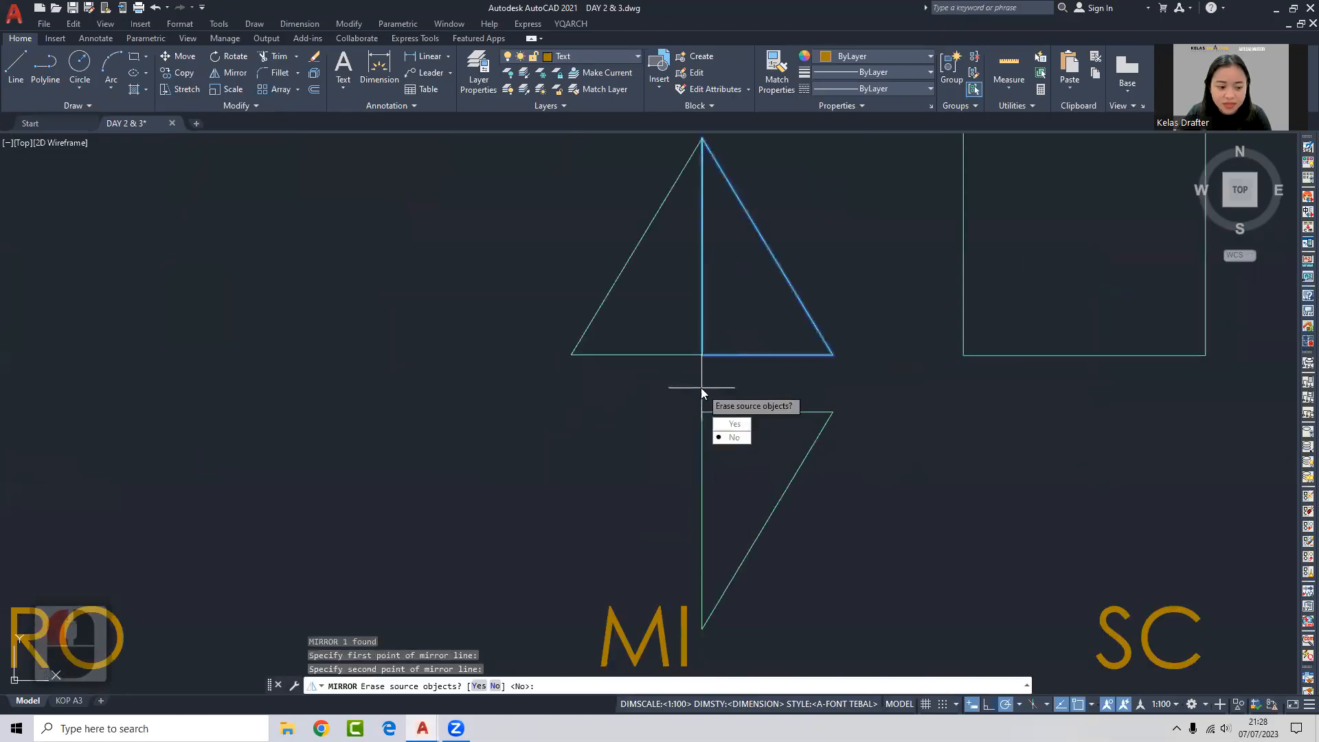
{"action": "left_click", "coordinate": [732, 437]}
Mirror the upper-left triangle above MI upward across a horizontal line through its apex, keeping the source object.
{"action": "scroll", "coordinate": [699, 383], "scroll_direction": "down", "scroll_amount": 3}
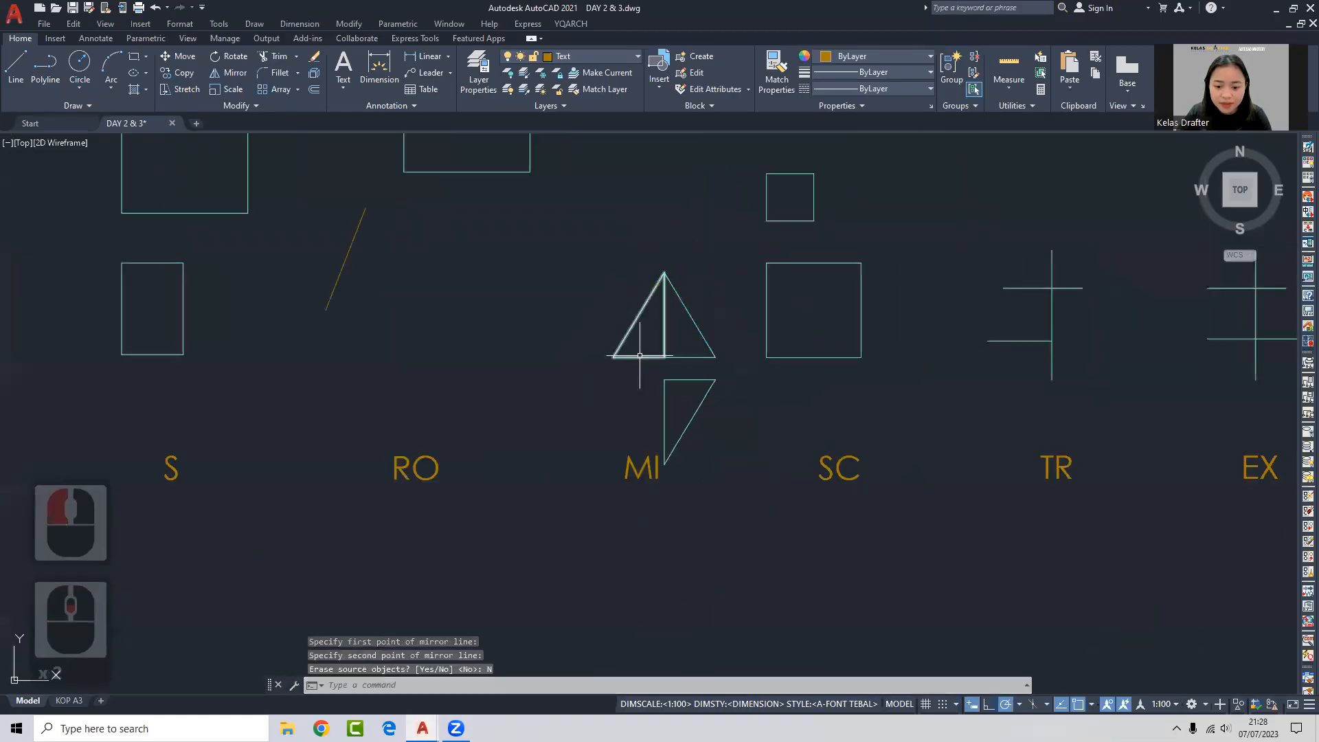
{"action": "left_click", "coordinate": [645, 327]}
{"action": "left_click", "coordinate": [633, 309]}
{"action": "scroll", "coordinate": [653, 285], "scroll_direction": "up", "scroll_amount": 3}
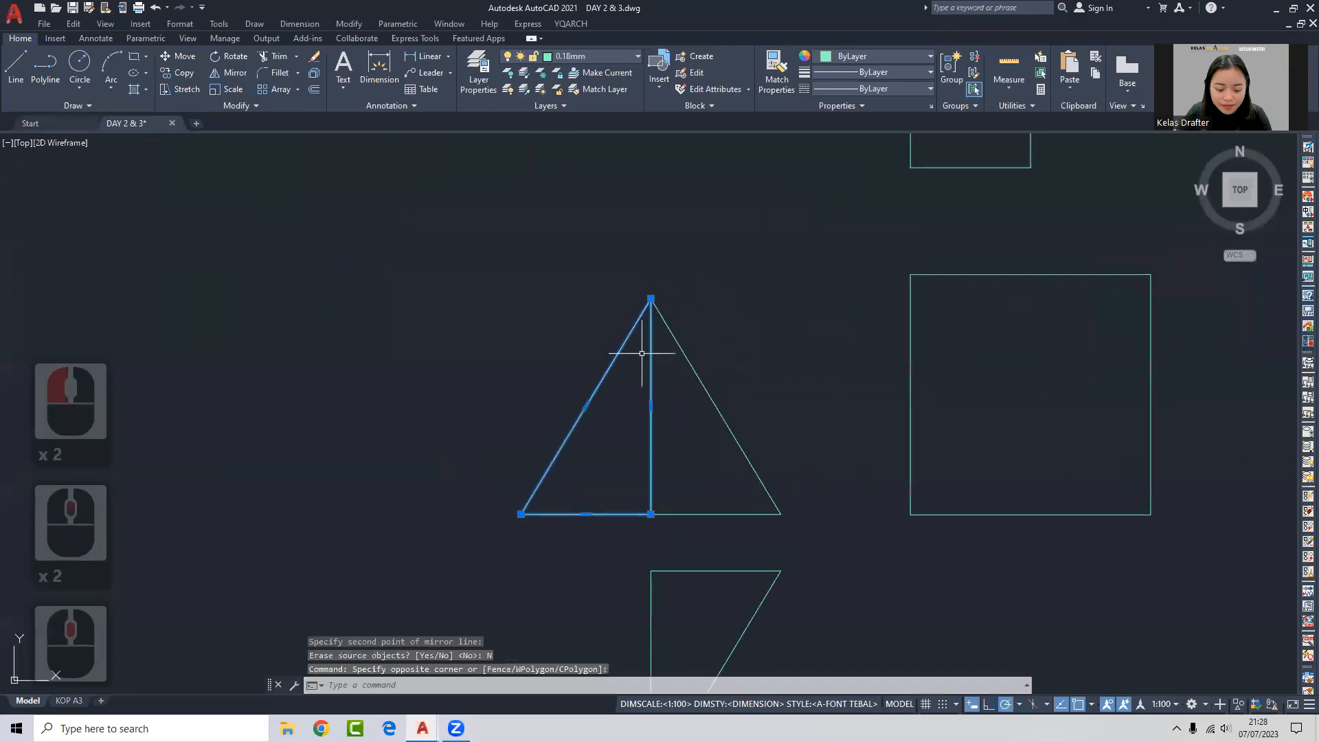
{"action": "type", "text": "mi"}
{"action": "key", "text": "space"}
{"action": "left_click", "coordinate": [651, 299]}
{"action": "left_click", "coordinate": [682, 294]}
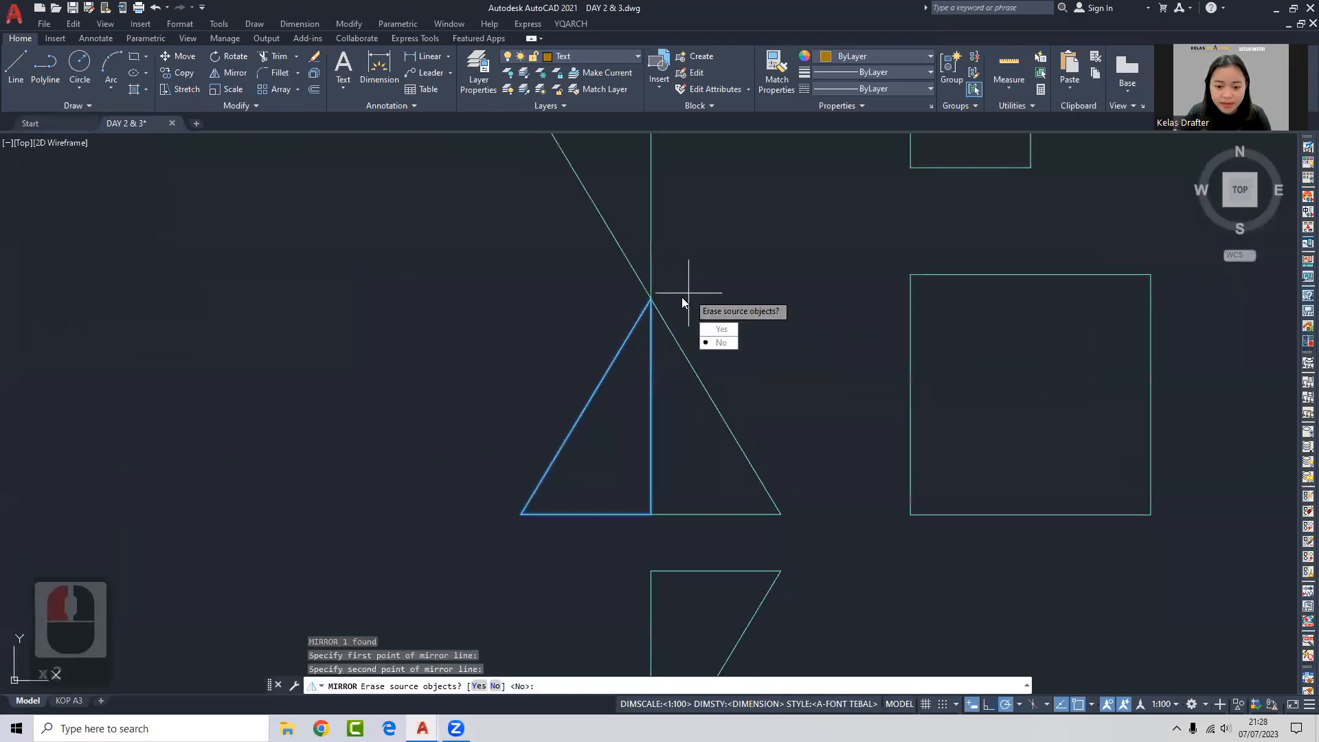
{"action": "left_click", "coordinate": [711, 335]}
{"action": "scroll", "coordinate": [714, 316], "scroll_direction": "down", "scroll_amount": 5}
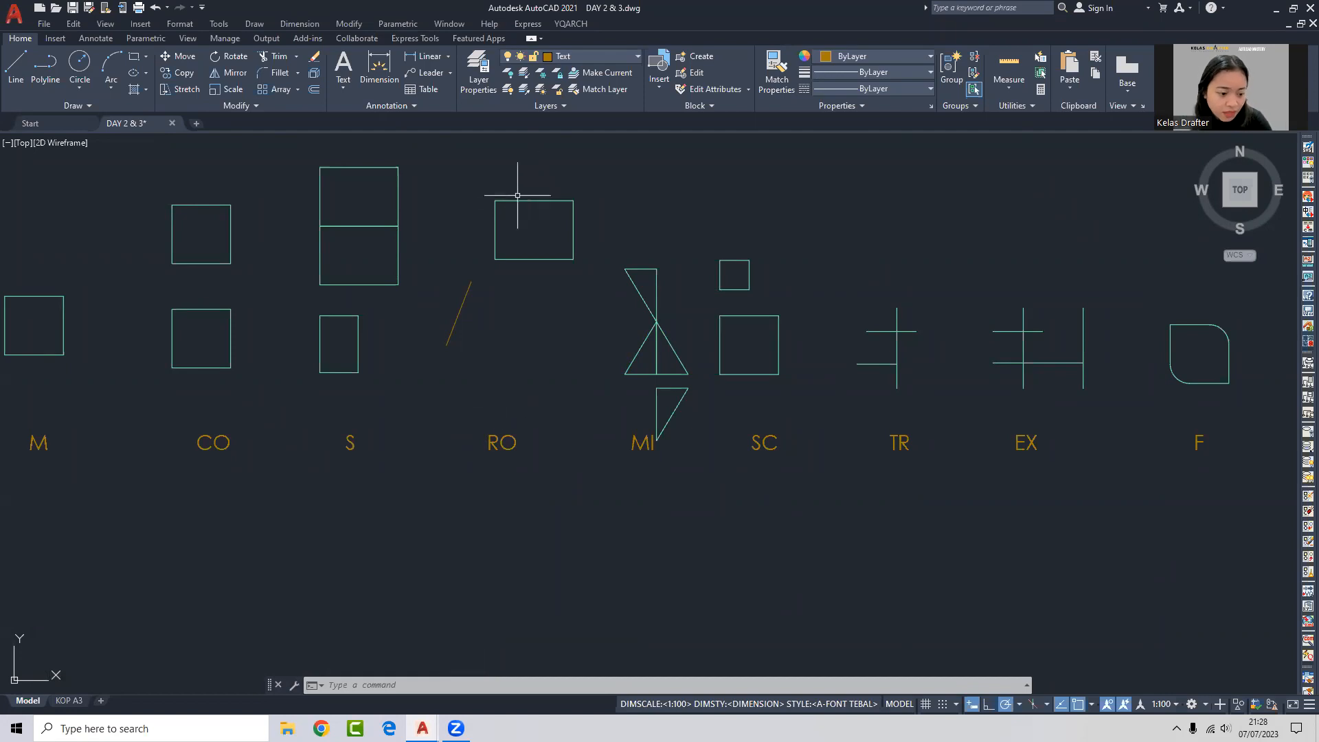
{"action": "scroll", "coordinate": [619, 317], "scroll_direction": "up", "scroll_amount": 2}
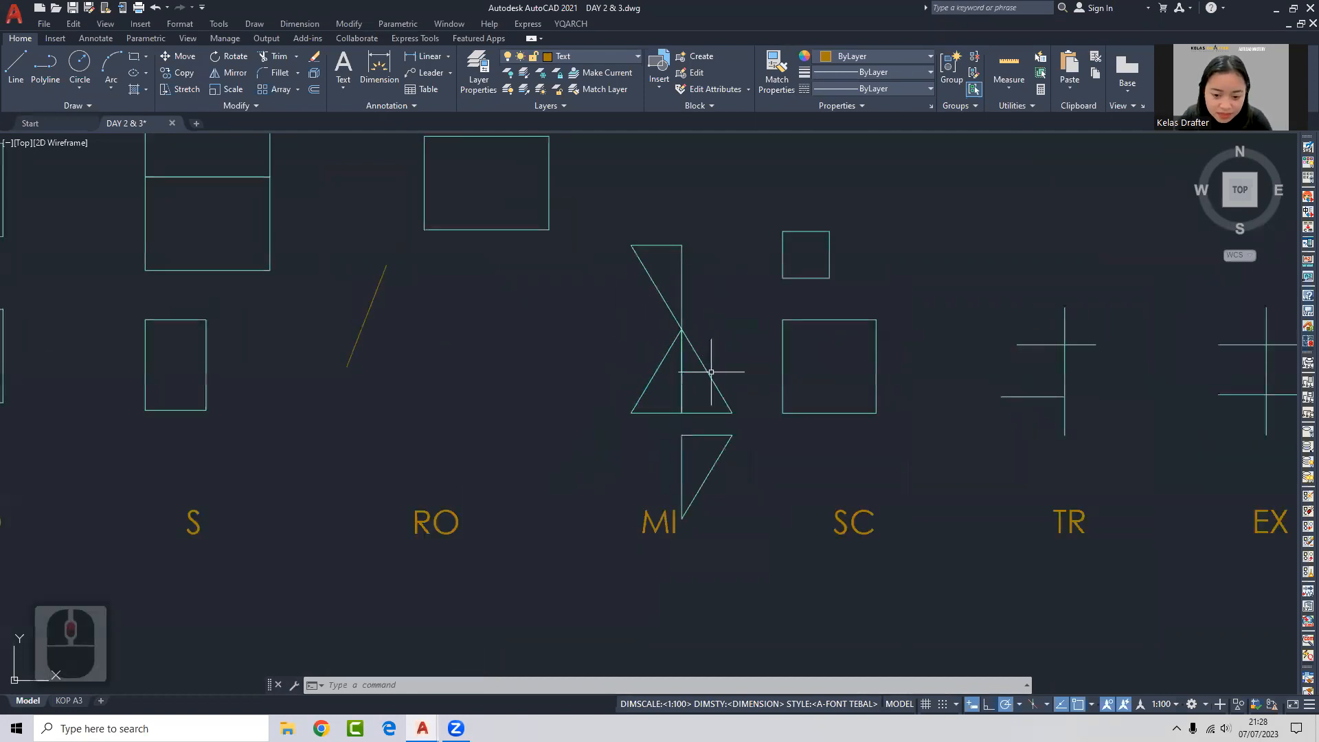
Move the upper-left triangle above MI by its top-right corner to the lower endpoint of the slanted line above RO.
{"action": "scroll", "coordinate": [667, 349], "scroll_direction": "up", "scroll_amount": 2}
{"action": "middle_click_drag", "start_coordinate": [590, 353], "coordinate": [607, 326]}
{"action": "middle_click_drag", "start_coordinate": [661, 375], "coordinate": [770, 409]}
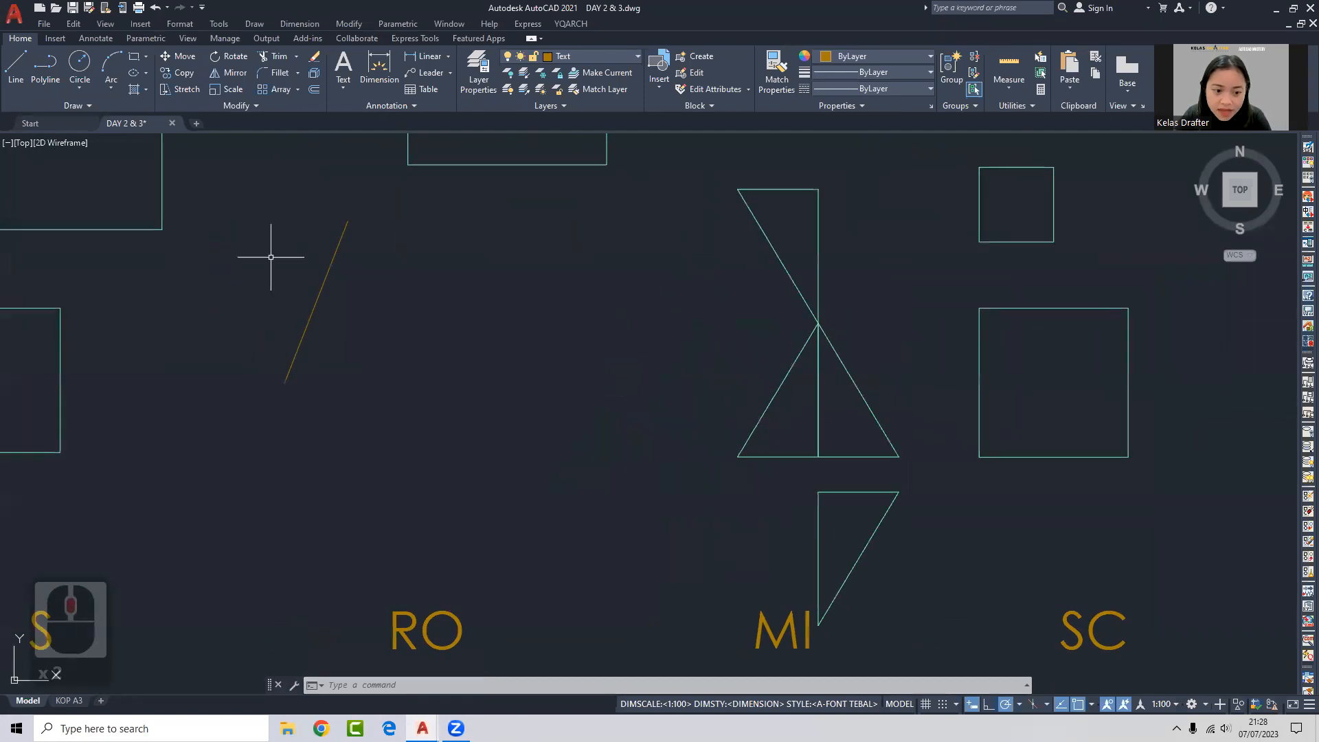
{"action": "left_click", "coordinate": [889, 251]}
{"action": "left_click", "coordinate": [771, 260]}
{"action": "middle_click_drag", "start_coordinate": [771, 259], "coordinate": [783, 252]}
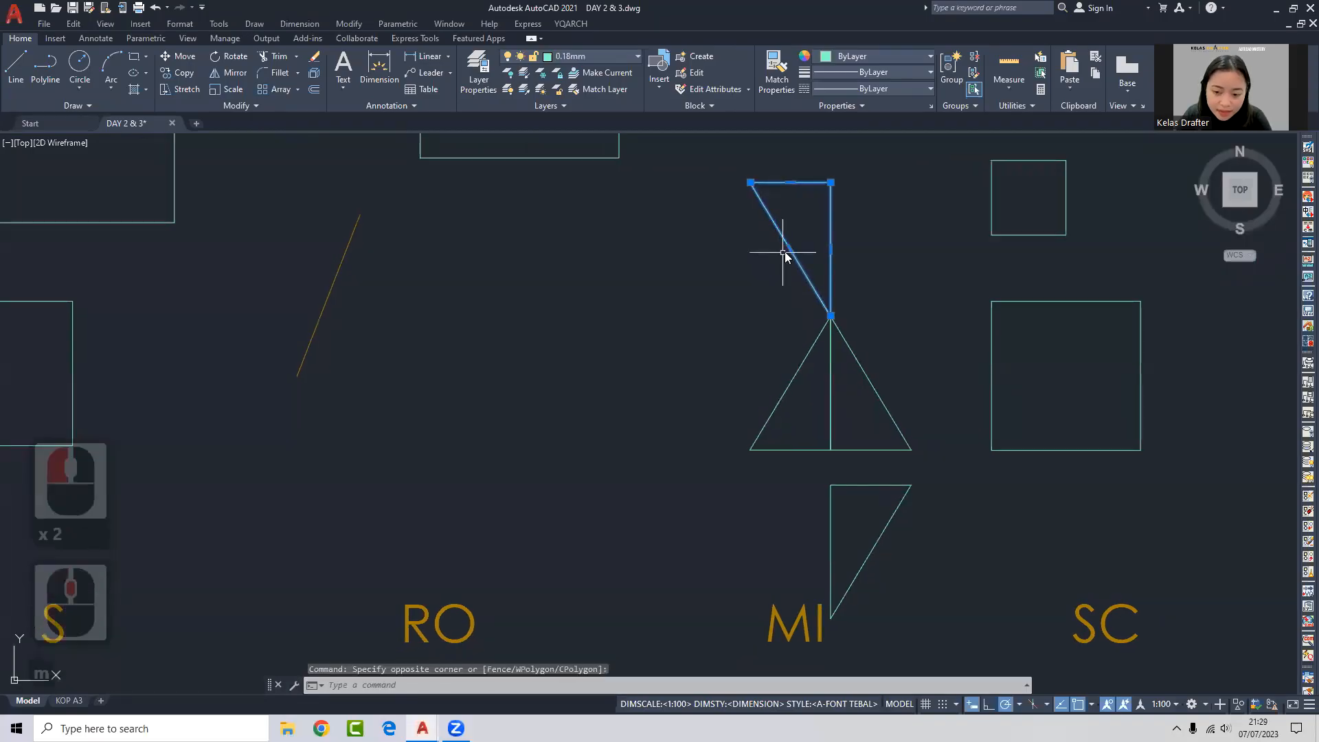
{"action": "type", "text": "m"}
{"action": "key", "text": "Return"}
{"action": "left_click", "coordinate": [830, 183]}
{"action": "middle_click_drag", "start_coordinate": [276, 378], "coordinate": [522, 359]}
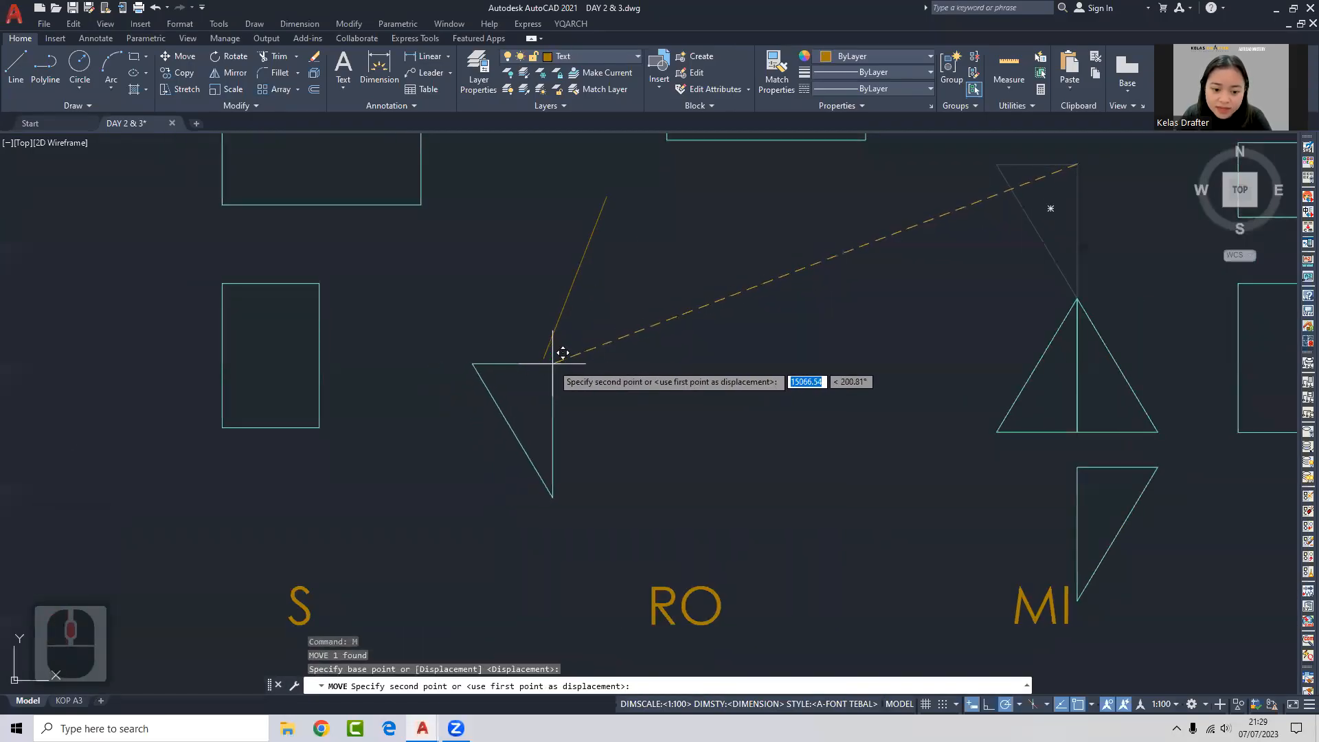
{"action": "left_click", "coordinate": [544, 358]}
{"action": "key", "text": "Escape"}
Rotate the triangle with the Reference option about the slanted line's lower endpoint, aligning its long vertical edge with that line.
{"action": "left_click", "coordinate": [560, 386]}
{"action": "left_click", "coordinate": [521, 399]}
{"action": "type", "text": "r"}
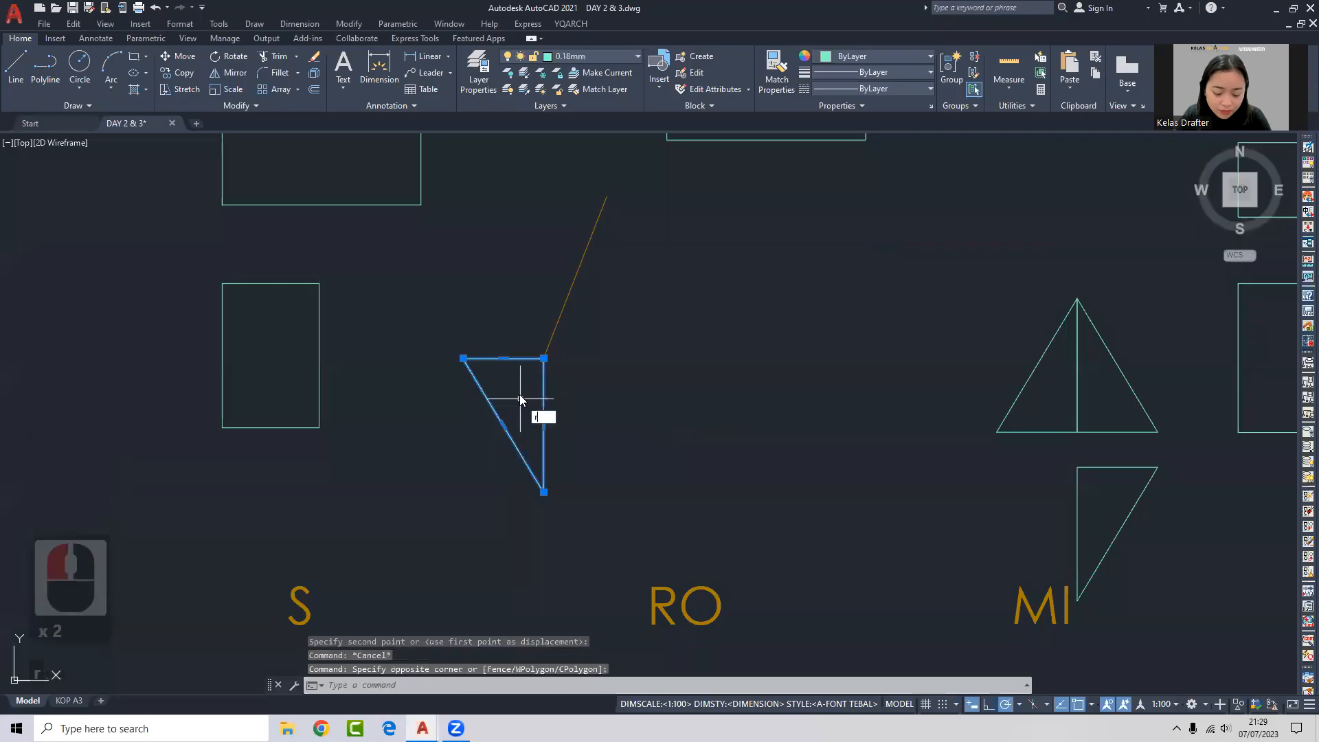
{"action": "key", "text": "Return"}
{"action": "left_click", "coordinate": [544, 358]}
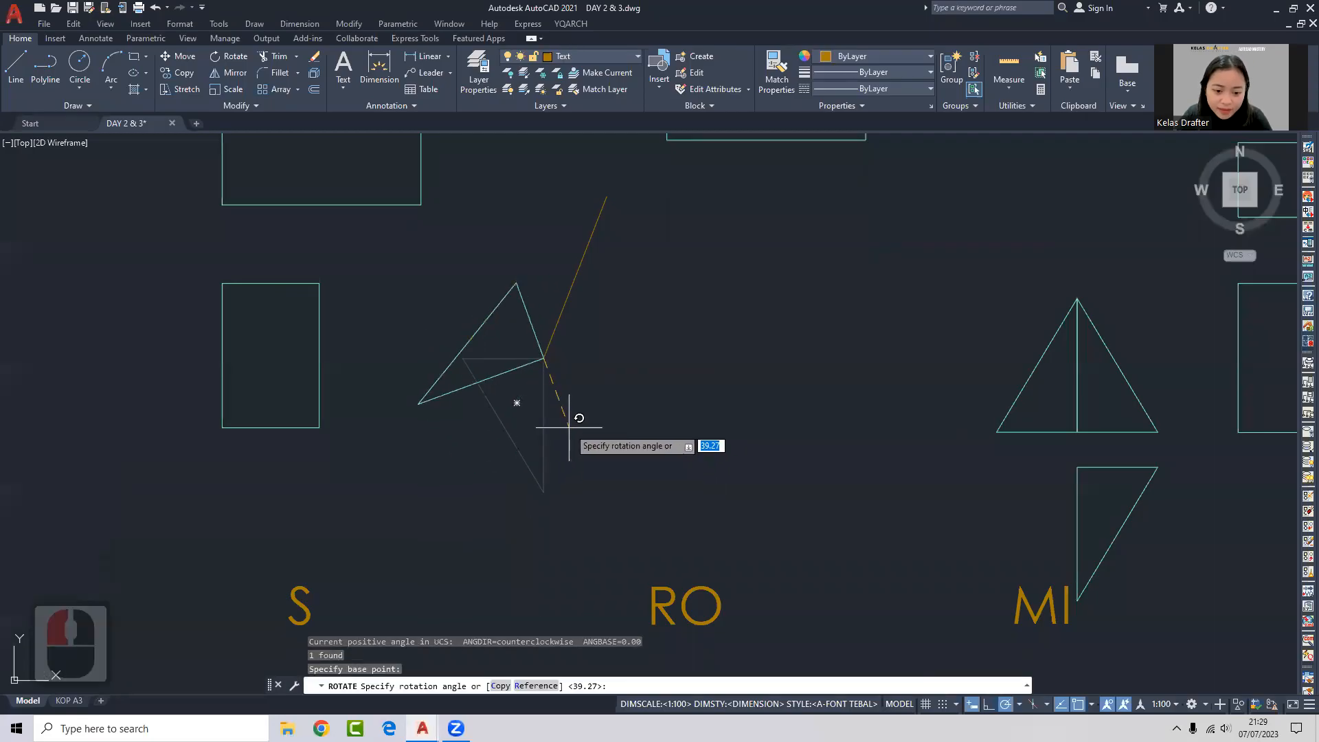
{"action": "type", "text": "r"}
{"action": "key", "text": "Return"}
{"action": "left_click", "coordinate": [544, 358]}
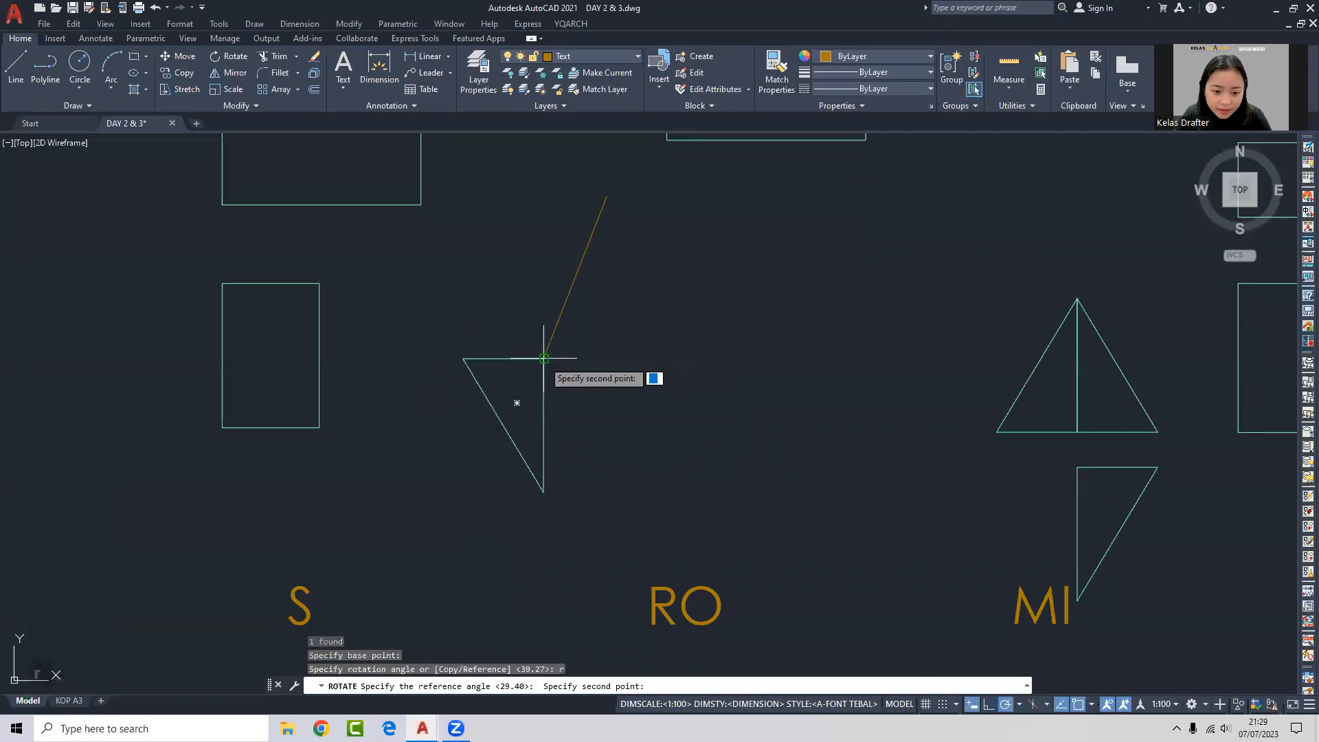
{"action": "left_click", "coordinate": [544, 492]}
{"action": "left_click", "coordinate": [581, 275]}
{"action": "key", "text": "Return"}
{"action": "key", "text": "Escape"}
Move the rotated triangle a short distance to the right, away from the slanted line above RO.
{"action": "left_click", "coordinate": [582, 373]}
{"action": "type", "text": "m"}
{"action": "key", "text": "Return"}
{"action": "left_click", "coordinate": [543, 358]}
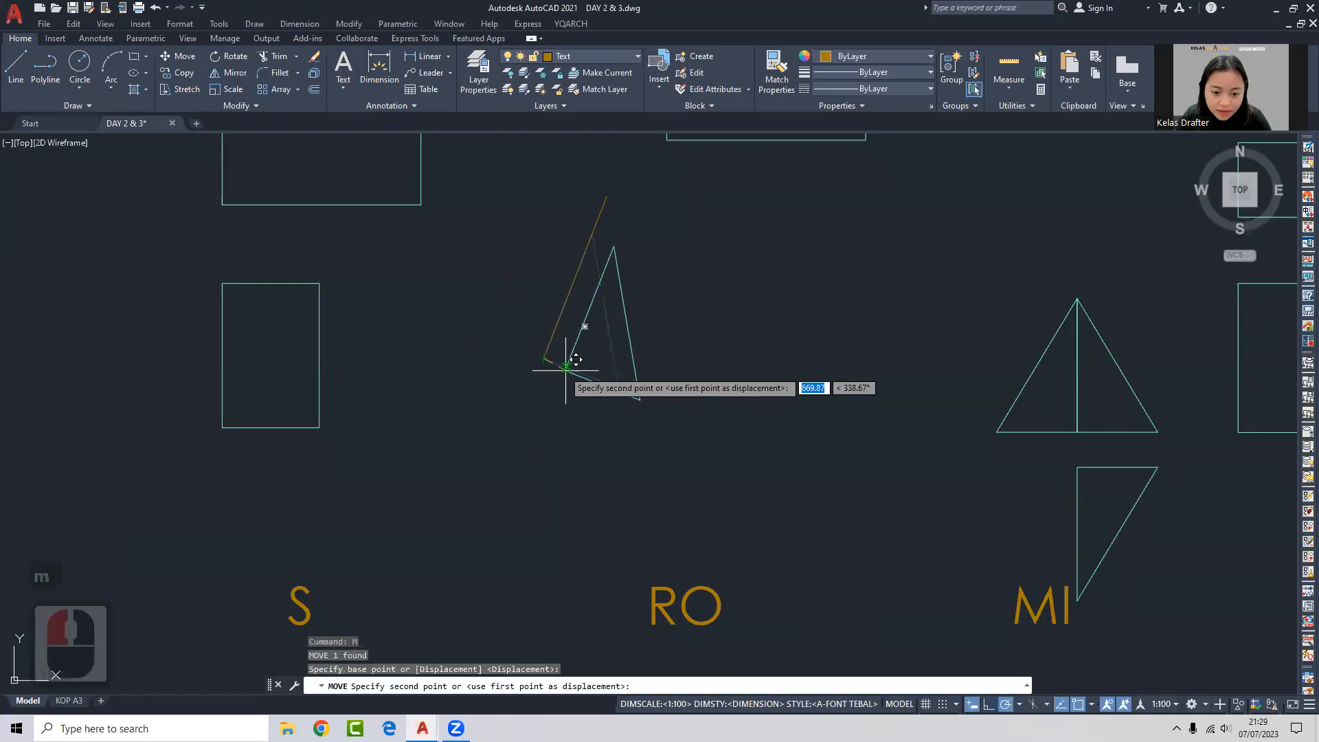
{"action": "left_click", "coordinate": [580, 373]}
Mirror the rotated triangle above RO across the slanted line, using its two endpoints as the mirror line and keeping the source object.
{"action": "left_click", "coordinate": [627, 397]}
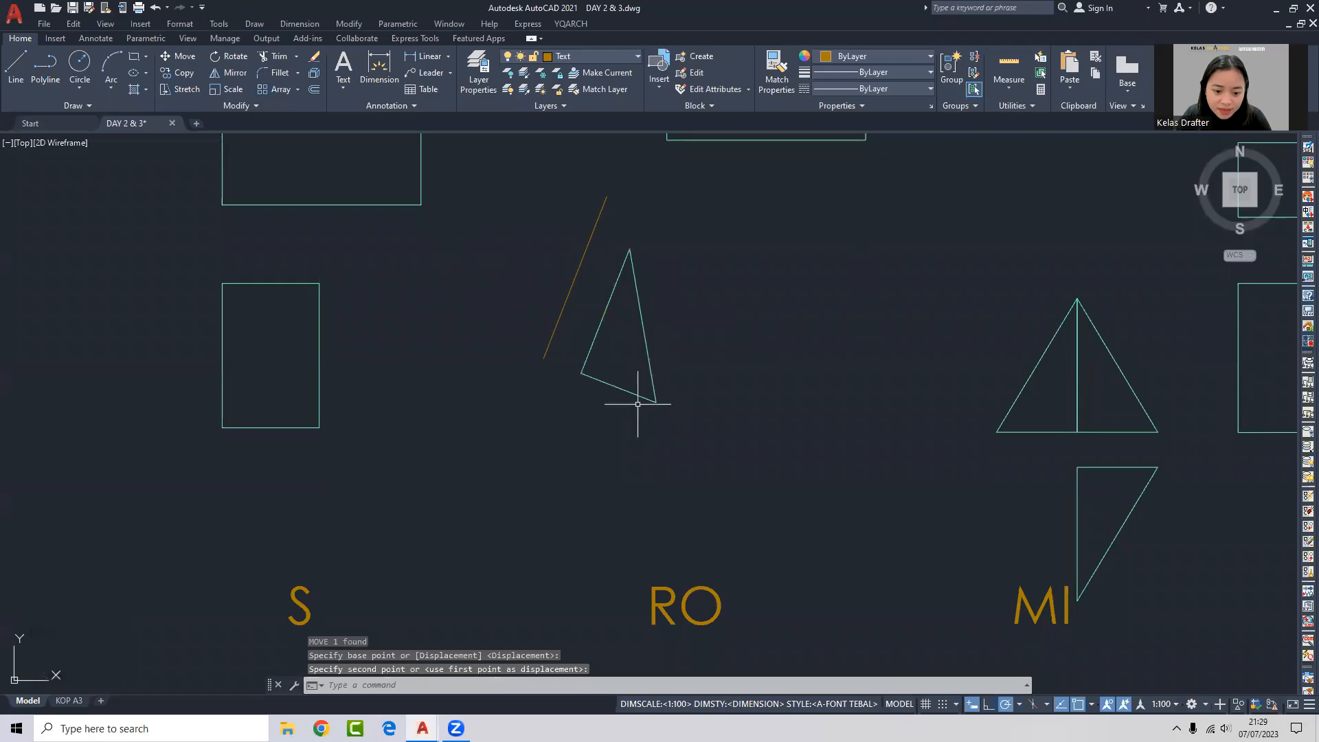
{"action": "left_click", "coordinate": [613, 392]}
{"action": "type", "text": "mi"}
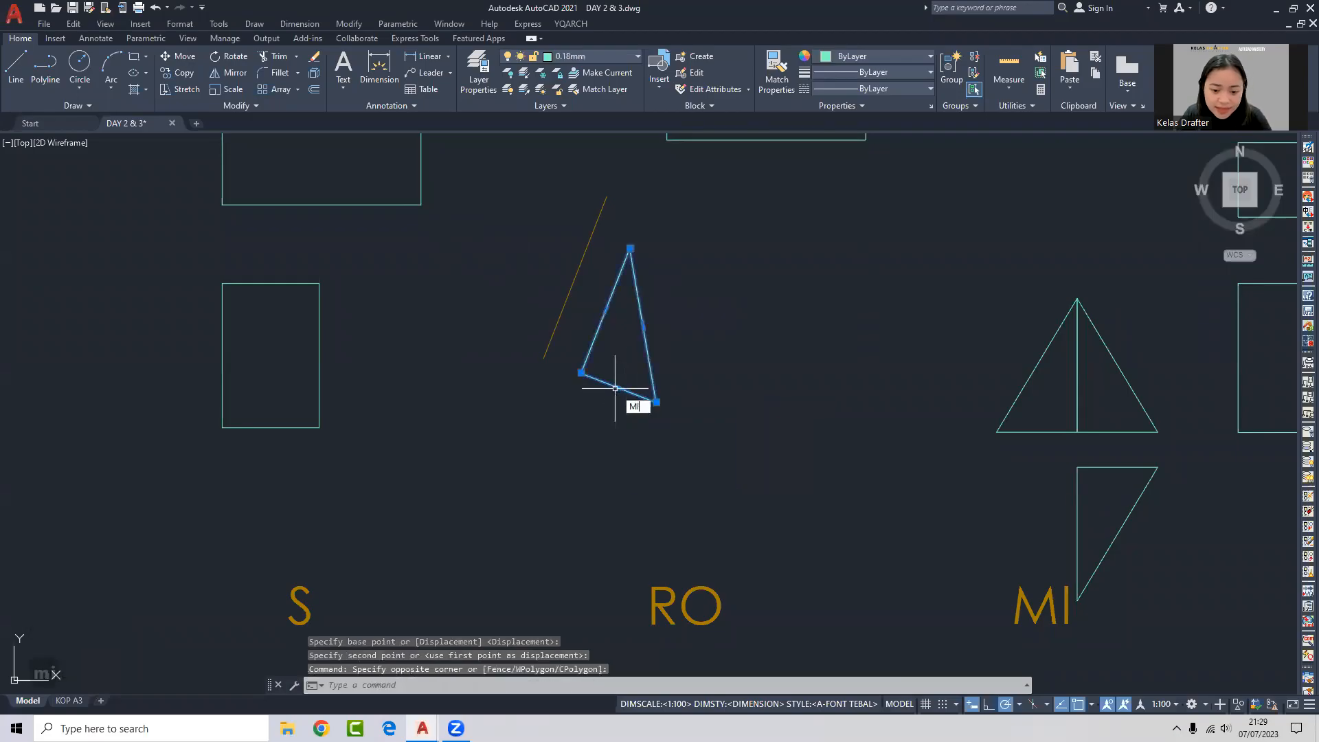
{"action": "key", "text": "Return"}
{"action": "left_click", "coordinate": [543, 357]}
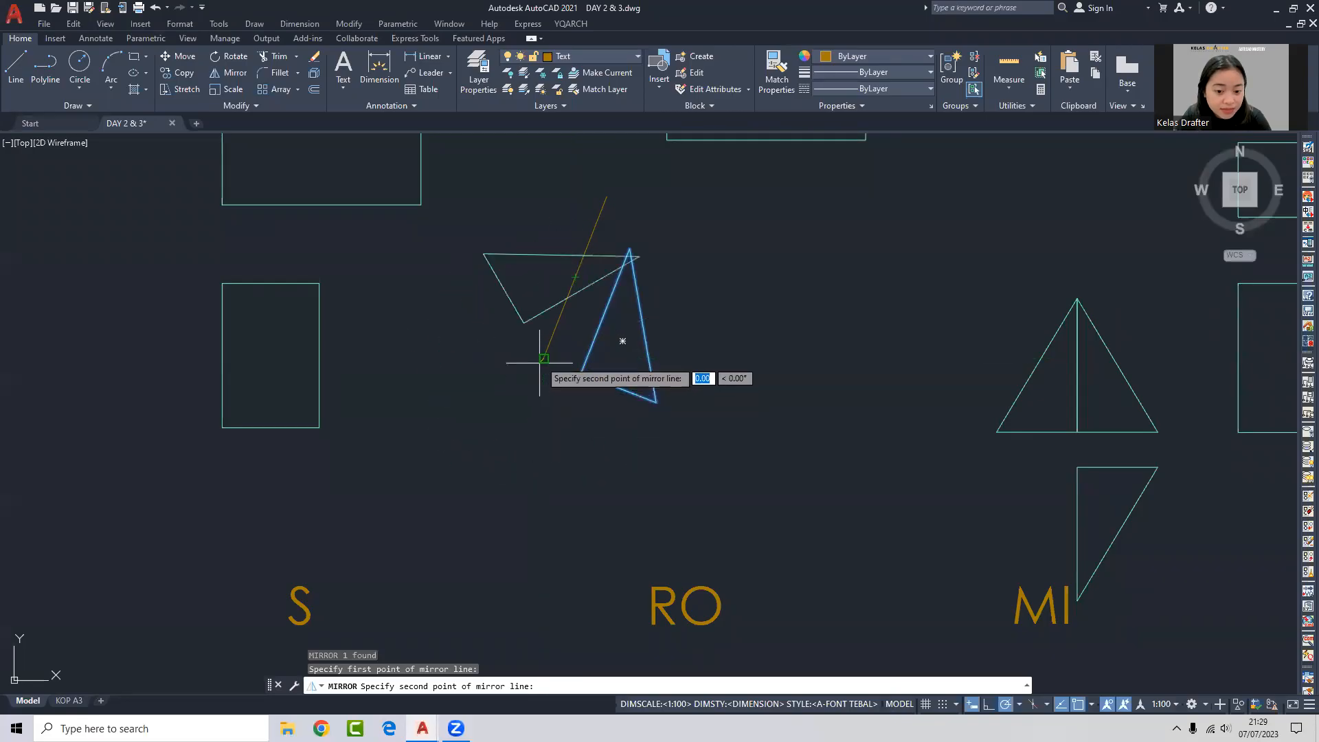
{"action": "left_click", "coordinate": [606, 198]}
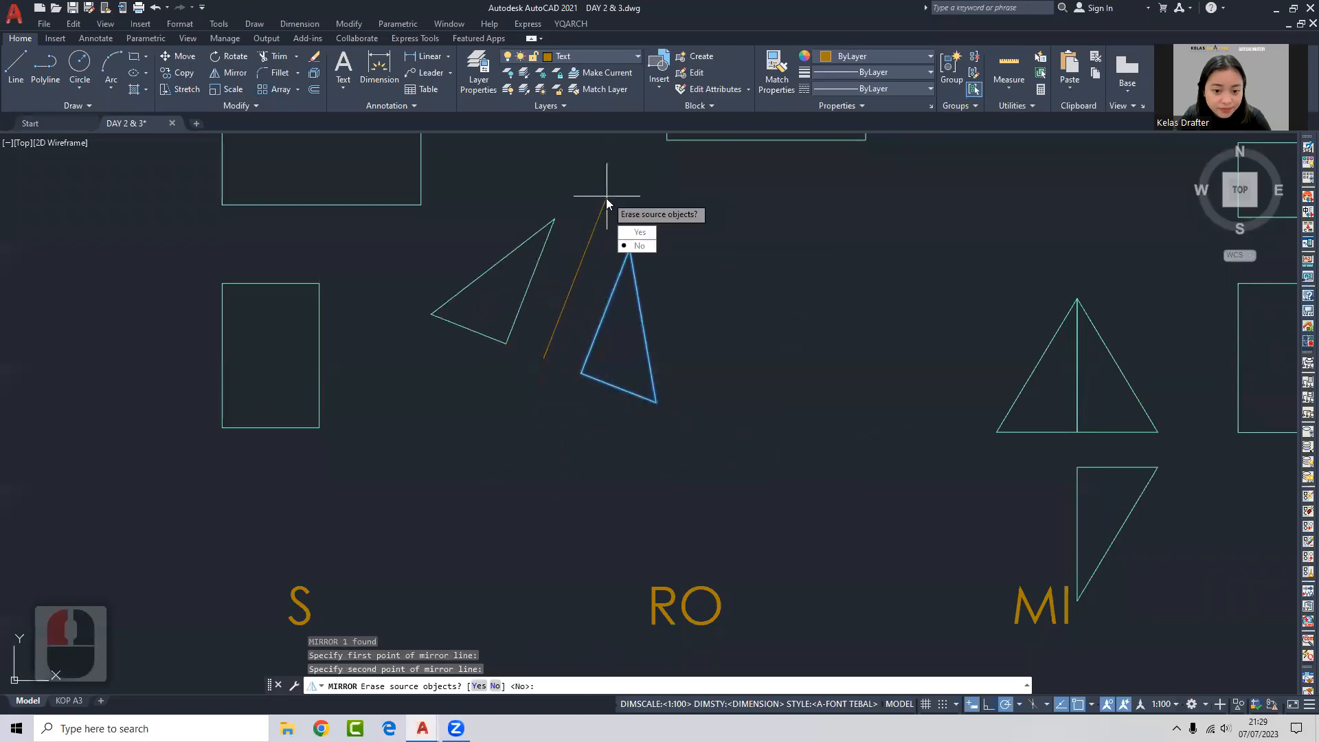
{"action": "key", "text": "Return"}
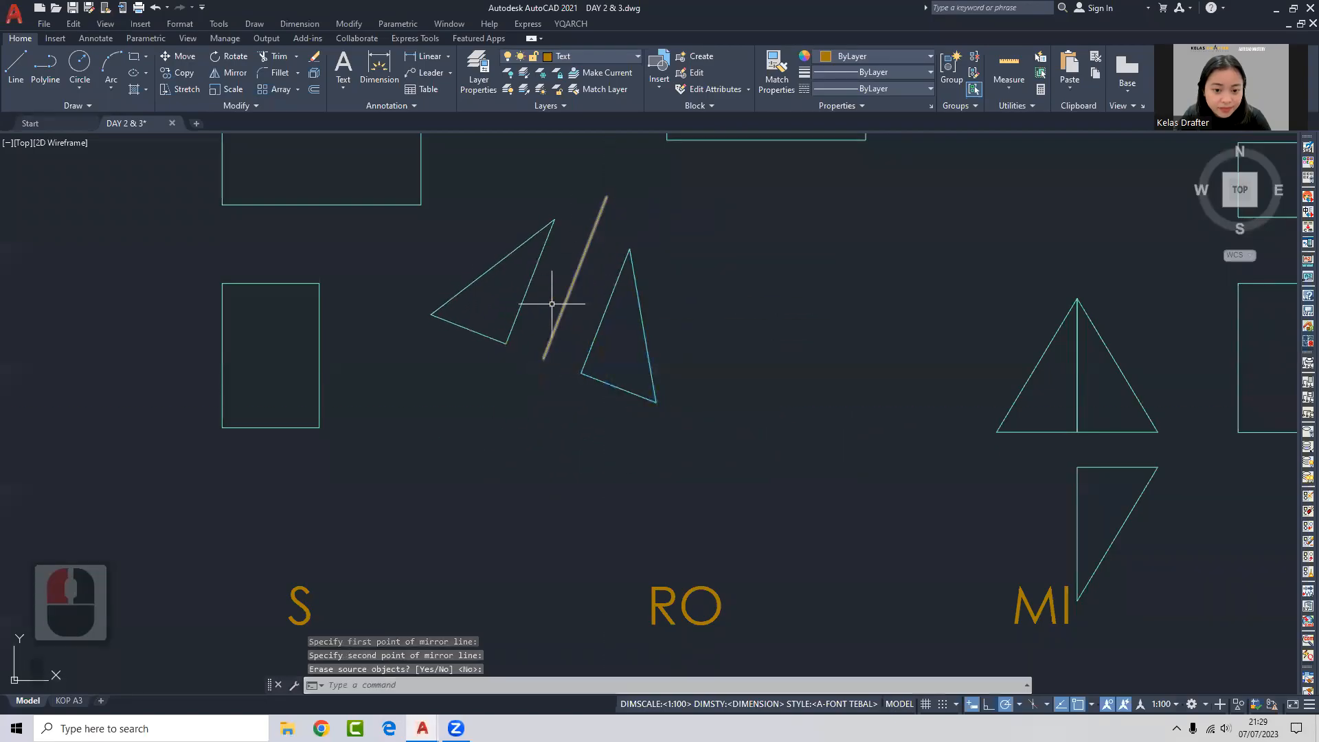
Mirror the lower triangle at MI across a vertical line 500 to the left of its top-left corner, keeping the source object.
{"action": "middle_click", "coordinate": [622, 429]}
{"action": "middle_click", "coordinate": [622, 430]}
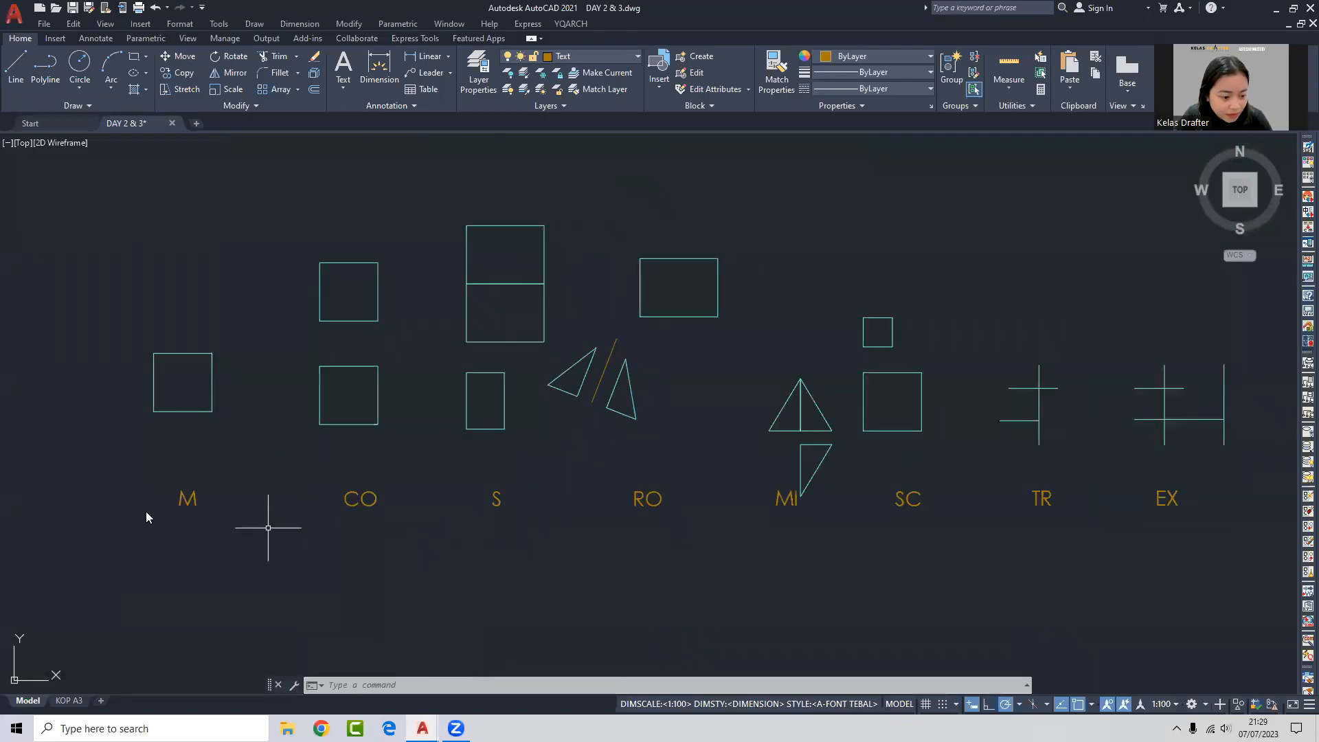
{"action": "middle_click", "coordinate": [268, 527]}
{"action": "middle_click", "coordinate": [268, 527]}
{"action": "scroll", "coordinate": [817, 443], "scroll_direction": "up", "scroll_amount": 2}
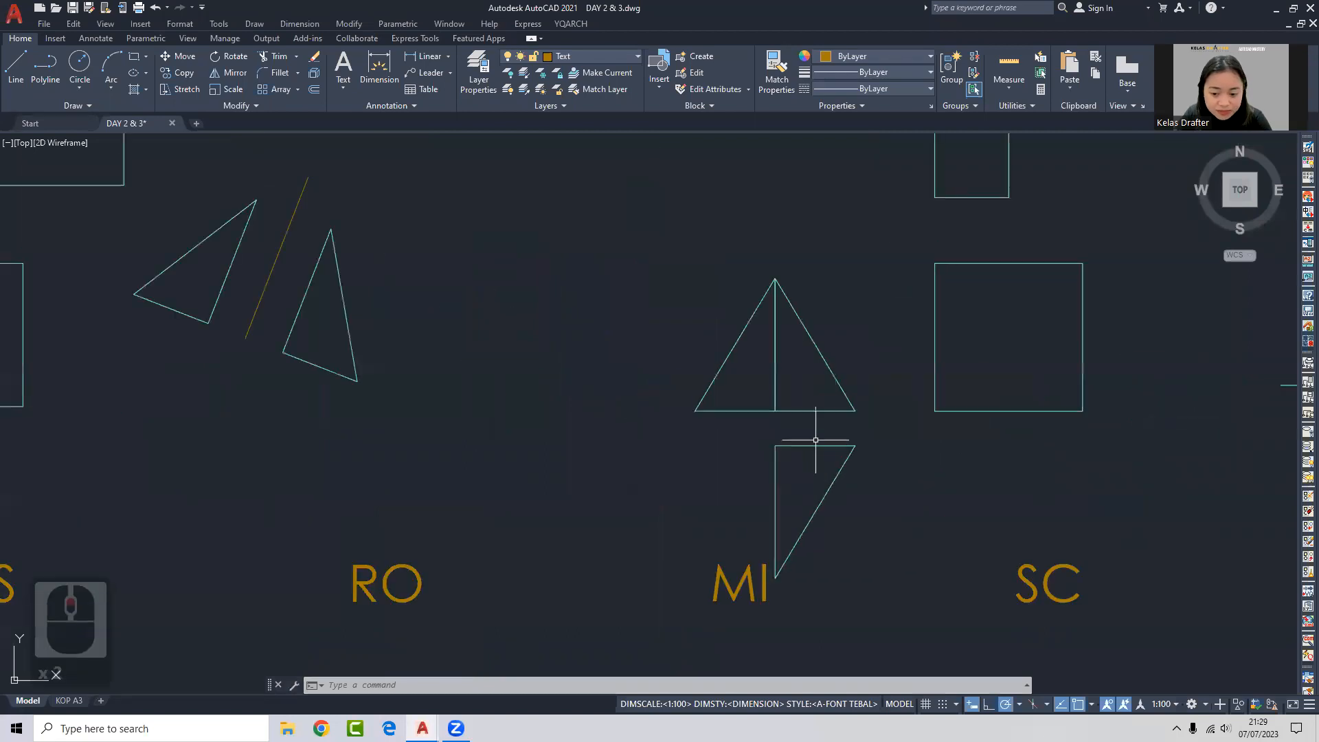
{"action": "left_click", "coordinate": [983, 416]}
{"action": "left_click", "coordinate": [806, 462]}
{"action": "middle_click_drag", "start_coordinate": [806, 462], "coordinate": [728, 430]}
{"action": "type", "text": "mi"}
{"action": "key", "text": "Return"}
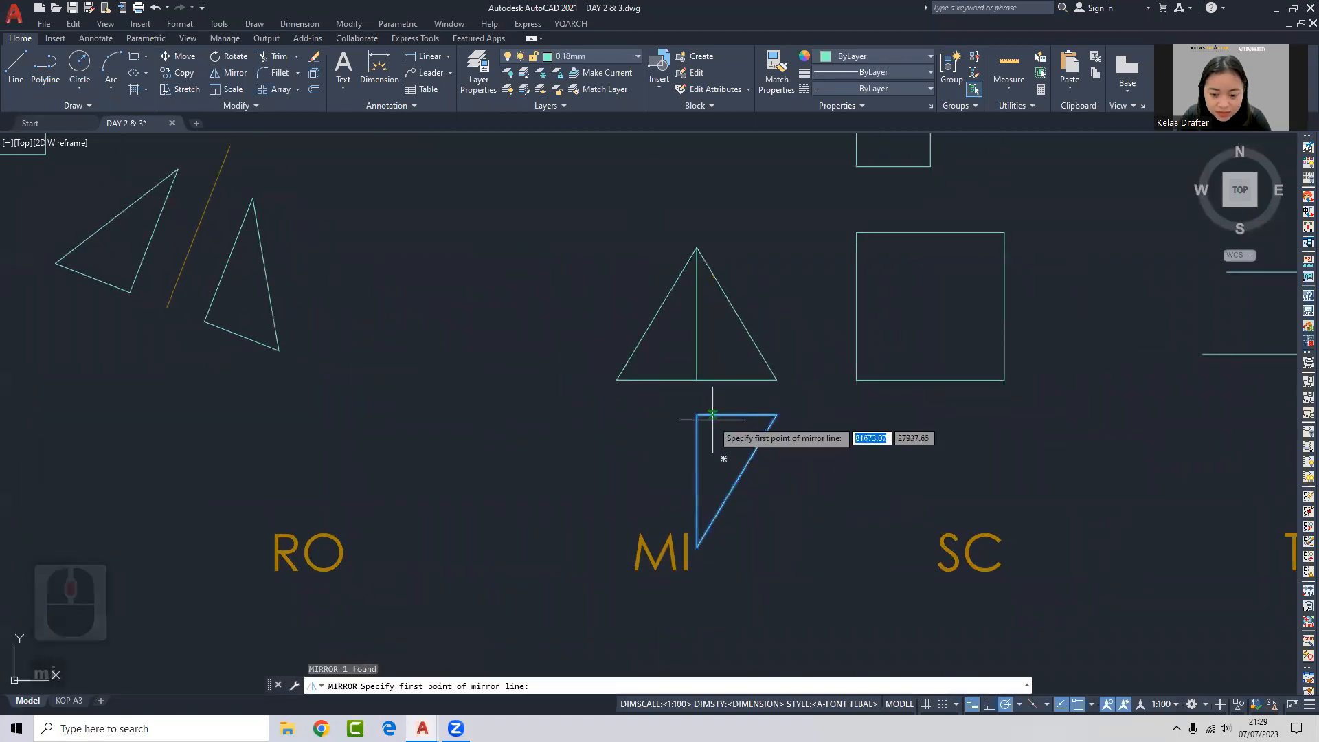
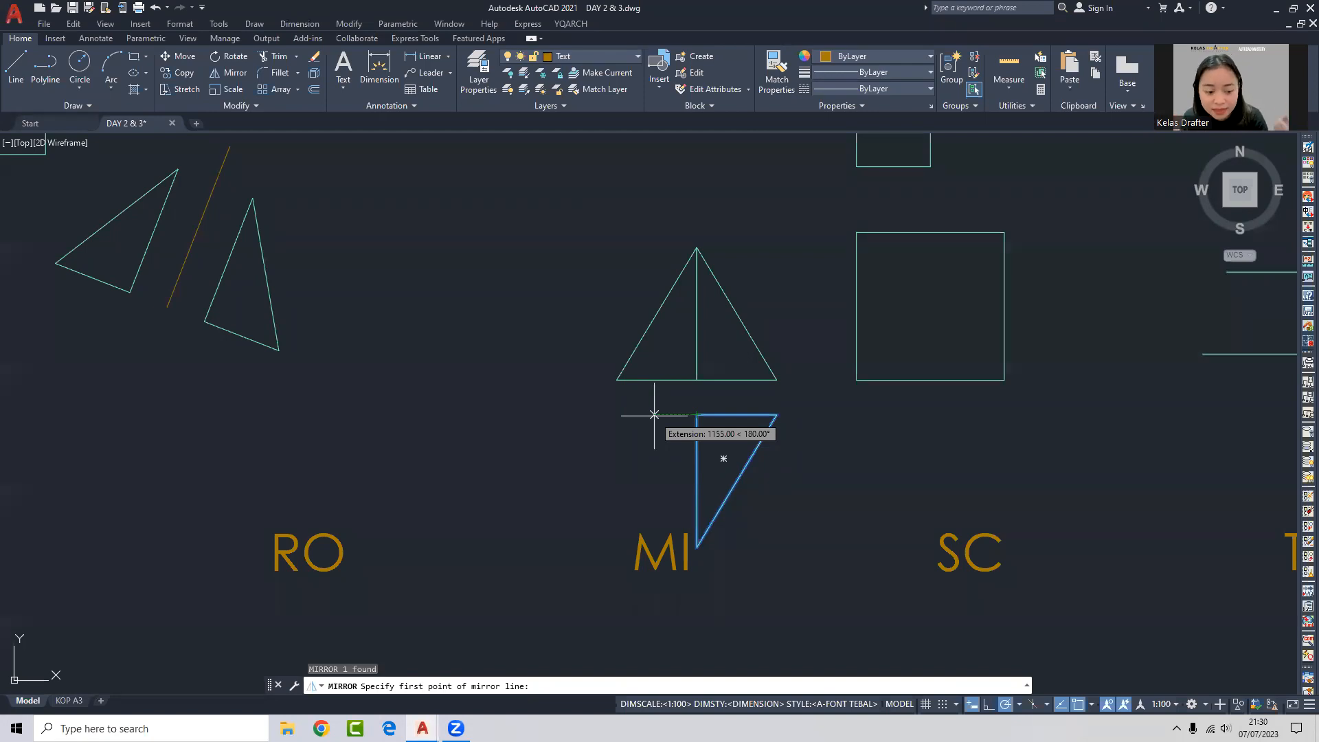
{"action": "type", "text": "5"}
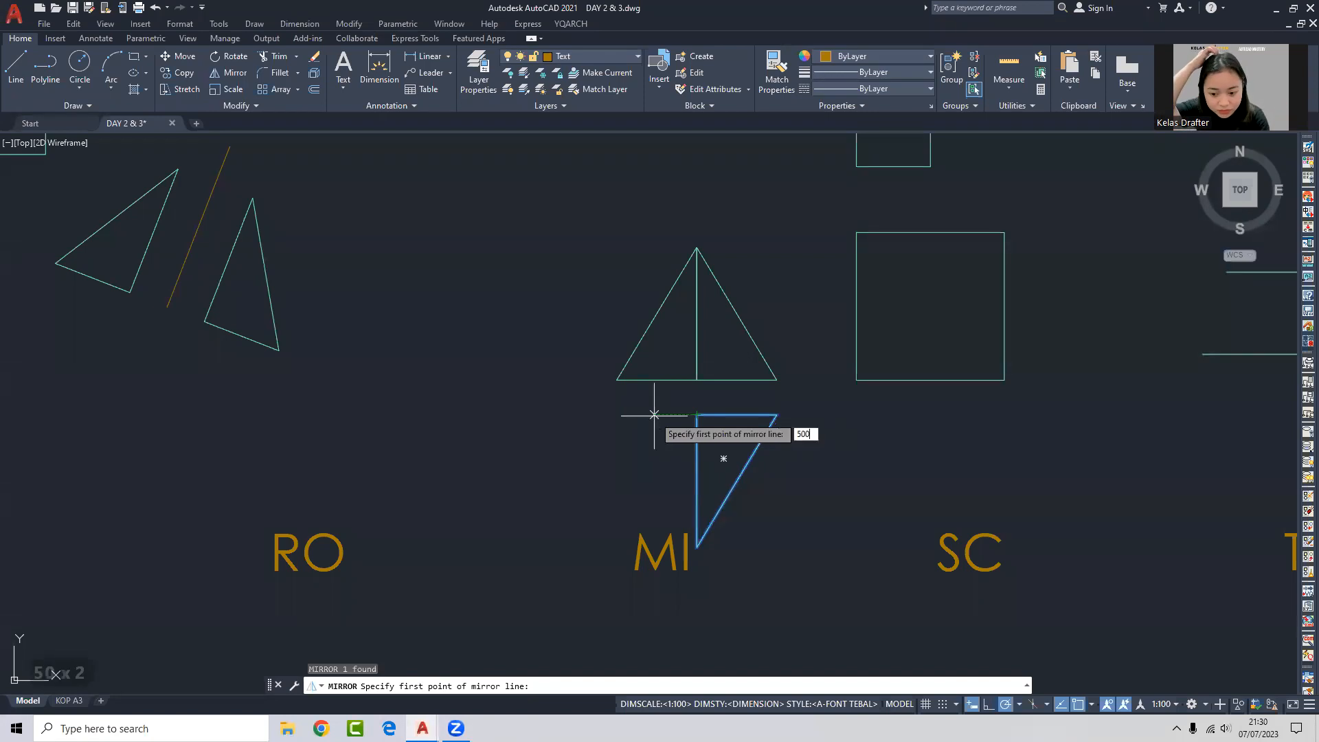
{"action": "type", "text": "00"}
{"action": "key", "text": "Return"}
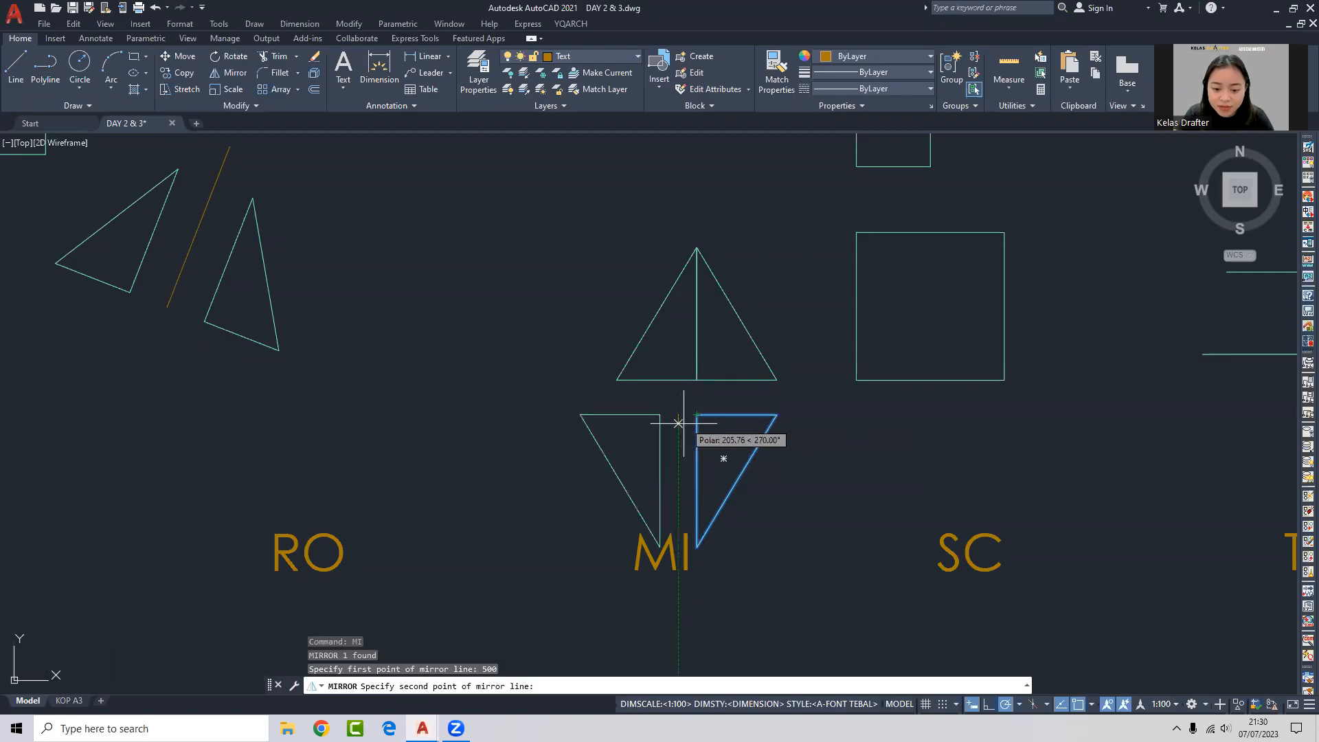
{"action": "left_click", "coordinate": [678, 452]}
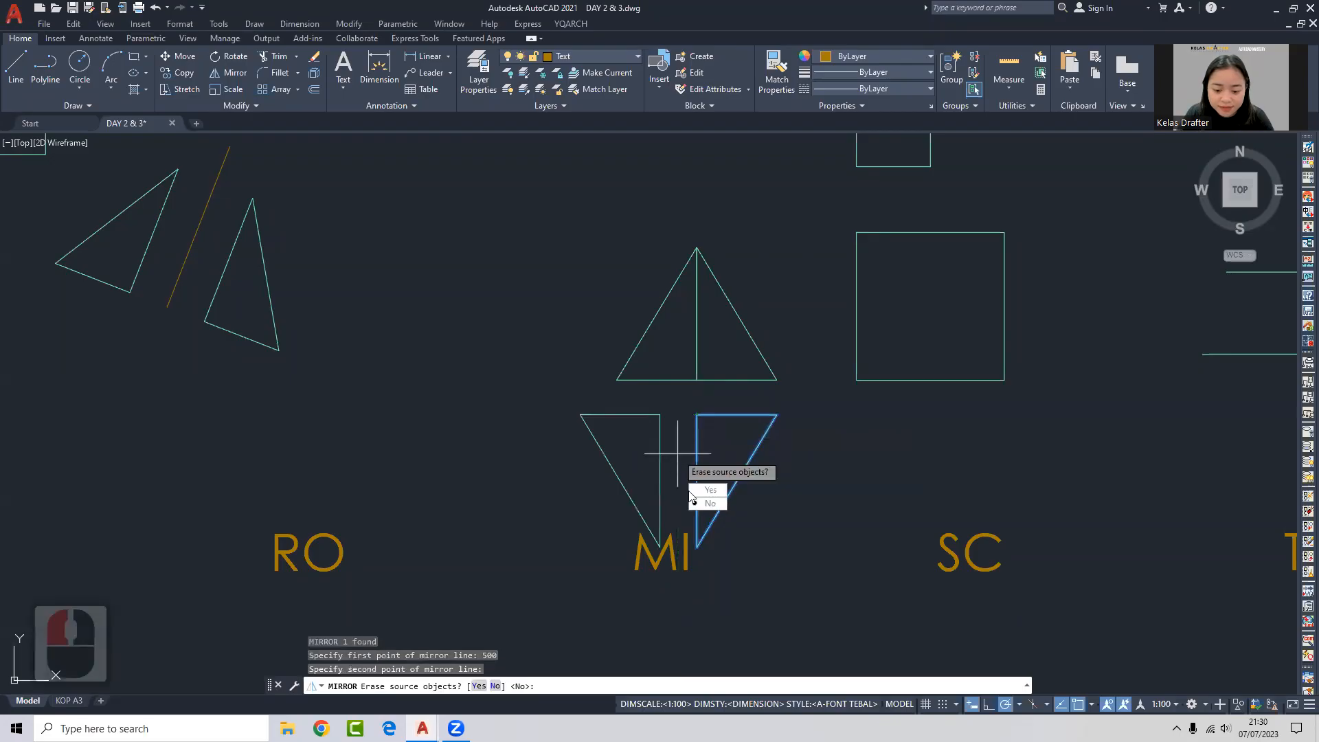
{"action": "type", "text": "N"}
{"action": "key", "text": "Return"}
Check the gap between the two lower triangles' top inner corners with a temporary Line preview.
{"action": "type", "text": "l"}
{"action": "key", "text": "Return"}
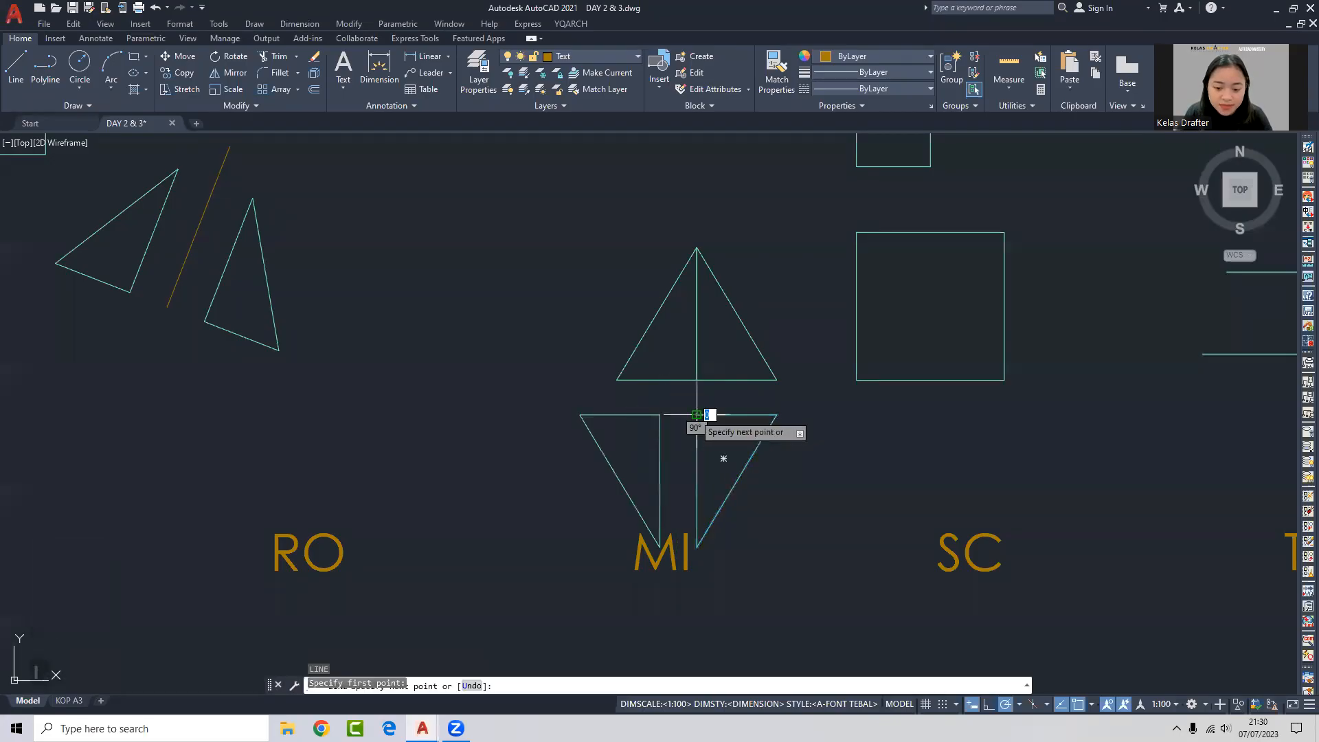
{"action": "left_click", "coordinate": [659, 414]}
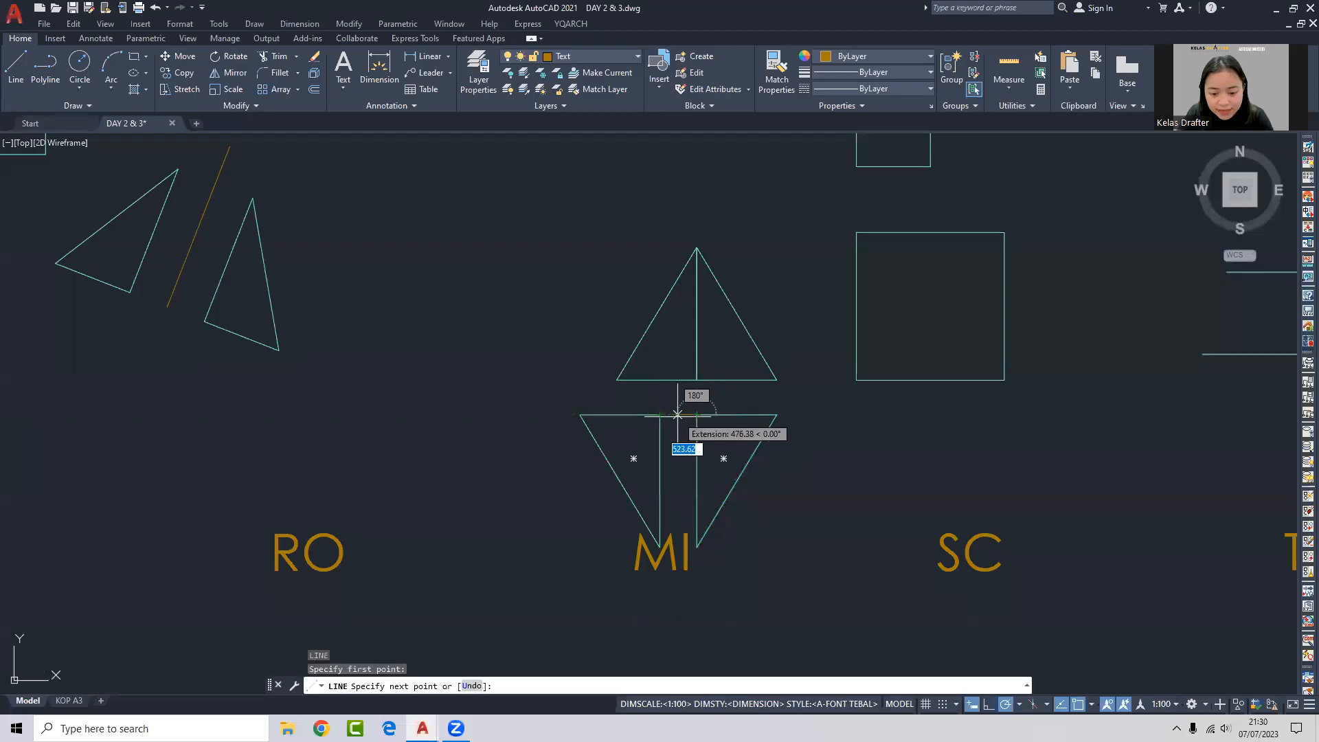
{"action": "key", "text": "Return"}
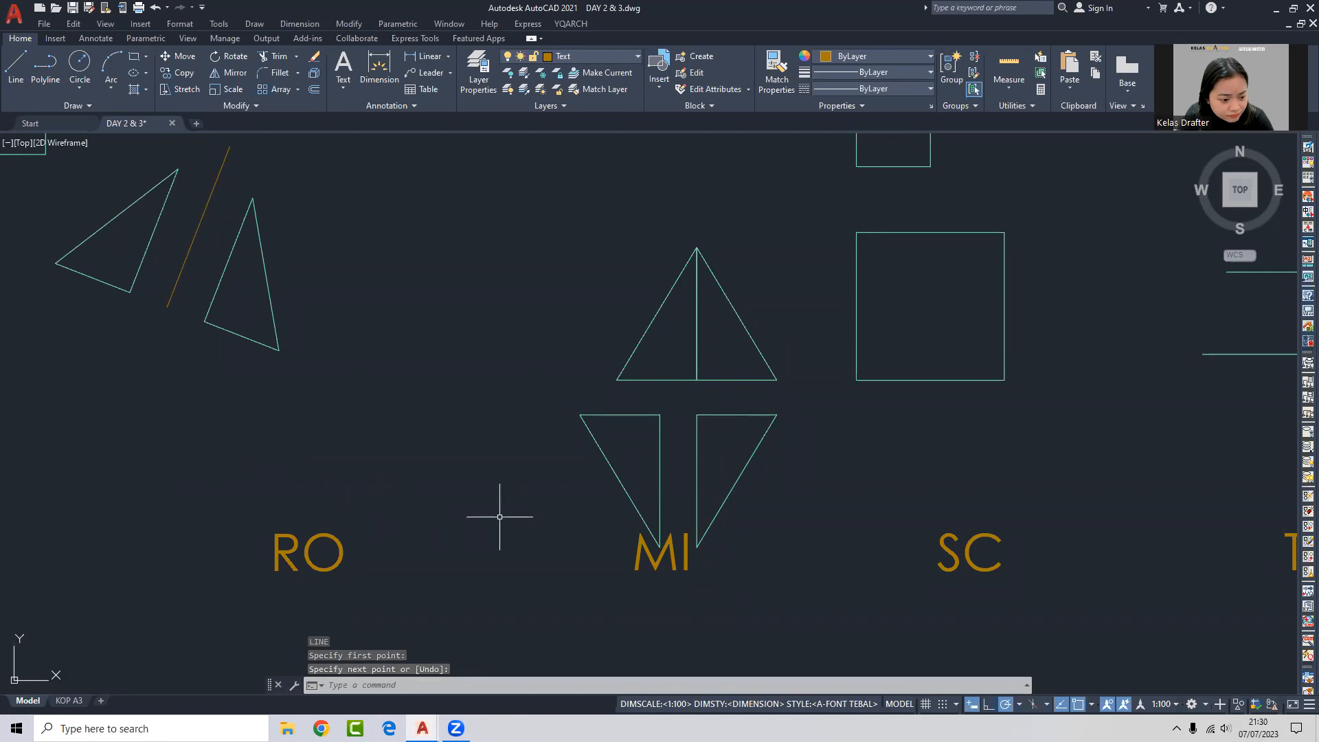
Erase the lower-left and upper-left mirrored triangles above MI.
{"action": "scroll", "coordinate": [499, 517], "scroll_direction": "down", "scroll_amount": 4}
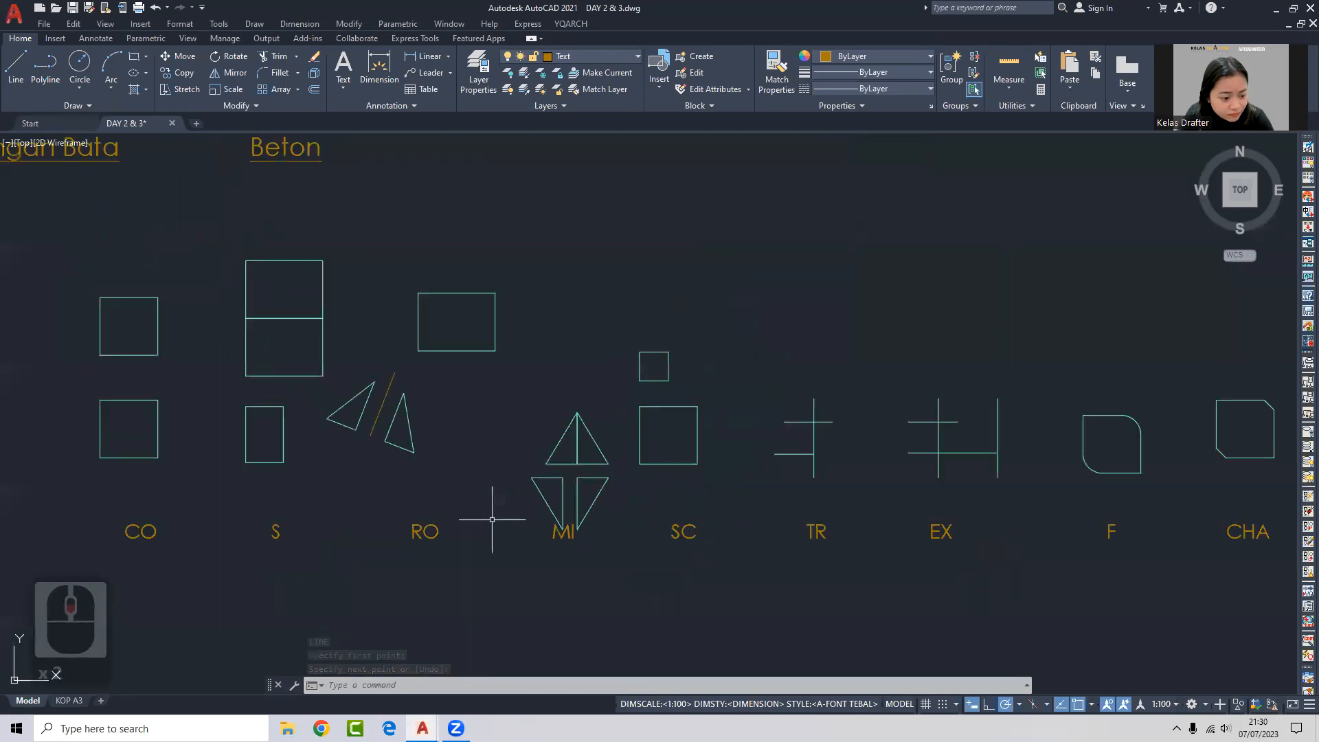
{"action": "scroll", "coordinate": [539, 495], "scroll_direction": "up", "scroll_amount": 3}
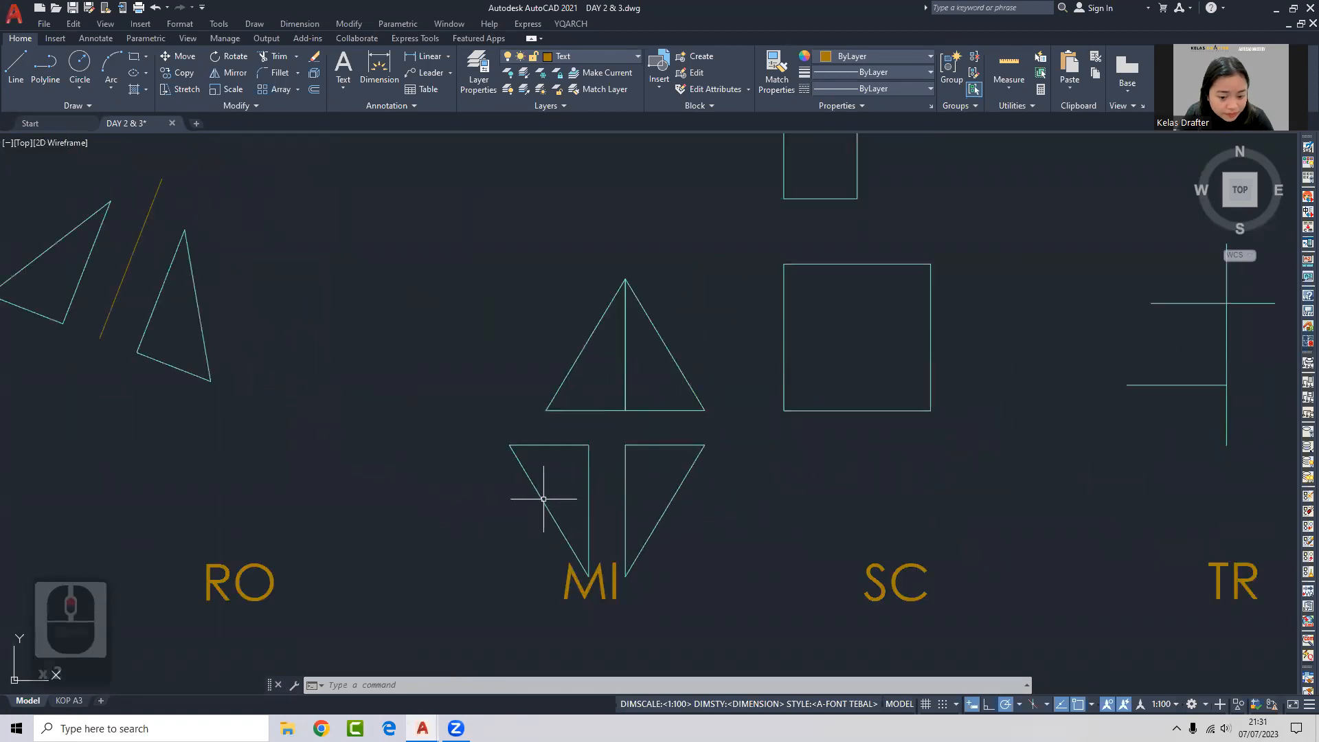
{"action": "left_click", "coordinate": [630, 468]}
{"action": "left_click", "coordinate": [526, 486]}
{"action": "scroll", "coordinate": [524, 488], "scroll_direction": "down", "scroll_amount": 2}
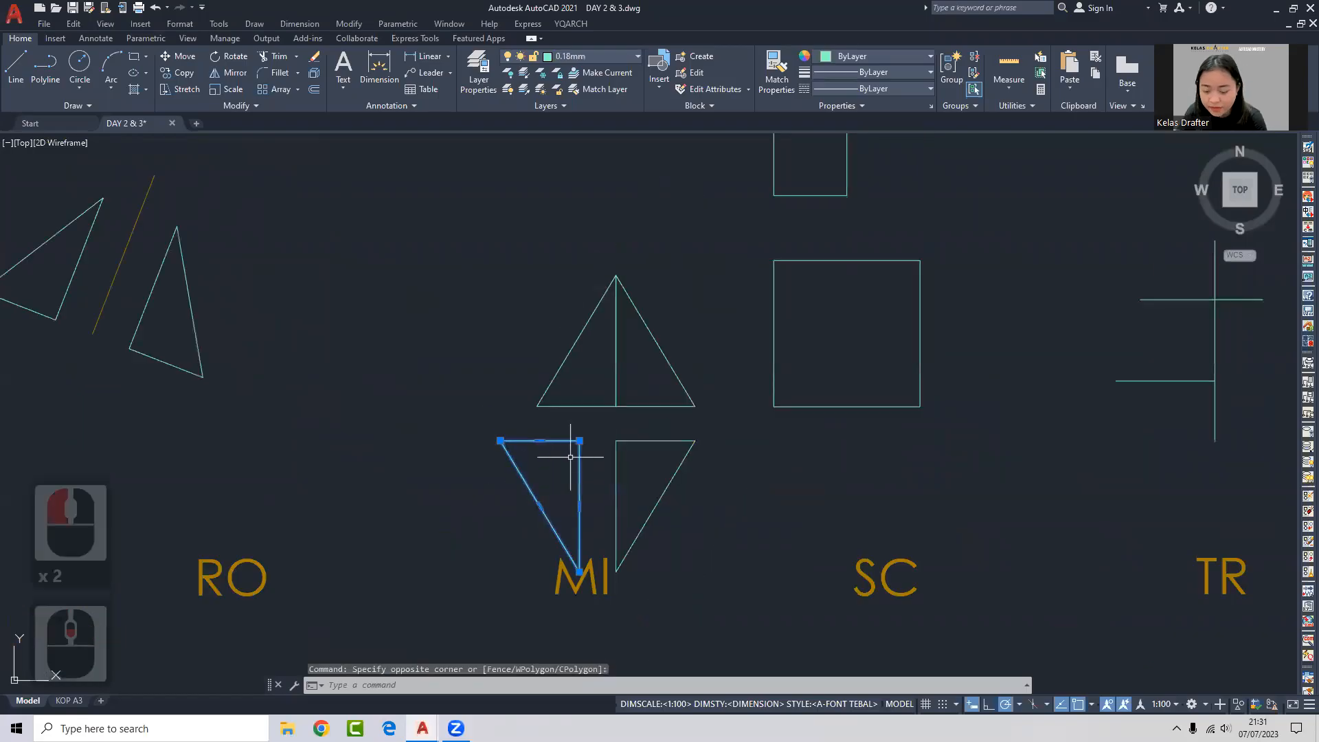
{"action": "key", "text": "Delete"}
{"action": "left_click", "coordinate": [591, 388]}
{"action": "left_click", "coordinate": [552, 372]}
{"action": "key", "text": "Delete"}
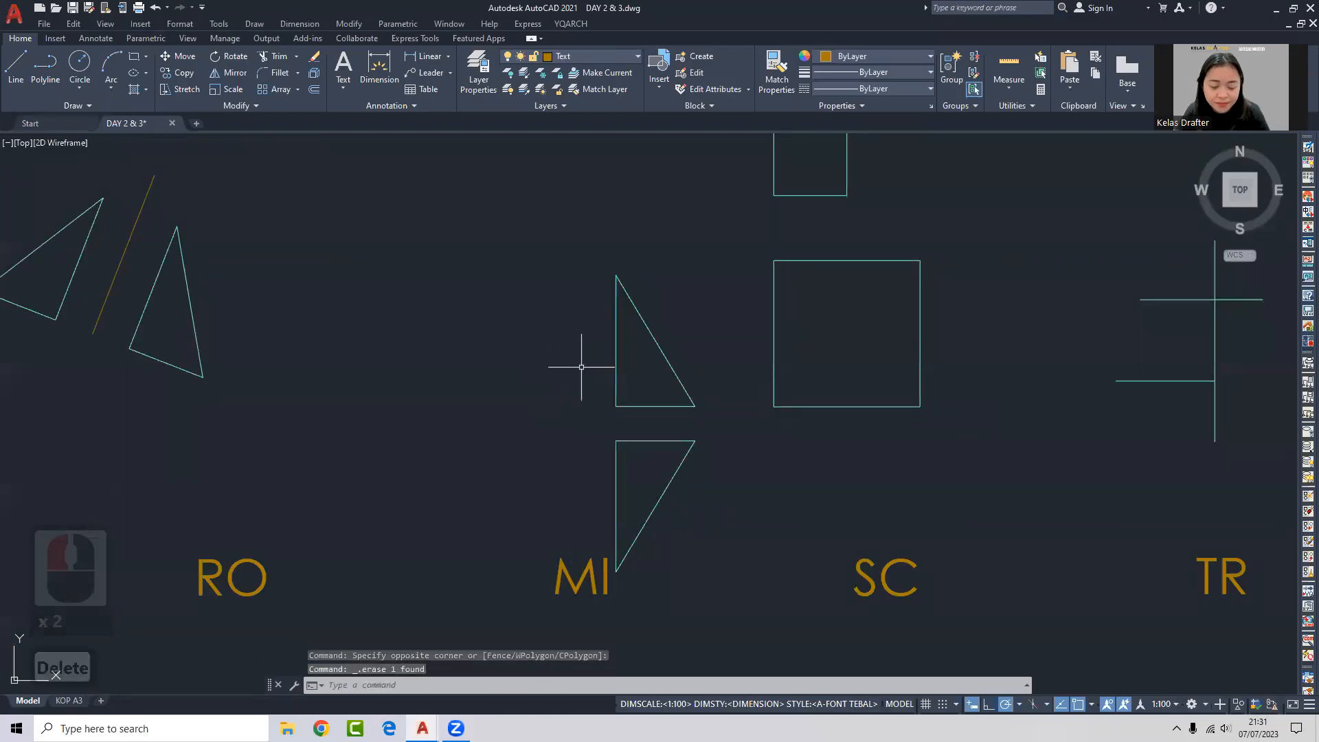
Erase the inverted triangle below the remaining upright triangle at MI.
{"action": "scroll", "coordinate": [614, 340], "scroll_direction": "down", "scroll_amount": 2}
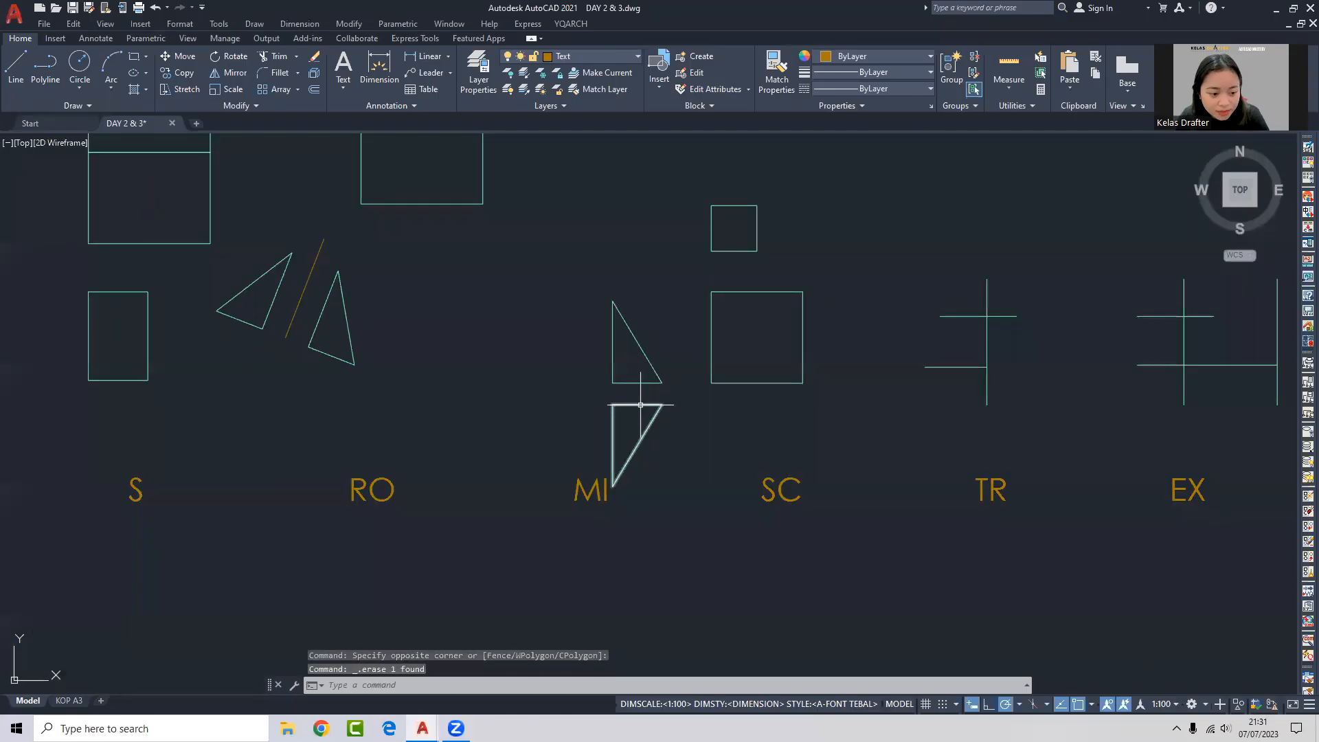
{"action": "left_click", "coordinate": [646, 437]}
{"action": "left_click", "coordinate": [627, 427]}
{"action": "type", "text": "e"}
{"action": "key", "text": "Return"}
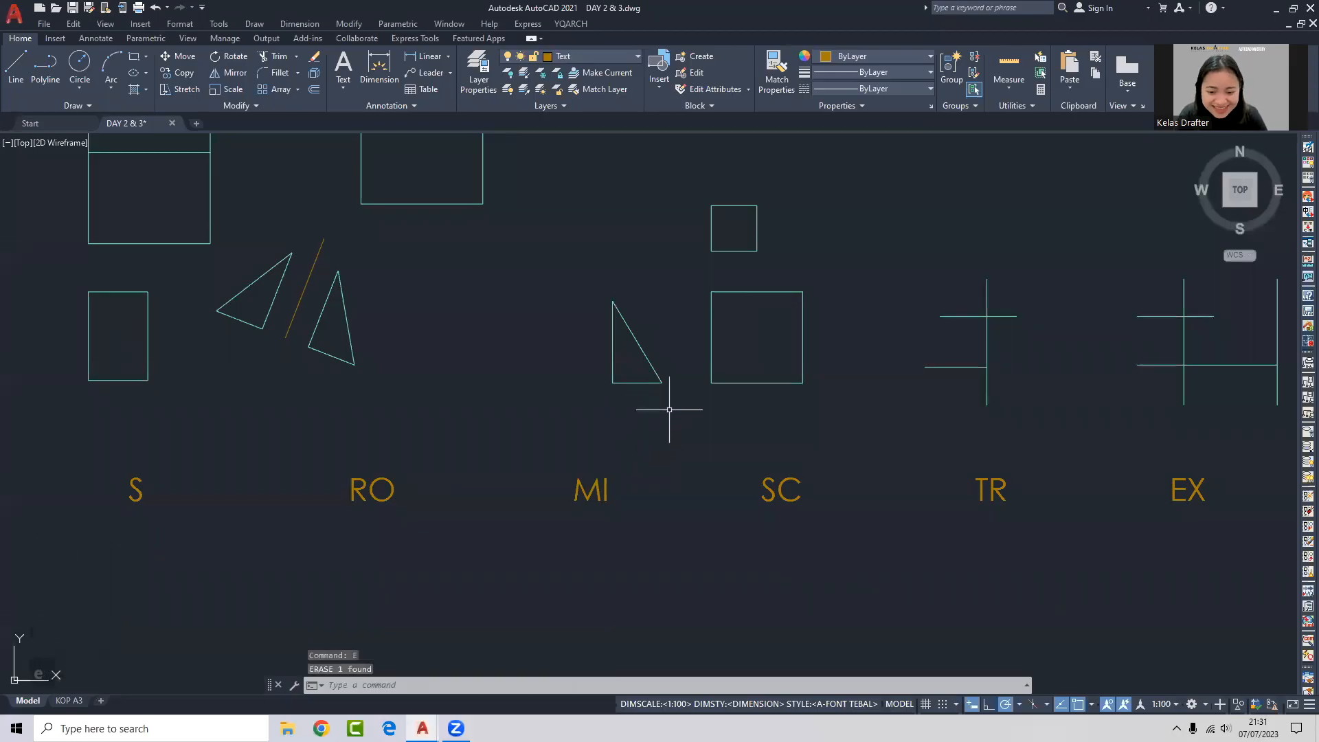
{"action": "middle_click_drag", "start_coordinate": [516, 280], "coordinate": [438, 304]}
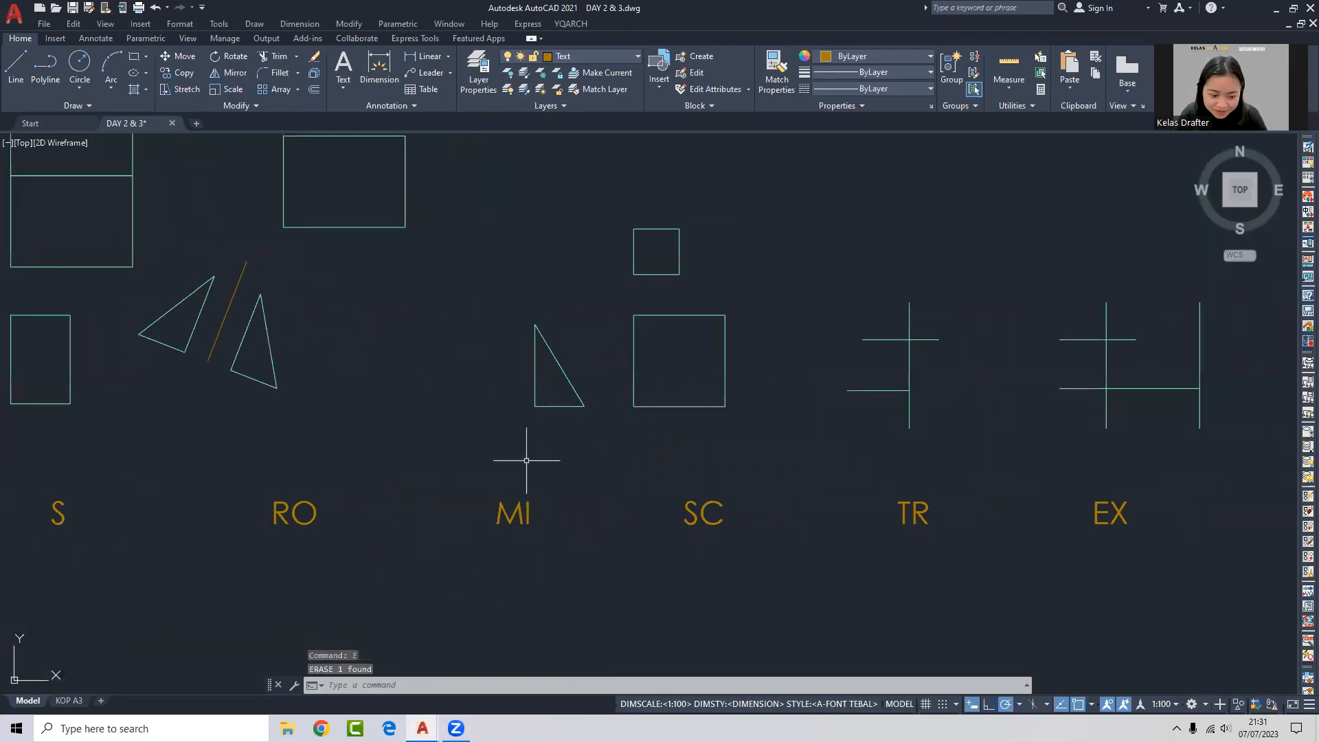
{"action": "middle_click_drag", "start_coordinate": [526, 460], "coordinate": [574, 456]}
{"action": "left_click", "coordinate": [539, 377]}
{"action": "key", "text": "Escape"}
{"action": "left_click", "coordinate": [364, 362]}
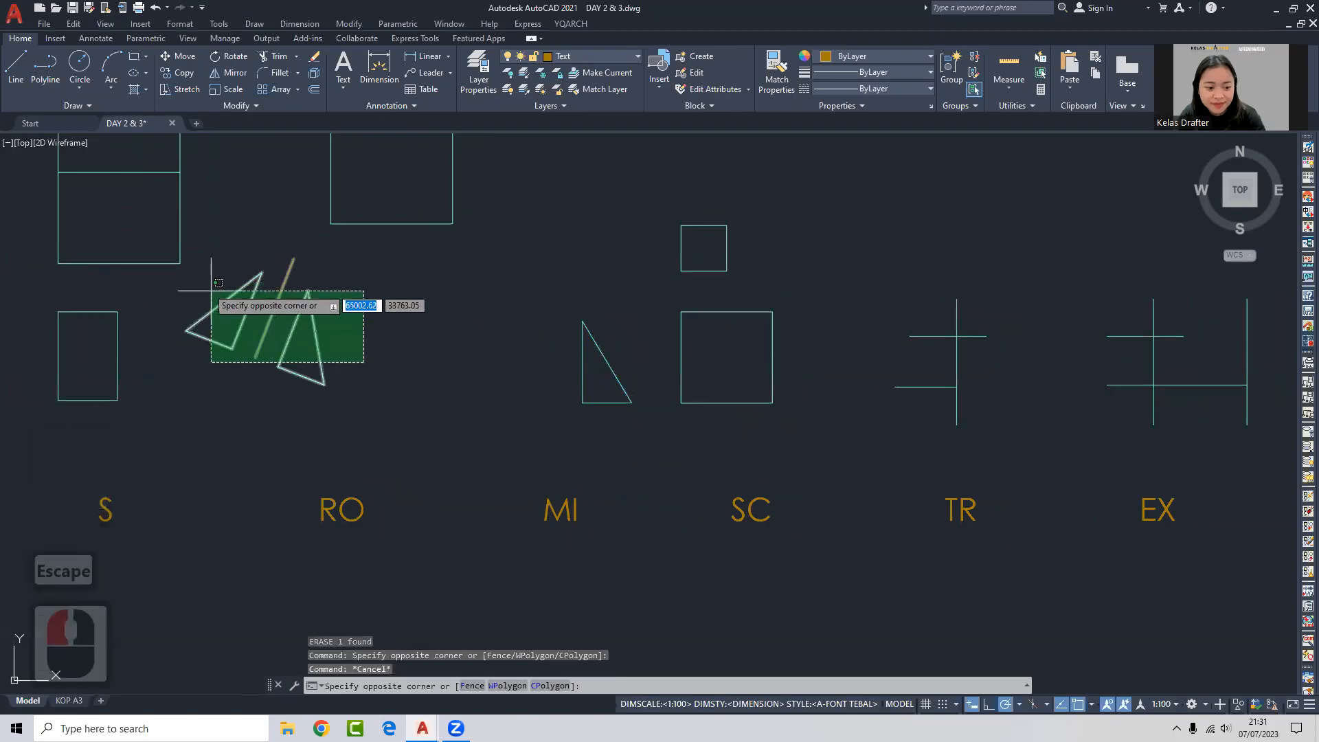
{"action": "key", "text": "Escape"}
{"action": "middle_click_drag", "start_coordinate": [596, 356], "coordinate": [519, 346]}
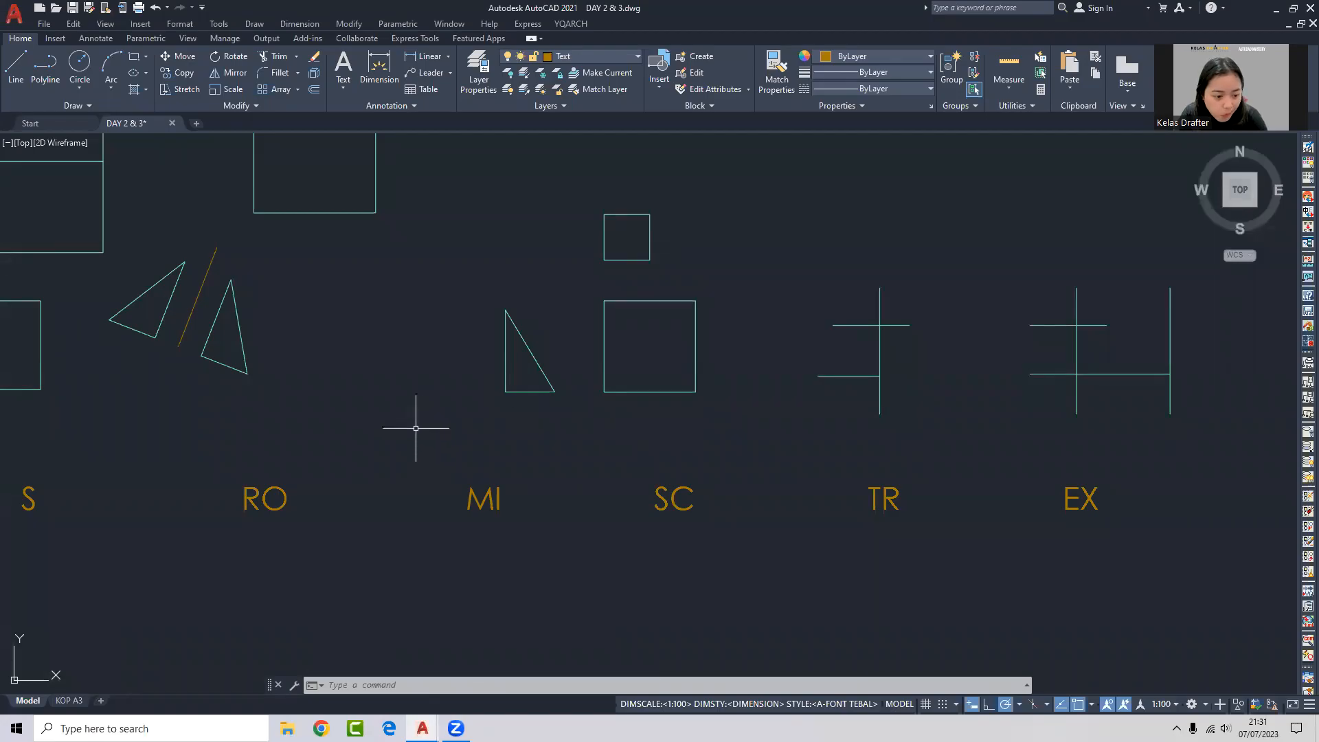
Move the remaining triangle horizontally to the left so that it sits above the MI label.
{"action": "middle_click_drag", "start_coordinate": [542, 436], "coordinate": [474, 450]}
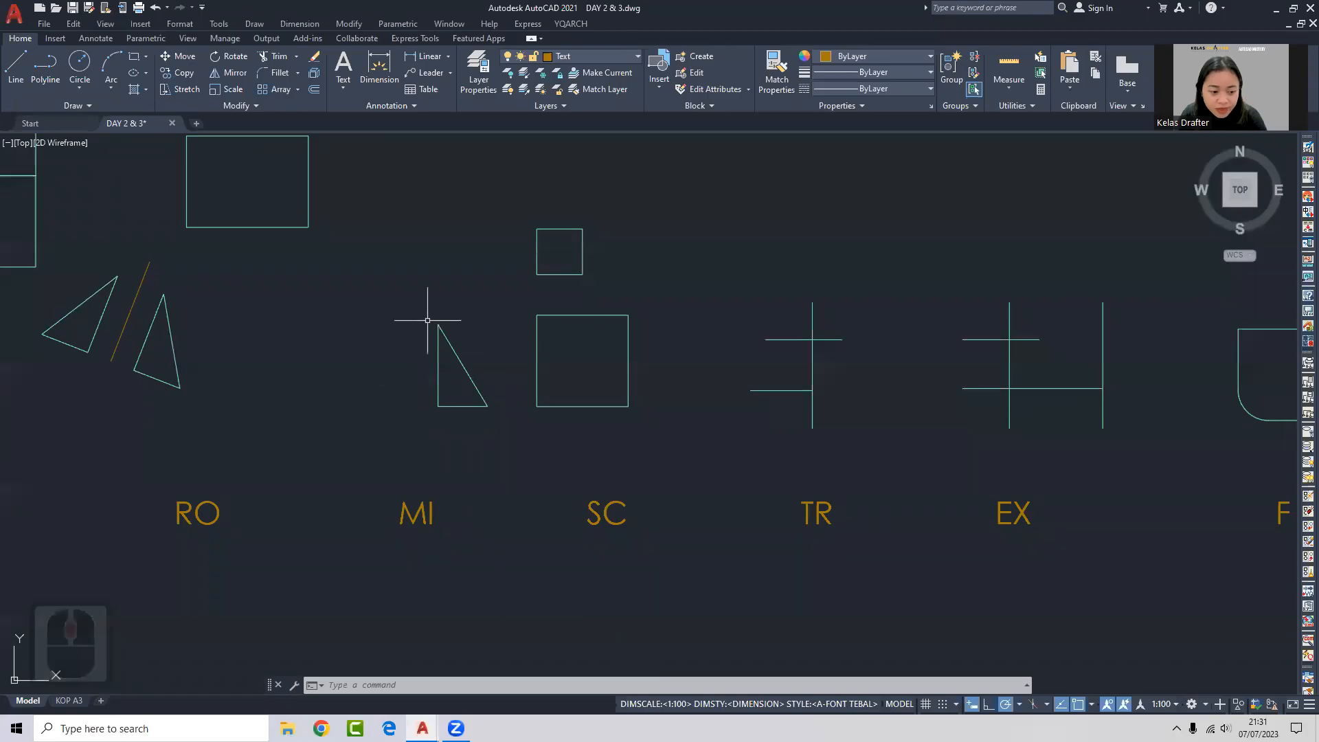
{"action": "left_click", "coordinate": [480, 369]}
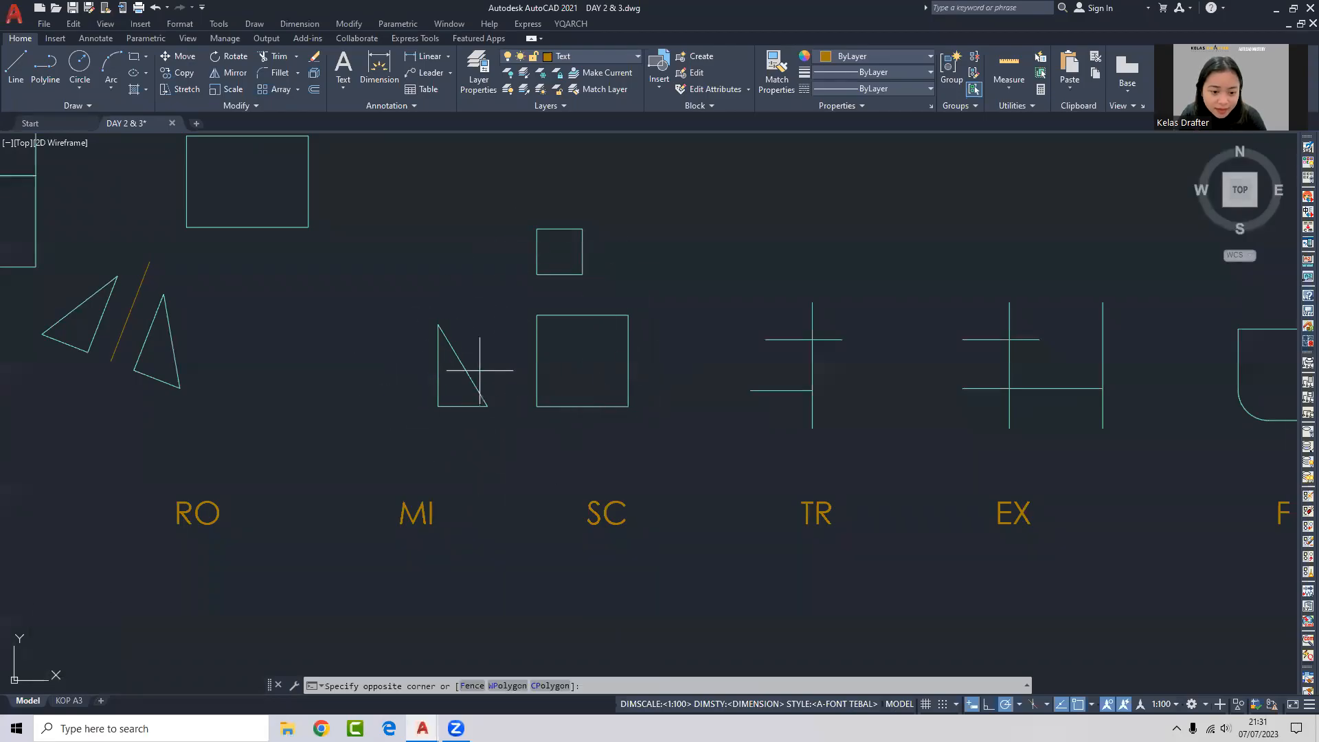
{"action": "left_click", "coordinate": [468, 390]}
{"action": "type", "text": "m"}
{"action": "key", "text": "Return"}
{"action": "left_click", "coordinate": [472, 436]}
{"action": "left_click", "coordinate": [422, 435]}
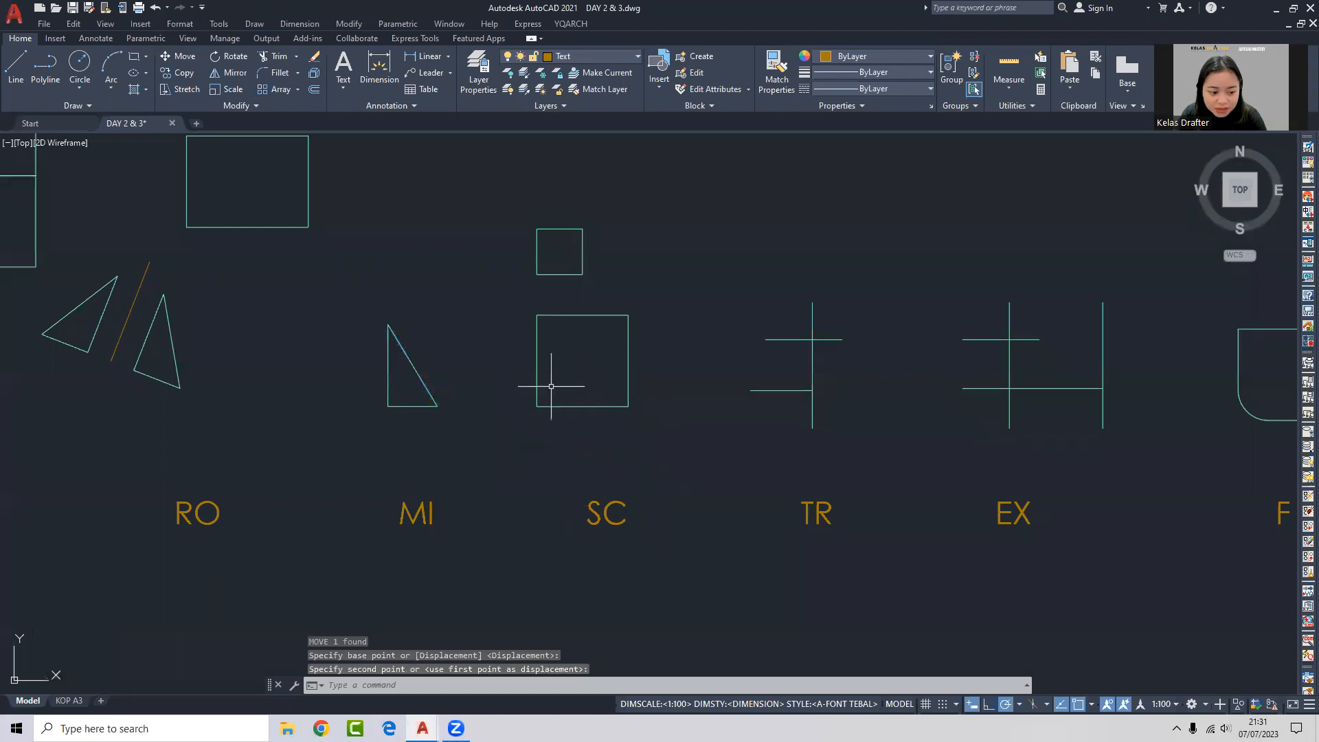
Scale the large square above SC by a factor of 2, using its lower-left corner as base point.
{"action": "middle_click_drag", "start_coordinate": [554, 379], "coordinate": [558, 421]}
{"action": "left_click", "coordinate": [594, 357]}
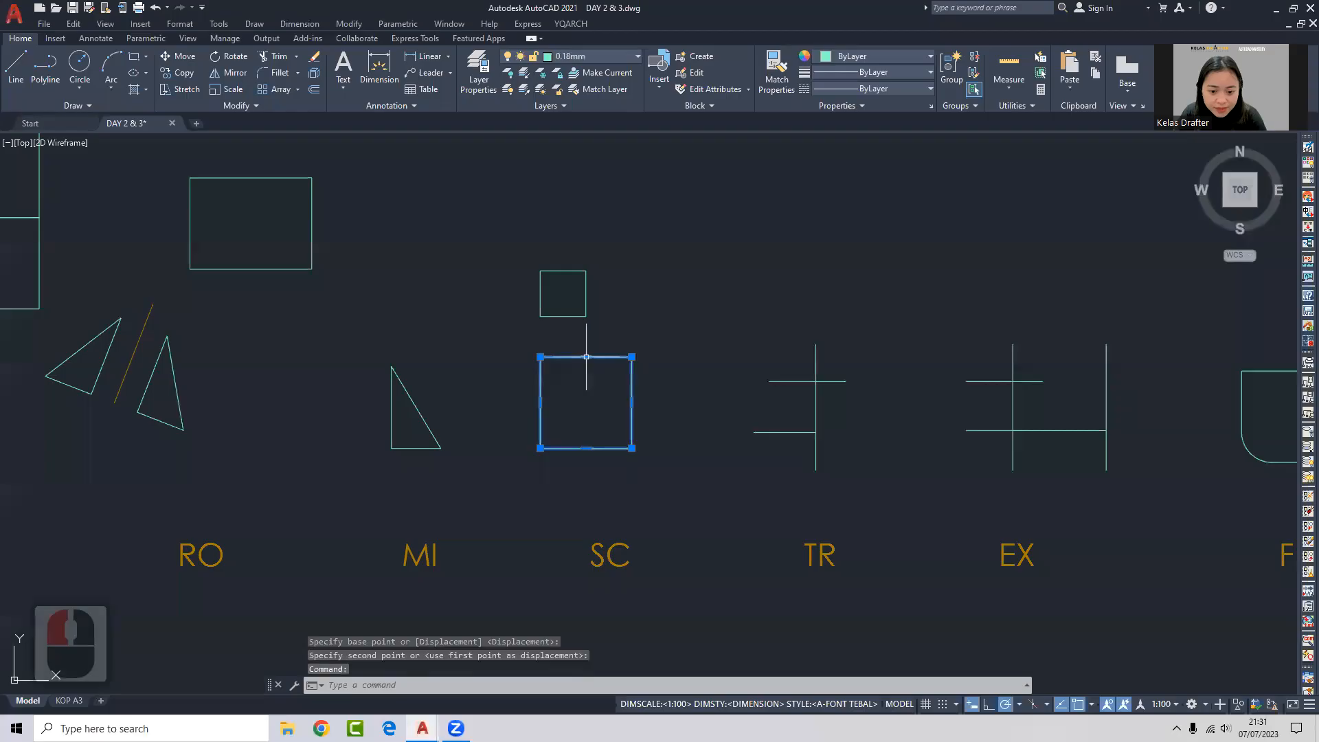
{"action": "key", "text": "Escape"}
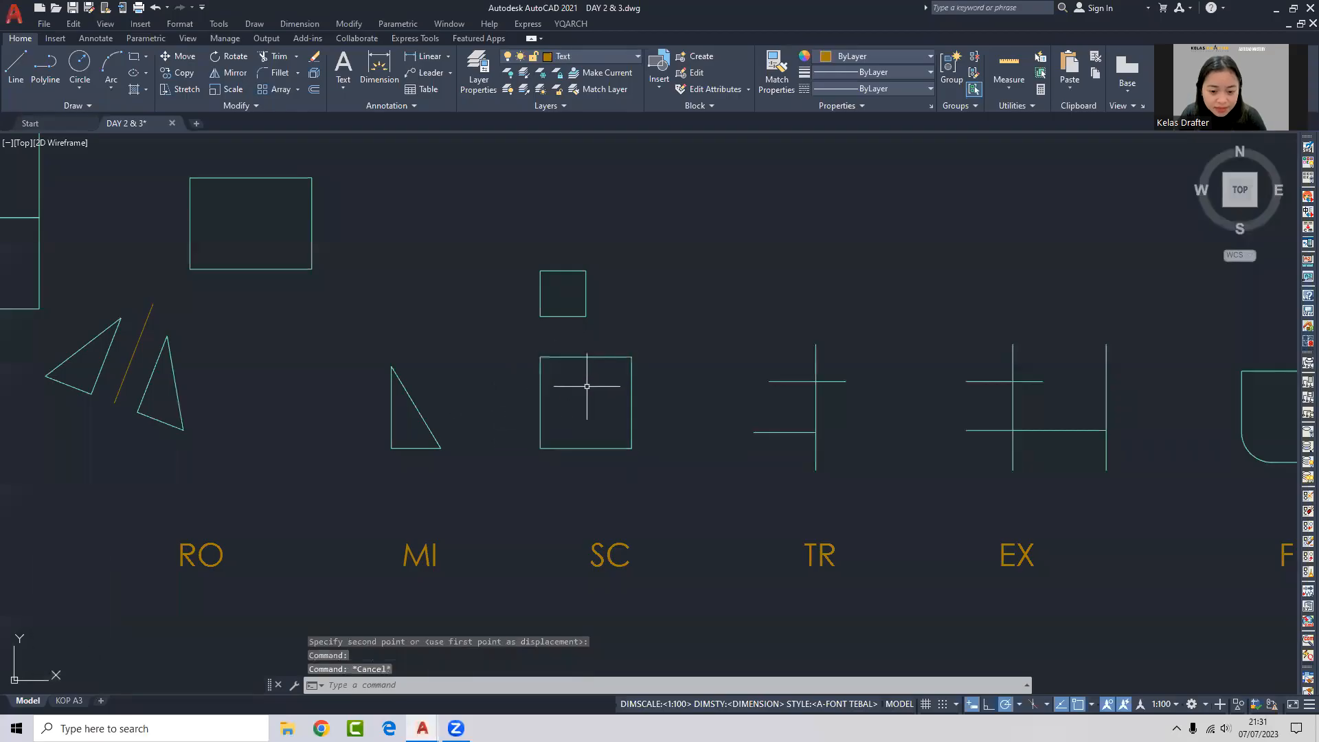
{"action": "left_click", "coordinate": [603, 334]}
{"action": "left_click", "coordinate": [577, 371]}
{"action": "middle_click_drag", "start_coordinate": [560, 399], "coordinate": [564, 399]}
{"action": "type", "text": "SC"}
{"action": "key", "text": "Return"}
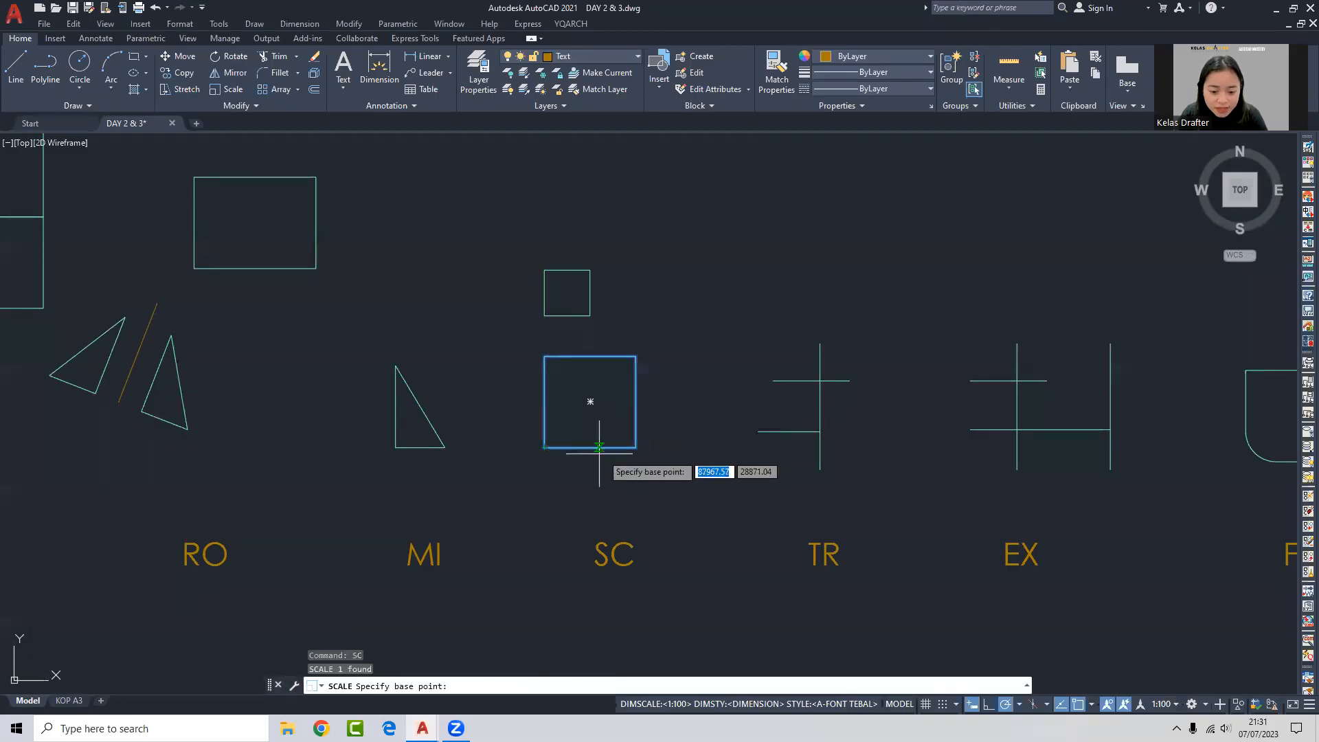
{"action": "left_click", "coordinate": [544, 447]}
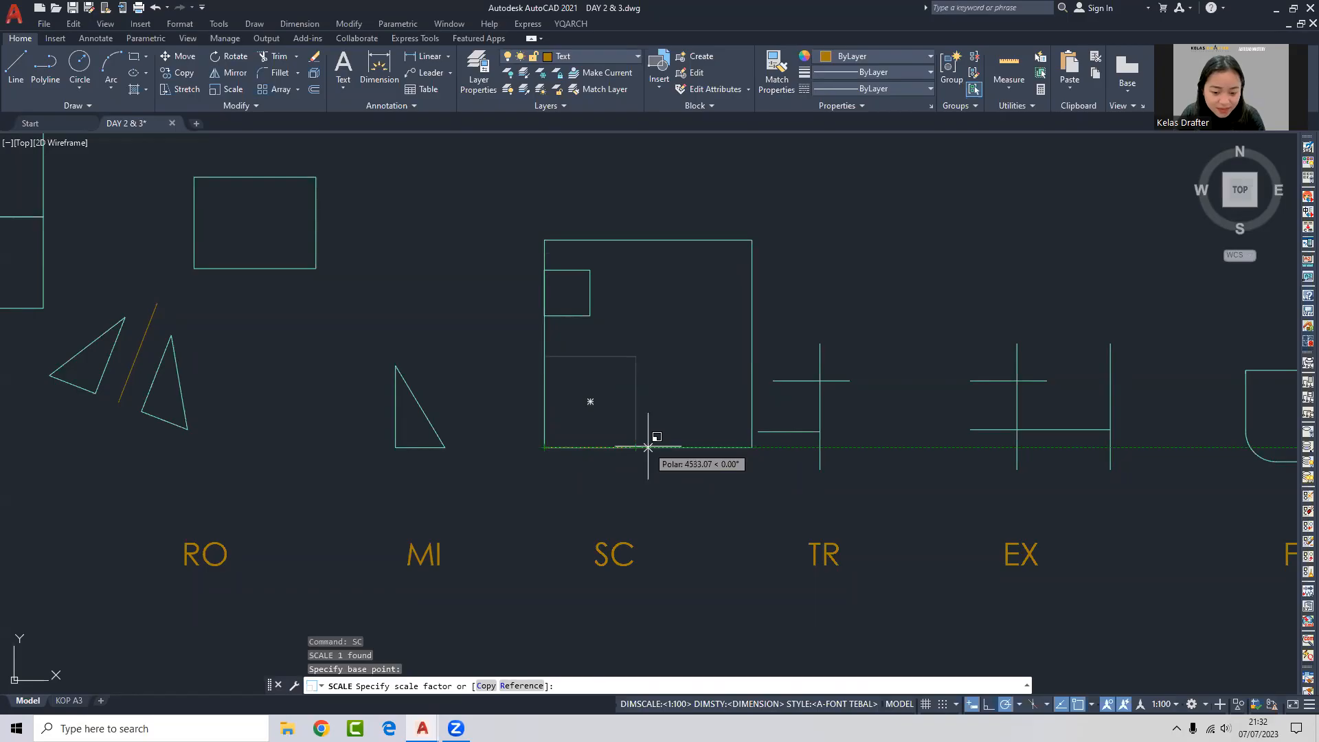
{"action": "type", "text": "2"}
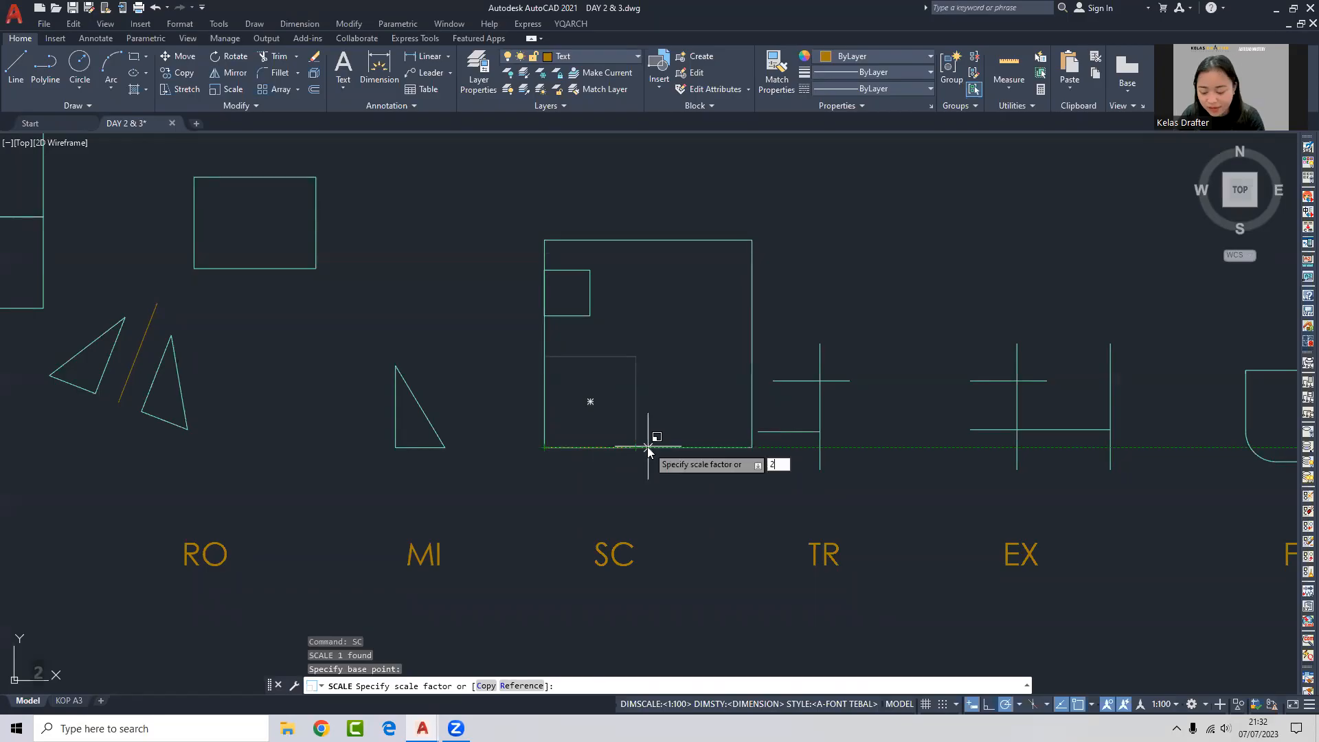
{"action": "key", "text": "Return"}
Check the enlarged square's width and height from its lower-right vertex.
{"action": "left_click", "coordinate": [619, 448]}
{"action": "left_click", "coordinate": [541, 447]}
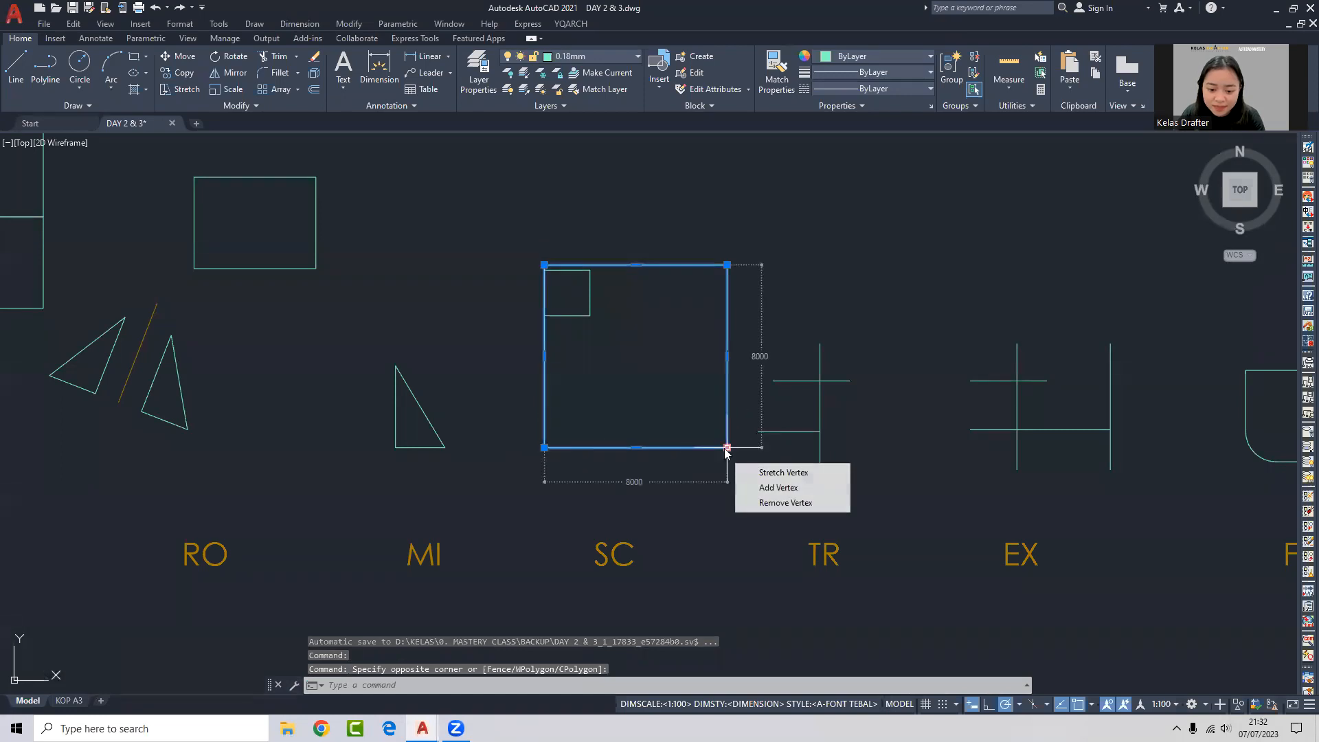
{"action": "key", "text": "Escape"}
Scale the enlarged square by a factor of 0.5 from its lower-left corner and check its side lengths.
{"action": "type", "text": "sc"}
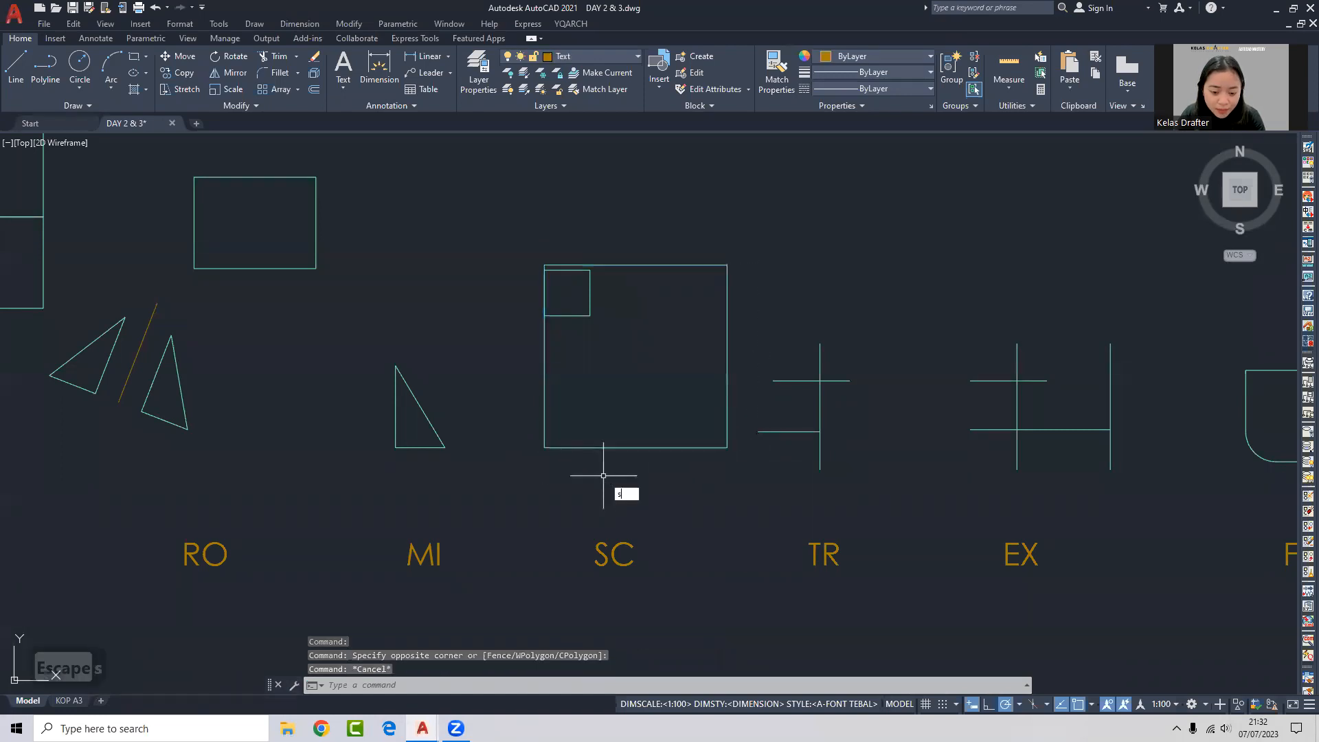
{"action": "key", "text": "space"}
{"action": "left_click", "coordinate": [632, 422]}
{"action": "left_click", "coordinate": [575, 478]}
{"action": "key", "text": "space"}
{"action": "left_click", "coordinate": [544, 449]}
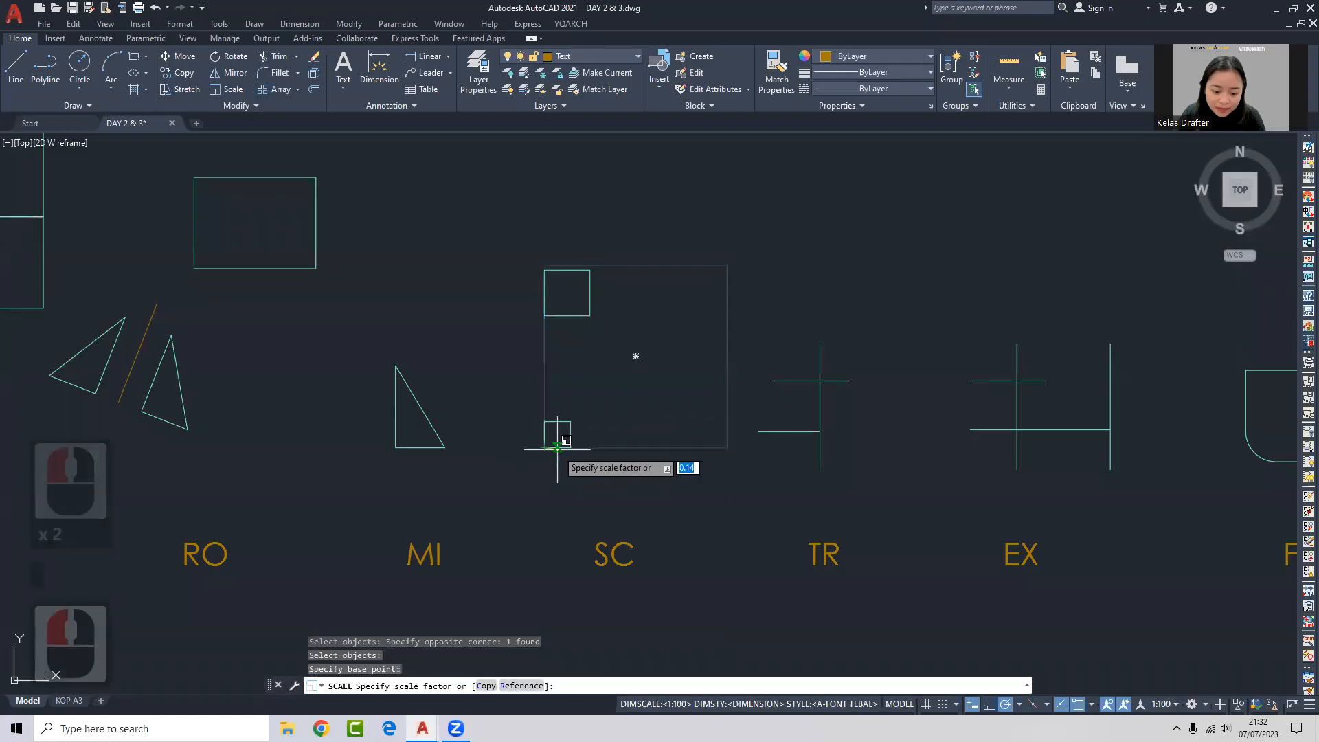
{"action": "type", "text": "0."}
{"action": "key", "text": "Return"}
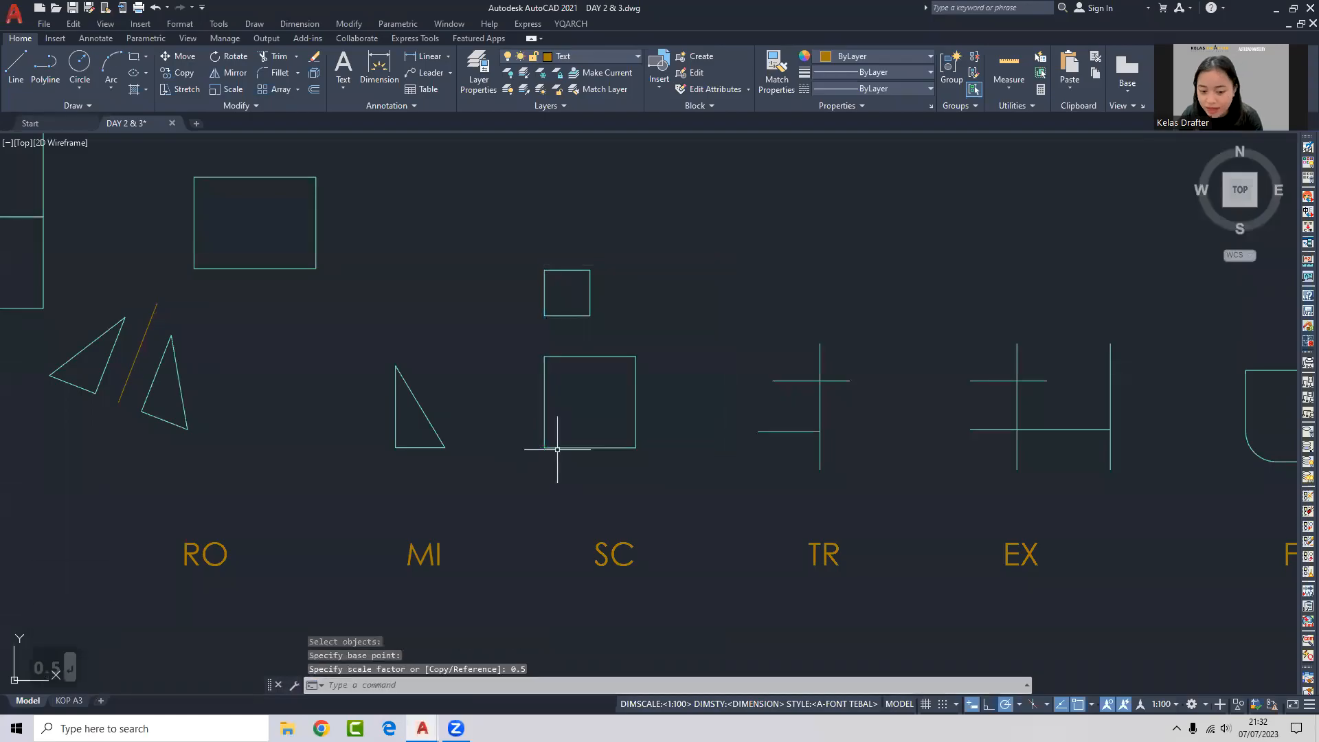
{"action": "left_click", "coordinate": [589, 447]}
{"action": "mouse_move", "coordinate": [635, 448]}
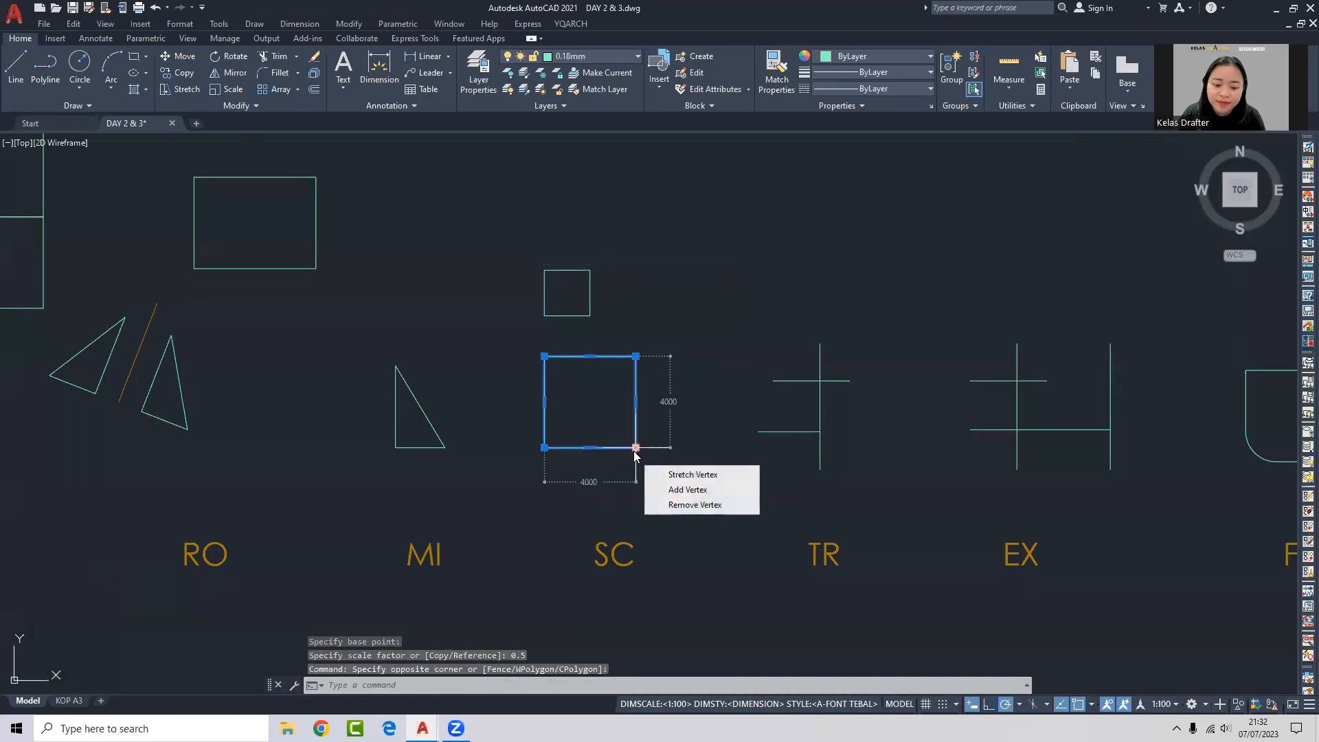
Scale the large square above SC by a factor of 1/15 from its lower-left corner.
{"action": "double_click", "coordinate": [597, 463]}
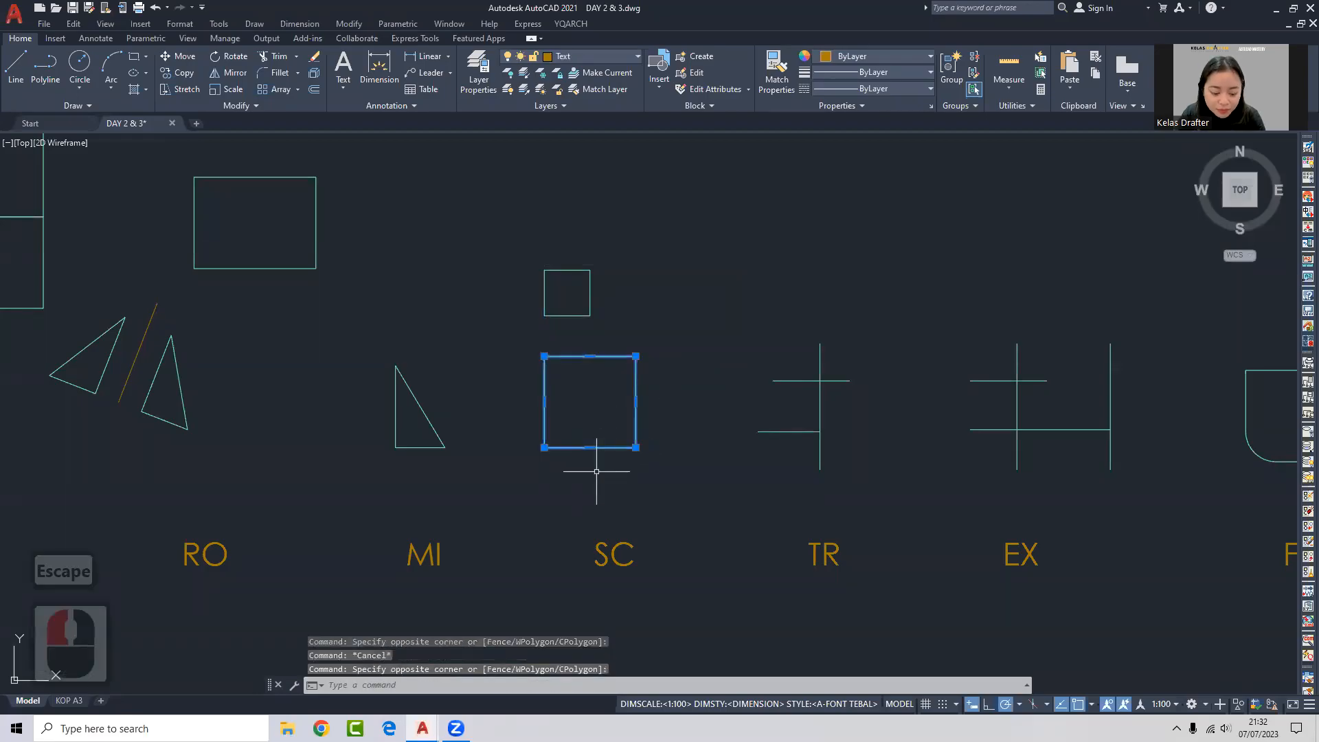
{"action": "type", "text": "sc"}
{"action": "key", "text": "Return"}
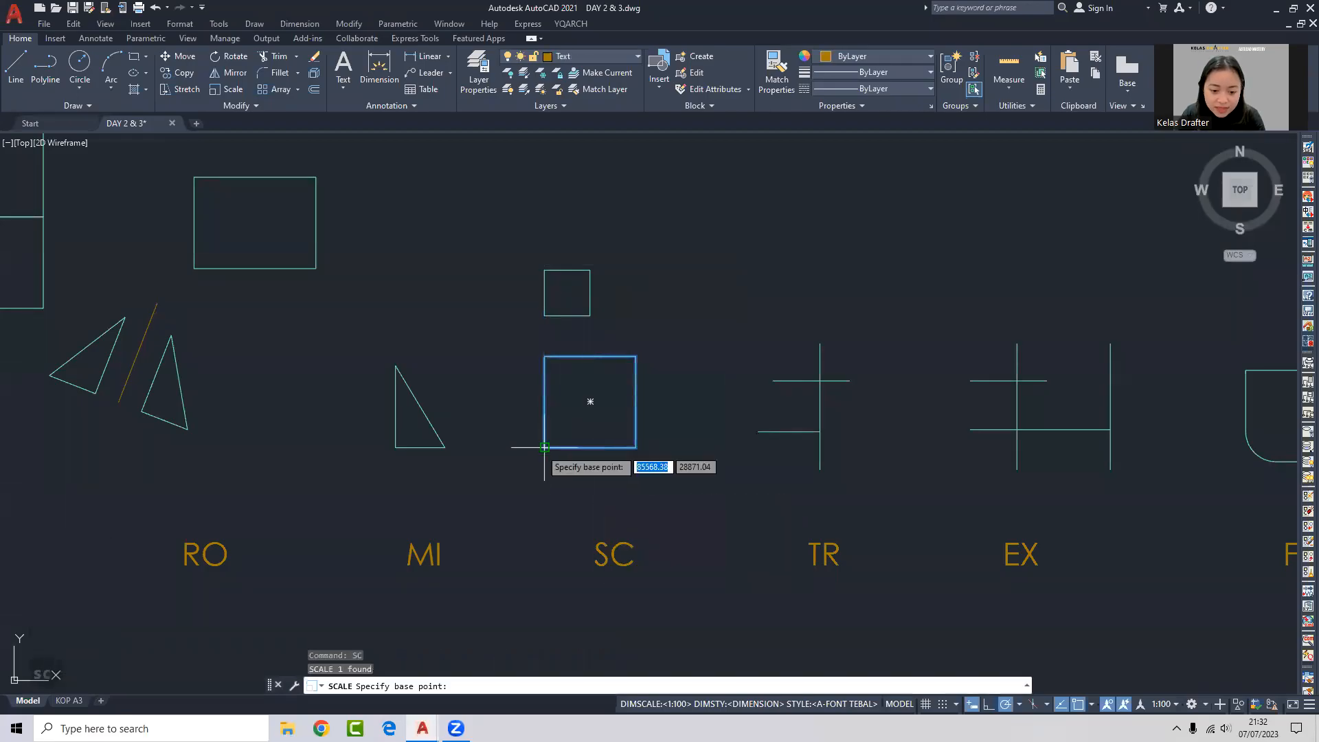
{"action": "left_click", "coordinate": [545, 447]}
{"action": "type", "text": "1/15"}
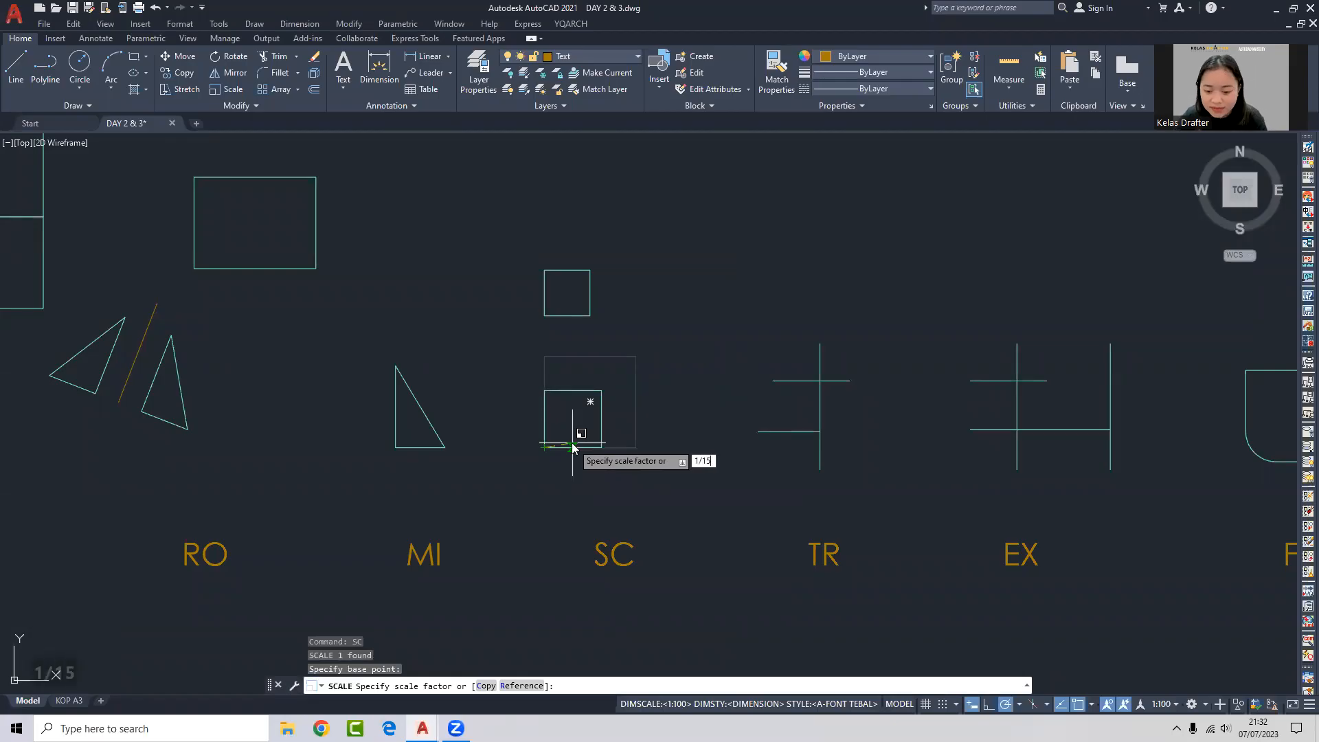
{"action": "key", "text": "Return"}
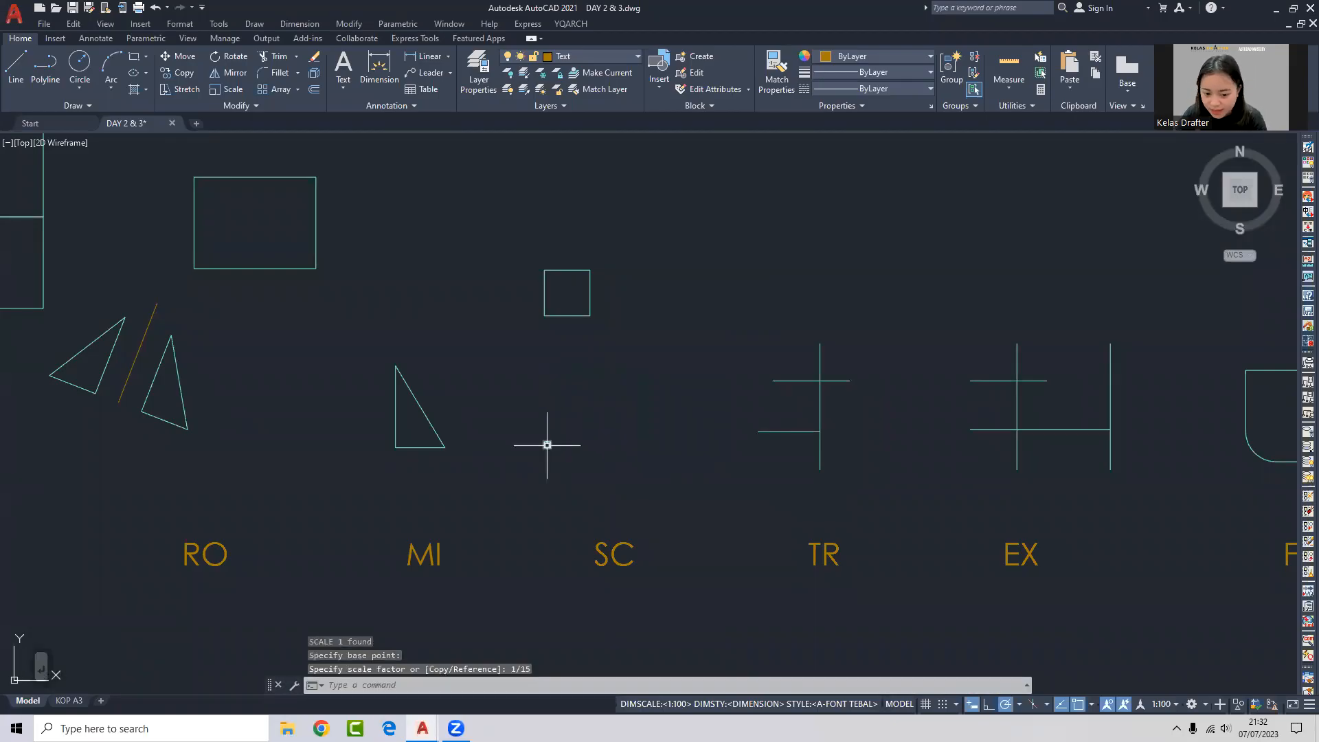
Scale the tiny square by a factor of 15/1 about its lower-left corner.
{"action": "scroll", "coordinate": [548, 450], "scroll_direction": "up", "scroll_amount": 4}
{"action": "left_click", "coordinate": [549, 450]}
{"action": "type", "text": "SC"}
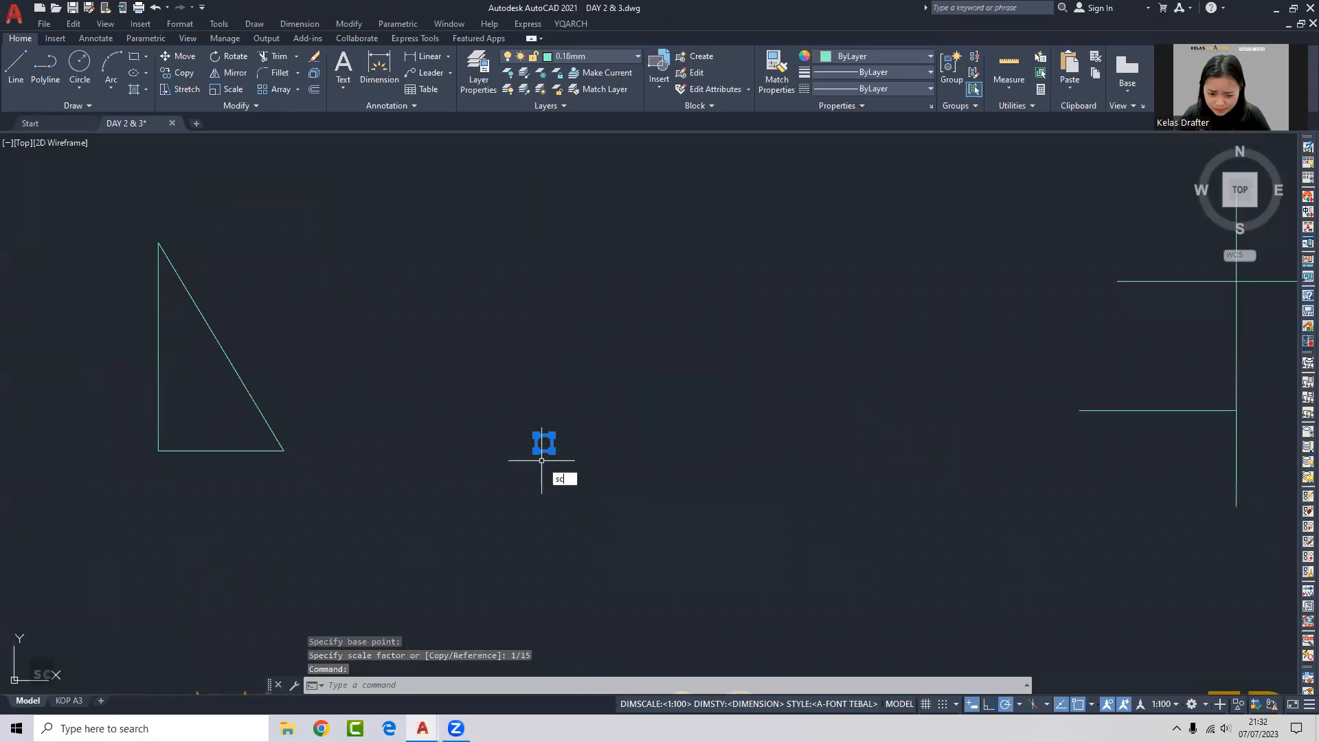
{"action": "key", "text": "Return"}
{"action": "left_click", "coordinate": [542, 456]}
{"action": "type", "text": "5"}
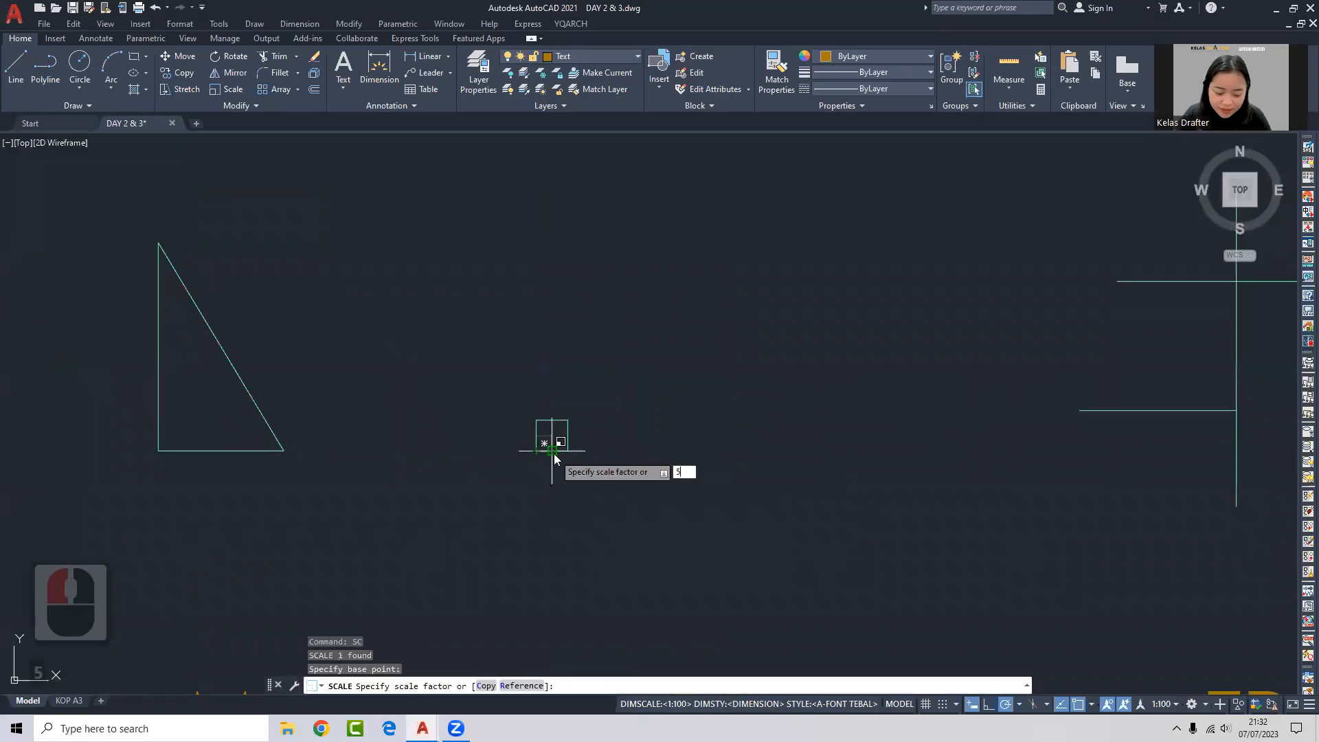
{"action": "type", "text": "1/1"}
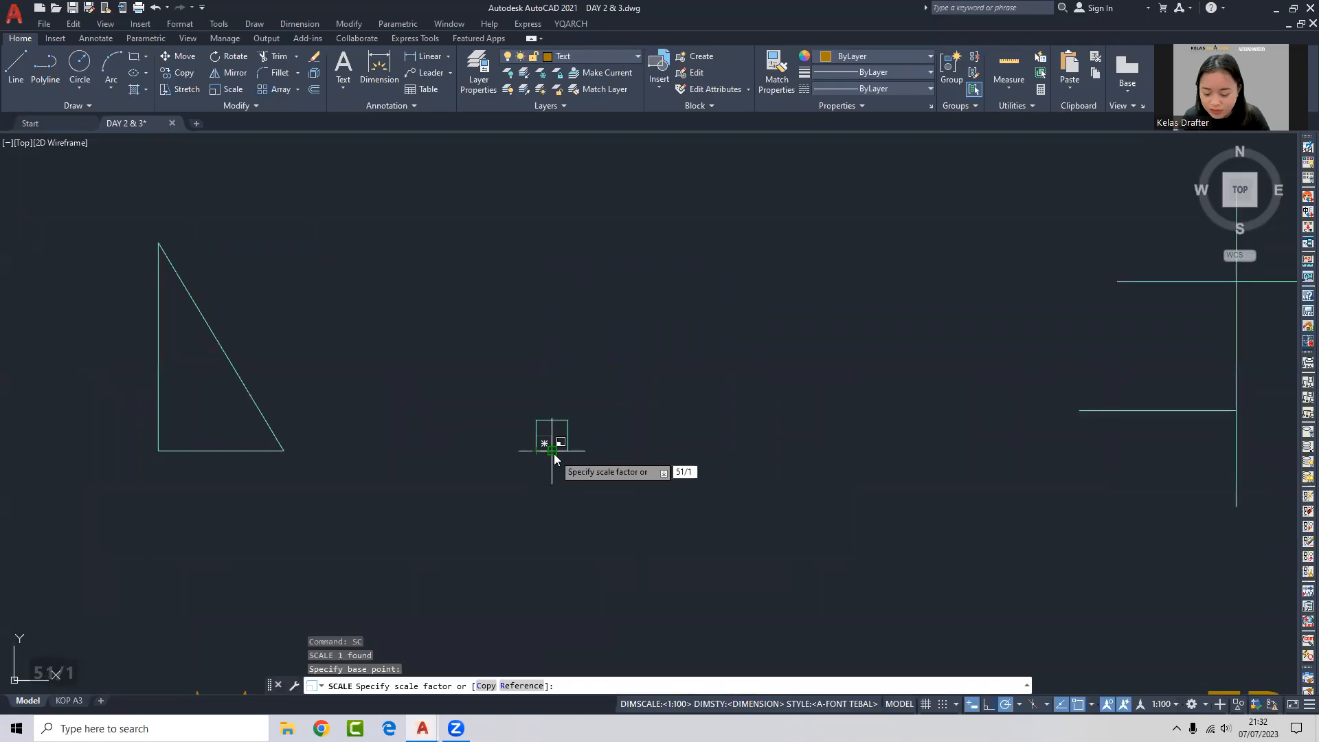
{"action": "key", "text": "BackSpace"}
{"action": "key", "text": "BackSpace"}
{"action": "key", "text": "BackSpace"}
{"action": "key", "text": "BackSpace"}
{"action": "type", "text": "15"}
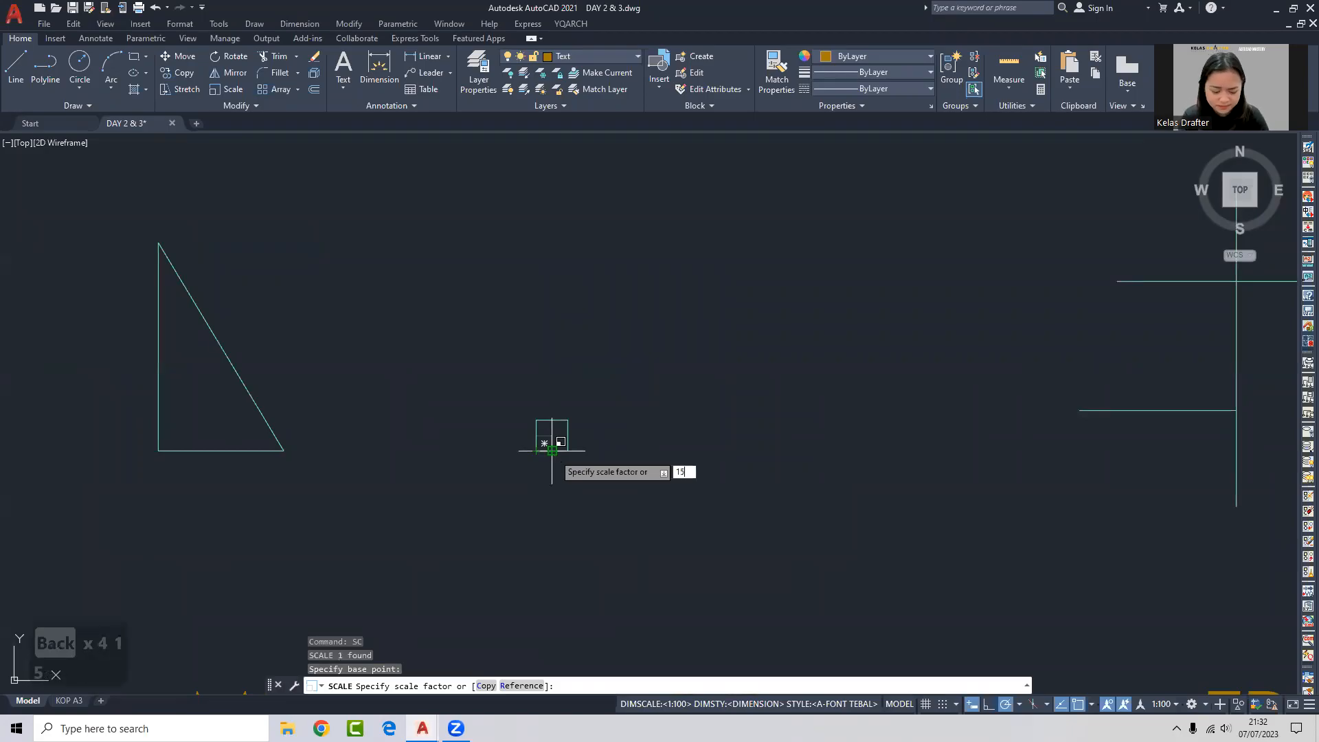
{"action": "type", "text": "/1"}
{"action": "key", "text": "Return"}
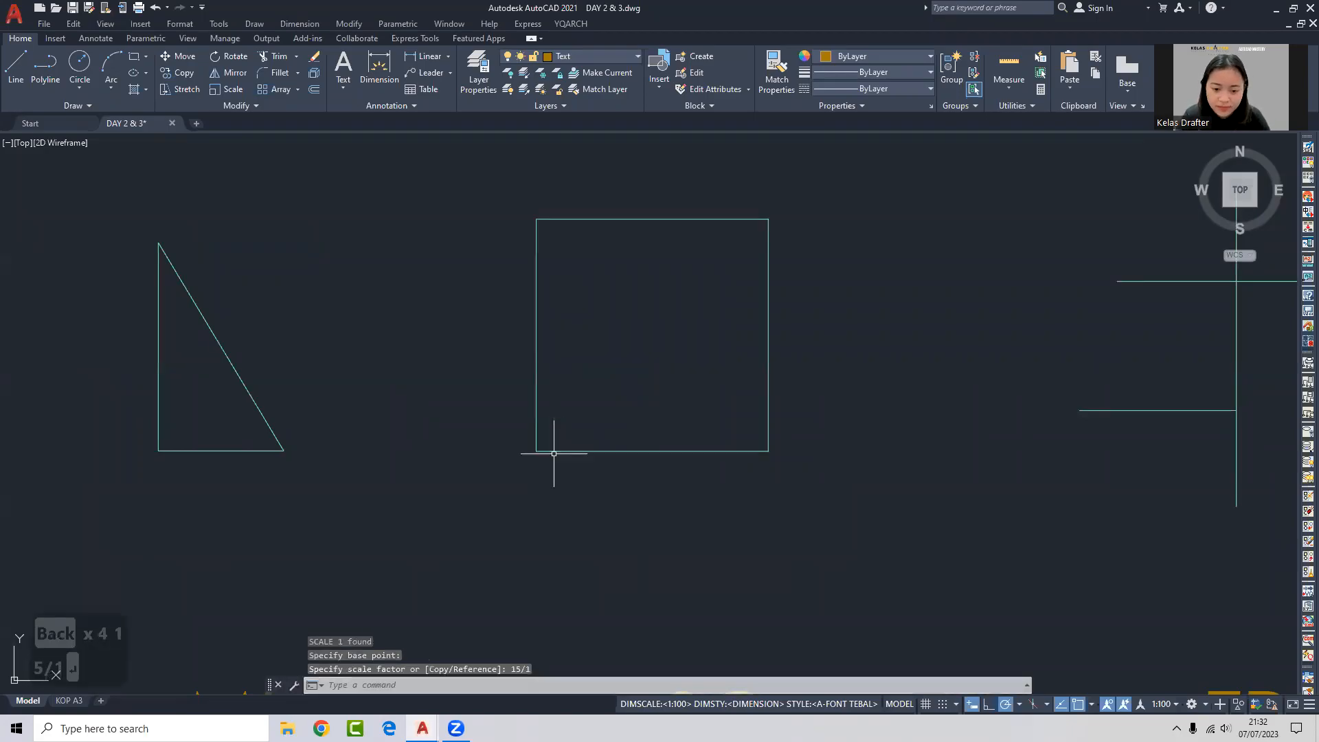
{"action": "scroll", "coordinate": [606, 360], "scroll_direction": "down", "scroll_amount": 5}
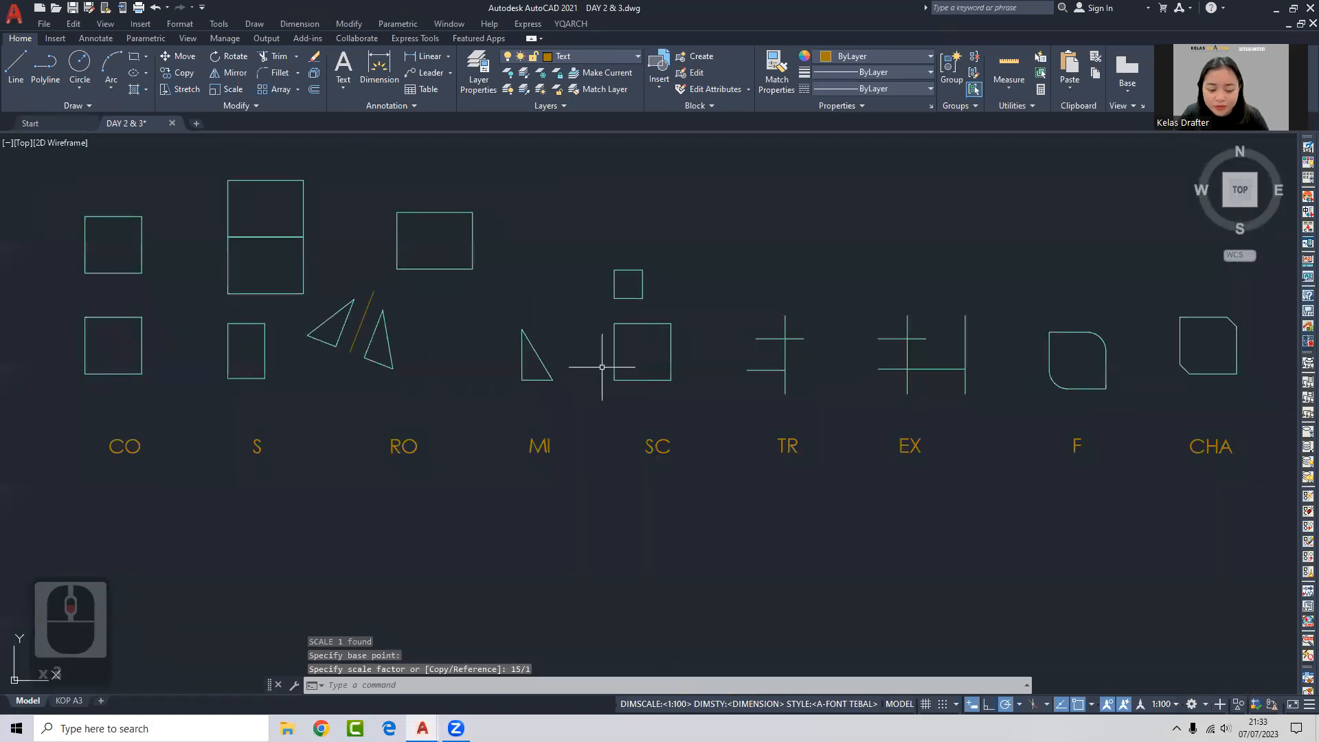
{"action": "middle_click_drag", "start_coordinate": [114, 486], "coordinate": [116, 488]}
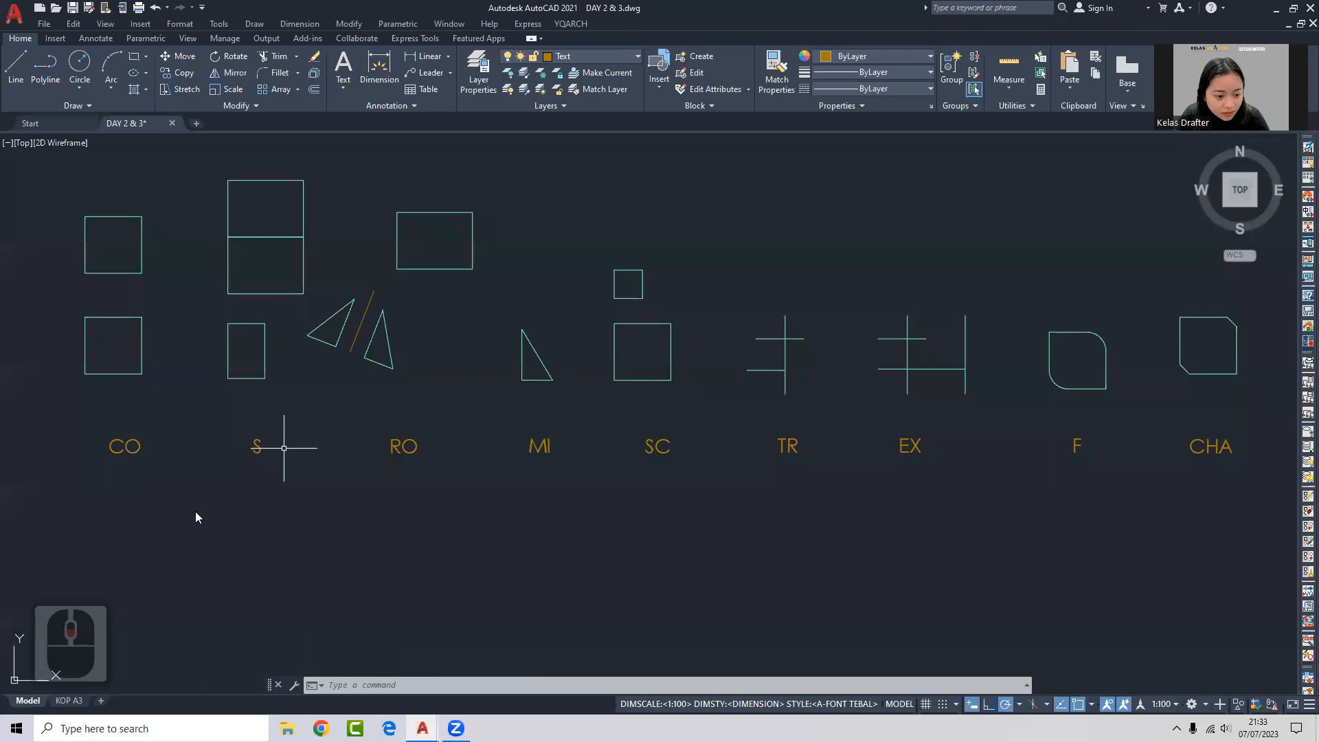
{"action": "scroll", "coordinate": [190, 511], "scroll_direction": "up", "scroll_amount": 4}
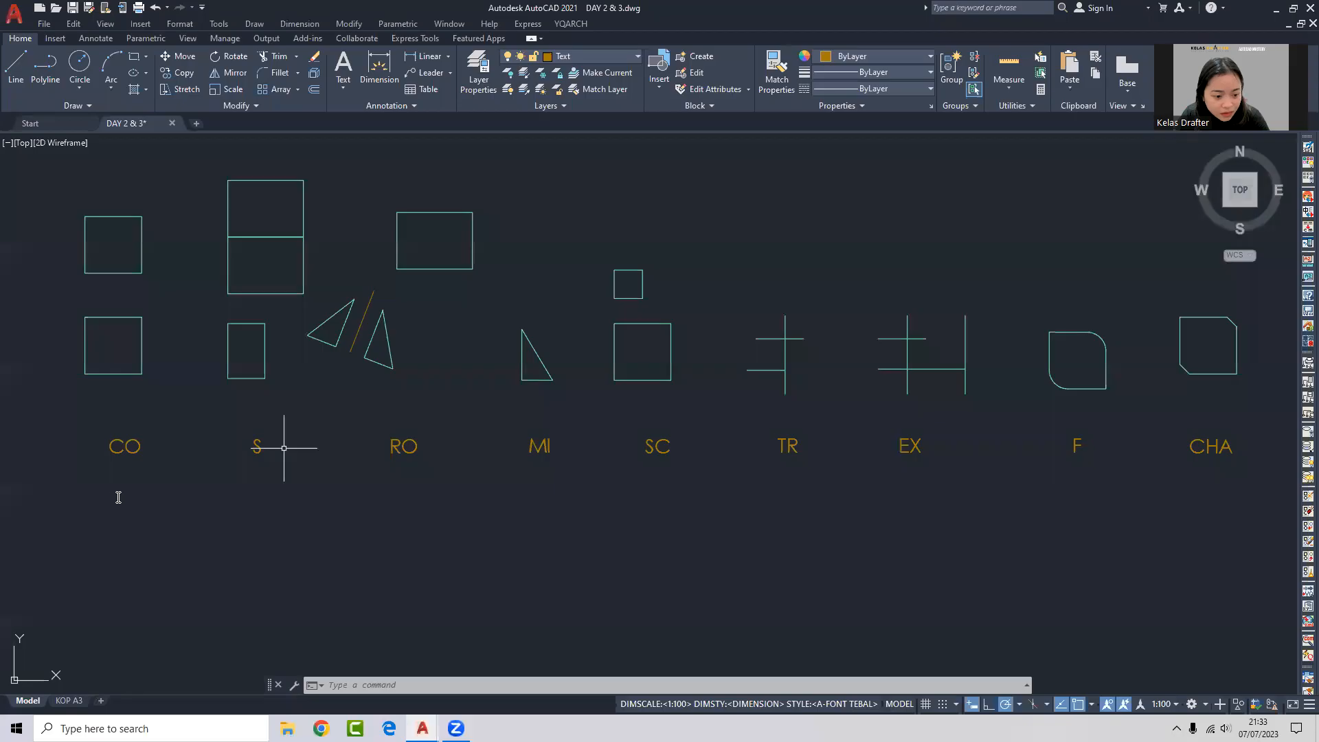
{"action": "scroll", "coordinate": [118, 497], "scroll_direction": "down", "scroll_amount": 3}
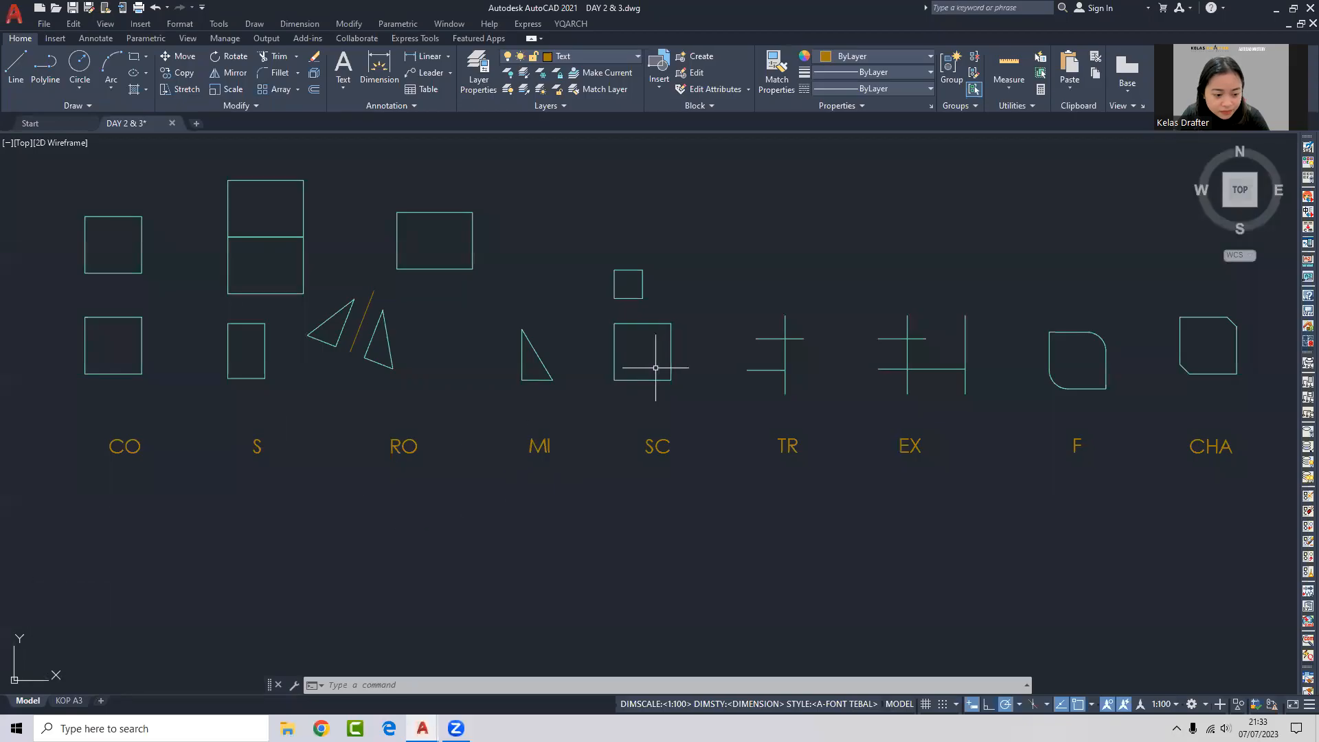
{"action": "scroll", "coordinate": [614, 324], "scroll_direction": "up", "scroll_amount": 4}
{"action": "left_click", "coordinate": [671, 315]}
{"action": "left_click", "coordinate": [642, 344]}
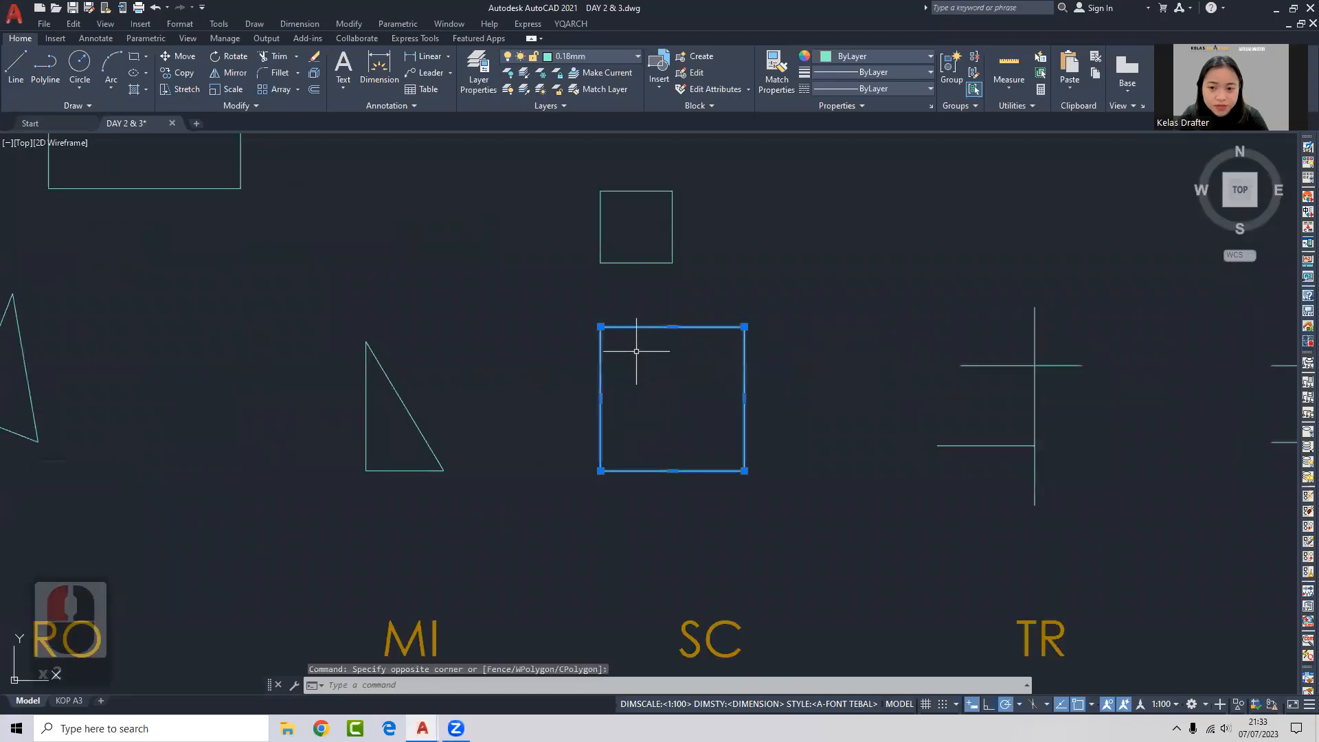
{"action": "key", "text": "Escape"}
{"action": "scroll", "coordinate": [648, 191], "scroll_direction": "down", "scroll_amount": 5}
{"action": "scroll", "coordinate": [686, 286], "scroll_direction": "up", "scroll_amount": 5}
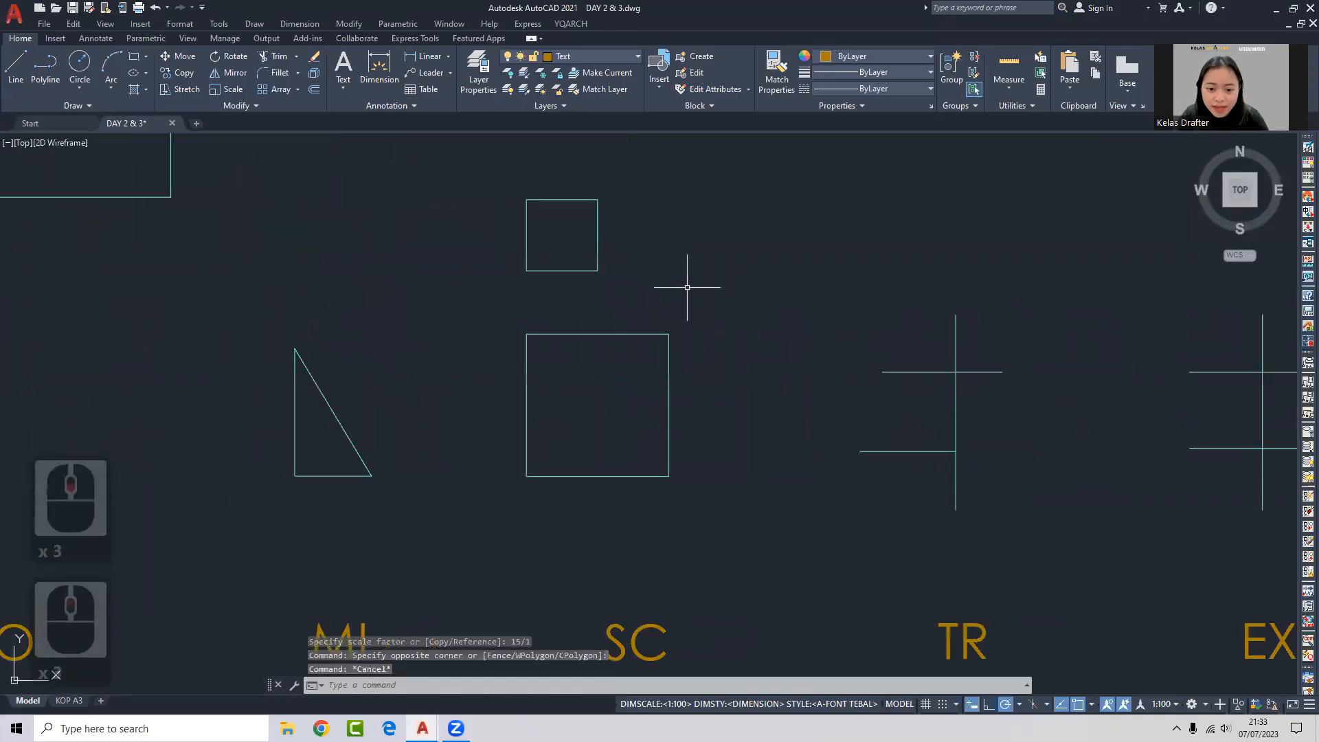
{"action": "scroll", "coordinate": [582, 281], "scroll_direction": "down", "scroll_amount": 3}
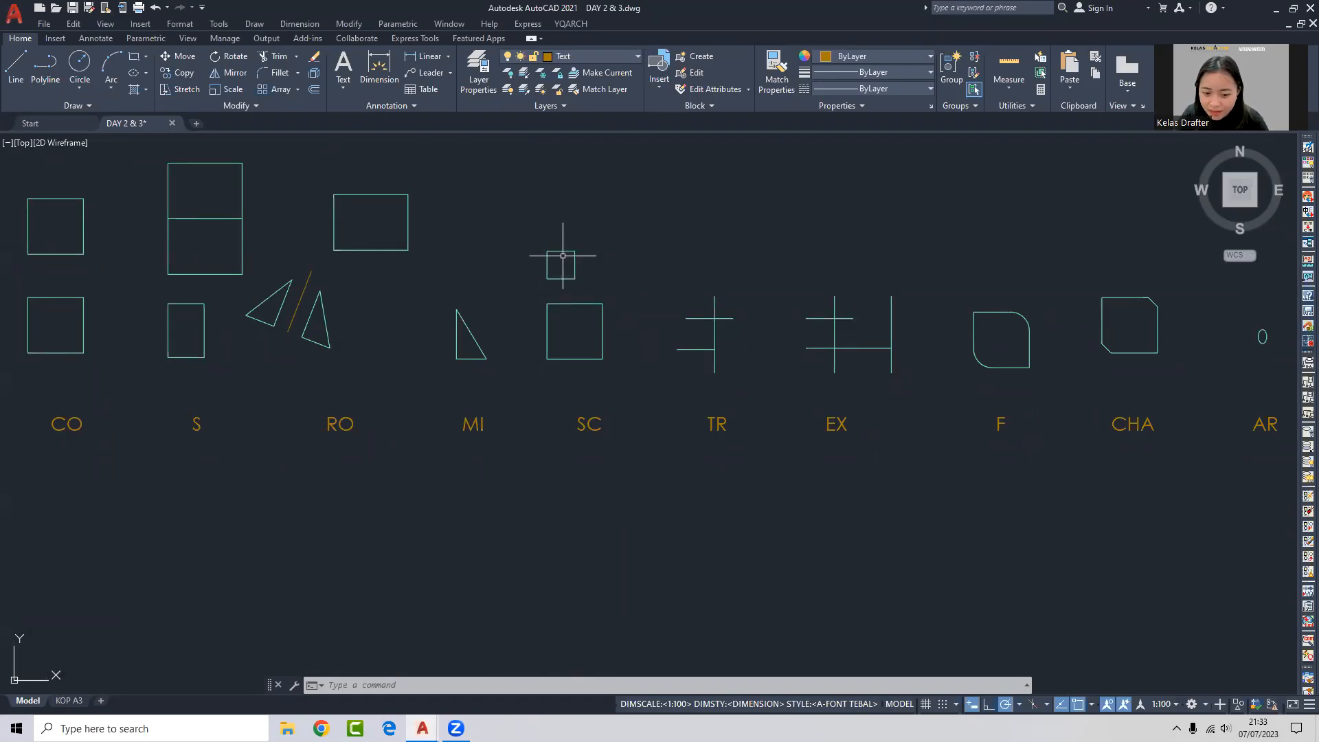
{"action": "scroll", "coordinate": [575, 295], "scroll_direction": "up", "scroll_amount": 2}
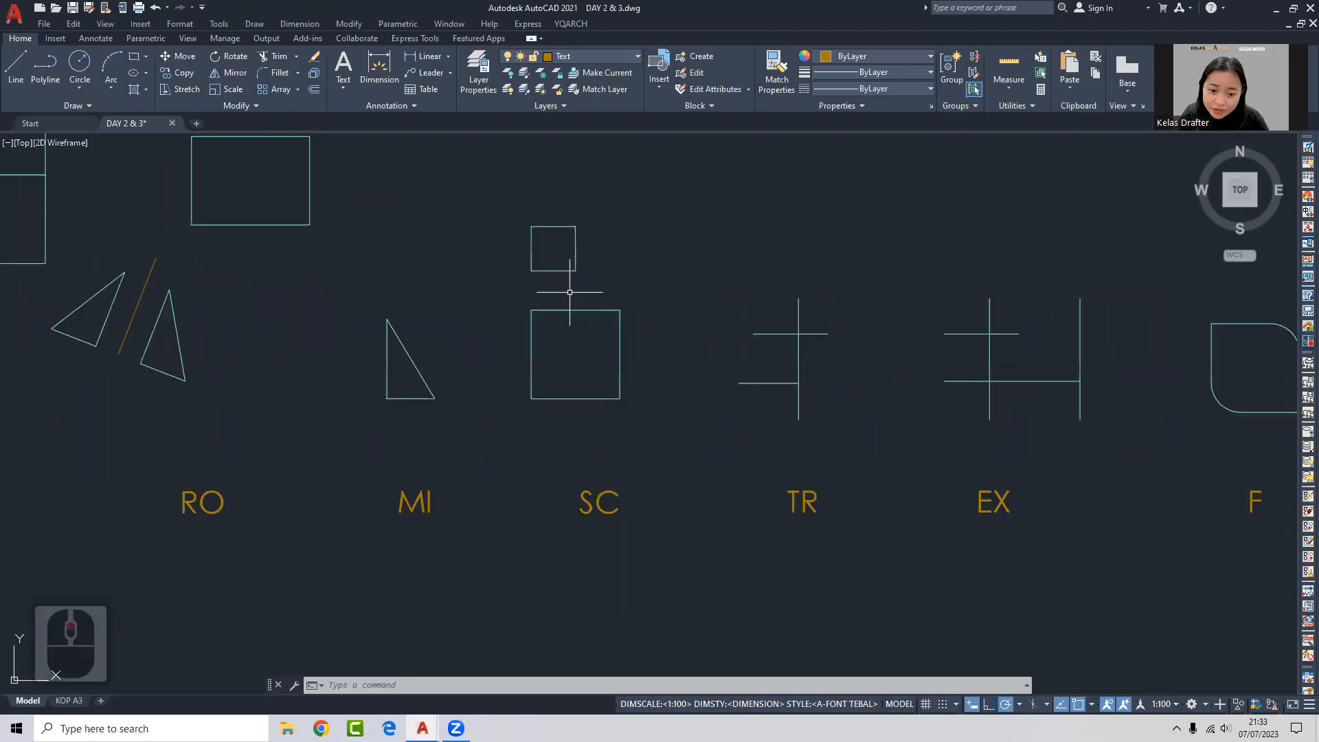
Scale the lower square above SC by a factor of 1.27737373, with its lower-left corner as base point.
{"action": "left_click", "coordinate": [693, 399]}
{"action": "left_click", "coordinate": [555, 345]}
{"action": "middle_click_drag", "start_coordinate": [553, 346], "coordinate": [608, 314]}
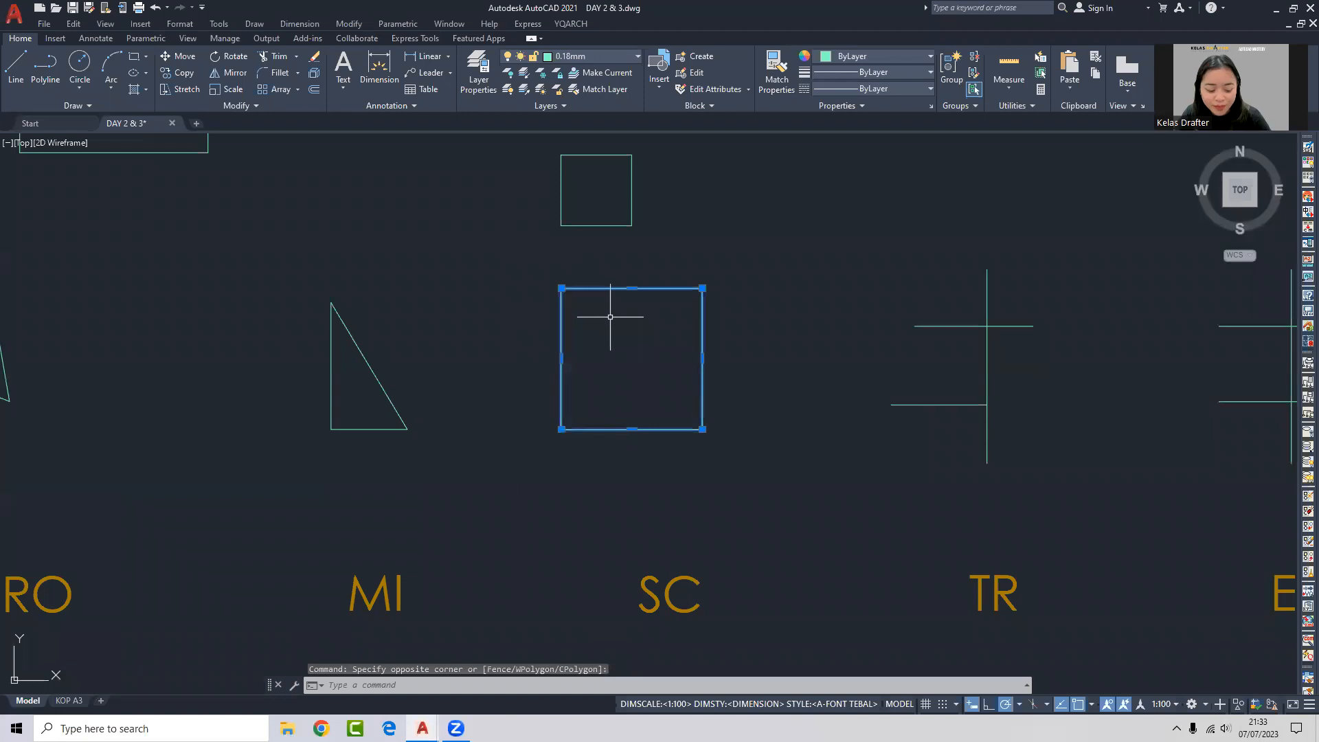
{"action": "type", "text": "SC"}
{"action": "key", "text": "Return"}
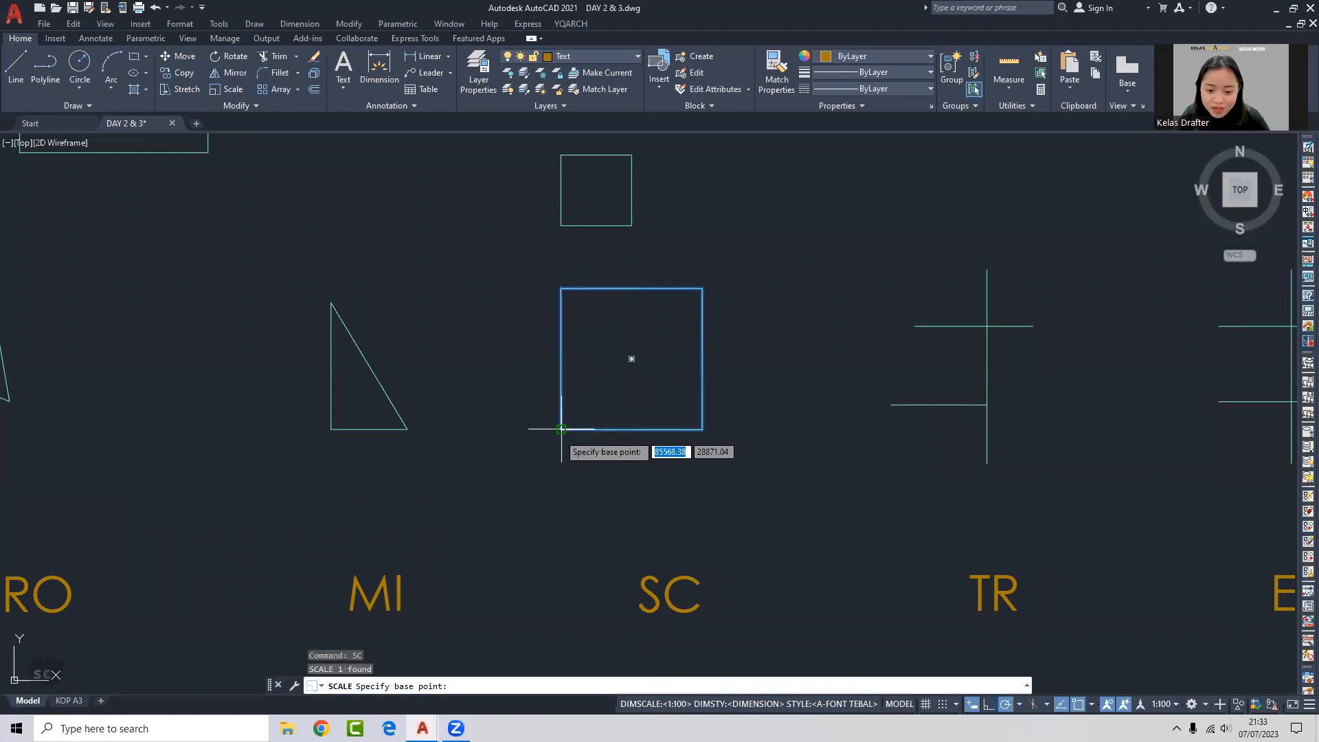
{"action": "left_click", "coordinate": [561, 430]}
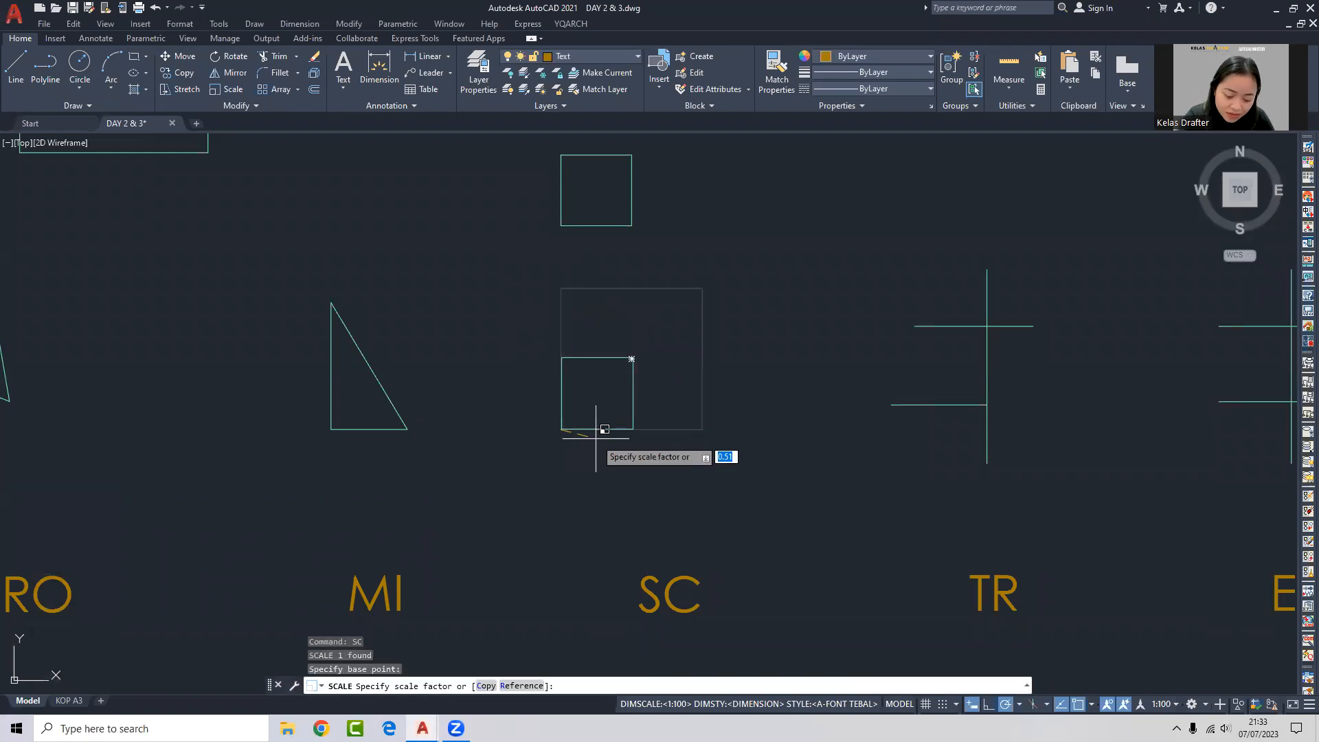
{"action": "type", "text": "1.5237623723t26372637"}
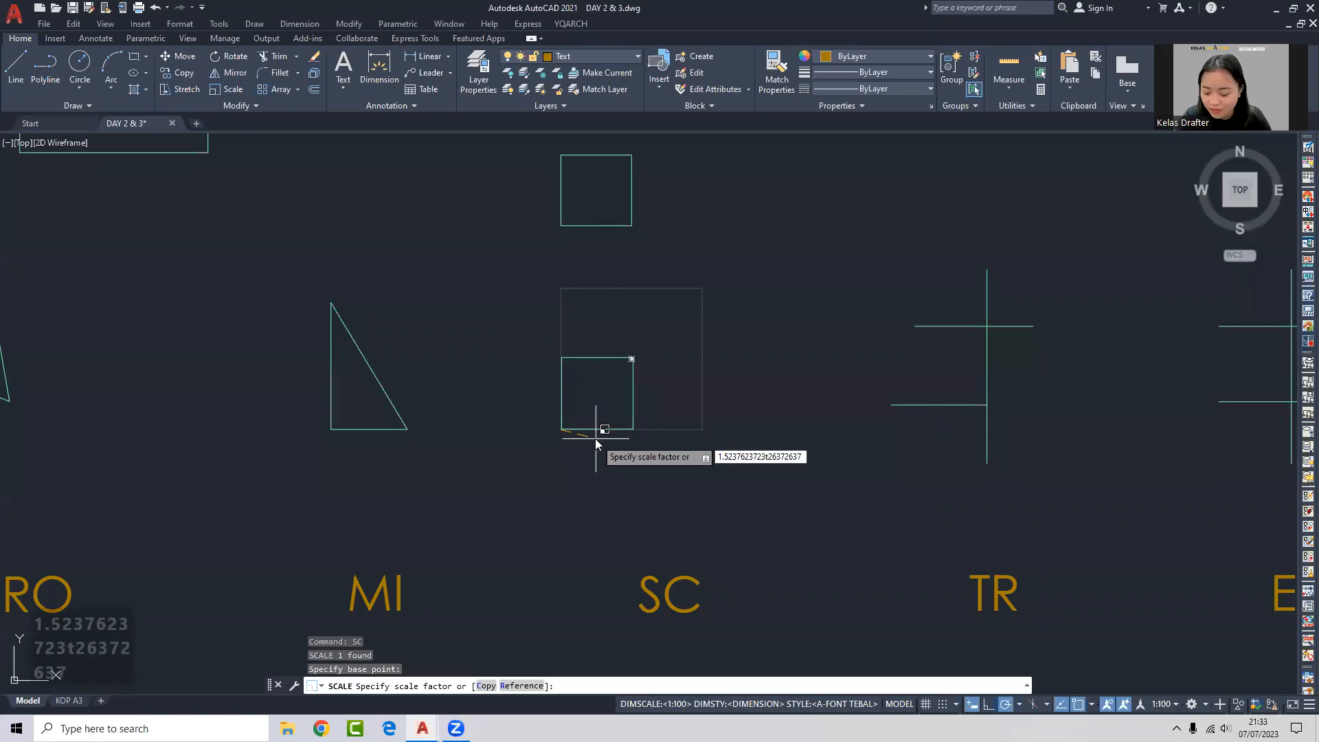
{"action": "key", "text": "Return"}
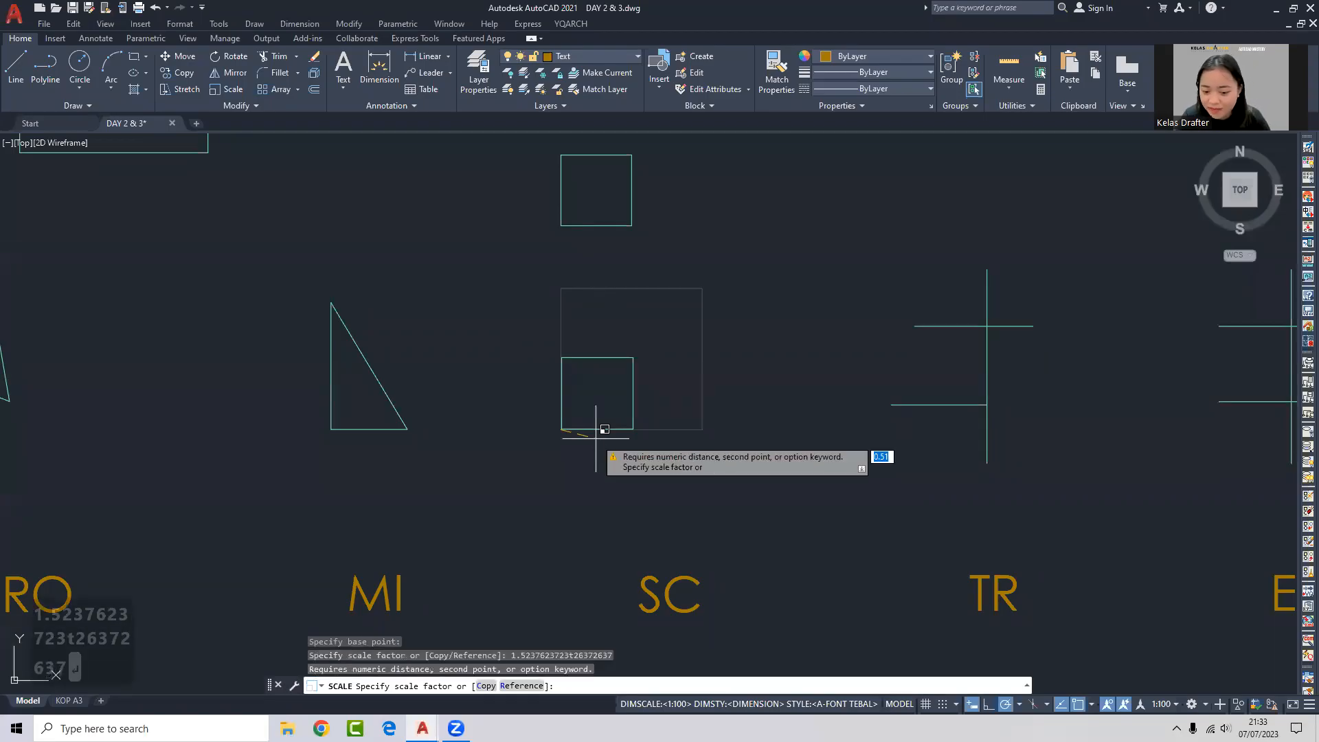
{"action": "type", "text": "1.27737373"}
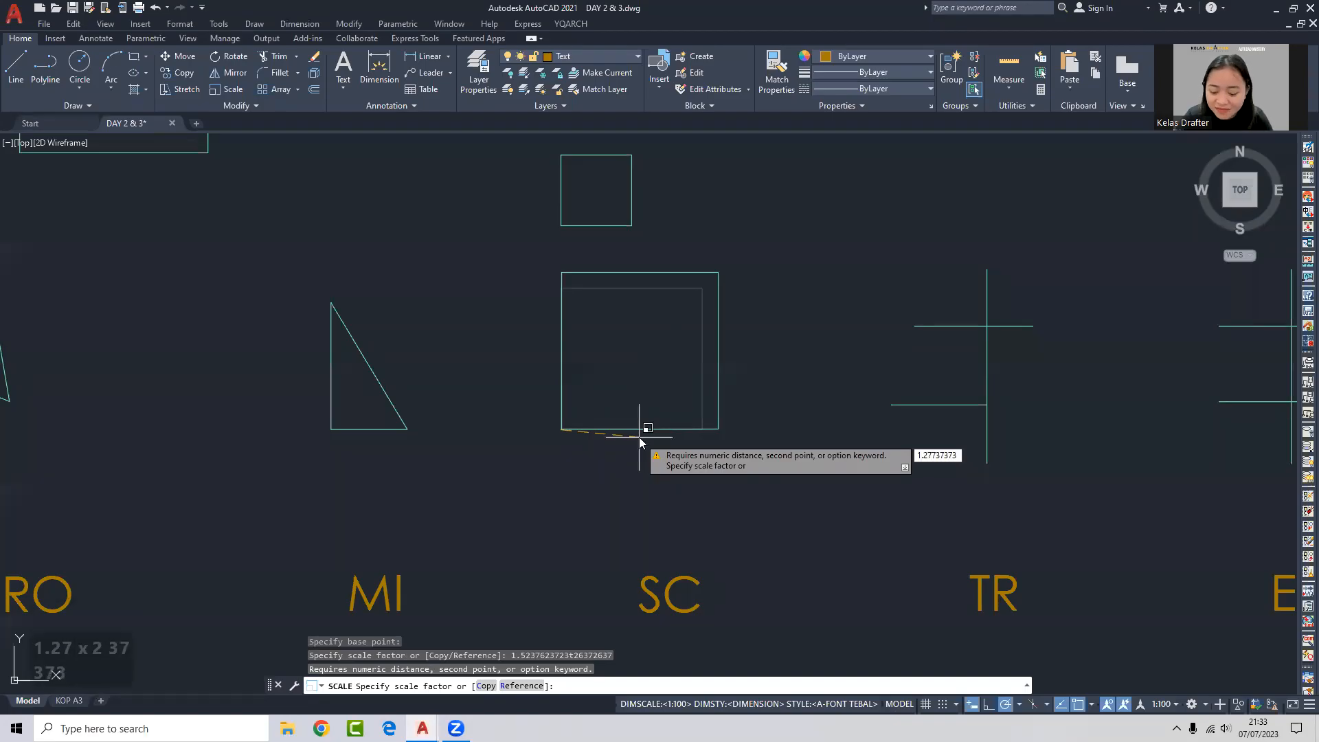
{"action": "key", "text": "Return"}
Measure the scaled square's bottom edge with a temporary Line preview.
{"action": "type", "text": "l"}
{"action": "key", "text": "Return"}
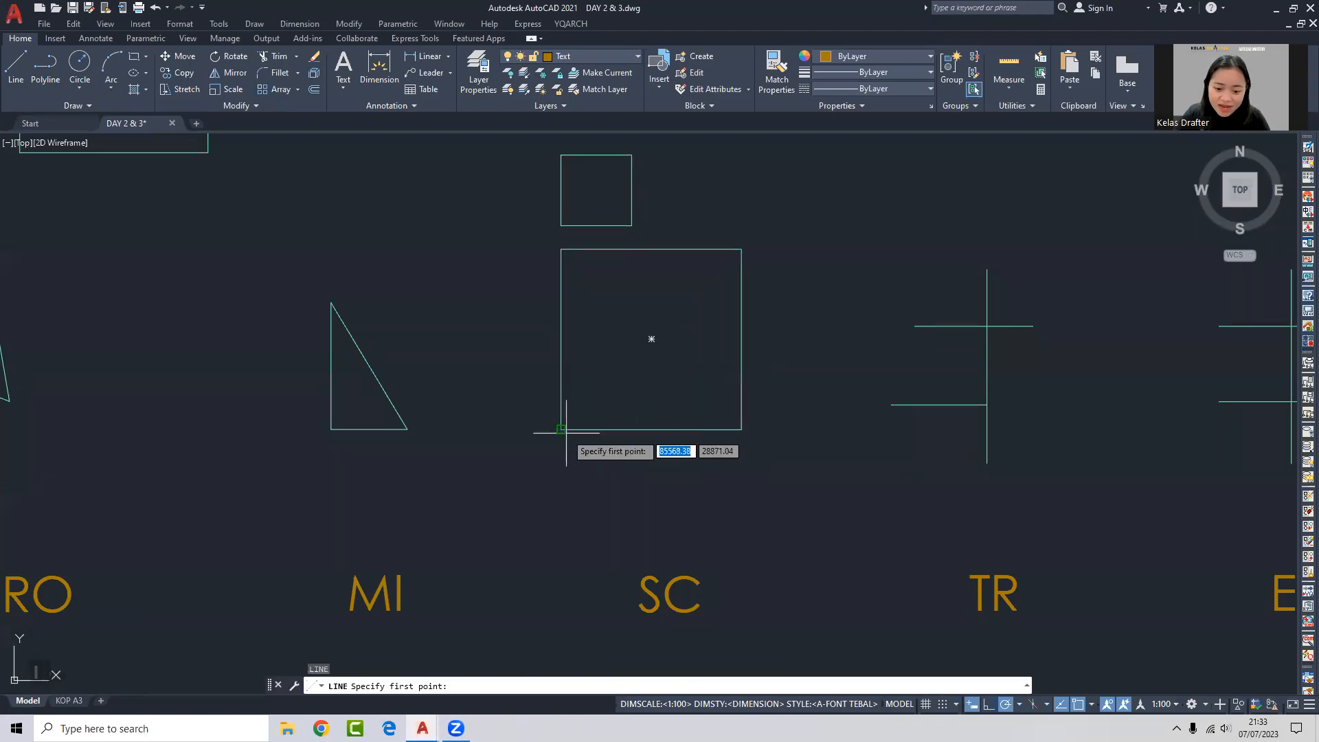
{"action": "left_click", "coordinate": [562, 429]}
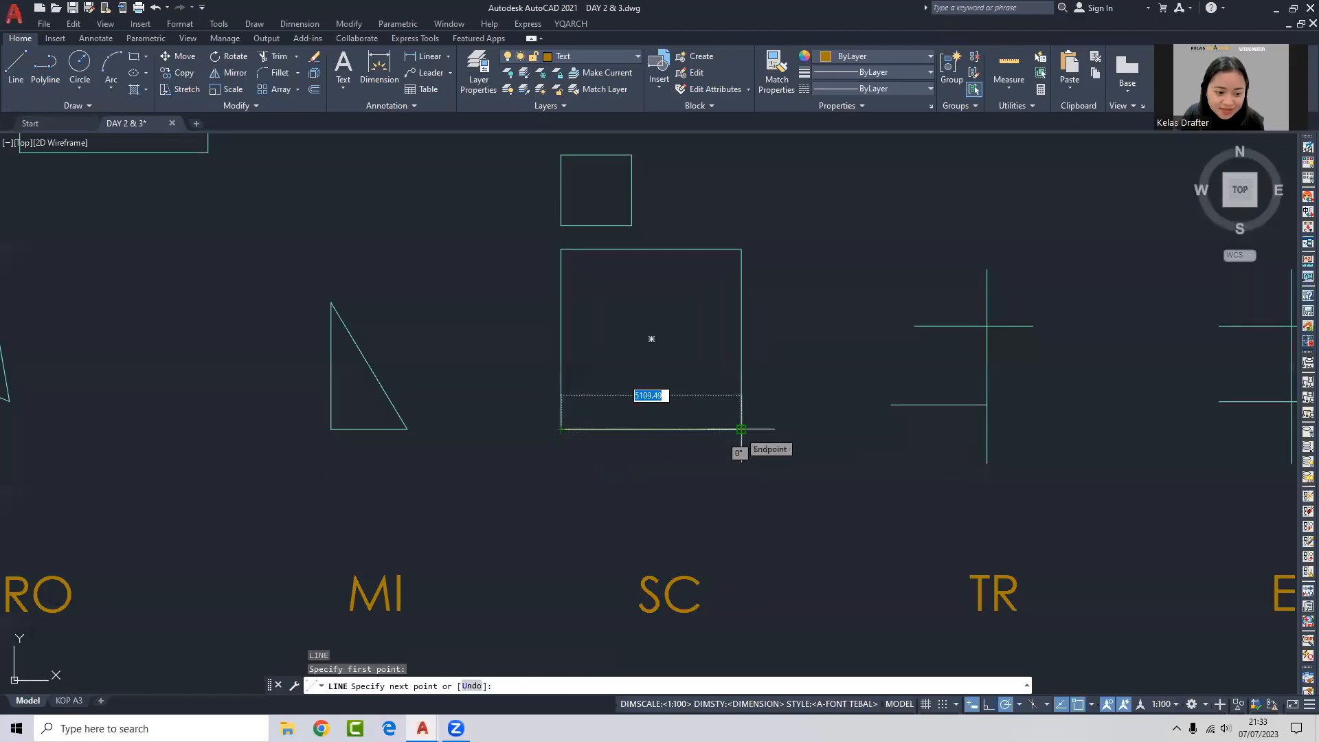
{"action": "key", "text": "Escape"}
{"action": "key", "text": "Escape"}
Draw a 3000-long horizontal line just below the scaled square, starting in line with its left edge.
{"action": "middle_click_drag", "start_coordinate": [562, 472], "coordinate": [575, 455]}
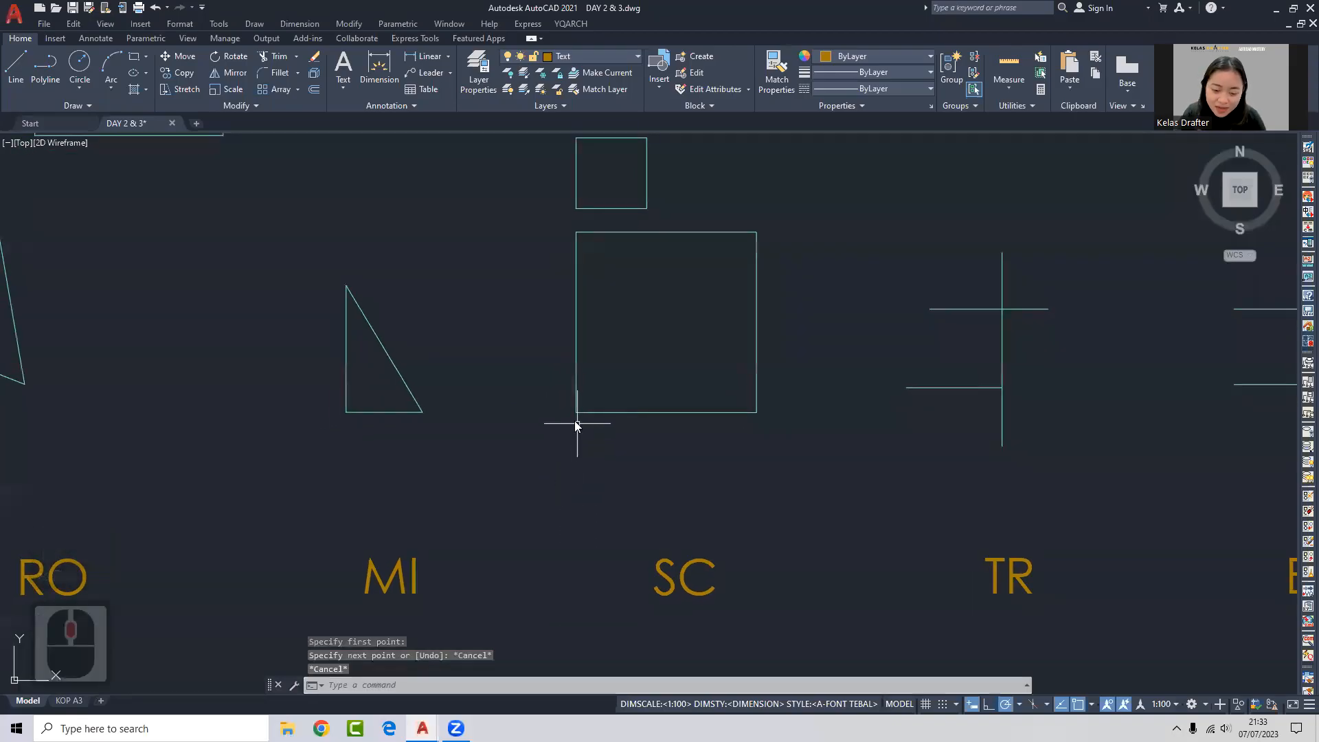
{"action": "key", "text": "Return"}
{"action": "left_click", "coordinate": [576, 412]}
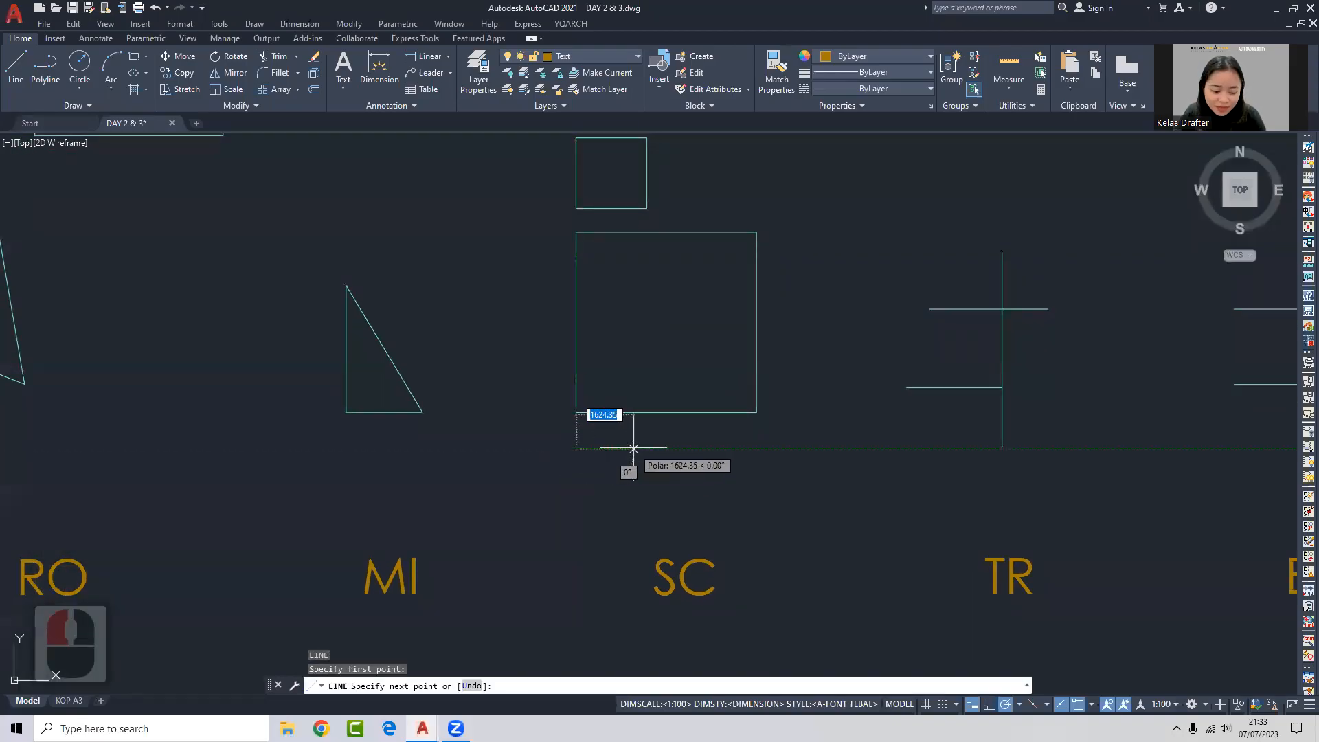
{"action": "type", "text": "3"}
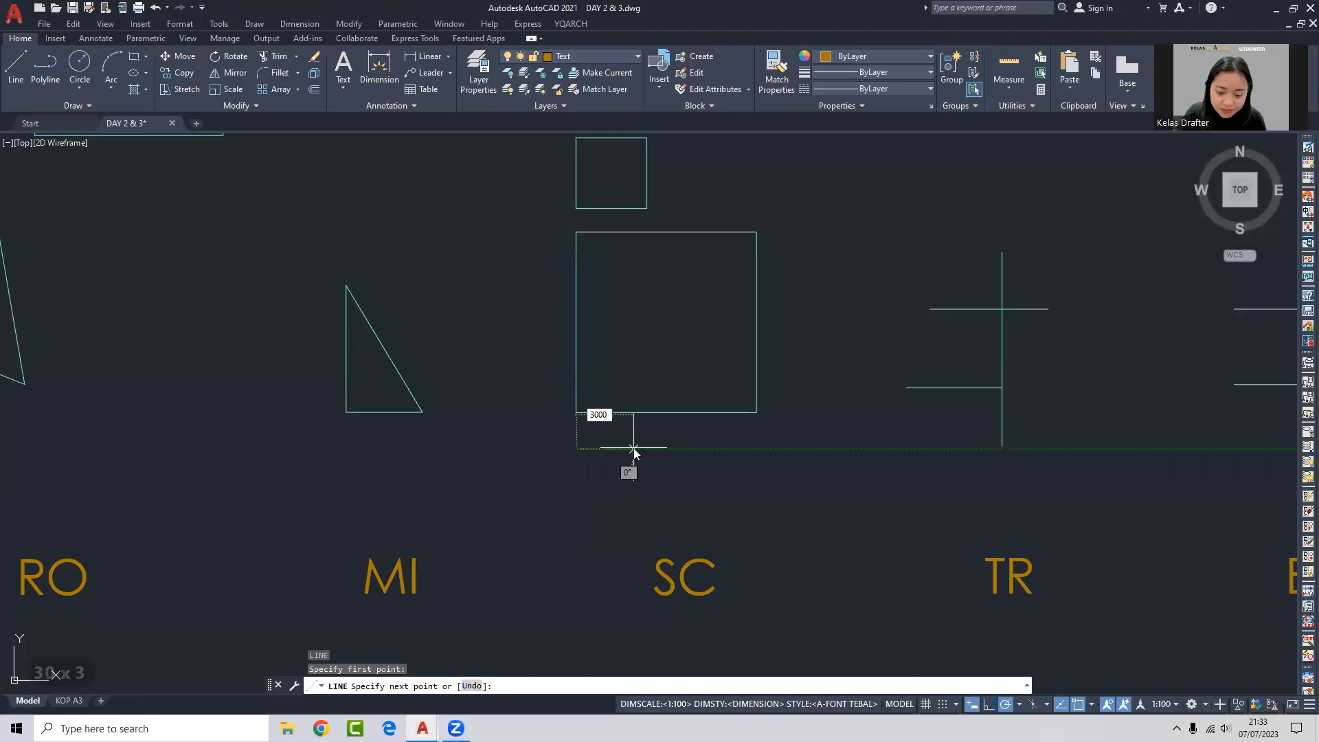
{"action": "type", "text": "000"}
{"action": "key", "text": "Return"}
{"action": "key", "text": "Escape"}
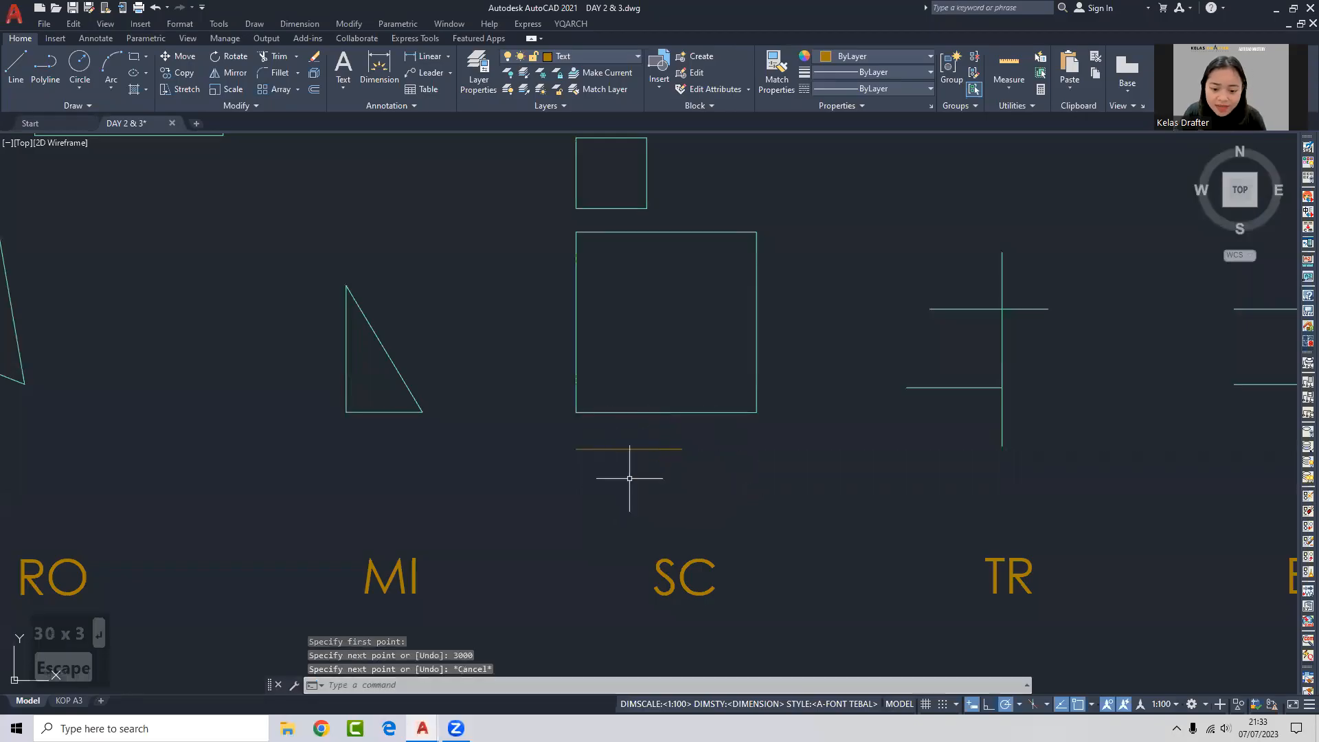
{"action": "left_click", "coordinate": [610, 448]}
{"action": "left_click", "coordinate": [597, 475]}
{"action": "left_click", "coordinate": [586, 428]}
{"action": "key", "text": "Escape"}
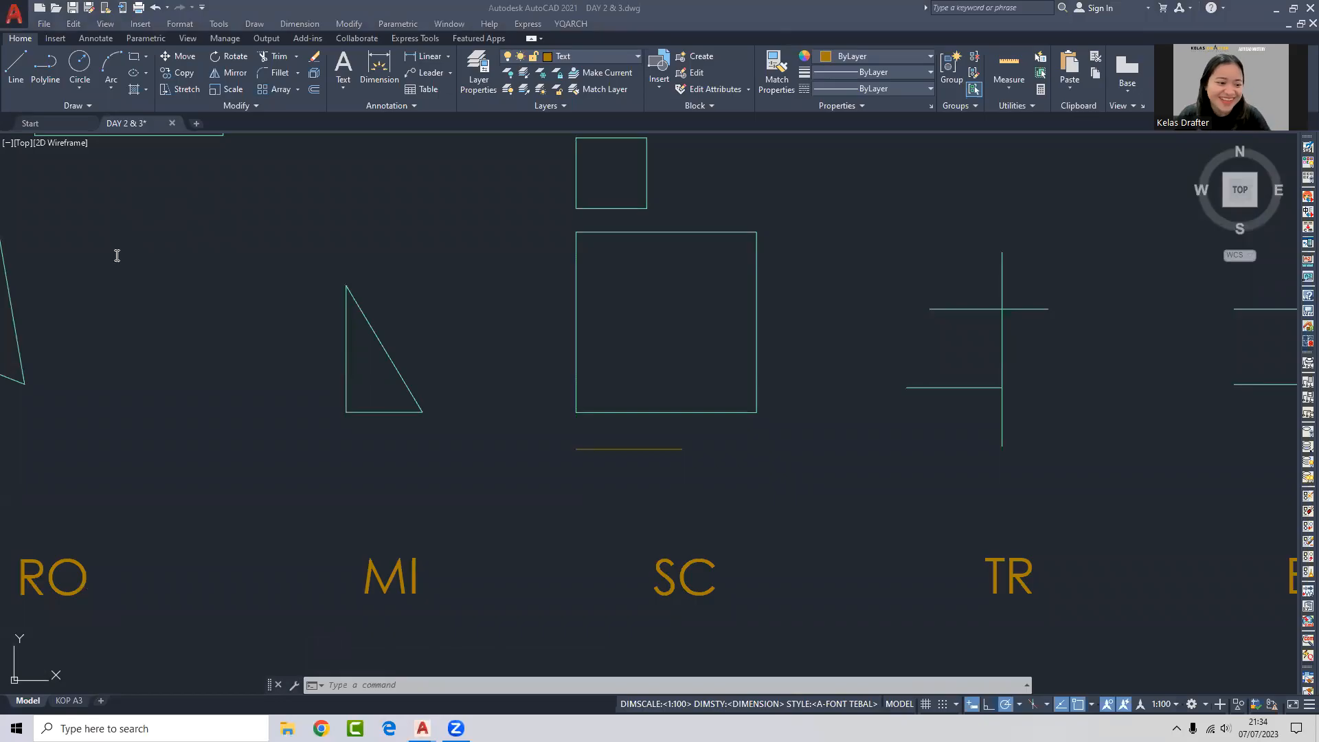
{"action": "scroll", "coordinate": [120, 257], "scroll_direction": "up", "scroll_amount": 2}
{"action": "scroll", "coordinate": [217, 298], "scroll_direction": "down", "scroll_amount": 5}
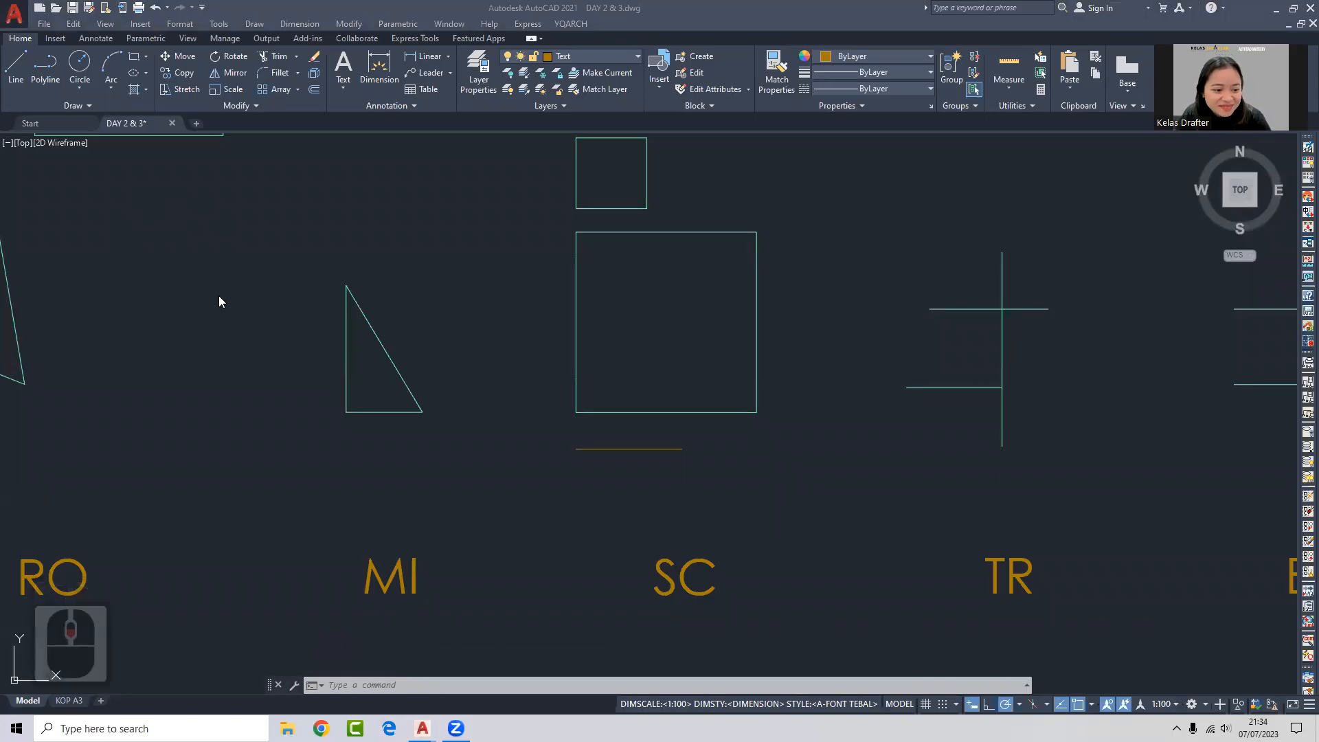
Scale the large SC square by reference from its lower-left corner, taking its bottom edge as the reference length and 3000 as the new length.
{"action": "middle_click_drag", "start_coordinate": [628, 362], "coordinate": [631, 366]}
{"action": "left_click", "coordinate": [631, 367]}
{"action": "left_click", "coordinate": [547, 344]}
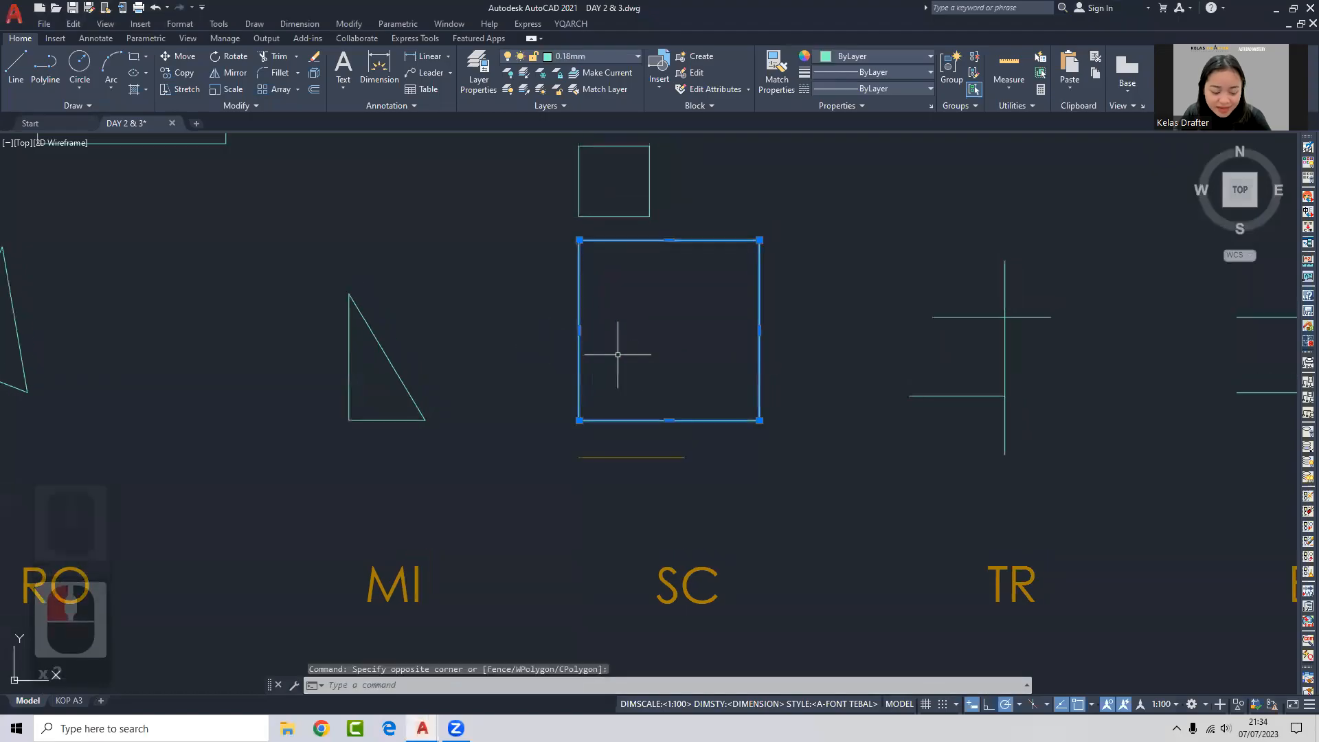
{"action": "type", "text": "Sc"}
{"action": "key", "text": "Return"}
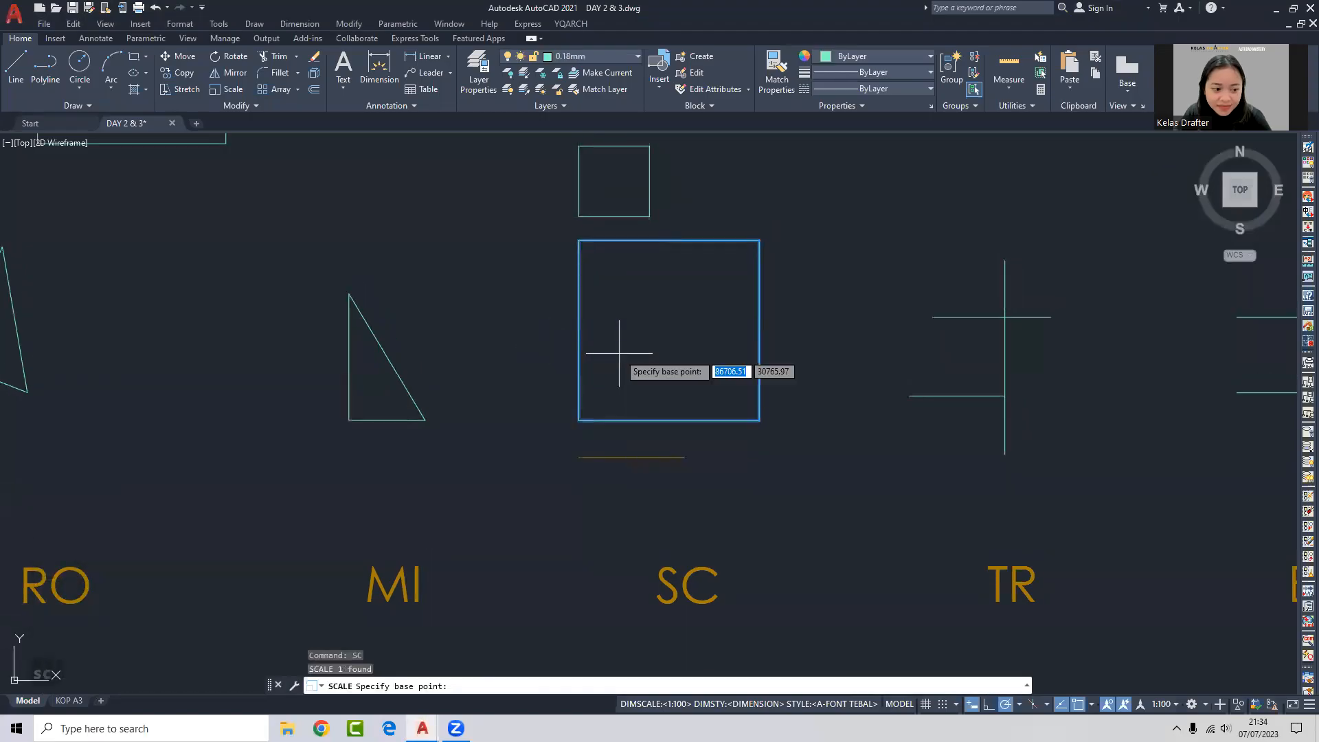
{"action": "left_click", "coordinate": [580, 420]}
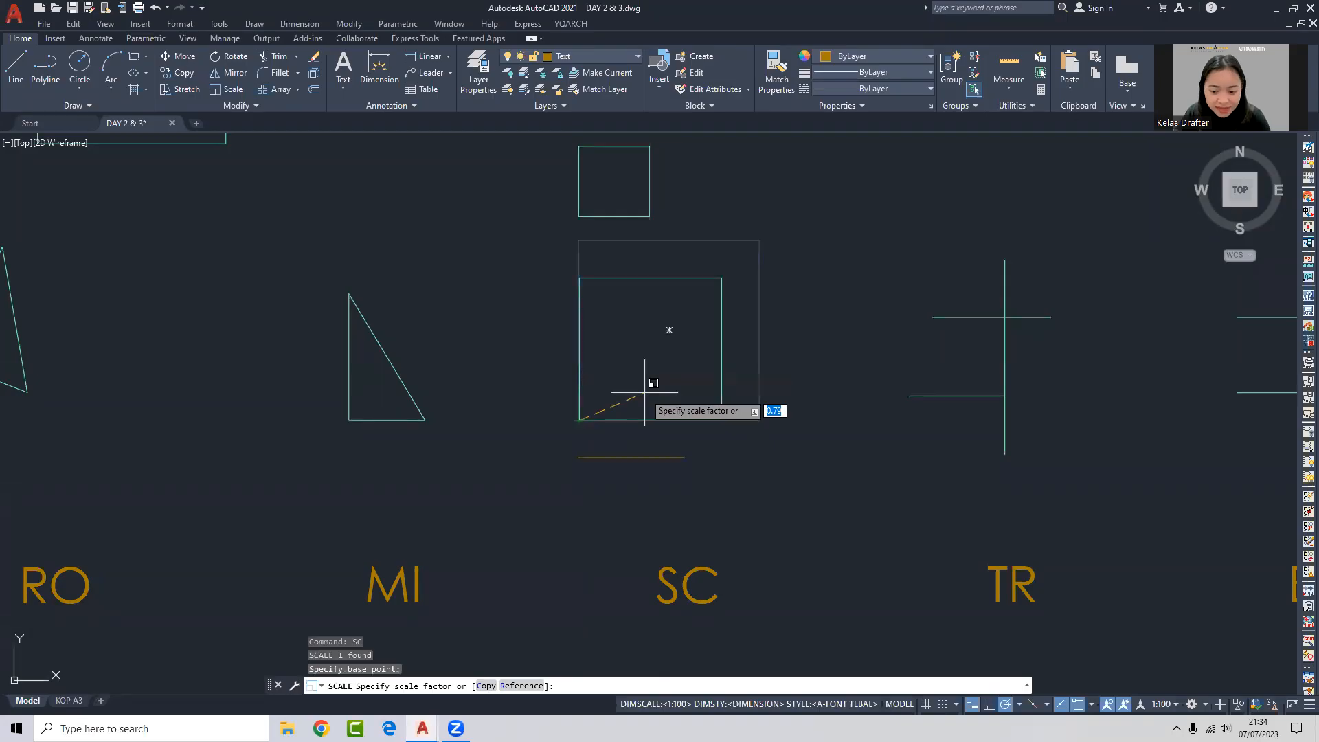
{"action": "type", "text": "r"}
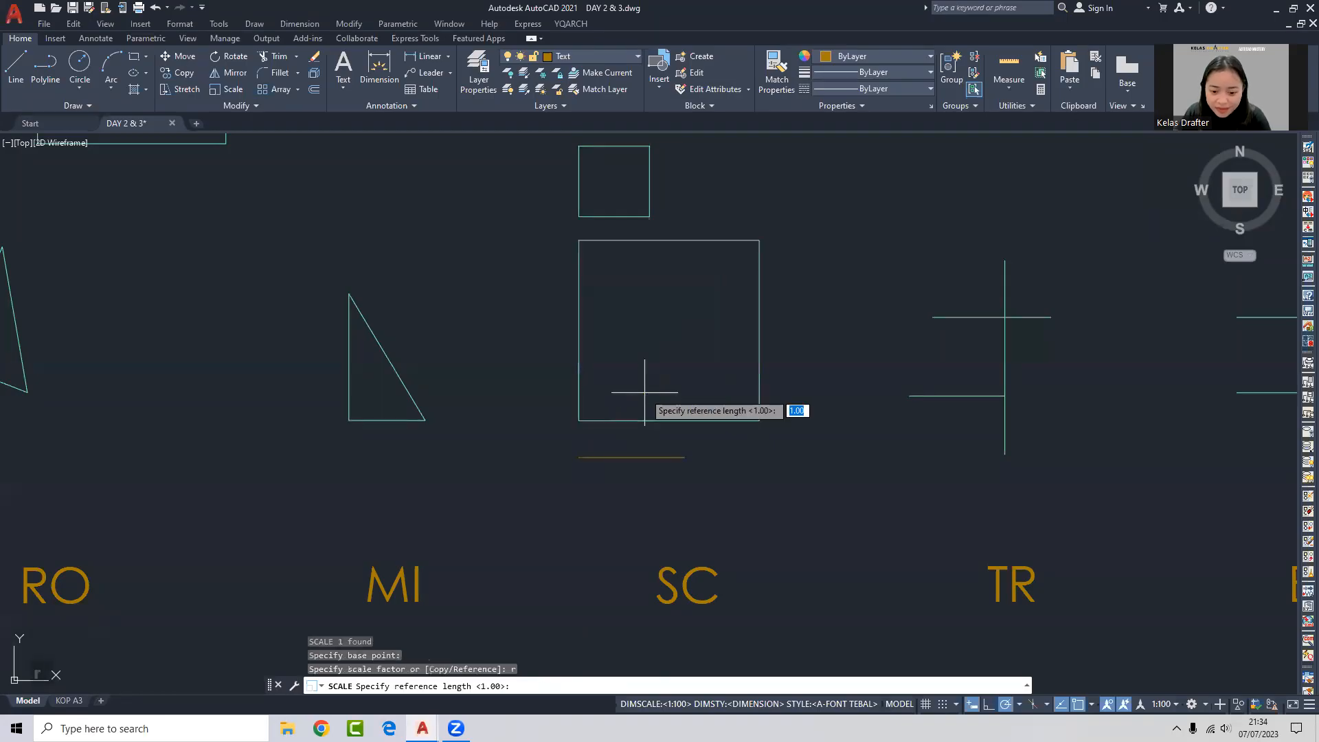
{"action": "key", "text": "Return"}
{"action": "left_click", "coordinate": [579, 420]}
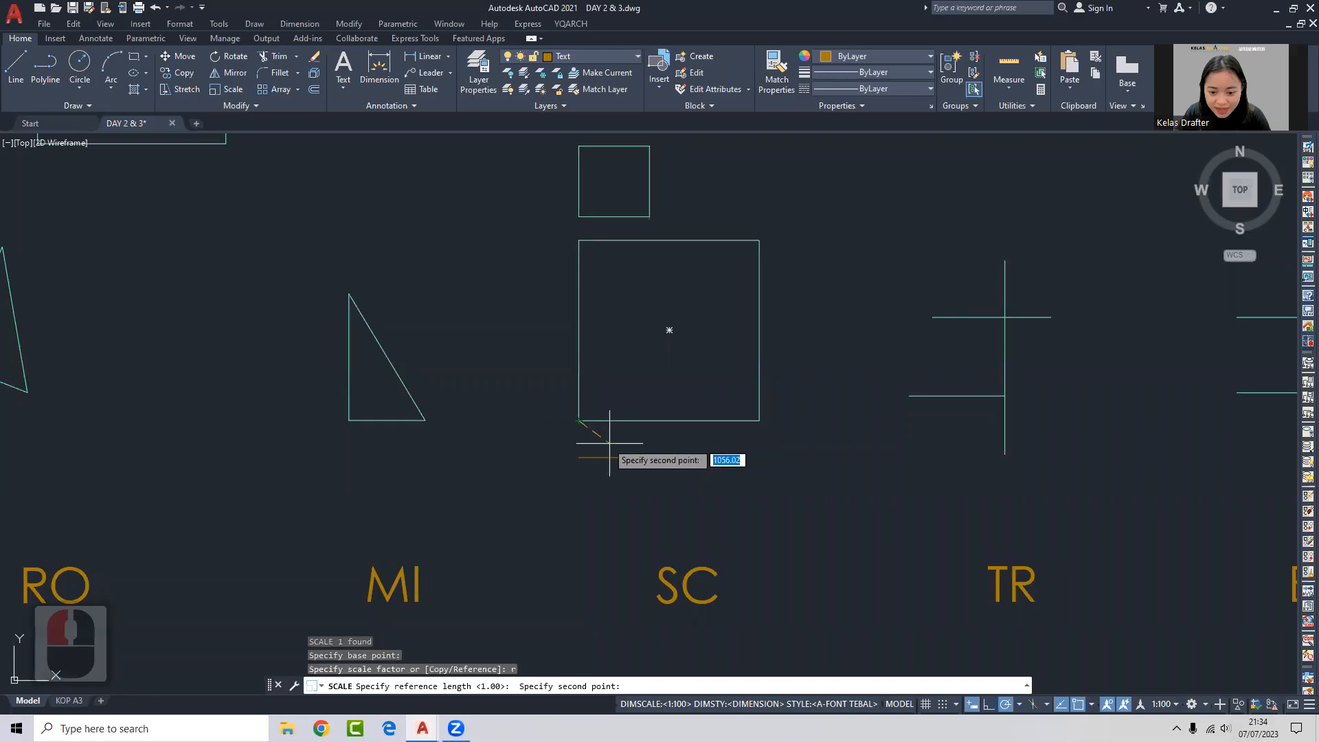
{"action": "left_click", "coordinate": [759, 420]}
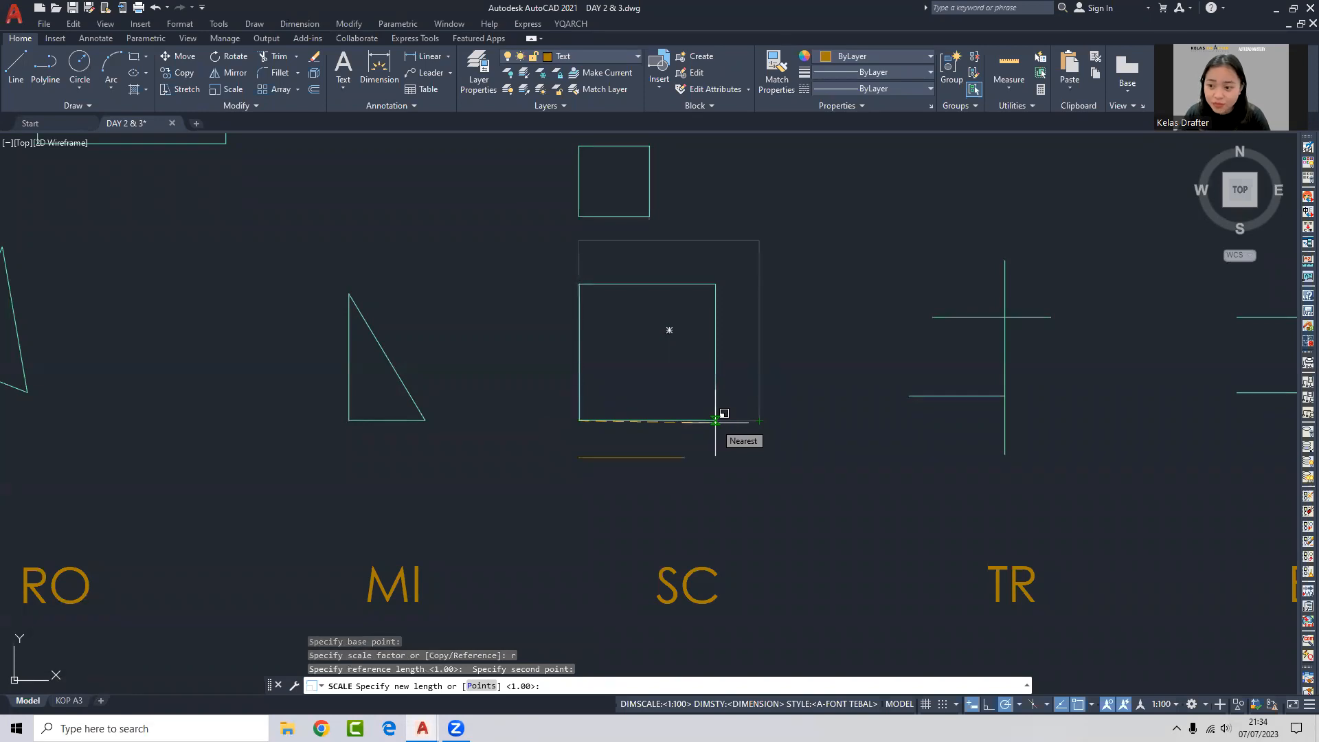
{"action": "type", "text": "3000"}
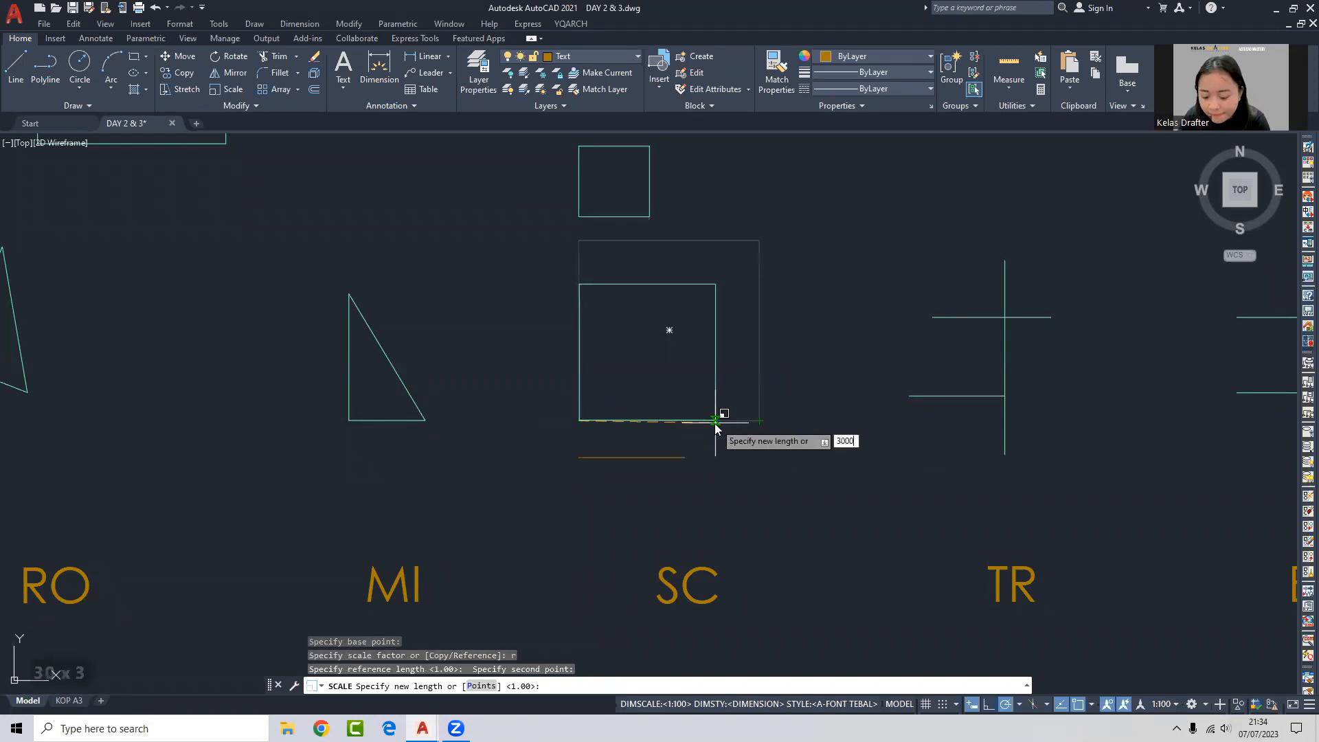
{"action": "key", "text": "Return"}
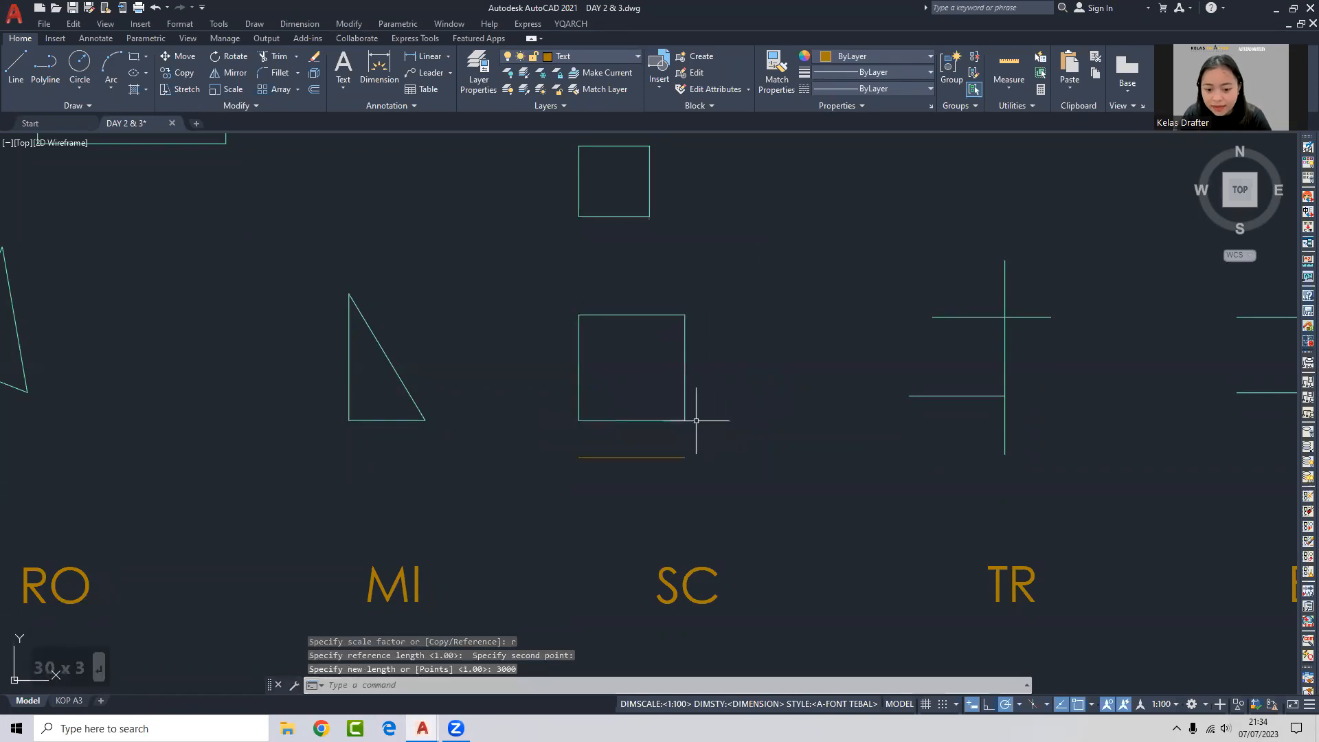
Check the side lengths of the scaled SC square at its lower-right corner.
{"action": "left_click", "coordinate": [682, 418]}
{"action": "left_click", "coordinate": [685, 420]}
{"action": "mouse_move", "coordinate": [685, 420]}
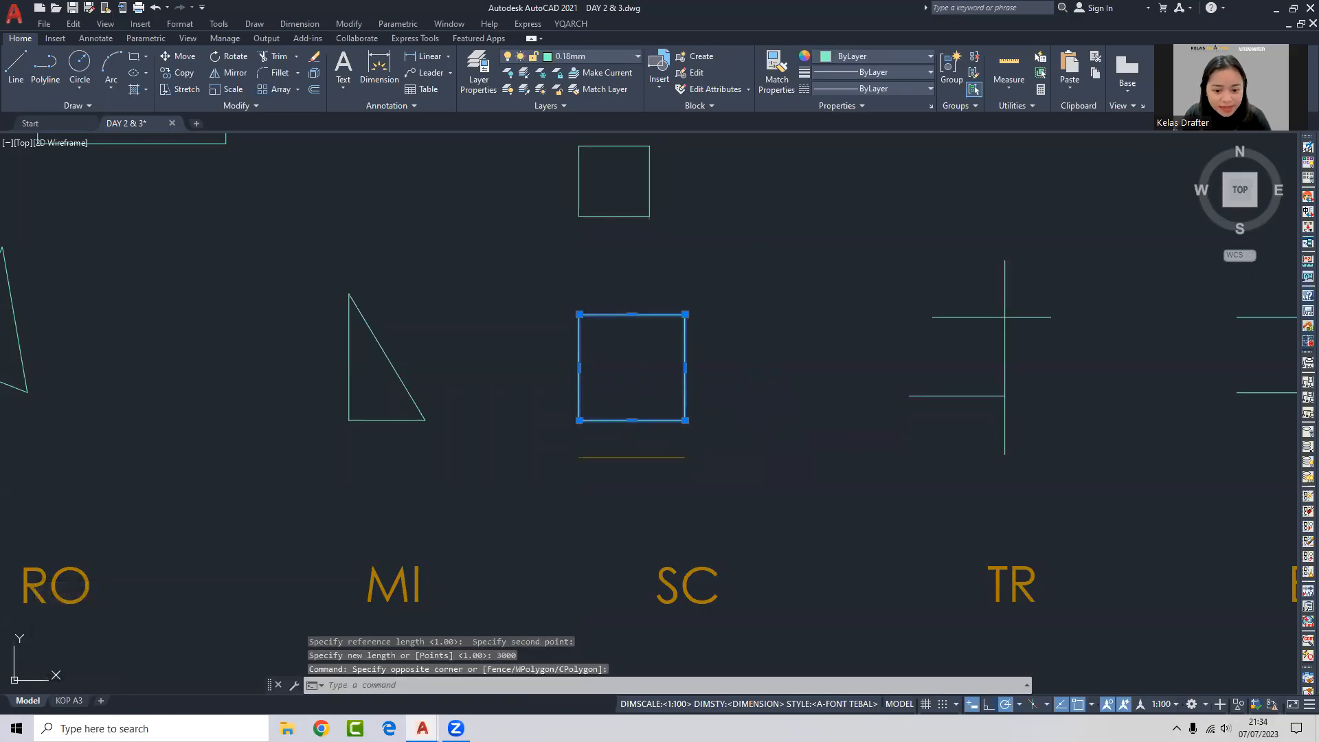
{"action": "key", "text": "Escape"}
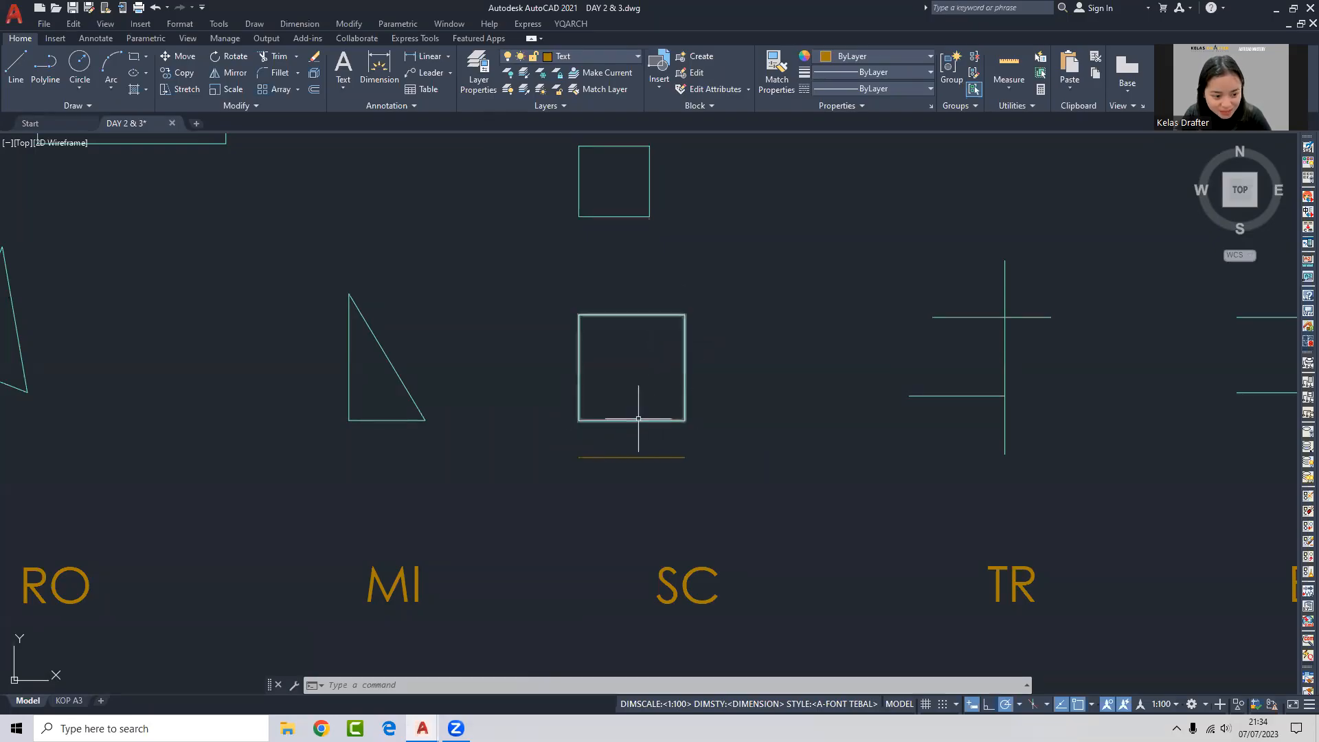
Undo the reference scaling of the SC square.
{"action": "left_click", "coordinate": [670, 431]}
{"action": "left_click", "coordinate": [631, 400]}
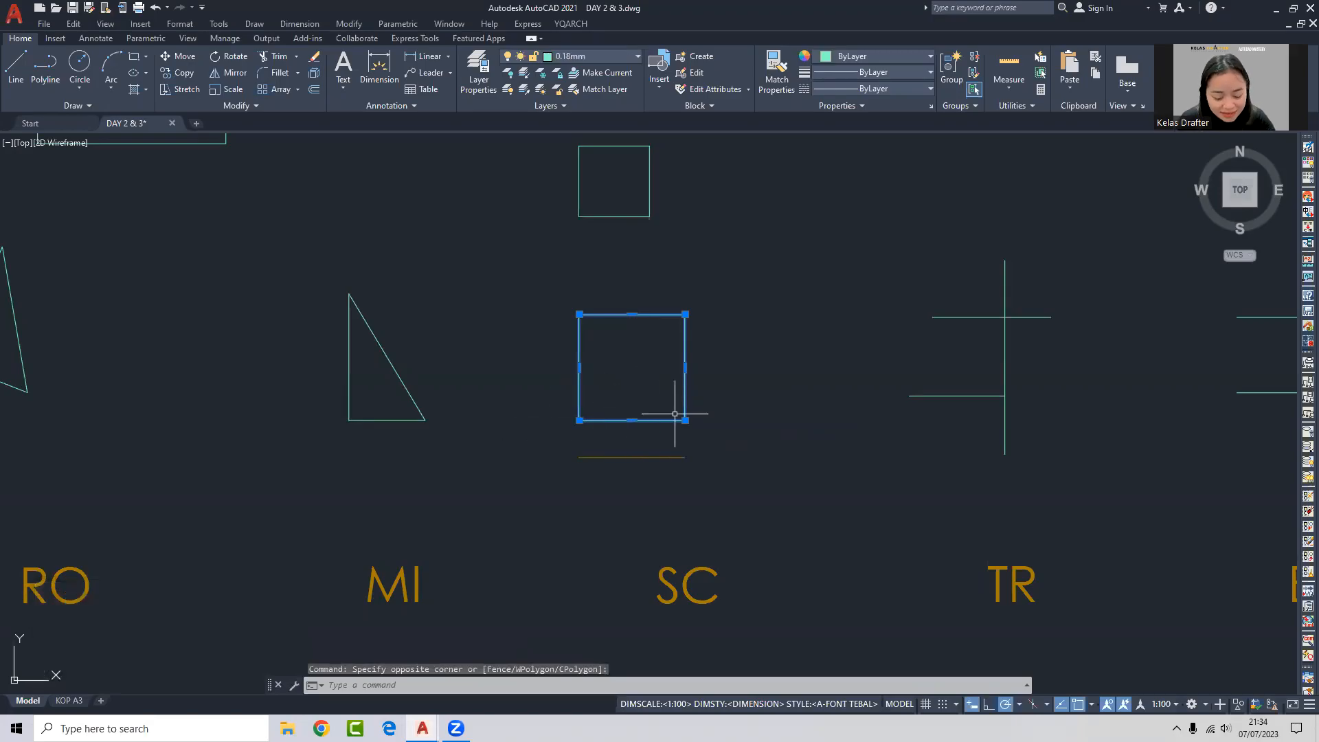
{"action": "key", "text": "ctrl+z"}
{"action": "left_click", "coordinate": [737, 406]}
{"action": "left_click", "coordinate": [722, 436]}
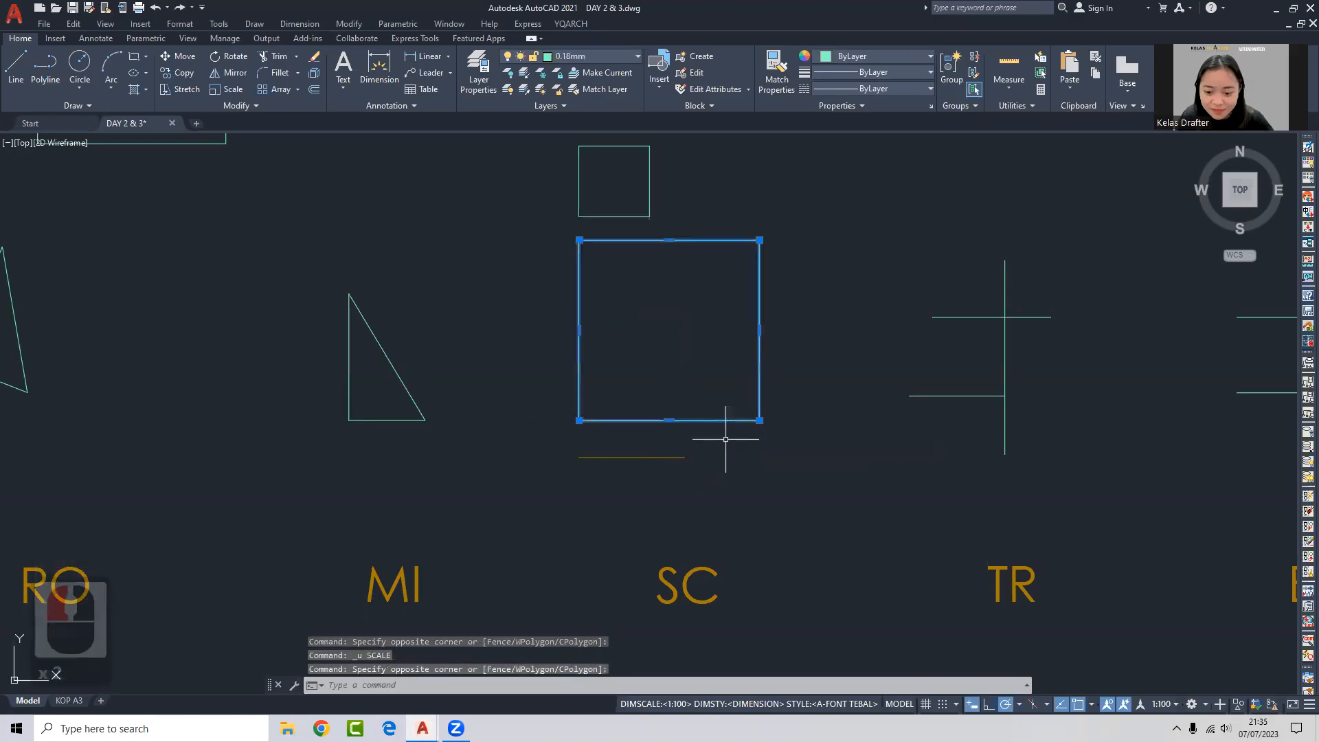
{"action": "key", "text": "Escape"}
Scale the large SC square about its lower-left corner with the Reference option, using the bottom edge as reference and a new length of 3000.
{"action": "left_click", "coordinate": [694, 415]}
{"action": "left_click", "coordinate": [669, 435]}
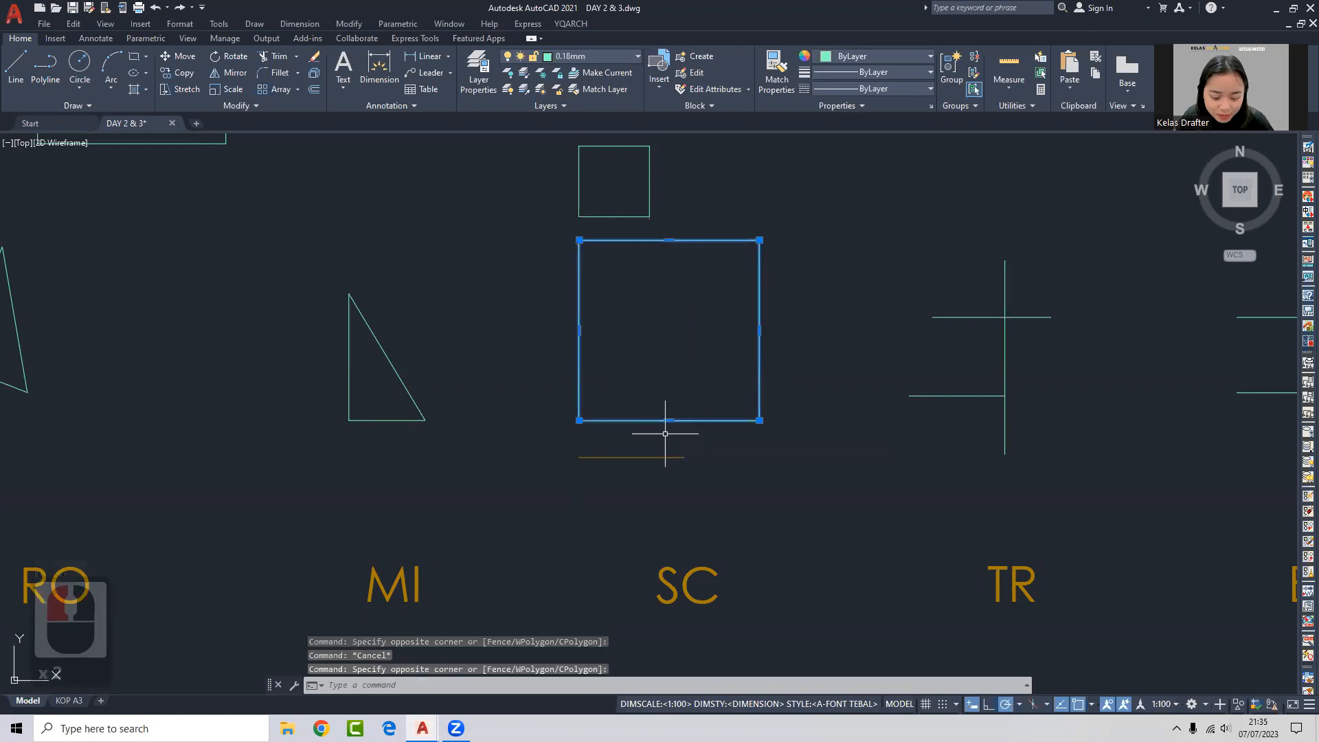
{"action": "type", "text": "sc"}
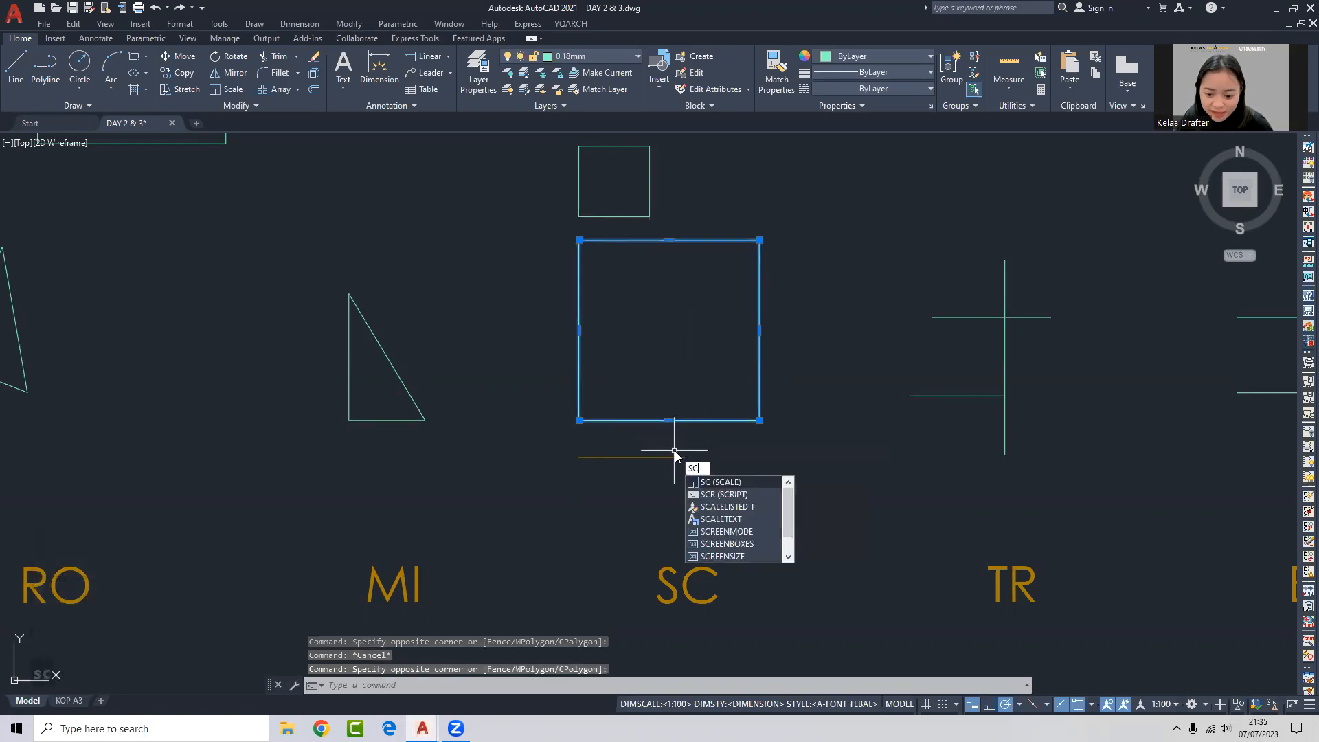
{"action": "key", "text": "Return"}
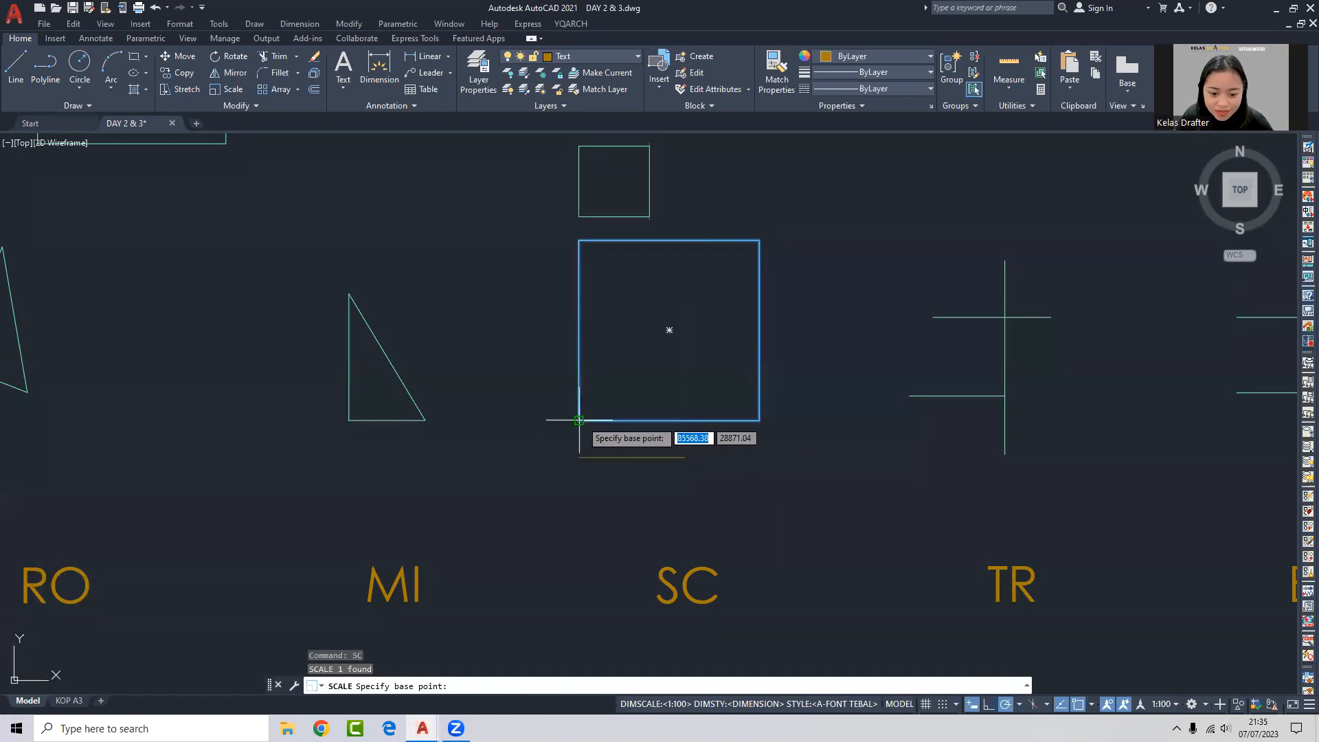
{"action": "left_click", "coordinate": [580, 421]}
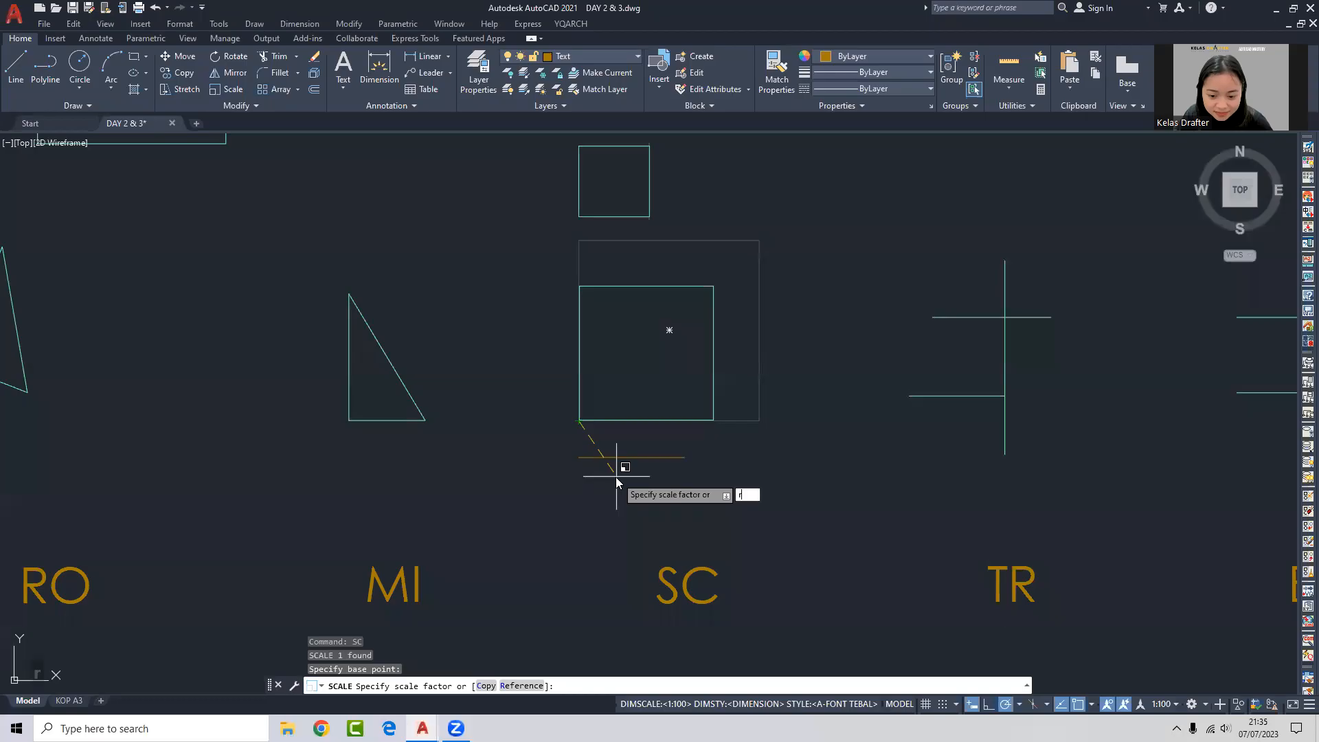
{"action": "key", "text": "Return"}
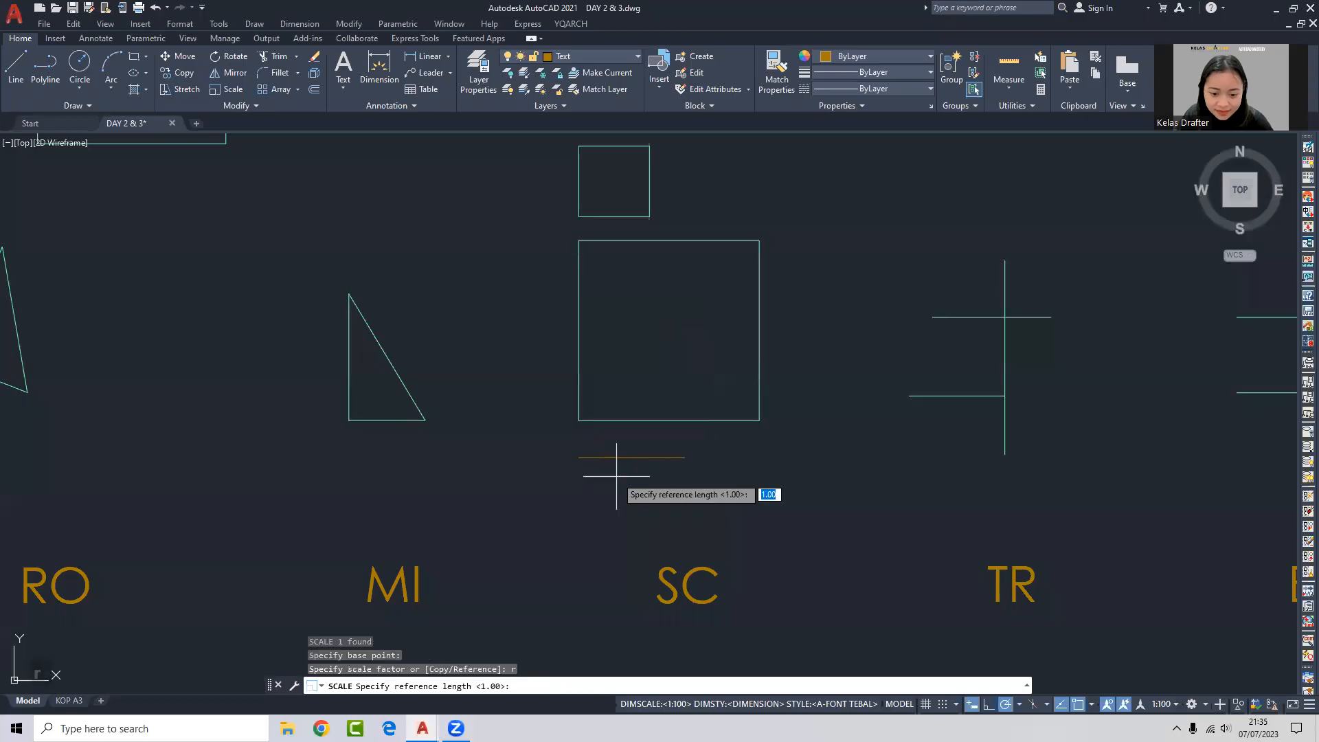
{"action": "left_click", "coordinate": [579, 420]}
{"action": "left_click", "coordinate": [759, 421]}
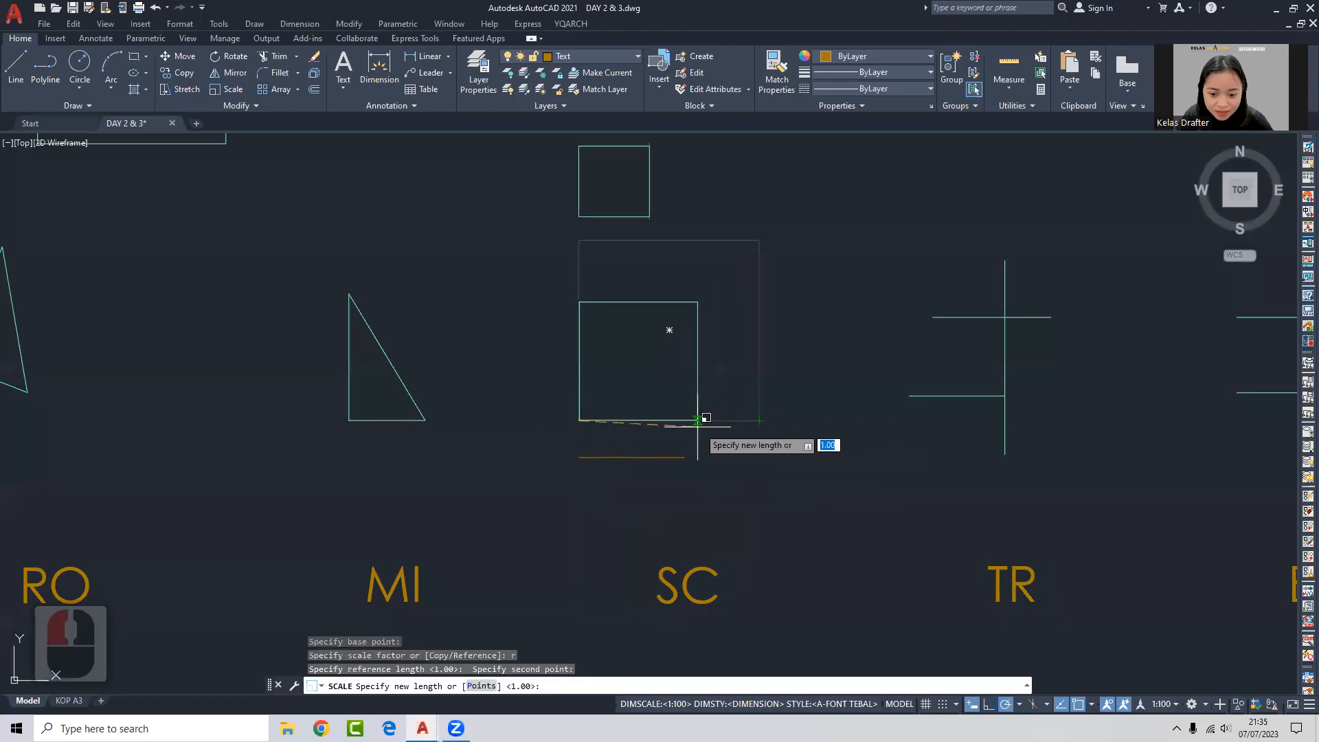
{"action": "type", "text": "3000"}
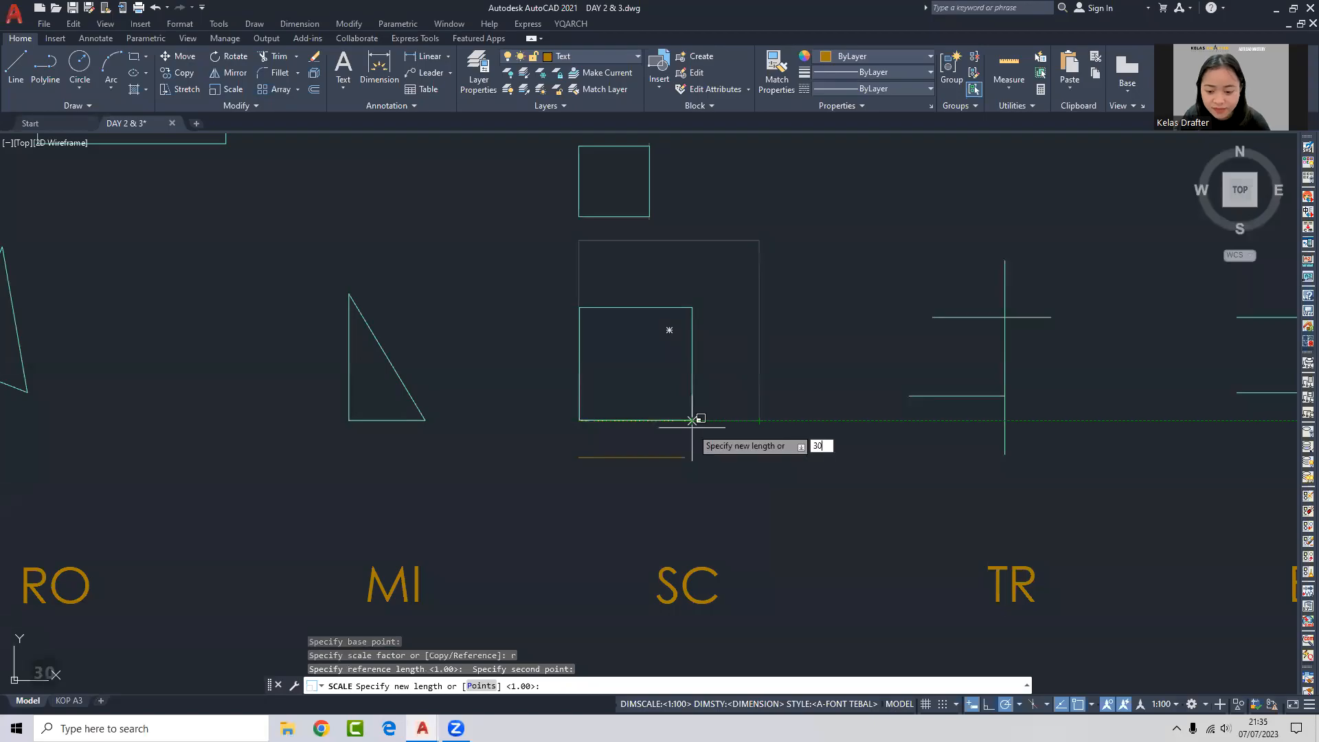
{"action": "key", "text": "Return"}
Check the dimensions of the rescaled square above the SC label at its lower-right vertex.
{"action": "left_click", "coordinate": [691, 429]}
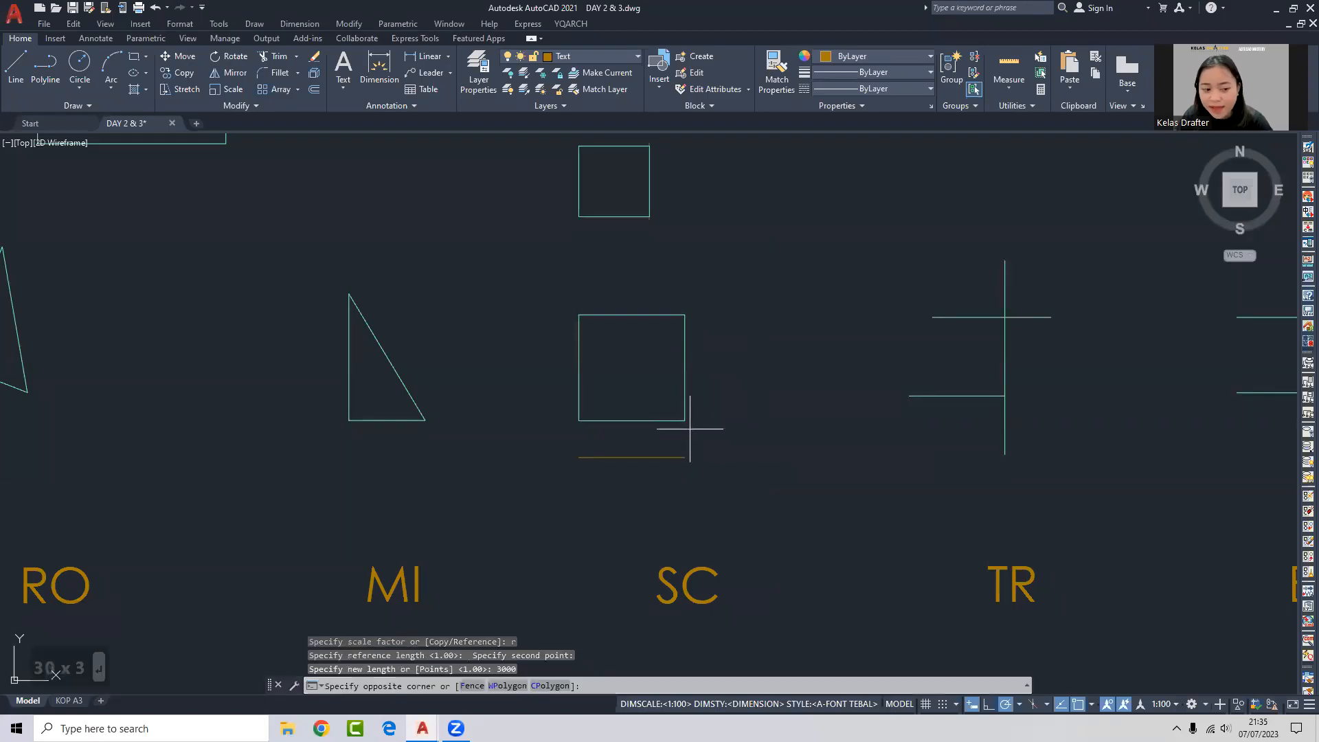
{"action": "left_click", "coordinate": [683, 415]}
{"action": "mouse_move", "coordinate": [687, 423]}
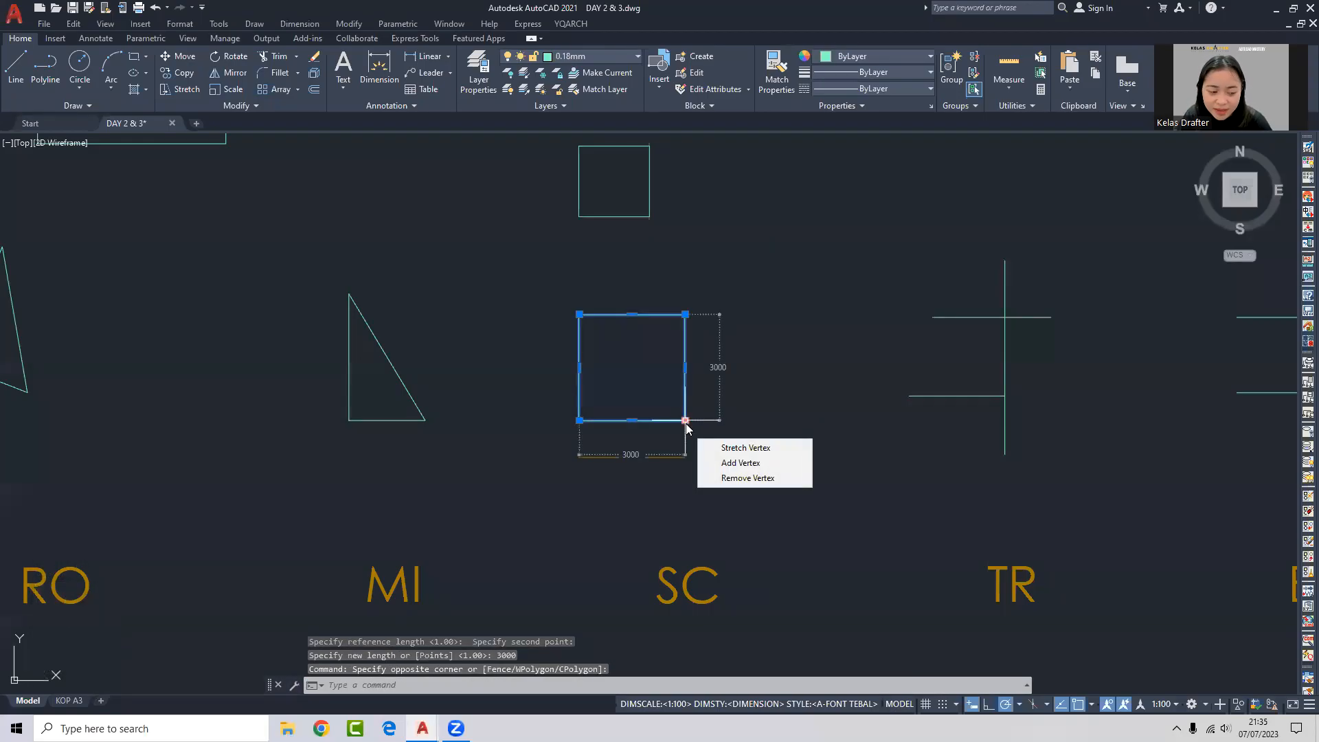
{"action": "key", "text": "Escape"}
{"action": "key", "text": "Escape"}
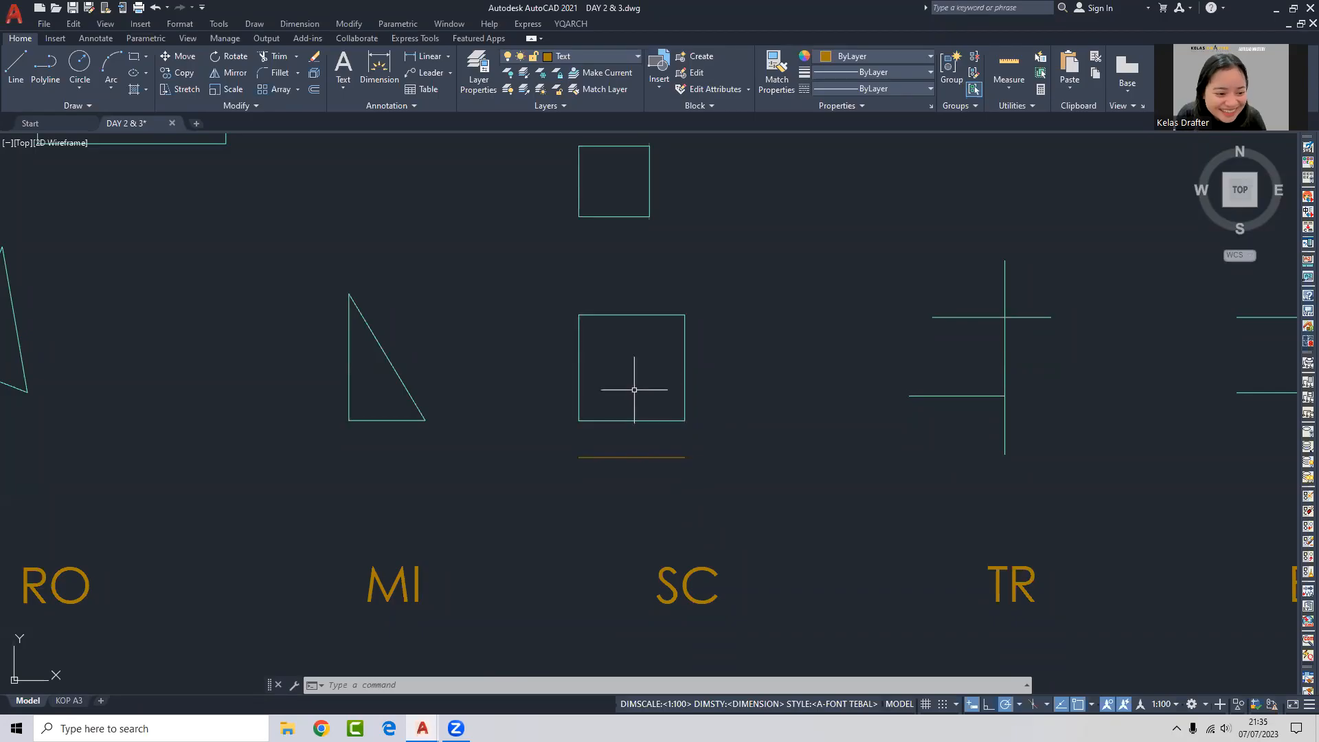
Erase the orange horizontal guide line beneath the SC square.
{"action": "middle_click_drag", "start_coordinate": [600, 418], "coordinate": [602, 423]}
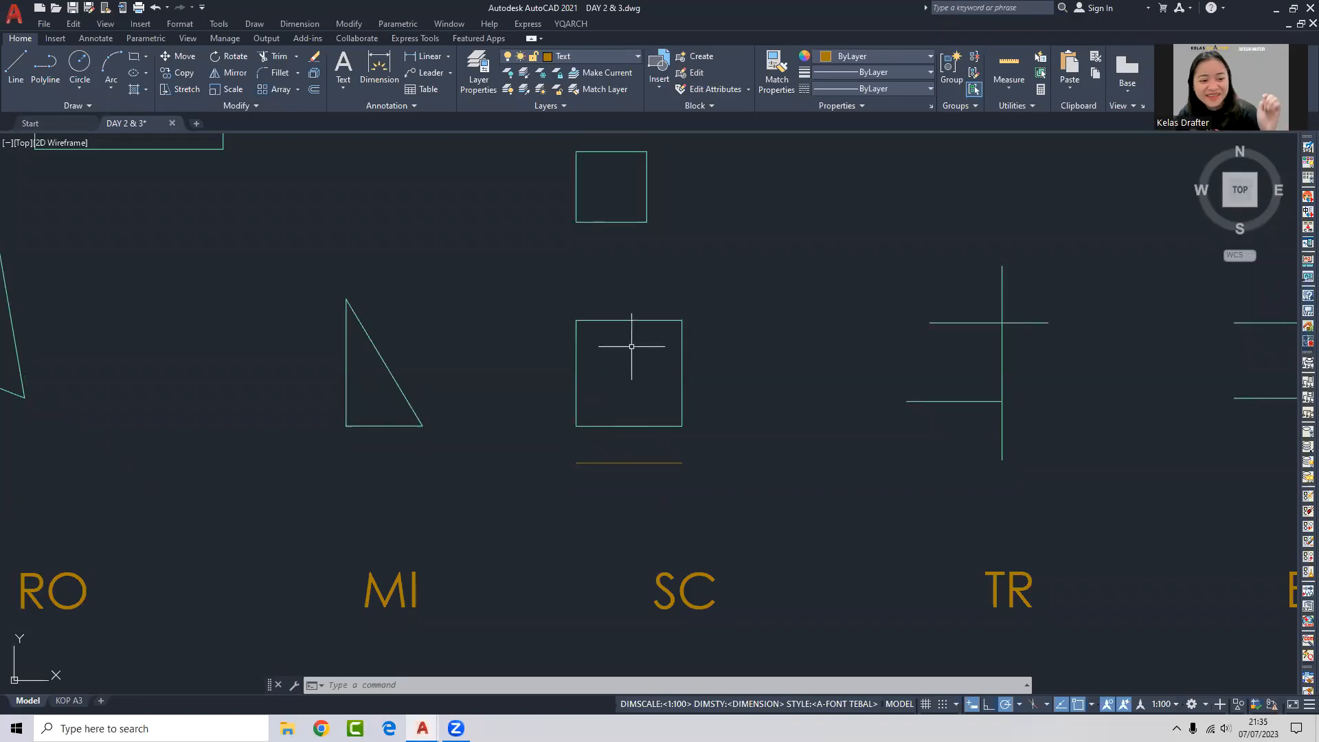
{"action": "middle_click_drag", "start_coordinate": [648, 382], "coordinate": [621, 382]}
{"action": "left_click", "coordinate": [626, 469]}
{"action": "left_click", "coordinate": [583, 460]}
{"action": "mouse_move", "coordinate": [591, 461]}
{"action": "middle_mouse_down"}
{"action": "mouse_move", "coordinate": [590, 403]}
{"action": "mouse_move", "coordinate": [568, 424]}
{"action": "mouse_move", "coordinate": [611, 450]}
{"action": "middle_mouse_up"}
{"action": "type", "text": "e"}
{"action": "key", "text": "Return"}
{"action": "scroll", "coordinate": [569, 424], "scroll_direction": "down", "scroll_amount": 2}
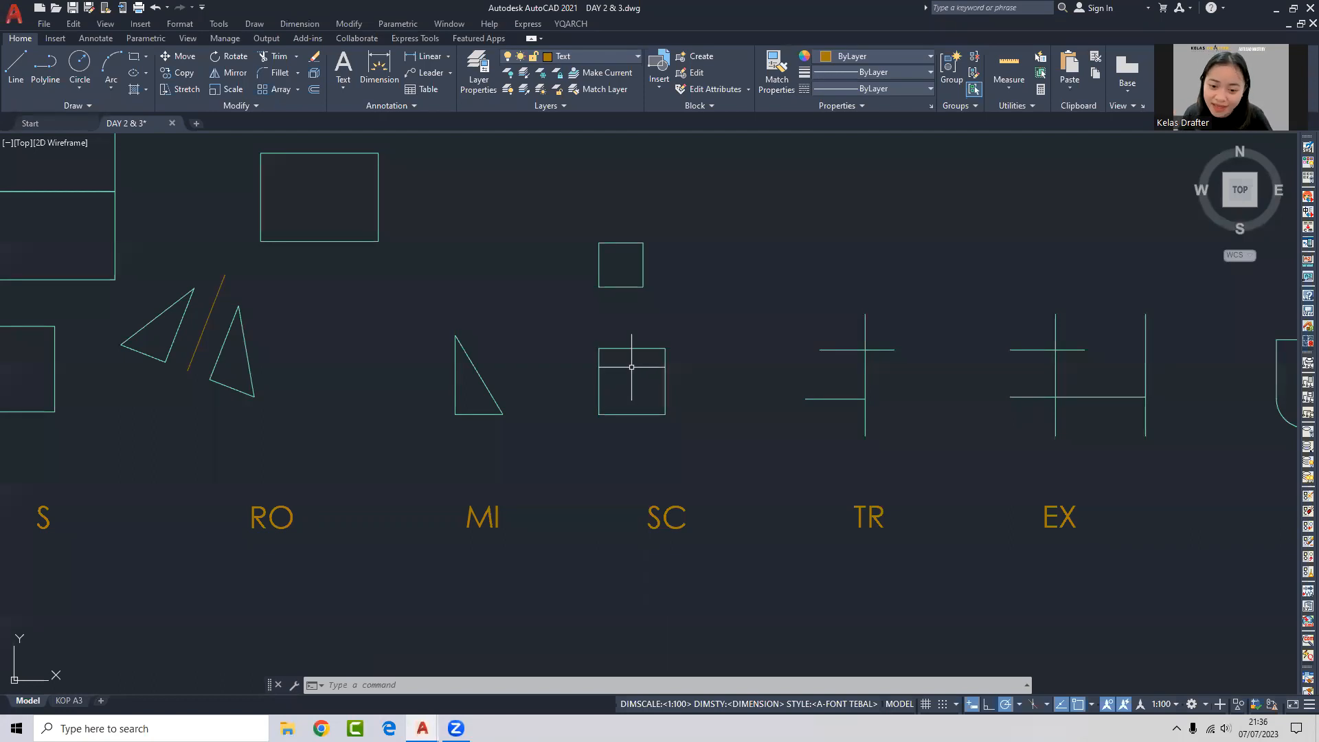
{"action": "scroll", "coordinate": [631, 367], "scroll_direction": "down", "scroll_amount": 4}
{"action": "scroll", "coordinate": [669, 346], "scroll_direction": "up", "scroll_amount": 1}
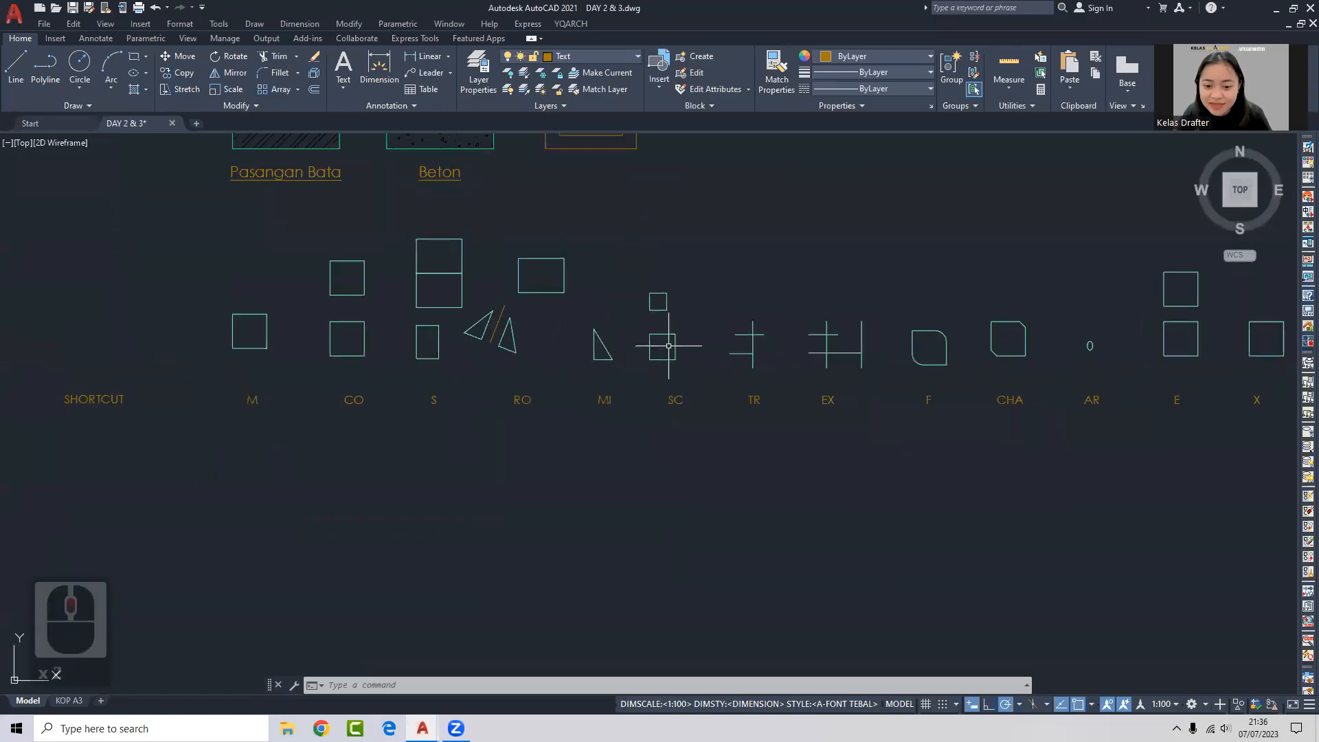
{"action": "scroll", "coordinate": [669, 346], "scroll_direction": "up", "scroll_amount": 3}
{"action": "mouse_move", "coordinate": [687, 358]}
{"action": "middle_mouse_down"}
{"action": "mouse_move", "coordinate": [618, 332]}
{"action": "mouse_move", "coordinate": [462, 329]}
{"action": "middle_mouse_up"}
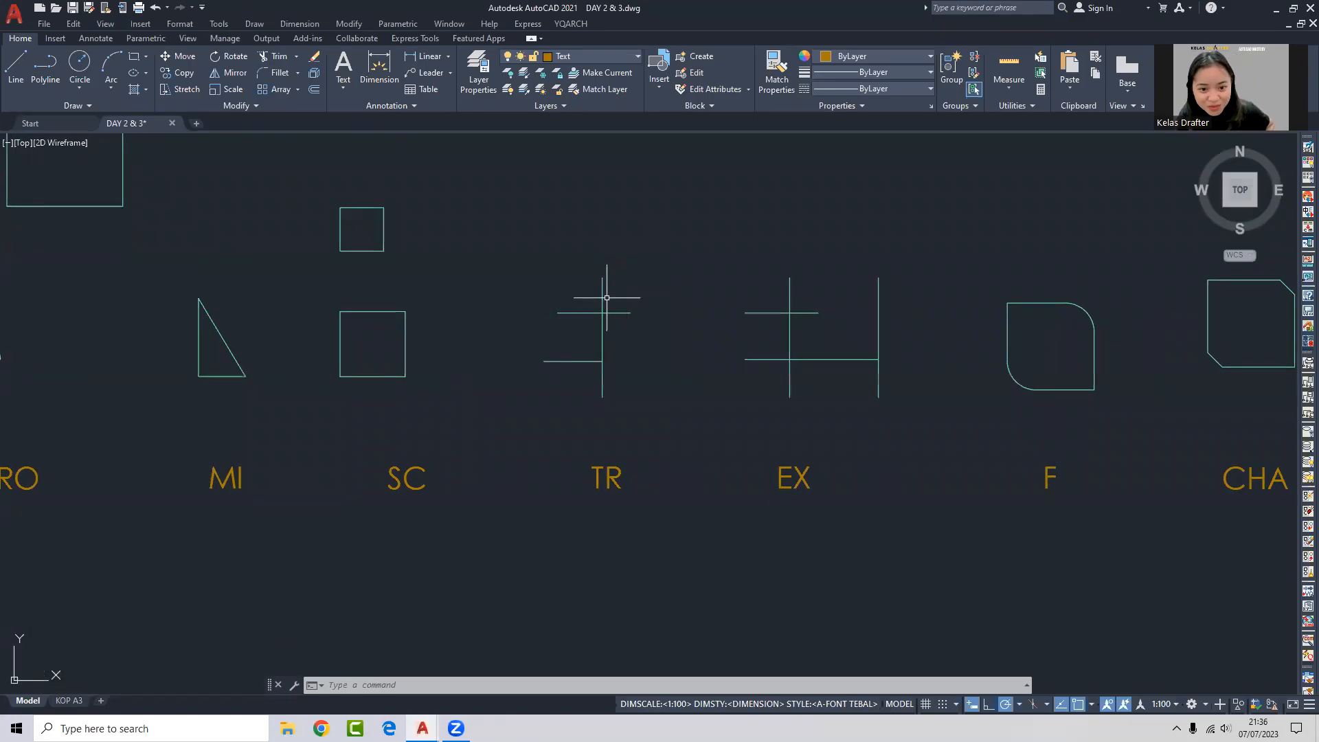
{"action": "scroll", "coordinate": [618, 330], "scroll_direction": "up", "scroll_amount": 2}
{"action": "scroll", "coordinate": [608, 348], "scroll_direction": "down", "scroll_amount": 2}
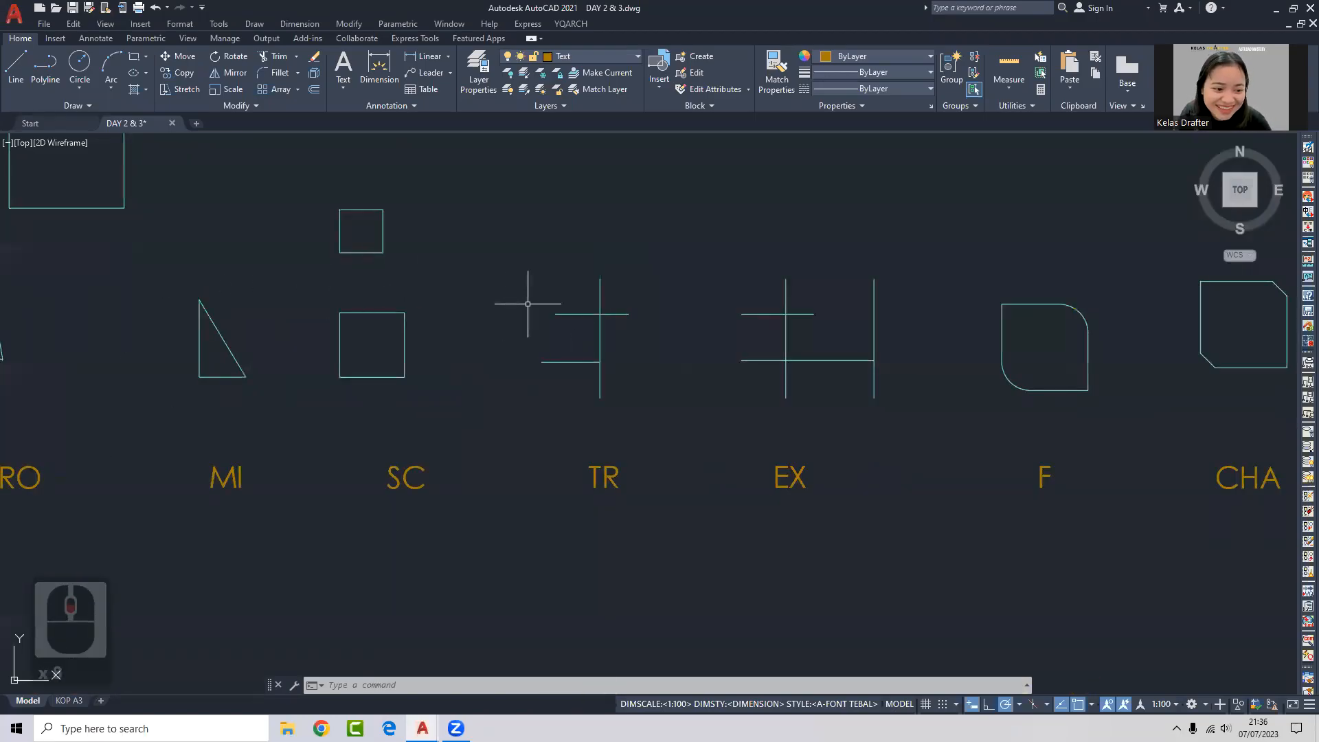
{"action": "middle_click_drag", "start_coordinate": [772, 438], "coordinate": [717, 449]}
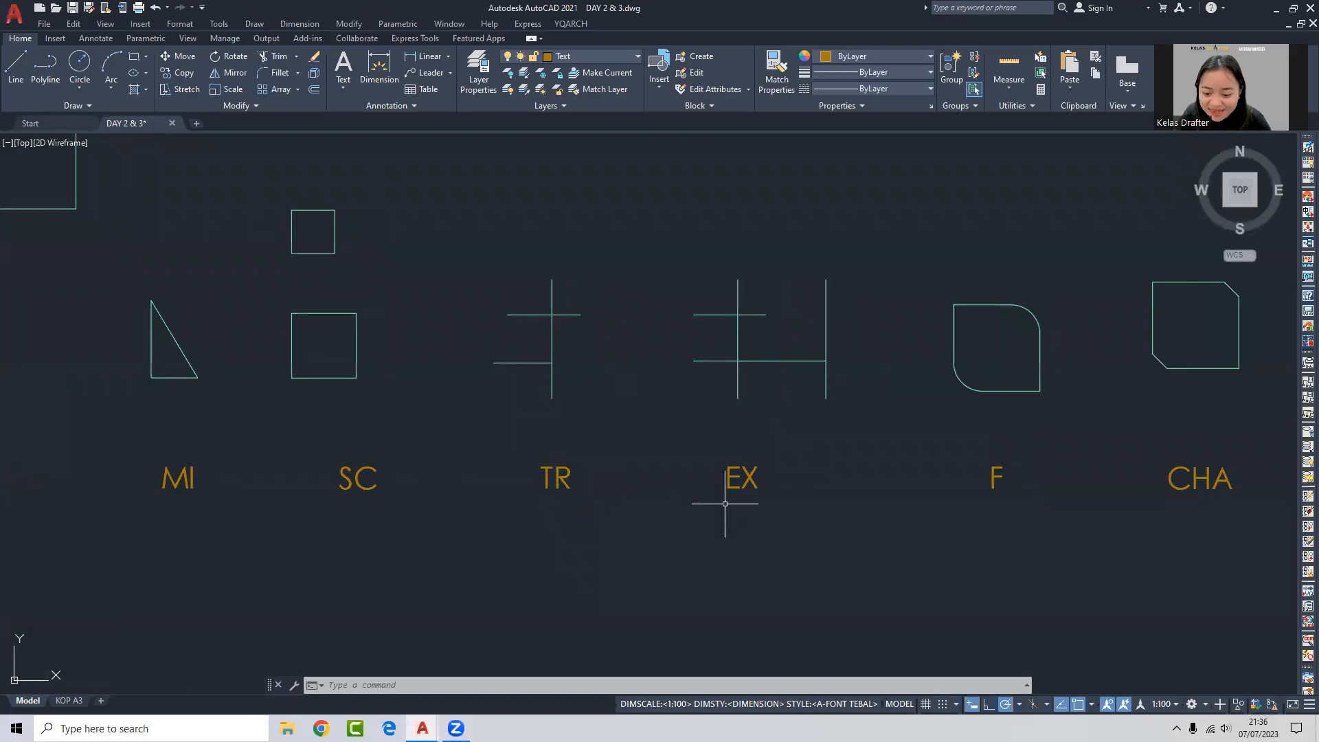
{"action": "left_click", "coordinate": [507, 506]}
{"action": "left_click", "coordinate": [869, 436]}
{"action": "key", "text": "Escape"}
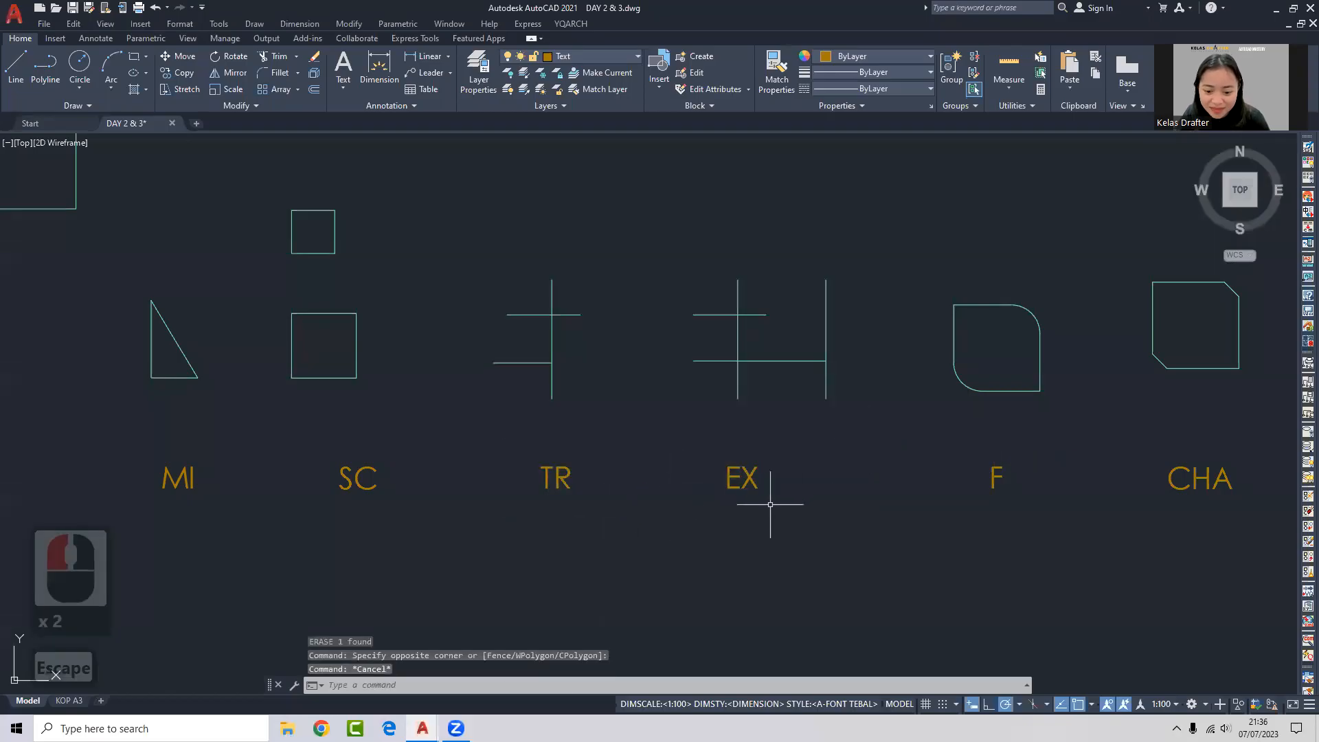
{"action": "left_click", "coordinate": [790, 517]}
{"action": "left_click", "coordinate": [490, 423]}
{"action": "key", "text": "Escape"}
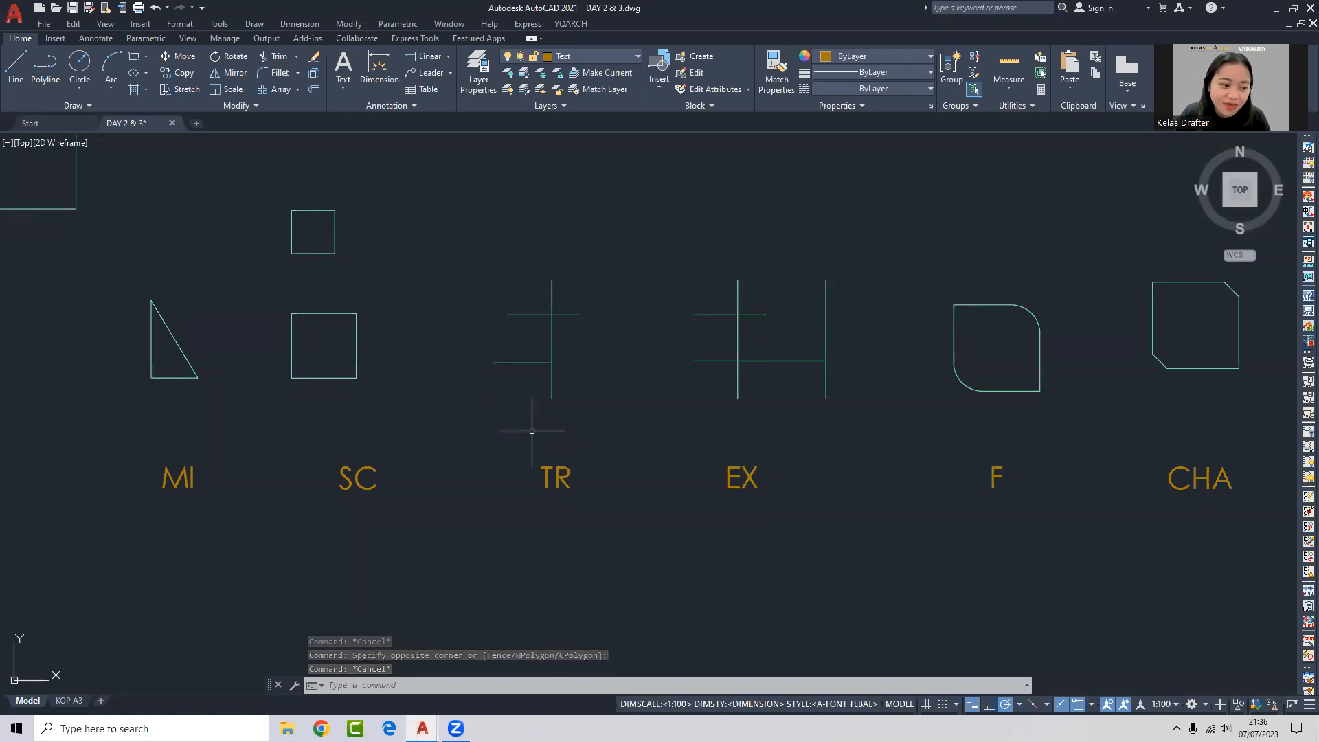
{"action": "left_click", "coordinate": [742, 476]}
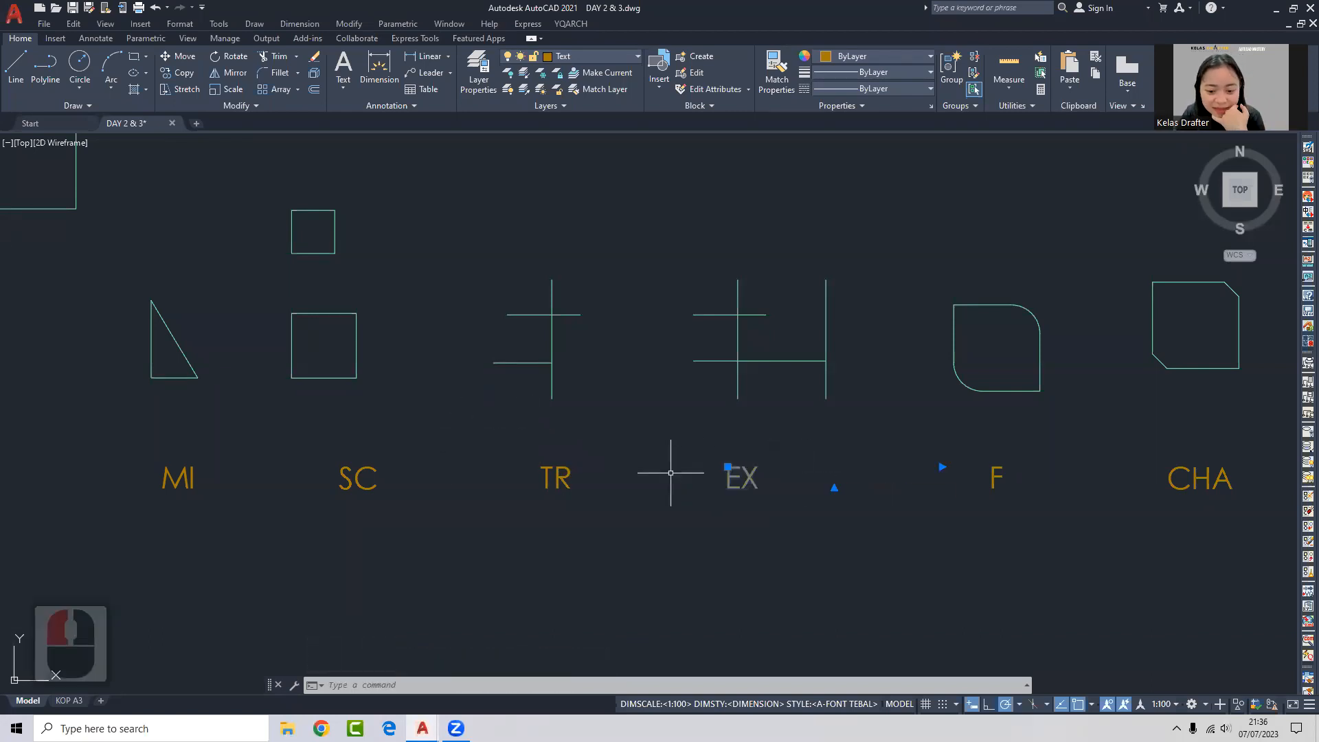
{"action": "left_click", "coordinate": [670, 472]}
{"action": "key", "text": "Escape"}
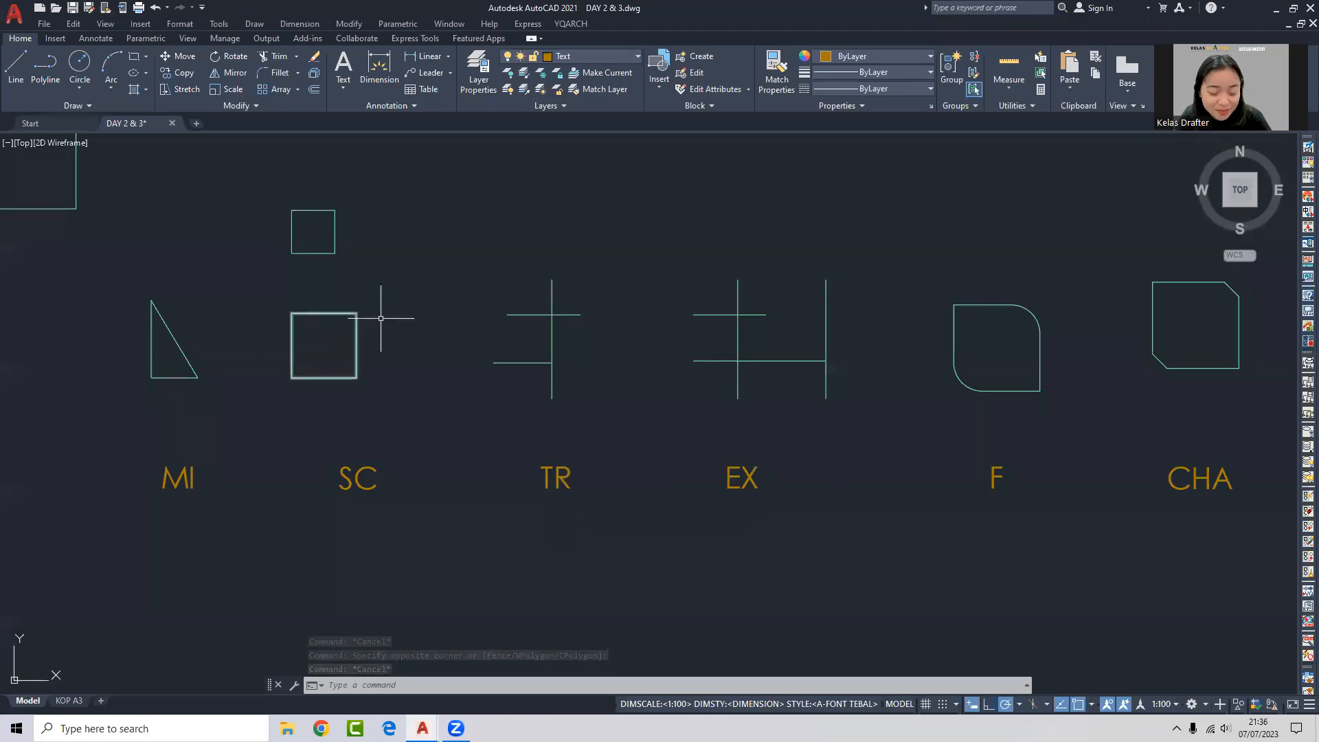
{"action": "left_click", "coordinate": [724, 467]}
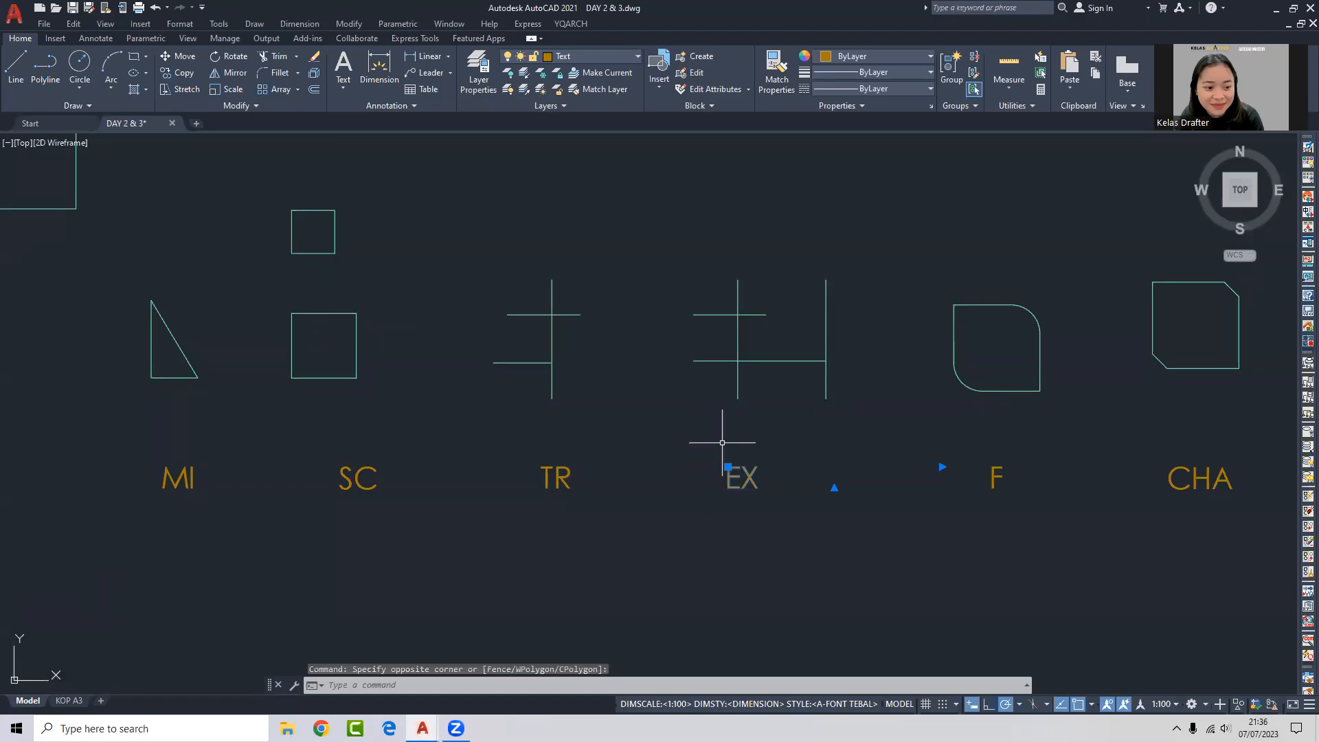
{"action": "key", "text": "Escape"}
{"action": "scroll", "coordinate": [605, 396], "scroll_direction": "down", "scroll_amount": 3}
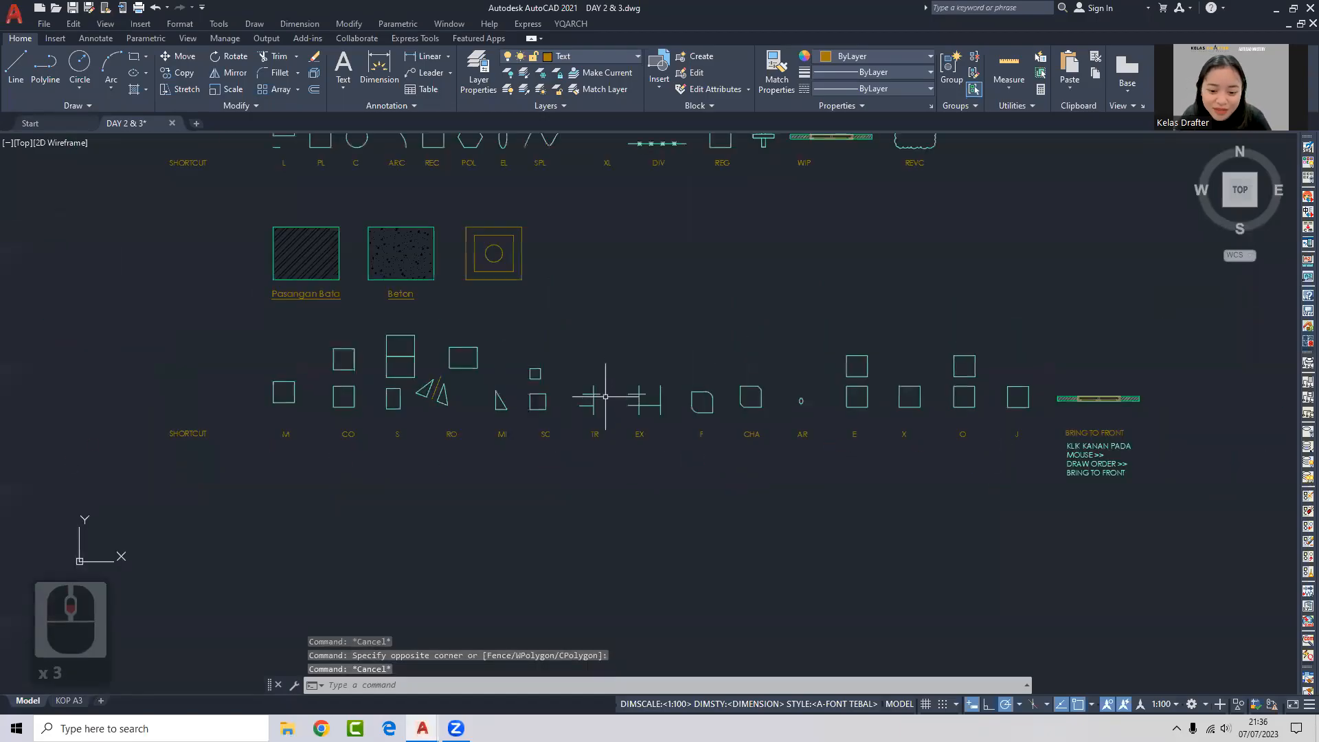
{"action": "scroll", "coordinate": [604, 458], "scroll_direction": "up", "scroll_amount": 2}
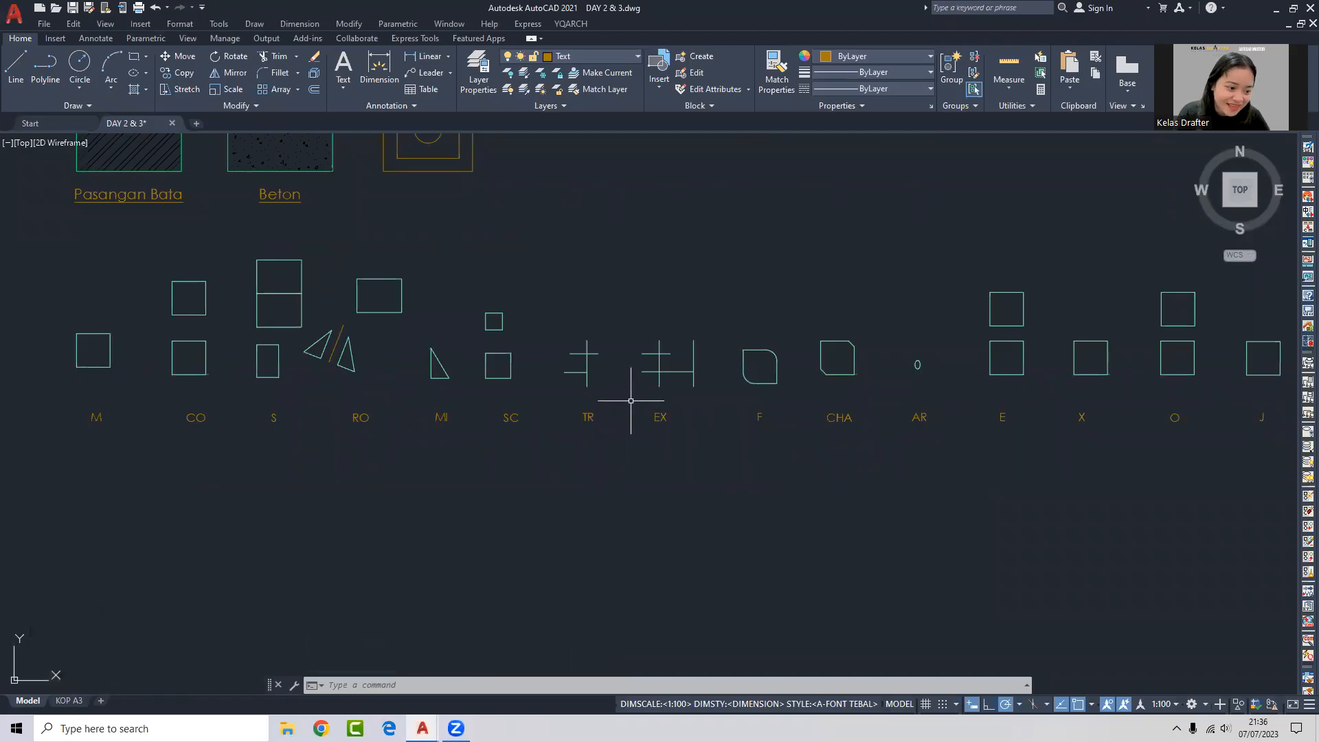
{"action": "left_click", "coordinate": [680, 419]}
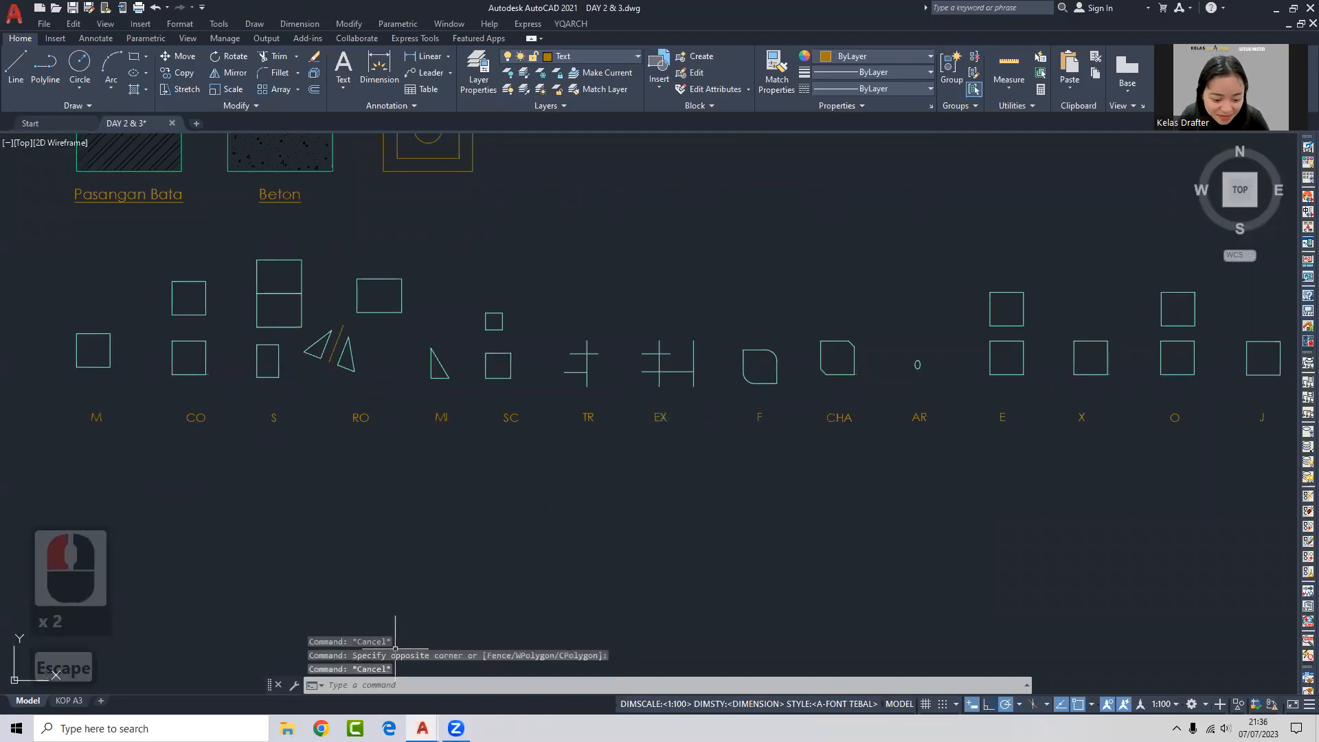
{"action": "left_click", "coordinate": [287, 728]}
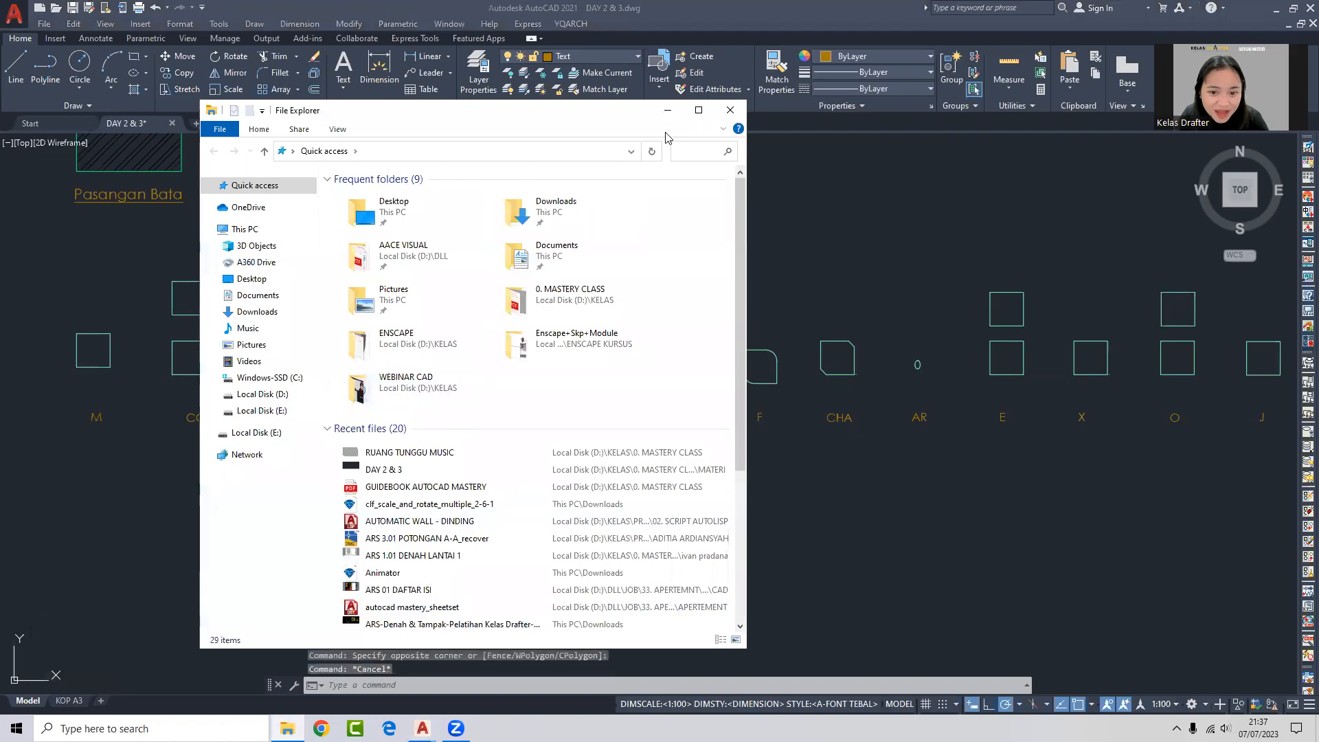
{"action": "left_click", "coordinate": [663, 119]}
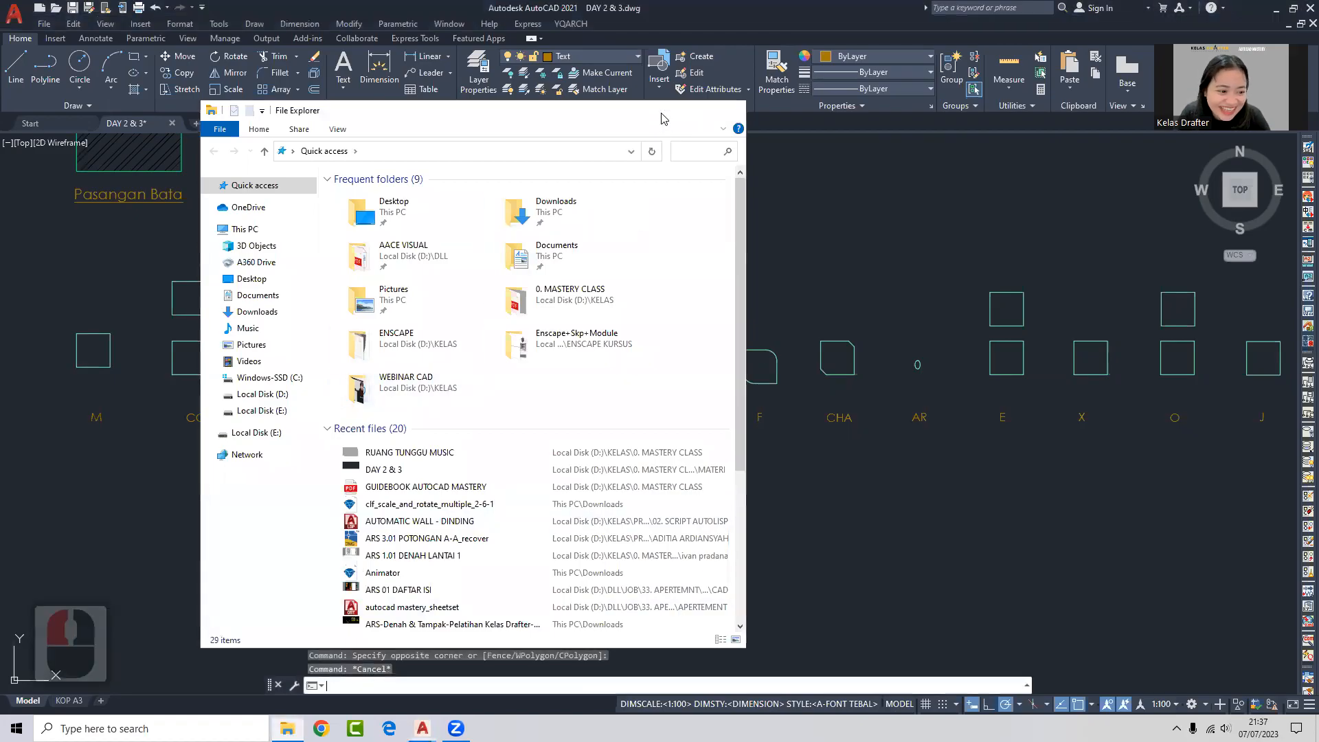
{"action": "left_click", "coordinate": [651, 413]}
{"action": "key", "text": "Escape"}
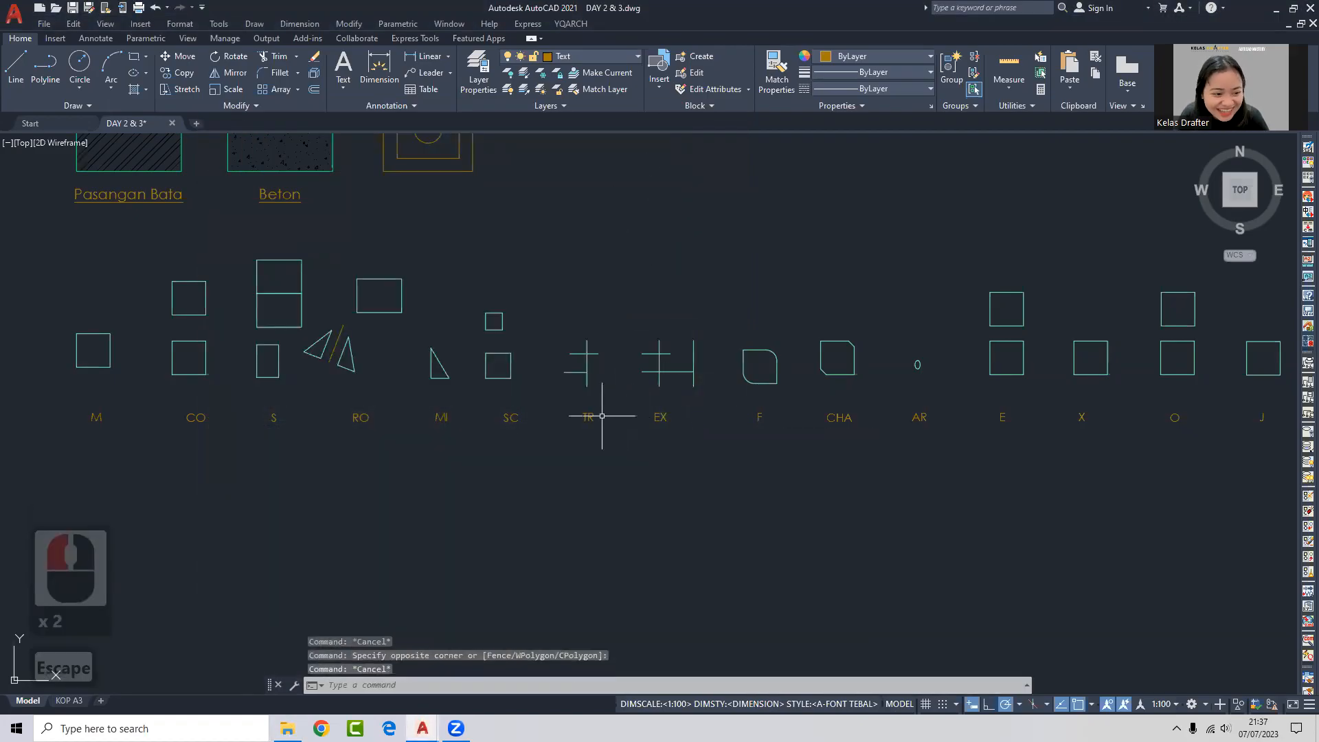
Draw a vertical line in the empty space directly below the TR label.
{"action": "scroll", "coordinate": [595, 416], "scroll_direction": "up", "scroll_amount": 1}
{"action": "scroll", "coordinate": [593, 416], "scroll_direction": "down", "scroll_amount": 2}
{"action": "middle_click_drag", "start_coordinate": [590, 445], "coordinate": [592, 382]}
{"action": "scroll", "coordinate": [592, 384], "scroll_direction": "up", "scroll_amount": 2}
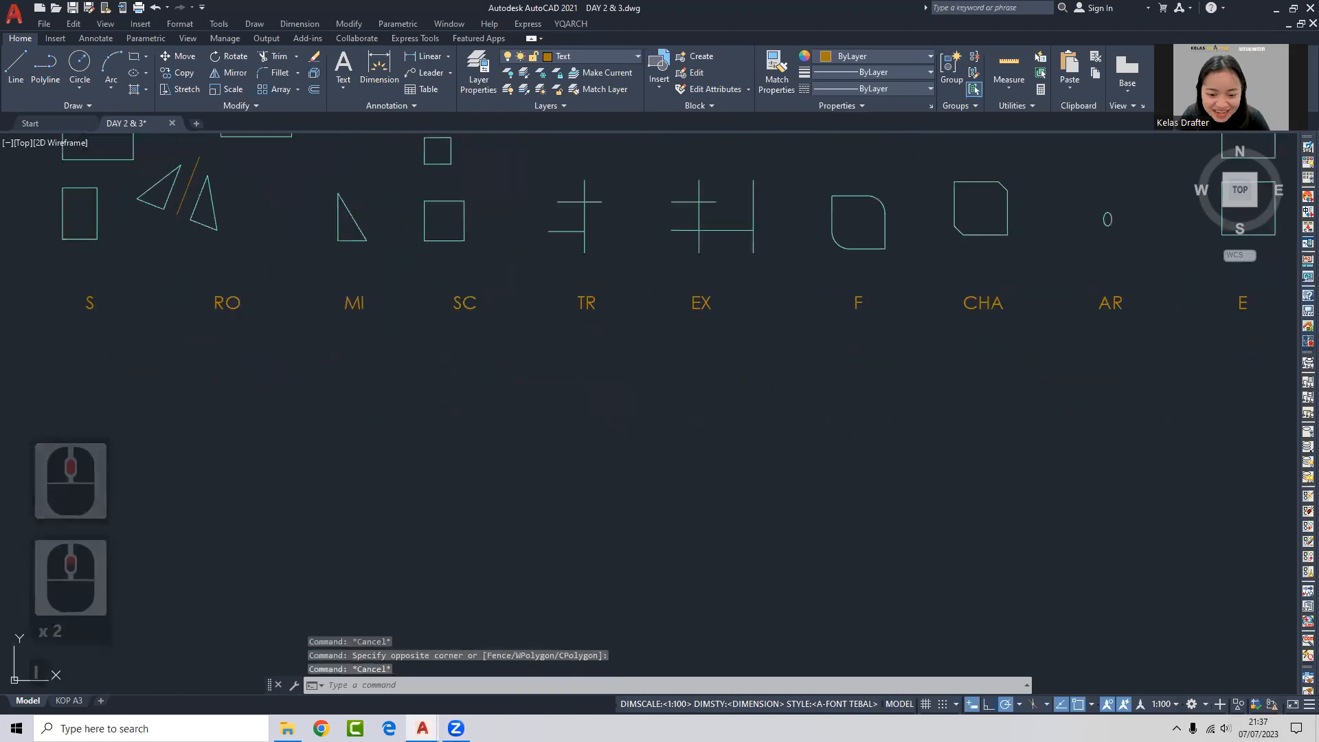
{"action": "type", "text": "l"}
{"action": "key", "text": "Return"}
{"action": "left_click", "coordinate": [582, 353]}
{"action": "left_click", "coordinate": [583, 533]}
{"action": "key", "text": "Escape"}
Copy the vertical line 14 times in a row towards the right at small, uneven spacings beneath TR and EX.
{"action": "left_click", "coordinate": [583, 474]}
{"action": "type", "text": "co"}
{"action": "key", "text": "Return"}
{"action": "left_click", "coordinate": [612, 481]}
{"action": "left_click", "coordinate": [622, 481]}
{"action": "left_click", "coordinate": [633, 481]}
{"action": "left_click", "coordinate": [648, 480]}
{"action": "left_click", "coordinate": [658, 481]}
{"action": "left_click", "coordinate": [669, 481]}
{"action": "left_click", "coordinate": [681, 482]}
{"action": "left_click", "coordinate": [695, 482]}
{"action": "left_click", "coordinate": [708, 483]}
{"action": "left_click", "coordinate": [713, 483]}
{"action": "left_click", "coordinate": [724, 483]}
{"action": "left_click", "coordinate": [752, 483]}
{"action": "left_click", "coordinate": [783, 483]}
{"action": "left_click", "coordinate": [737, 483]}
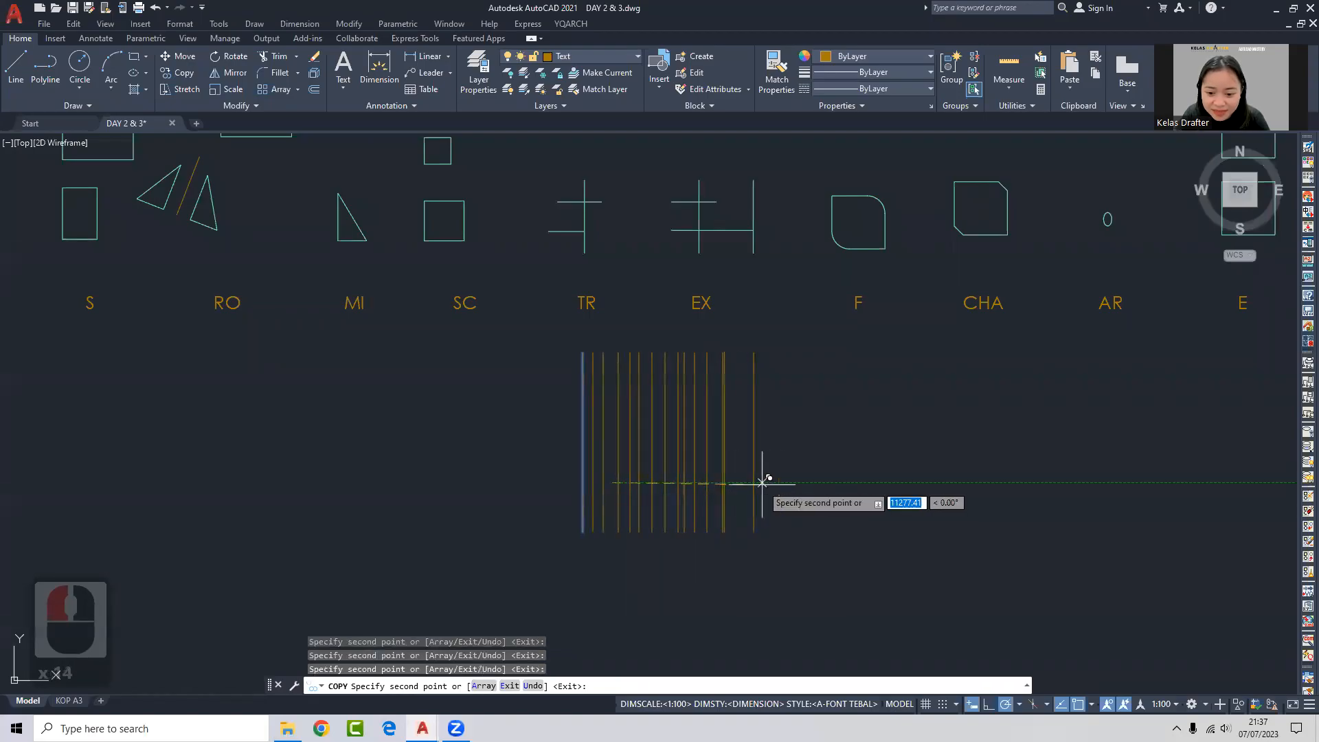
{"action": "left_click", "coordinate": [769, 483]}
{"action": "key", "text": "Return"}
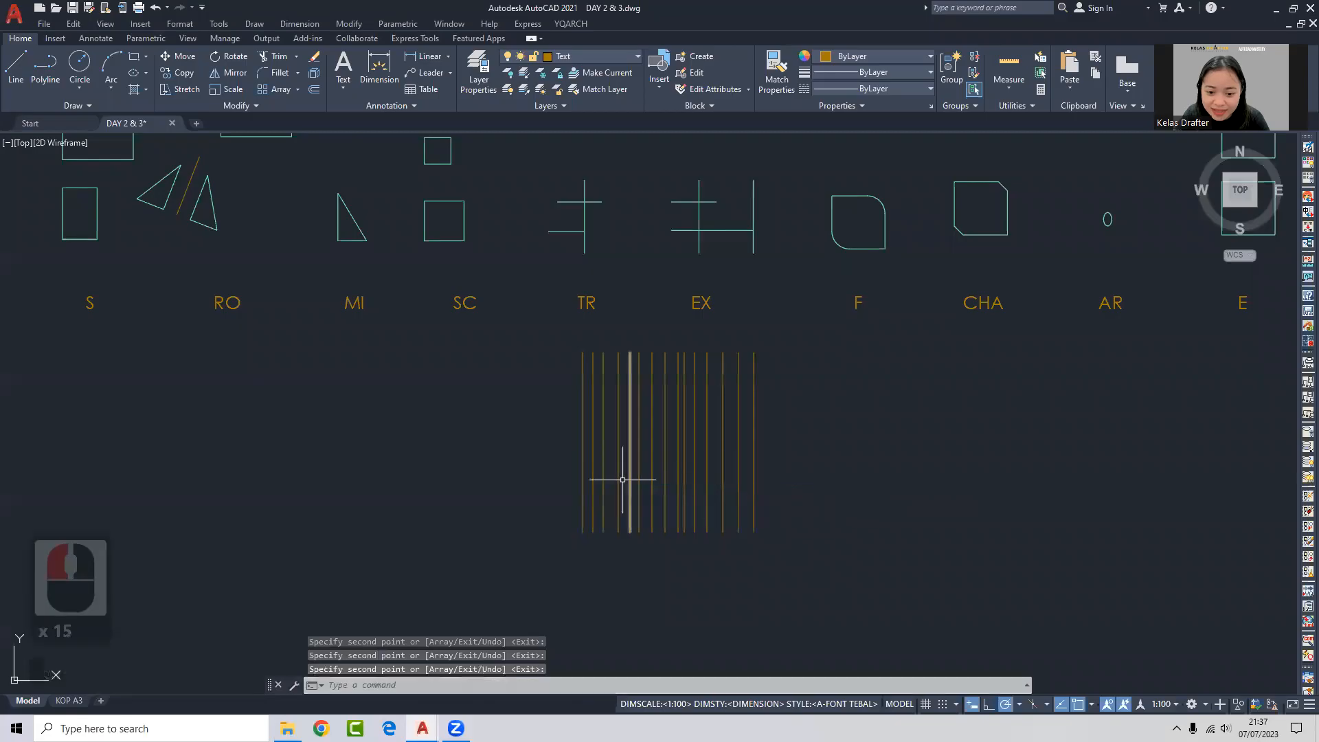
Set the colour of the leftmost vertical line to red.
{"action": "left_click", "coordinate": [587, 420]}
{"action": "left_click", "coordinate": [550, 412]}
{"action": "left_click", "coordinate": [591, 55]}
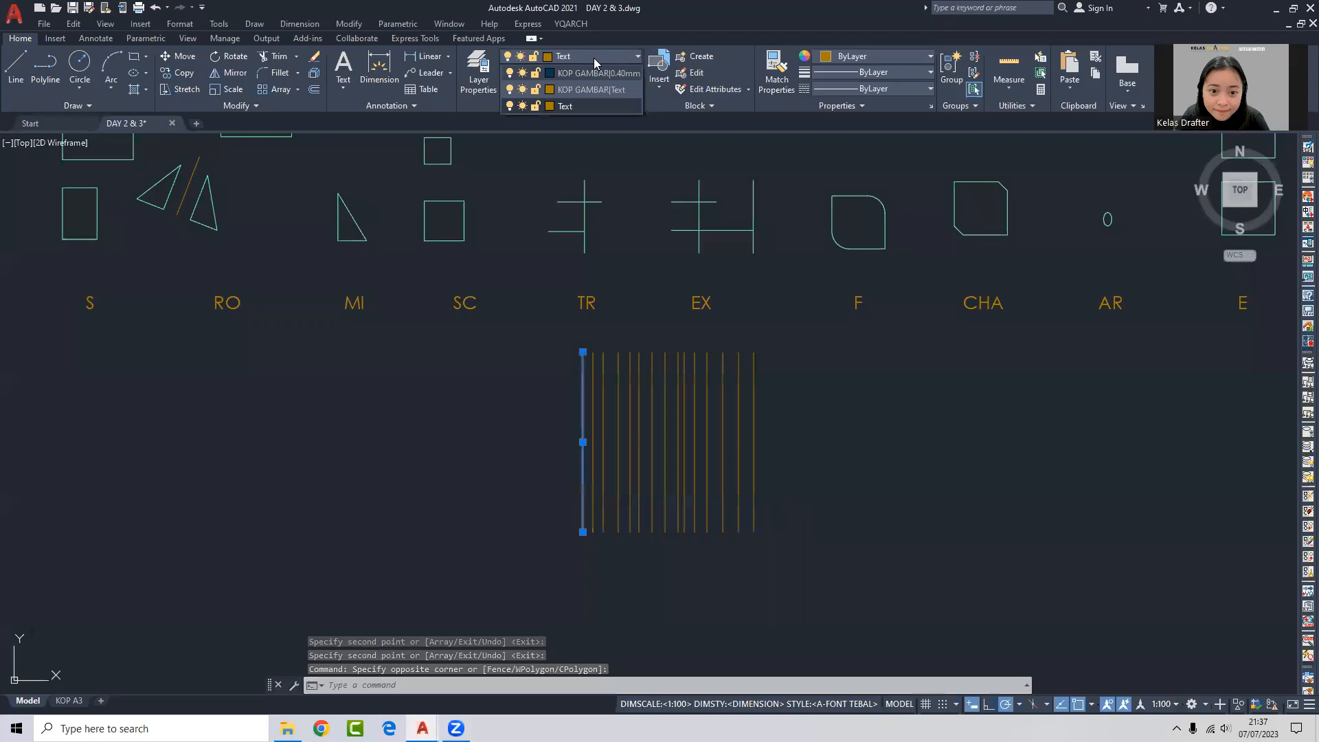
{"action": "left_click", "coordinate": [887, 56]}
{"action": "left_click", "coordinate": [884, 57]}
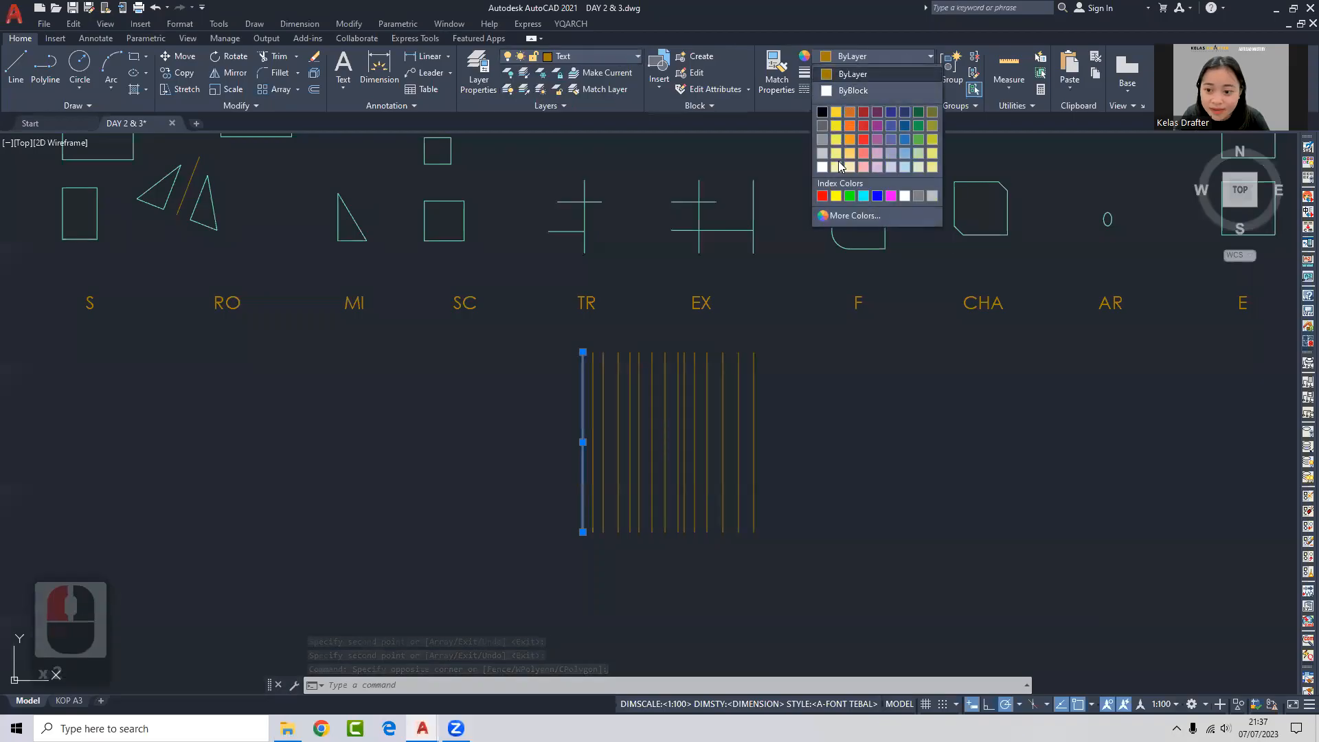
{"action": "left_click", "coordinate": [824, 198]}
{"action": "key", "text": "Escape"}
Set the colour of the rightmost vertical line to green.
{"action": "left_click", "coordinate": [739, 387]}
{"action": "key", "text": "Escape"}
{"action": "left_click", "coordinate": [751, 380]}
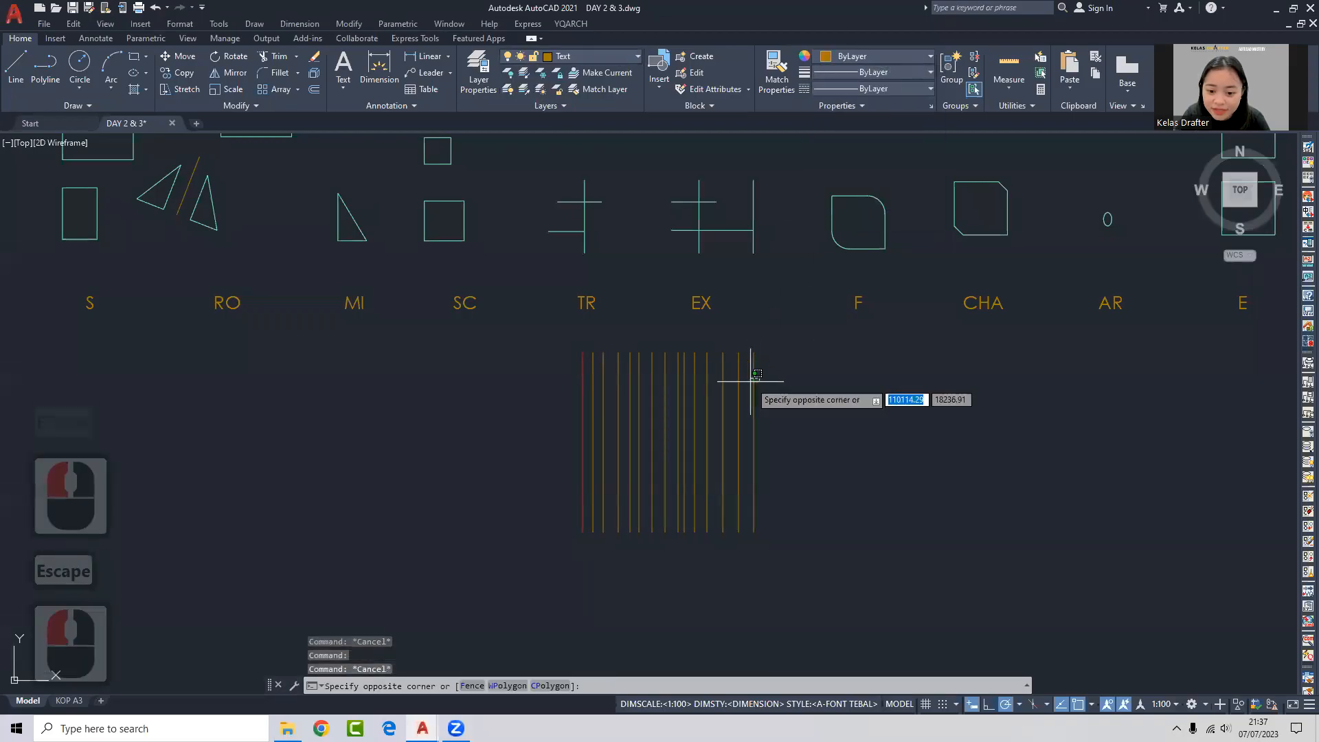
{"action": "left_click", "coordinate": [754, 378]}
{"action": "left_click", "coordinate": [878, 55]}
{"action": "left_click", "coordinate": [850, 196]}
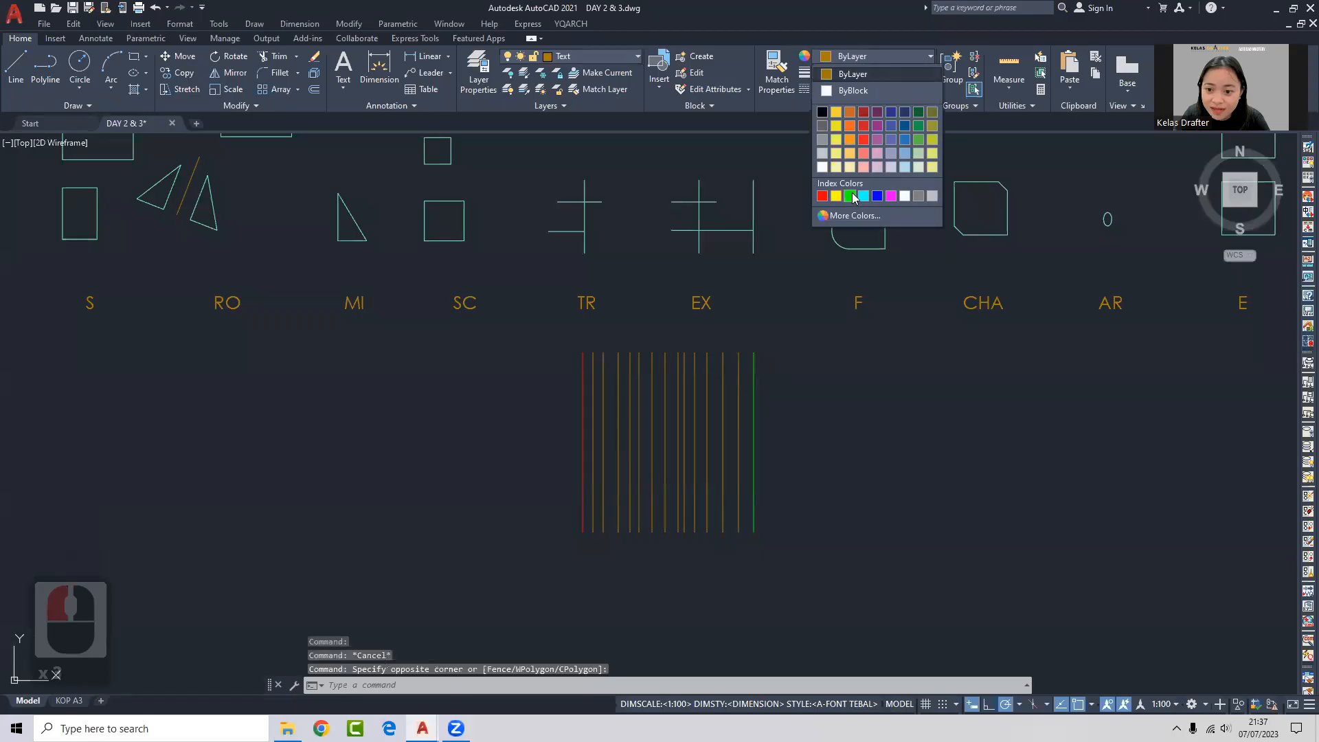
{"action": "key", "text": "Escape"}
{"action": "left_click", "coordinate": [747, 358]}
{"action": "left_click", "coordinate": [594, 358]}
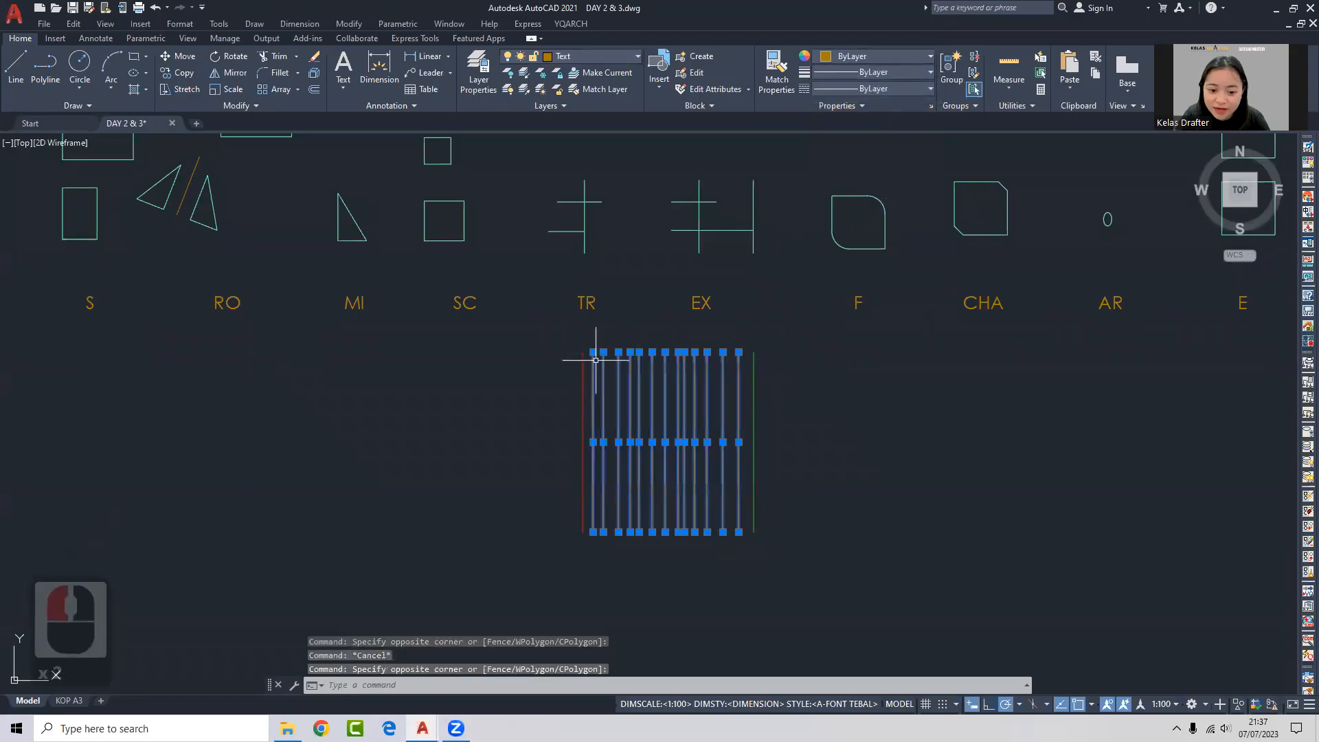
{"action": "key", "text": "Escape"}
{"action": "scroll", "coordinate": [21, 318], "scroll_direction": "up", "scroll_amount": 5}
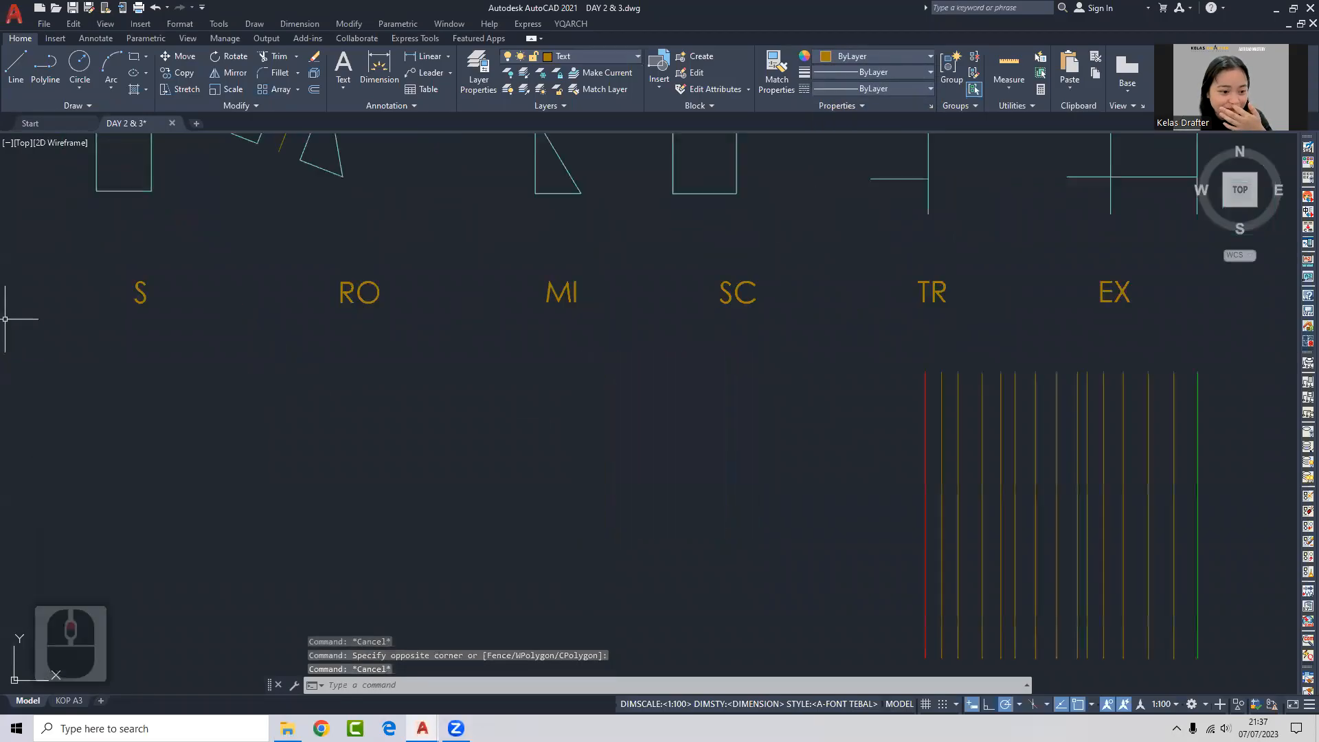
{"action": "scroll", "coordinate": [698, 359], "scroll_direction": "down", "scroll_amount": 6}
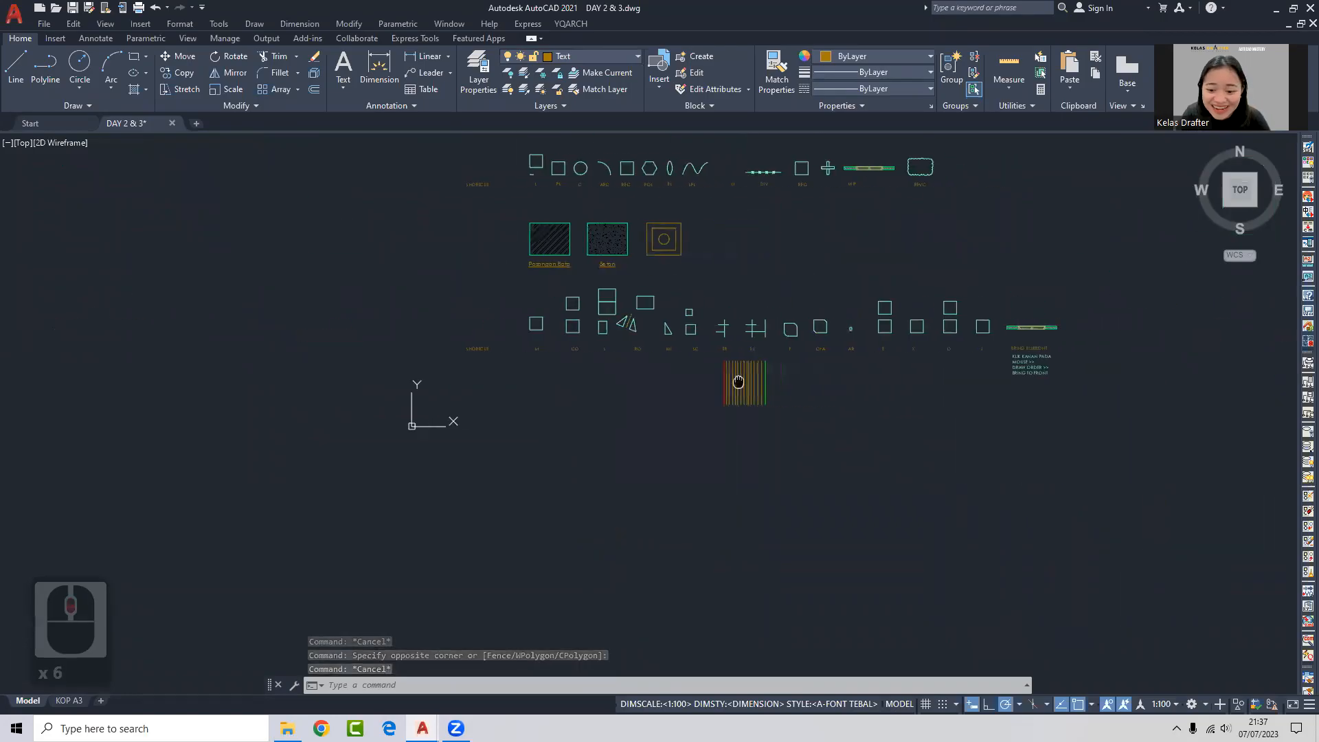
Draw a horizontal line across the upper part of all the vertical lines, extending past both the red and green ones.
{"action": "scroll", "coordinate": [730, 368], "scroll_direction": "up", "scroll_amount": 4}
{"action": "type", "text": "l"}
{"action": "key", "text": "space"}
{"action": "left_click", "coordinate": [532, 334]}
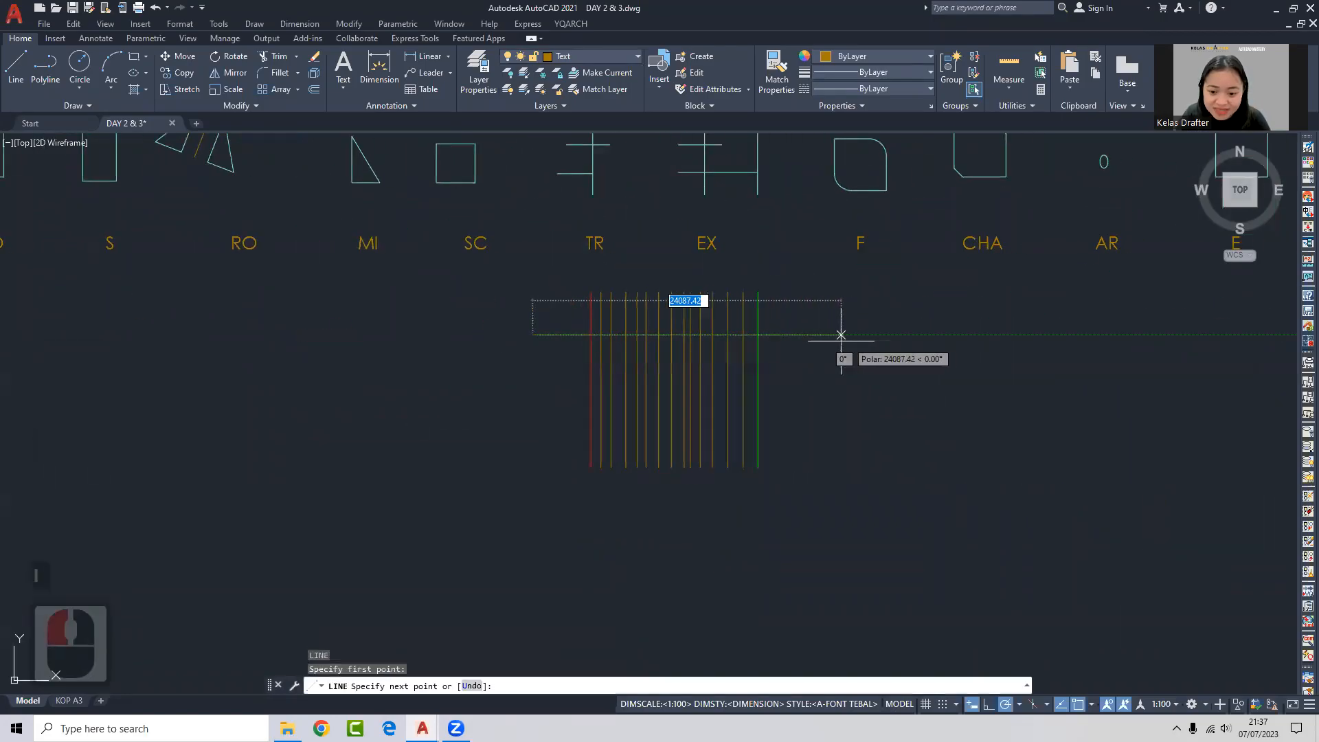
{"action": "left_click", "coordinate": [823, 335]}
{"action": "key", "text": "space"}
Set the colour of the horizontal line to white.
{"action": "left_click", "coordinate": [557, 319]}
{"action": "left_click", "coordinate": [552, 346]}
{"action": "left_click", "coordinate": [878, 55]}
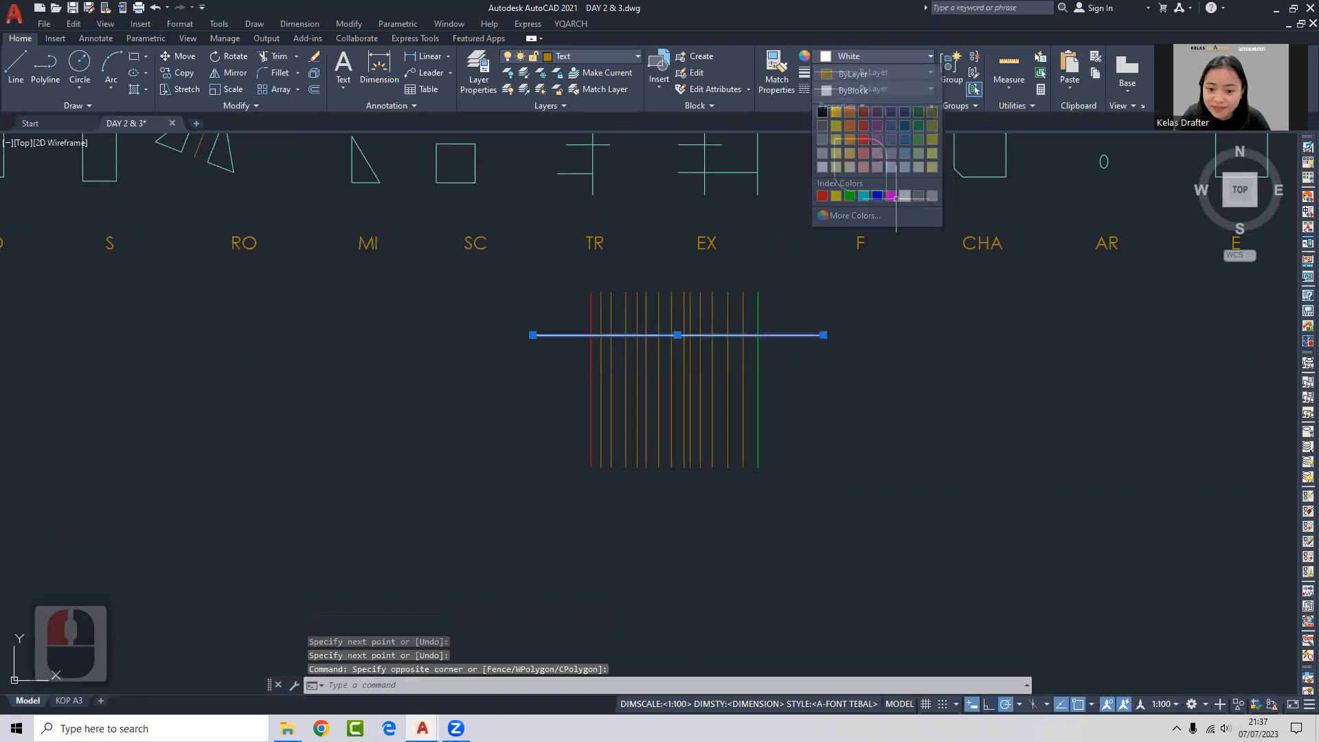
{"action": "key", "text": "Escape"}
Copy the white horizontal line straight down to a second position across the vertical lines.
{"action": "left_click", "coordinate": [567, 331]}
{"action": "left_click", "coordinate": [552, 344]}
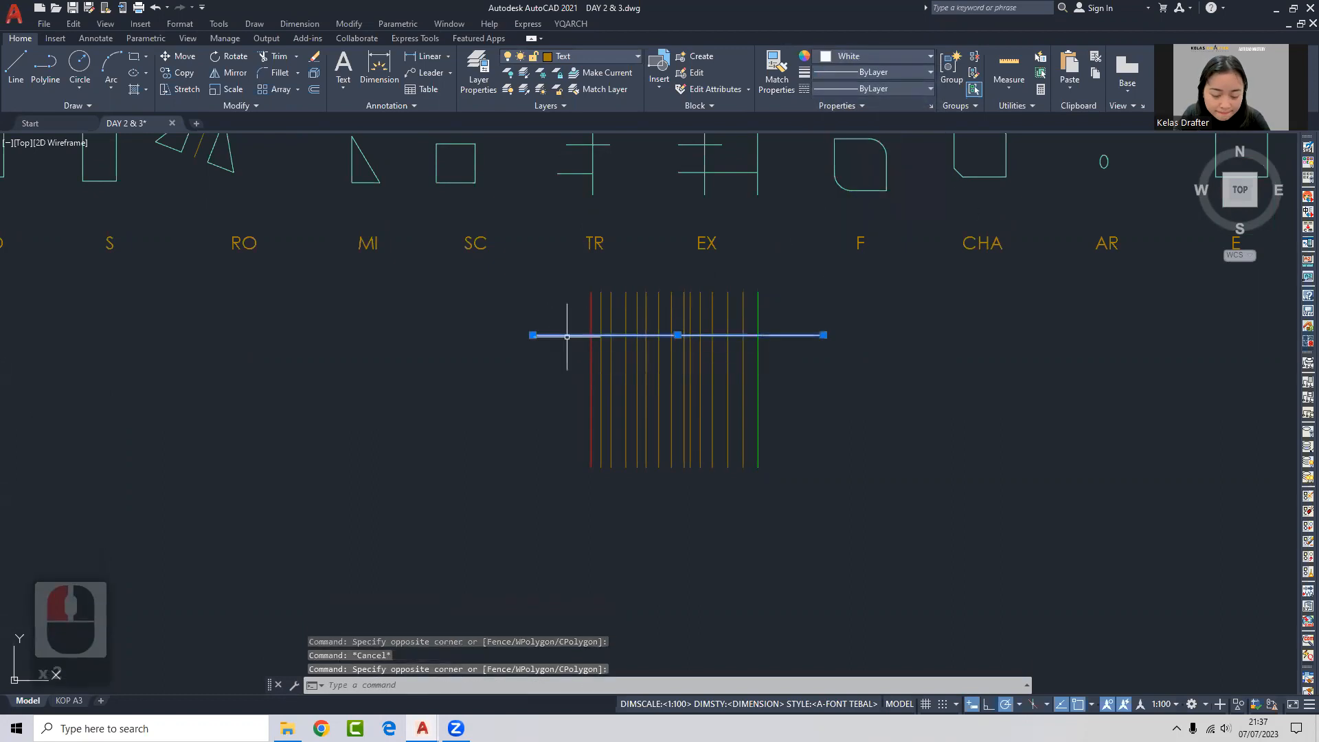
{"action": "type", "text": "co"}
{"action": "key", "text": "space"}
{"action": "left_click", "coordinate": [507, 365]}
{"action": "left_click", "coordinate": [506, 417]}
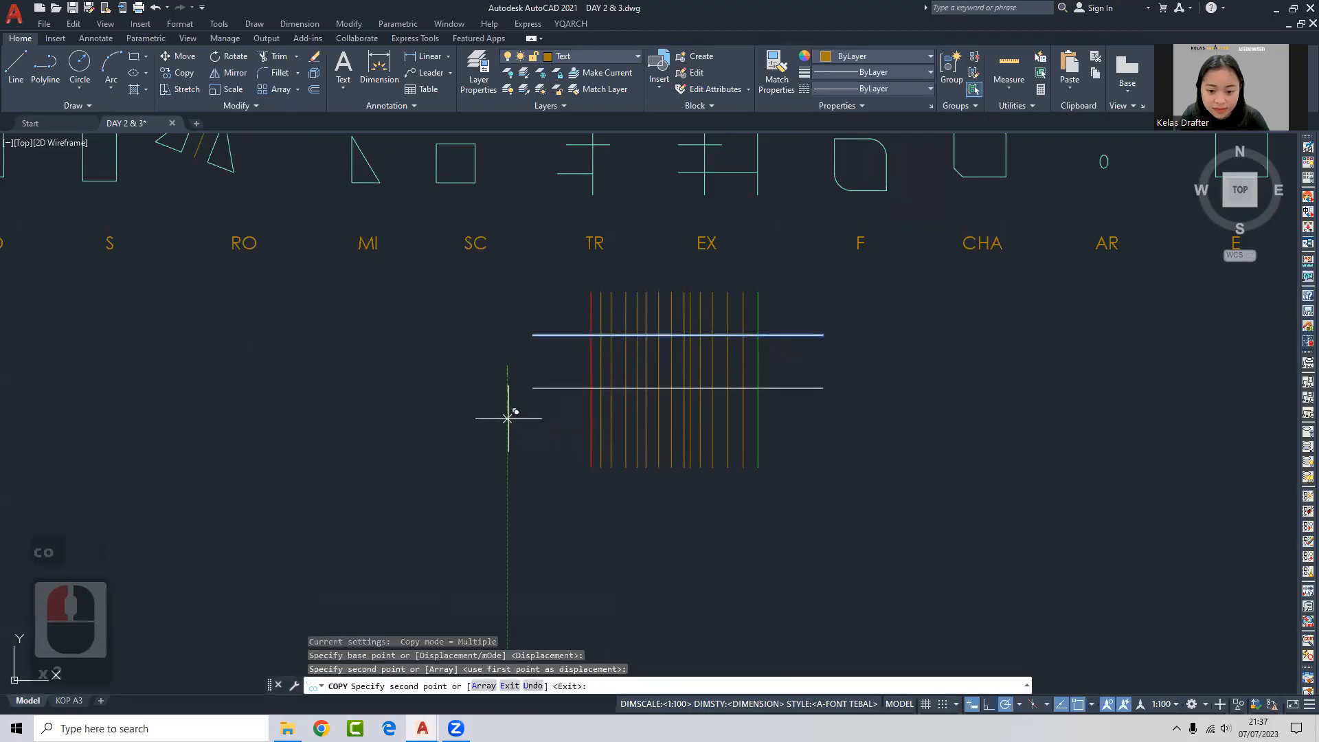
{"action": "key", "text": "Escape"}
Shorten the lower white line by moving its right endpoint back to the red vertical line.
{"action": "left_click", "coordinate": [814, 374]}
{"action": "left_click", "coordinate": [811, 390]}
{"action": "left_click", "coordinate": [822, 388]}
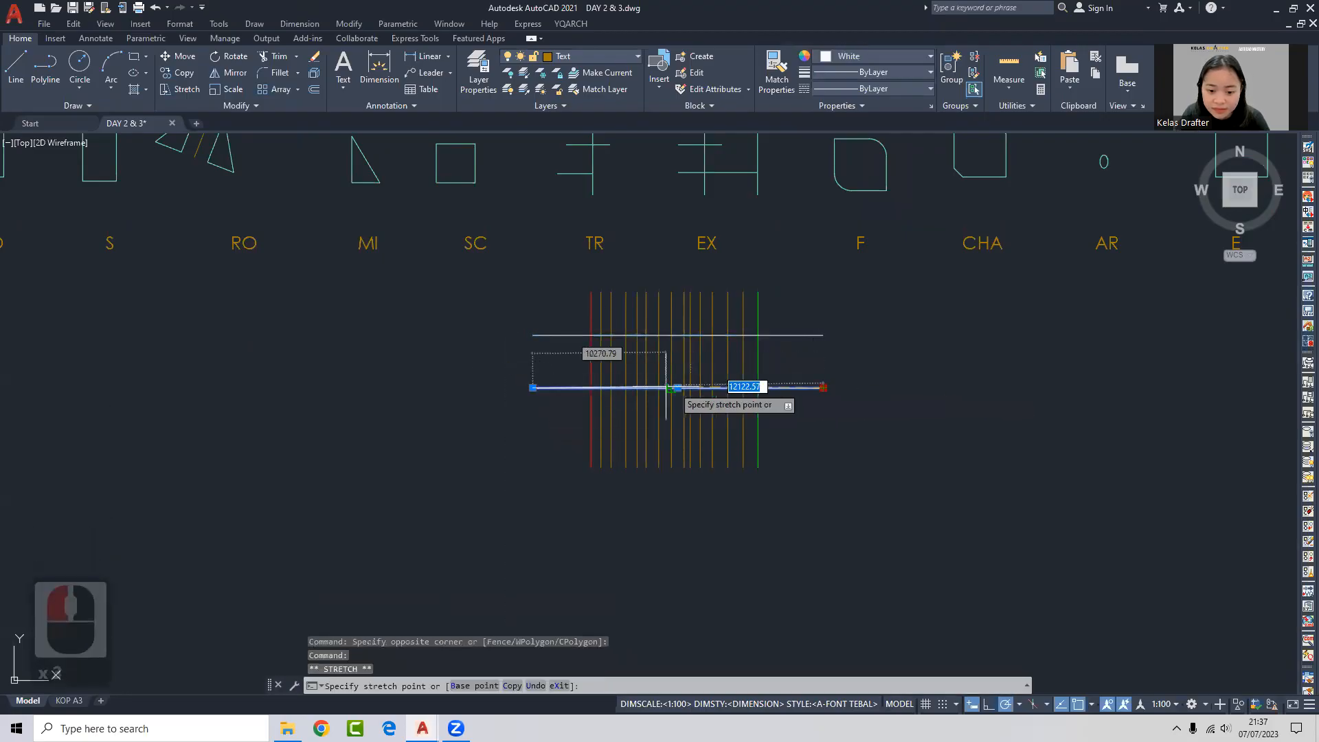
{"action": "left_click", "coordinate": [591, 388]}
{"action": "key", "text": "Escape"}
{"action": "scroll", "coordinate": [660, 340], "scroll_direction": "up", "scroll_amount": 4}
{"action": "left_click", "coordinate": [384, 319]}
{"action": "left_click", "coordinate": [411, 335]}
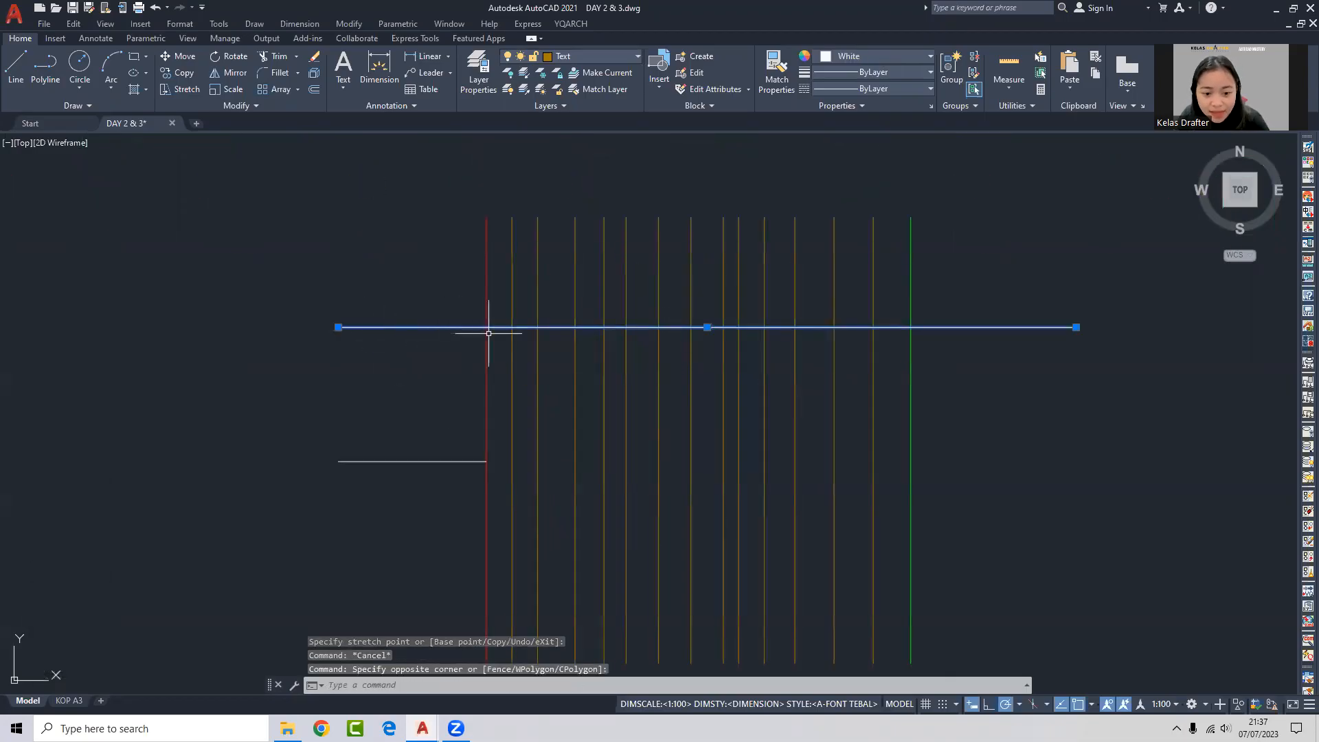
{"action": "key", "text": "Escape"}
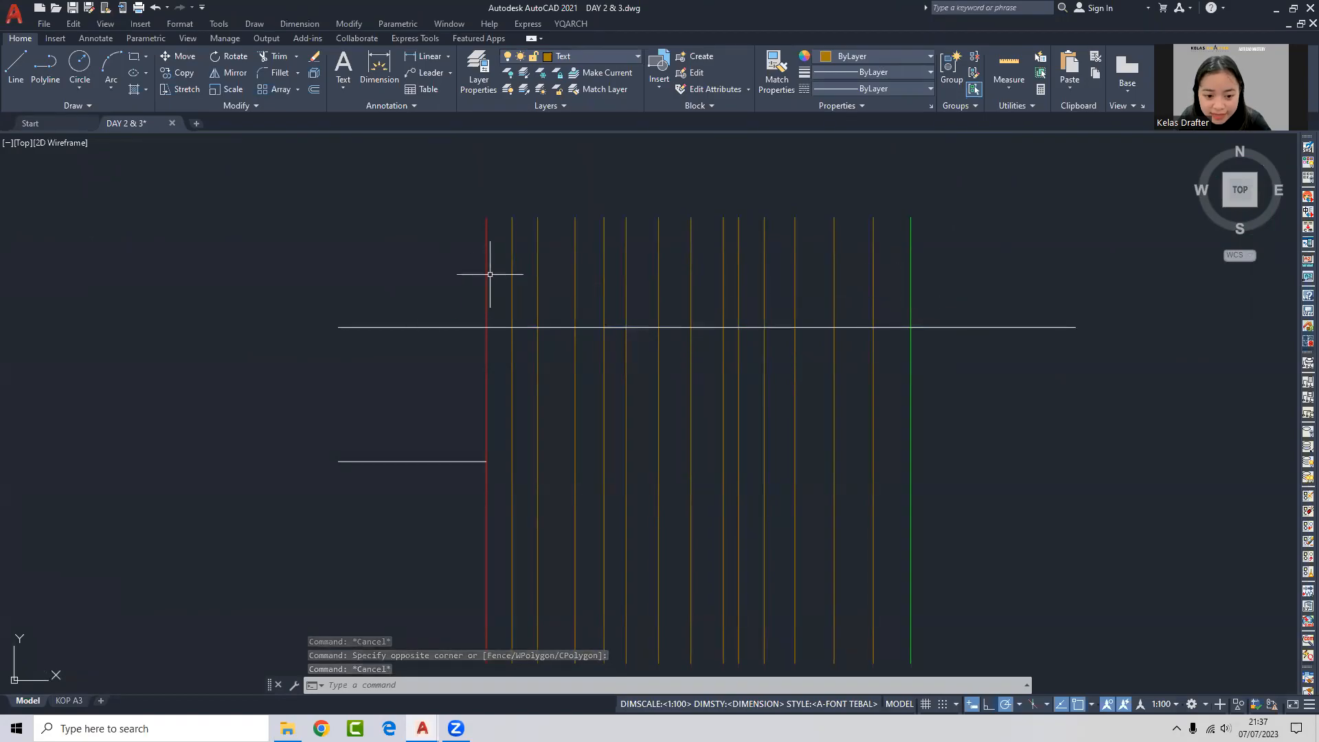
{"action": "middle_click_drag", "start_coordinate": [680, 365], "coordinate": [676, 379]}
{"action": "scroll", "coordinate": [682, 359], "scroll_direction": "down", "scroll_amount": 2}
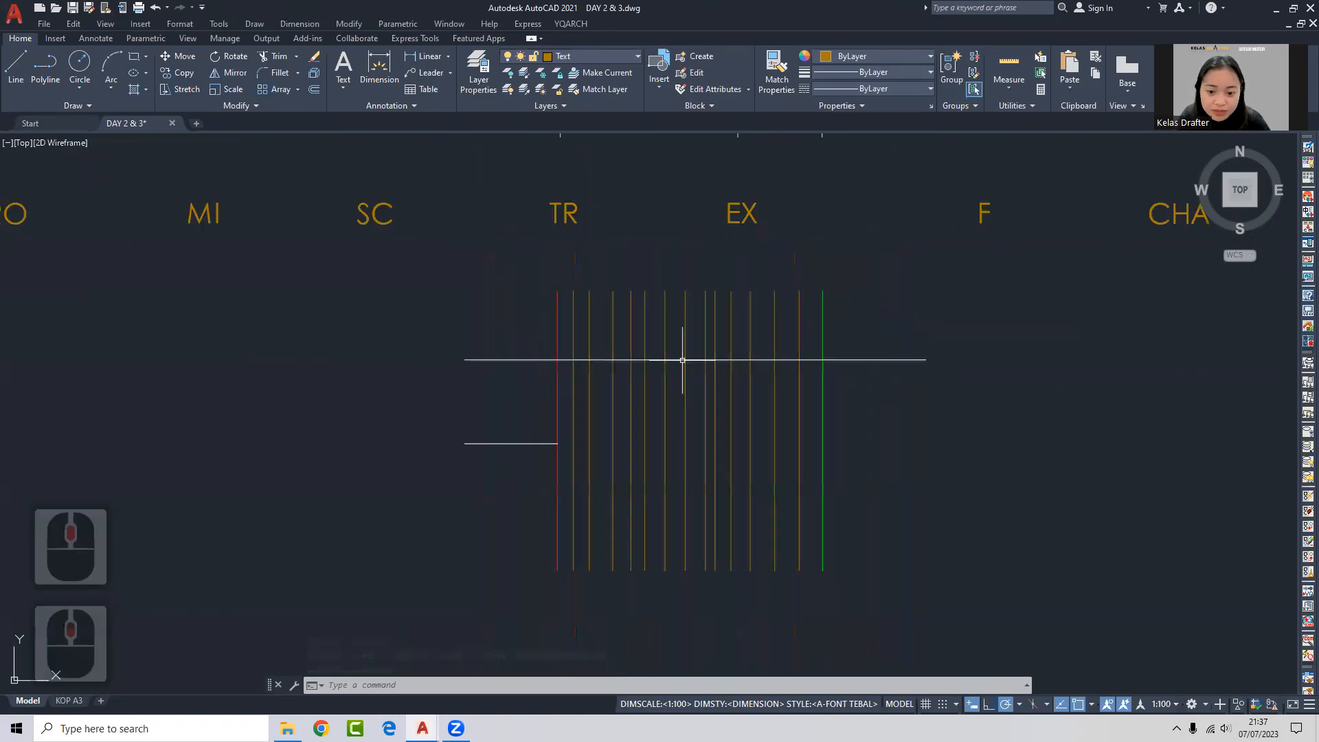
{"action": "mouse_move", "coordinate": [847, 370]}
{"action": "middle_mouse_down"}
{"action": "mouse_move", "coordinate": [833, 391]}
{"action": "mouse_move", "coordinate": [784, 355]}
{"action": "mouse_move", "coordinate": [788, 428]}
{"action": "middle_mouse_up"}
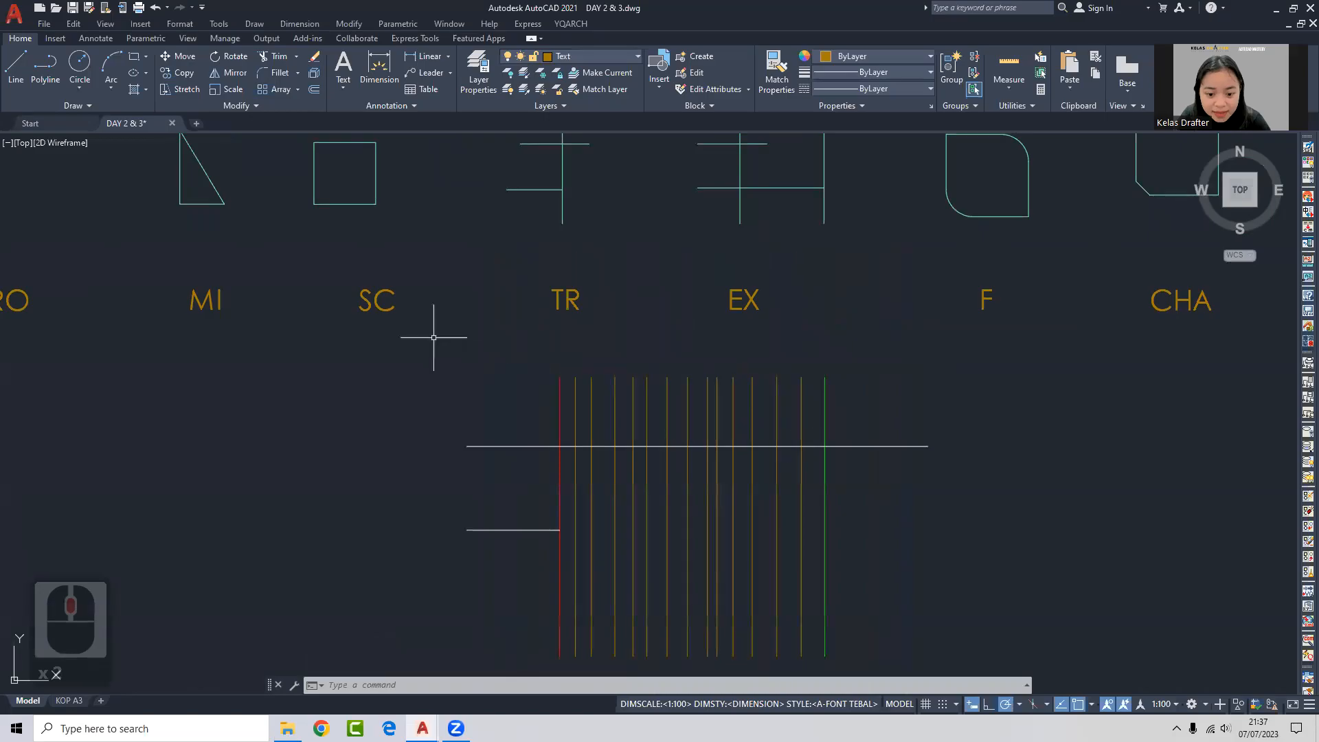
{"action": "left_click", "coordinate": [669, 445]}
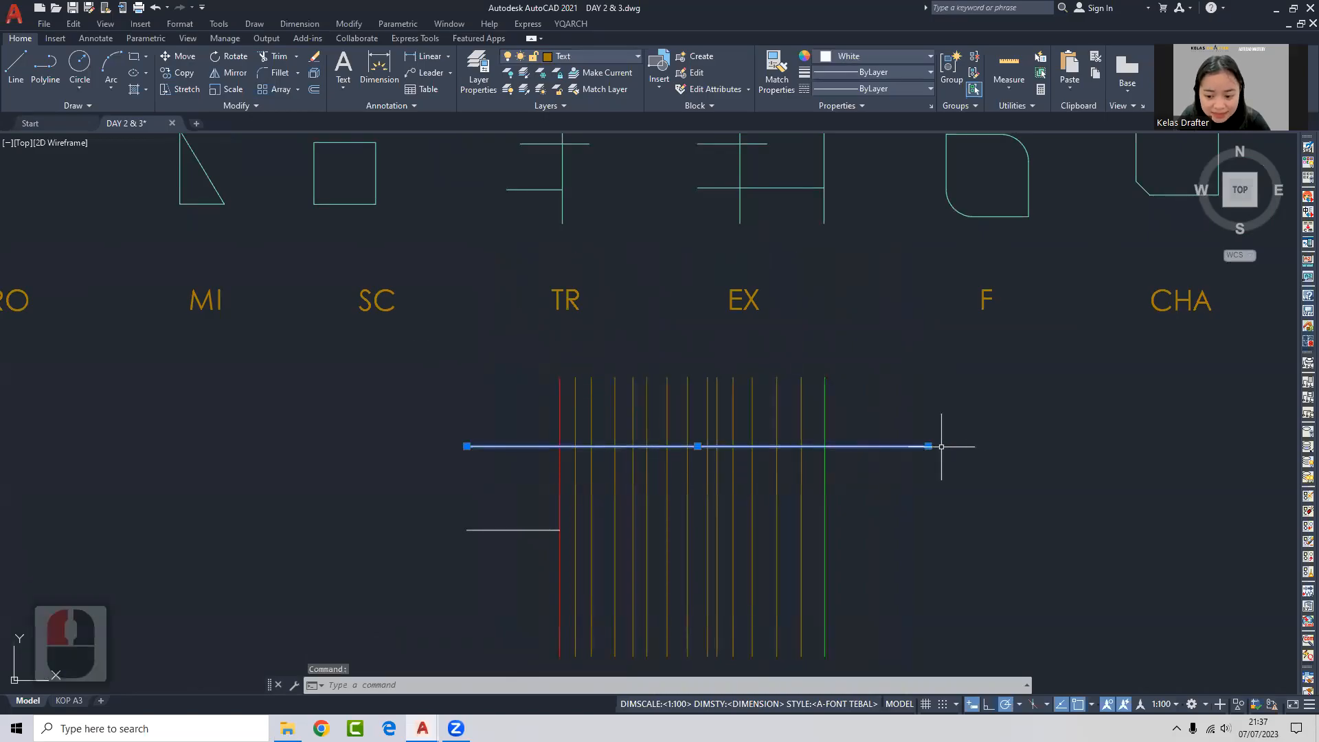
{"action": "left_click", "coordinate": [931, 446]}
{"action": "key", "text": "Escape"}
{"action": "key", "text": "Escape"}
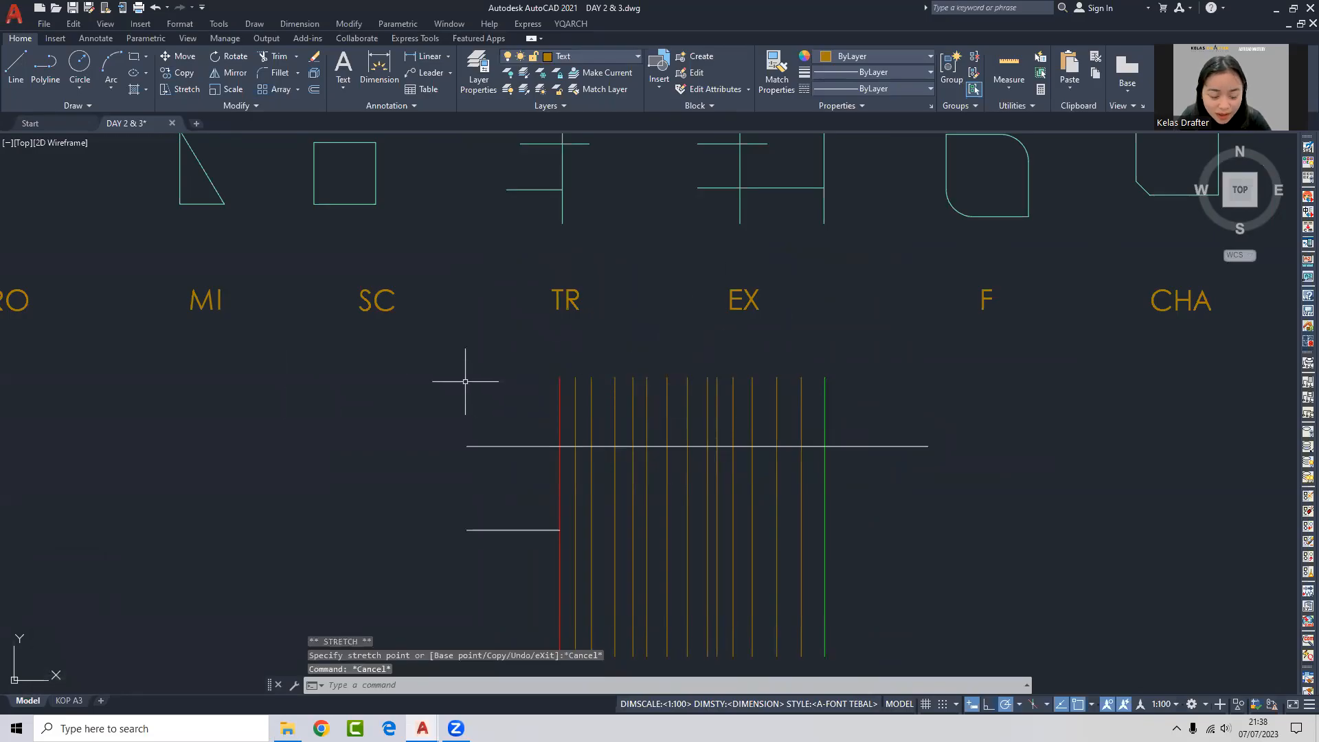
Trim the upper white line piece by piece from its right end back to the red vertical line, and undo the trim.
{"action": "mouse_move", "coordinate": [707, 415]}
{"action": "middle_mouse_down"}
{"action": "mouse_move", "coordinate": [704, 386]}
{"action": "mouse_move", "coordinate": [617, 403]}
{"action": "middle_mouse_up"}
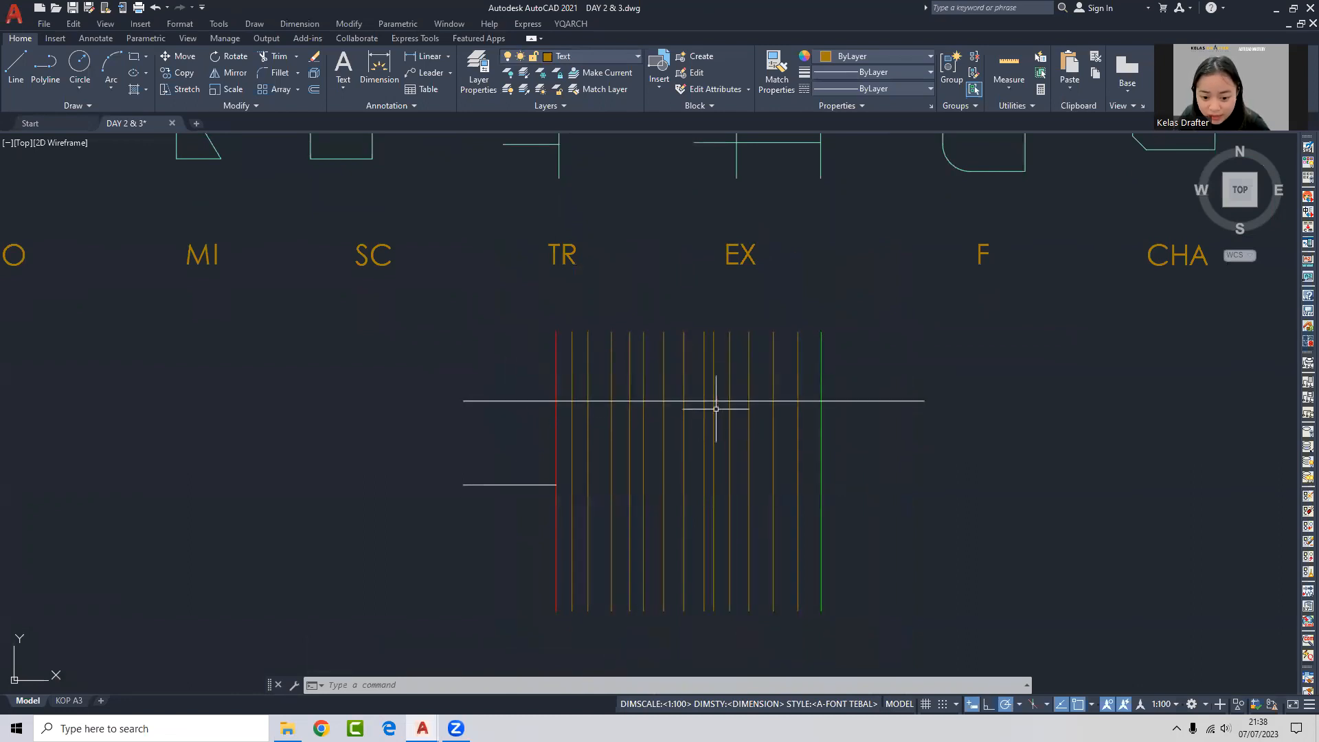
{"action": "scroll", "coordinate": [810, 415], "scroll_direction": "up", "scroll_amount": 2}
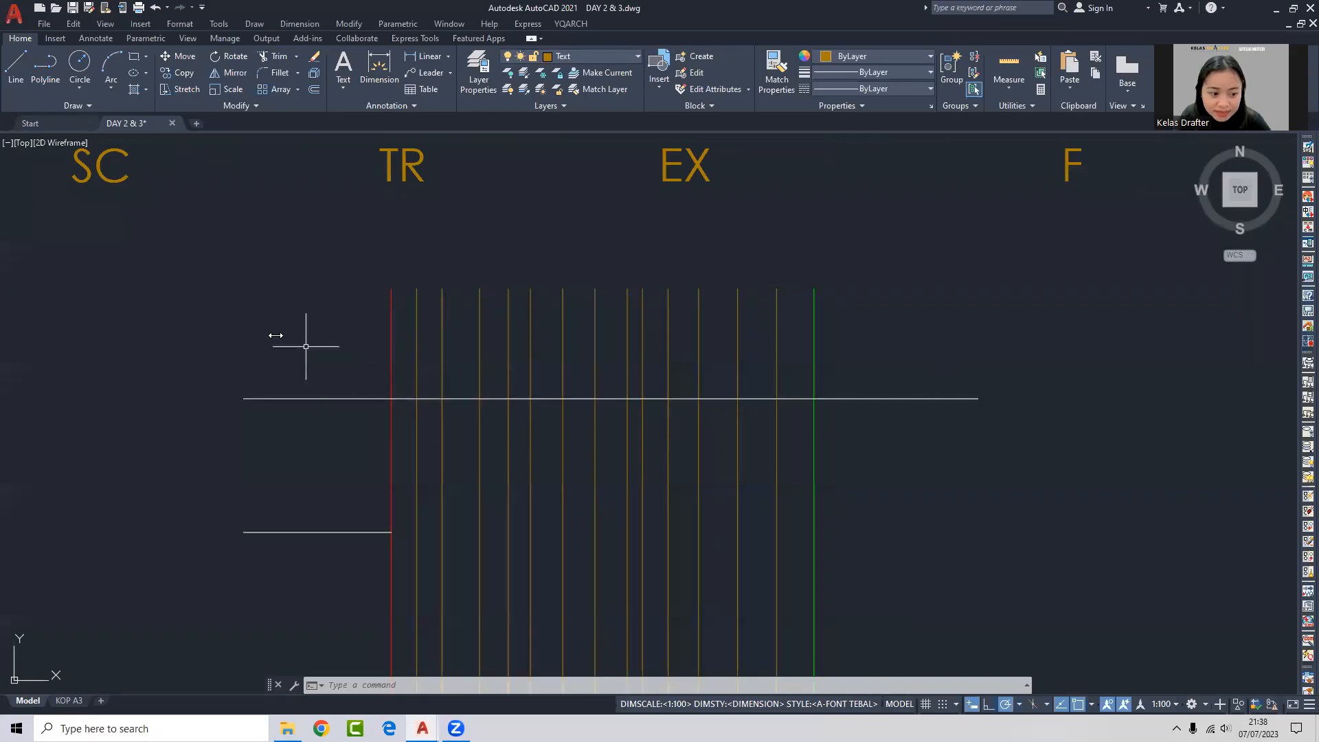
{"action": "scroll", "coordinate": [203, 276], "scroll_direction": "down", "scroll_amount": 13}
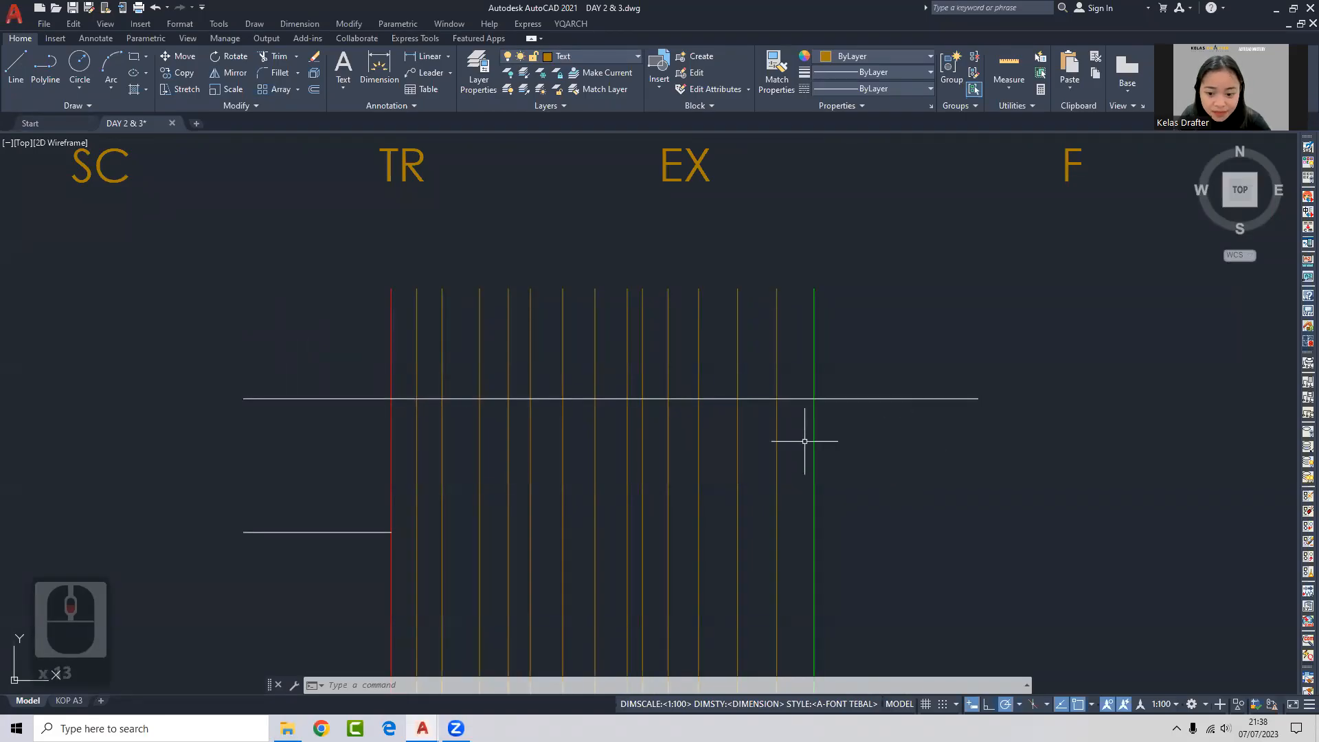
{"action": "middle_click_drag", "start_coordinate": [805, 441], "coordinate": [841, 424]}
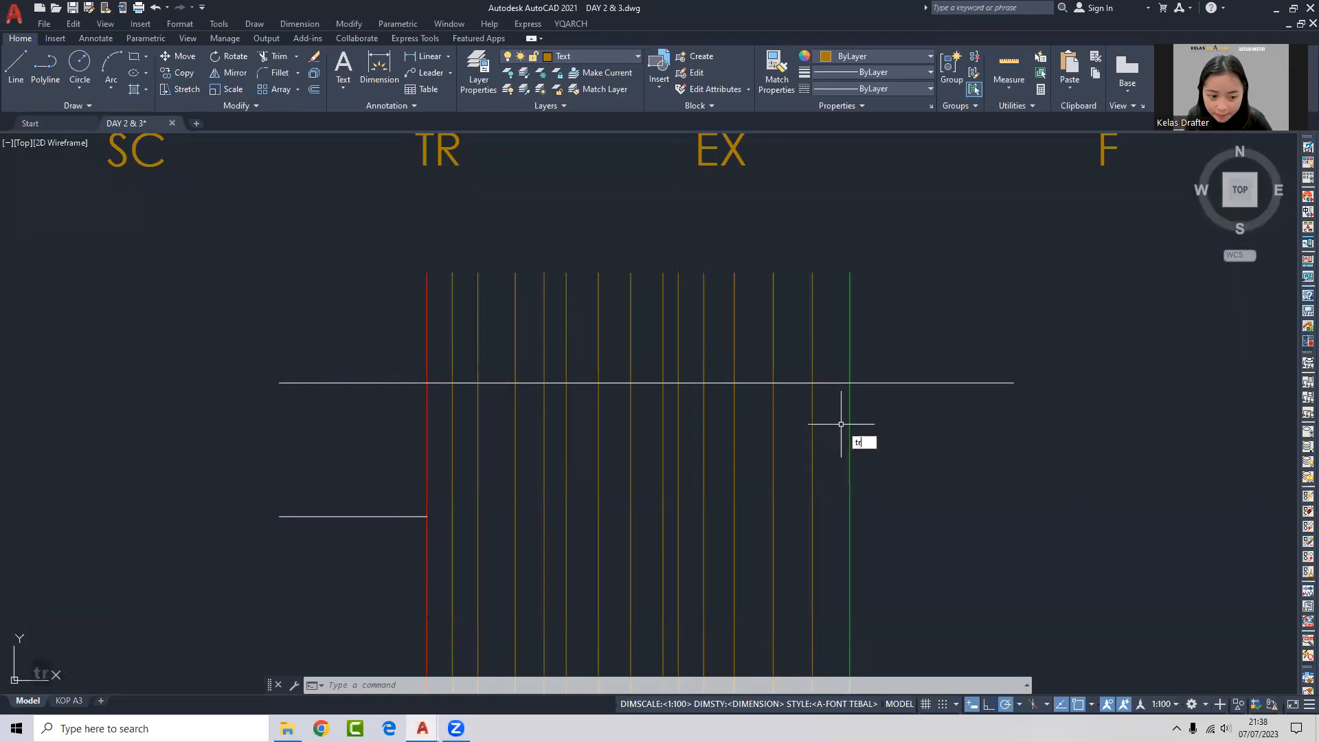
{"action": "key", "text": "Return"}
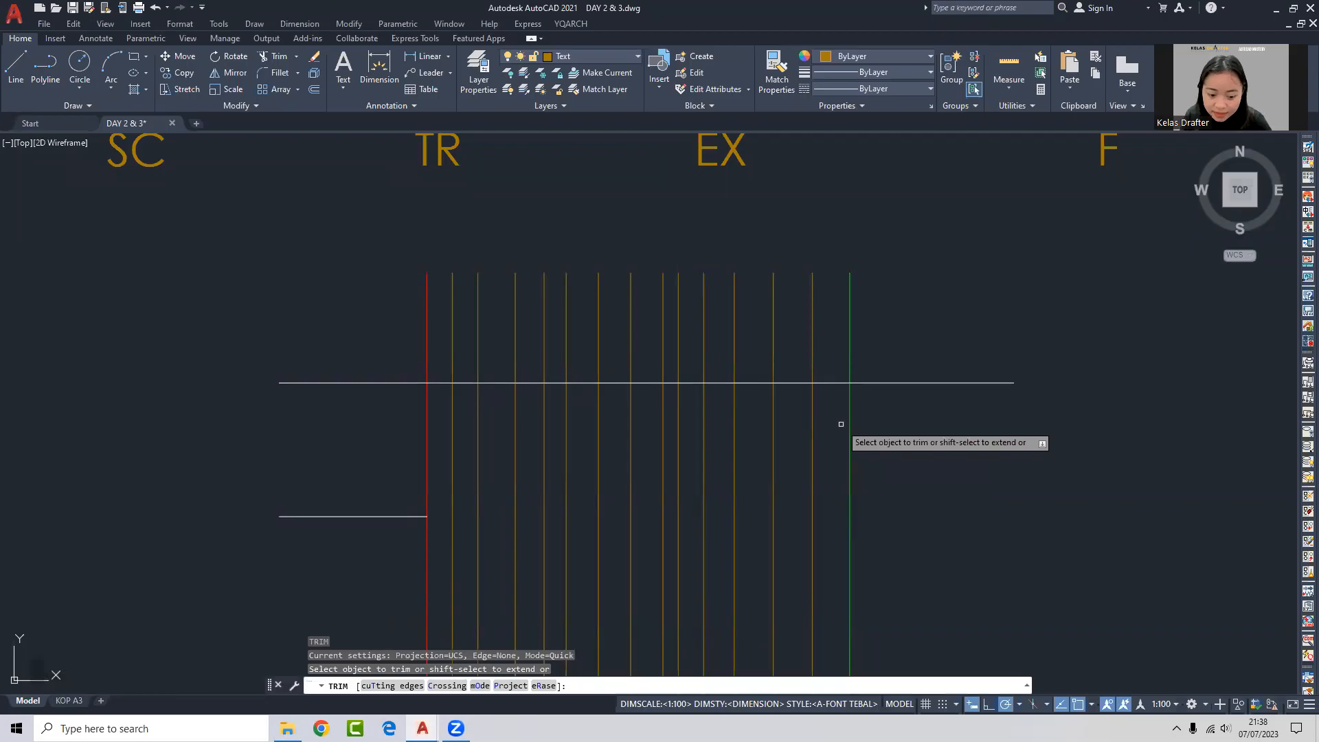
{"action": "left_click", "coordinate": [889, 405]}
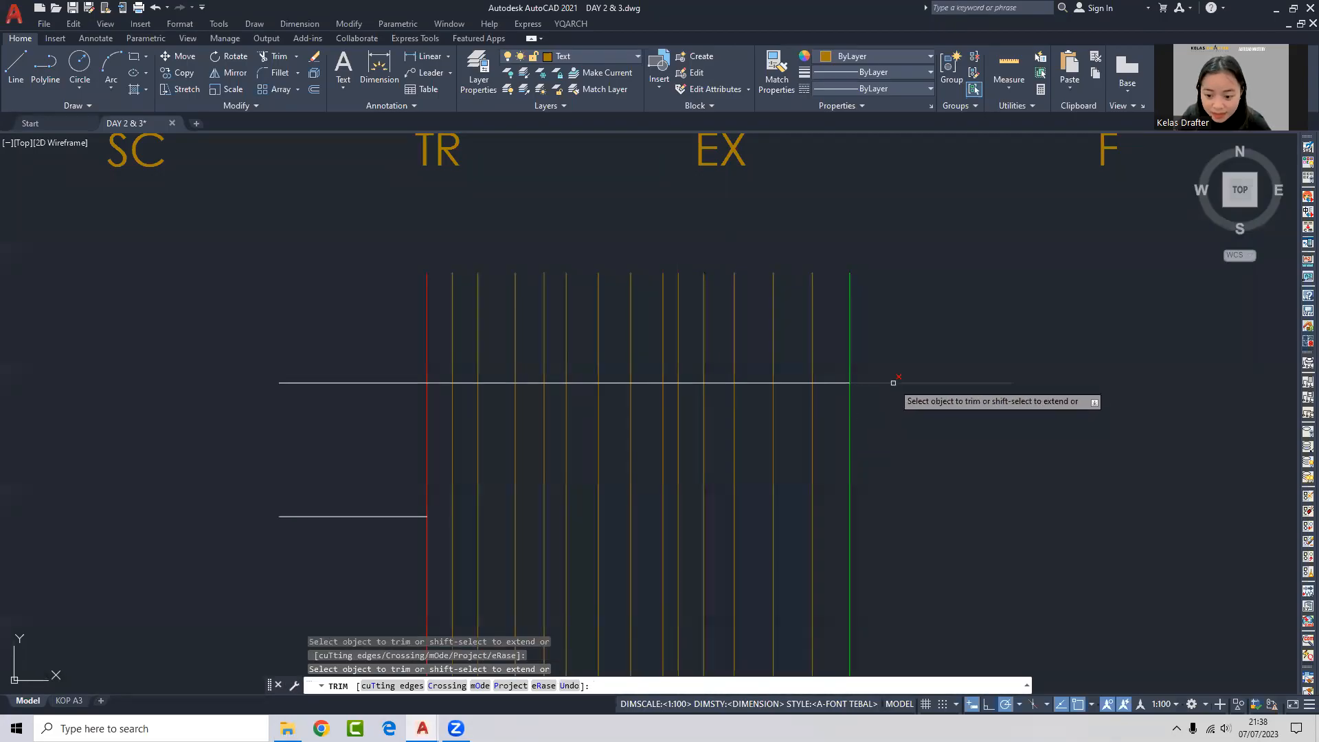
{"action": "left_click", "coordinate": [893, 383]}
{"action": "left_click", "coordinate": [836, 382]}
{"action": "left_click", "coordinate": [802, 382]}
{"action": "left_click", "coordinate": [755, 382]}
{"action": "left_click", "coordinate": [718, 383]}
{"action": "left_click", "coordinate": [691, 382]}
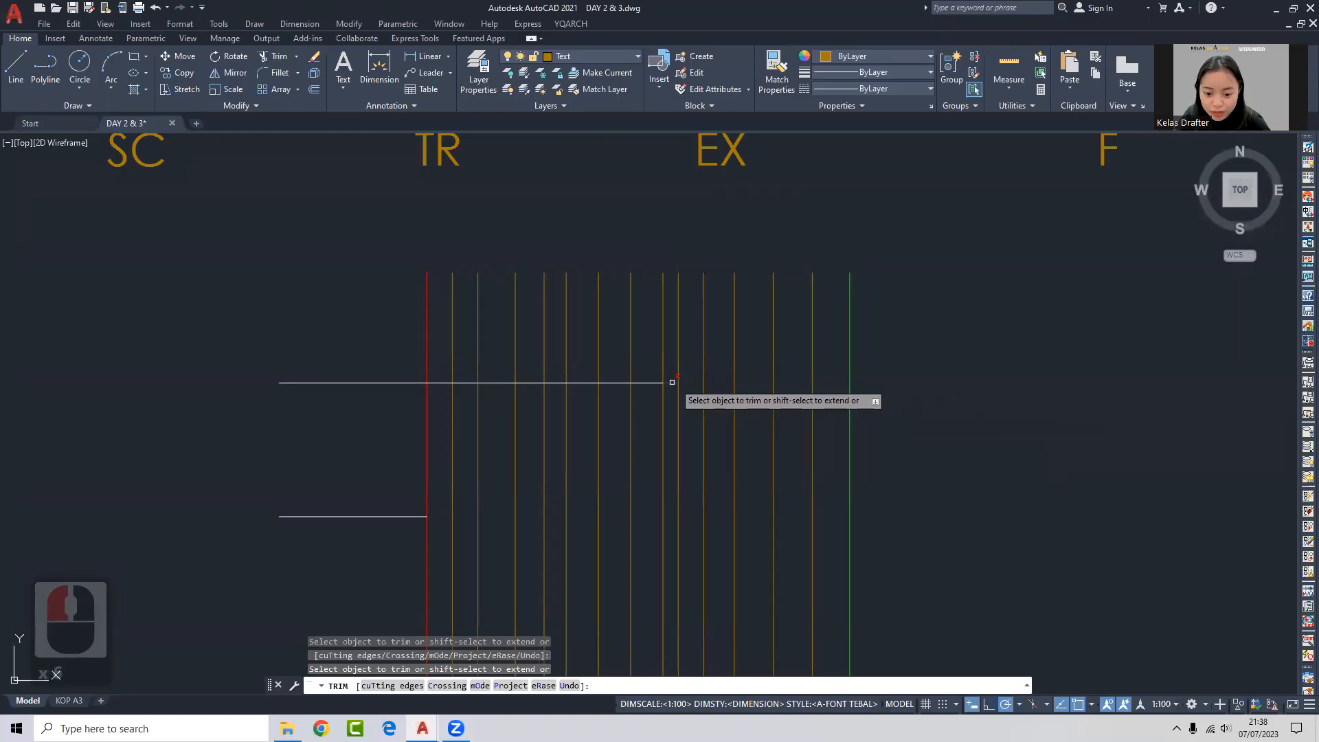
{"action": "left_click", "coordinate": [650, 383]}
{"action": "left_click", "coordinate": [611, 382]}
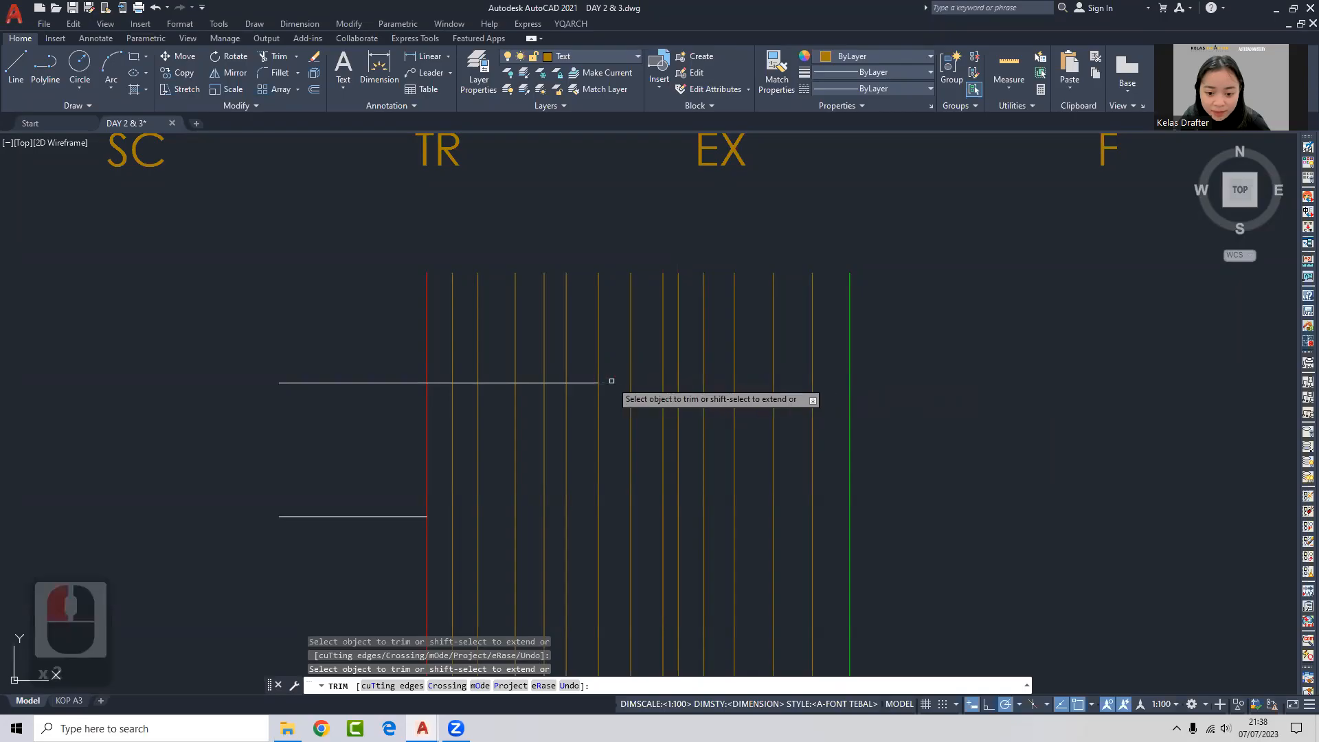
{"action": "left_click", "coordinate": [583, 383]}
{"action": "left_click", "coordinate": [555, 382]}
{"action": "left_click", "coordinate": [532, 382]}
{"action": "left_click", "coordinate": [497, 382]}
{"action": "left_click", "coordinate": [465, 382]}
{"action": "left_click", "coordinate": [447, 382]}
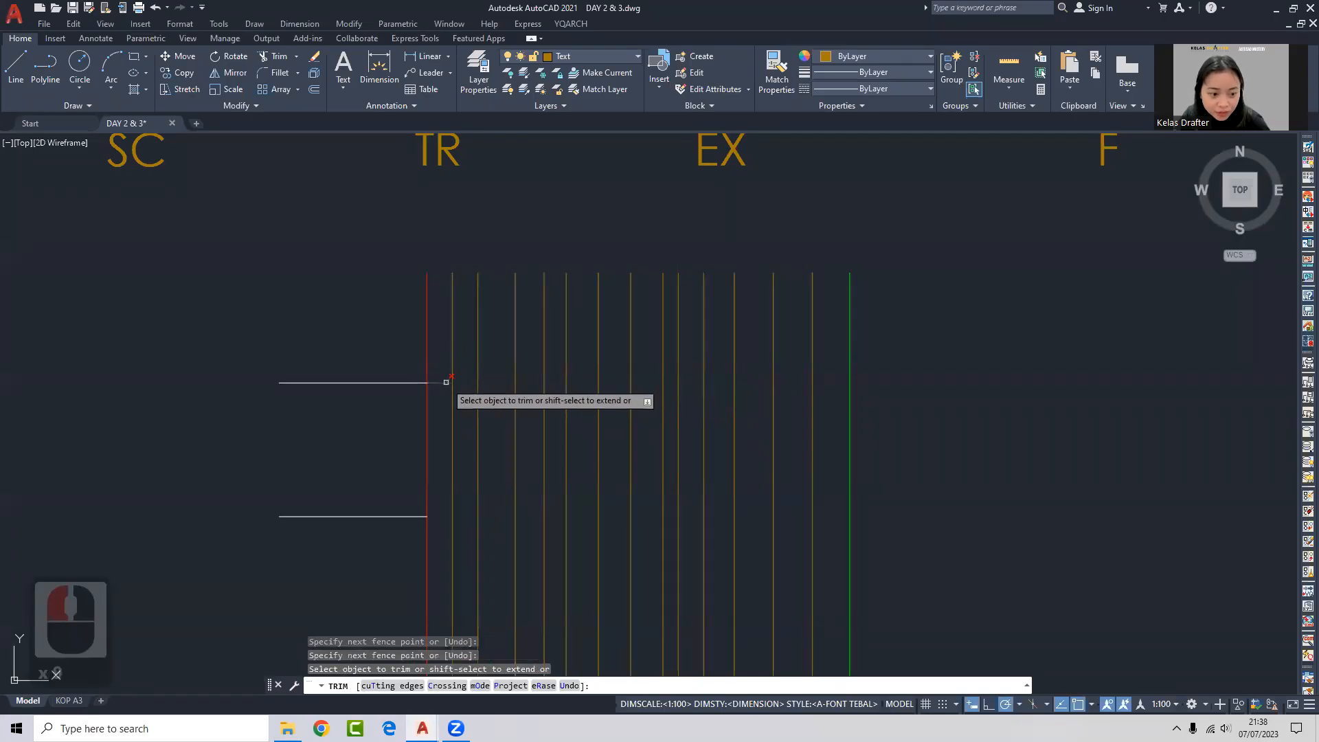
{"action": "key", "text": "Return"}
{"action": "key", "text": "ctrl+z"}
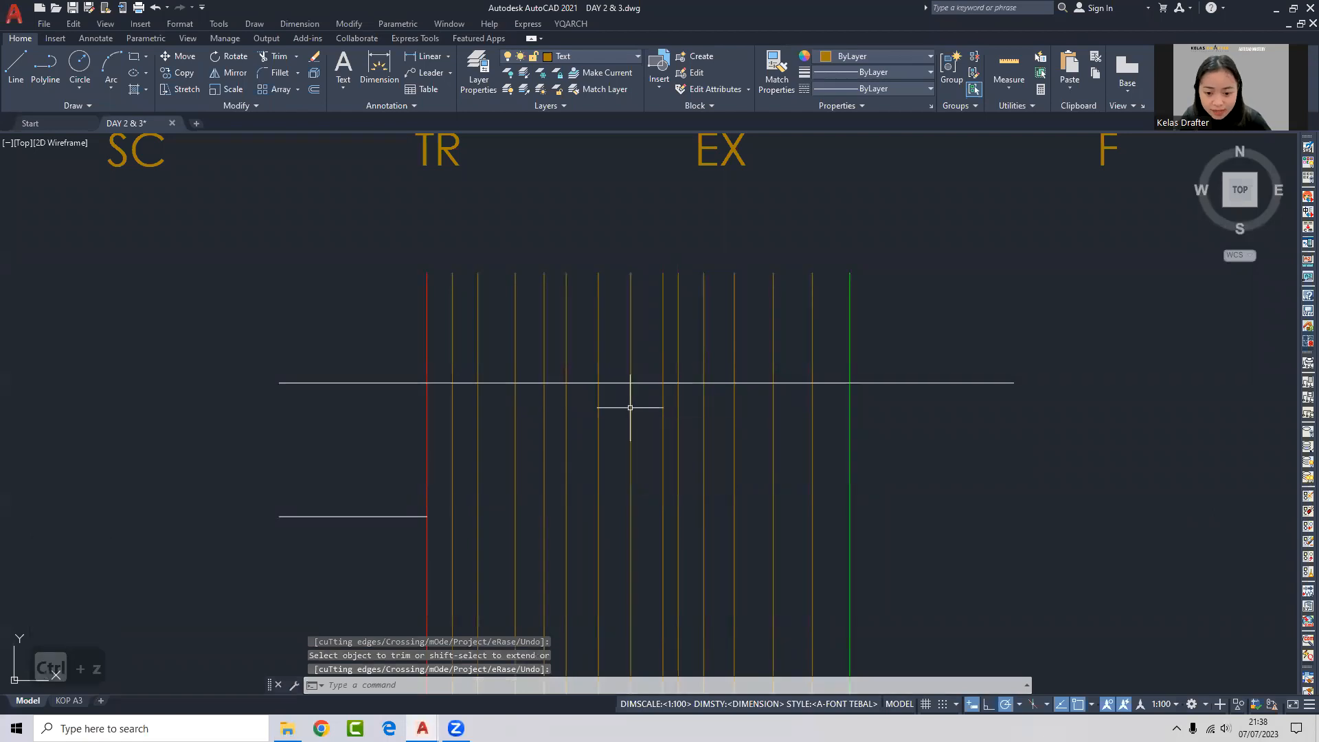
Trim the upper white line segment by segment from the right end to about mid-row, and undo that trim.
{"action": "type", "text": "tr"}
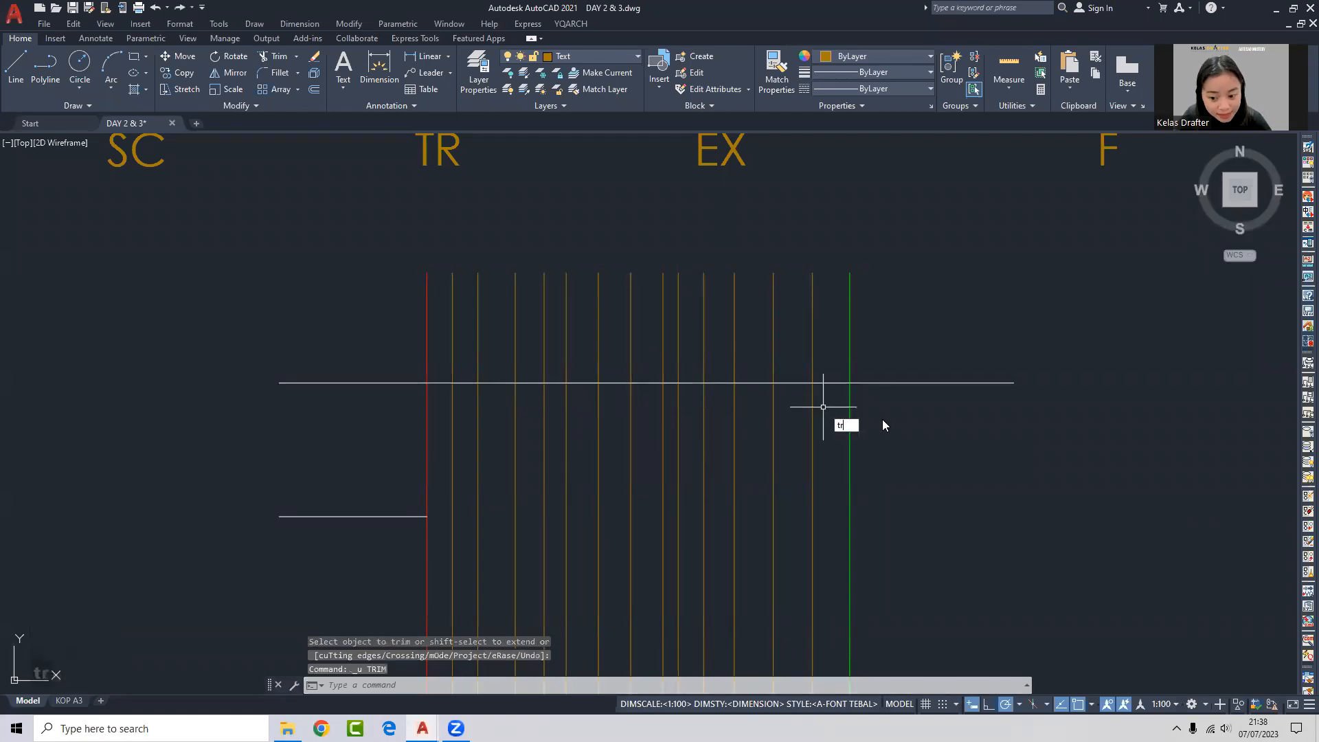
{"action": "key", "text": "Return"}
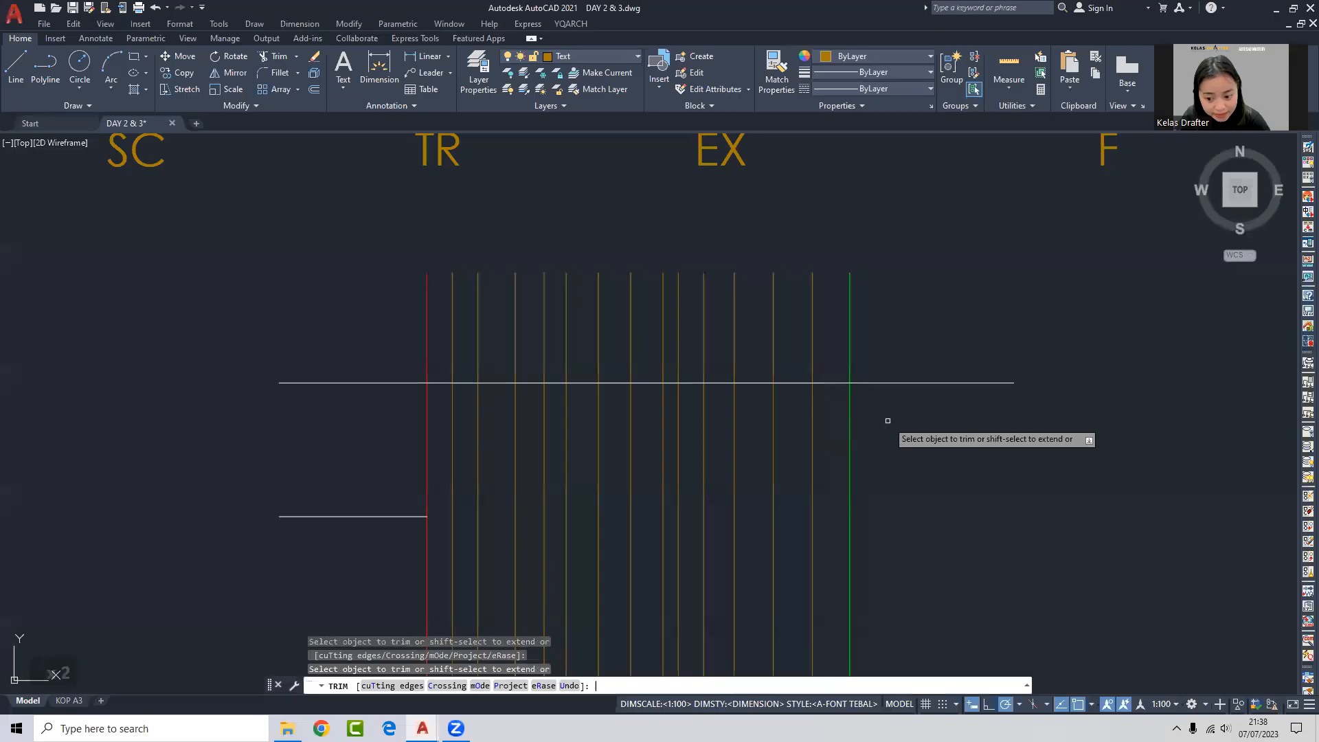
{"action": "left_click", "coordinate": [898, 382]}
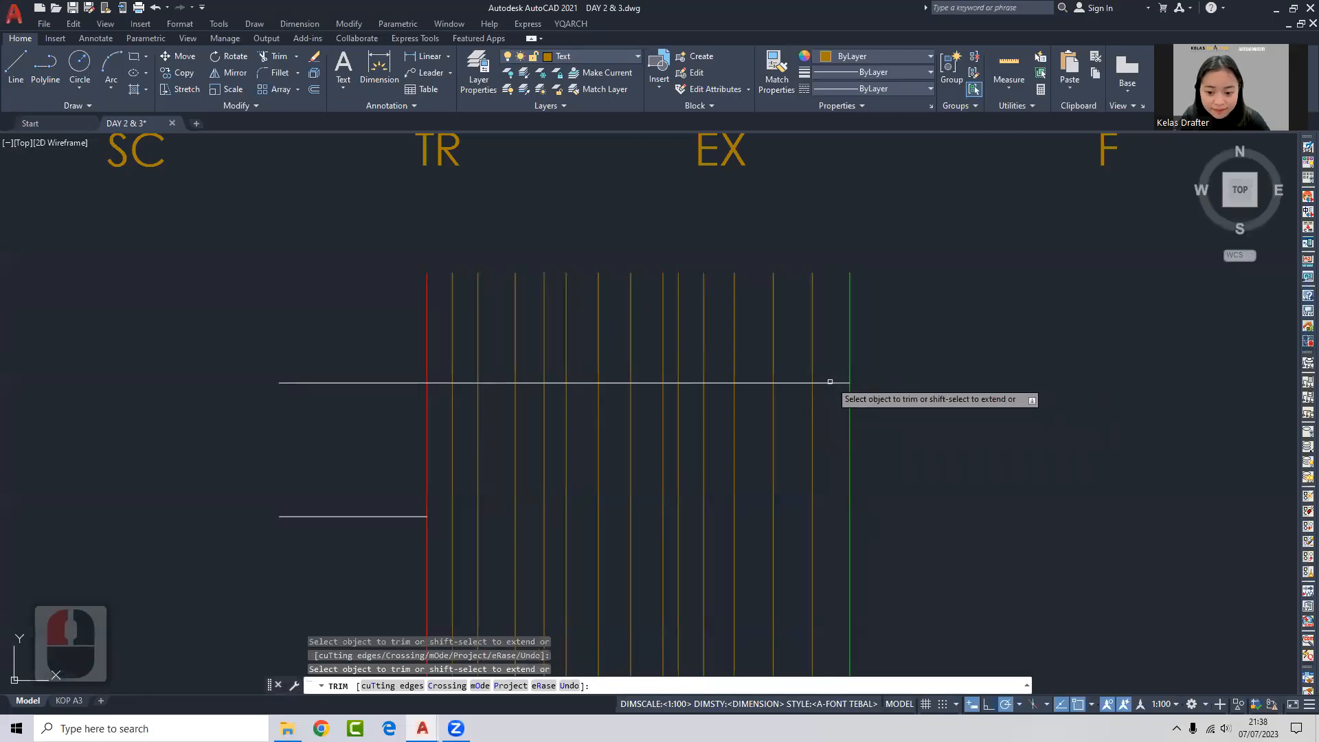
{"action": "left_click", "coordinate": [830, 382]}
{"action": "left_click", "coordinate": [791, 382]}
{"action": "left_click", "coordinate": [756, 382]}
{"action": "left_click", "coordinate": [727, 382]}
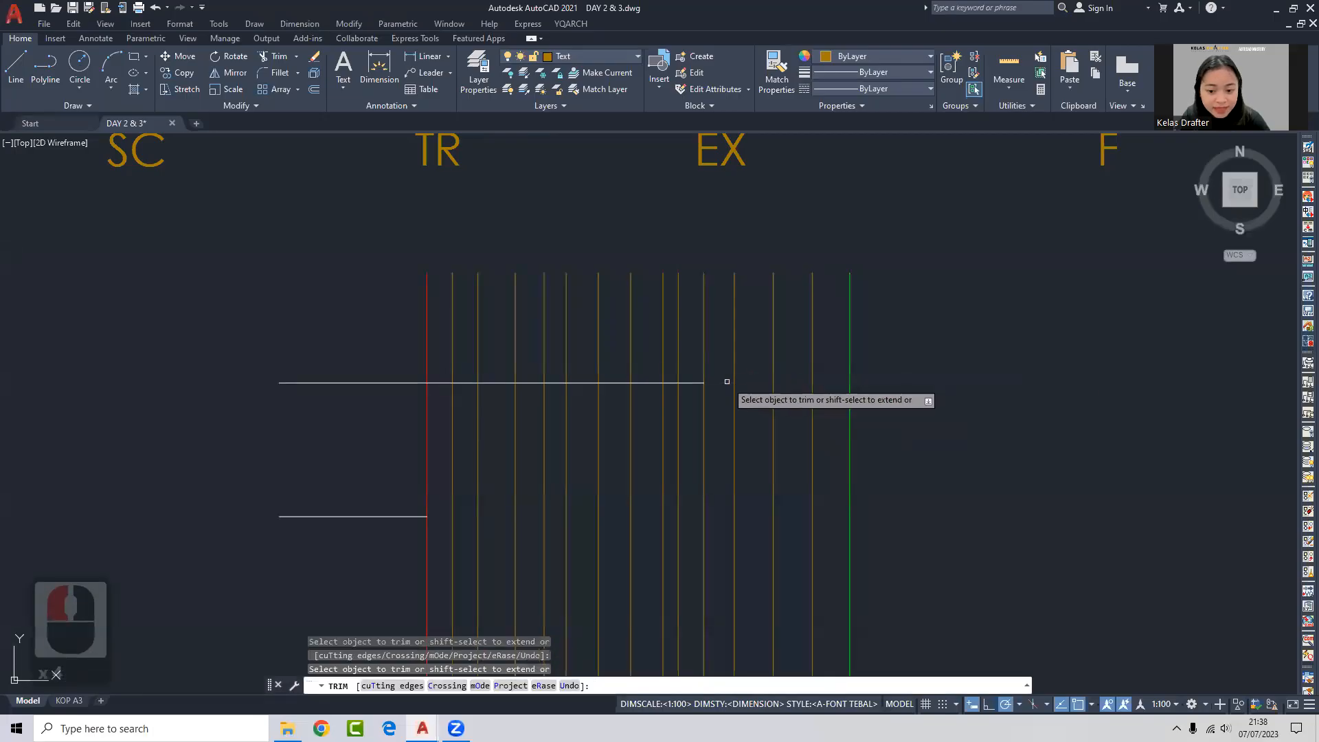
{"action": "left_click", "coordinate": [682, 382]}
{"action": "key", "text": "space"}
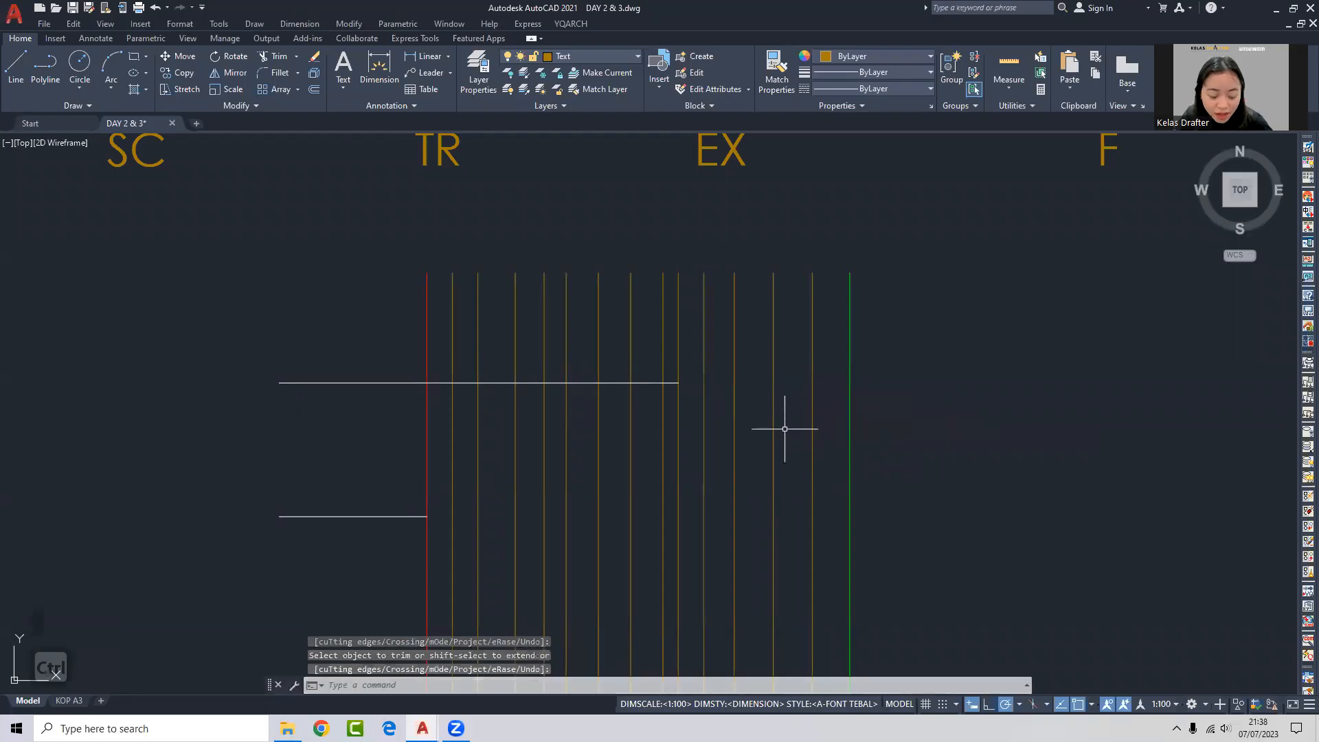
{"action": "key", "text": "ctrl+z"}
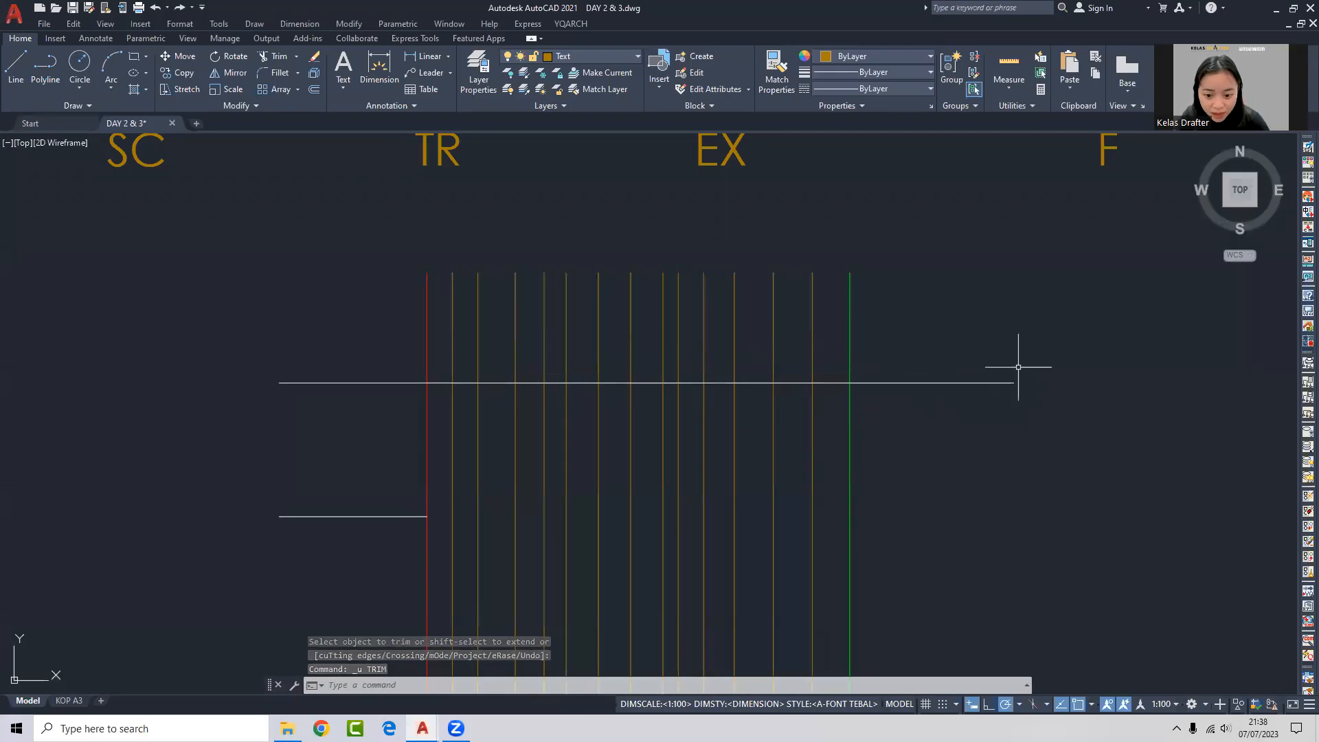
{"action": "left_click", "coordinate": [434, 353]}
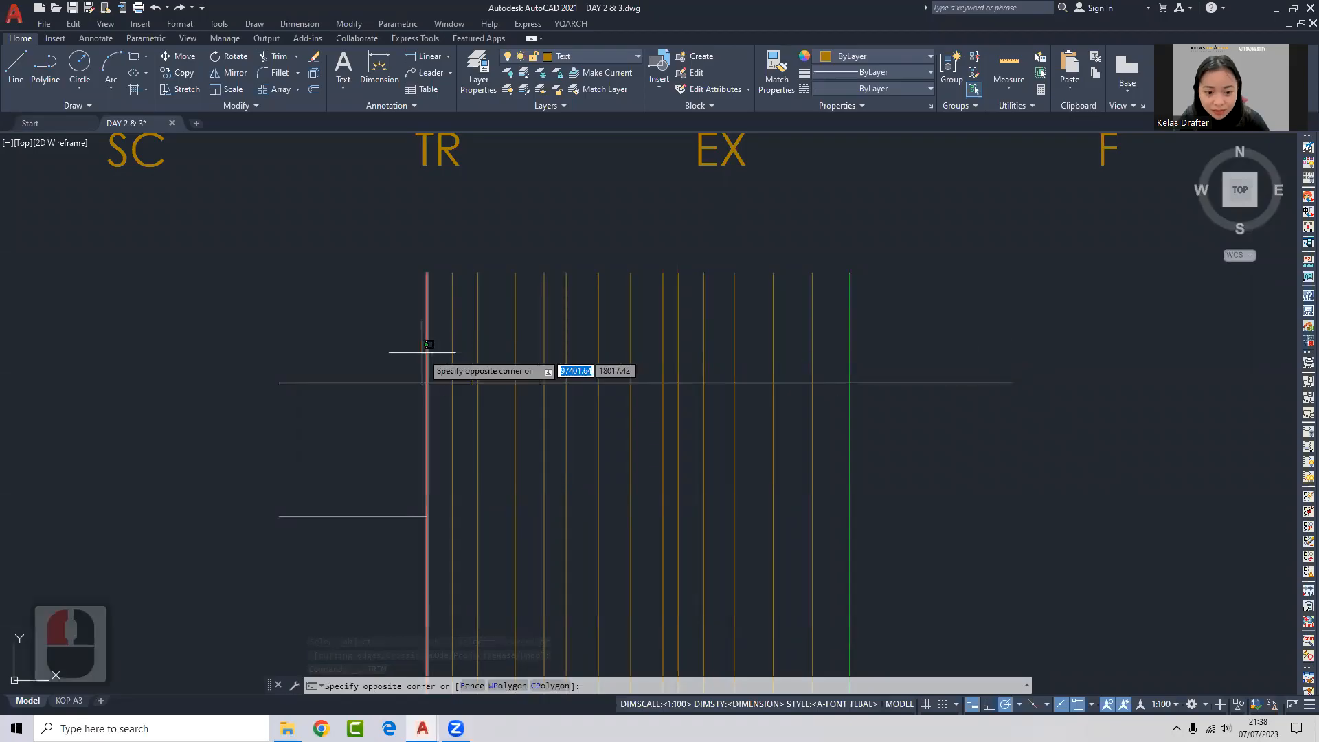
{"action": "left_click", "coordinate": [416, 353]}
{"action": "key", "text": "Escape"}
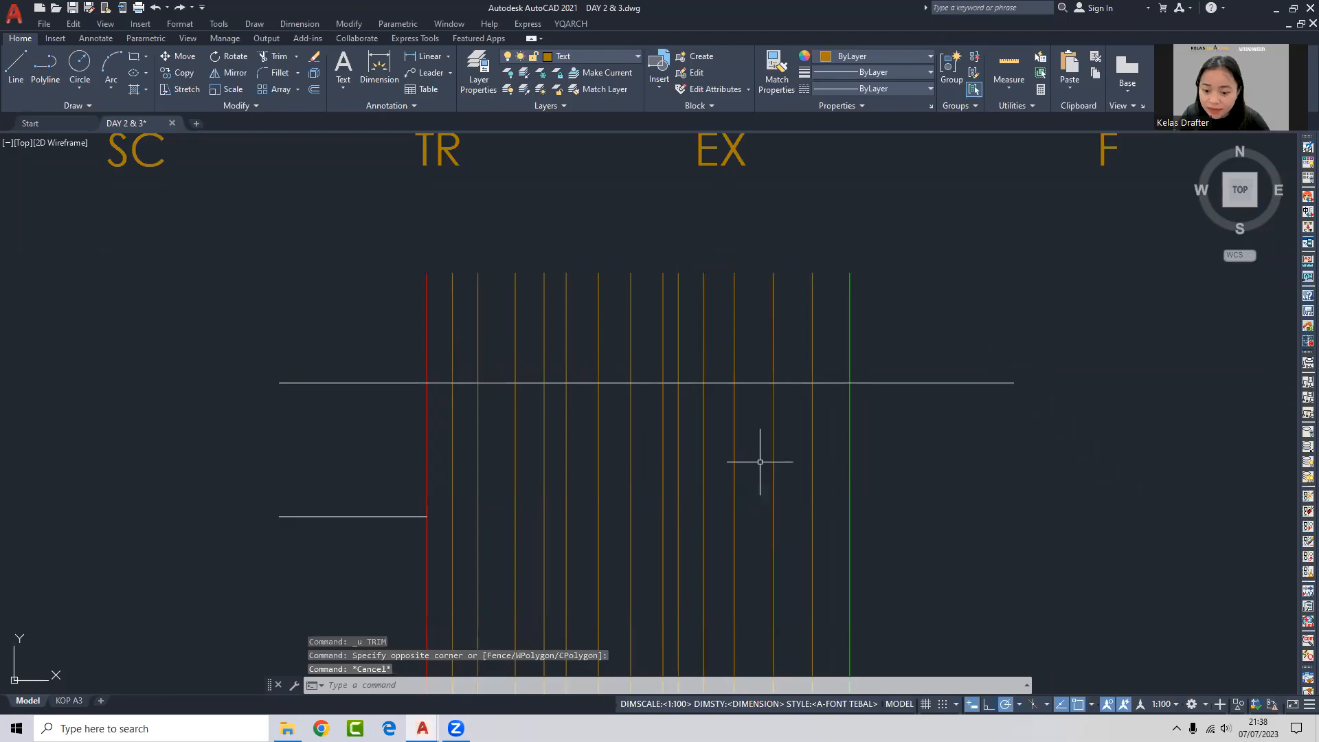
{"action": "type", "text": "tr"}
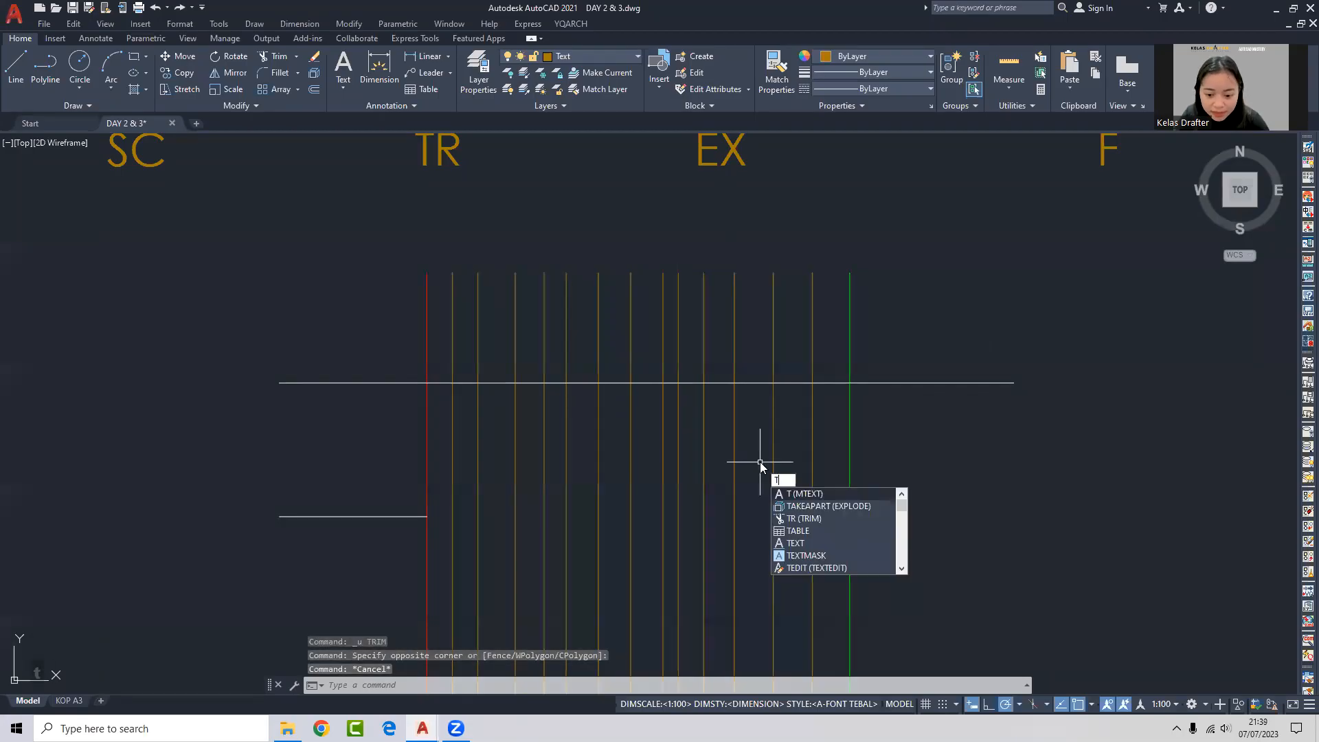
{"action": "key", "text": "Return"}
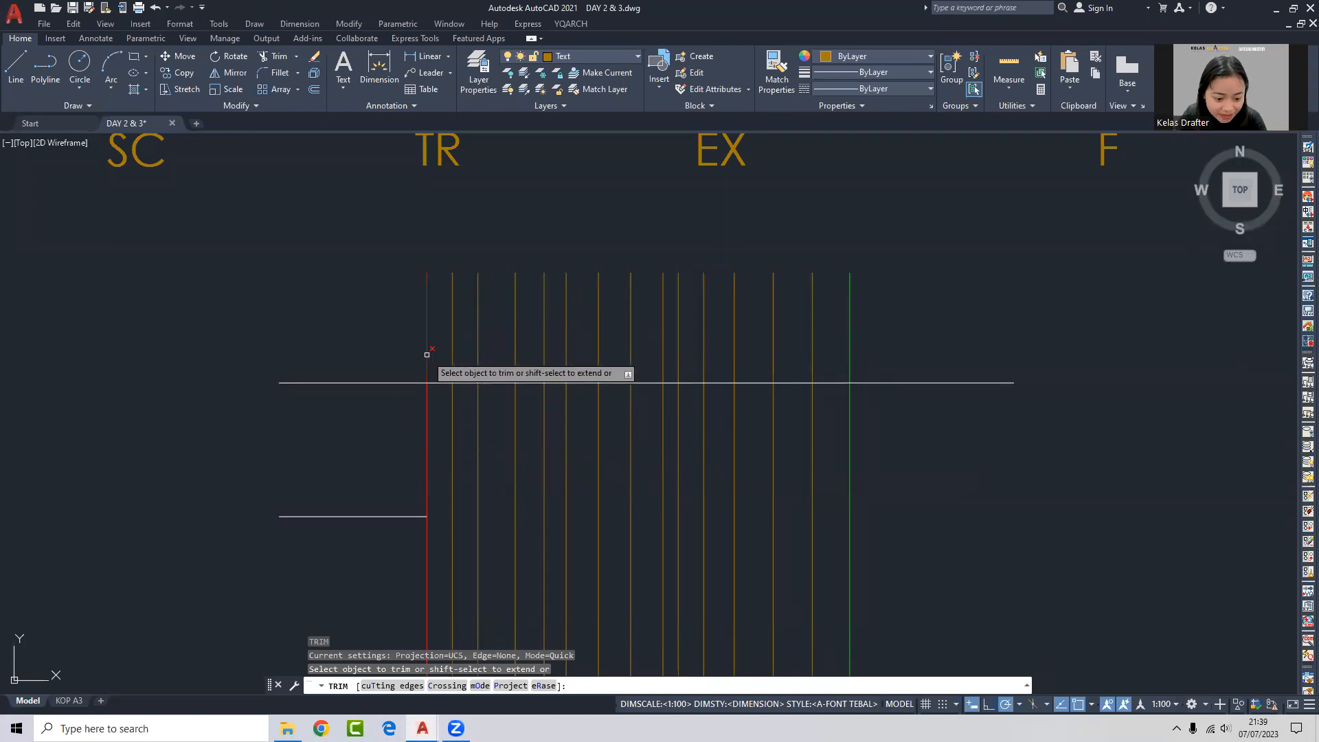
{"action": "key", "text": "Escape"}
{"action": "type", "text": "tr"}
{"action": "key", "text": "Return"}
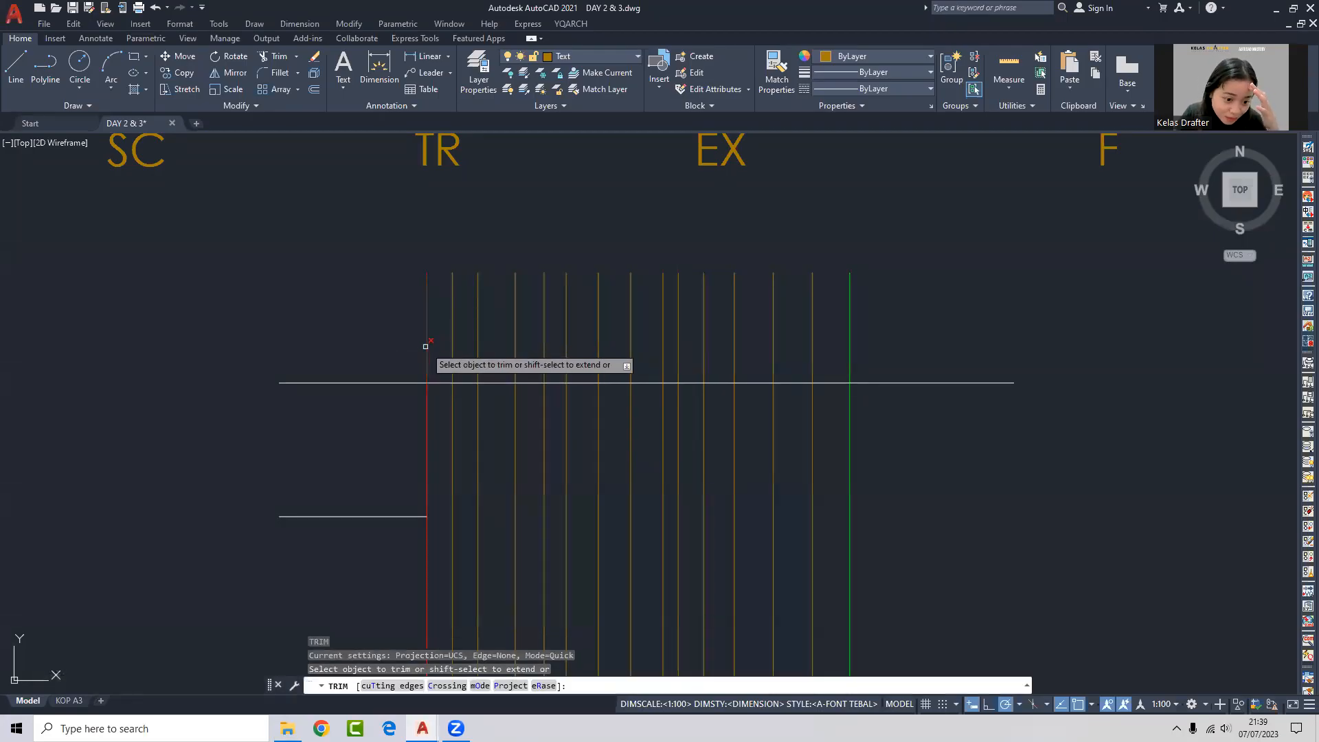
{"action": "key", "text": "Escape"}
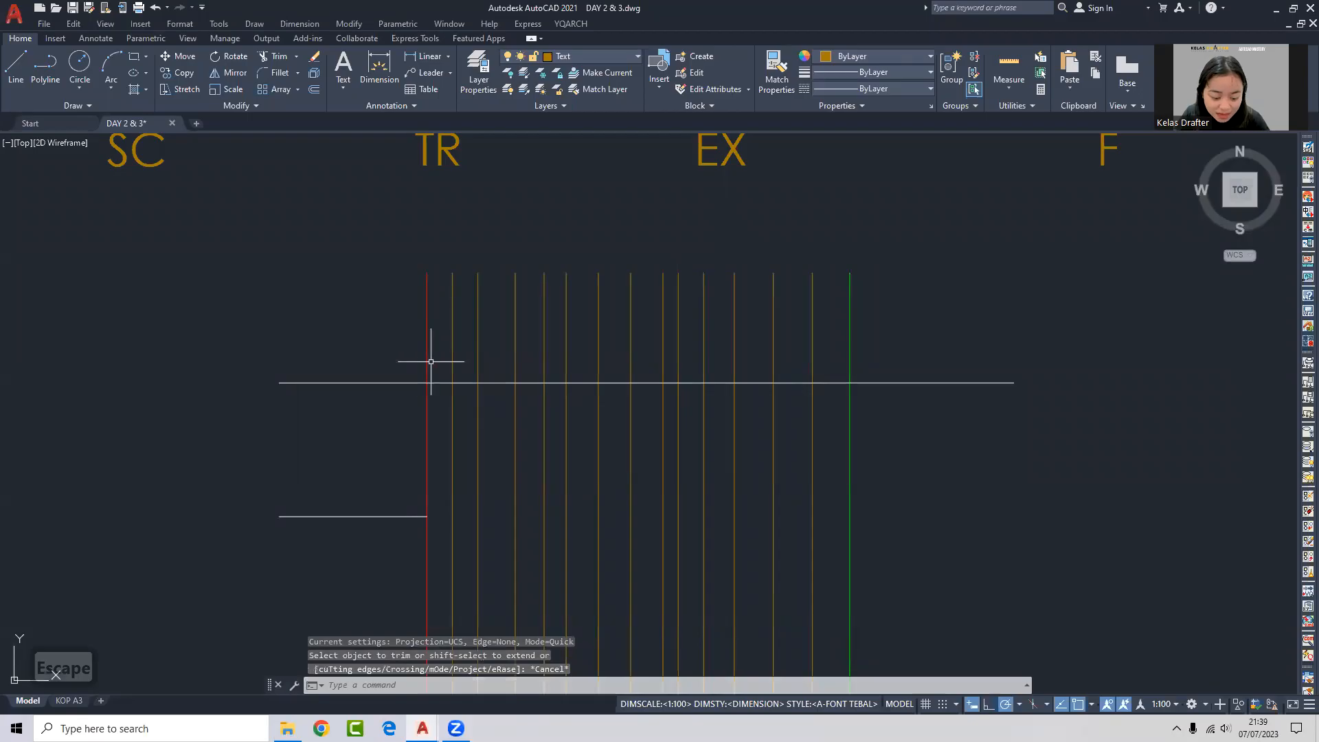
Set the Trim command's mode option to Standard and leave the command.
{"action": "key", "text": "Return"}
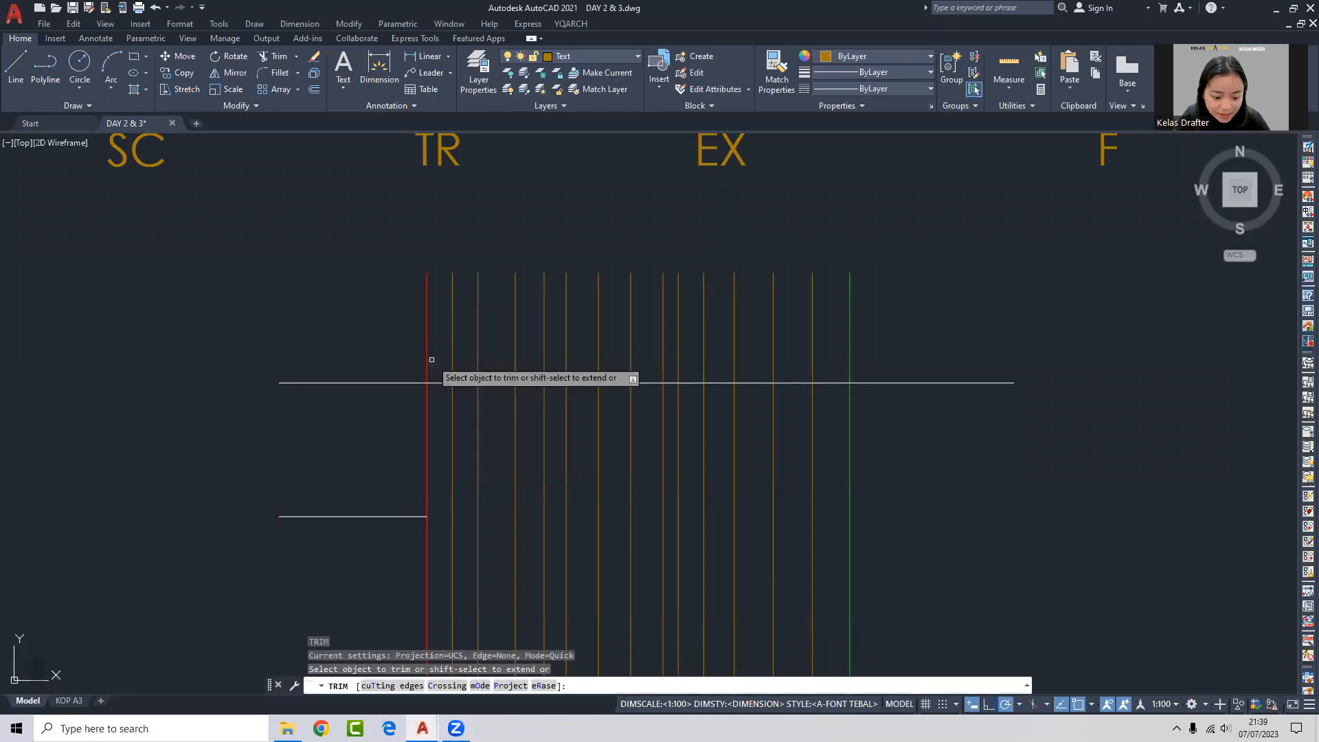
{"action": "type", "text": "o"}
{"action": "key", "text": "Return"}
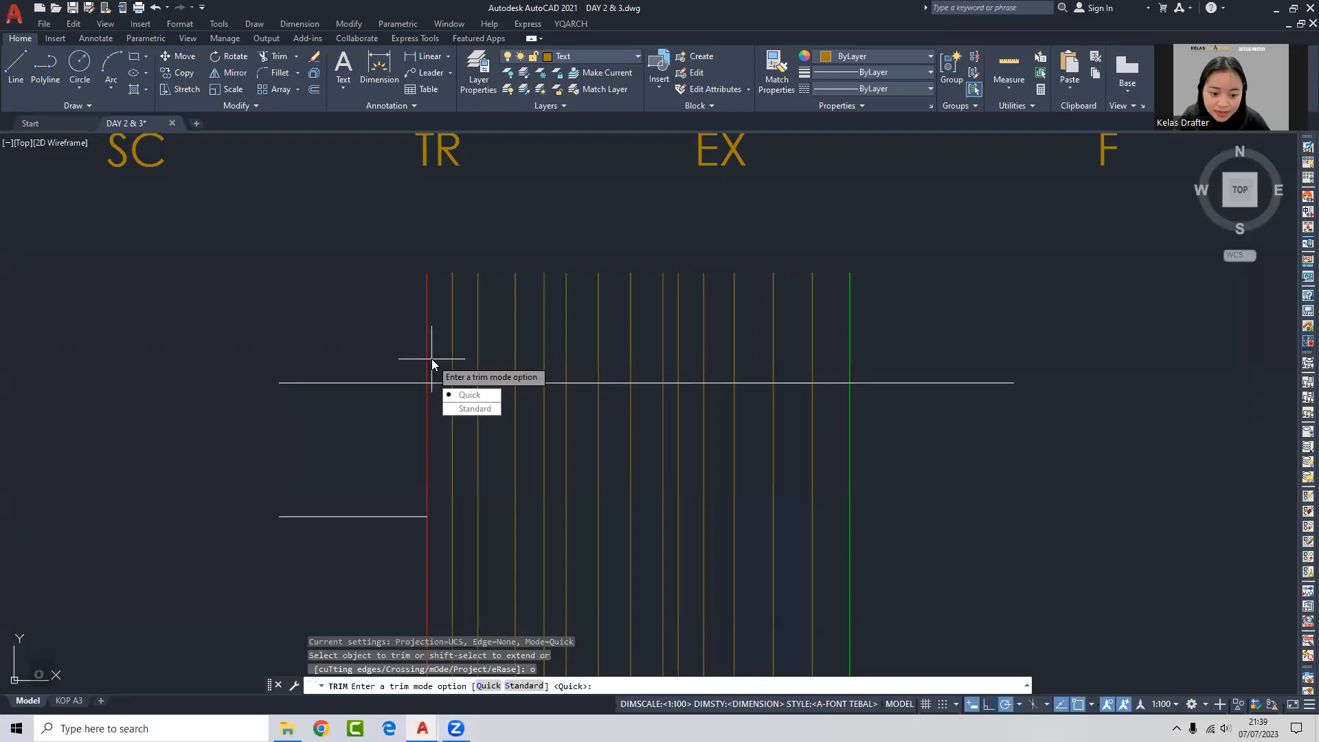
{"action": "left_click", "coordinate": [474, 409]}
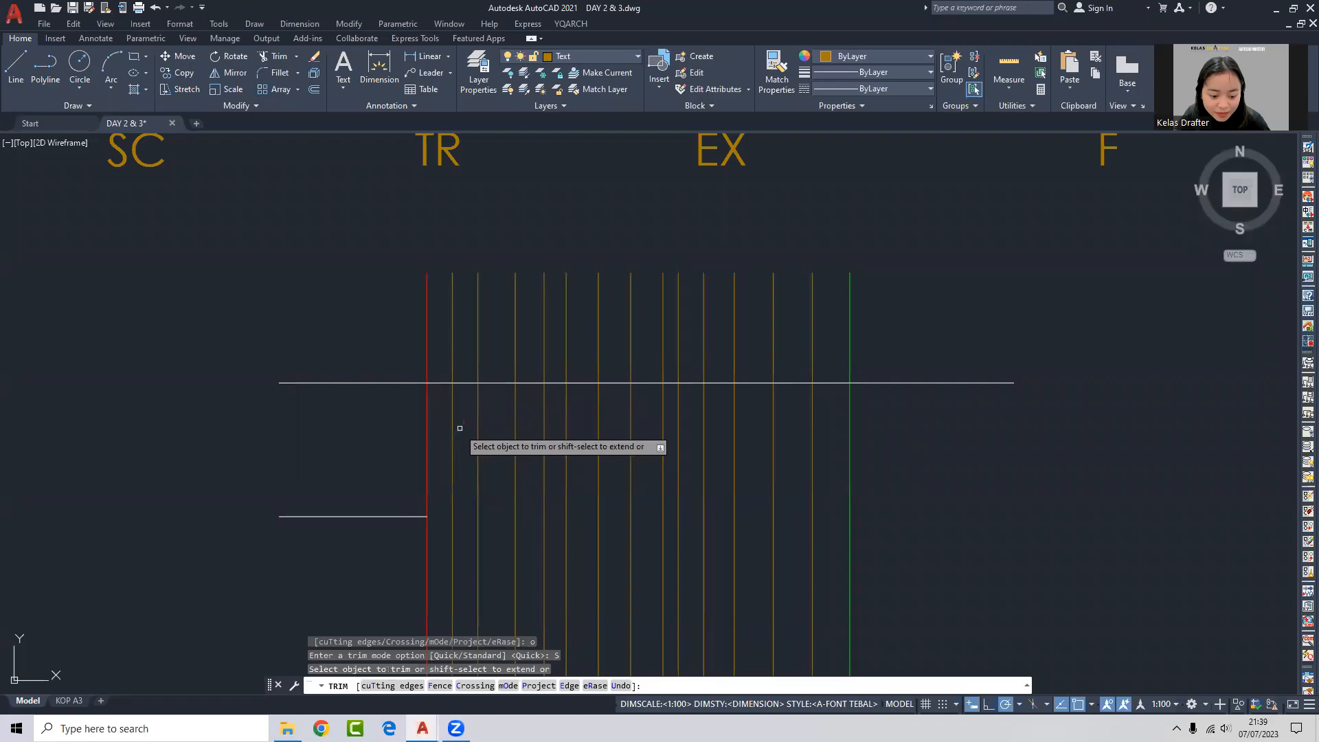
{"action": "key", "text": "Escape"}
Restart Trim and review its mode options without choosing a different one.
{"action": "type", "text": "tr"}
{"action": "key", "text": "Return"}
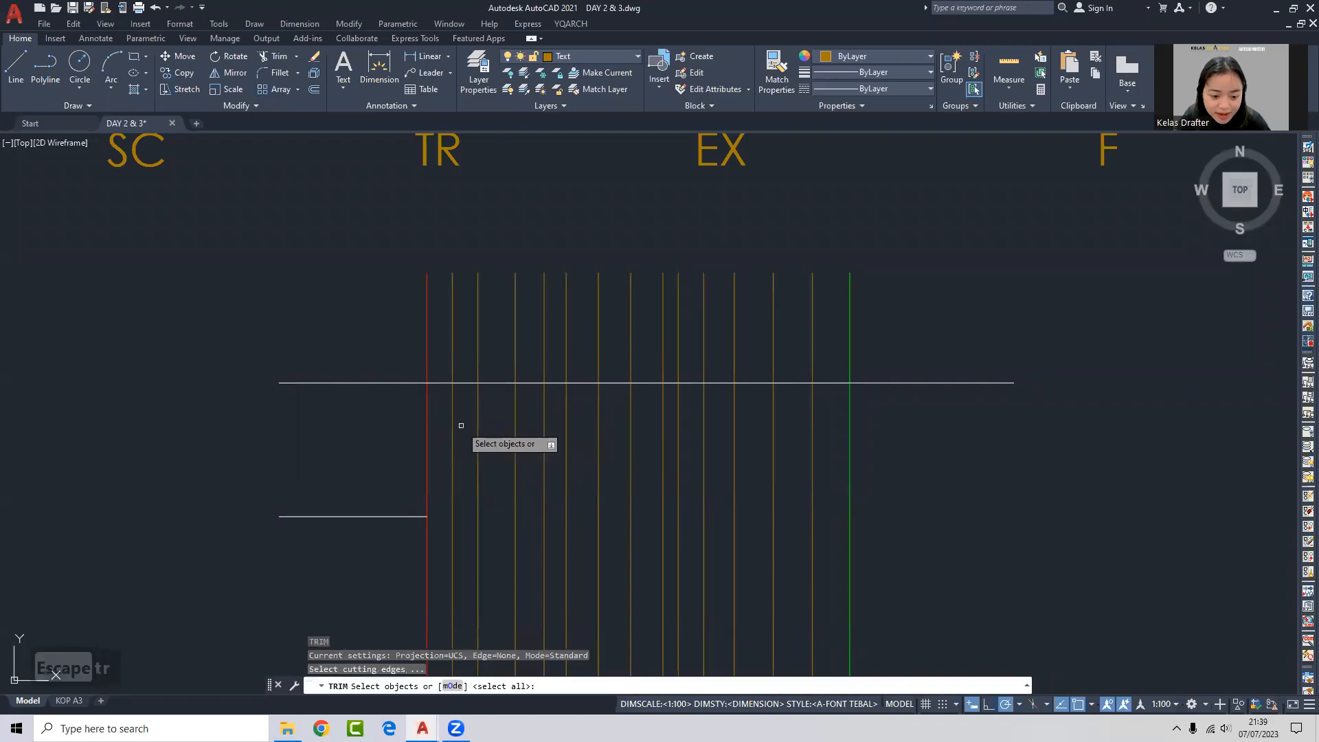
{"action": "key", "text": "Escape"}
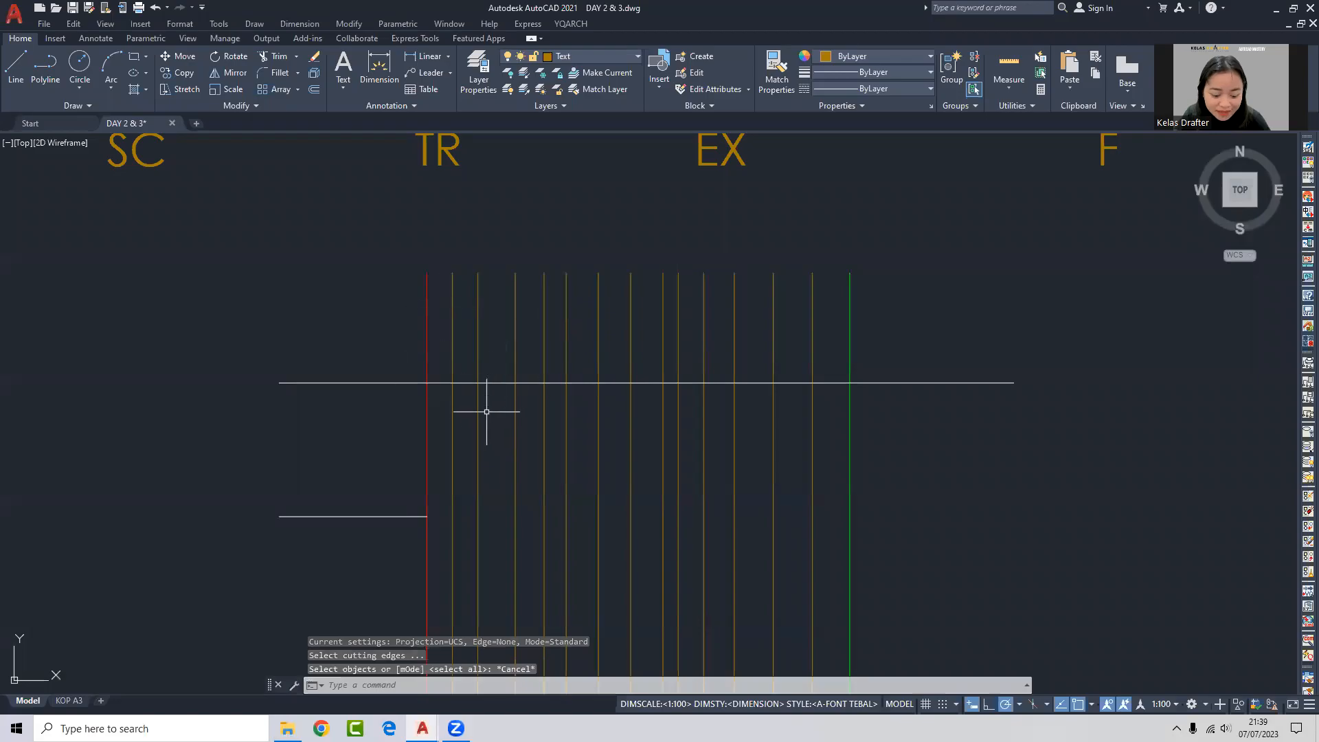
{"action": "type", "text": "tr"}
{"action": "key", "text": "Return"}
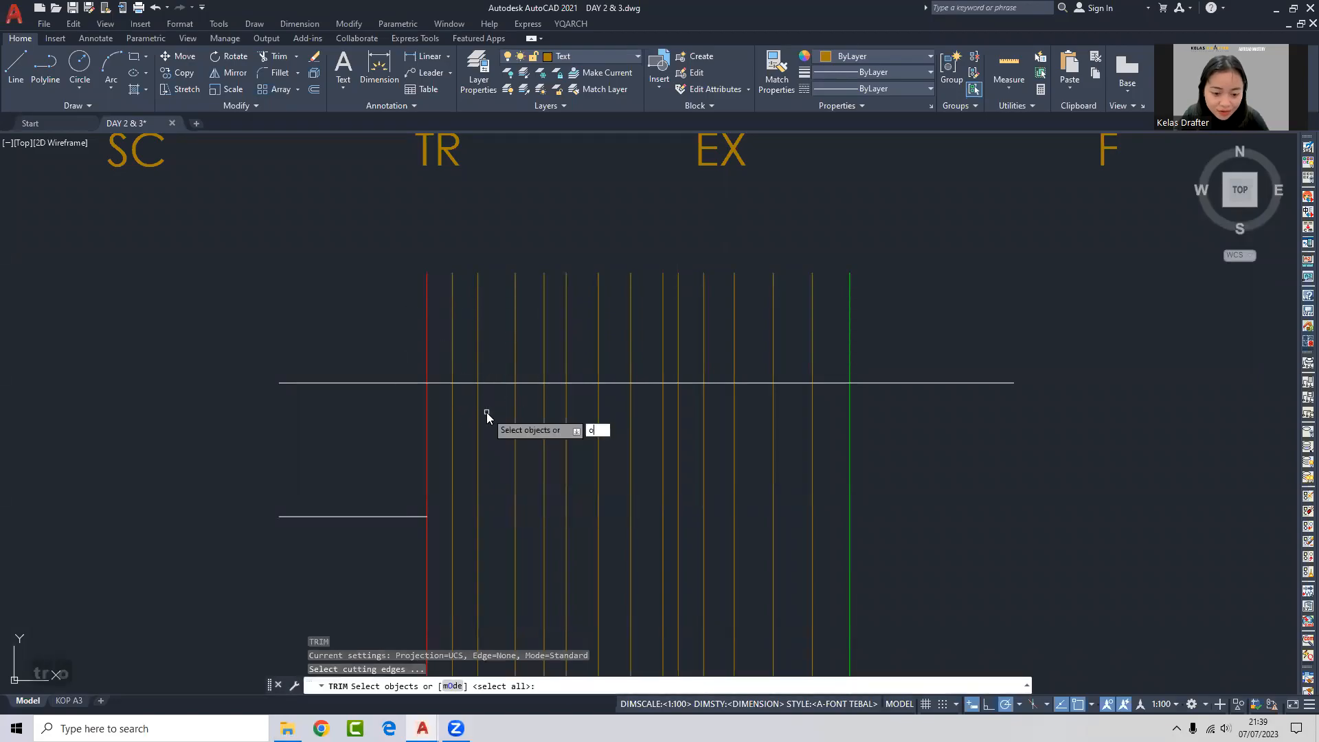
{"action": "type", "text": "o"}
{"action": "key", "text": "Return"}
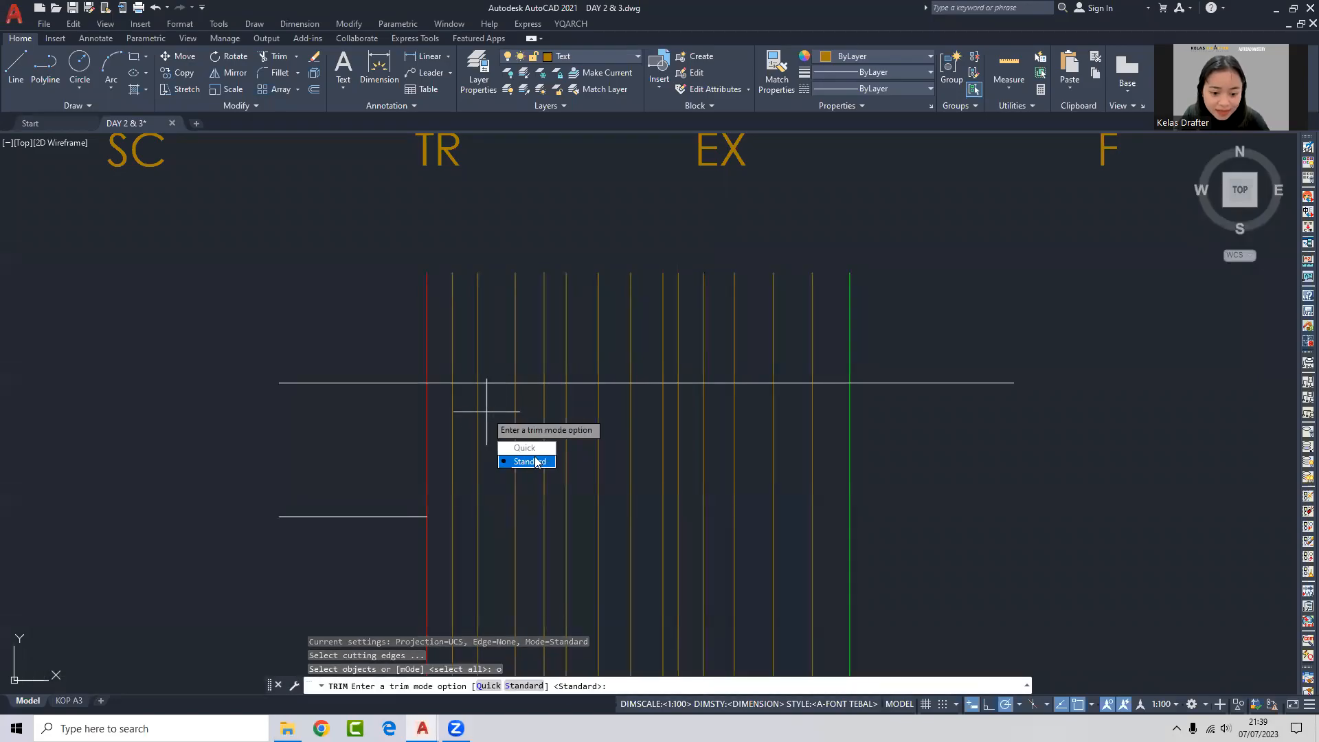
{"action": "key", "text": "Escape"}
{"action": "key", "text": "Escape"}
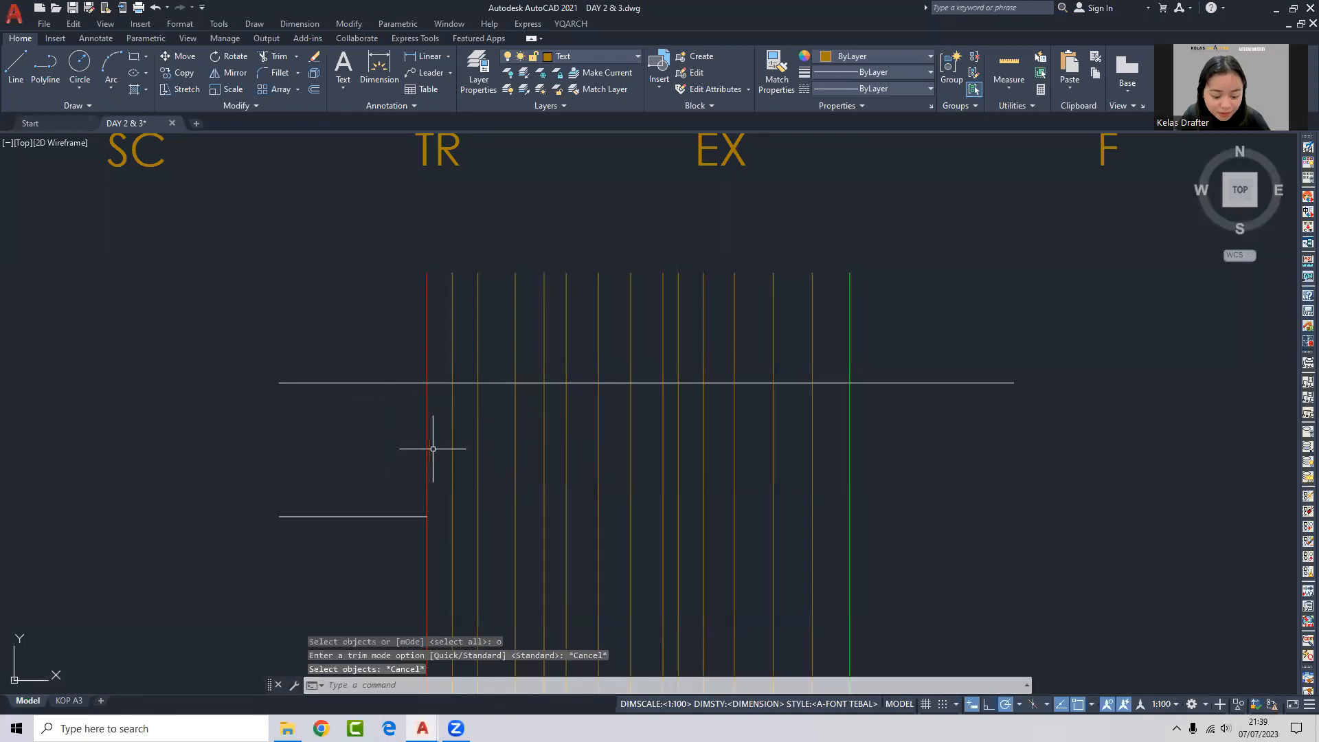
{"action": "middle_click_drag", "start_coordinate": [436, 441], "coordinate": [454, 450]}
{"action": "left_click", "coordinate": [453, 398]}
{"action": "left_click", "coordinate": [431, 391]}
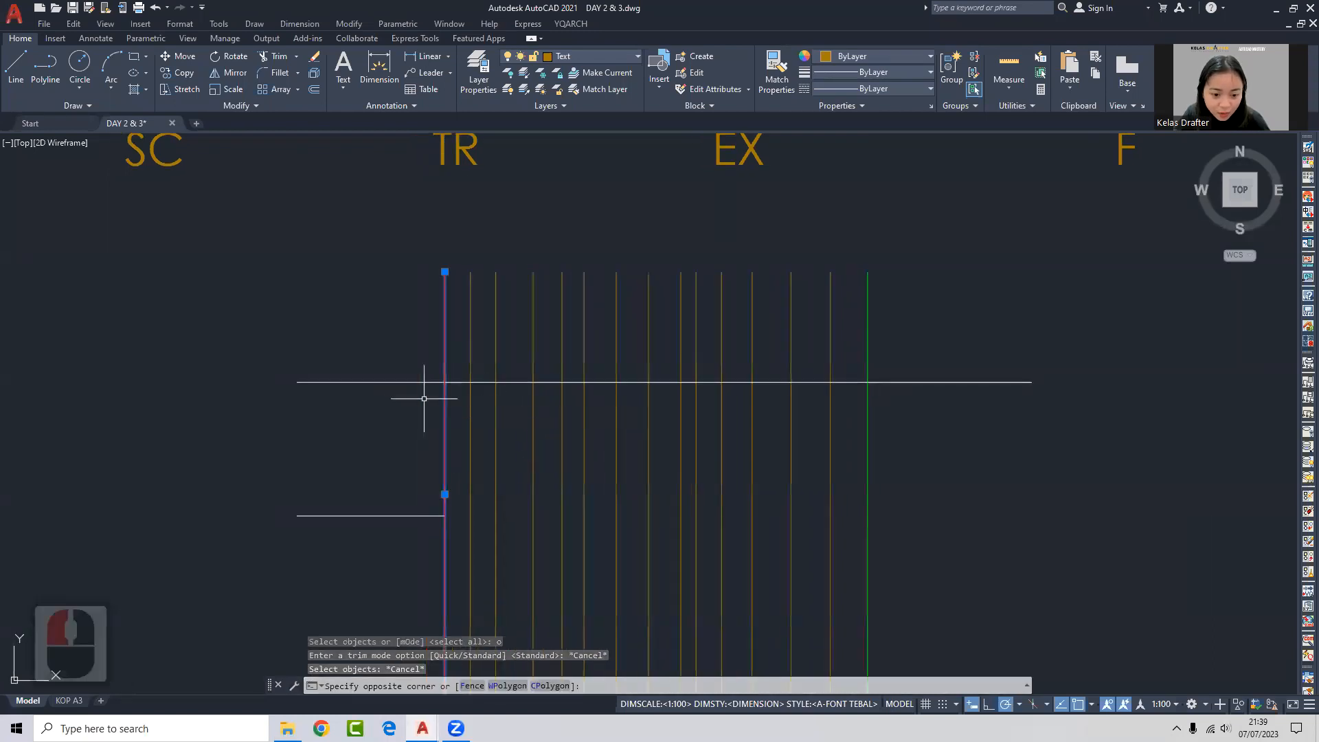
{"action": "key", "text": "Escape"}
Trim the upper white line with the red vertical line as the only cutting edge, removing everything beyond it, and undo the trim.
{"action": "type", "text": "t"}
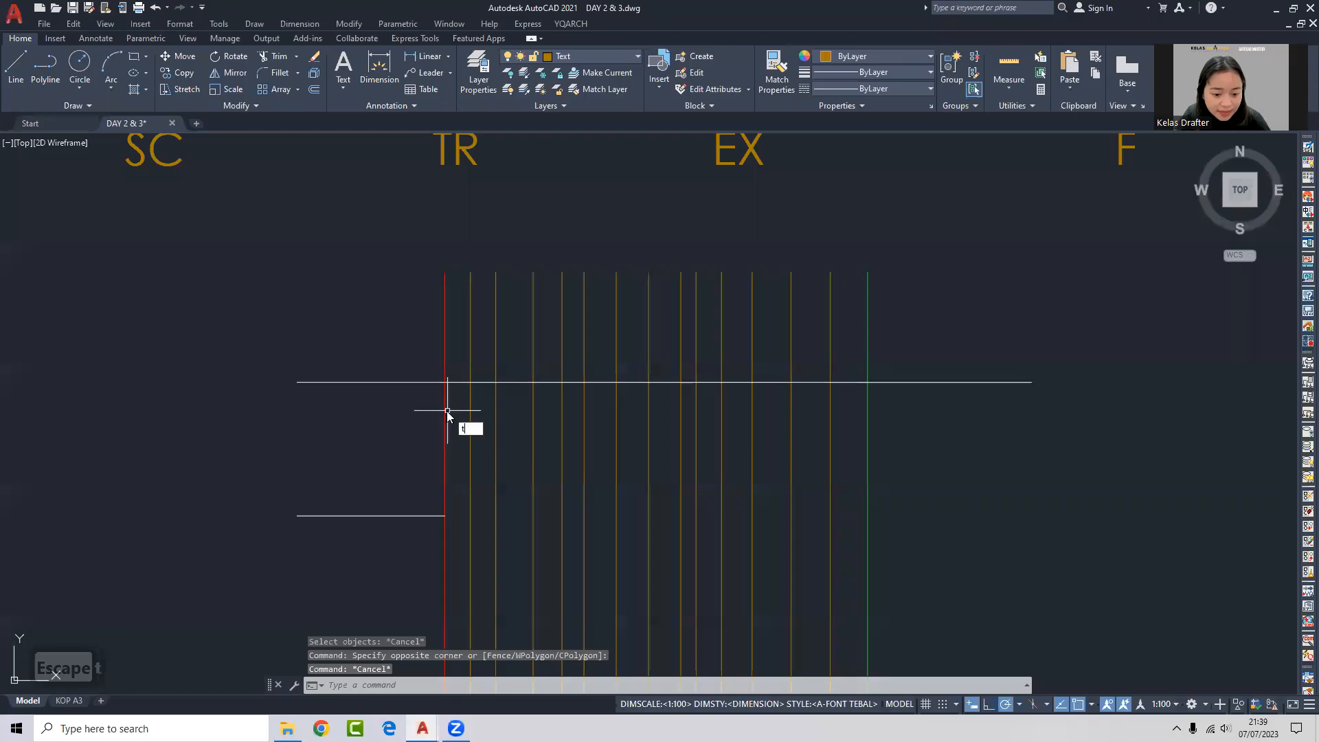
{"action": "type", "text": "r"}
{"action": "key", "text": "Return"}
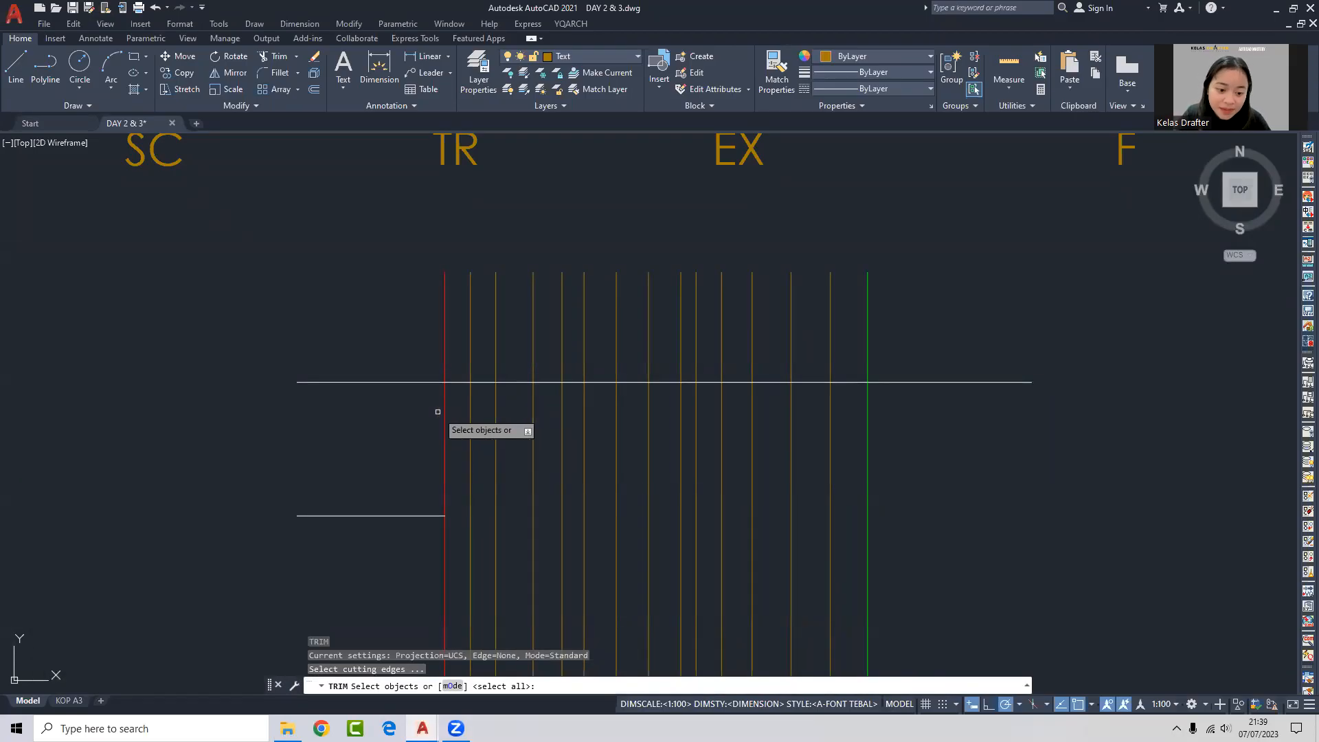
{"action": "left_click", "coordinate": [445, 363]}
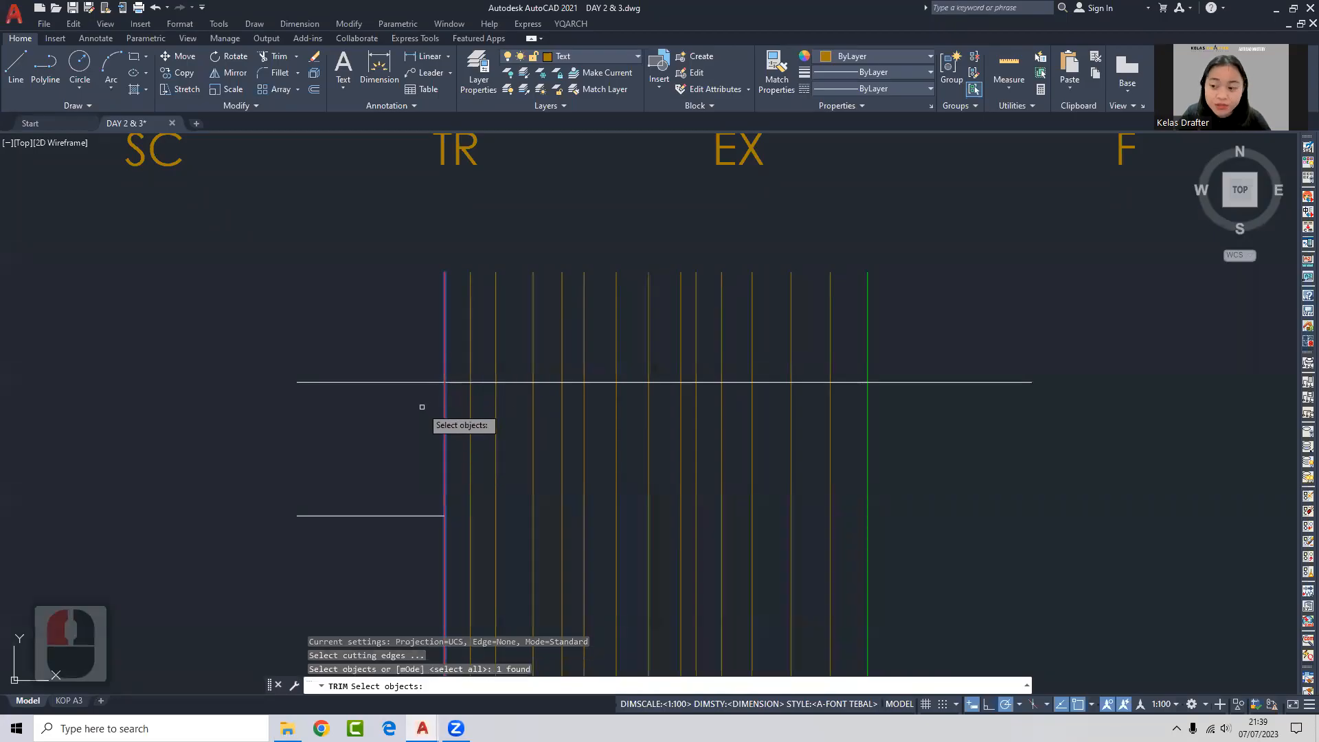
{"action": "key", "text": "Return"}
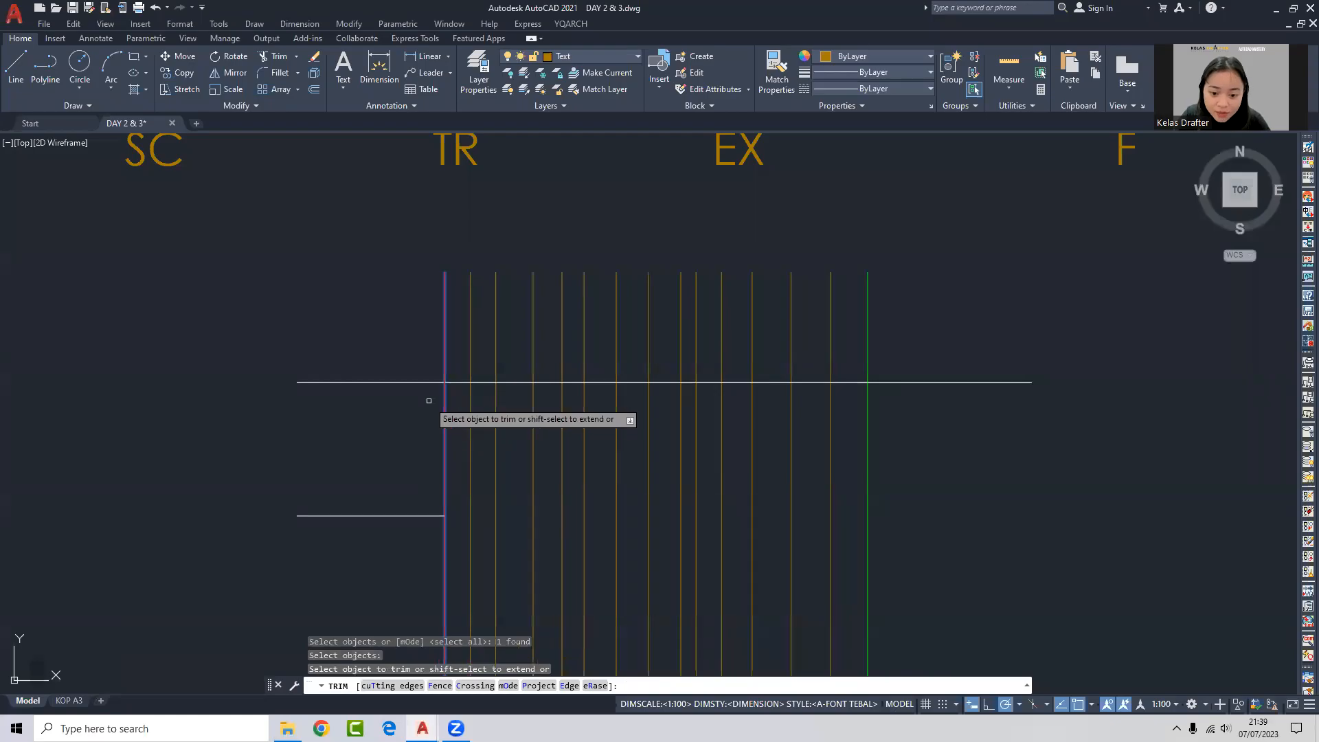
{"action": "left_click", "coordinate": [952, 381]}
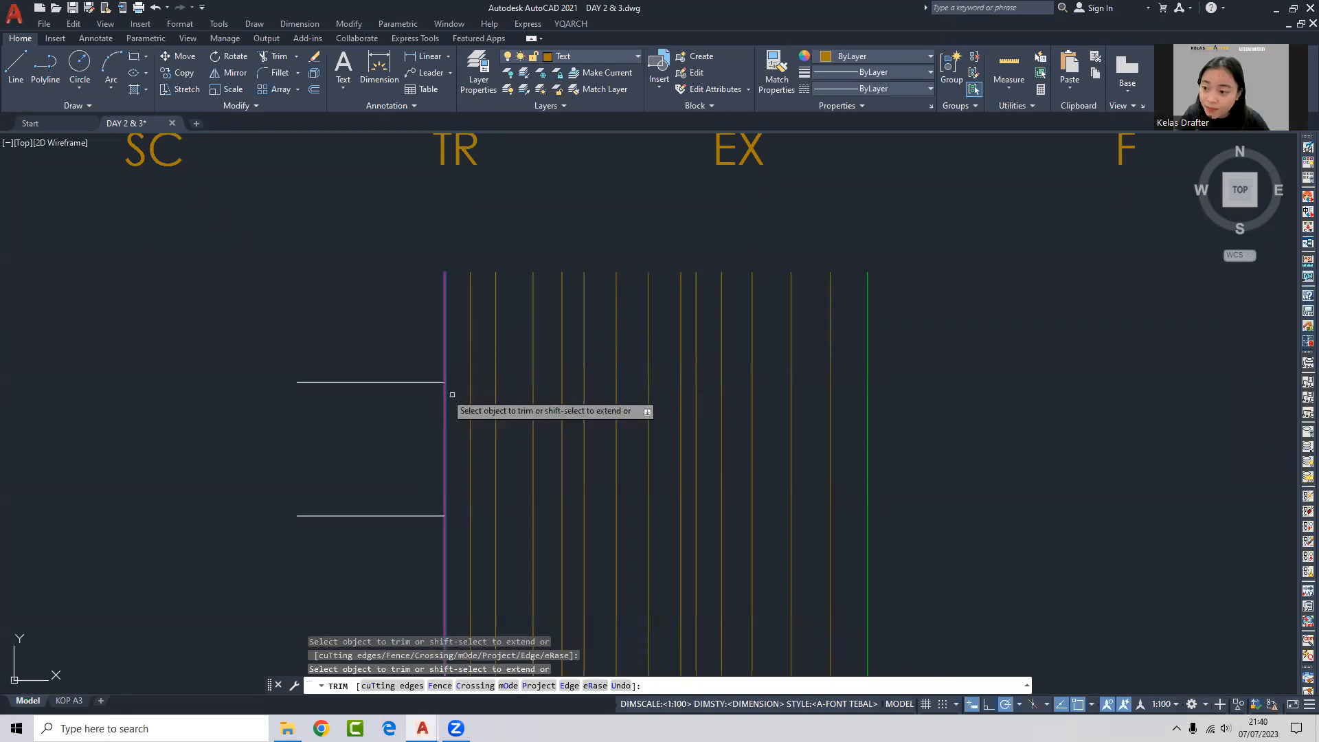
{"action": "key", "text": "Return"}
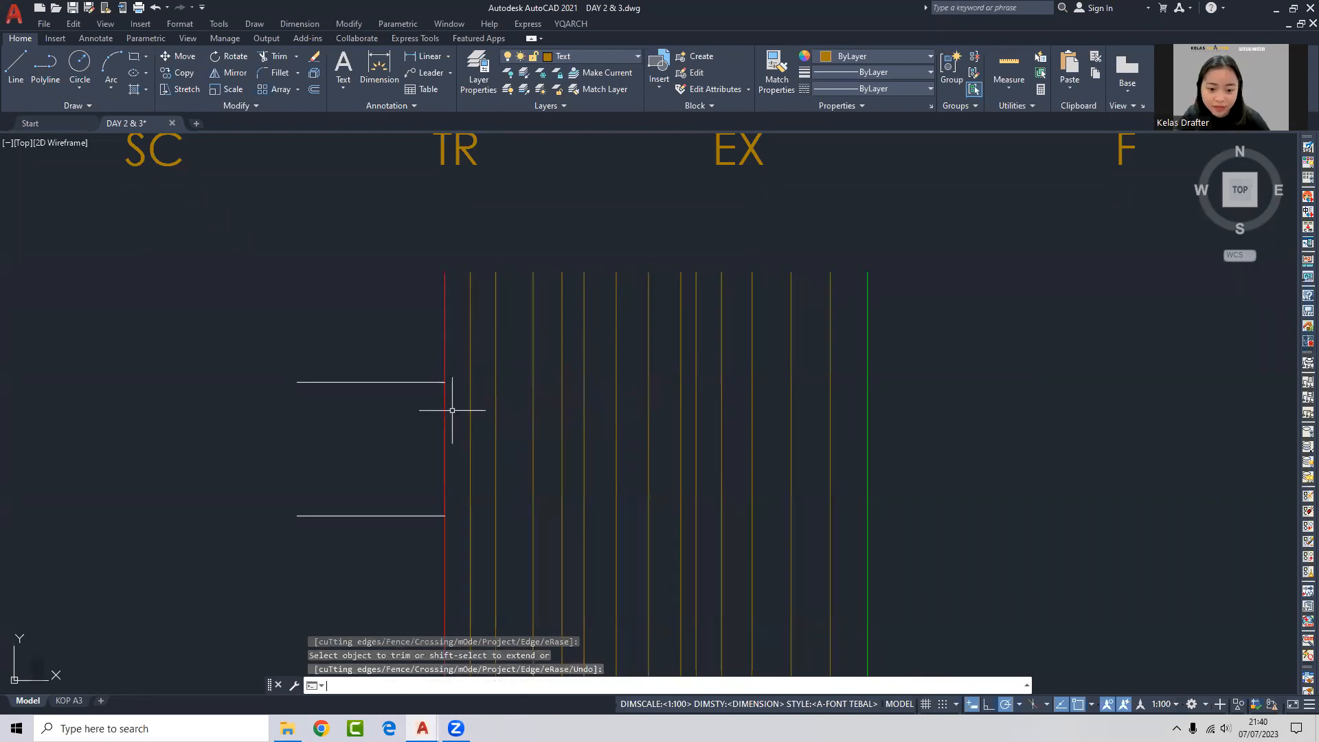
{"action": "key", "text": "ctrl"}
{"action": "key", "text": "ctrl+z"}
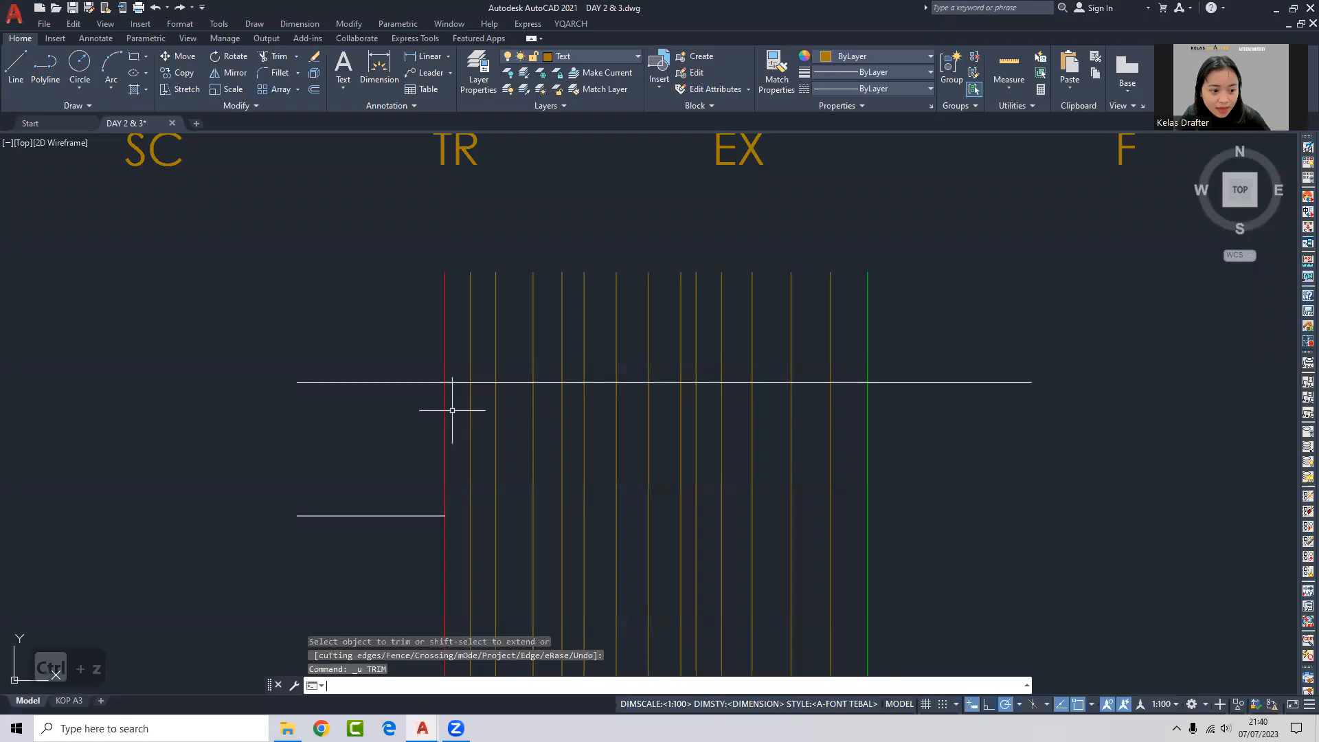
Review the Quick and Standard choices of Trim's mode option and leave the command without choosing one.
{"action": "mouse_move", "coordinate": [904, 435]}
{"action": "middle_mouse_down"}
{"action": "mouse_move", "coordinate": [762, 436]}
{"action": "mouse_move", "coordinate": [789, 436]}
{"action": "middle_mouse_up"}
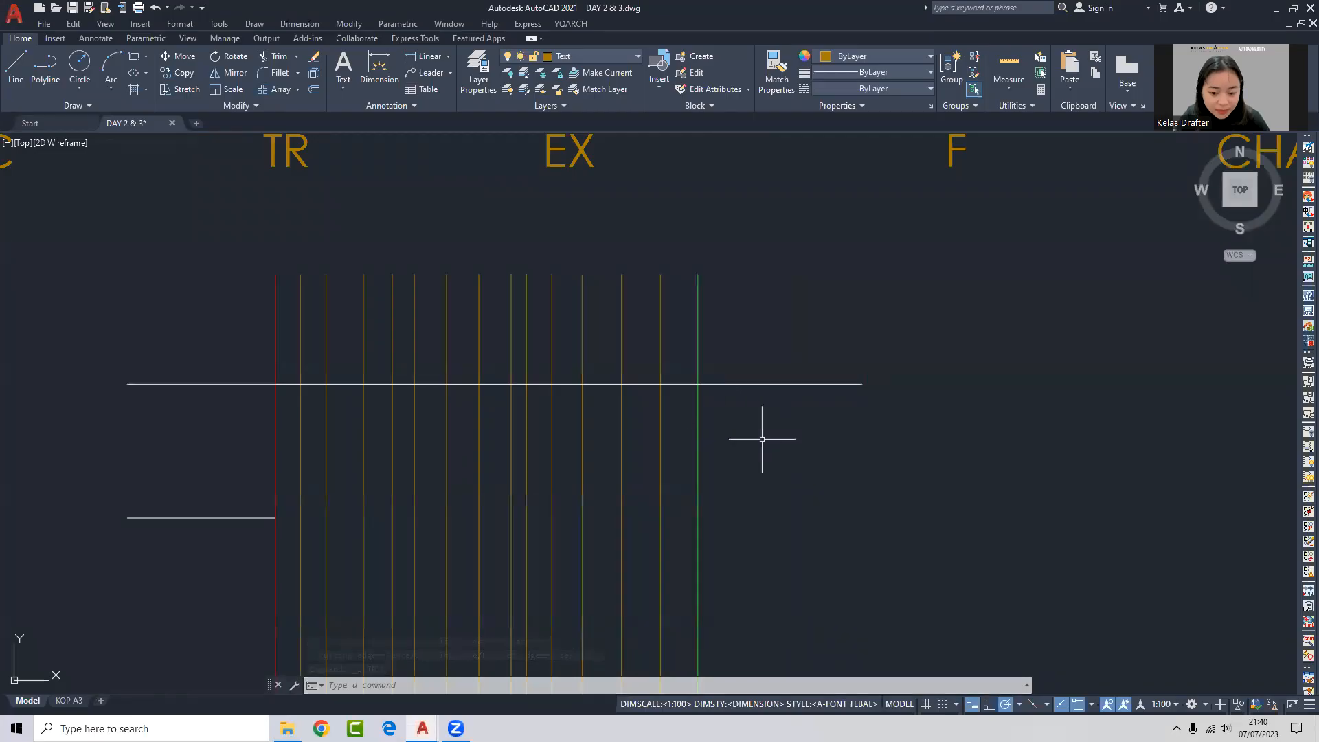
{"action": "middle_click_drag", "start_coordinate": [786, 416], "coordinate": [692, 412]}
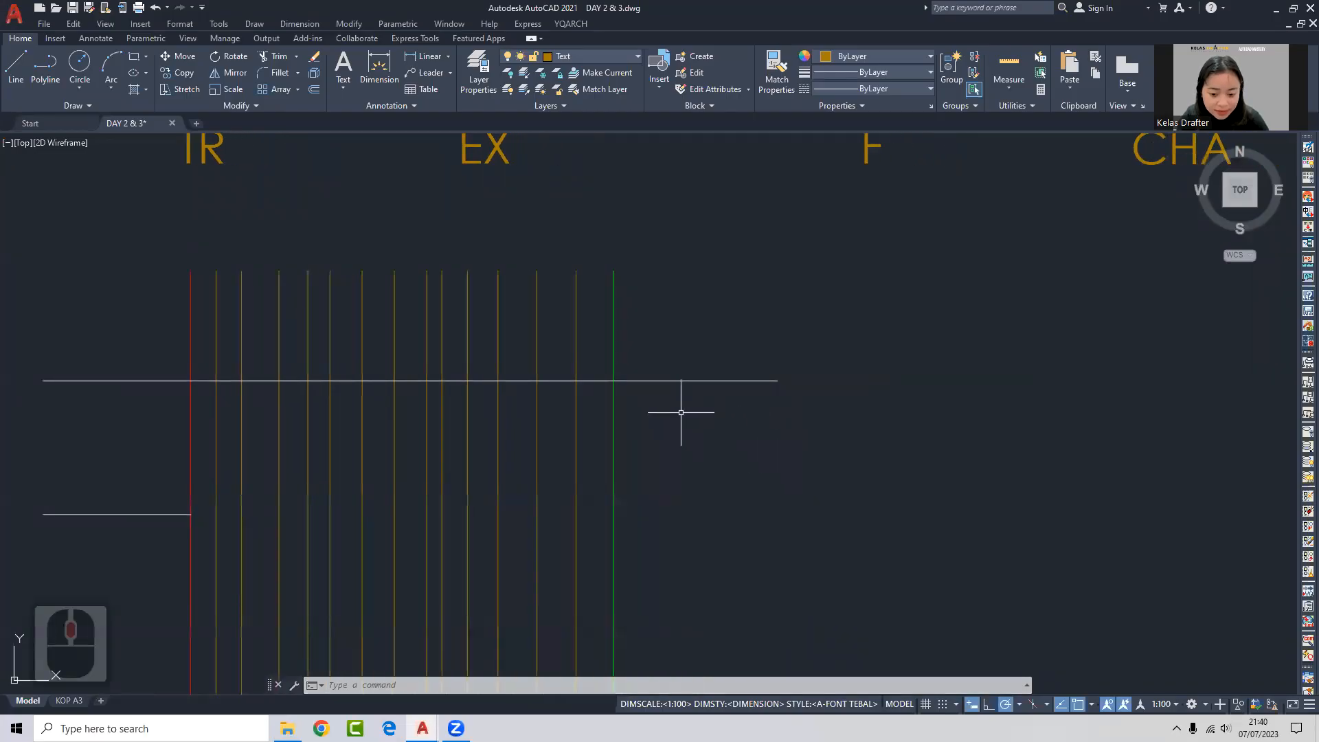
{"action": "type", "text": "tr"}
{"action": "key", "text": "Return"}
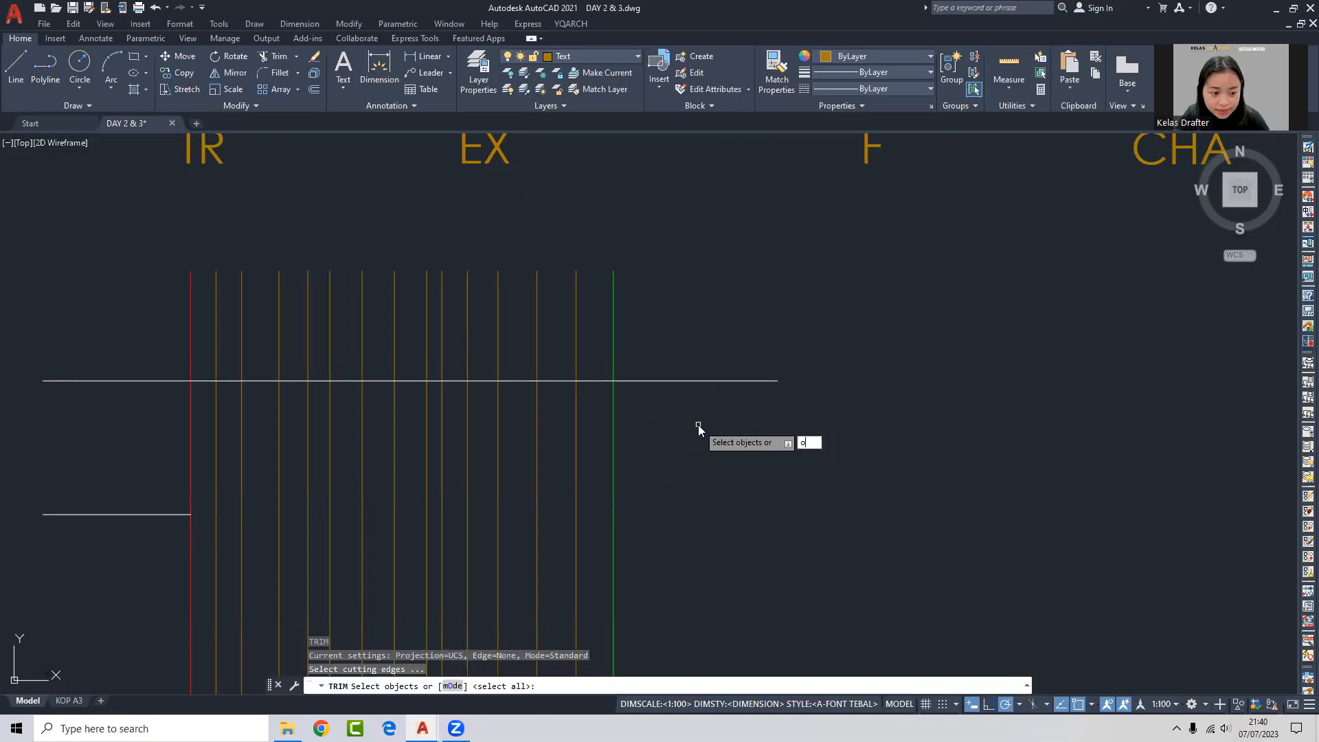
{"action": "type", "text": "o"}
{"action": "key", "text": "Return"}
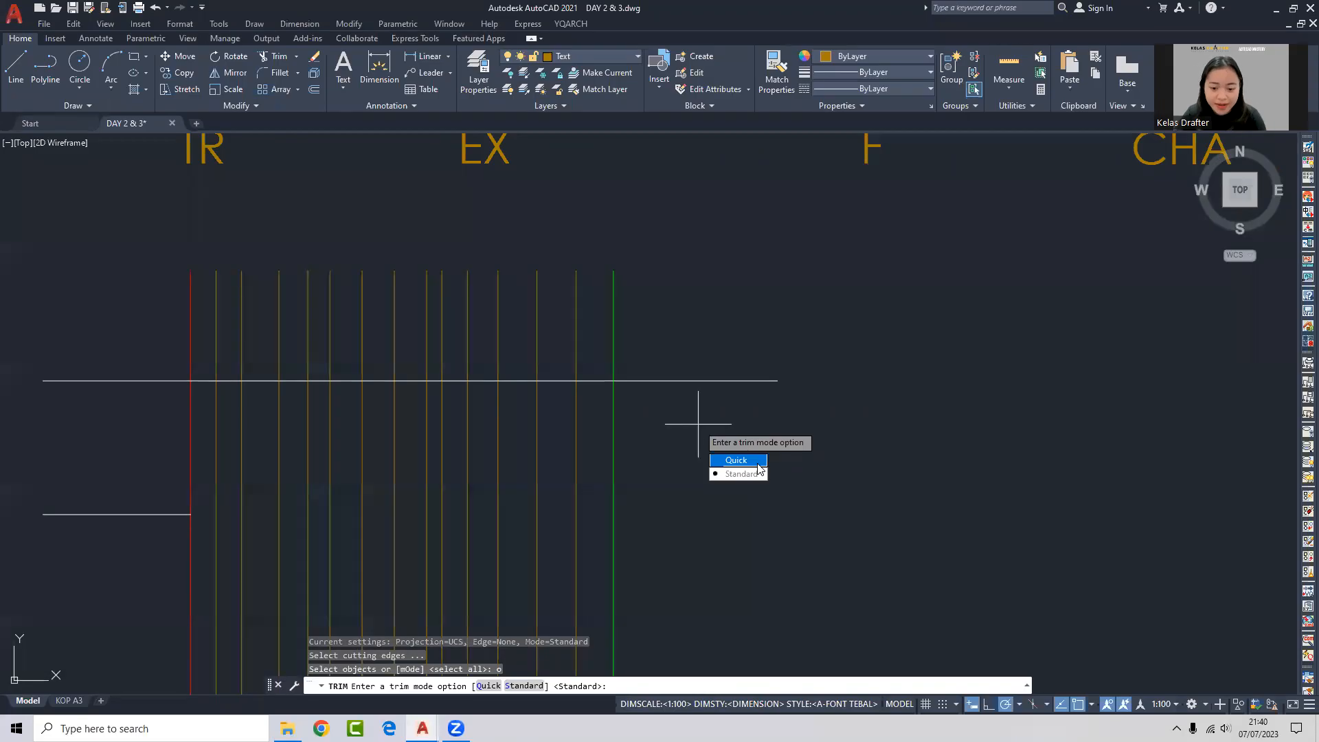
{"action": "key", "text": "Escape"}
{"action": "key", "text": "Escape"}
Cut the upper white line back to the red vertical line in one Trim, using the red line as cutting edge, and undo it.
{"action": "middle_click_drag", "start_coordinate": [687, 470], "coordinate": [817, 466]}
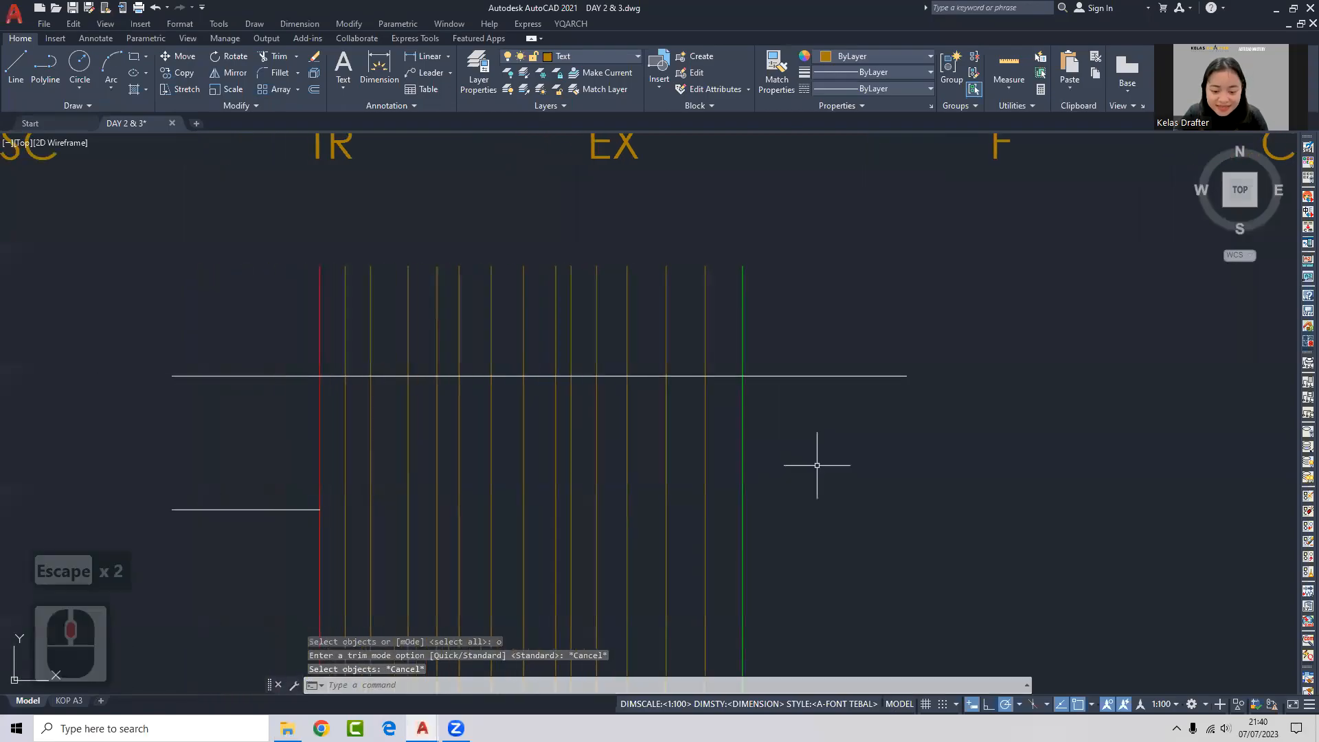
{"action": "type", "text": "tr"}
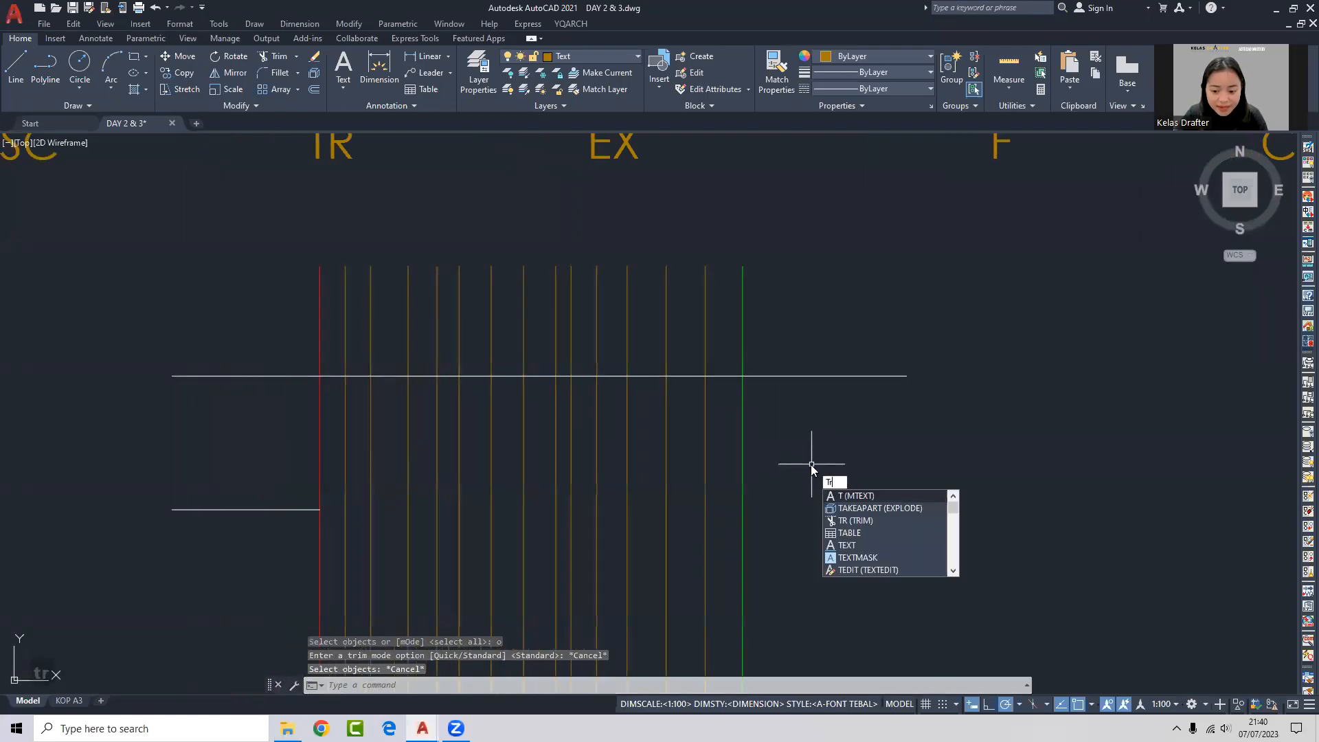
{"action": "key", "text": "Return"}
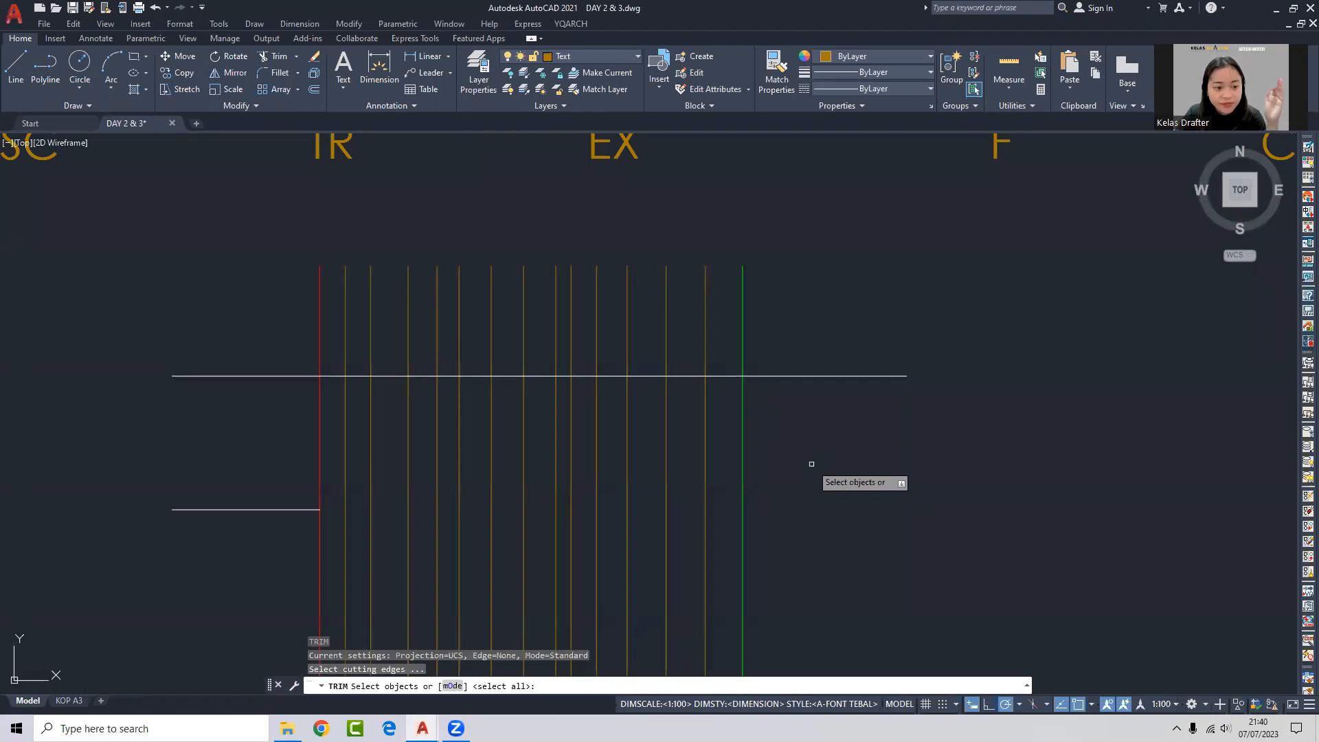
{"action": "left_click", "coordinate": [320, 353]}
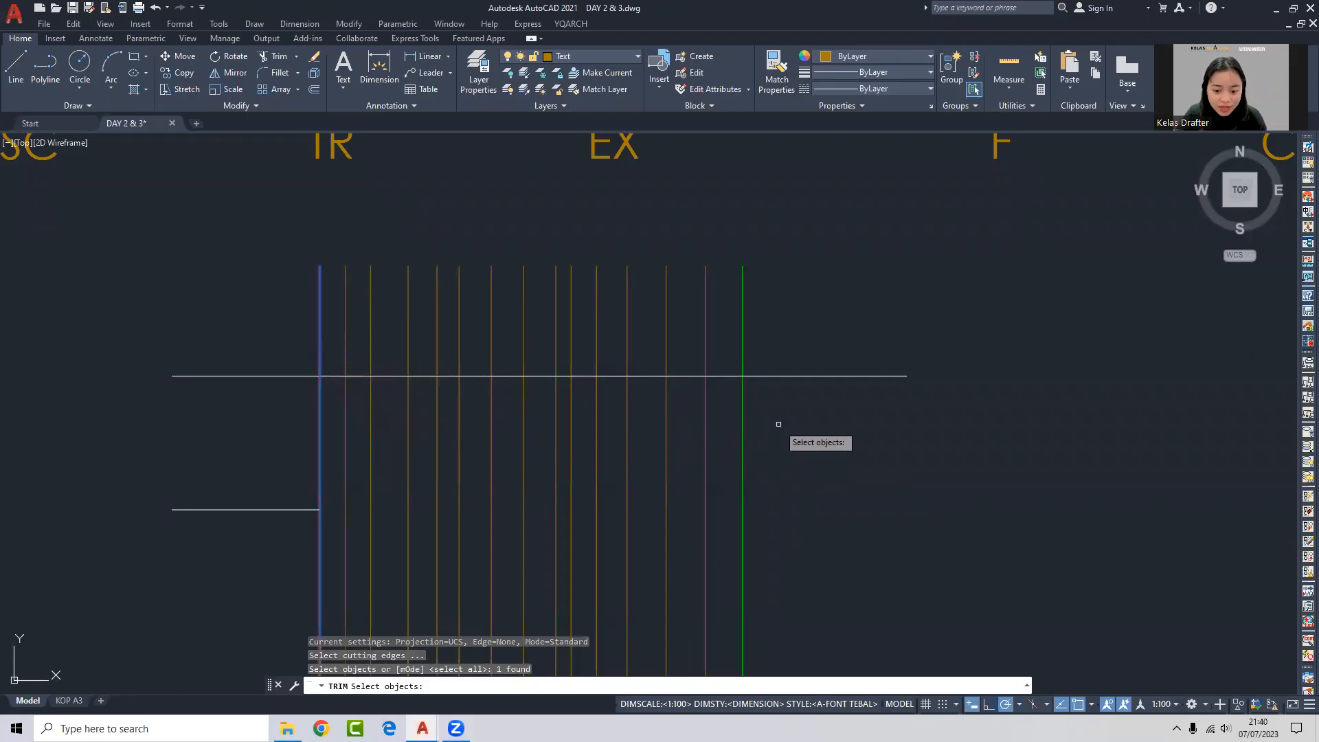
{"action": "key", "text": "Return"}
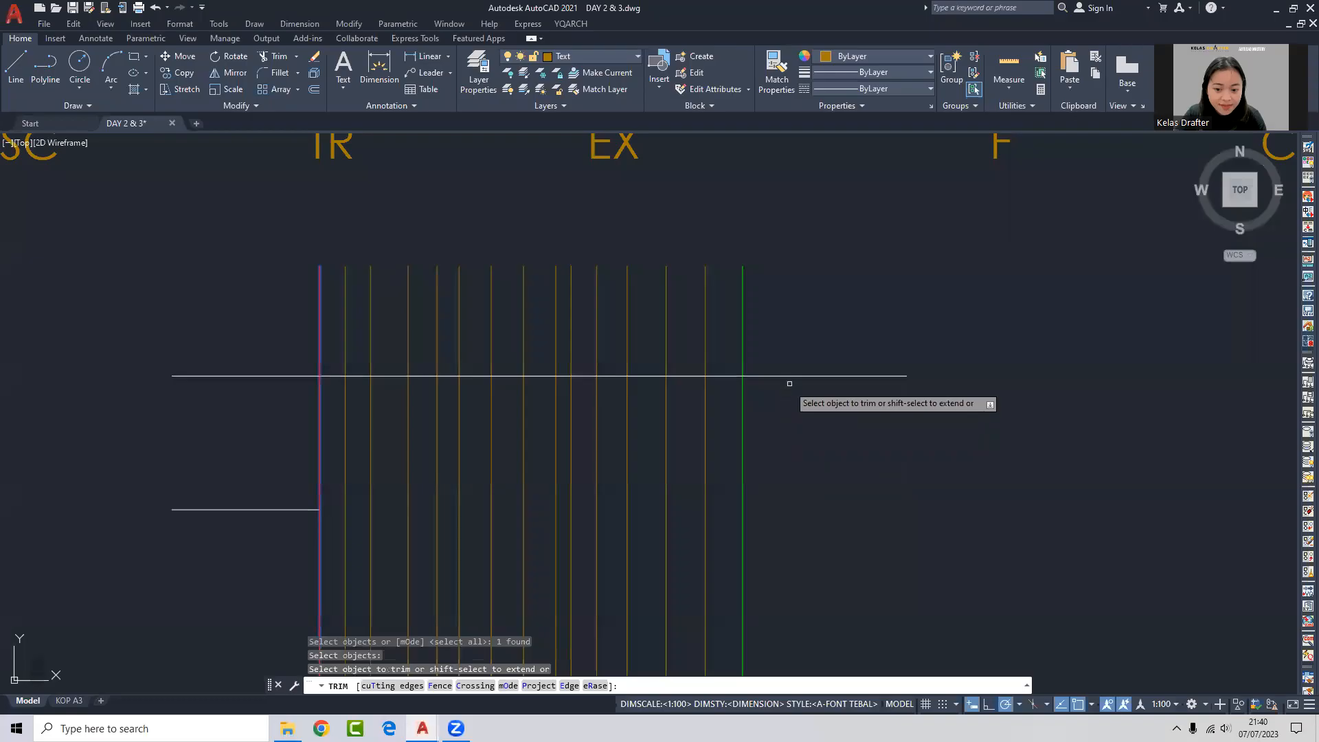
{"action": "left_click", "coordinate": [791, 375]}
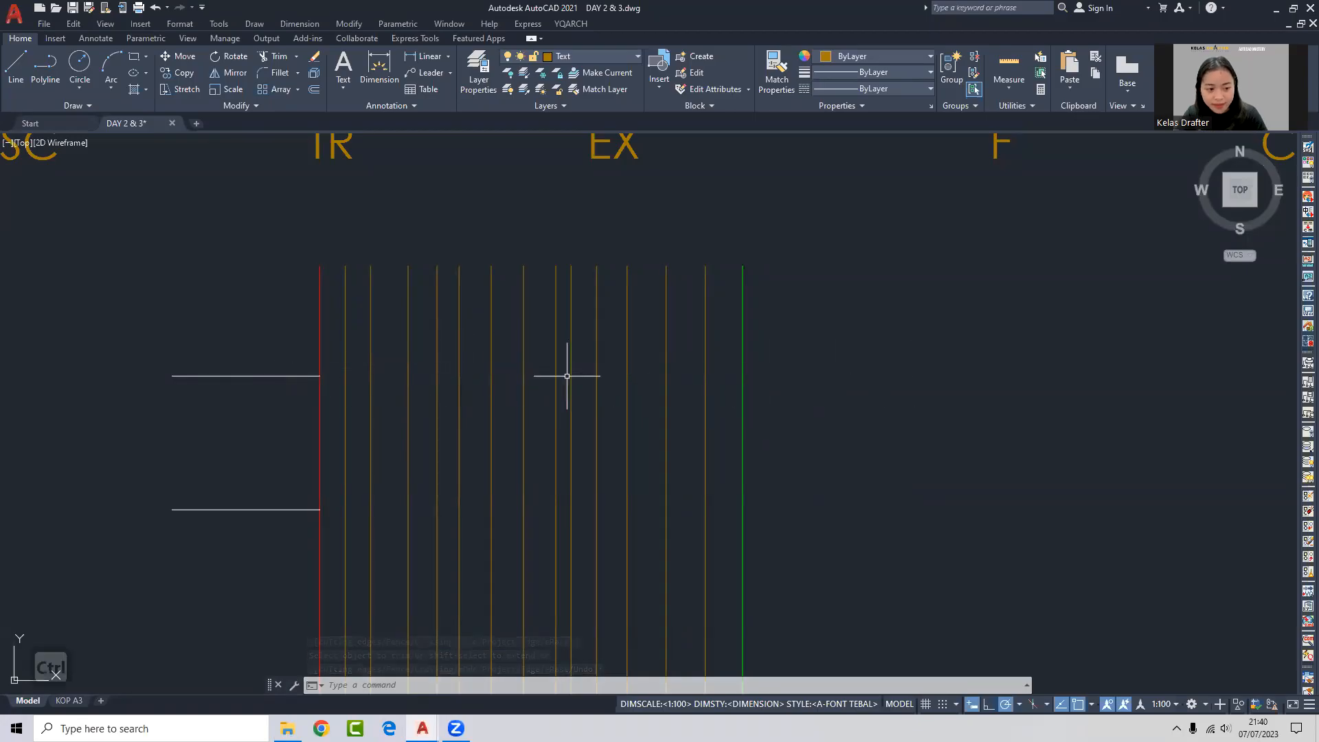
{"action": "key", "text": "ctrl+z"}
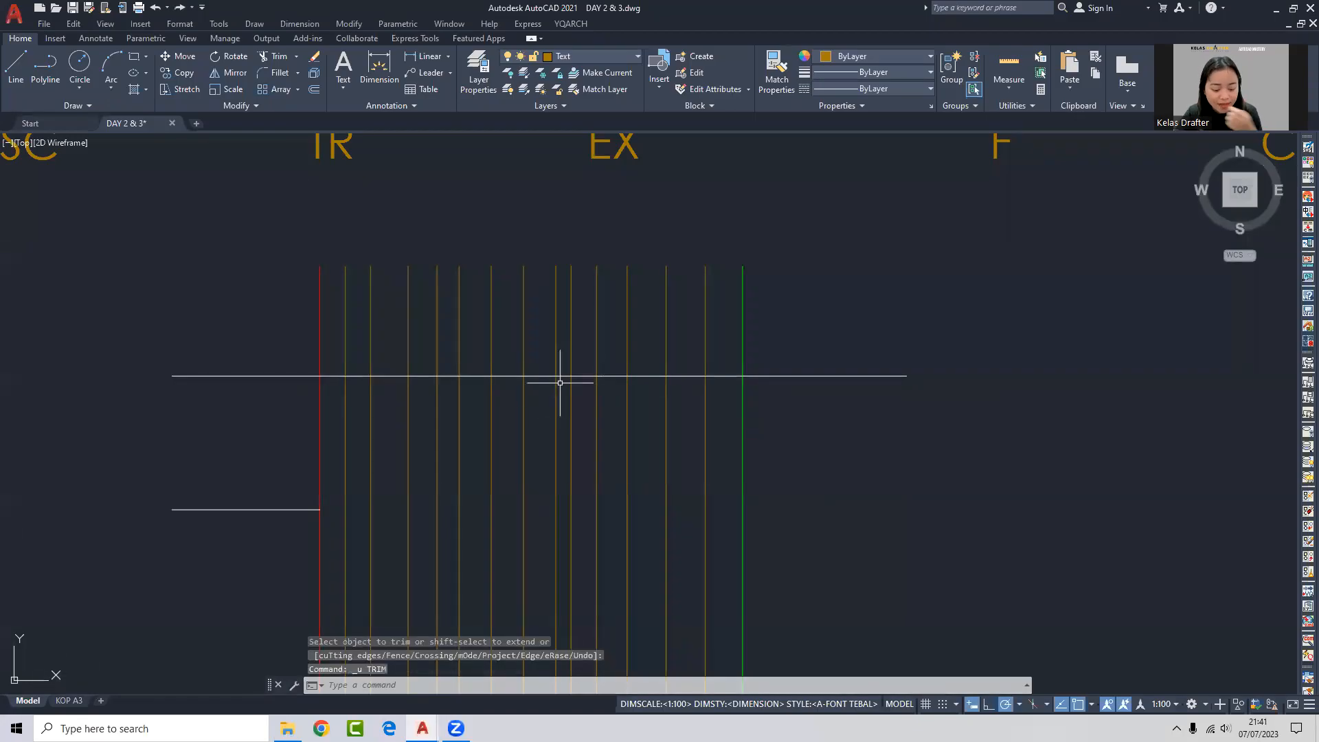
Trim the upper white line segment by segment from its right end with all objects as cutting edges, and undo the trim.
{"action": "type", "text": "tr"}
{"action": "key", "text": "Return"}
{"action": "key", "text": "Return"}
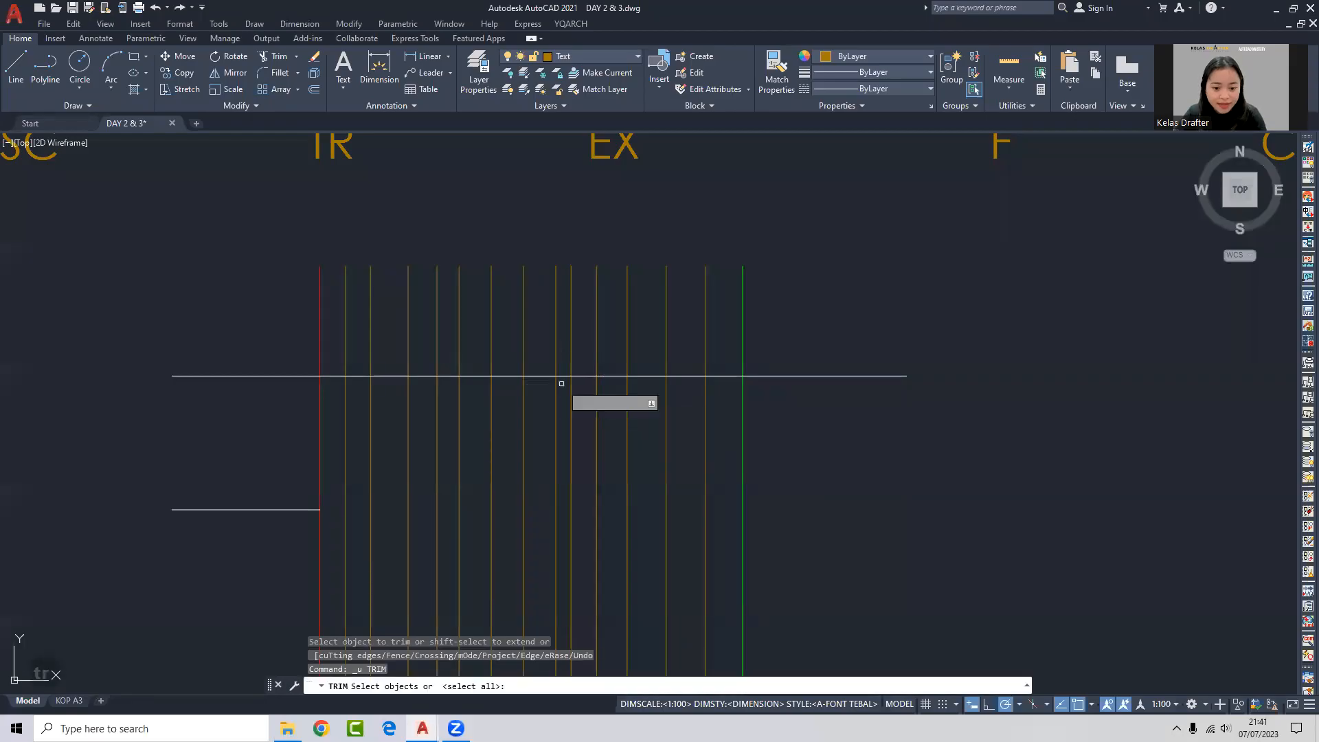
{"action": "left_click", "coordinate": [777, 376]}
{"action": "left_click", "coordinate": [730, 376]}
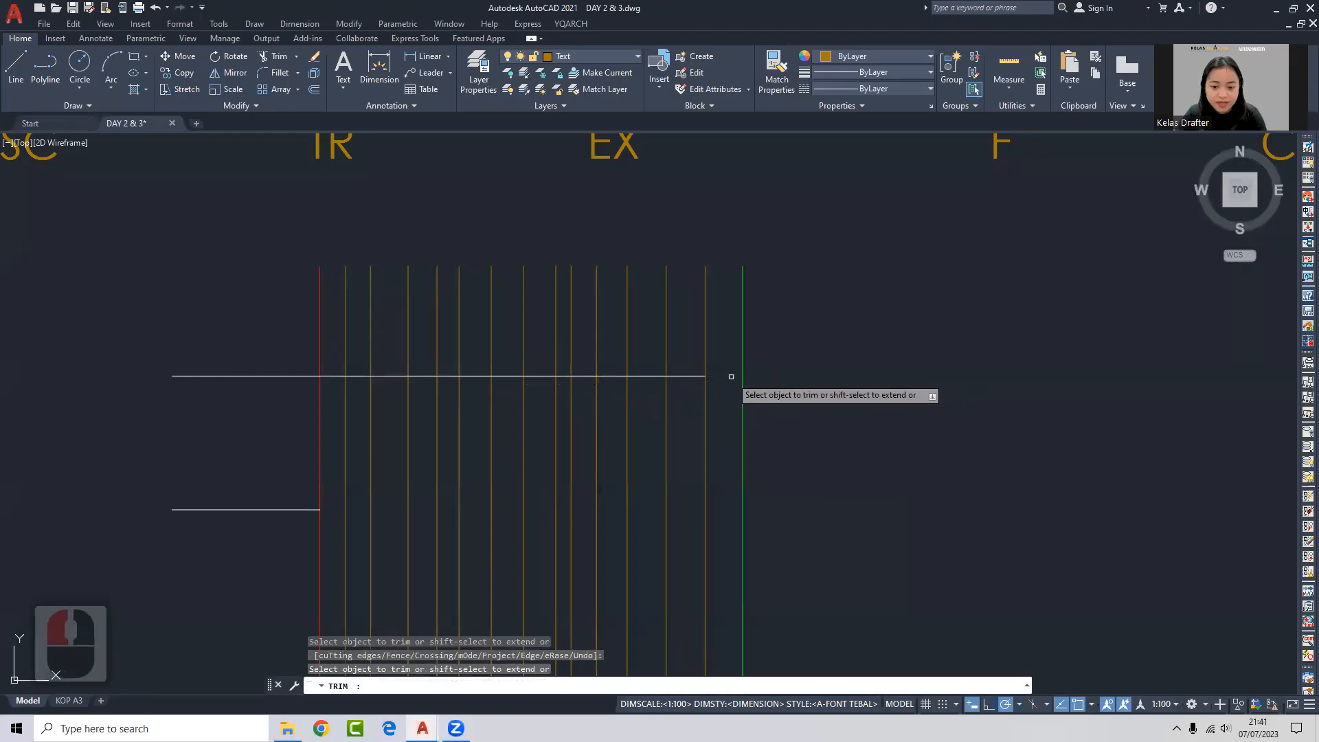
{"action": "left_click", "coordinate": [686, 376]}
{"action": "left_click", "coordinate": [646, 376]}
{"action": "left_click", "coordinate": [612, 375]}
{"action": "left_click", "coordinate": [584, 375]}
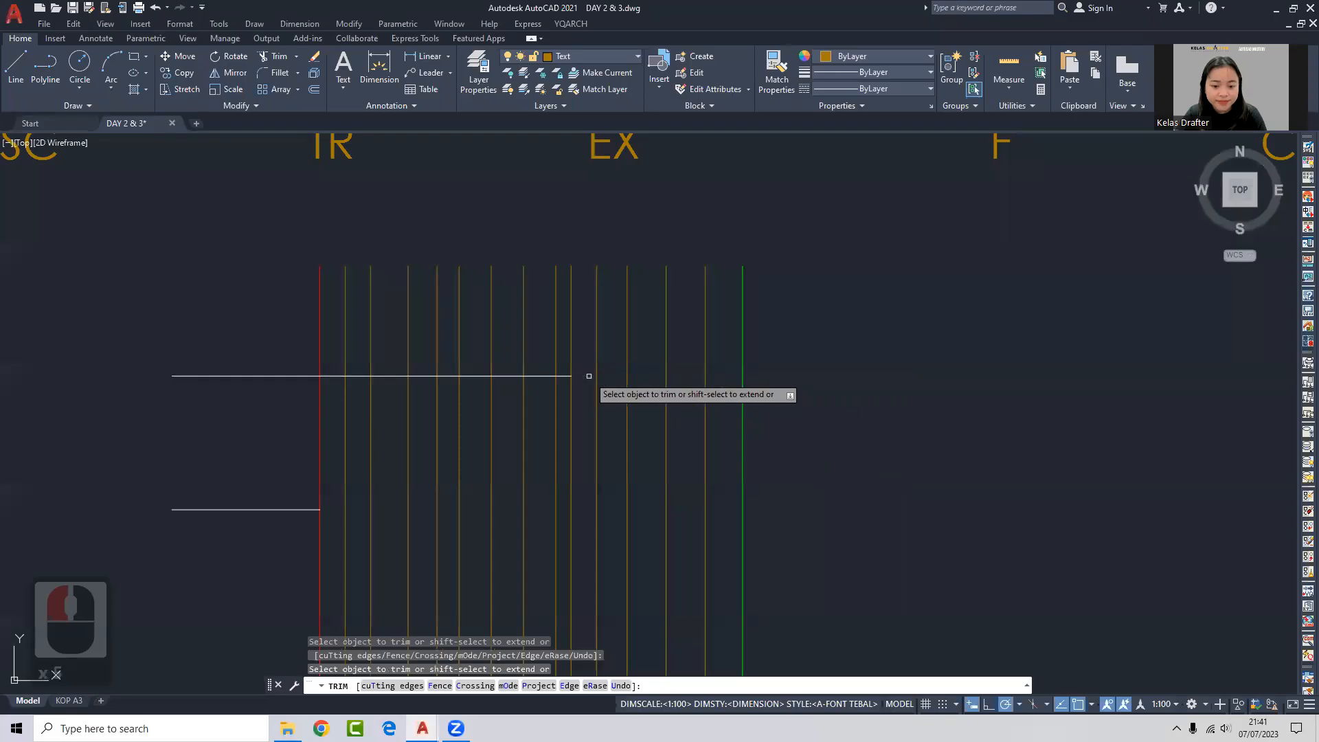
{"action": "key", "text": "Escape"}
{"action": "key", "text": "ctrl+z"}
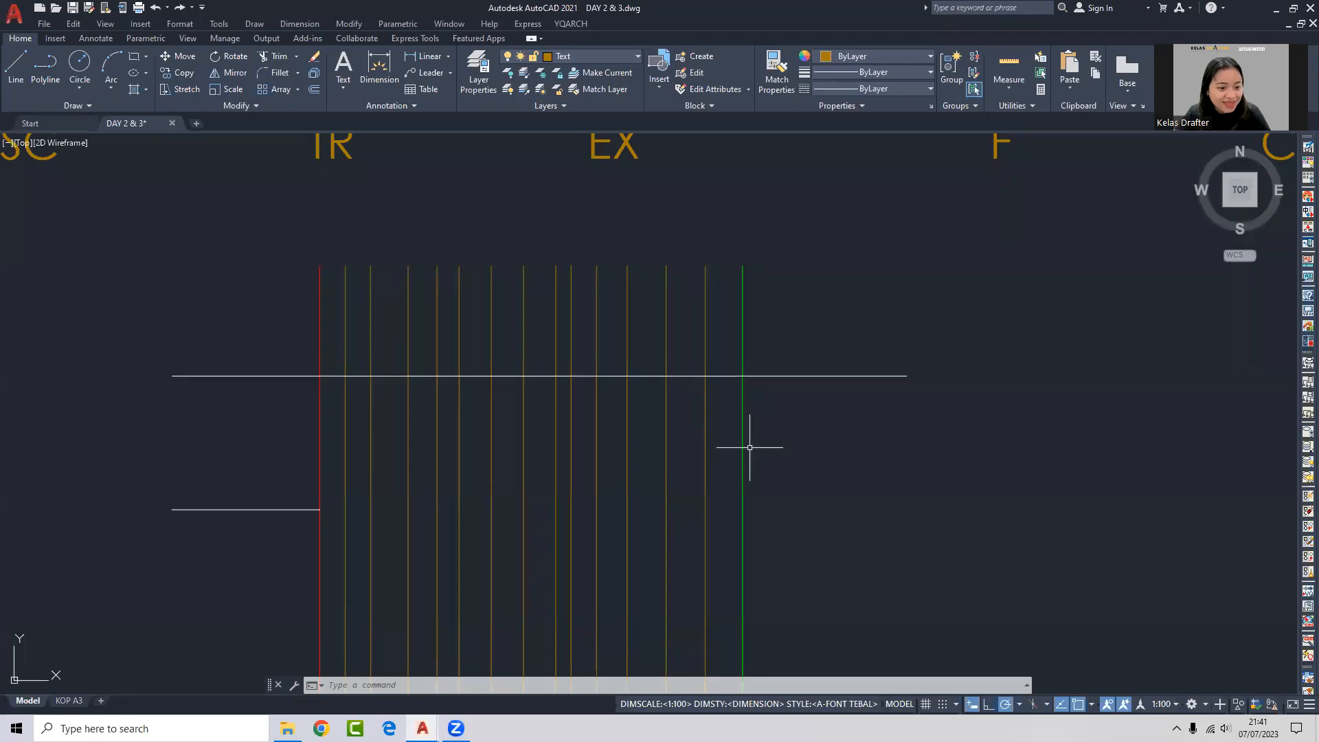
Stretch the upper white line's right endpoint back to the red vertical line by its grip, and undo the stretch.
{"action": "middle_click_drag", "start_coordinate": [598, 386], "coordinate": [631, 410]}
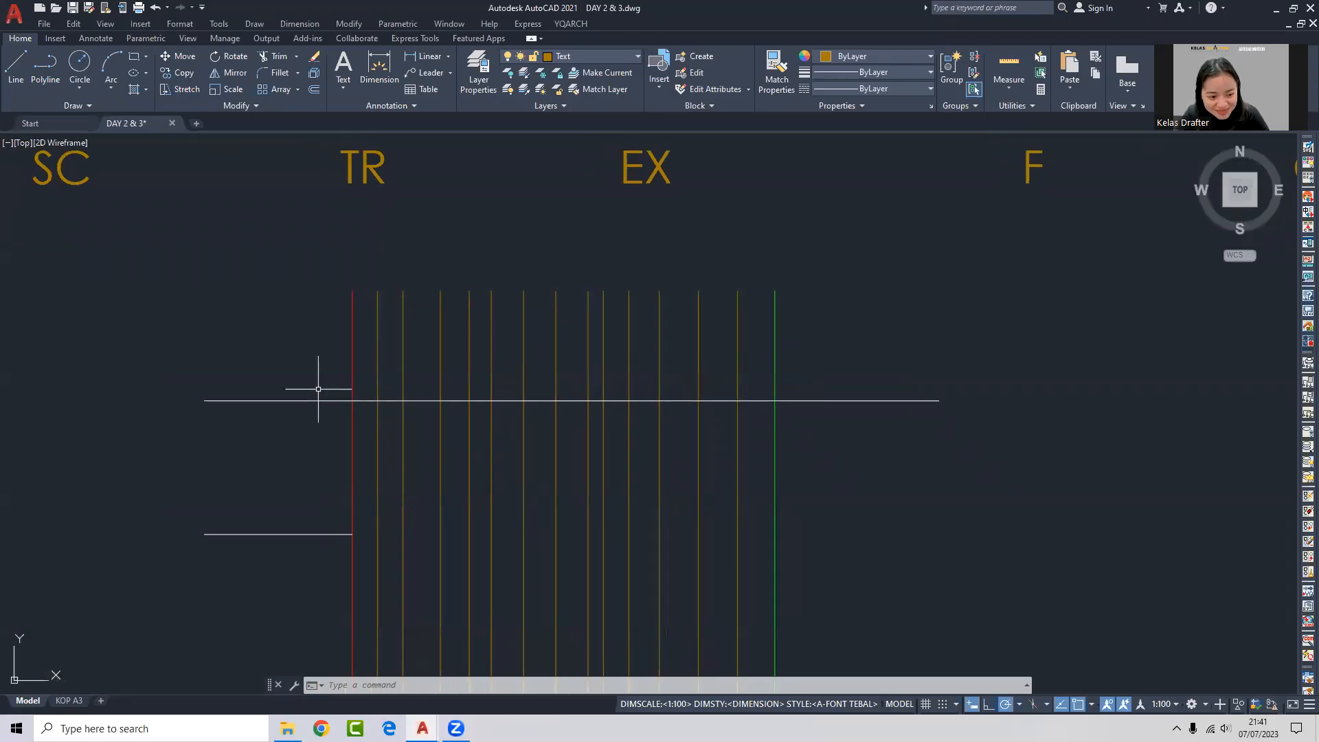
{"action": "scroll", "coordinate": [676, 306], "scroll_direction": "down", "scroll_amount": 6}
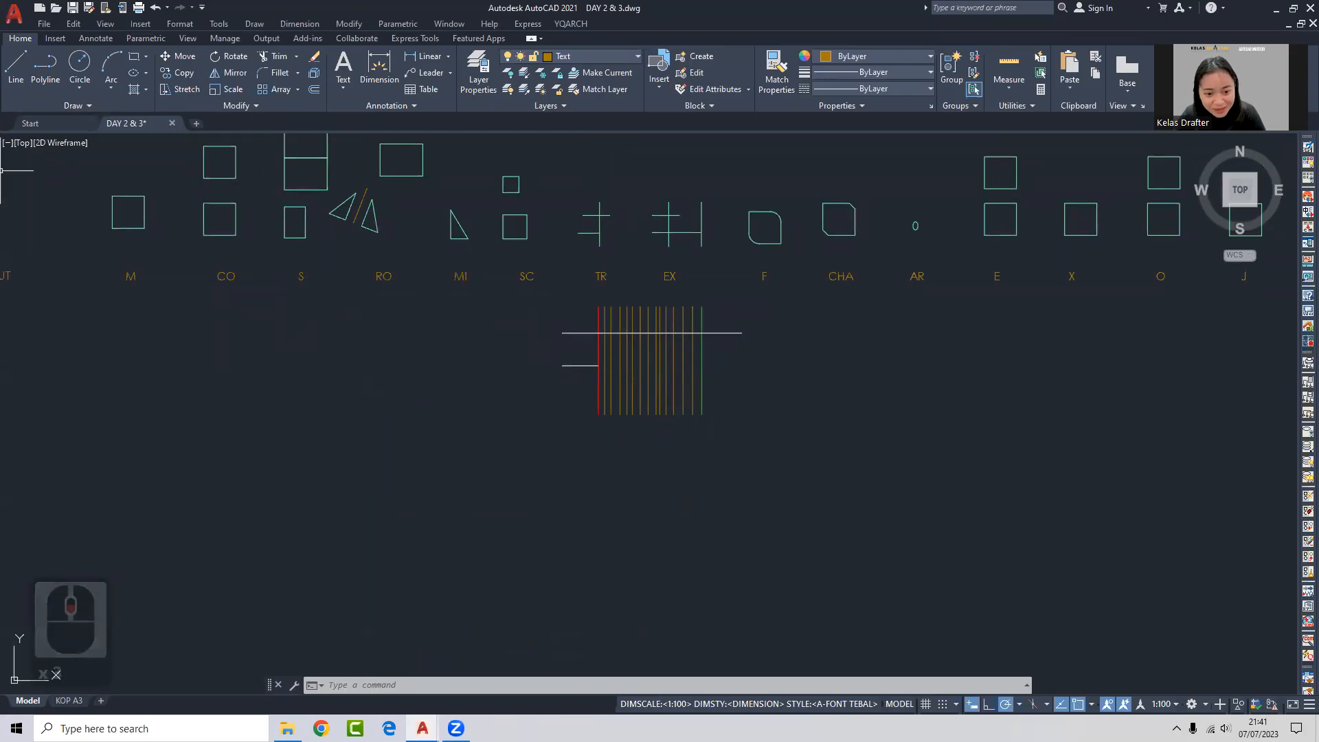
{"action": "scroll", "coordinate": [694, 326], "scroll_direction": "up", "scroll_amount": 2}
{"action": "left_click", "coordinate": [759, 335]}
{"action": "left_click", "coordinate": [759, 349]}
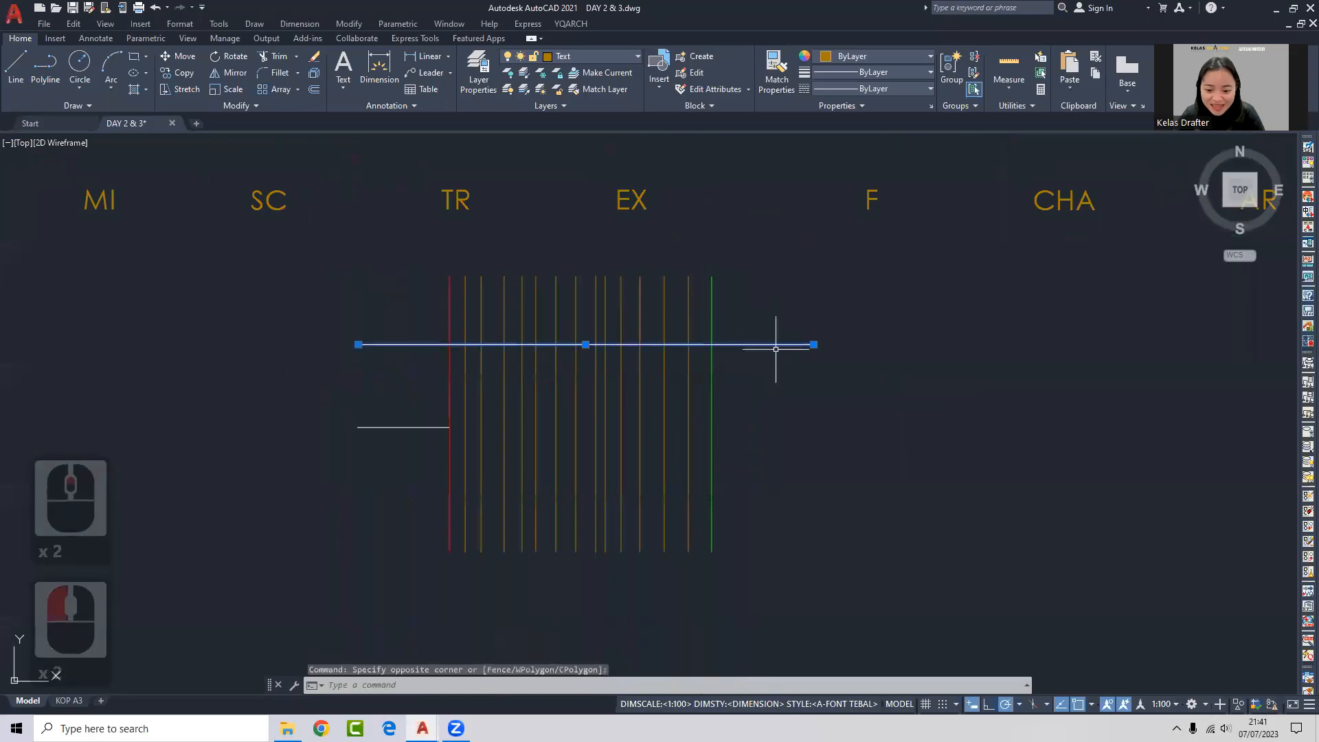
{"action": "left_click", "coordinate": [813, 344]}
{"action": "left_click", "coordinate": [450, 344]}
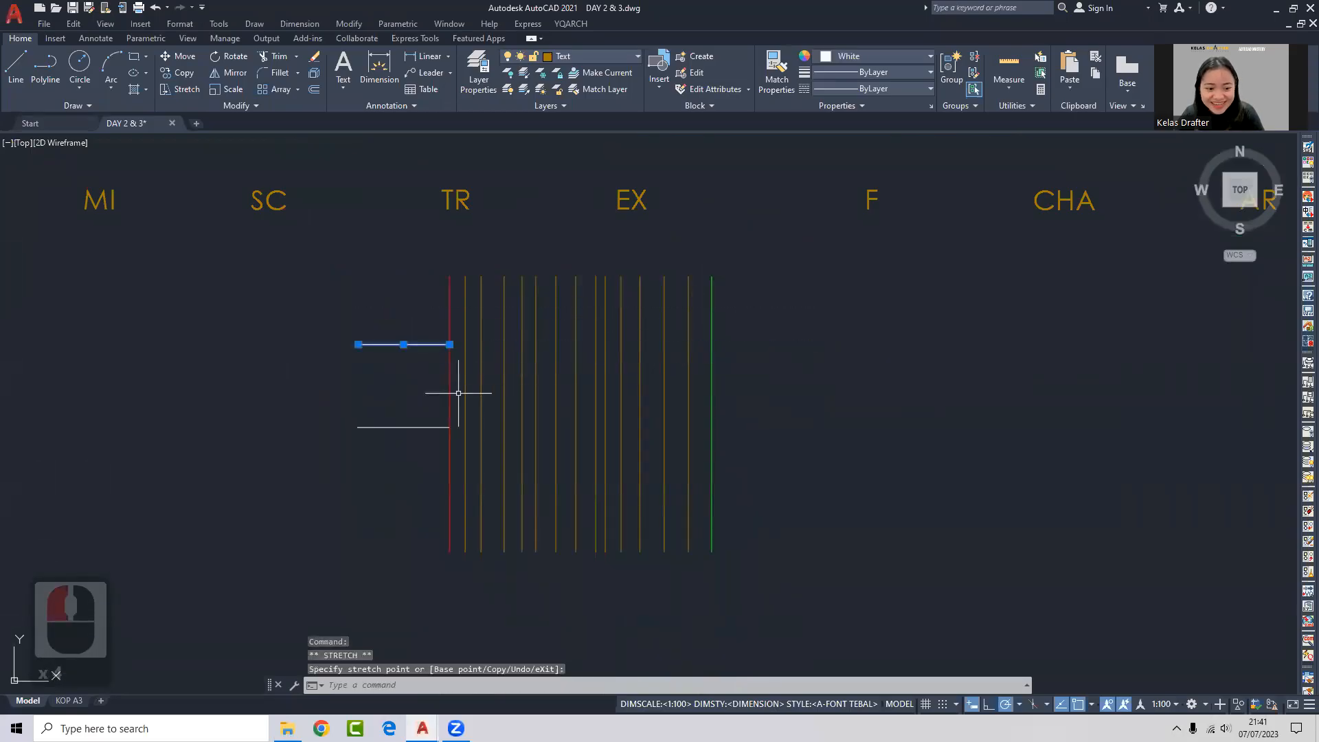
{"action": "key", "text": "ctrl+z"}
{"action": "key", "text": "Escape"}
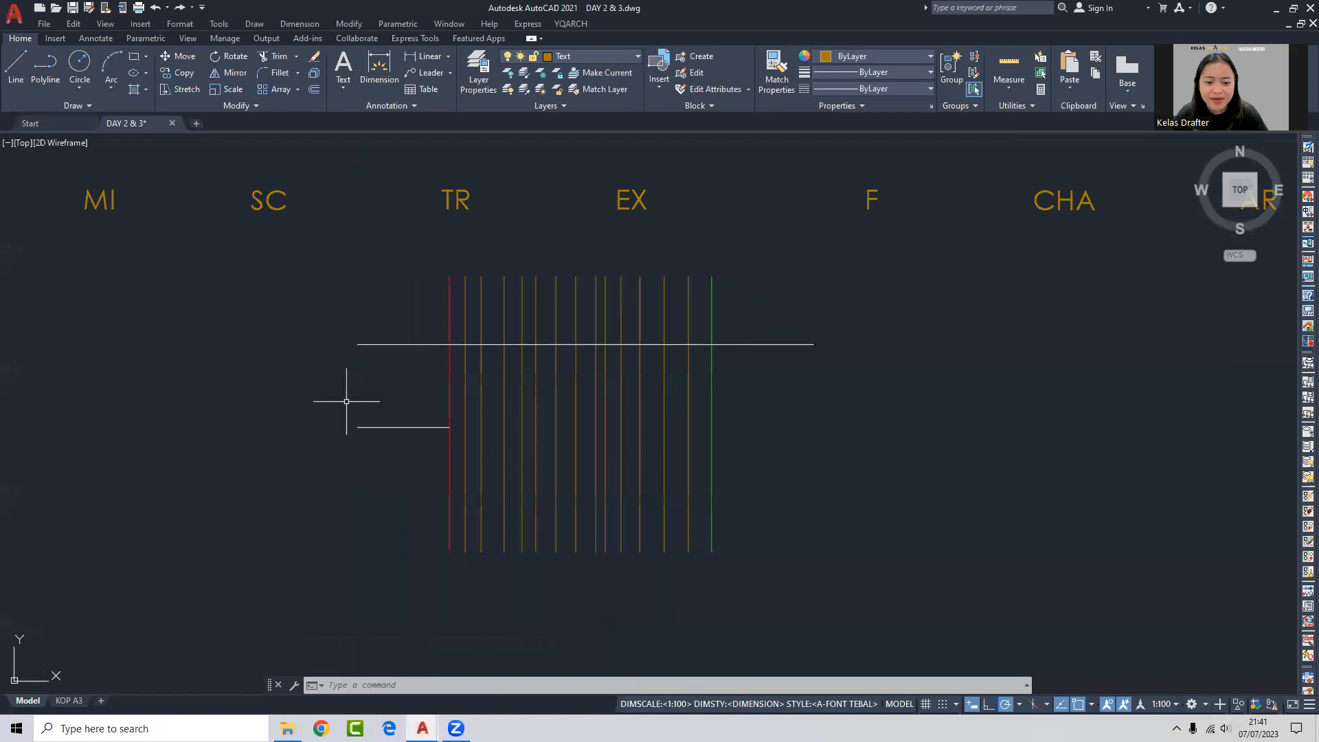
{"action": "middle_click_drag", "start_coordinate": [617, 409], "coordinate": [620, 410]}
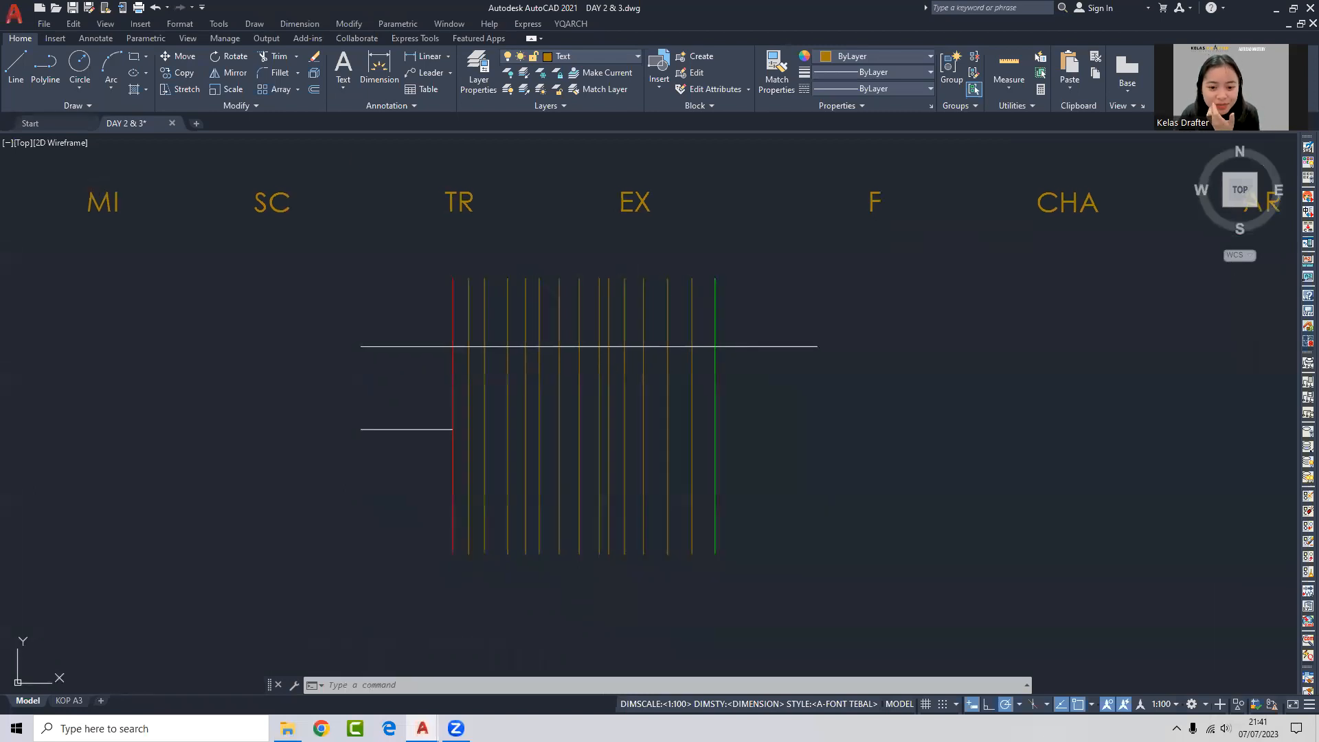
{"action": "middle_click_drag", "start_coordinate": [769, 163], "coordinate": [796, 281]}
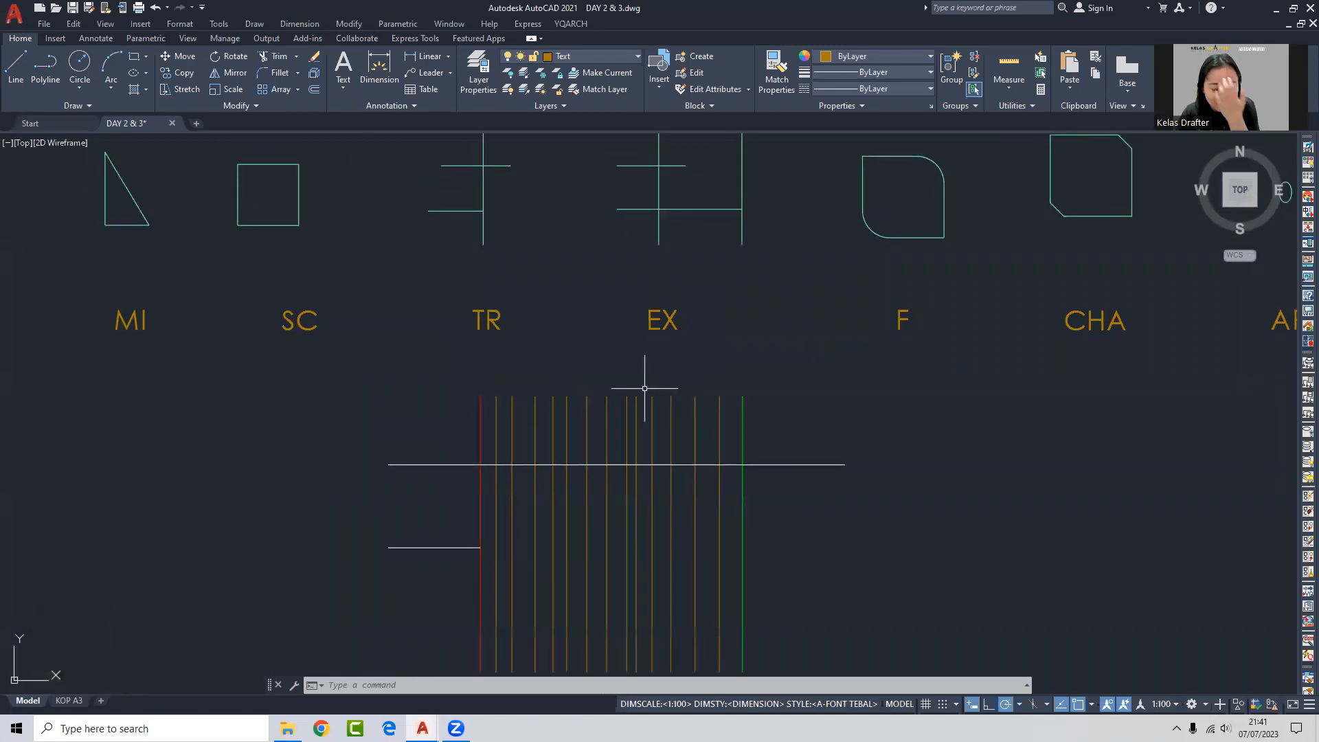
{"action": "scroll", "coordinate": [568, 495], "scroll_direction": "down", "scroll_amount": 2}
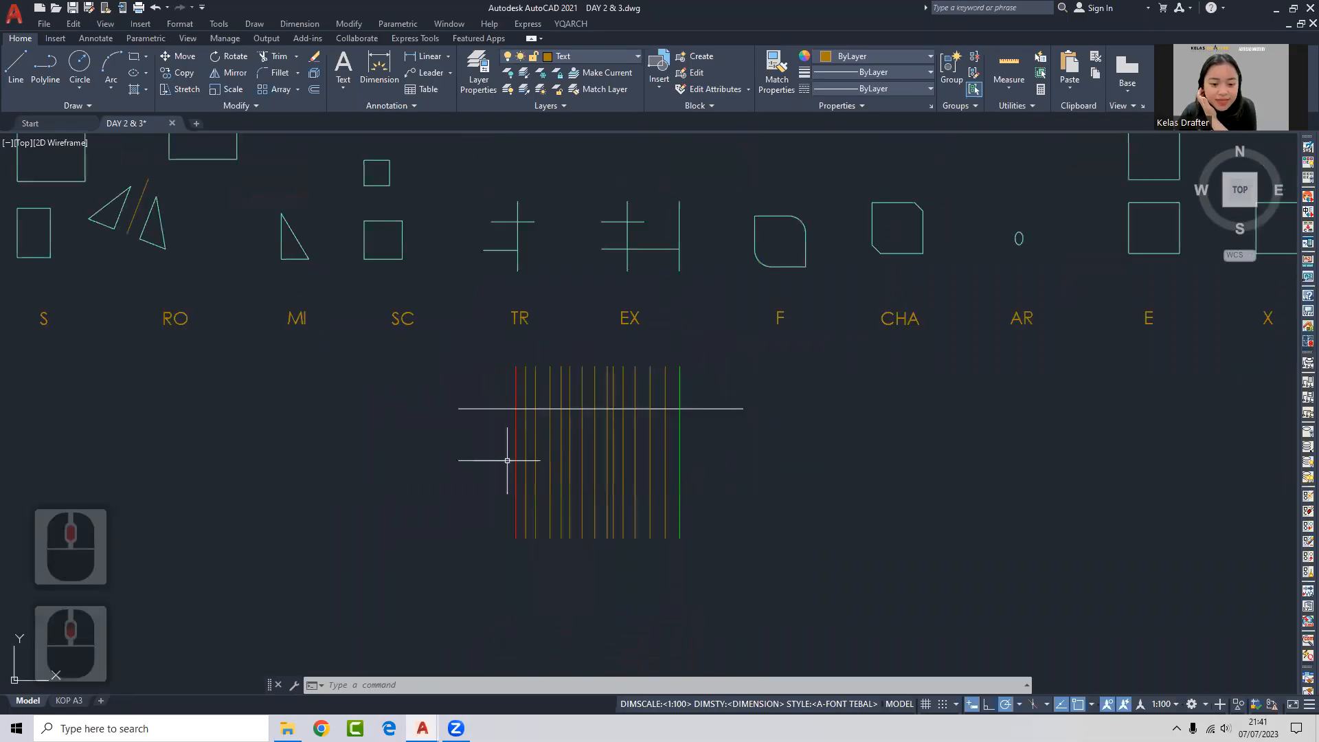
{"action": "scroll", "coordinate": [507, 460], "scroll_direction": "up", "scroll_amount": 2}
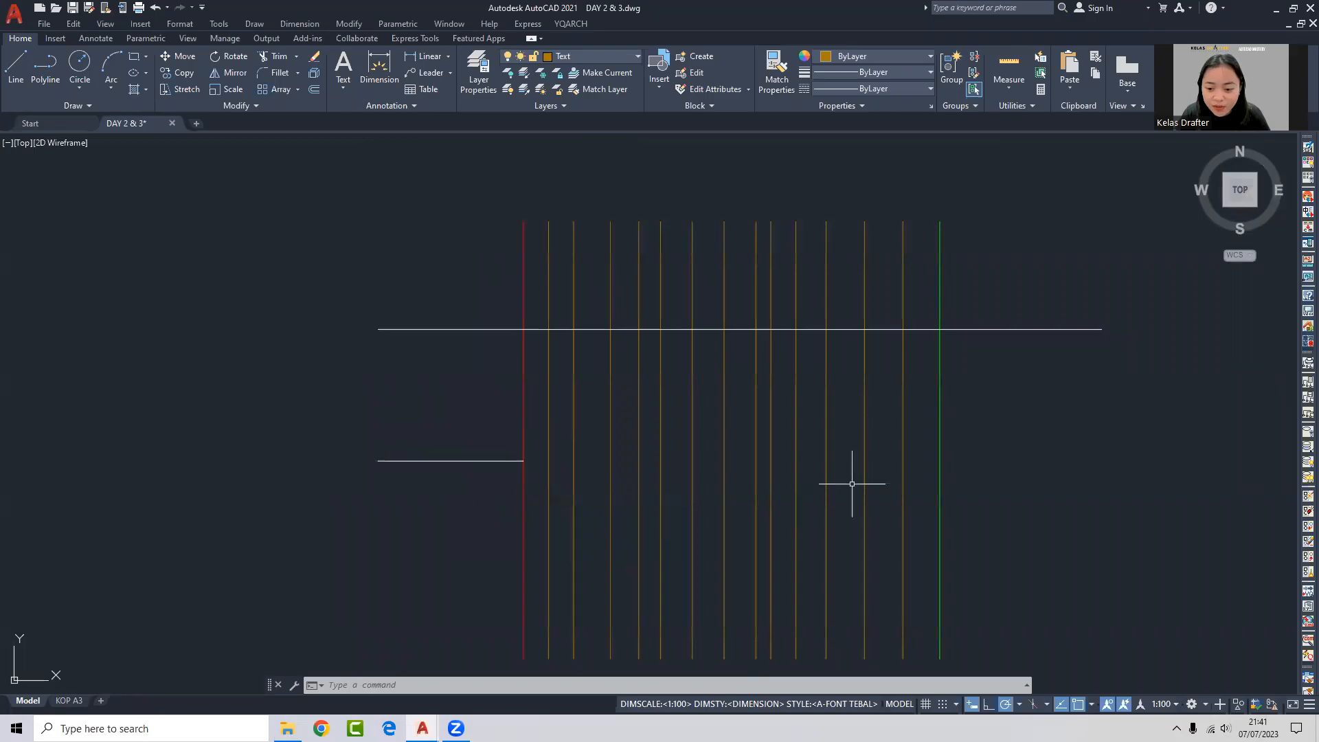
{"action": "left_click", "coordinate": [950, 423]}
{"action": "left_click", "coordinate": [938, 450]}
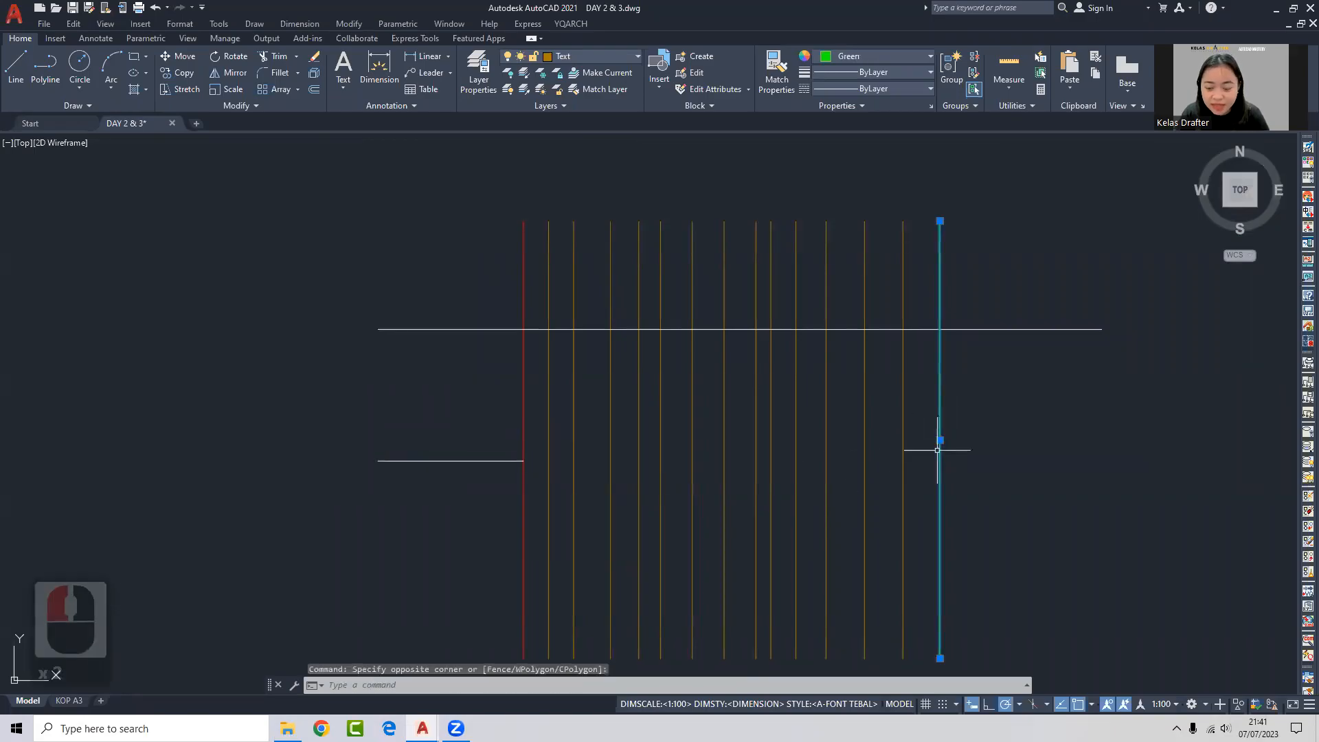
{"action": "key", "text": "Escape"}
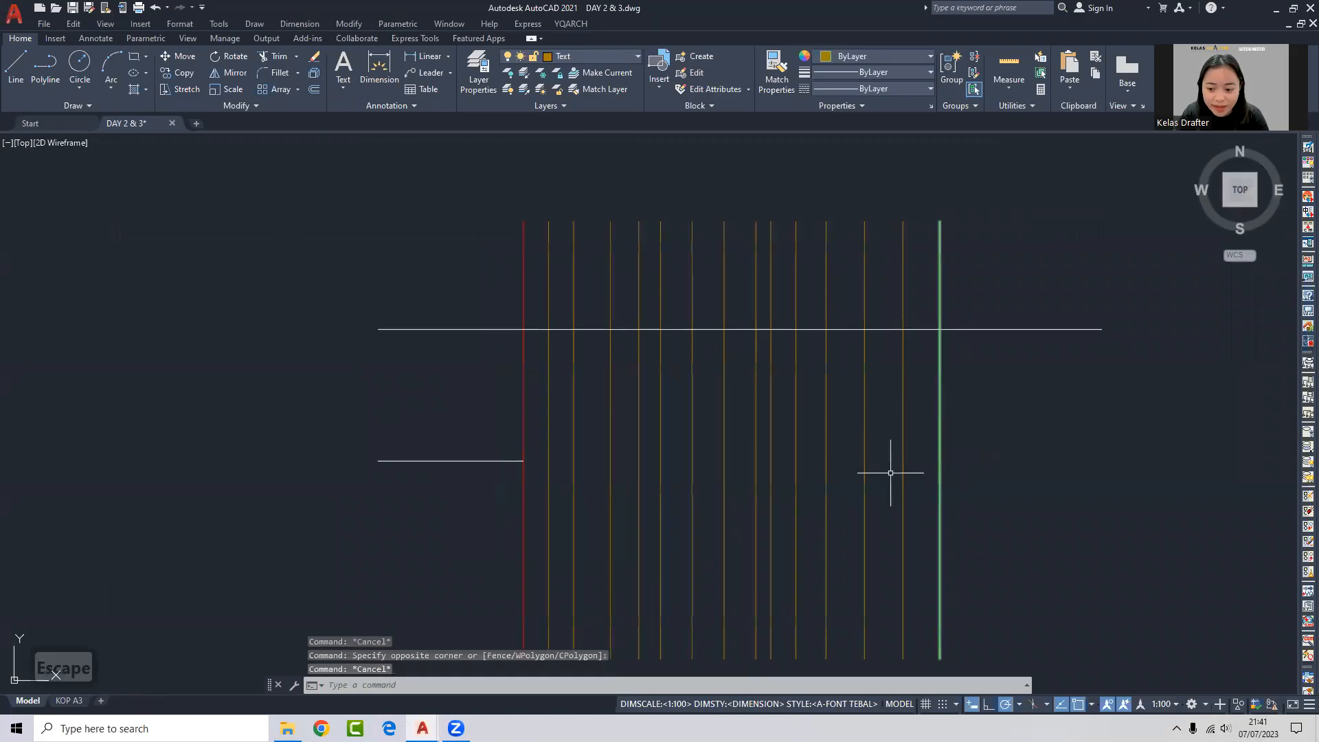
Extend the lower white line segment by segment to the green vertical line with all objects as boundary edges, and undo the extension.
{"action": "middle_click_drag", "start_coordinate": [496, 481], "coordinate": [513, 452]}
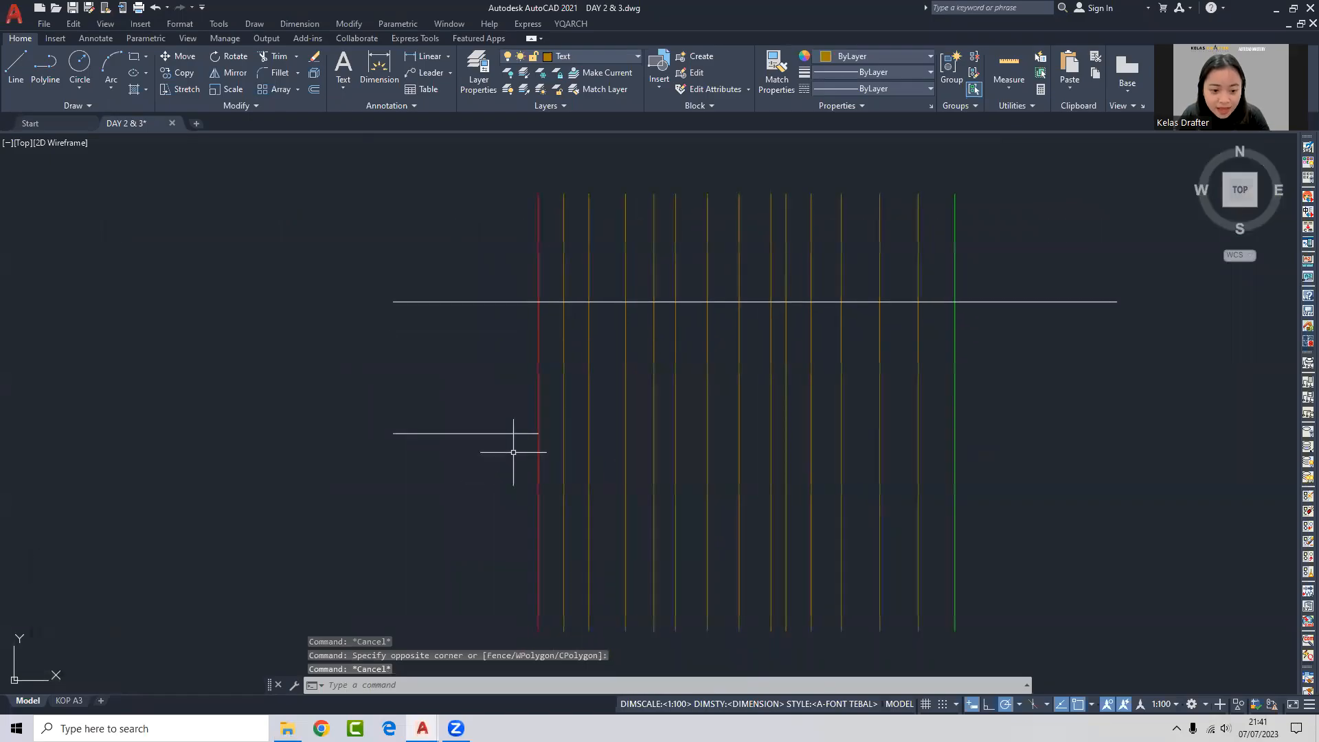
{"action": "type", "text": "ex"}
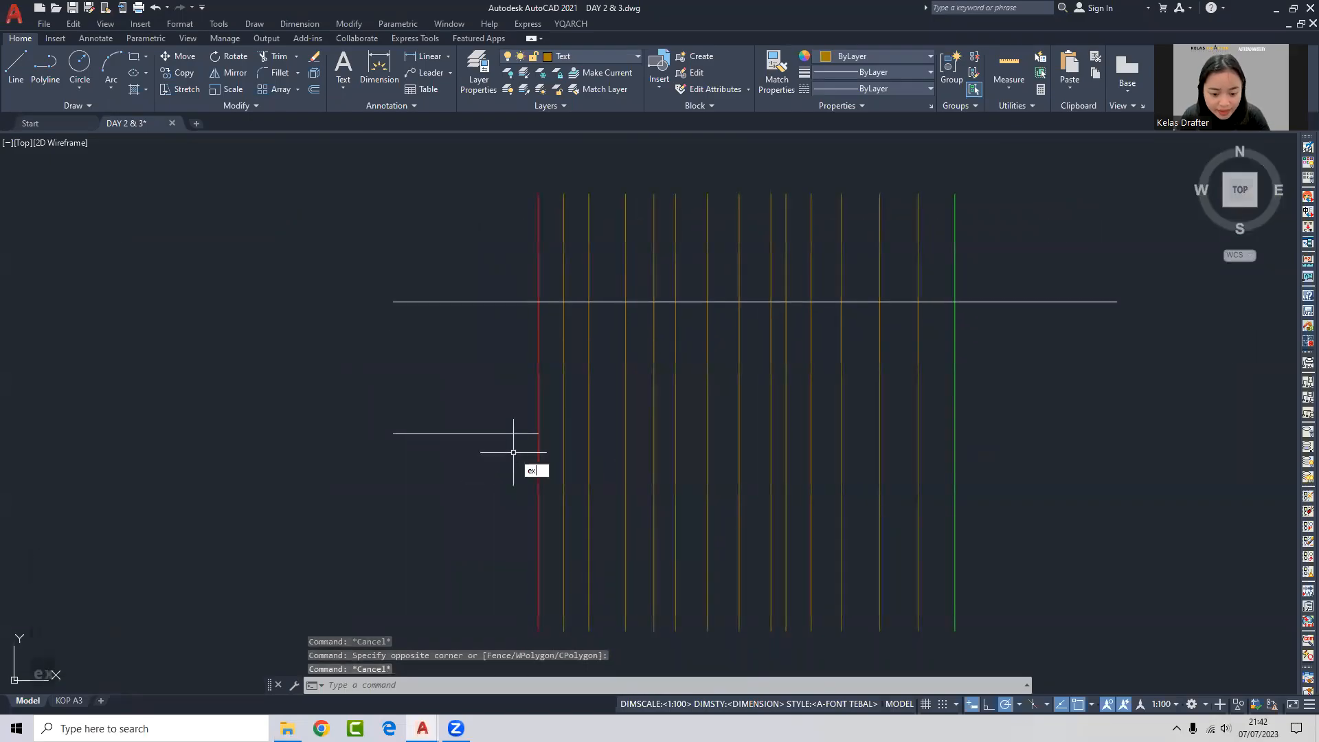
{"action": "key", "text": "Return"}
{"action": "key", "text": "Return"}
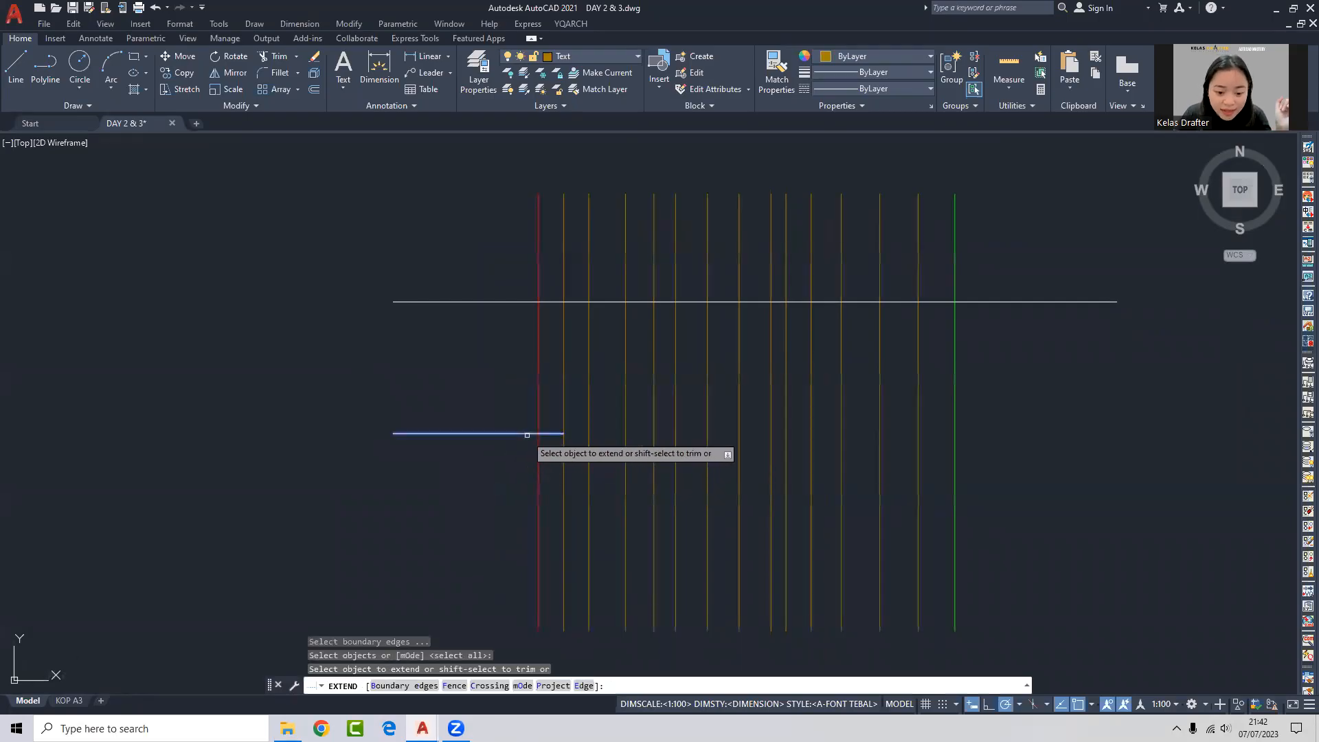
{"action": "left_click", "coordinate": [531, 434]}
{"action": "left_click", "coordinate": [555, 433]}
{"action": "left_click", "coordinate": [580, 434]}
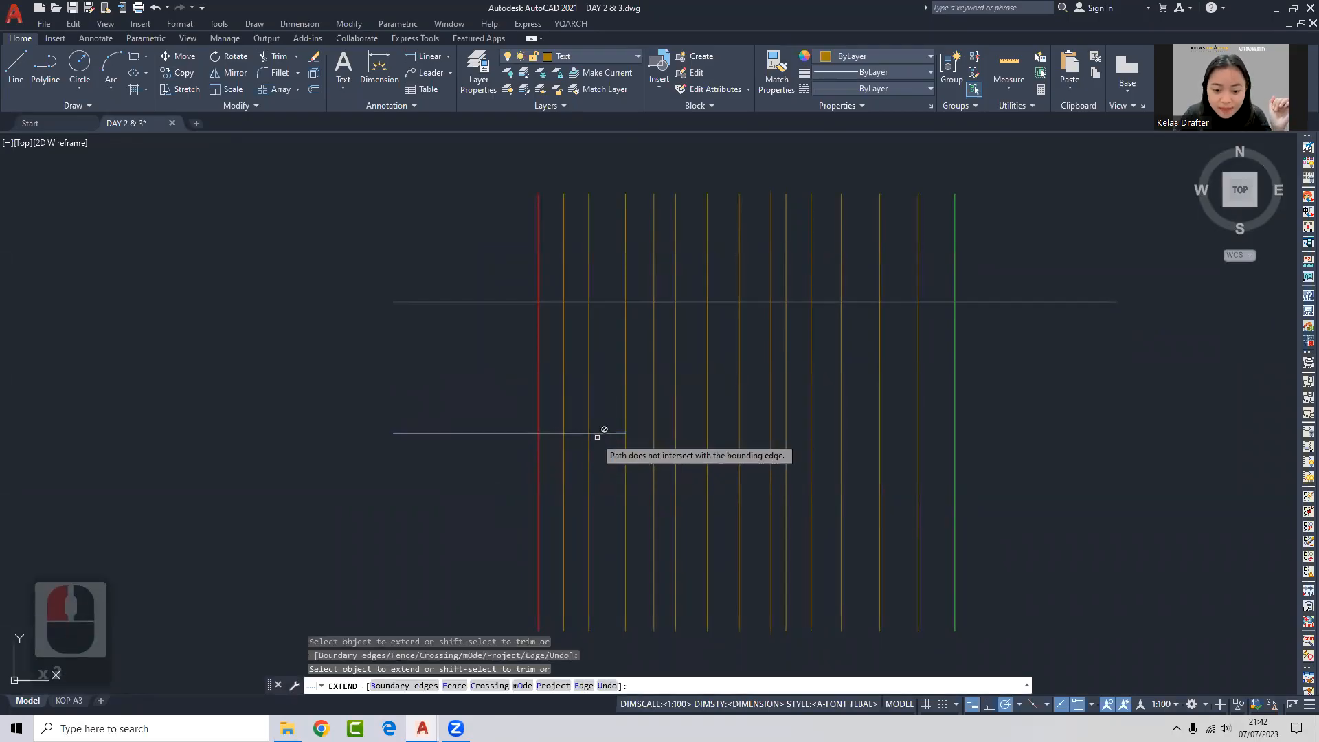
{"action": "left_click", "coordinate": [617, 433]}
{"action": "left_click", "coordinate": [645, 433]}
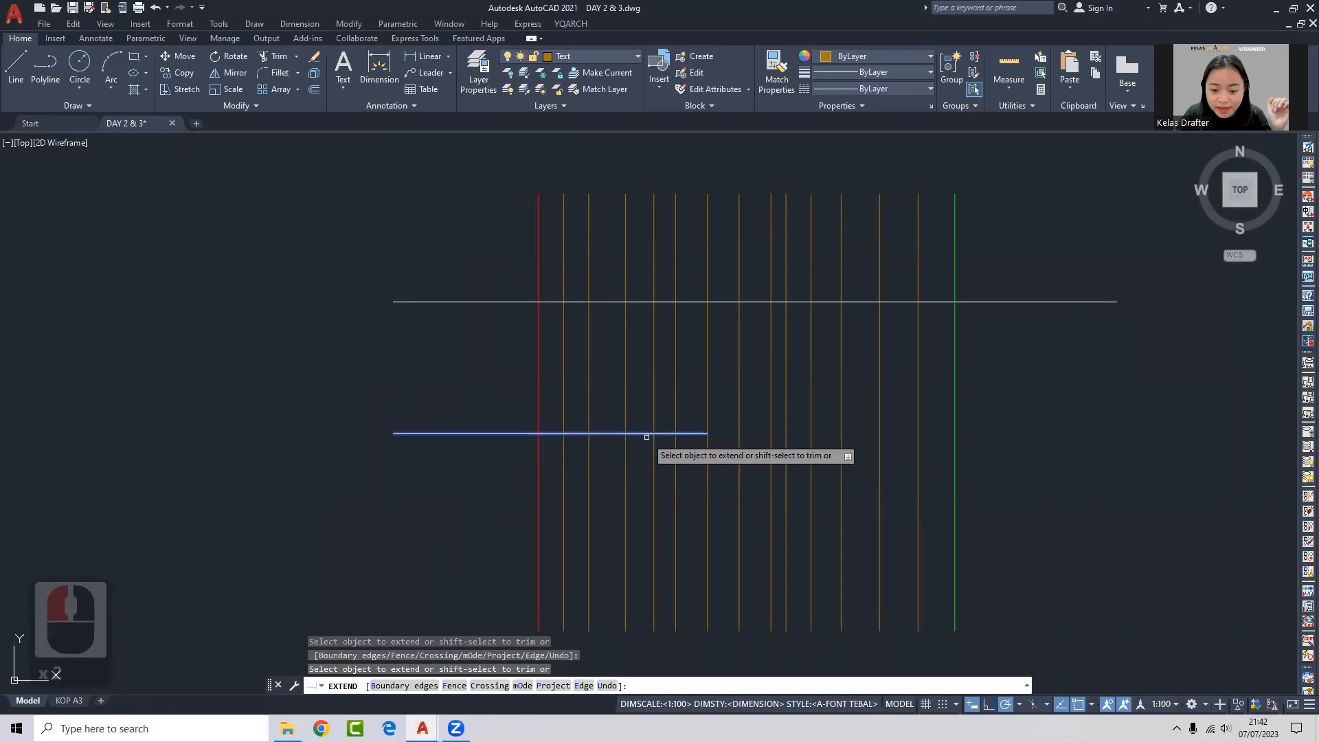
{"action": "left_click", "coordinate": [667, 432]}
{"action": "left_click", "coordinate": [745, 434]}
{"action": "left_click", "coordinate": [757, 433]}
{"action": "left_click", "coordinate": [759, 434]}
{"action": "left_click", "coordinate": [762, 433]}
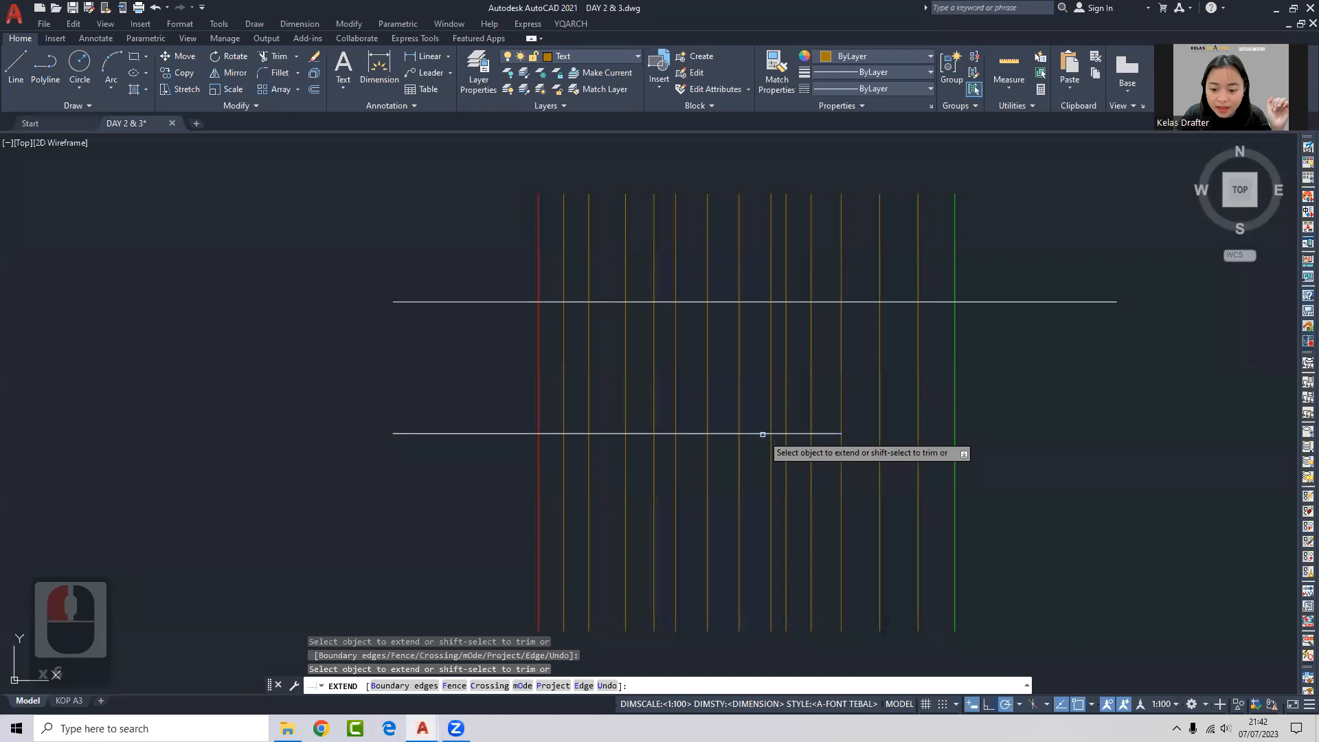
{"action": "left_click", "coordinate": [845, 432]}
{"action": "left_click", "coordinate": [884, 433]}
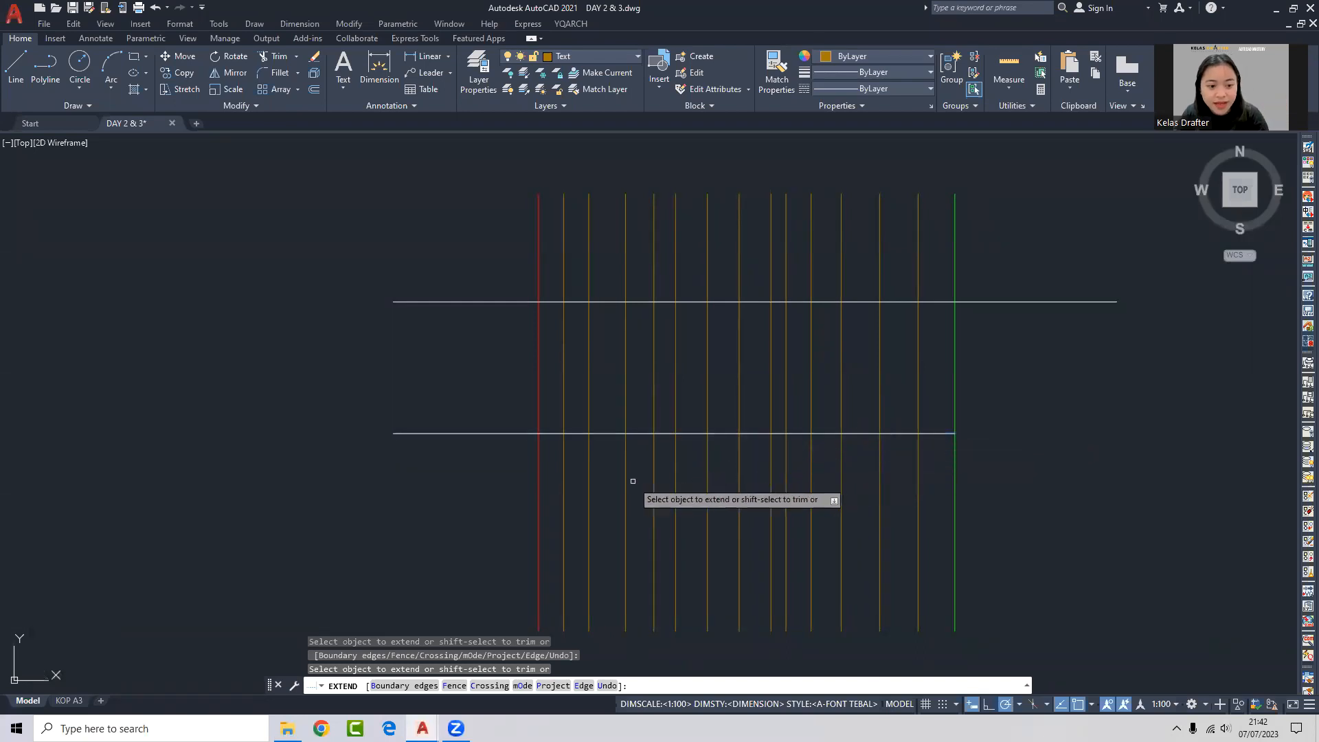
{"action": "key", "text": "Escape"}
{"action": "key", "text": "ctrl+z"}
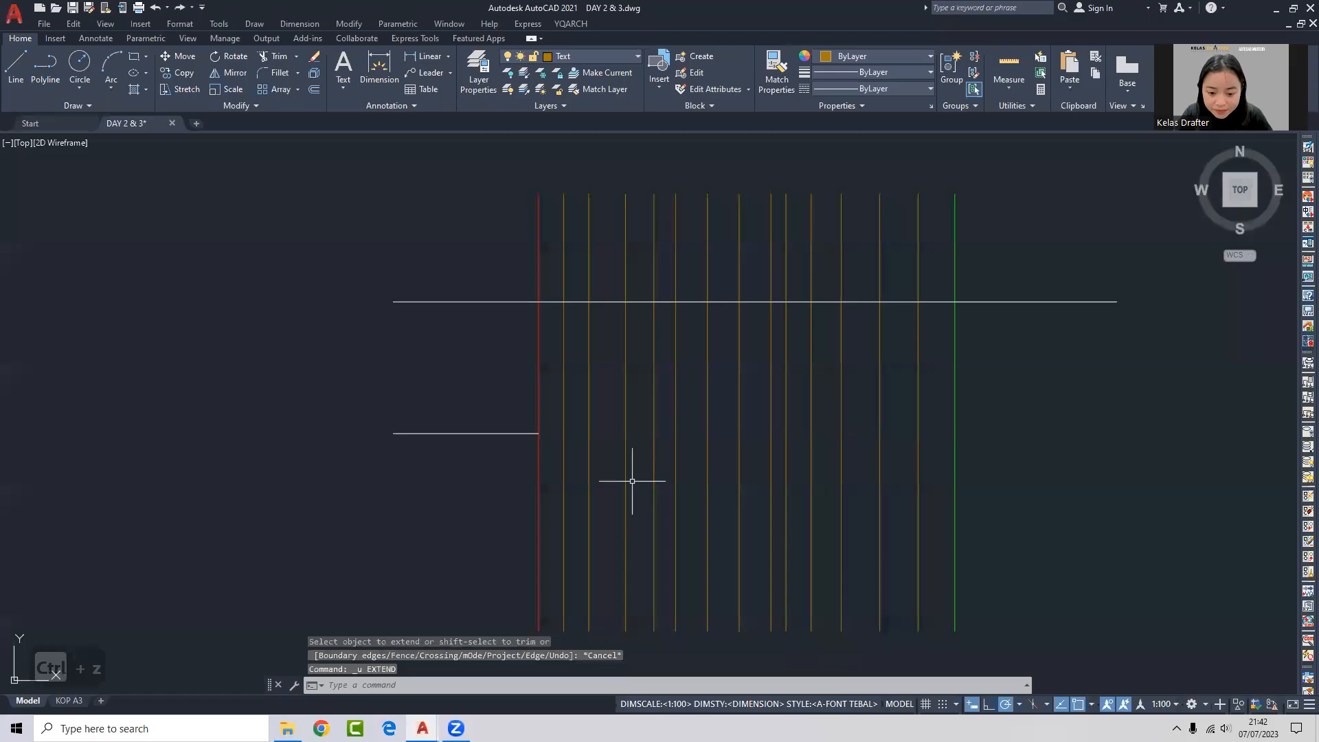
Extend the lower white line in one pick to the green vertical line as the only boundary edge, and undo it.
{"action": "middle_click_drag", "start_coordinate": [601, 474], "coordinate": [616, 461]}
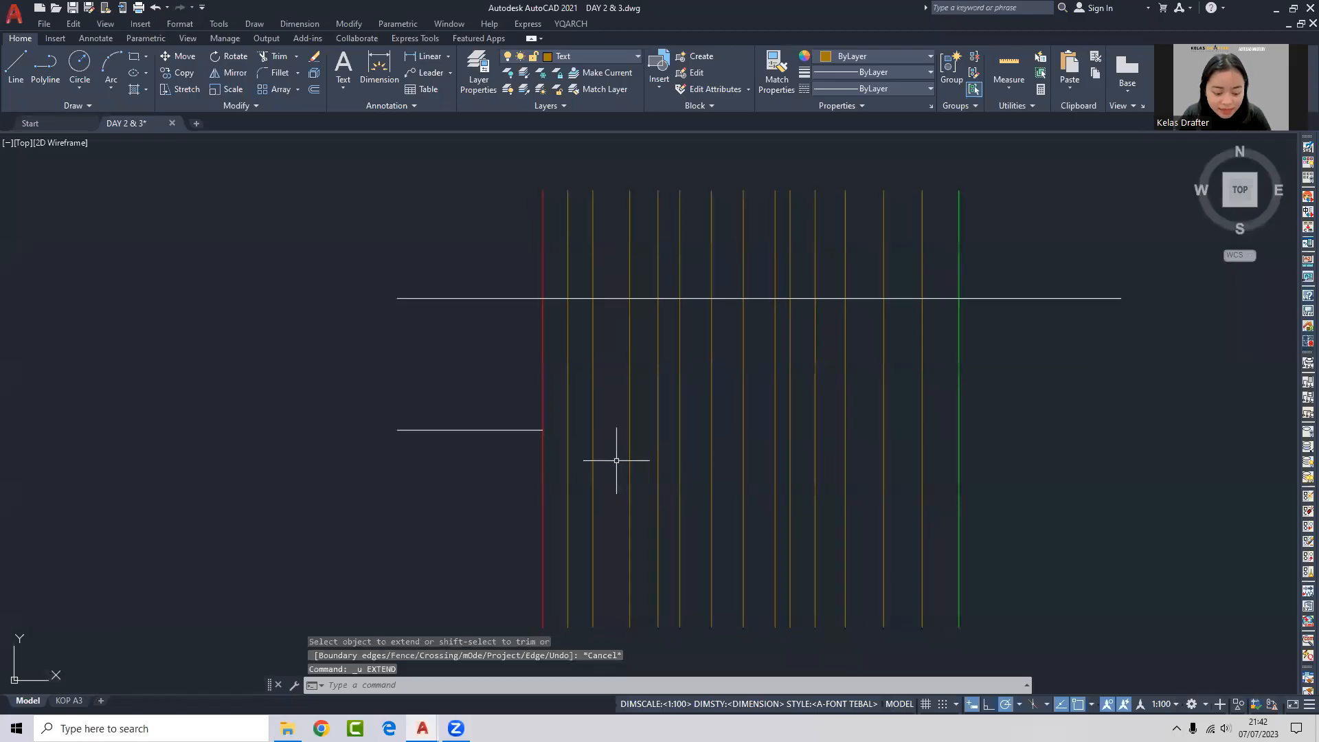
{"action": "type", "text": "ex"}
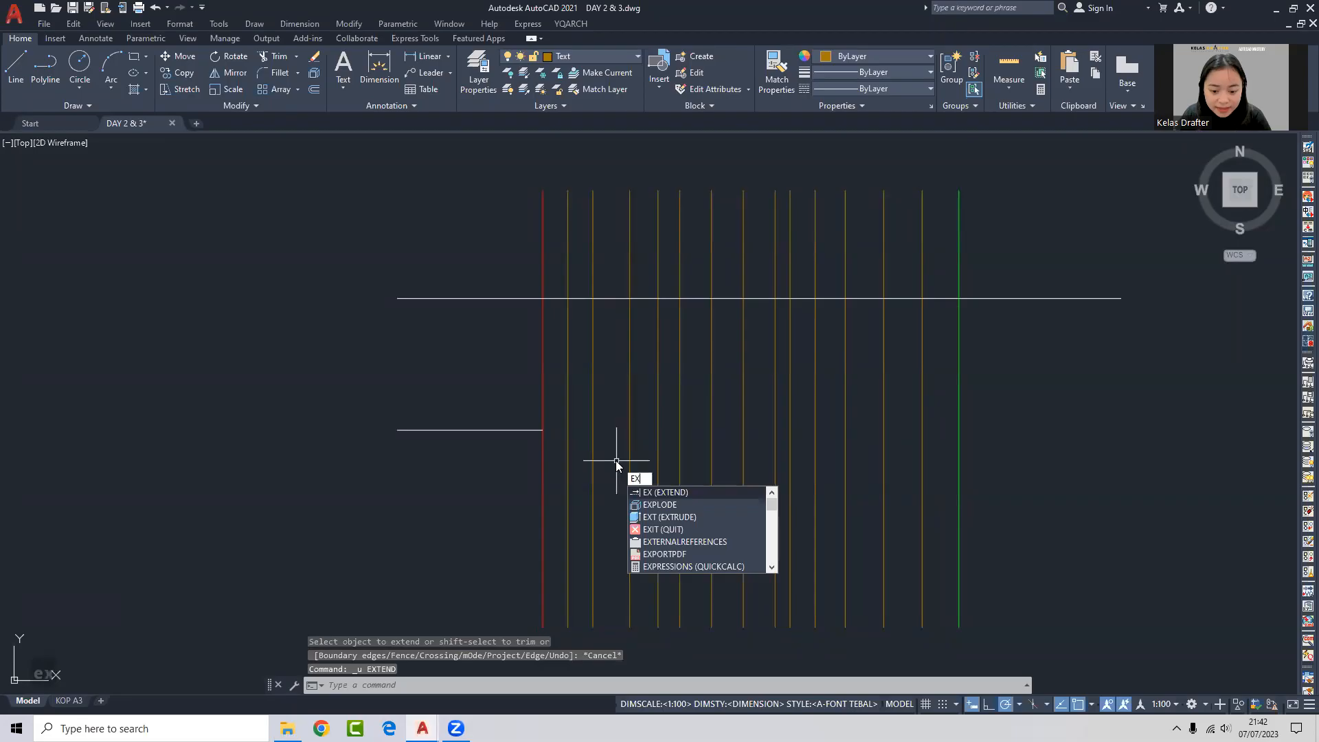
{"action": "key", "text": "Return"}
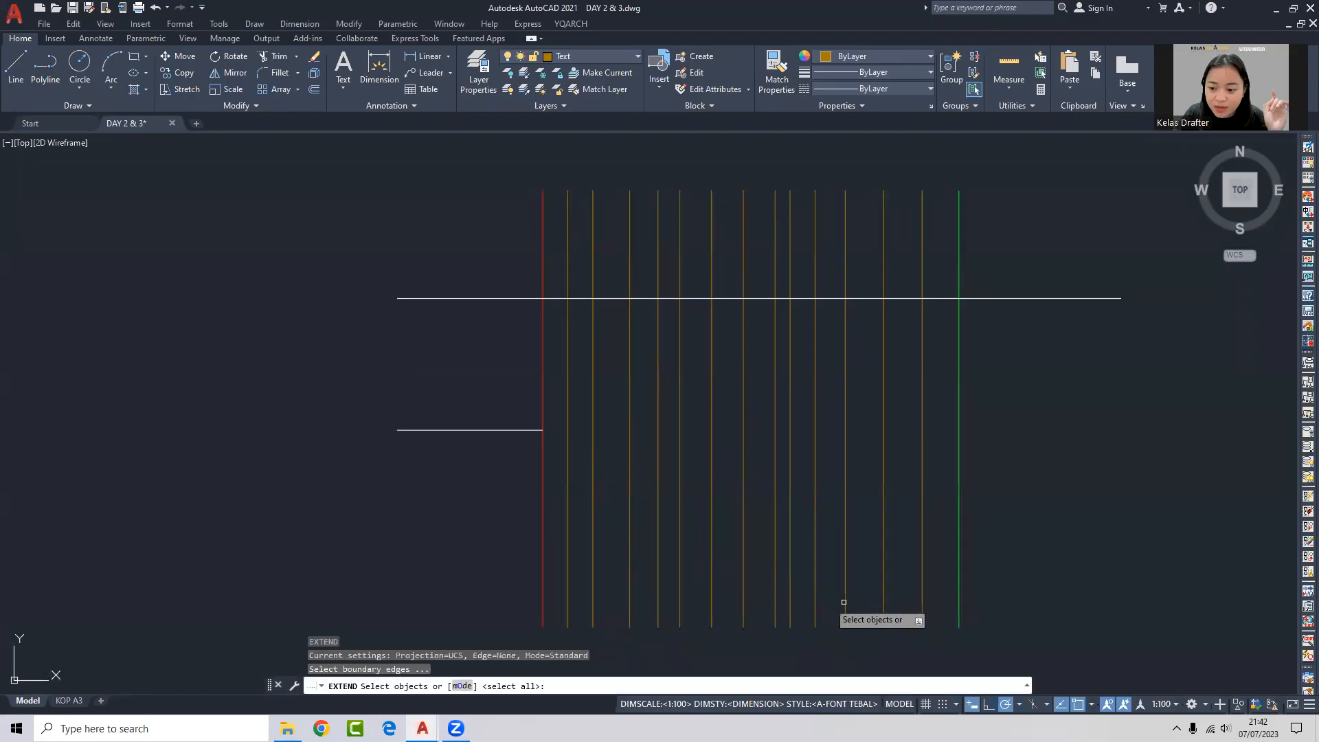
{"action": "left_click", "coordinate": [957, 421]}
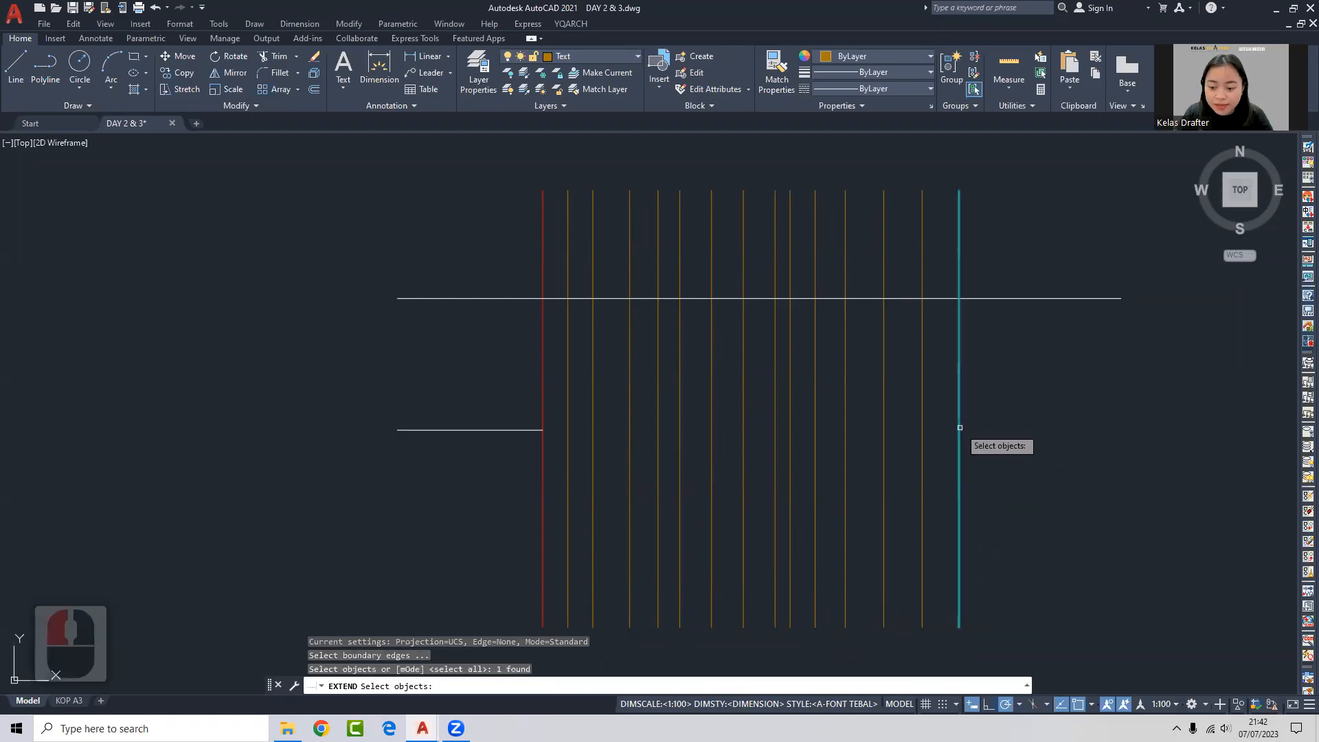
{"action": "key", "text": "Return"}
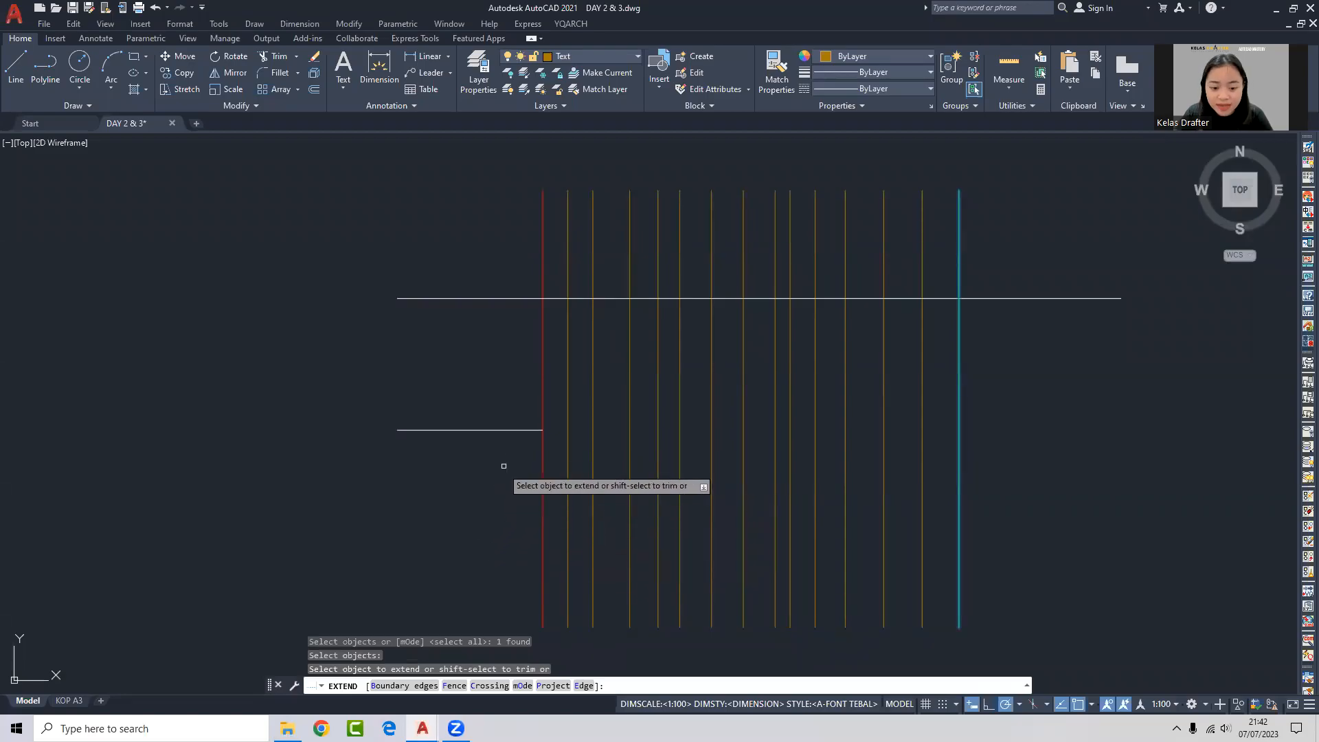
{"action": "left_click", "coordinate": [529, 430]}
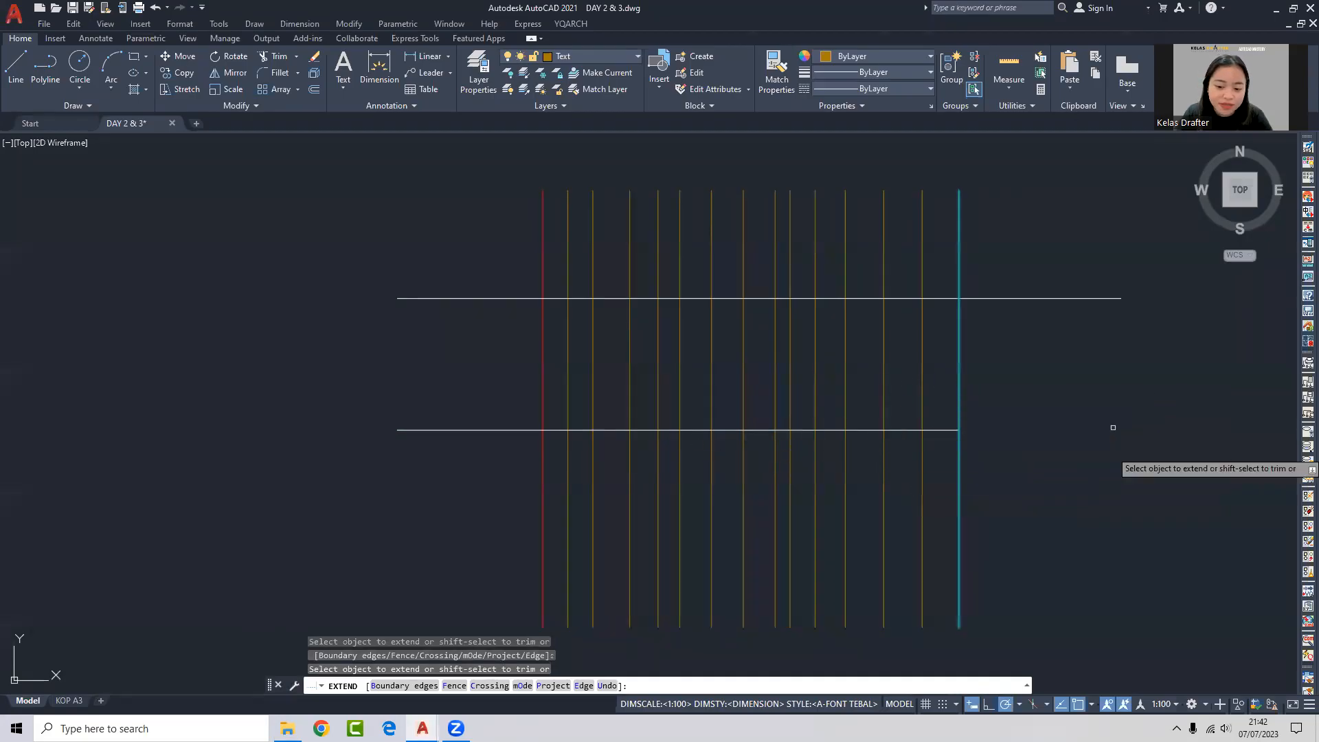
{"action": "key", "text": "Escape"}
{"action": "key", "text": "Return"}
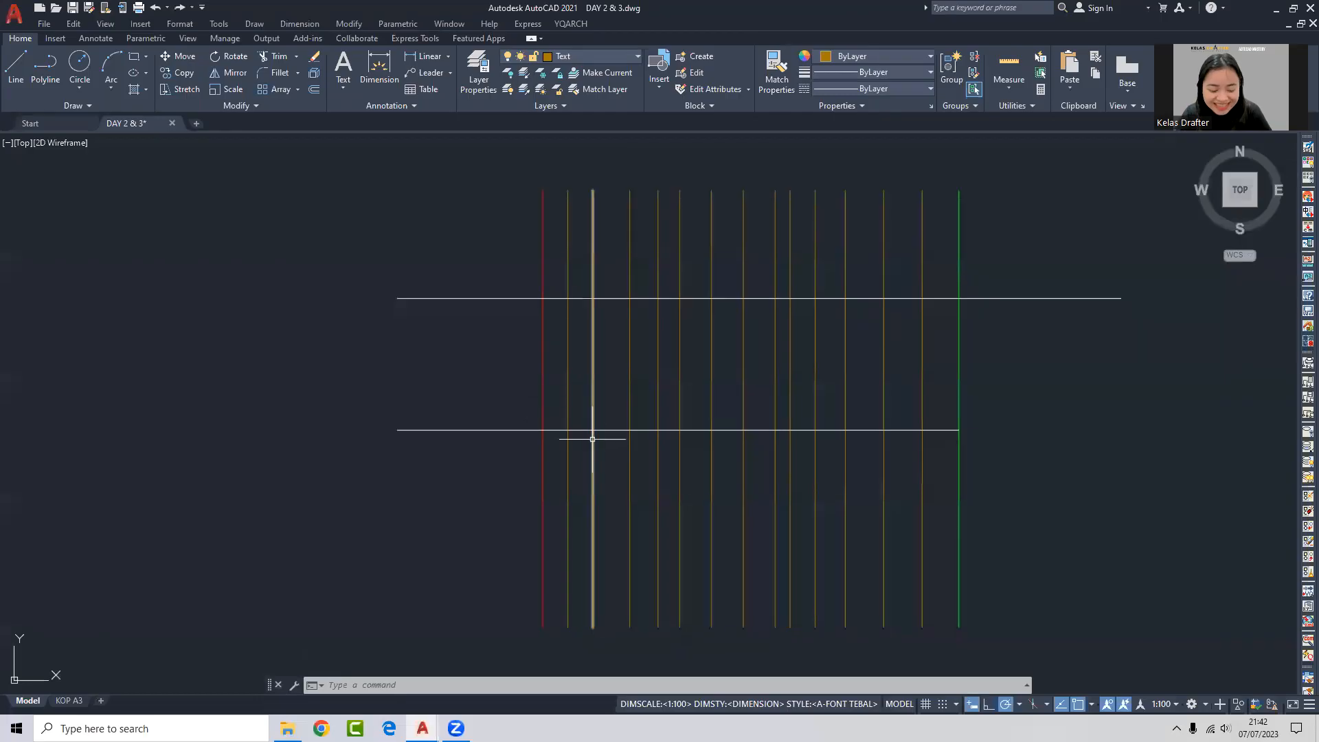
{"action": "key", "text": "ctrl+z"}
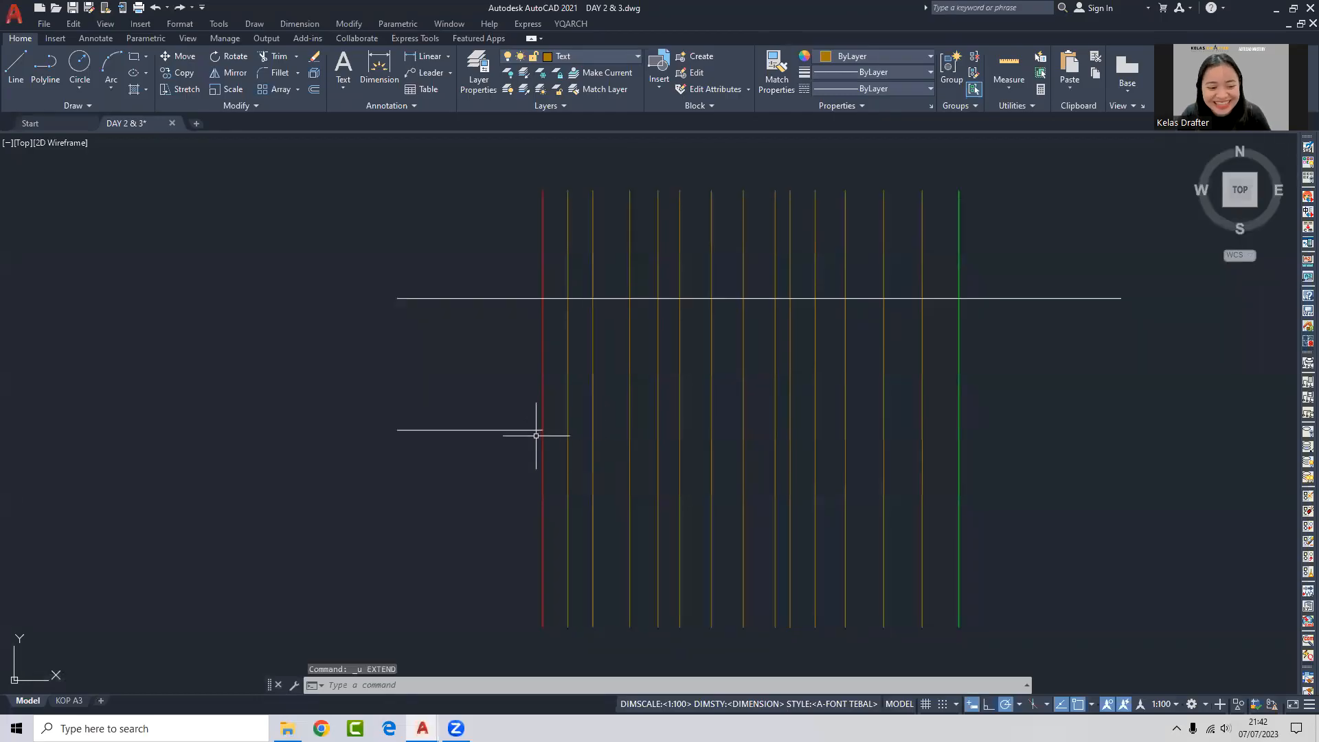
Repeat the single-boundary Extend of the lower white line to the green vertical line, finish the command, and undo the extension.
{"action": "middle_click_drag", "start_coordinate": [537, 433], "coordinate": [548, 418]}
{"action": "type", "text": "ex"}
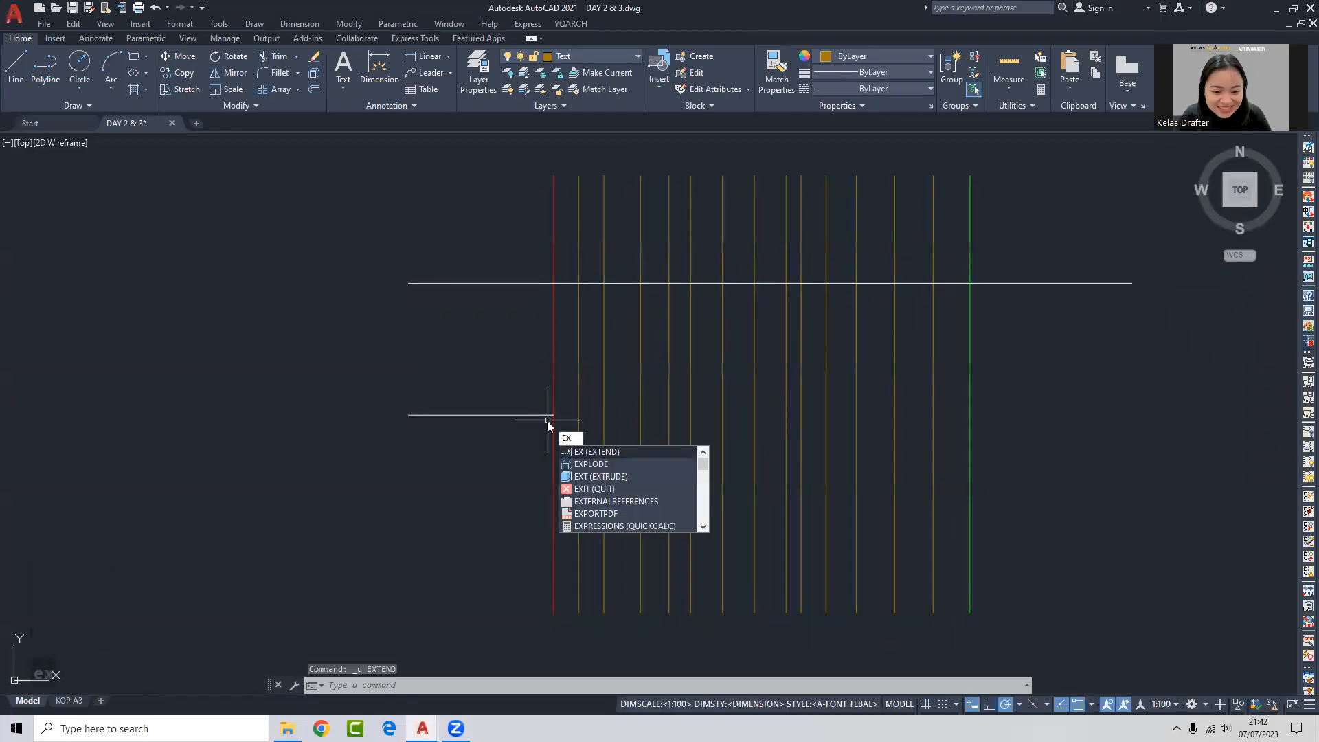
{"action": "key", "text": "Return"}
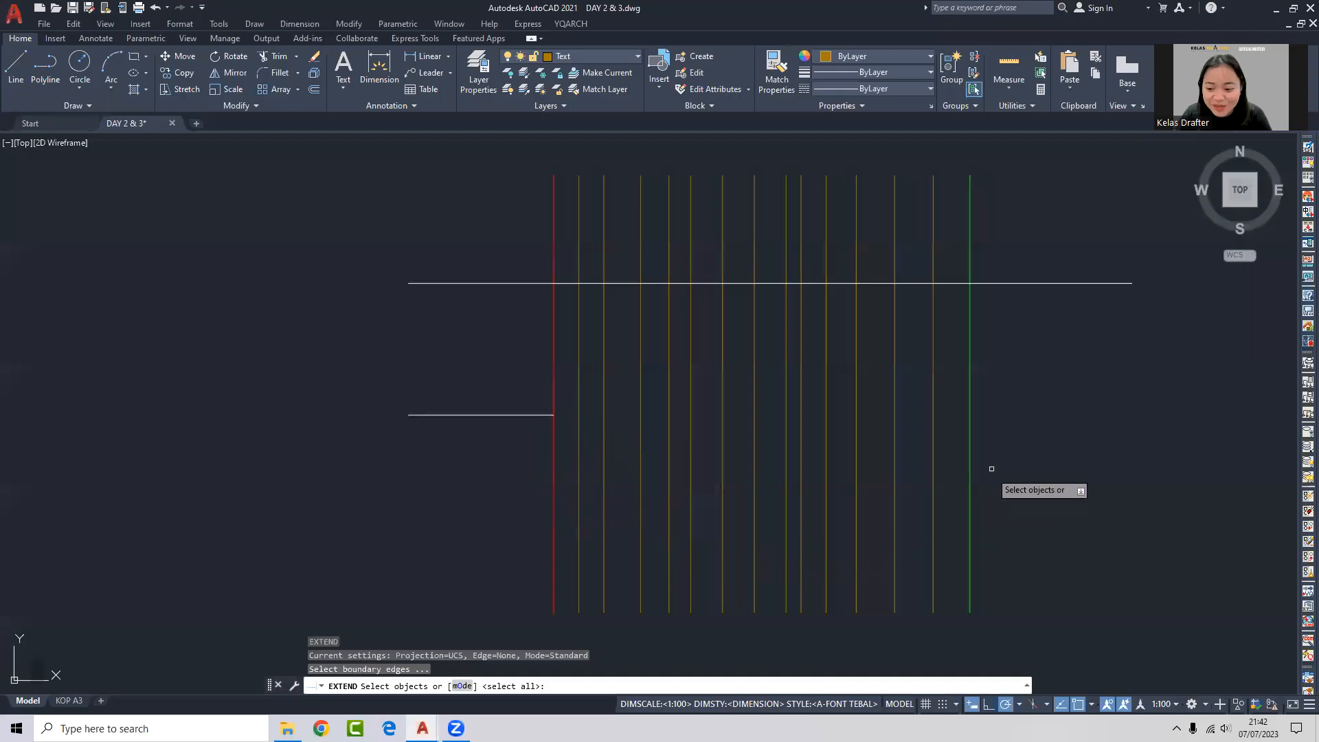
{"action": "left_click", "coordinate": [969, 401]}
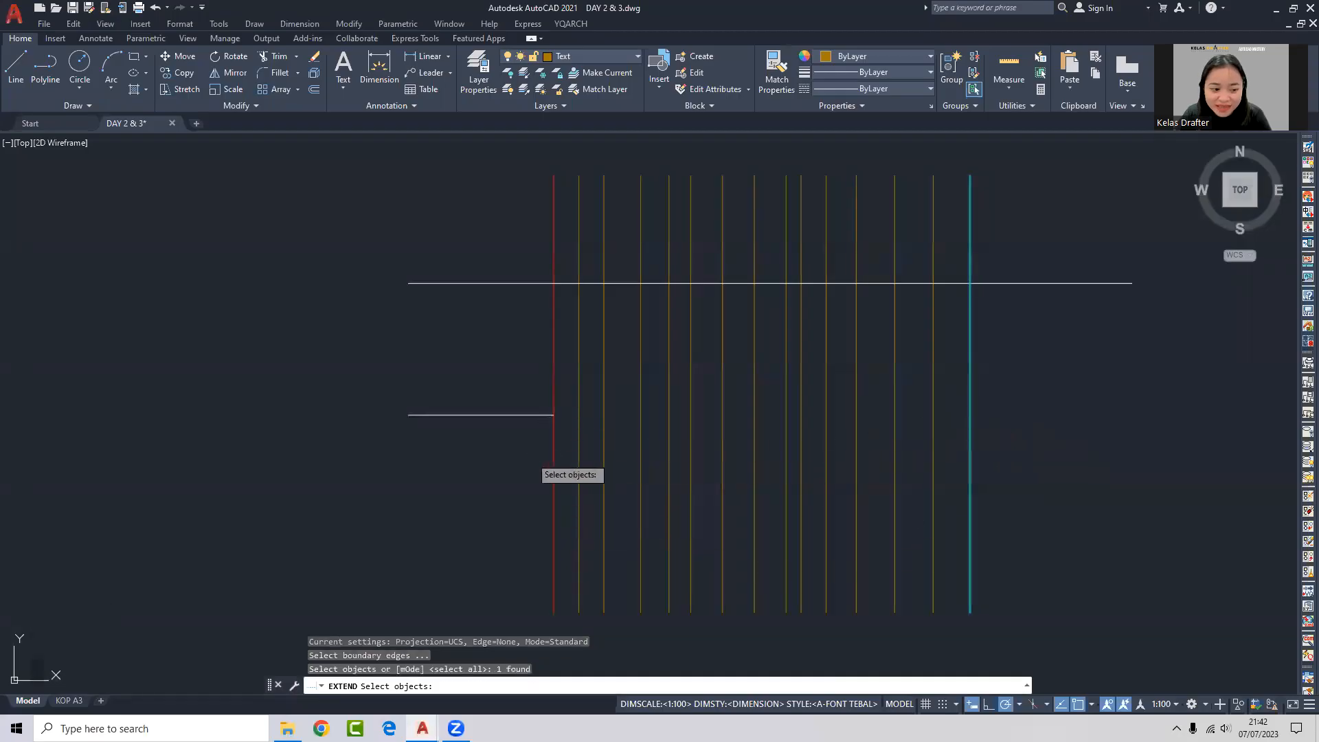
{"action": "key", "text": "Return"}
{"action": "left_click", "coordinate": [538, 415]}
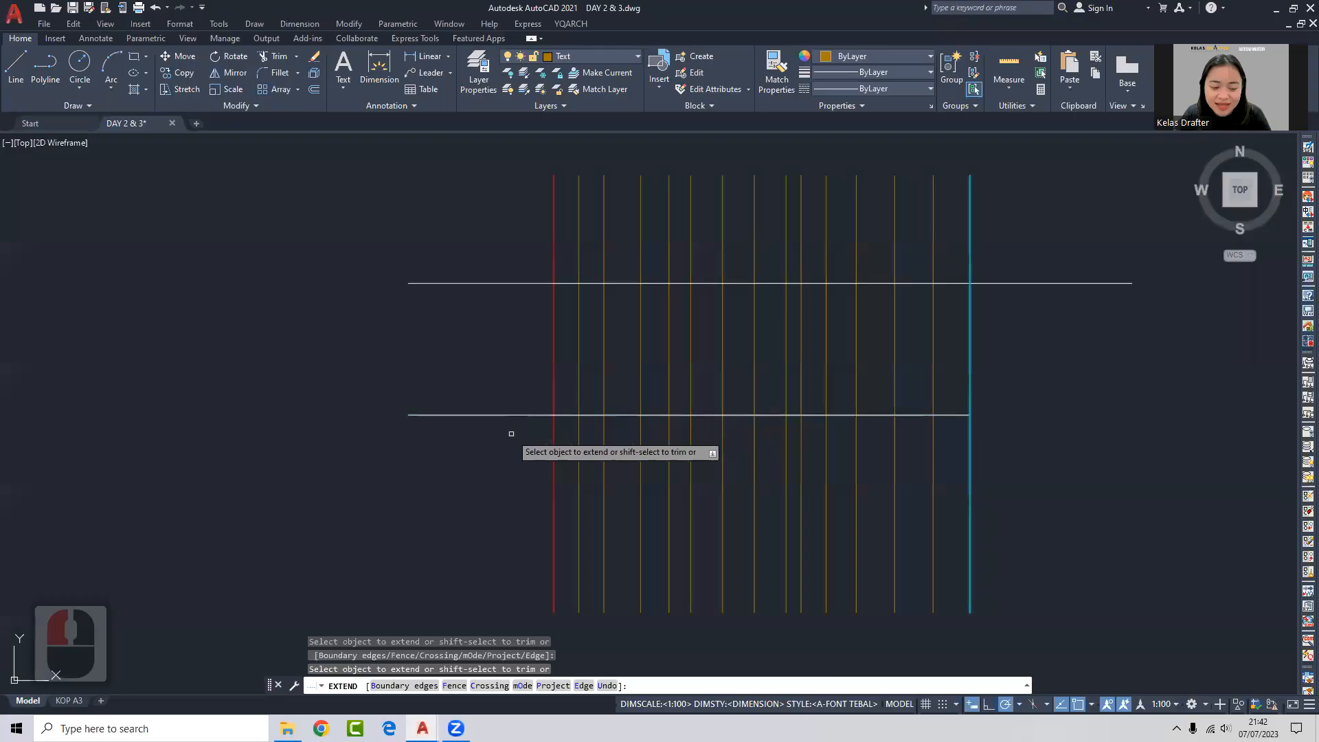
{"action": "key", "text": "Return"}
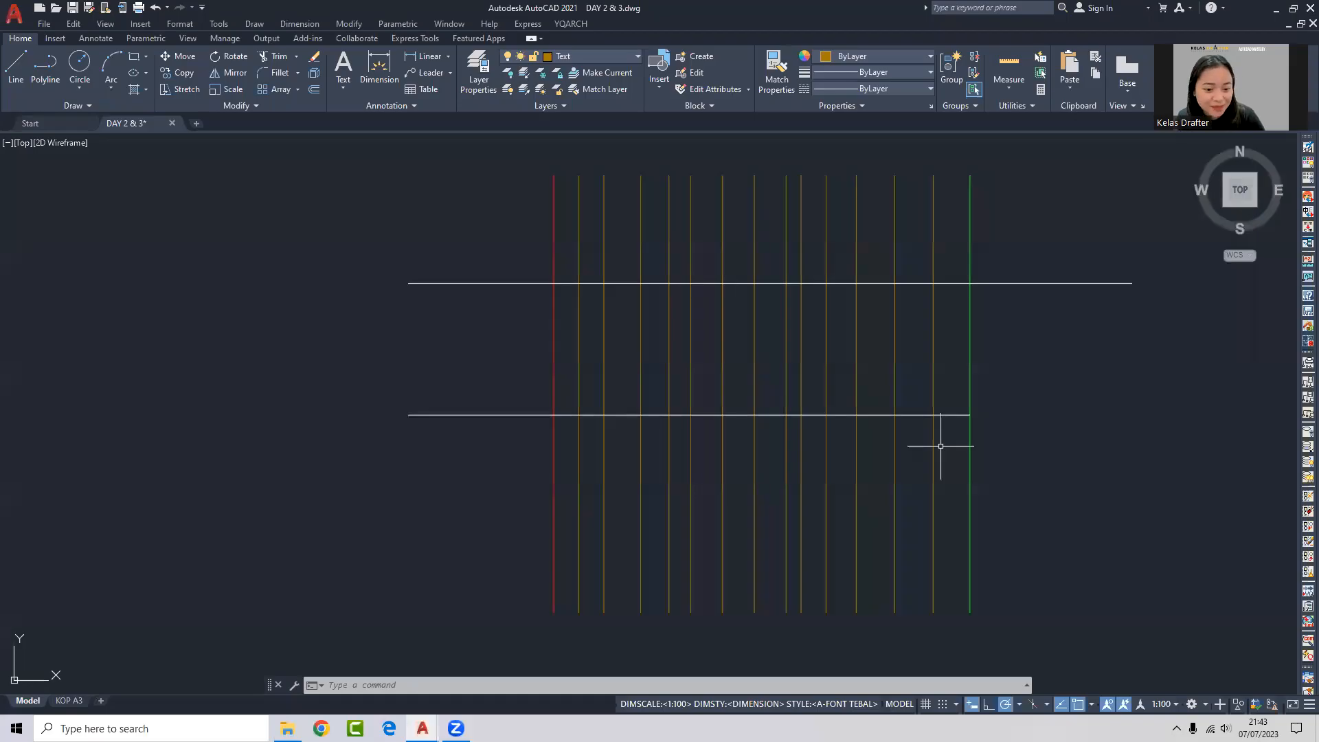
{"action": "left_click", "coordinate": [754, 359]}
{"action": "left_click", "coordinate": [743, 365]}
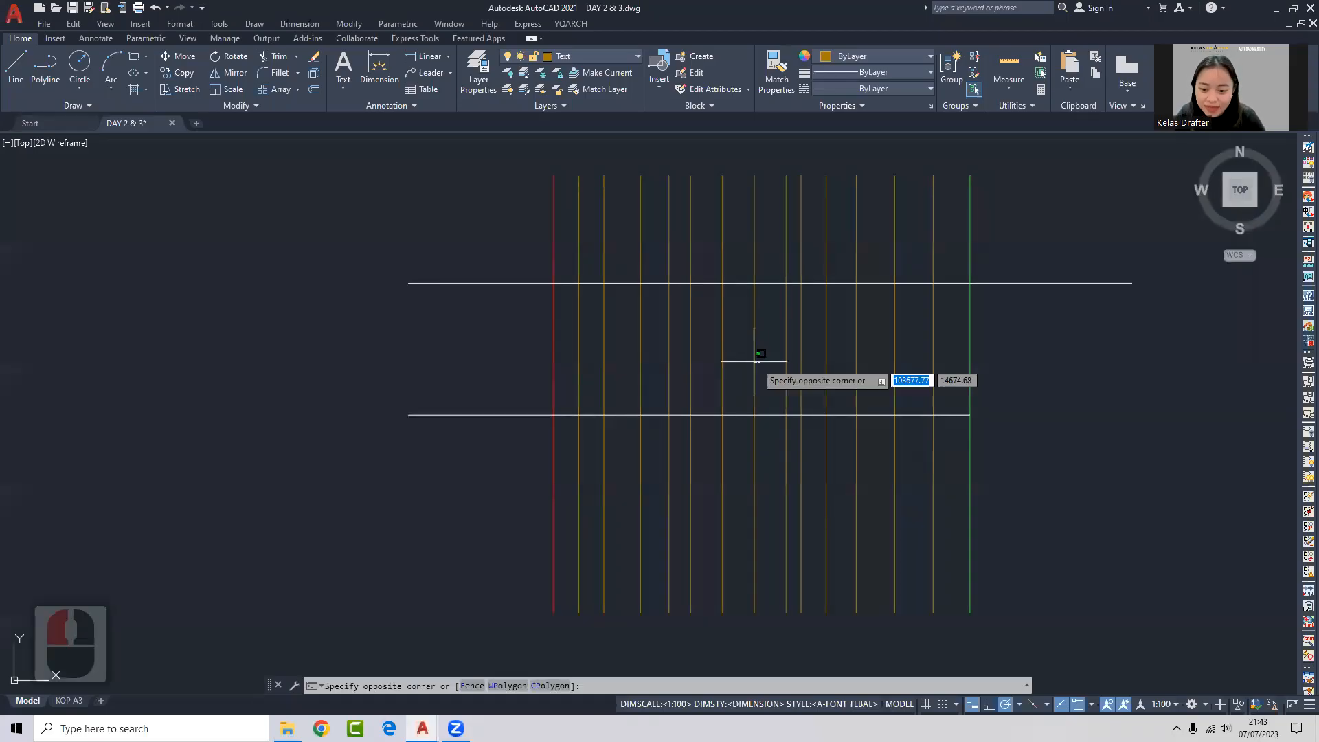
{"action": "key", "text": "Escape"}
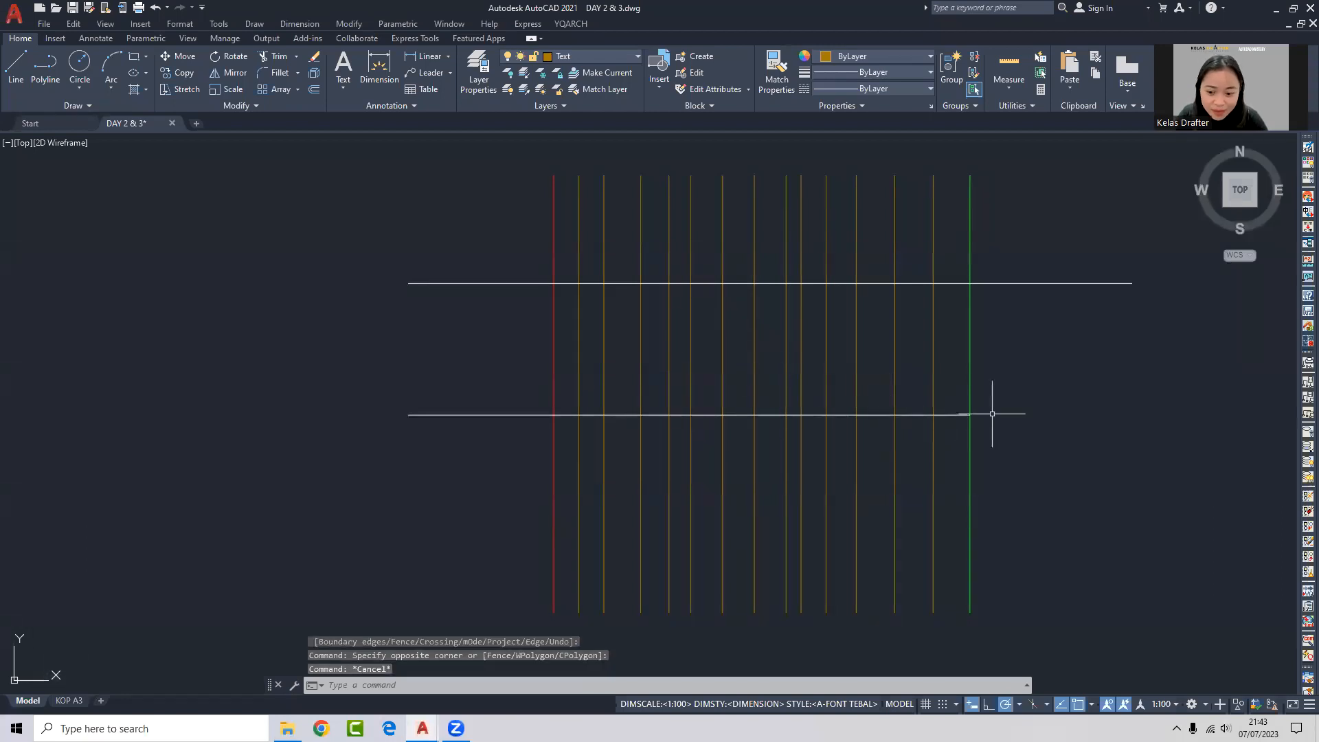
{"action": "middle_click_drag", "start_coordinate": [707, 418], "coordinate": [726, 408]}
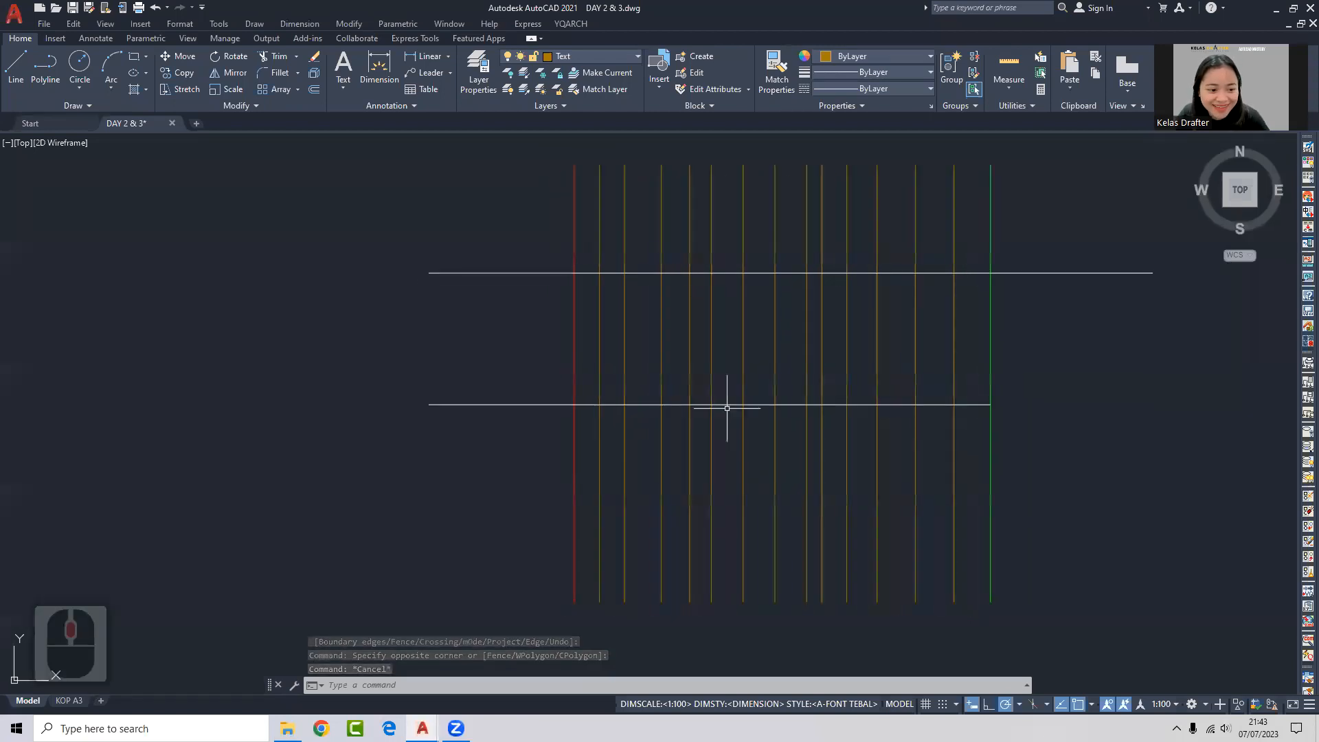
{"action": "key", "text": "ctrl+z"}
{"action": "key", "text": "ctrl+z"}
Extend the lower white line to the green vertical line, using the green line as boundary edge.
{"action": "type", "text": "ex"}
{"action": "key", "text": "Return"}
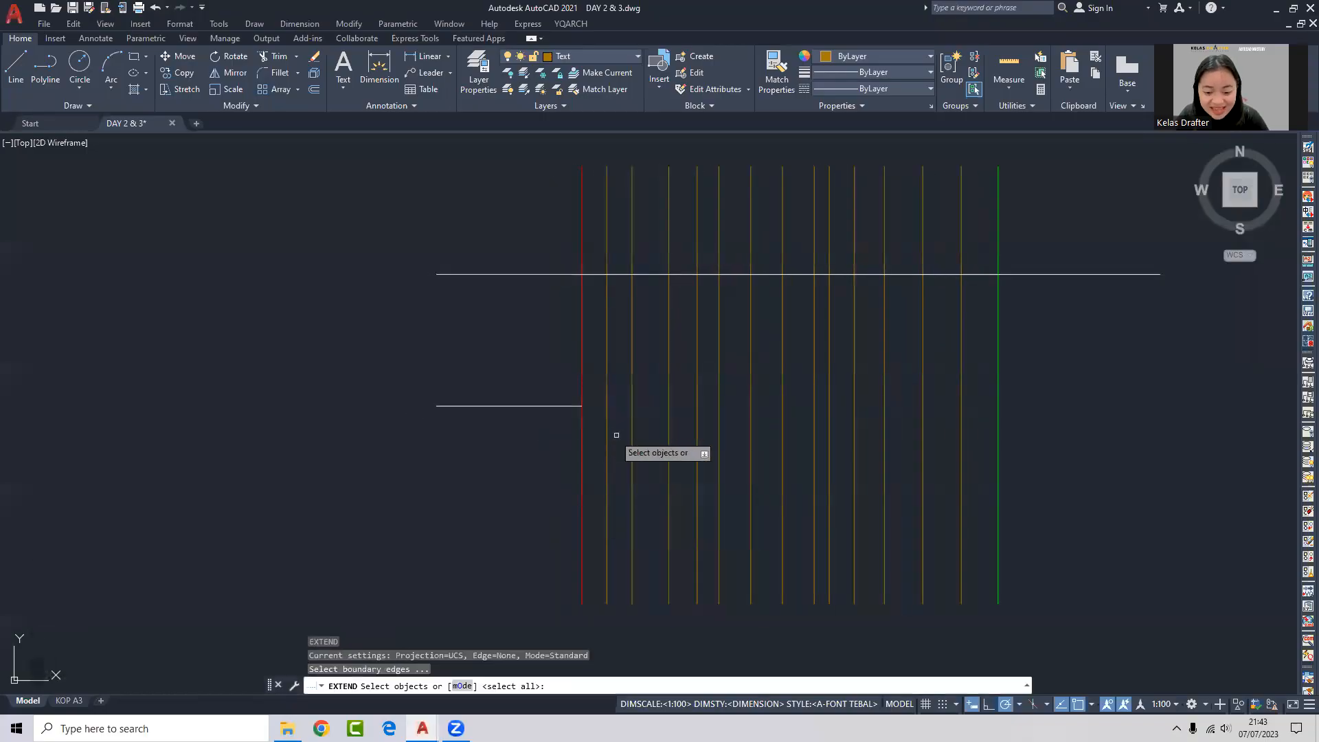
{"action": "left_click", "coordinate": [998, 405]}
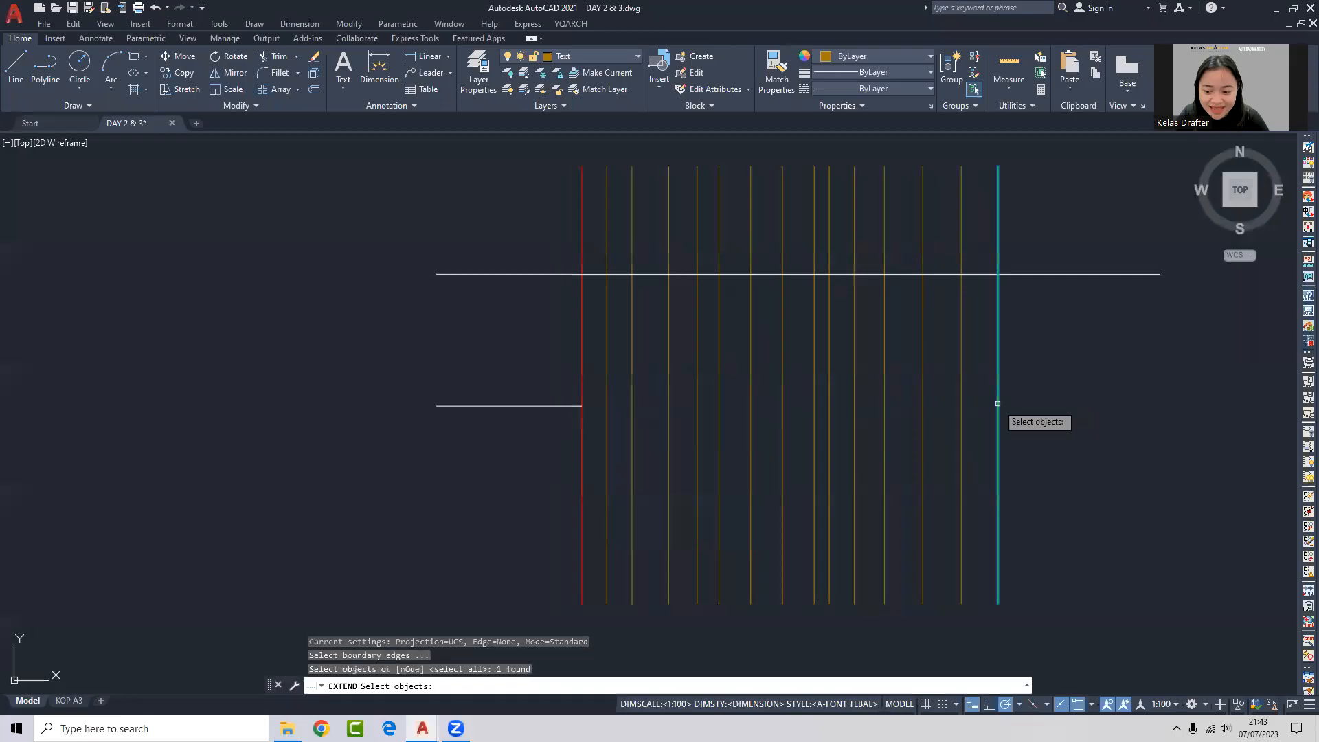
{"action": "right_click", "coordinate": [968, 434]}
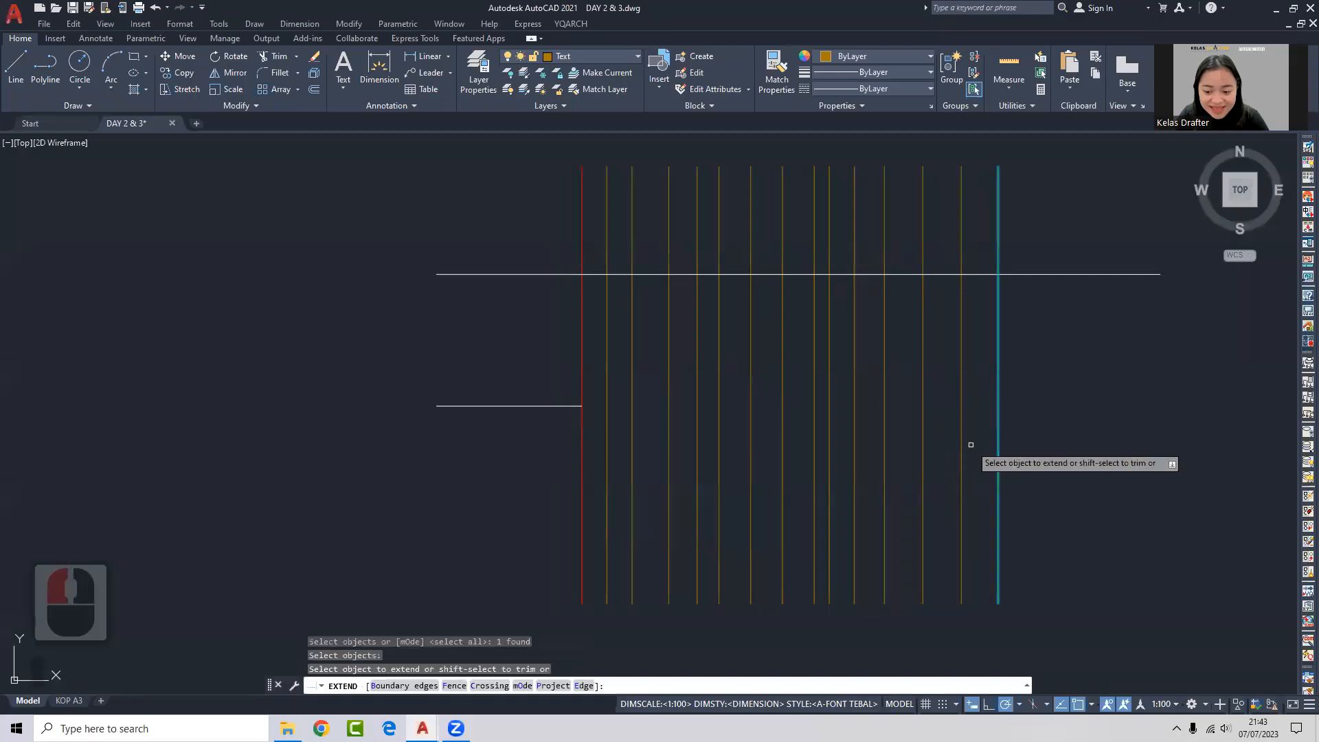
{"action": "left_click", "coordinate": [569, 406]}
{"action": "right_click", "coordinate": [559, 413]}
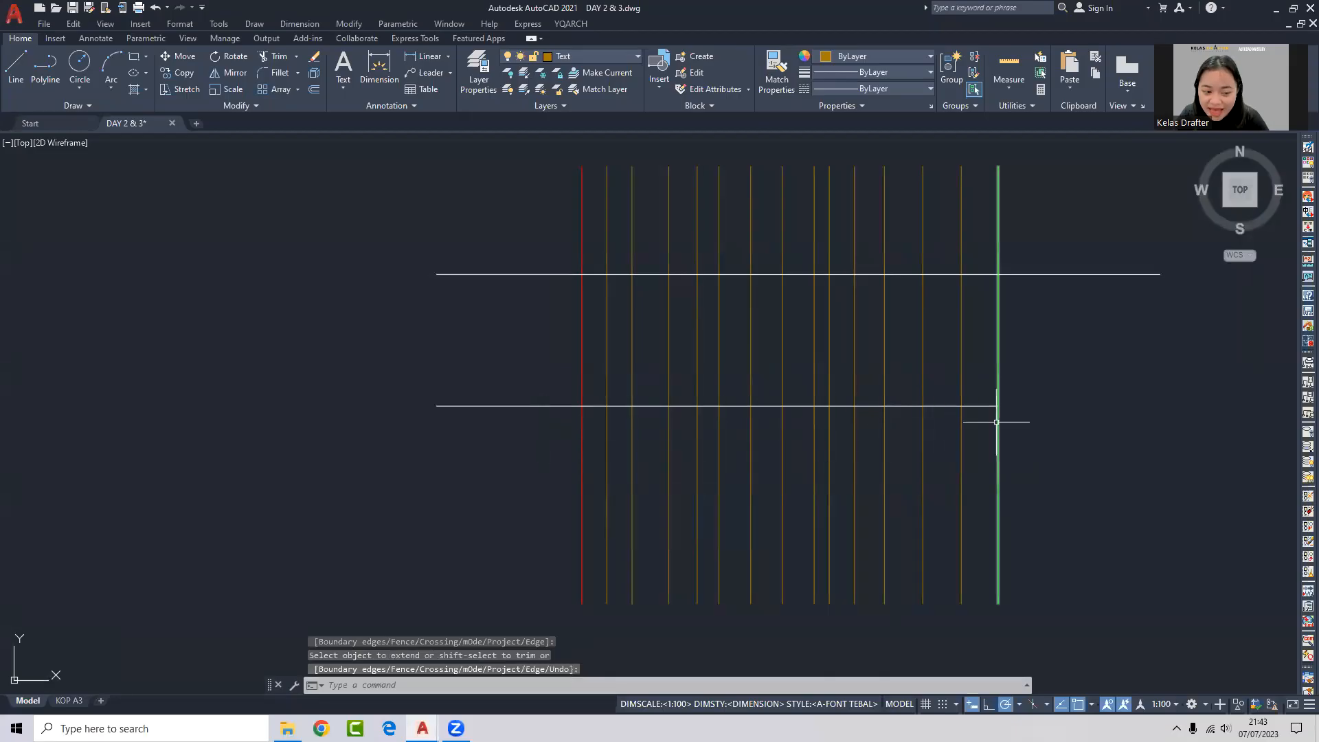
{"action": "scroll", "coordinate": [200, 299], "scroll_direction": "up", "scroll_amount": 5}
{"action": "scroll", "coordinate": [207, 296], "scroll_direction": "up", "scroll_amount": 3}
{"action": "scroll", "coordinate": [208, 296], "scroll_direction": "down", "scroll_amount": 1}
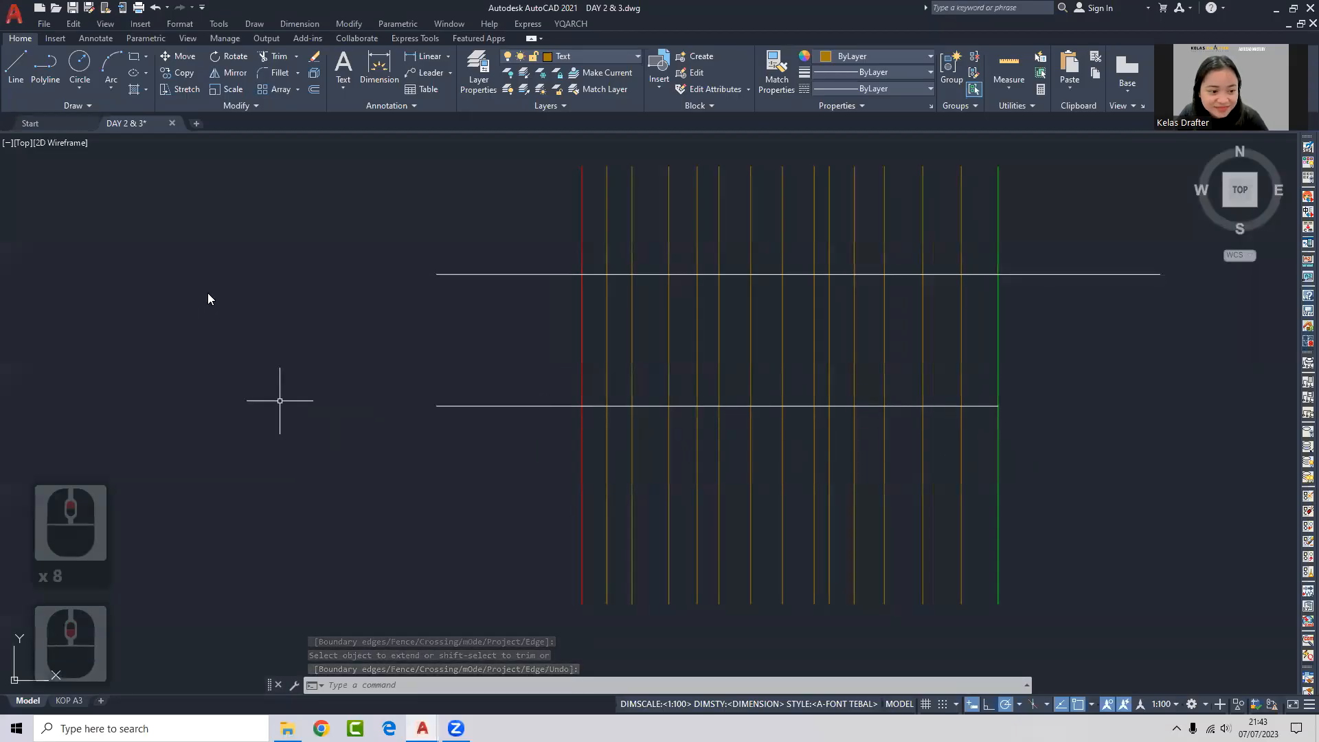
{"action": "scroll", "coordinate": [179, 287], "scroll_direction": "down", "scroll_amount": 3}
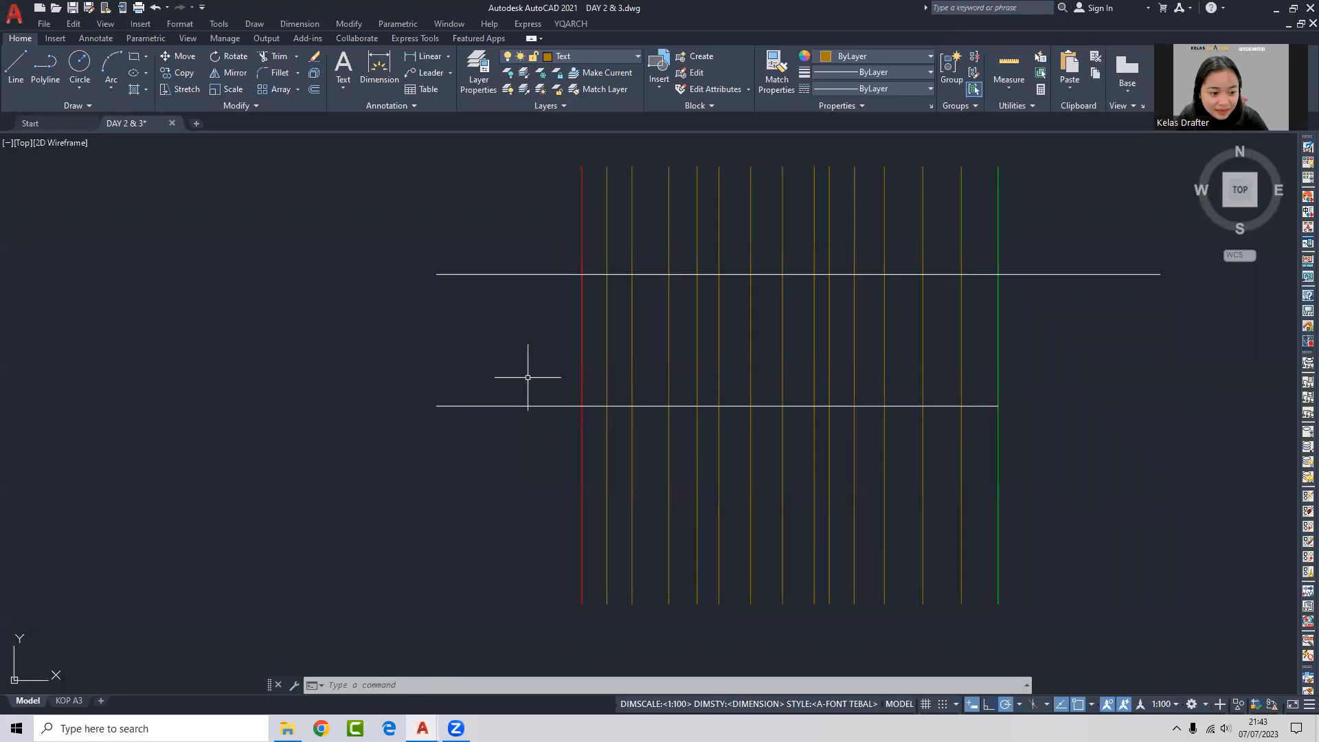
Review the Quick and Standard choices of Extend's mode option and leave the command without choosing one.
{"action": "middle_click_drag", "start_coordinate": [528, 377], "coordinate": [524, 390]}
{"action": "type", "text": "ex"}
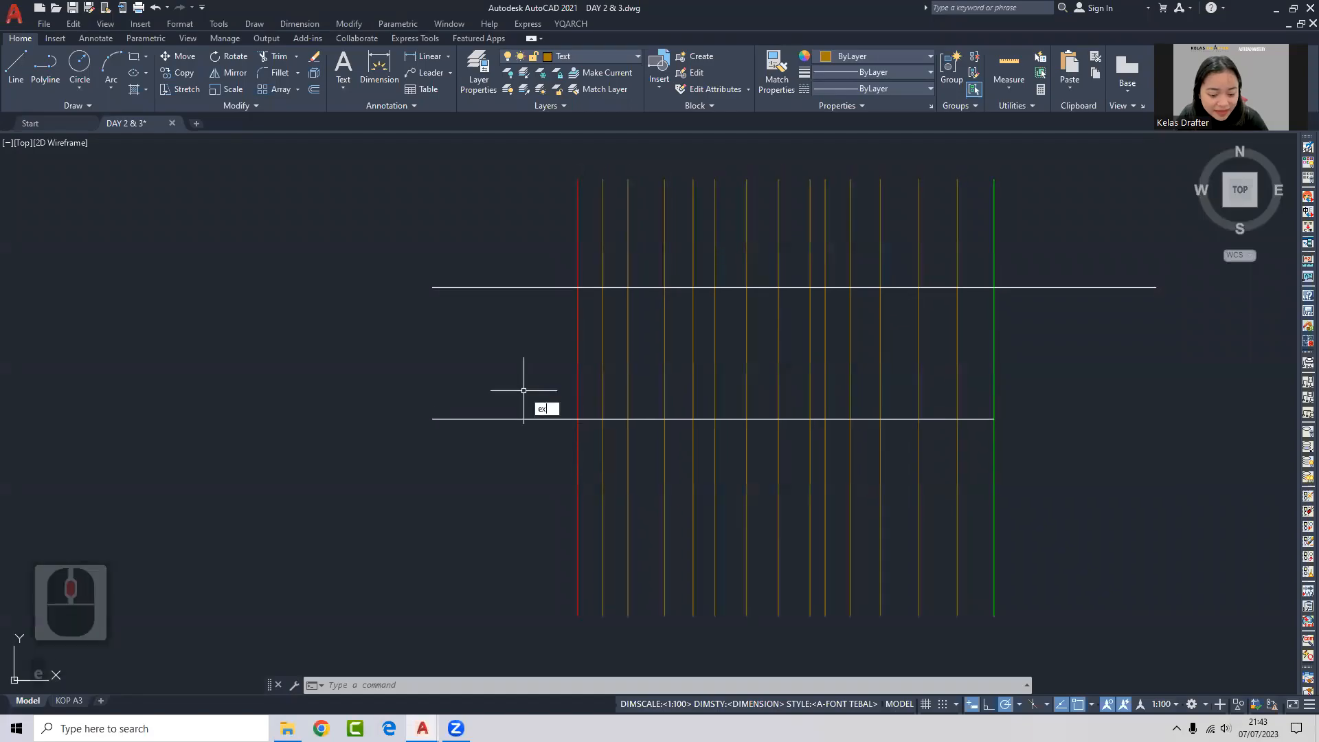
{"action": "key", "text": "Return"}
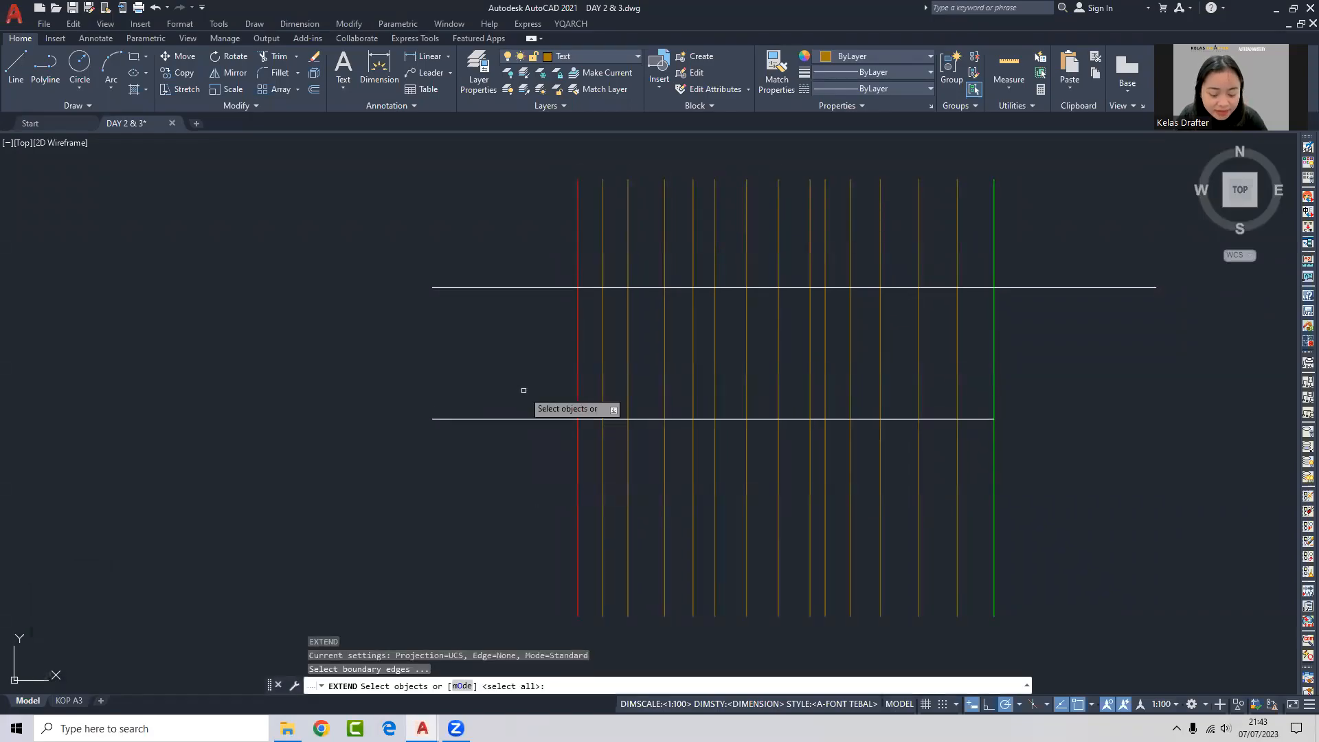
{"action": "key", "text": "Return"}
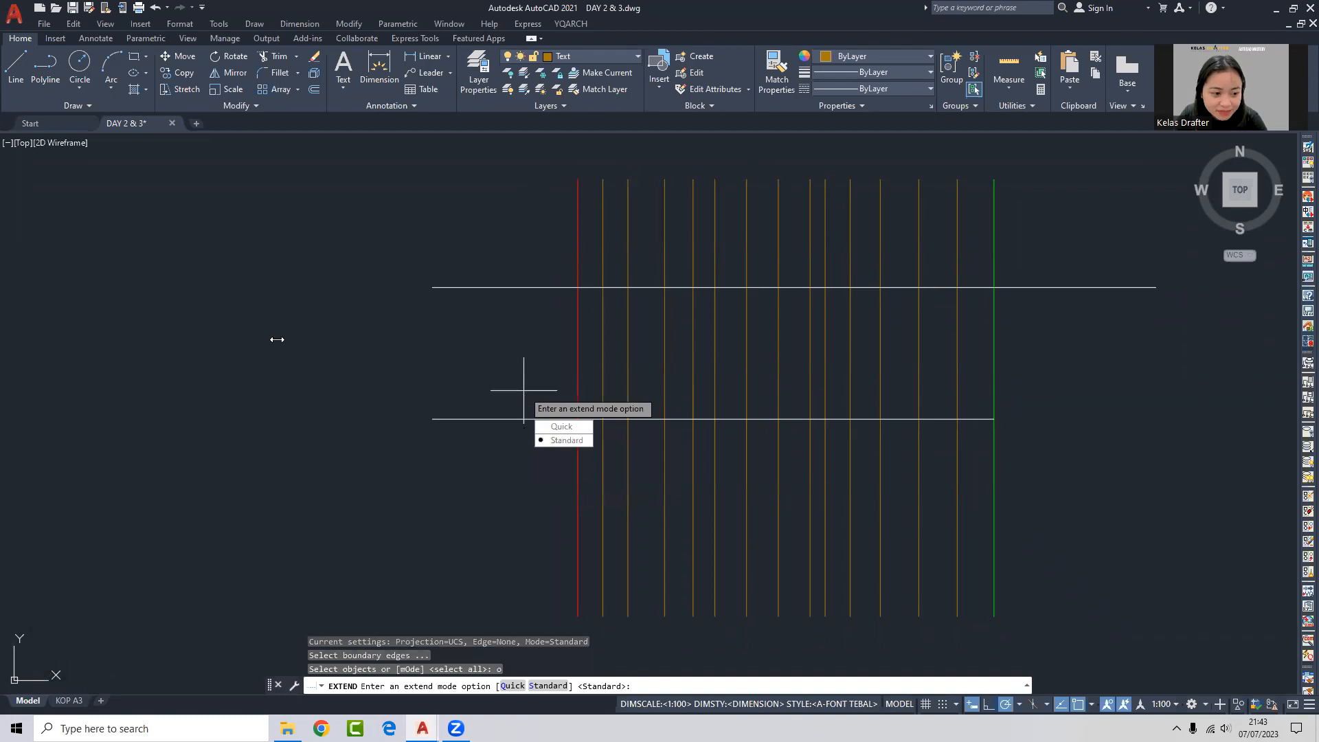
{"action": "scroll", "coordinate": [168, 294], "scroll_direction": "up", "scroll_amount": 2}
{"action": "key", "text": "Escape"}
{"action": "key", "text": "Escape"}
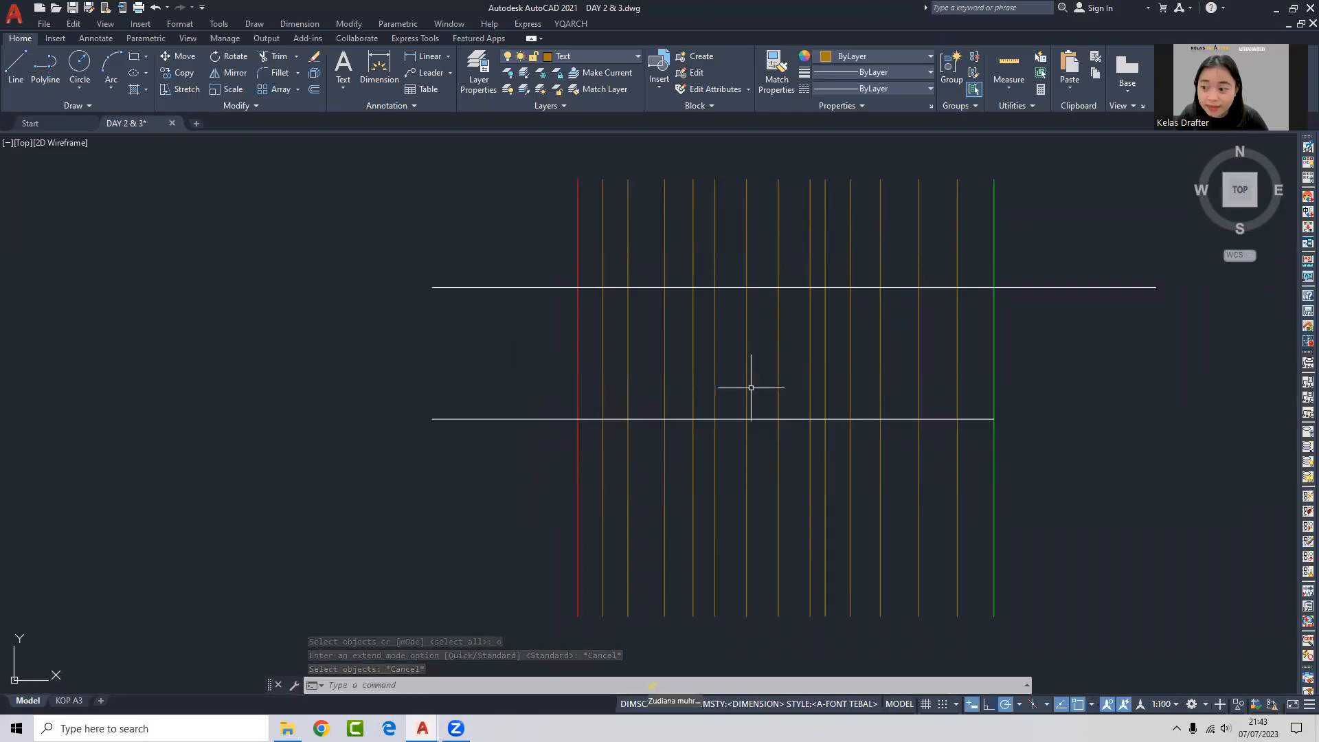
{"action": "middle_click_drag", "start_coordinate": [867, 425], "coordinate": [786, 417]}
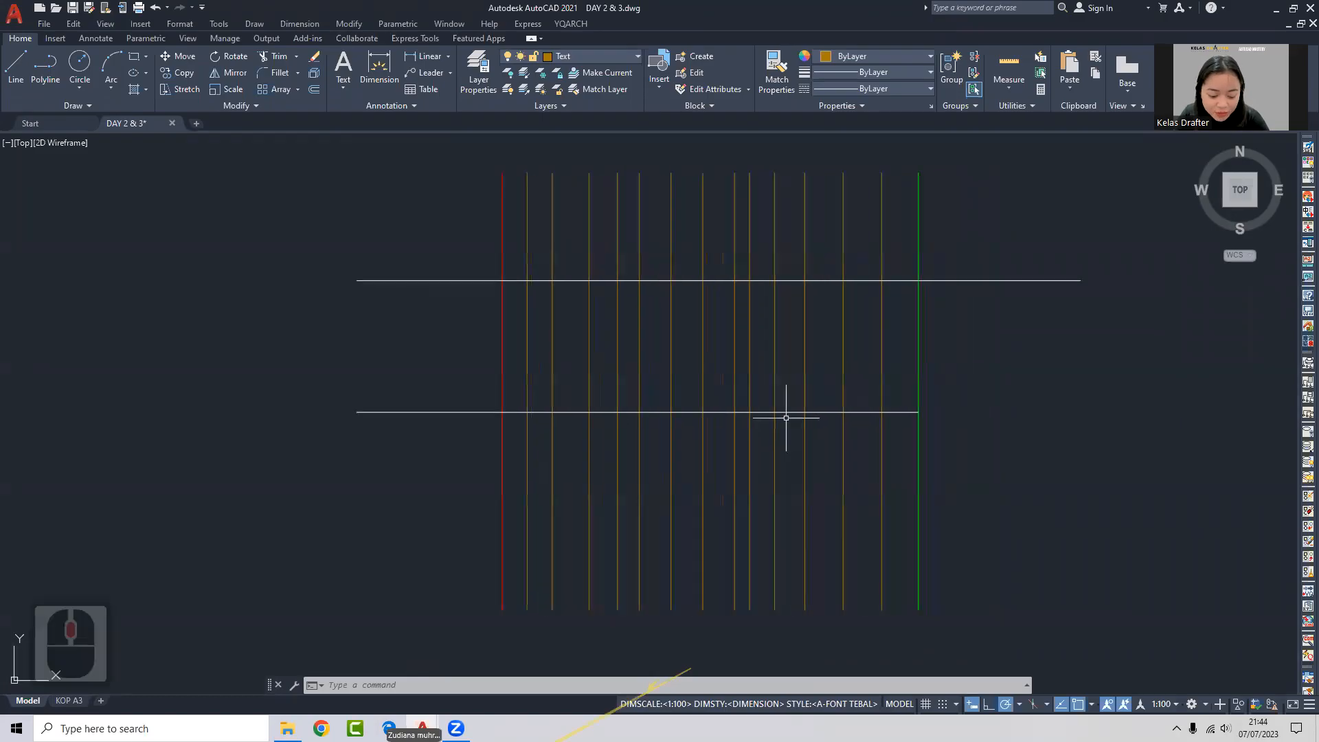
Trim the lower white line segment by segment from the green line back to the middle vertical line, using all objects as cutting edges.
{"action": "type", "text": "tr"}
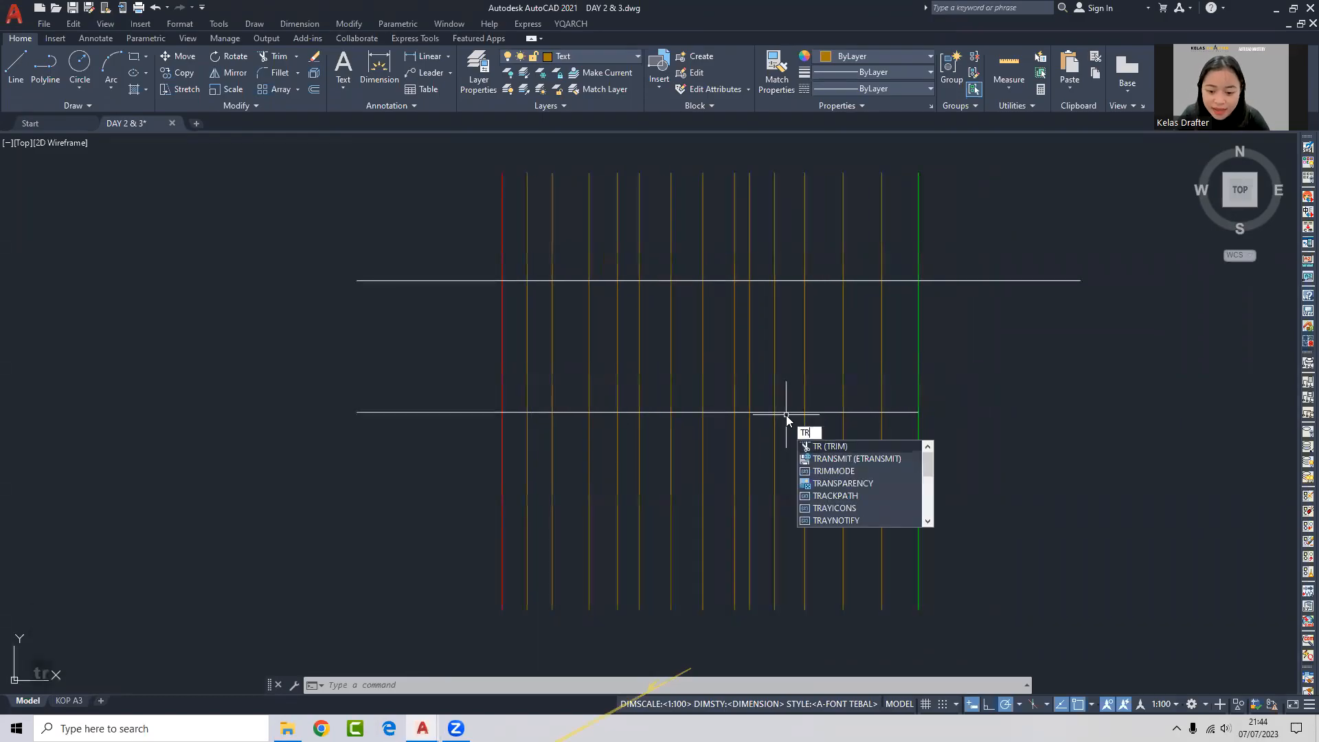
{"action": "key", "text": "Return"}
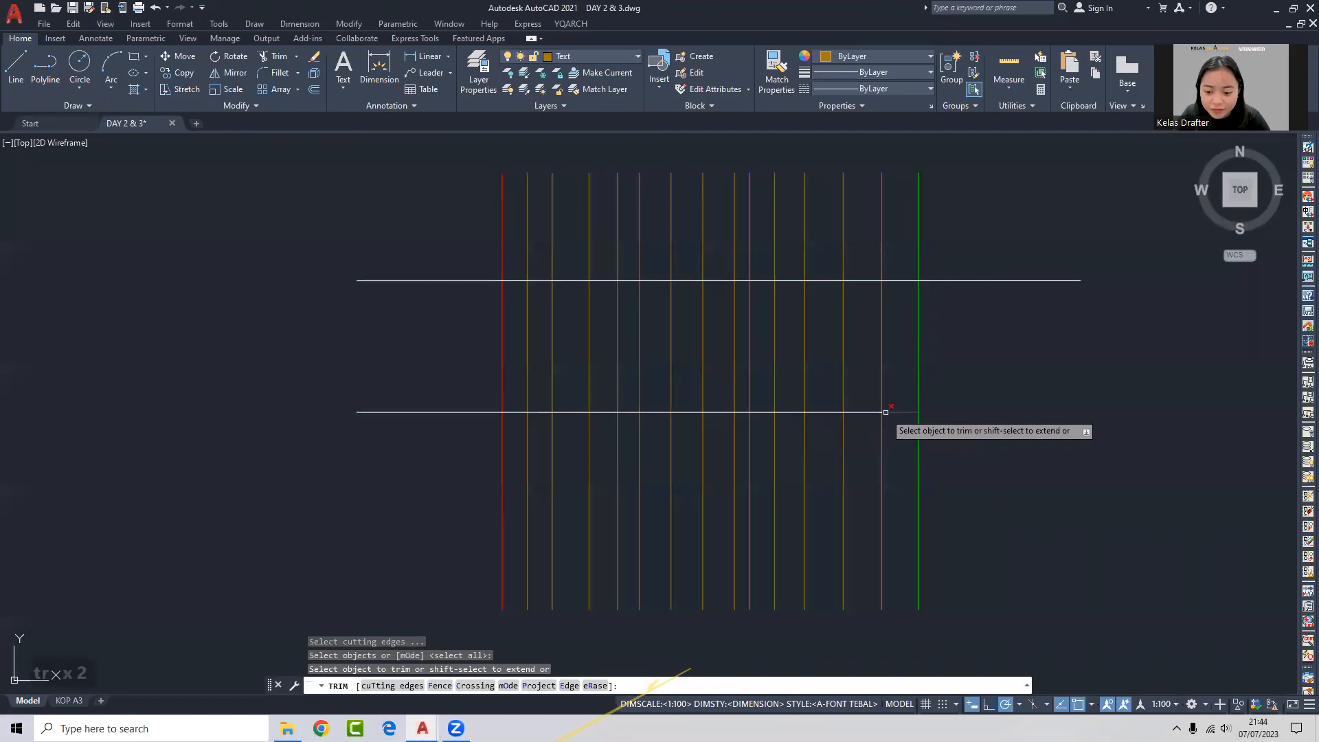
{"action": "left_click", "coordinate": [888, 412]}
{"action": "left_click", "coordinate": [874, 413]}
{"action": "left_click", "coordinate": [827, 412]}
{"action": "left_click", "coordinate": [784, 410]}
{"action": "left_click", "coordinate": [784, 412]}
{"action": "left_click", "coordinate": [744, 412]}
{"action": "left_click", "coordinate": [721, 412]}
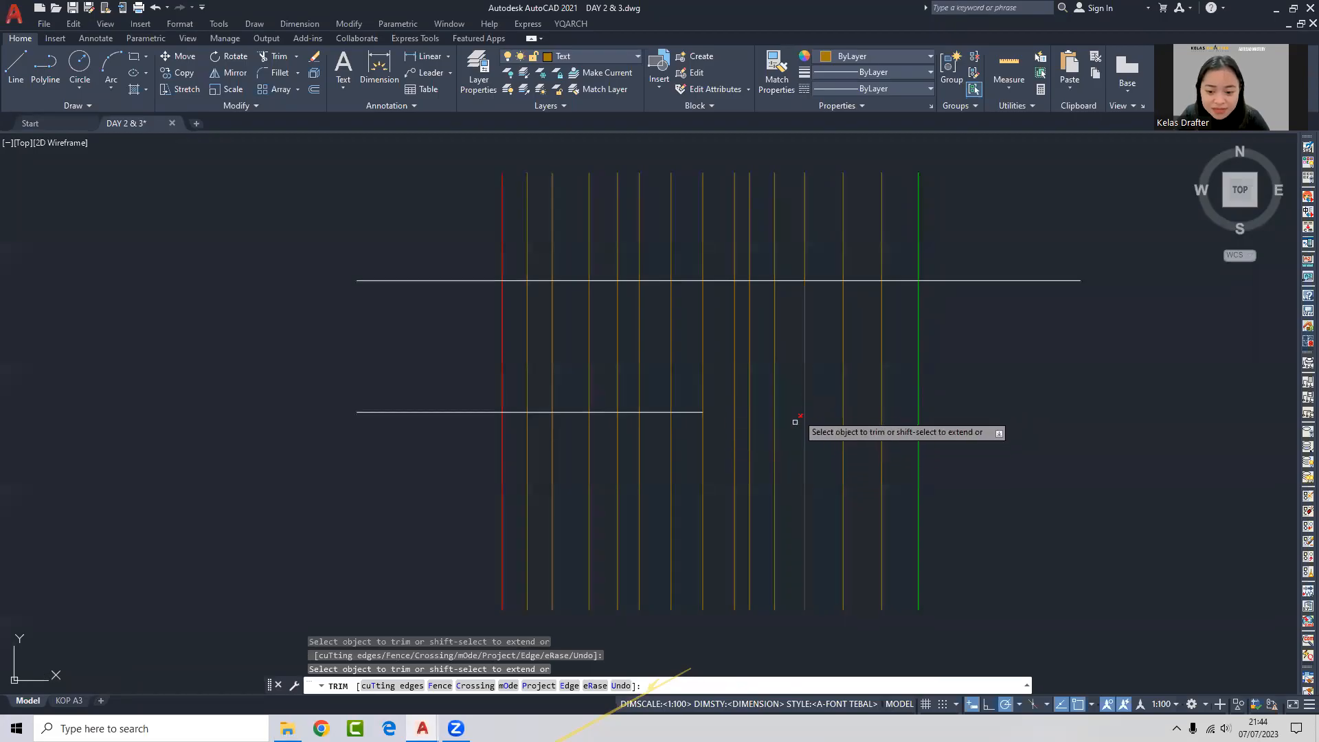
{"action": "left_click", "coordinate": [760, 430]}
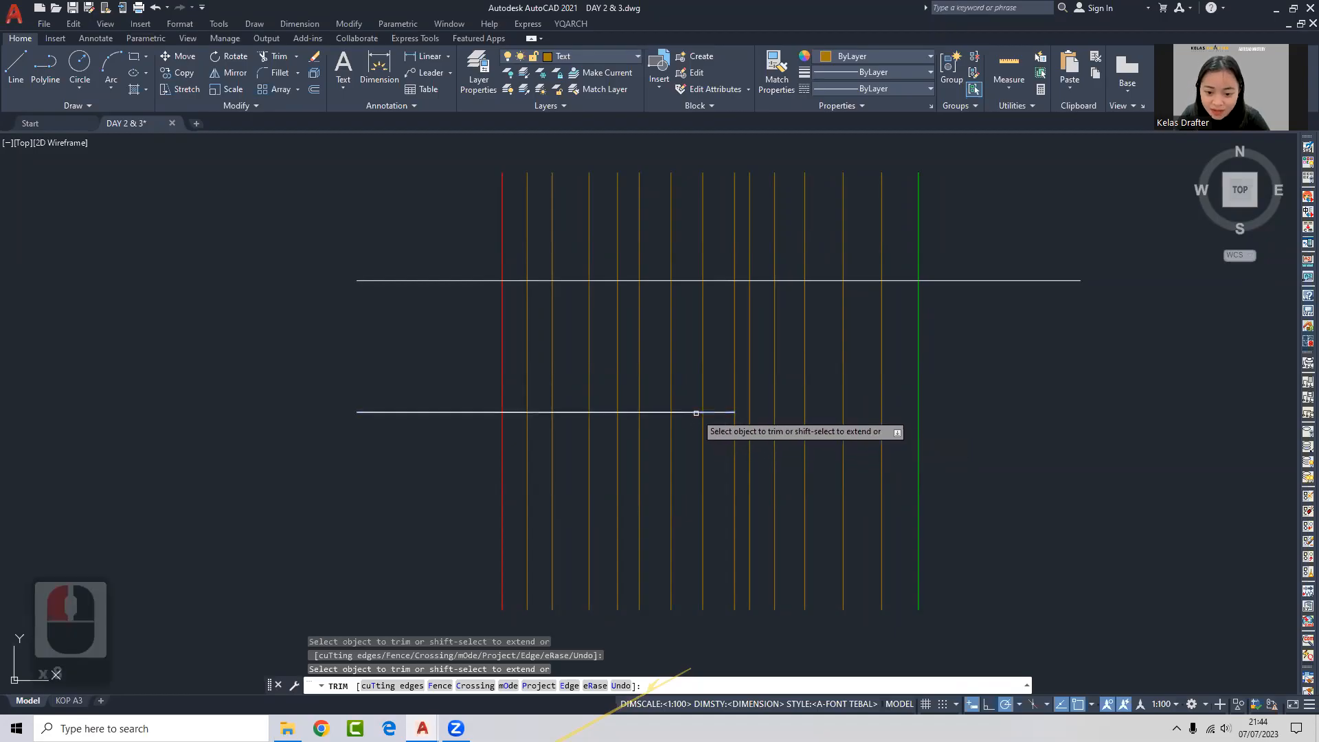
Within Trim, extend the lower white line past several orange lines, and trim it back to the middle vertical line.
{"action": "left_click", "coordinate": [712, 413], "text": "shift"}
{"action": "left_click", "coordinate": [731, 413], "text": "shift"}
{"action": "left_click", "coordinate": [753, 412], "text": "shift"}
{"action": "left_click", "coordinate": [776, 413], "text": "shift"}
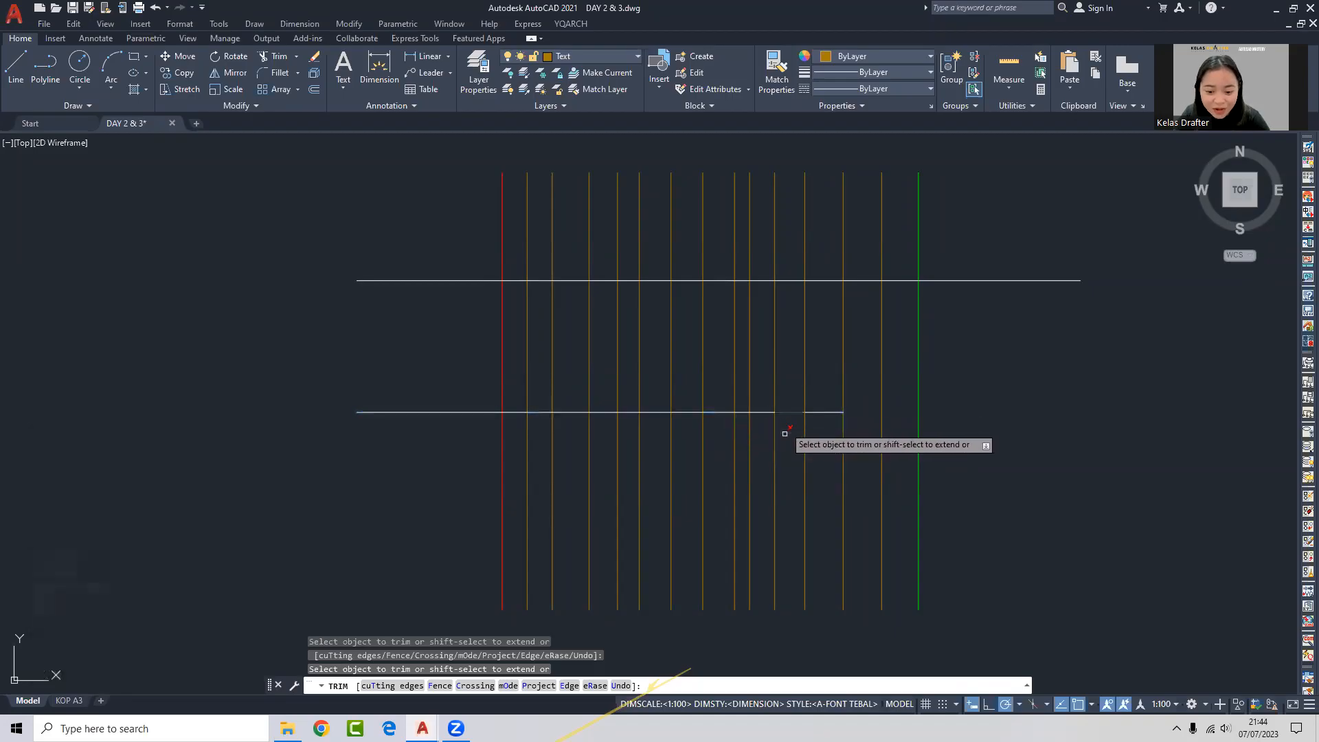
{"action": "left_click", "coordinate": [832, 411]}
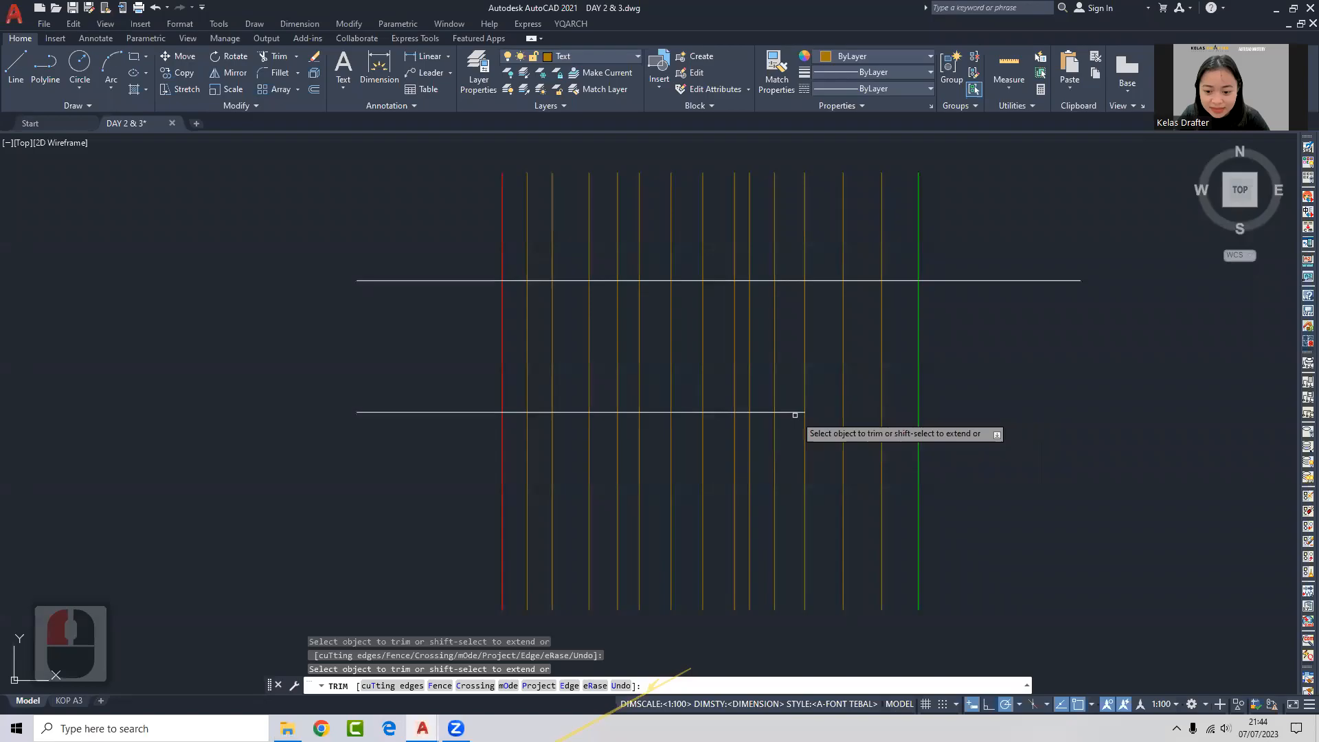
{"action": "left_click", "coordinate": [791, 412]}
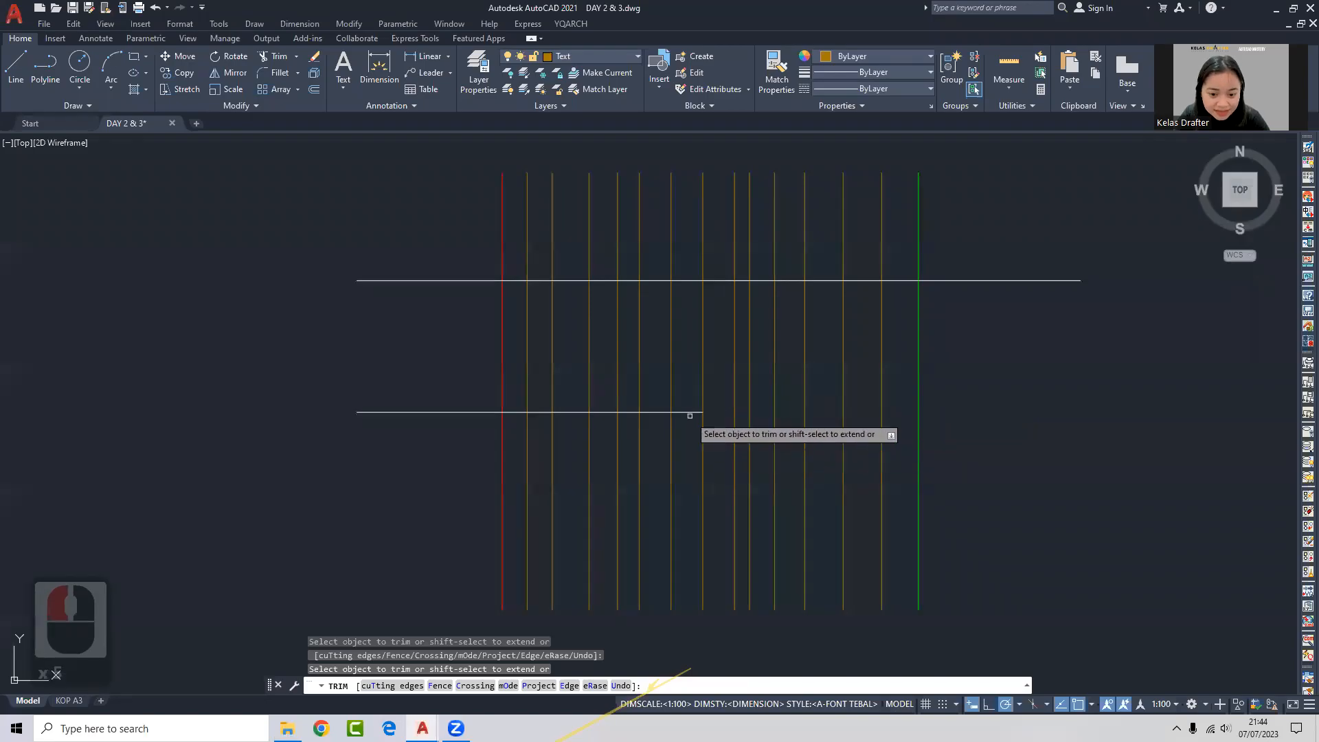
Repeat the switch to extending inside Trim on the lower white line, and trim the added segments back to the middle vertical line.
{"action": "left_click", "coordinate": [717, 412], "text": "shift"}
{"action": "left_click", "coordinate": [742, 412], "text": "shift"}
{"action": "left_click", "coordinate": [762, 412], "text": "shift"}
{"action": "left_click", "coordinate": [764, 412], "text": "shift"}
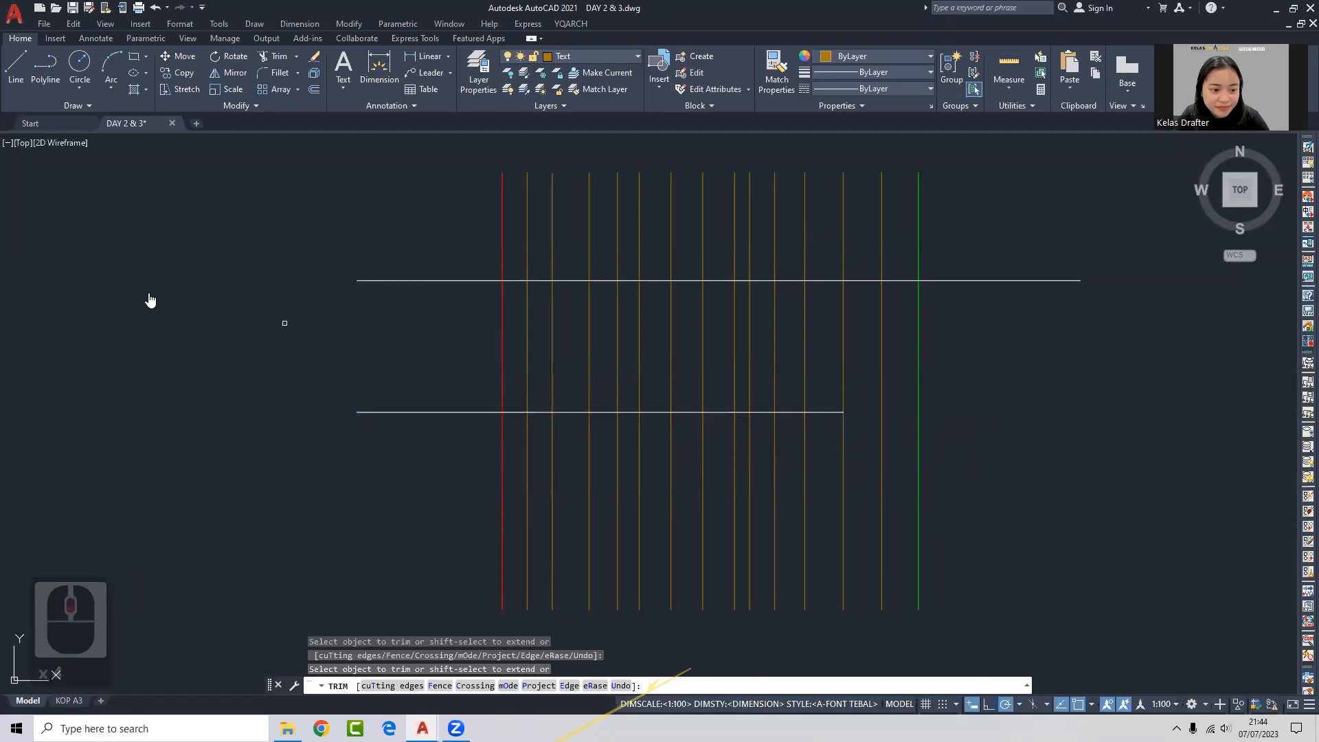
{"action": "left_click", "coordinate": [825, 412]}
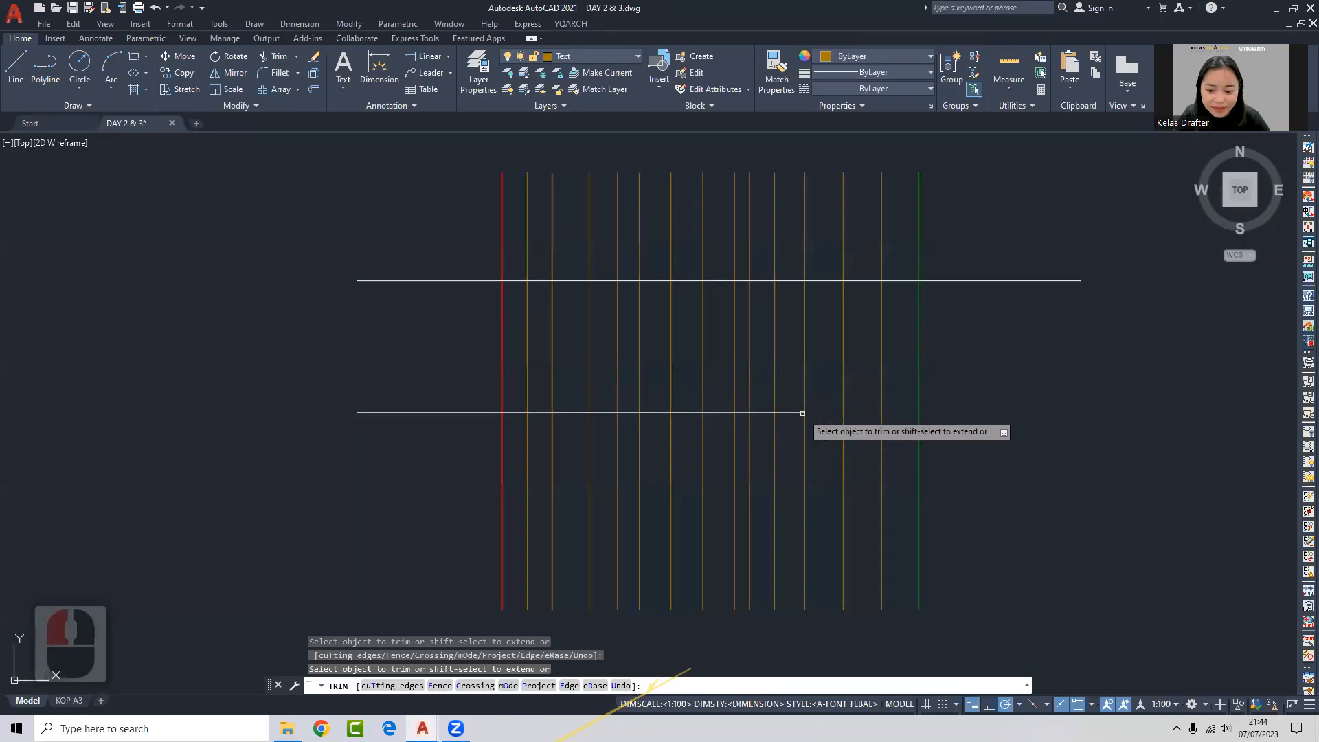
{"action": "left_click", "coordinate": [790, 412]}
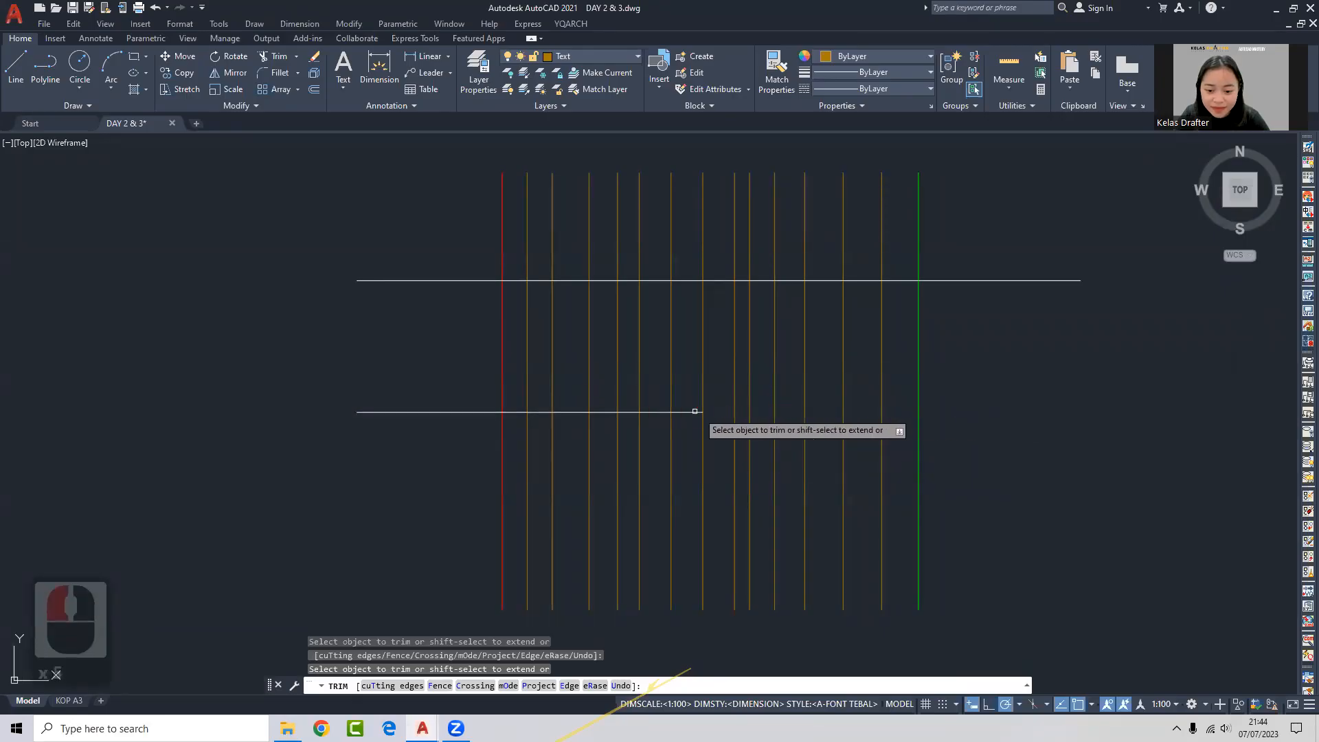
Extend the lower white line to the fourth vertical line from the green end without leaving Trim, and trim it back past the middle line.
{"action": "left_click", "coordinate": [721, 409], "text": "shift"}
{"action": "left_click", "coordinate": [724, 412], "text": "shift"}
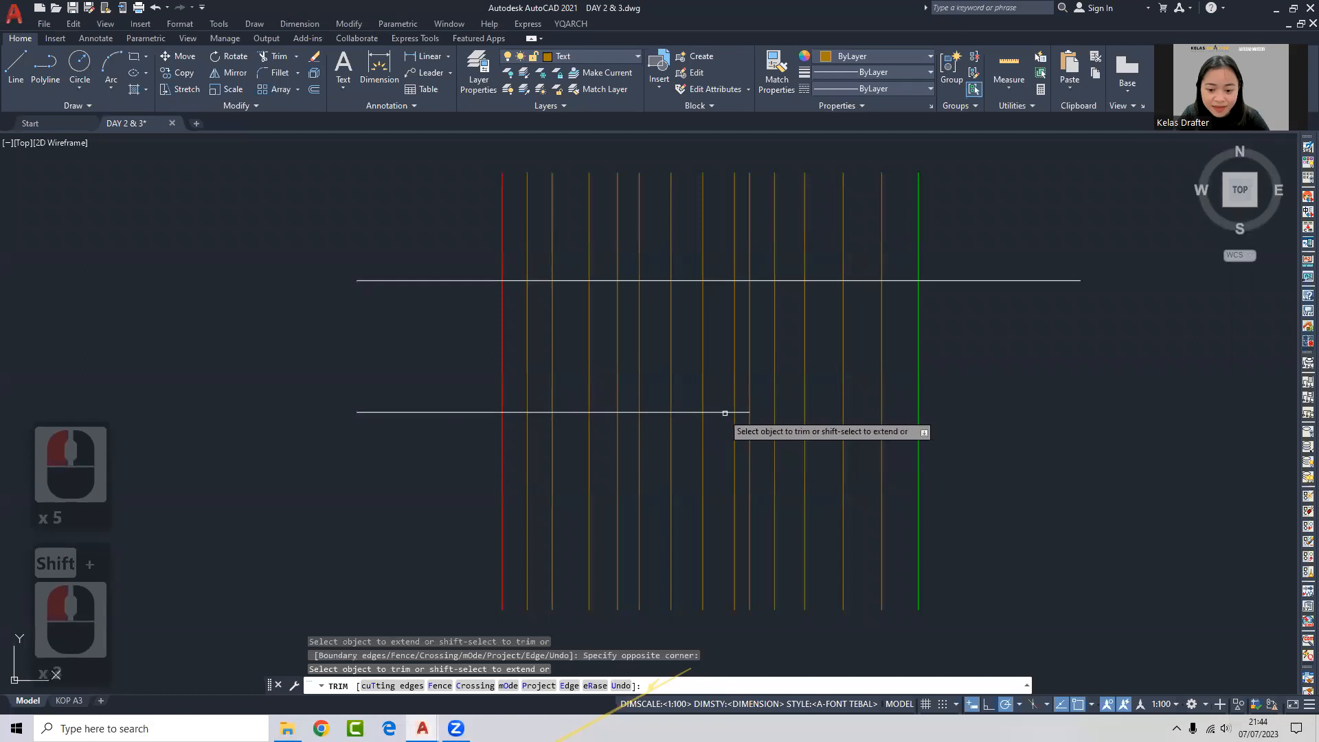
{"action": "left_click", "coordinate": [725, 412], "text": "shift"}
{"action": "left_click", "coordinate": [736, 413], "text": "shift"}
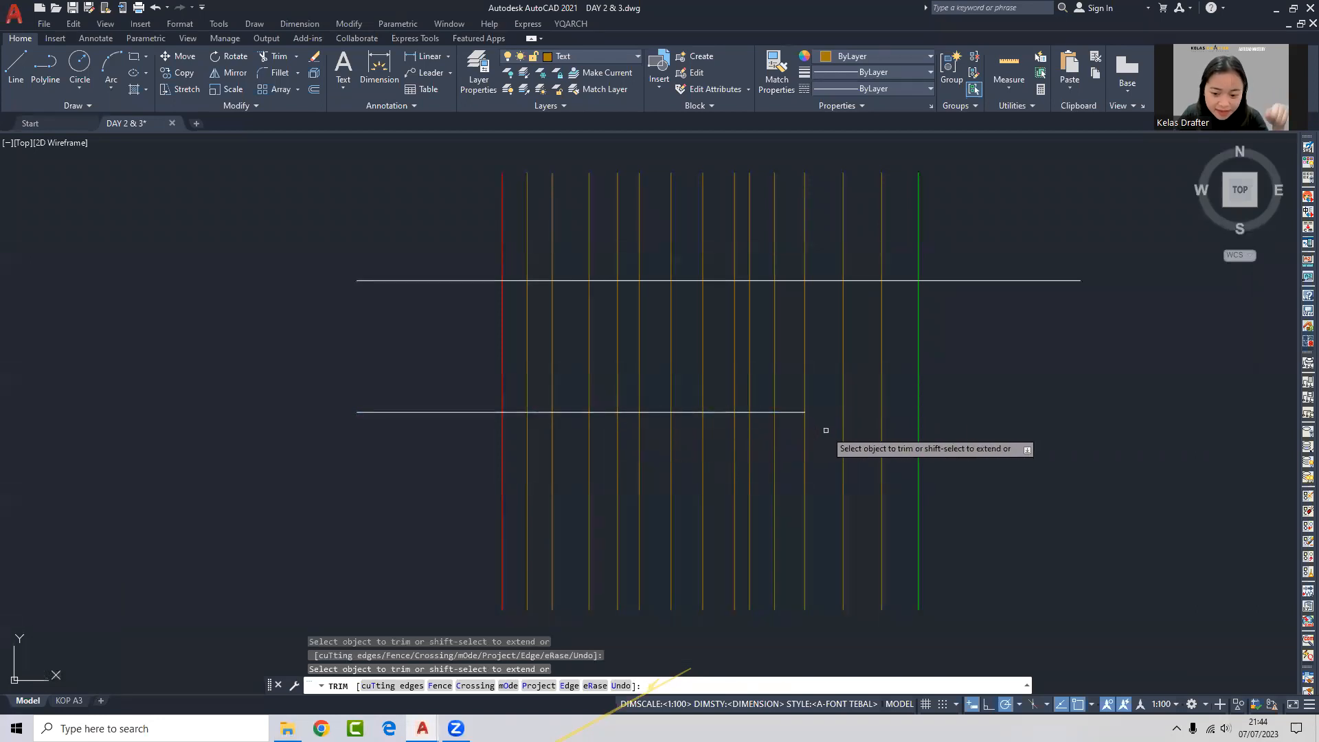
{"action": "left_click", "coordinate": [798, 413]}
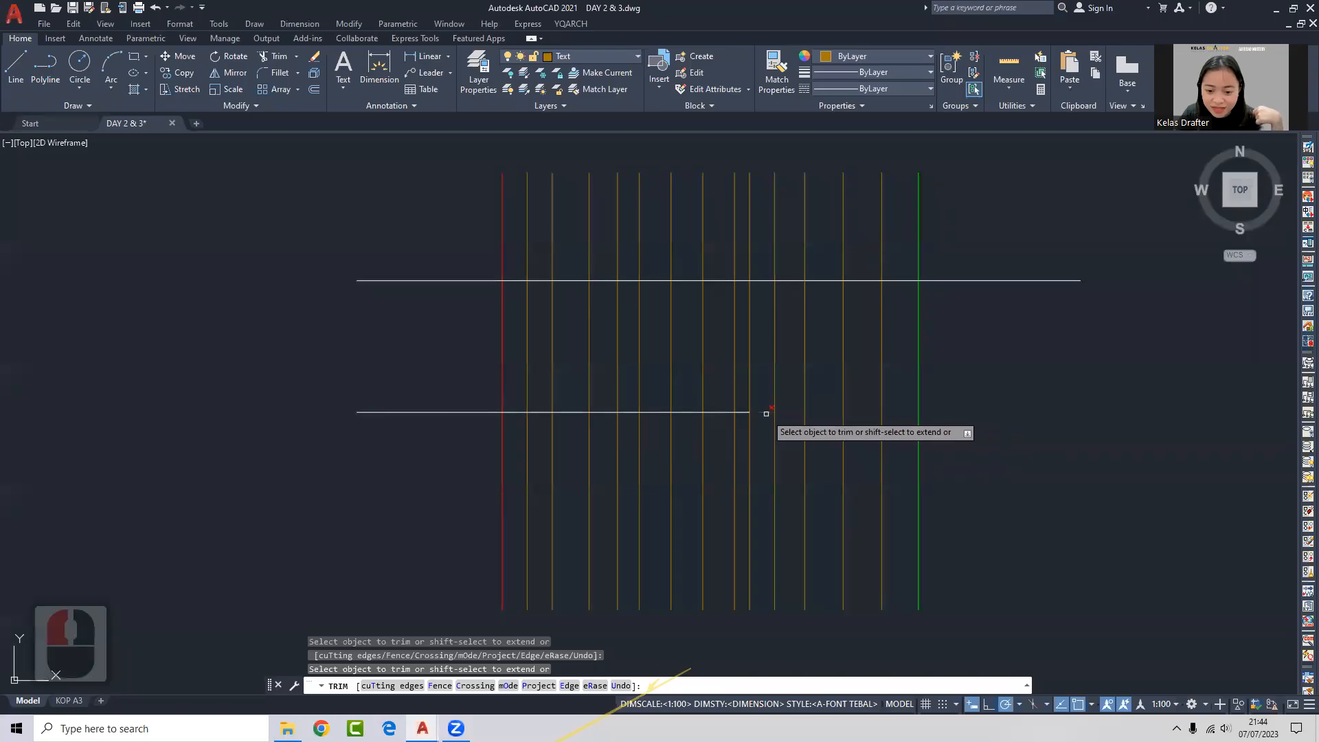
{"action": "left_click", "coordinate": [720, 412]}
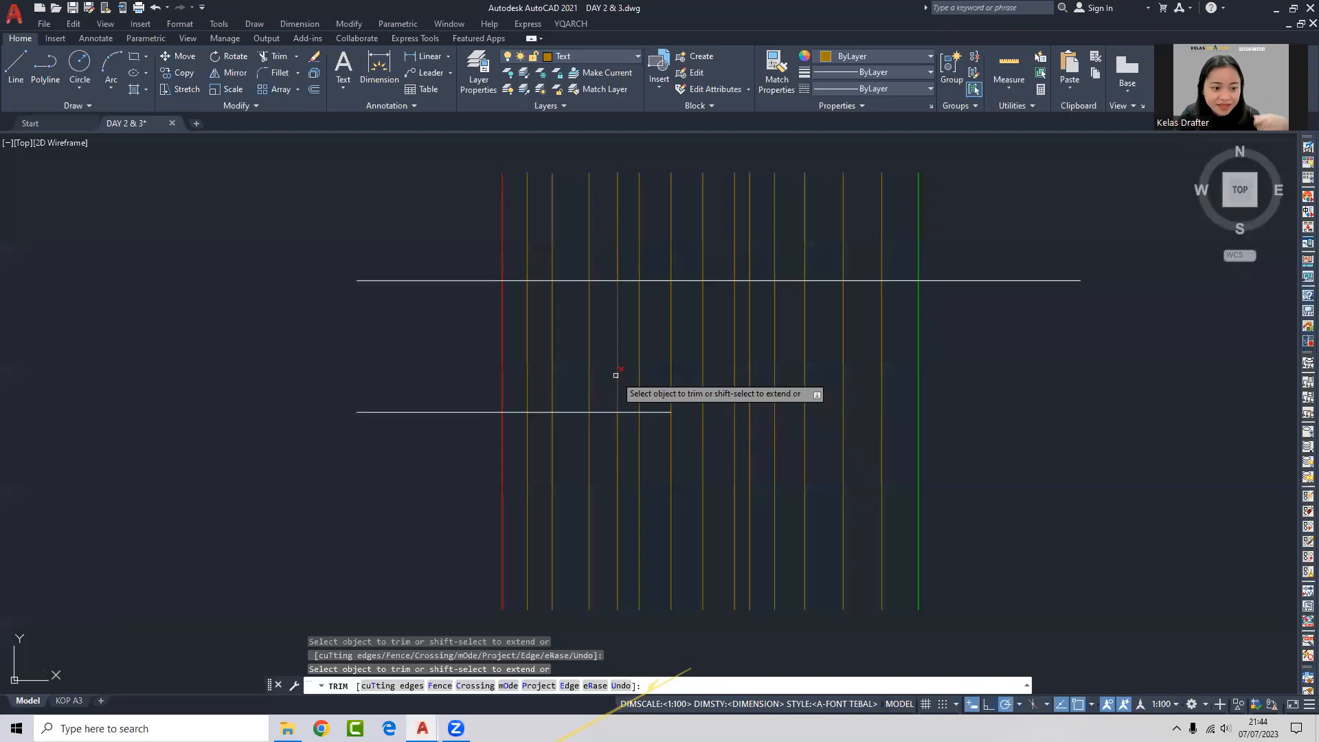
{"action": "left_click", "coordinate": [657, 412]}
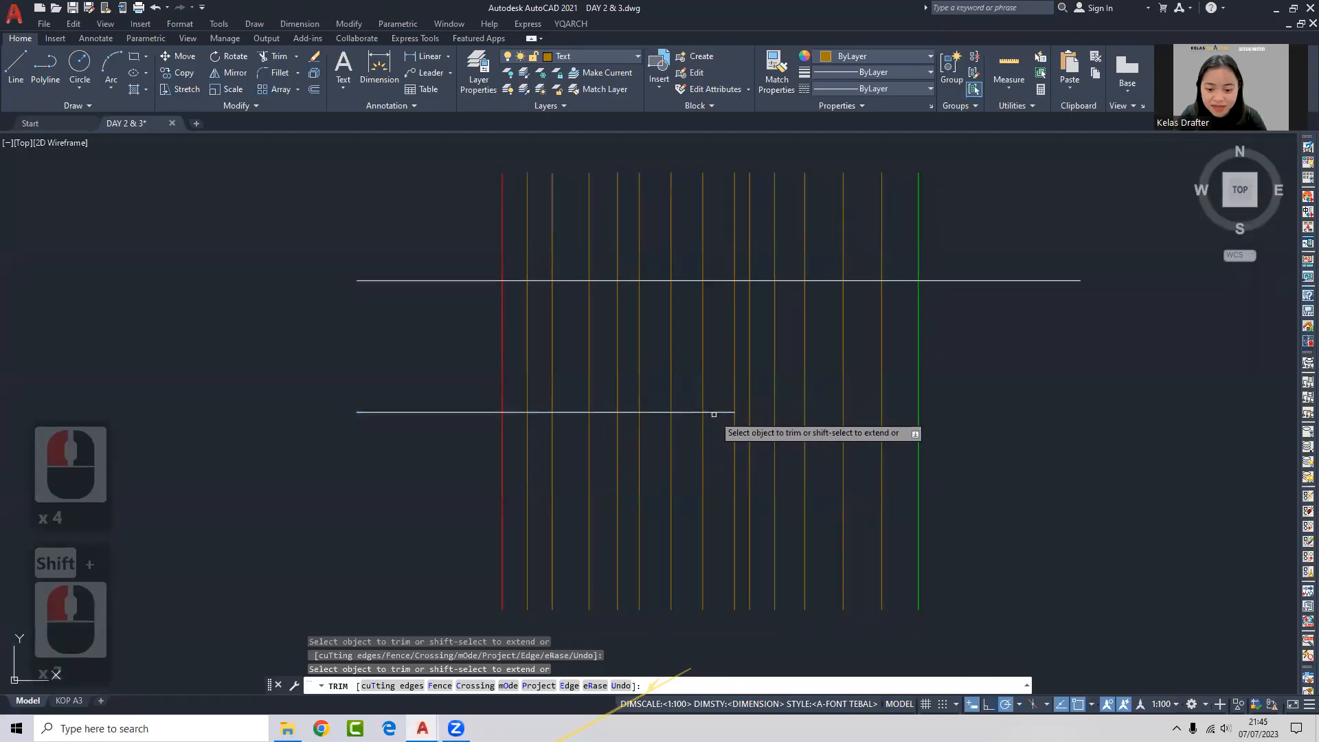
Extend the lower white line again from within Trim, trim it back to the first orange line beyond the middle one, and end the command.
{"action": "left_click", "coordinate": [720, 412], "text": "shift"}
{"action": "left_click", "coordinate": [728, 417], "text": "shift"}
{"action": "left_click", "coordinate": [741, 416], "text": "shift"}
{"action": "left_click", "coordinate": [745, 411], "text": "shift"}
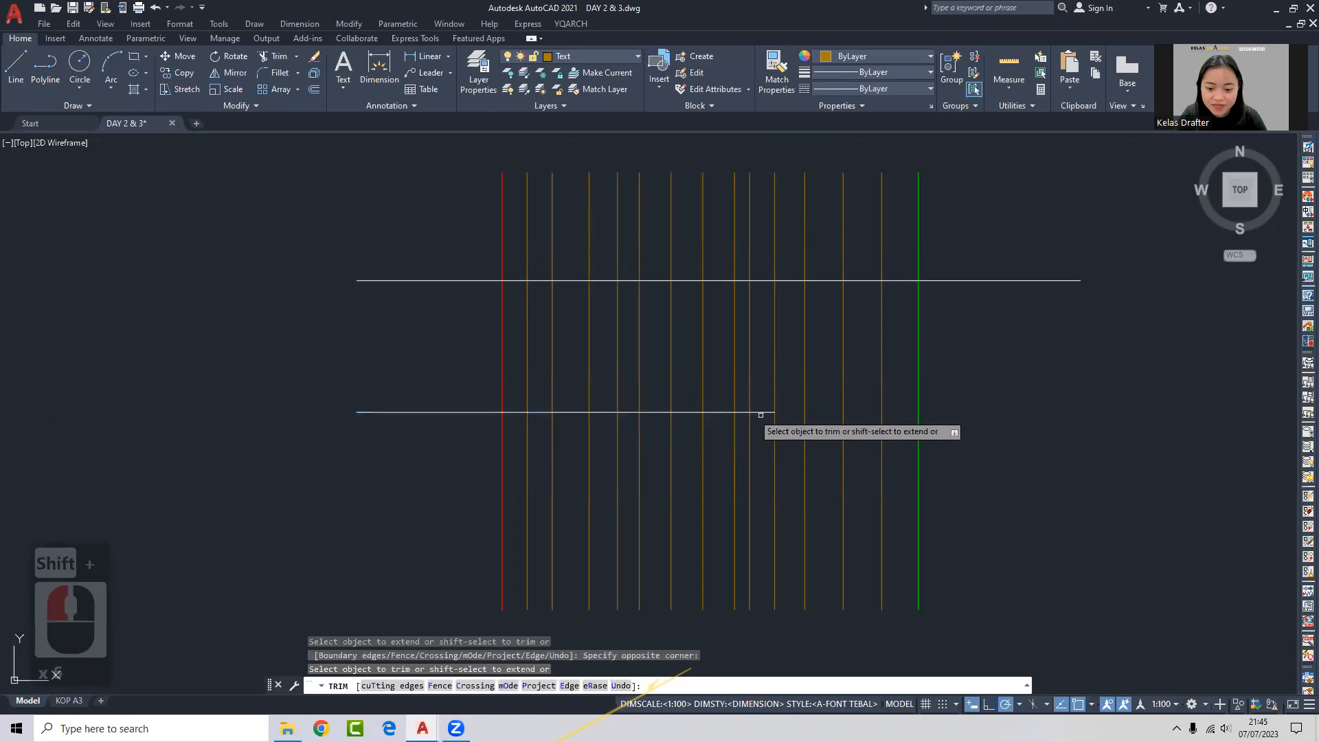
{"action": "left_click", "coordinate": [768, 412], "text": "shift"}
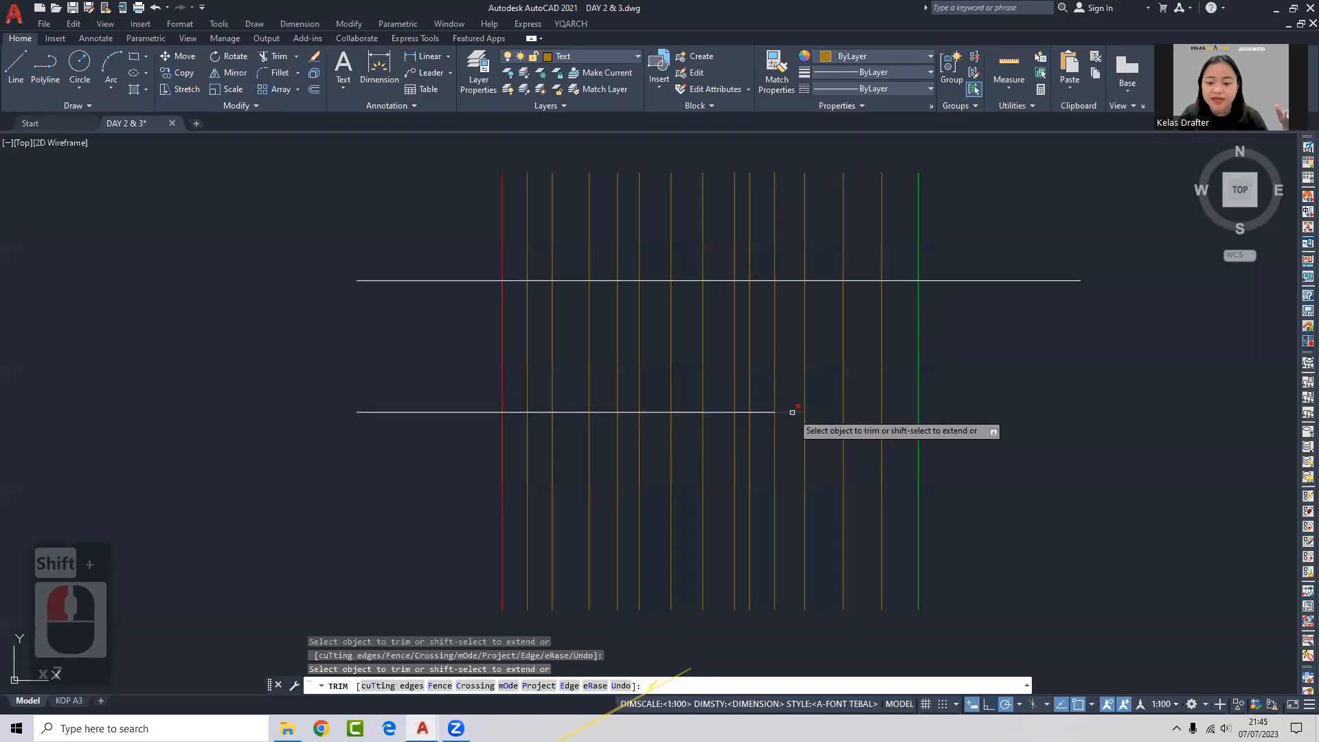
{"action": "left_click", "coordinate": [789, 413]}
{"action": "left_click", "coordinate": [760, 412]}
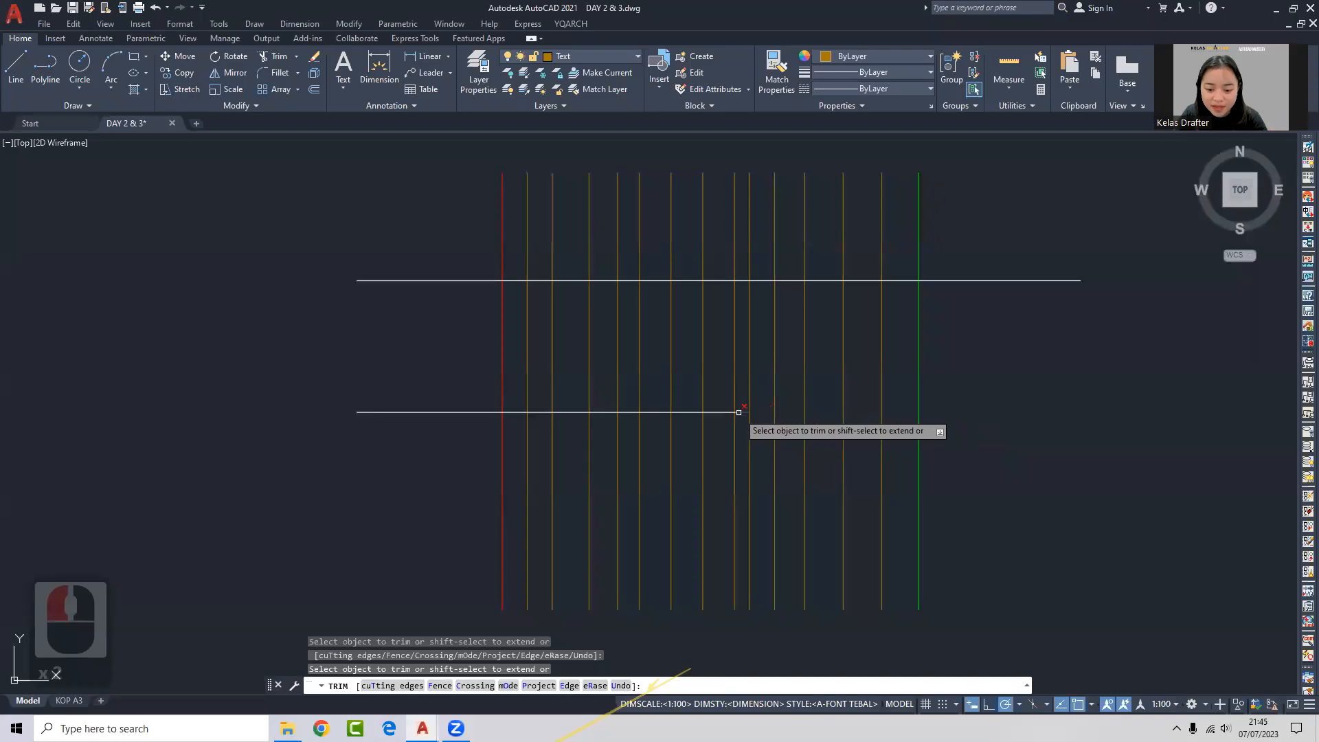
{"action": "key", "text": "Escape"}
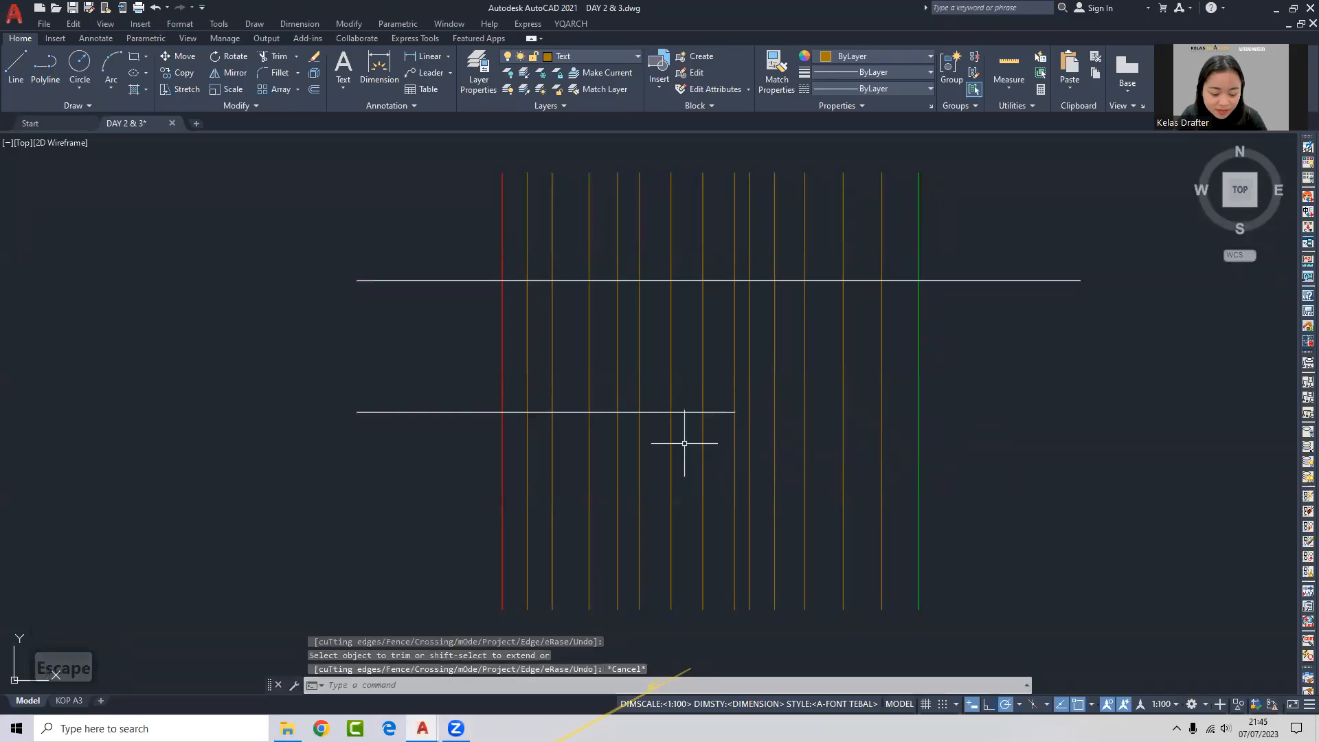
Extend the lower white line segment by segment toward the green line, using all objects as boundary edges.
{"action": "type", "text": "ex"}
{"action": "key", "text": "Return"}
{"action": "key", "text": "Return"}
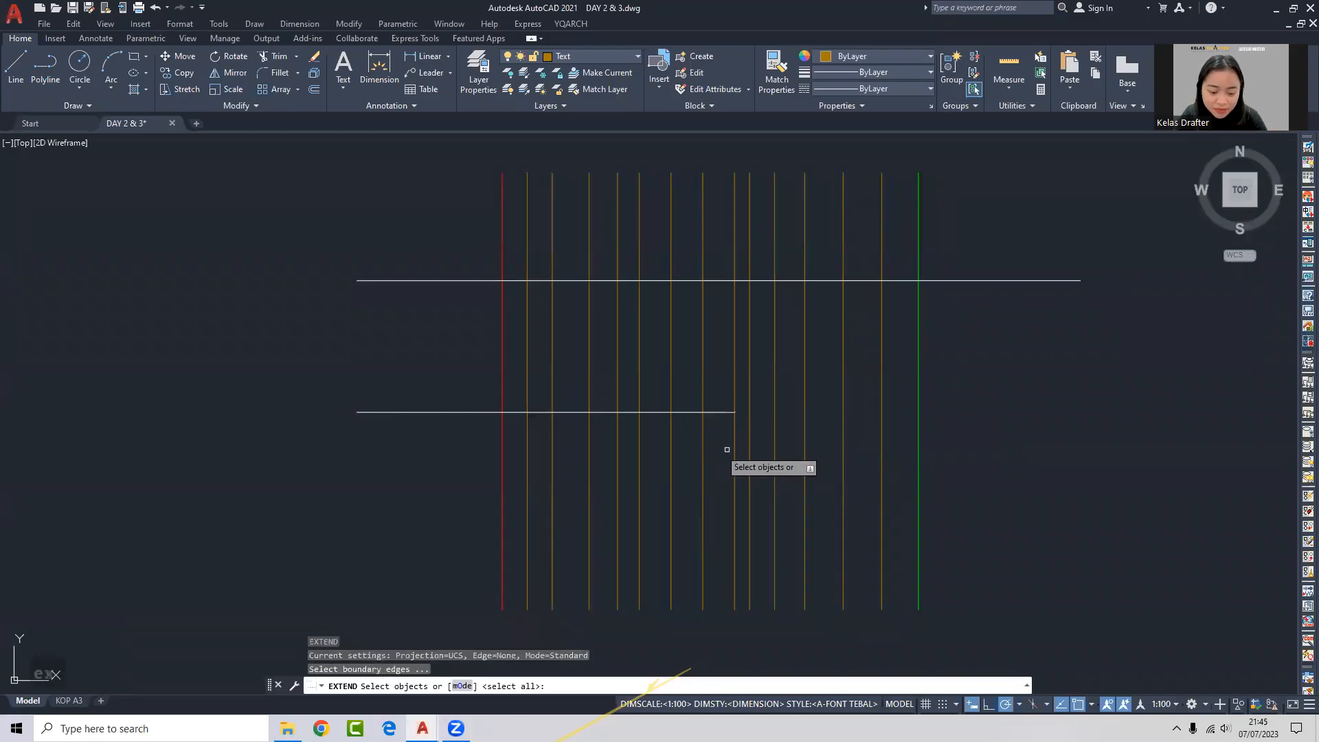
{"action": "left_click", "coordinate": [734, 413]}
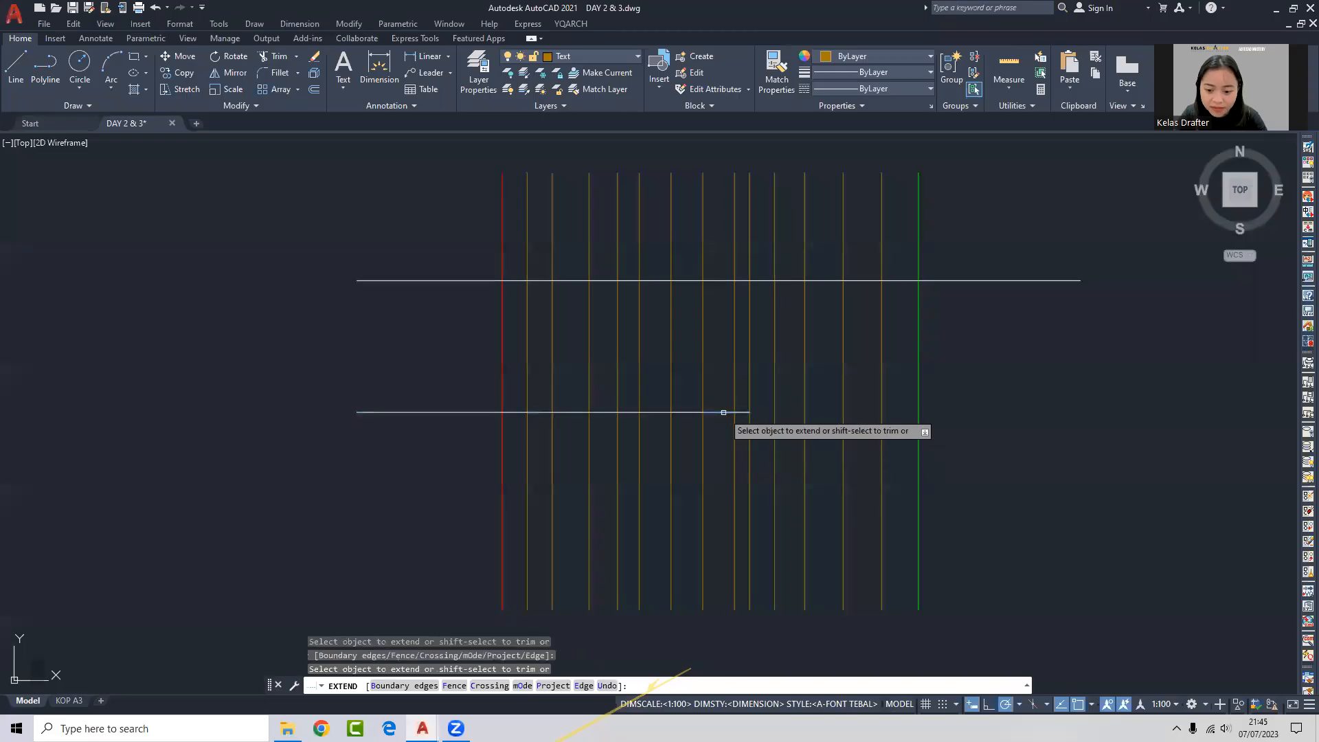
{"action": "left_click", "coordinate": [751, 412]}
{"action": "left_click", "coordinate": [761, 412]}
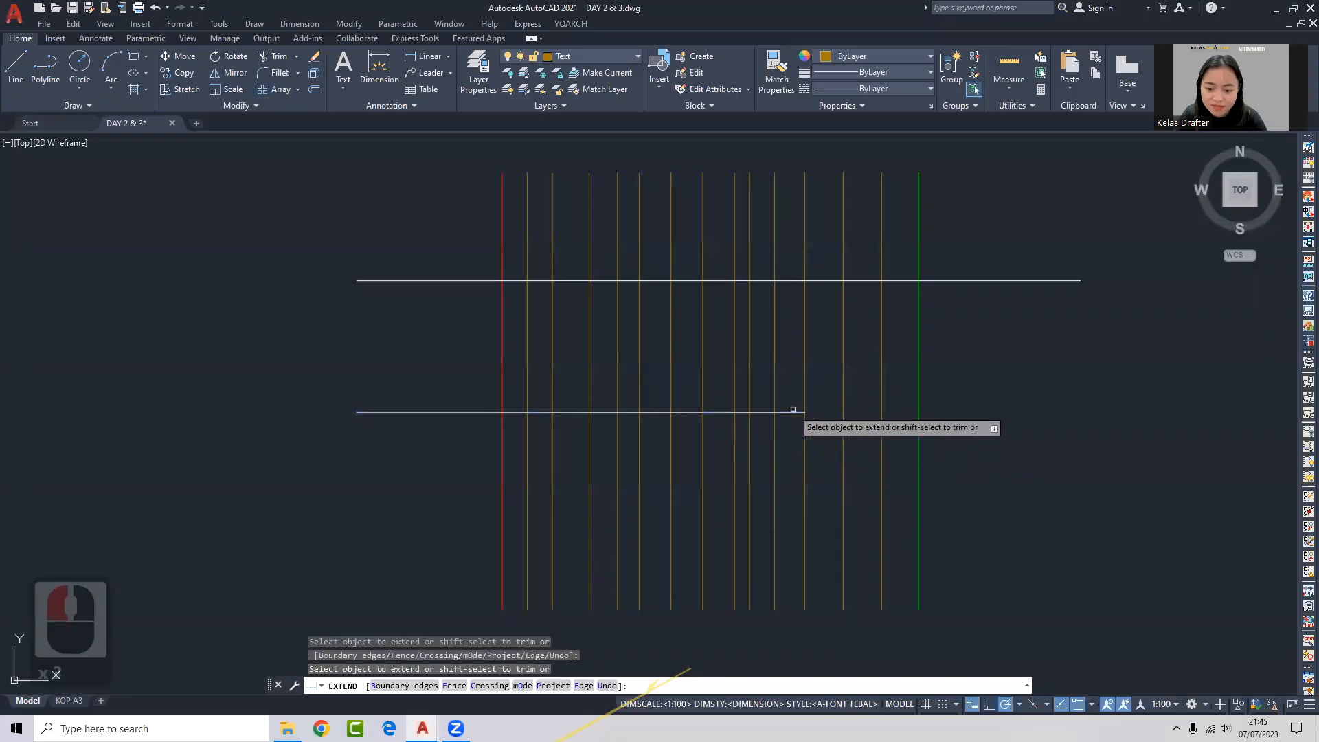
{"action": "left_click_drag", "start_coordinate": [824, 382], "coordinate": [760, 426]}
Within Extend, trim the lower white line back segment by segment to the middle vertical line, and end the command.
{"action": "left_click", "coordinate": [814, 413], "text": "shift"}
{"action": "left_click", "coordinate": [790, 412], "text": "shift"}
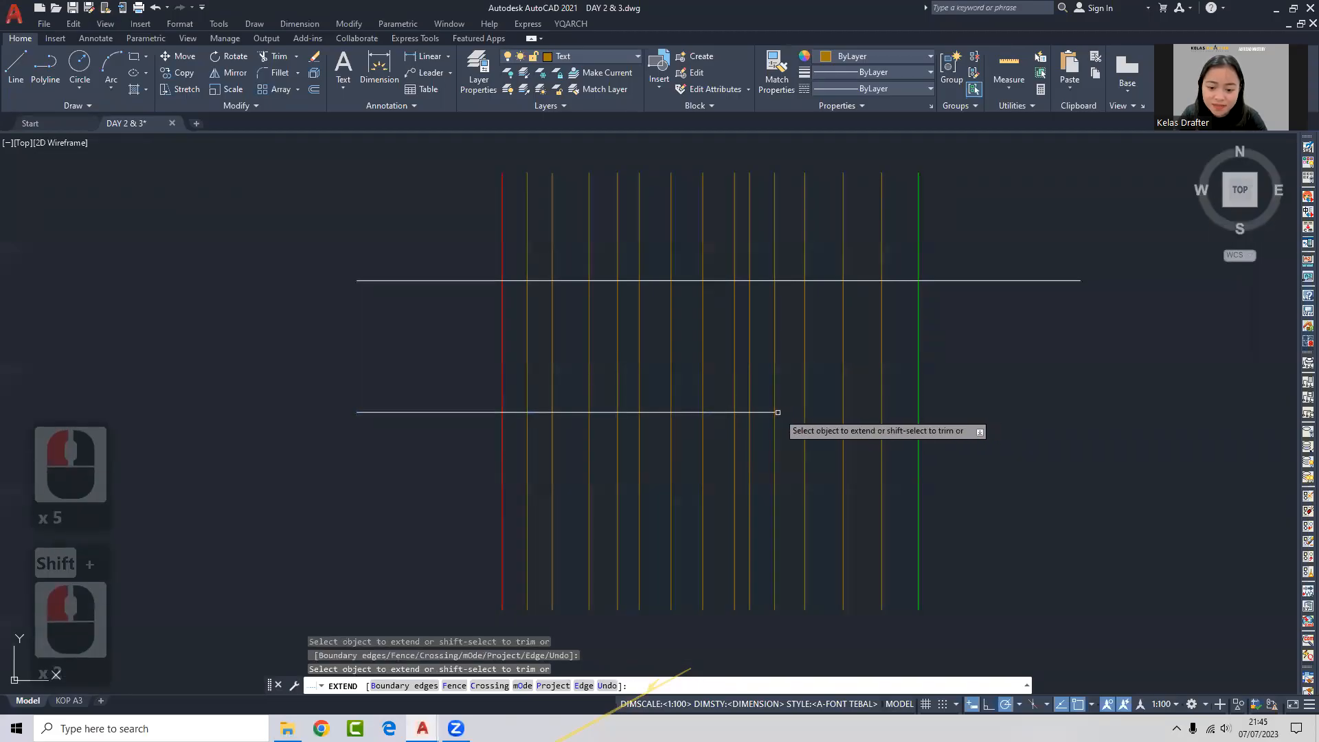
{"action": "left_click", "coordinate": [762, 412], "text": "shift"}
{"action": "left_click", "coordinate": [742, 412], "text": "shift"}
{"action": "left_click", "coordinate": [724, 412], "text": "shift"}
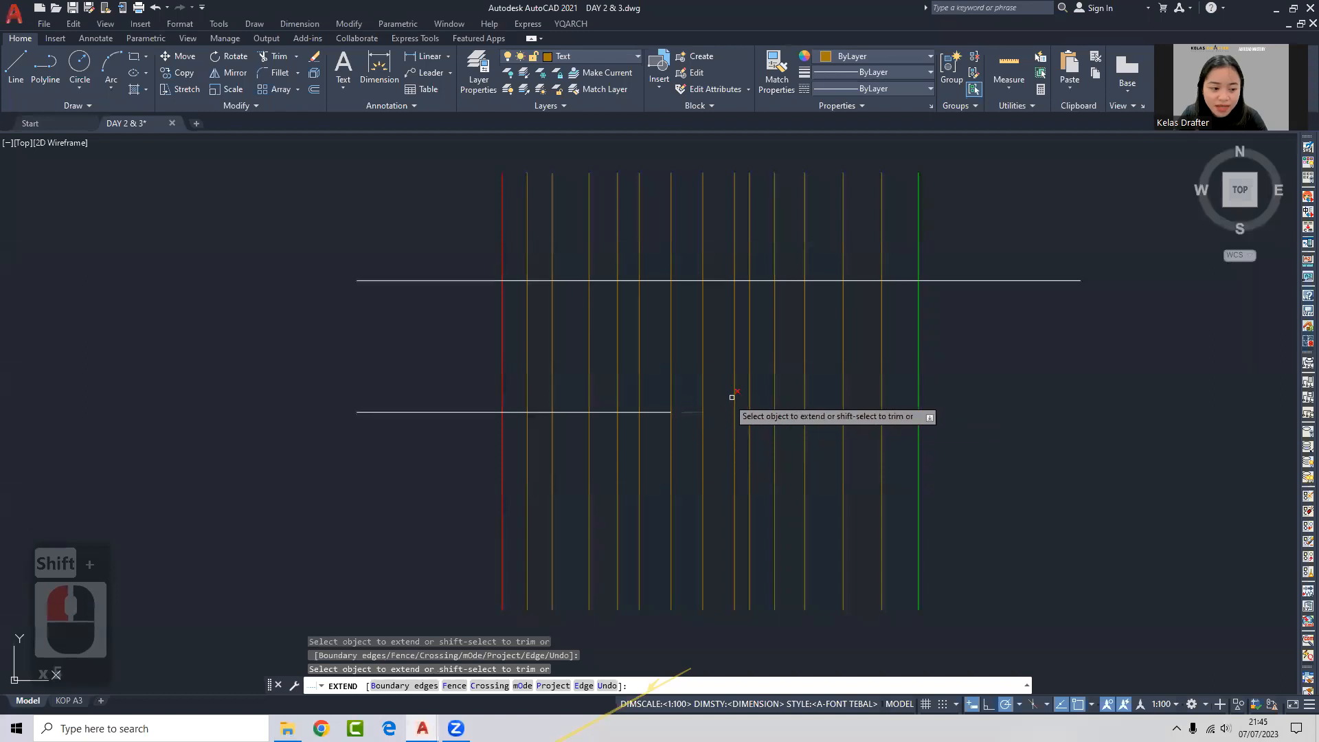
{"action": "key", "text": "Escape"}
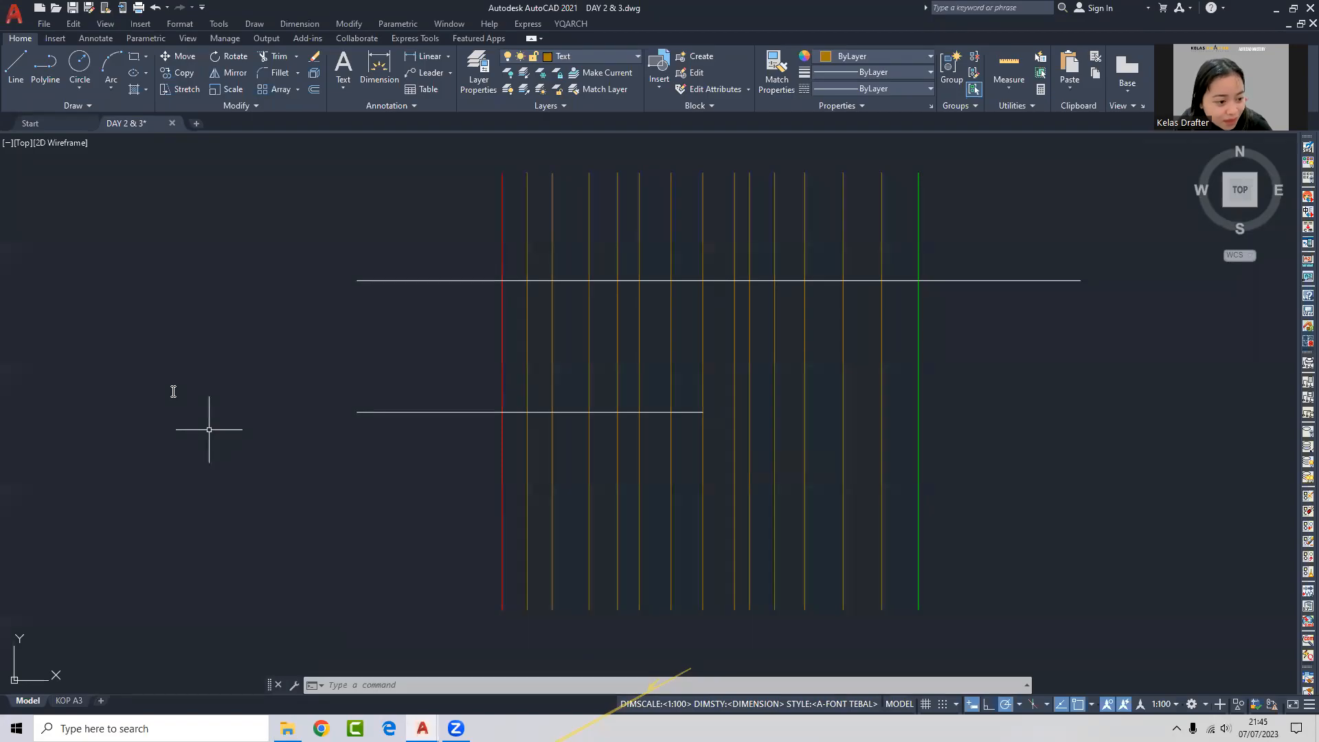
{"action": "scroll", "coordinate": [209, 430], "scroll_direction": "up", "scroll_amount": 2}
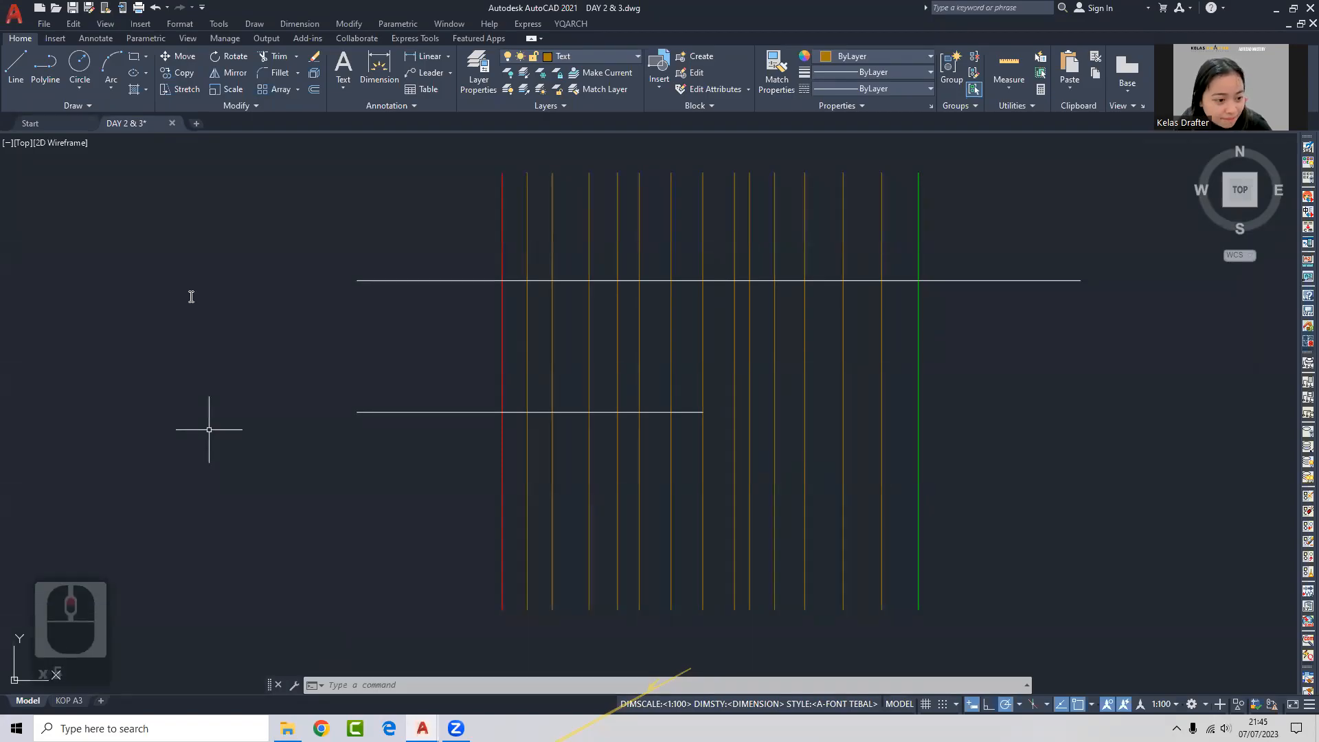
{"action": "scroll", "coordinate": [191, 296], "scroll_direction": "down", "scroll_amount": 4}
{"action": "scroll", "coordinate": [191, 297], "scroll_direction": "up", "scroll_amount": 3}
{"action": "scroll", "coordinate": [191, 297], "scroll_direction": "up", "scroll_amount": 2}
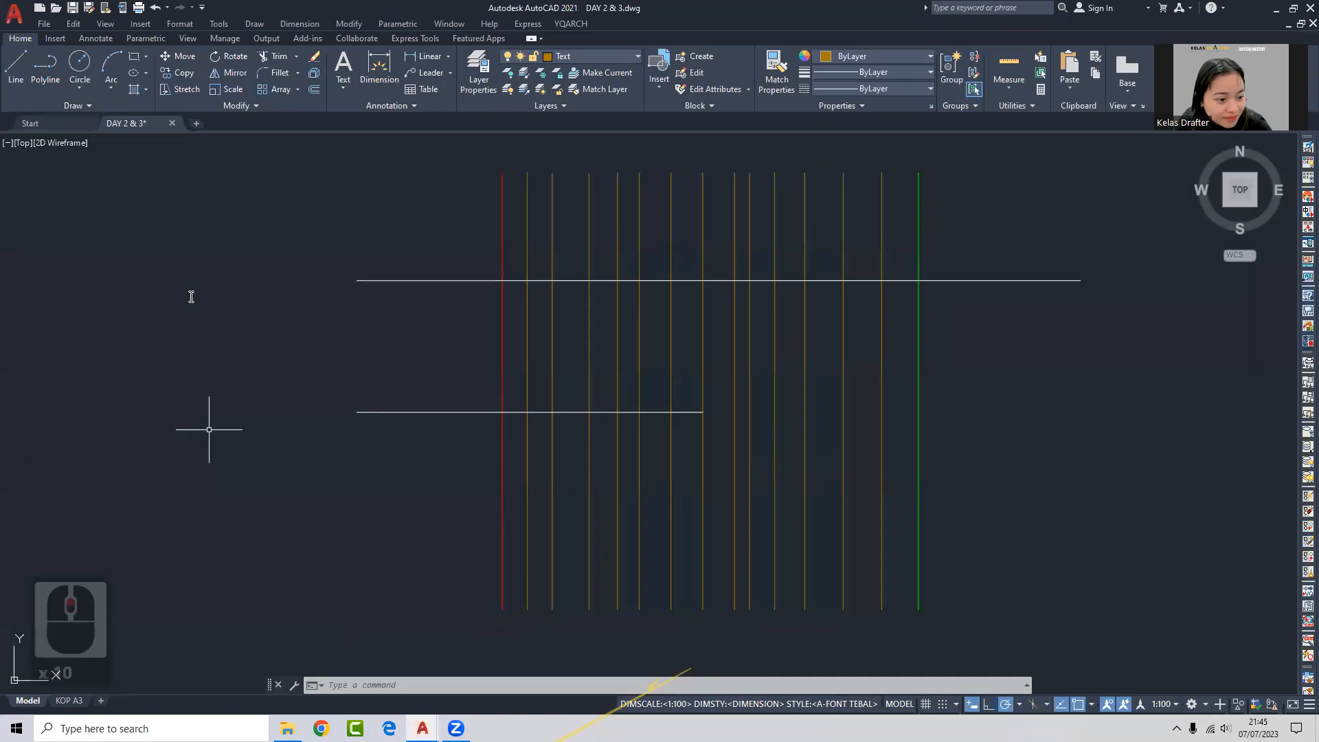
{"action": "left_click", "coordinate": [410, 386]}
{"action": "left_click", "coordinate": [410, 387]}
{"action": "scroll", "coordinate": [511, 375], "scroll_direction": "down", "scroll_amount": 4}
{"action": "scroll", "coordinate": [511, 374], "scroll_direction": "up", "scroll_amount": 4}
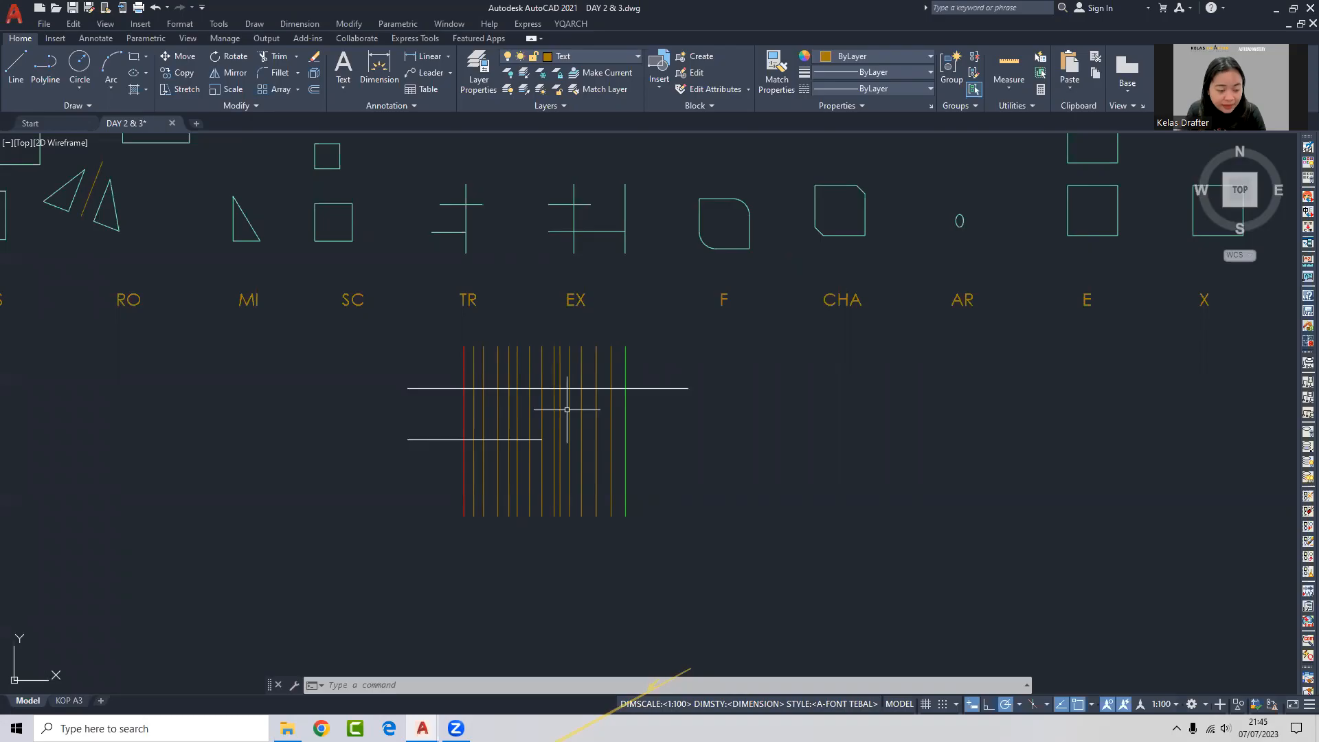
{"action": "middle_click_drag", "start_coordinate": [454, 443], "coordinate": [518, 448]}
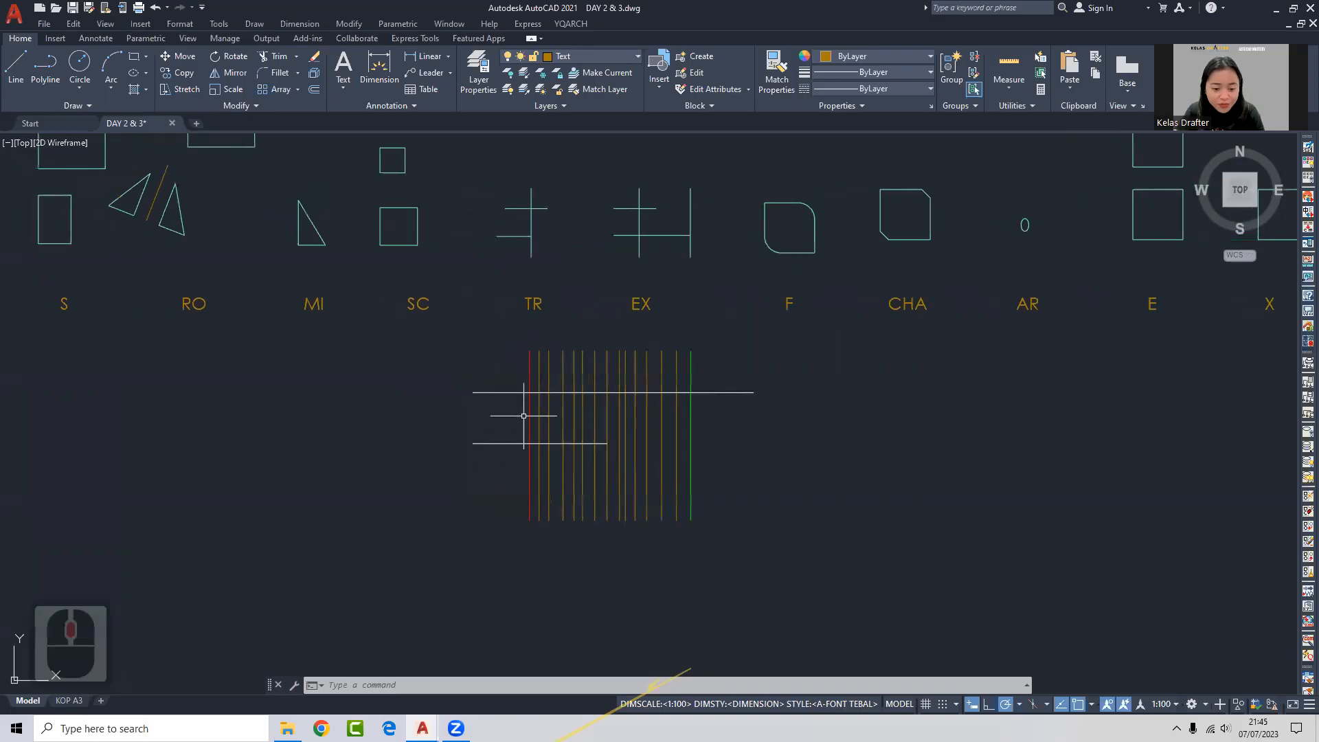
{"action": "scroll", "coordinate": [718, 386], "scroll_direction": "up", "scroll_amount": 2}
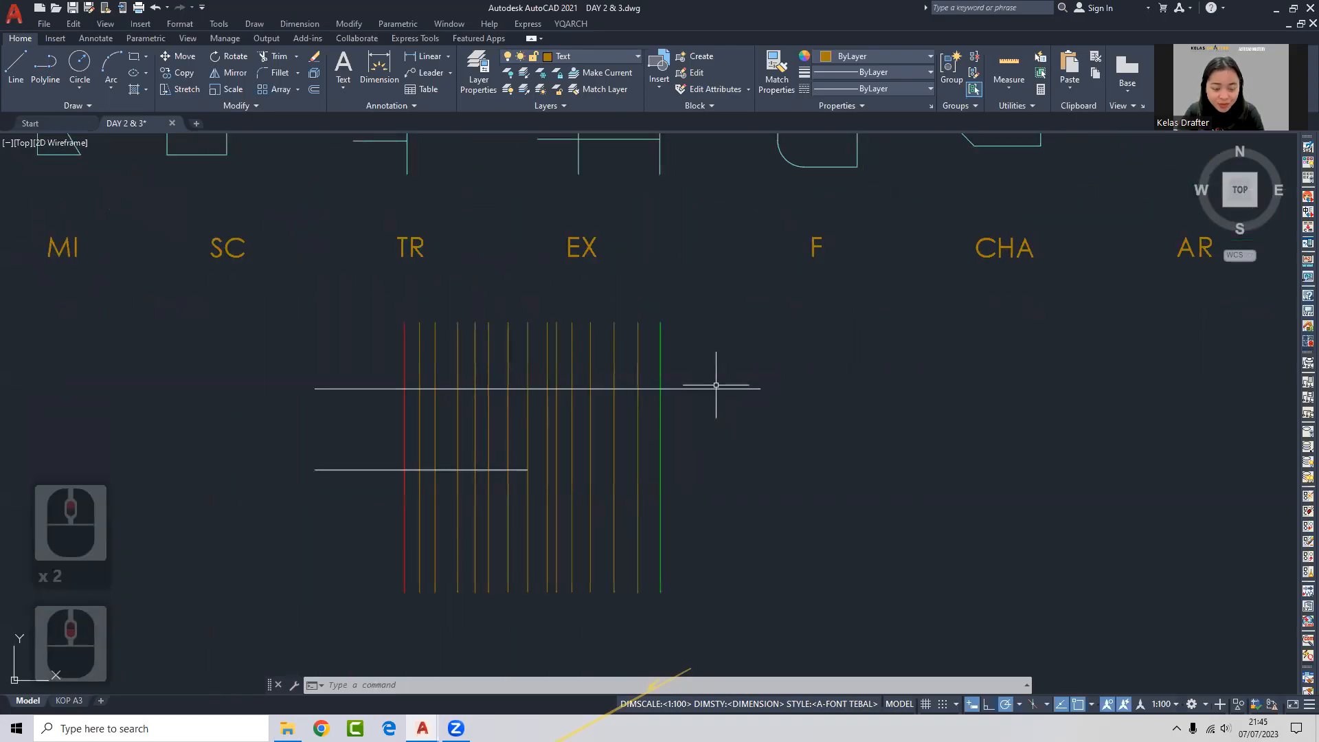
{"action": "middle_click_drag", "start_coordinate": [472, 406], "coordinate": [519, 406]}
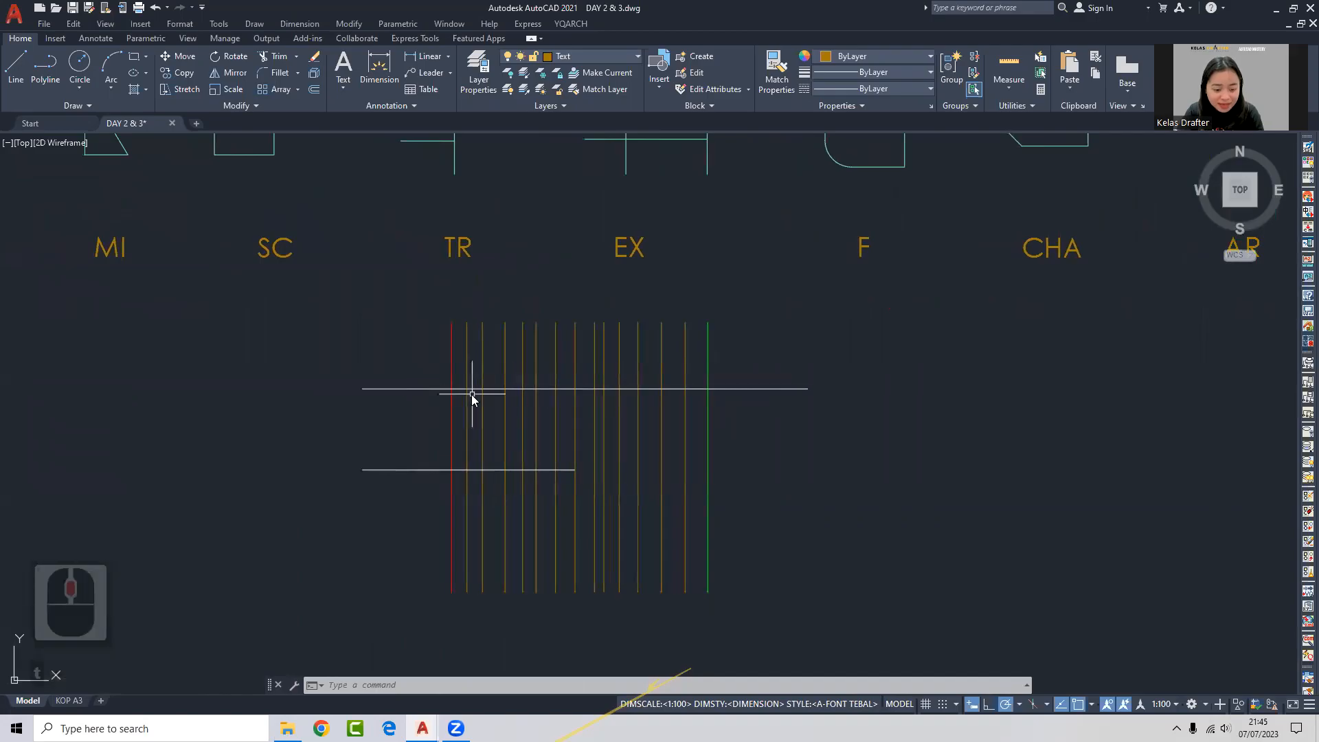
{"action": "type", "text": "tr"}
{"action": "key", "text": "Return"}
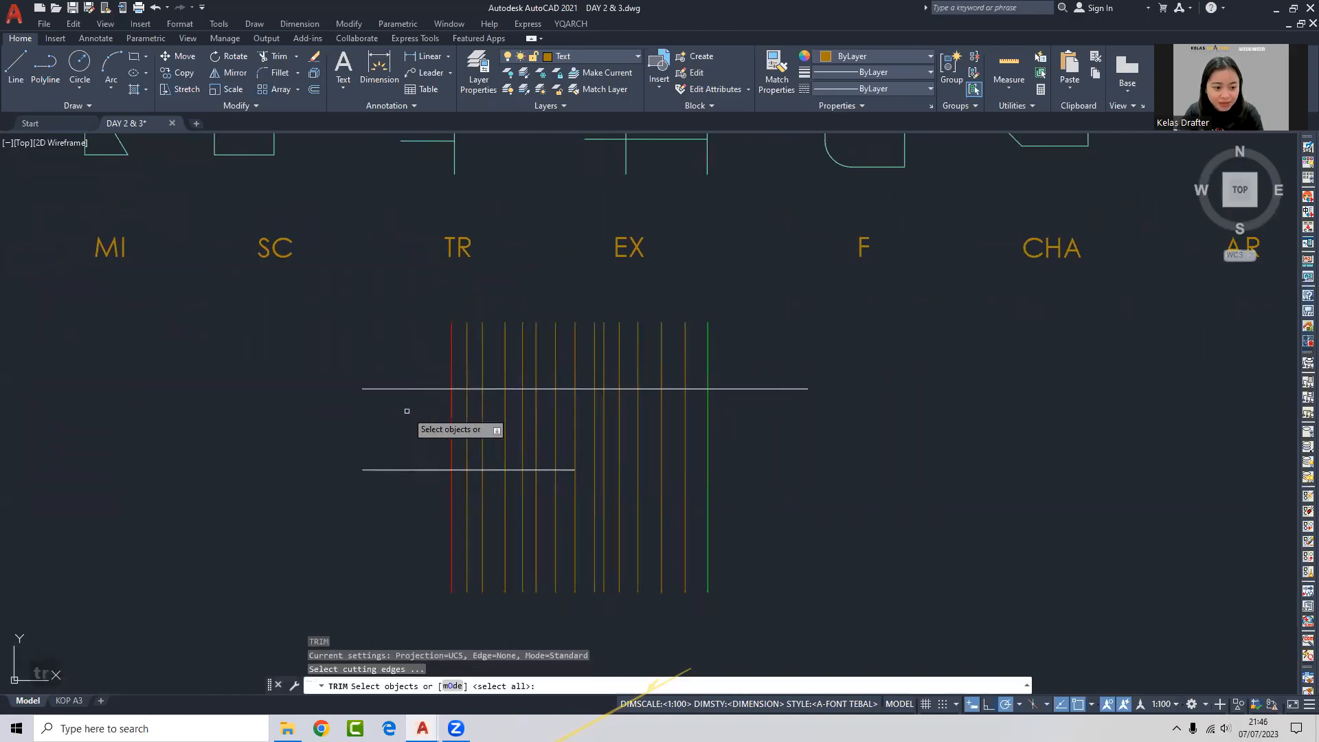
{"action": "left_click", "coordinate": [451, 377]}
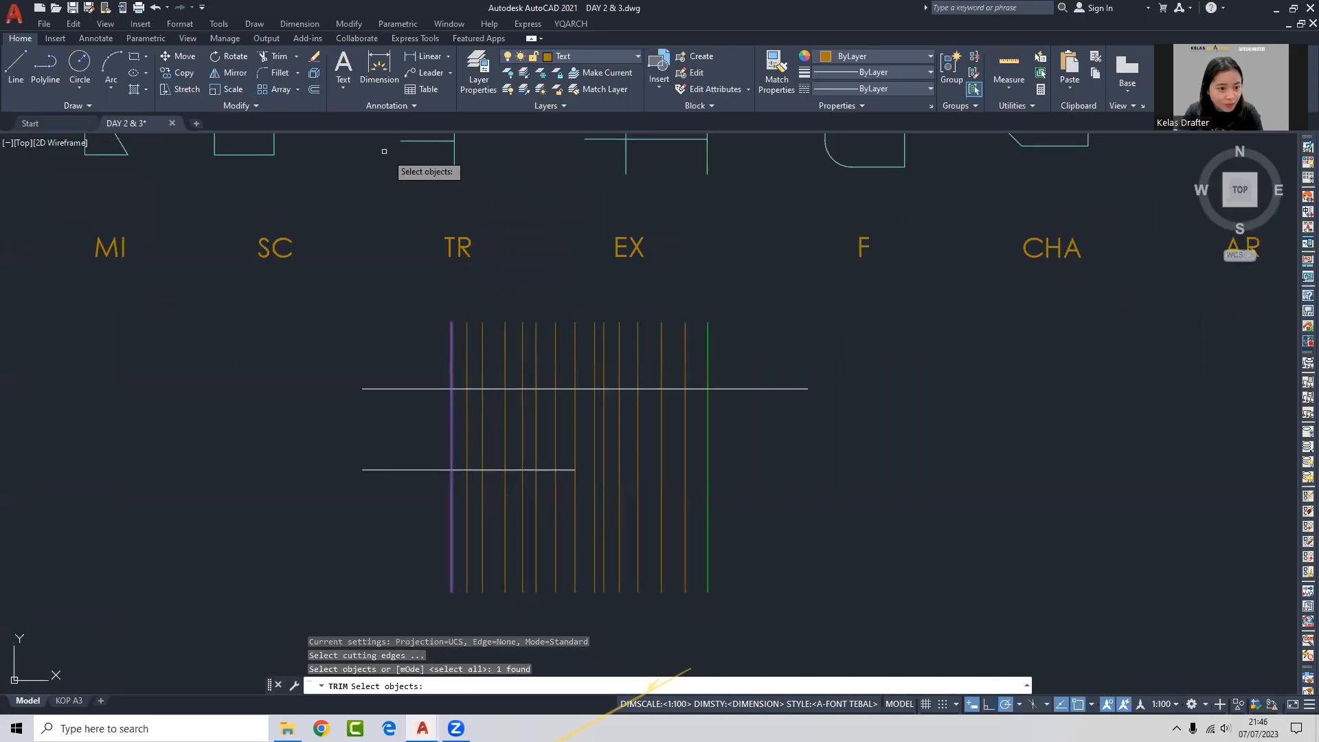
{"action": "key", "text": "Return"}
{"action": "key", "text": "Escape"}
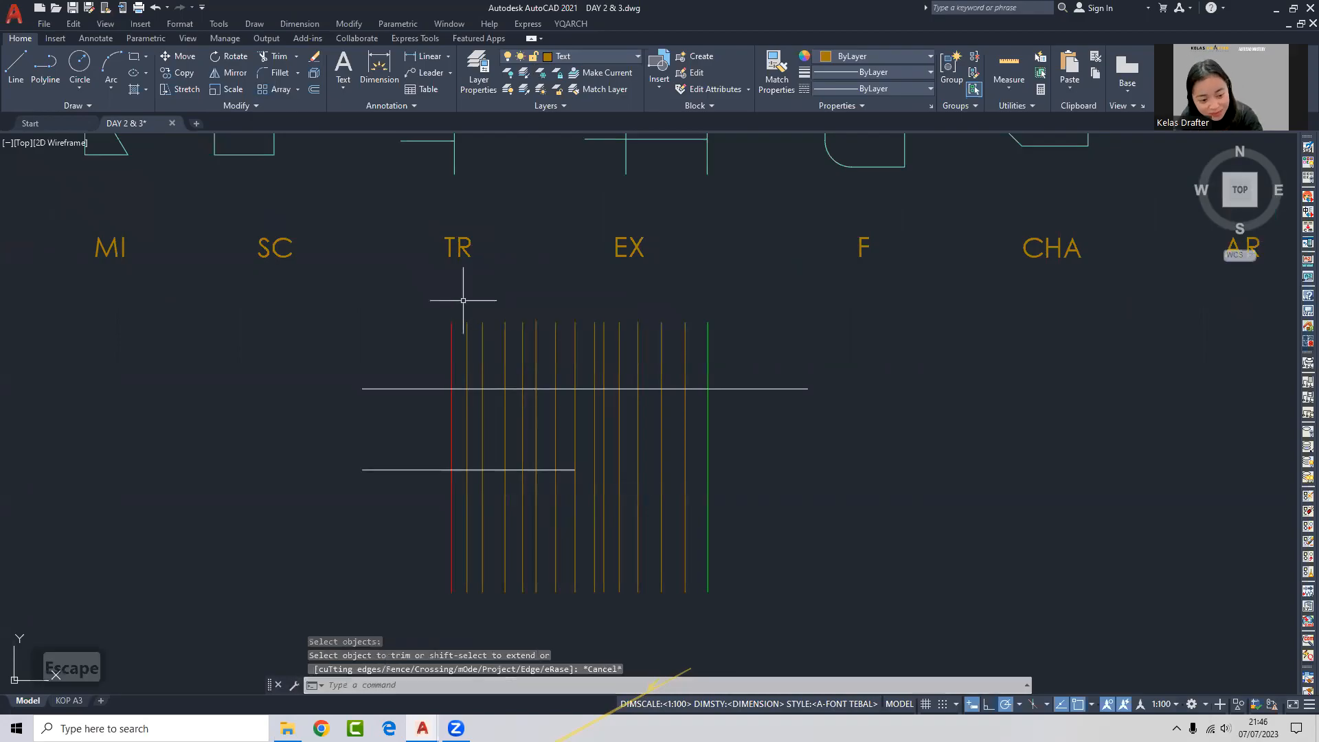
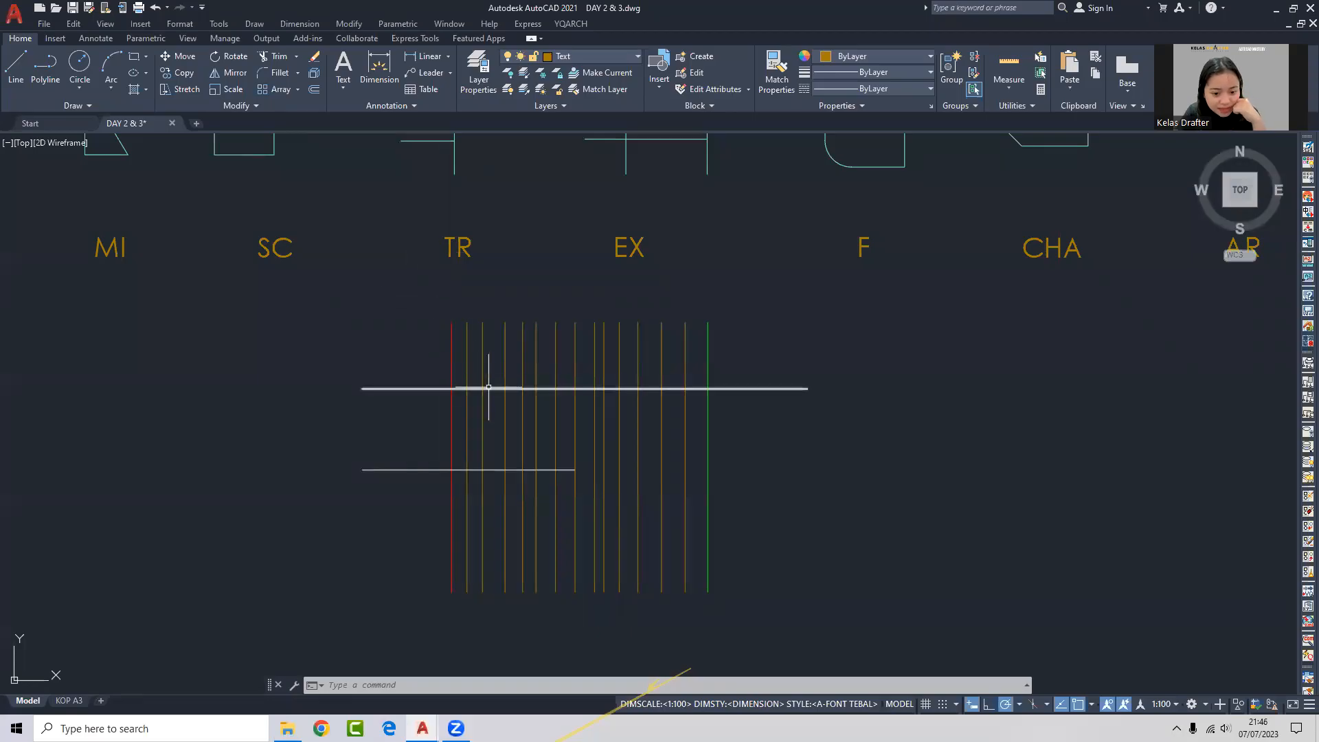
{"action": "type", "text": "t"}
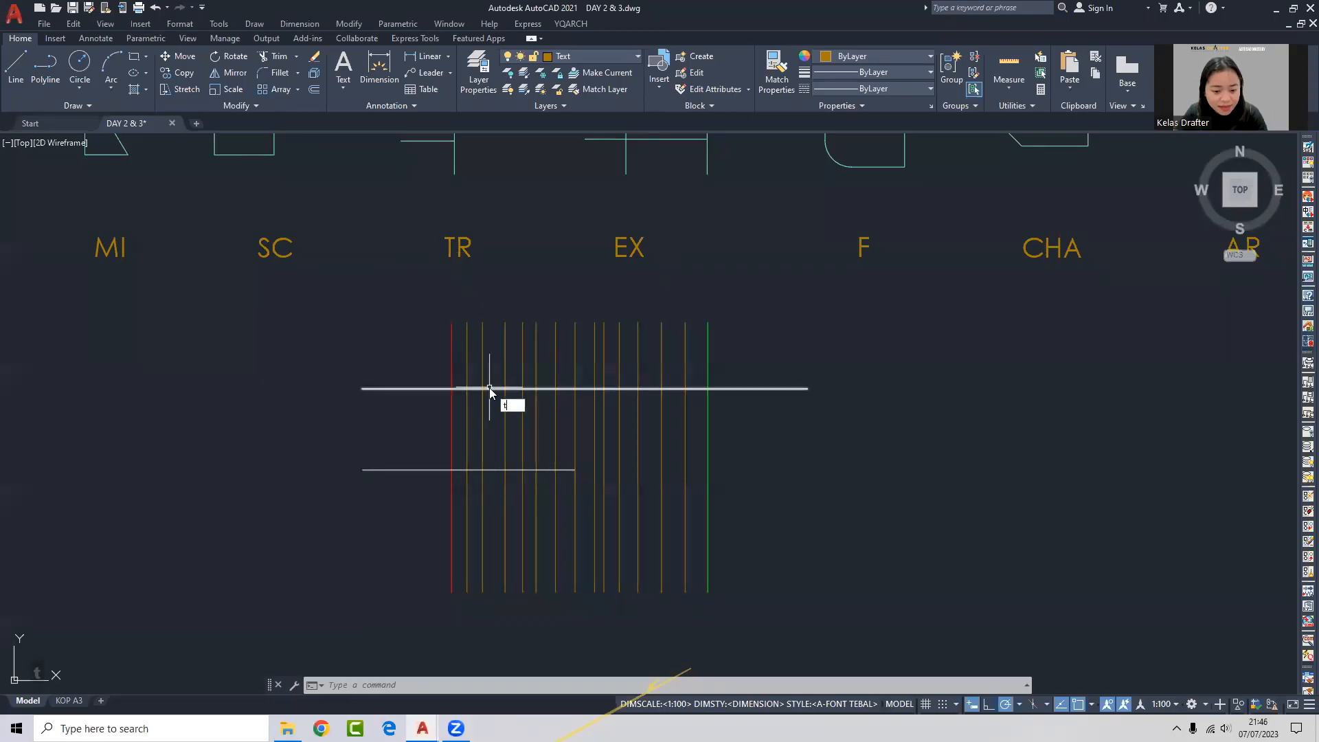
{"action": "type", "text": "r"}
{"action": "key", "text": "Return"}
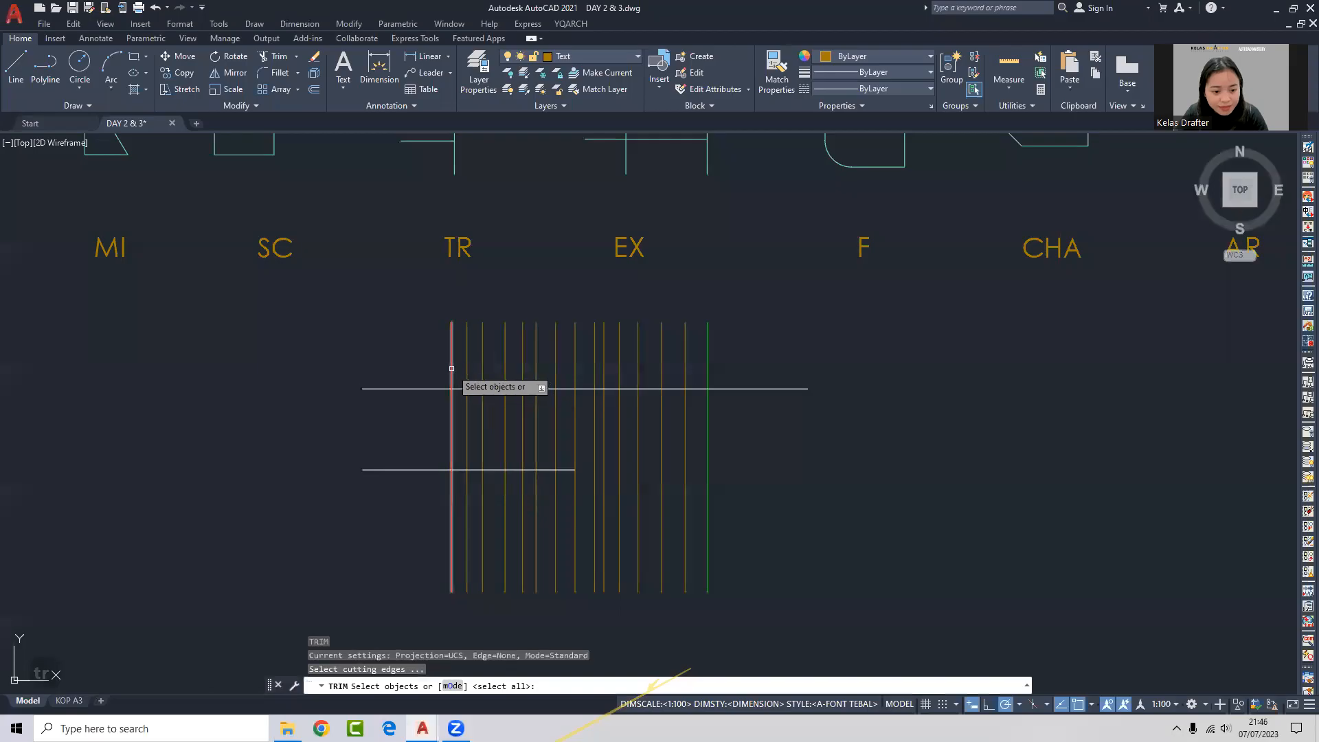
{"action": "left_click", "coordinate": [452, 369]}
{"action": "right_click", "coordinate": [485, 381]}
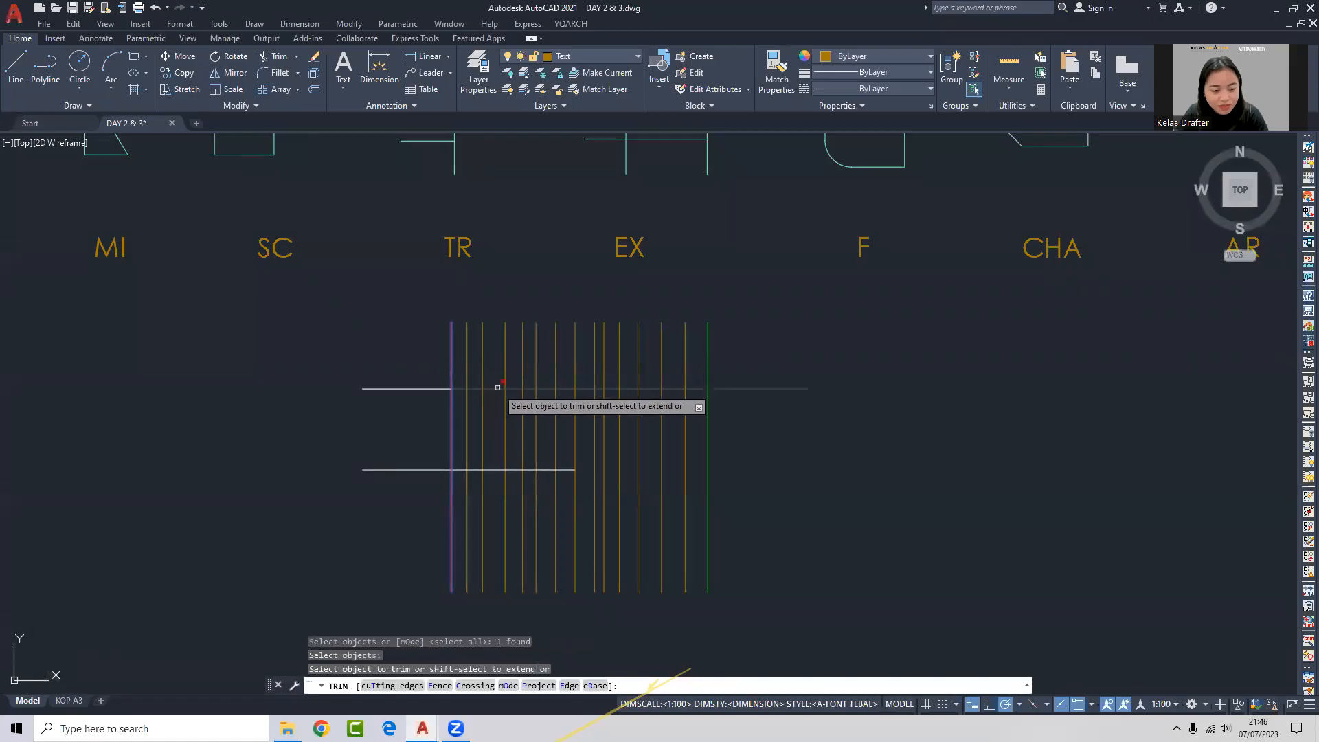
{"action": "key", "text": "Escape"}
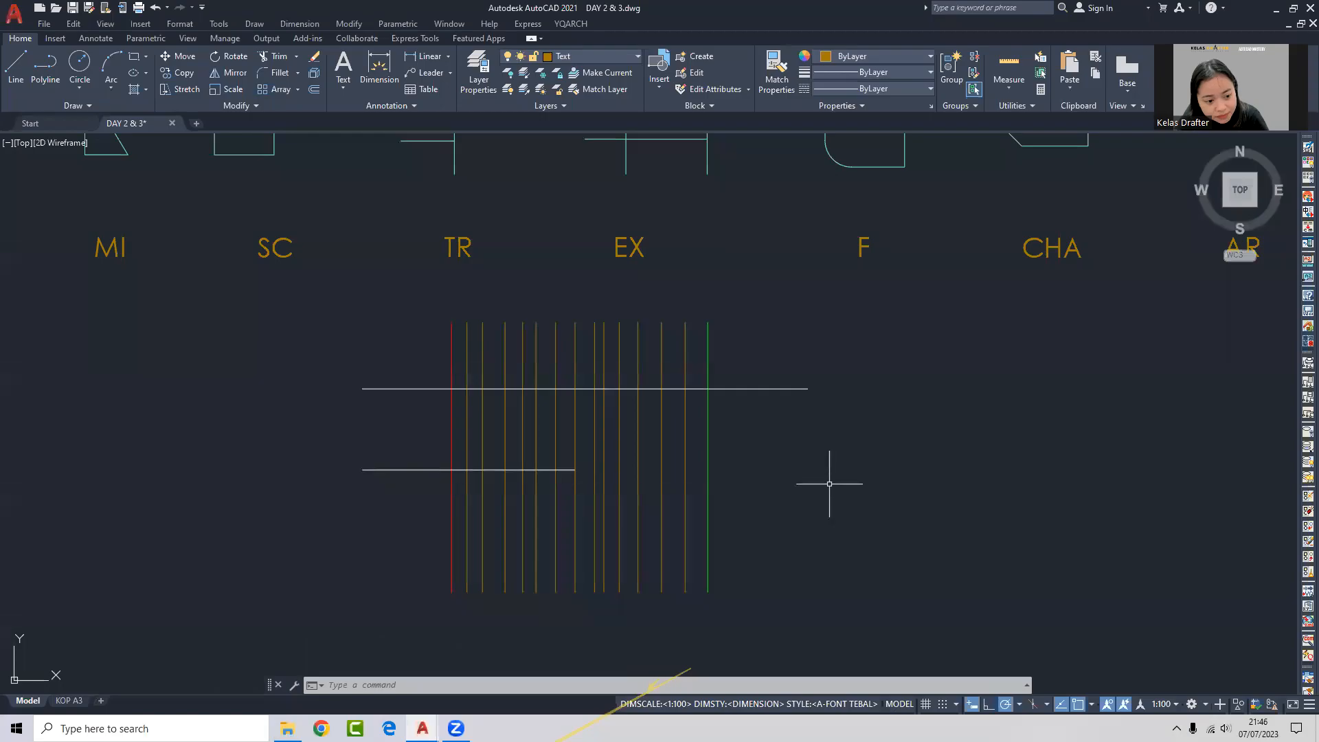
{"action": "middle_click_drag", "start_coordinate": [830, 484], "coordinate": [731, 489]}
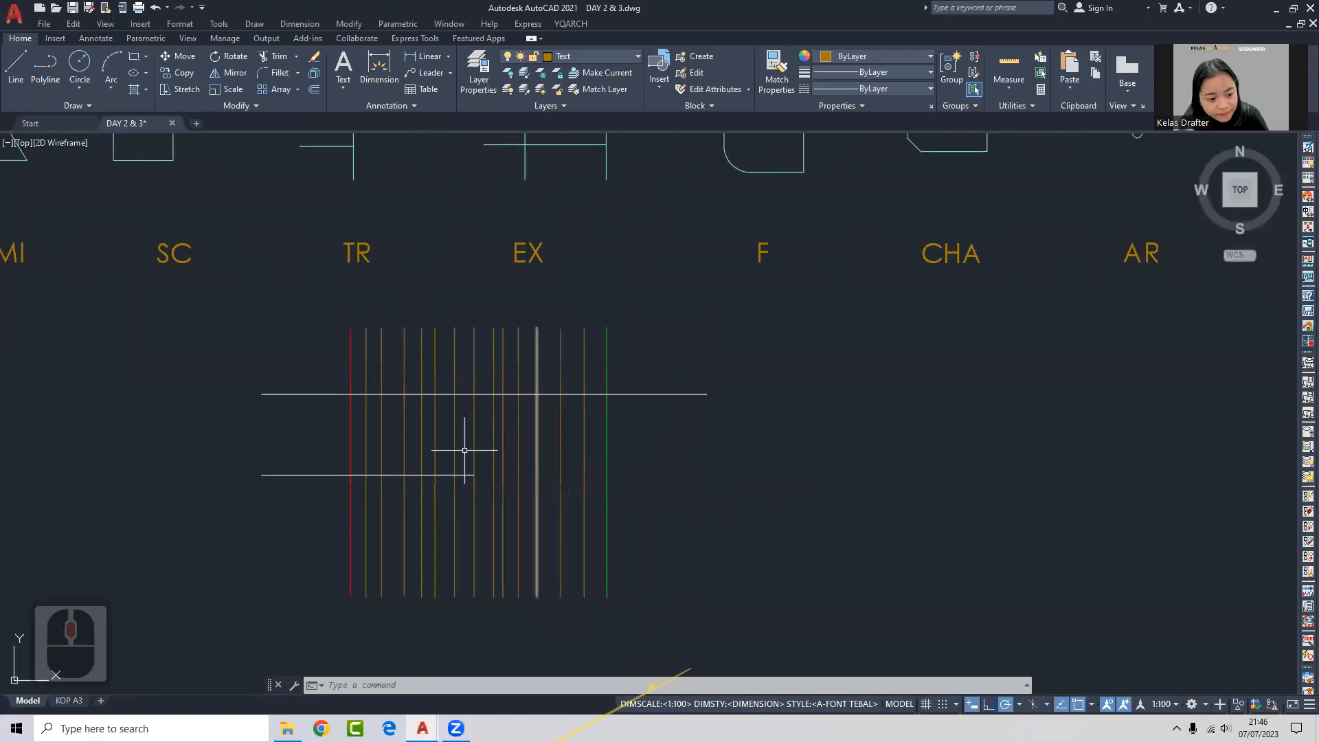
{"action": "scroll", "coordinate": [618, 500], "scroll_direction": "down", "scroll_amount": 3}
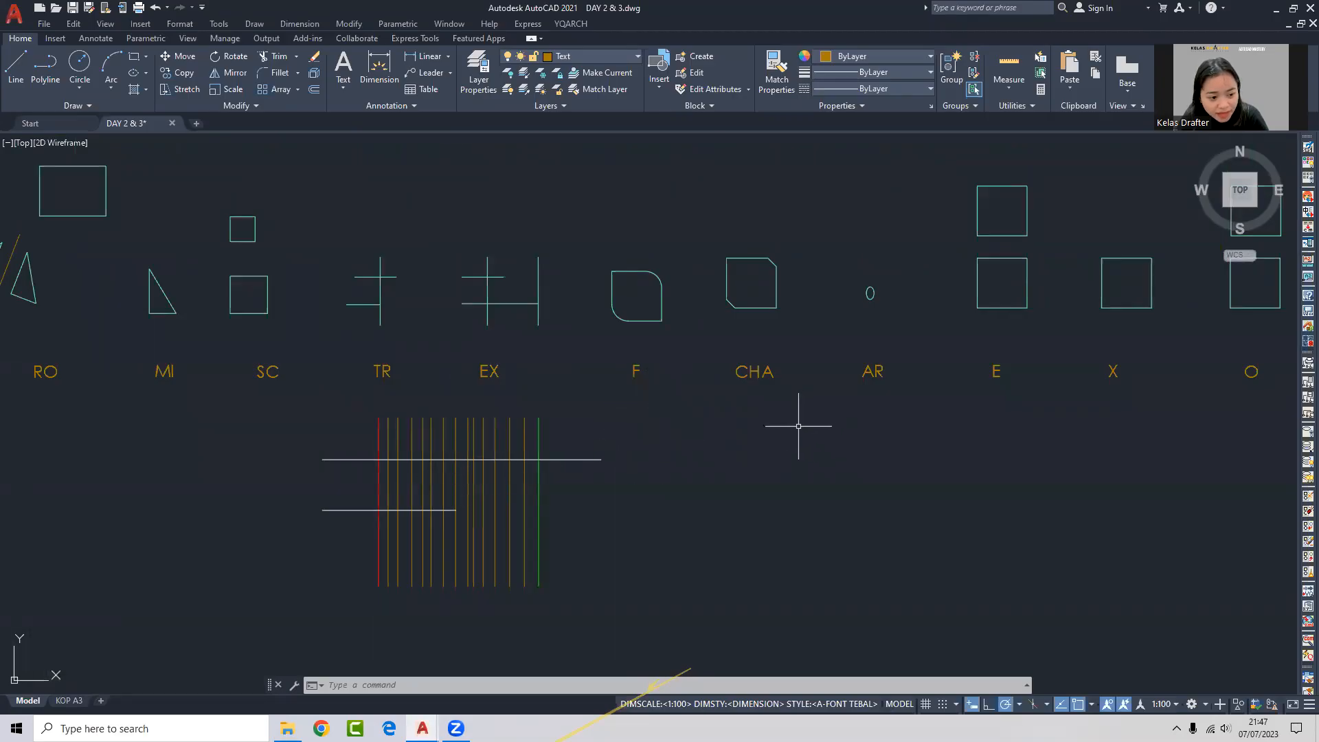
{"action": "scroll", "coordinate": [690, 385], "scroll_direction": "up", "scroll_amount": 2}
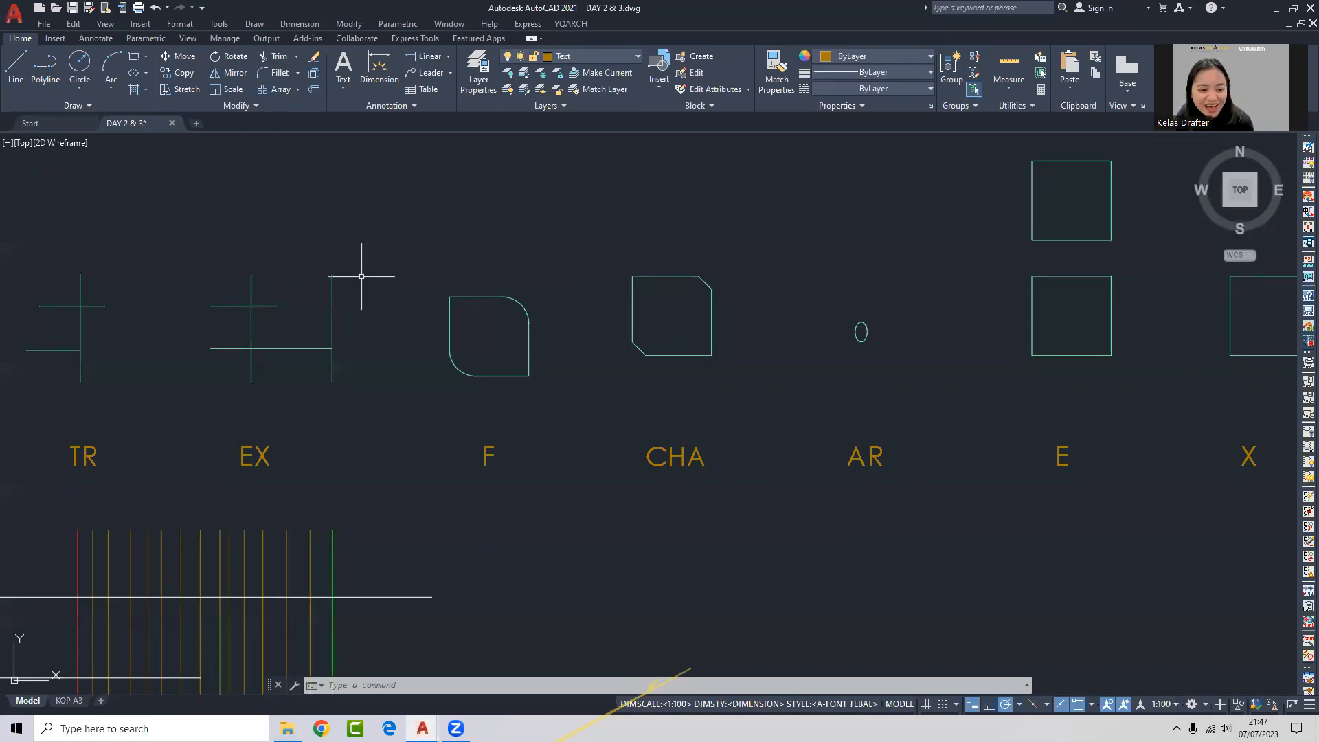
{"action": "middle_click_drag", "start_coordinate": [336, 470], "coordinate": [634, 393]}
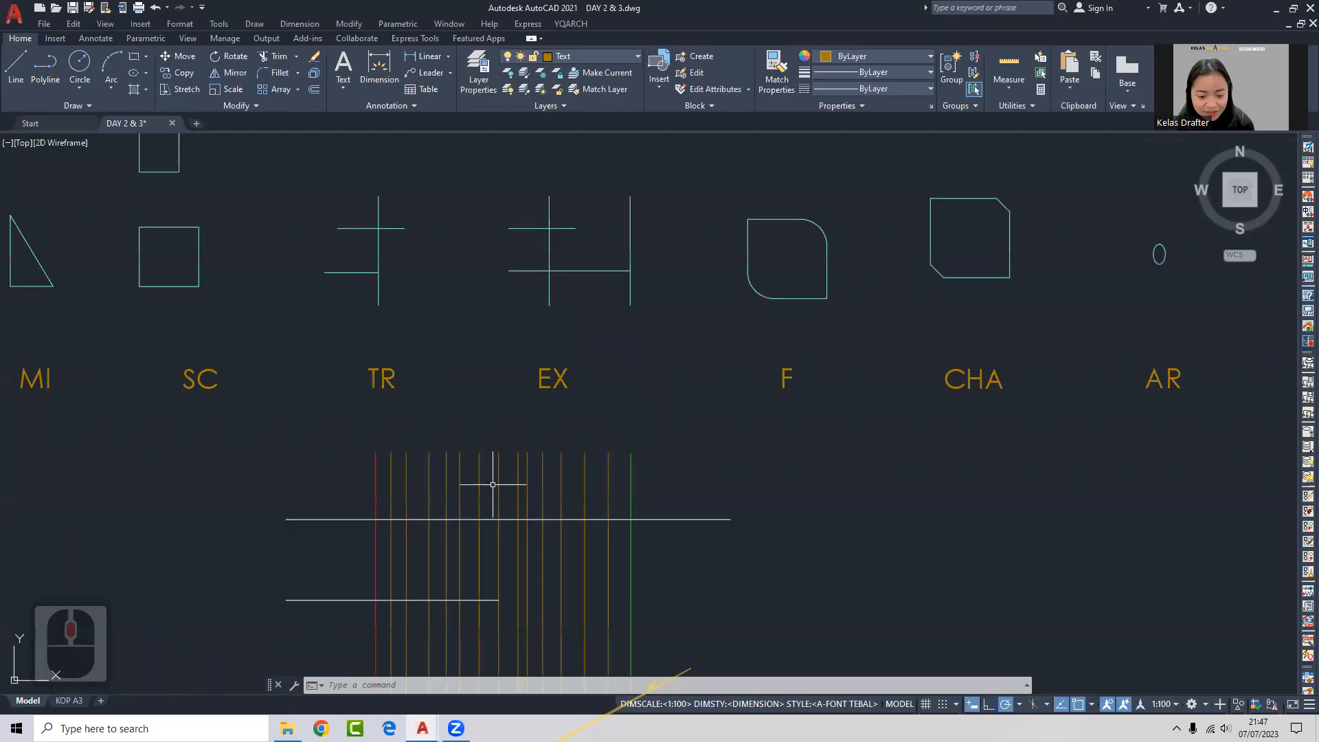
{"action": "left_click", "coordinate": [337, 504]}
{"action": "left_click", "coordinate": [295, 552]}
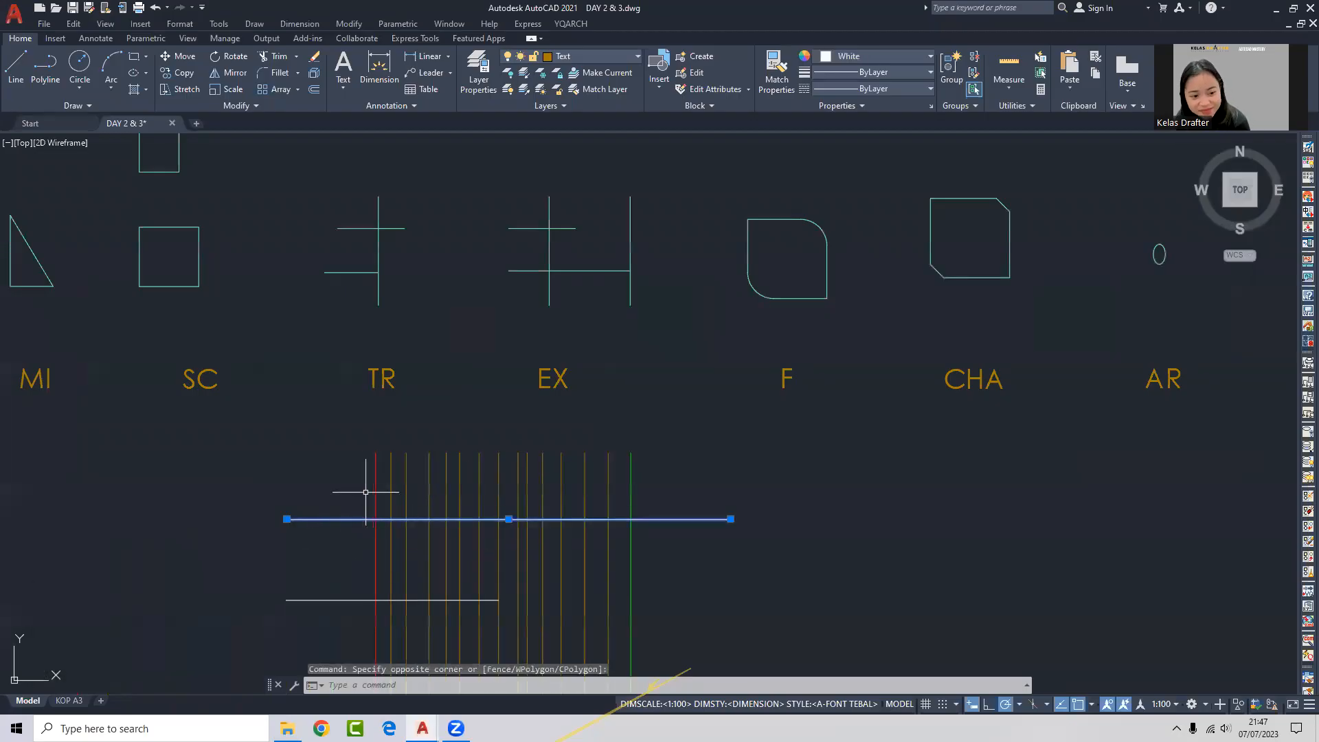
{"action": "scroll", "coordinate": [171, 268], "scroll_direction": "up", "scroll_amount": 2}
{"action": "middle_click", "coordinate": [143, 295]}
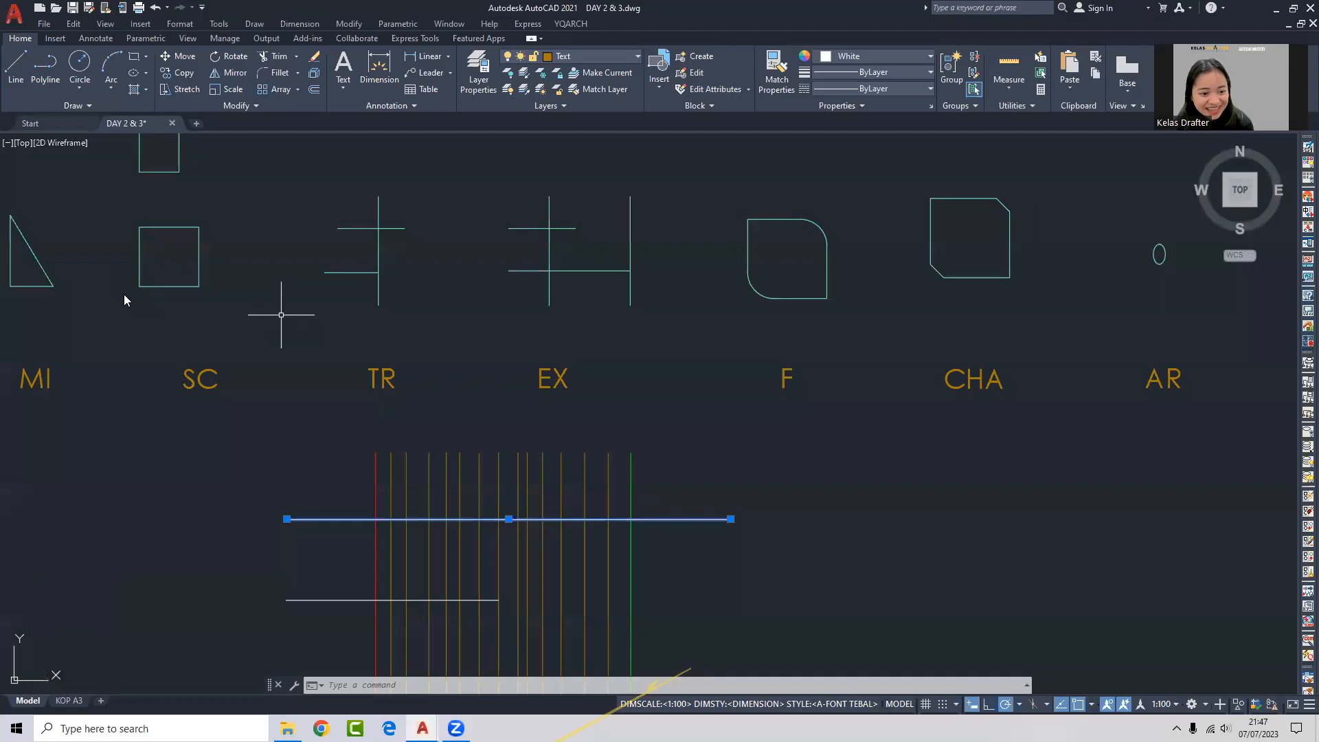
{"action": "scroll", "coordinate": [343, 357], "scroll_direction": "down", "scroll_amount": 4}
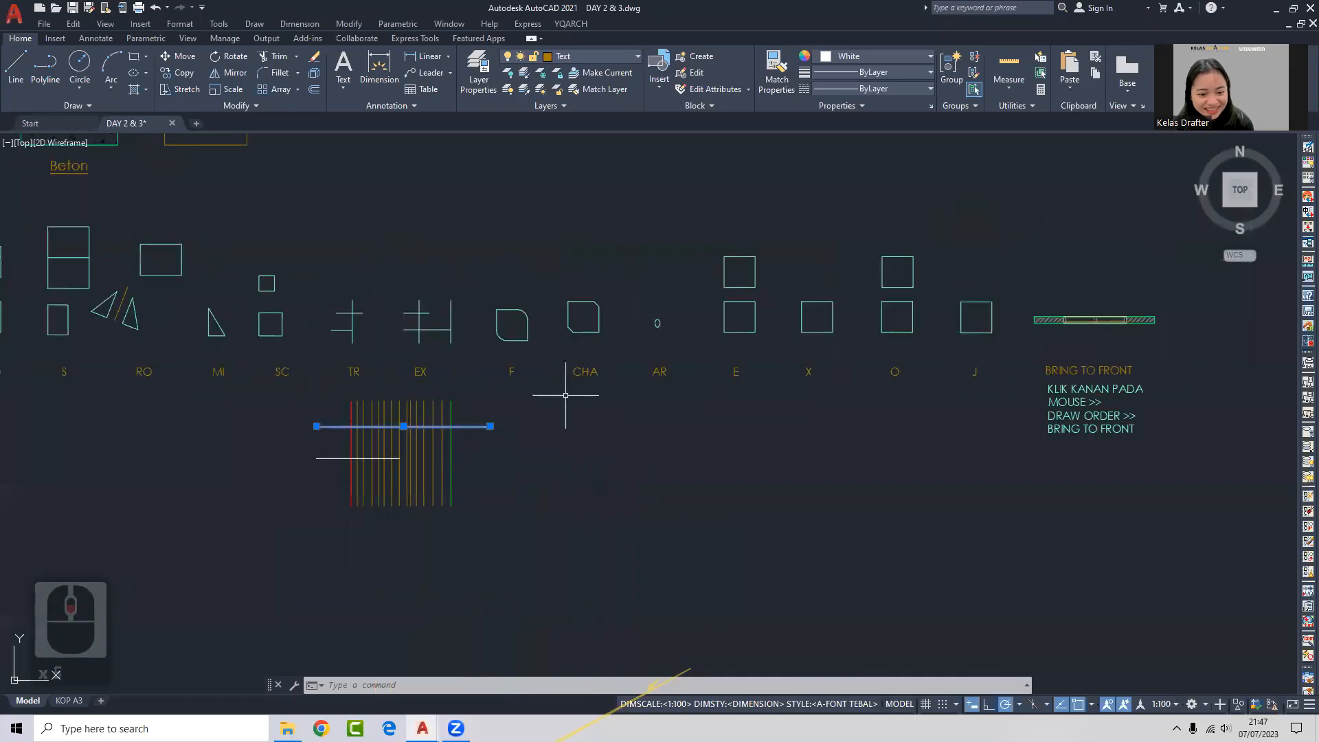
{"action": "left_click", "coordinate": [543, 426]}
{"action": "key", "text": "Escape"}
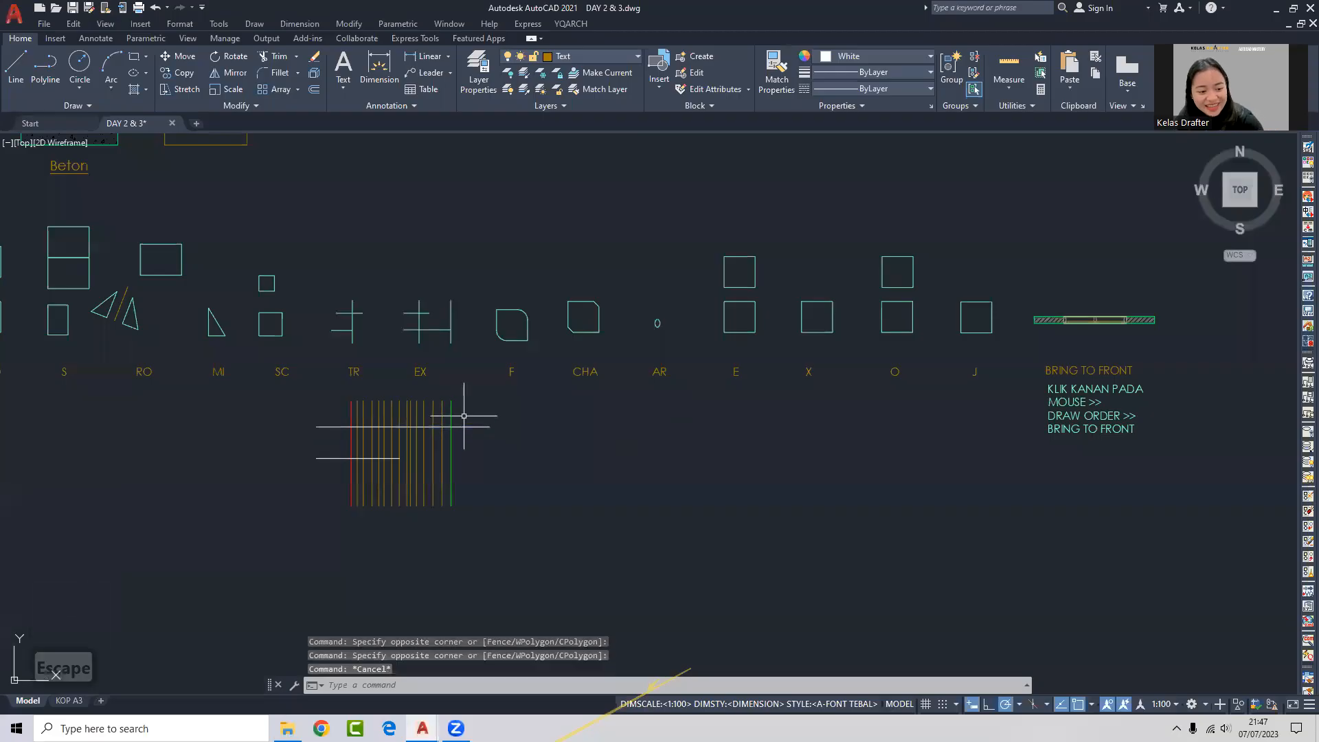
{"action": "scroll", "coordinate": [533, 373], "scroll_direction": "up", "scroll_amount": 2}
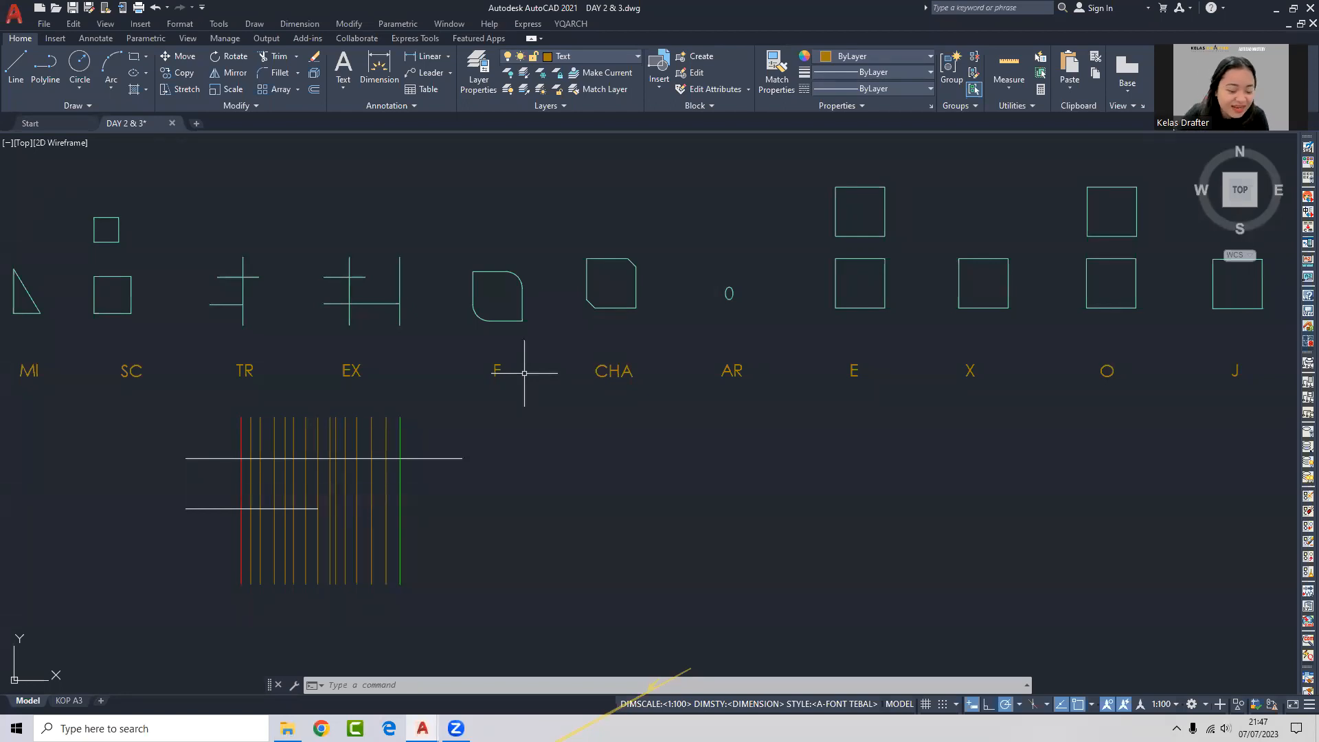
Examine the rounded corners of the F sample and the cut corners of the CHA sample.
{"action": "scroll", "coordinate": [533, 276], "scroll_direction": "up", "scroll_amount": 3}
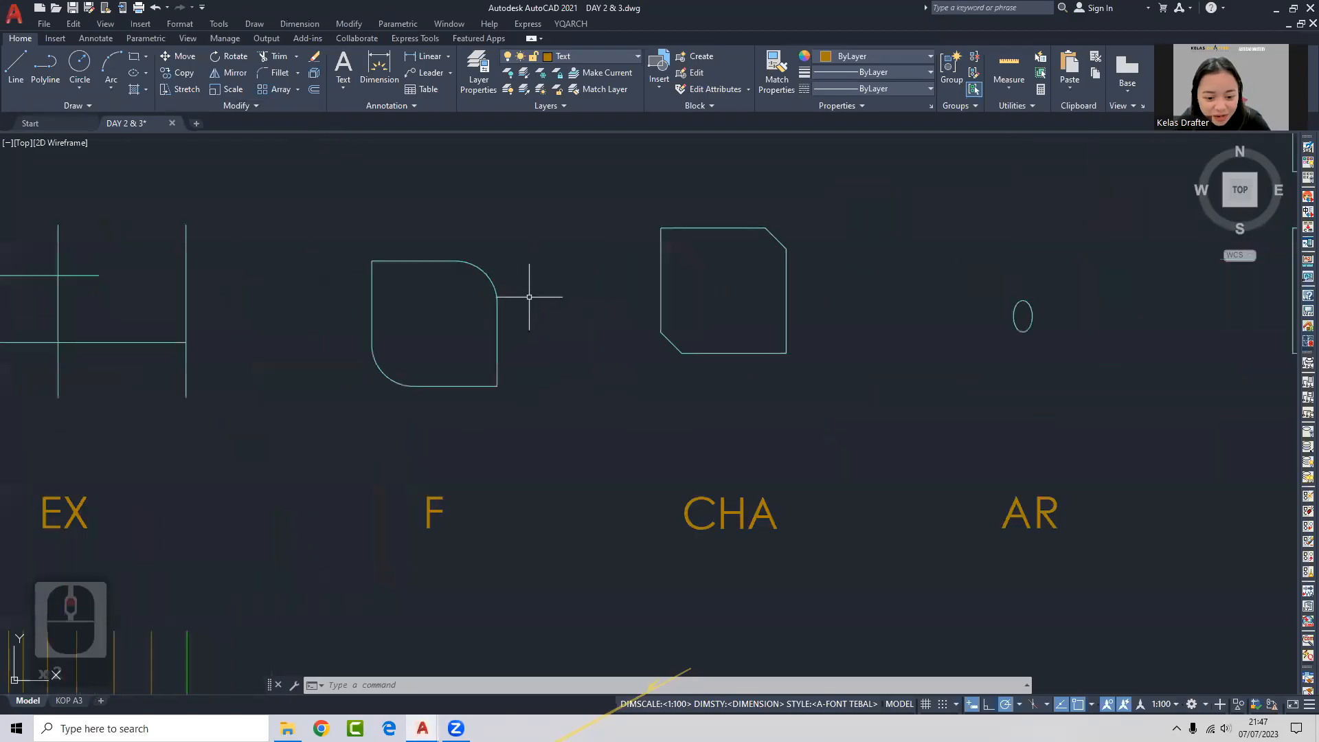
{"action": "scroll", "coordinate": [529, 297], "scroll_direction": "up", "scroll_amount": 2}
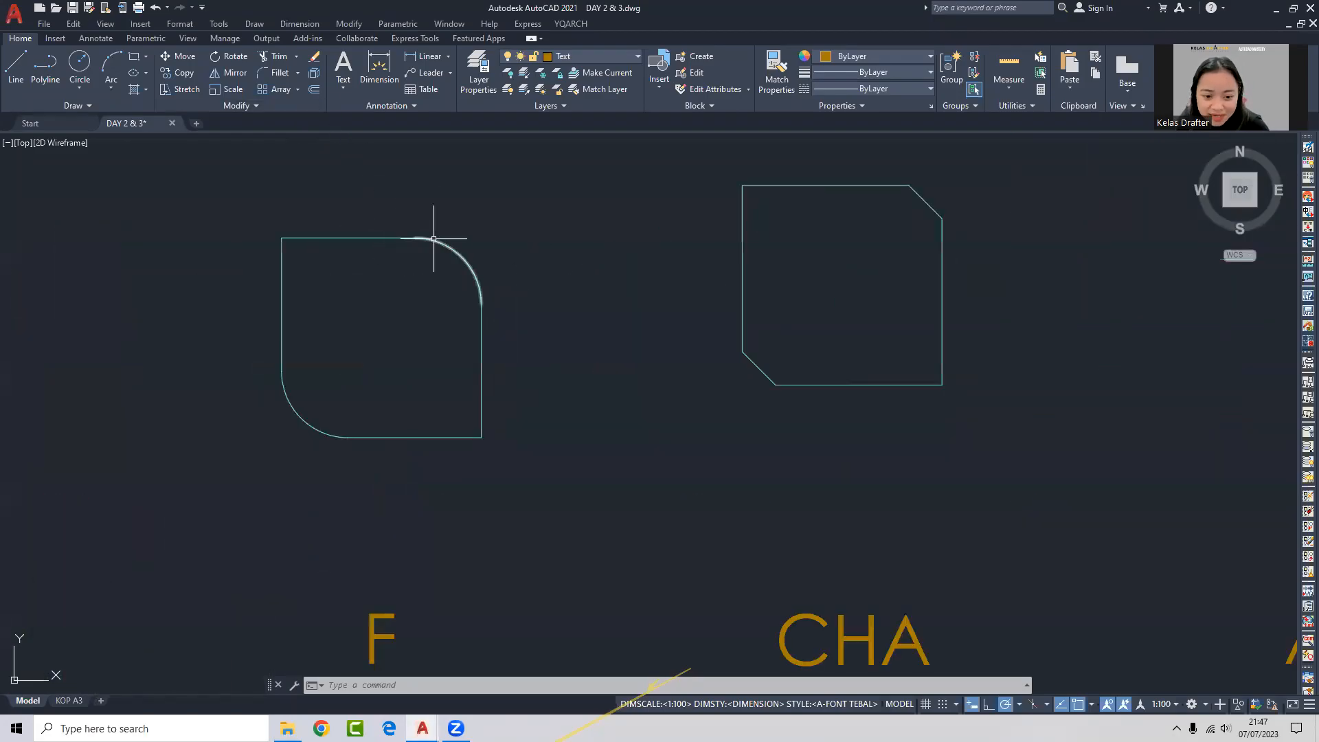
{"action": "scroll", "coordinate": [477, 329], "scroll_direction": "down", "scroll_amount": 2}
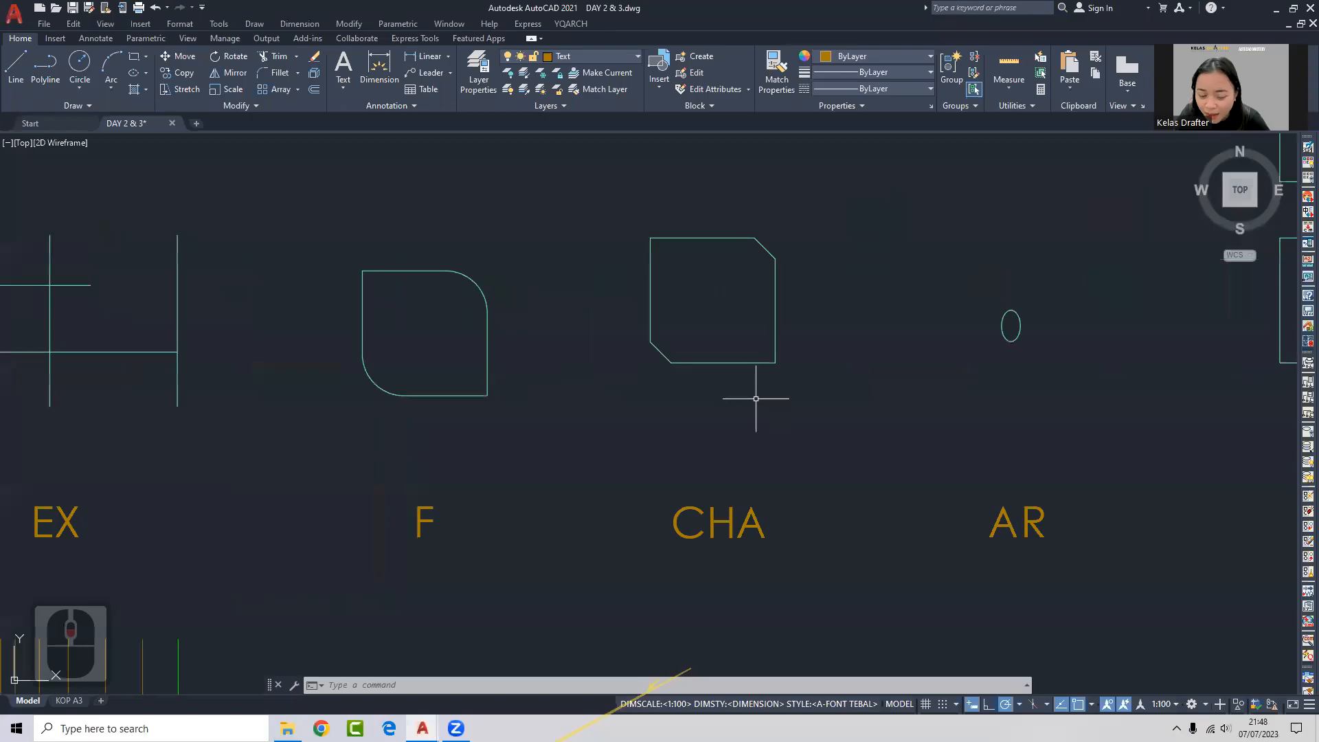
{"action": "scroll", "coordinate": [756, 406], "scroll_direction": "up", "scroll_amount": 2}
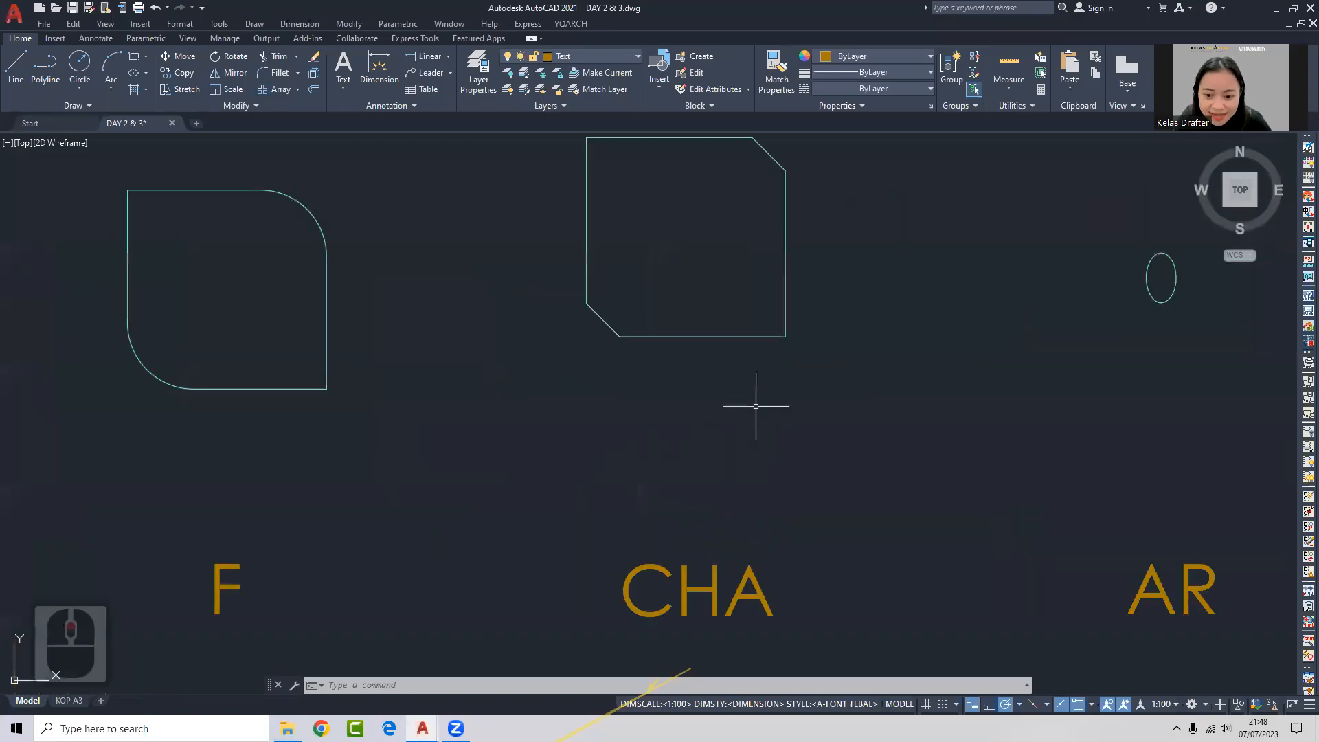
{"action": "middle_click_drag", "start_coordinate": [759, 274], "coordinate": [757, 360]}
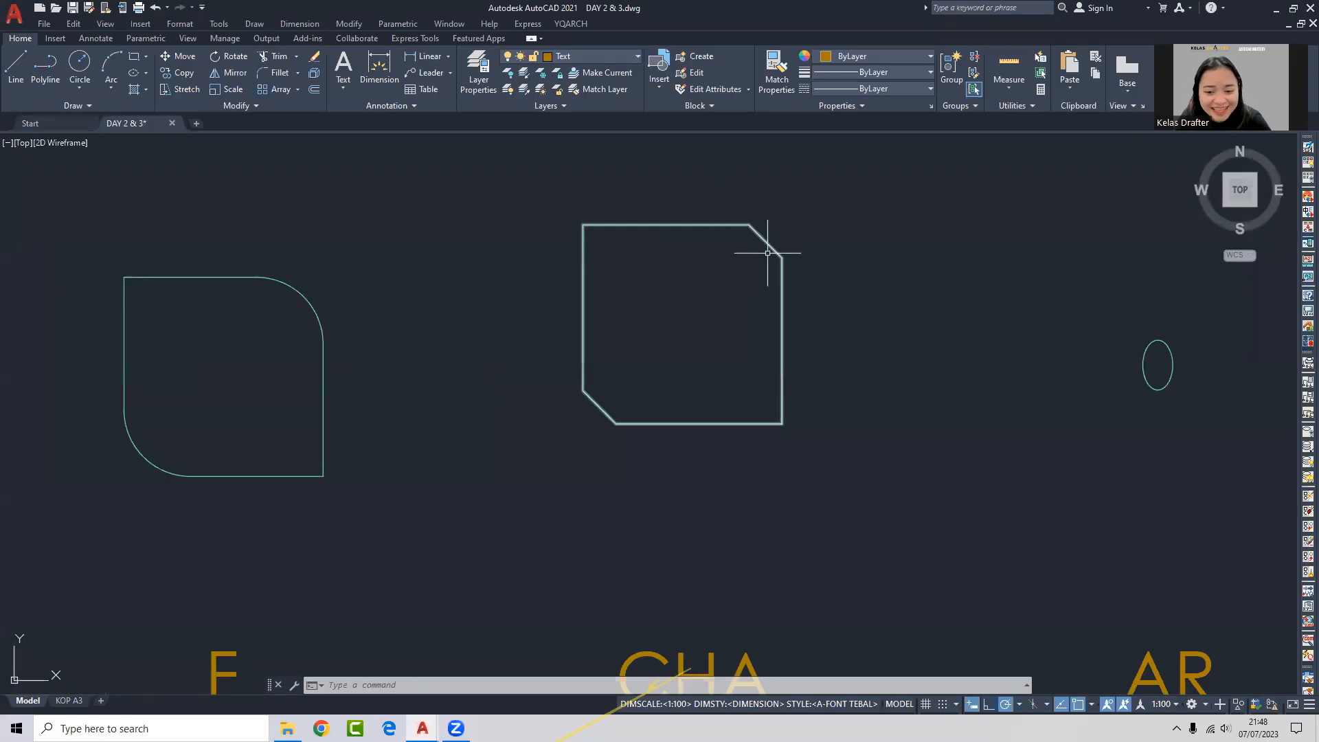
{"action": "scroll", "coordinate": [680, 381], "scroll_direction": "down", "scroll_amount": 3}
{"action": "middle_click_drag", "start_coordinate": [627, 416], "coordinate": [698, 338]}
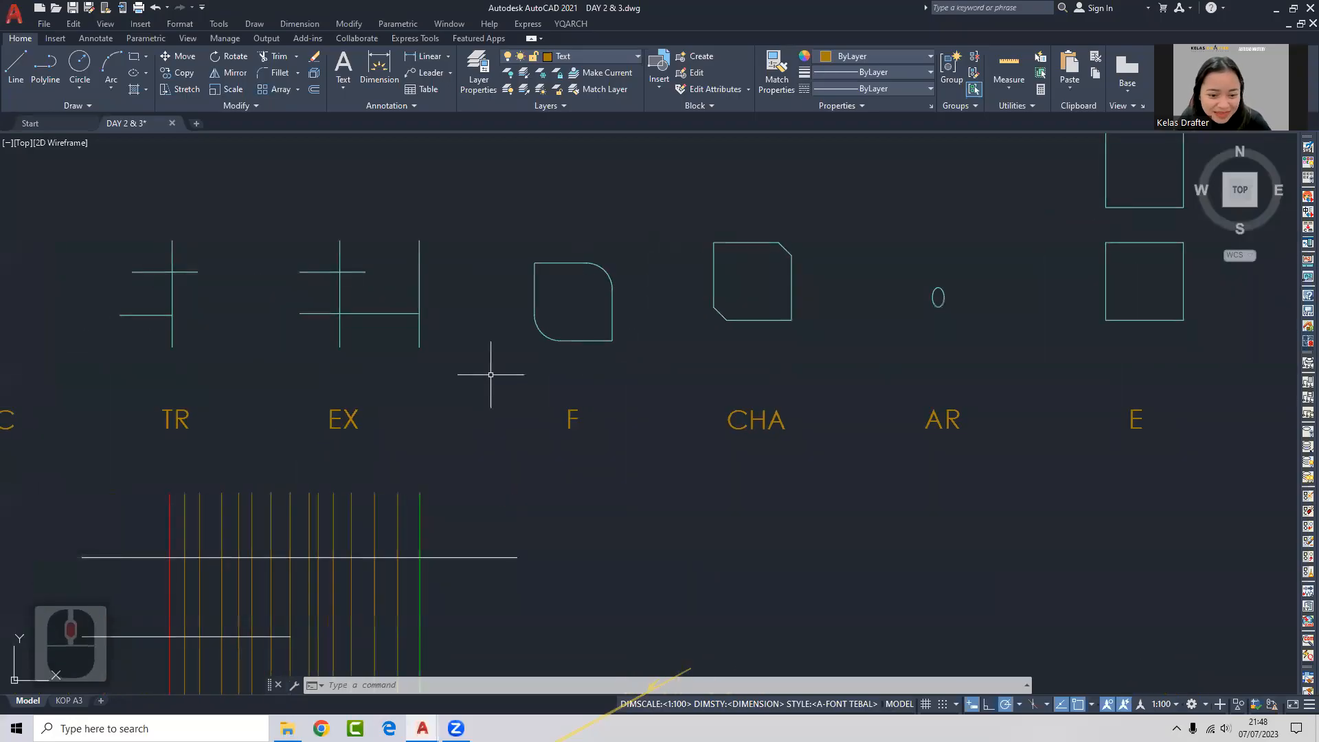
{"action": "scroll", "coordinate": [759, 255], "scroll_direction": "up", "scroll_amount": 4}
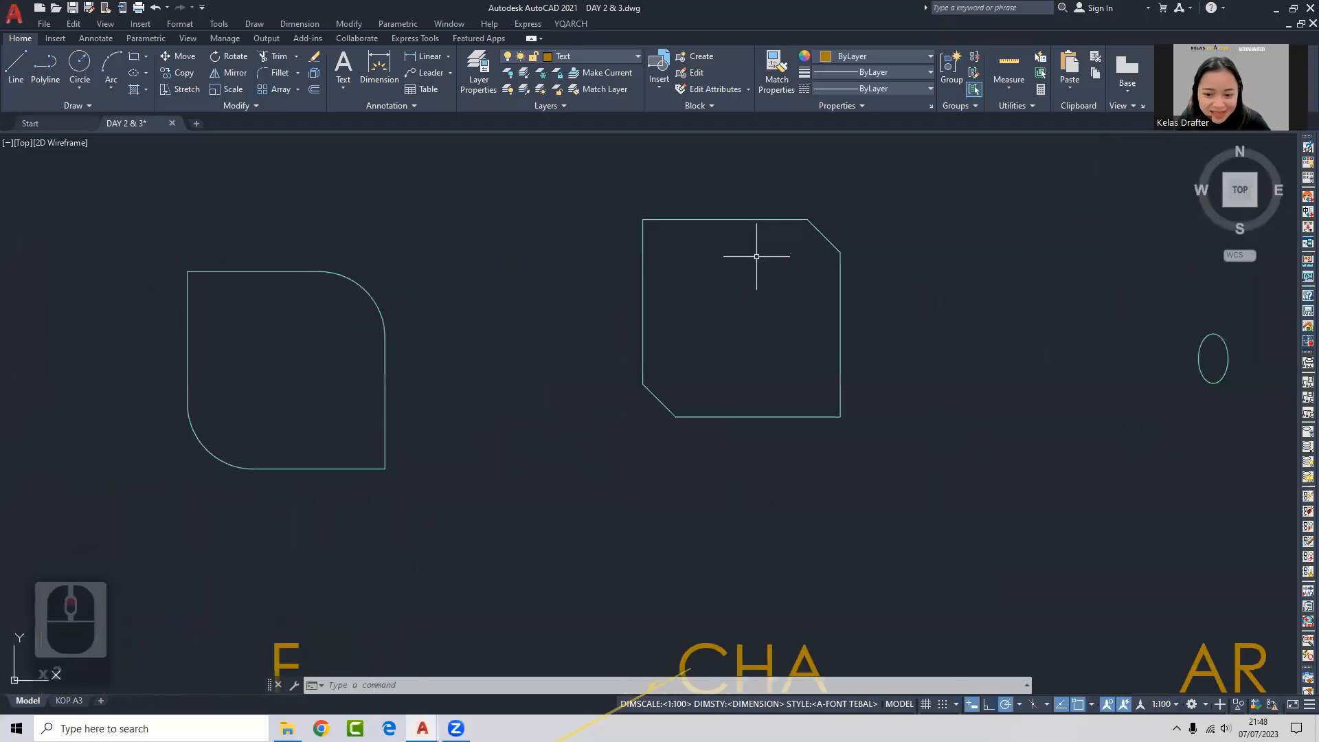
Check the angle between the CHA sample's top edge and its upper-right chamfer with an angular dimension preview, without placing the dimension.
{"action": "type", "text": "n"}
{"action": "key", "text": "Return"}
{"action": "left_click", "coordinate": [797, 219]}
{"action": "left_click", "coordinate": [824, 235]}
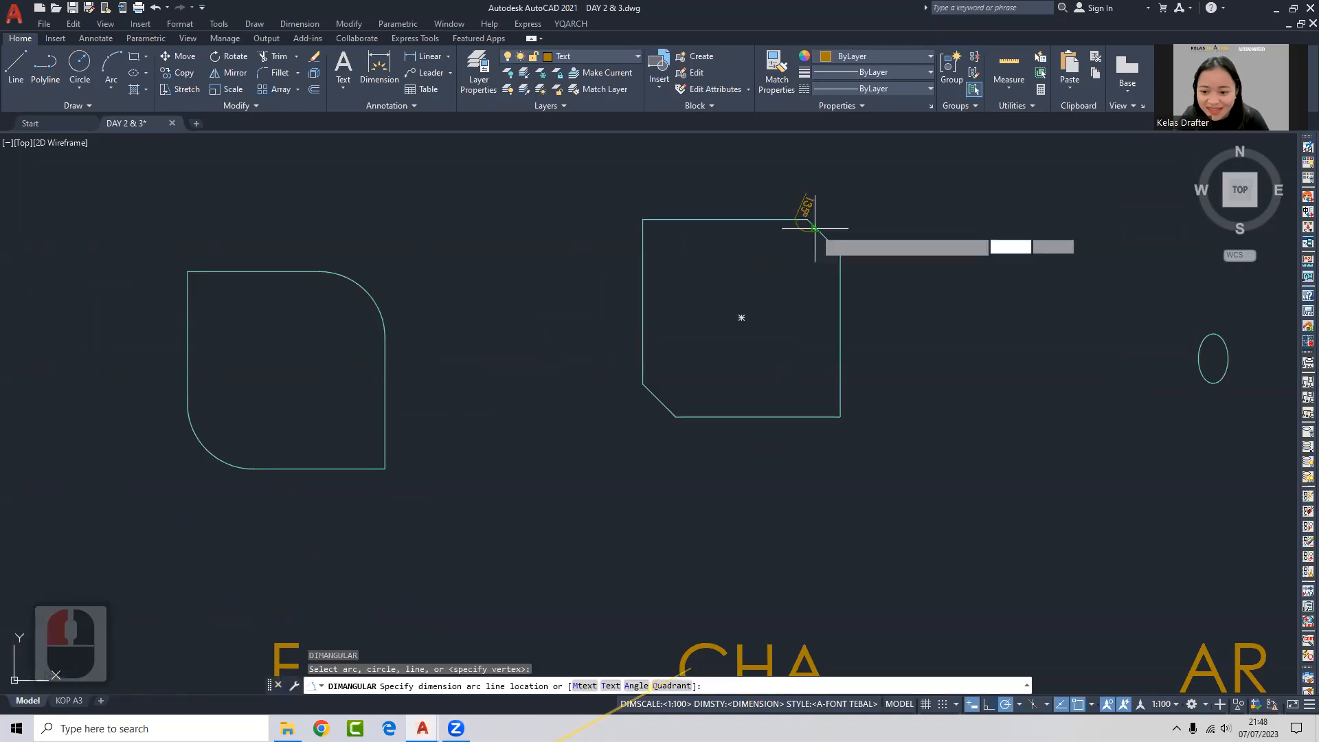
{"action": "scroll", "coordinate": [805, 232], "scroll_direction": "up", "scroll_amount": 3}
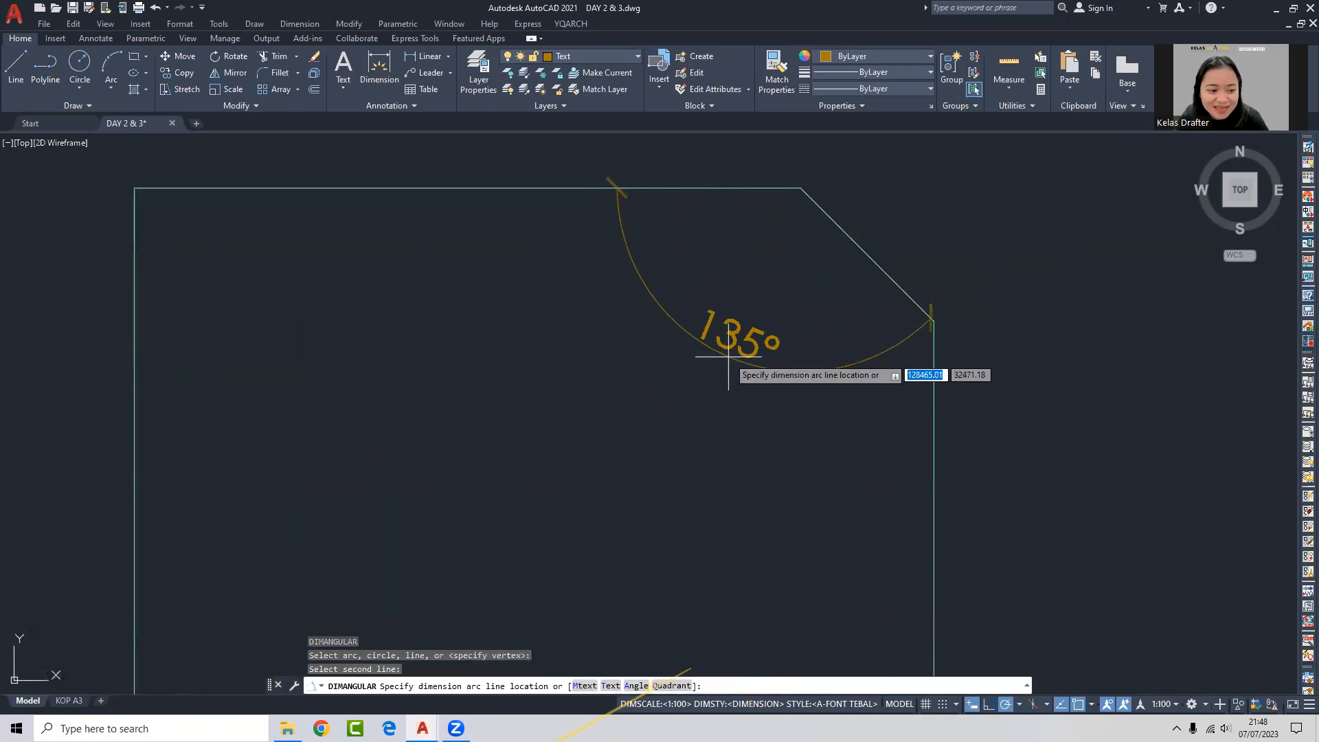
{"action": "scroll", "coordinate": [805, 357], "scroll_direction": "down", "scroll_amount": 3}
{"action": "key", "text": "Escape"}
{"action": "scroll", "coordinate": [719, 351], "scroll_direction": "down", "scroll_amount": 2}
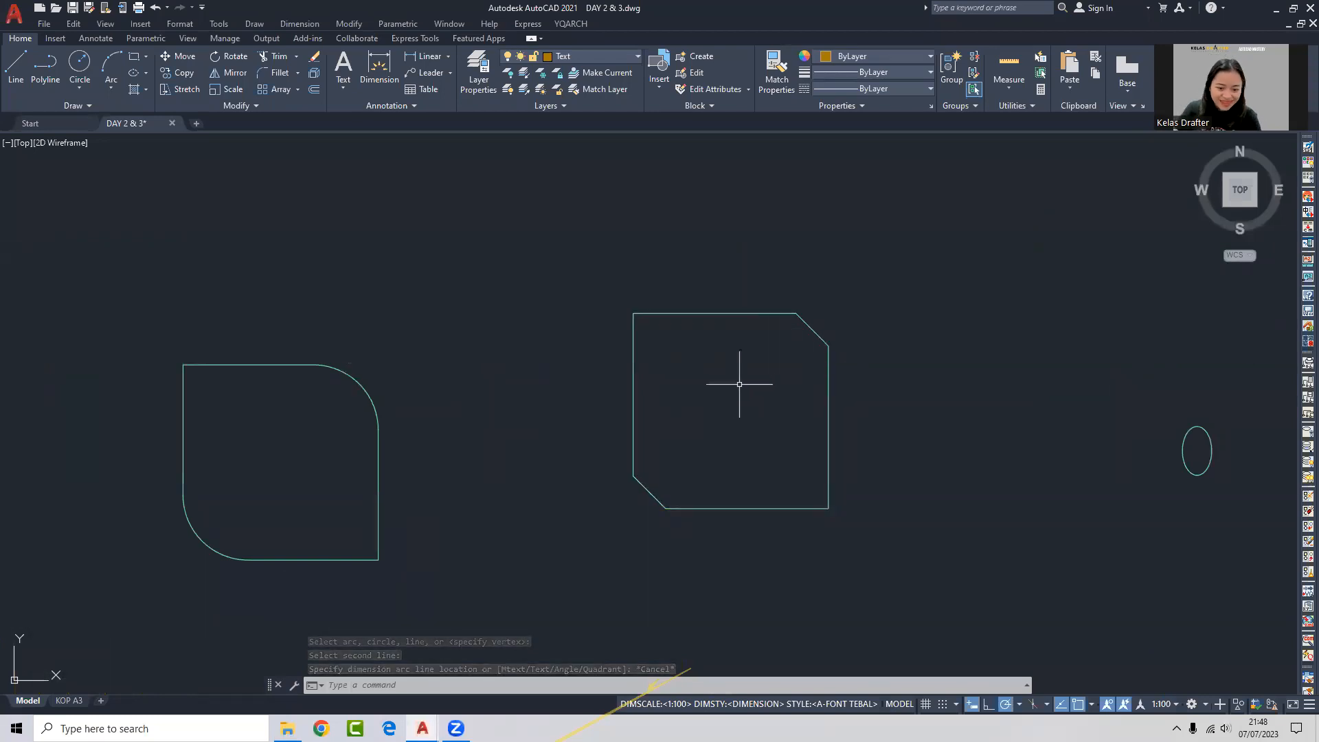
{"action": "middle_click_drag", "start_coordinate": [656, 390], "coordinate": [789, 295]}
{"action": "scroll", "coordinate": [724, 421], "scroll_direction": "down", "scroll_amount": 2}
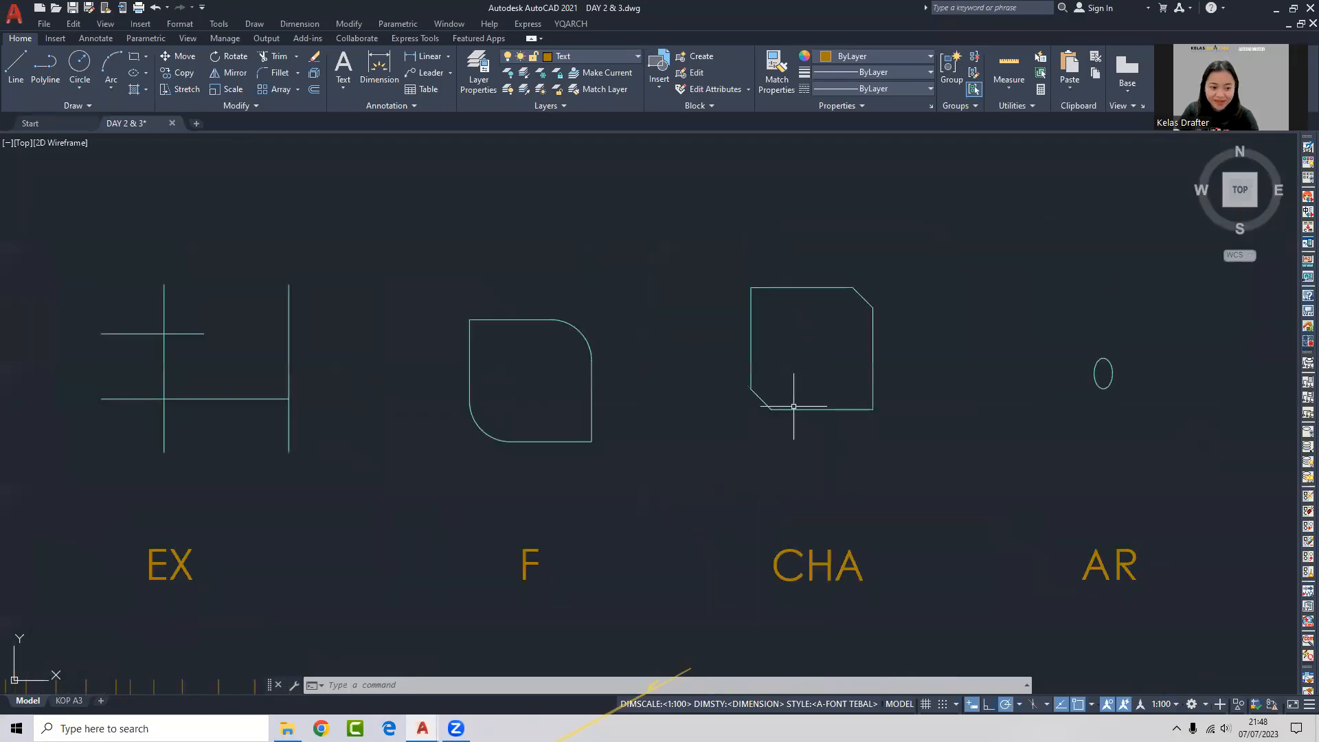
{"action": "middle_click_drag", "start_coordinate": [742, 510], "coordinate": [724, 441]}
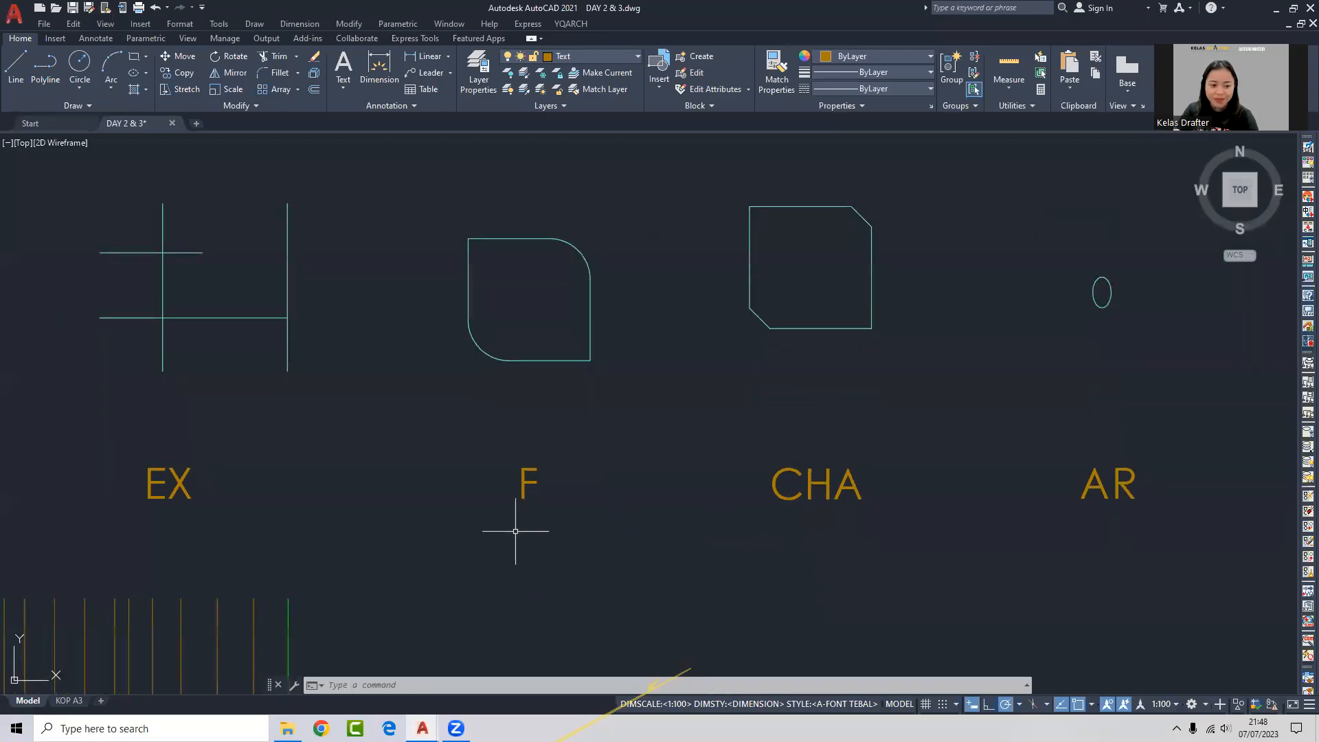
Copy the lower square of the CO sample to a spot directly above the filleted F sample, and end the command.
{"action": "scroll", "coordinate": [518, 530], "scroll_direction": "down", "scroll_amount": 2}
{"action": "middle_click_drag", "start_coordinate": [519, 531], "coordinate": [623, 476]}
{"action": "mouse_move", "coordinate": [604, 412]}
{"action": "middle_mouse_down"}
{"action": "mouse_move", "coordinate": [704, 400]}
{"action": "mouse_move", "coordinate": [678, 501]}
{"action": "middle_mouse_up"}
{"action": "scroll", "coordinate": [812, 408], "scroll_direction": "up", "scroll_amount": 4}
{"action": "scroll", "coordinate": [738, 395], "scroll_direction": "down", "scroll_amount": 2}
{"action": "scroll", "coordinate": [771, 422], "scroll_direction": "down", "scroll_amount": 6}
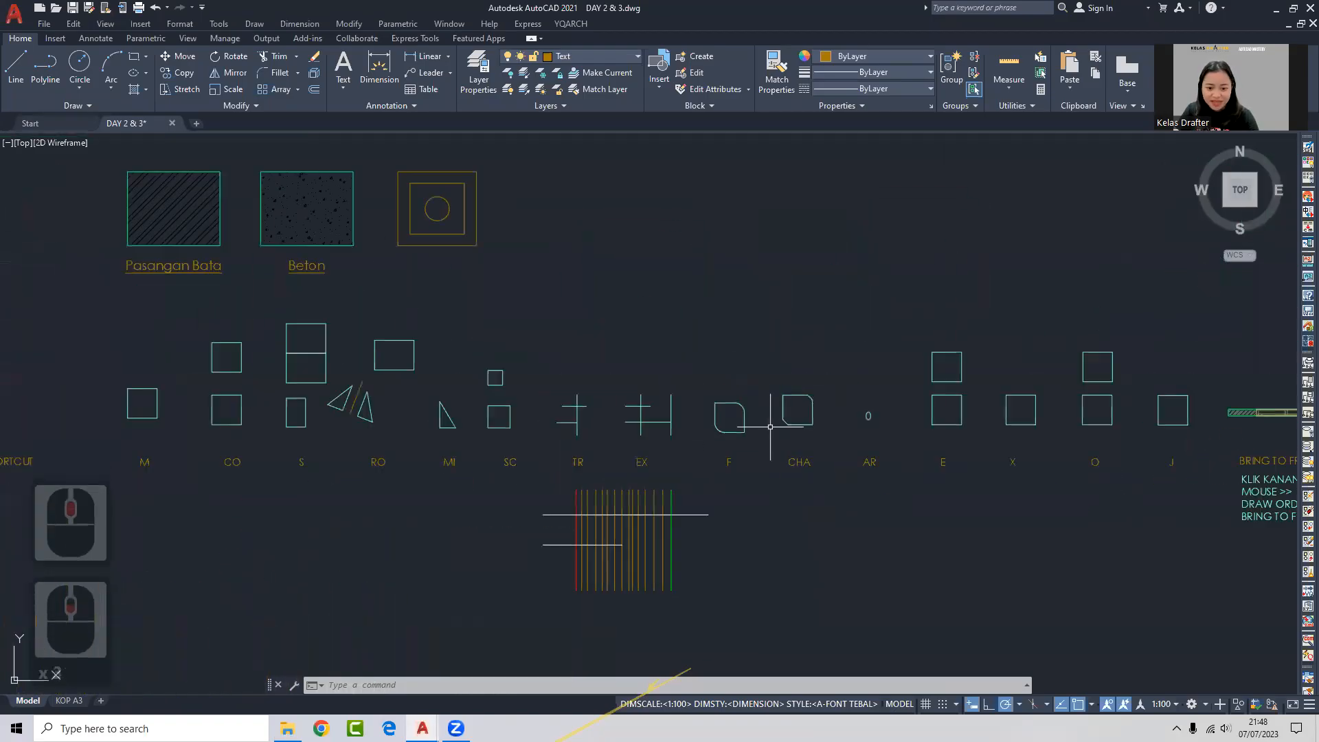
{"action": "scroll", "coordinate": [371, 371], "scroll_direction": "up", "scroll_amount": 2}
{"action": "middle_click_drag", "start_coordinate": [403, 365], "coordinate": [403, 374]}
{"action": "scroll", "coordinate": [395, 378], "scroll_direction": "down", "scroll_amount": 2}
{"action": "left_click", "coordinate": [388, 380]}
{"action": "left_click", "coordinate": [401, 374]}
{"action": "type", "text": "co"}
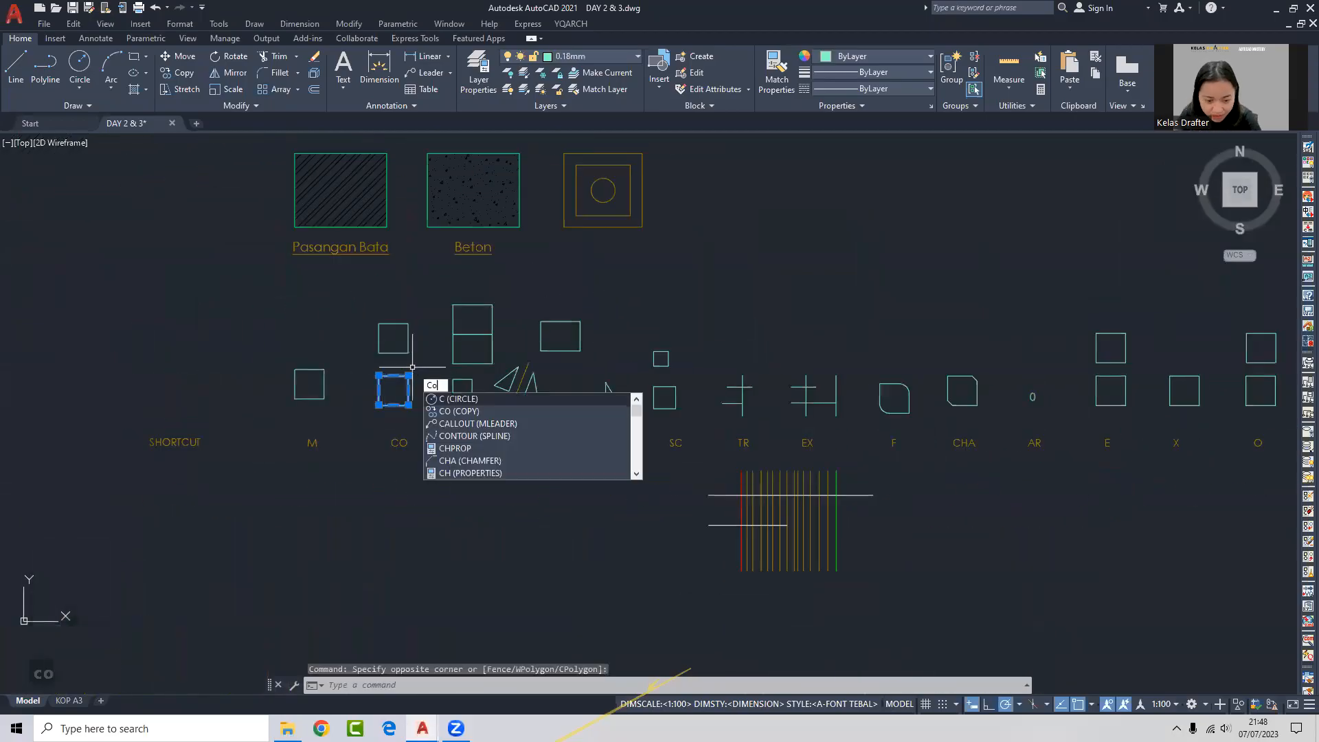
{"action": "key", "text": "Return"}
{"action": "left_click", "coordinate": [418, 375]}
{"action": "scroll", "coordinate": [914, 340], "scroll_direction": "up", "scroll_amount": 2}
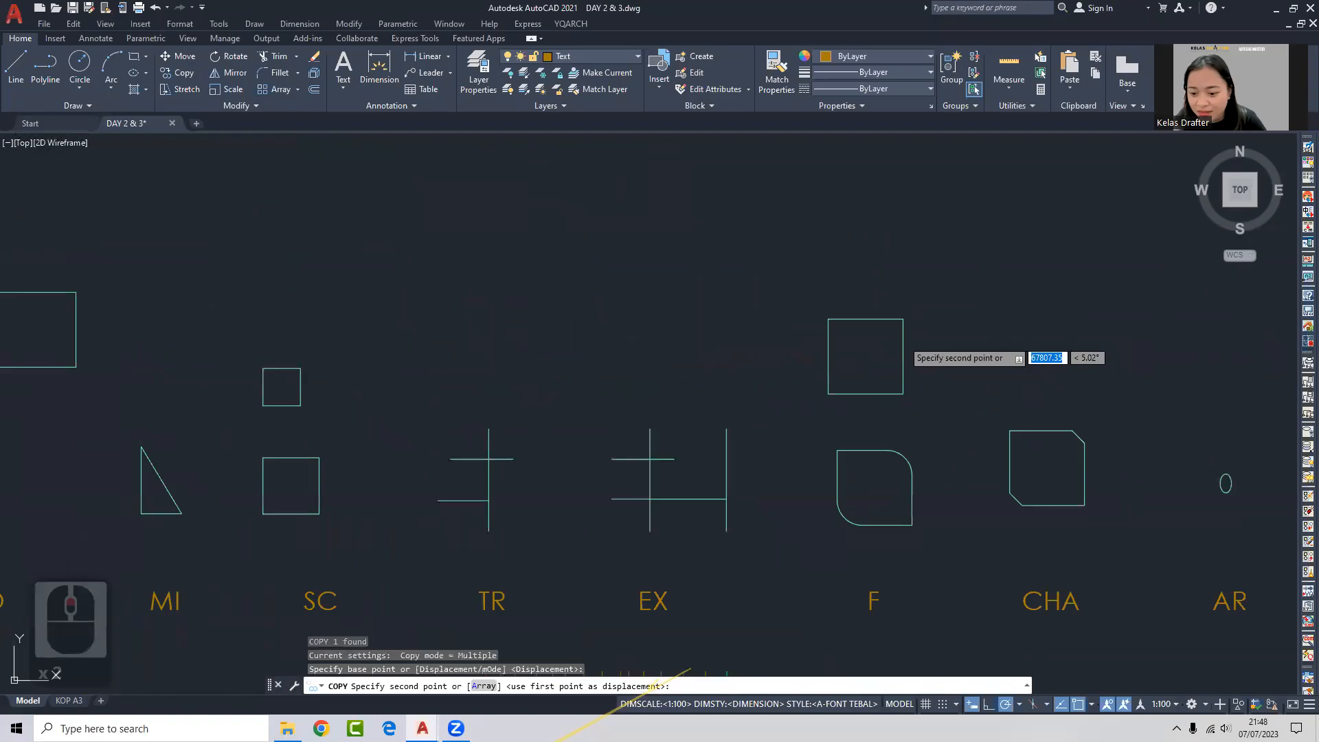
{"action": "left_click", "coordinate": [908, 340]}
{"action": "key", "text": "Return"}
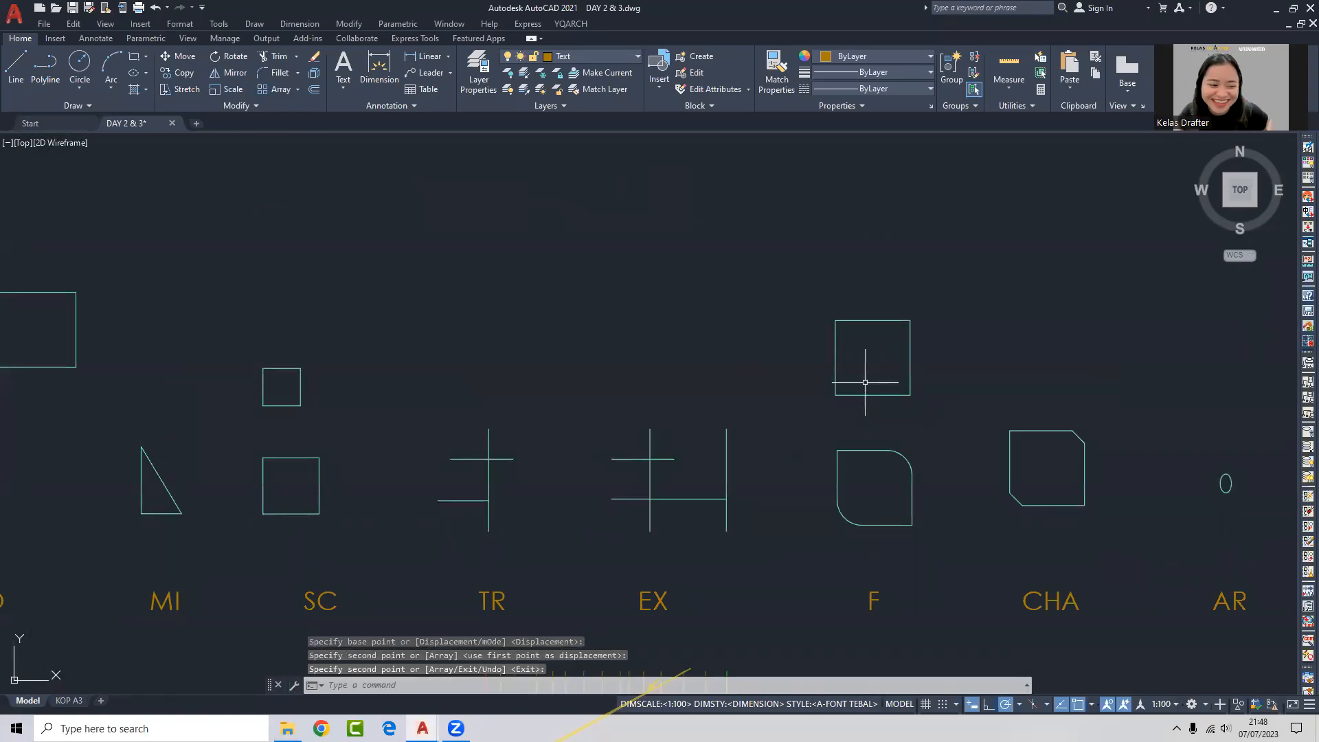
{"action": "key", "text": "Escape"}
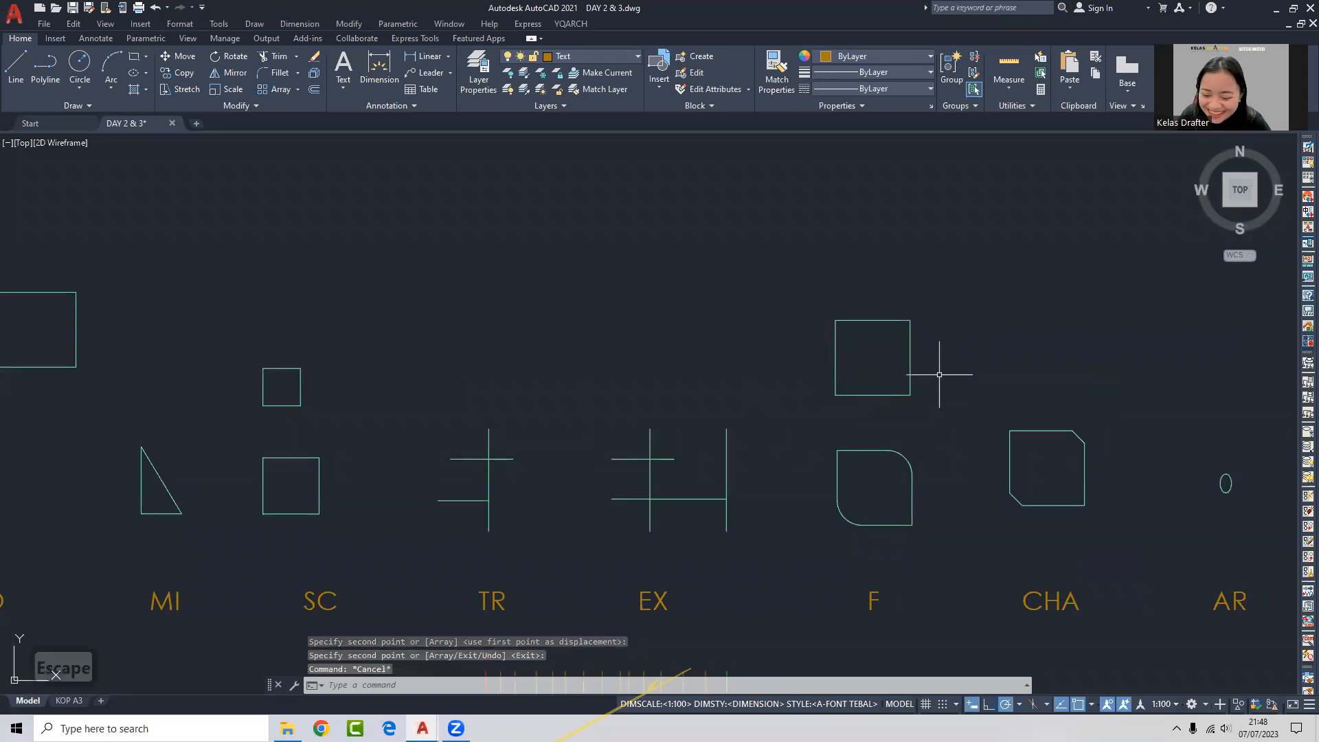
{"action": "middle_click_drag", "start_coordinate": [939, 375], "coordinate": [863, 333]}
{"action": "mouse_move", "coordinate": [859, 392]}
{"action": "middle_mouse_down"}
{"action": "mouse_move", "coordinate": [641, 338]}
{"action": "mouse_move", "coordinate": [561, 375]}
{"action": "middle_mouse_up"}
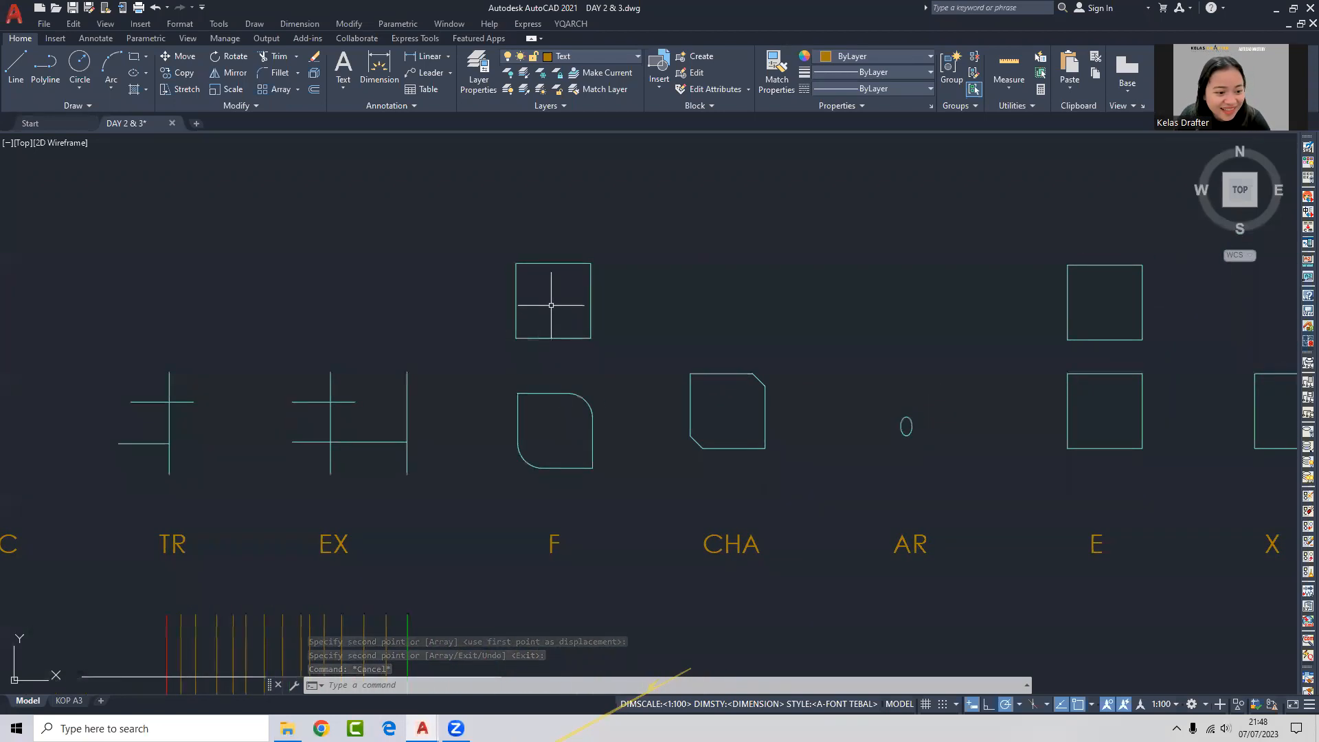
{"action": "scroll", "coordinate": [553, 303], "scroll_direction": "up", "scroll_amount": 4}
{"action": "scroll", "coordinate": [571, 305], "scroll_direction": "down", "scroll_amount": 2}
{"action": "left_click", "coordinate": [654, 307]}
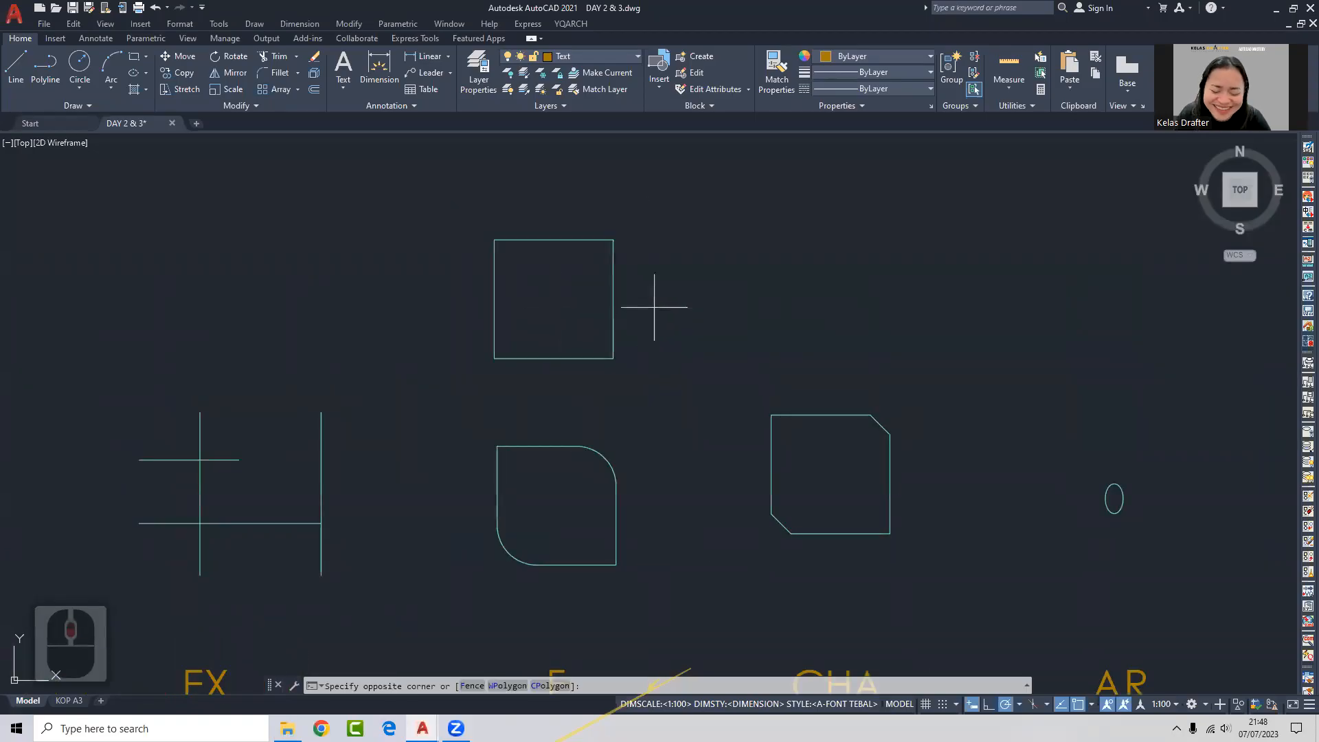
{"action": "left_click", "coordinate": [604, 303]}
{"action": "middle_click_drag", "start_coordinate": [604, 303], "coordinate": [663, 232]}
{"action": "key", "text": "Escape"}
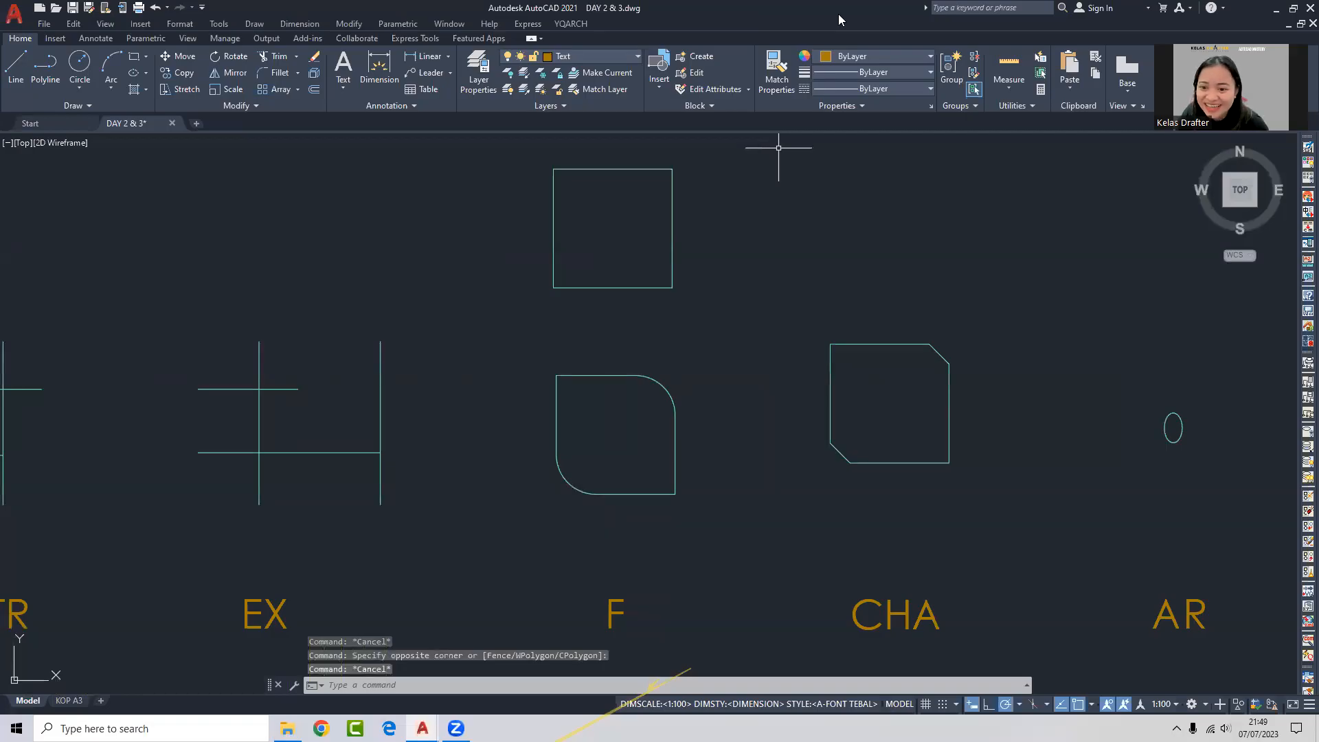
{"action": "left_click", "coordinate": [703, 307]}
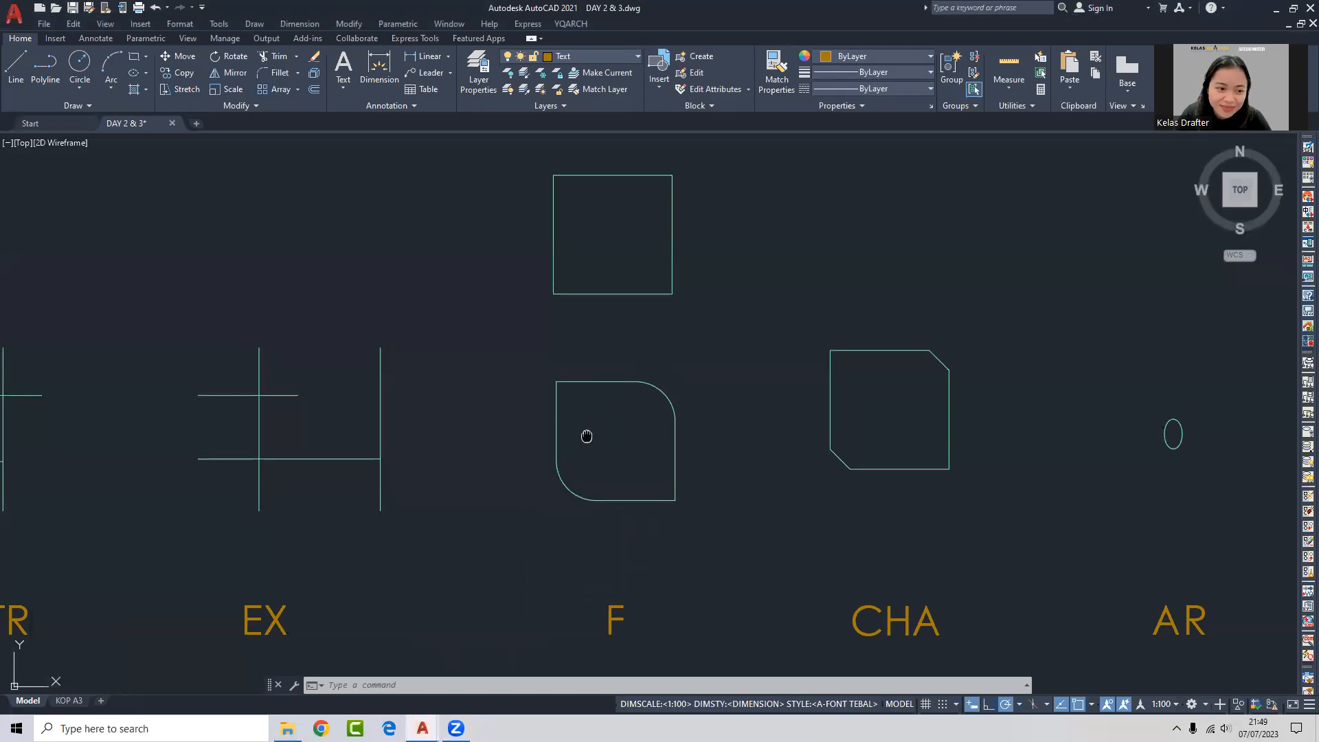
{"action": "middle_click_drag", "start_coordinate": [586, 435], "coordinate": [582, 451]}
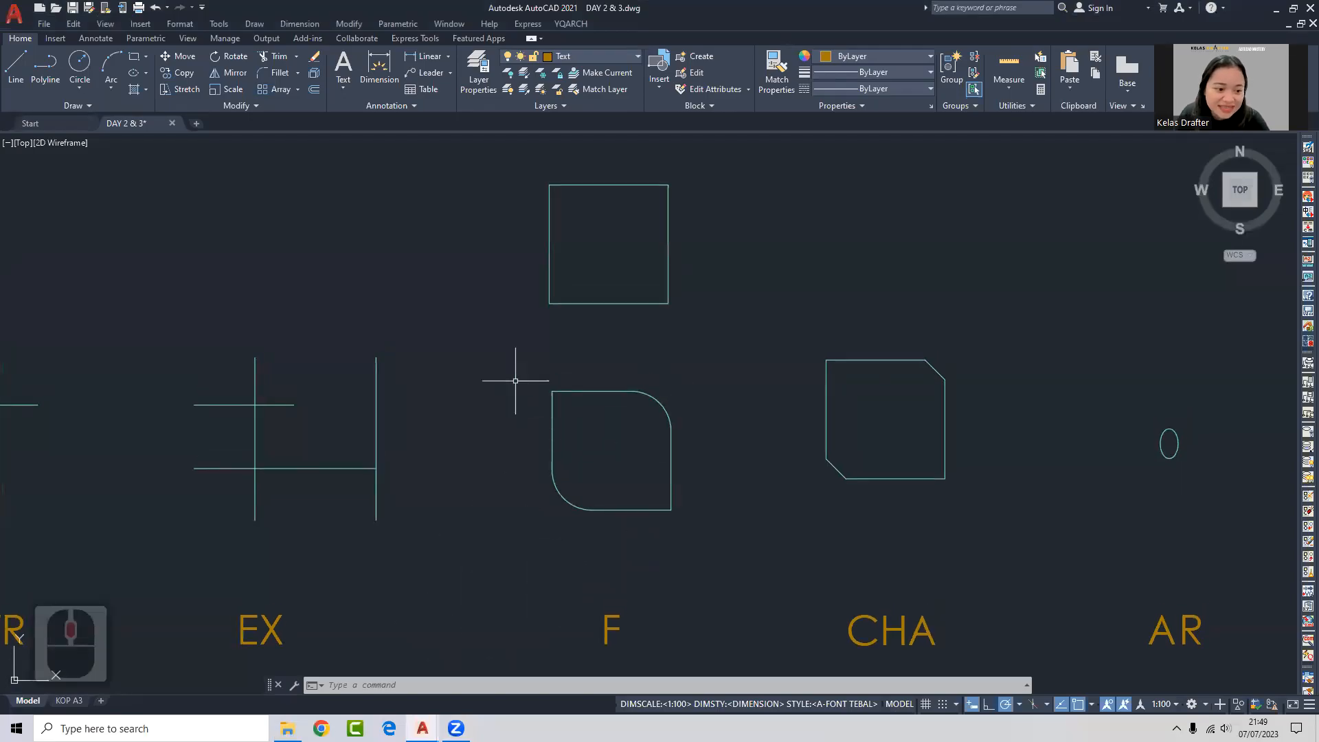
Create a new drawing from AUTOCAD MASTERY_Drawing Template.dwt and show its model space.
{"action": "left_click", "coordinate": [196, 123]}
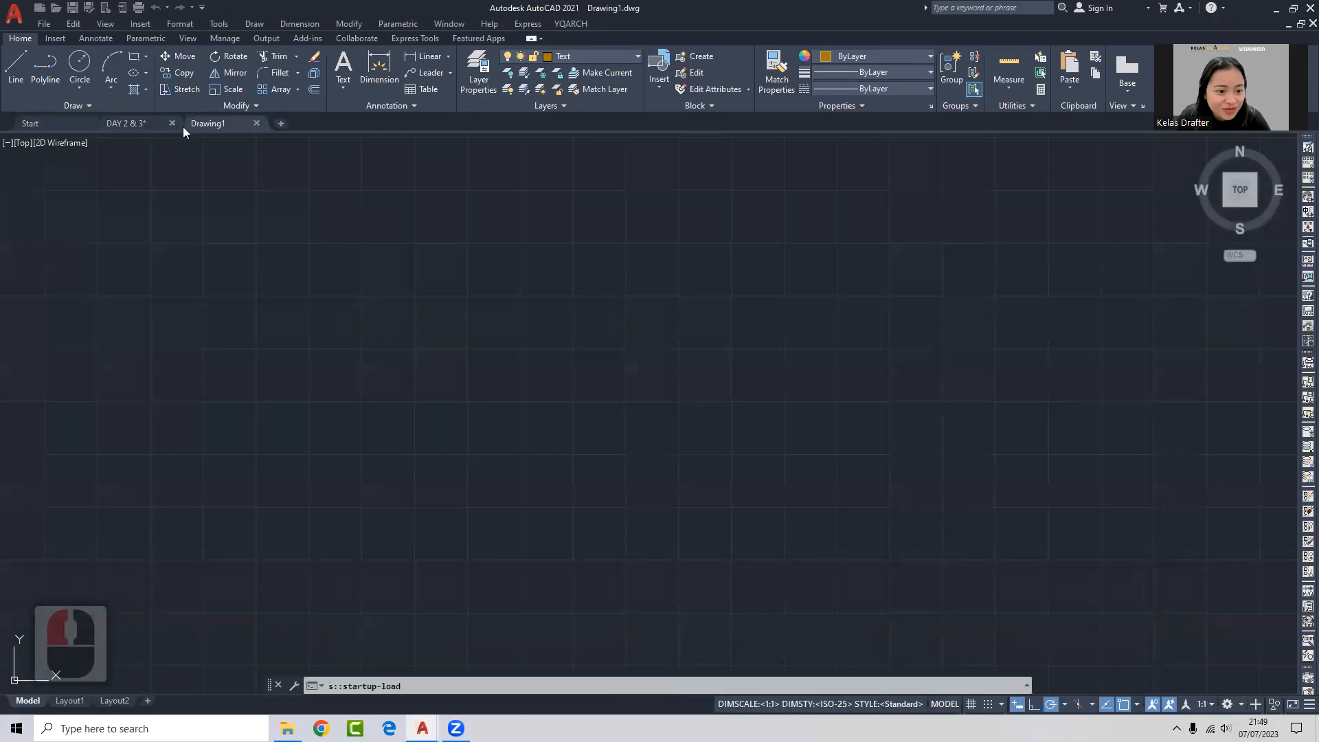
{"action": "left_click", "coordinate": [255, 123]}
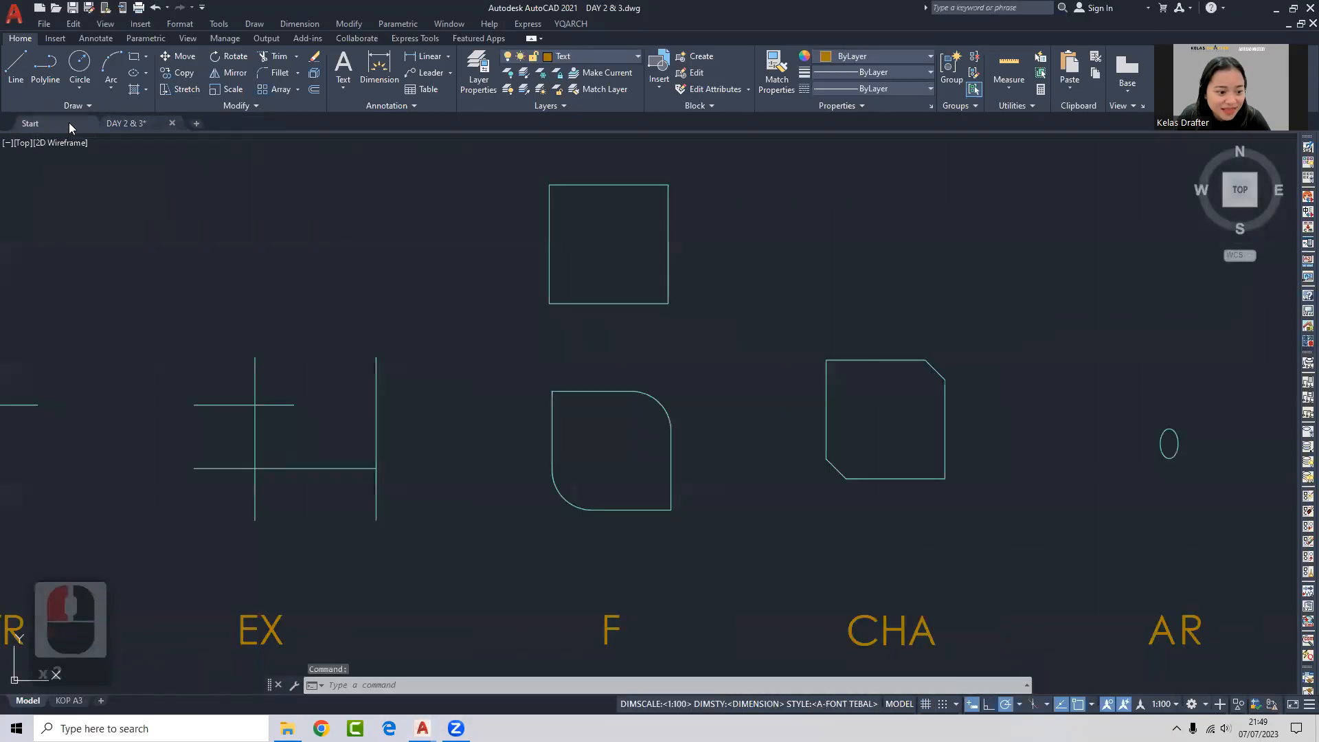
{"action": "left_click", "coordinate": [68, 123]}
{"action": "left_click", "coordinate": [347, 358]}
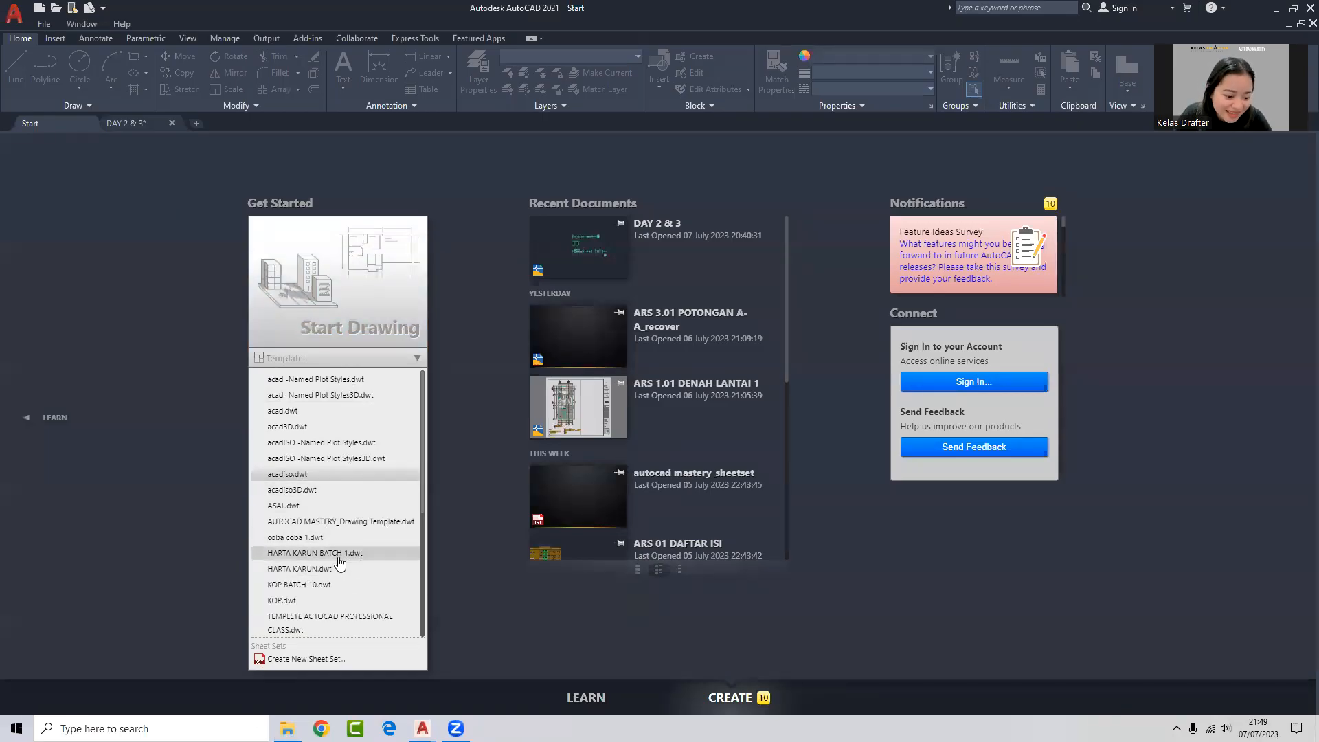
{"action": "left_click", "coordinate": [362, 528]}
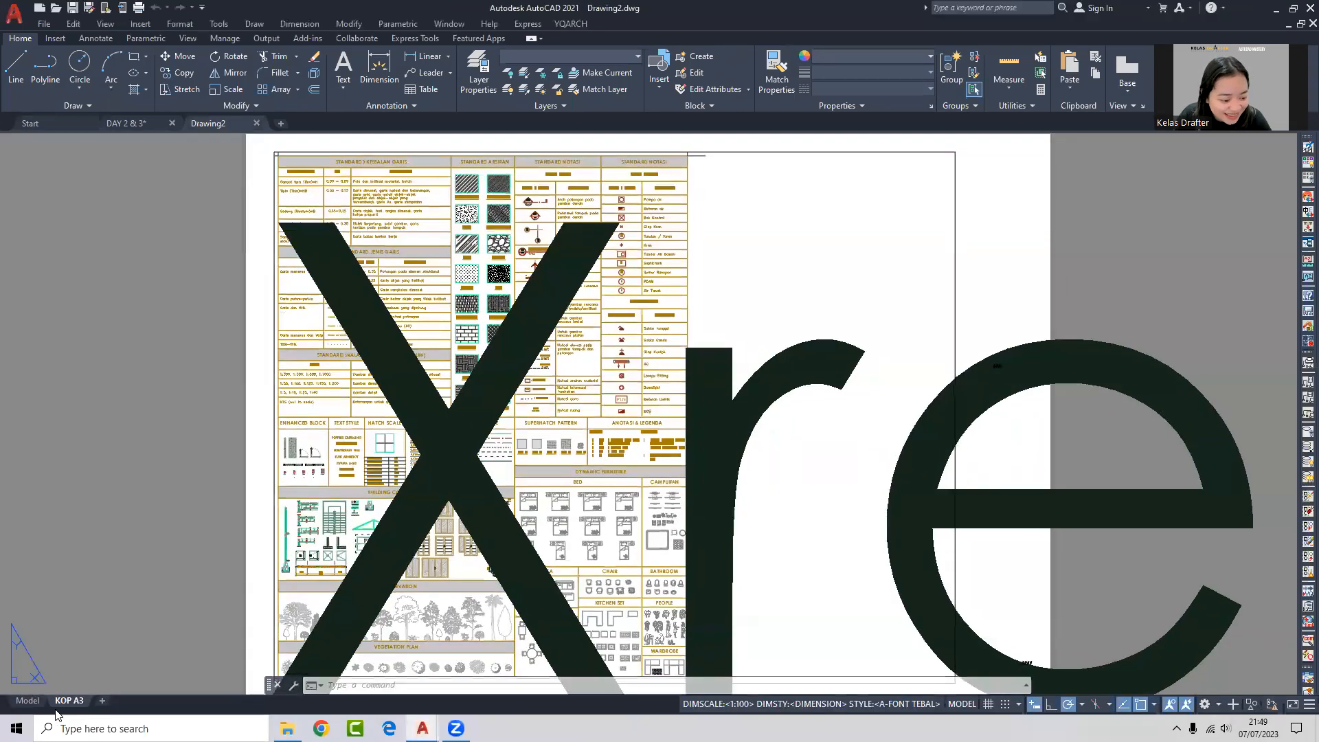
{"action": "left_click", "coordinate": [29, 700]}
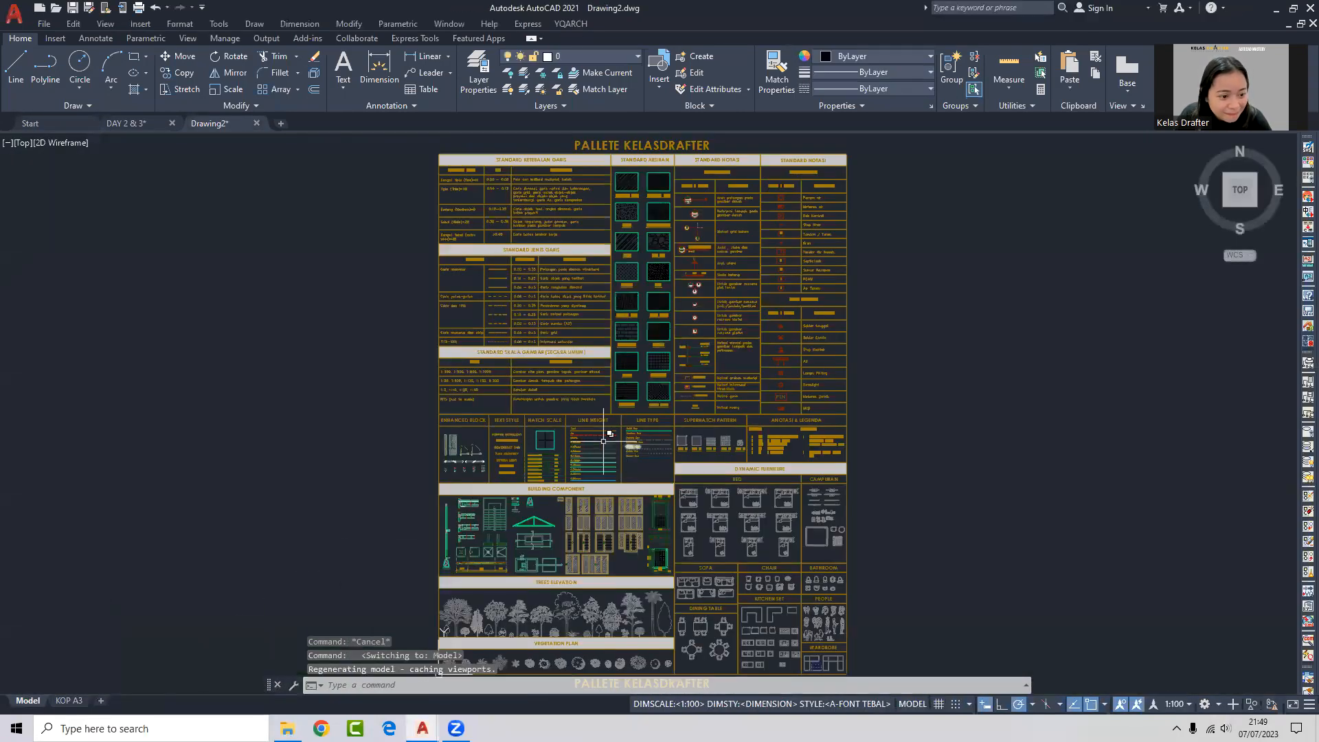
Examine the rounded reinforcement in the template's concrete column section, regenerate the display, and return to the DAY 2 & 3 drawing.
{"action": "scroll", "coordinate": [565, 536], "scroll_direction": "up", "scroll_amount": 10}
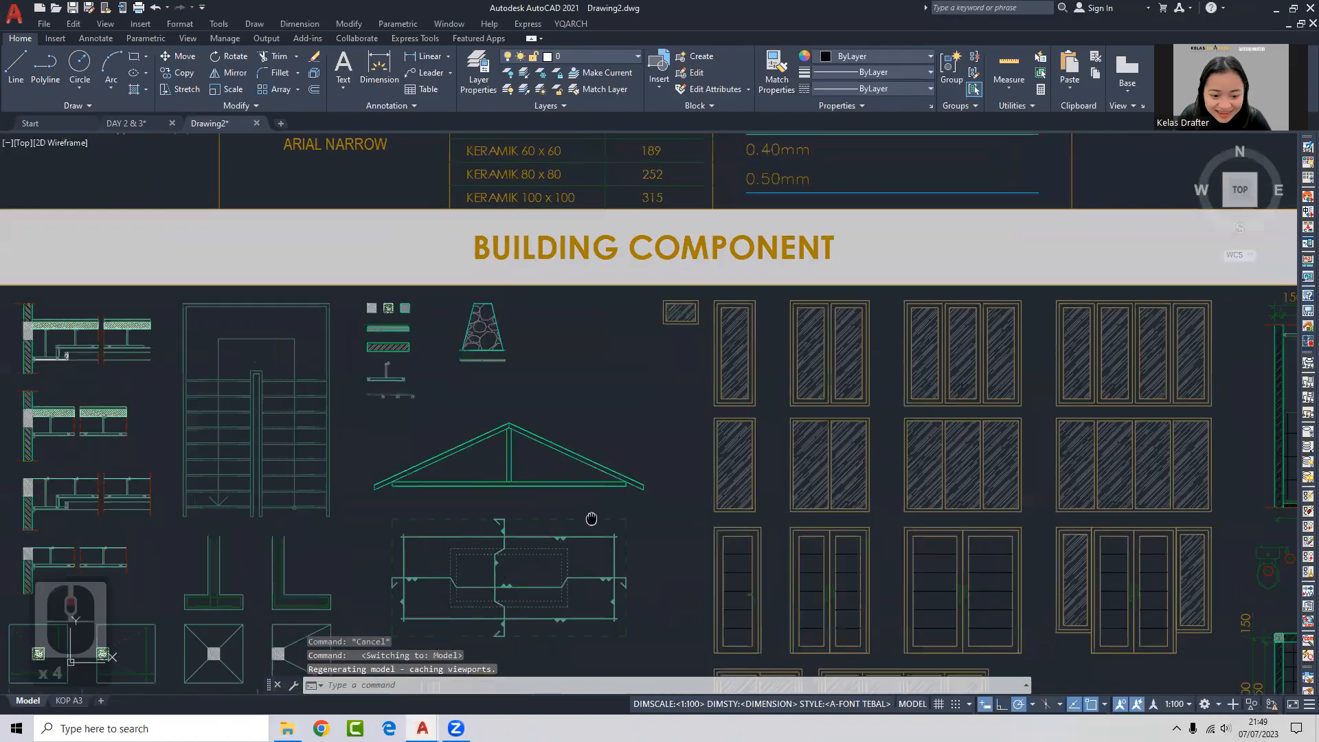
{"action": "scroll", "coordinate": [467, 375], "scroll_direction": "up", "scroll_amount": 9}
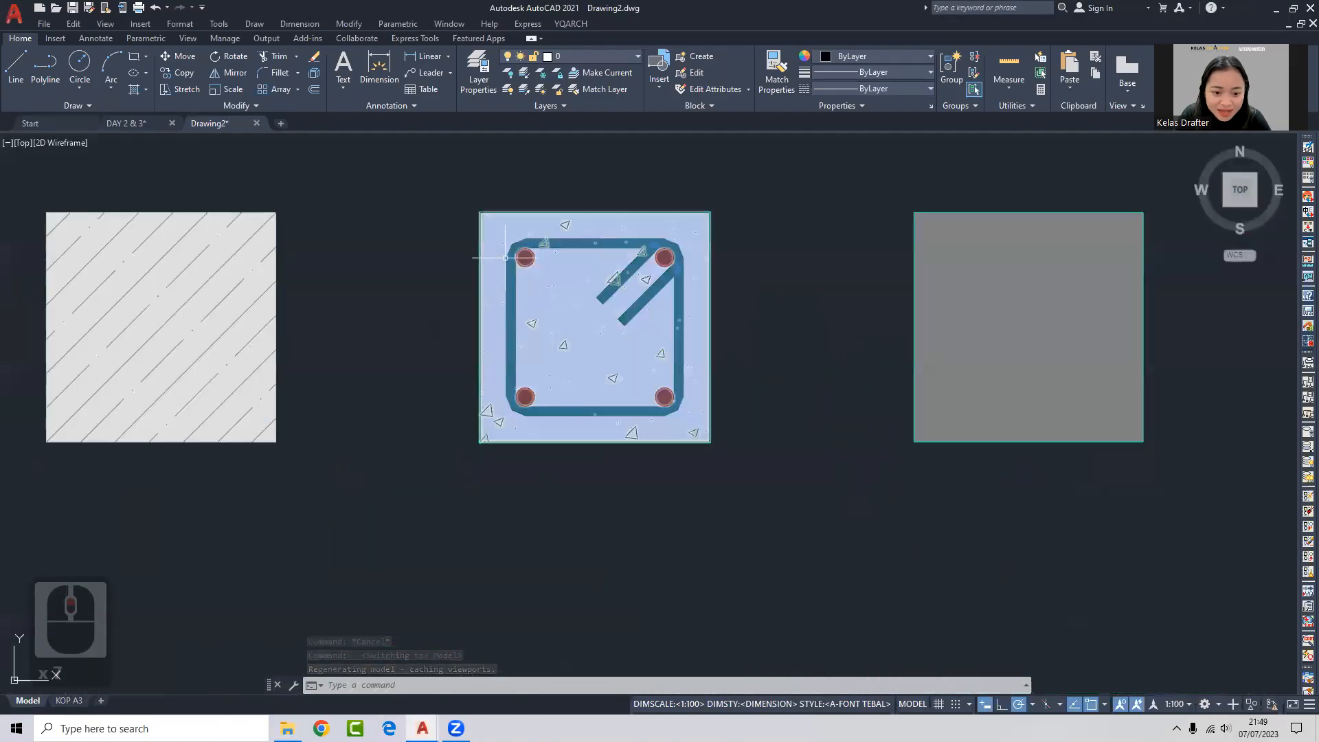
{"action": "type", "text": "re"}
{"action": "key", "text": "Return"}
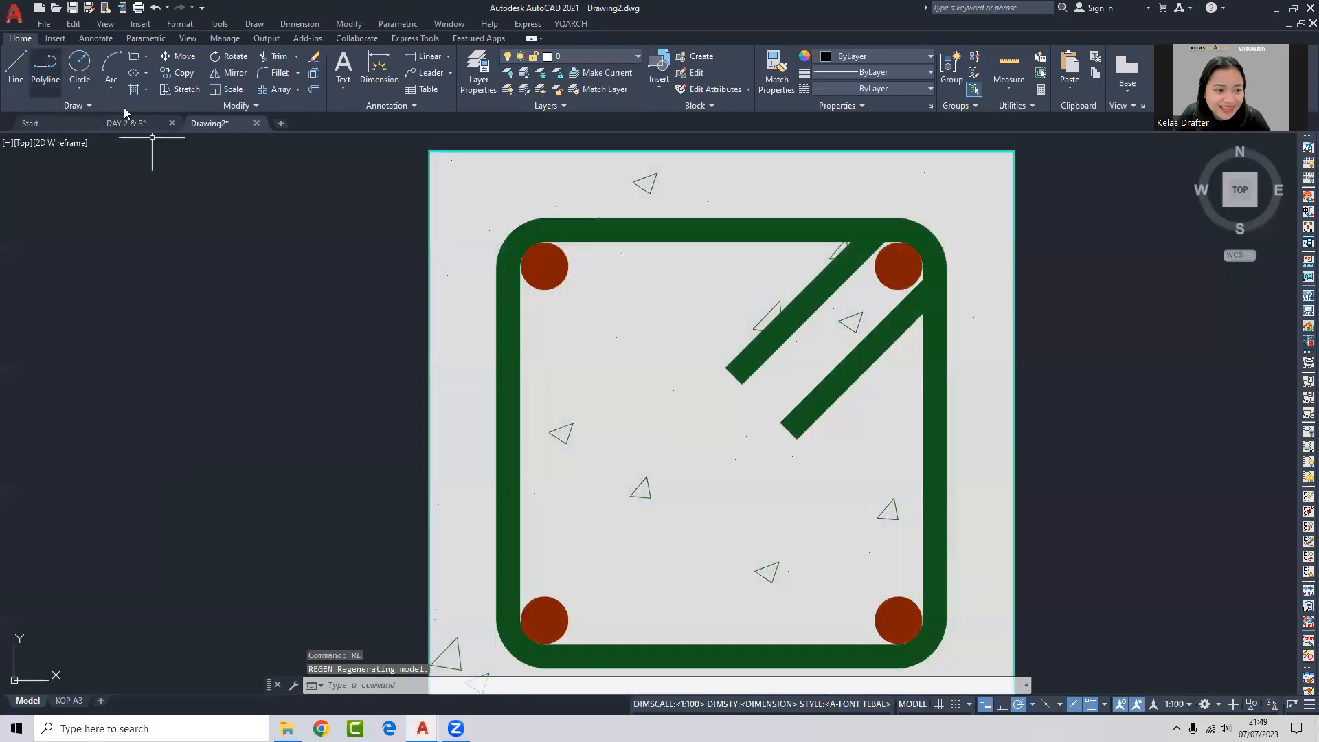
{"action": "left_click", "coordinate": [130, 124]}
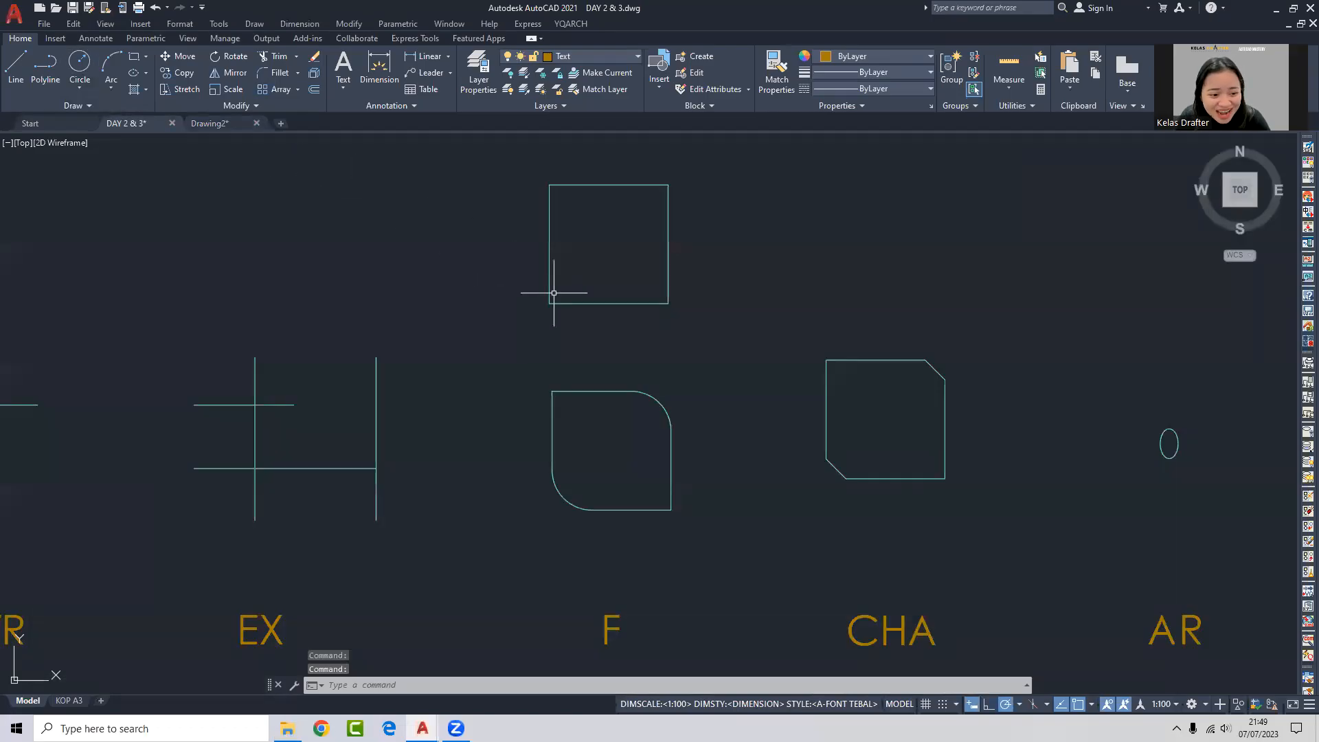
Try to fillet the upper-right corner of the copied square above the F sample with a radius of 100.
{"action": "scroll", "coordinate": [619, 322], "scroll_direction": "down", "scroll_amount": 3}
{"action": "middle_click_drag", "start_coordinate": [683, 344], "coordinate": [588, 349]}
{"action": "scroll", "coordinate": [528, 302], "scroll_direction": "up", "scroll_amount": 2}
{"action": "mouse_move", "coordinate": [530, 294]}
{"action": "middle_mouse_down"}
{"action": "mouse_move", "coordinate": [522, 360]}
{"action": "mouse_move", "coordinate": [542, 330]}
{"action": "middle_mouse_up"}
{"action": "mouse_move", "coordinate": [536, 277]}
{"action": "middle_mouse_down"}
{"action": "mouse_move", "coordinate": [553, 266]}
{"action": "mouse_move", "coordinate": [600, 328]}
{"action": "mouse_move", "coordinate": [586, 300]}
{"action": "mouse_move", "coordinate": [583, 318]}
{"action": "mouse_move", "coordinate": [586, 224]}
{"action": "mouse_move", "coordinate": [584, 328]}
{"action": "mouse_move", "coordinate": [600, 288]}
{"action": "middle_mouse_up"}
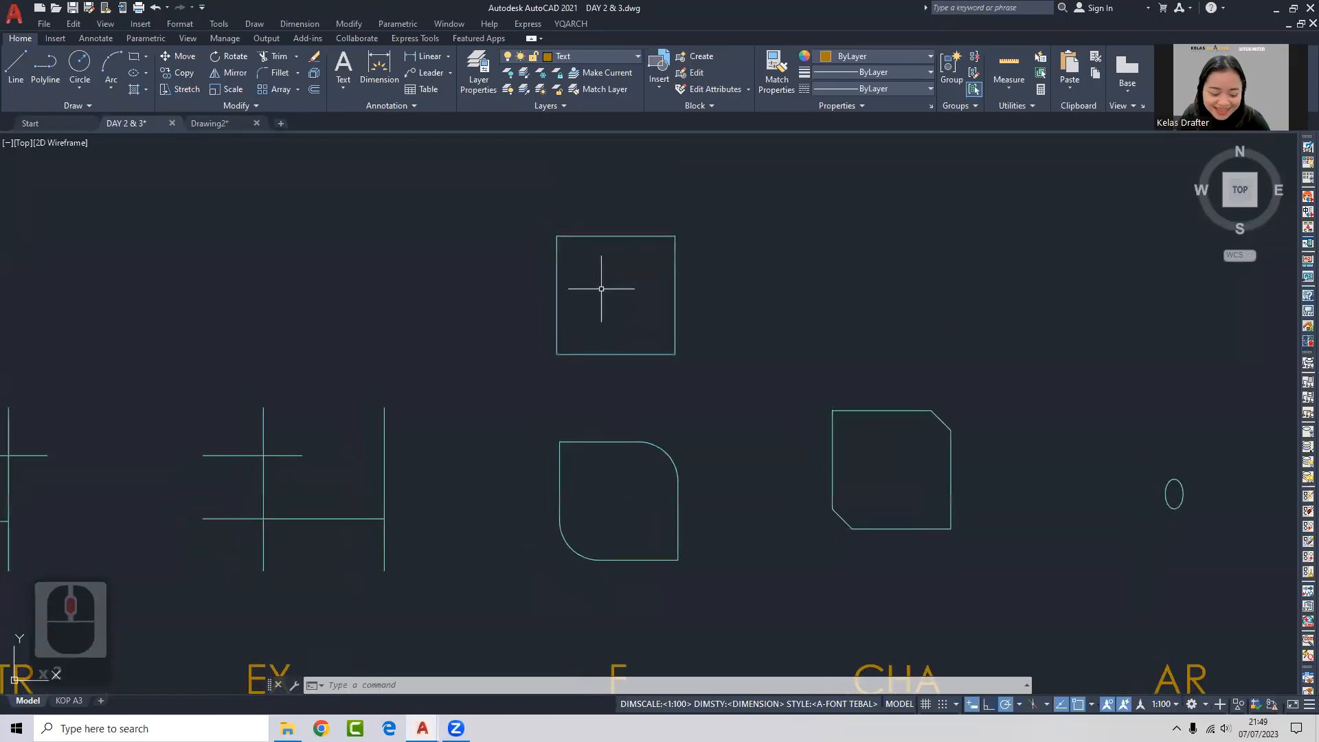
{"action": "type", "text": "F"}
{"action": "key", "text": "Return"}
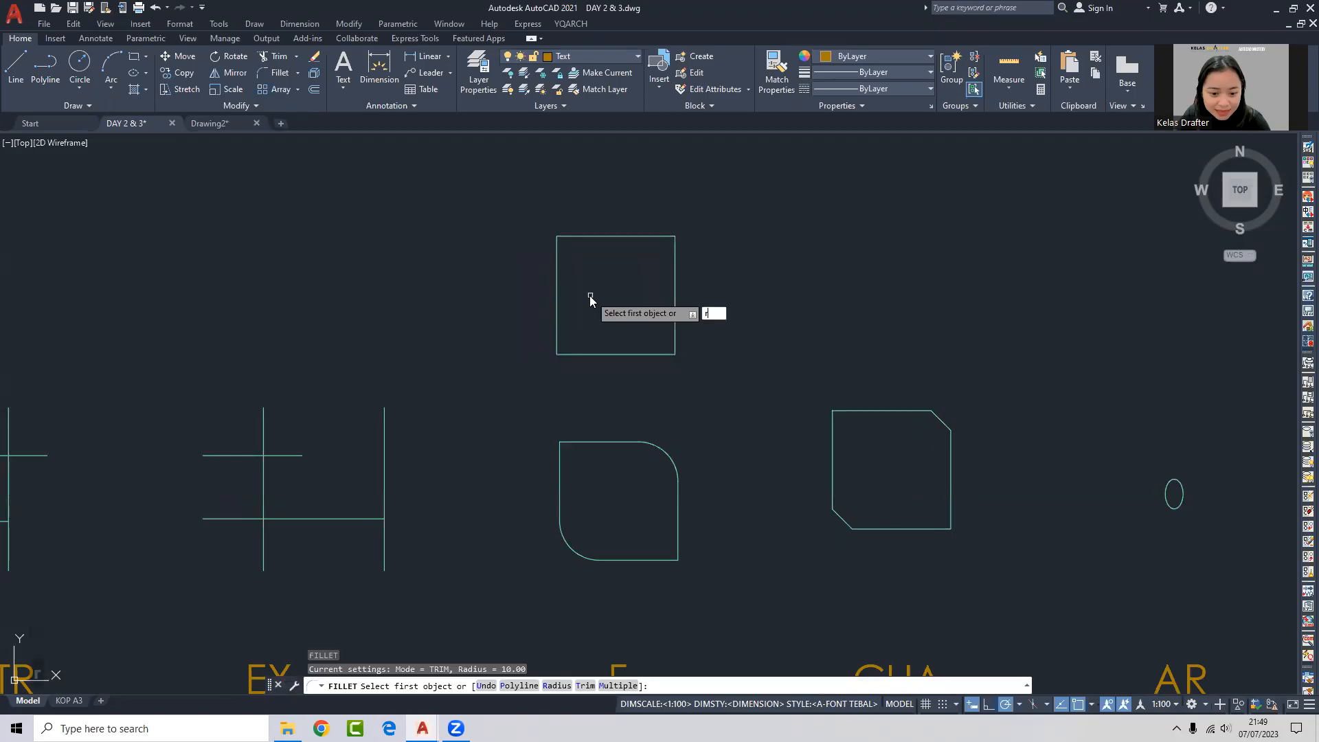
{"action": "key", "text": "Return"}
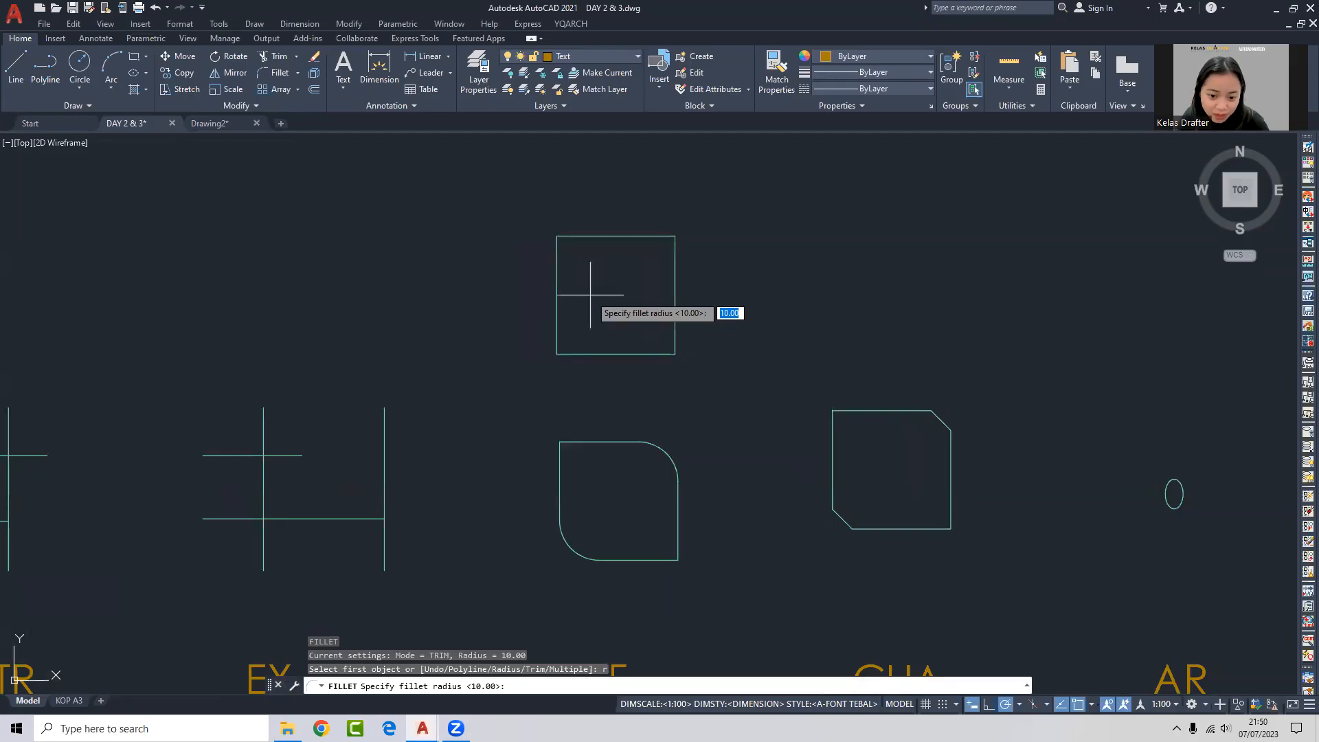
{"action": "type", "text": "100"}
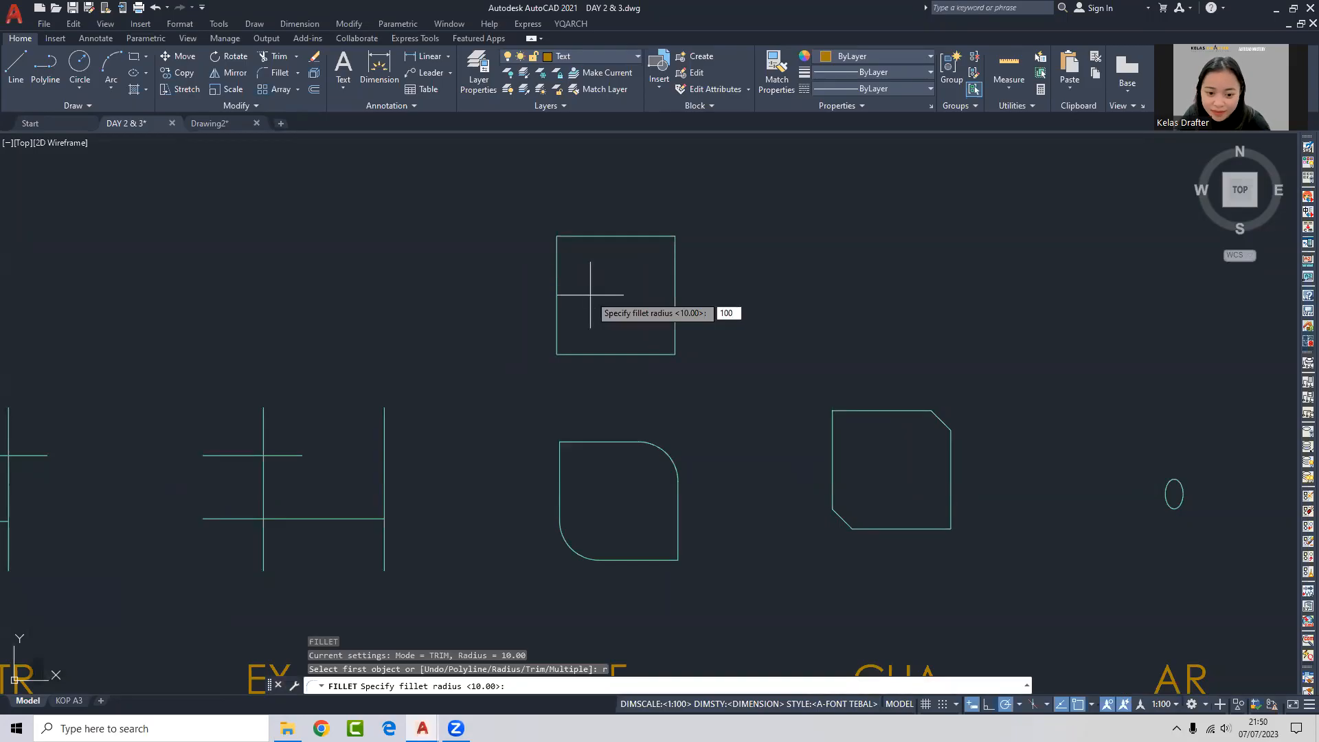
{"action": "key", "text": "Return"}
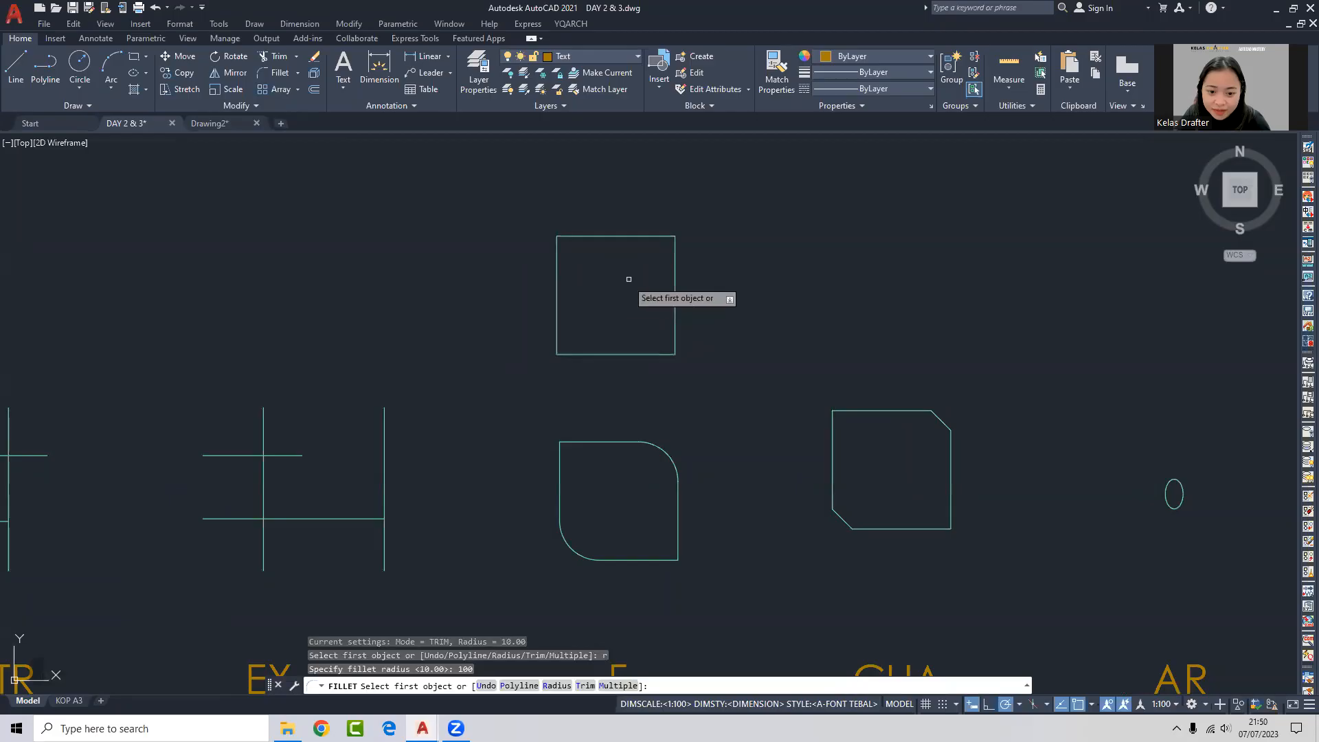
{"action": "left_click", "coordinate": [667, 237]}
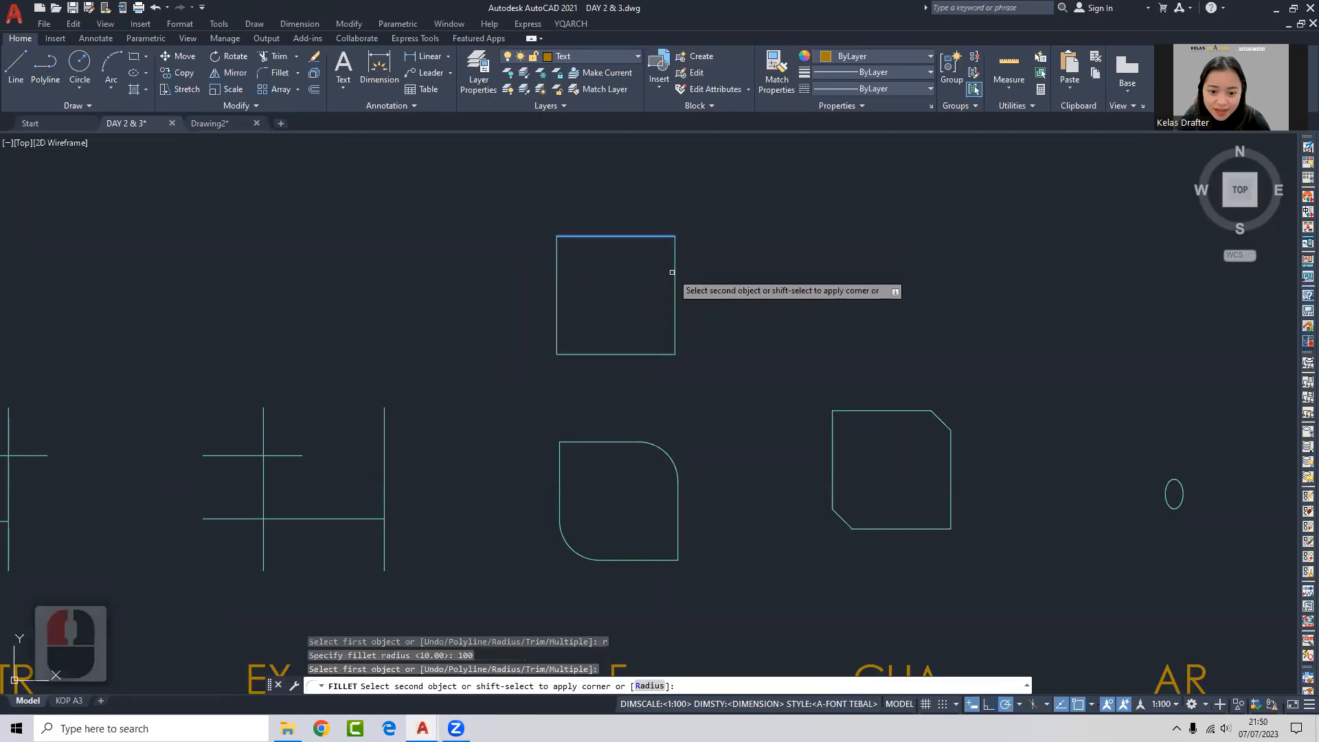
{"action": "scroll", "coordinate": [677, 279], "scroll_direction": "up", "scroll_amount": 6}
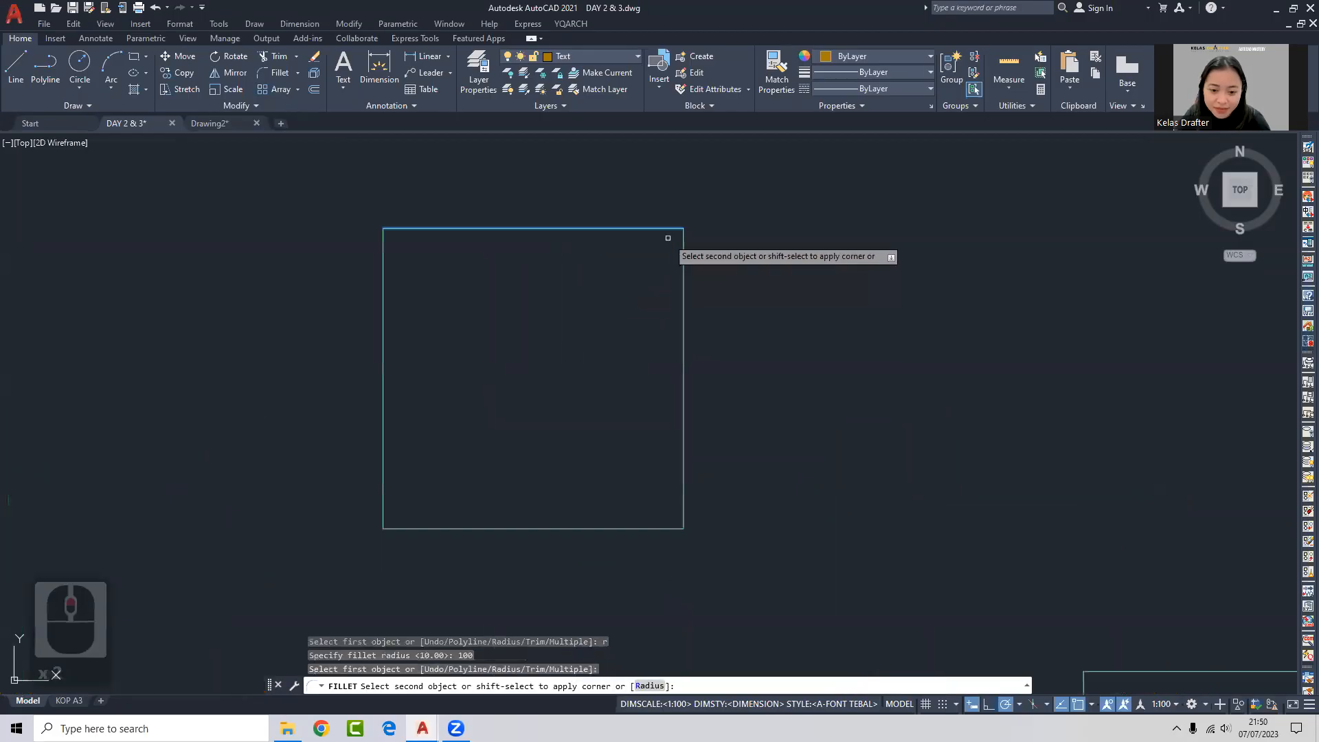
{"action": "scroll", "coordinate": [675, 245], "scroll_direction": "down", "scroll_amount": 5}
{"action": "key", "text": "Escape"}
Set the fillet radius to 1000 and round the upper-right corner of the copied square.
{"action": "middle_click_drag", "start_coordinate": [611, 310], "coordinate": [654, 290]}
{"action": "type", "text": "f"}
{"action": "key", "text": "Return"}
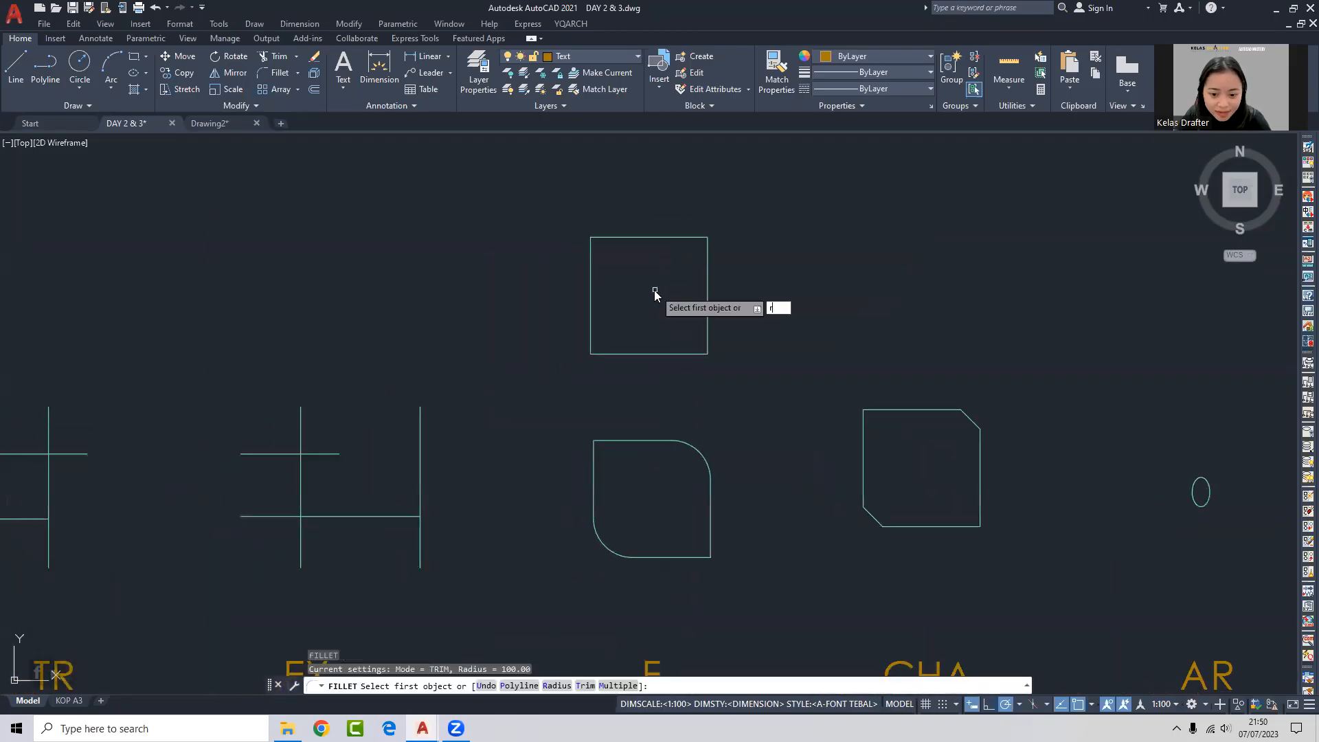
{"action": "type", "text": "r"}
{"action": "key", "text": "Return"}
{"action": "type", "text": "1000"}
{"action": "key", "text": "Return"}
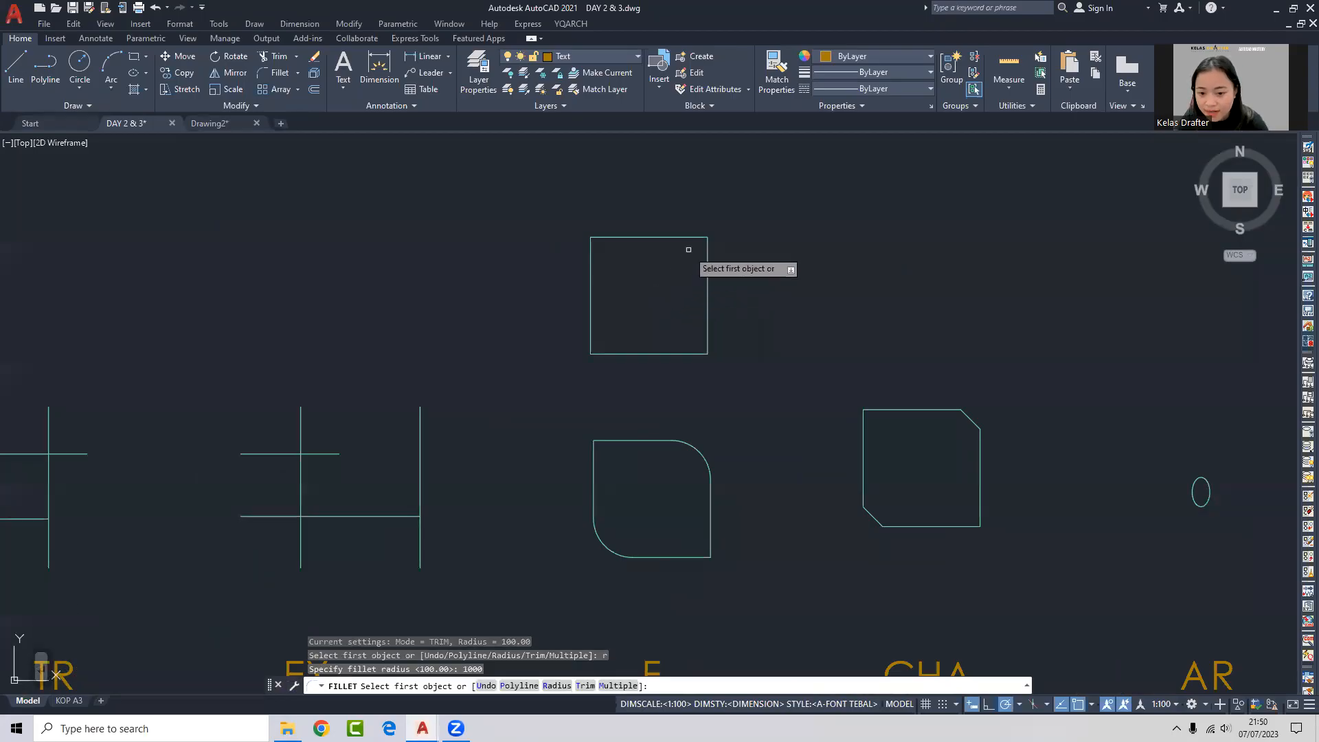
{"action": "left_click", "coordinate": [694, 238]}
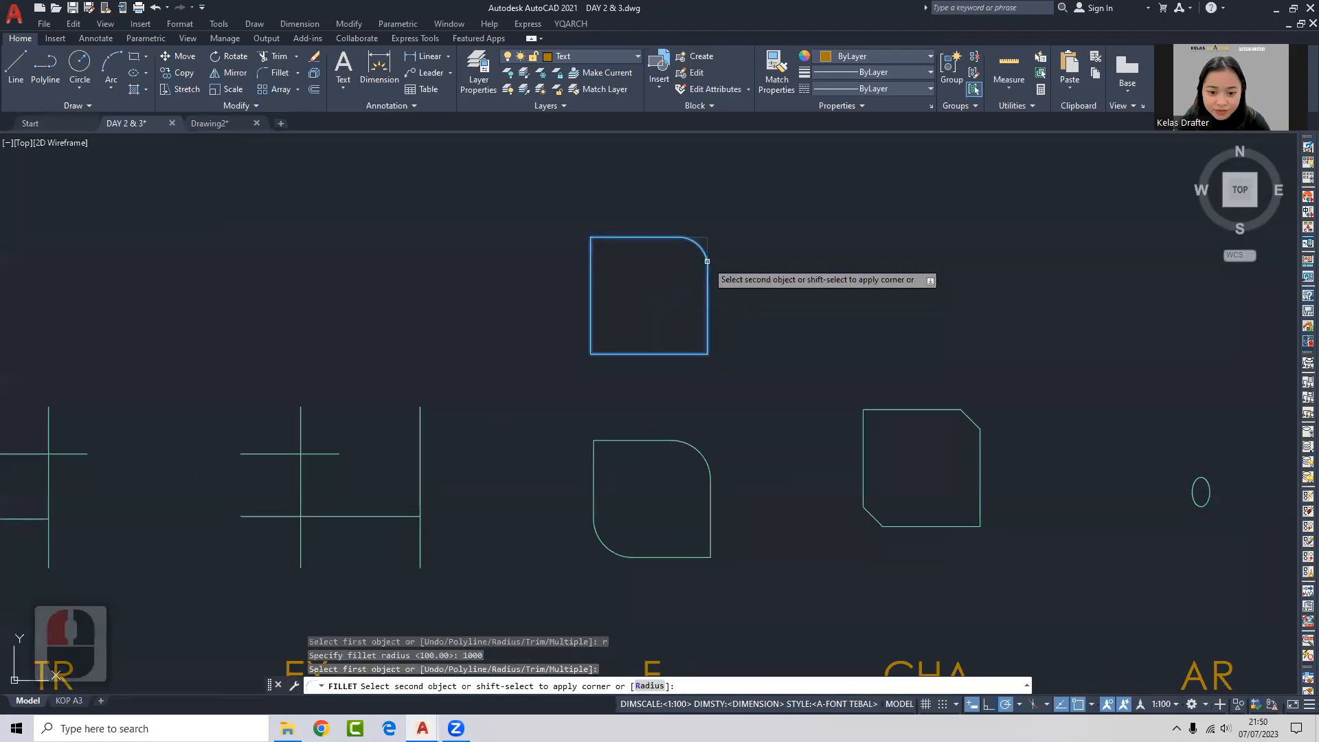
{"action": "left_click", "coordinate": [707, 261]}
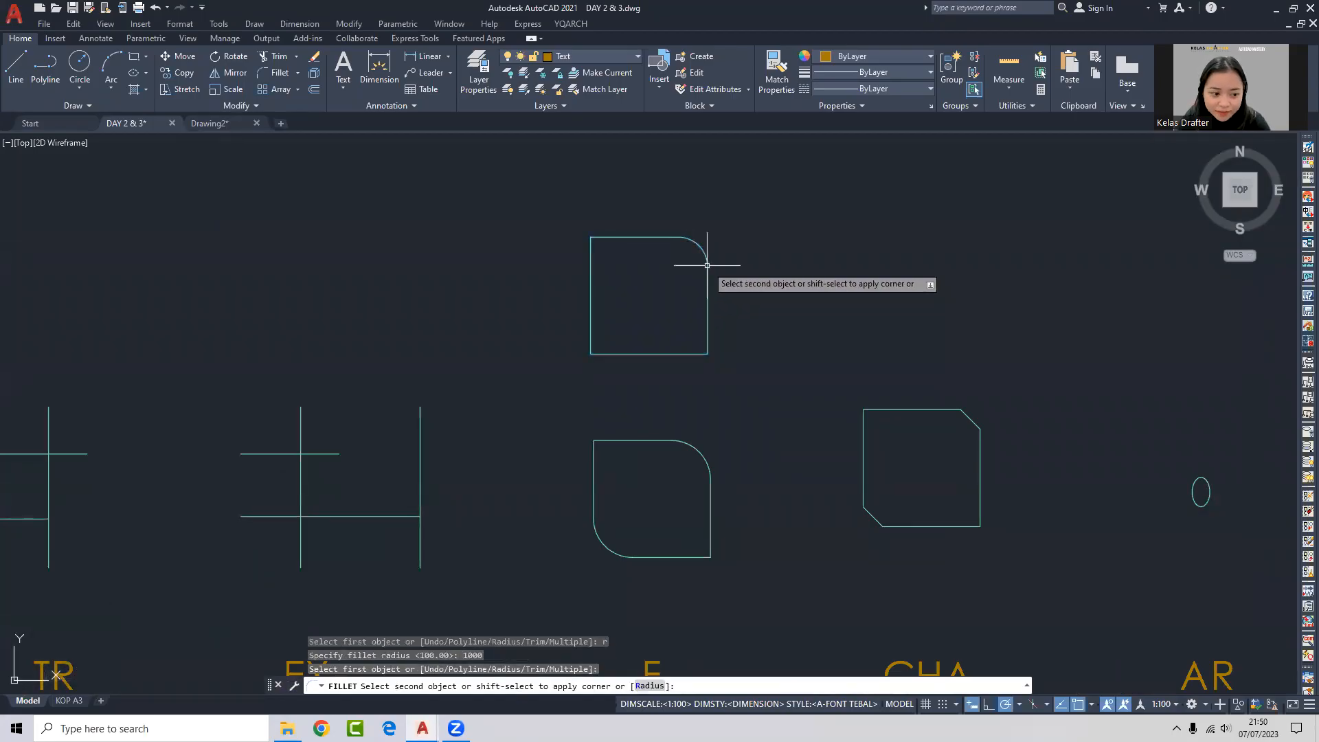
Fillet the copied square's upper-left corner with the same 1000 radius.
{"action": "left_click", "coordinate": [591, 250]}
{"action": "left_click", "coordinate": [590, 267]}
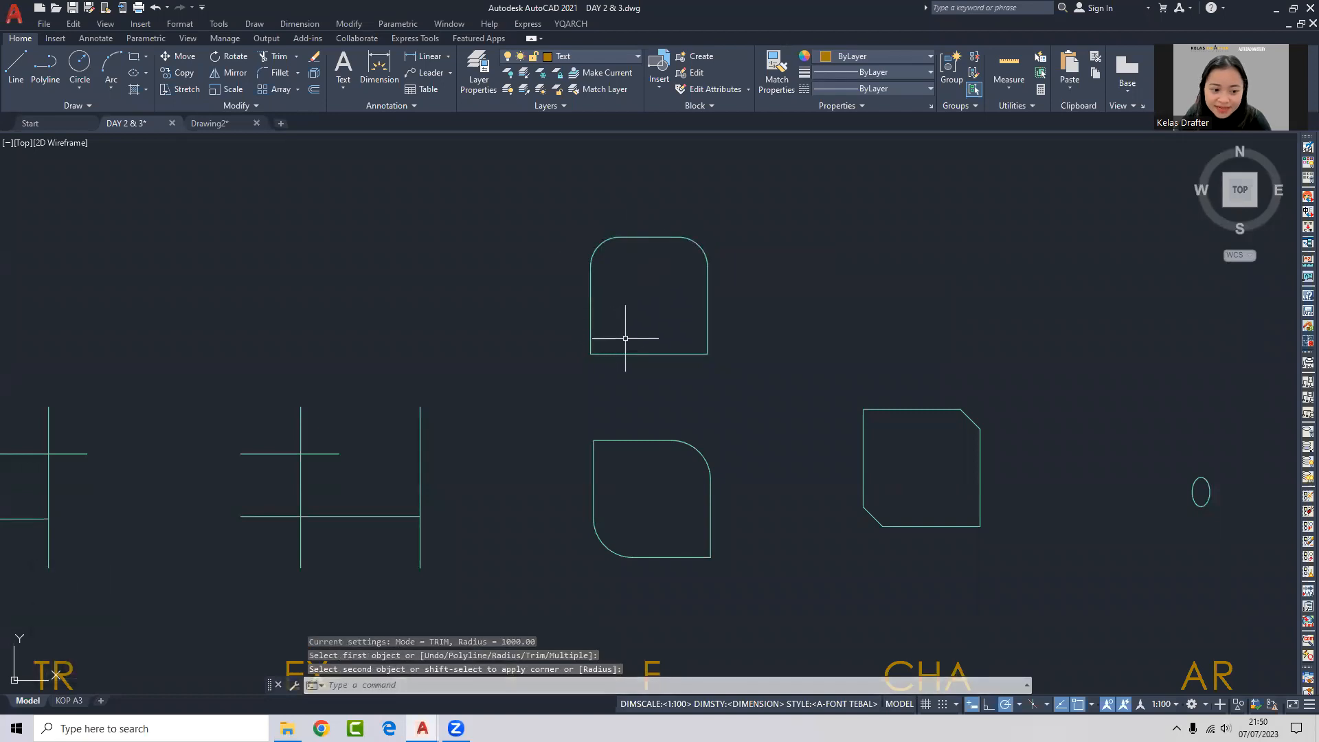
{"action": "middle_click_drag", "start_coordinate": [666, 350], "coordinate": [661, 330]}
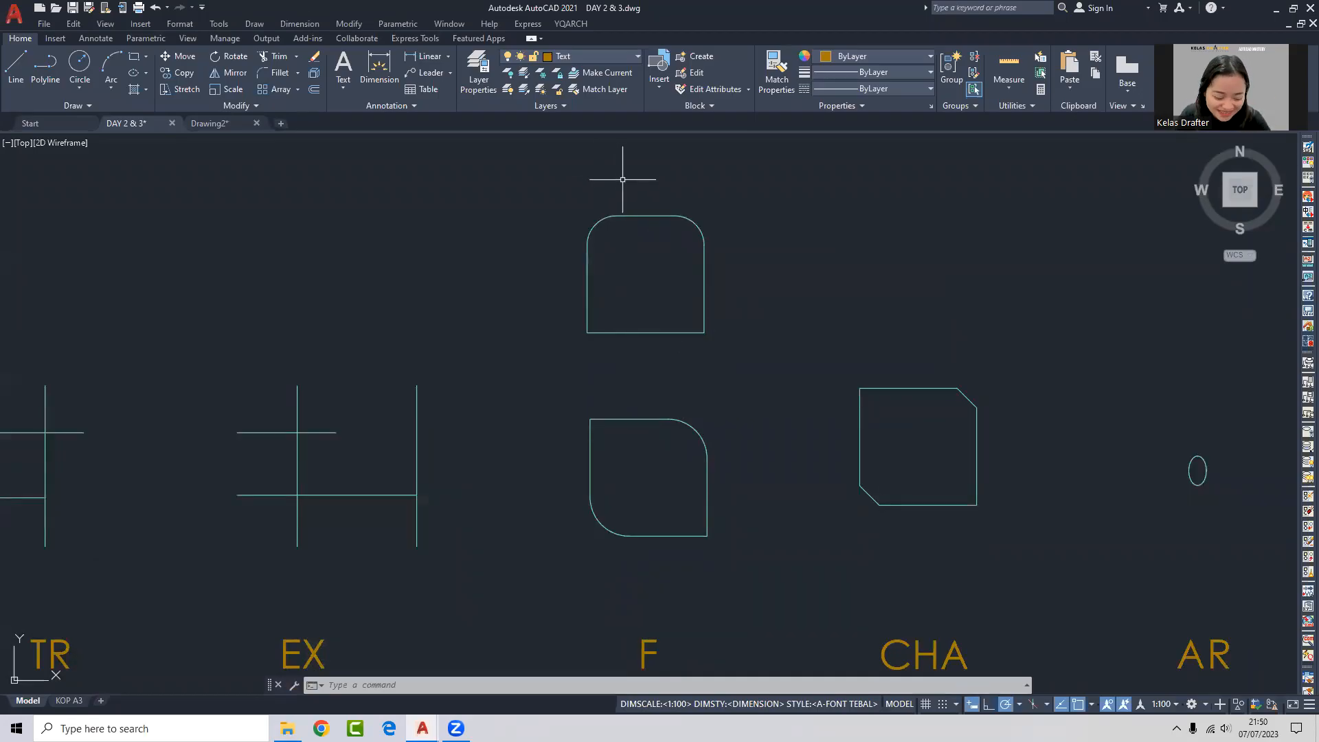
Undo both 1000-radius corner fillets on the copied square.
{"action": "key", "text": "ctrl+z"}
{"action": "key", "text": "ctrl+z"}
{"action": "key", "text": "ctrl+z"}
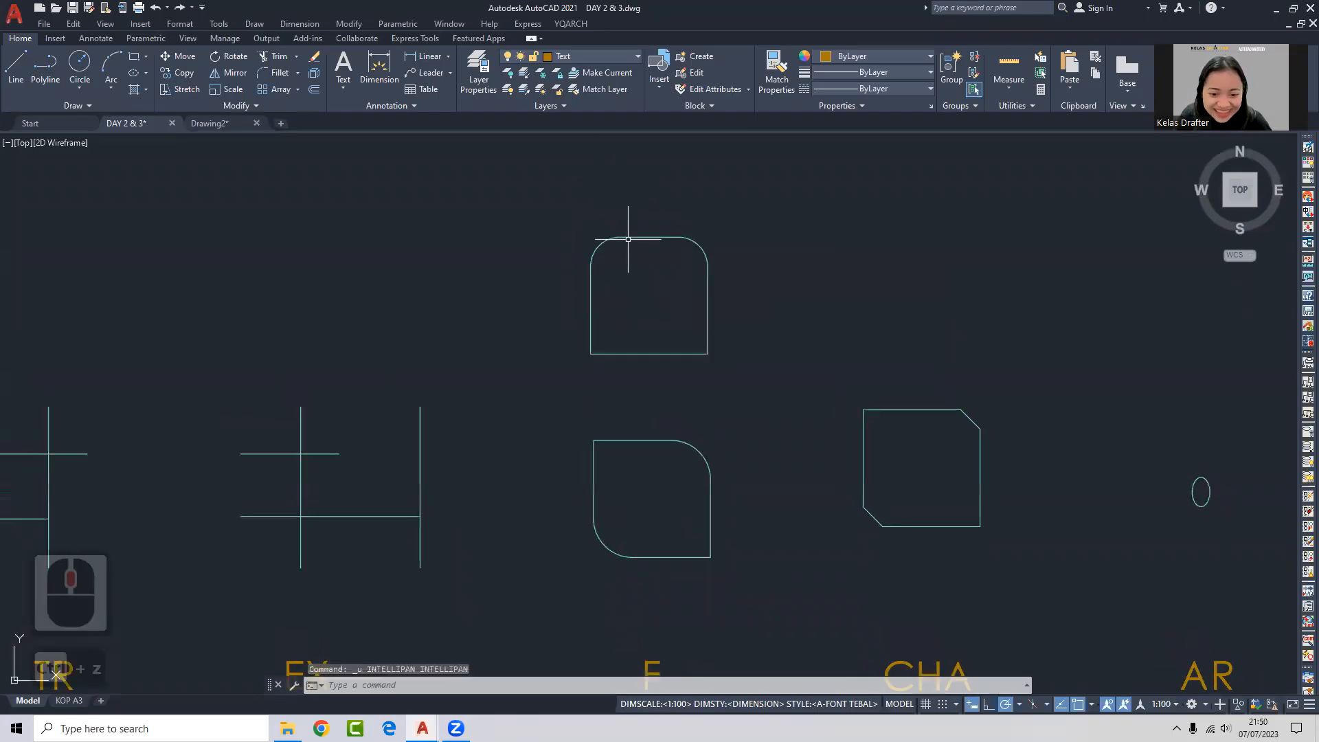
Fillet the copied square's upper-right corner with a radius of 100.
{"action": "middle_click_drag", "start_coordinate": [672, 259], "coordinate": [650, 263]}
{"action": "type", "text": "f"}
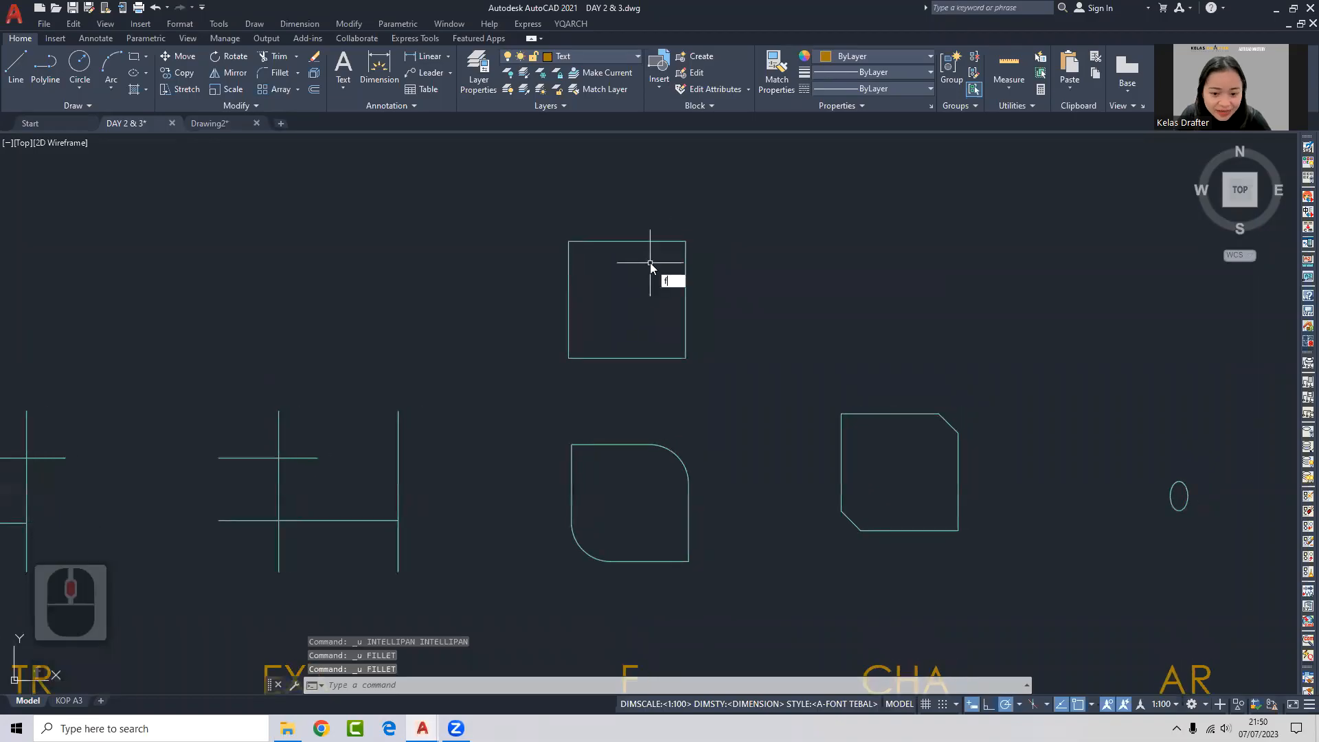
{"action": "key", "text": "Return"}
{"action": "key", "text": "Return"}
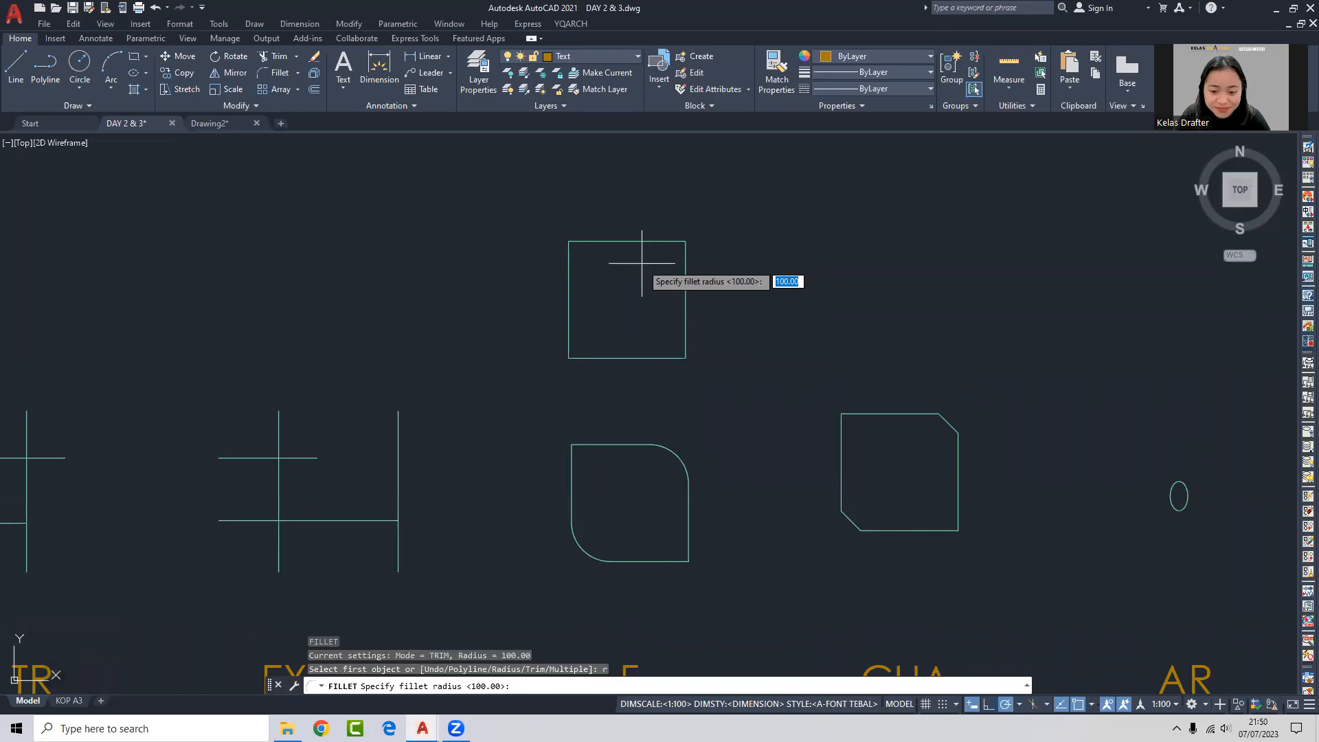
{"action": "key", "text": "Return"}
{"action": "left_click", "coordinate": [677, 242]}
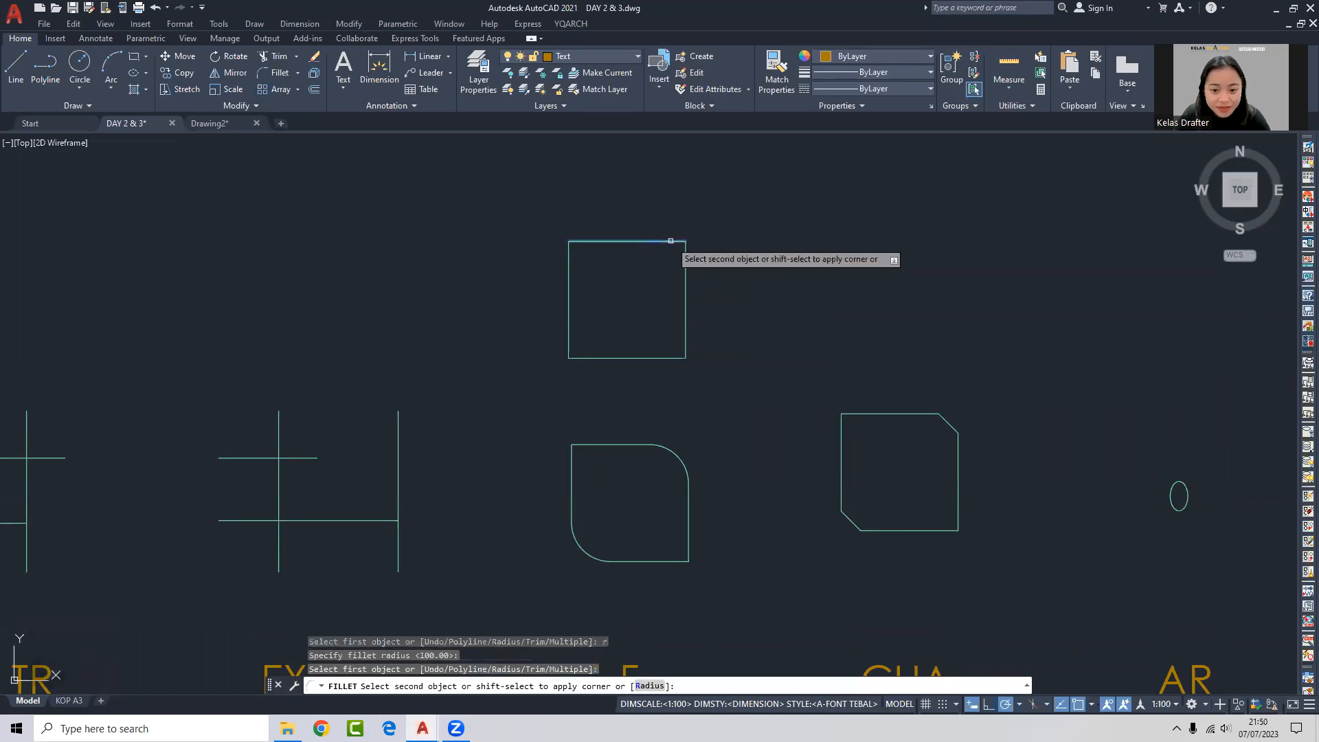
{"action": "left_click", "coordinate": [685, 254]}
{"action": "scroll", "coordinate": [674, 242], "scroll_direction": "up", "scroll_amount": 2}
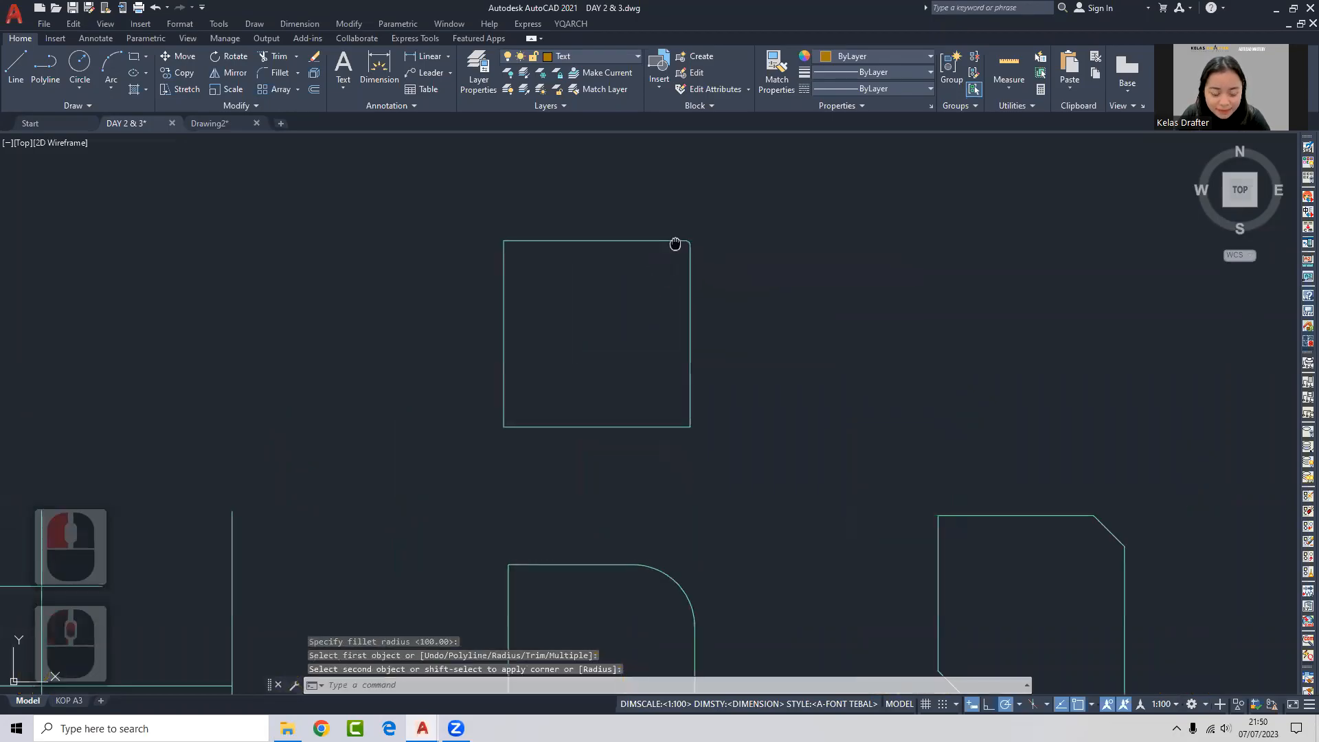
Refillet the copied square's upper-right corner with a radius of 1000.
{"action": "type", "text": "f"}
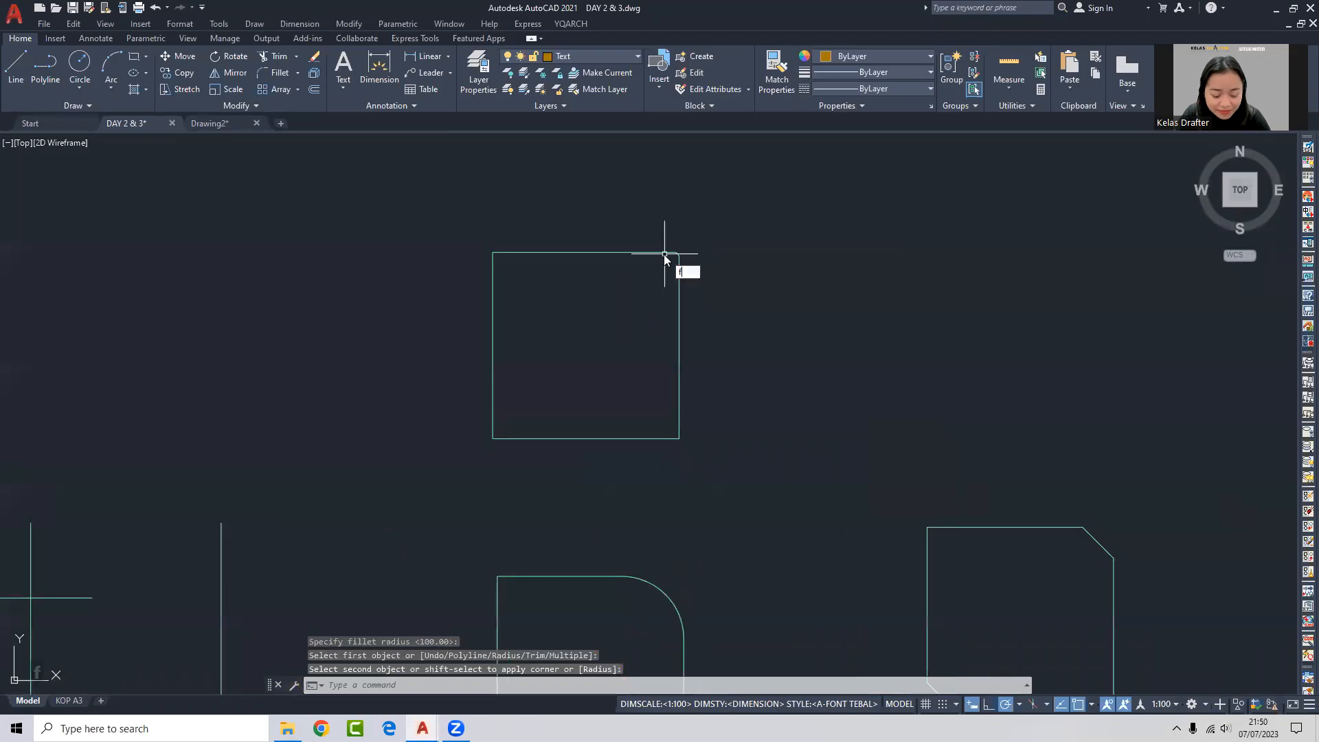
{"action": "key", "text": "Return"}
{"action": "type", "text": "r"}
{"action": "key", "text": "Return"}
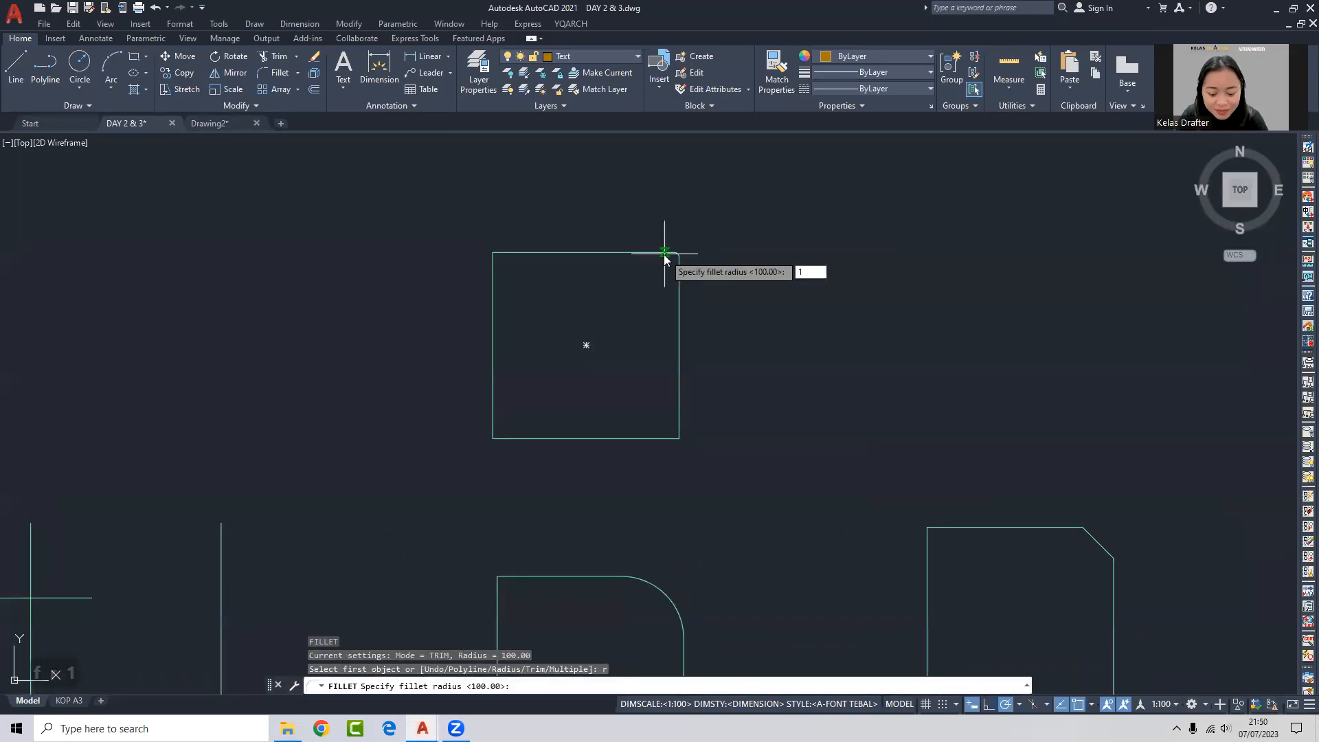
{"action": "key", "text": "Return"}
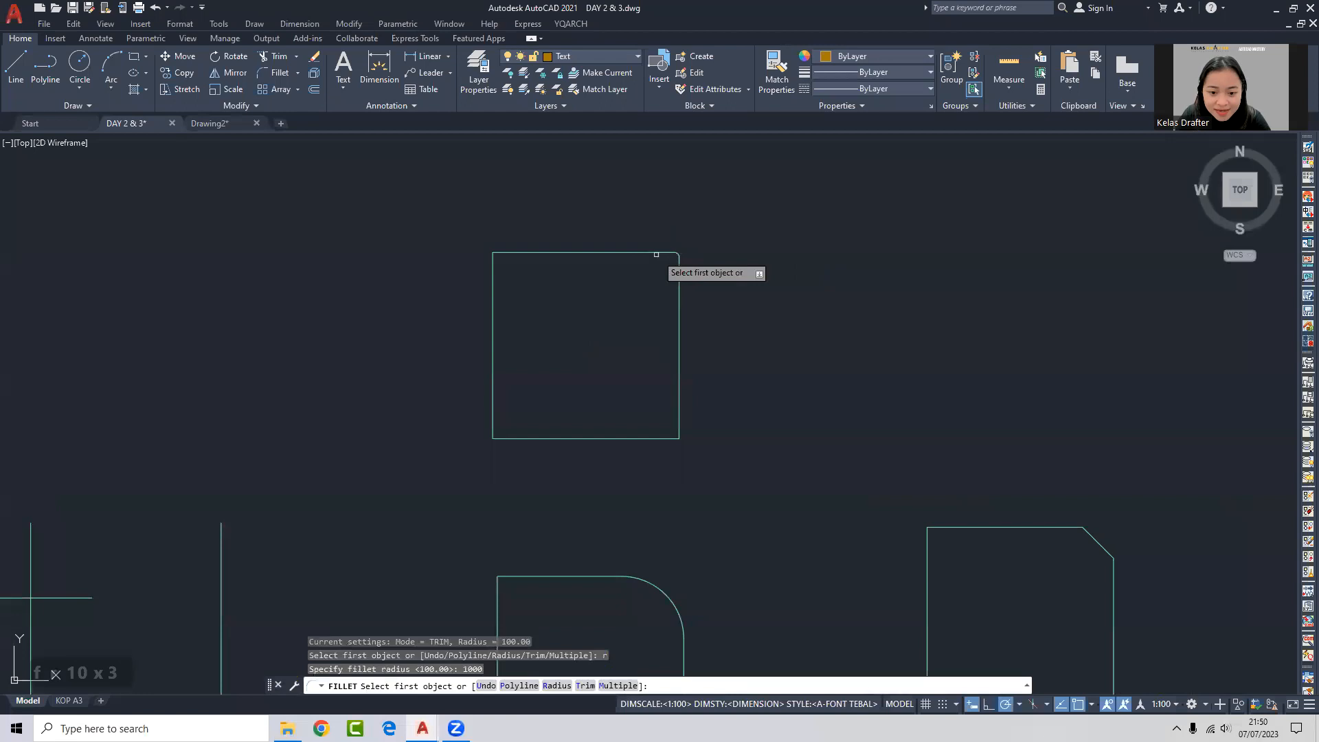
{"action": "left_click", "coordinate": [654, 253]}
{"action": "left_click", "coordinate": [679, 287]}
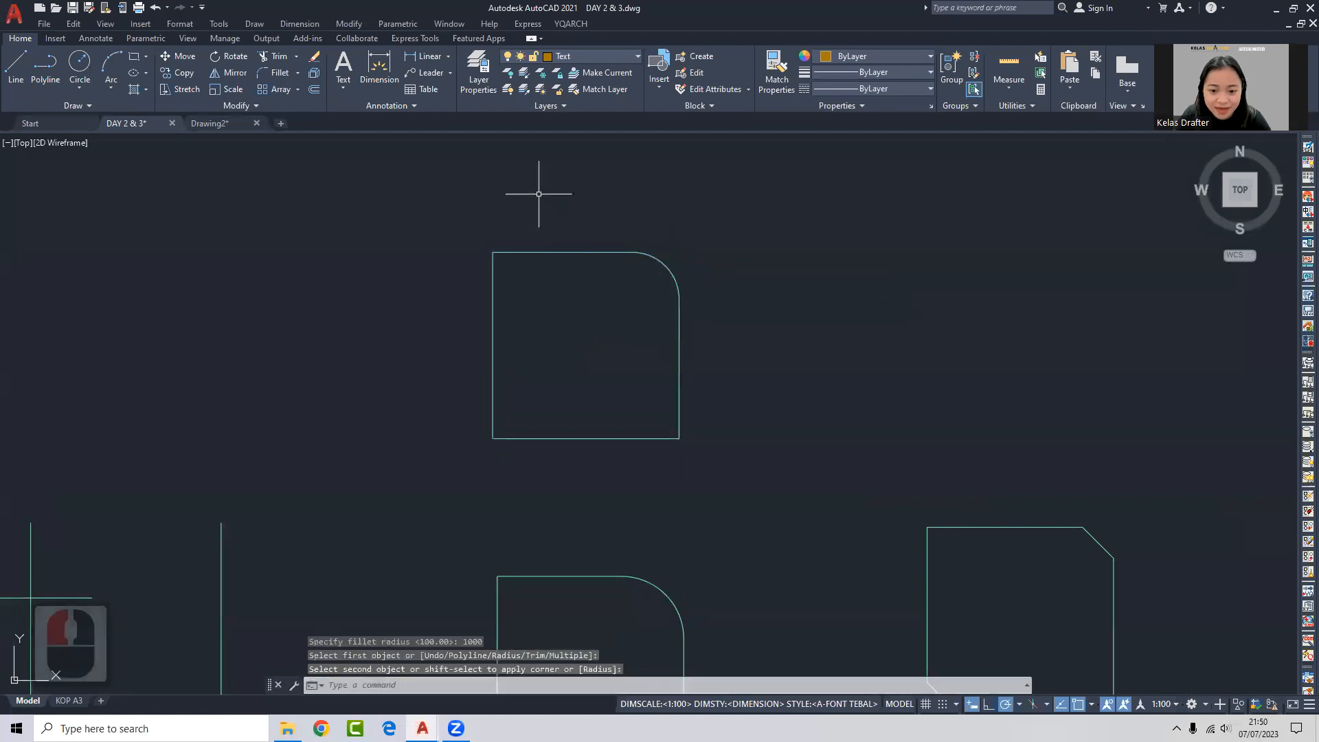
Draw a vertical line in the empty area above the upper filleted square of the F sample.
{"action": "scroll", "coordinate": [545, 252], "scroll_direction": "down", "scroll_amount": 4}
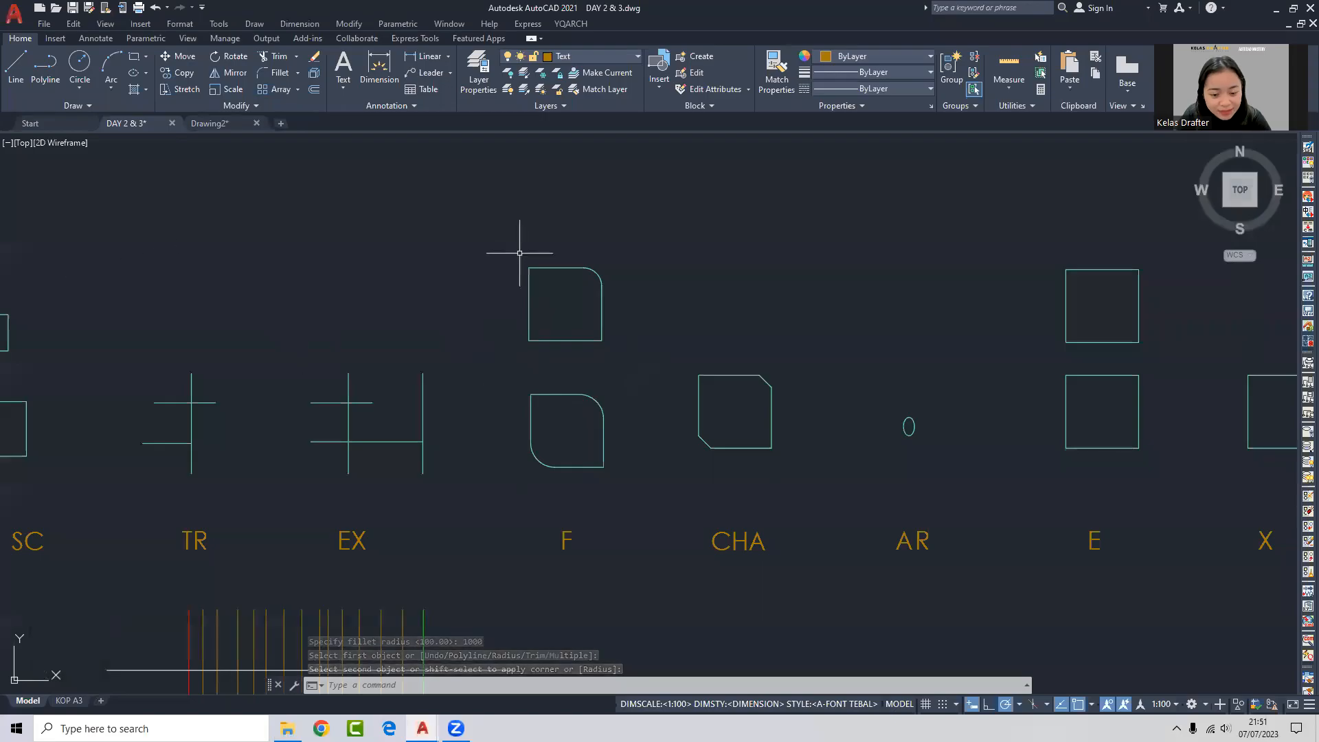
{"action": "middle_click_drag", "start_coordinate": [593, 218], "coordinate": [557, 295]}
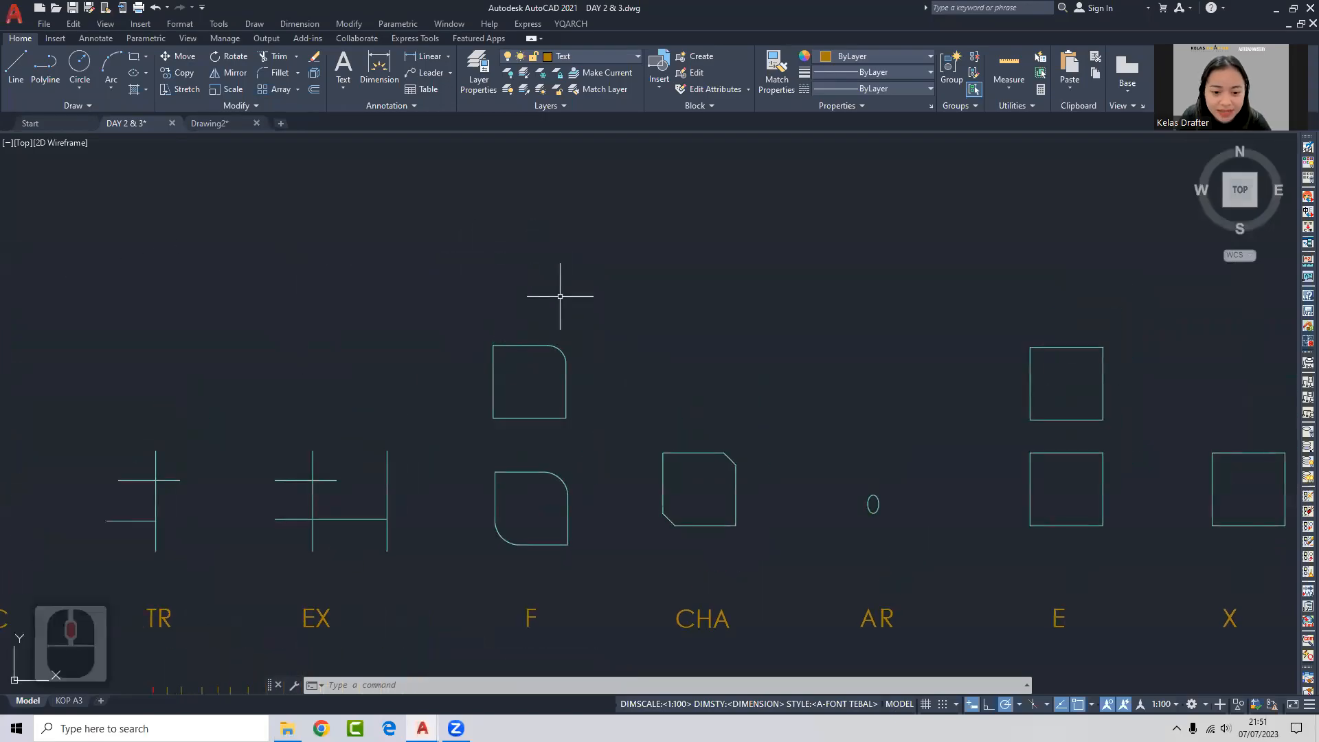
{"action": "type", "text": "l"}
{"action": "key", "text": "Return"}
{"action": "left_click", "coordinate": [555, 316]}
{"action": "left_click", "coordinate": [555, 237]}
{"action": "key", "text": "space"}
Draw a separate horizontal line above and to the right of the vertical line, leaving a gap between their ends.
{"action": "scroll", "coordinate": [596, 228], "scroll_direction": "up", "scroll_amount": 2}
{"action": "key", "text": "space"}
{"action": "left_click", "coordinate": [516, 217]}
{"action": "left_click", "coordinate": [684, 216]}
{"action": "key", "text": "space"}
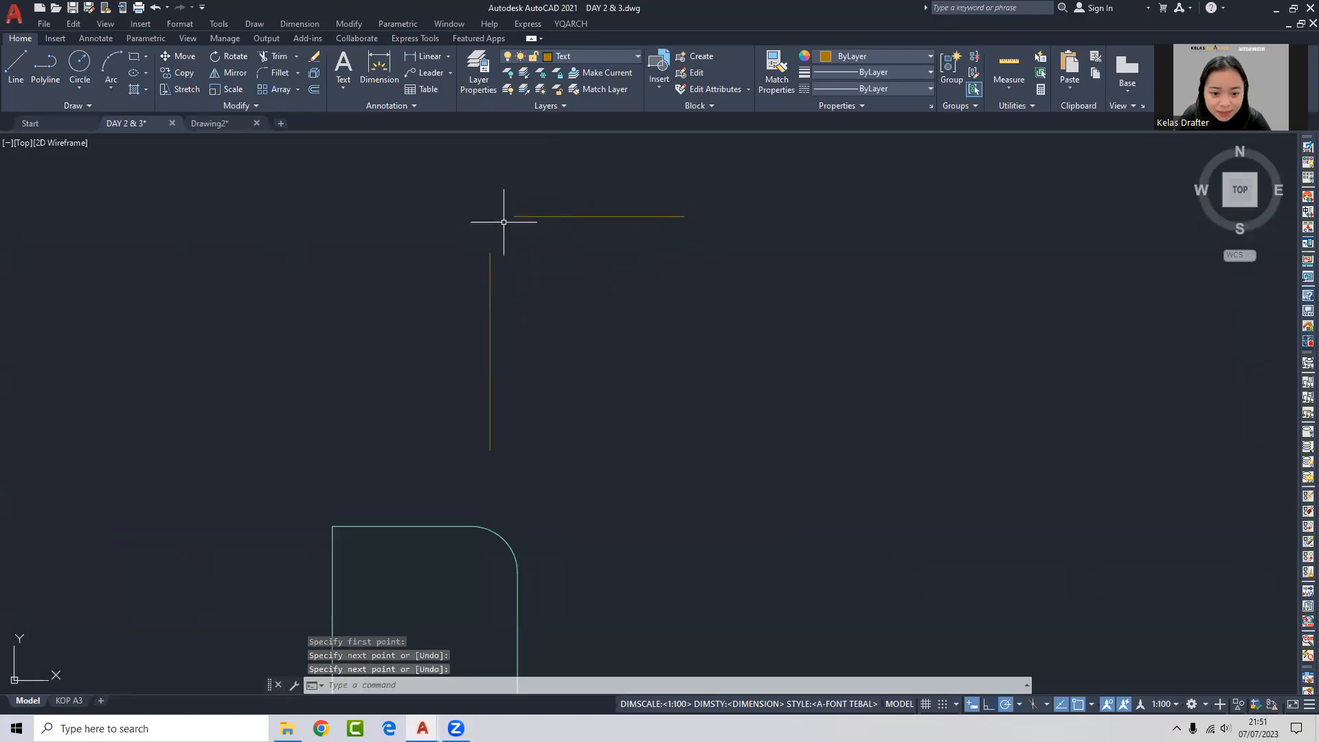
{"action": "key", "text": "space"}
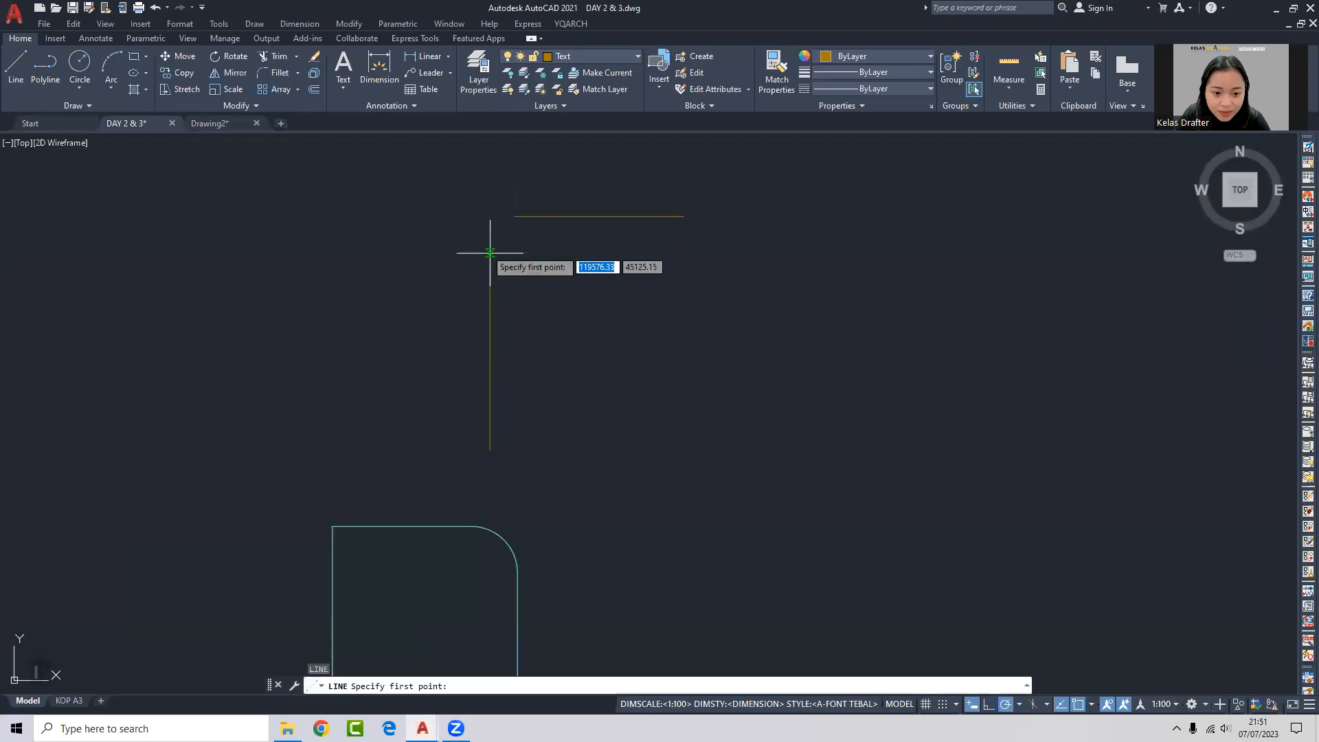
{"action": "left_click", "coordinate": [490, 217]}
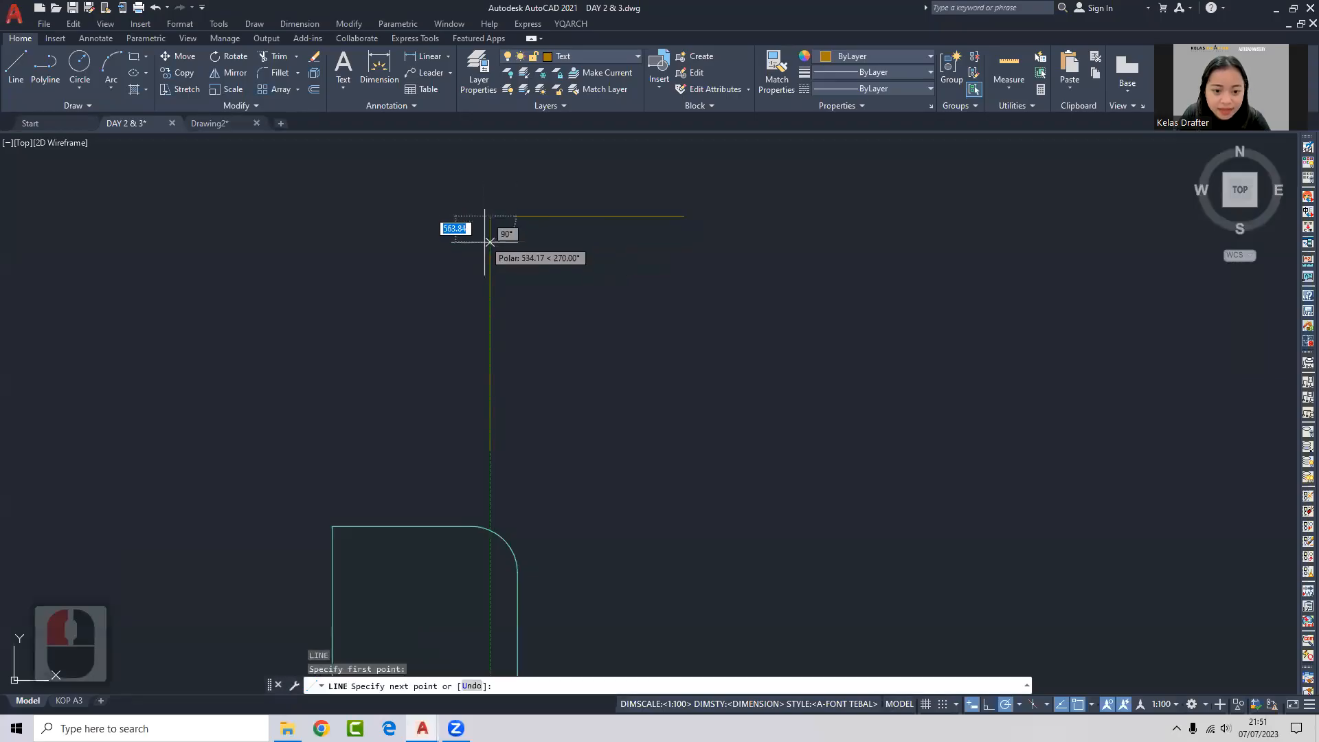
{"action": "key", "text": "Escape"}
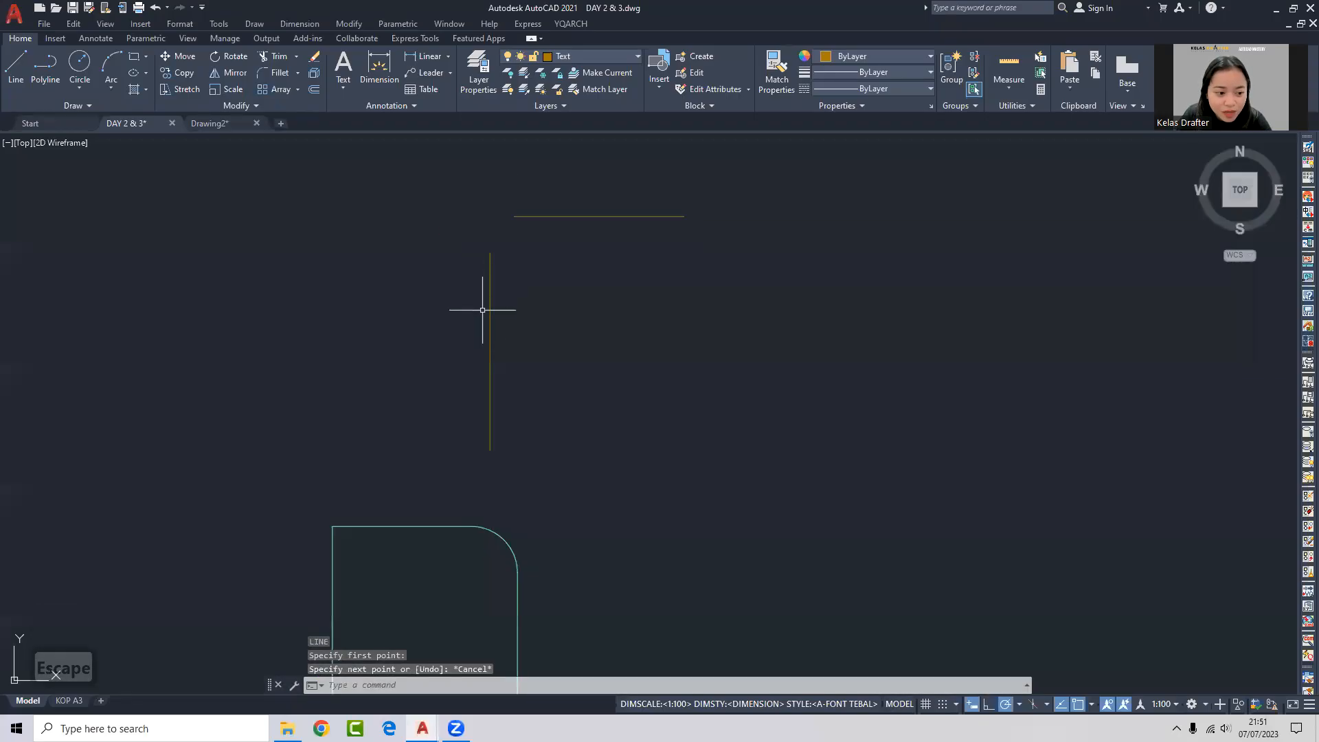
{"action": "middle_click_drag", "start_coordinate": [467, 370], "coordinate": [549, 231]}
{"action": "scroll", "coordinate": [498, 436], "scroll_direction": "down", "scroll_amount": 3}
{"action": "scroll", "coordinate": [541, 344], "scroll_direction": "up", "scroll_amount": 1}
{"action": "middle_click_drag", "start_coordinate": [542, 313], "coordinate": [530, 330]}
Fillet the separate vertical and horizontal lines with a radius of 0 to join them at a sharp corner.
{"action": "type", "text": "f"}
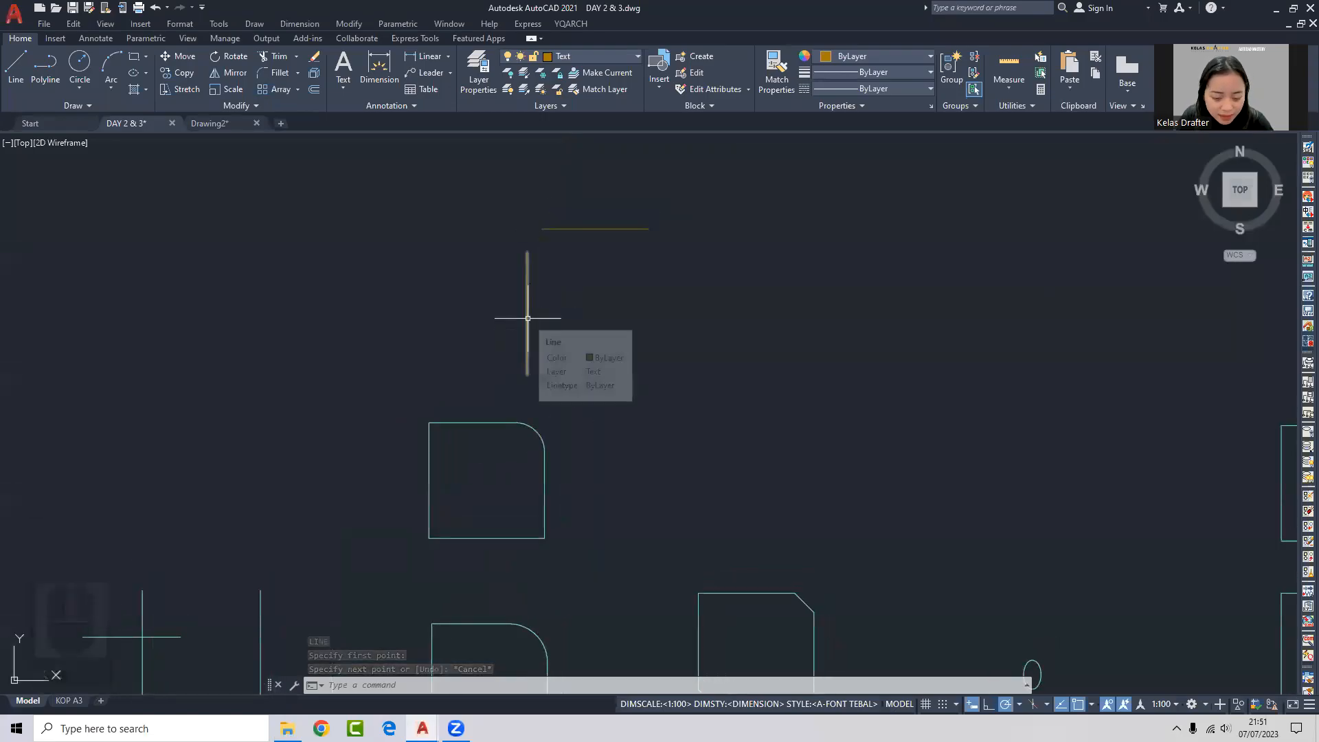
{"action": "key", "text": "Return"}
{"action": "type", "text": "r"}
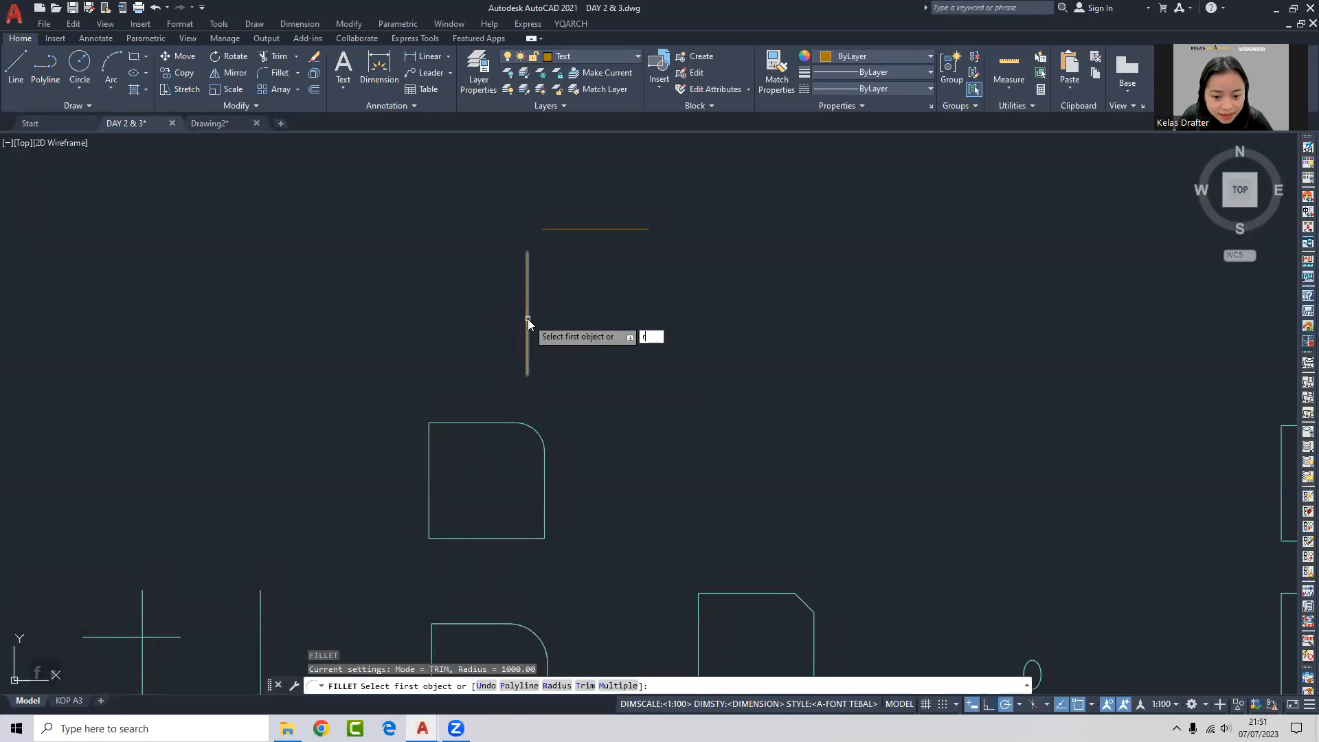
{"action": "key", "text": "Return"}
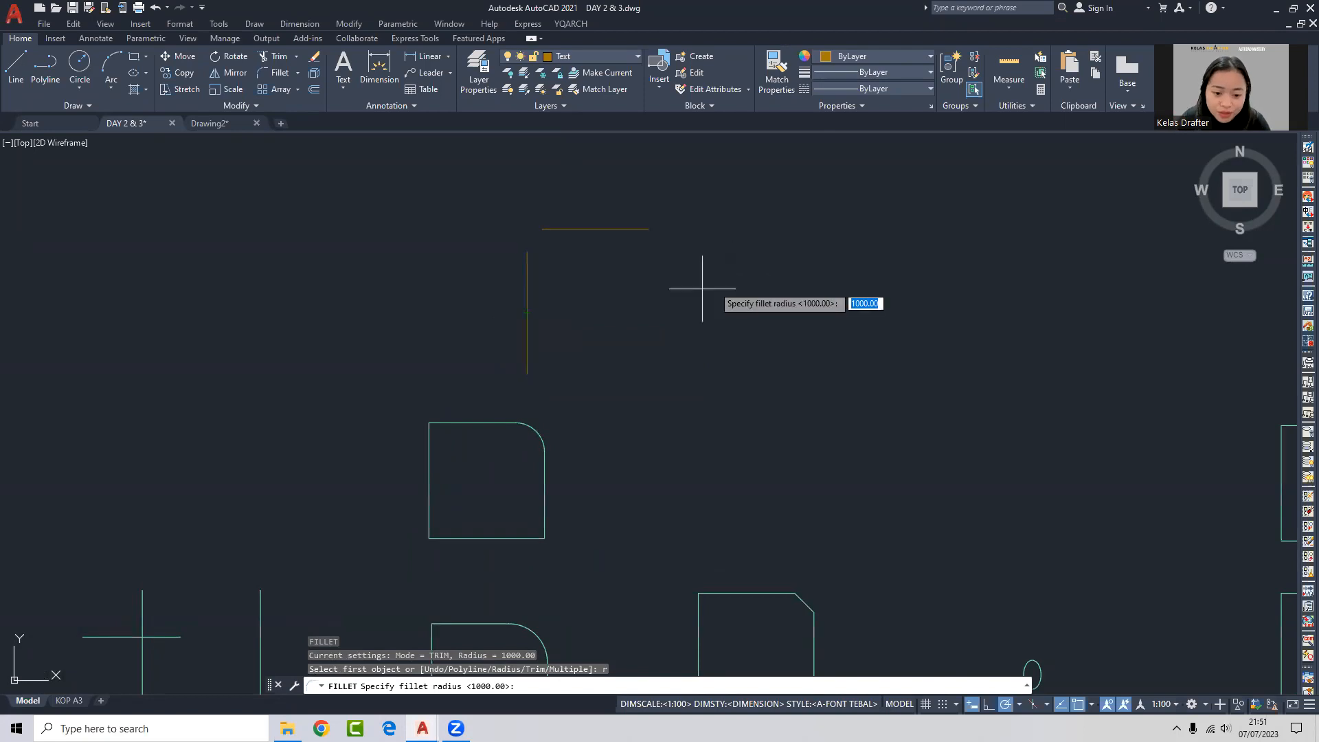
{"action": "type", "text": "0"}
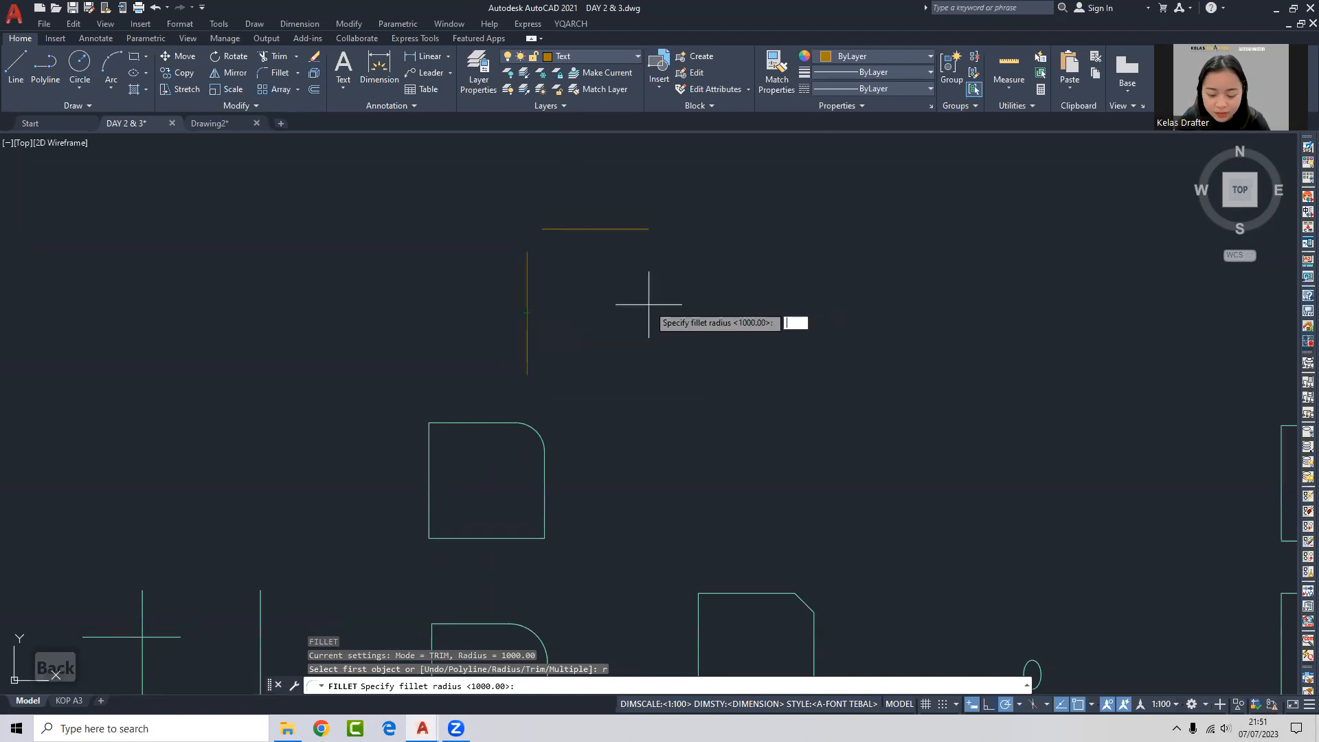
{"action": "key", "text": "Return"}
{"action": "left_click", "coordinate": [526, 269]}
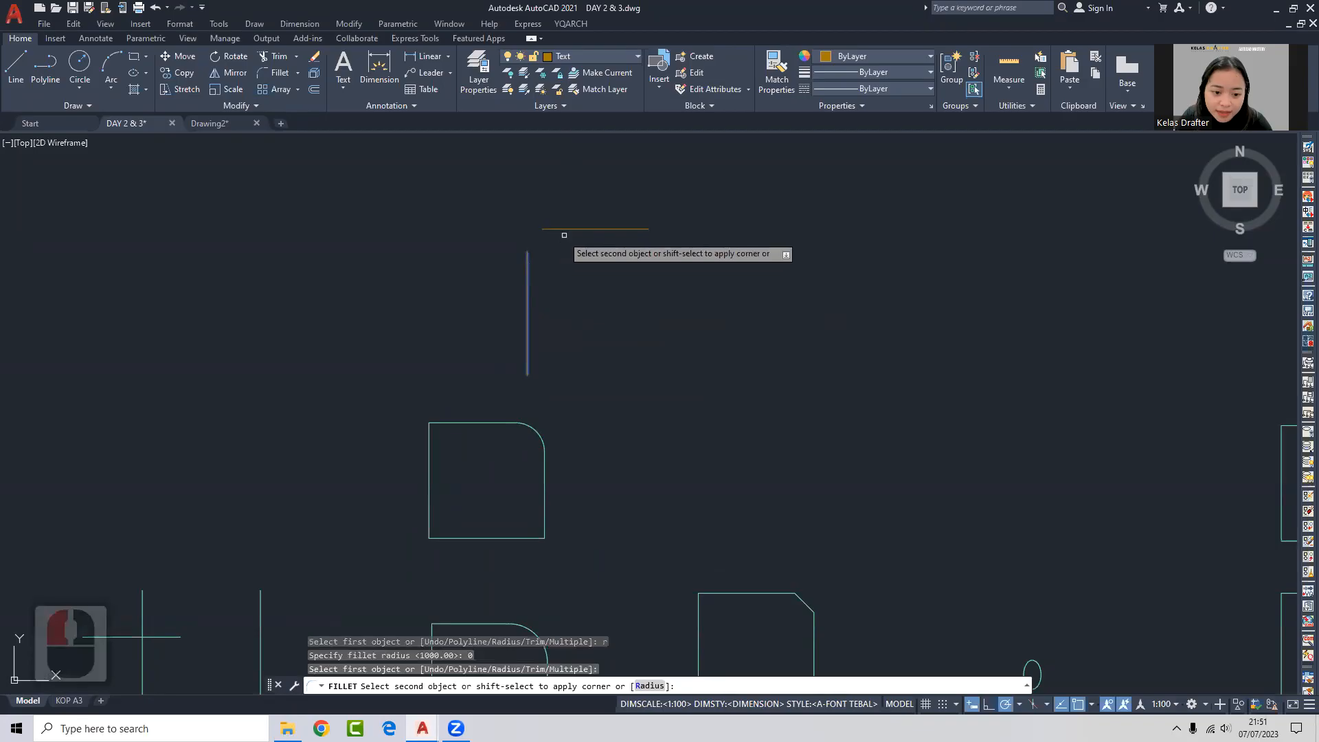
{"action": "left_click", "coordinate": [546, 229]}
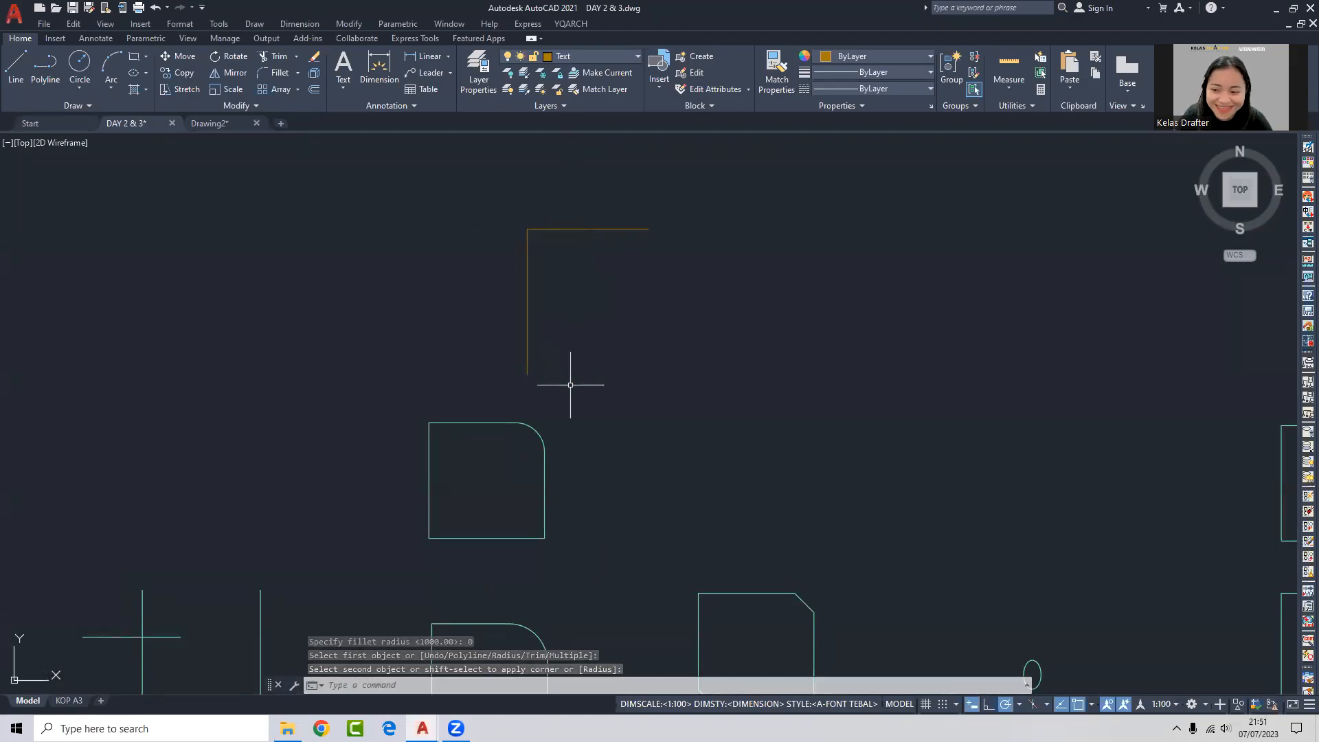
Fillet all corners of the upper square above the F label using the Polyline option with a radius of 1000.
{"action": "middle_click_drag", "start_coordinate": [570, 385], "coordinate": [607, 286]}
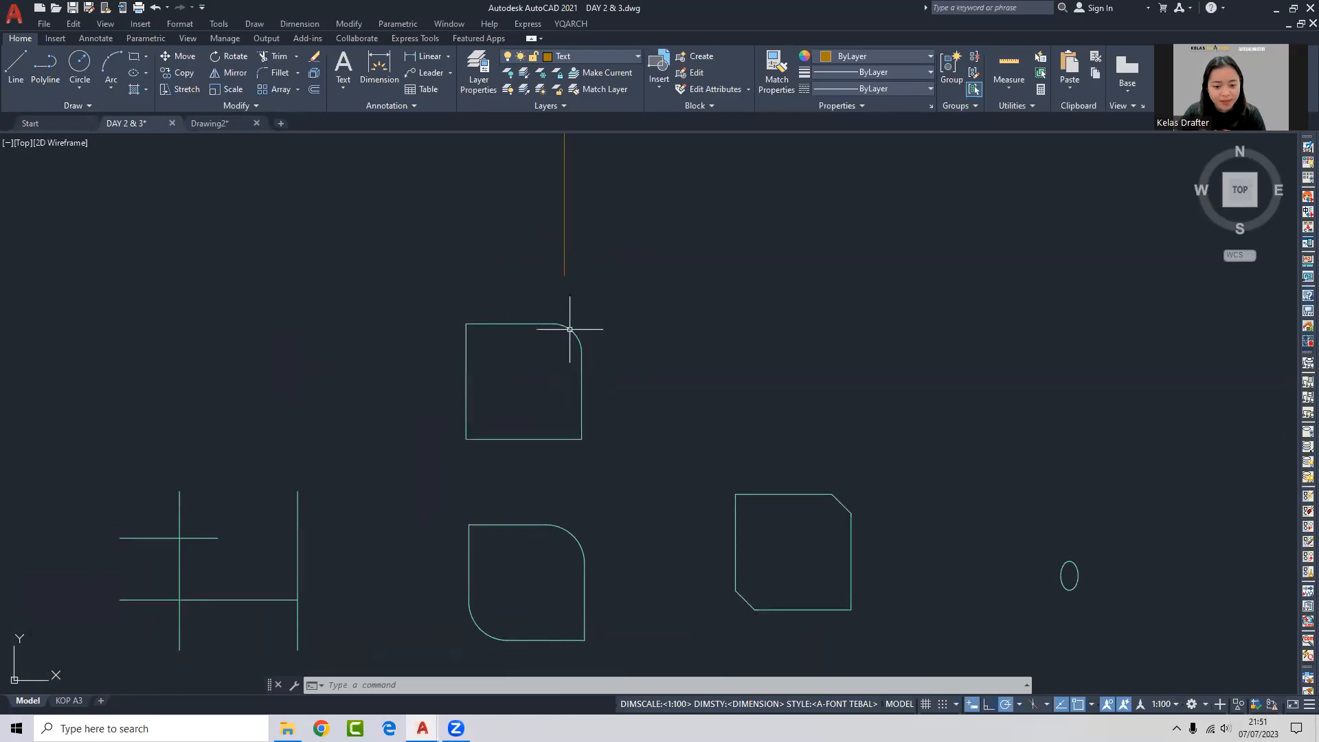
{"action": "scroll", "coordinate": [569, 329], "scroll_direction": "up", "scroll_amount": 4}
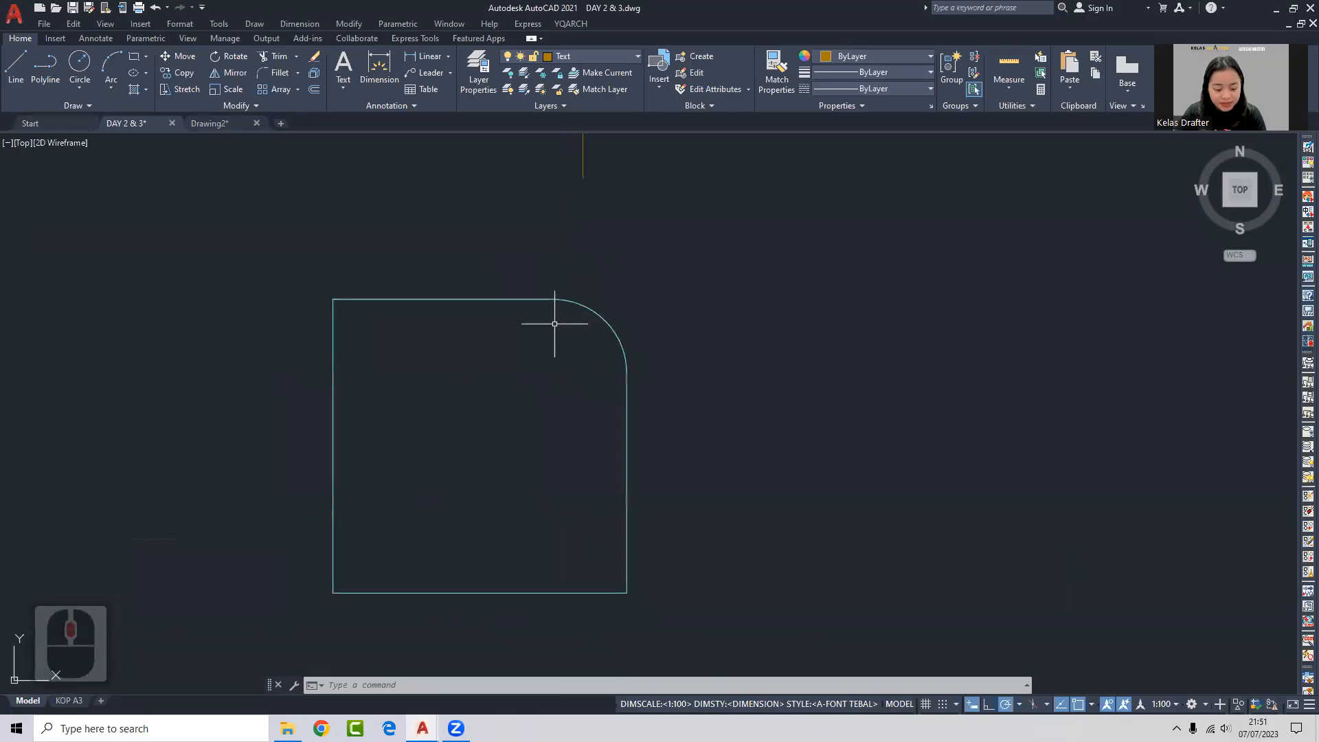
{"action": "middle_click_drag", "start_coordinate": [548, 327], "coordinate": [570, 312]}
{"action": "type", "text": "f"}
{"action": "key", "text": "Return"}
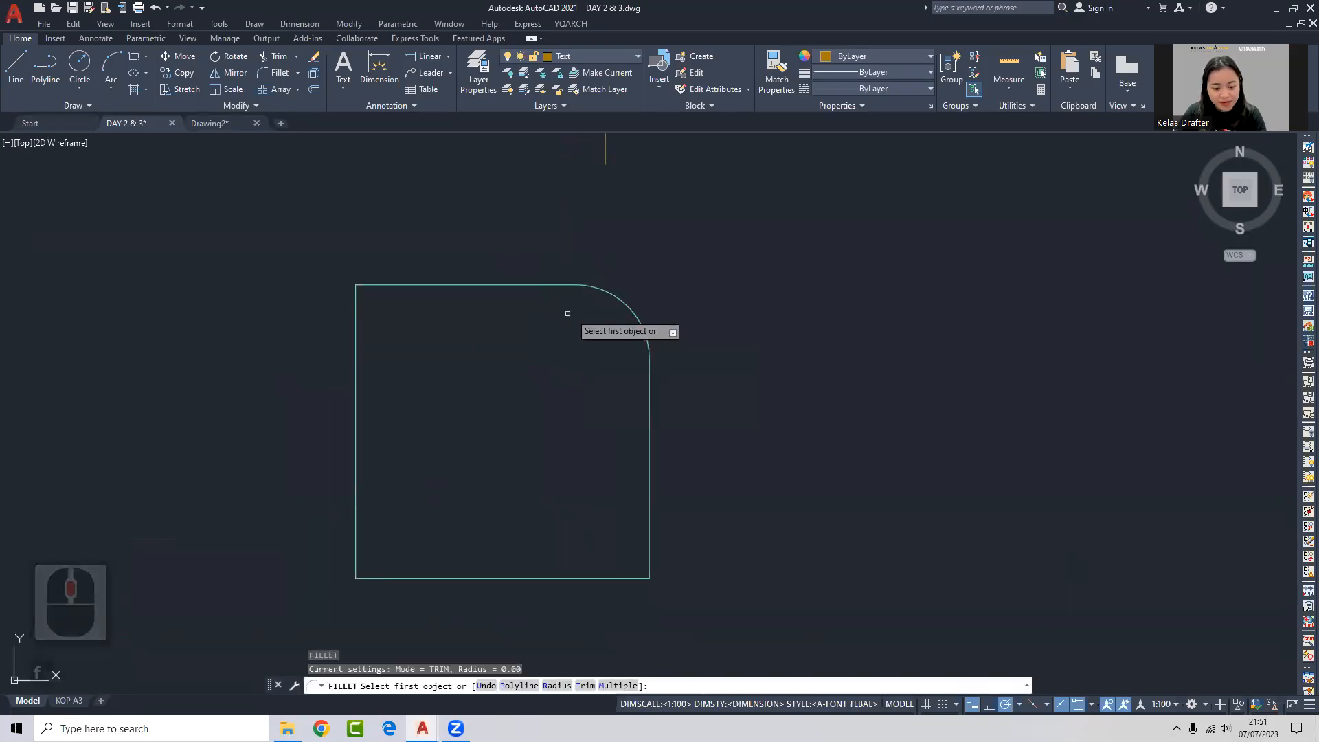
{"action": "type", "text": "r"}
{"action": "key", "text": "Return"}
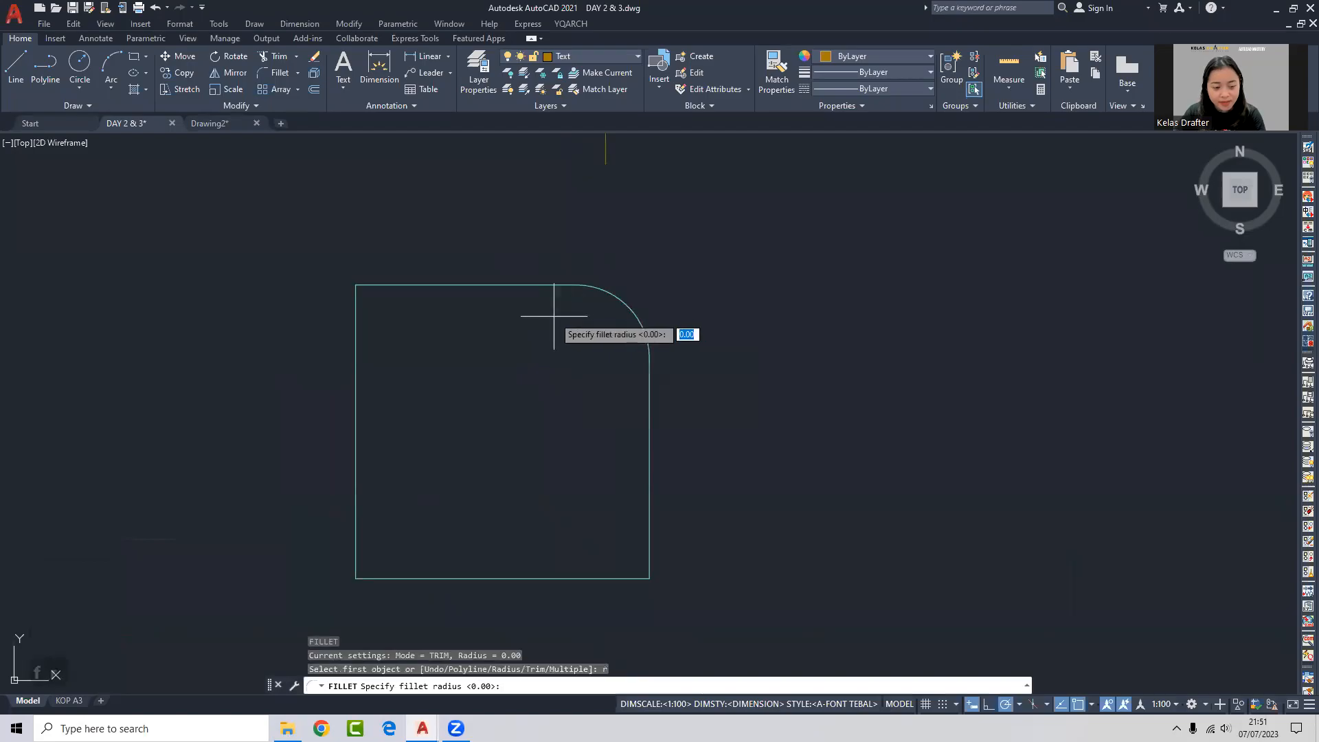
{"action": "type", "text": "1000"}
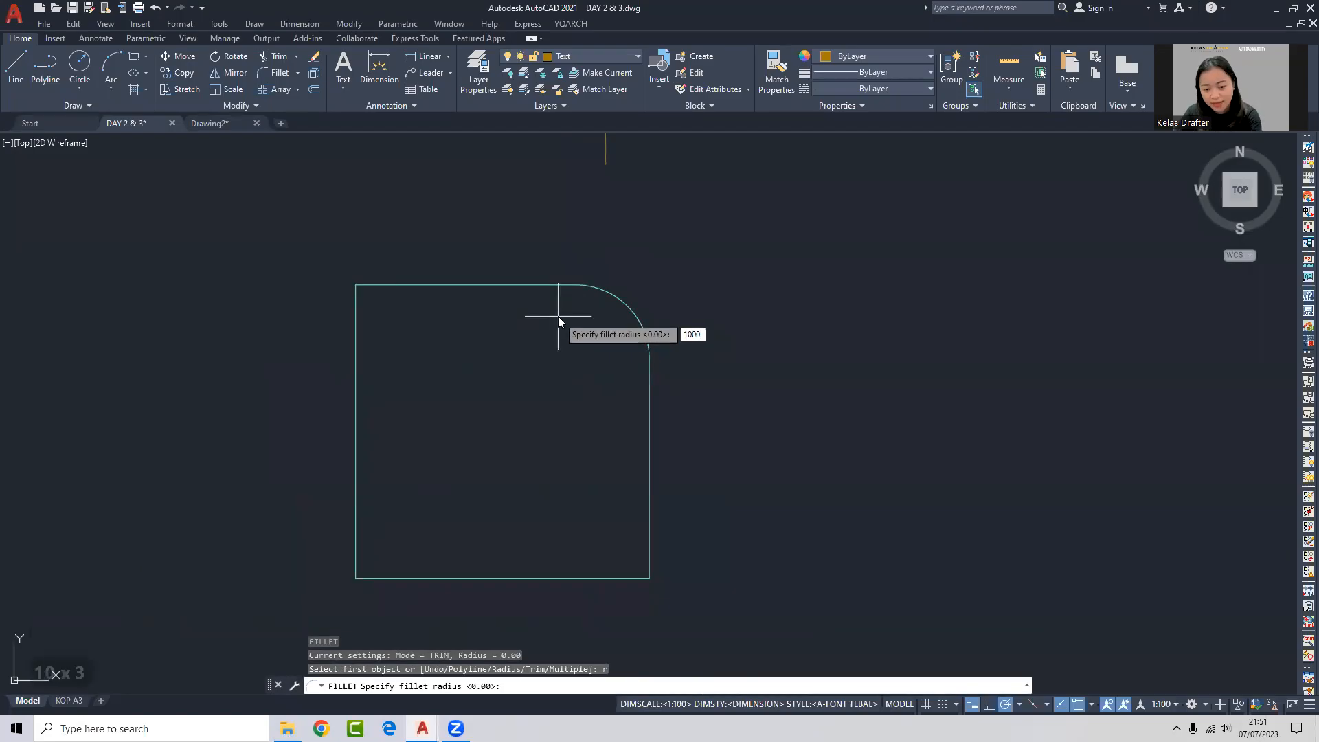
{"action": "key", "text": "Return"}
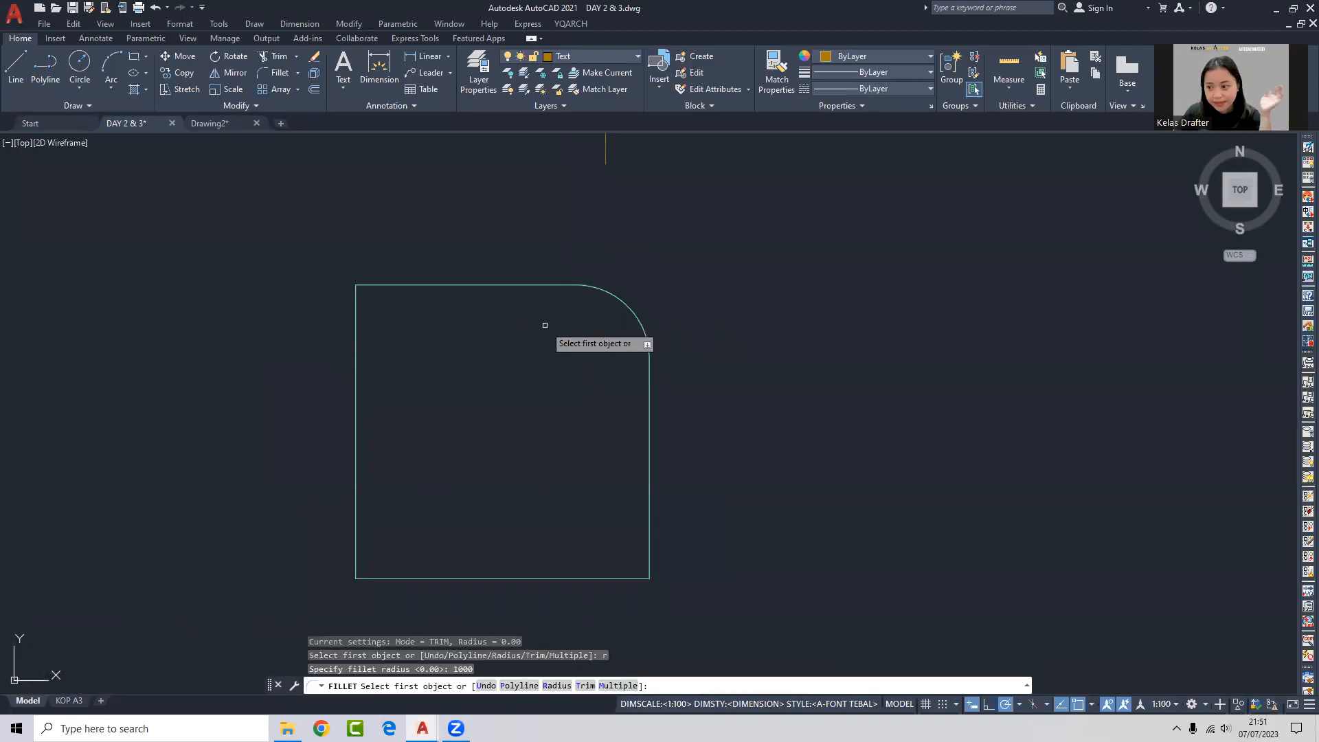
{"action": "key", "text": "Return"}
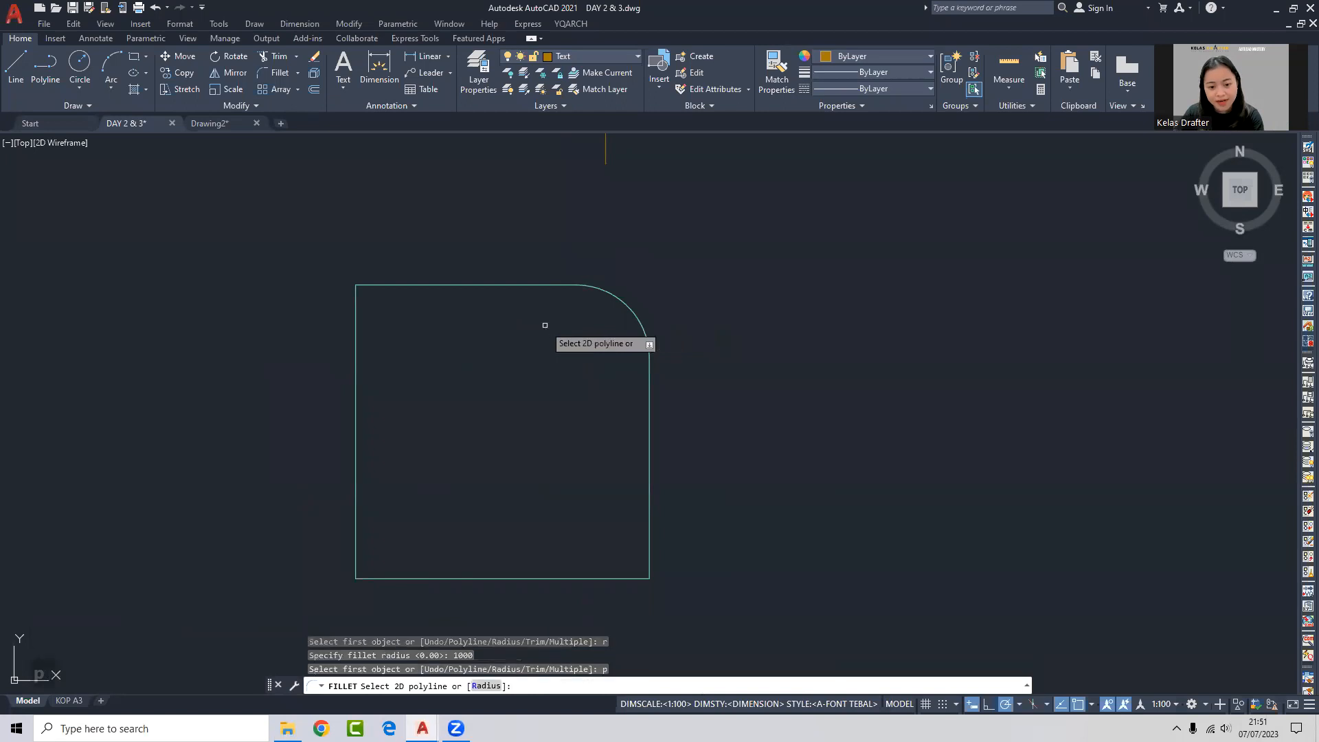
{"action": "left_click", "coordinate": [545, 284]}
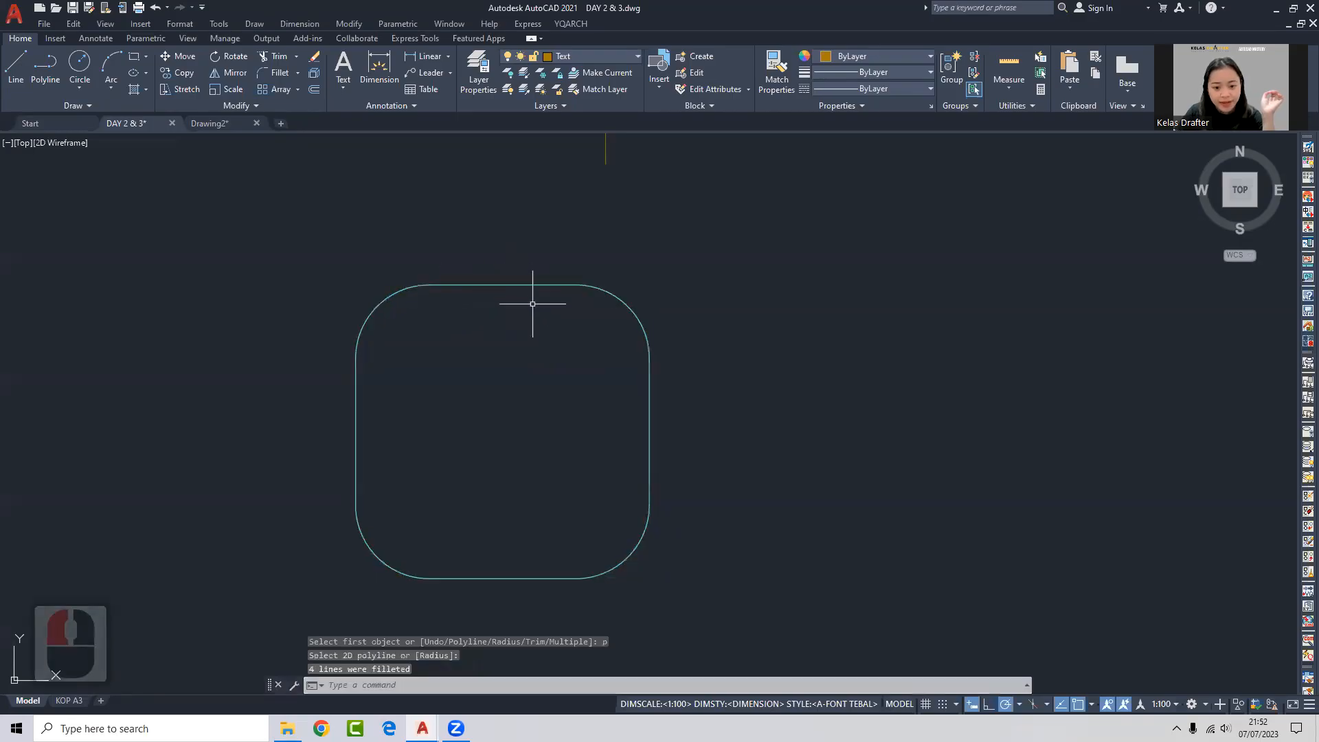
Fillet all corners of the uppermost stacked rectangle above the S label using the Polyline option and the 1000 radius.
{"action": "scroll", "coordinate": [532, 303], "scroll_direction": "down", "scroll_amount": 6}
{"action": "scroll", "coordinate": [540, 334], "scroll_direction": "up", "scroll_amount": 6}
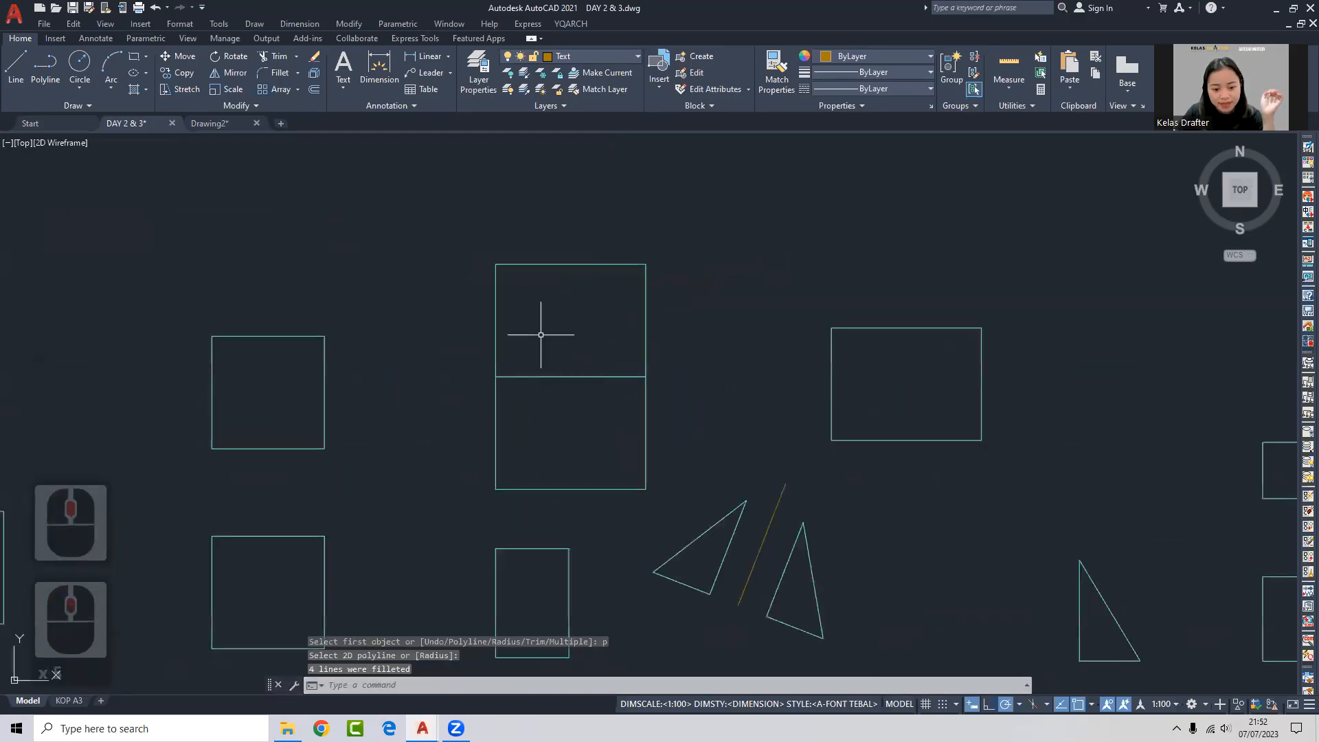
{"action": "left_click", "coordinate": [532, 262]}
{"action": "left_click", "coordinate": [492, 288]}
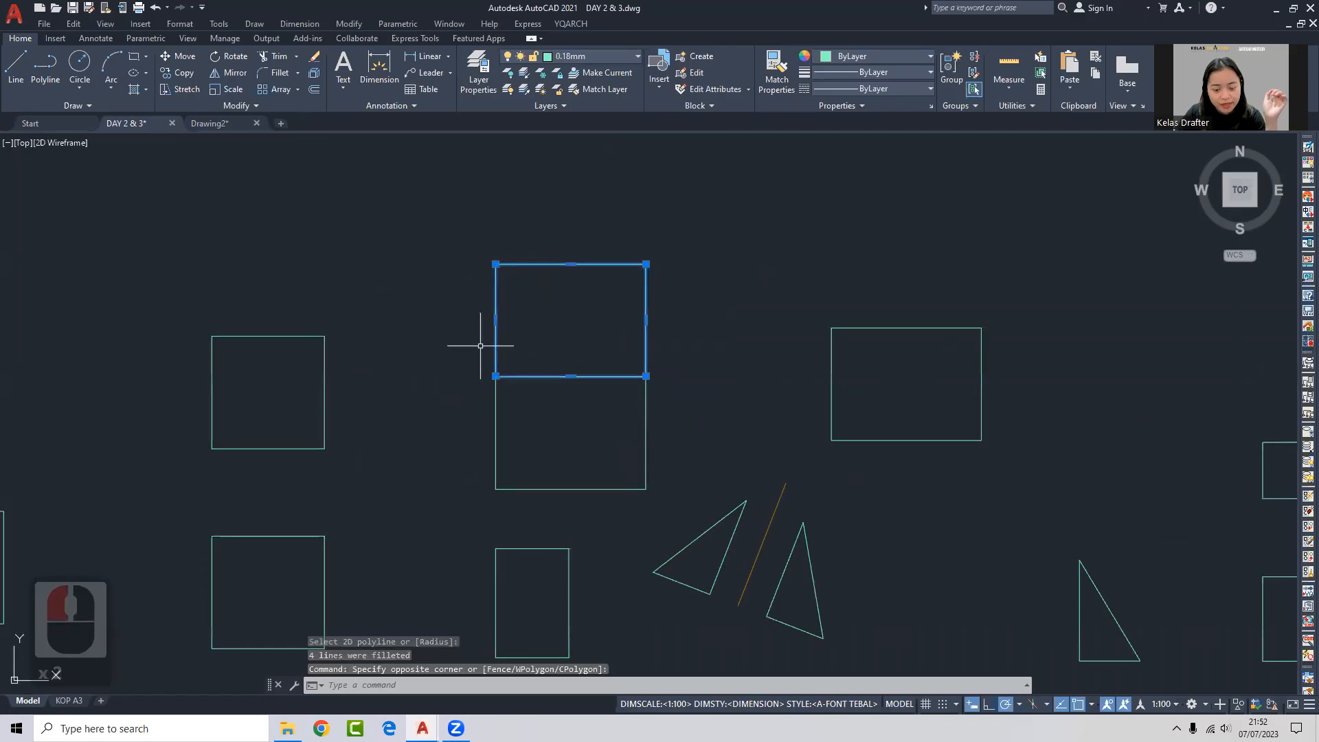
{"action": "key", "text": "Escape"}
{"action": "type", "text": "f"}
{"action": "key", "text": "space"}
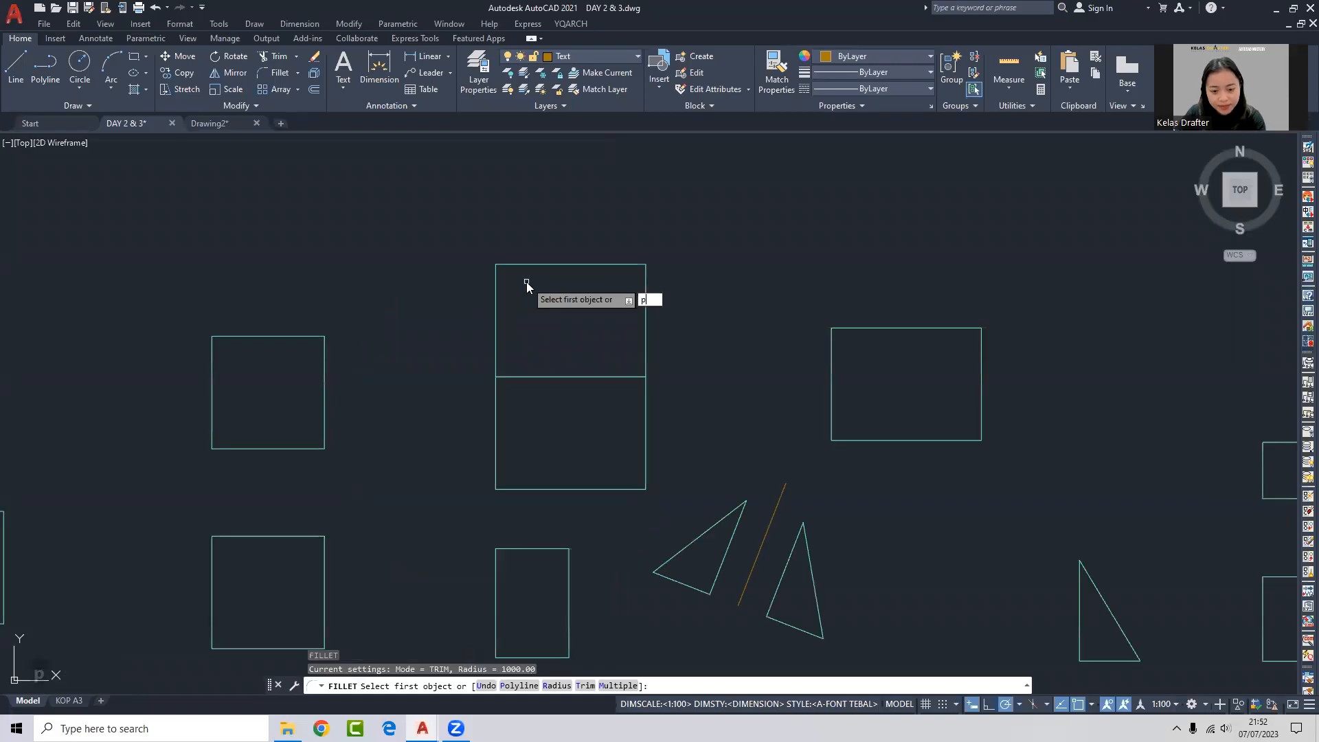
{"action": "key", "text": "Return"}
{"action": "left_click", "coordinate": [573, 265]}
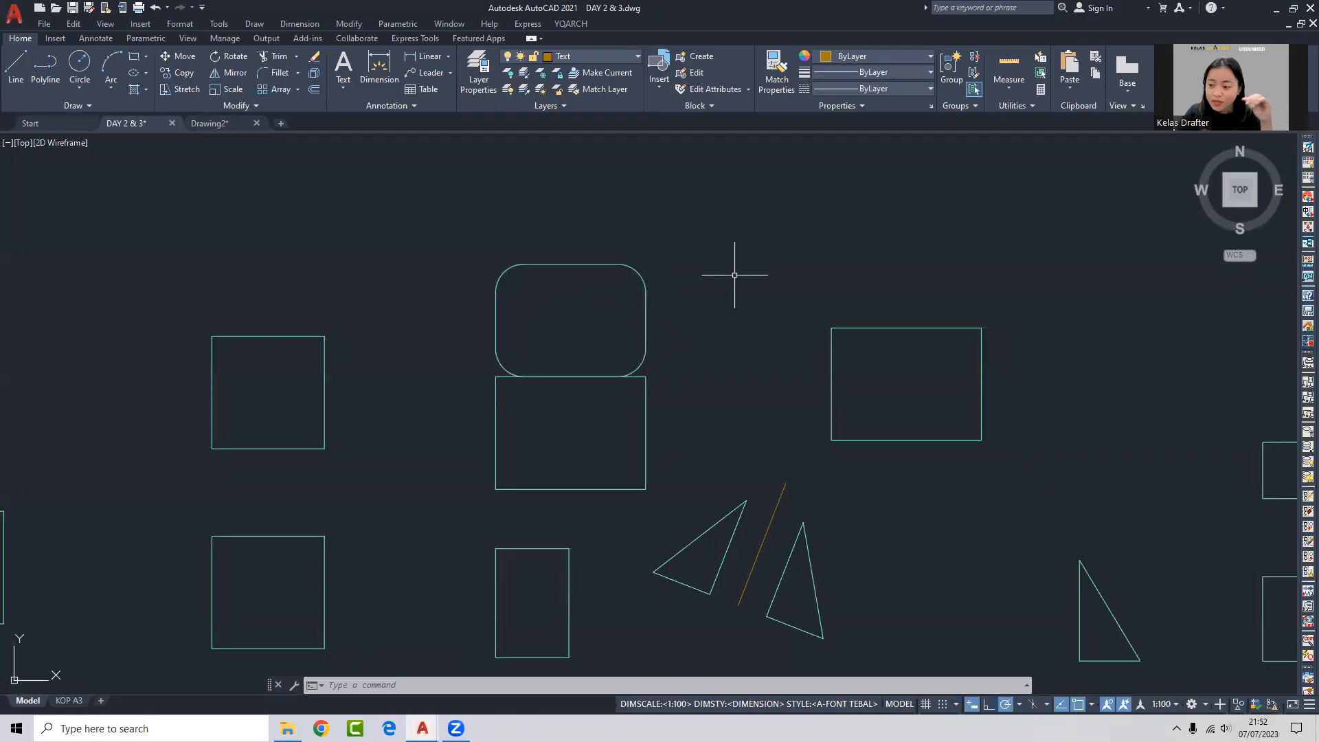
Explode the upper square above the CO label into separate lines and check by selecting its top edge.
{"action": "middle_click_drag", "start_coordinate": [750, 269], "coordinate": [630, 270]}
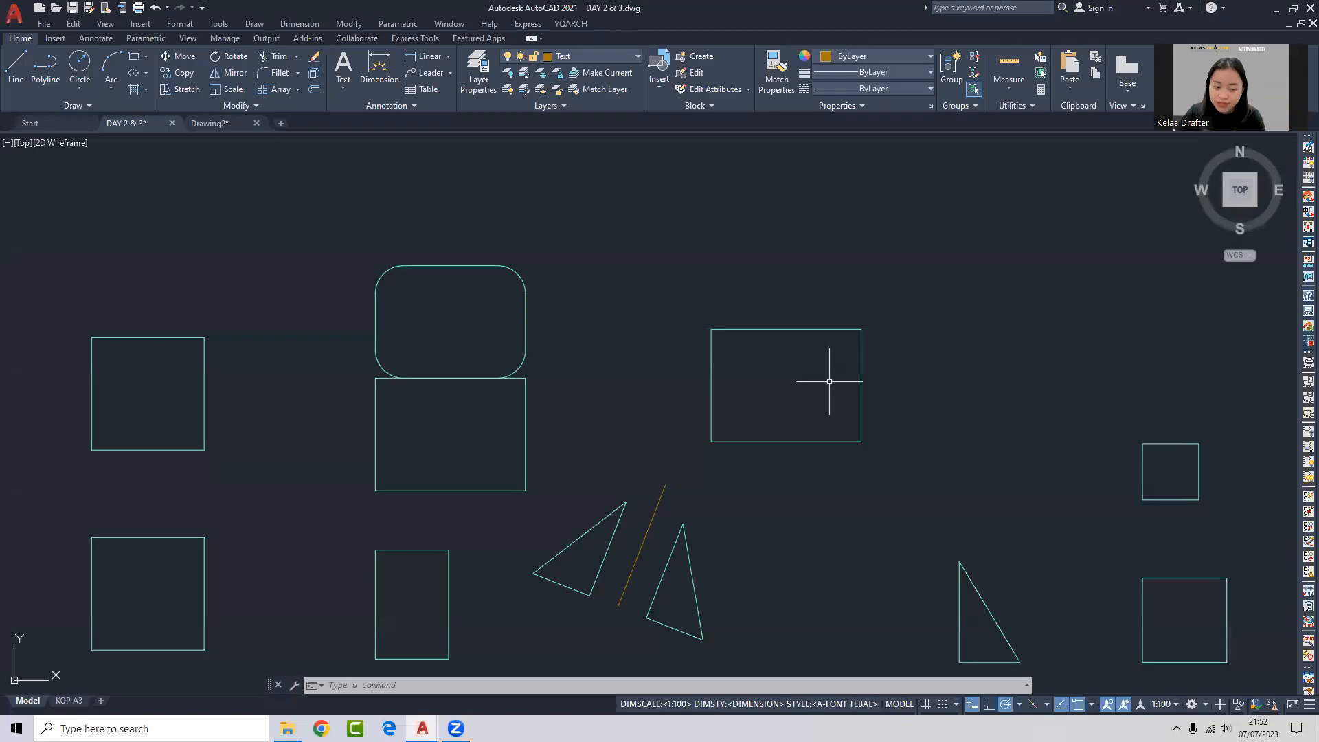
{"action": "middle_click_drag", "start_coordinate": [829, 381], "coordinate": [660, 345]}
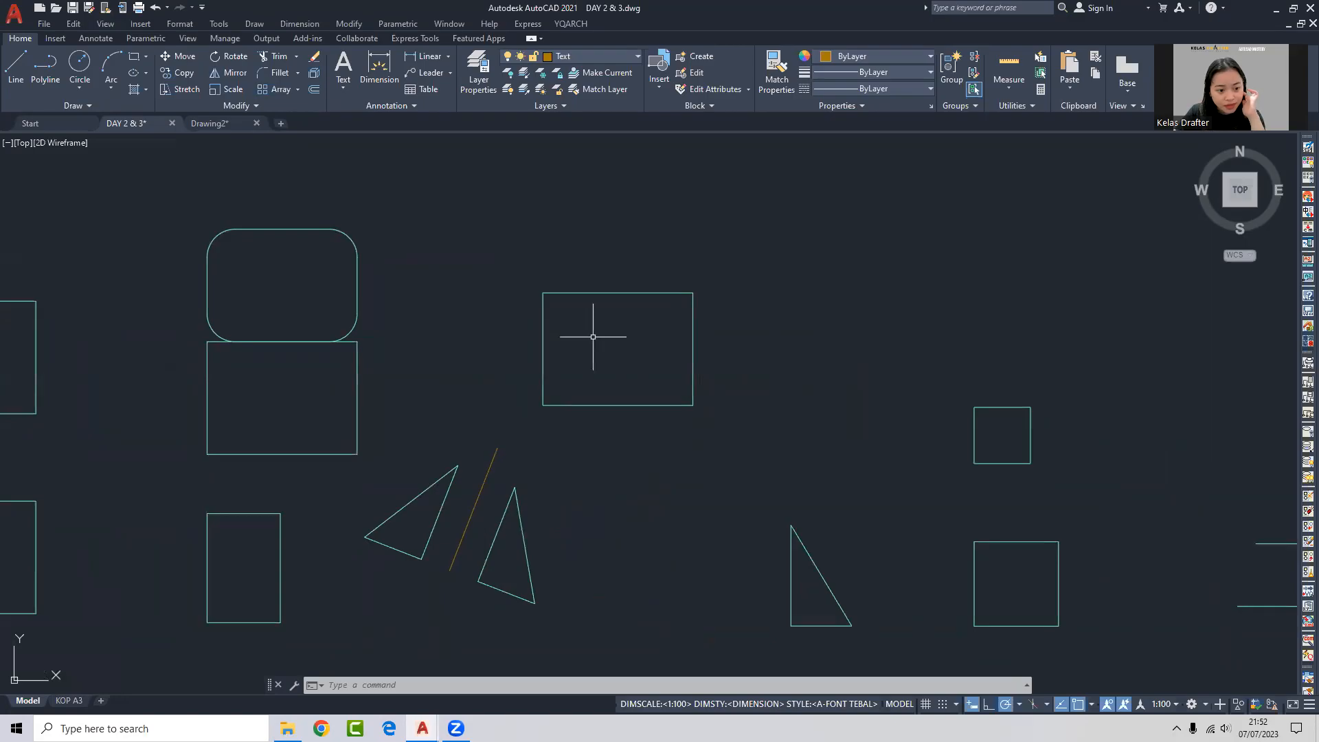
{"action": "scroll", "coordinate": [593, 337], "scroll_direction": "down", "scroll_amount": 4}
{"action": "middle_click_drag", "start_coordinate": [603, 342], "coordinate": [686, 324]}
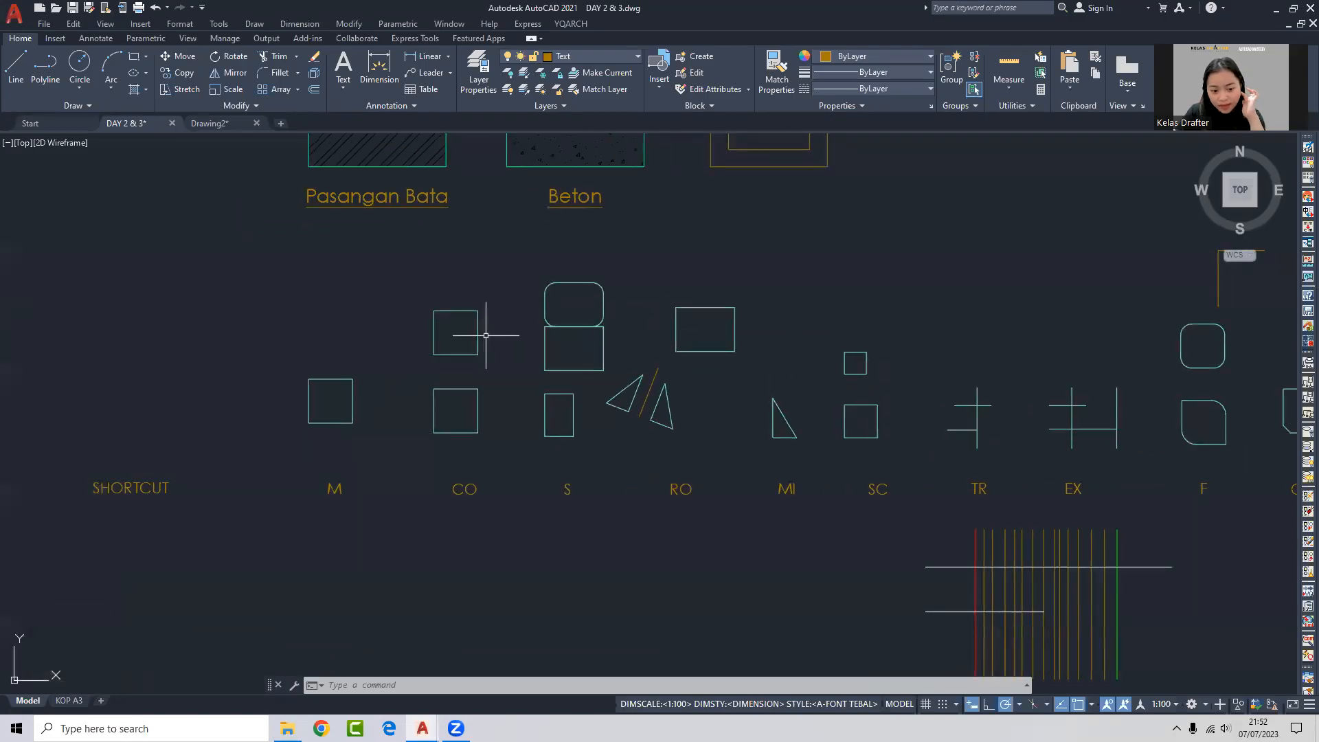
{"action": "scroll", "coordinate": [462, 336], "scroll_direction": "up", "scroll_amount": 2}
{"action": "scroll", "coordinate": [432, 323], "scroll_direction": "down", "scroll_amount": 3}
{"action": "left_click", "coordinate": [424, 321]}
{"action": "left_click", "coordinate": [415, 323]}
{"action": "scroll", "coordinate": [415, 323], "scroll_direction": "up", "scroll_amount": 2}
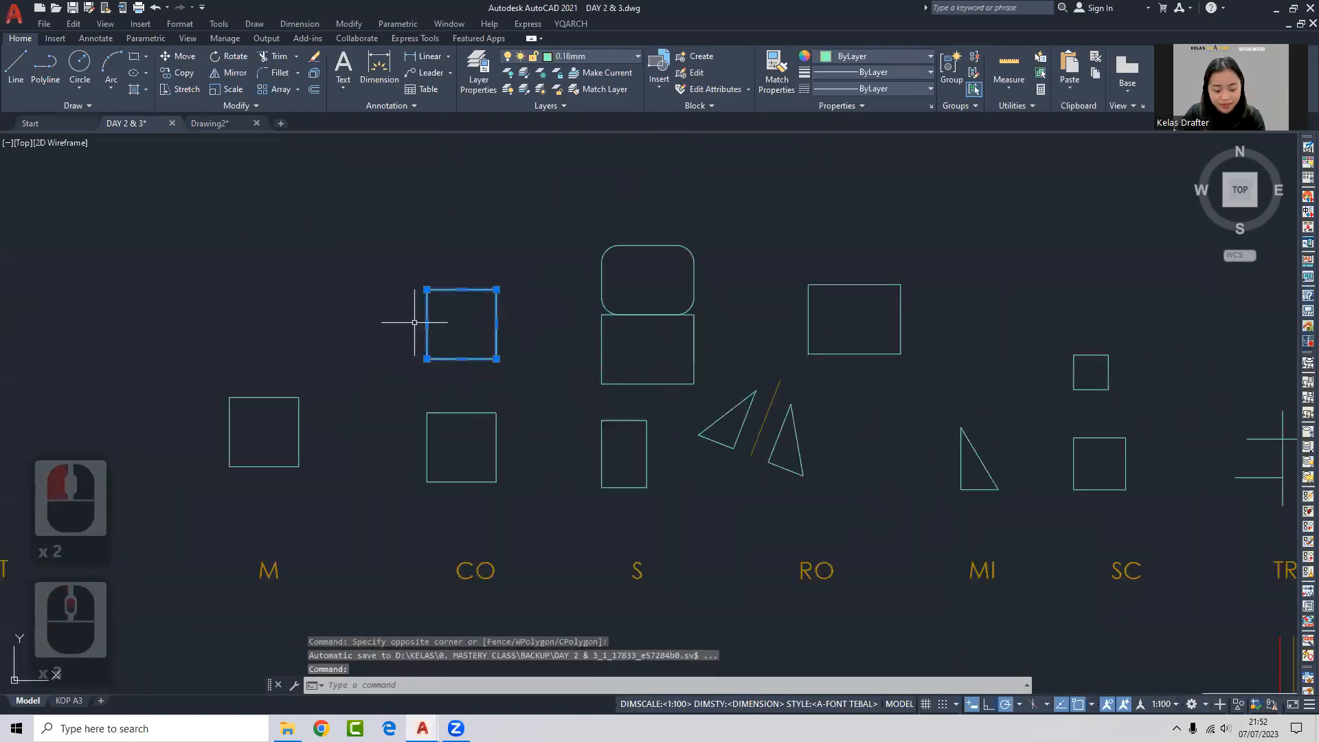
{"action": "type", "text": "x"}
{"action": "key", "text": "Return"}
{"action": "left_click", "coordinate": [454, 293]}
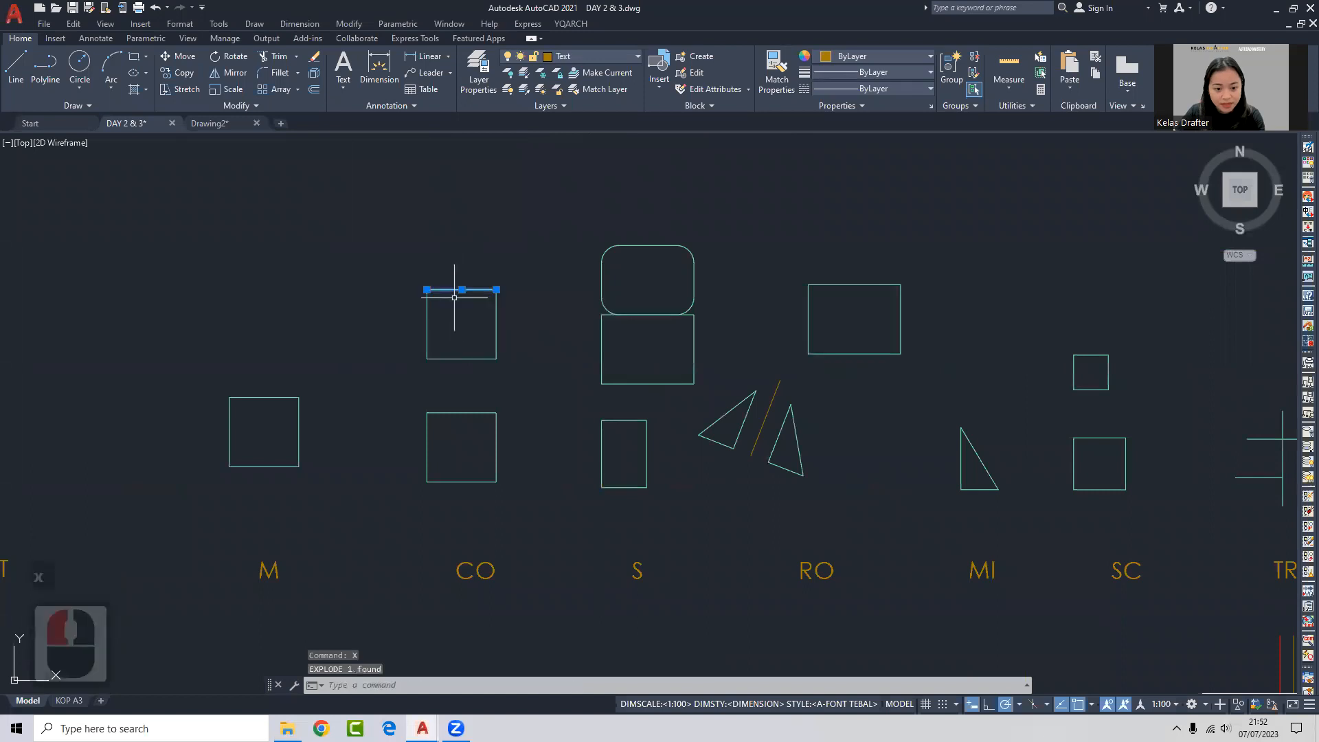
{"action": "key", "text": "Escape"}
Try to fillet all corners of the exploded square above the CO label using the Polyline option.
{"action": "type", "text": "f"}
{"action": "key", "text": "Return"}
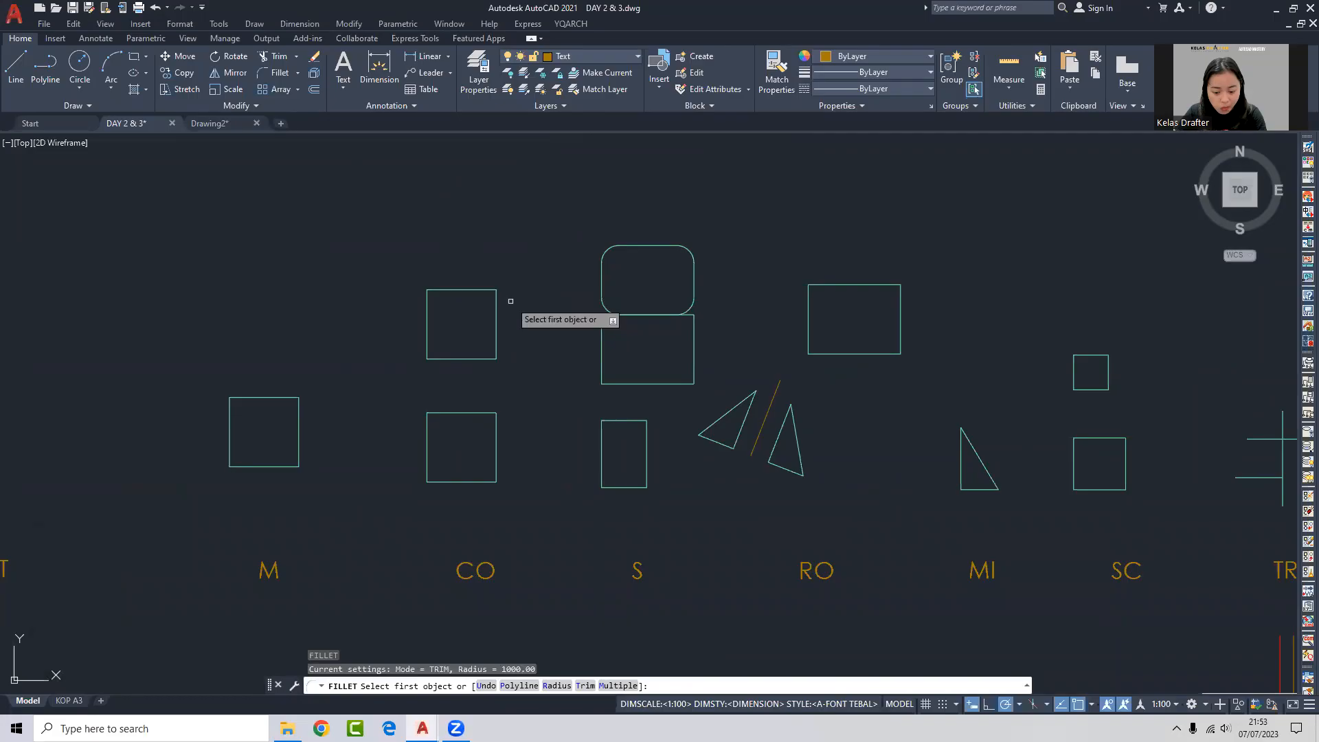
{"action": "type", "text": "p"}
{"action": "key", "text": "Return"}
{"action": "left_click", "coordinate": [392, 259]}
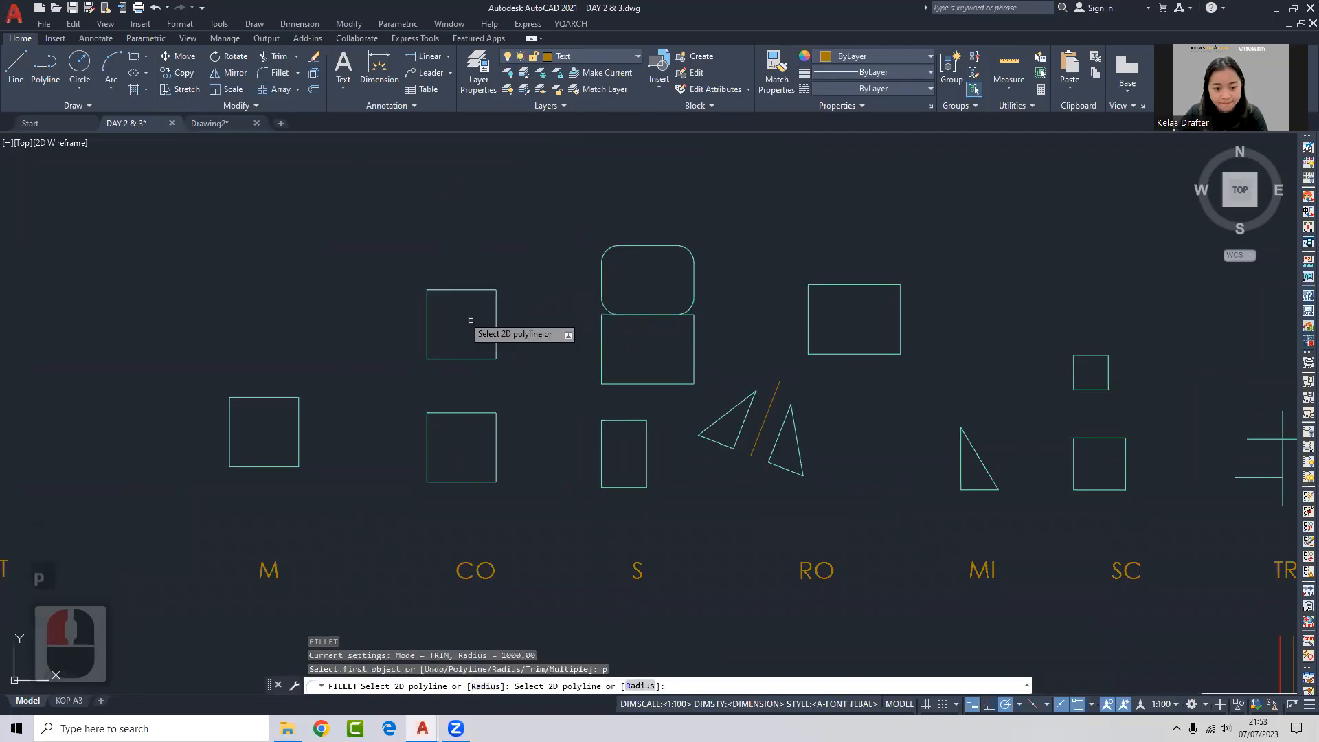
{"action": "left_click", "coordinate": [506, 370]}
{"action": "left_click", "coordinate": [402, 270]}
{"action": "left_click", "coordinate": [595, 406]}
{"action": "left_click", "coordinate": [353, 241]}
{"action": "left_click", "coordinate": [474, 360]}
{"action": "left_click", "coordinate": [373, 251]}
{"action": "left_click", "coordinate": [520, 371]}
{"action": "left_click", "coordinate": [391, 232]}
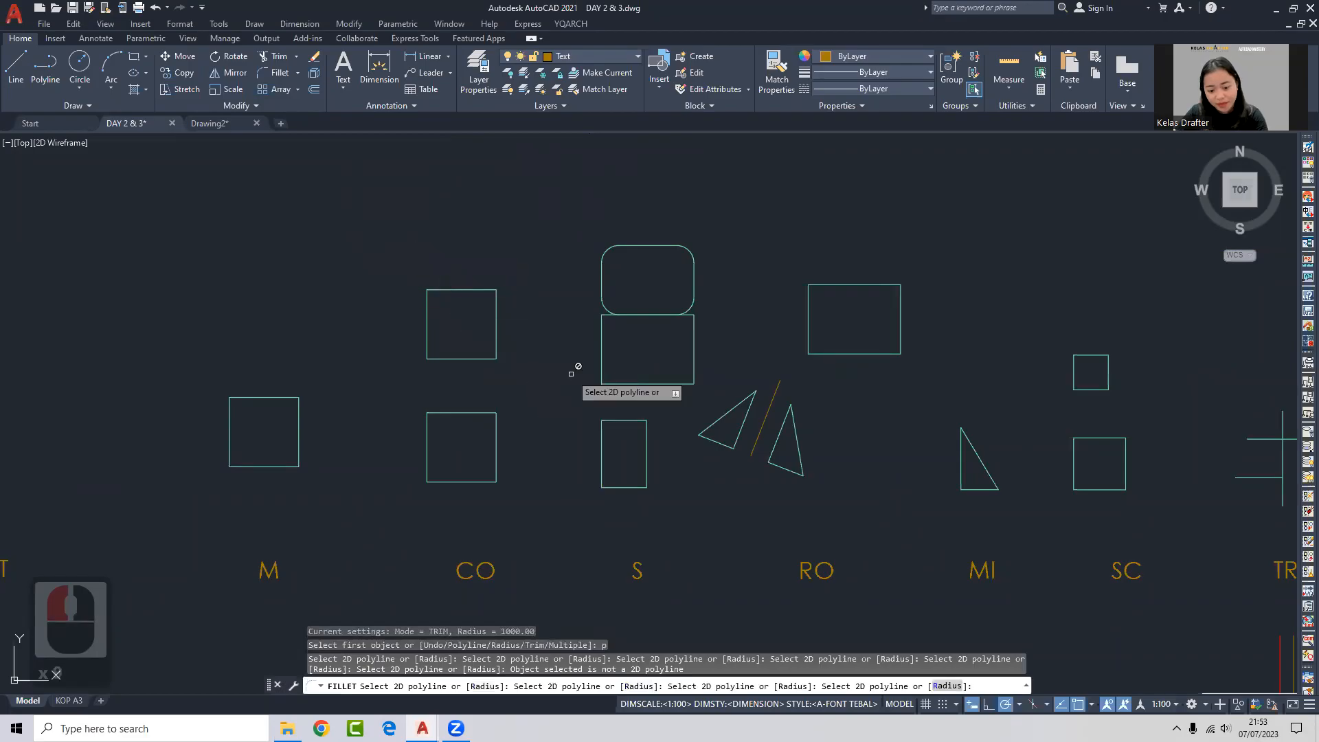
{"action": "left_click", "coordinate": [574, 372]}
{"action": "key", "text": "Escape"}
Fillet the exploded square's upper-right corner using the Multiple option and the 1000 radius.
{"action": "type", "text": "f"}
{"action": "key", "text": "Return"}
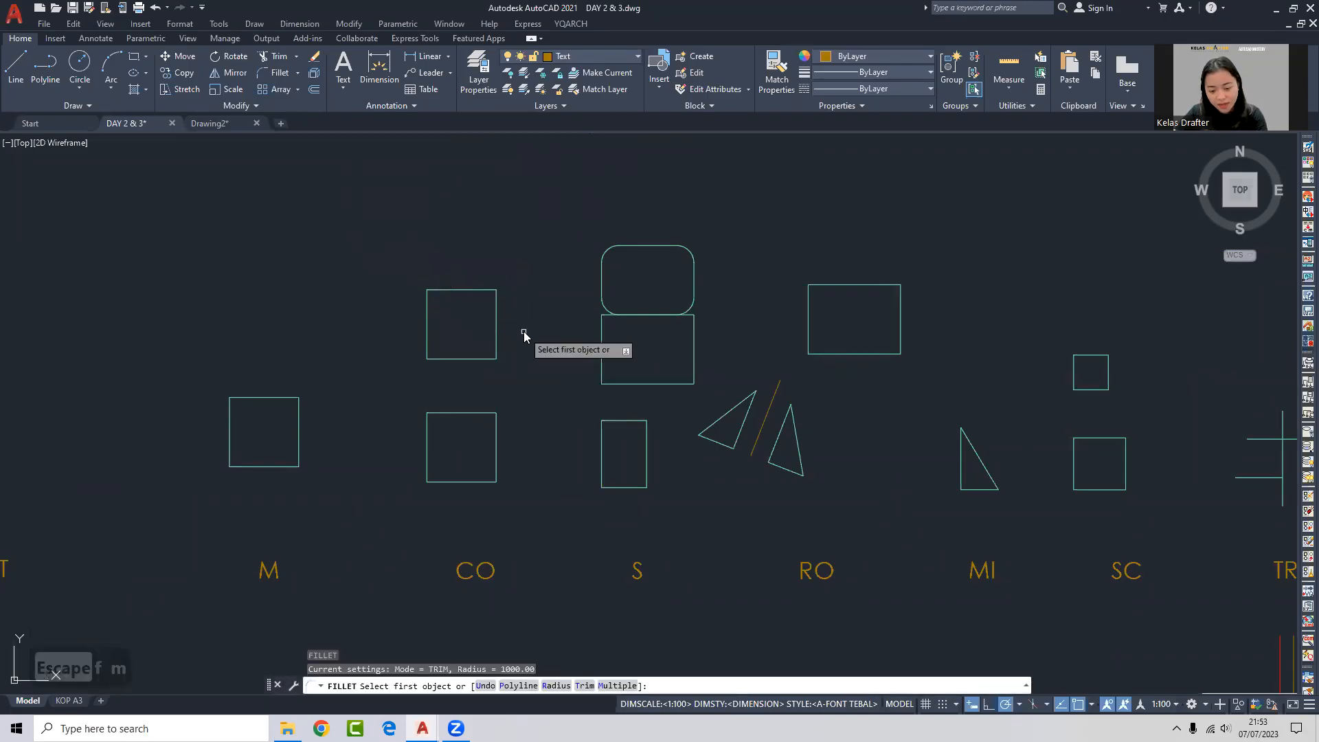
{"action": "type", "text": "m"}
{"action": "key", "text": "Return"}
{"action": "left_click", "coordinate": [496, 321]}
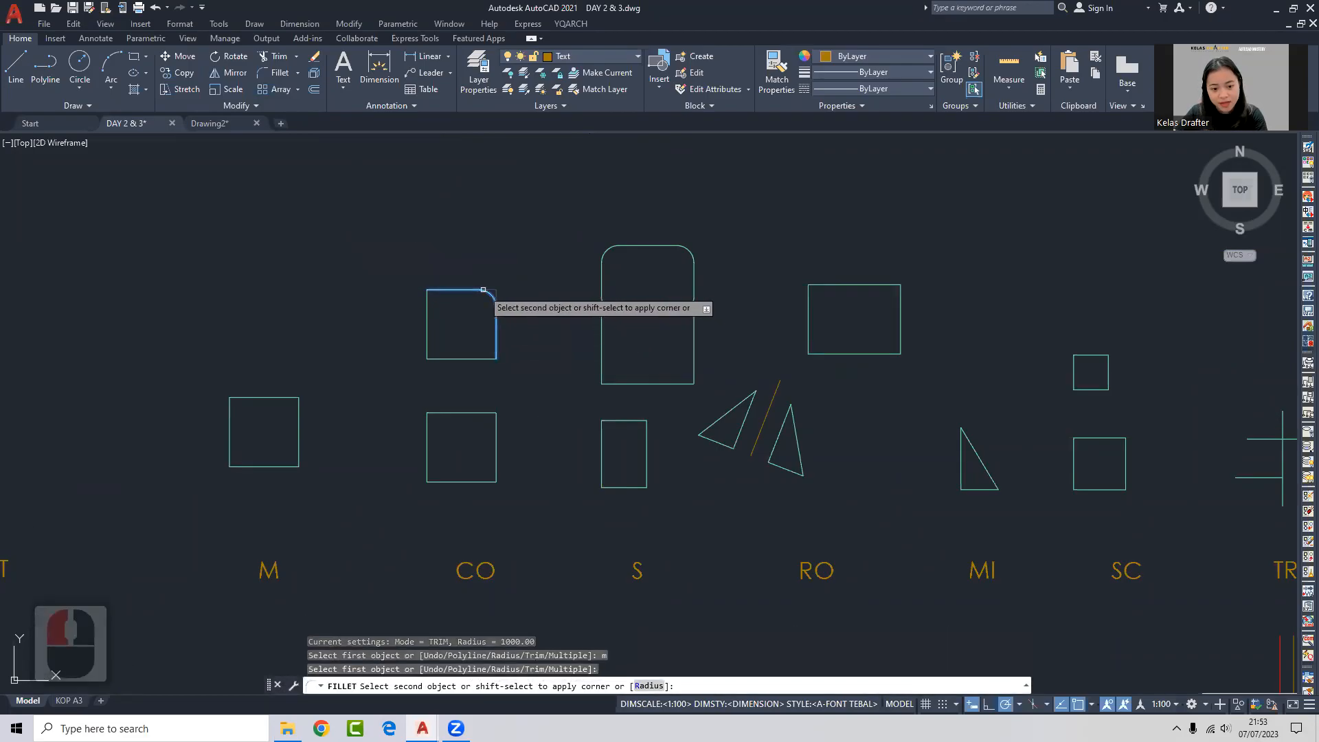
{"action": "left_click", "coordinate": [484, 290]}
Try to fillet the upper-left corner of the lower stacked rectangle above the S label.
{"action": "left_click", "coordinate": [602, 317]}
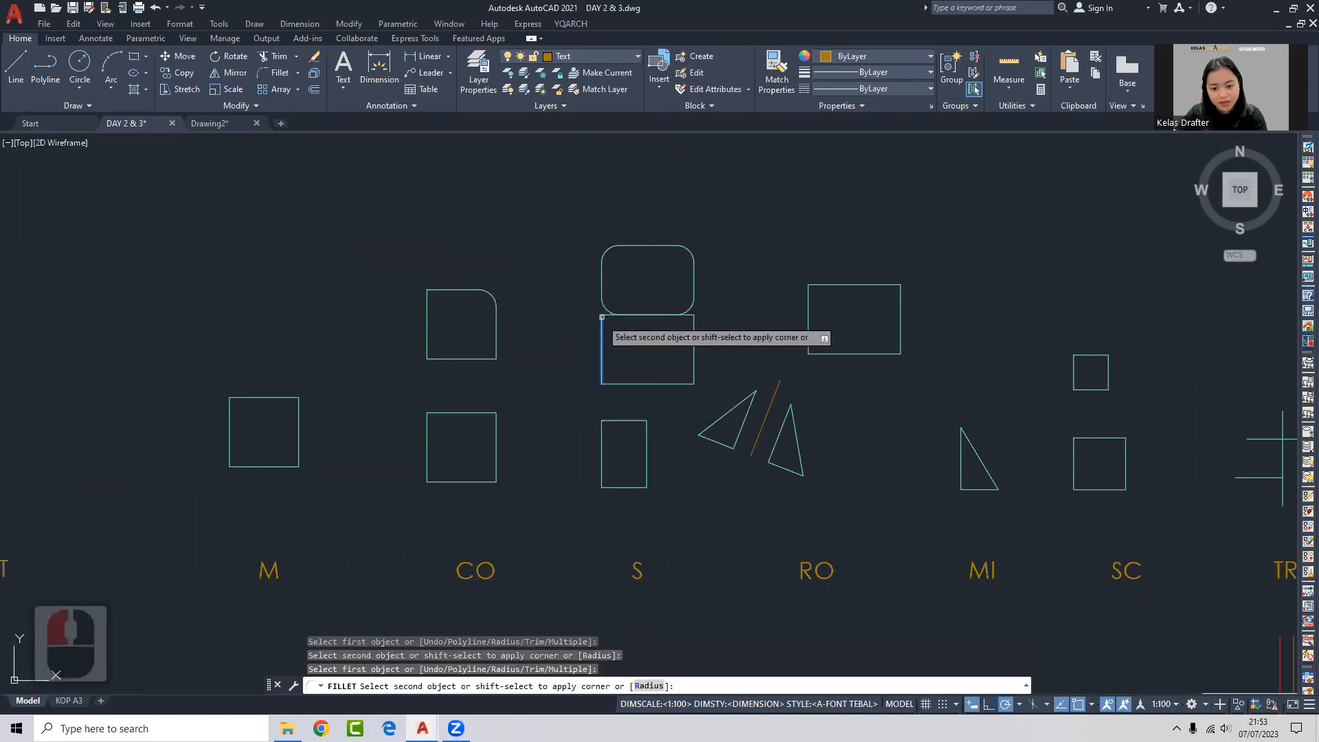
{"action": "left_click", "coordinate": [603, 316]}
{"action": "left_click", "coordinate": [602, 327]}
{"action": "scroll", "coordinate": [474, 363], "scroll_direction": "down", "scroll_amount": 2}
{"action": "middle_click_drag", "start_coordinate": [433, 368], "coordinate": [453, 363]}
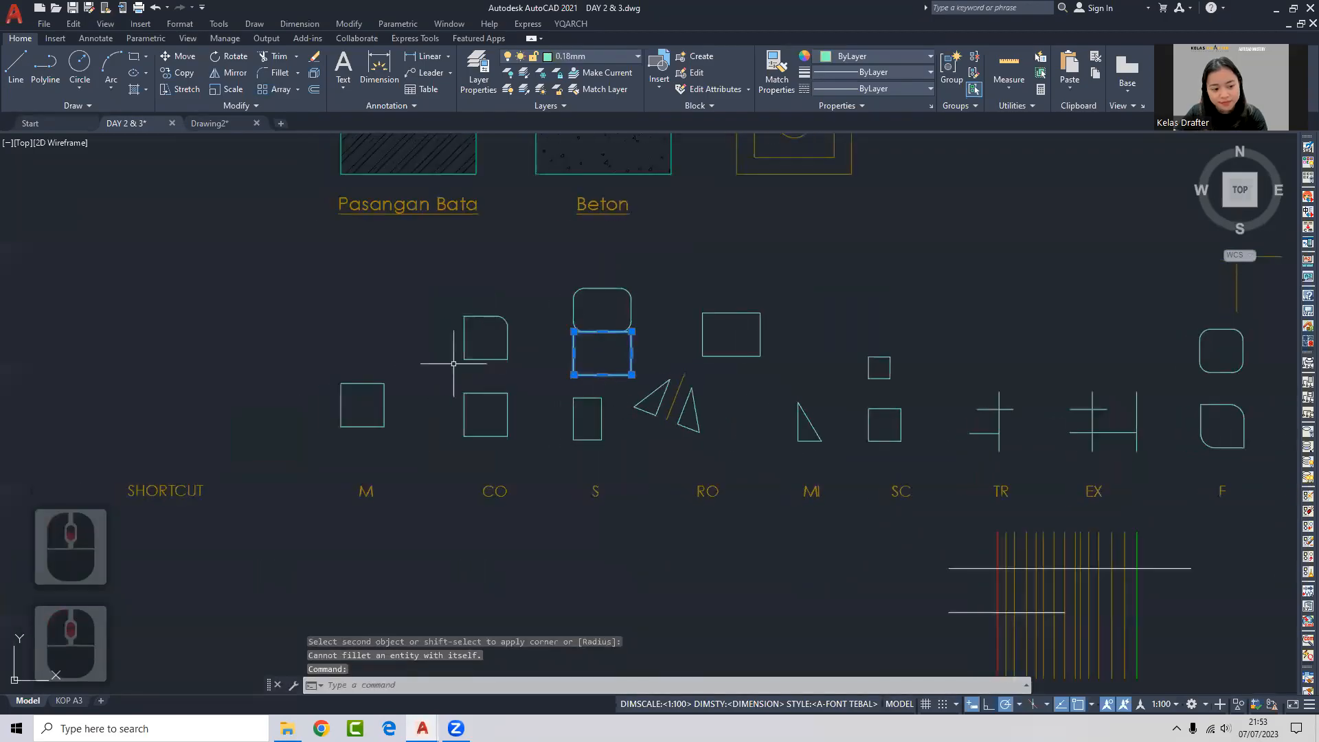
{"action": "key", "text": "Escape"}
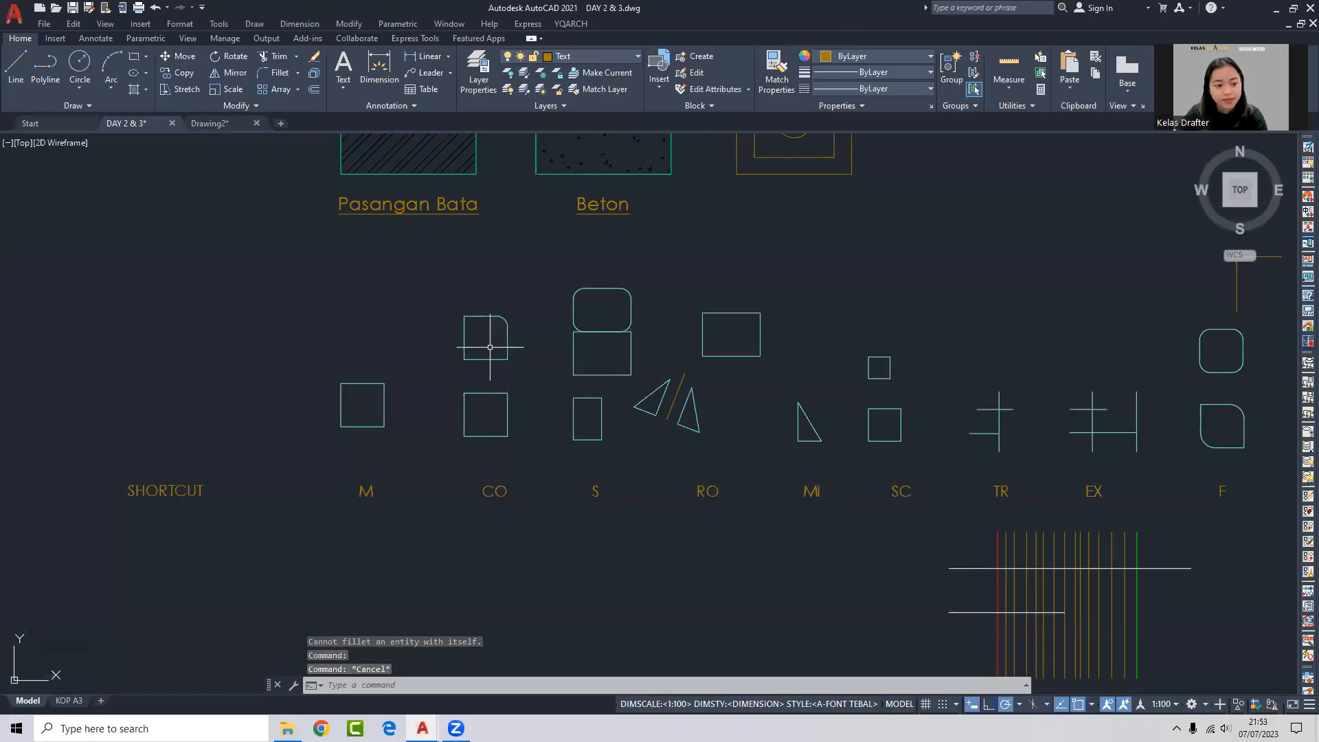
Fillet all corners of the rectangle above the RO label with a 1500 radius using the Polyline option.
{"action": "scroll", "coordinate": [489, 347], "scroll_direction": "up", "scroll_amount": 4}
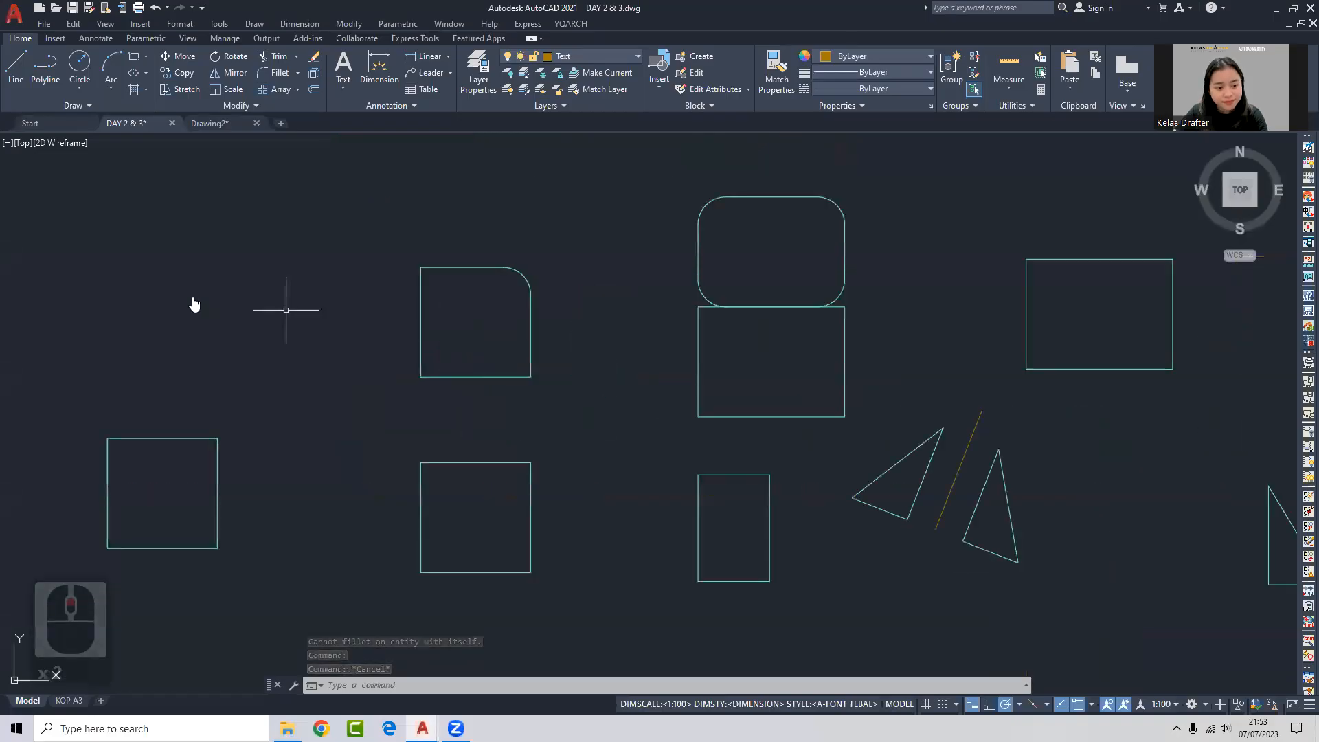
{"action": "scroll", "coordinate": [361, 317], "scroll_direction": "down", "scroll_amount": 2}
{"action": "left_click", "coordinate": [650, 298]}
{"action": "scroll", "coordinate": [634, 296], "scroll_direction": "up", "scroll_amount": 2}
{"action": "key", "text": "Escape"}
{"action": "type", "text": "f"}
{"action": "key", "text": "Return"}
{"action": "type", "text": "r"}
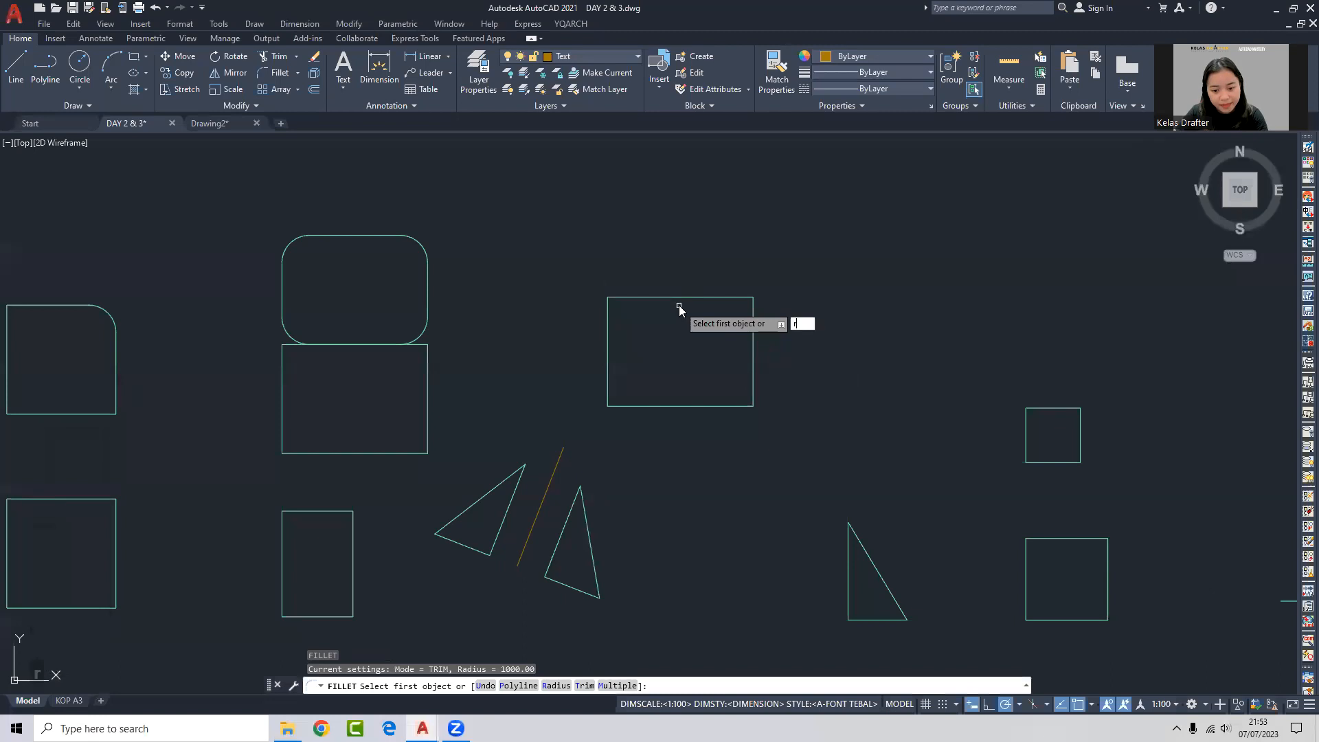
{"action": "key", "text": "Return"}
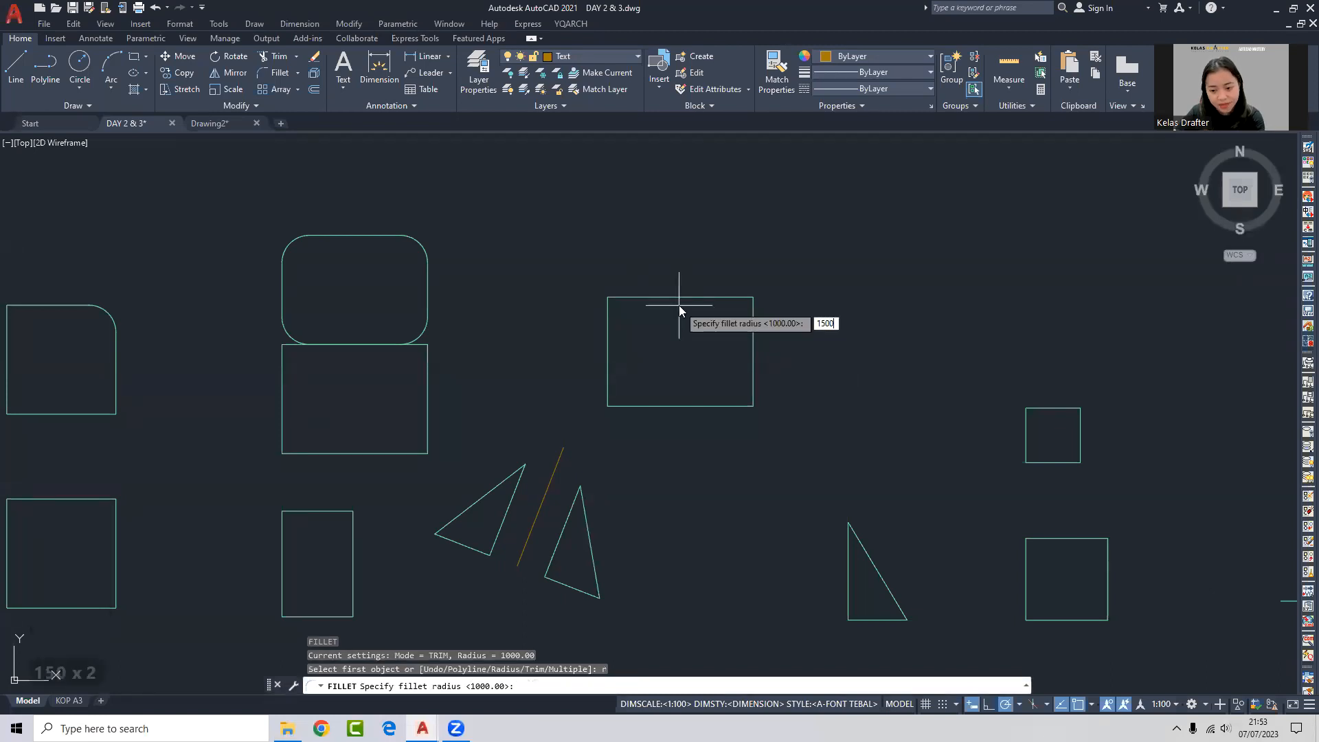
{"action": "key", "text": "Return"}
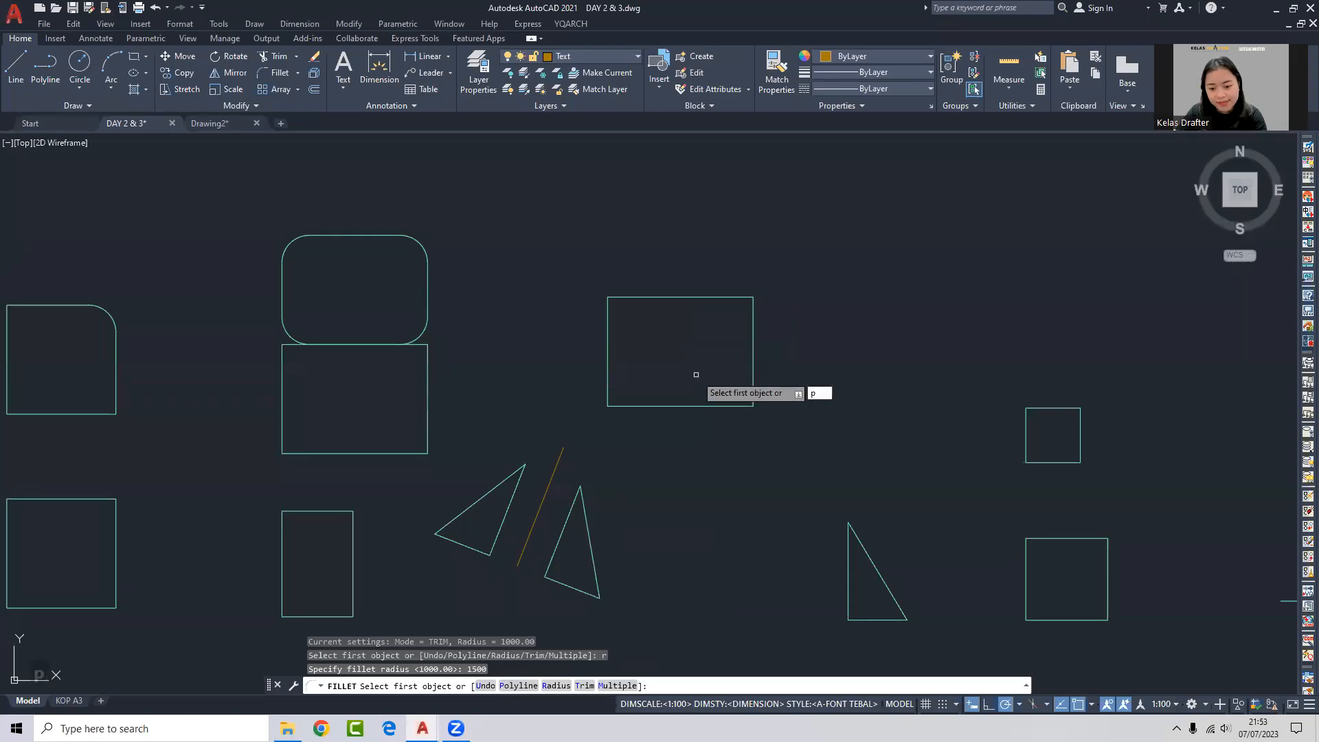
{"action": "key", "text": "Return"}
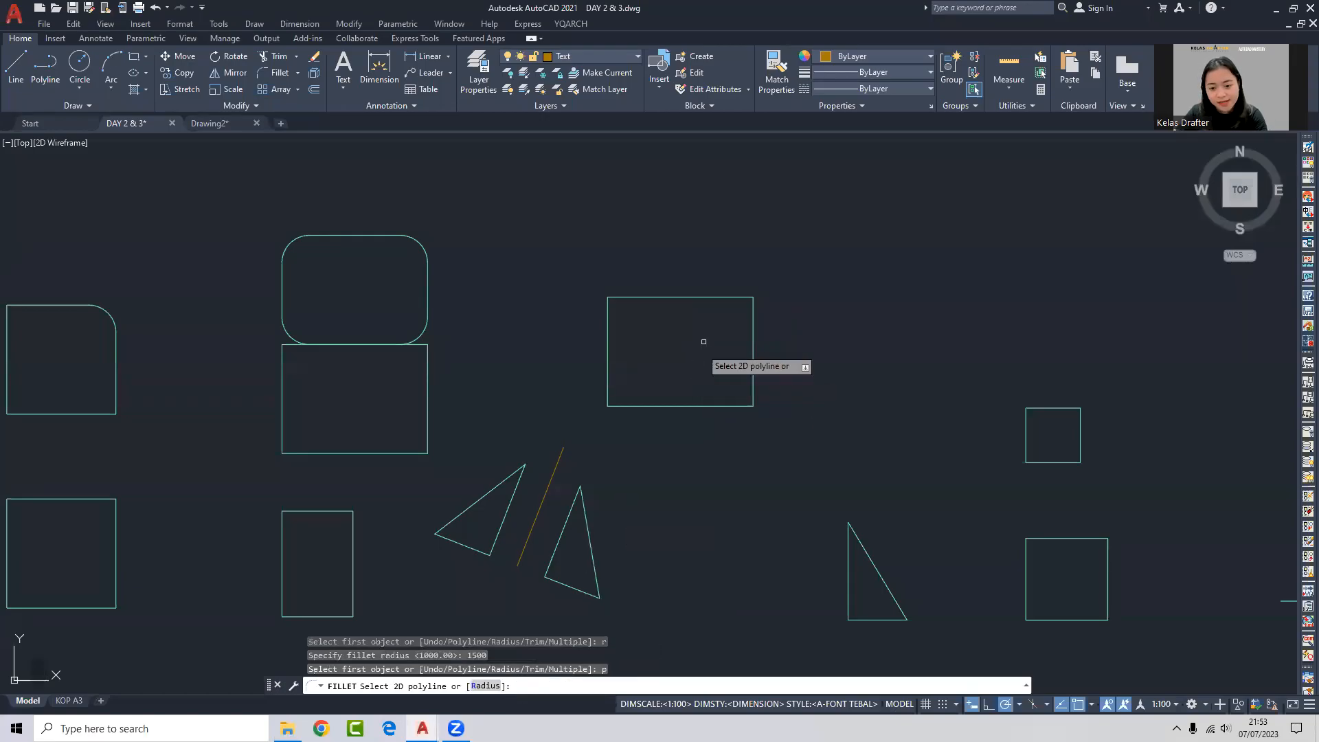
{"action": "left_click", "coordinate": [715, 296]}
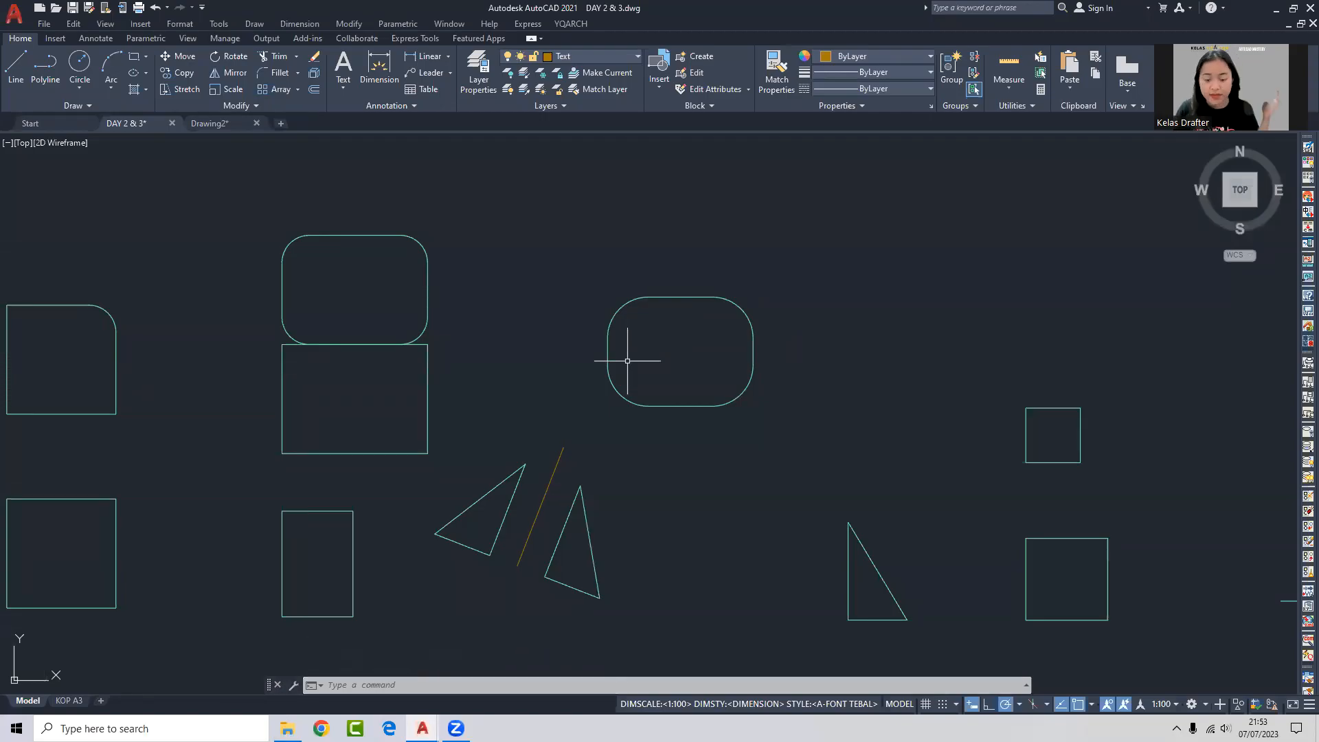
Fillet the two upper corners of the upper square above the E label one at a time with the 1500 radius.
{"action": "scroll", "coordinate": [624, 307], "scroll_direction": "down", "scroll_amount": 3}
{"action": "mouse_move", "coordinate": [625, 303]}
{"action": "middle_mouse_down"}
{"action": "mouse_move", "coordinate": [571, 241]}
{"action": "mouse_move", "coordinate": [580, 285]}
{"action": "mouse_move", "coordinate": [422, 290]}
{"action": "middle_mouse_up"}
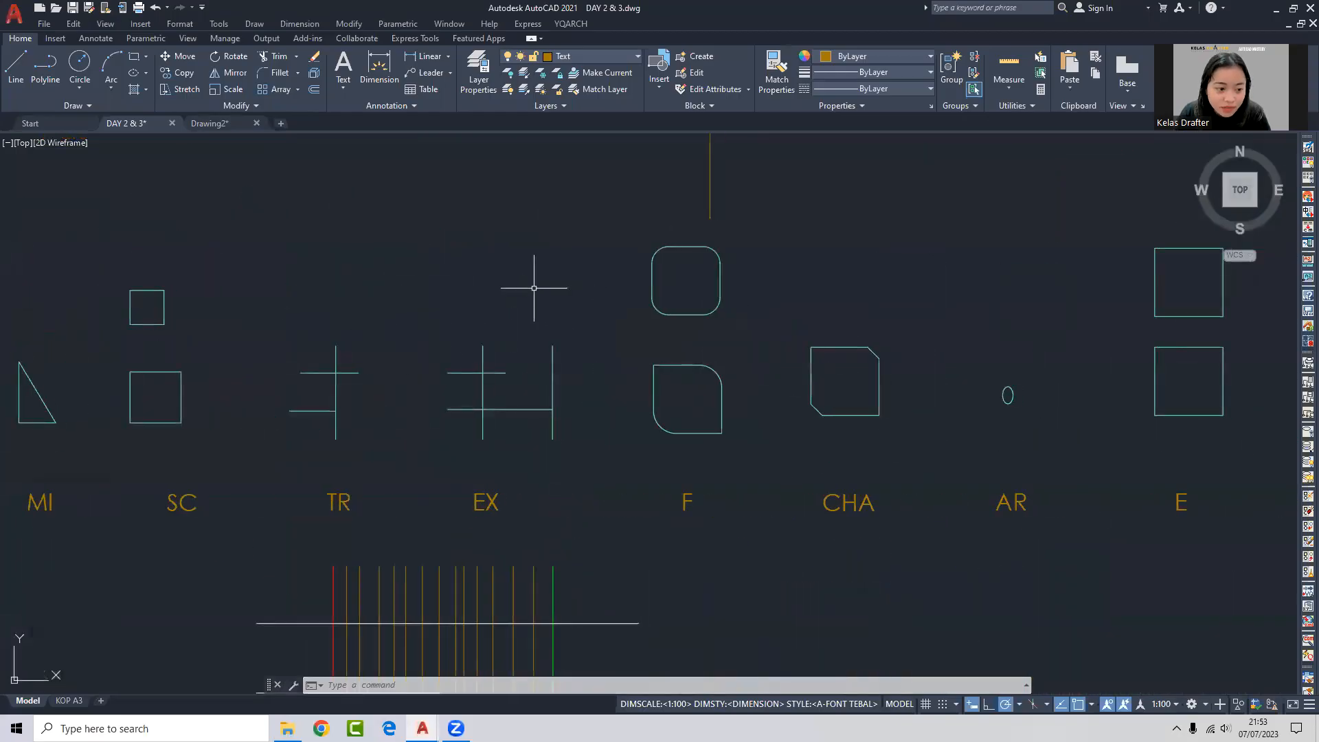
{"action": "key", "text": "Return"}
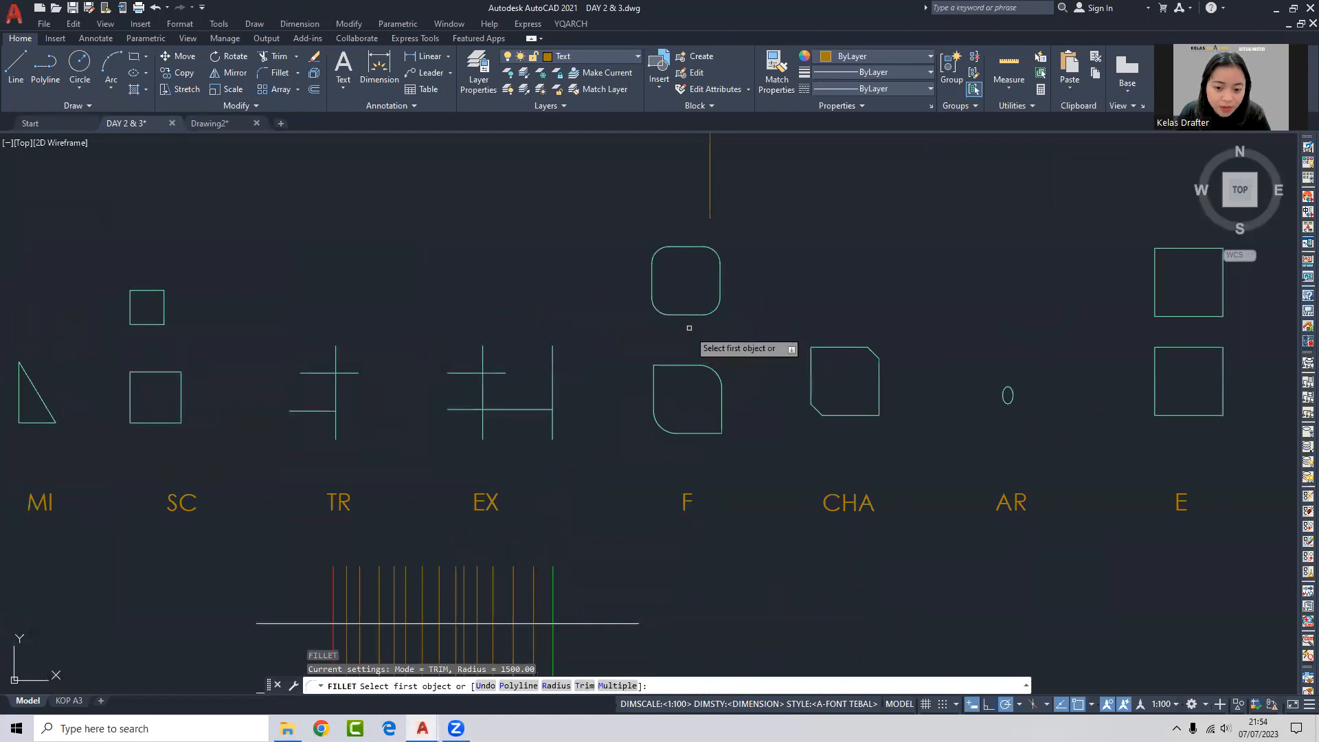
{"action": "middle_click_drag", "start_coordinate": [1015, 377], "coordinate": [516, 408]}
{"action": "scroll", "coordinate": [622, 309], "scroll_direction": "up", "scroll_amount": 2}
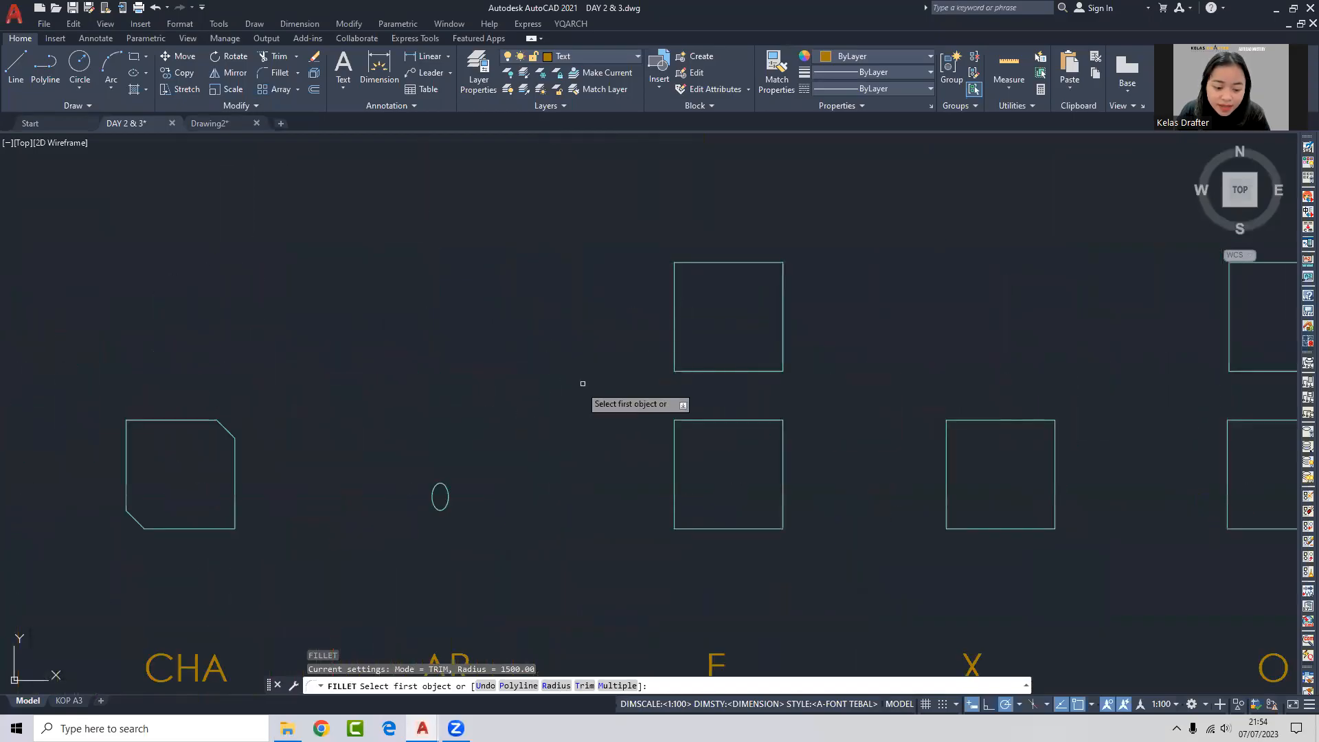
{"action": "left_click", "coordinate": [673, 277]}
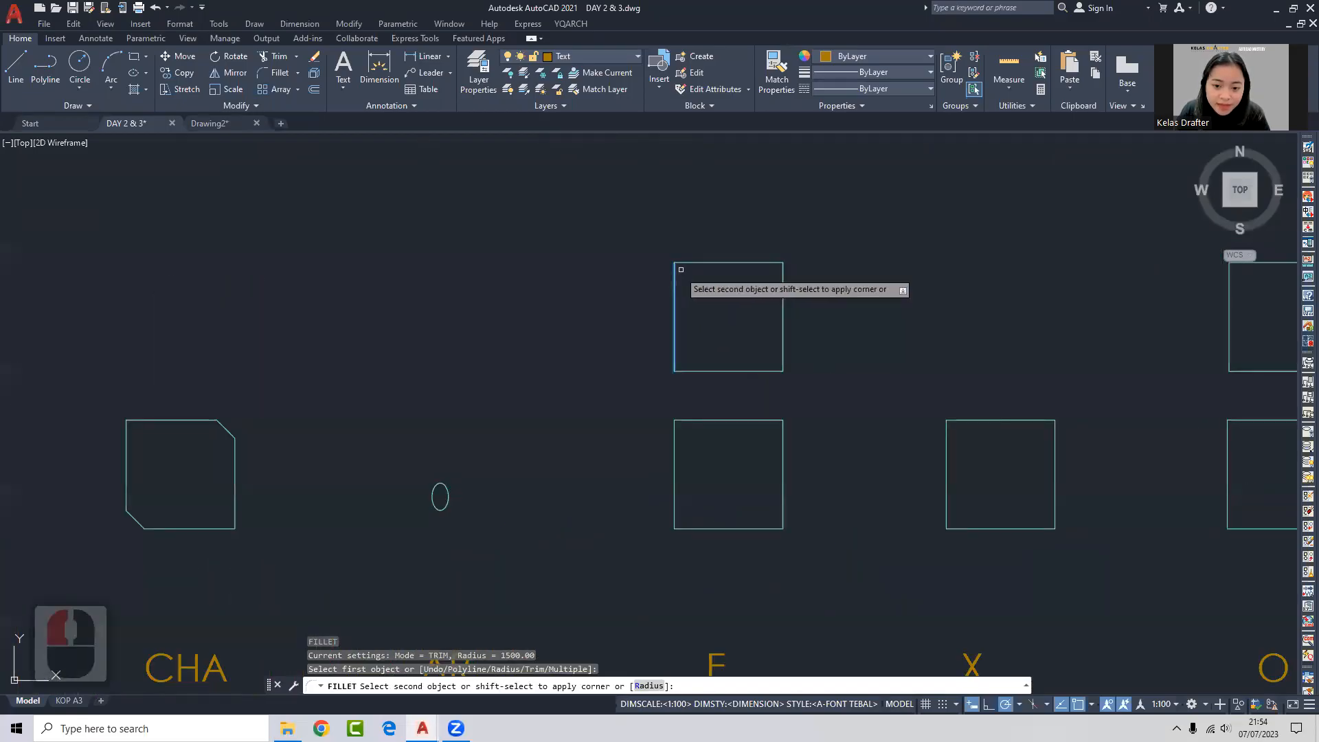
{"action": "left_click", "coordinate": [691, 263]}
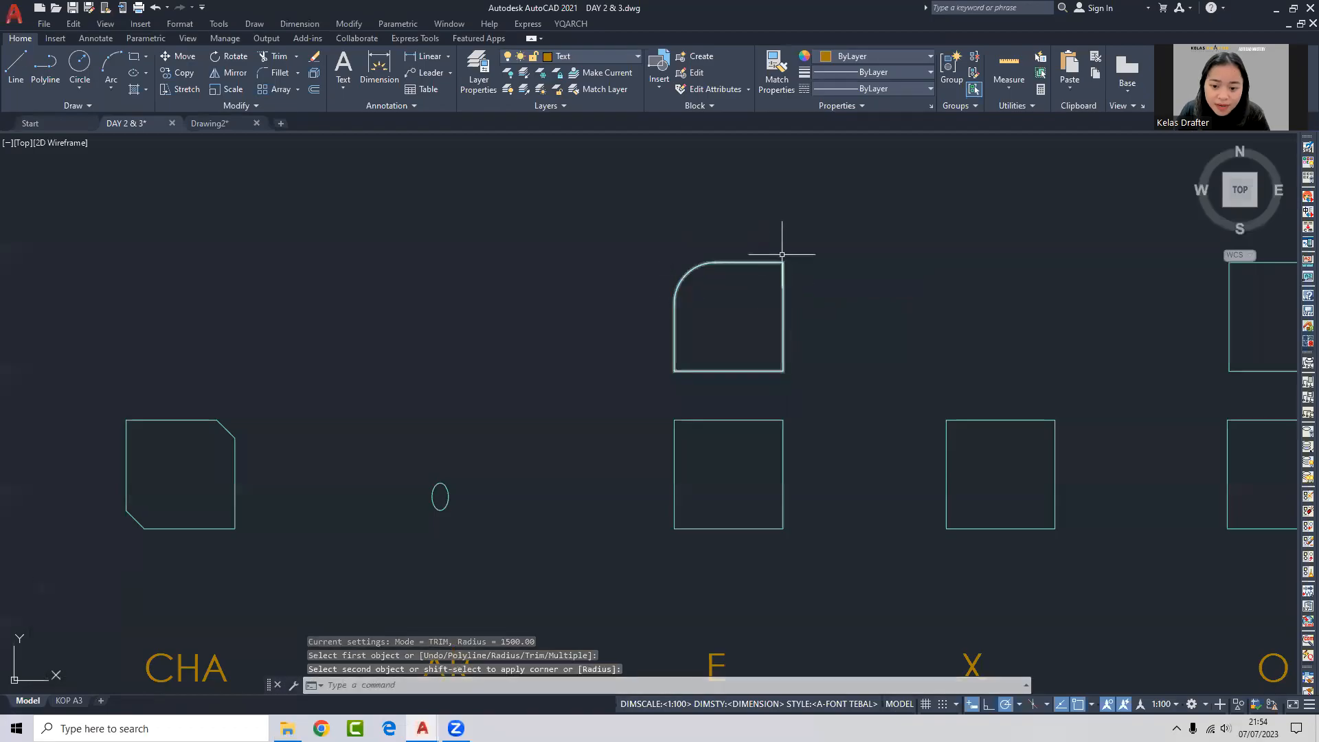
{"action": "key", "text": "space"}
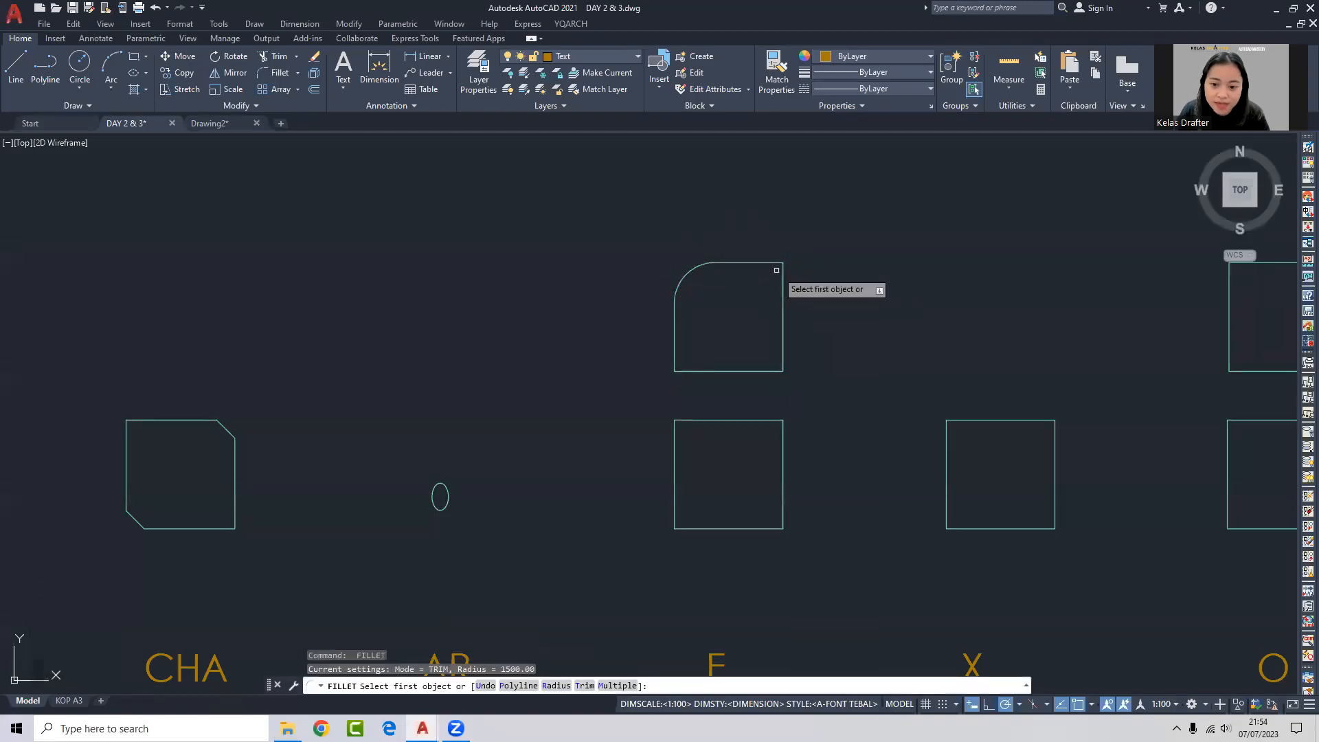
{"action": "left_click", "coordinate": [770, 263]}
{"action": "left_click", "coordinate": [782, 335]}
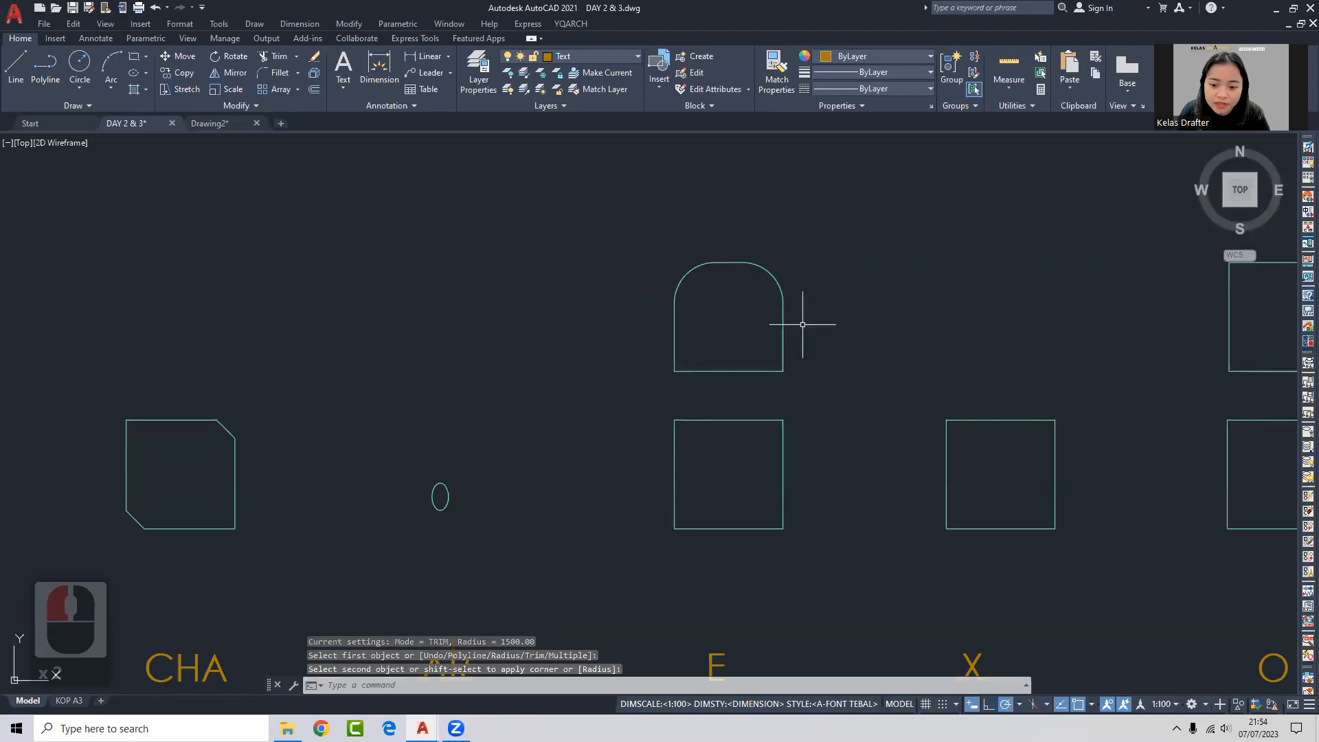
Fillet the two lower corners of the upper square above the E label, repeating the command for each corner.
{"action": "key", "text": "space"}
{"action": "left_click", "coordinate": [781, 343]}
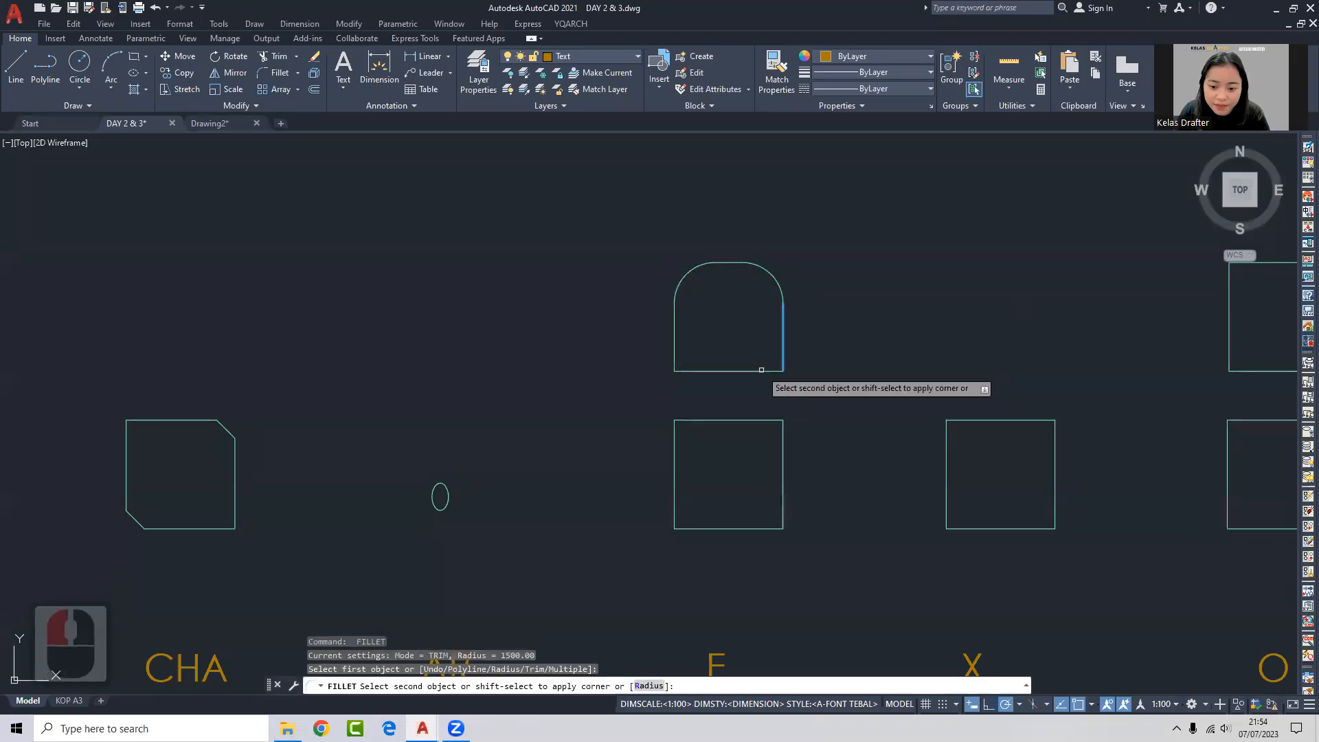
{"action": "left_click", "coordinate": [752, 371]}
{"action": "key", "text": "space"}
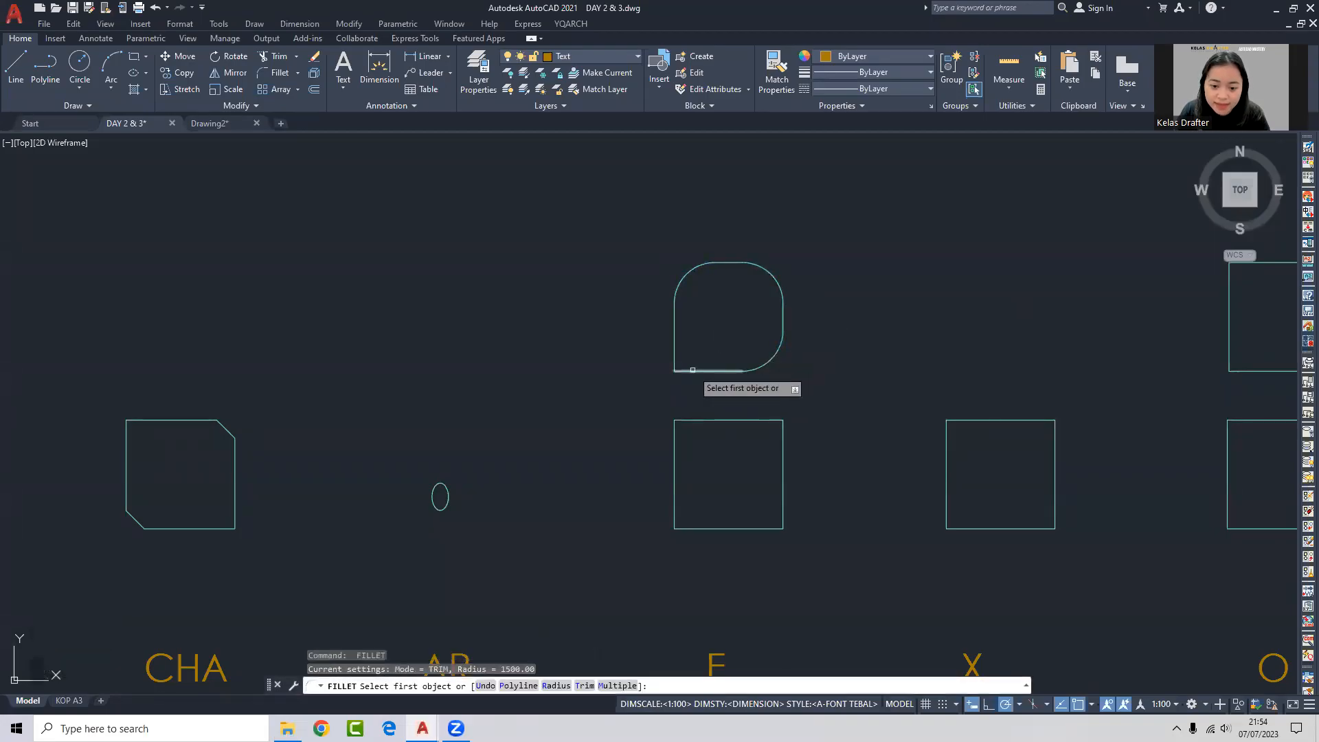
{"action": "left_click", "coordinate": [708, 371]}
{"action": "left_click", "coordinate": [674, 356]}
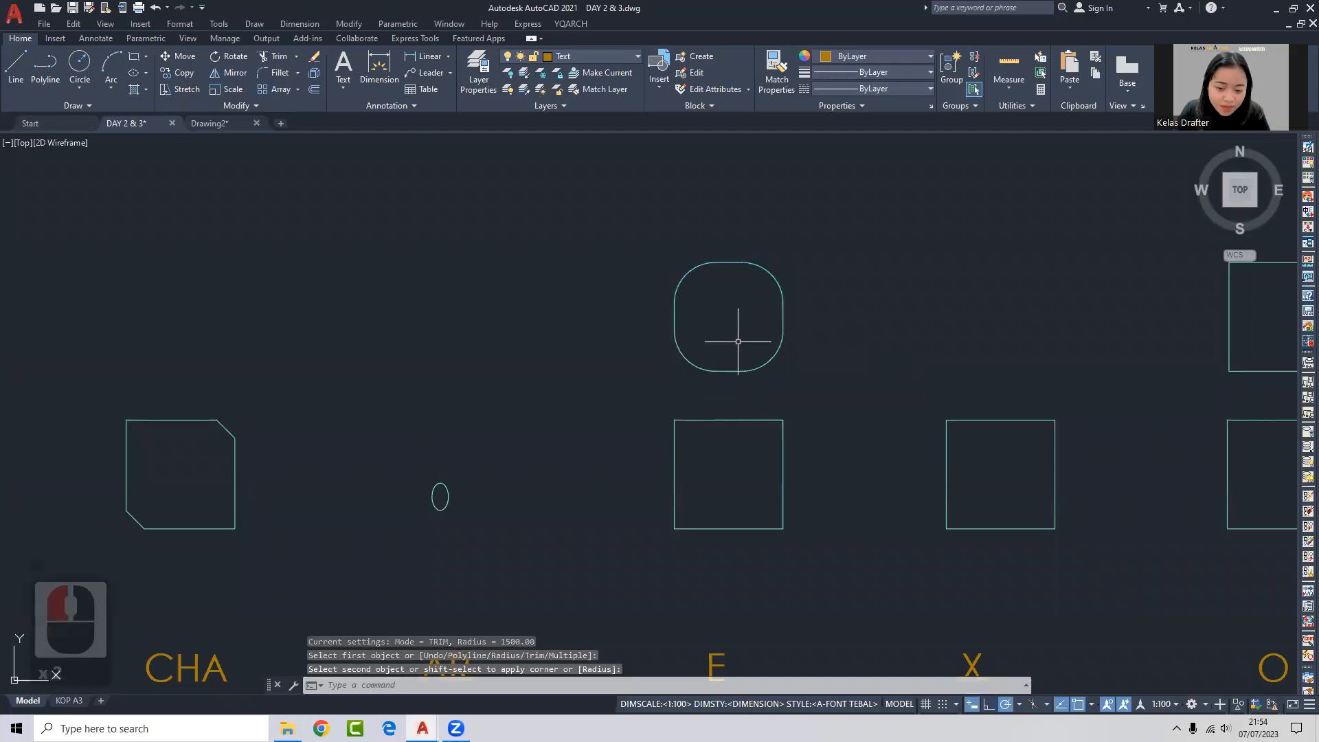
Undo the four single-corner fillets on the upper square above the E label.
{"action": "key", "text": "ctrl+z"}
{"action": "key", "text": "ctrl+z"}
{"action": "key", "text": "ctrl+z"}
{"action": "key", "text": "ctrl+z"}
Fillet all four corners of the upper square above the E label in one command using the Multiple option.
{"action": "scroll", "coordinate": [744, 342], "scroll_direction": "down", "scroll_amount": 3}
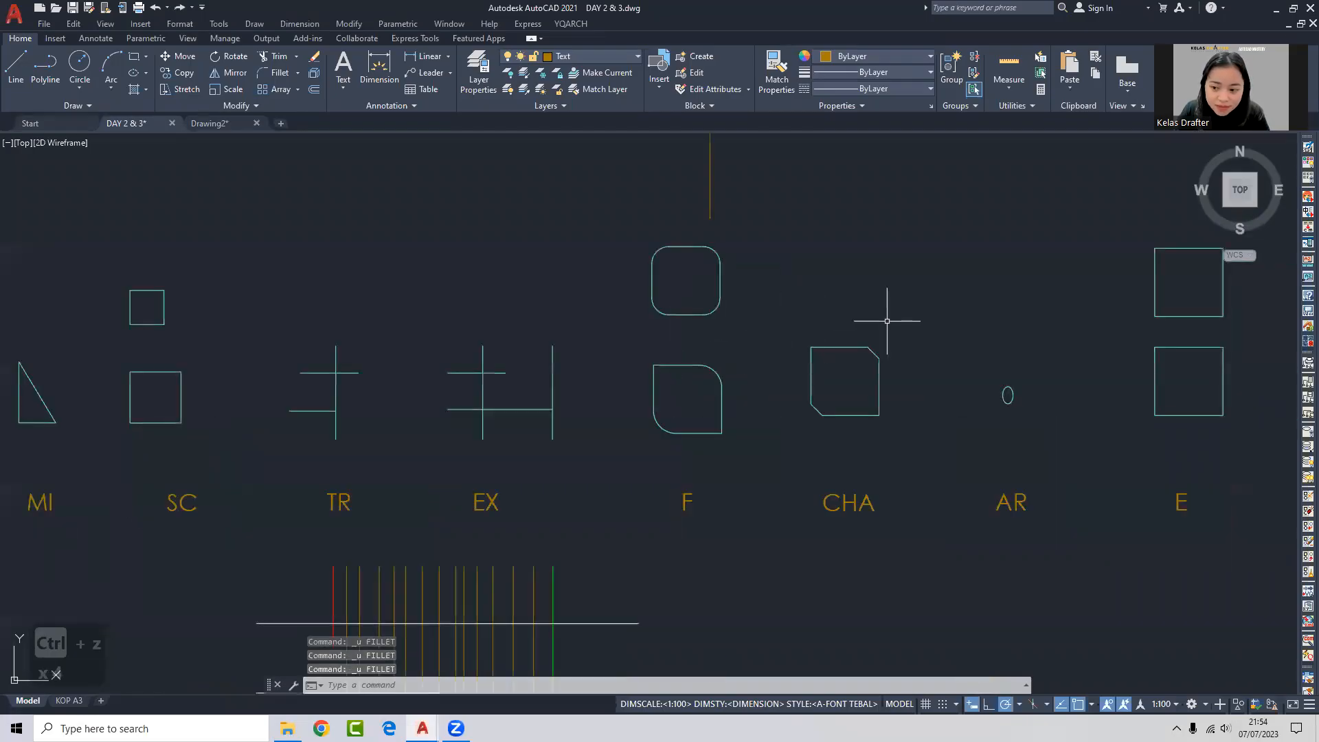
{"action": "scroll", "coordinate": [722, 288], "scroll_direction": "up", "scroll_amount": 3}
{"action": "middle_click_drag", "start_coordinate": [737, 300], "coordinate": [702, 342]}
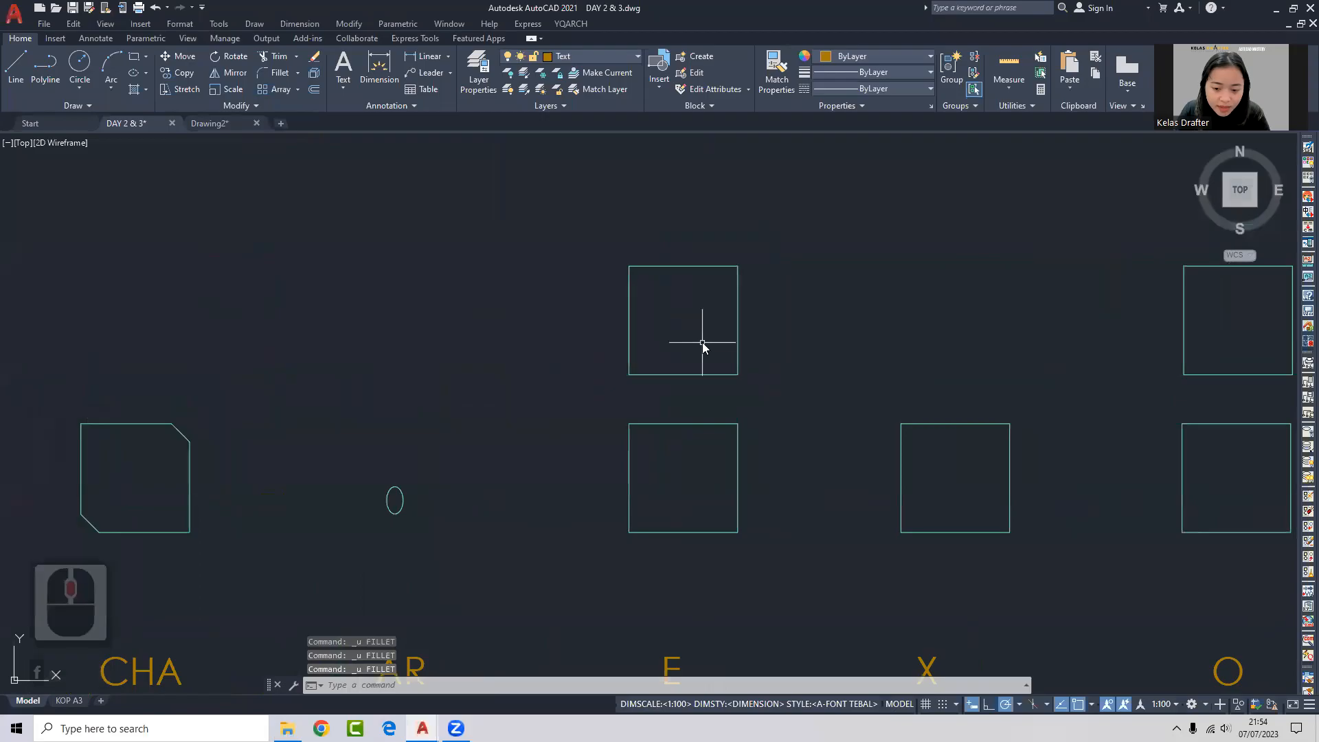
{"action": "key", "text": "space"}
{"action": "type", "text": "m"}
{"action": "key", "text": "space"}
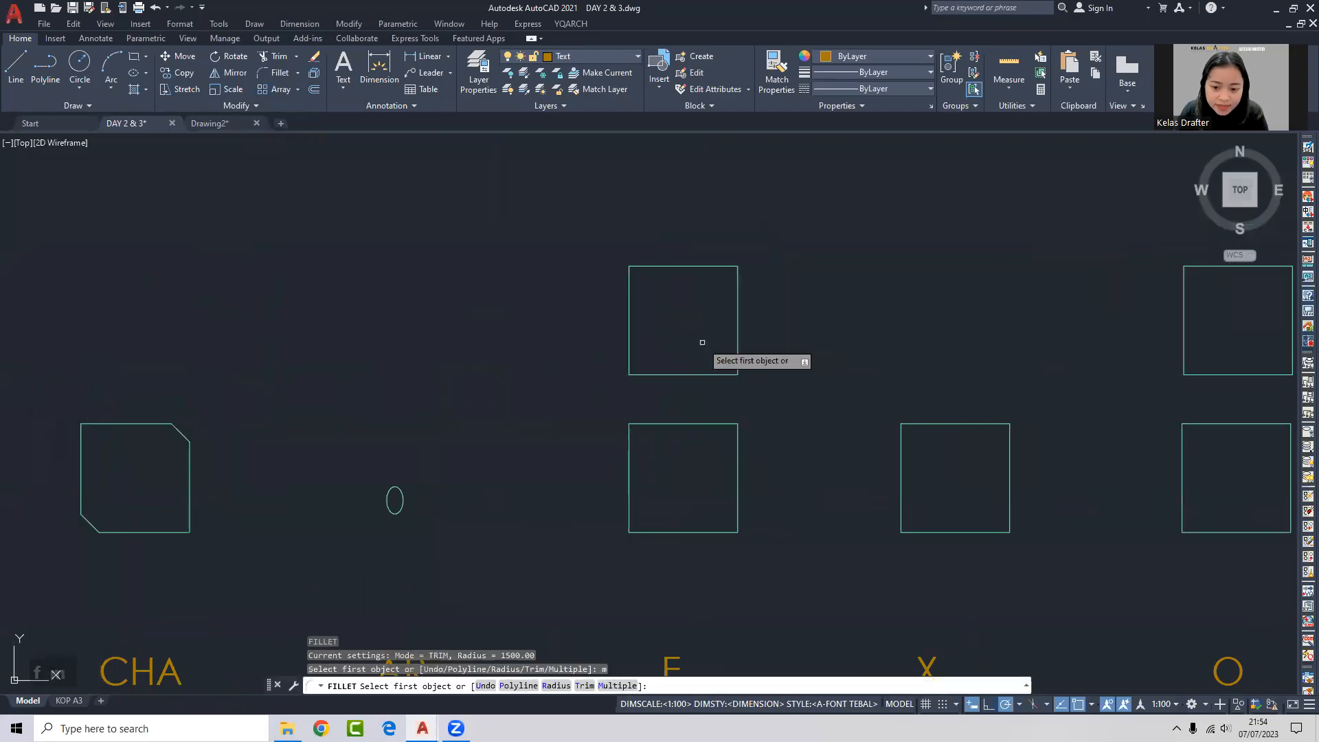
{"action": "left_click", "coordinate": [629, 276]}
{"action": "left_click", "coordinate": [643, 266]}
{"action": "left_click", "coordinate": [722, 266]}
{"action": "left_click", "coordinate": [738, 276]}
{"action": "left_click", "coordinate": [737, 348]}
{"action": "left_click", "coordinate": [715, 373]}
{"action": "left_click", "coordinate": [639, 370]}
{"action": "left_click", "coordinate": [628, 358]}
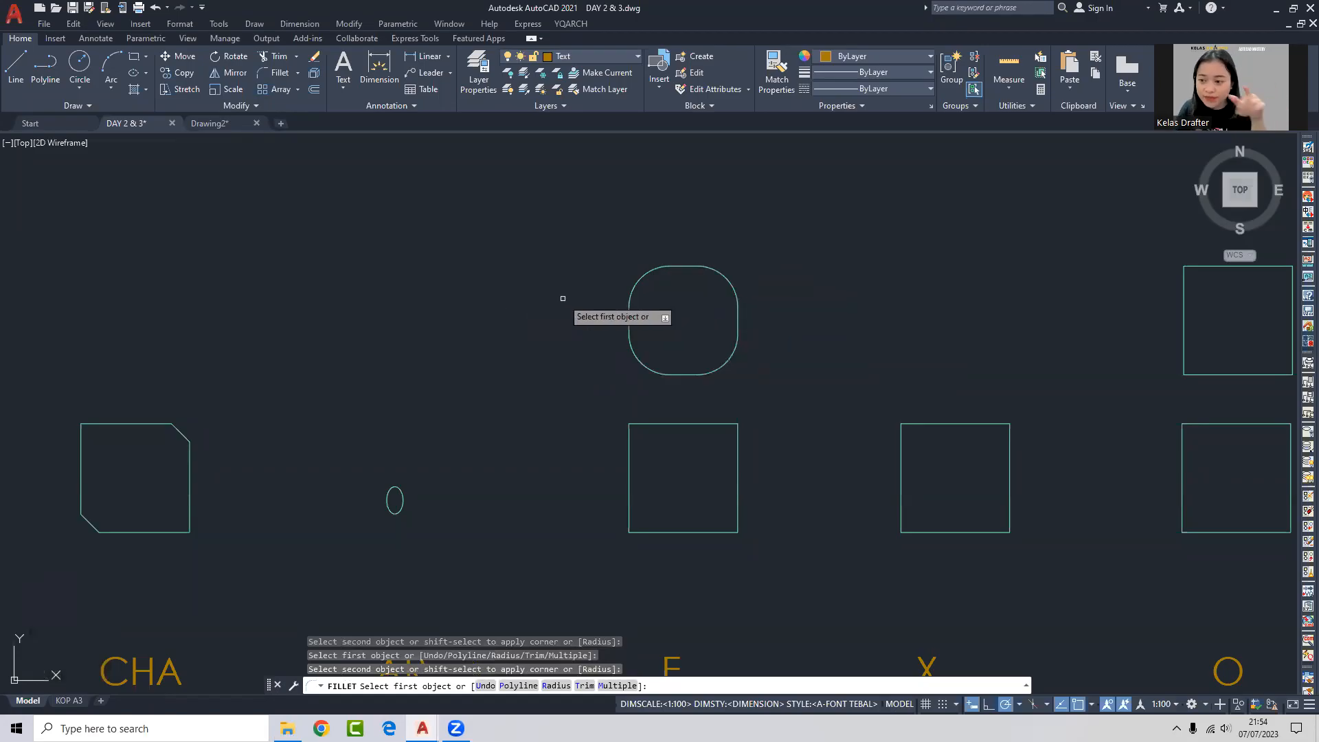
{"action": "key", "text": "Escape"}
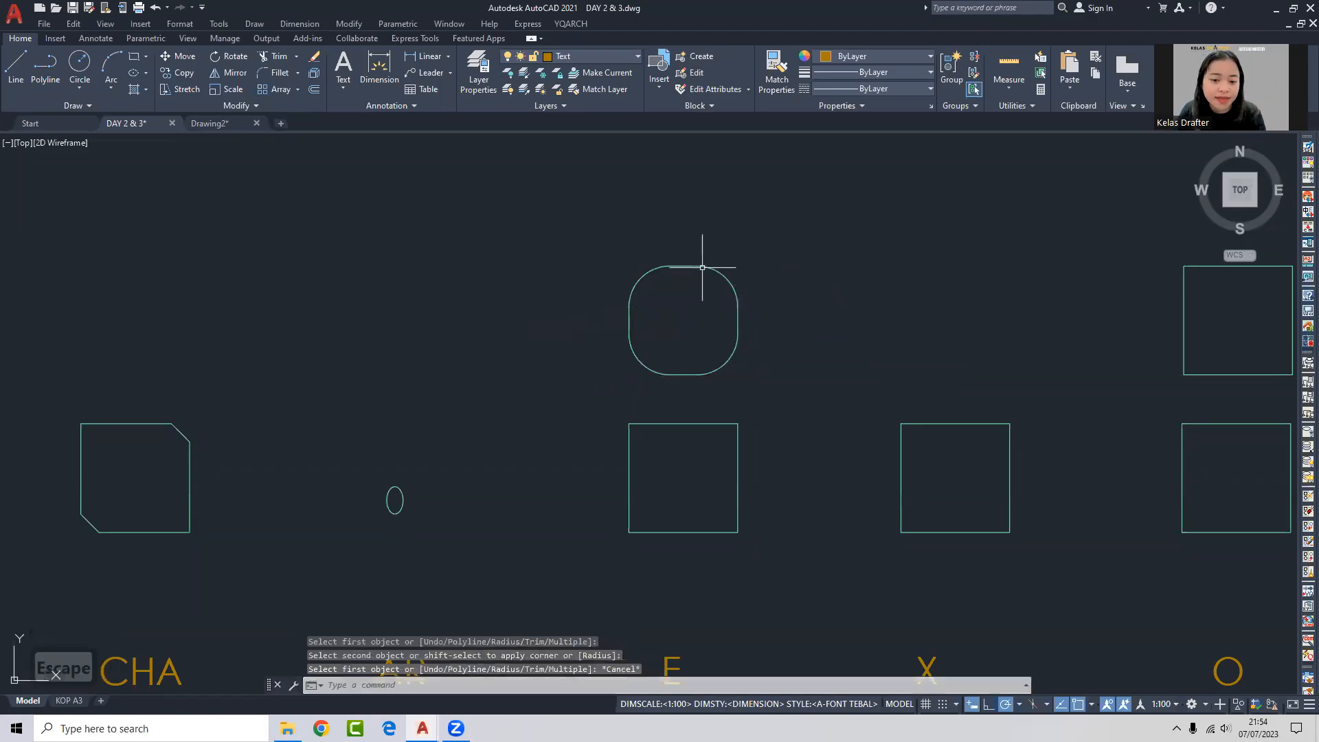
Delete the rounded upper square above the E label.
{"action": "left_click", "coordinate": [700, 231]}
{"action": "left_click", "coordinate": [665, 286]}
{"action": "middle_click_drag", "start_coordinate": [629, 310], "coordinate": [696, 287]}
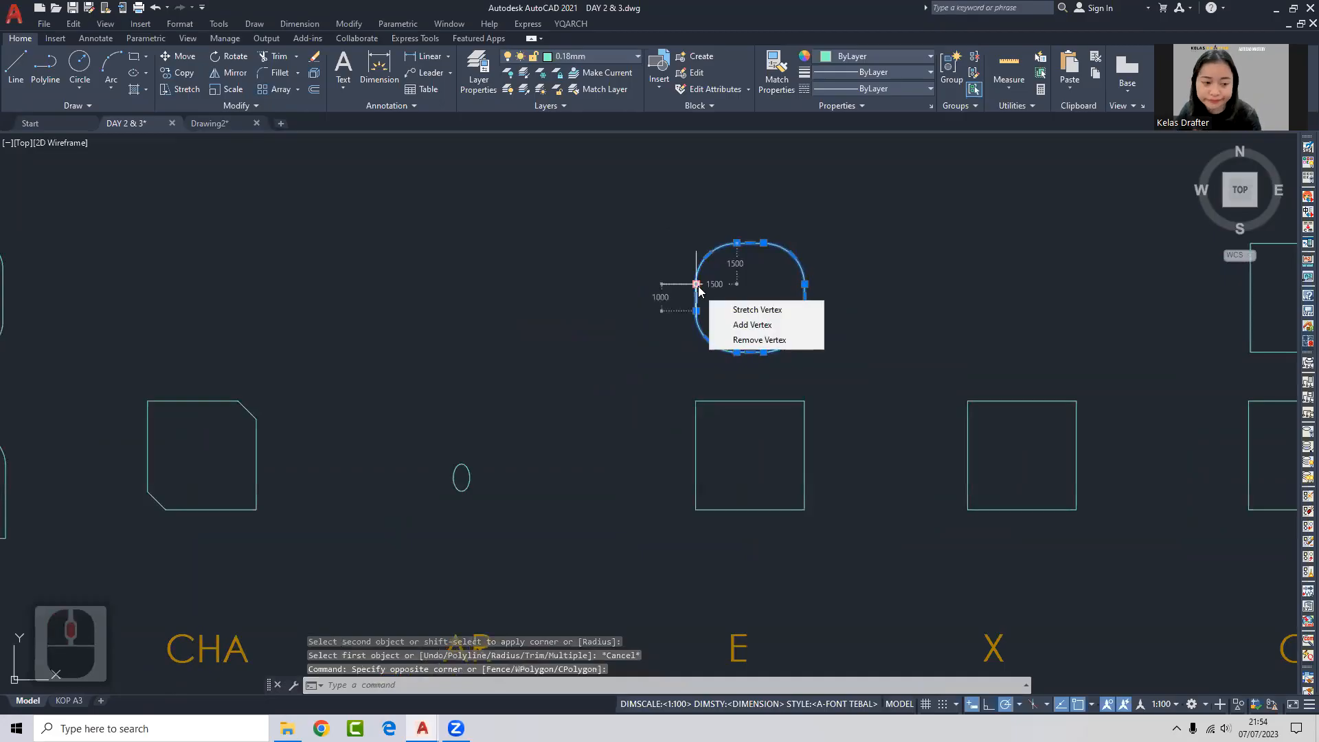
{"action": "key", "text": "Delete"}
Examine the cut corners of the sample shape above the CHA label and compare them with the rounded shapes above F.
{"action": "middle_click_drag", "start_coordinate": [530, 300], "coordinate": [680, 259]}
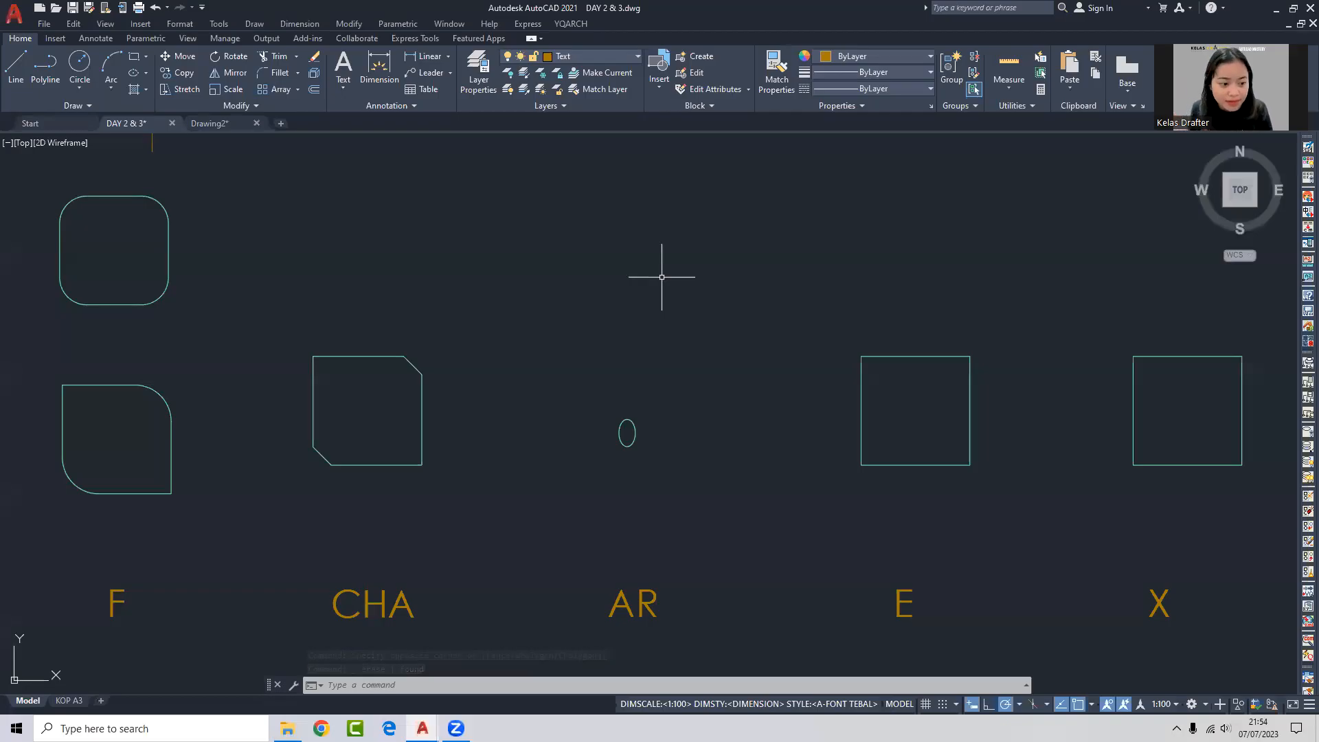
{"action": "middle_click_drag", "start_coordinate": [521, 477], "coordinate": [819, 389]}
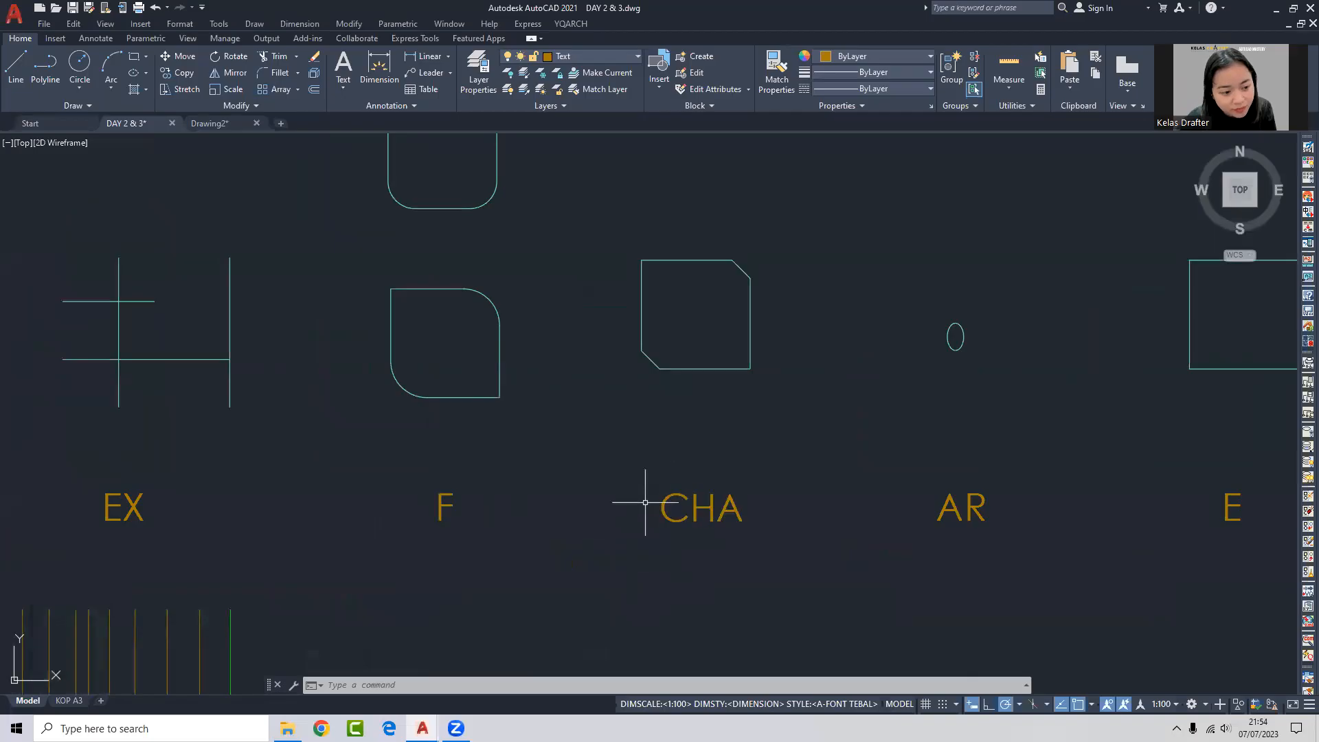
{"action": "scroll", "coordinate": [619, 406], "scroll_direction": "down", "scroll_amount": 2}
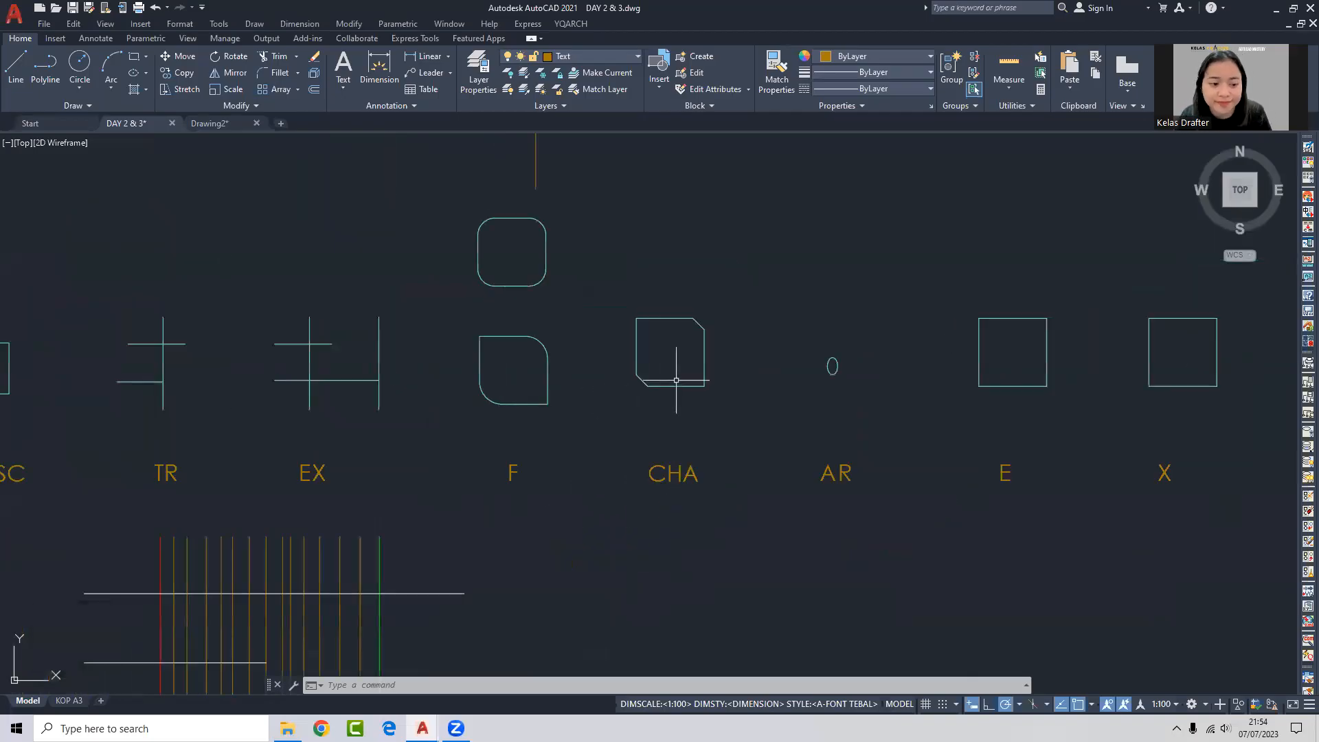
{"action": "scroll", "coordinate": [683, 370], "scroll_direction": "up", "scroll_amount": 4}
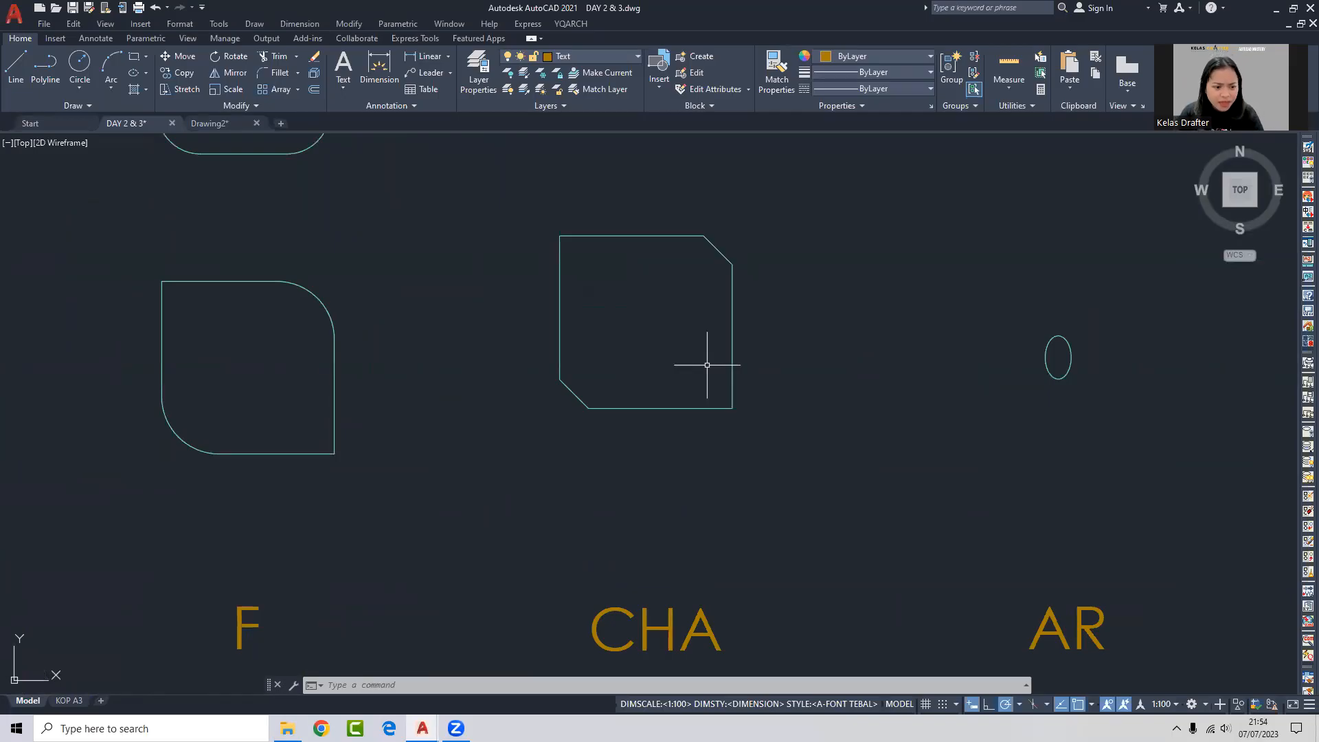
{"action": "scroll", "coordinate": [707, 364], "scroll_direction": "down", "scroll_amount": 4}
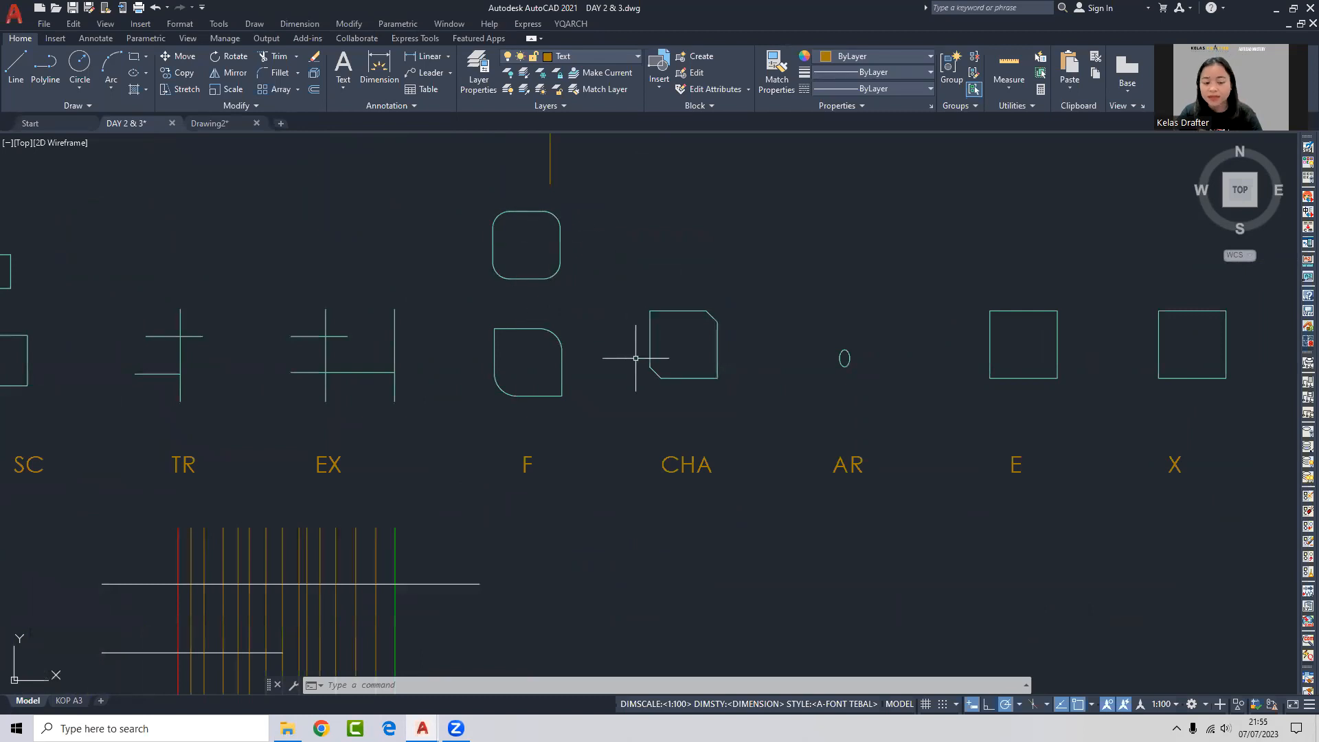
{"action": "scroll", "coordinate": [530, 208], "scroll_direction": "up", "scroll_amount": 4}
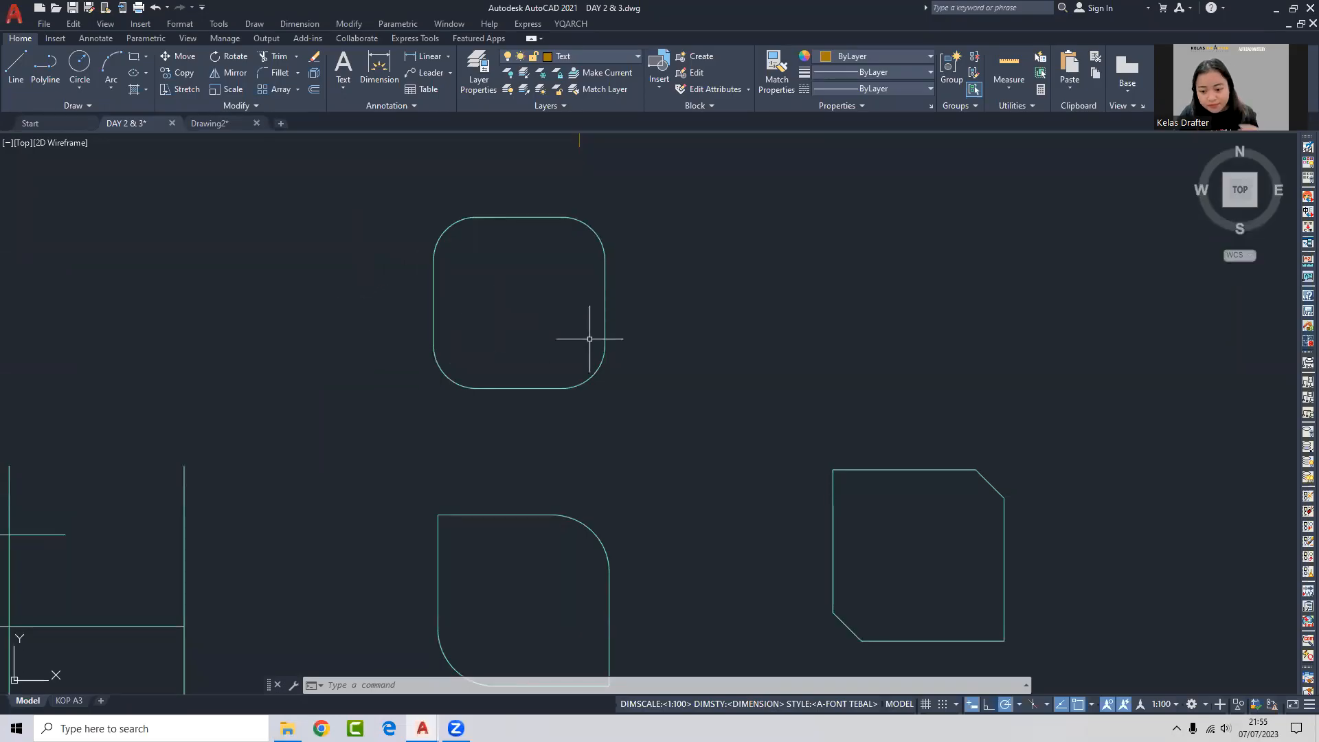
{"action": "mouse_move", "coordinate": [792, 430]}
{"action": "middle_mouse_down"}
{"action": "mouse_move", "coordinate": [739, 377]}
{"action": "mouse_move", "coordinate": [670, 352]}
{"action": "middle_mouse_up"}
{"action": "scroll", "coordinate": [628, 481], "scroll_direction": "down", "scroll_amount": 4}
{"action": "scroll", "coordinate": [657, 407], "scroll_direction": "up", "scroll_amount": 2}
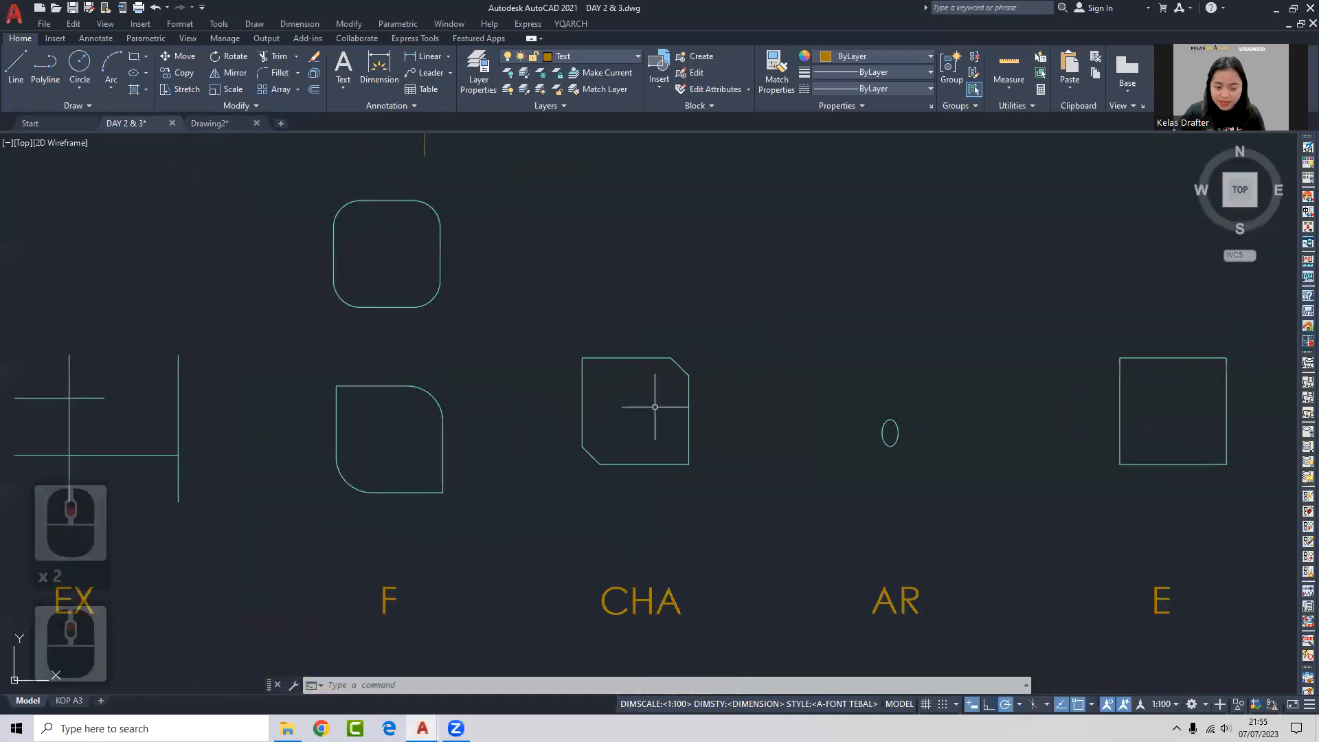
Copy the square above the E label to the empty space above the cut-corner sample in the CHA column.
{"action": "scroll", "coordinate": [739, 386], "scroll_direction": "down", "scroll_amount": 2}
{"action": "left_click", "coordinate": [994, 369]}
{"action": "left_click", "coordinate": [1001, 361]}
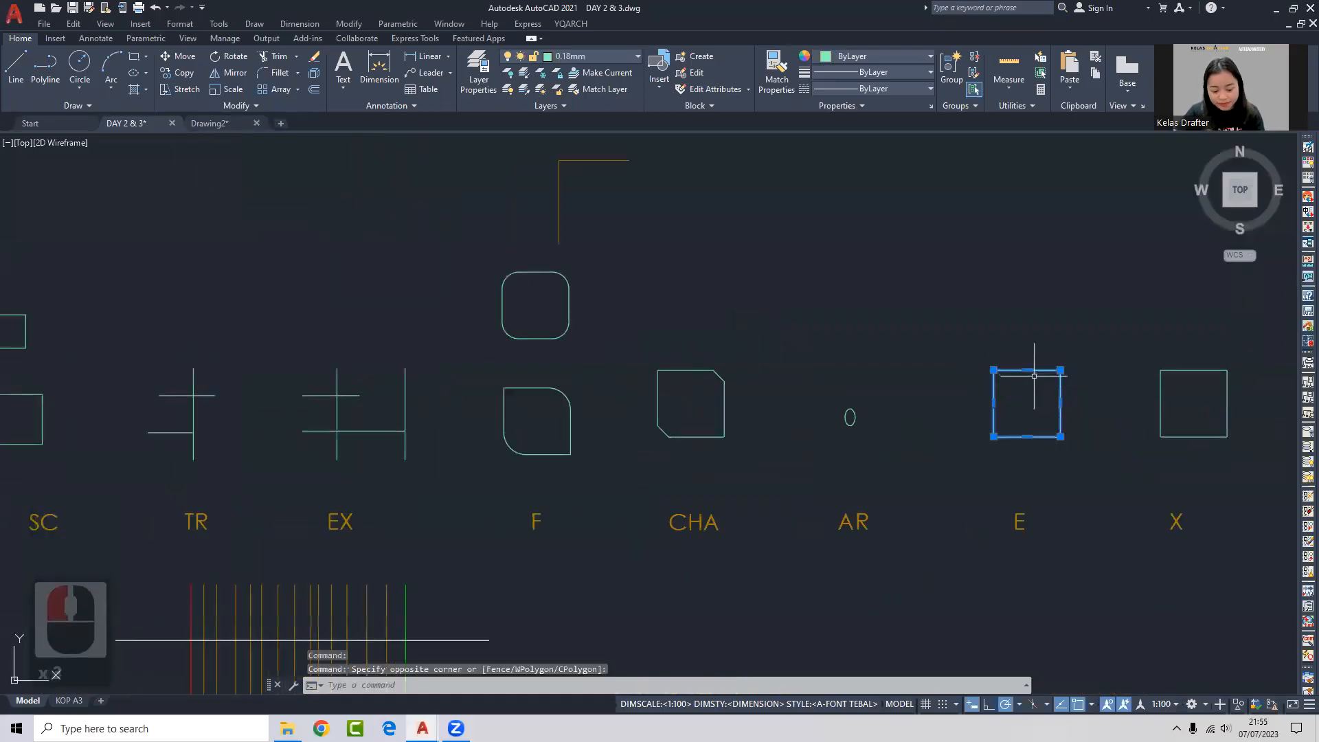
{"action": "type", "text": "co"}
{"action": "key", "text": "Return"}
{"action": "left_click", "coordinate": [1027, 403]}
{"action": "left_click", "coordinate": [677, 314]}
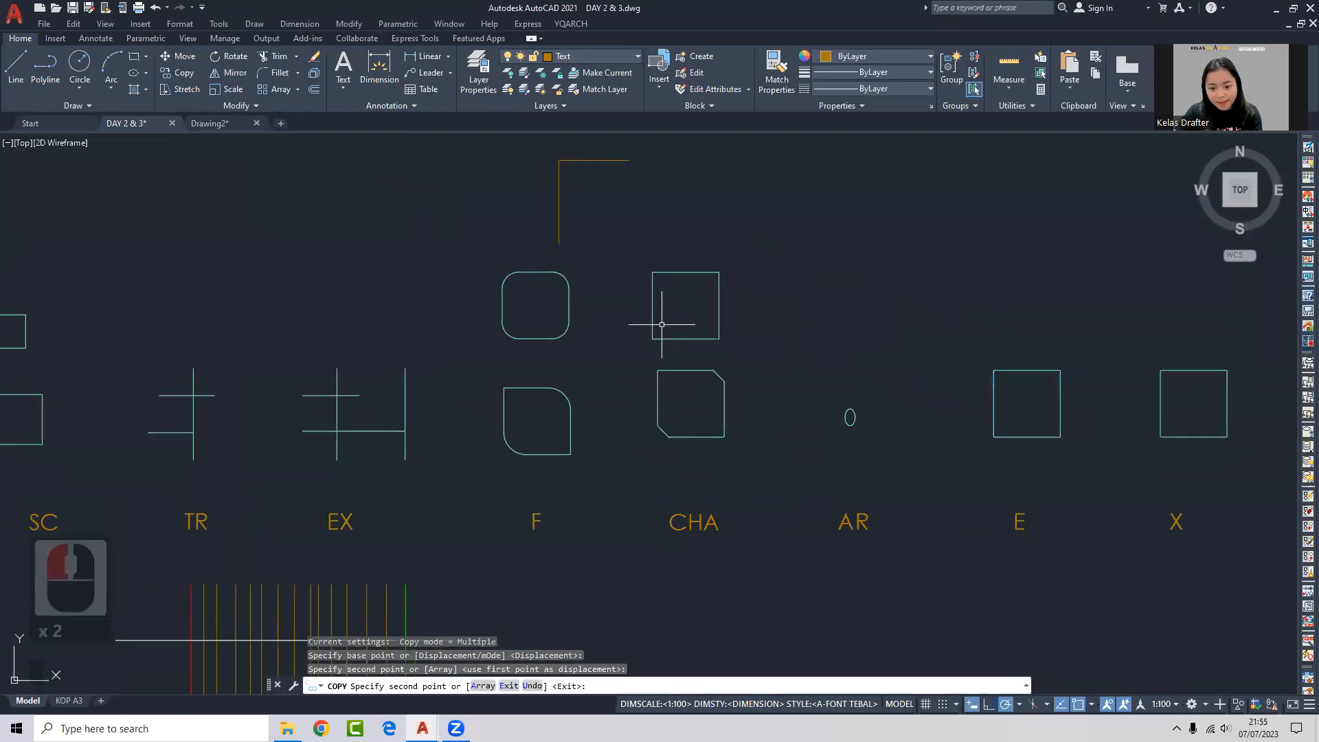
{"action": "key", "text": "Return"}
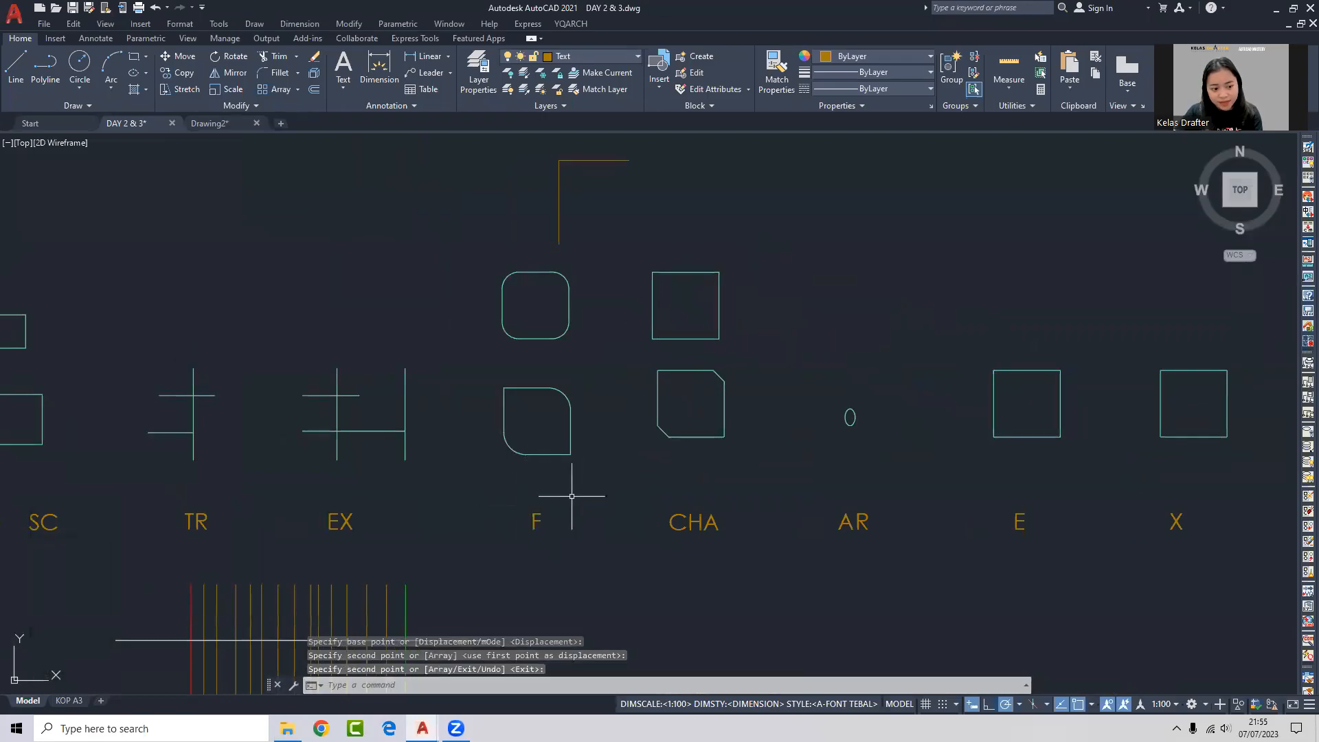
Start Chamfer with the Distance option and enter 500 as the first chamfer distance.
{"action": "scroll", "coordinate": [560, 434], "scroll_direction": "up", "scroll_amount": 2}
{"action": "mouse_move", "coordinate": [584, 386]}
{"action": "middle_mouse_down"}
{"action": "mouse_move", "coordinate": [801, 421]}
{"action": "mouse_move", "coordinate": [716, 426]}
{"action": "mouse_move", "coordinate": [627, 463]}
{"action": "middle_mouse_up"}
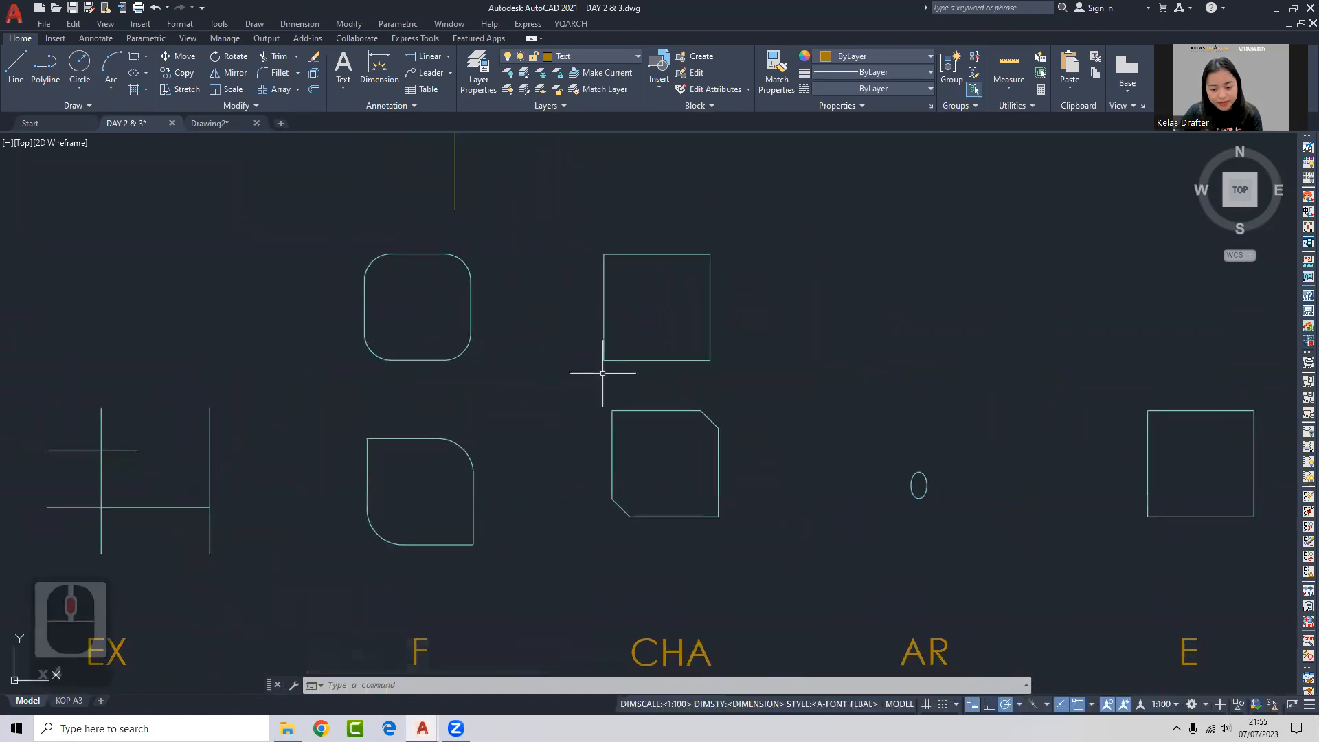
{"action": "middle_click_drag", "start_coordinate": [678, 398], "coordinate": [673, 389]}
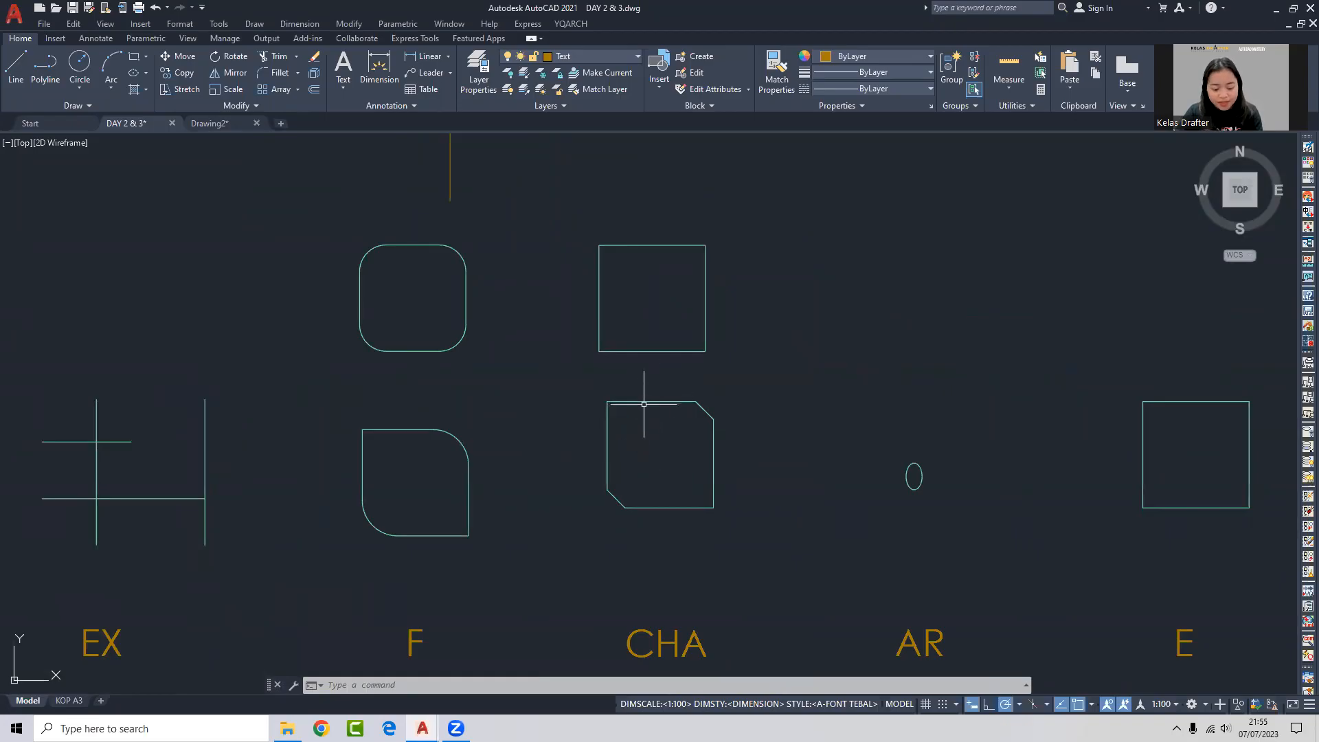
{"action": "type", "text": "cha"}
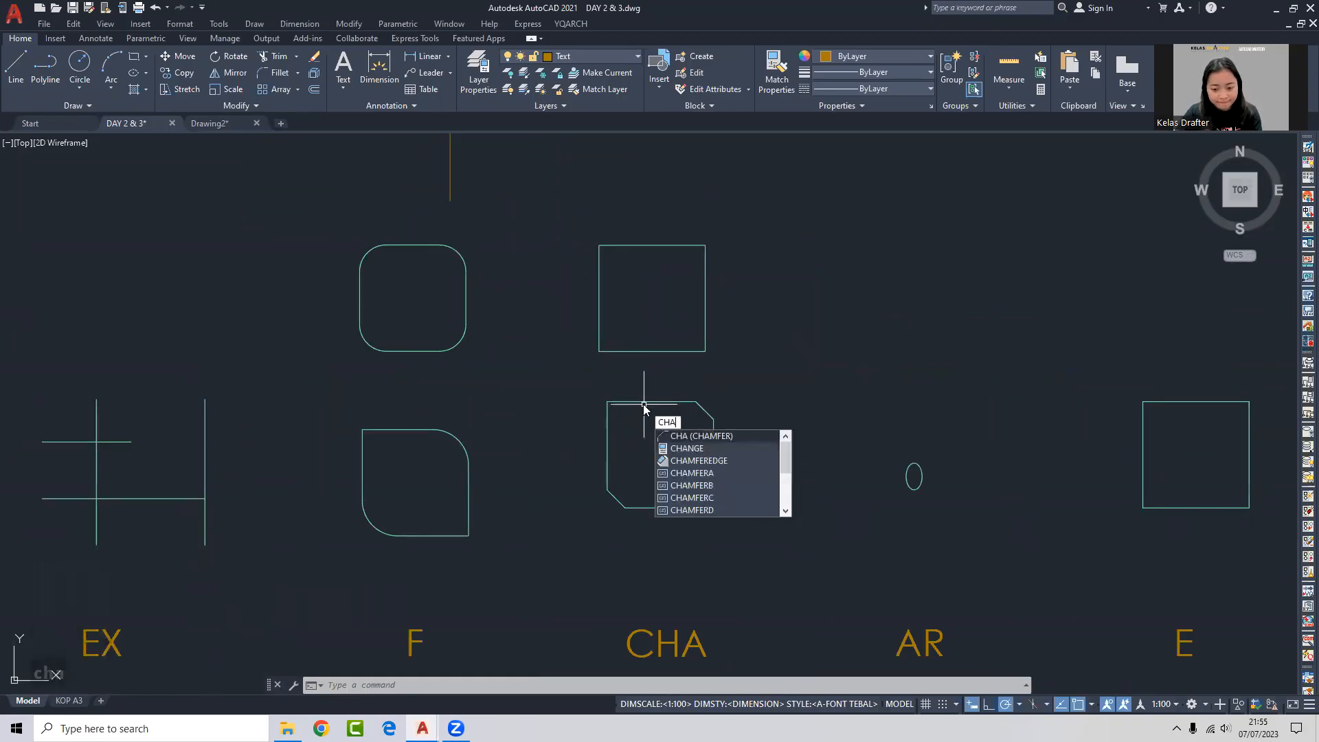
{"action": "left_click", "coordinate": [718, 438]}
{"action": "type", "text": "d"}
{"action": "key", "text": "Return"}
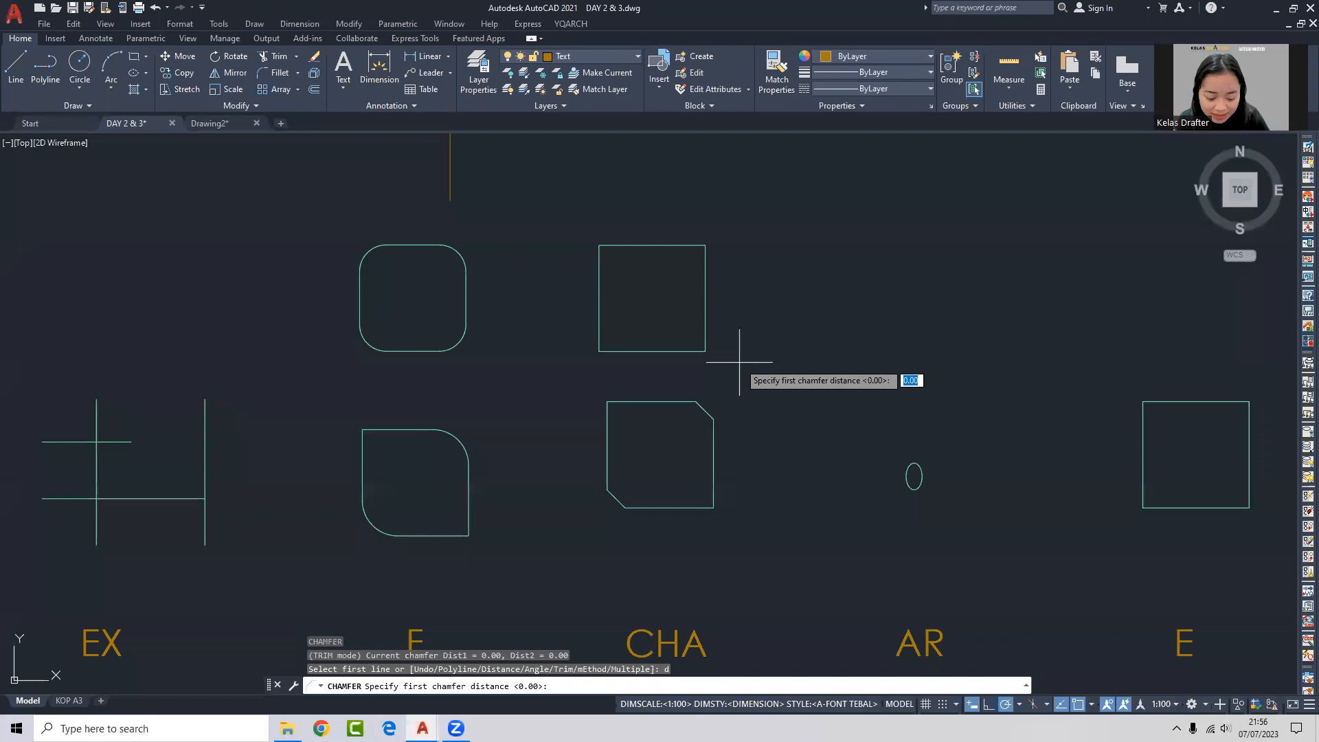
{"action": "type", "text": "5000"}
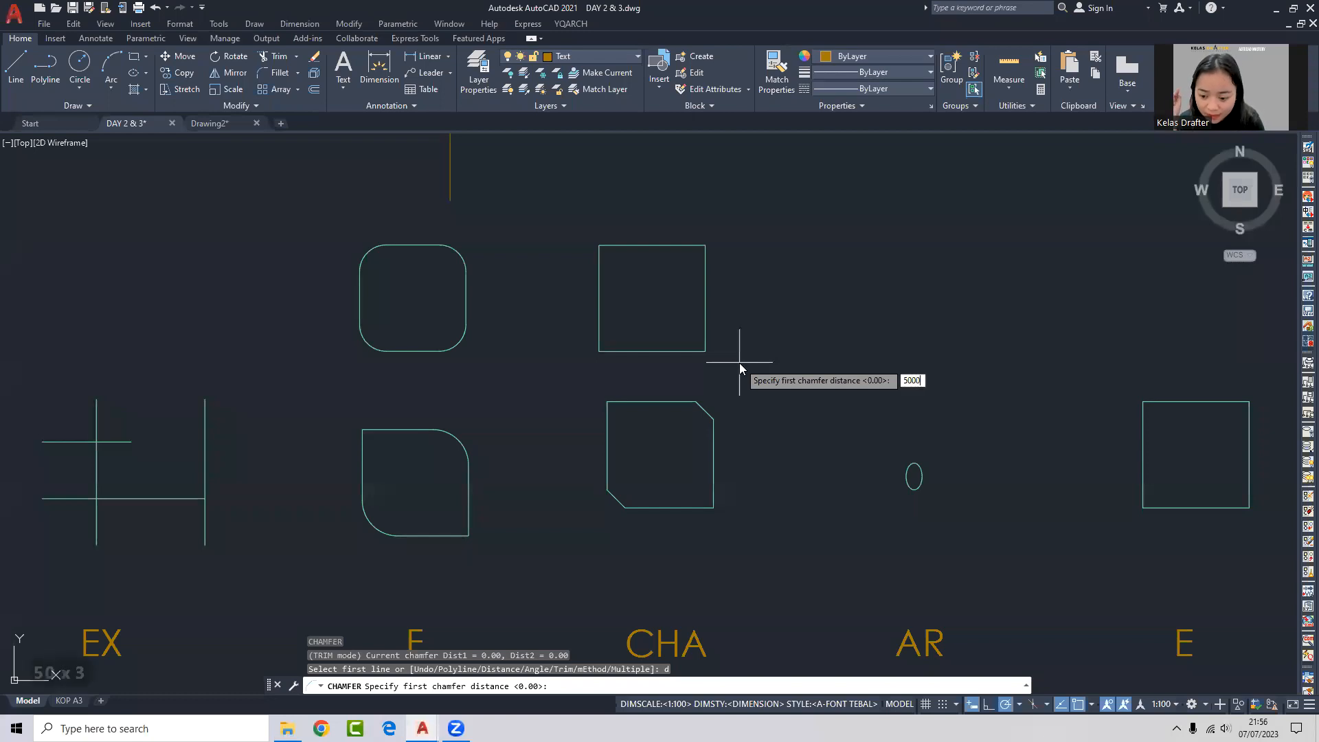
{"action": "key", "text": "BackSpace"}
{"action": "key", "text": "BackSpace"}
{"action": "key", "text": "BackSpace"}
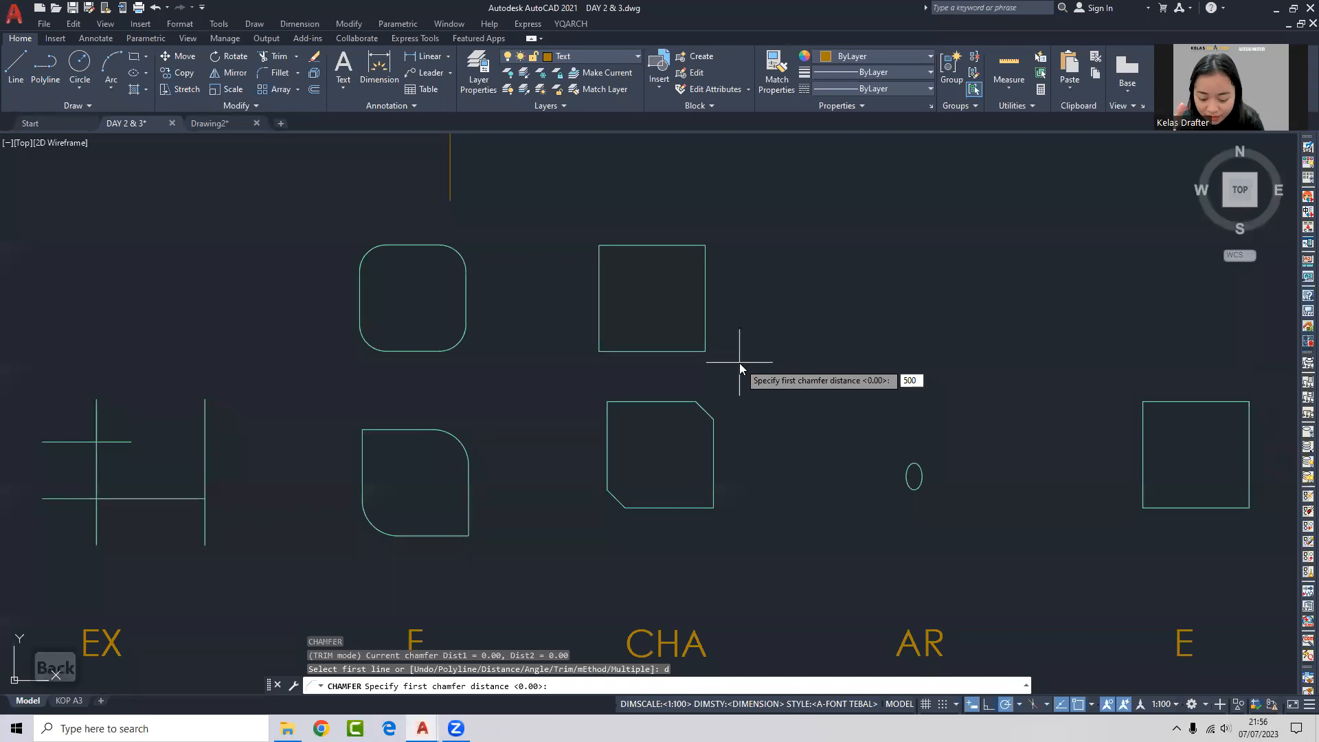
Chamfer the upper-right corner of the upper CHA square with a first distance of 1000 and a second of 1500.
{"action": "key", "text": "BackSpace"}
{"action": "type", "text": "1000"}
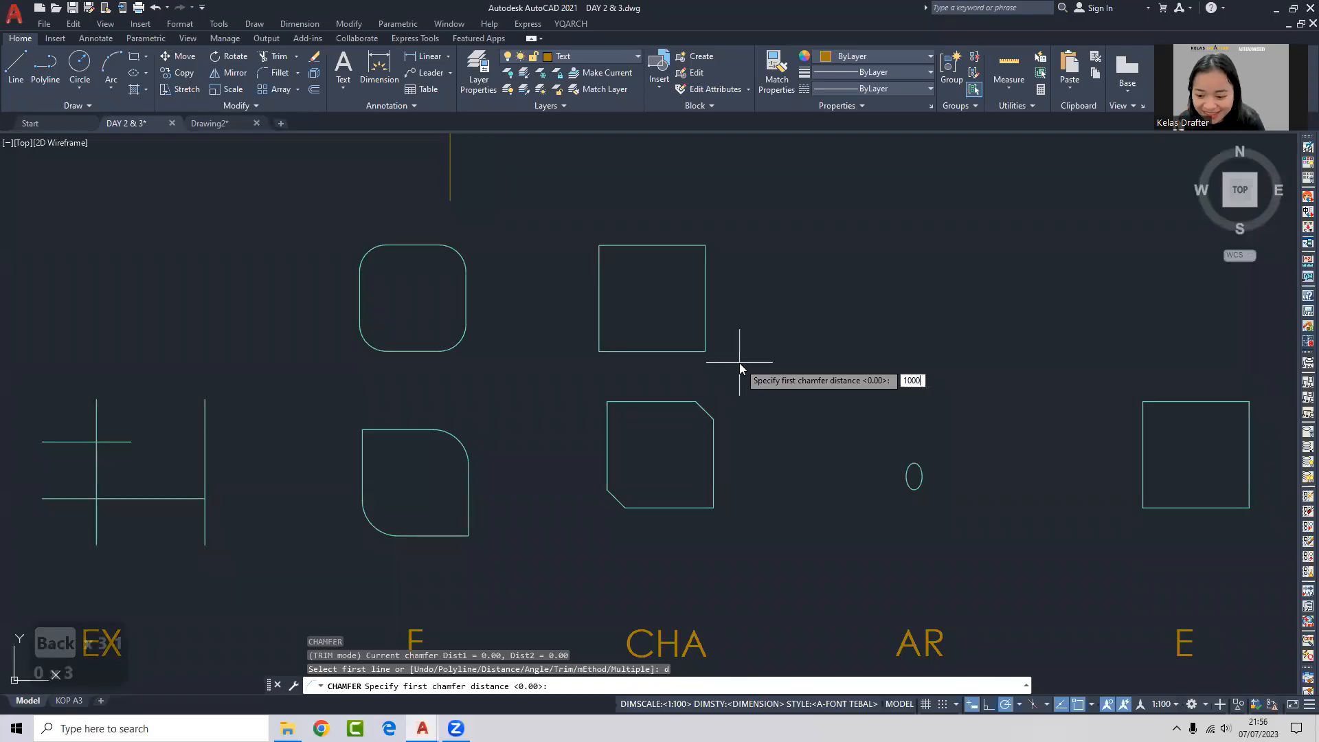
{"action": "key", "text": "Return"}
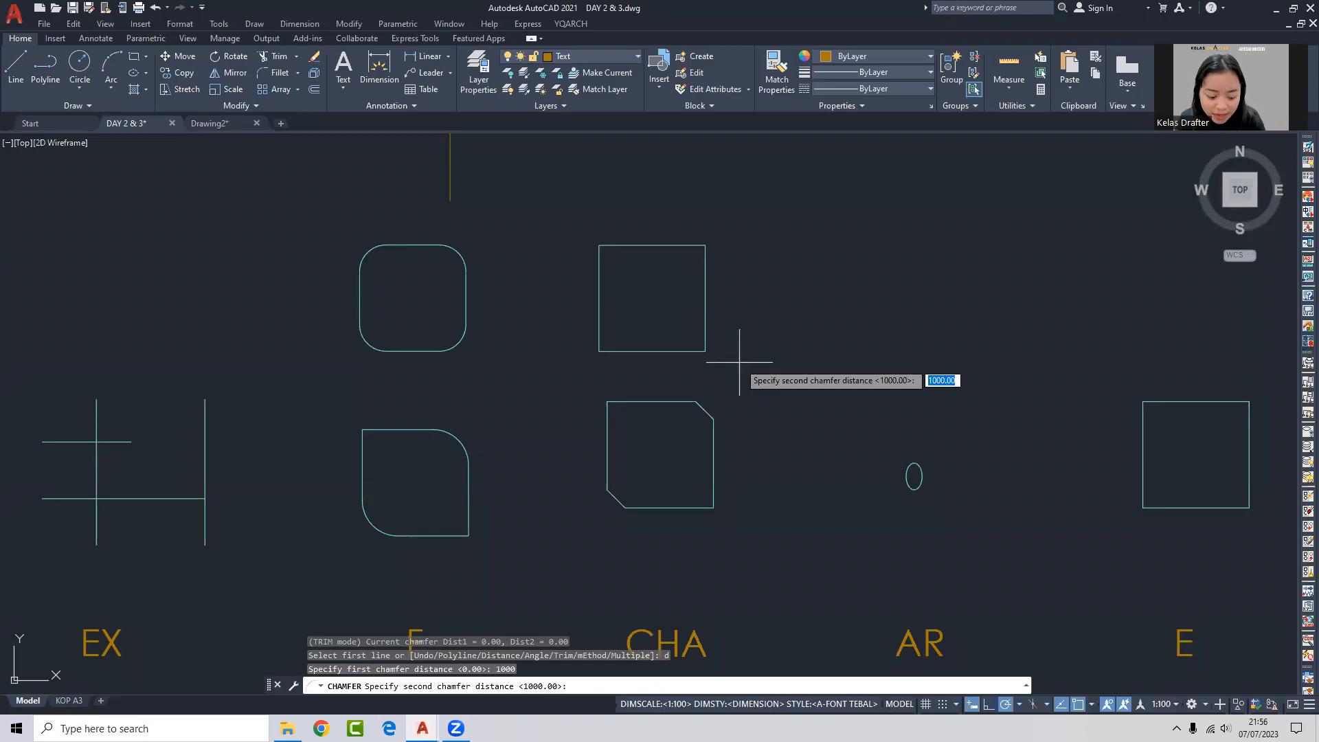
{"action": "type", "text": "1500"}
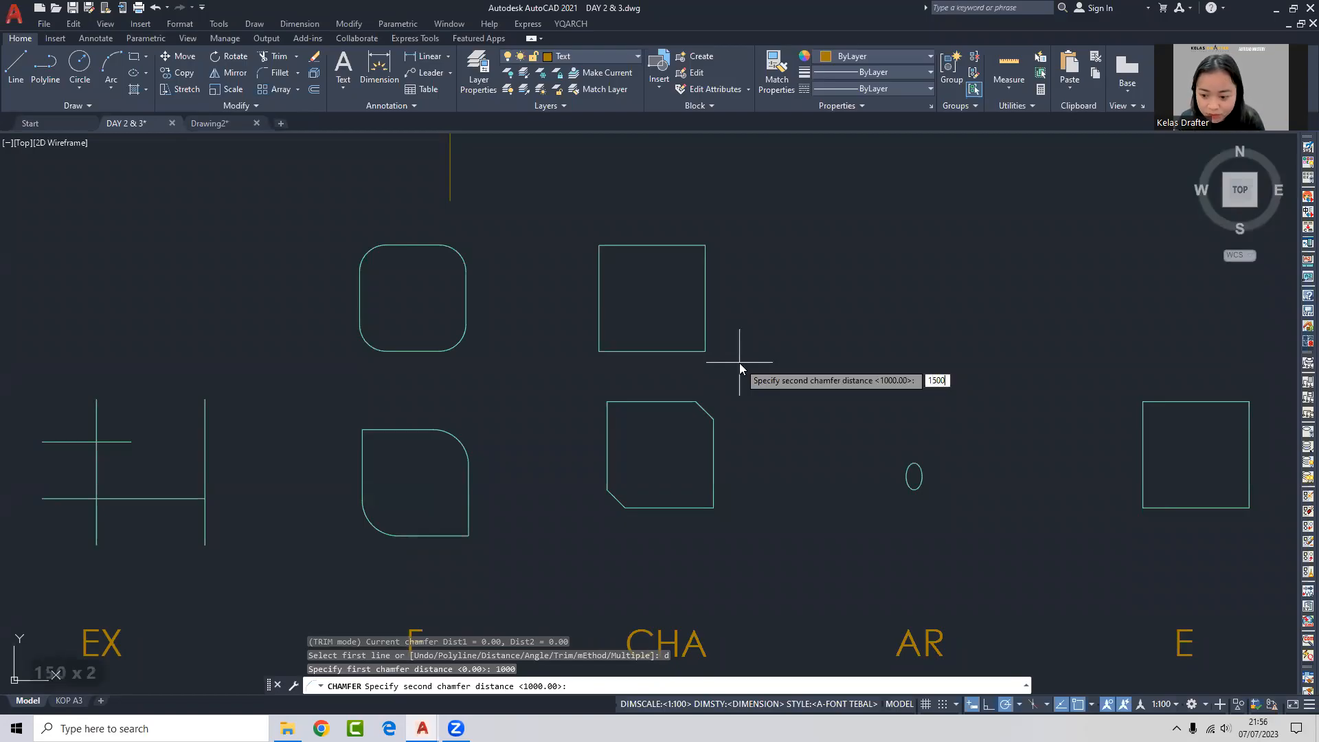
{"action": "key", "text": "Return"}
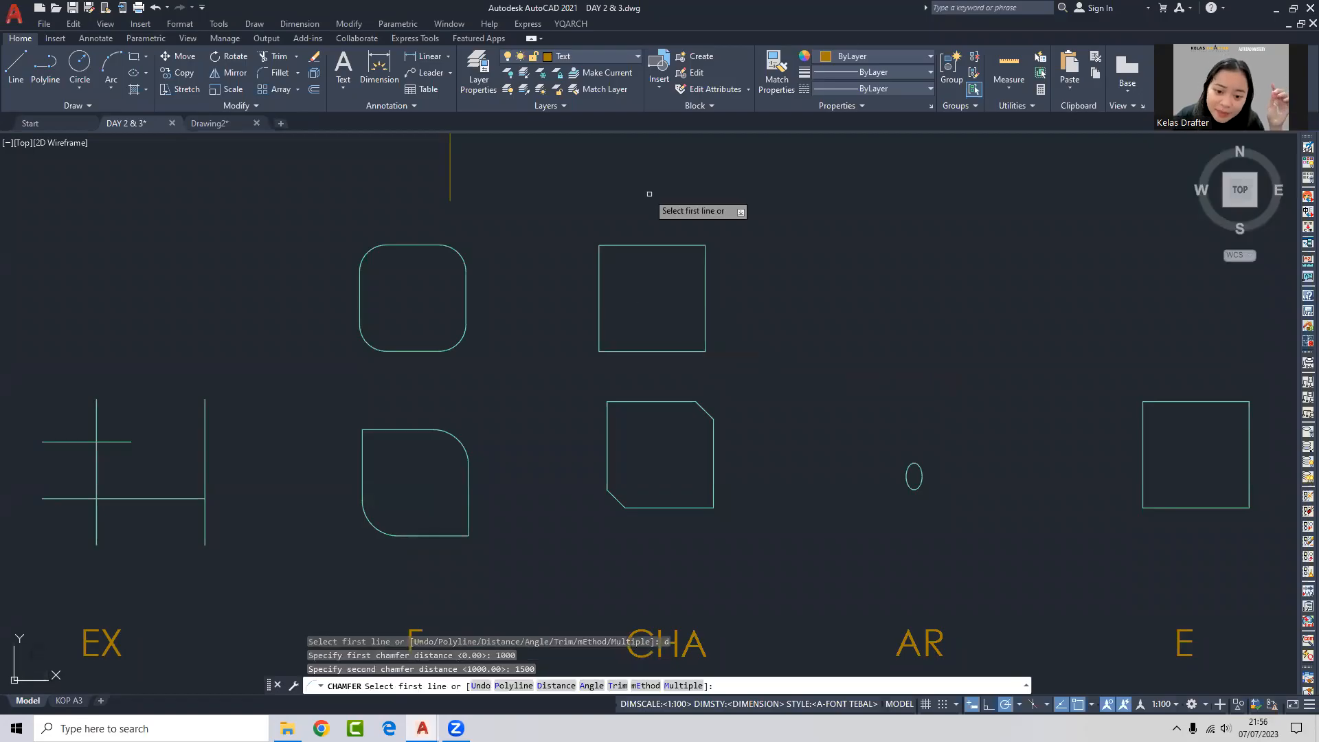
{"action": "scroll", "coordinate": [654, 202], "scroll_direction": "up", "scroll_amount": 2}
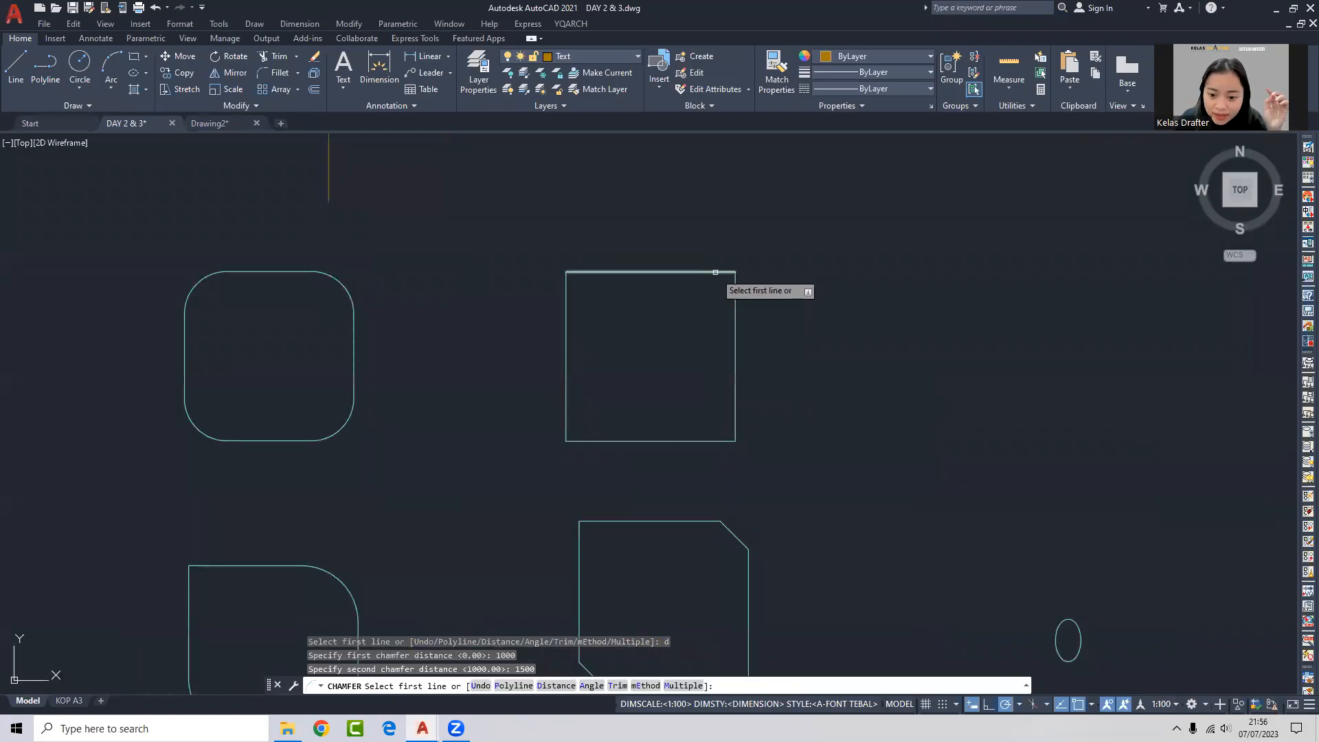
{"action": "left_click", "coordinate": [715, 272]}
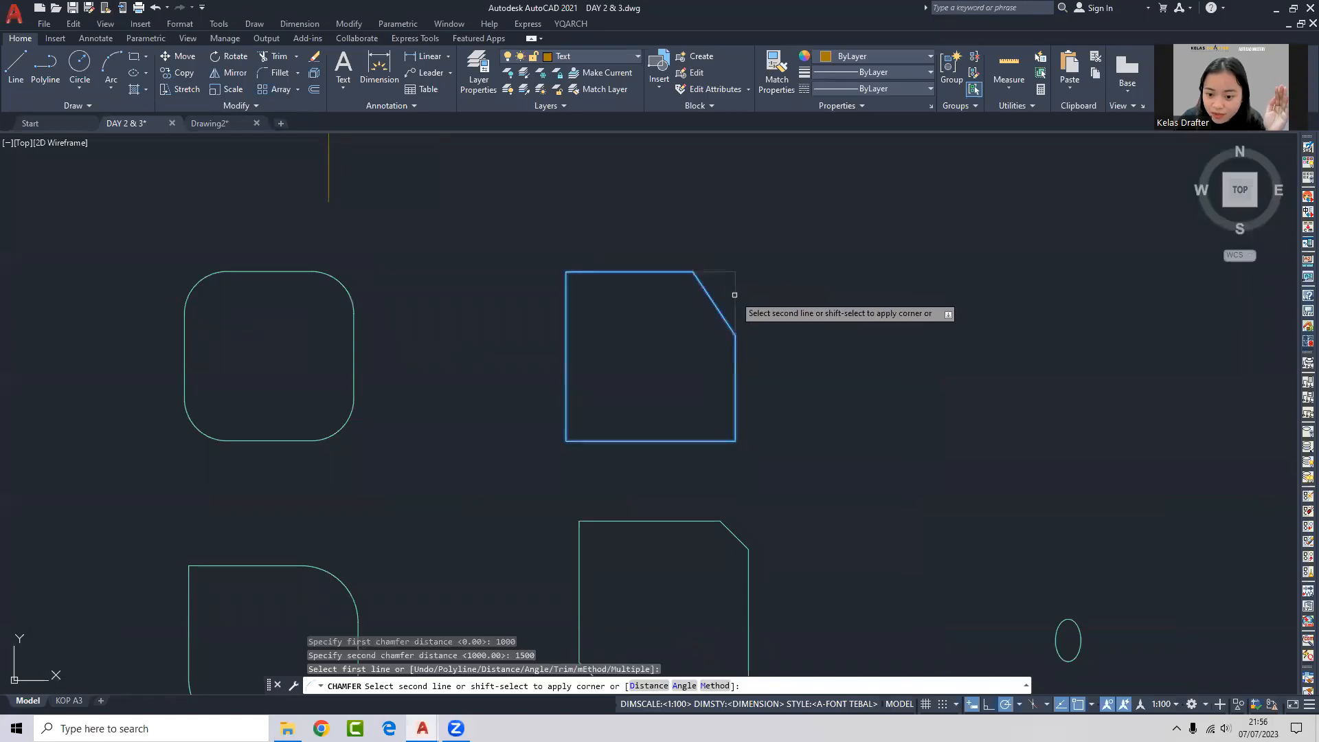
{"action": "left_click", "coordinate": [734, 295]}
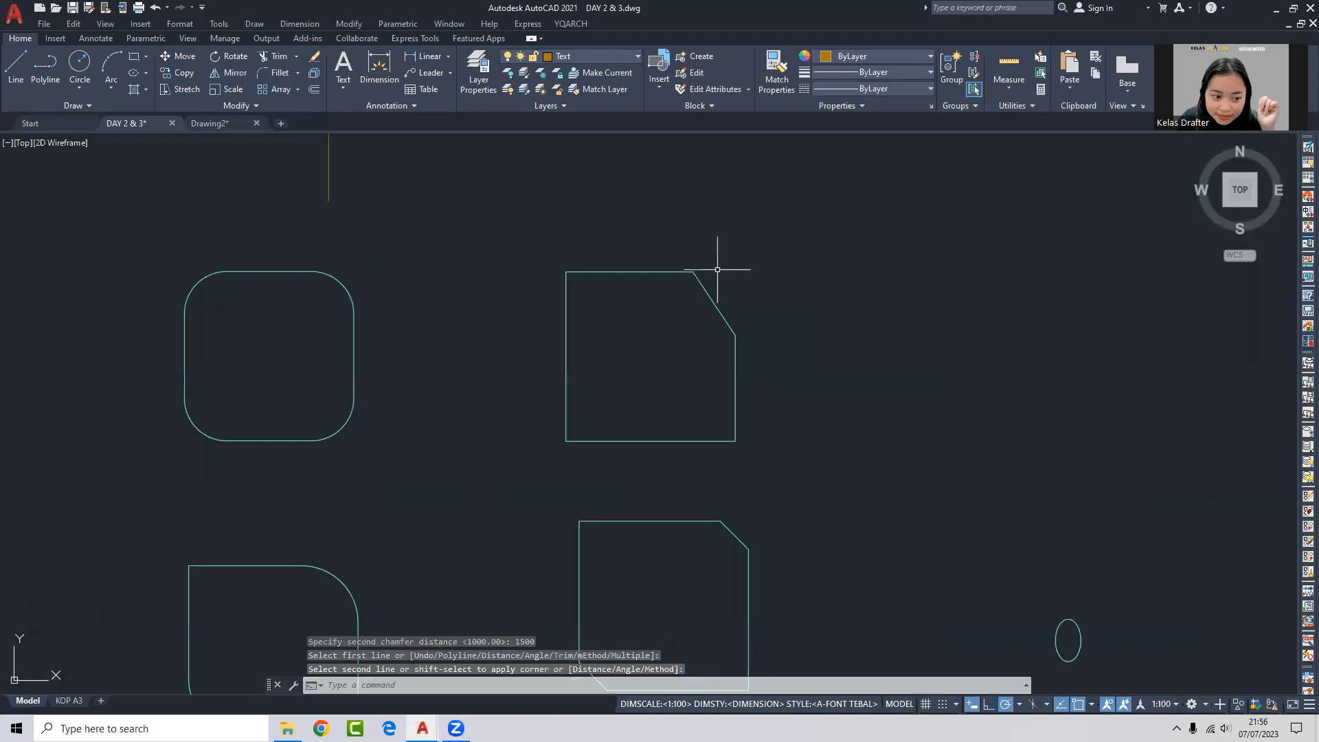
Check the new chamfer's setback along the square's top edge with a temporary line, leaving no line drawn.
{"action": "type", "text": "l"}
{"action": "key", "text": "Return"}
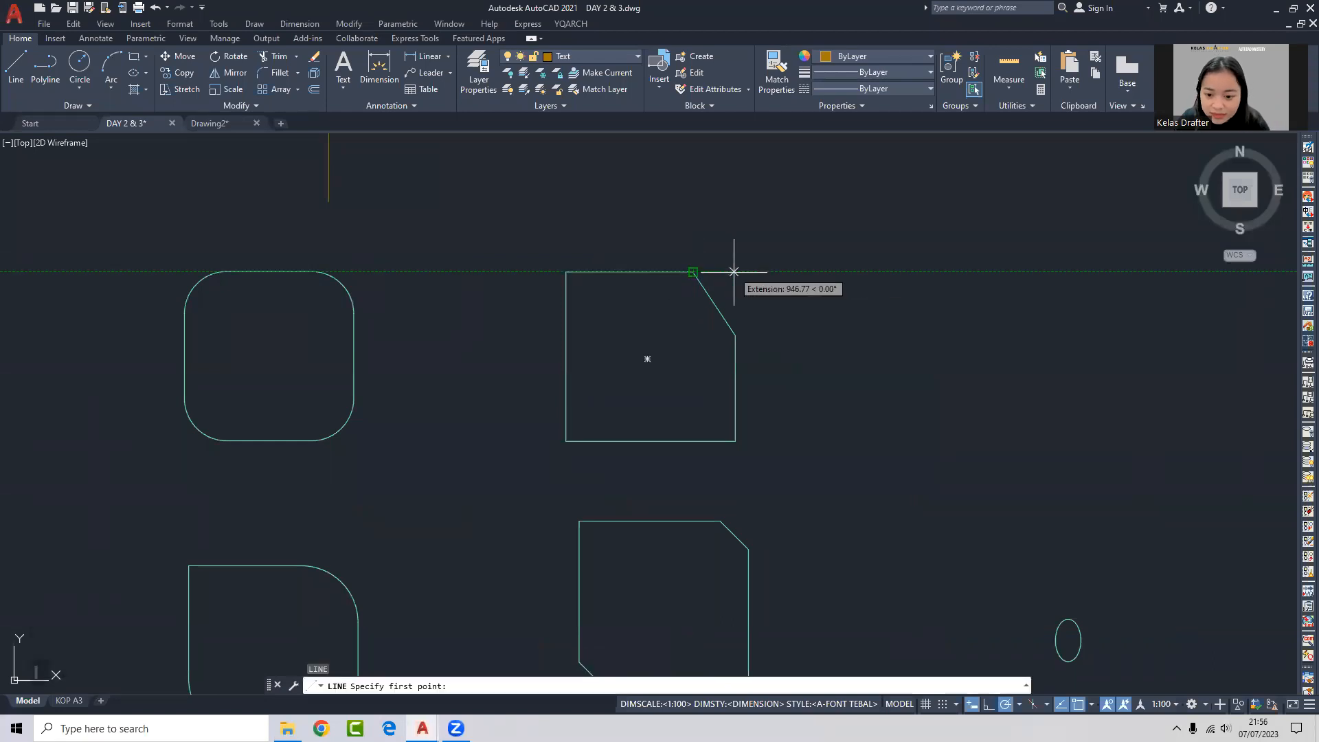
{"action": "left_click", "coordinate": [693, 272]}
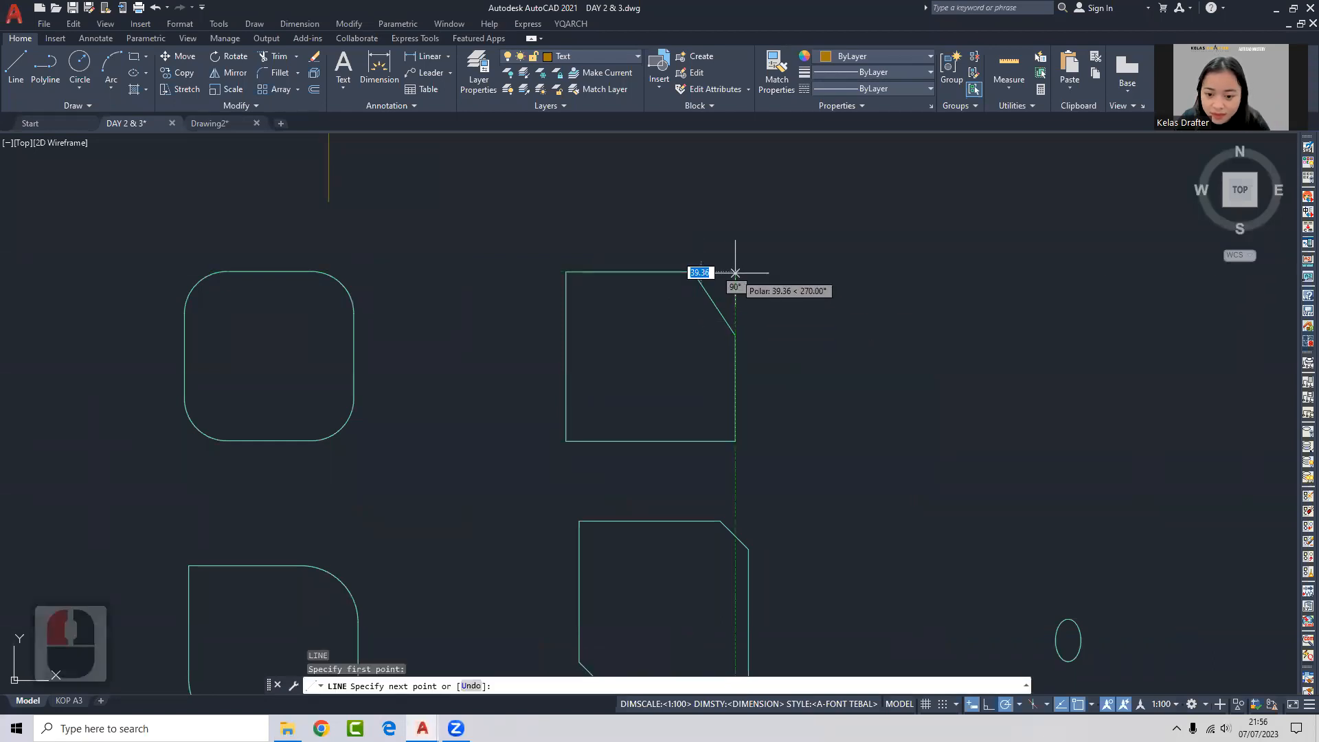
{"action": "scroll", "coordinate": [692, 272], "scroll_direction": "up", "scroll_amount": 2}
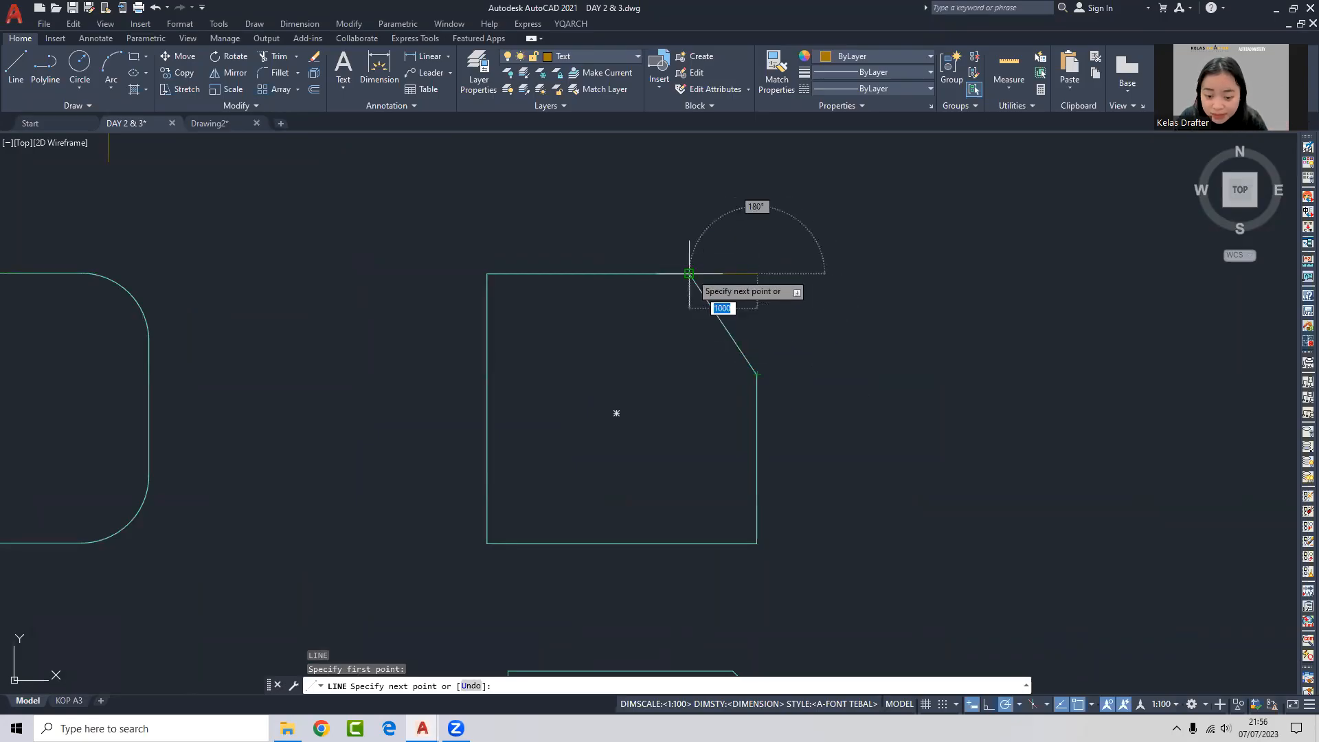
{"action": "key", "text": "Escape"}
{"action": "scroll", "coordinate": [773, 360], "scroll_direction": "down", "scroll_amount": 2}
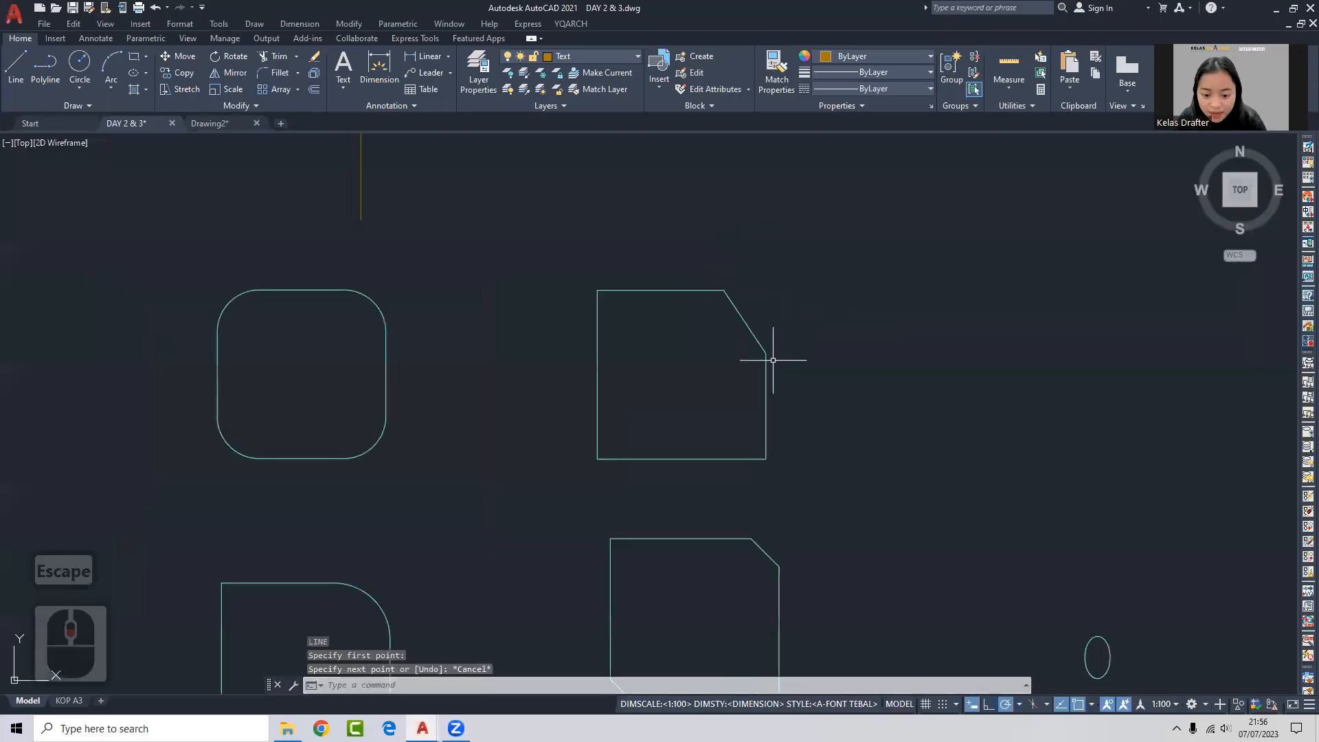
Chamfer the upper-left corner of the same square with both distances set to 1000.
{"action": "type", "text": "CHa"}
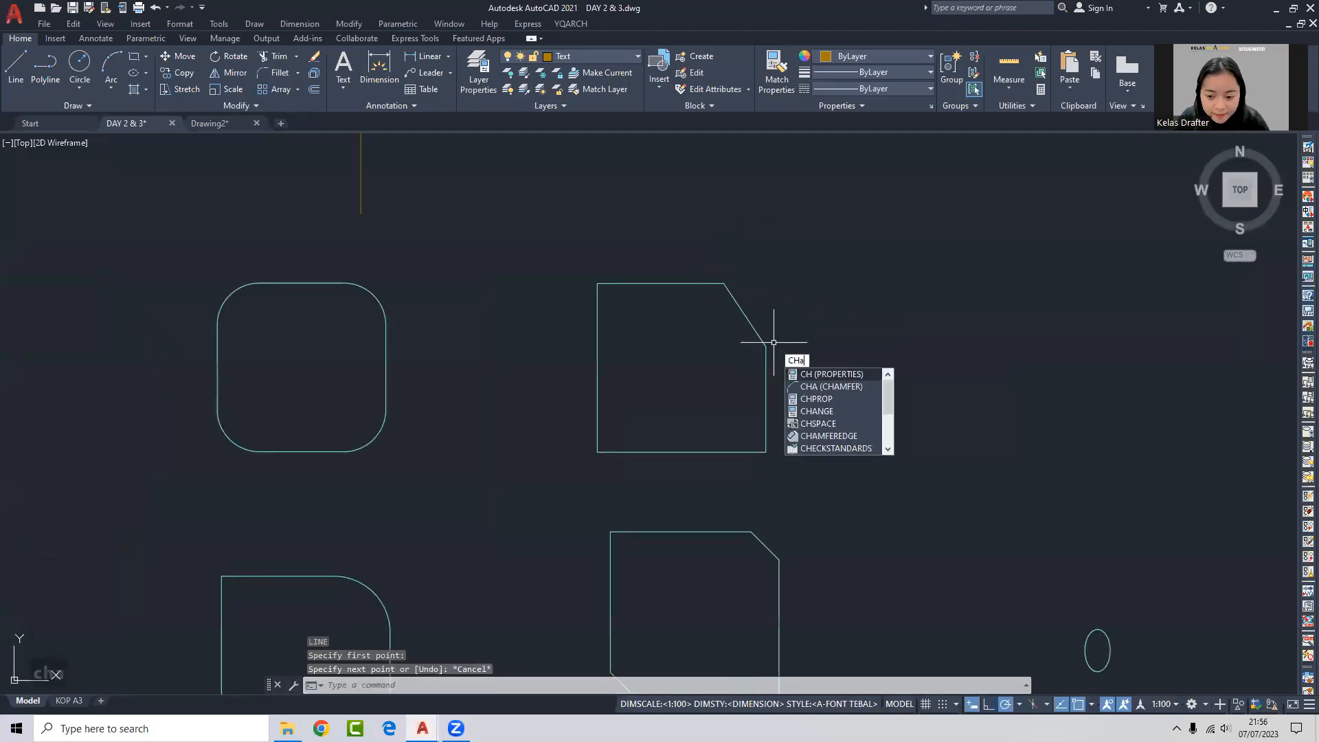
{"action": "key", "text": "Return"}
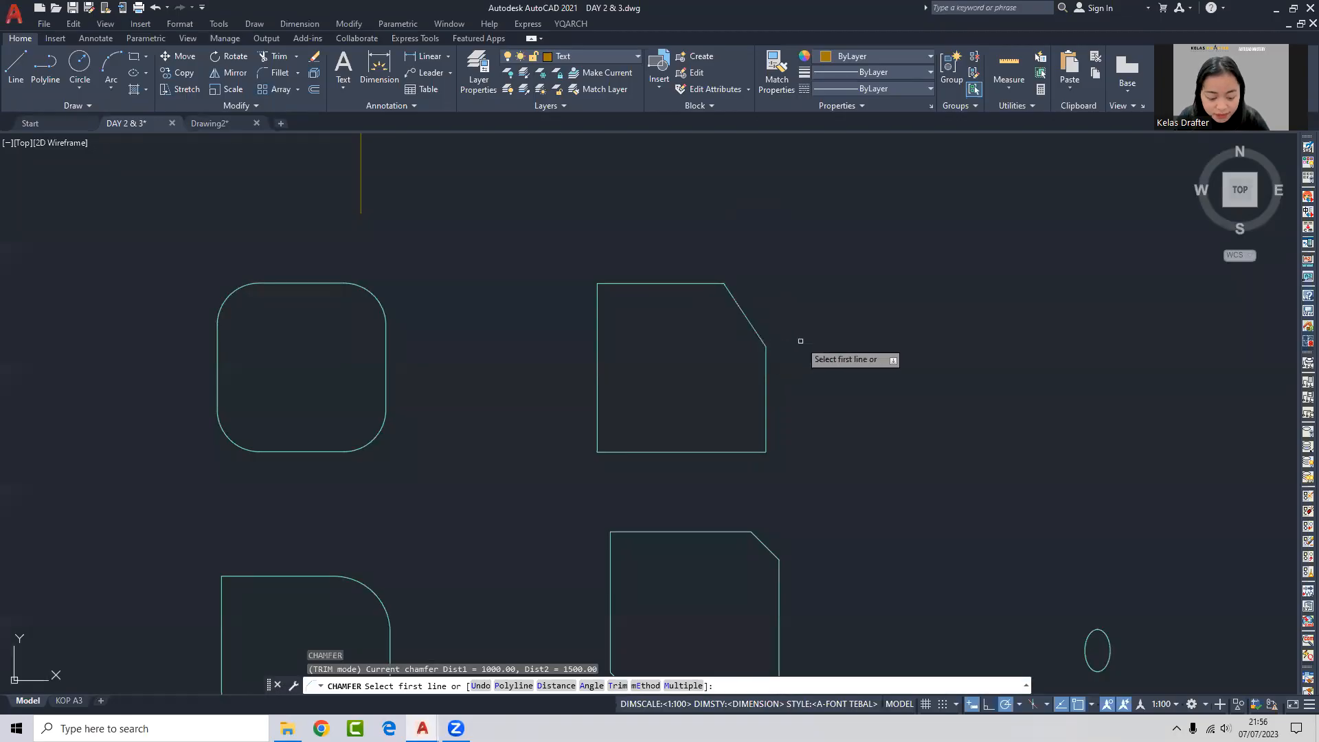
{"action": "type", "text": "d"}
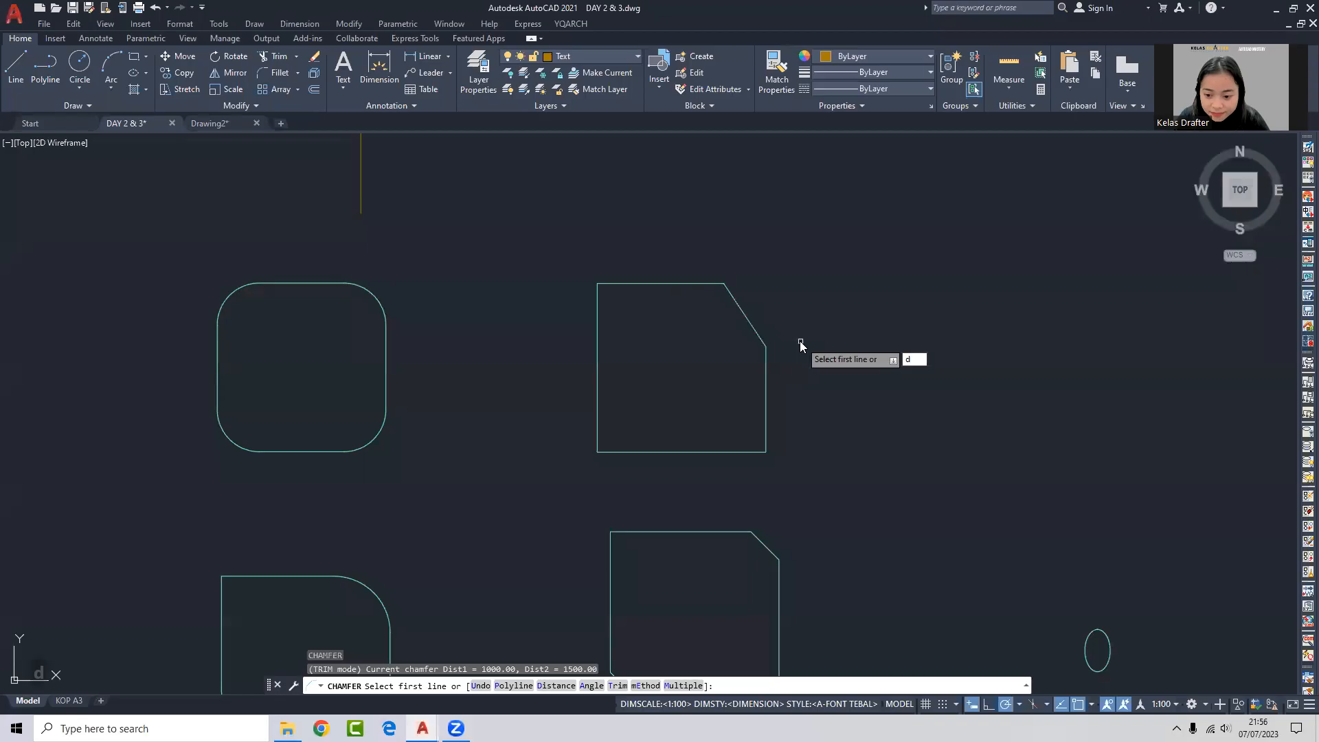
{"action": "key", "text": "Return"}
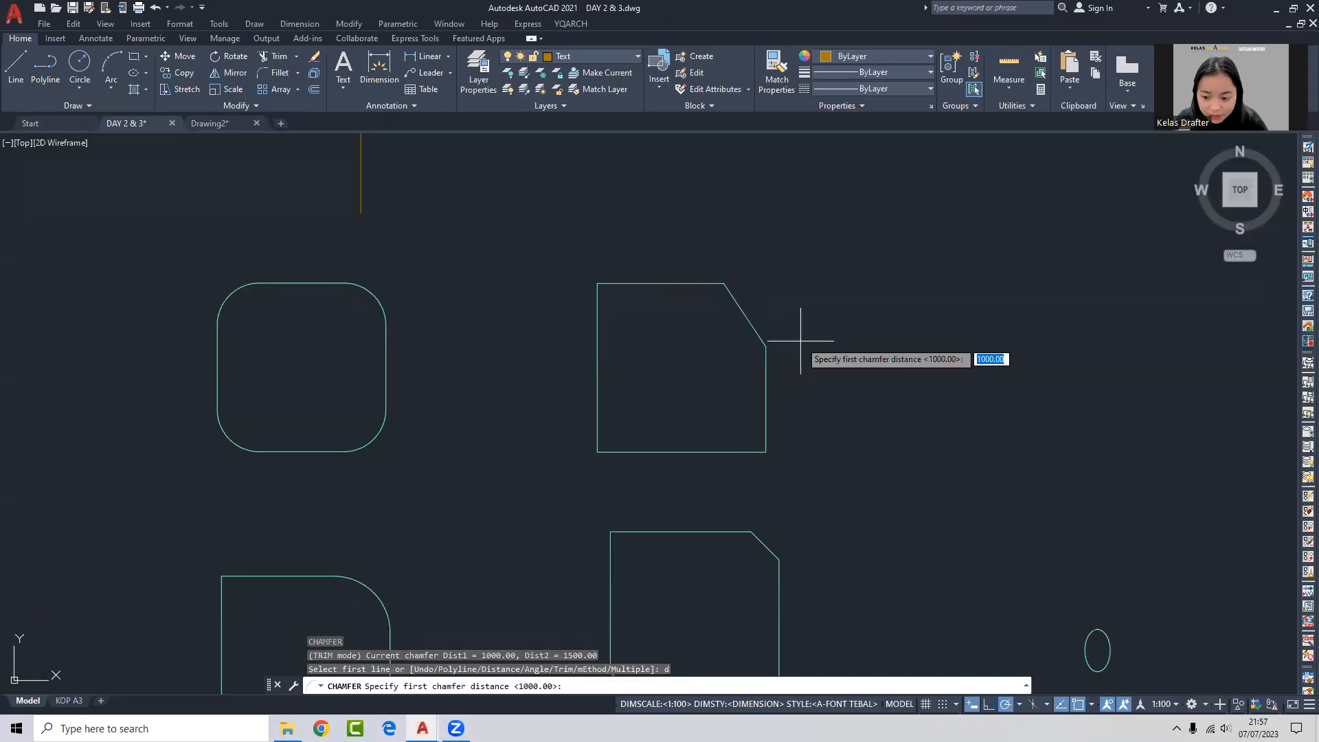
{"action": "key", "text": "Return"}
{"action": "type", "text": "1000"}
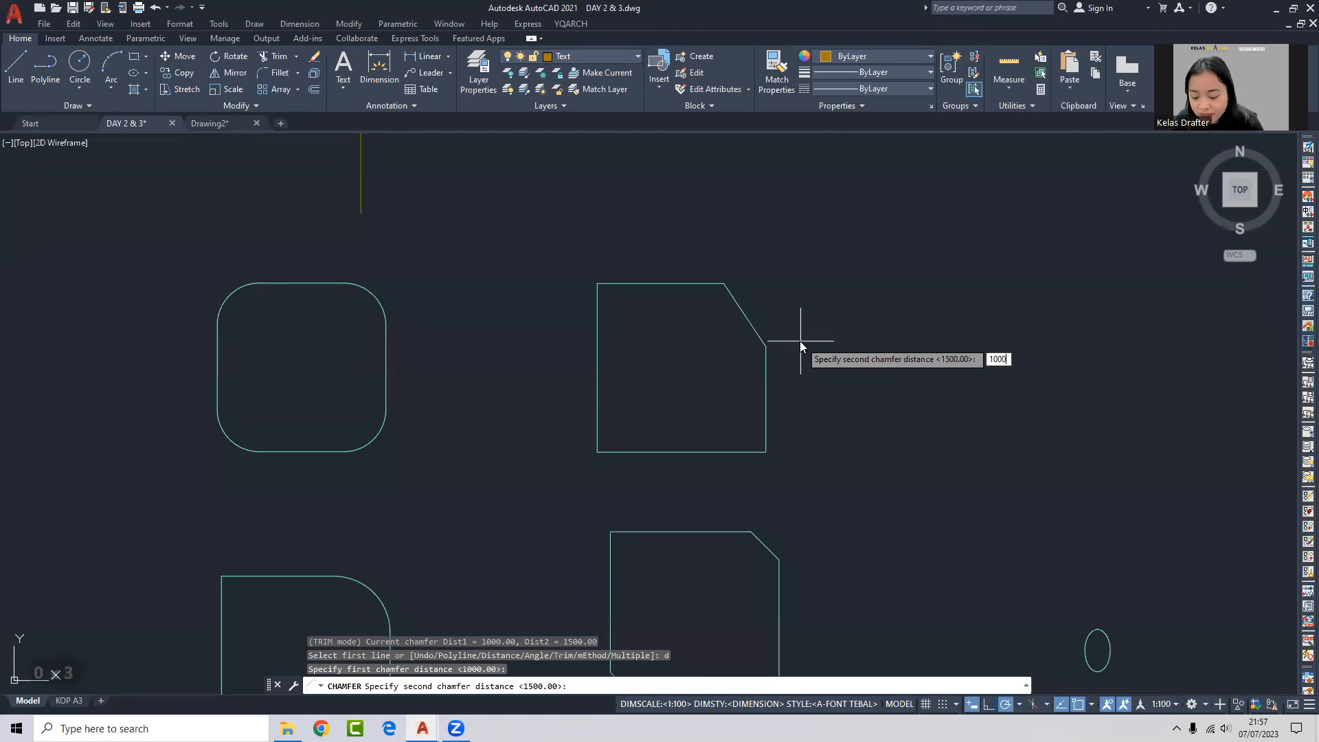
{"action": "key", "text": "Return"}
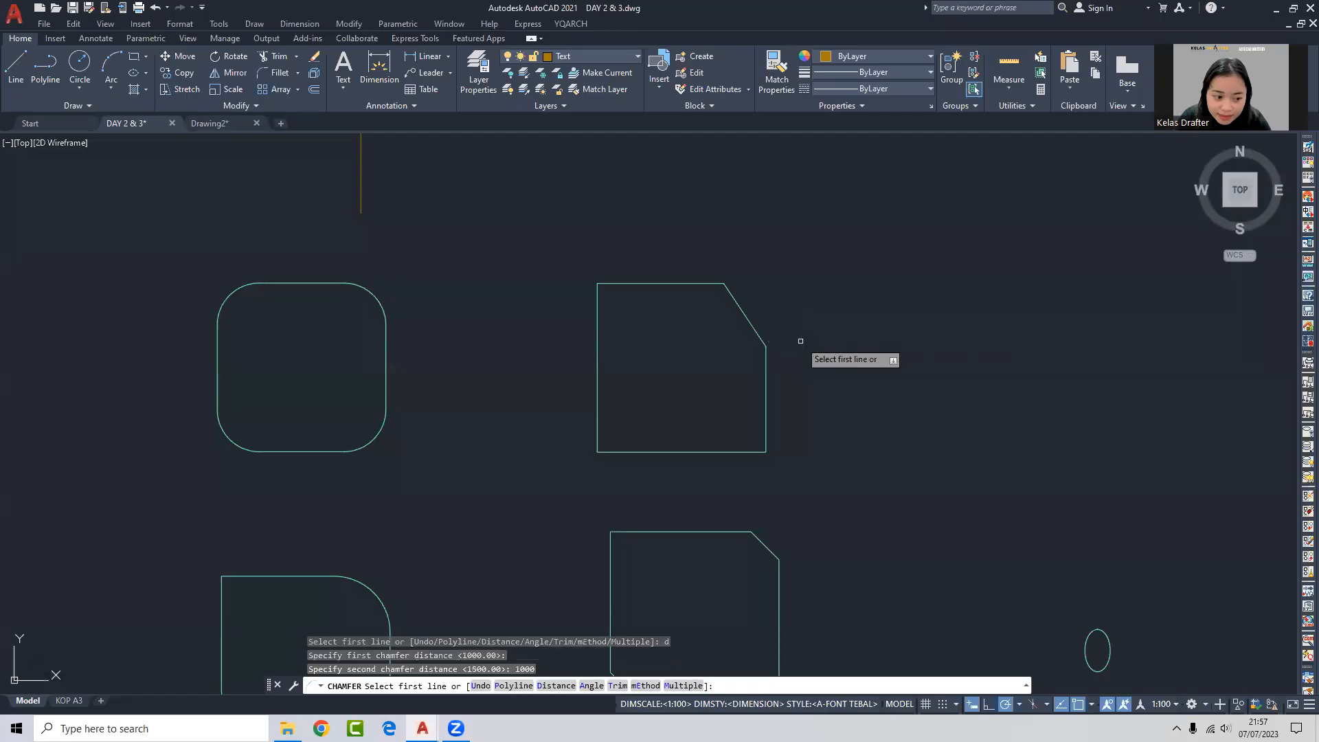
{"action": "left_click", "coordinate": [598, 296]}
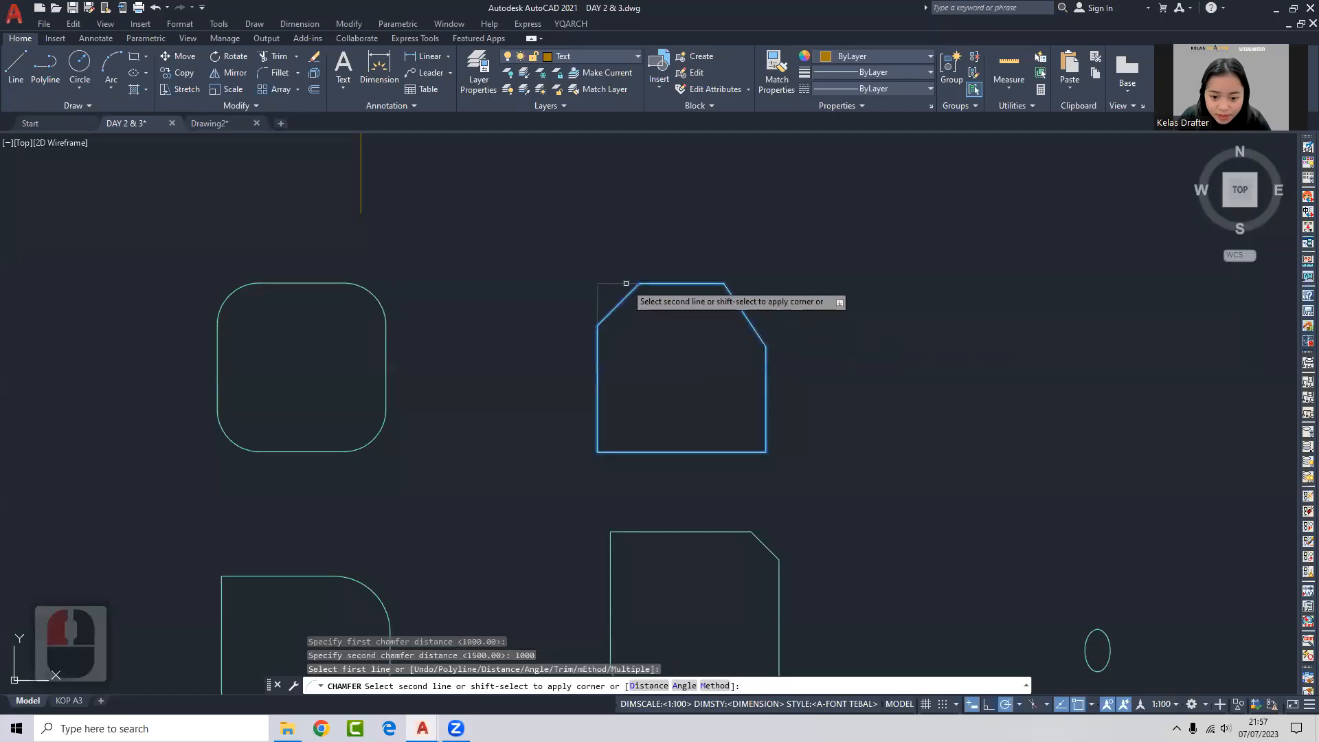
{"action": "left_click", "coordinate": [626, 284]}
{"action": "middle_click_drag", "start_coordinate": [591, 336], "coordinate": [627, 315]}
{"action": "type", "text": "ch"}
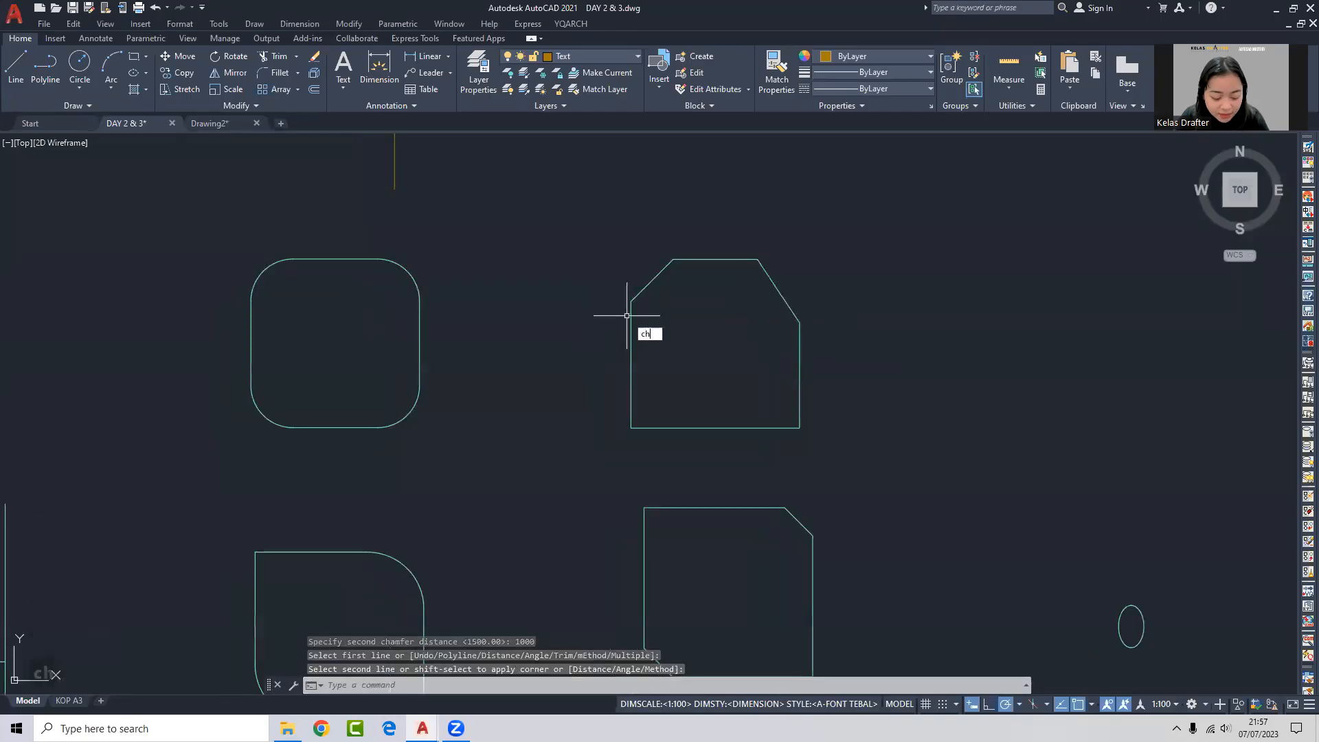
{"action": "type", "text": "a"}
{"action": "key", "text": "Return"}
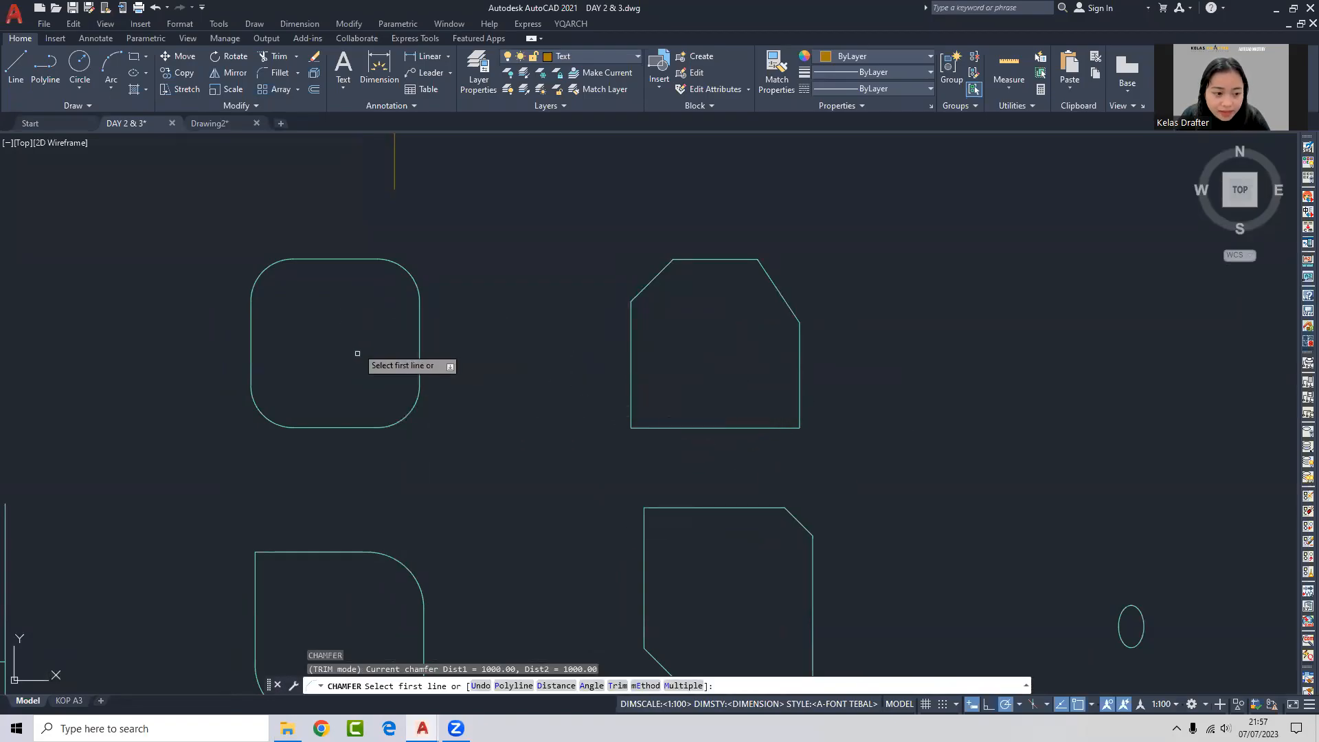
{"action": "left_click", "coordinate": [422, 349]}
Copy the chamfered square up beside the orange L-shaped line, using its lower-left corner as base point.
{"action": "scroll", "coordinate": [422, 350], "scroll_direction": "down", "scroll_amount": 3}
{"action": "middle_click_drag", "start_coordinate": [437, 368], "coordinate": [524, 300]}
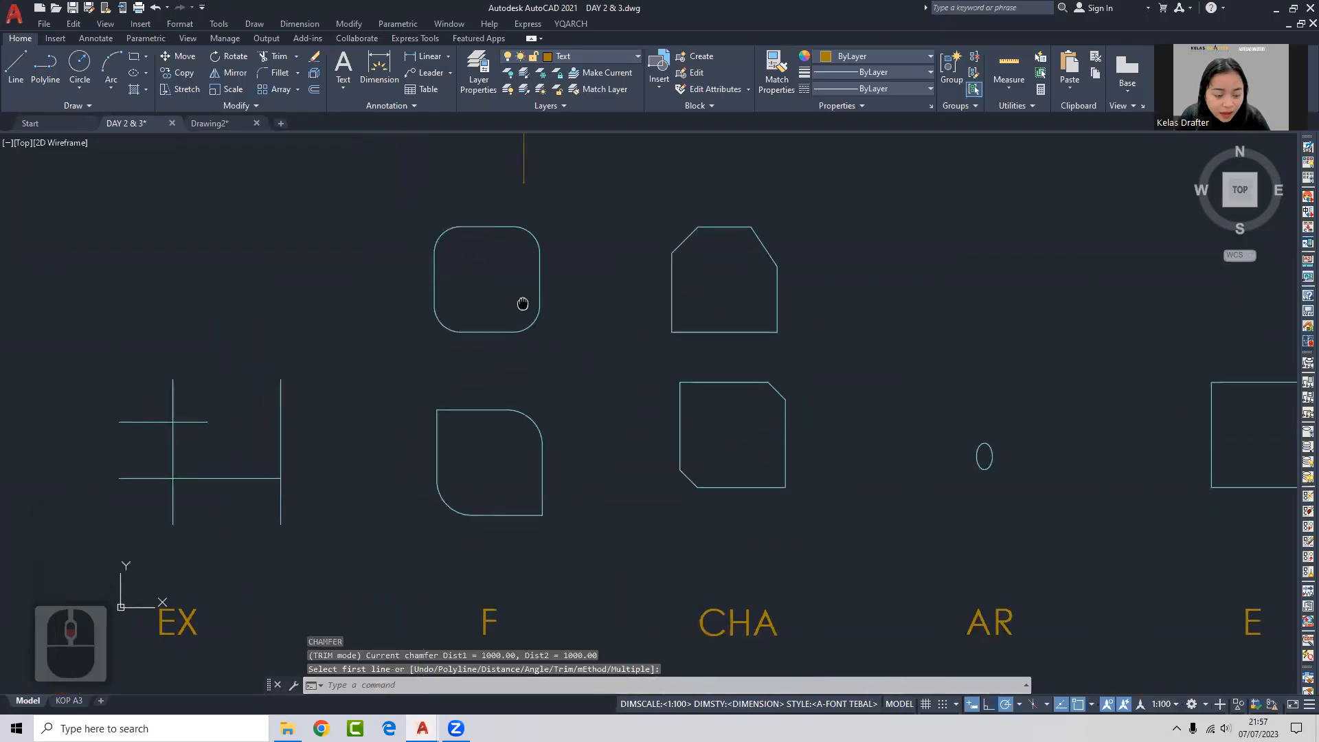
{"action": "middle_click_drag", "start_coordinate": [541, 413], "coordinate": [500, 437]}
{"action": "middle_click_drag", "start_coordinate": [505, 359], "coordinate": [515, 439]}
{"action": "left_click", "coordinate": [683, 391]}
{"action": "left_click", "coordinate": [639, 450]}
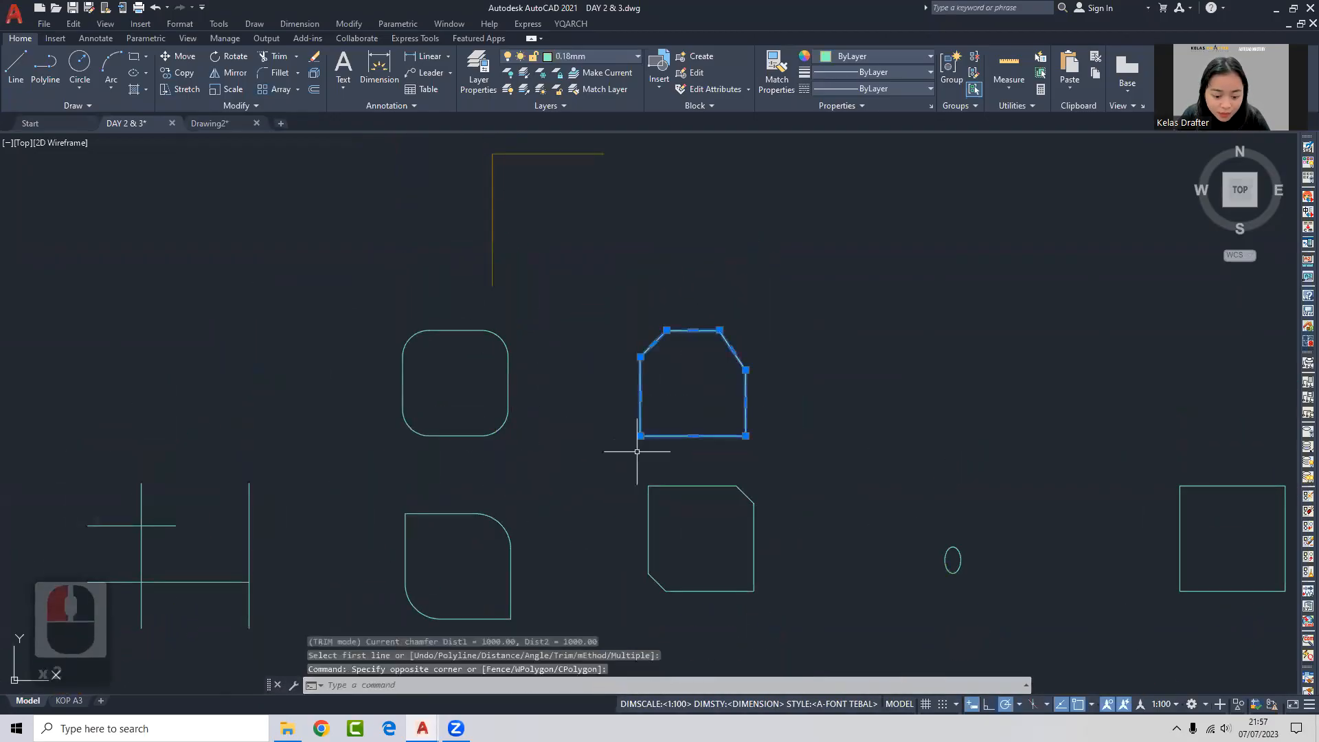
{"action": "type", "text": "co"}
{"action": "key", "text": "space"}
{"action": "left_click", "coordinate": [646, 433]}
{"action": "left_click", "coordinate": [542, 289]}
{"action": "key", "text": "Escape"}
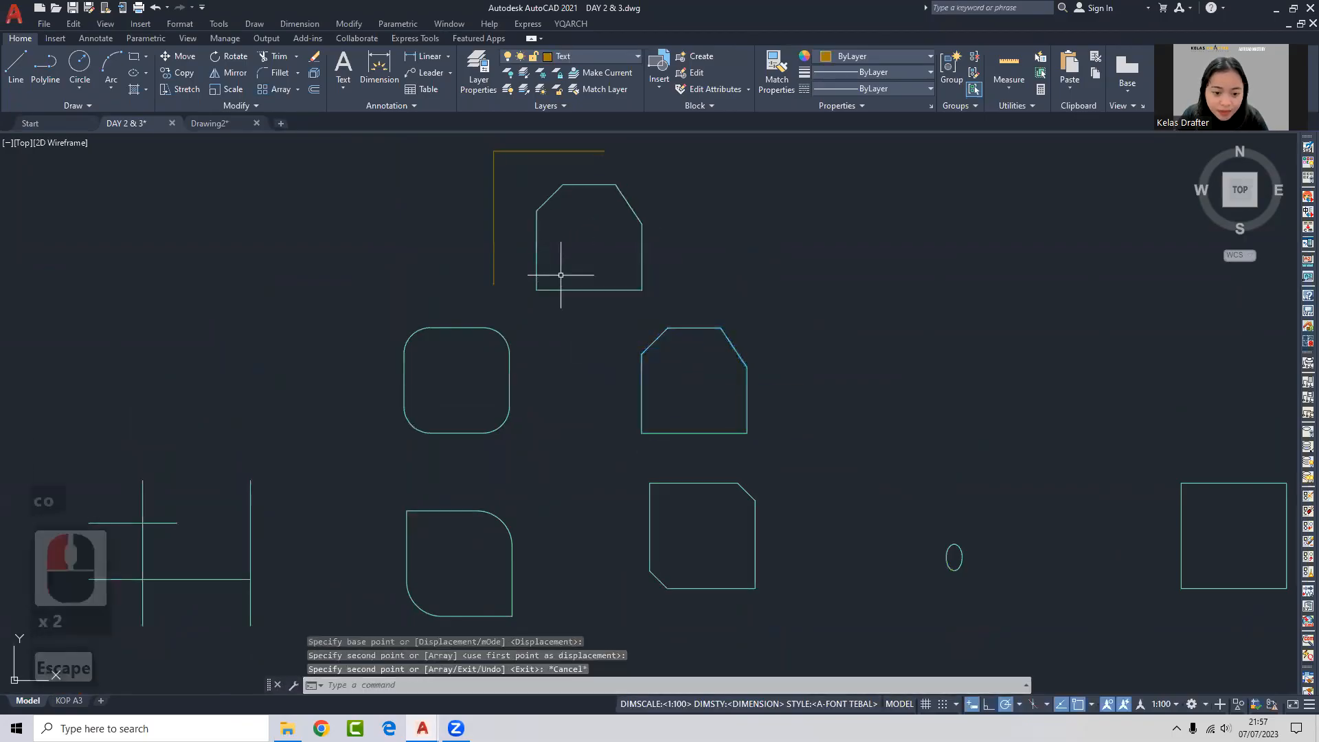
Fillet the lower-left corner of the copied shape in Trim mode with a 1500 radius.
{"action": "type", "text": "f"}
{"action": "key", "text": "space"}
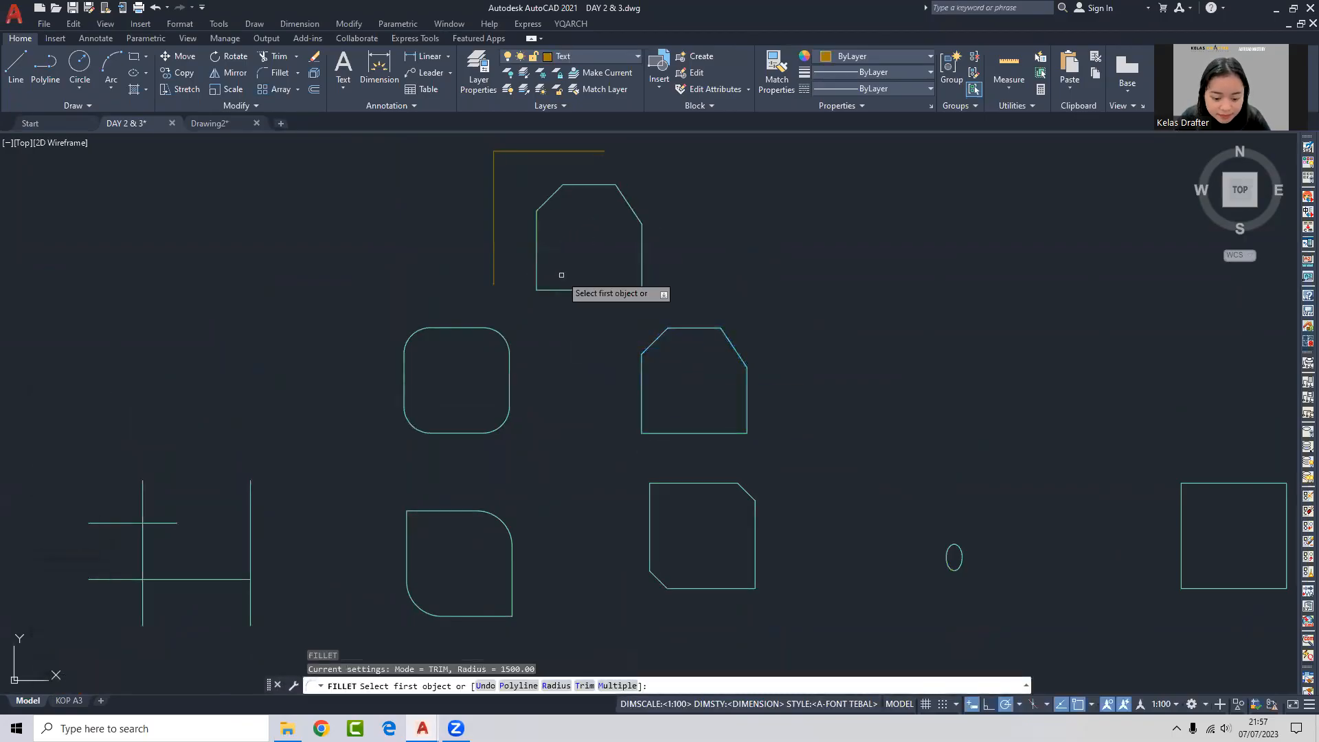
{"action": "type", "text": "t"}
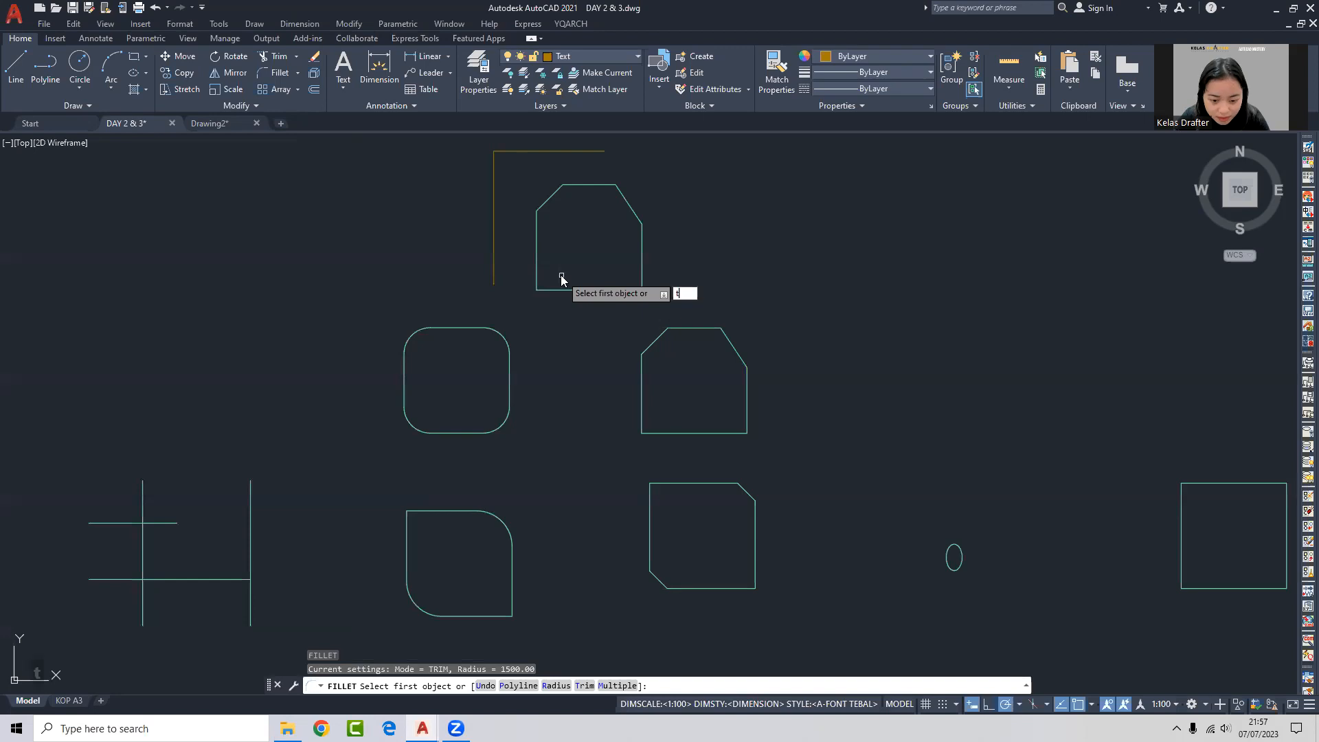
{"action": "key", "text": "Return"}
{"action": "left_click", "coordinate": [587, 311]}
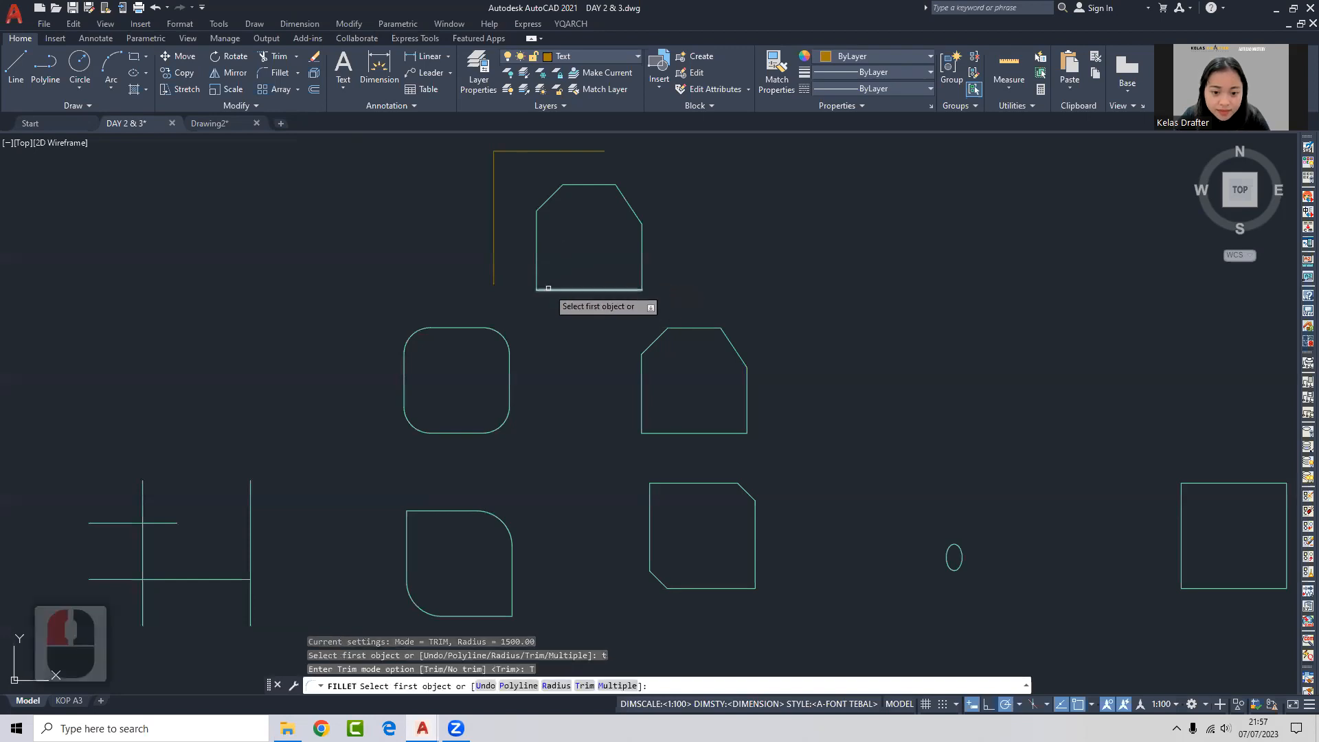
{"action": "left_click", "coordinate": [550, 290]}
{"action": "left_click", "coordinate": [537, 269]}
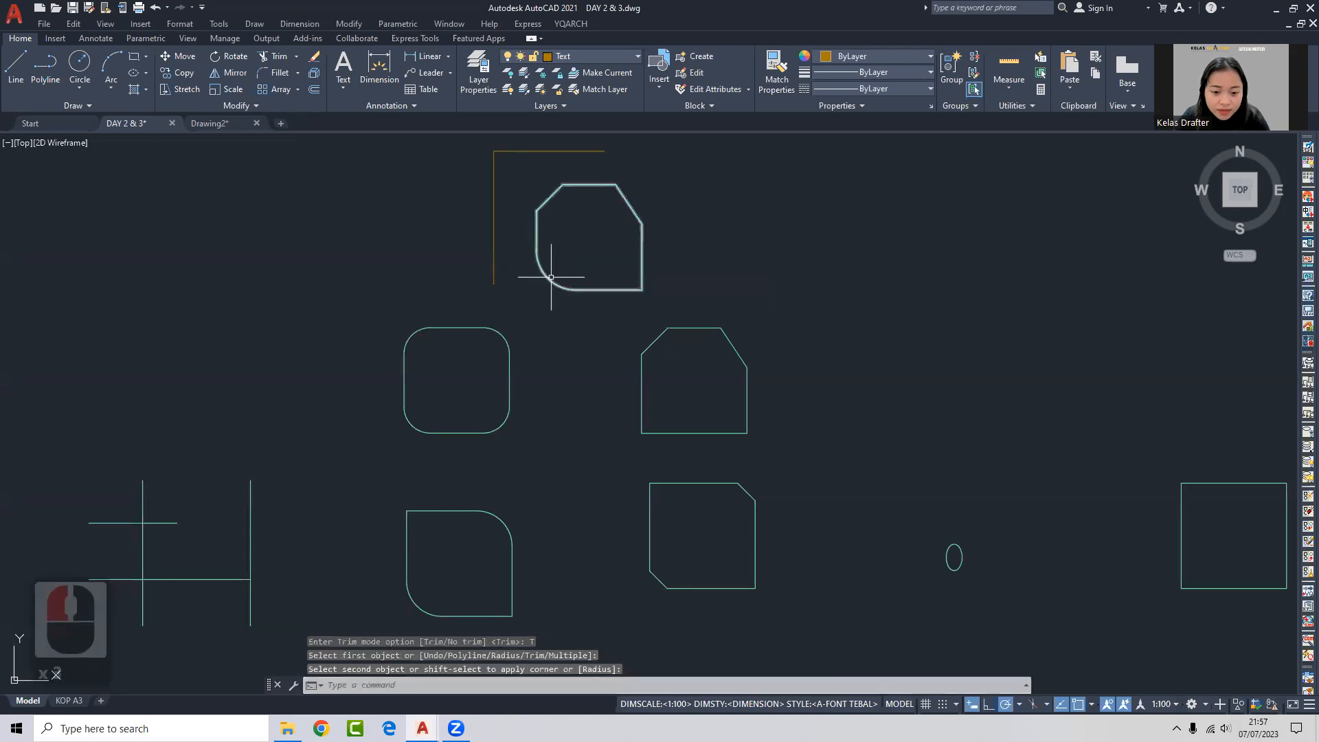
{"action": "left_click", "coordinate": [544, 271]}
{"action": "scroll", "coordinate": [553, 268], "scroll_direction": "up", "scroll_amount": 4}
{"action": "key", "text": "Escape"}
{"action": "scroll", "coordinate": [577, 333], "scroll_direction": "down", "scroll_amount": 5}
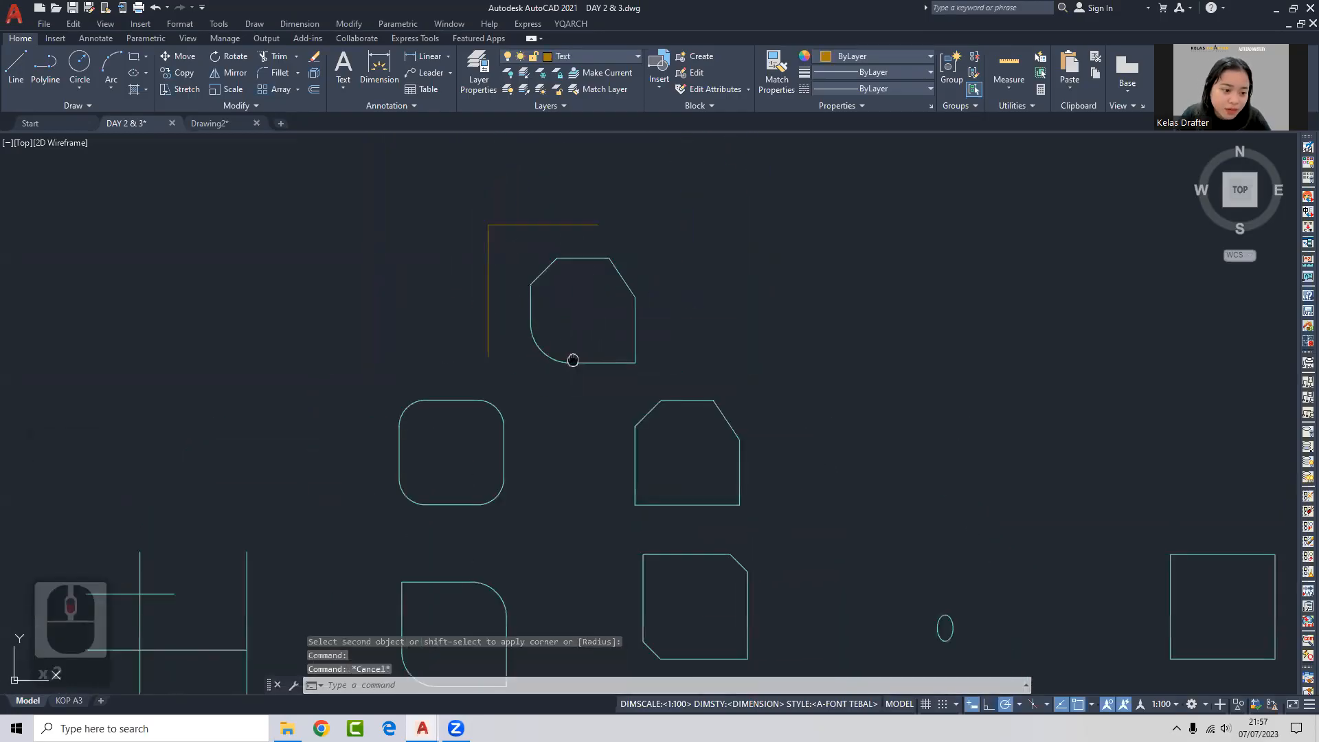
Fillet the corner of the orange L-shaped line in Trim mode with a 1500 radius.
{"action": "middle_click_drag", "start_coordinate": [571, 357], "coordinate": [539, 348]}
{"action": "type", "text": "f"}
{"action": "key", "text": "Return"}
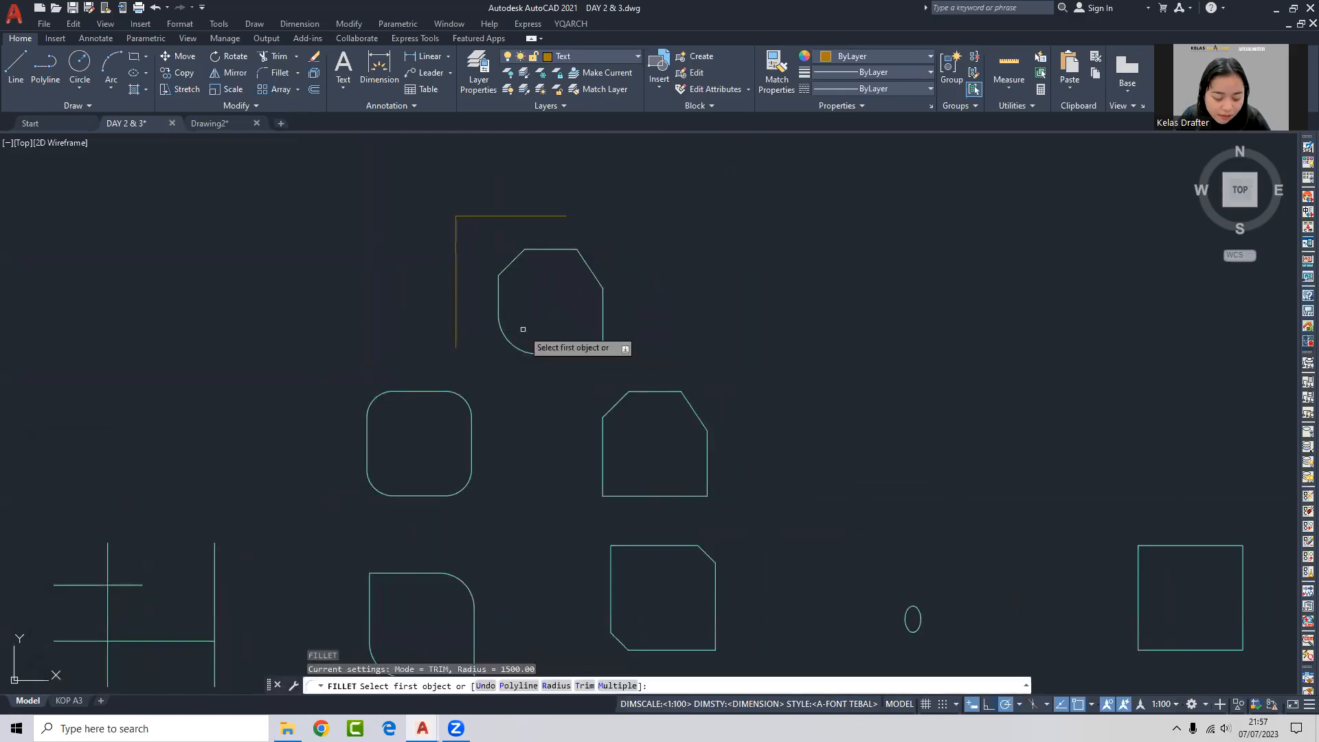
{"action": "type", "text": "t"}
{"action": "key", "text": "Return"}
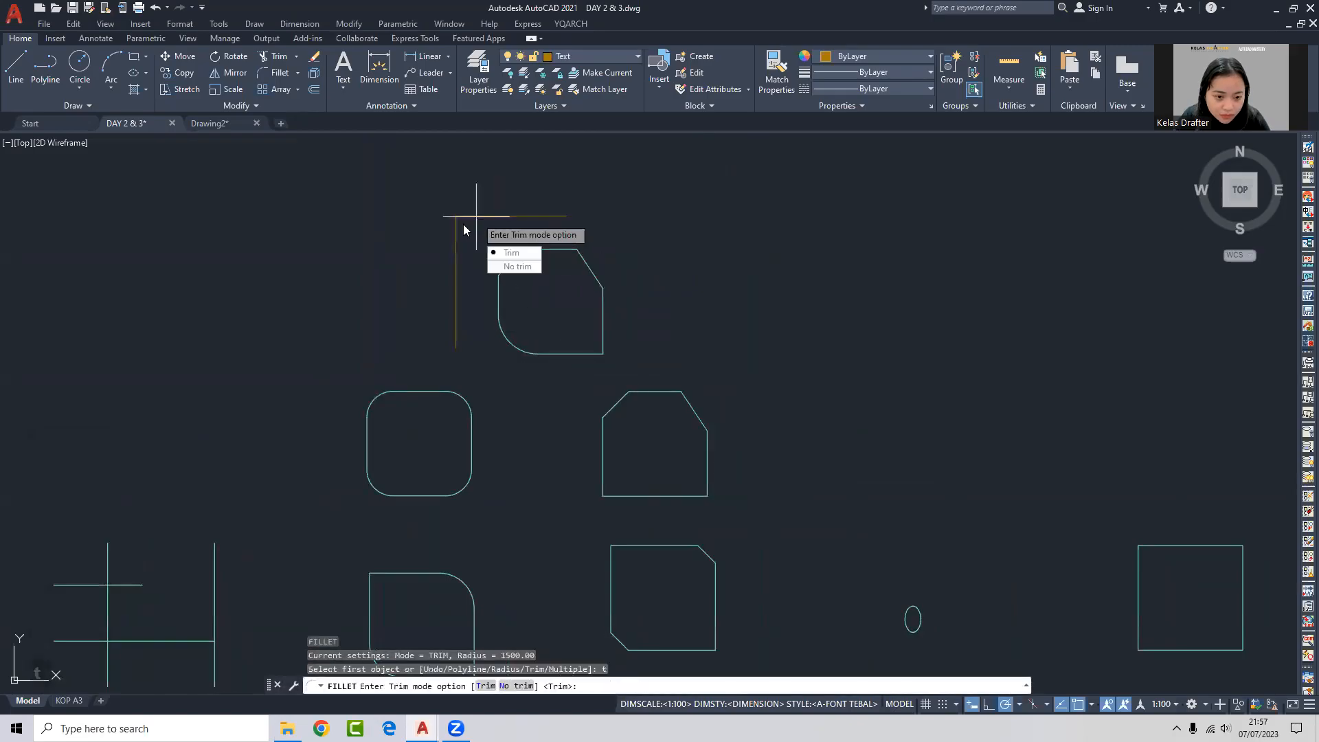
{"action": "left_click", "coordinate": [512, 253]}
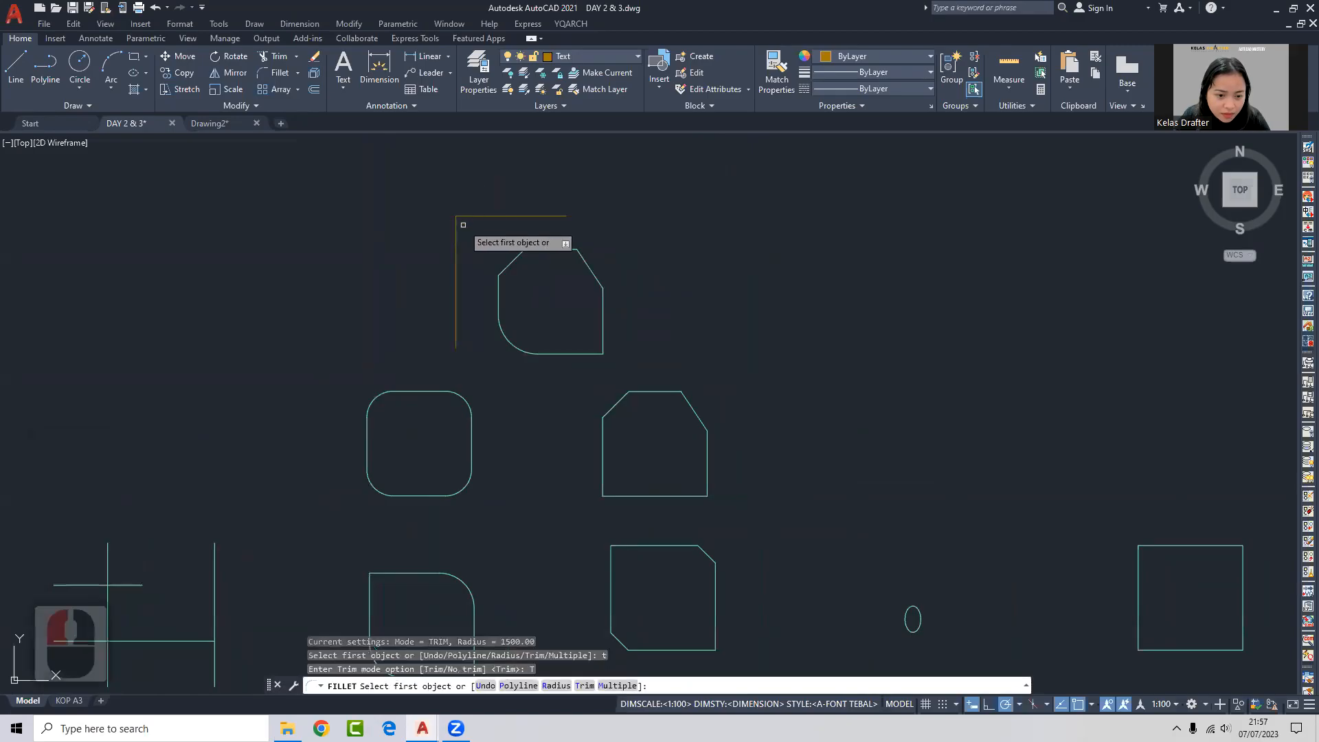
{"action": "left_click", "coordinate": [456, 221]}
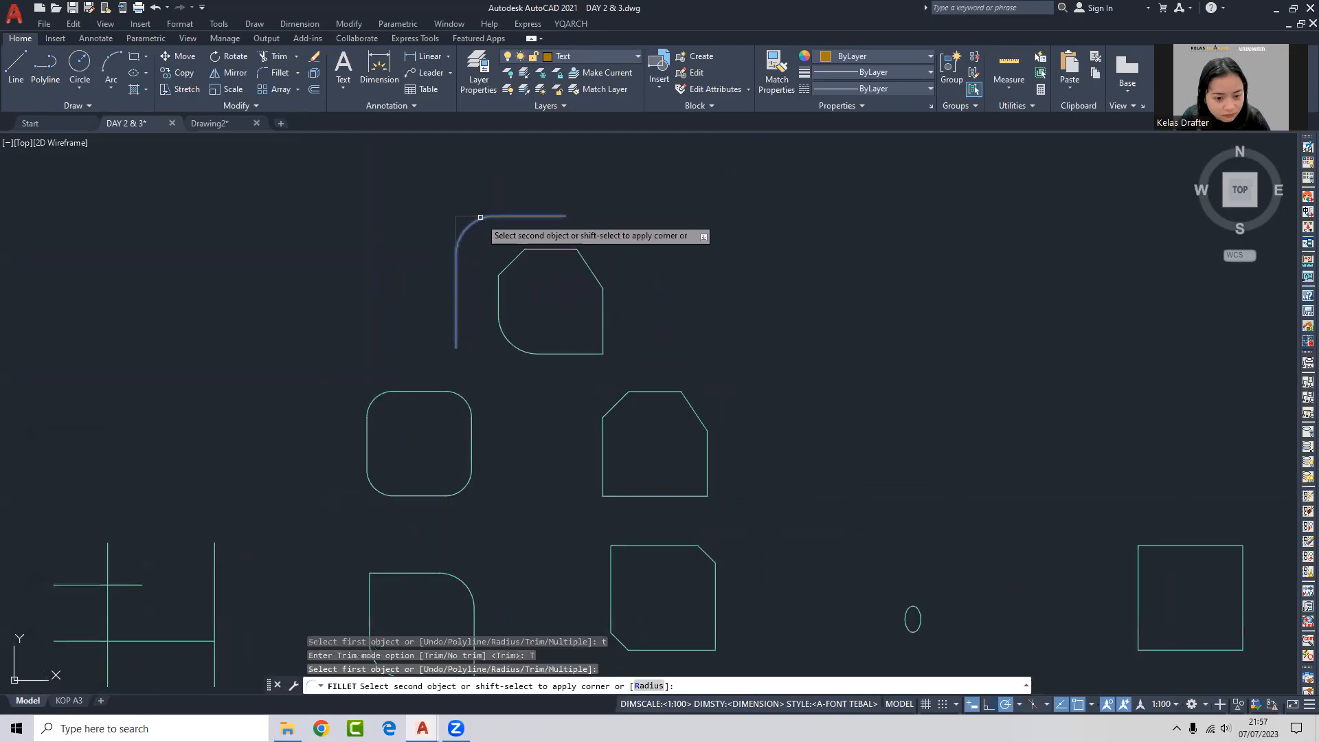
{"action": "left_click", "coordinate": [480, 217]}
Fillet the rounded corner of the orange L-shaped line in No trim mode with a 1500 radius.
{"action": "middle_click_drag", "start_coordinate": [503, 247], "coordinate": [503, 220]}
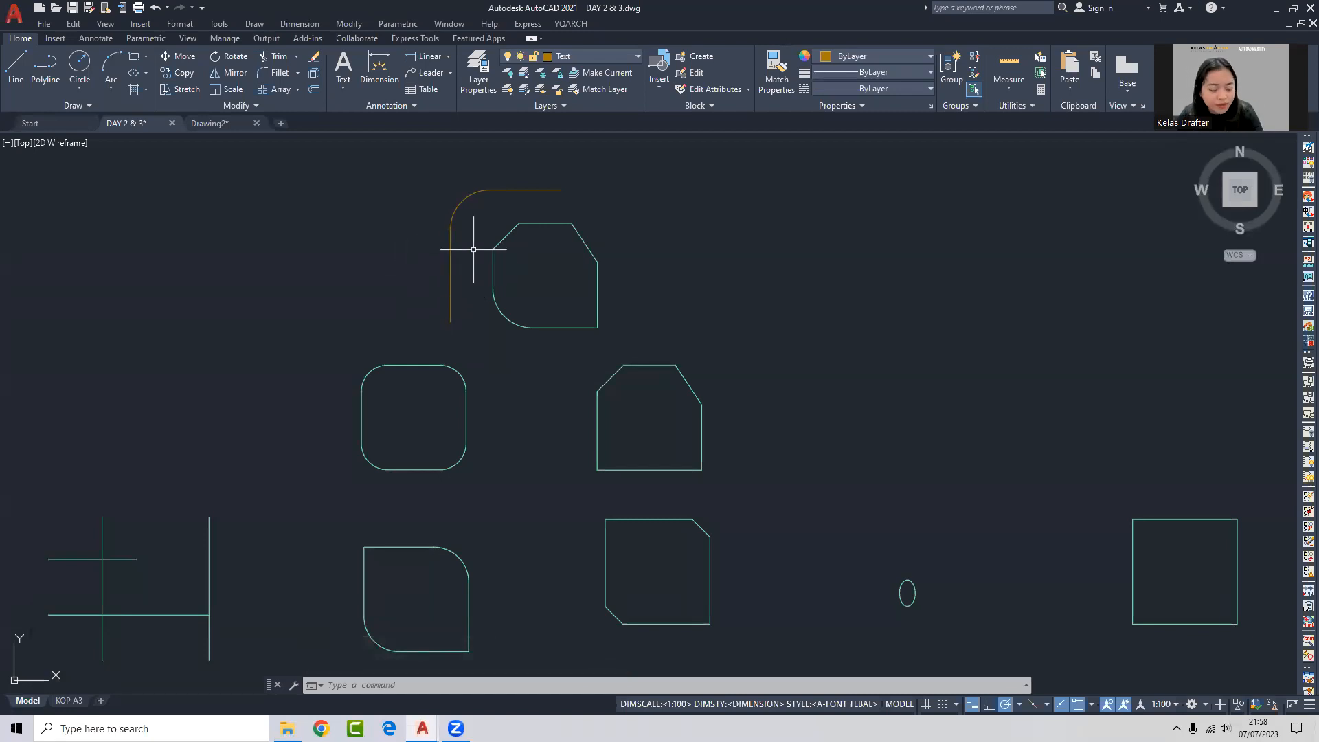
{"action": "type", "text": "f"}
{"action": "key", "text": "Return"}
{"action": "type", "text": "t"}
{"action": "key", "text": "Return"}
{"action": "left_click", "coordinate": [507, 296]}
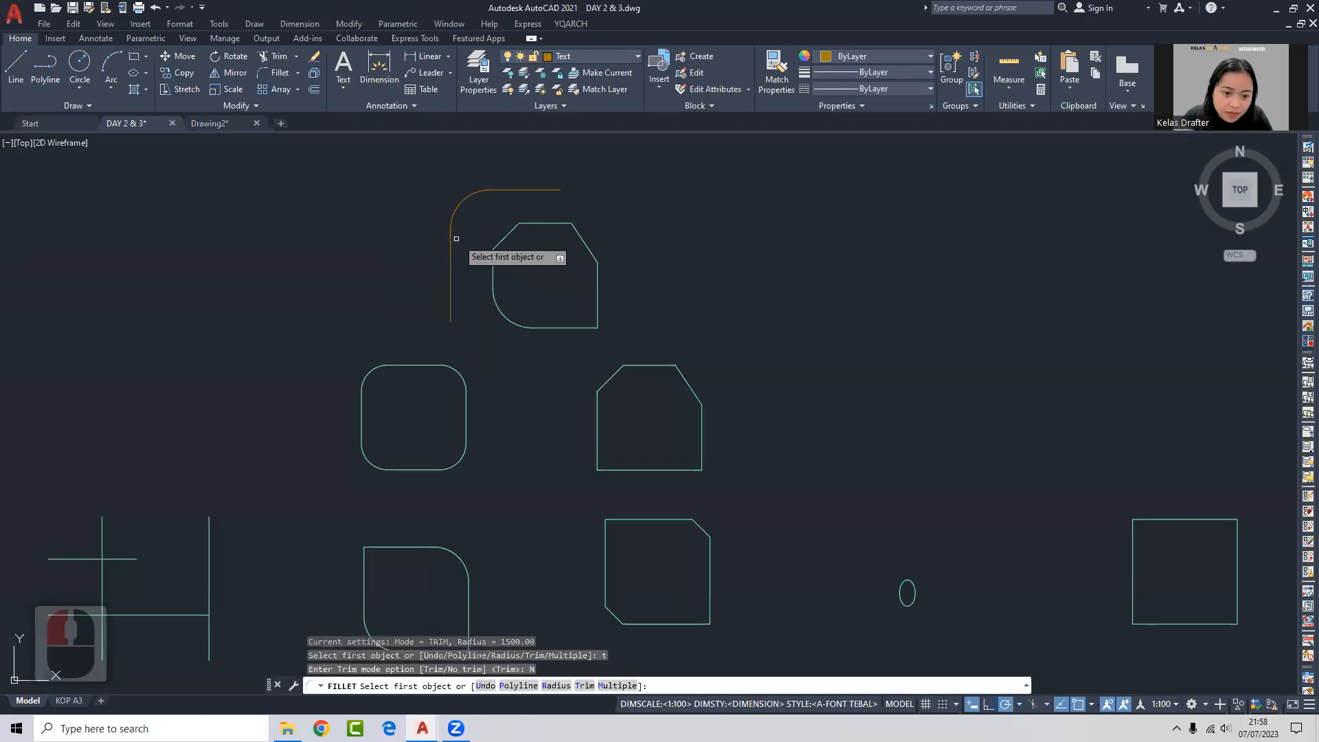
{"action": "left_click", "coordinate": [451, 234]}
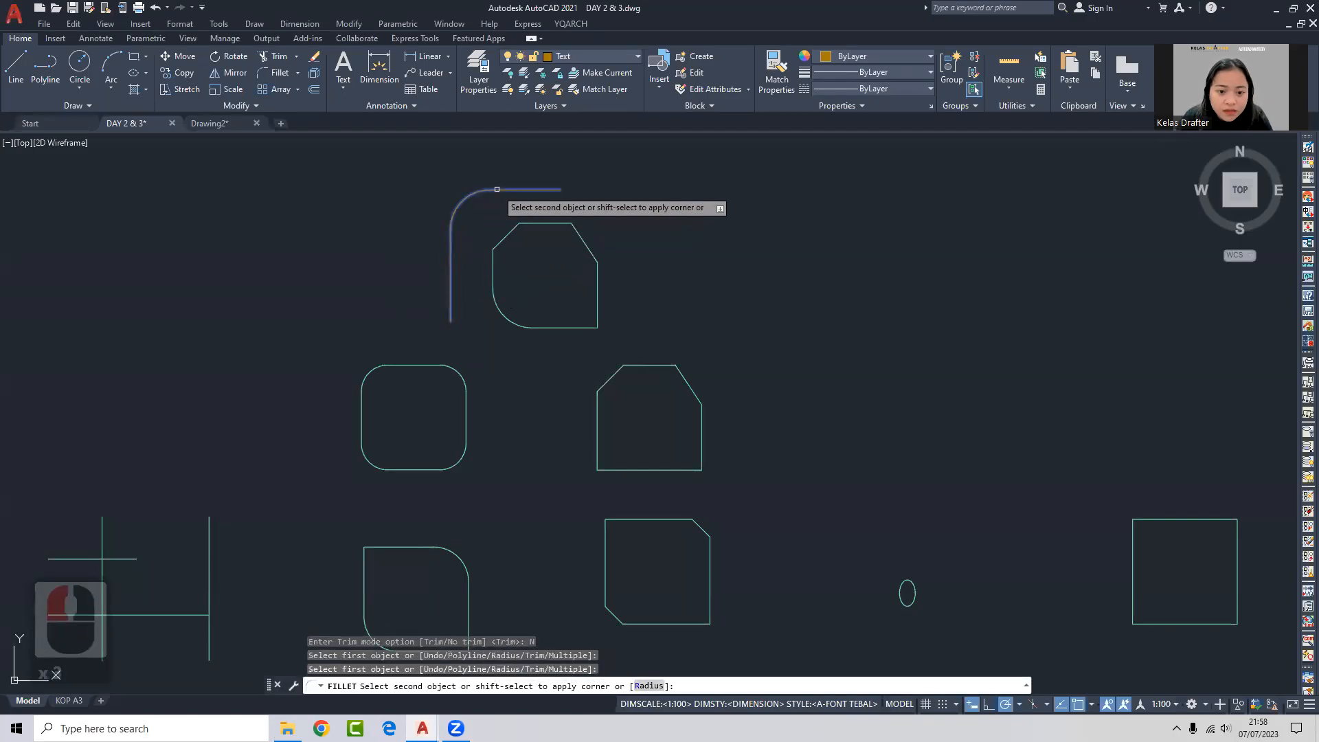
{"action": "left_click", "coordinate": [497, 189]}
Move one of the overlapping orange corner arcs outward, up and to the left of the corner.
{"action": "left_click", "coordinate": [460, 202]}
{"action": "type", "text": "m"}
{"action": "key", "text": "space"}
{"action": "left_click", "coordinate": [483, 218]}
{"action": "left_click", "coordinate": [453, 194]}
Move the remaining orange corner arc up and to the right, just above the horizontal orange line.
{"action": "left_click", "coordinate": [461, 202]}
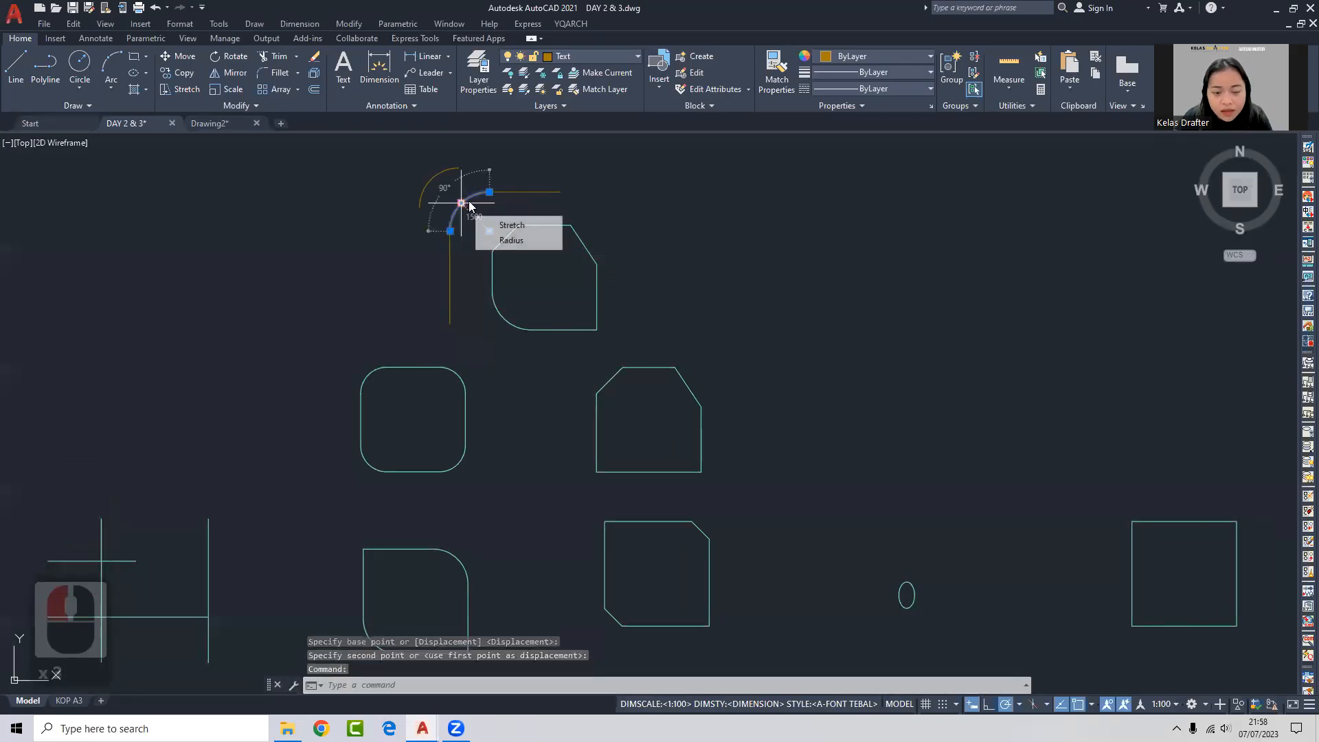
{"action": "type", "text": "m"}
{"action": "key", "text": "space"}
{"action": "left_click", "coordinate": [512, 205]}
{"action": "left_click", "coordinate": [551, 156]}
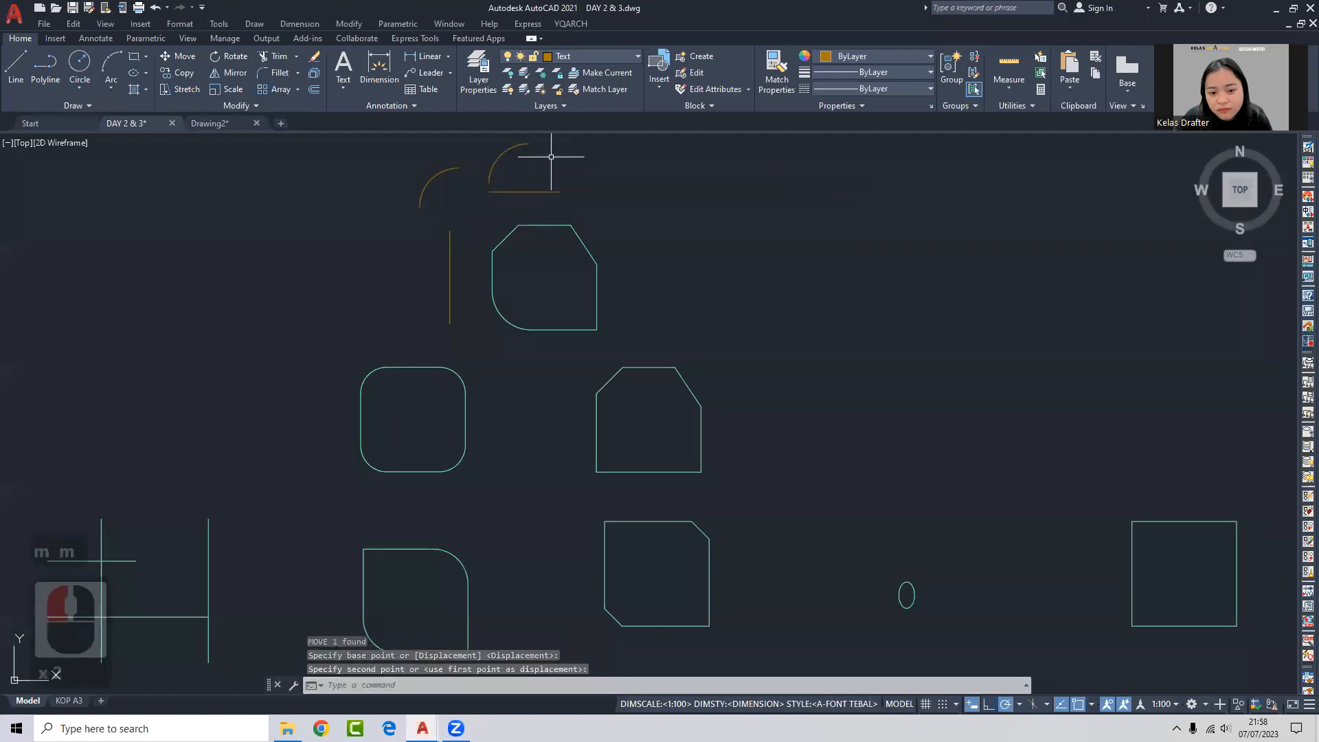
Select the separated horizontal and vertical orange lines, then the green shape beside them, to inspect them and clear each selection.
{"action": "left_click", "coordinate": [497, 187]}
{"action": "left_click", "coordinate": [484, 202]}
{"action": "left_click", "coordinate": [465, 221]}
{"action": "left_click", "coordinate": [445, 249]}
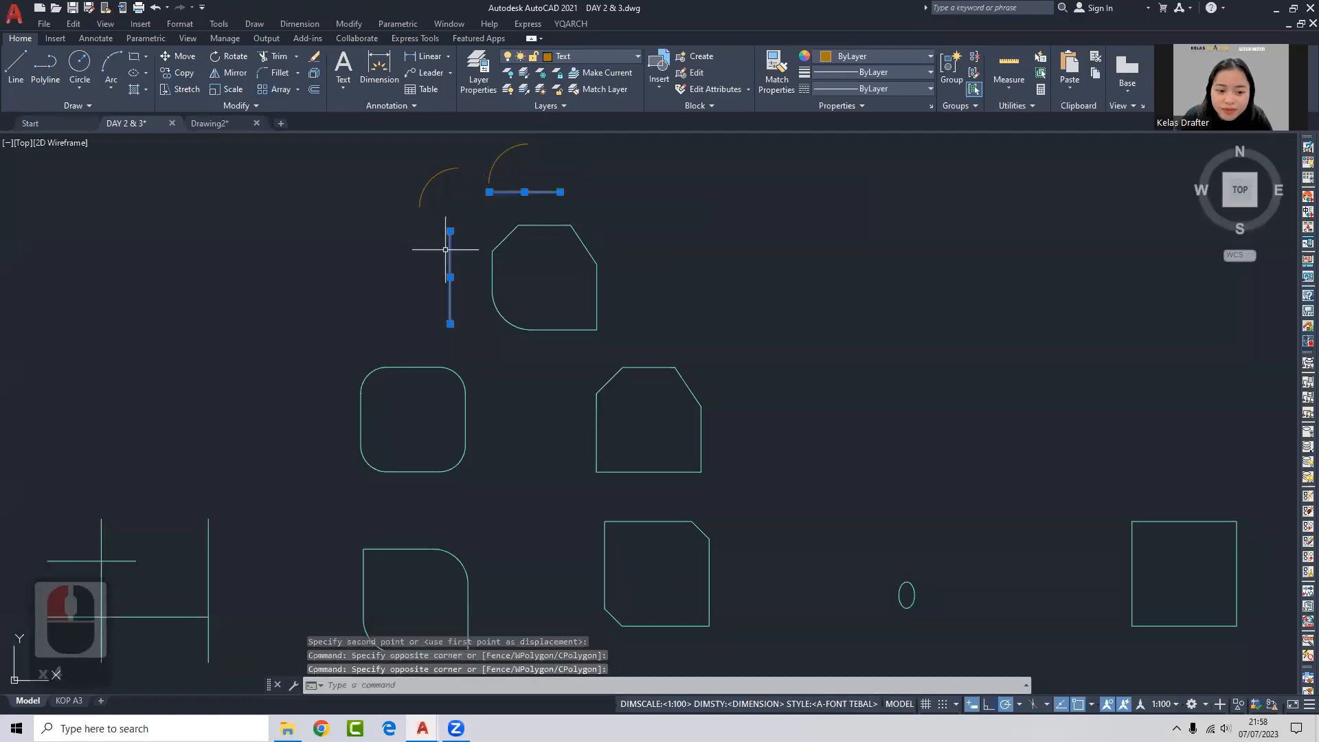
{"action": "key", "text": "Escape"}
{"action": "left_click", "coordinate": [500, 289]}
{"action": "left_click", "coordinate": [491, 295]}
{"action": "key", "text": "Escape"}
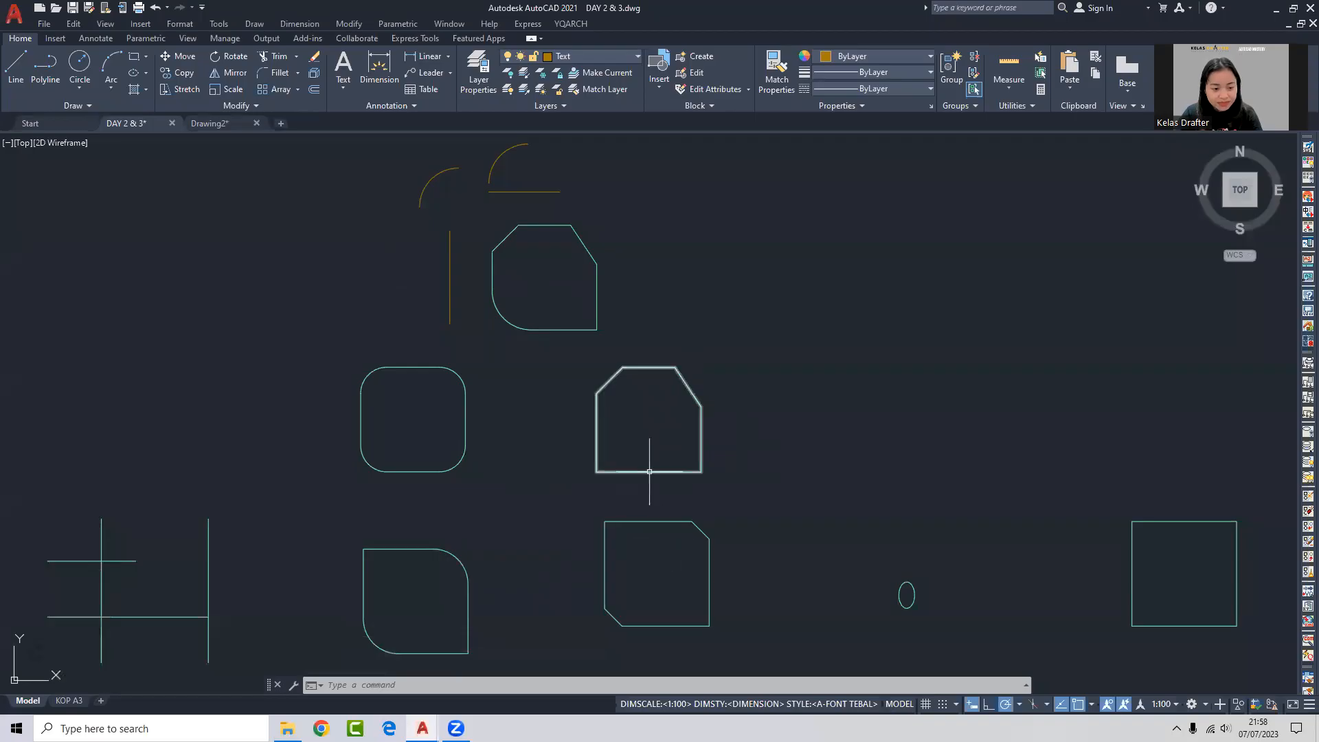
Switch to Drawing2 and look over the reinforced column detail and the surrounding Building Component library.
{"action": "middle_click_drag", "start_coordinate": [630, 565], "coordinate": [541, 515]}
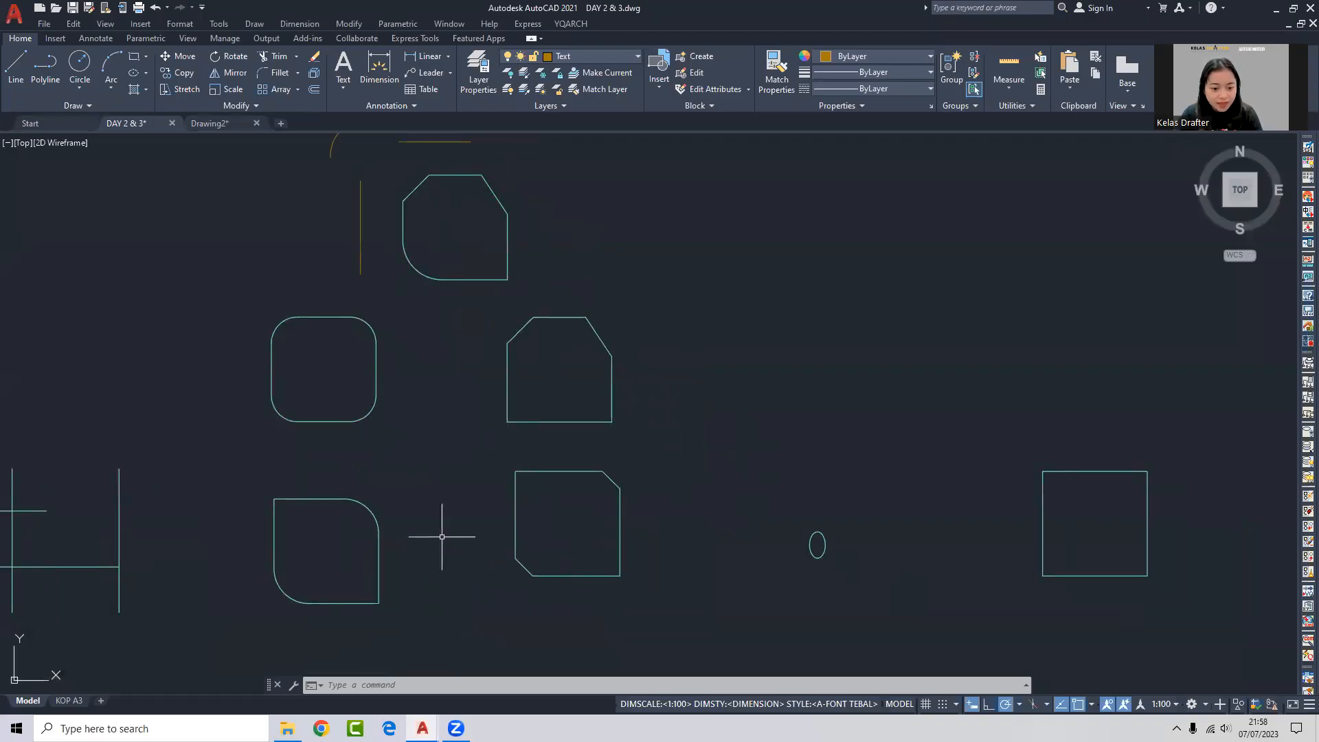
{"action": "middle_click_drag", "start_coordinate": [441, 536], "coordinate": [533, 439]}
{"action": "scroll", "coordinate": [382, 598], "scroll_direction": "down", "scroll_amount": 2}
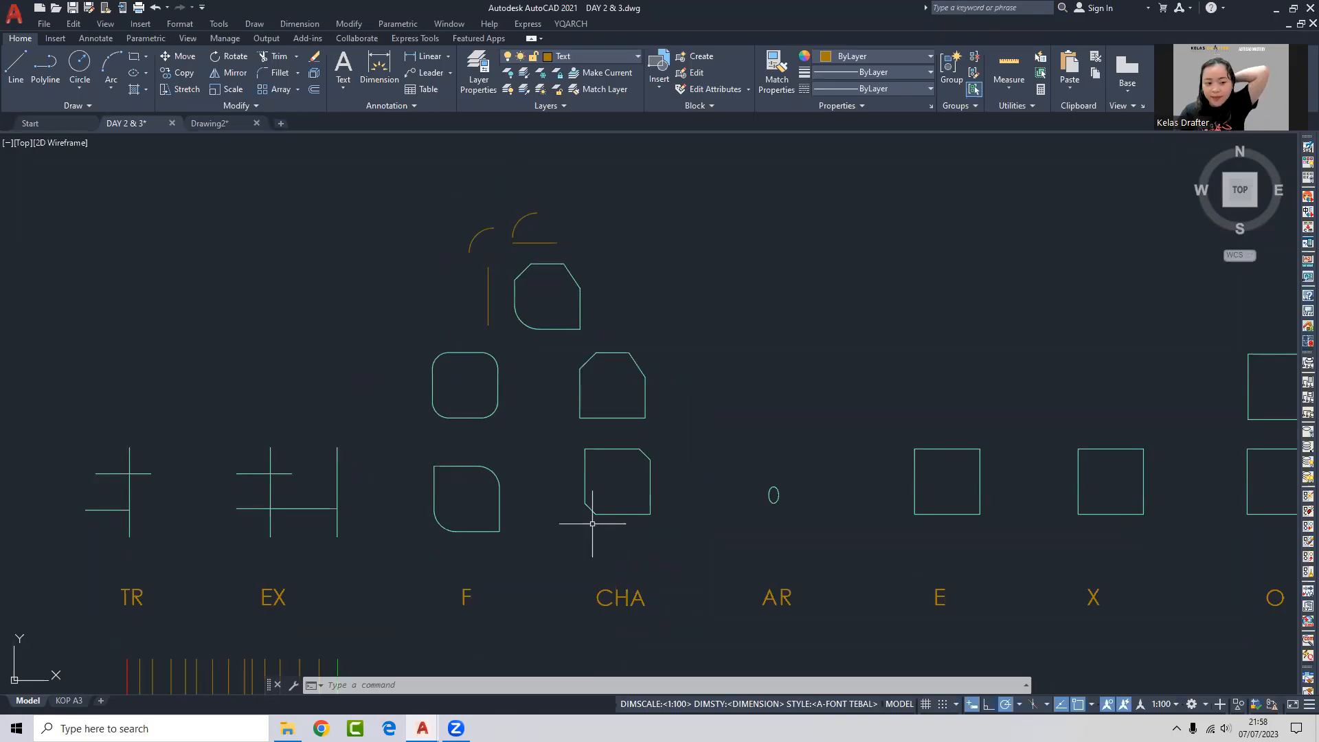
{"action": "mouse_move", "coordinate": [223, 131]}
{"action": "left_click", "coordinate": [223, 127]}
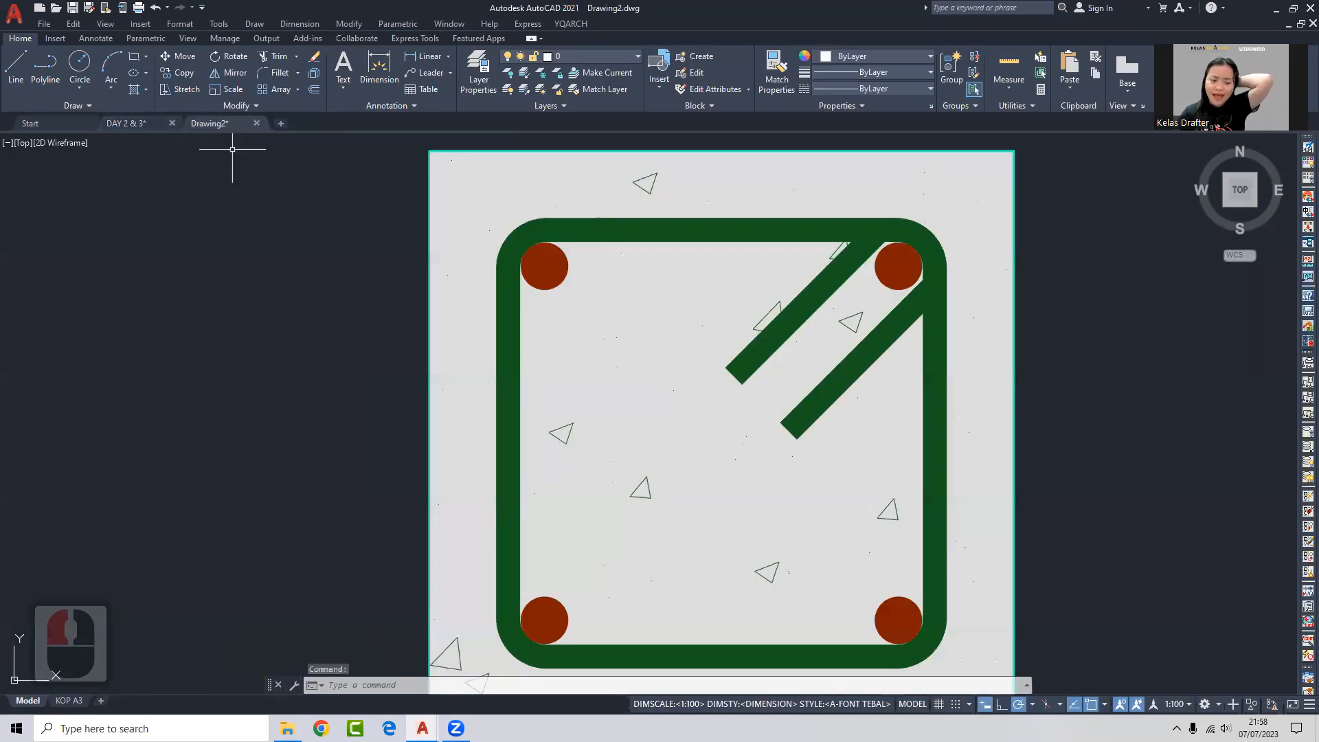
{"action": "scroll", "coordinate": [714, 423], "scroll_direction": "down", "scroll_amount": 5}
{"action": "middle_click_drag", "start_coordinate": [848, 507], "coordinate": [595, 358]}
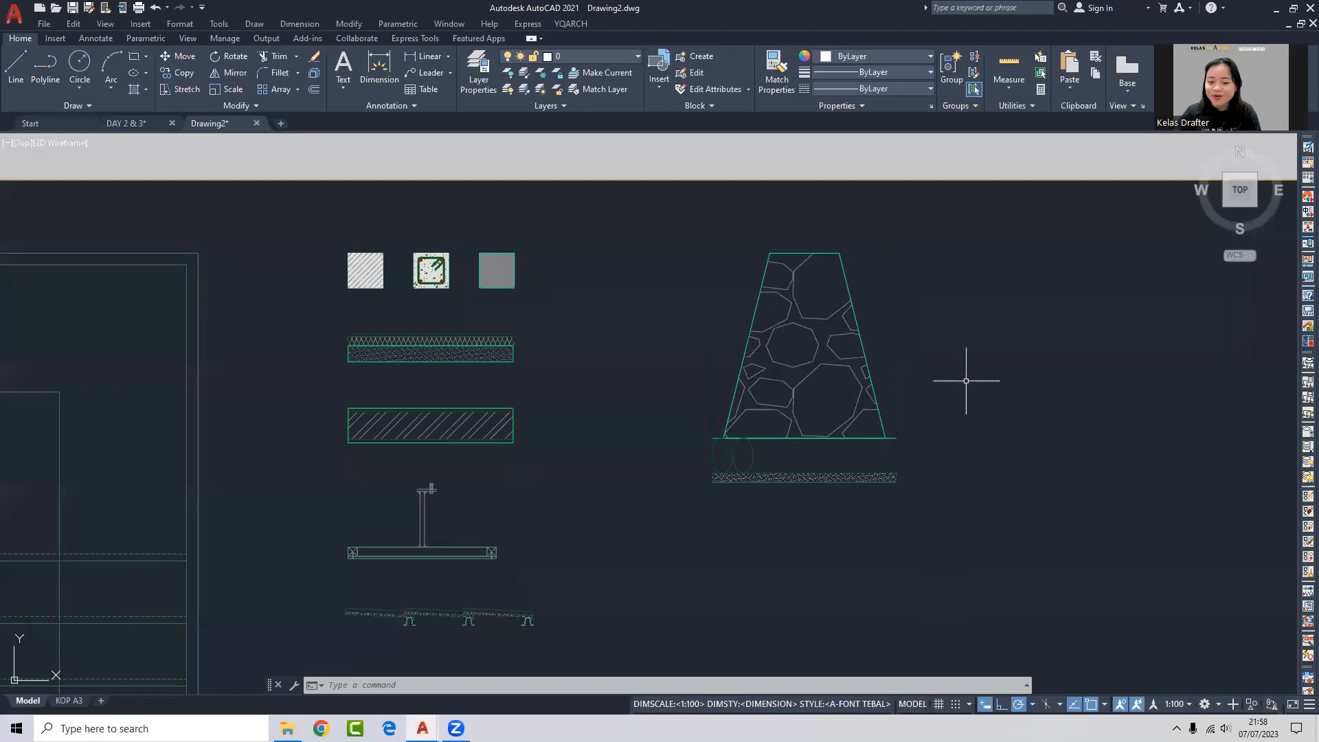
{"action": "scroll", "coordinate": [737, 427], "scroll_direction": "down", "scroll_amount": 8}
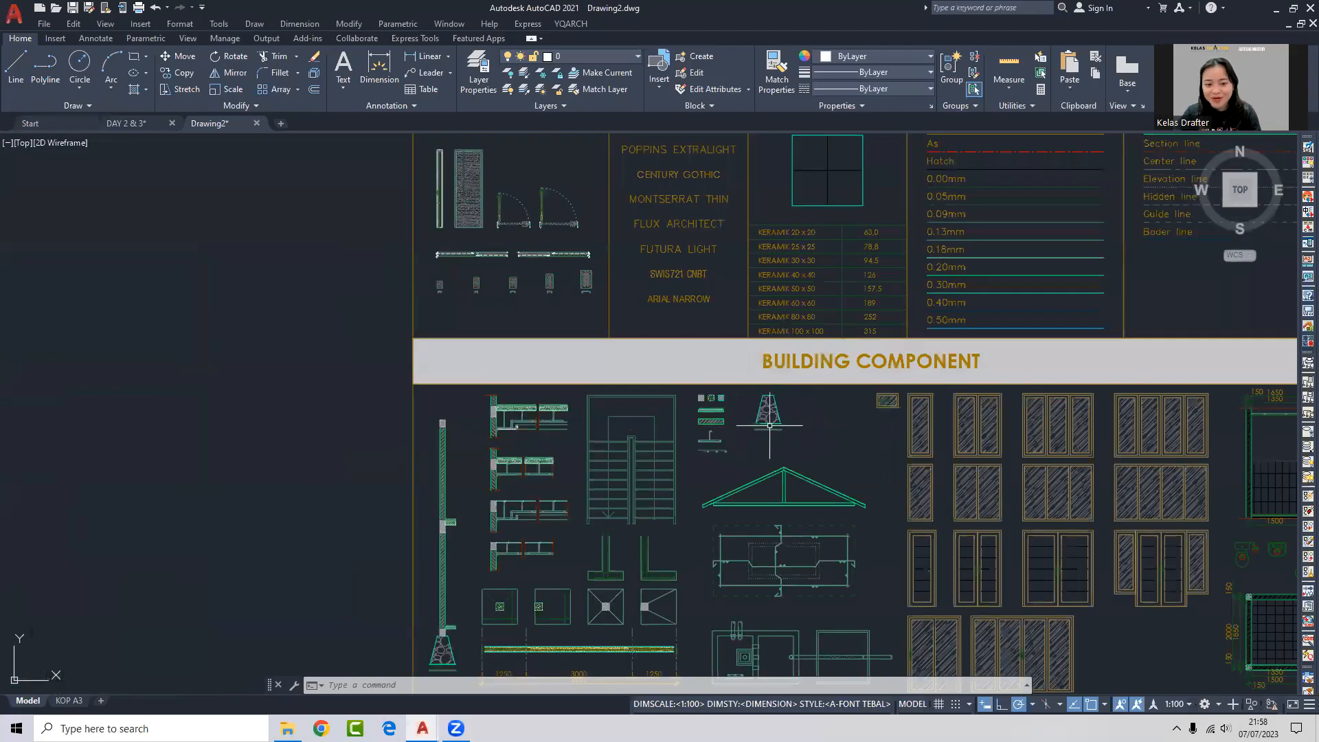
{"action": "scroll", "coordinate": [769, 426], "scroll_direction": "down", "scroll_amount": 3}
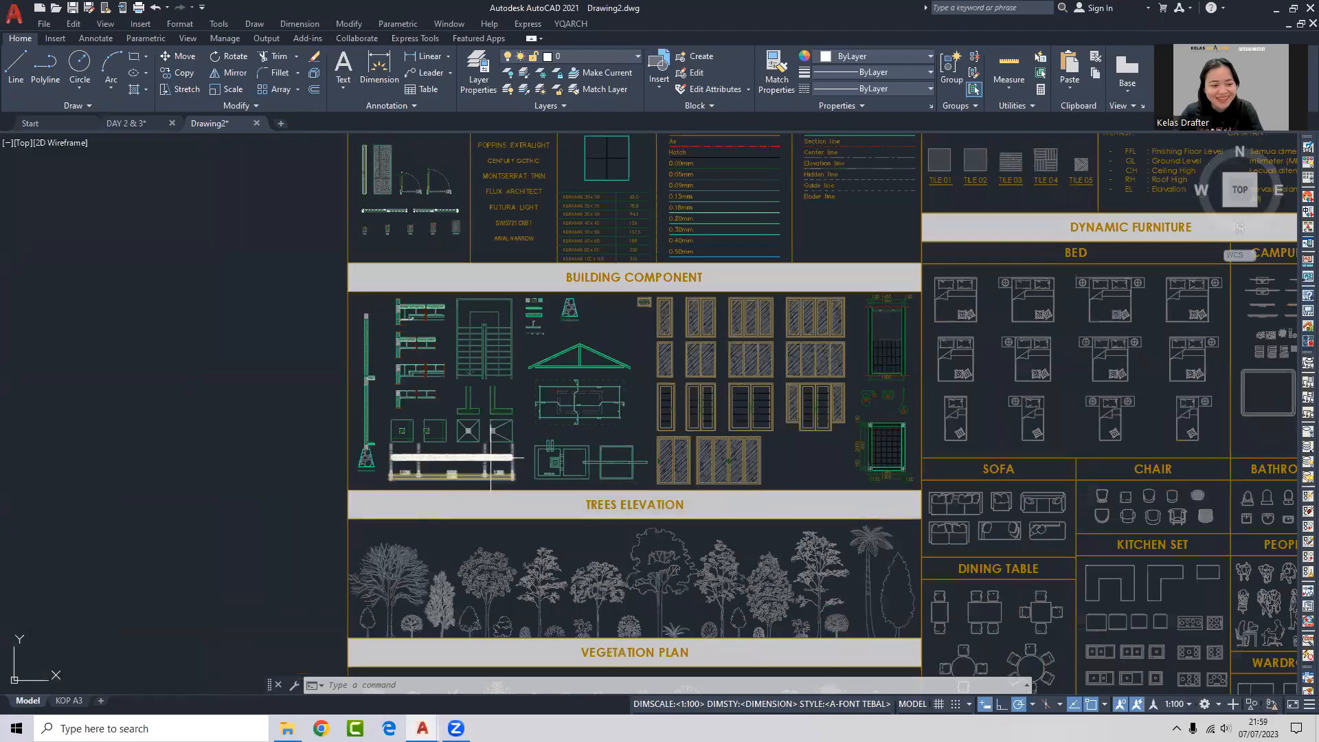
Return to the DAY 2 & 3 drawing and open the Mechanical set of the tool palettes.
{"action": "left_click", "coordinate": [130, 123]}
{"action": "key", "text": "ctrl+3"}
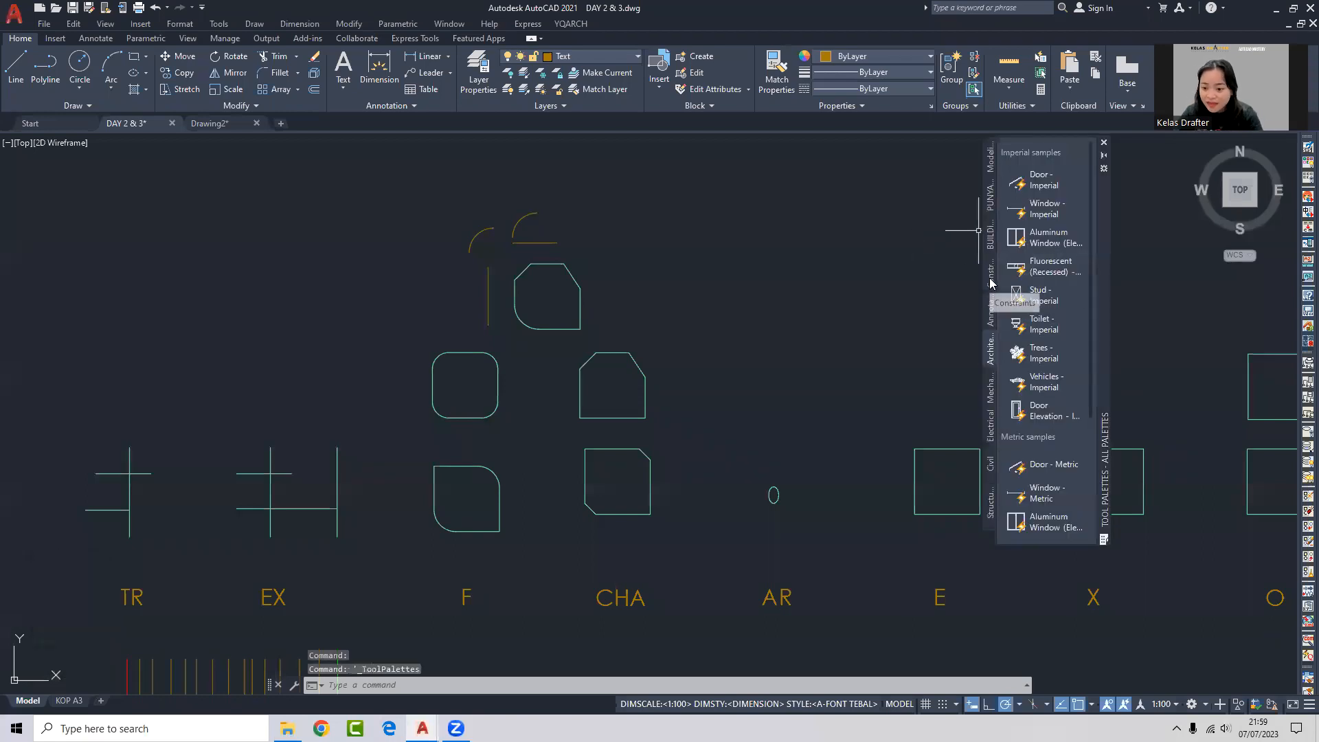
{"action": "left_click", "coordinate": [990, 309]}
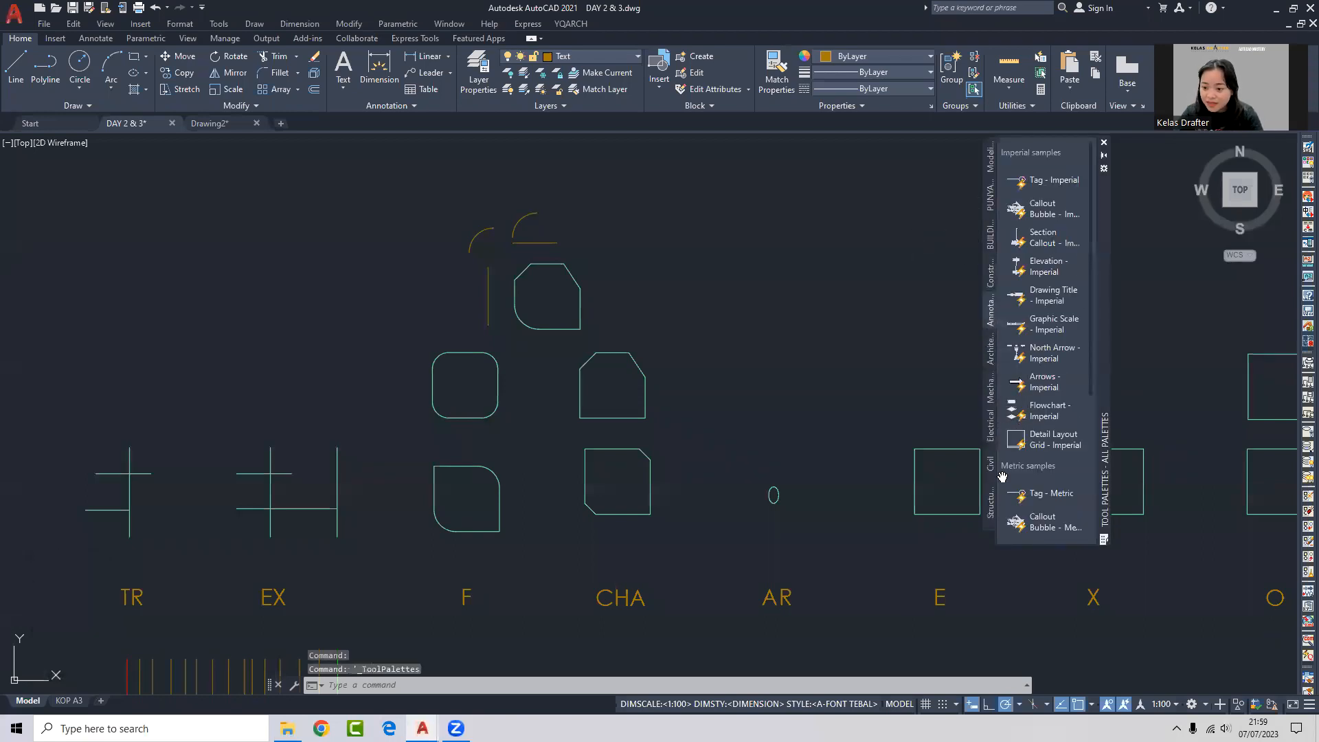
{"action": "left_click", "coordinate": [990, 283]}
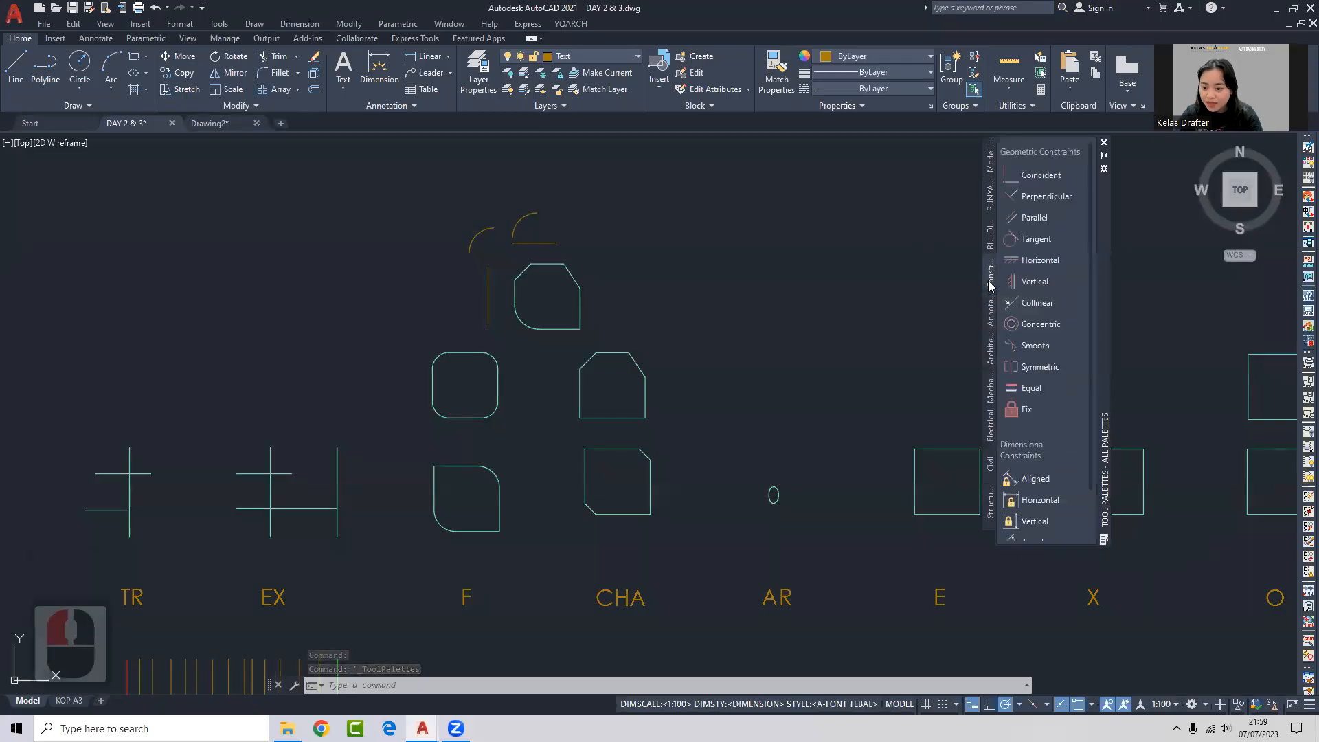
{"action": "left_click", "coordinate": [992, 398]}
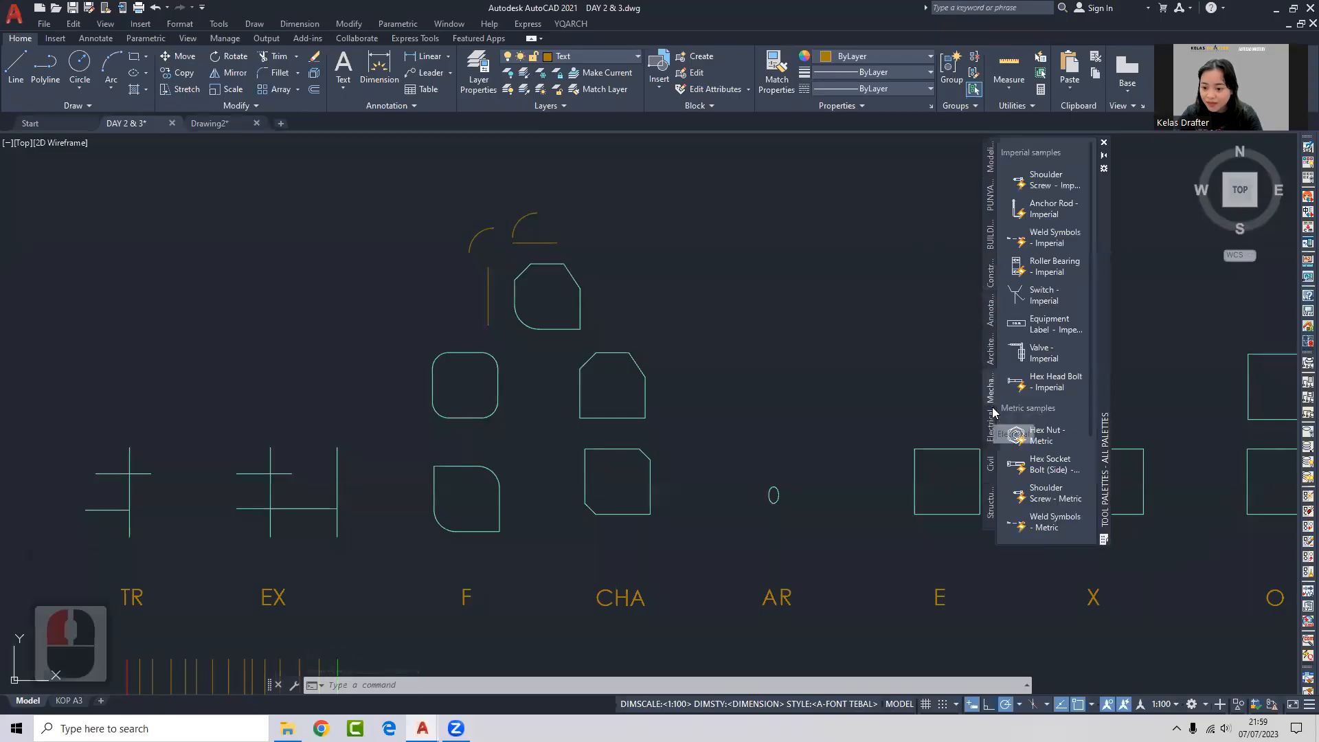
Insert a Hex Nut - Metric block and an Anchor Rod - Imperial block next to each other in empty space.
{"action": "left_click", "coordinate": [1044, 434]}
{"action": "scroll", "coordinate": [721, 348], "scroll_direction": "up", "scroll_amount": 16}
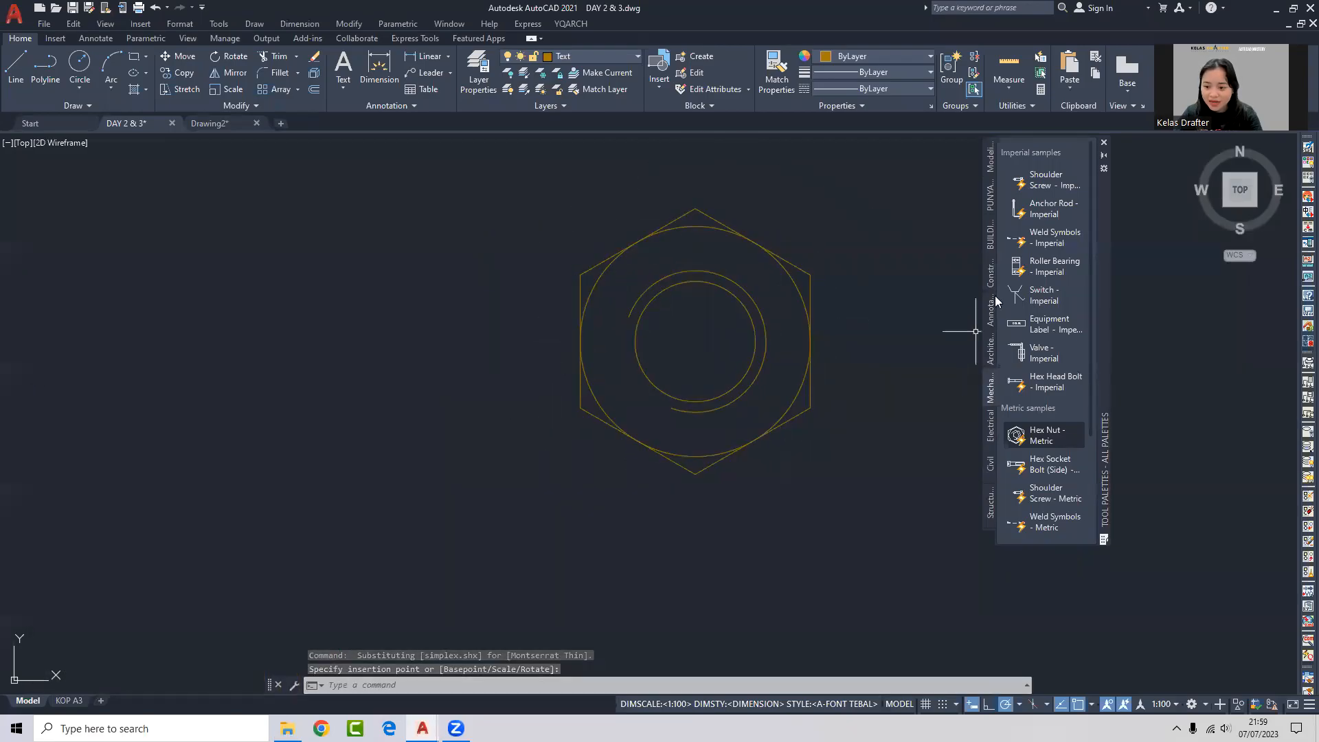
{"action": "left_click", "coordinate": [1044, 208]}
{"action": "scroll", "coordinate": [598, 418], "scroll_direction": "down", "scroll_amount": 8}
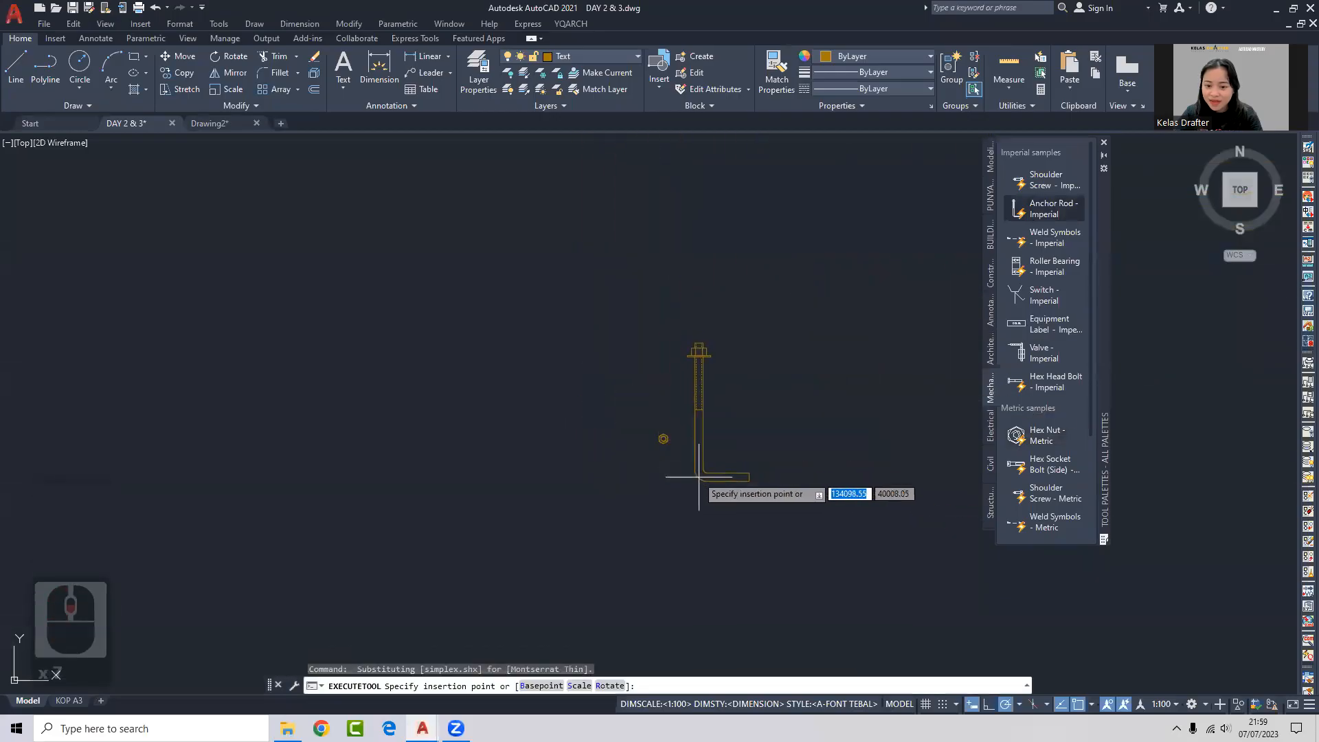
{"action": "left_click", "coordinate": [622, 442]}
{"action": "scroll", "coordinate": [694, 353], "scroll_direction": "up", "scroll_amount": 10}
{"action": "middle_click_drag", "start_coordinate": [726, 347], "coordinate": [529, 409]}
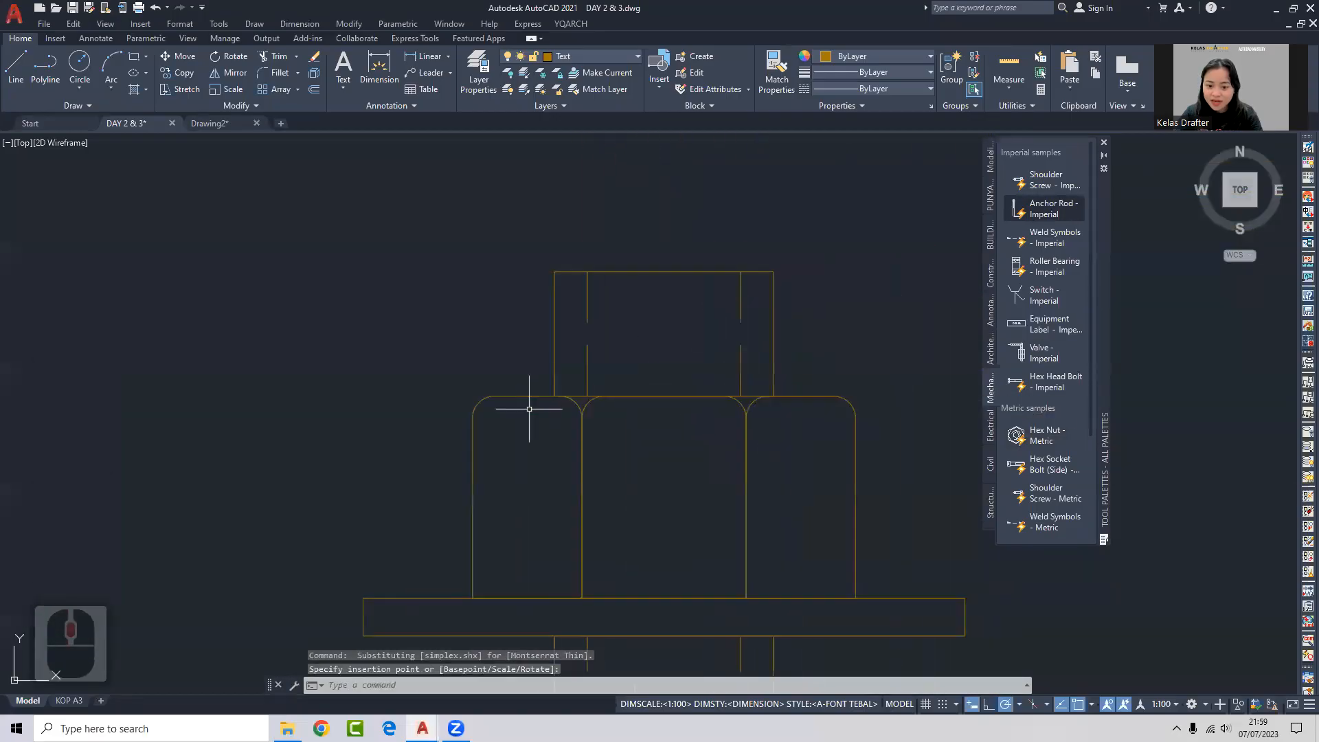
Insert a Shoulder Screw - Imperial block just above the anchor rod's nut and examine its chamfered head.
{"action": "left_click", "coordinate": [1044, 175]}
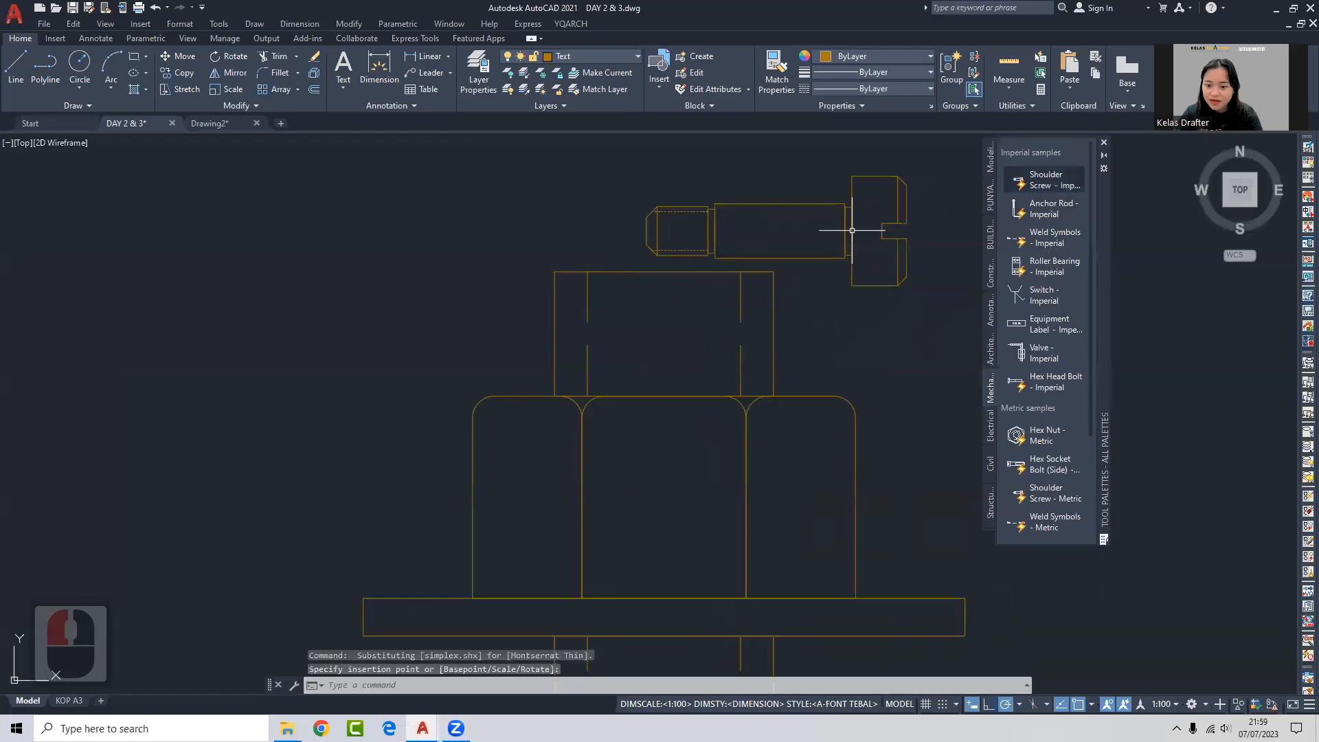
{"action": "scroll", "coordinate": [893, 192], "scroll_direction": "up", "scroll_amount": 5}
{"action": "middle_click_drag", "start_coordinate": [922, 158], "coordinate": [883, 197]}
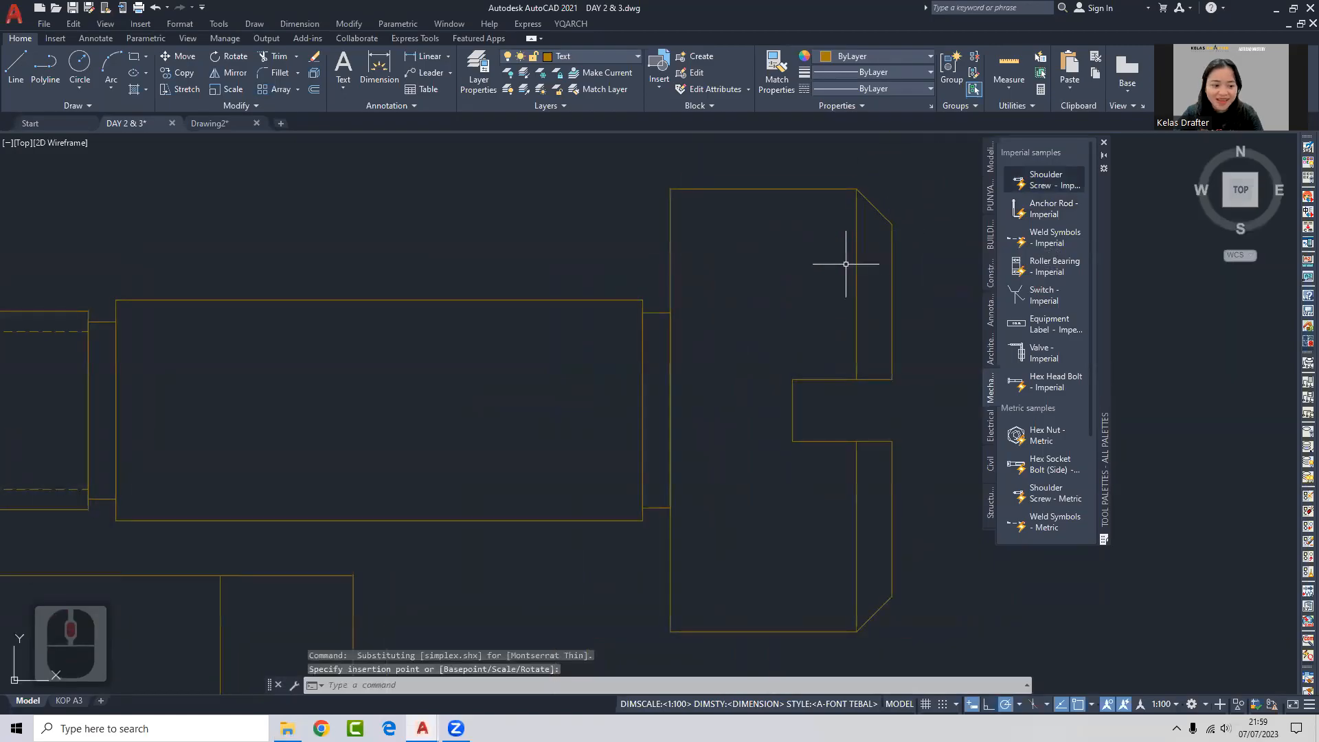
{"action": "scroll", "coordinate": [838, 268], "scroll_direction": "down", "scroll_amount": 5}
{"action": "scroll", "coordinate": [859, 261], "scroll_direction": "down", "scroll_amount": 3}
Erase the inserted hex nut, anchor rod and shoulder screw blocks.
{"action": "left_click", "coordinate": [877, 259]}
{"action": "left_click", "coordinate": [671, 472]}
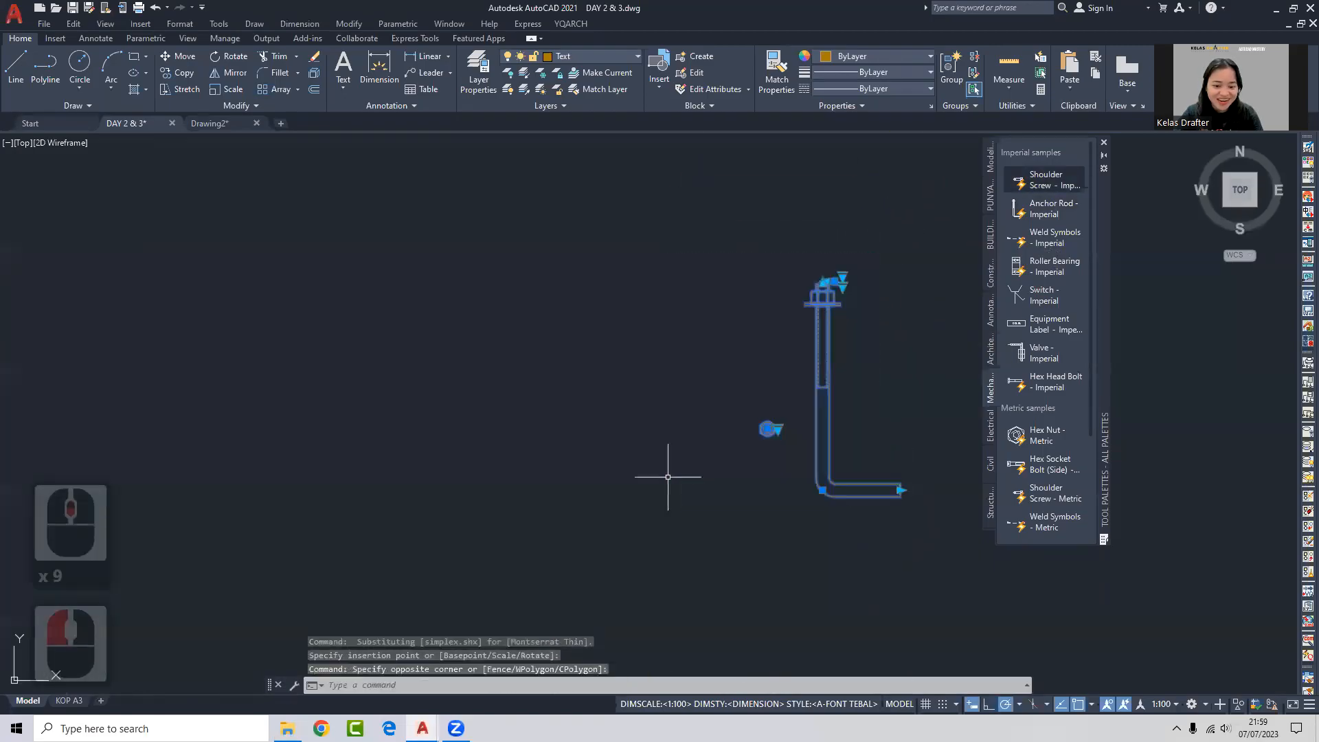
{"action": "type", "text": "e"}
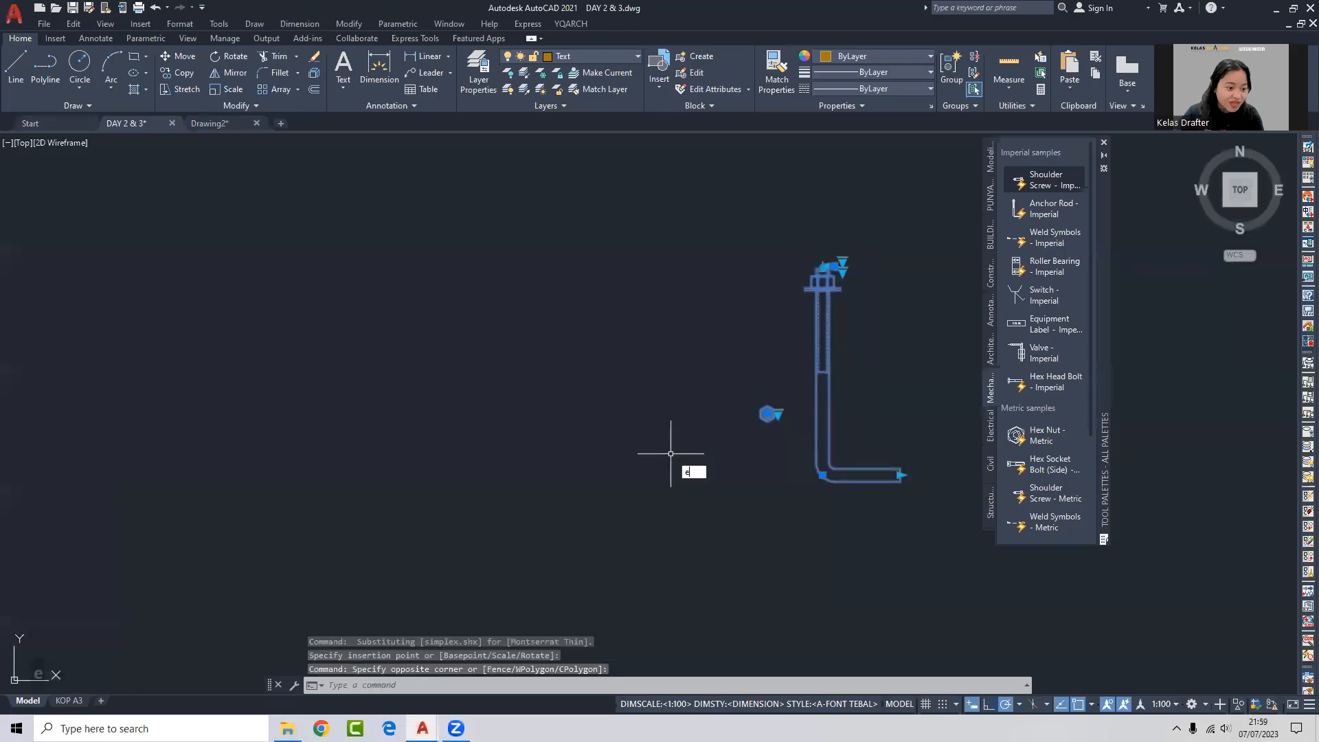
{"action": "key", "text": "Return"}
Examine the chamfered squares above the CHA label and the neighbouring practice shapes.
{"action": "scroll", "coordinate": [707, 359], "scroll_direction": "down", "scroll_amount": 6}
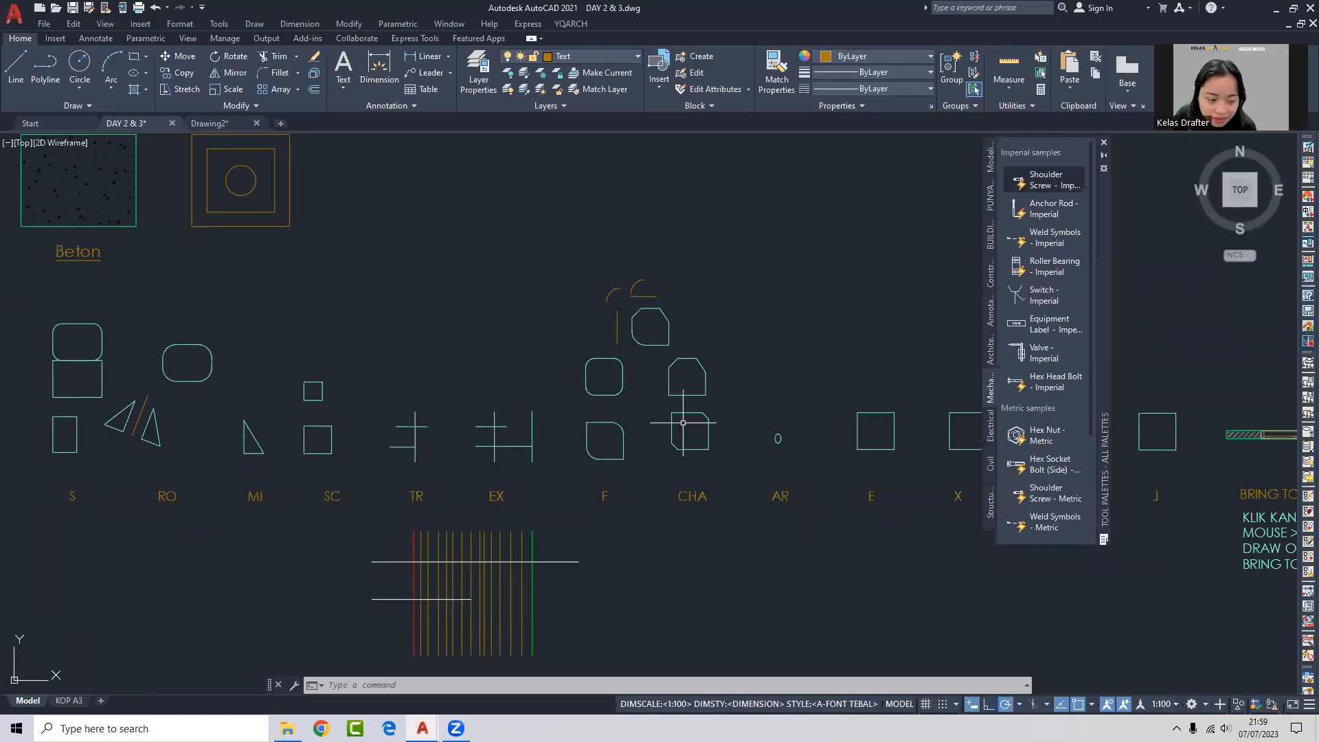
{"action": "scroll", "coordinate": [688, 422], "scroll_direction": "up", "scroll_amount": 4}
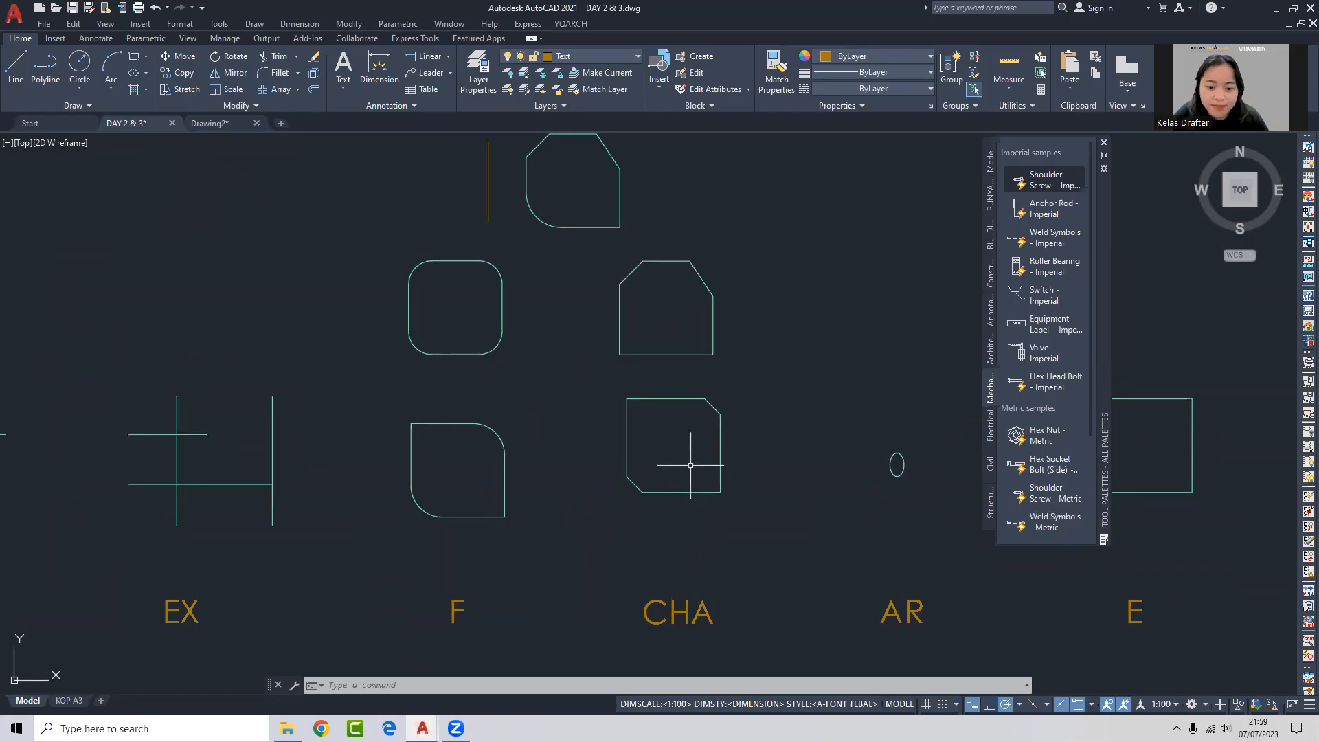
{"action": "scroll", "coordinate": [717, 395], "scroll_direction": "down", "scroll_amount": 2}
{"action": "mouse_move", "coordinate": [760, 426]}
{"action": "middle_mouse_down"}
{"action": "mouse_move", "coordinate": [656, 424]}
{"action": "mouse_move", "coordinate": [592, 394]}
{"action": "middle_mouse_up"}
{"action": "scroll", "coordinate": [529, 393], "scroll_direction": "up", "scroll_amount": 6}
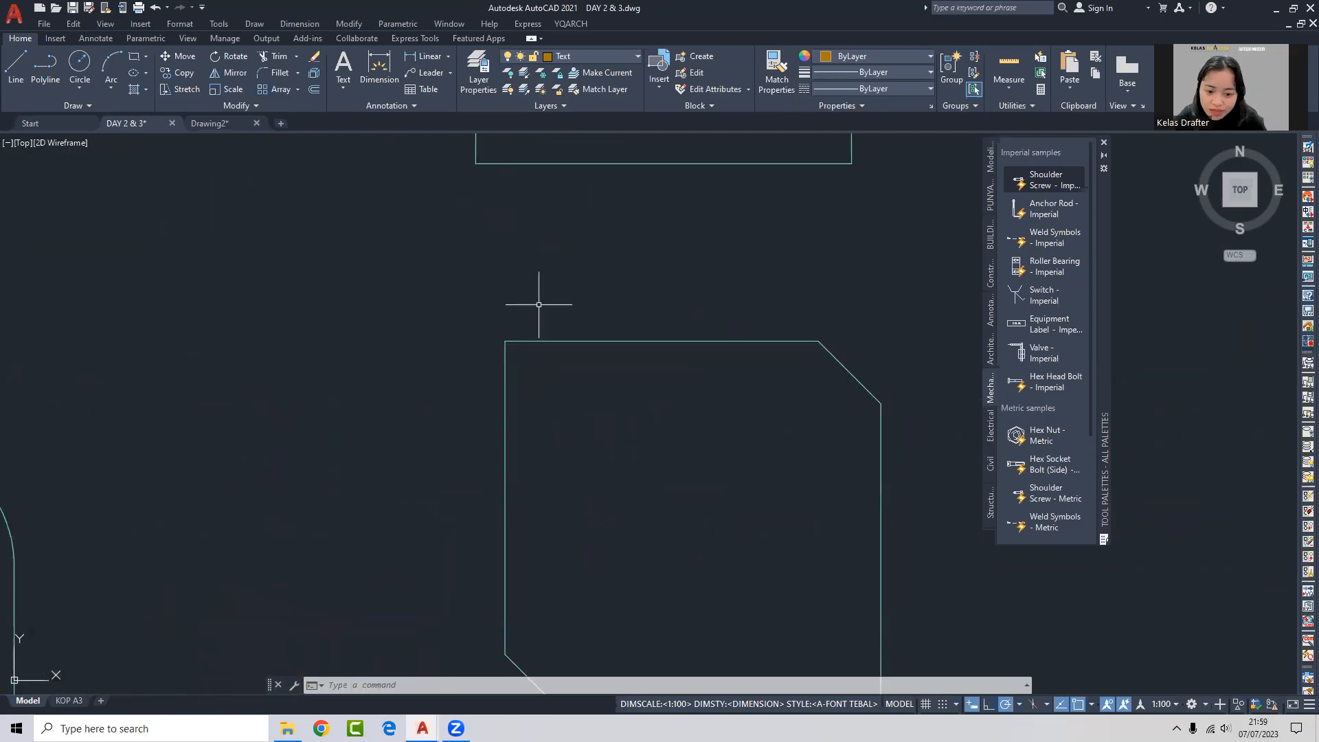
{"action": "scroll", "coordinate": [538, 304], "scroll_direction": "down", "scroll_amount": 6}
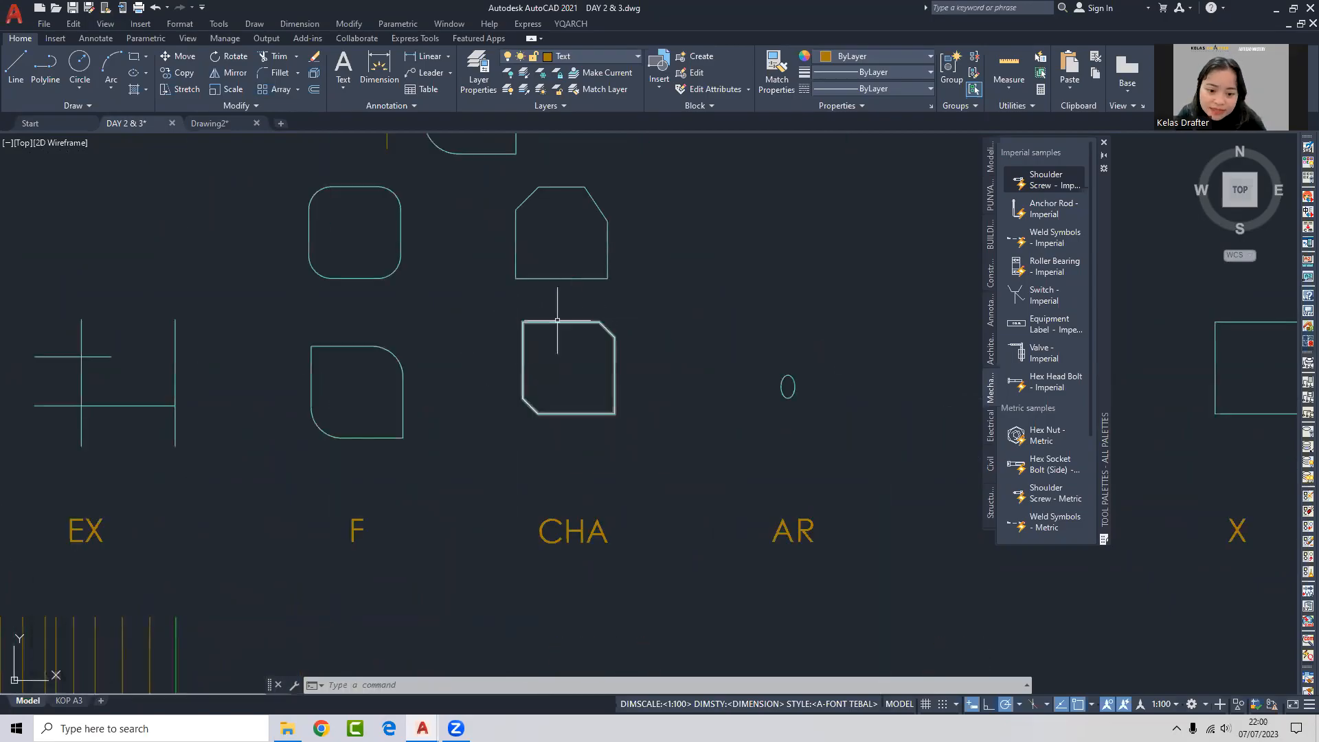
{"action": "scroll", "coordinate": [600, 327], "scroll_direction": "up", "scroll_amount": 4}
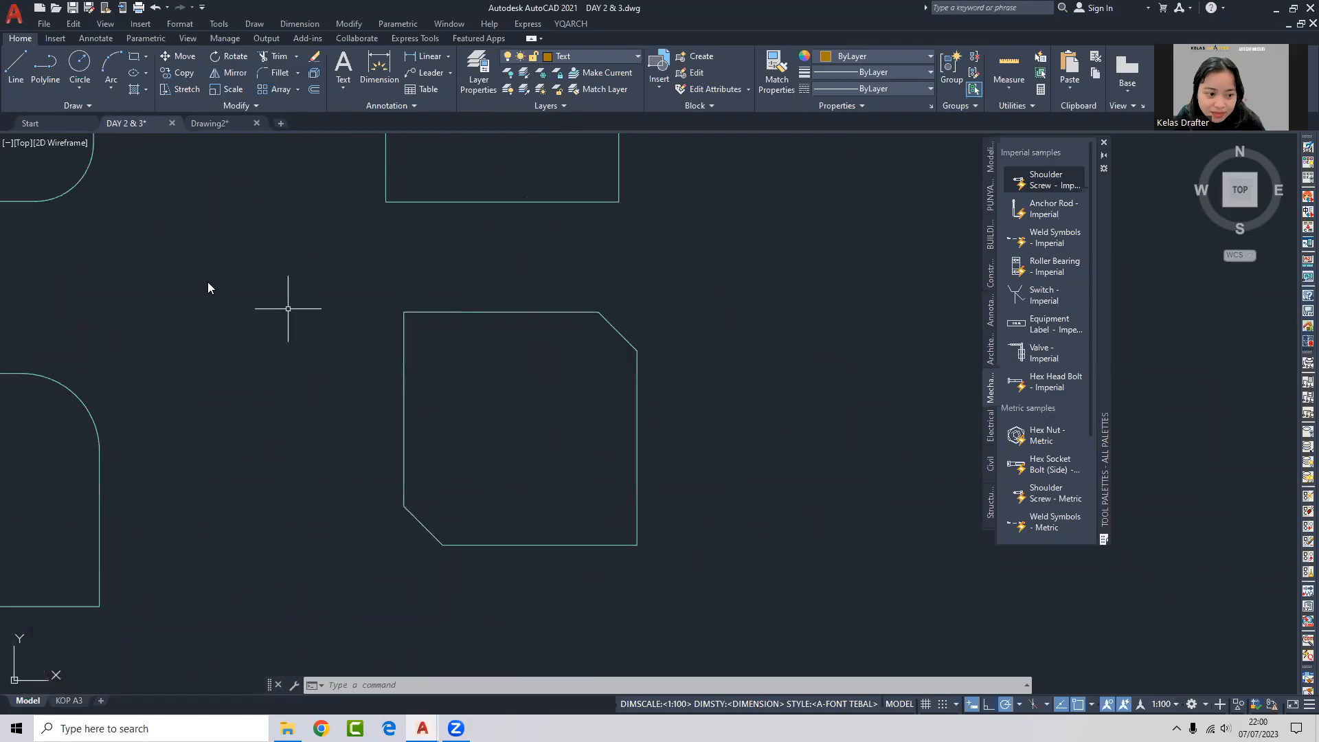
{"action": "middle_click_drag", "start_coordinate": [189, 292], "coordinate": [154, 278]}
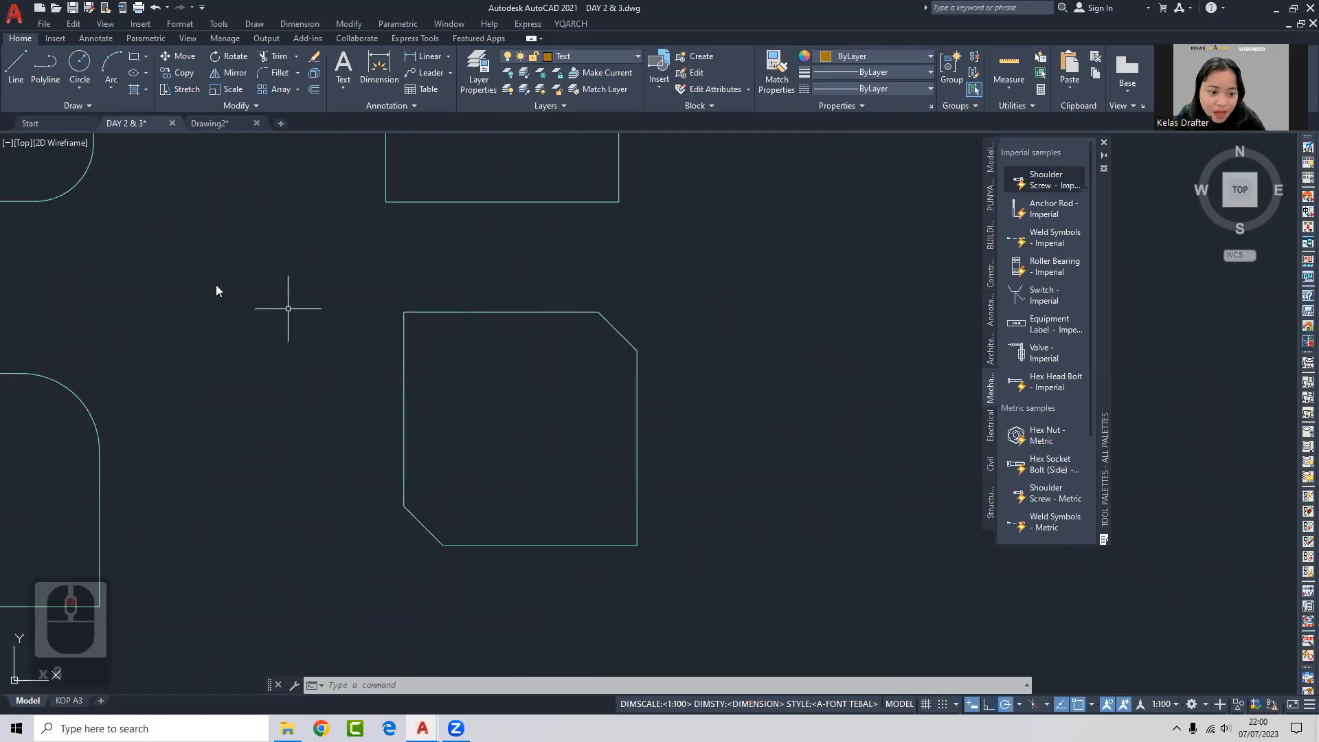
{"action": "scroll", "coordinate": [595, 340], "scroll_direction": "down", "scroll_amount": 5}
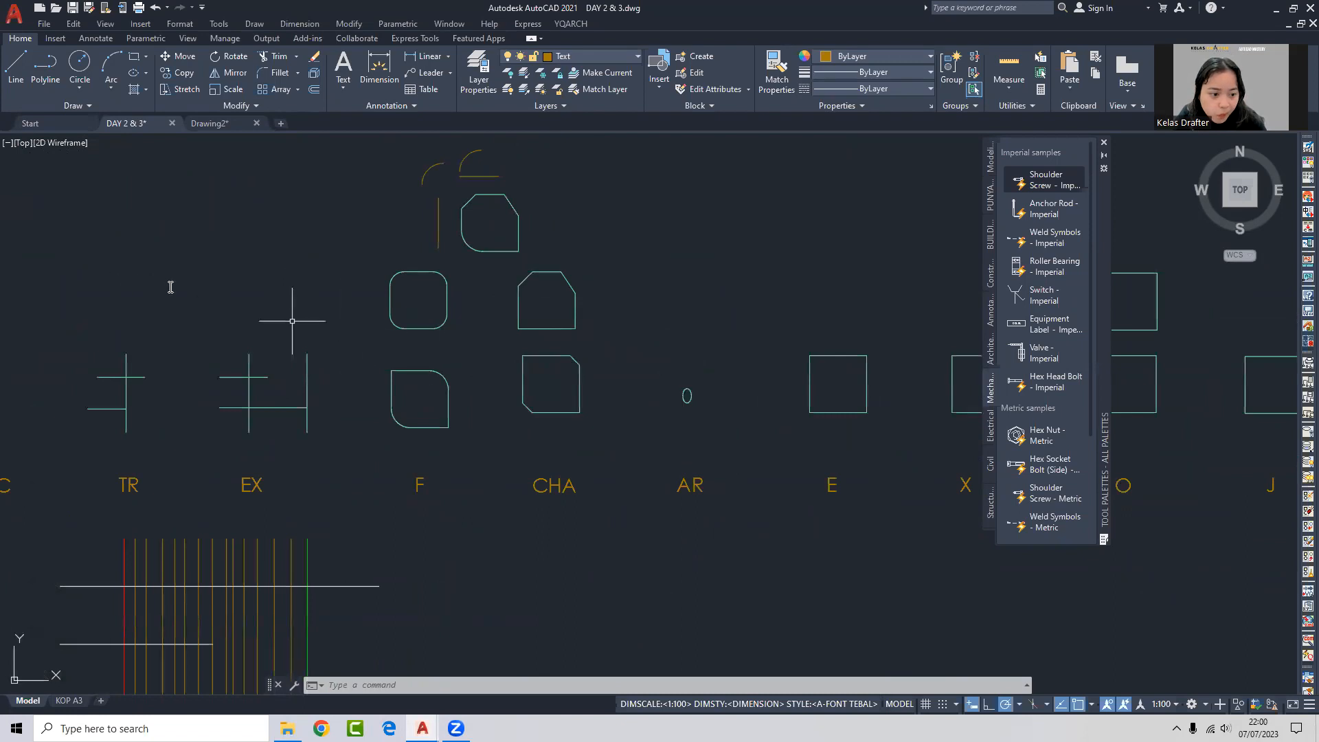
{"action": "scroll", "coordinate": [172, 291], "scroll_direction": "down", "scroll_amount": 2}
{"action": "scroll", "coordinate": [125, 304], "scroll_direction": "down", "scroll_amount": 6}
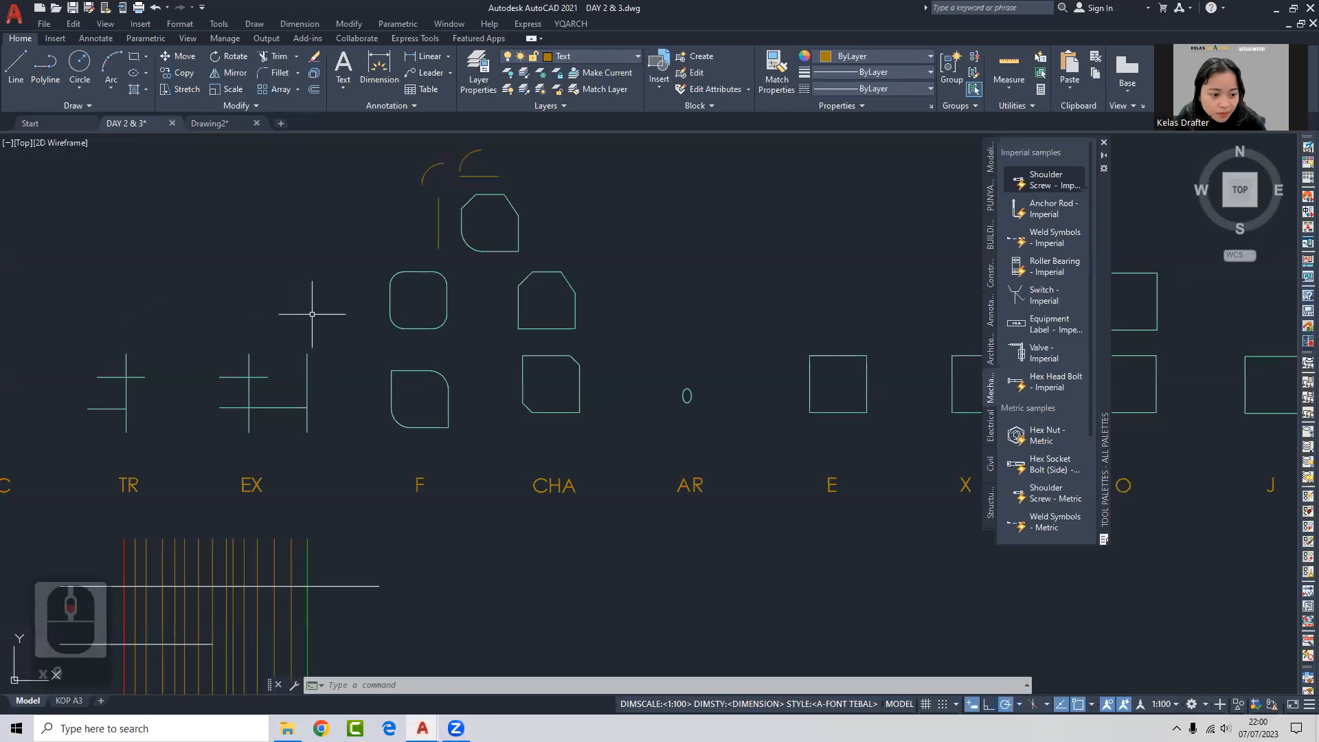
Select the AR label text beneath the small ellipse to point out the Array exercise.
{"action": "scroll", "coordinate": [695, 467], "scroll_direction": "up", "scroll_amount": 5}
{"action": "left_click", "coordinate": [797, 548]}
{"action": "left_click", "coordinate": [541, 541]}
{"action": "scroll", "coordinate": [663, 521], "scroll_direction": "down", "scroll_amount": 3}
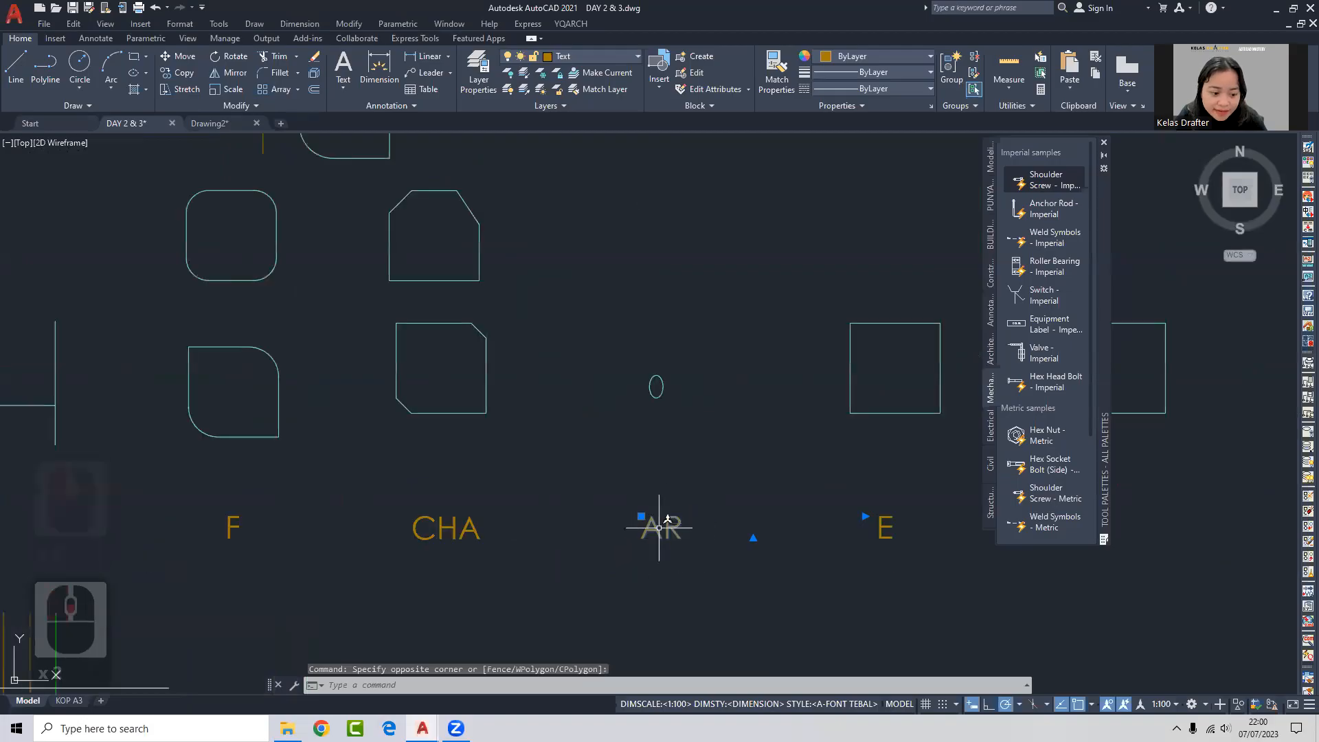
{"action": "left_click", "coordinate": [670, 524]}
{"action": "key", "text": "Escape"}
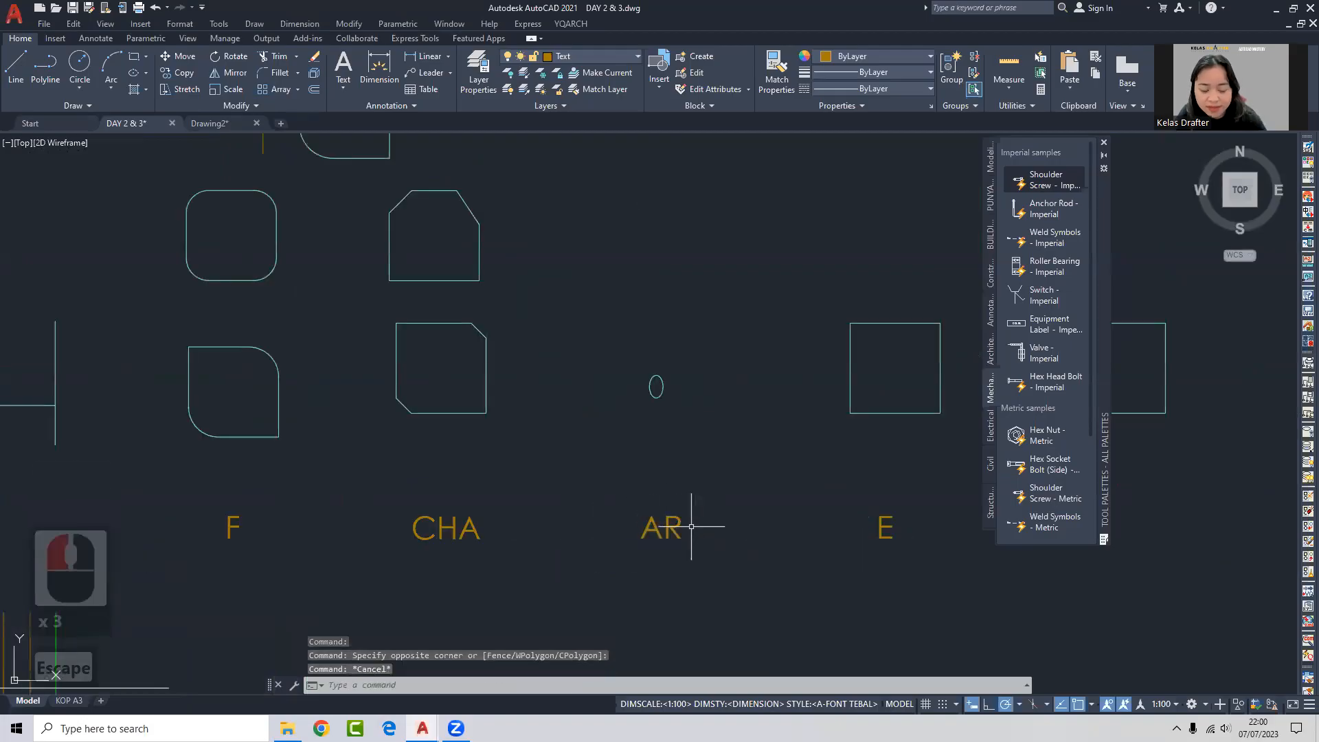
{"action": "left_click", "coordinate": [770, 518]}
{"action": "left_click", "coordinate": [616, 545]}
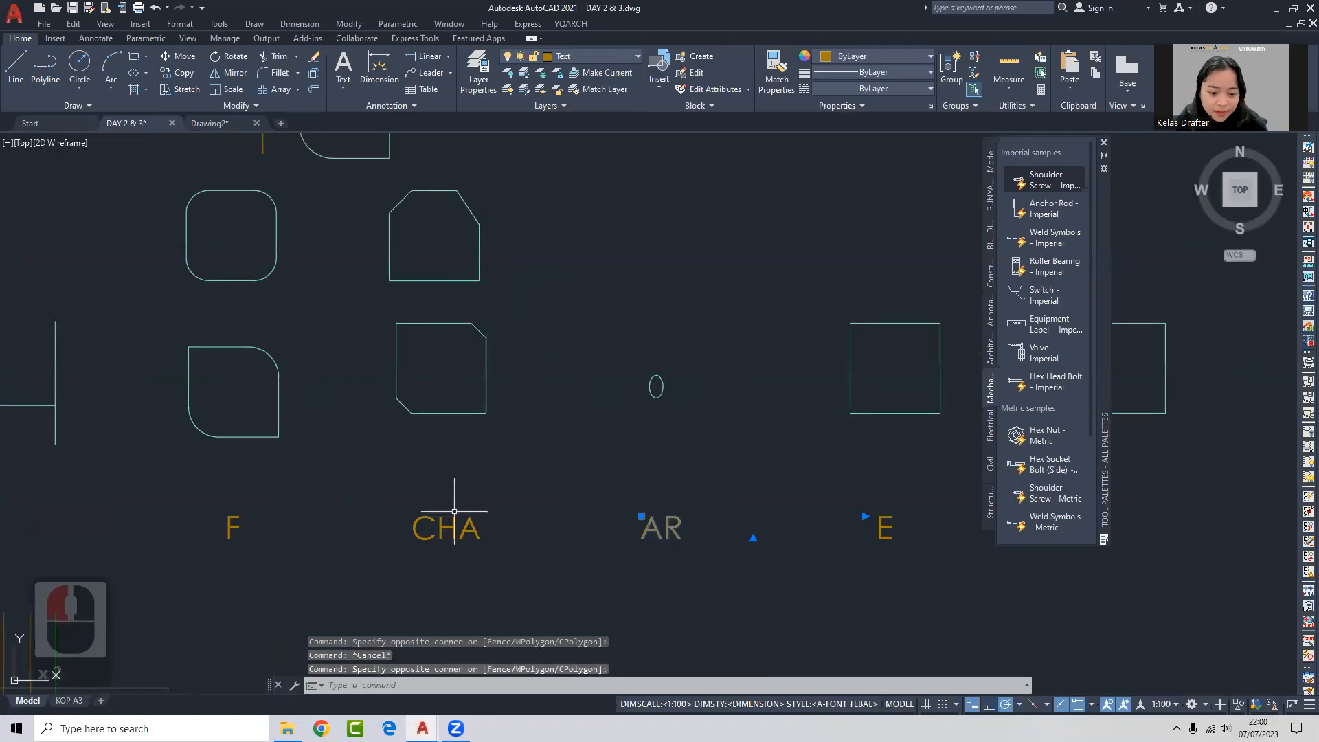
Deselect the AR label text beneath the small ellipse.
{"action": "middle_click_drag", "start_coordinate": [191, 480], "coordinate": [305, 447]}
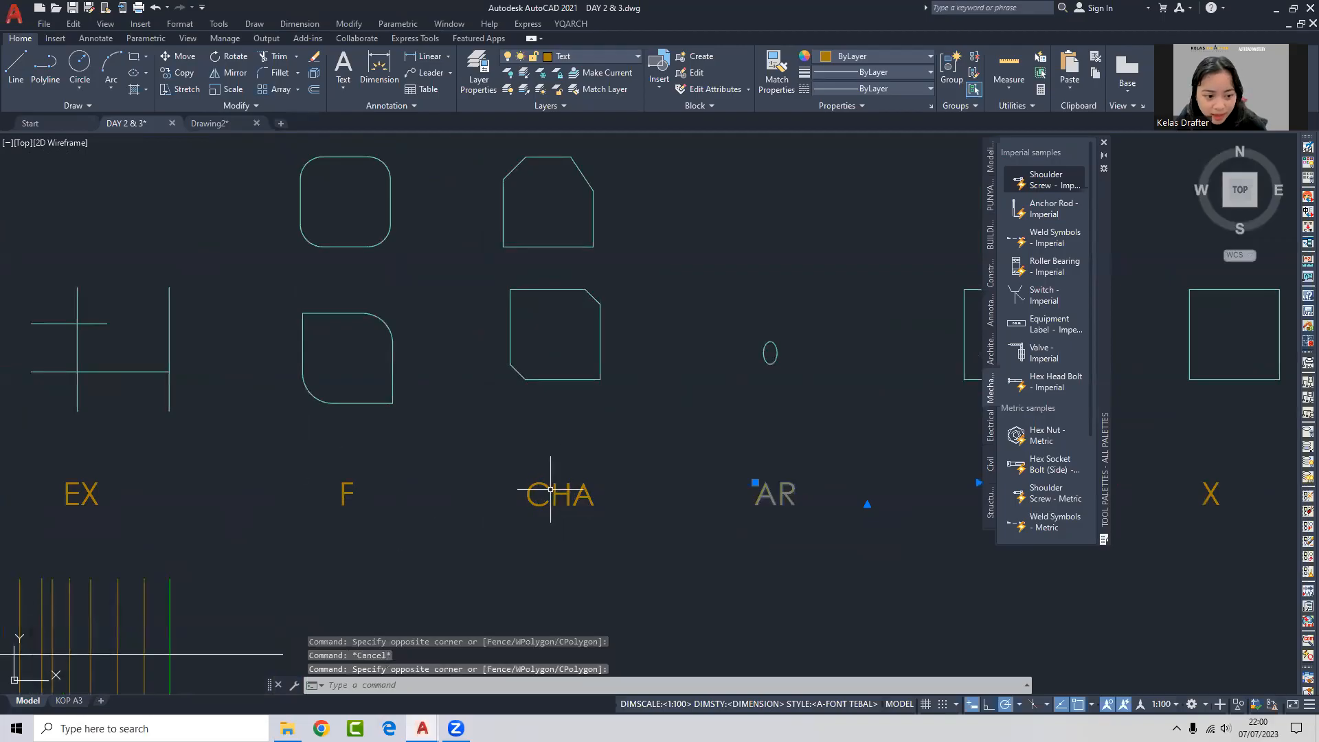
{"action": "scroll", "coordinate": [638, 513], "scroll_direction": "down", "scroll_amount": 2}
{"action": "middle_click_drag", "start_coordinate": [671, 509], "coordinate": [616, 512]}
{"action": "scroll", "coordinate": [716, 524], "scroll_direction": "down", "scroll_amount": 2}
{"action": "scroll", "coordinate": [701, 527], "scroll_direction": "up", "scroll_amount": 6}
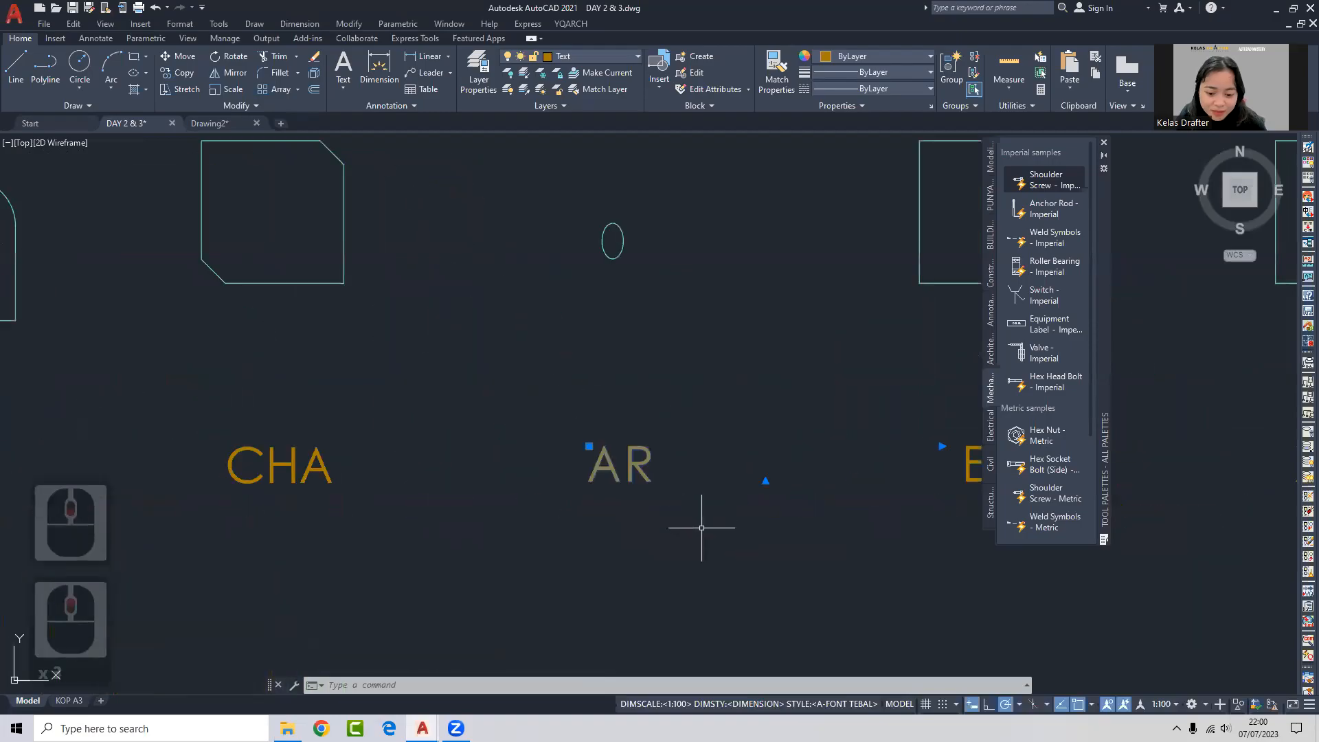
{"action": "key", "text": "Escape"}
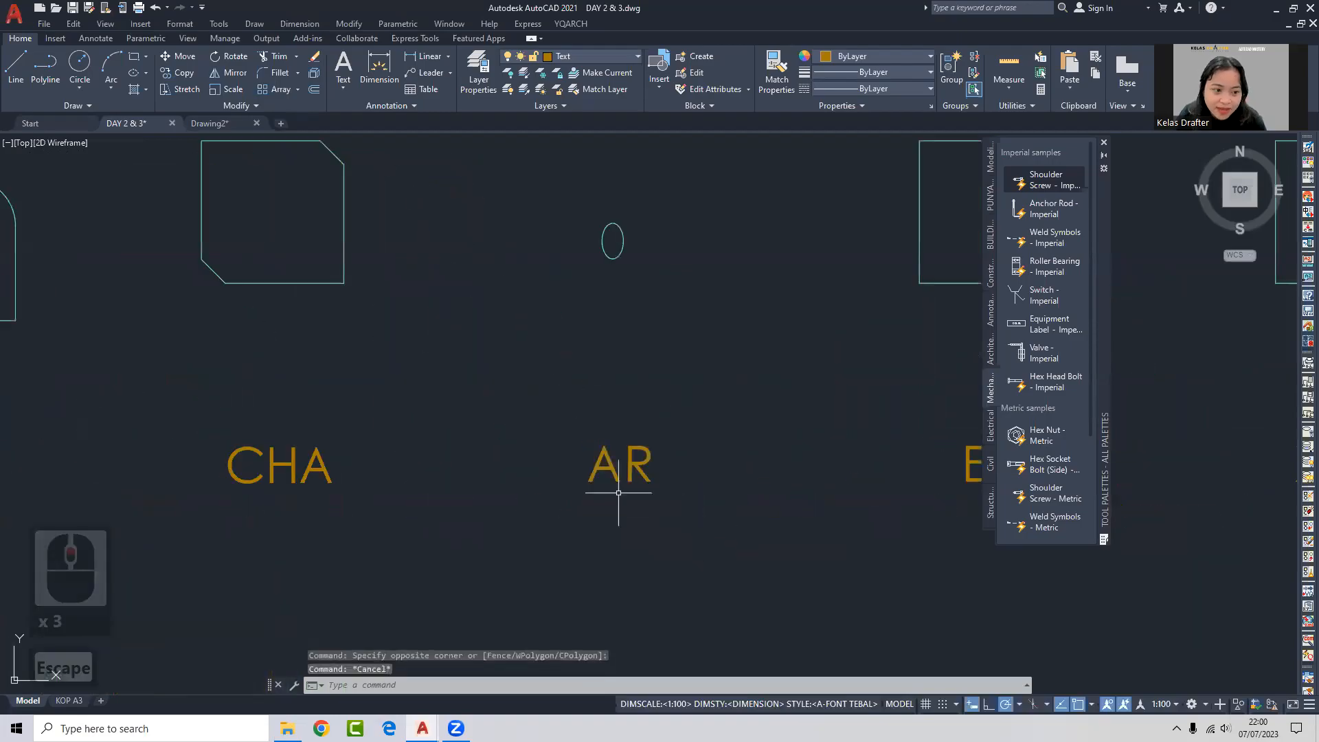
Switch to Drawing2 and extend the ellipse array beneath the stone foundation to more columns.
{"action": "left_click", "coordinate": [205, 126]}
{"action": "scroll", "coordinate": [592, 337], "scroll_direction": "up", "scroll_amount": 7}
{"action": "left_click", "coordinate": [486, 320]}
{"action": "left_click", "coordinate": [481, 326]}
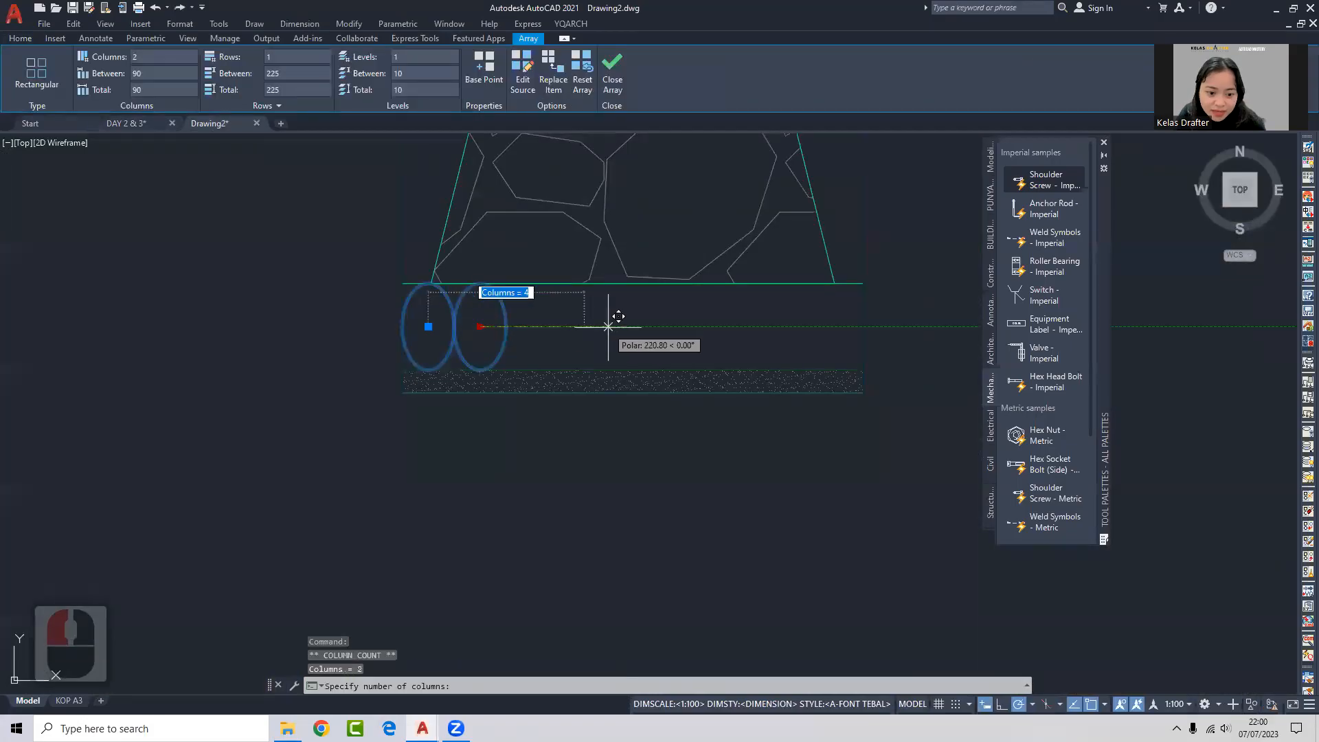
{"action": "scroll", "coordinate": [614, 317], "scroll_direction": "down", "scroll_amount": 3}
{"action": "scroll", "coordinate": [807, 333], "scroll_direction": "down", "scroll_amount": 6}
{"action": "key", "text": "Escape"}
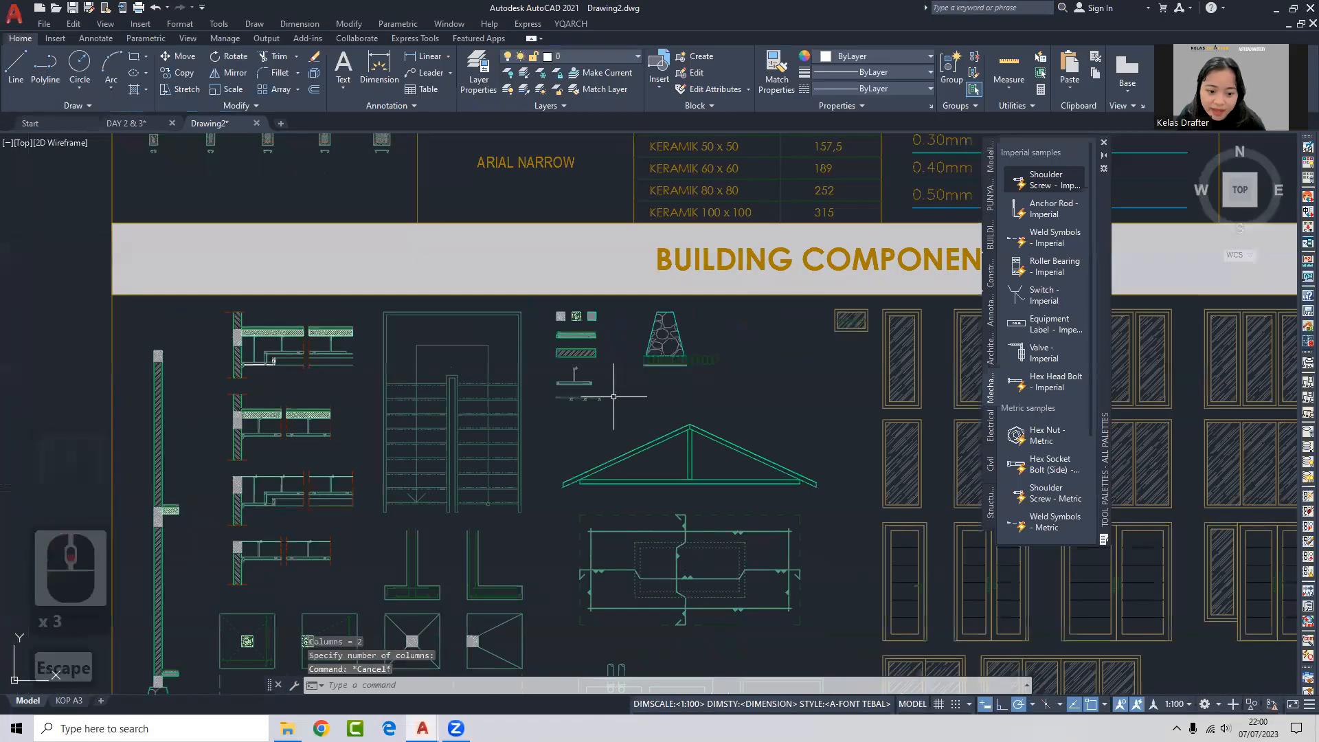
Stretch the right flight of the staircase plan block downward using its dynamic grips.
{"action": "left_click", "coordinate": [570, 441]}
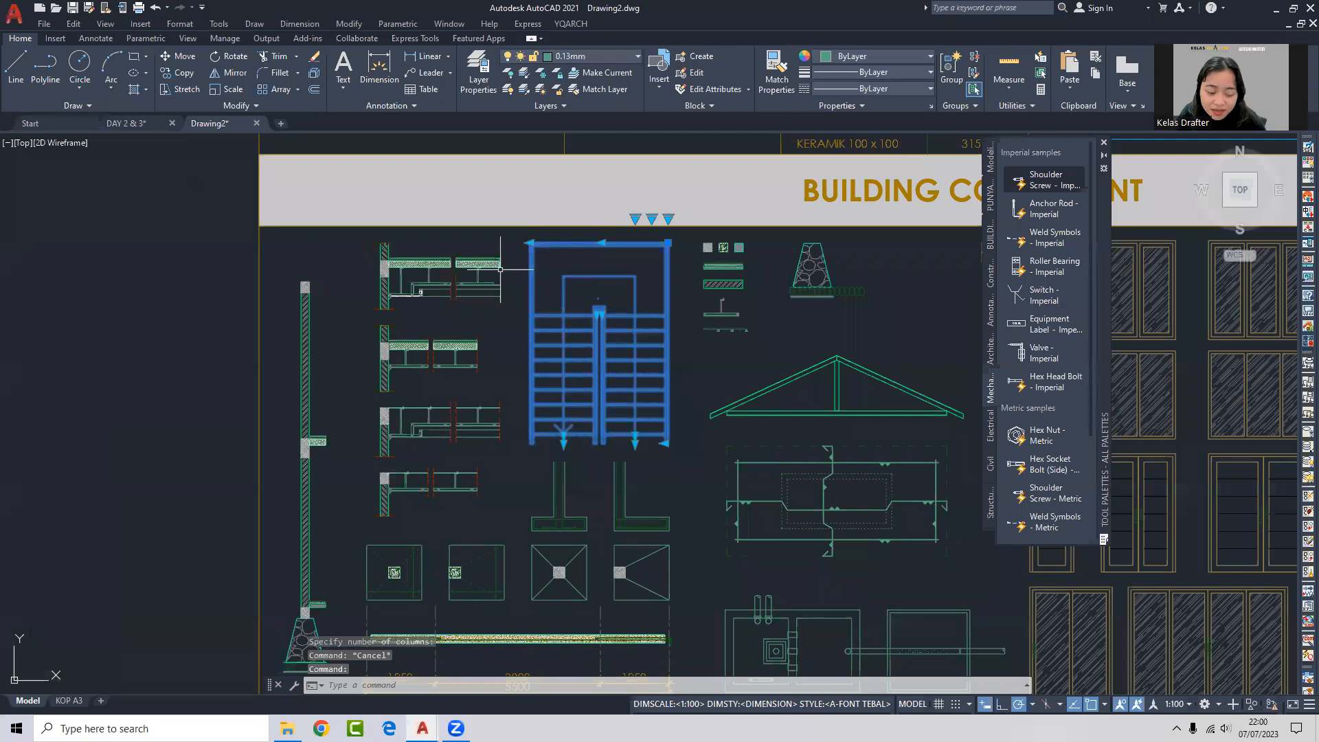
{"action": "left_click", "coordinate": [635, 443]}
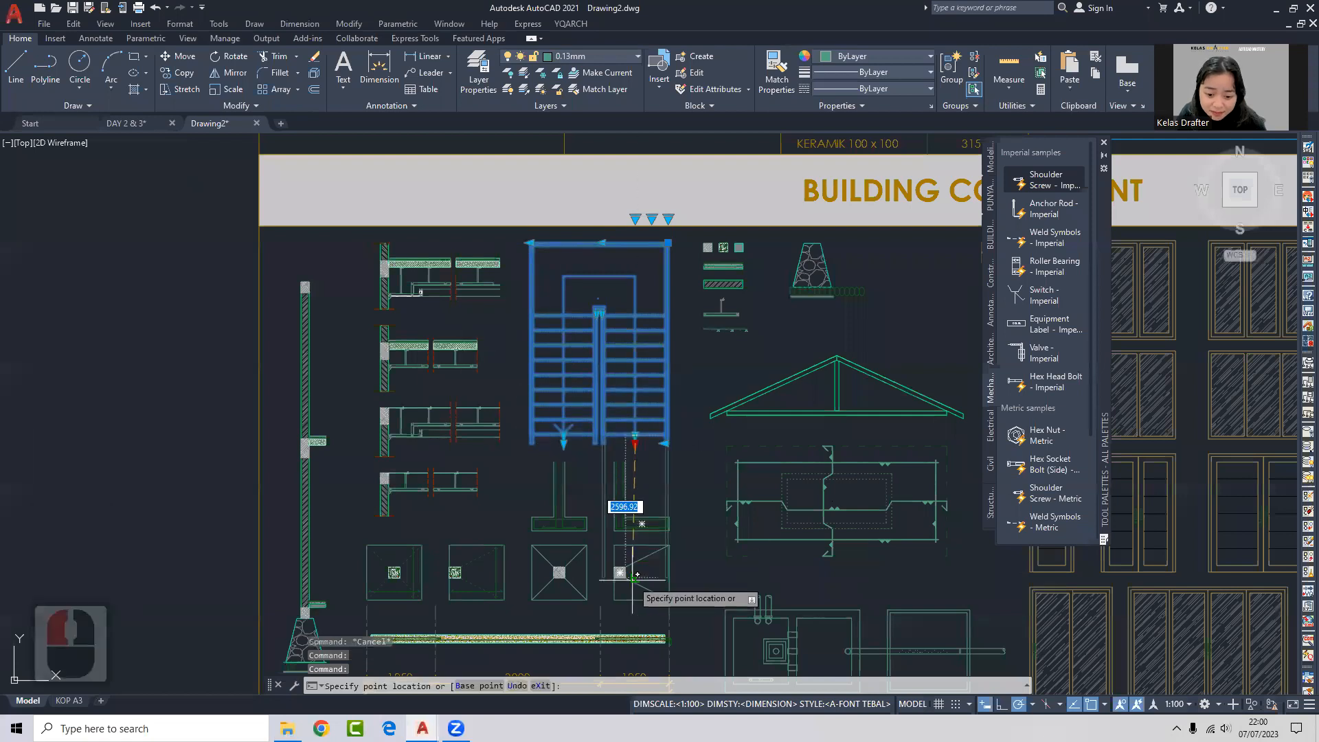
{"action": "scroll", "coordinate": [641, 544], "scroll_direction": "up", "scroll_amount": 3}
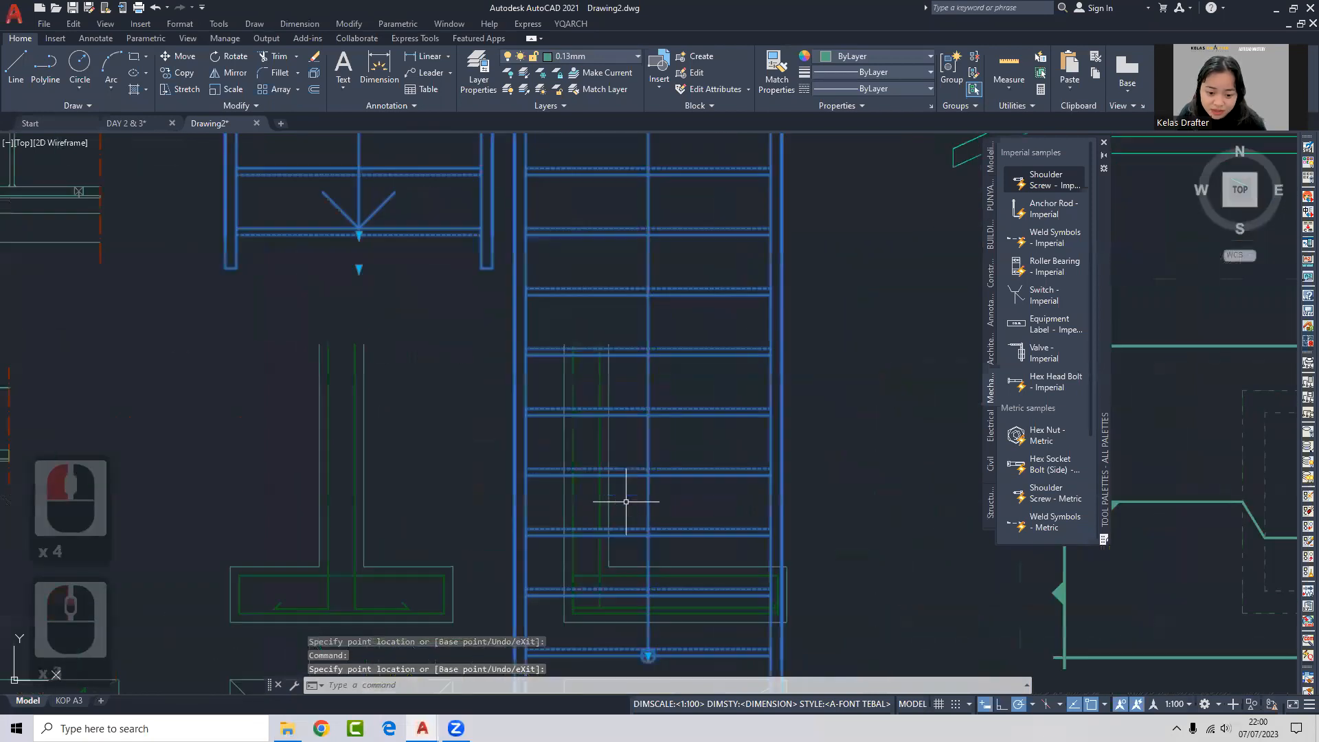
{"action": "scroll", "coordinate": [625, 501], "scroll_direction": "down", "scroll_amount": 3}
{"action": "left_click", "coordinate": [647, 606]}
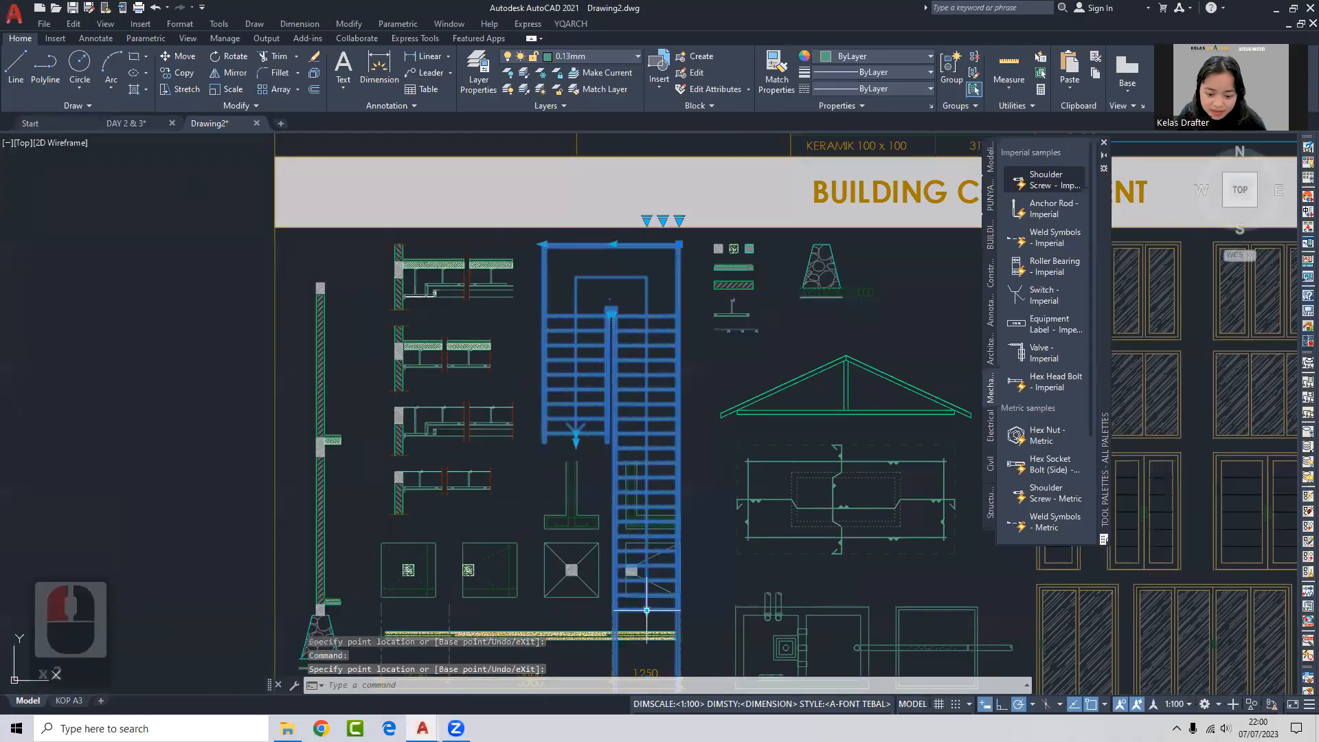
{"action": "key", "text": "Escape"}
{"action": "key", "text": "Escape"}
{"action": "key", "text": "Escape"}
{"action": "key", "text": "Escape"}
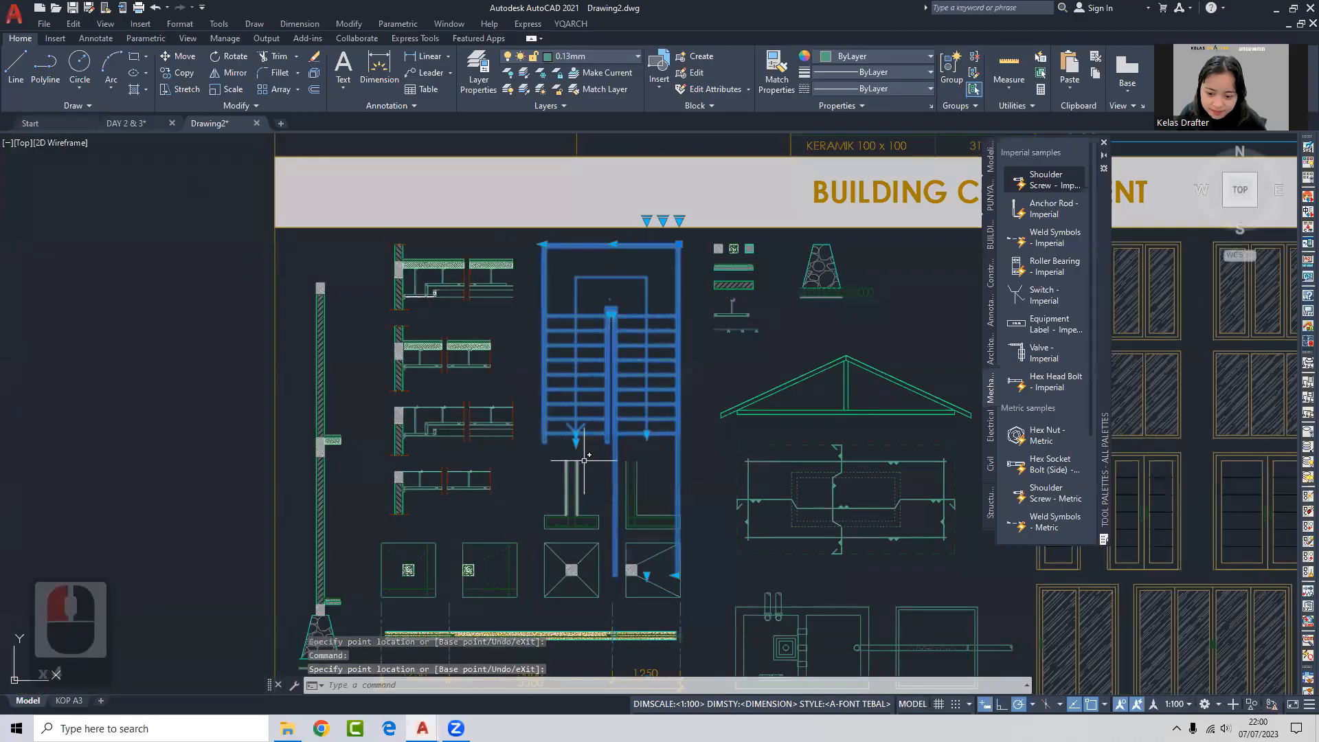
Extend the roof-tile array above the roof truss to 10 columns.
{"action": "scroll", "coordinate": [760, 377], "scroll_direction": "up", "scroll_amount": 1}
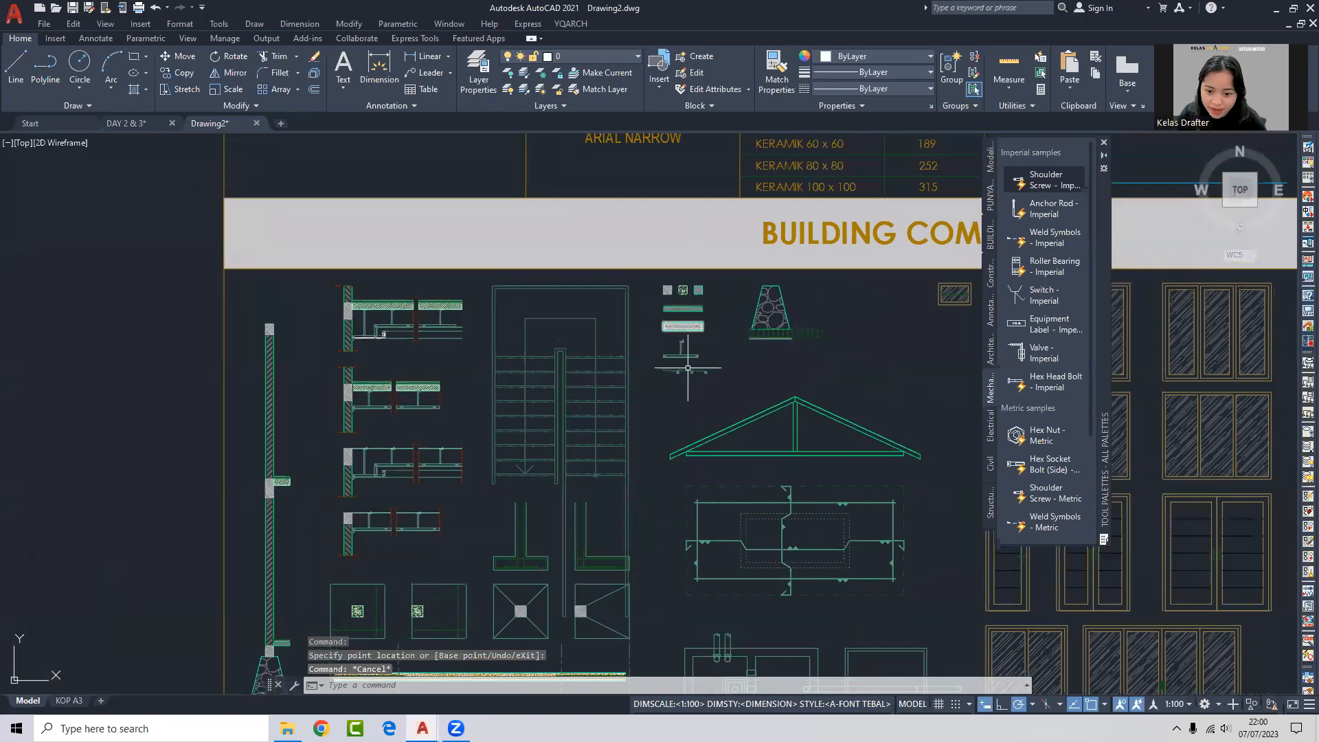
{"action": "scroll", "coordinate": [711, 337], "scroll_direction": "up", "scroll_amount": 3}
{"action": "left_click", "coordinate": [711, 337]}
{"action": "left_click", "coordinate": [727, 342]}
{"action": "middle_click_drag", "start_coordinate": [922, 341], "coordinate": [516, 375]}
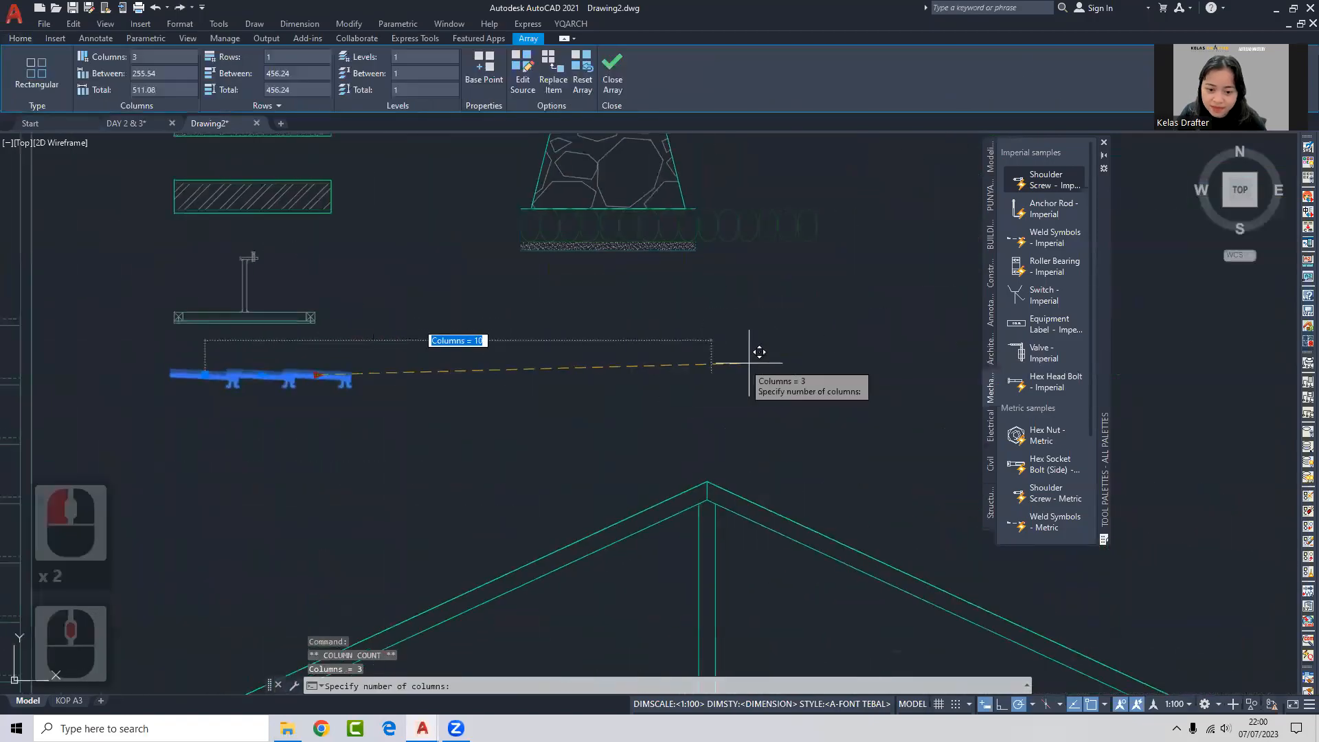
{"action": "left_click", "coordinate": [746, 362]}
Reduce the roof-tile array to 2 columns.
{"action": "scroll", "coordinate": [652, 401], "scroll_direction": "down", "scroll_amount": 2}
{"action": "left_click", "coordinate": [676, 389]}
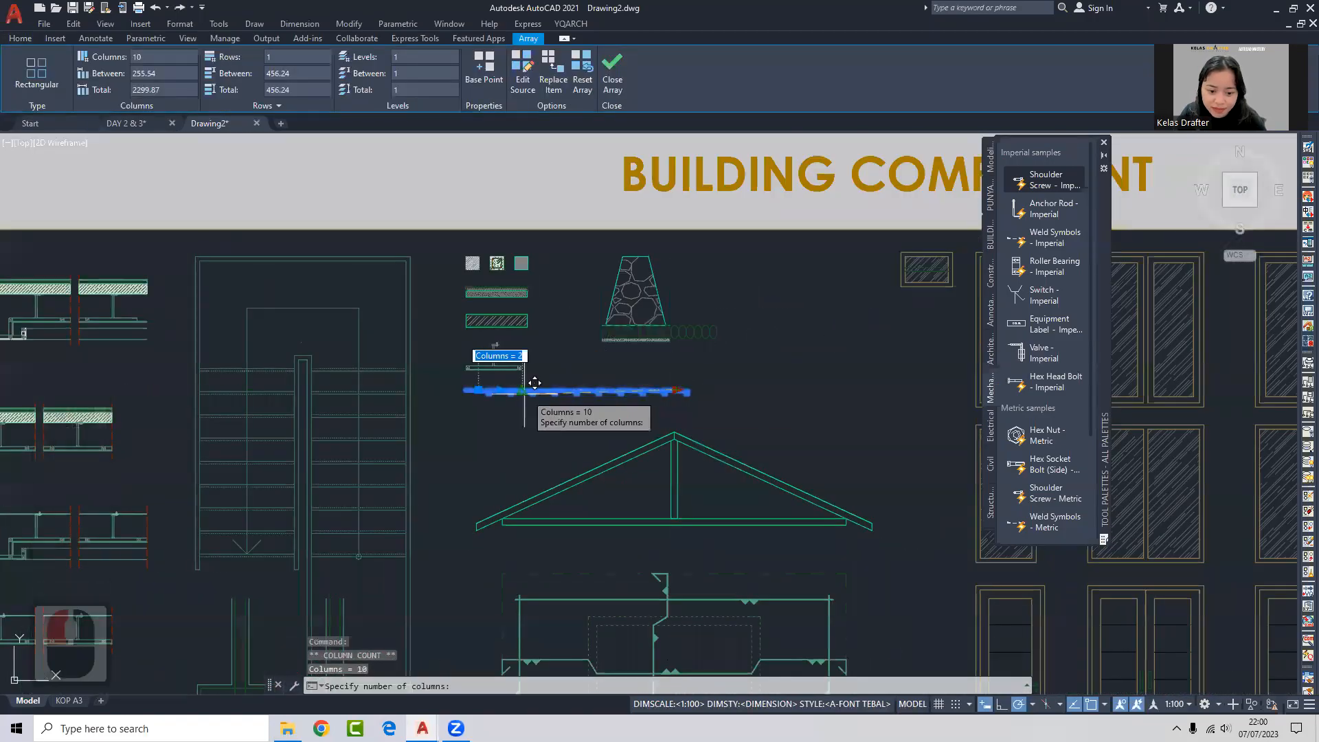
{"action": "left_click", "coordinate": [511, 388]}
Move the roof-tile array by a batten foot onto the lower end of the truss's left rafter.
{"action": "scroll", "coordinate": [514, 404], "scroll_direction": "up", "scroll_amount": 2}
{"action": "type", "text": "m"}
{"action": "key", "text": "Return"}
{"action": "scroll", "coordinate": [440, 386], "scroll_direction": "up", "scroll_amount": 6}
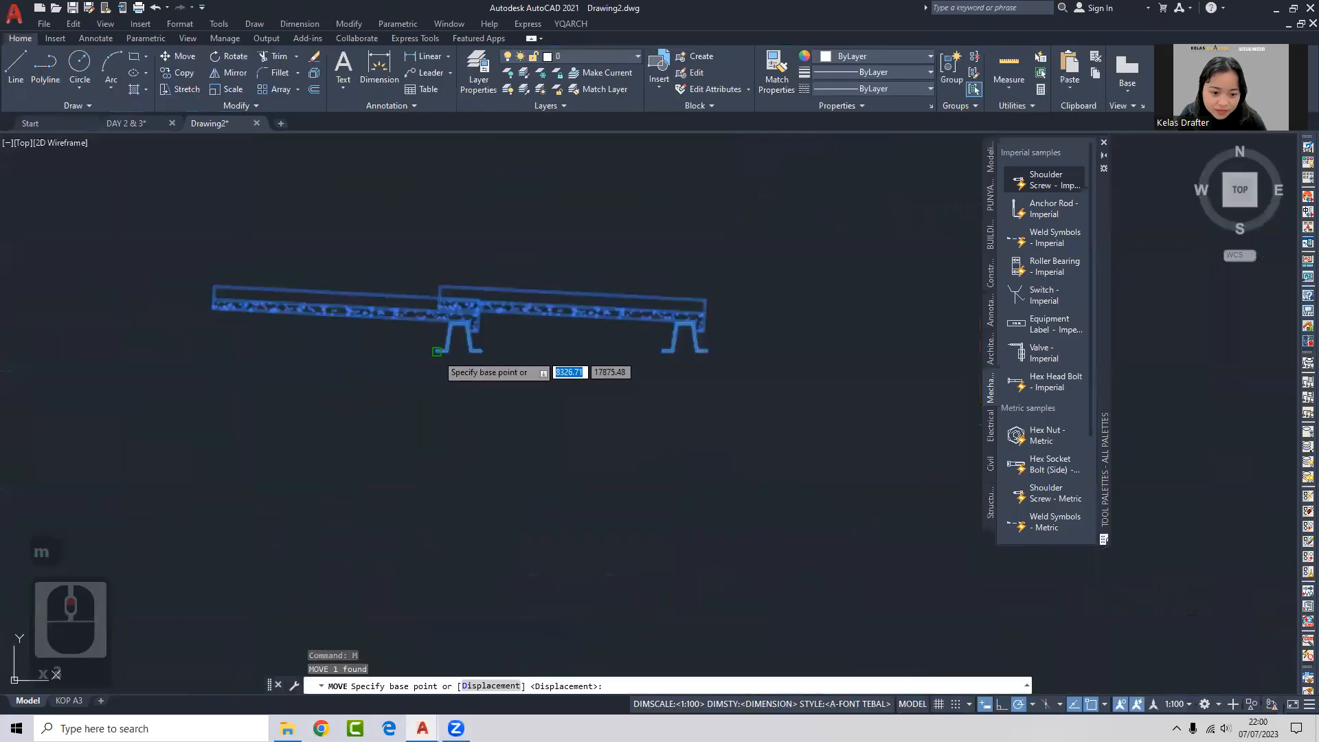
{"action": "scroll", "coordinate": [486, 328], "scroll_direction": "down", "scroll_amount": 4}
{"action": "left_click", "coordinate": [471, 337]}
{"action": "middle_click_drag", "start_coordinate": [507, 472], "coordinate": [582, 242]}
{"action": "left_click", "coordinate": [592, 582]}
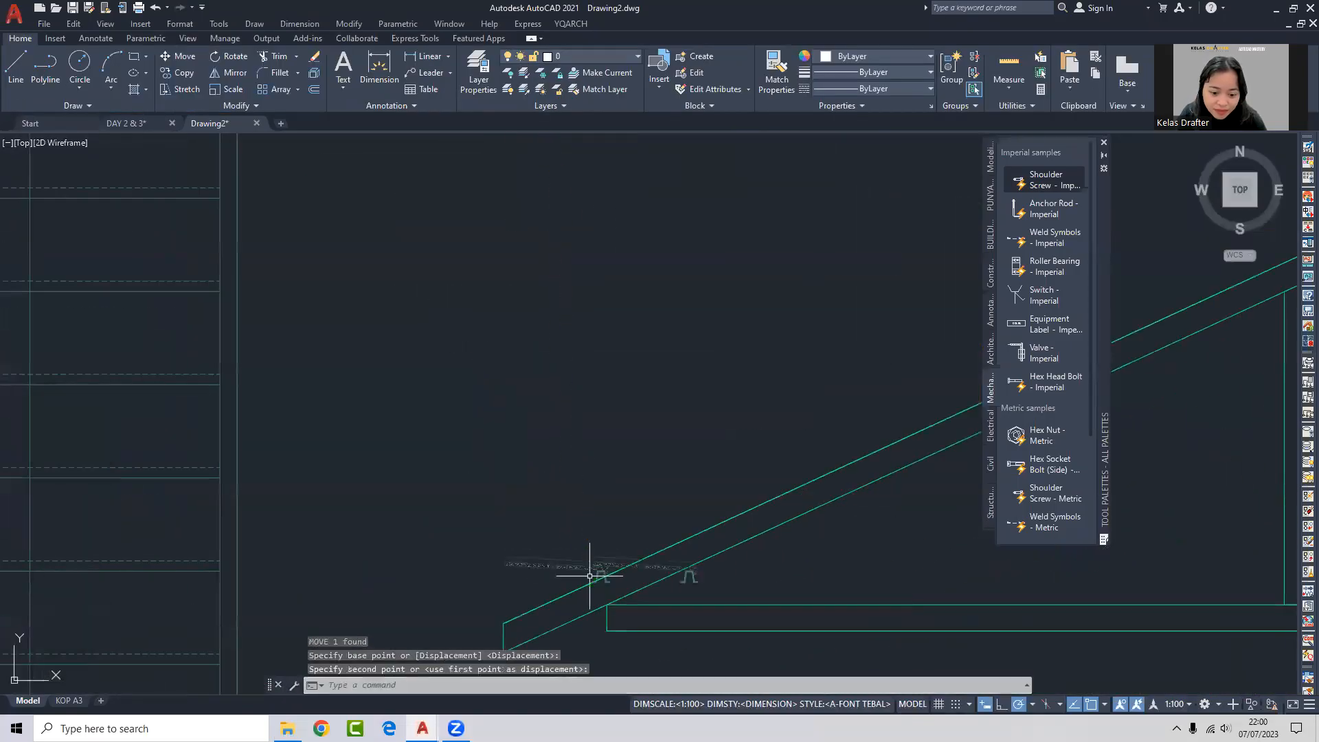
Rotate the roof-tile array about its batten foot to follow the slope of the left rafter.
{"action": "left_click", "coordinate": [591, 567]}
{"action": "type", "text": "ro"}
{"action": "key", "text": "Return"}
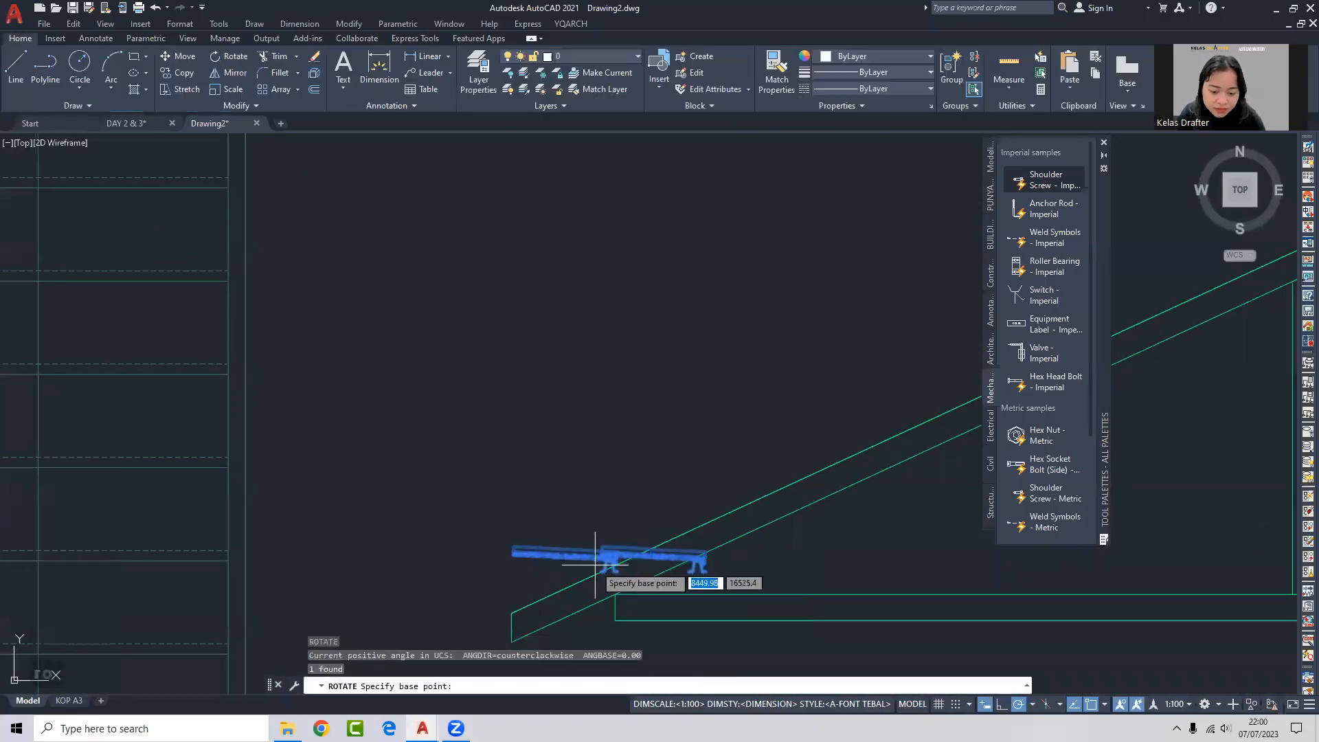
{"action": "scroll", "coordinate": [598, 592], "scroll_direction": "up", "scroll_amount": 5}
{"action": "left_click", "coordinate": [603, 589]}
{"action": "left_click", "coordinate": [692, 543]}
Extend the rotated roof-tile array up the left rafter to 10 columns.
{"action": "scroll", "coordinate": [689, 514], "scroll_direction": "down", "scroll_amount": 5}
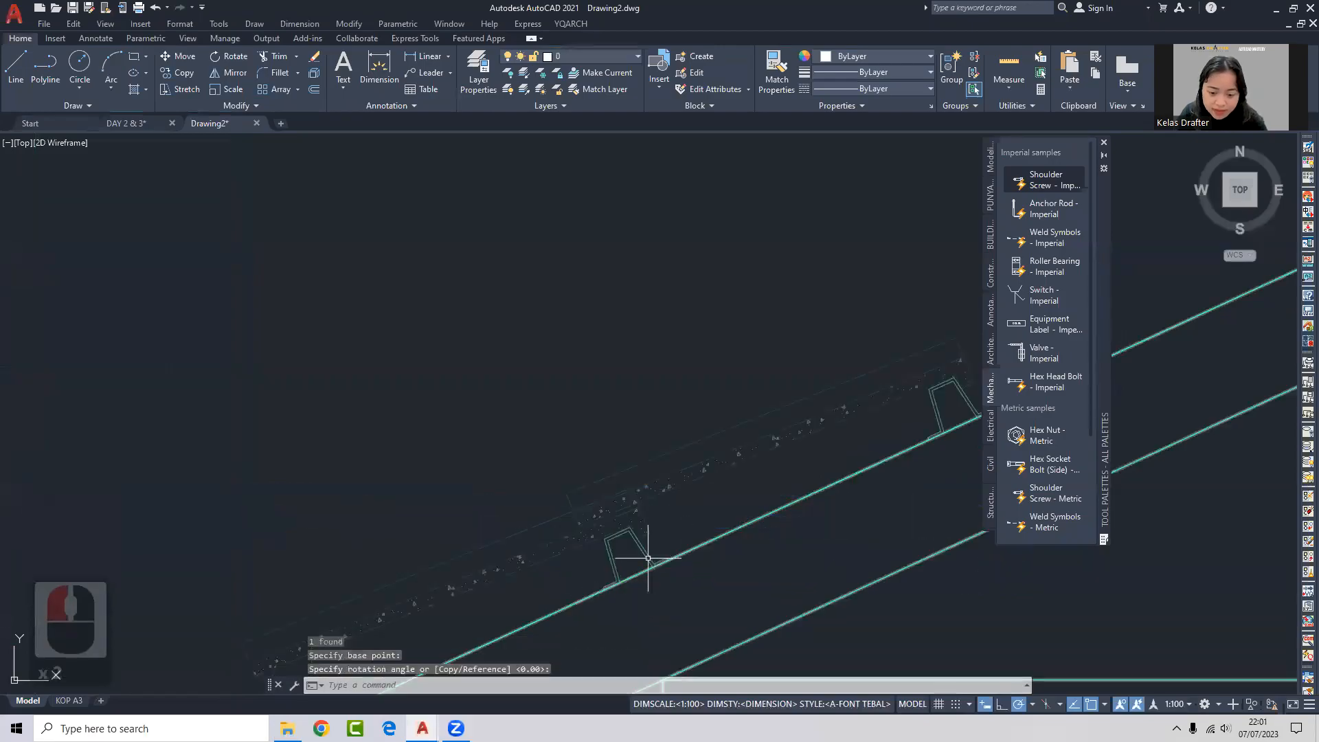
{"action": "left_click", "coordinate": [676, 527]}
{"action": "middle_click_drag", "start_coordinate": [901, 415], "coordinate": [441, 515]}
{"action": "scroll", "coordinate": [442, 515], "scroll_direction": "down", "scroll_amount": 2}
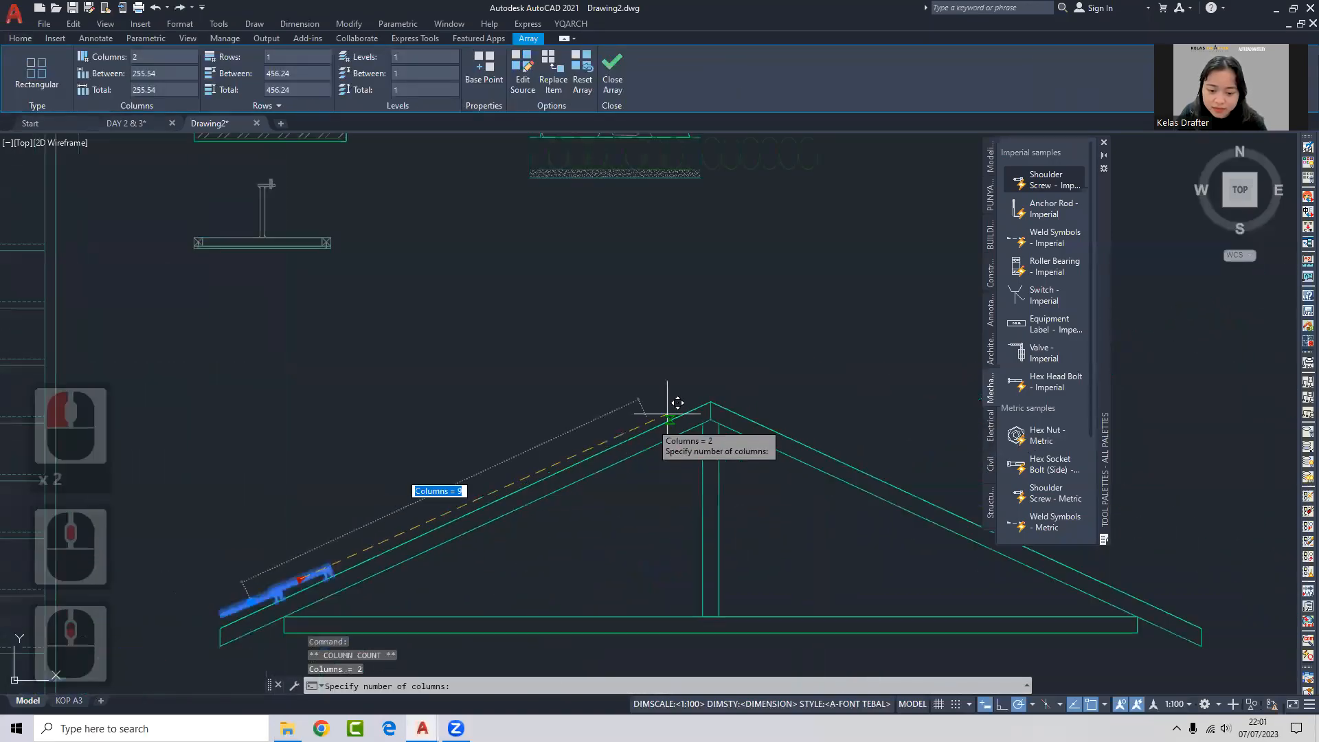
{"action": "left_click", "coordinate": [715, 391]}
Move the roof-tile array so its uppermost batten foot meets the apex of the truss.
{"action": "scroll", "coordinate": [714, 371], "scroll_direction": "up", "scroll_amount": 5}
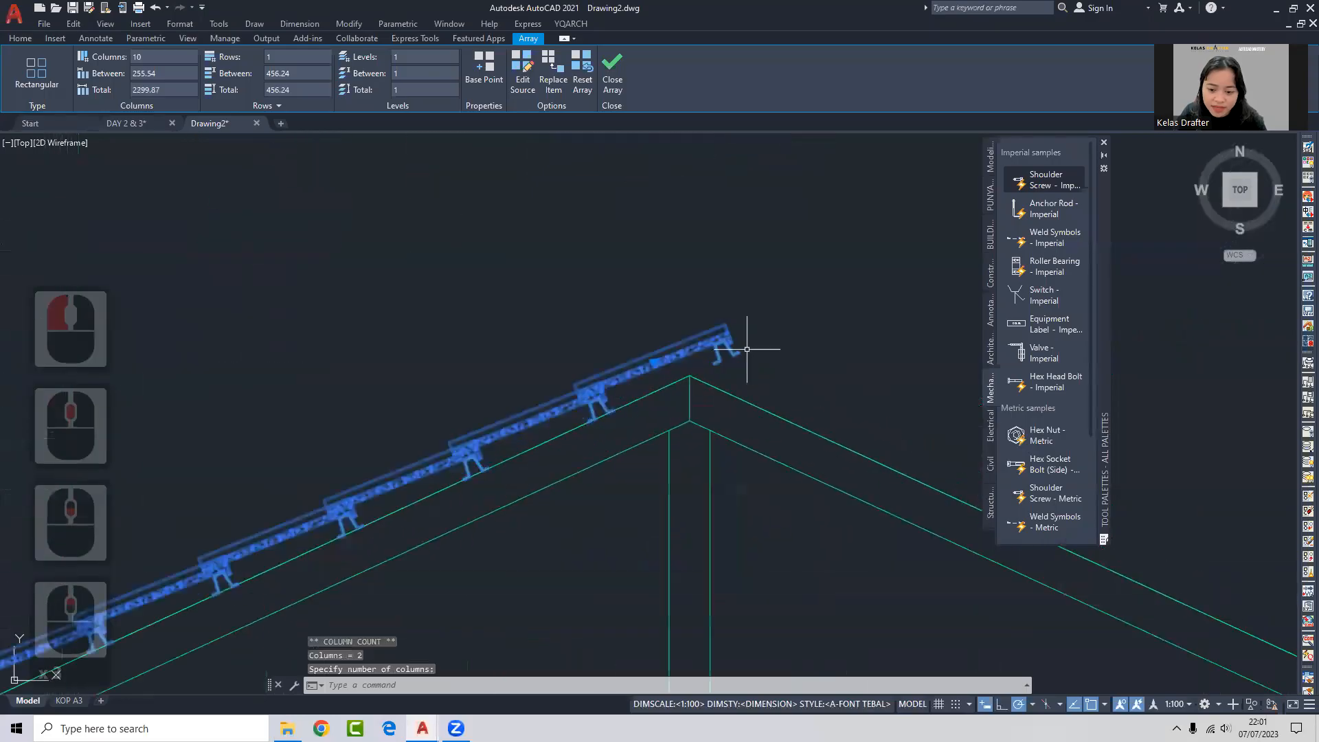
{"action": "type", "text": "m"}
{"action": "key", "text": "Return"}
{"action": "left_click", "coordinate": [704, 356]}
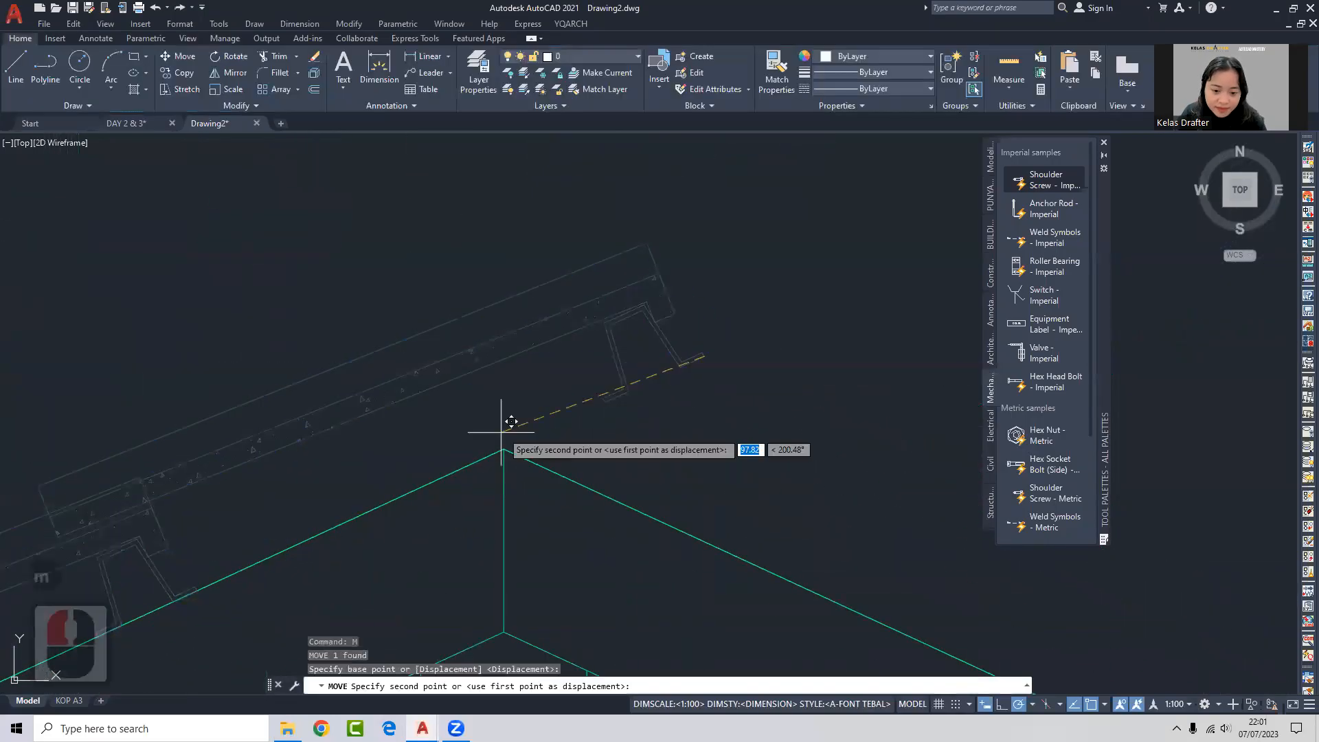
{"action": "left_click", "coordinate": [504, 447]}
{"action": "scroll", "coordinate": [612, 393], "scroll_direction": "down", "scroll_amount": 3}
{"action": "scroll", "coordinate": [698, 330], "scroll_direction": "up", "scroll_amount": 3}
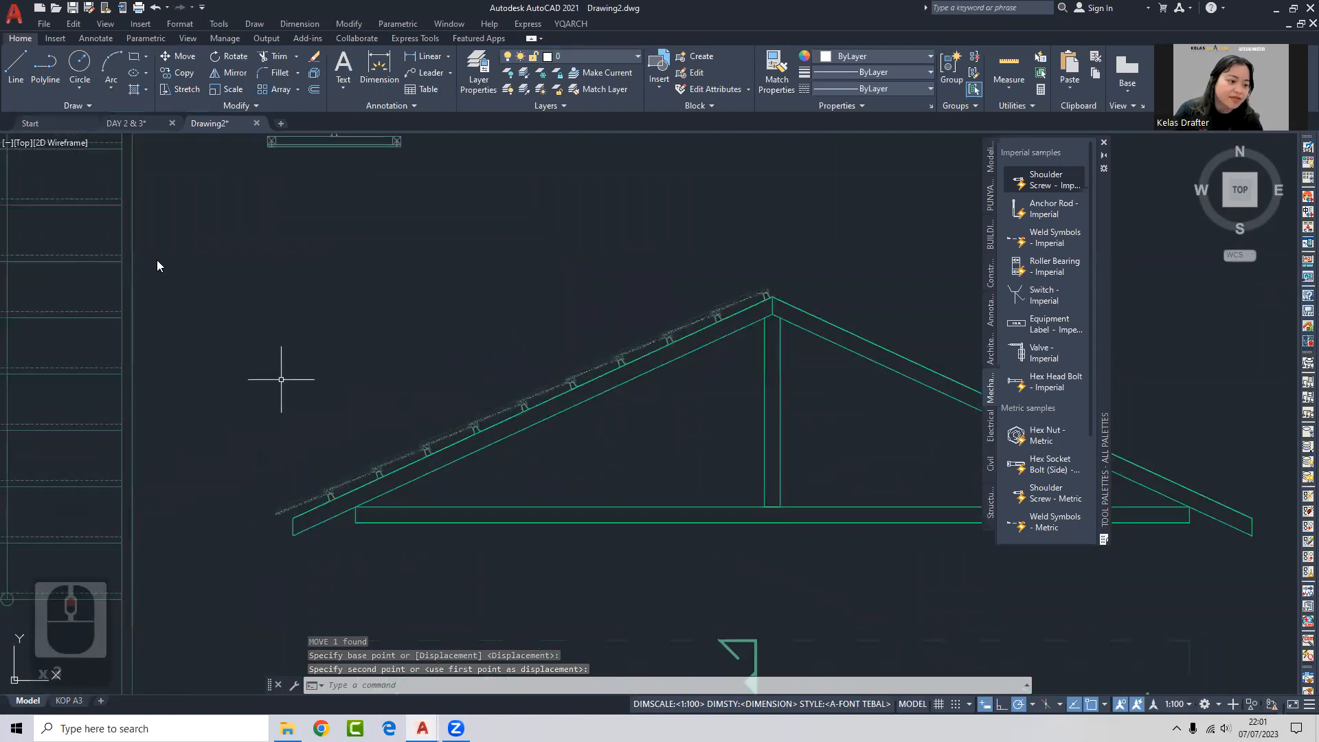
Switch to the DAY 2 & 3 drawing and show the Rectangular, Path and Polar variants of the Array command.
{"action": "left_click", "coordinate": [125, 123]}
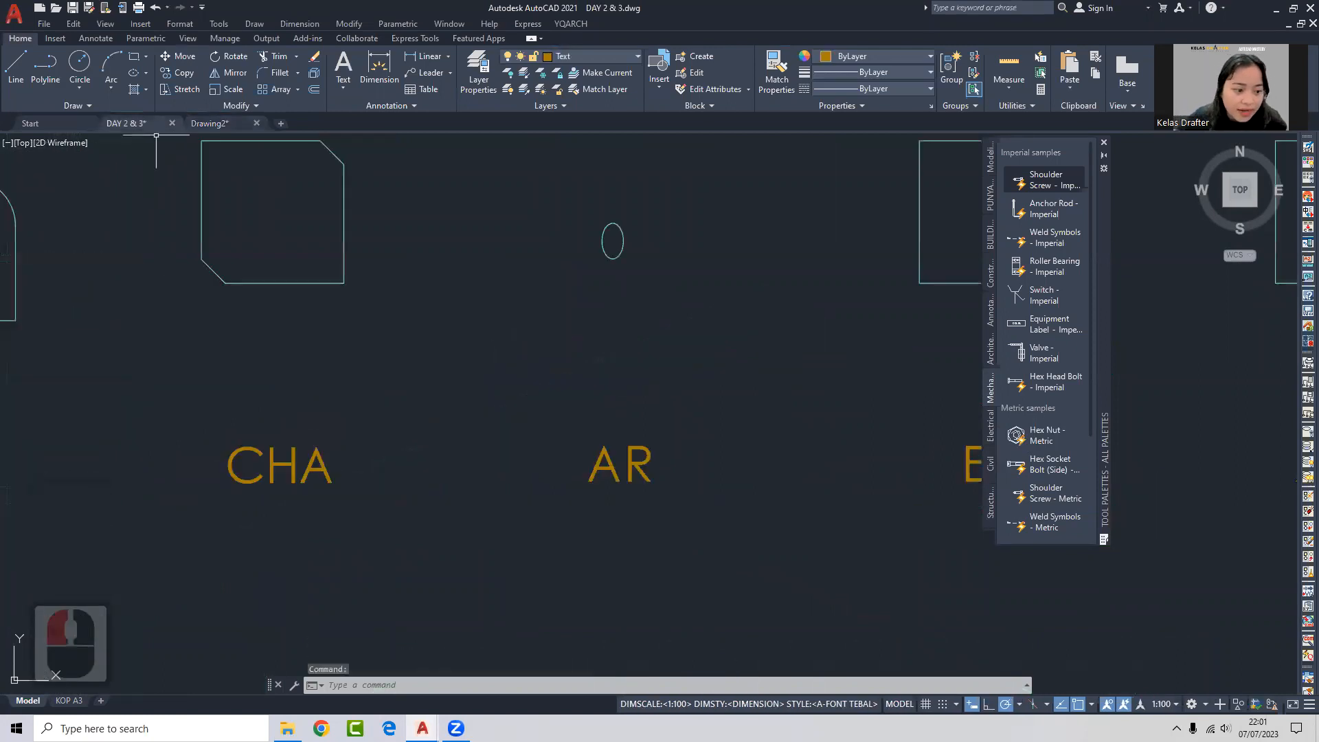
{"action": "scroll", "coordinate": [216, 287], "scroll_direction": "down", "scroll_amount": 5}
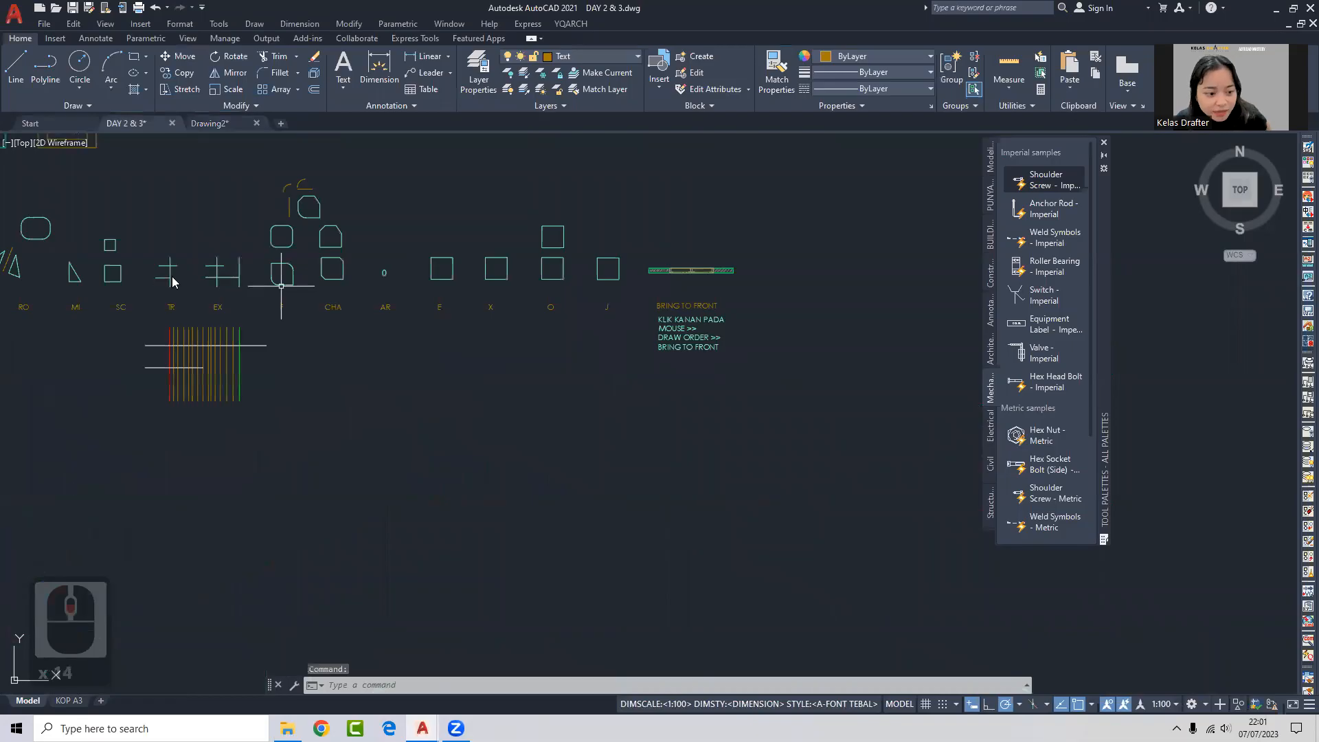
{"action": "scroll", "coordinate": [371, 275], "scroll_direction": "up", "scroll_amount": 5}
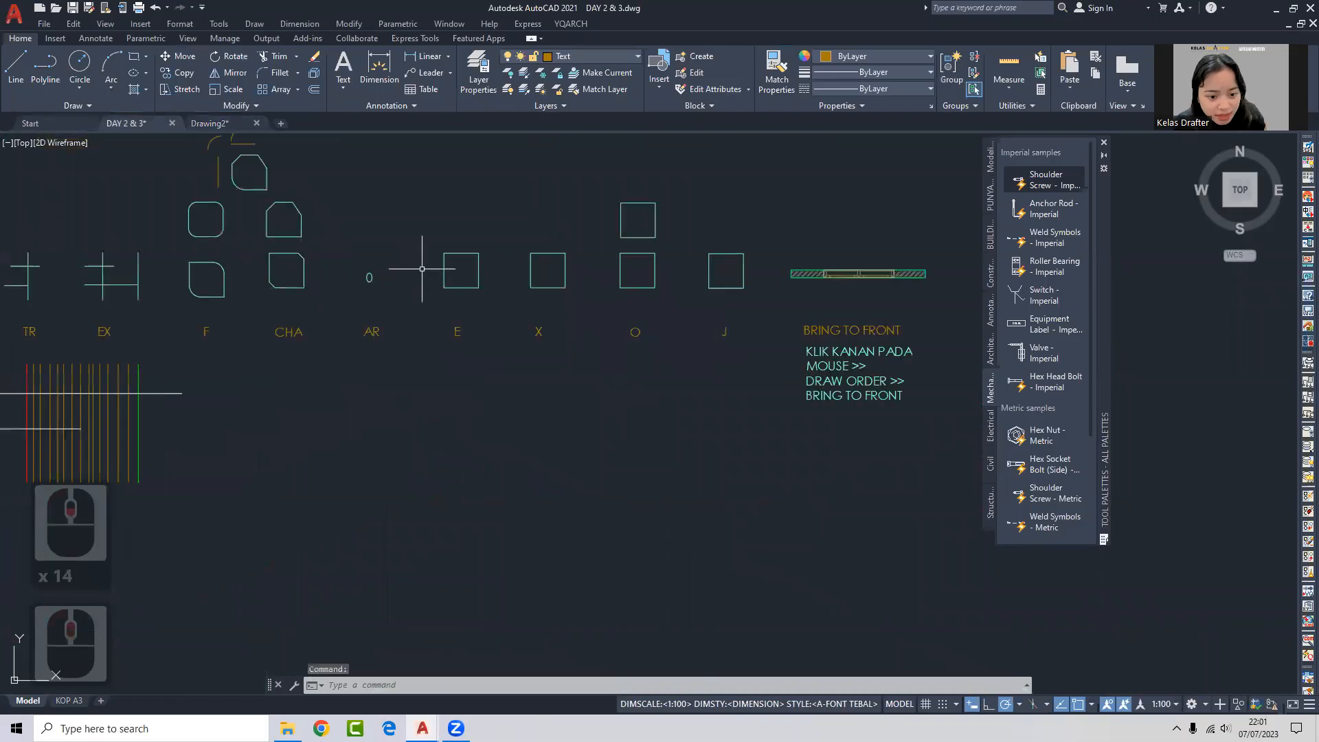
{"action": "left_click", "coordinate": [296, 89]}
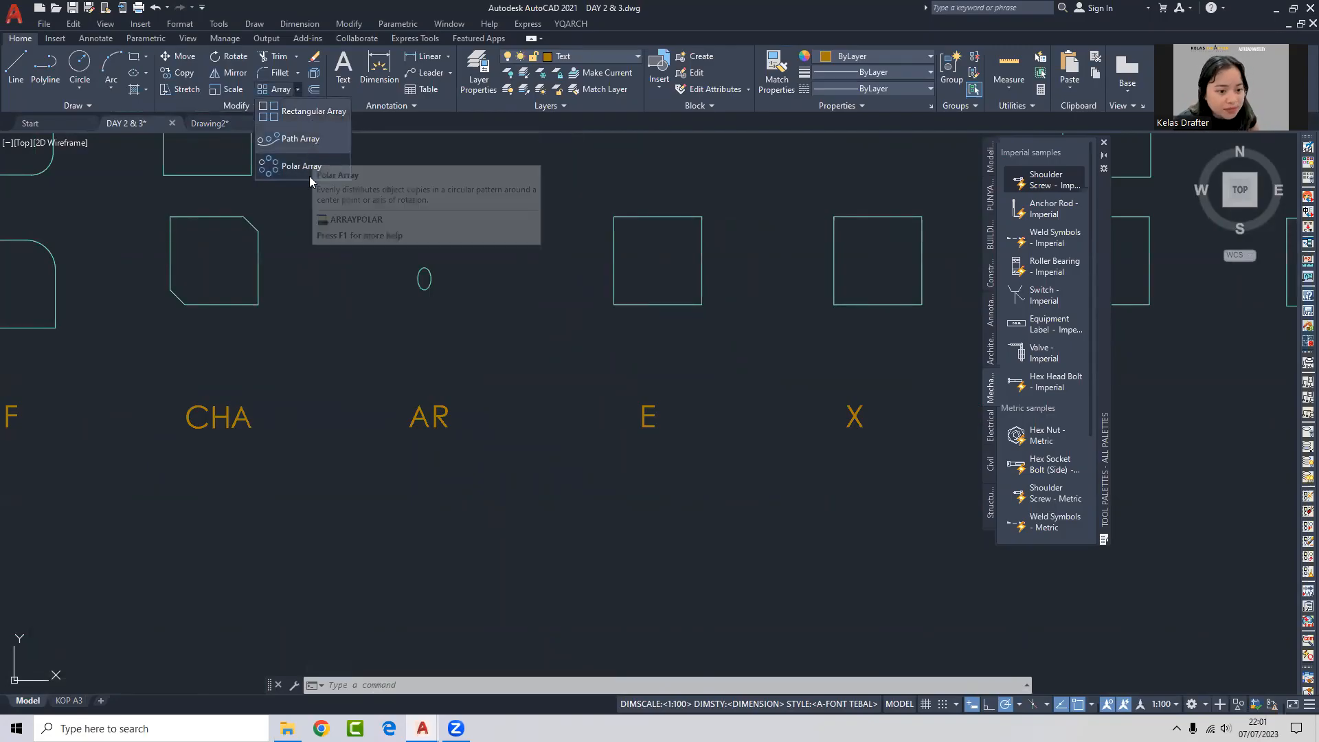
{"action": "left_click", "coordinate": [483, 266]}
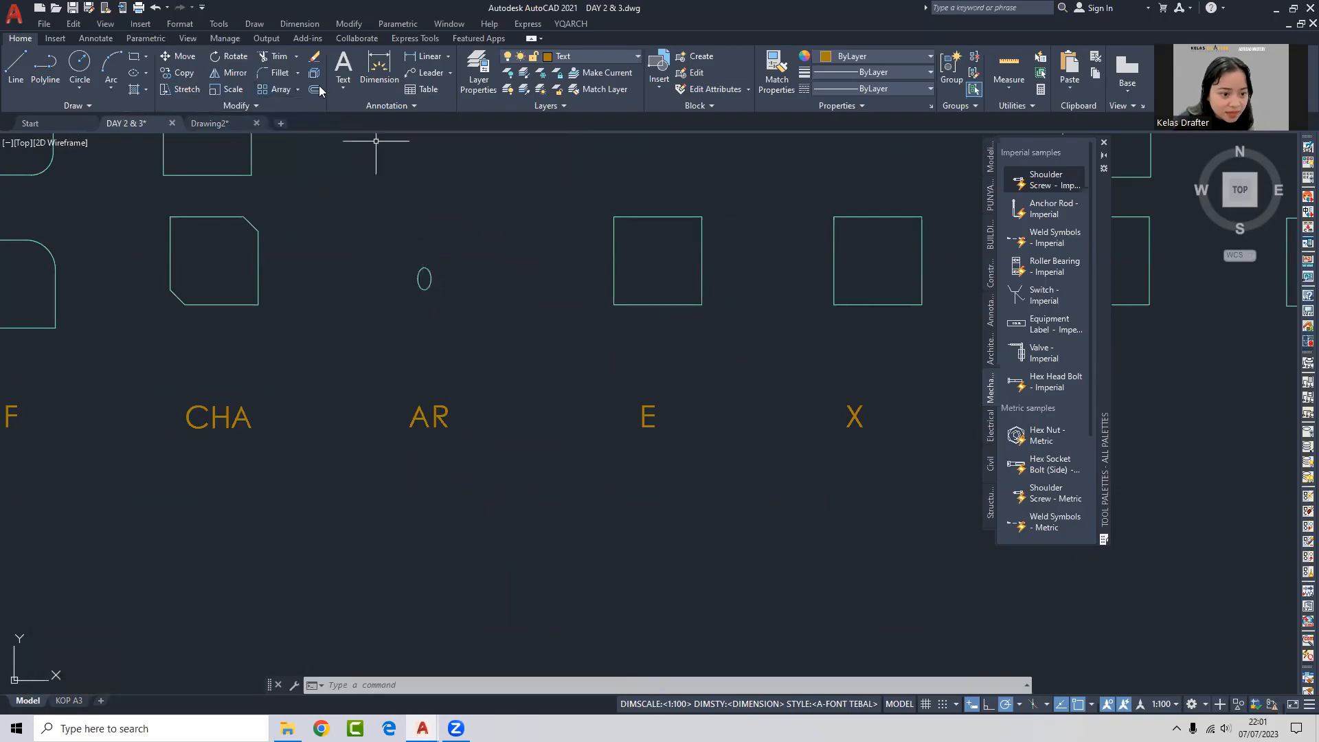
{"action": "left_click", "coordinate": [294, 92]}
{"action": "left_click", "coordinate": [295, 93]}
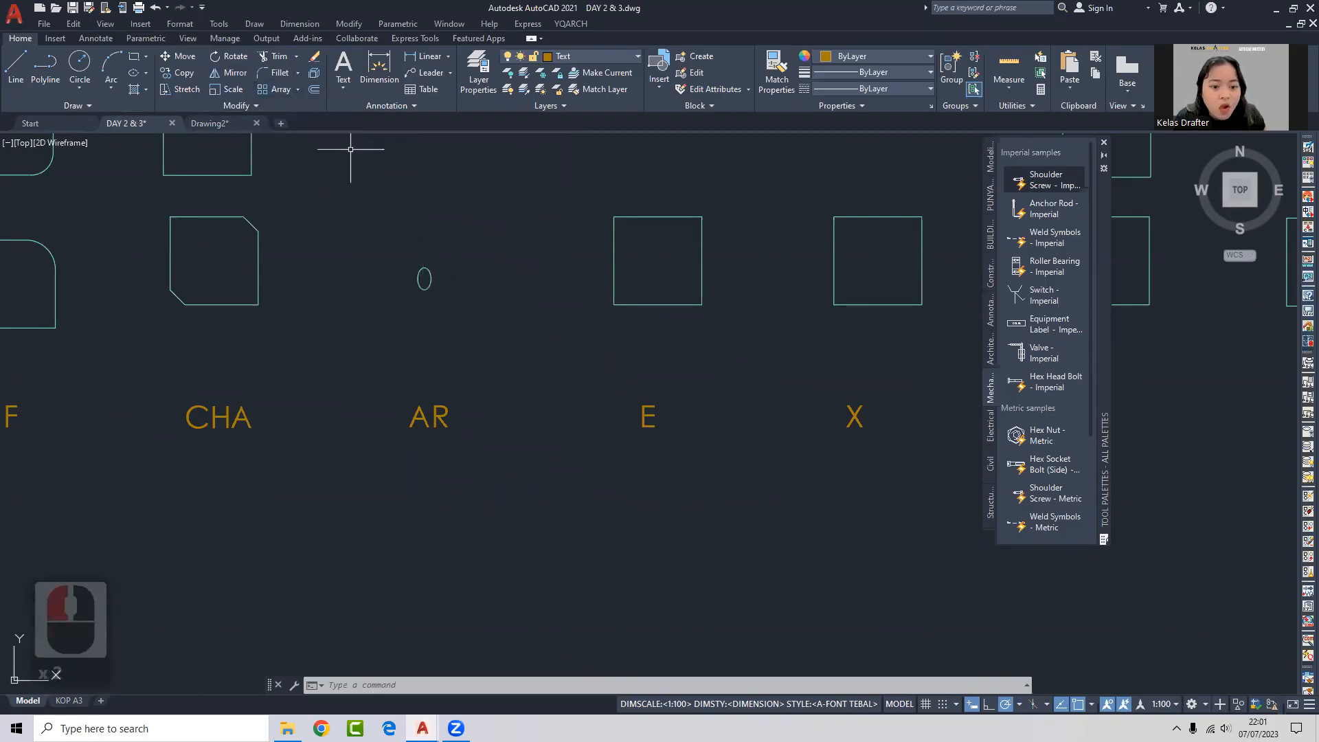
Copy the small ellipse above the AR label to a spot just above the original.
{"action": "middle_click_drag", "start_coordinate": [465, 316], "coordinate": [609, 306]}
{"action": "scroll", "coordinate": [576, 263], "scroll_direction": "up", "scroll_amount": 3}
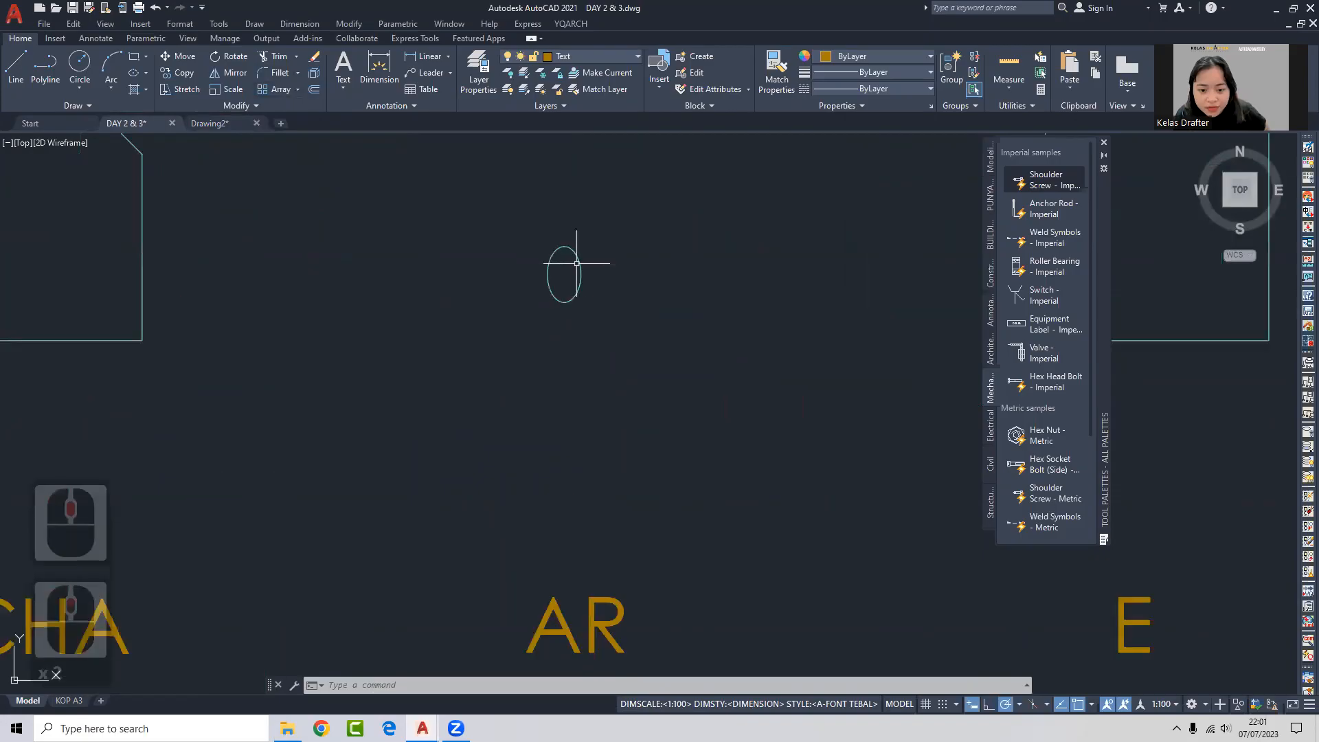
{"action": "left_click", "coordinate": [569, 297]}
{"action": "left_click", "coordinate": [560, 285]}
{"action": "left_click", "coordinate": [570, 320]}
{"action": "left_click", "coordinate": [567, 292]}
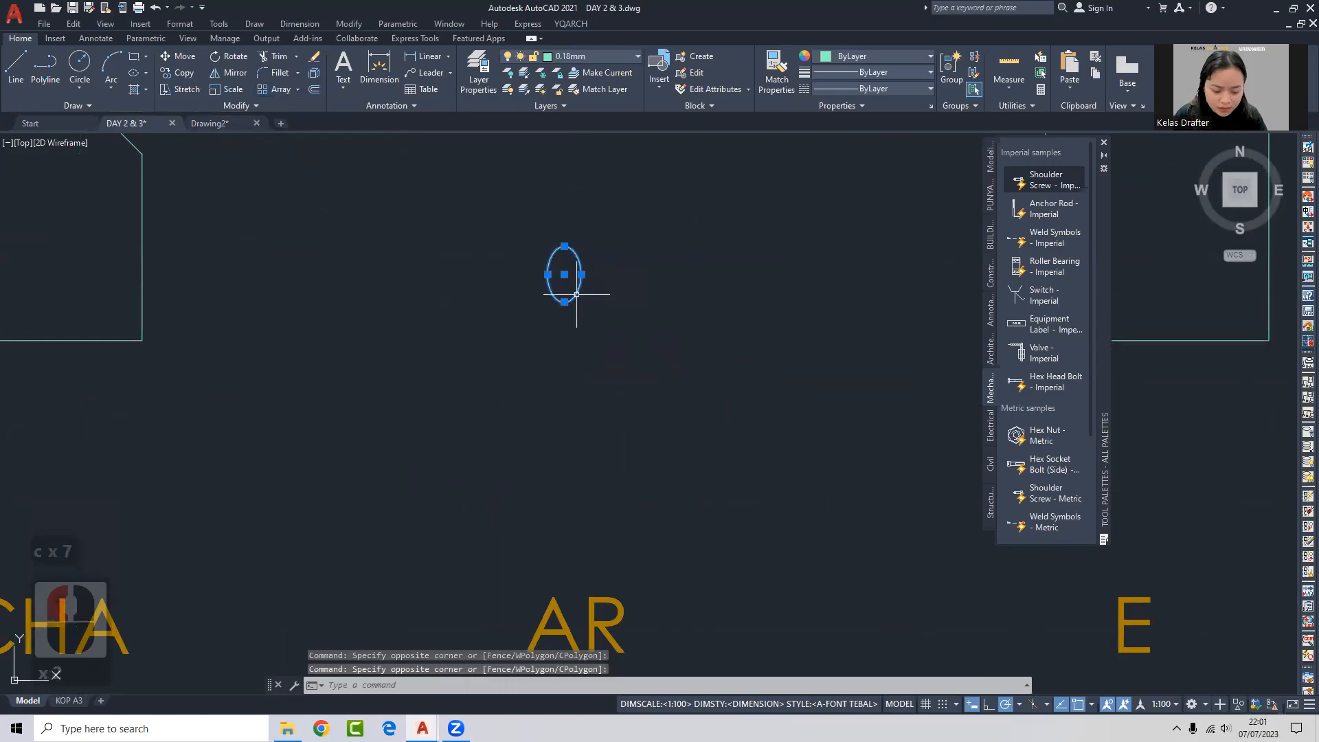
{"action": "type", "text": "co"}
{"action": "key", "text": "Return"}
{"action": "left_click", "coordinate": [614, 286]}
{"action": "left_click", "coordinate": [604, 200]}
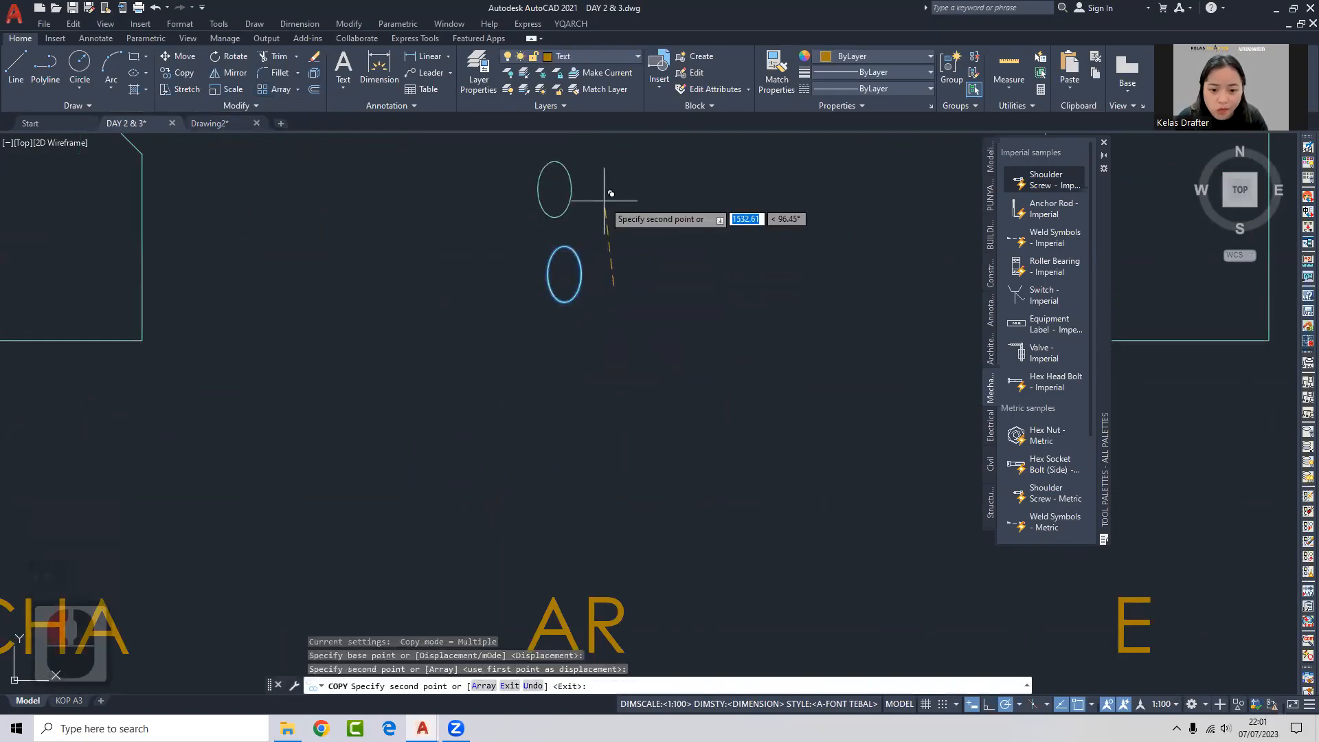
{"action": "middle_click_drag", "start_coordinate": [607, 207], "coordinate": [583, 312]}
{"action": "key", "text": "space"}
Move the copied ellipse slightly upward to widen its gap from the original.
{"action": "left_click", "coordinate": [594, 312]}
{"action": "left_click", "coordinate": [539, 297]}
{"action": "type", "text": "m"}
{"action": "key", "text": "space"}
{"action": "left_click", "coordinate": [607, 306]}
{"action": "left_click", "coordinate": [606, 282]}
{"action": "scroll", "coordinate": [553, 292], "scroll_direction": "down", "scroll_amount": 3}
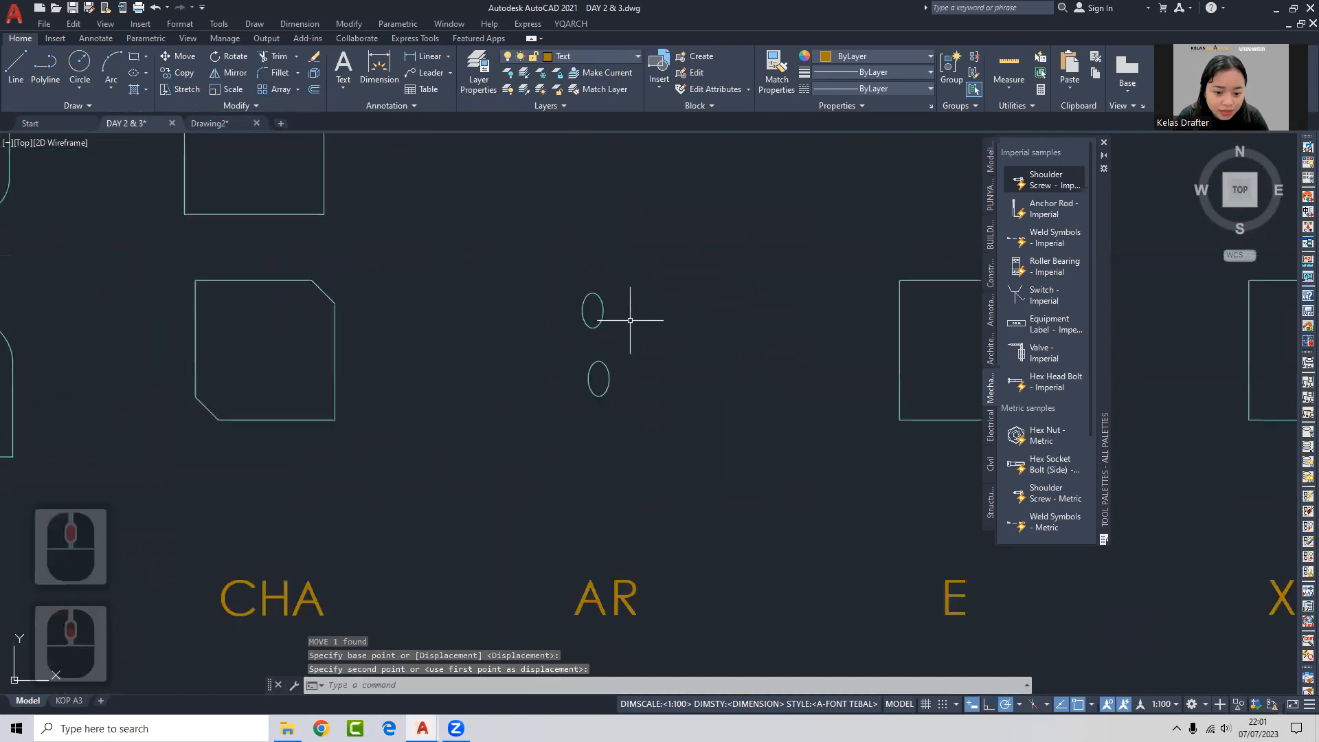
Create a Rectangular array of the upper ellipse above the AR label with 1 row.
{"action": "left_click", "coordinate": [631, 300]}
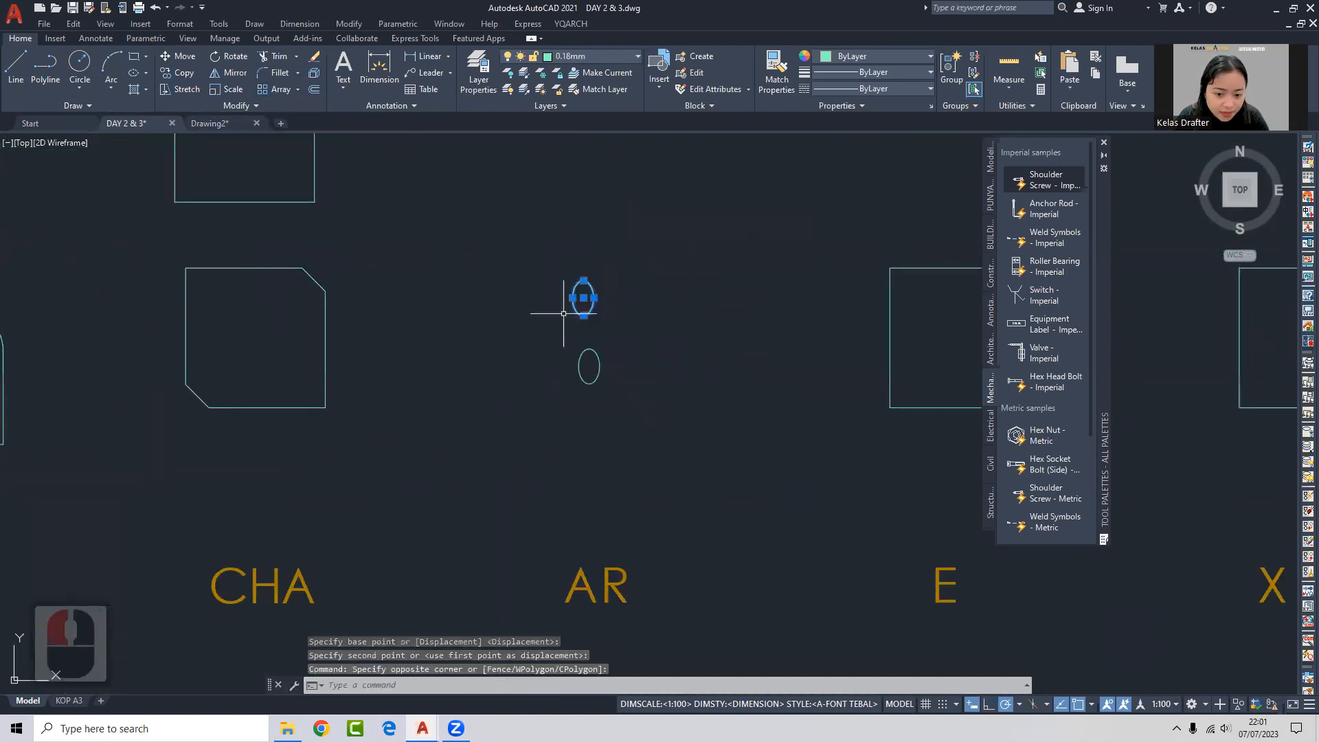
{"action": "left_click", "coordinate": [566, 297]}
{"action": "type", "text": "ar"}
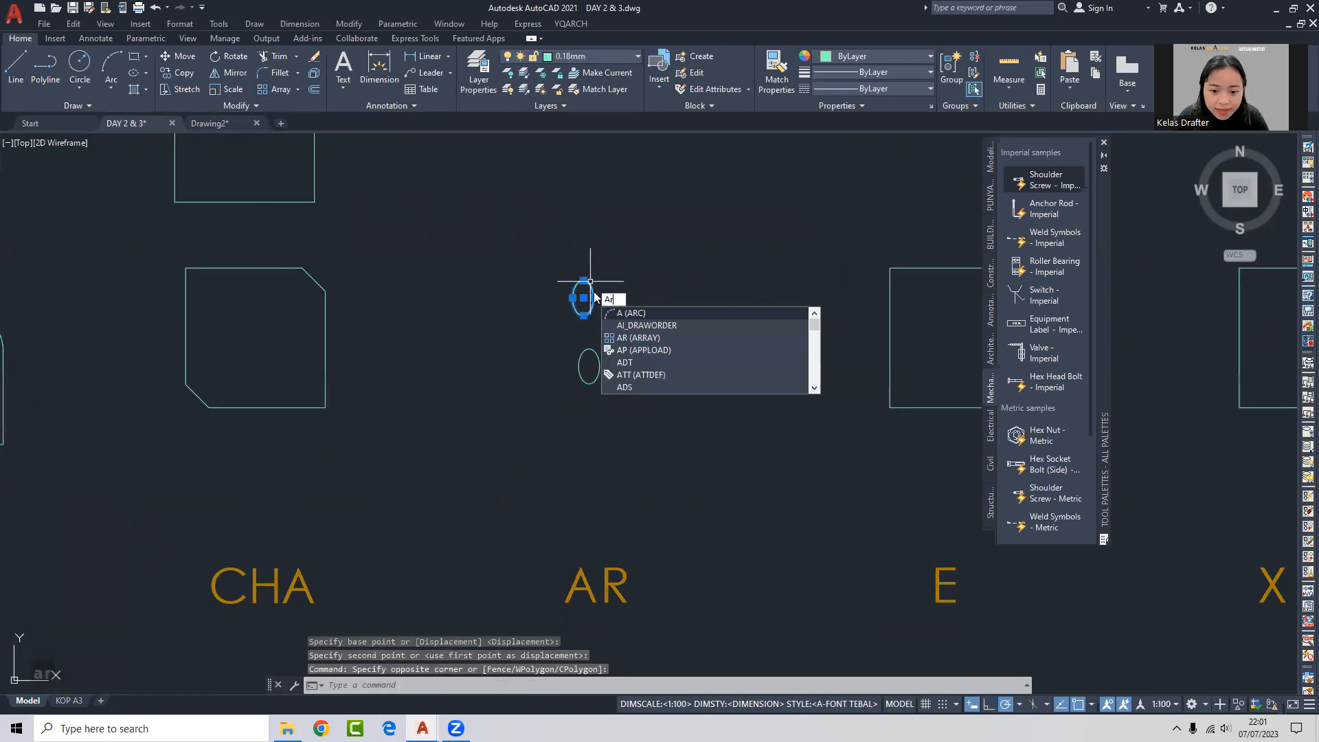
{"action": "key", "text": "Return"}
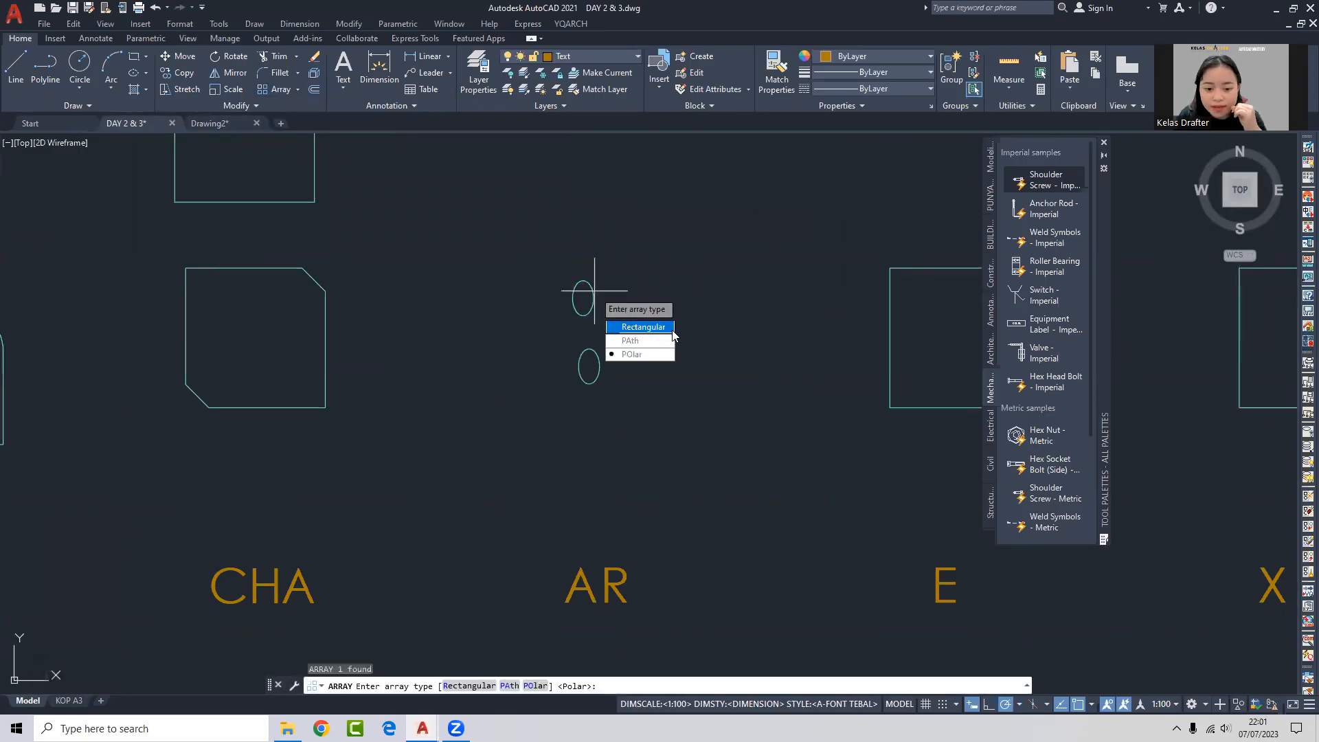
{"action": "key", "text": "r"}
{"action": "key", "text": "Return"}
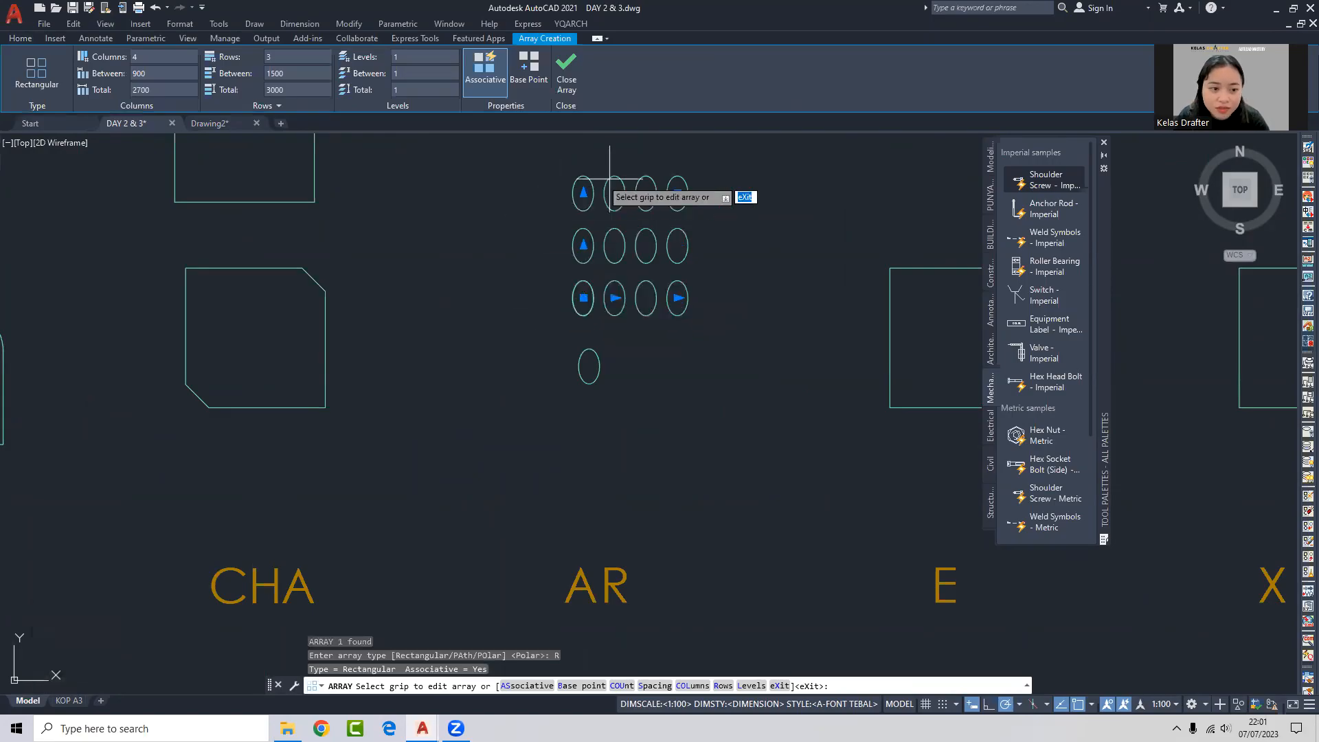
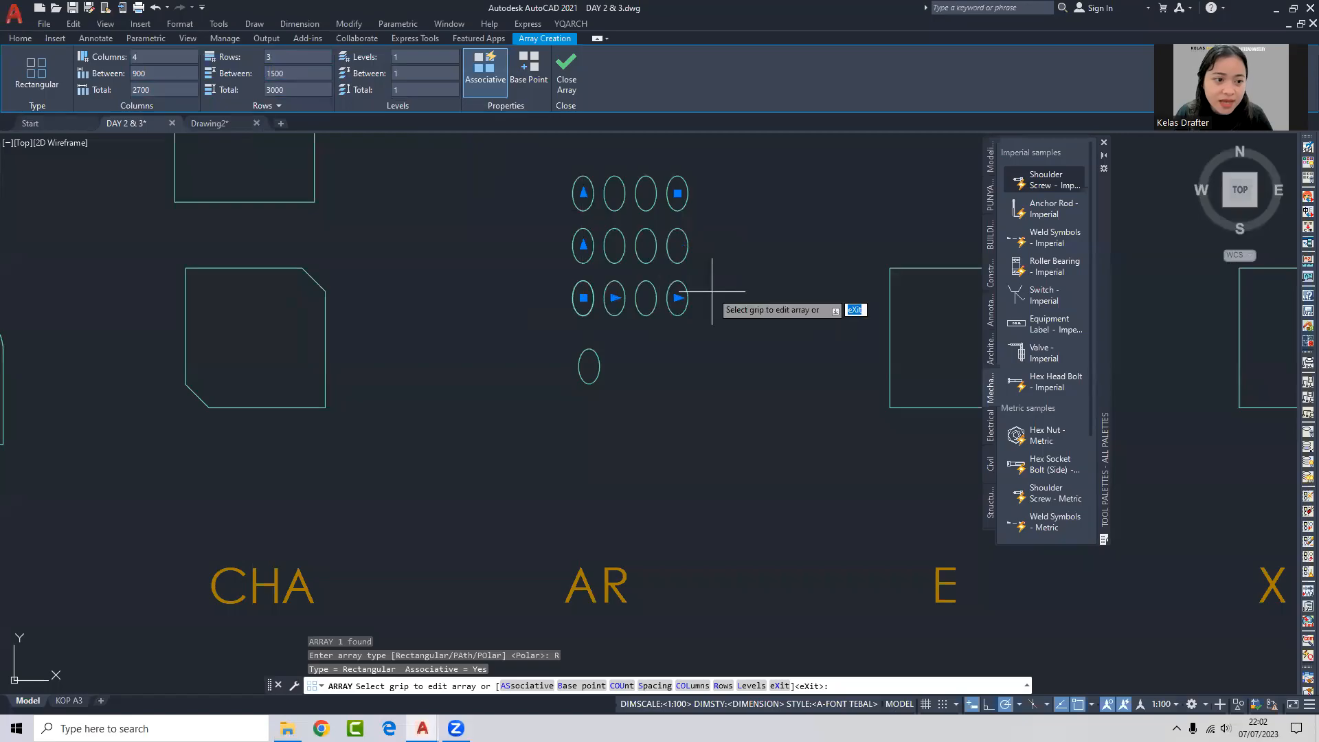
{"action": "left_click", "coordinate": [253, 58]}
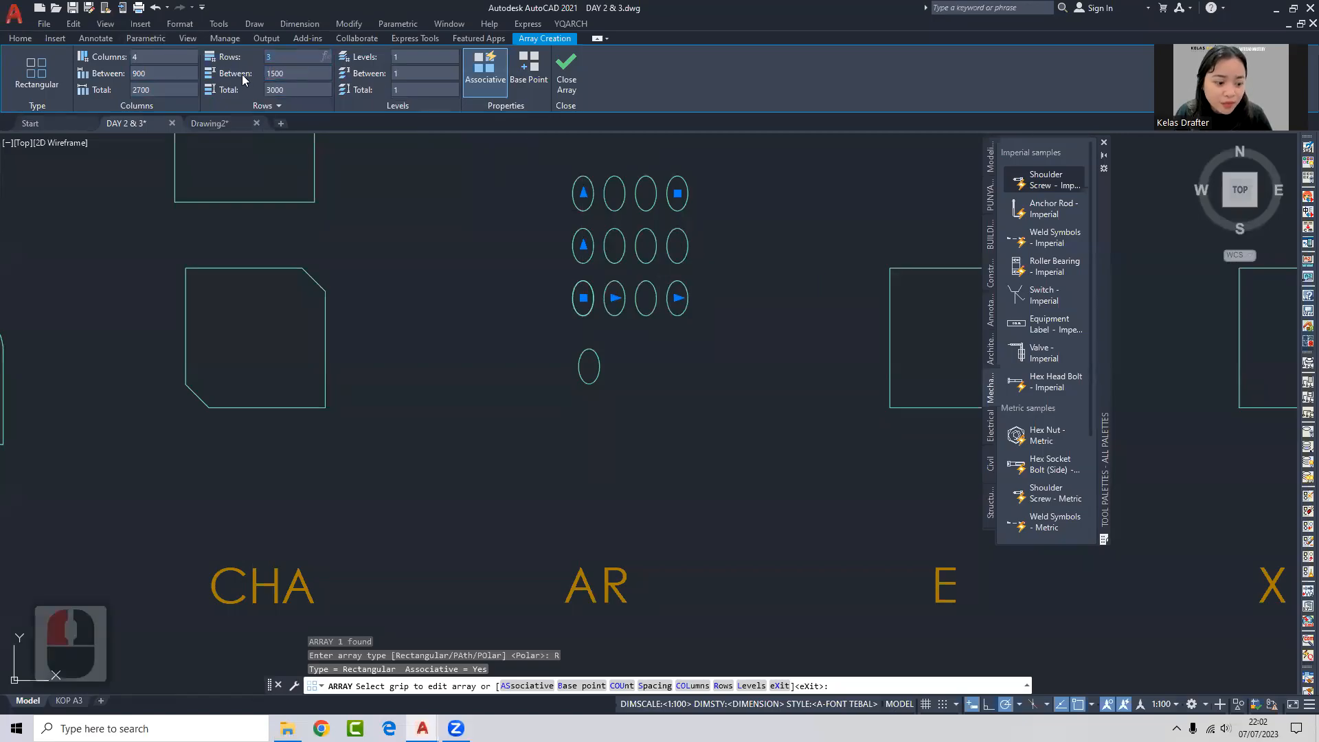
{"action": "type", "text": "1"}
{"action": "left_click", "coordinate": [291, 74]}
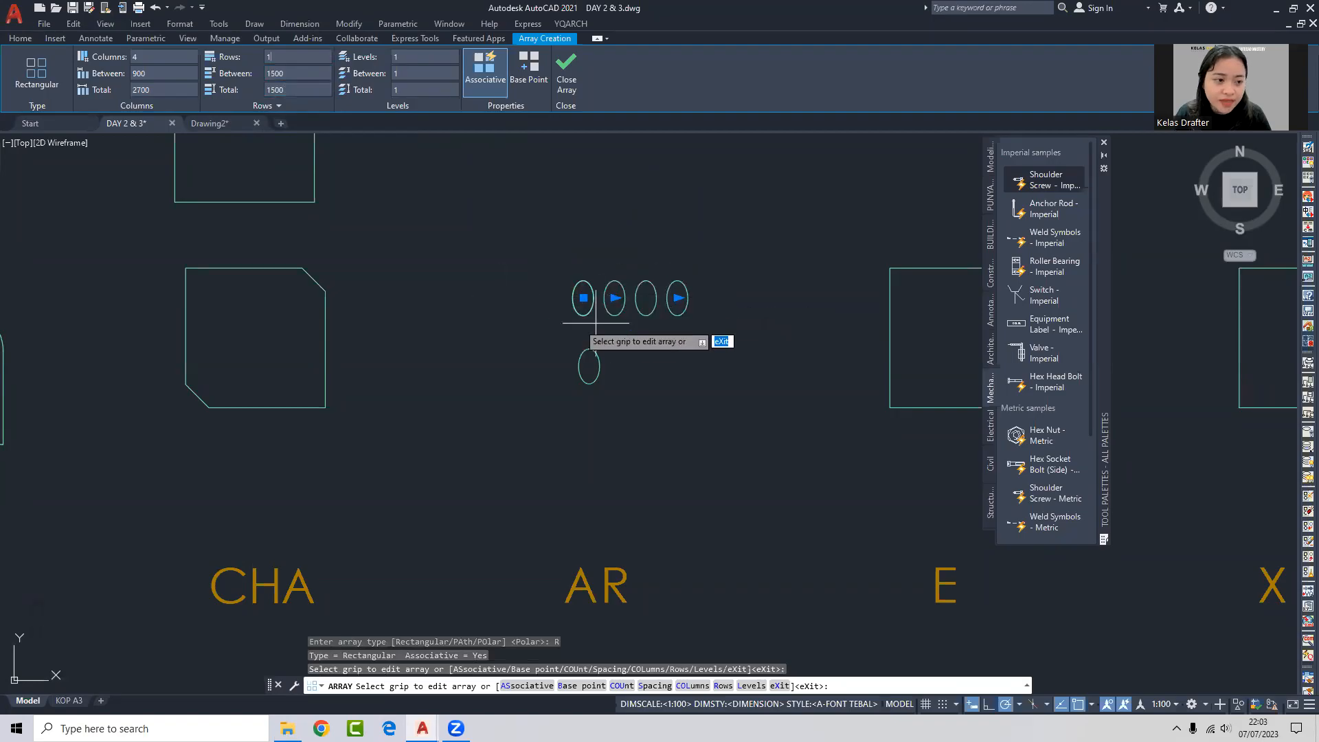
Try column spacings of 300, 500 and 550 for the single-row ellipse array.
{"action": "left_click", "coordinate": [142, 75]}
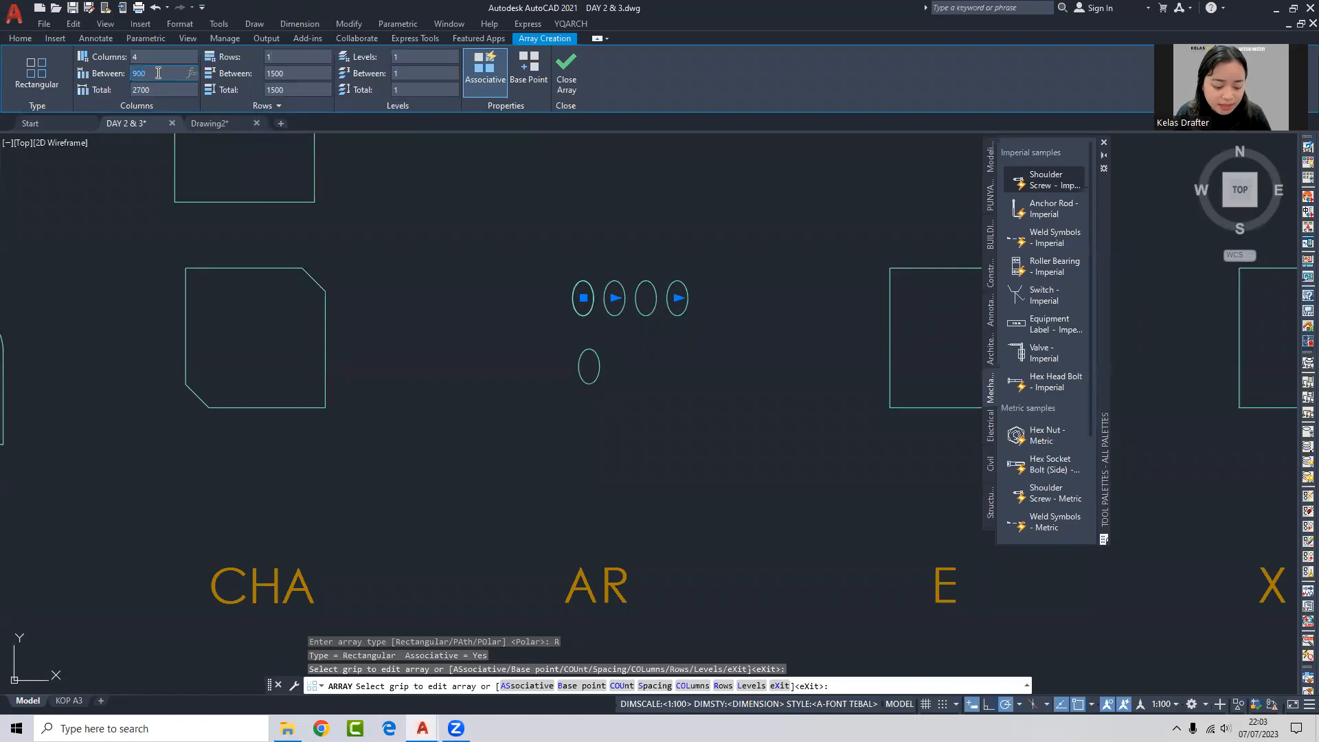
{"action": "type", "text": "300"}
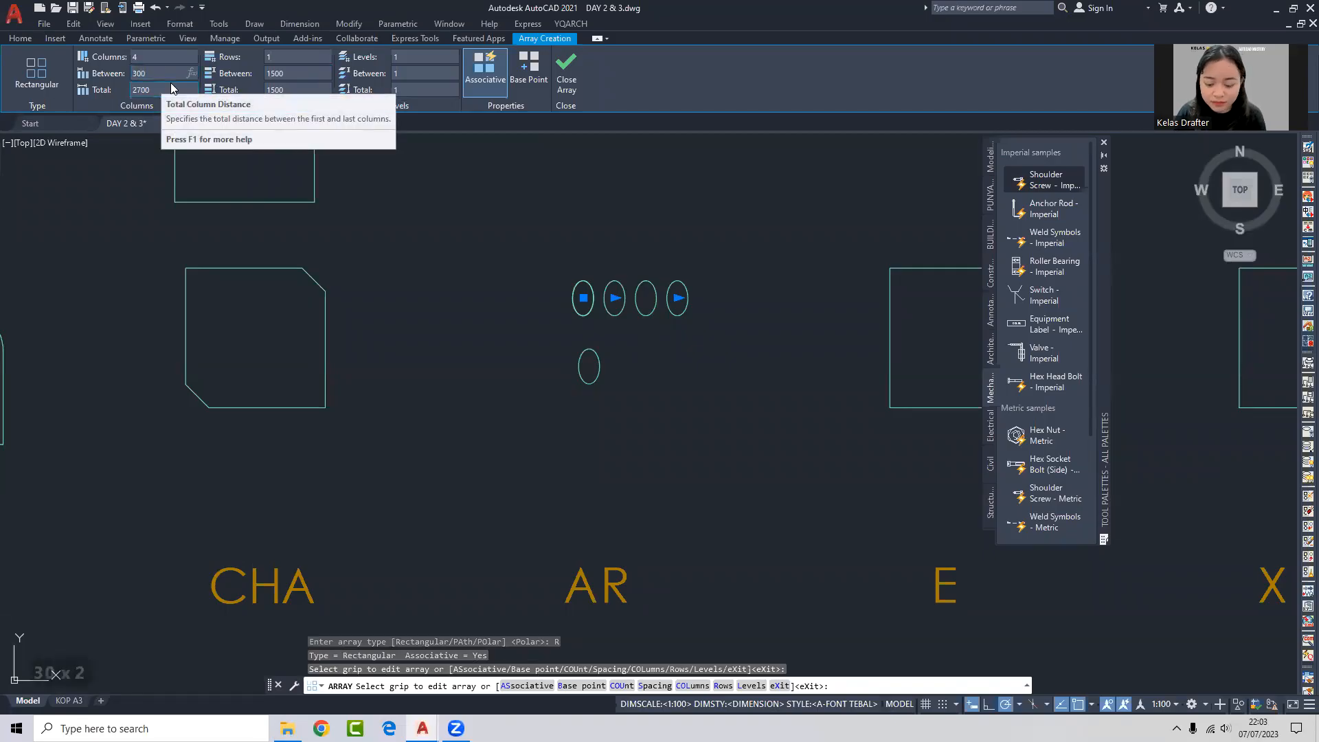
{"action": "key", "text": "Return"}
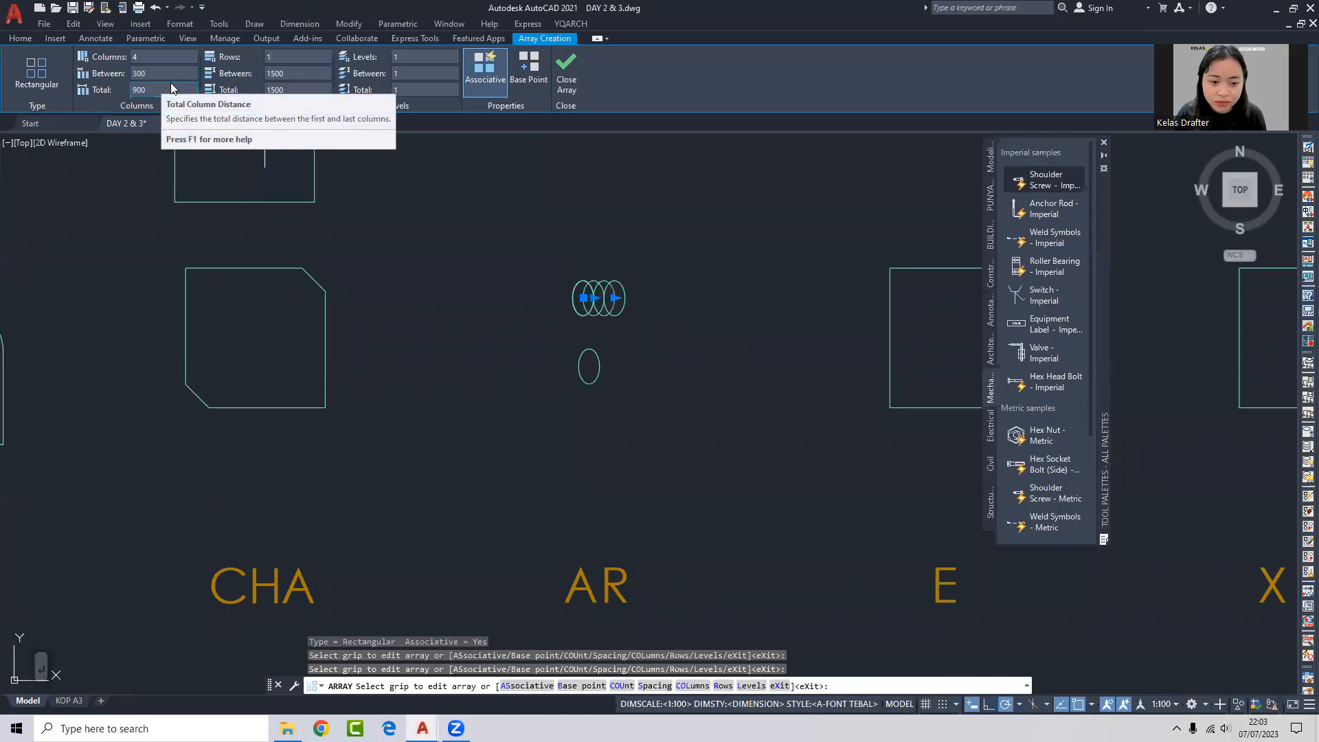
{"action": "left_click_drag", "start_coordinate": [146, 73], "coordinate": [92, 78]}
{"action": "type", "text": "50"}
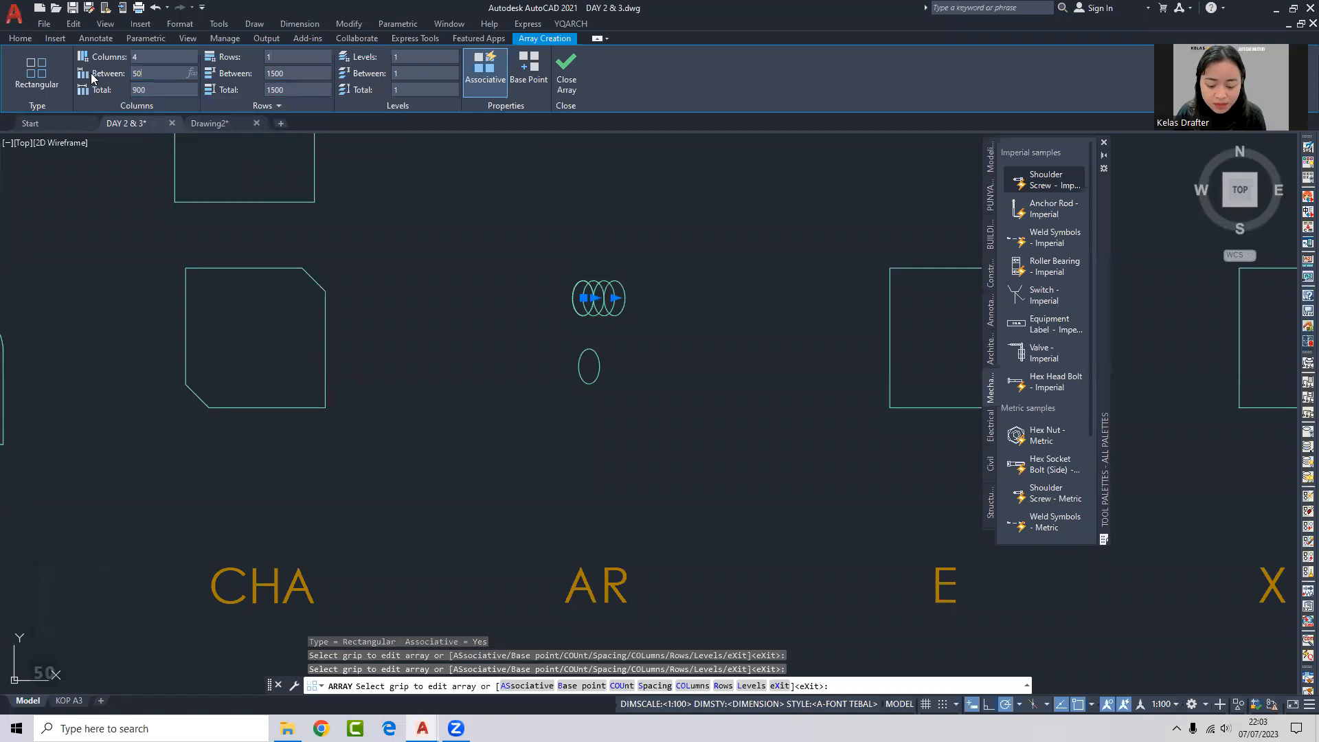
{"action": "type", "text": "0"}
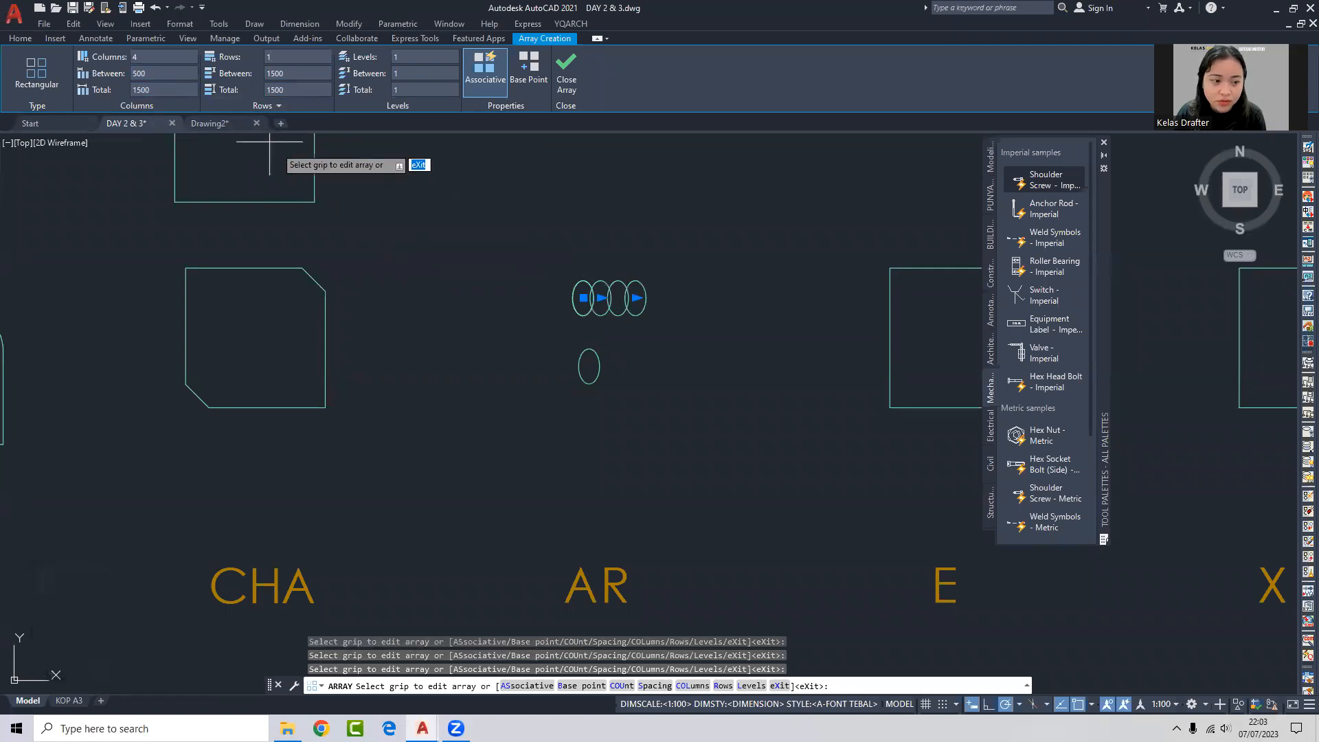
{"action": "left_click", "coordinate": [48, 75]}
{"action": "left_click", "coordinate": [121, 78]}
{"action": "type", "text": "550"}
{"action": "key", "text": "Return"}
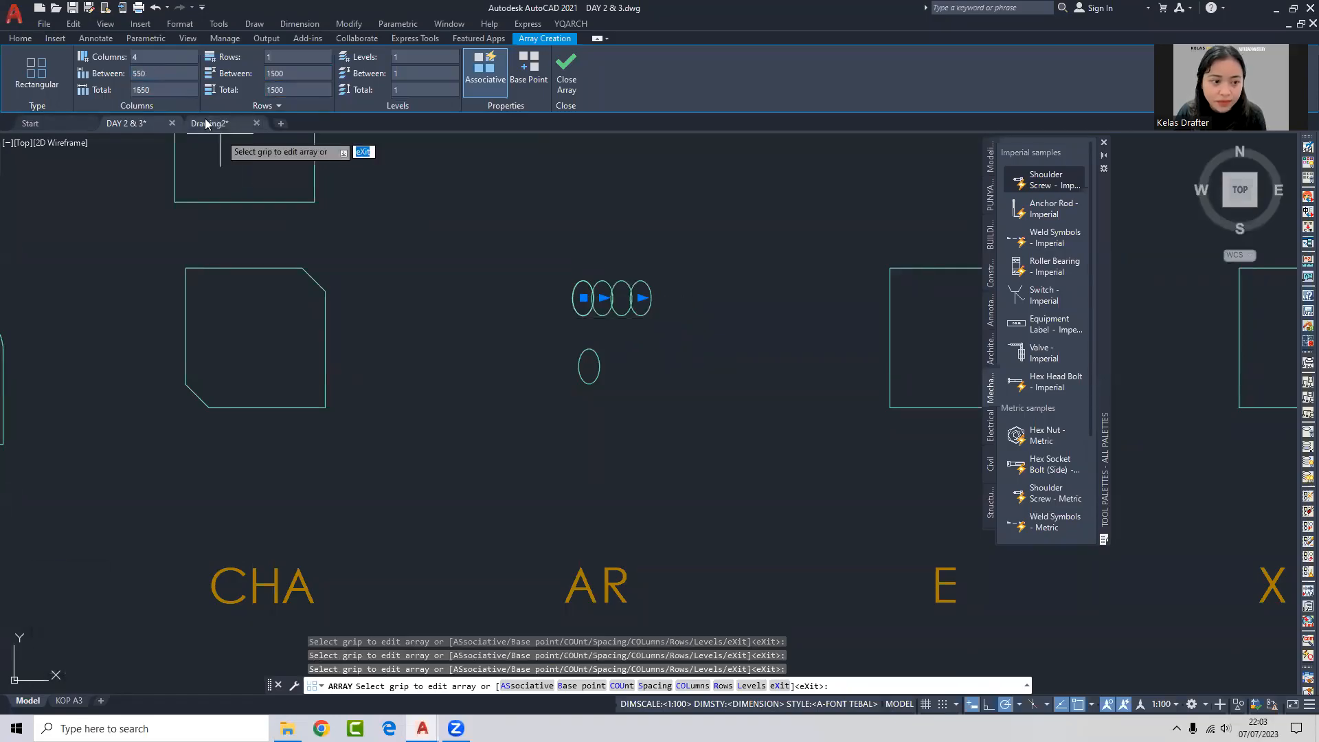
Set the array's column spacing to 600 so that neighbouring ellipses touch side by side.
{"action": "left_click_drag", "start_coordinate": [165, 75], "coordinate": [21, 76]}
{"action": "type", "text": "600"}
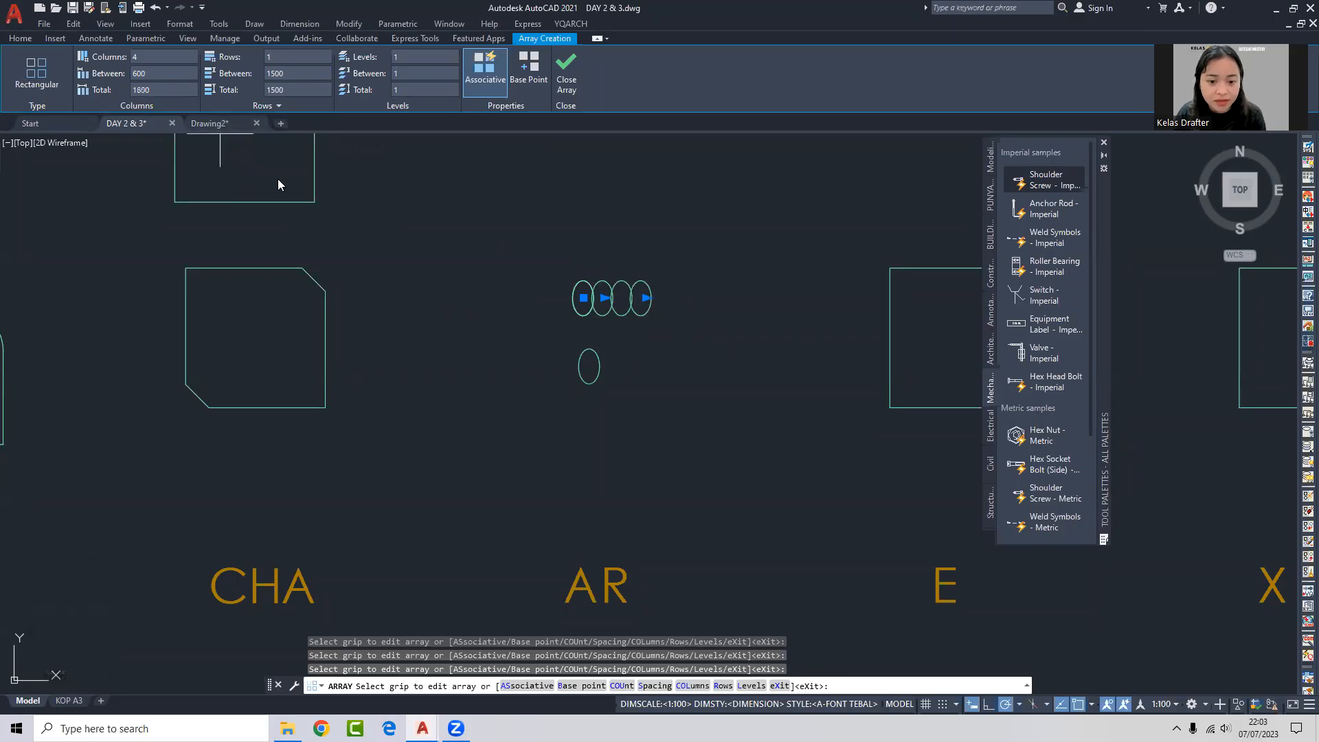
{"action": "scroll", "coordinate": [595, 294], "scroll_direction": "up", "scroll_amount": 10}
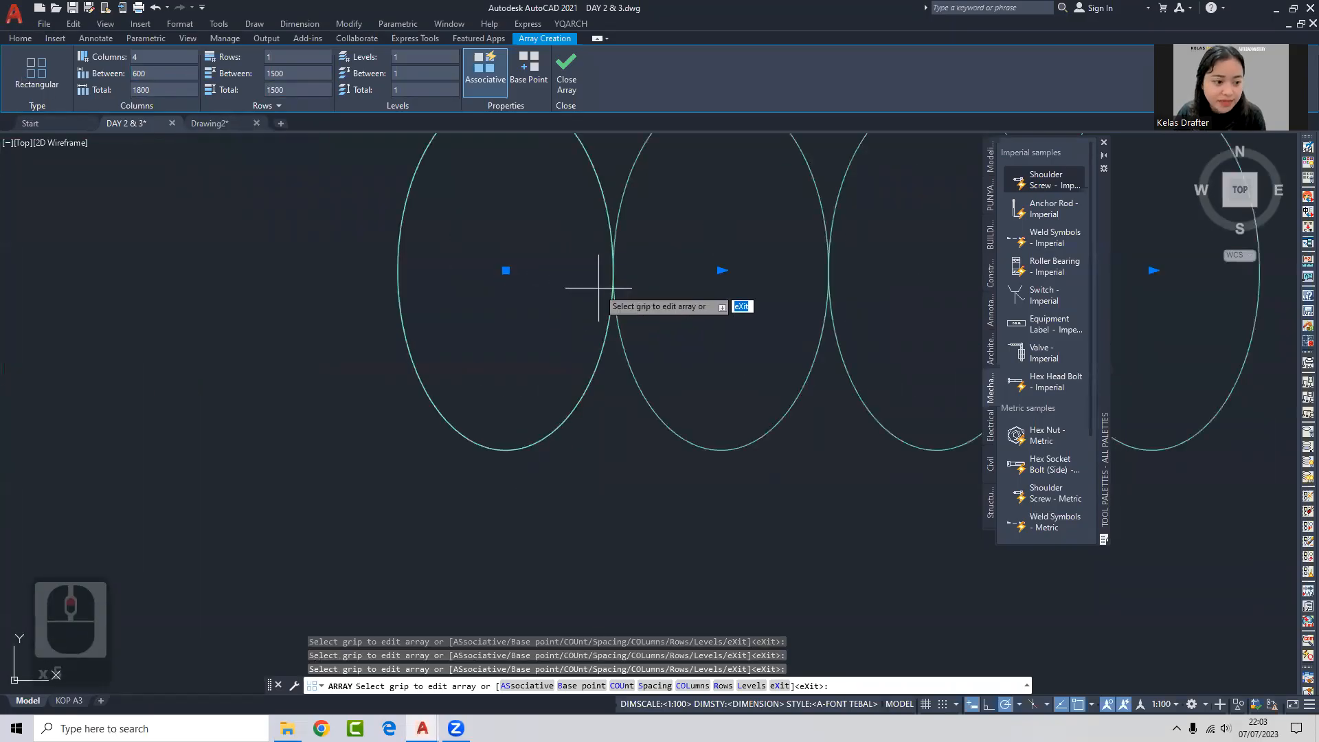
{"action": "scroll", "coordinate": [597, 288], "scroll_direction": "down", "scroll_amount": 8}
{"action": "middle_click_drag", "start_coordinate": [597, 289], "coordinate": [474, 330]}
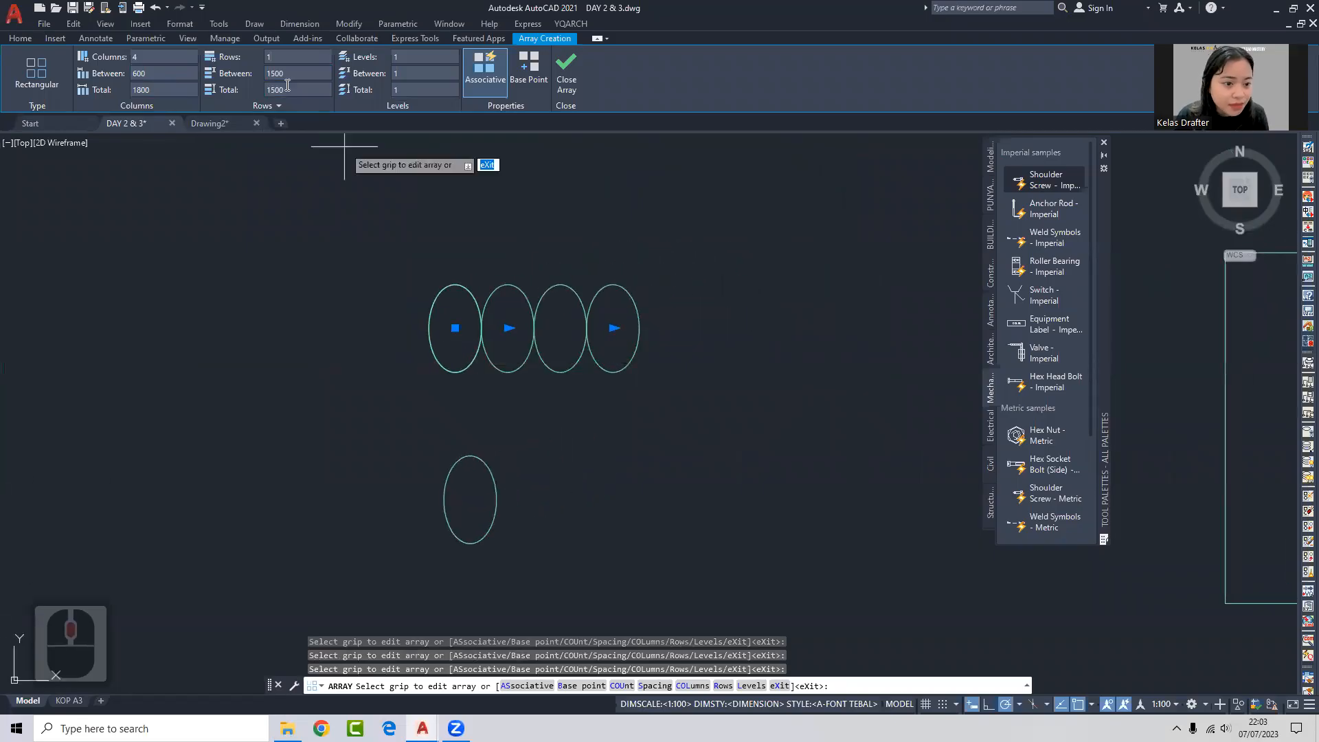
Set the ellipse array's row count to 8.
{"action": "left_click", "coordinate": [261, 55]}
{"action": "left_click_drag", "start_coordinate": [289, 53], "coordinate": [261, 55]}
{"action": "left_click", "coordinate": [271, 57]}
{"action": "type", "text": "8"}
{"action": "key", "text": "Return"}
{"action": "scroll", "coordinate": [489, 402], "scroll_direction": "down", "scroll_amount": 5}
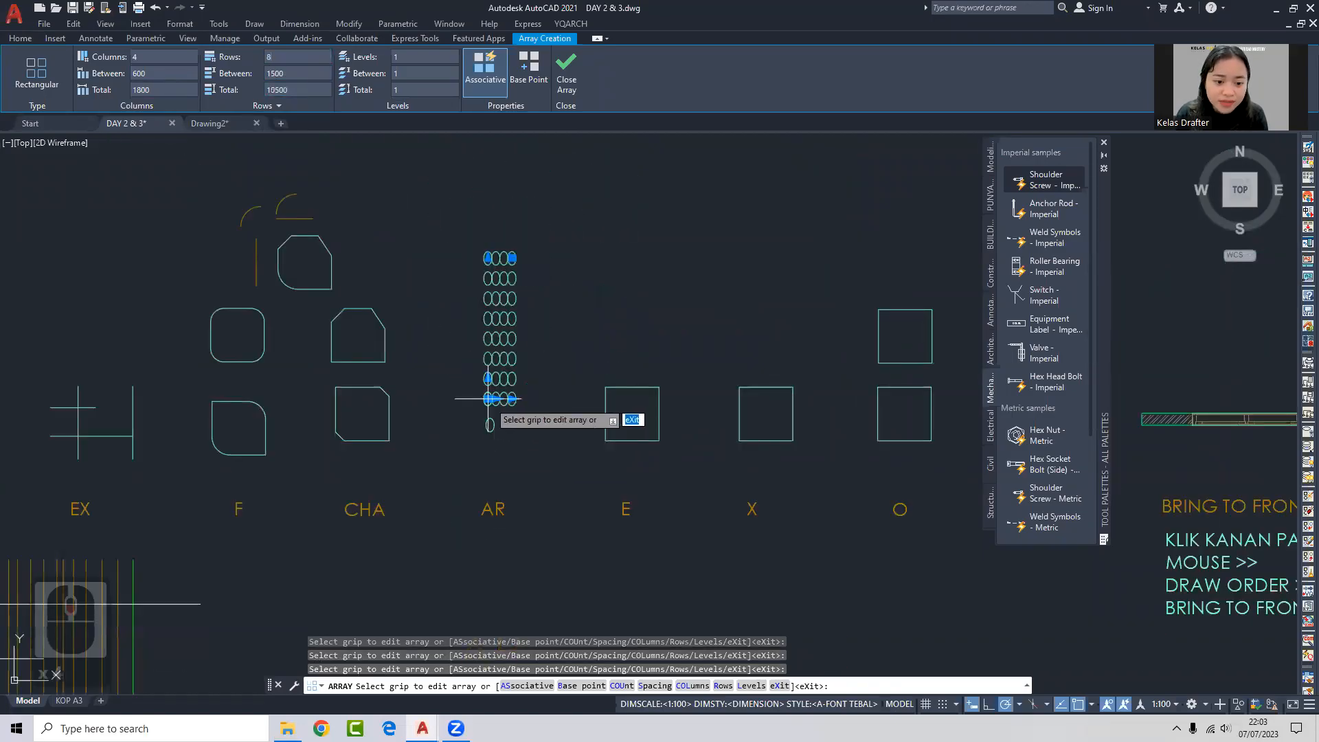
{"action": "scroll", "coordinate": [489, 399], "scroll_direction": "up", "scroll_amount": 3}
{"action": "scroll", "coordinate": [485, 385], "scroll_direction": "down", "scroll_amount": 1}
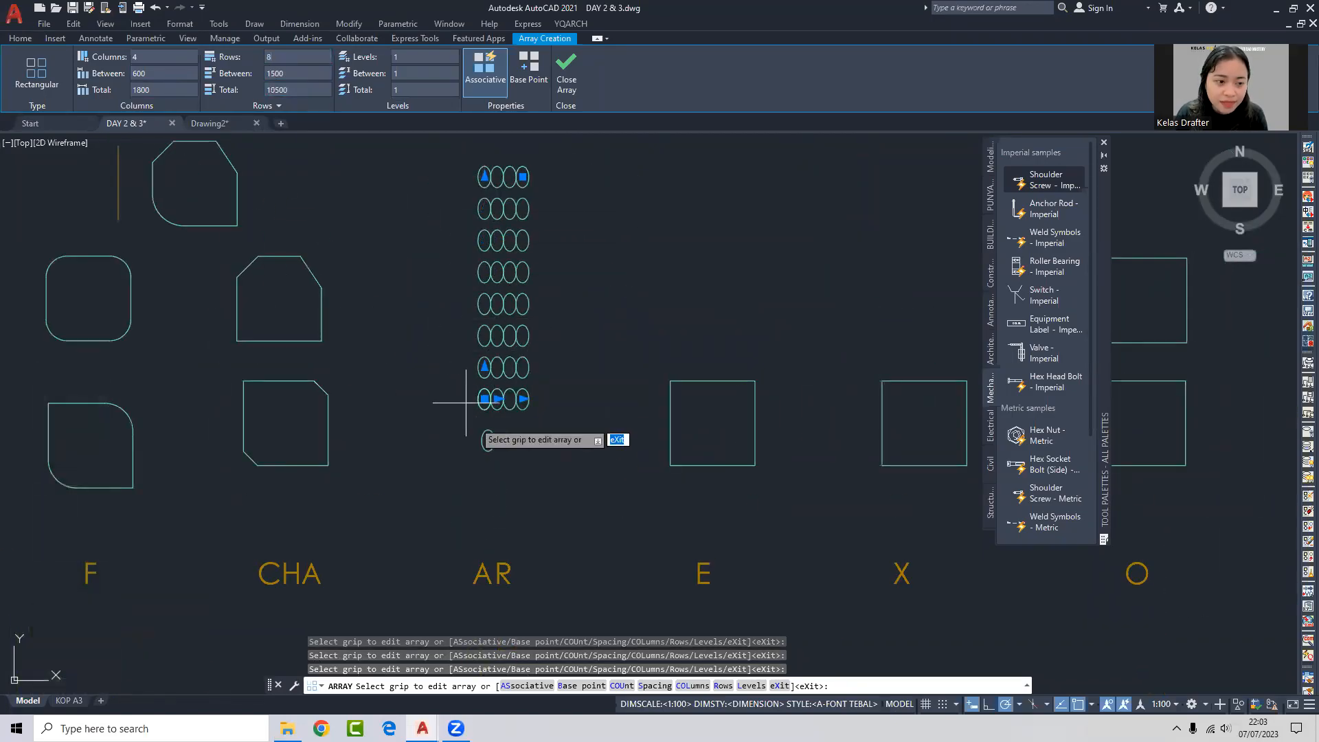
Set the ellipse array's column count to 8 and finish creating the array.
{"action": "left_click_drag", "start_coordinate": [141, 56], "coordinate": [2, 87]}
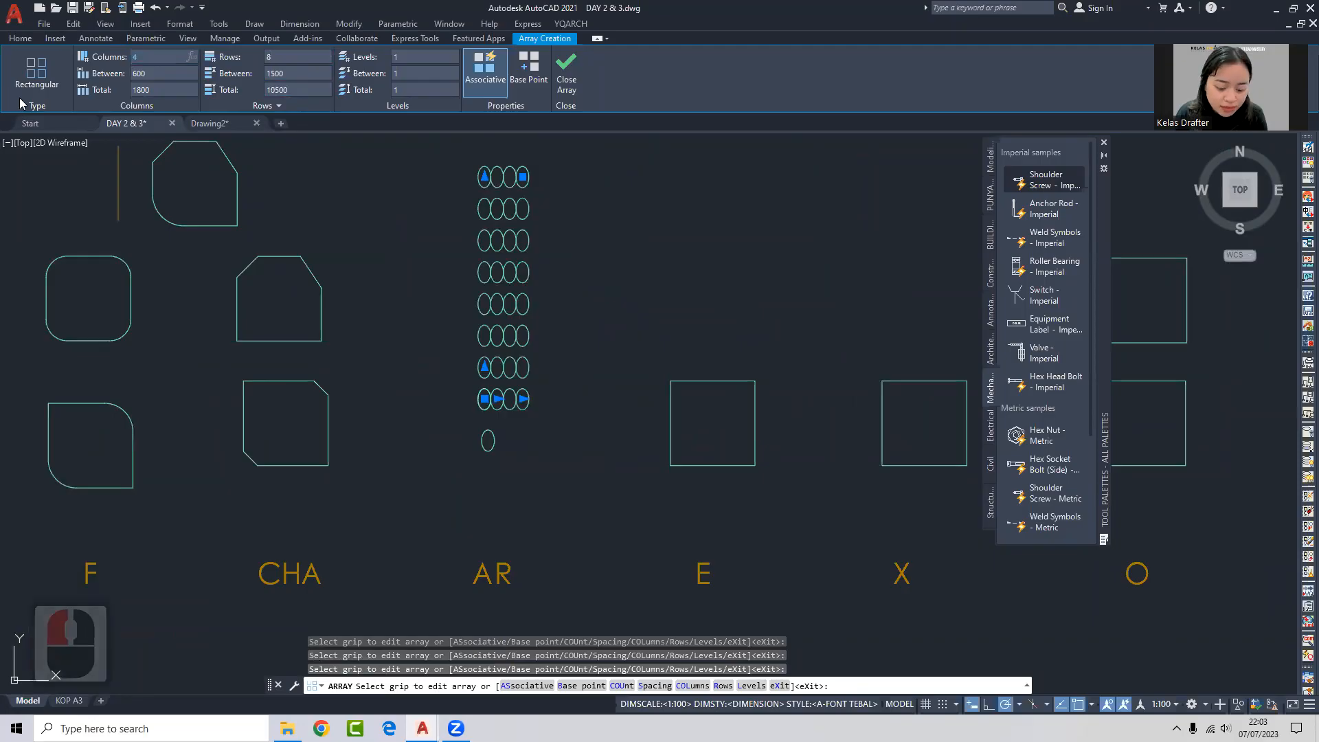
{"action": "type", "text": "8"}
{"action": "key", "text": "Return"}
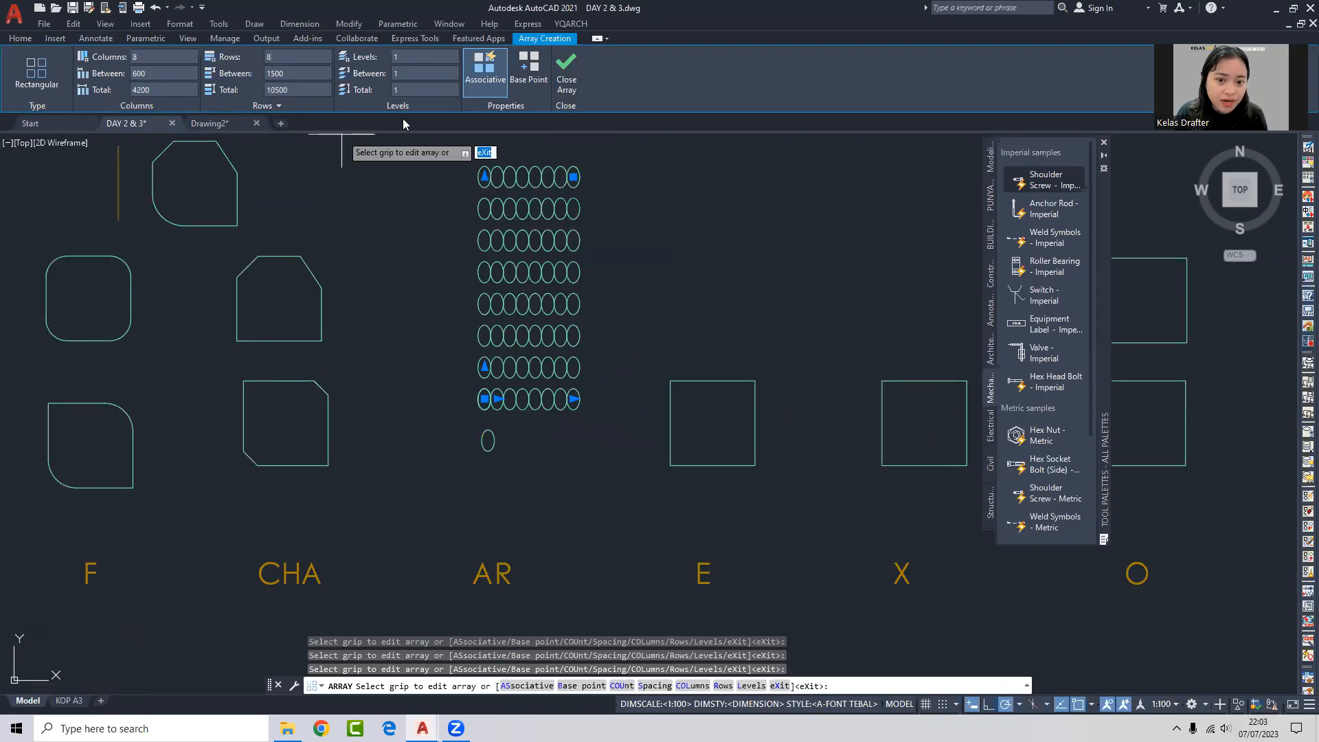
{"action": "left_click", "coordinate": [570, 84]}
Reselect the ellipse array and reduce it directly in the drawing to 1 row and 3 columns.
{"action": "left_click", "coordinate": [492, 178]}
{"action": "left_click", "coordinate": [489, 177]}
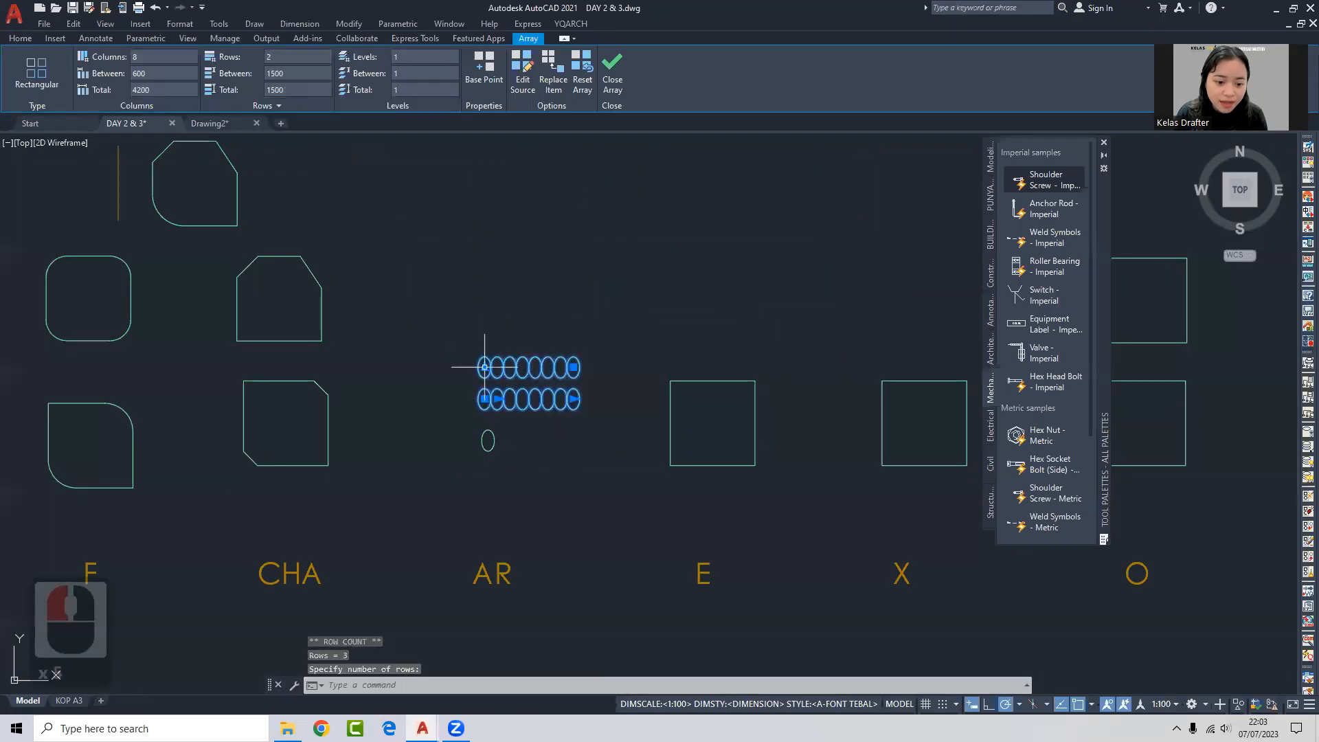
{"action": "left_click", "coordinate": [573, 399]}
{"action": "left_click", "coordinate": [509, 398]}
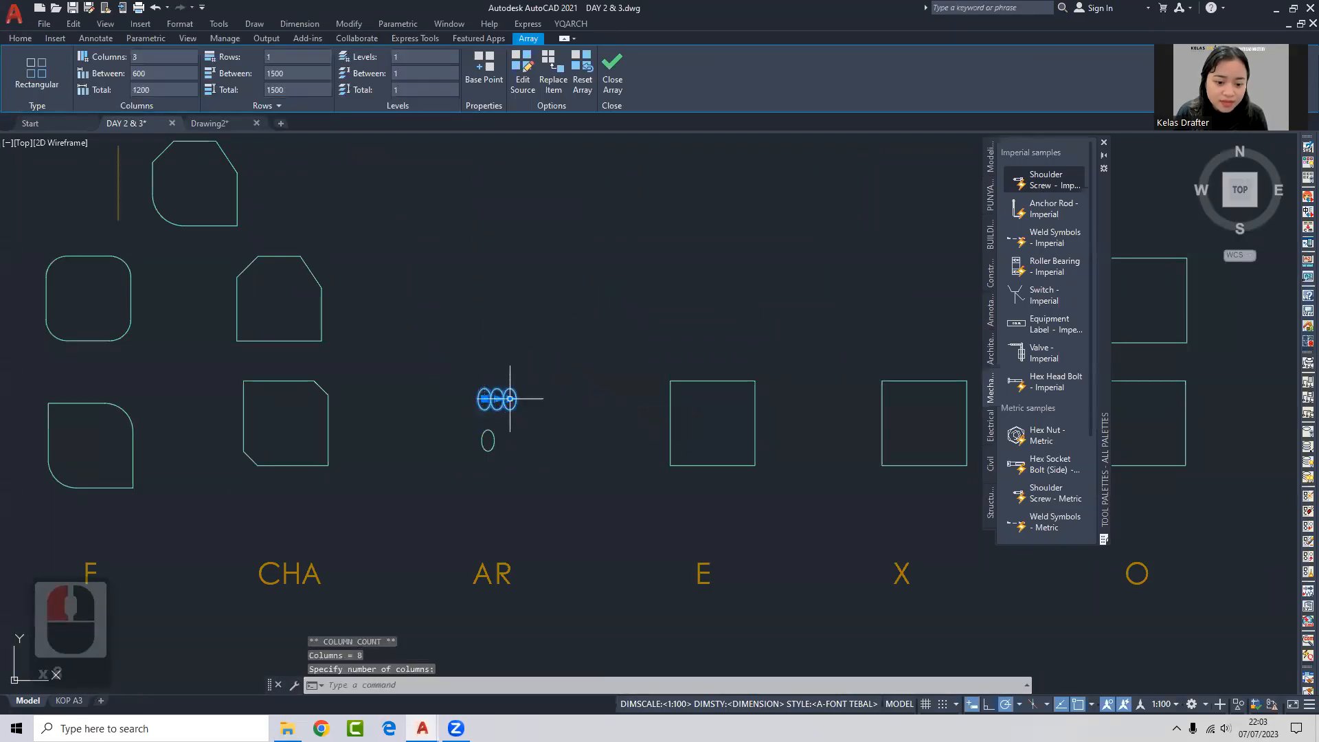
Extend the single-row ellipse array to 15 columns, up to the square above the E label.
{"action": "scroll", "coordinate": [515, 402], "scroll_direction": "up", "scroll_amount": 4}
{"action": "left_click", "coordinate": [499, 393]}
{"action": "left_click", "coordinate": [893, 394]}
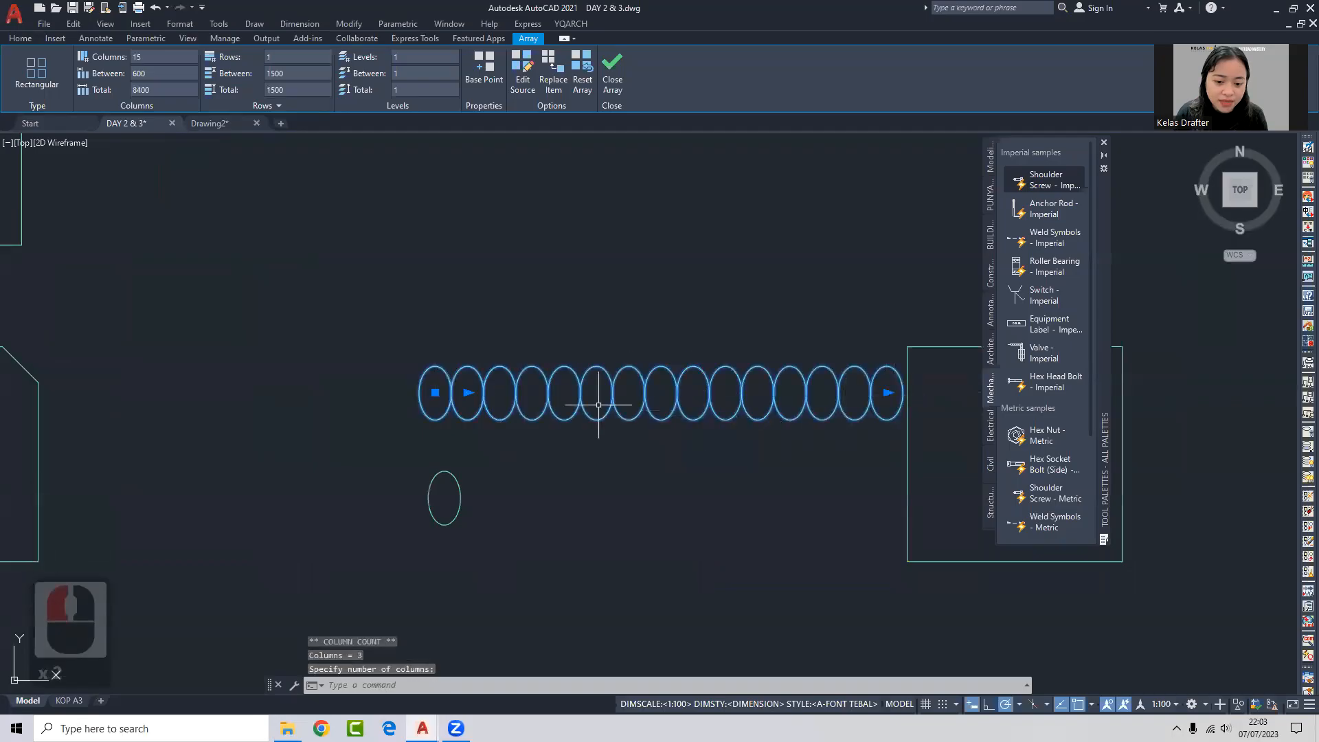
Widen the column spacing of the single-row ellipse array to 1200 directly in the drawing.
{"action": "left_click", "coordinate": [468, 393]}
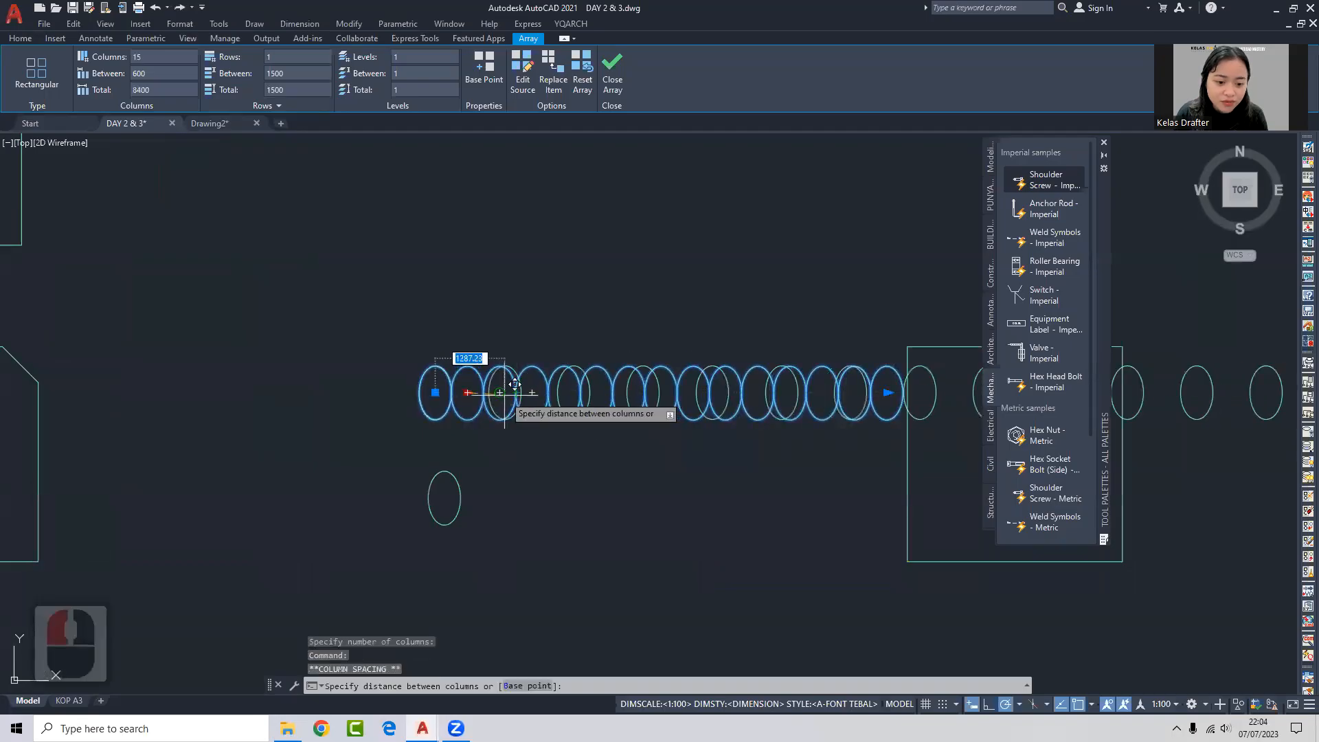
{"action": "left_click", "coordinate": [499, 392]}
{"action": "scroll", "coordinate": [533, 375], "scroll_direction": "down", "scroll_amount": 2}
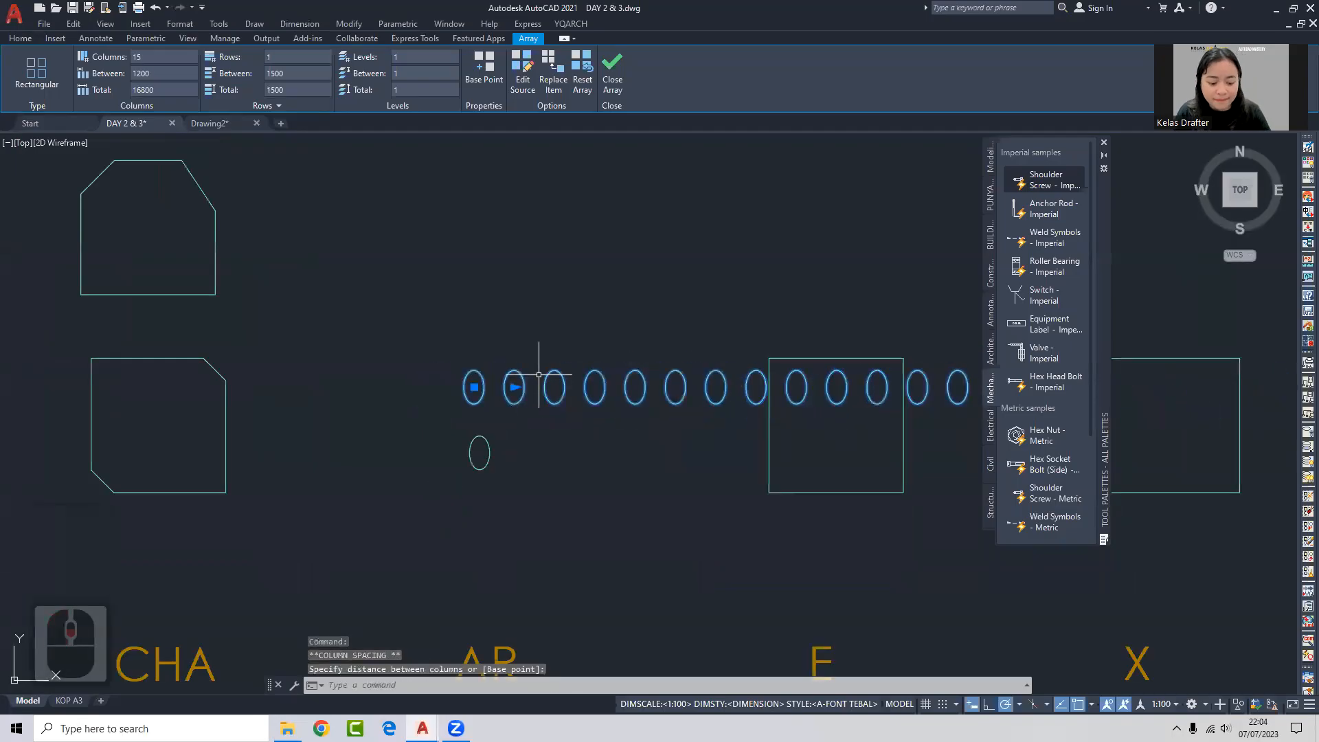
{"action": "key", "text": "ctrl+z"}
{"action": "left_click", "coordinate": [582, 358]}
{"action": "left_click", "coordinate": [552, 381]}
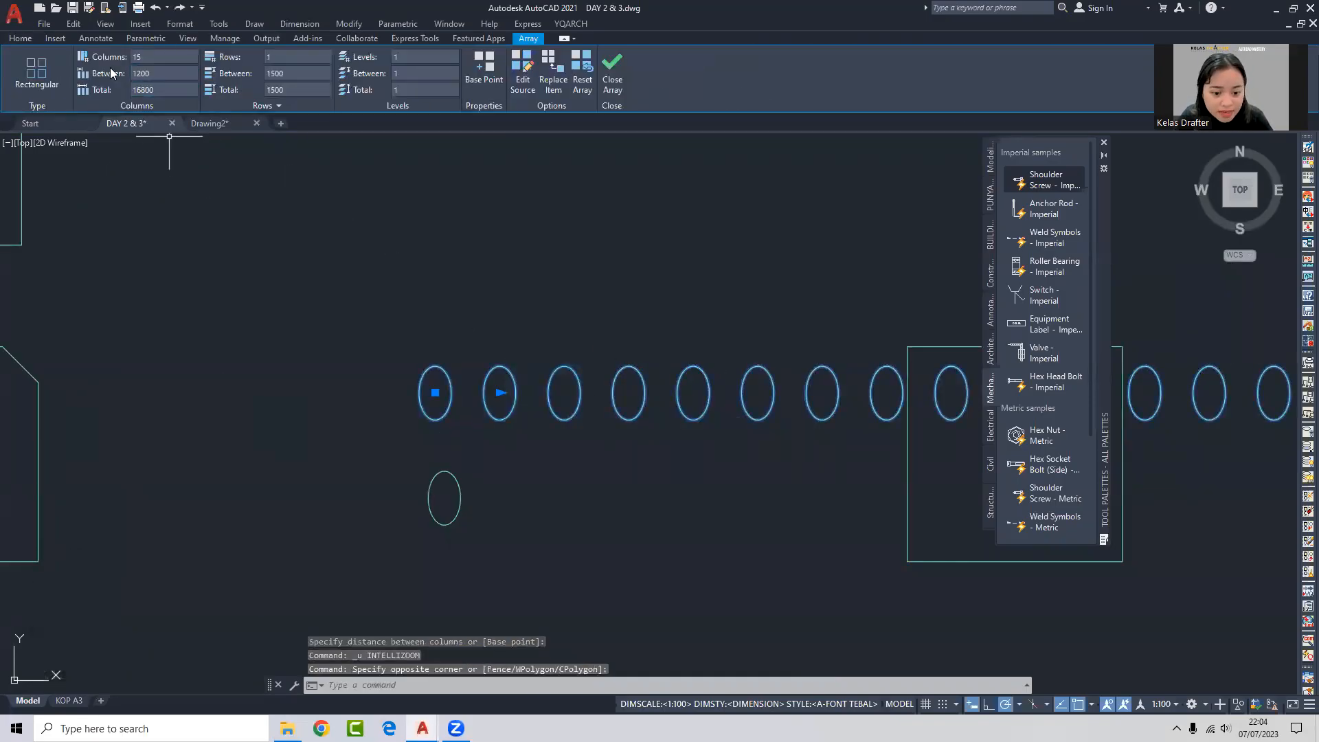
{"action": "scroll", "coordinate": [426, 288], "scroll_direction": "down", "scroll_amount": 2}
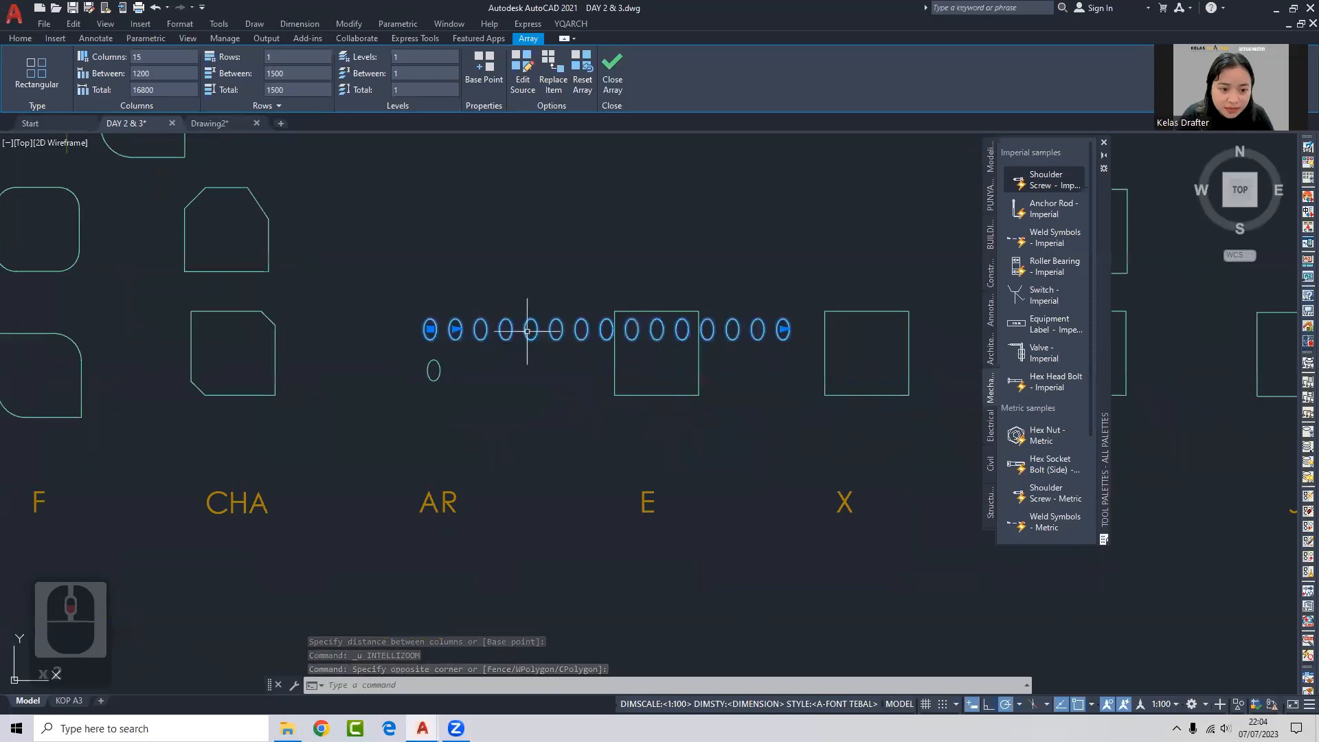
{"action": "scroll", "coordinate": [444, 323], "scroll_direction": "up", "scroll_amount": 2}
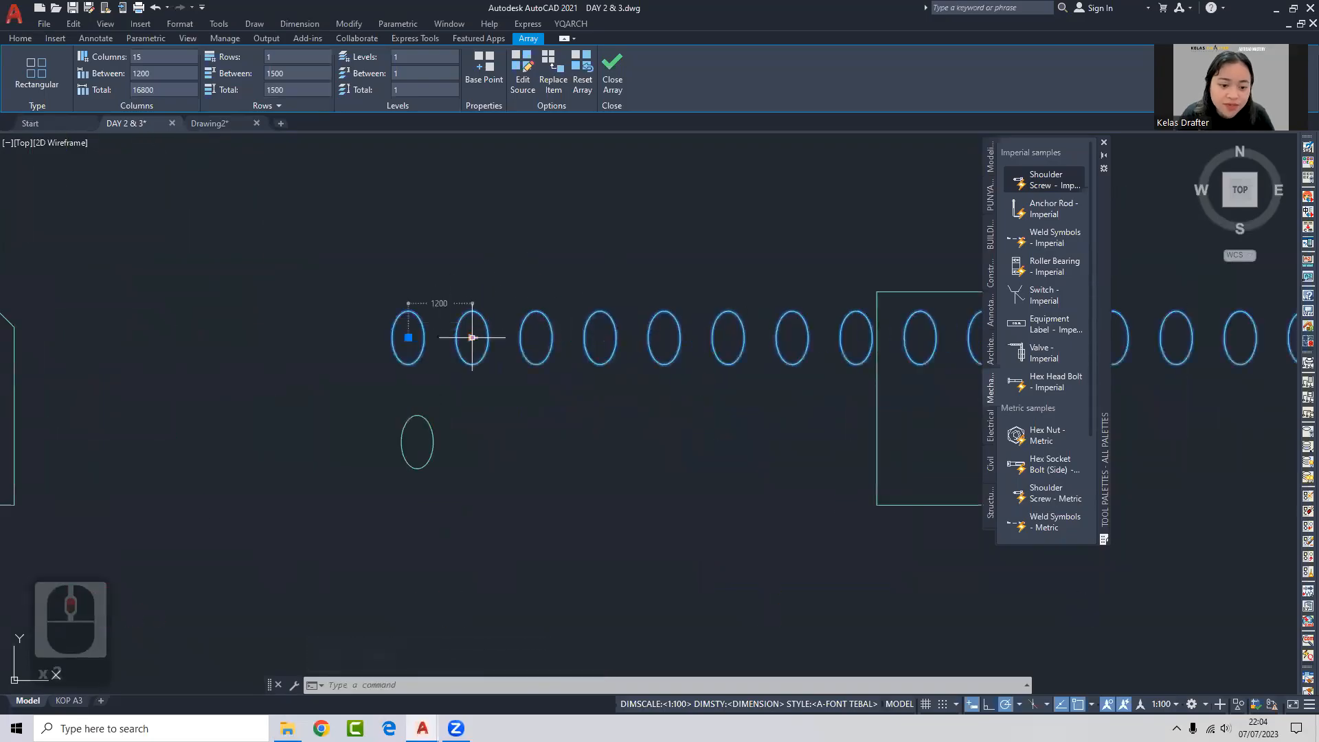
Tighten the ellipse array's column spacing to 300, then widen it to 600, and deselect the array.
{"action": "left_click", "coordinate": [472, 337]}
{"action": "left_click", "coordinate": [424, 338]}
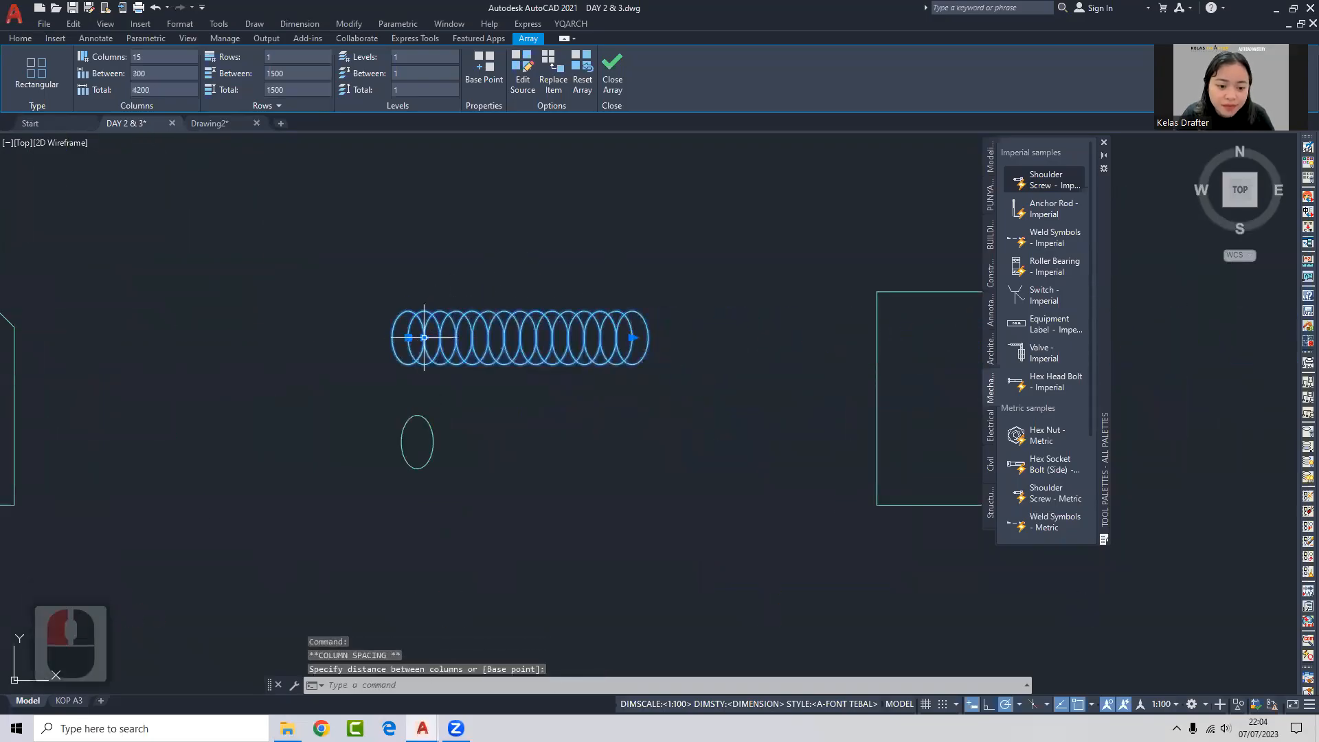
{"action": "left_click", "coordinate": [424, 338]}
{"action": "left_click", "coordinate": [441, 337]}
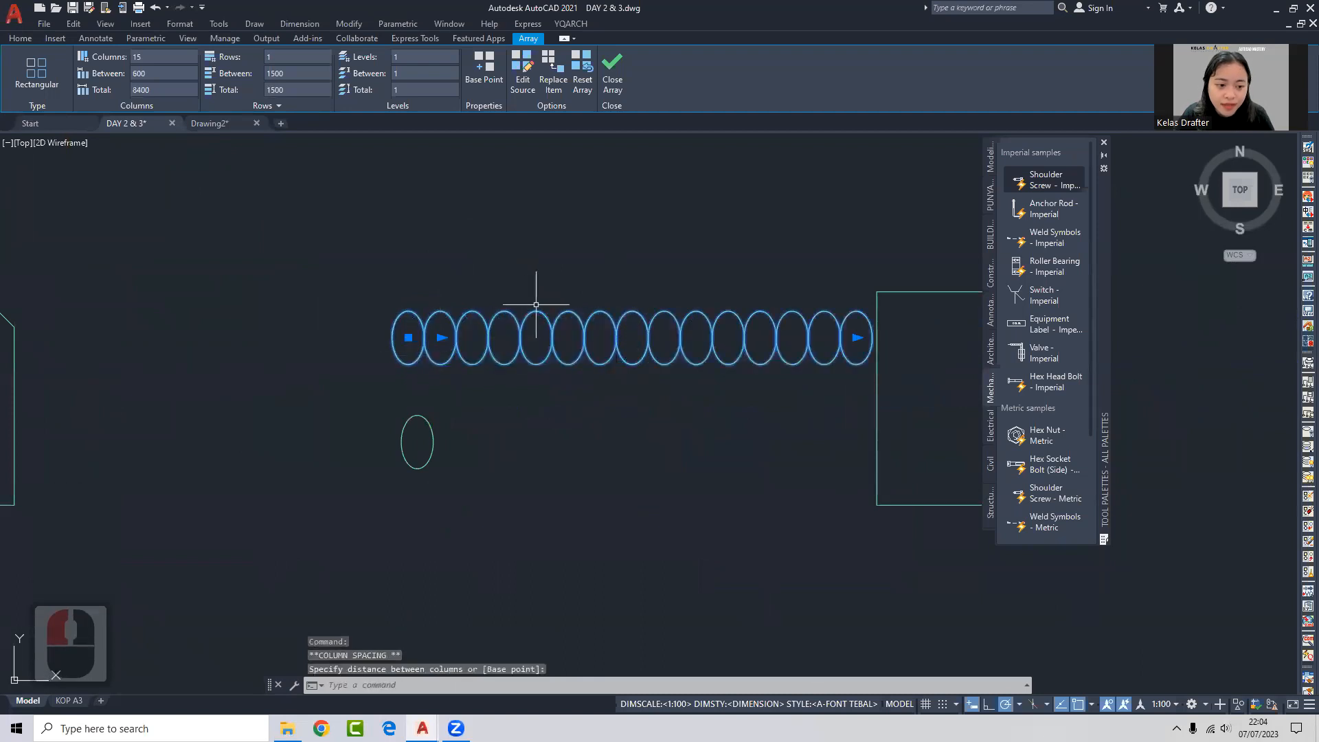
{"action": "scroll", "coordinate": [566, 282], "scroll_direction": "down", "scroll_amount": 2}
{"action": "key", "text": "Escape"}
Erase the row of arrayed ellipses above the AR label.
{"action": "left_click", "coordinate": [601, 362]}
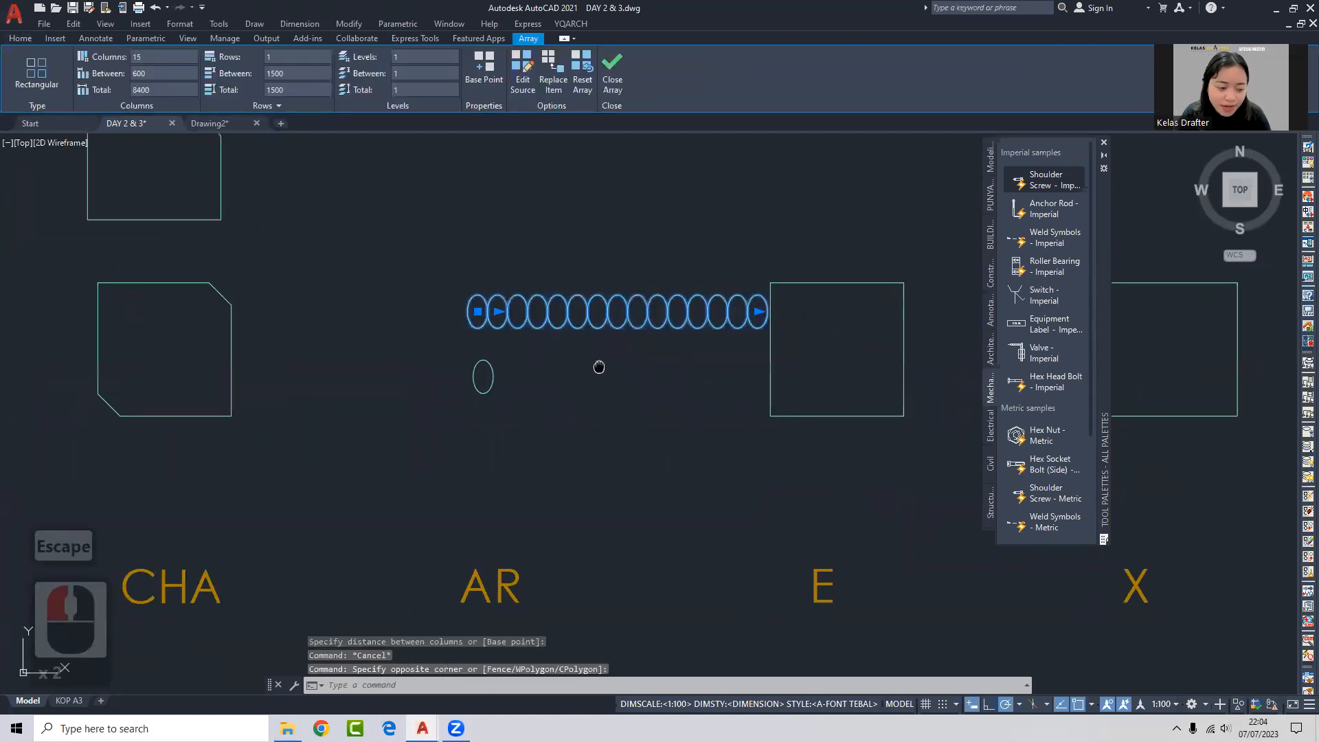
{"action": "type", "text": "e"}
{"action": "key", "text": "space"}
Copy the remaining ellipse above the AR label to a spot directly above the original.
{"action": "left_click", "coordinate": [508, 360]}
{"action": "left_click", "coordinate": [481, 393]}
{"action": "middle_click_drag", "start_coordinate": [494, 382], "coordinate": [496, 376]}
{"action": "type", "text": "c"}
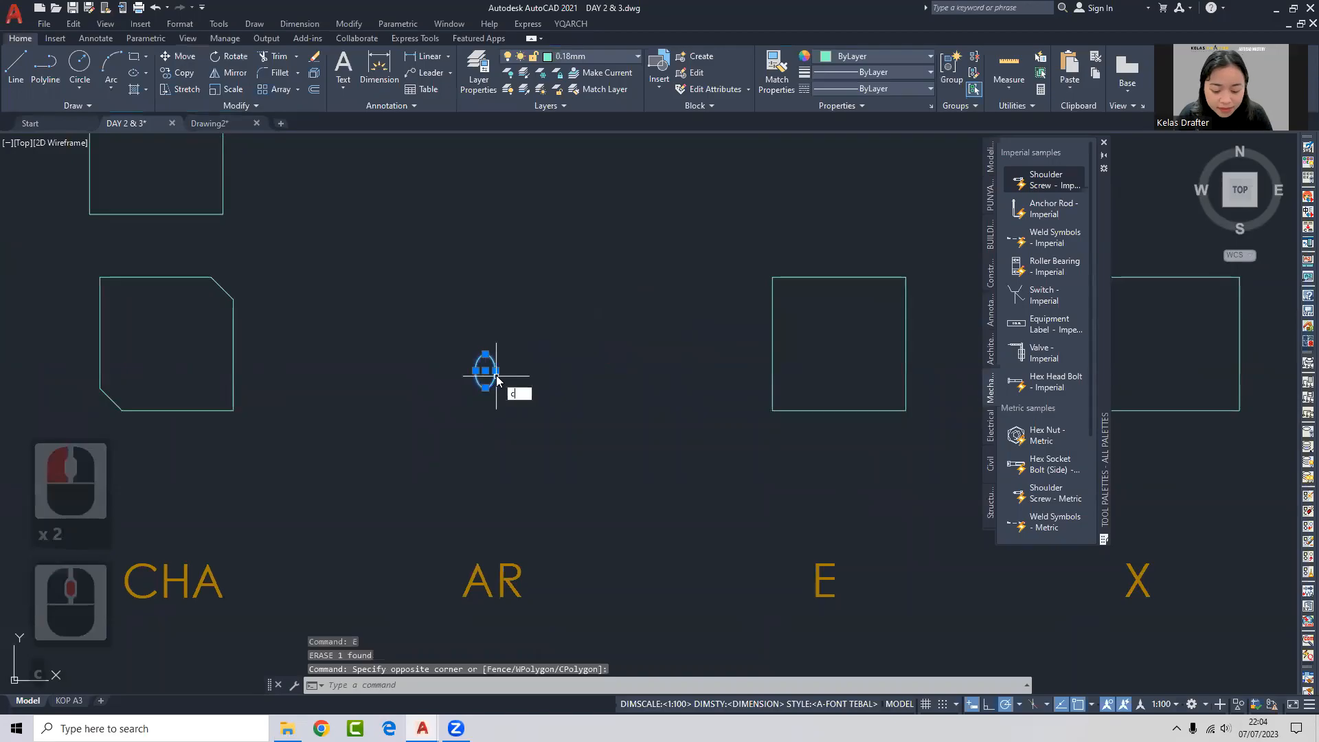
{"action": "type", "text": "o"}
{"action": "key", "text": "space"}
{"action": "left_click", "coordinate": [513, 371]}
{"action": "left_click", "coordinate": [514, 298]}
{"action": "key", "text": "Escape"}
Create a Rectangular array from the upper copied ellipse above the AR label.
{"action": "scroll", "coordinate": [492, 284], "scroll_direction": "up", "scroll_amount": 3}
{"action": "left_click", "coordinate": [515, 272]}
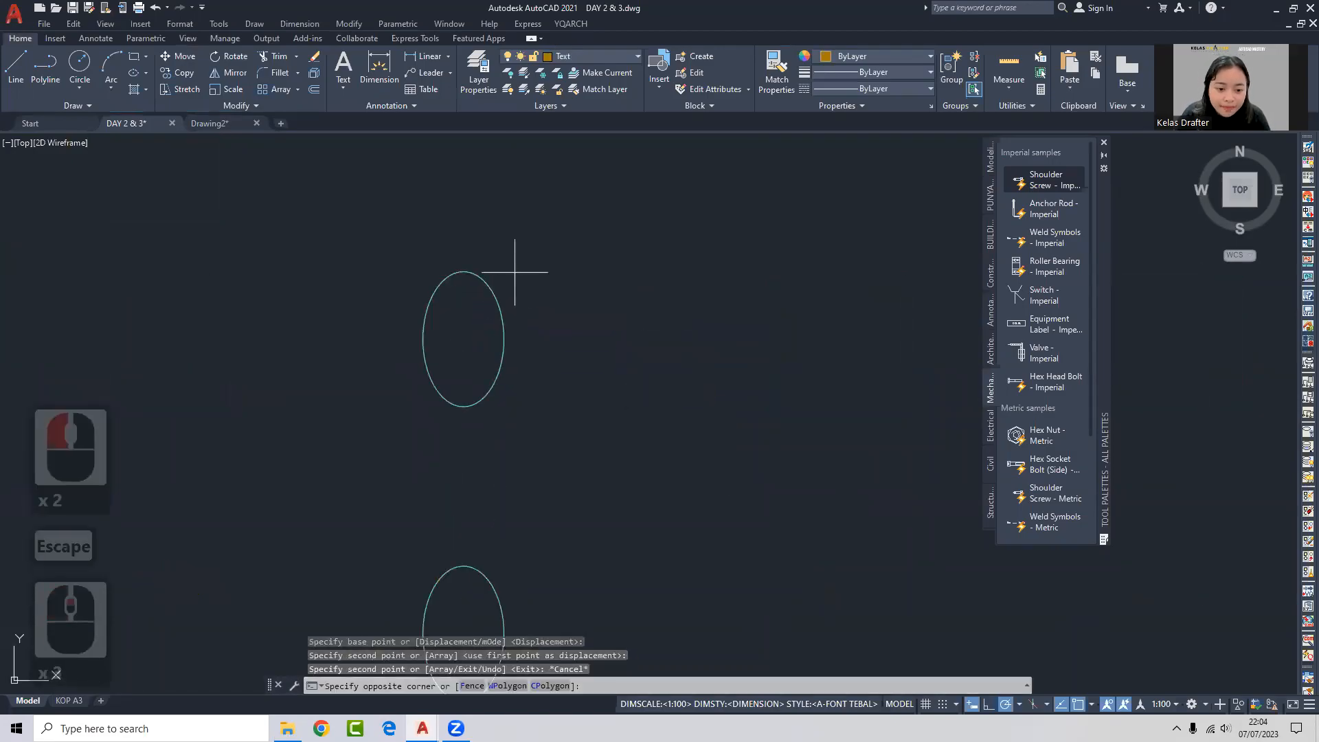
{"action": "left_click", "coordinate": [506, 282]}
{"action": "type", "text": "a"}
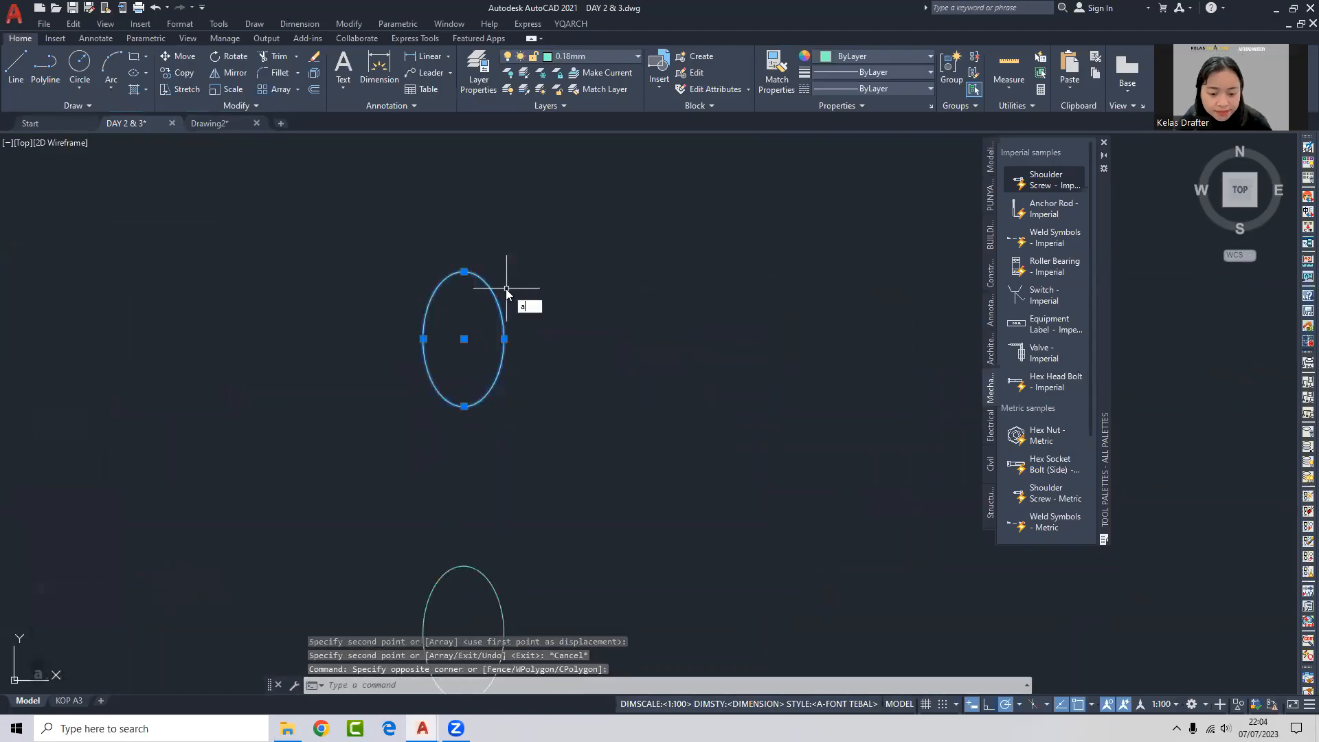
{"action": "type", "text": "r"}
{"action": "key", "text": "space"}
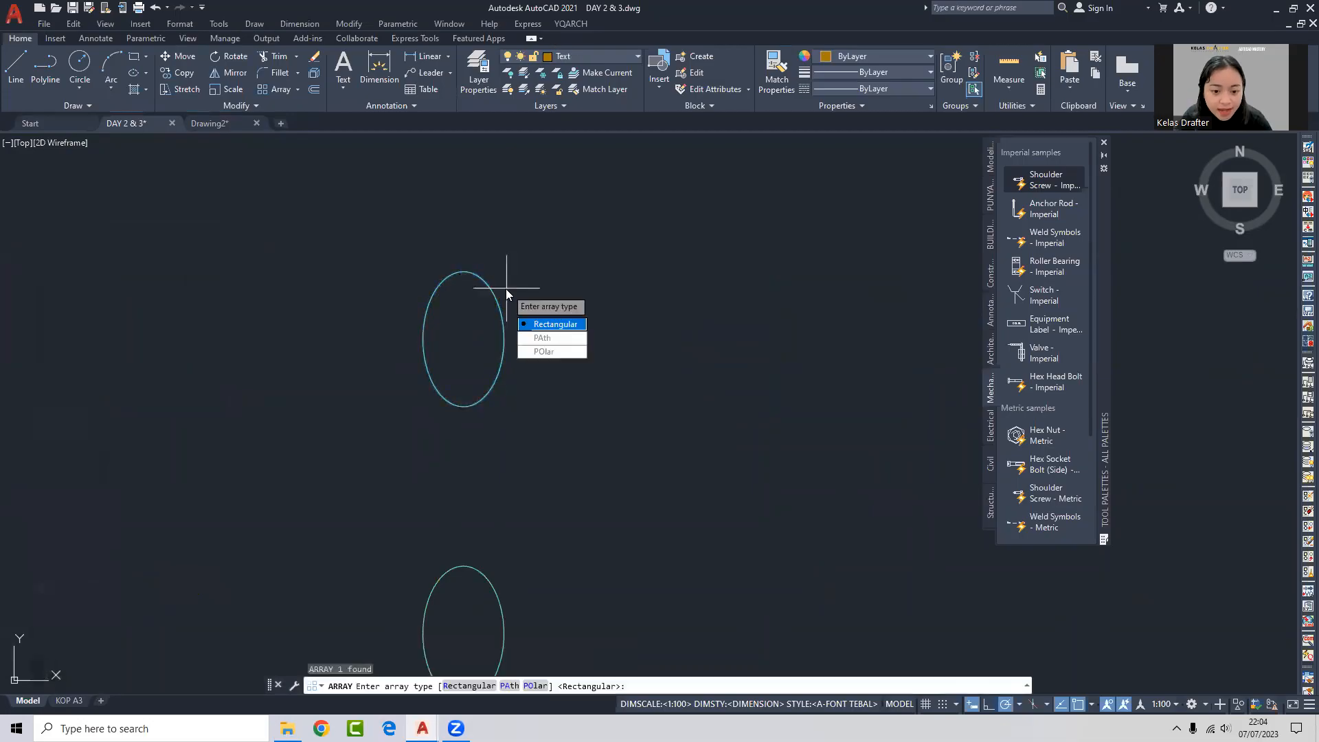
{"action": "left_click", "coordinate": [566, 327]}
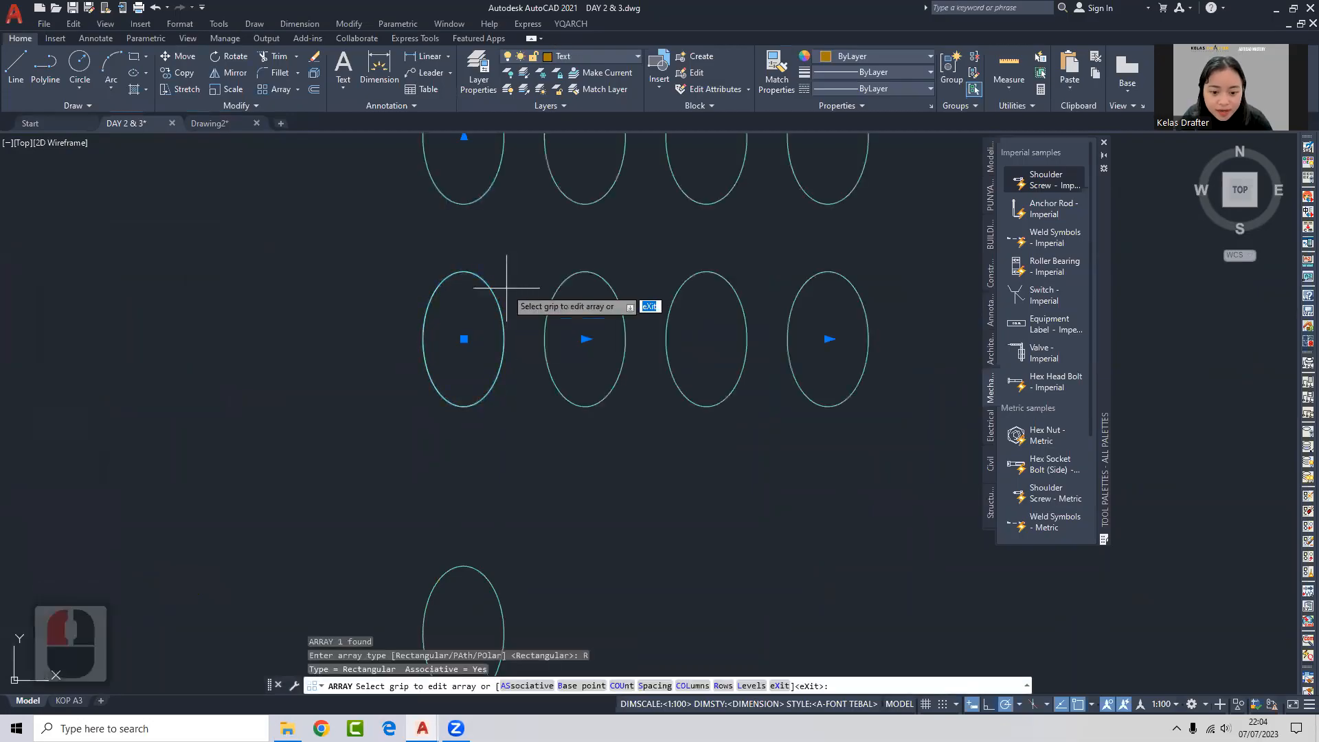
{"action": "scroll", "coordinate": [566, 306], "scroll_direction": "down", "scroll_amount": 4}
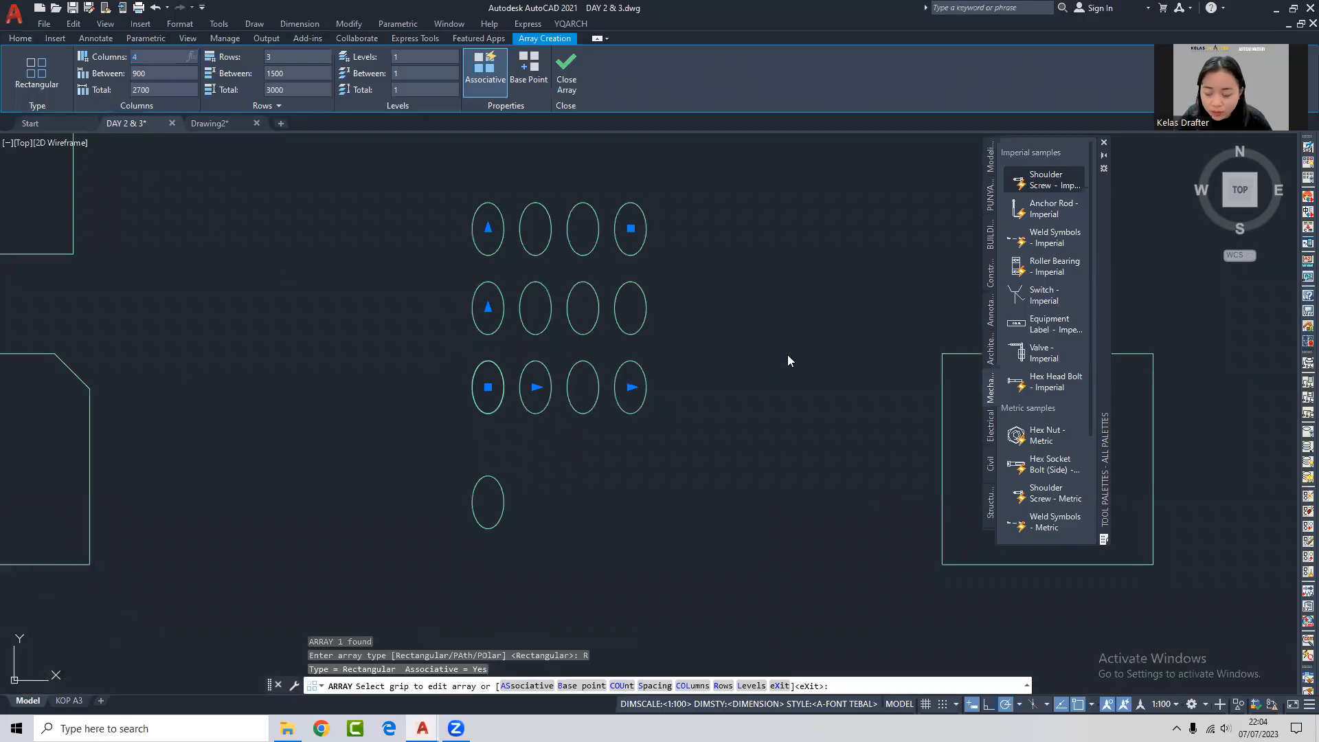
Reduce the ellipse array to 1 row and set its column spacing to 600.
{"action": "left_click", "coordinate": [493, 273]}
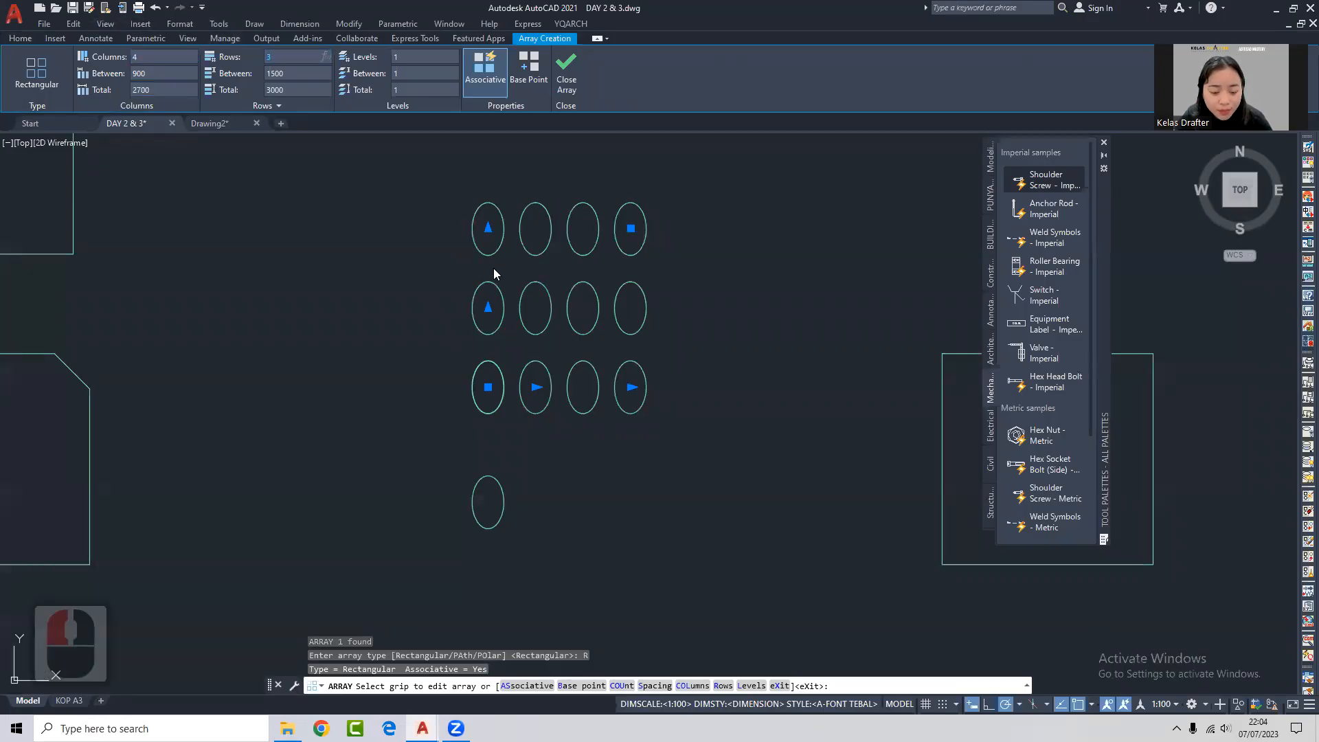
{"action": "left_click", "coordinate": [299, 58]}
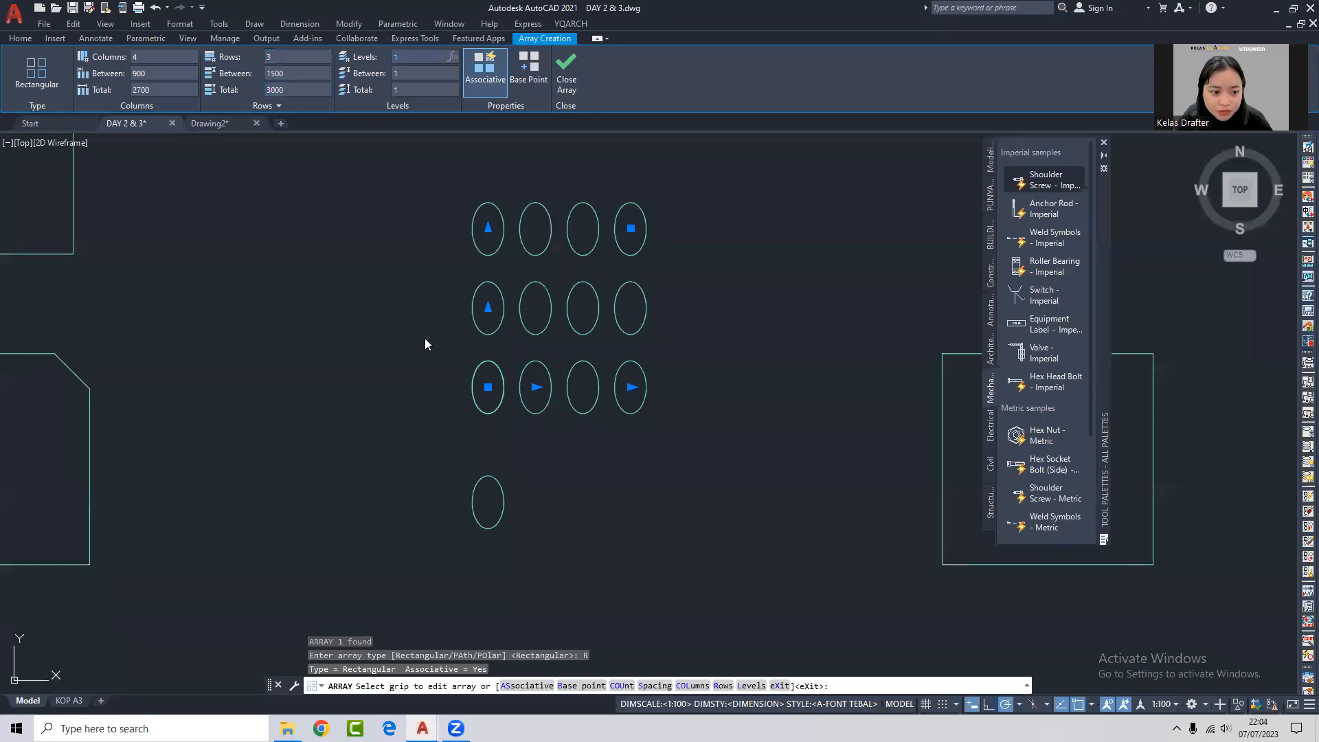
{"action": "left_click", "coordinate": [136, 53]}
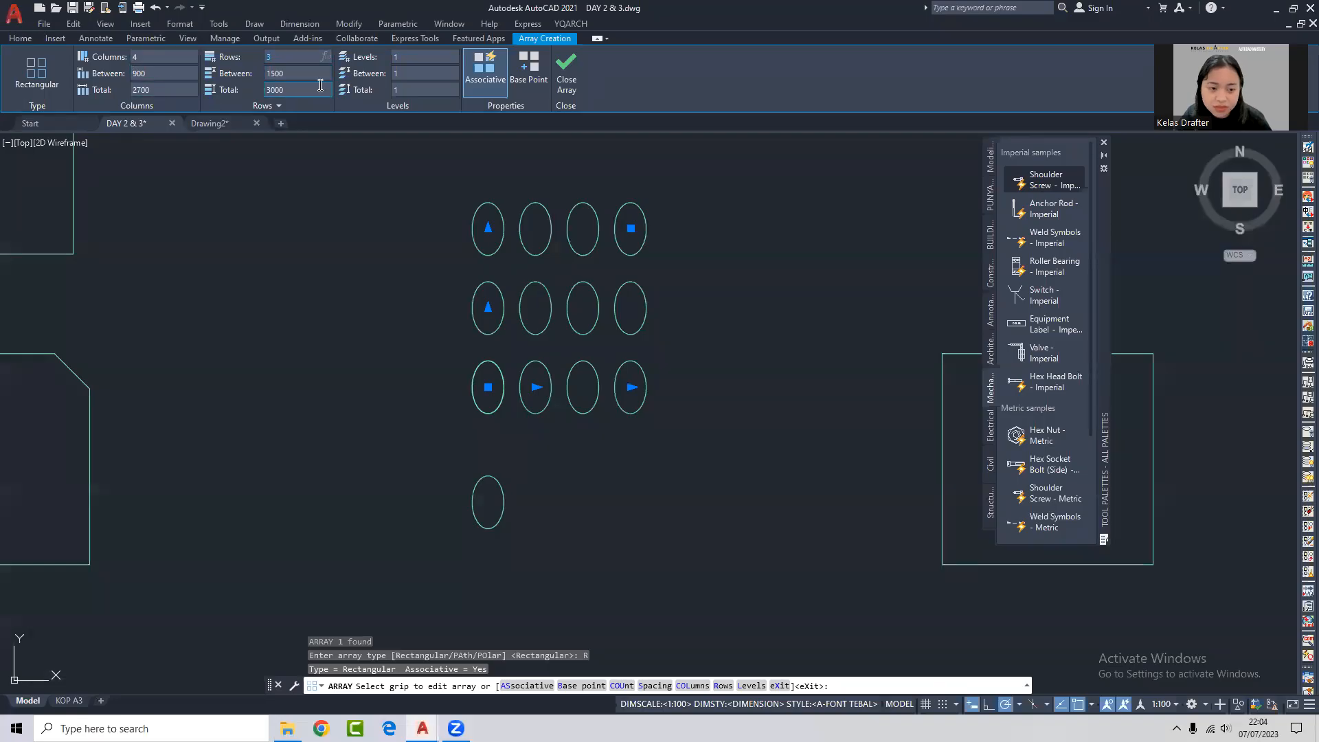
{"action": "left_click", "coordinate": [184, 73]}
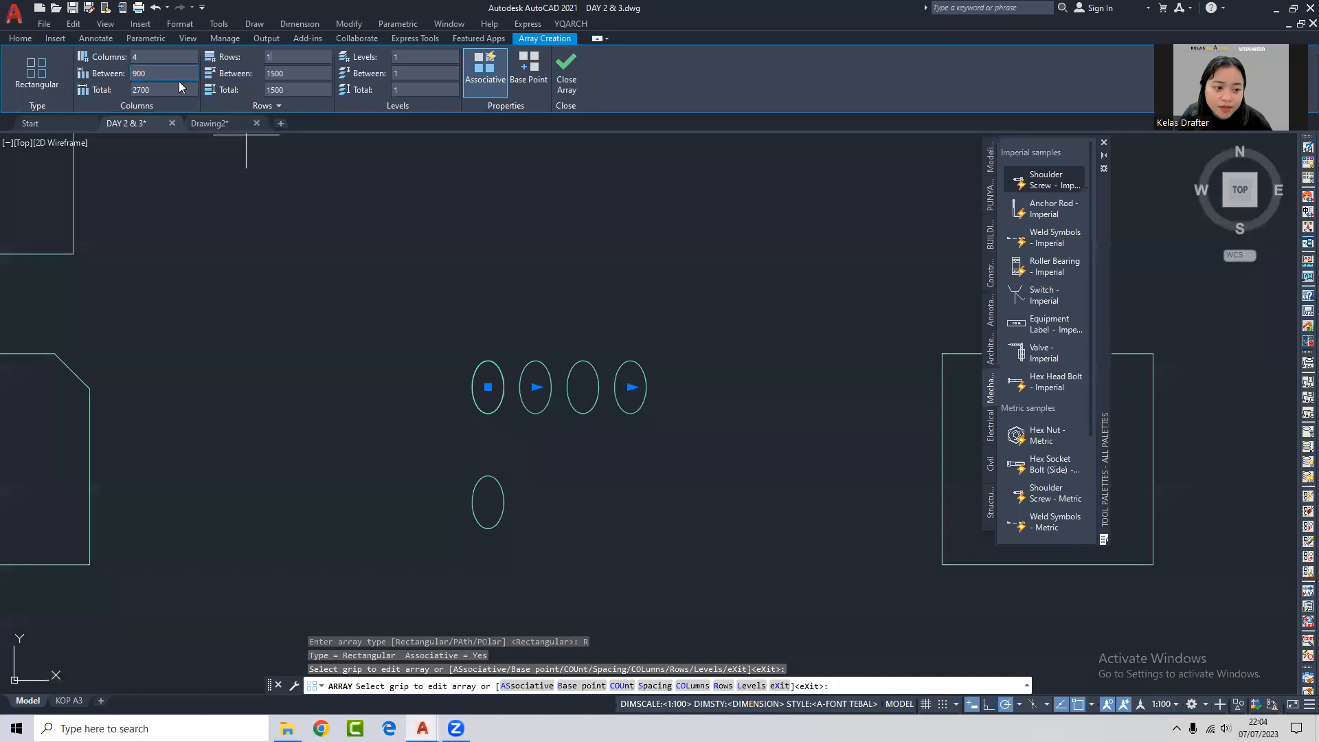
{"action": "left_click", "coordinate": [175, 75]}
{"action": "type", "text": "600"}
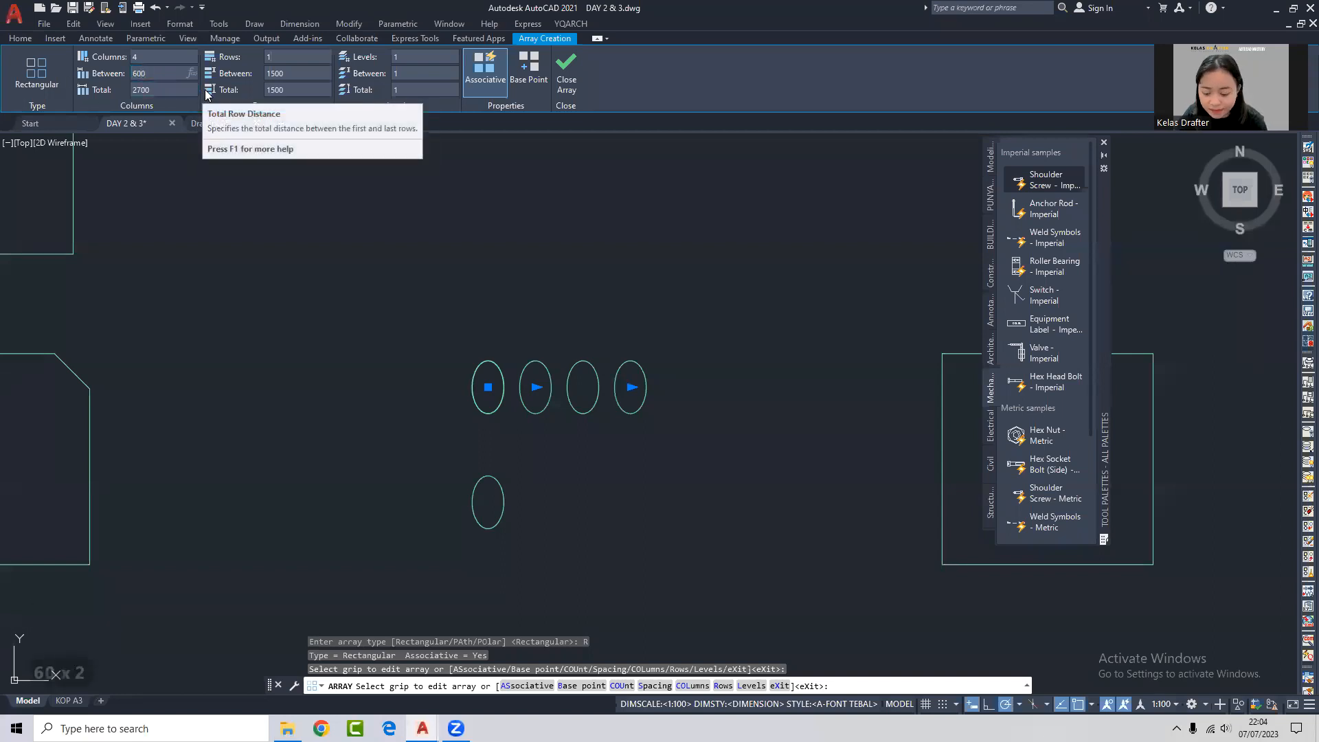
{"action": "key", "text": "Return"}
{"action": "scroll", "coordinate": [553, 412], "scroll_direction": "up", "scroll_amount": 4}
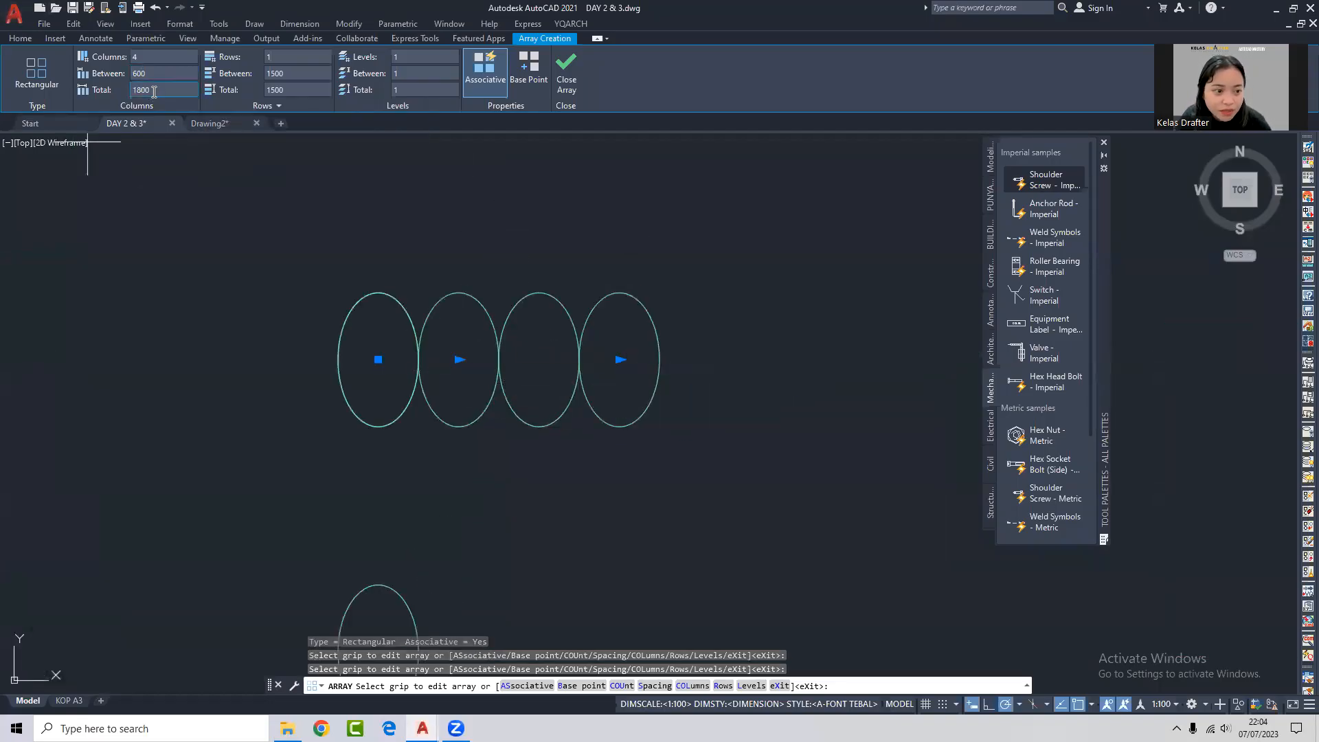
Widen the ellipse array's column spacing to 3000.
{"action": "left_click", "coordinate": [88, 72]}
{"action": "scroll", "coordinate": [509, 249], "scroll_direction": "down", "scroll_amount": 5}
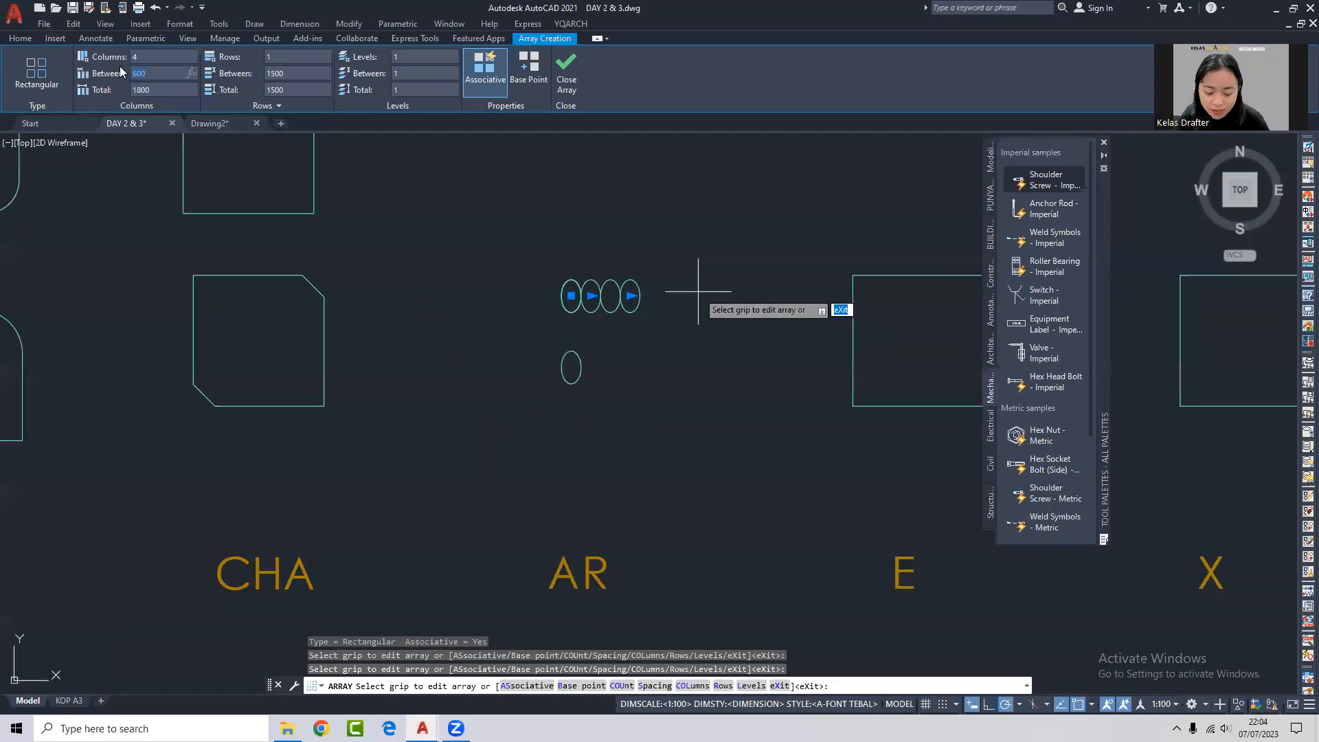
{"action": "type", "text": "30"}
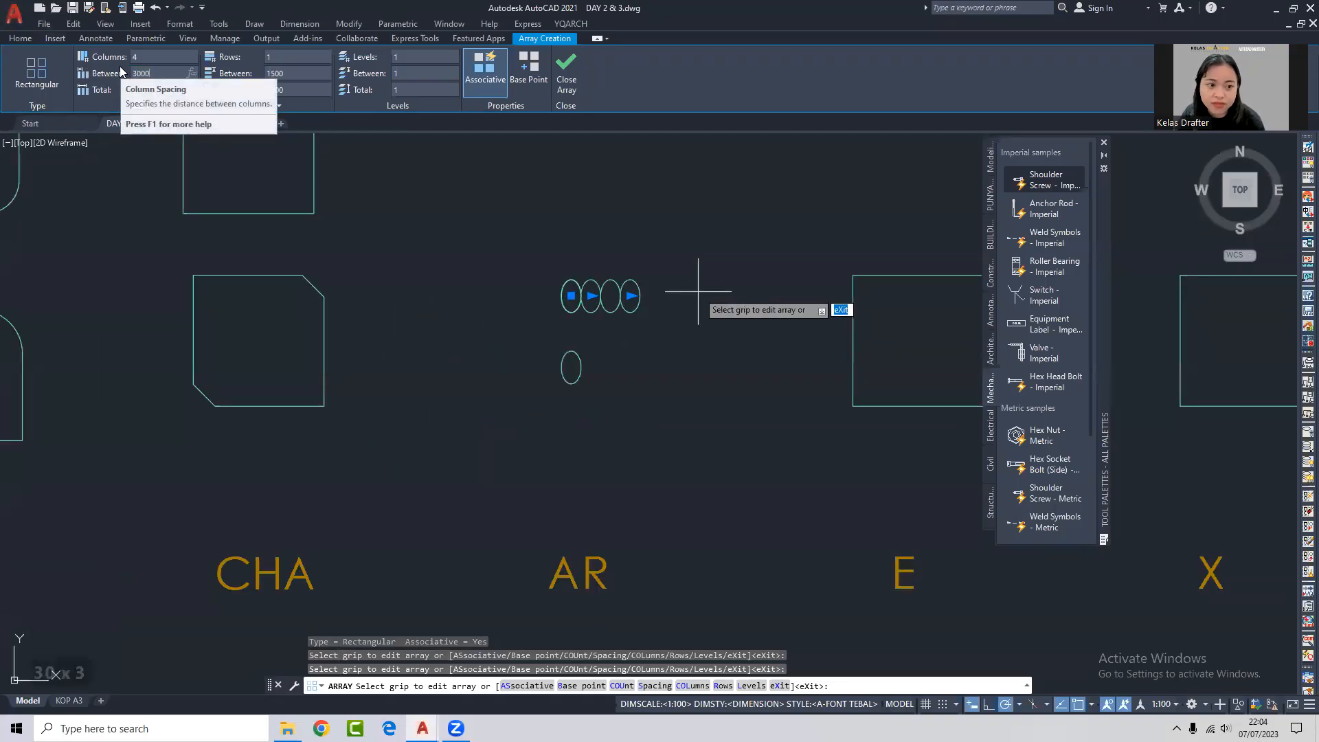
{"action": "key", "text": "Return"}
{"action": "scroll", "coordinate": [568, 221], "scroll_direction": "down", "scroll_amount": 3}
{"action": "scroll", "coordinate": [620, 210], "scroll_direction": "up", "scroll_amount": 2}
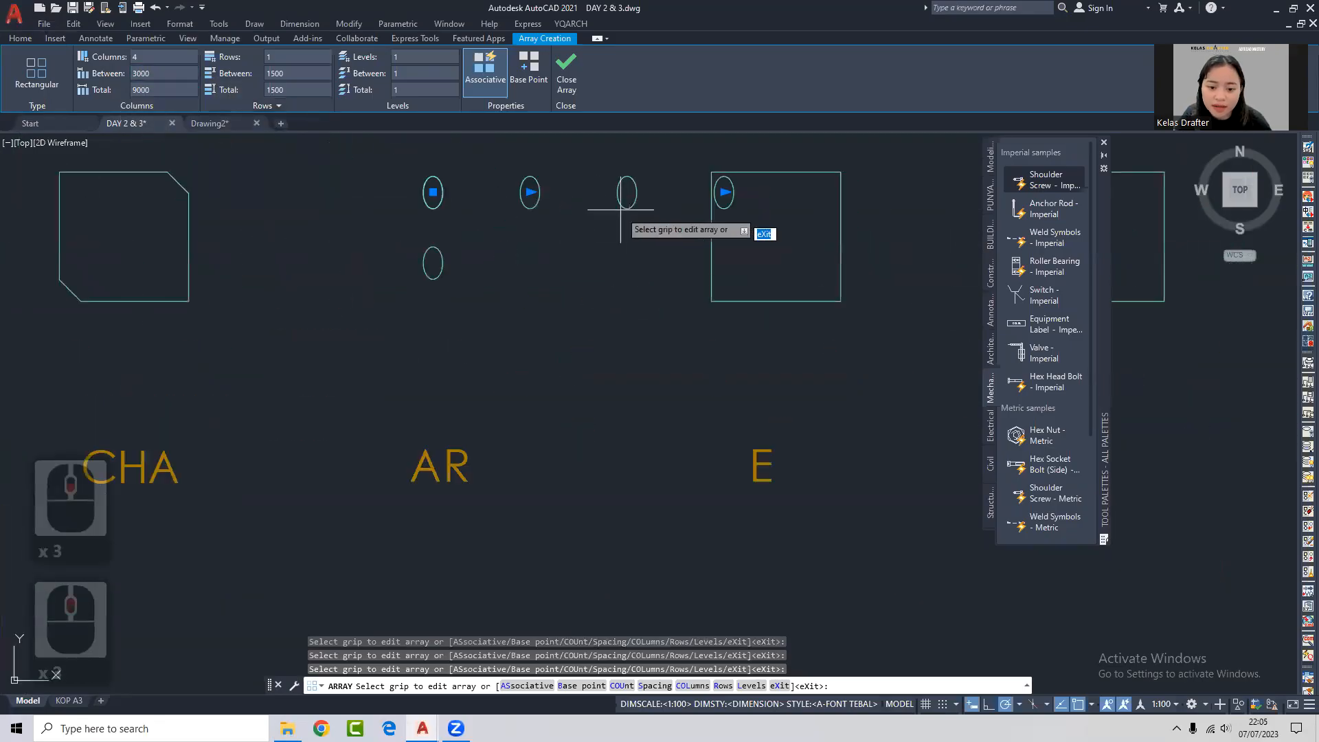
Set the ellipse array's column spacing to 600 and finish the array.
{"action": "left_click", "coordinate": [145, 74]}
{"action": "type", "text": "600"}
{"action": "key", "text": "Return"}
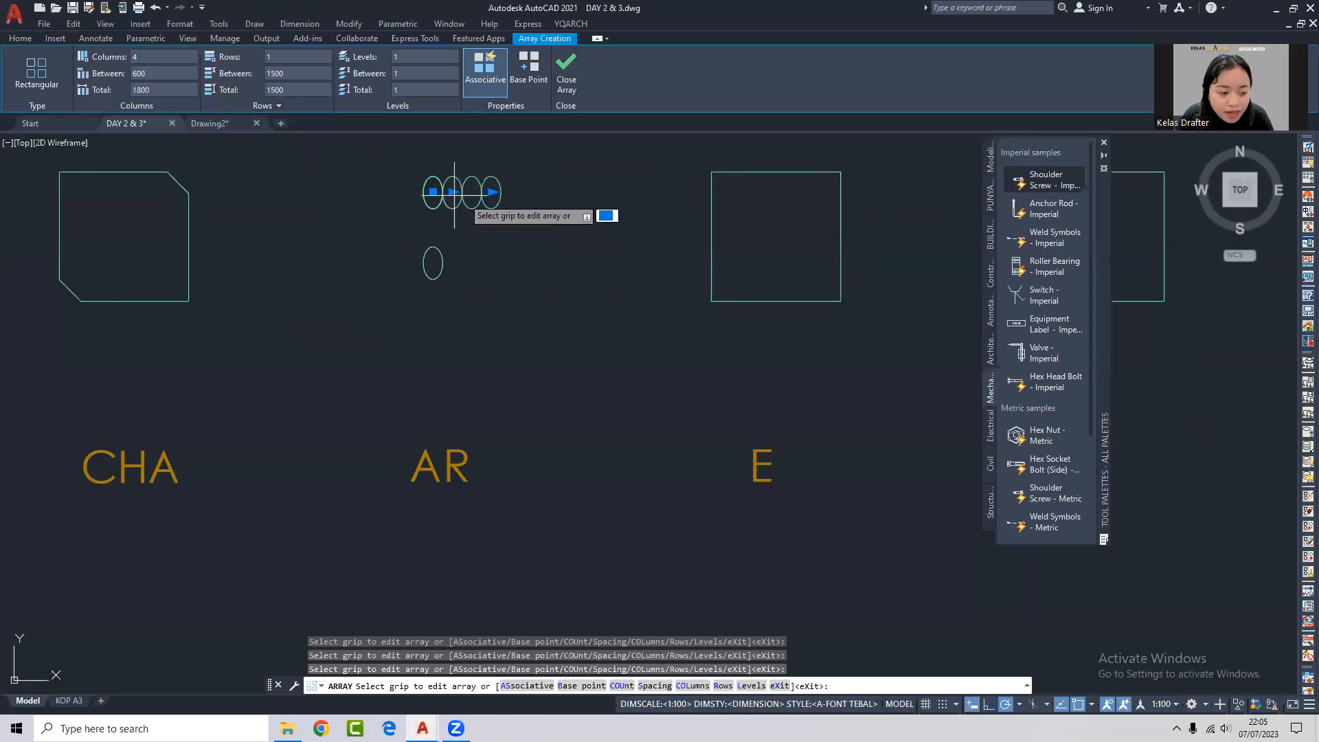
{"action": "left_click", "coordinate": [567, 93]}
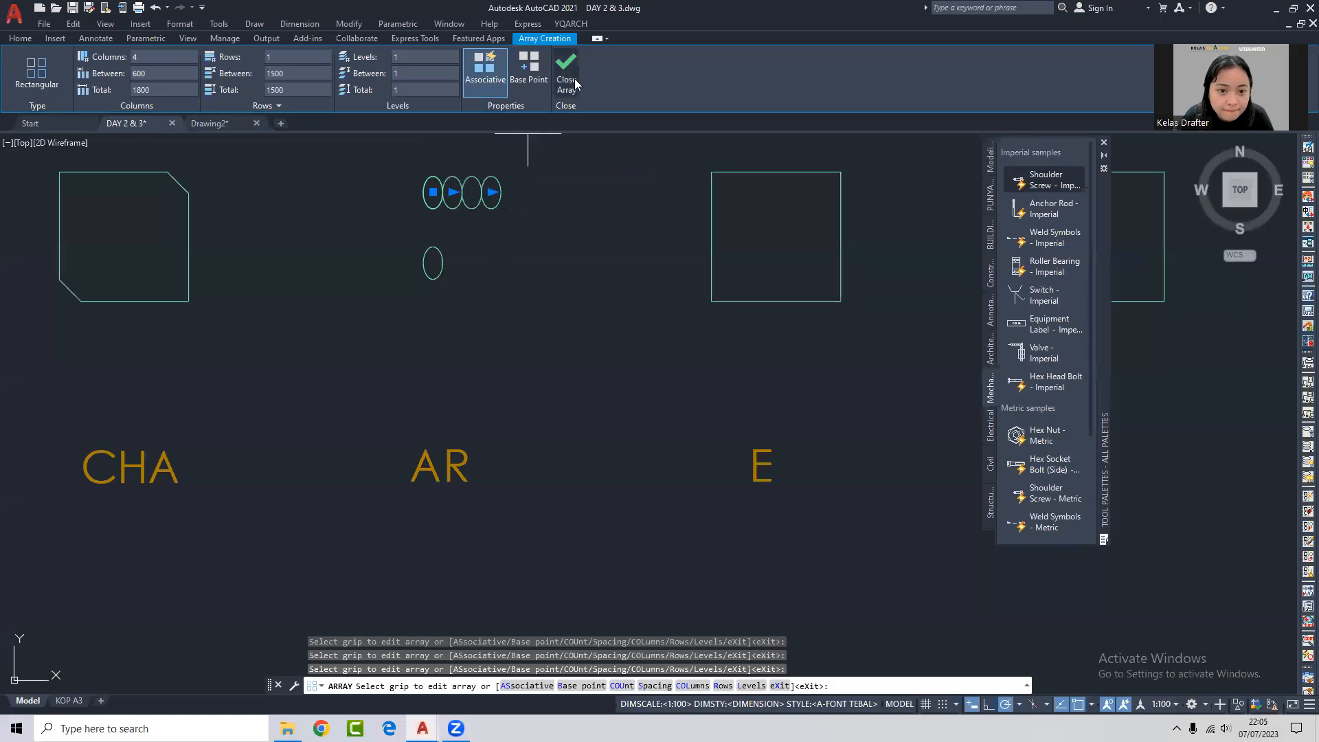
{"action": "middle_click_drag", "start_coordinate": [489, 209], "coordinate": [554, 278]}
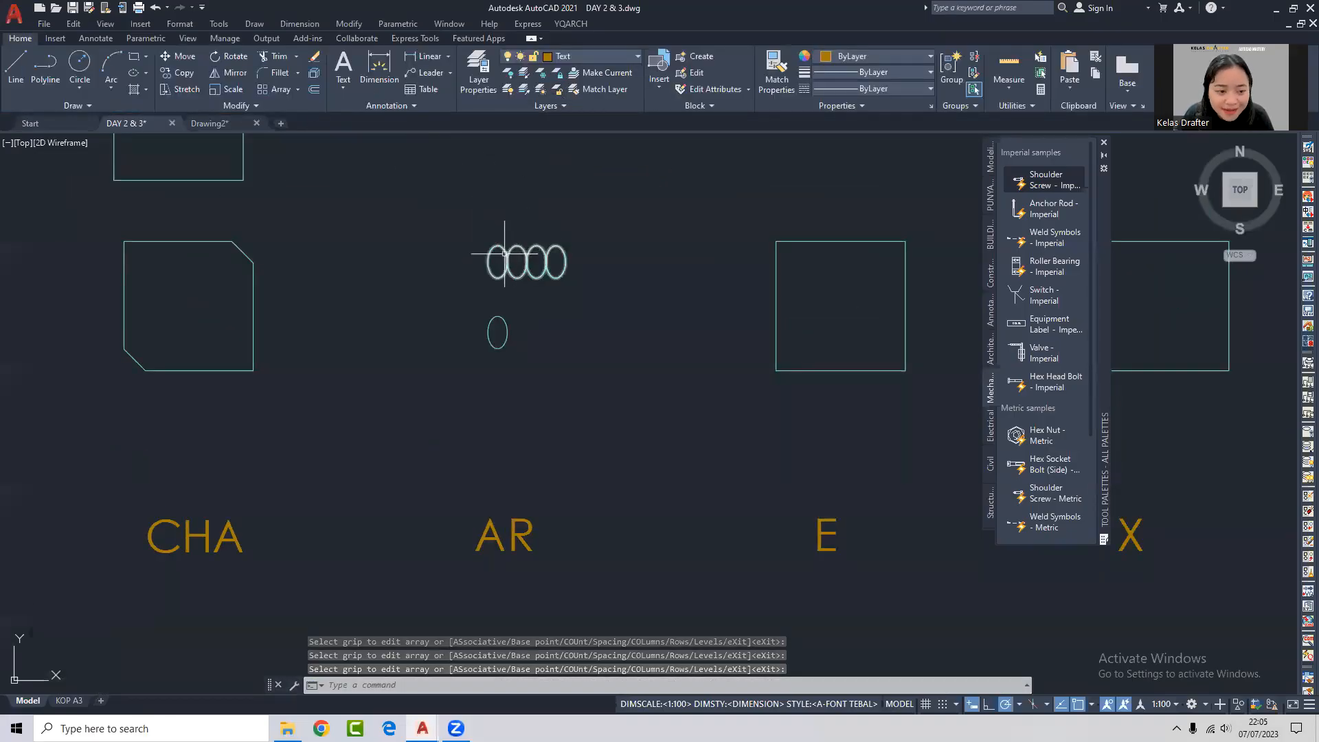
{"action": "left_click", "coordinate": [299, 90]}
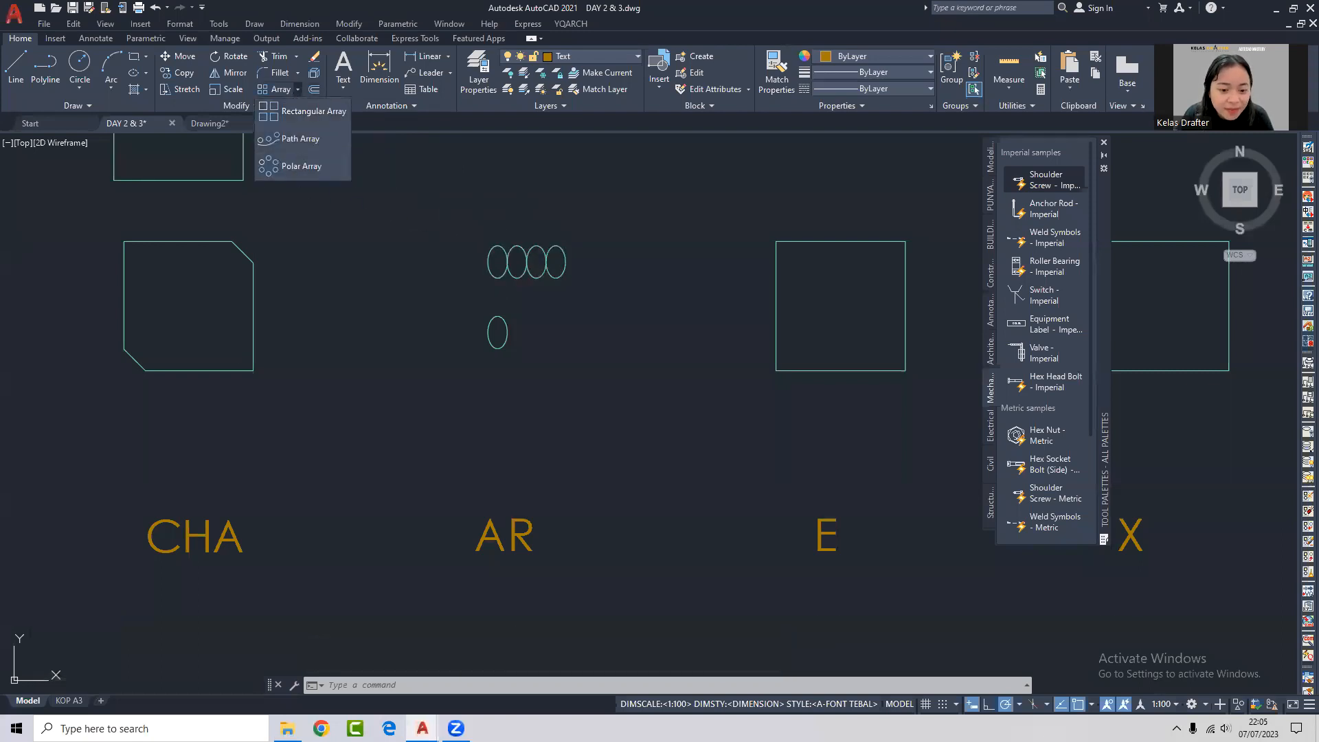
{"action": "key", "text": "Escape"}
{"action": "middle_click", "coordinate": [524, 305]}
{"action": "middle_click", "coordinate": [524, 305]}
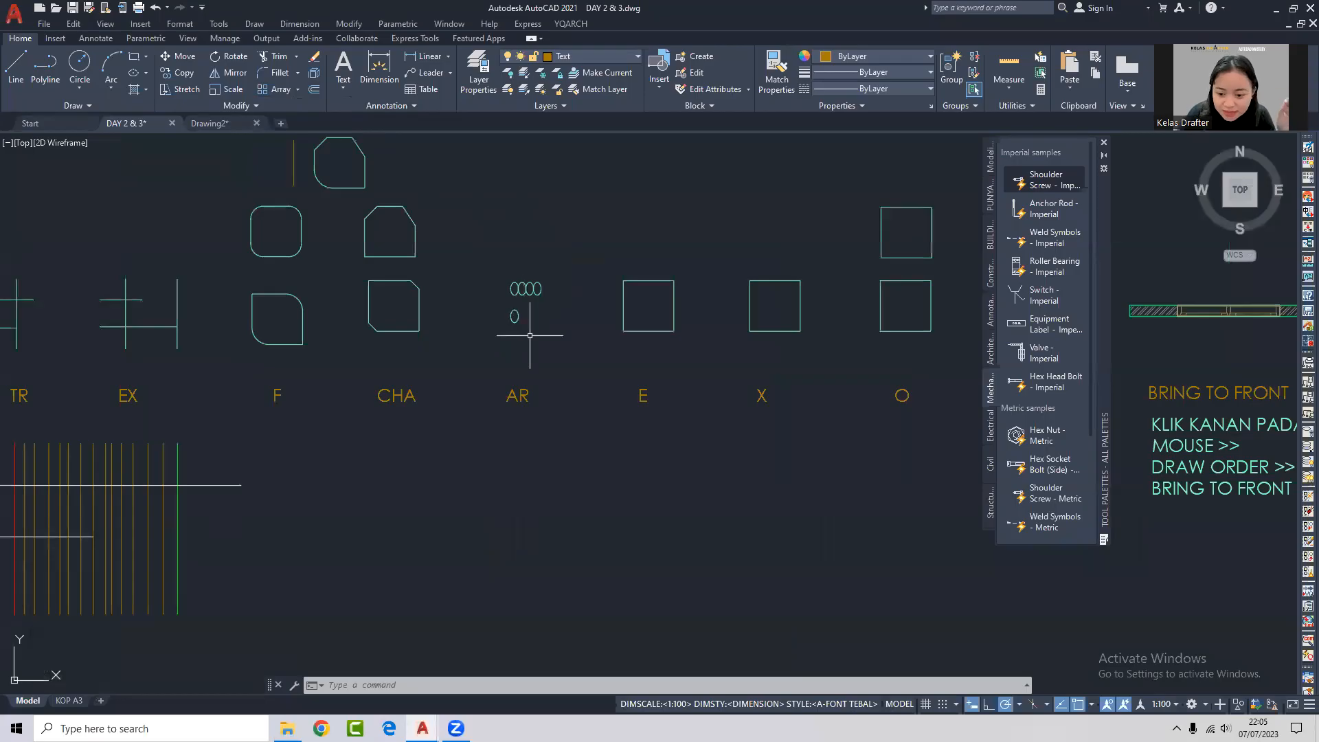
Draw a long wavy spline through five points in the empty area below the row of command labels.
{"action": "scroll", "coordinate": [533, 346], "scroll_direction": "down", "scroll_amount": 2}
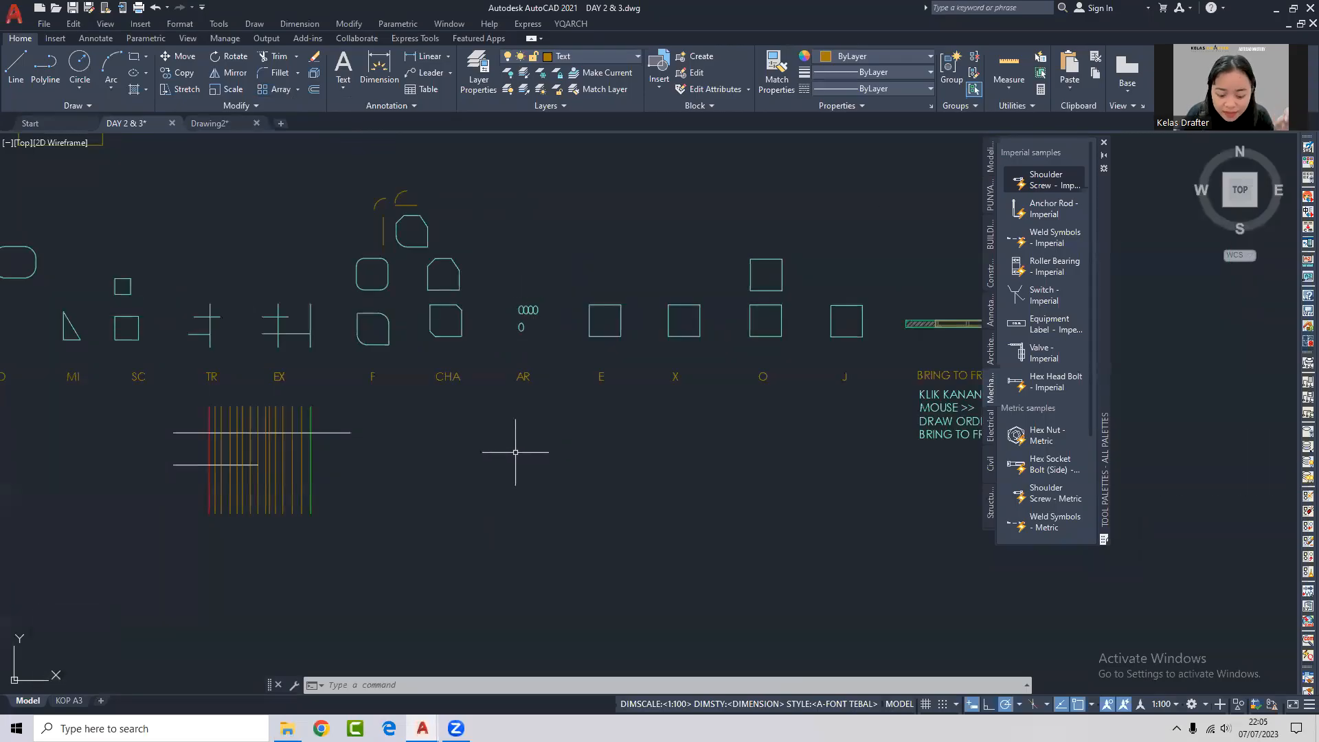
{"action": "middle_click_drag", "start_coordinate": [515, 452], "coordinate": [513, 446]}
{"action": "type", "text": "spl"}
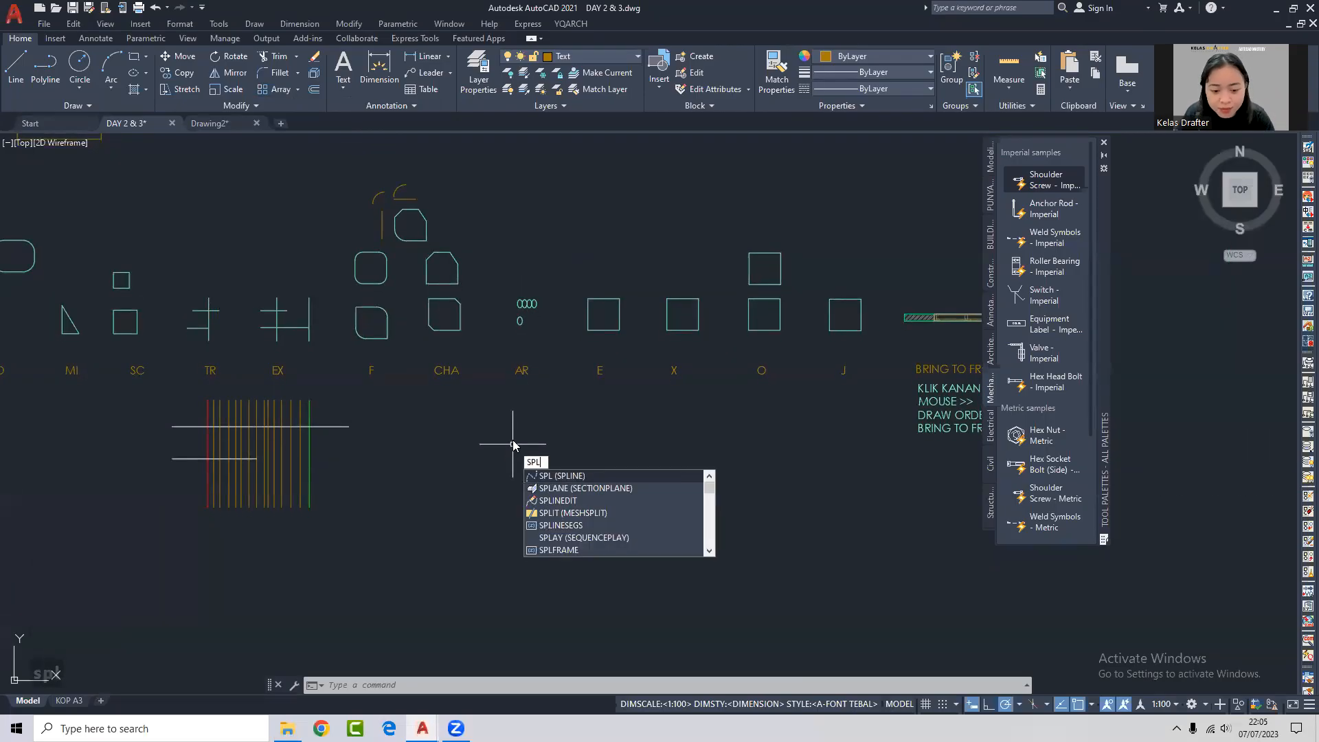
{"action": "key", "text": "space"}
{"action": "middle_click_drag", "start_coordinate": [484, 474], "coordinate": [491, 318]}
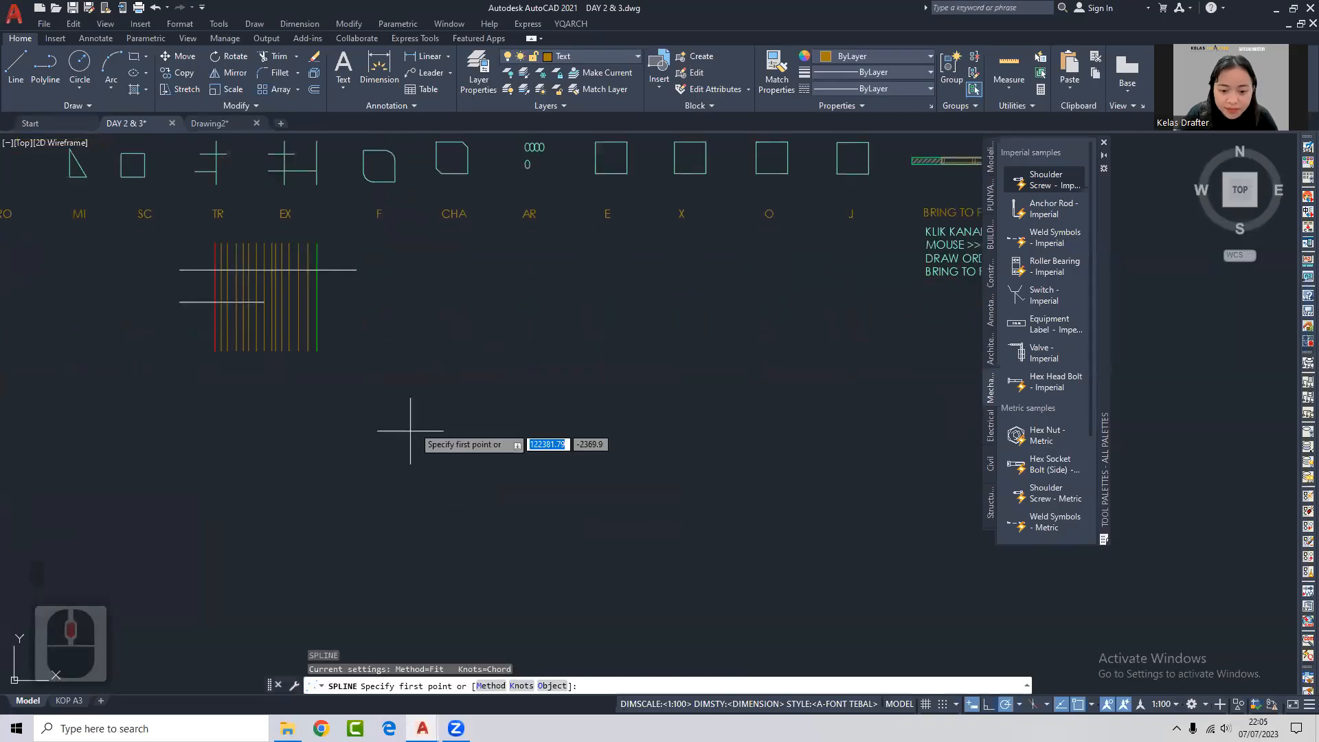
{"action": "left_click", "coordinate": [411, 431]}
{"action": "left_click", "coordinate": [524, 371]}
{"action": "left_click", "coordinate": [700, 425]}
{"action": "left_click", "coordinate": [863, 366]}
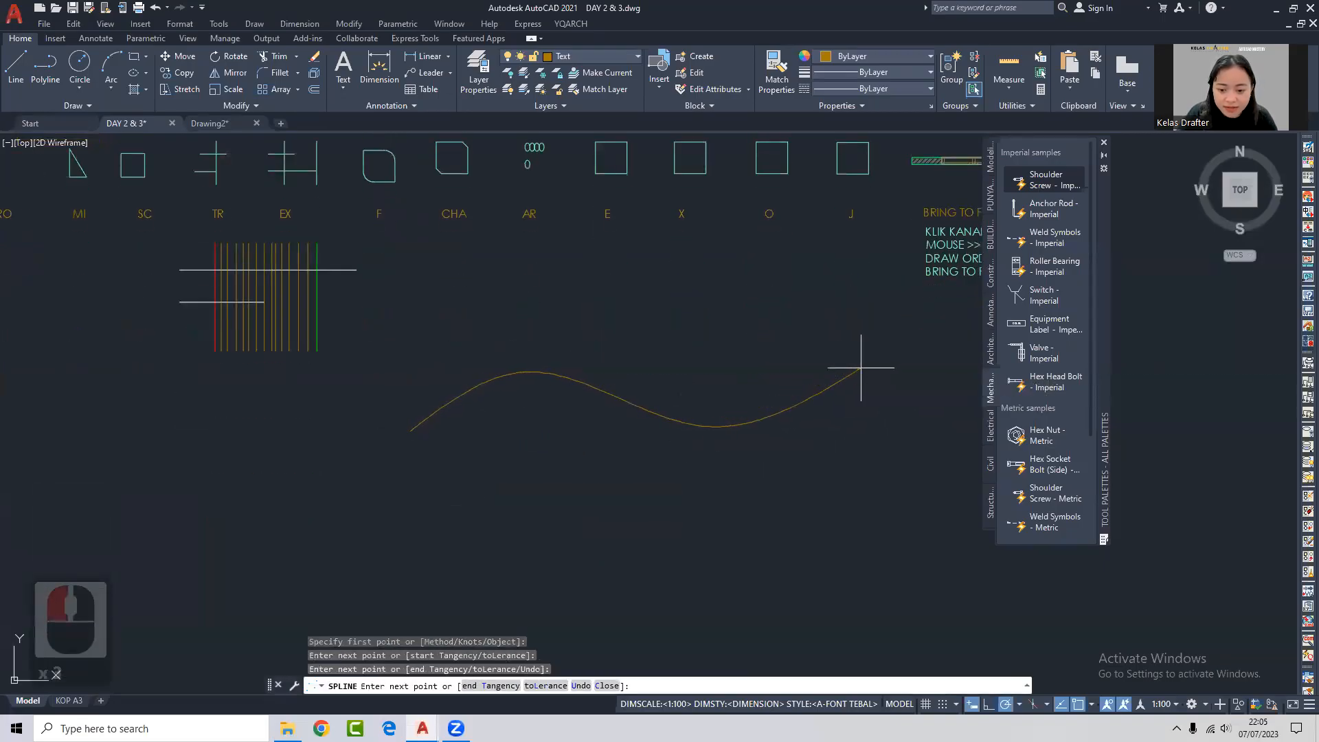
{"action": "middle_click_drag", "start_coordinate": [871, 368], "coordinate": [619, 395]}
{"action": "left_click", "coordinate": [849, 374]}
{"action": "middle_click_drag", "start_coordinate": [595, 432], "coordinate": [830, 344]}
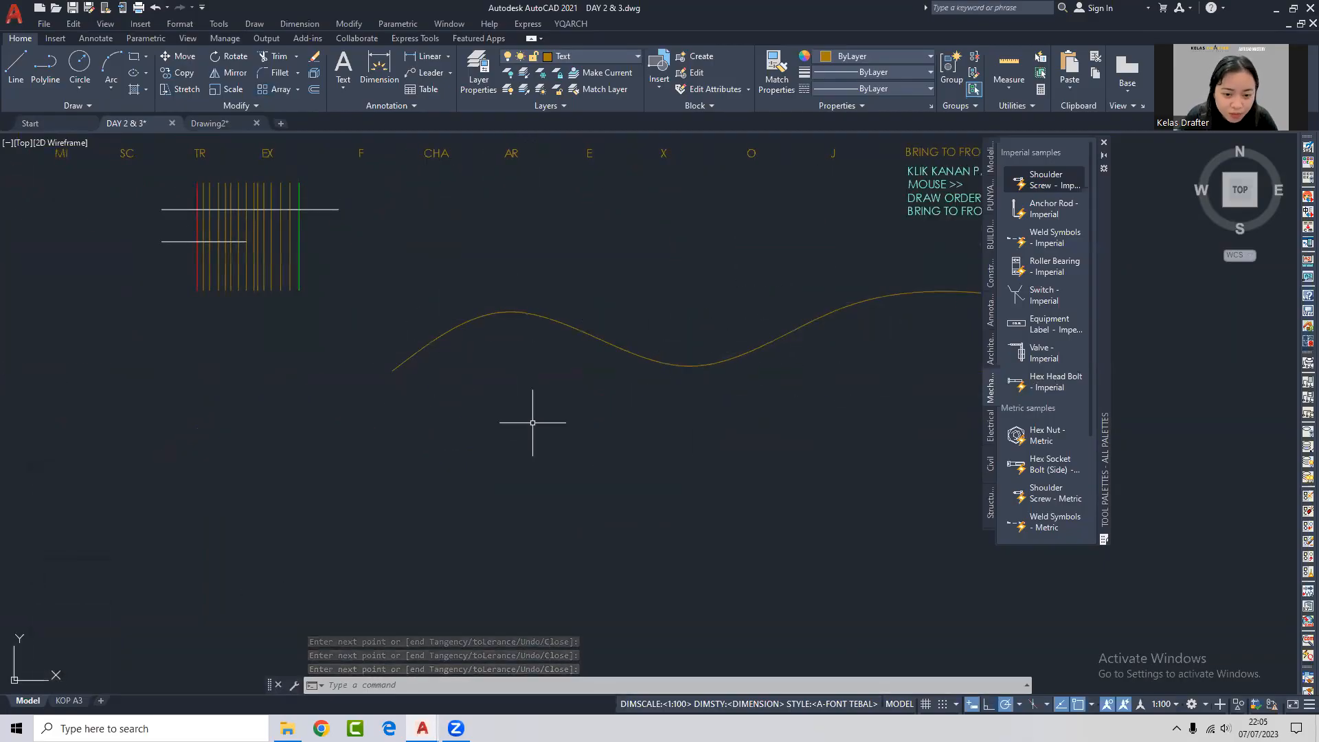
Copy the single ellipse above the AR label to the left end of the wavy spline.
{"action": "middle_click_drag", "start_coordinate": [535, 331], "coordinate": [553, 478]}
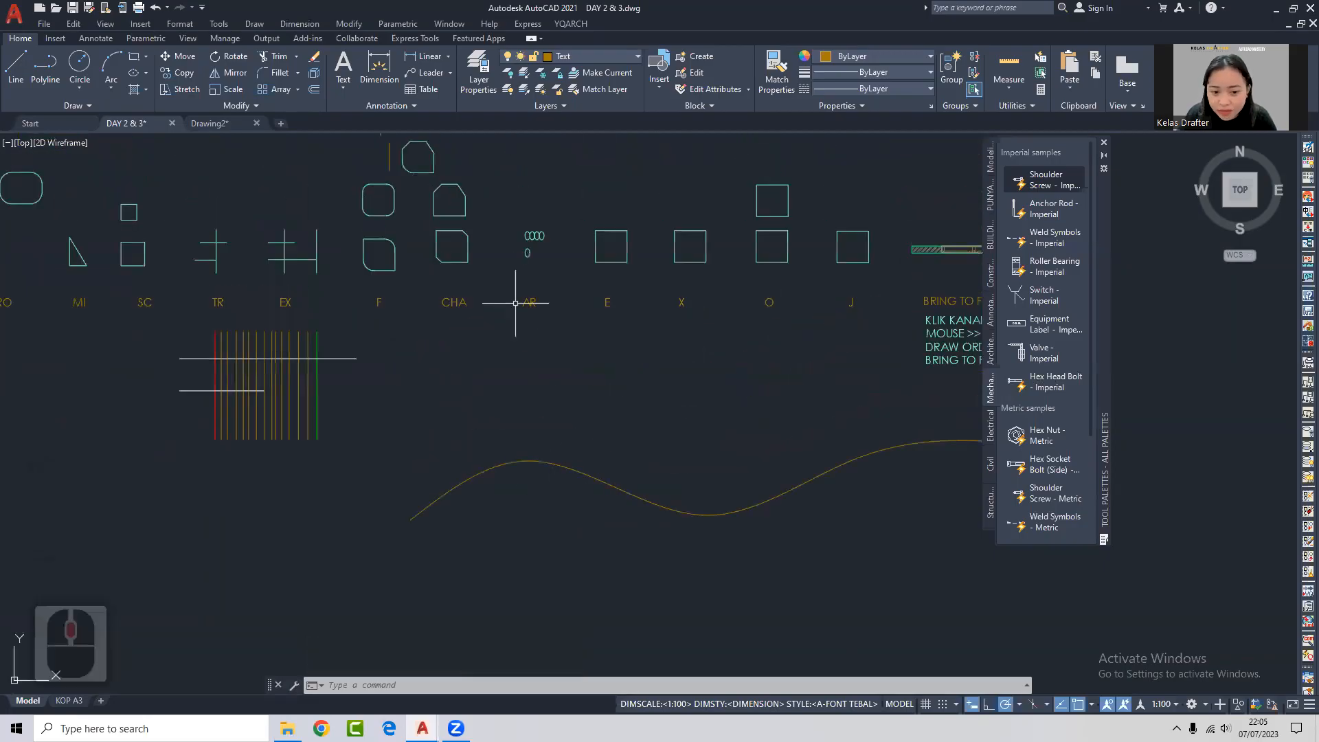
{"action": "scroll", "coordinate": [534, 248], "scroll_direction": "up", "scroll_amount": 2}
{"action": "left_click", "coordinate": [533, 248]}
{"action": "left_click", "coordinate": [467, 278]}
{"action": "type", "text": "co"}
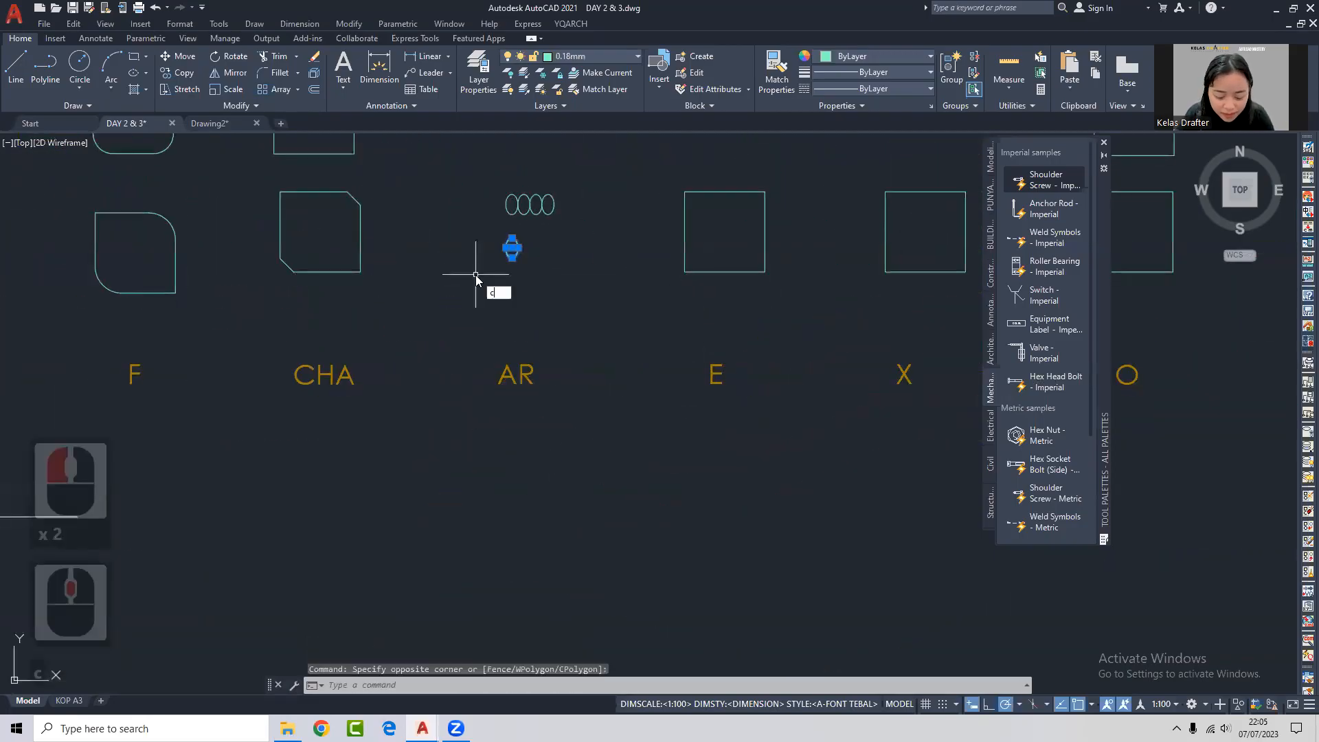
{"action": "key", "text": "Return"}
{"action": "left_click", "coordinate": [511, 248]}
{"action": "scroll", "coordinate": [571, 259], "scroll_direction": "down", "scroll_amount": 4}
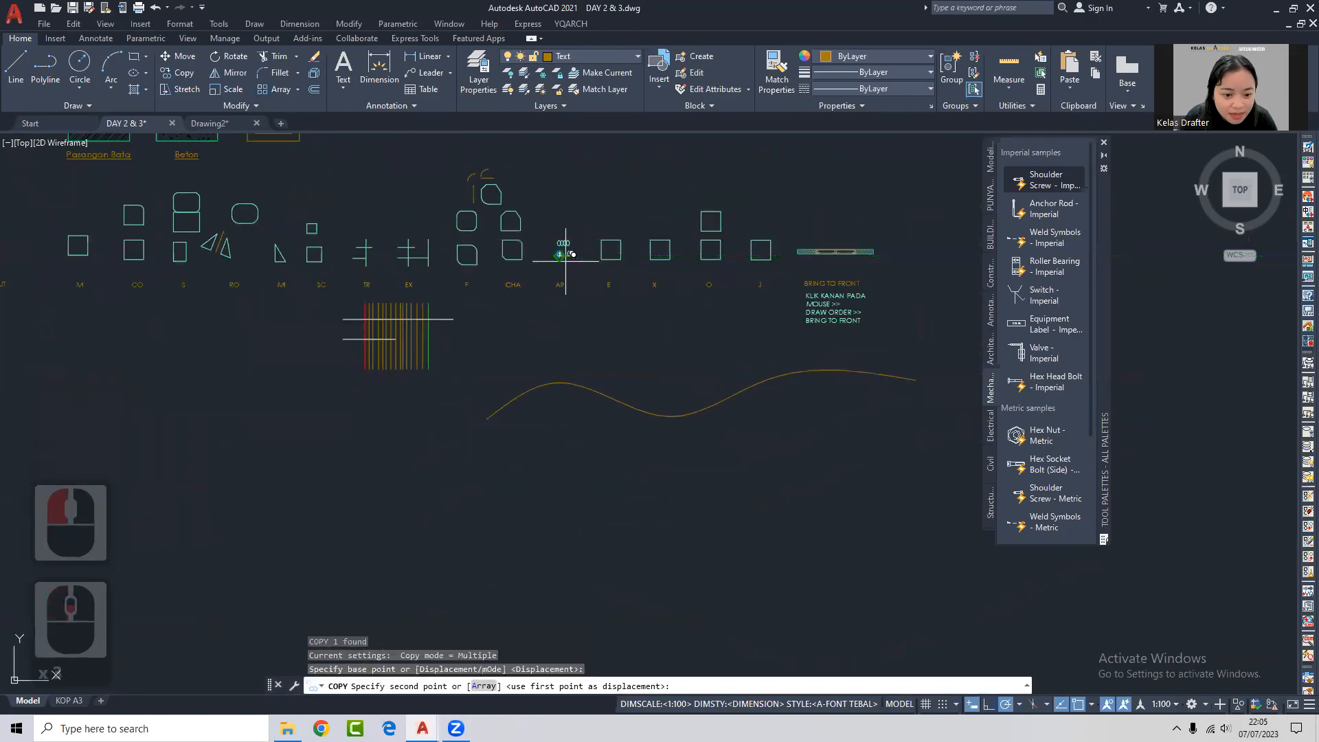
{"action": "scroll", "coordinate": [516, 338], "scroll_direction": "up", "scroll_amount": 5}
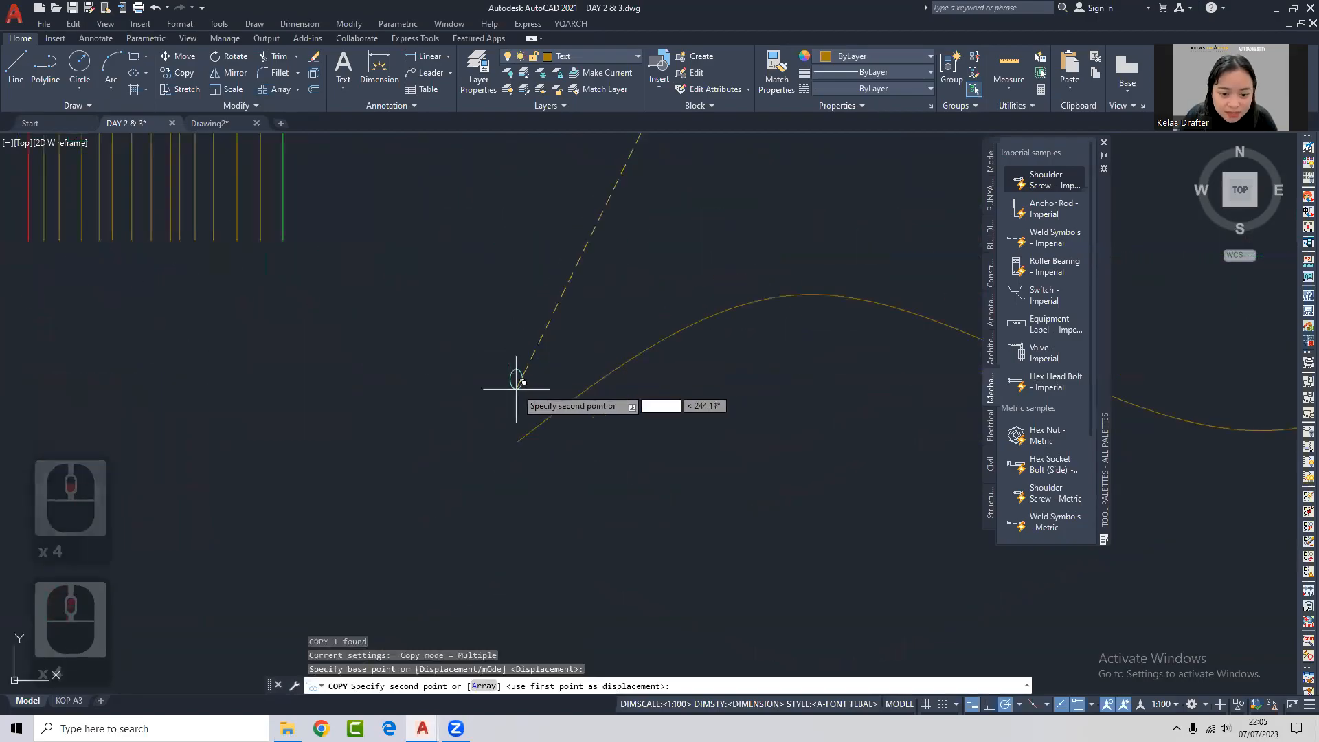
{"action": "left_click", "coordinate": [516, 433]}
{"action": "right_click", "coordinate": [515, 433]}
{"action": "scroll", "coordinate": [426, 468], "scroll_direction": "up", "scroll_amount": 3}
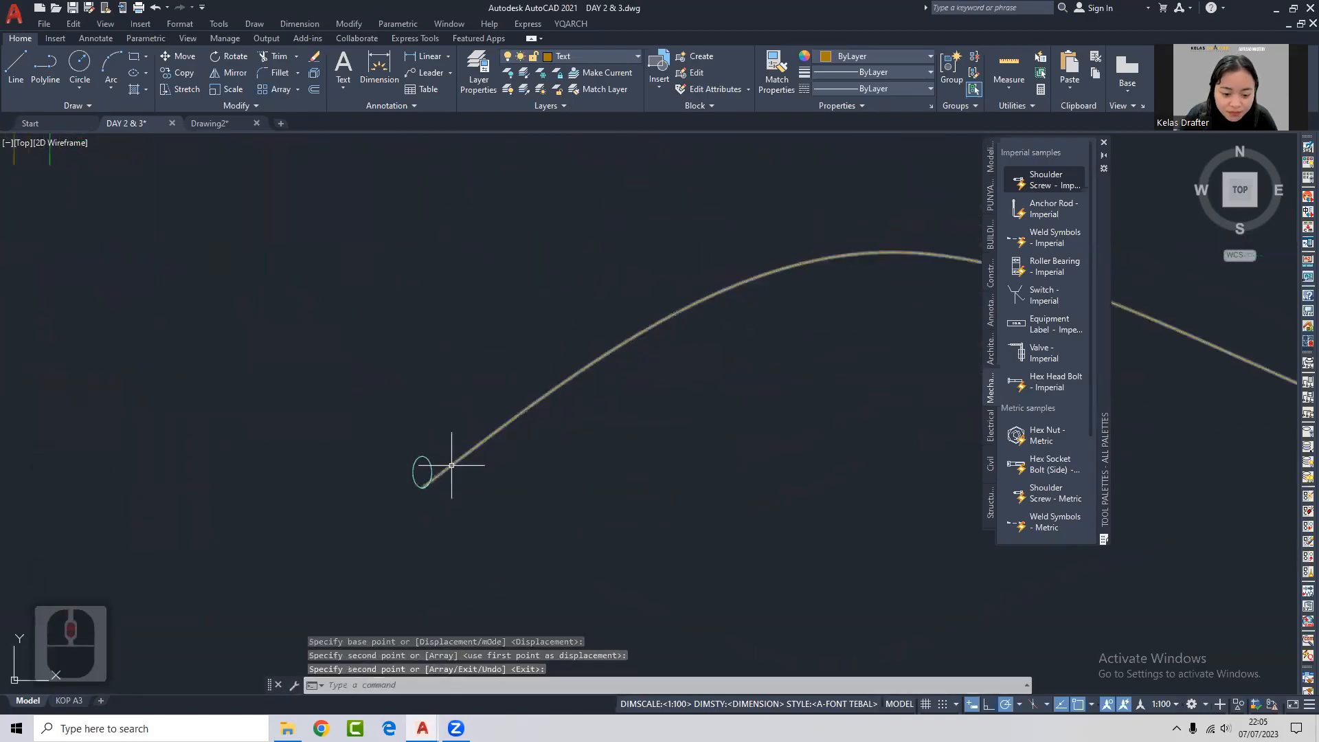
{"action": "middle_click_drag", "start_coordinate": [424, 471], "coordinate": [478, 422]}
{"action": "left_click", "coordinate": [480, 414]}
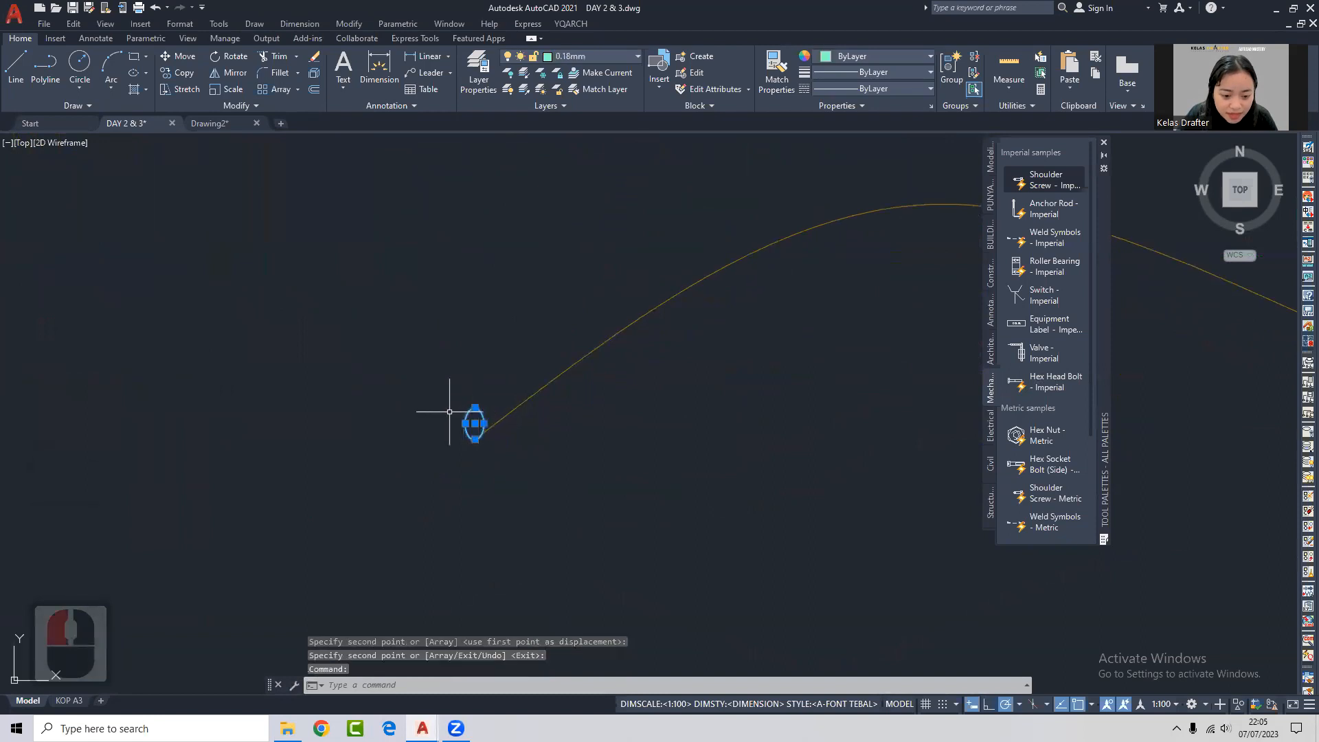
{"action": "key", "text": "Escape"}
{"action": "type", "text": "ar"}
{"action": "key", "text": "Return"}
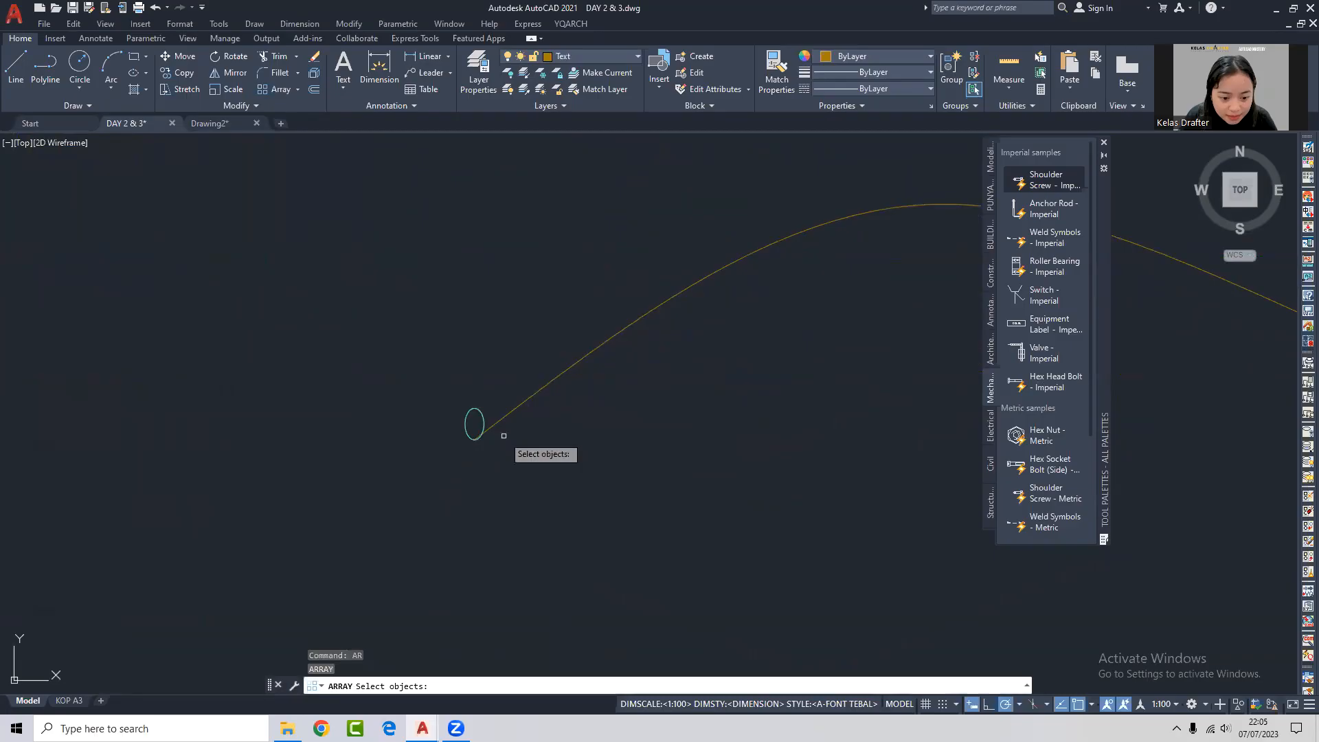
{"action": "key", "text": "Escape"}
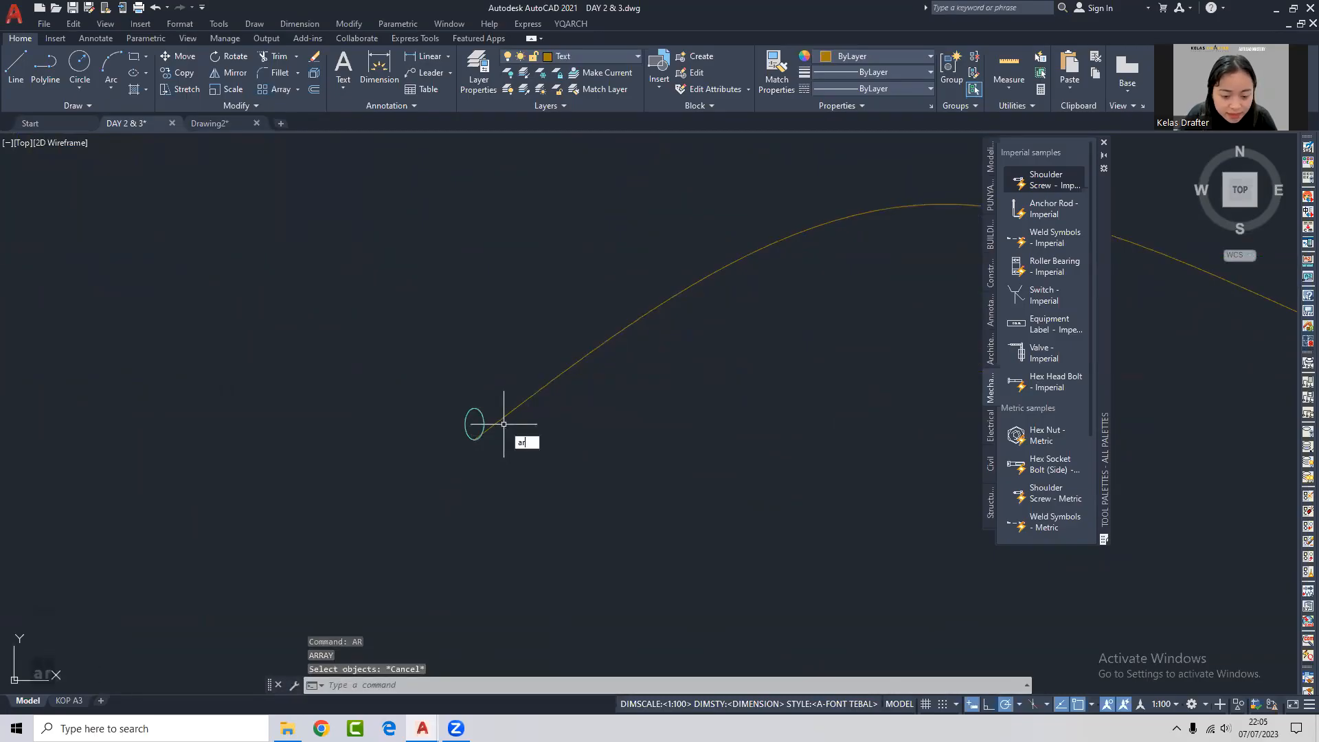
Create a path array of the ellipse along the wavy spline.
{"action": "key", "text": "Return"}
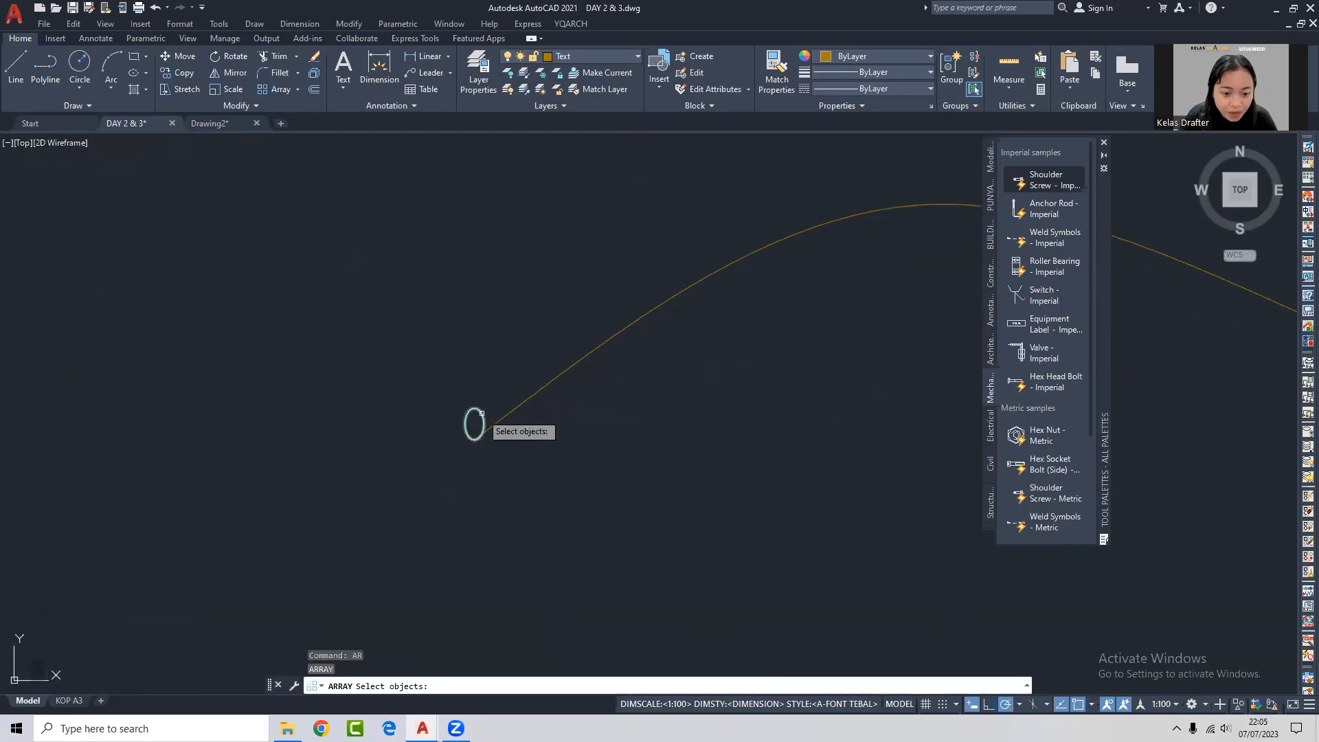
{"action": "left_click", "coordinate": [481, 413]}
{"action": "key", "text": "Return"}
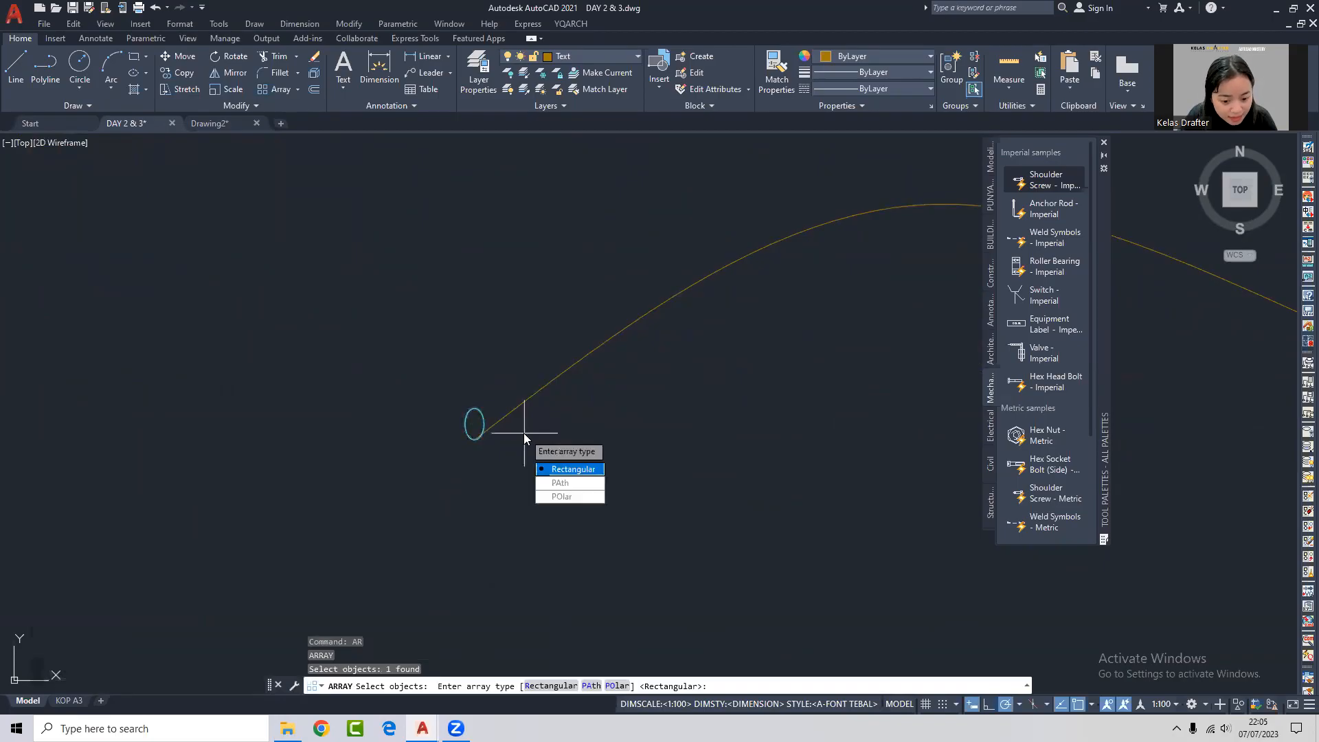
{"action": "left_click", "coordinate": [583, 490]}
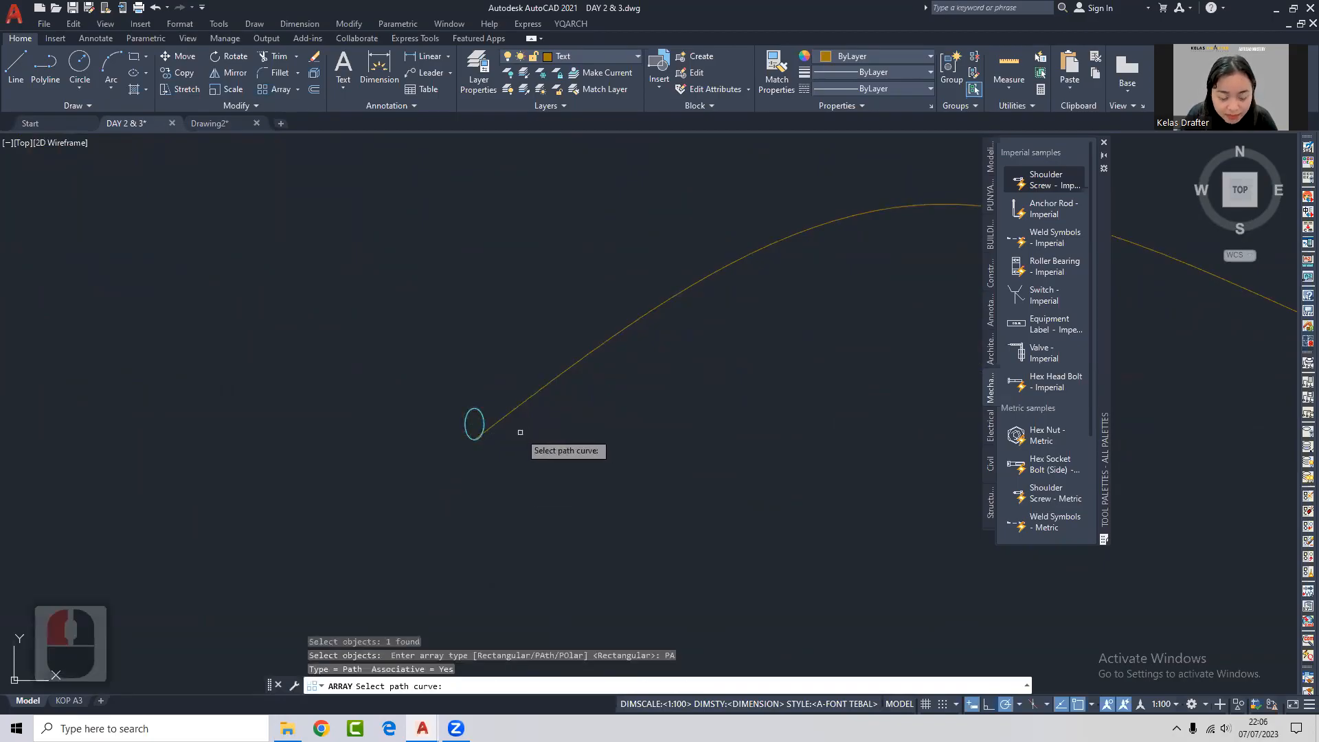
{"action": "scroll", "coordinate": [523, 432], "scroll_direction": "down", "scroll_amount": 2}
{"action": "middle_click_drag", "start_coordinate": [502, 430], "coordinate": [295, 471]}
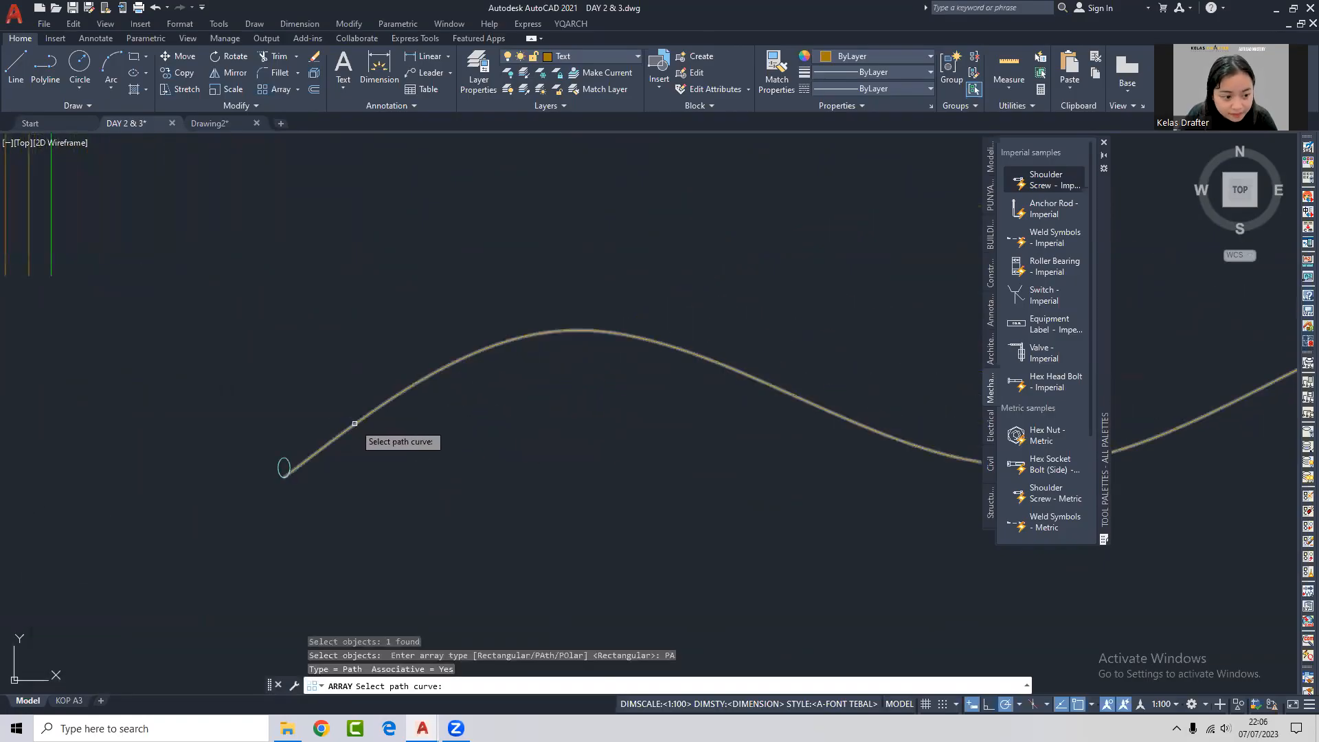
{"action": "left_click", "coordinate": [352, 420]}
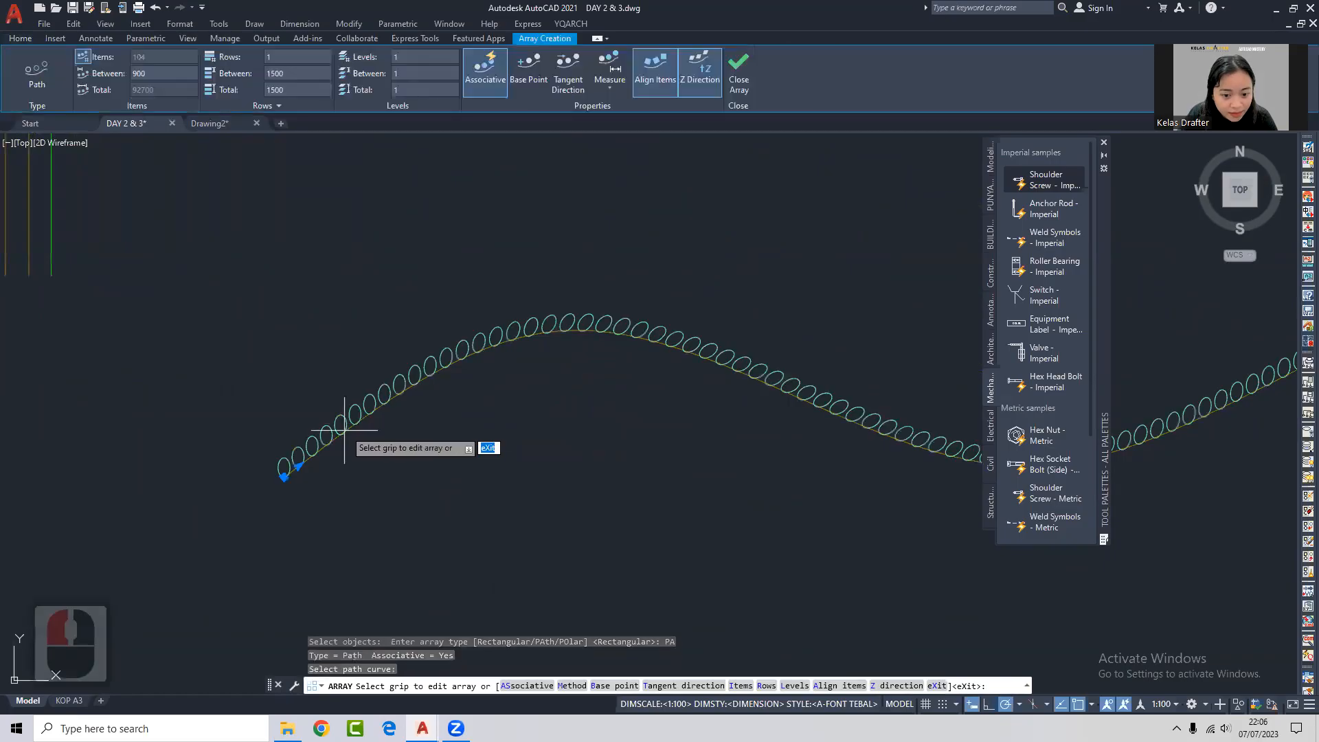
{"action": "scroll", "coordinate": [333, 430], "scroll_direction": "down", "scroll_amount": 3}
{"action": "scroll", "coordinate": [323, 447], "scroll_direction": "up", "scroll_amount": 3}
{"action": "scroll", "coordinate": [376, 407], "scroll_direction": "down", "scroll_amount": 2}
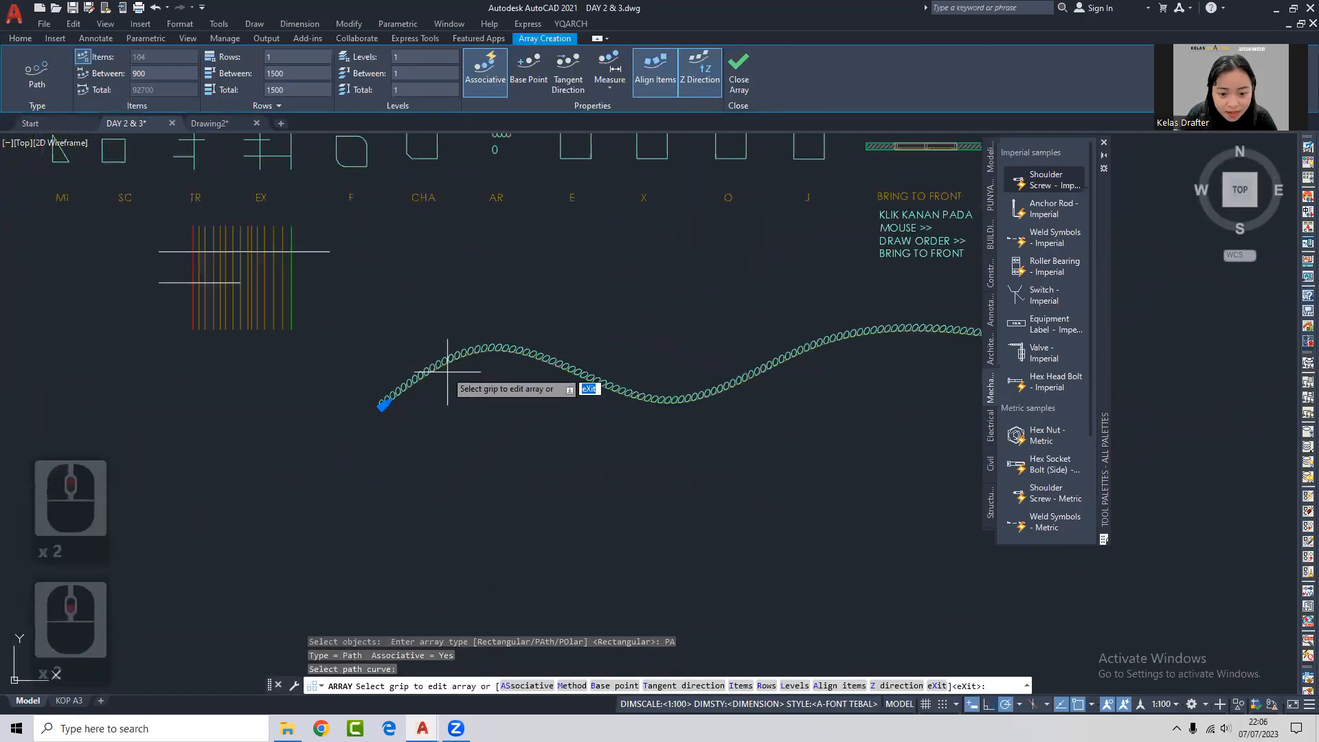
{"action": "scroll", "coordinate": [642, 441], "scroll_direction": "down", "scroll_amount": 3}
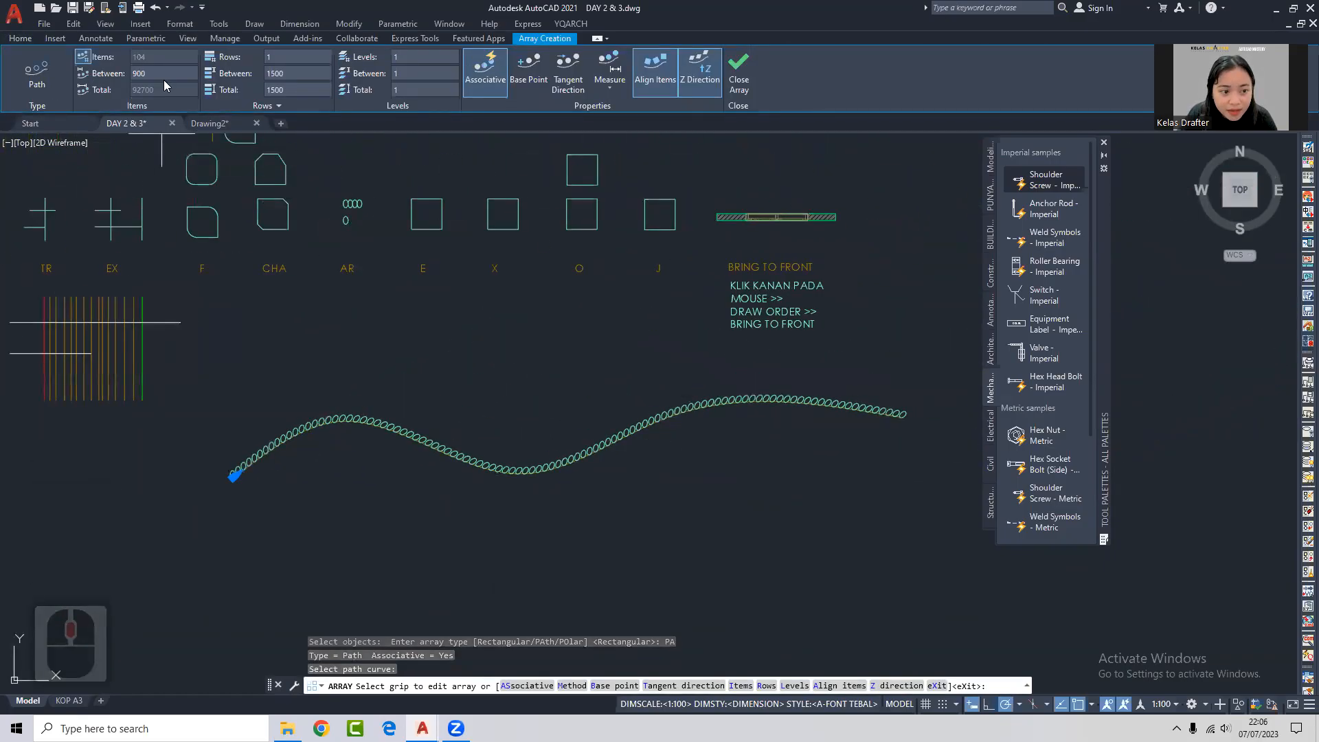
Set the path array's base point at the bottom of the first ellipse on the spline's start.
{"action": "middle_click_drag", "start_coordinate": [397, 383], "coordinate": [501, 334]}
{"action": "scroll", "coordinate": [463, 153], "scroll_direction": "up", "scroll_amount": 2}
{"action": "middle_click_drag", "start_coordinate": [462, 153], "coordinate": [598, 3]}
{"action": "middle_click_drag", "start_coordinate": [462, 400], "coordinate": [577, 256]}
{"action": "left_click", "coordinate": [521, 75]}
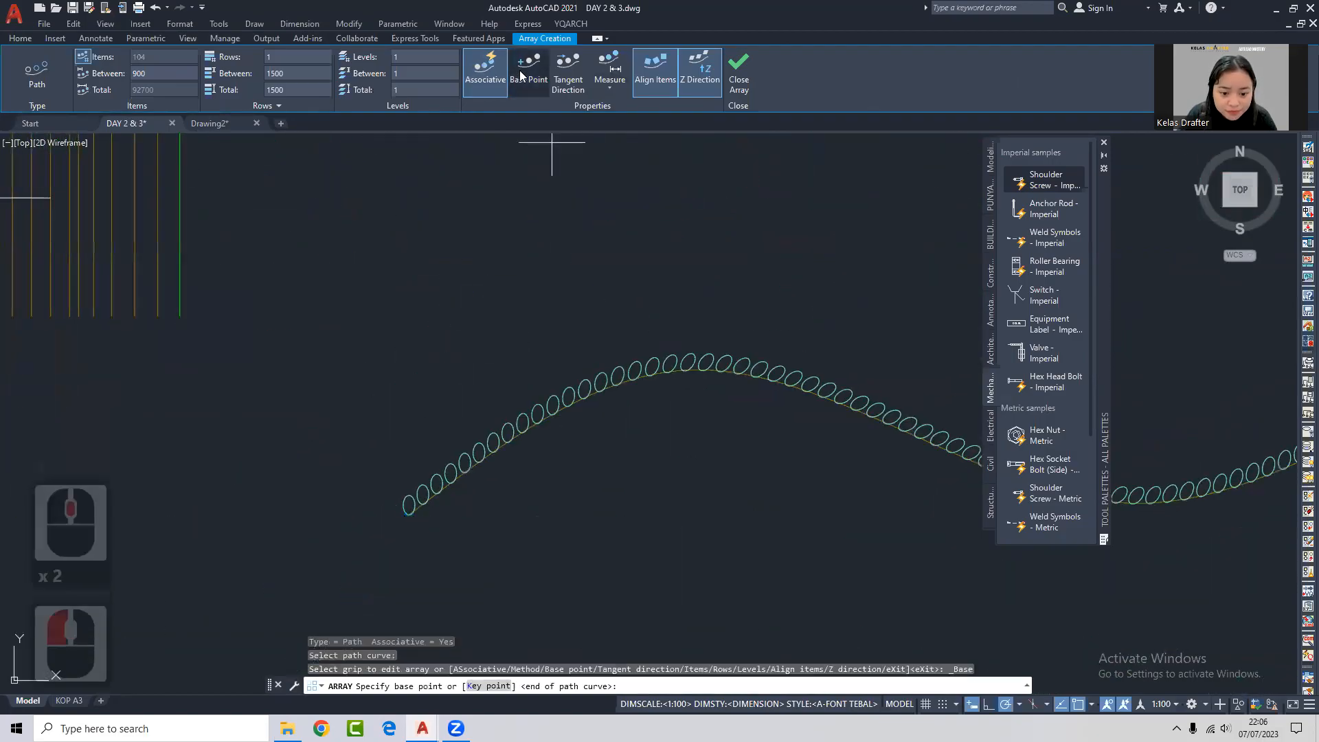
{"action": "scroll", "coordinate": [422, 481], "scroll_direction": "up", "scroll_amount": 4}
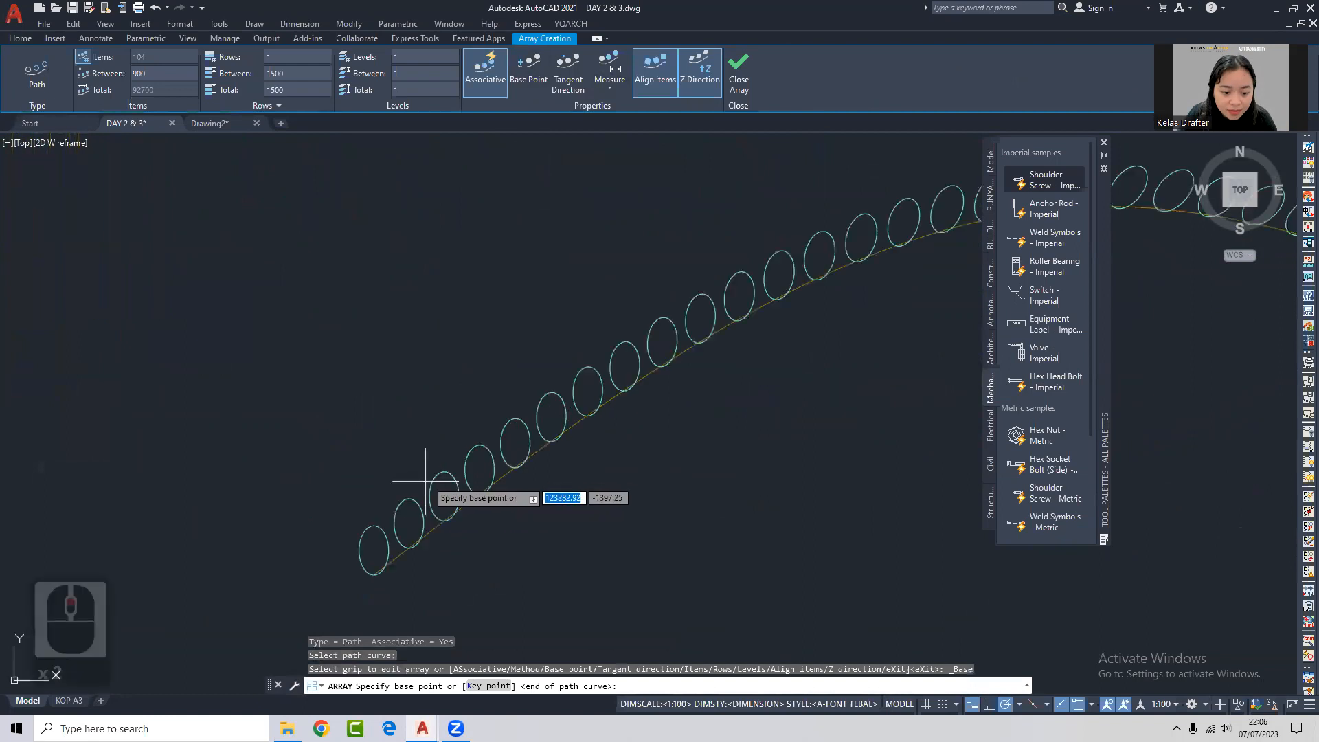
{"action": "left_click", "coordinate": [373, 574]}
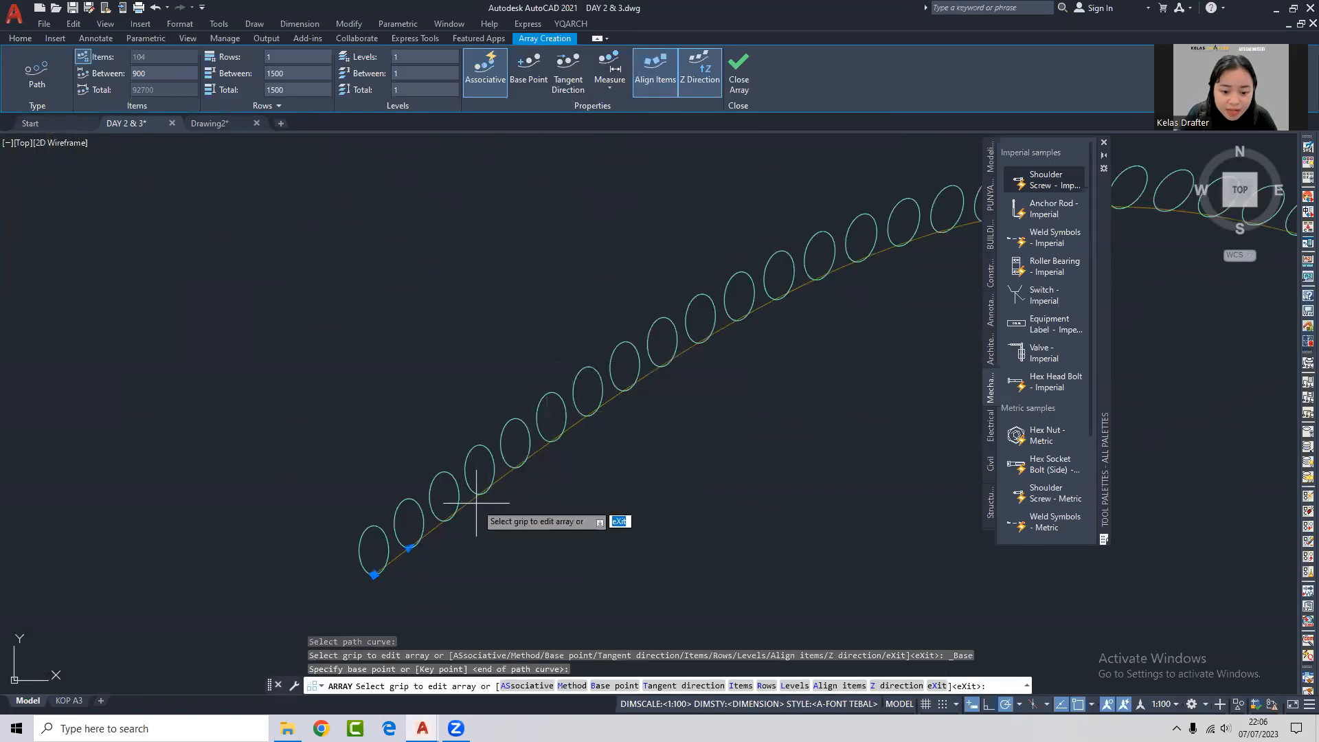
Turn off item alignment so the arrayed ellipses stay upright along the spline.
{"action": "left_click", "coordinate": [661, 77]}
{"action": "scroll", "coordinate": [553, 523], "scroll_direction": "down", "scroll_amount": 3}
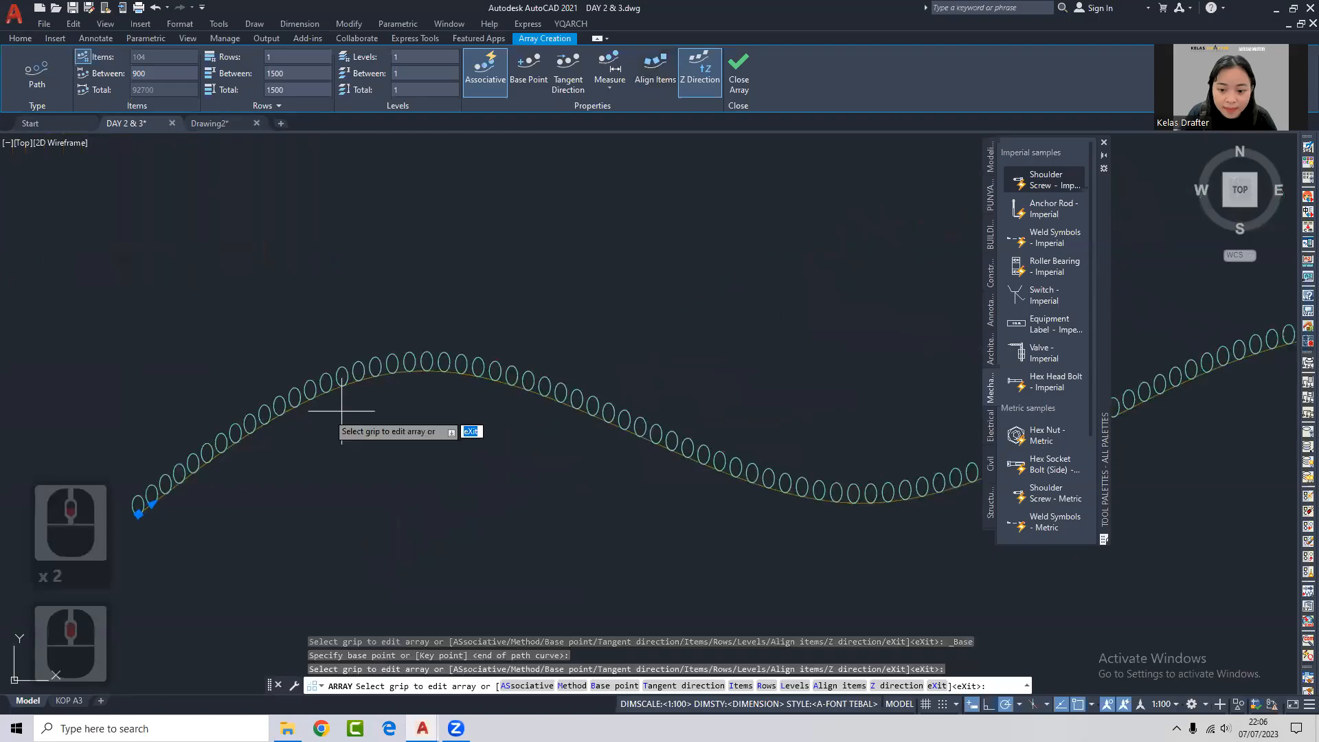
{"action": "middle_click_drag", "start_coordinate": [542, 474], "coordinate": [731, 451]}
{"action": "middle_click_drag", "start_coordinate": [410, 434], "coordinate": [603, 397]}
Toggle the path array's Z Direction option off and back on, and finish the array.
{"action": "left_click", "coordinate": [680, 56]}
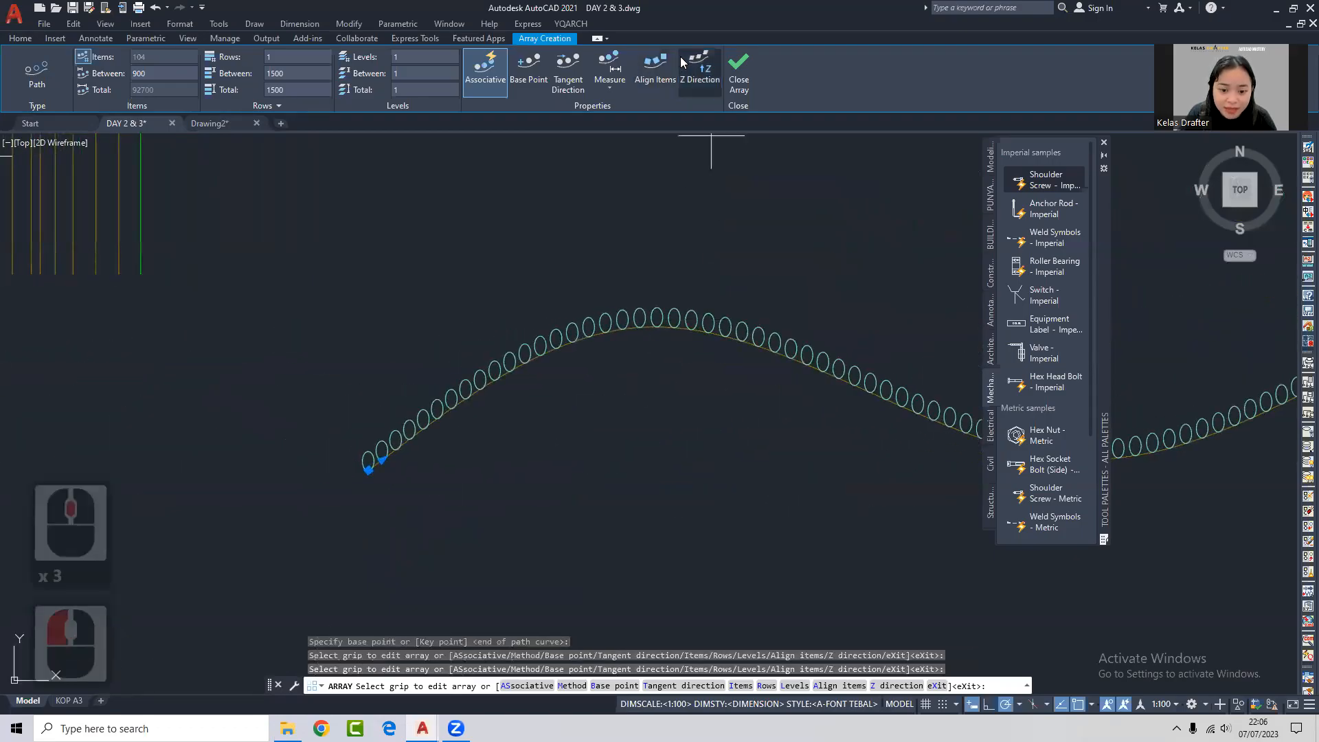
{"action": "middle_click_drag", "start_coordinate": [559, 236], "coordinate": [584, 213]}
{"action": "left_click", "coordinate": [699, 68]}
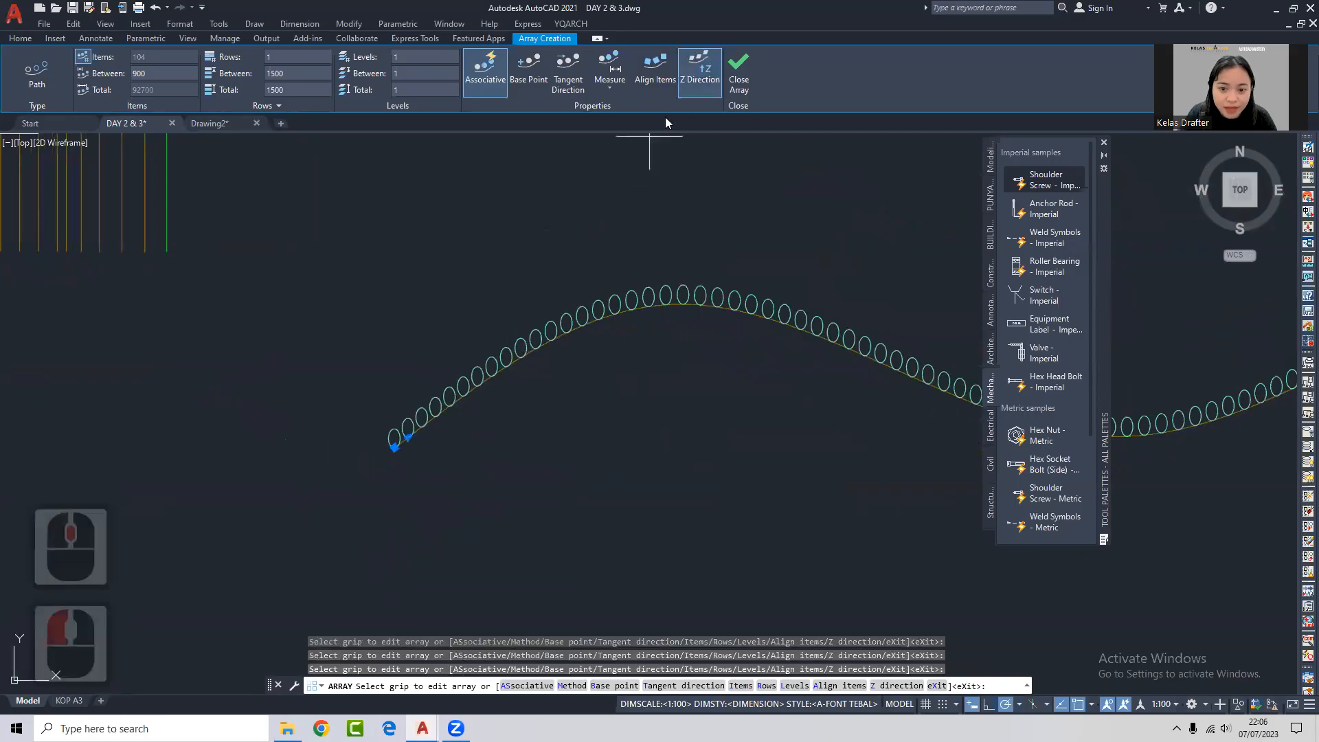
{"action": "left_click", "coordinate": [731, 88]}
{"action": "scroll", "coordinate": [512, 323], "scroll_direction": "down", "scroll_amount": 2}
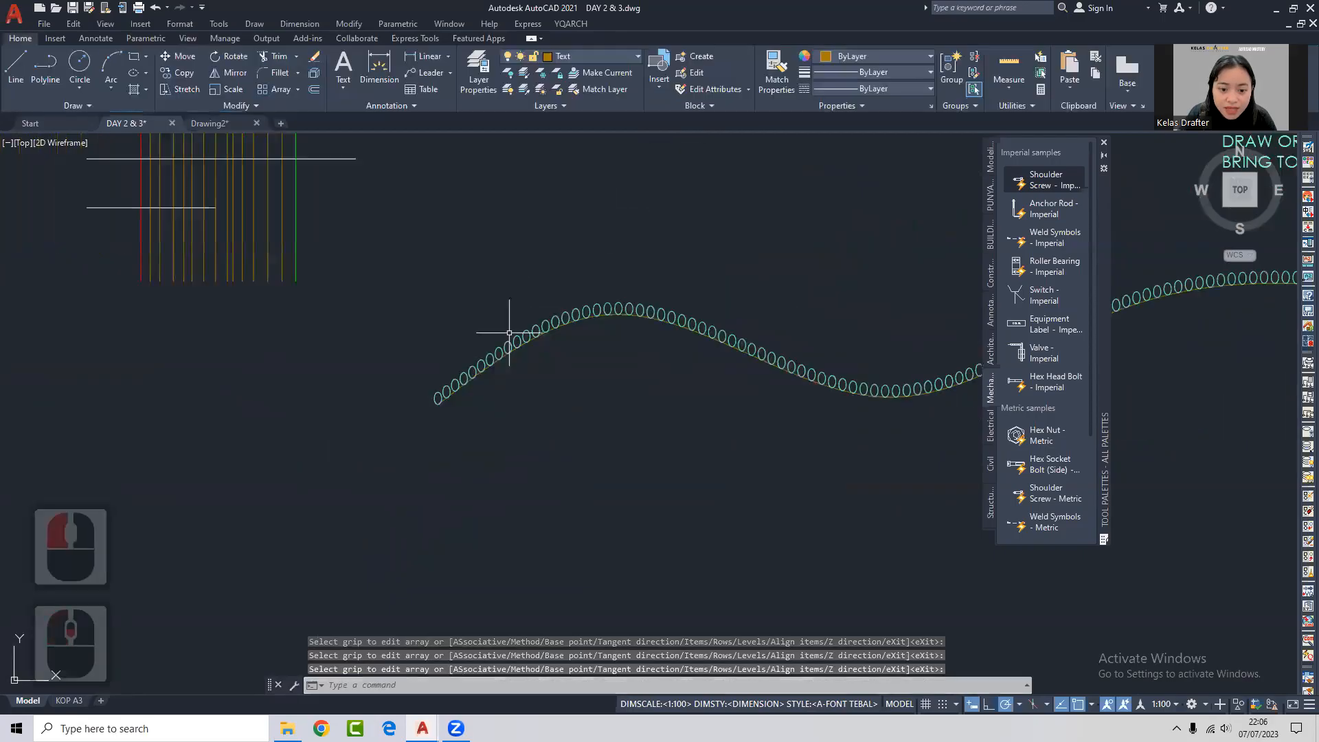
Stretch the spacing between the path array's ellipses freehand to about 4623.
{"action": "left_click", "coordinate": [564, 320]}
{"action": "scroll", "coordinate": [440, 395], "scroll_direction": "up", "scroll_amount": 3}
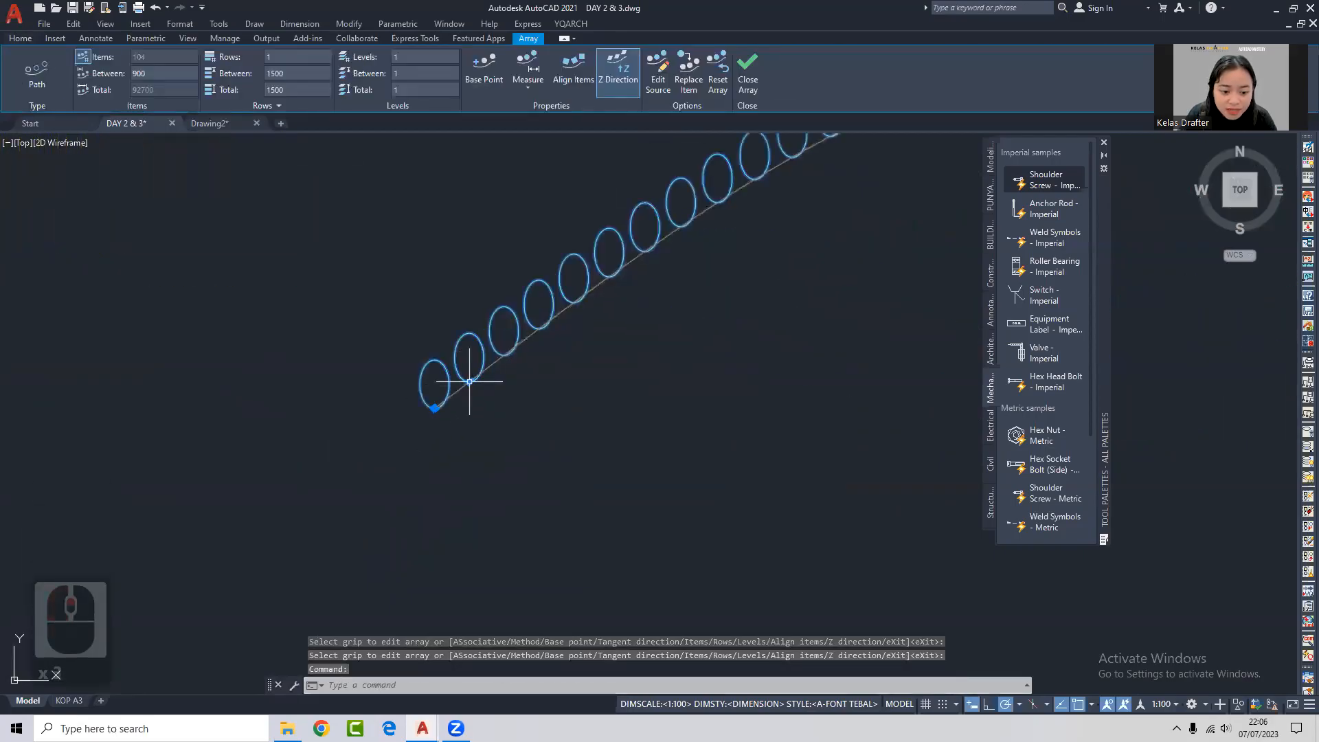
{"action": "left_click", "coordinate": [468, 382]}
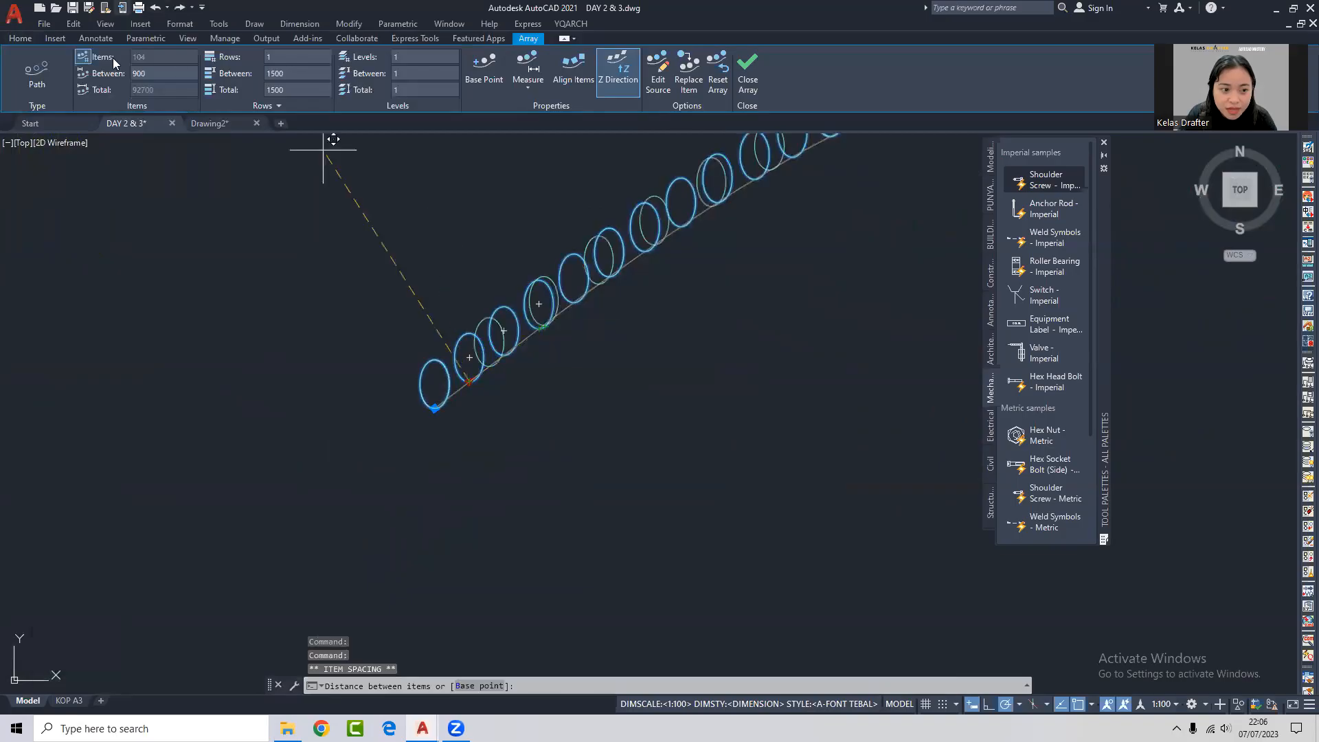
{"action": "left_click", "coordinate": [618, 271]}
{"action": "scroll", "coordinate": [486, 373], "scroll_direction": "down", "scroll_amount": 12}
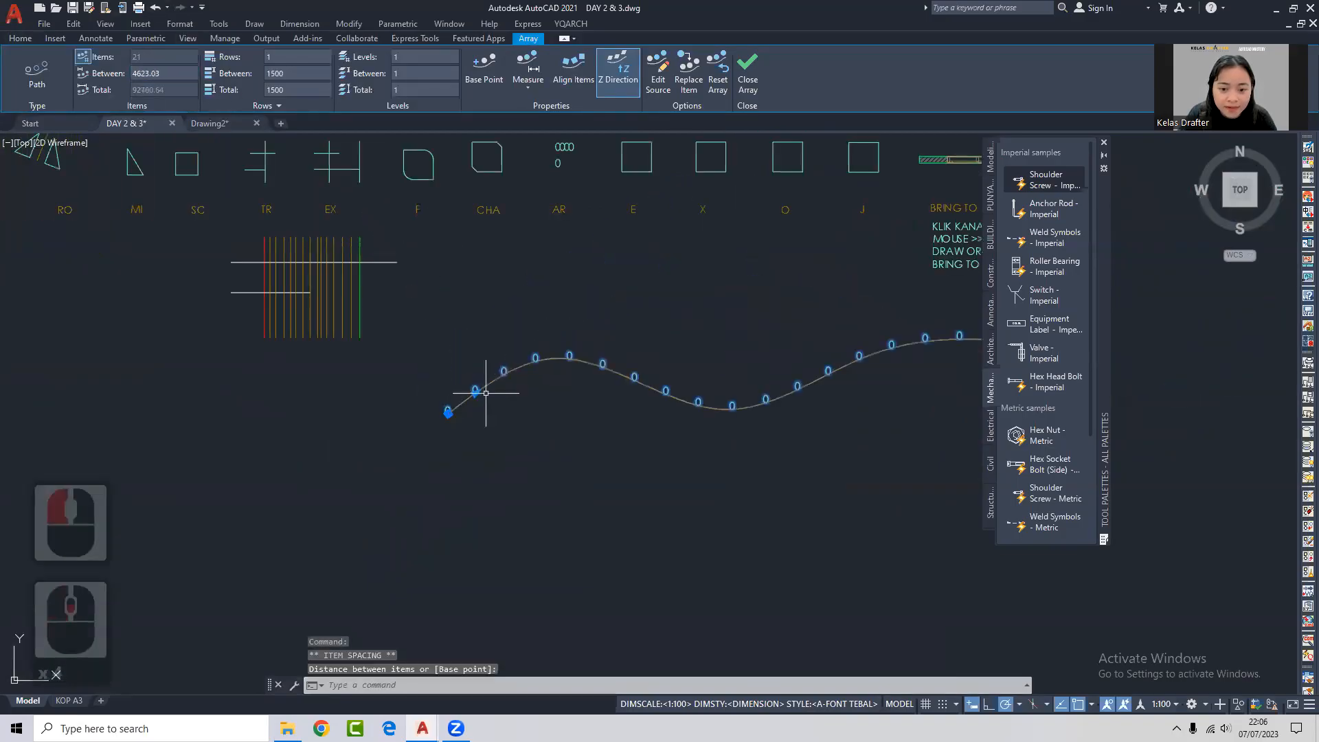
Widen the path array's item spacing freehand to about 7747.
{"action": "scroll", "coordinate": [495, 384], "scroll_direction": "up", "scroll_amount": 6}
{"action": "scroll", "coordinate": [578, 382], "scroll_direction": "up", "scroll_amount": 2}
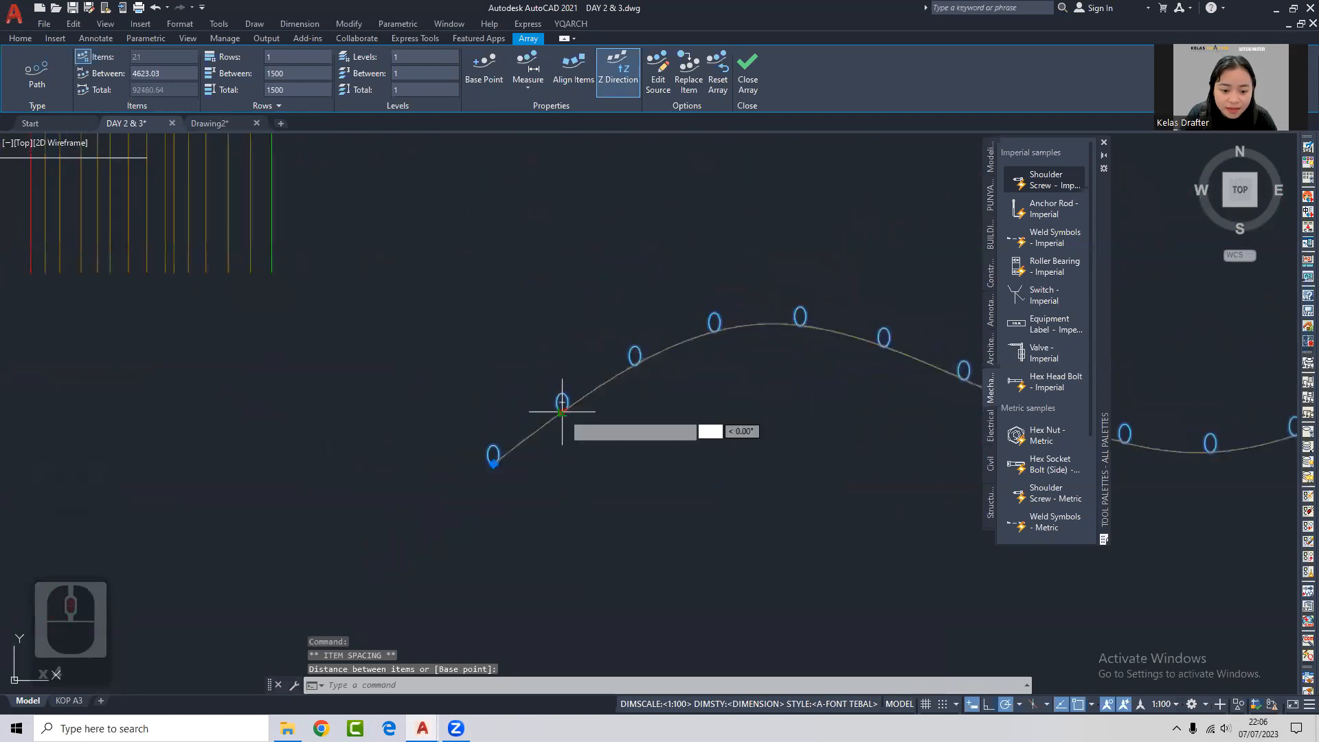
{"action": "left_click", "coordinate": [610, 378]}
{"action": "scroll", "coordinate": [511, 440], "scroll_direction": "down", "scroll_amount": 2}
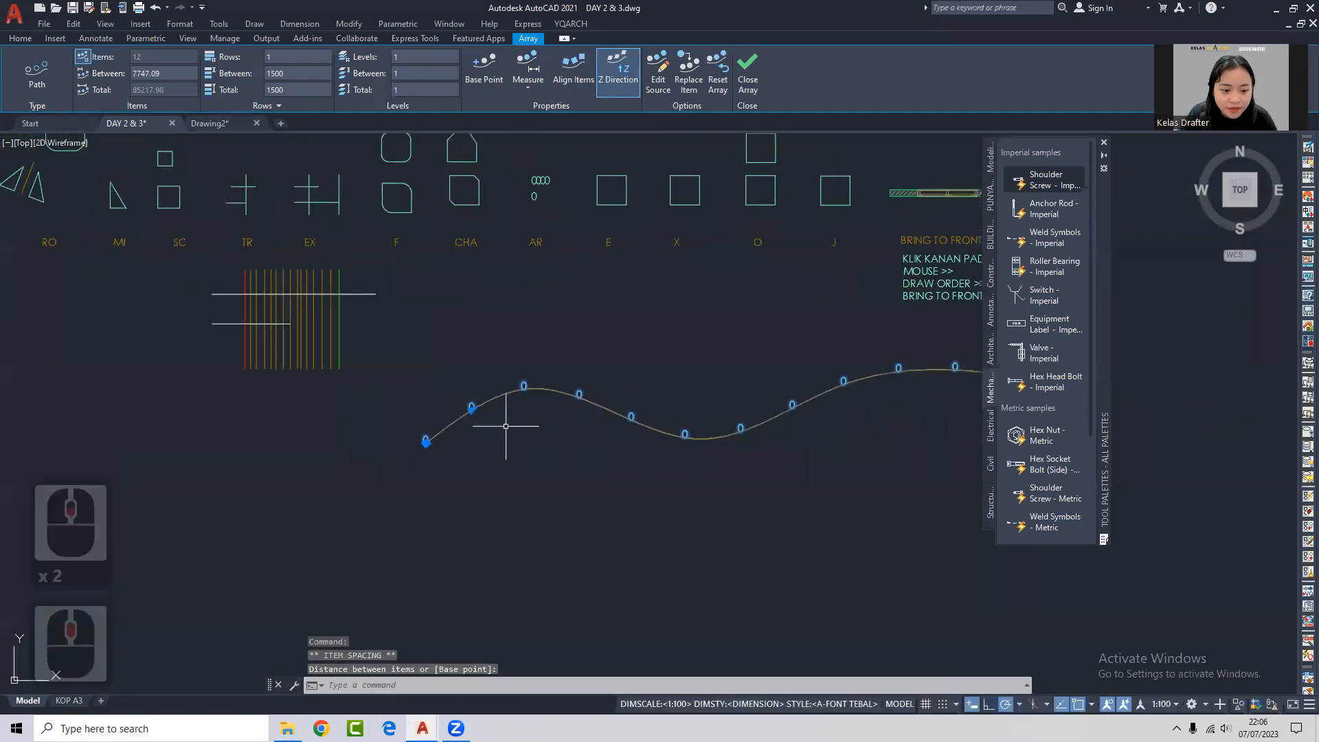
Undo the spacing changes and the path array, back to the single ellipse at the spline's start.
{"action": "scroll", "coordinate": [515, 427], "scroll_direction": "up", "scroll_amount": 2}
{"action": "key", "text": "ctrl+z"}
{"action": "key", "text": "ctrl+z"}
{"action": "key", "text": "ctrl+z"}
{"action": "key", "text": "ctrl+z"}
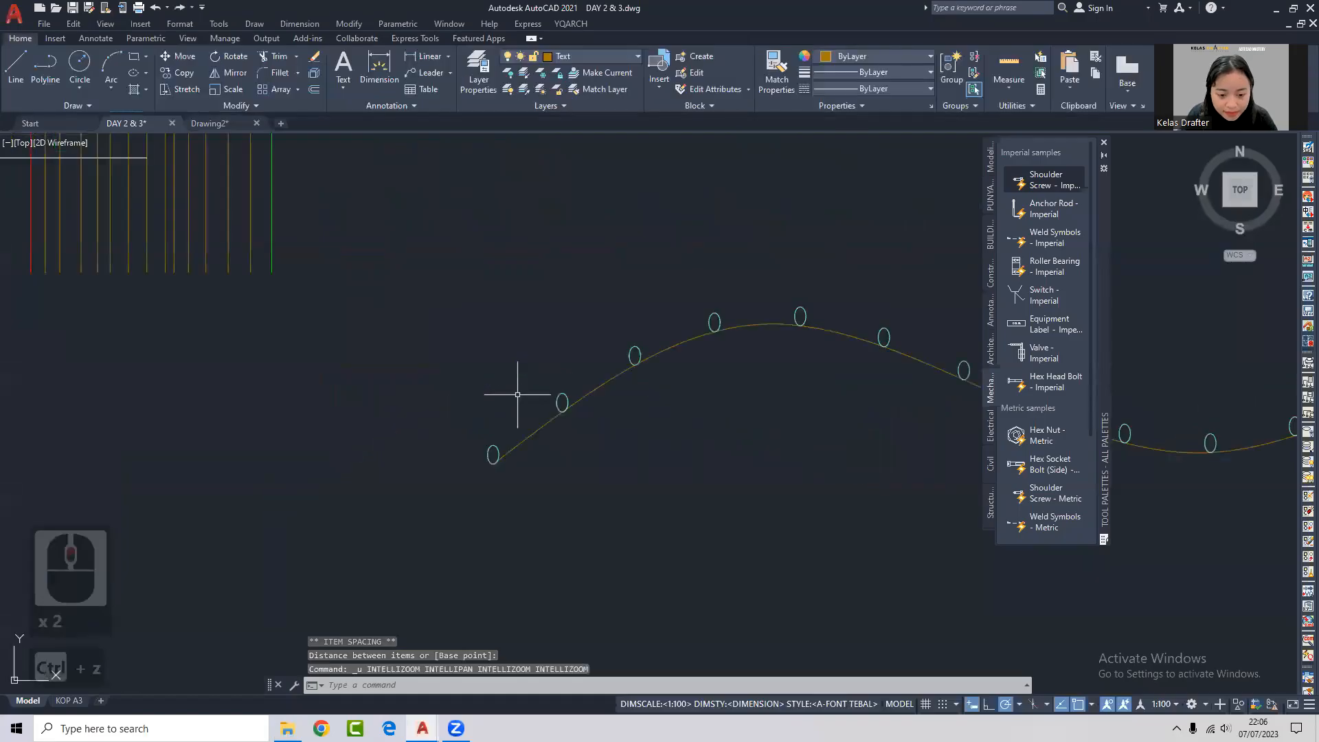
{"action": "key", "text": "ctrl+z"}
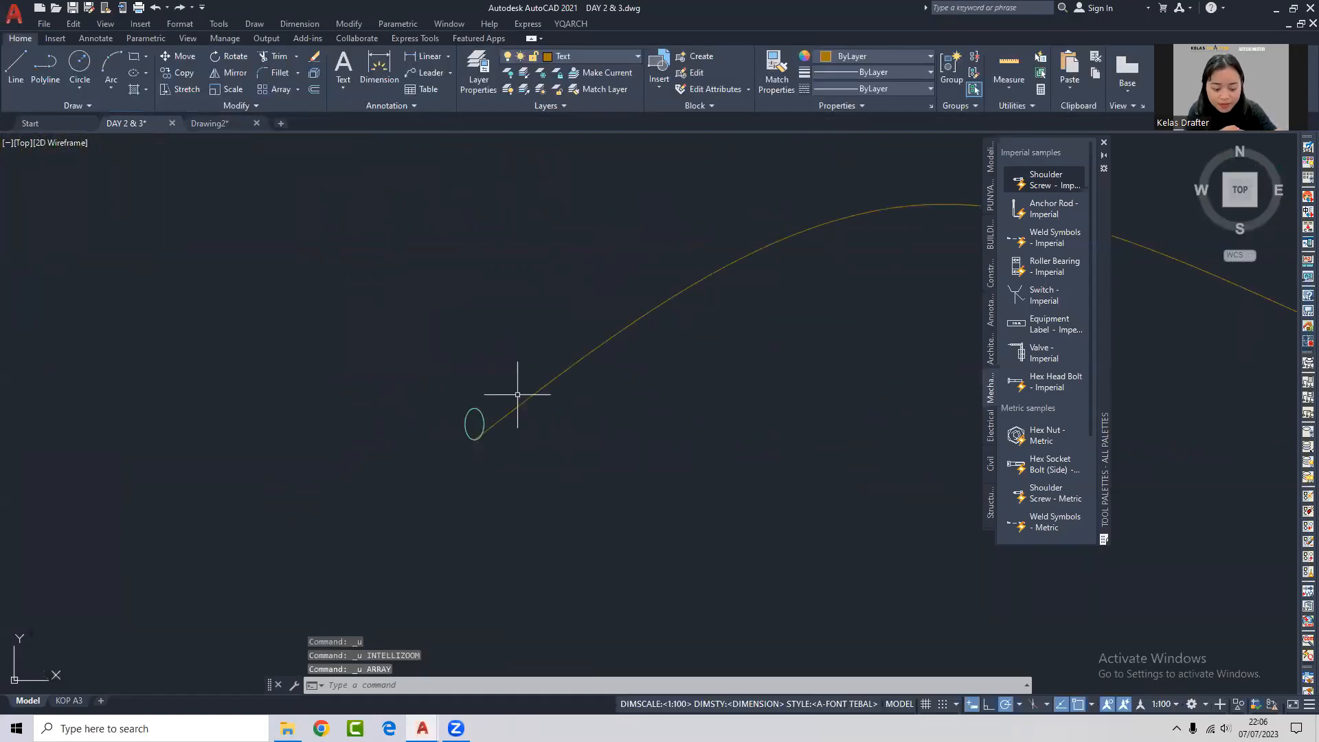
Array the single ellipse along the wavy spline again using the path type.
{"action": "type", "text": "a"}
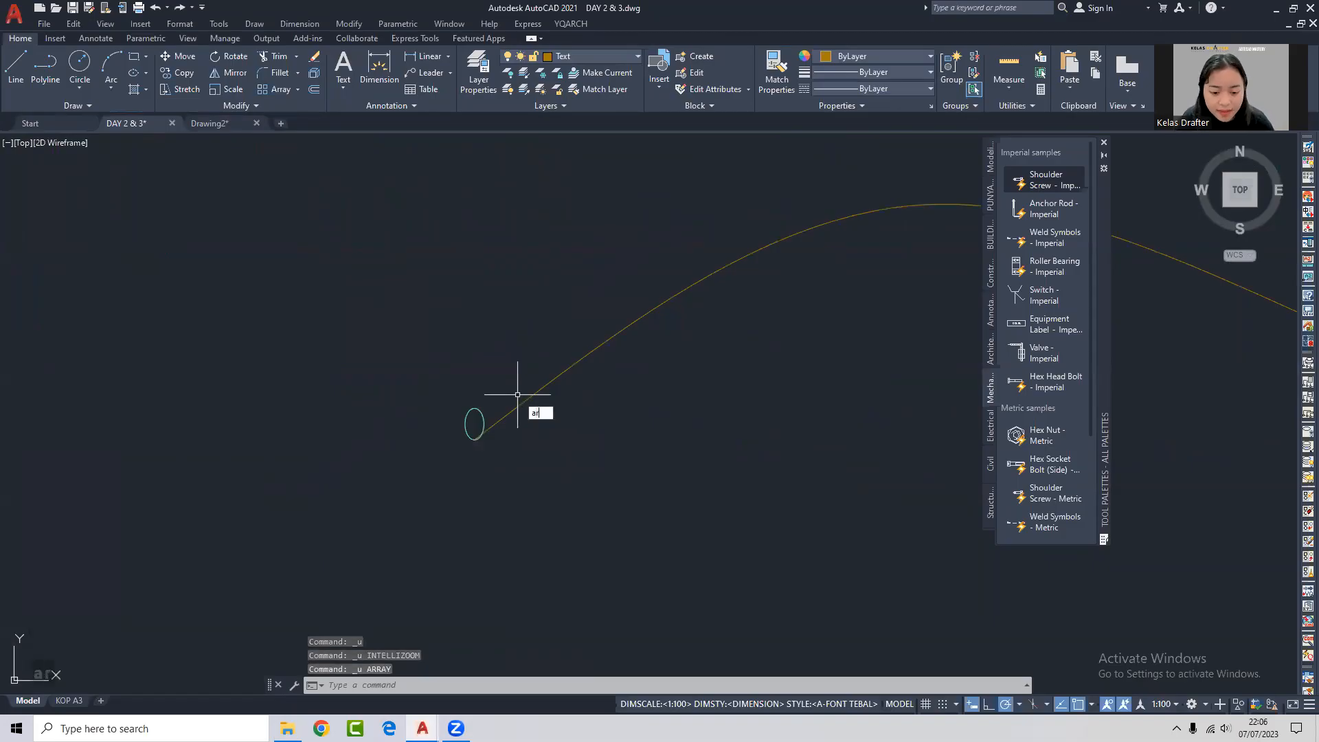
{"action": "type", "text": "r"}
{"action": "key", "text": "Return"}
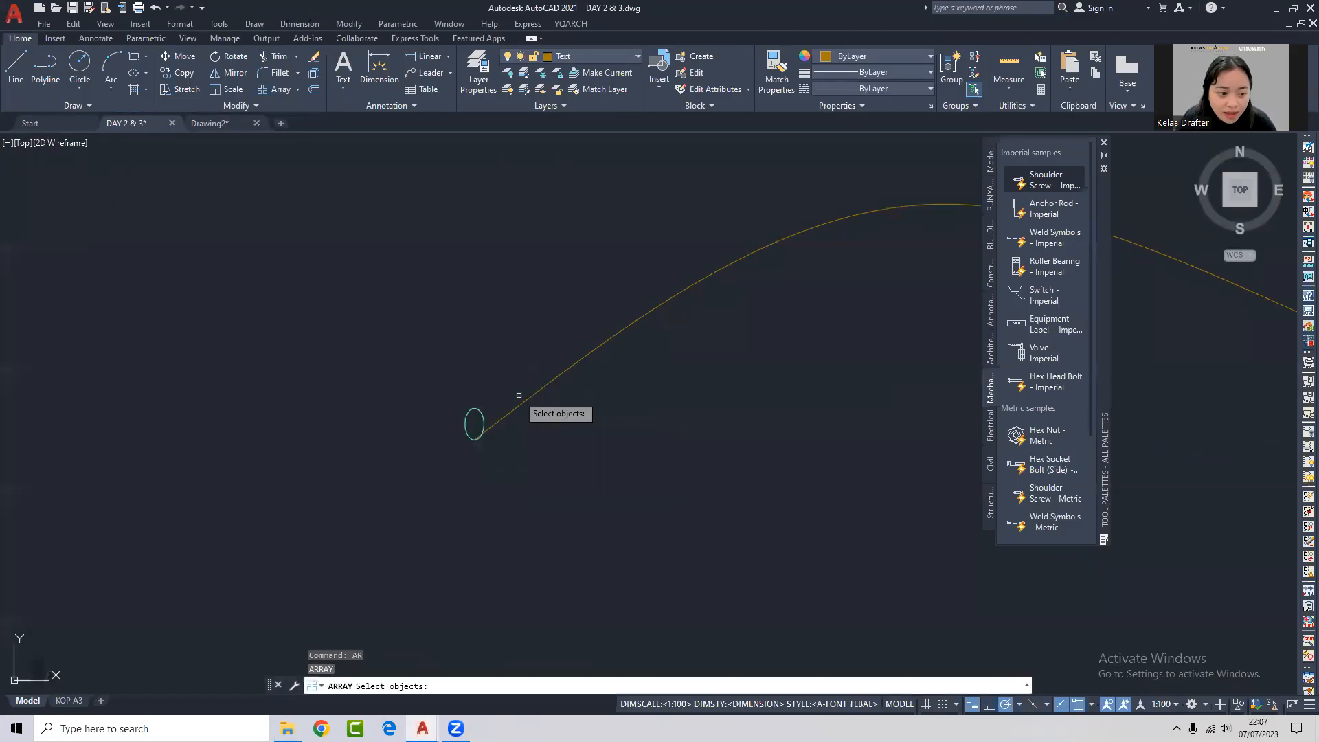
{"action": "left_click", "coordinate": [469, 412]}
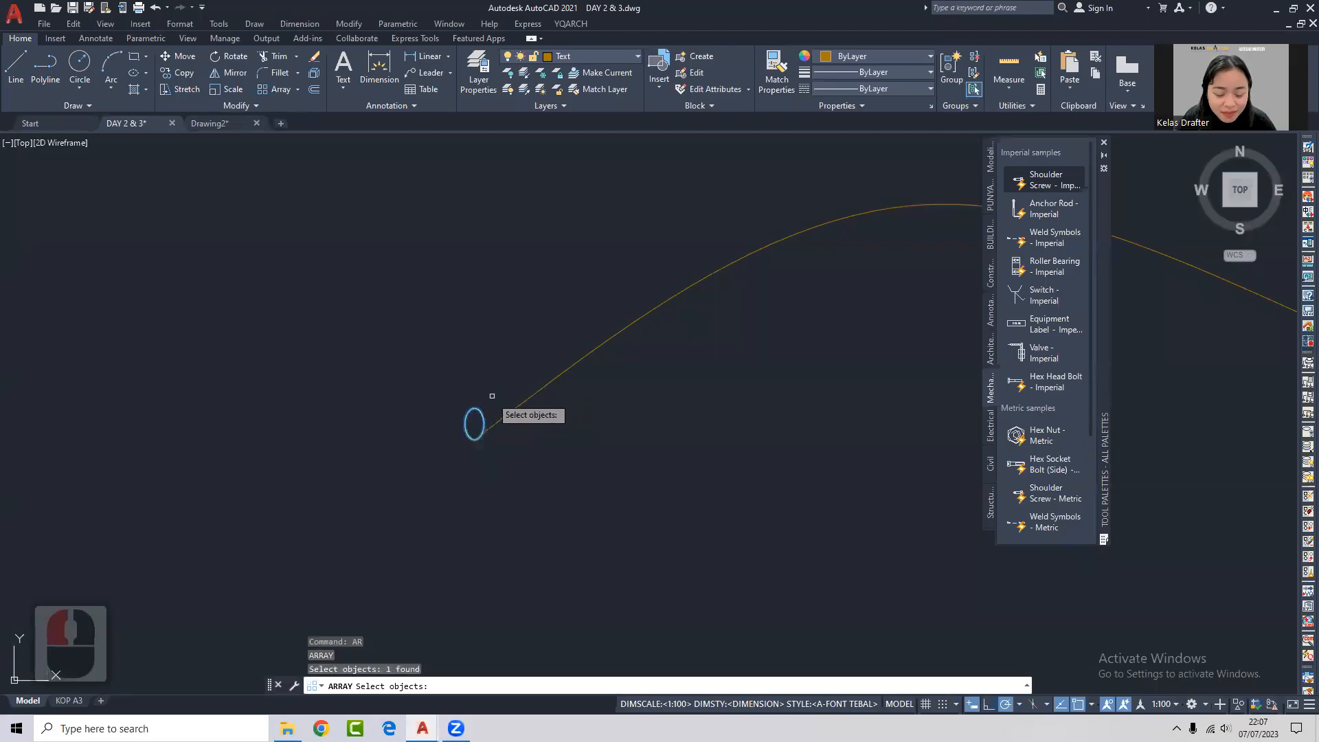
{"action": "key", "text": "Return"}
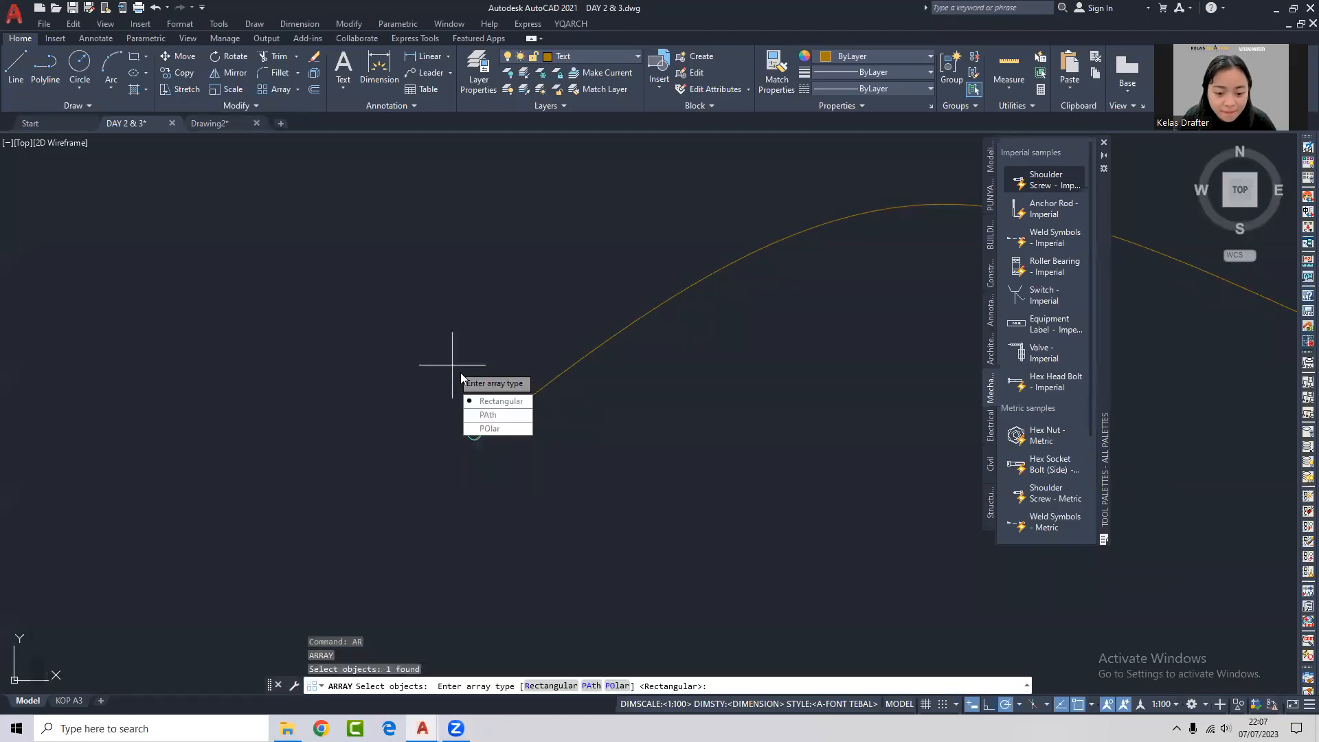
{"action": "left_click", "coordinate": [499, 421]}
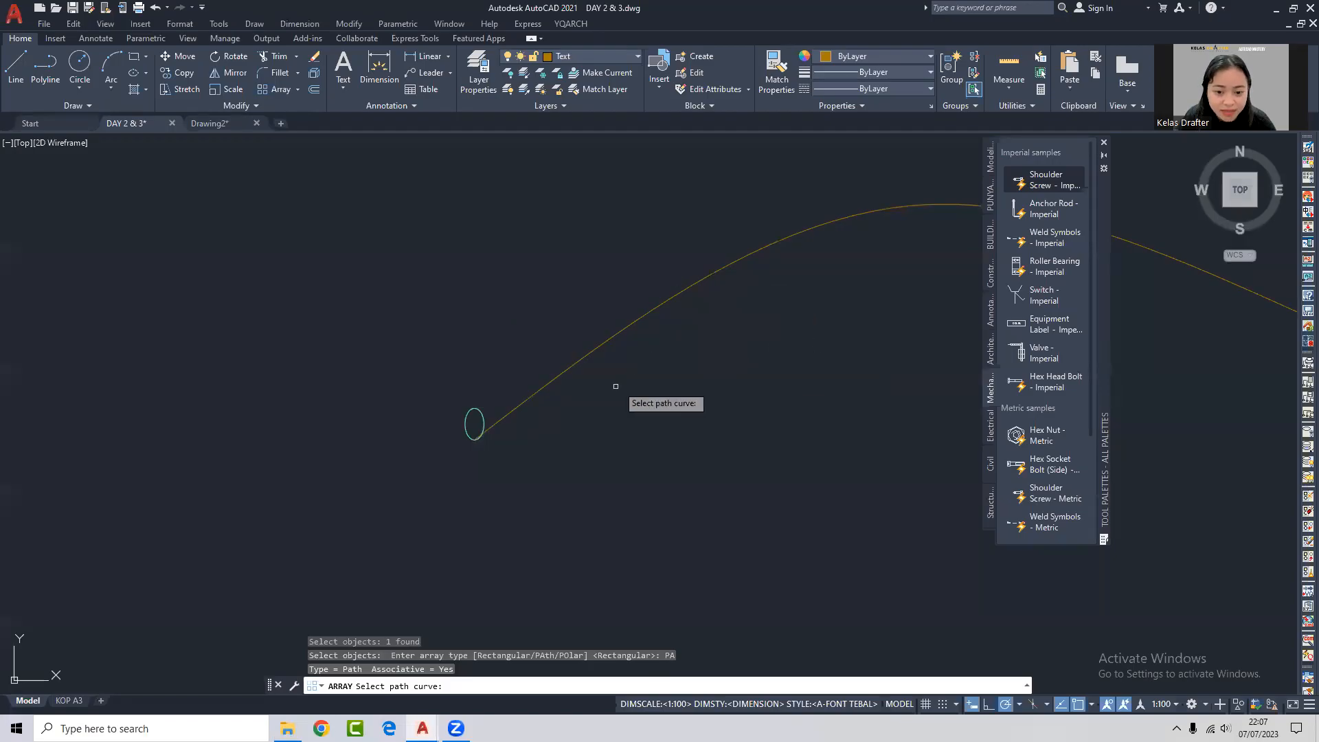
{"action": "left_click", "coordinate": [525, 400]}
{"action": "scroll", "coordinate": [515, 395], "scroll_direction": "down", "scroll_amount": 3}
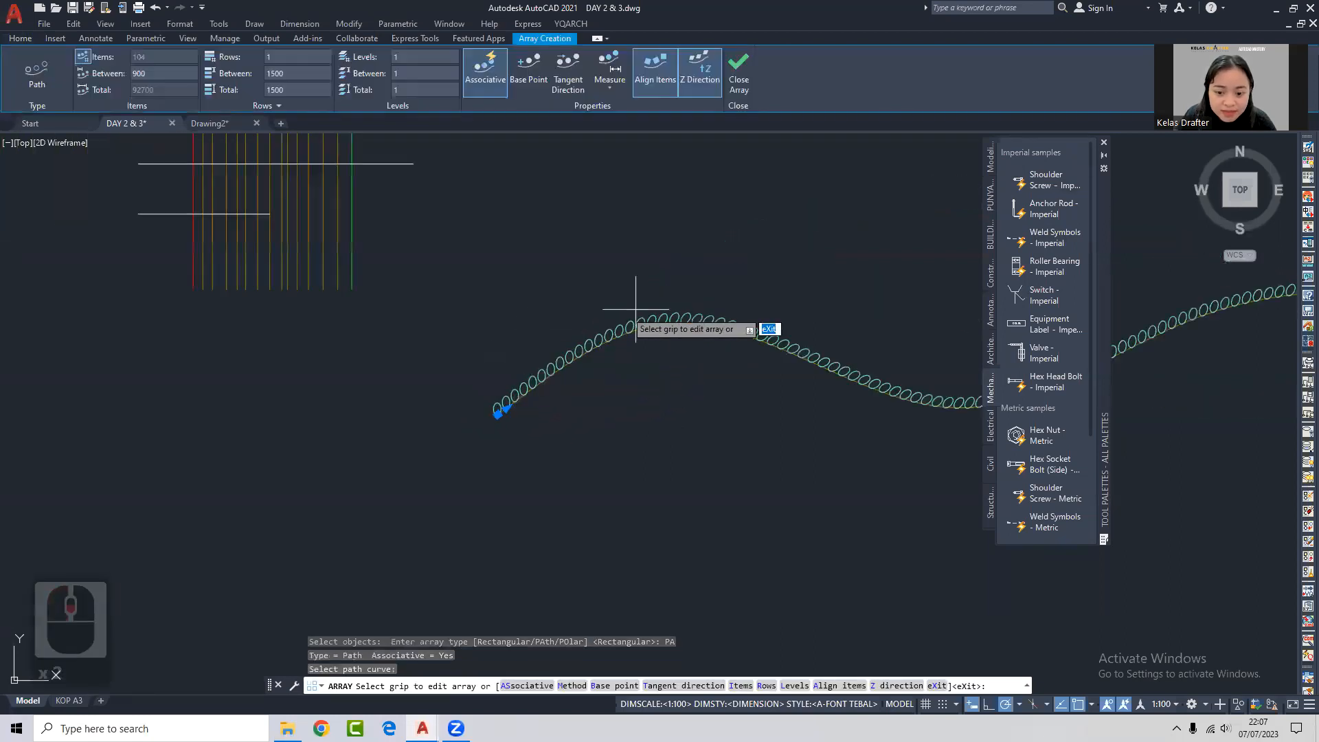
Turn off item alignment for the new path array and finish the array.
{"action": "scroll", "coordinate": [529, 350], "scroll_direction": "up", "scroll_amount": 2}
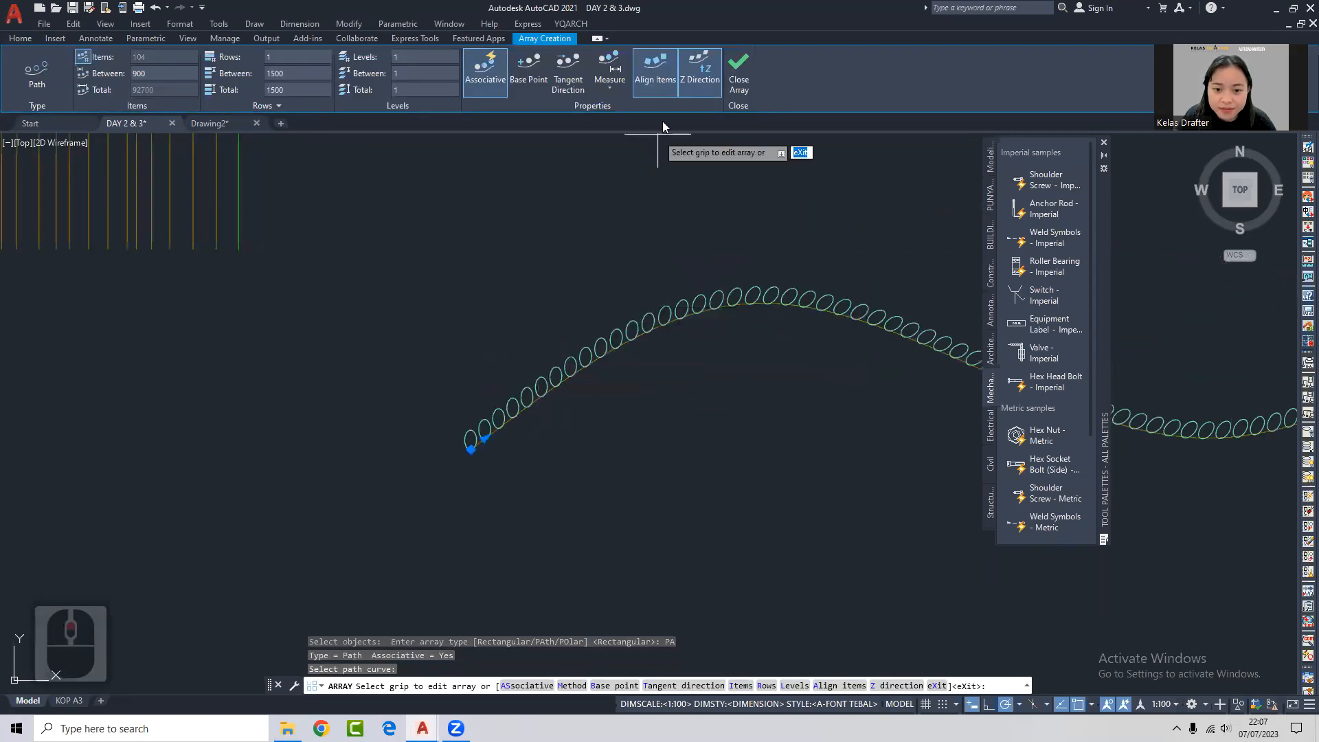
{"action": "left_click", "coordinate": [662, 74]}
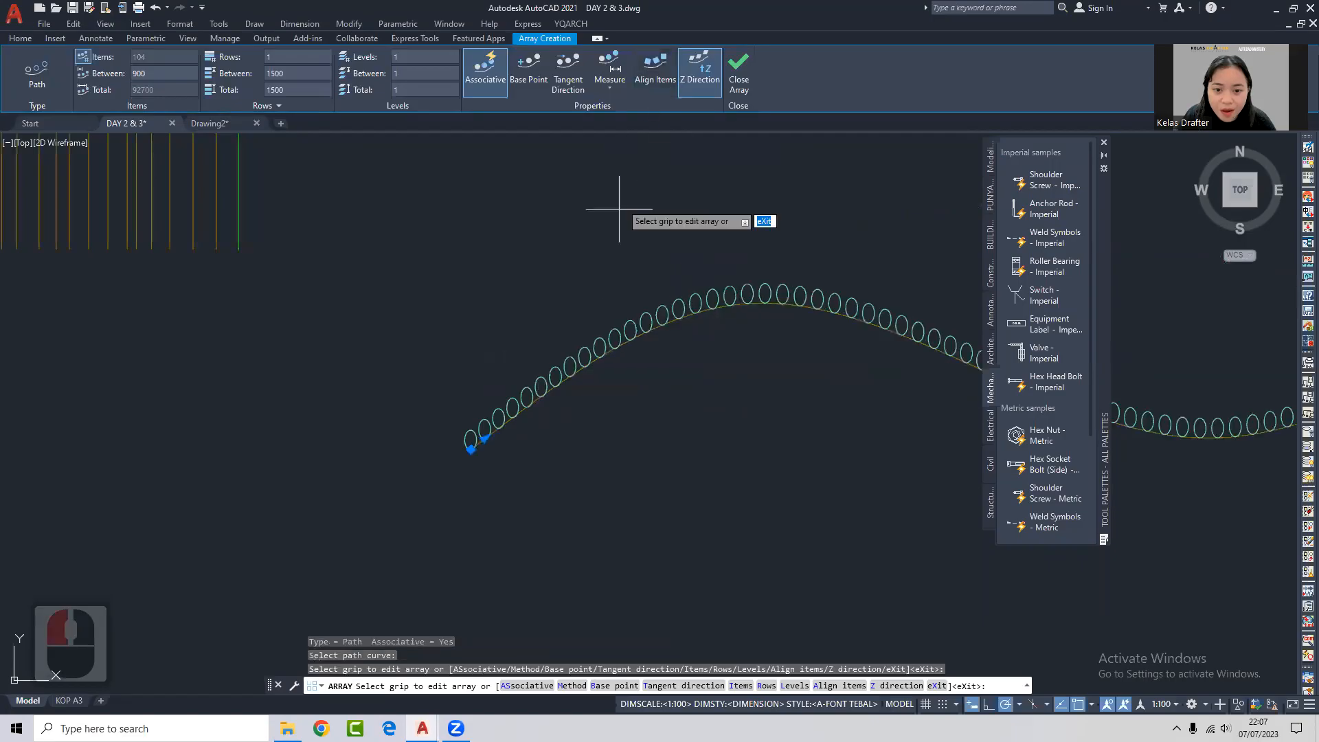
{"action": "left_click", "coordinate": [739, 84]}
Set the path array's distance between items to 3000 and clear the selection.
{"action": "left_click", "coordinate": [611, 335]}
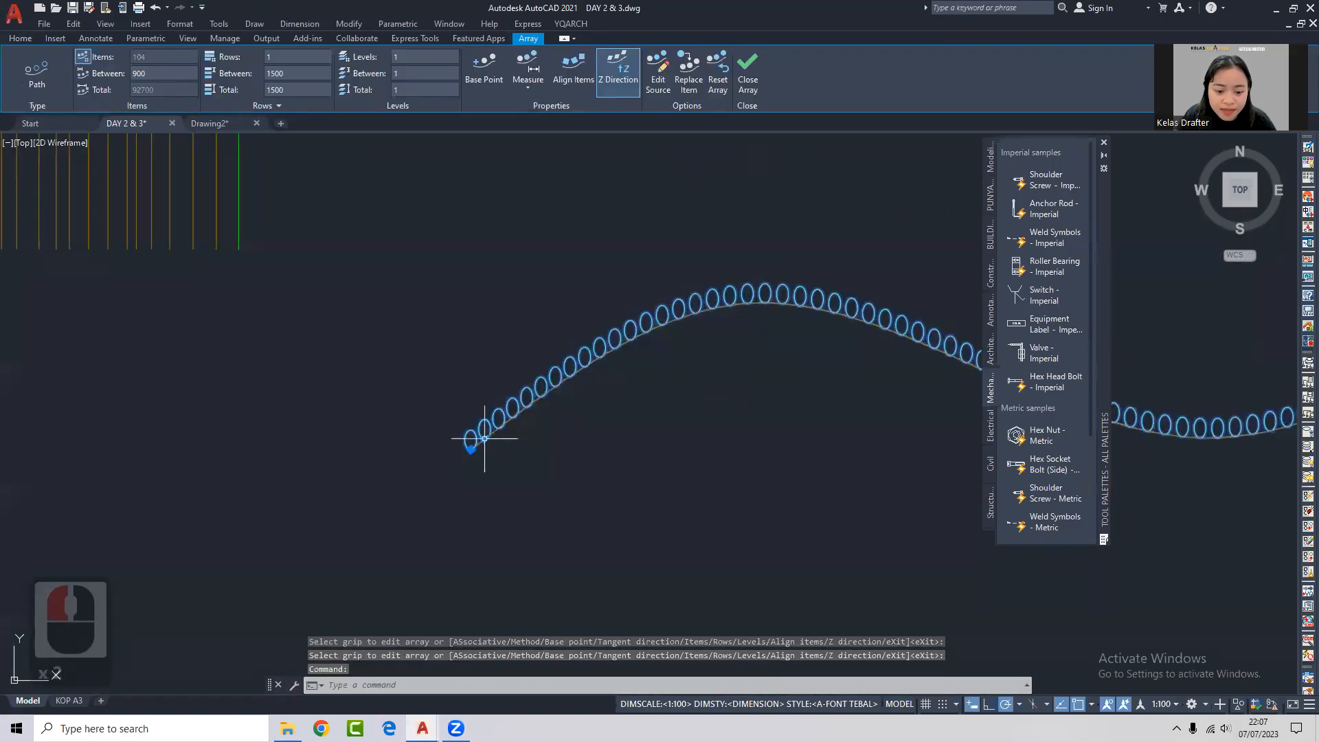
{"action": "left_click", "coordinate": [485, 438]}
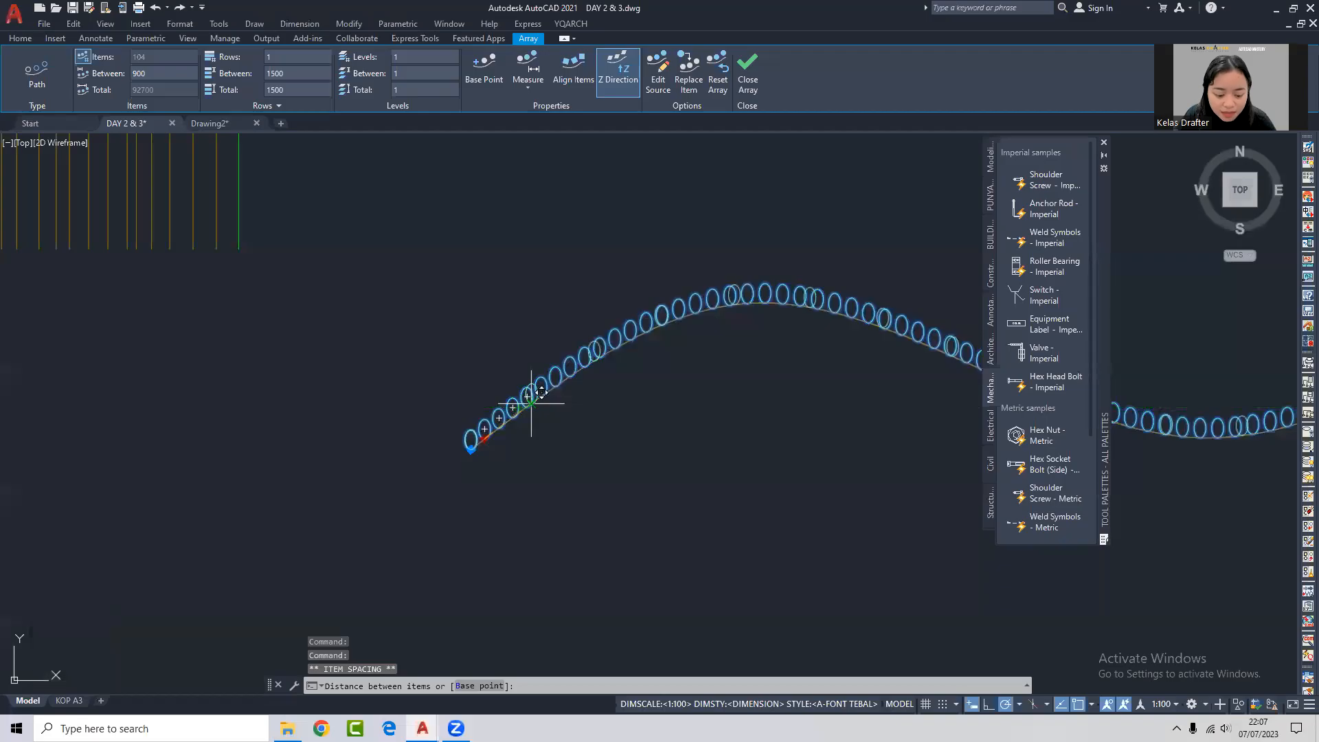
{"action": "type", "text": "3000"}
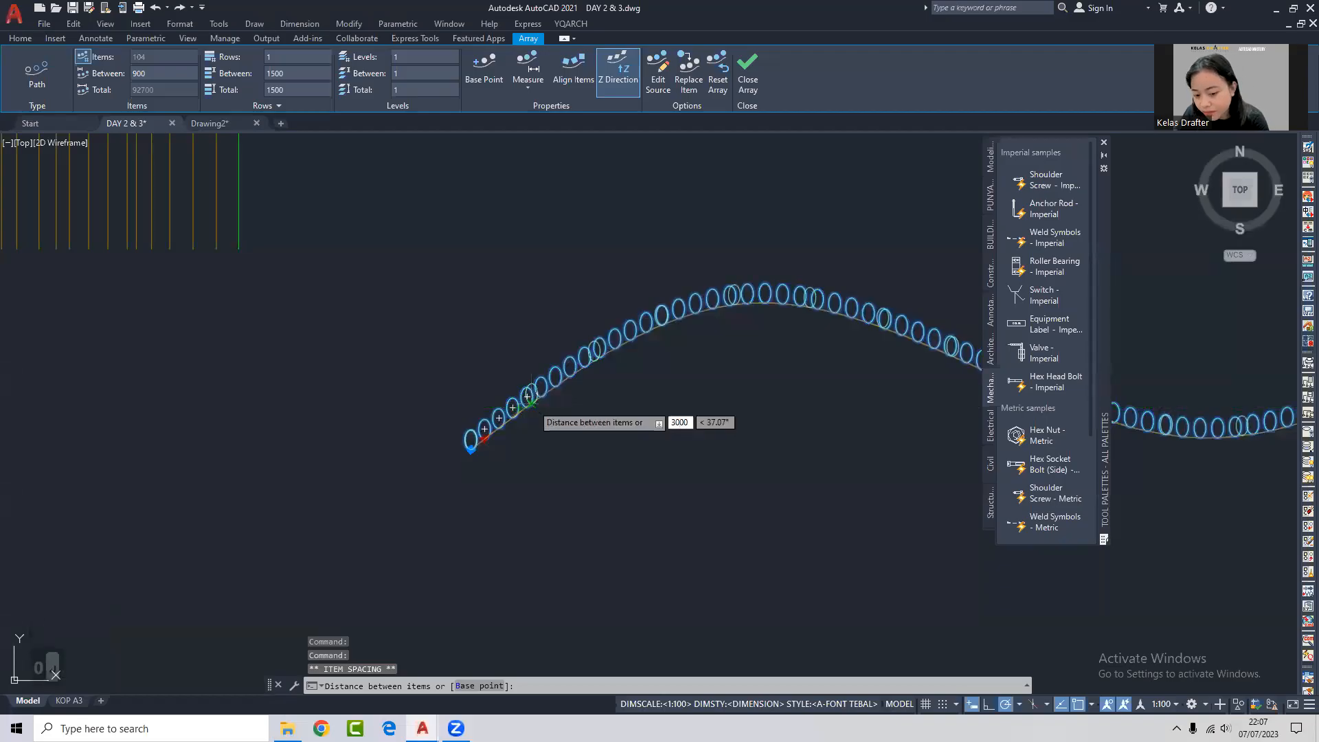
{"action": "key", "text": "Return"}
{"action": "key", "text": "Escape"}
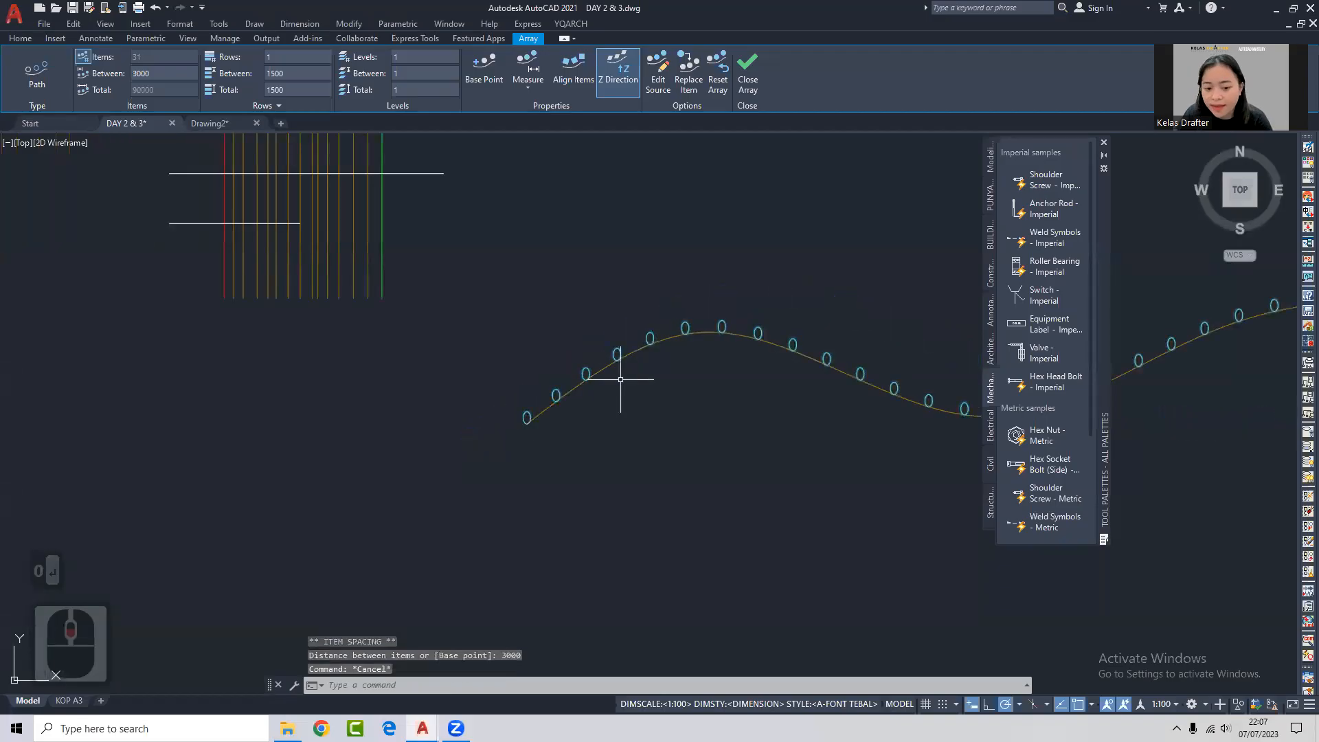
Inspect the finished path array along the spline and the ellipse samples above the AR label.
{"action": "scroll", "coordinate": [704, 338], "scroll_direction": "down", "scroll_amount": 2}
{"action": "scroll", "coordinate": [485, 353], "scroll_direction": "up", "scroll_amount": 2}
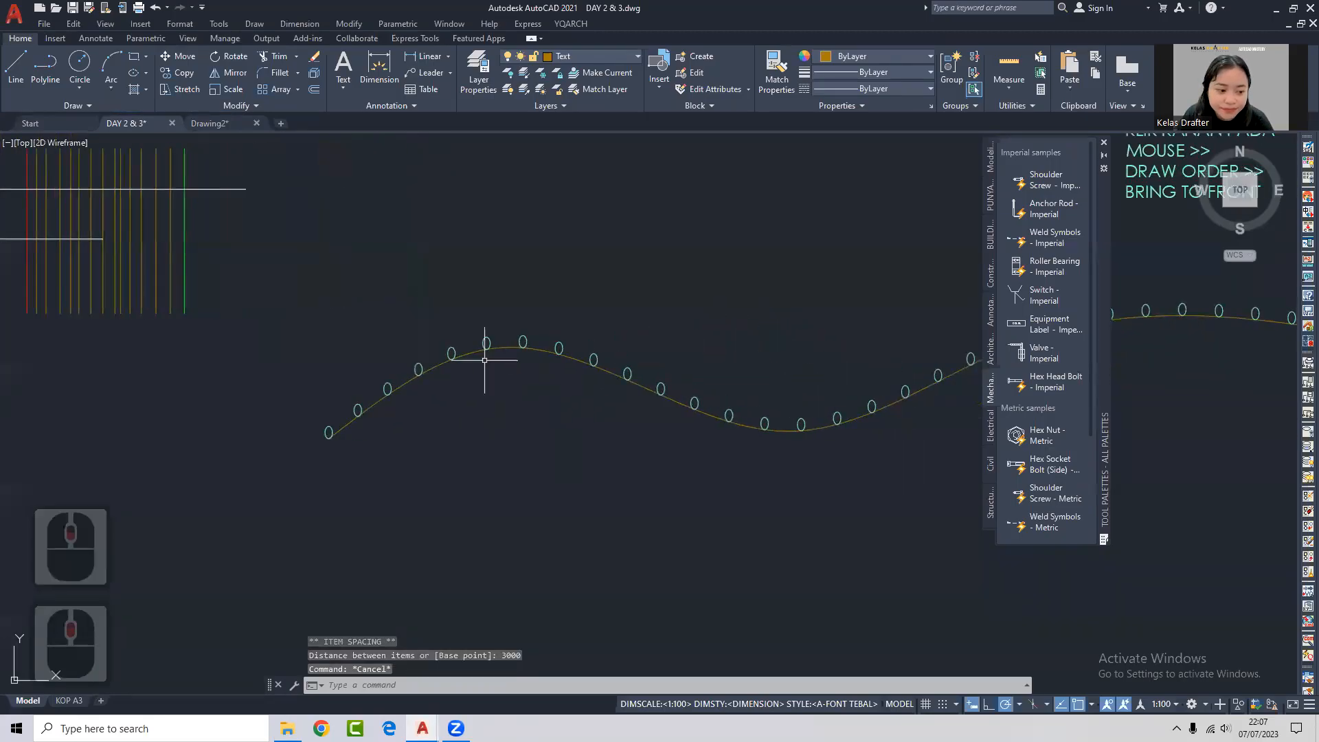
{"action": "scroll", "coordinate": [589, 344], "scroll_direction": "up", "scroll_amount": 3}
{"action": "left_click", "coordinate": [516, 353]}
{"action": "left_click", "coordinate": [516, 353]}
{"action": "scroll", "coordinate": [593, 323], "scroll_direction": "down", "scroll_amount": 4}
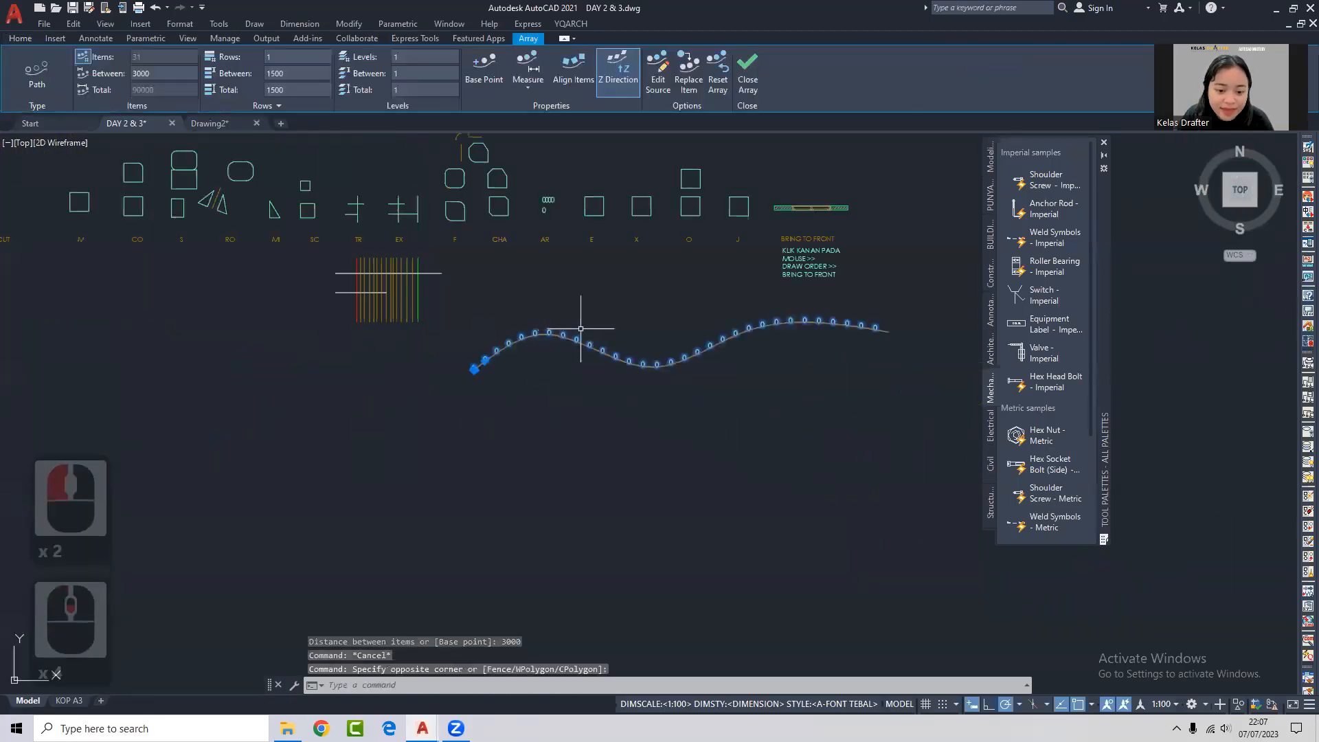
{"action": "key", "text": "Escape"}
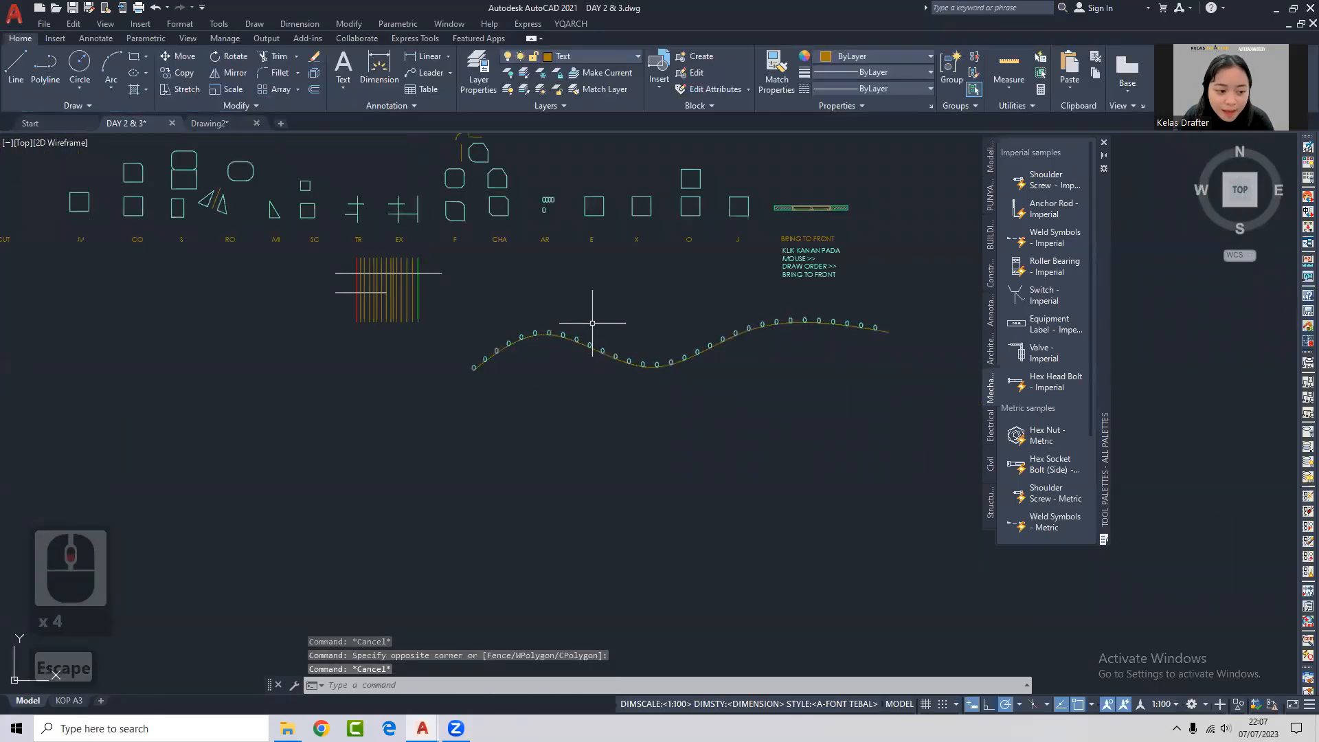
{"action": "scroll", "coordinate": [532, 256], "scroll_direction": "up", "scroll_amount": 5}
{"action": "left_click", "coordinate": [538, 252]}
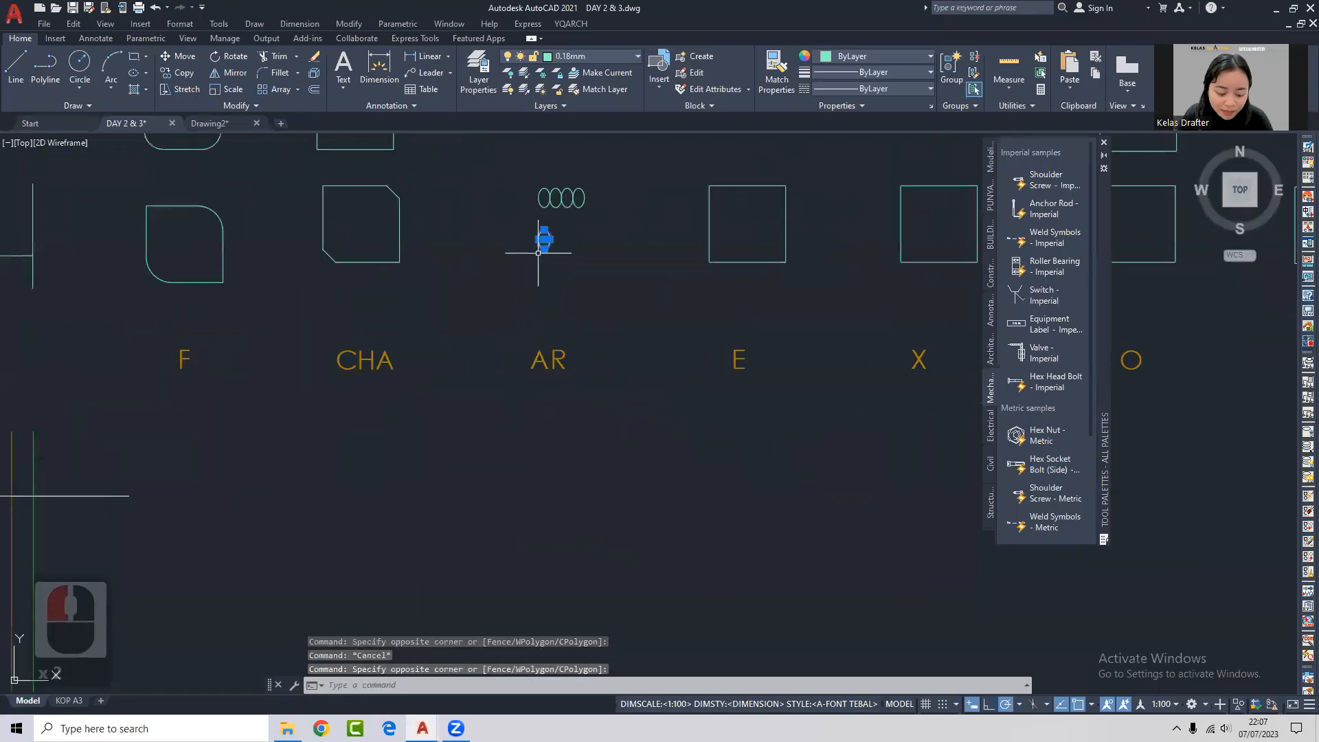
{"action": "key", "text": "Escape"}
{"action": "scroll", "coordinate": [514, 268], "scroll_direction": "down", "scroll_amount": 4}
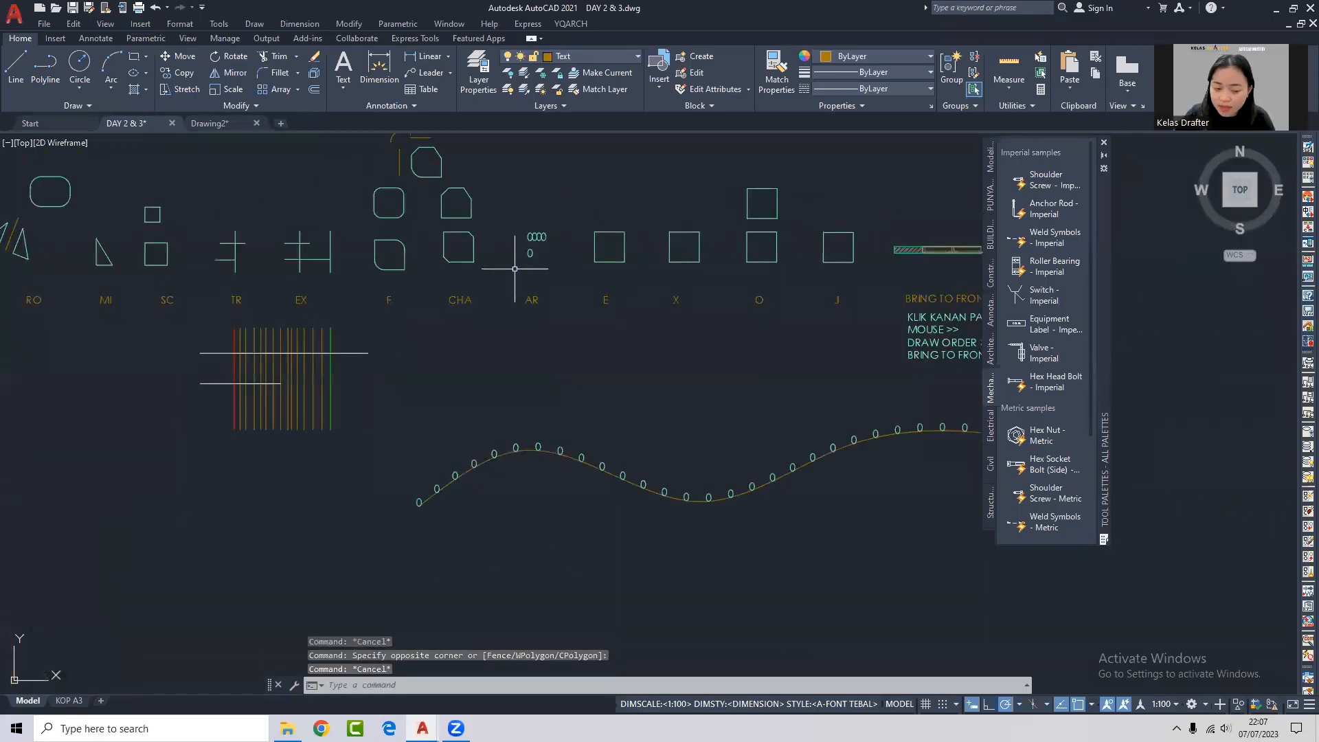
{"action": "middle_click_drag", "start_coordinate": [609, 370], "coordinate": [638, 364]}
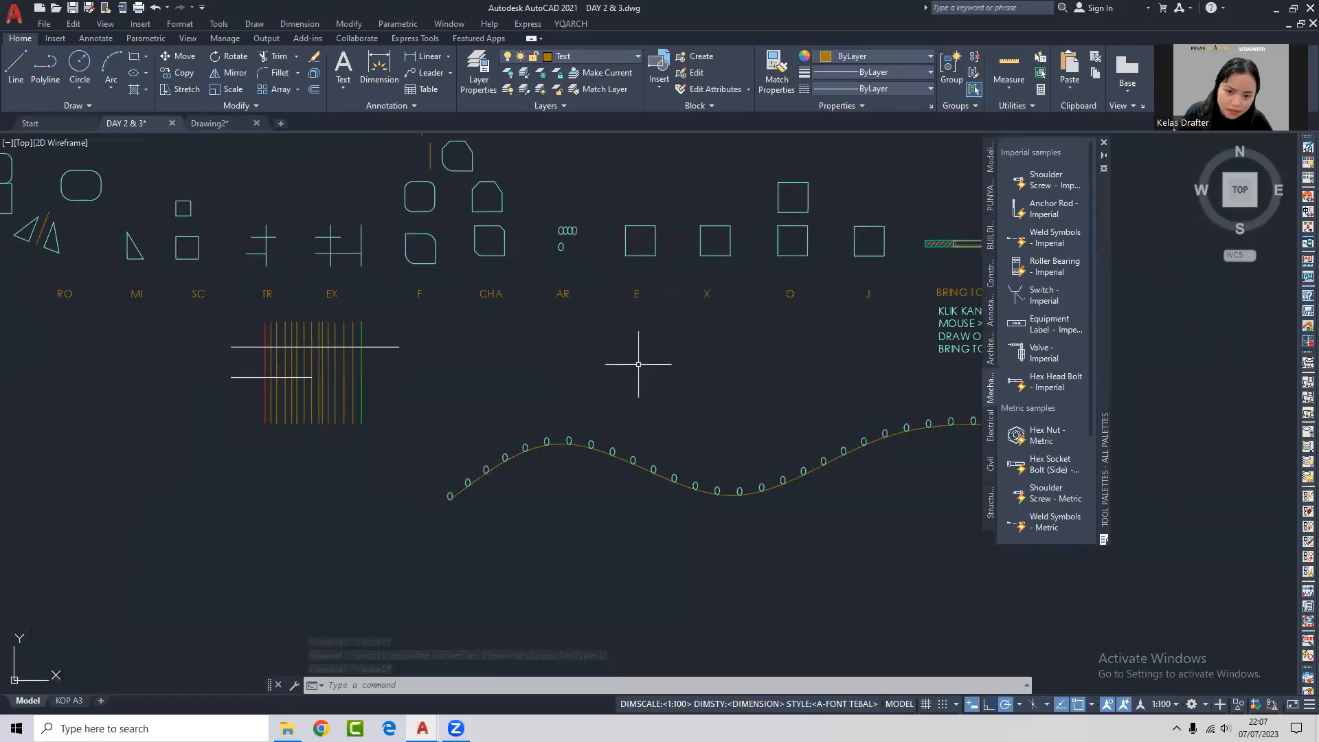
Draw a circle with a radius of about 4604 in the empty area below the AR label.
{"action": "key", "text": "Return"}
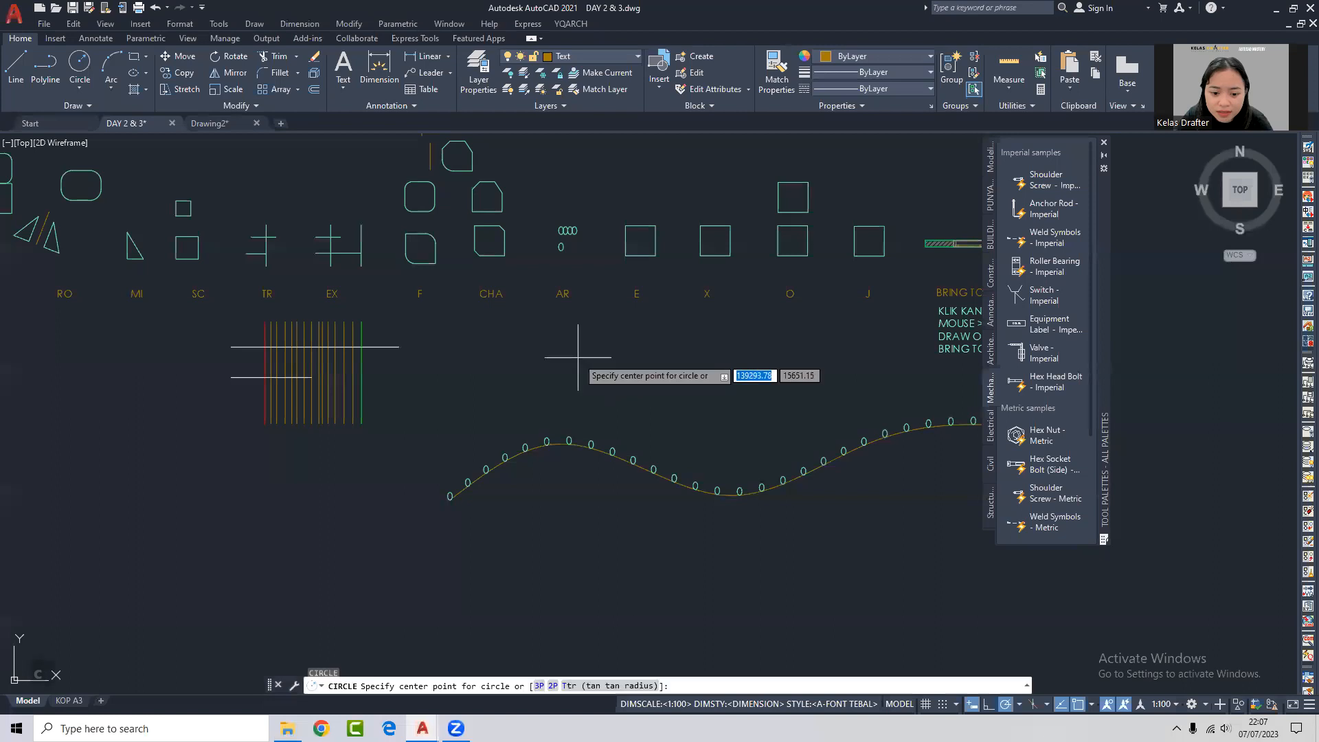
{"action": "scroll", "coordinate": [591, 362], "scroll_direction": "up", "scroll_amount": 2}
{"action": "left_click", "coordinate": [566, 353]}
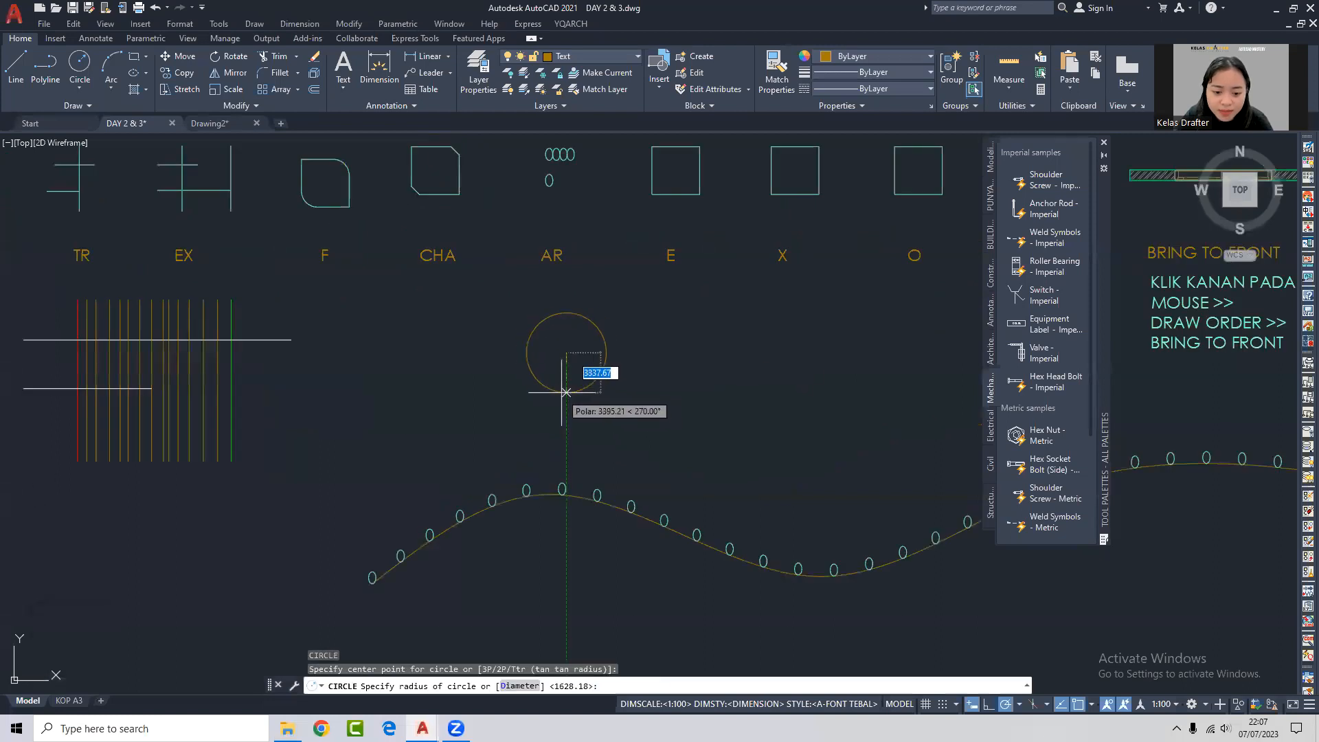
{"action": "left_click", "coordinate": [566, 407]}
{"action": "scroll", "coordinate": [577, 295], "scroll_direction": "up", "scroll_amount": 4}
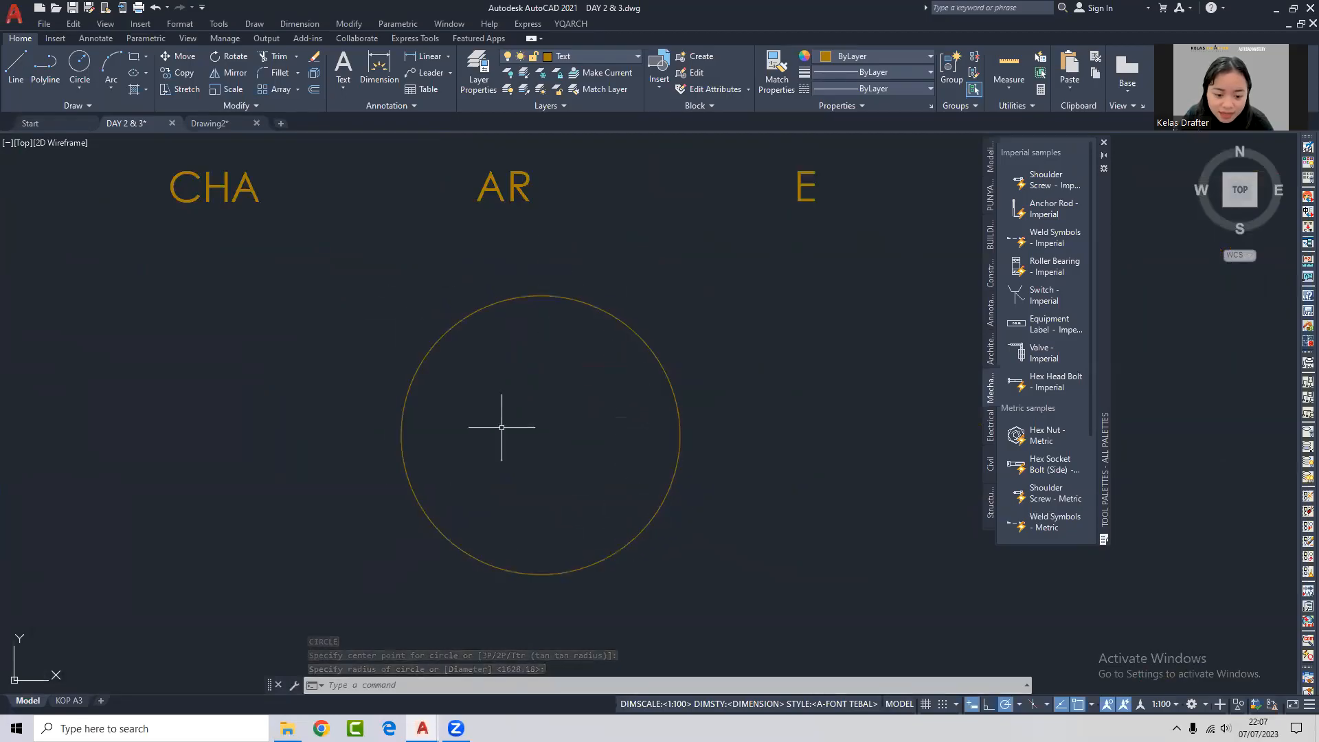
Draw a small circle of about 288 radius centred on the large circle's top quadrant.
{"action": "middle_click_drag", "start_coordinate": [508, 412], "coordinate": [518, 395]}
{"action": "key", "text": "Return"}
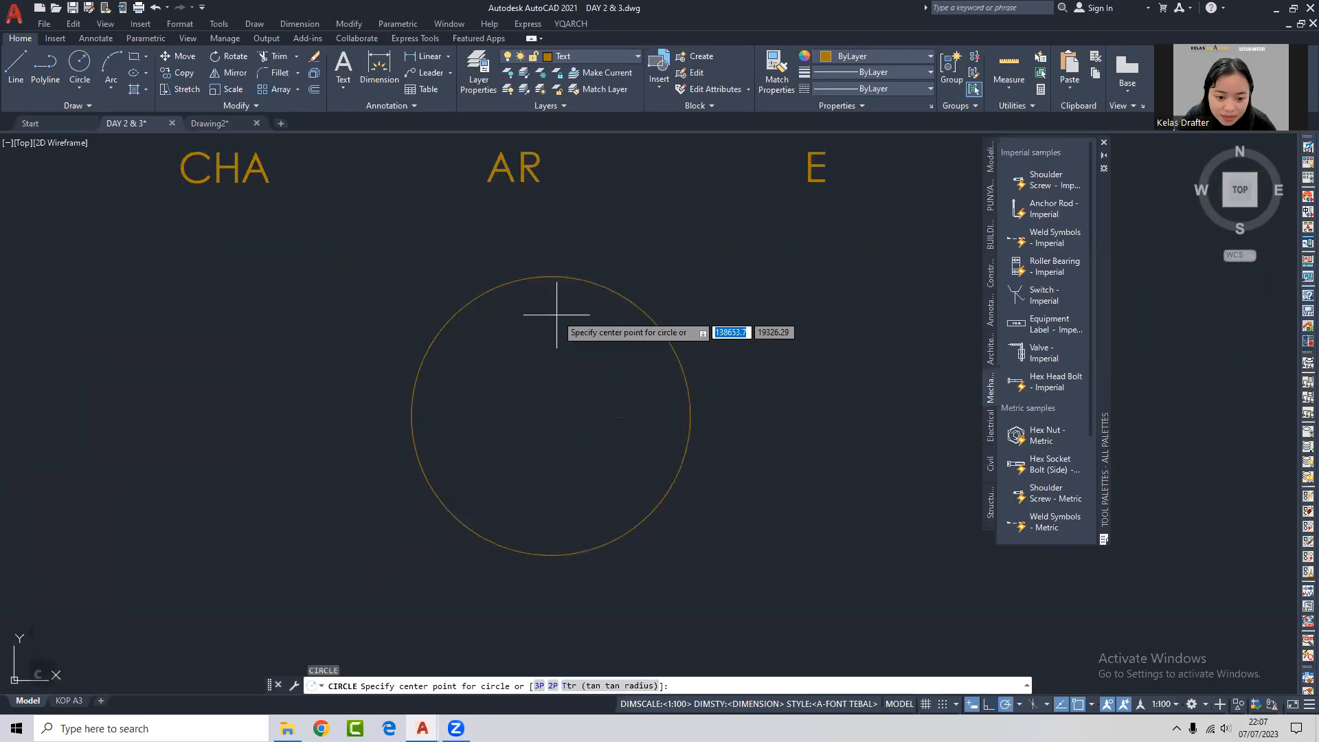
{"action": "left_click", "coordinate": [550, 278]}
{"action": "scroll", "coordinate": [557, 276], "scroll_direction": "up", "scroll_amount": 2}
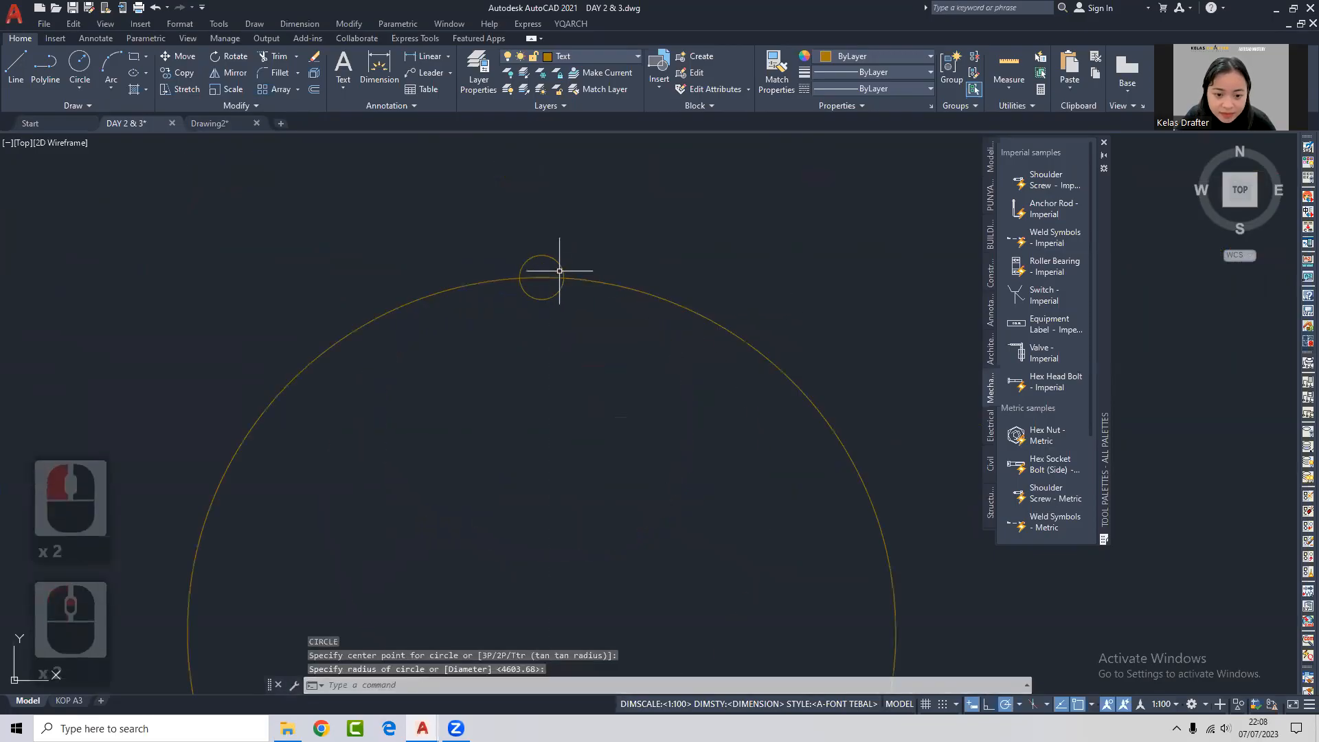
Move the small circle up so its bottom quadrant touches the large circle's top quadrant.
{"action": "left_click", "coordinate": [564, 259]}
{"action": "left_click", "coordinate": [551, 271]}
{"action": "type", "text": "m"}
{"action": "key", "text": "space"}
{"action": "left_click", "coordinate": [542, 276]}
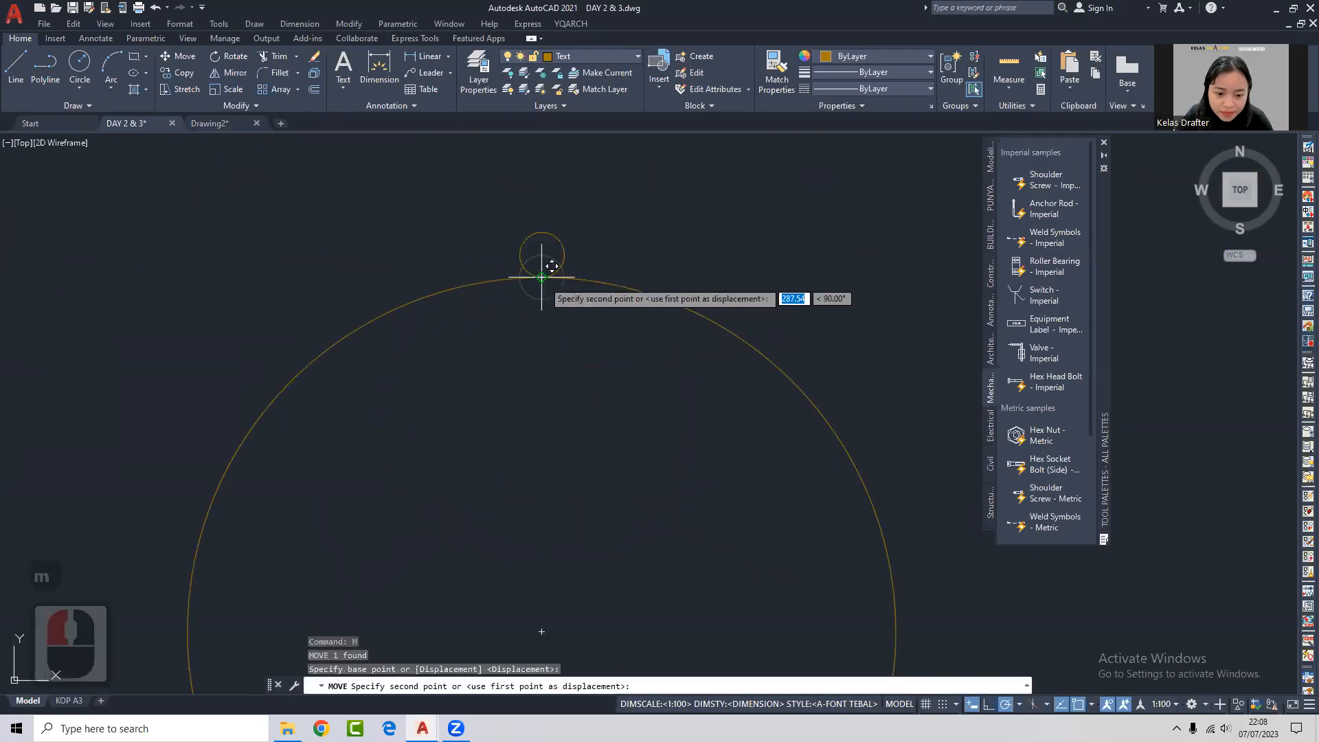
{"action": "scroll", "coordinate": [543, 264], "scroll_direction": "down", "scroll_amount": 3}
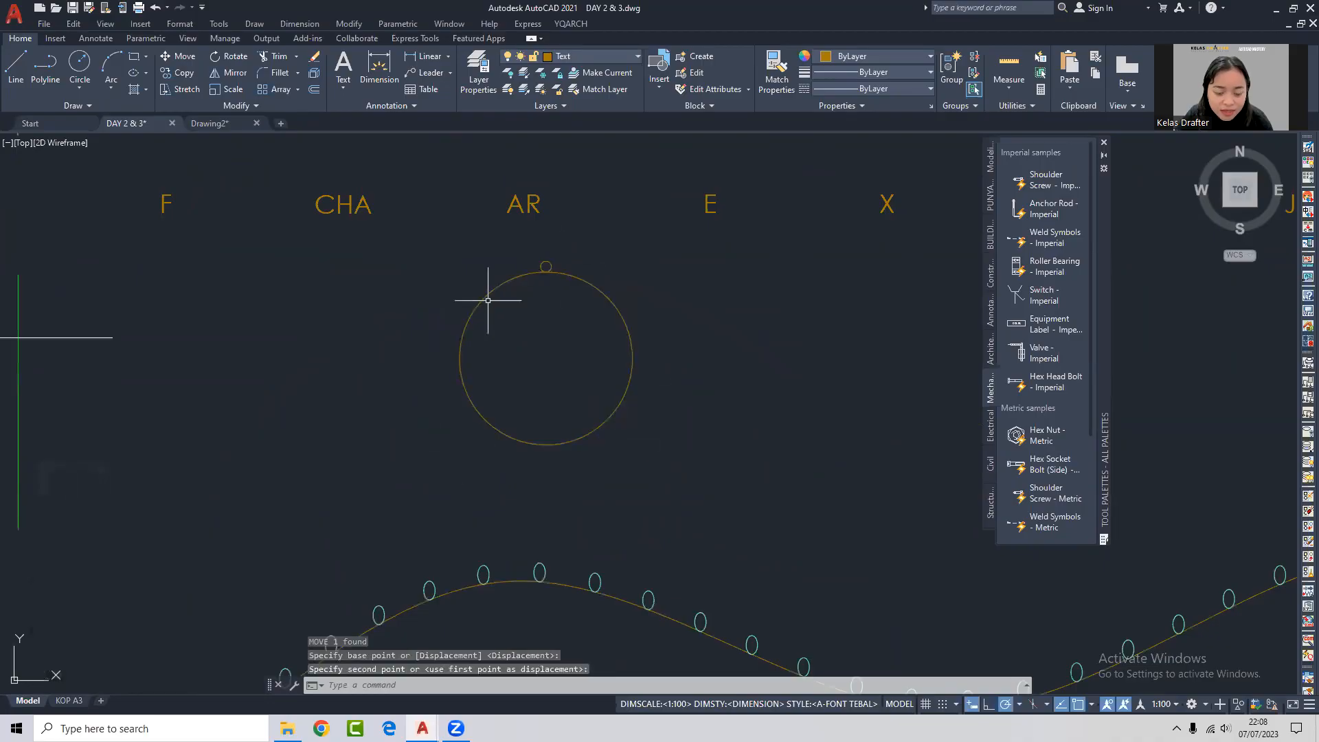
Copy the small circle to three points along the large circle's upper-right edge.
{"action": "left_click", "coordinate": [547, 267]}
{"action": "type", "text": "co"}
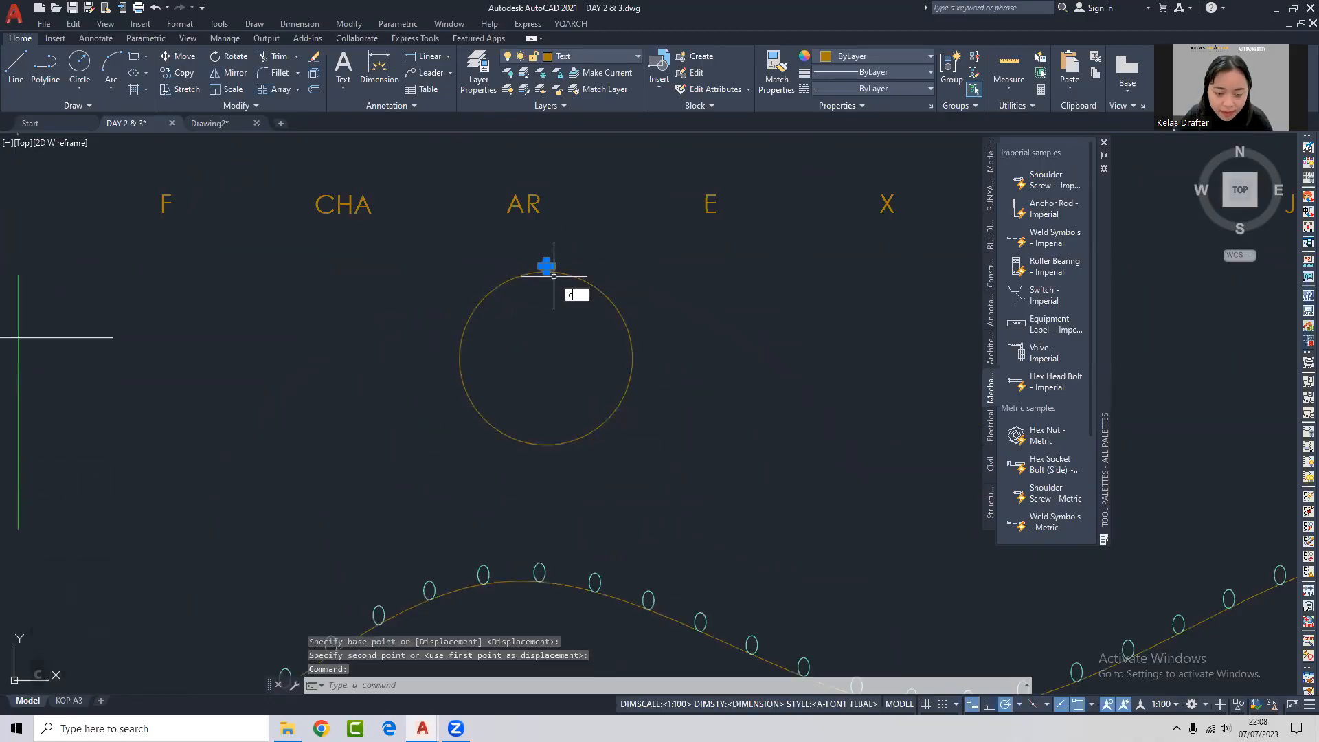
{"action": "key", "text": "space"}
{"action": "left_click", "coordinate": [539, 277]}
{"action": "left_click", "coordinate": [603, 288]}
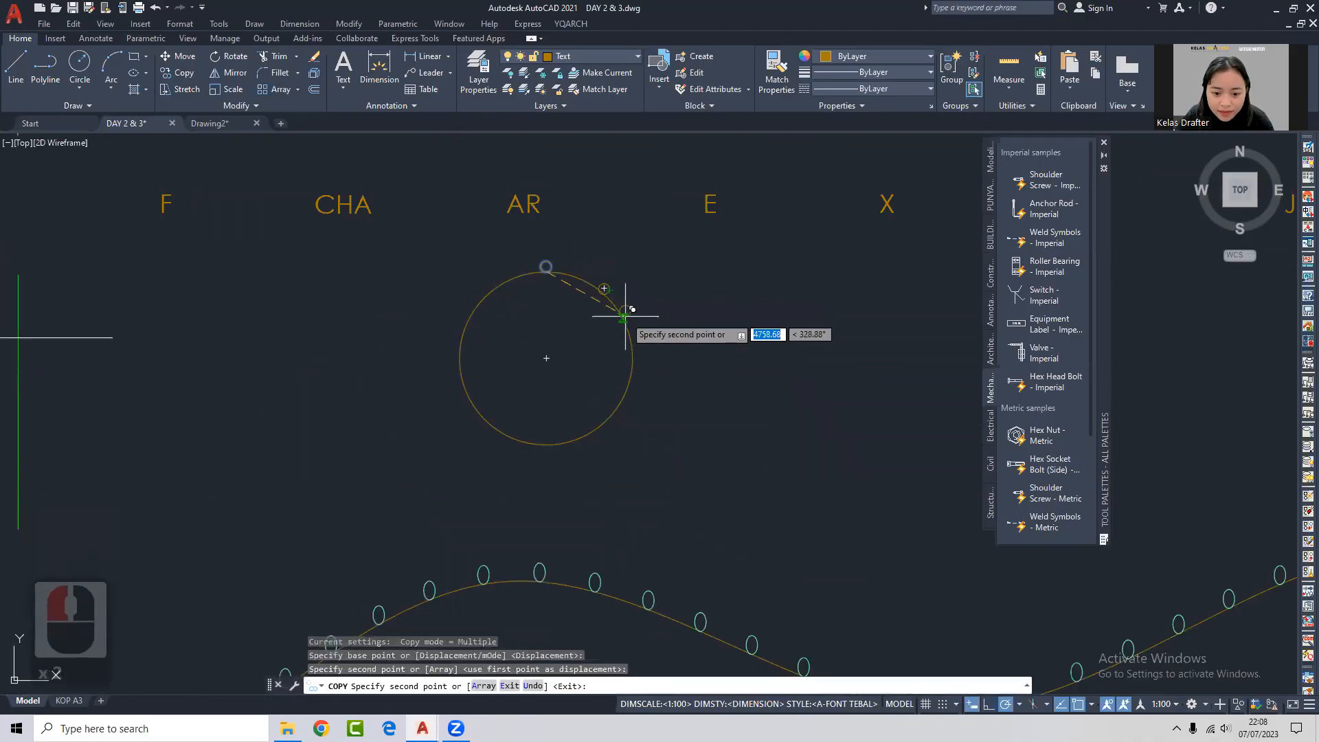
{"action": "scroll", "coordinate": [639, 333], "scroll_direction": "up", "scroll_amount": 4}
{"action": "left_click", "coordinate": [593, 265]}
{"action": "left_click", "coordinate": [614, 339]}
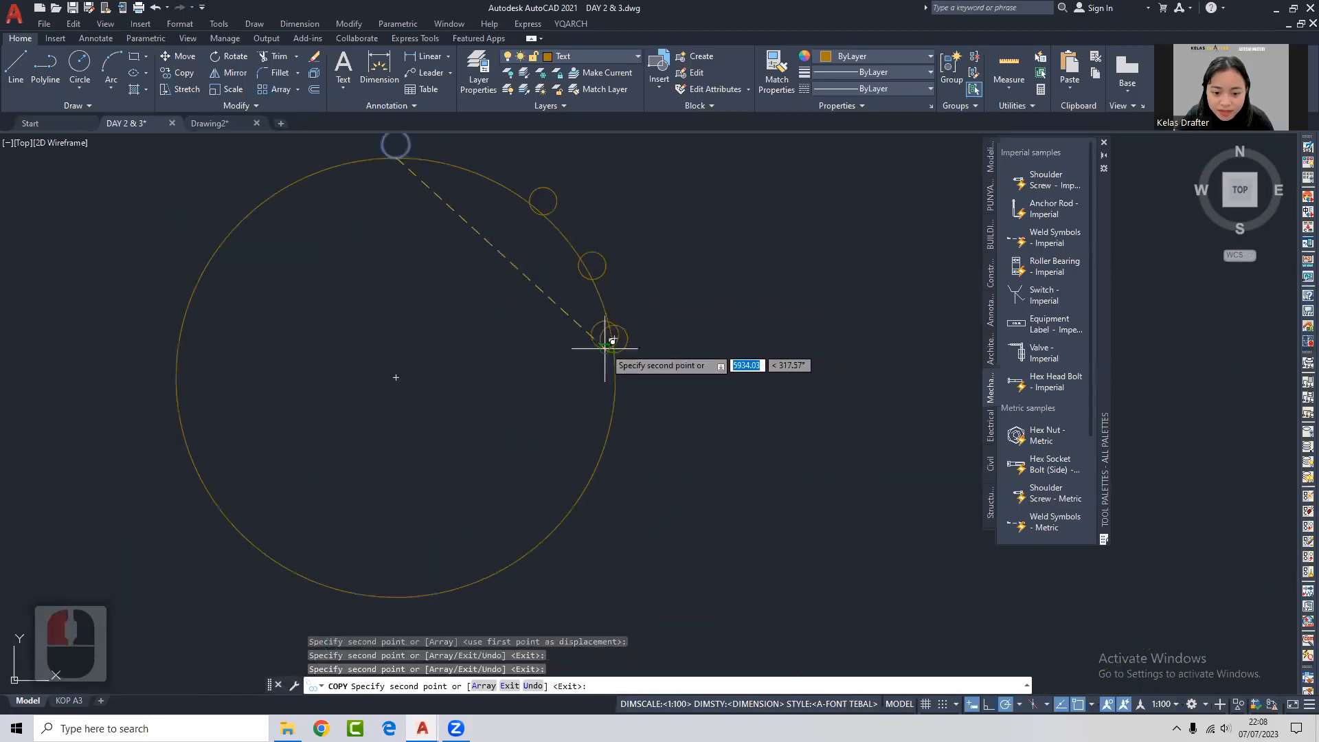
{"action": "key", "text": "Return"}
Erase the three copied small circles, keeping the original at the large circle's top.
{"action": "left_click", "coordinate": [556, 297]}
{"action": "left_click", "coordinate": [627, 390]}
{"action": "left_click", "coordinate": [457, 389]}
{"action": "left_click", "coordinate": [676, 185]}
{"action": "scroll", "coordinate": [574, 254], "scroll_direction": "down", "scroll_amount": 2}
{"action": "middle_click_drag", "start_coordinate": [572, 257], "coordinate": [682, 257]}
{"action": "key", "text": "Delete"}
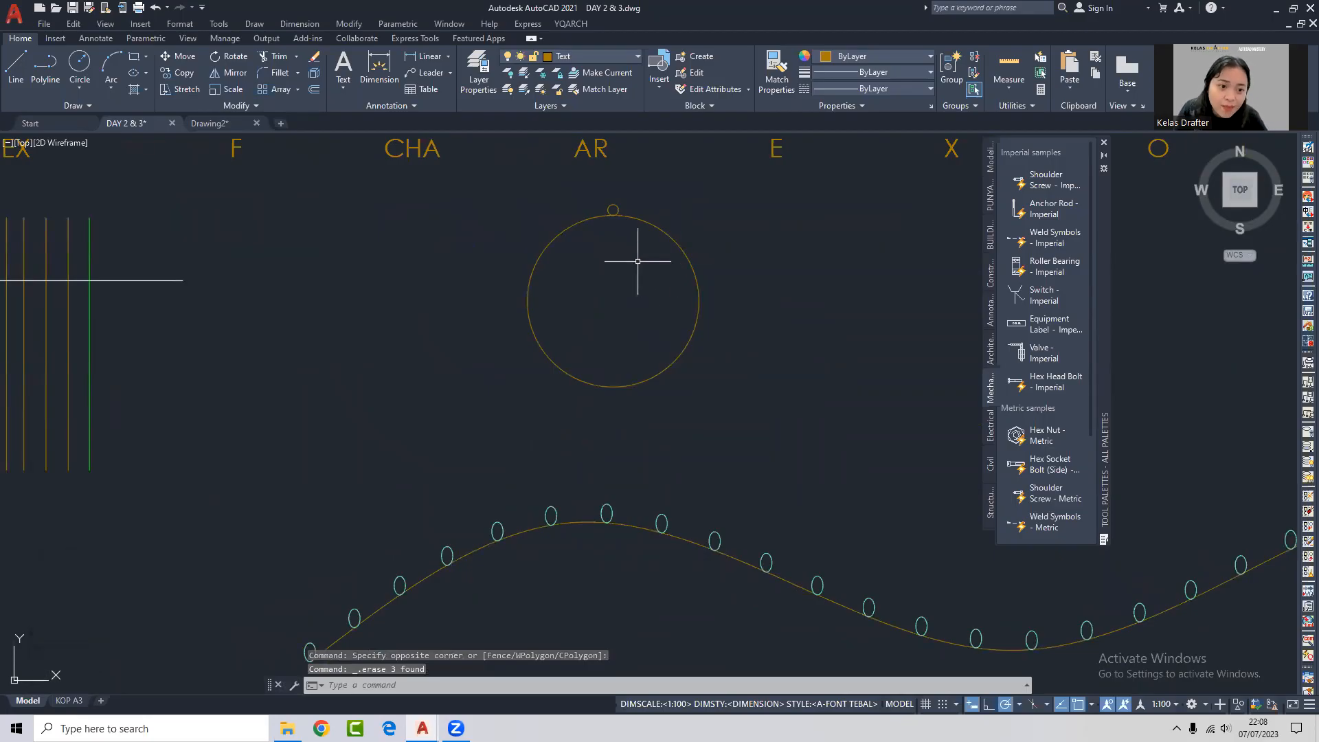
Array the small circle using the polar type around the large circle's centre.
{"action": "scroll", "coordinate": [606, 203], "scroll_direction": "up", "scroll_amount": 4}
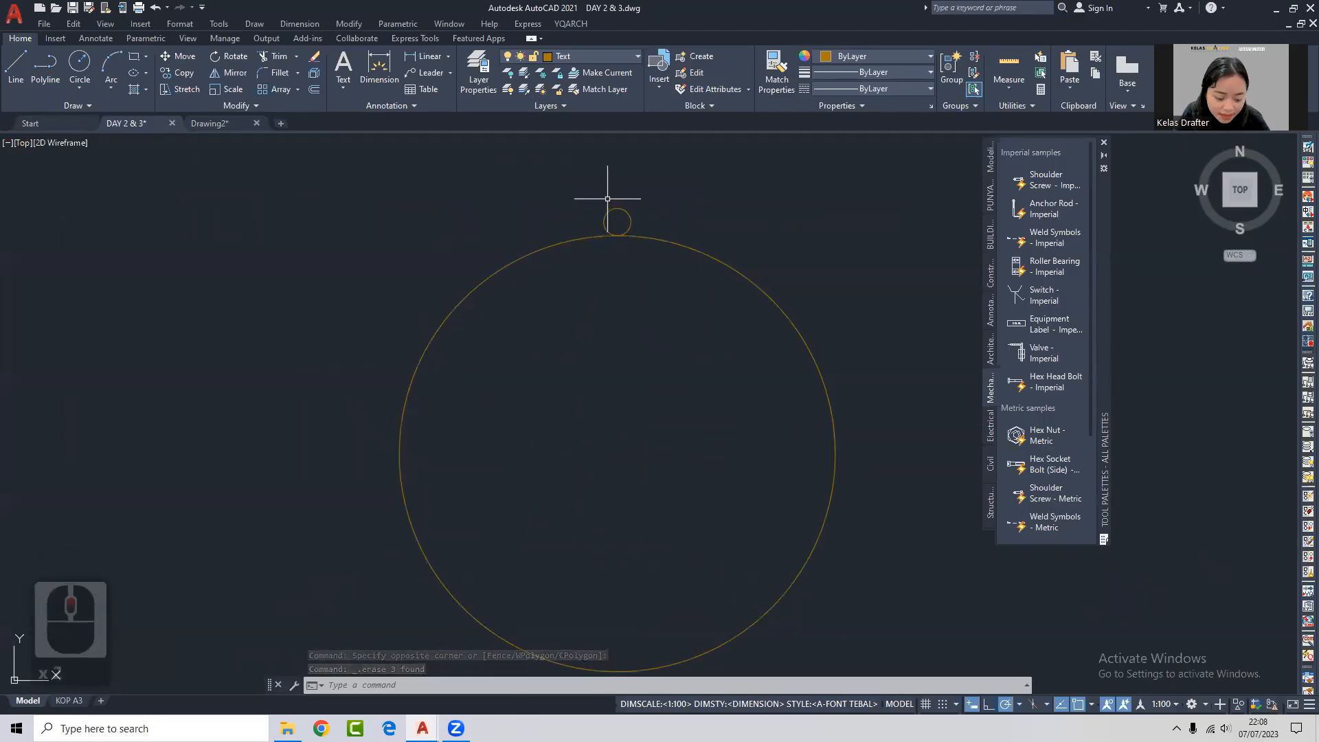
{"action": "left_click", "coordinate": [598, 188]}
{"action": "left_click", "coordinate": [639, 271]}
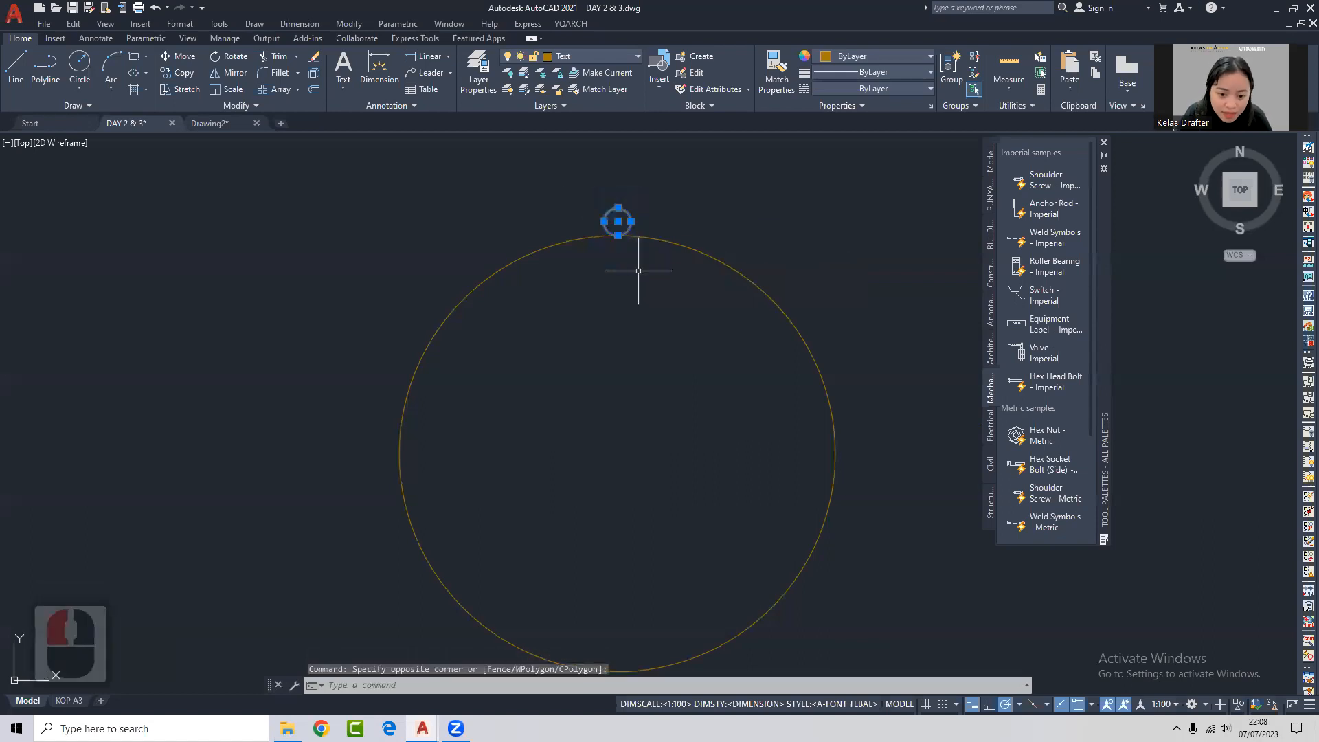
{"action": "type", "text": "ar"}
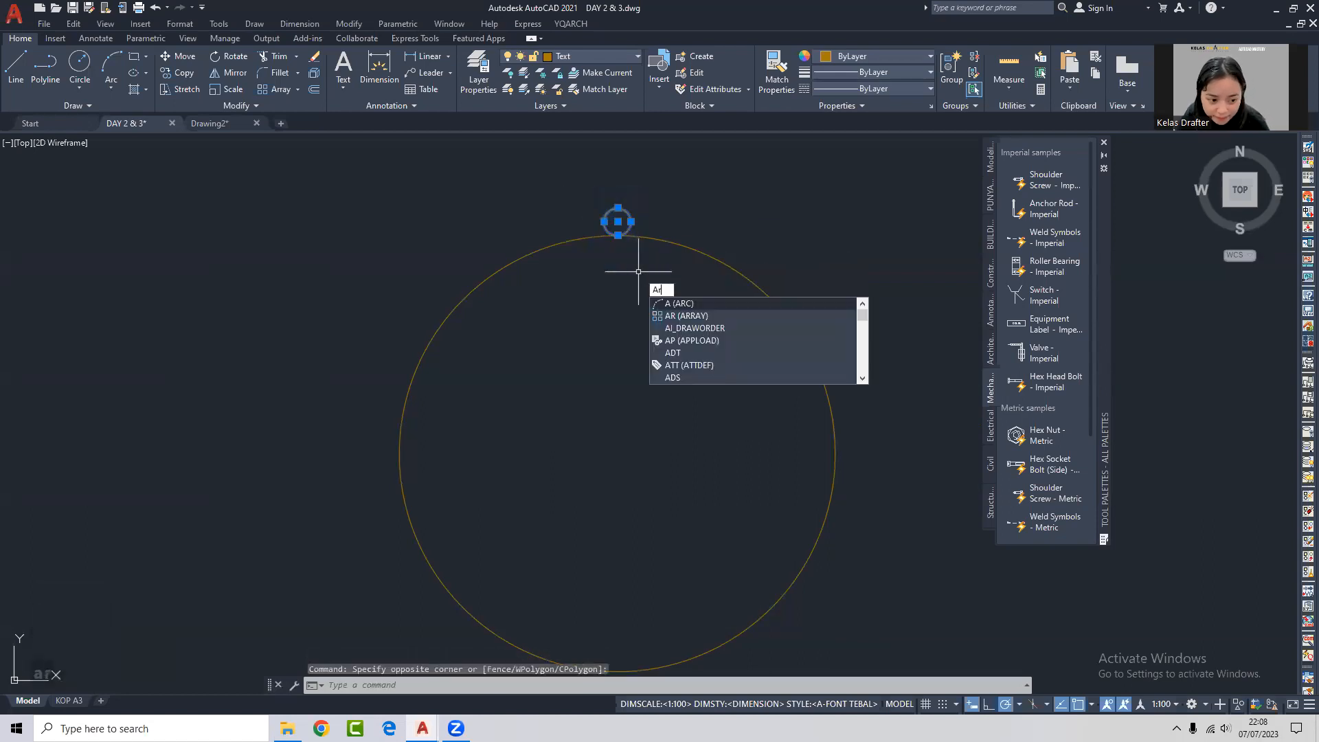
{"action": "key", "text": "Return"}
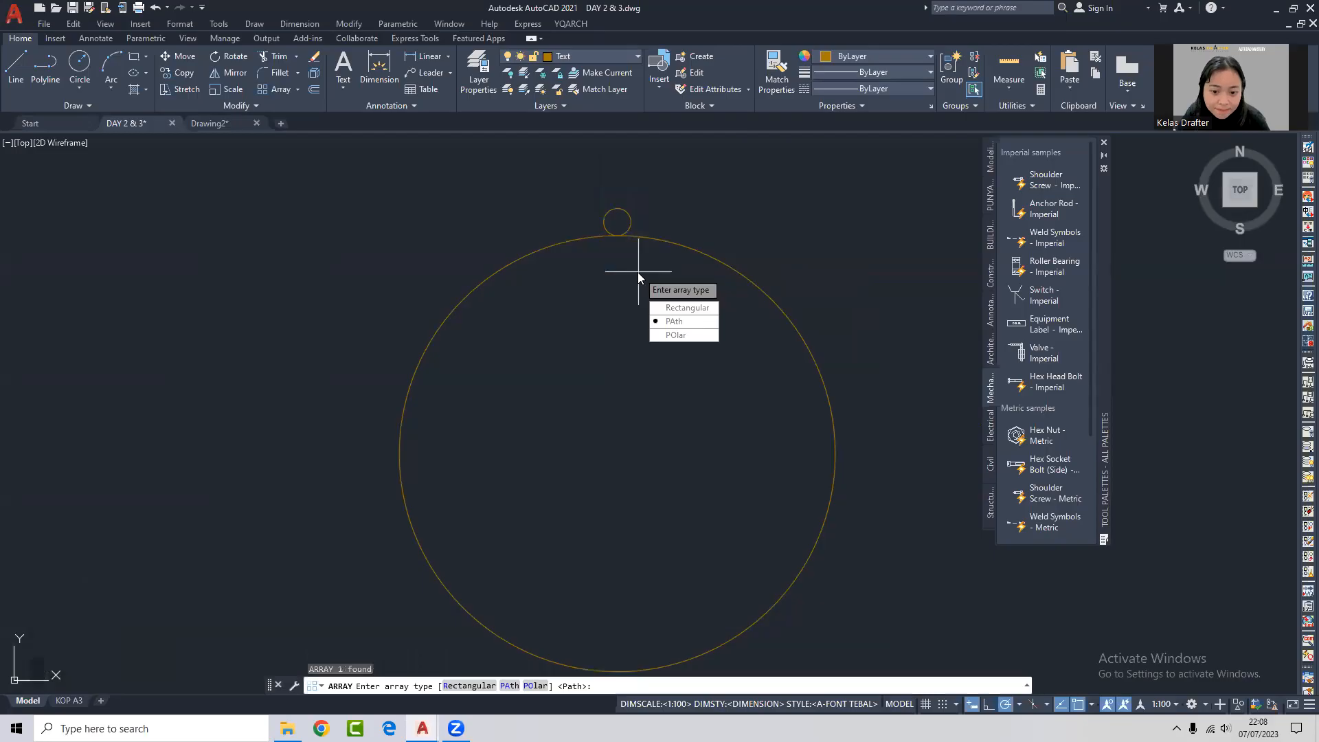
{"action": "left_click", "coordinate": [694, 333]}
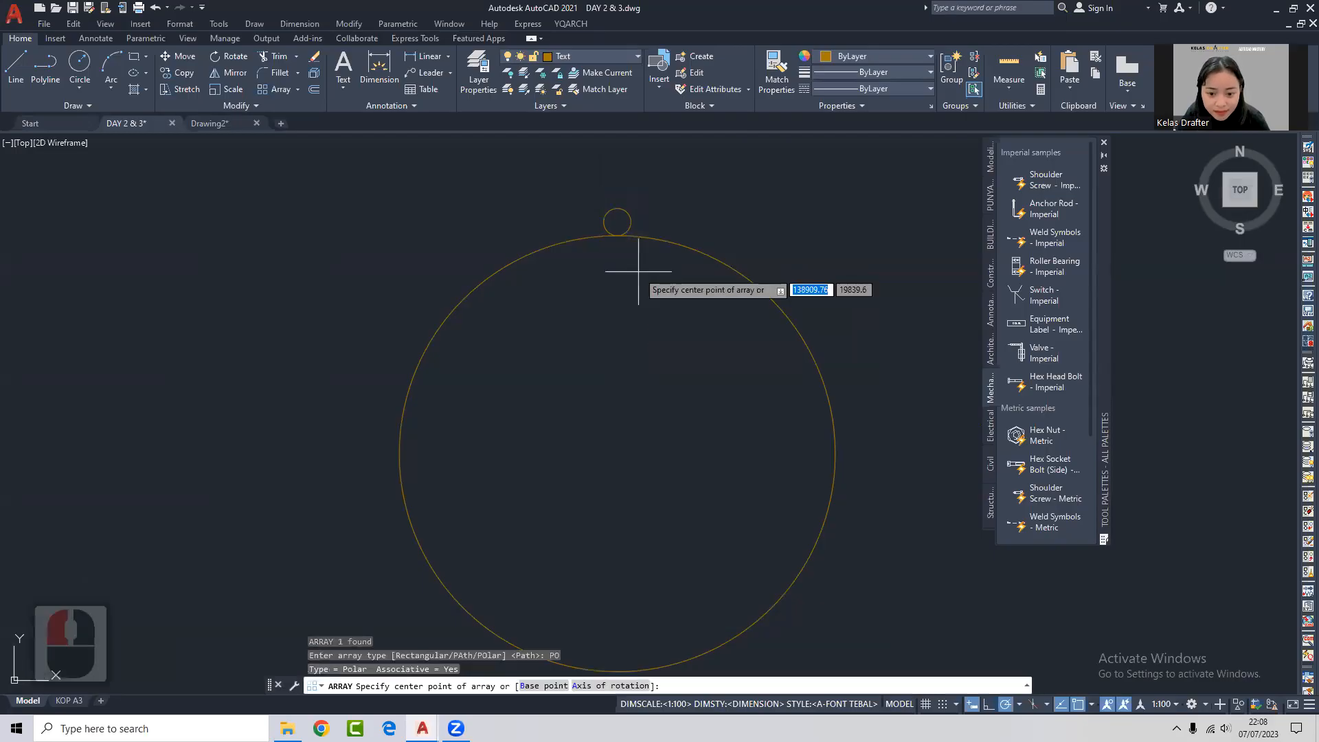
{"action": "scroll", "coordinate": [638, 272], "scroll_direction": "down", "scroll_amount": 2}
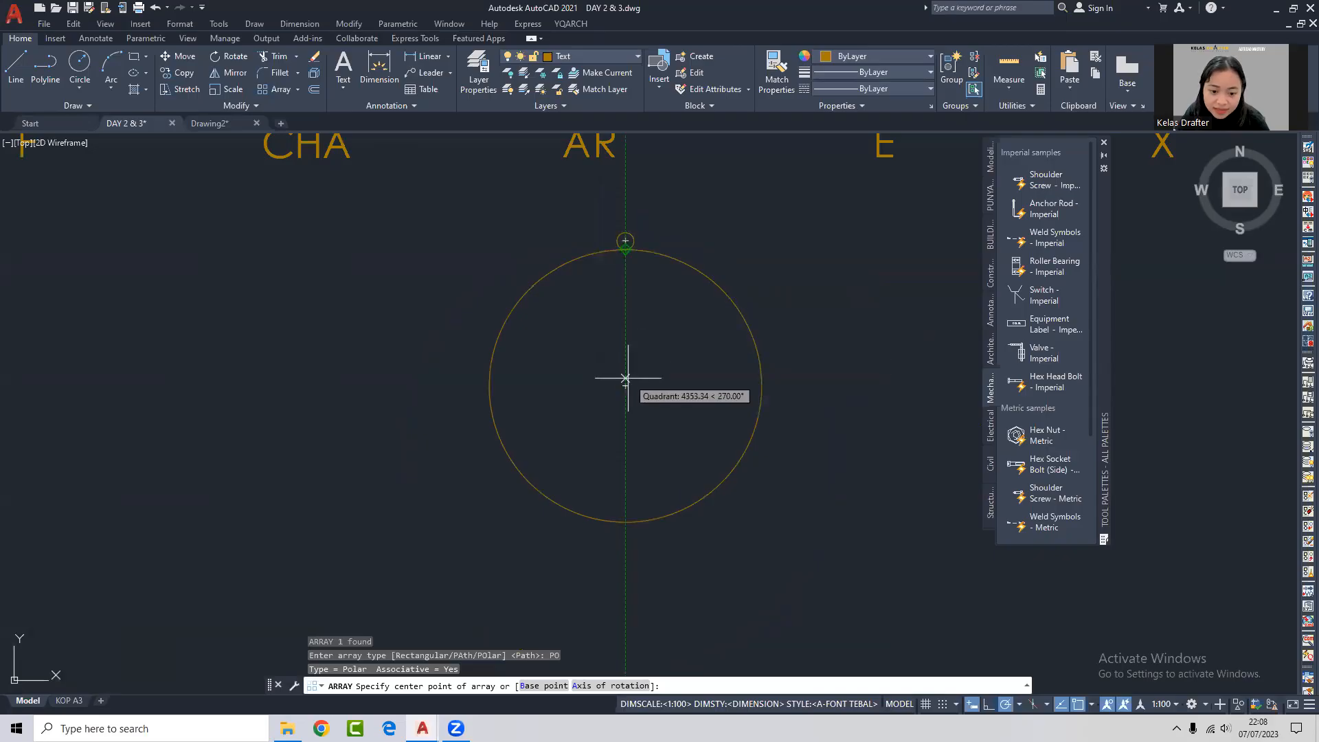
{"action": "left_click", "coordinate": [626, 385]}
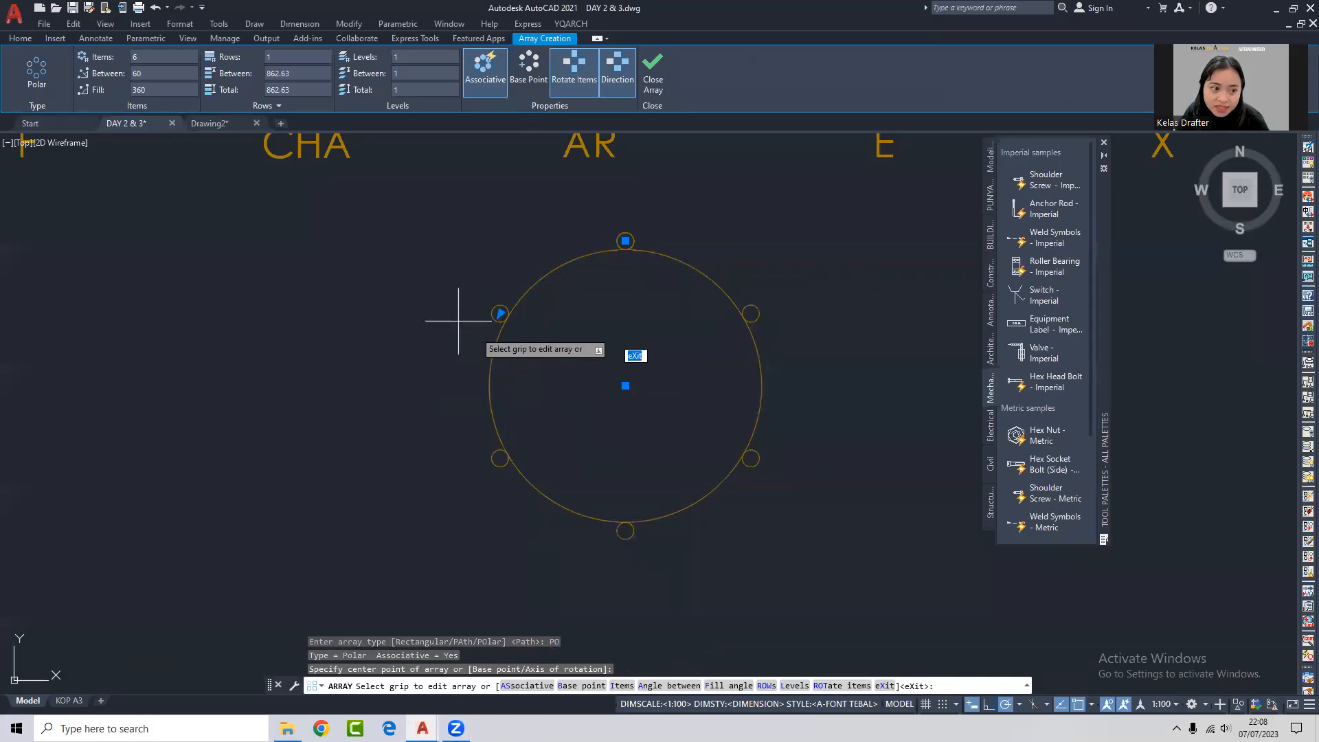
Set the polar array's item count to 8 and finish the array.
{"action": "left_click_drag", "start_coordinate": [161, 56], "coordinate": [53, 99]}
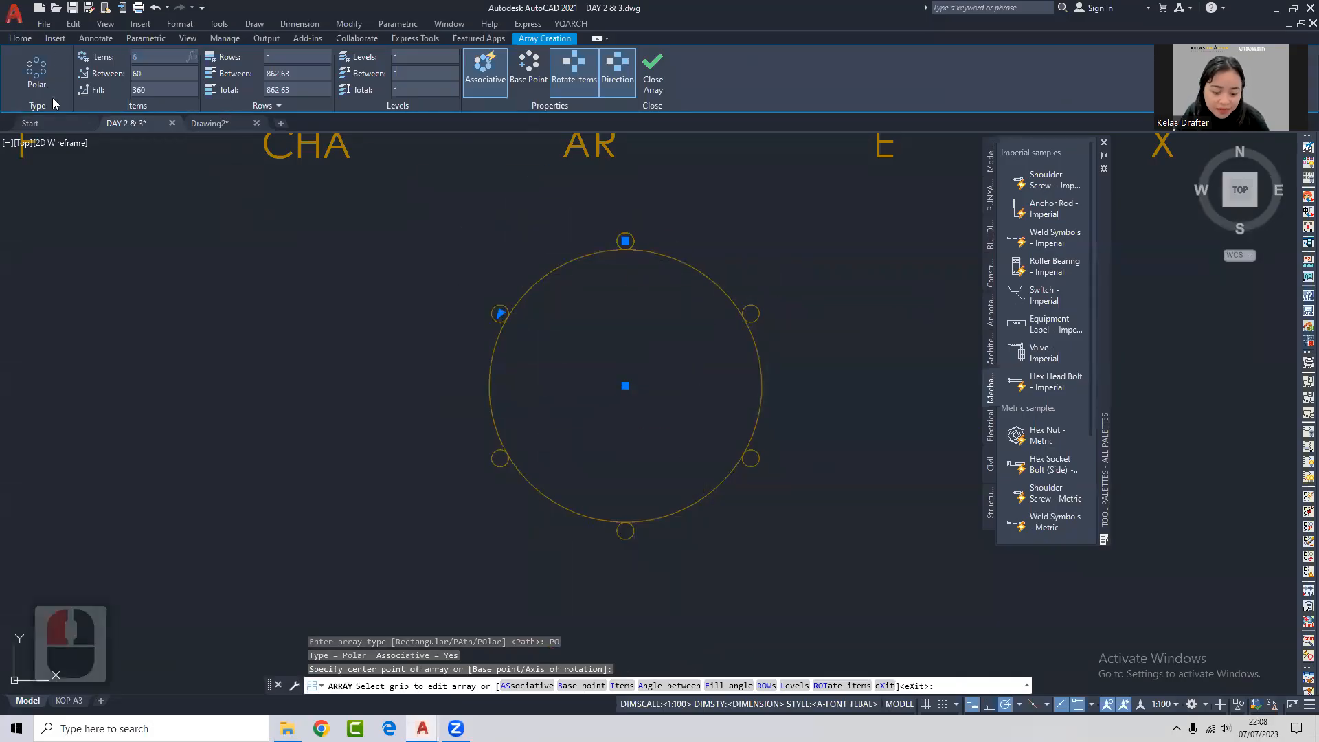
{"action": "type", "text": "8"}
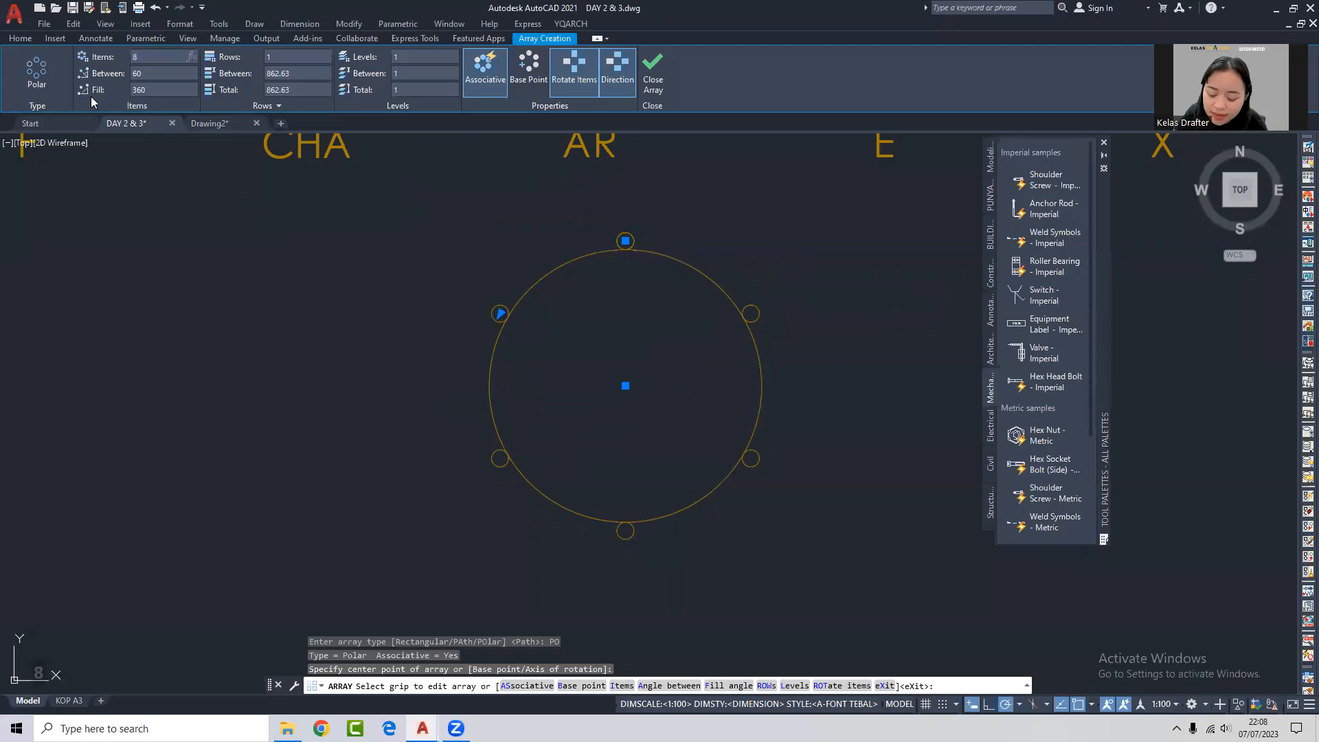
{"action": "key", "text": "Return"}
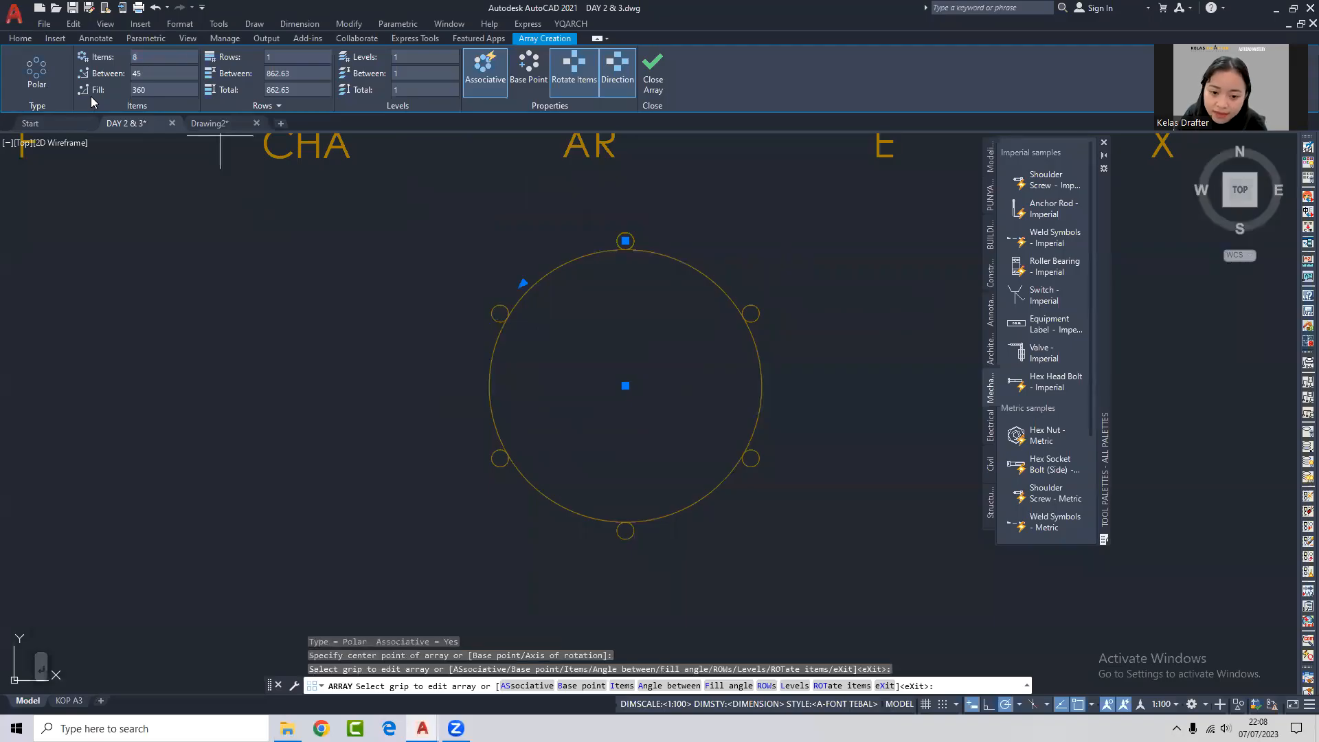
{"action": "left_click", "coordinate": [167, 77]}
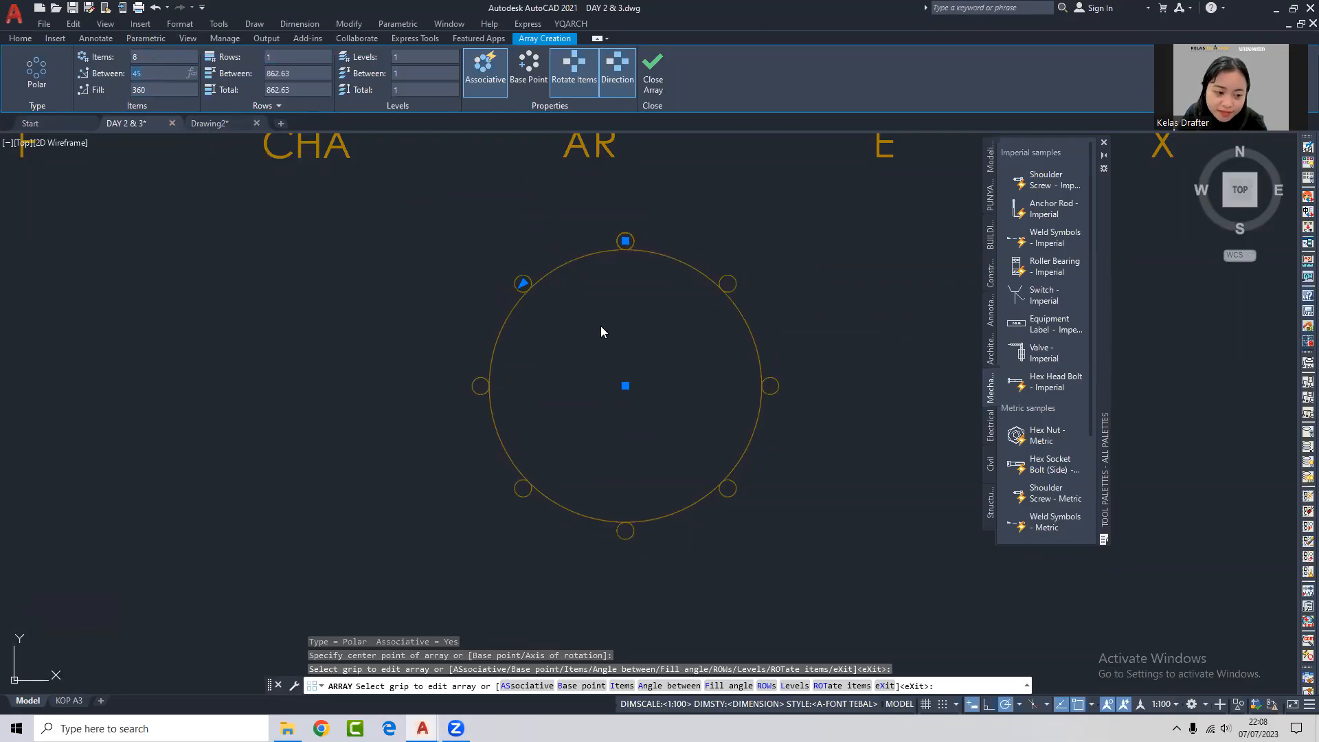
{"action": "left_click", "coordinate": [660, 88]}
Try out different angles between the polar array's items by stretching its angle grip.
{"action": "left_click", "coordinate": [642, 235]}
{"action": "left_click", "coordinate": [598, 235]}
{"action": "left_click", "coordinate": [523, 283]}
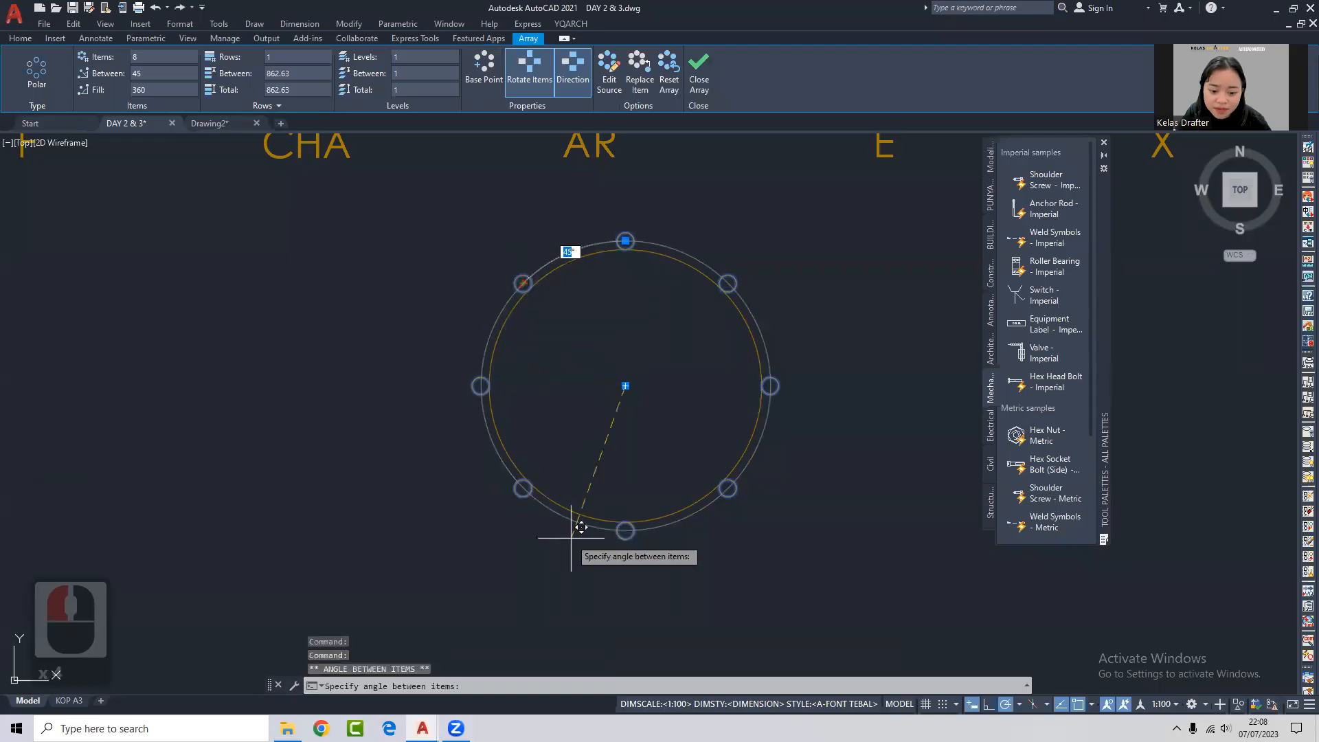
{"action": "left_click", "coordinate": [523, 283]}
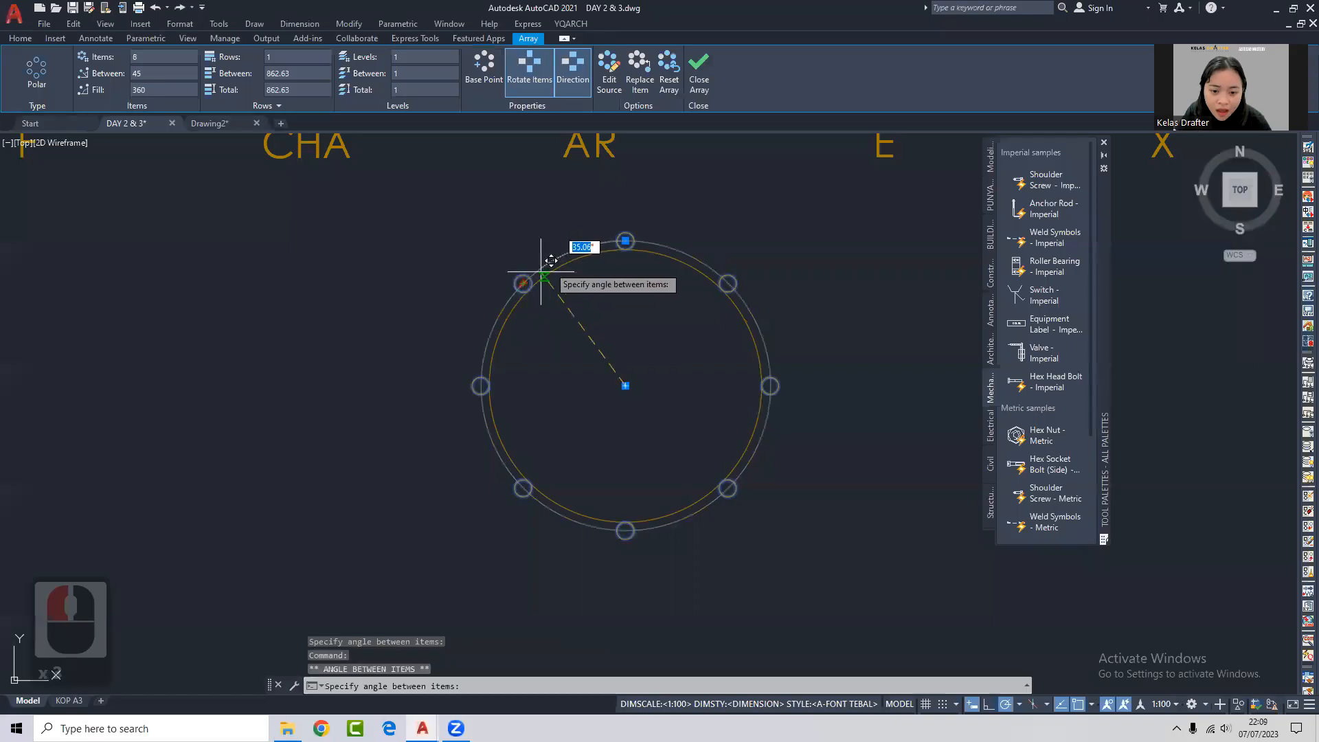
{"action": "left_click", "coordinate": [475, 387]}
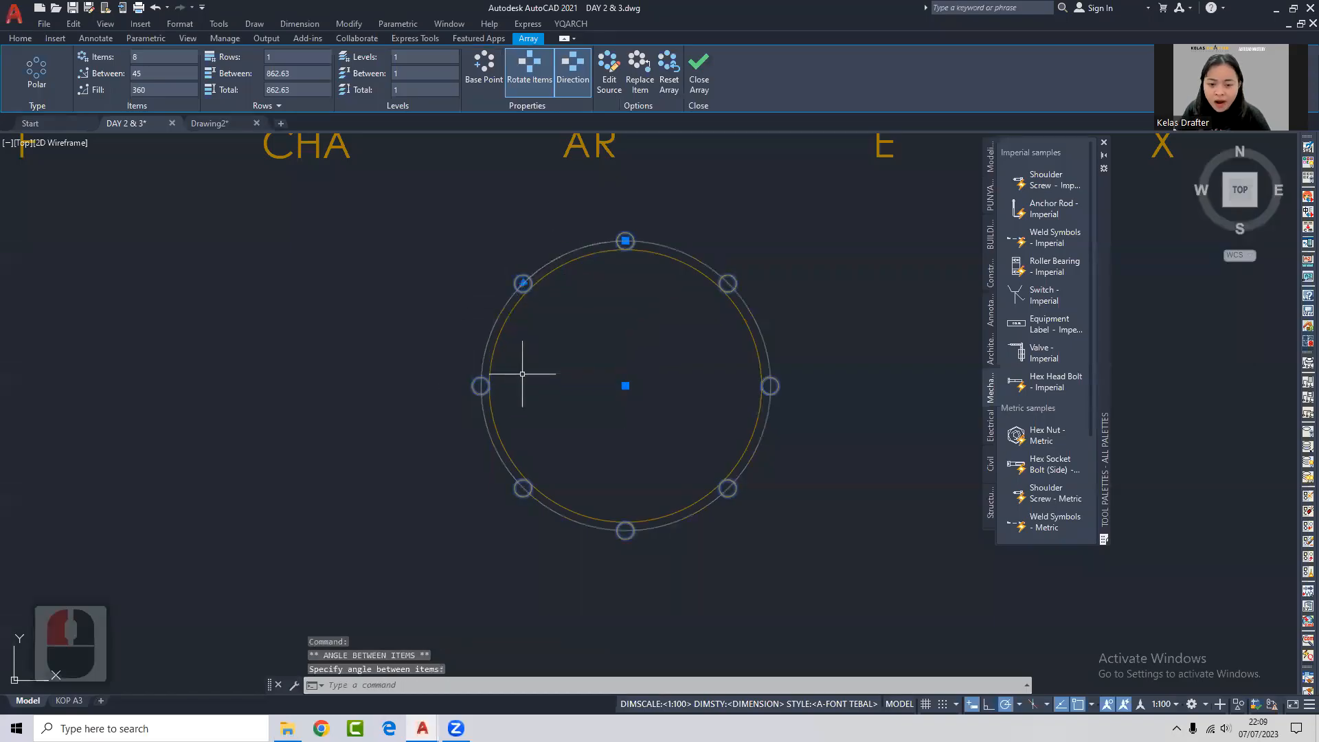
Undo the grip edits and the polar array, back to the single small circle.
{"action": "key", "text": "Escape"}
{"action": "key", "text": "ctrl+z"}
{"action": "key", "text": "ctrl+z"}
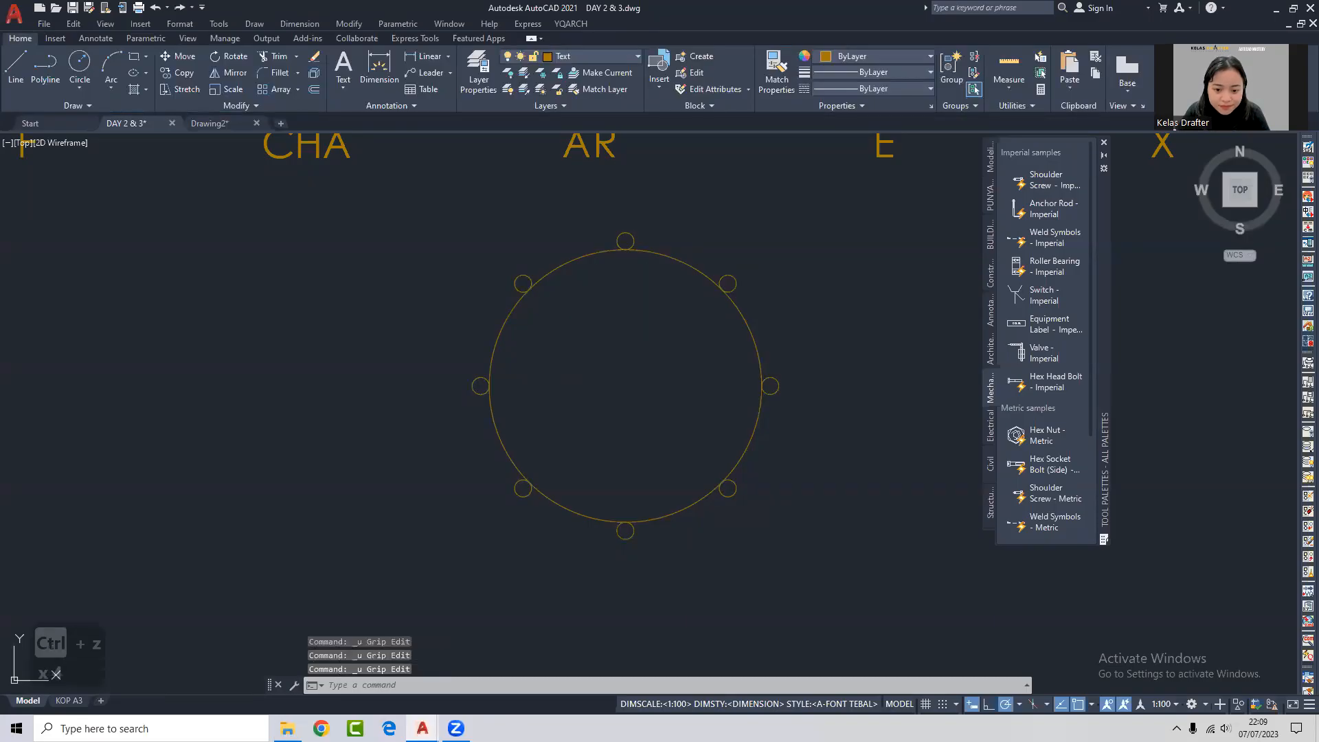
{"action": "key", "text": "ctrl+z"}
Array the small circle again with the polar type, centred on the large circle.
{"action": "scroll", "coordinate": [643, 294], "scroll_direction": "up", "scroll_amount": 3}
{"action": "scroll", "coordinate": [625, 259], "scroll_direction": "down", "scroll_amount": 5}
{"action": "scroll", "coordinate": [616, 253], "scroll_direction": "up", "scroll_amount": 2}
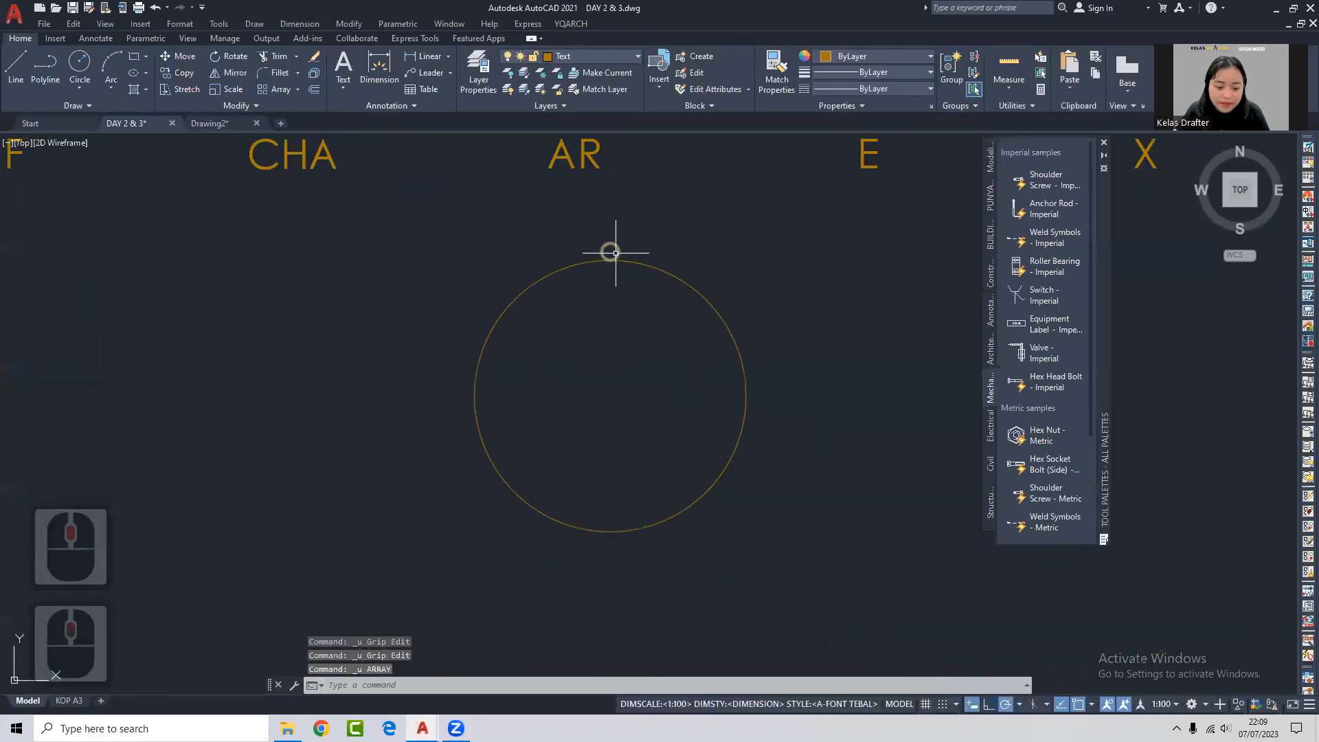
{"action": "left_click", "coordinate": [562, 200]}
{"action": "left_click", "coordinate": [663, 290]}
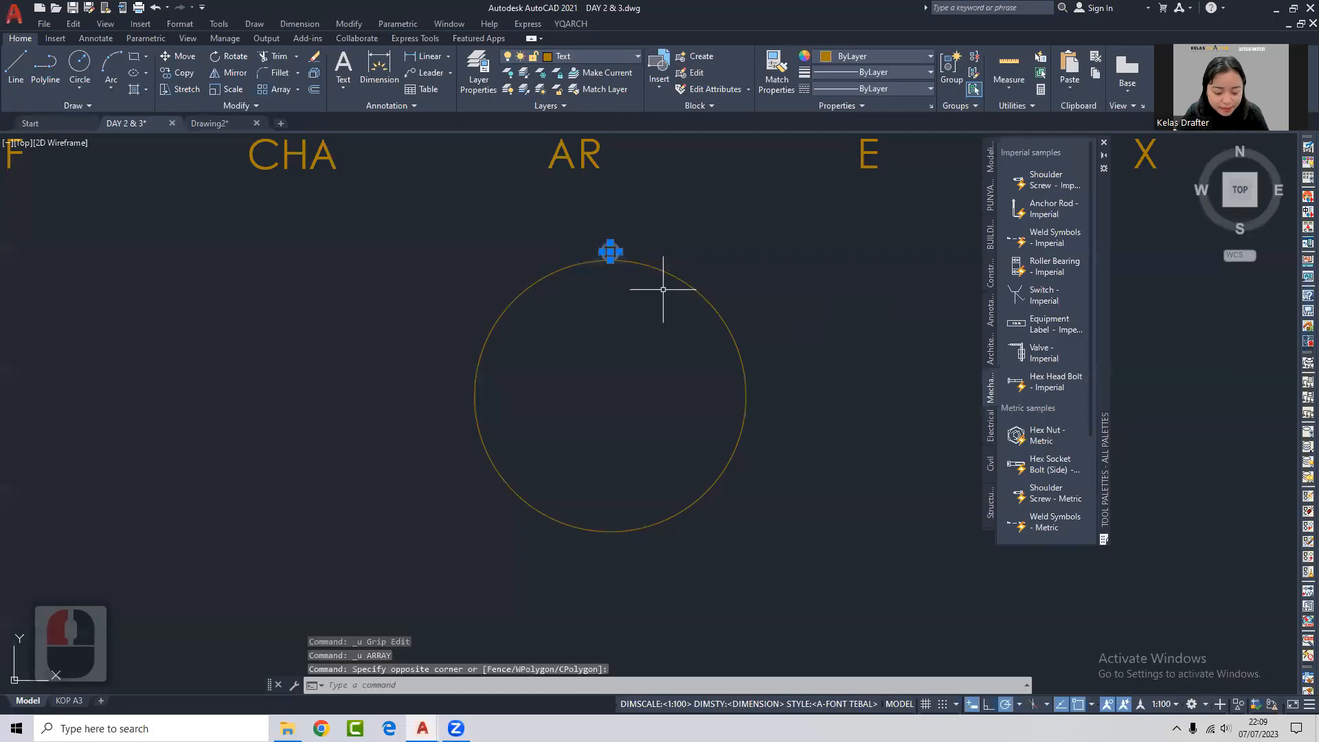
{"action": "type", "text": "ar"}
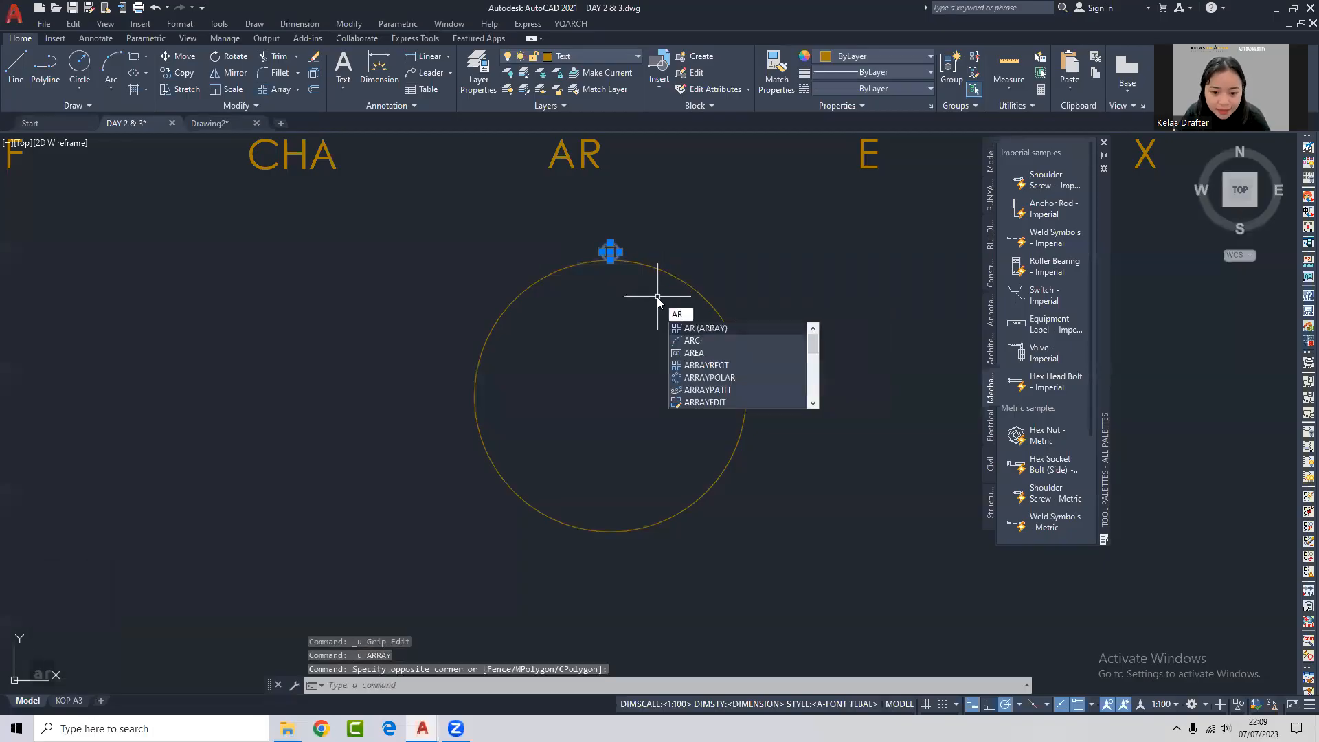
{"action": "key", "text": "Return"}
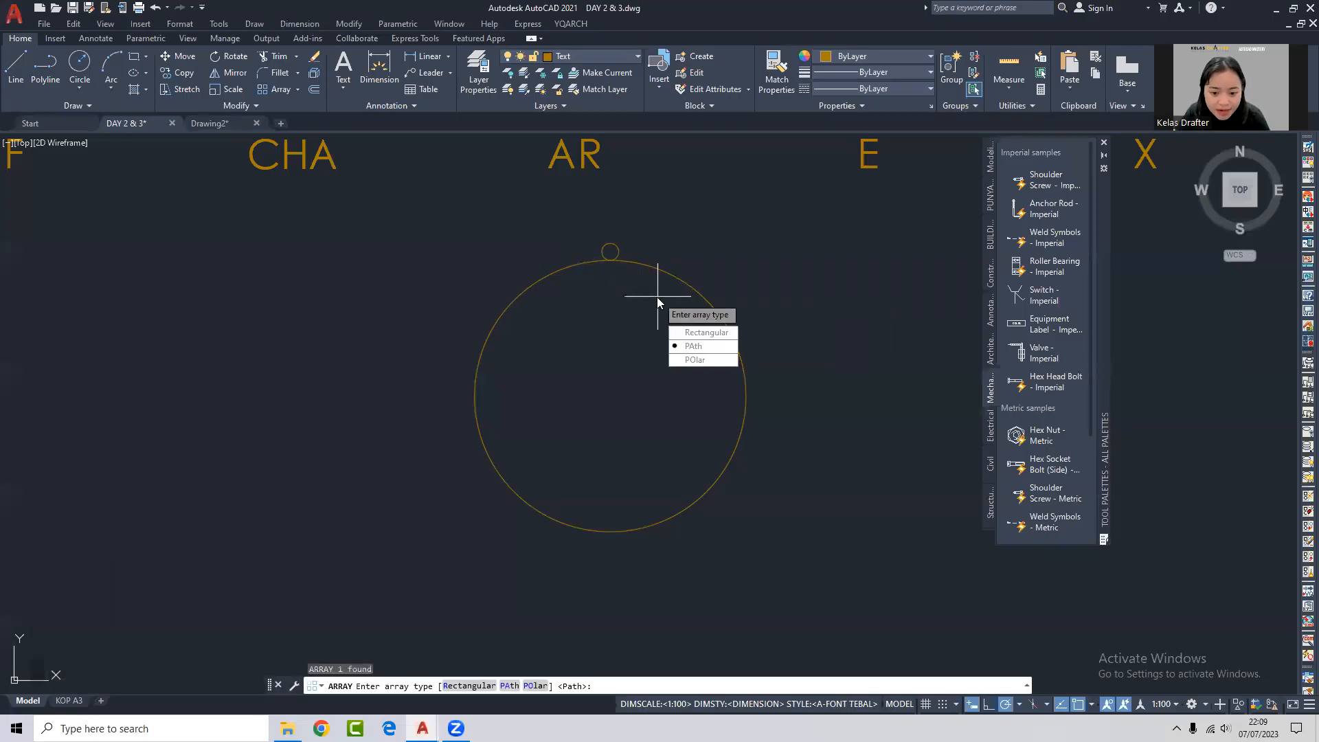
{"action": "left_click", "coordinate": [706, 360]}
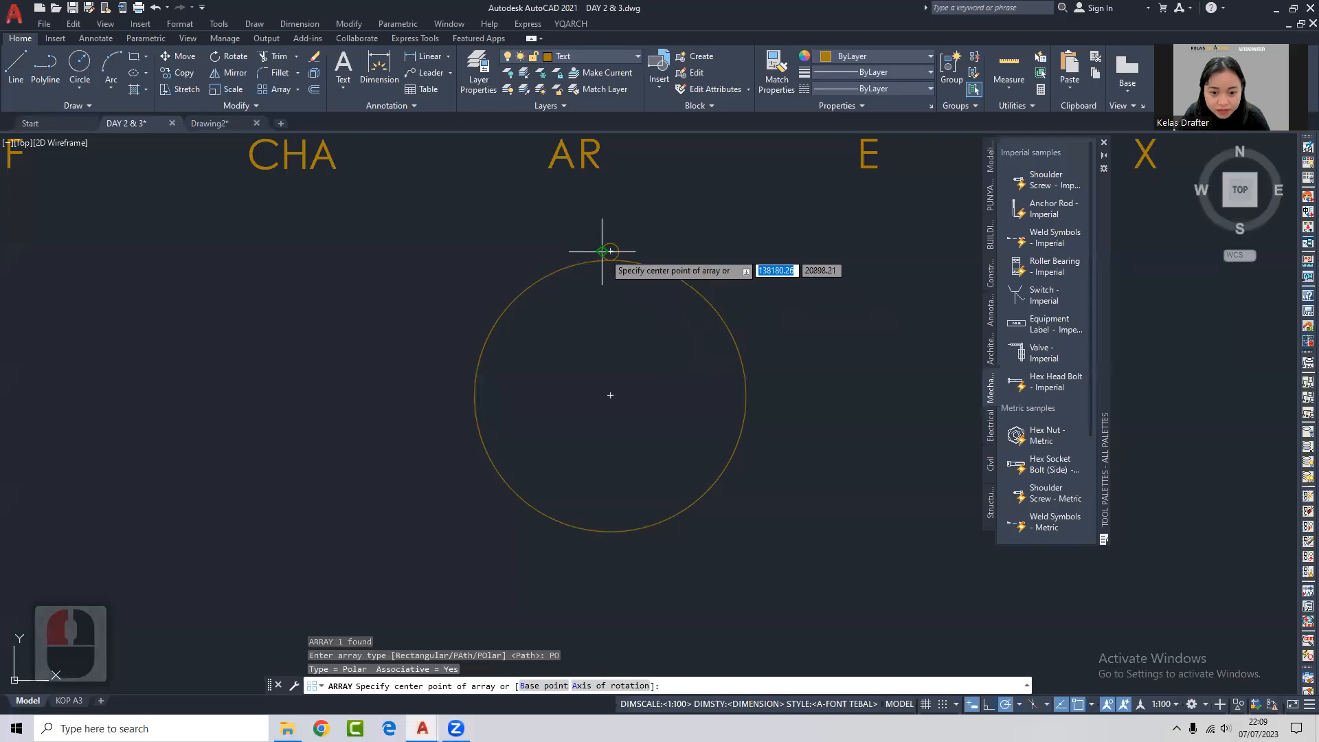
{"action": "left_click", "coordinate": [610, 396]}
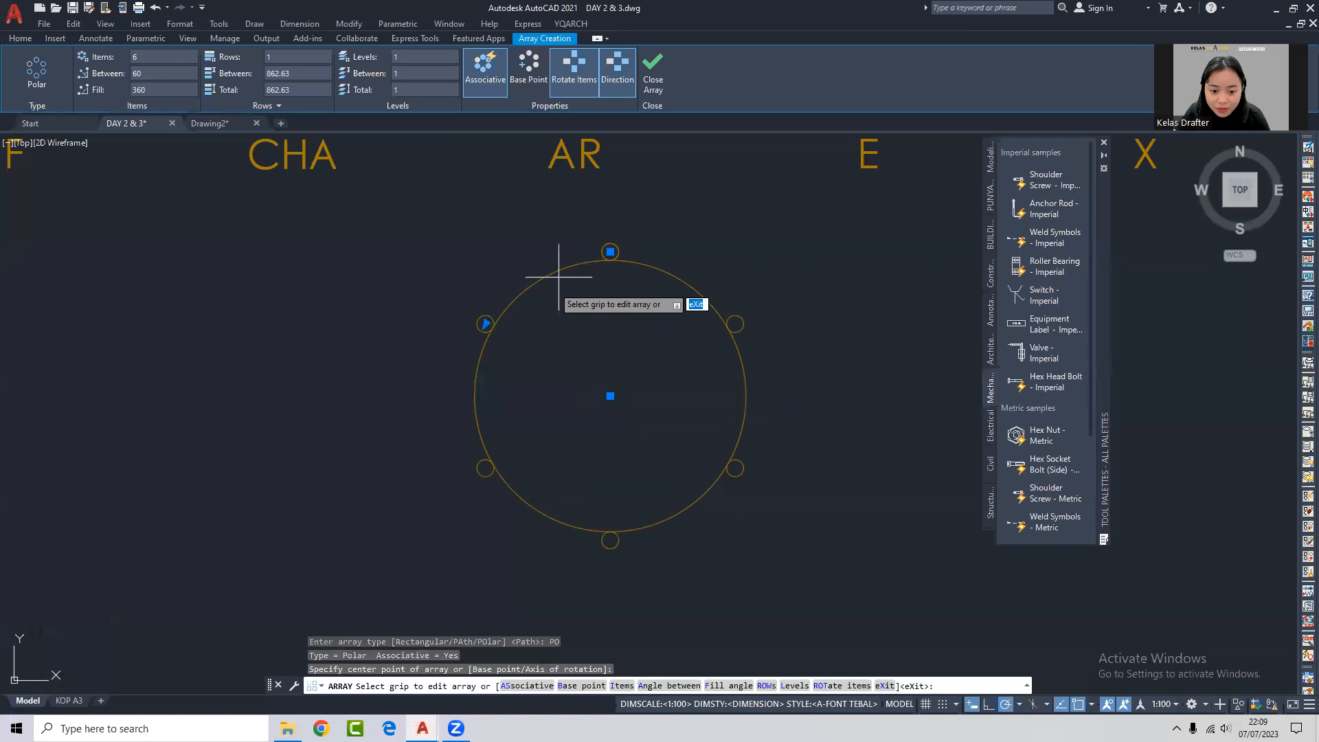
Set the new polar array's item count to 10, giving a 36-degree spacing, and finish it.
{"action": "left_click", "coordinate": [159, 61]}
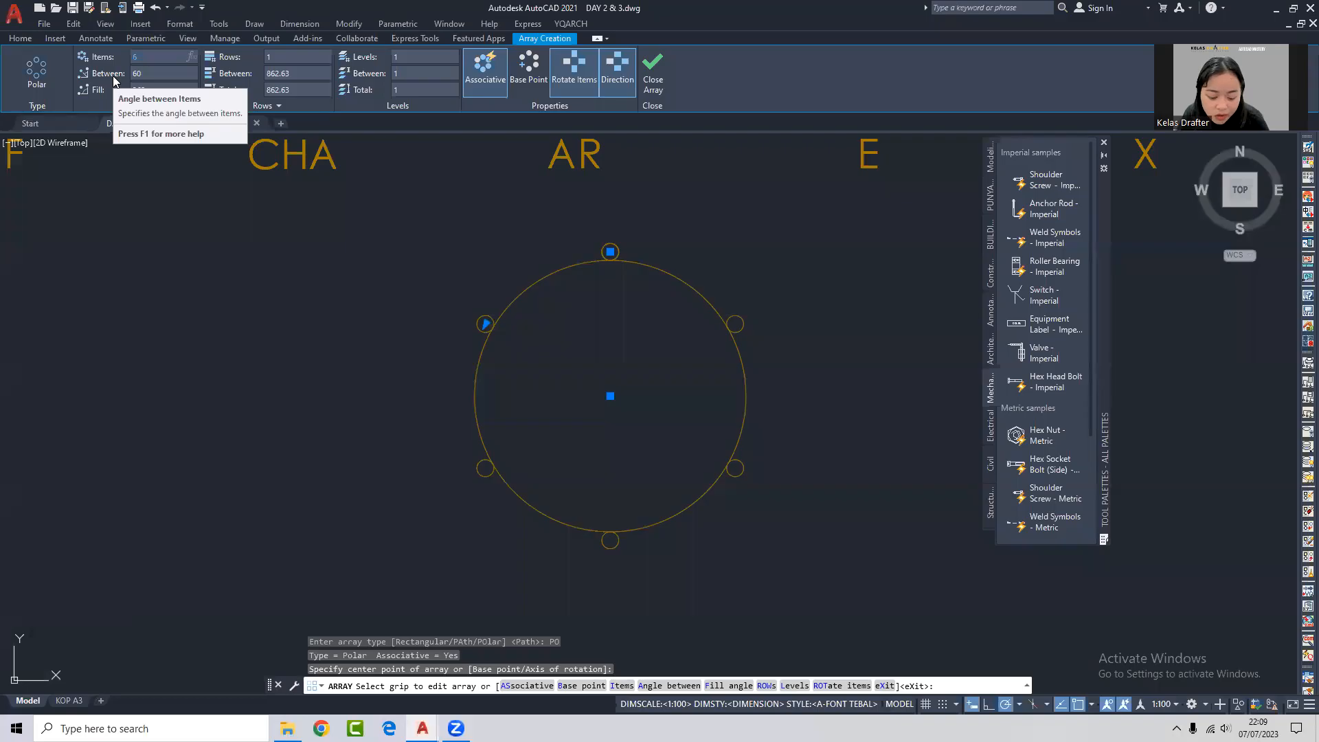
{"action": "key", "text": "Tab"}
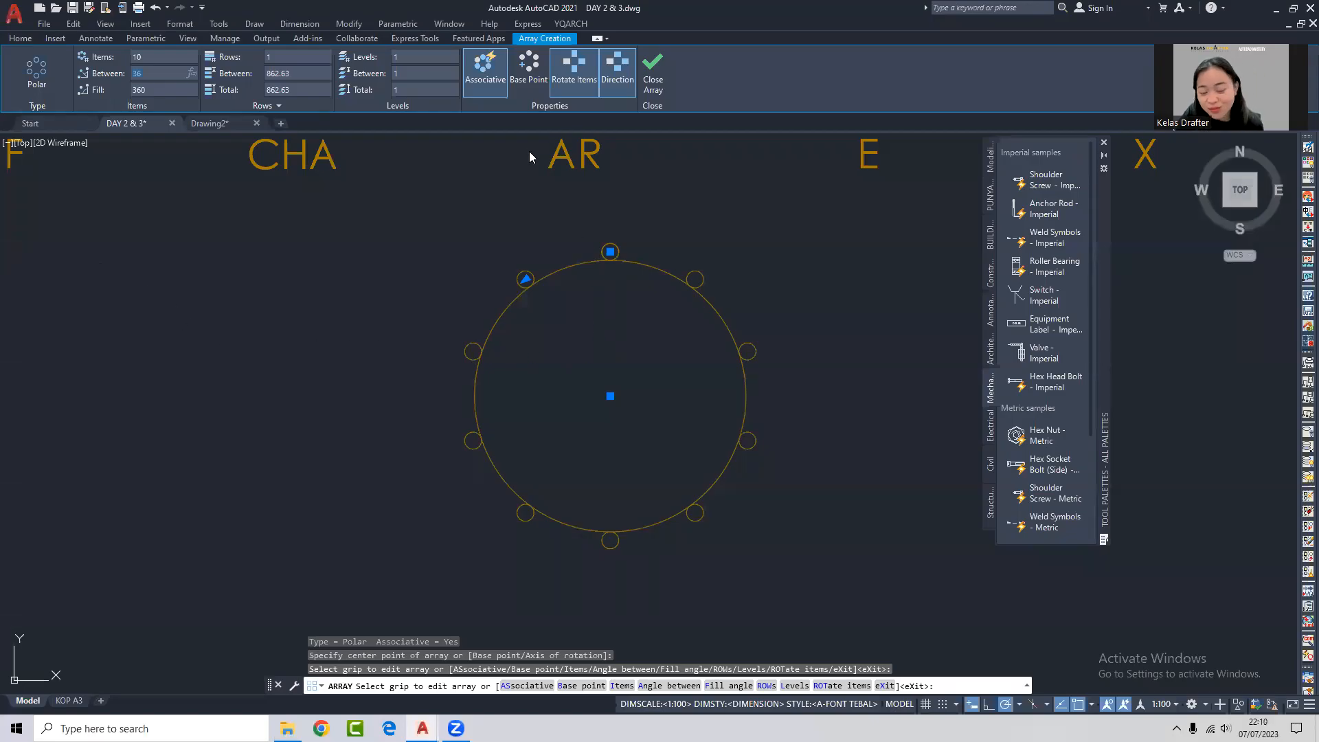
{"action": "left_click", "coordinate": [672, 227]}
{"action": "key", "text": "Escape"}
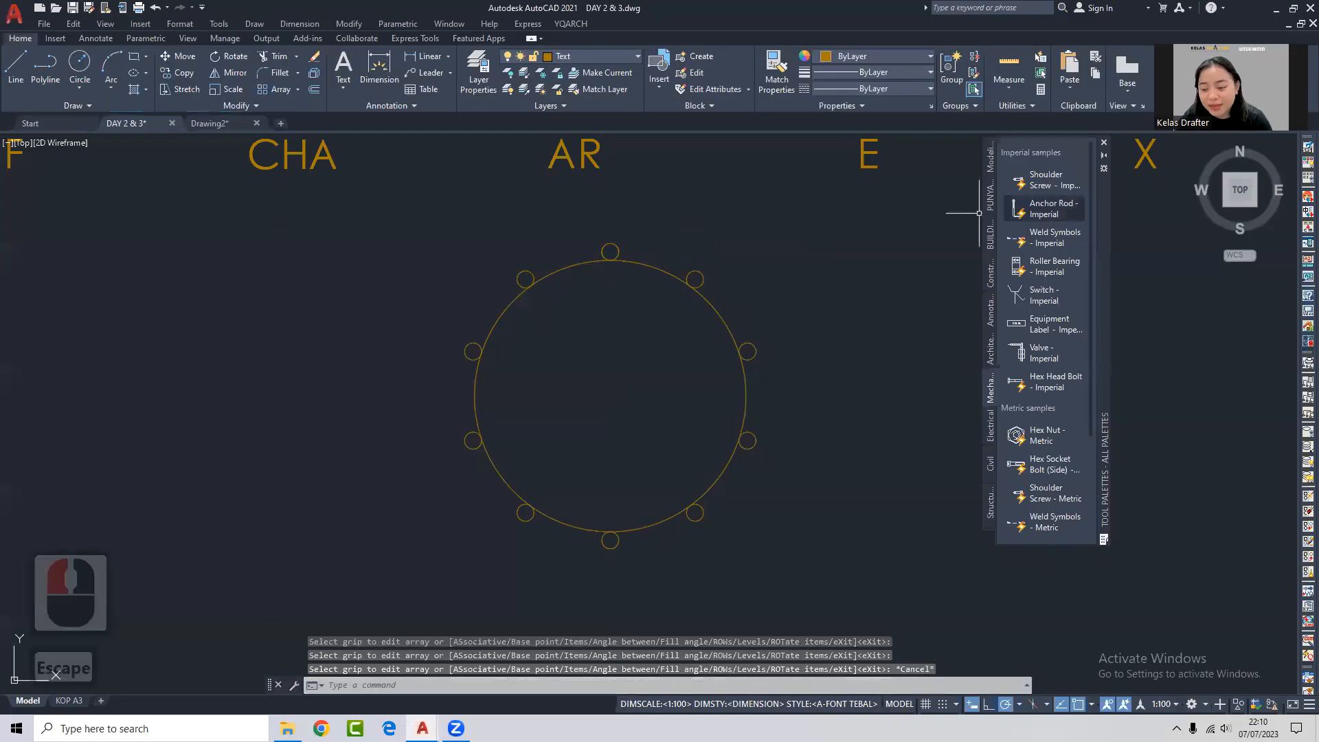
View the whole drawing from the southwest isometric direction and return to the north-up top view.
{"action": "left_click", "coordinate": [1227, 205]}
{"action": "scroll", "coordinate": [471, 544], "scroll_direction": "up", "scroll_amount": 3}
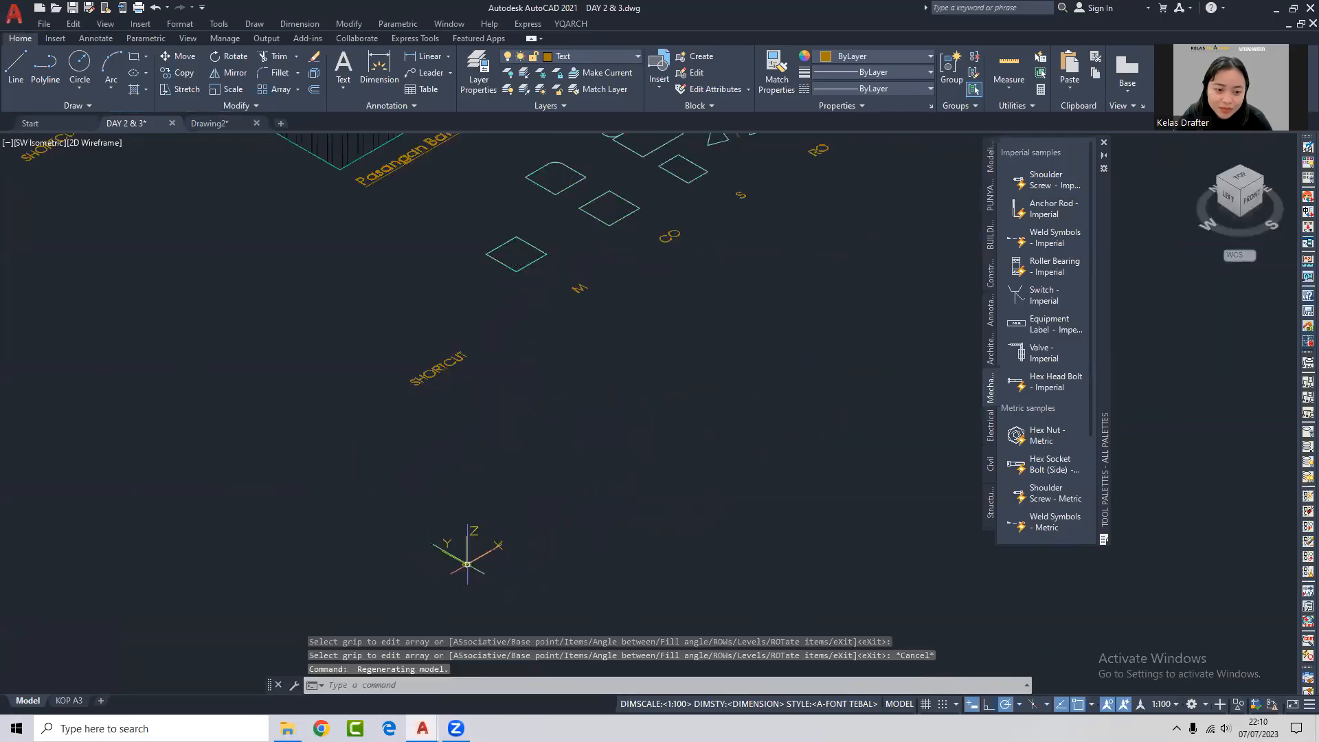
{"action": "scroll", "coordinate": [560, 350], "scroll_direction": "down", "scroll_amount": 2}
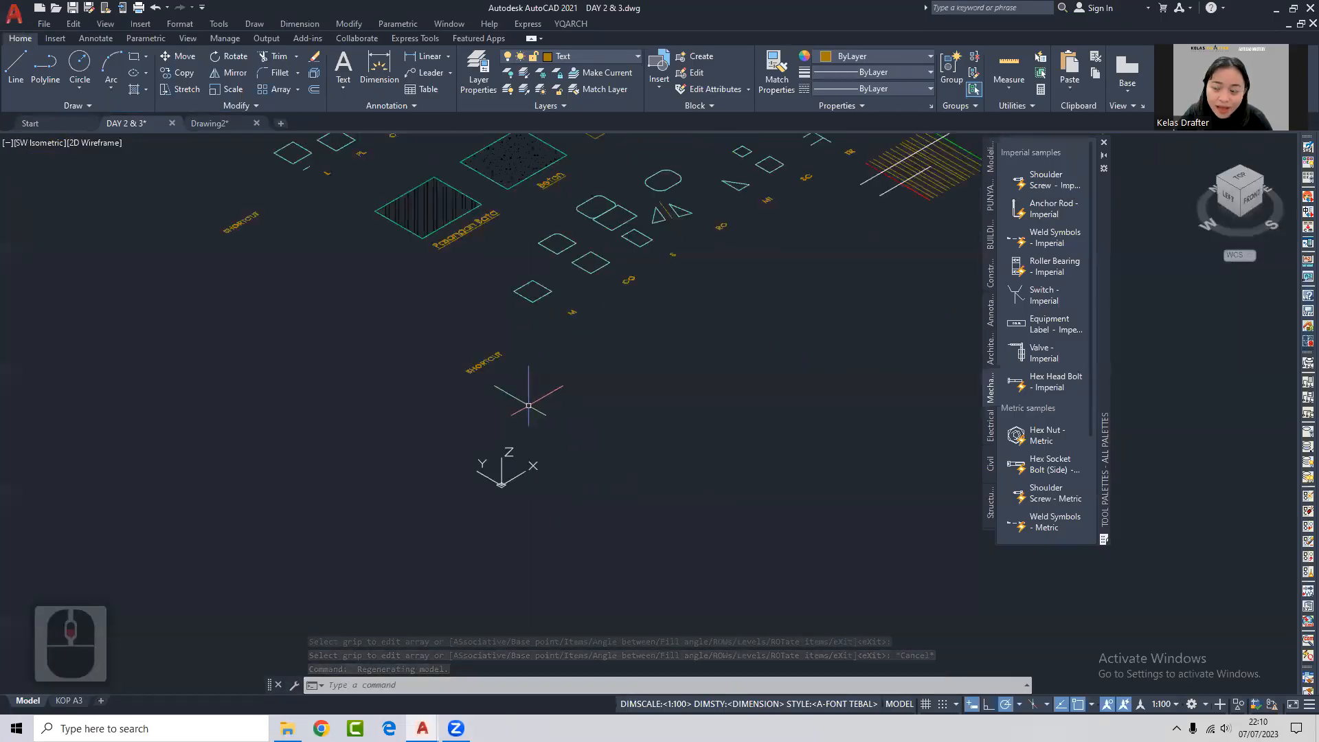
{"action": "scroll", "coordinate": [505, 467], "scroll_direction": "up", "scroll_amount": 2}
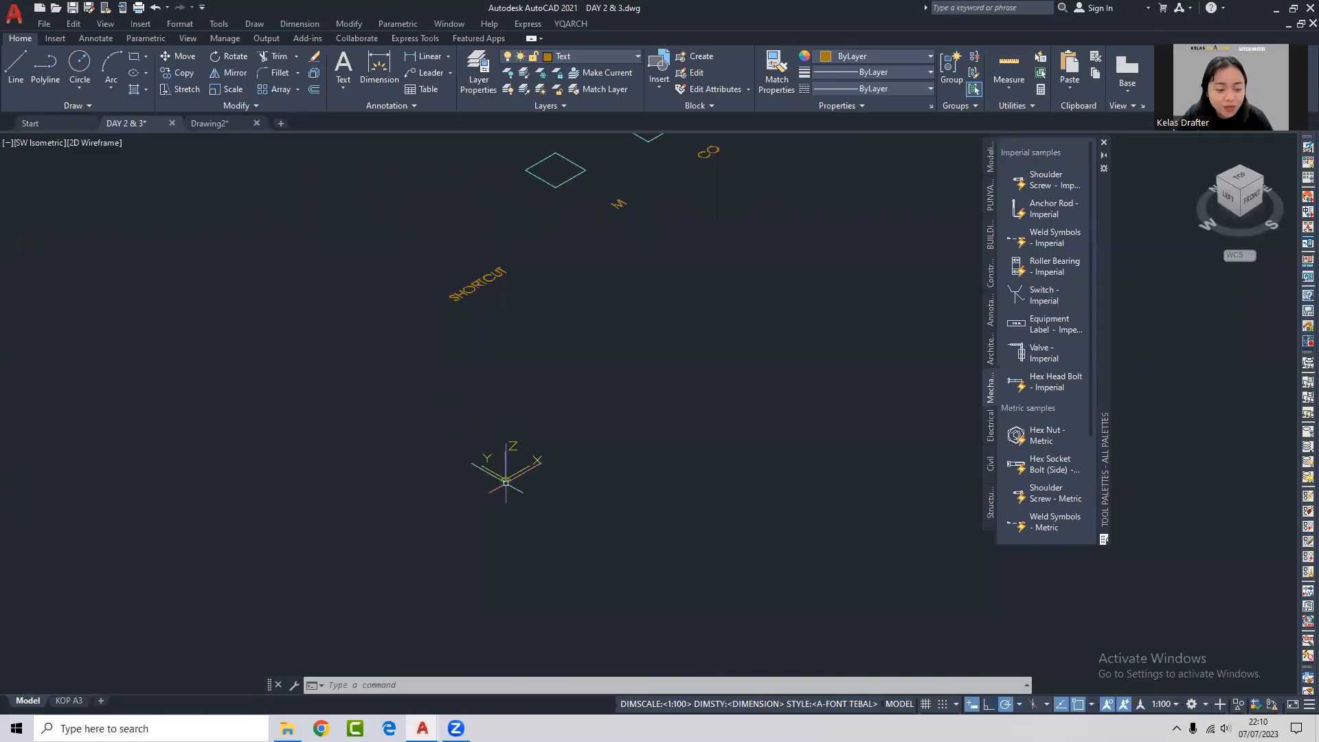
{"action": "scroll", "coordinate": [140, 271], "scroll_direction": "up", "scroll_amount": 4}
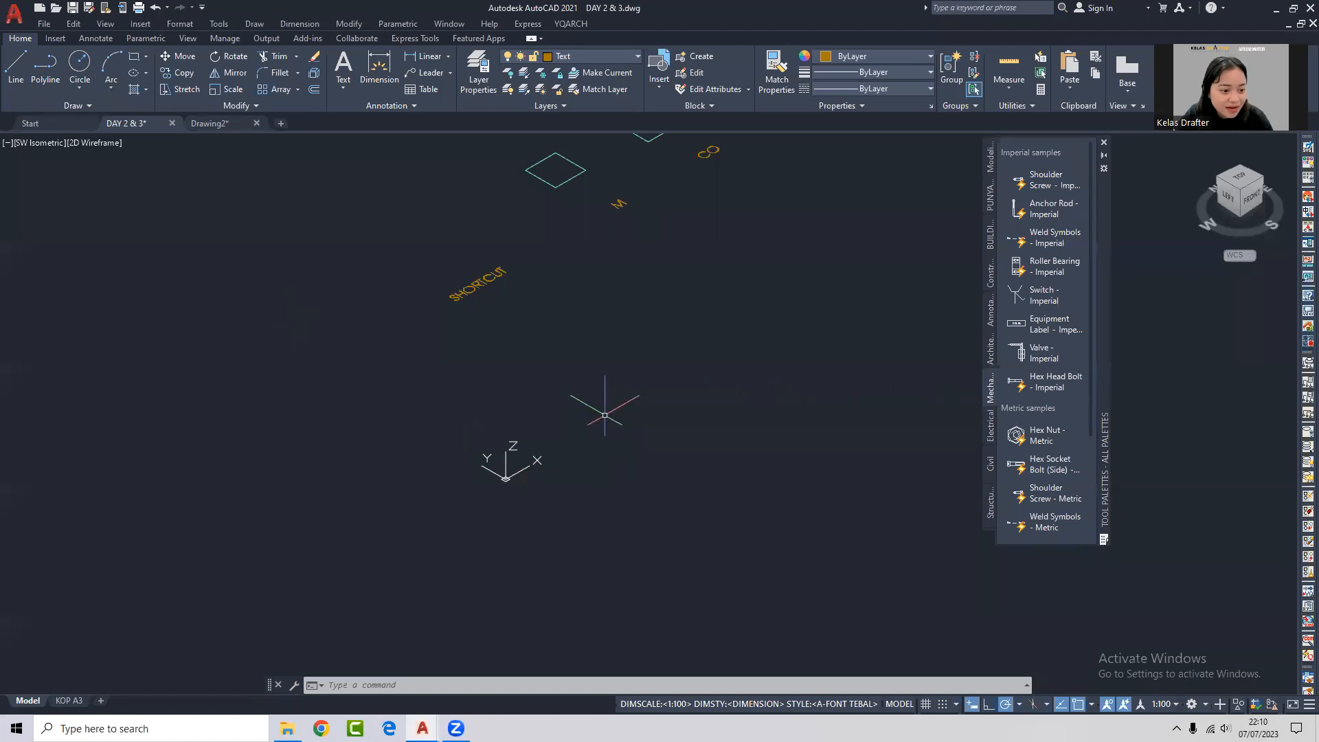
{"action": "scroll", "coordinate": [599, 411], "scroll_direction": "down", "scroll_amount": 3}
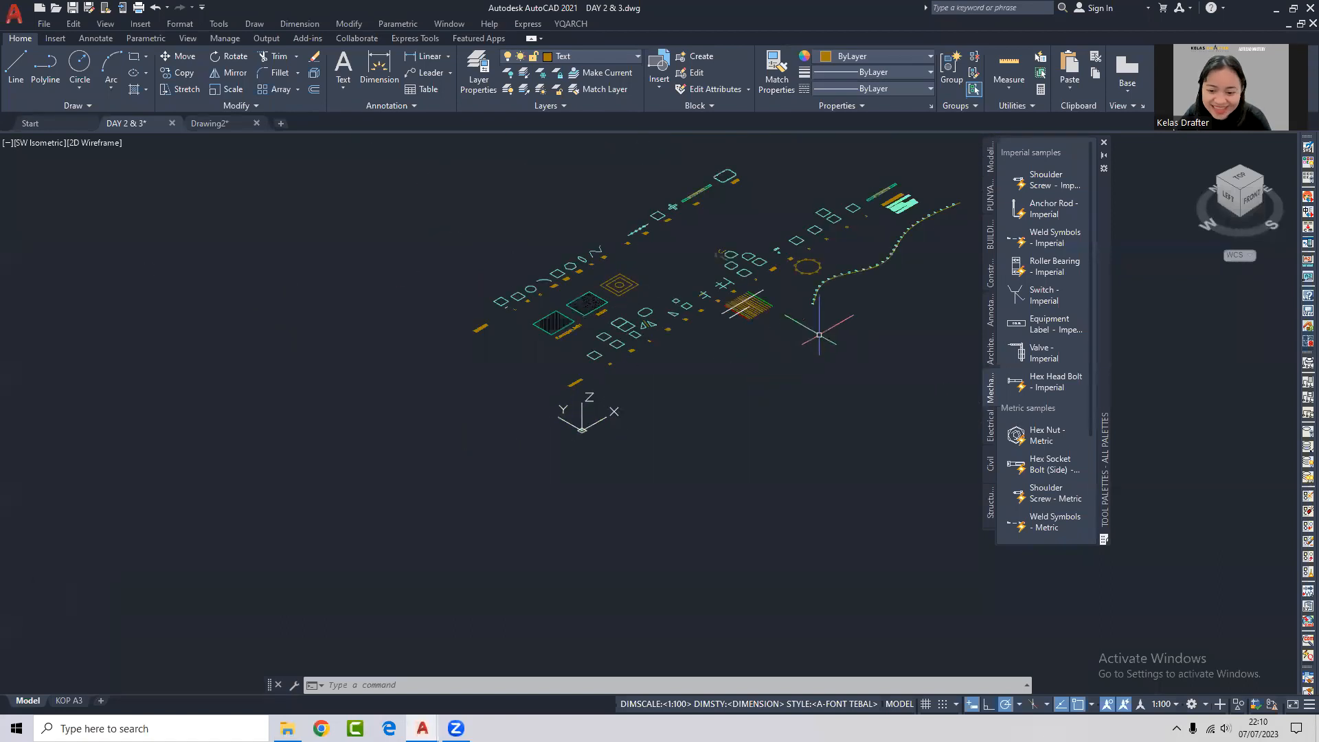
{"action": "left_click", "coordinate": [1214, 197]}
{"action": "left_click", "coordinate": [1237, 183]}
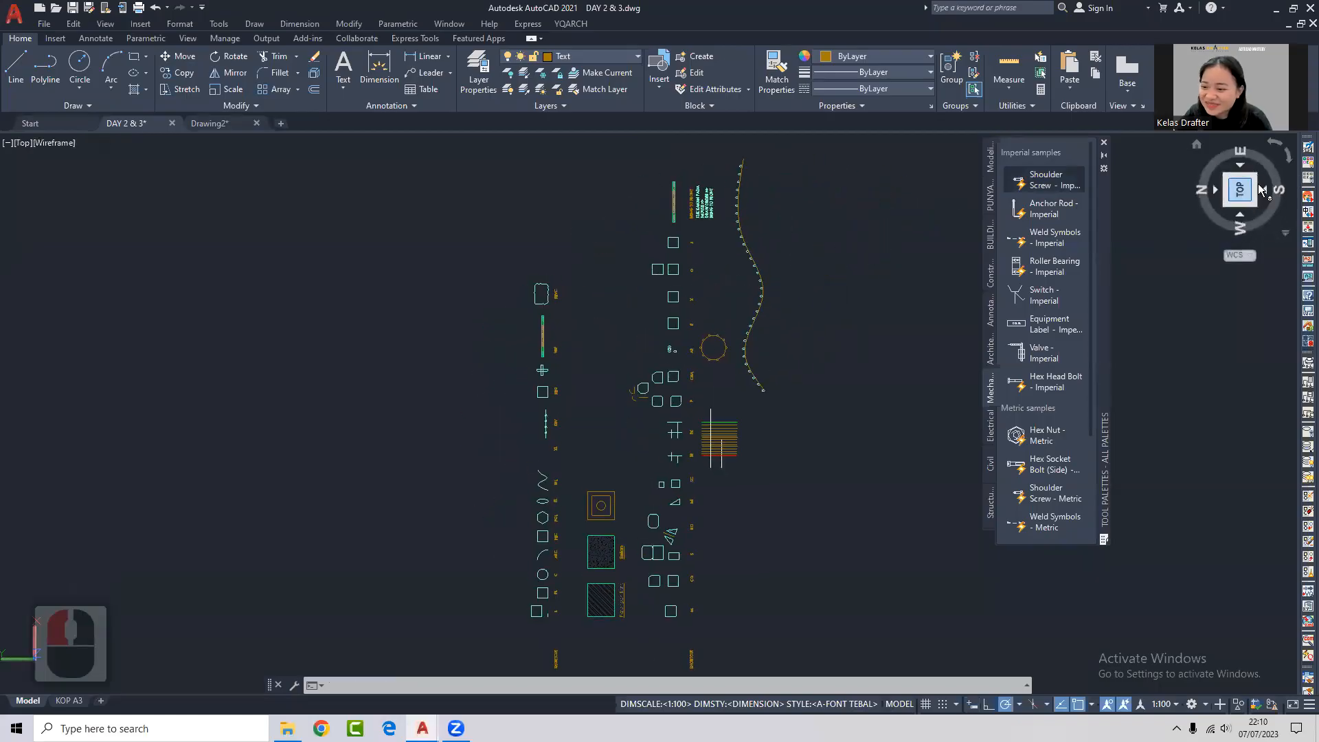
{"action": "left_click", "coordinate": [1254, 195]}
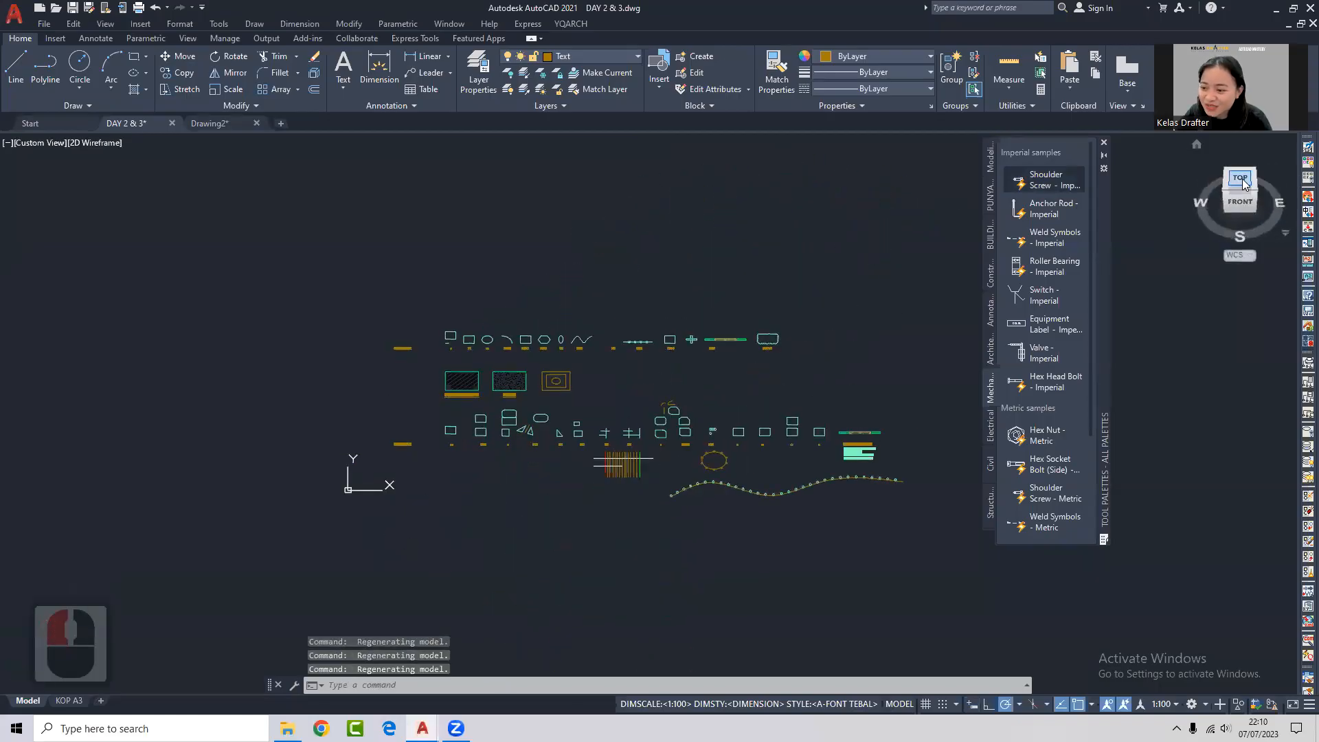
Delete the curve with its path array and the large circle with its polar array below the AR label.
{"action": "scroll", "coordinate": [722, 518], "scroll_direction": "up", "scroll_amount": 6}
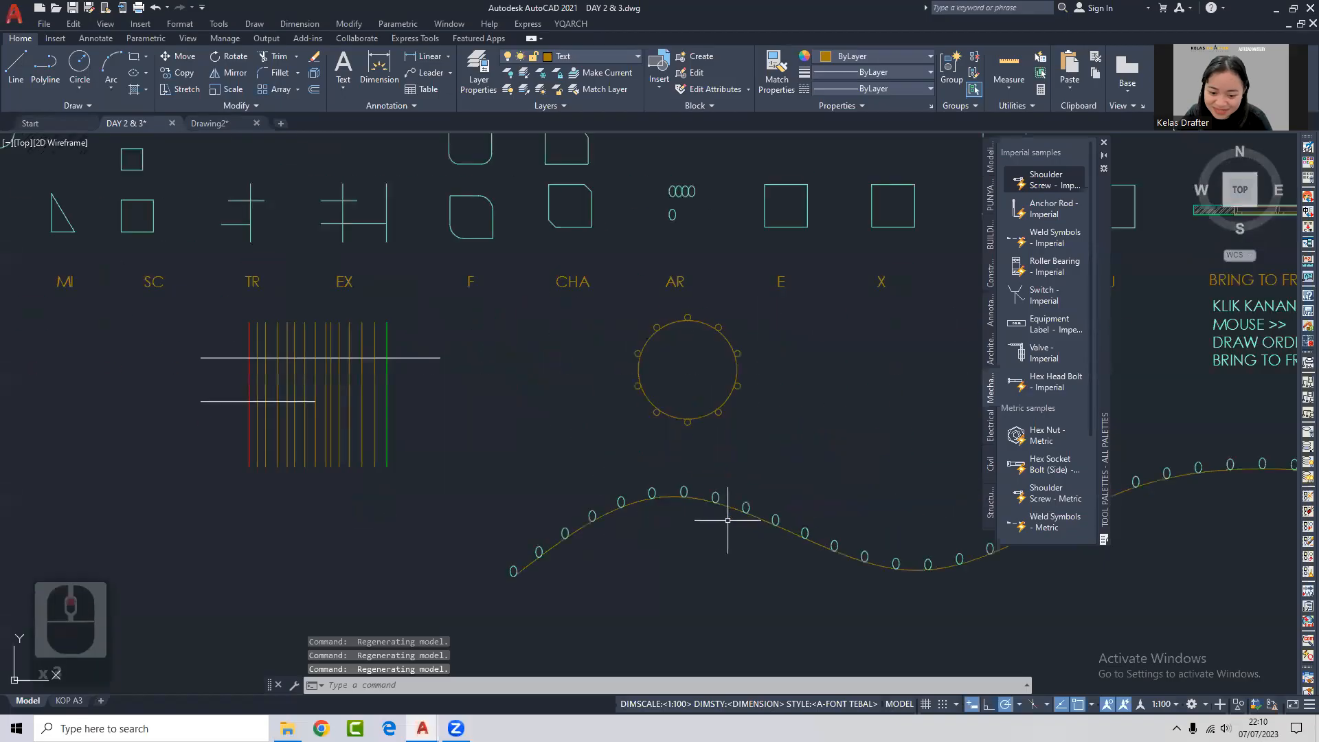
{"action": "left_click", "coordinate": [727, 520]}
{"action": "left_click", "coordinate": [645, 453]}
{"action": "middle_click_drag", "start_coordinate": [663, 469], "coordinate": [685, 444]}
{"action": "key", "text": "Delete"}
{"action": "left_click", "coordinate": [763, 412]}
{"action": "left_click", "coordinate": [689, 347]}
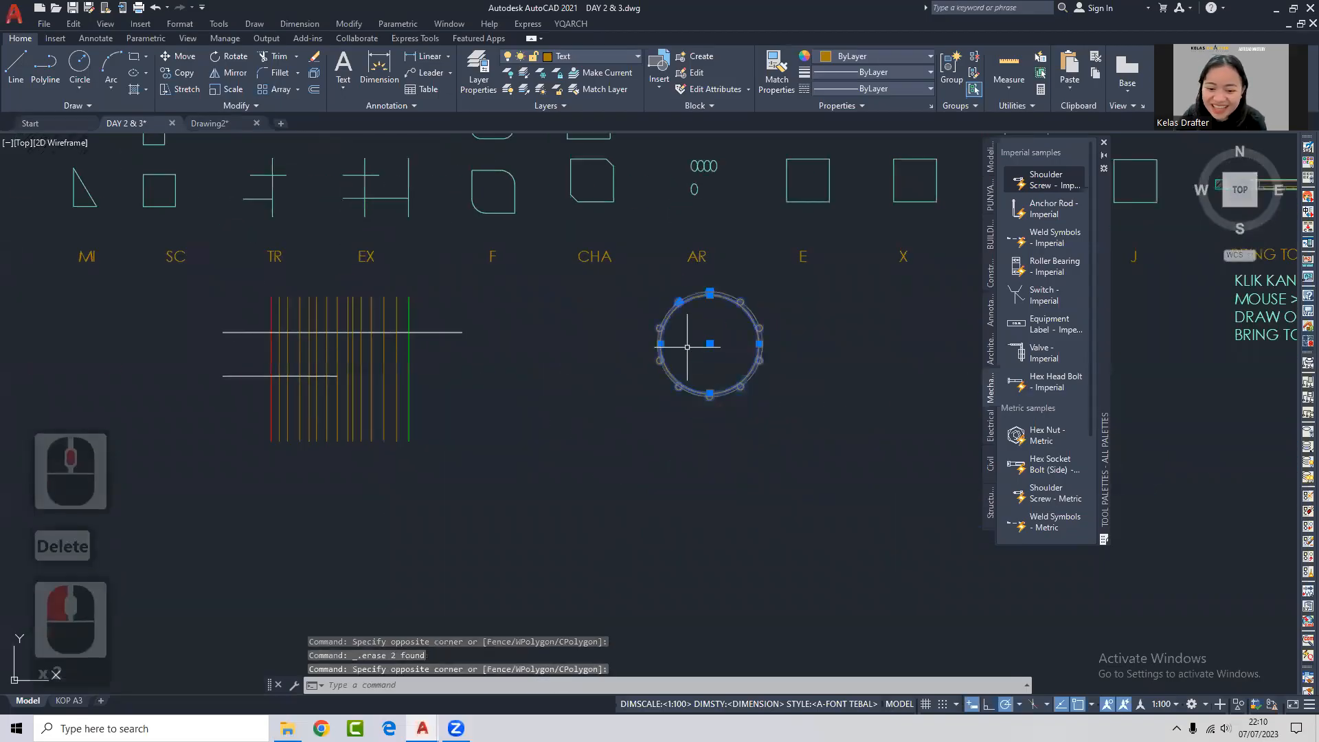
{"action": "key", "text": "Delete"}
Review the rows of draw and modify shortcut examples, ending at the AR, E and X examples.
{"action": "middle_click_drag", "start_coordinate": [735, 377], "coordinate": [671, 456]}
{"action": "scroll", "coordinate": [141, 263], "scroll_direction": "down", "scroll_amount": 4}
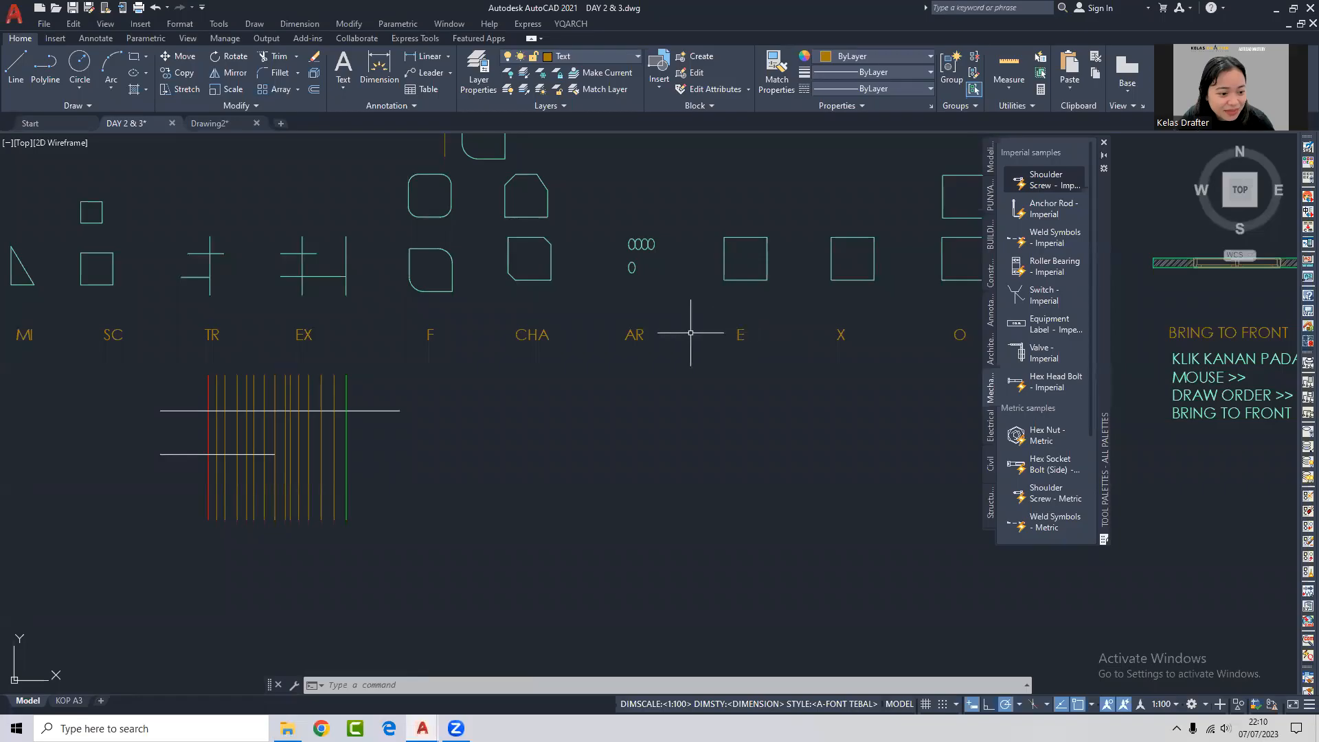
{"action": "scroll", "coordinate": [590, 327], "scroll_direction": "down", "scroll_amount": 2}
{"action": "middle_click_drag", "start_coordinate": [503, 310], "coordinate": [839, 438]}
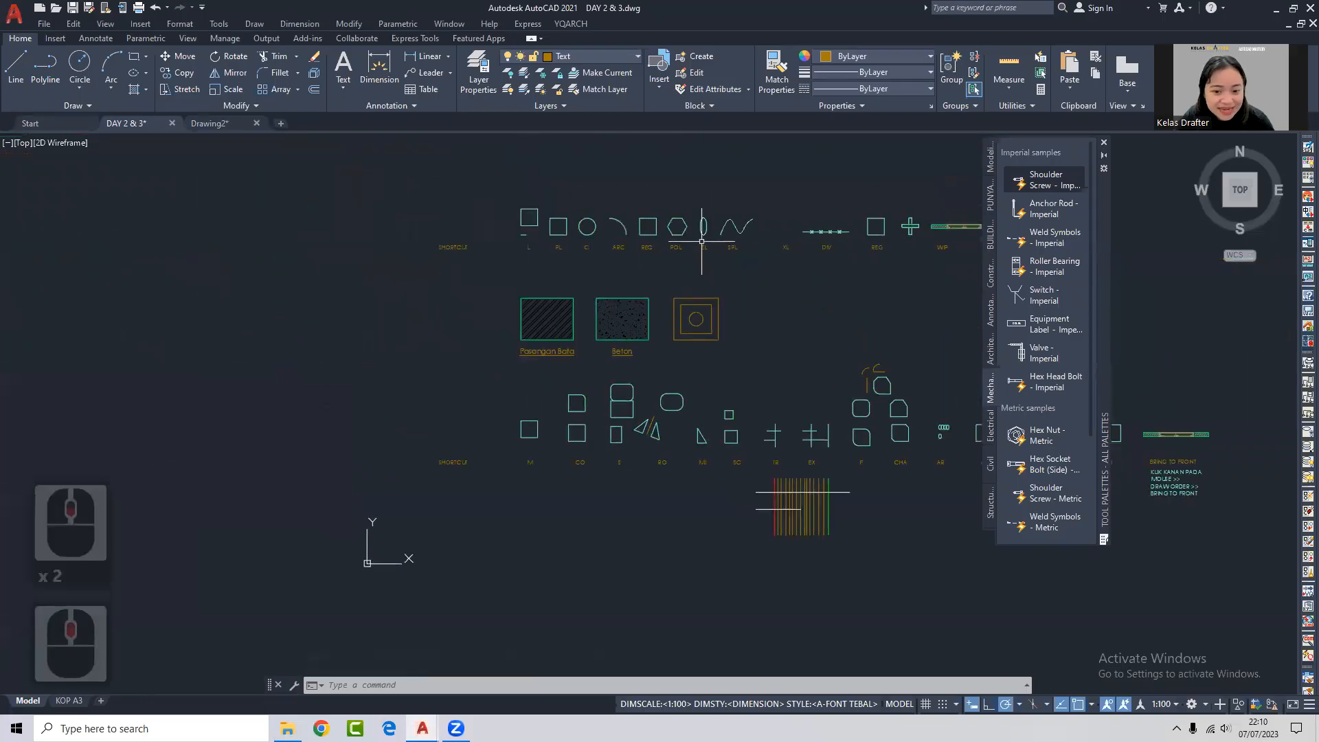
{"action": "scroll", "coordinate": [616, 198], "scroll_direction": "up", "scroll_amount": 3}
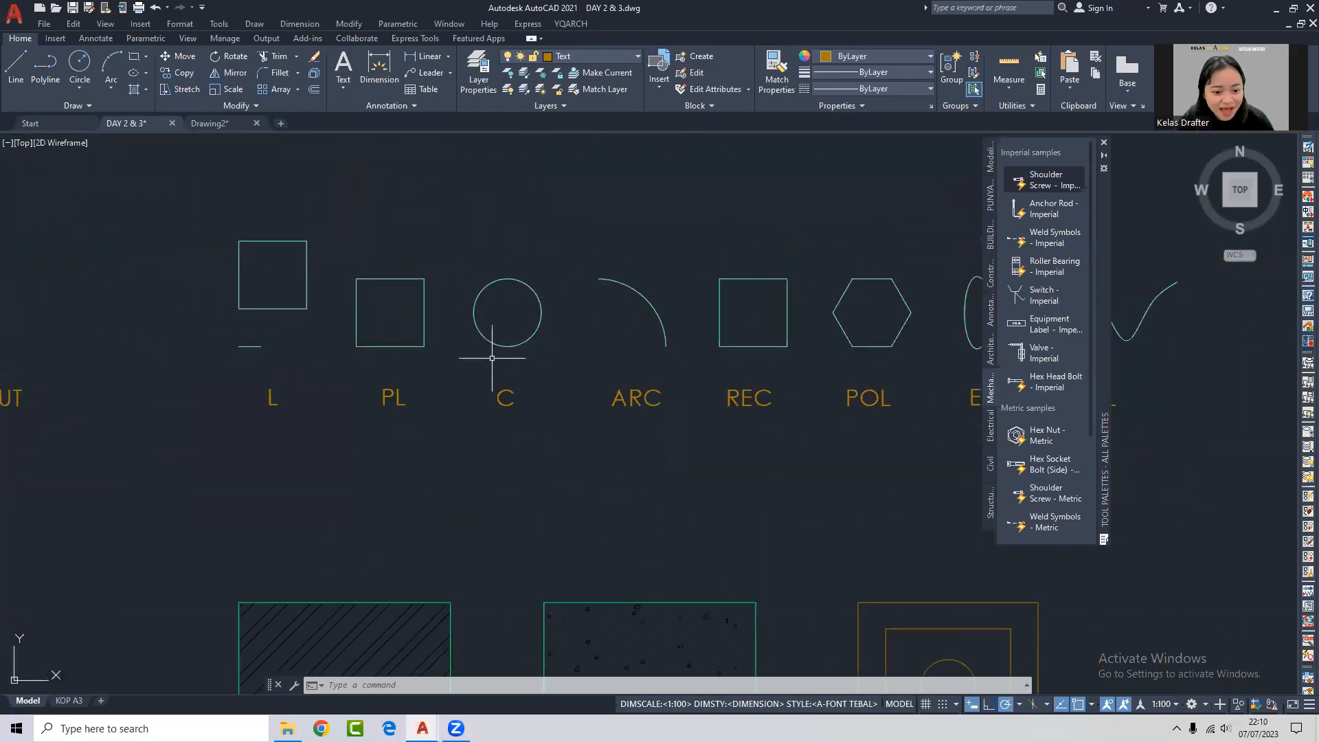
{"action": "scroll", "coordinate": [486, 297], "scroll_direction": "down", "scroll_amount": 3}
{"action": "middle_click_drag", "start_coordinate": [656, 321], "coordinate": [443, 226]}
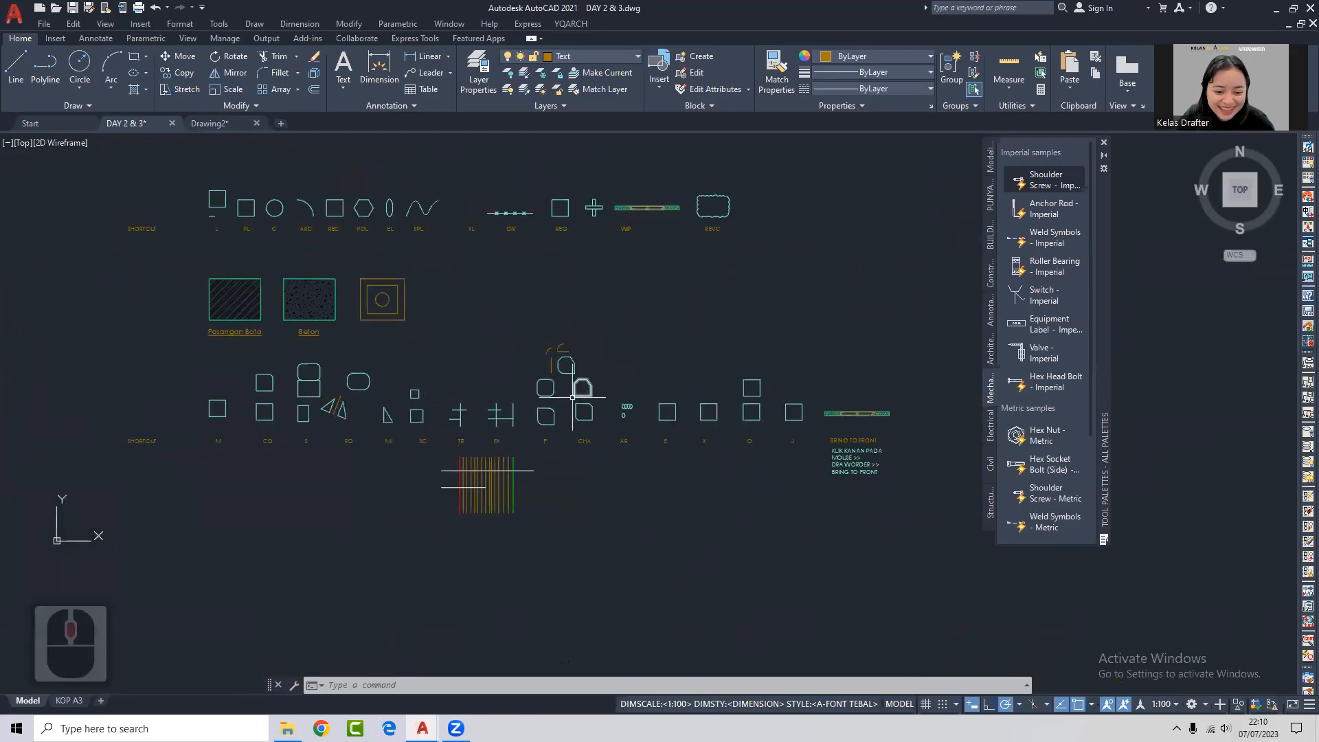
{"action": "scroll", "coordinate": [651, 425], "scroll_direction": "up", "scroll_amount": 6}
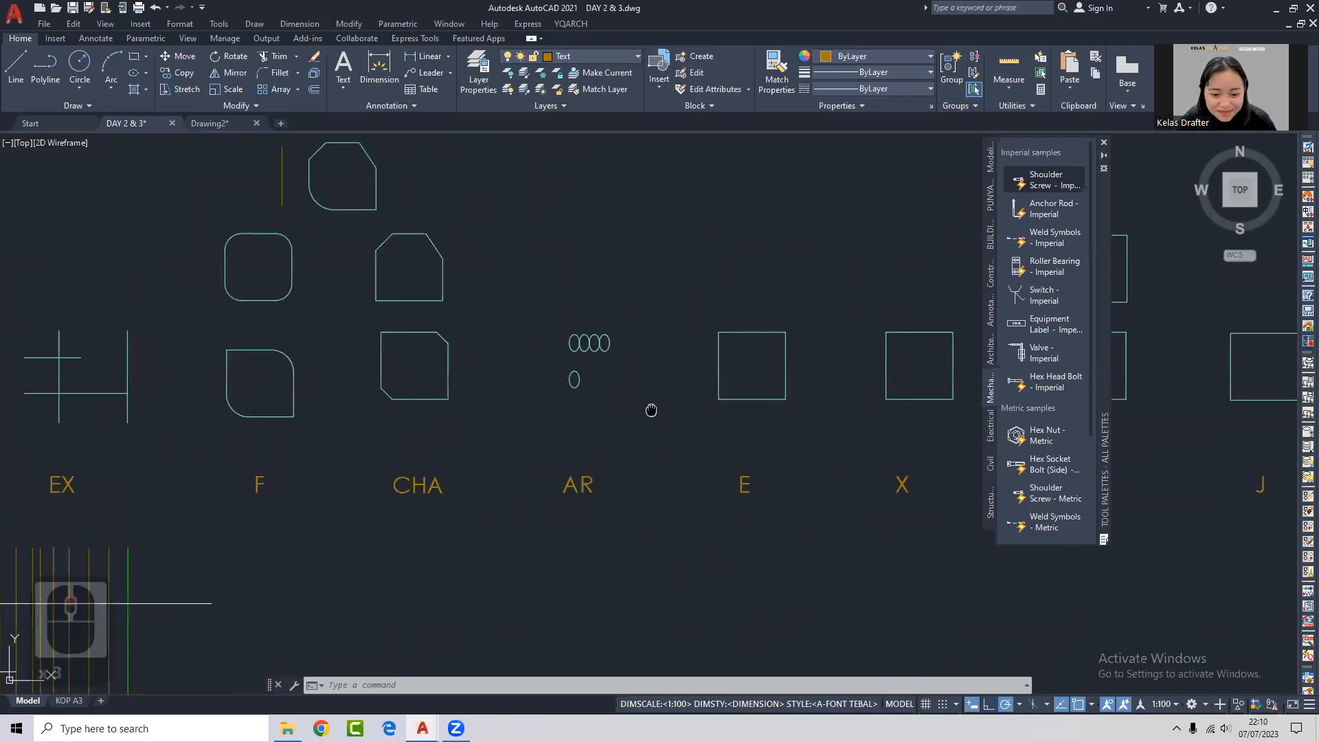
{"action": "middle_click_drag", "start_coordinate": [633, 418], "coordinate": [577, 435]}
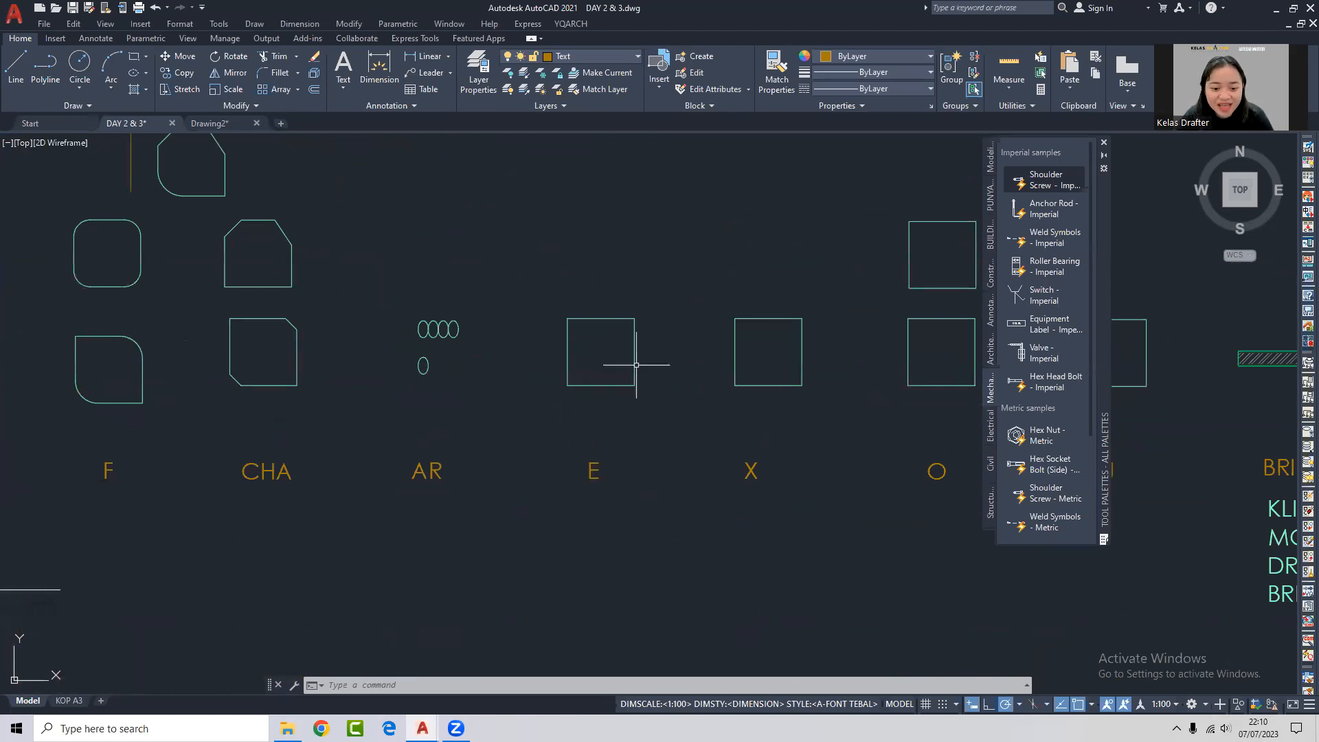
Erase the square above the E label after a crossing selection, and undo the erasure.
{"action": "middle_click_drag", "start_coordinate": [560, 377], "coordinate": [617, 325]}
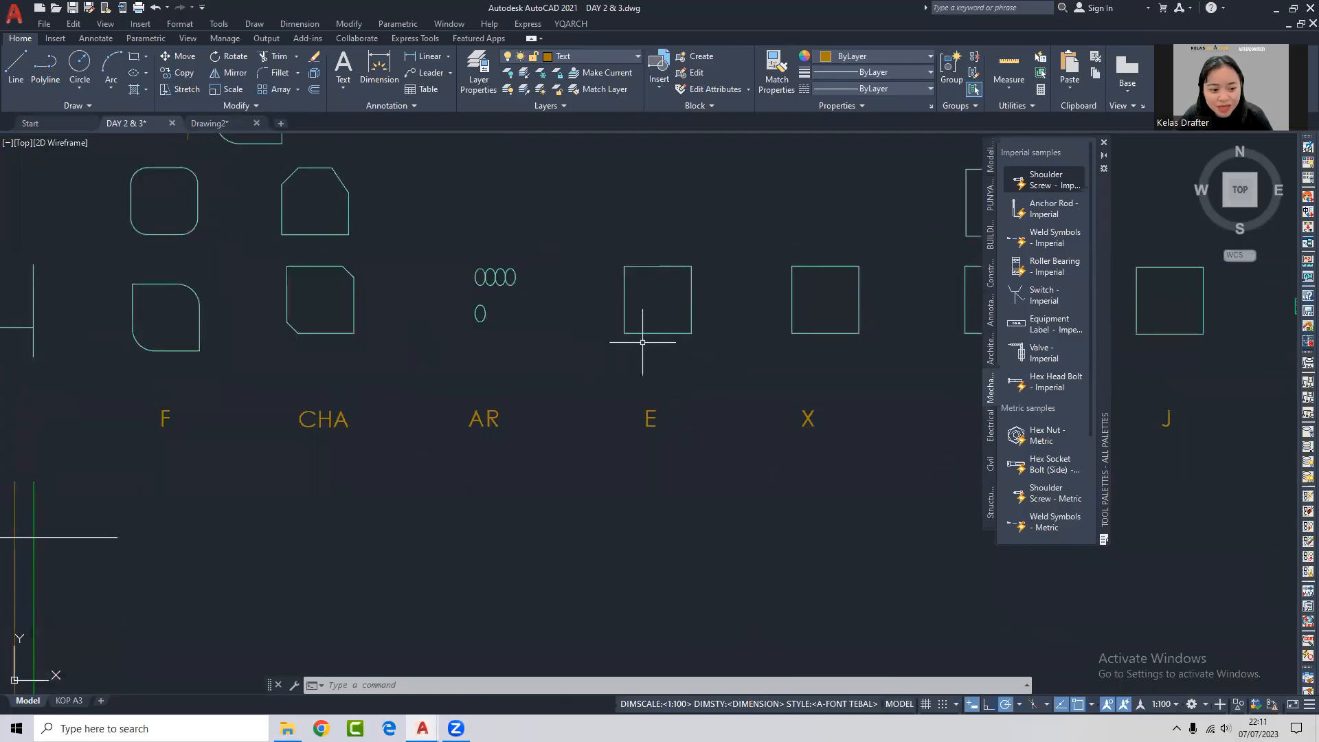
{"action": "left_click", "coordinate": [701, 347]}
{"action": "left_click", "coordinate": [652, 289]}
{"action": "type", "text": "e"}
{"action": "key", "text": "Return"}
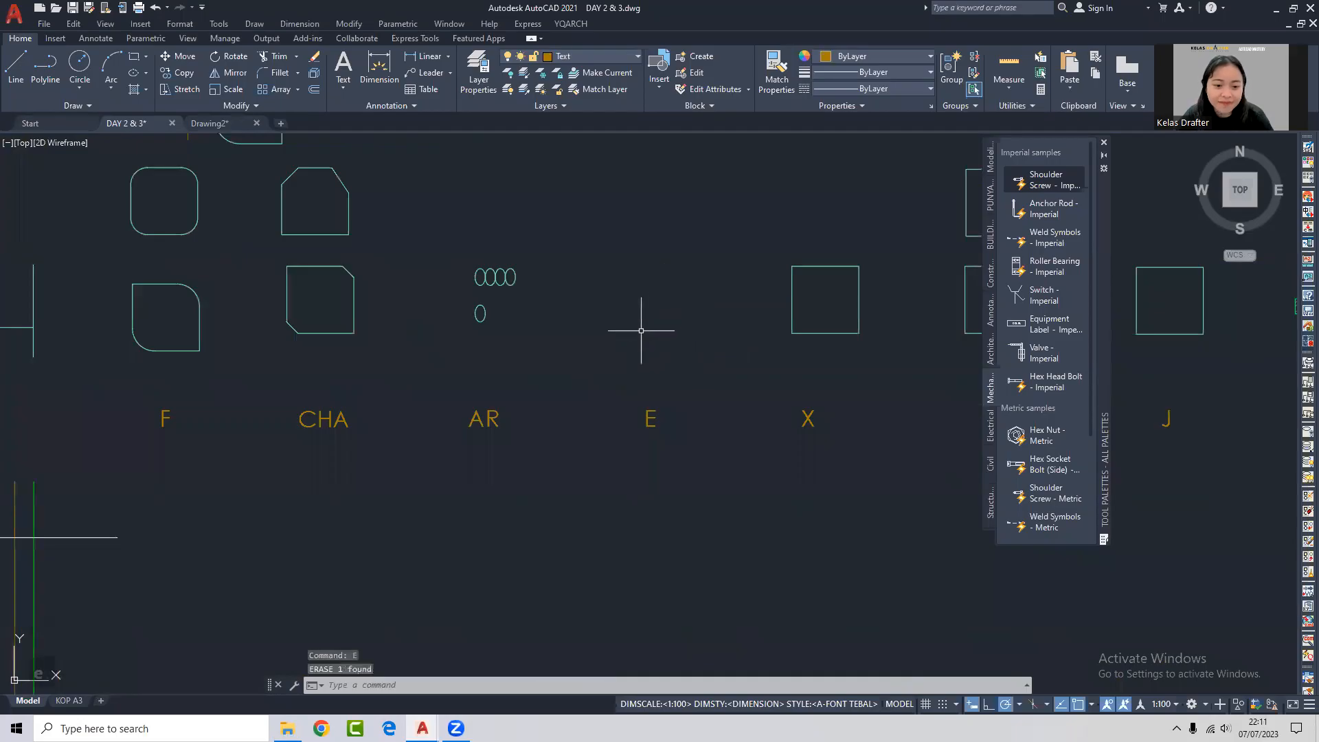
{"action": "key", "text": "ctrl+z"}
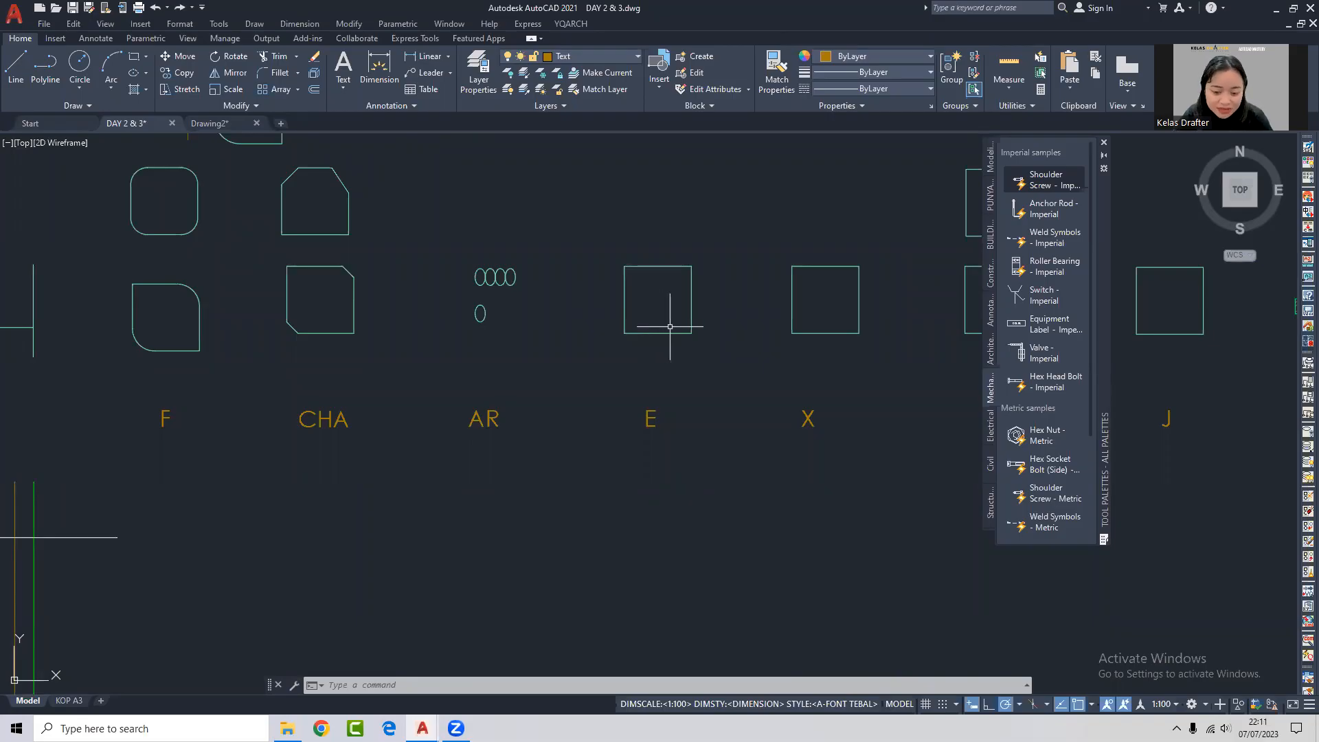
Repeat the Erase command twice on the E square, selecting it by its edge, and undo each erasure.
{"action": "left_click", "coordinate": [649, 333]}
{"action": "type", "text": "e"}
{"action": "key", "text": "Return"}
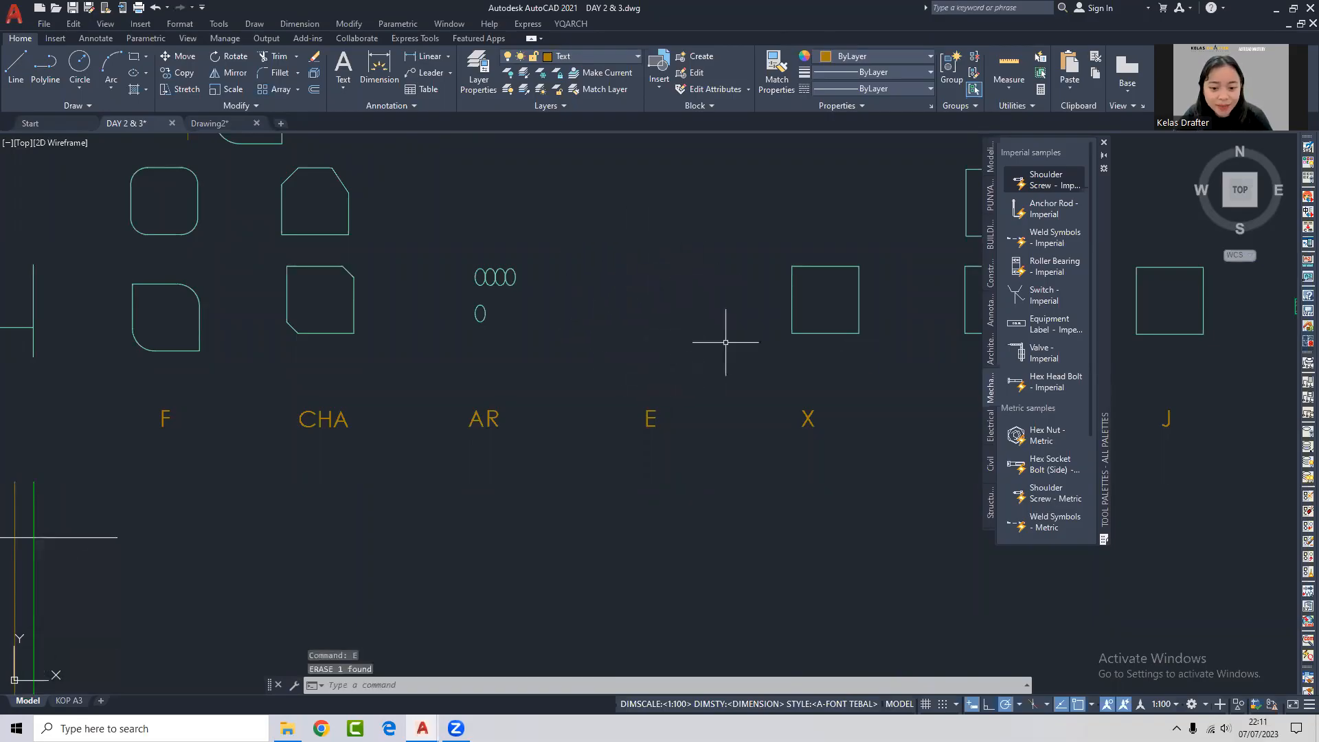
{"action": "key", "text": "ctrl+z"}
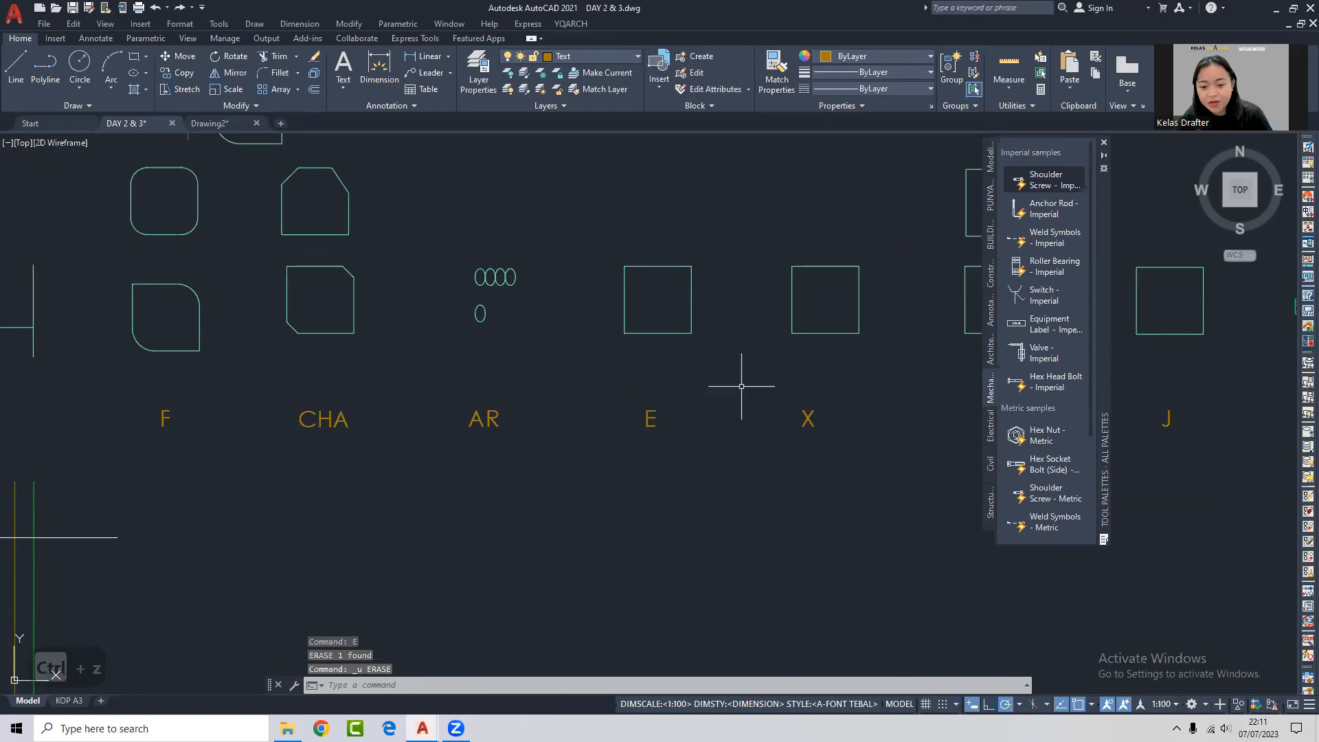
{"action": "middle_click_drag", "start_coordinate": [721, 383], "coordinate": [701, 390]}
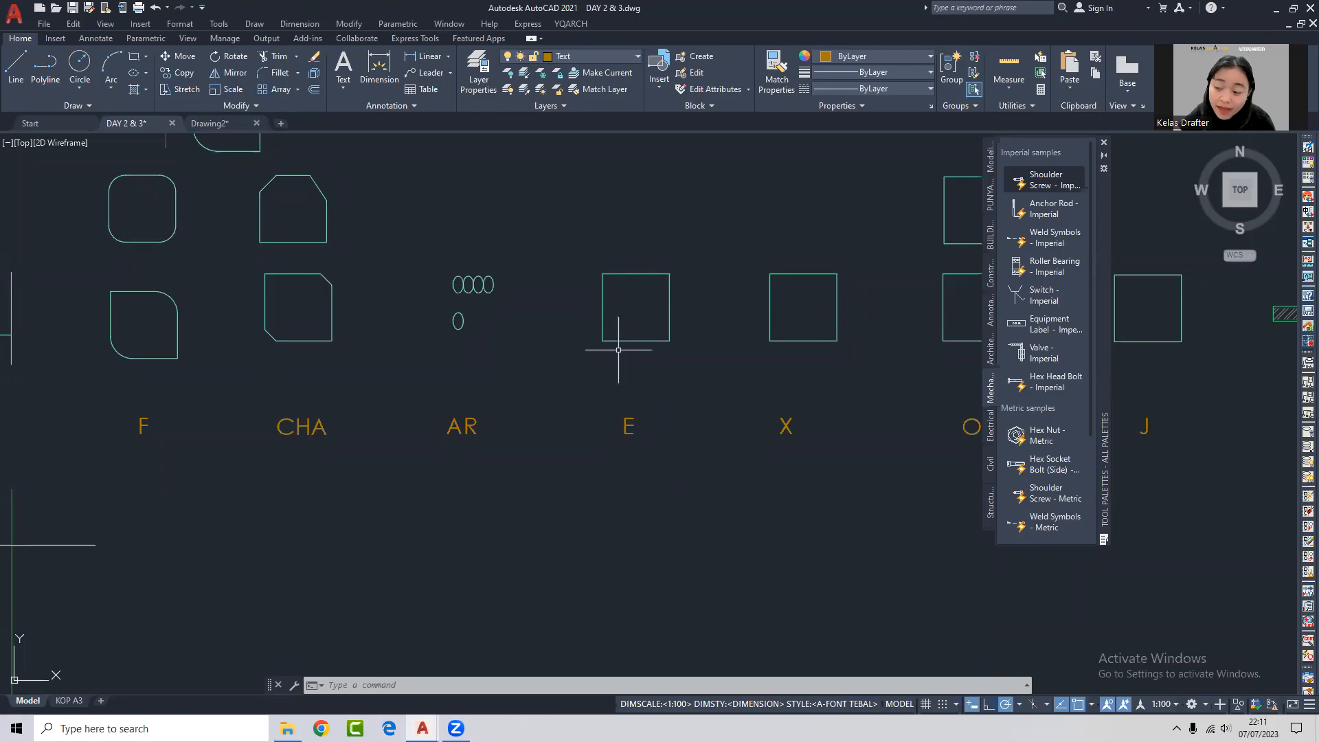
{"action": "left_click", "coordinate": [669, 330]}
{"action": "type", "text": "e"}
{"action": "key", "text": "Return"}
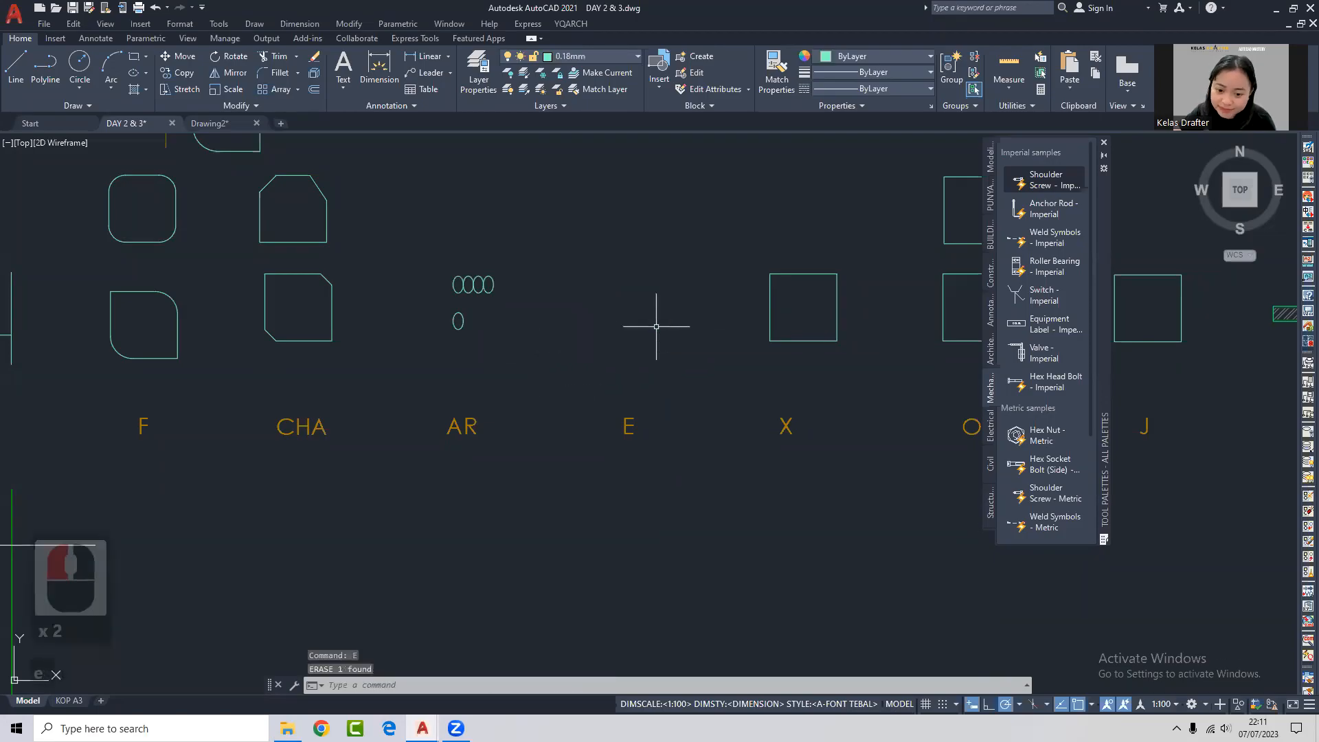
{"action": "key", "text": "ctrl+z"}
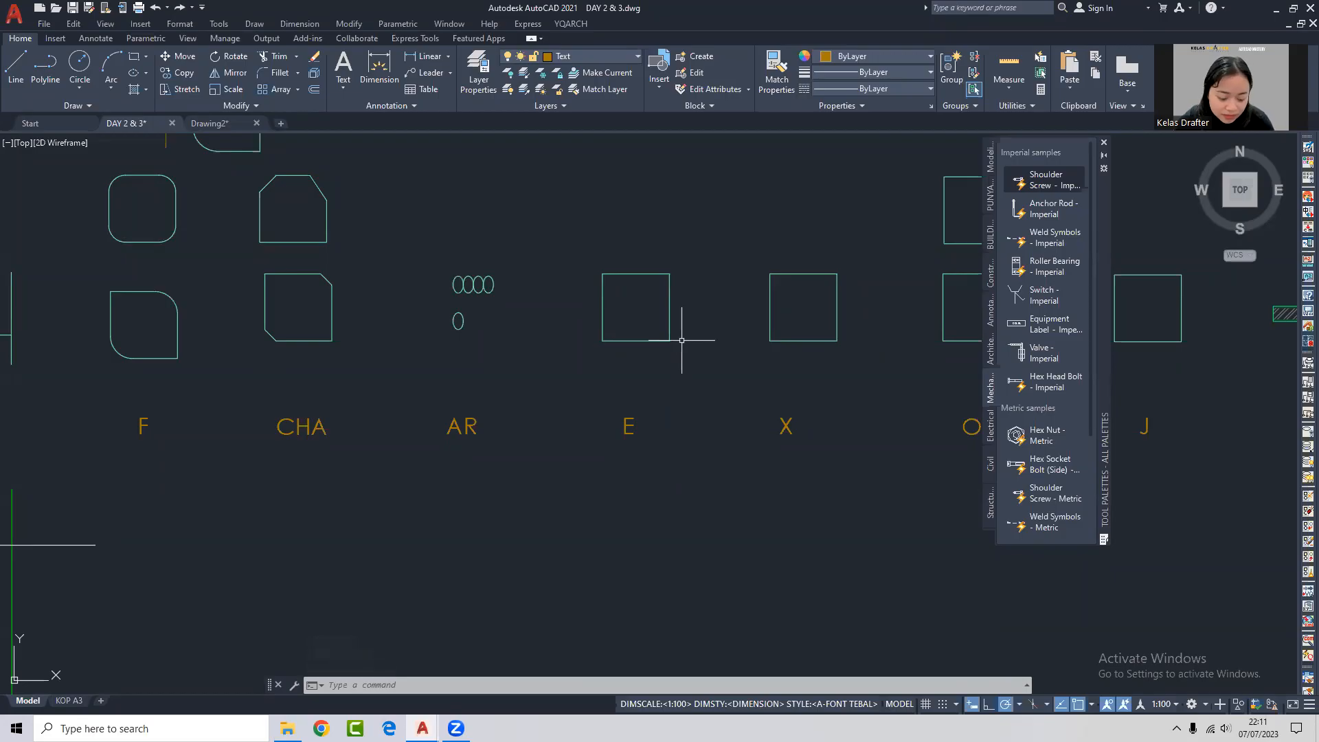
{"action": "key", "text": "Escape"}
Copy the single small ellipse above the AR label straight down into the empty area below the label.
{"action": "middle_click_drag", "start_coordinate": [515, 319], "coordinate": [769, 345]}
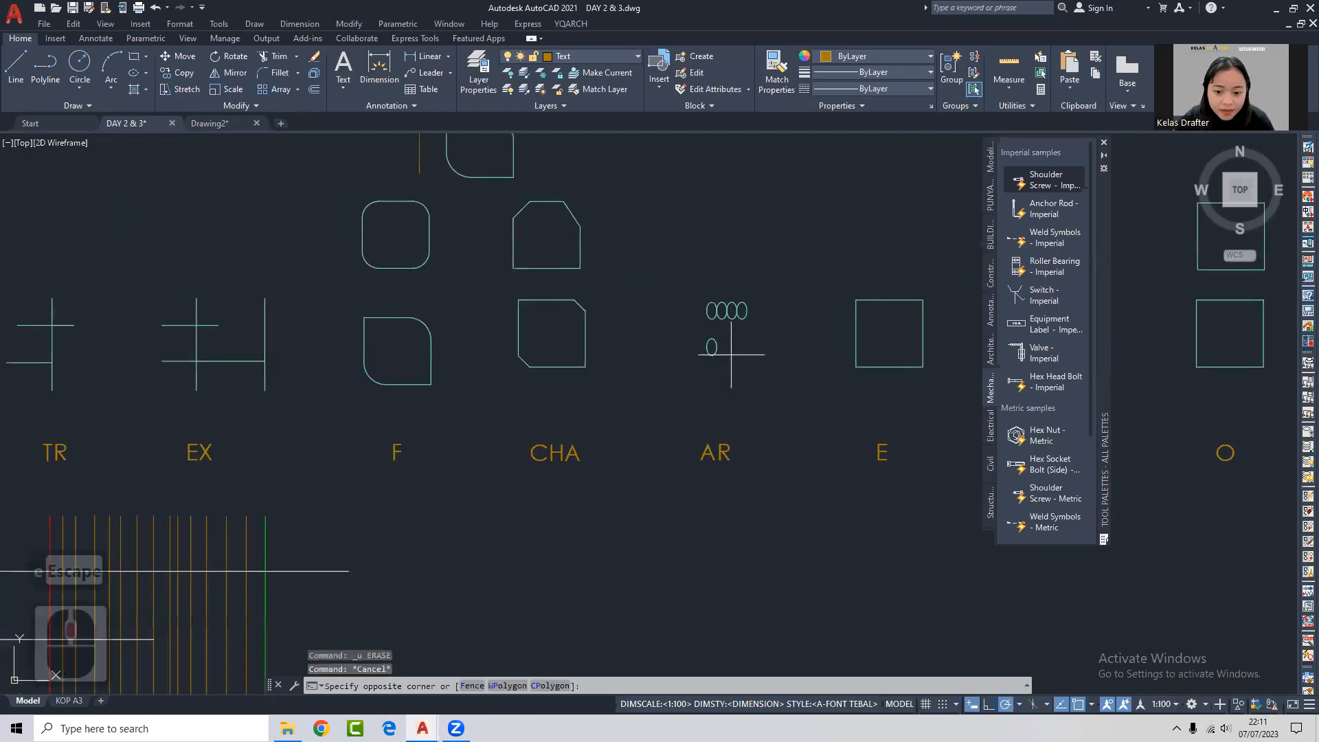
{"action": "left_click", "coordinate": [704, 336]}
{"action": "type", "text": "co"}
{"action": "key", "text": "space"}
{"action": "left_click", "coordinate": [736, 342]}
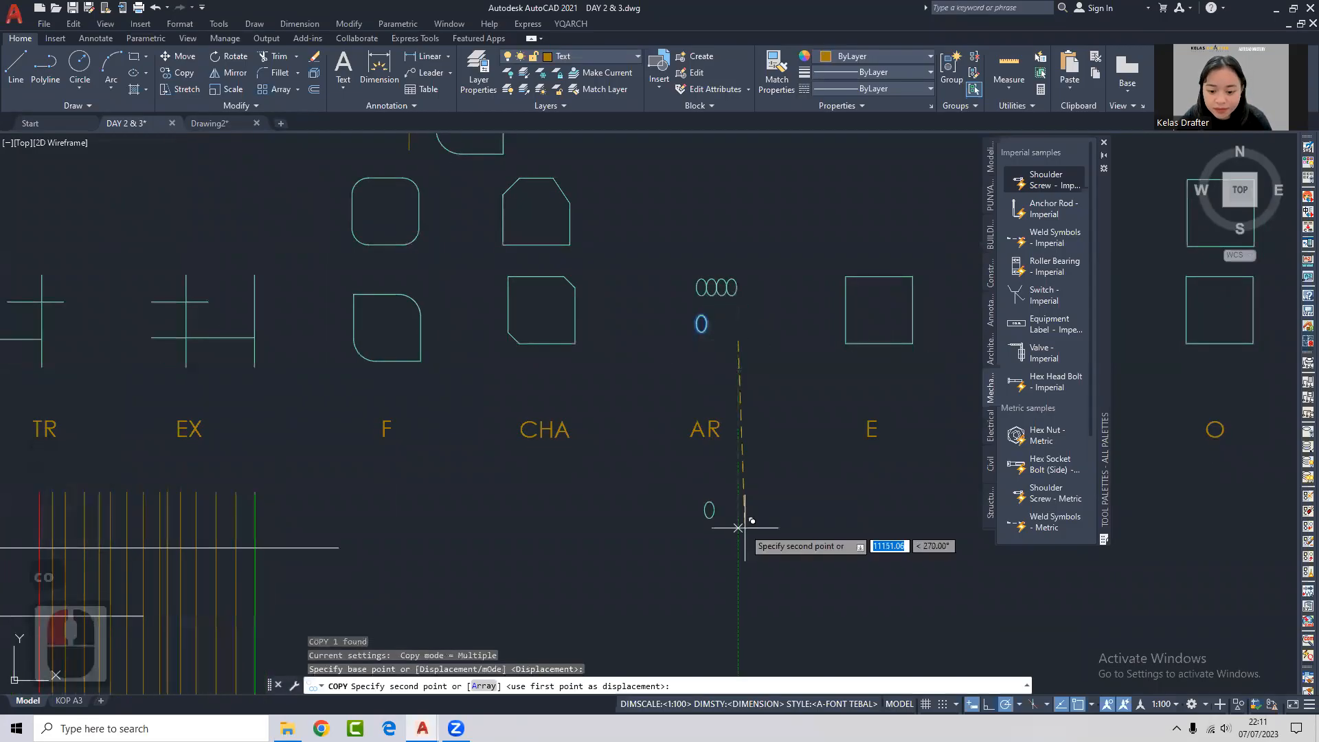
{"action": "left_click", "coordinate": [745, 518]}
{"action": "key", "text": "Escape"}
Scale up the copied ellipse below the AR label about its centre to several times its size.
{"action": "middle_click_drag", "start_coordinate": [751, 510], "coordinate": [740, 487]}
{"action": "left_click", "coordinate": [741, 487]}
{"action": "left_click", "coordinate": [678, 503]}
{"action": "type", "text": "sc"}
{"action": "key", "text": "space"}
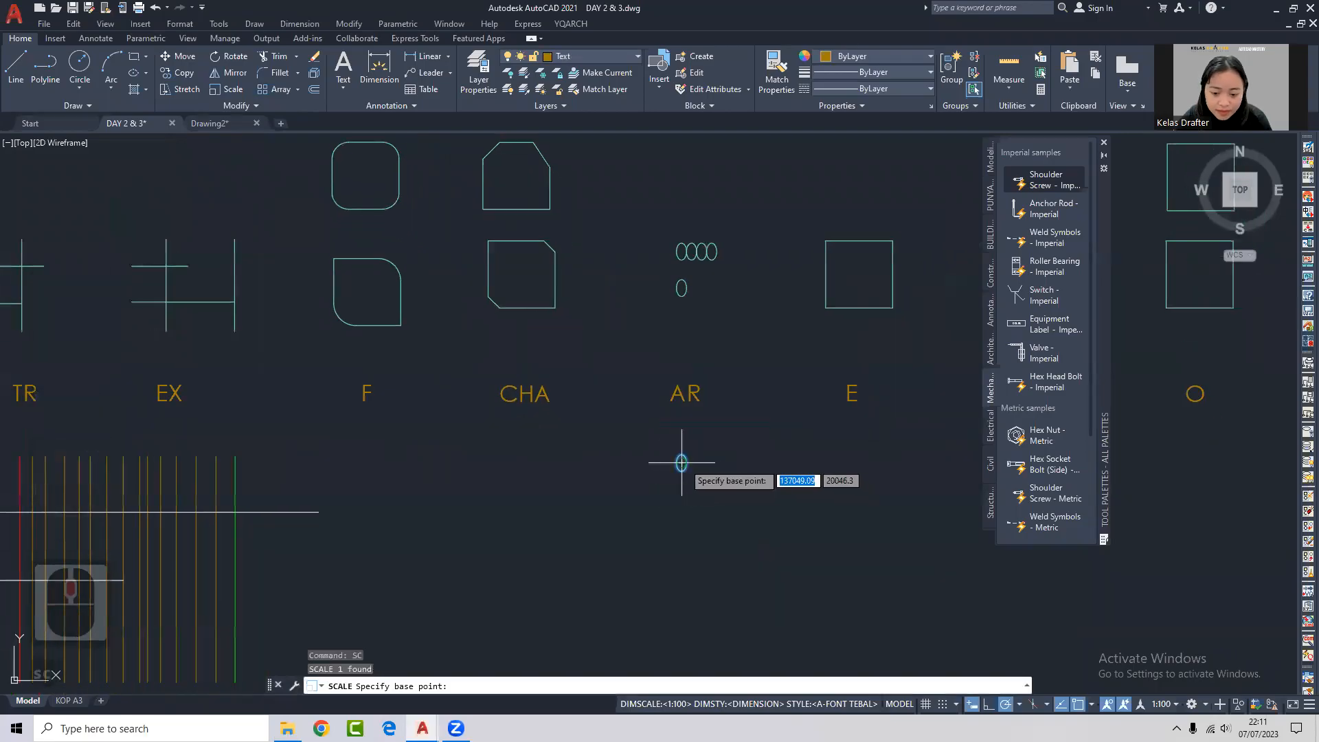
{"action": "scroll", "coordinate": [677, 460], "scroll_direction": "up", "scroll_amount": 2}
{"action": "left_click", "coordinate": [680, 461]}
{"action": "left_click", "coordinate": [710, 554]}
Move the enlarged ellipse slightly down so it sits clear of the AR label.
{"action": "left_click", "coordinate": [763, 463]}
{"action": "left_click", "coordinate": [690, 485]}
{"action": "middle_click_drag", "start_coordinate": [693, 480], "coordinate": [687, 430]}
{"action": "type", "text": "m"}
{"action": "key", "text": "space"}
{"action": "left_click", "coordinate": [775, 444]}
{"action": "left_click", "coordinate": [774, 467]}
Draw a small circle centred on the top point of the enlarged ellipse.
{"action": "middle_click_drag", "start_coordinate": [761, 456], "coordinate": [756, 462]}
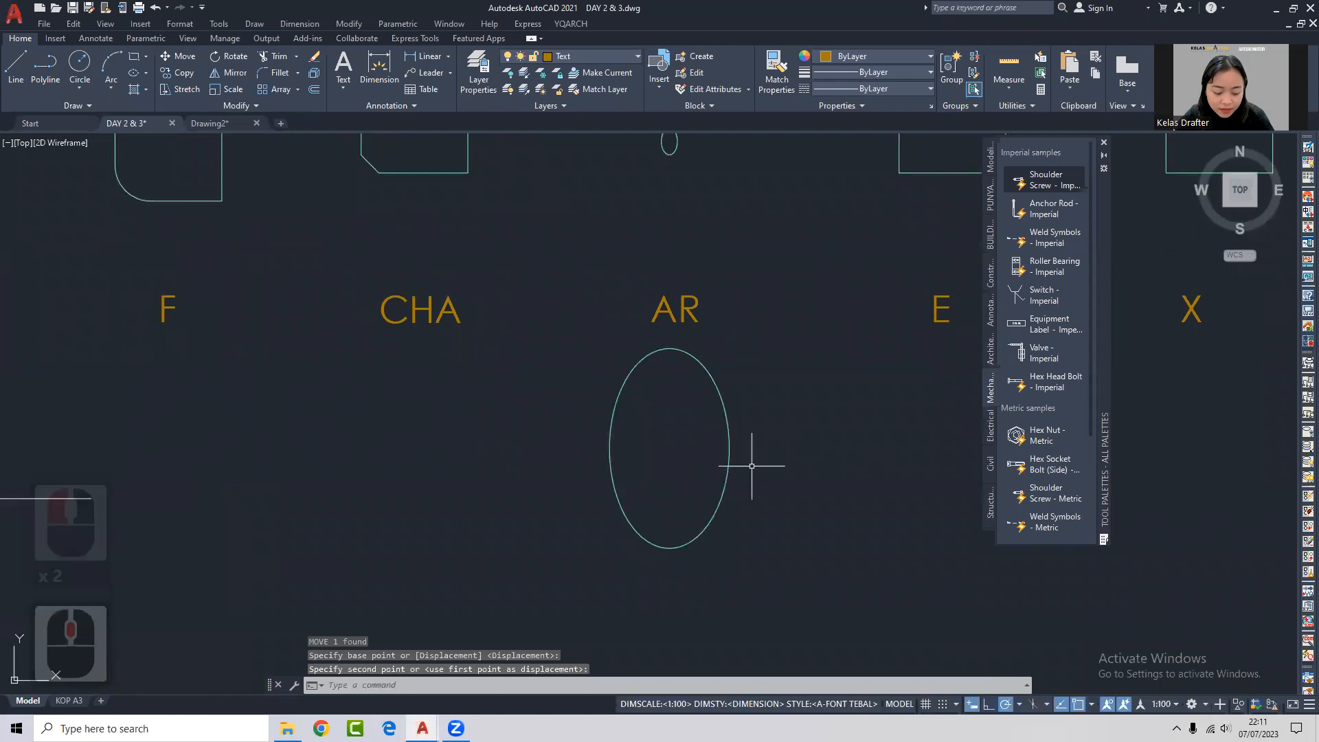
{"action": "type", "text": "c"}
{"action": "key", "text": "space"}
{"action": "double_click", "coordinate": [667, 347]}
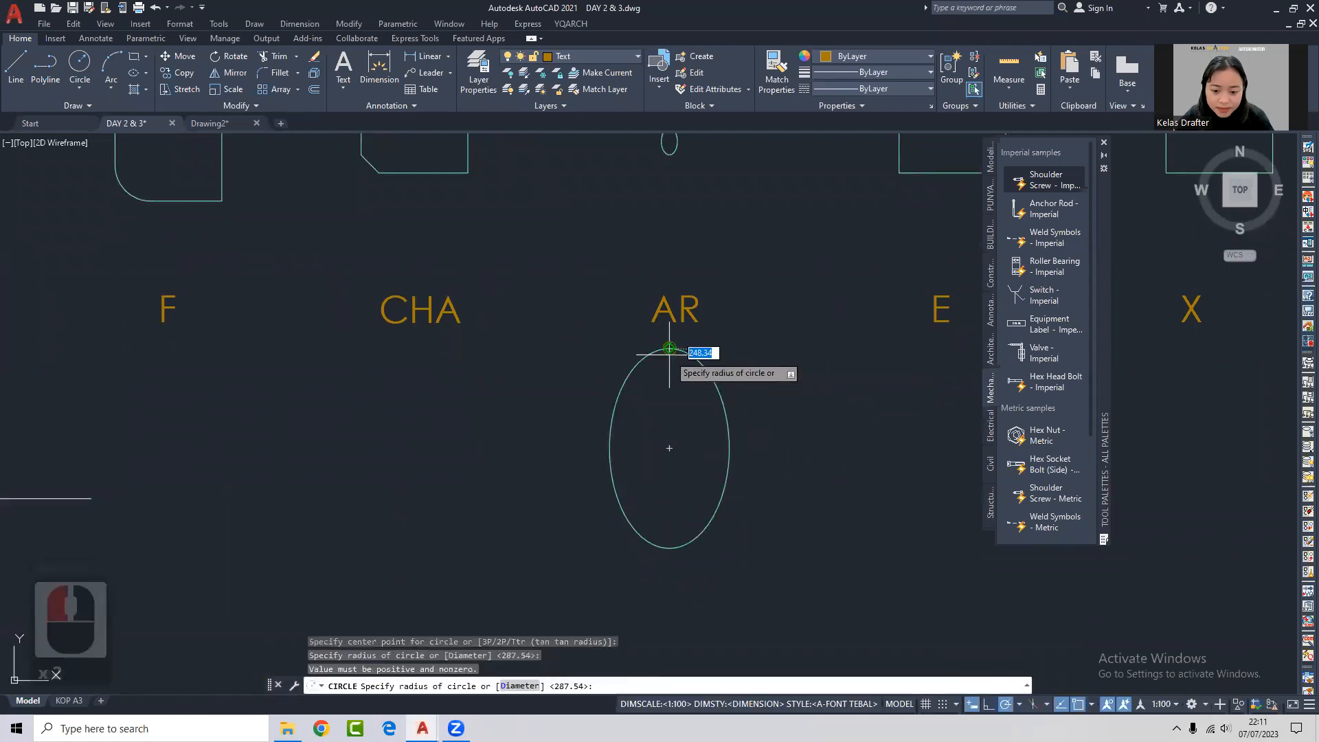
{"action": "scroll", "coordinate": [666, 336], "scroll_direction": "up", "scroll_amount": 4}
{"action": "scroll", "coordinate": [667, 336], "scroll_direction": "down", "scroll_amount": 1}
Move the small circle straight up so it sits just above the ellipse's top edge.
{"action": "left_click", "coordinate": [625, 335]}
{"action": "left_click", "coordinate": [756, 457]}
{"action": "middle_click_drag", "start_coordinate": [712, 466], "coordinate": [635, 401]}
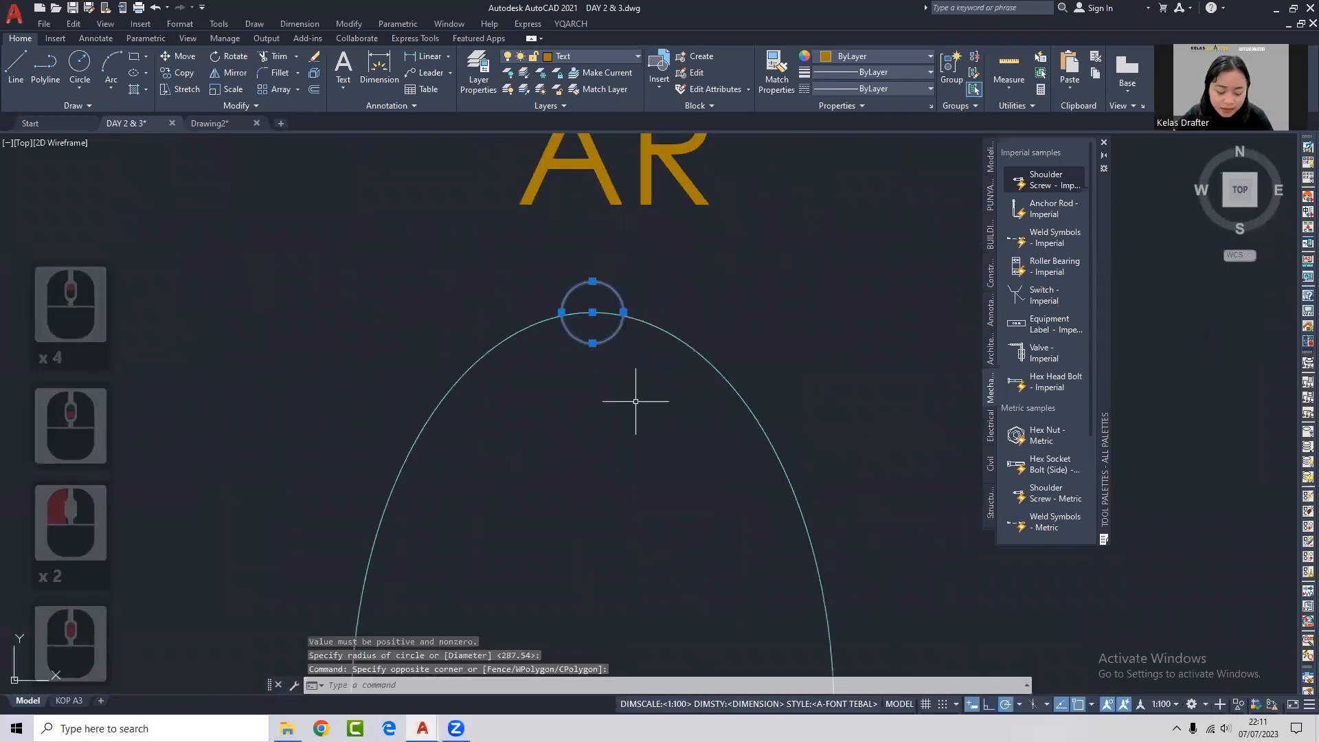
{"action": "type", "text": "m"}
{"action": "key", "text": "space"}
{"action": "left_click", "coordinate": [625, 465]}
{"action": "left_click", "coordinate": [623, 428]}
{"action": "scroll", "coordinate": [624, 421], "scroll_direction": "down", "scroll_amount": 3}
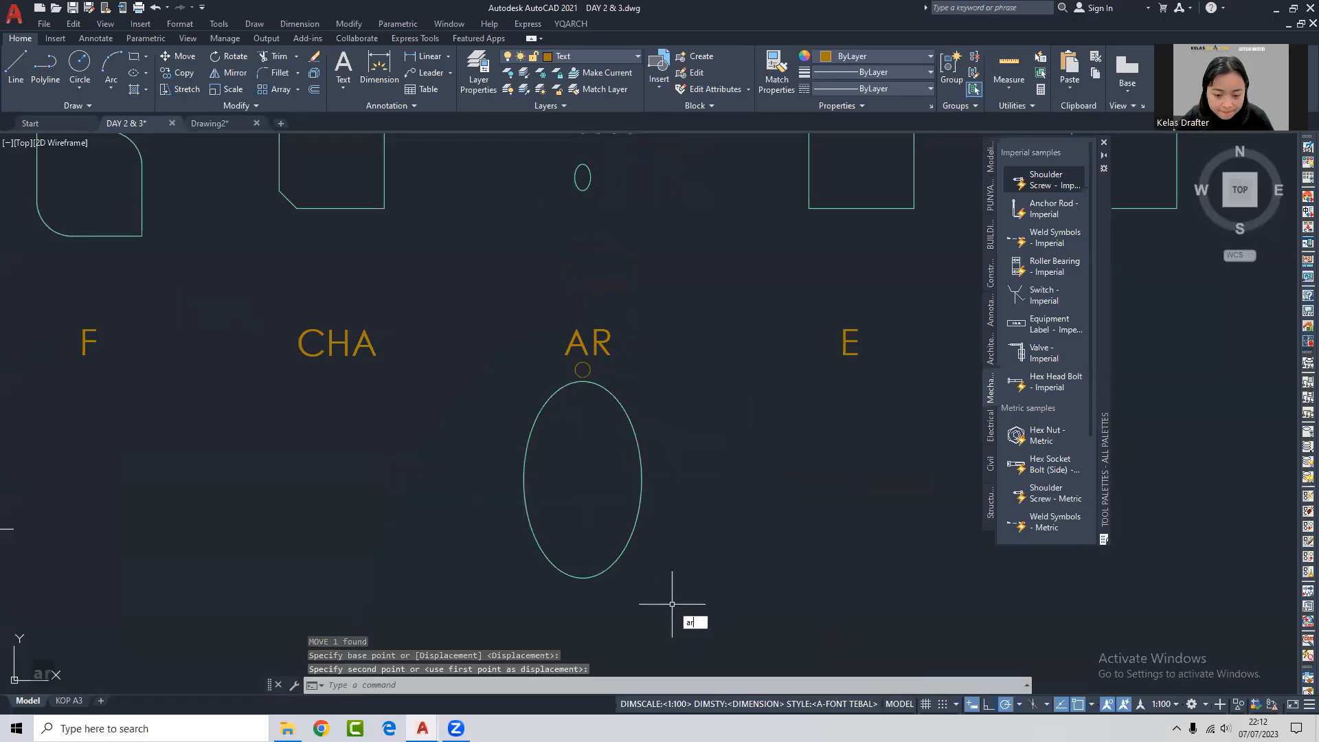
Create a polar array of the small circle around the ellipse's centre with 6 items over 360 degrees.
{"action": "key", "text": "space"}
{"action": "left_click", "coordinate": [600, 365]}
{"action": "left_click", "coordinate": [583, 371]}
{"action": "key", "text": "space"}
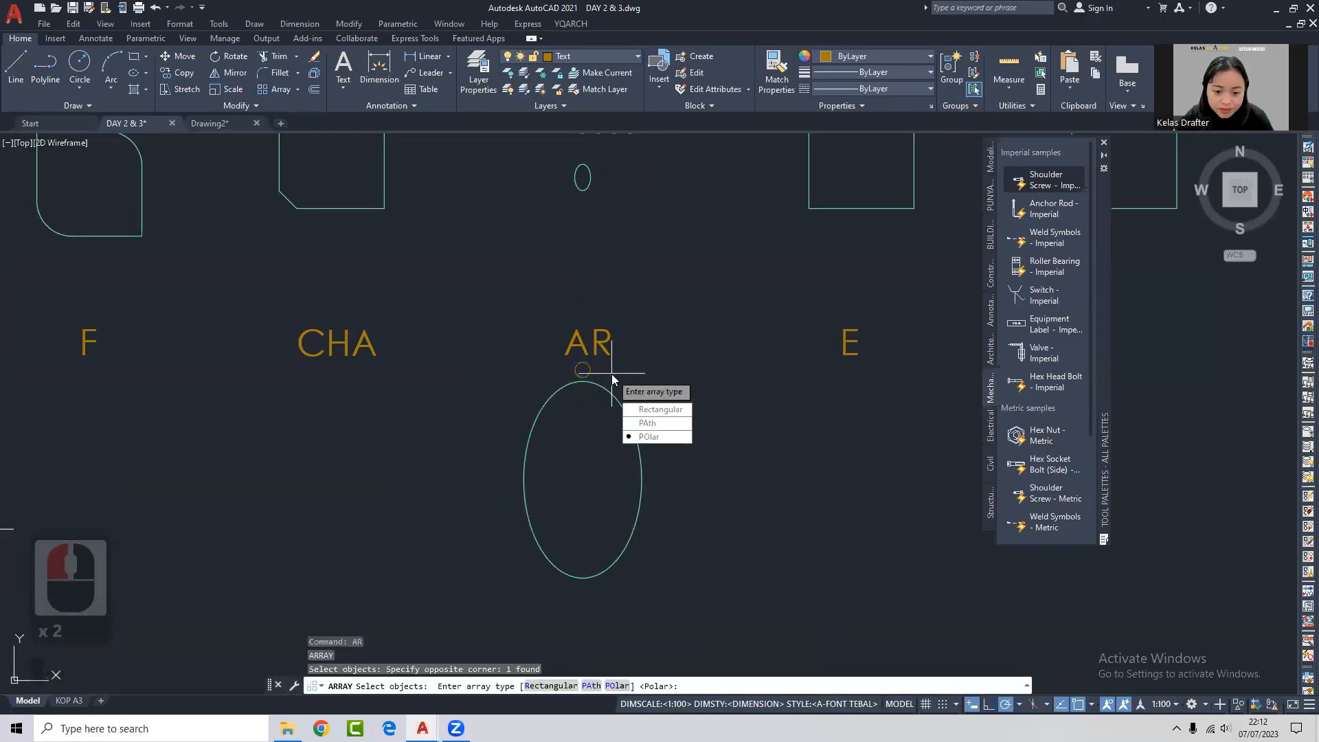
{"action": "left_click", "coordinate": [647, 437]}
{"action": "left_click", "coordinate": [583, 479]}
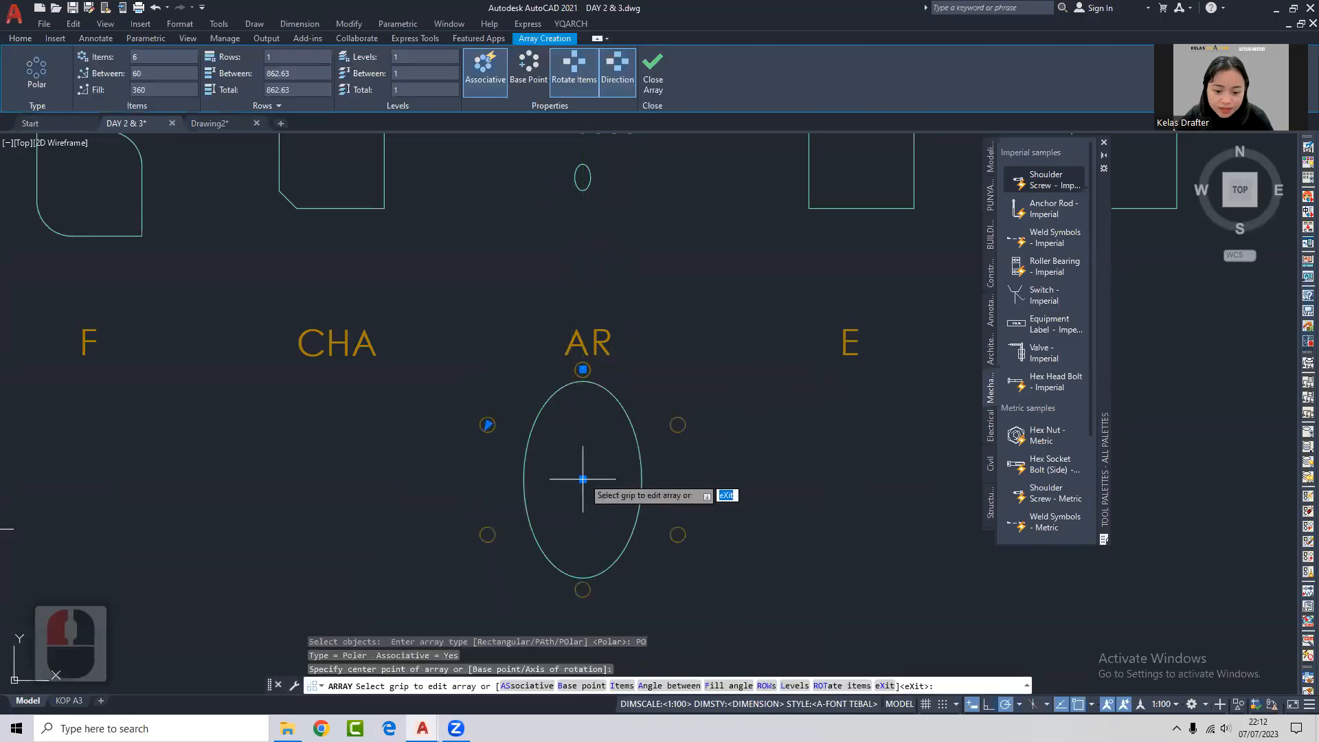
{"action": "key", "text": "space"}
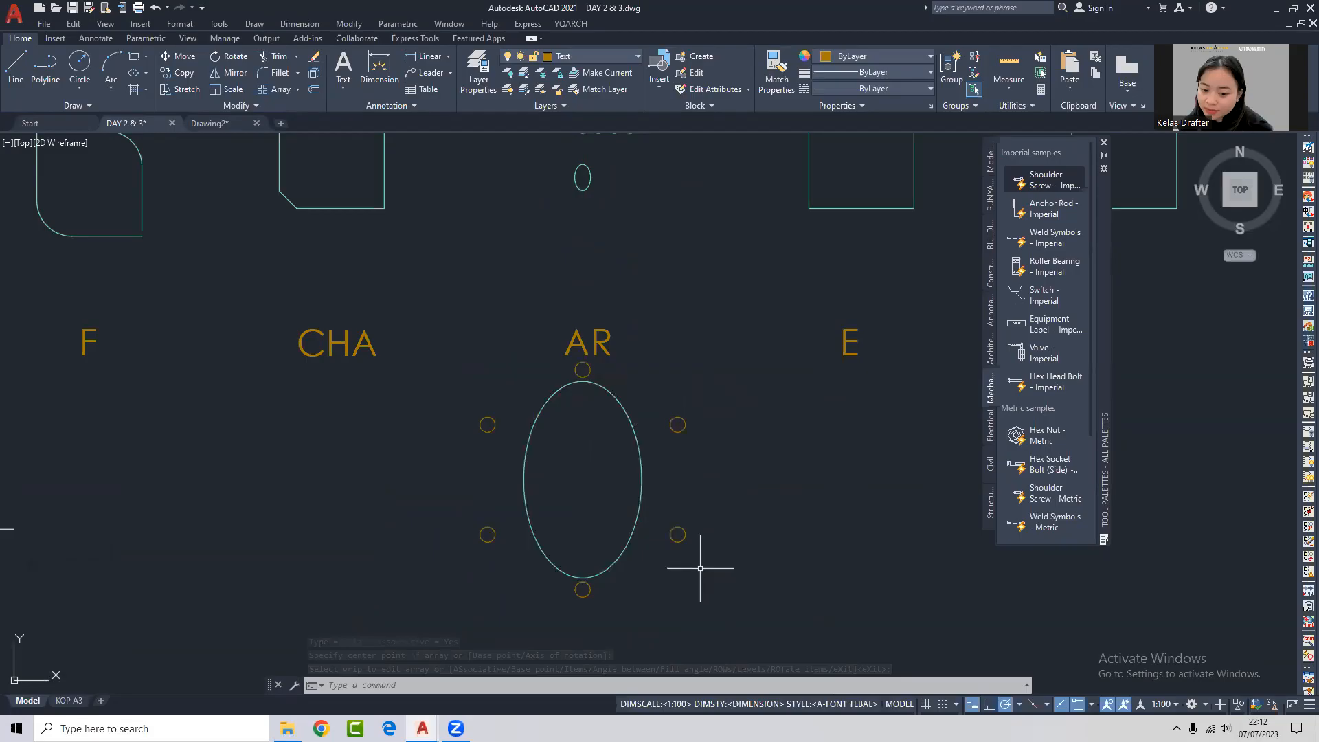
Select the polar array of circles to examine its circular path, and undo the array.
{"action": "left_click", "coordinate": [675, 381]}
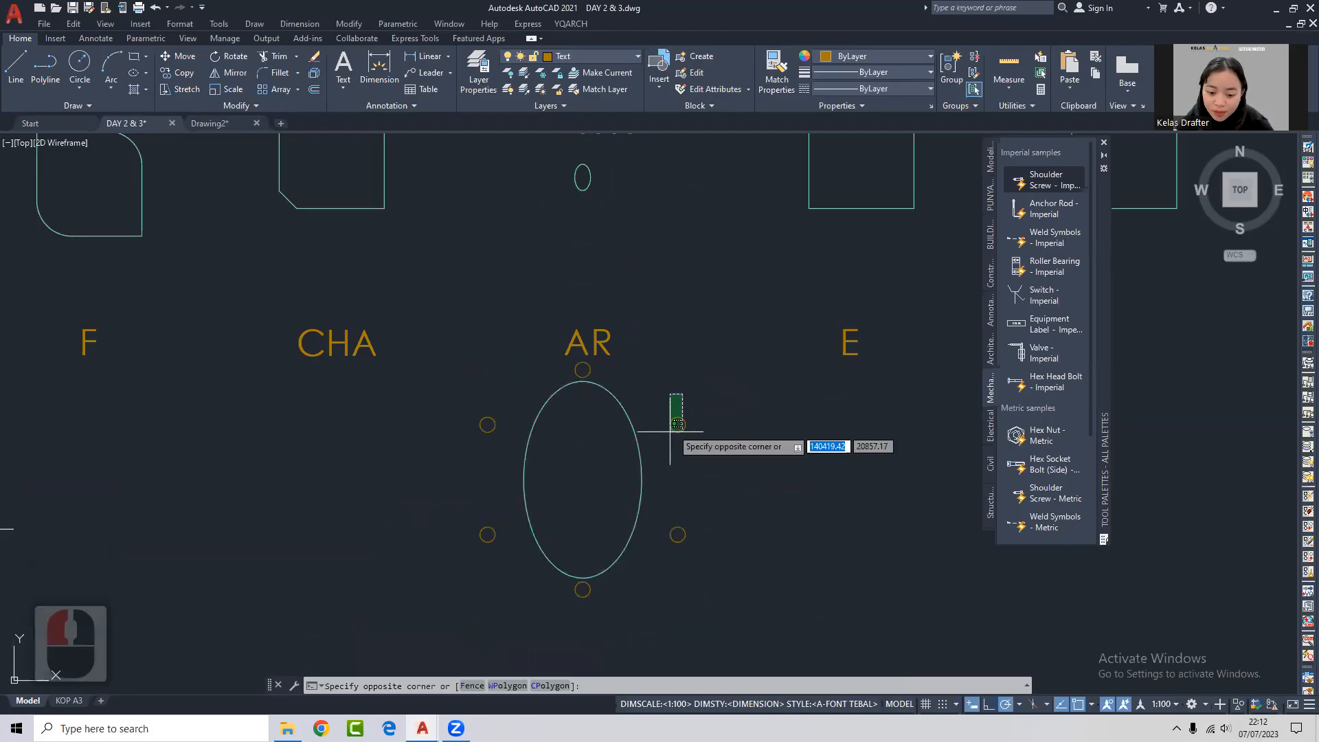
{"action": "left_click", "coordinate": [648, 456]}
{"action": "middle_click_drag", "start_coordinate": [648, 457], "coordinate": [692, 442]}
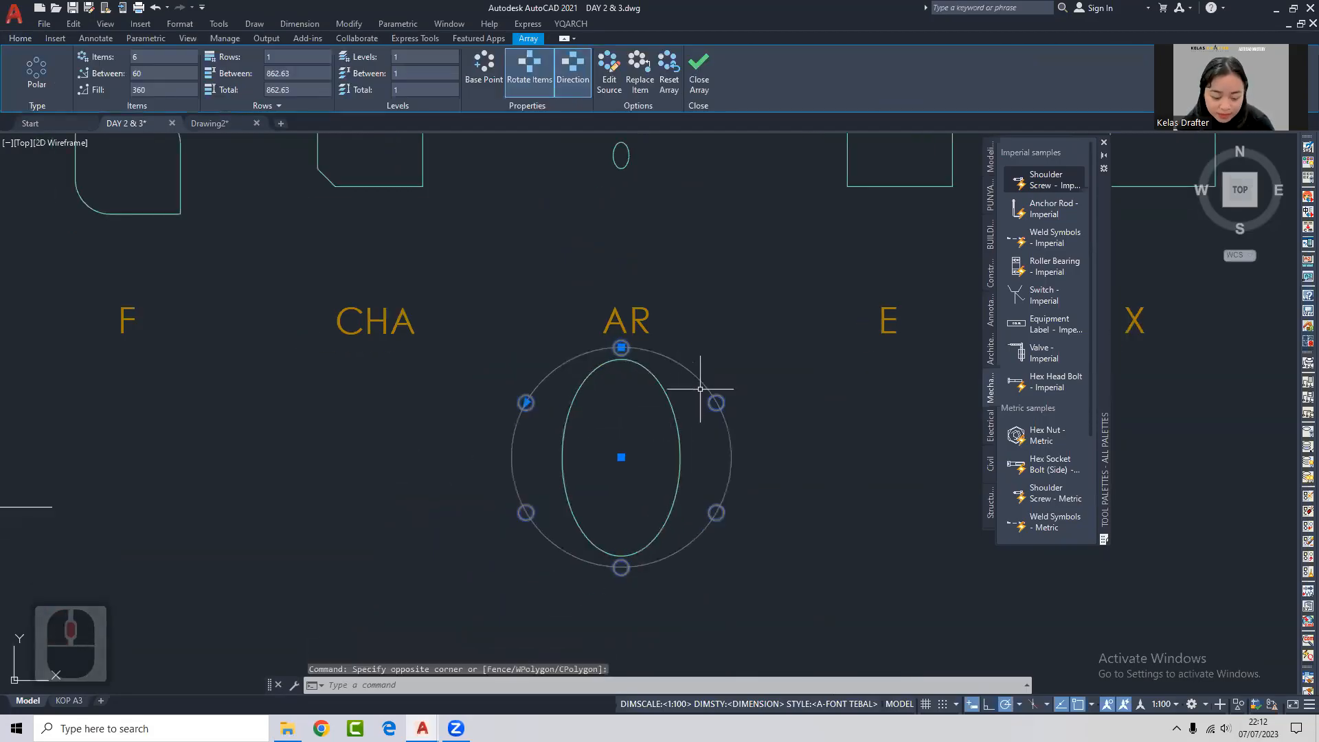
{"action": "key", "text": "ctrl+z"}
{"action": "key", "text": "ctrl+z"}
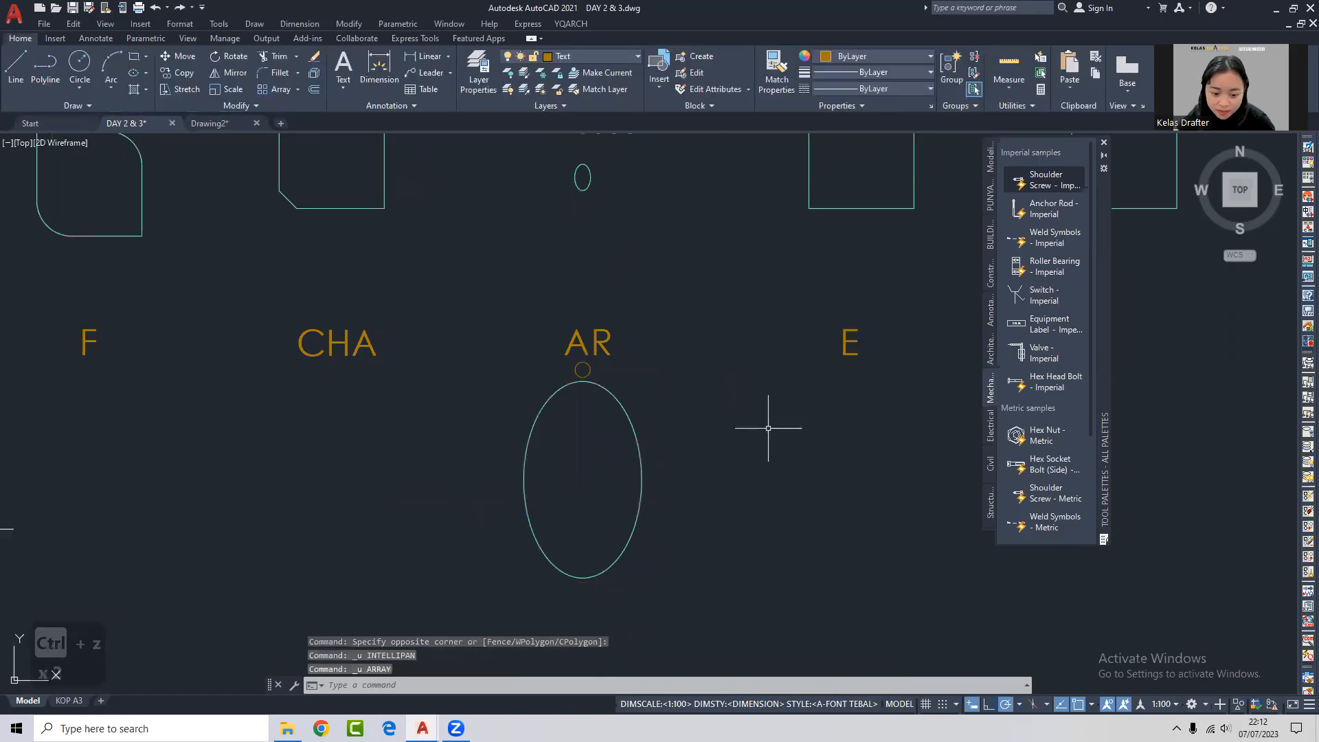
Create a path array of the small circle using the enlarged ellipse as the path curve.
{"action": "middle_click_drag", "start_coordinate": [735, 430], "coordinate": [754, 403]}
{"action": "left_click", "coordinate": [593, 332]}
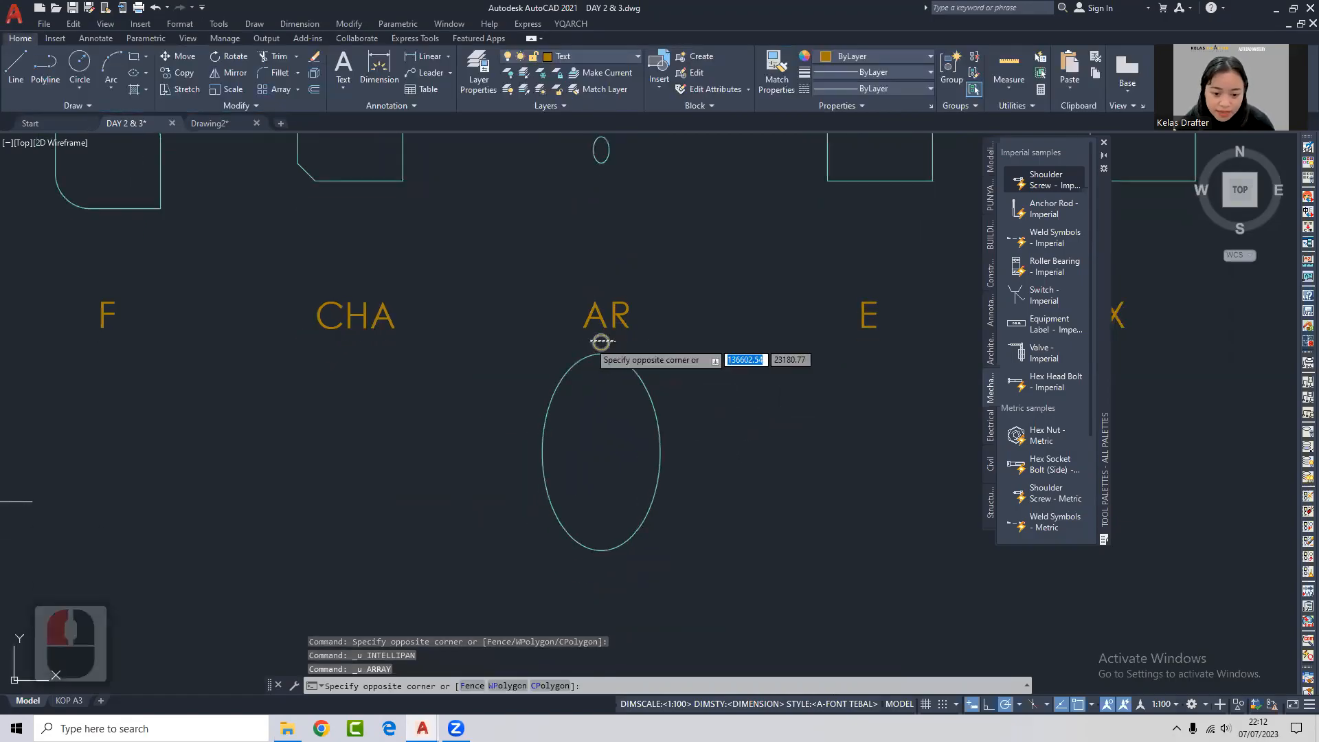
{"action": "left_click", "coordinate": [705, 358]}
{"action": "type", "text": "ar"}
{"action": "key", "text": "Return"}
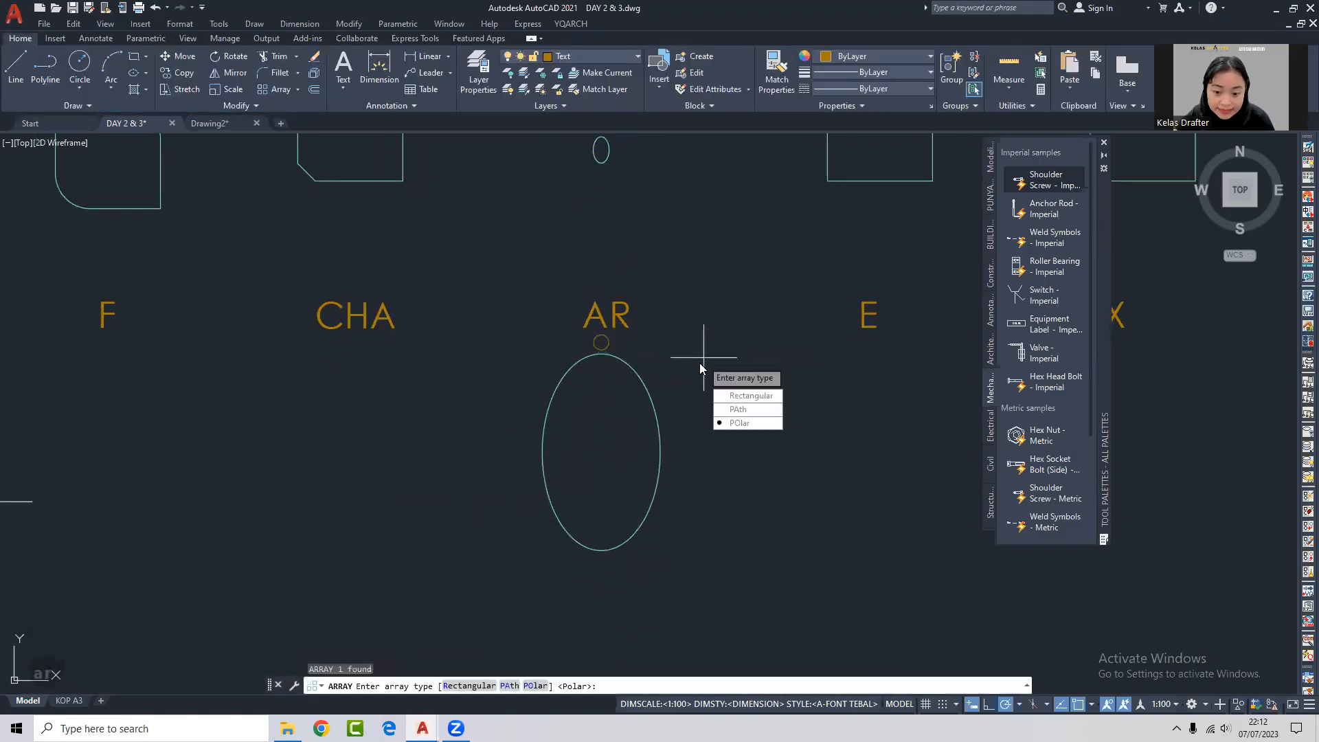
{"action": "left_click", "coordinate": [722, 404]}
{"action": "left_click", "coordinate": [629, 361]}
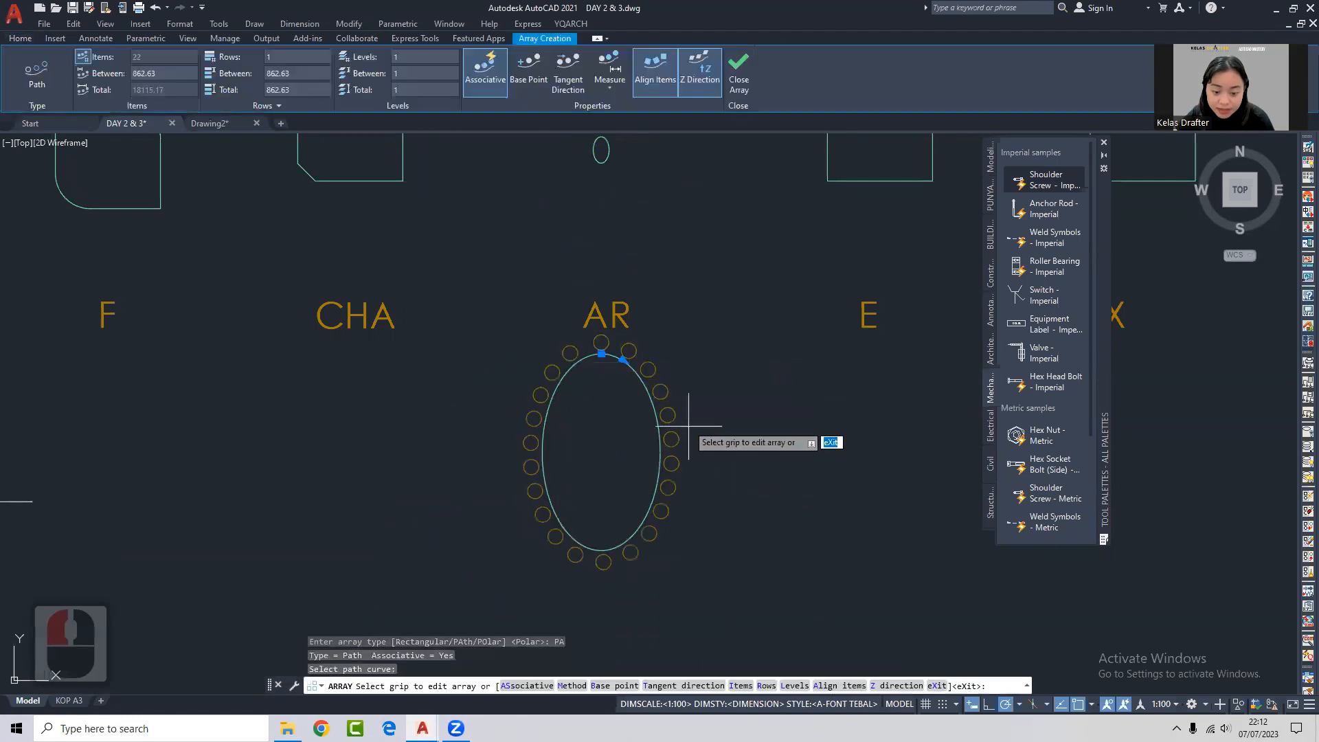
{"action": "key", "text": "Return"}
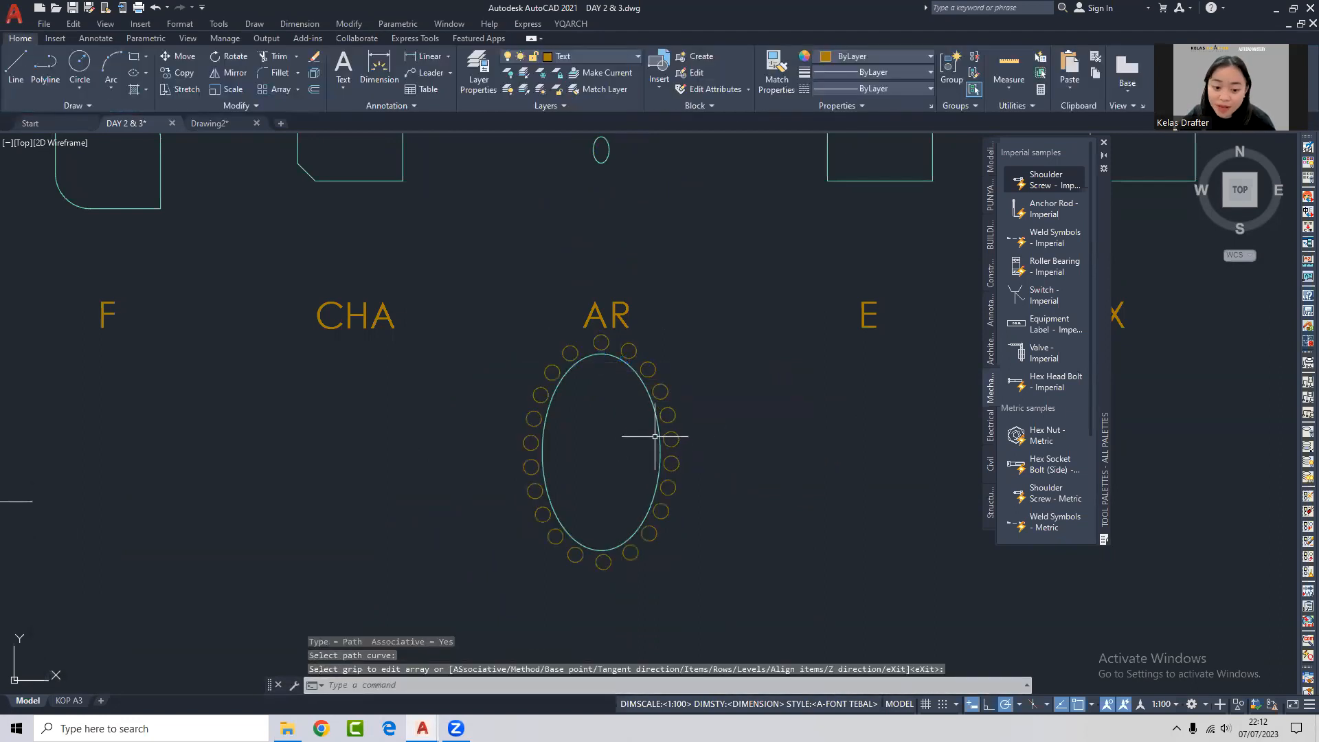
{"action": "scroll", "coordinate": [654, 436], "scroll_direction": "up", "scroll_amount": 4}
{"action": "scroll", "coordinate": [509, 280], "scroll_direction": "down", "scroll_amount": 4}
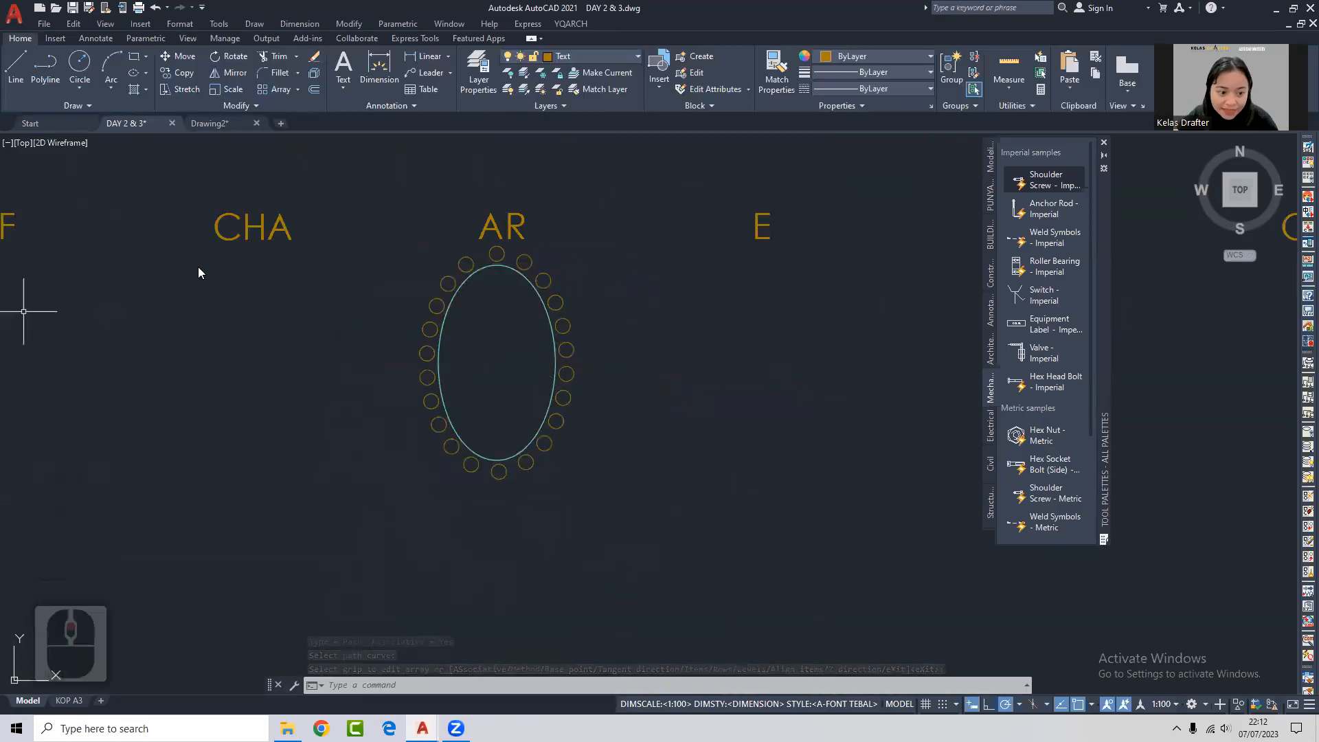
Erase the enlarged ellipse and its path array of circles below the AR label.
{"action": "scroll", "coordinate": [347, 276], "scroll_direction": "down", "scroll_amount": 2}
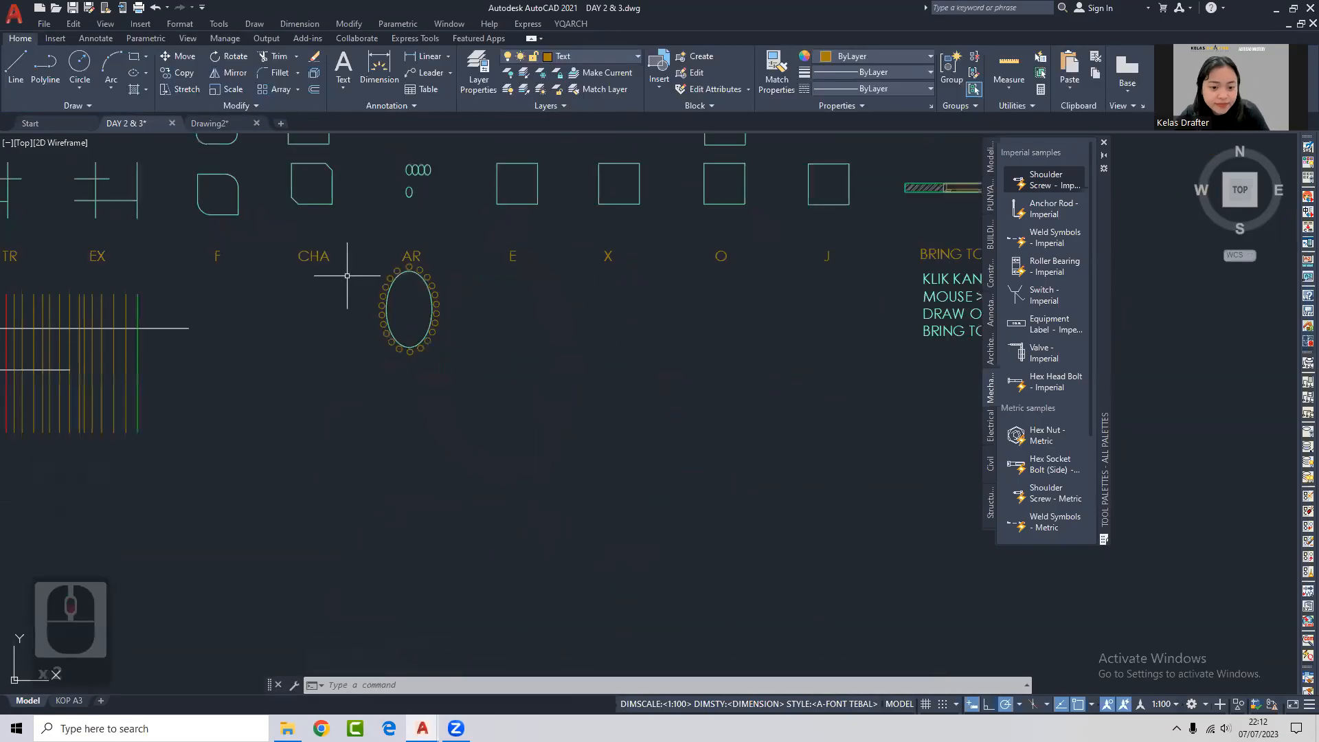
{"action": "left_click", "coordinate": [454, 300]}
{"action": "left_click", "coordinate": [412, 308]}
{"action": "middle_click_drag", "start_coordinate": [454, 310], "coordinate": [455, 347]}
{"action": "type", "text": "e"}
{"action": "key", "text": "space"}
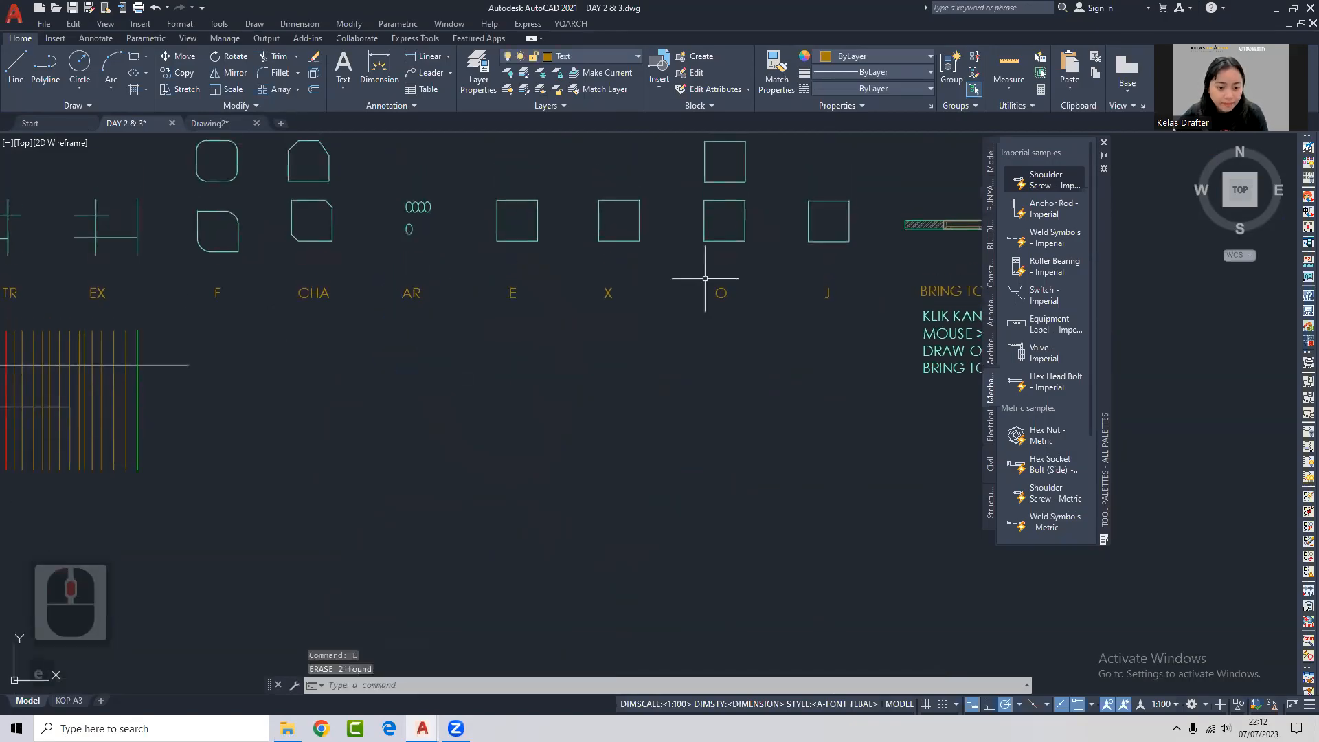
Examine the squares above the X and J labels by selecting them with crossing windows and clearing each selection.
{"action": "scroll", "coordinate": [530, 329], "scroll_direction": "up", "scroll_amount": 4}
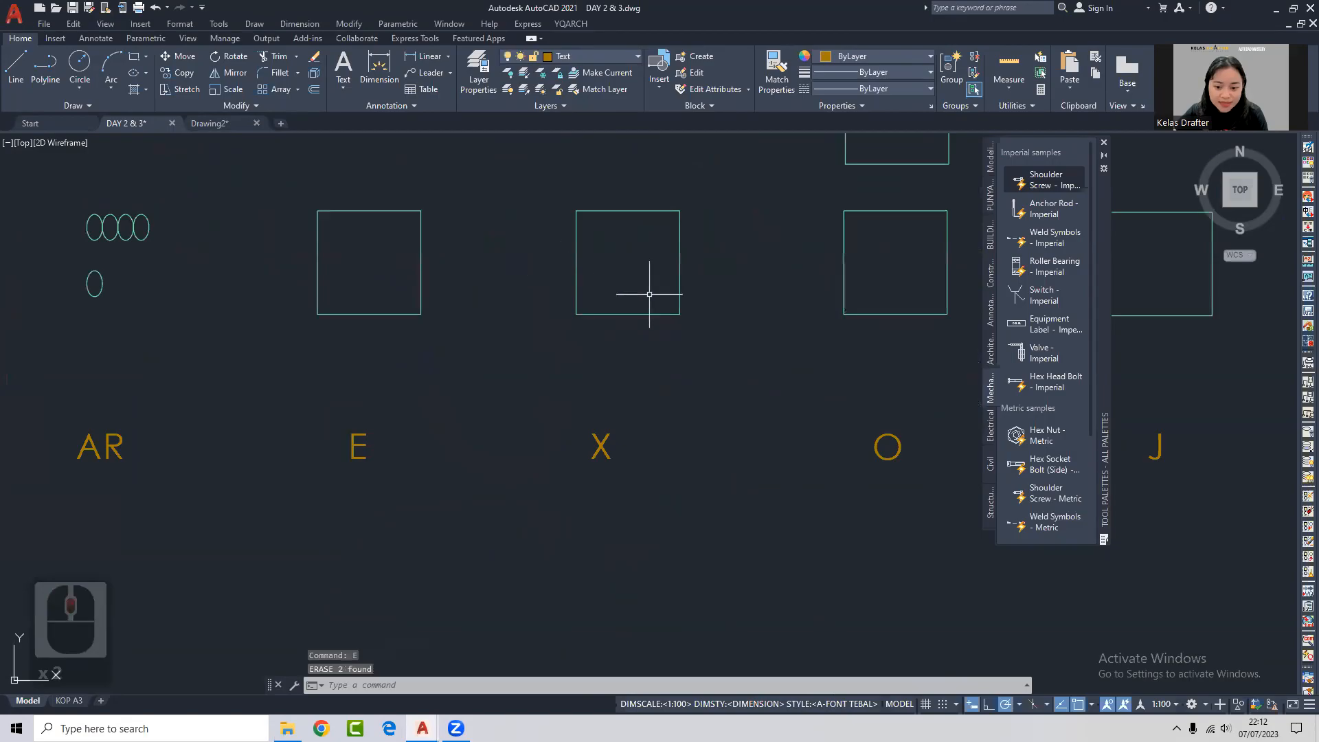
{"action": "scroll", "coordinate": [649, 294], "scroll_direction": "down", "scroll_amount": 3}
{"action": "middle_click_drag", "start_coordinate": [660, 283], "coordinate": [575, 286]}
{"action": "left_click", "coordinate": [511, 314]}
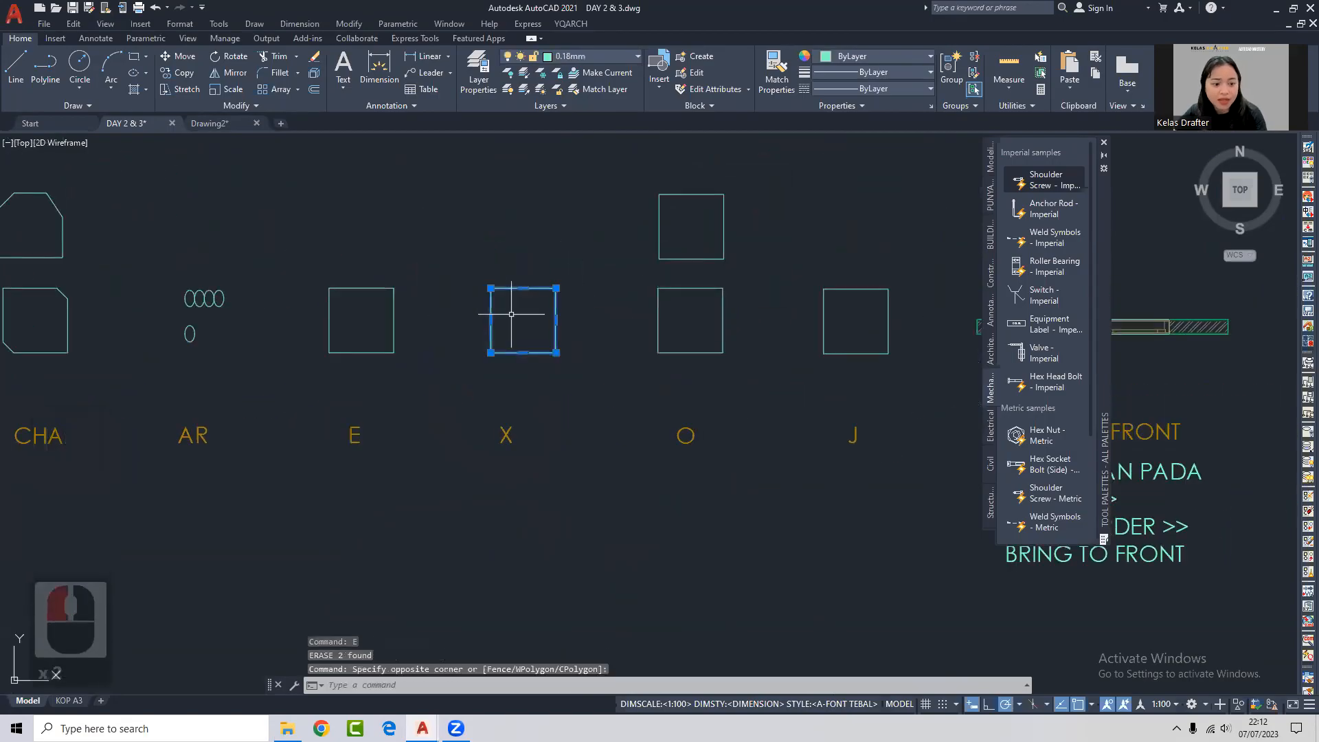
{"action": "key", "text": "Escape"}
{"action": "middle_click_drag", "start_coordinate": [580, 318], "coordinate": [525, 309]}
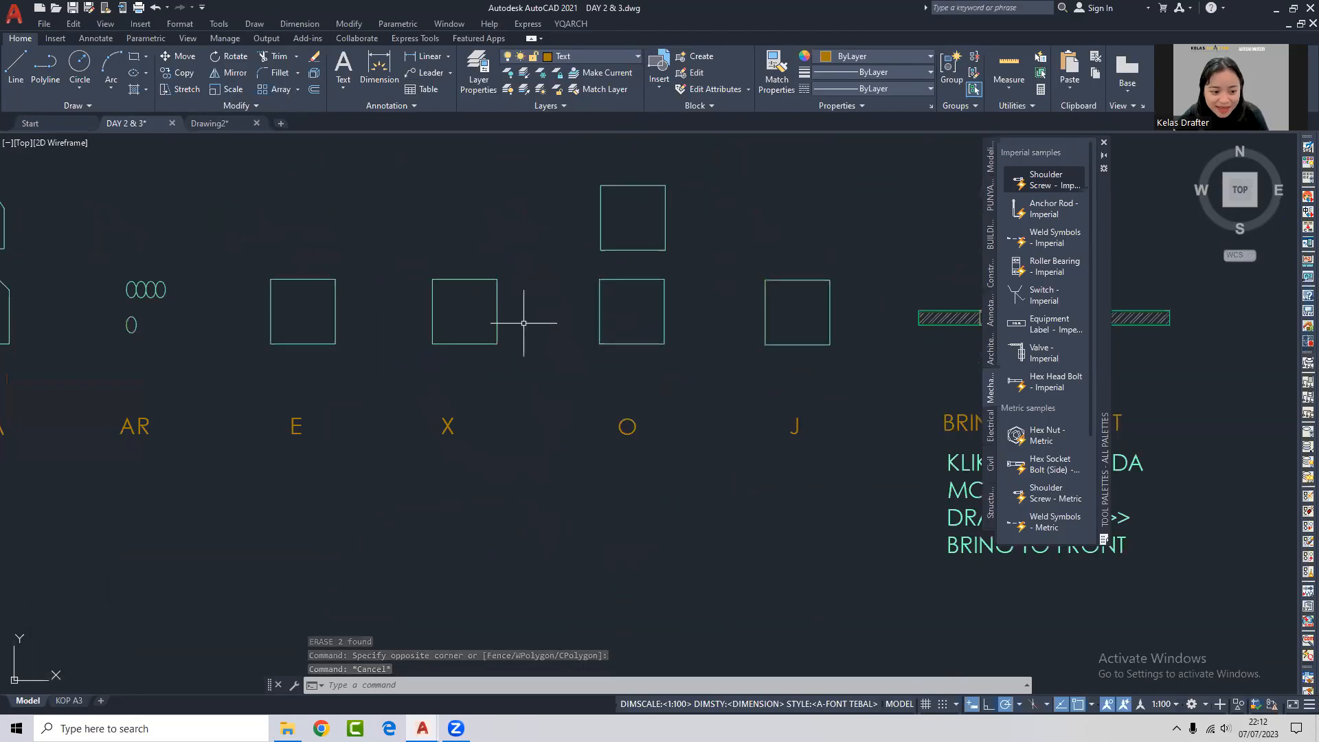
{"action": "middle_click_drag", "start_coordinate": [524, 328], "coordinate": [516, 330]}
{"action": "left_click", "coordinate": [515, 329]}
{"action": "left_click", "coordinate": [469, 333]}
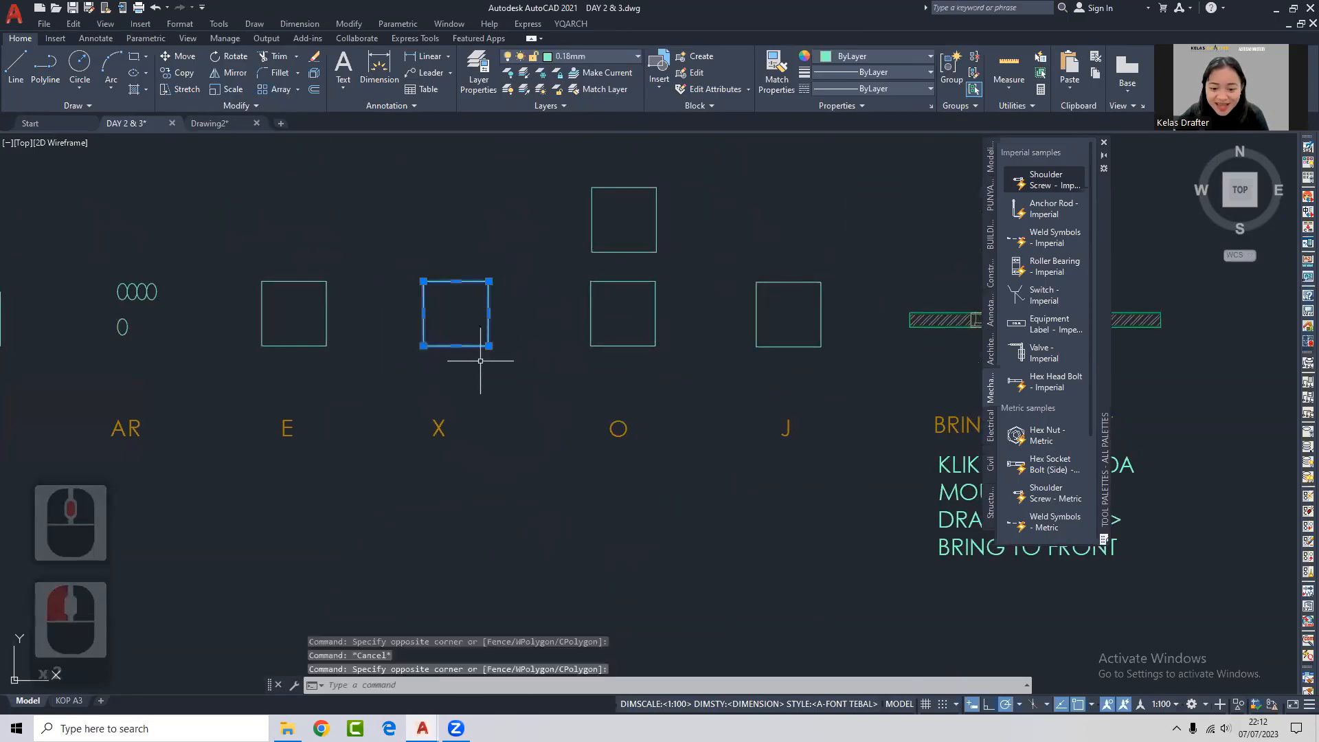
{"action": "key", "text": "Escape"}
{"action": "left_click", "coordinate": [481, 342]}
{"action": "left_click", "coordinate": [460, 372]}
{"action": "key", "text": "Escape"}
{"action": "left_click", "coordinate": [507, 333]}
{"action": "left_click", "coordinate": [456, 317]}
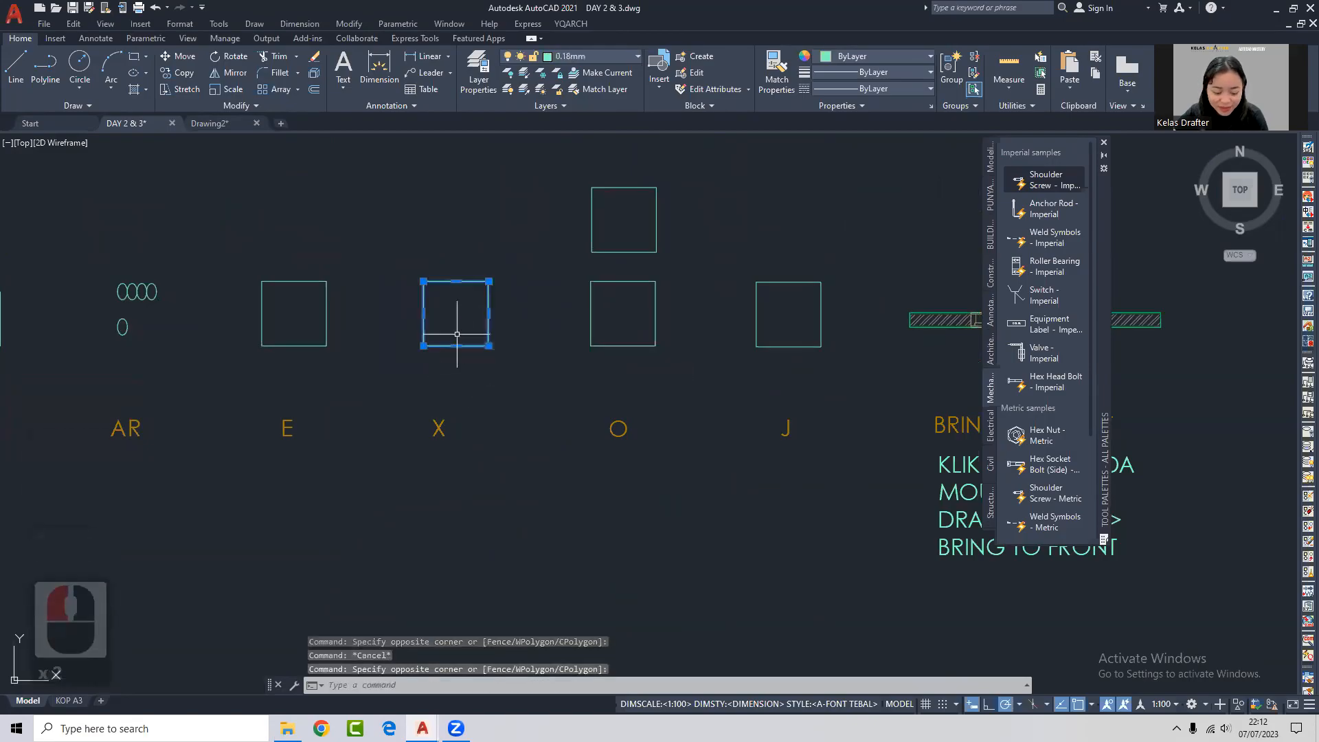
{"action": "key", "text": "Escape"}
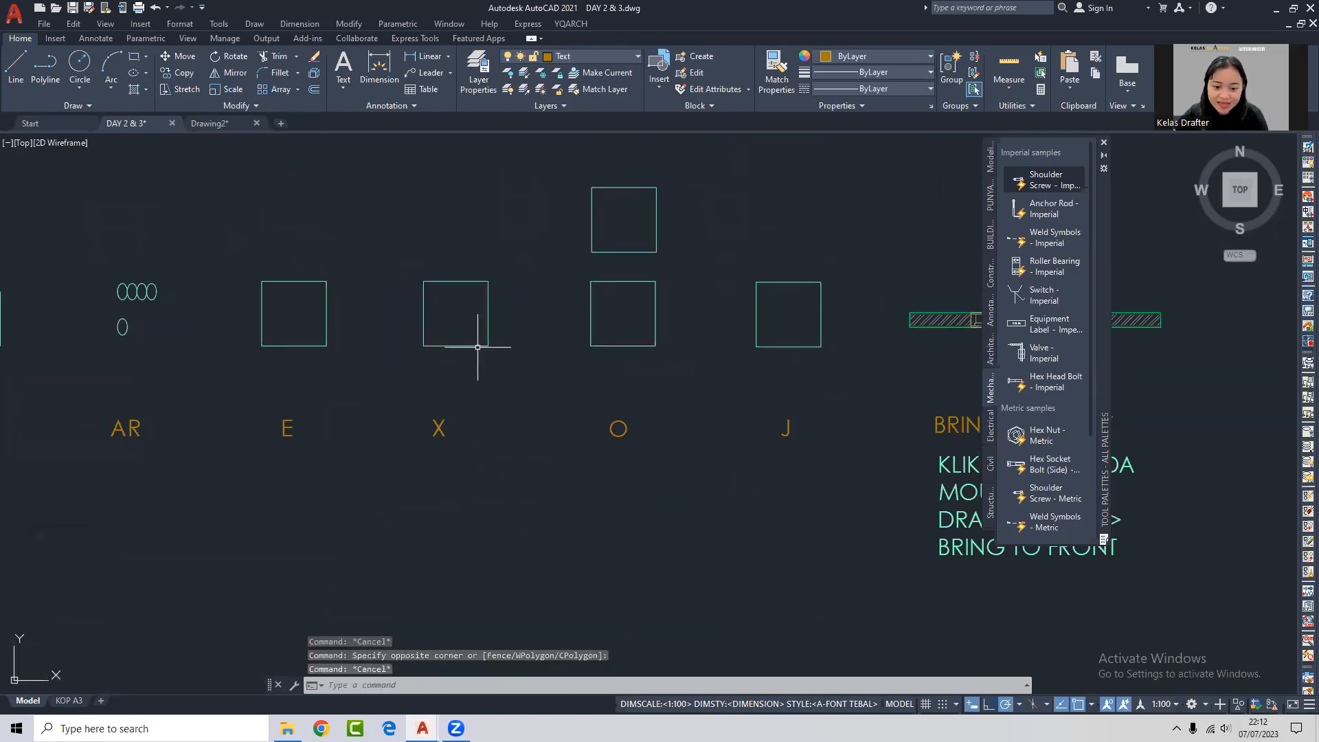
{"action": "left_click", "coordinate": [769, 332]}
{"action": "left_click", "coordinate": [751, 388]}
{"action": "key", "text": "Escape"}
Move the squares above the X and J labels together straight down into the empty area below the labels.
{"action": "left_click", "coordinate": [489, 337]}
{"action": "left_click", "coordinate": [420, 258]}
{"action": "left_click", "coordinate": [879, 267]}
{"action": "left_click", "coordinate": [755, 367]}
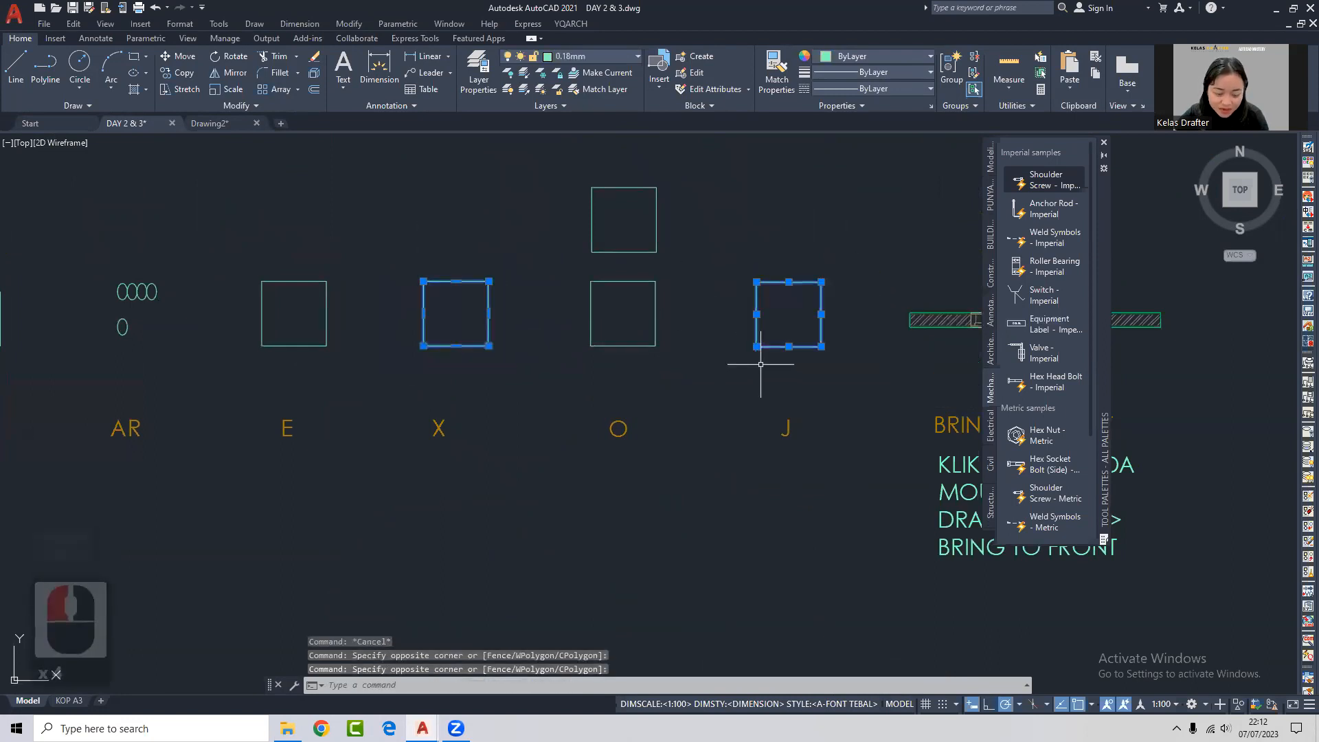
{"action": "key", "text": "m"}
{"action": "key", "text": "Return"}
{"action": "left_click", "coordinate": [736, 365]}
{"action": "left_click", "coordinate": [730, 570]}
Move the square below the J label horizontally so it sits below the O label.
{"action": "left_click", "coordinate": [832, 578]}
{"action": "left_click", "coordinate": [730, 474]}
{"action": "type", "text": "m"}
{"action": "key", "text": "Return"}
{"action": "left_click", "coordinate": [732, 537]}
{"action": "left_click", "coordinate": [568, 537]}
{"action": "key", "text": "Escape"}
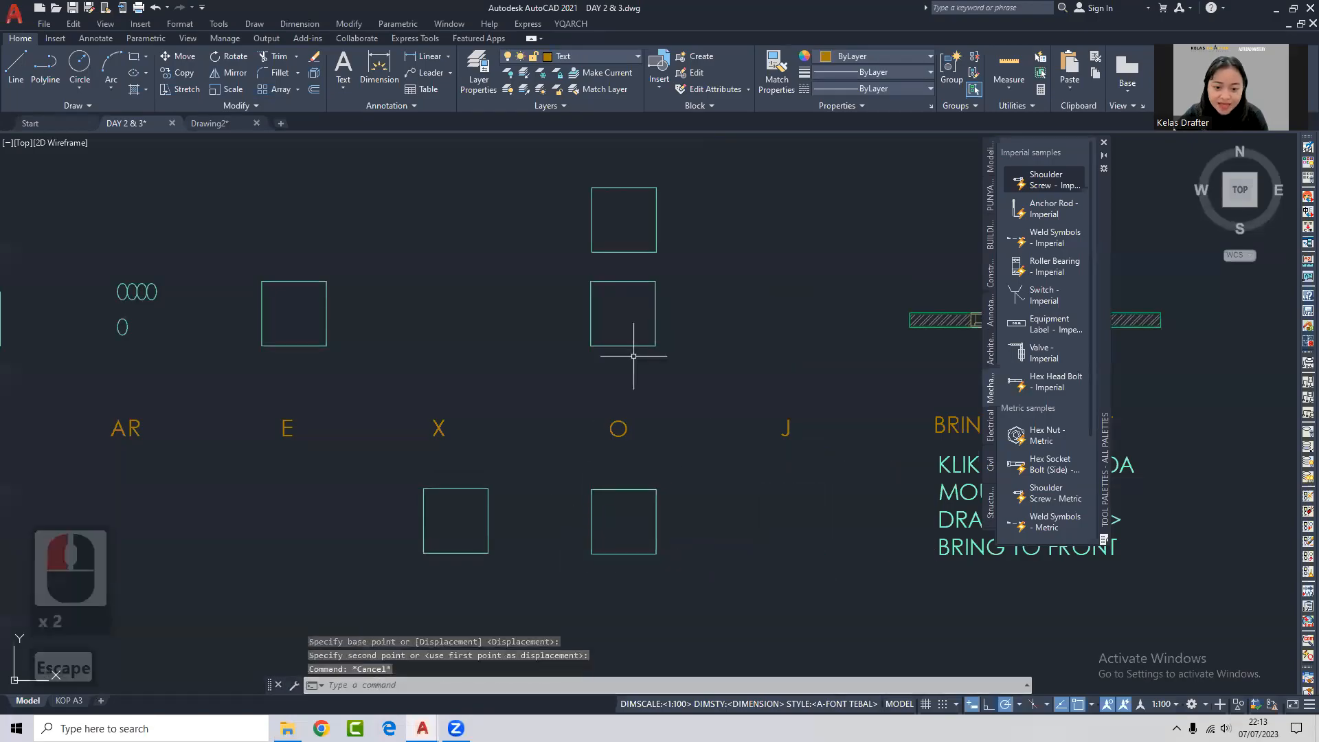
Move the square below the O label horizontally closer to the square below the X label.
{"action": "middle_click_drag", "start_coordinate": [542, 486], "coordinate": [601, 438]}
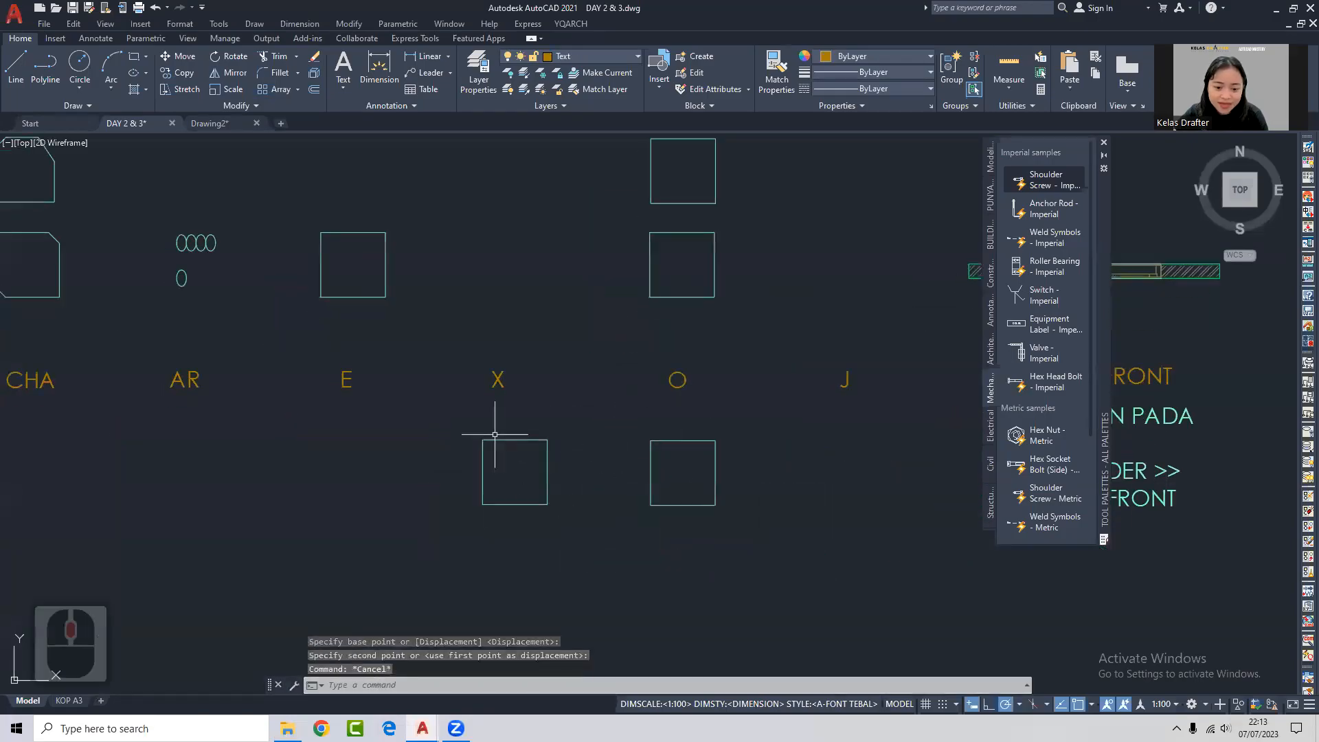
{"action": "left_click", "coordinate": [736, 530]}
{"action": "left_click", "coordinate": [619, 427]}
{"action": "type", "text": "m"}
{"action": "key", "text": "Return"}
{"action": "left_click", "coordinate": [652, 506]}
{"action": "left_click", "coordinate": [590, 507]}
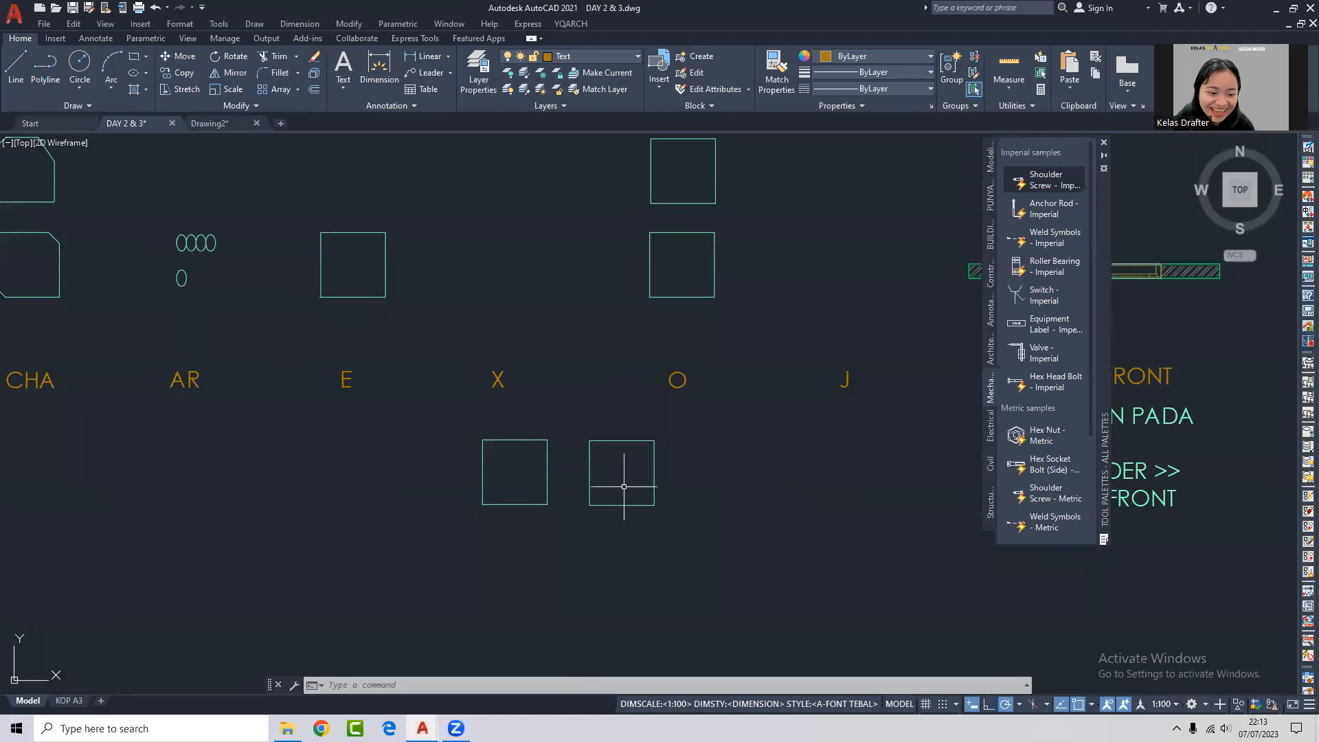
Select and deselect the square directly below the X label to examine whether its edges form a single object.
{"action": "scroll", "coordinate": [624, 486], "scroll_direction": "up", "scroll_amount": 5}
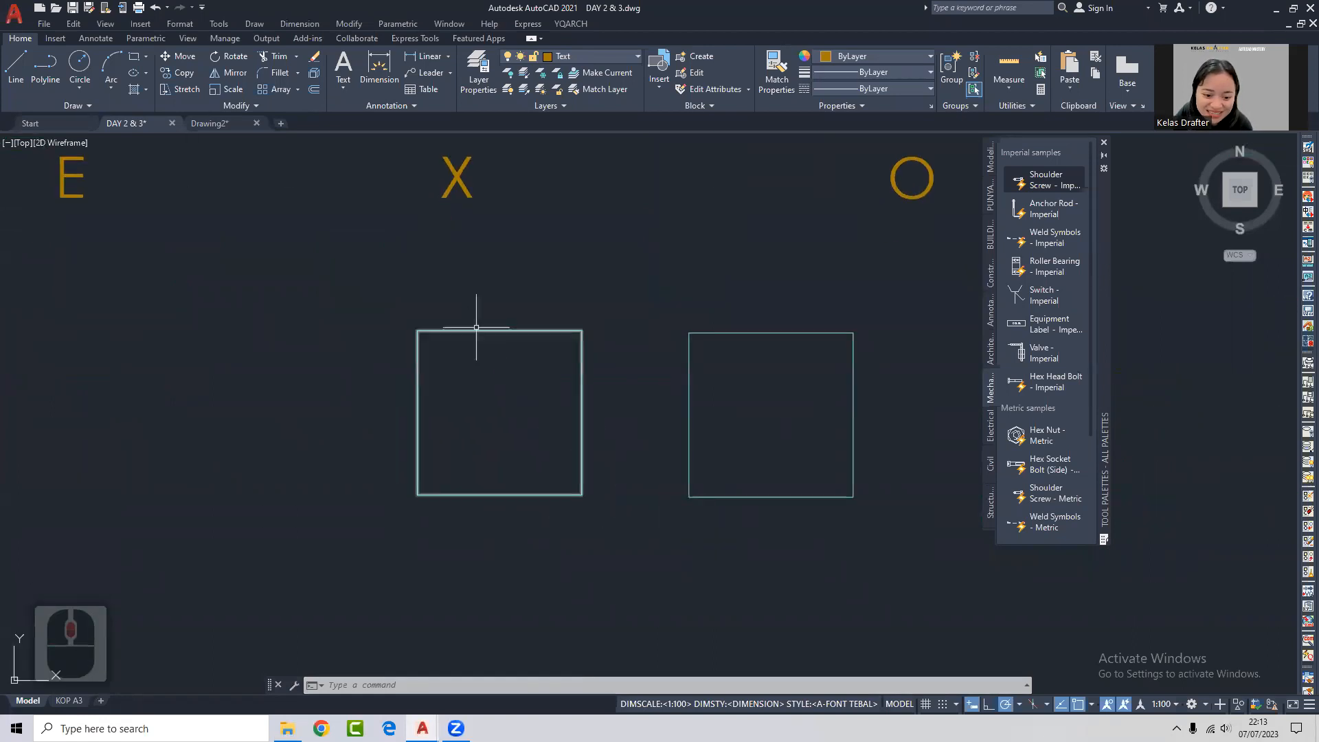
{"action": "left_click", "coordinate": [476, 328]}
{"action": "left_click", "coordinate": [428, 376]}
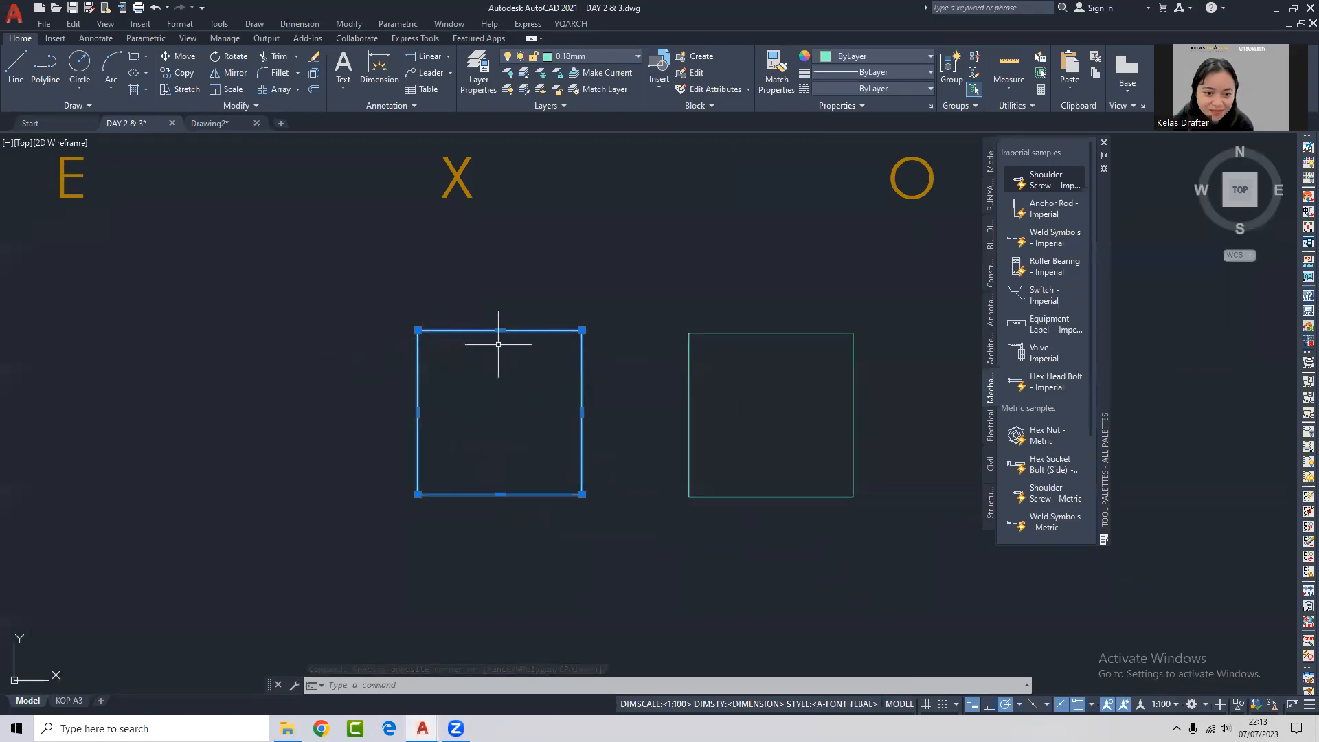
{"action": "scroll", "coordinate": [498, 344], "scroll_direction": "up", "scroll_amount": 2}
{"action": "key", "text": "Escape"}
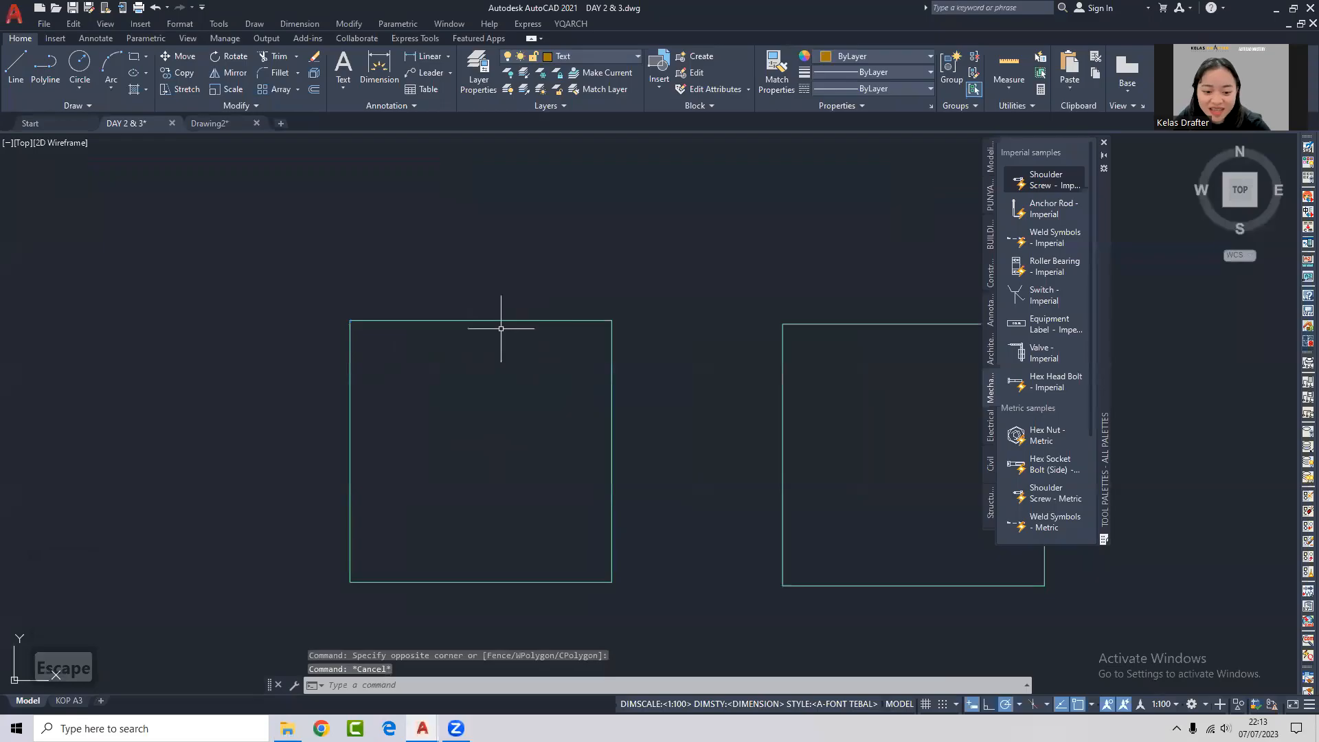
{"action": "scroll", "coordinate": [535, 264], "scroll_direction": "down", "scroll_amount": 2}
{"action": "left_click", "coordinate": [688, 262]}
{"action": "left_click", "coordinate": [638, 328]}
{"action": "middle_click_drag", "start_coordinate": [684, 318], "coordinate": [579, 376]}
{"action": "key", "text": "Escape"}
{"action": "scroll", "coordinate": [597, 374], "scroll_direction": "down", "scroll_amount": 5}
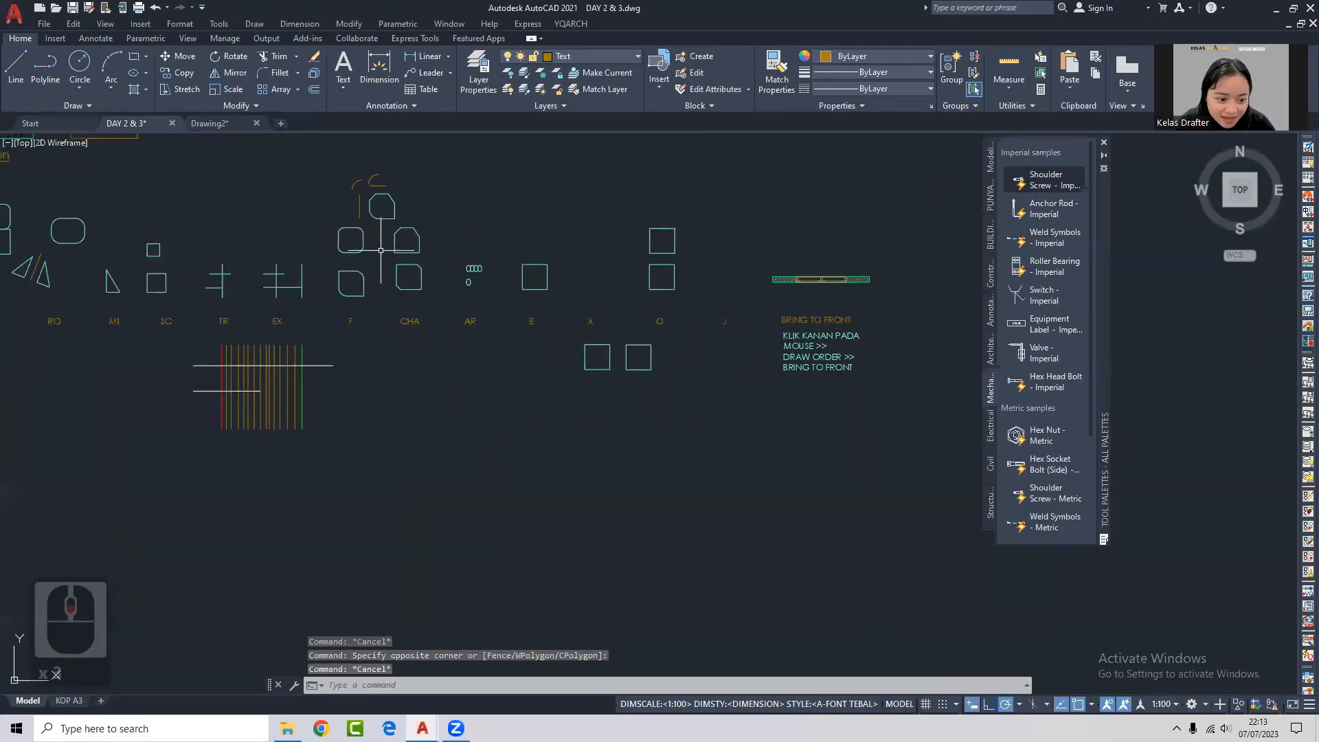
{"action": "scroll", "coordinate": [608, 347], "scroll_direction": "up", "scroll_amount": 3}
{"action": "left_click", "coordinate": [636, 341]}
{"action": "left_click", "coordinate": [717, 363]}
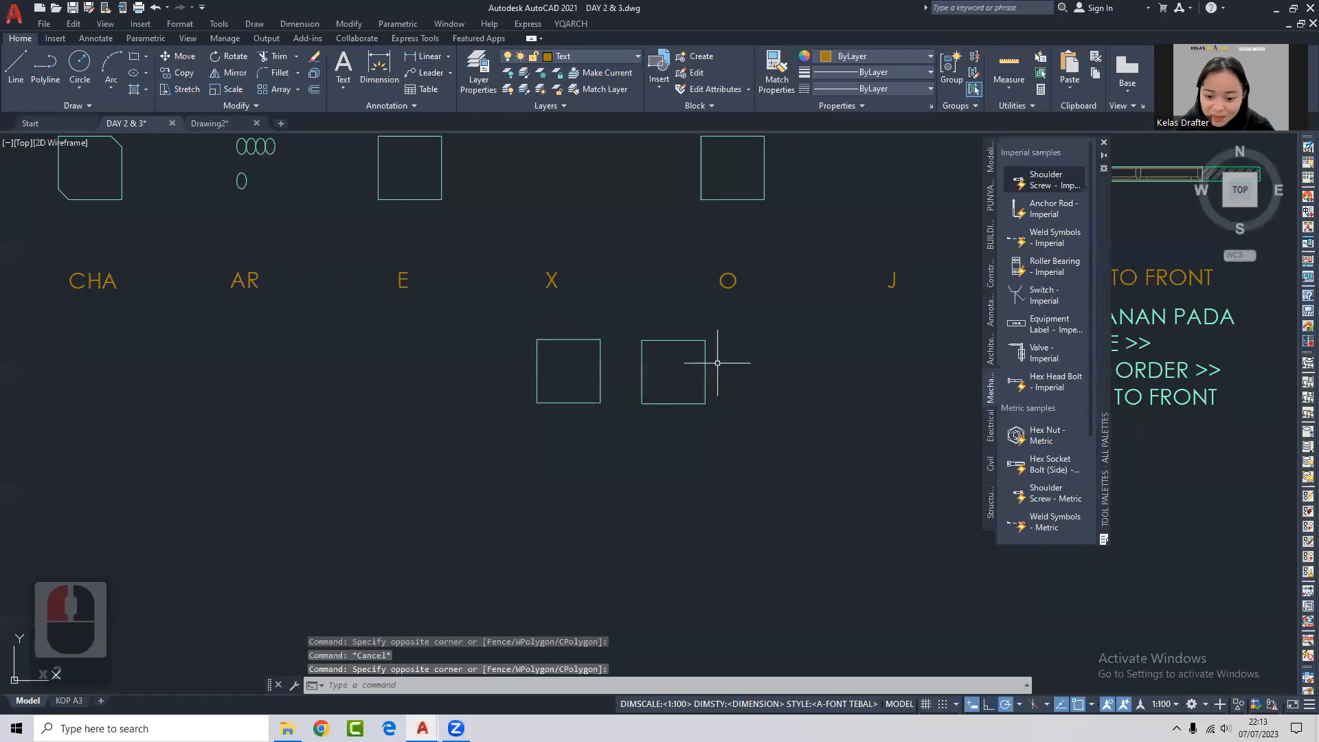
{"action": "scroll", "coordinate": [579, 341], "scroll_direction": "up", "scroll_amount": 4}
{"action": "left_click", "coordinate": [590, 338]}
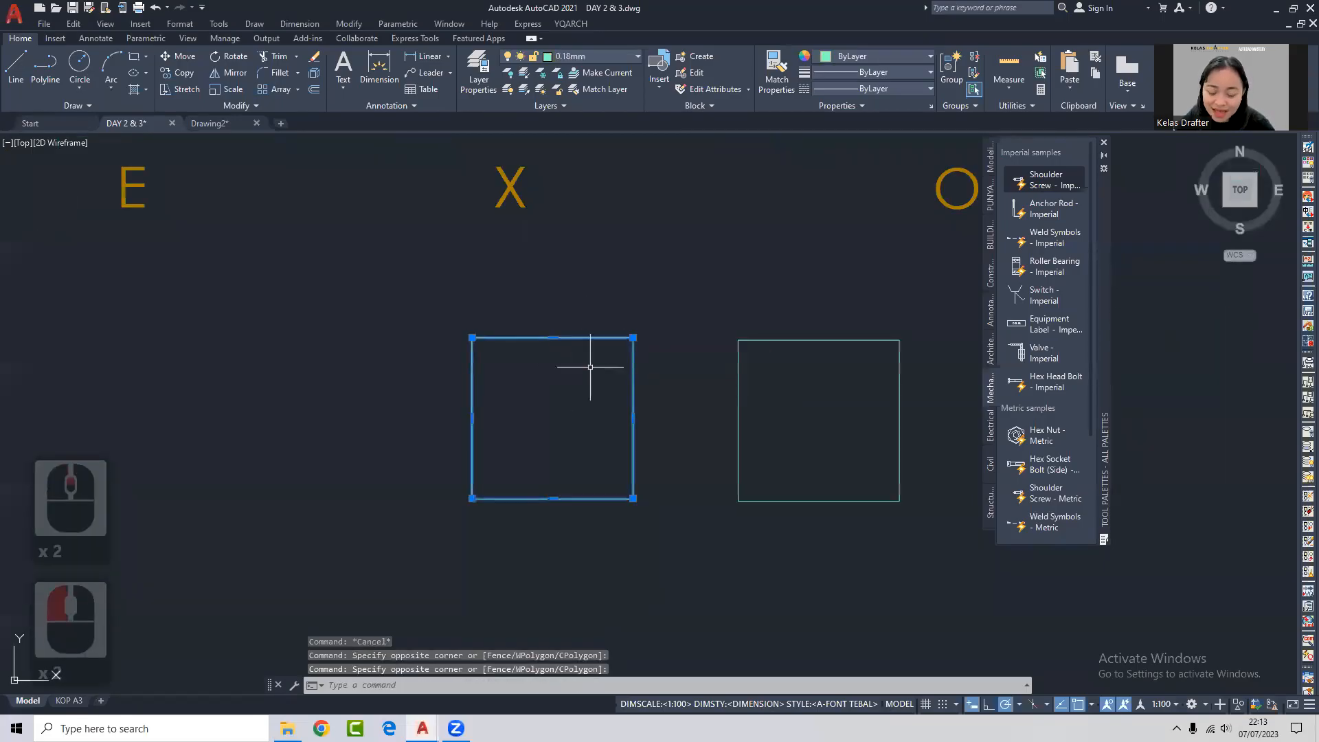
{"action": "key", "text": "Escape"}
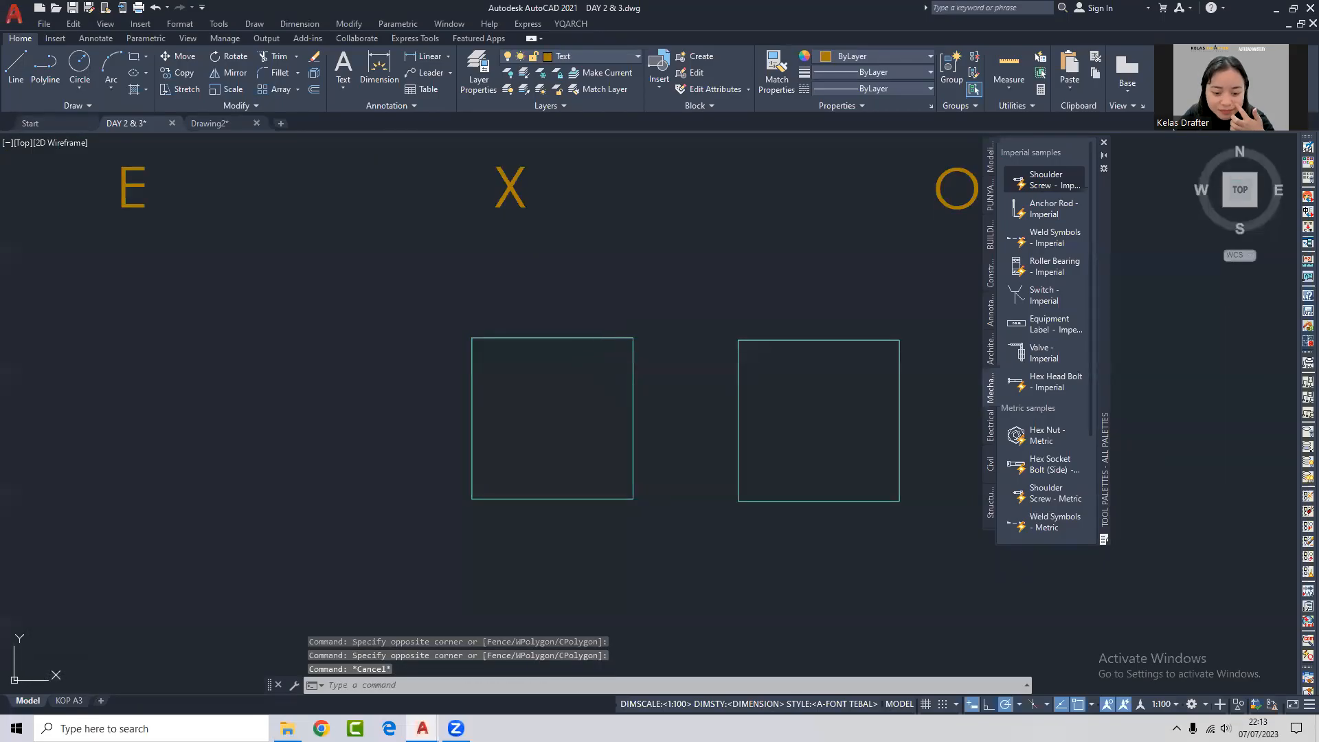
Explode the square directly below the X label and check its top and bottom edges as individual lines.
{"action": "left_click", "coordinate": [595, 344]}
{"action": "left_click", "coordinate": [584, 329]}
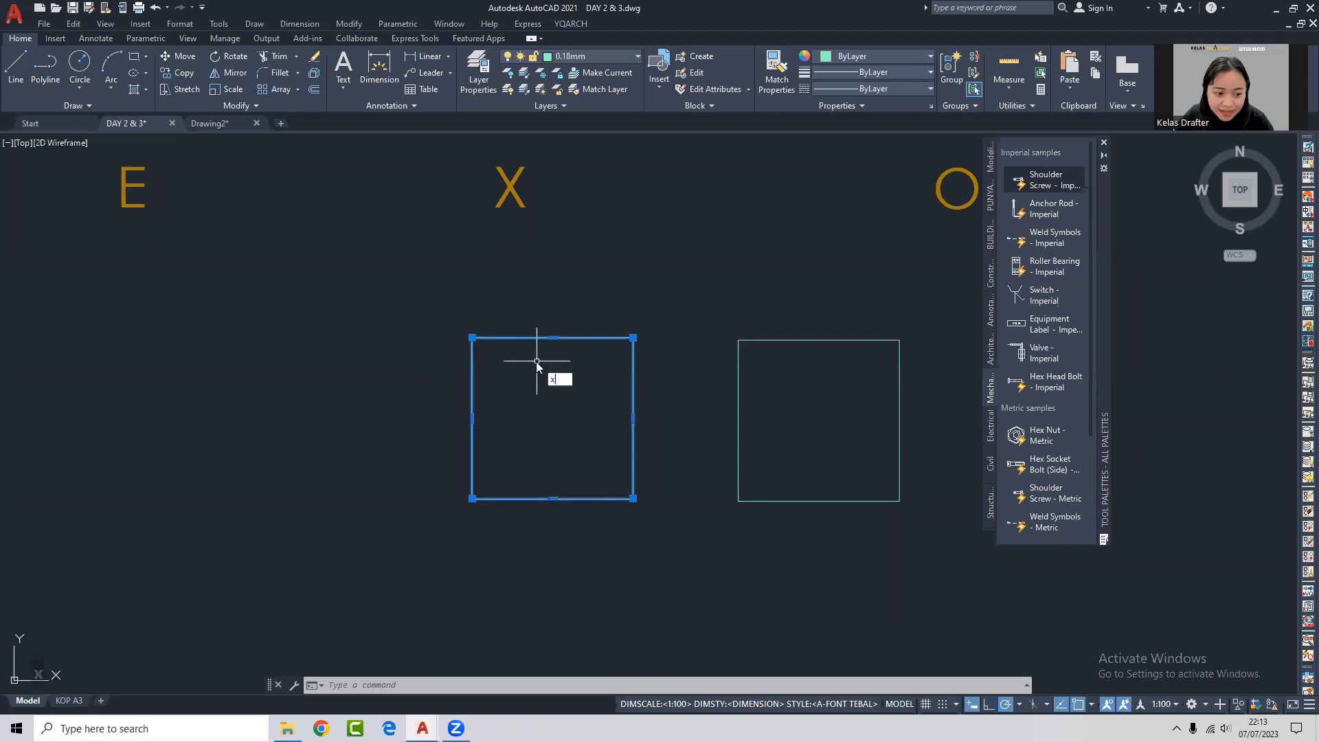
{"action": "key", "text": "Return"}
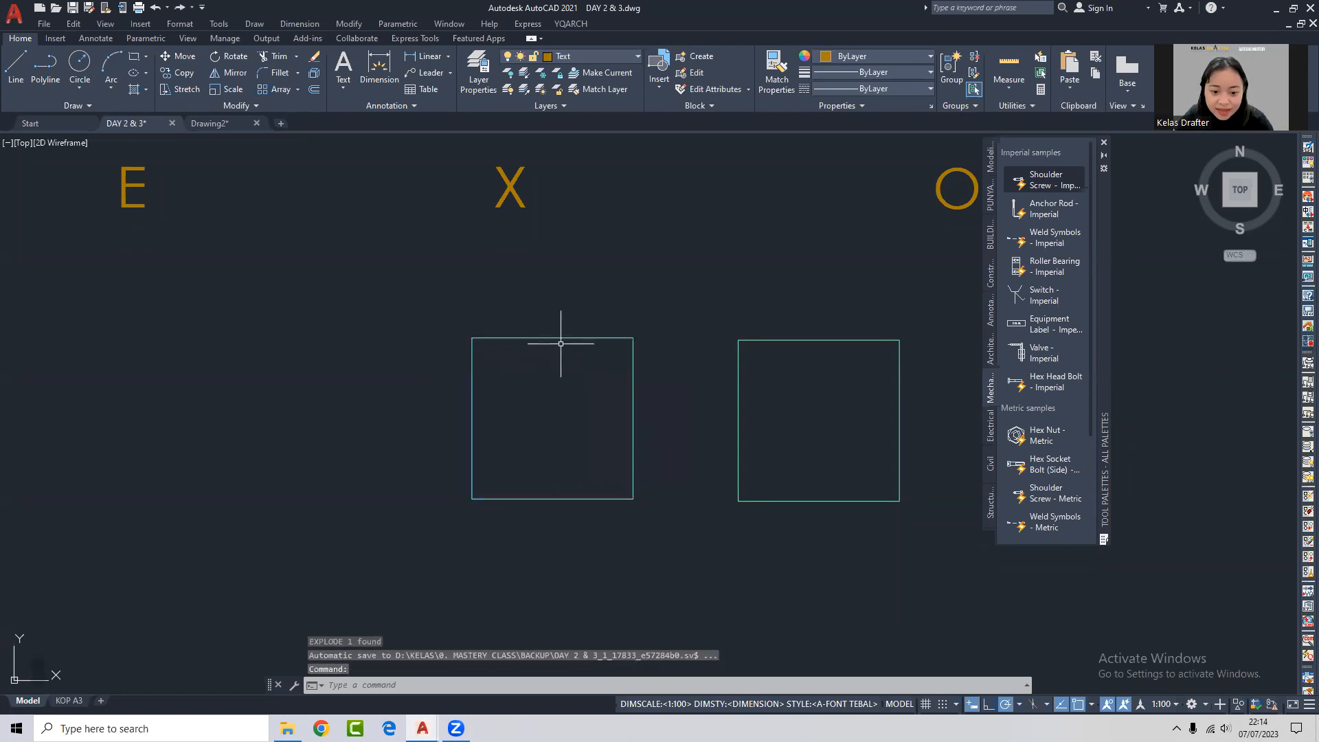
{"action": "left_click", "coordinate": [563, 338]}
{"action": "key", "text": "Escape"}
{"action": "left_click", "coordinate": [526, 499]}
{"action": "key", "text": "Escape"}
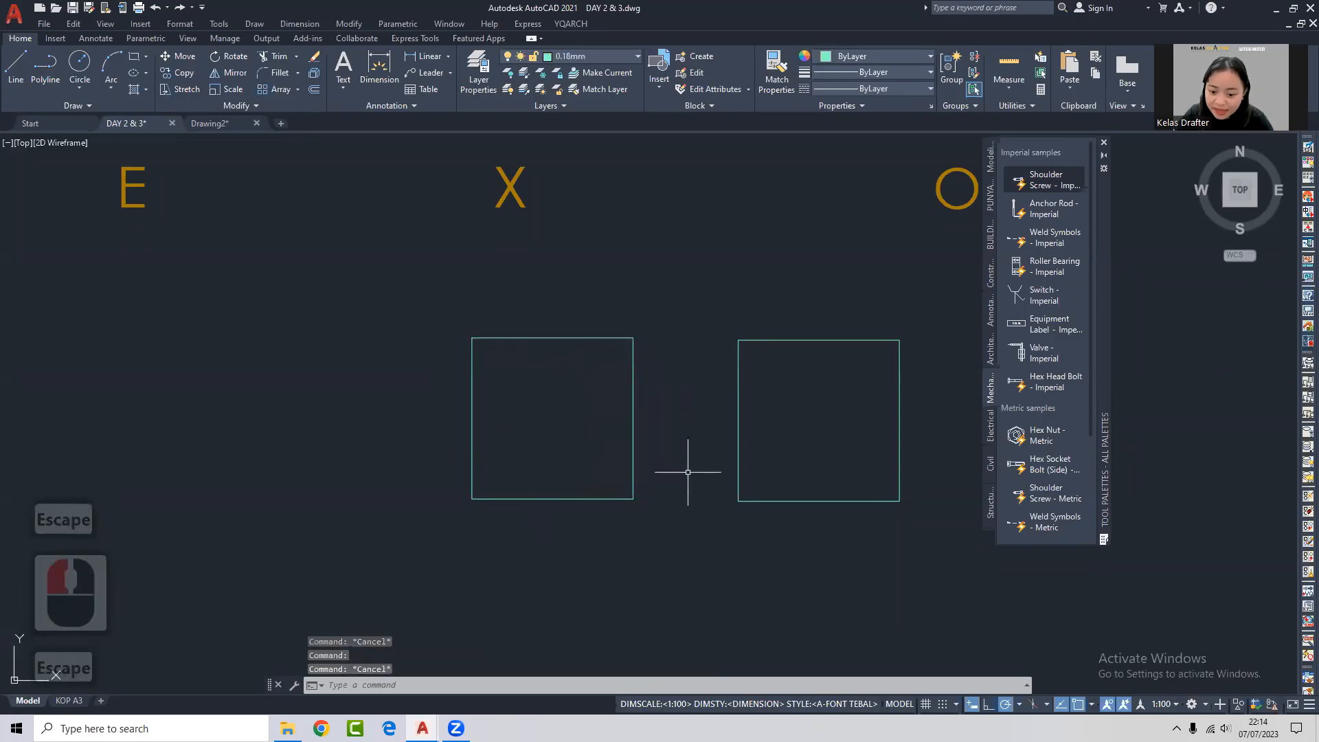
Pick each edge of the square below and between the X and O labels to examine whether they are separate lines.
{"action": "middle_click_drag", "start_coordinate": [687, 471], "coordinate": [597, 471]}
{"action": "left_click", "coordinate": [748, 336]}
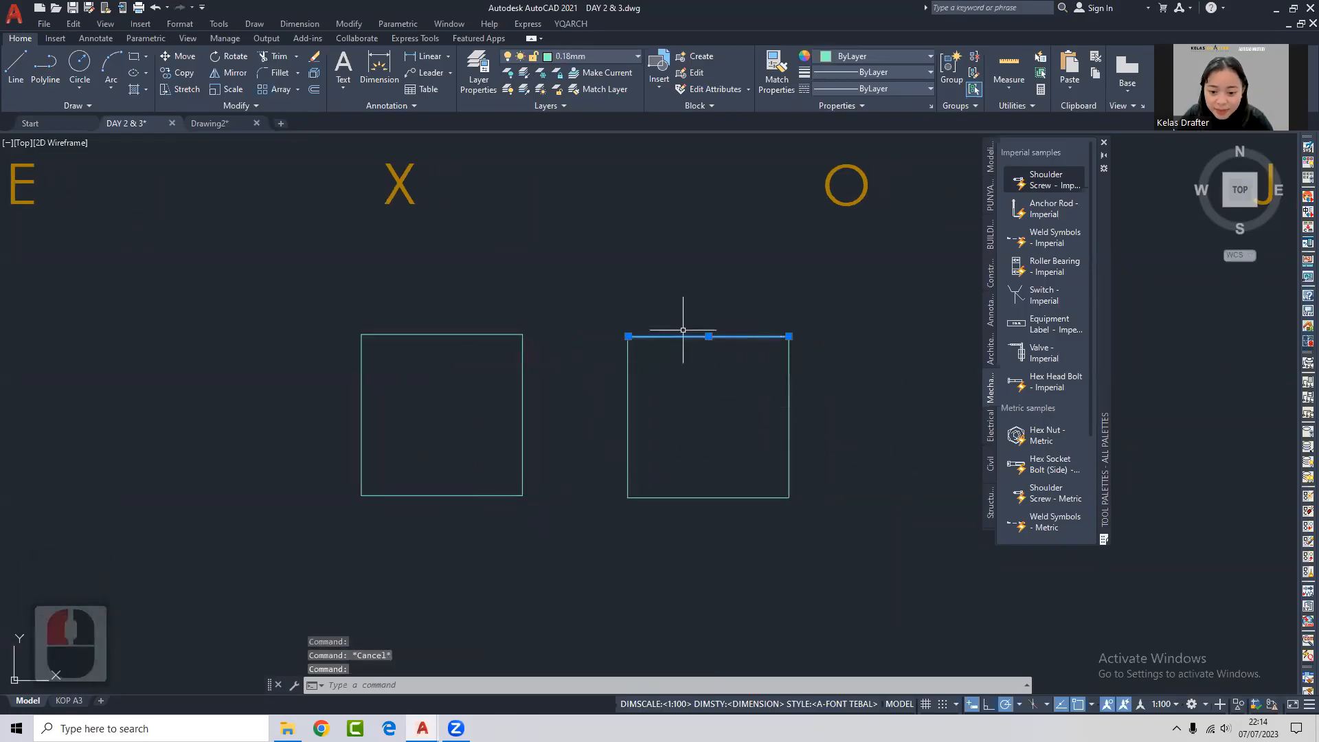
{"action": "key", "text": "Escape"}
{"action": "left_click", "coordinate": [639, 353]}
{"action": "left_click", "coordinate": [601, 365]}
{"action": "key", "text": "Escape"}
{"action": "left_click", "coordinate": [799, 378]}
{"action": "left_click", "coordinate": [742, 391]}
{"action": "key", "text": "Escape"}
{"action": "left_click", "coordinate": [715, 471]}
{"action": "left_click", "coordinate": [697, 514]}
{"action": "key", "text": "Escape"}
Join the four edge lines of the square below and between the X and O labels and check the joined outline.
{"action": "left_click", "coordinate": [593, 315]}
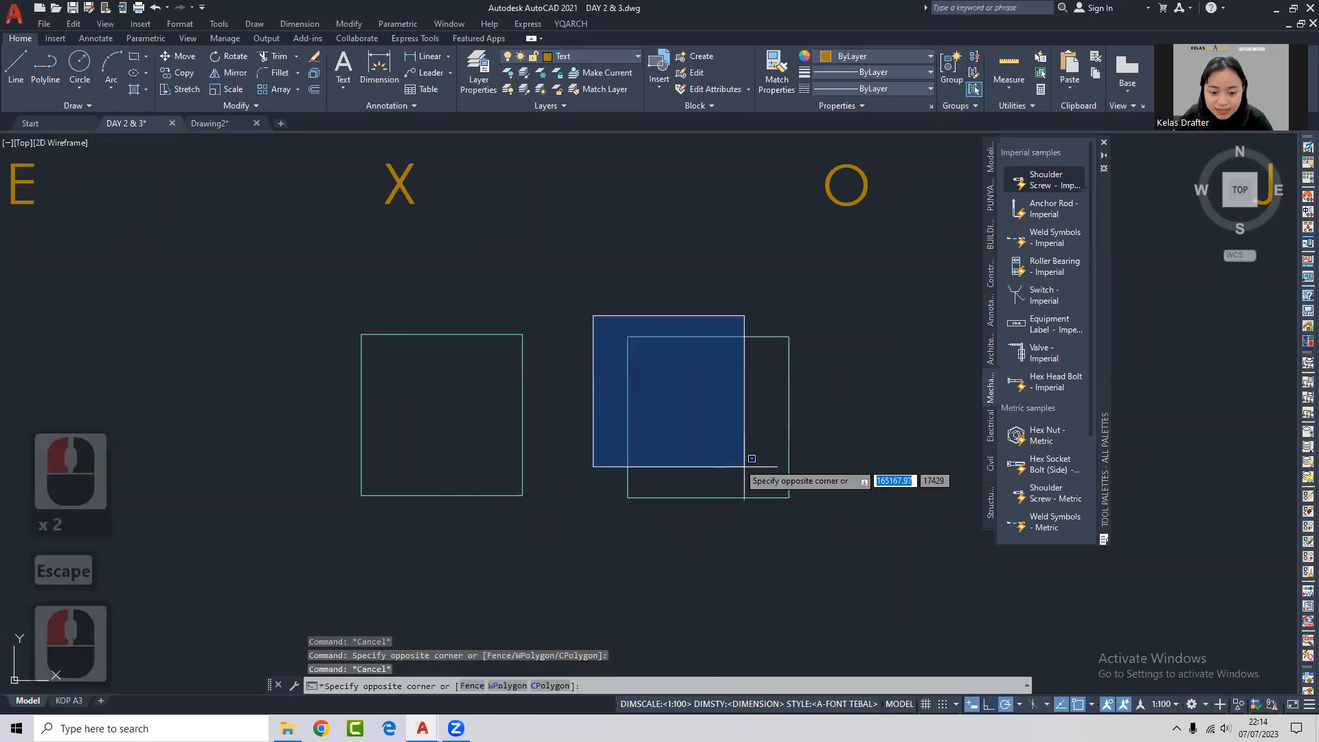
{"action": "left_click", "coordinate": [849, 543]}
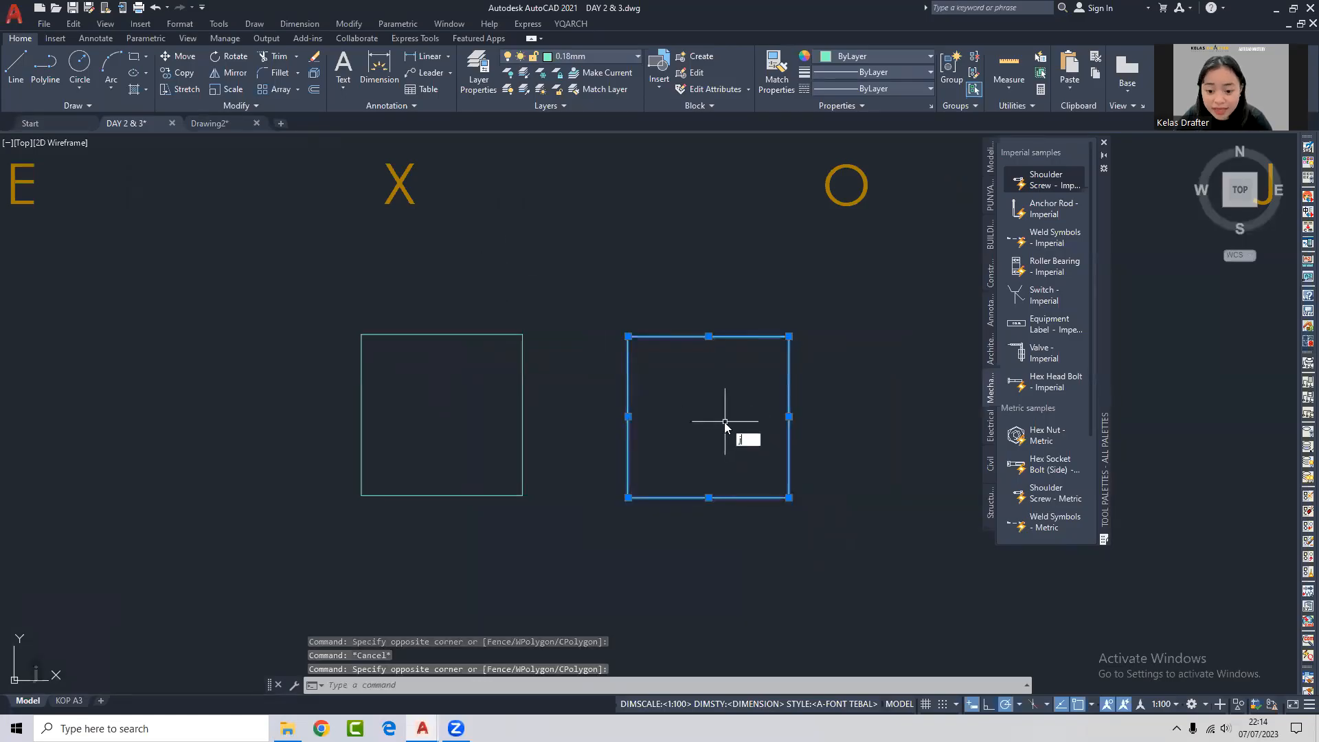
{"action": "type", "text": "j"}
{"action": "key", "text": "Return"}
{"action": "left_click", "coordinate": [724, 336]}
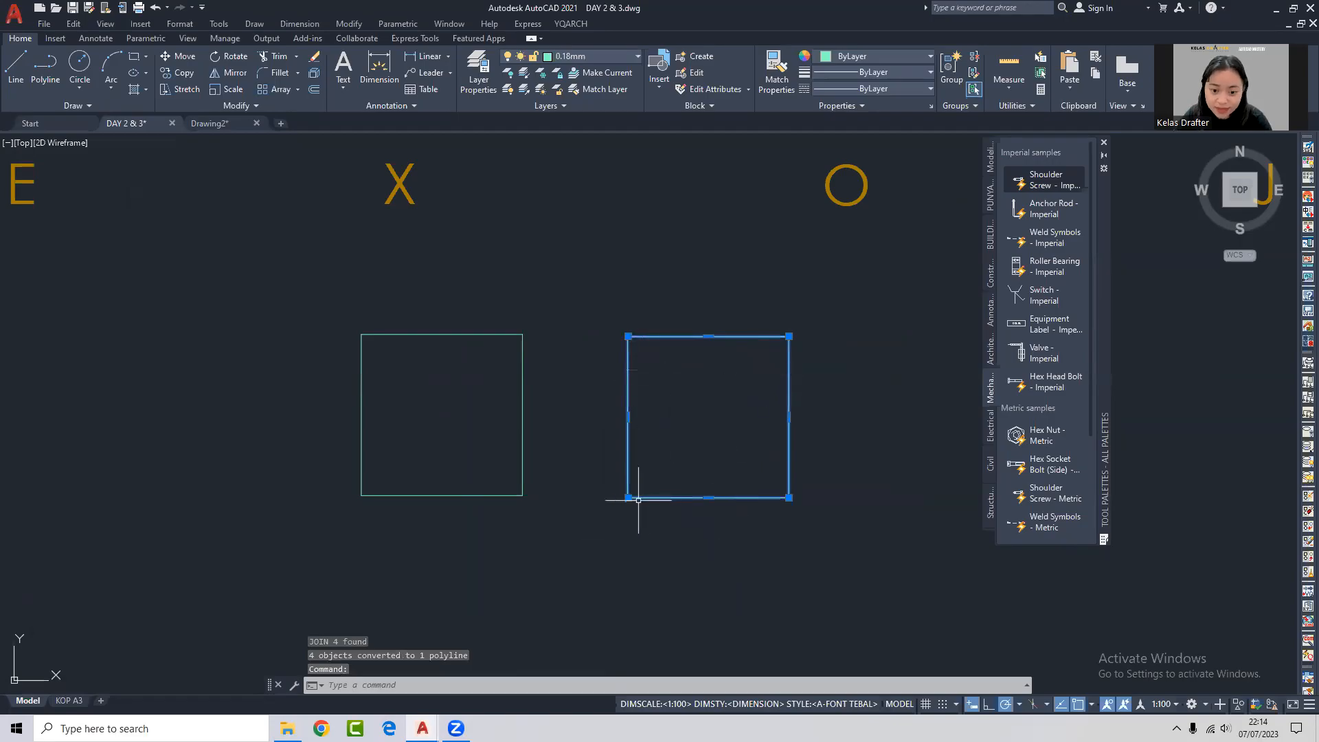
{"action": "key", "text": "Escape"}
Copy the window symbol from the hatched wall above BRING TO FRONT to the empty area beside the two lower squares.
{"action": "scroll", "coordinate": [516, 490], "scroll_direction": "down", "scroll_amount": 2}
{"action": "middle_click_drag", "start_coordinate": [753, 370], "coordinate": [412, 470]}
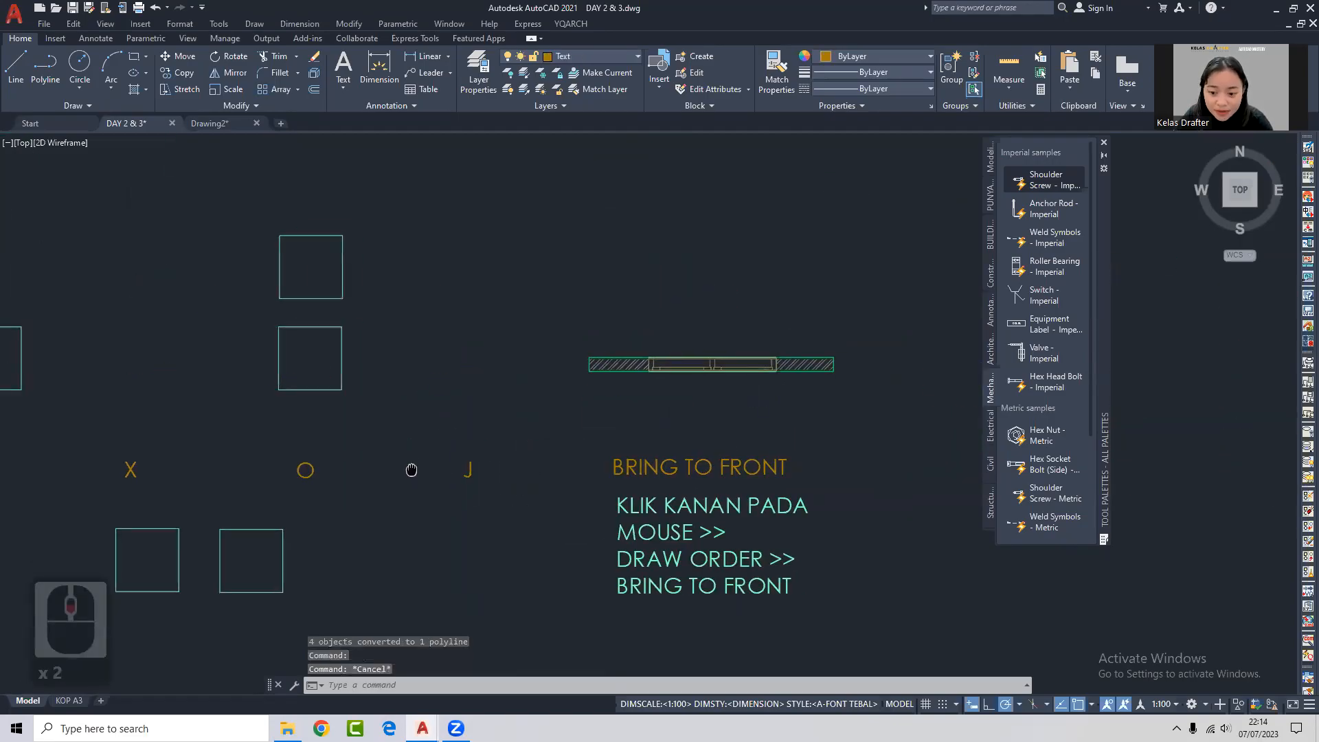
{"action": "left_click", "coordinate": [618, 368]}
{"action": "type", "text": "c"}
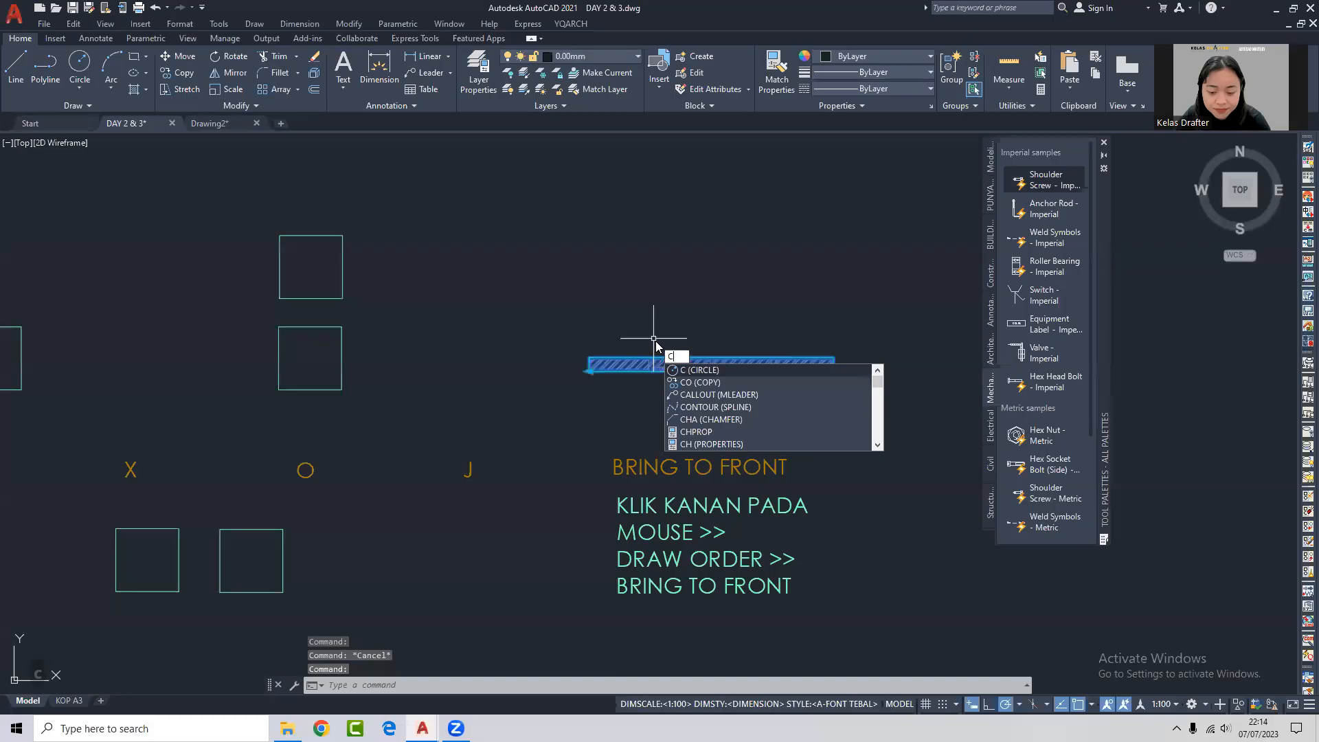
{"action": "left_click", "coordinate": [652, 334]}
{"action": "left_click", "coordinate": [835, 435]}
{"action": "type", "text": "c"}
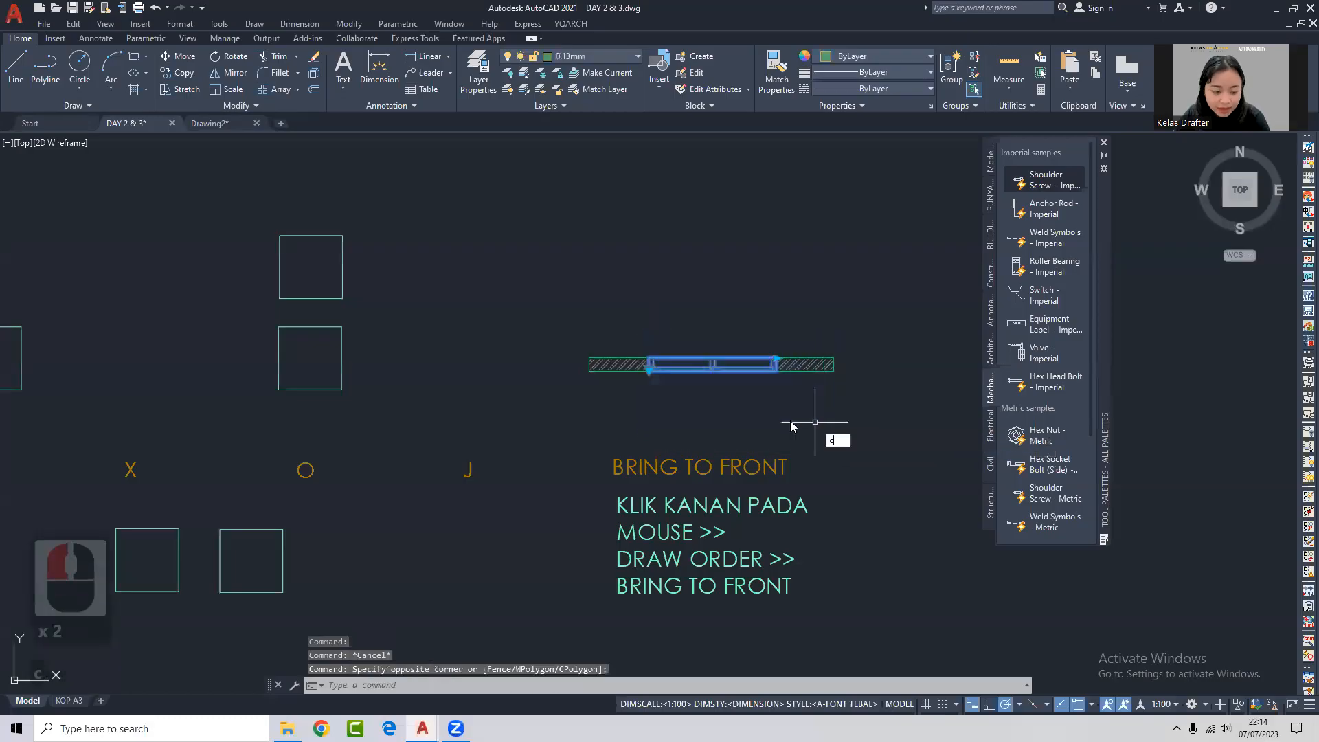
{"action": "type", "text": "o"}
{"action": "key", "text": "space"}
{"action": "left_click", "coordinate": [752, 428]}
{"action": "middle_click_drag", "start_coordinate": [583, 458], "coordinate": [751, 309]}
{"action": "middle_click_drag", "start_coordinate": [486, 500], "coordinate": [571, 441]}
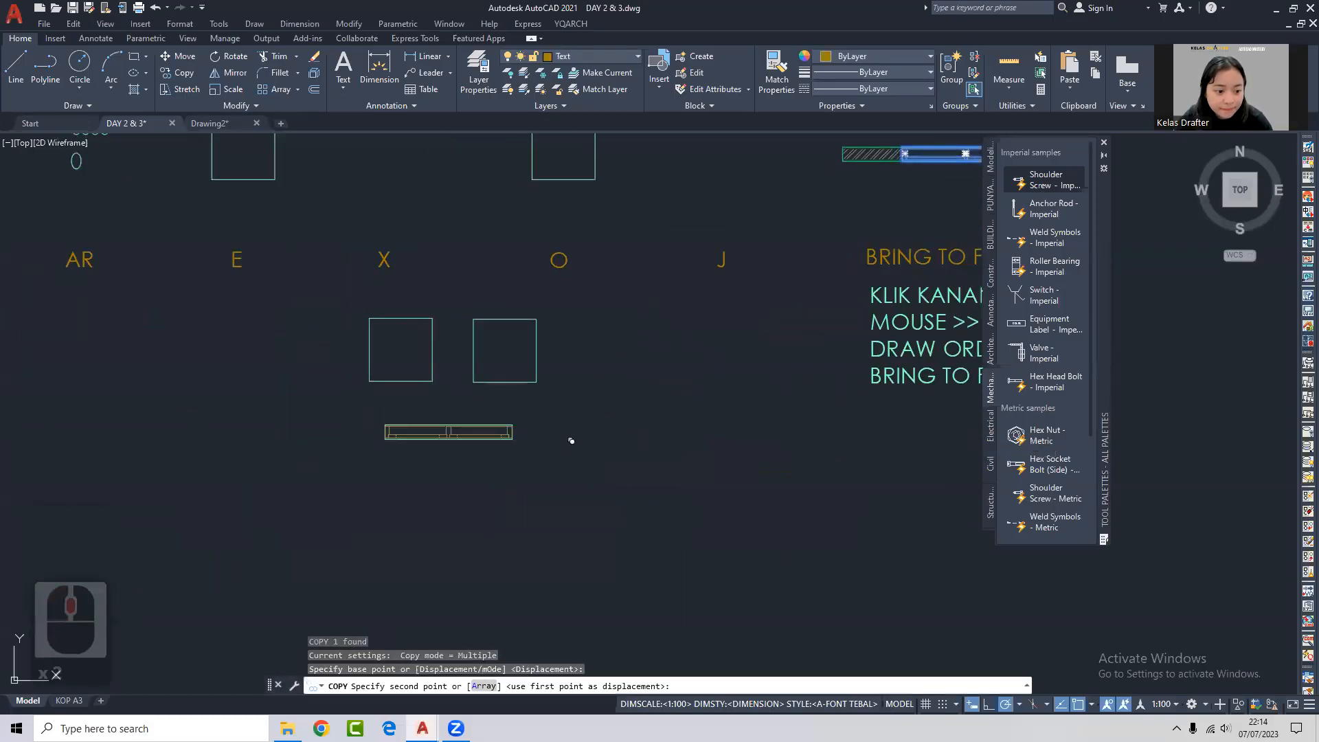
{"action": "left_click", "coordinate": [680, 415]}
{"action": "key", "text": "space"}
Explode the copied window symbol beside the squares and check its parts individually.
{"action": "scroll", "coordinate": [649, 362], "scroll_direction": "up", "scroll_amount": 2}
{"action": "left_click", "coordinate": [648, 360]}
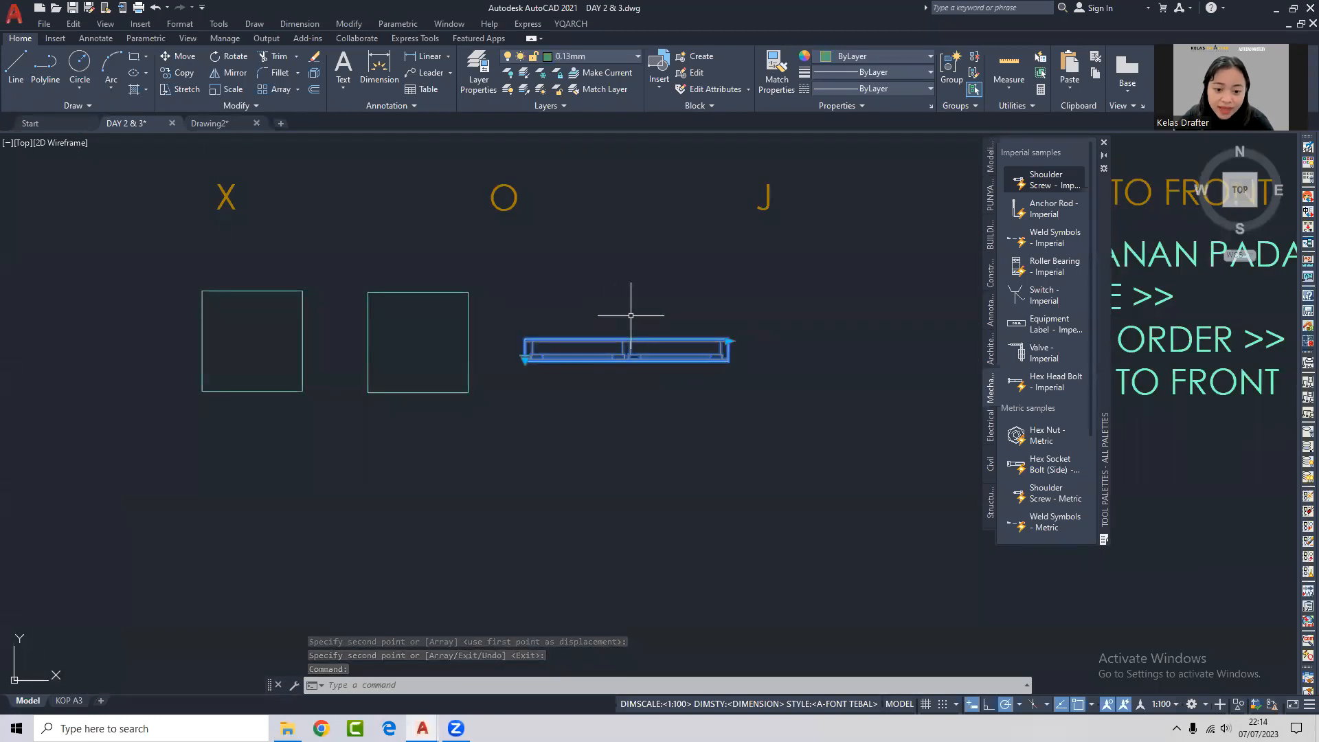
{"action": "type", "text": "x"}
{"action": "key", "text": "space"}
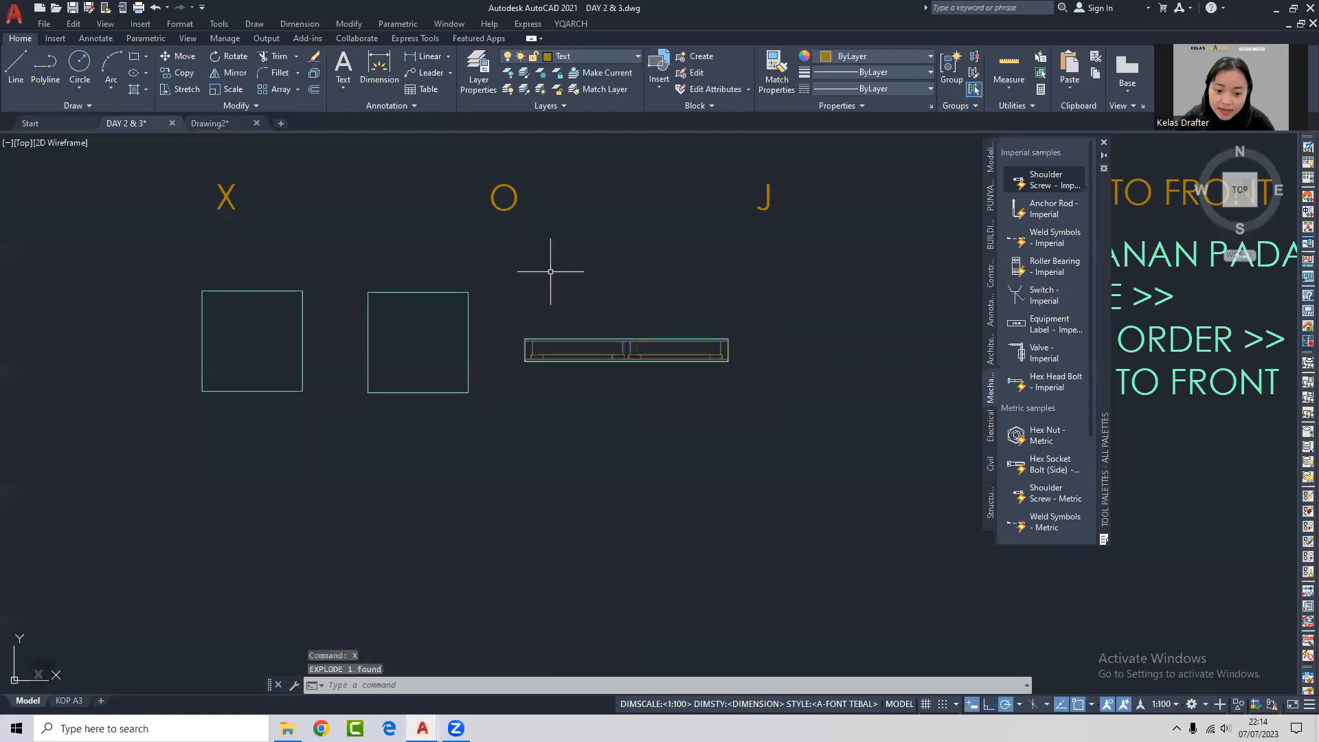
{"action": "left_click", "coordinate": [562, 338]}
{"action": "key", "text": "Escape"}
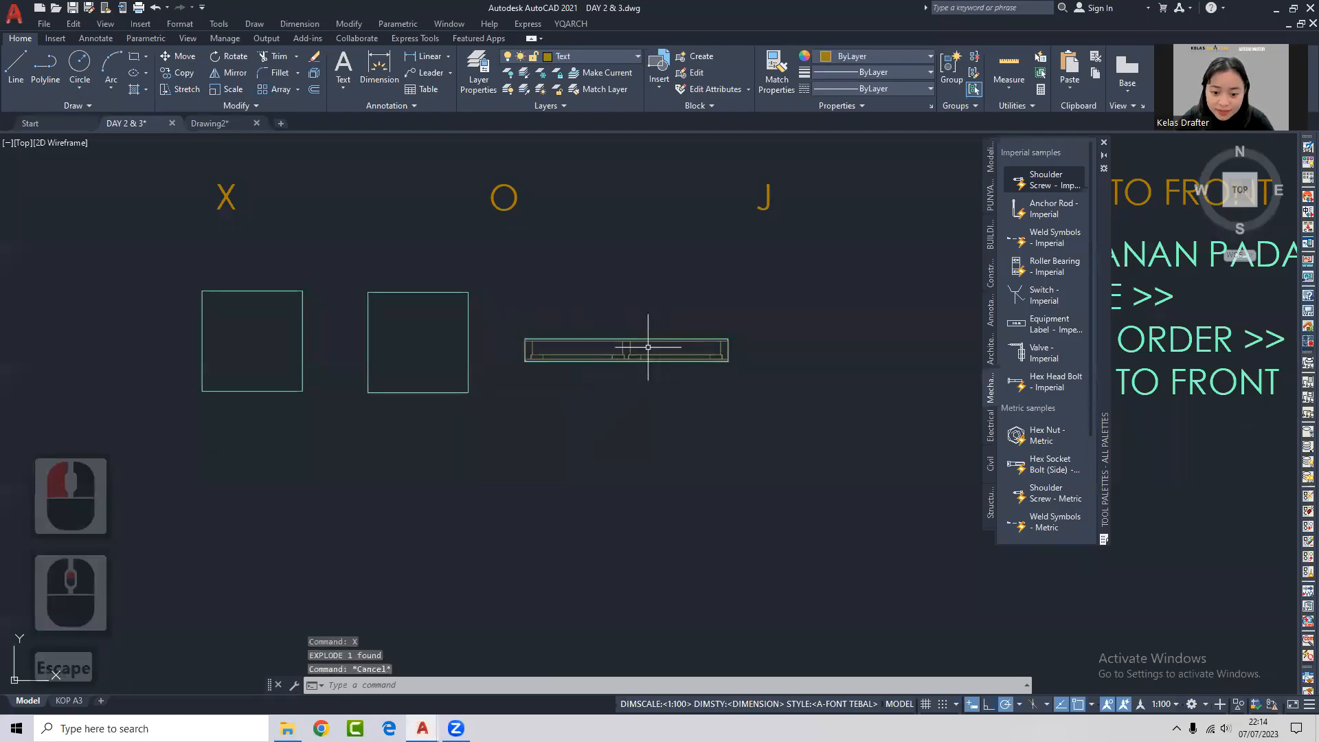
{"action": "left_click", "coordinate": [628, 352]}
{"action": "key", "text": "Escape"}
{"action": "scroll", "coordinate": [615, 341], "scroll_direction": "up", "scroll_amount": 4}
{"action": "scroll", "coordinate": [498, 285], "scroll_direction": "down", "scroll_amount": 2}
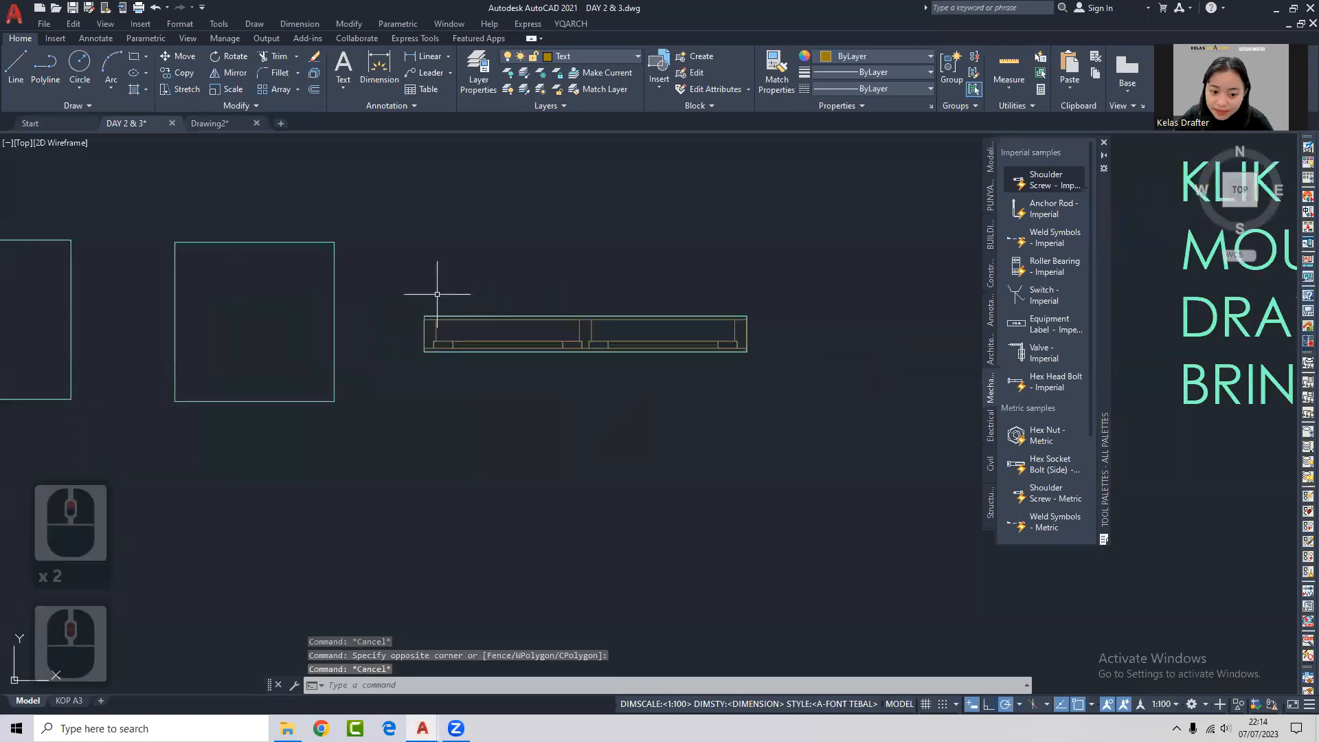
Join all the pieces of the exploded window symbol and check its outline.
{"action": "left_click", "coordinate": [421, 296]}
{"action": "left_click", "coordinate": [785, 387]}
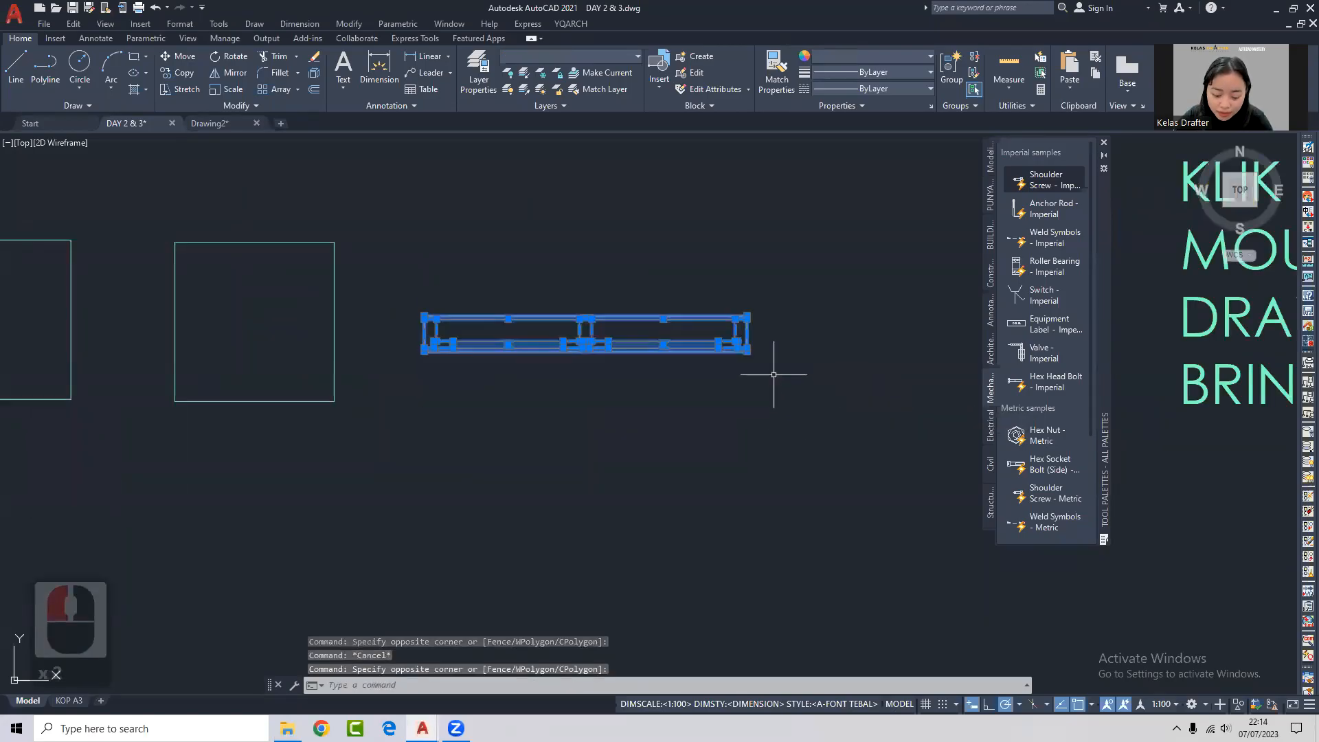
{"action": "type", "text": "J"}
{"action": "key", "text": "Return"}
{"action": "left_click", "coordinate": [748, 347]}
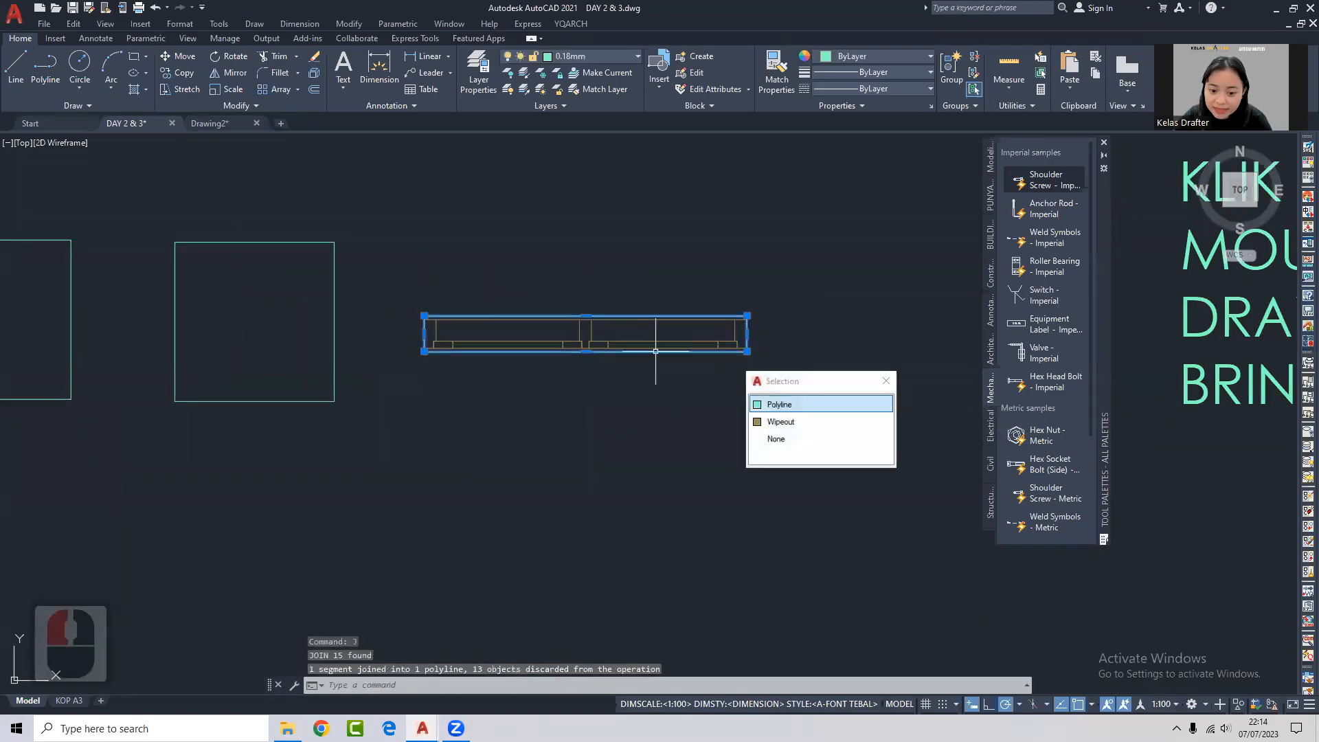
{"action": "key", "text": "Escape"}
Select and deselect the whole window symbol beside the squares to examine how its parts behave after exploding and joining.
{"action": "mouse_move", "coordinate": [465, 360]}
{"action": "middle_mouse_down"}
{"action": "mouse_move", "coordinate": [511, 405]}
{"action": "mouse_move", "coordinate": [654, 430]}
{"action": "middle_mouse_up"}
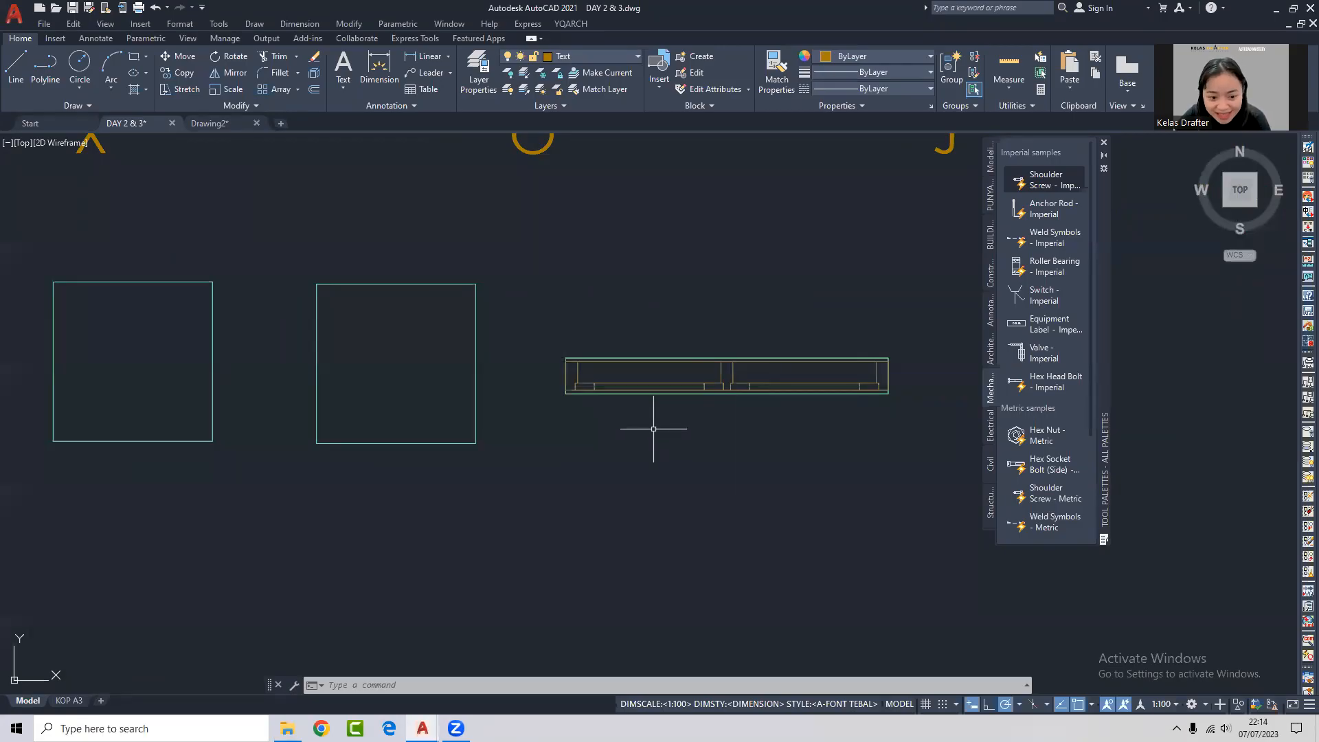
{"action": "mouse_move", "coordinate": [653, 428]}
{"action": "middle_mouse_down"}
{"action": "mouse_move", "coordinate": [612, 432]}
{"action": "mouse_move", "coordinate": [737, 360]}
{"action": "middle_mouse_up"}
{"action": "left_click", "coordinate": [809, 332]}
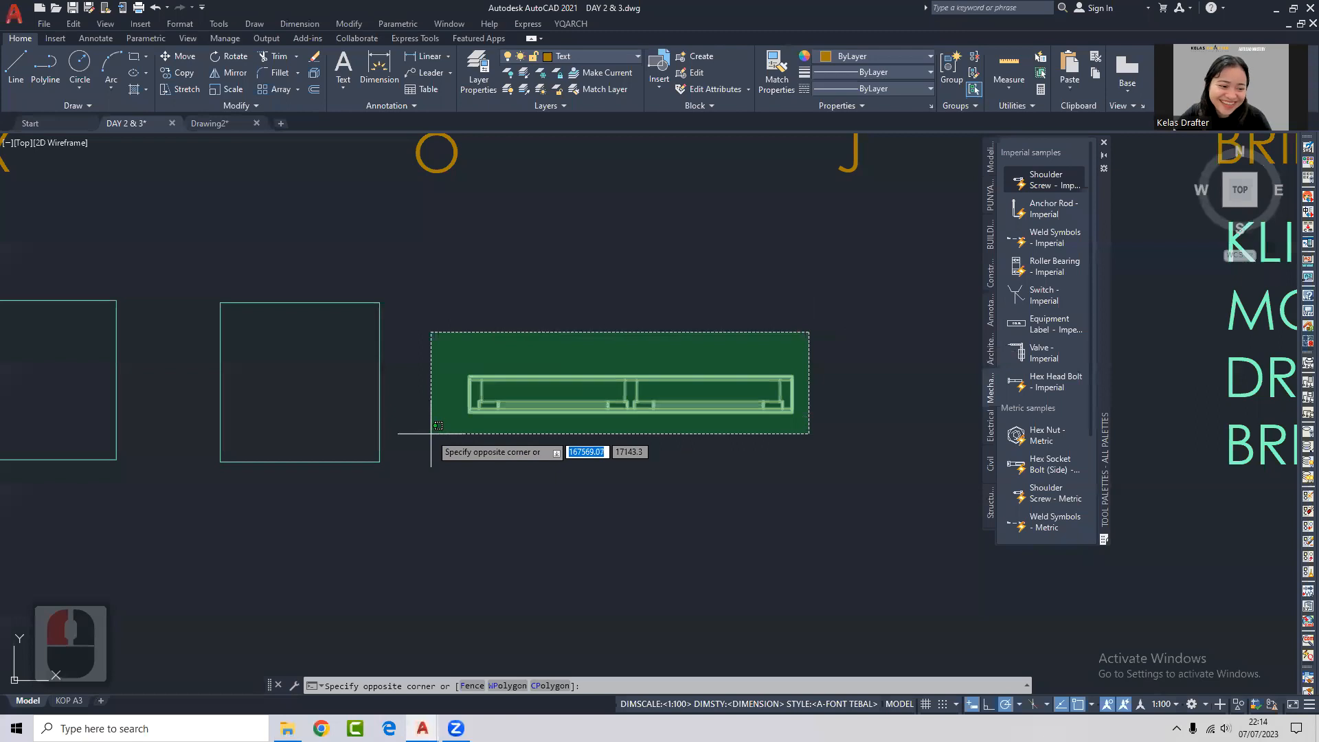
{"action": "left_click", "coordinate": [400, 469]}
{"action": "key", "text": "Escape"}
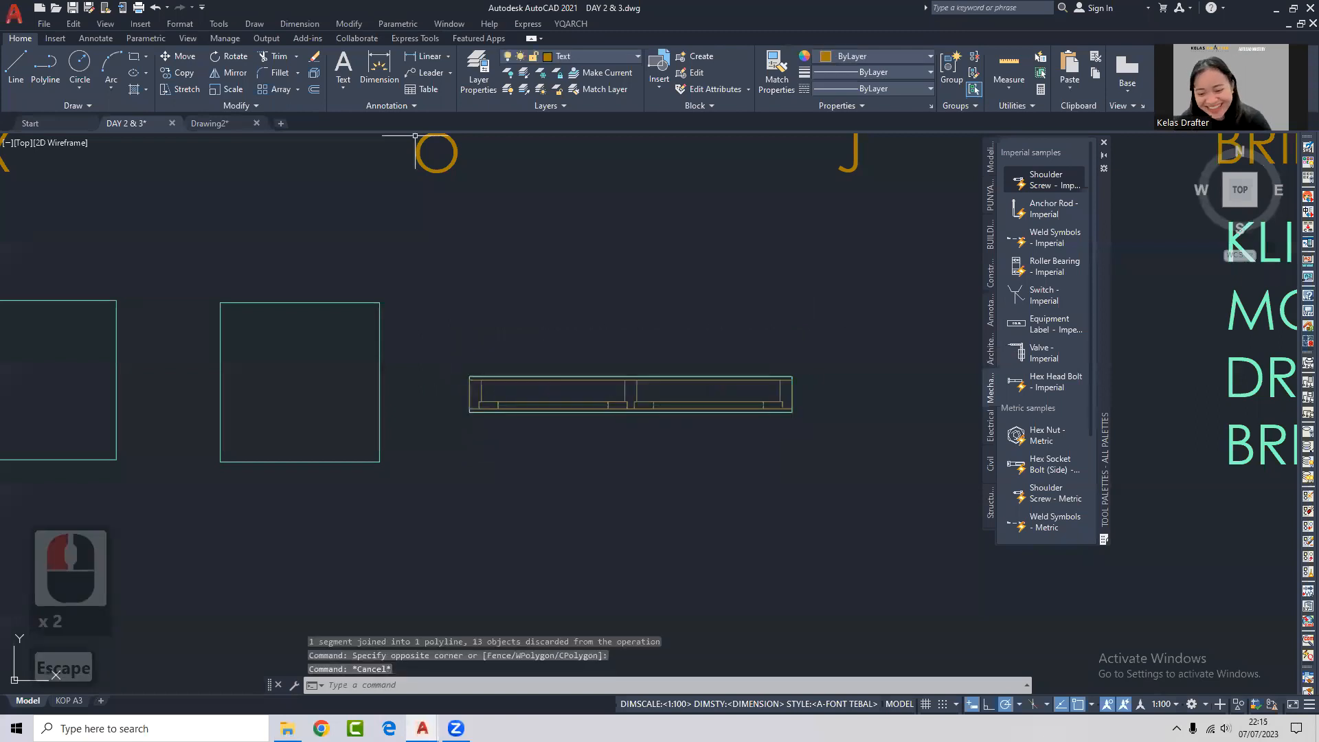
{"action": "left_click", "coordinate": [795, 341]}
{"action": "left_click", "coordinate": [477, 451]}
{"action": "middle_click_drag", "start_coordinate": [490, 450], "coordinate": [639, 431]}
{"action": "key", "text": "Escape"}
{"action": "scroll", "coordinate": [519, 423], "scroll_direction": "down", "scroll_amount": 2}
{"action": "middle_click_drag", "start_coordinate": [506, 422], "coordinate": [684, 419]}
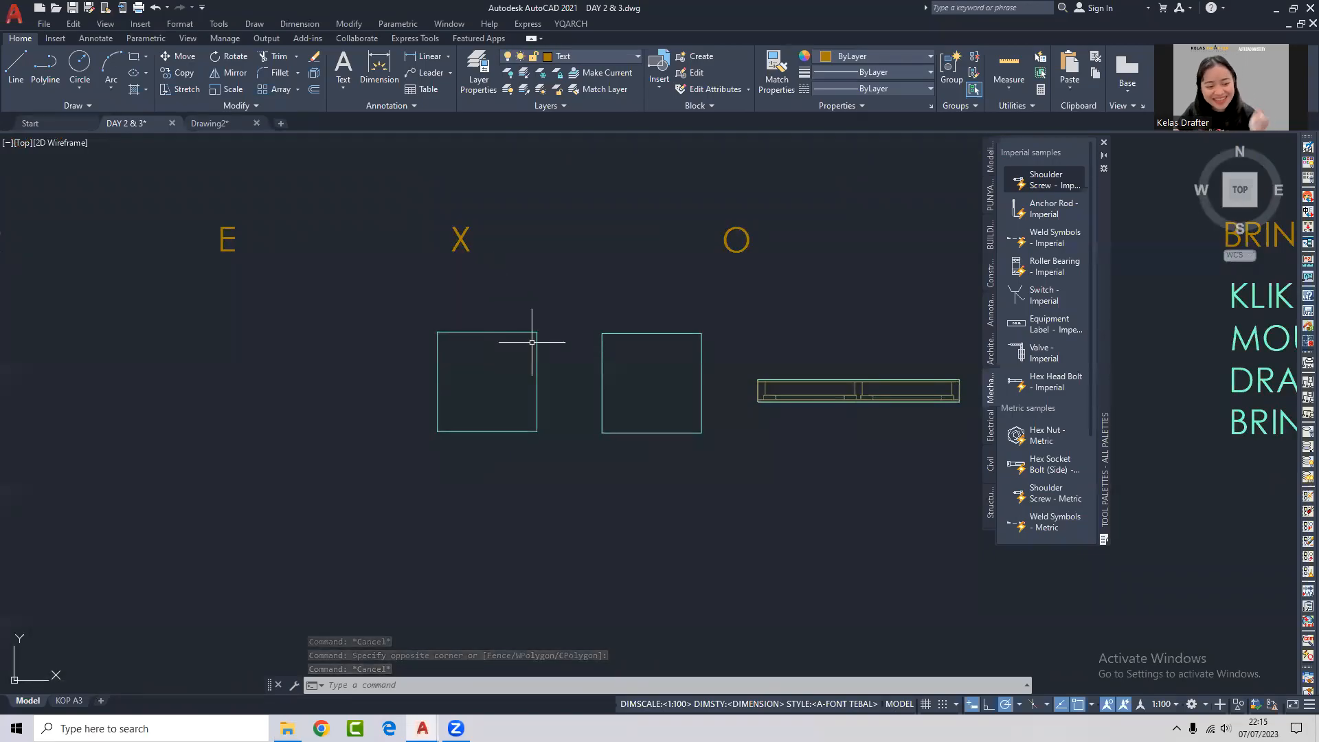
{"action": "middle_click_drag", "start_coordinate": [797, 361], "coordinate": [563, 352]}
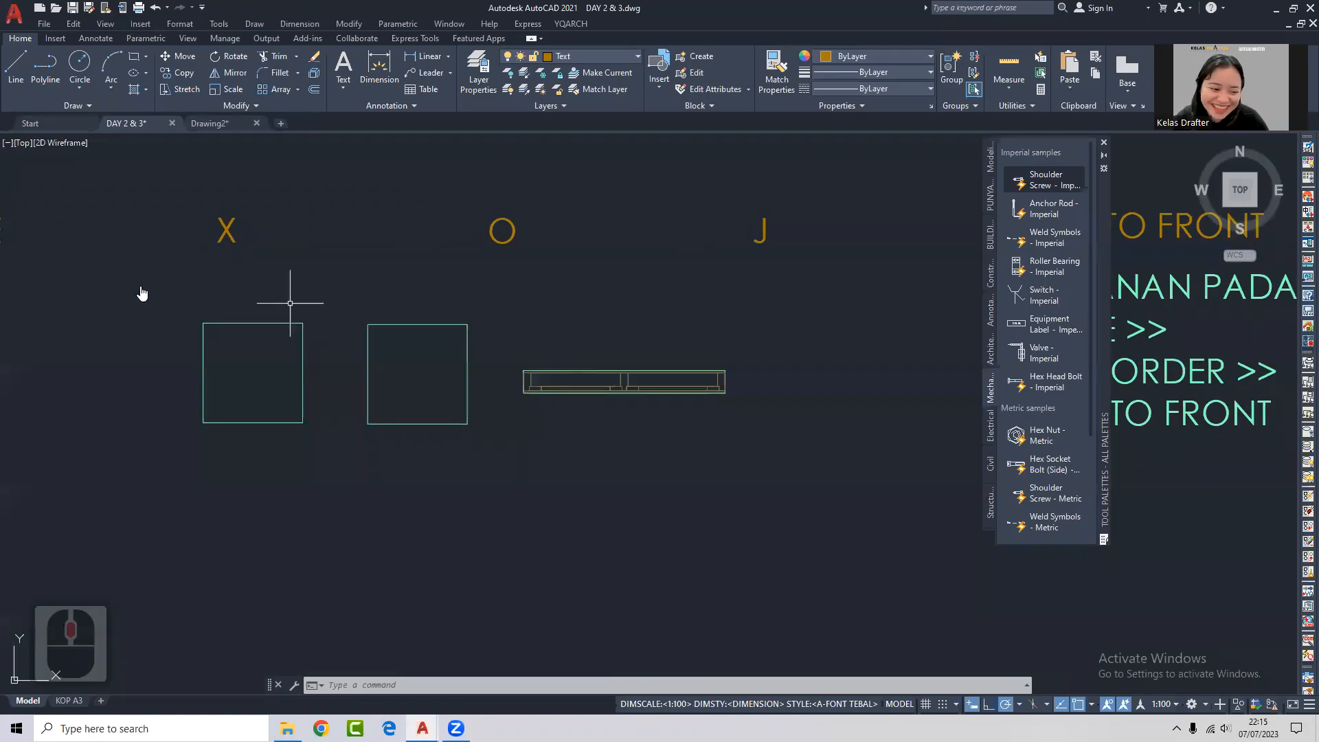
{"action": "left_click", "coordinate": [801, 350]}
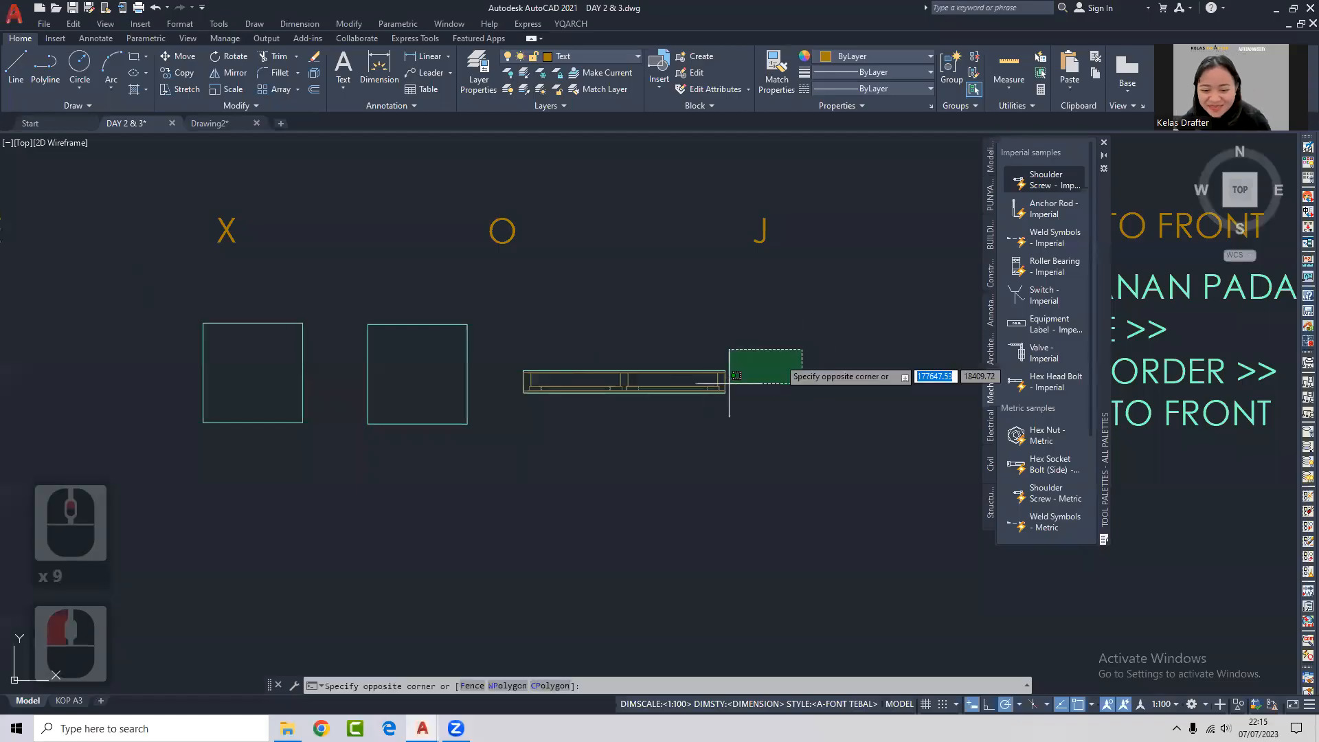
{"action": "left_click", "coordinate": [498, 435]}
{"action": "middle_click_drag", "start_coordinate": [521, 433], "coordinate": [539, 423]}
{"action": "key", "text": "Escape"}
{"action": "left_click", "coordinate": [490, 315]}
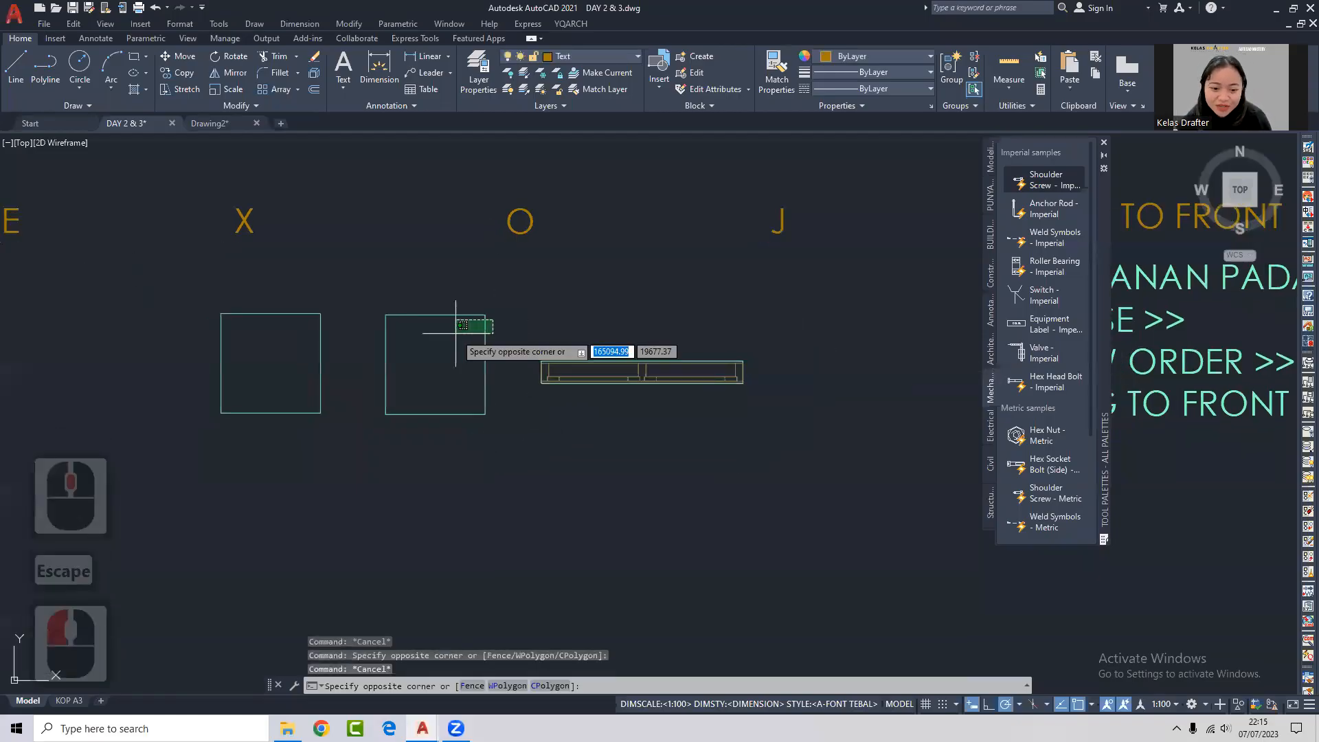
{"action": "key", "text": "Escape"}
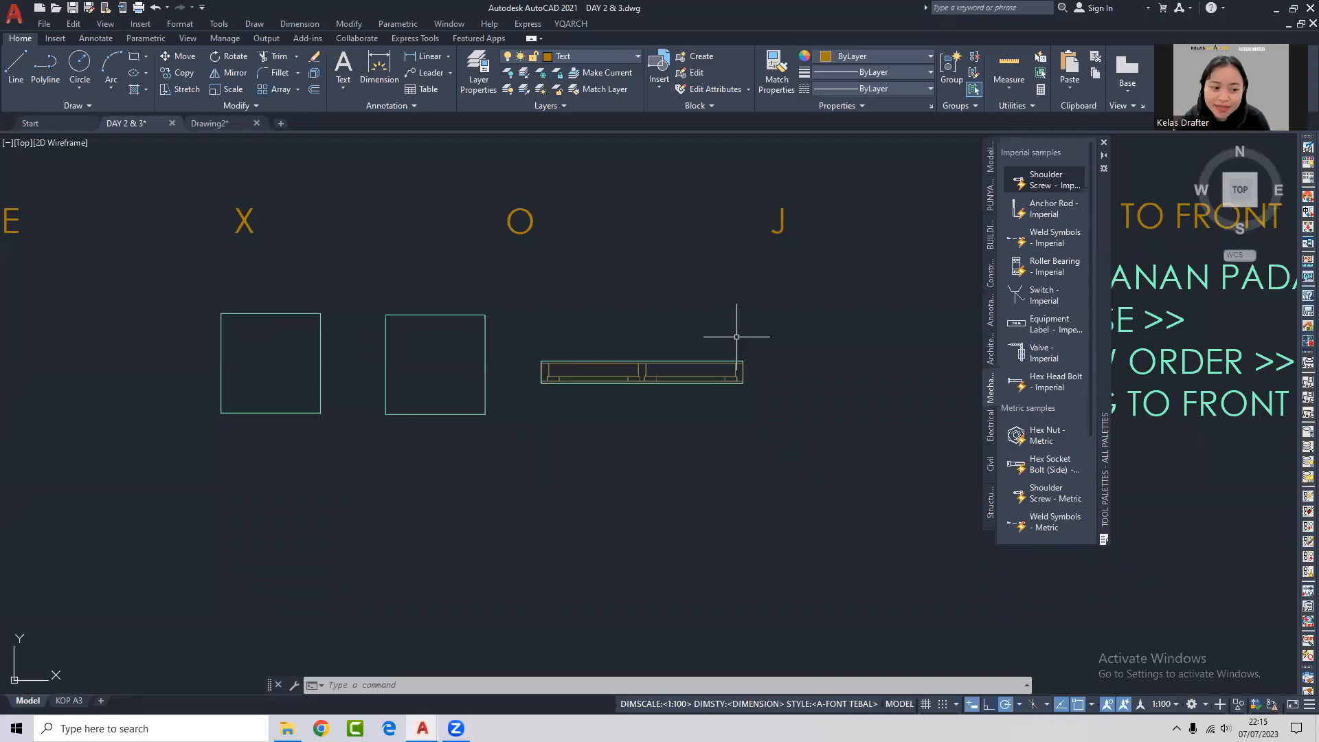
Draw a horizontal line above the J label and a separate vertical line starting just below its right end.
{"action": "mouse_move", "coordinate": [772, 310]}
{"action": "middle_mouse_down"}
{"action": "mouse_move", "coordinate": [704, 423]}
{"action": "mouse_move", "coordinate": [719, 306]}
{"action": "middle_mouse_up"}
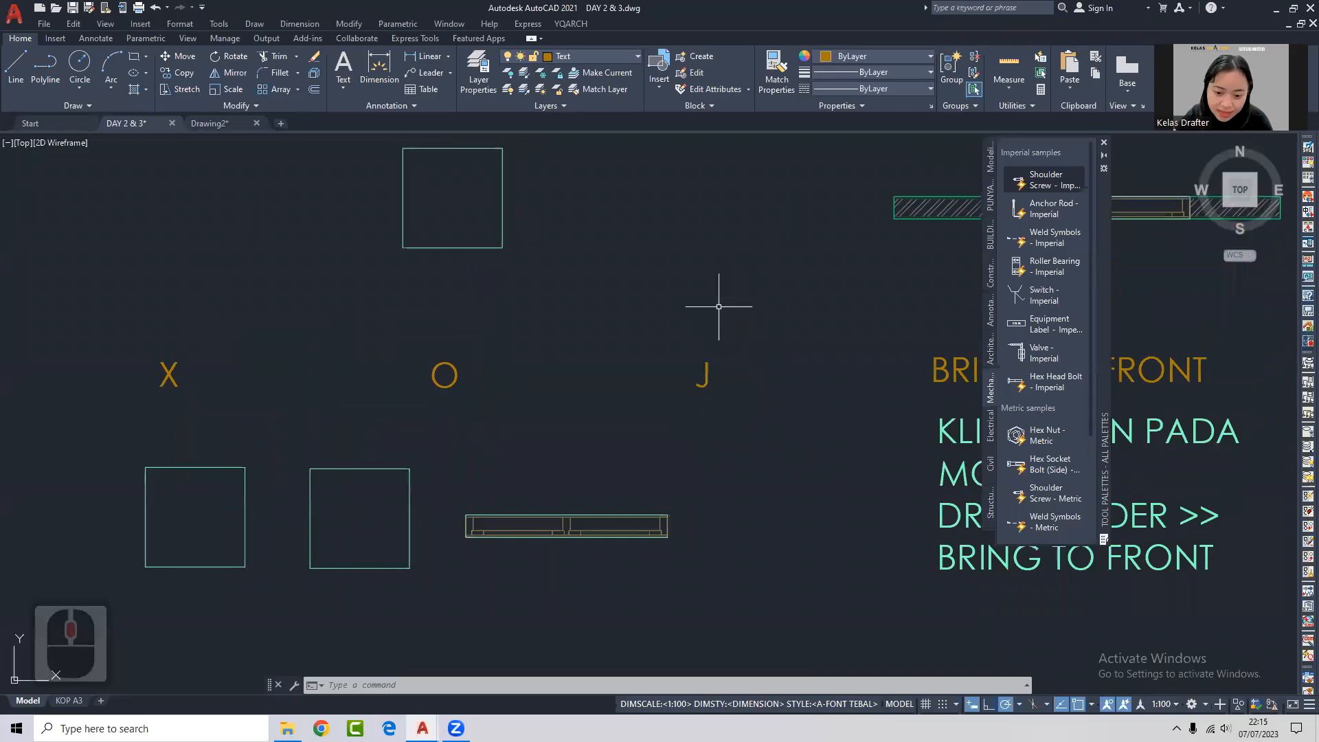
{"action": "type", "text": "l"}
{"action": "key", "text": "Return"}
{"action": "left_click", "coordinate": [641, 249]}
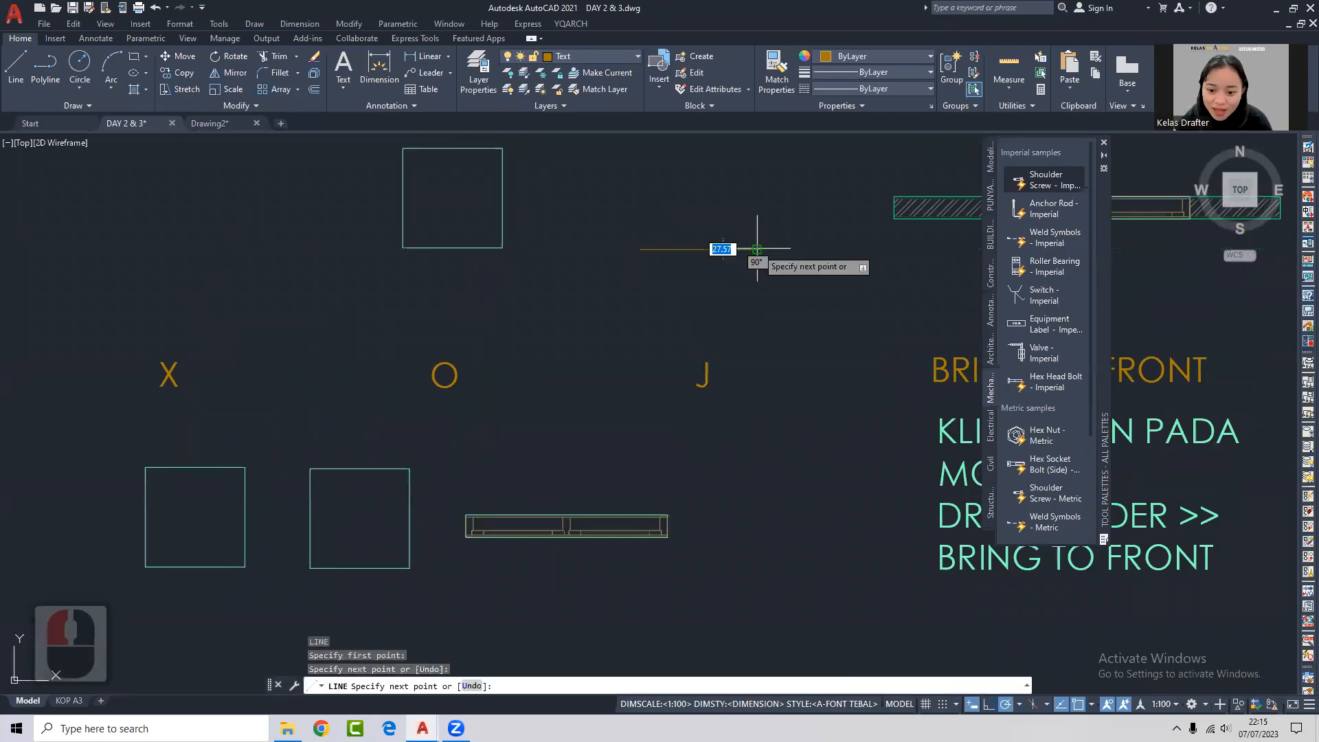
{"action": "scroll", "coordinate": [753, 270], "scroll_direction": "up", "scroll_amount": 4}
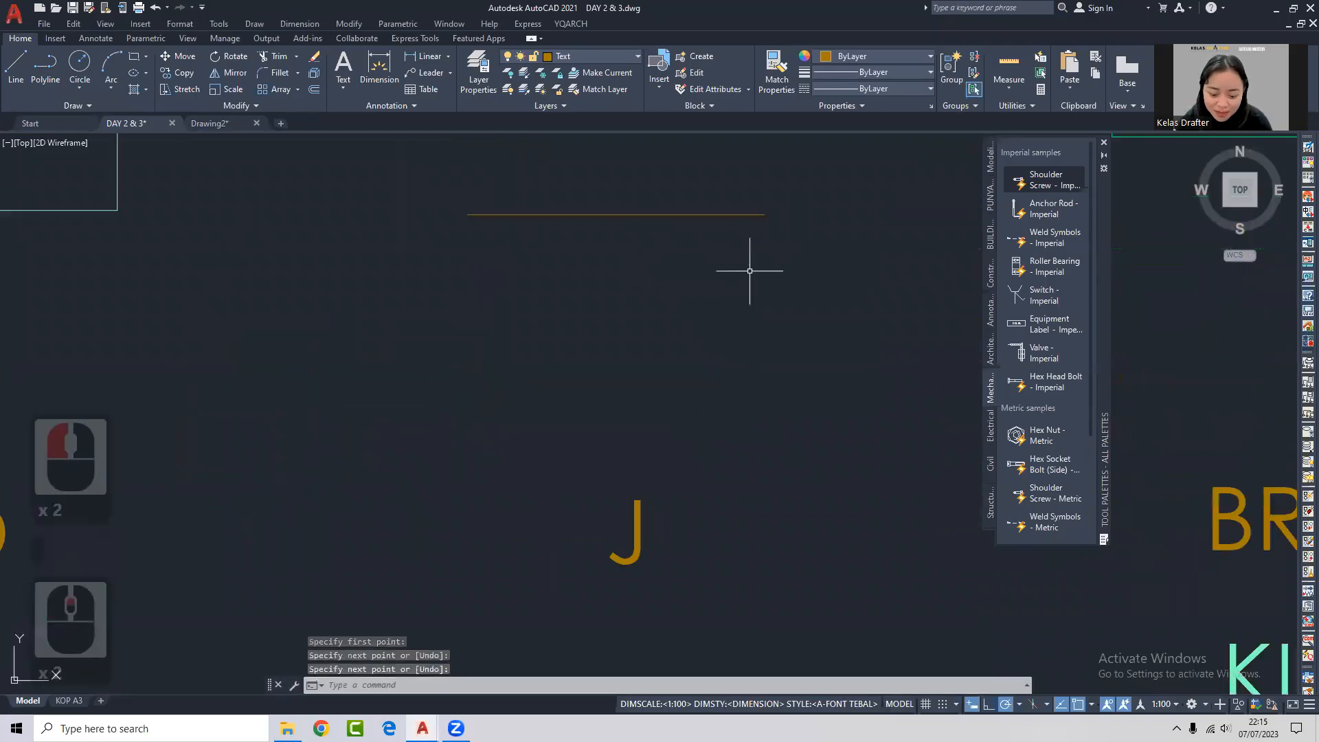
{"action": "left_click", "coordinate": [765, 235]}
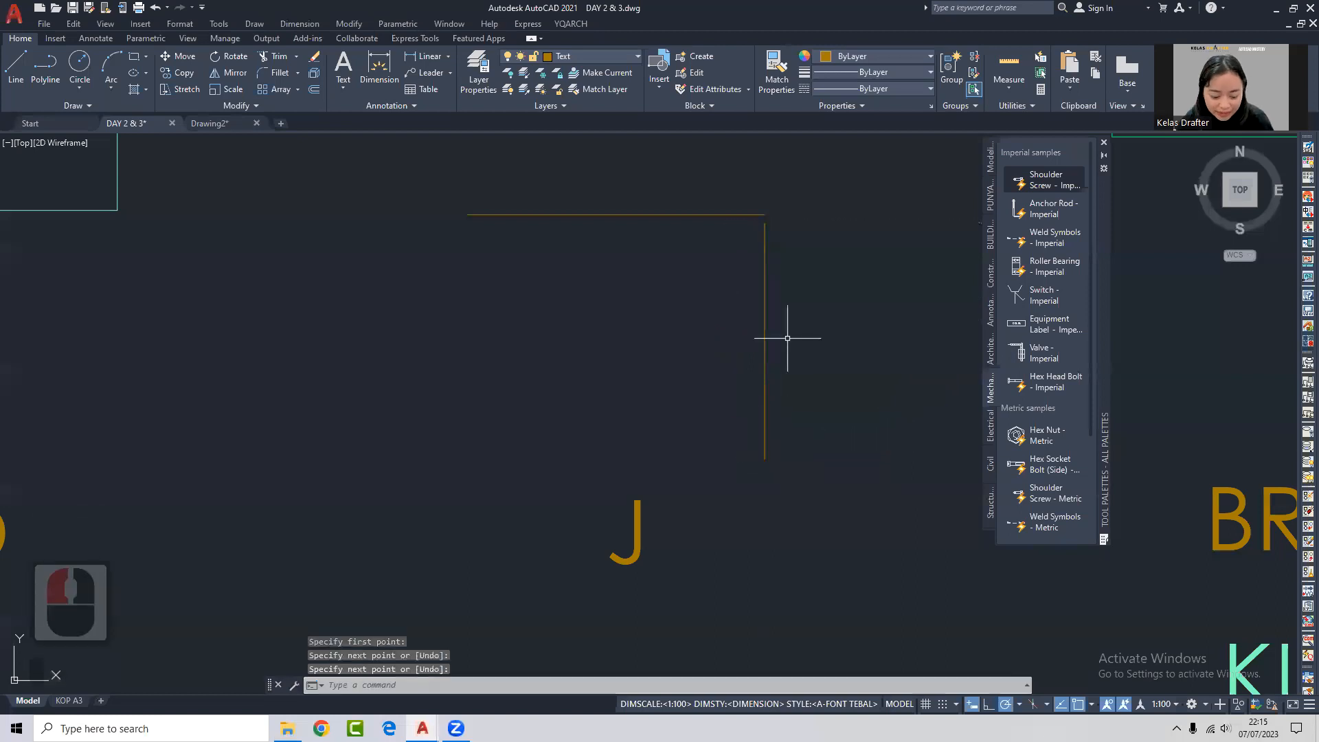
{"action": "type", "text": "f"}
{"action": "key", "text": "Return"}
{"action": "left_click", "coordinate": [754, 215]}
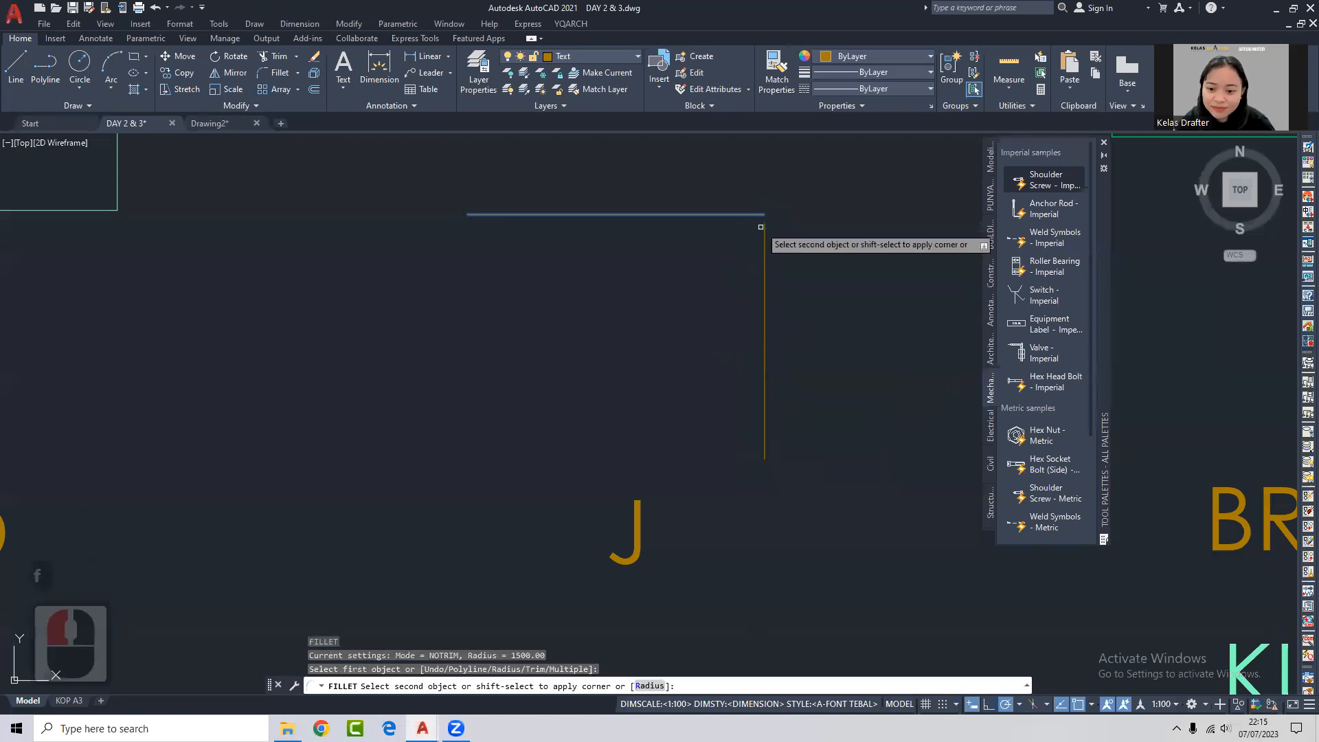
{"action": "key", "text": "Escape"}
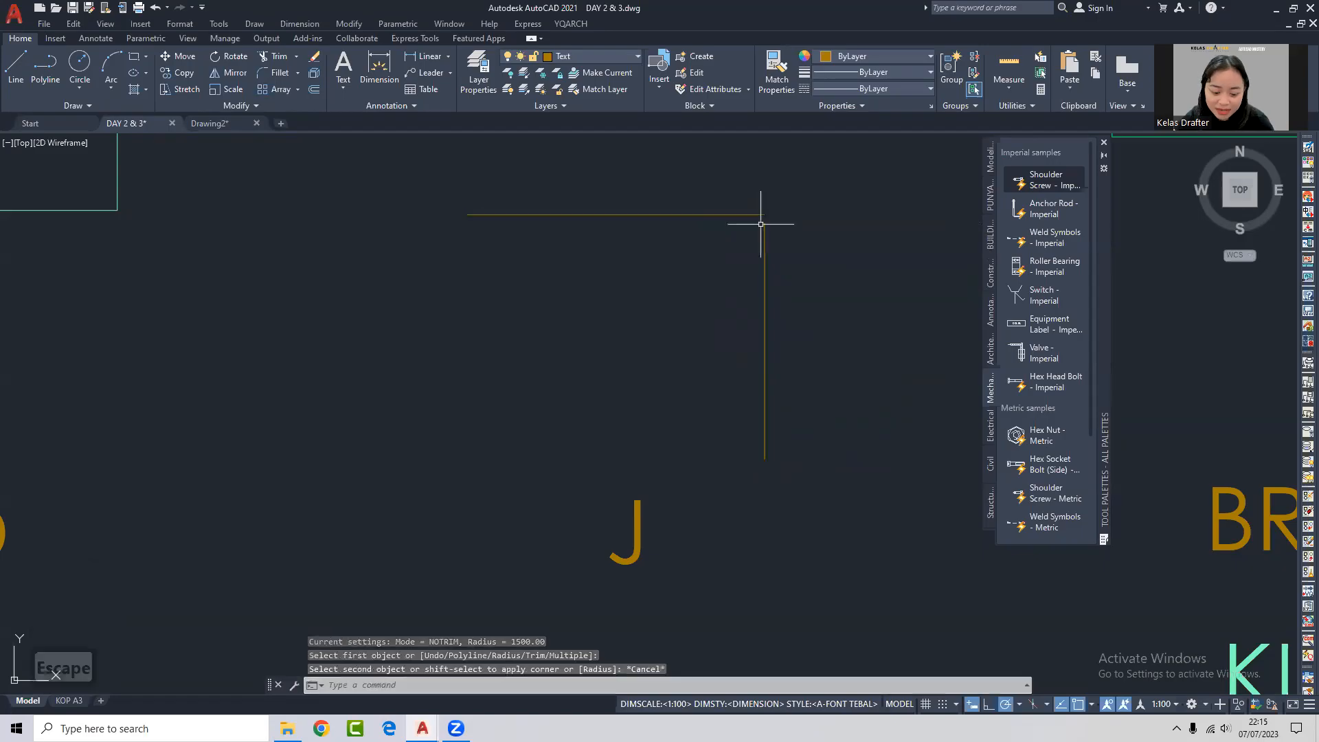
{"action": "type", "text": "f"}
{"action": "key", "text": "Return"}
{"action": "type", "text": "r"}
{"action": "key", "text": "Return"}
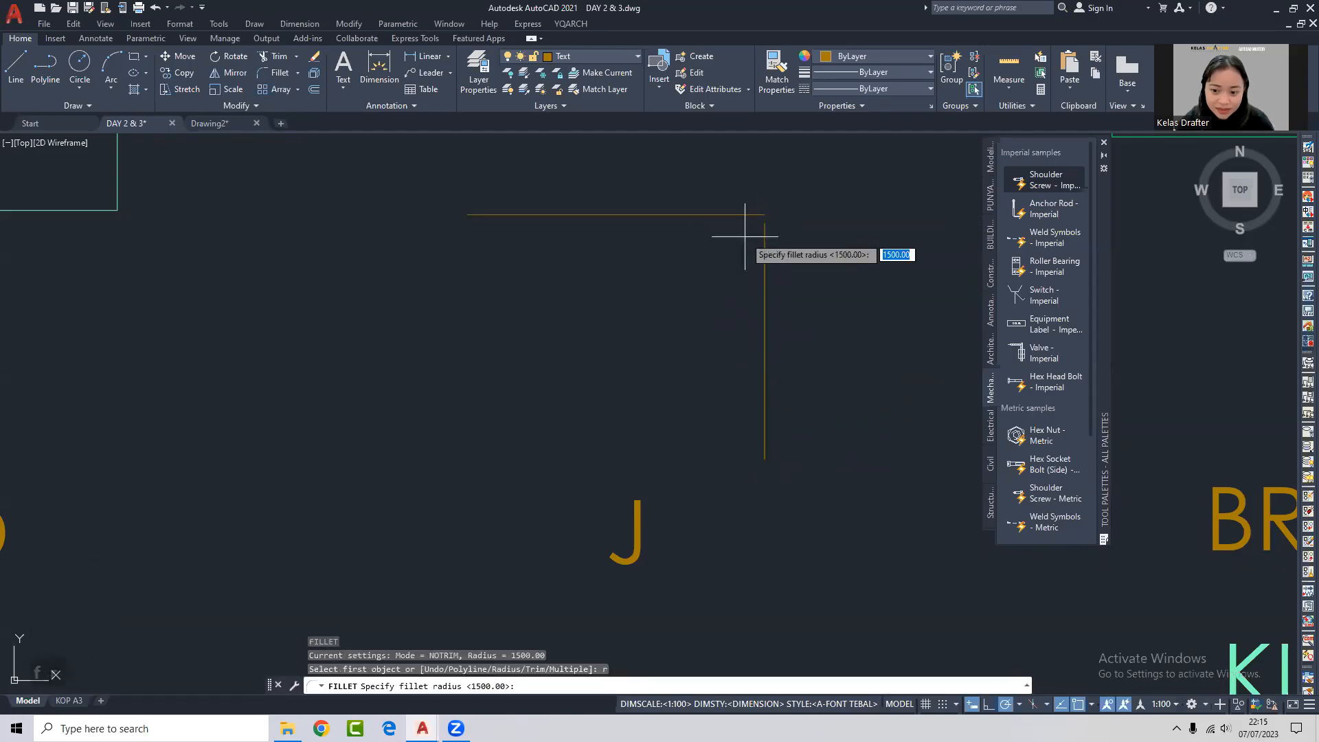
{"action": "type", "text": "o"}
{"action": "key", "text": "Return"}
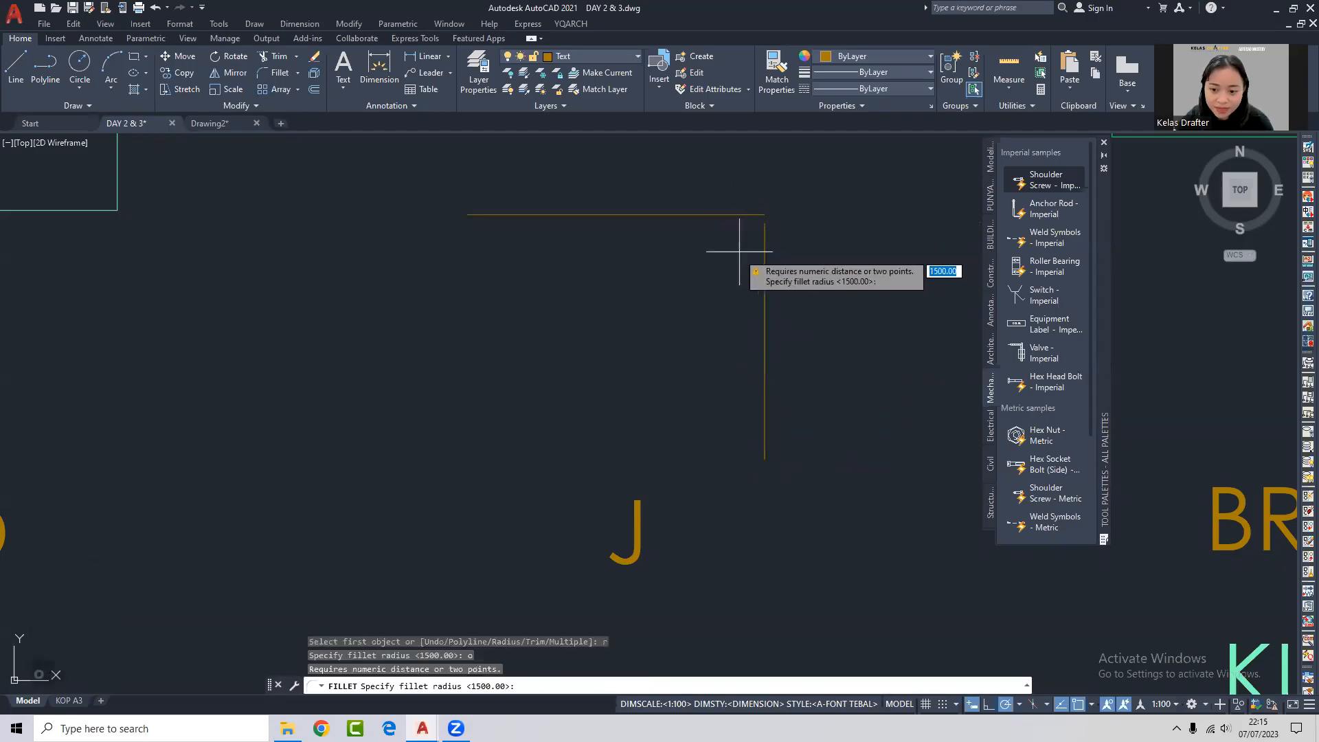
{"action": "key", "text": "Escape"}
Set the fillet radius to 0 and try to fillet the corner between the horizontal and vertical lines above J.
{"action": "type", "text": "f"}
{"action": "key", "text": "Return"}
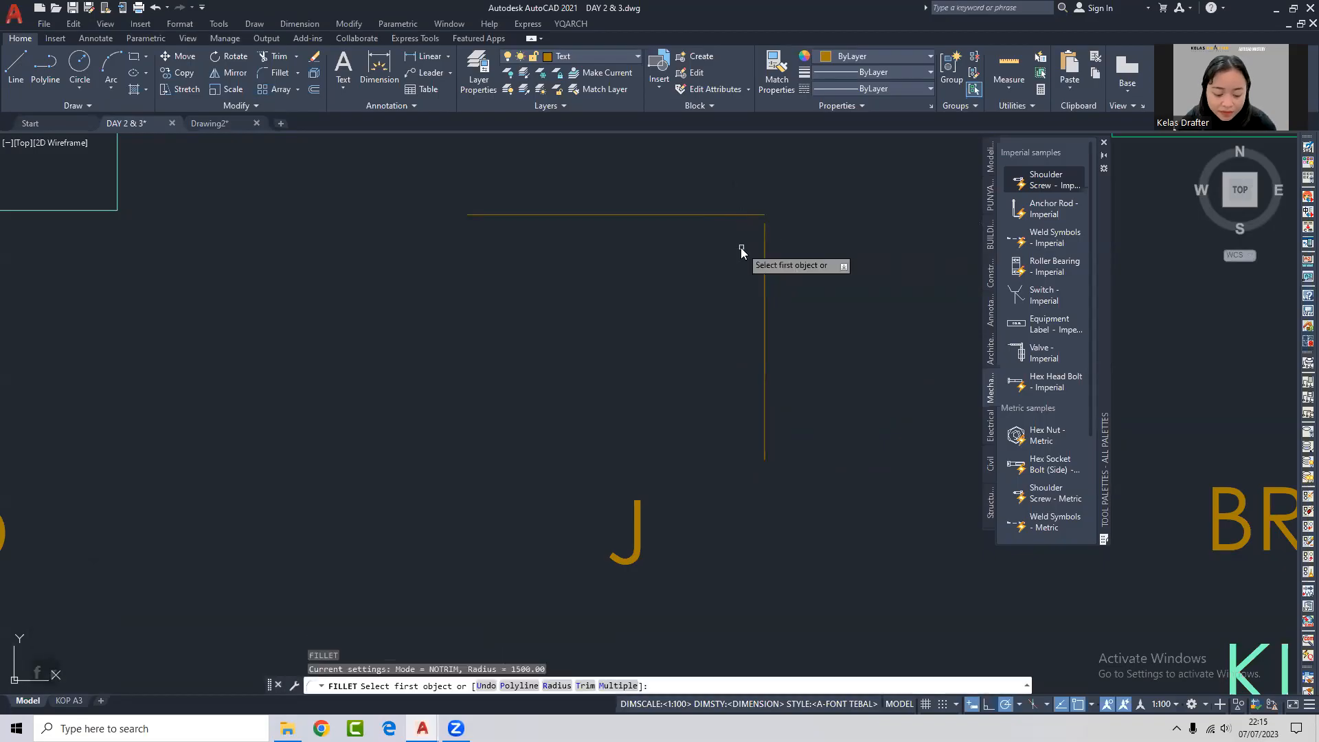
{"action": "type", "text": "r"}
{"action": "key", "text": "Return"}
{"action": "type", "text": "0"}
{"action": "key", "text": "Return"}
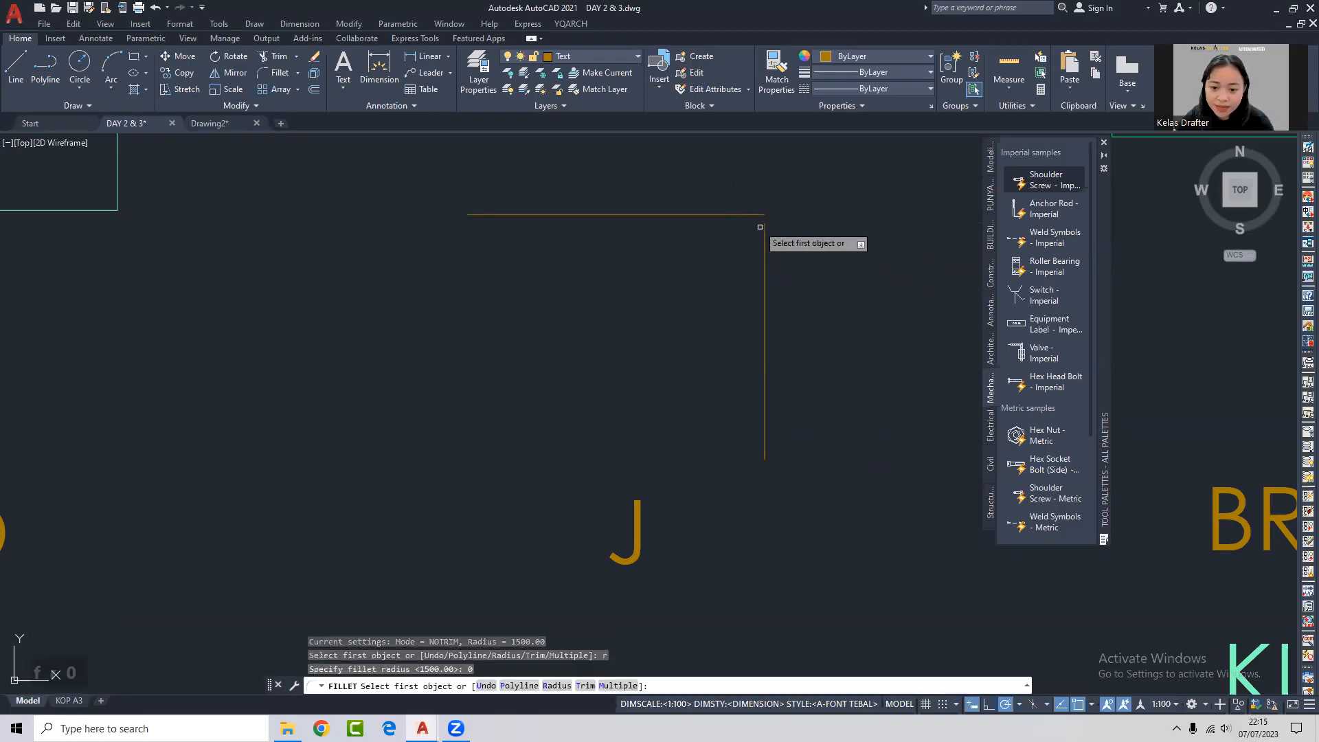
{"action": "left_click", "coordinate": [756, 215]}
{"action": "left_click", "coordinate": [757, 220]}
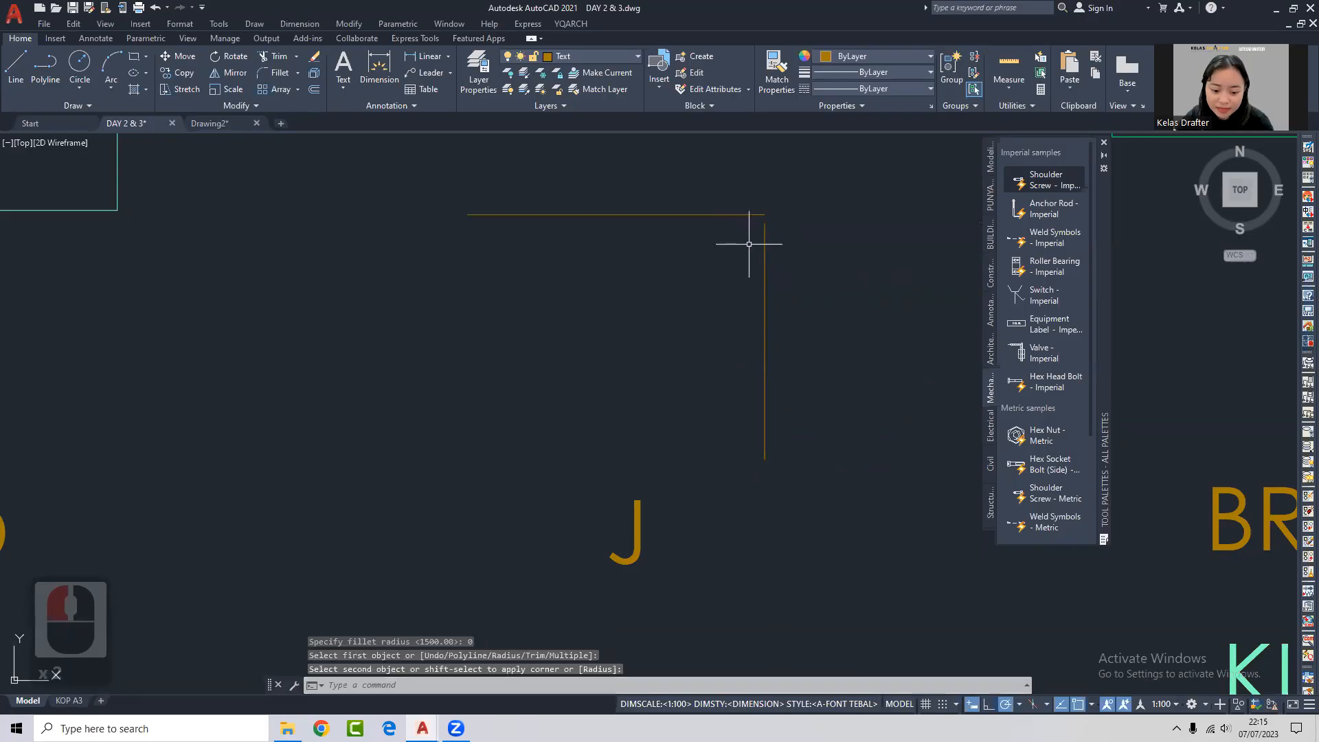
Retry the fillet between the vertical and horizontal lines above J, keeping the radius at 0.
{"action": "scroll", "coordinate": [749, 244], "scroll_direction": "up", "scroll_amount": 1}
{"action": "left_click", "coordinate": [771, 231]}
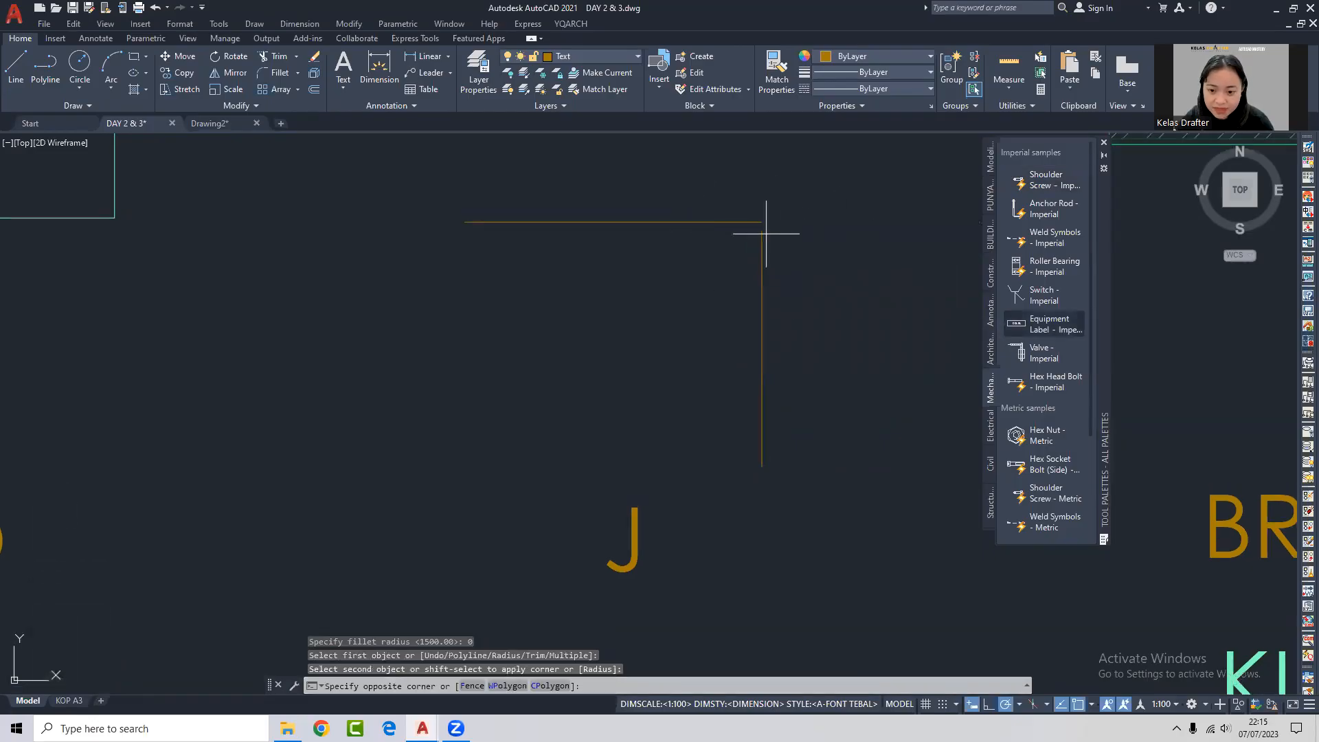
{"action": "left_click", "coordinate": [756, 224]}
{"action": "key", "text": "Escape"}
{"action": "type", "text": "f"}
{"action": "key", "text": "Return"}
{"action": "type", "text": "r"}
{"action": "key", "text": "Return"}
{"action": "key", "text": "Return"}
{"action": "left_click", "coordinate": [761, 238]}
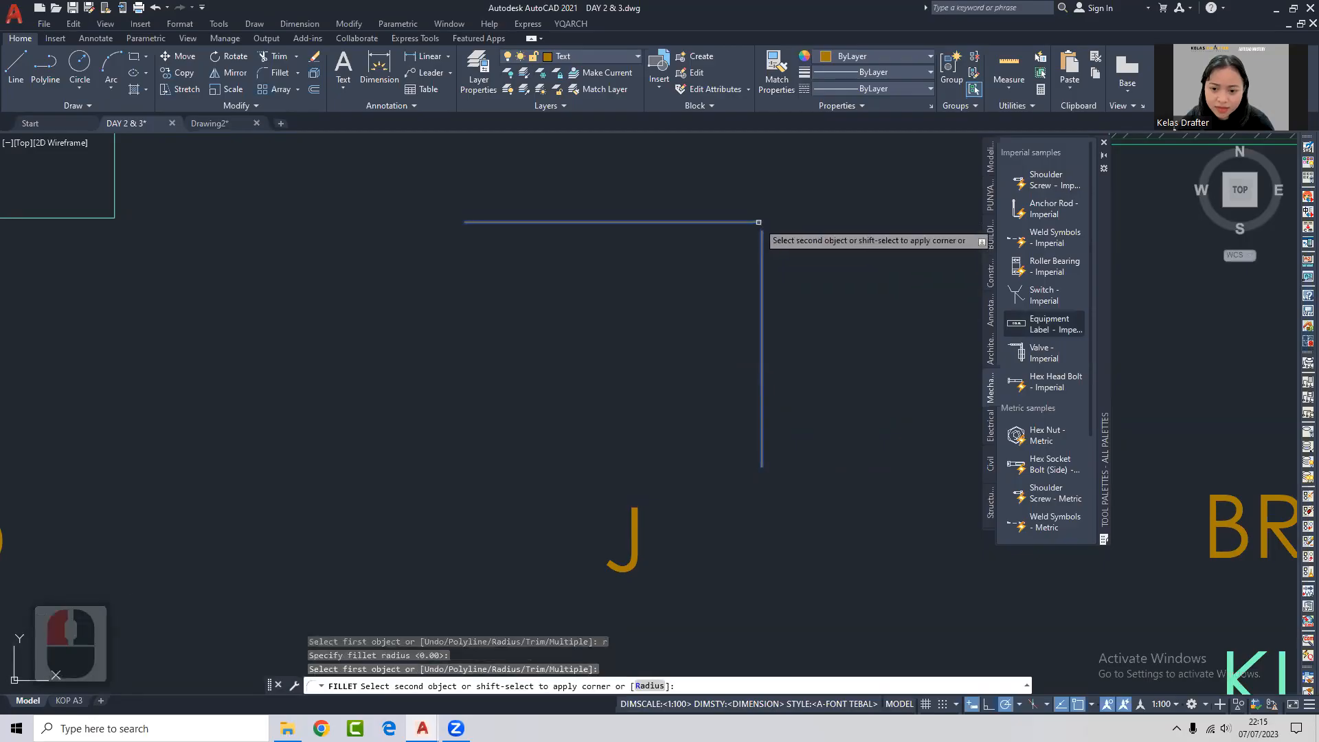
{"action": "left_click", "coordinate": [759, 223]}
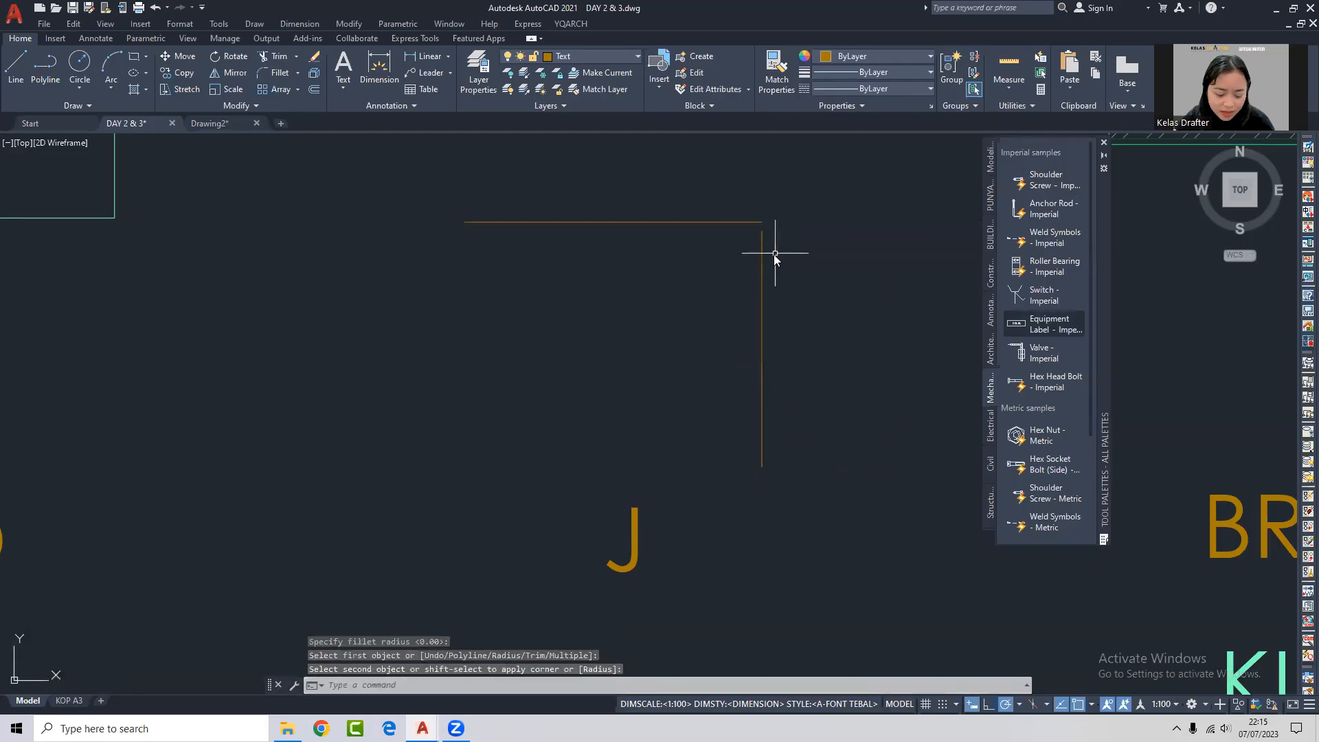
{"action": "key", "text": "Return"}
{"action": "left_click", "coordinate": [761, 259]}
{"action": "left_click", "coordinate": [753, 224]}
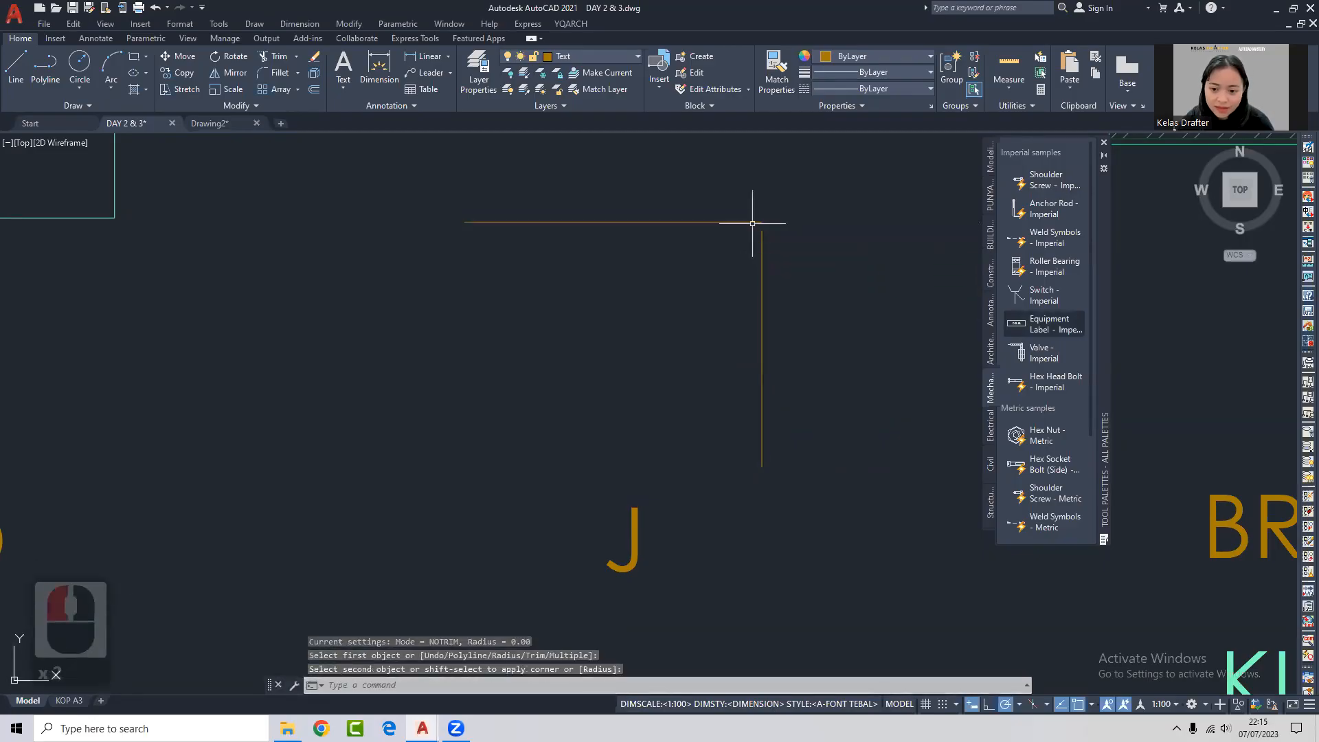
Stretch the right end of the horizontal line above J inward, leaving a gap before the vertical line.
{"action": "scroll", "coordinate": [753, 223], "scroll_direction": "up", "scroll_amount": 3}
{"action": "left_click", "coordinate": [777, 218]}
{"action": "left_click", "coordinate": [774, 217]}
{"action": "left_click", "coordinate": [719, 219]}
{"action": "key", "text": "Escape"}
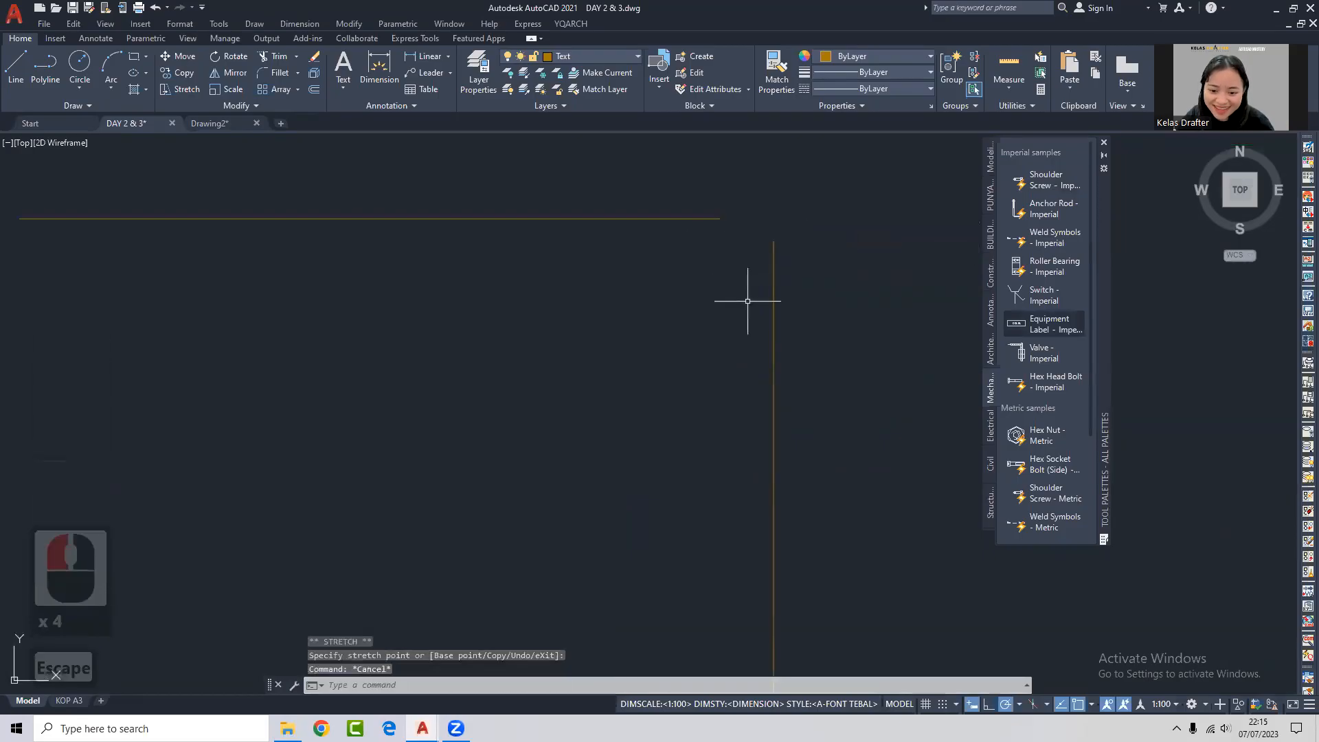
Try to fillet the horizontal line with the vertical line at its right end.
{"action": "scroll", "coordinate": [748, 302], "scroll_direction": "down", "scroll_amount": 6}
{"action": "type", "text": "f"}
{"action": "key", "text": "space"}
{"action": "left_click", "coordinate": [737, 286]}
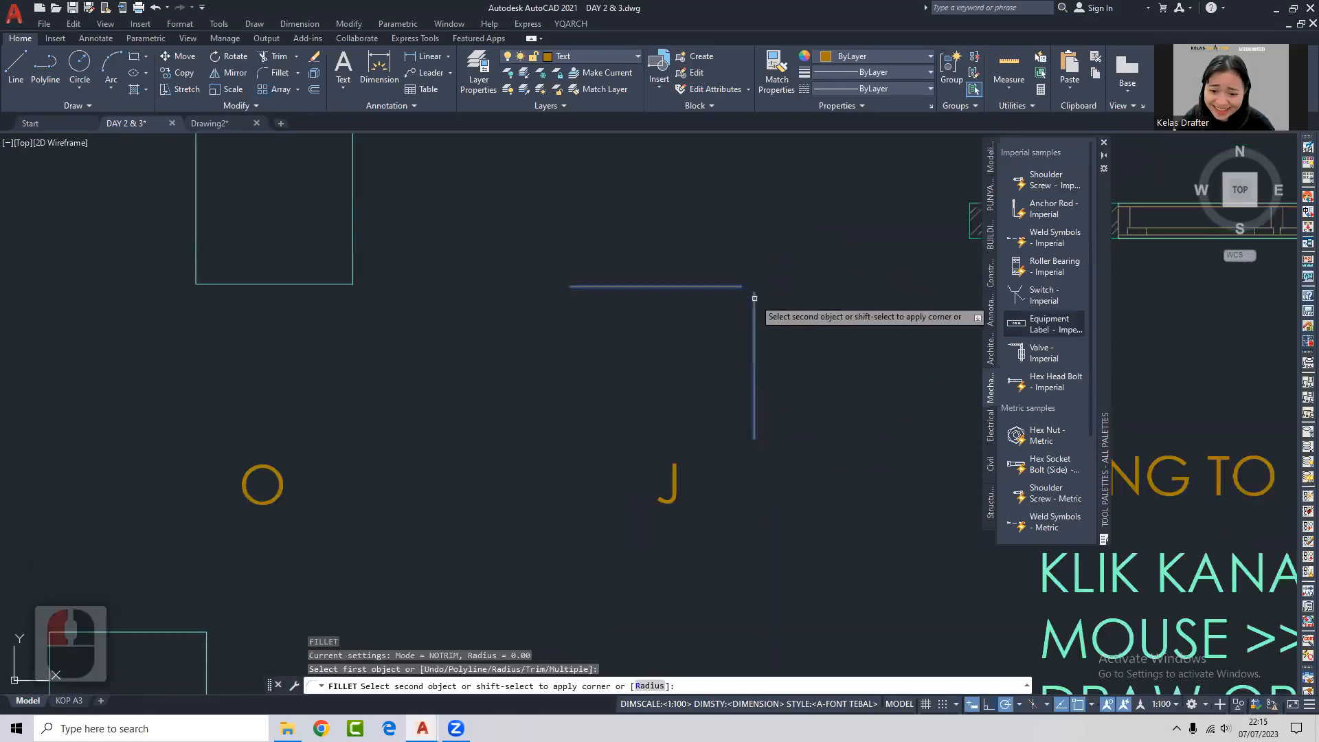
{"action": "left_click", "coordinate": [755, 298]}
Move the vertical line horizontally to just beyond the left end of the horizontal line.
{"action": "left_click", "coordinate": [771, 307]}
{"action": "left_click", "coordinate": [713, 307]}
{"action": "middle_click_drag", "start_coordinate": [713, 307], "coordinate": [722, 291]}
{"action": "type", "text": "m"}
{"action": "key", "text": "space"}
{"action": "left_click", "coordinate": [750, 322]}
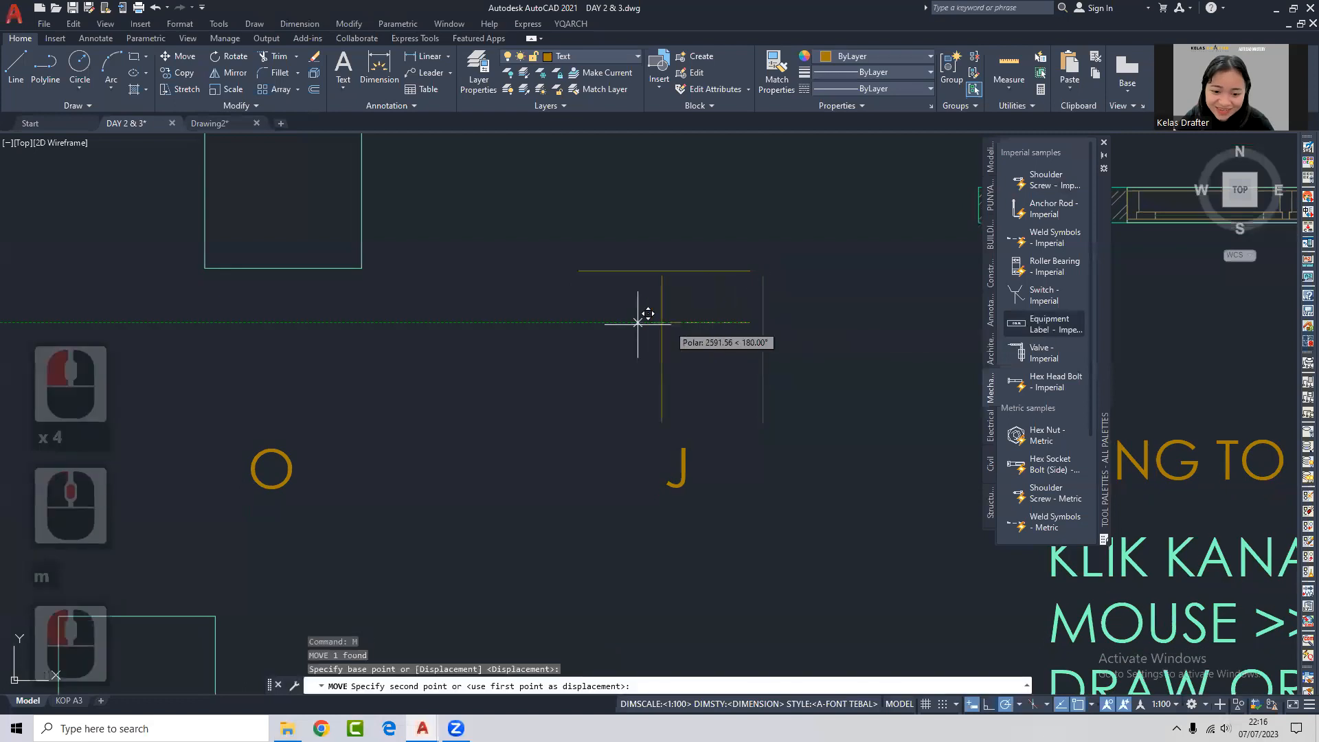
{"action": "left_click", "coordinate": [554, 308]}
Try to fillet the vertical line with the left end of the horizontal line.
{"action": "middle_click_drag", "start_coordinate": [597, 305], "coordinate": [624, 294]}
{"action": "type", "text": "f"}
{"action": "key", "text": "space"}
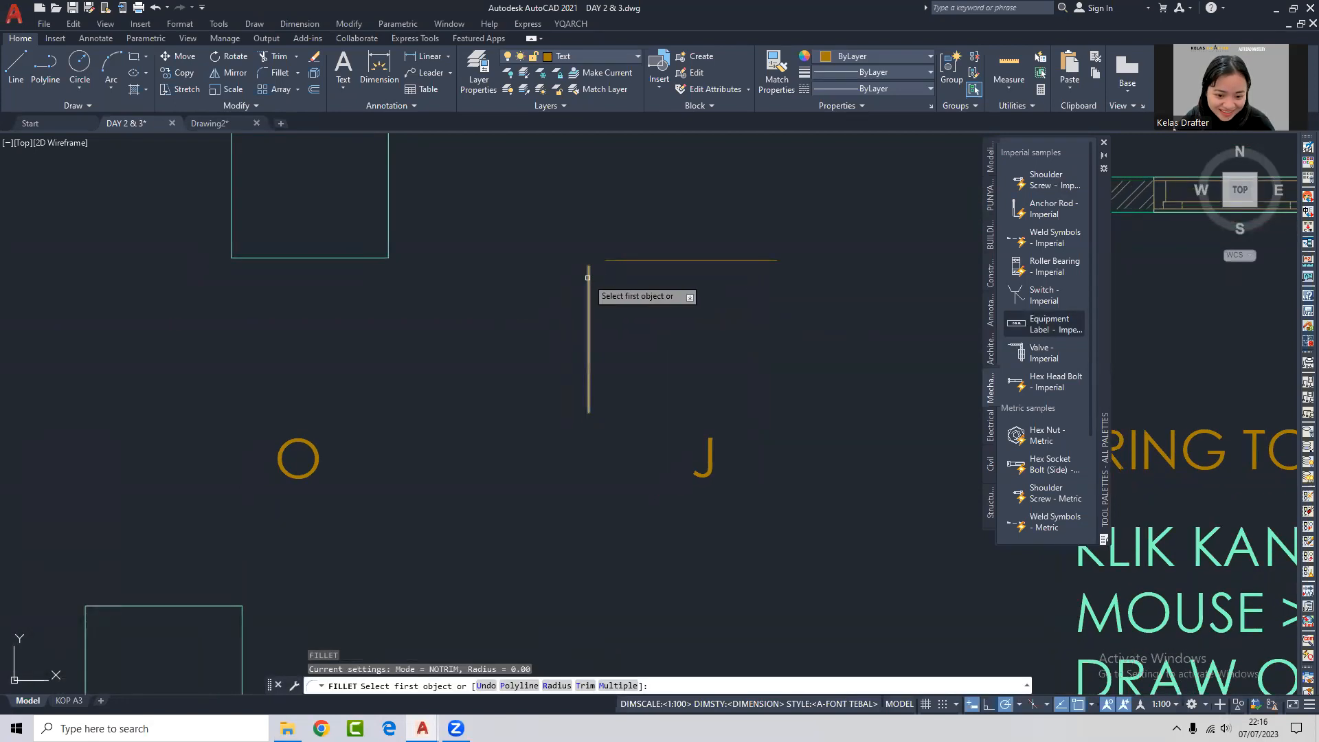
{"action": "left_click", "coordinate": [587, 278]}
{"action": "left_click", "coordinate": [610, 260]}
{"action": "middle_click_drag", "start_coordinate": [641, 289], "coordinate": [661, 280]}
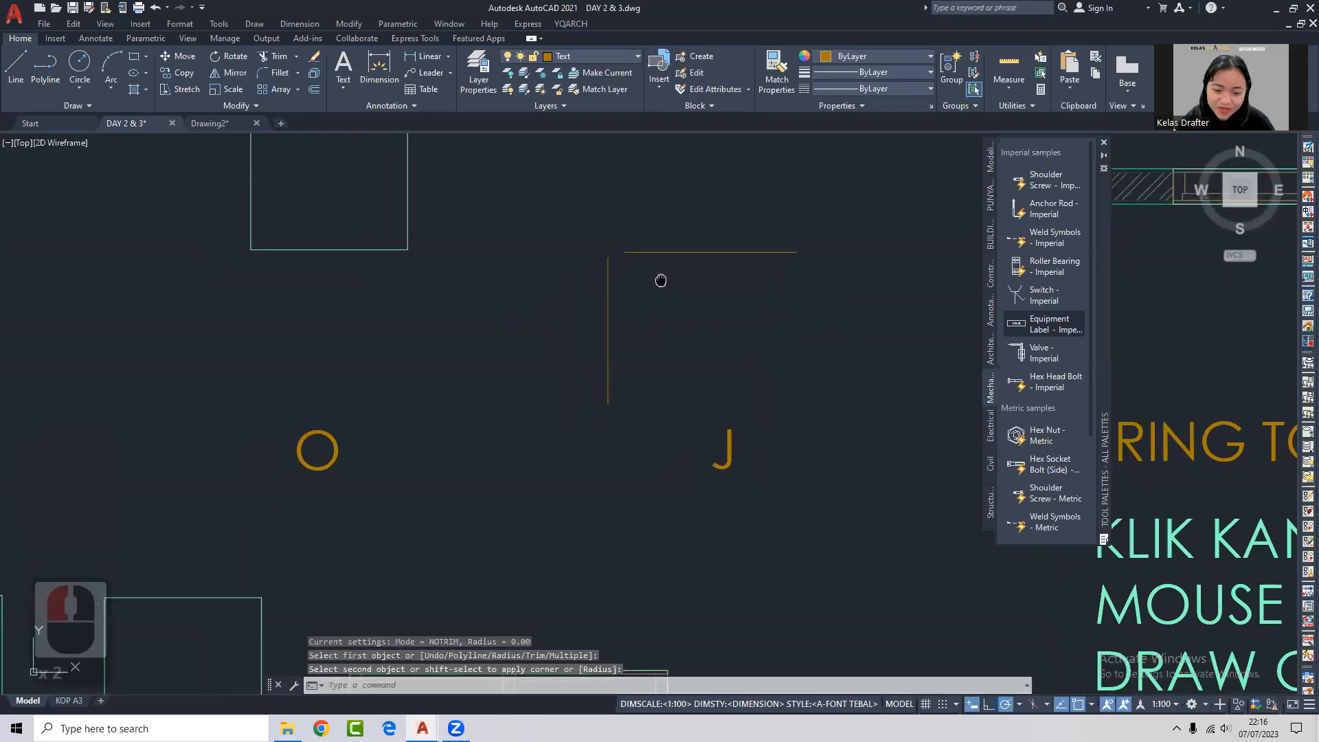
Move the vertical line right until it sits under the left end of the horizontal line.
{"action": "scroll", "coordinate": [621, 259], "scroll_direction": "up", "scroll_amount": 2}
{"action": "left_click", "coordinate": [600, 260]}
{"action": "type", "text": "m"}
{"action": "key", "text": "space"}
{"action": "left_click", "coordinate": [630, 269]}
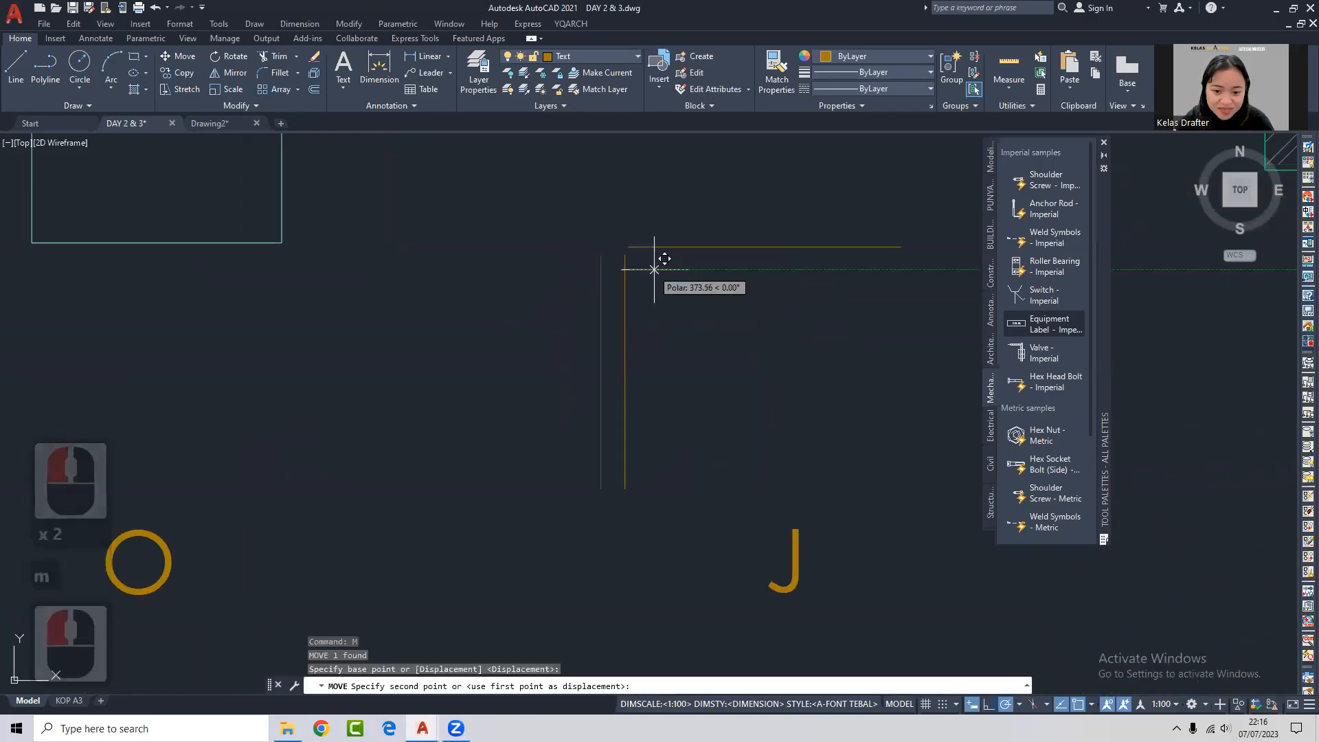
{"action": "left_click", "coordinate": [656, 269]}
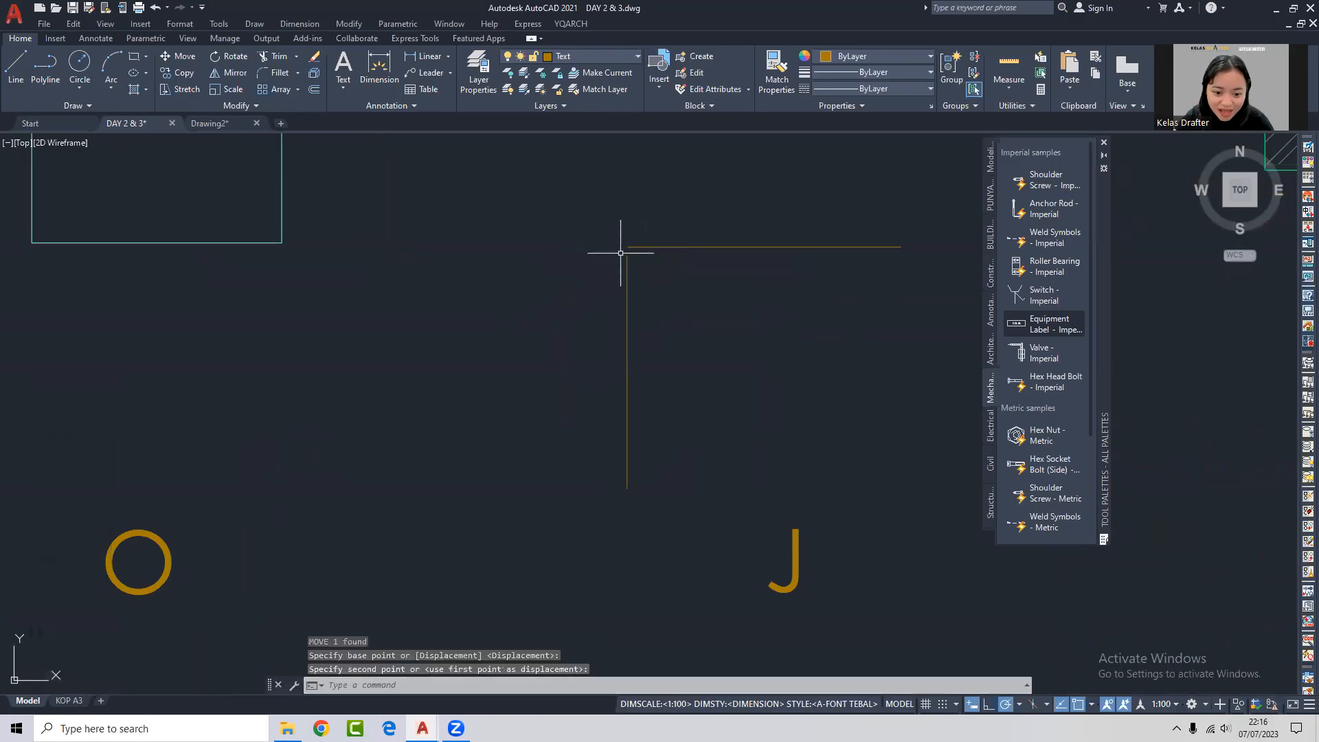
Try to join the vertical and horizontal lines across the small gap at their corner.
{"action": "scroll", "coordinate": [642, 259], "scroll_direction": "up", "scroll_amount": 2}
{"action": "left_click", "coordinate": [668, 213]}
{"action": "left_click", "coordinate": [553, 351]}
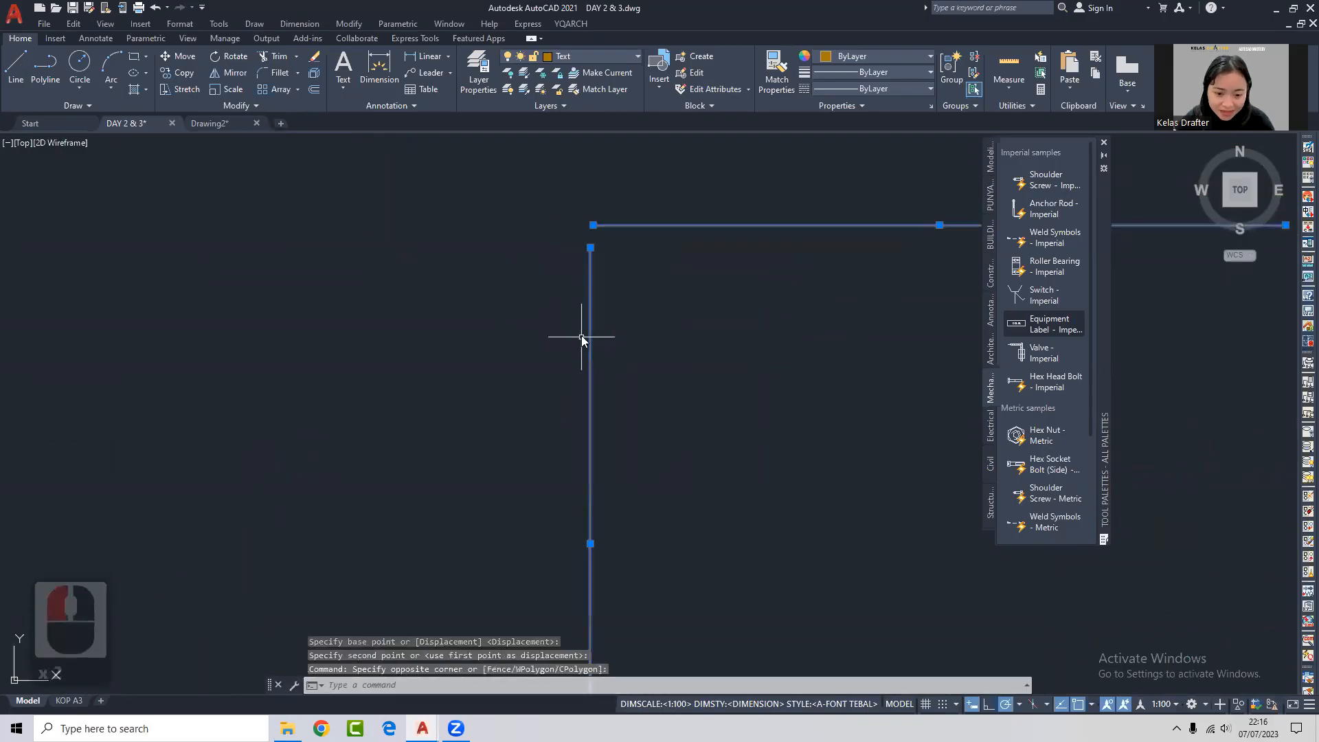
{"action": "type", "text": "j"}
{"action": "left_click", "coordinate": [622, 295]}
{"action": "left_click", "coordinate": [578, 320]}
{"action": "left_click", "coordinate": [663, 195]}
{"action": "left_click", "coordinate": [562, 256]}
{"action": "type", "text": "j"}
Move the vertical line by its upper endpoint onto the left endpoint of the horizontal line.
{"action": "left_click", "coordinate": [624, 257]}
{"action": "left_click", "coordinate": [589, 250]}
{"action": "type", "text": "m"}
{"action": "left_click", "coordinate": [590, 248]}
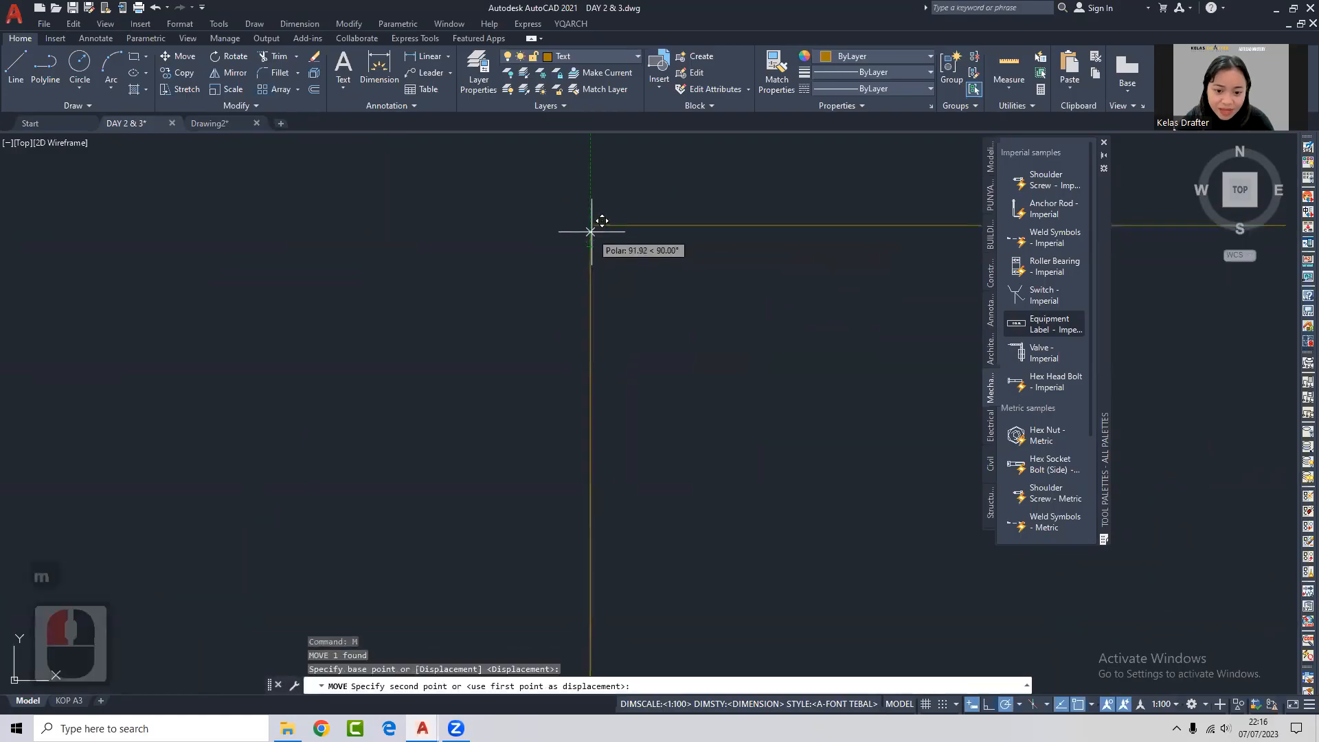
{"action": "left_click", "coordinate": [594, 228]}
Join the touching vertical and horizontal lines into one polyline and select it to check.
{"action": "left_click", "coordinate": [616, 224]}
{"action": "left_click", "coordinate": [571, 256]}
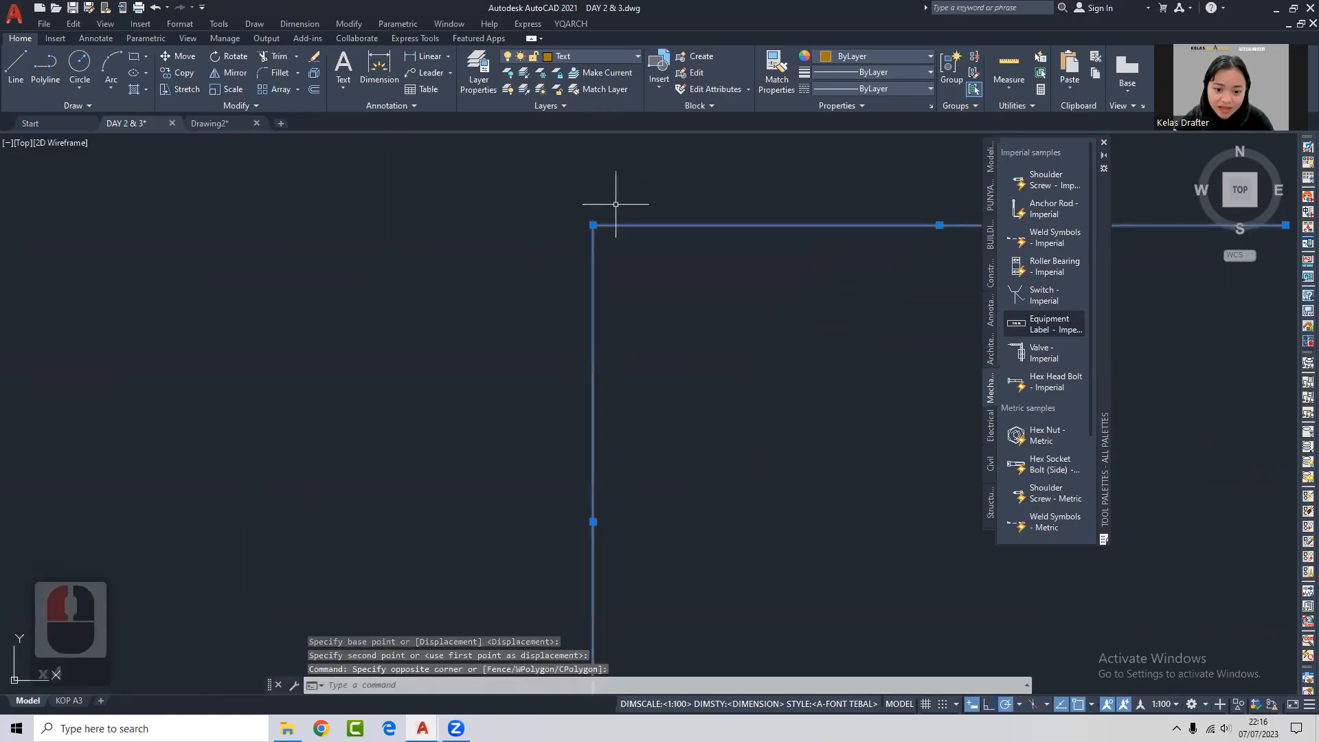
{"action": "type", "text": "j"}
{"action": "left_click", "coordinate": [605, 267]}
{"action": "left_click", "coordinate": [588, 261]}
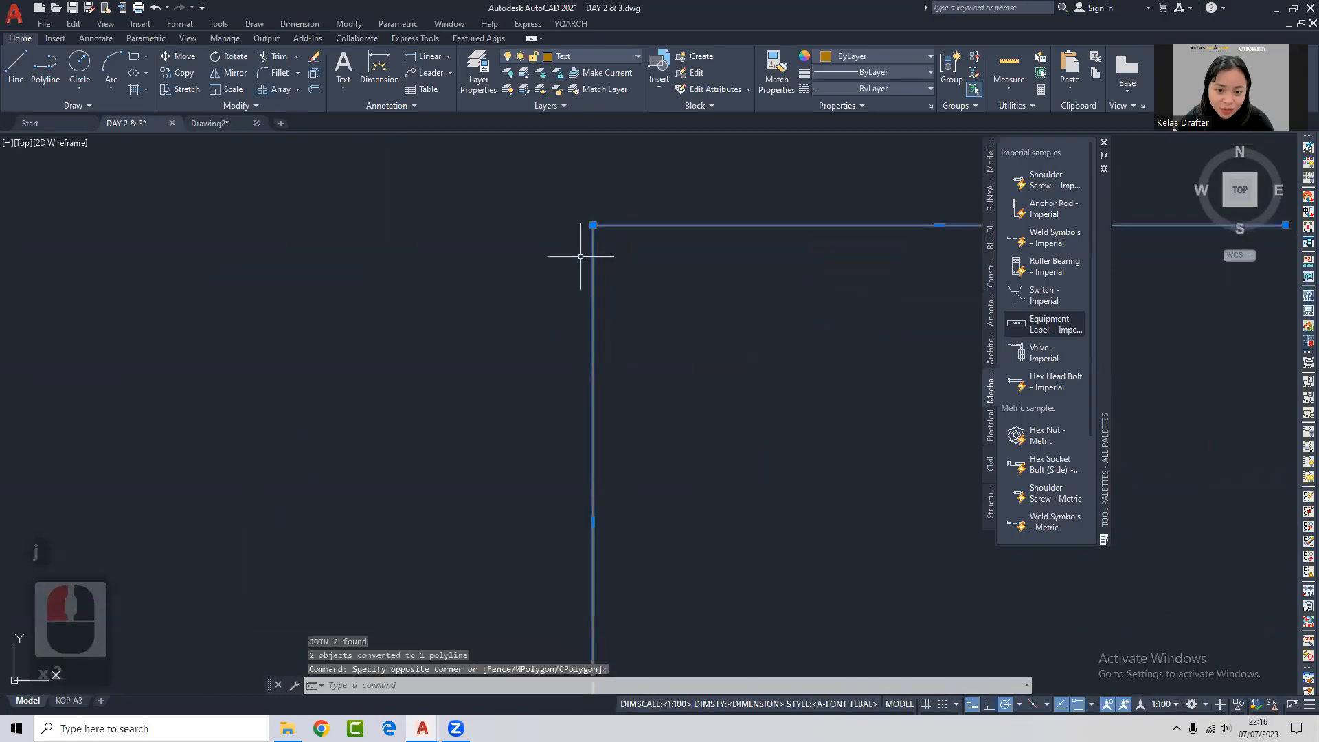
{"action": "key", "text": "Escape"}
Undo the join and the last move of the vertical line.
{"action": "key", "text": "ctrl+z"}
{"action": "key", "text": "ctrl+z"}
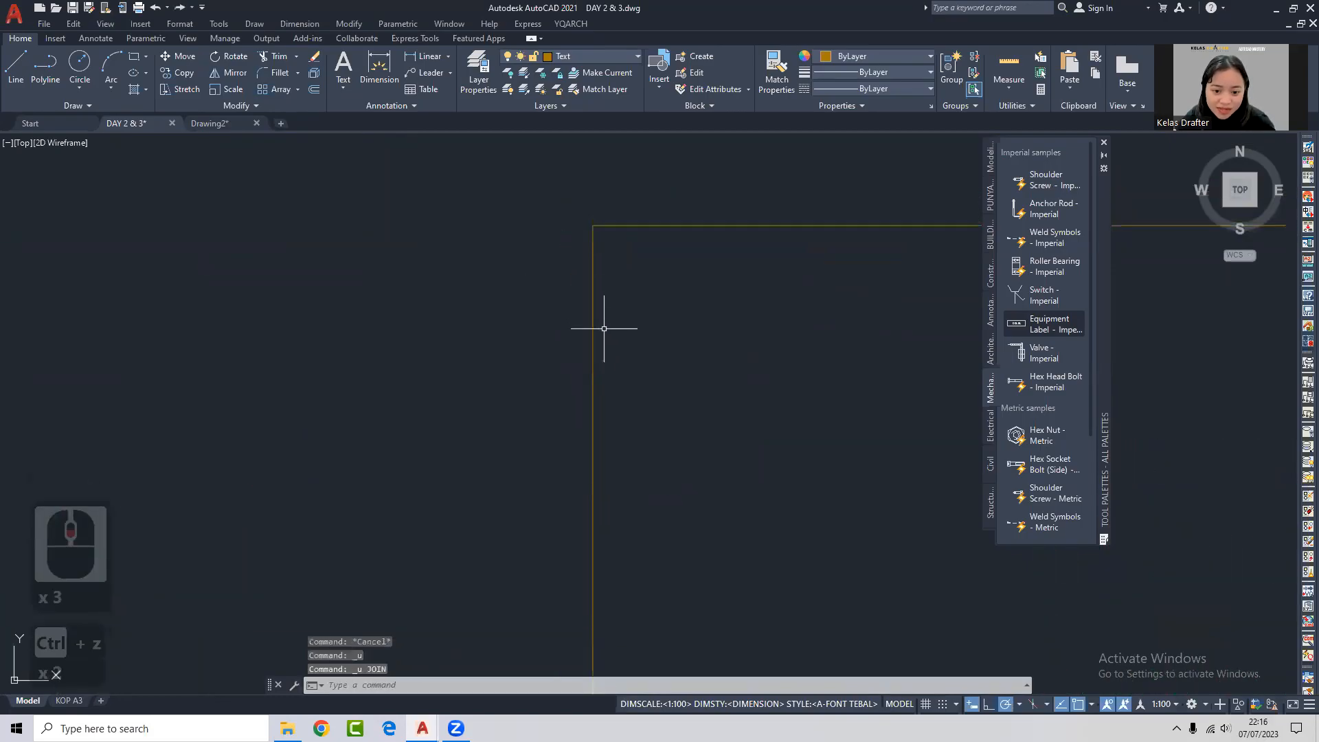
{"action": "scroll", "coordinate": [602, 338], "scroll_direction": "down", "scroll_amount": 3}
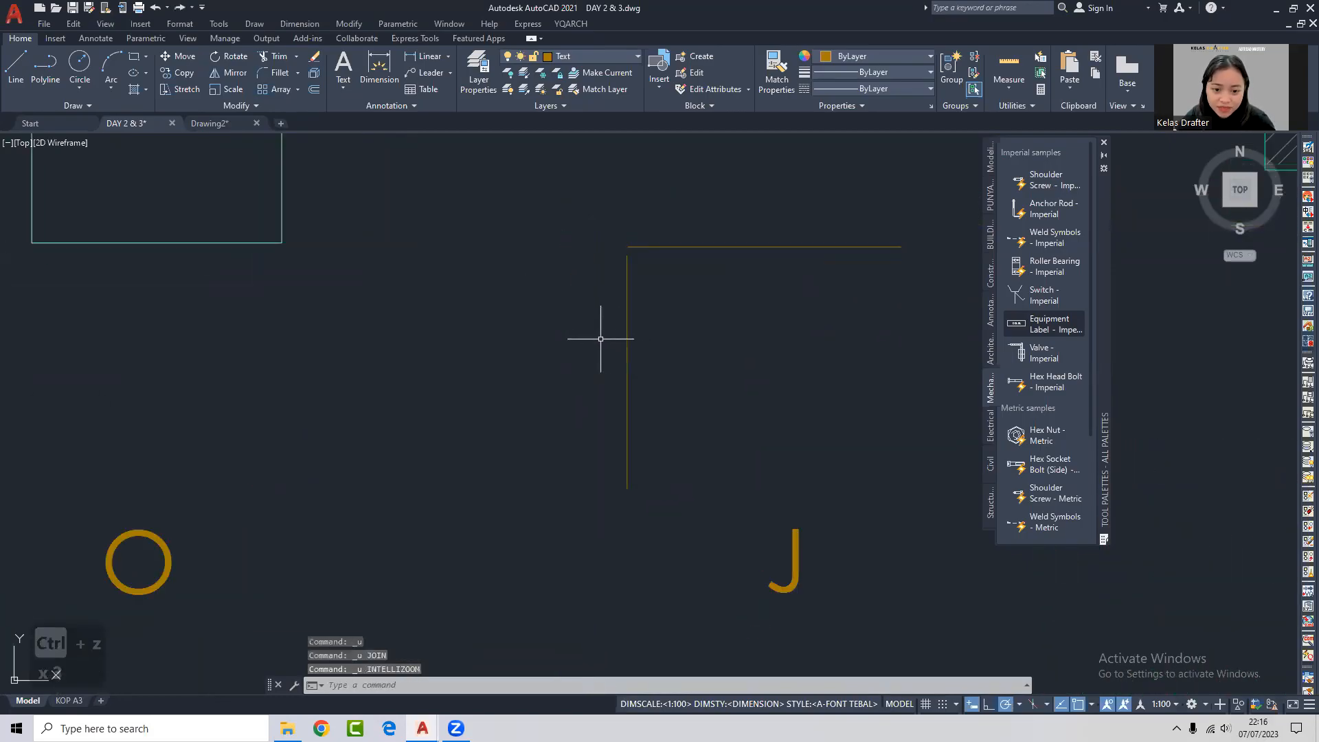
Draw a second horizontal line to the right, collinear with the existing one and separated by a small gap.
{"action": "middle_click_drag", "start_coordinate": [679, 295], "coordinate": [386, 316]}
{"action": "type", "text": "l"}
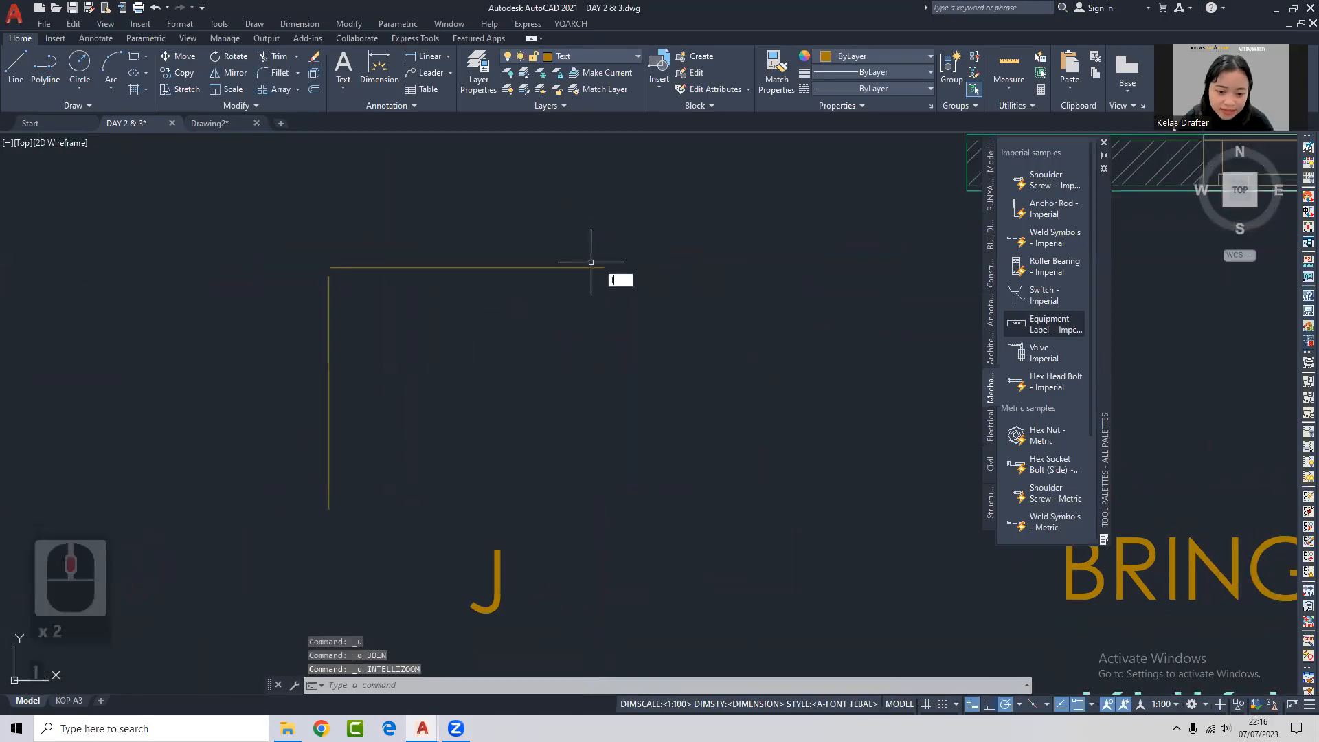
{"action": "key", "text": "Return"}
{"action": "left_click", "coordinate": [612, 266]}
{"action": "left_click", "coordinate": [730, 267]}
{"action": "key", "text": "Return"}
Stretch the new line's left end toward the existing horizontal line, keeping a narrow gap between them.
{"action": "scroll", "coordinate": [581, 262], "scroll_direction": "up", "scroll_amount": 2}
{"action": "left_click", "coordinate": [678, 250]}
{"action": "left_click", "coordinate": [664, 283]}
{"action": "left_click", "coordinate": [661, 278]}
{"action": "left_click", "coordinate": [618, 277]}
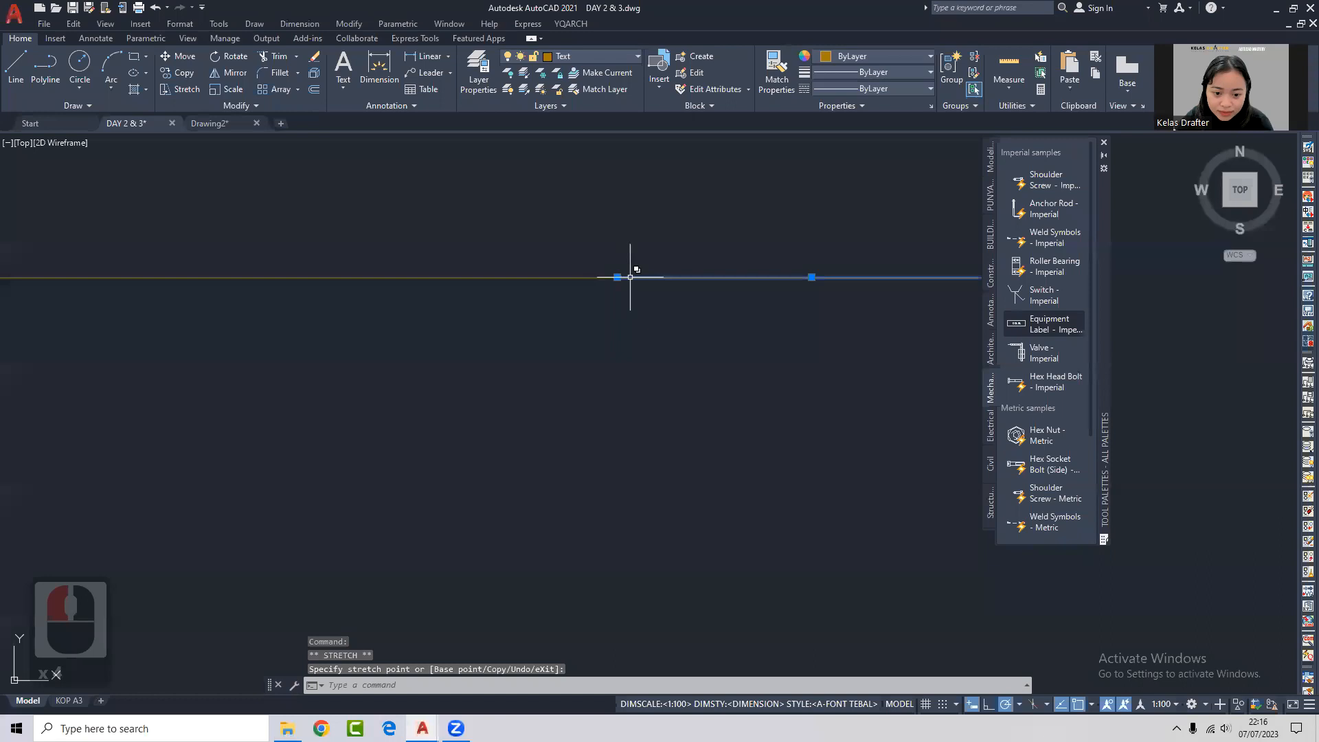
{"action": "scroll", "coordinate": [629, 277], "scroll_direction": "up", "scroll_amount": 1}
{"action": "key", "text": "Escape"}
Join the two collinear horizontal lines above J into a single line across the gap.
{"action": "left_click", "coordinate": [588, 272]}
{"action": "left_click", "coordinate": [553, 310]}
{"action": "left_click", "coordinate": [712, 257]}
{"action": "left_click", "coordinate": [678, 307]}
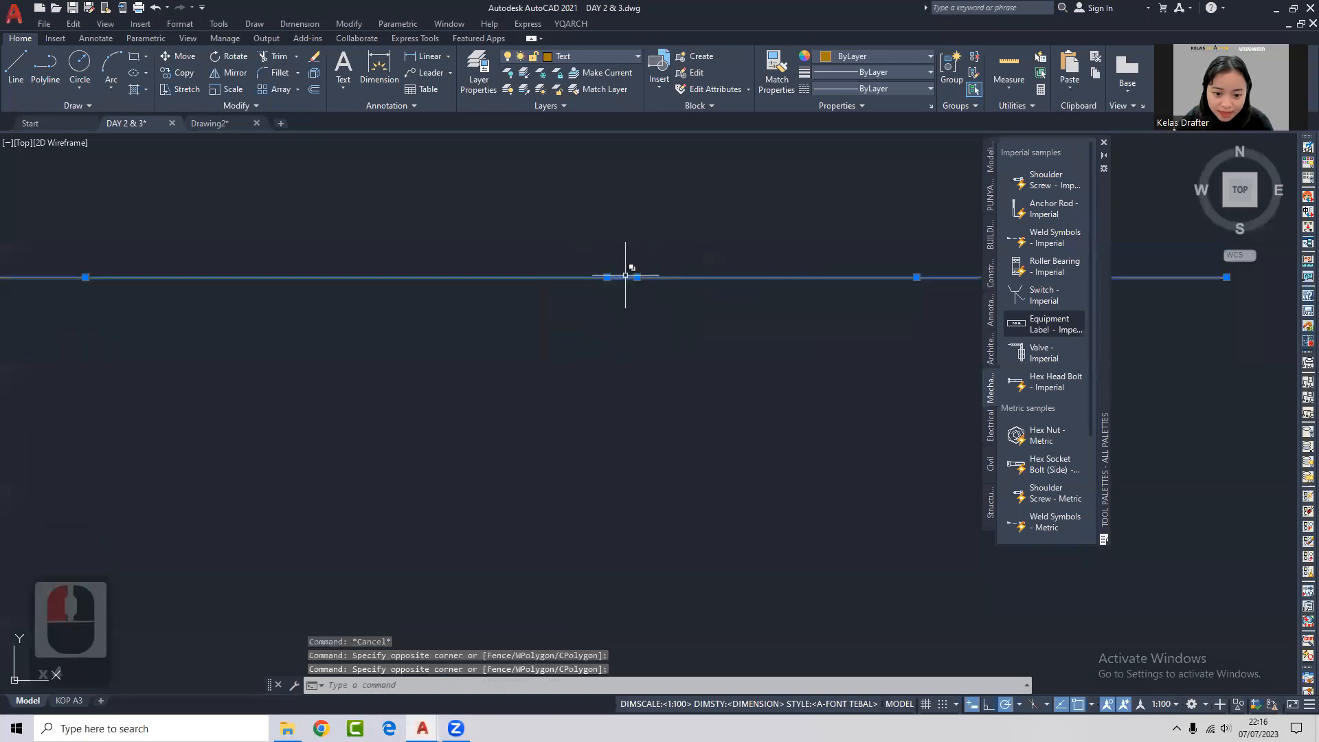
{"action": "key", "text": "Escape"}
{"action": "left_click", "coordinate": [677, 250]}
{"action": "left_click", "coordinate": [560, 330]}
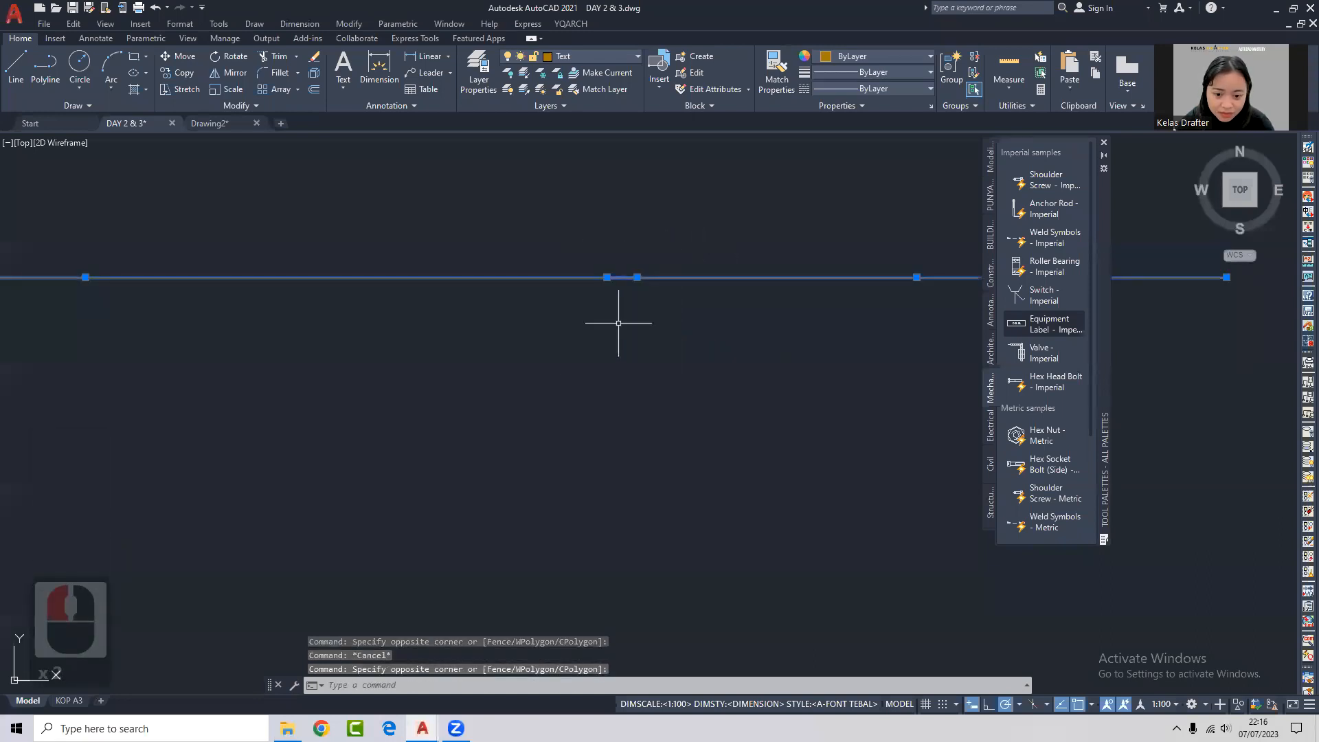
{"action": "type", "text": "j"}
{"action": "key", "text": "Return"}
{"action": "left_click", "coordinate": [670, 281]}
{"action": "scroll", "coordinate": [595, 350], "scroll_direction": "down", "scroll_amount": 3}
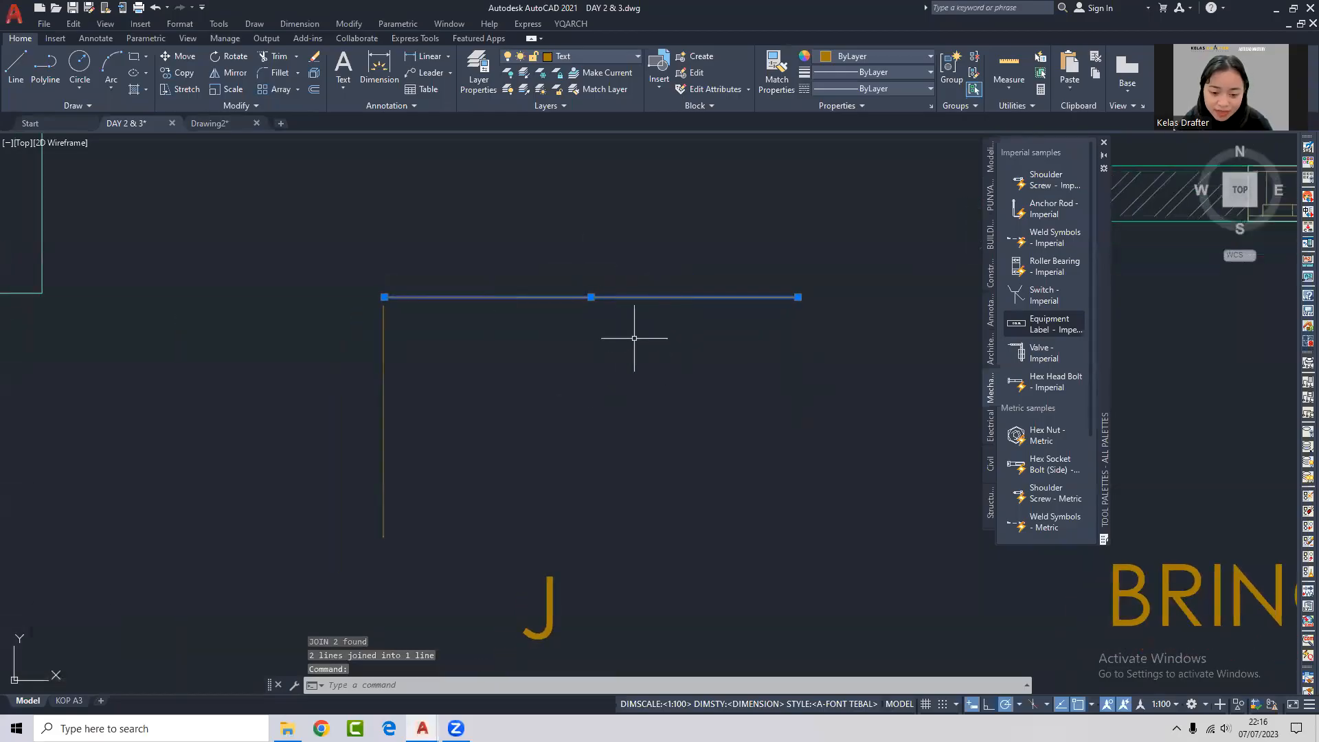
{"action": "key", "text": "Escape"}
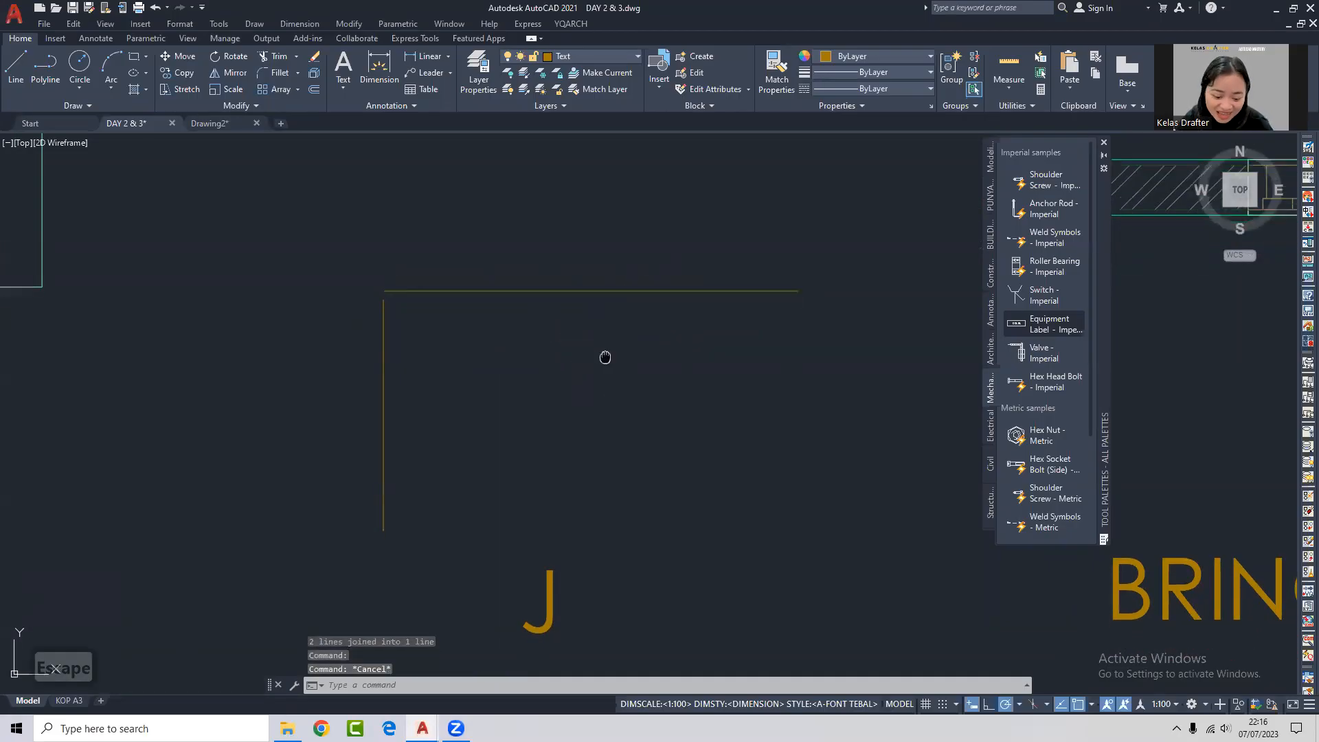
{"action": "middle_click_drag", "start_coordinate": [604, 356], "coordinate": [610, 312]}
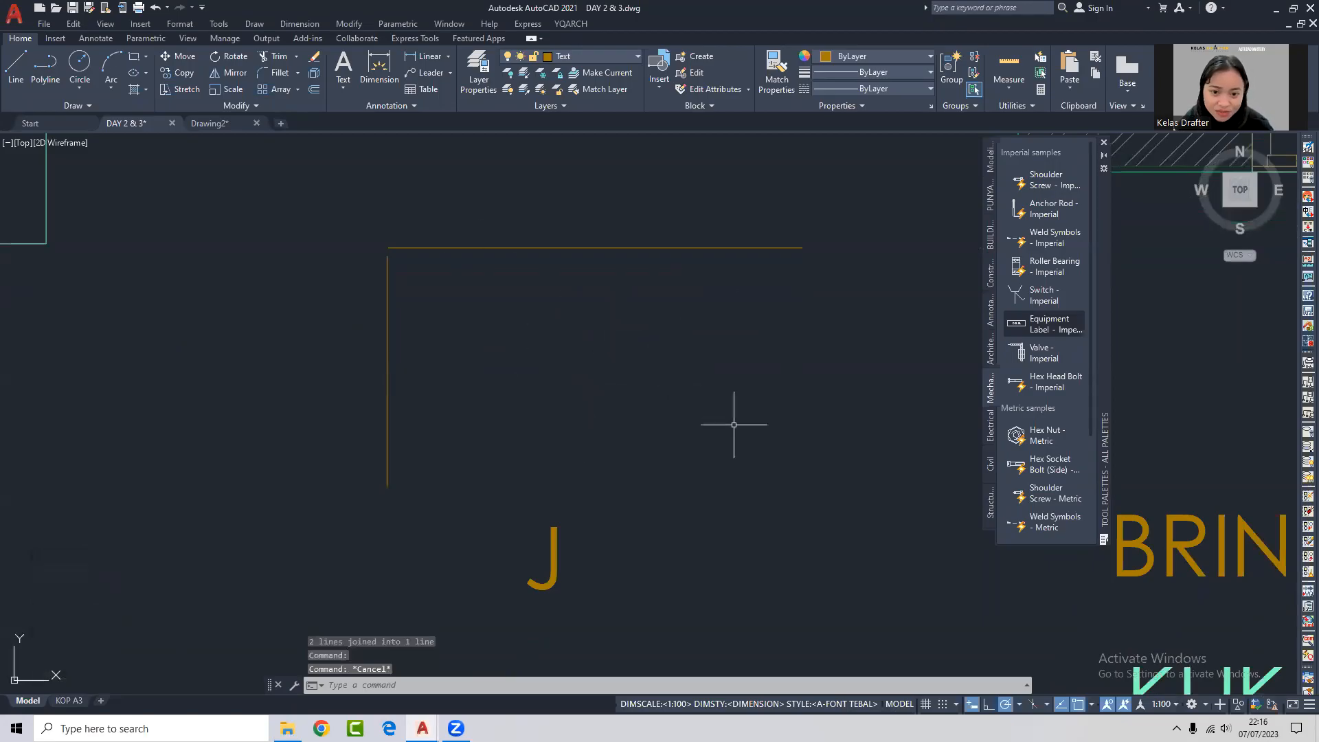
{"action": "middle_click", "coordinate": [280, 264]}
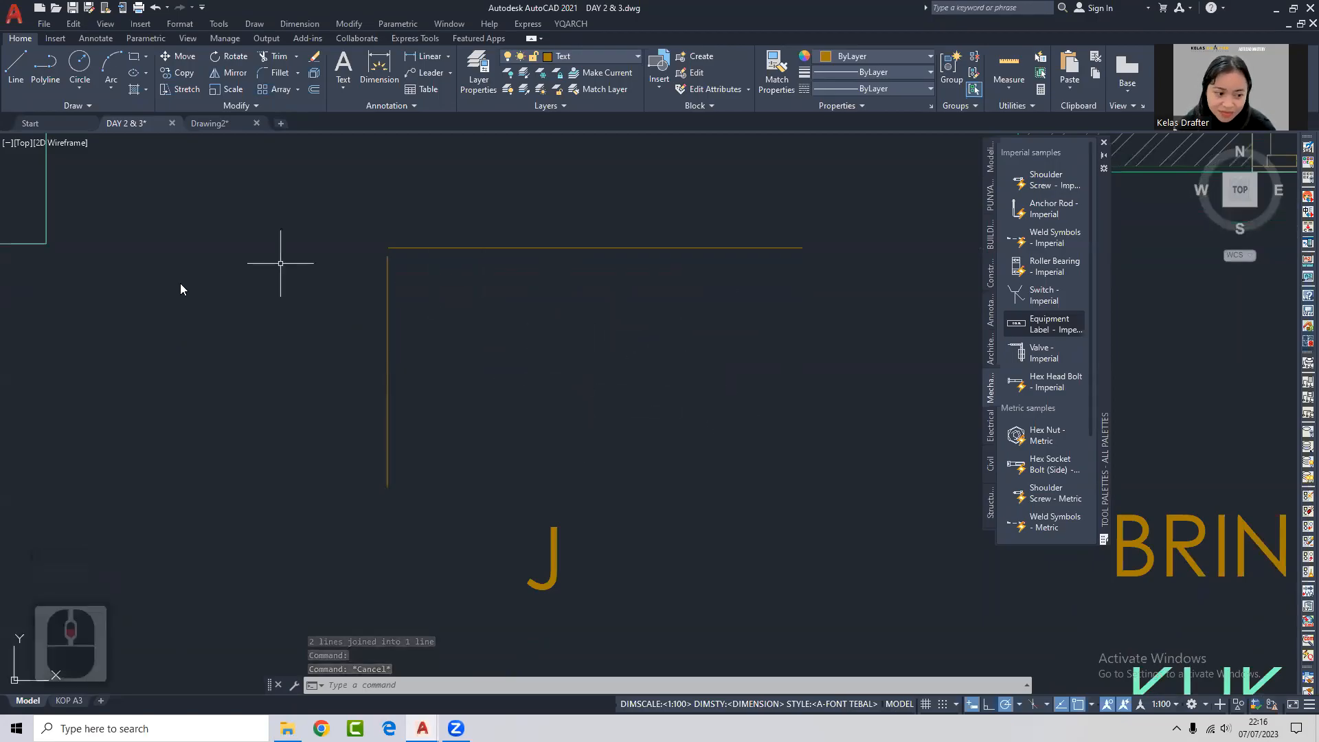
{"action": "middle_click", "coordinate": [280, 263]}
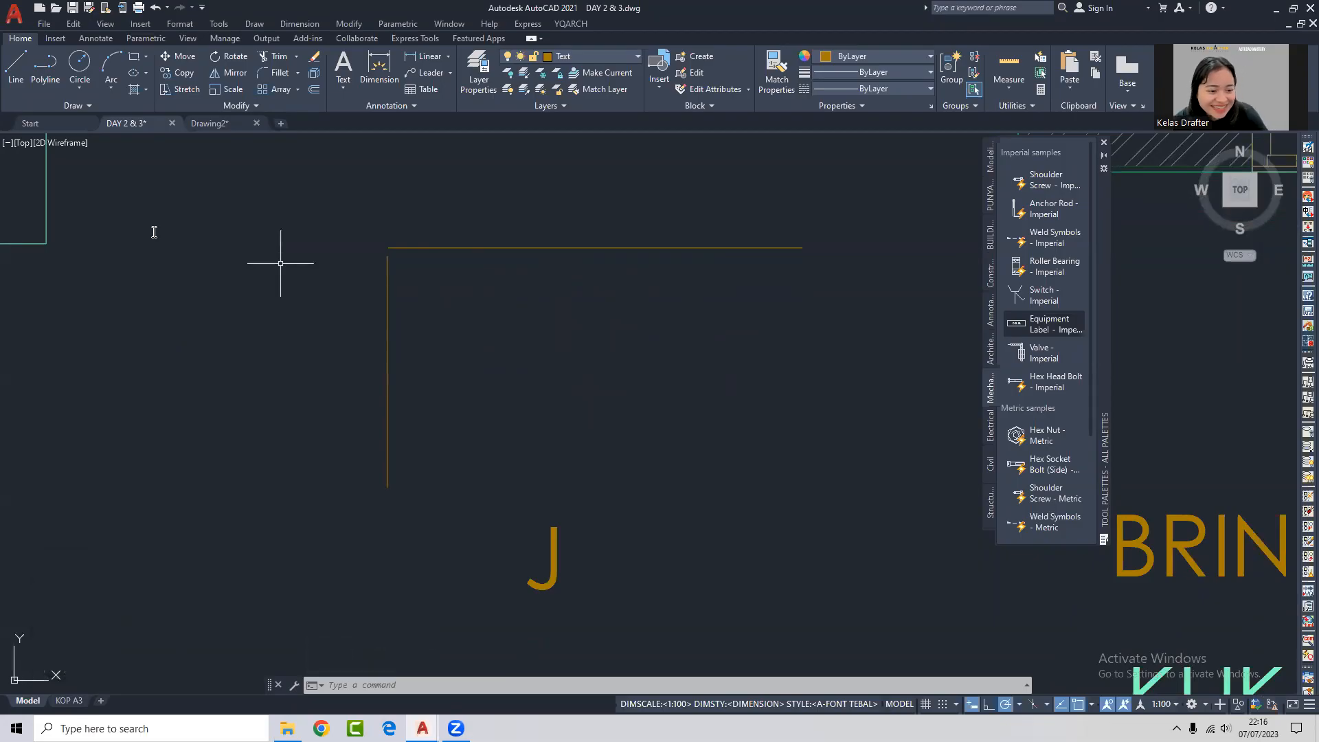
{"action": "scroll", "coordinate": [157, 259], "scroll_direction": "down", "scroll_amount": 3}
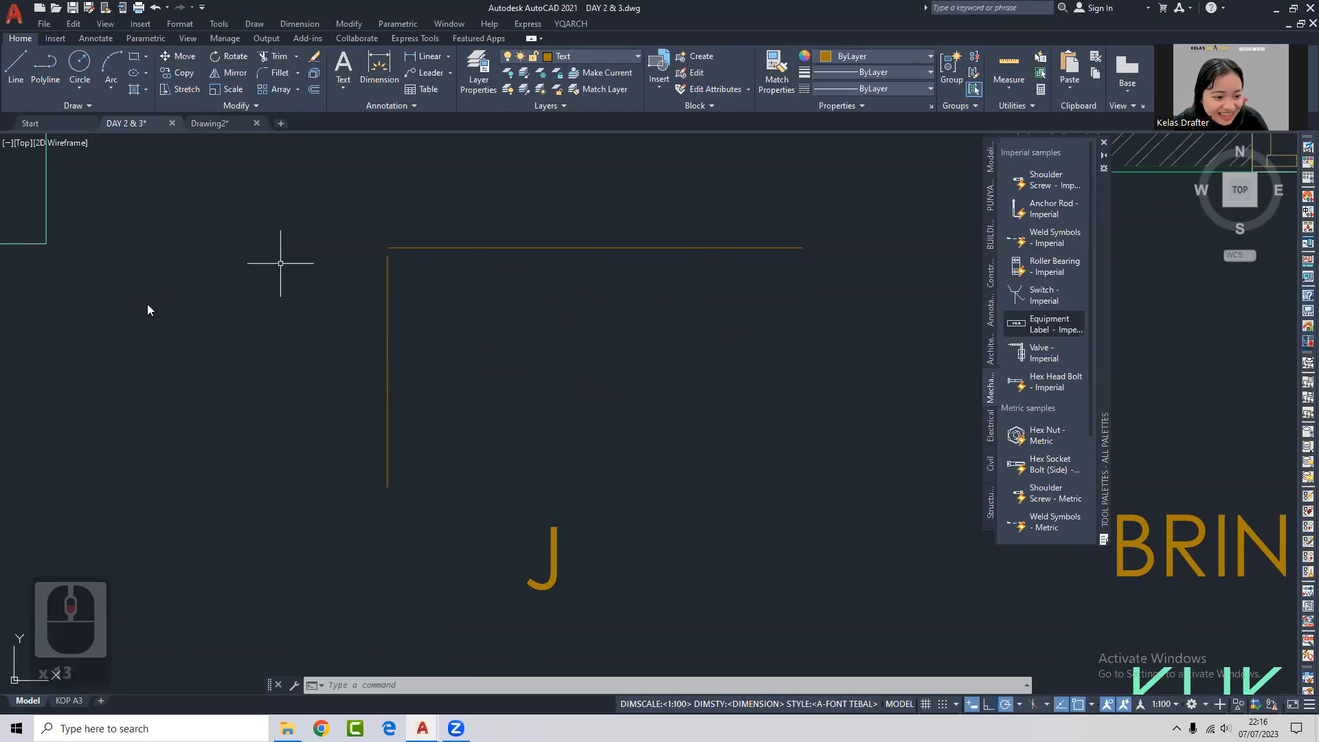
{"action": "scroll", "coordinate": [92, 317], "scroll_direction": "down", "scroll_amount": 17}
{"action": "scroll", "coordinate": [135, 312], "scroll_direction": "down", "scroll_amount": 2}
{"action": "scroll", "coordinate": [156, 305], "scroll_direction": "down", "scroll_amount": 2}
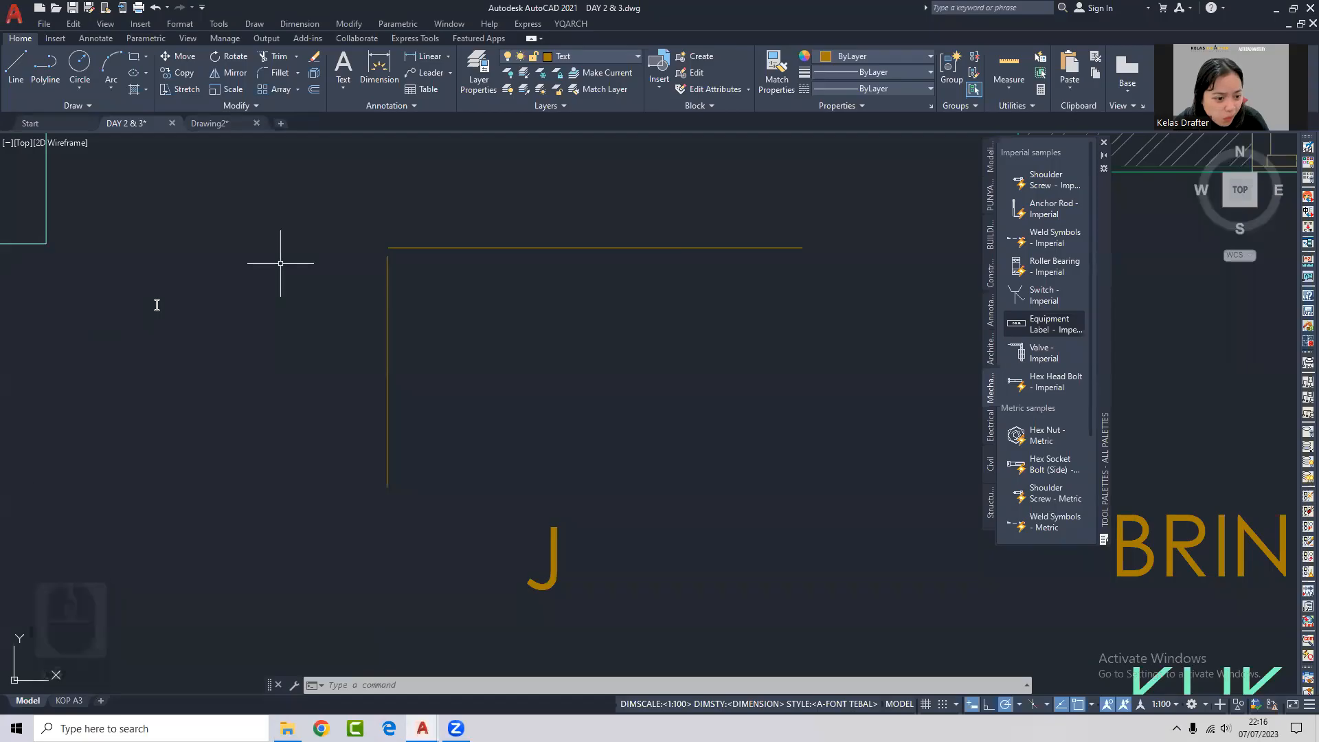
{"action": "scroll", "coordinate": [157, 305], "scroll_direction": "down", "scroll_amount": 2}
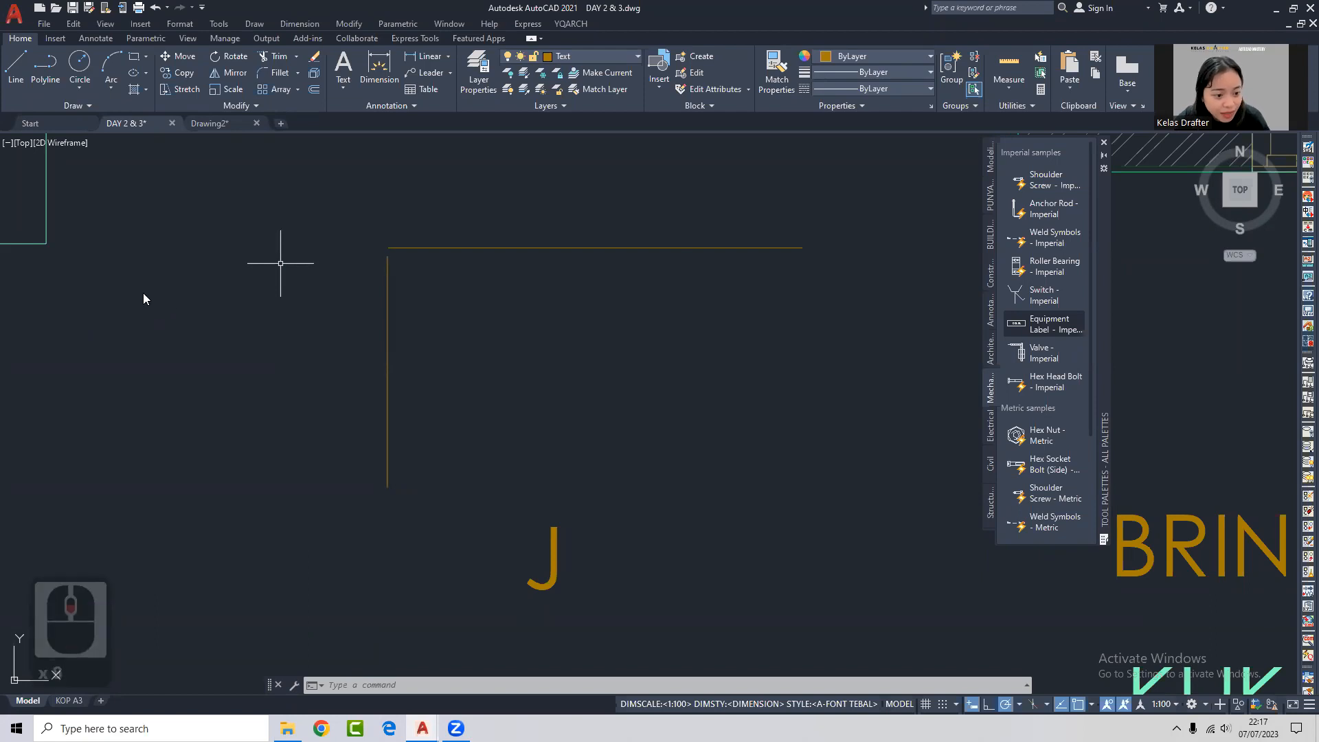
{"action": "scroll", "coordinate": [142, 291], "scroll_direction": "down", "scroll_amount": 6}
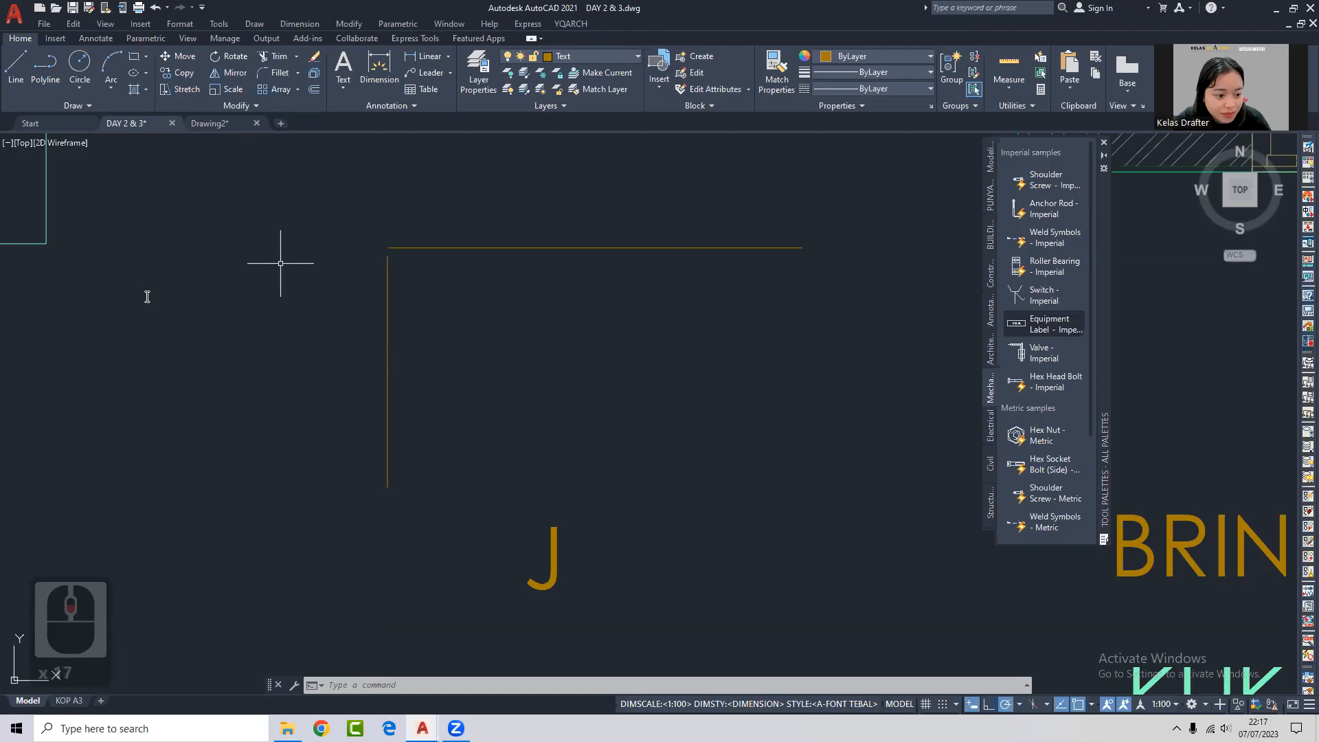
{"action": "left_click", "coordinate": [392, 265]}
{"action": "left_click", "coordinate": [378, 259]}
{"action": "key", "text": "Escape"}
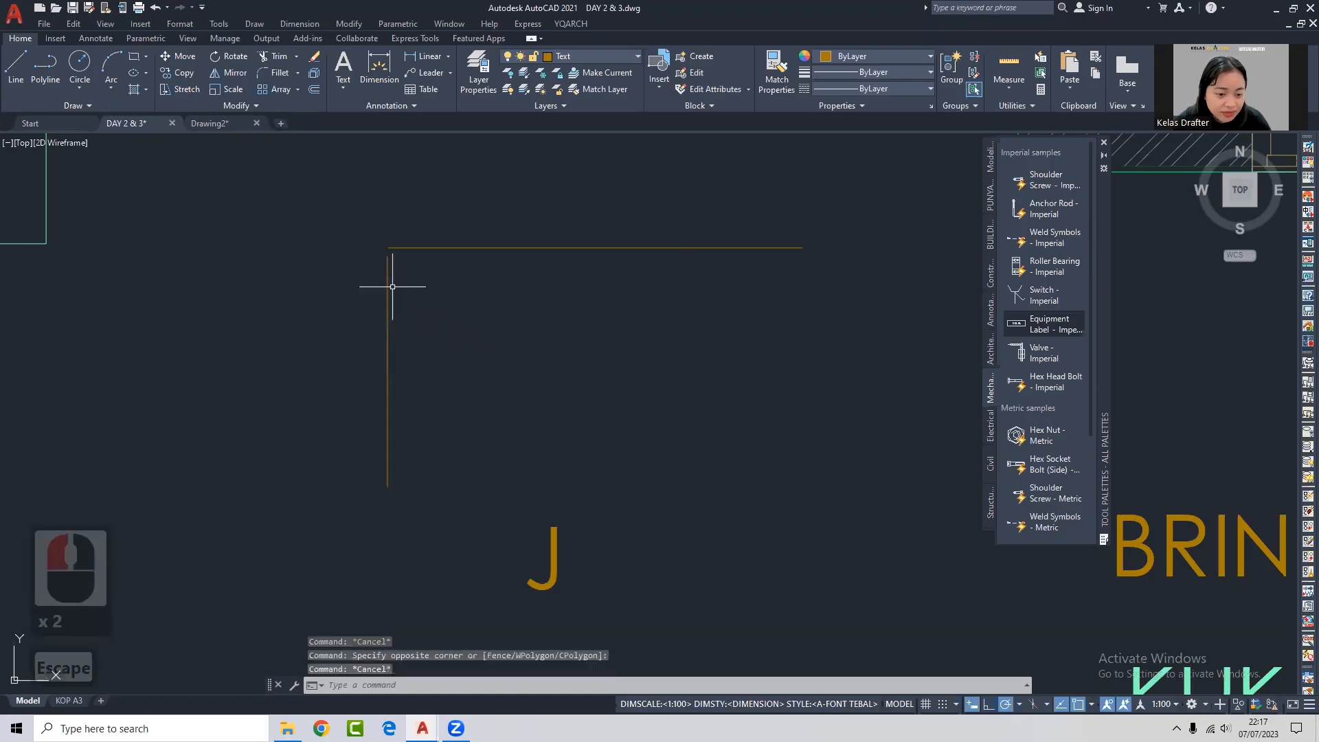
Review the row of shortcut examples, from J and O back to the first ones at M and CO.
{"action": "scroll", "coordinate": [435, 321], "scroll_direction": "down", "scroll_amount": 4}
{"action": "middle_click_drag", "start_coordinate": [422, 393], "coordinate": [589, 377]}
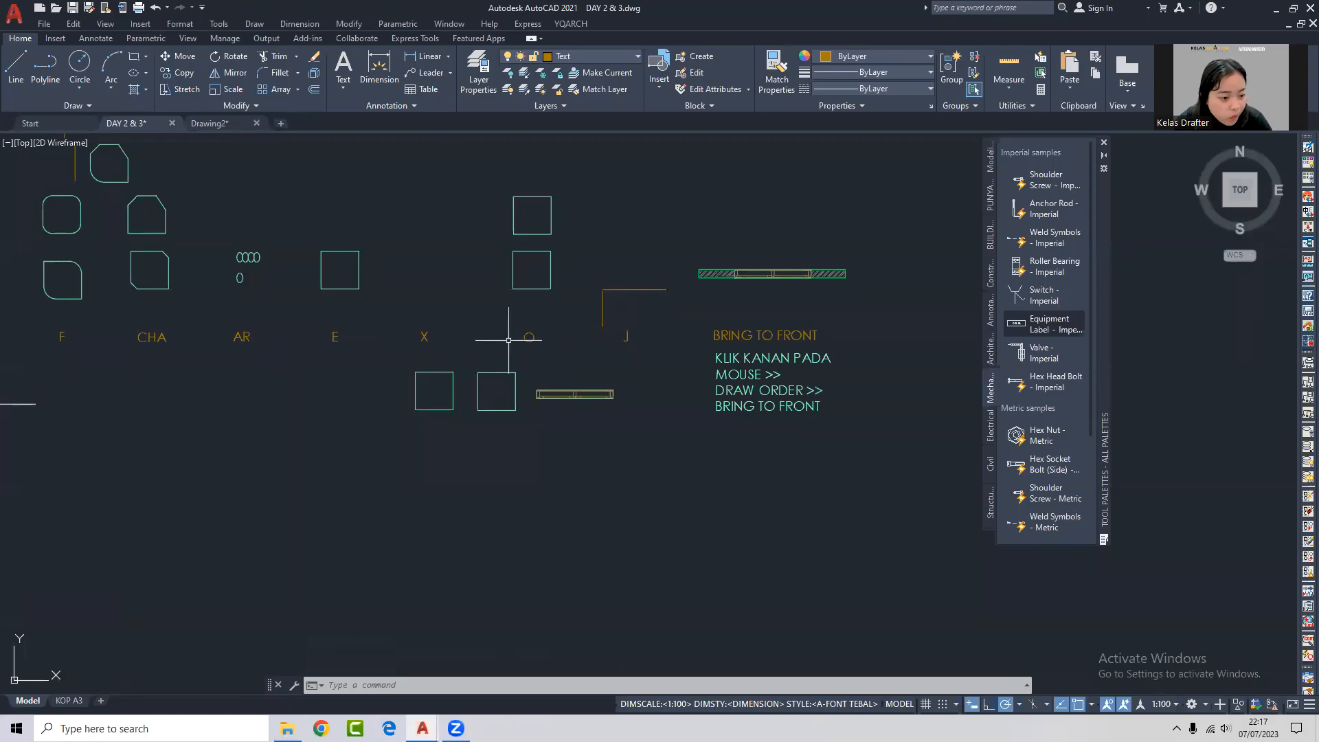
{"action": "middle_click_drag", "start_coordinate": [384, 278], "coordinate": [819, 323]}
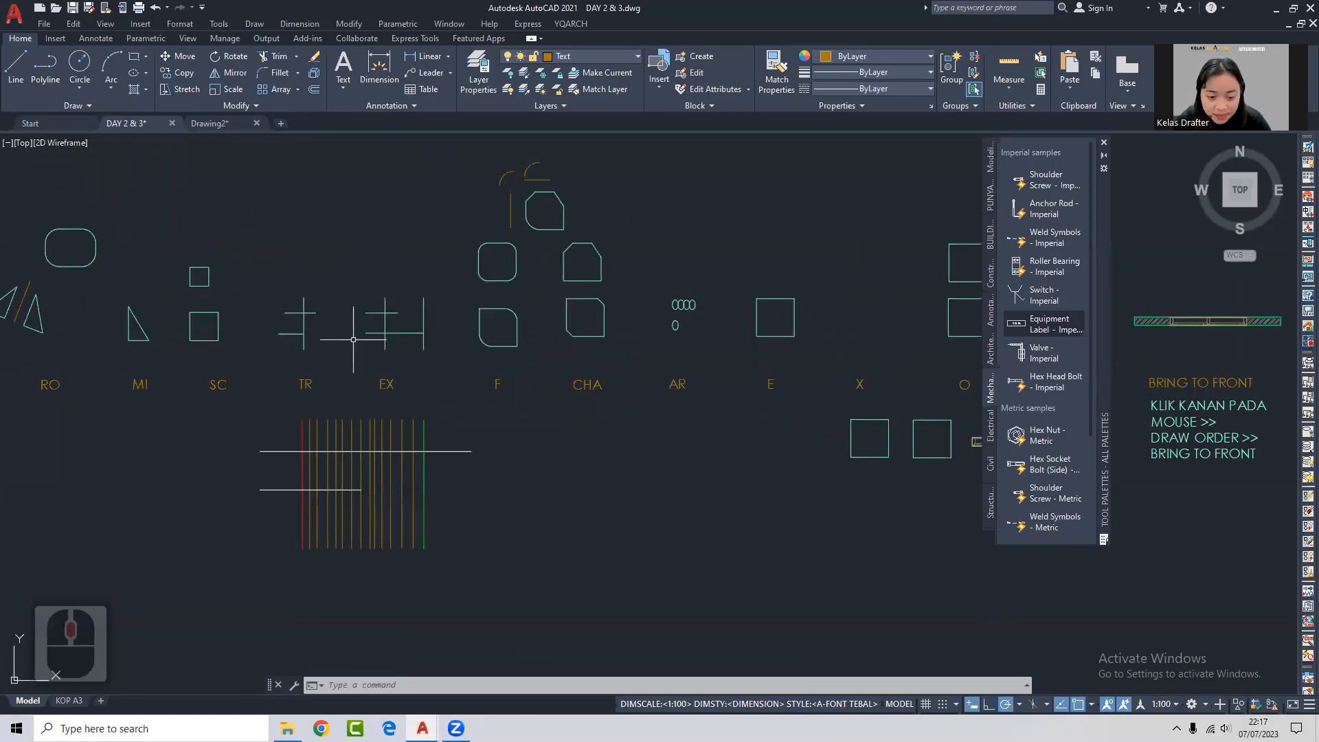
{"action": "middle_click_drag", "start_coordinate": [355, 339], "coordinate": [707, 341]}
{"action": "middle_click_drag", "start_coordinate": [438, 324], "coordinate": [747, 373]}
{"action": "scroll", "coordinate": [558, 295], "scroll_direction": "up", "scroll_amount": 4}
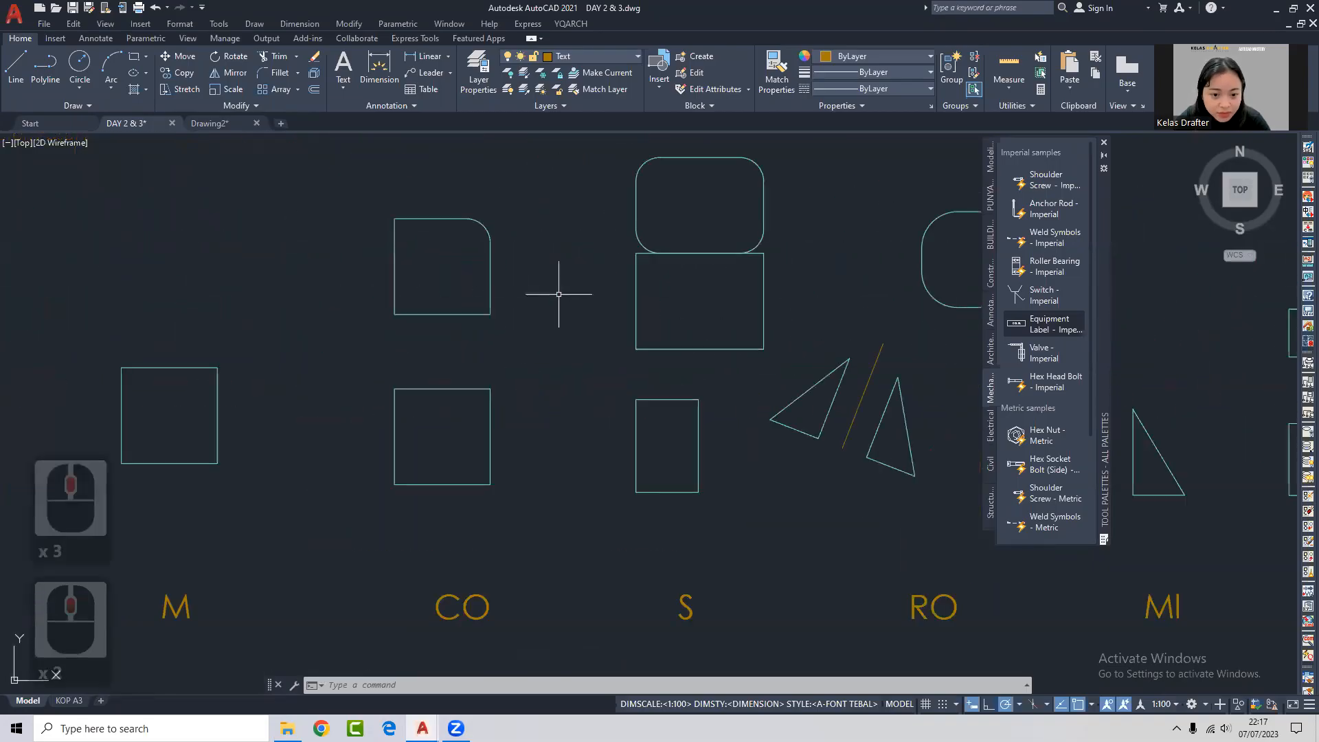
{"action": "scroll", "coordinate": [558, 295], "scroll_direction": "down", "scroll_amount": 4}
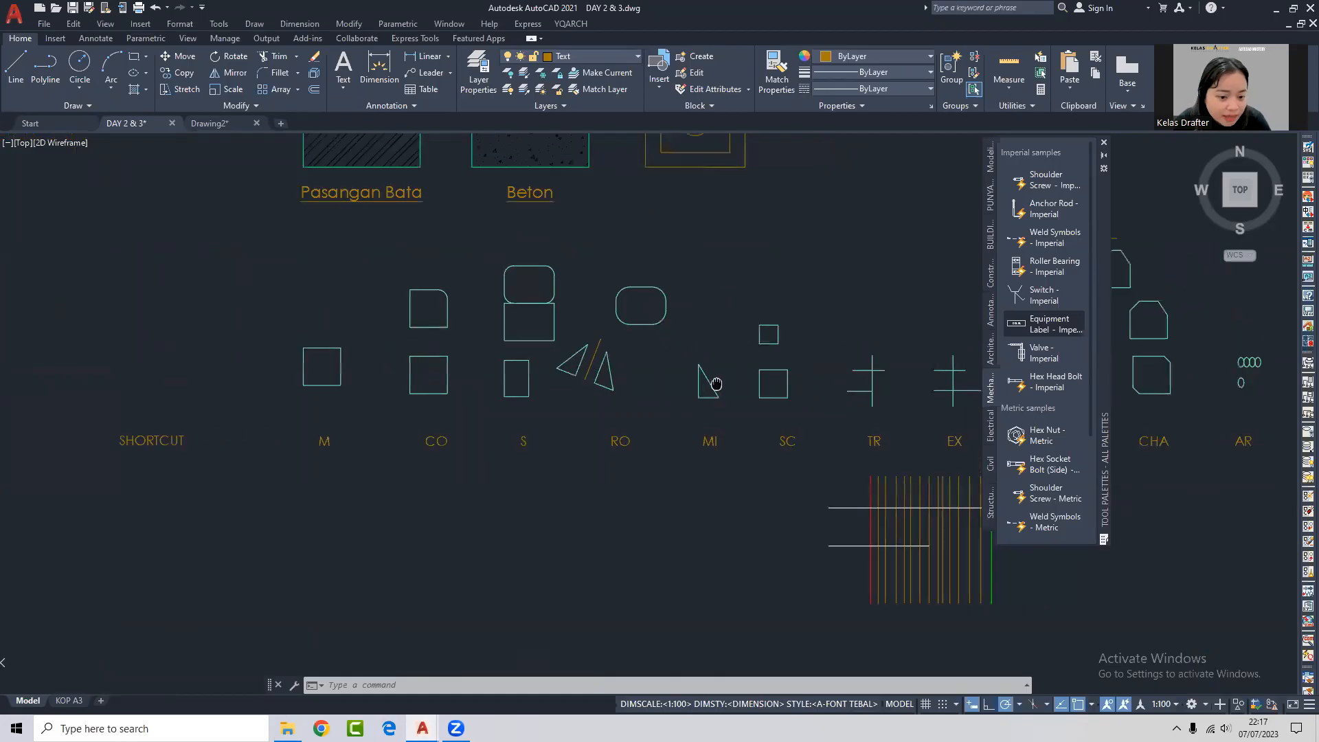
{"action": "scroll", "coordinate": [245, 463], "scroll_direction": "down", "scroll_amount": 5}
{"action": "scroll", "coordinate": [742, 443], "scroll_direction": "up", "scroll_amount": 3}
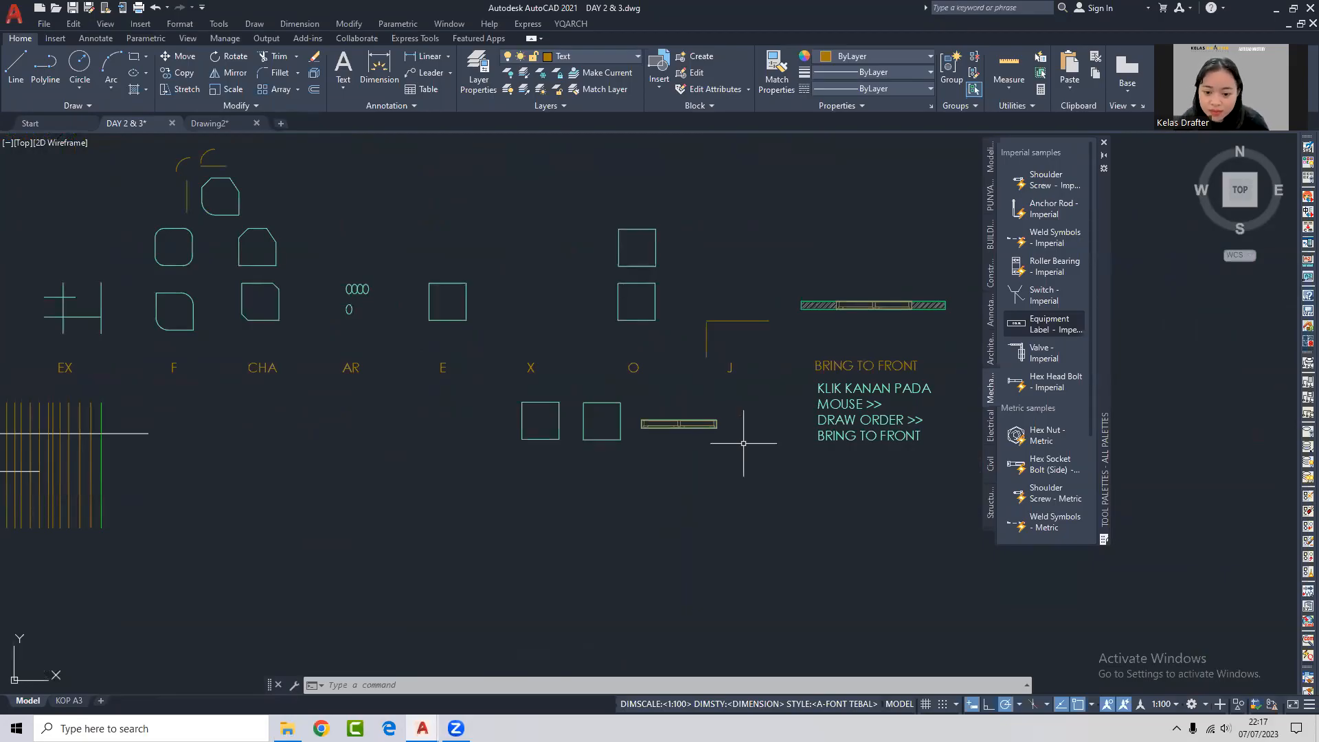
Erase the right-hand square and the window drawing below the O label.
{"action": "left_click", "coordinate": [729, 405]}
{"action": "left_click", "coordinate": [614, 455]}
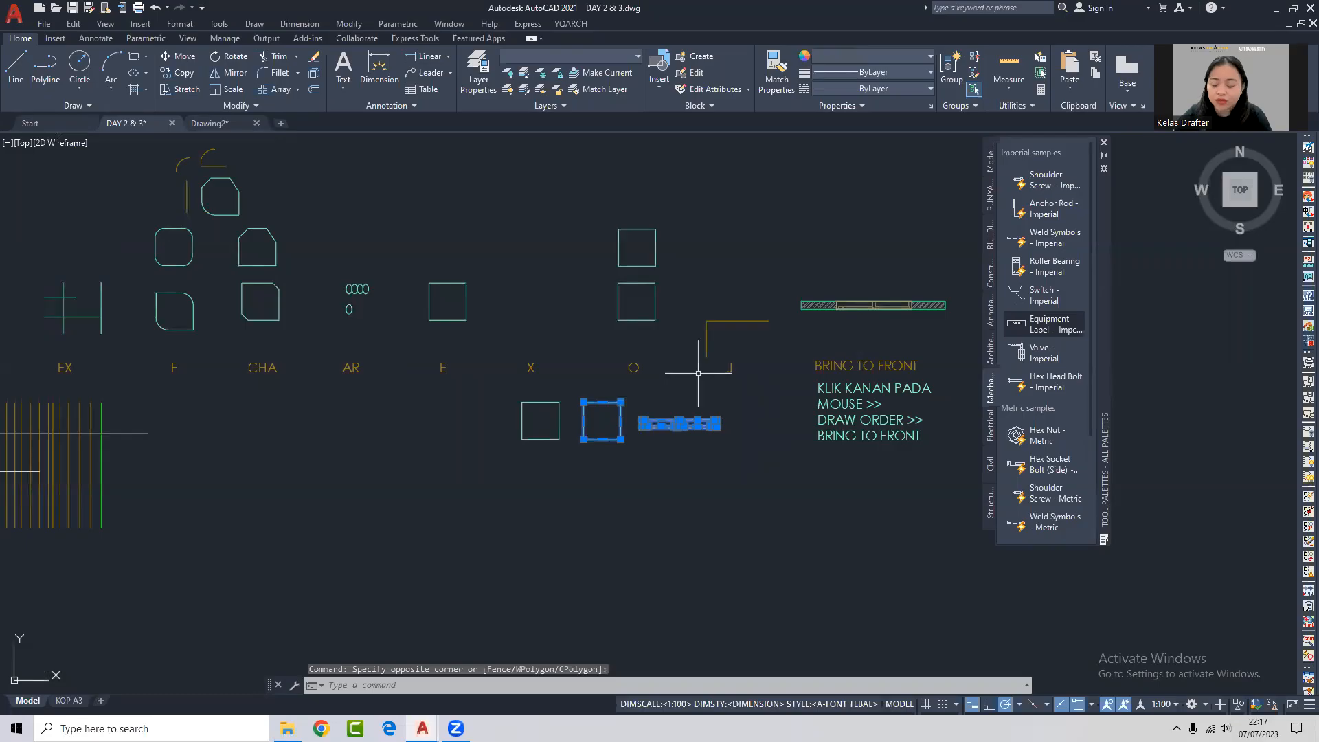
{"action": "type", "text": "e"}
{"action": "key", "text": "Return"}
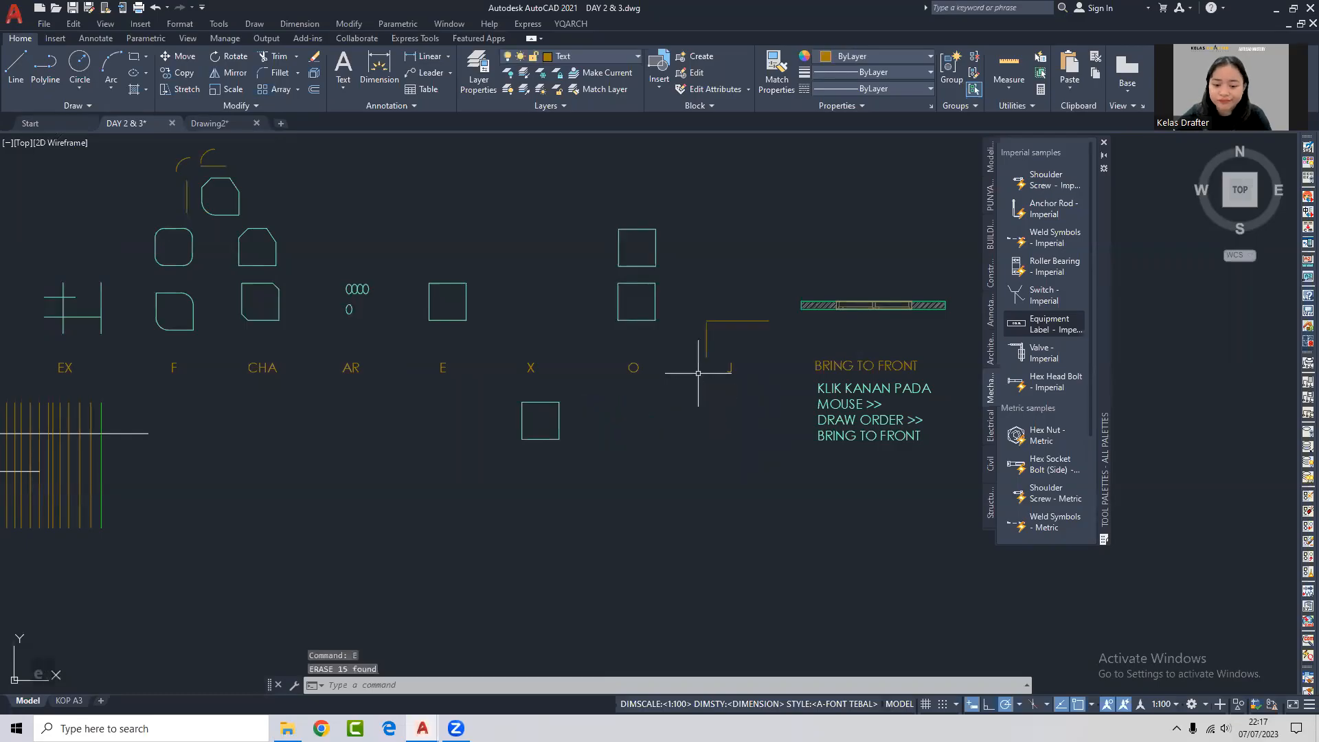
{"action": "left_click", "coordinate": [535, 365]}
{"action": "left_click", "coordinate": [497, 394]}
{"action": "left_click", "coordinate": [723, 394]}
{"action": "left_click", "coordinate": [731, 356]}
{"action": "left_click", "coordinate": [714, 398]}
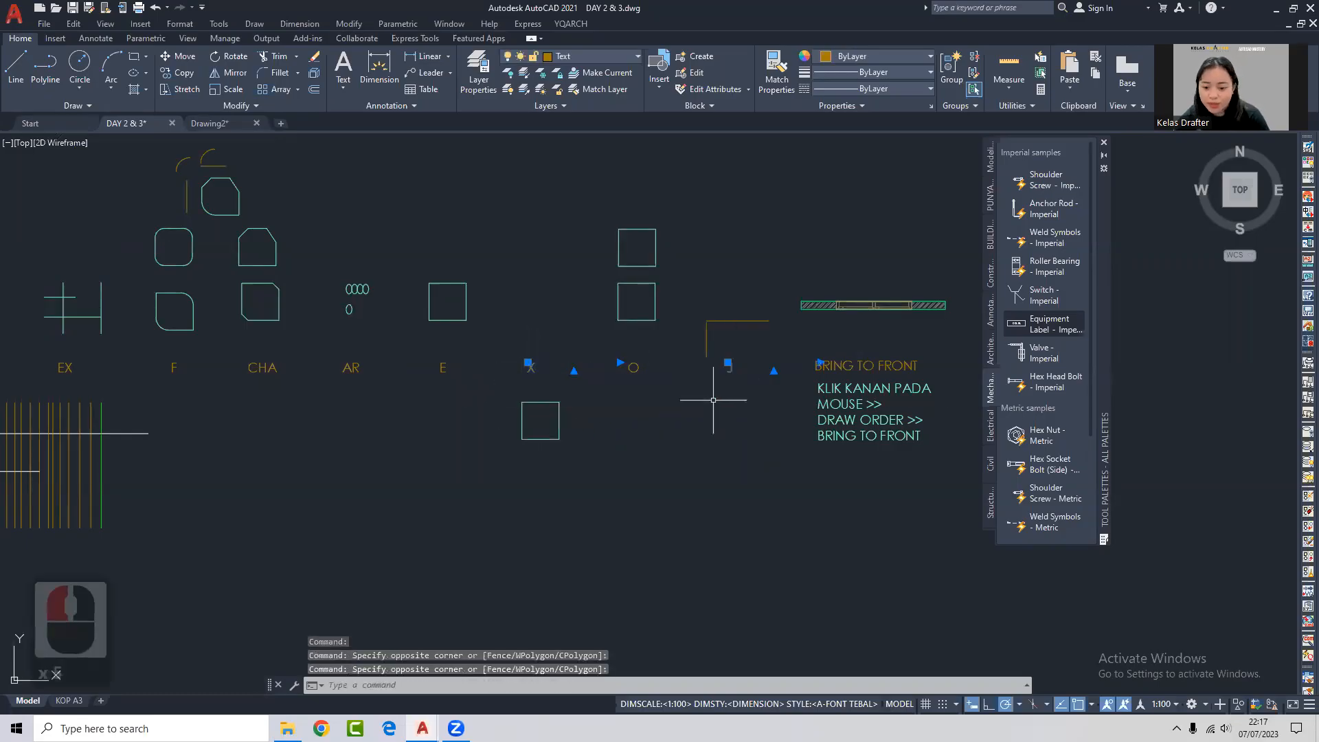
{"action": "key", "text": "Escape"}
Join the four separate lines of the square below the X label into a single polyline.
{"action": "left_click", "coordinate": [529, 412]}
{"action": "left_click", "coordinate": [520, 413]}
{"action": "scroll", "coordinate": [542, 411], "scroll_direction": "up", "scroll_amount": 3}
{"action": "key", "text": "Escape"}
{"action": "left_click", "coordinate": [629, 348]}
{"action": "left_click", "coordinate": [402, 546]}
{"action": "type", "text": "j"}
{"action": "key", "text": "Return"}
Explode the polyline square below the X label into separate lines.
{"action": "left_click", "coordinate": [622, 375]}
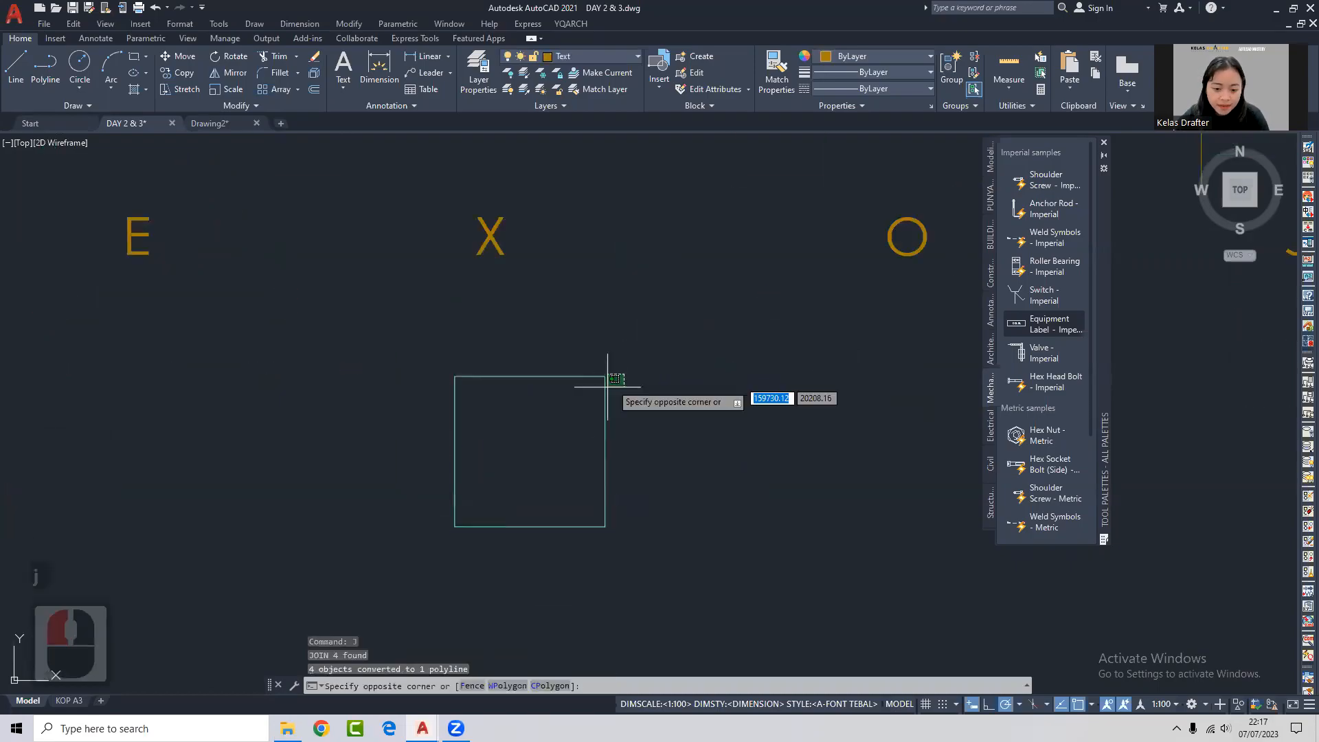
{"action": "left_click", "coordinate": [589, 402]}
{"action": "type", "text": "x"}
{"action": "key", "text": "Return"}
{"action": "left_click", "coordinate": [604, 383]}
{"action": "left_click", "coordinate": [734, 499]}
{"action": "key", "text": "Escape"}
{"action": "scroll", "coordinate": [489, 252], "scroll_direction": "down", "scroll_amount": 5}
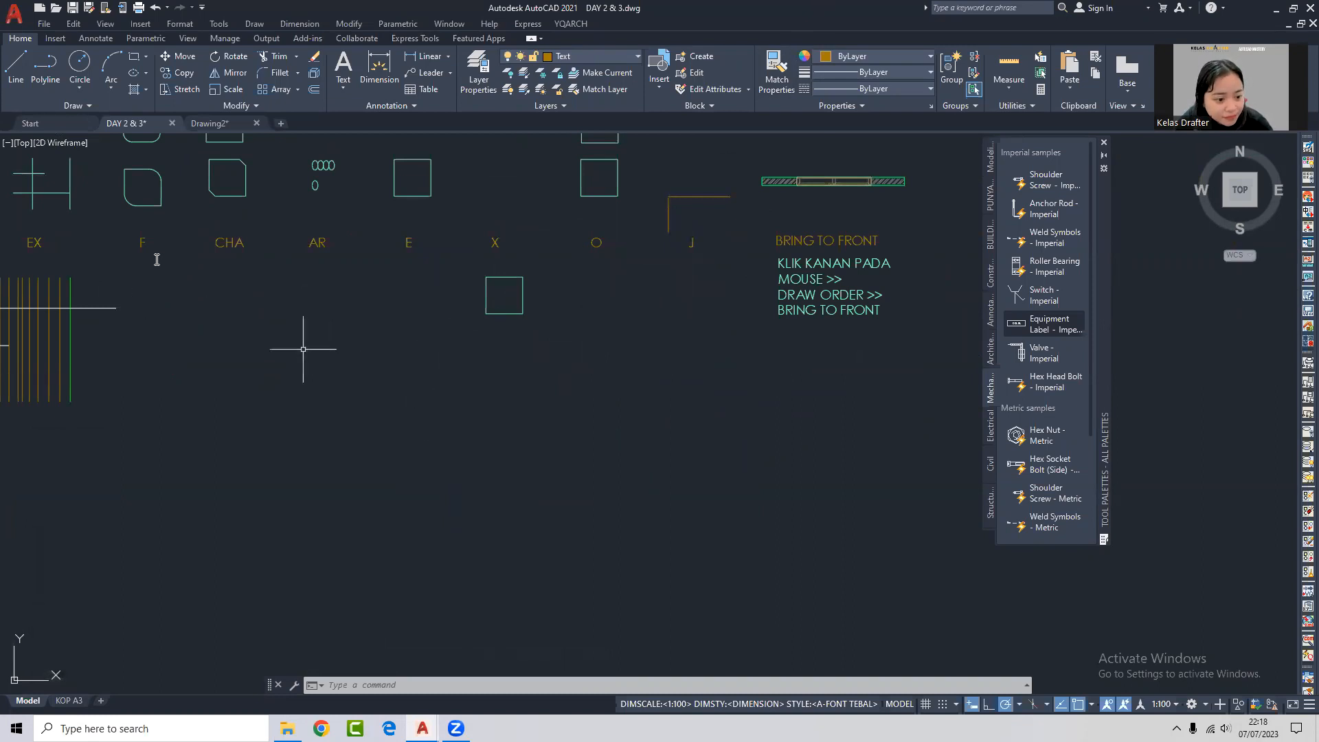
{"action": "left_click", "coordinate": [492, 347]}
{"action": "left_click", "coordinate": [488, 352]}
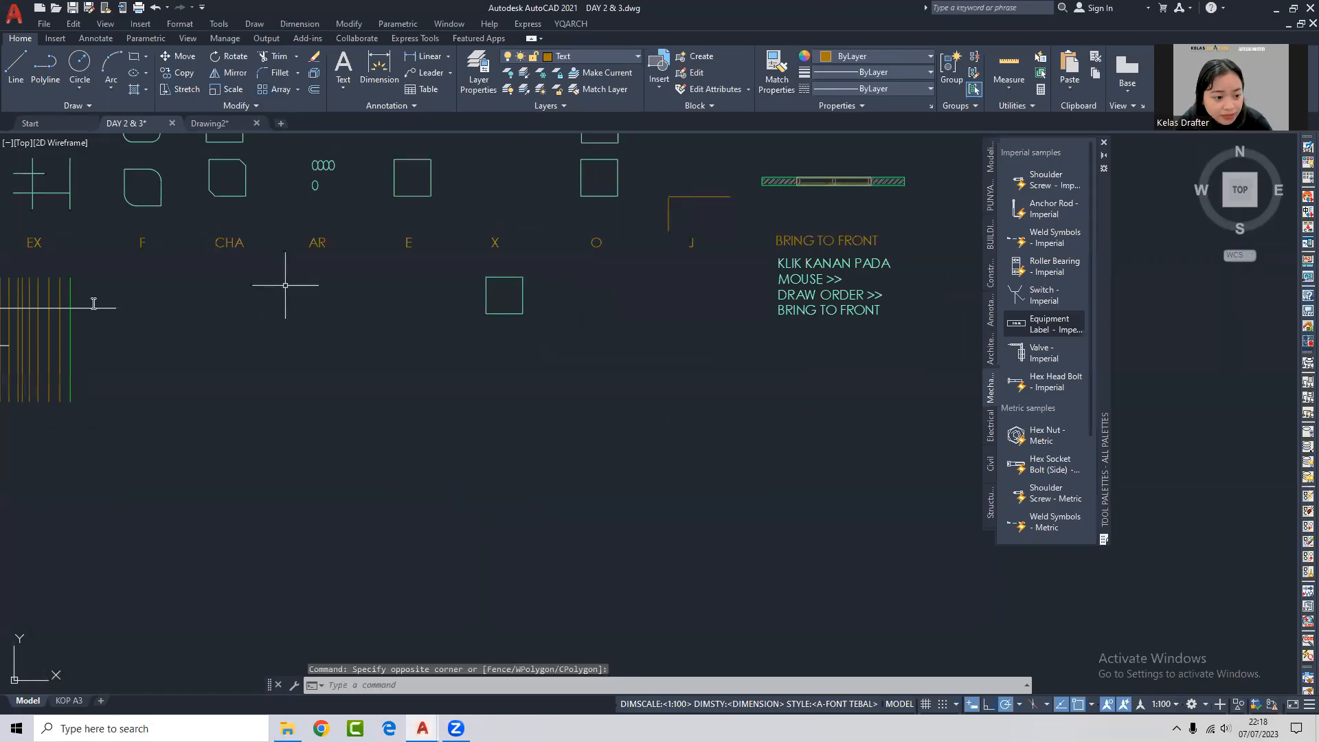
Move the window block straight up, clear of the hatched wall above the BRING TO FRONT label.
{"action": "middle_click_drag", "start_coordinate": [734, 302], "coordinate": [574, 477]}
{"action": "key", "text": "Escape"}
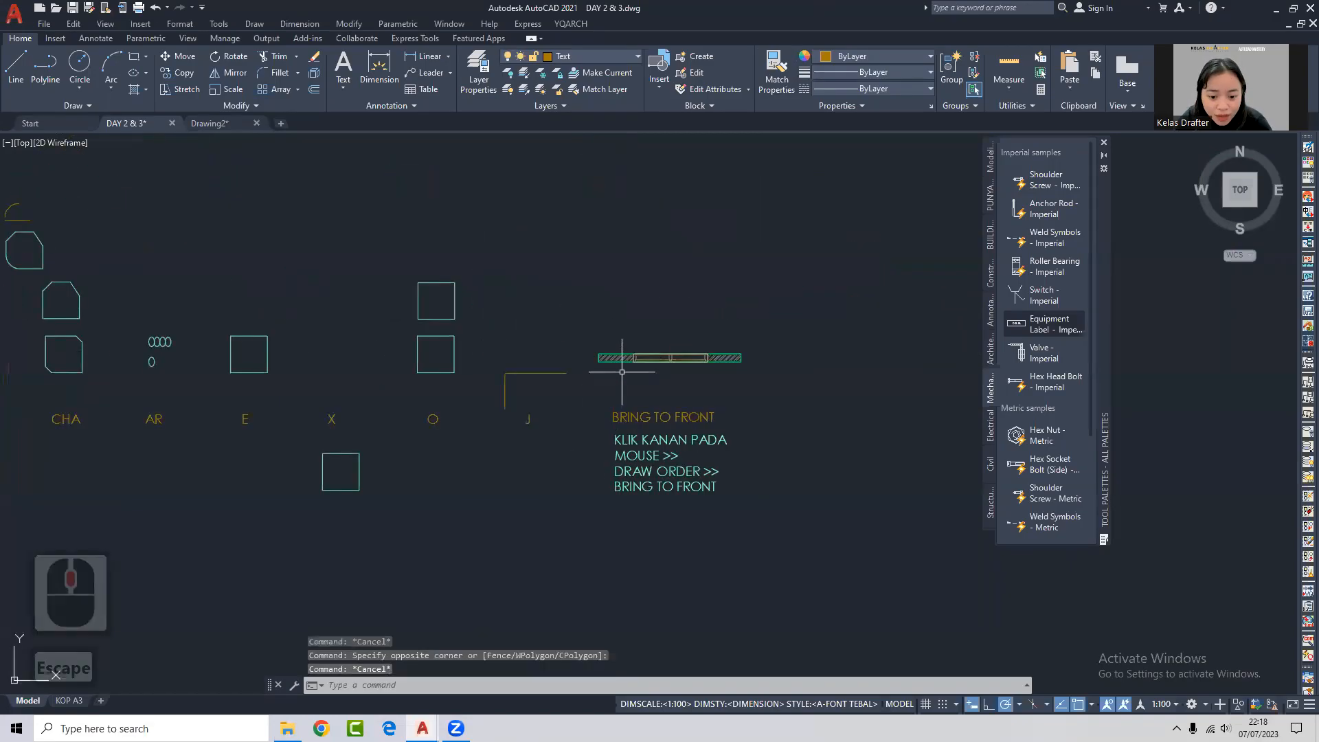
{"action": "scroll", "coordinate": [622, 364], "scroll_direction": "up", "scroll_amount": 2}
{"action": "middle_click_drag", "start_coordinate": [605, 359], "coordinate": [597, 390]}
{"action": "left_click", "coordinate": [622, 369]}
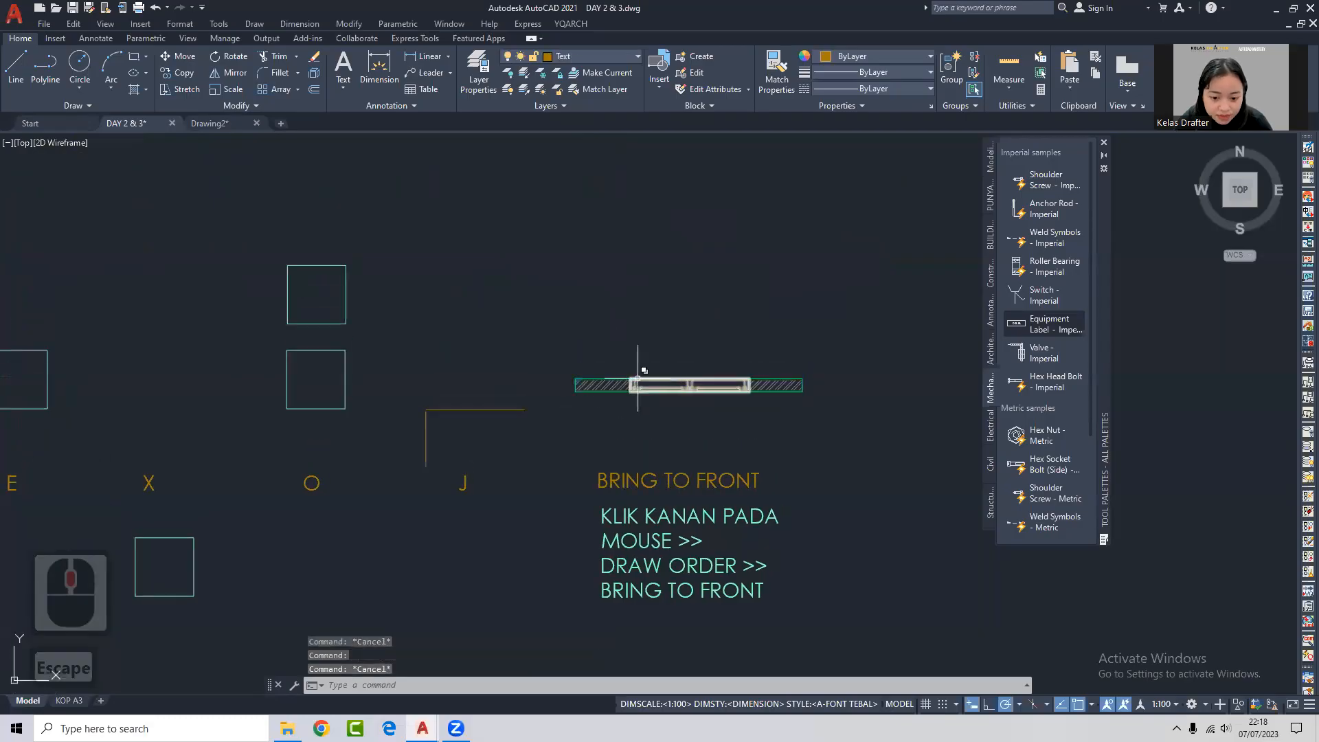
{"action": "left_click", "coordinate": [740, 412]}
{"action": "type", "text": "m"}
{"action": "key", "text": "Return"}
{"action": "left_click", "coordinate": [719, 391]}
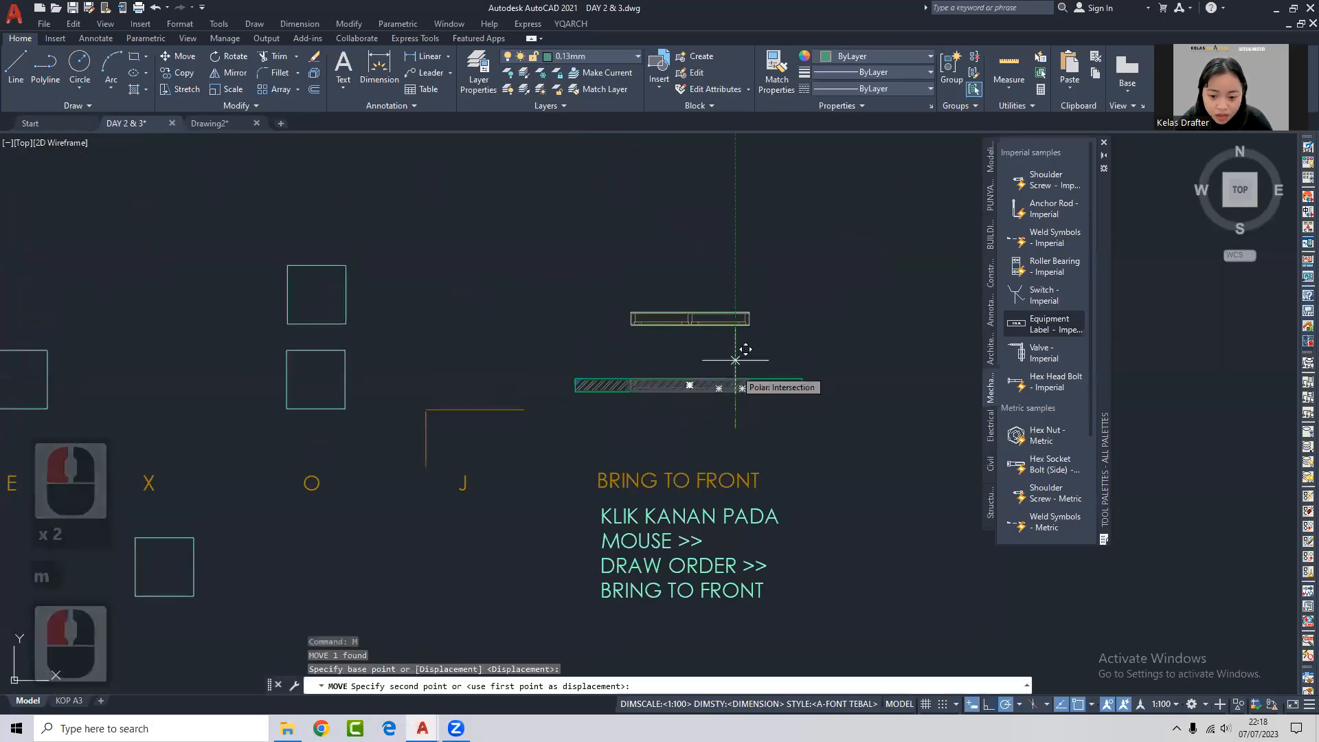
{"action": "left_click", "coordinate": [720, 307]}
Open the JENDELA SWING 2 window block in the Block Editor, set Allow exploding to No, and save the changes.
{"action": "left_click", "coordinate": [701, 301]}
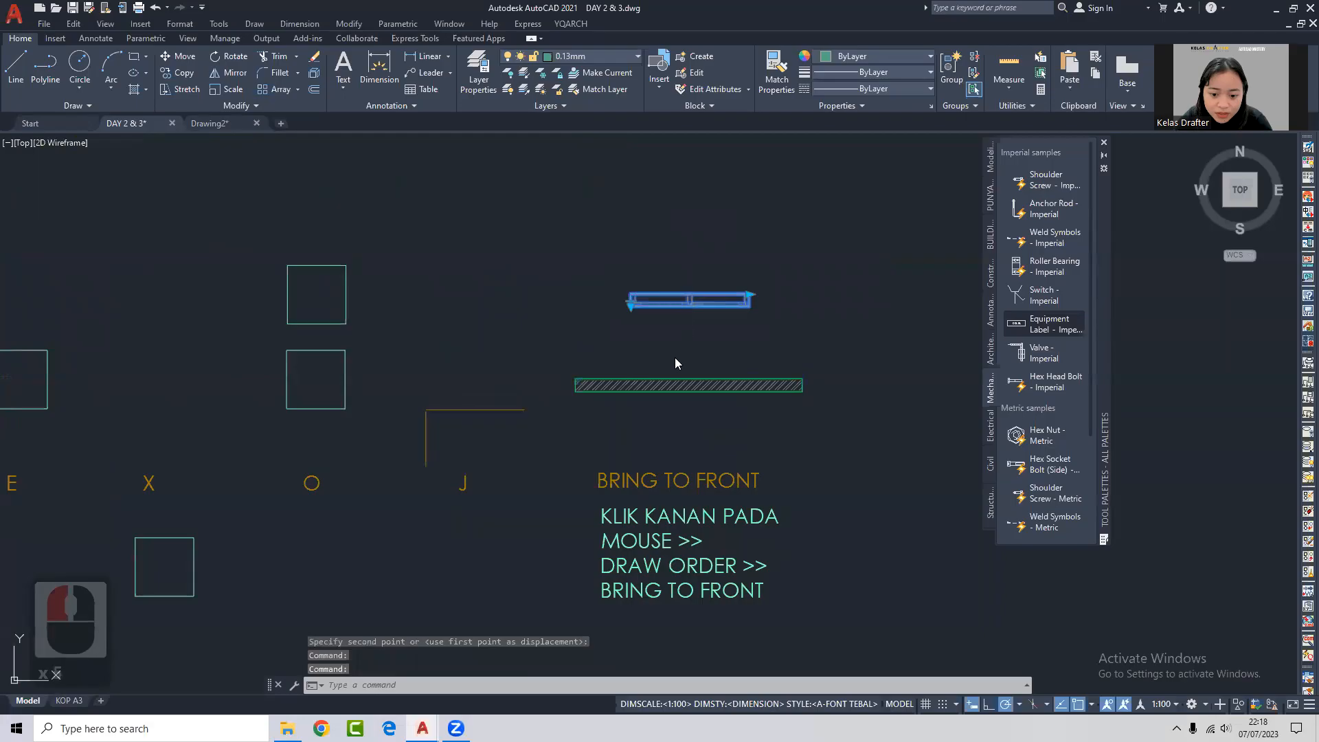
{"action": "double_click", "coordinate": [687, 300]}
{"action": "left_click", "coordinate": [650, 459]}
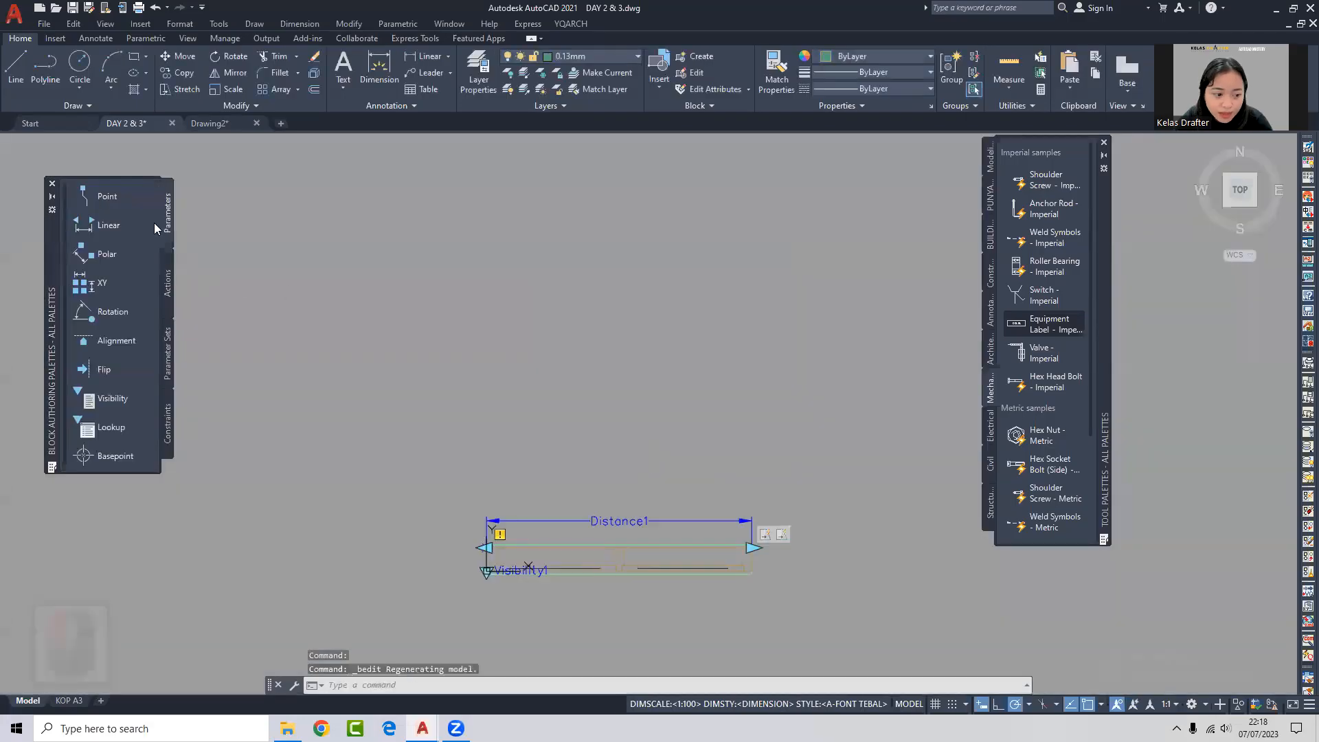
{"action": "key", "text": "ctrl+1"}
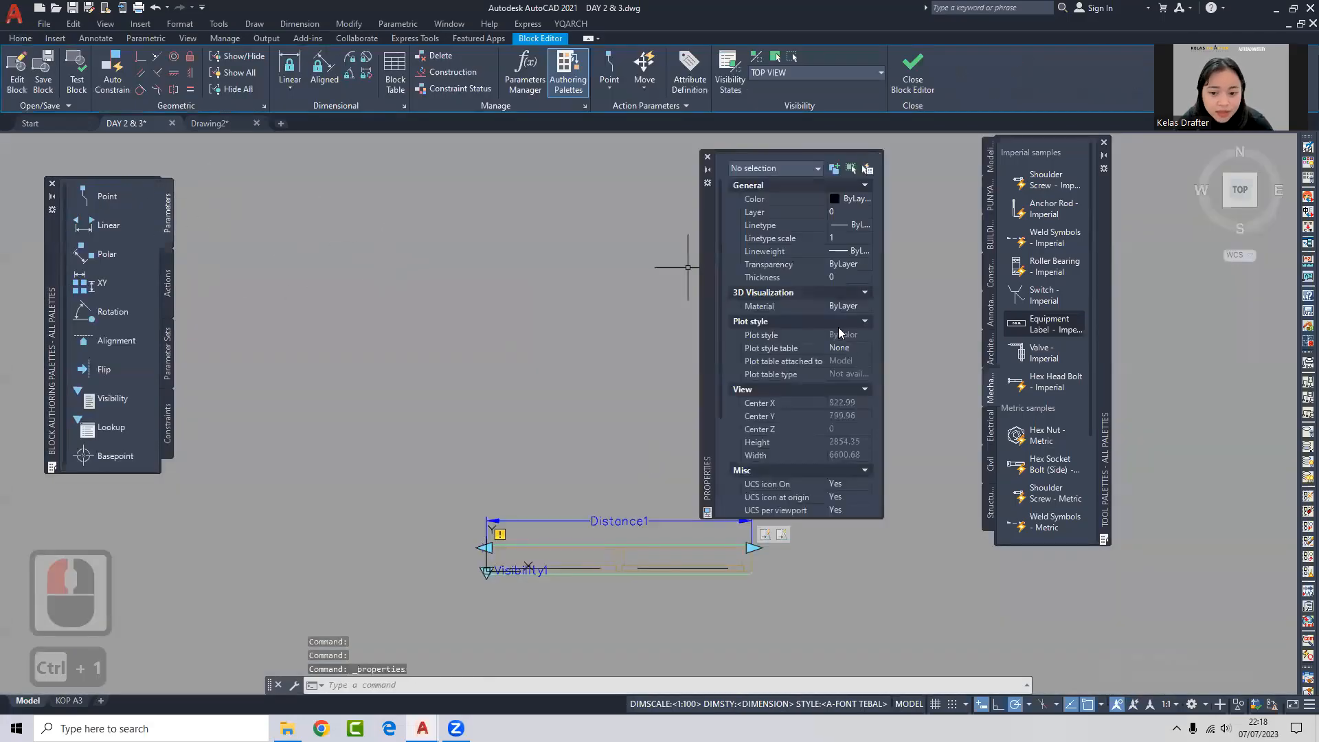
{"action": "left_click", "coordinate": [852, 471]}
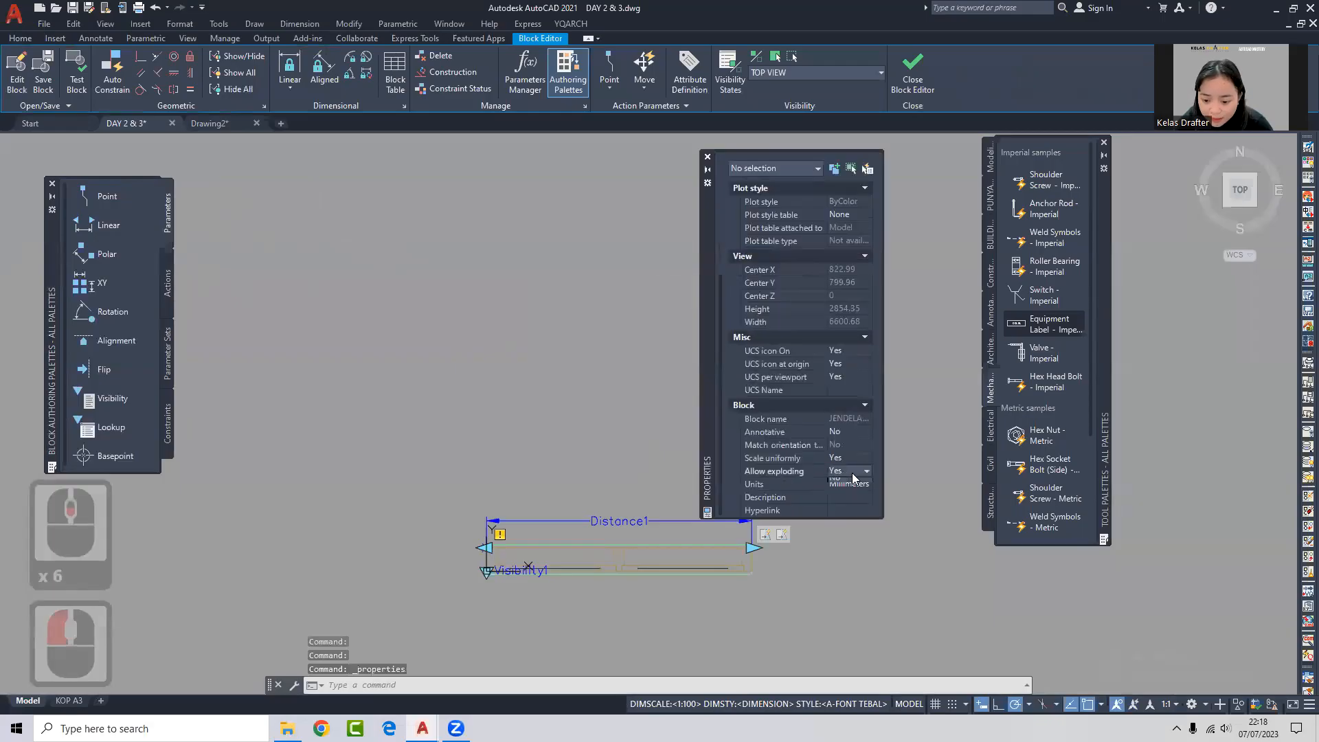
{"action": "left_click", "coordinate": [851, 484]}
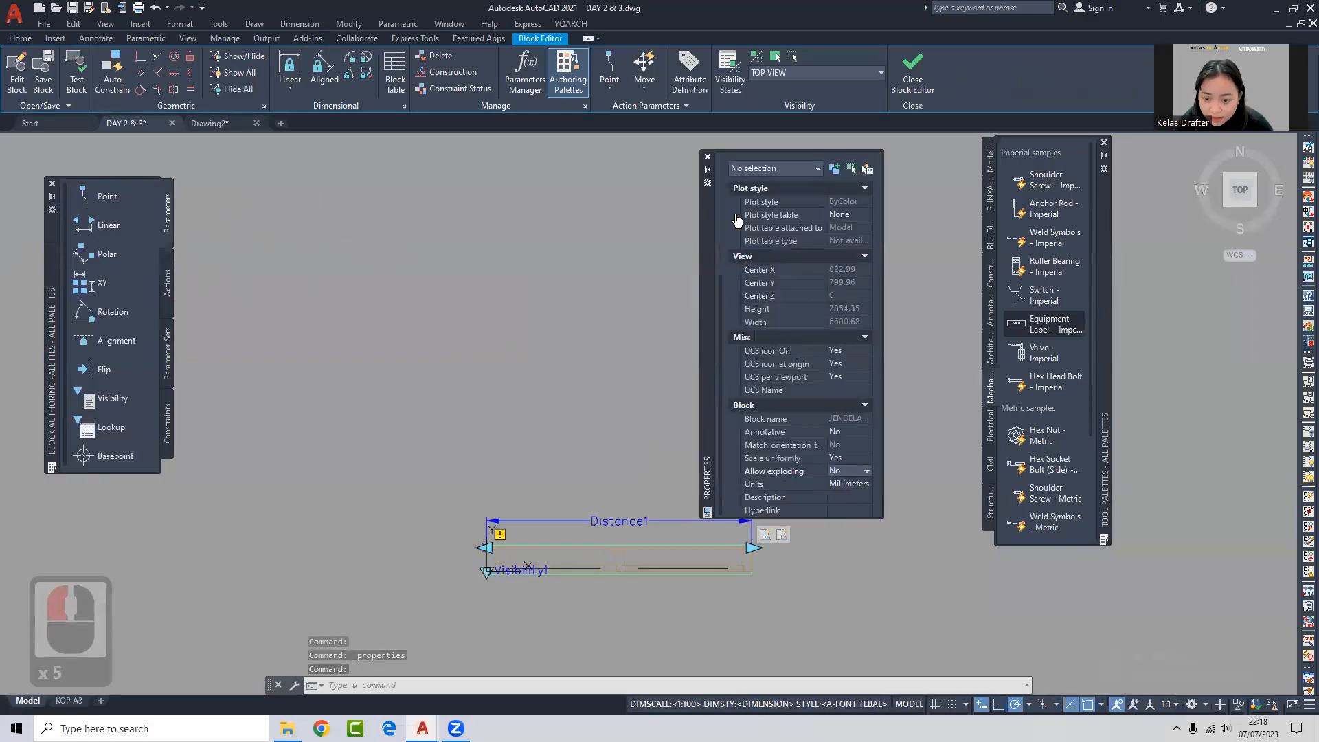
{"action": "left_click", "coordinate": [707, 158]}
{"action": "left_click", "coordinate": [908, 75]}
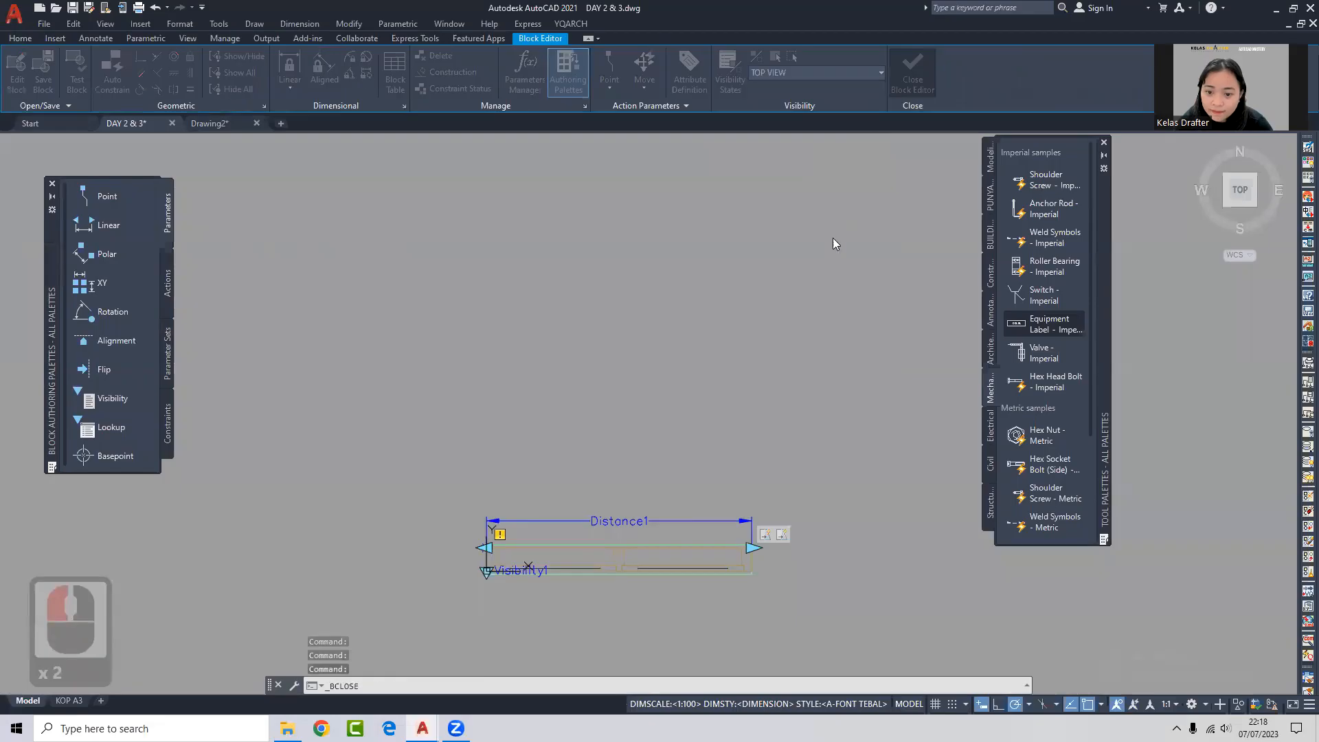
{"action": "left_click", "coordinate": [671, 347]}
Try to explode the JENDELA SWING 2 window block.
{"action": "scroll", "coordinate": [705, 303], "scroll_direction": "up", "scroll_amount": 6}
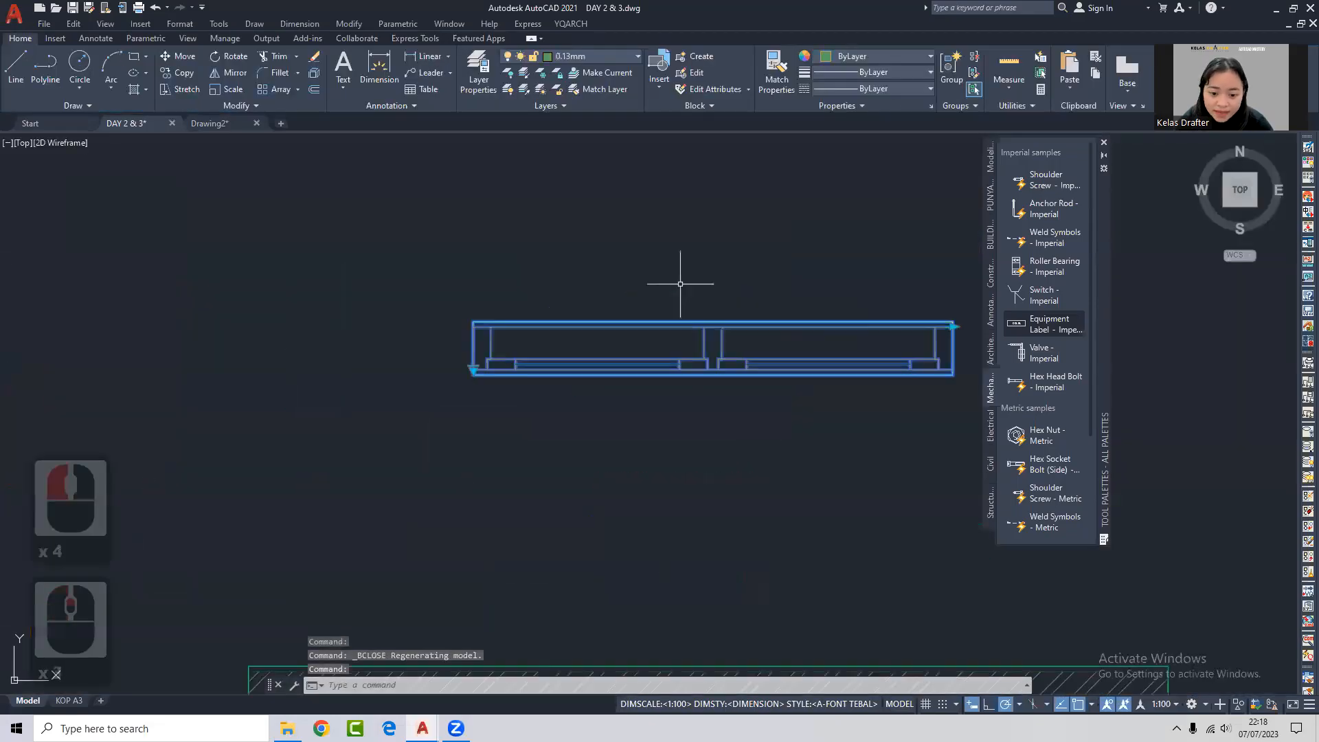
{"action": "type", "text": "x"}
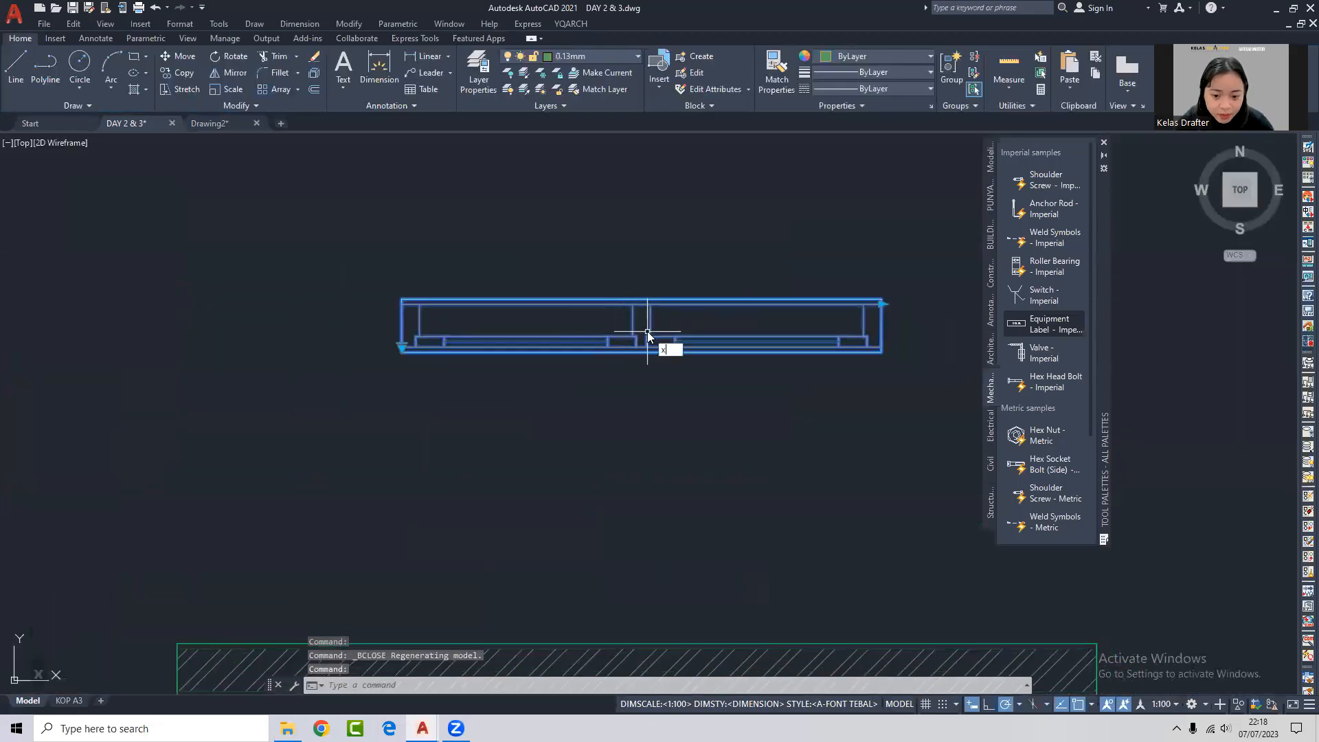
{"action": "key", "text": "Return"}
{"action": "left_click", "coordinate": [652, 340]}
{"action": "type", "text": "x"}
{"action": "key", "text": "Return"}
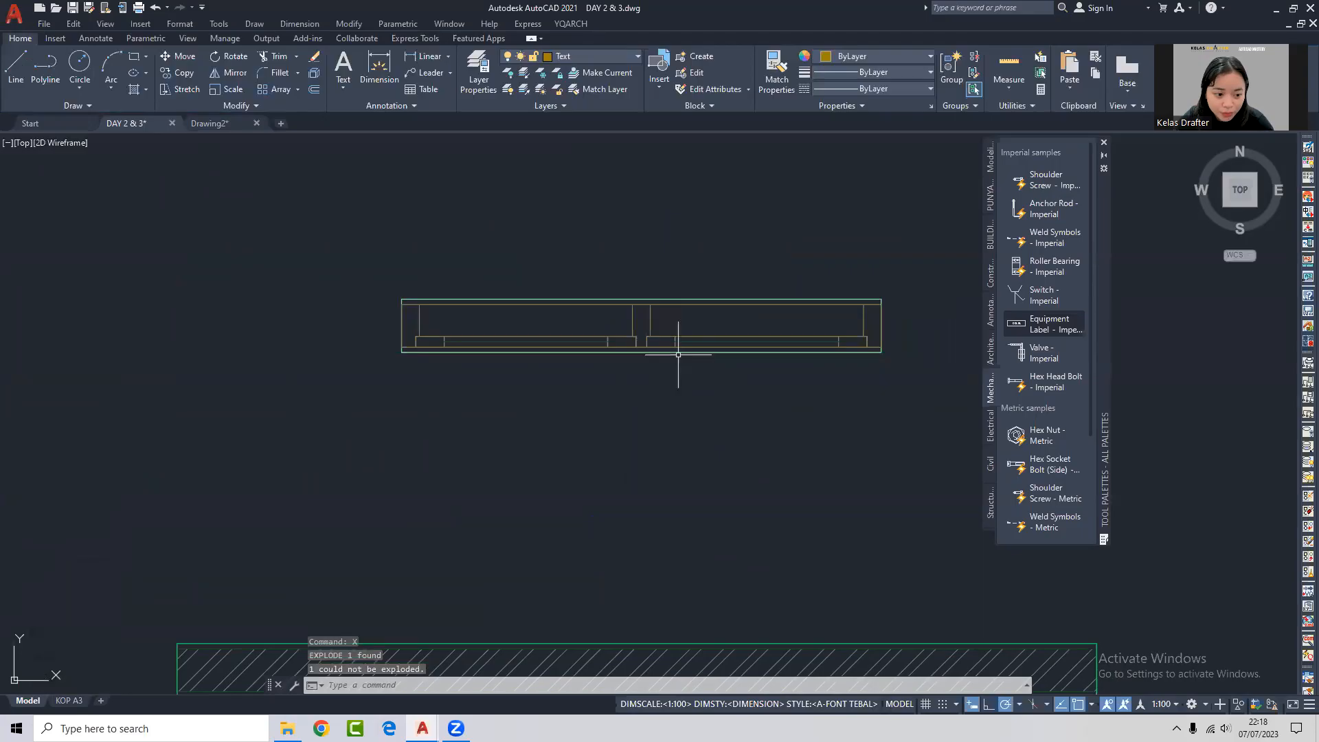
Examine the Allow exploding option in the Block Definition settings and leave without creating a block.
{"action": "type", "text": "b"}
{"action": "key", "text": "Return"}
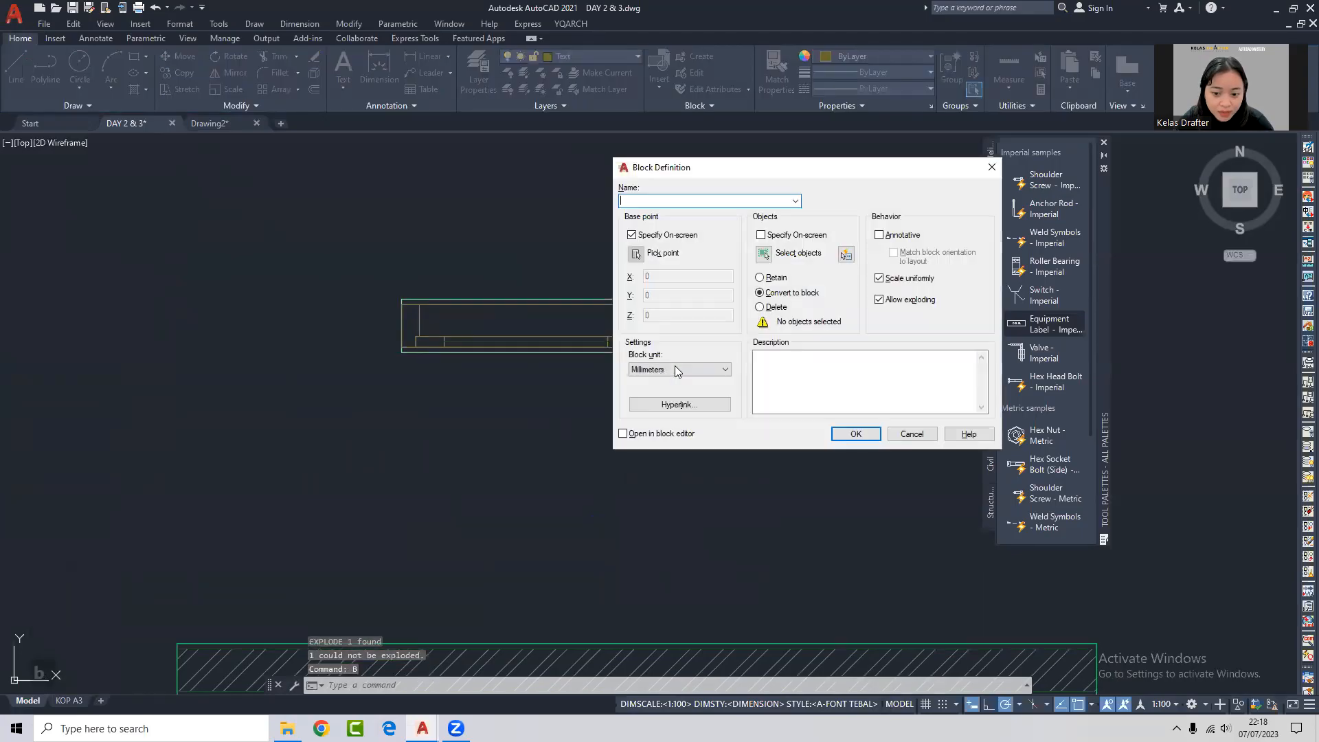
{"action": "left_click", "coordinate": [880, 302]}
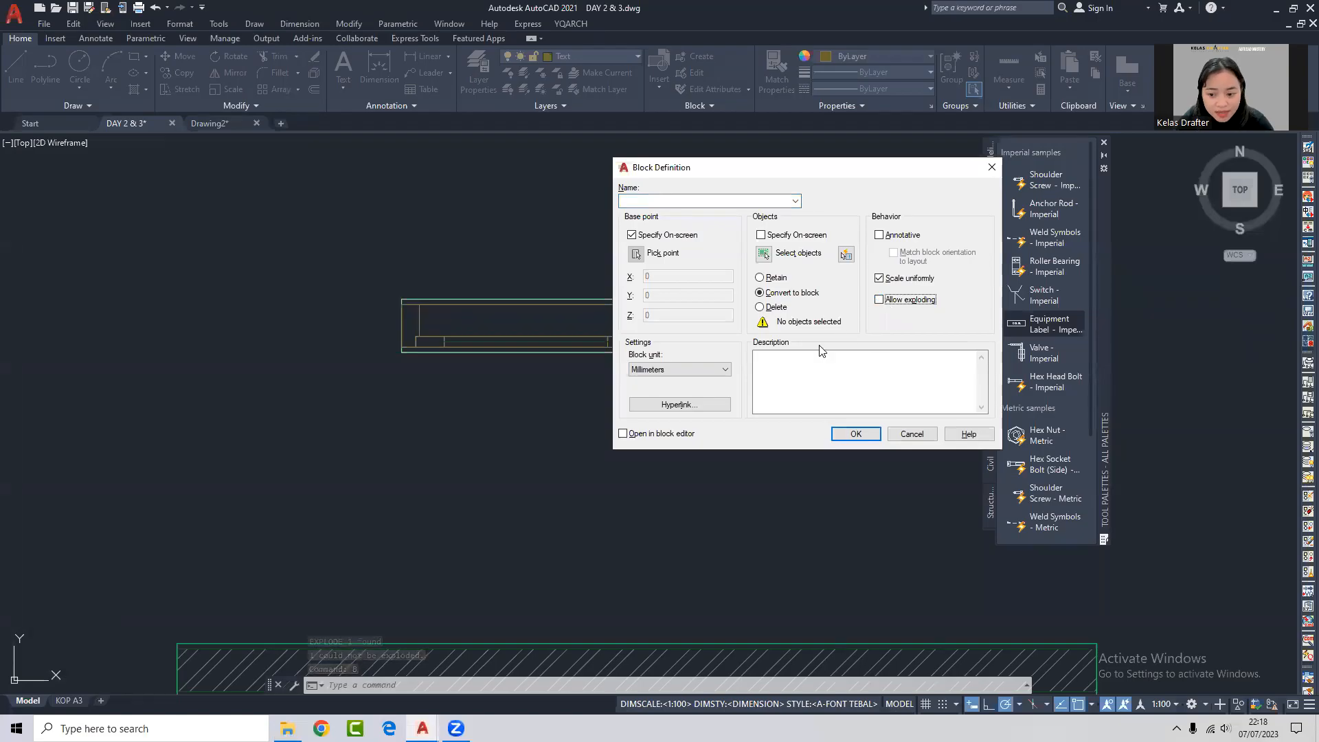
{"action": "left_click", "coordinate": [880, 302]}
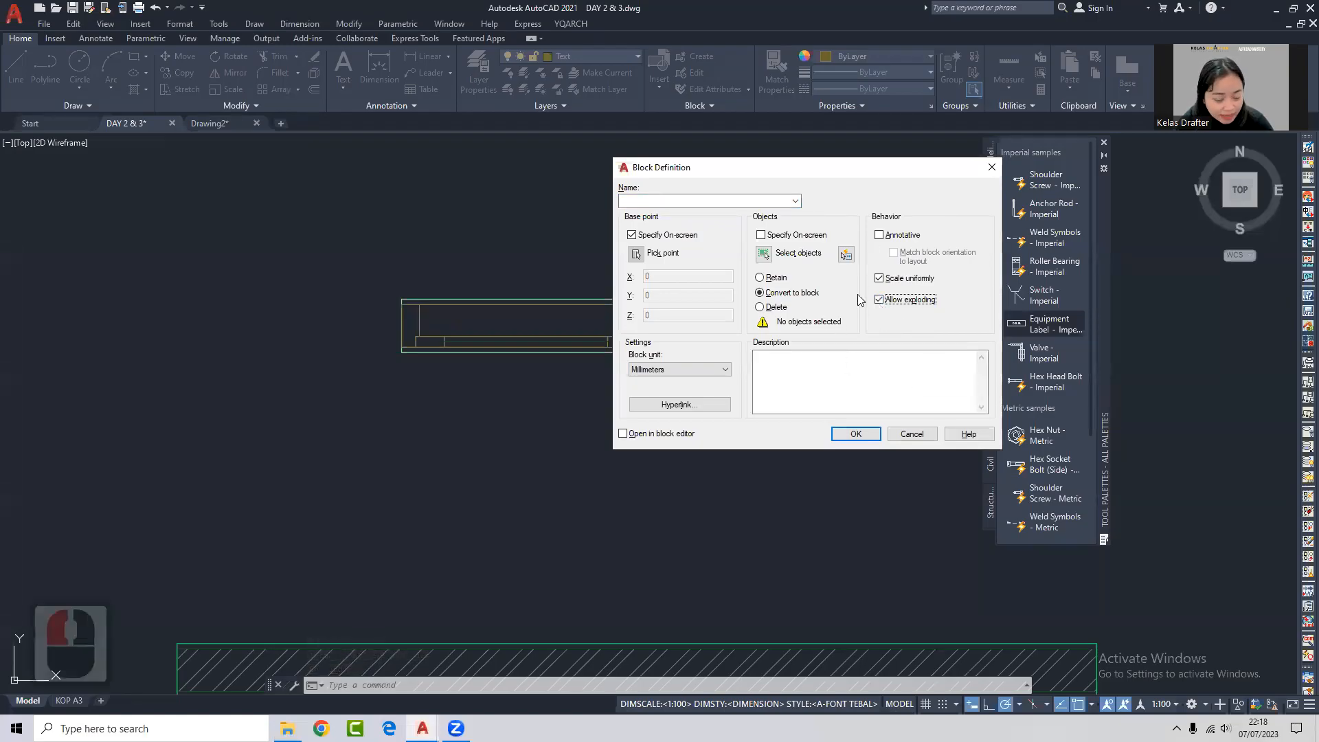
{"action": "left_click", "coordinate": [912, 434]}
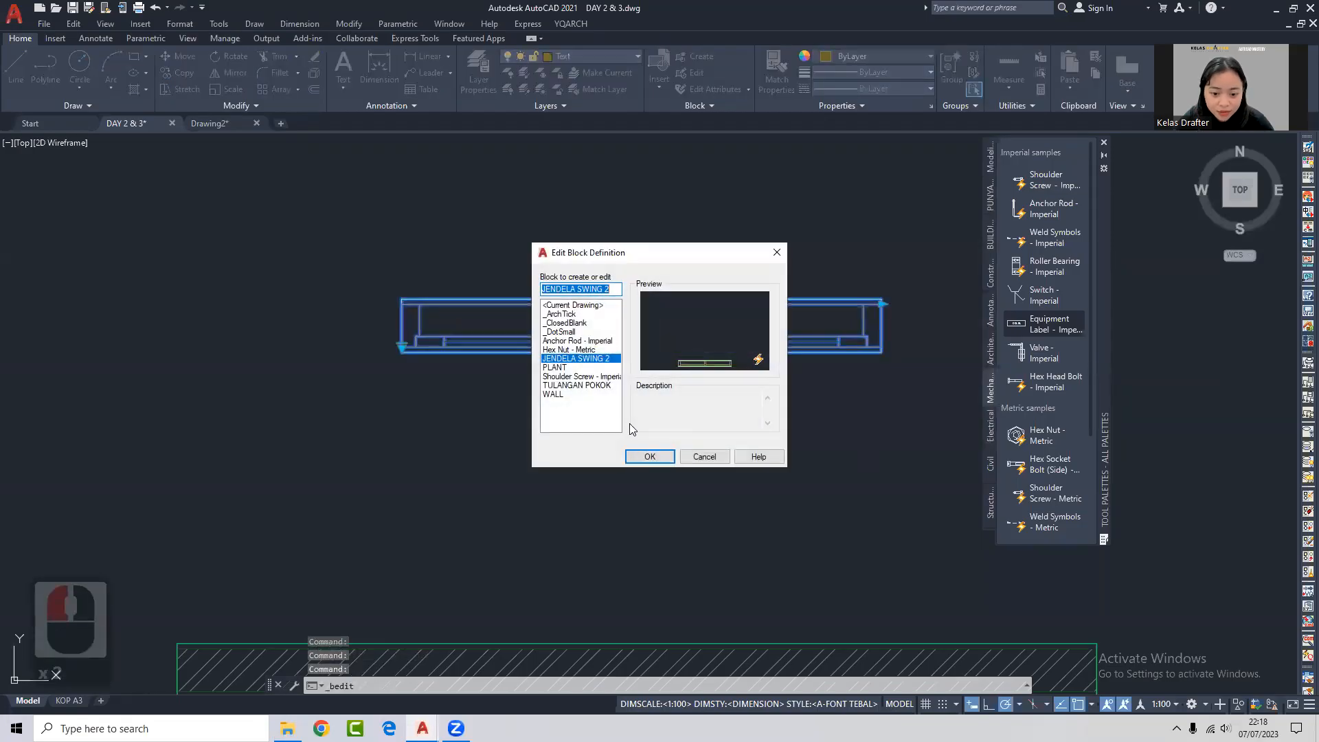
Reopen the JENDELA SWING 2 block in the Block Editor, set Allow exploding to Yes, and save the changes.
{"action": "left_click", "coordinate": [640, 448]}
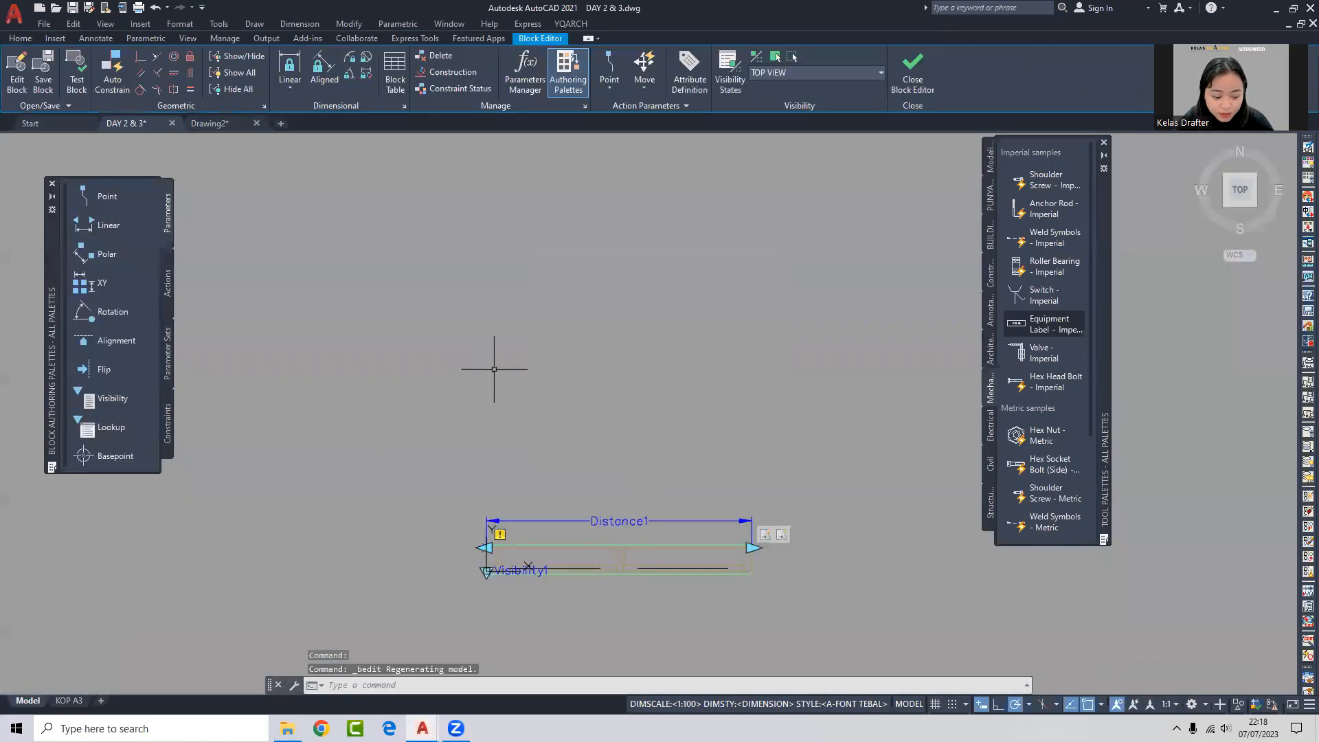
{"action": "key", "text": "ctrl+1"}
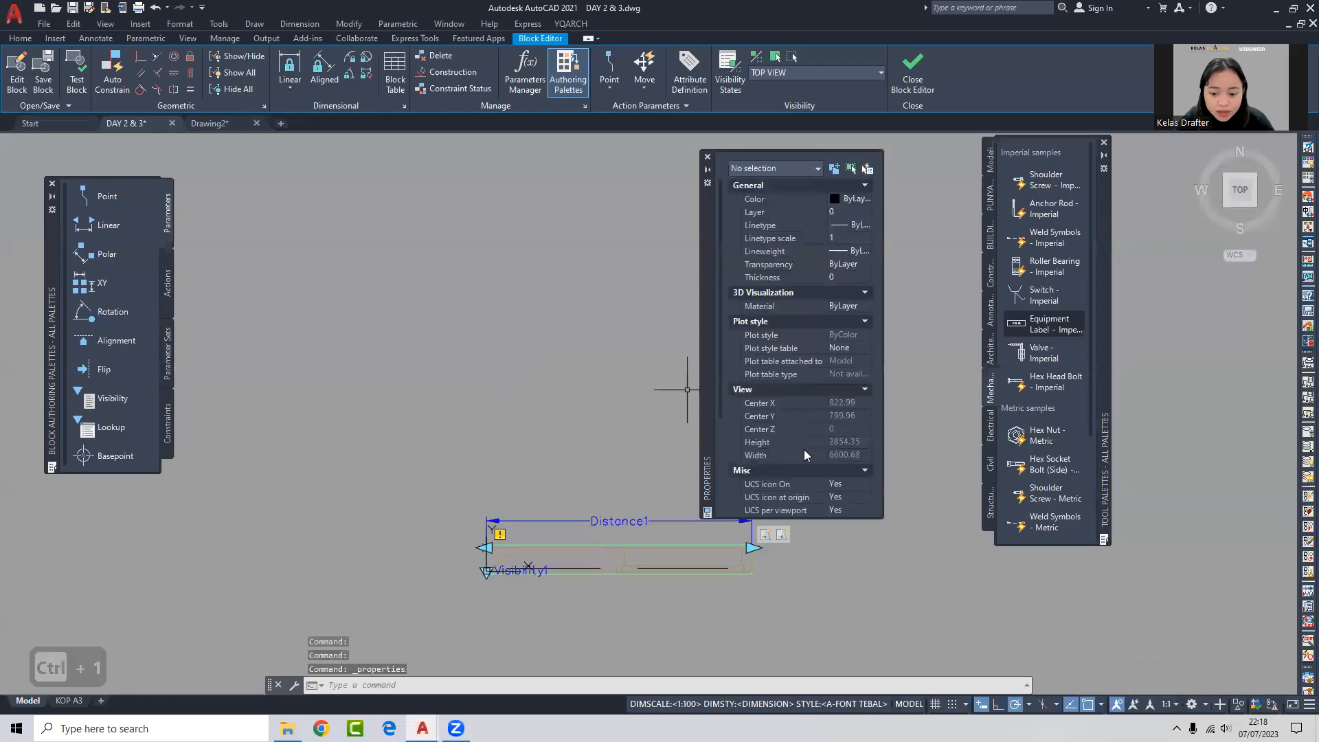
{"action": "scroll", "coordinate": [792, 476], "scroll_direction": "down", "scroll_amount": 3}
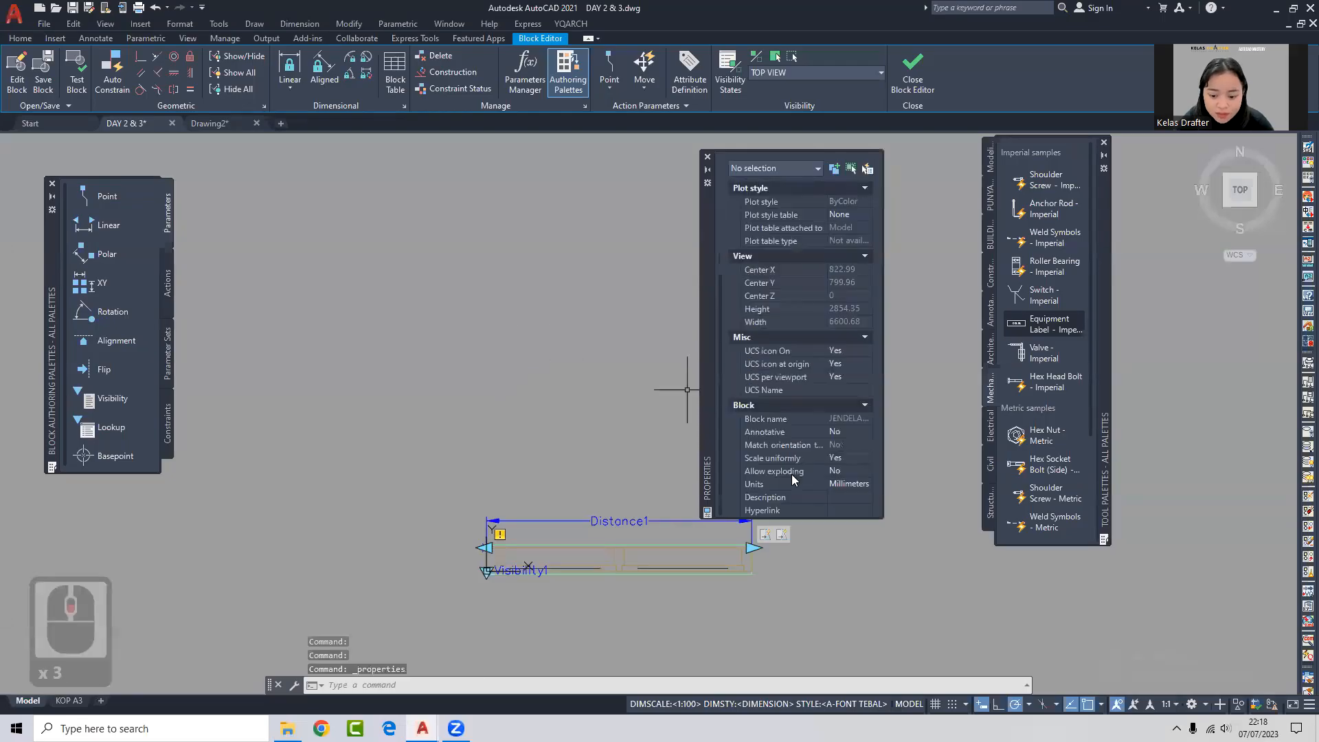
{"action": "left_click", "coordinate": [852, 472]}
{"action": "double_click", "coordinate": [853, 470]}
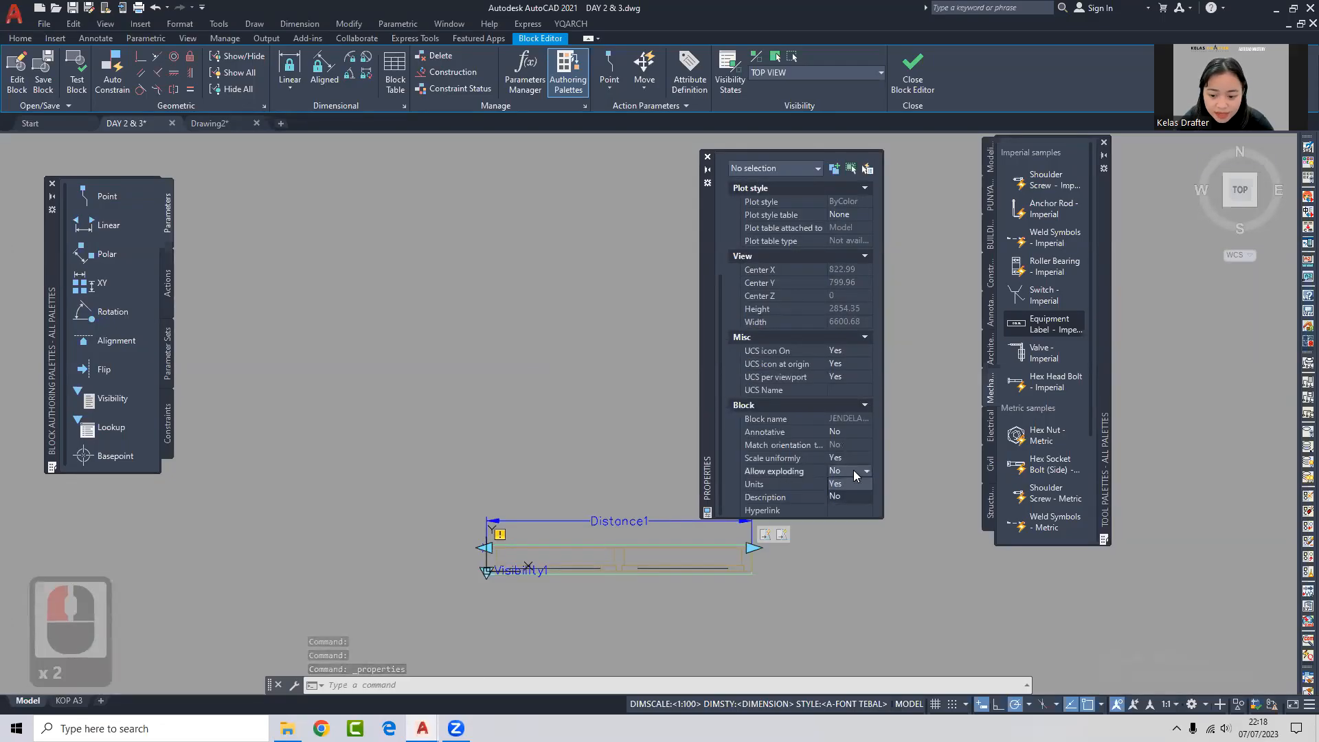
{"action": "left_click", "coordinate": [913, 76]}
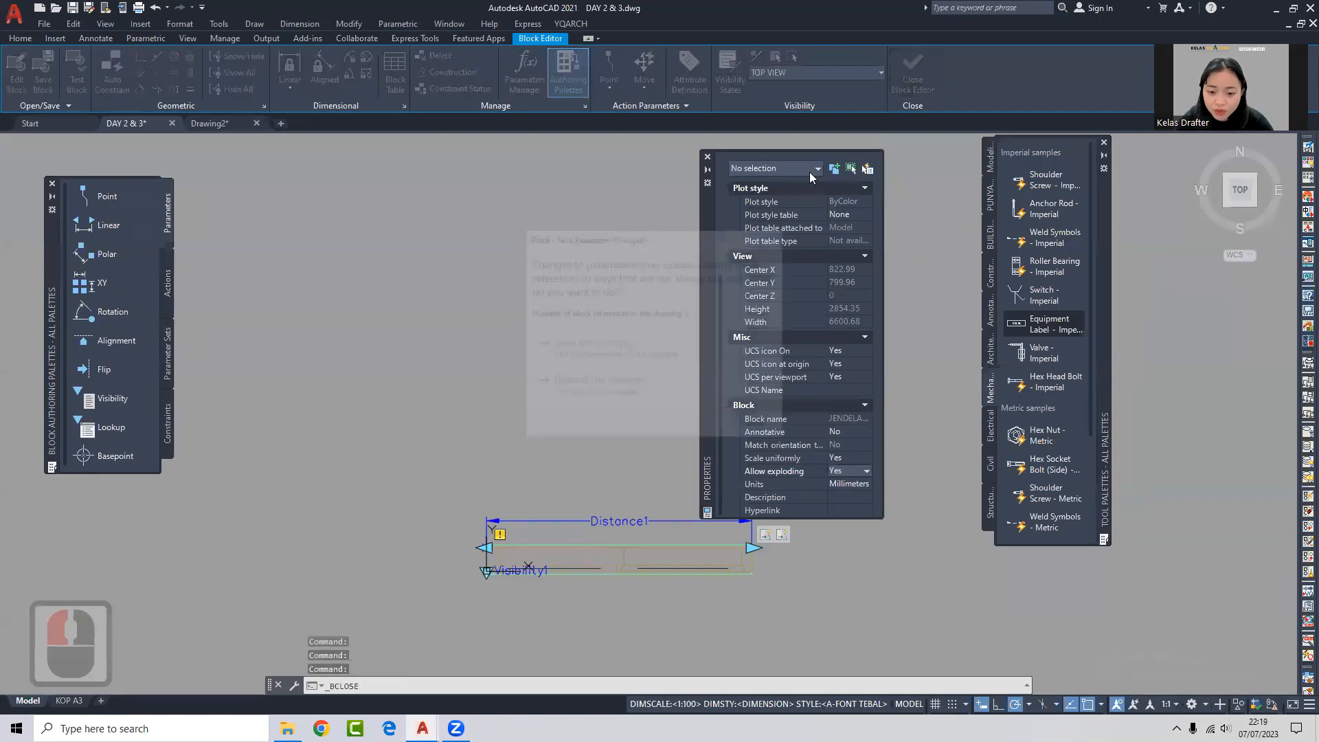
{"action": "left_click", "coordinate": [646, 347]}
Review the polyline properties of the lower square above the O label, and close the properties display.
{"action": "scroll", "coordinate": [644, 345], "scroll_direction": "down", "scroll_amount": 10}
{"action": "left_click", "coordinate": [553, 362]}
{"action": "left_click", "coordinate": [516, 358]}
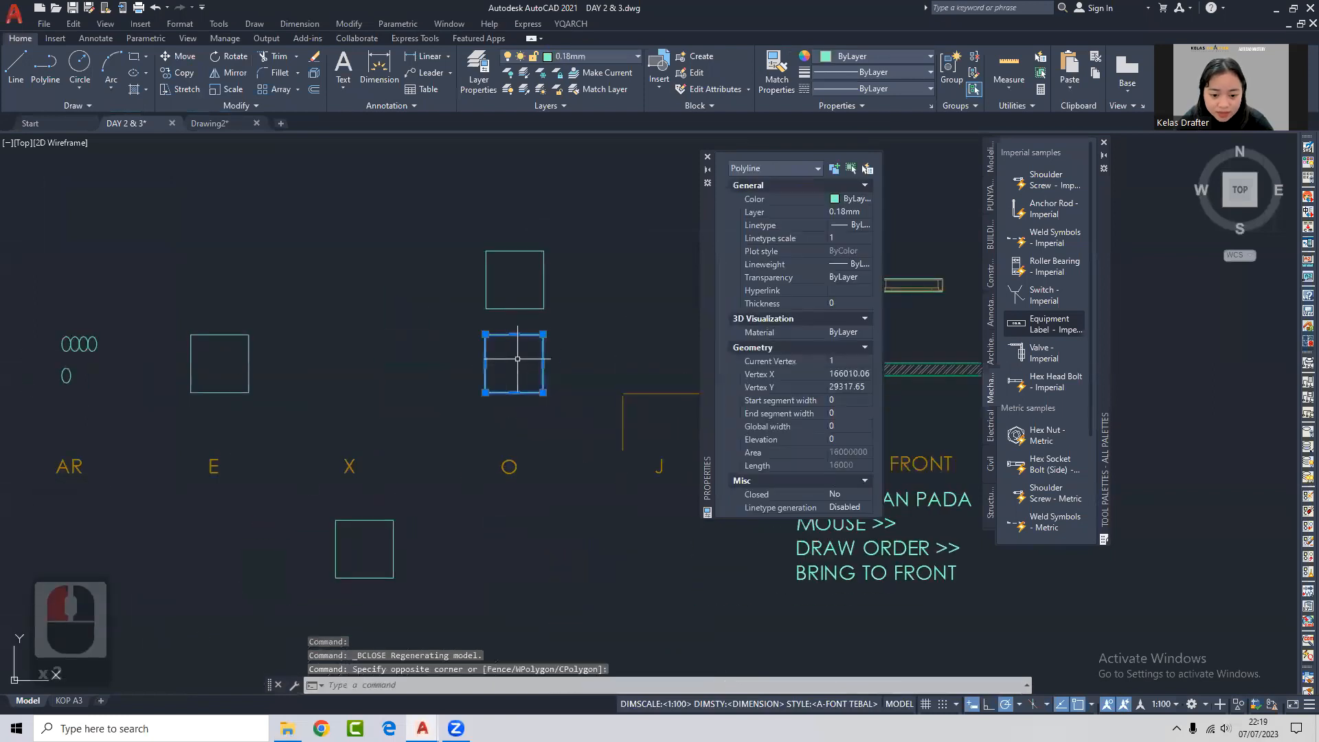
{"action": "left_click_drag", "start_coordinate": [709, 376], "coordinate": [671, 375]}
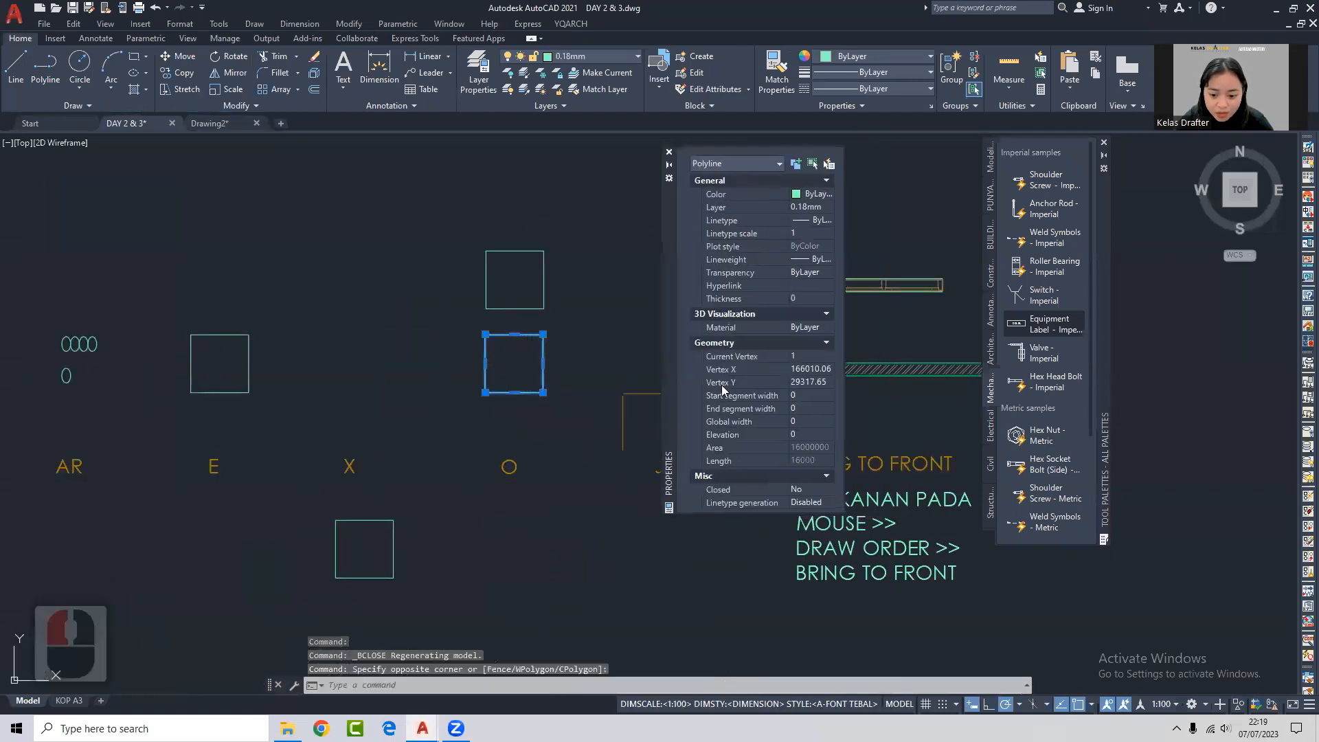
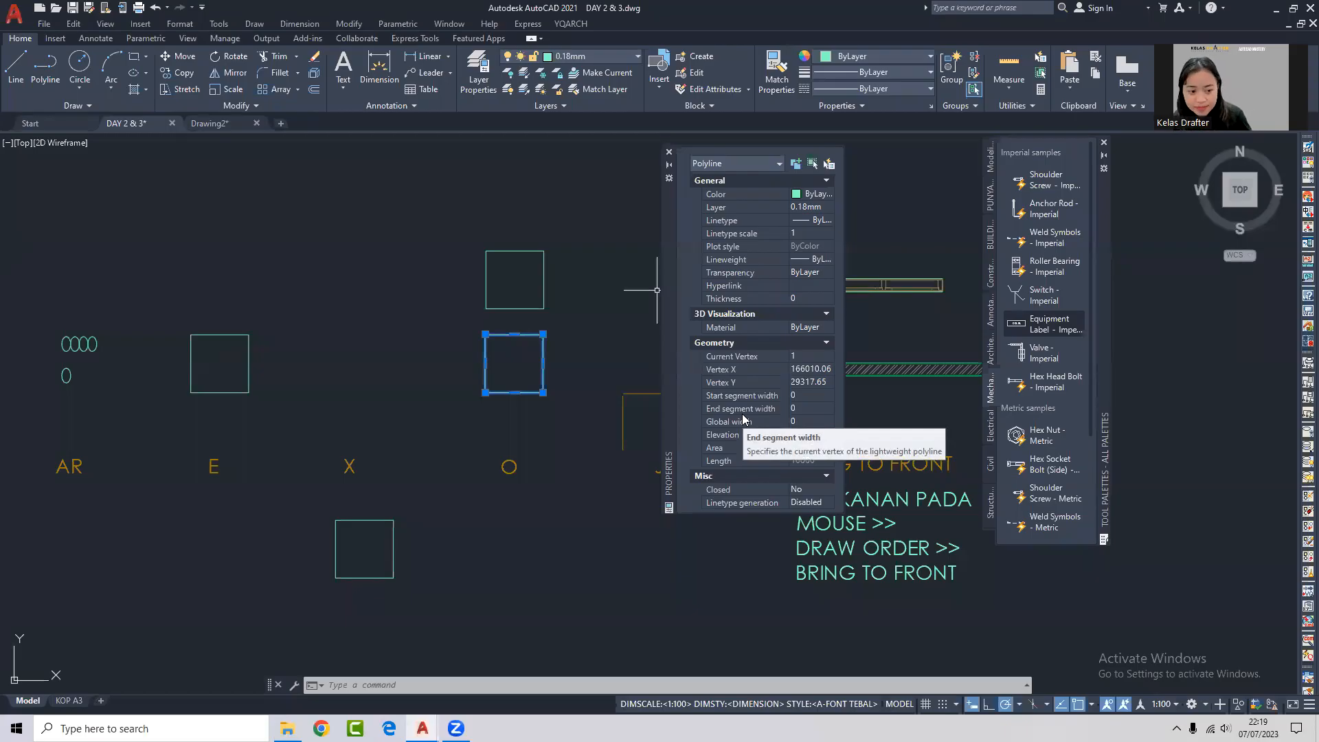
{"action": "key", "text": "Escape"}
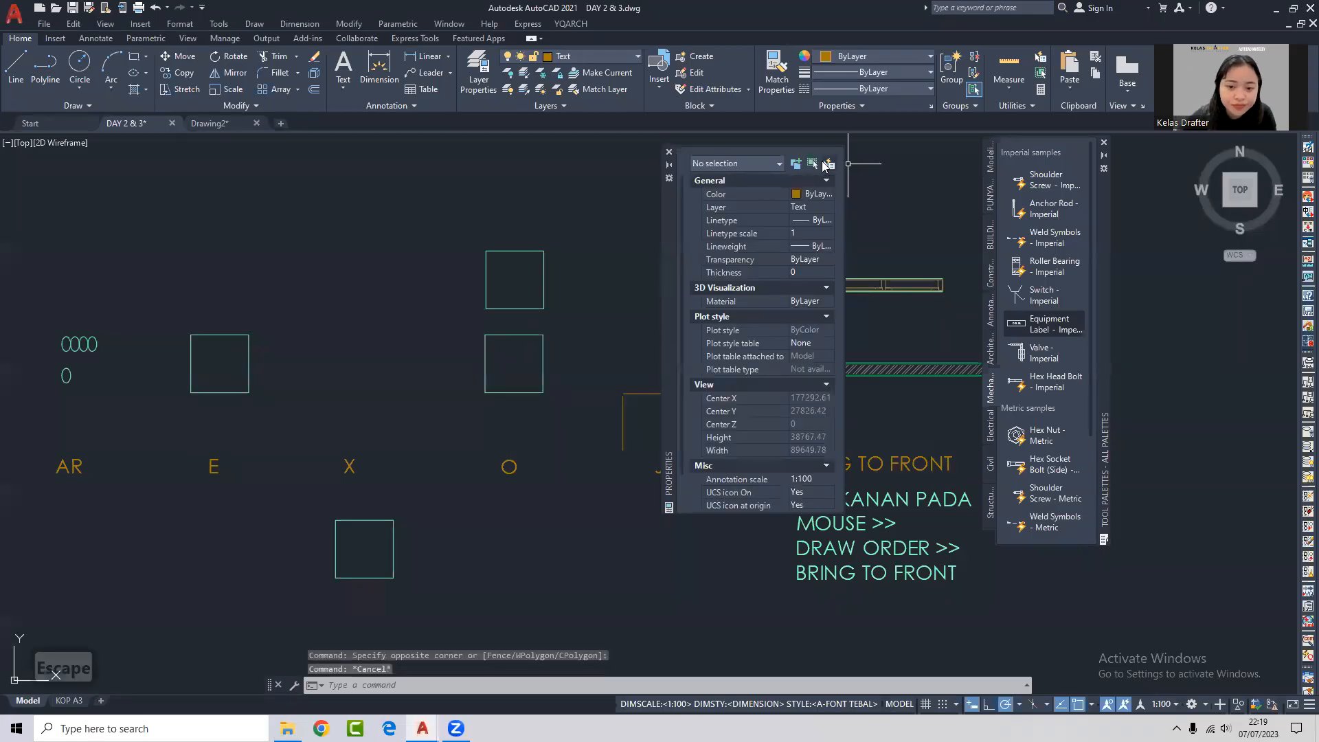
{"action": "left_click", "coordinate": [669, 152]}
{"action": "middle_click_drag", "start_coordinate": [502, 345], "coordinate": [664, 255]}
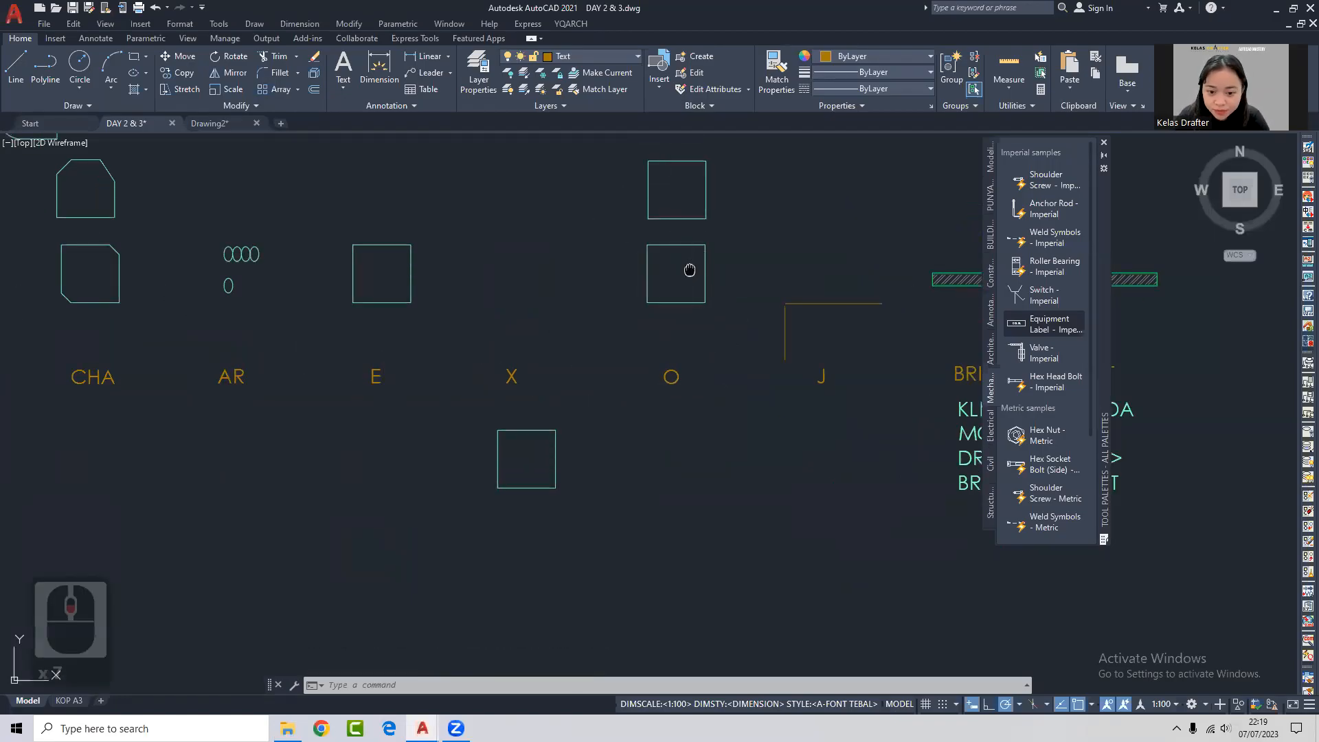
{"action": "middle_click_drag", "start_coordinate": [686, 271], "coordinate": [679, 296]}
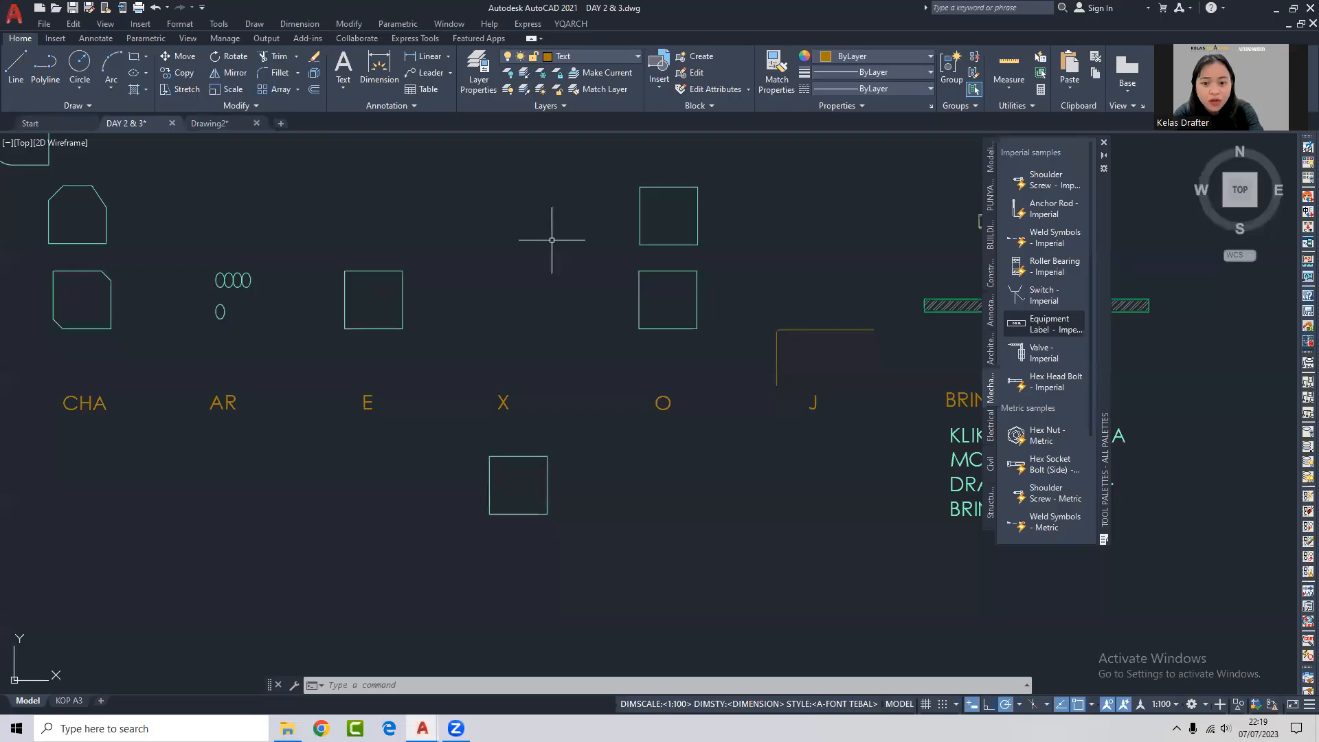
{"action": "scroll", "coordinate": [904, 318], "scroll_direction": "up", "scroll_amount": 7}
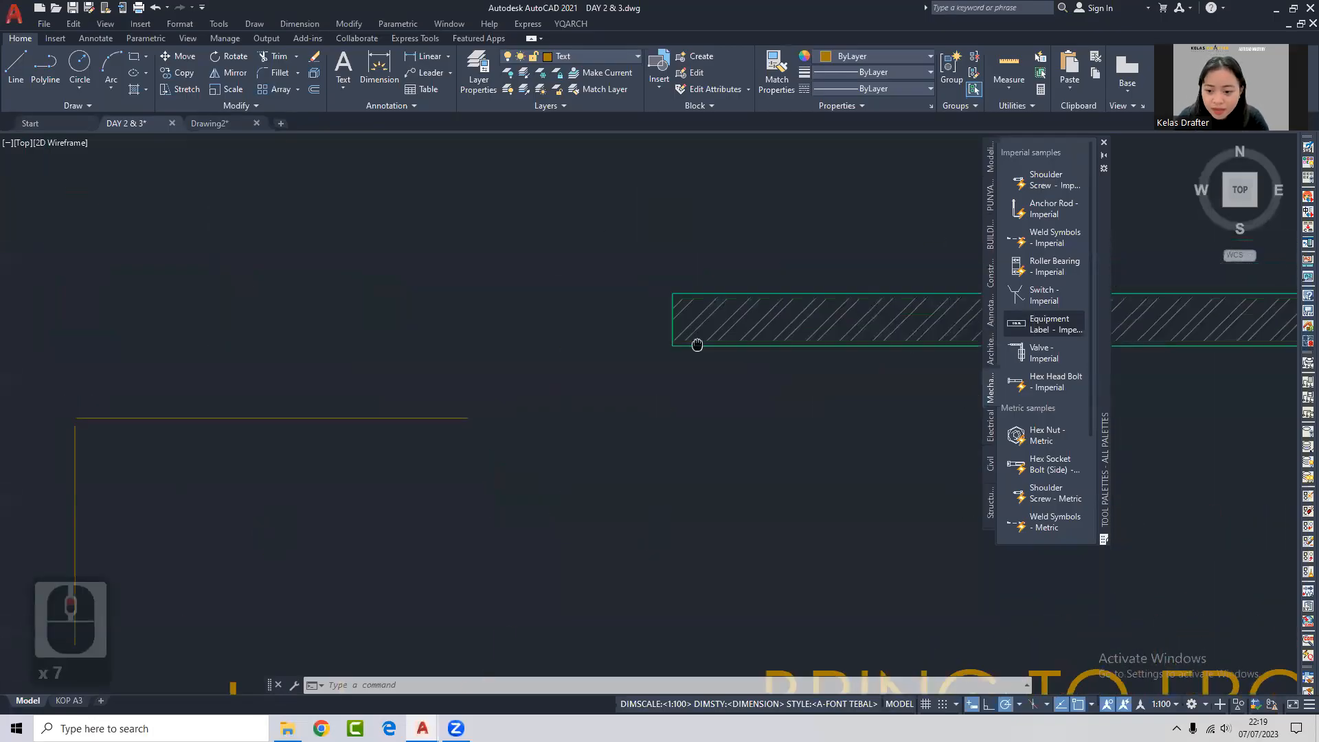
{"action": "scroll", "coordinate": [727, 284], "scroll_direction": "up", "scroll_amount": 6}
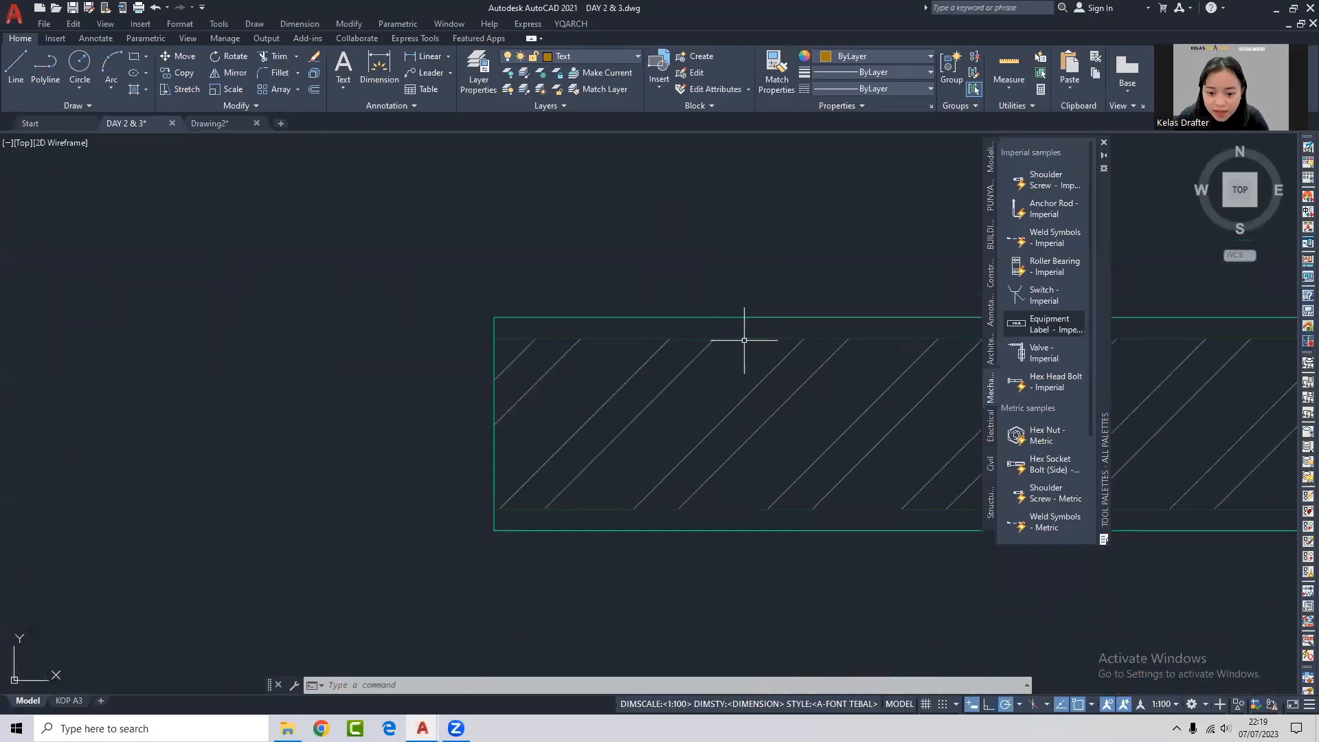
{"action": "scroll", "coordinate": [742, 344], "scroll_direction": "down", "scroll_amount": 7}
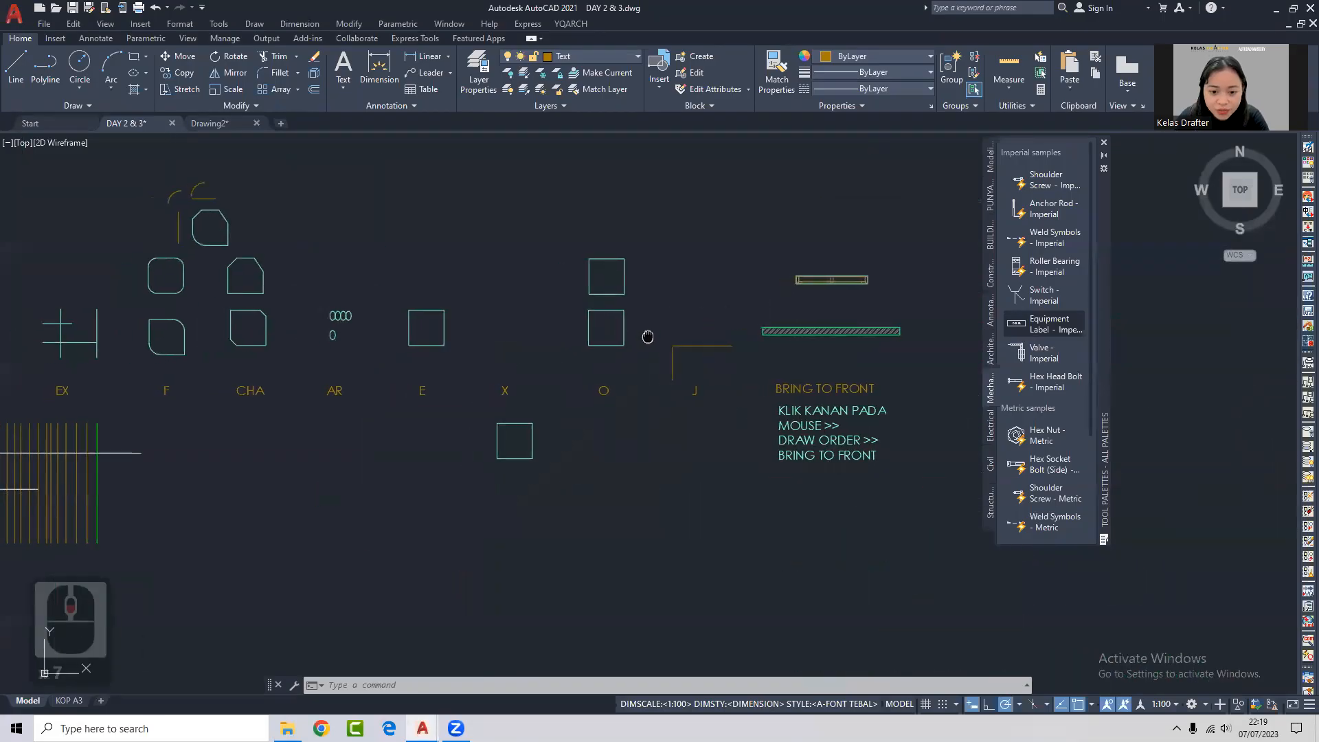
{"action": "scroll", "coordinate": [598, 318], "scroll_direction": "up", "scroll_amount": 2}
{"action": "middle_click_drag", "start_coordinate": [671, 415], "coordinate": [748, 371]}
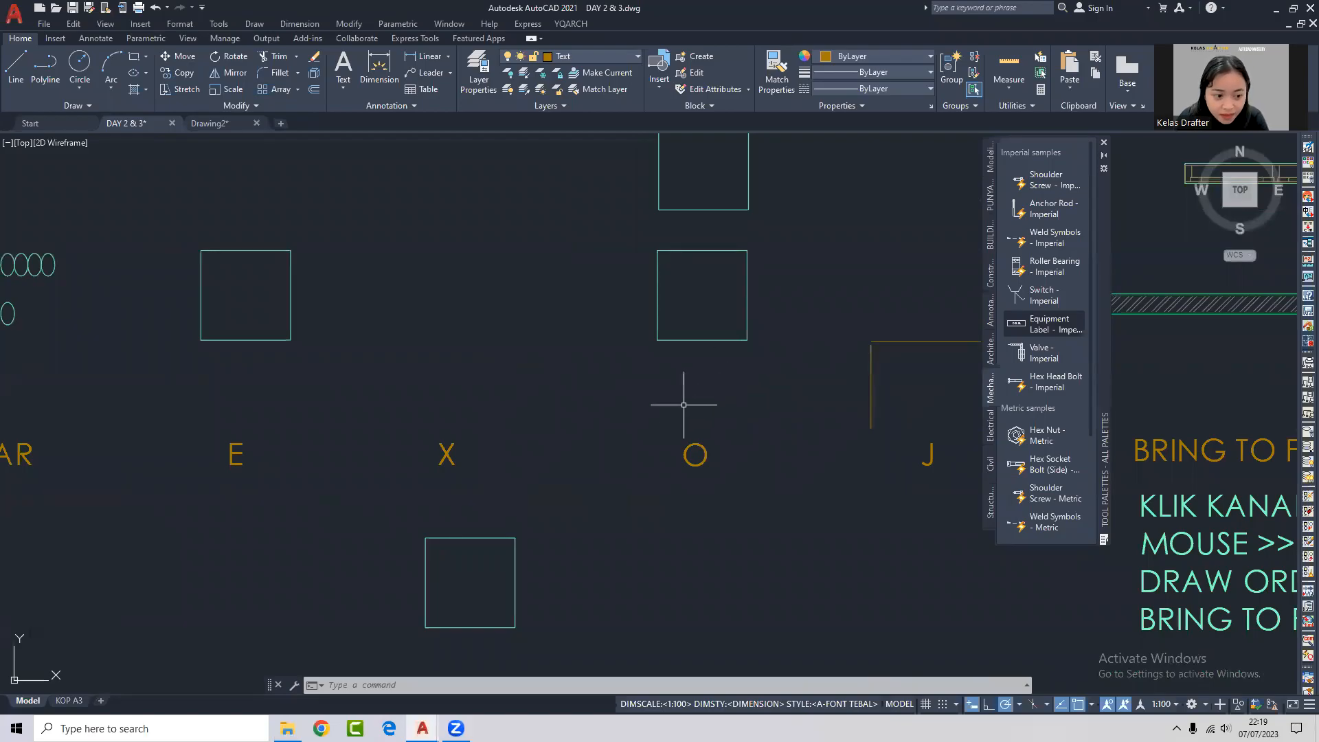
Offset the lower square above the O label outward by 500 repeatedly to form four concentric squares around it.
{"action": "type", "text": "o"}
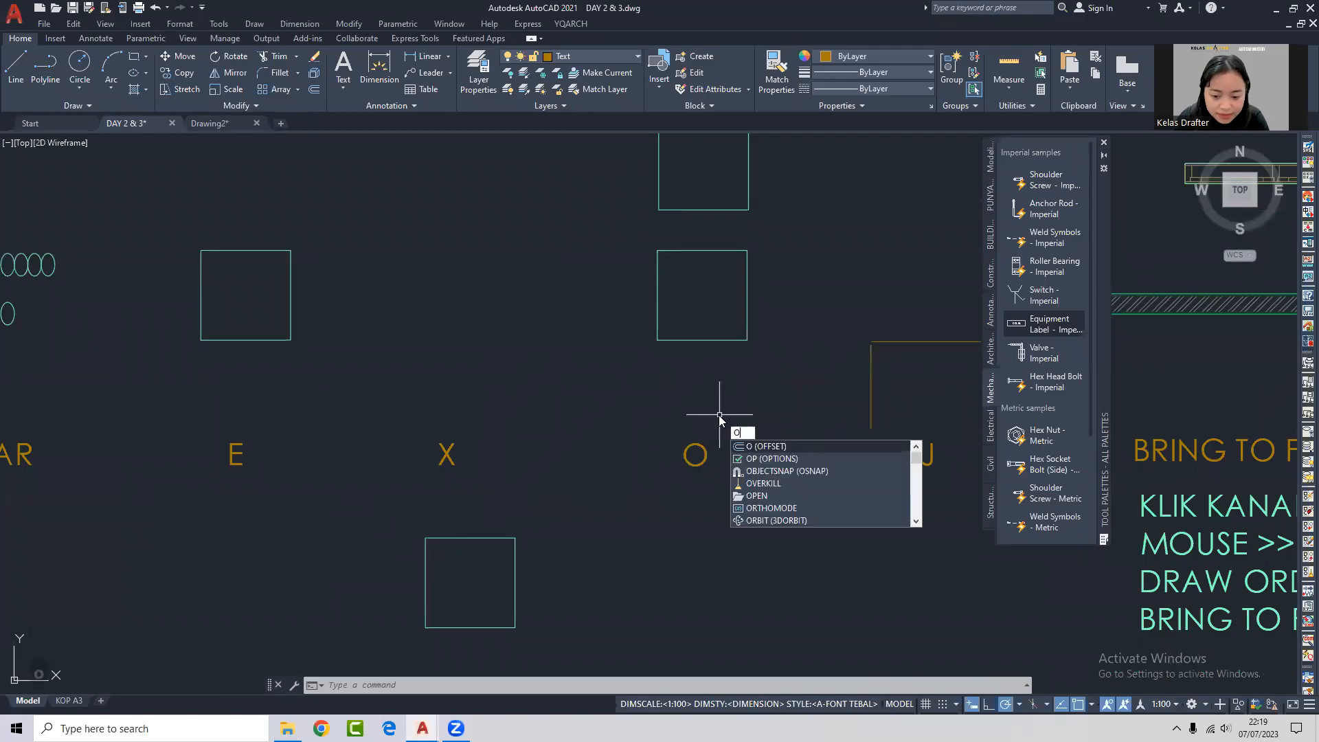
{"action": "left_click", "coordinate": [786, 447]}
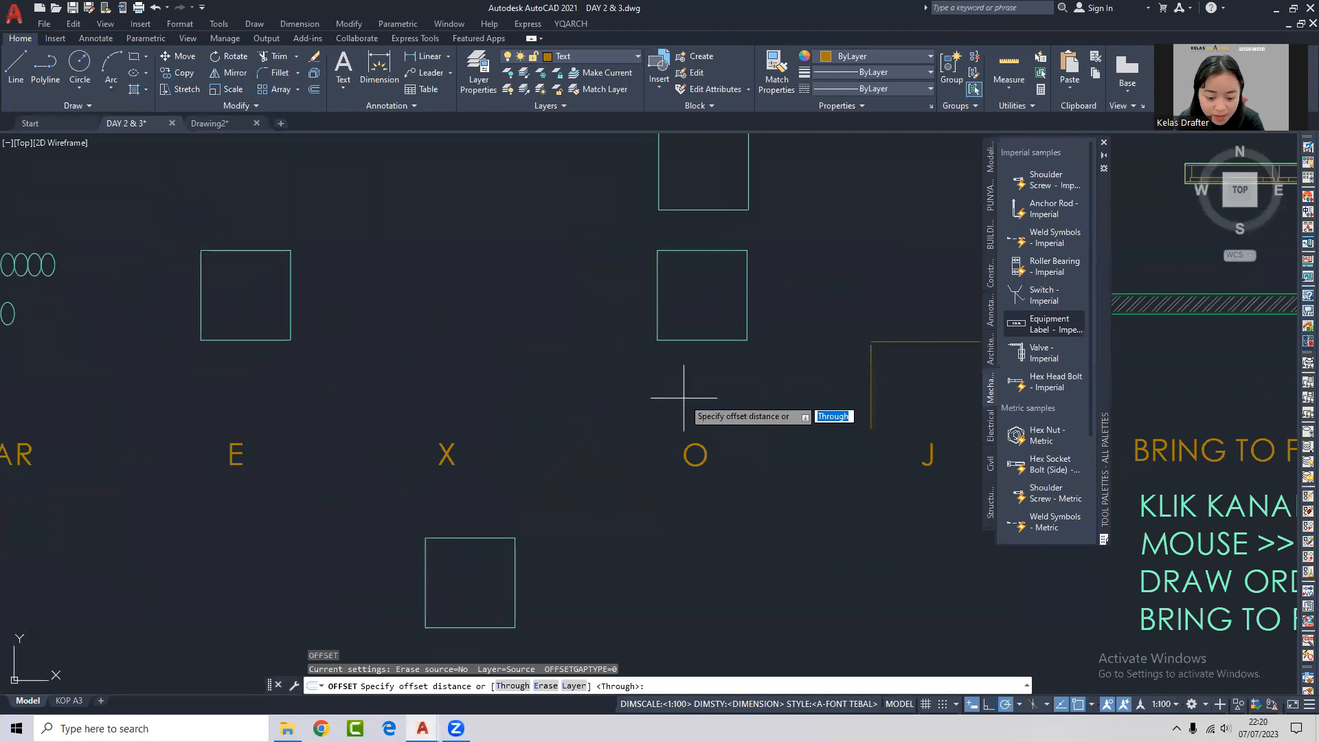
{"action": "type", "text": "500"}
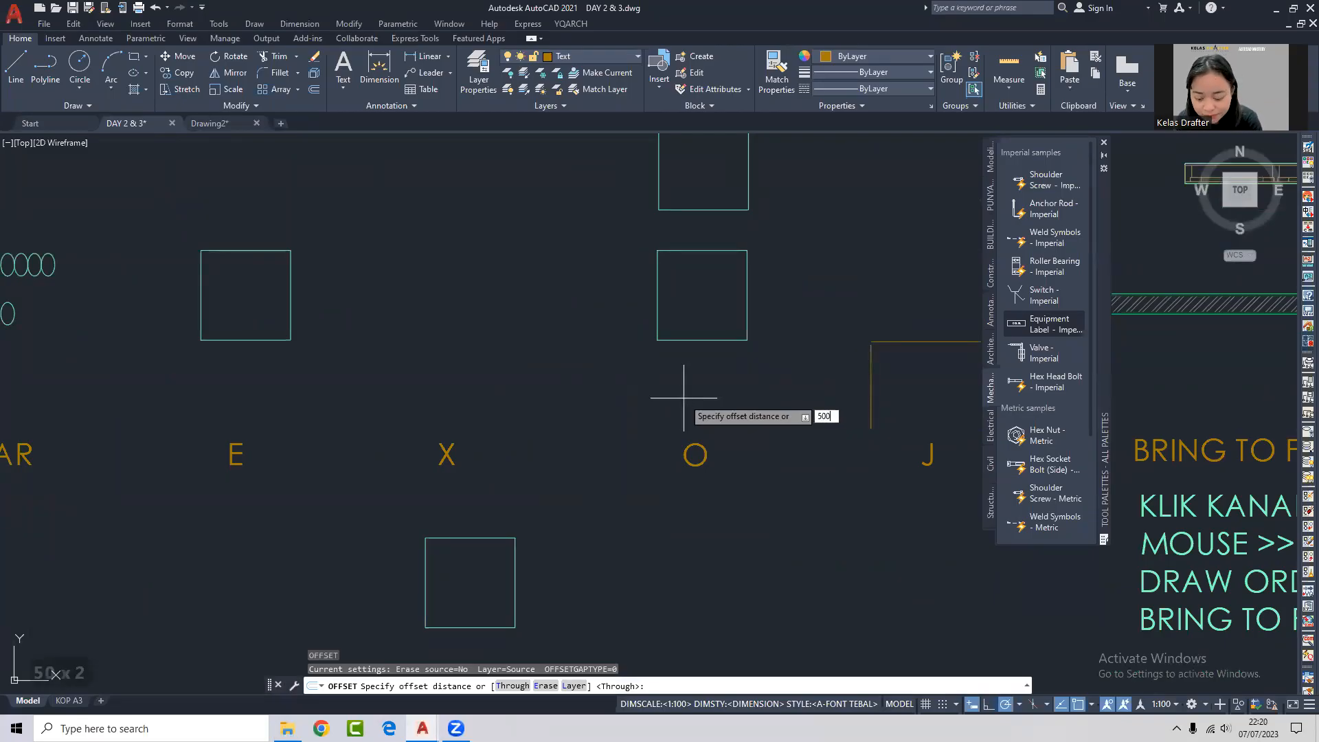
{"action": "key", "text": "Return"}
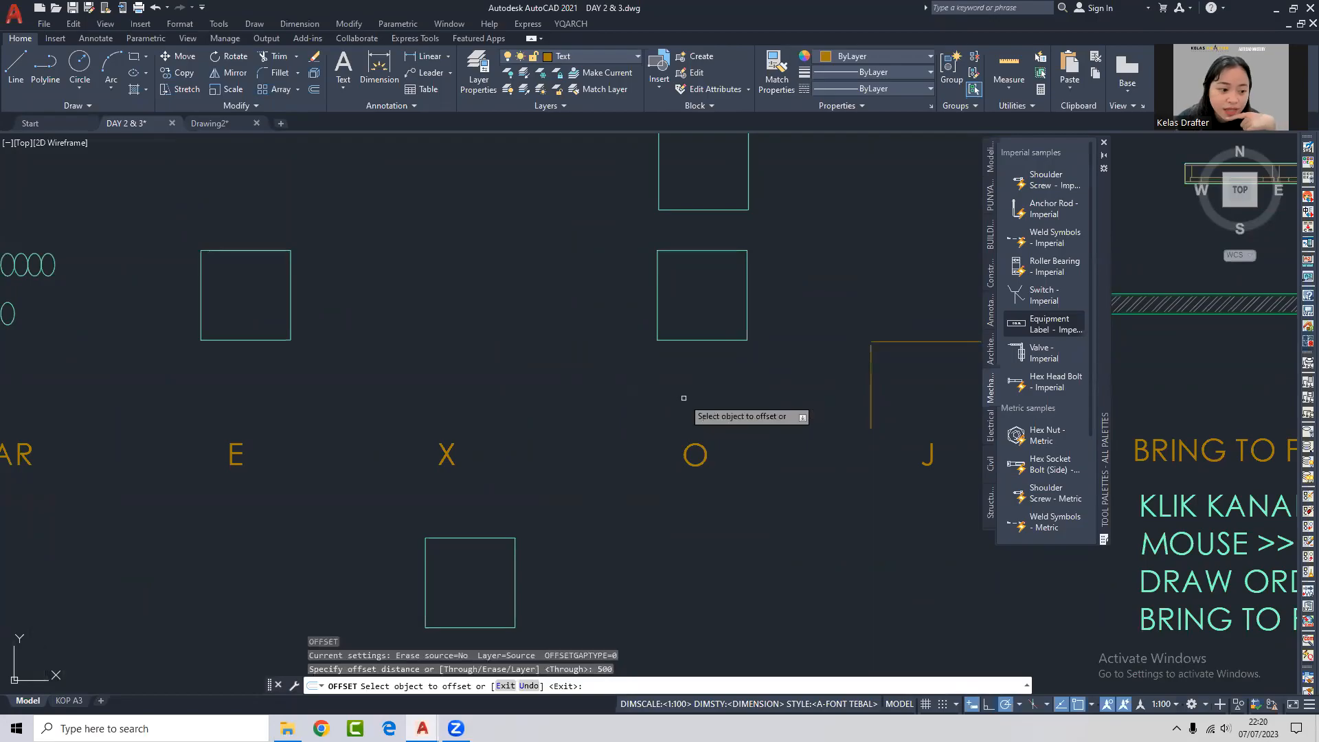
{"action": "left_click", "coordinate": [748, 271]}
{"action": "left_click", "coordinate": [765, 269]}
{"action": "left_click", "coordinate": [759, 271]}
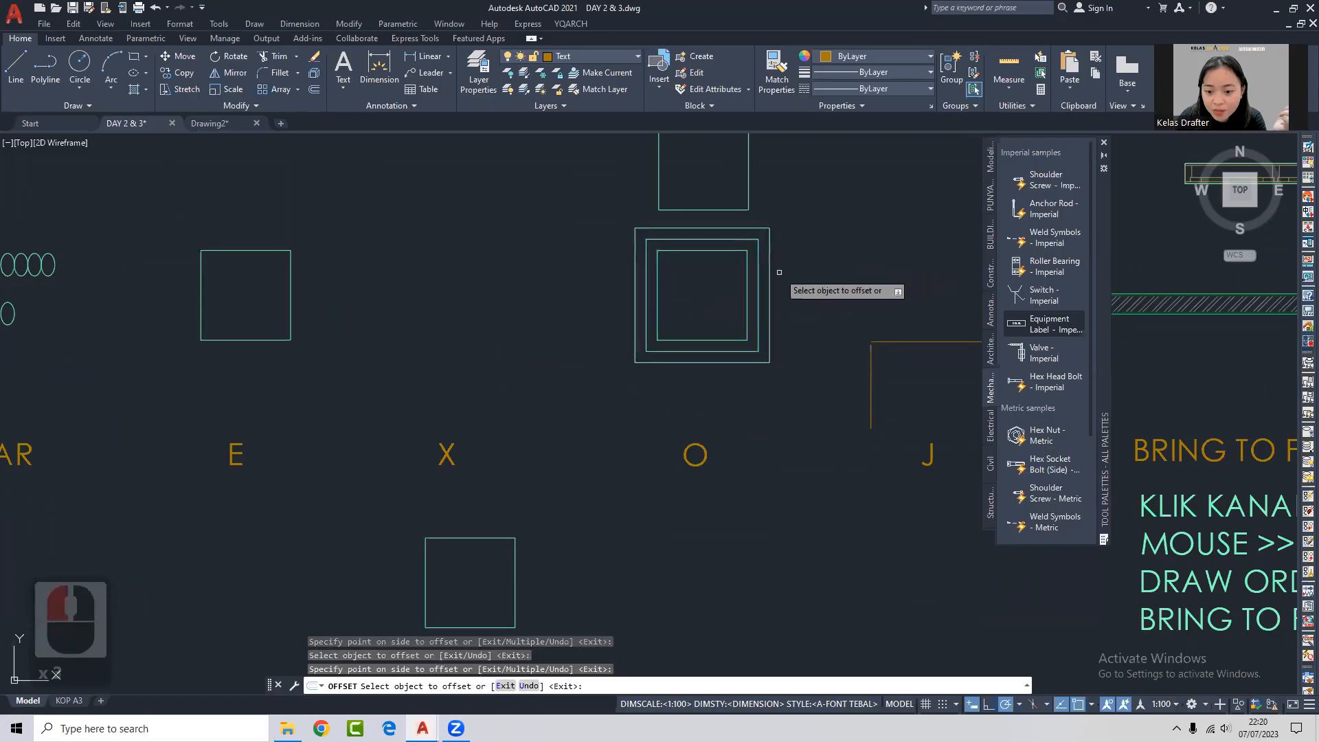
{"action": "left_click", "coordinate": [782, 272]}
{"action": "left_click", "coordinate": [781, 281]}
{"action": "left_click", "coordinate": [799, 269]}
Offset the original square above the O label inward by 500 three times, then end the Offset command.
{"action": "left_click", "coordinate": [747, 270]}
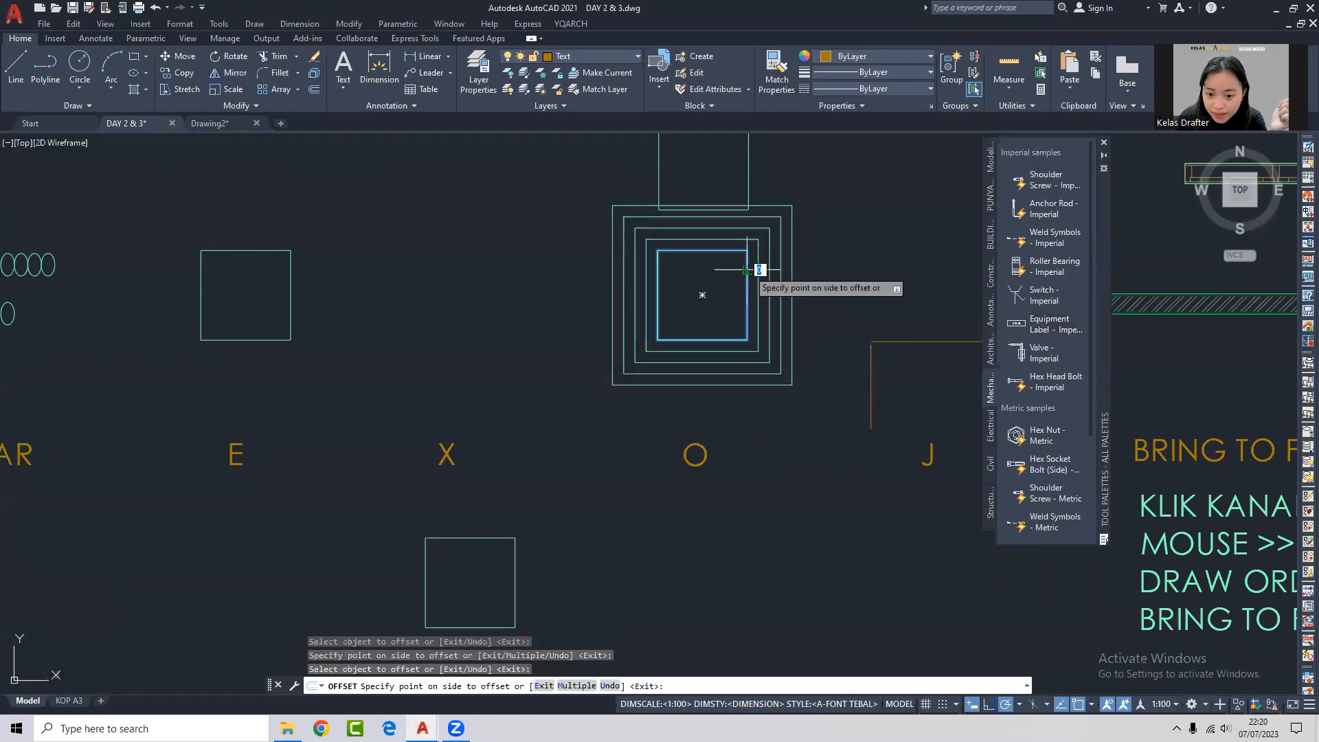
{"action": "left_click", "coordinate": [713, 278]}
{"action": "left_click", "coordinate": [735, 289]}
{"action": "left_click", "coordinate": [718, 289]}
{"action": "left_click", "coordinate": [725, 287]}
{"action": "left_click", "coordinate": [703, 288]}
{"action": "left_click", "coordinate": [698, 285]}
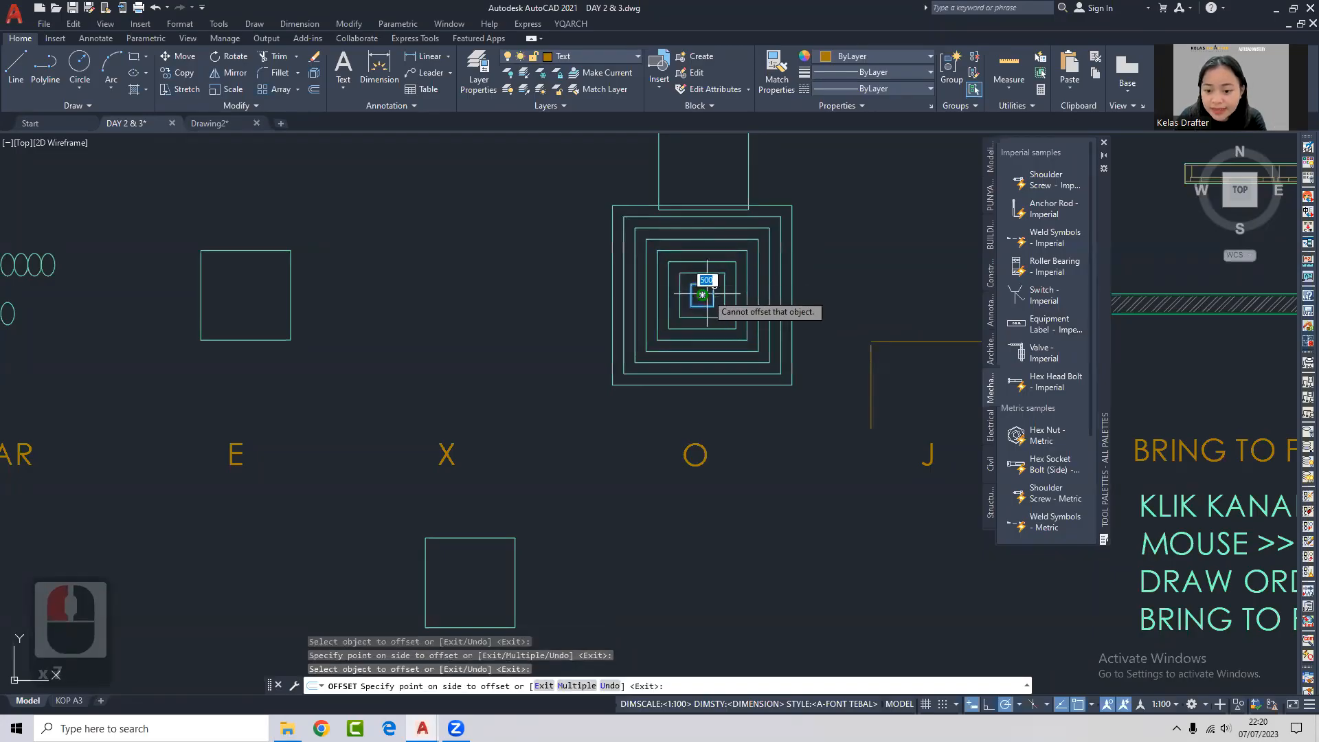
{"action": "key", "text": "Escape"}
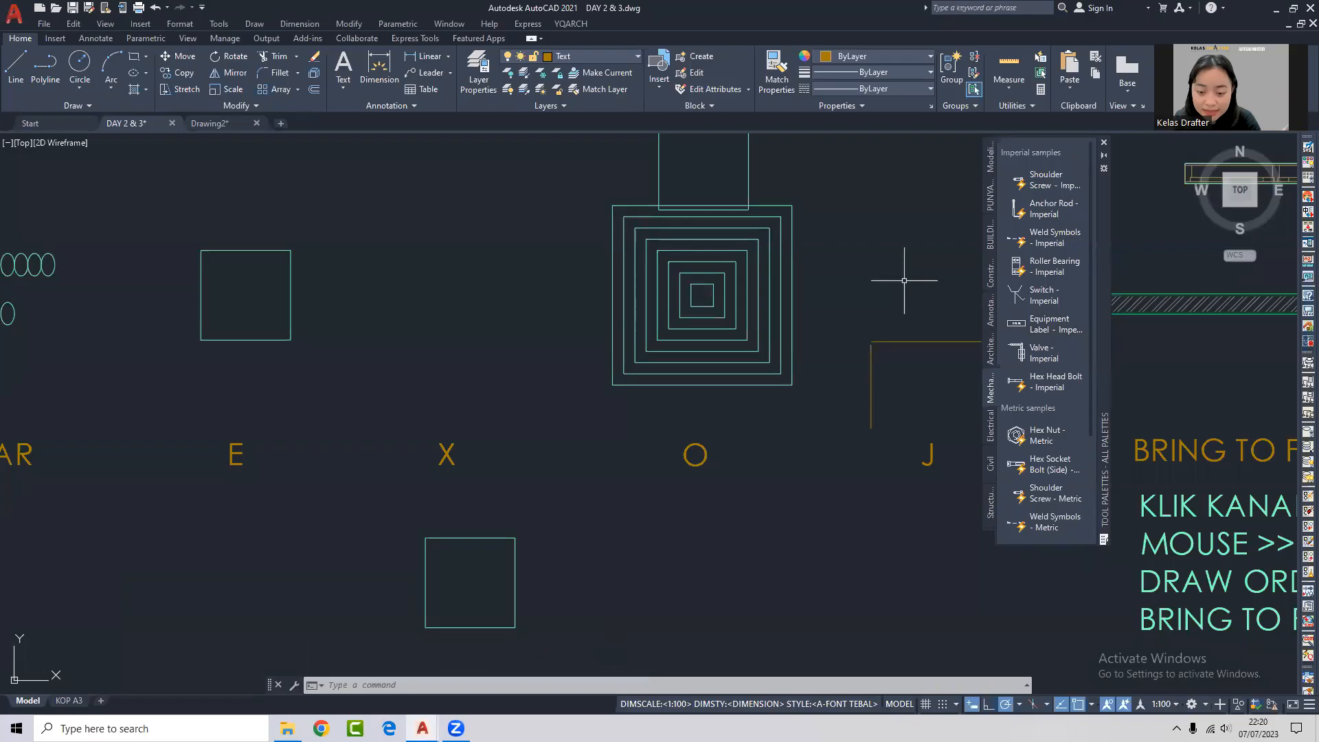
Delete the whole set of nested squares above the O label, including the original one.
{"action": "left_click", "coordinate": [849, 284]}
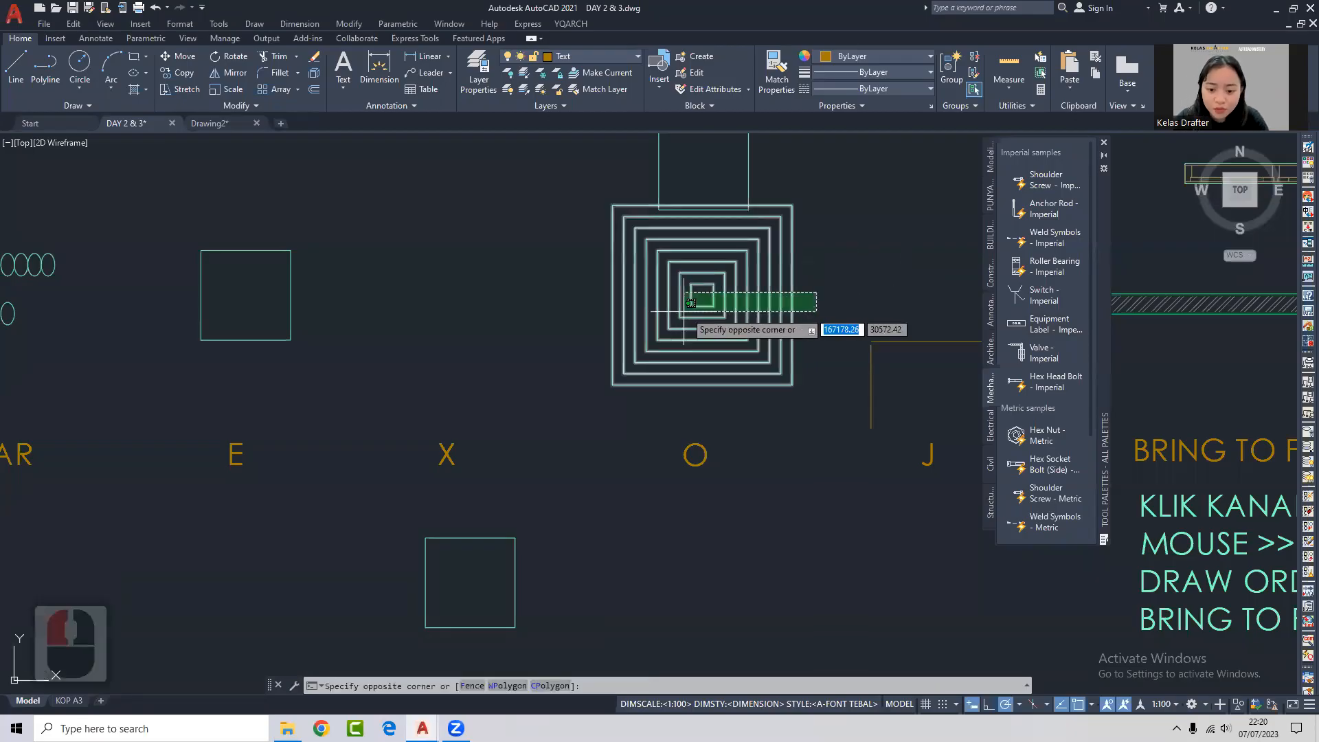
{"action": "left_click", "coordinate": [674, 314]}
{"action": "key", "text": "Delete"}
Draw a horizontal line about 7,800 units long in the empty area above and to the right of the remaining square.
{"action": "middle_click_drag", "start_coordinate": [694, 307], "coordinate": [666, 388]}
{"action": "type", "text": "l"}
{"action": "key", "text": "Return"}
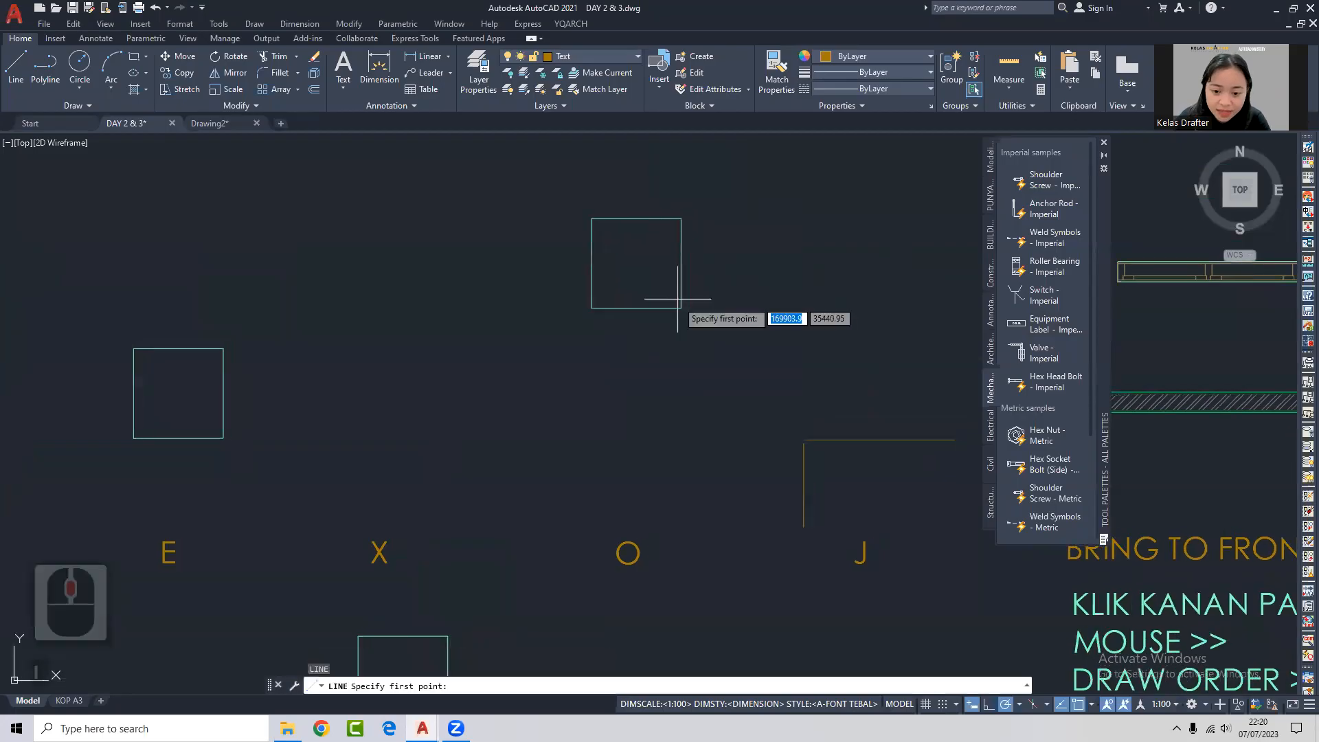
{"action": "scroll", "coordinate": [639, 227], "scroll_direction": "down", "scroll_amount": 4}
{"action": "scroll", "coordinate": [635, 249], "scroll_direction": "up", "scroll_amount": 2}
{"action": "left_click", "coordinate": [629, 206]}
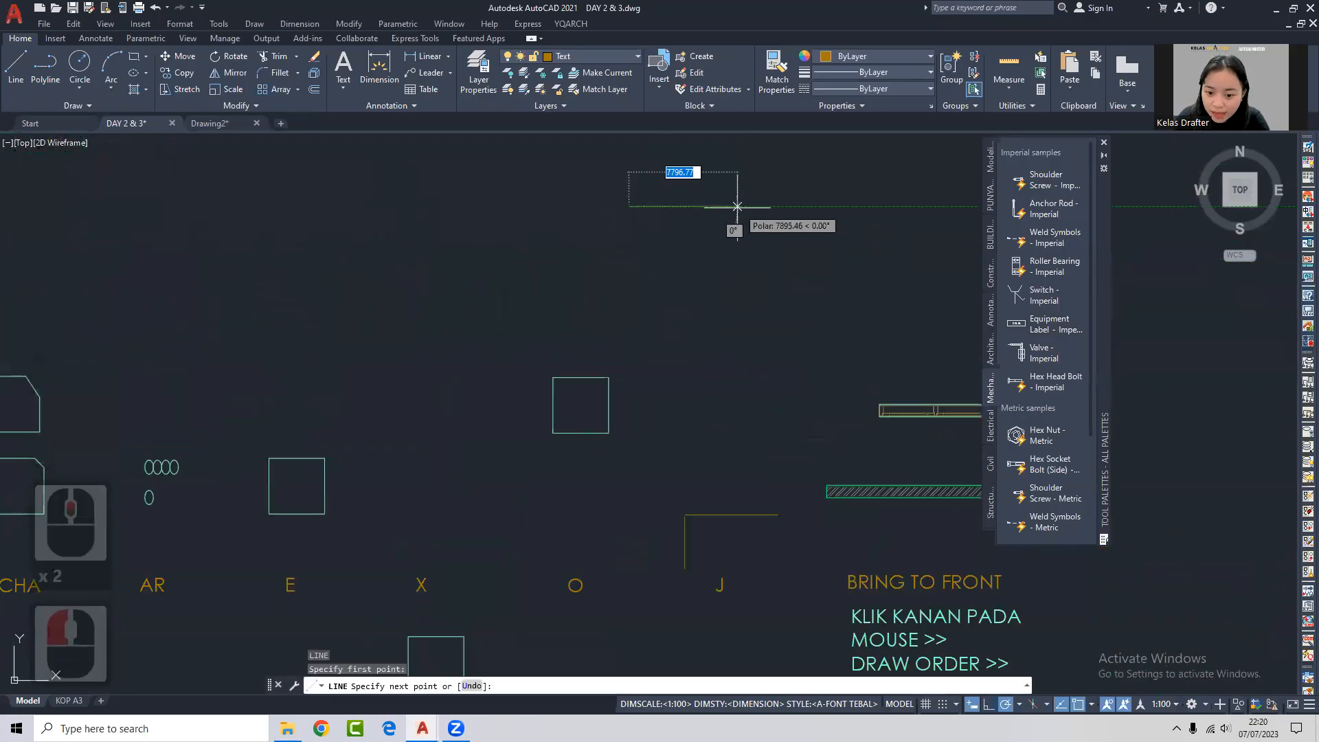
{"action": "left_click", "coordinate": [737, 207]}
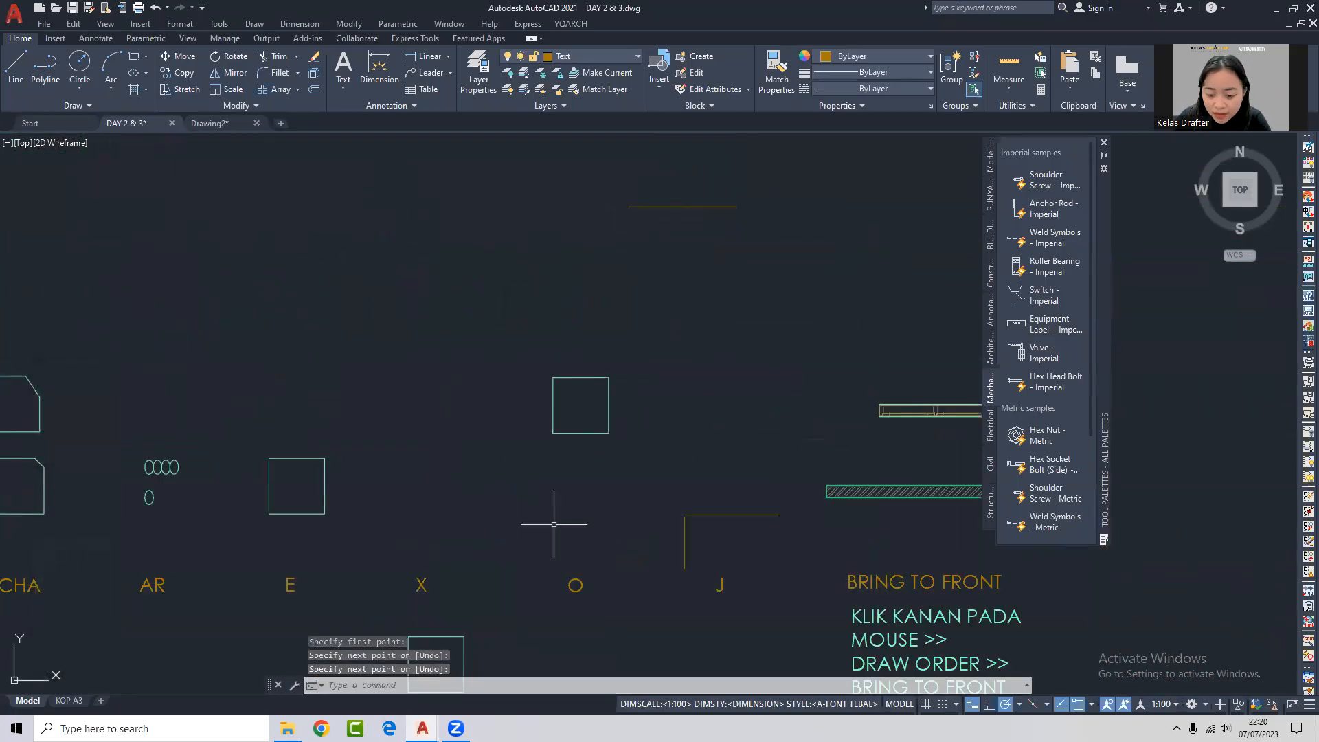
Offset the new horizontal line downward at 500 spacing, one copy after another, to make nine parallel lines below it.
{"action": "middle_click_drag", "start_coordinate": [687, 310], "coordinate": [662, 354]}
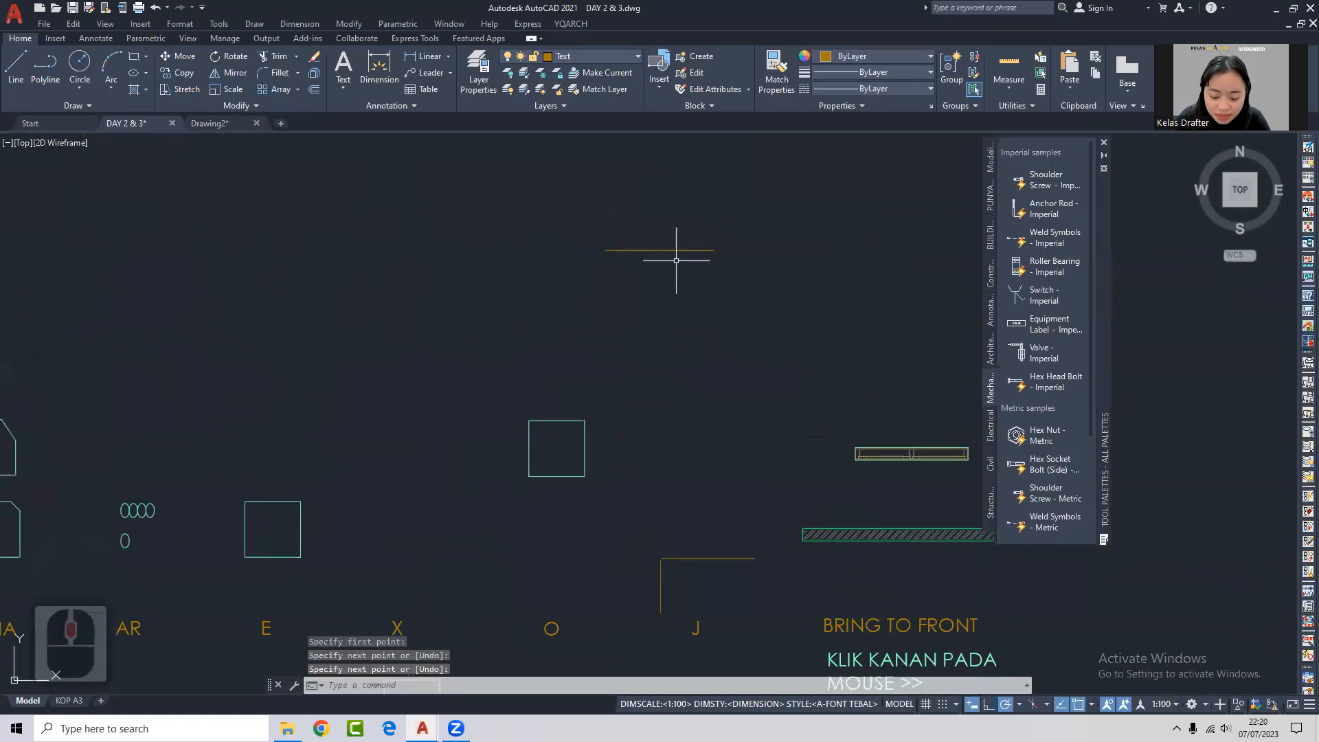
{"action": "type", "text": "o"}
{"action": "key", "text": "Return"}
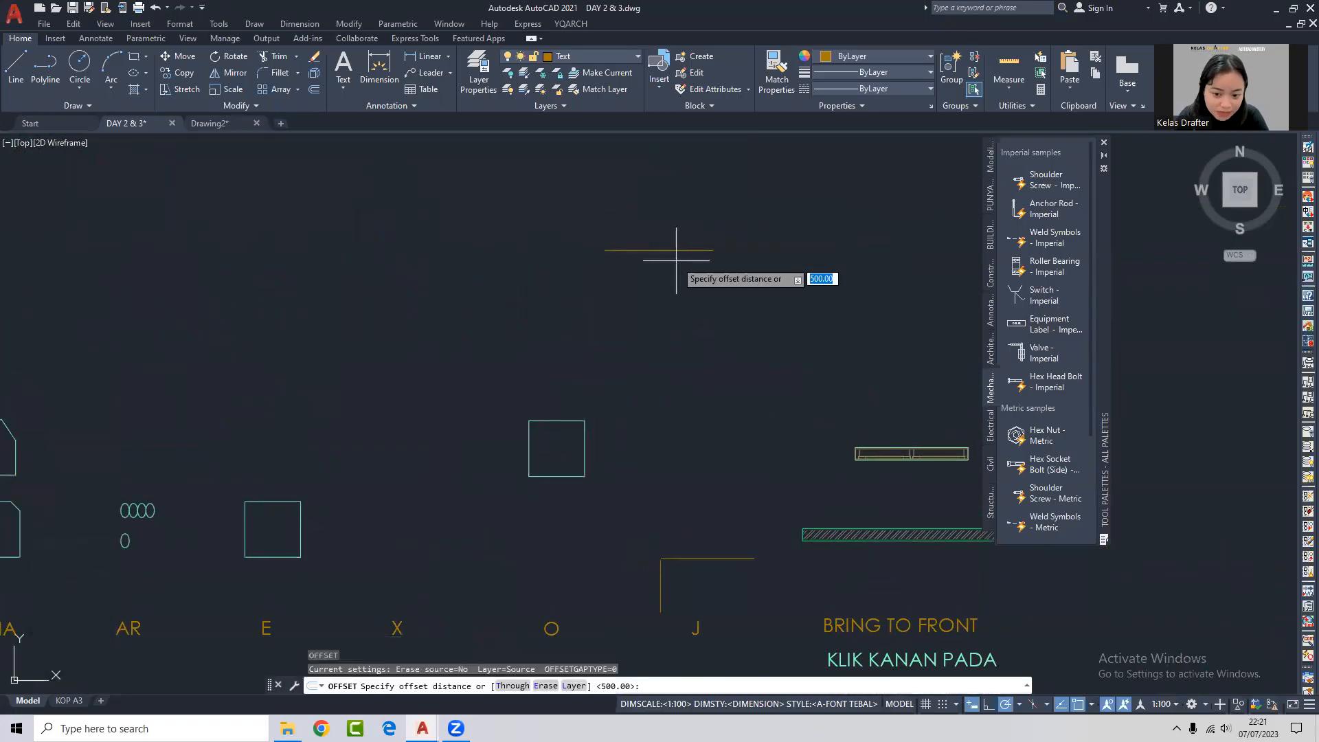
{"action": "key", "text": "Return"}
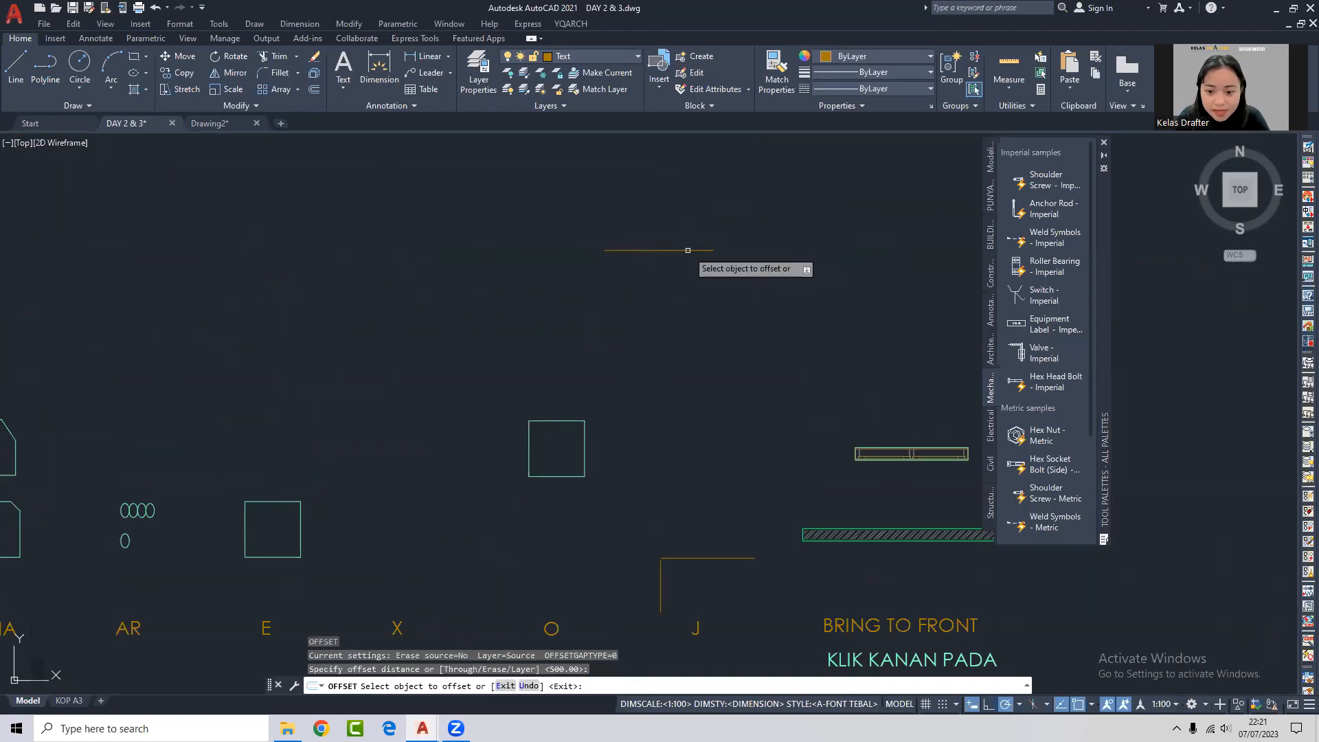
{"action": "left_click", "coordinate": [683, 250]}
{"action": "left_click", "coordinate": [687, 278]}
{"action": "left_click", "coordinate": [699, 257]}
{"action": "left_click", "coordinate": [698, 283]}
{"action": "left_click", "coordinate": [701, 264]}
{"action": "left_click", "coordinate": [708, 283]}
{"action": "left_click", "coordinate": [701, 278]}
{"action": "left_click", "coordinate": [713, 292]}
{"action": "scroll", "coordinate": [699, 273], "scroll_direction": "up", "scroll_amount": 2}
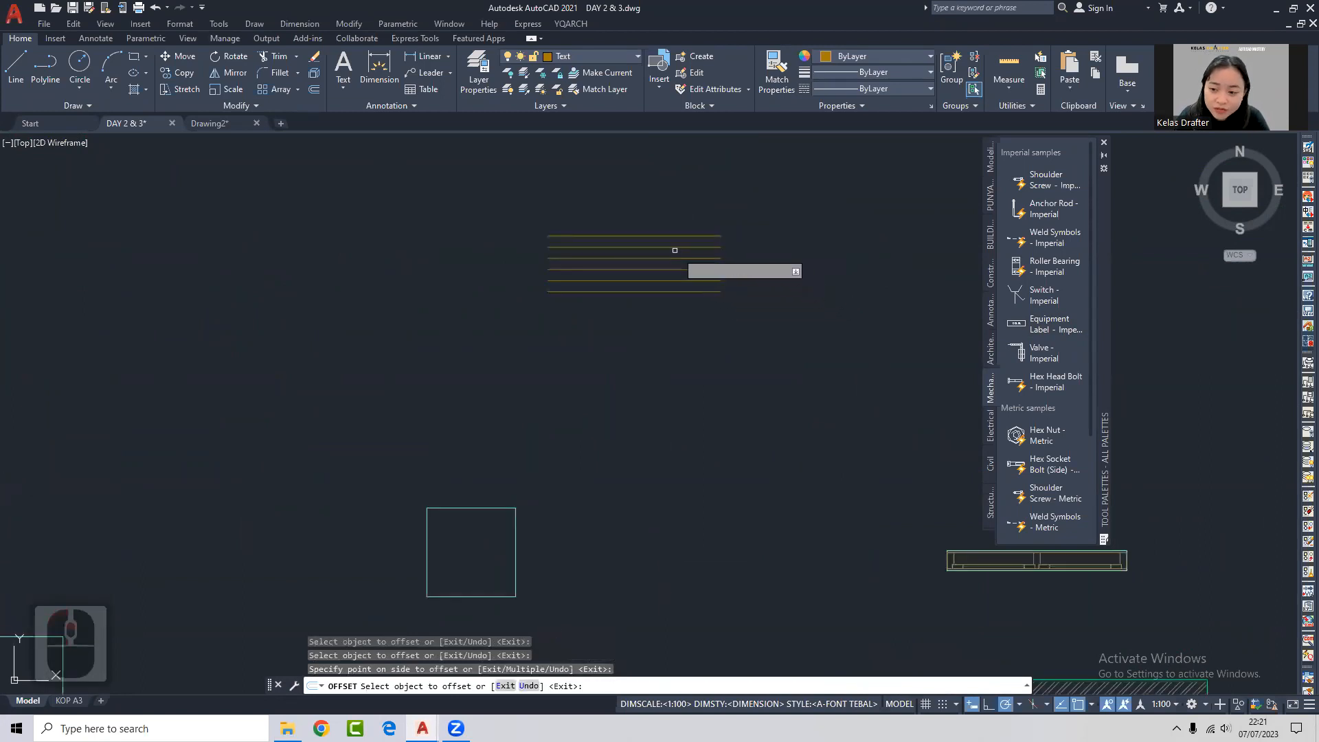
{"action": "left_click", "coordinate": [608, 292]}
{"action": "left_click", "coordinate": [629, 304]}
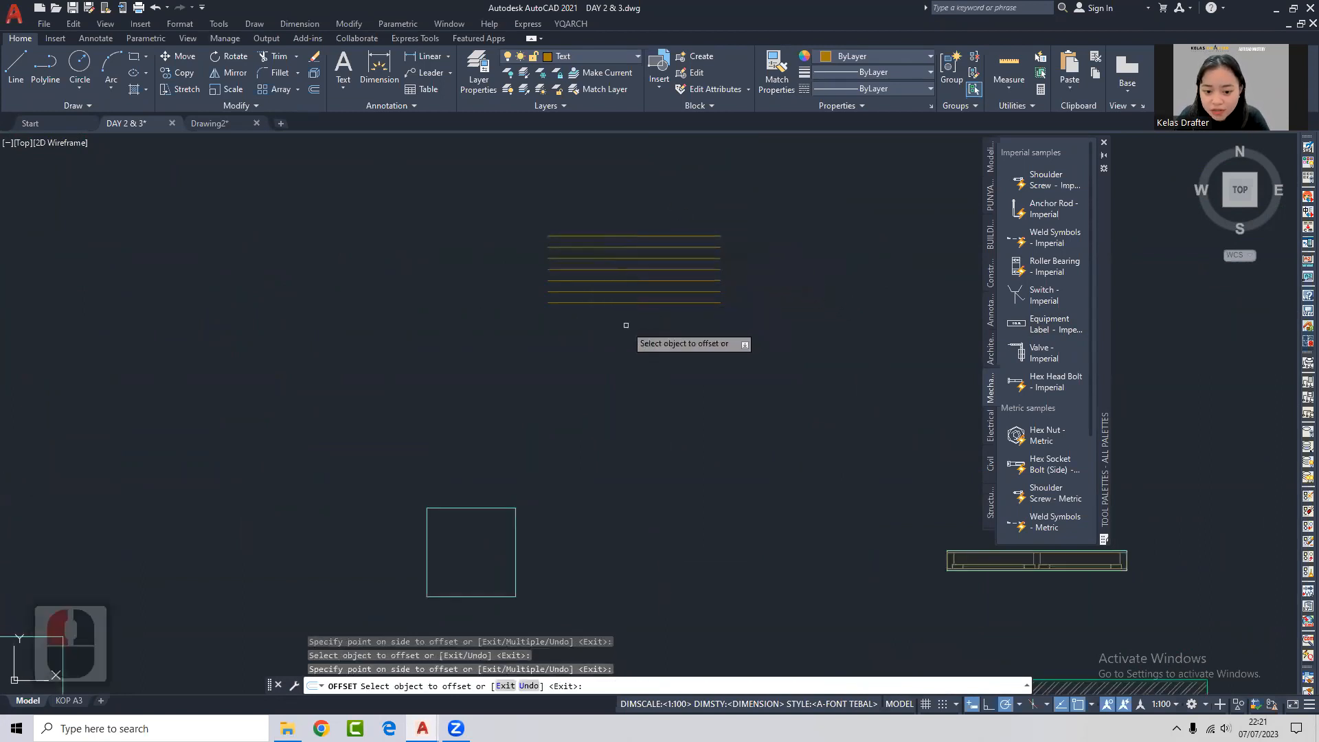
{"action": "left_click", "coordinate": [634, 302]}
{"action": "left_click", "coordinate": [639, 326]}
{"action": "left_click", "coordinate": [639, 314]}
{"action": "left_click", "coordinate": [642, 341]}
{"action": "left_click", "coordinate": [643, 324]}
{"action": "left_click", "coordinate": [646, 343]}
{"action": "left_click", "coordinate": [647, 335]}
{"action": "left_click", "coordinate": [648, 346]}
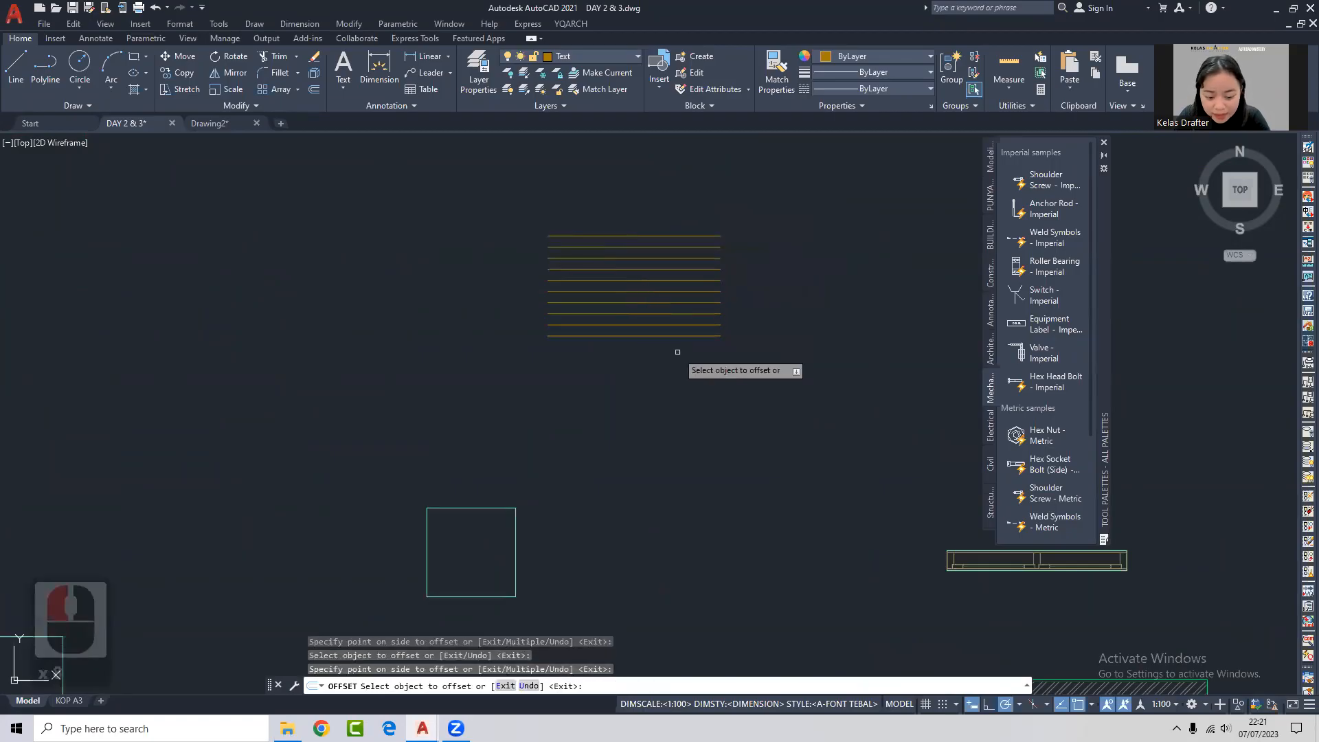
{"action": "key", "text": "Escape"}
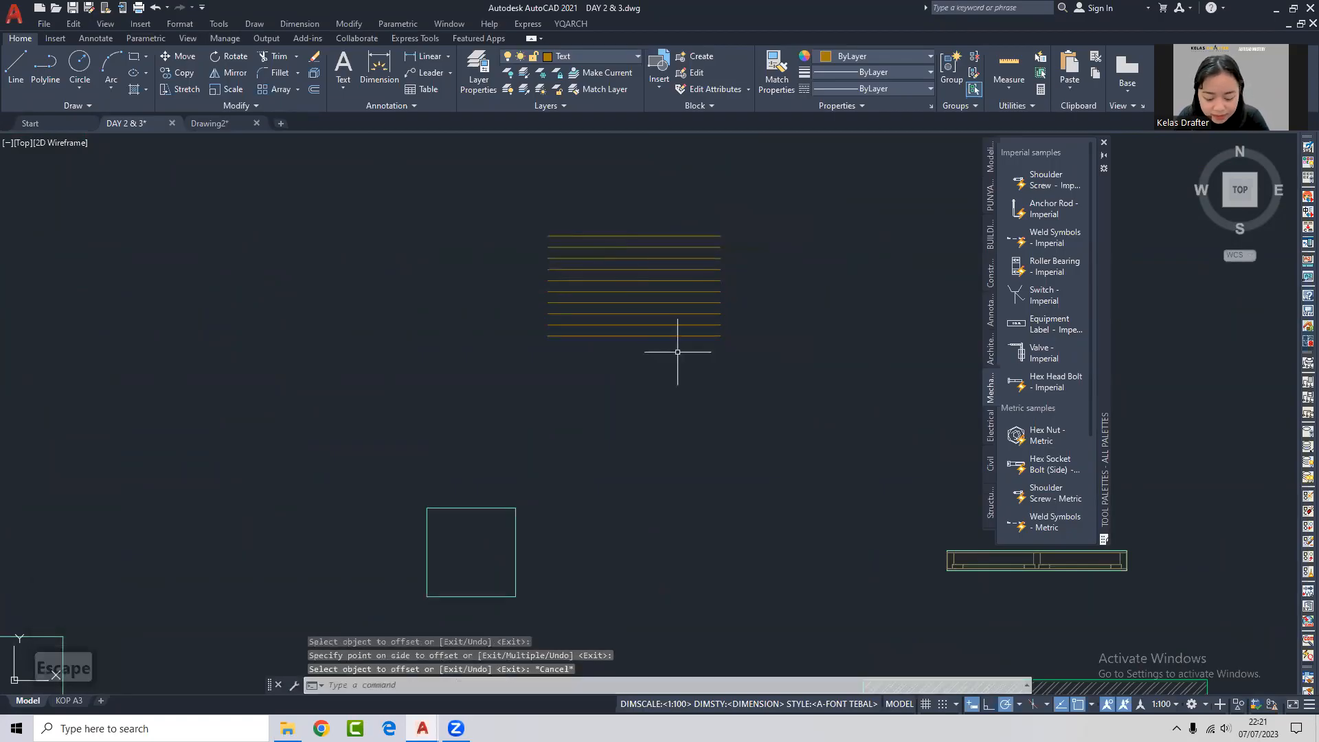
Offset the lowest line downward by 500 with the Multiple option to add thirteen more parallel lines.
{"action": "type", "text": "o"}
{"action": "key", "text": "Return"}
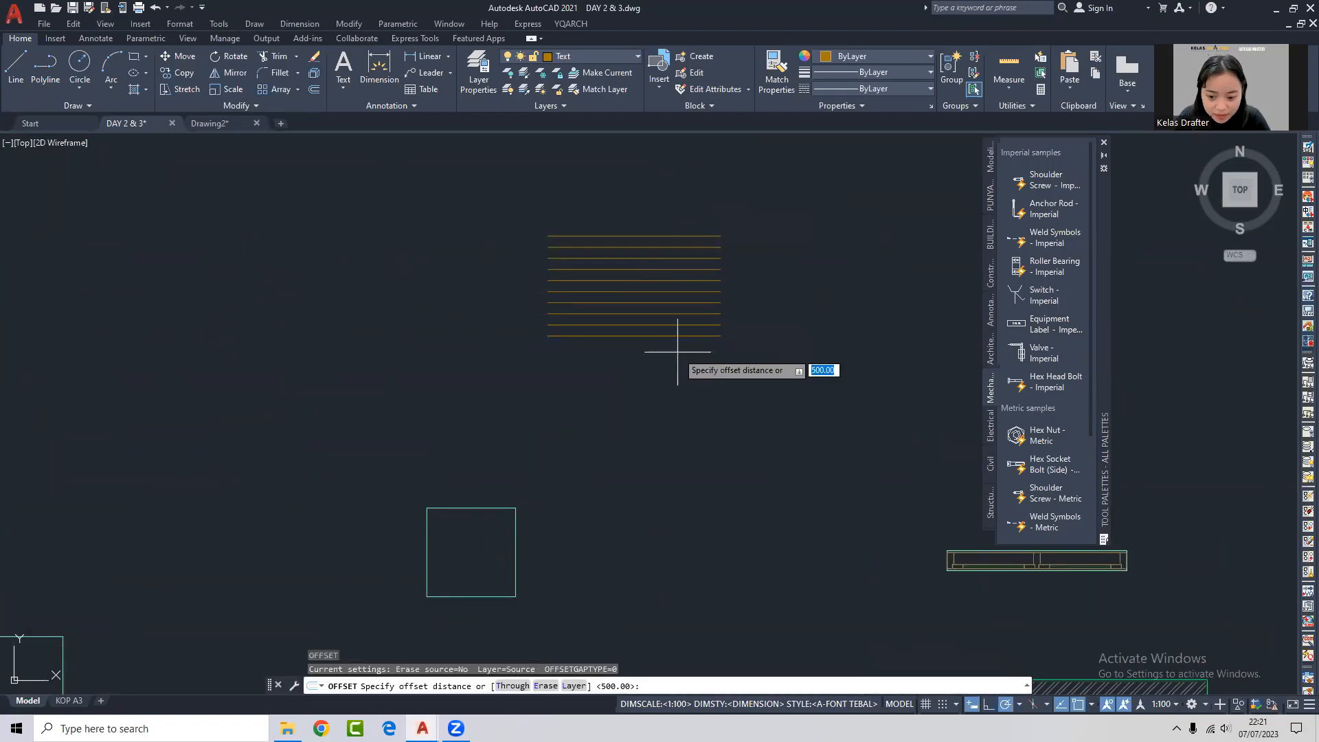
{"action": "key", "text": "Return"}
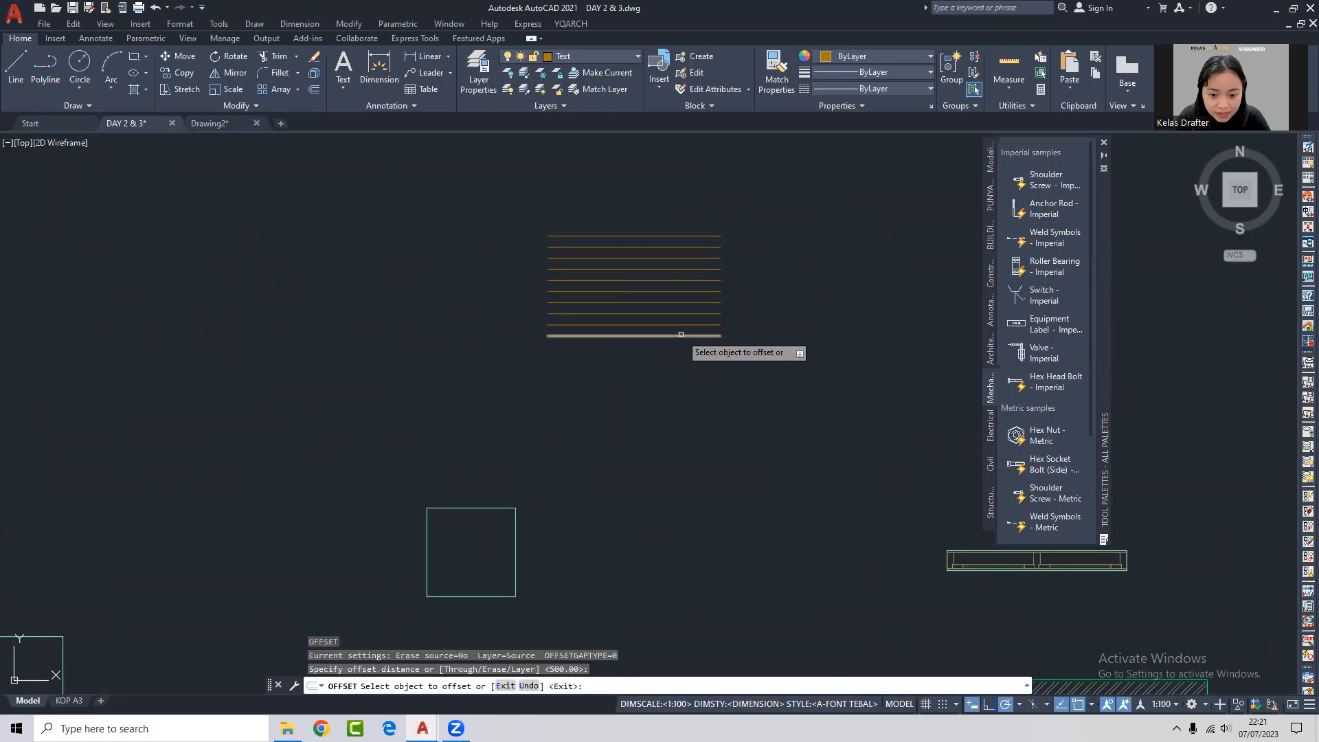
{"action": "left_click", "coordinate": [631, 336]}
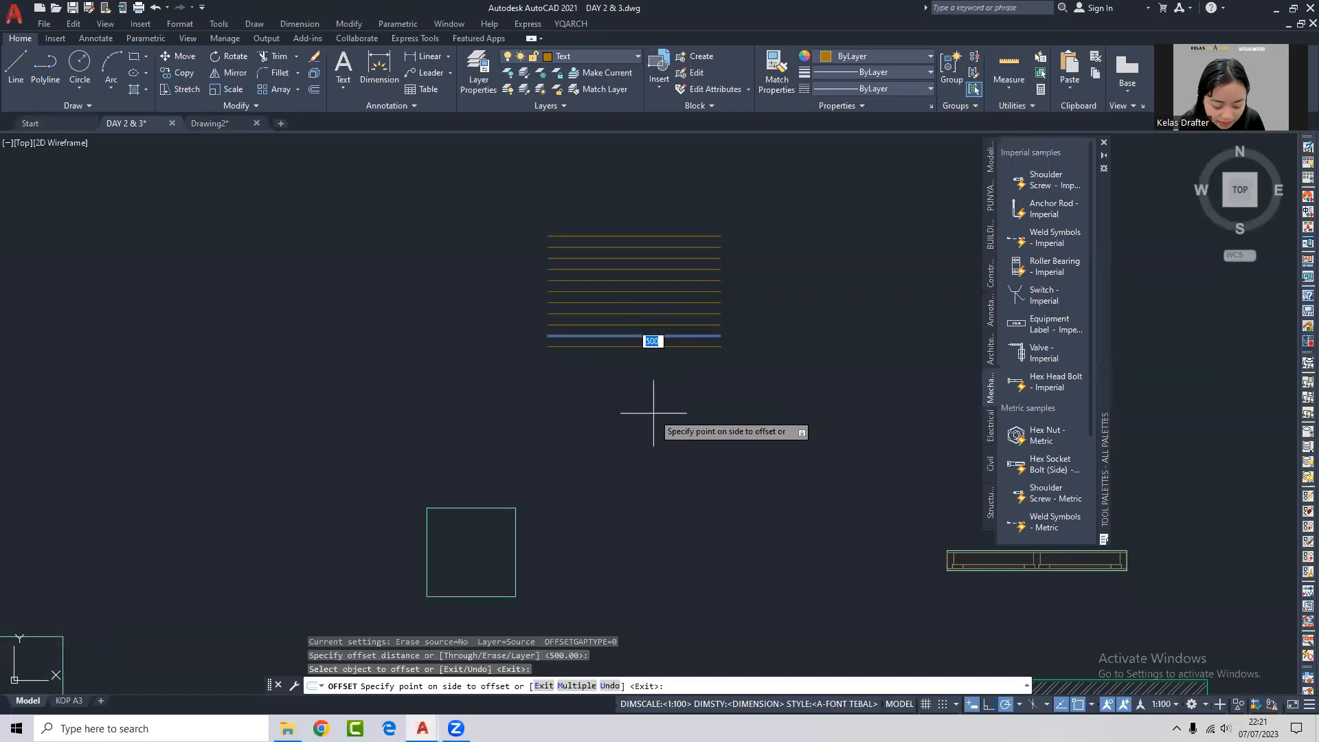
{"action": "type", "text": "m"}
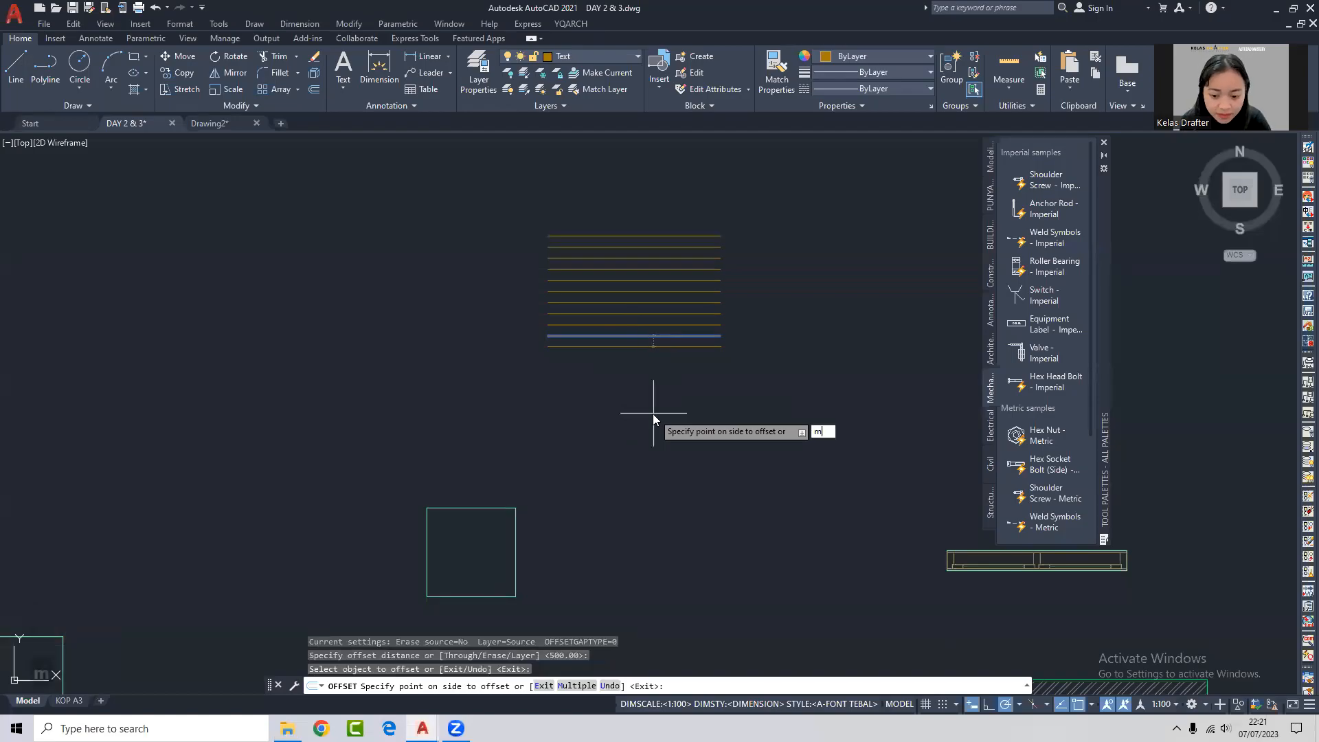
{"action": "key", "text": "Return"}
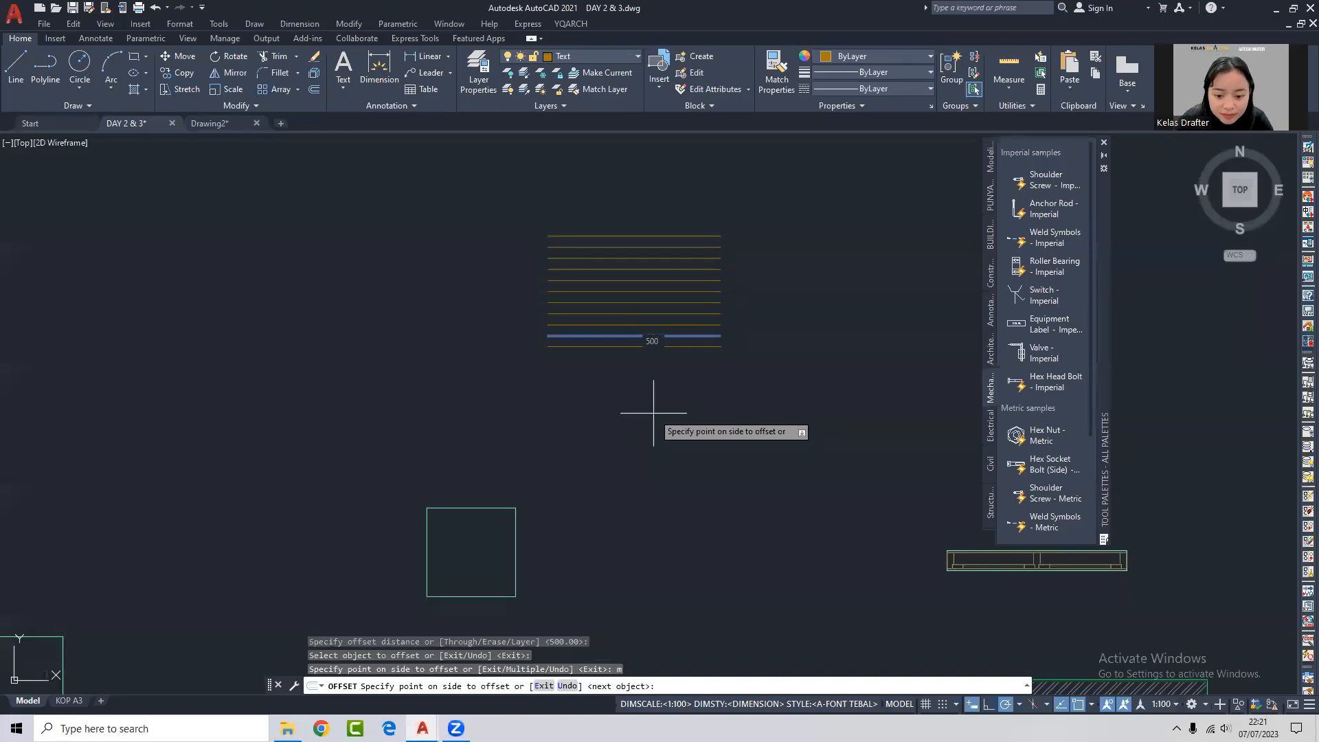
{"action": "left_click", "coordinate": [653, 419]}
{"action": "left_click", "coordinate": [654, 428]}
{"action": "left_click", "coordinate": [653, 438]}
{"action": "left_click", "coordinate": [653, 441]}
{"action": "left_click", "coordinate": [654, 441]}
{"action": "left_click", "coordinate": [653, 442]}
{"action": "left_click", "coordinate": [653, 442]}
{"action": "left_click", "coordinate": [653, 445]}
{"action": "left_click", "coordinate": [654, 451]}
{"action": "left_click", "coordinate": [654, 460]}
{"action": "left_click", "coordinate": [656, 474]}
{"action": "left_click", "coordinate": [657, 487]}
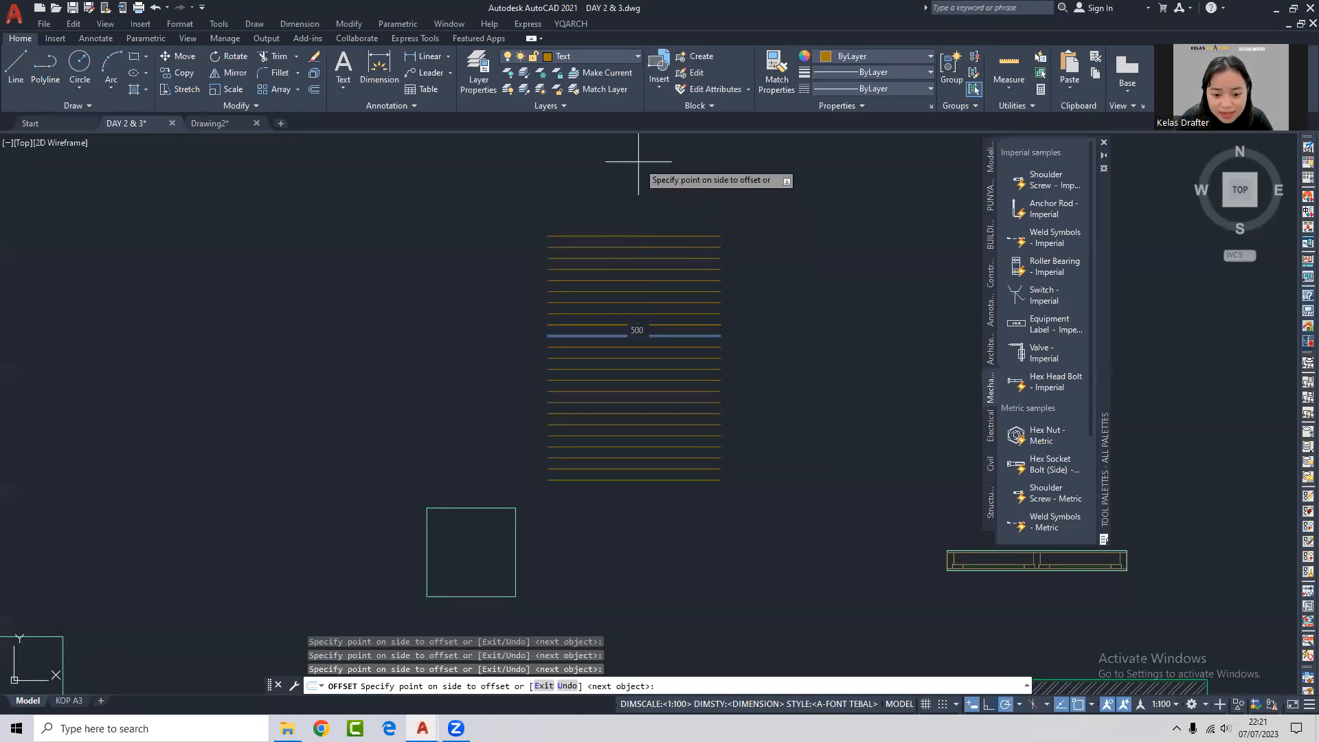
{"action": "key", "text": "Return"}
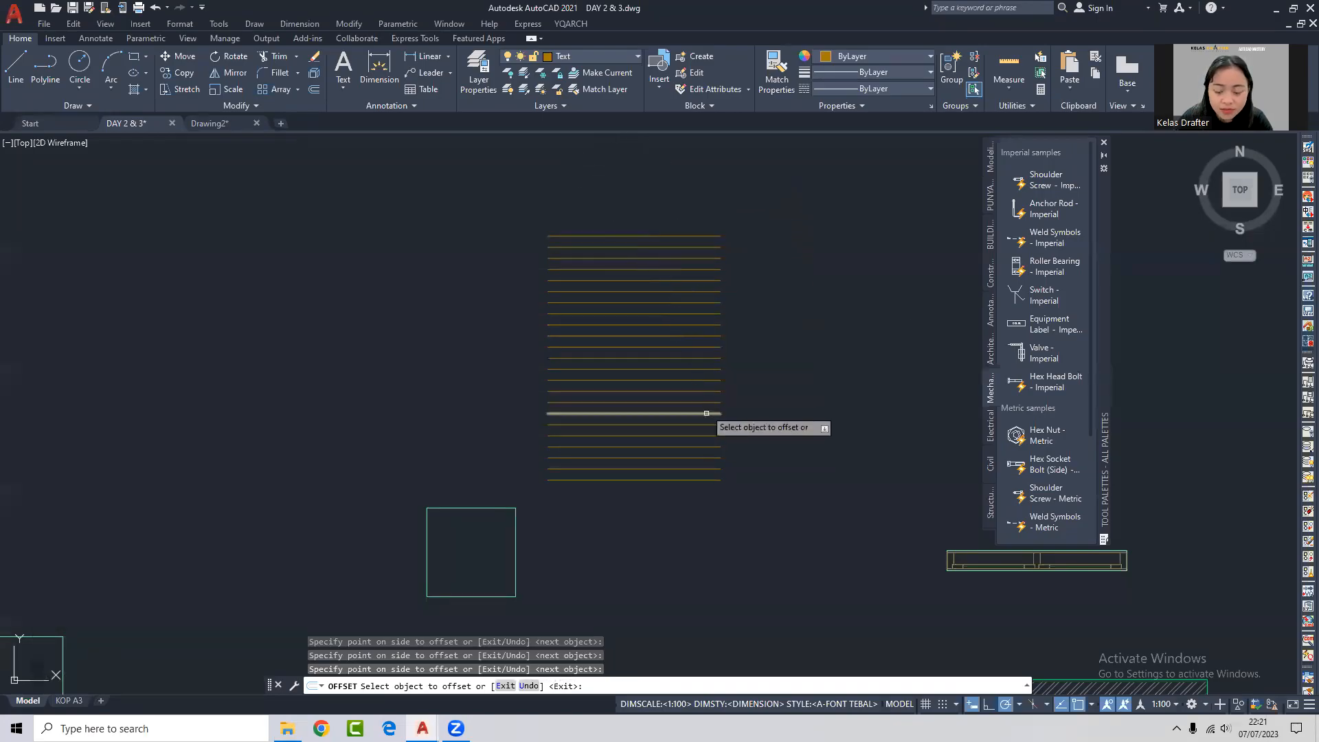
{"action": "key", "text": "Return"}
Delete all the offset lines, keeping only the topmost horizontal line.
{"action": "left_click", "coordinate": [728, 489]}
{"action": "left_click", "coordinate": [665, 241]}
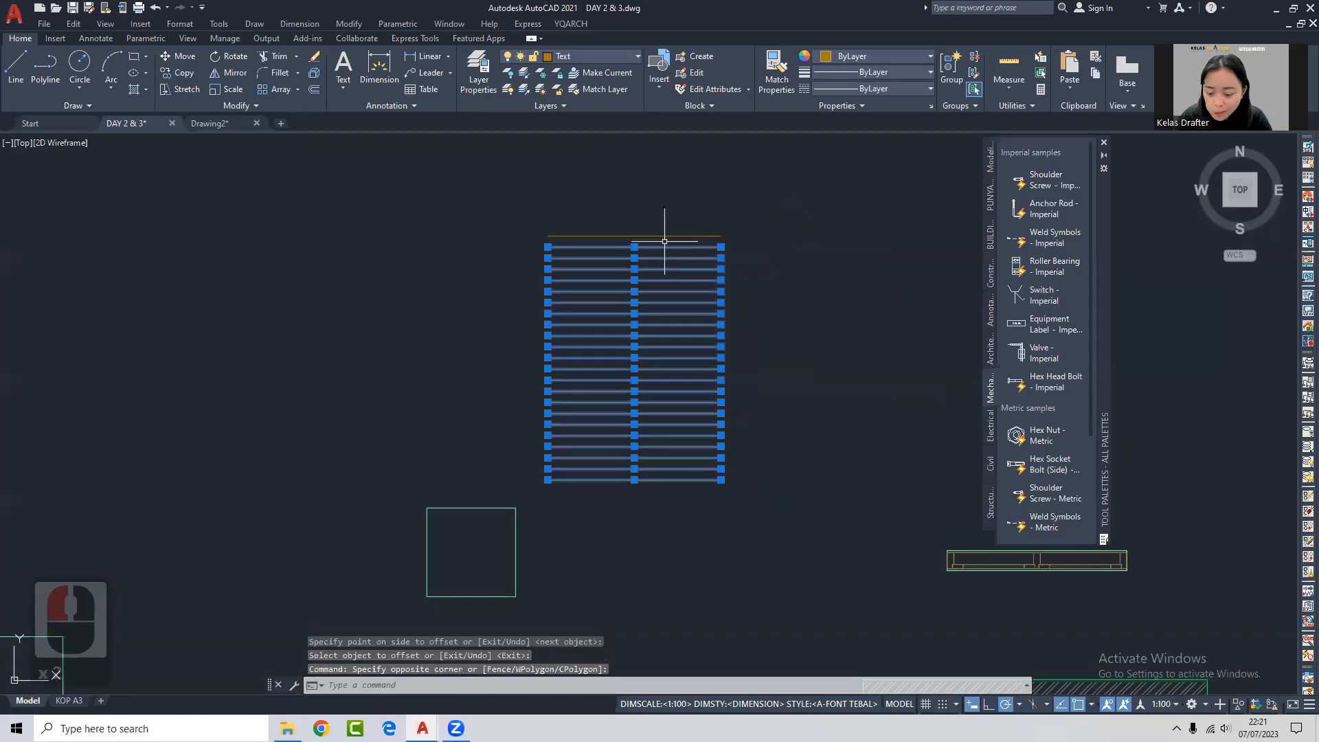
{"action": "key", "text": "Delete"}
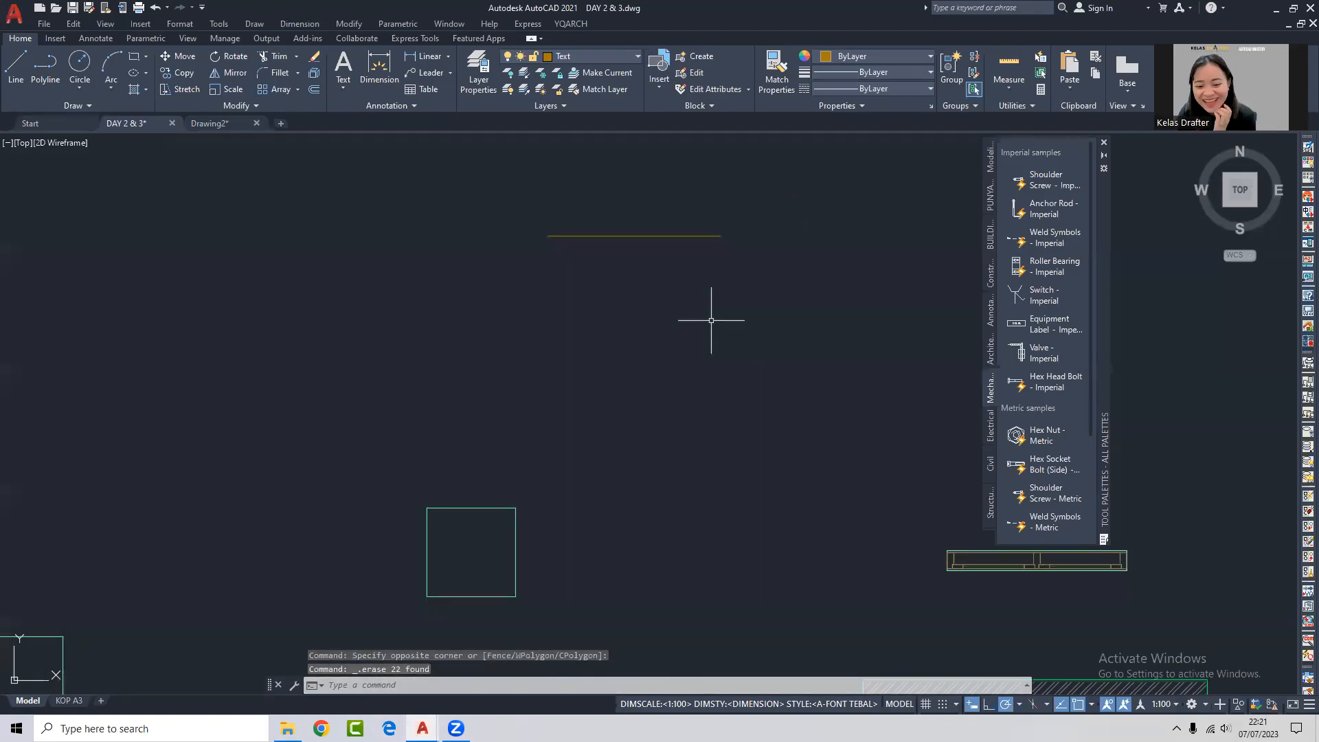
{"action": "scroll", "coordinate": [711, 320], "scroll_direction": "down", "scroll_amount": 5}
{"action": "scroll", "coordinate": [563, 395], "scroll_direction": "up", "scroll_amount": 5}
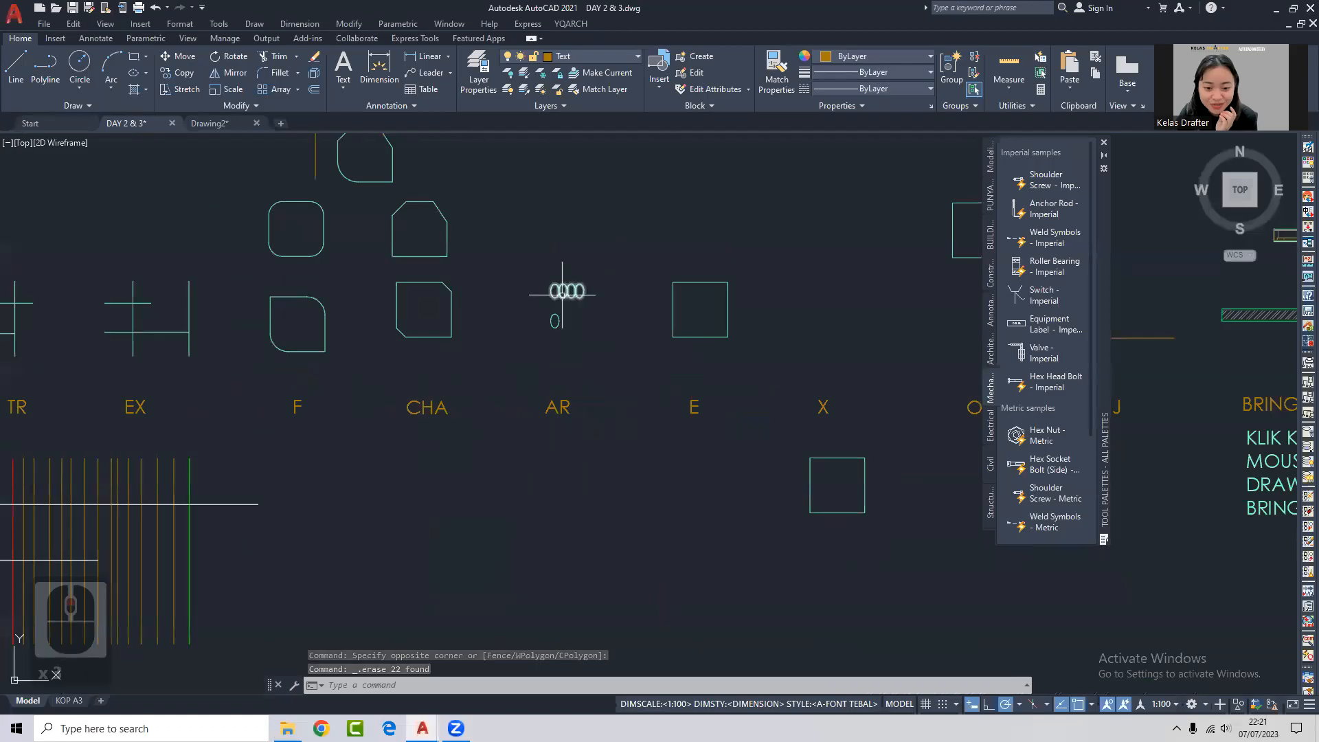
{"action": "middle_click_drag", "start_coordinate": [695, 289], "coordinate": [375, 320]}
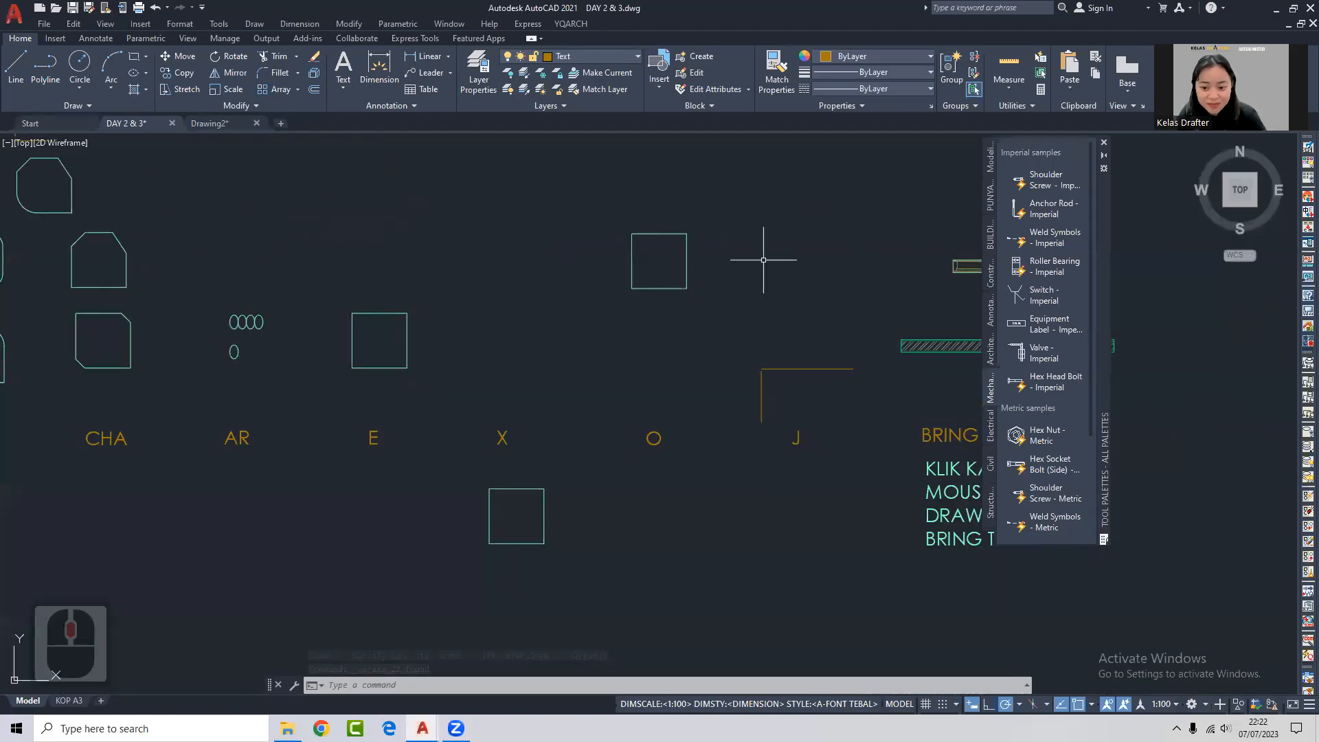
{"action": "middle_click_drag", "start_coordinate": [763, 260], "coordinate": [566, 312]}
{"action": "type", "text": "o"}
{"action": "key", "text": "Return"}
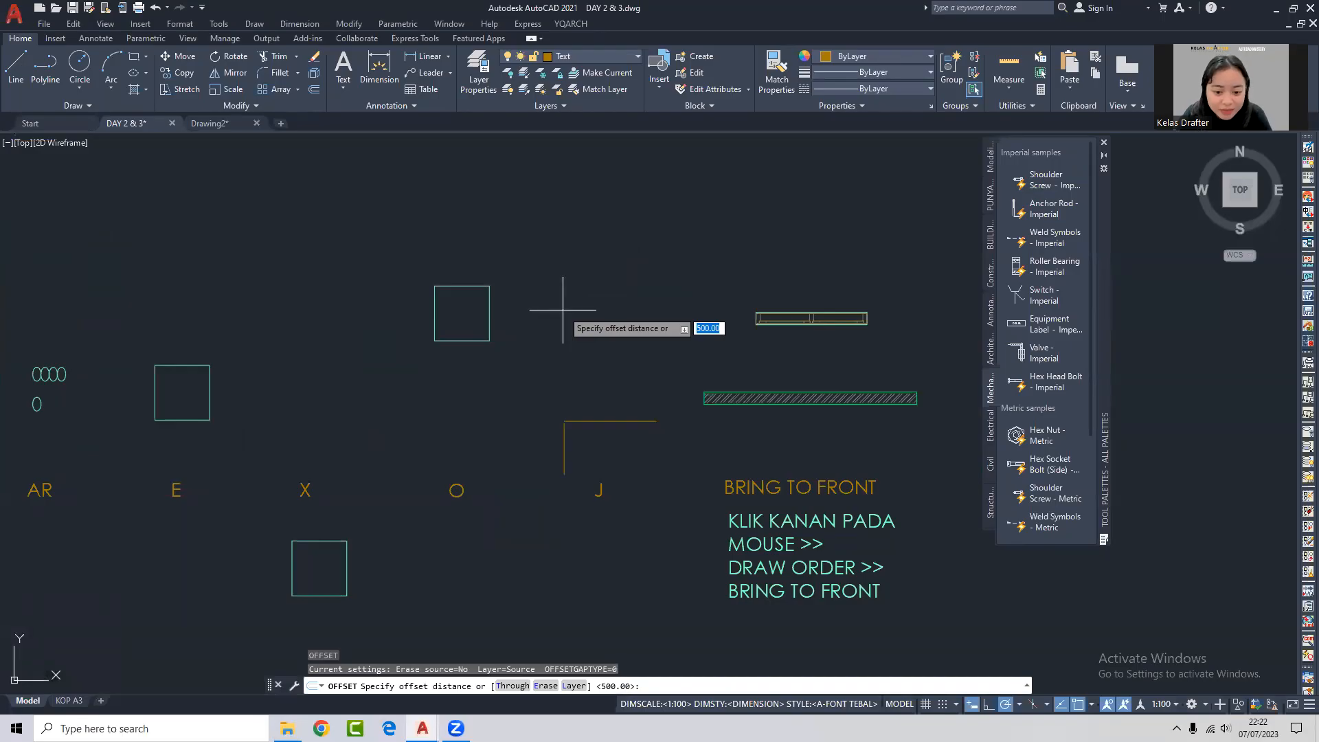
{"action": "key", "text": "Return"}
{"action": "left_click", "coordinate": [489, 297]}
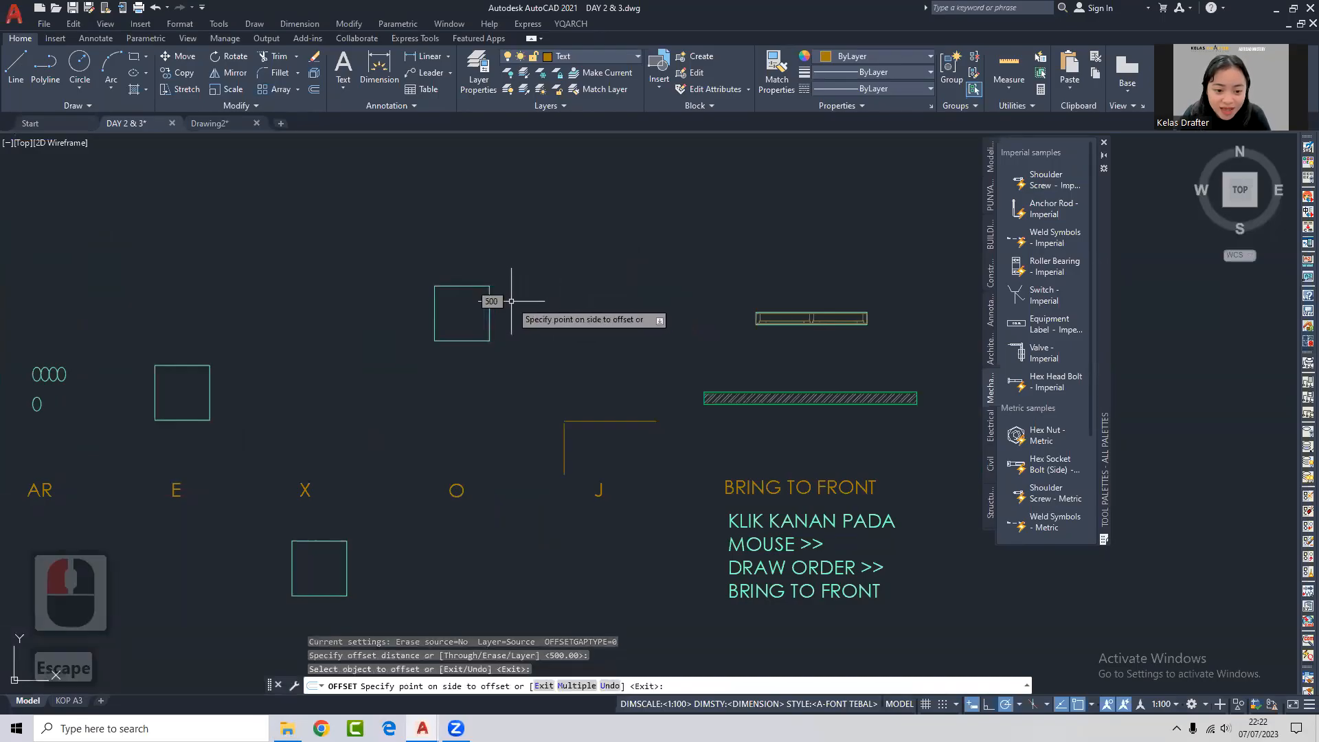
{"action": "key", "text": "Escape"}
Join the four separate sides of the remaining square above the O label into one polyline.
{"action": "left_click", "coordinate": [545, 260]}
{"action": "left_click", "coordinate": [392, 365]}
{"action": "mouse_move", "coordinate": [478, 329]}
{"action": "middle_mouse_down"}
{"action": "mouse_move", "coordinate": [506, 309]}
{"action": "mouse_move", "coordinate": [504, 323]}
{"action": "middle_mouse_up"}
{"action": "type", "text": "j"}
{"action": "key", "text": "Return"}
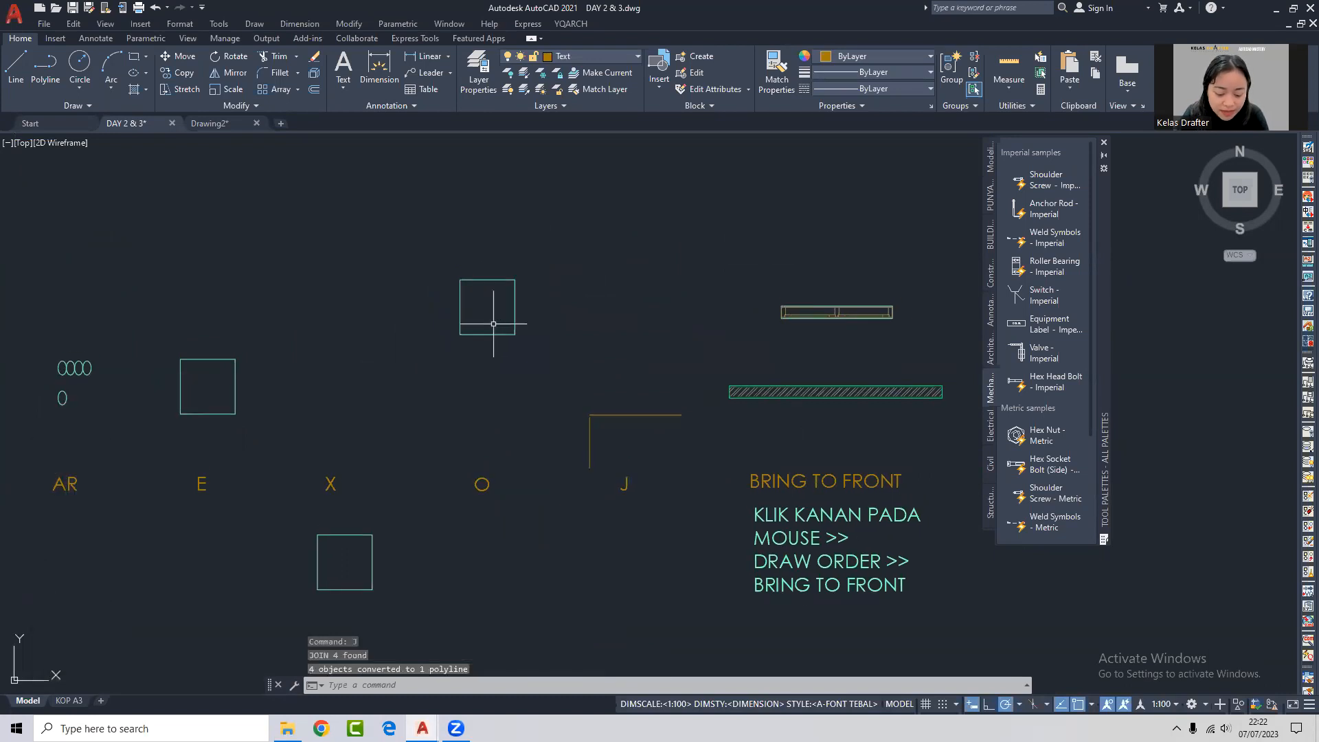
Offset the joined square above the O label outward by 500.
{"action": "key", "text": "Return"}
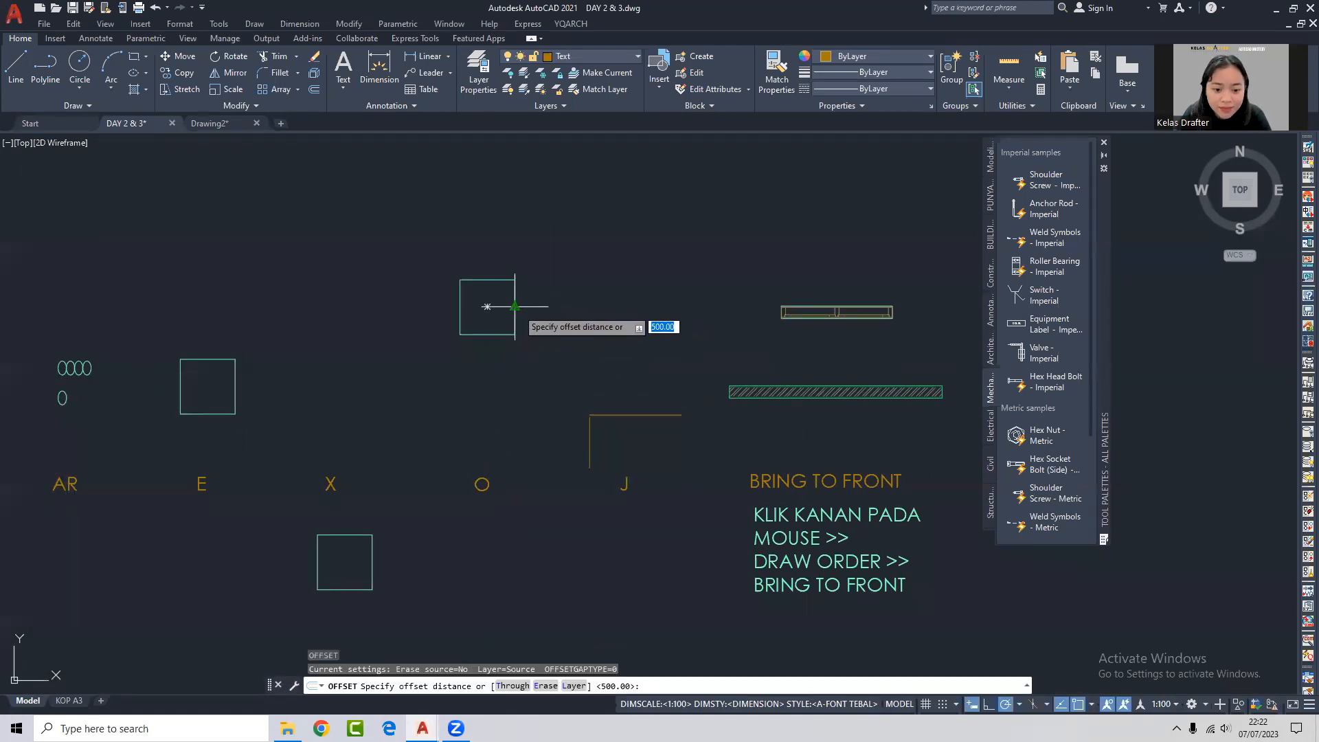
{"action": "key", "text": "Return"}
{"action": "left_click", "coordinate": [515, 307]}
{"action": "left_click", "coordinate": [550, 306]}
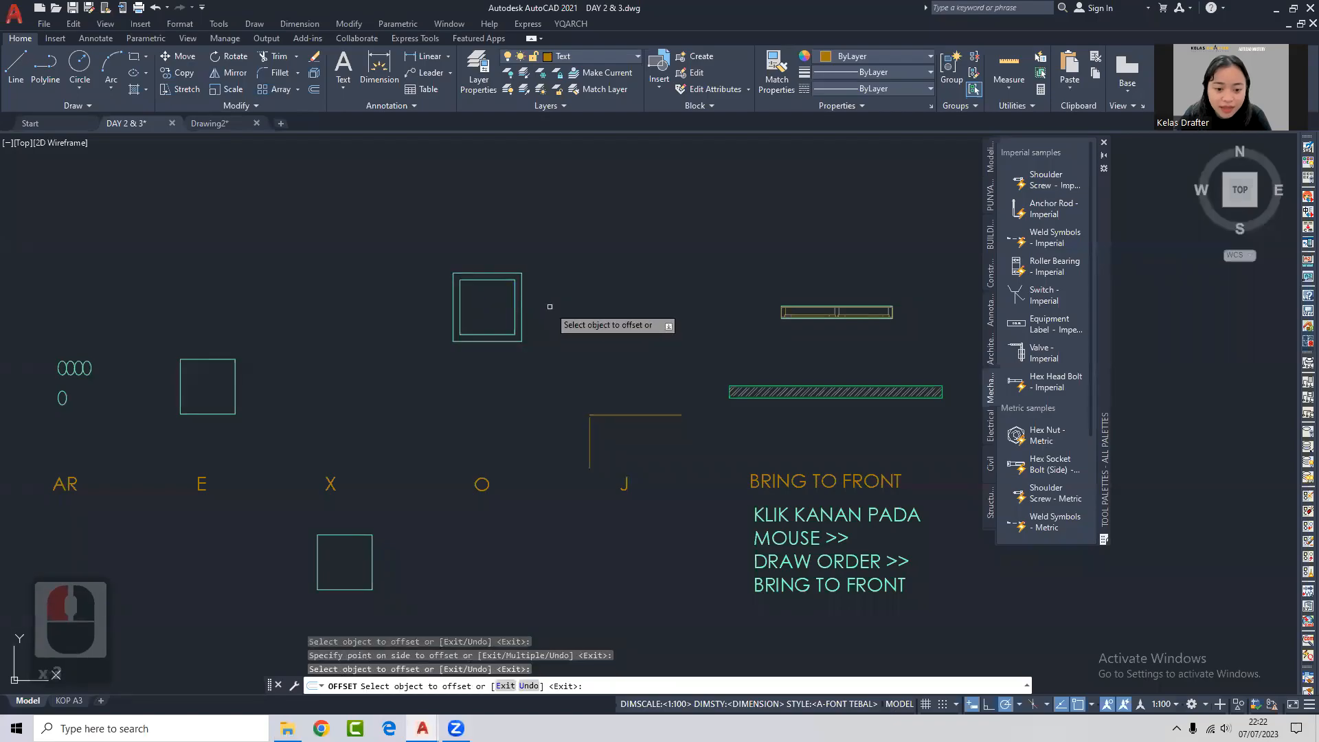
Offset the outermost square above the O label outward by 500 four more times, each from the newest square.
{"action": "left_click", "coordinate": [519, 309]}
{"action": "left_click", "coordinate": [533, 310]}
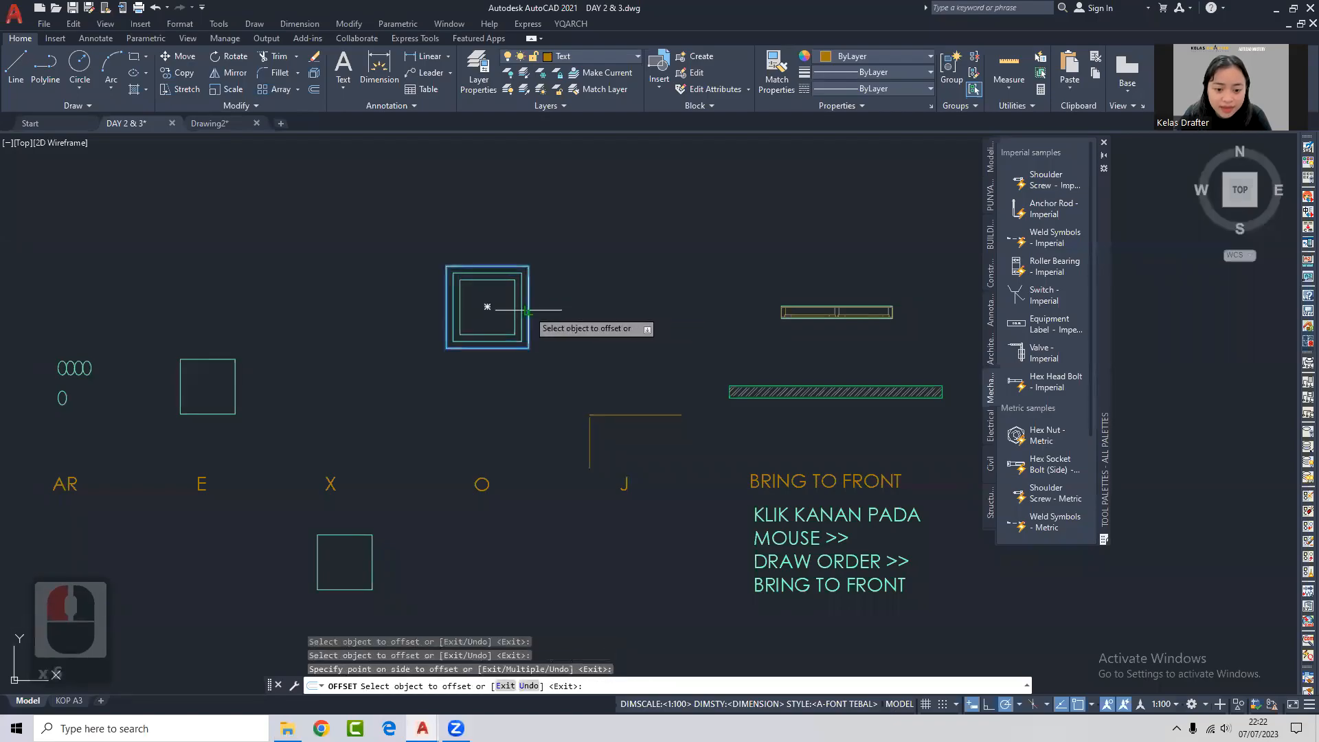
{"action": "left_click", "coordinate": [527, 310]}
{"action": "left_click", "coordinate": [533, 310]}
{"action": "left_click", "coordinate": [535, 309]}
{"action": "left_click", "coordinate": [544, 310]}
{"action": "left_click", "coordinate": [542, 311]}
{"action": "left_click", "coordinate": [557, 313]}
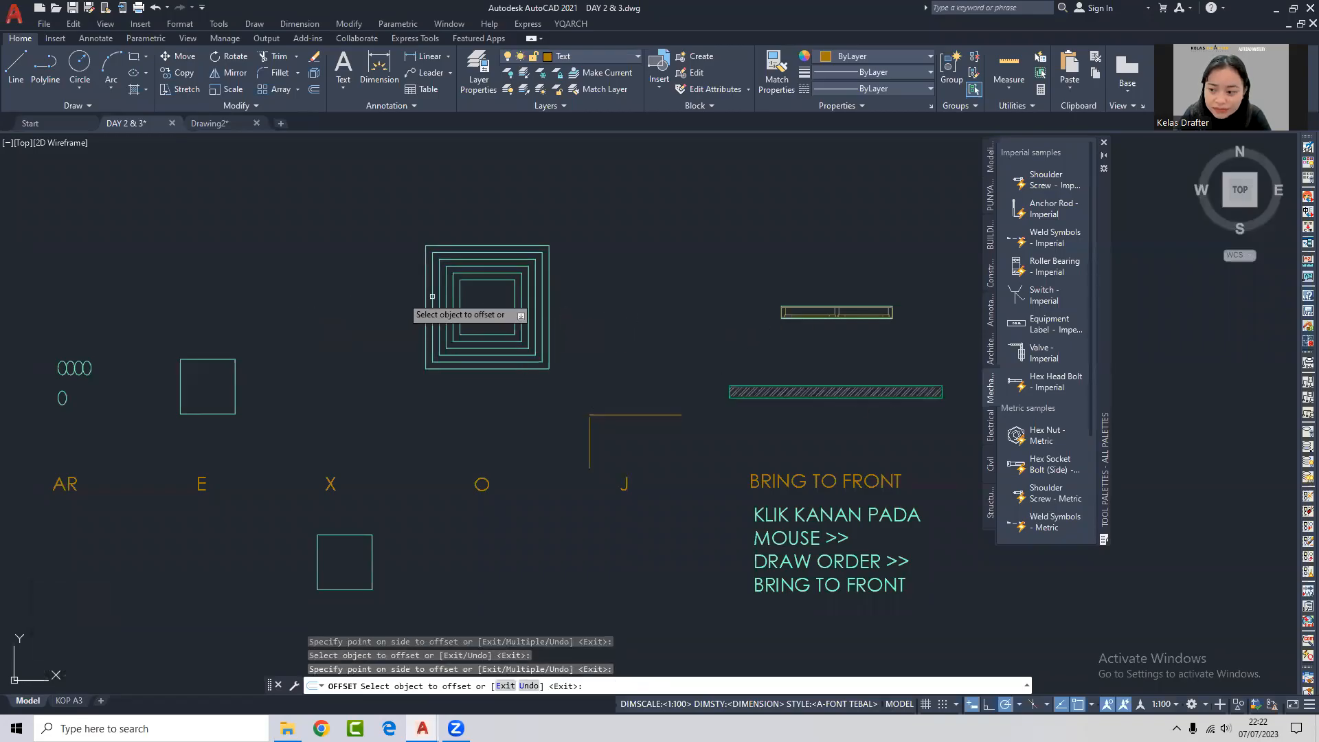
Offset the original square above the O label inward by 500 three times, each from the newest inner square.
{"action": "left_click", "coordinate": [501, 281]}
{"action": "left_click", "coordinate": [493, 297]}
{"action": "left_click", "coordinate": [490, 287]}
{"action": "left_click", "coordinate": [490, 299]}
{"action": "left_click", "coordinate": [496, 294]}
{"action": "left_click", "coordinate": [489, 302]}
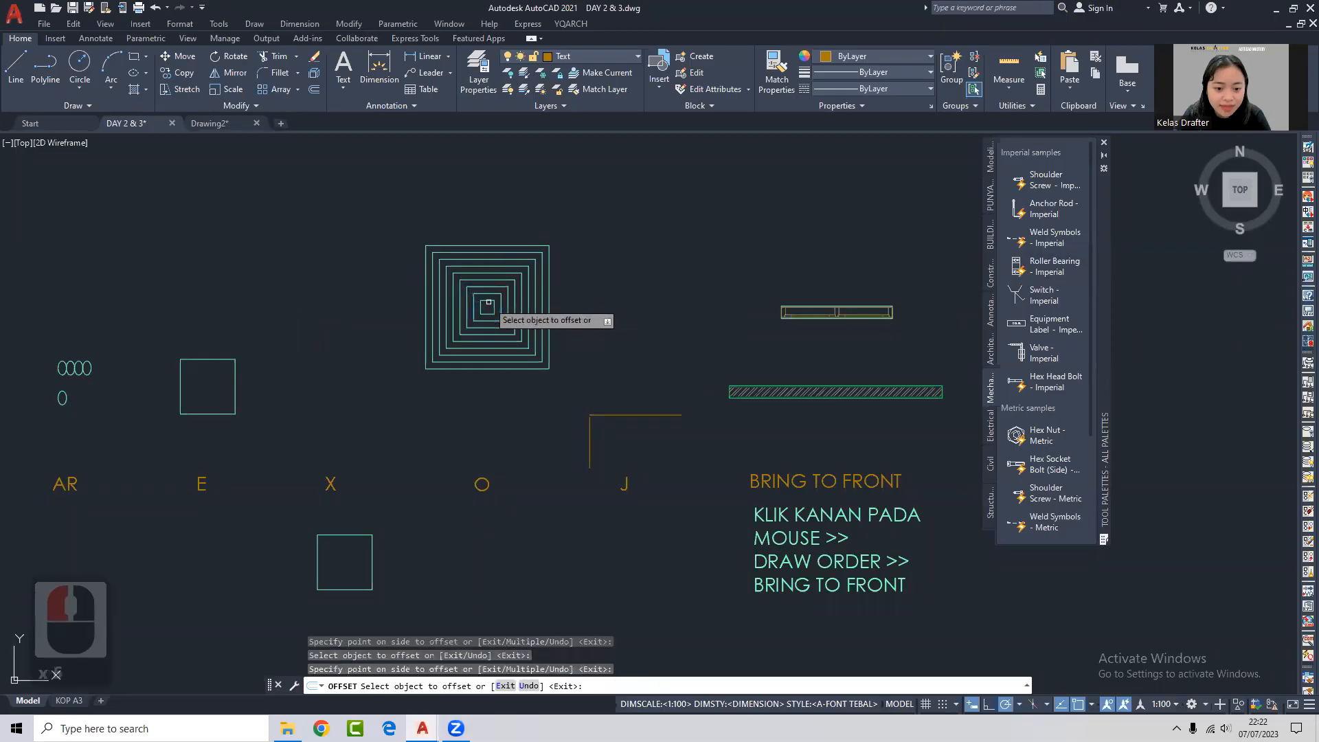
{"action": "key", "text": "space"}
Examine the BRING TO FRONT example, its window and hatched wall blocks, and the instruction text below them.
{"action": "scroll", "coordinate": [535, 297], "scroll_direction": "down", "scroll_amount": 2}
{"action": "mouse_move", "coordinate": [575, 264]}
{"action": "middle_mouse_down"}
{"action": "mouse_move", "coordinate": [553, 314]}
{"action": "mouse_move", "coordinate": [581, 279]}
{"action": "middle_mouse_up"}
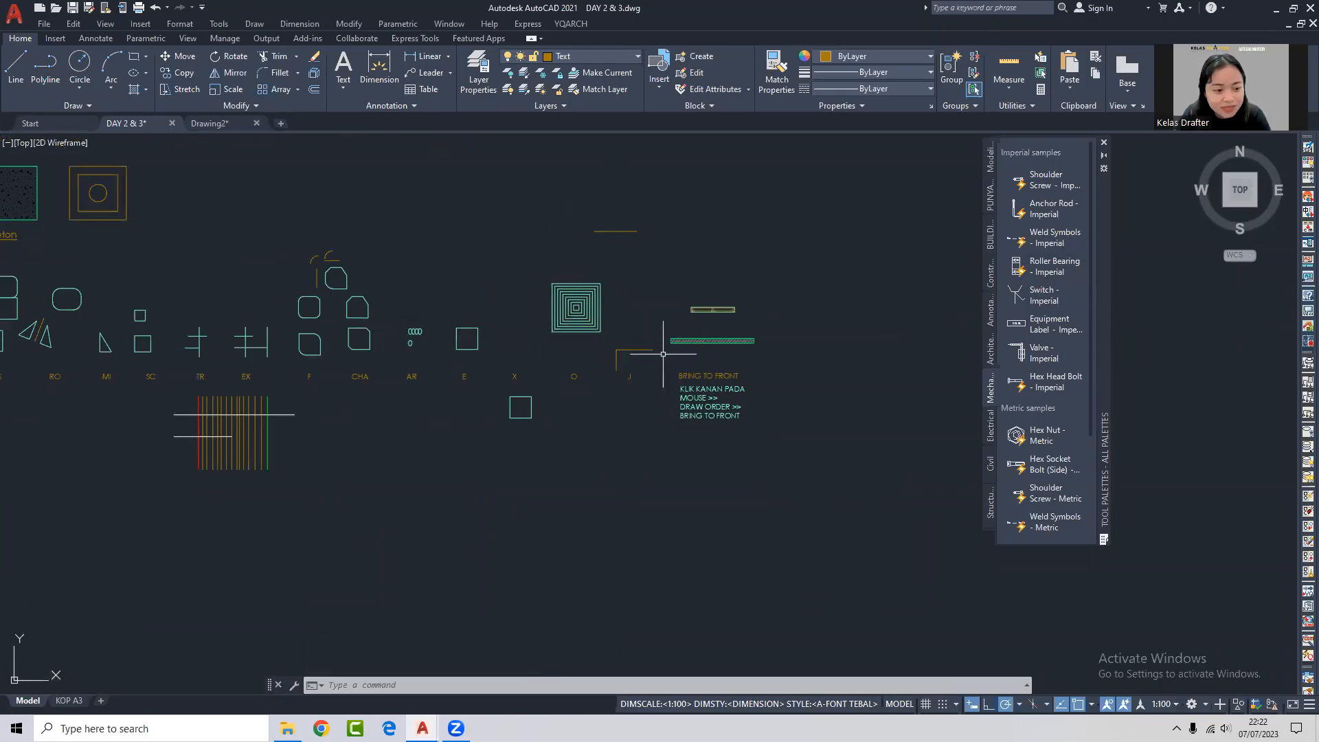
{"action": "middle_click_drag", "start_coordinate": [663, 354], "coordinate": [698, 340]}
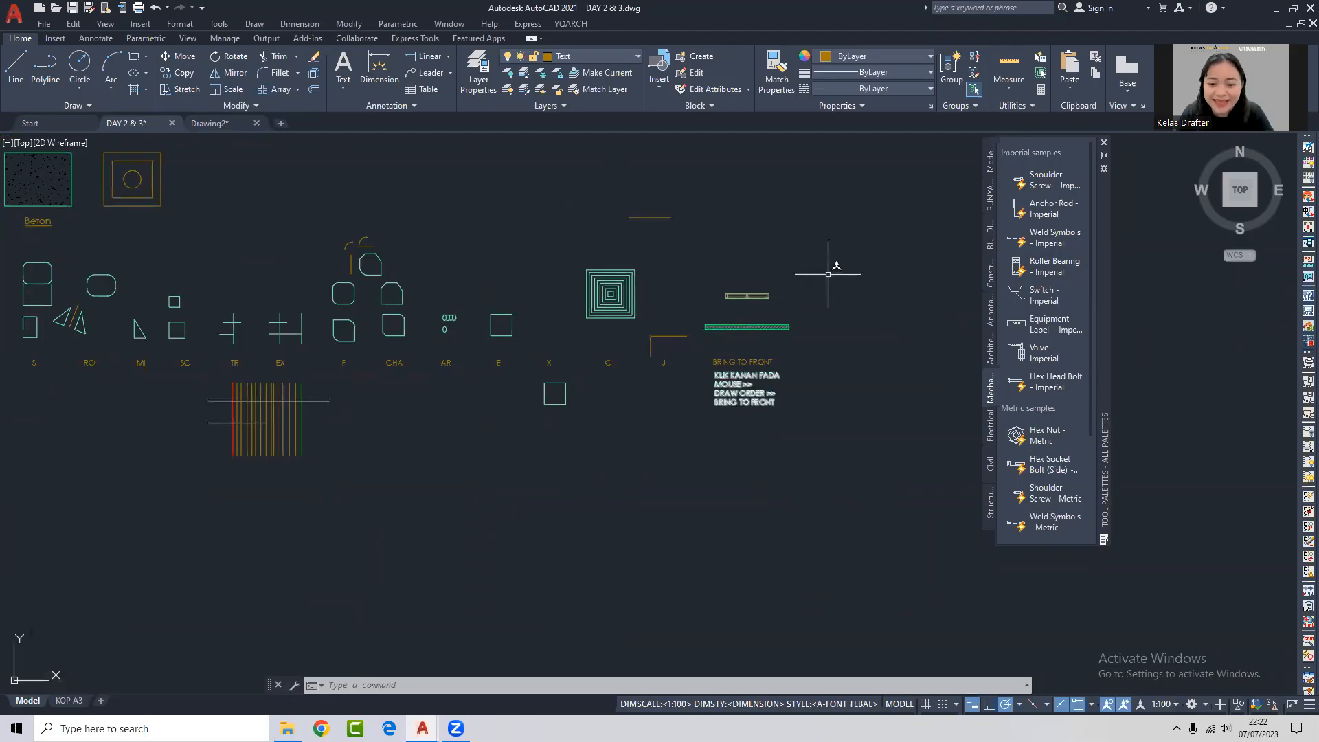
{"action": "middle_click_drag", "start_coordinate": [828, 273], "coordinate": [707, 273]}
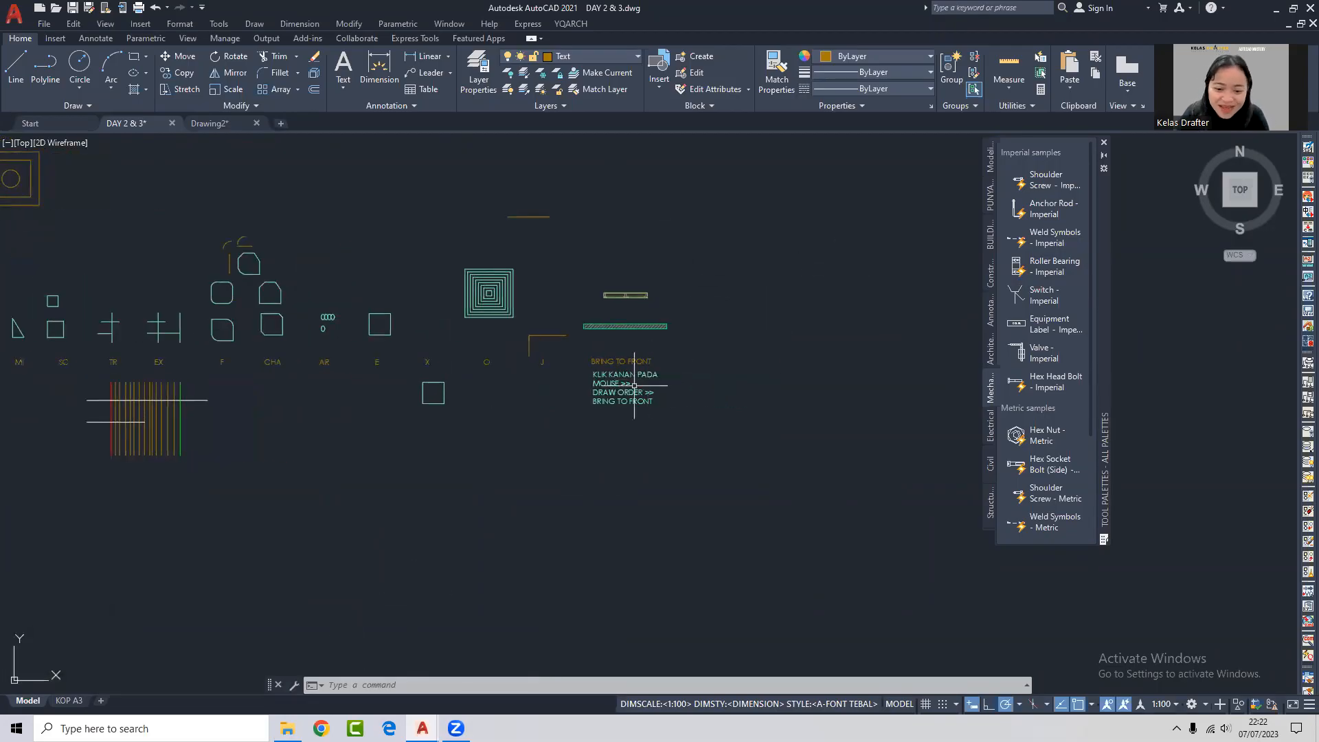
{"action": "left_click", "coordinate": [682, 457]}
{"action": "left_click", "coordinate": [620, 281]}
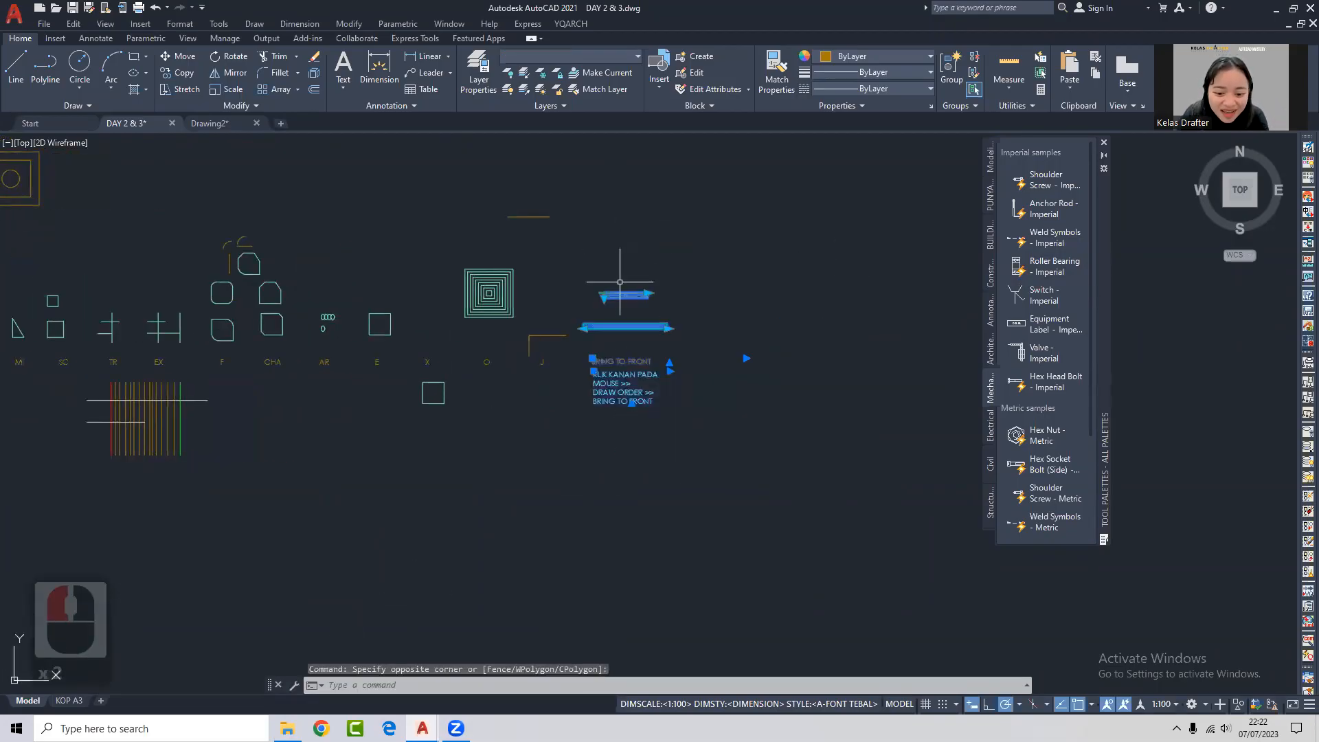
{"action": "key", "text": "Escape"}
{"action": "scroll", "coordinate": [641, 376], "scroll_direction": "up", "scroll_amount": 3}
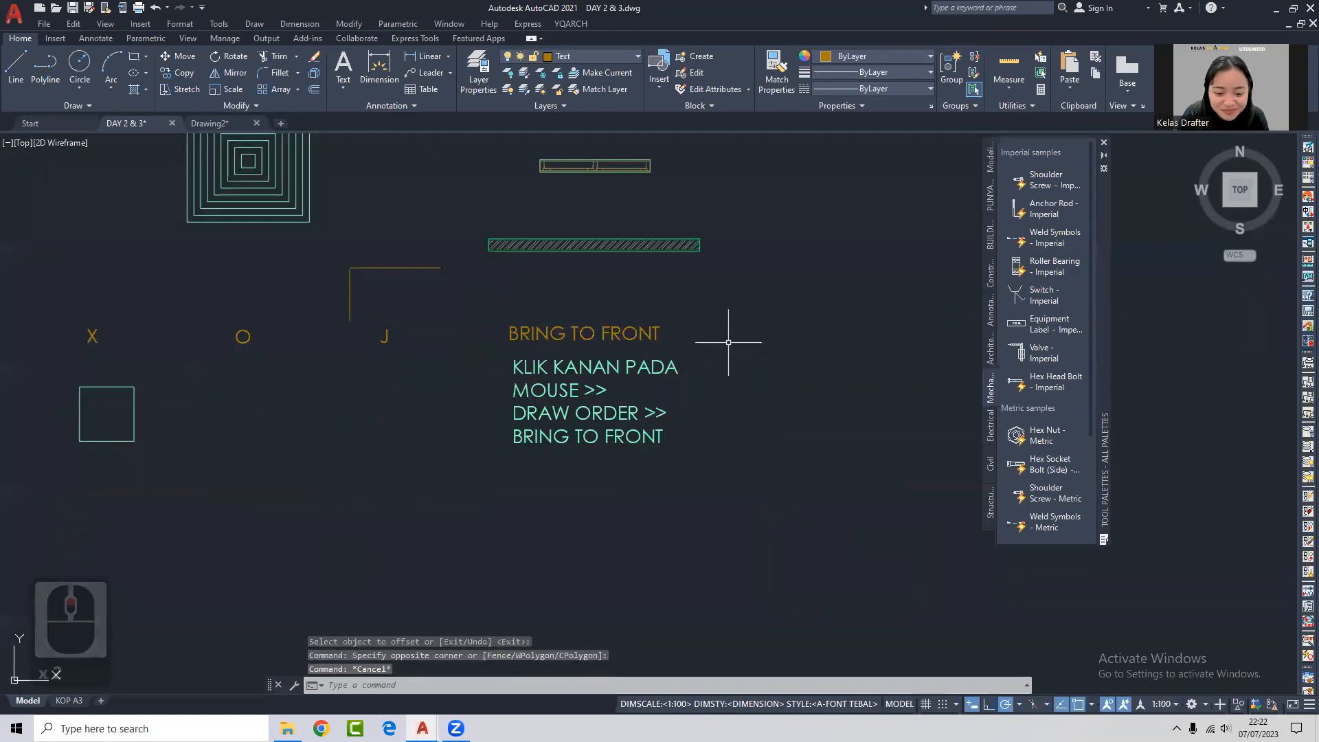
{"action": "middle_click_drag", "start_coordinate": [729, 314], "coordinate": [701, 389]}
{"action": "scroll", "coordinate": [542, 292], "scroll_direction": "down", "scroll_amount": 3}
{"action": "middle_click_drag", "start_coordinate": [515, 283], "coordinate": [592, 446]}
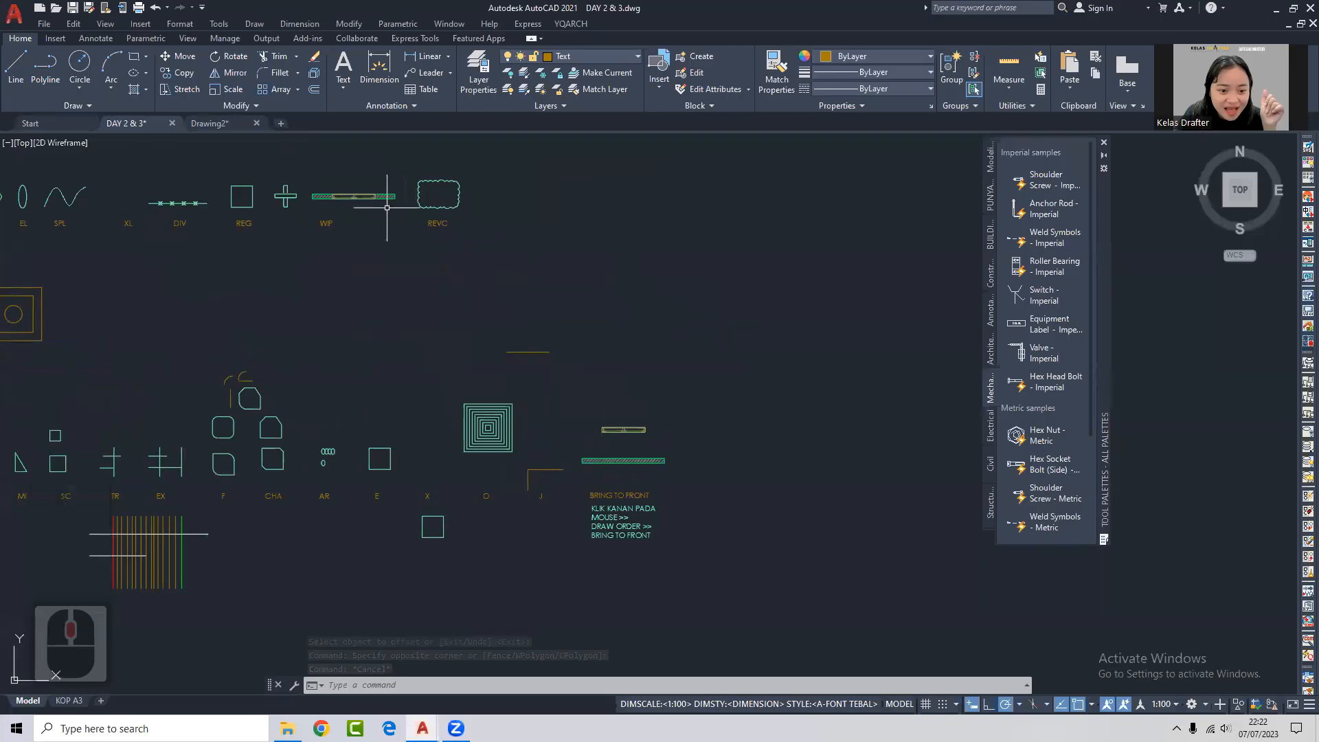
{"action": "scroll", "coordinate": [643, 450], "scroll_direction": "up", "scroll_amount": 3}
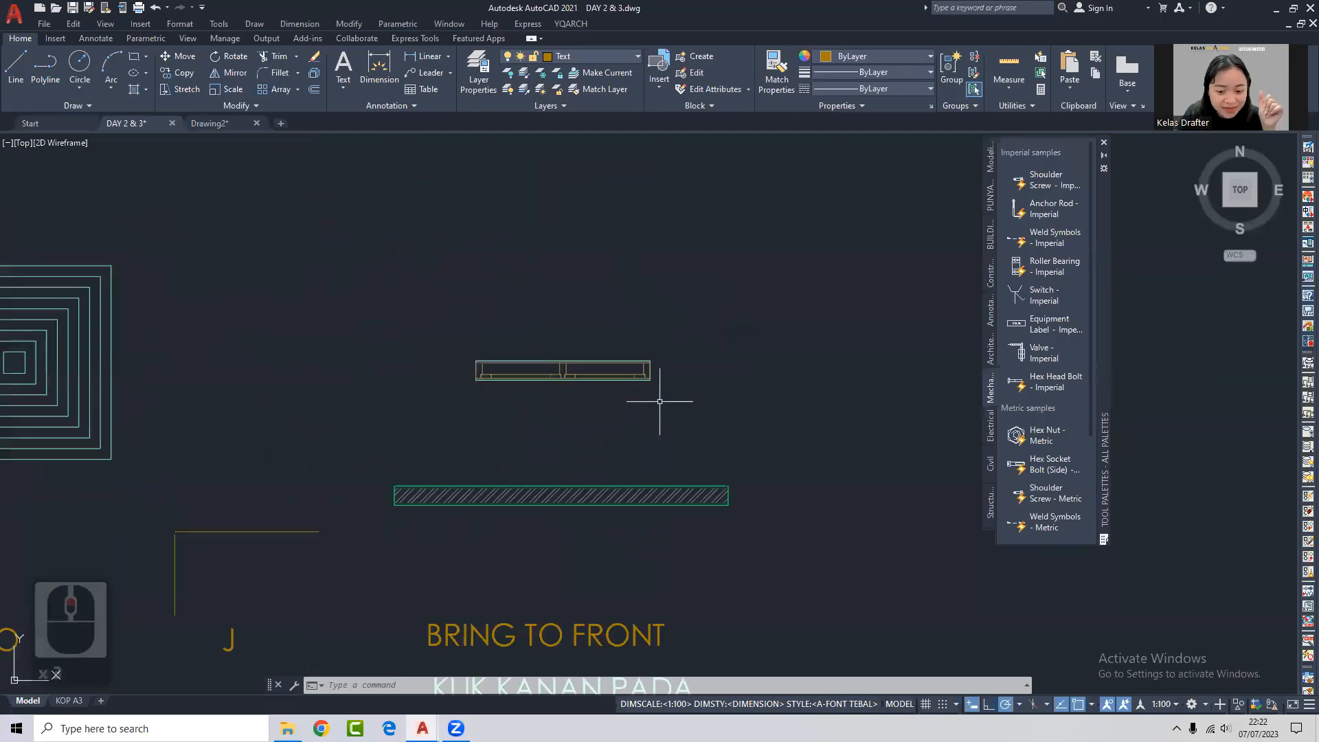
Move the window block straight down onto the hatched wall above the BRING TO FRONT label.
{"action": "left_click", "coordinate": [741, 376]}
{"action": "left_click", "coordinate": [615, 354]}
{"action": "middle_click_drag", "start_coordinate": [613, 428], "coordinate": [630, 410]}
{"action": "type", "text": "m"}
{"action": "key", "text": "Return"}
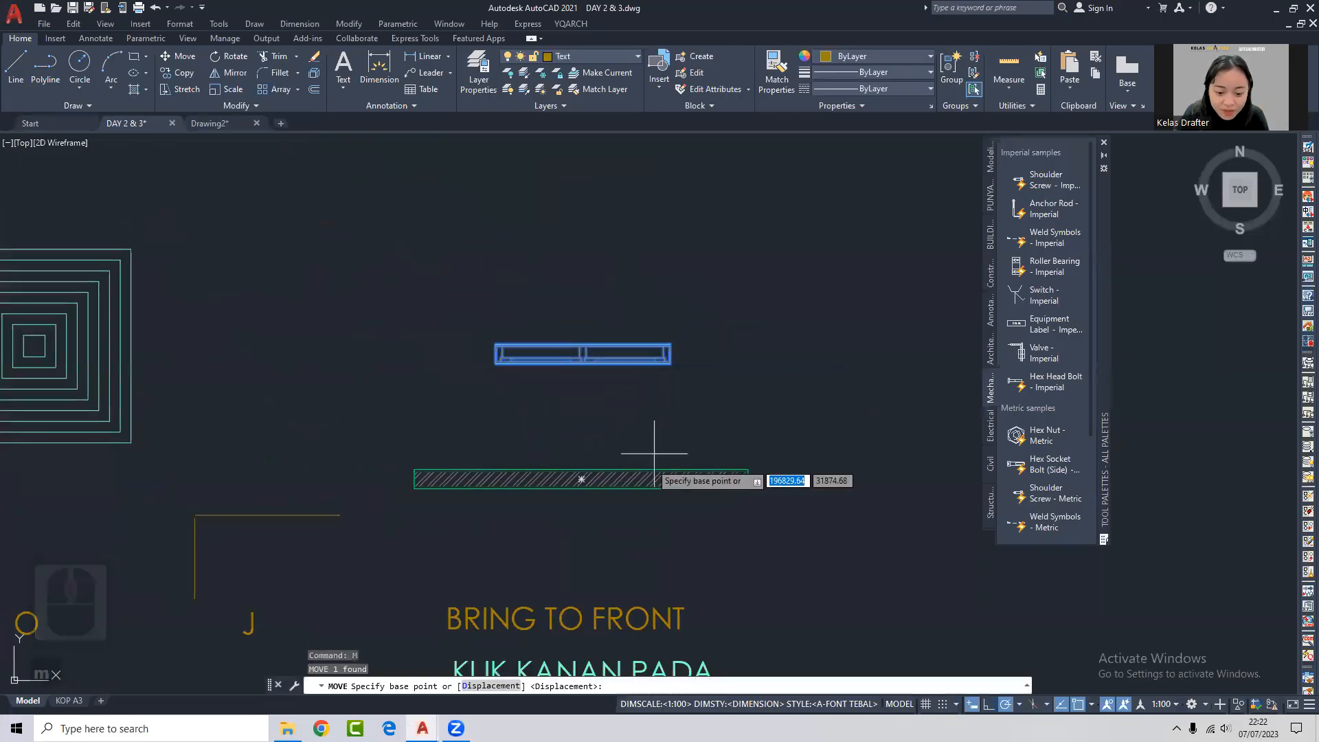
{"action": "left_click", "coordinate": [670, 374]}
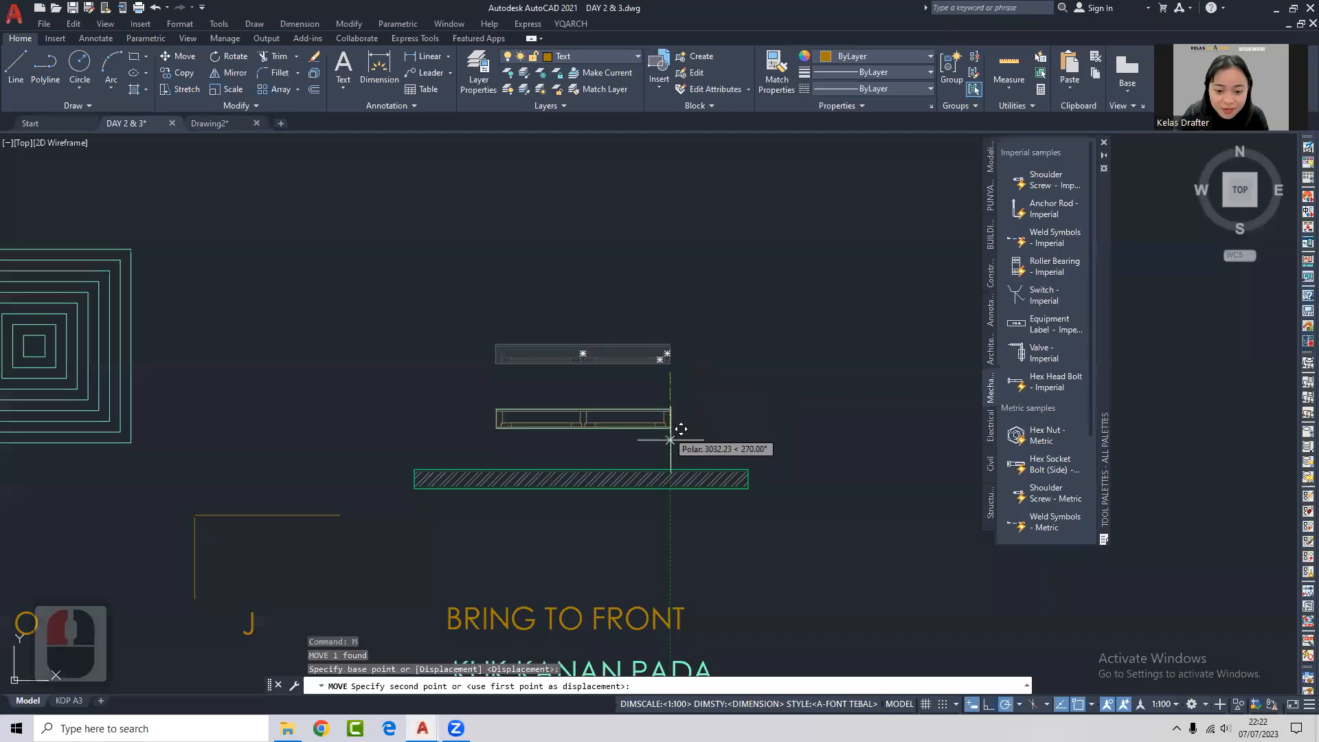
{"action": "left_click", "coordinate": [671, 489]}
{"action": "left_click", "coordinate": [685, 450]}
{"action": "left_click", "coordinate": [627, 472]}
{"action": "scroll", "coordinate": [691, 461], "scroll_direction": "up", "scroll_amount": 3}
{"action": "key", "text": "Escape"}
Move the window block further down so its edges sit flush within the hatched wall's thickness.
{"action": "left_click", "coordinate": [664, 445]}
{"action": "left_click", "coordinate": [579, 470]}
{"action": "middle_click_drag", "start_coordinate": [578, 470], "coordinate": [596, 442]}
{"action": "type", "text": "m"}
{"action": "key", "text": "Return"}
{"action": "left_click", "coordinate": [612, 499]}
{"action": "left_click", "coordinate": [611, 542]}
{"action": "scroll", "coordinate": [612, 543], "scroll_direction": "down", "scroll_amount": 3}
{"action": "middle_click_drag", "start_coordinate": [612, 542], "coordinate": [701, 369]}
{"action": "middle_click_drag", "start_coordinate": [605, 428], "coordinate": [602, 414]}
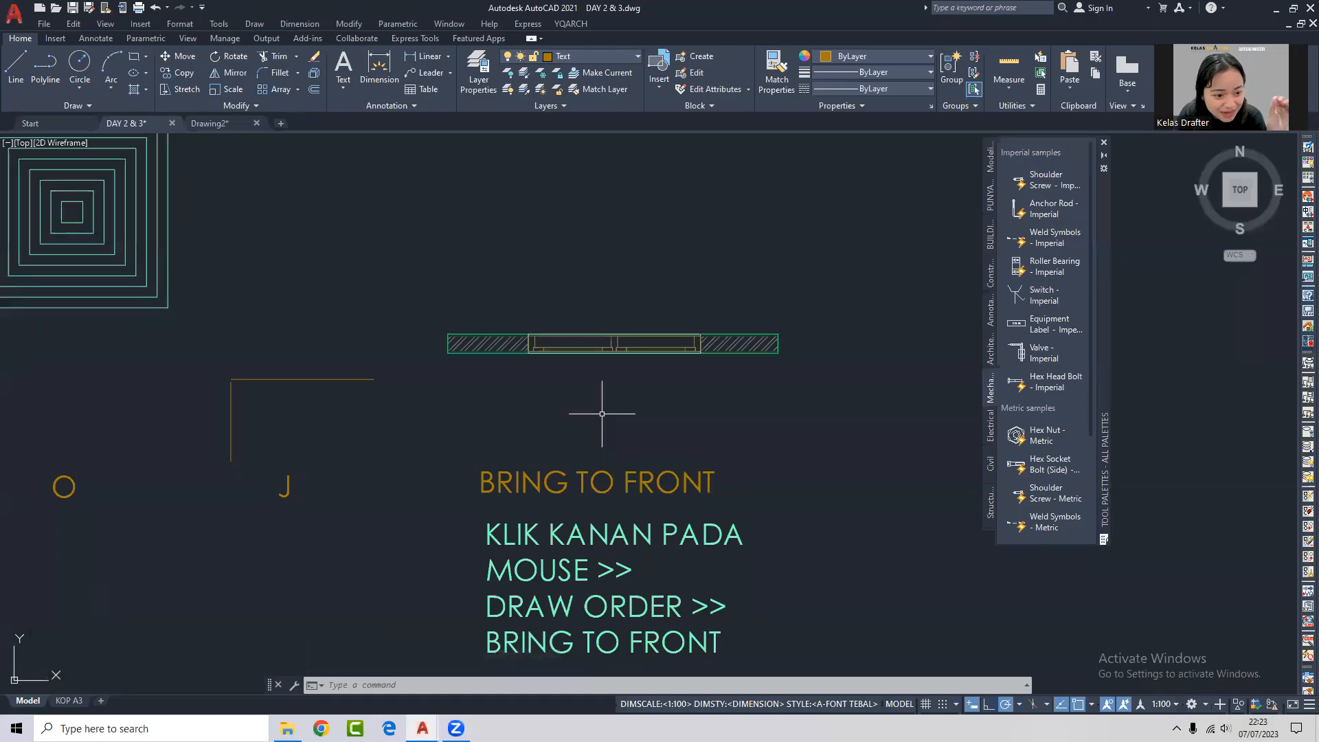
Examine the Draw Order options for the hatched wall block, including Bring to Front, and dismiss them.
{"action": "middle_click_drag", "start_coordinate": [696, 342], "coordinate": [632, 313]}
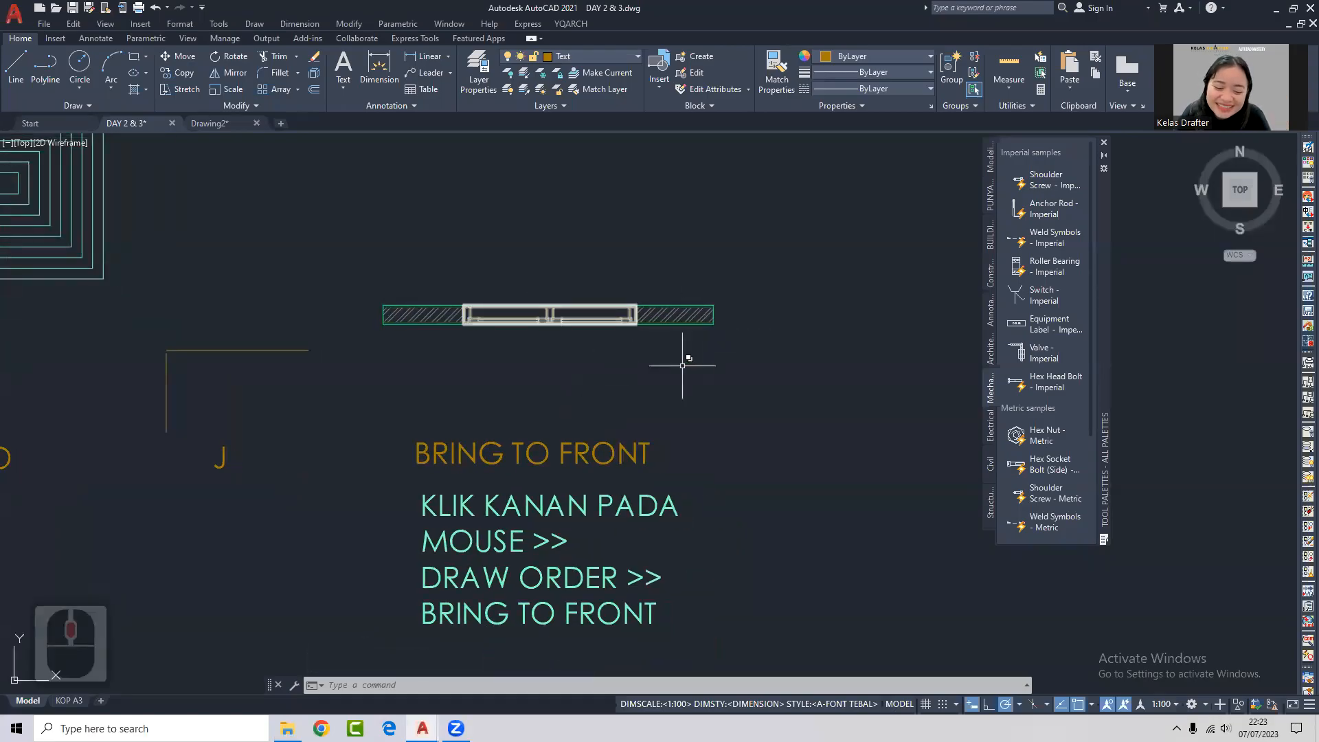
{"action": "left_click", "coordinate": [660, 314]}
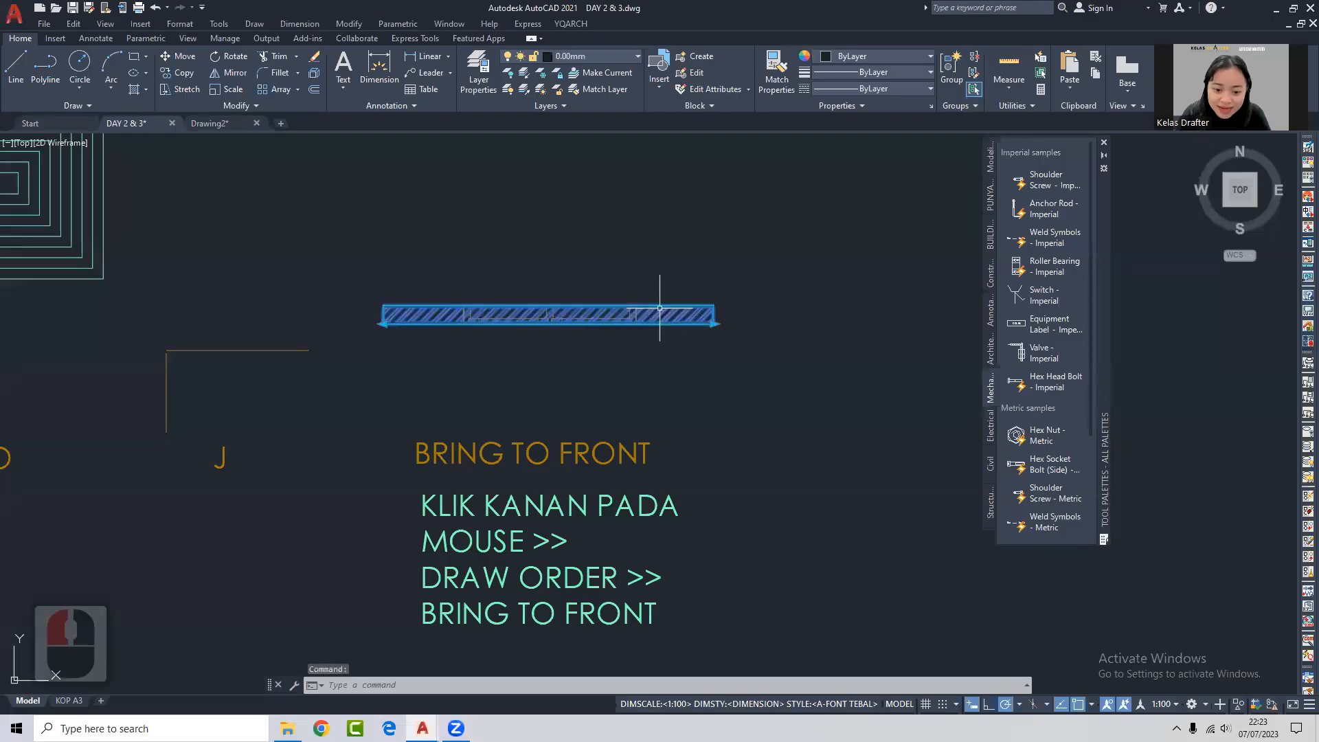
{"action": "right_click", "coordinate": [661, 312]}
{"action": "mouse_move", "coordinate": [715, 533]}
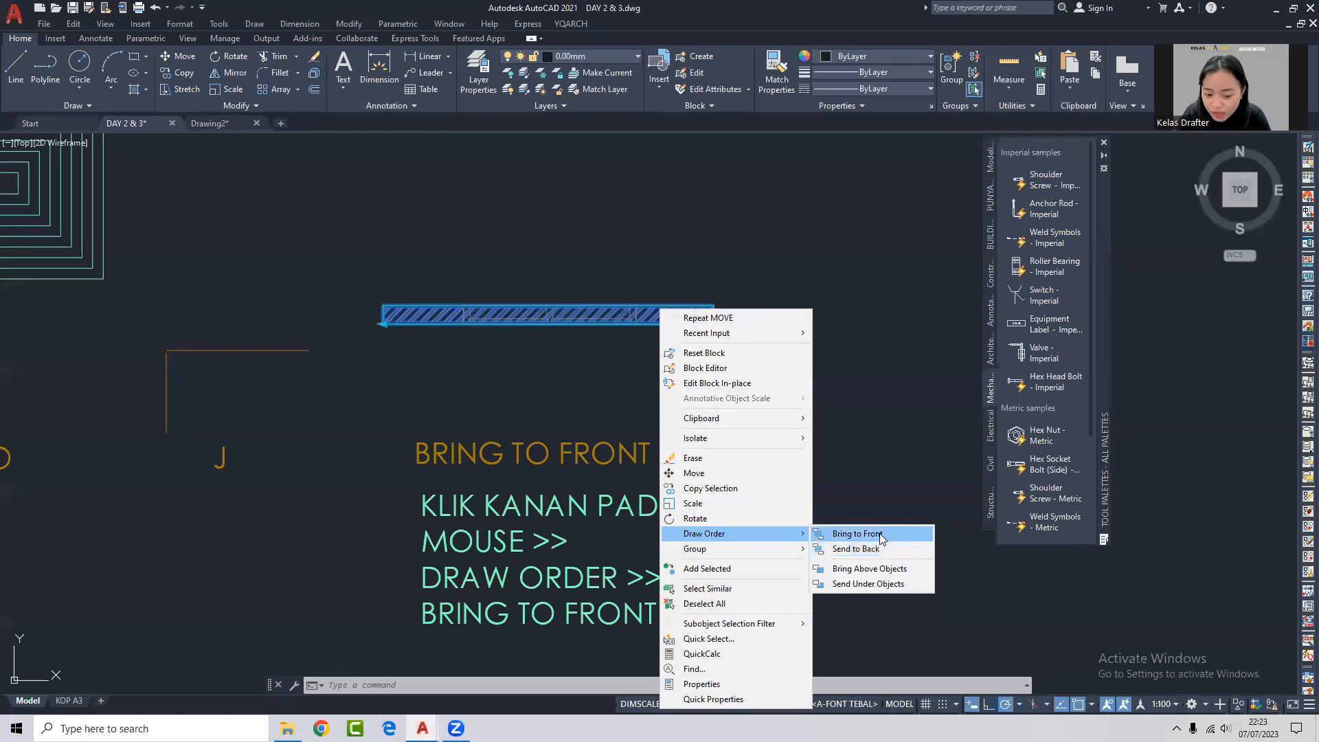
{"action": "left_click", "coordinate": [857, 534]}
{"action": "left_click", "coordinate": [914, 454]}
{"action": "key", "text": "Escape"}
{"action": "key", "text": "Escape"}
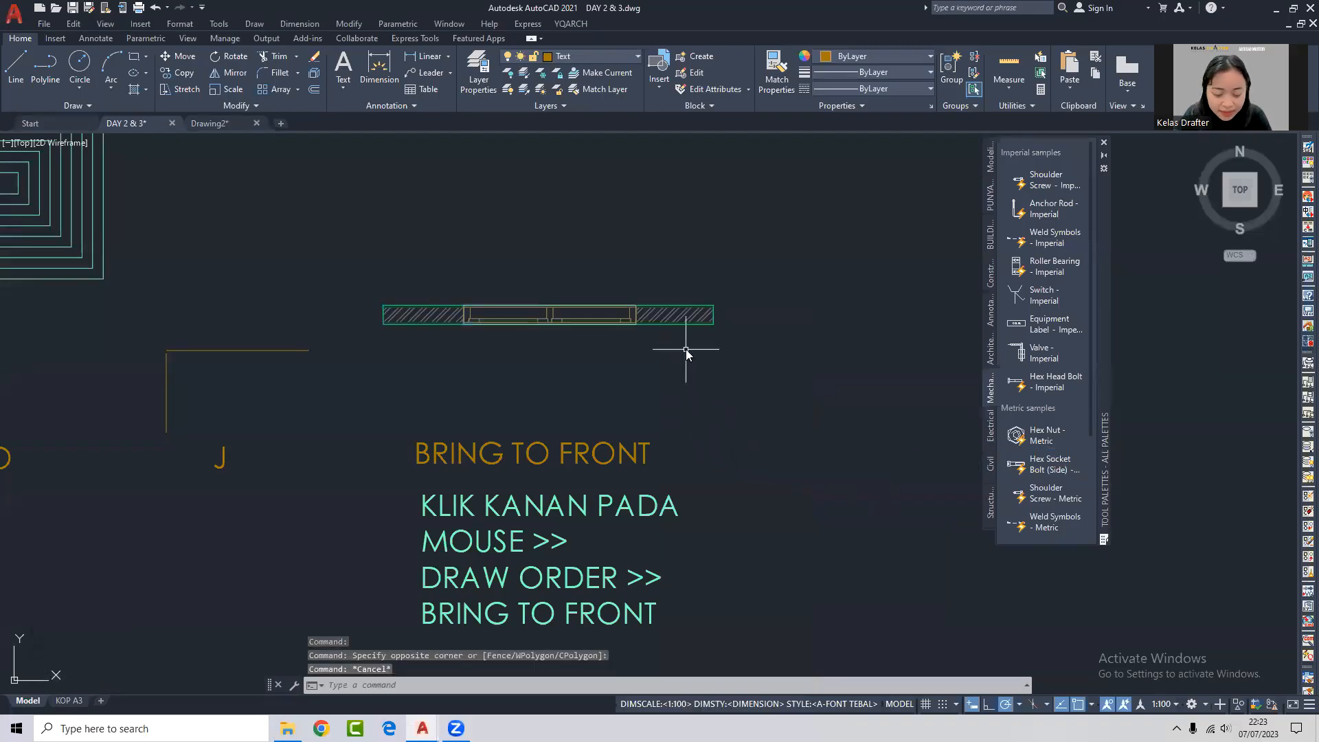
Run DRAWORDER on the hatched wall block to view its ordering options, and cancel the command.
{"action": "type", "text": "dr"}
{"action": "key", "text": "Return"}
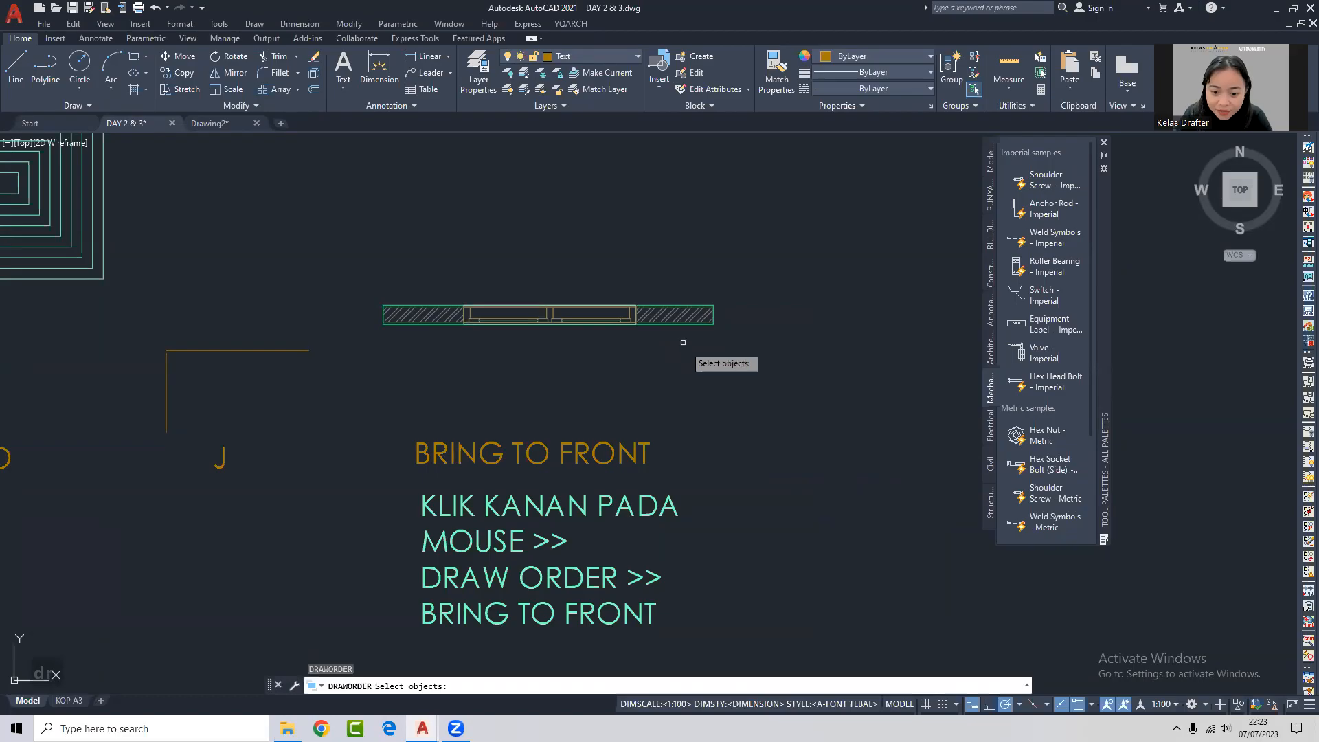
{"action": "left_click", "coordinate": [632, 311]}
{"action": "key", "text": "space"}
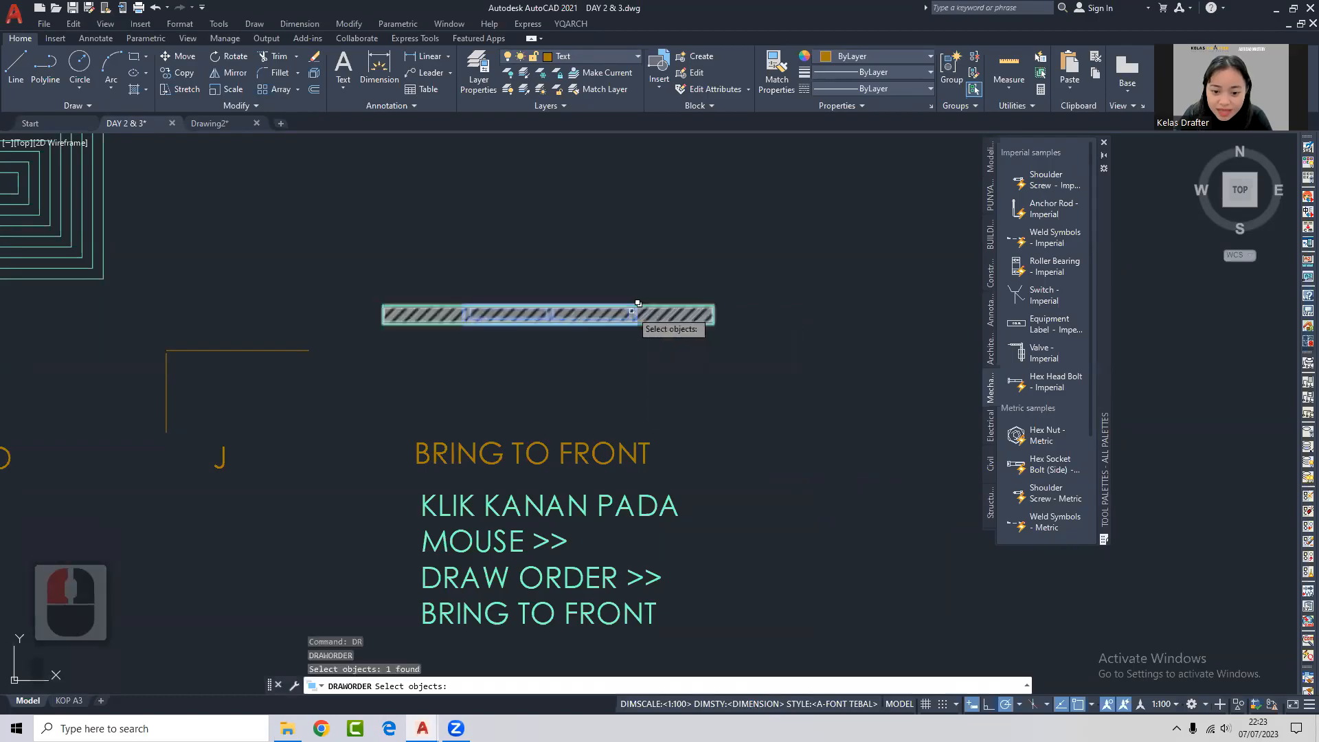
{"action": "right_click", "coordinate": [631, 310]}
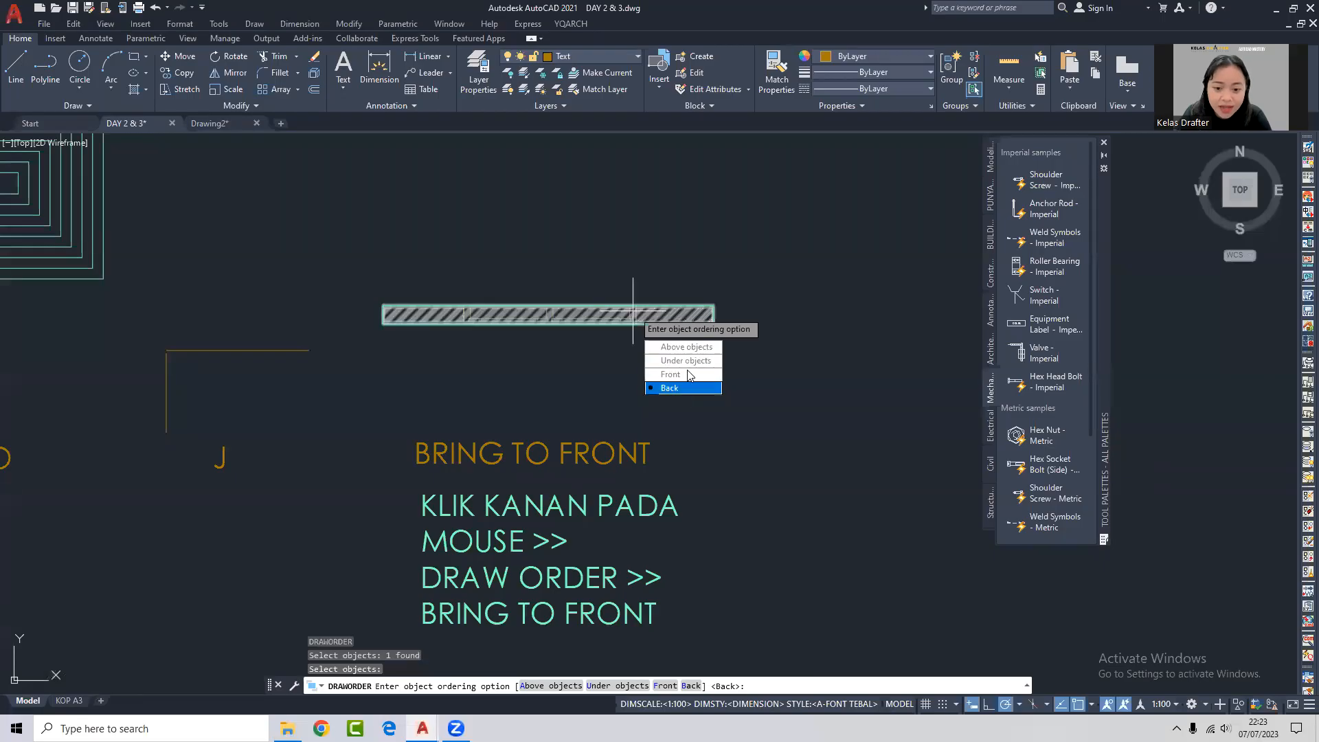
{"action": "key", "text": "Escape"}
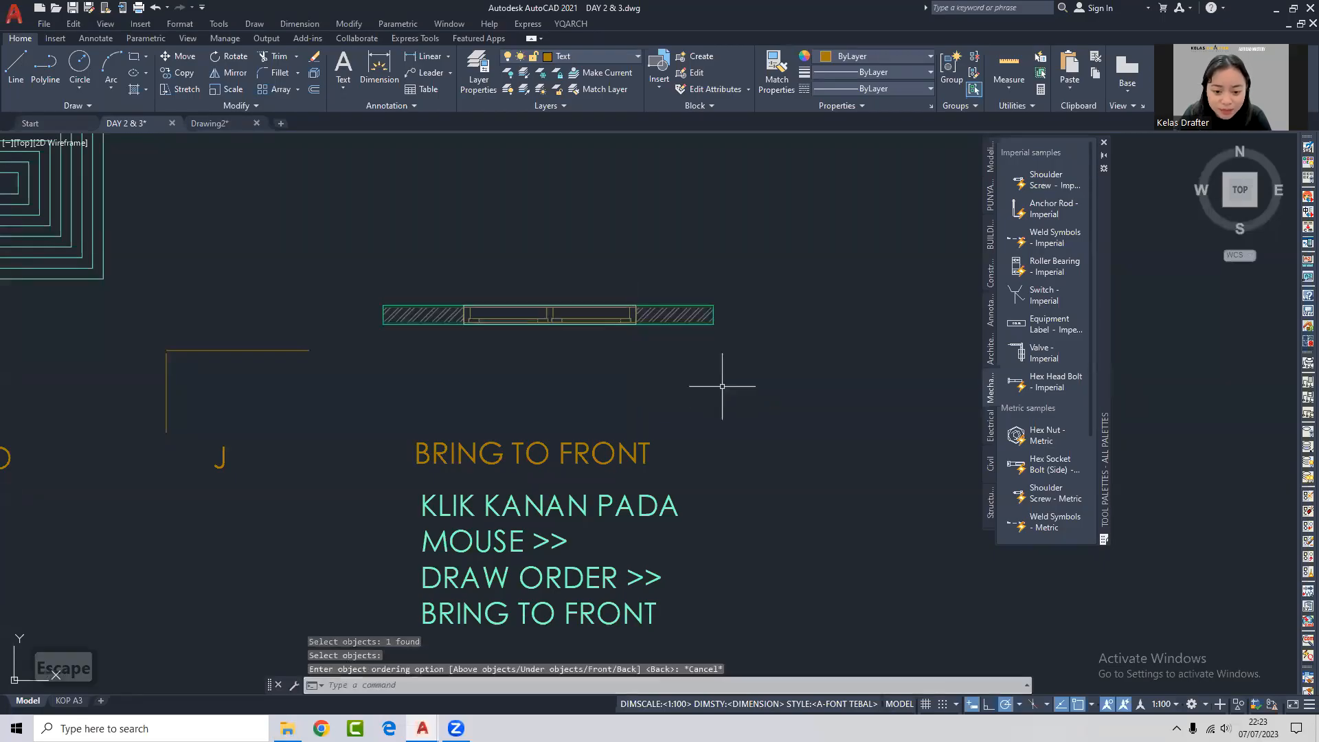
Review the Draw Order options available for the window block, and clear the selection.
{"action": "left_click", "coordinate": [621, 306]}
{"action": "right_click", "coordinate": [621, 307]}
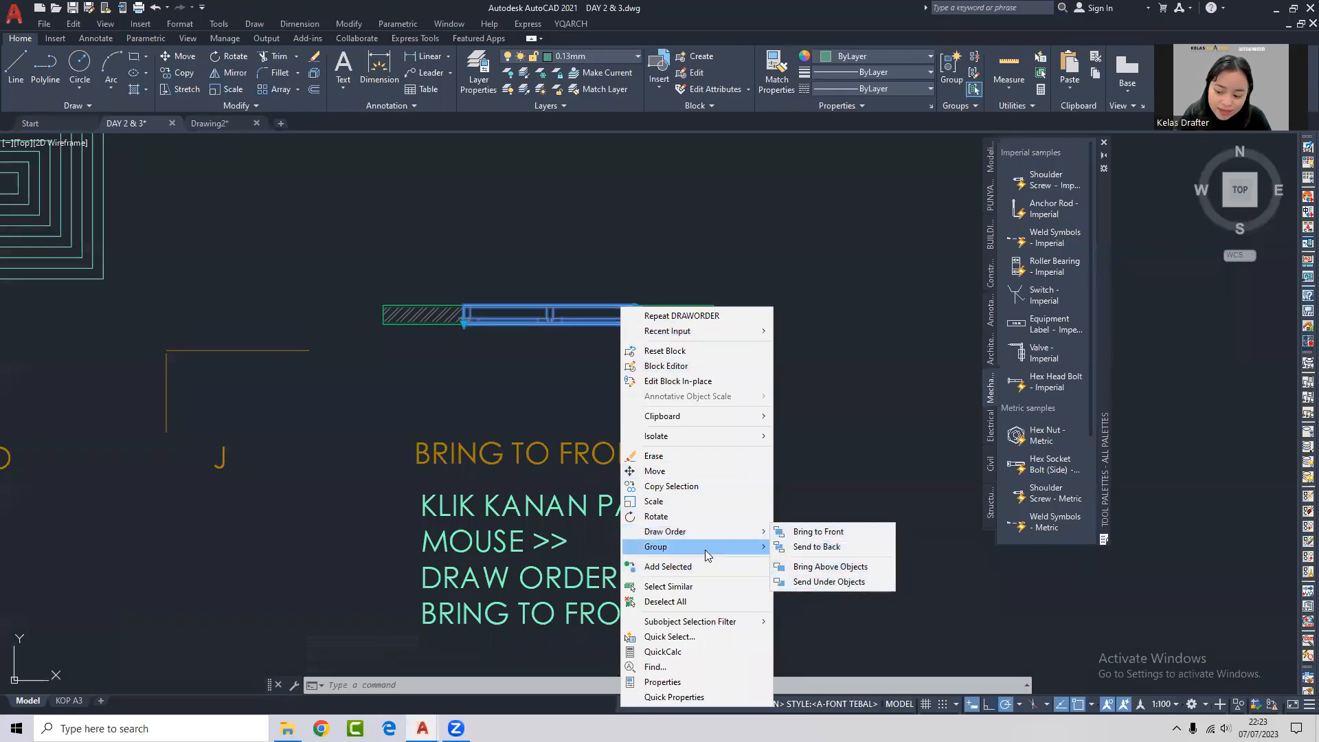
{"action": "key", "text": "Escape"}
{"action": "key", "text": "Escape"}
{"action": "key", "text": "Escape"}
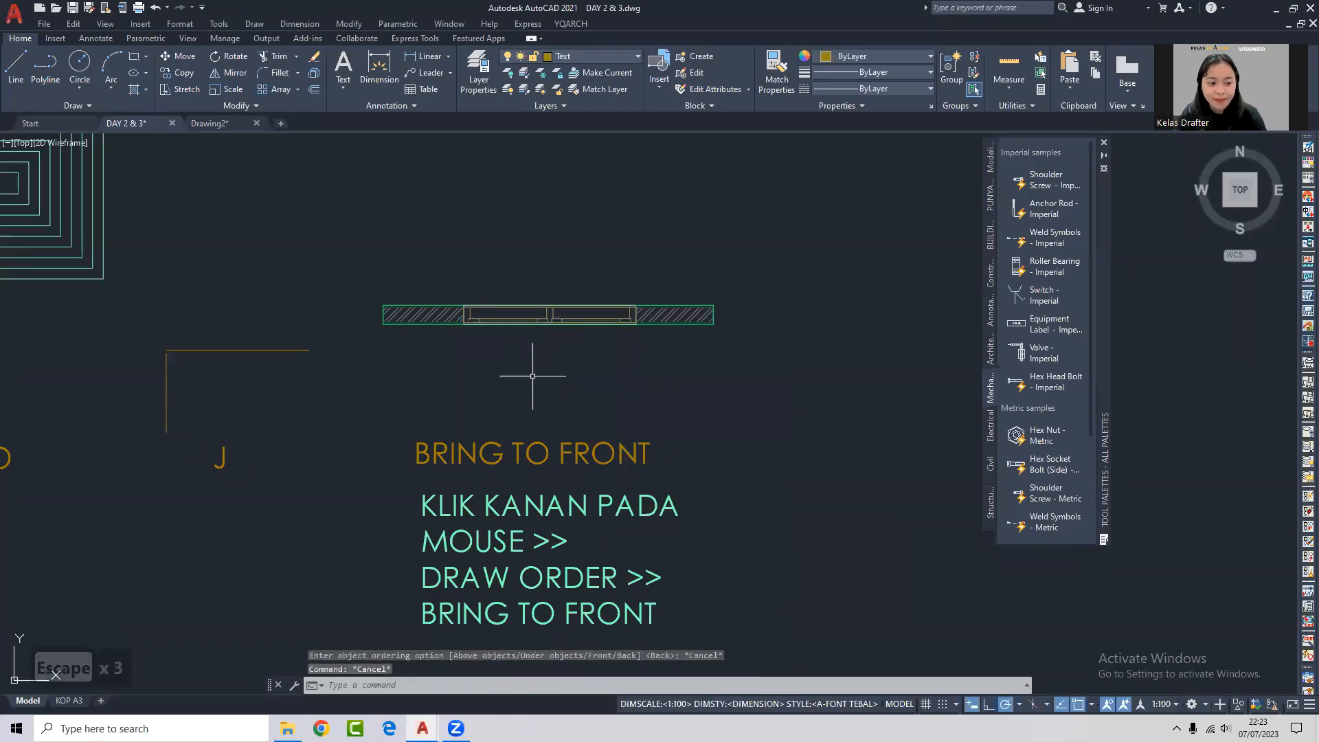
Copy the Pasangan Bata and Beton hatch samples with their labels to the empty area beyond the BRING TO FRONT example.
{"action": "scroll", "coordinate": [632, 362], "scroll_direction": "down", "scroll_amount": 4}
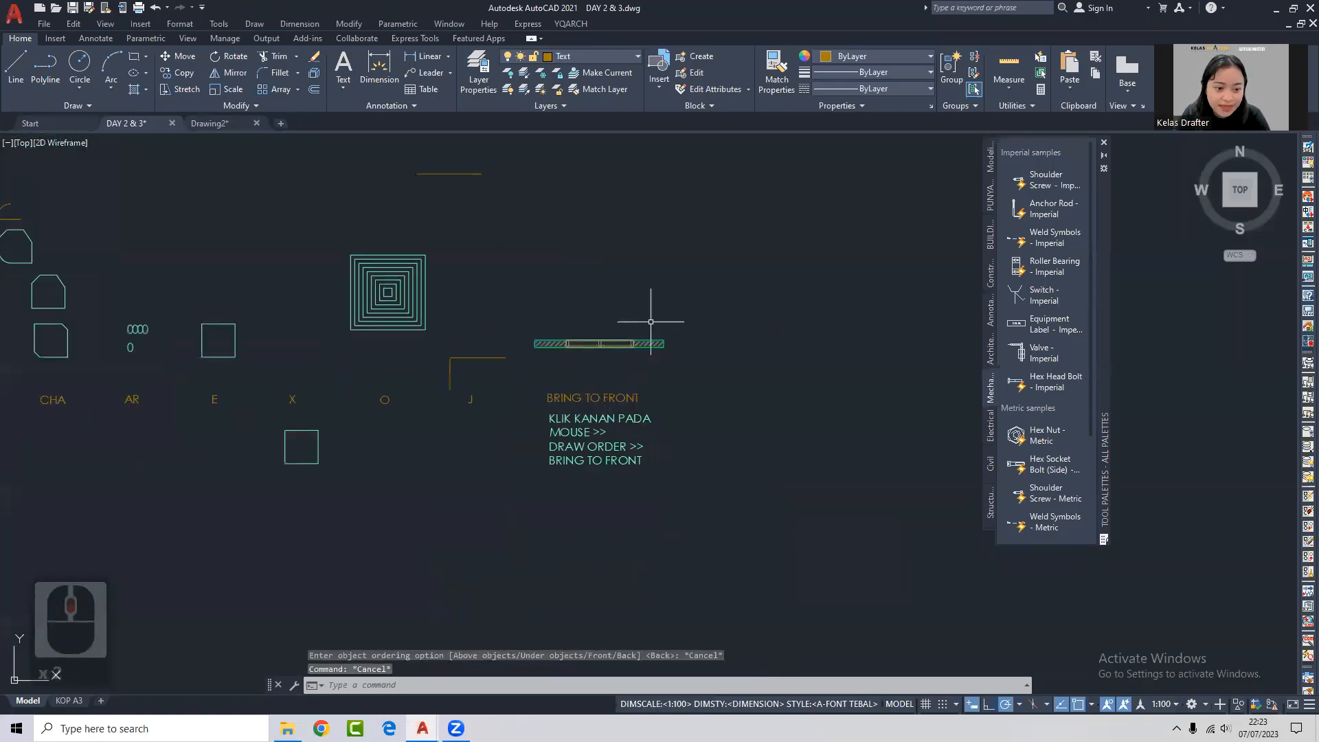
{"action": "scroll", "coordinate": [654, 354], "scroll_direction": "down", "scroll_amount": 5}
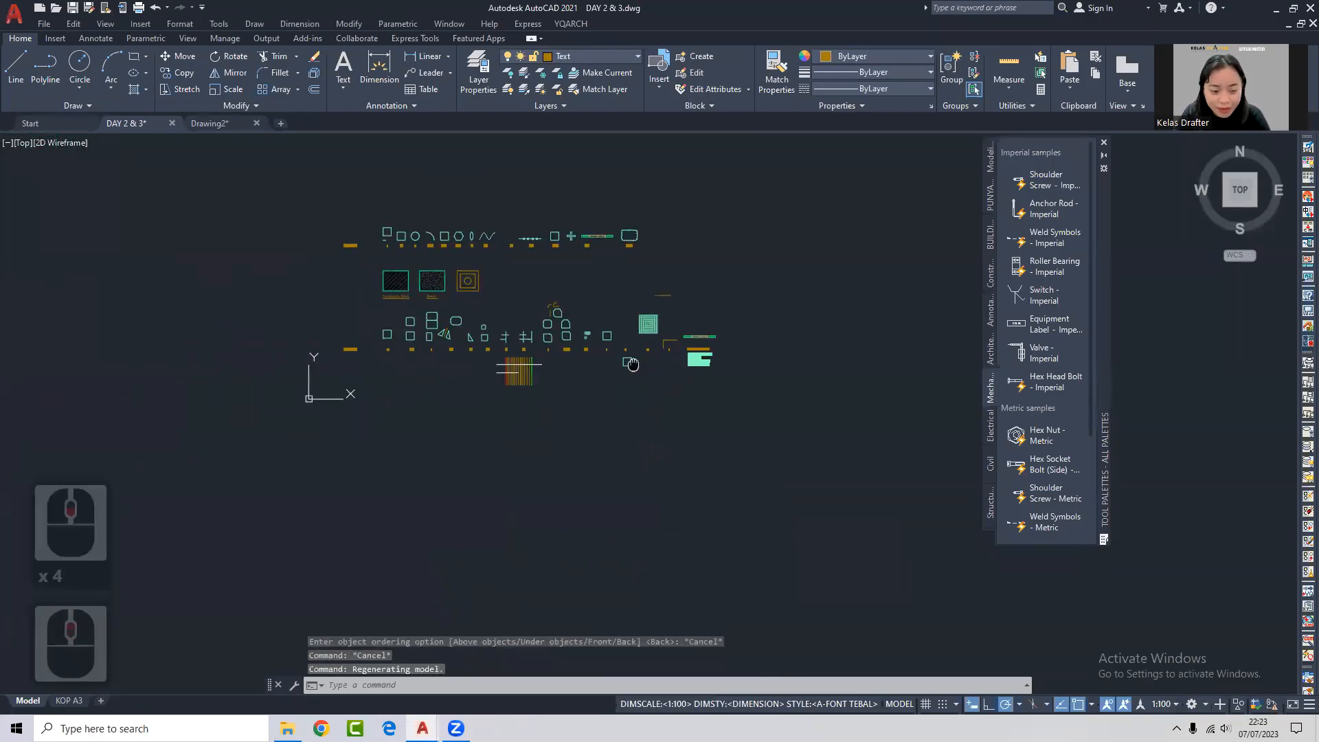
{"action": "scroll", "coordinate": [435, 234], "scroll_direction": "up", "scroll_amount": 5}
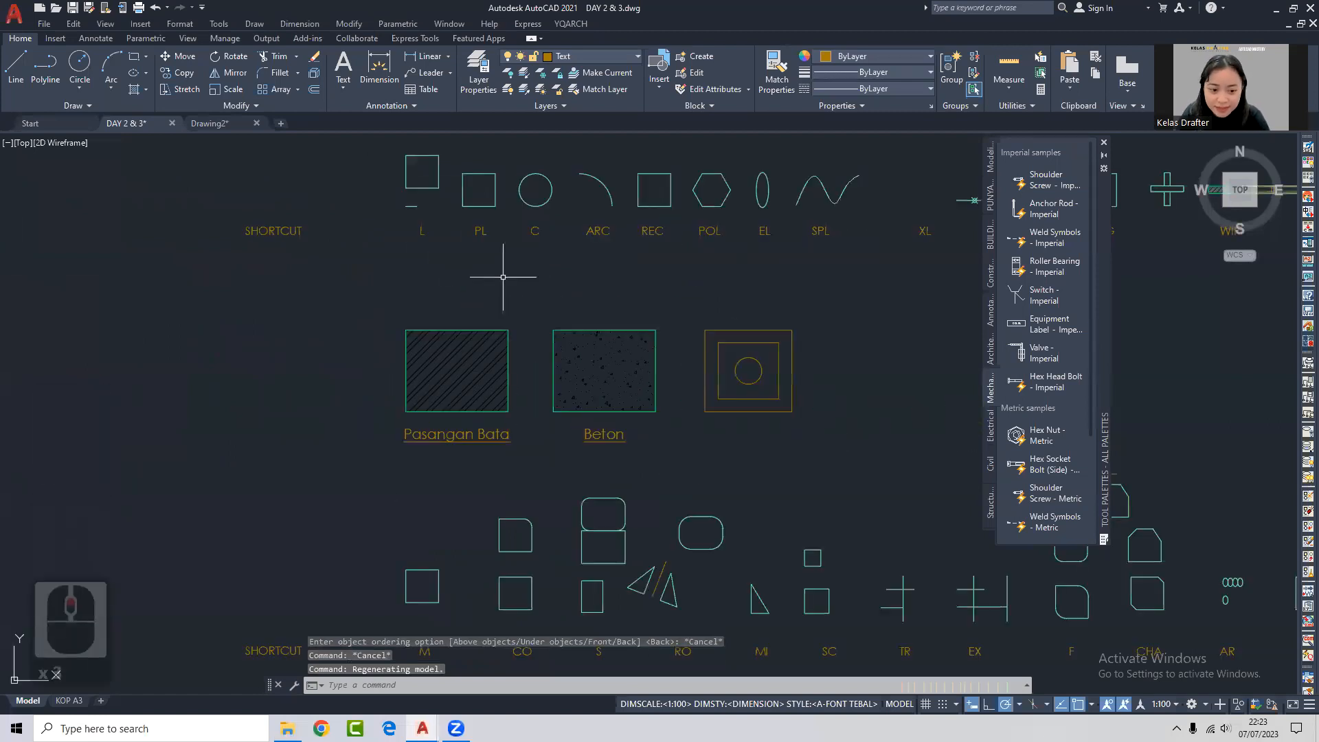
{"action": "left_click", "coordinate": [470, 334]}
{"action": "middle_click_drag", "start_coordinate": [472, 309], "coordinate": [473, 277]}
{"action": "scroll", "coordinate": [558, 295], "scroll_direction": "down", "scroll_amount": 2}
{"action": "left_click", "coordinate": [697, 274]}
{"action": "left_click", "coordinate": [789, 278]}
{"action": "left_click", "coordinate": [446, 377]}
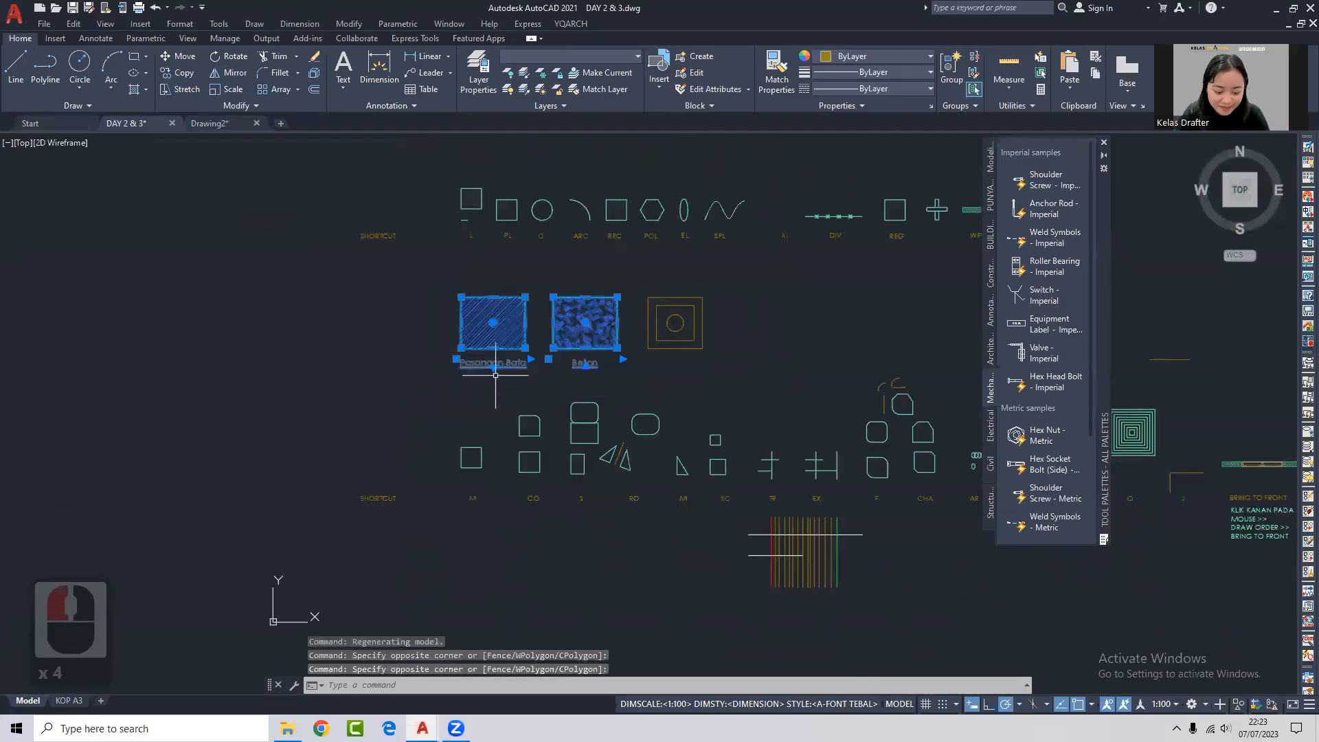
{"action": "type", "text": "co"}
{"action": "key", "text": "Return"}
{"action": "left_click", "coordinate": [552, 385]}
{"action": "middle_click_drag", "start_coordinate": [695, 331], "coordinate": [1, 386]}
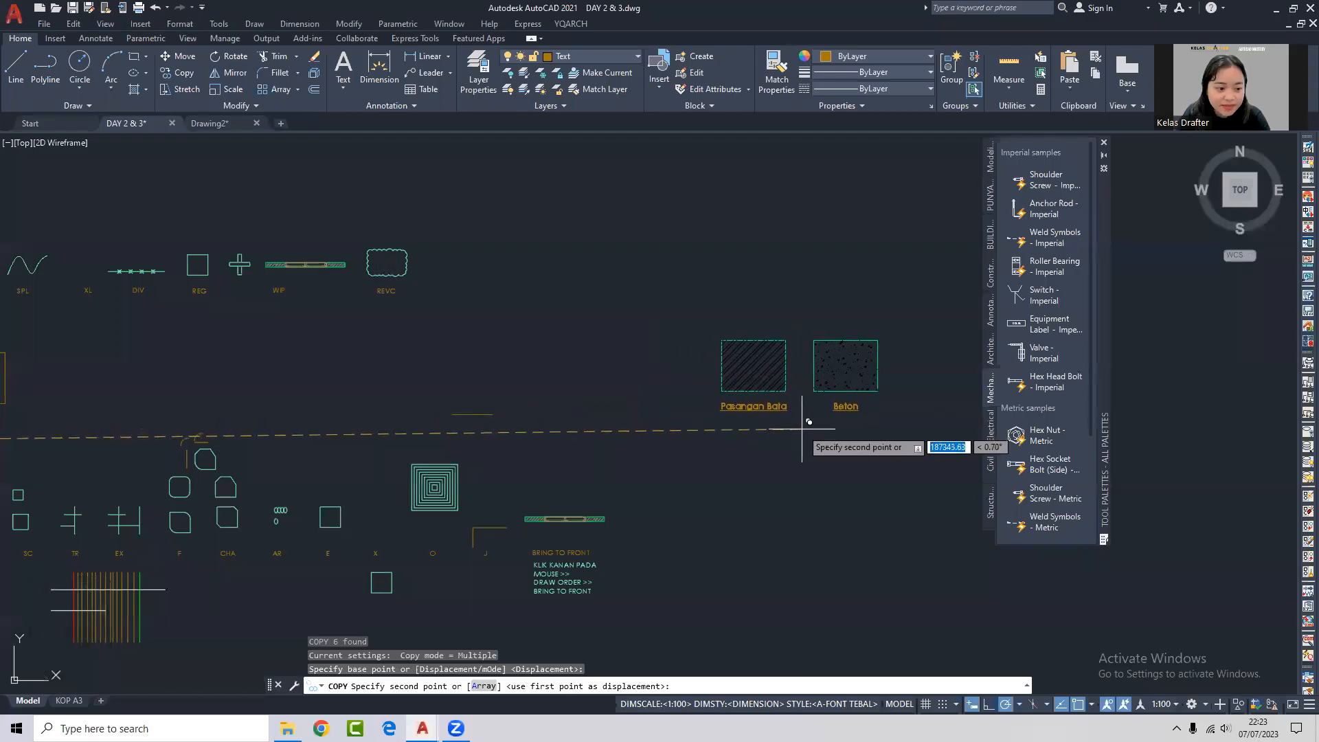
{"action": "left_click", "coordinate": [798, 440]}
{"action": "key", "text": "Escape"}
Move the nested squares with the inner circle beside the copied Beton sample.
{"action": "scroll", "coordinate": [643, 436], "scroll_direction": "down", "scroll_amount": 4}
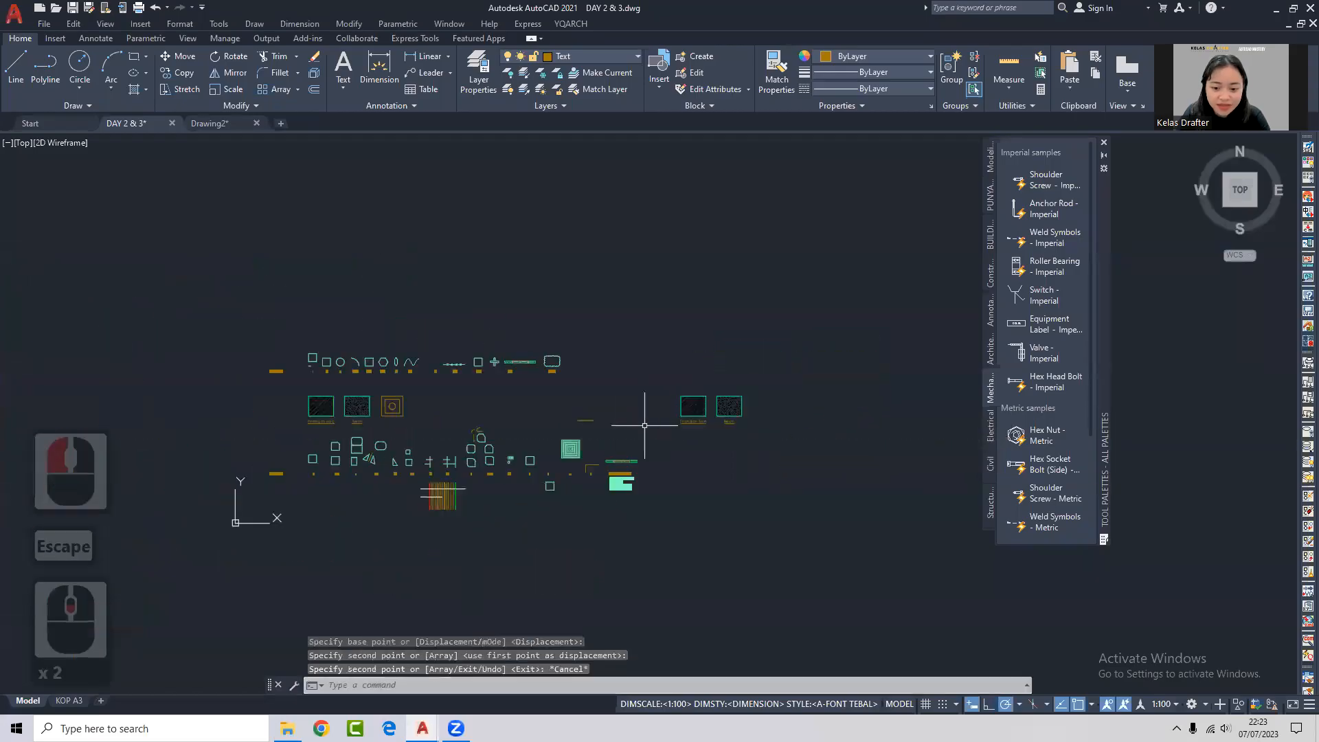
{"action": "scroll", "coordinate": [615, 384], "scroll_direction": "up", "scroll_amount": 4}
{"action": "left_click", "coordinate": [617, 384]}
{"action": "left_click", "coordinate": [589, 349]}
{"action": "middle_click_drag", "start_coordinate": [638, 389], "coordinate": [549, 371]}
{"action": "type", "text": "m"}
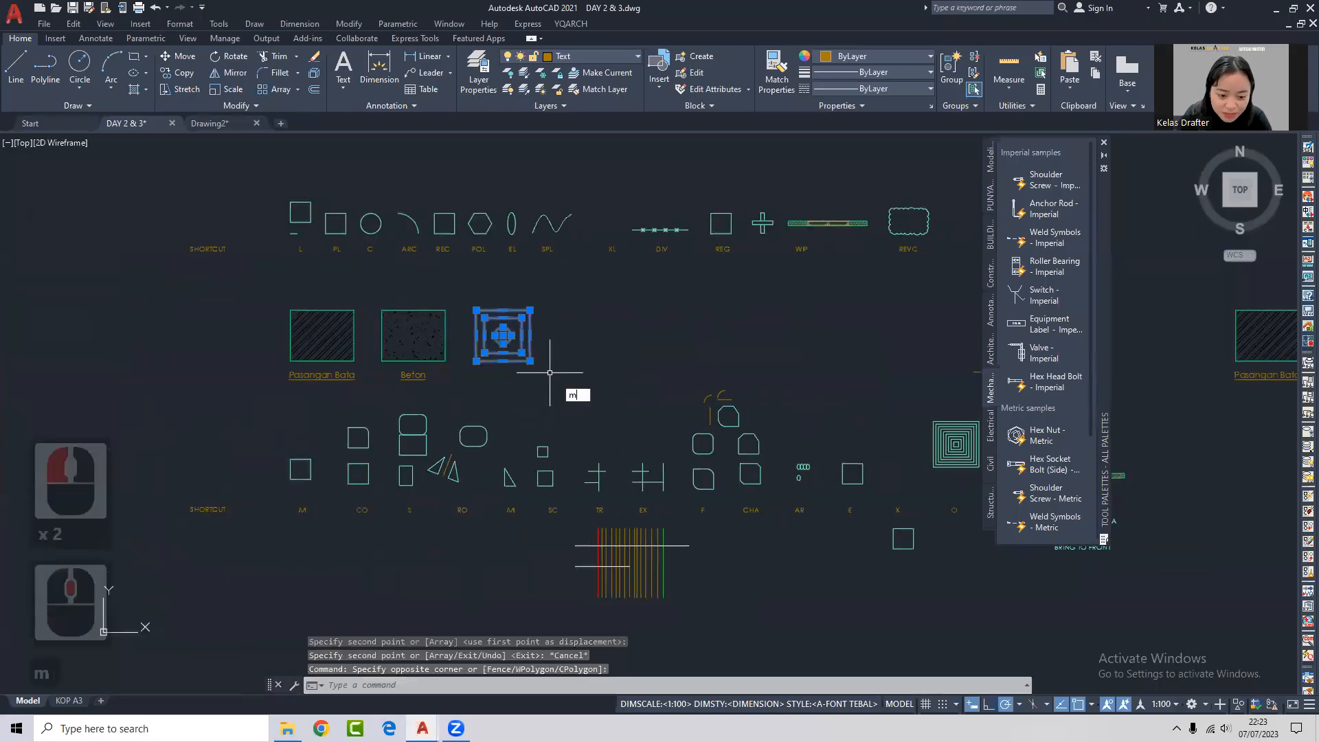
{"action": "key", "text": "space"}
{"action": "left_click", "coordinate": [562, 381]}
{"action": "scroll", "coordinate": [474, 290], "scroll_direction": "down", "scroll_amount": 2}
{"action": "middle_click_drag", "start_coordinate": [826, 331], "coordinate": [648, 339]}
{"action": "scroll", "coordinate": [694, 296], "scroll_direction": "up", "scroll_amount": 4}
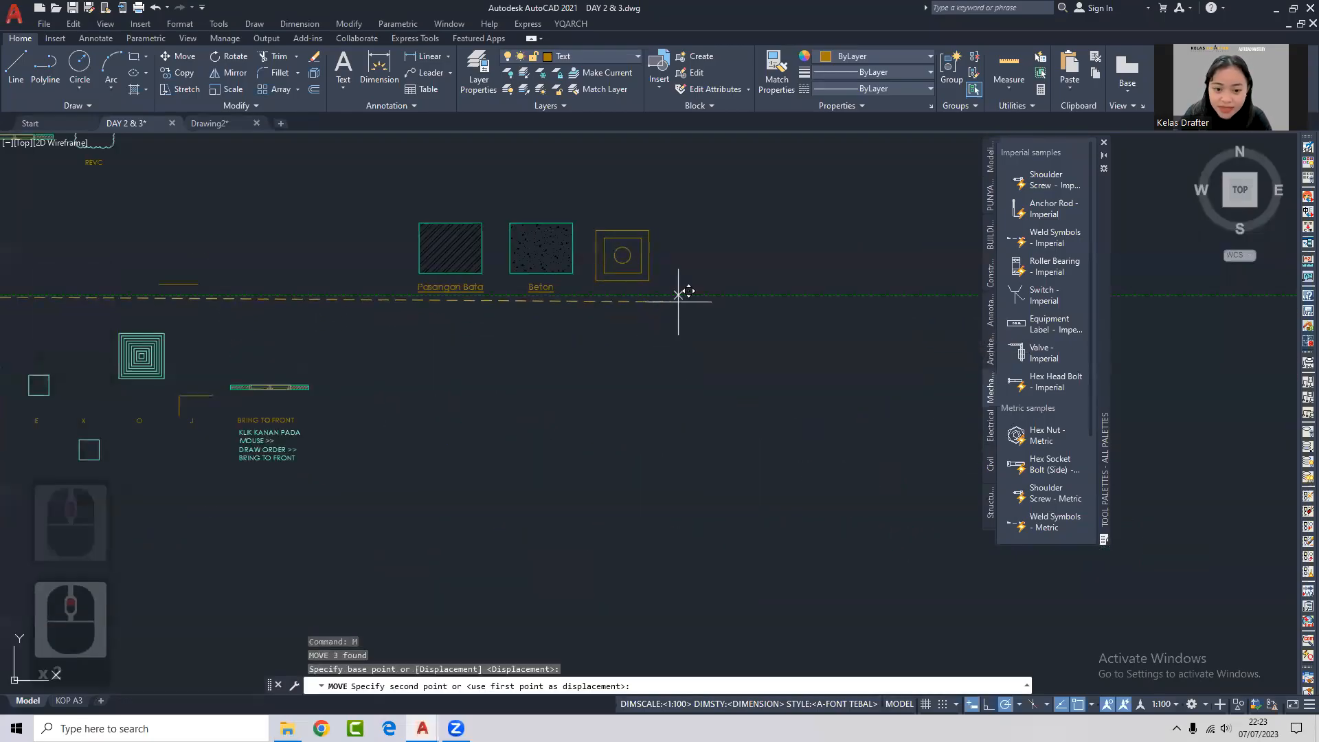
{"action": "left_click", "coordinate": [687, 298]}
{"action": "right_click", "coordinate": [677, 297]}
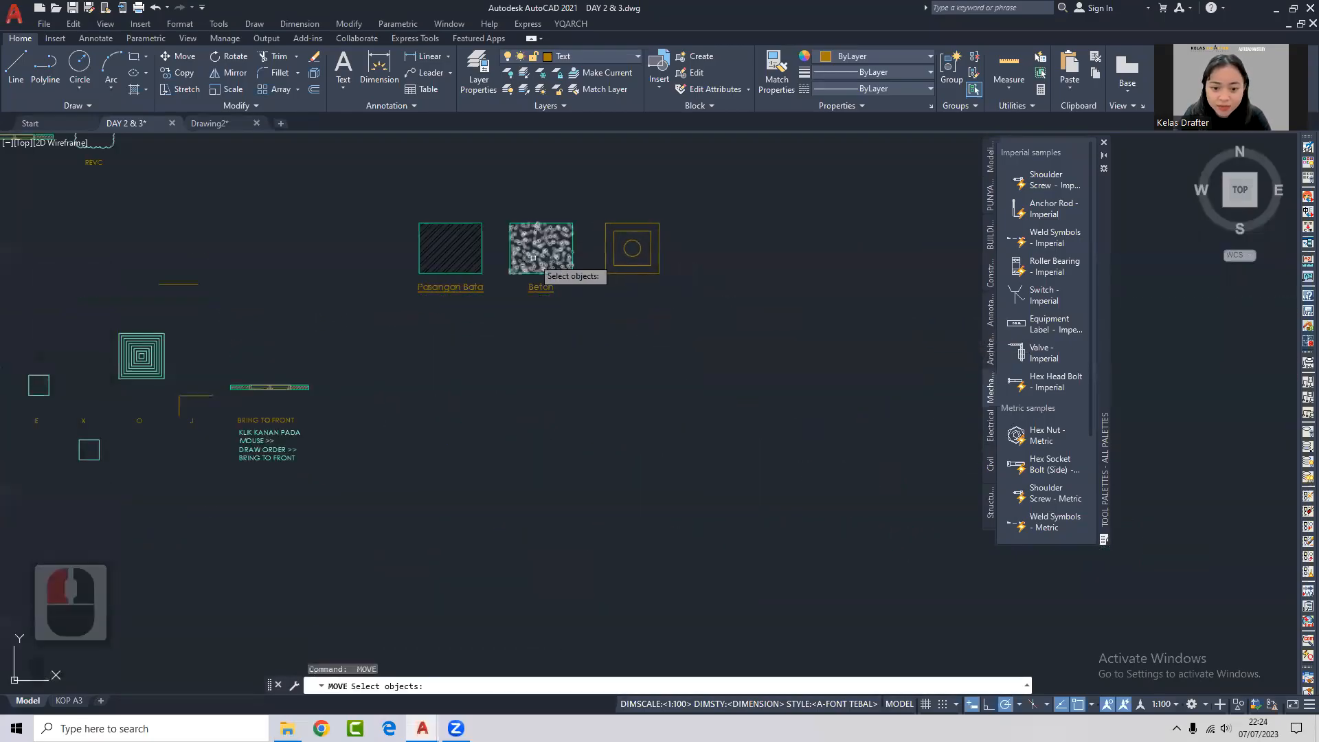
{"action": "key", "text": "Escape"}
Inspect the hatch settings of the copied Pasangan Bata and Beton samples.
{"action": "scroll", "coordinate": [482, 248], "scroll_direction": "up", "scroll_amount": 2}
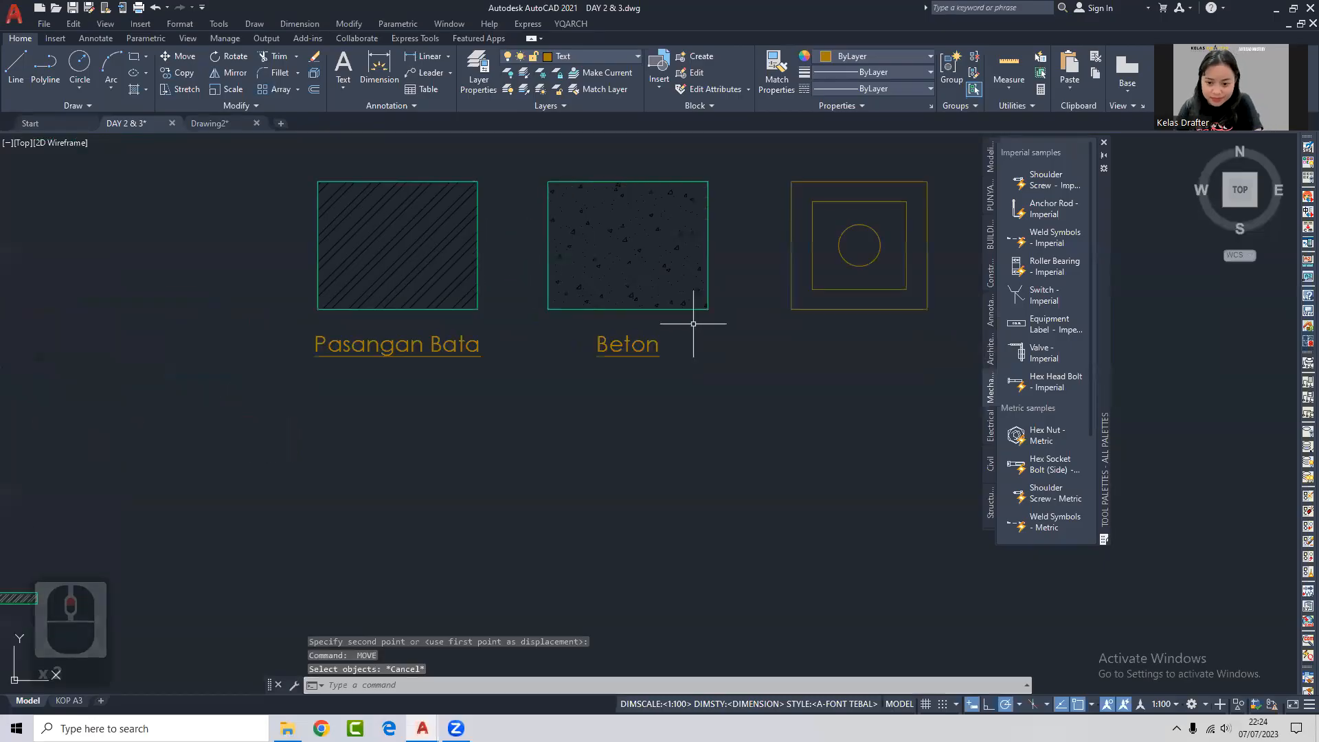
{"action": "mouse_move", "coordinate": [627, 293]}
{"action": "middle_mouse_down"}
{"action": "mouse_move", "coordinate": [596, 337]}
{"action": "mouse_move", "coordinate": [711, 379]}
{"action": "middle_mouse_up"}
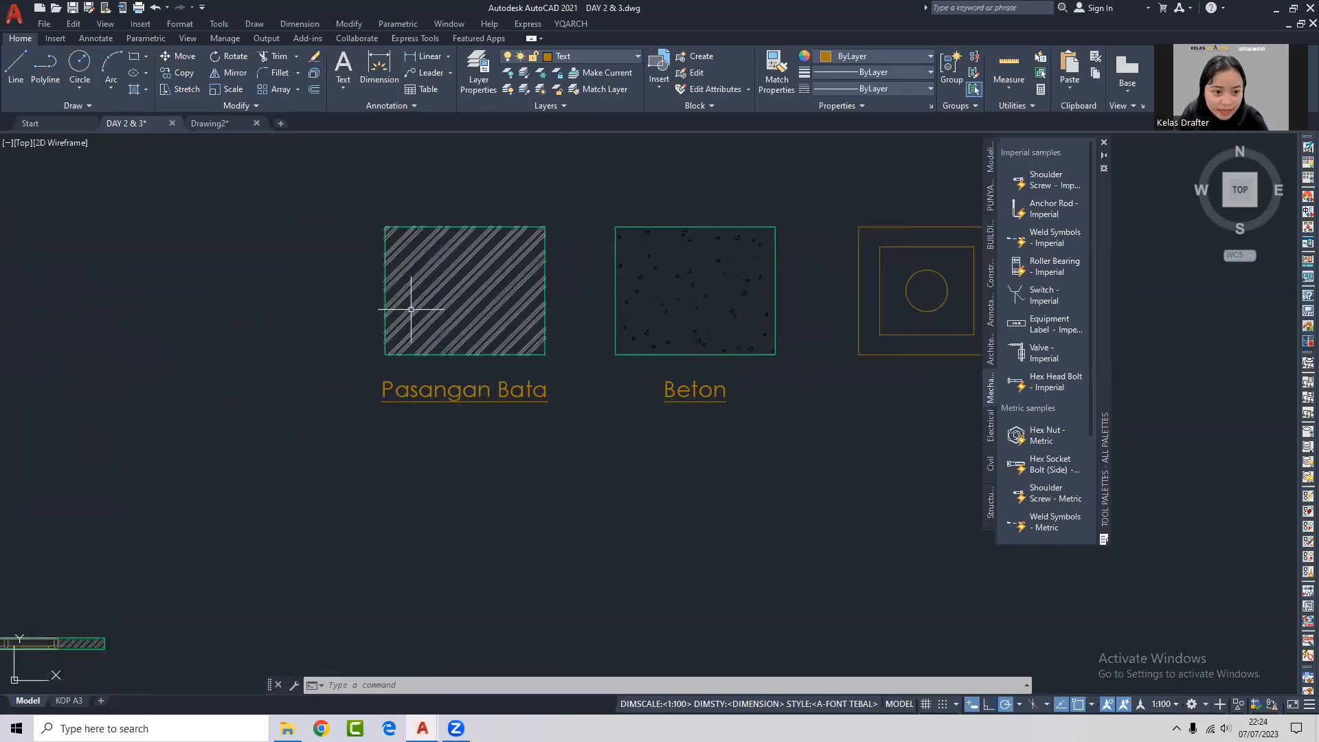
{"action": "left_click", "coordinate": [457, 260]}
{"action": "key", "text": "Escape"}
{"action": "left_click", "coordinate": [656, 300]}
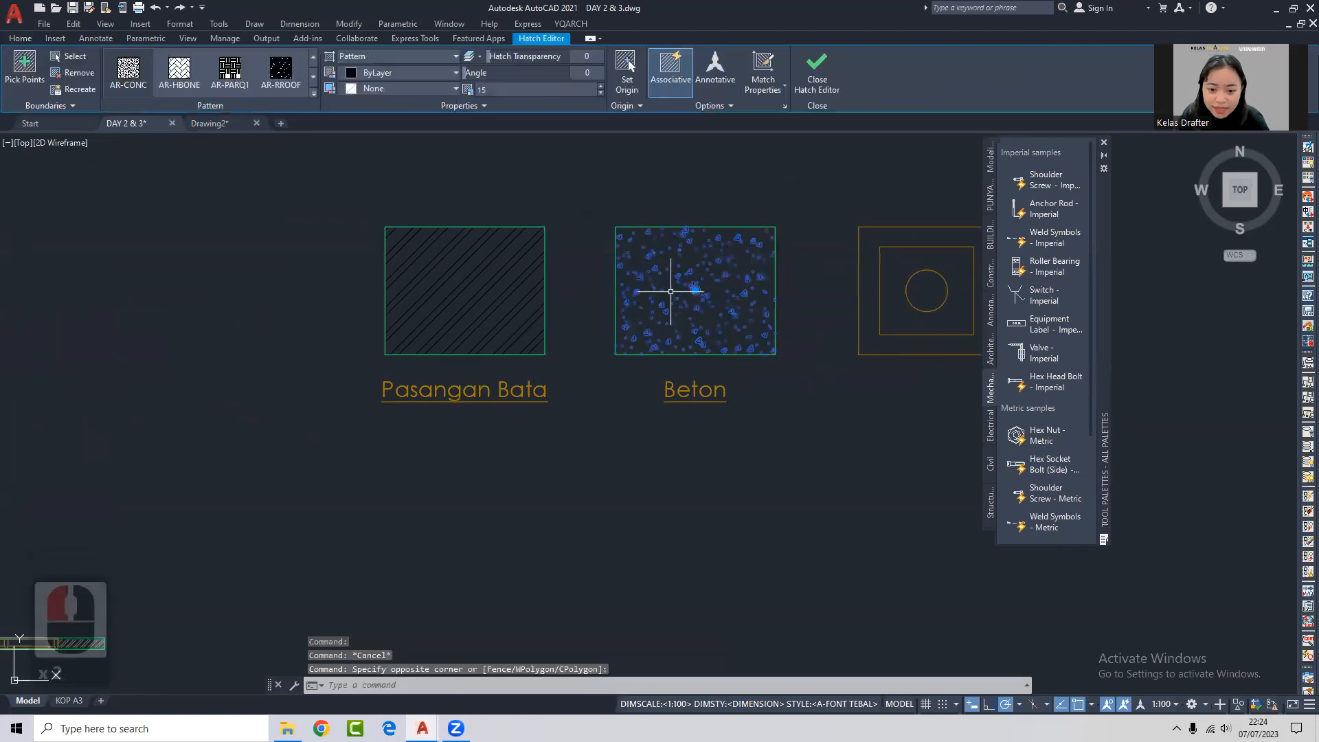
Change the hatch color of the copied Pasangan Bata and Beton samples to White.
{"action": "scroll", "coordinate": [676, 287], "scroll_direction": "up", "scroll_amount": 4}
{"action": "key", "text": "Escape"}
{"action": "mouse_move", "coordinate": [412, 279]}
{"action": "middle_mouse_down"}
{"action": "mouse_move", "coordinate": [481, 365]}
{"action": "mouse_move", "coordinate": [735, 338]}
{"action": "middle_mouse_up"}
{"action": "left_click", "coordinate": [612, 360]}
{"action": "left_click", "coordinate": [565, 316]}
{"action": "left_click", "coordinate": [946, 287]}
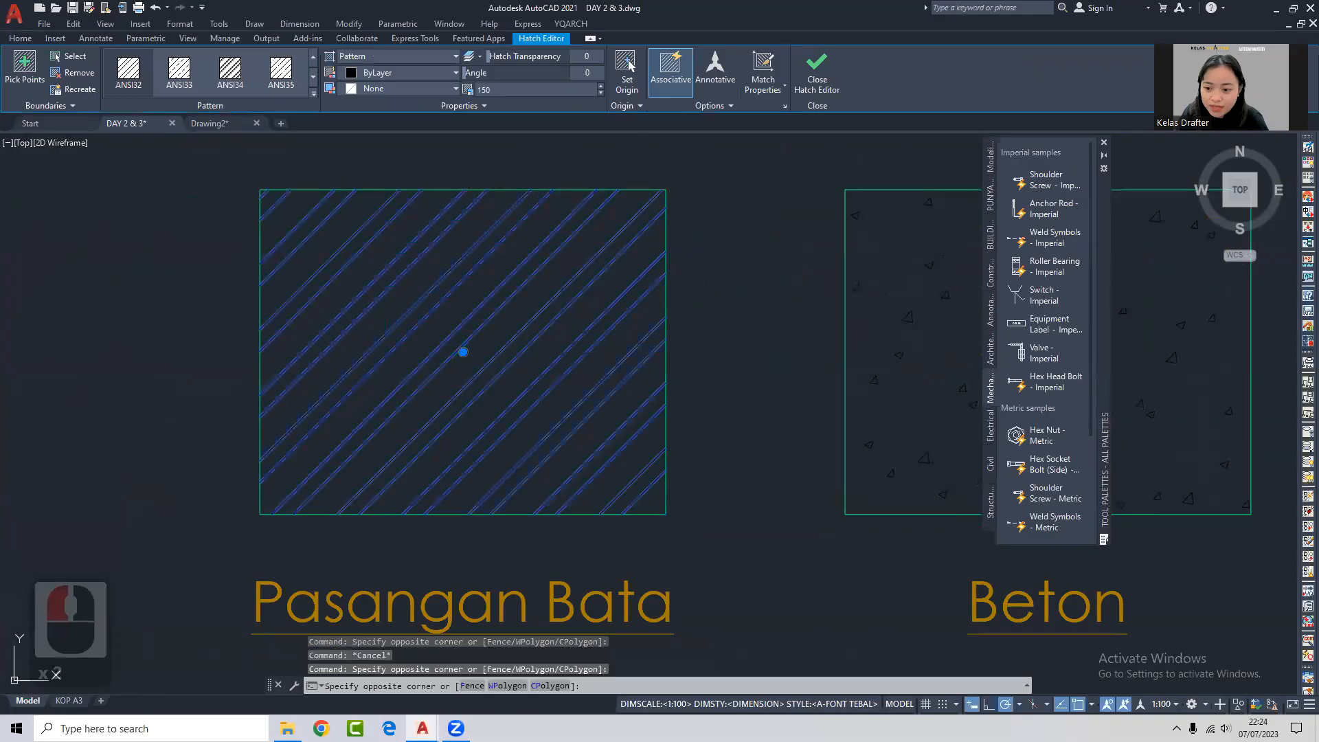
{"action": "left_click", "coordinate": [931, 301]}
{"action": "left_click", "coordinate": [412, 73]}
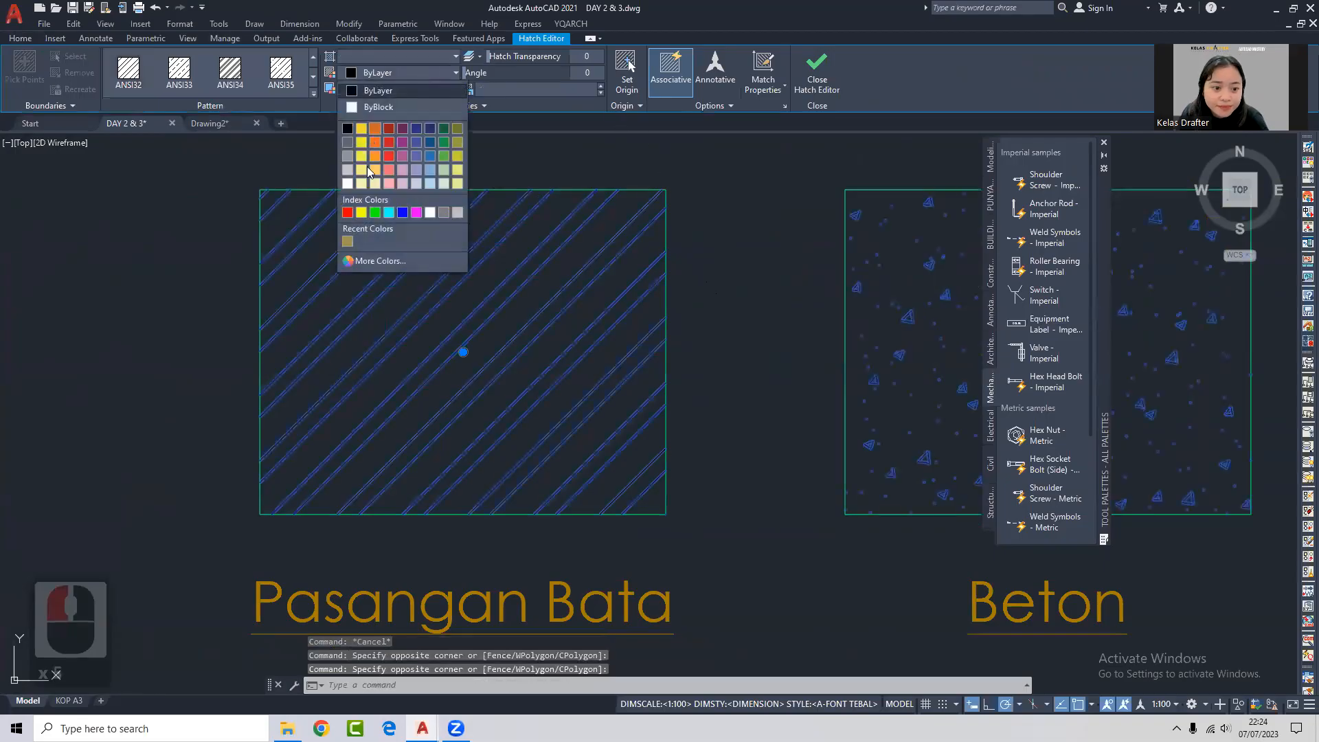
{"action": "key", "text": "Escape"}
{"action": "key", "text": "Escape"}
Inspect the Pasangan Bata and Beton hatches individually, and clear the selection.
{"action": "left_click", "coordinate": [520, 289]}
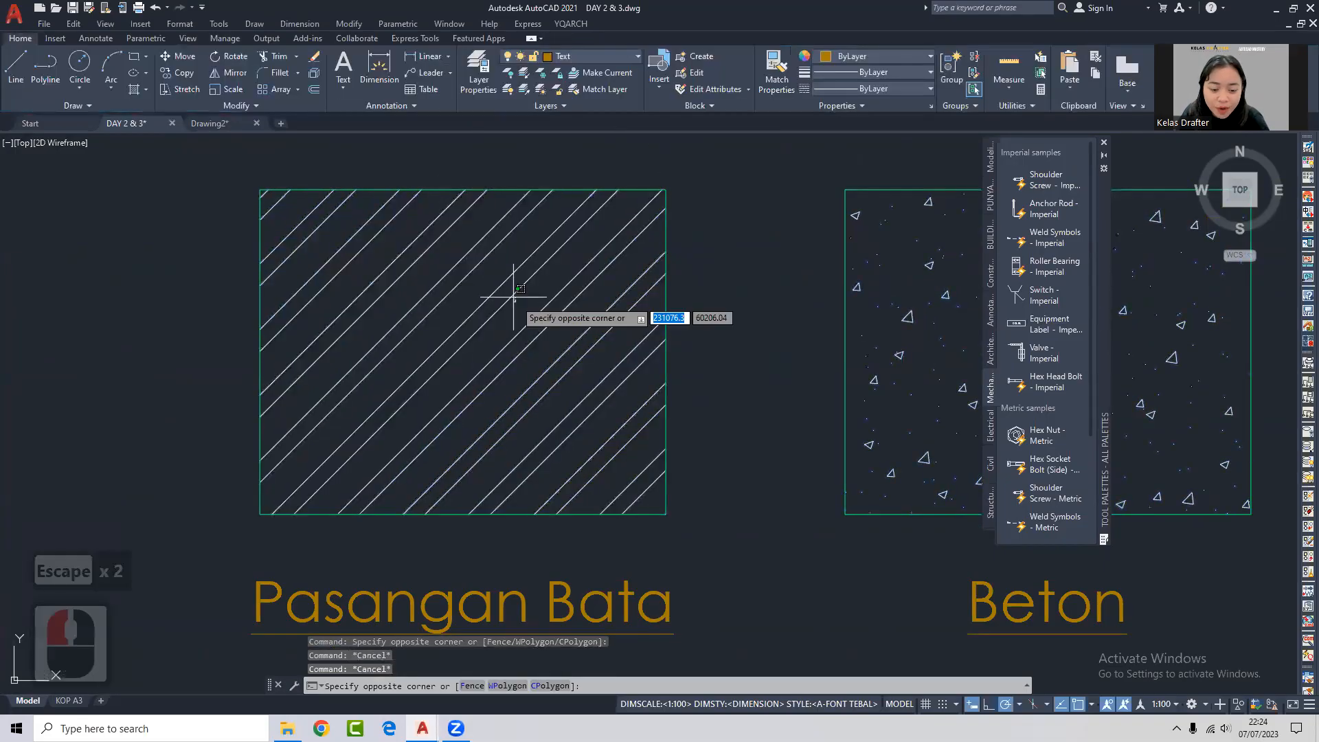
{"action": "left_click", "coordinate": [514, 297]}
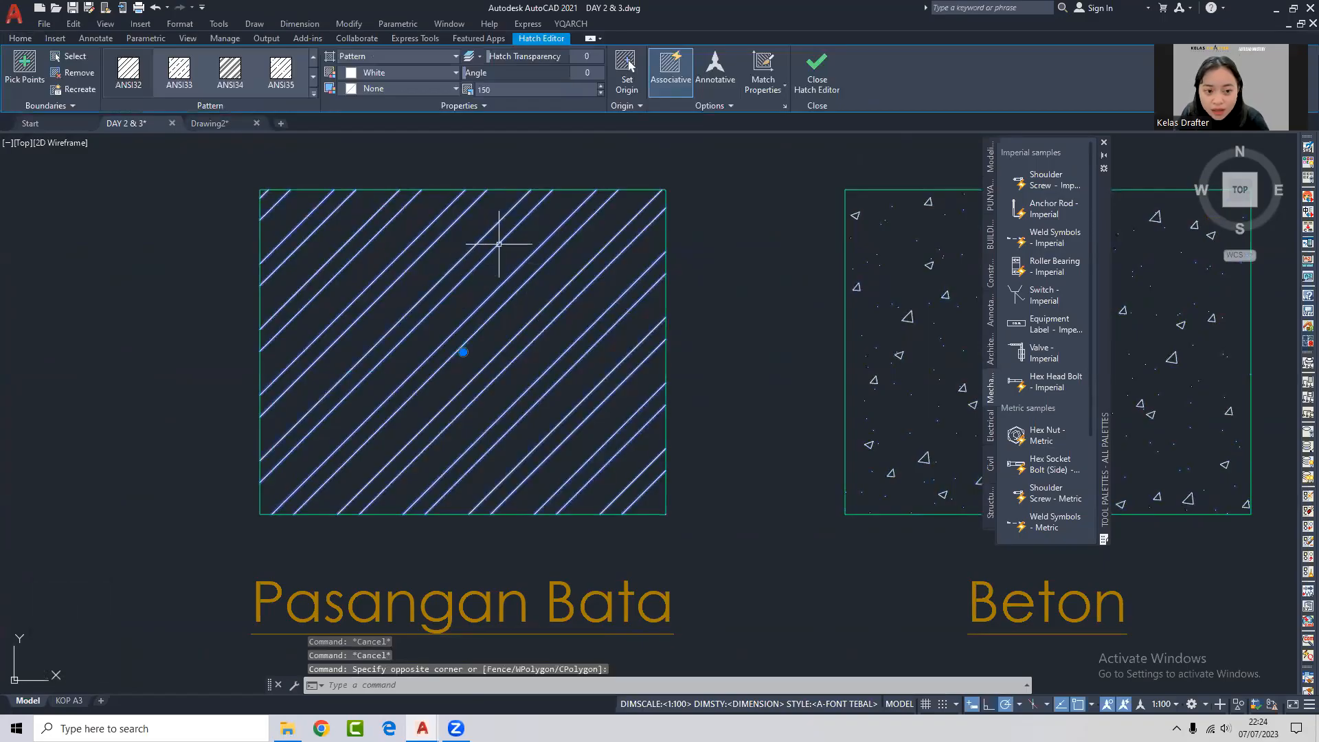
{"action": "scroll", "coordinate": [573, 241], "scroll_direction": "down", "scroll_amount": 4}
{"action": "key", "text": "Escape"}
{"action": "double_click", "coordinate": [708, 288]}
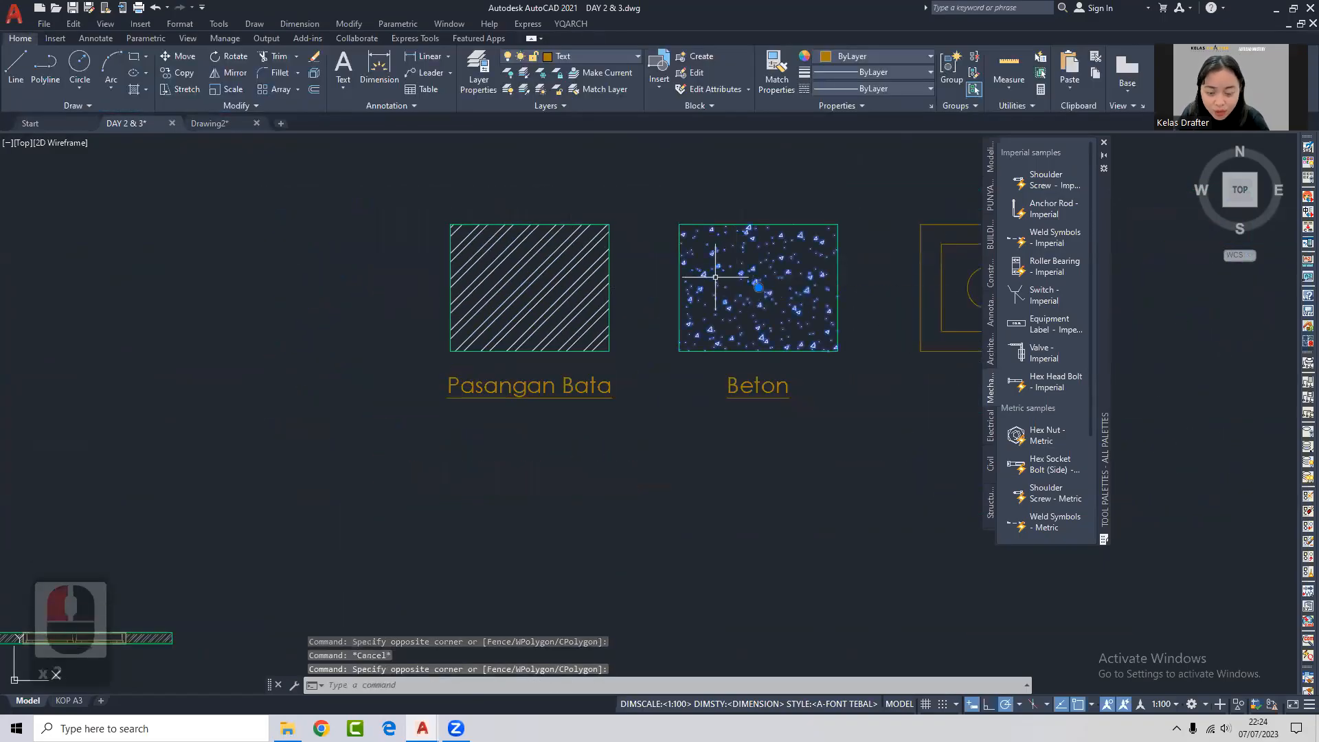
{"action": "key", "text": "Escape"}
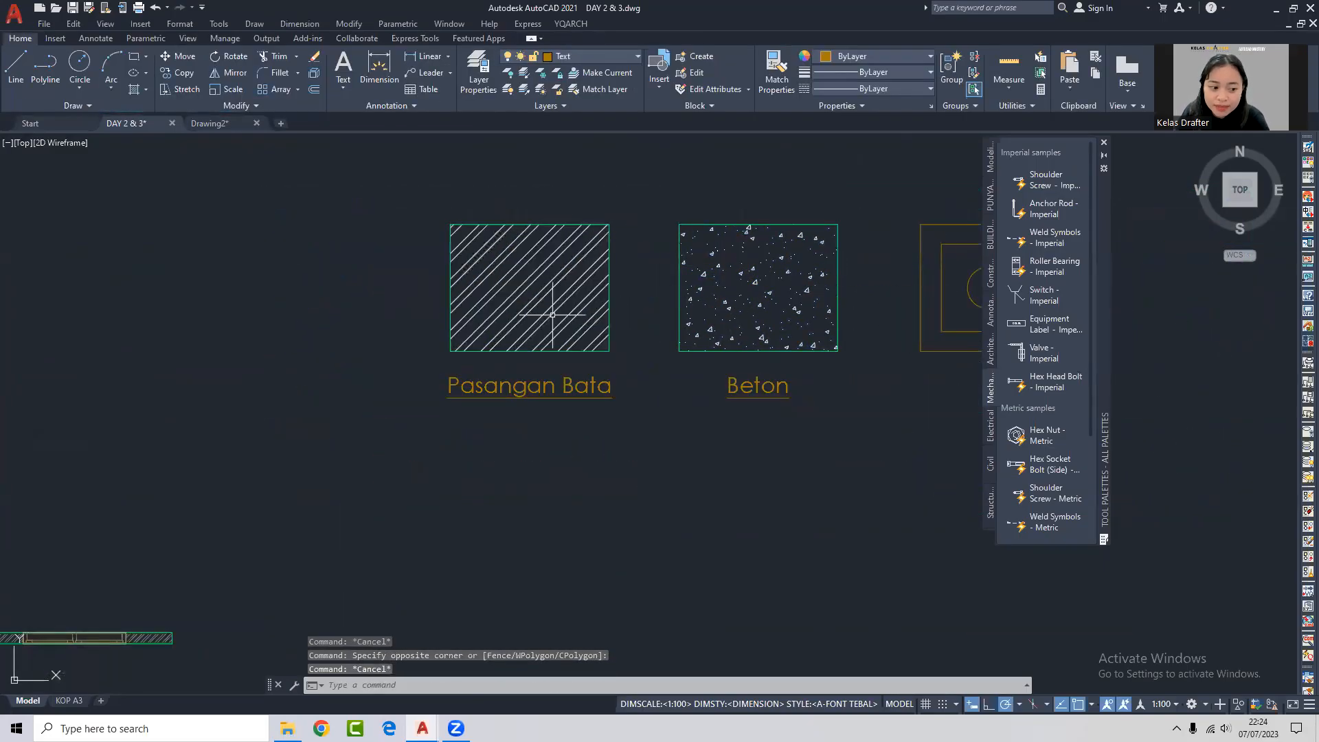
Copy the Pasangan Bata sample's rectangular outline, without its hatch, to the empty space directly above the sample.
{"action": "left_click", "coordinate": [607, 268]}
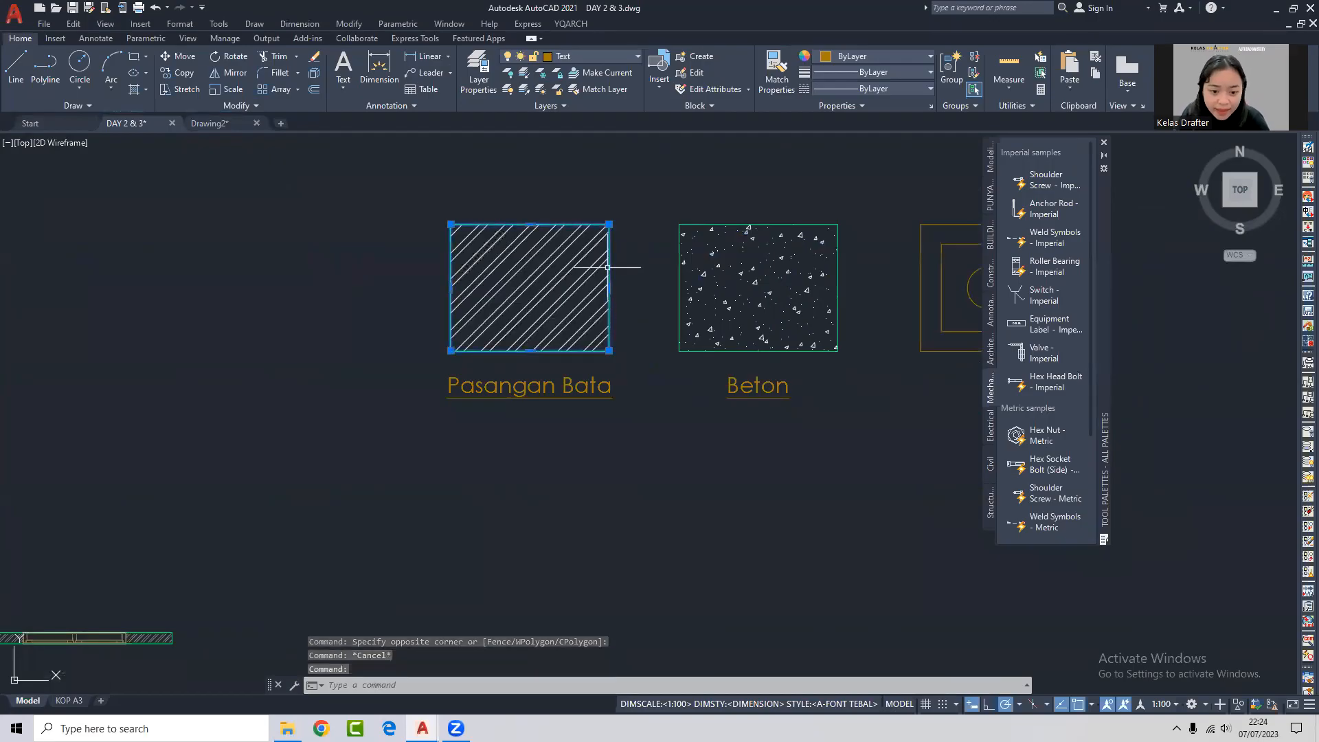
{"action": "middle_click_drag", "start_coordinate": [608, 267], "coordinate": [583, 314]}
{"action": "type", "text": "co"}
{"action": "key", "text": "Return"}
{"action": "left_click", "coordinate": [606, 310]}
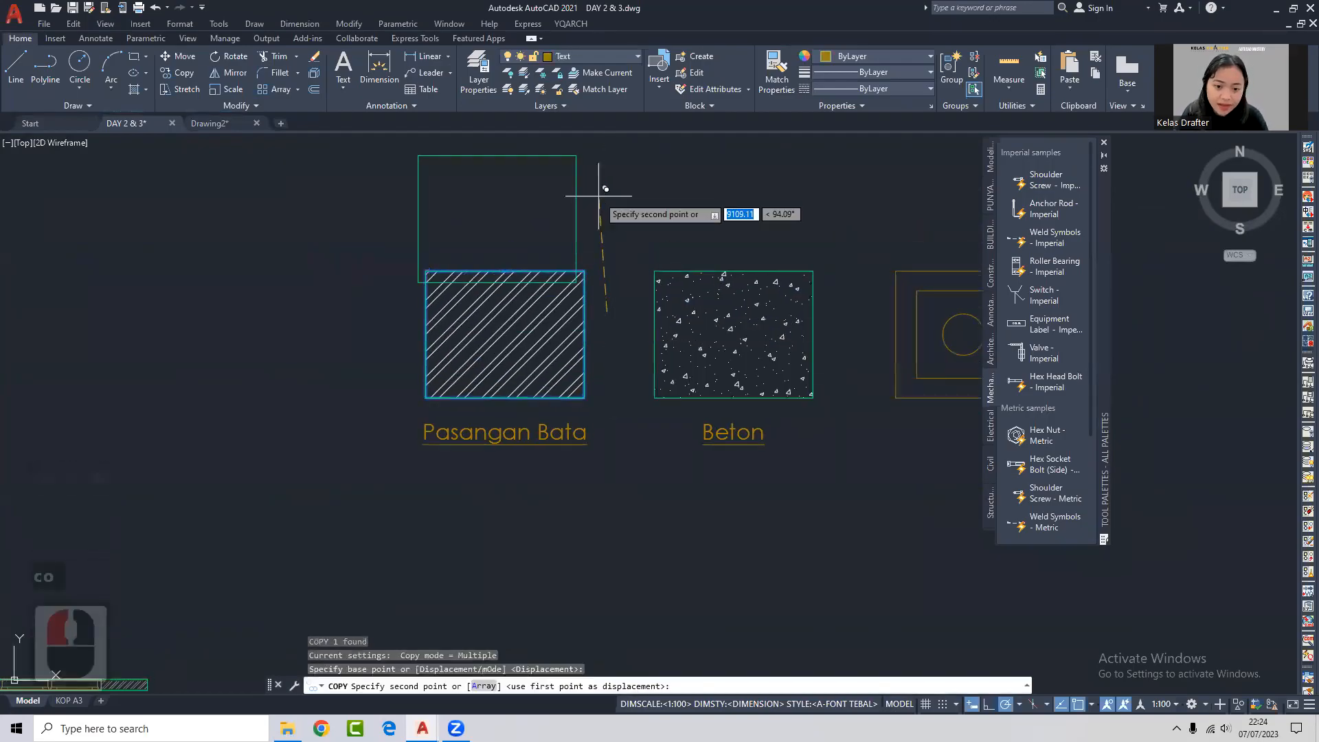
{"action": "middle_click_drag", "start_coordinate": [599, 195], "coordinate": [591, 334]}
{"action": "left_click", "coordinate": [604, 249]}
{"action": "key", "text": "Escape"}
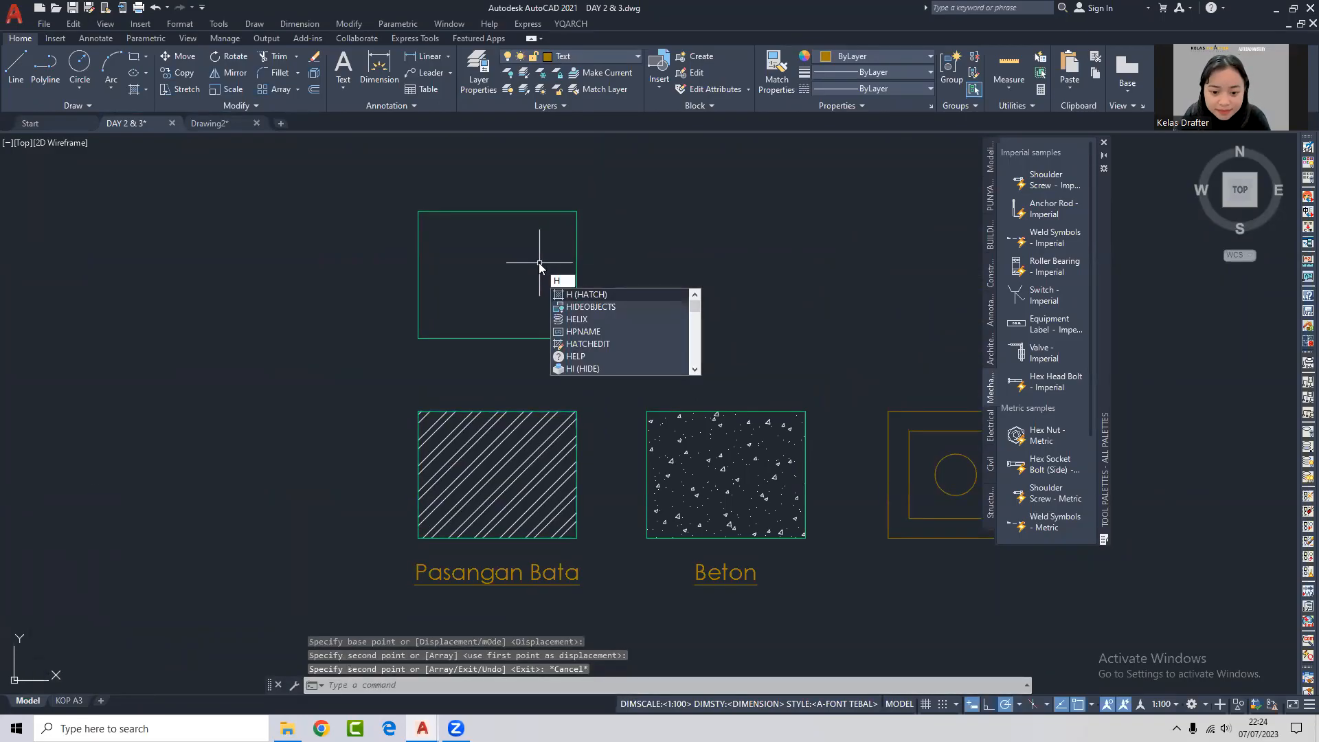
Start the Hatch command and review its options in the Hatch and Gradient dialog, closing the dialog without changes.
{"action": "key", "text": "Return"}
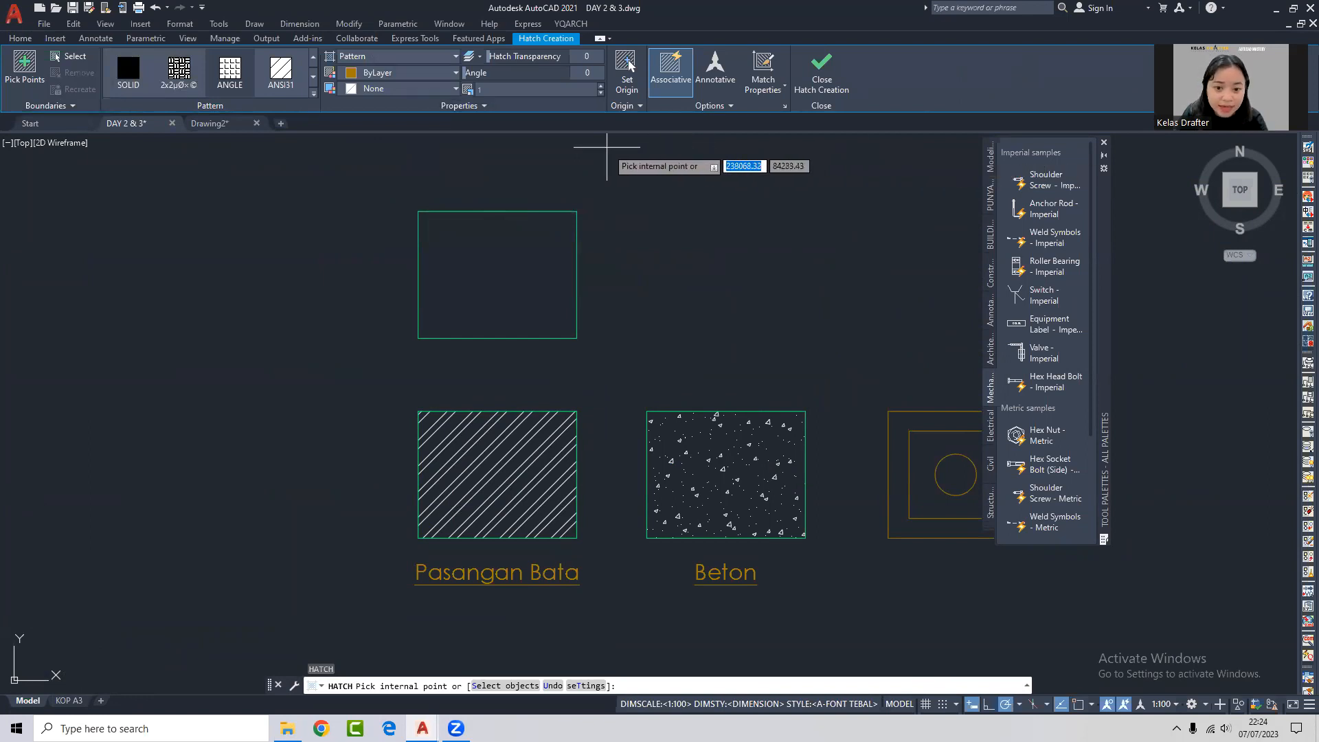
{"action": "left_click", "coordinate": [785, 107]}
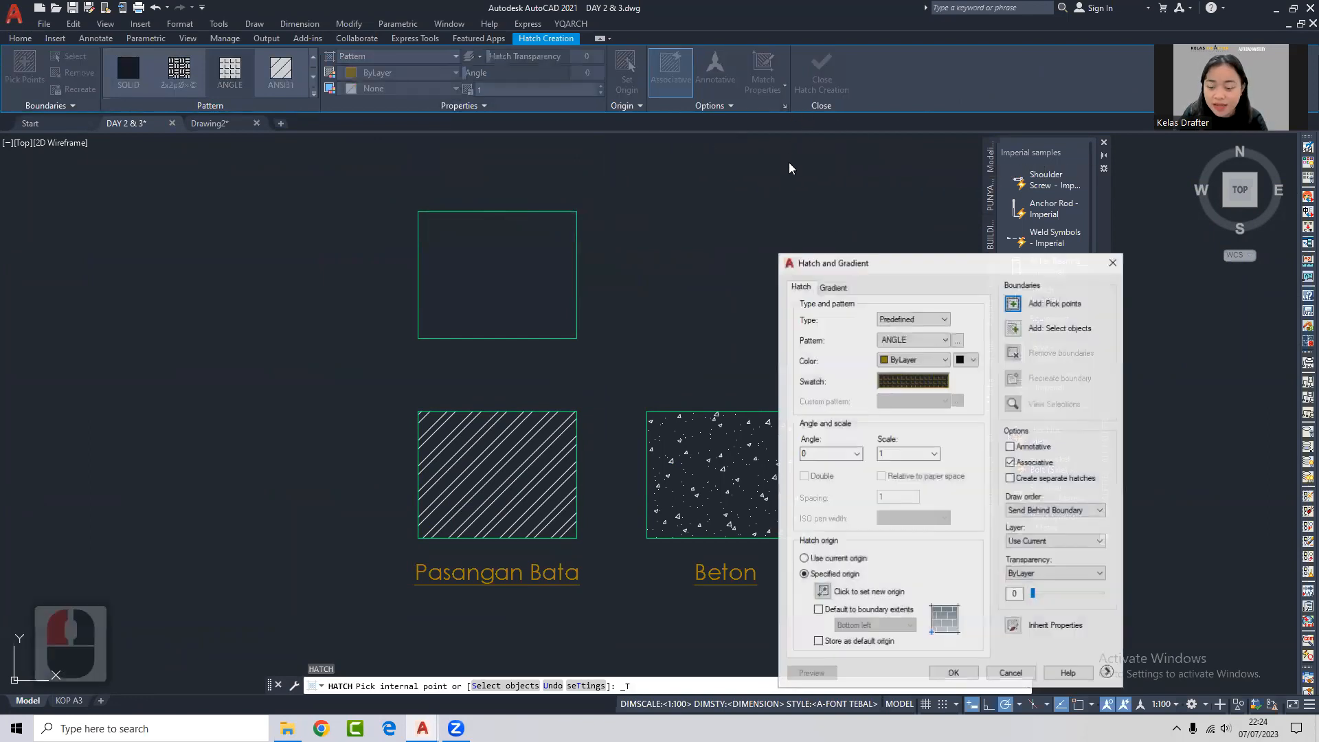
{"action": "left_click_drag", "start_coordinate": [867, 255], "coordinate": [675, 125]}
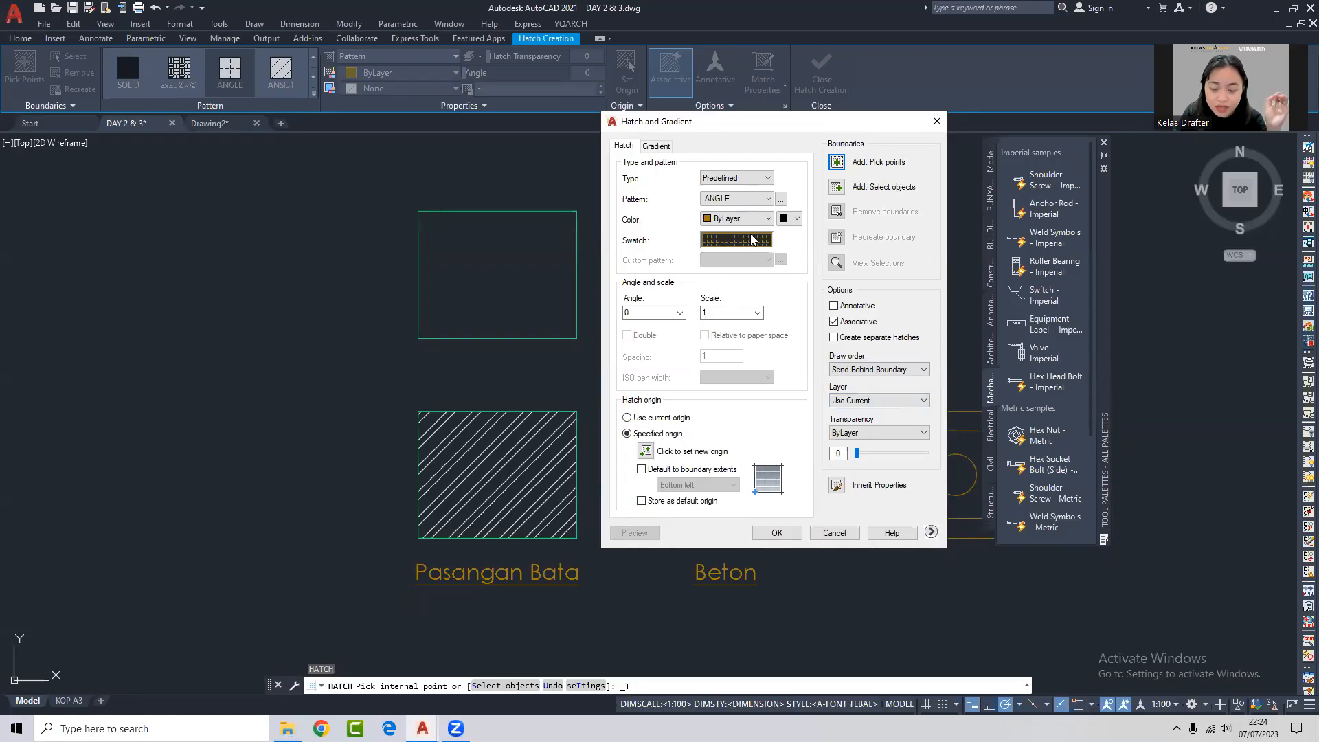
{"action": "left_click", "coordinate": [936, 124]}
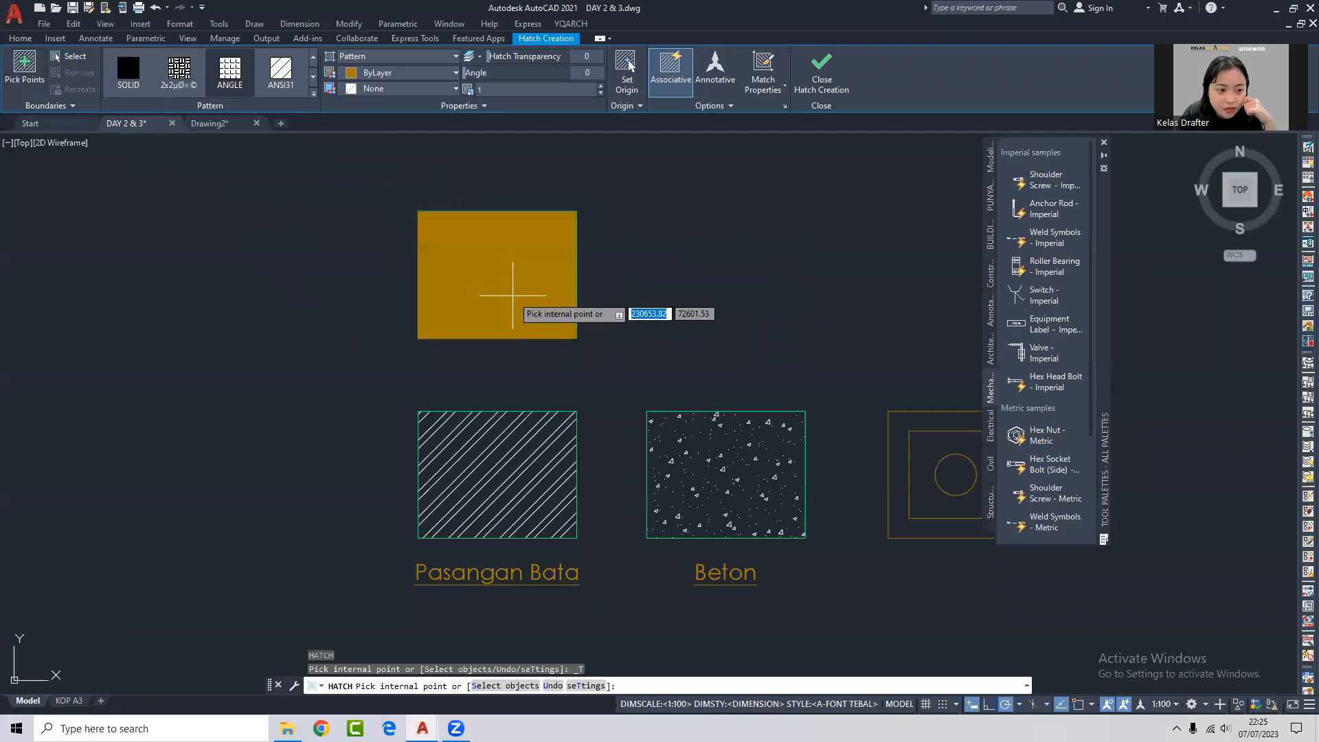
Choose the ANSI37 pattern for the new hatch.
{"action": "left_click", "coordinate": [313, 95]}
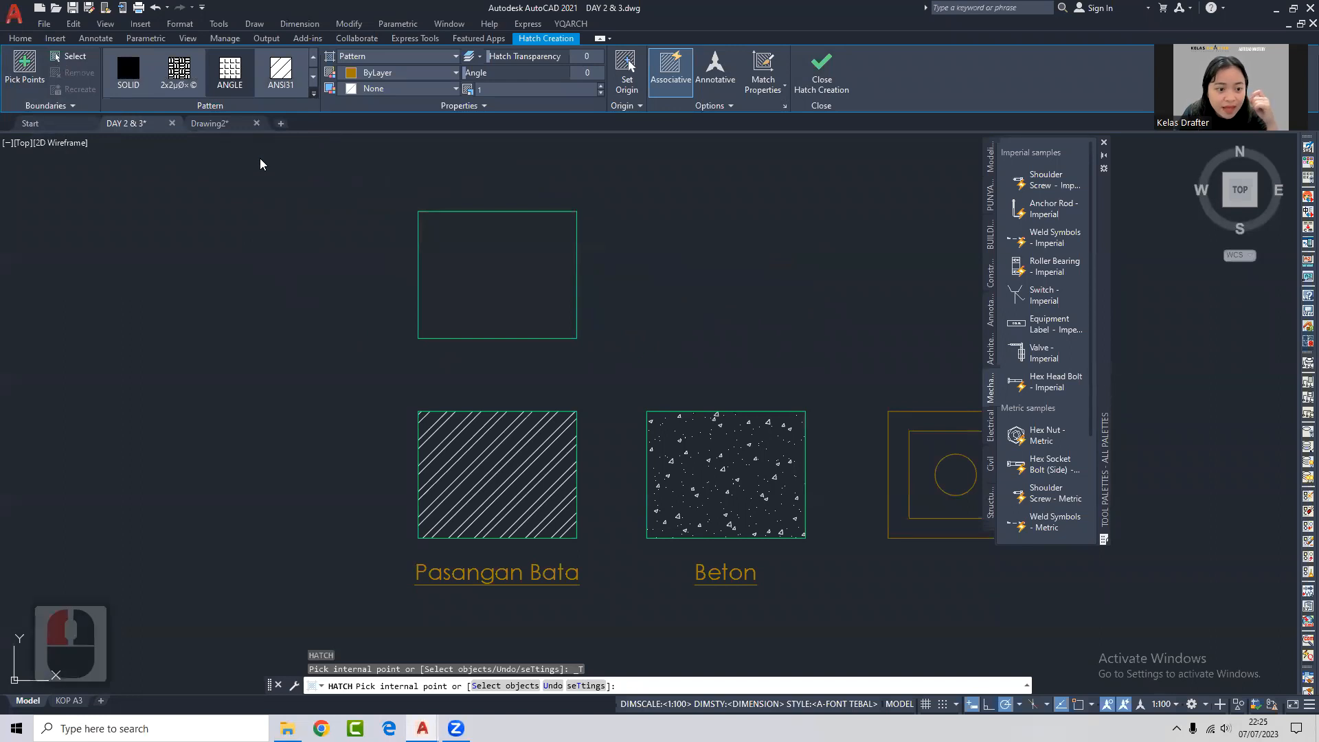
{"action": "left_click", "coordinate": [314, 94]}
{"action": "scroll", "coordinate": [197, 139], "scroll_direction": "down", "scroll_amount": 2}
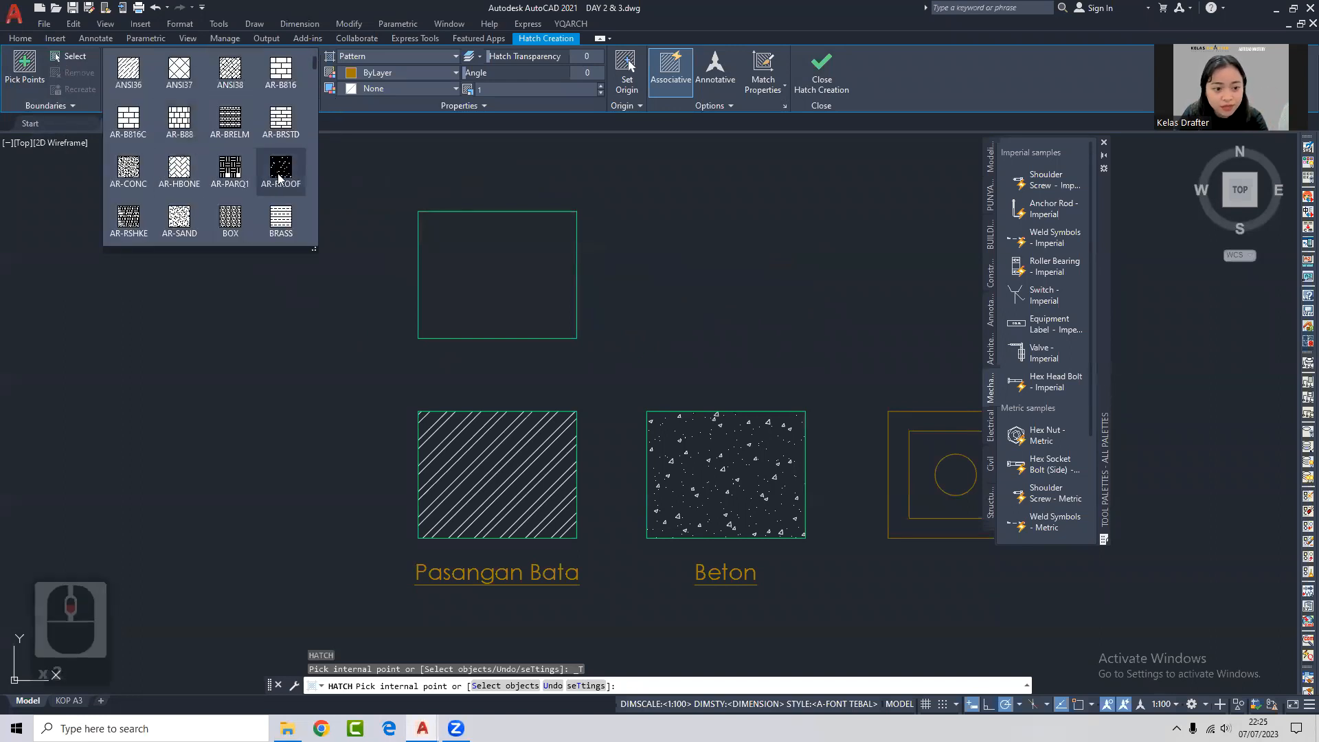
{"action": "left_click", "coordinate": [181, 82]}
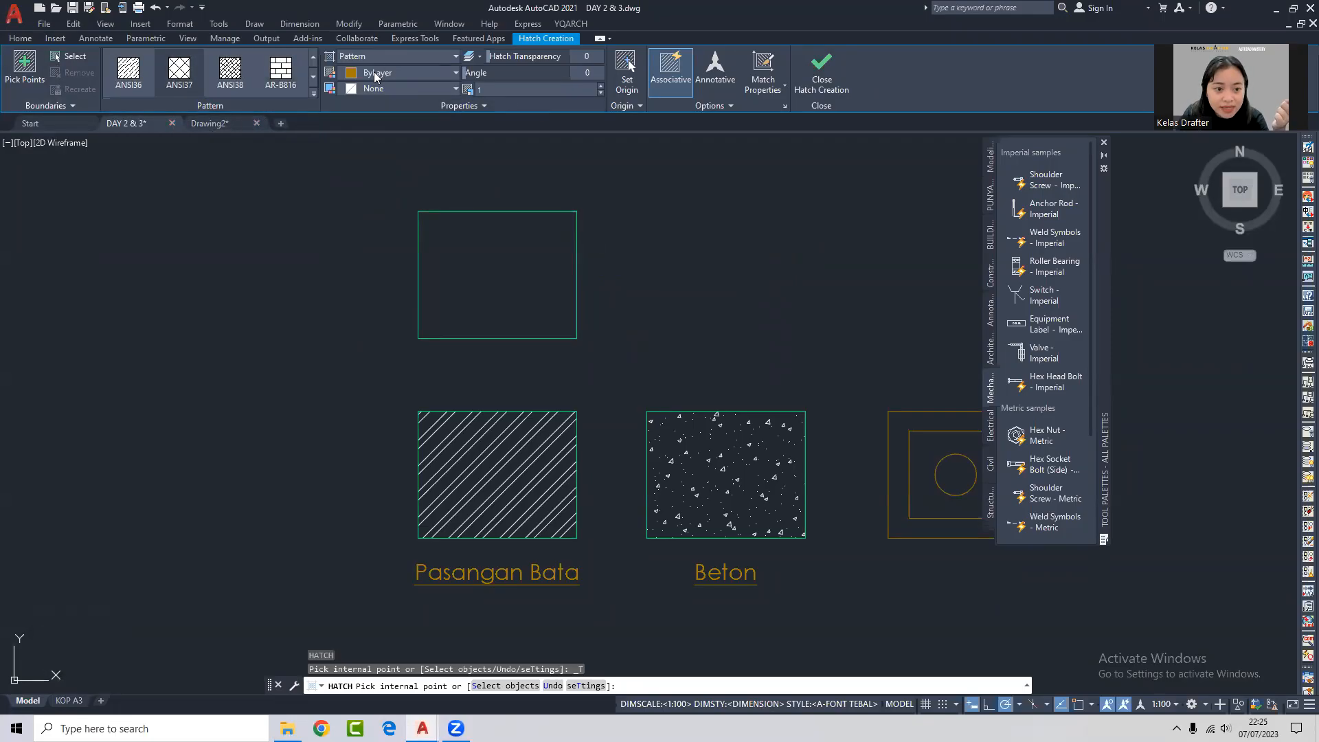
Set the new hatch's color to index color 91.
{"action": "left_click", "coordinate": [396, 70]}
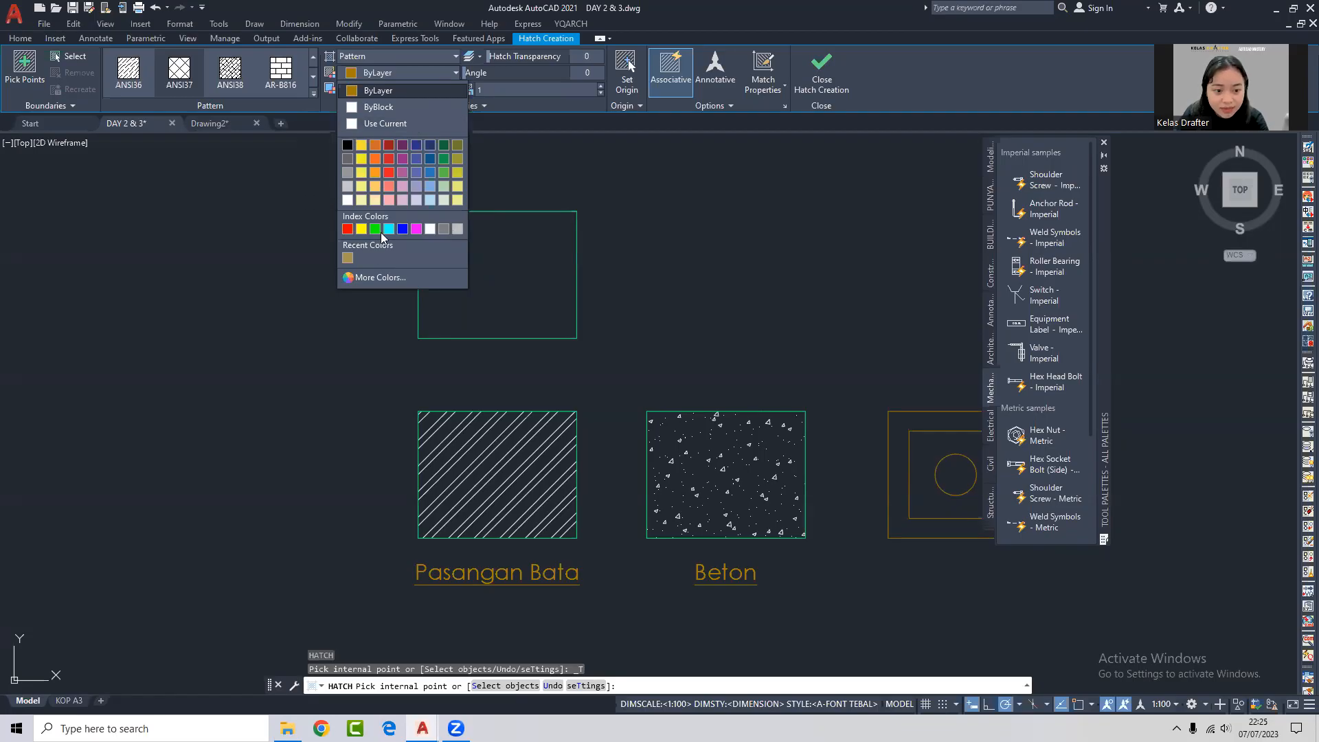
{"action": "left_click", "coordinate": [407, 276]}
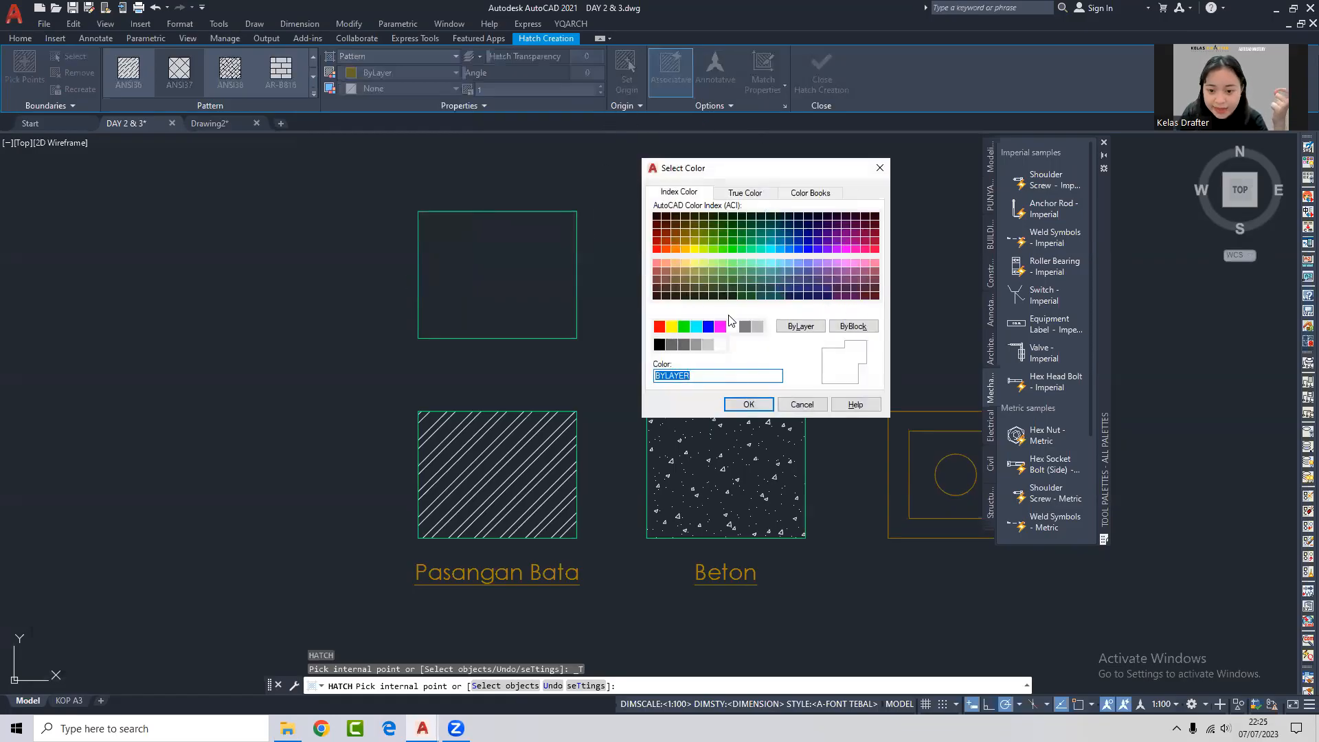
{"action": "left_click", "coordinate": [734, 265]}
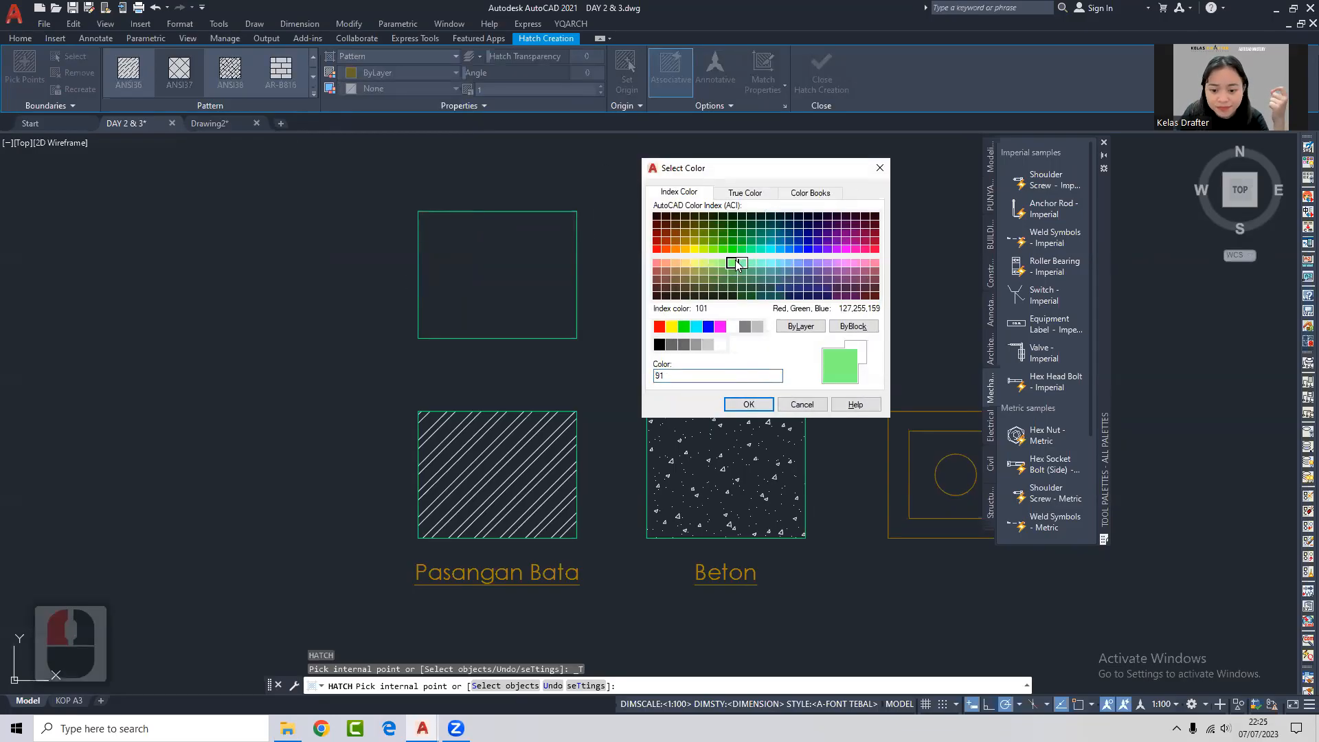
{"action": "left_click", "coordinate": [748, 405]}
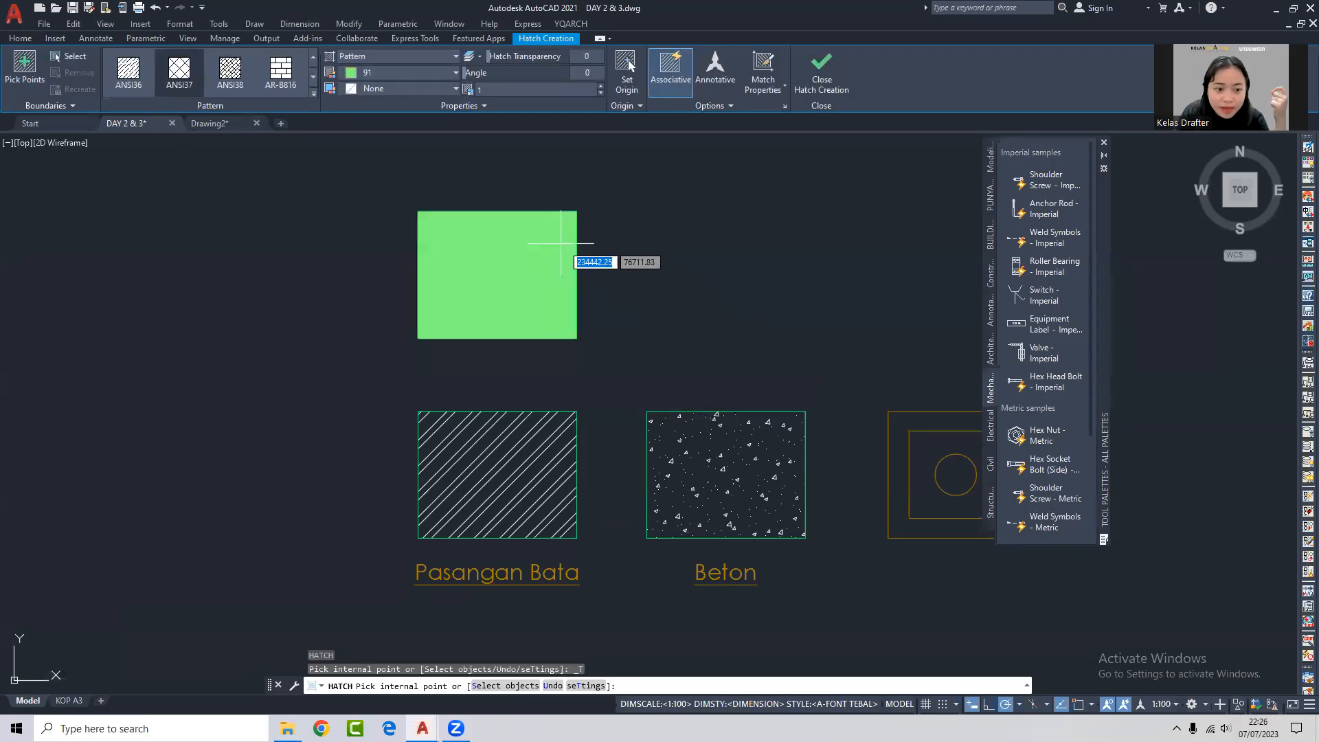
Review the hatch background color choices and the gradient patterns, leaving the background color as None.
{"action": "left_click", "coordinate": [455, 90]}
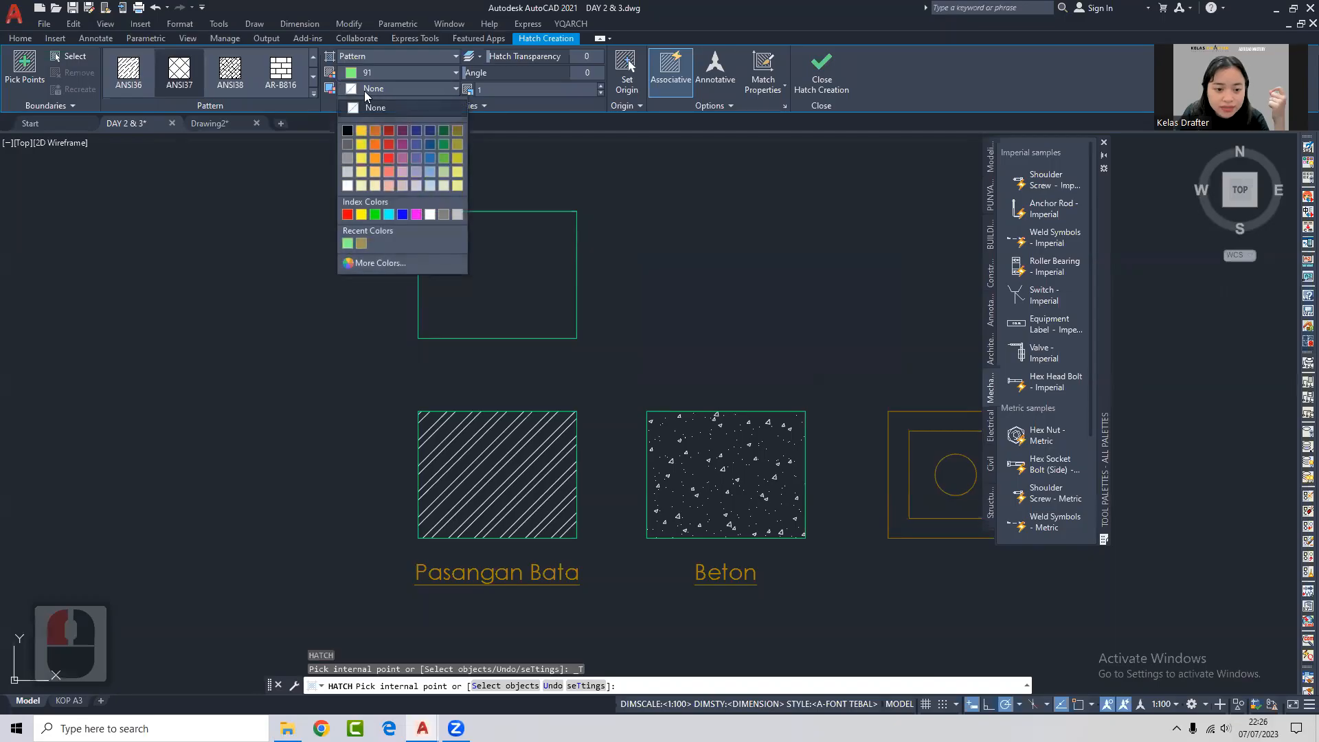
{"action": "left_click", "coordinate": [393, 87]}
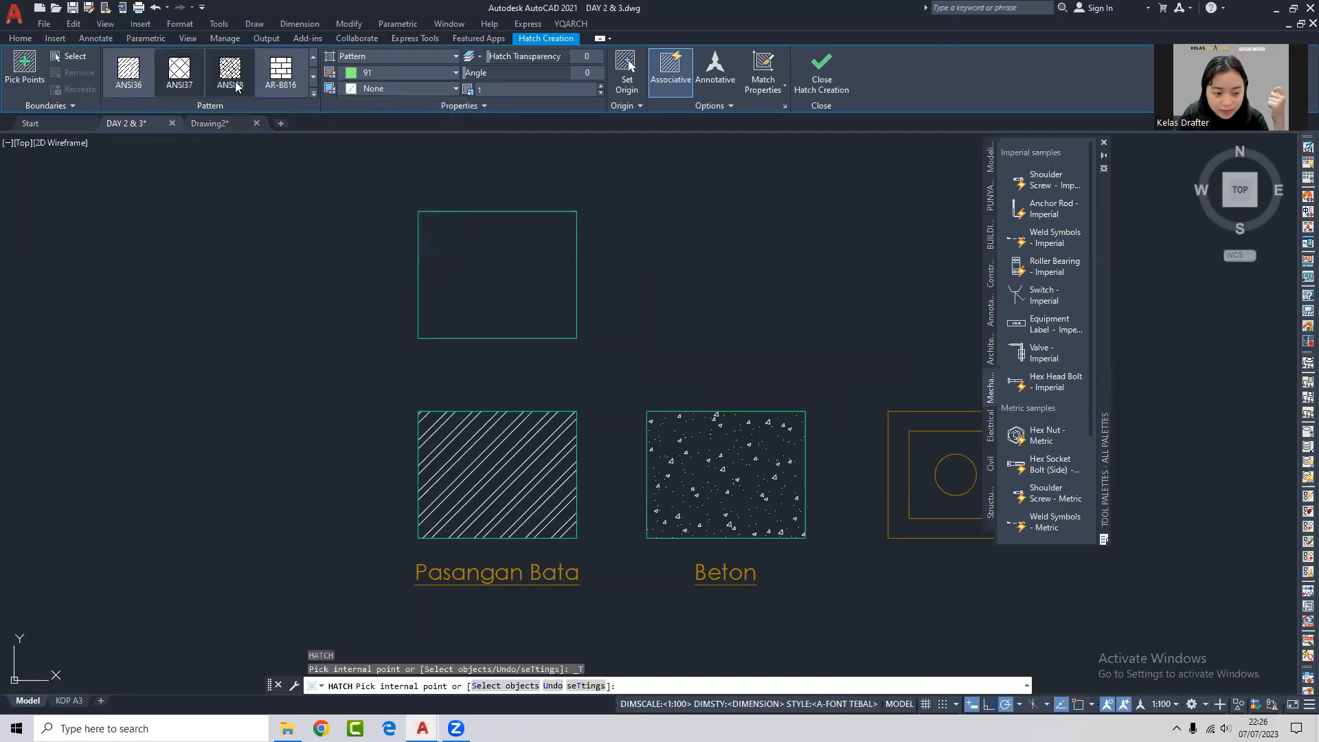
{"action": "left_click", "coordinate": [313, 95]}
{"action": "scroll", "coordinate": [220, 194], "scroll_direction": "down", "scroll_amount": 6}
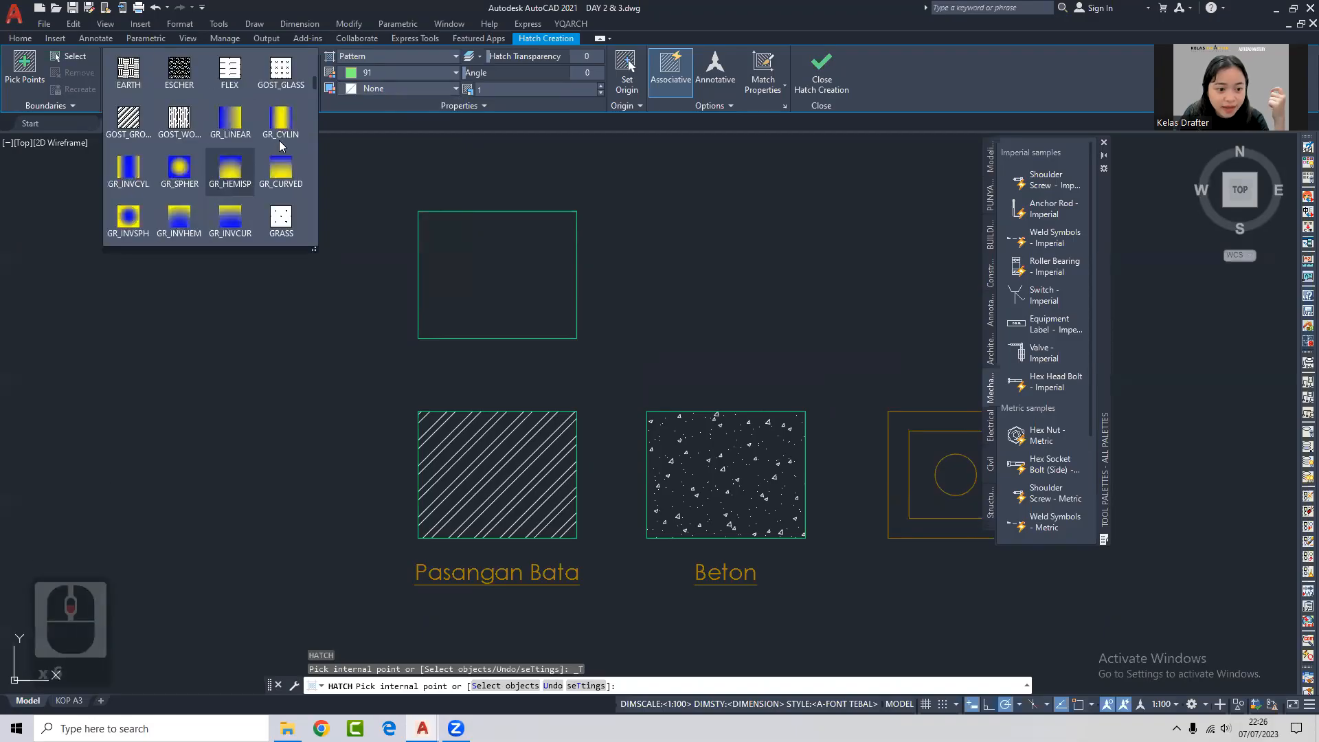
{"action": "left_click", "coordinate": [387, 88]}
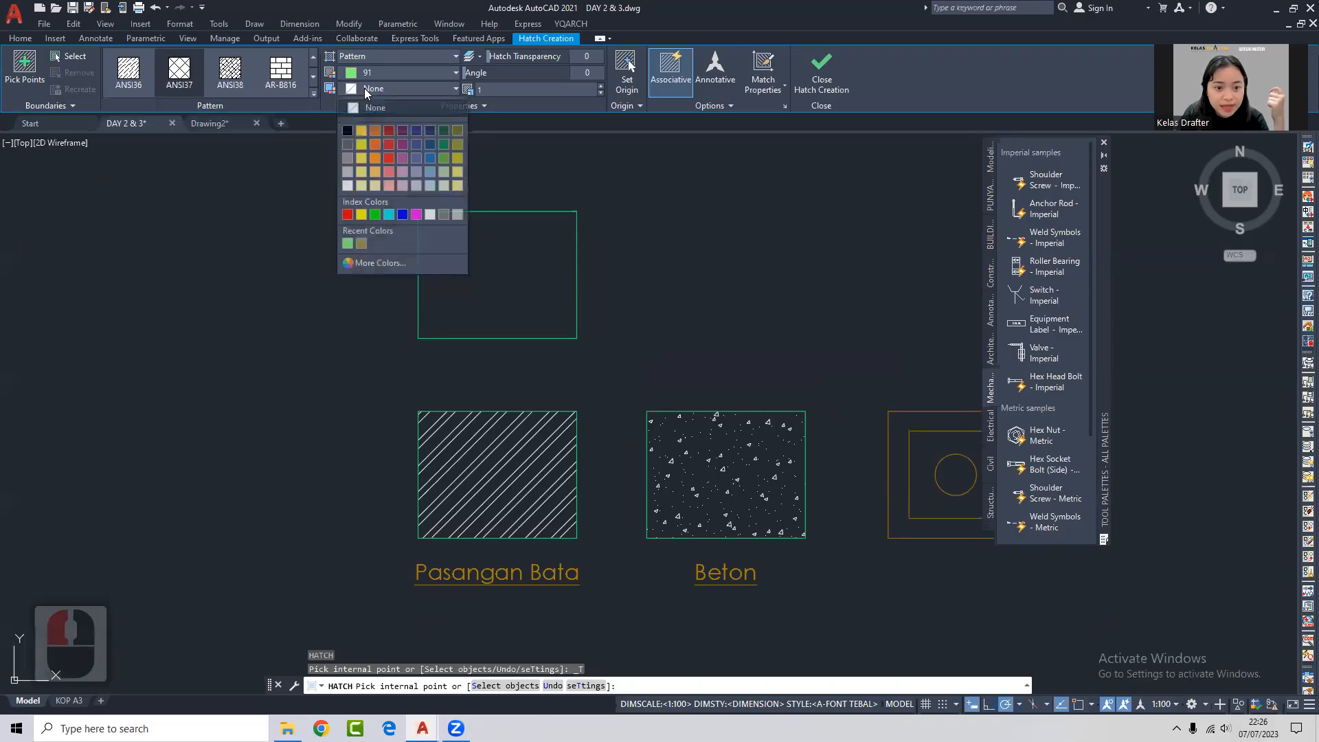
{"action": "left_click", "coordinate": [400, 88]}
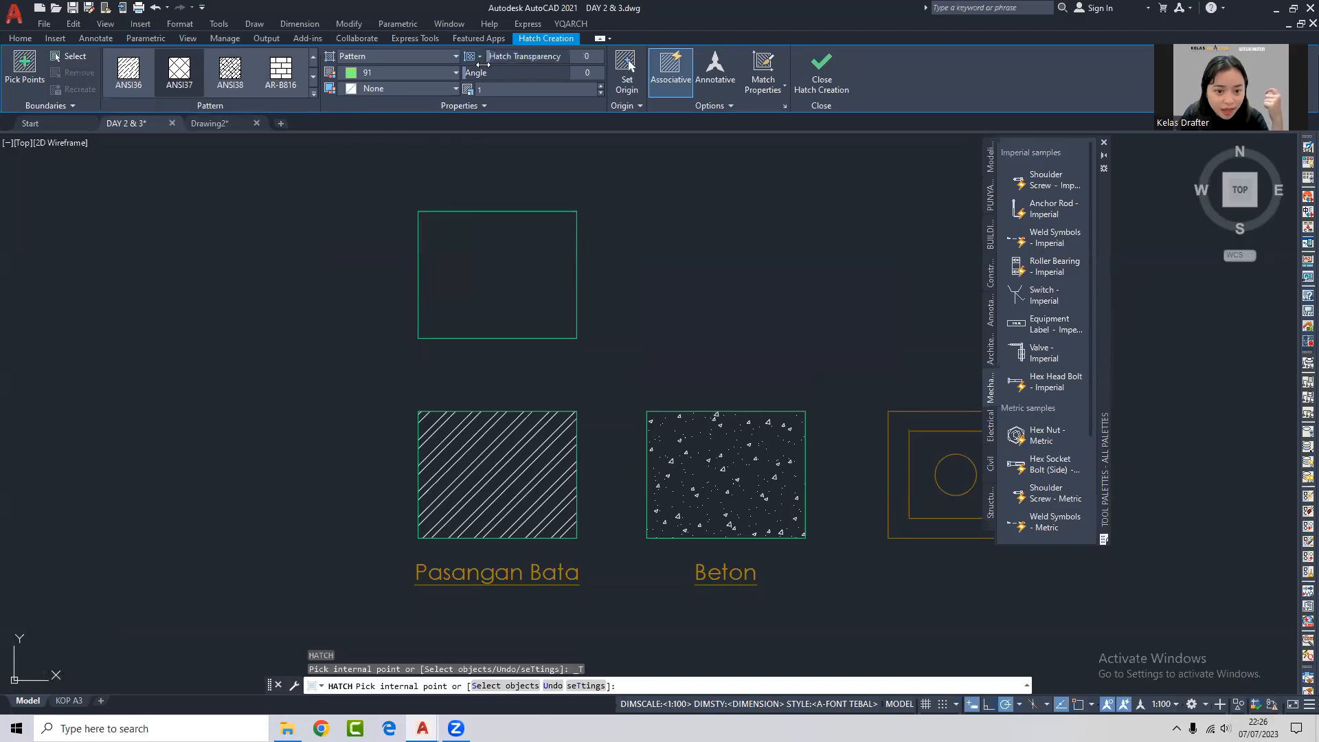
Set the hatch pattern scale to 100 and preview the pattern inside the copied rectangle.
{"action": "left_click_drag", "start_coordinate": [601, 59], "coordinate": [466, 74]}
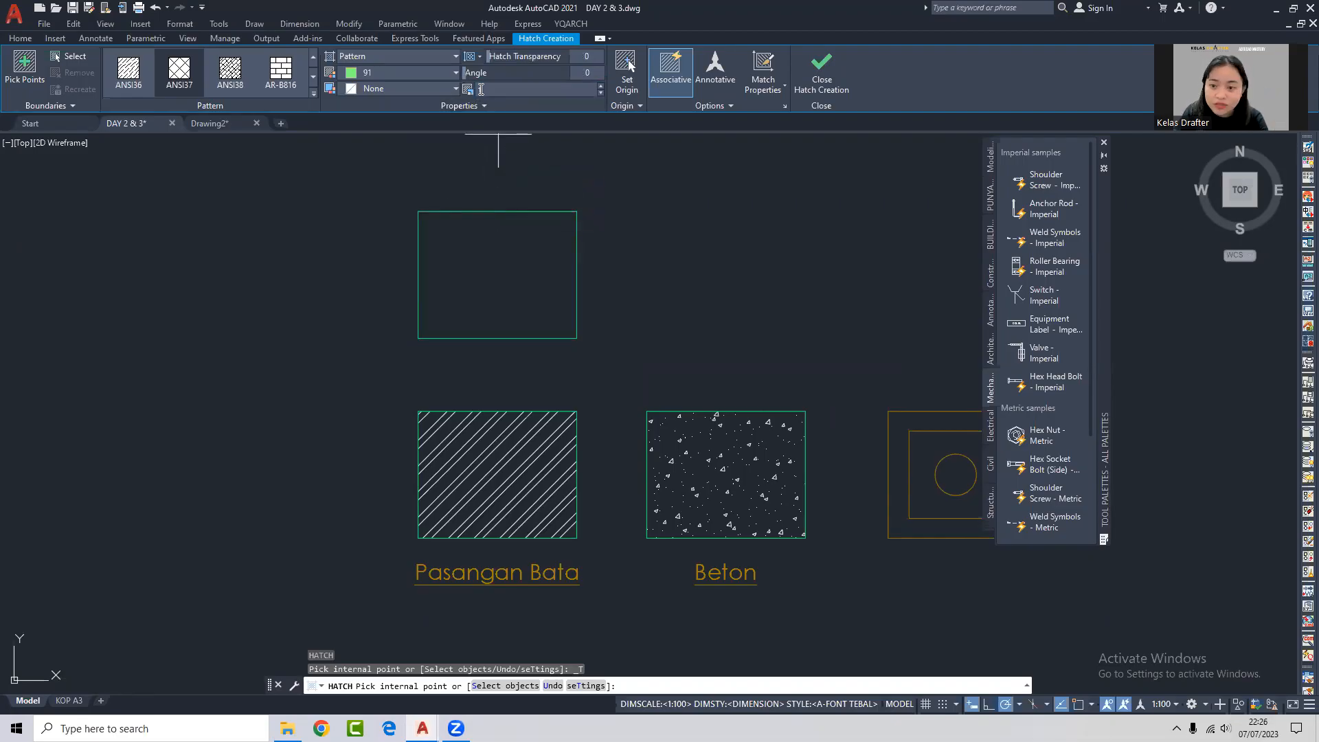
{"action": "left_click", "coordinate": [505, 92]}
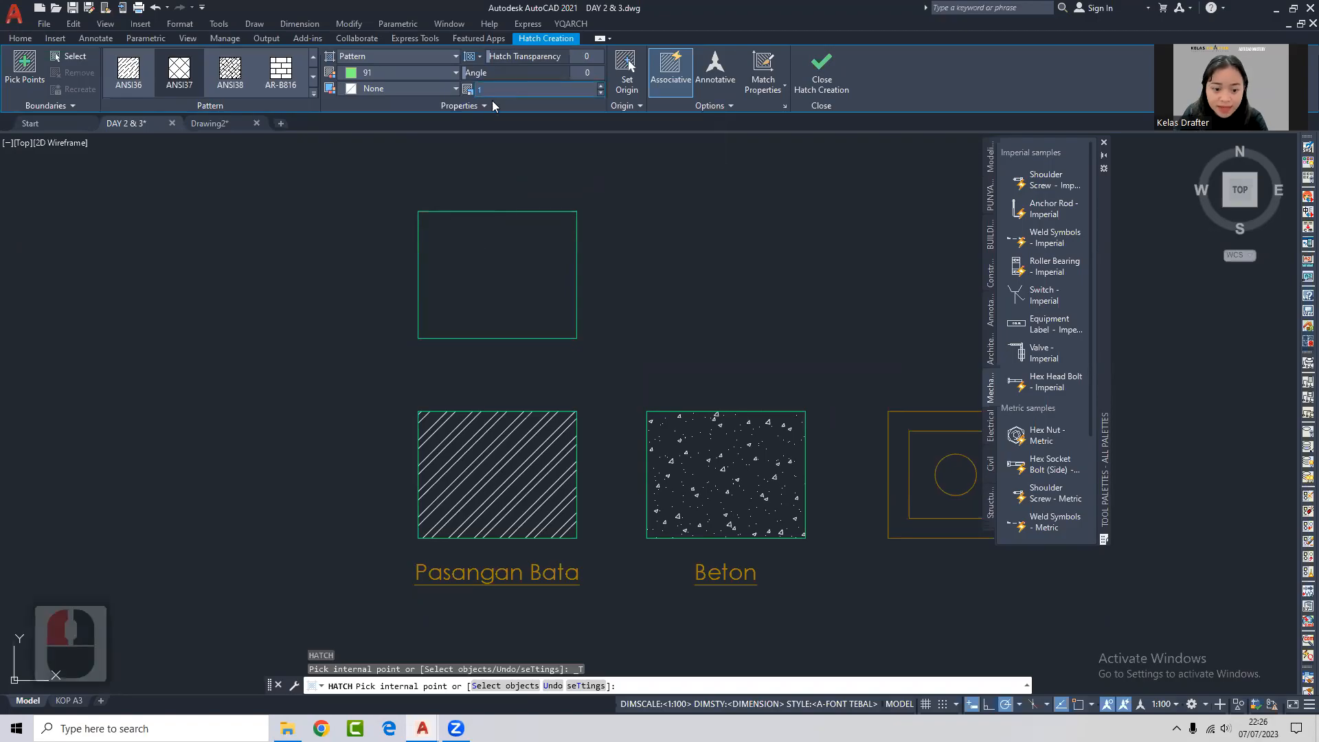
{"action": "type", "text": "1"}
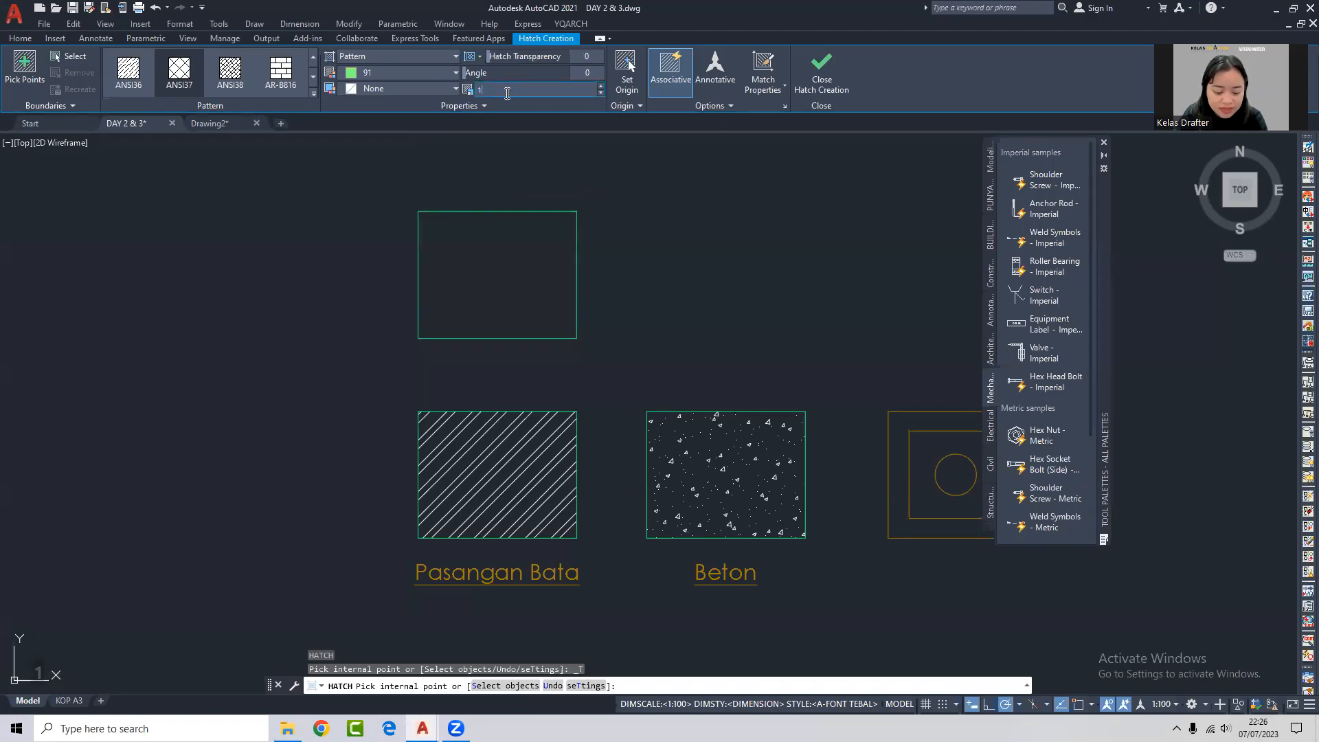
{"action": "type", "text": "00"}
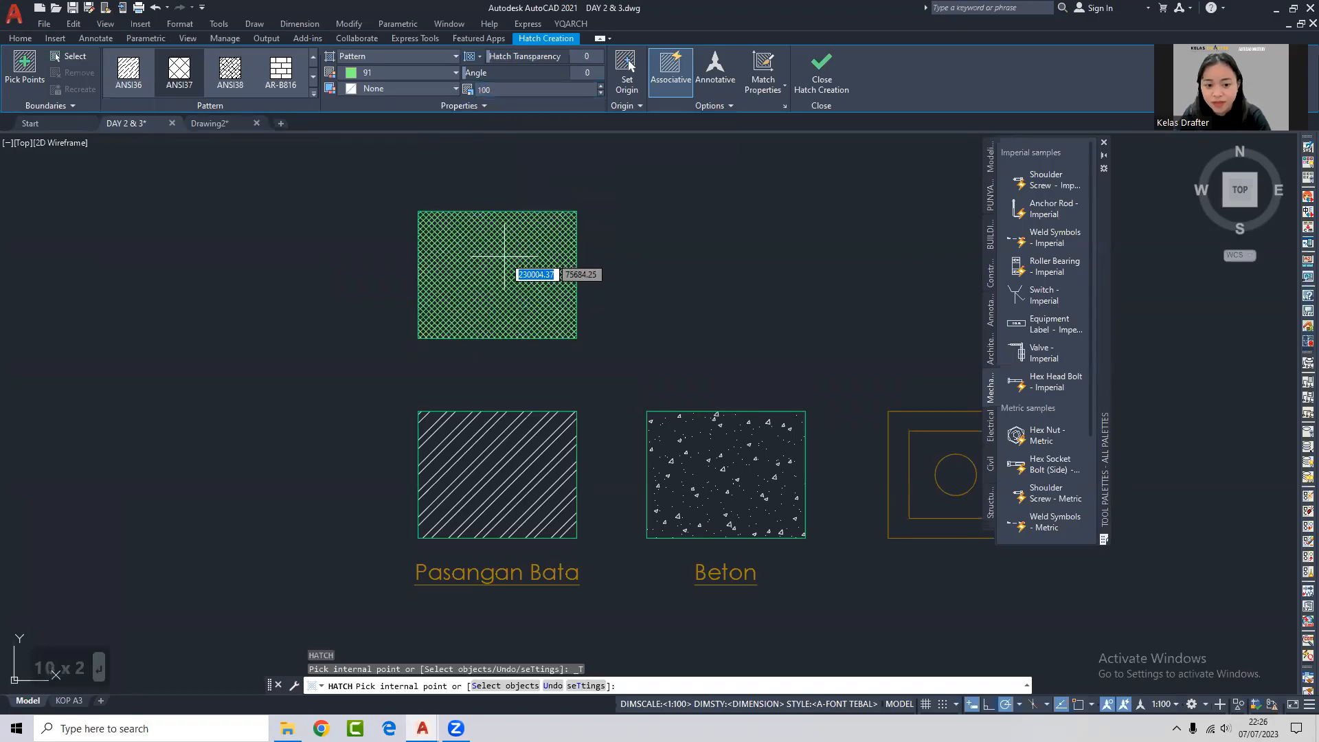
{"action": "scroll", "coordinate": [480, 246], "scroll_direction": "up", "scroll_amount": 4}
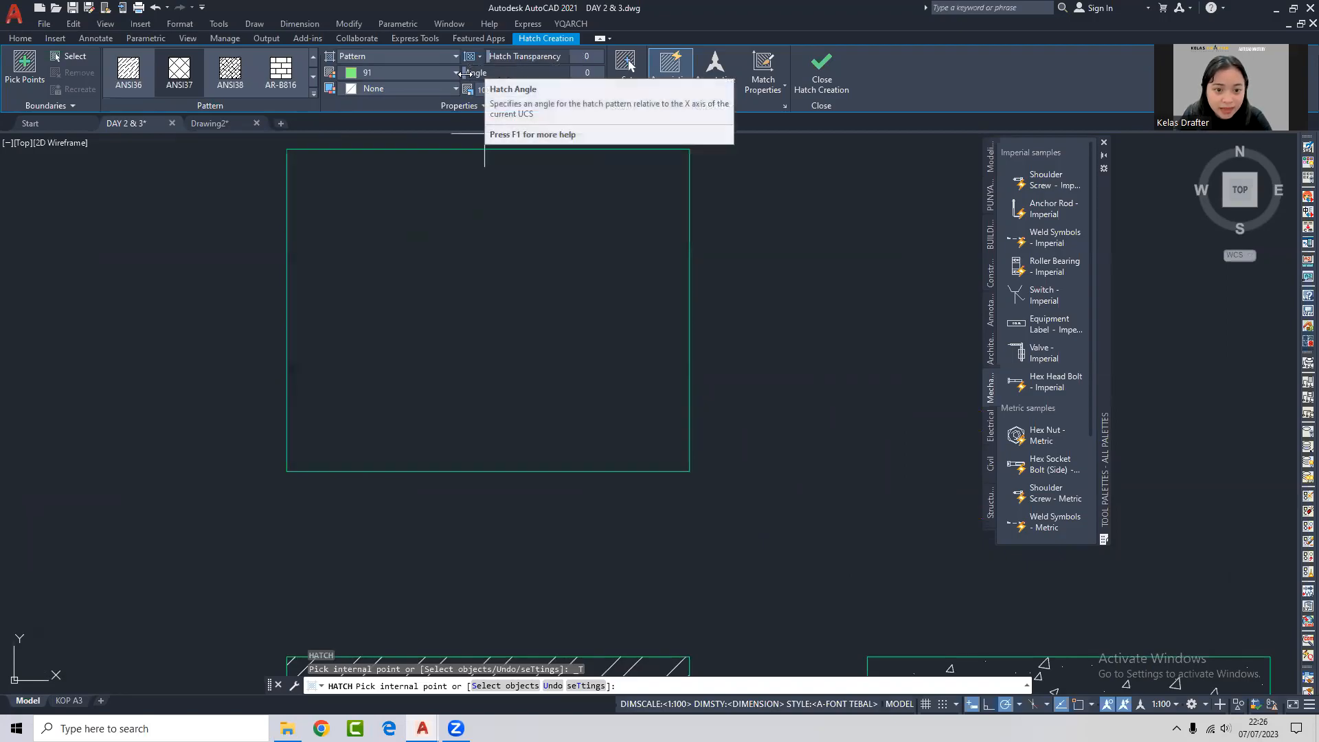
Preview the ANSI37 hatch at a 45-degree angle inside the copied rectangle, and set the angle back to 0.
{"action": "left_click", "coordinate": [586, 74]}
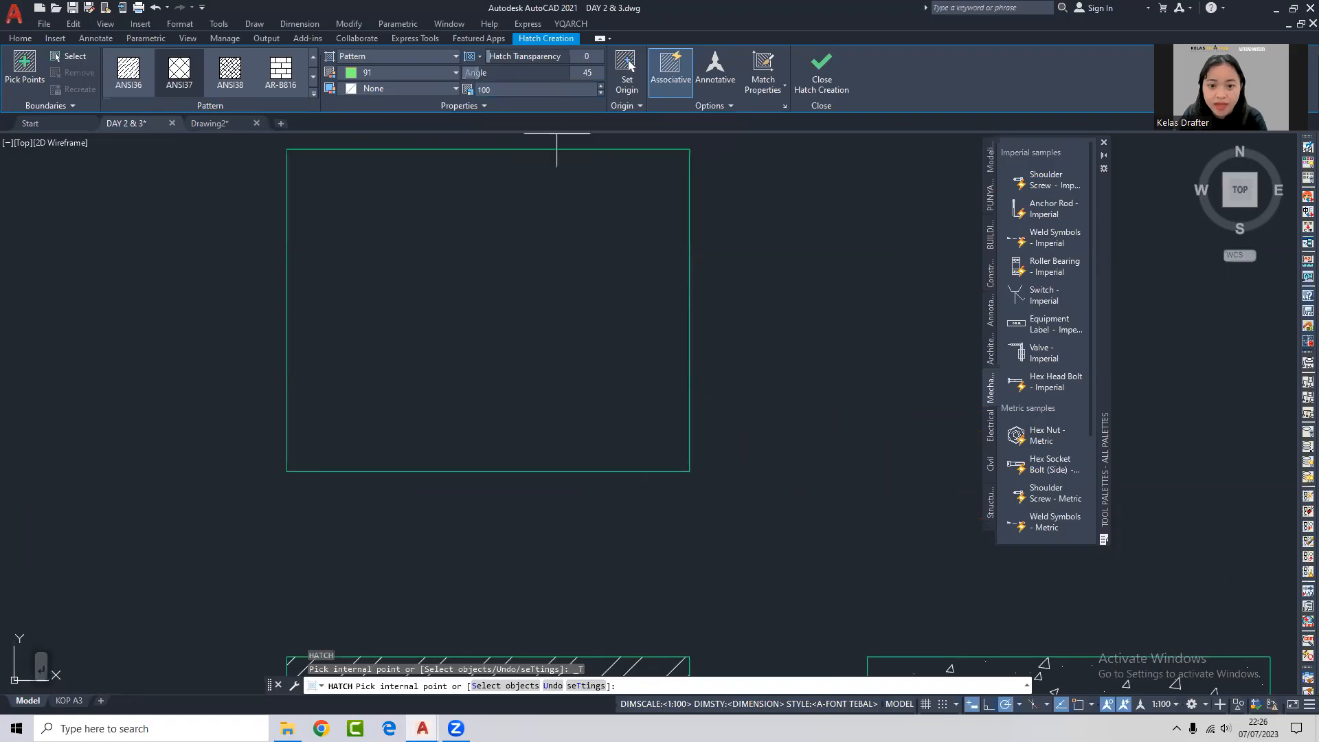
{"action": "scroll", "coordinate": [530, 240], "scroll_direction": "up", "scroll_amount": 4}
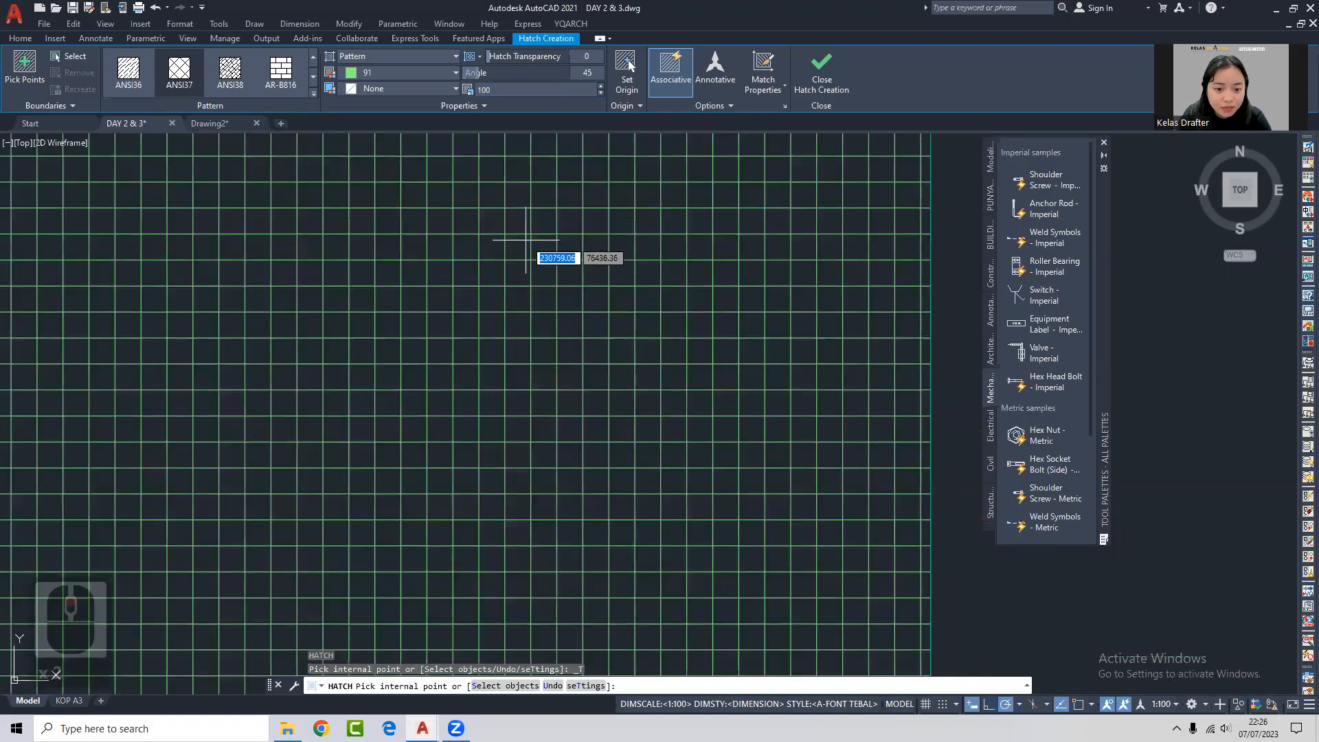
{"action": "left_click", "coordinate": [588, 73]}
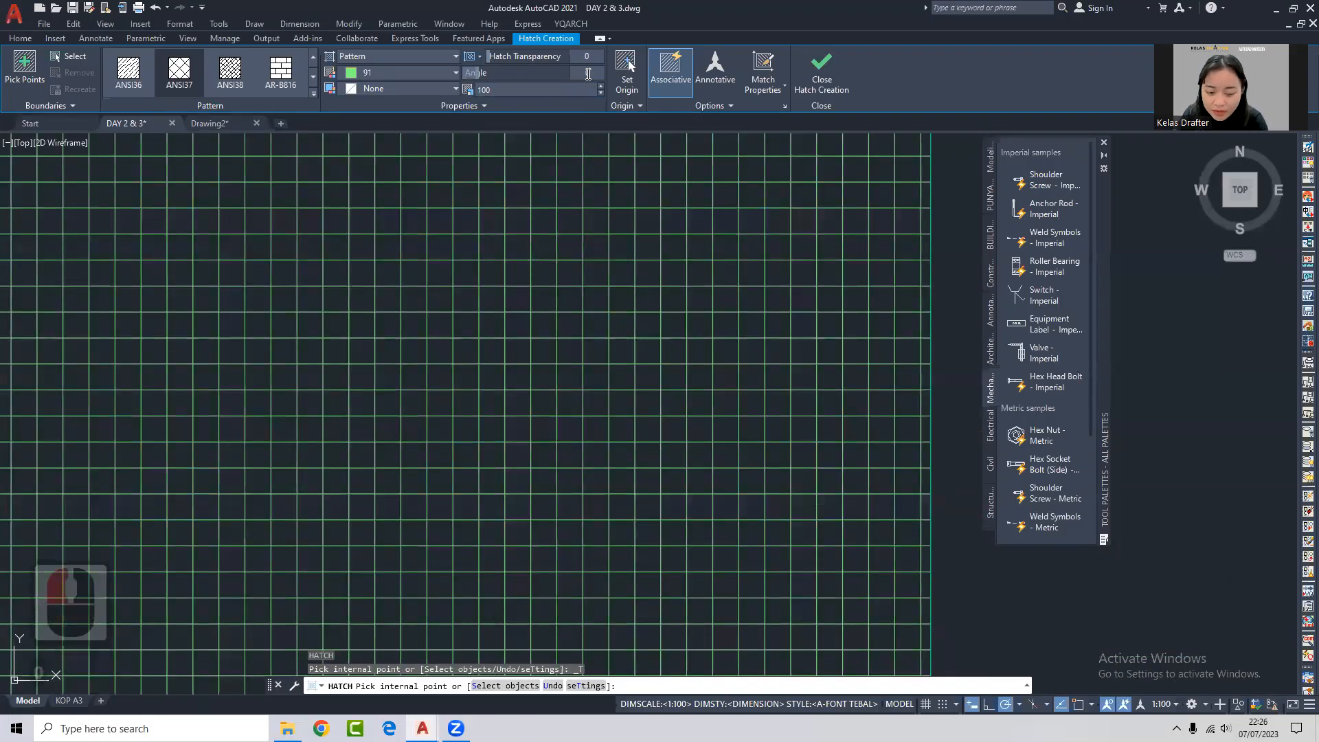
{"action": "type", "text": "0"}
{"action": "scroll", "coordinate": [548, 267], "scroll_direction": "down", "scroll_amount": 3}
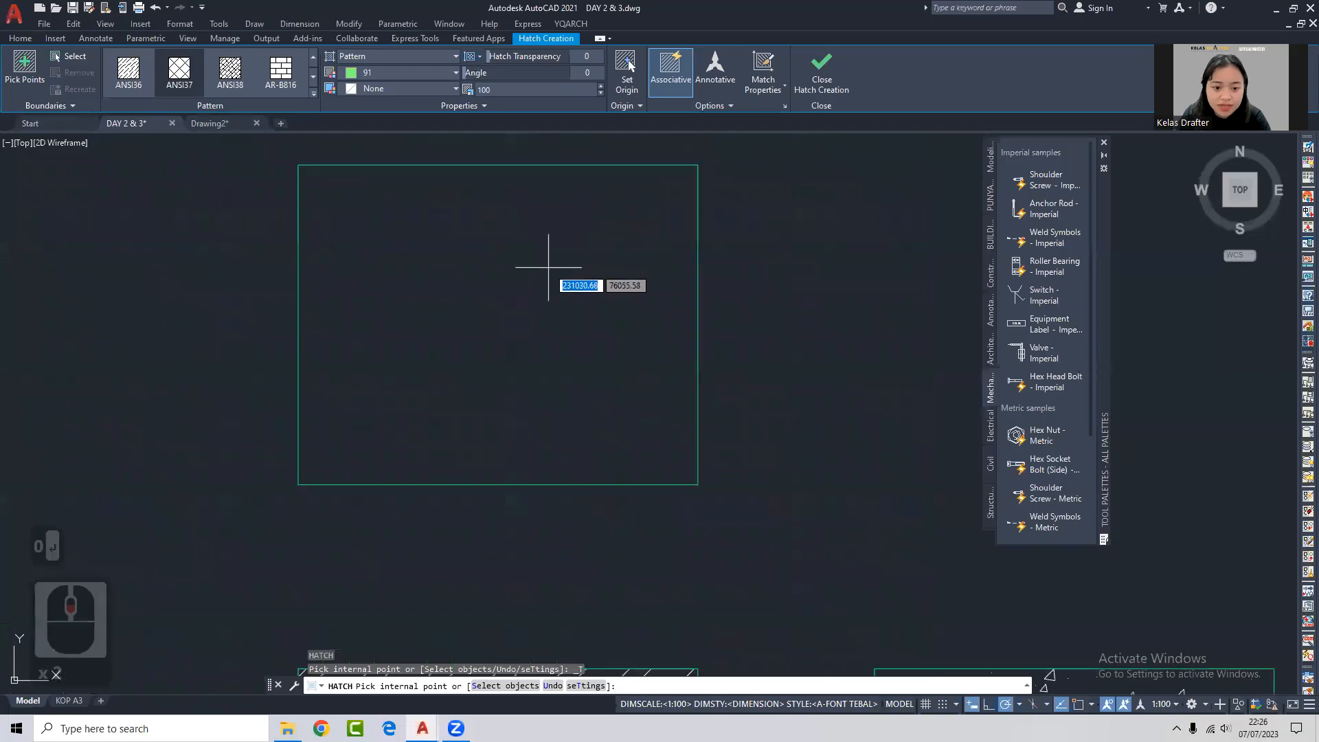
{"action": "left_click", "coordinate": [584, 73]}
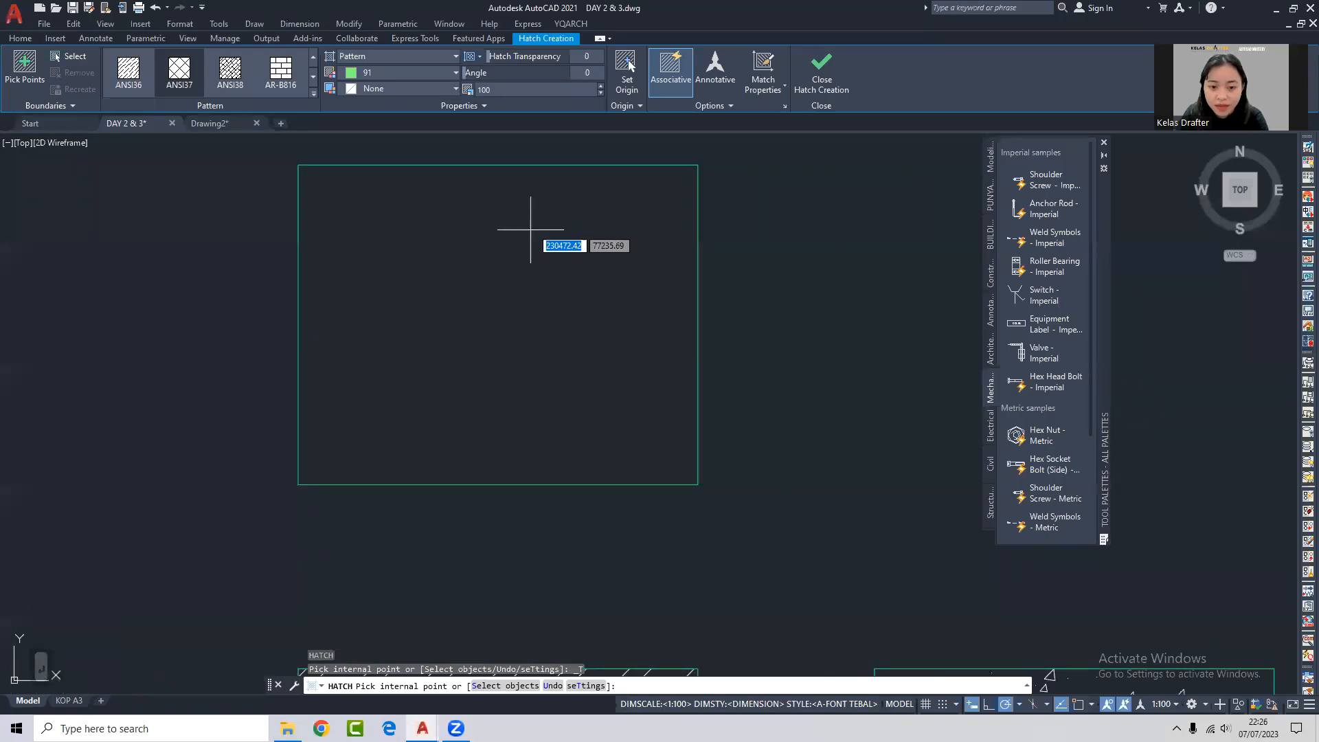
Preview the ANSI37 hatch at a 35-degree angle inside the copied rectangle, and set the angle back to 0.
{"action": "scroll", "coordinate": [513, 243], "scroll_direction": "up", "scroll_amount": 2}
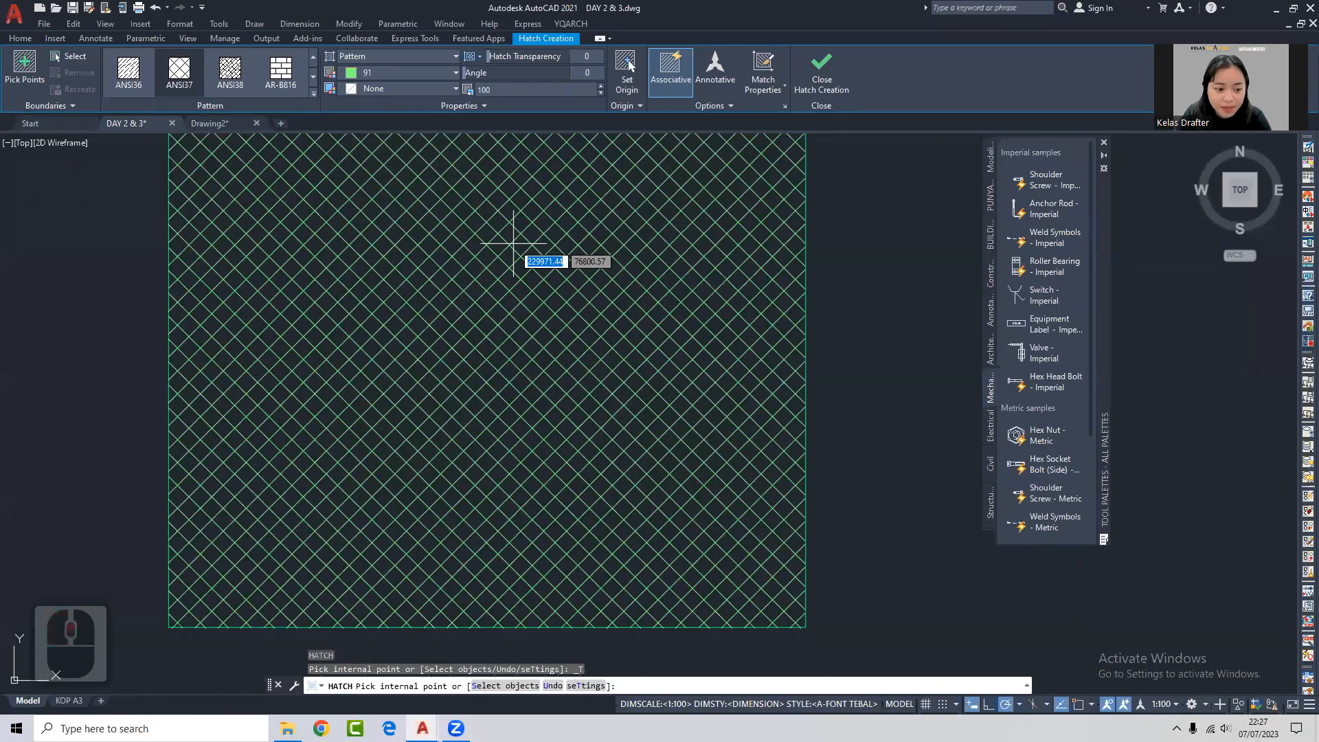
{"action": "left_click", "coordinate": [588, 76]}
{"action": "type", "text": "35"}
{"action": "key", "text": "Return"}
{"action": "scroll", "coordinate": [527, 280], "scroll_direction": "down", "scroll_amount": 3}
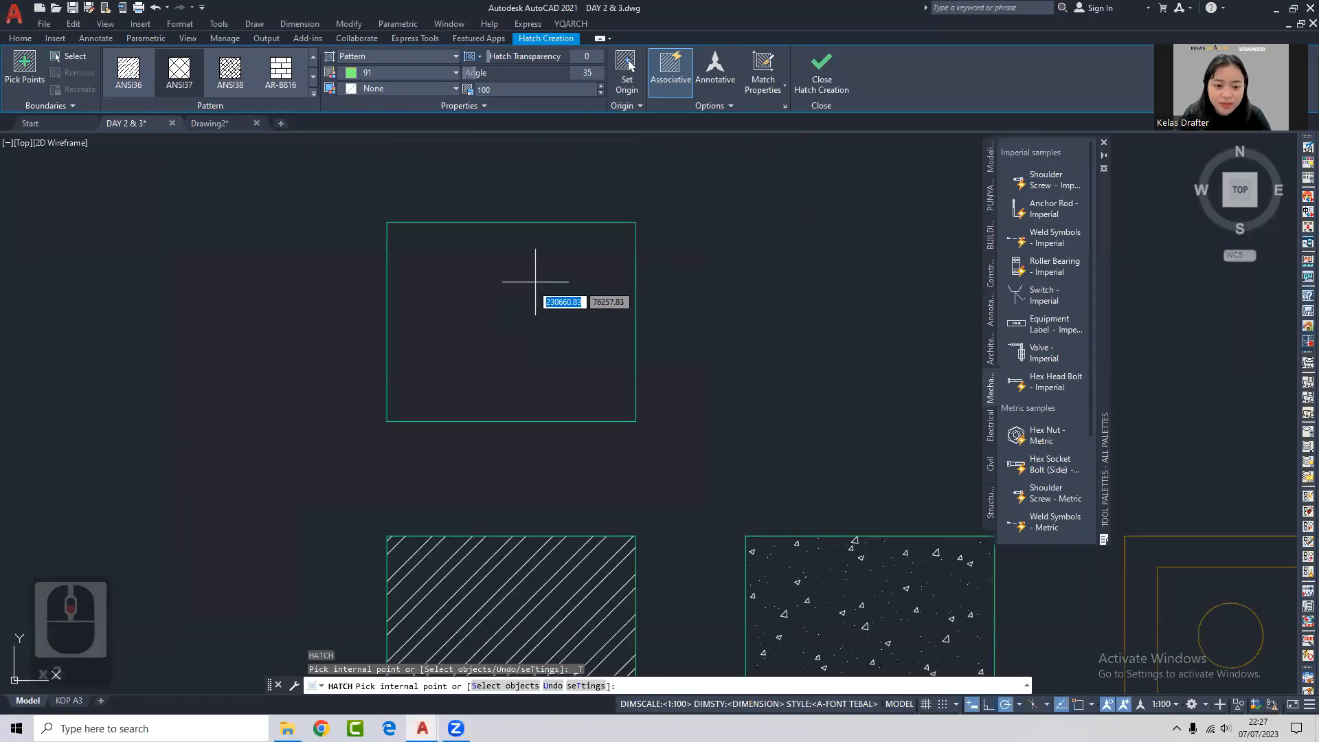
{"action": "left_click", "coordinate": [588, 74]}
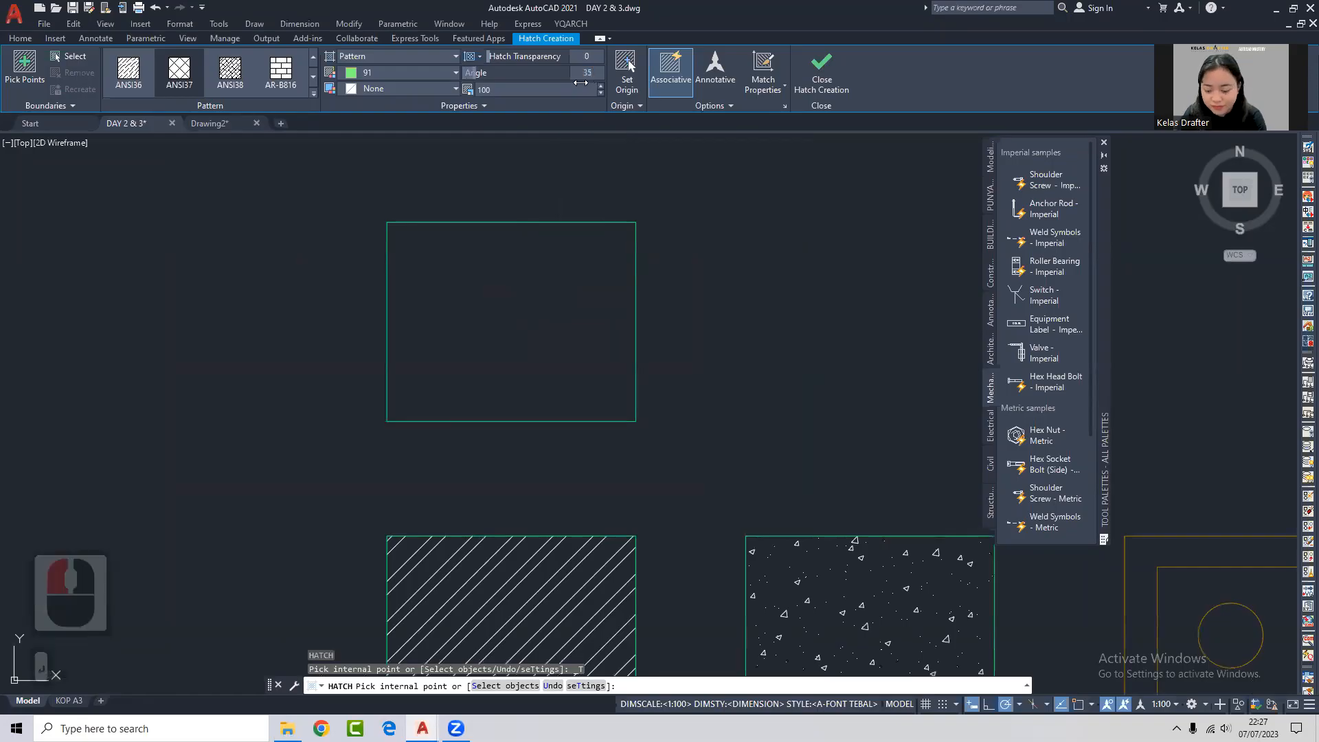
{"action": "scroll", "coordinate": [543, 275], "scroll_direction": "up", "scroll_amount": 2}
{"action": "left_click", "coordinate": [588, 72]}
{"action": "type", "text": "0"}
{"action": "key", "text": "Return"}
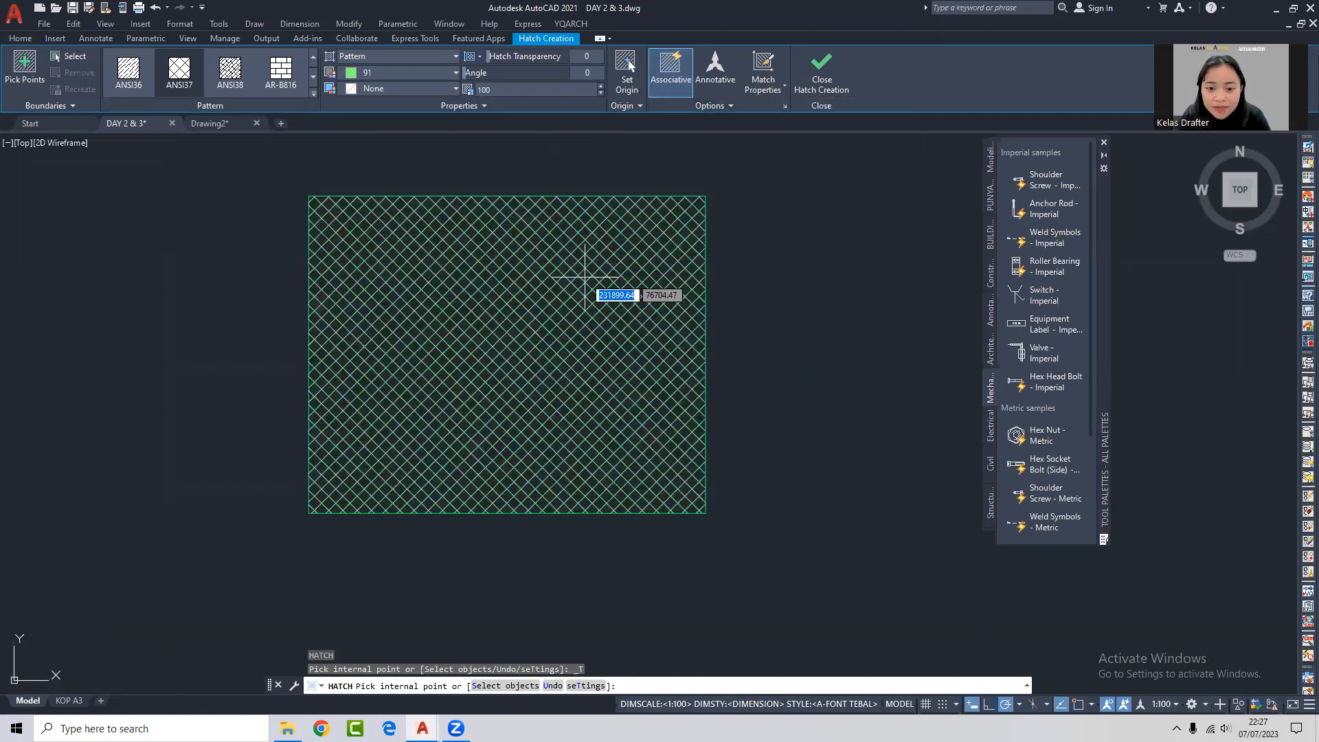
Turn off the Associative option and place the ANSI37 hatch inside the copied rectangle.
{"action": "left_click", "coordinate": [673, 87]}
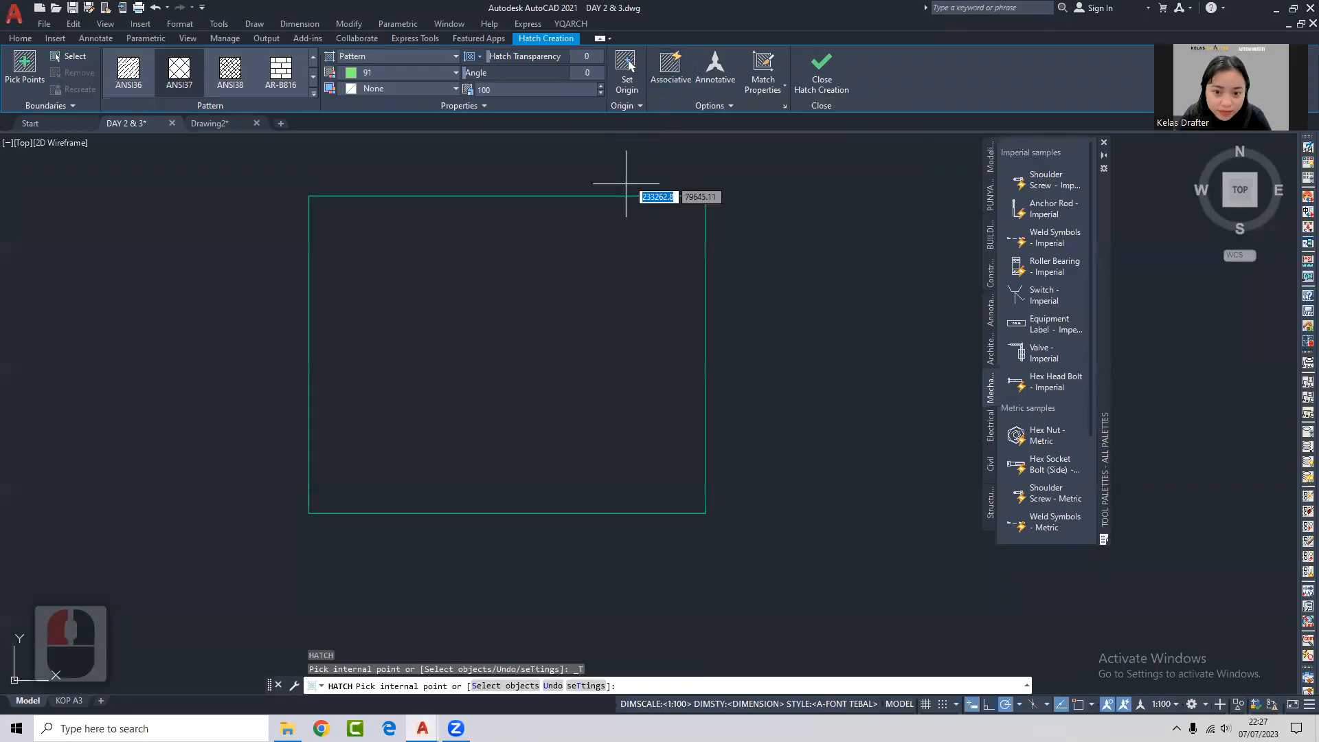
{"action": "left_click", "coordinate": [599, 266]}
{"action": "key", "text": "Return"}
{"action": "scroll", "coordinate": [683, 234], "scroll_direction": "down", "scroll_amount": 2}
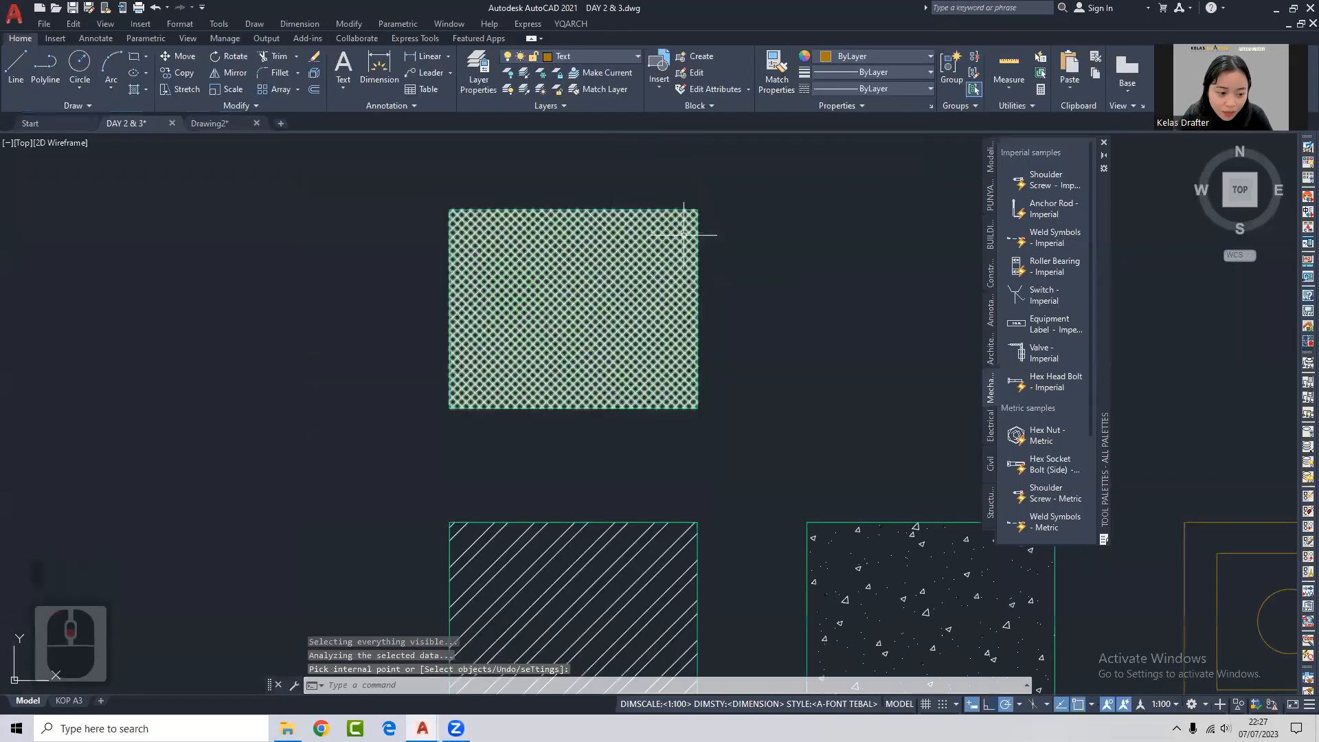
Stretch the right side of the copied rectangle outward, beyond the non-associative hatch.
{"action": "type", "text": "s"}
{"action": "key", "text": "Return"}
{"action": "left_click", "coordinate": [720, 187]}
{"action": "left_click", "coordinate": [702, 234]}
{"action": "key", "text": "Return"}
{"action": "left_click", "coordinate": [629, 441]}
{"action": "left_click", "coordinate": [781, 437]}
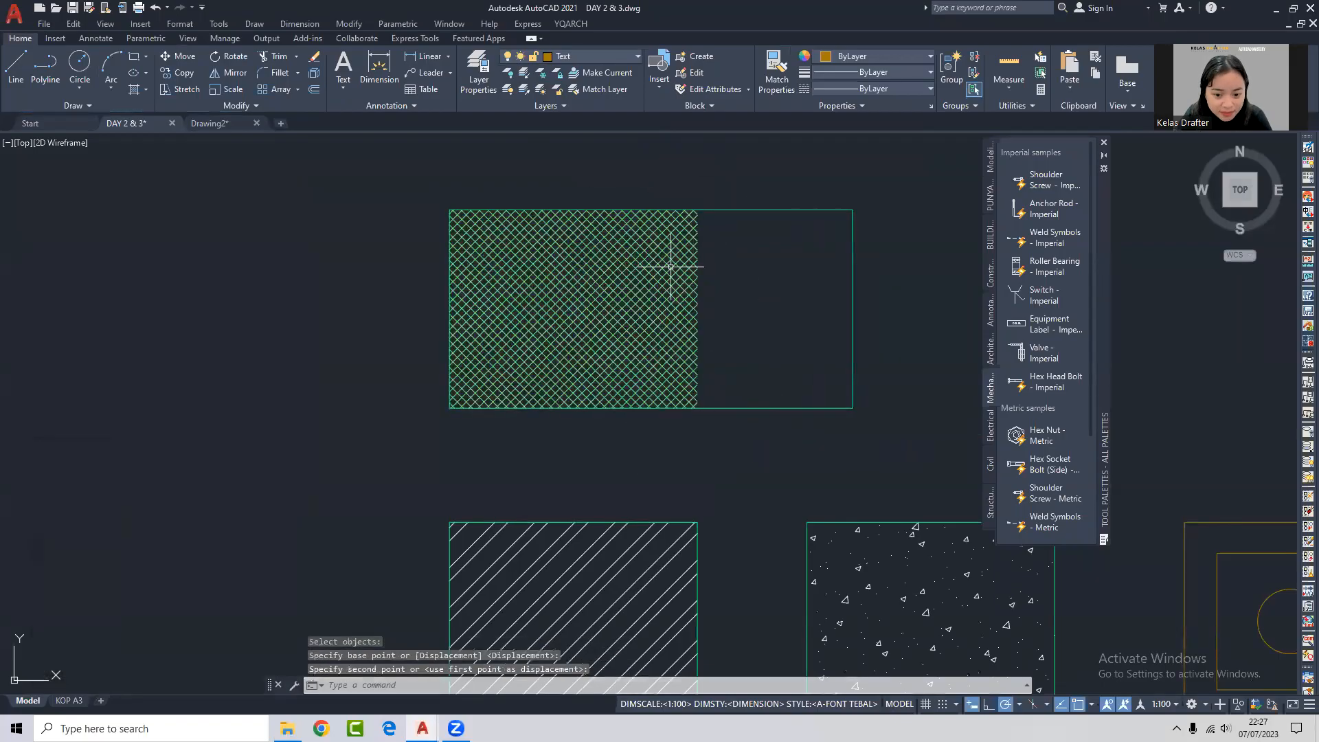
Stretch the rectangle's right side back inward to lie within the hatch, and undo both stretches.
{"action": "key", "text": "Return"}
{"action": "left_click", "coordinate": [867, 200]}
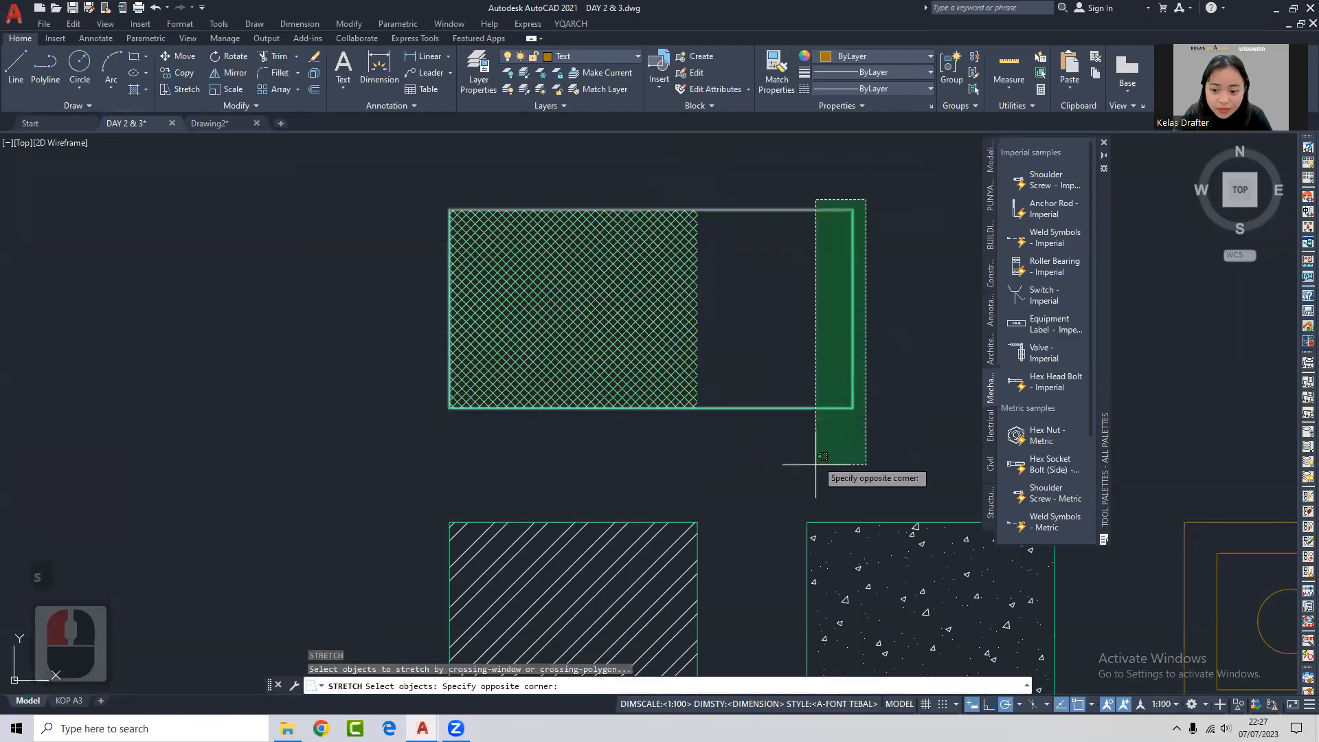
{"action": "left_click", "coordinate": [818, 473]}
{"action": "key", "text": "Return"}
{"action": "left_click", "coordinate": [836, 461]}
{"action": "left_click", "coordinate": [592, 461]}
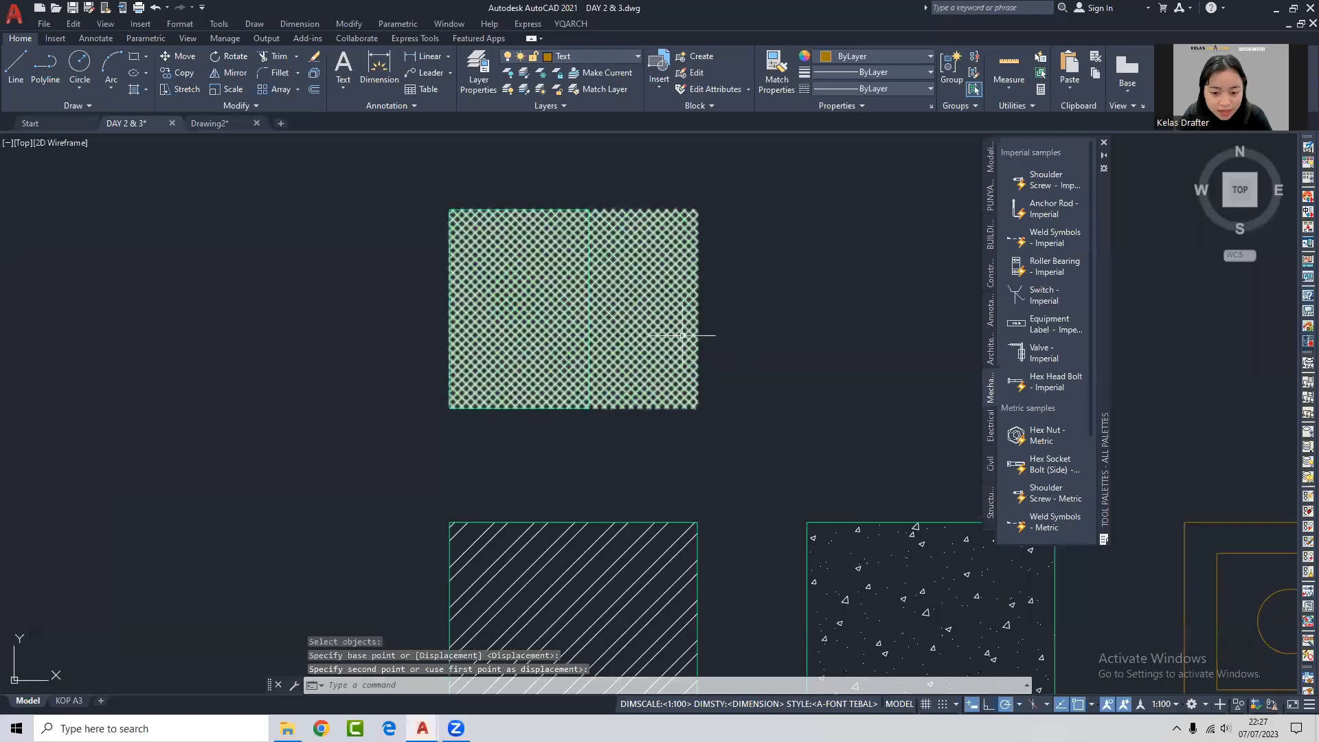
{"action": "key", "text": "ctrl+z"}
{"action": "key", "text": "ctrl+z"}
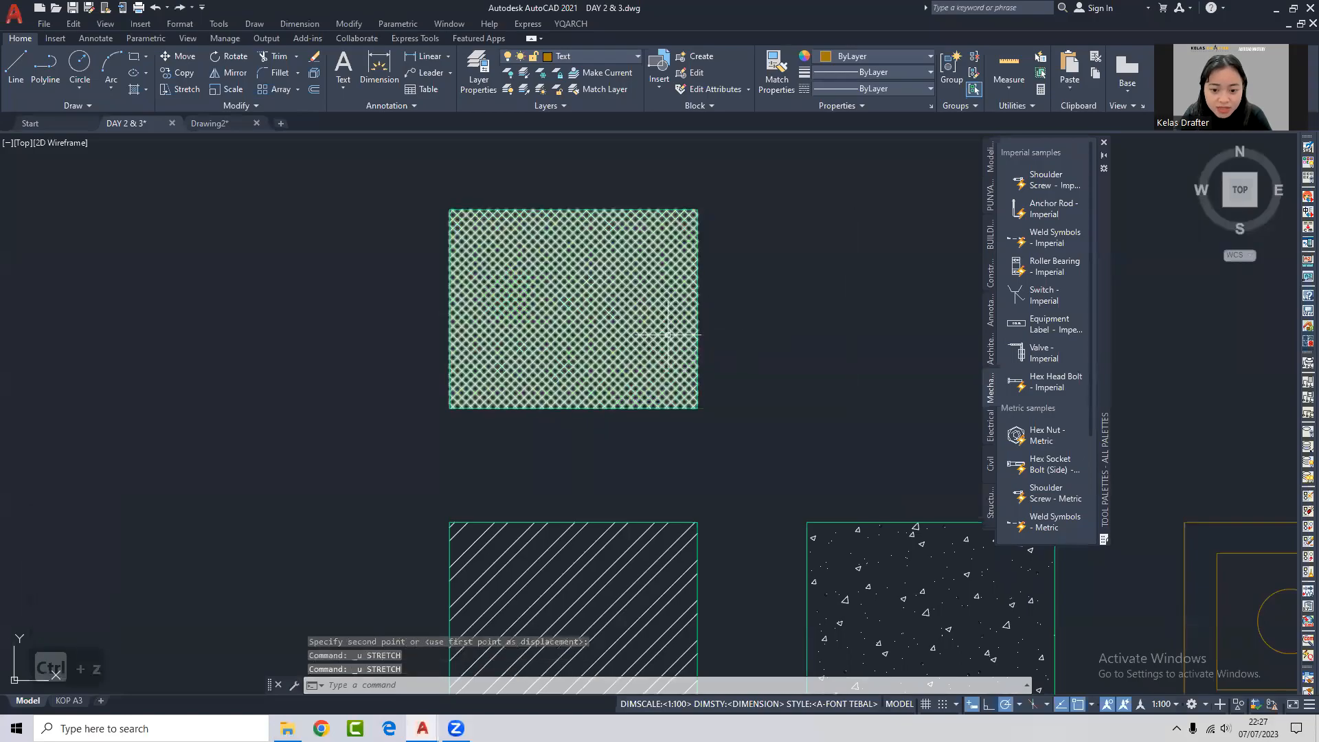
Erase the non-associative hatch from the copied rectangle.
{"action": "left_click", "coordinate": [668, 335]}
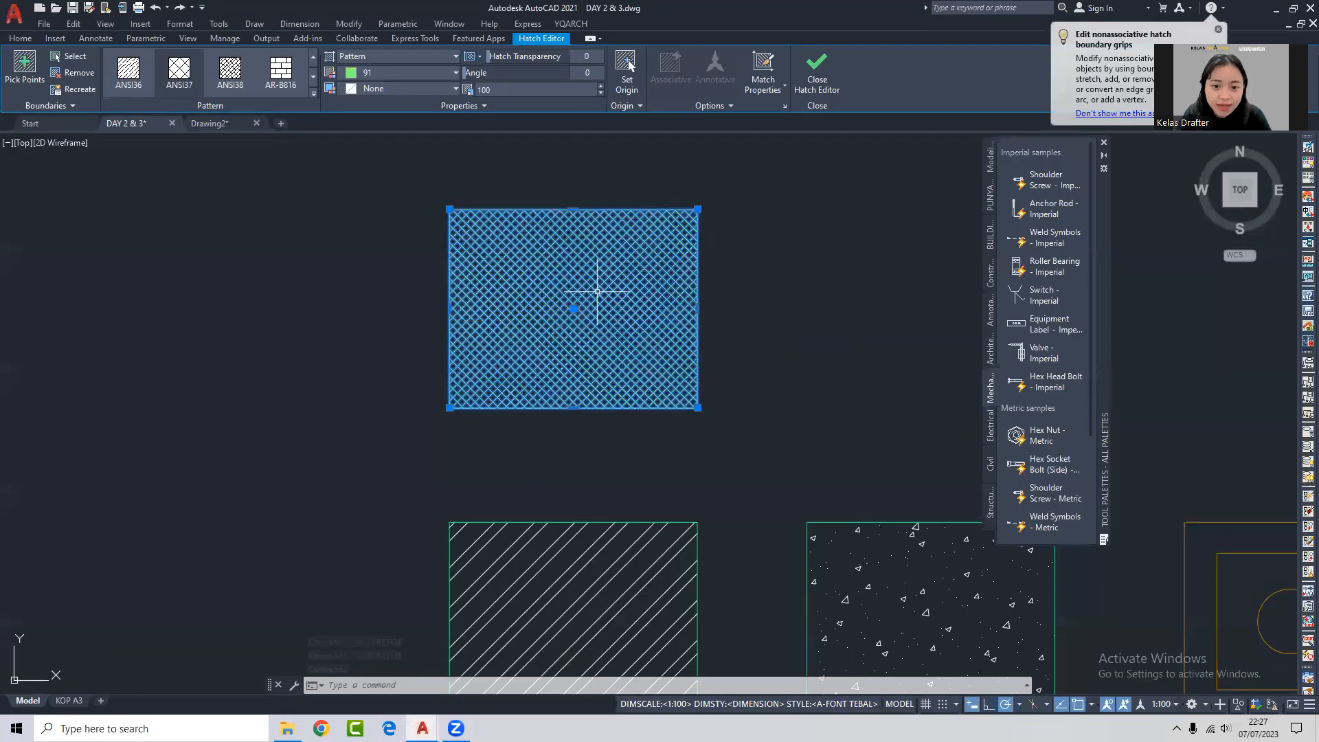
{"action": "left_click", "coordinate": [671, 76]}
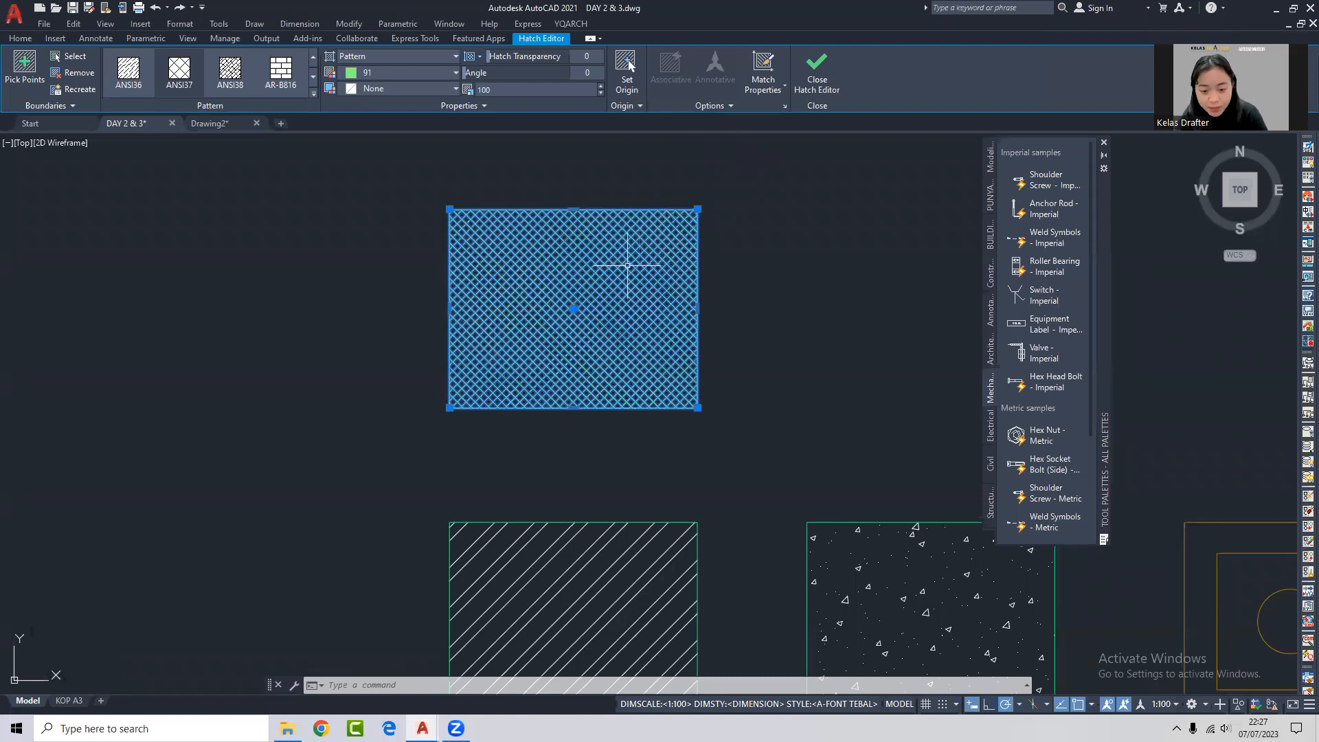
{"action": "type", "text": "e"}
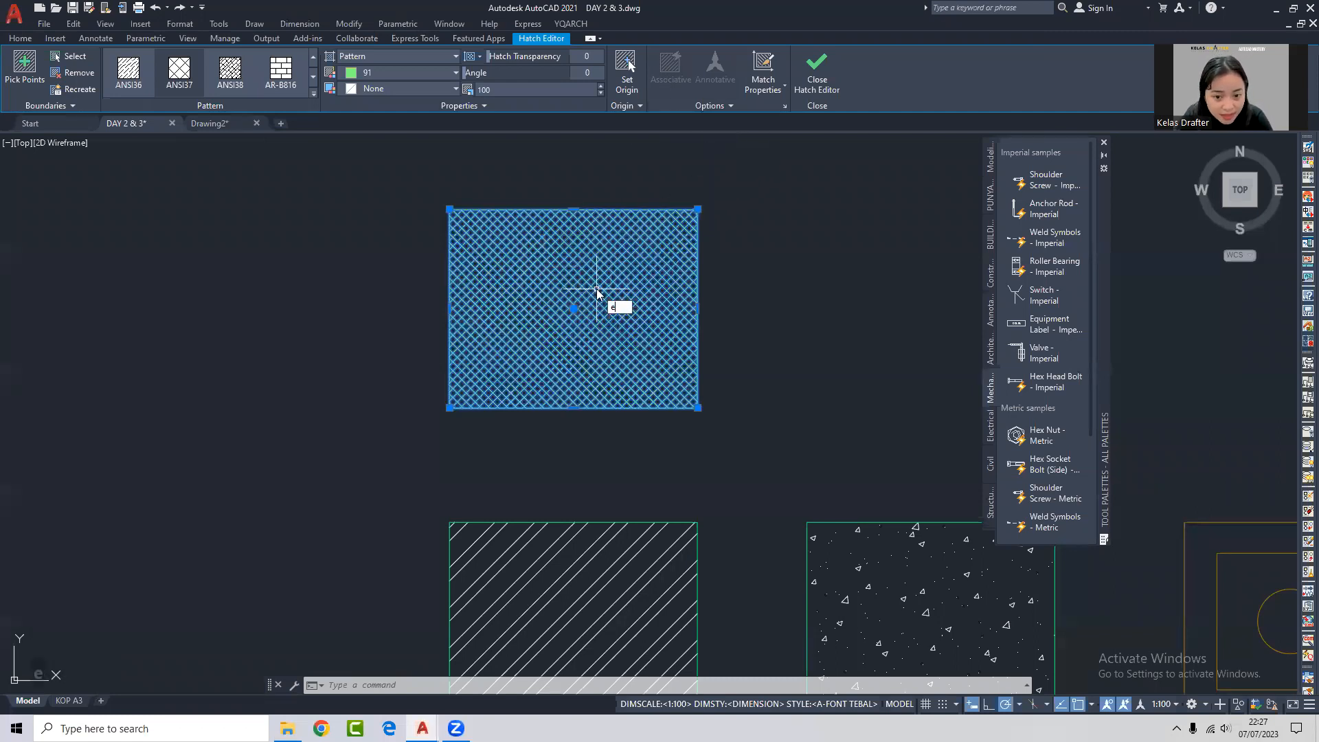
{"action": "key", "text": "Return"}
Hatch the copied rectangle again with ANSI37, this time with the Associative option turned on.
{"action": "type", "text": "h"}
{"action": "key", "text": "Return"}
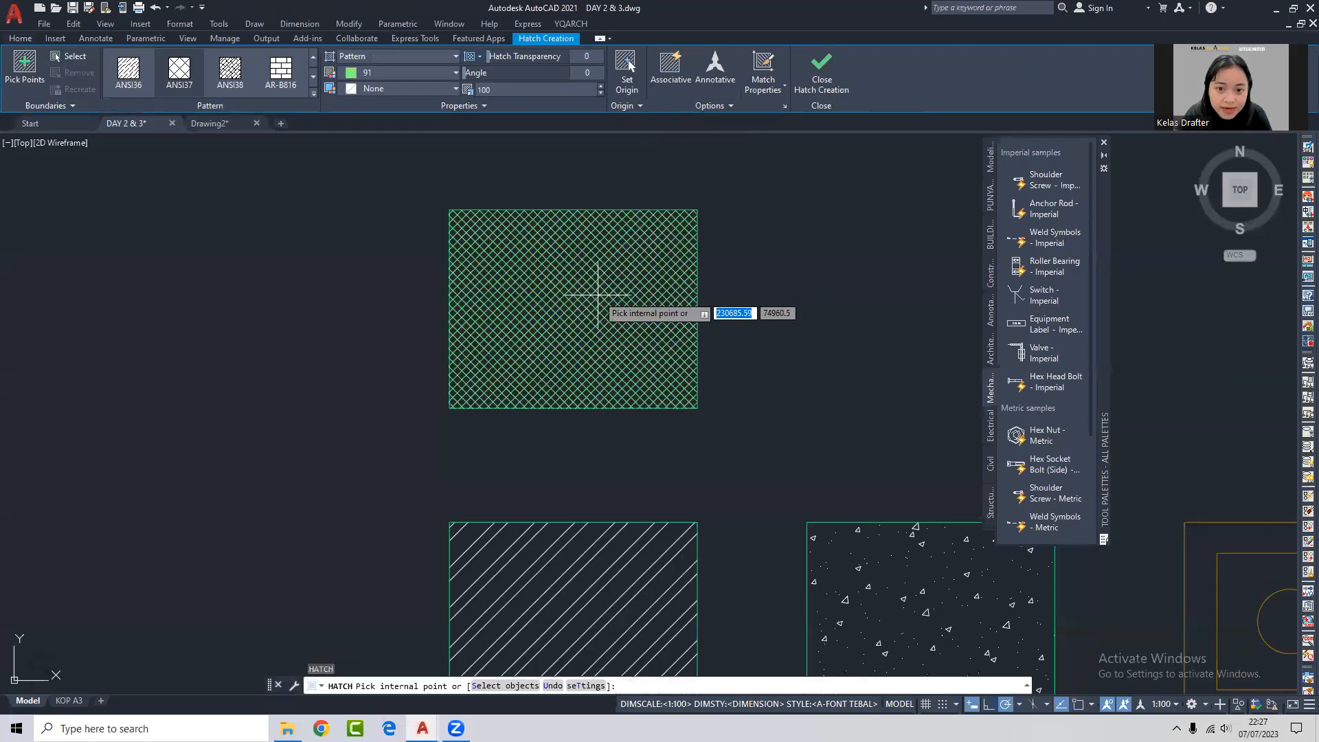
{"action": "left_click", "coordinate": [670, 81]}
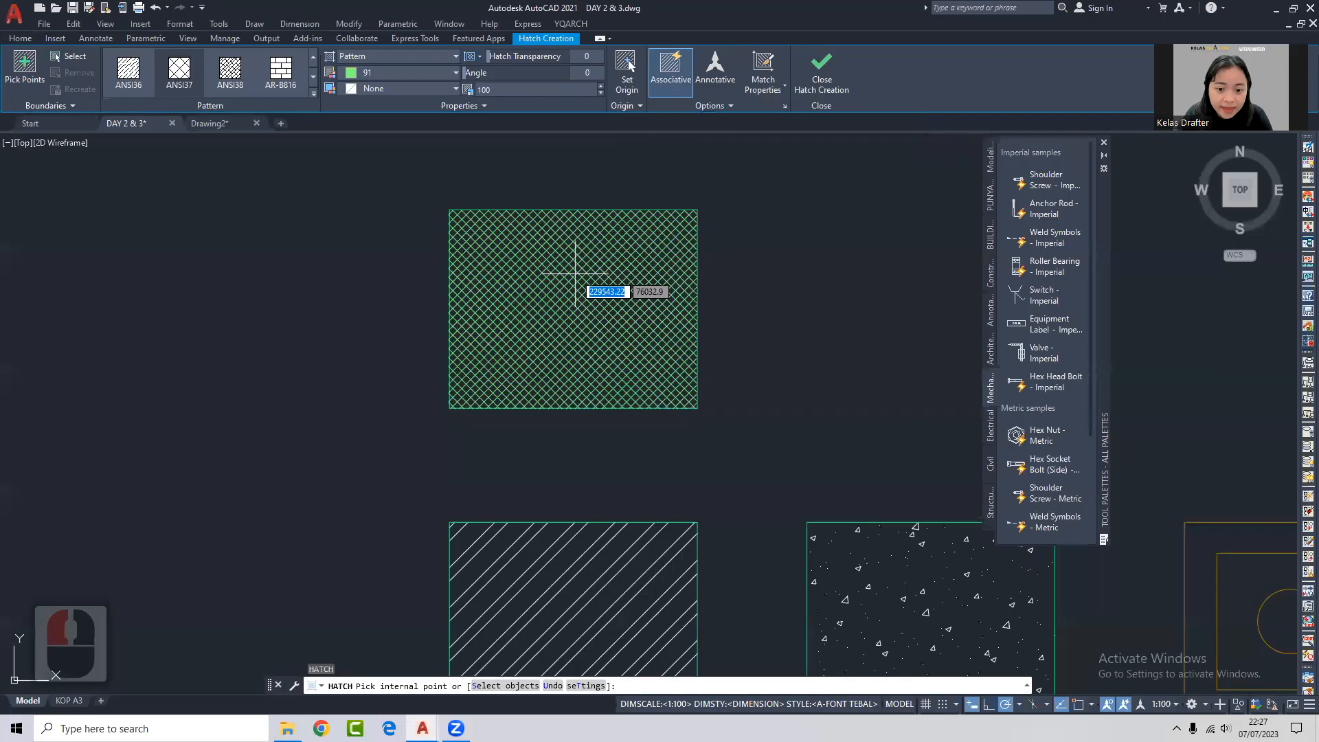
{"action": "left_click", "coordinate": [575, 273]}
{"action": "key", "text": "Return"}
{"action": "scroll", "coordinate": [573, 309], "scroll_direction": "up", "scroll_amount": 2}
{"action": "scroll", "coordinate": [661, 278], "scroll_direction": "down", "scroll_amount": 2}
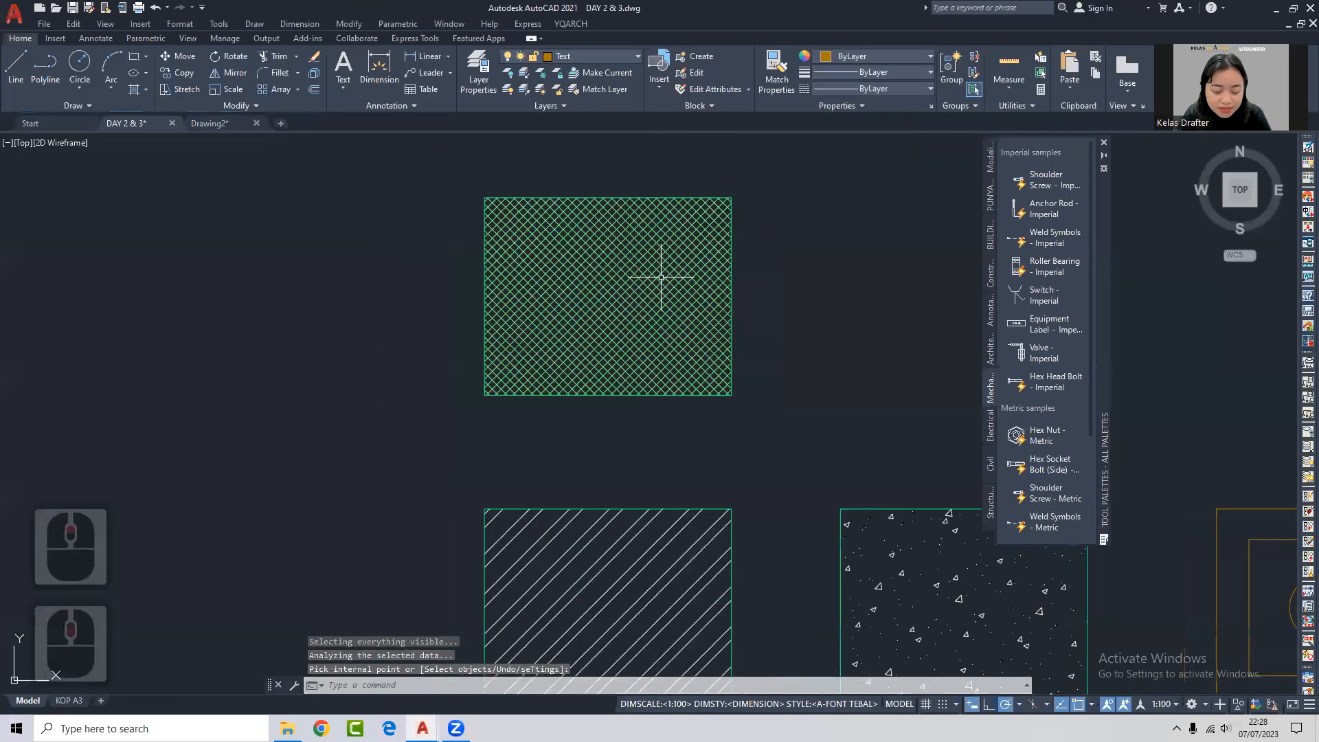
Stretch the right side of the rectangle with the associative hatch outward to widen it.
{"action": "type", "text": "s"}
{"action": "key", "text": "space"}
{"action": "left_click", "coordinate": [787, 172]}
{"action": "left_click", "coordinate": [690, 440]}
{"action": "key", "text": "space"}
{"action": "left_click", "coordinate": [657, 434]}
{"action": "left_click", "coordinate": [781, 433]}
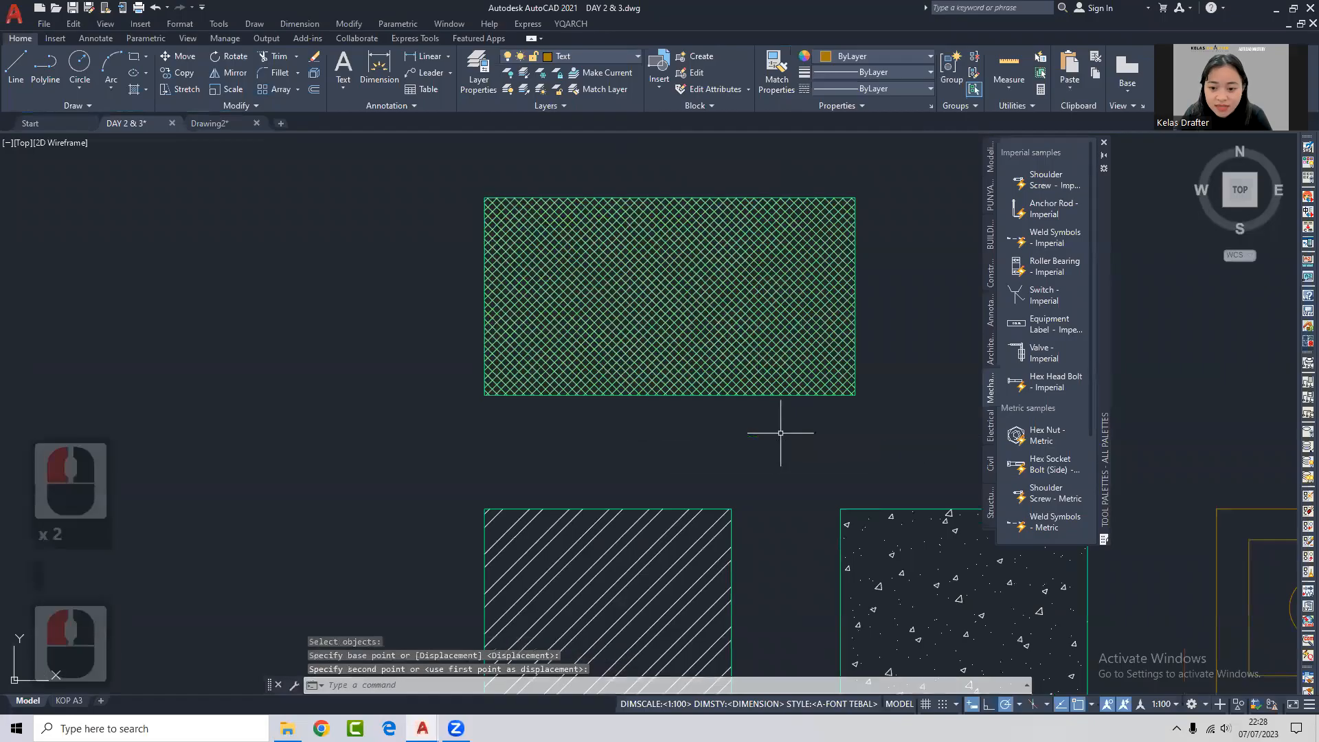
Stretch the right side of the hatched rectangle inward, making it narrower than its original width.
{"action": "type", "text": "s"}
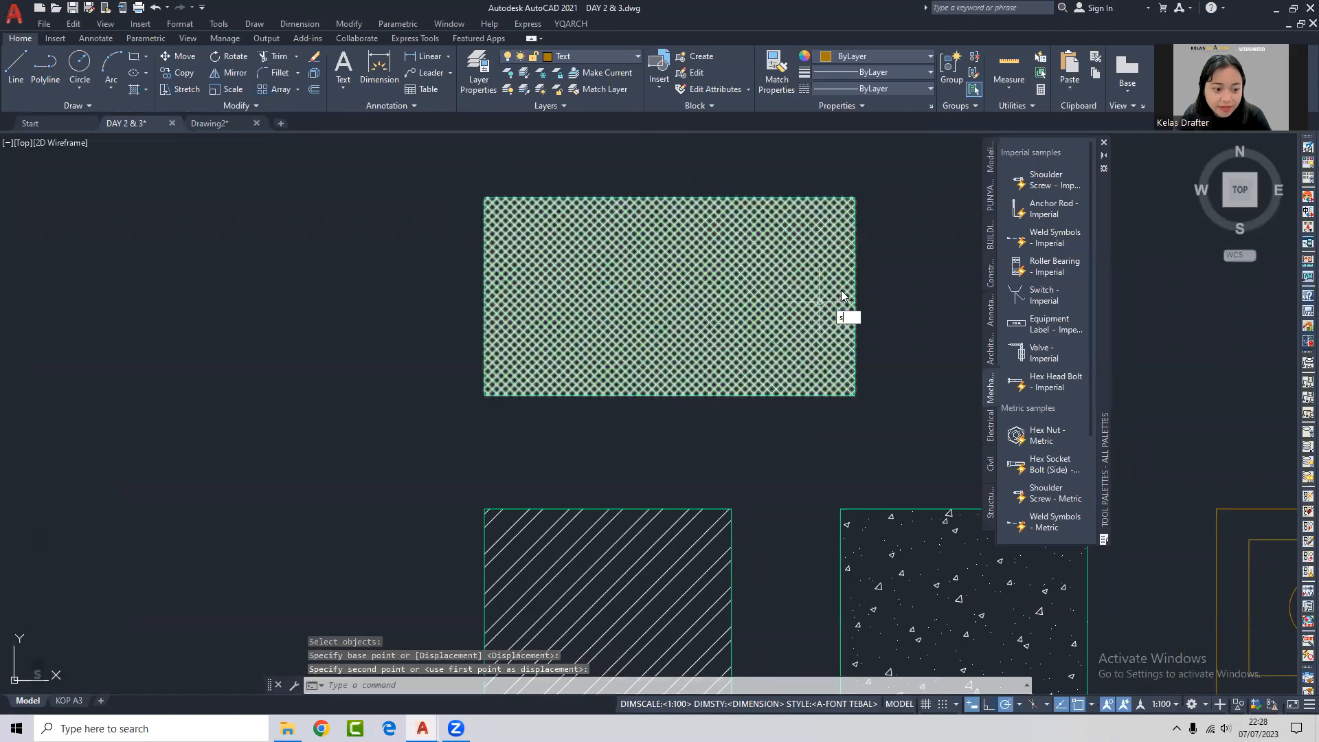
{"action": "key", "text": "space"}
{"action": "left_click", "coordinate": [873, 182]}
{"action": "left_click", "coordinate": [813, 442]}
{"action": "key", "text": "space"}
{"action": "left_click", "coordinate": [846, 431]}
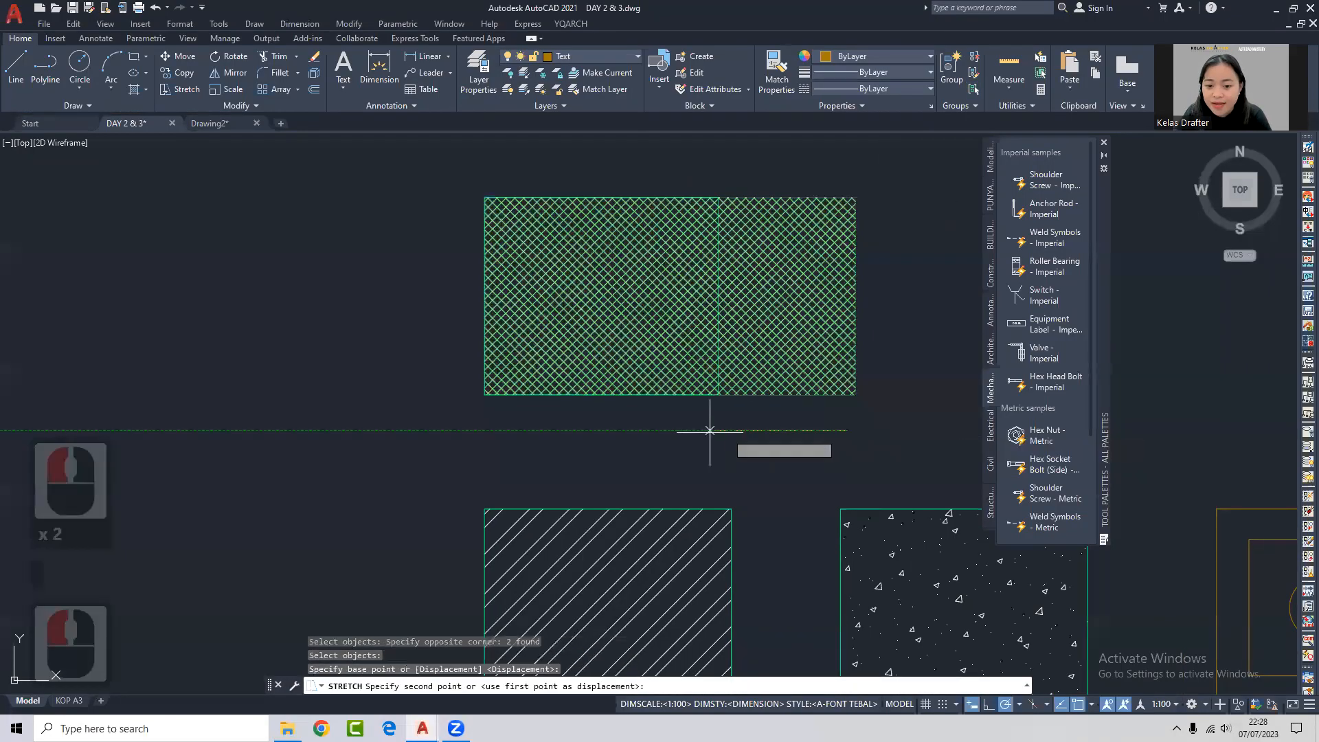
{"action": "left_click", "coordinate": [608, 432]}
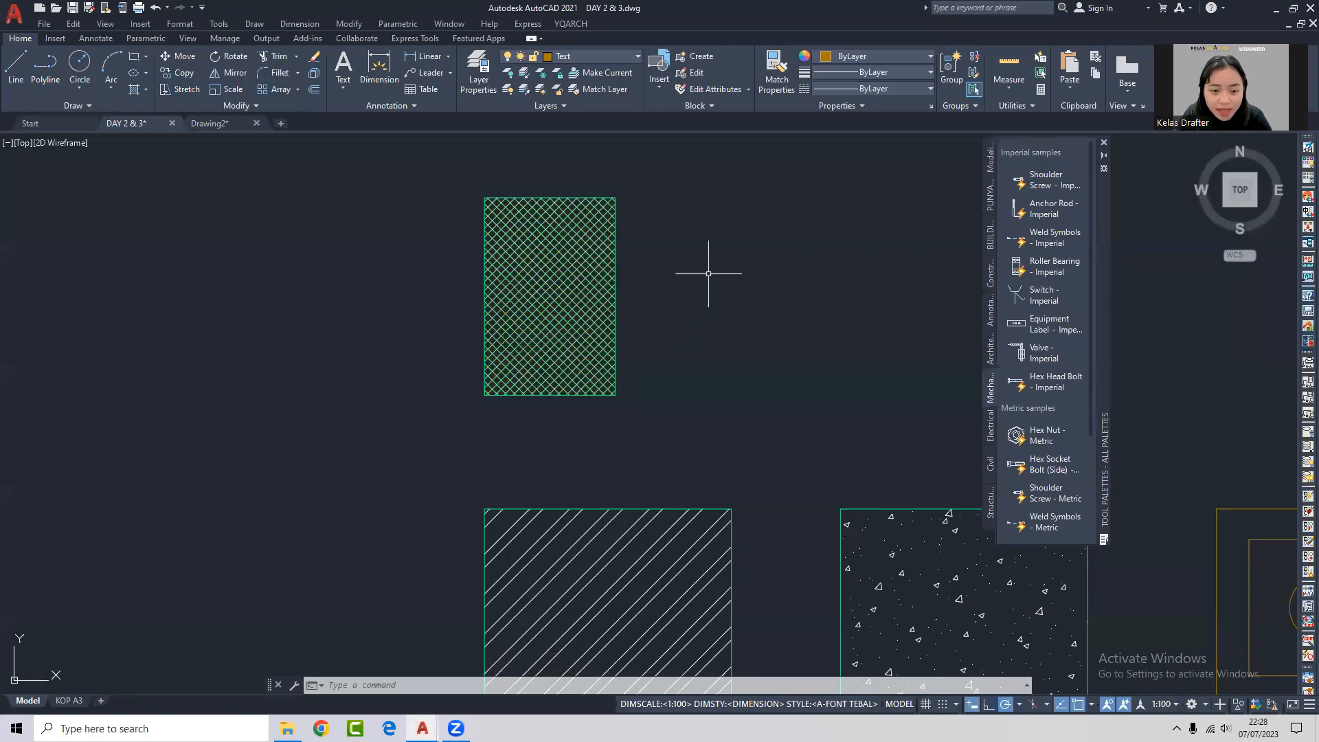
Set the angle of the hatch in the narrowed rectangle to 45.
{"action": "left_click", "coordinate": [568, 253]}
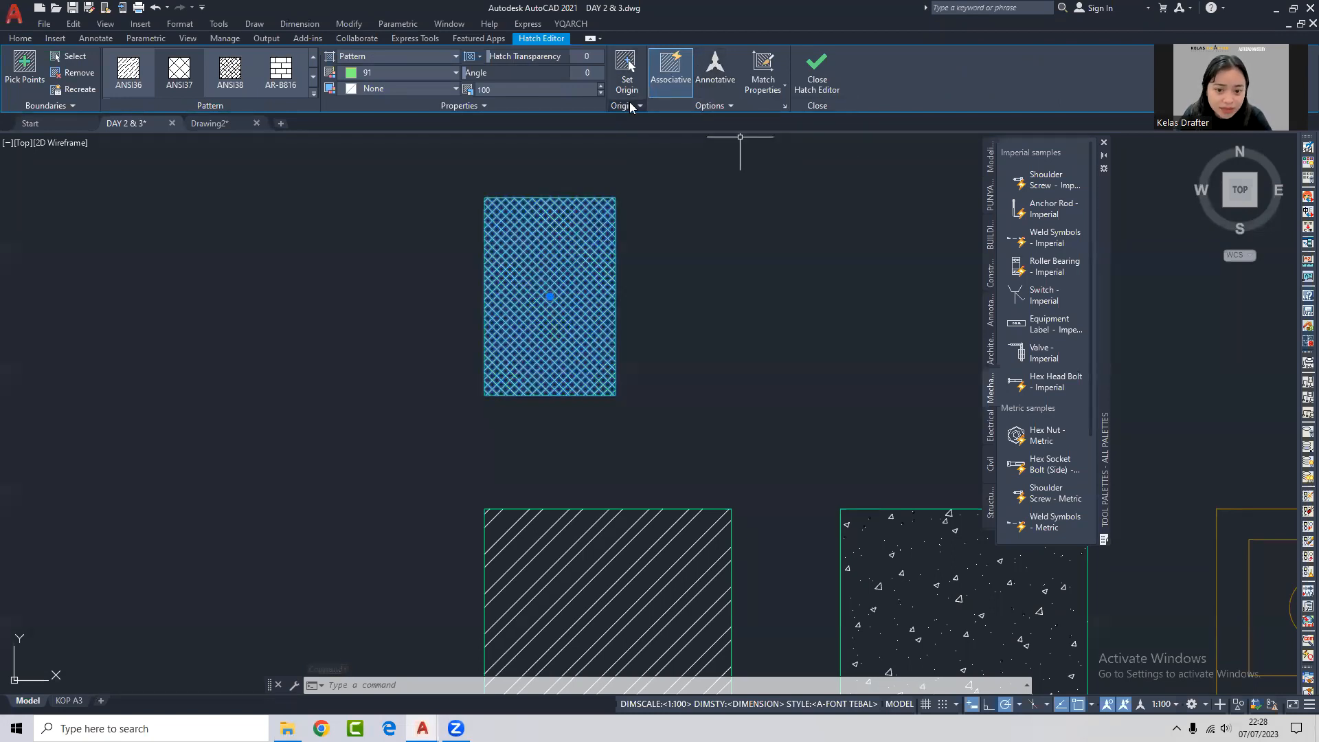
{"action": "left_click", "coordinate": [630, 103]}
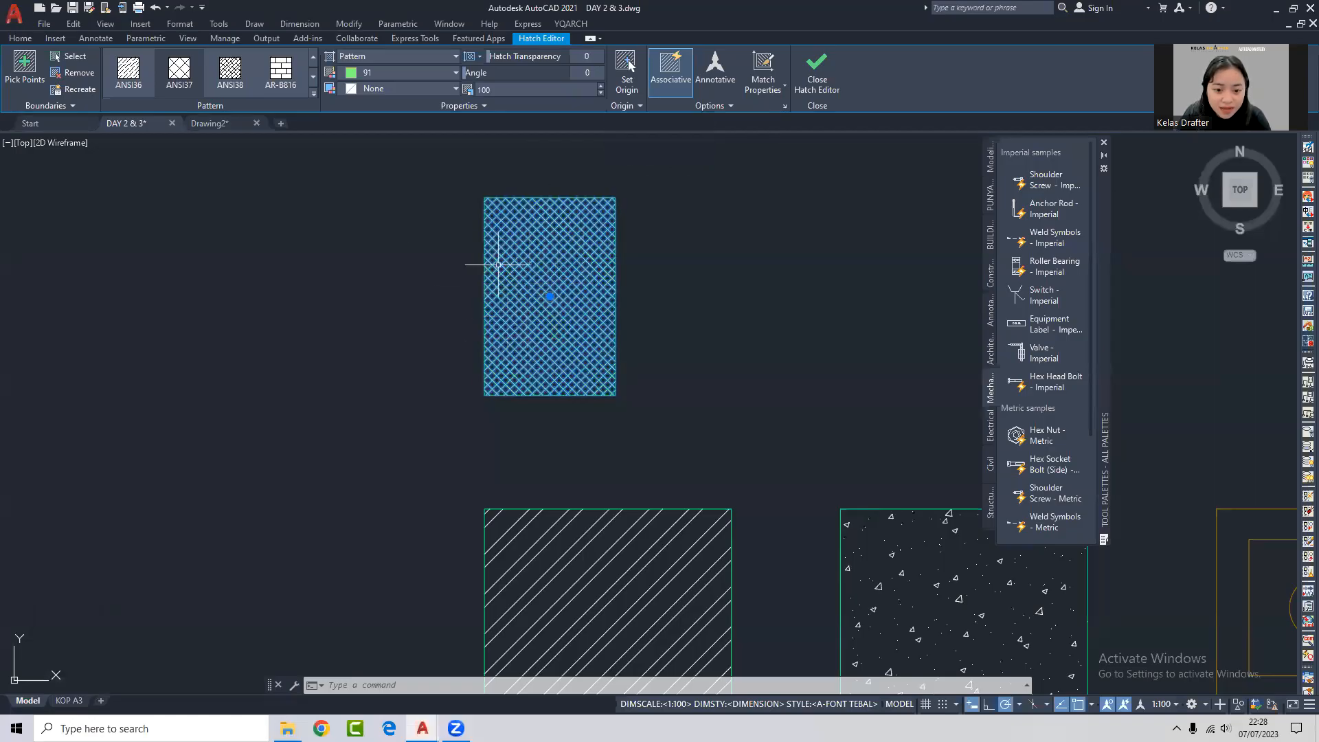
{"action": "scroll", "coordinate": [565, 280], "scroll_direction": "up", "scroll_amount": 2}
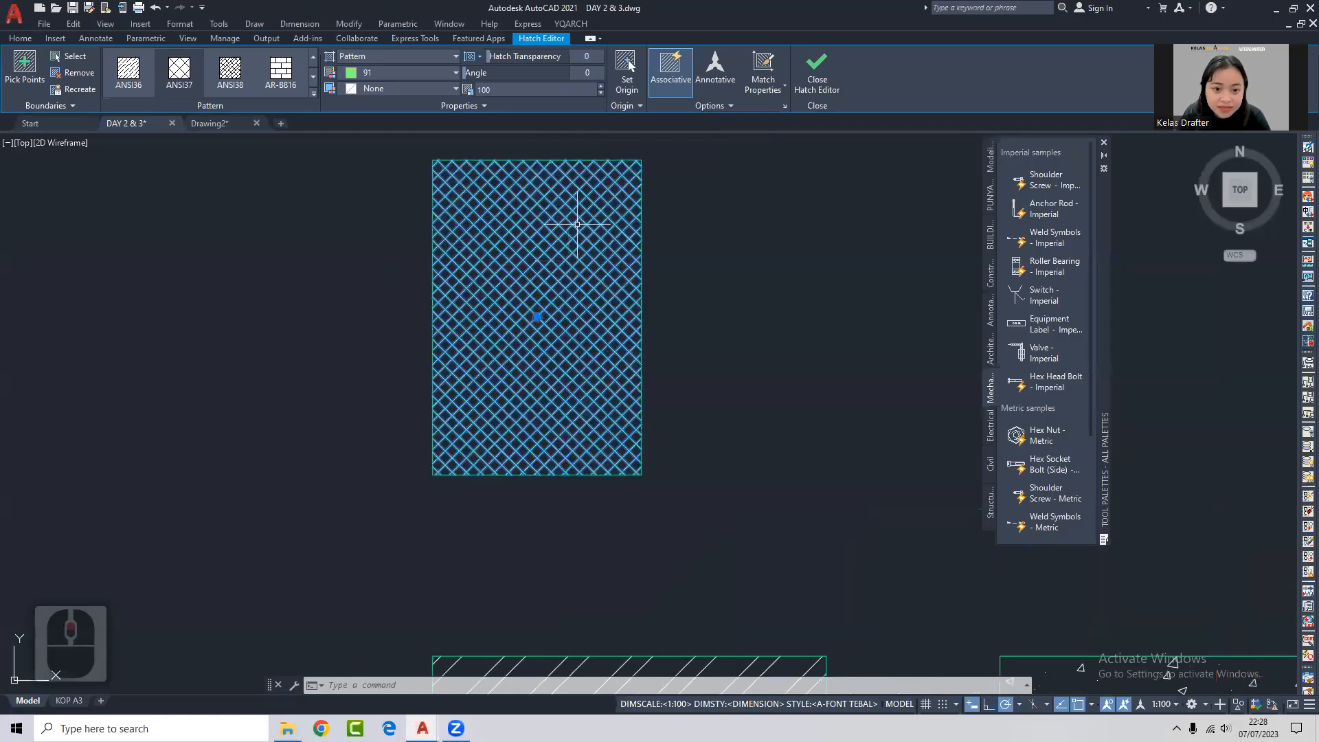
{"action": "left_click", "coordinate": [590, 76]}
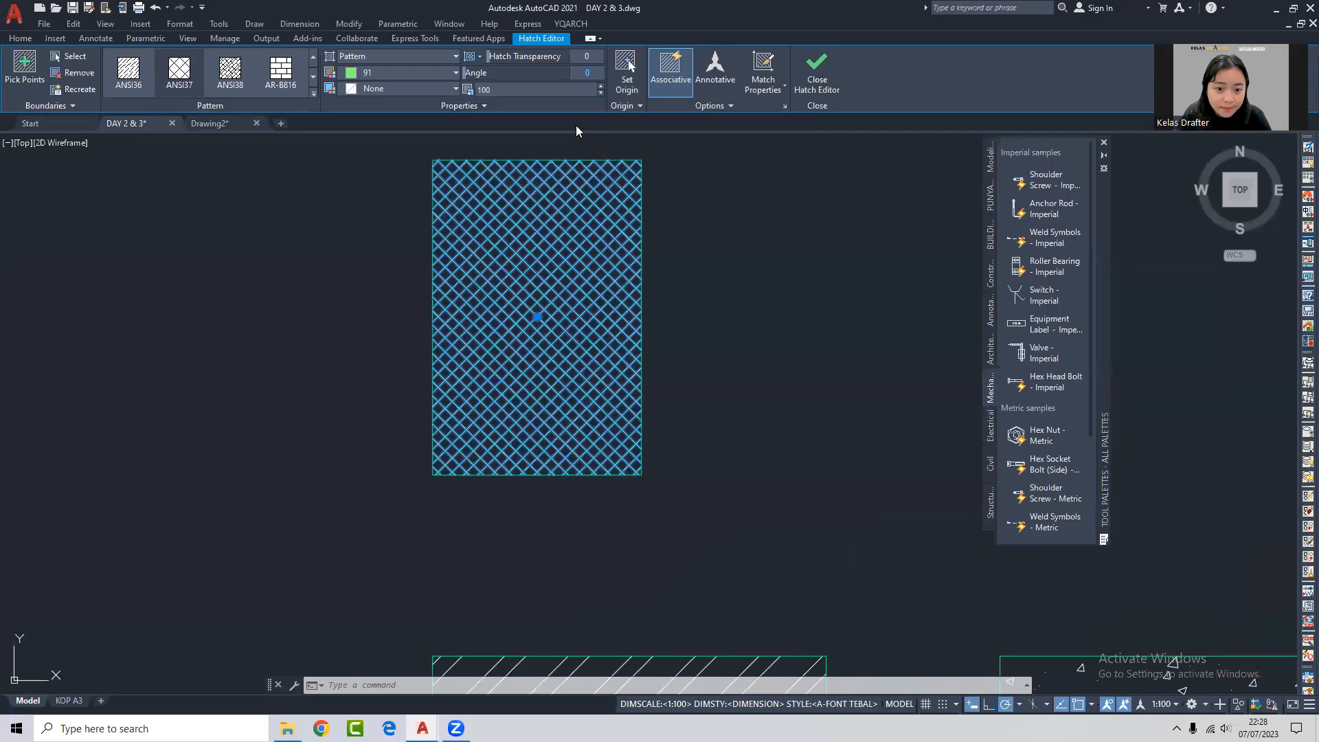
{"action": "type", "text": "45"}
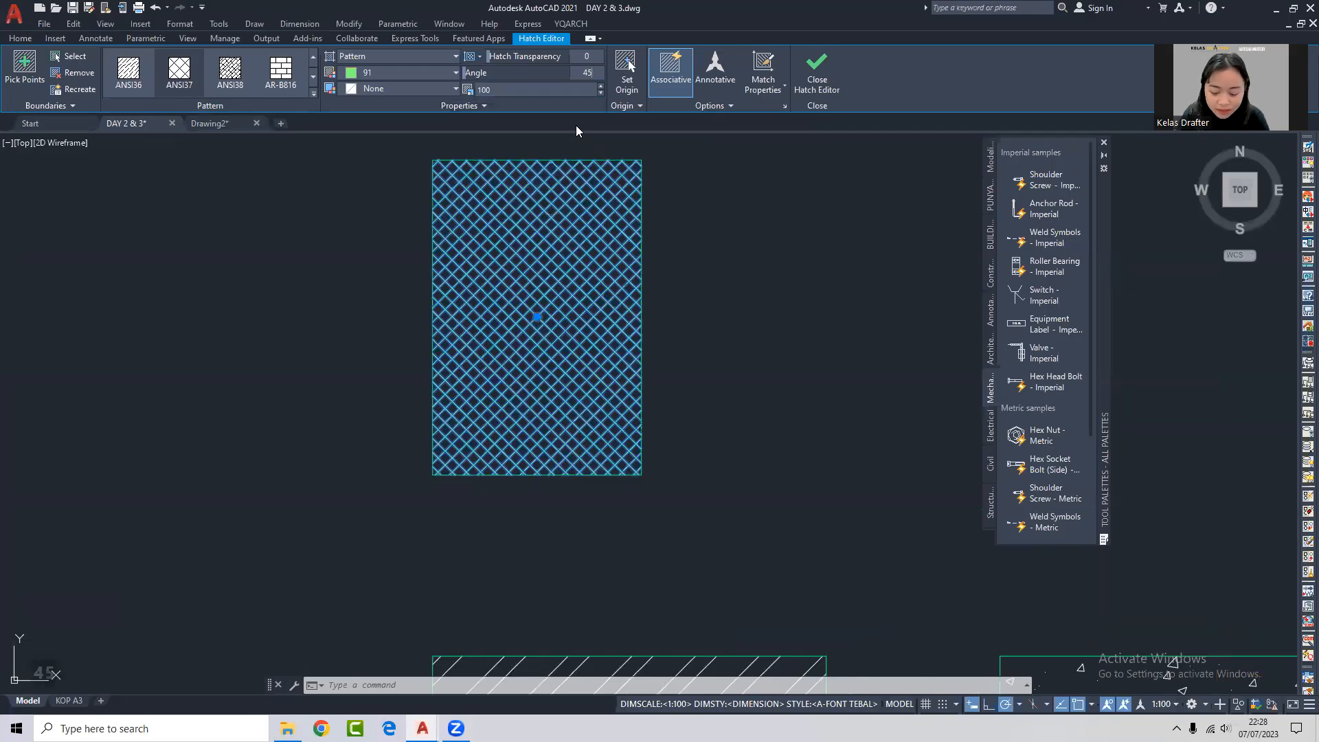
{"action": "key", "text": "Return"}
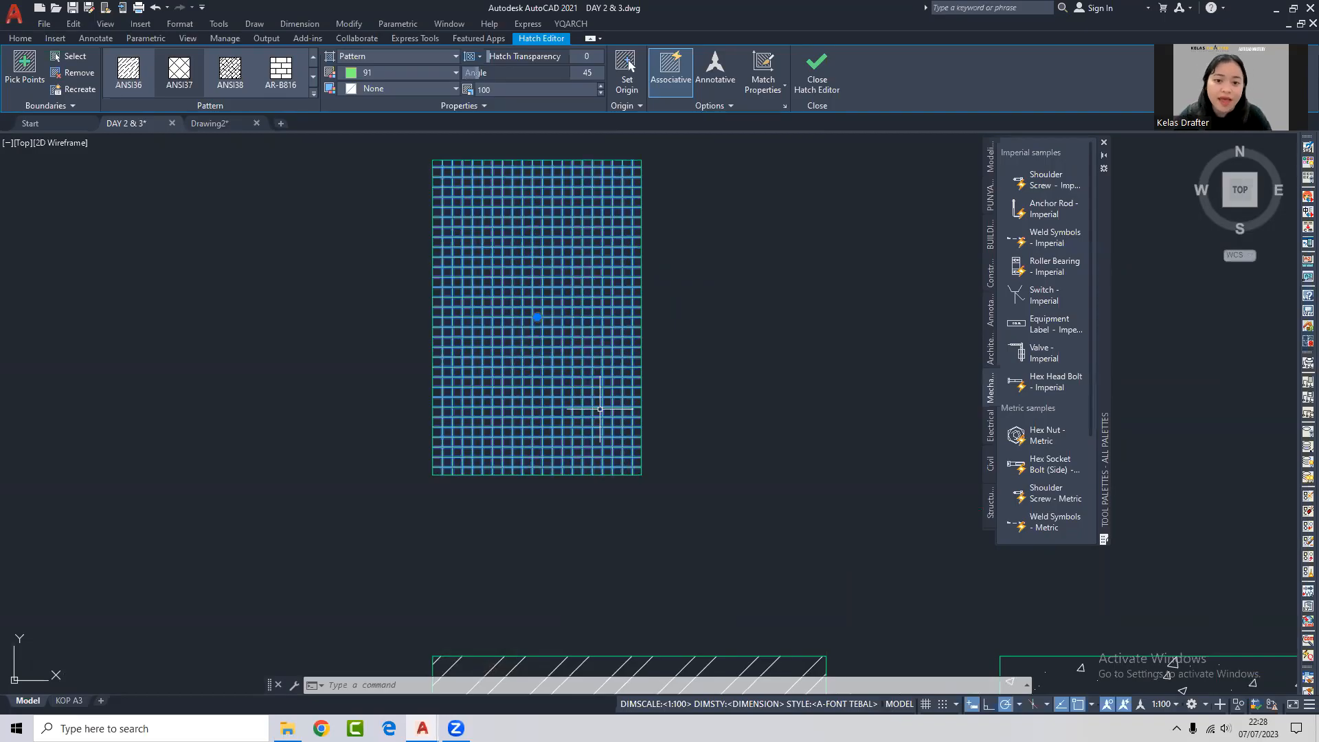
Try the hatch origin at the bottom left and bottom right corners of the boundary.
{"action": "left_click", "coordinate": [627, 106]}
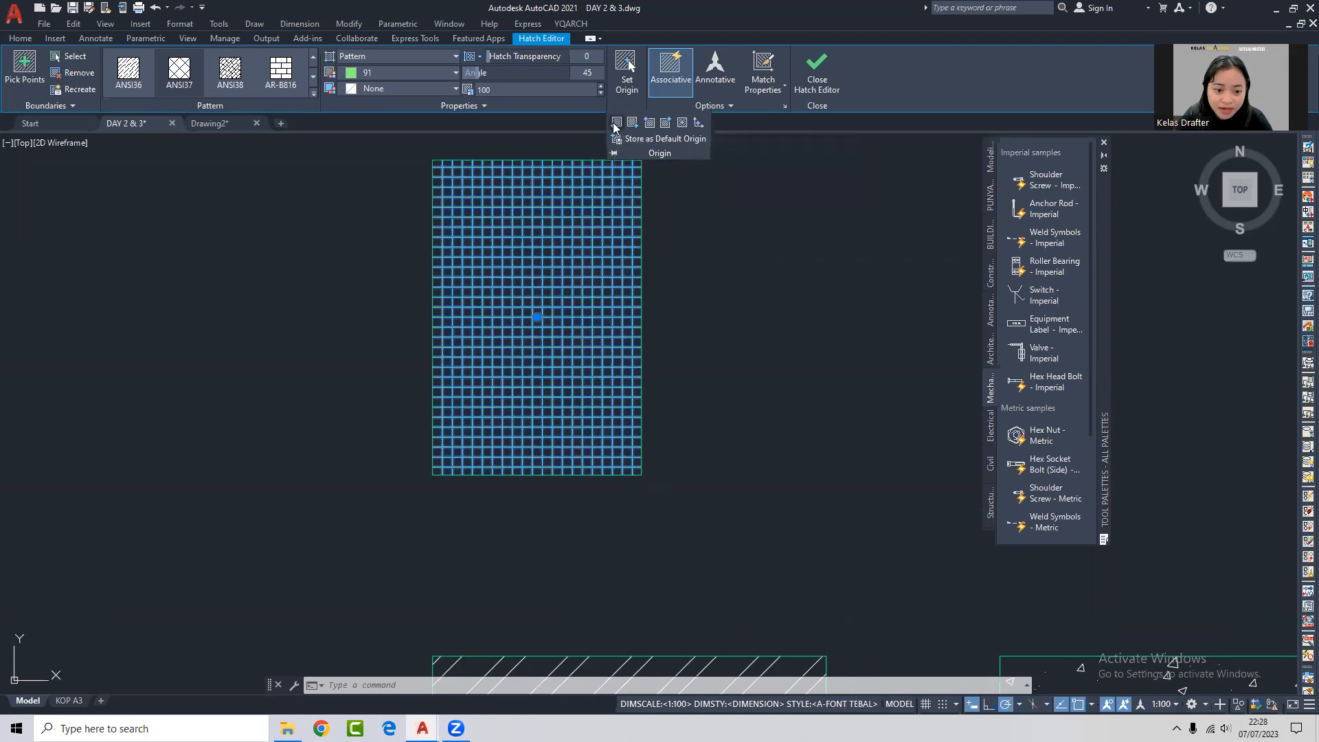
{"action": "left_click", "coordinate": [616, 128]}
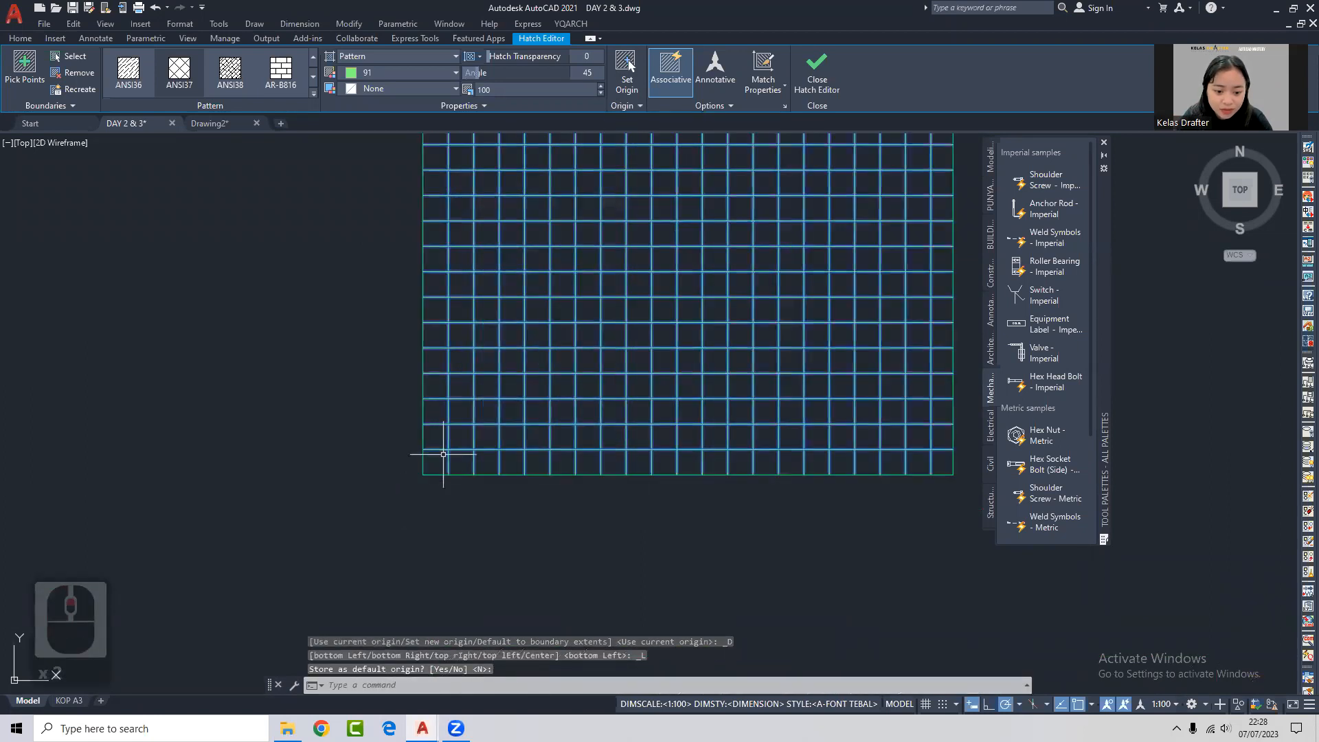
{"action": "left_click", "coordinate": [634, 105]}
{"action": "left_click", "coordinate": [633, 123]}
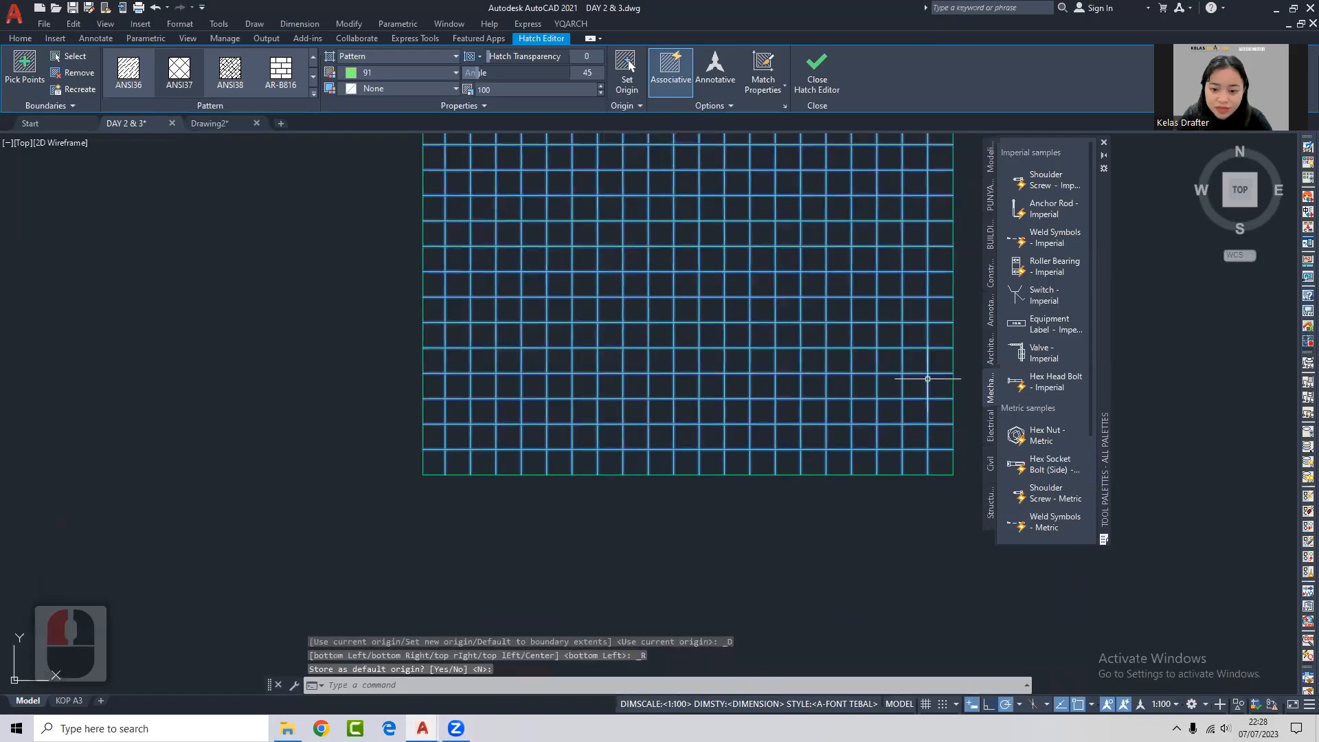
Try the hatch origin at the center and at the top left corner of the boundary.
{"action": "left_click", "coordinate": [681, 123]}
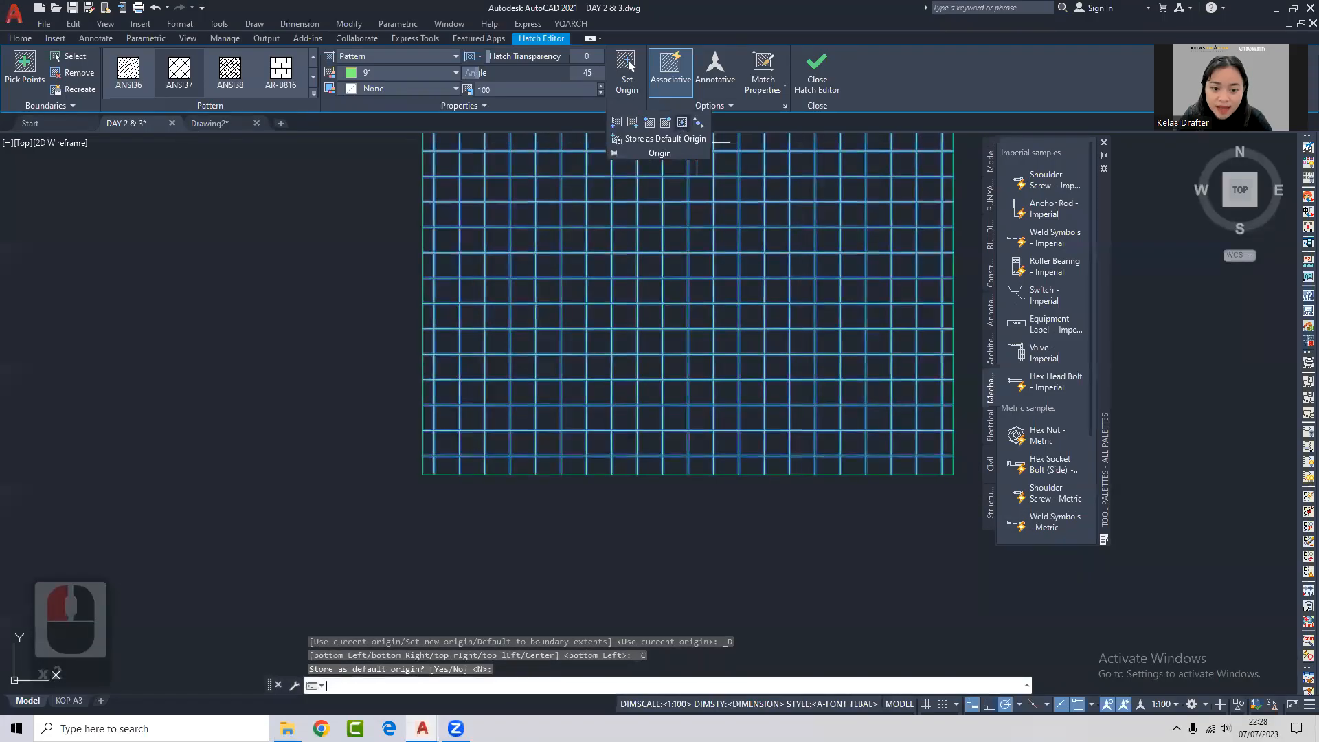
{"action": "scroll", "coordinate": [623, 346], "scroll_direction": "down", "scroll_amount": 2}
{"action": "middle_click_drag", "start_coordinate": [711, 295], "coordinate": [621, 414]}
{"action": "left_click", "coordinate": [636, 108]}
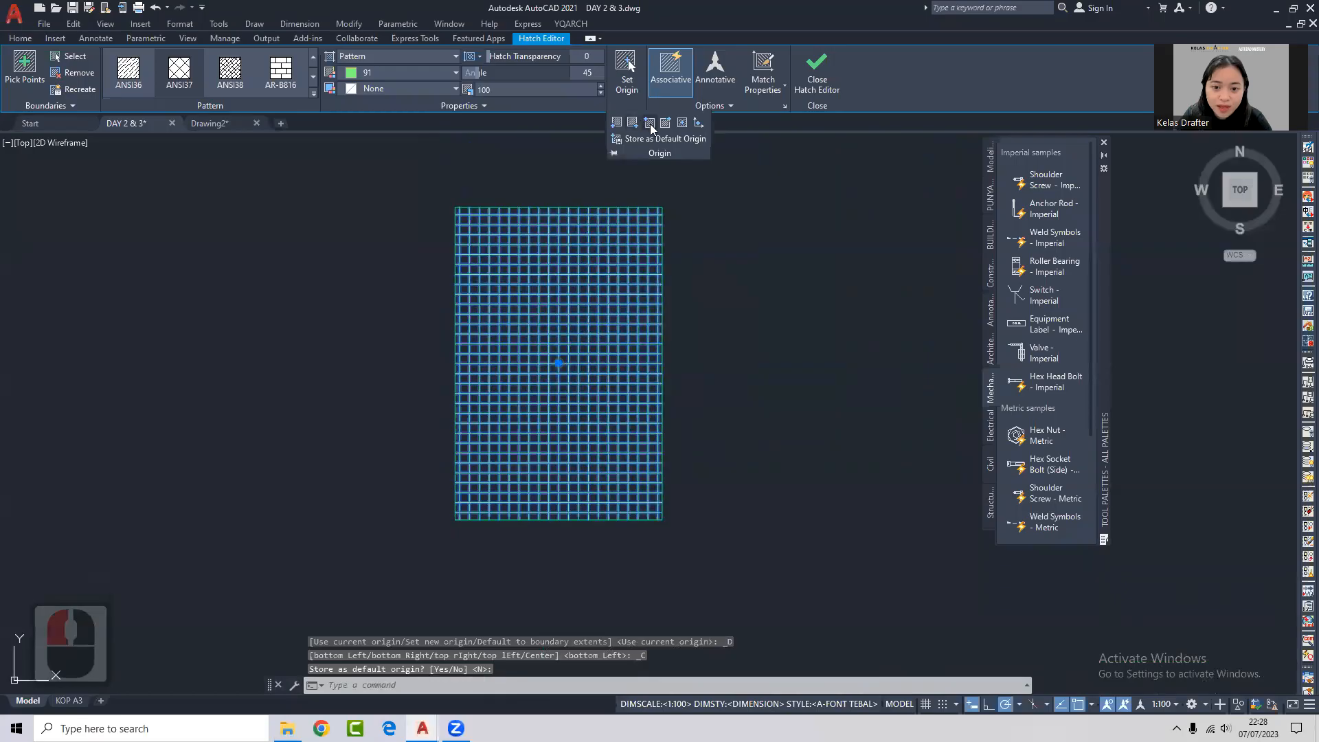
{"action": "left_click", "coordinate": [649, 123]}
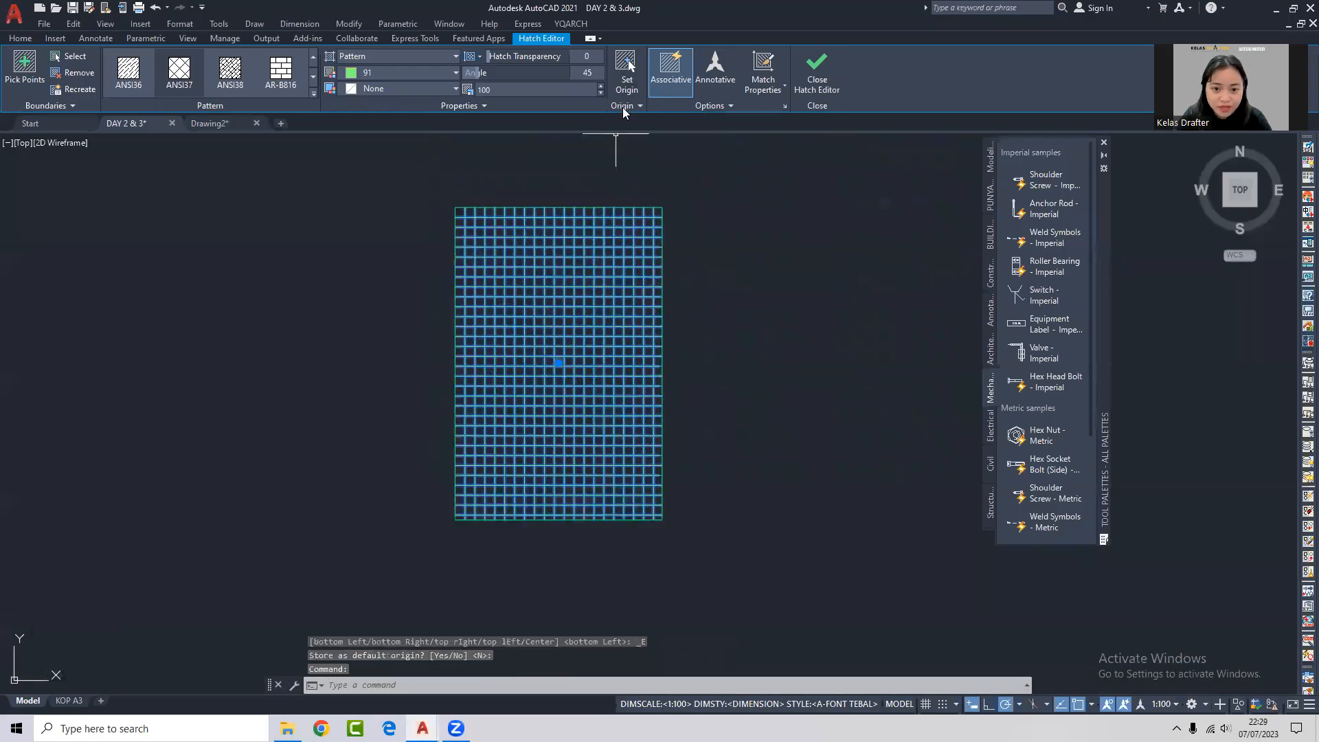
Set the hatch origin to the center of the boundary and finish editing the hatch.
{"action": "left_click", "coordinate": [628, 103]}
{"action": "left_click", "coordinate": [681, 124]}
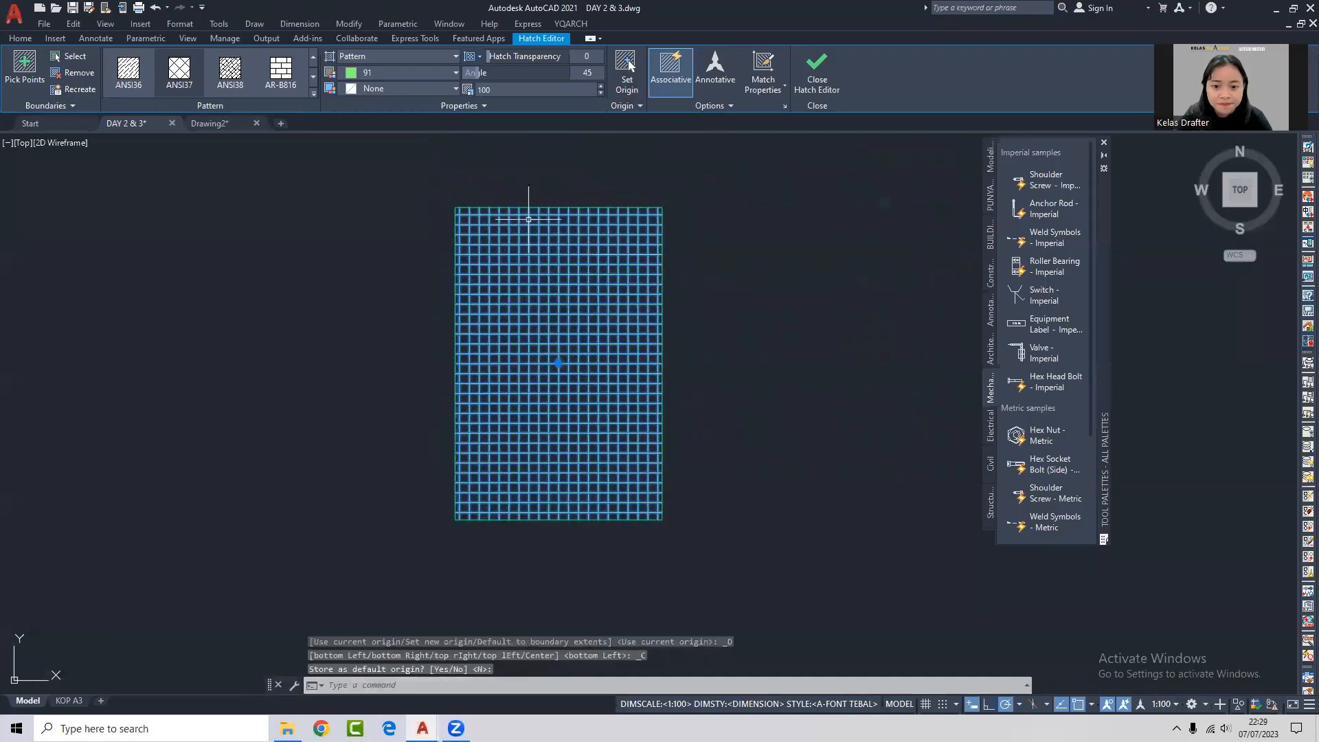
{"action": "middle_click_drag", "start_coordinate": [605, 321], "coordinate": [567, 333]}
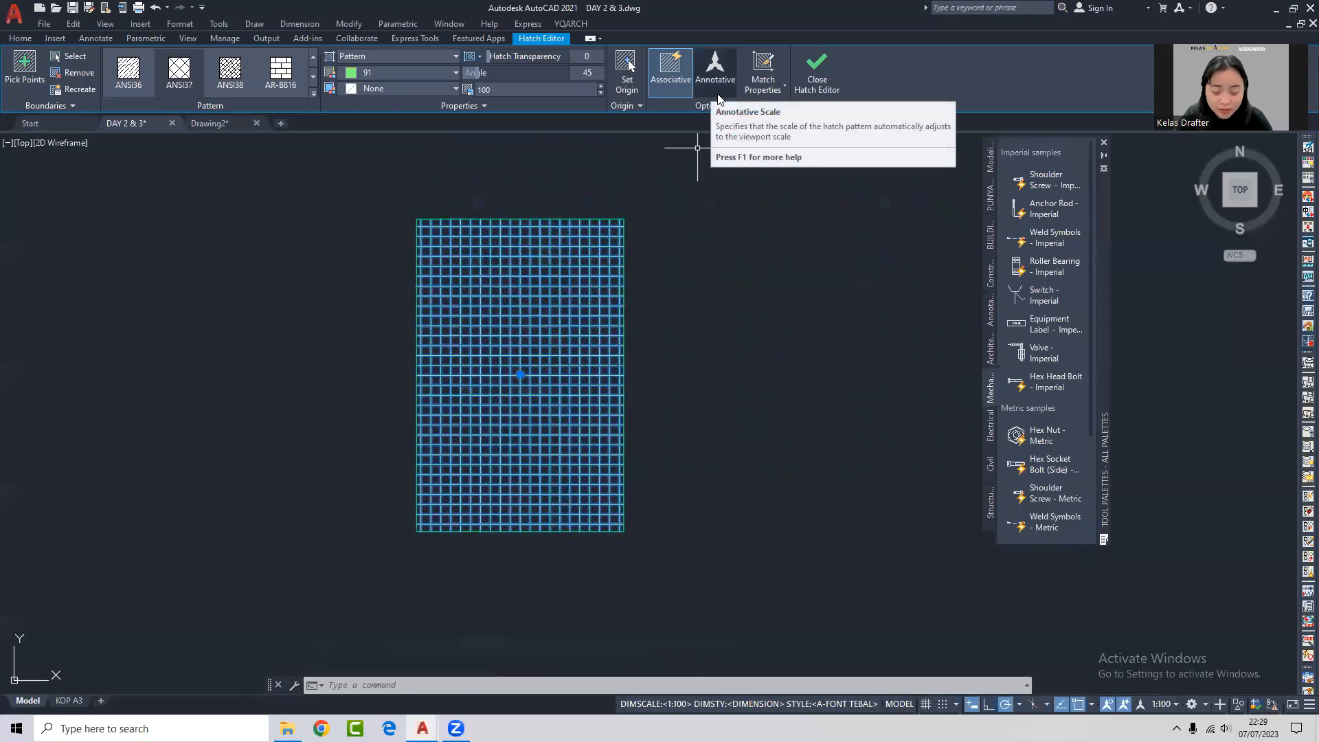
{"action": "middle_click_drag", "start_coordinate": [701, 162], "coordinate": [702, 194]}
{"action": "key", "text": "Escape"}
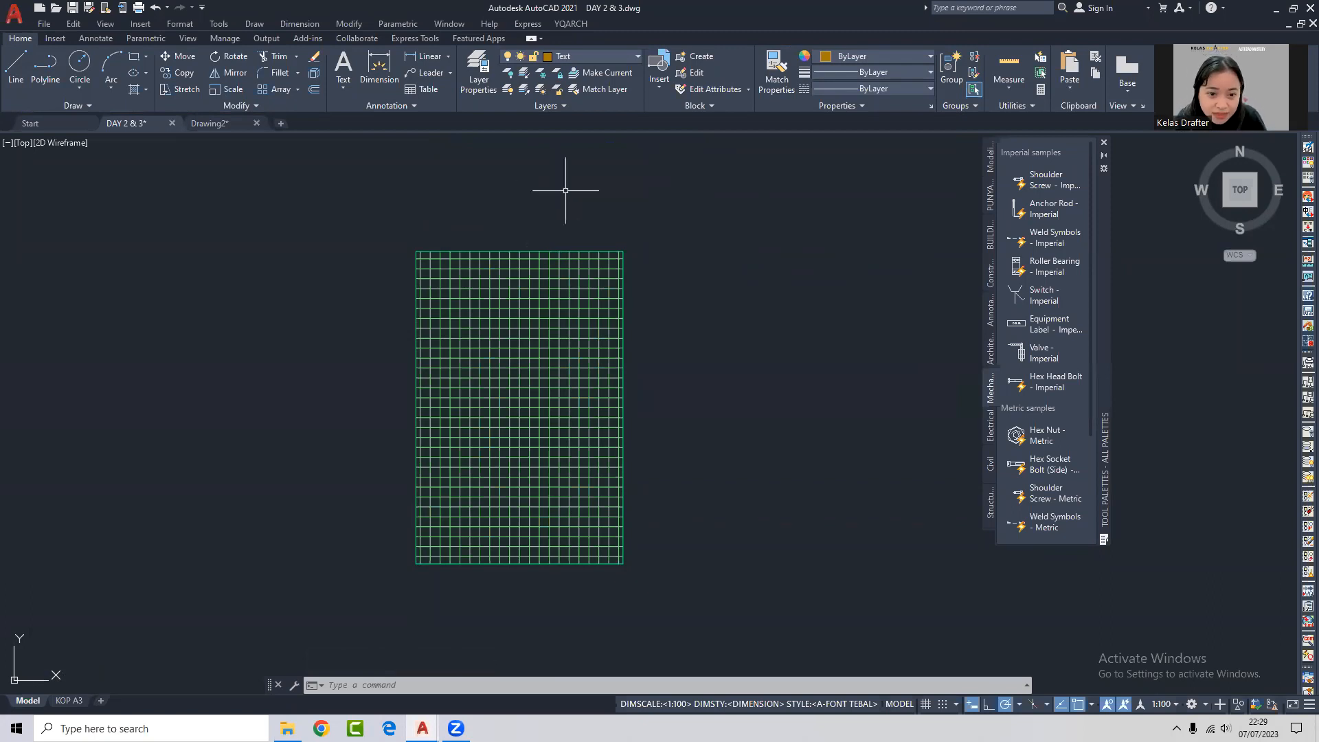
{"action": "left_click", "coordinate": [516, 262]}
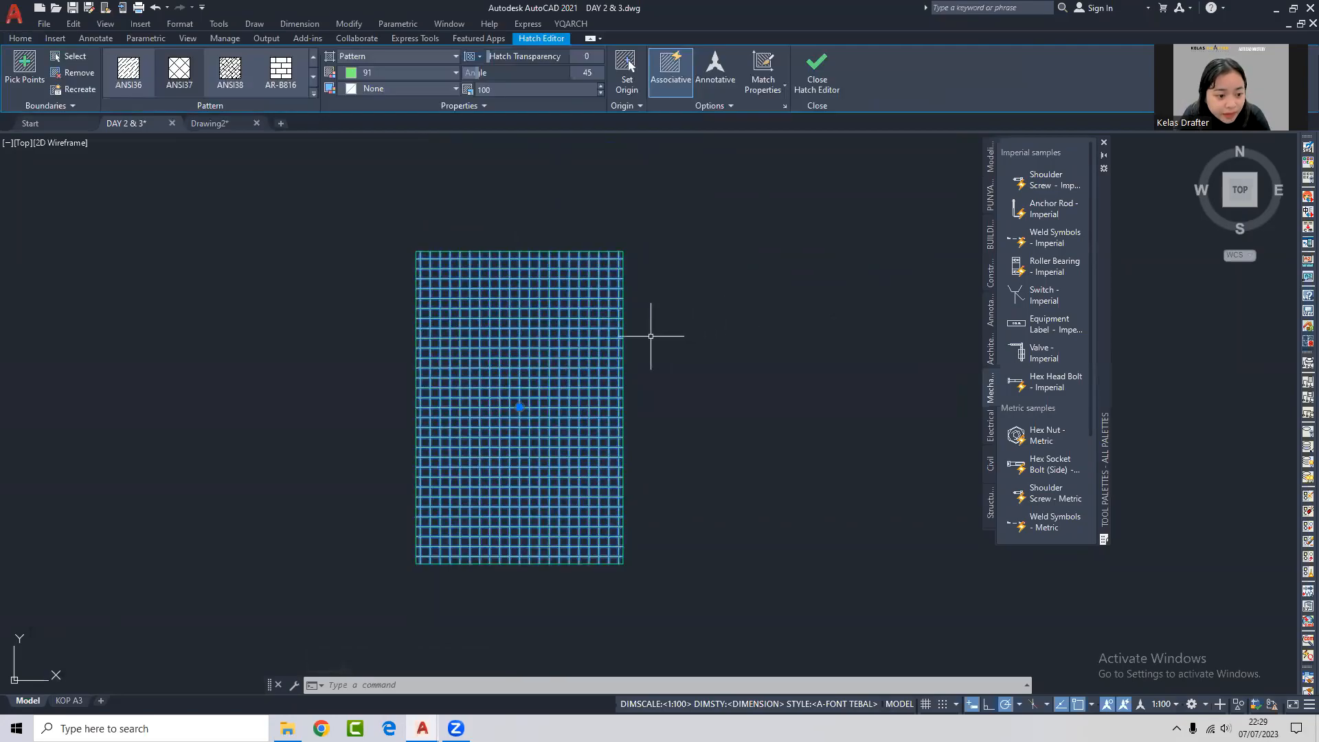
{"action": "key", "text": "Escape"}
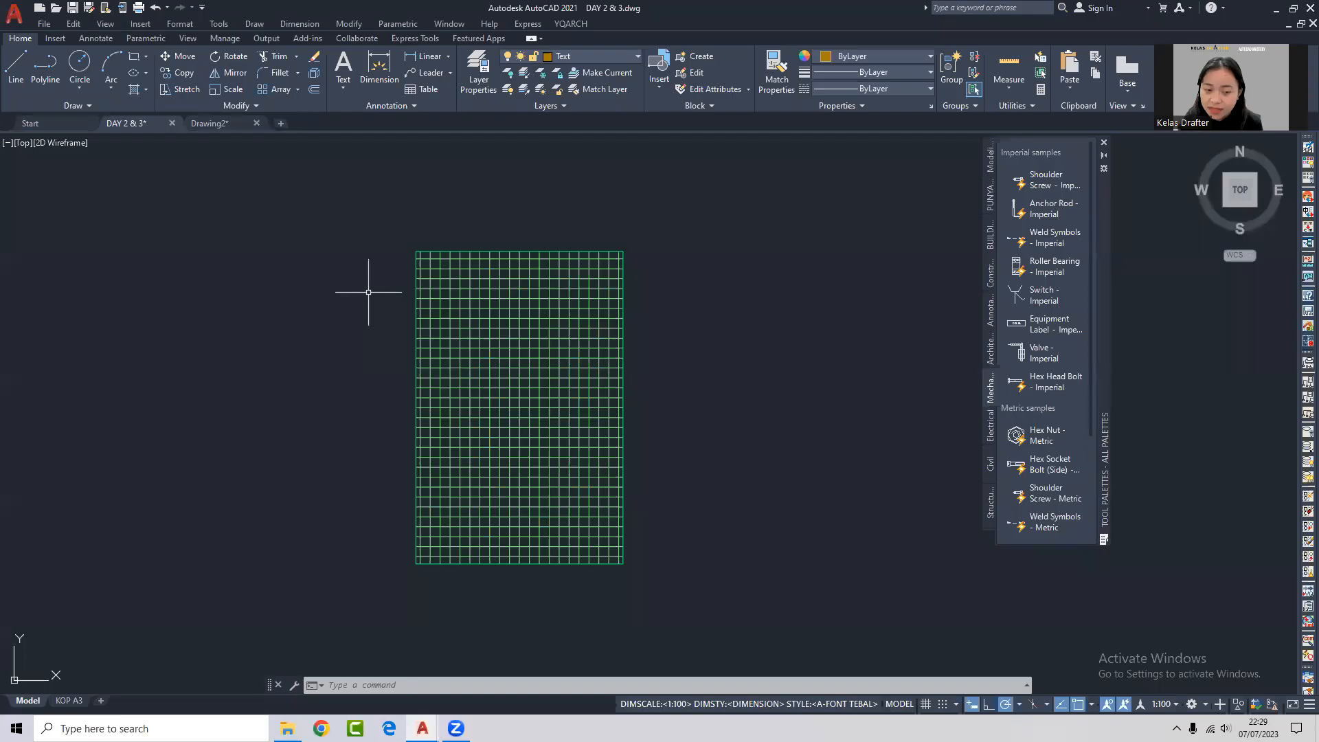
Switch to the Drawing2 file and examine the standard hatch samples and the hatch scale table on its palette sheet.
{"action": "left_click", "coordinate": [217, 125]}
{"action": "scroll", "coordinate": [643, 370], "scroll_direction": "down", "scroll_amount": 5}
{"action": "middle_click_drag", "start_coordinate": [698, 388], "coordinate": [597, 584]}
{"action": "scroll", "coordinate": [596, 584], "scroll_direction": "down", "scroll_amount": 1}
{"action": "mouse_move", "coordinate": [621, 270]}
{"action": "middle_mouse_down"}
{"action": "mouse_move", "coordinate": [584, 425]}
{"action": "mouse_move", "coordinate": [589, 312]}
{"action": "middle_mouse_up"}
{"action": "scroll", "coordinate": [584, 425], "scroll_direction": "down", "scroll_amount": 3}
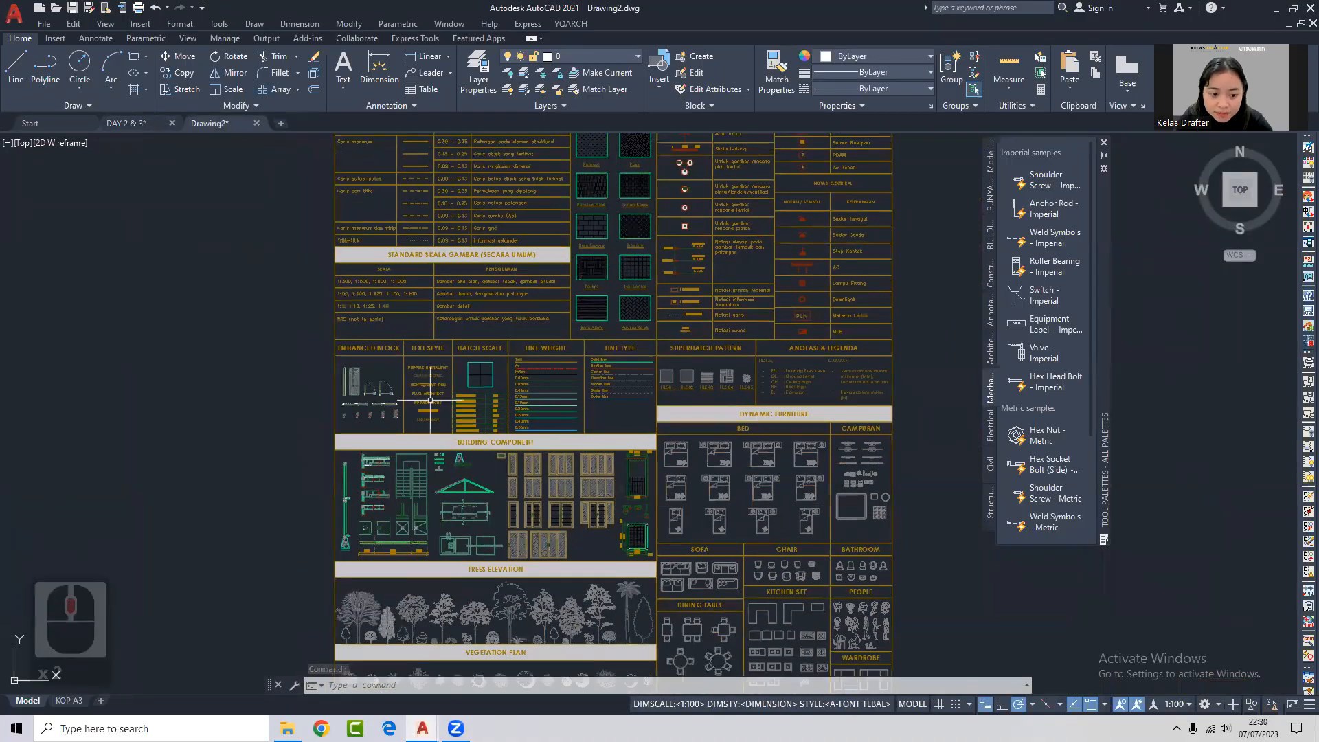
{"action": "middle_click_drag", "start_coordinate": [410, 410], "coordinate": [441, 263]}
{"action": "mouse_move", "coordinate": [576, 216]}
{"action": "middle_mouse_down"}
{"action": "mouse_move", "coordinate": [501, 408]}
{"action": "mouse_move", "coordinate": [569, 521]}
{"action": "middle_mouse_up"}
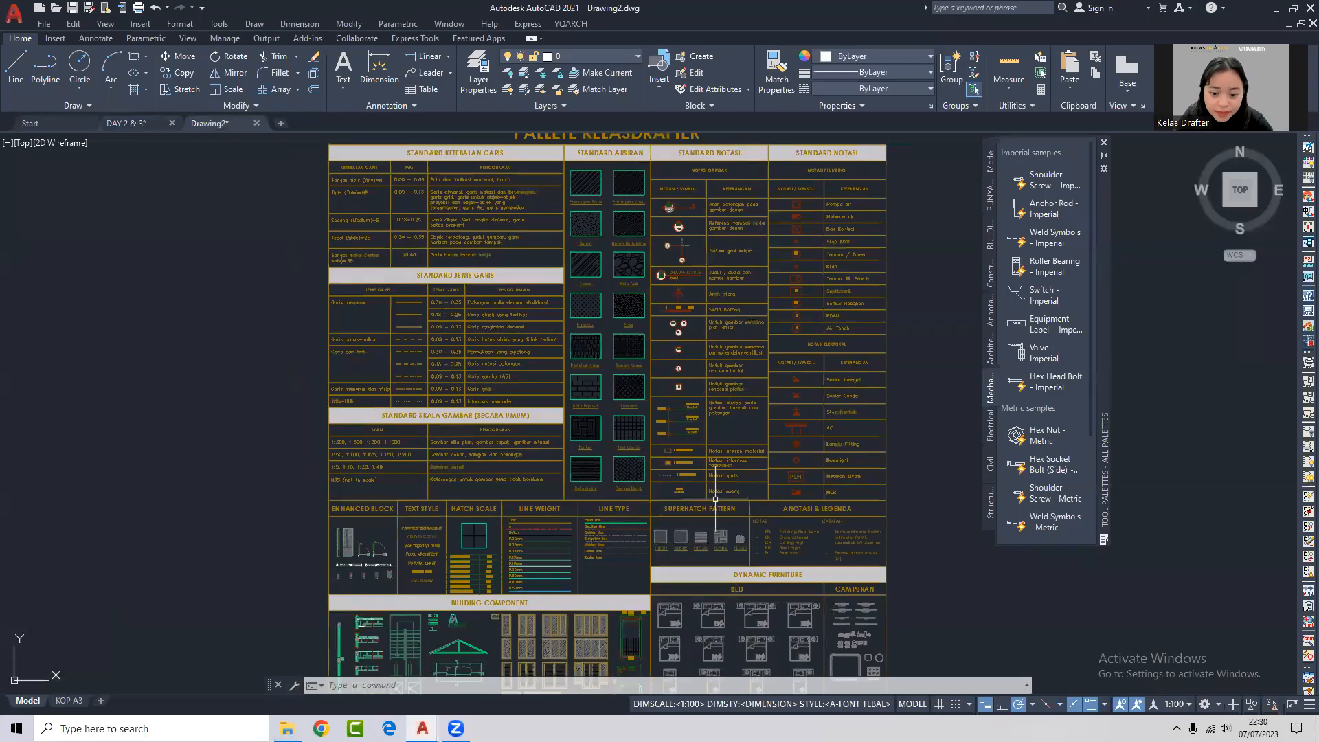
{"action": "mouse_move", "coordinate": [718, 530]}
{"action": "middle_mouse_down"}
{"action": "mouse_move", "coordinate": [697, 556]}
{"action": "mouse_move", "coordinate": [650, 371]}
{"action": "mouse_move", "coordinate": [648, 233]}
{"action": "mouse_move", "coordinate": [702, 266]}
{"action": "mouse_move", "coordinate": [697, 522]}
{"action": "middle_mouse_up"}
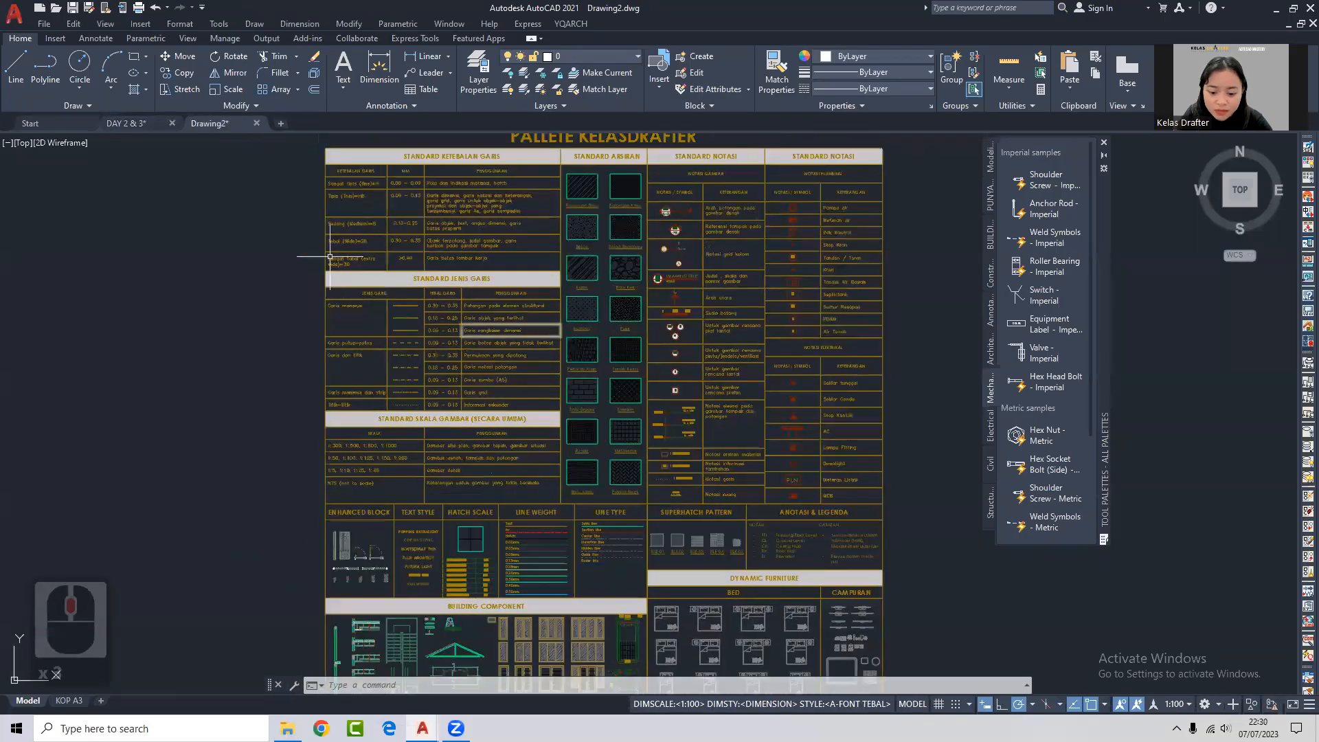
Return to the DAY 2 & 3 drawing and inspect the settings of the green grid hatch and the Beton hatch.
{"action": "left_click", "coordinate": [127, 123]}
{"action": "mouse_move", "coordinate": [522, 392]}
{"action": "middle_mouse_down"}
{"action": "mouse_move", "coordinate": [584, 452]}
{"action": "mouse_move", "coordinate": [630, 361]}
{"action": "middle_mouse_up"}
{"action": "left_click", "coordinate": [630, 357]}
{"action": "left_click", "coordinate": [621, 364]}
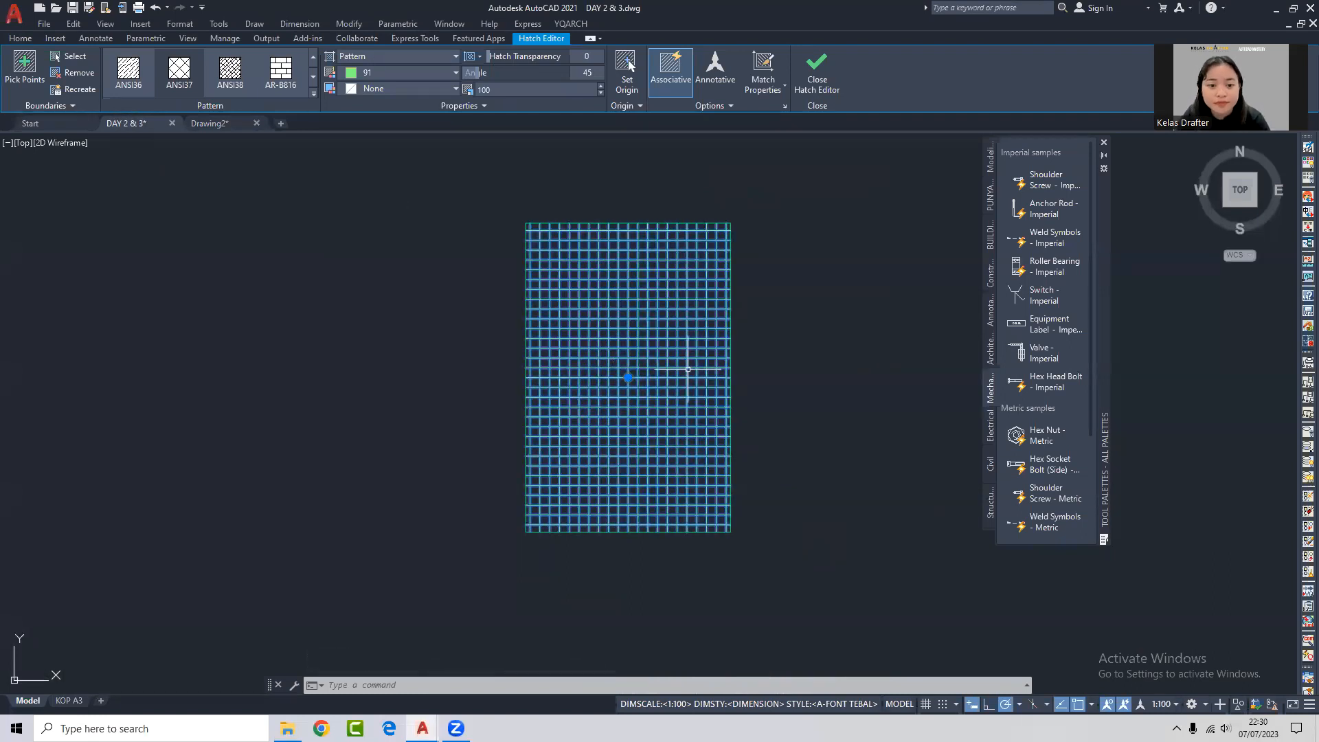
{"action": "key", "text": "Escape"}
{"action": "scroll", "coordinate": [604, 244], "scroll_direction": "down", "scroll_amount": 4}
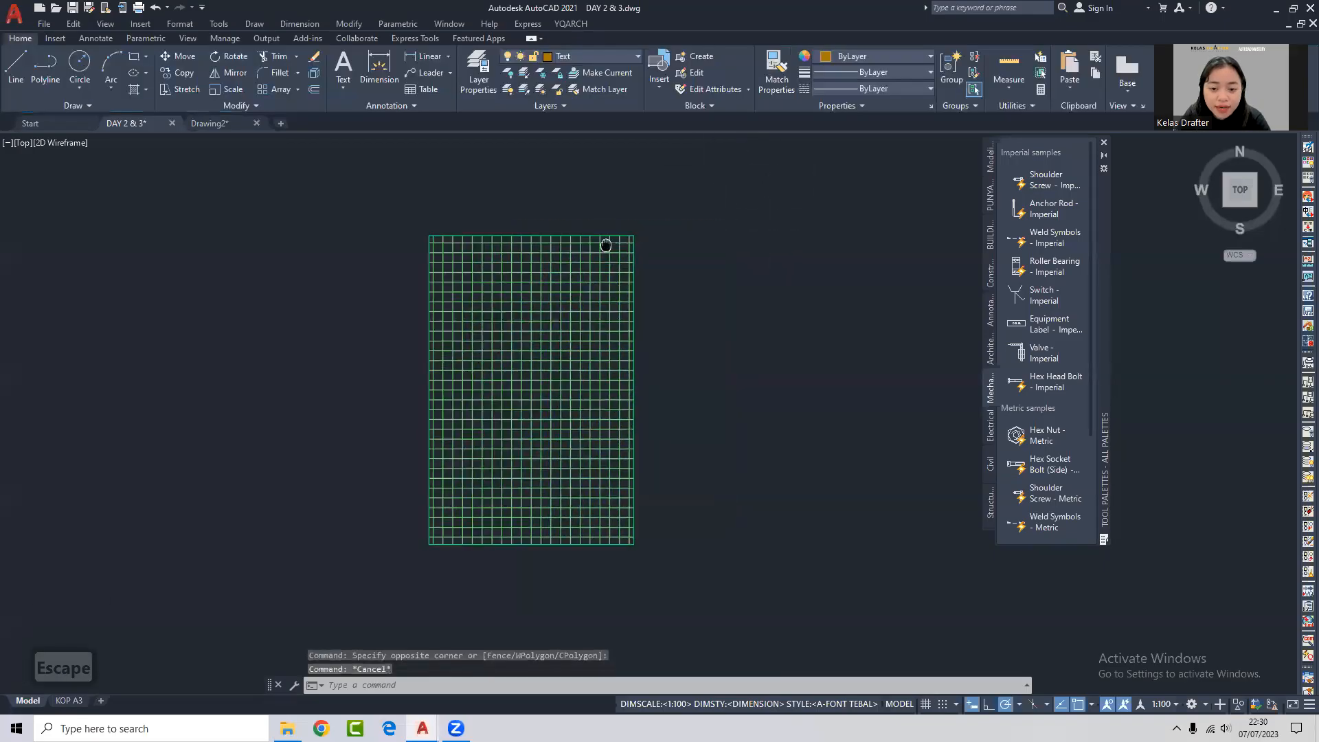
{"action": "scroll", "coordinate": [661, 479], "scroll_direction": "up", "scroll_amount": 4}
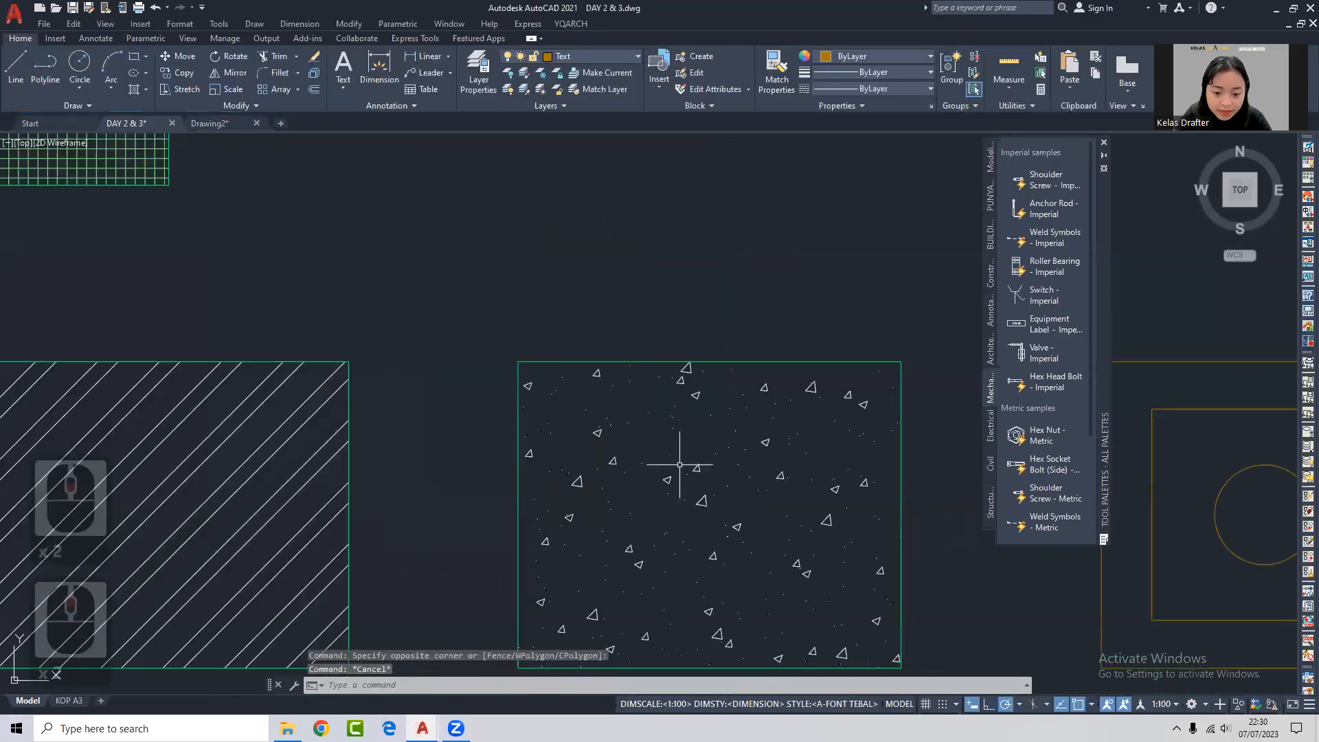
{"action": "left_click", "coordinate": [682, 482]}
{"action": "left_click", "coordinate": [682, 481]}
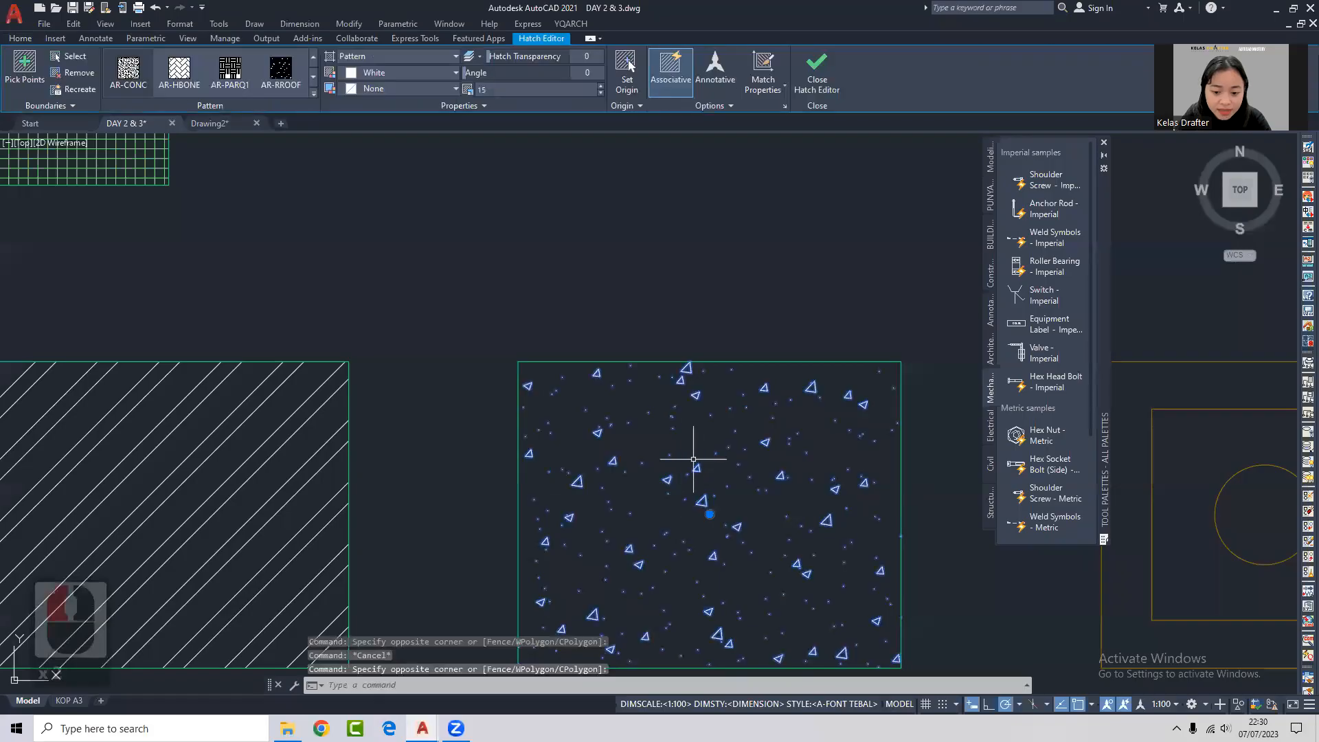
{"action": "key", "text": "Escape"}
{"action": "key", "text": "Escape"}
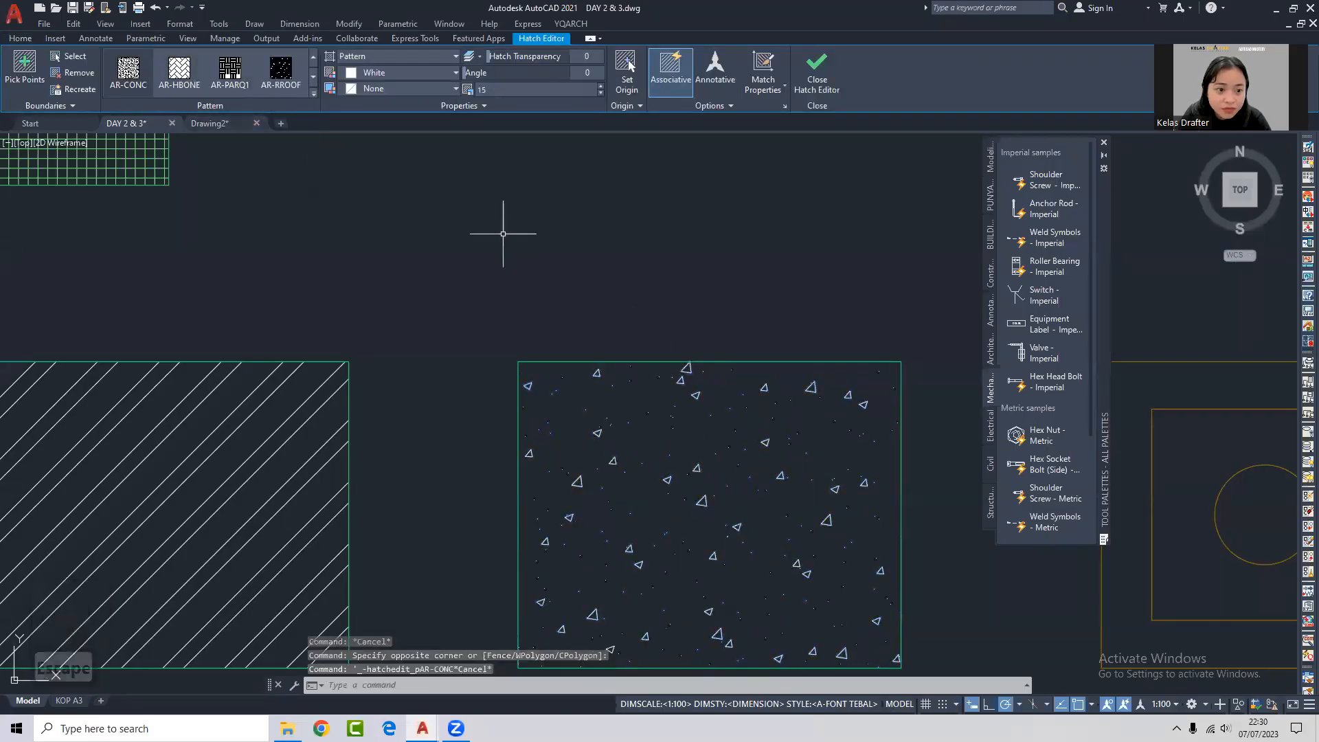
Start a hatch with properties matched from the Pasangan Bata hatch and preview it in the nested rectangles.
{"action": "scroll", "coordinate": [561, 304], "scroll_direction": "down", "scroll_amount": 2}
{"action": "type", "text": "h"}
{"action": "key", "text": "Return"}
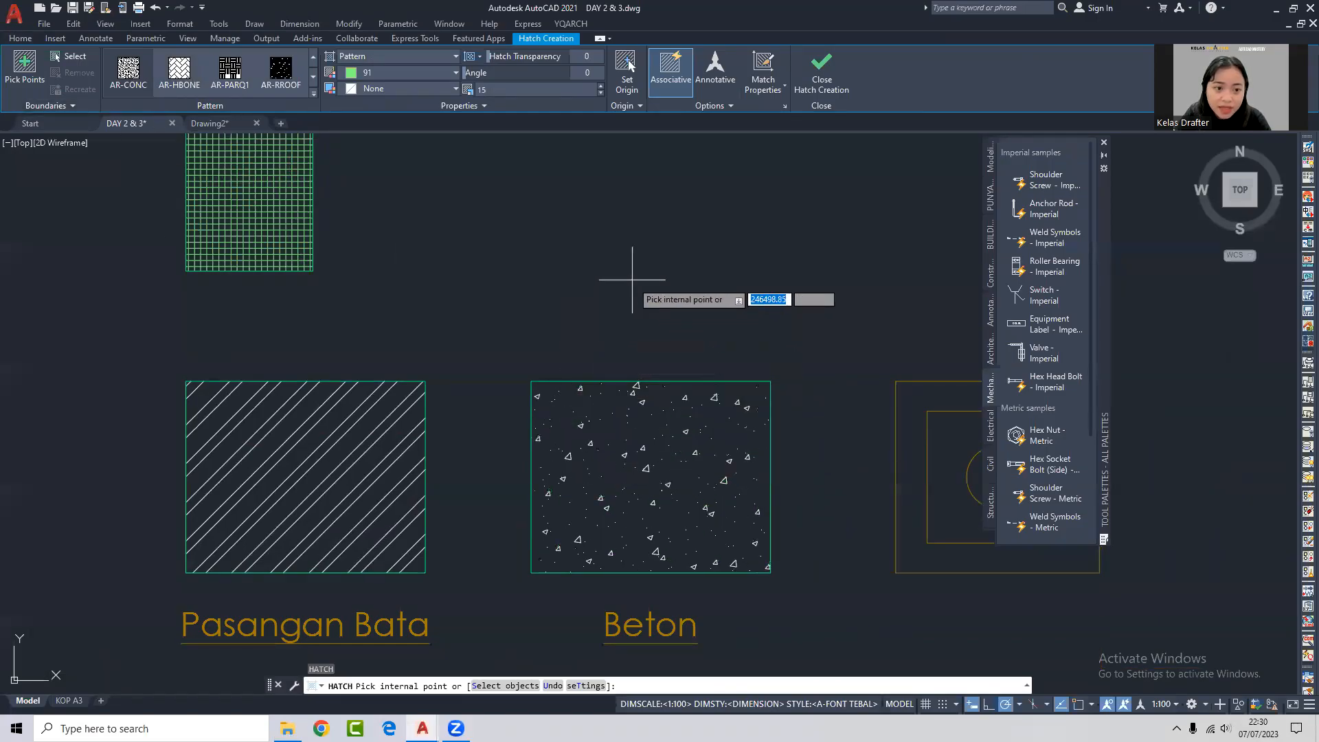
{"action": "left_click", "coordinate": [762, 71]}
{"action": "scroll", "coordinate": [617, 287], "scroll_direction": "down", "scroll_amount": 2}
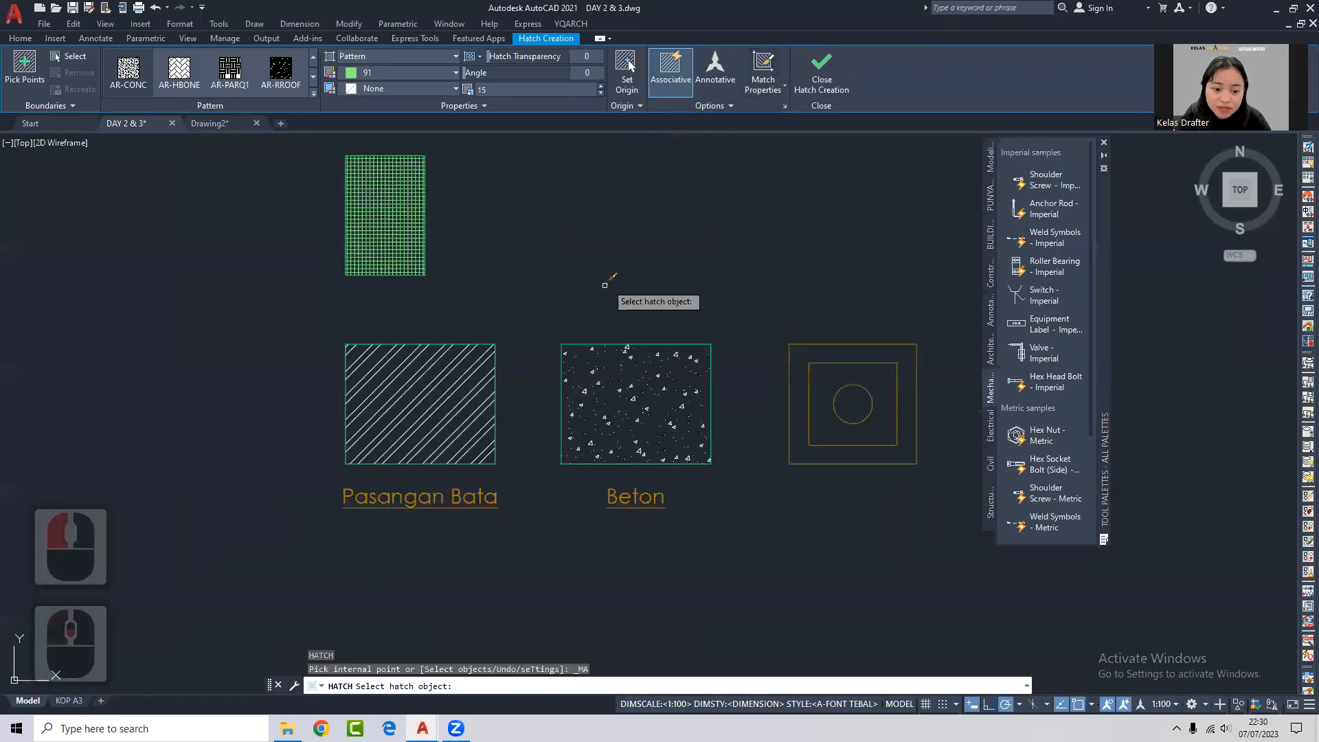
{"action": "scroll", "coordinate": [443, 382], "scroll_direction": "up", "scroll_amount": 4}
{"action": "left_click", "coordinate": [442, 377]}
{"action": "scroll", "coordinate": [446, 379], "scroll_direction": "down", "scroll_amount": 2}
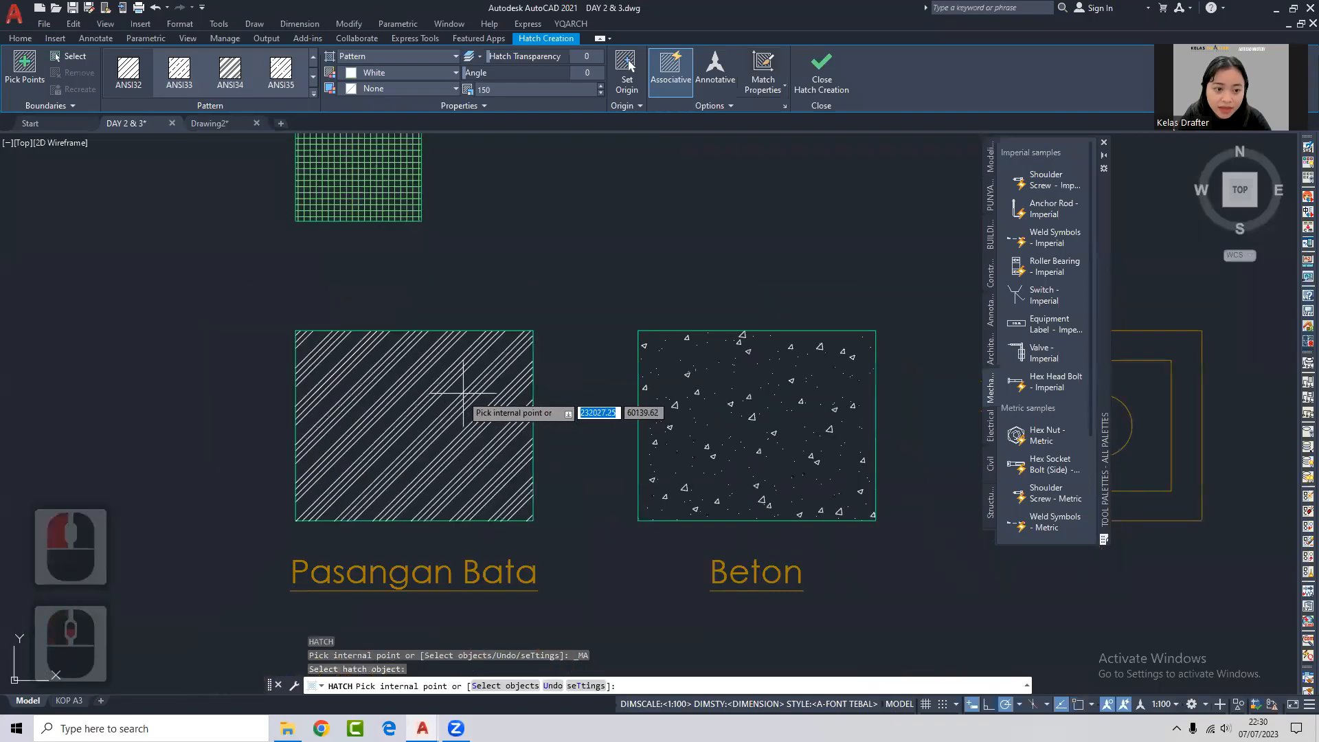
{"action": "middle_click_drag", "start_coordinate": [648, 224], "coordinate": [345, 224]}
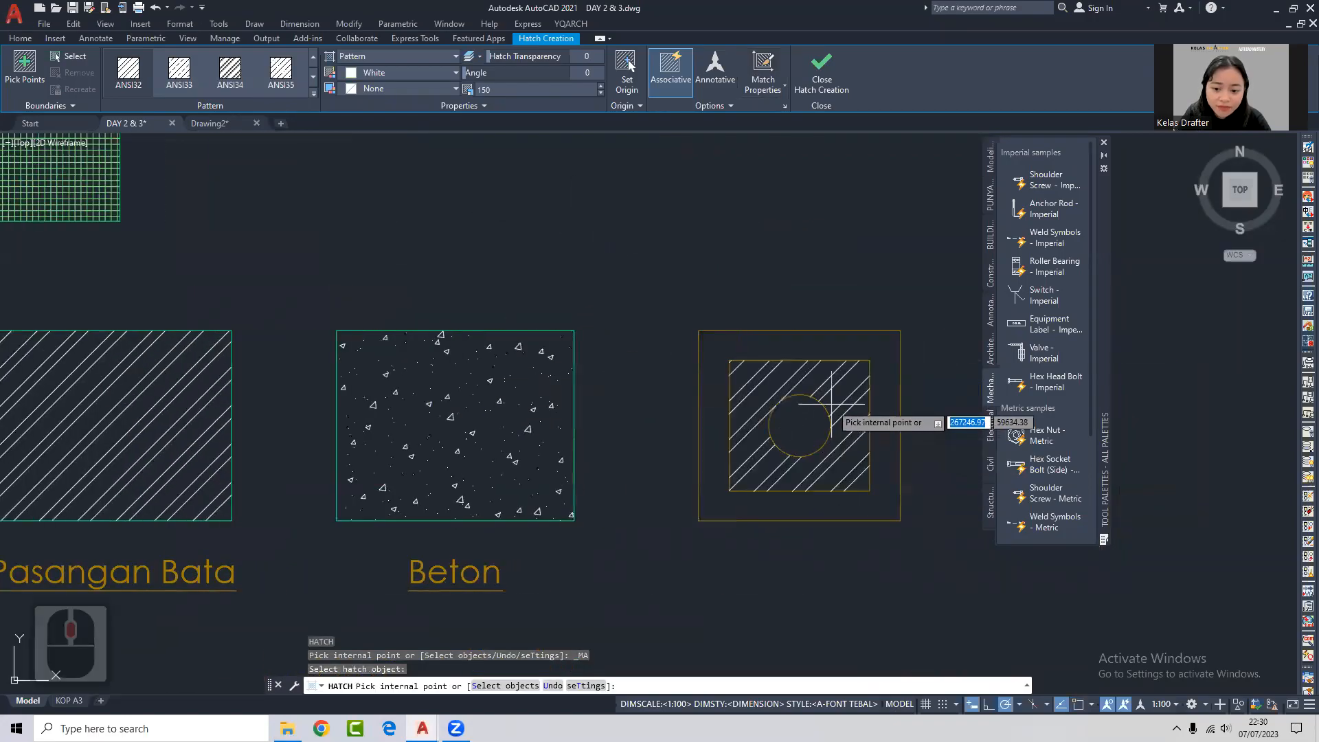
{"action": "scroll", "coordinate": [840, 397], "scroll_direction": "up", "scroll_amount": 2}
{"action": "scroll", "coordinate": [840, 397], "scroll_direction": "down", "scroll_amount": 2}
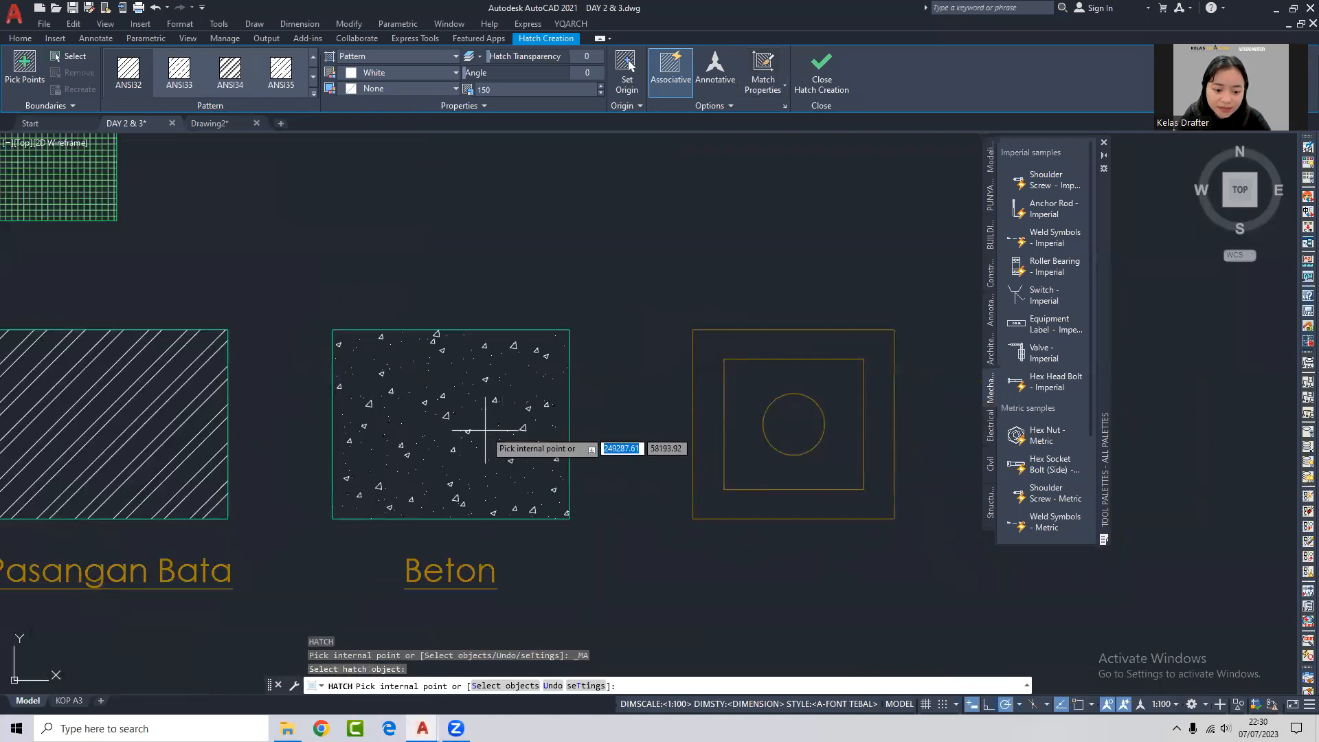
Match the new hatch's properties to the Beton hatch and finally to the green grid hatch, ending the command without filling any area.
{"action": "left_click", "coordinate": [771, 63]}
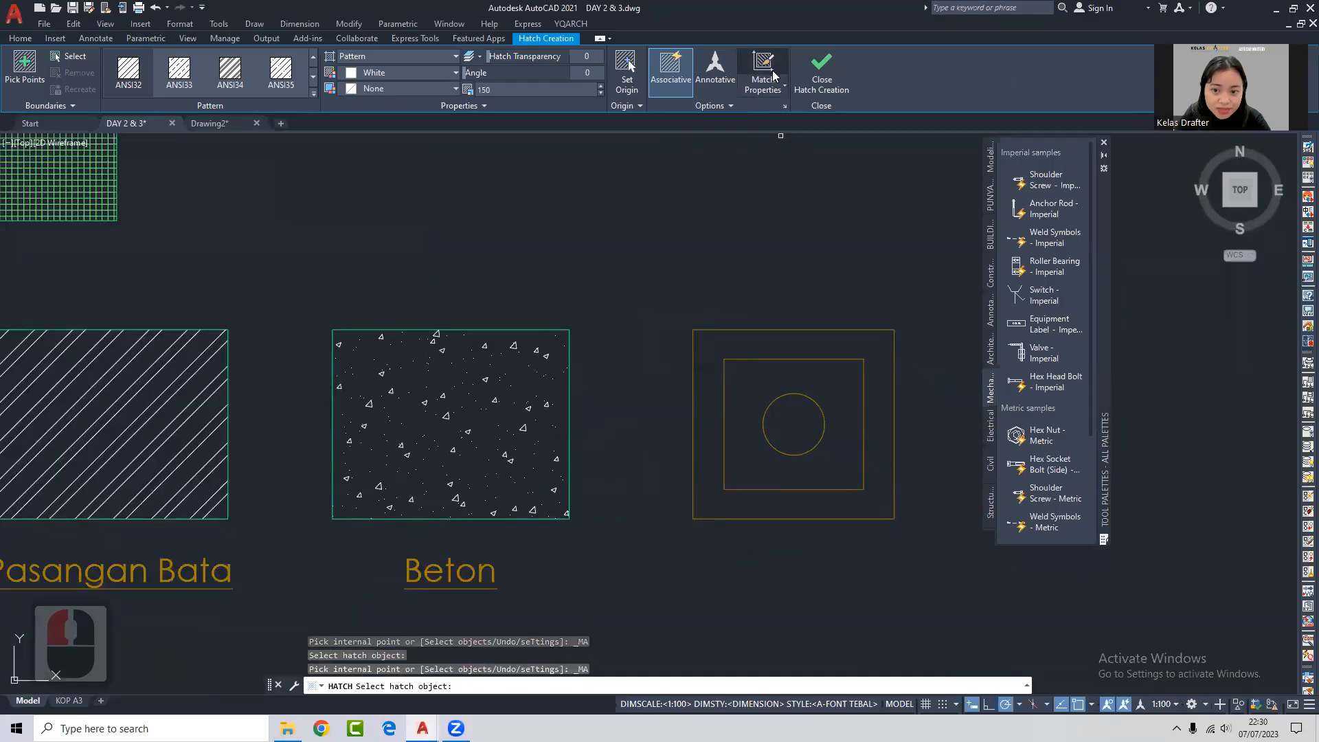
{"action": "left_click", "coordinate": [486, 378]}
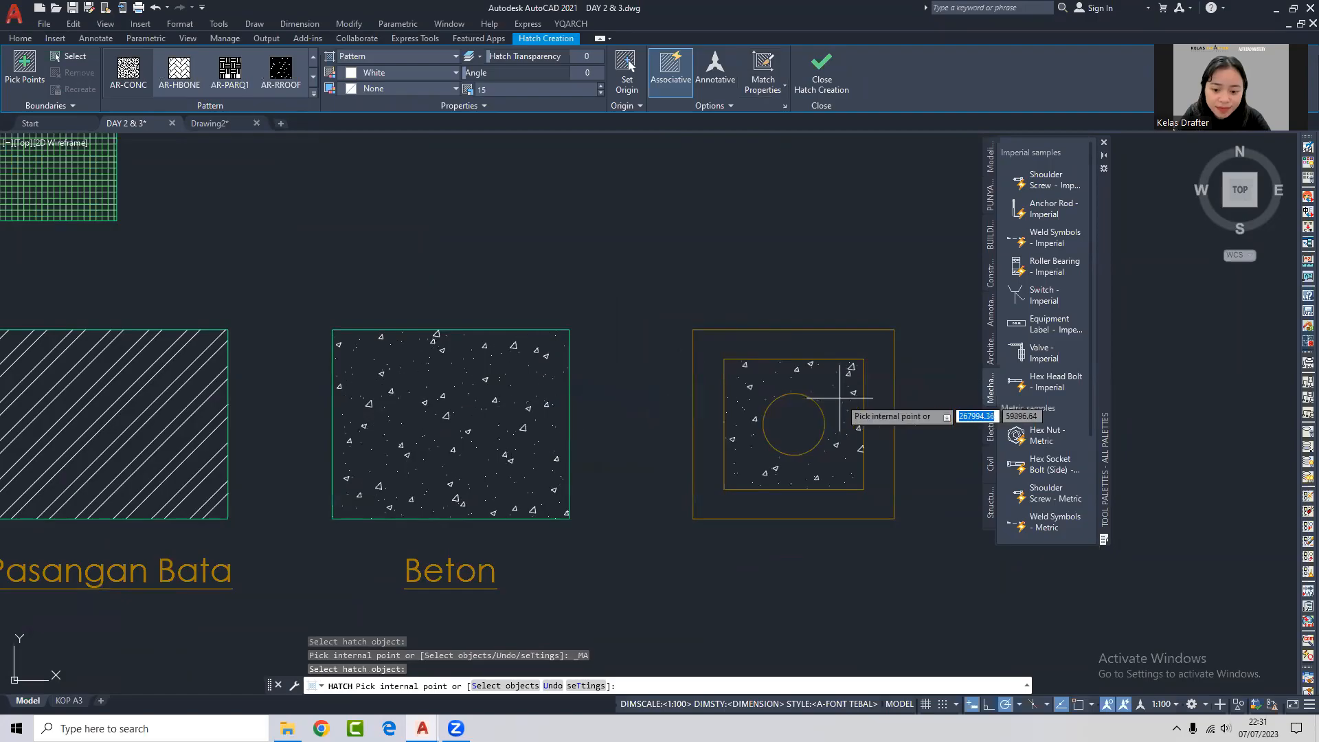
{"action": "left_click", "coordinate": [104, 180]}
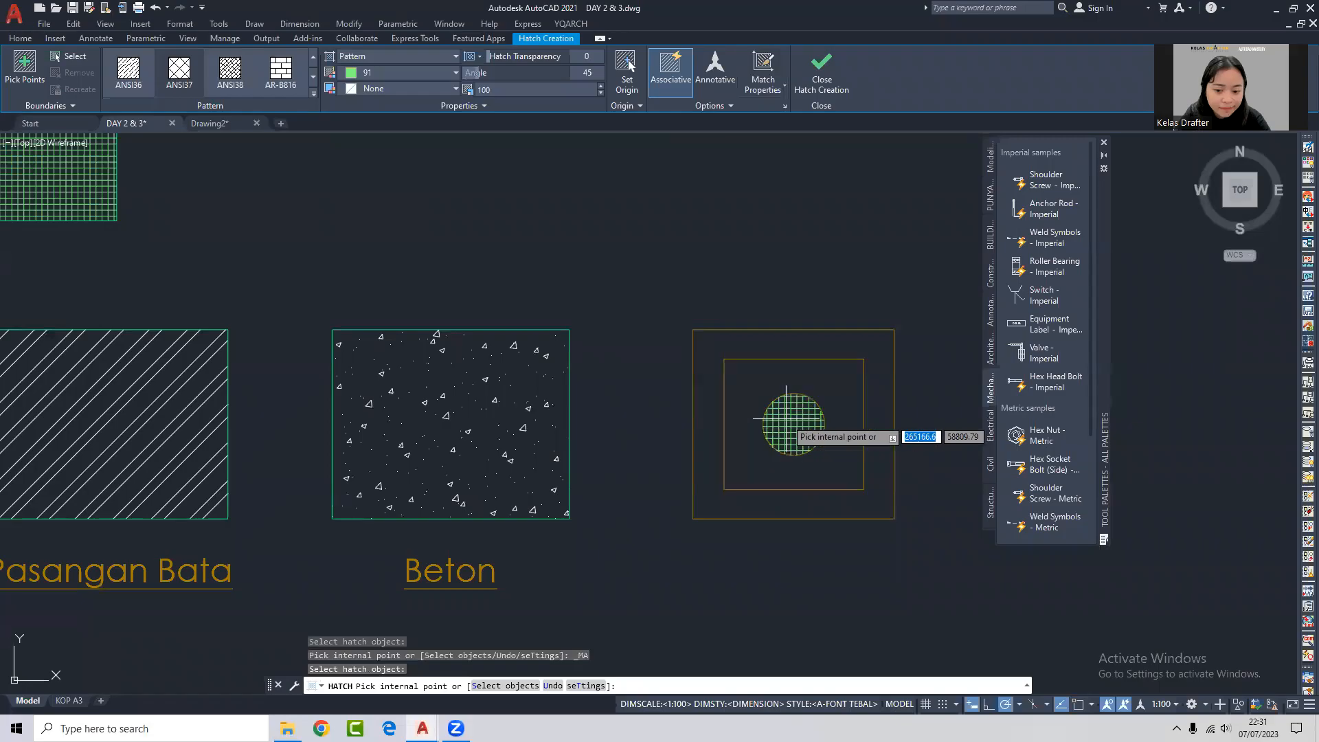
{"action": "scroll", "coordinate": [698, 362], "scroll_direction": "down", "scroll_amount": 6}
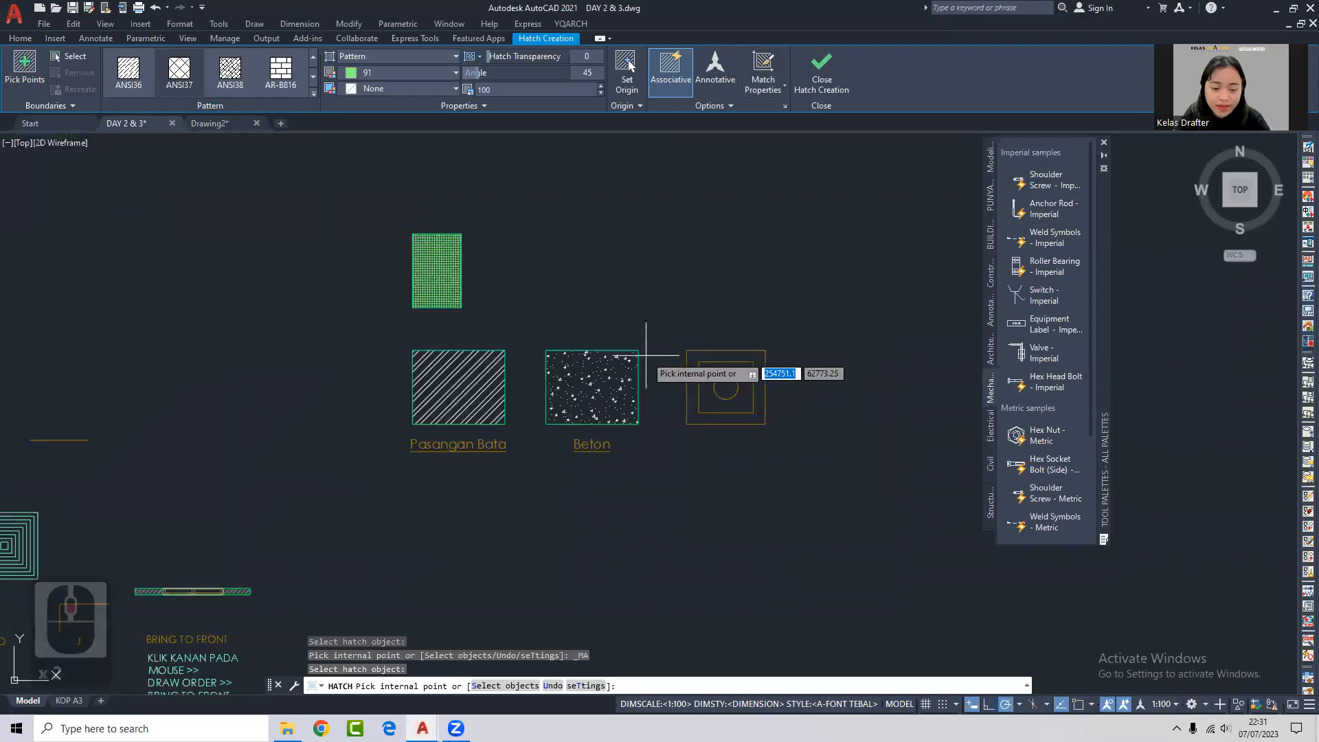
{"action": "key", "text": "Return"}
Draw a small rectangle in the empty area above the hatch samples and erase the surplus one.
{"action": "middle_click_drag", "start_coordinate": [609, 354], "coordinate": [570, 414]}
{"action": "type", "text": "rec"}
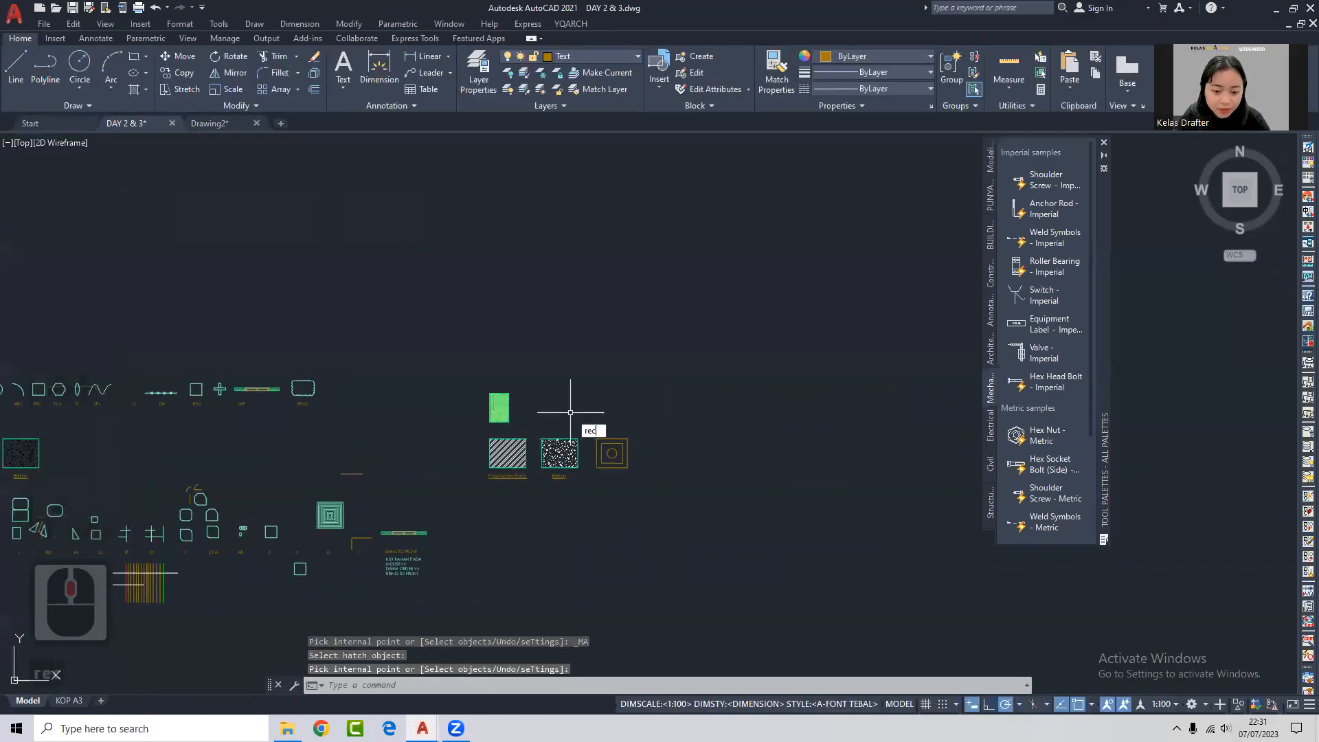
{"action": "key", "text": "Return"}
{"action": "left_click", "coordinate": [569, 350]}
{"action": "key", "text": "space"}
{"action": "left_click", "coordinate": [569, 342]}
{"action": "left_click", "coordinate": [601, 322]}
{"action": "key", "text": "Escape"}
{"action": "left_click", "coordinate": [613, 319]}
{"action": "left_click", "coordinate": [580, 331]}
{"action": "middle_click_drag", "start_coordinate": [580, 331], "coordinate": [591, 325]}
{"action": "key", "text": "Delete"}
Copy the small rectangle to form two columns of four rectangles.
{"action": "left_click", "coordinate": [607, 334]}
{"action": "left_click", "coordinate": [586, 349]}
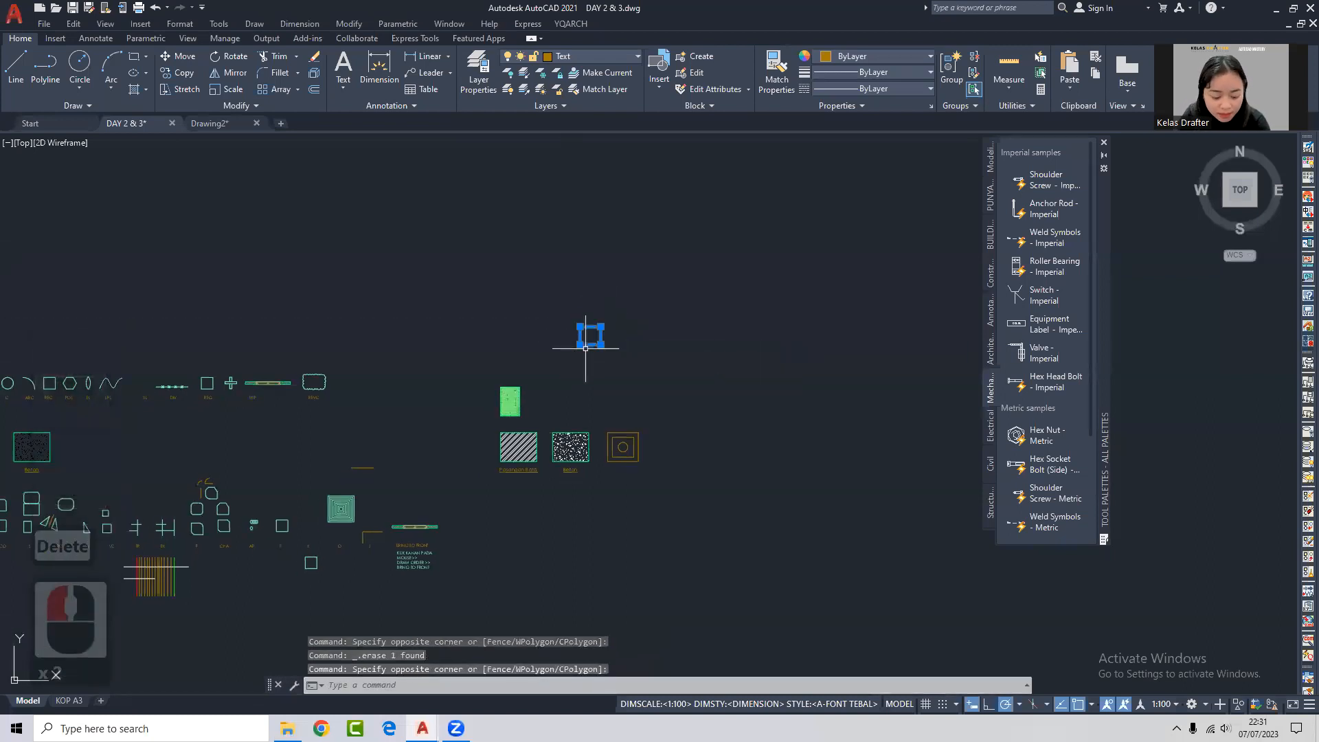
{"action": "type", "text": "co"}
{"action": "key", "text": "space"}
{"action": "left_click", "coordinate": [597, 369]}
{"action": "scroll", "coordinate": [612, 331], "scroll_direction": "up", "scroll_amount": 2}
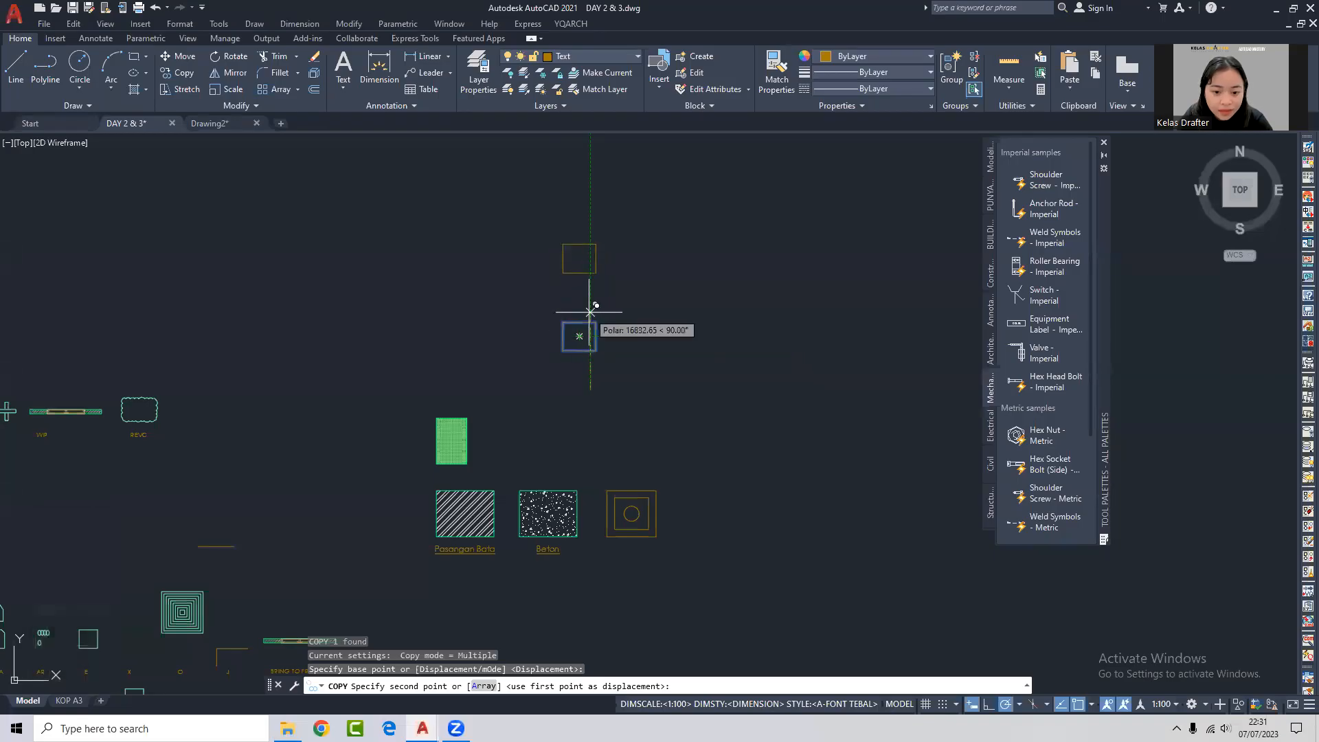
{"action": "left_click", "coordinate": [591, 349]}
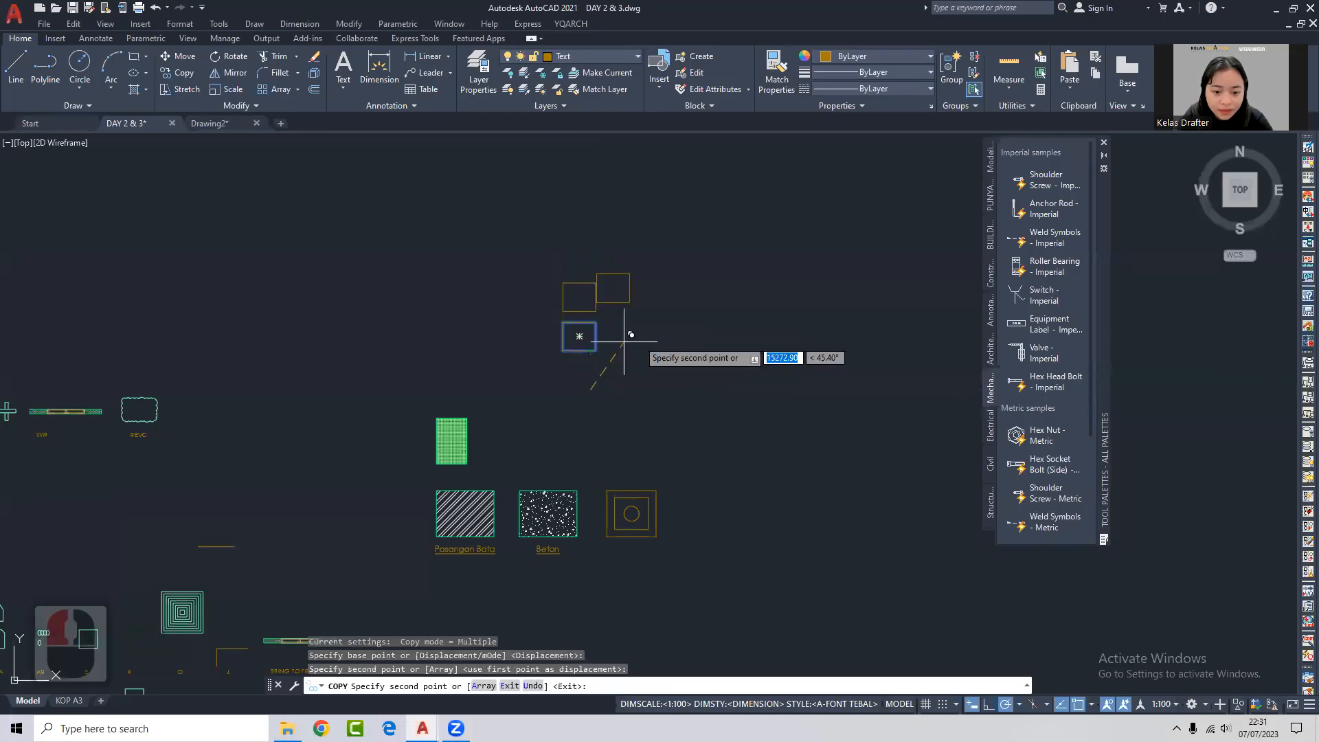
{"action": "left_click", "coordinate": [590, 311]}
{"action": "left_click", "coordinate": [590, 232]}
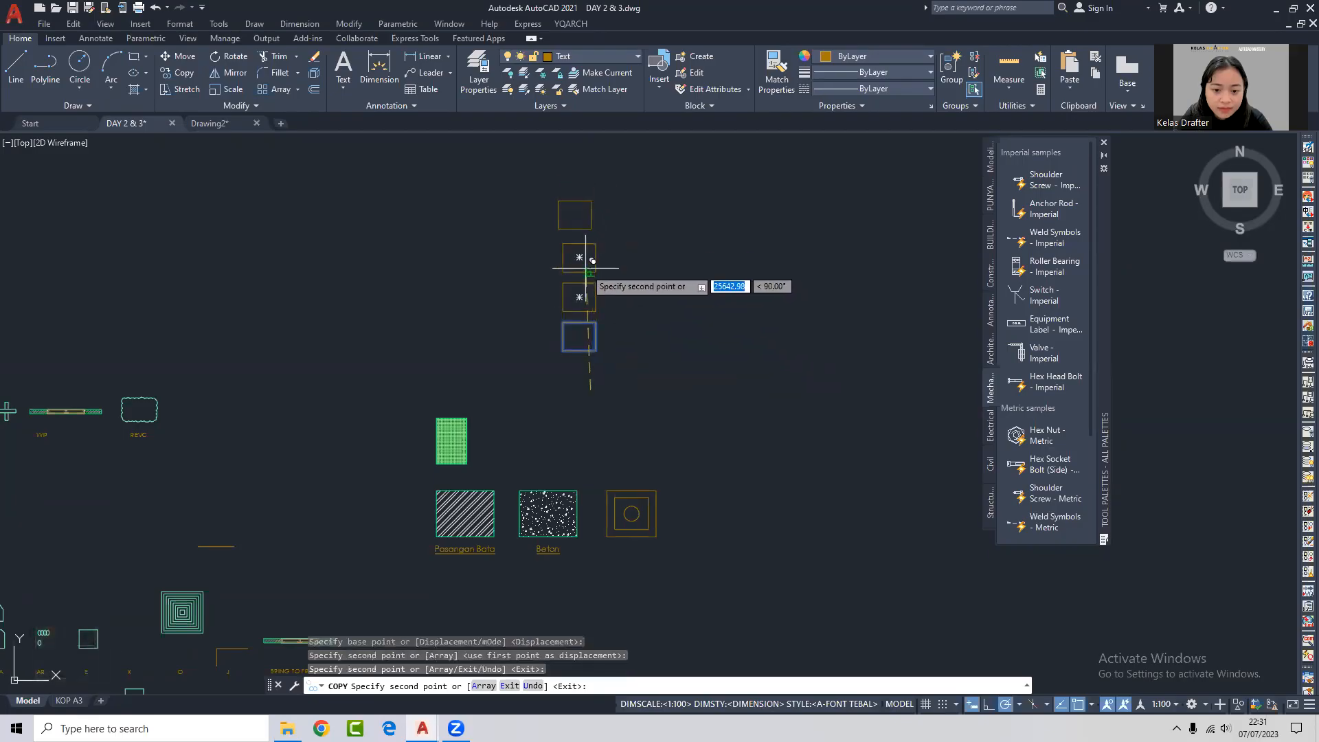
{"action": "left_click", "coordinate": [634, 272]}
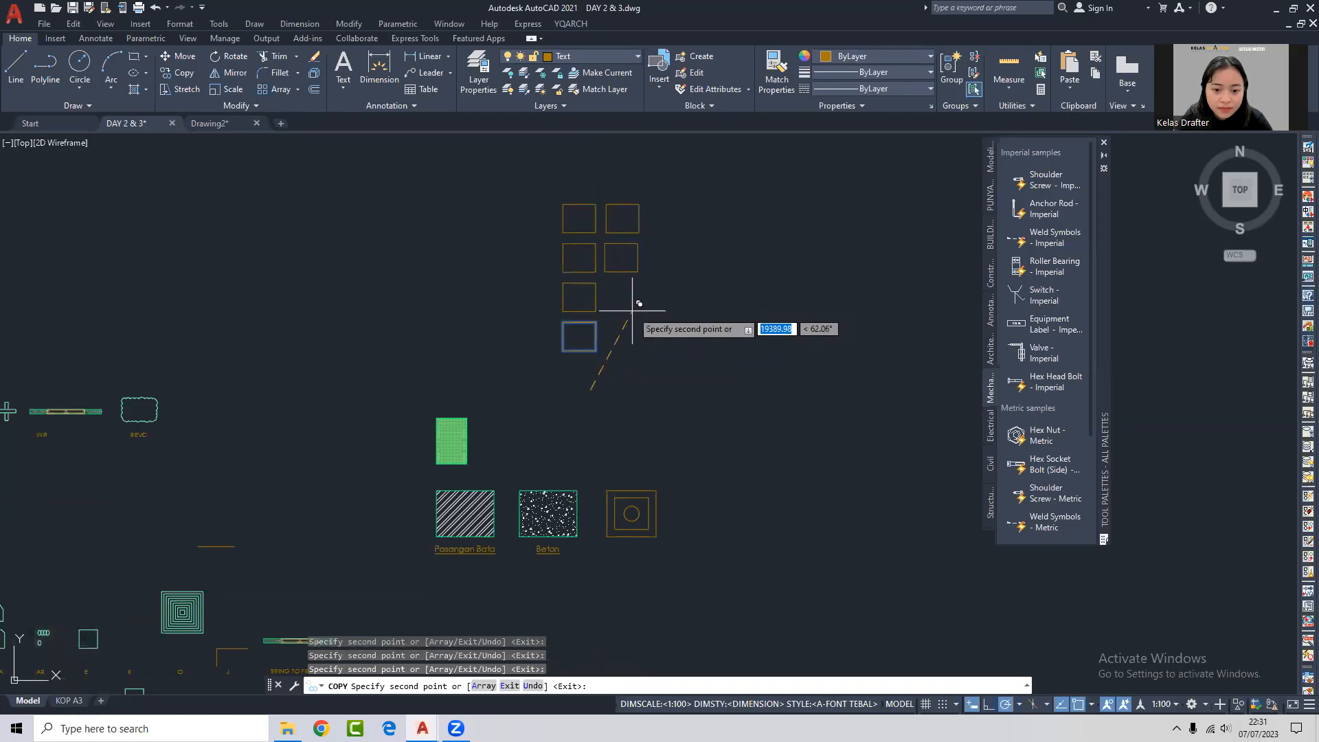
{"action": "left_click", "coordinate": [633, 311]}
{"action": "left_click", "coordinate": [634, 352]}
{"action": "left_click", "coordinate": [636, 390]}
Place nine more copies of the rectangle scattered beside the two columns and finish copying.
{"action": "left_click", "coordinate": [716, 390]}
{"action": "left_click", "coordinate": [687, 322]}
{"action": "left_click", "coordinate": [701, 292]}
{"action": "left_click", "coordinate": [759, 281]}
{"action": "left_click", "coordinate": [774, 330]}
{"action": "left_click", "coordinate": [789, 398]}
{"action": "left_click", "coordinate": [826, 348]}
{"action": "left_click", "coordinate": [830, 308]}
{"action": "left_click", "coordinate": [818, 255]}
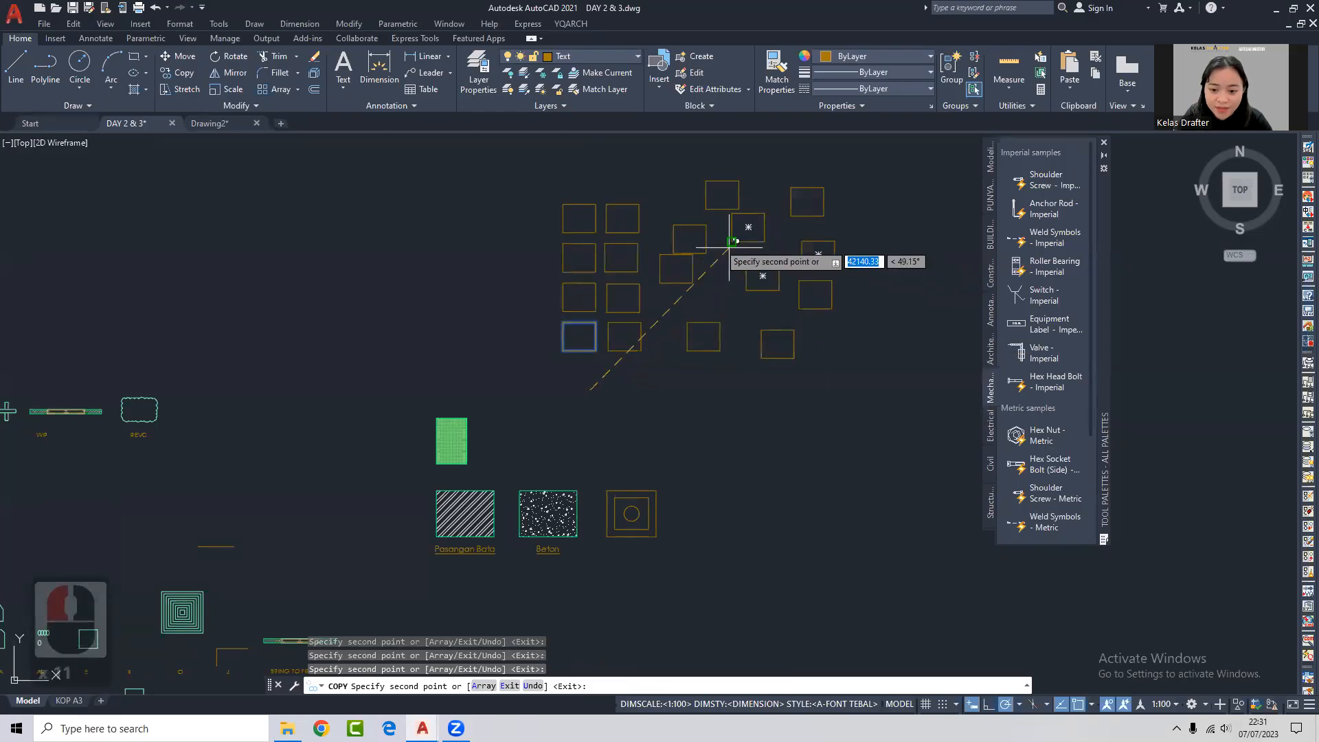
{"action": "key", "text": "space"}
Move the scattered rectangle nearest the upper end of the two columns slightly upward.
{"action": "left_click", "coordinate": [689, 223]}
{"action": "type", "text": "m"}
{"action": "key", "text": "space"}
{"action": "left_click", "coordinate": [696, 212]}
{"action": "left_click", "coordinate": [698, 199]}
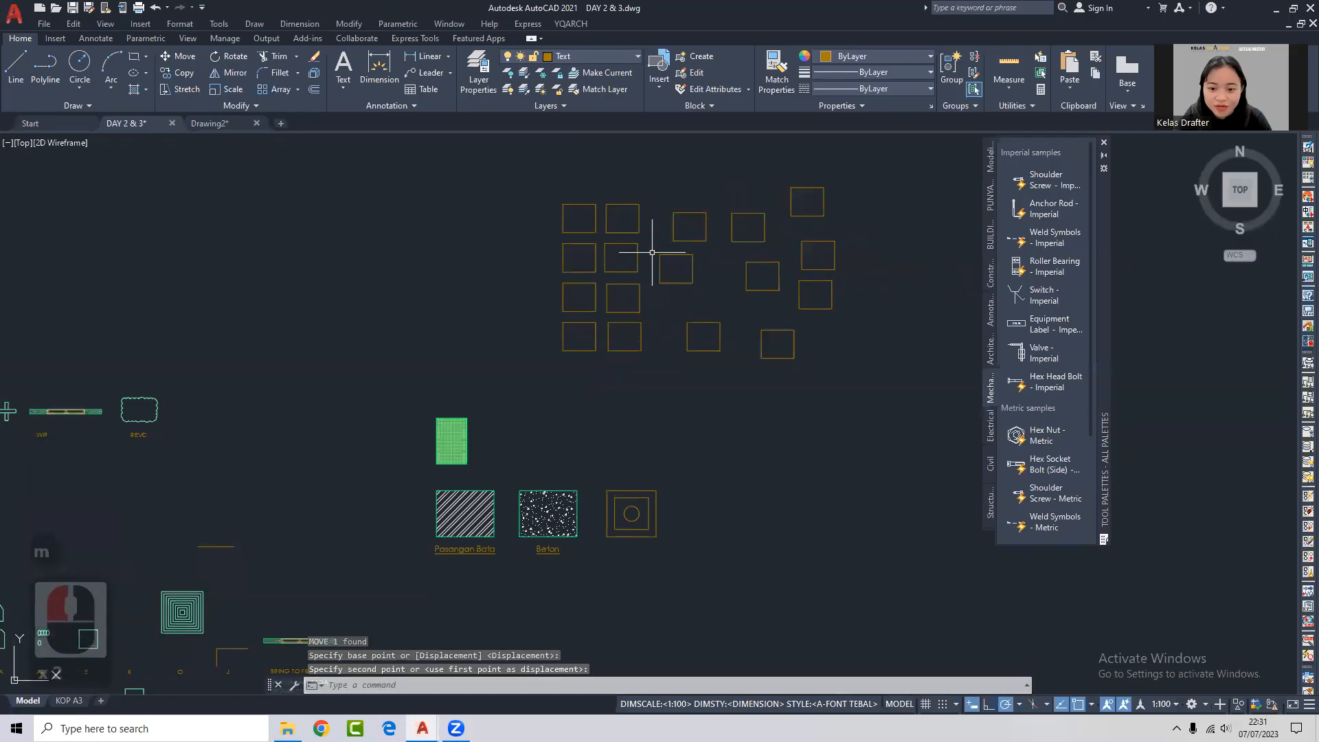
Hatch seven rectangles of the two columns one at a time by picking a point inside each.
{"action": "middle_click_drag", "start_coordinate": [651, 253], "coordinate": [631, 270]}
{"action": "type", "text": "h"}
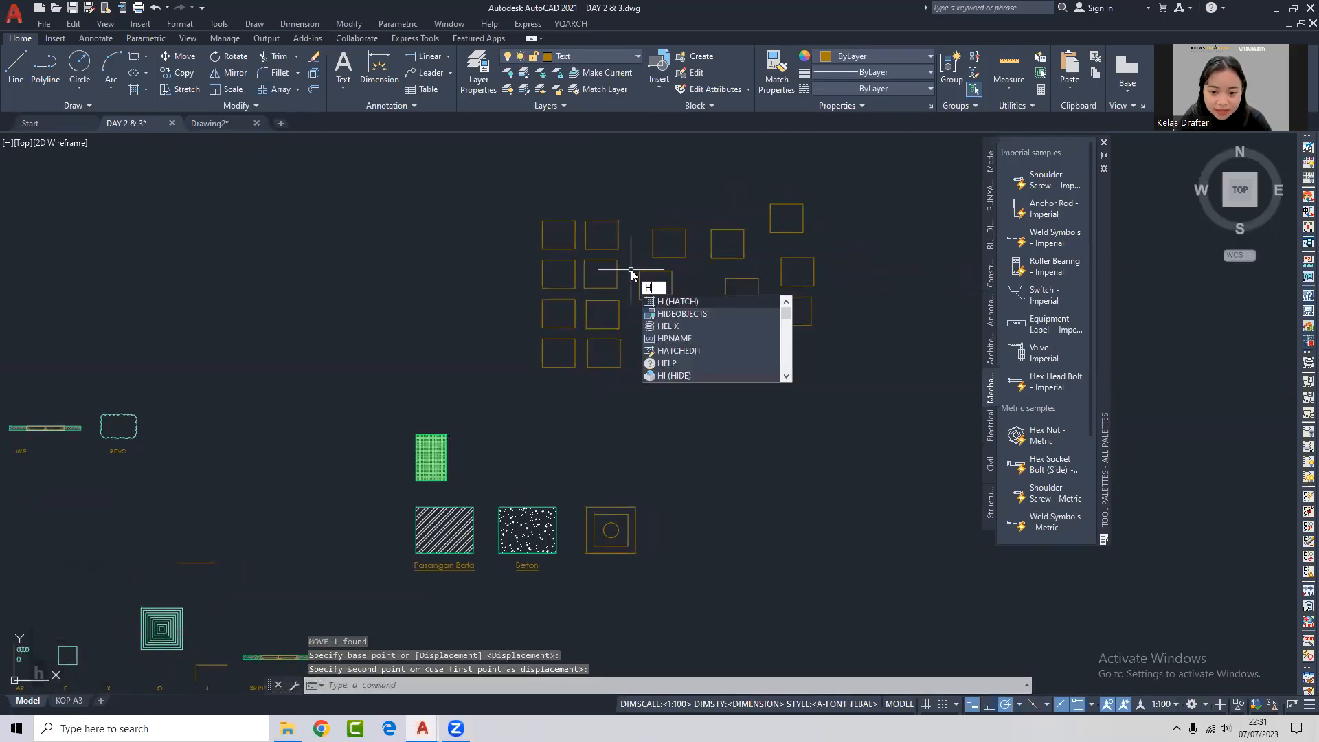
{"action": "key", "text": "Return"}
{"action": "left_click", "coordinate": [558, 235]}
{"action": "left_click", "coordinate": [558, 274]}
{"action": "left_click", "coordinate": [560, 309]}
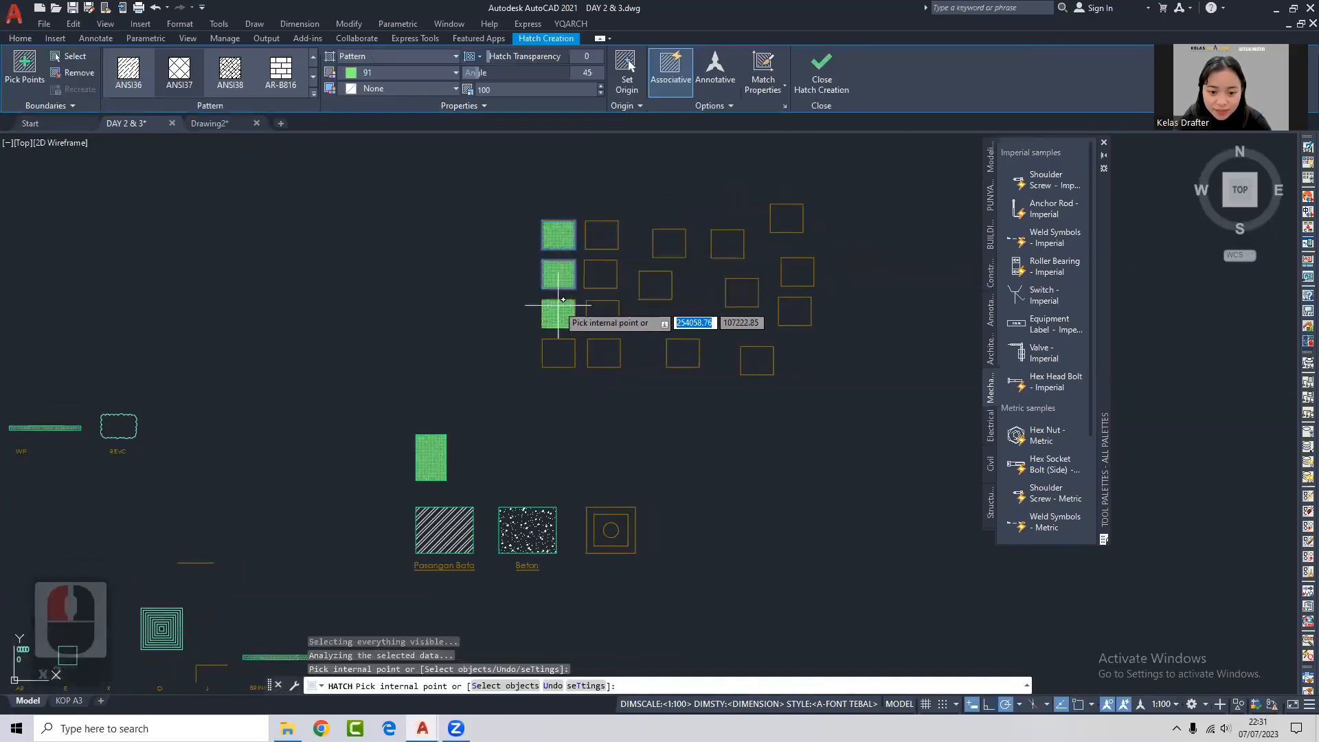
{"action": "left_click", "coordinate": [558, 353]}
{"action": "left_click", "coordinate": [603, 353]}
{"action": "left_click", "coordinate": [603, 313]}
{"action": "left_click", "coordinate": [602, 276]}
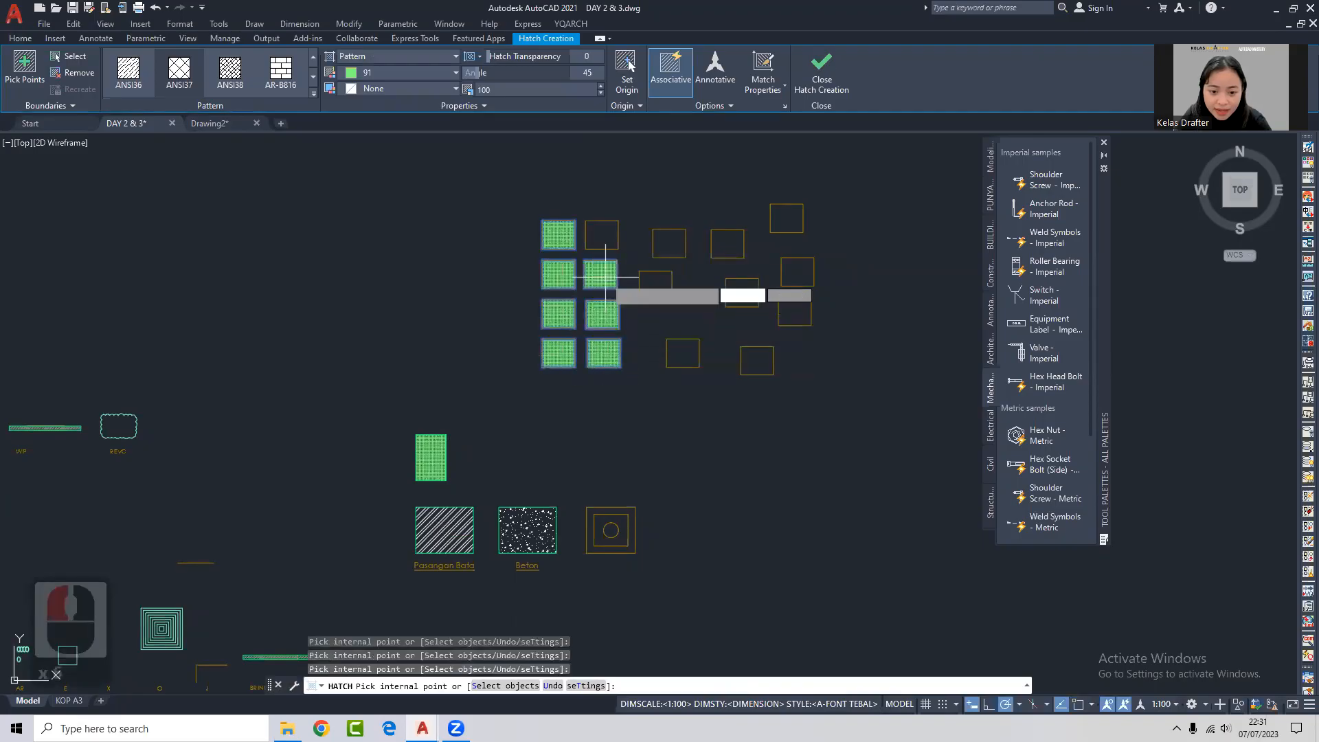
Undo the last picked area, finish the hatch and erase it from the rectangles.
{"action": "key", "text": "ctrl+z"}
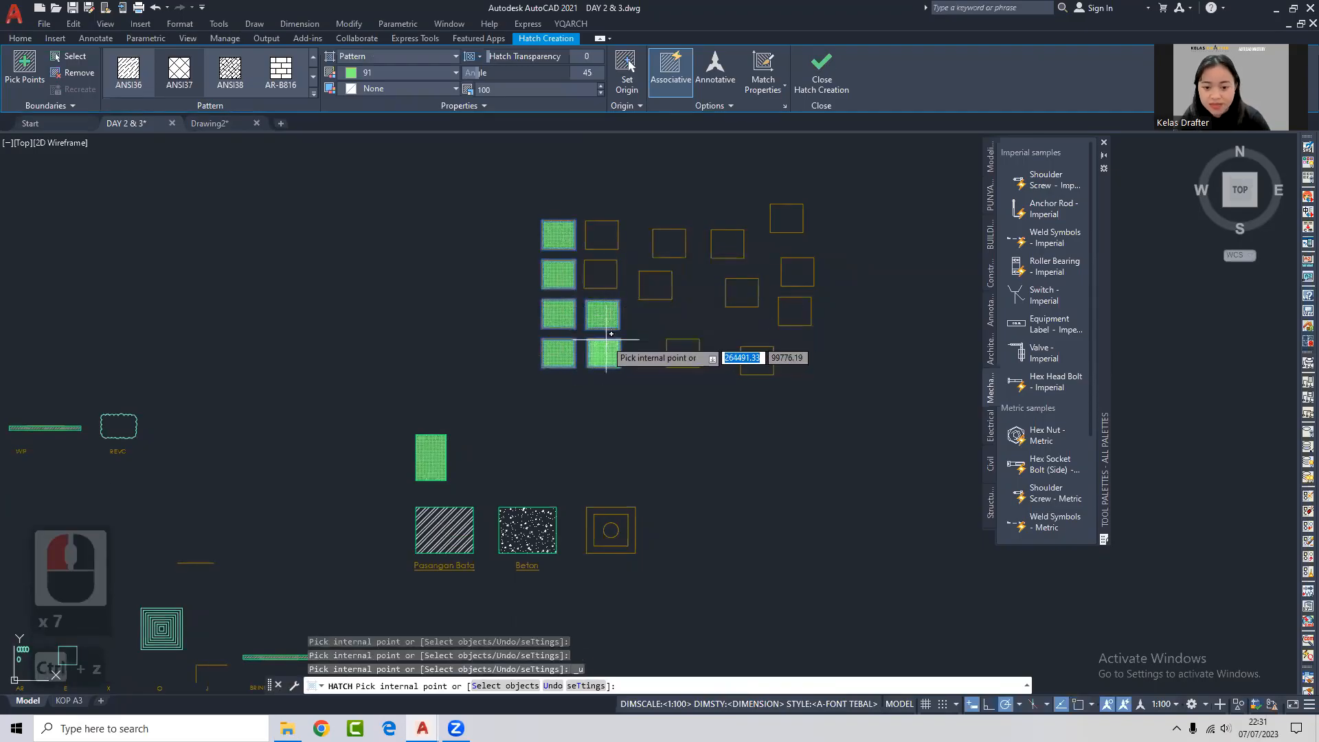
{"action": "right_click", "coordinate": [608, 323]}
{"action": "left_click", "coordinate": [603, 310]}
{"action": "key", "text": "Delete"}
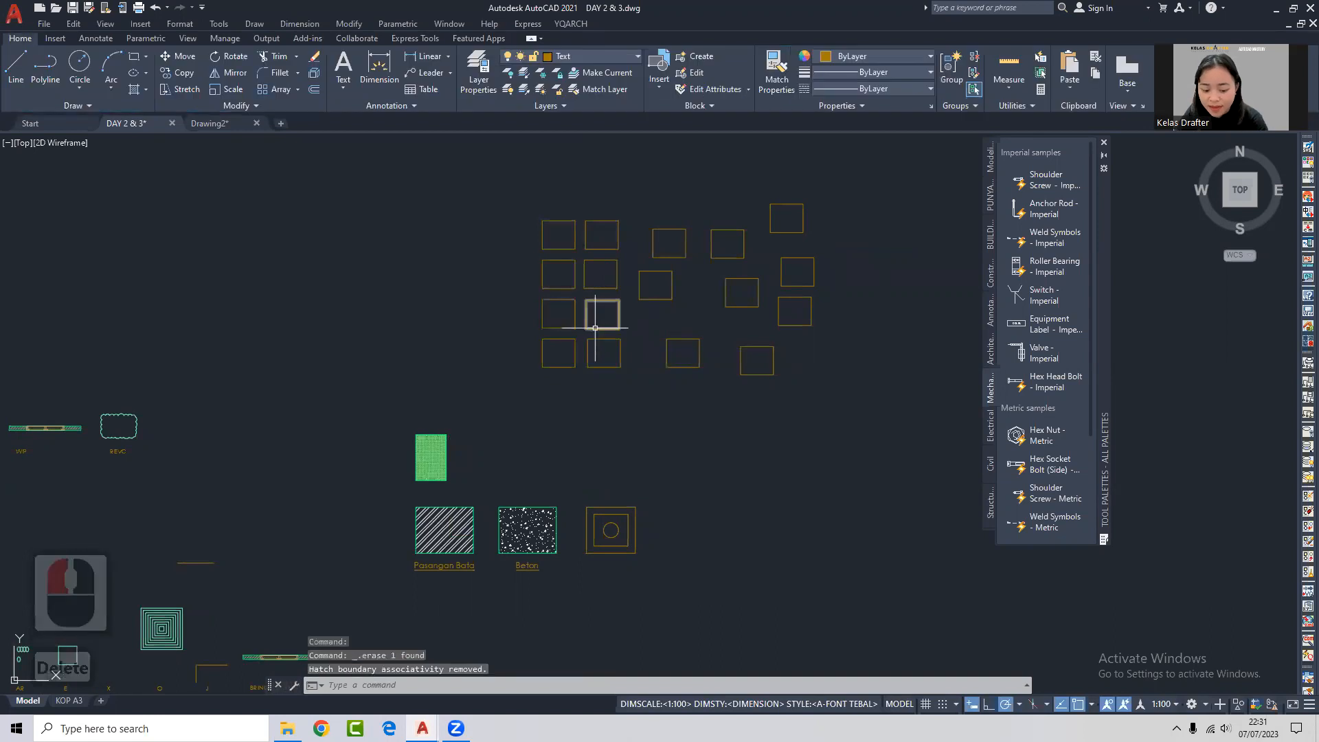
Hatch the rectangles of the two columns and the scattered ones in one go by window-selecting them as boundary objects.
{"action": "type", "text": "h"}
{"action": "key", "text": "Return"}
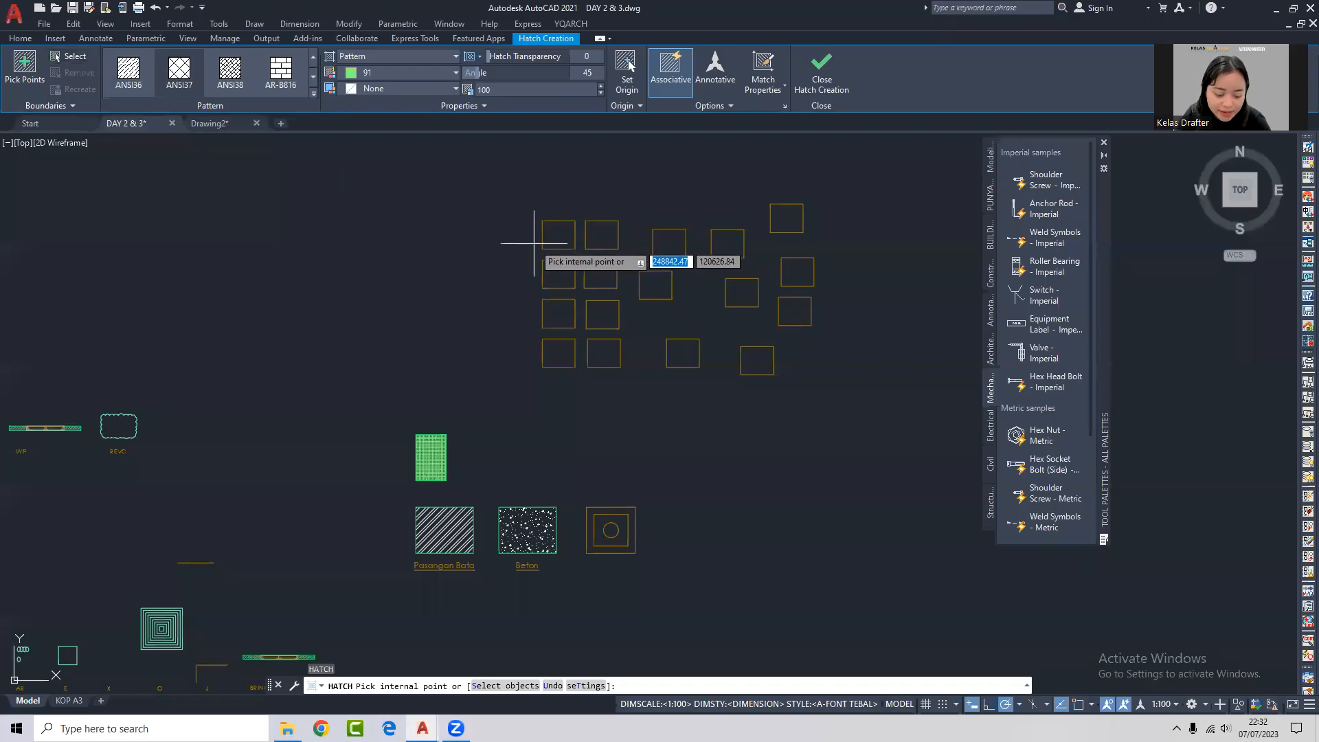
{"action": "key", "text": "Return"}
{"action": "left_click", "coordinate": [515, 172]}
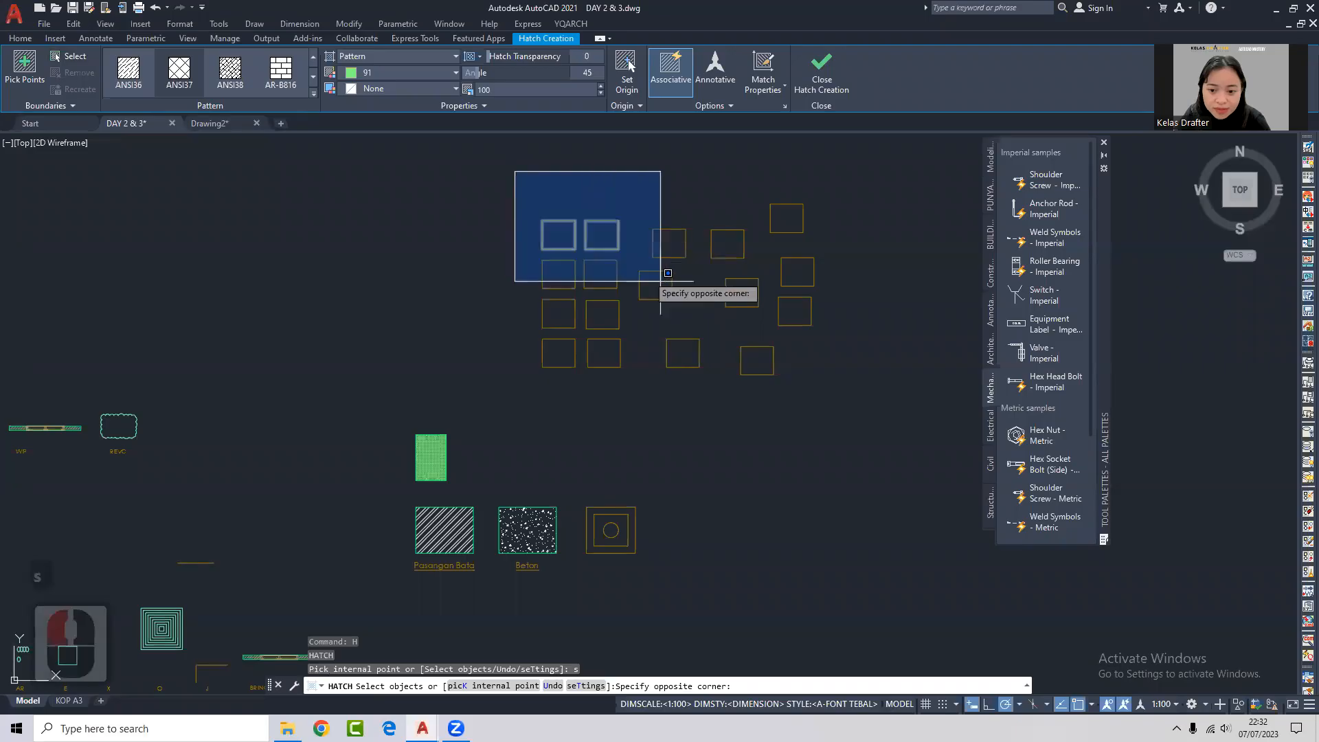
{"action": "left_click", "coordinate": [826, 399]}
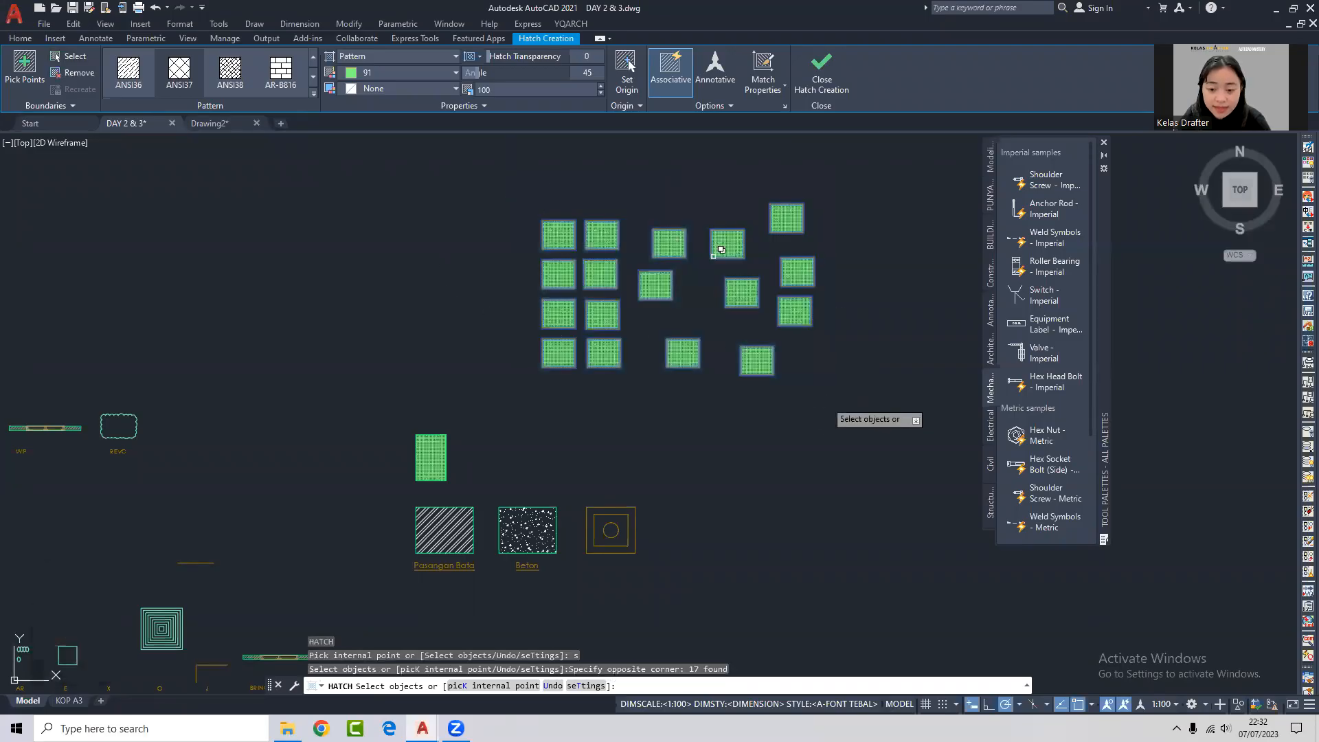
{"action": "key", "text": "Return"}
Erase the shared hatch from all the rectangles.
{"action": "left_click", "coordinate": [742, 294]}
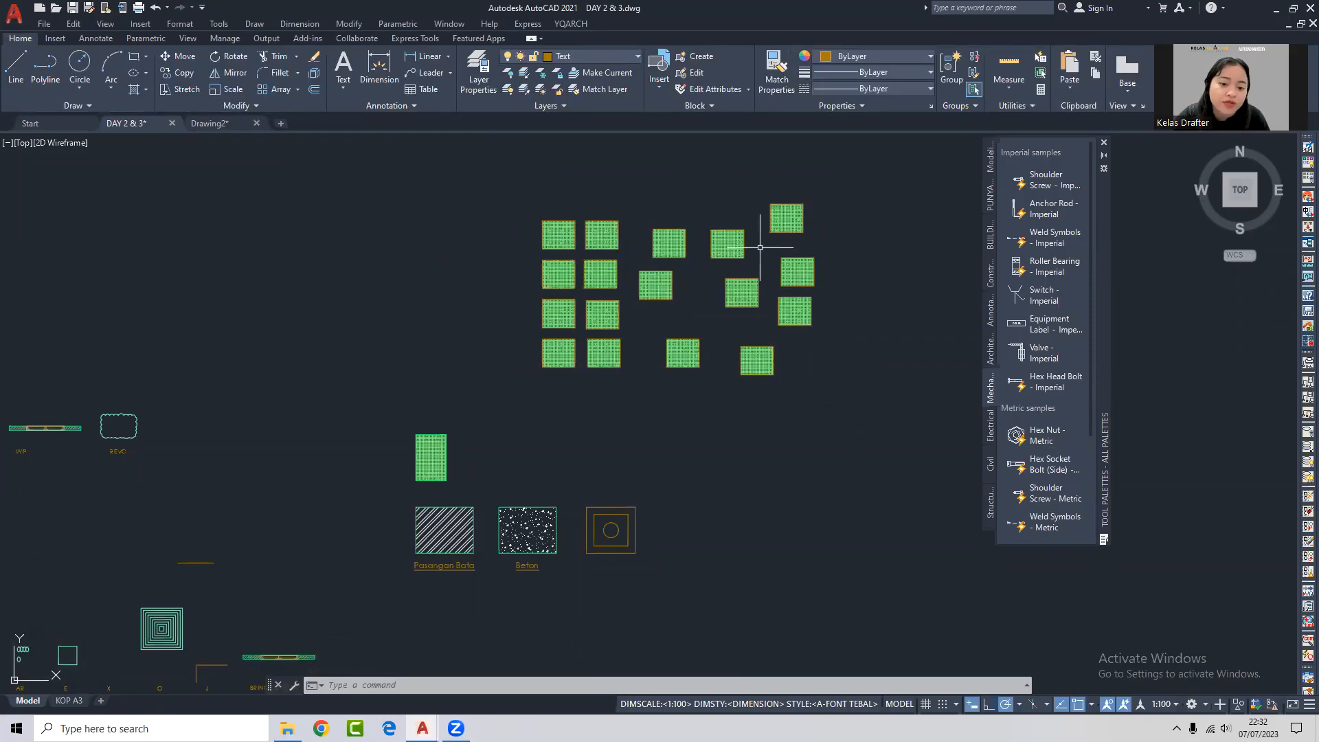
{"action": "left_click", "coordinate": [601, 231]}
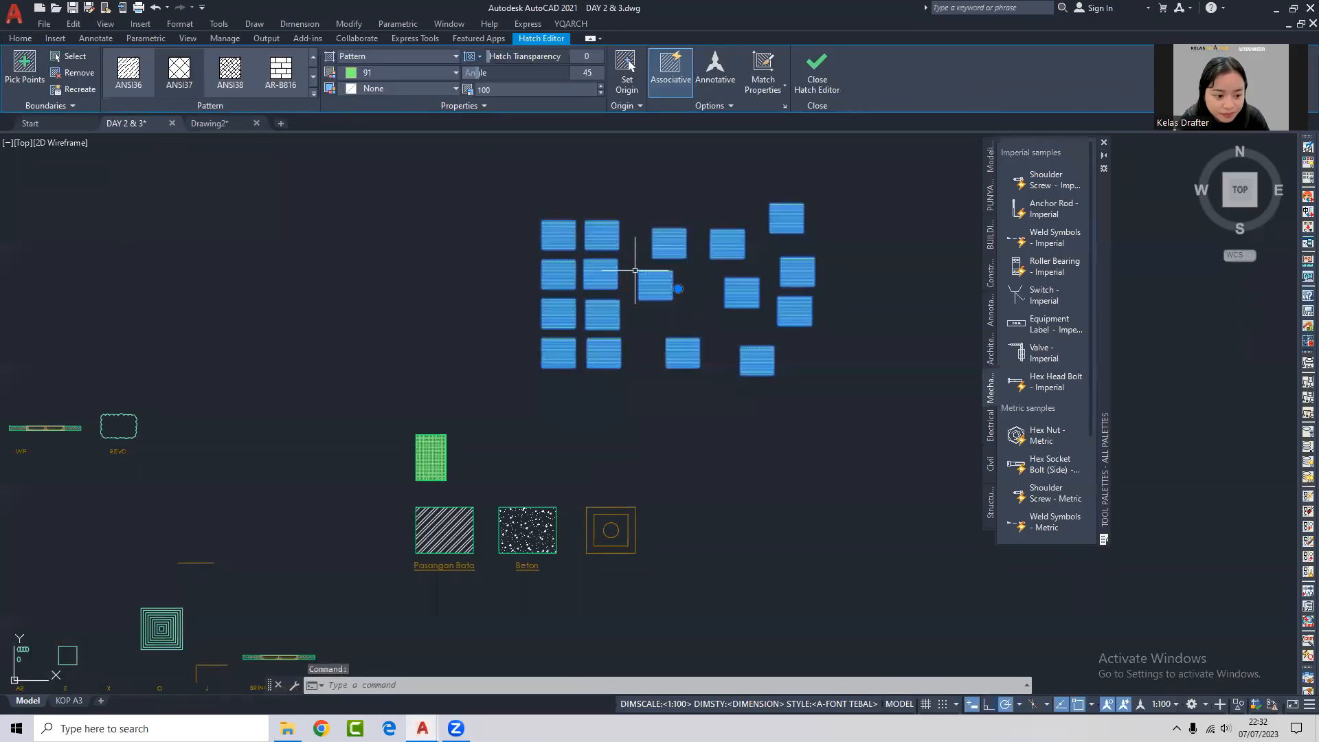
{"action": "key", "text": "Delete"}
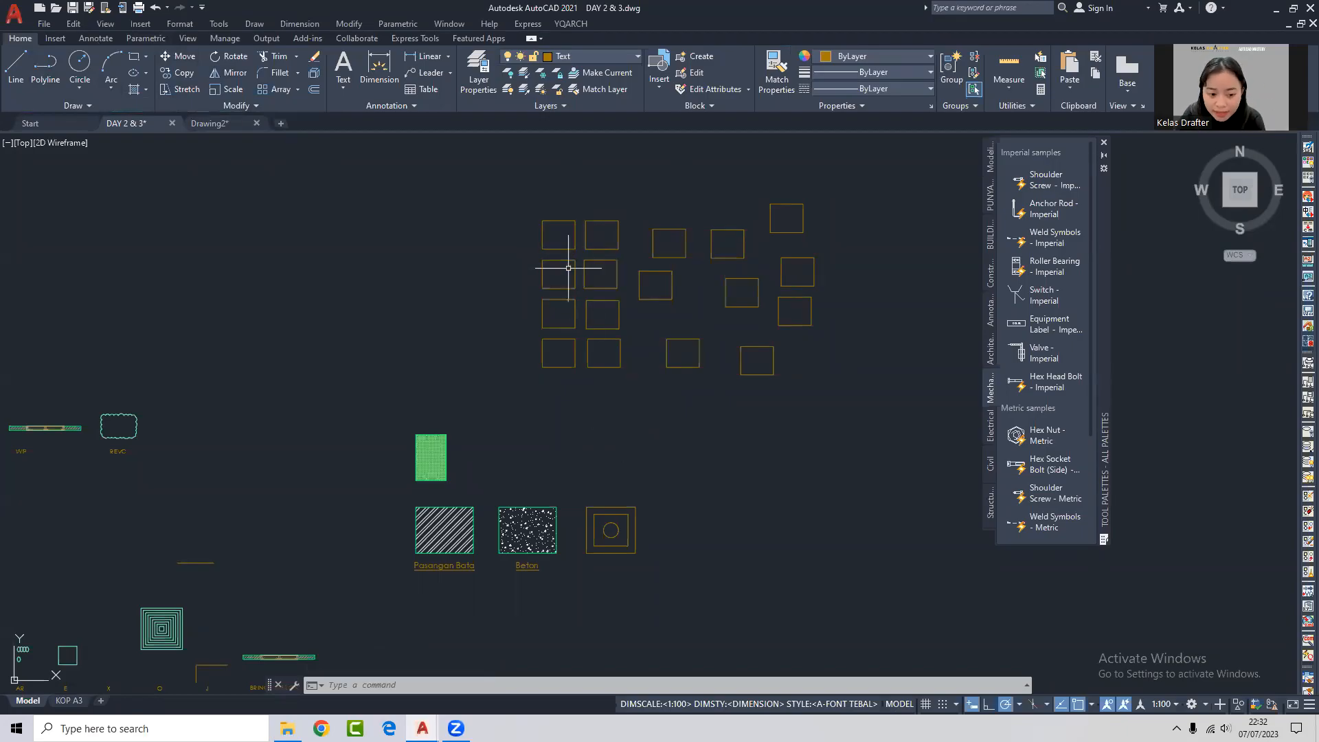
Examine the BRING TO FRONT sample and the labelled hatch samples in the drawing.
{"action": "double_click", "coordinate": [457, 359]}
{"action": "middle_click_drag", "start_coordinate": [457, 359], "coordinate": [729, 366]}
{"action": "scroll", "coordinate": [874, 348], "scroll_direction": "up", "scroll_amount": 5}
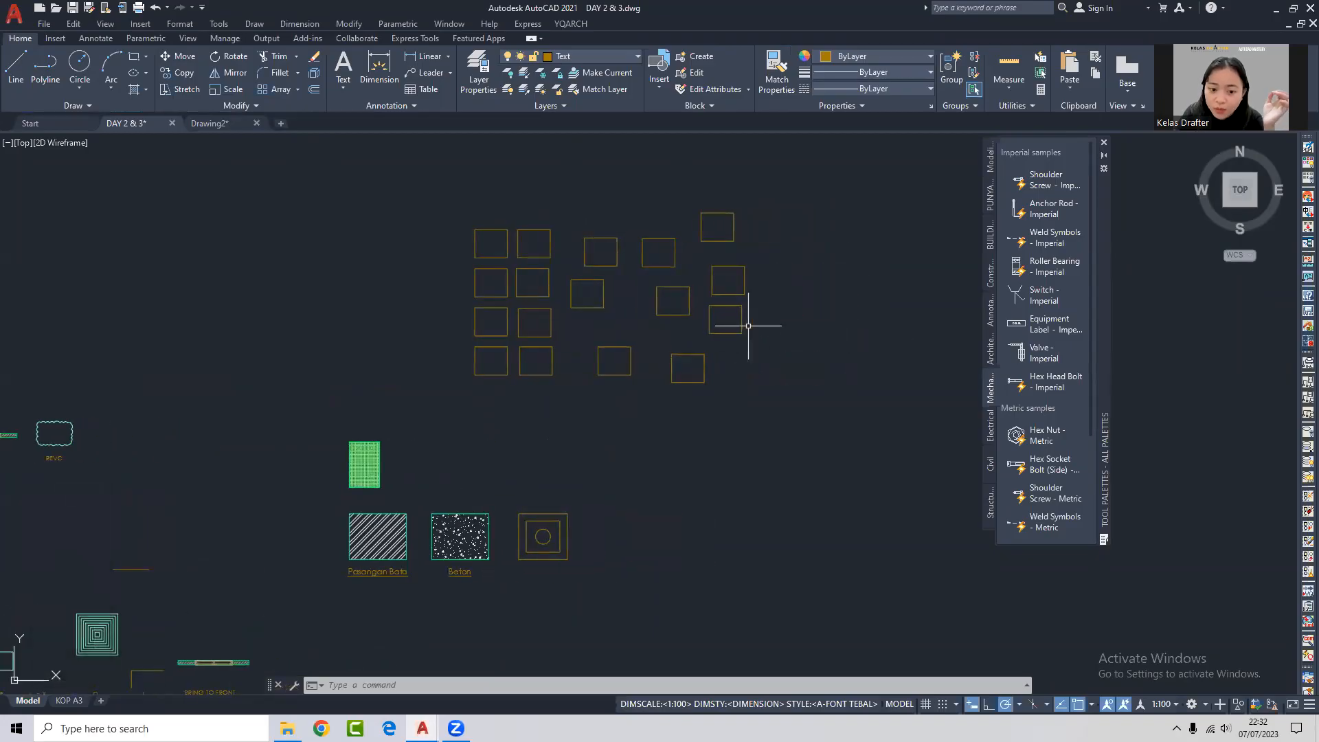
{"action": "middle_click_drag", "start_coordinate": [353, 496], "coordinate": [617, 328]}
{"action": "scroll", "coordinate": [487, 464], "scroll_direction": "up", "scroll_amount": 4}
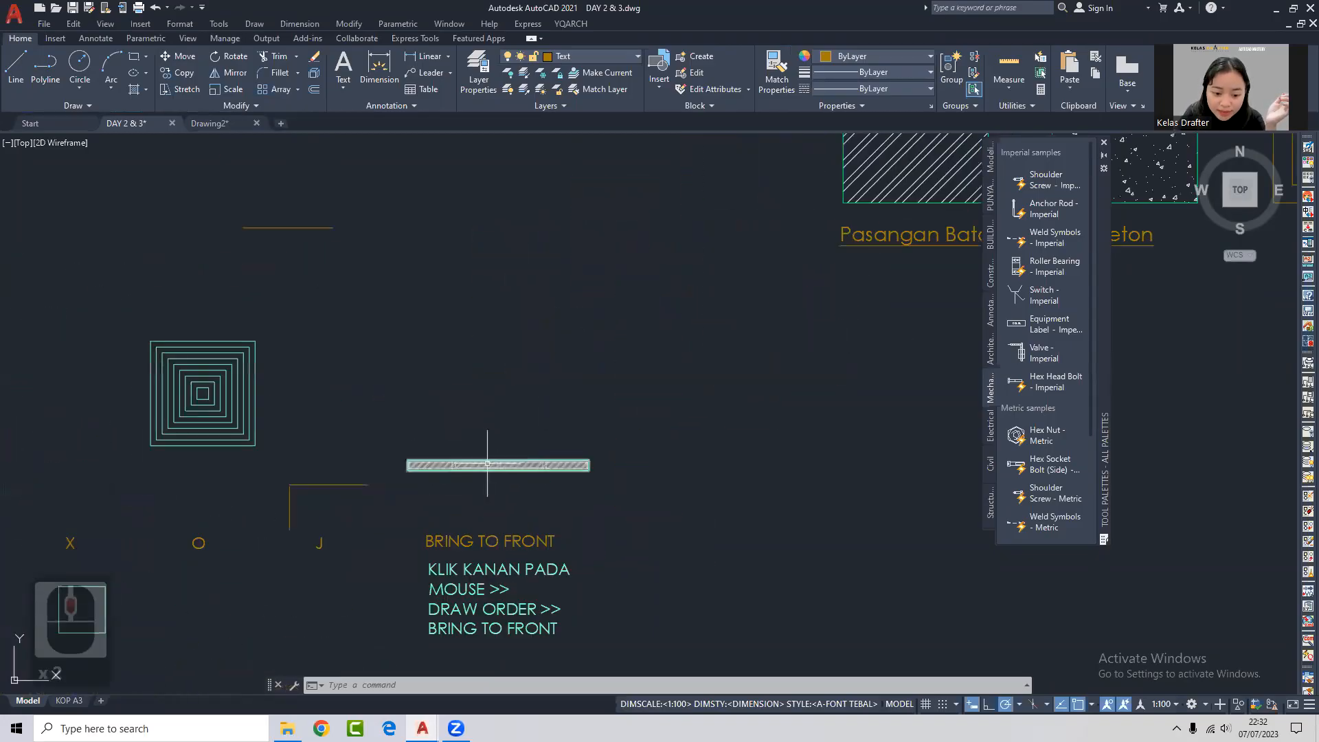
{"action": "scroll", "coordinate": [529, 459], "scroll_direction": "down", "scroll_amount": 4}
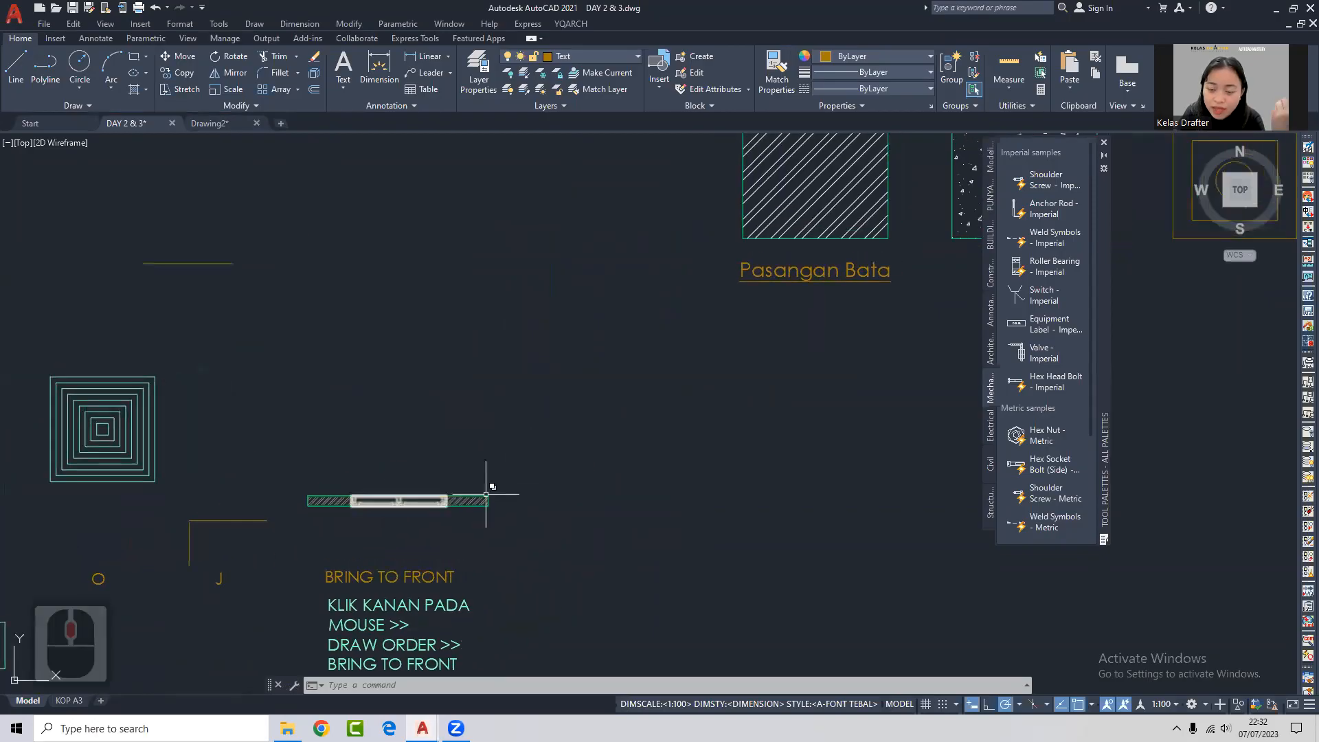
{"action": "scroll", "coordinate": [553, 456], "scroll_direction": "down", "scroll_amount": 2}
{"action": "middle_click_drag", "start_coordinate": [575, 441], "coordinate": [482, 488]}
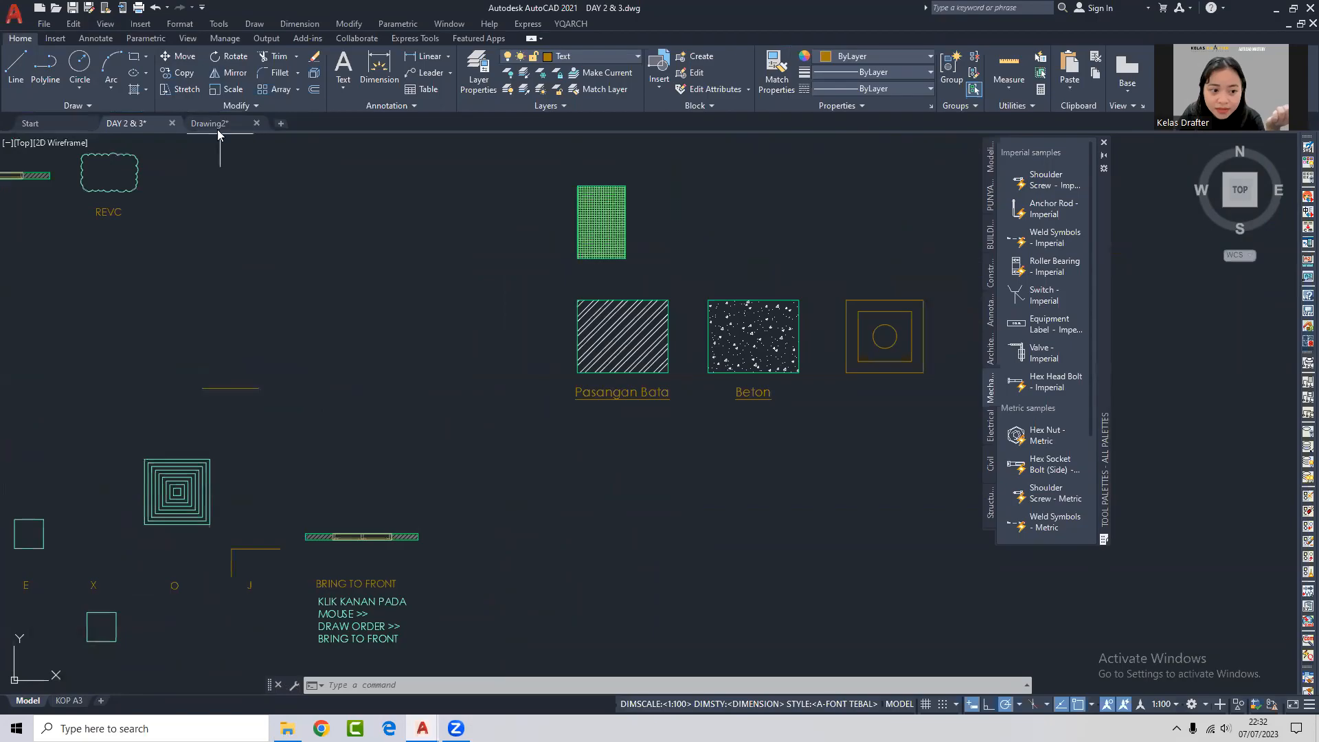
Open the drawing ARS 1.01 DENAH LANTAI 1.dwg, ignore its unresolved reference files and switch to model space.
{"action": "left_click", "coordinate": [77, 125]}
{"action": "left_click", "coordinate": [590, 409]}
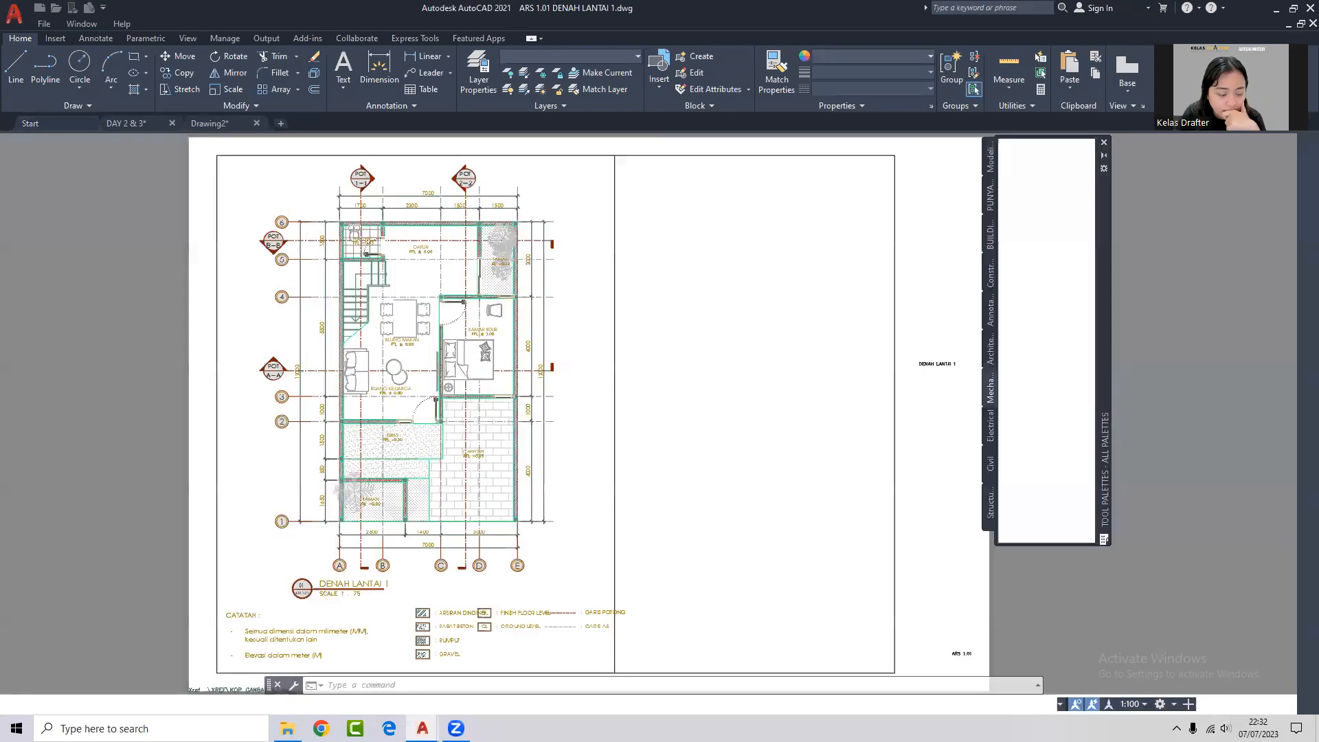
{"action": "left_click", "coordinate": [29, 702]}
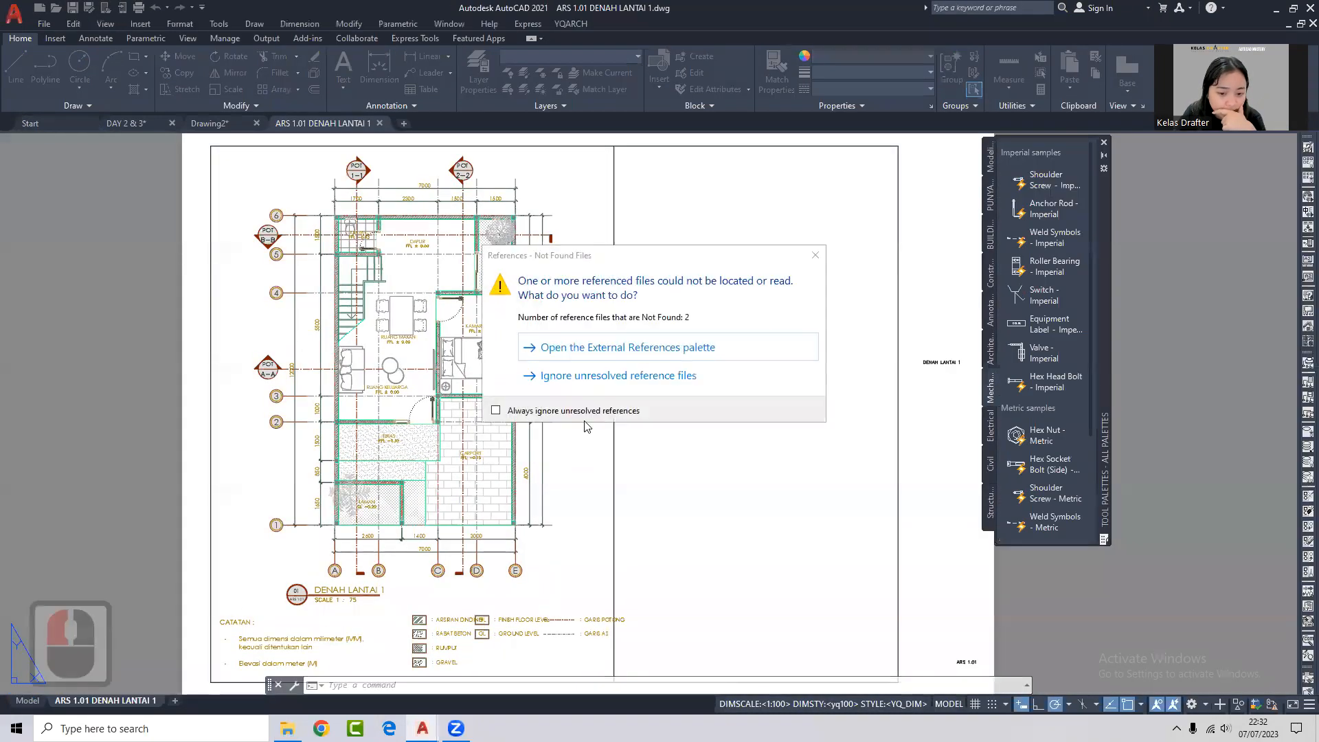
{"action": "left_click", "coordinate": [545, 376]}
{"action": "left_click", "coordinate": [45, 701]}
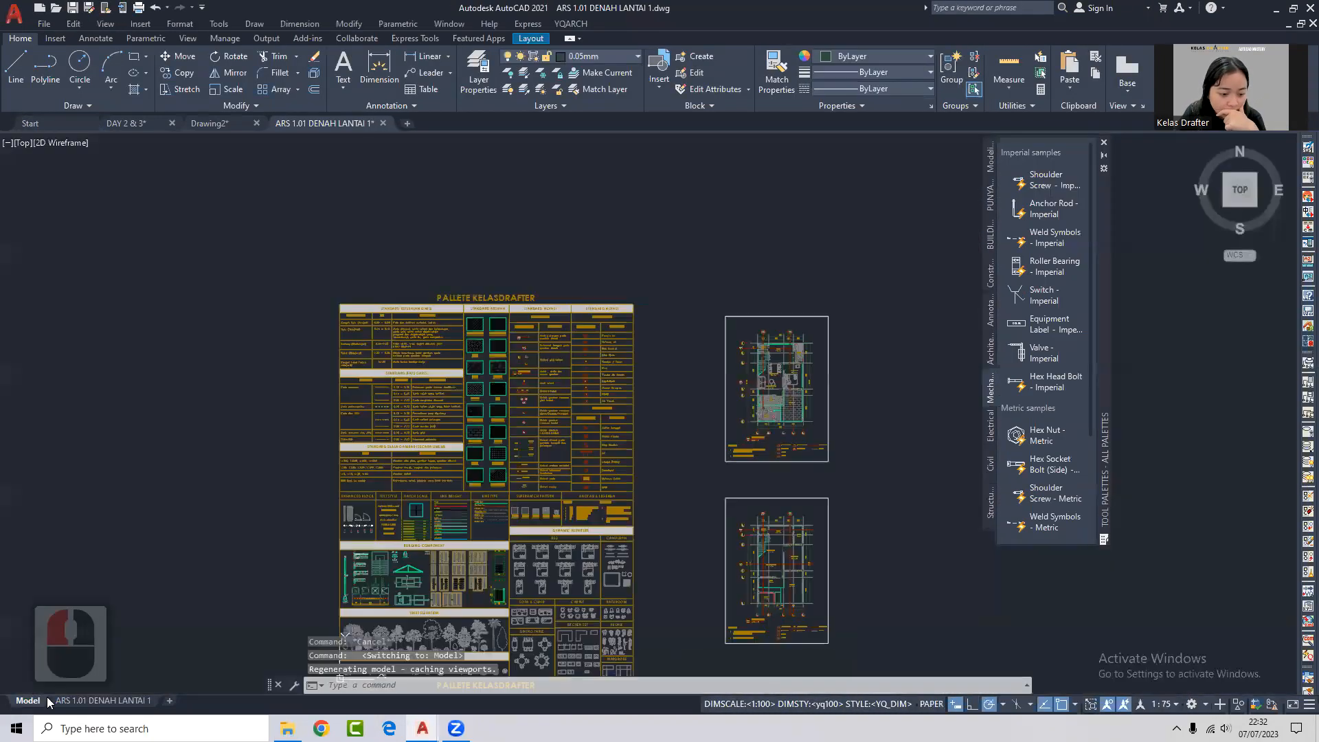
Inspect the grass hatch that fills the TAMAN area of the floor plan by selecting it and clearing the selection.
{"action": "scroll", "coordinate": [749, 426], "scroll_direction": "up", "scroll_amount": 5}
{"action": "middle_click_drag", "start_coordinate": [738, 367], "coordinate": [739, 572]}
{"action": "scroll", "coordinate": [584, 486], "scroll_direction": "down", "scroll_amount": 3}
{"action": "middle_click_drag", "start_coordinate": [584, 486], "coordinate": [648, 390]}
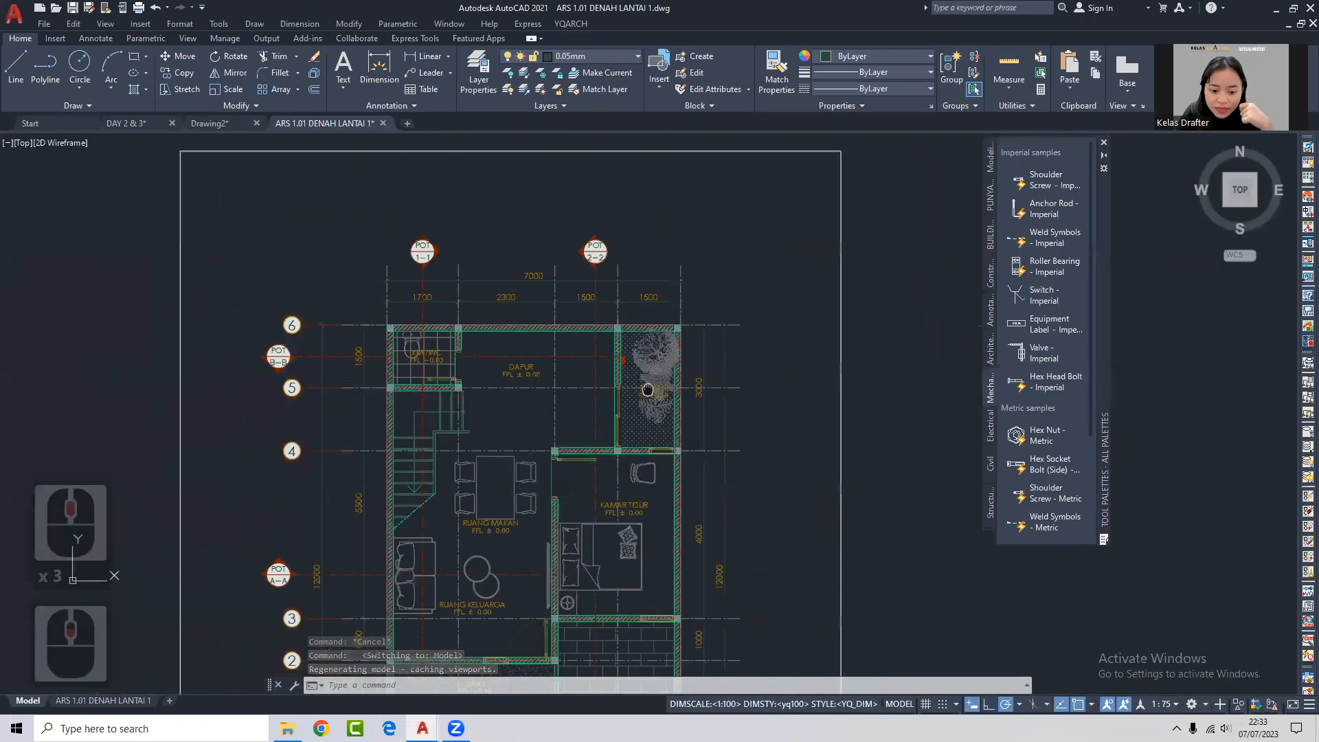
{"action": "scroll", "coordinate": [647, 390], "scroll_direction": "up", "scroll_amount": 4}
{"action": "left_click", "coordinate": [621, 327]}
{"action": "key", "text": "Escape"}
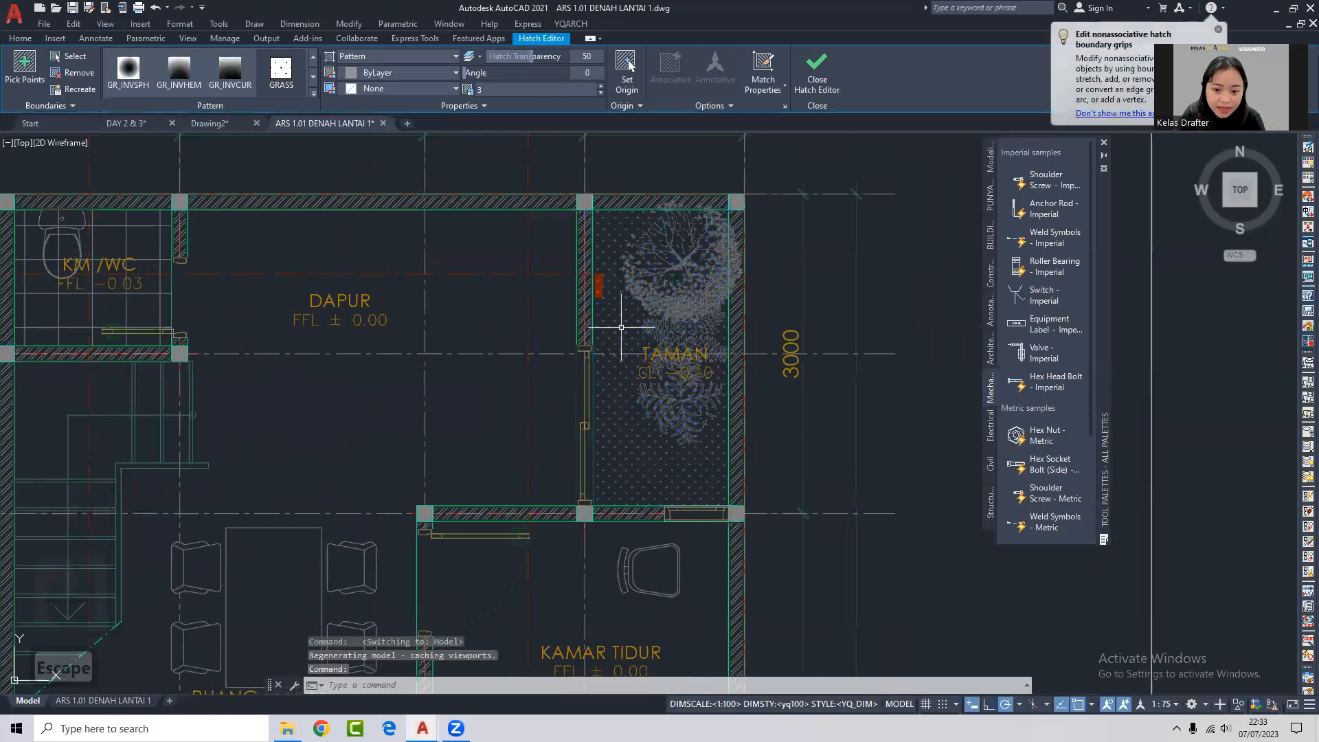
Examine the tree and plant symbols over the TAMAN area and compare them with the hatch beneath.
{"action": "scroll", "coordinate": [687, 261], "scroll_direction": "up", "scroll_amount": 4}
{"action": "left_click", "coordinate": [701, 393]}
{"action": "key", "text": "Escape"}
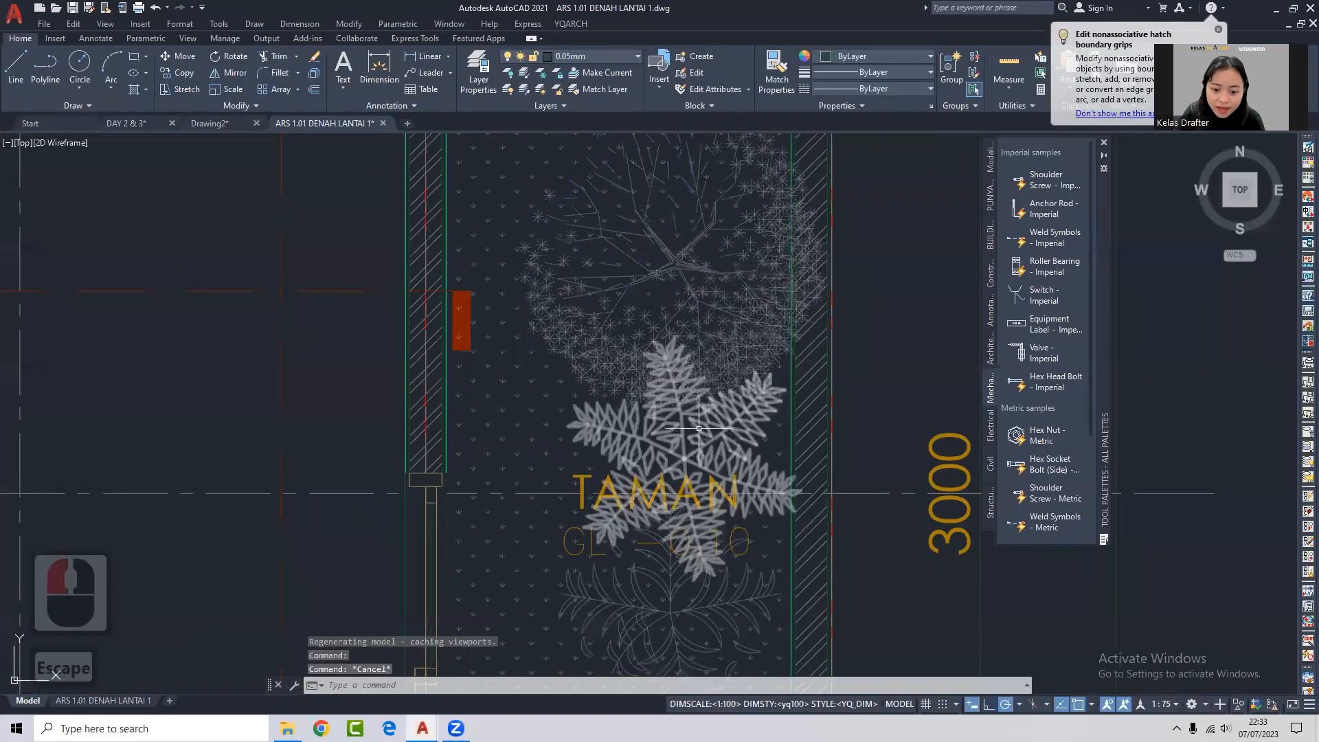
{"action": "left_click", "coordinate": [690, 601]}
{"action": "key", "text": "Escape"}
{"action": "scroll", "coordinate": [651, 494], "scroll_direction": "down", "scroll_amount": 4}
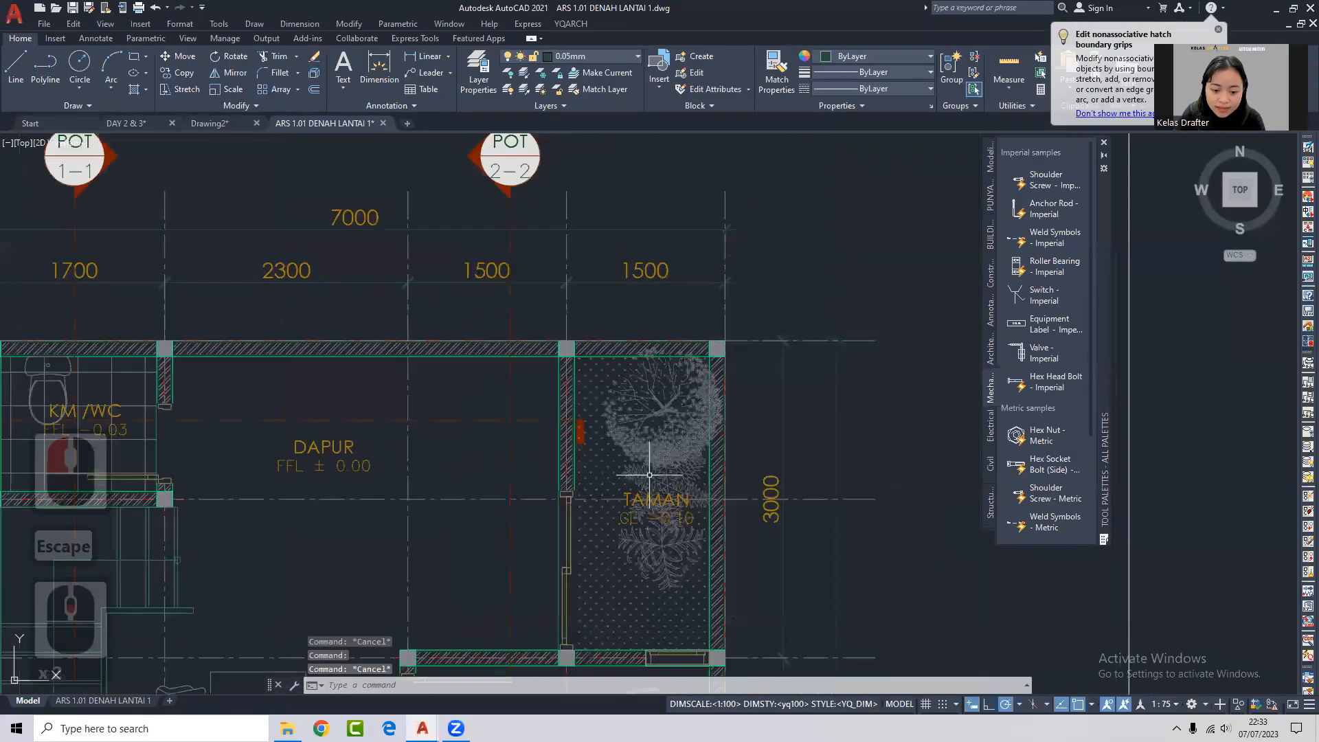
{"action": "middle_click_drag", "start_coordinate": [649, 474], "coordinate": [638, 377]}
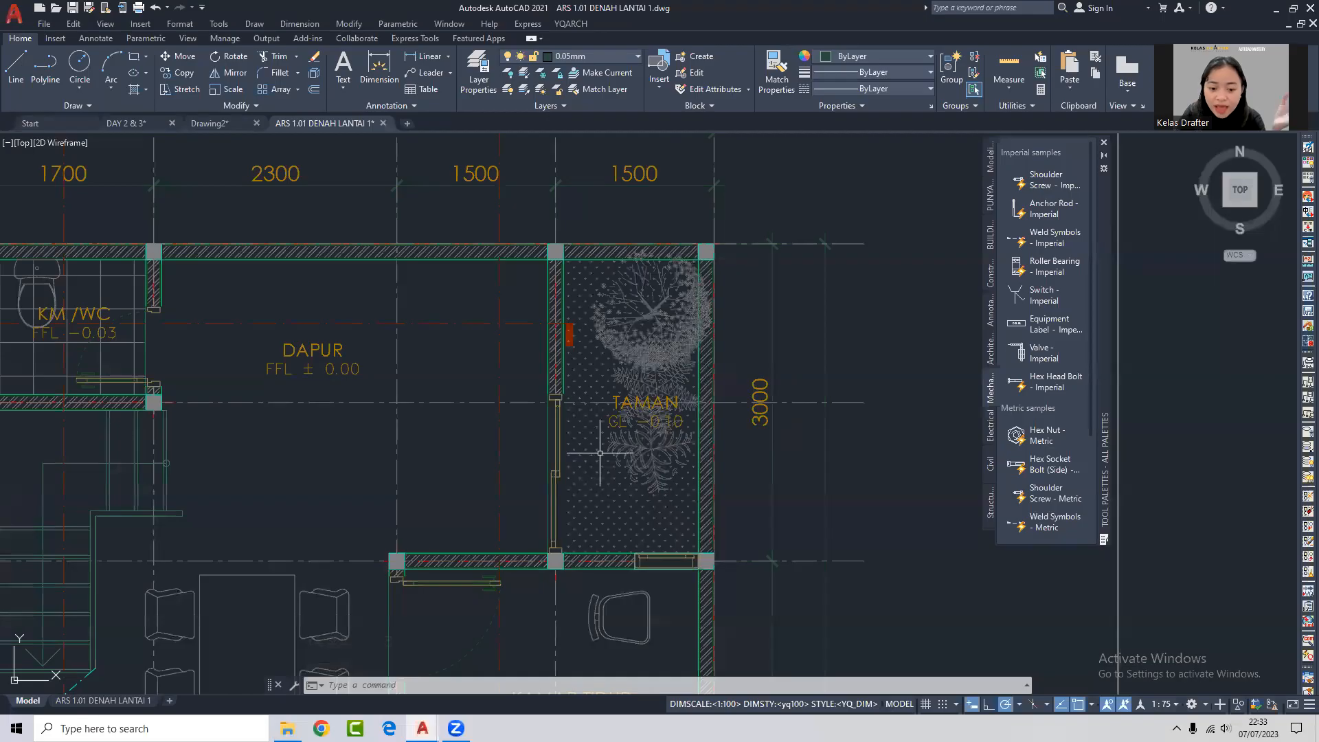
{"action": "mouse_move", "coordinate": [593, 454]}
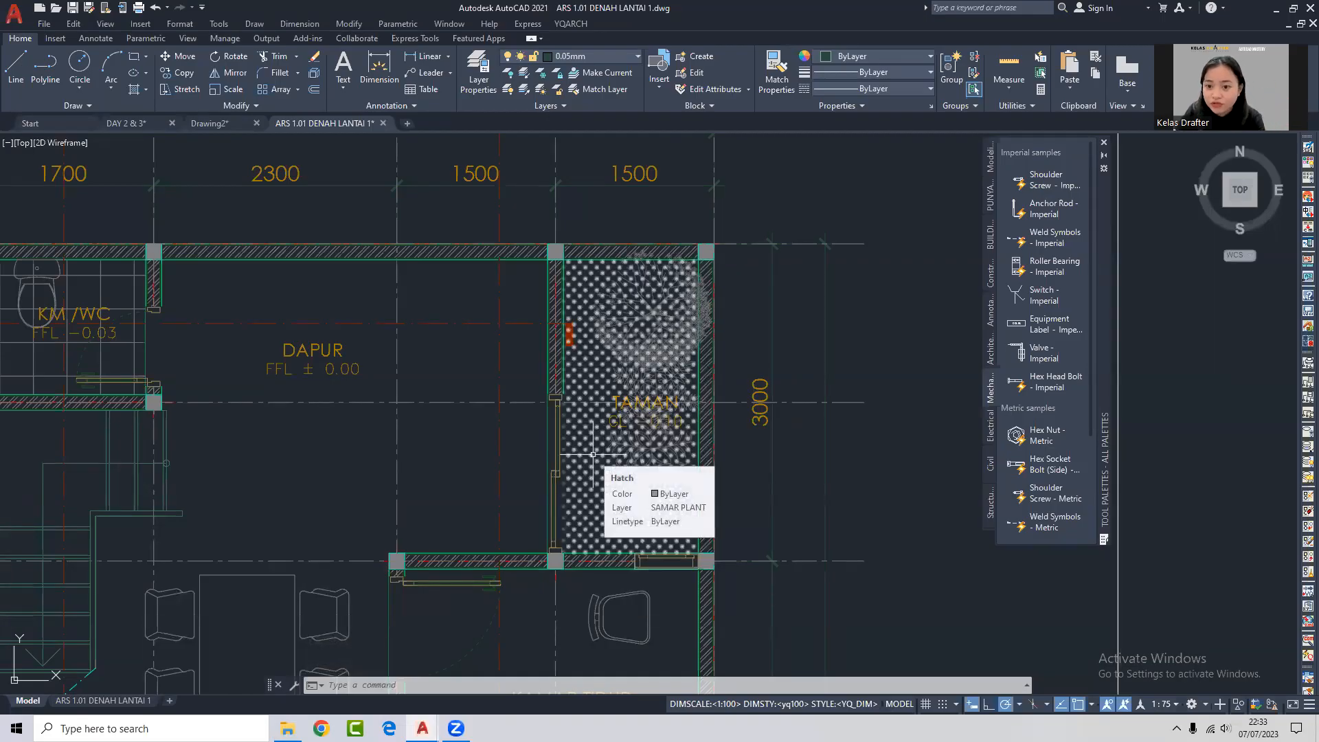
{"action": "mouse_move", "coordinate": [657, 357]}
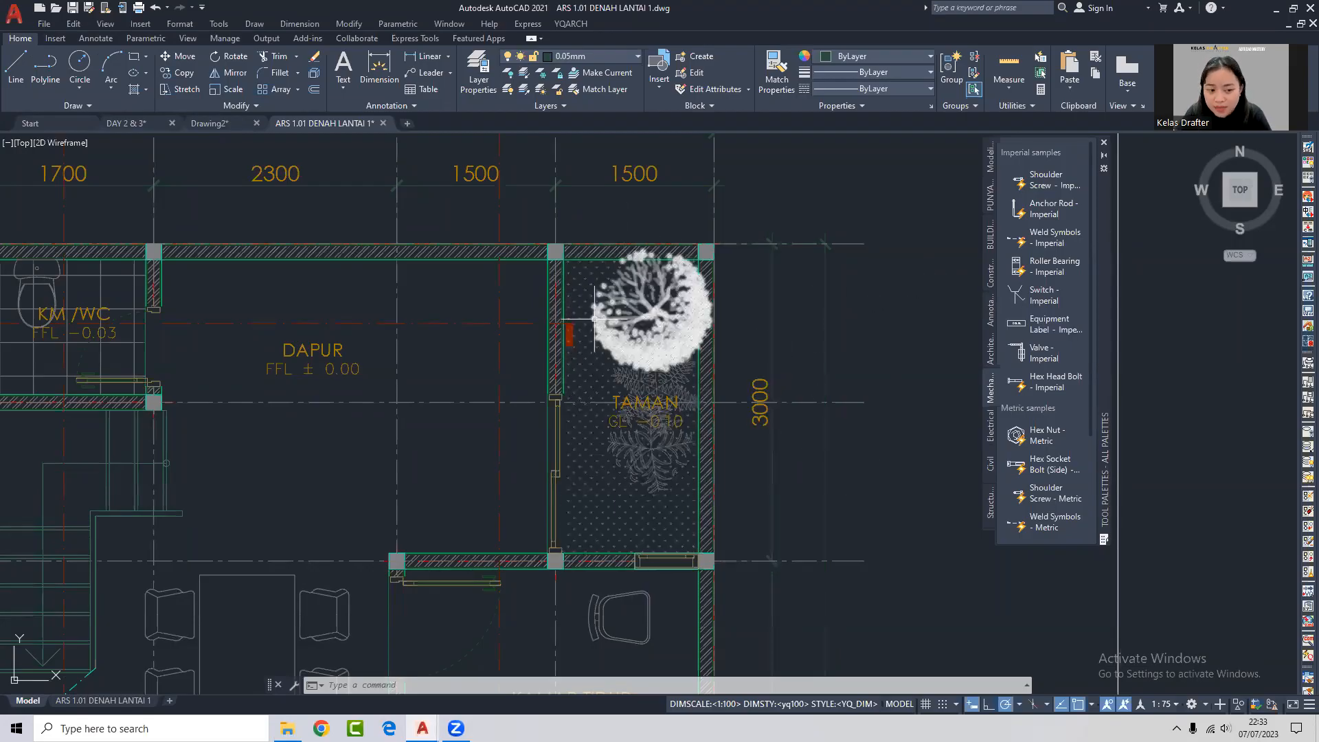
{"action": "middle_click_drag", "start_coordinate": [463, 335], "coordinate": [663, 306]}
Return to the DAY 2 & 3 drawing, view the additional hatch options including Gap Tolerance, and cancel the hatch.
{"action": "left_click", "coordinate": [131, 123]}
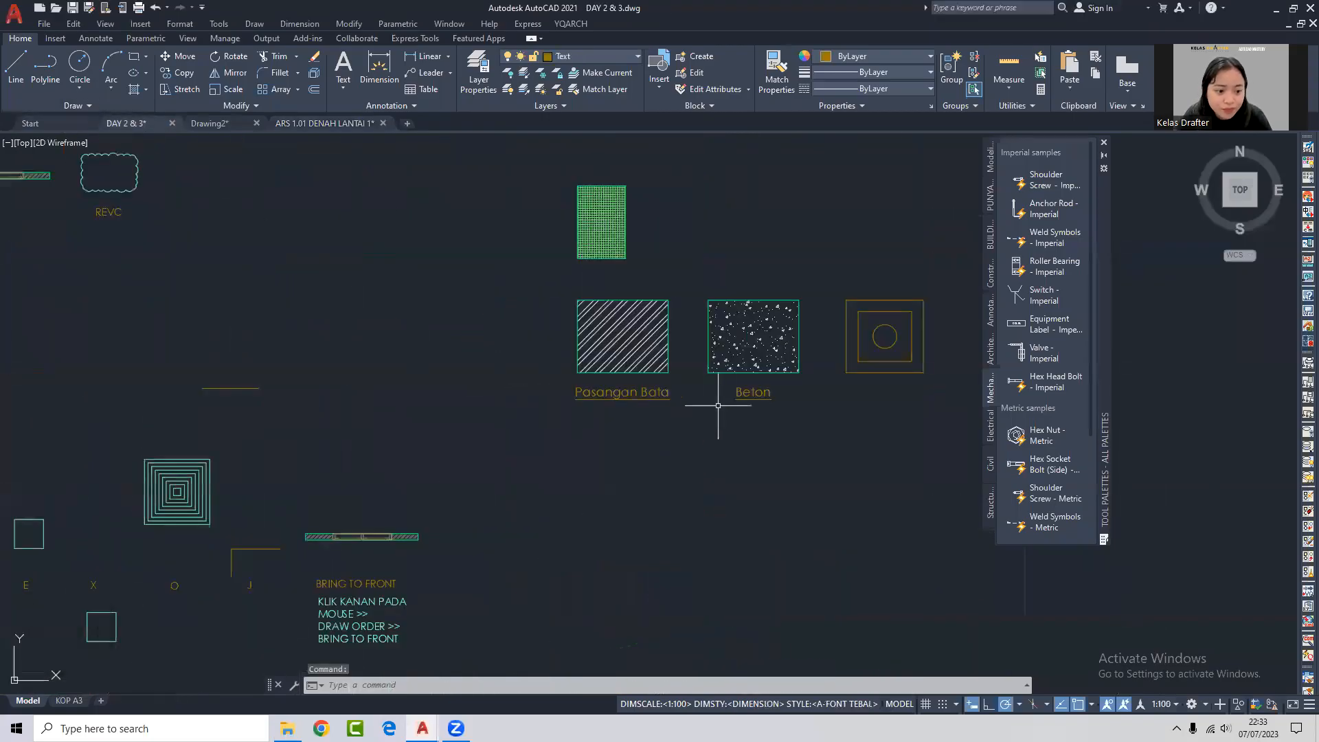
{"action": "middle_click_drag", "start_coordinate": [751, 386], "coordinate": [588, 415]}
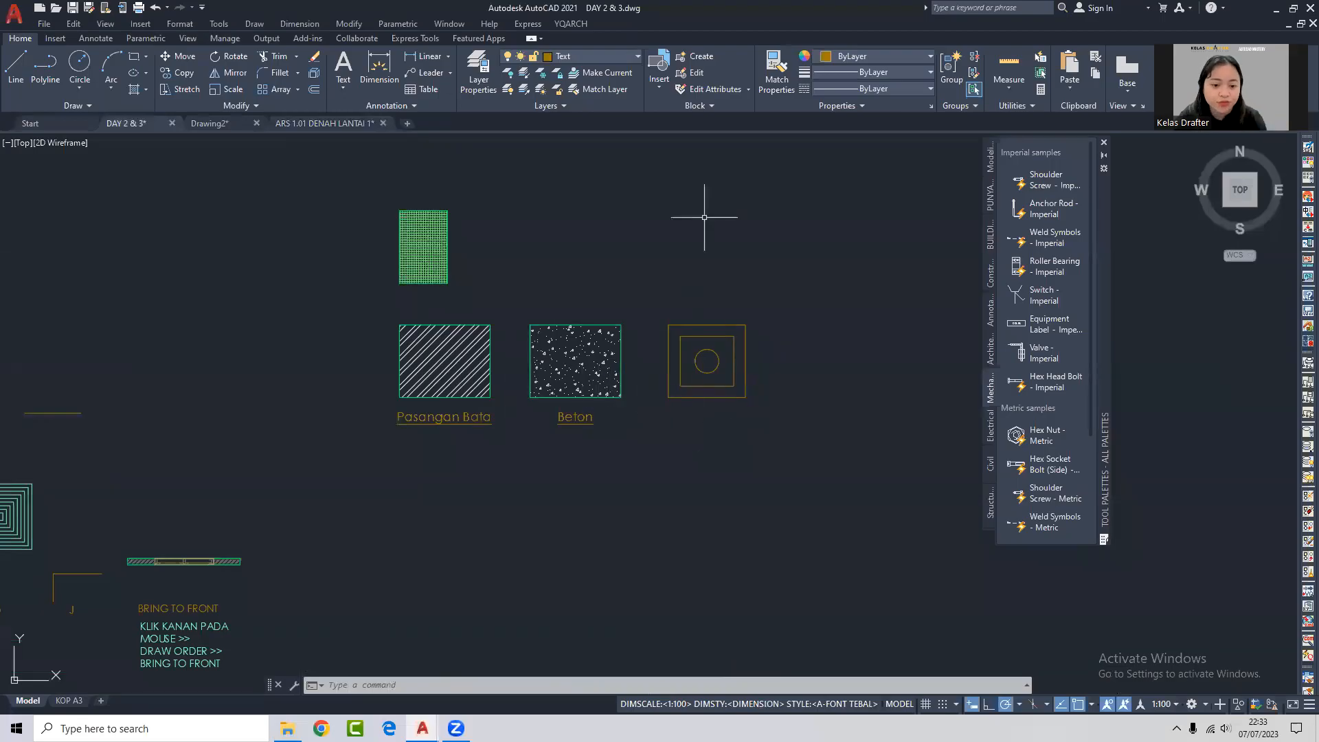
{"action": "mouse_move", "coordinate": [766, 377]}
{"action": "middle_mouse_down"}
{"action": "mouse_move", "coordinate": [684, 406]}
{"action": "mouse_move", "coordinate": [599, 369]}
{"action": "middle_mouse_up"}
{"action": "type", "text": "h"}
{"action": "key", "text": "space"}
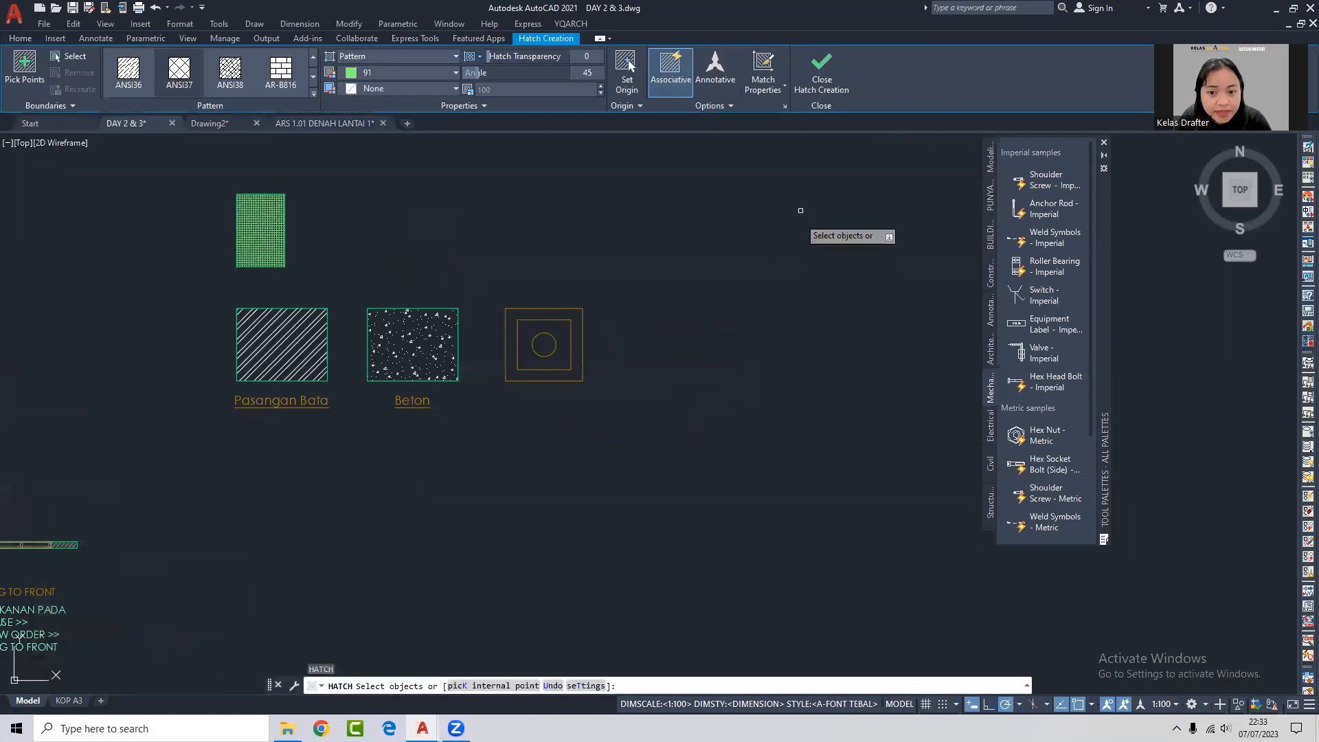
{"action": "left_click", "coordinate": [746, 107]}
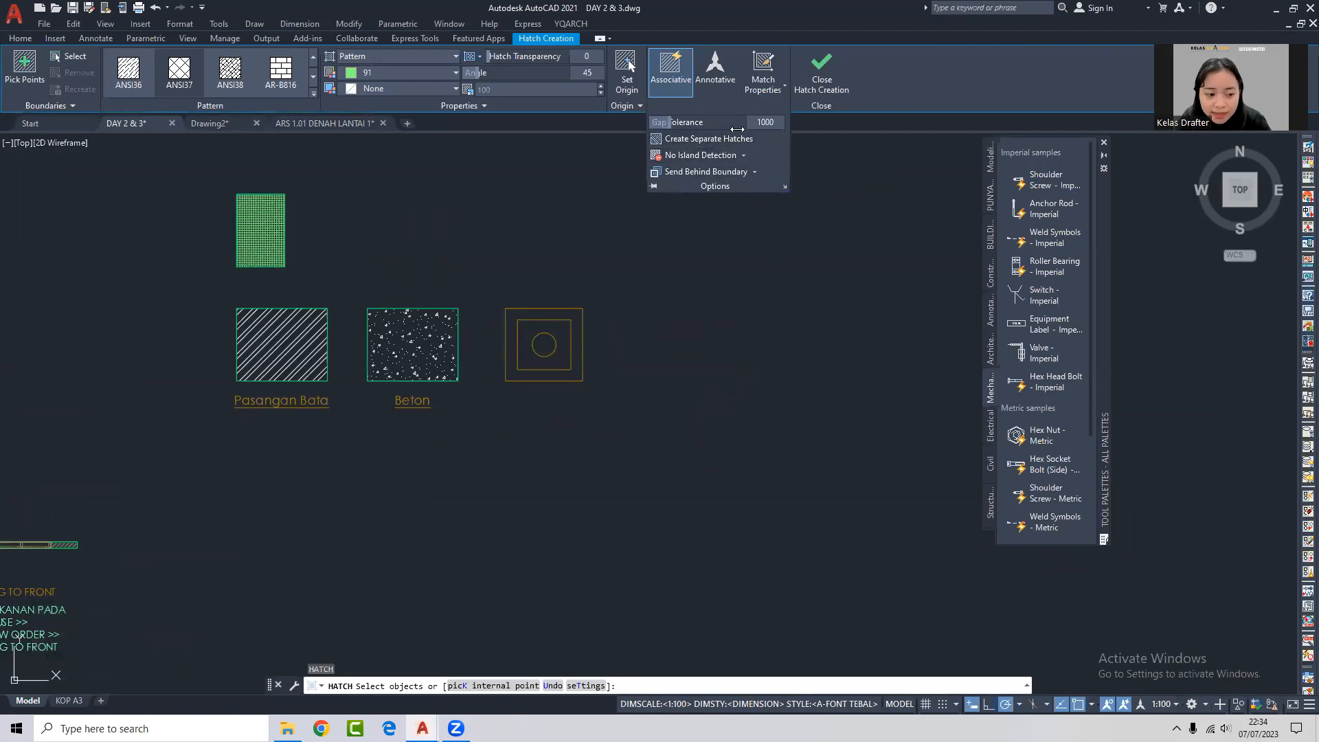
{"action": "key", "text": "Escape"}
Draw a rectangular polyline beside the nested squares, leaving half of its lower edge open.
{"action": "middle_click_drag", "start_coordinate": [632, 309], "coordinate": [571, 318]}
{"action": "type", "text": "pl"}
{"action": "key", "text": "Return"}
{"action": "left_click", "coordinate": [590, 356]}
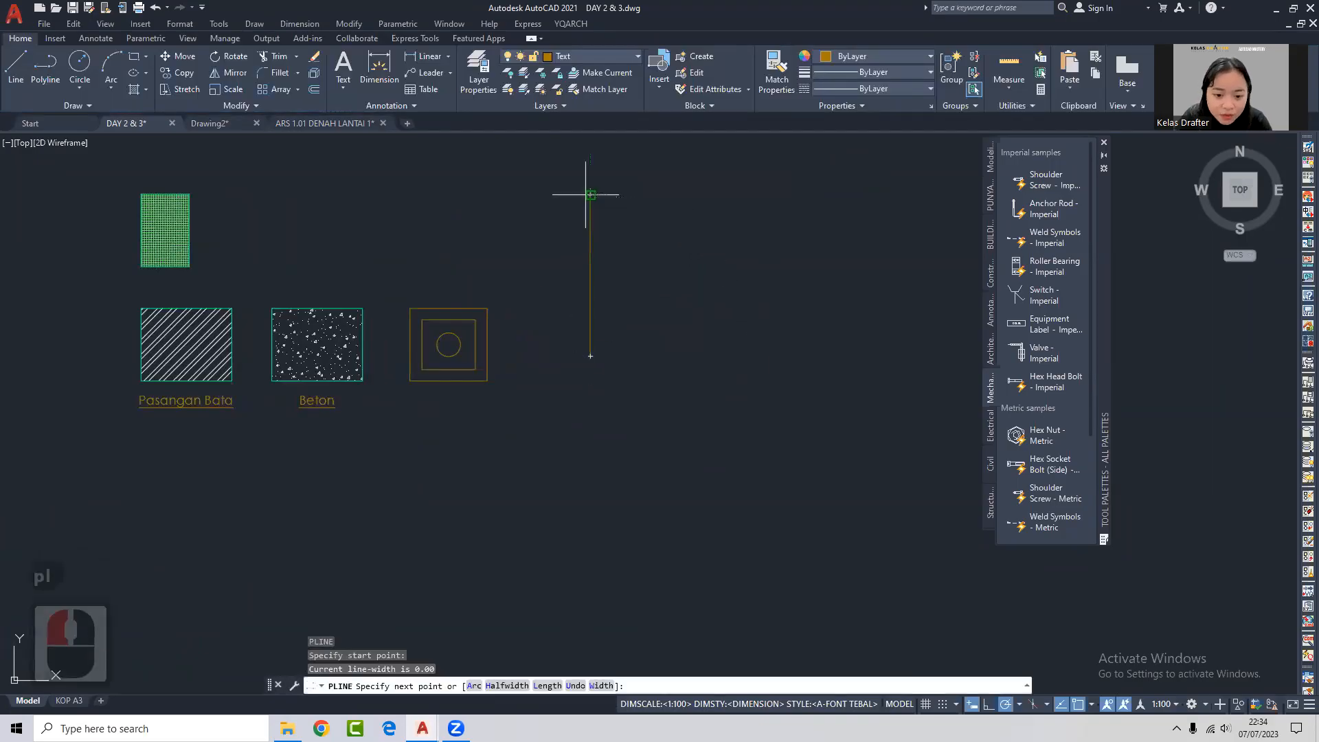
{"action": "left_click", "coordinate": [590, 196]}
{"action": "left_click", "coordinate": [816, 196]}
{"action": "left_click", "coordinate": [817, 362]}
{"action": "left_click", "coordinate": [702, 362]}
{"action": "key", "text": "Return"}
Cancel the new line and erase the open rectangular polyline.
{"action": "type", "text": "l"}
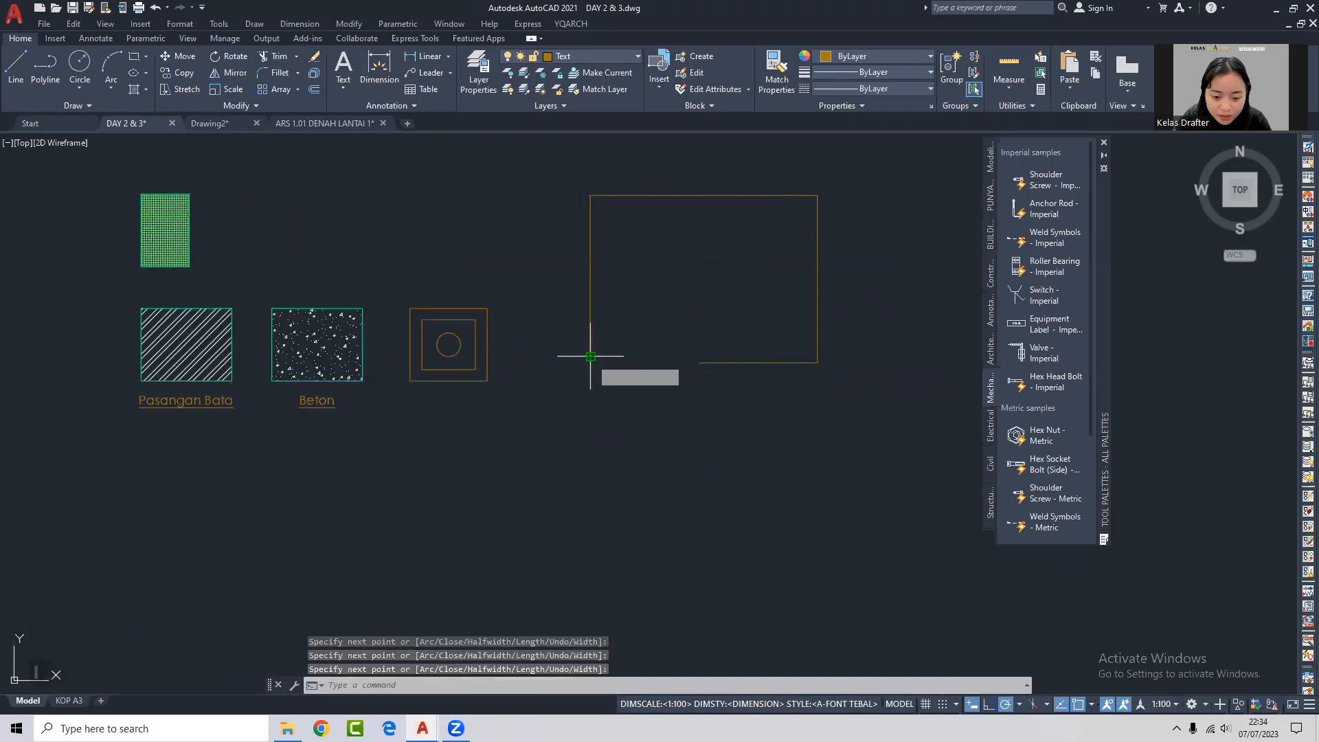
{"action": "key", "text": "Return"}
{"action": "left_click", "coordinate": [567, 369]}
{"action": "key", "text": "Escape"}
{"action": "left_click", "coordinate": [775, 373]}
{"action": "left_click", "coordinate": [704, 353]}
{"action": "type", "text": "e"}
{"action": "key", "text": "Return"}
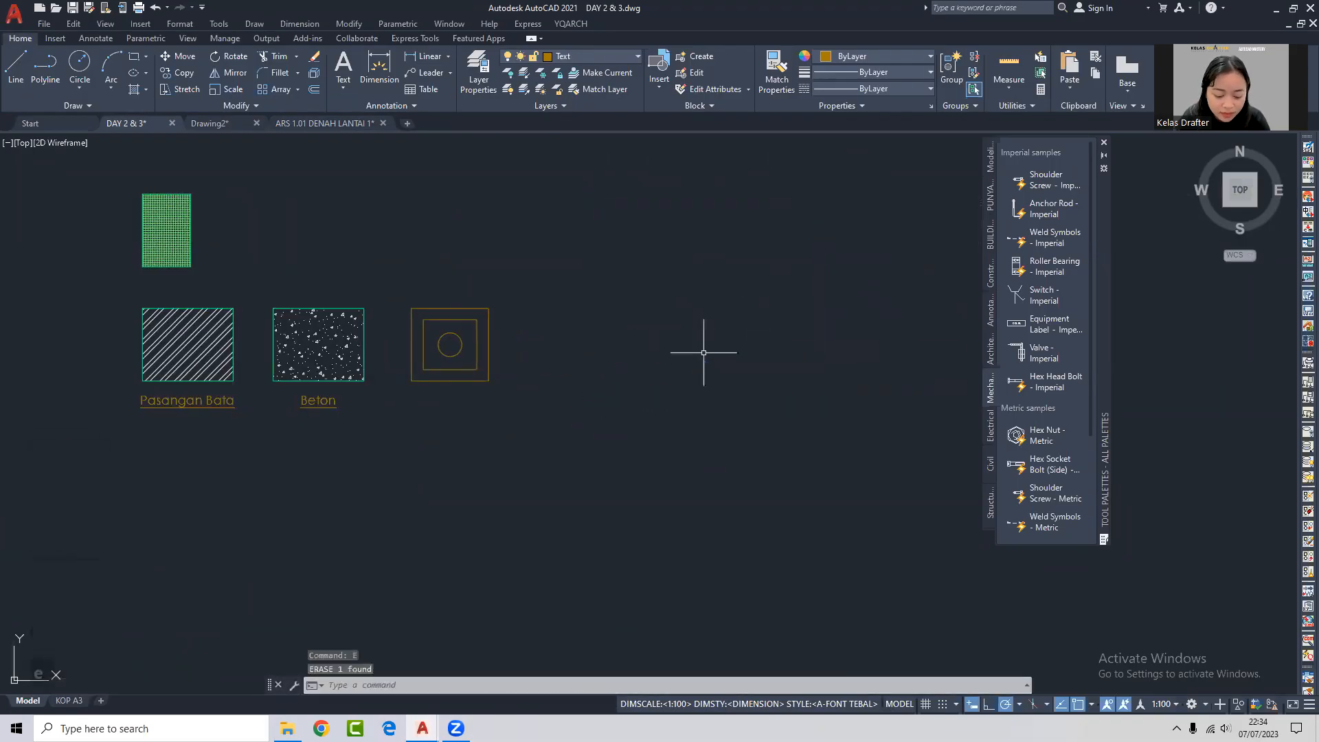
{"action": "key", "text": "Return"}
{"action": "left_click", "coordinate": [568, 377]}
{"action": "left_click", "coordinate": [567, 275]}
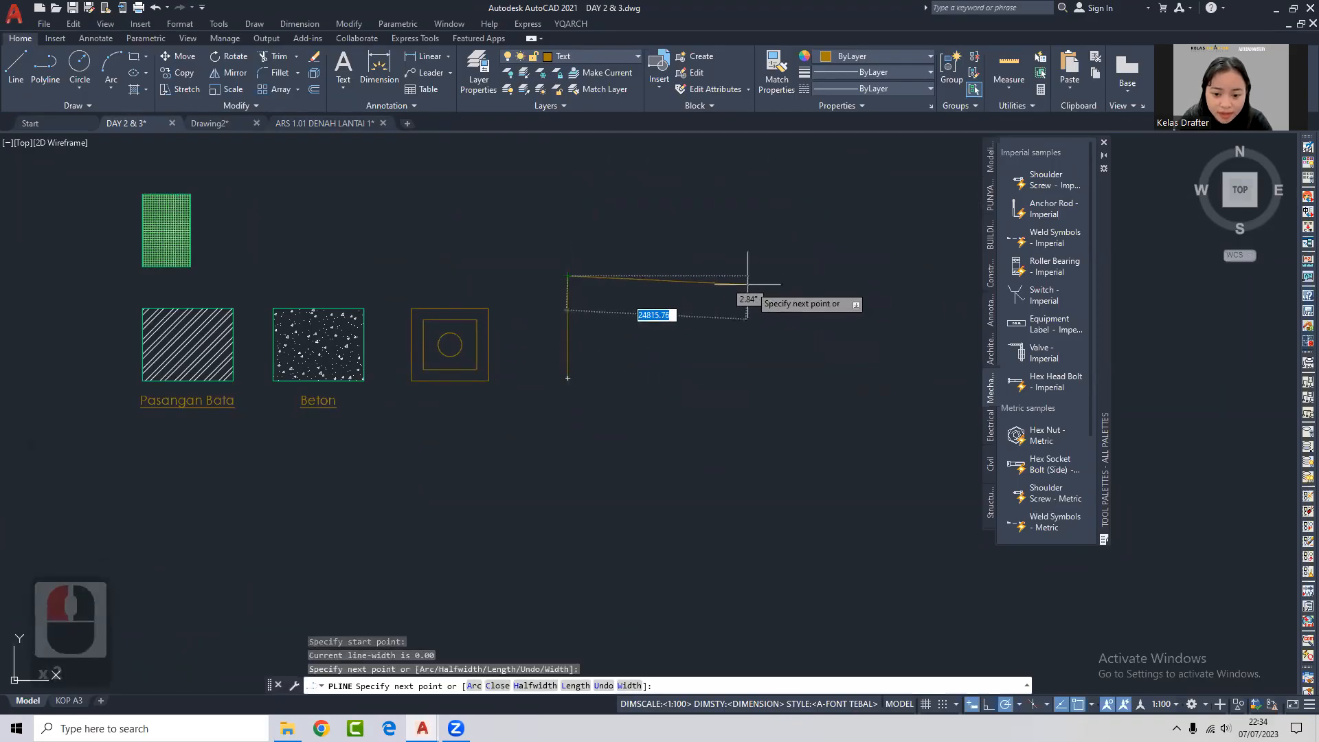
{"action": "left_click", "coordinate": [733, 276]}
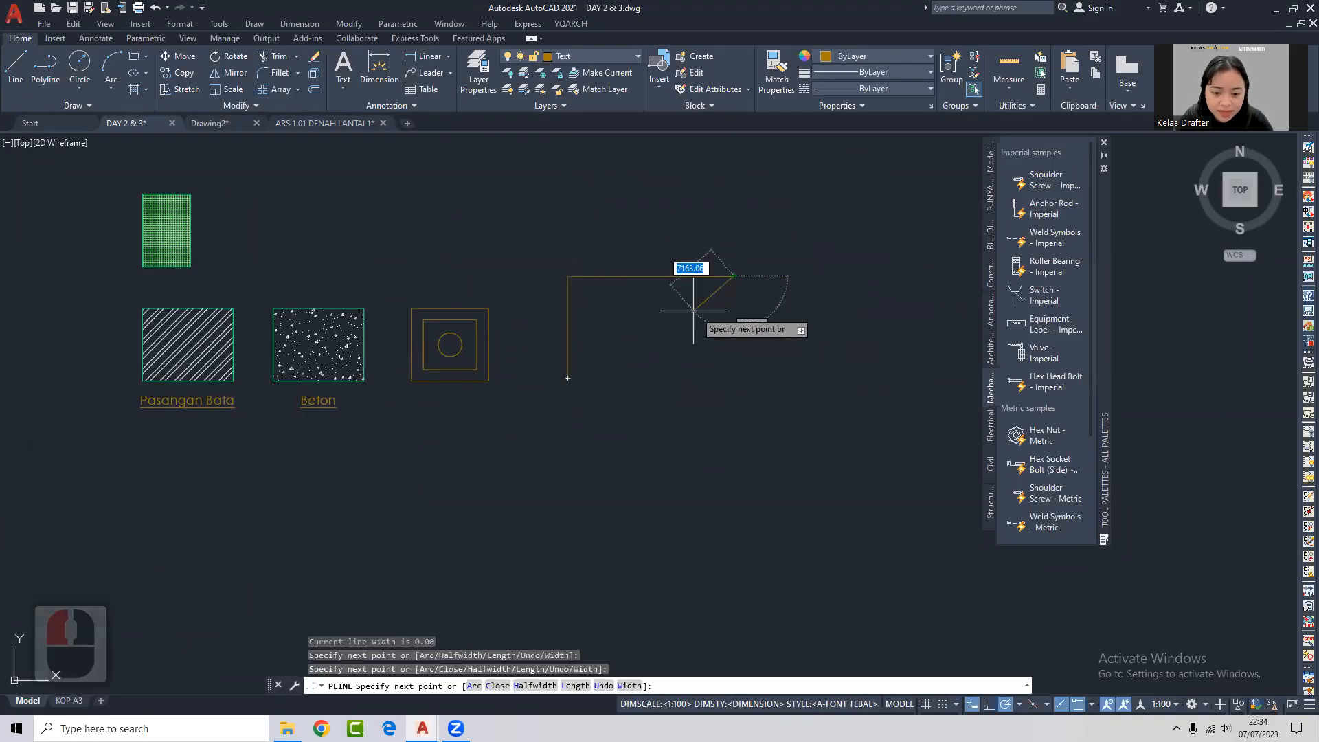
{"action": "key", "text": "Escape"}
{"action": "key", "text": "ctrl+z"}
Draw a rectangular polyline beside the nested squares, leaving only a tiny gap in its lower edge.
{"action": "type", "text": "pl"}
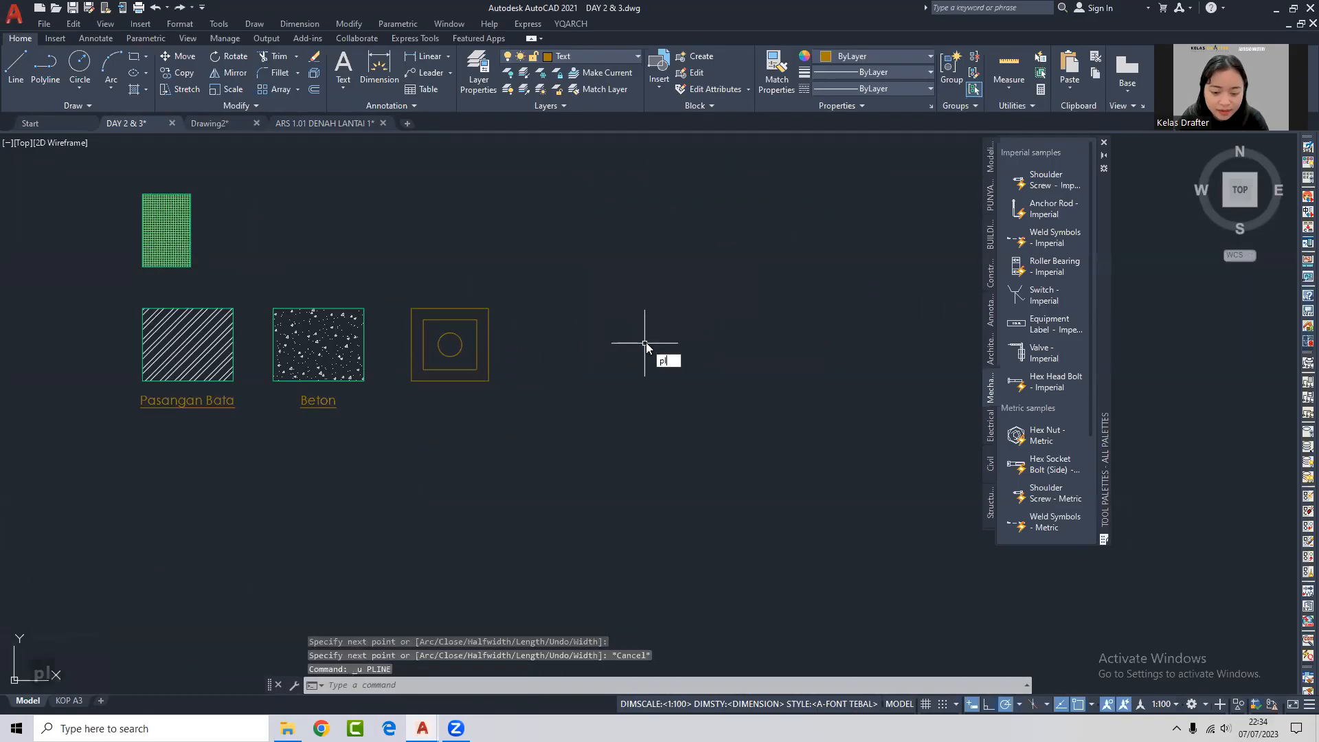
{"action": "key", "text": "Return"}
{"action": "left_click", "coordinate": [650, 358]}
{"action": "left_click", "coordinate": [597, 357]}
{"action": "left_click", "coordinate": [597, 257]}
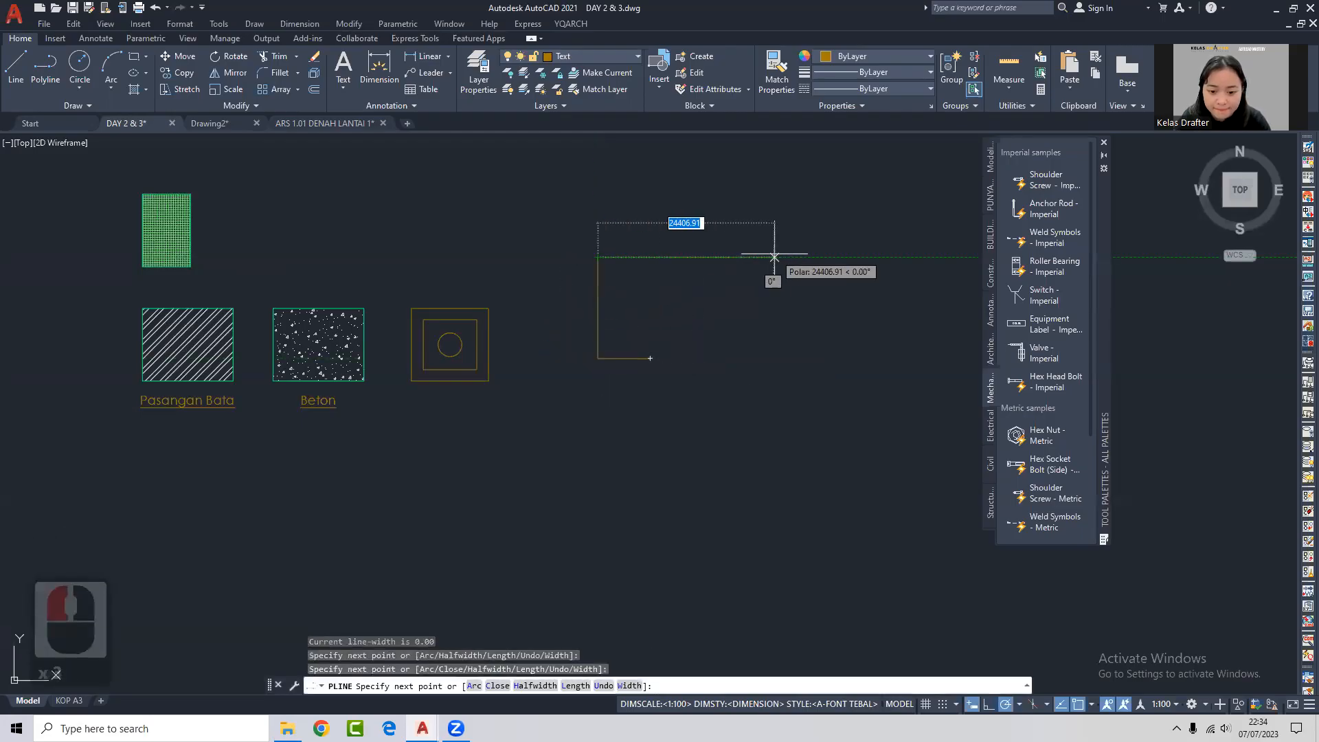
{"action": "left_click", "coordinate": [768, 258]}
{"action": "key", "text": "ctrl+z"}
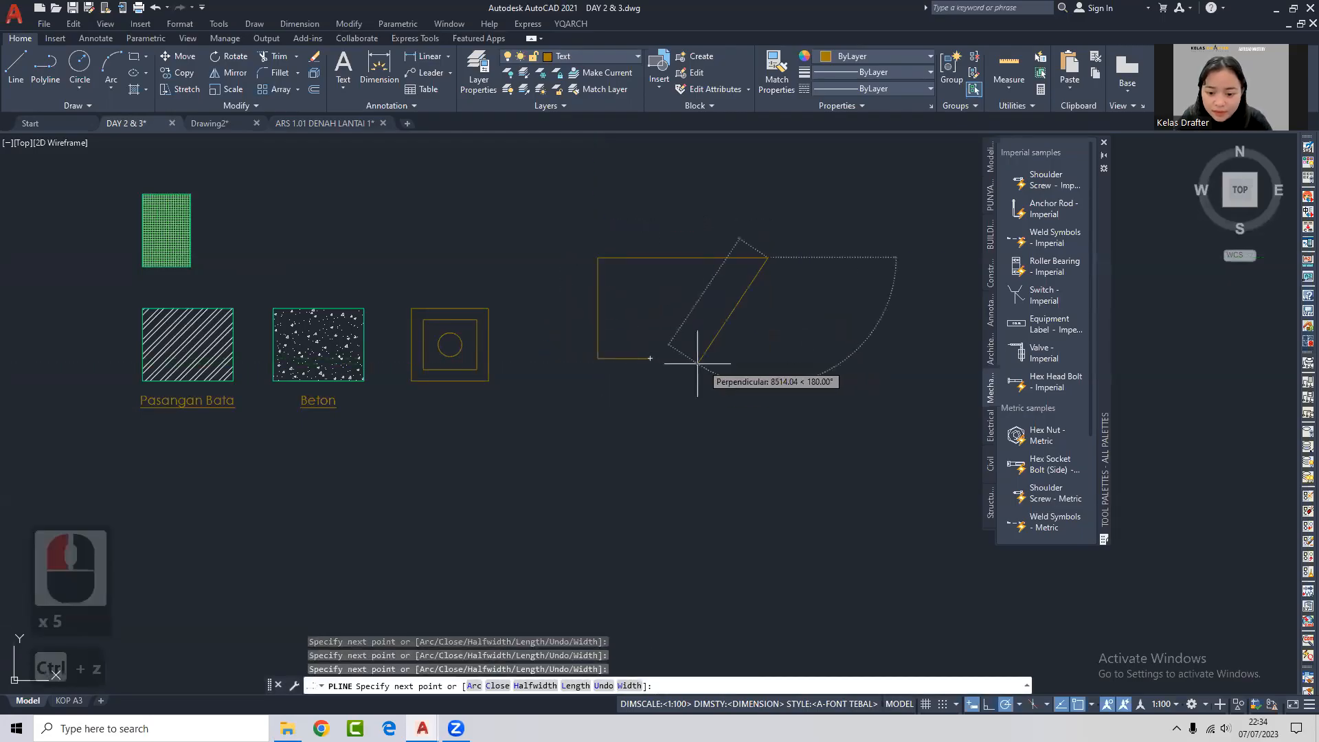
{"action": "left_click", "coordinate": [768, 358]}
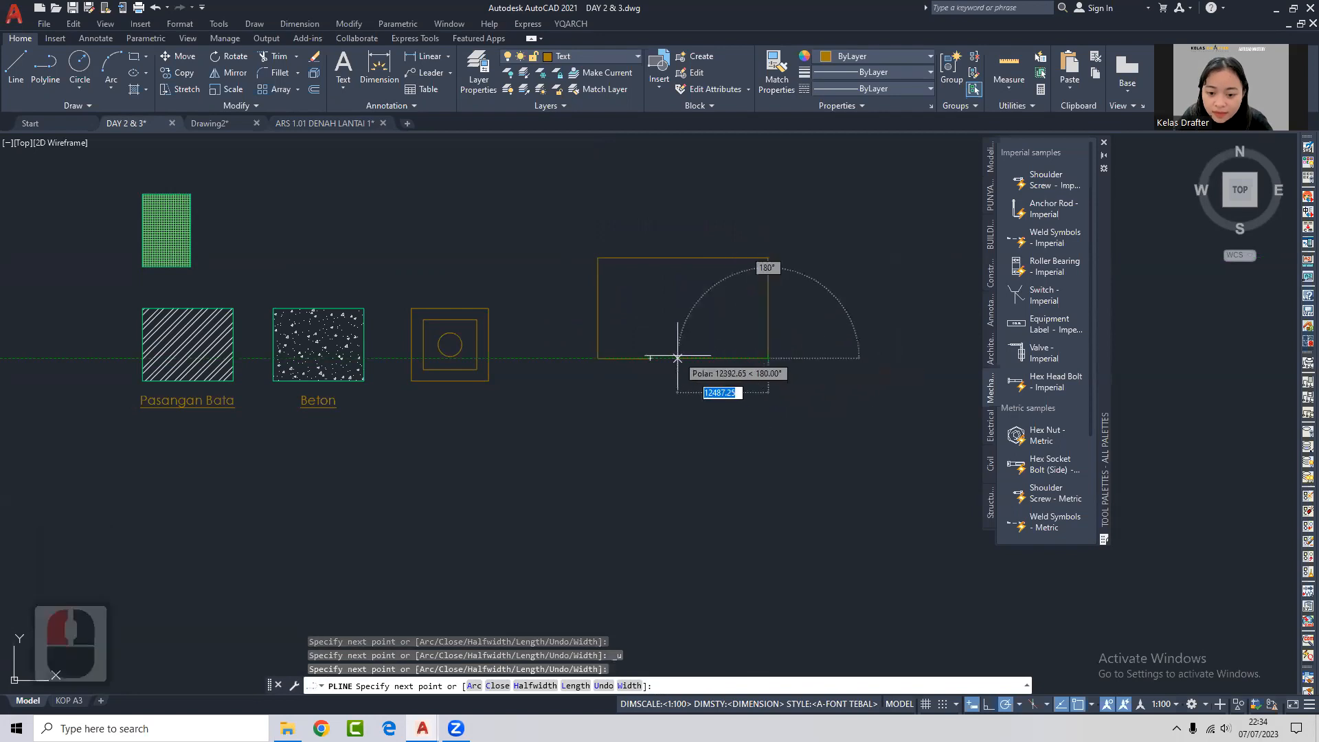
{"action": "scroll", "coordinate": [676, 356], "scroll_direction": "up", "scroll_amount": 4}
{"action": "scroll", "coordinate": [618, 360], "scroll_direction": "up", "scroll_amount": 5}
{"action": "left_click", "coordinate": [573, 361]}
{"action": "key", "text": "space"}
{"action": "scroll", "coordinate": [566, 373], "scroll_direction": "up", "scroll_amount": 5}
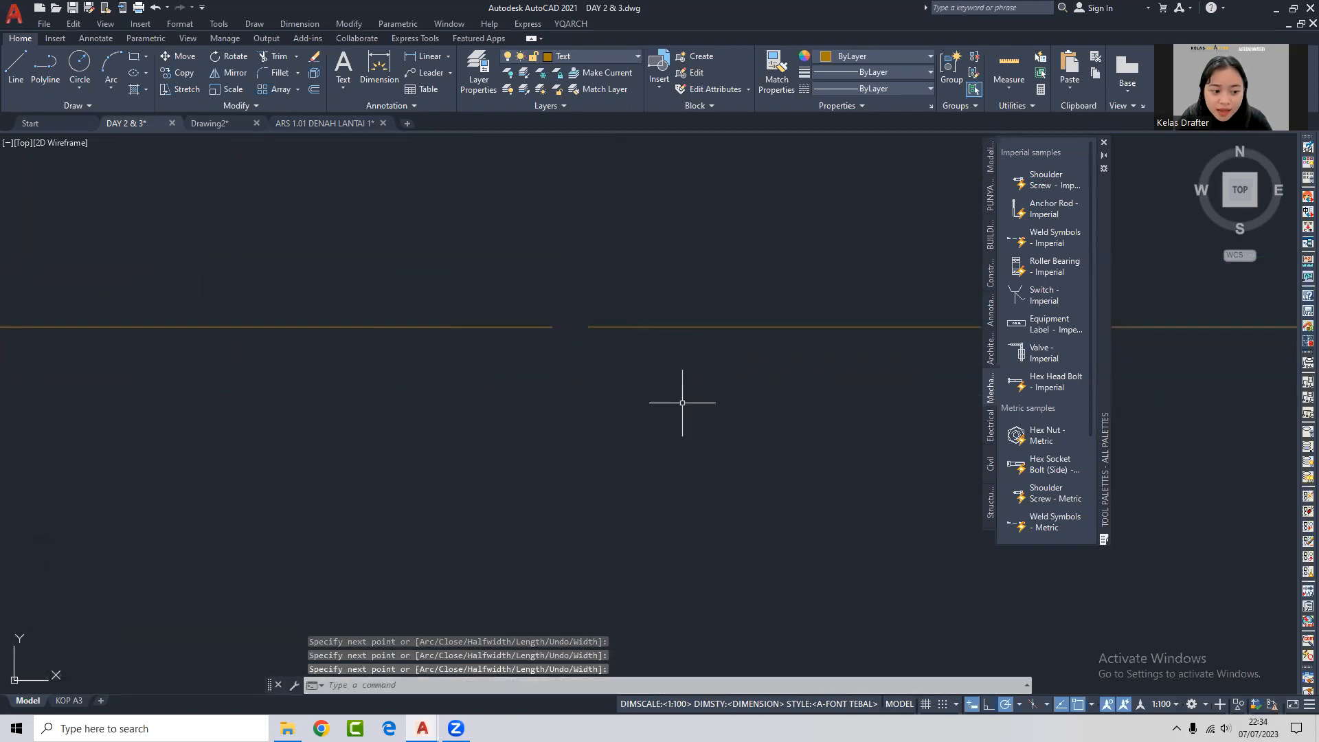
{"action": "scroll", "coordinate": [559, 357], "scroll_direction": "down", "scroll_amount": 5}
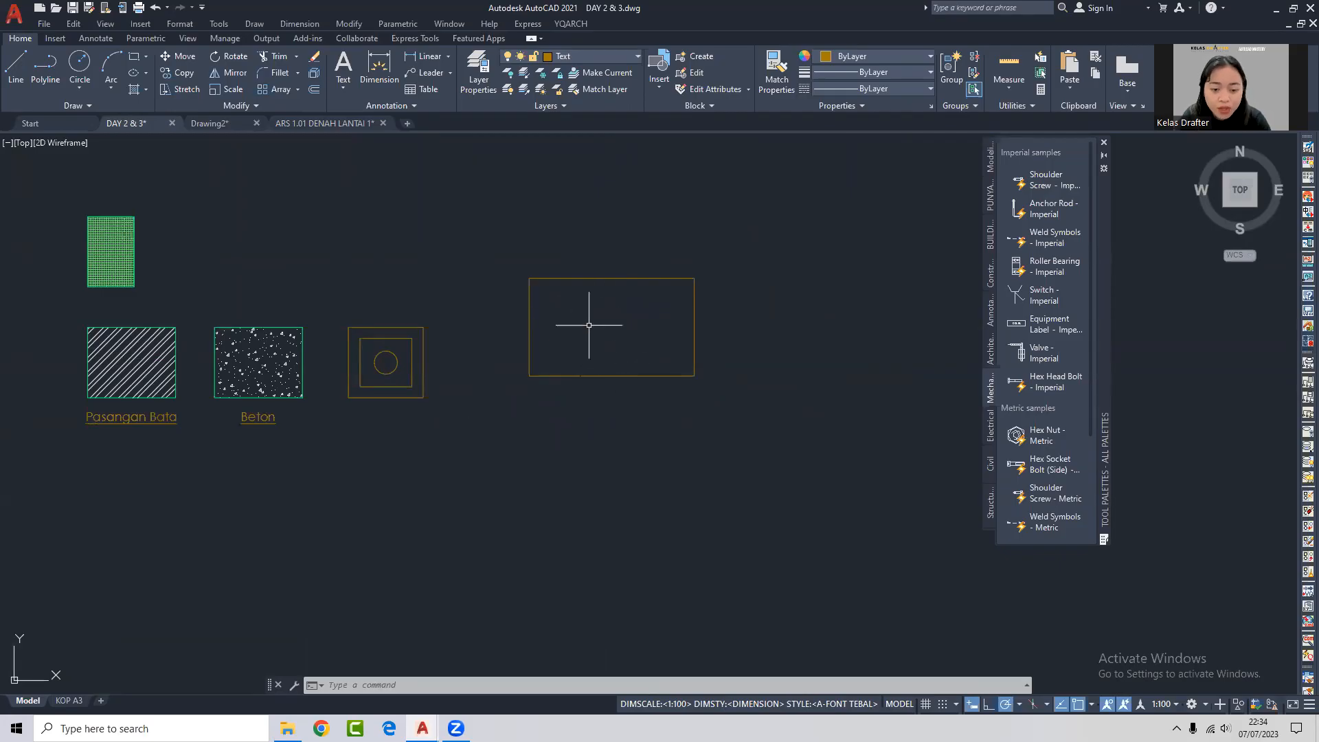
Try to hatch the rectangle with the tiny gap by picking internal points with a Gap Tolerance of 1000, then cancel the hatch.
{"action": "middle_click_drag", "start_coordinate": [601, 303], "coordinate": [589, 325]}
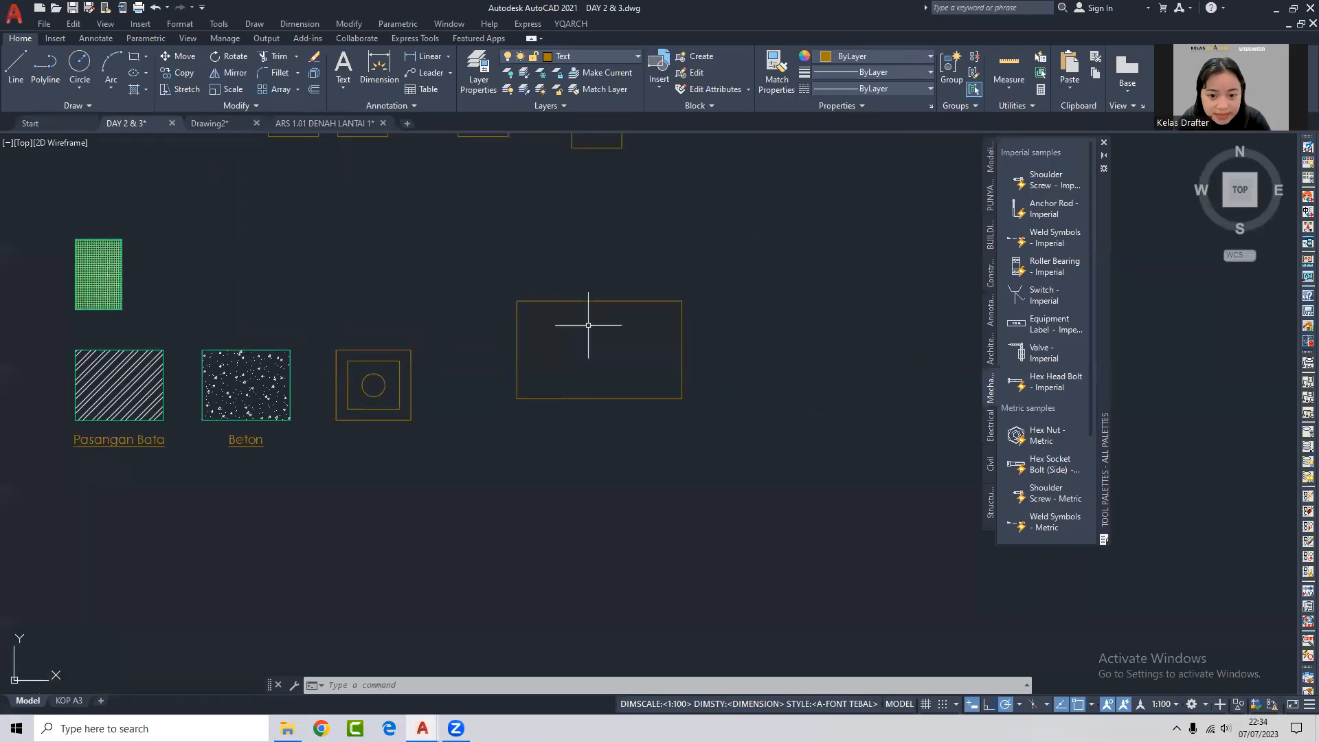
{"action": "key", "text": "Return"}
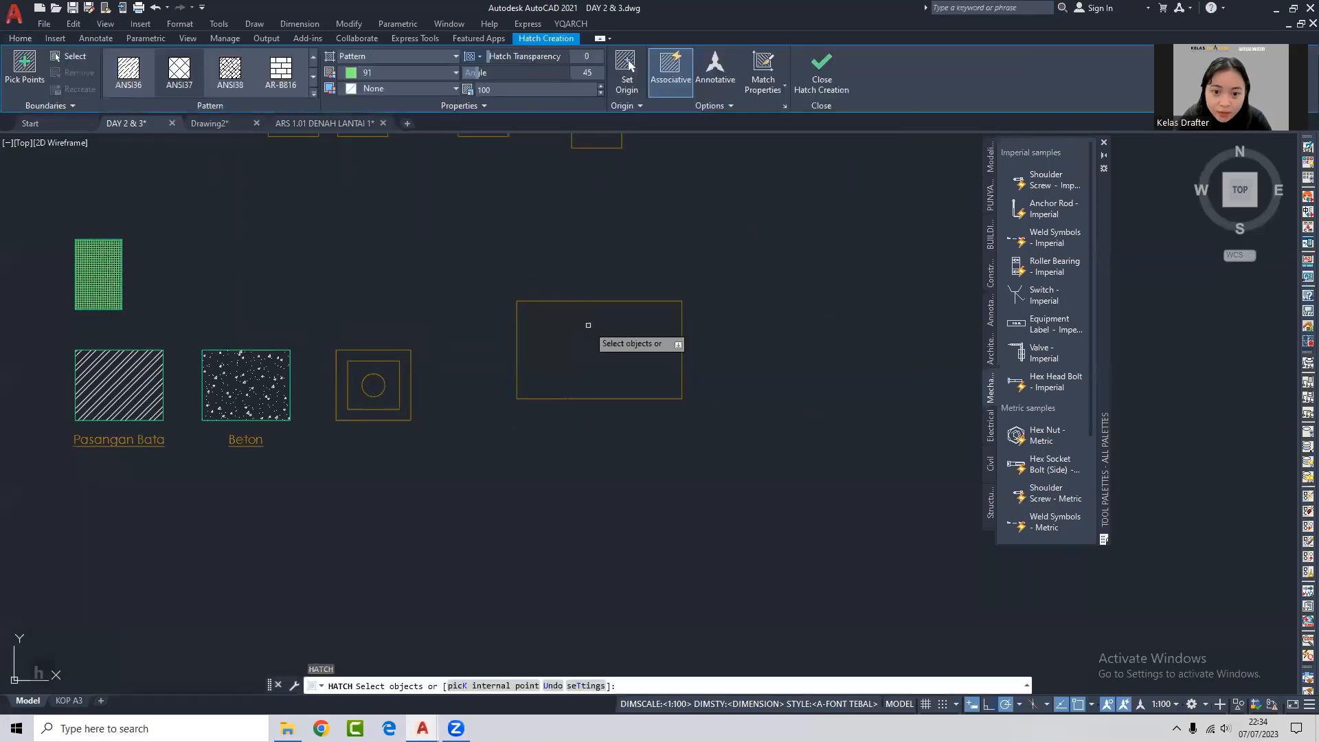
{"action": "left_click", "coordinate": [730, 104]}
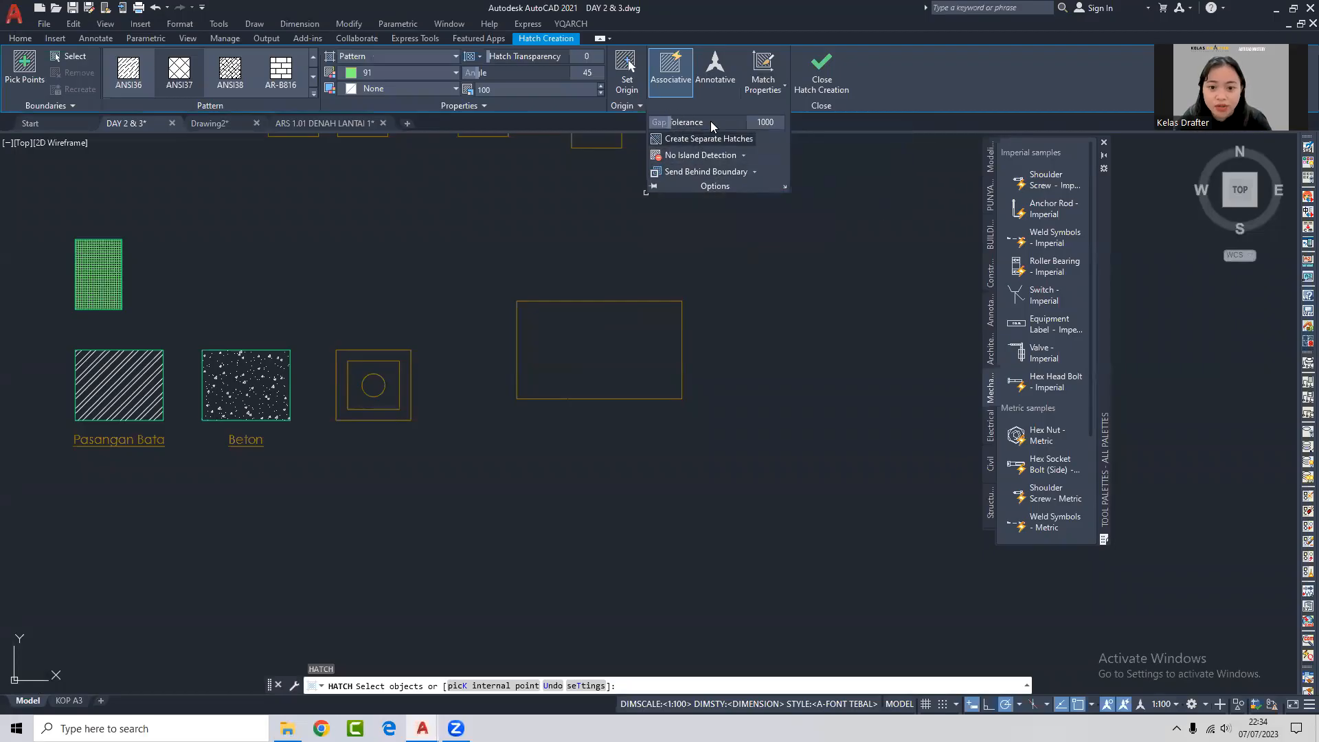
{"action": "left_click", "coordinate": [764, 123]}
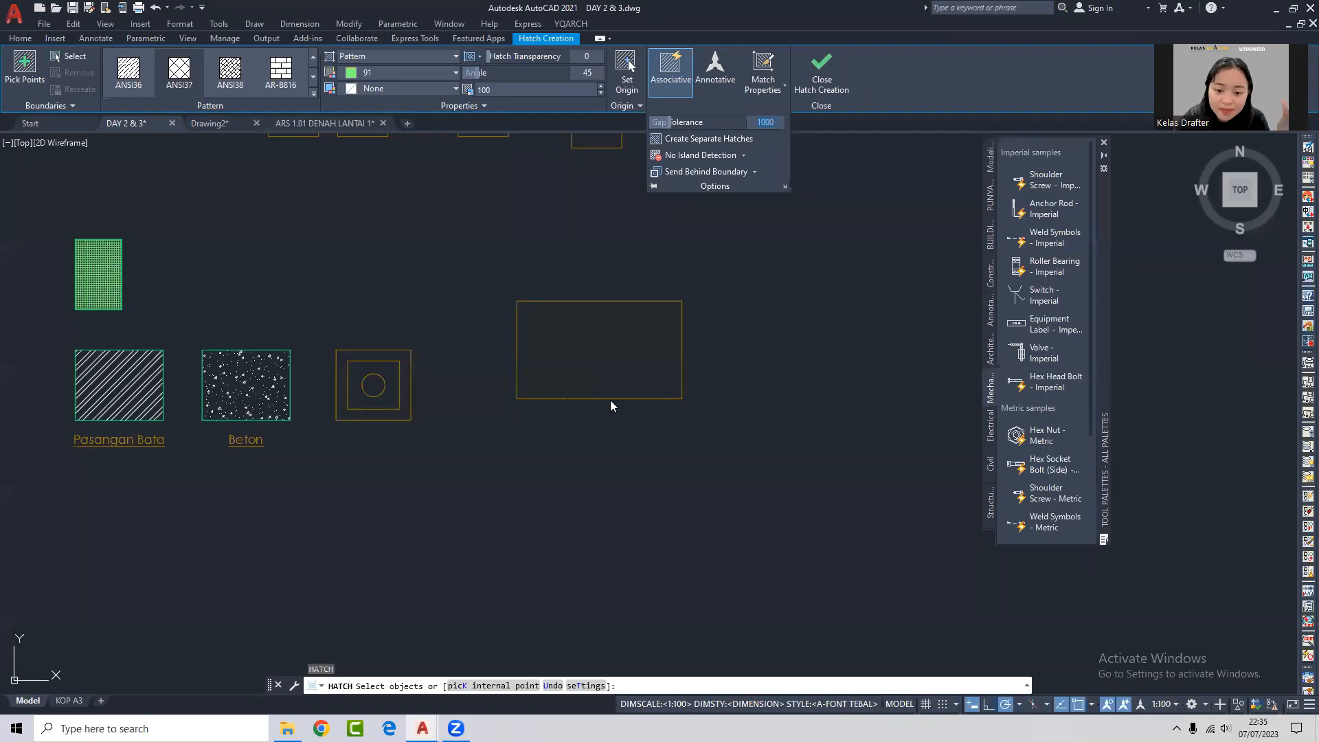
{"action": "left_click", "coordinate": [610, 352]}
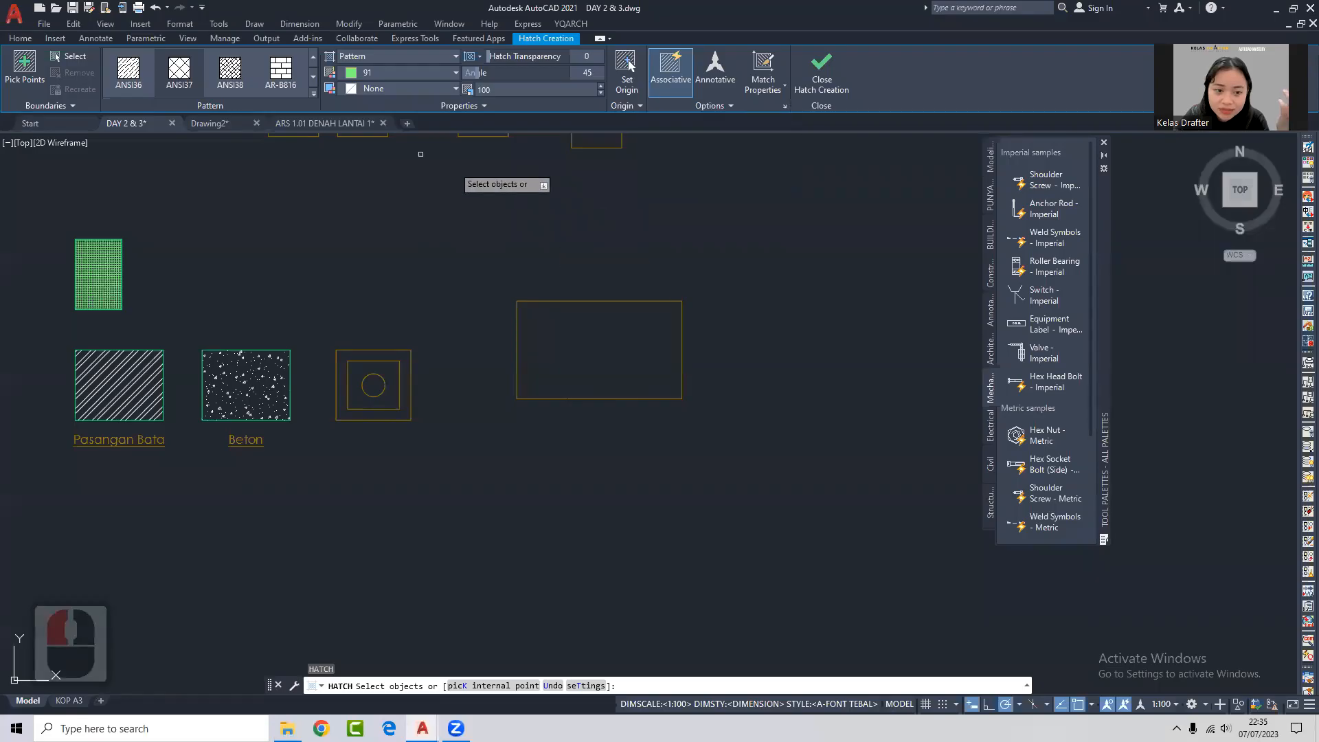
{"action": "left_click", "coordinate": [24, 65]}
{"action": "left_click", "coordinate": [598, 339]}
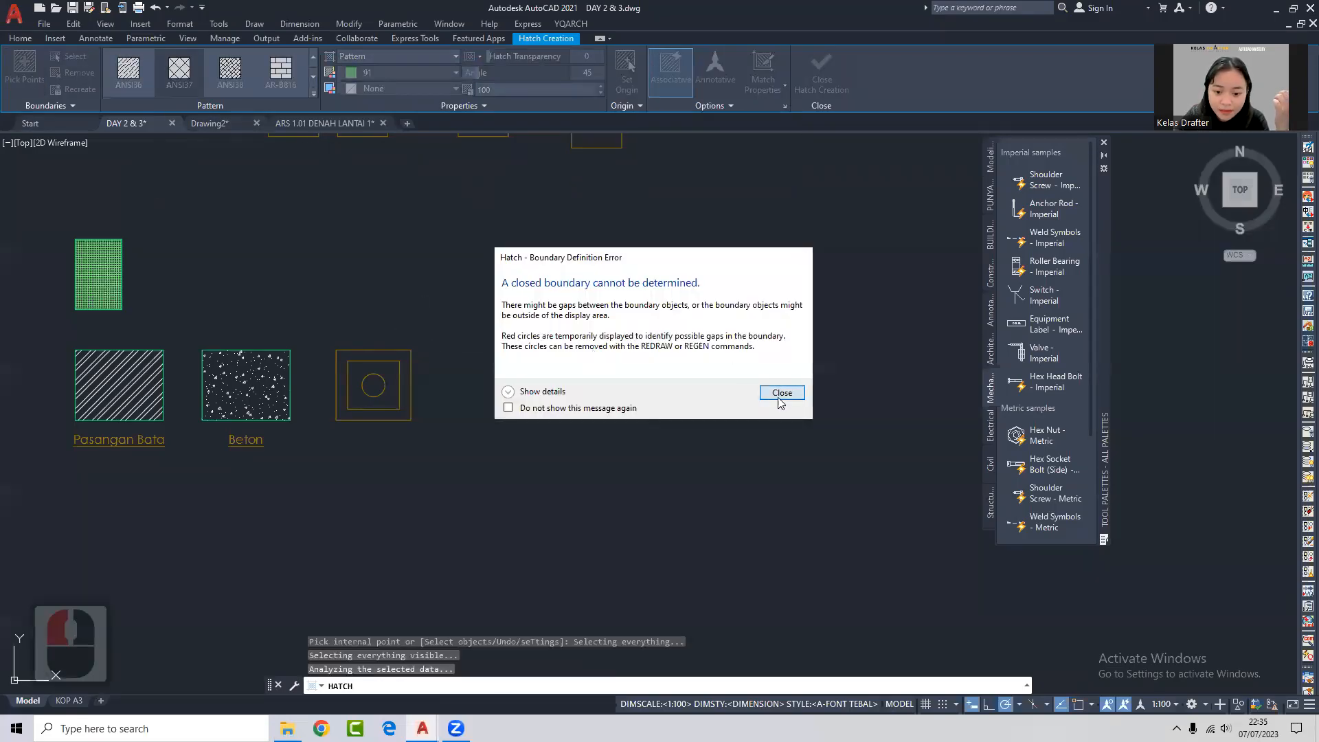
{"action": "left_click", "coordinate": [780, 395]}
{"action": "left_click", "coordinate": [621, 354]}
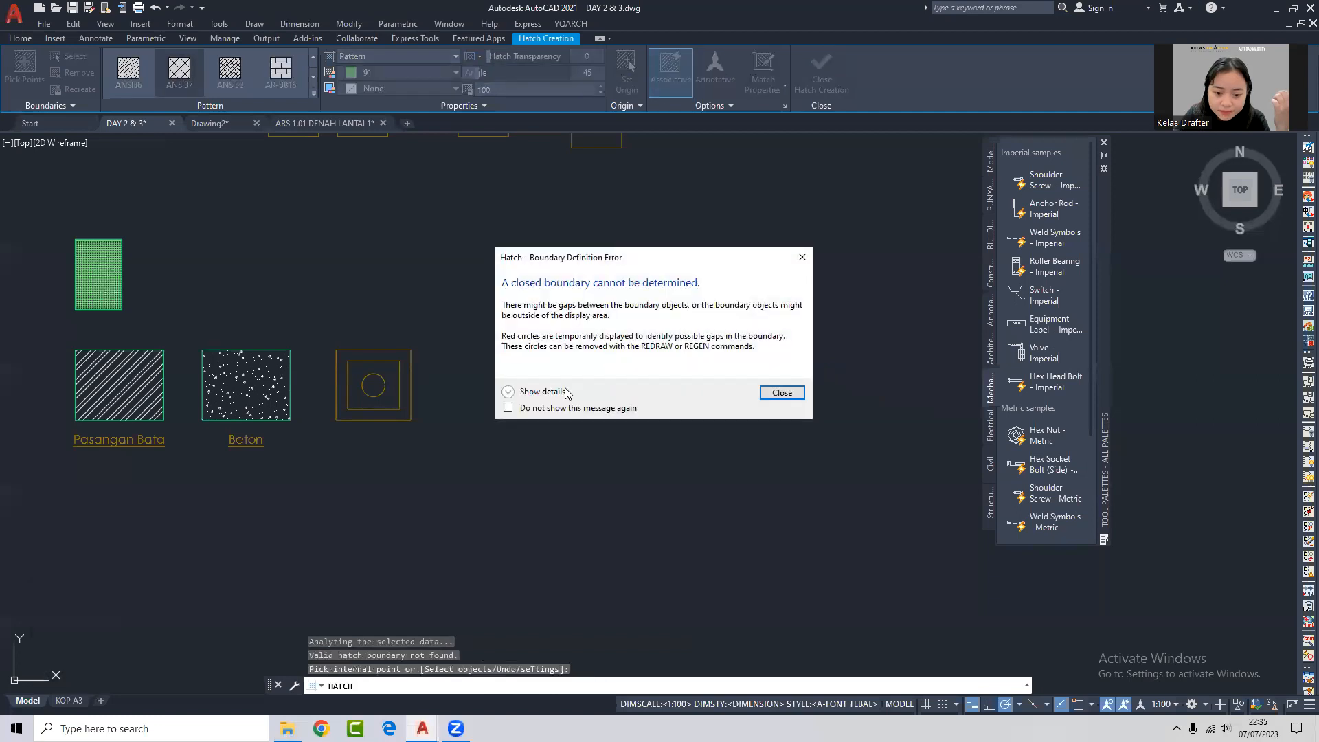
{"action": "left_click", "coordinate": [544, 409]}
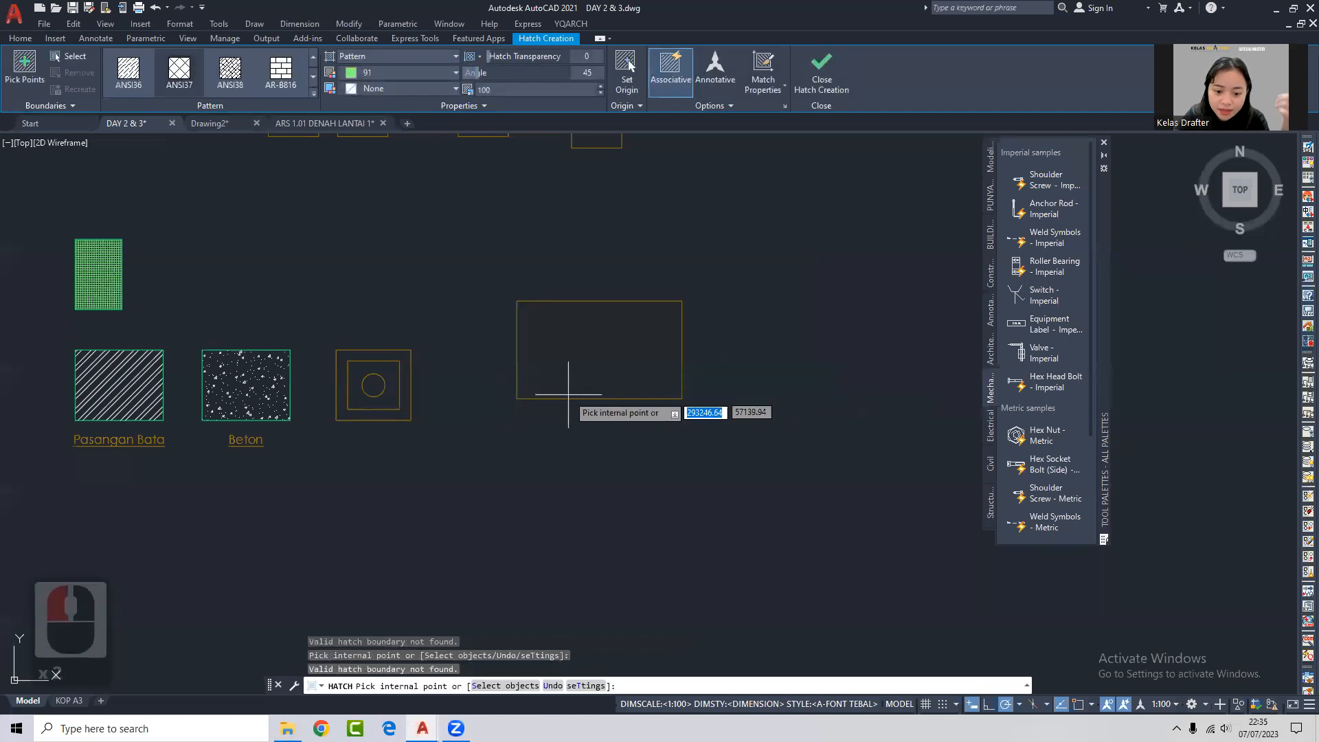
{"action": "scroll", "coordinate": [584, 393], "scroll_direction": "up", "scroll_amount": 6}
{"action": "key", "text": "Escape"}
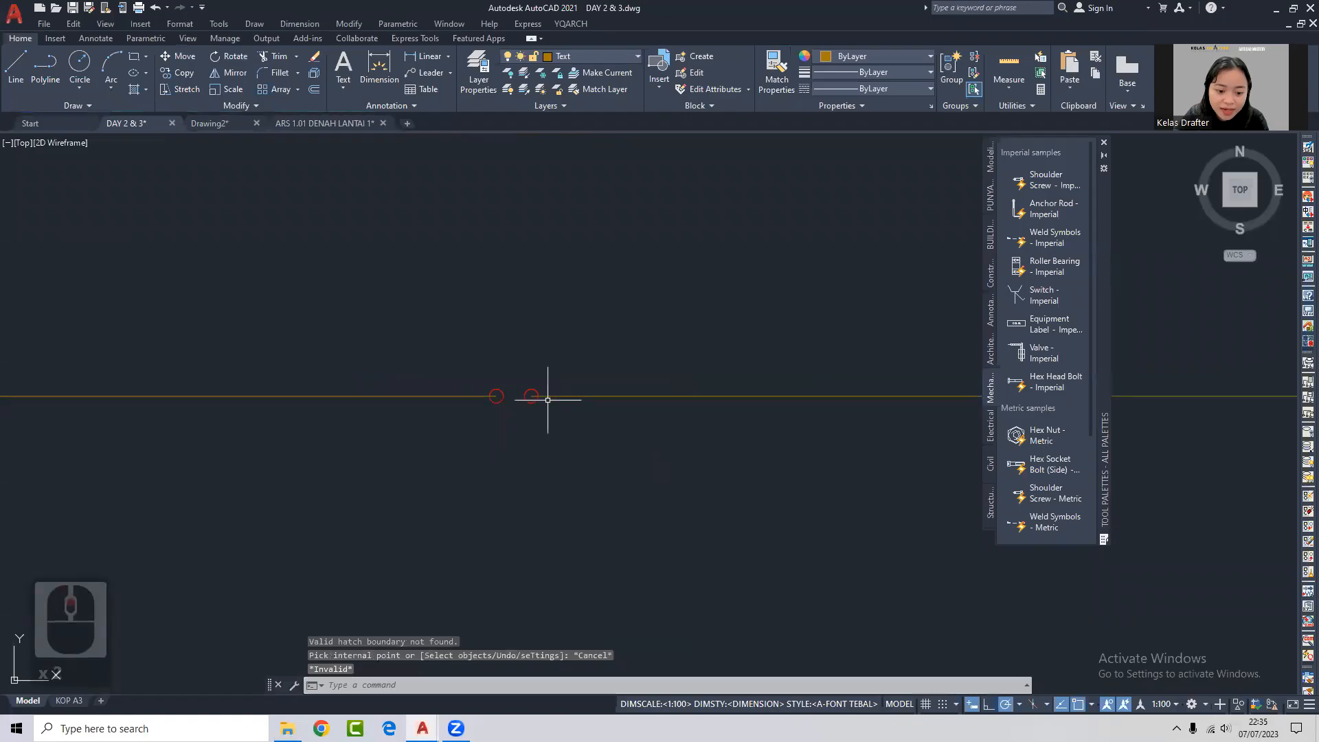
{"action": "key", "text": "Escape"}
Narrow the gap in the rectangle's lower edge by stretching the right-hand open endpoint closer to the other end.
{"action": "left_click", "coordinate": [568, 386]}
{"action": "left_click", "coordinate": [547, 407]}
{"action": "left_click", "coordinate": [531, 395]}
{"action": "left_click", "coordinate": [507, 397]}
{"action": "key", "text": "Escape"}
Hatch the nearly closed rectangle with the green grid pattern by picking an internal point, and inspect the hatch along the gap.
{"action": "scroll", "coordinate": [580, 385], "scroll_direction": "down", "scroll_amount": 5}
{"action": "type", "text": "h"}
{"action": "key", "text": "Return"}
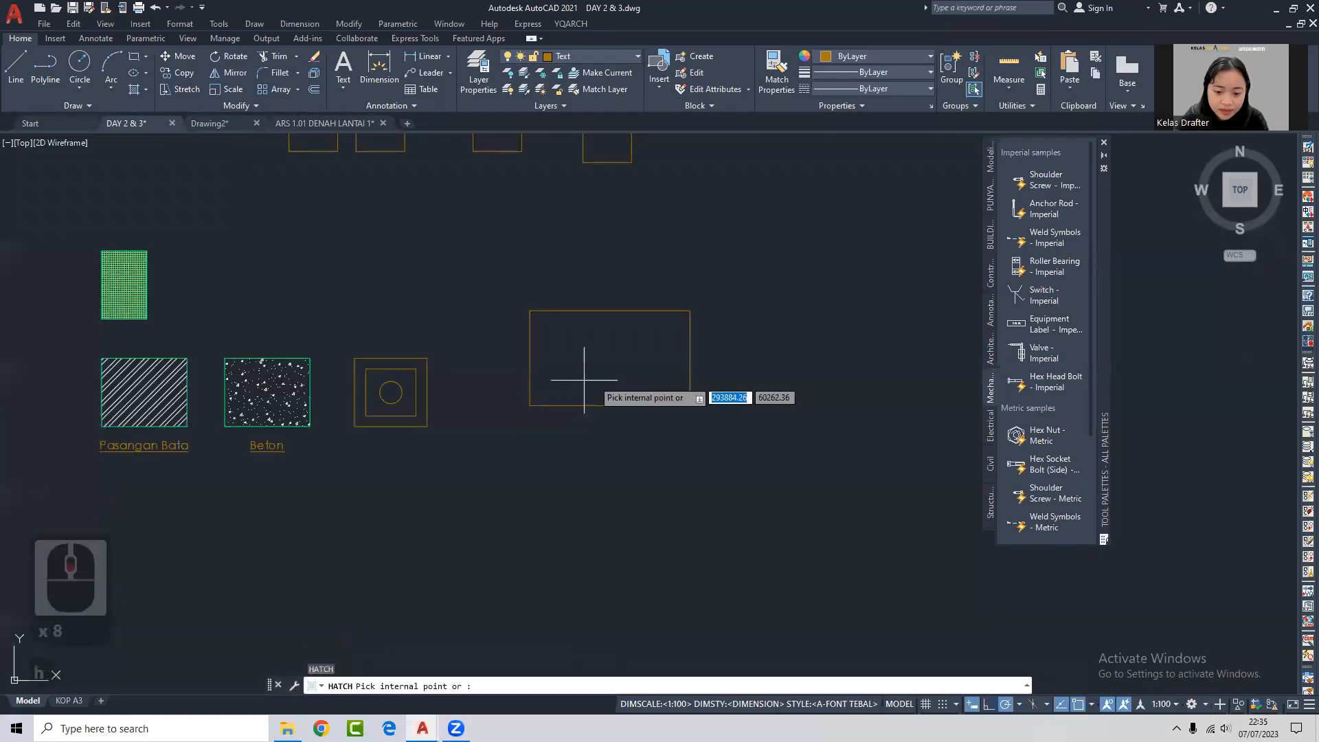
{"action": "scroll", "coordinate": [599, 395], "scroll_direction": "up", "scroll_amount": 6}
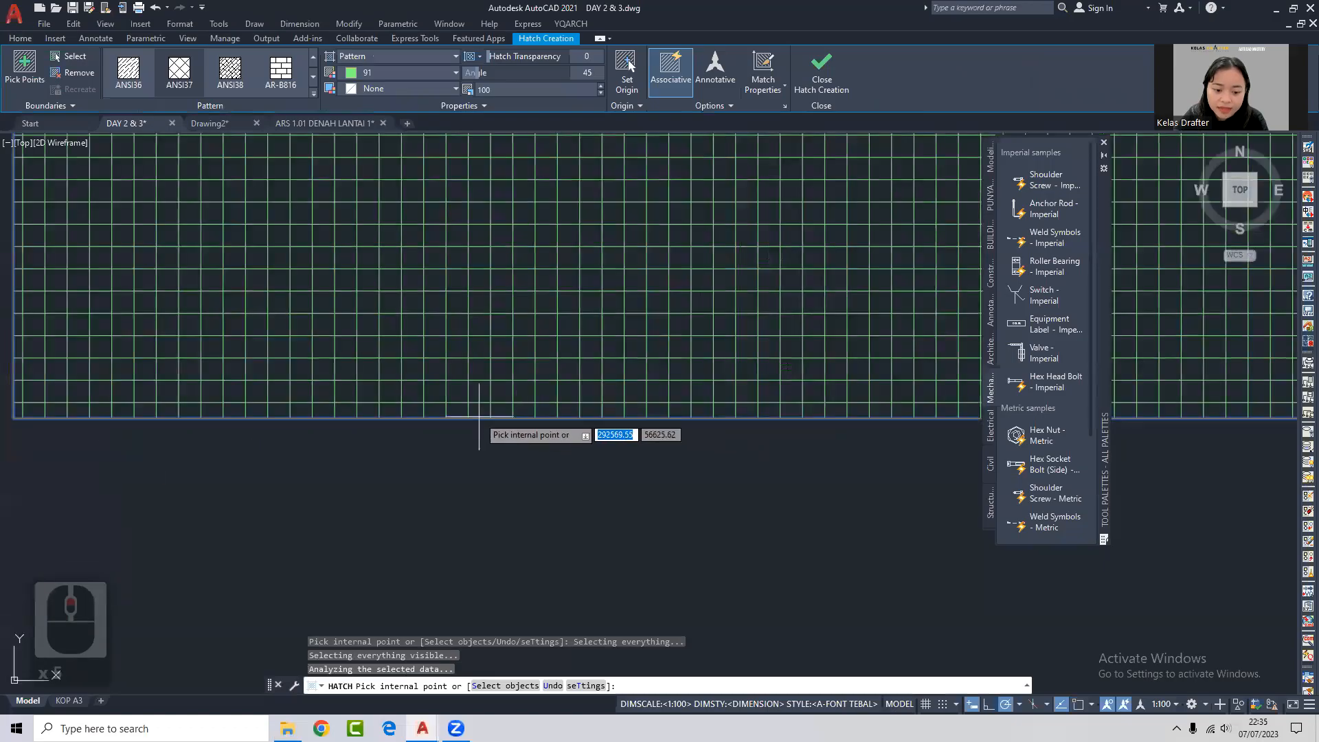
{"action": "scroll", "coordinate": [495, 422], "scroll_direction": "down", "scroll_amount": 3}
{"action": "scroll", "coordinate": [572, 422], "scroll_direction": "up", "scroll_amount": 4}
{"action": "scroll", "coordinate": [619, 432], "scroll_direction": "down", "scroll_amount": 4}
{"action": "scroll", "coordinate": [587, 416], "scroll_direction": "up", "scroll_amount": 5}
{"action": "scroll", "coordinate": [587, 416], "scroll_direction": "up", "scroll_amount": 5}
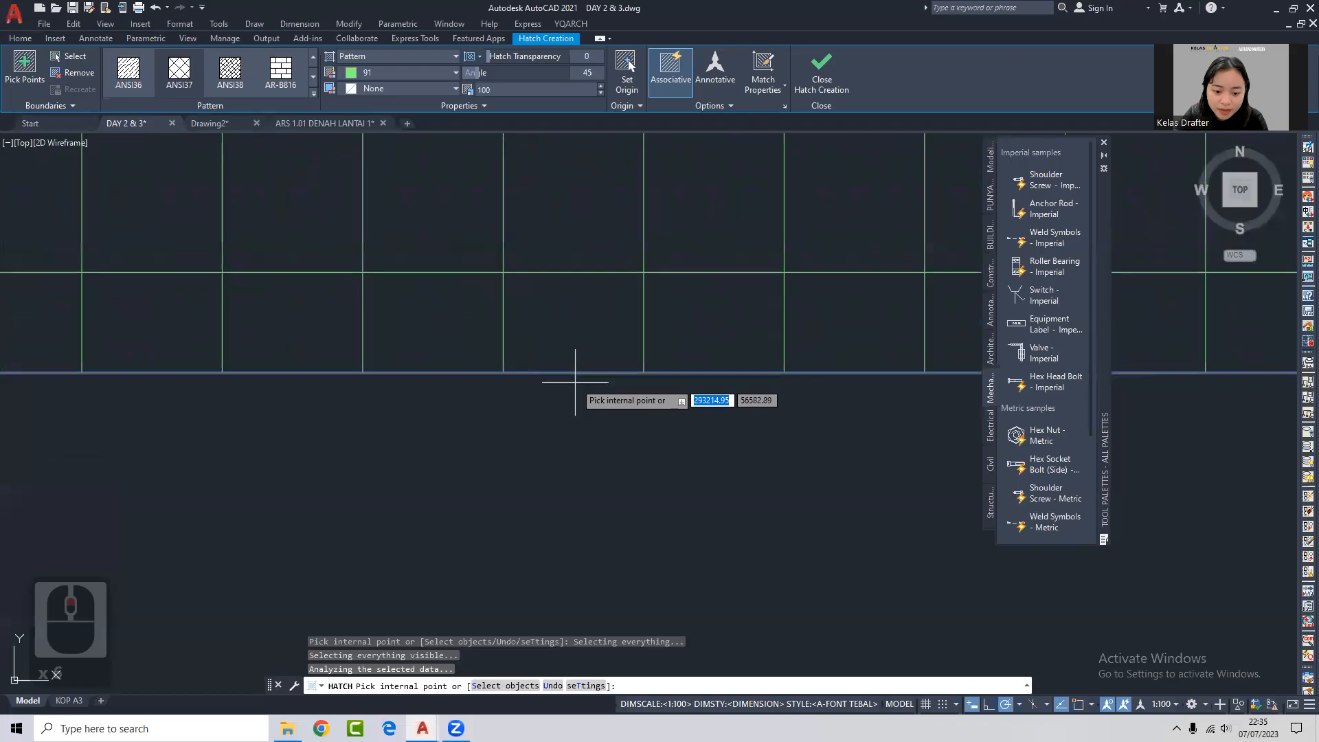
{"action": "scroll", "coordinate": [550, 392], "scroll_direction": "down", "scroll_amount": 8}
{"action": "scroll", "coordinate": [628, 392], "scroll_direction": "down", "scroll_amount": 3}
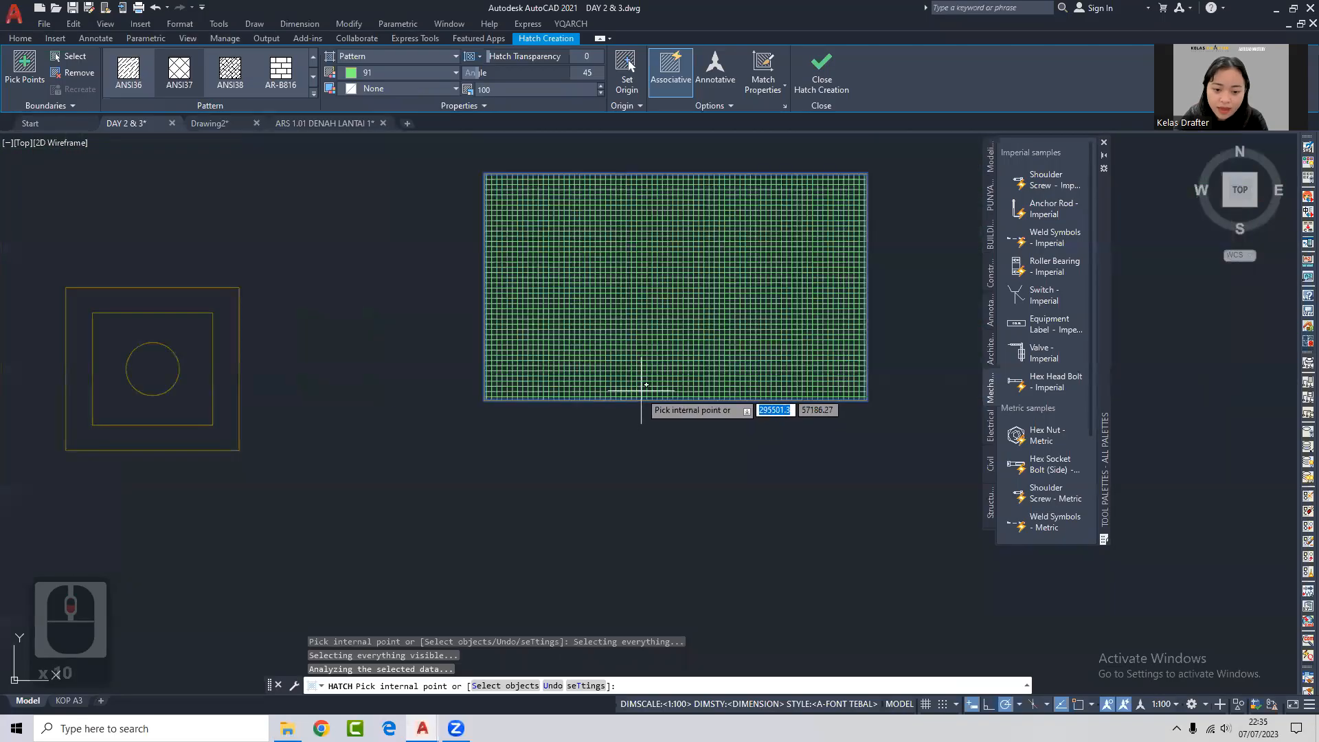
{"action": "key", "text": "Return"}
Erase the grid hatch from the nearly closed rectangle, keeping its outline.
{"action": "left_click", "coordinate": [612, 367]}
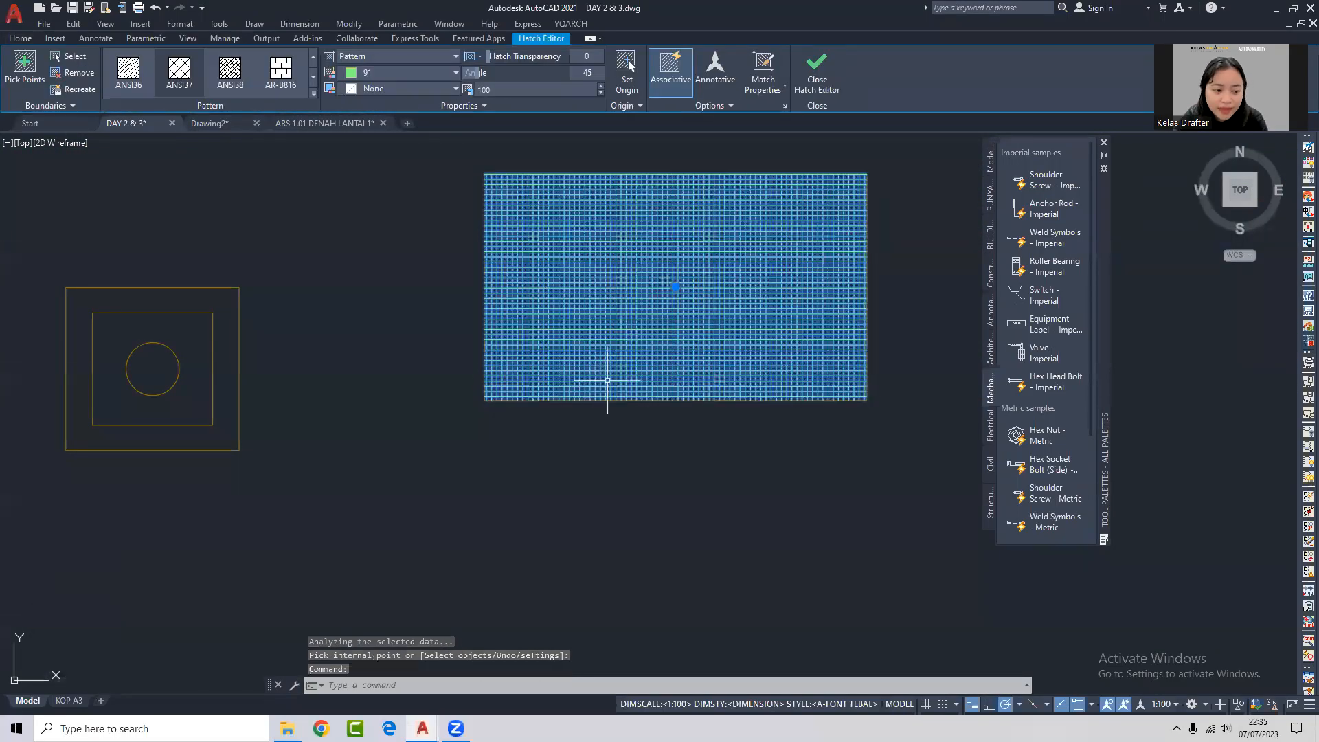
{"action": "key", "text": "Escape"}
{"action": "left_click", "coordinate": [629, 297]}
{"action": "key", "text": "Delete"}
Select the rectangular polyline and examine the small gap between its endpoints on the lower edge, then deselect it.
{"action": "left_click", "coordinate": [661, 313]}
{"action": "left_click", "coordinate": [631, 432]}
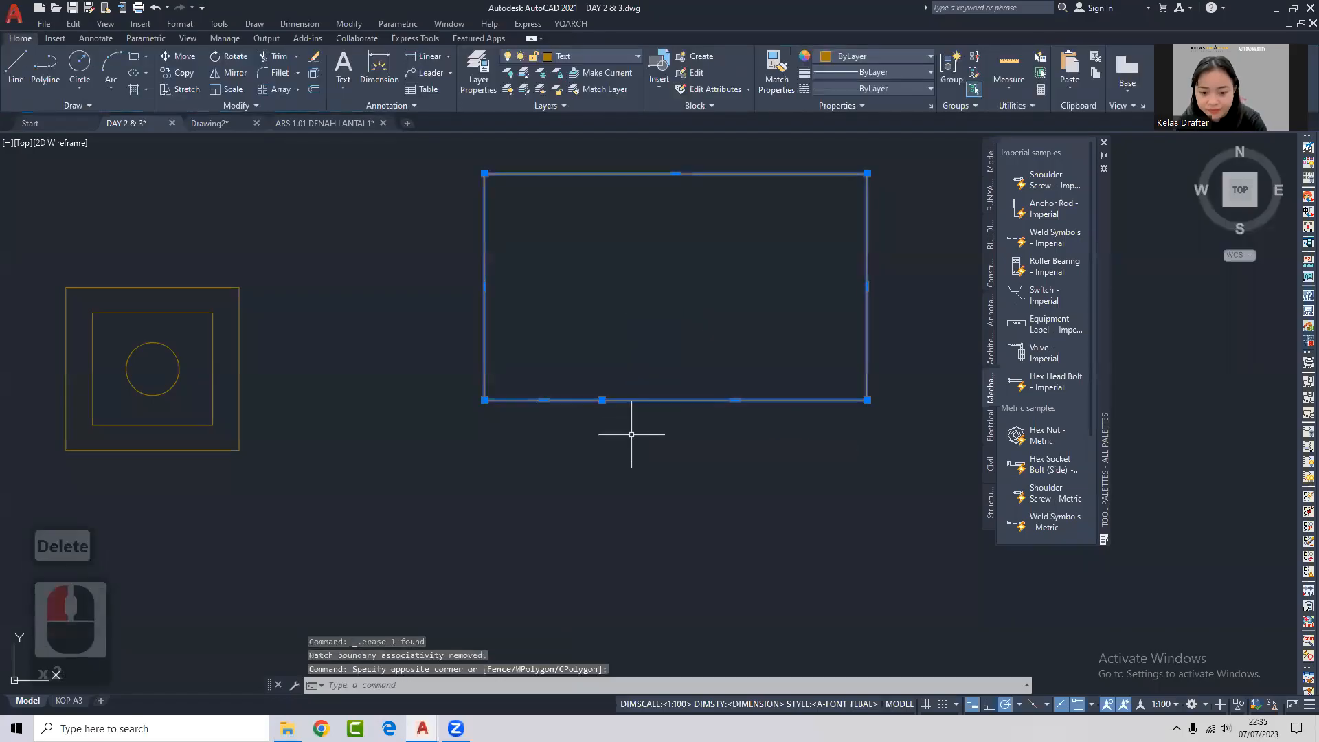
{"action": "scroll", "coordinate": [602, 403], "scroll_direction": "up", "scroll_amount": 11}
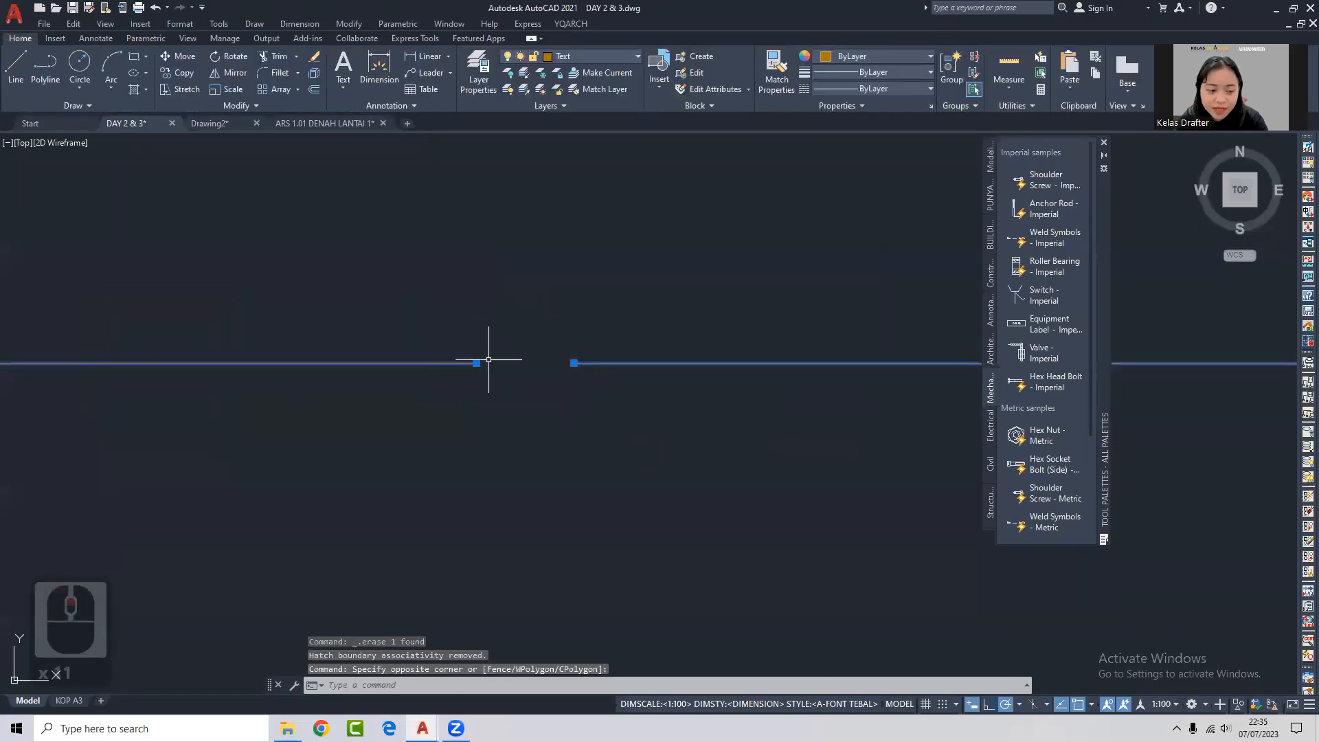
{"action": "key", "text": "Escape"}
{"action": "scroll", "coordinate": [657, 306], "scroll_direction": "down", "scroll_amount": 7}
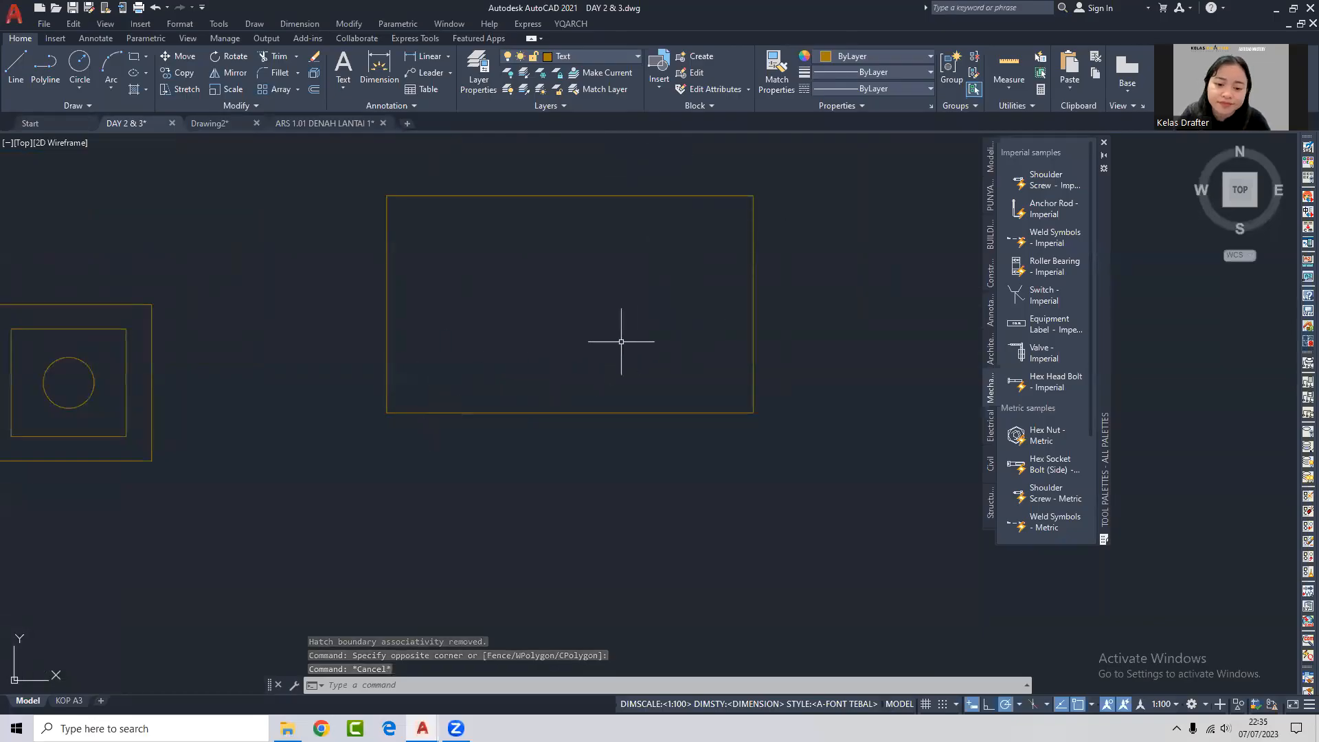
{"action": "scroll", "coordinate": [641, 362], "scroll_direction": "down", "scroll_amount": 5}
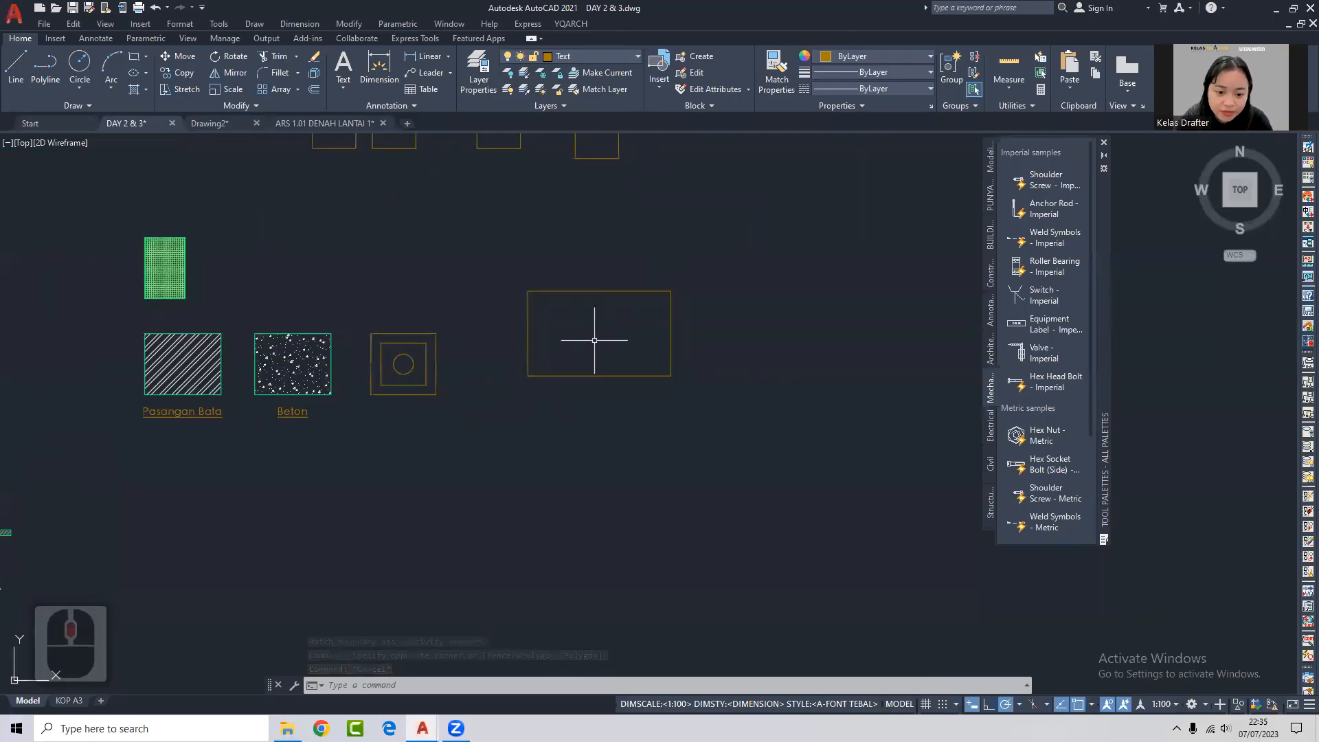
{"action": "left_click", "coordinate": [604, 369]}
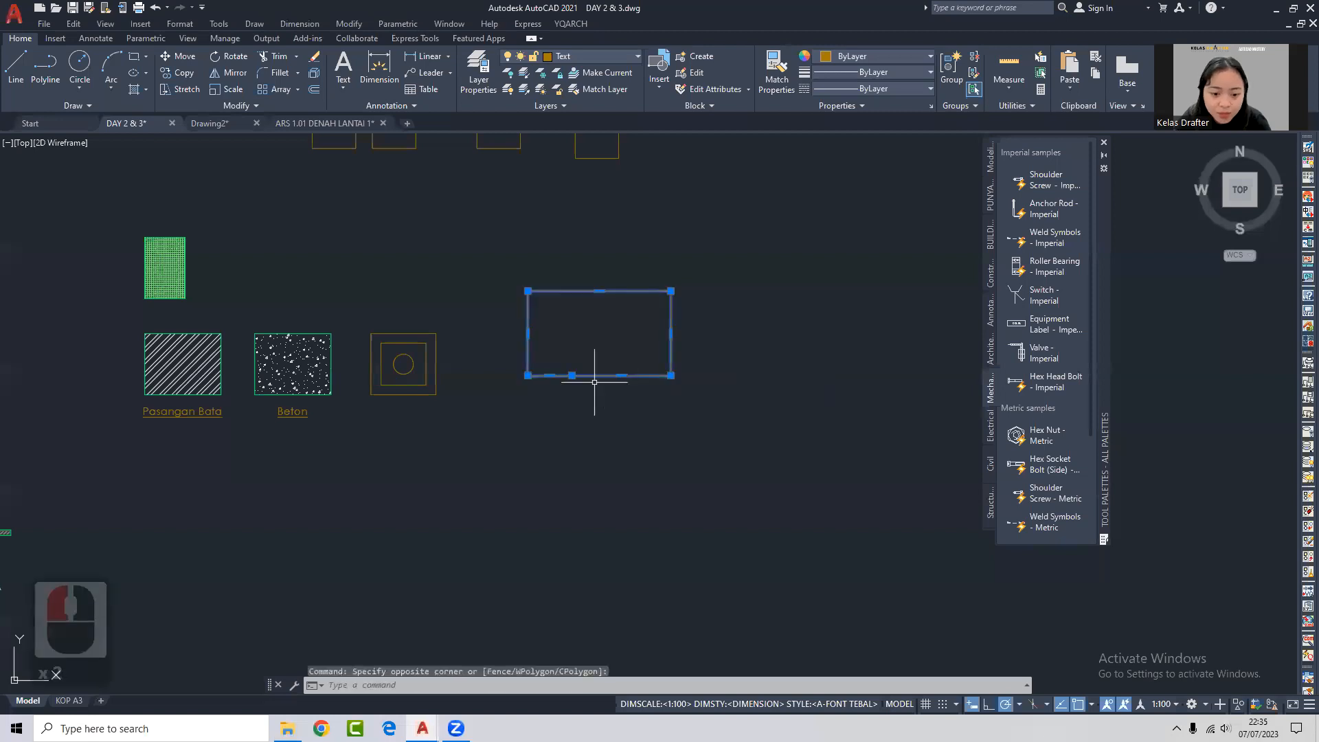
{"action": "scroll", "coordinate": [577, 362], "scroll_direction": "up", "scroll_amount": 6}
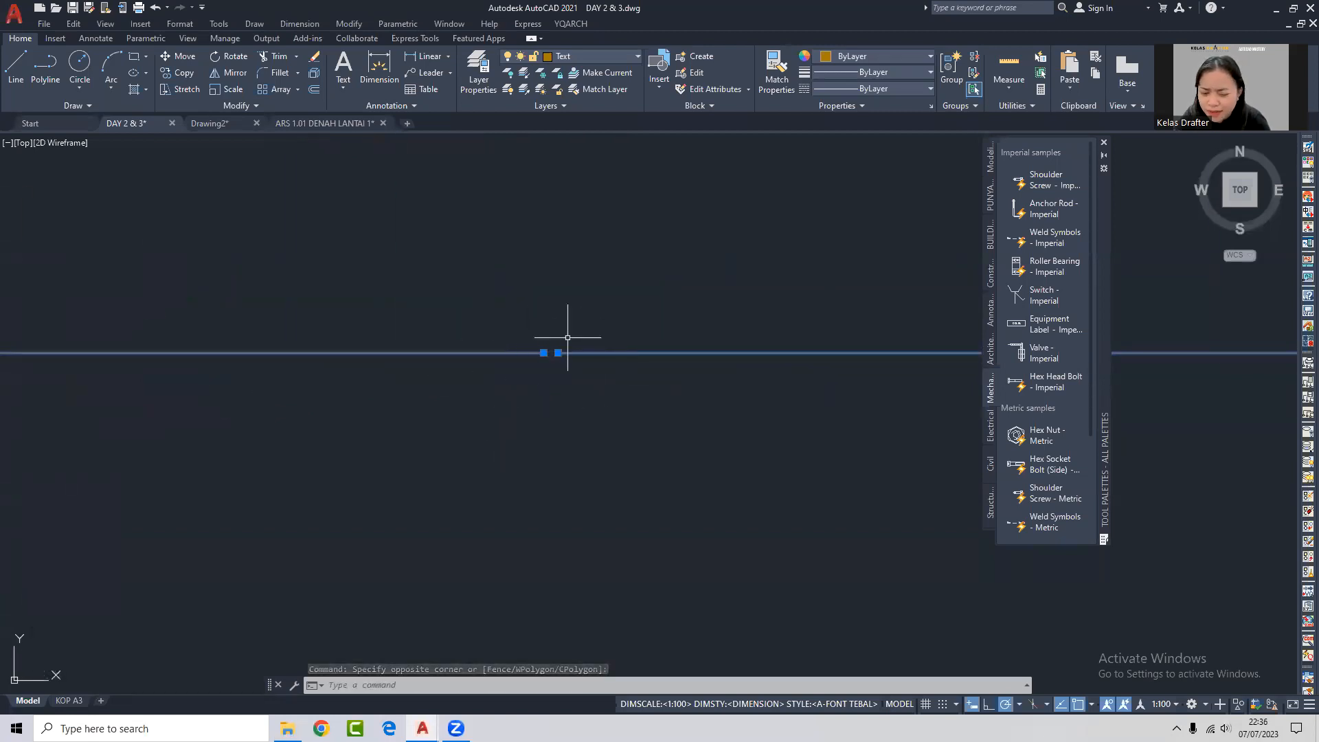
{"action": "key", "text": "Escape"}
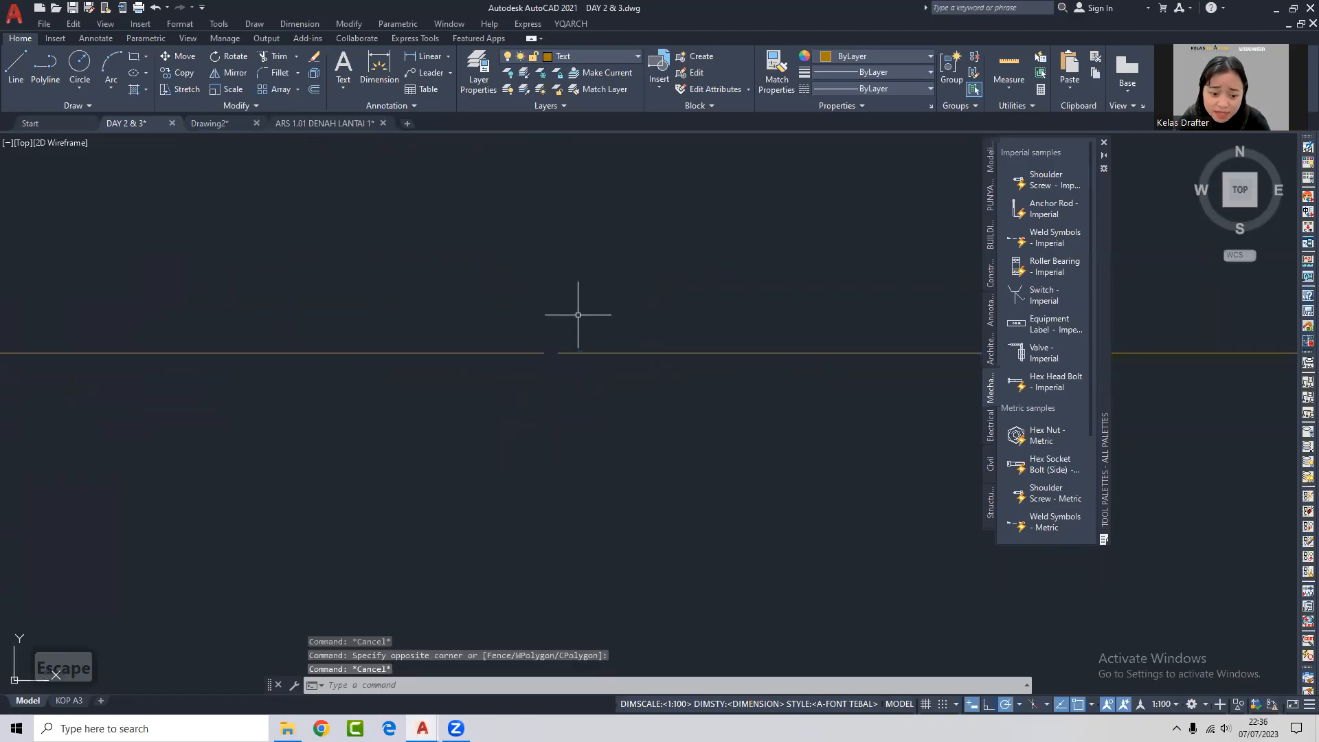
Start a hatch to view Gap Tolerance and Create Separate Hatches among the additional options, then cancel the command.
{"action": "key", "text": "Return"}
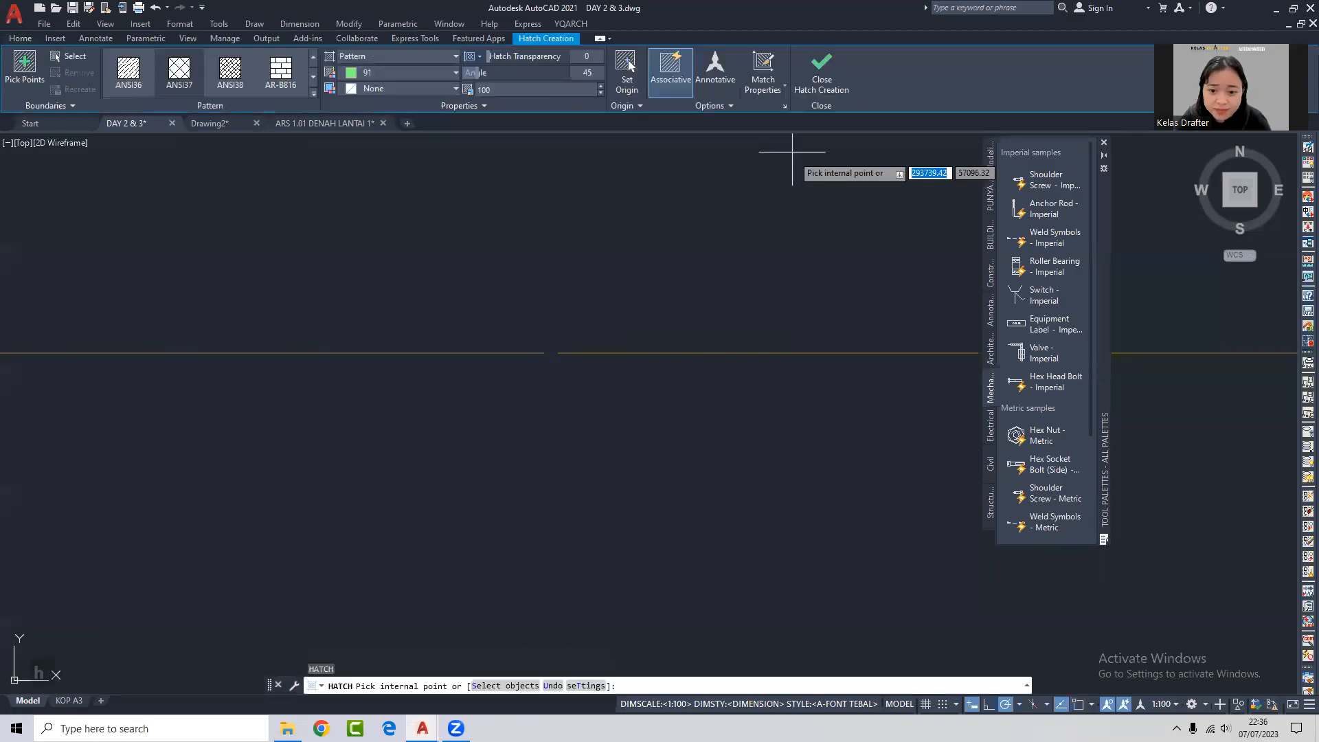
{"action": "left_click", "coordinate": [732, 106]}
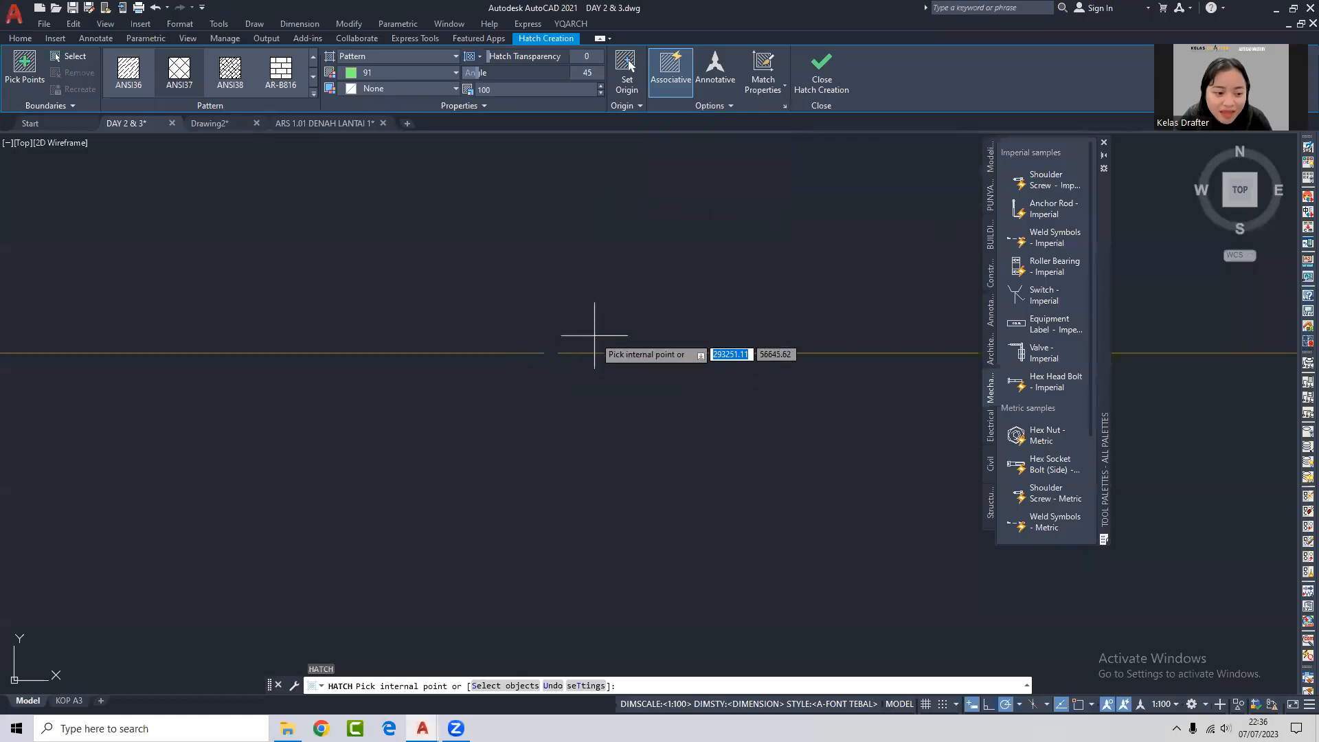
{"action": "left_click", "coordinate": [727, 108]}
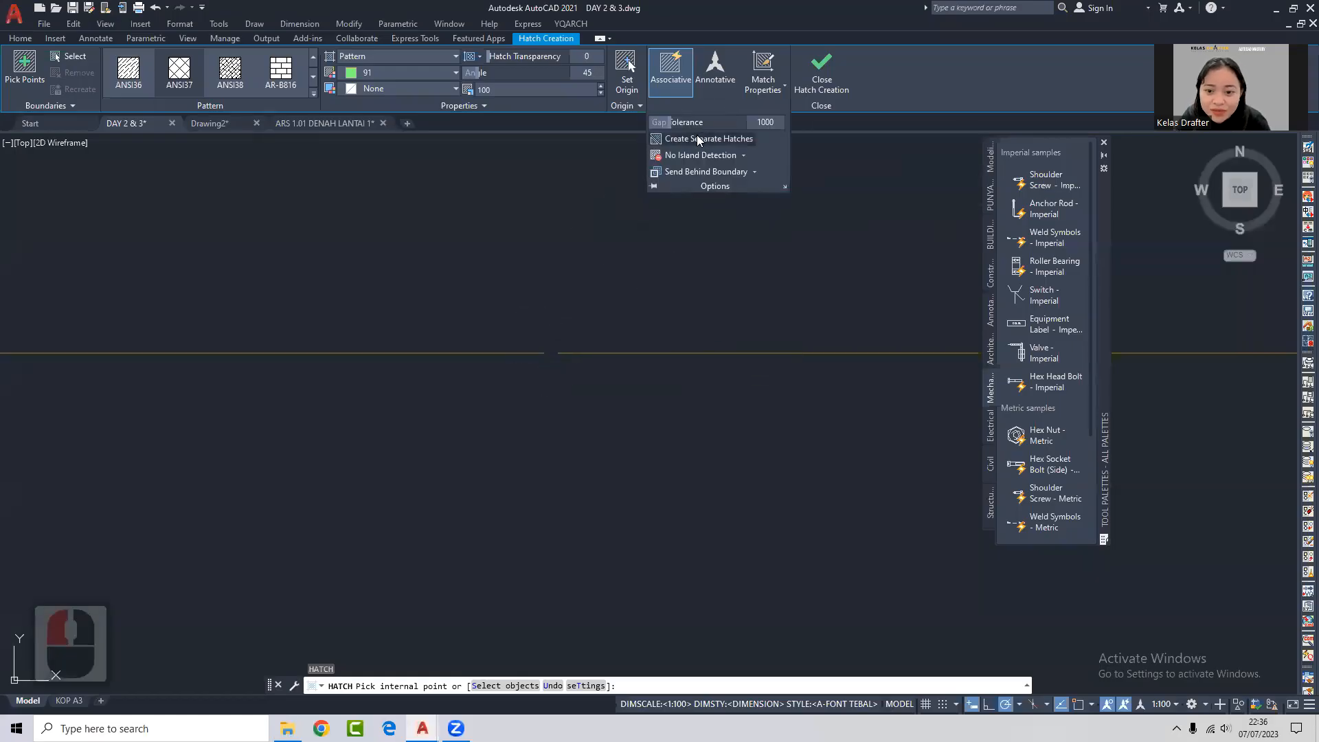
{"action": "scroll", "coordinate": [680, 354], "scroll_direction": "down", "scroll_amount": 11}
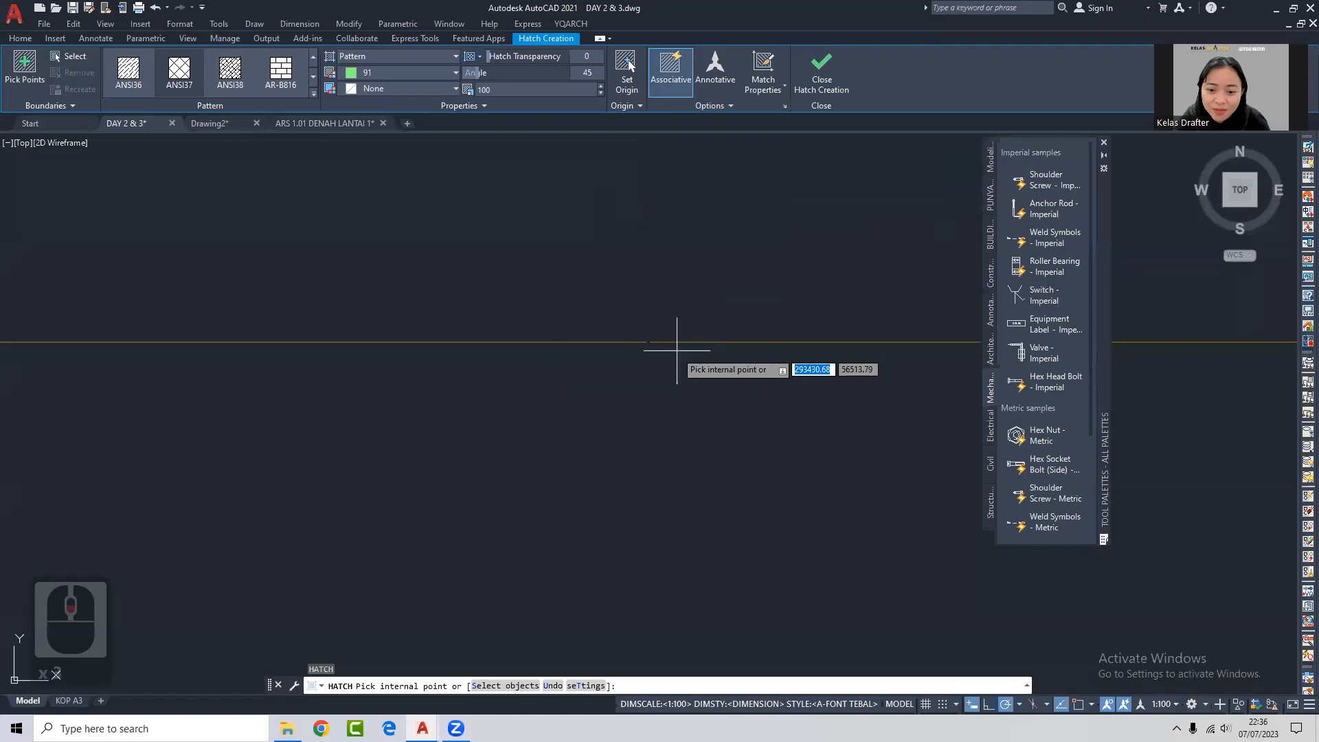
{"action": "key", "text": "Escape"}
Hatch the eight squares in the two aligned columns with the green grid pattern as one combined hatch.
{"action": "scroll", "coordinate": [619, 309], "scroll_direction": "down", "scroll_amount": 2}
{"action": "scroll", "coordinate": [618, 279], "scroll_direction": "up", "scroll_amount": 7}
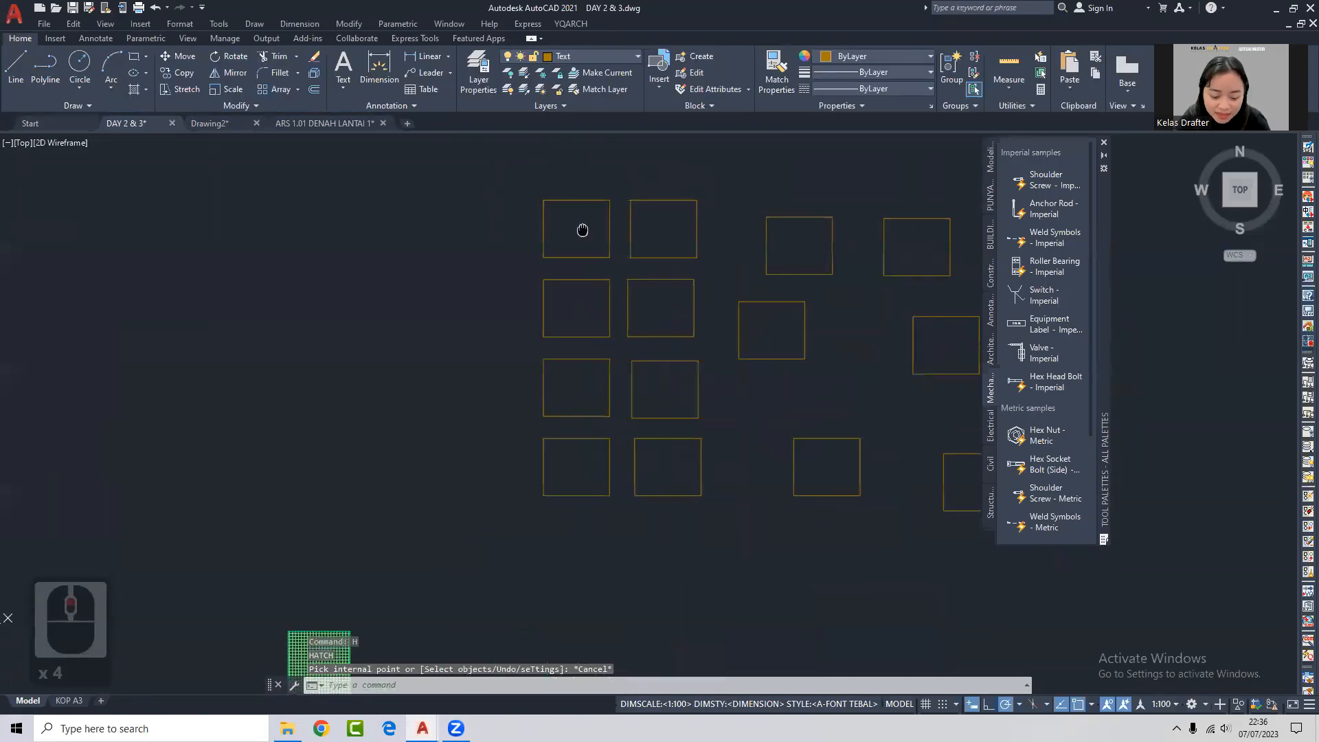
{"action": "type", "text": "h"}
{"action": "key", "text": "Return"}
{"action": "left_click", "coordinate": [590, 252]}
{"action": "left_click", "coordinate": [587, 303]}
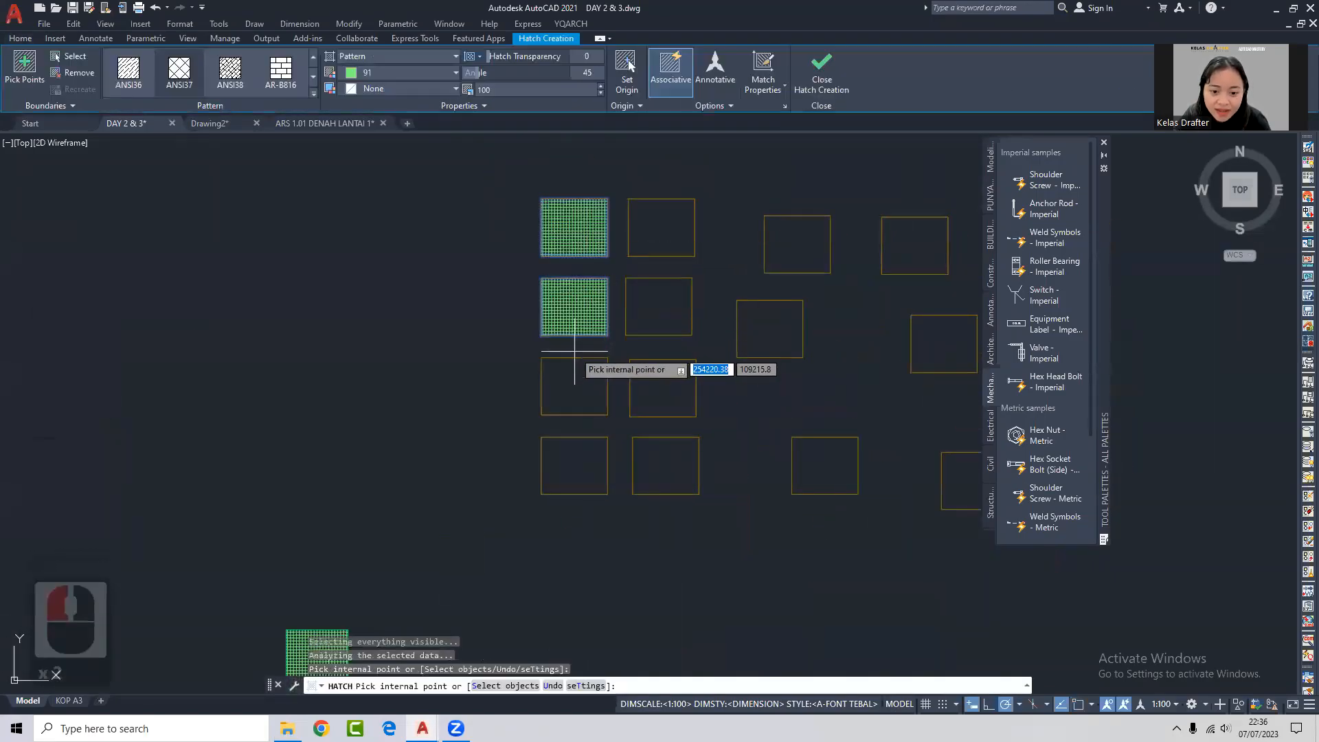
{"action": "left_click", "coordinate": [575, 377]}
{"action": "left_click", "coordinate": [570, 448]}
{"action": "left_click", "coordinate": [656, 455]}
{"action": "left_click", "coordinate": [655, 385]}
{"action": "left_click", "coordinate": [654, 306]}
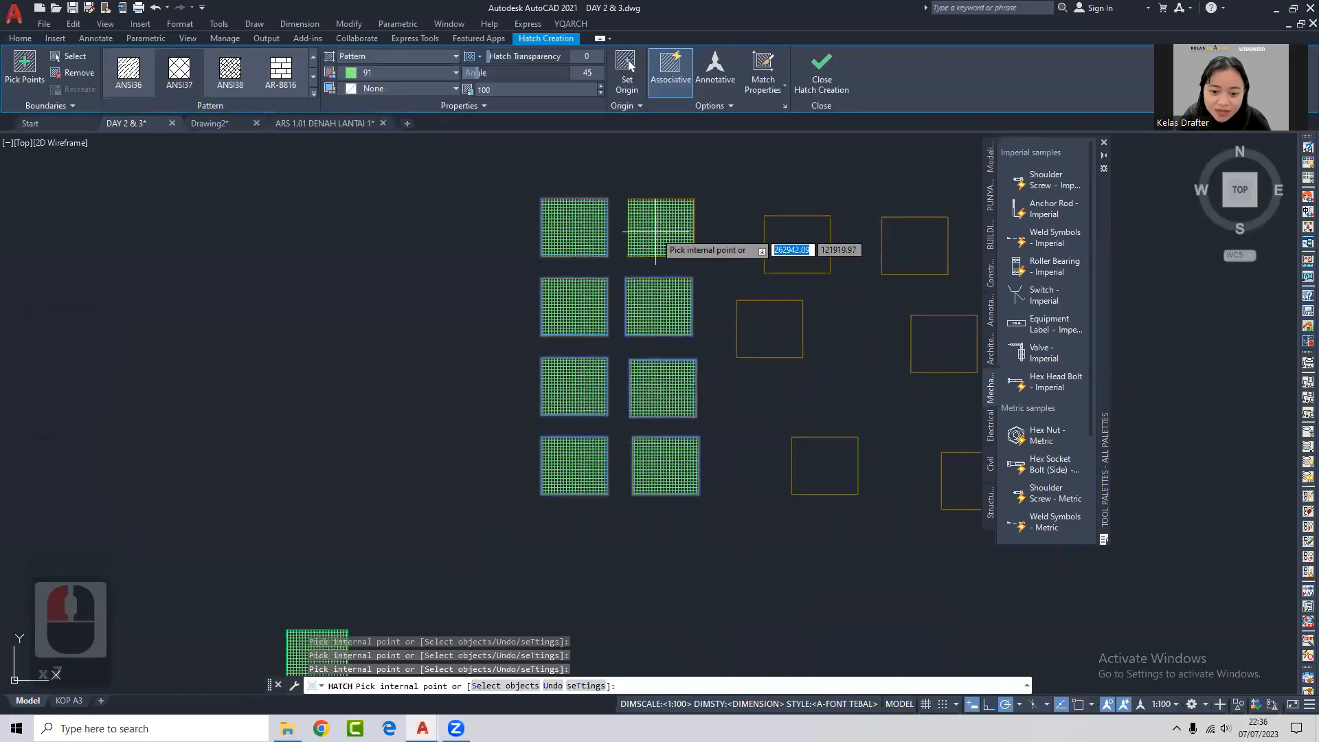
{"action": "left_click", "coordinate": [655, 230]}
{"action": "key", "text": "Return"}
{"action": "left_click", "coordinate": [657, 229]}
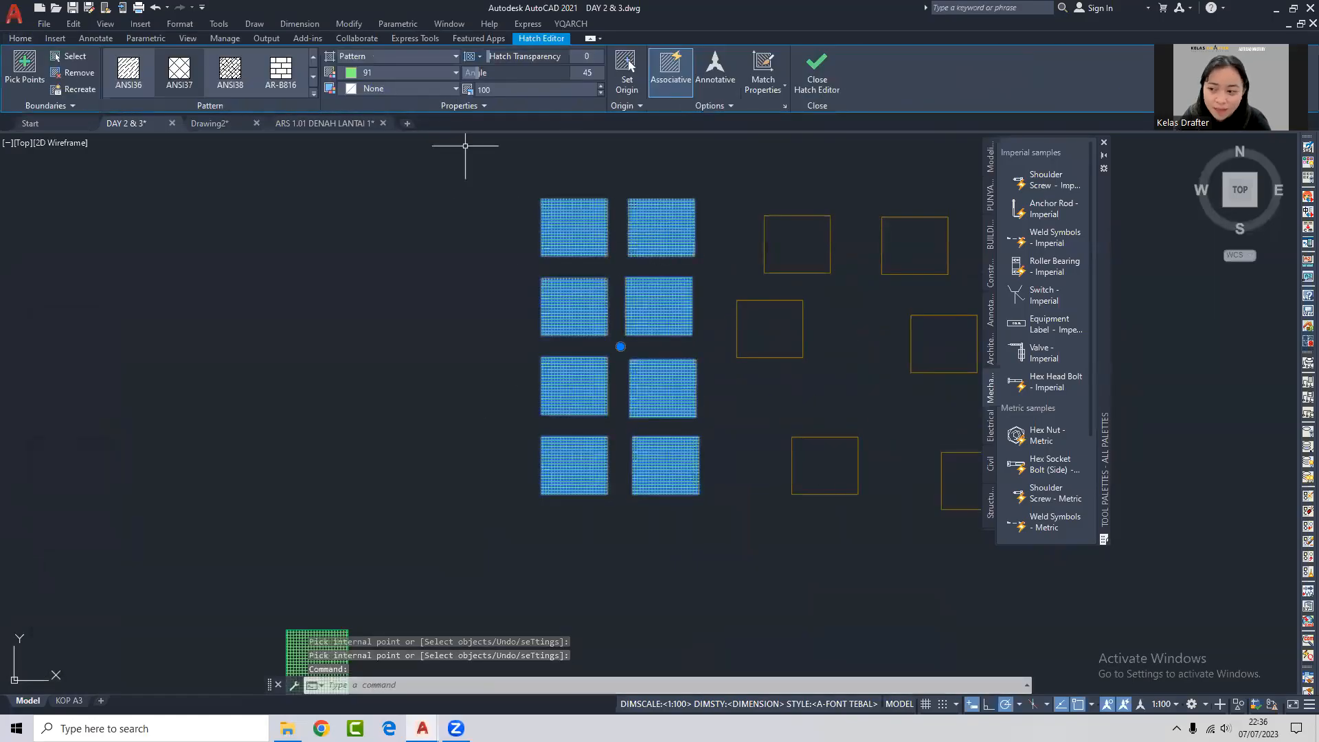
{"action": "key", "text": "Escape"}
Try copying the combined hatch away from the eight squares using the first square's upper-left corner as base point, then cancel.
{"action": "scroll", "coordinate": [577, 223], "scroll_direction": "up", "scroll_amount": 2}
{"action": "left_click", "coordinate": [606, 212]}
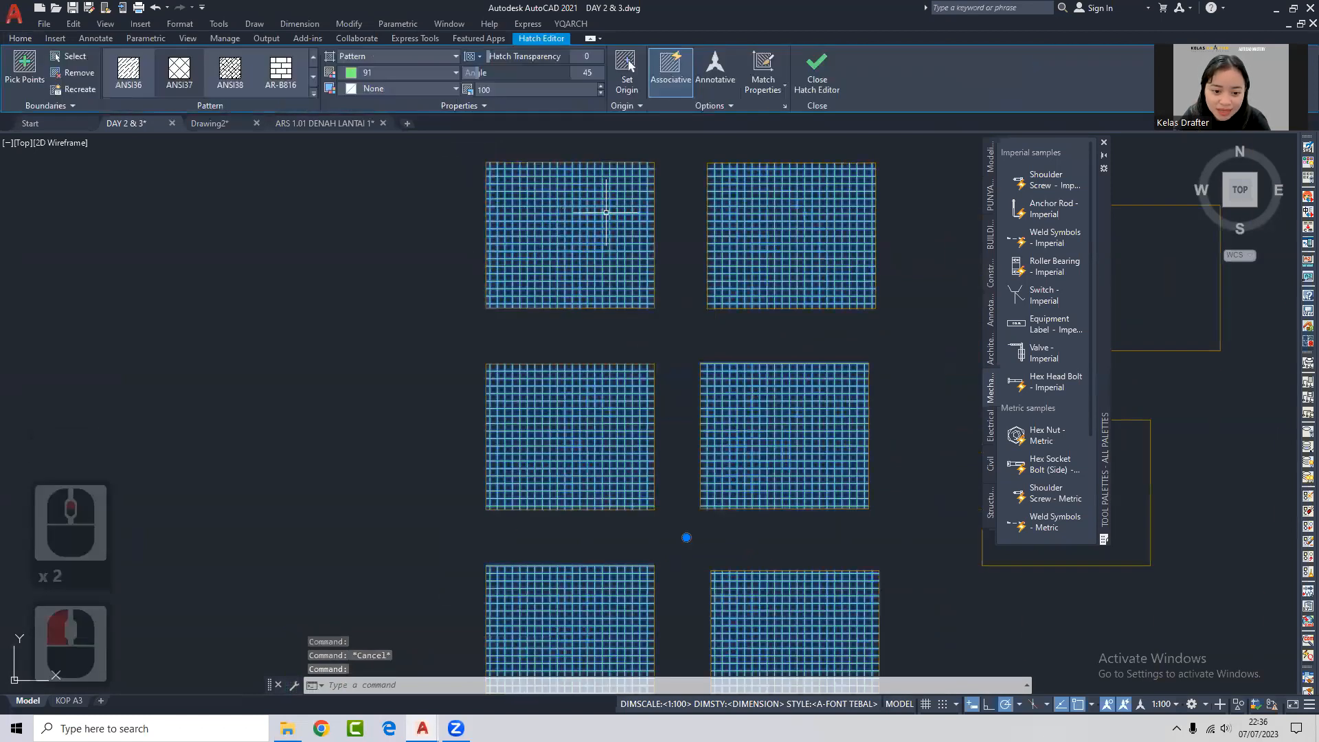
{"action": "type", "text": "co"}
{"action": "key", "text": "Return"}
{"action": "left_click", "coordinate": [486, 163]}
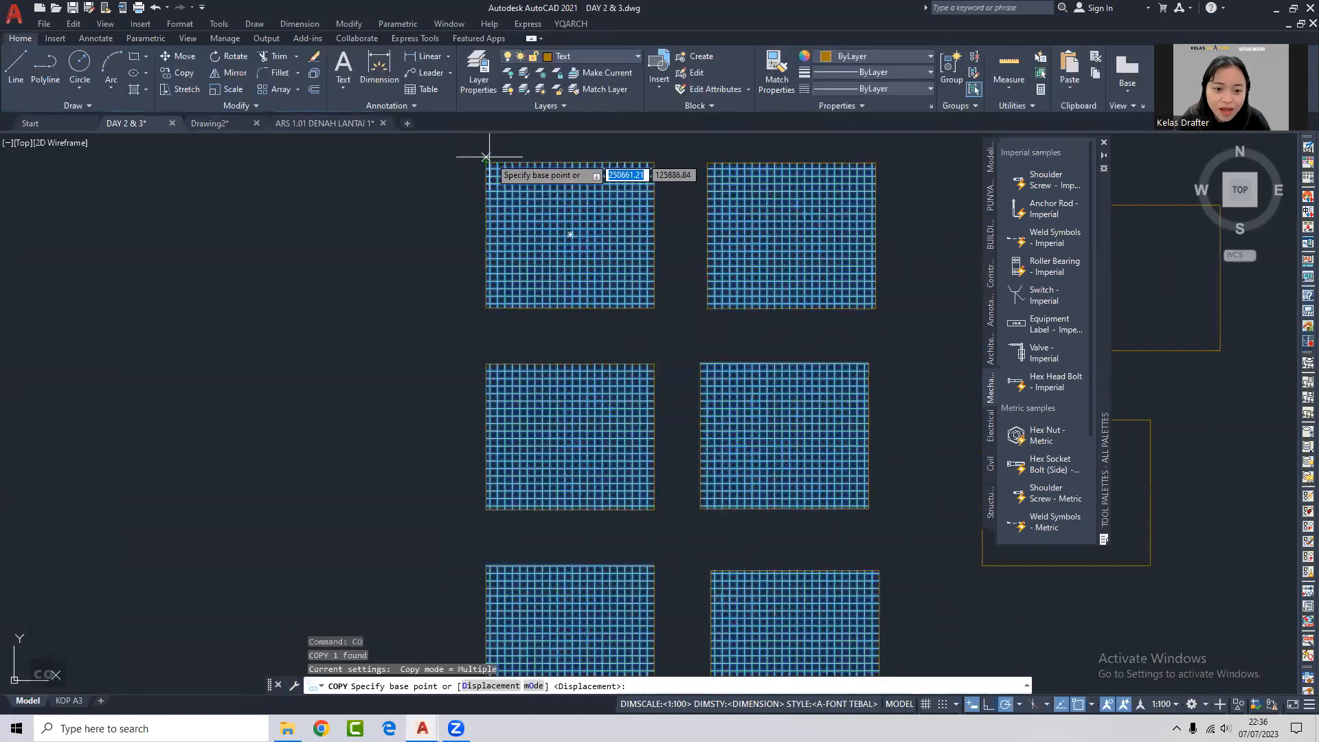
{"action": "scroll", "coordinate": [656, 308], "scroll_direction": "down", "scroll_amount": 5}
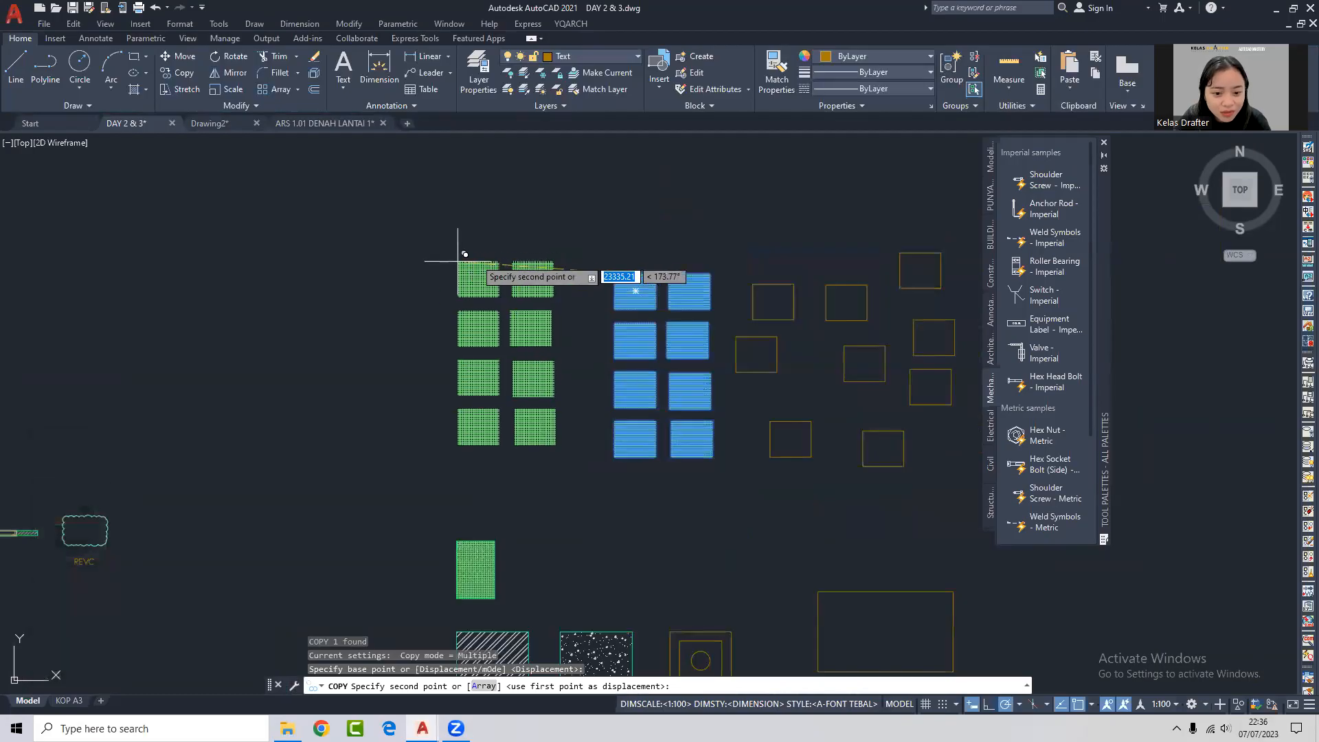
{"action": "key", "text": "Escape"}
Split the combined hatch of the eight squares in the two aligned columns into separate hatches.
{"action": "scroll", "coordinate": [651, 293], "scroll_direction": "up", "scroll_amount": 2}
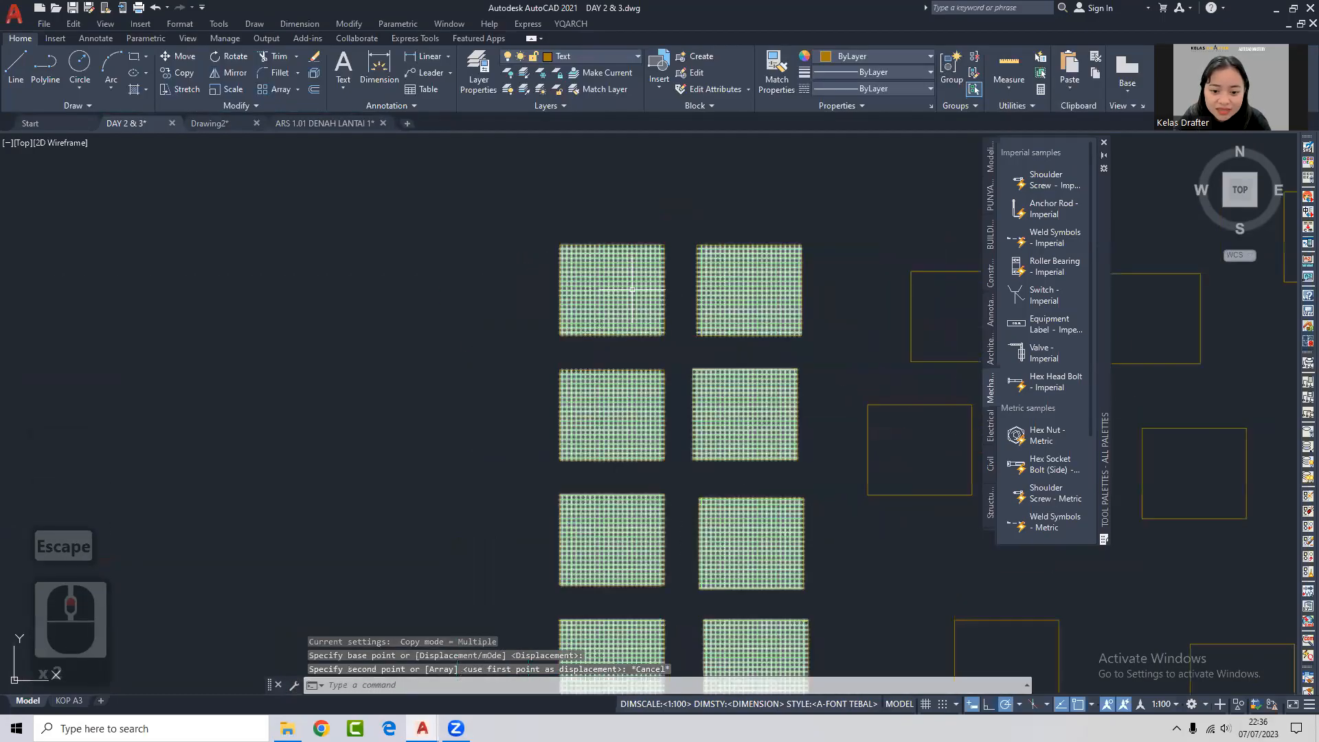
{"action": "left_click", "coordinate": [641, 290]}
{"action": "middle_click_drag", "start_coordinate": [658, 303], "coordinate": [628, 261]}
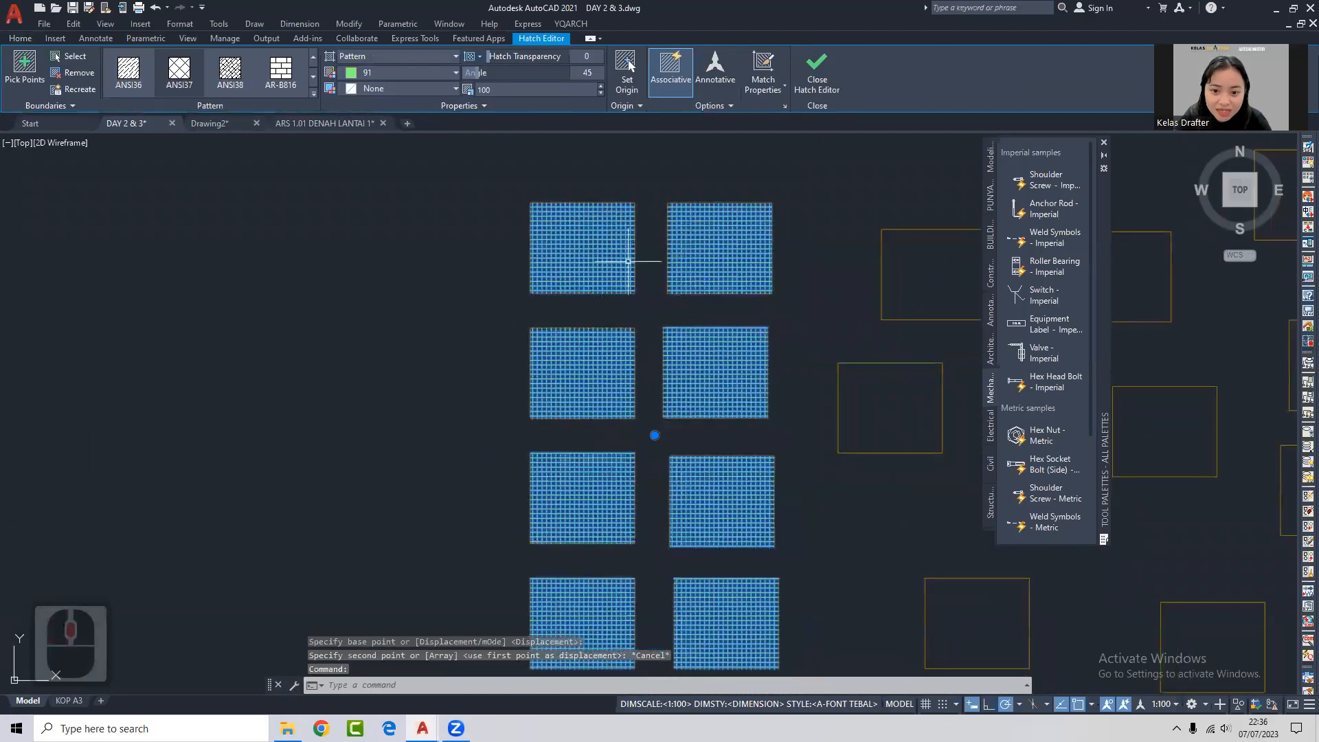
{"action": "left_click", "coordinate": [730, 106]}
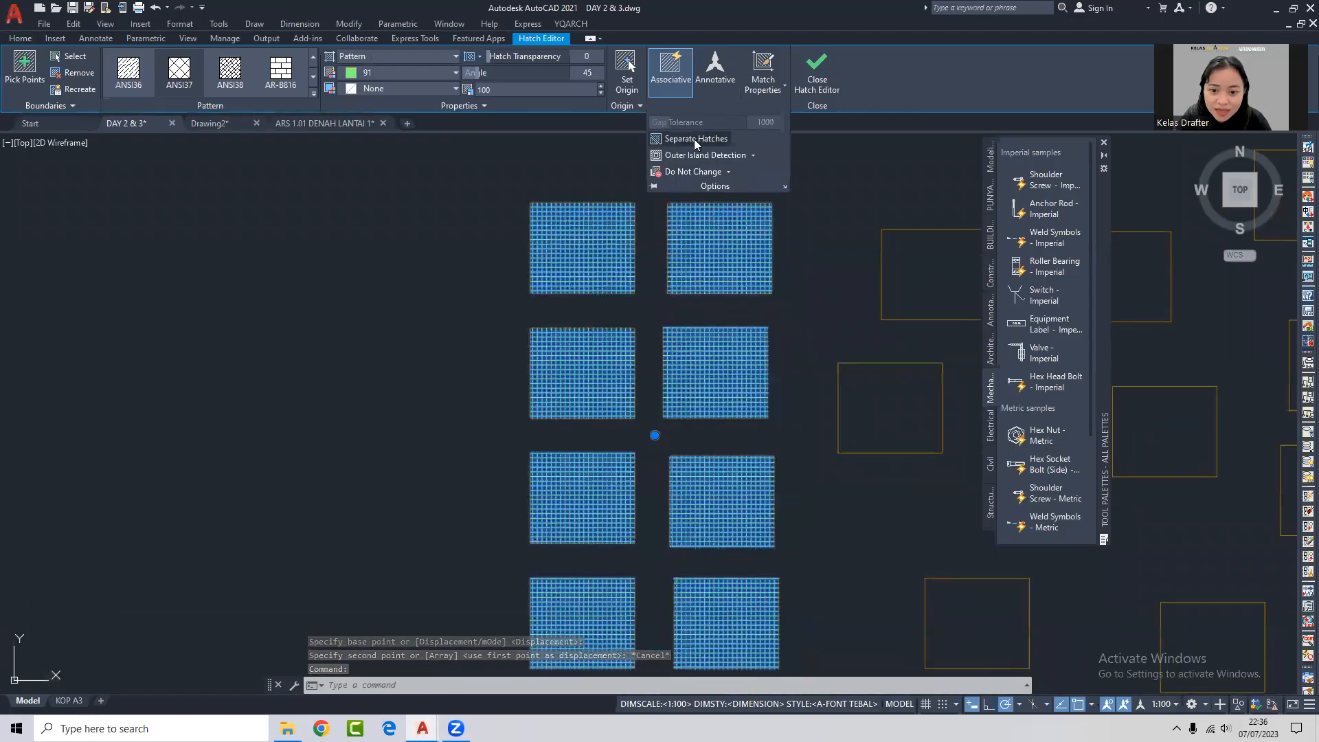
{"action": "left_click", "coordinate": [709, 139]}
{"action": "key", "text": "Escape"}
Select several hatches in the first column to check that each is independent, then clear the selection.
{"action": "left_click", "coordinate": [589, 382]}
{"action": "left_click", "coordinate": [583, 509]}
{"action": "key", "text": "Escape"}
{"action": "left_click", "coordinate": [580, 256]}
{"action": "key", "text": "Escape"}
Hatch the three nearest scattered squares beside the aligned columns with the green grid pattern in one hatch command.
{"action": "middle_click_drag", "start_coordinate": [604, 281], "coordinate": [547, 239]}
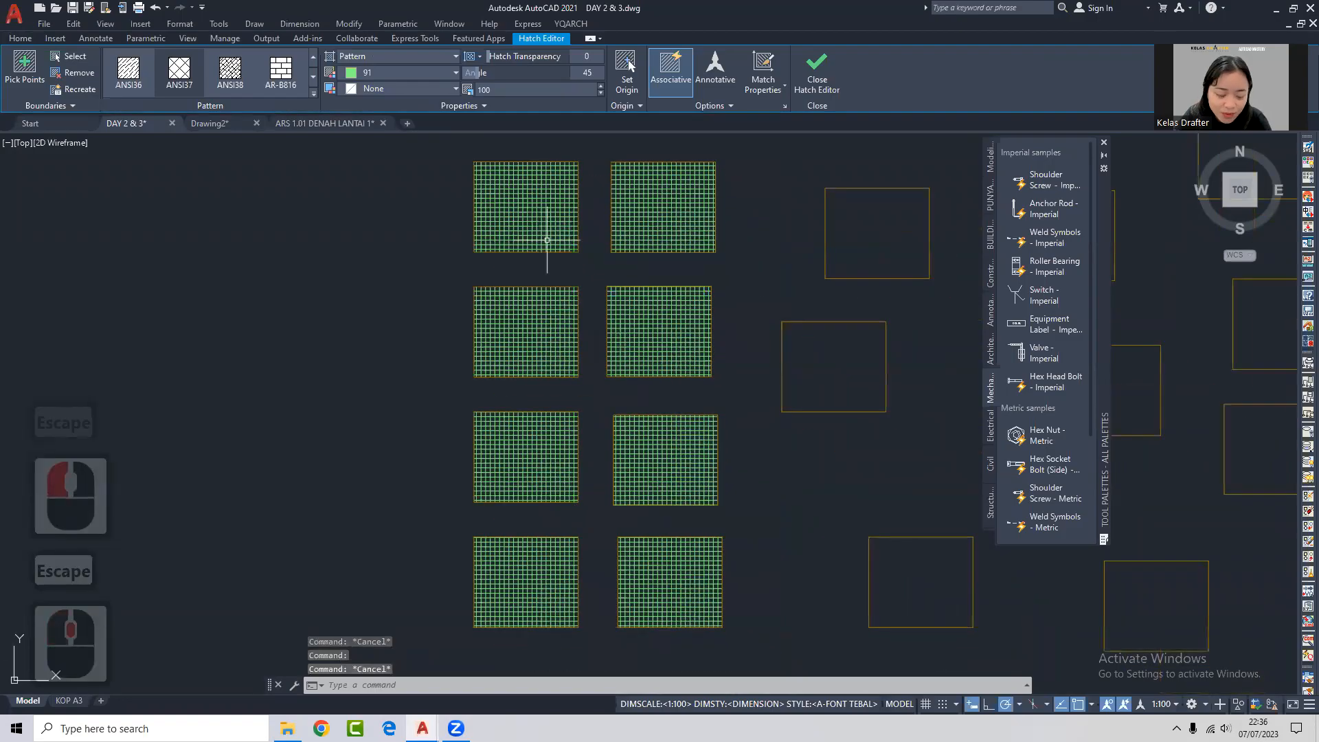
{"action": "type", "text": "h"}
{"action": "key", "text": "space"}
{"action": "left_click", "coordinate": [855, 228]}
{"action": "left_click", "coordinate": [822, 372]}
{"action": "middle_click_drag", "start_coordinate": [823, 431], "coordinate": [712, 373]}
{"action": "left_click", "coordinate": [822, 533]}
{"action": "middle_click_drag", "start_coordinate": [871, 364], "coordinate": [758, 377]}
{"action": "key", "text": "space"}
Split the combined hatch of the three scattered squares into separate hatches and check one by selecting it.
{"action": "left_click", "coordinate": [644, 335]}
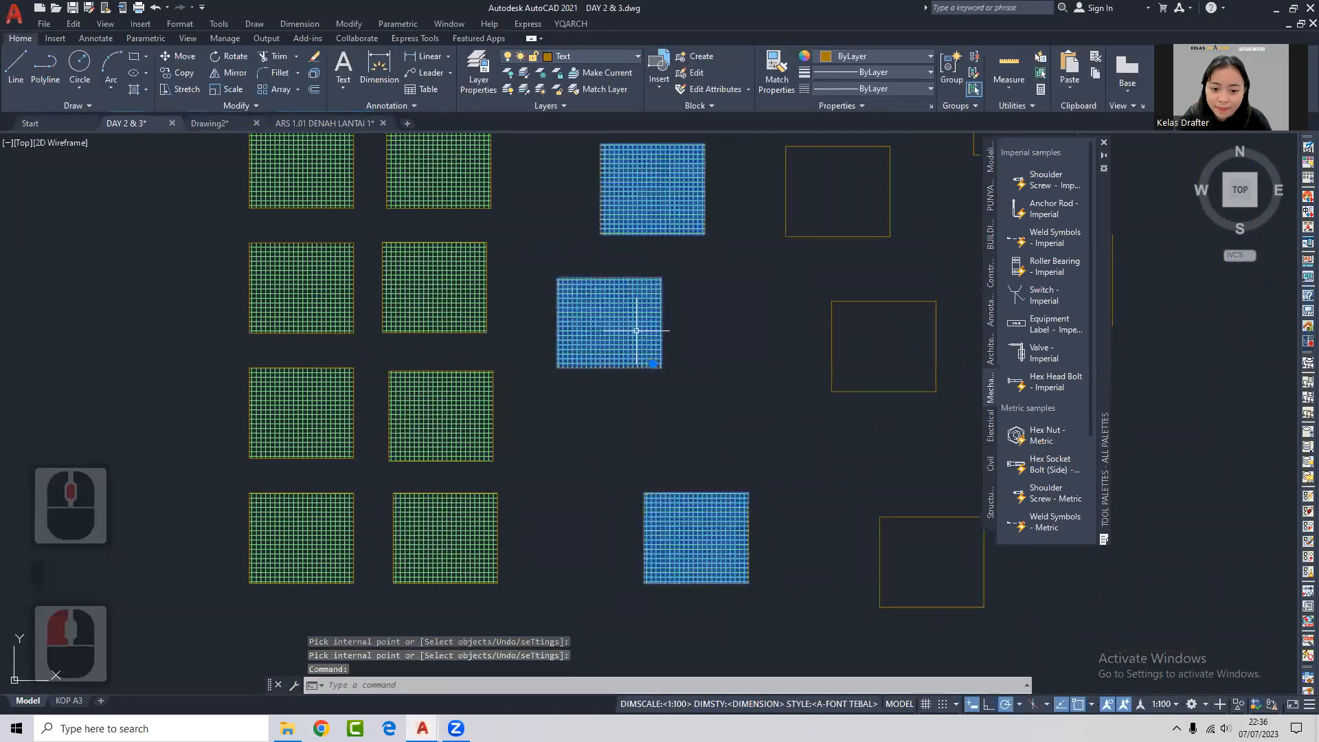
{"action": "left_click", "coordinate": [714, 105]}
{"action": "left_click", "coordinate": [712, 138]}
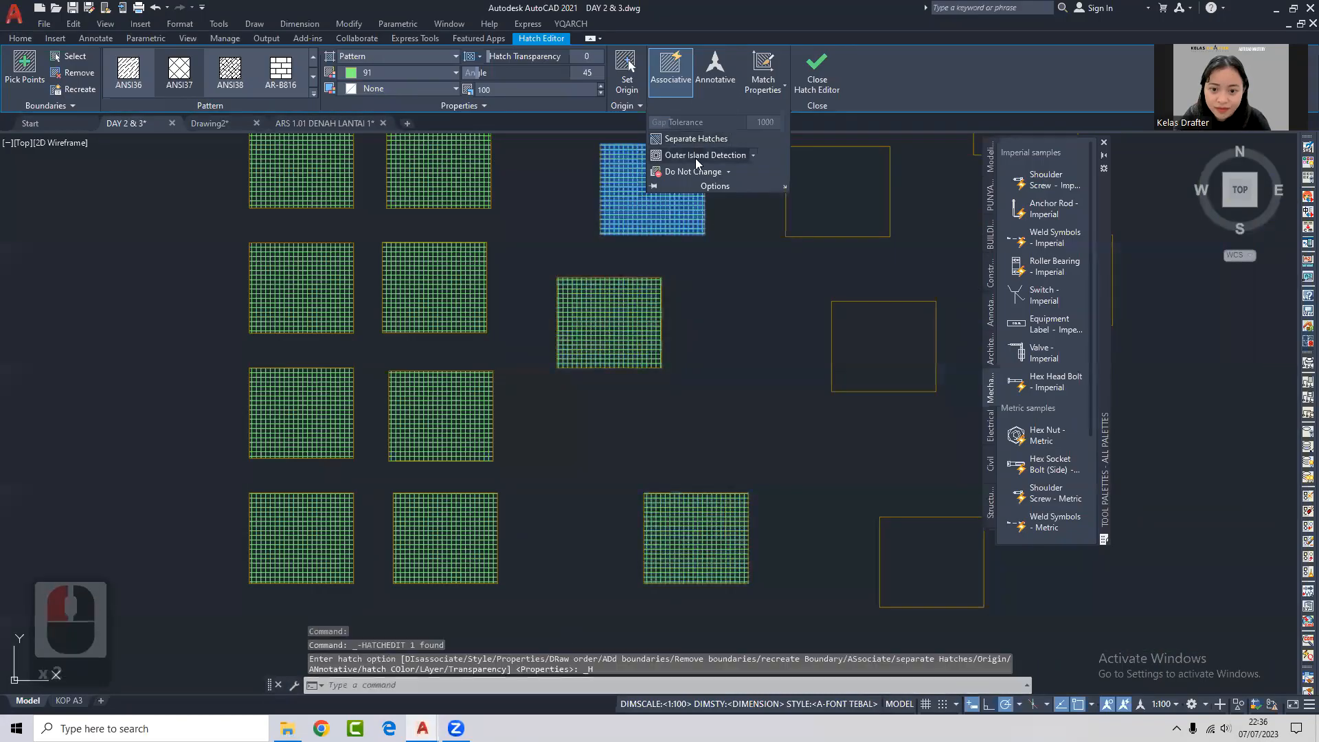
{"action": "key", "text": "Escape"}
{"action": "left_click", "coordinate": [616, 328]}
{"action": "key", "text": "Escape"}
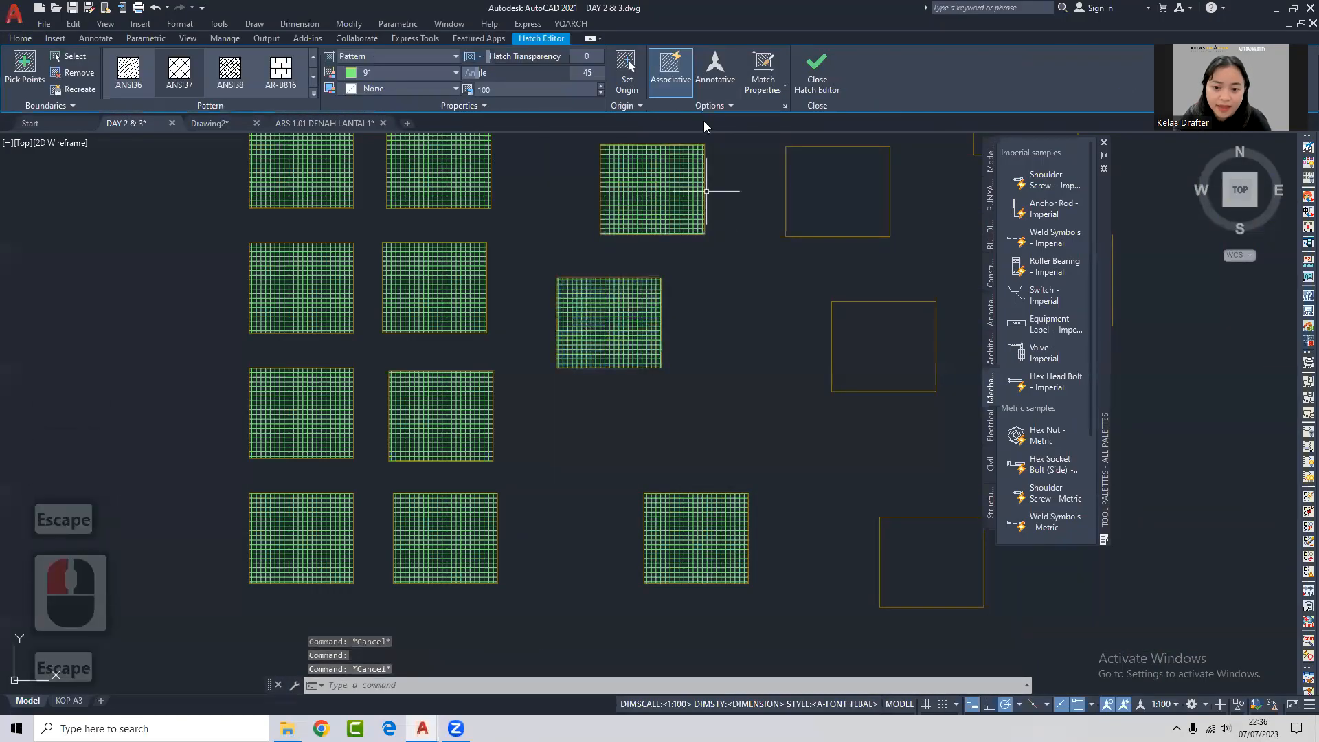
Enable Create Separate Hatches and hatch the next three scattered squares with the green grid pattern in one command.
{"action": "type", "text": "h"}
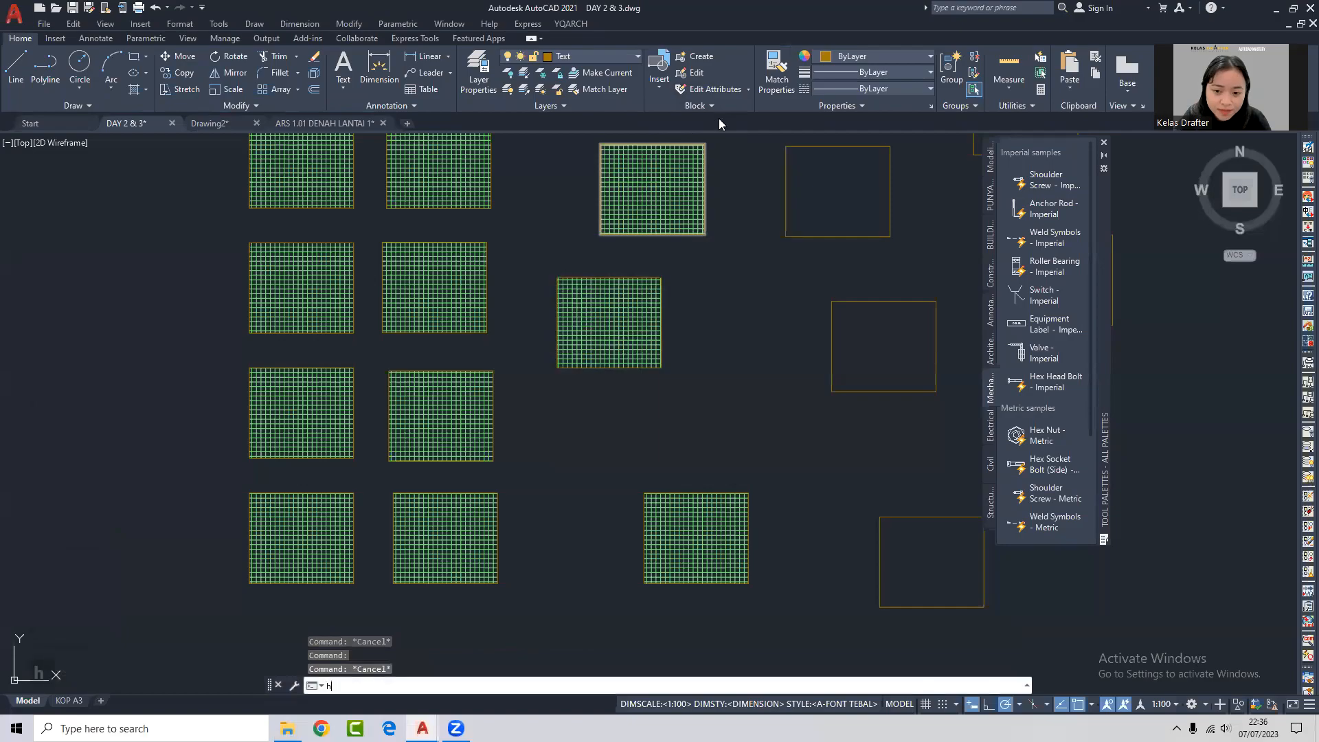
{"action": "key", "text": "Return"}
{"action": "left_click", "coordinate": [737, 107]}
{"action": "left_click", "coordinate": [714, 139]}
{"action": "left_click", "coordinate": [855, 184]}
{"action": "left_click", "coordinate": [886, 364]}
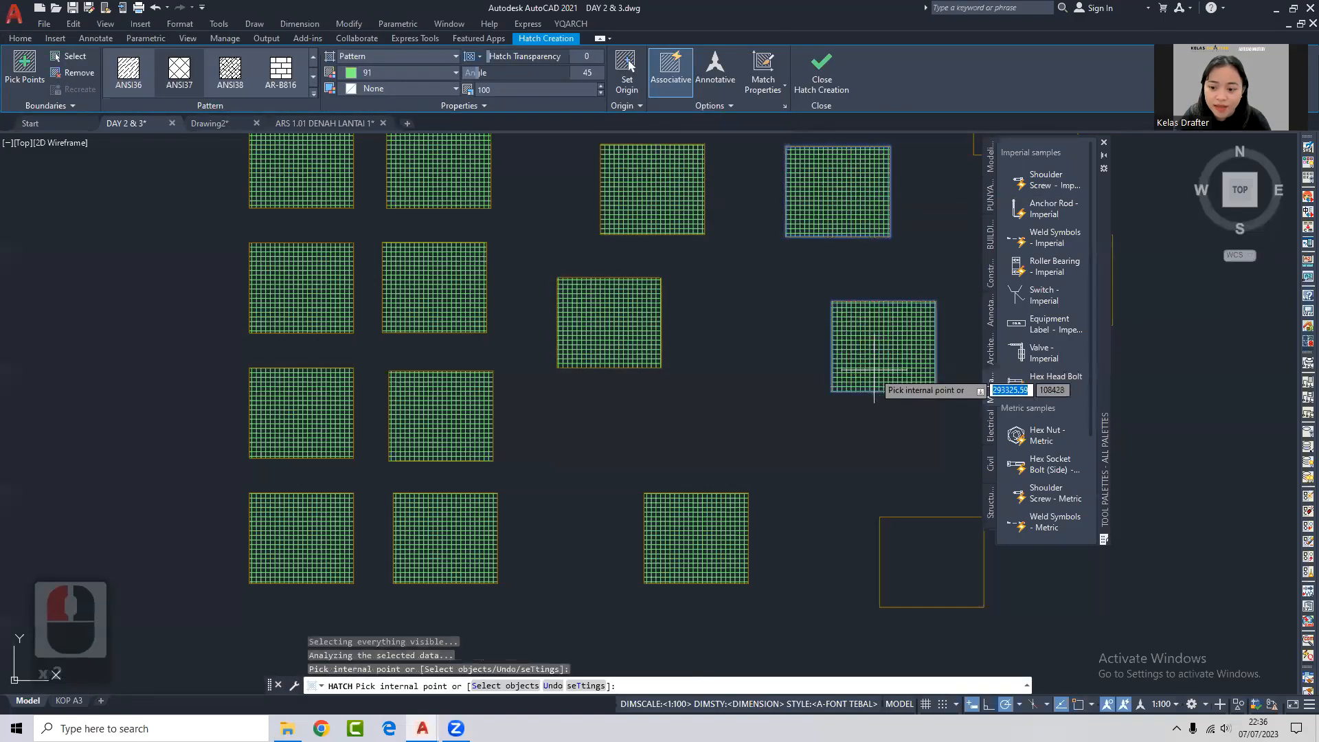
{"action": "left_click", "coordinate": [959, 570]}
{"action": "key", "text": "Return"}
Select the three newly created hatches one by one to check that they are separate, then deselect them.
{"action": "left_click", "coordinate": [854, 330]}
{"action": "left_click", "coordinate": [848, 231]}
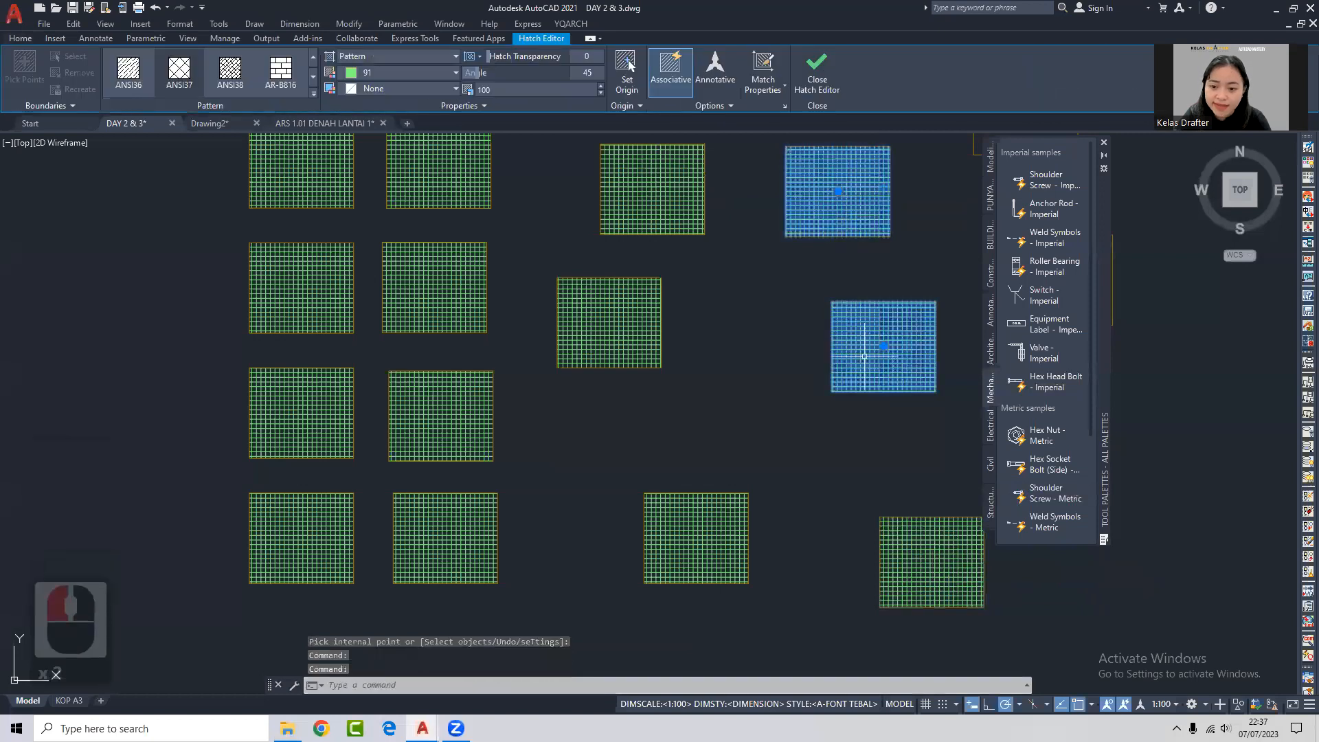
{"action": "left_click", "coordinate": [948, 570]}
{"action": "middle_click_drag", "start_coordinate": [868, 416], "coordinate": [612, 383]}
{"action": "key", "text": "Escape"}
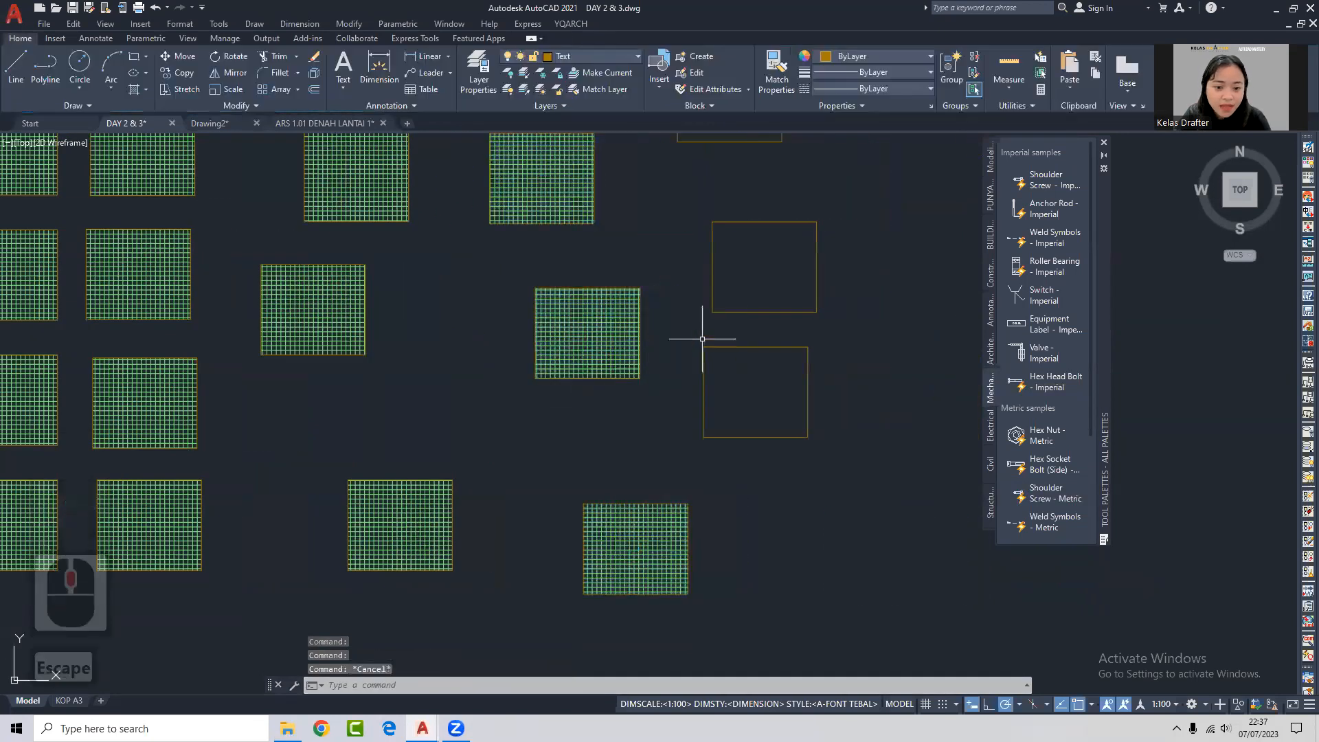
Hatch each of the last three empty scattered squares with the green grid pattern, using a separate hatch command for each.
{"action": "middle_click_drag", "start_coordinate": [707, 338], "coordinate": [705, 397]}
{"action": "type", "text": "h"}
{"action": "key", "text": "Return"}
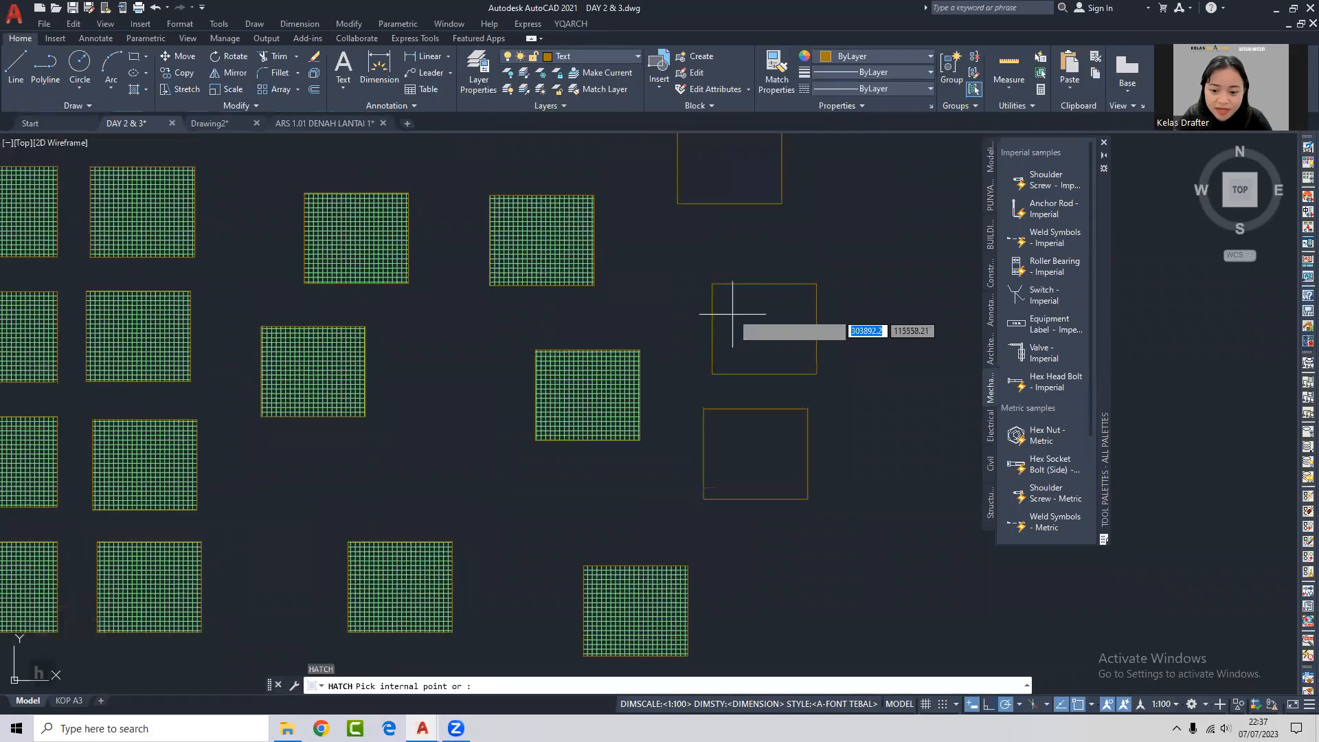
{"action": "left_click", "coordinate": [733, 179]}
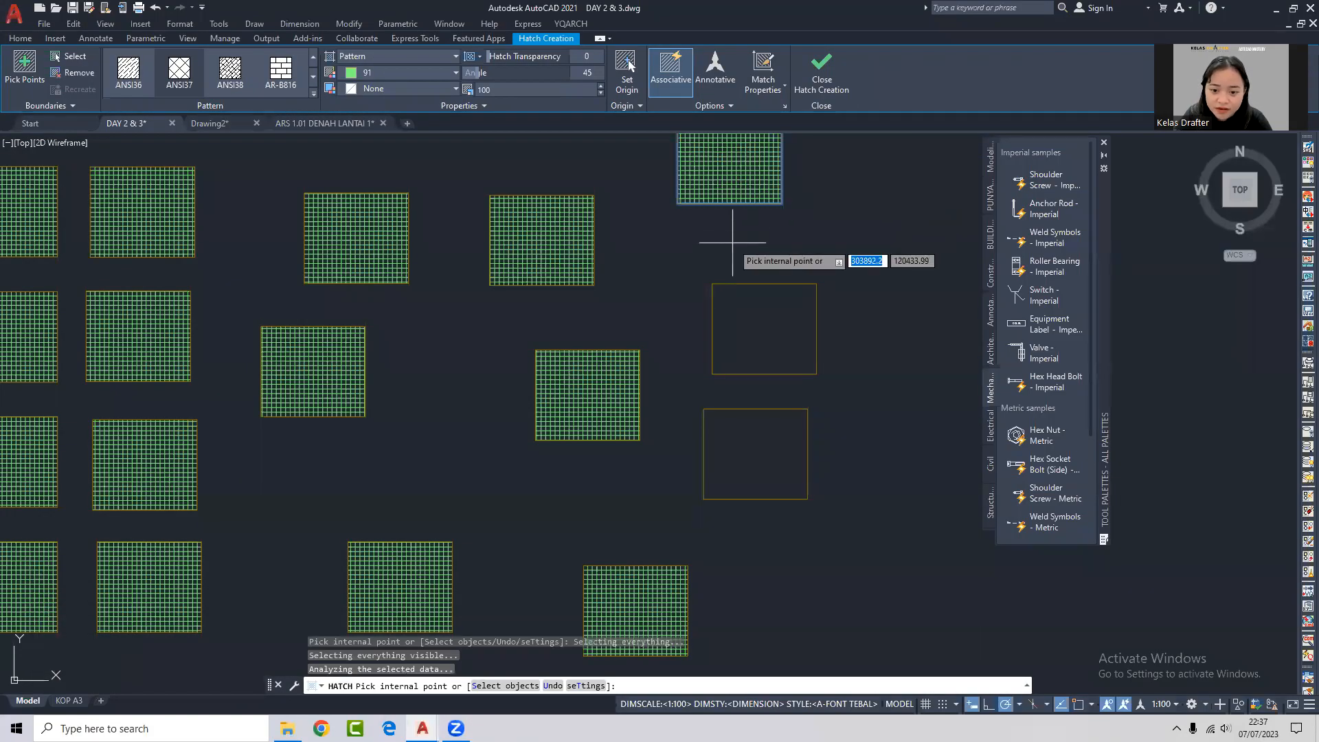
{"action": "key", "text": "Return"}
{"action": "type", "text": "h"}
{"action": "key", "text": "Return"}
{"action": "left_click", "coordinate": [755, 322]}
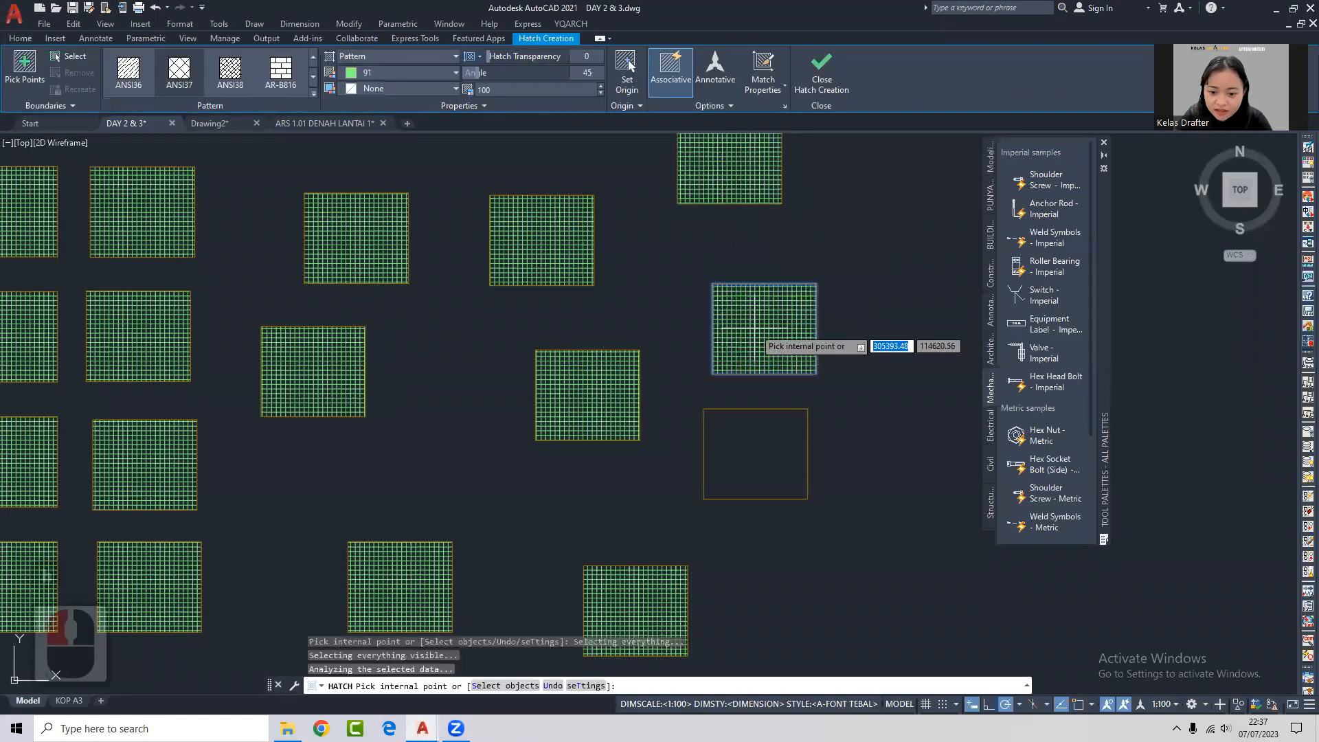
{"action": "type", "text": "h"}
{"action": "key", "text": "Return"}
{"action": "left_click", "coordinate": [756, 441]}
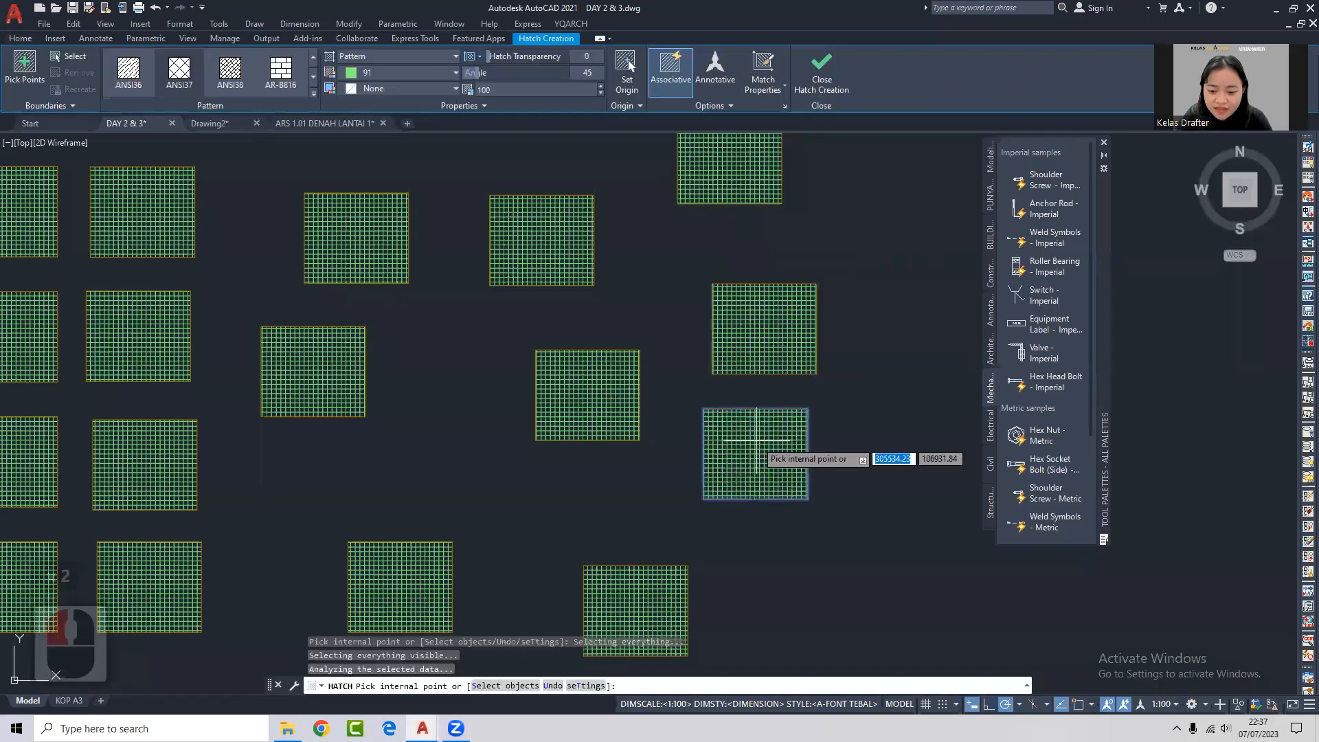
{"action": "key", "text": "Return"}
Select the hatches in the last three scattered squares individually to check their independence, then clear the selection.
{"action": "left_click", "coordinate": [747, 452]}
{"action": "left_click", "coordinate": [763, 330]}
{"action": "left_click", "coordinate": [748, 199]}
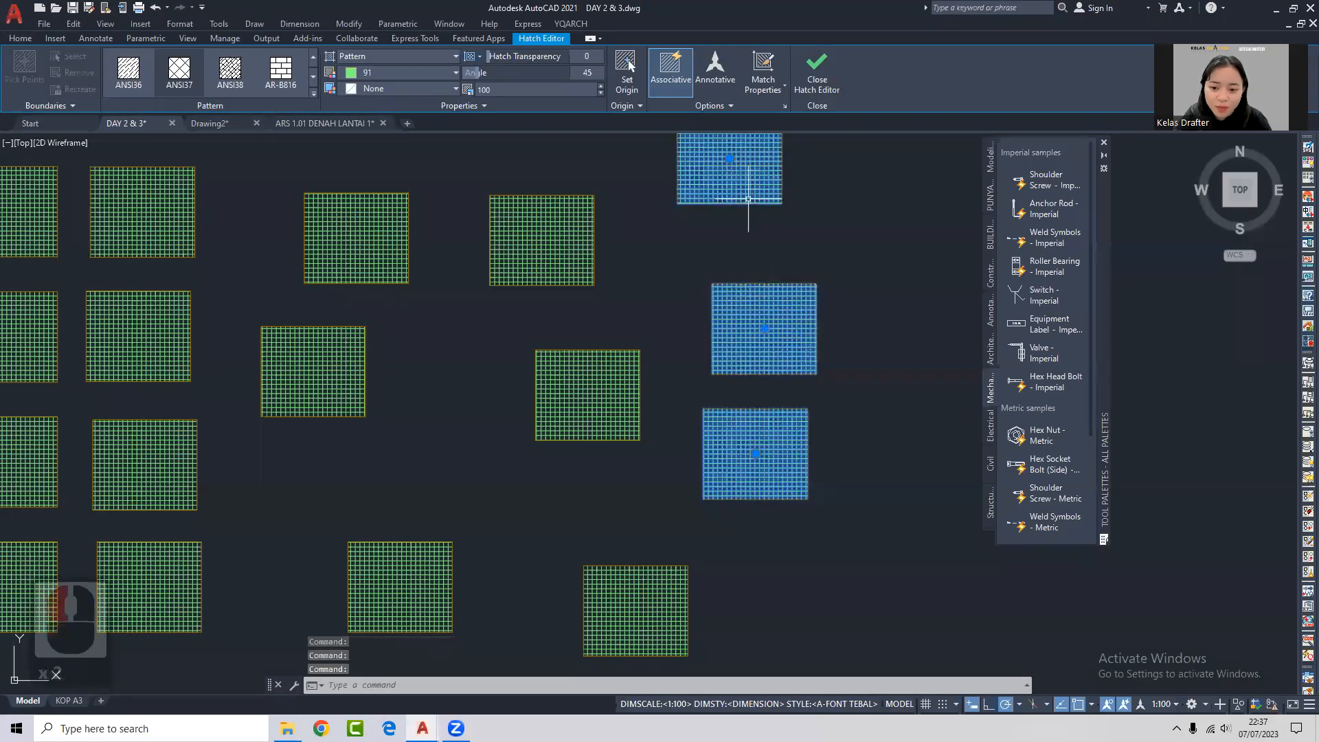
{"action": "key", "text": "Escape"}
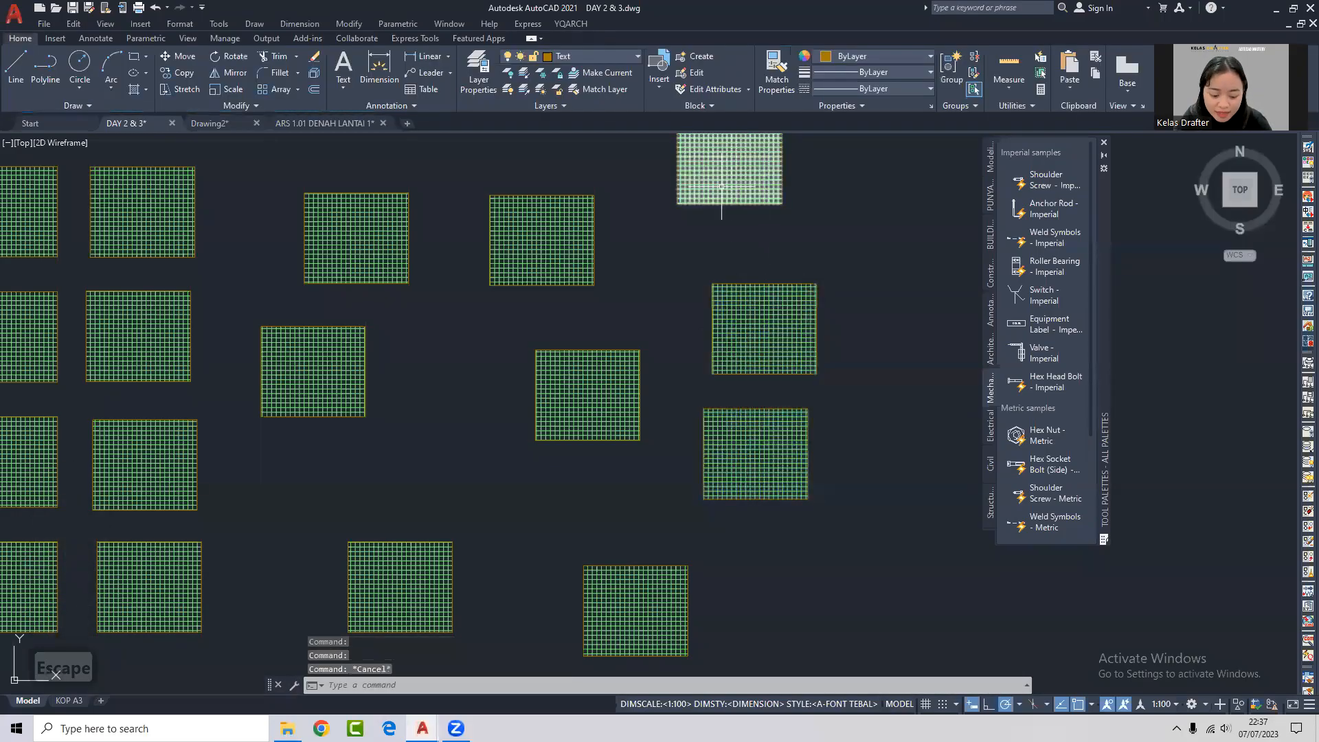
Turn off Create Separate Hatches in the hatch options, then leave the hatch command.
{"action": "type", "text": "h"}
{"action": "key", "text": "Return"}
{"action": "left_click", "coordinate": [724, 107]}
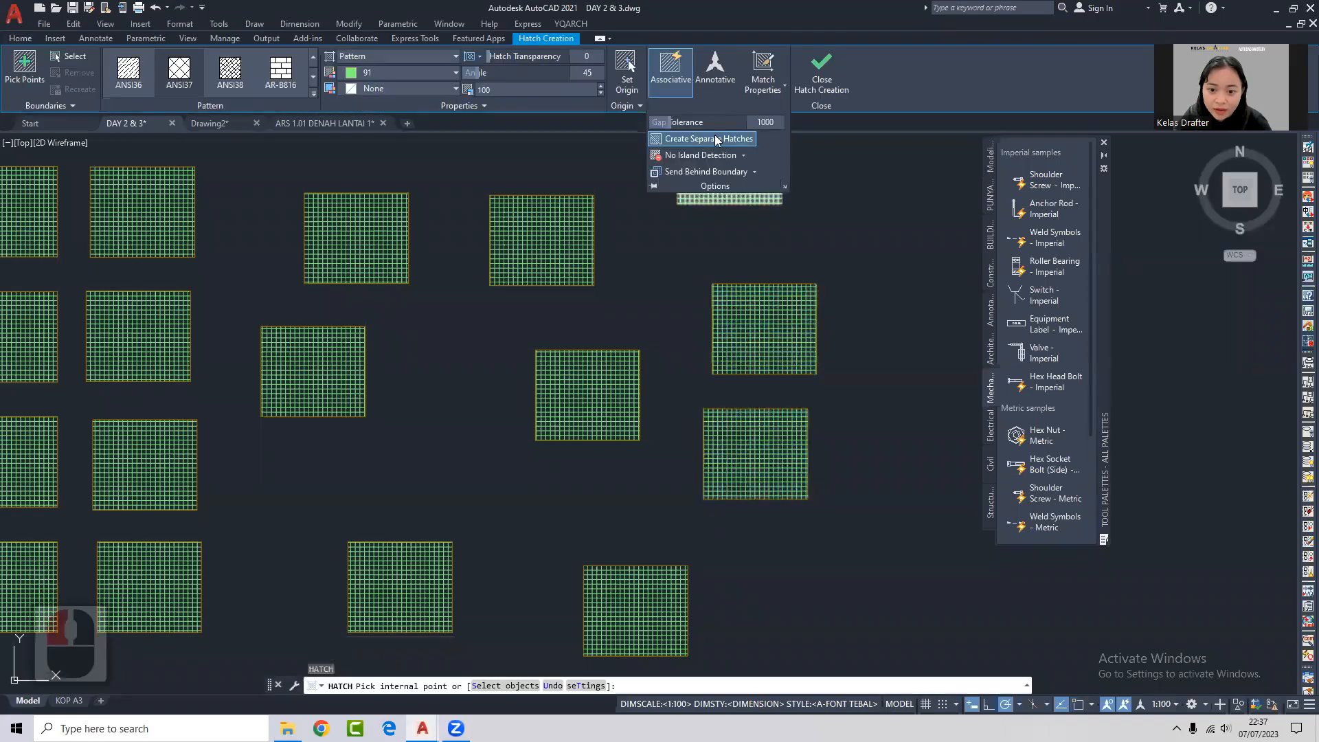
{"action": "left_click", "coordinate": [680, 140]}
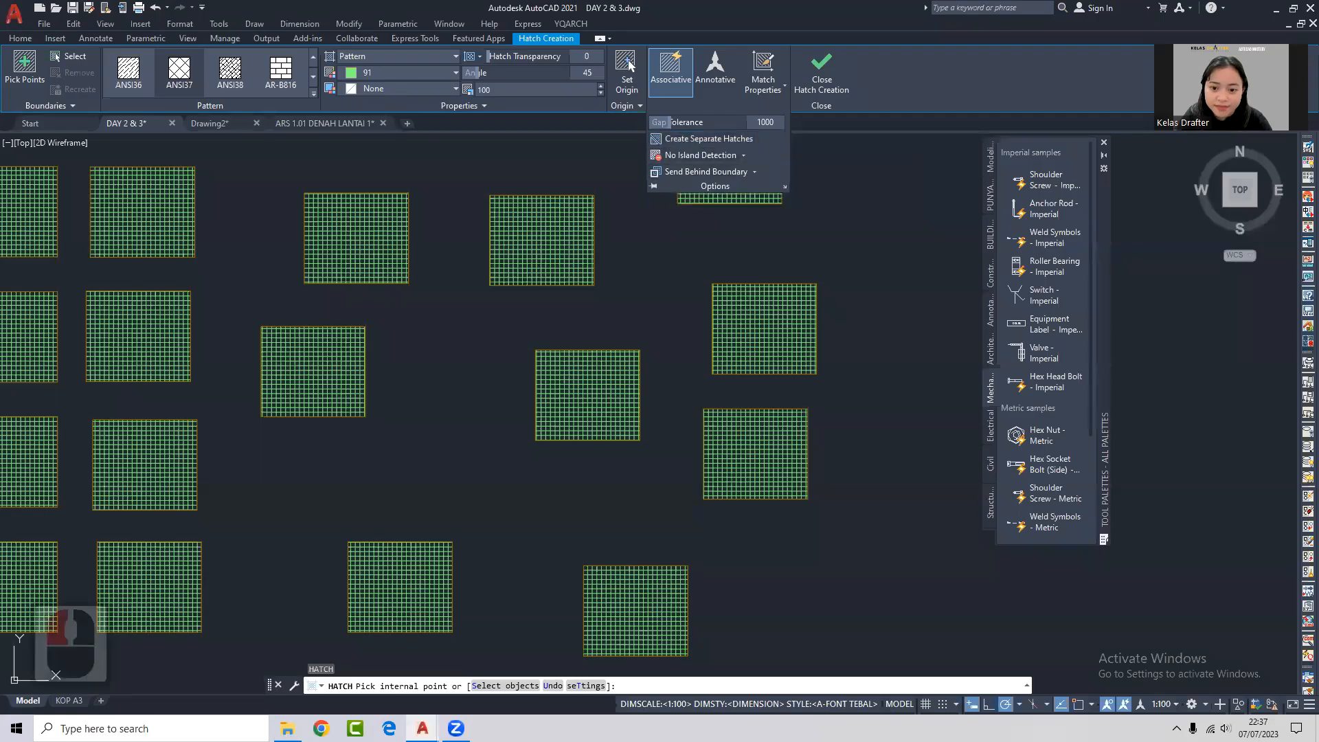
{"action": "key", "text": "Escape"}
{"action": "scroll", "coordinate": [707, 250], "scroll_direction": "down", "scroll_amount": 4}
{"action": "left_click", "coordinate": [783, 193]}
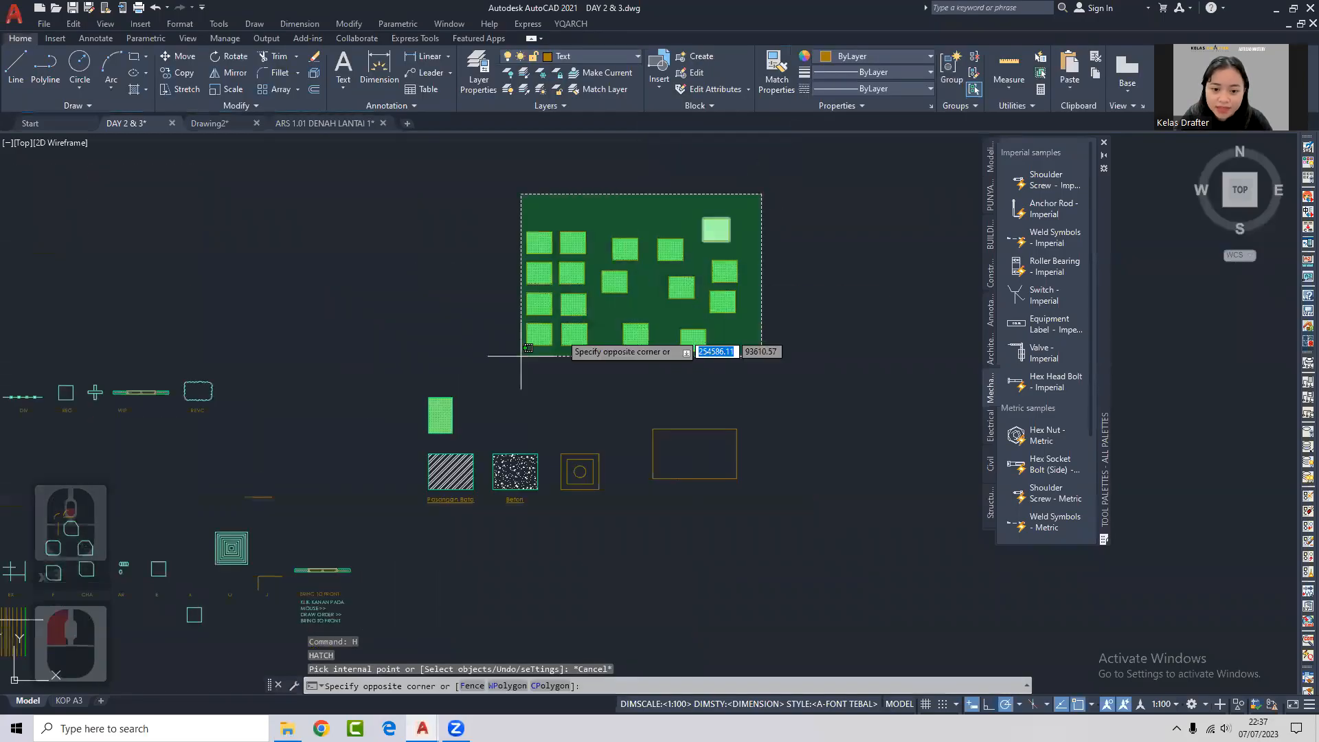
{"action": "left_click", "coordinate": [436, 402]}
{"action": "key", "text": "Escape"}
Delete all the aligned and scattered sample squares together with their green grid hatches.
{"action": "left_click", "coordinate": [785, 364]}
{"action": "left_click", "coordinate": [523, 187]}
{"action": "middle_click_drag", "start_coordinate": [529, 192], "coordinate": [551, 170]}
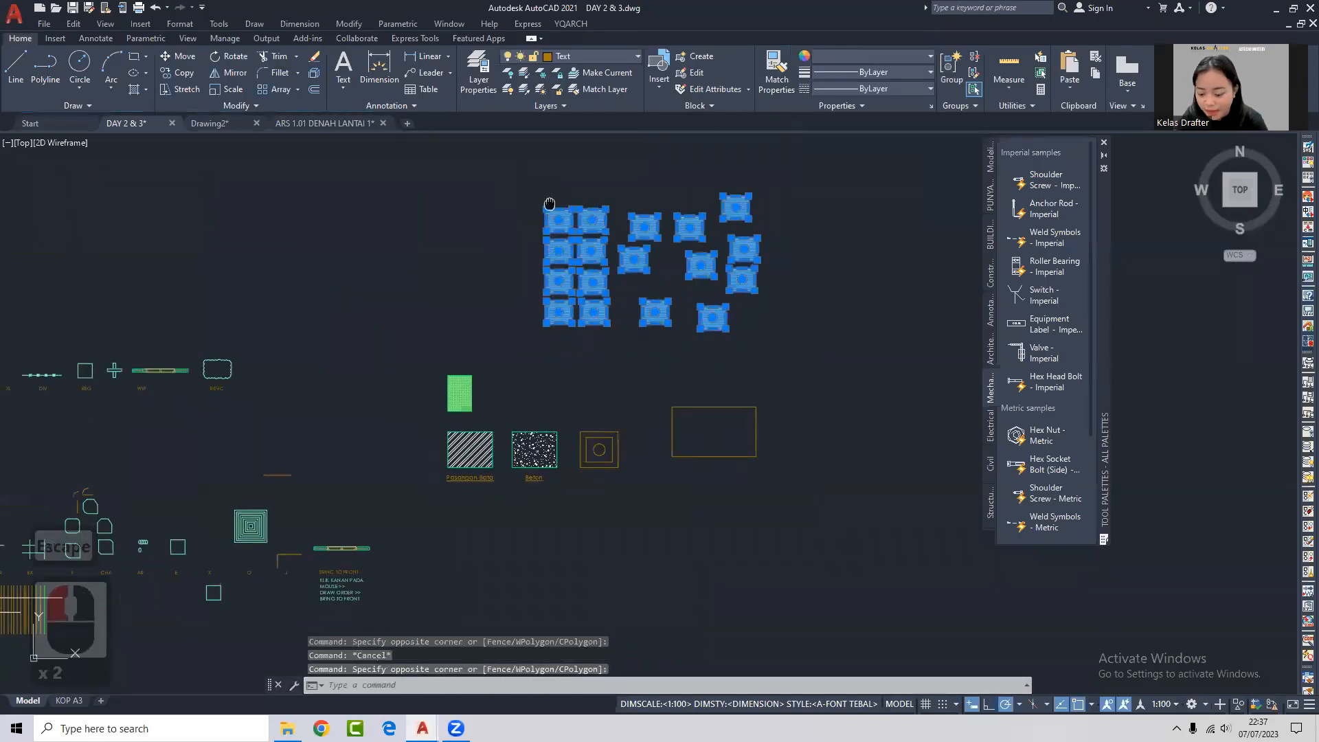
{"action": "key", "text": "Delete"}
Start a new hatch and set its island detection to Normal Island Detection.
{"action": "middle_click_drag", "start_coordinate": [581, 259], "coordinate": [614, 216]}
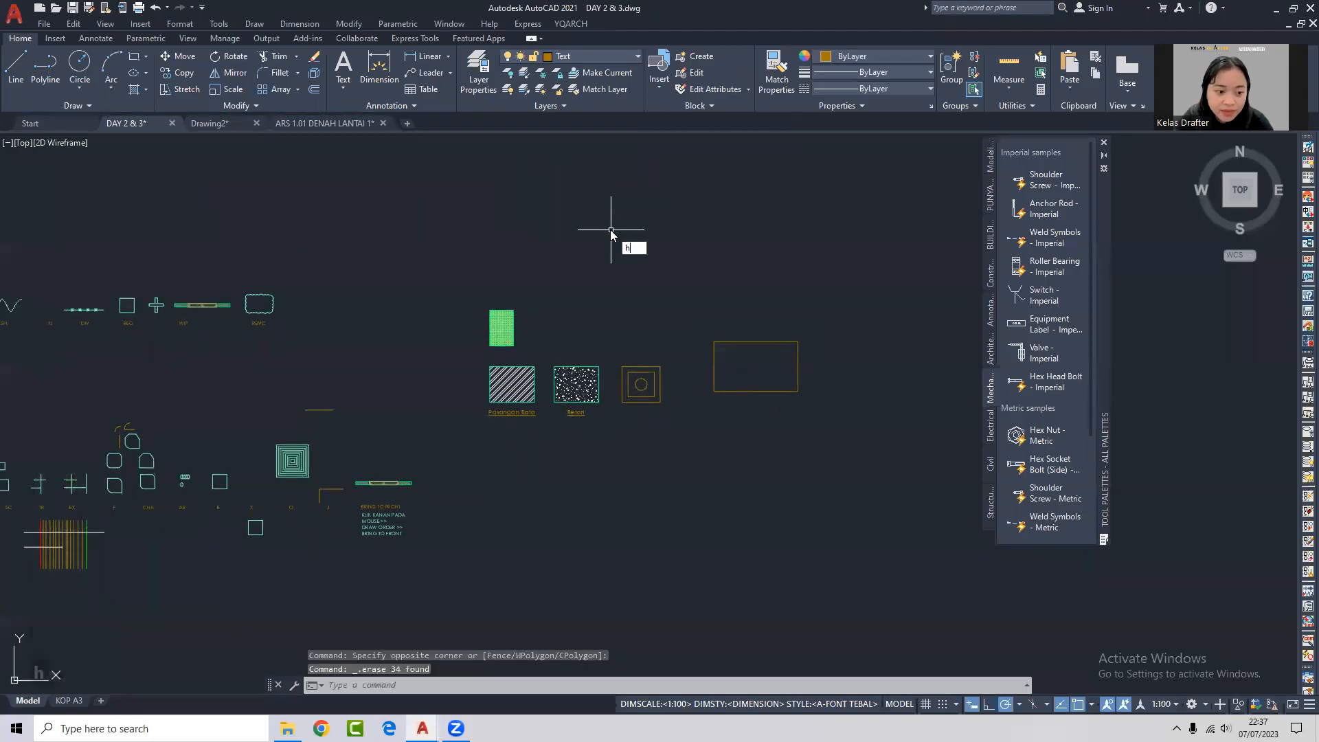
{"action": "type", "text": "h"}
{"action": "key", "text": "Return"}
{"action": "left_click", "coordinate": [714, 107]}
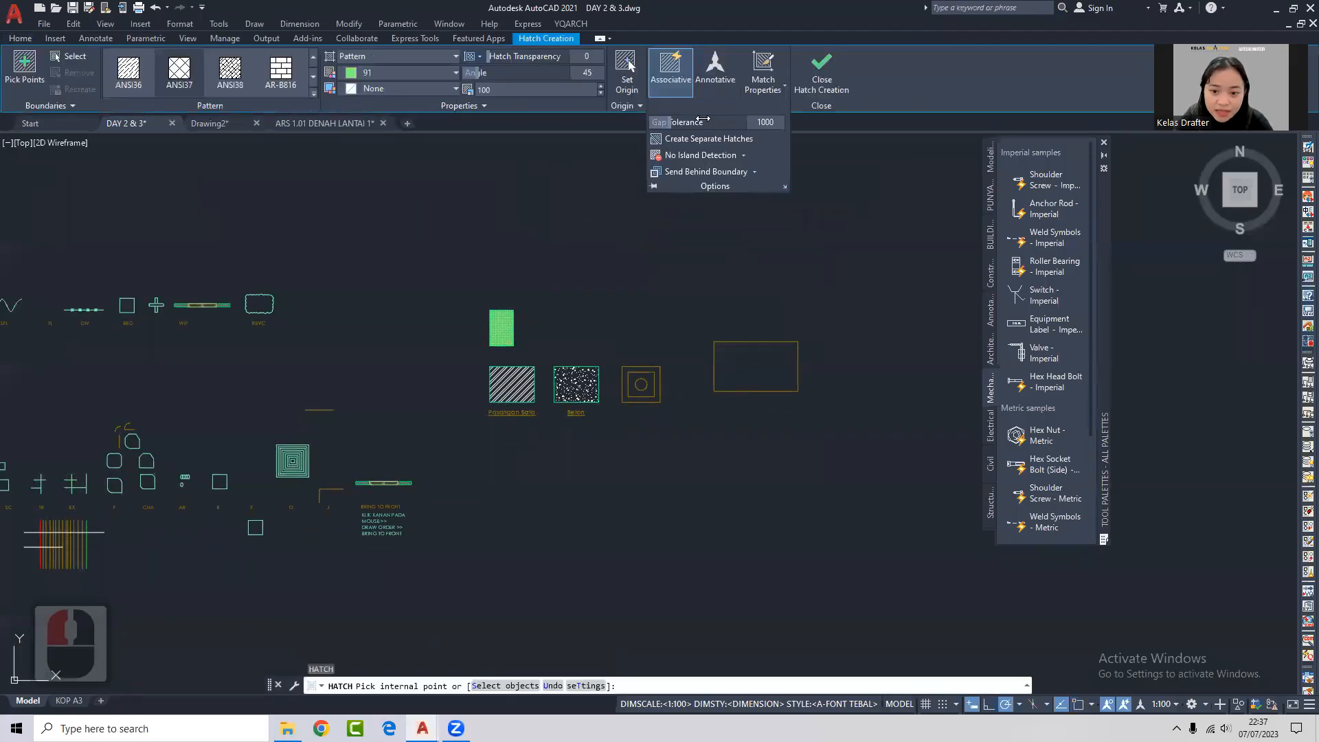
{"action": "left_click", "coordinate": [743, 155]}
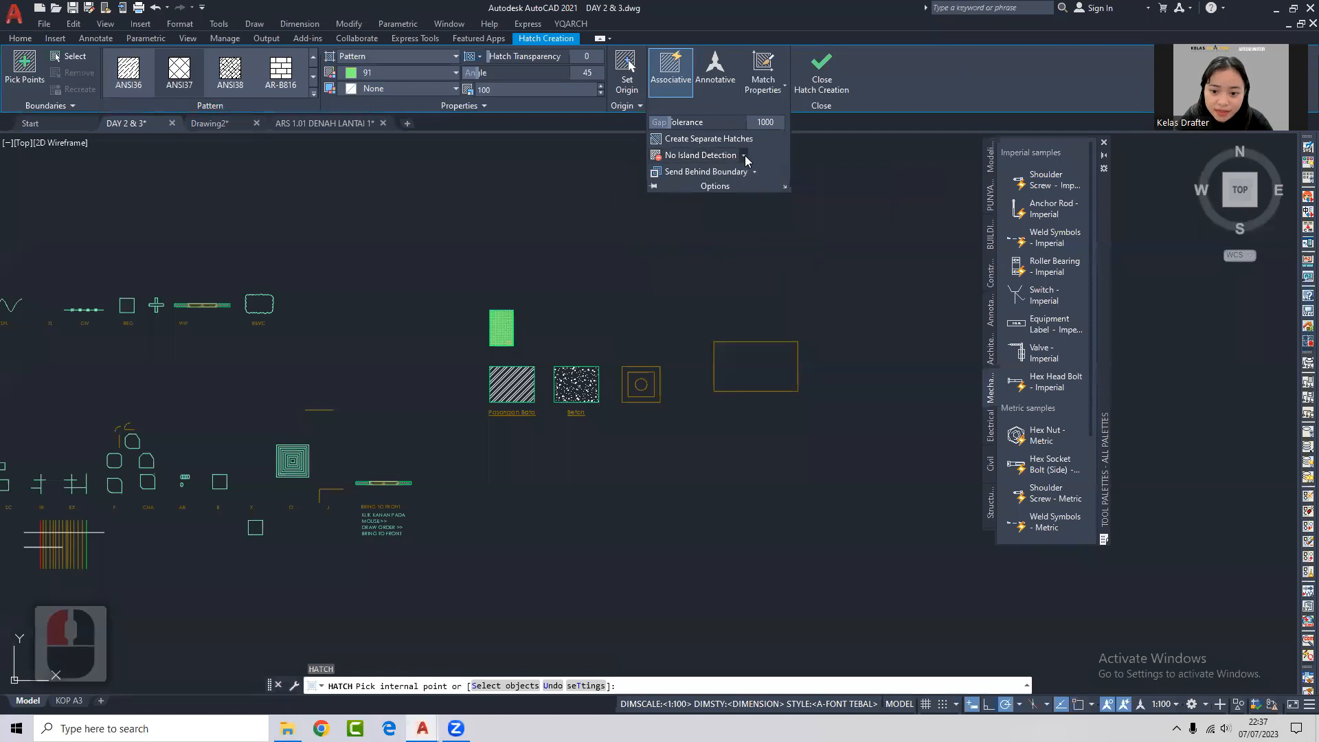
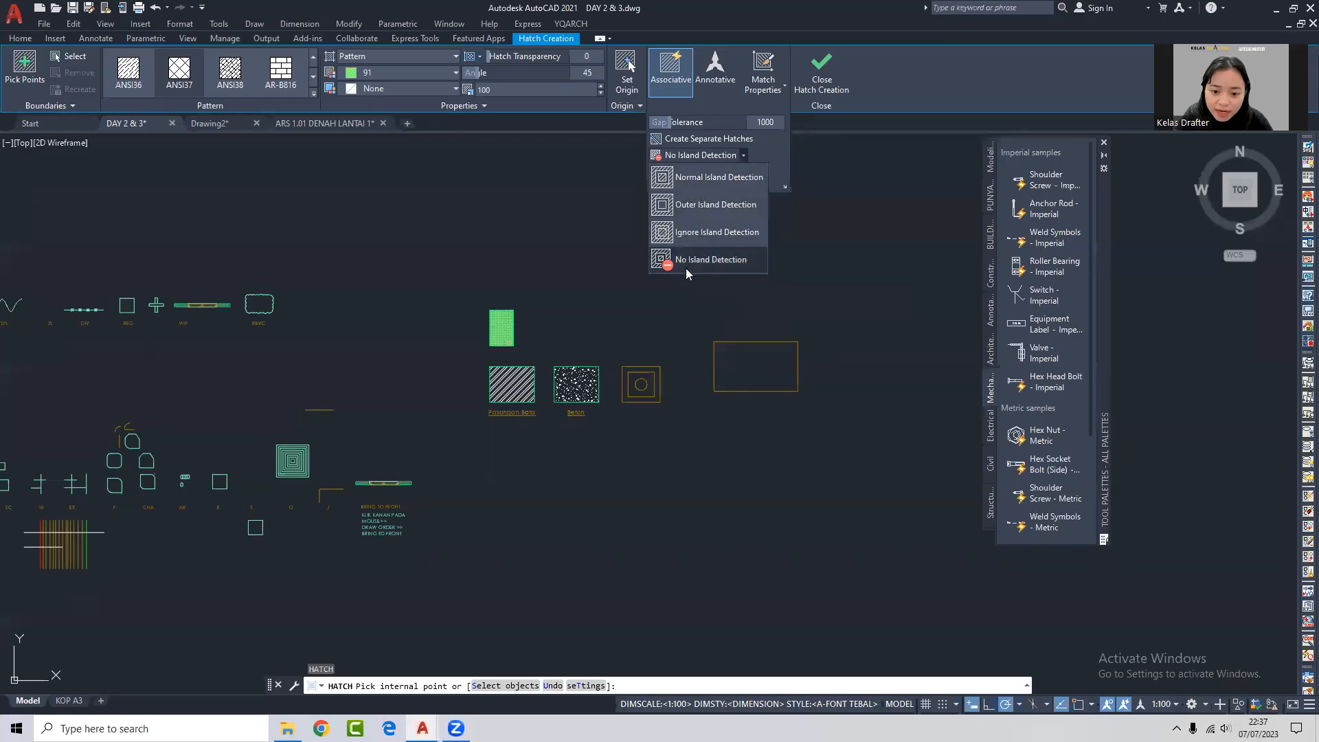
{"action": "left_click", "coordinate": [711, 182]}
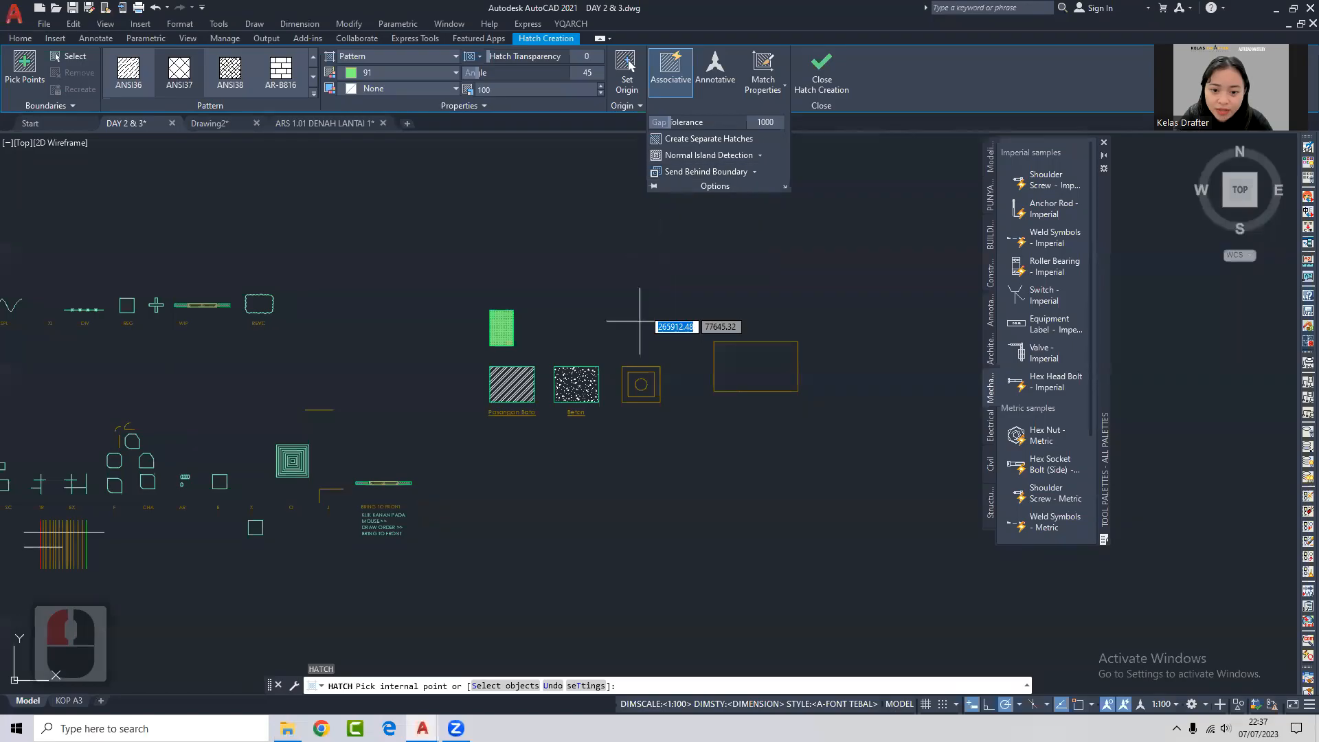
Bring the nested squares and circle into close view and show the island detection choices for the hatch.
{"action": "scroll", "coordinate": [641, 384], "scroll_direction": "up", "scroll_amount": 8}
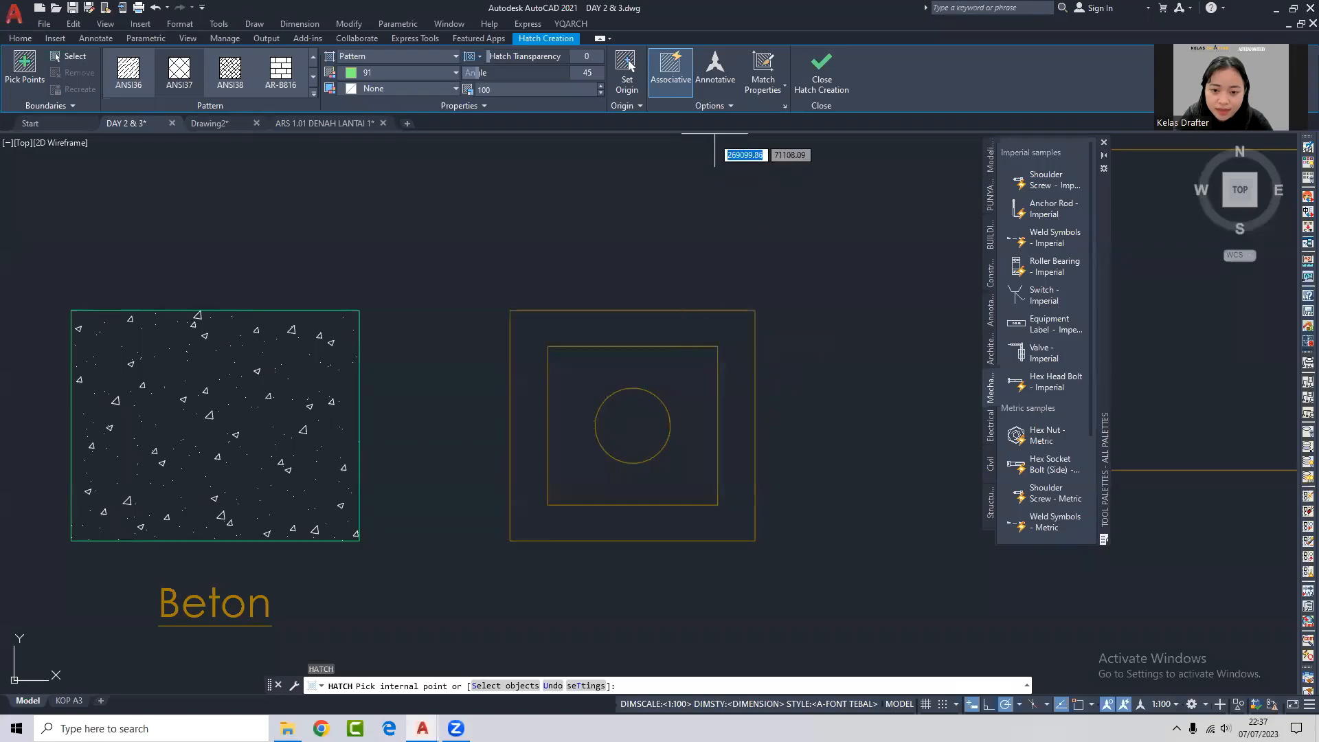
{"action": "left_click", "coordinate": [751, 106]}
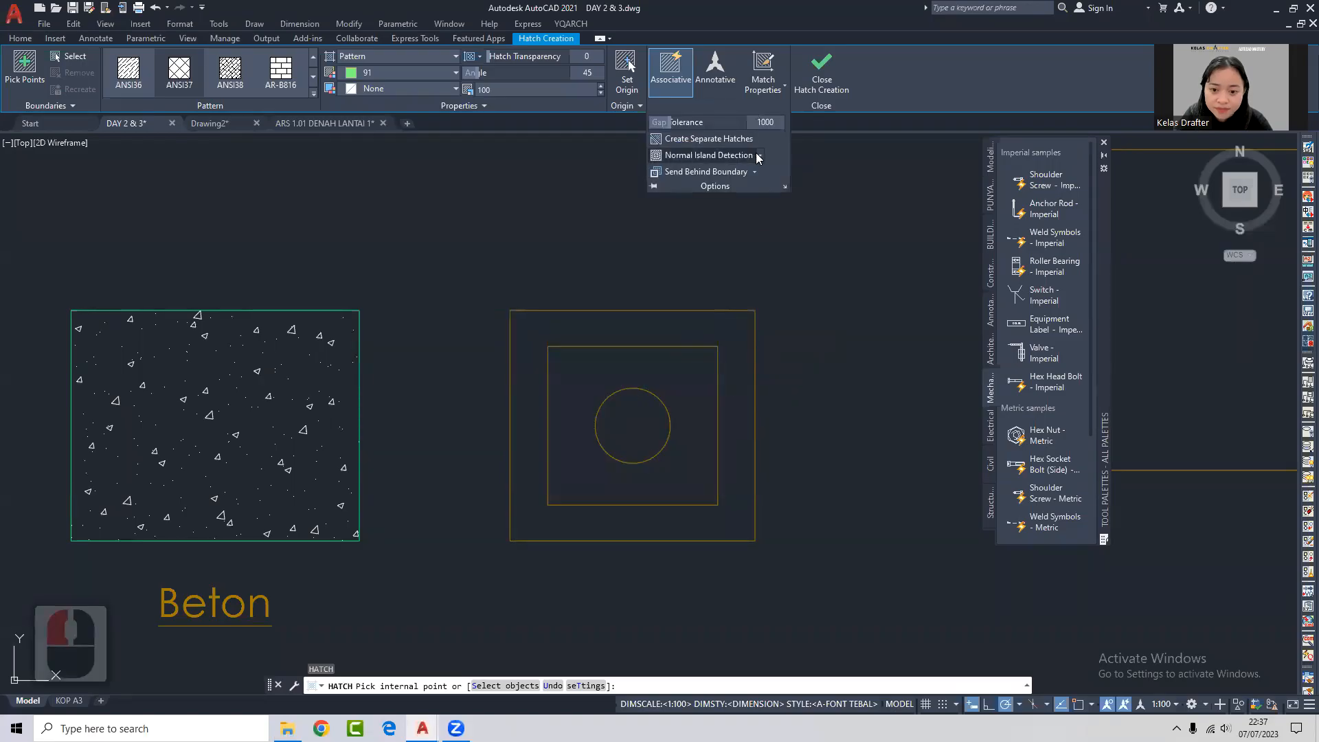
{"action": "left_click", "coordinate": [760, 155]}
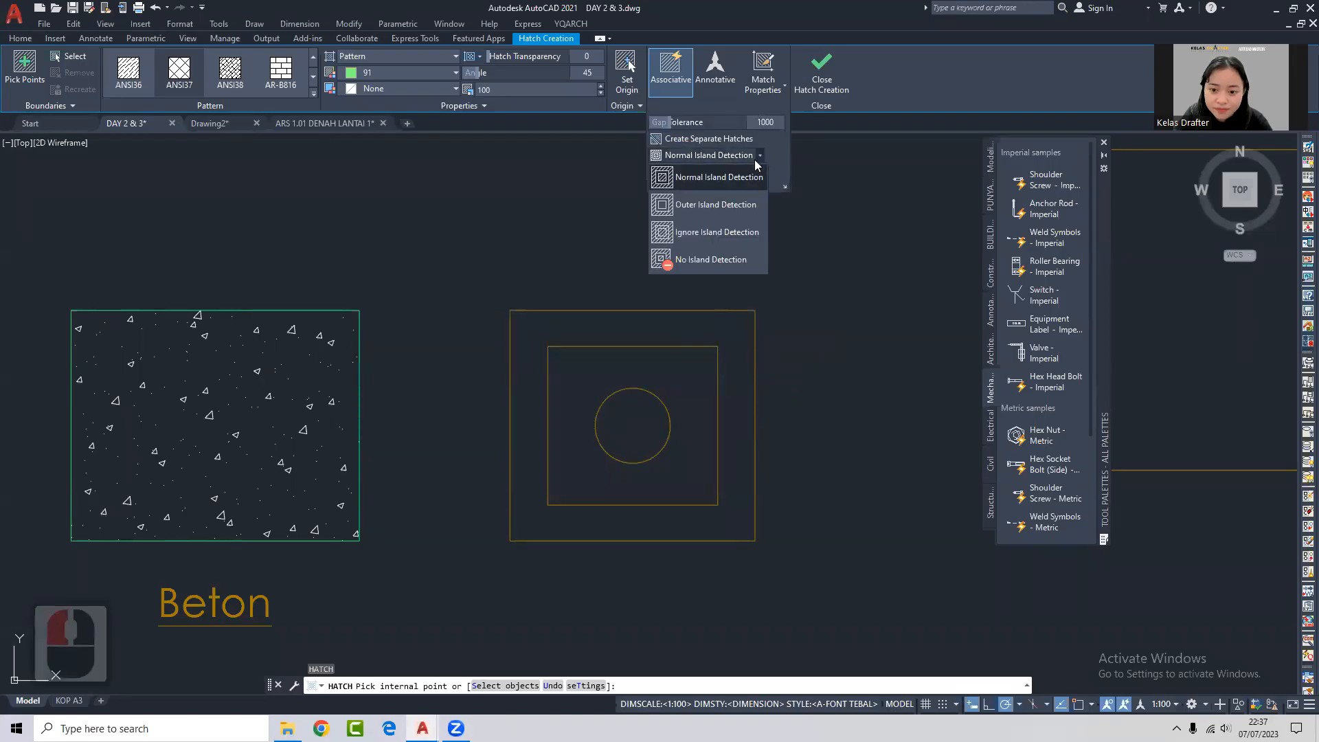
Try a hatch with Outer Island Detection between the nested squares, and delete the hatch.
{"action": "left_click", "coordinate": [734, 206]}
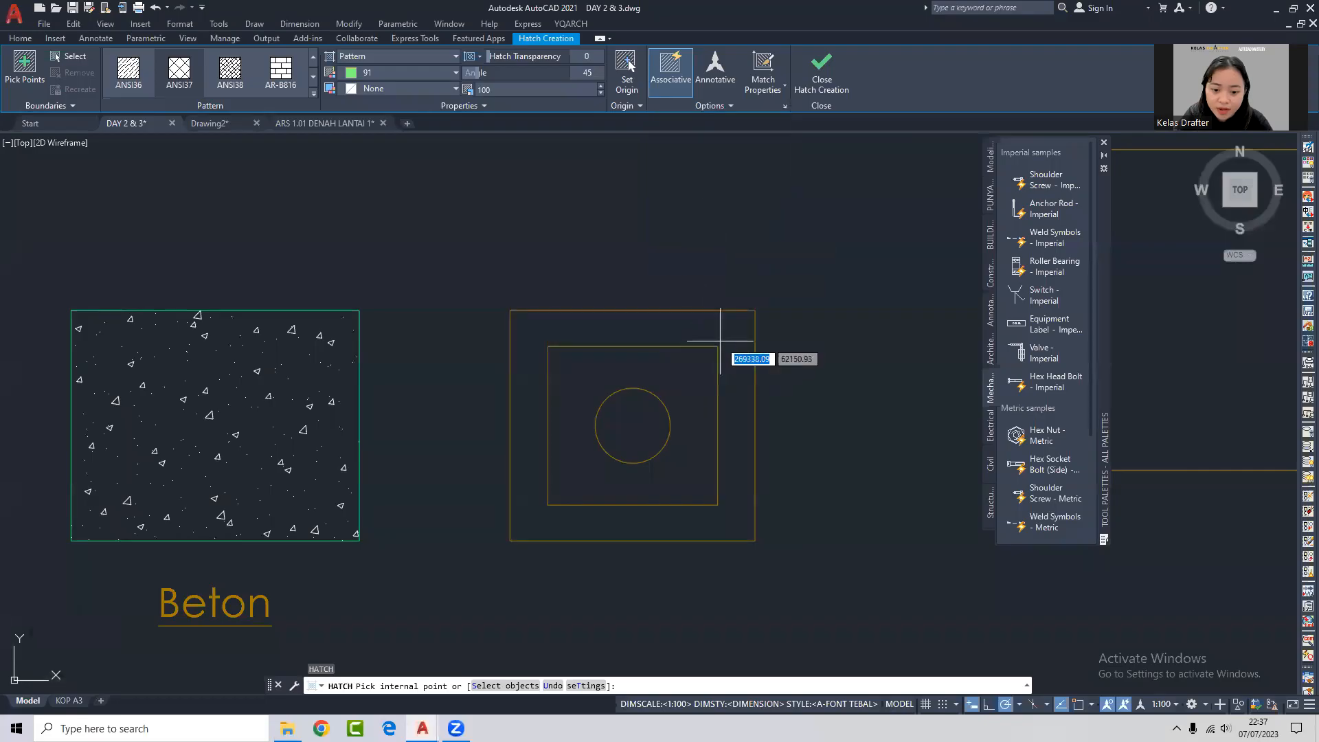
{"action": "left_click", "coordinate": [720, 339]}
{"action": "left_click", "coordinate": [697, 344]}
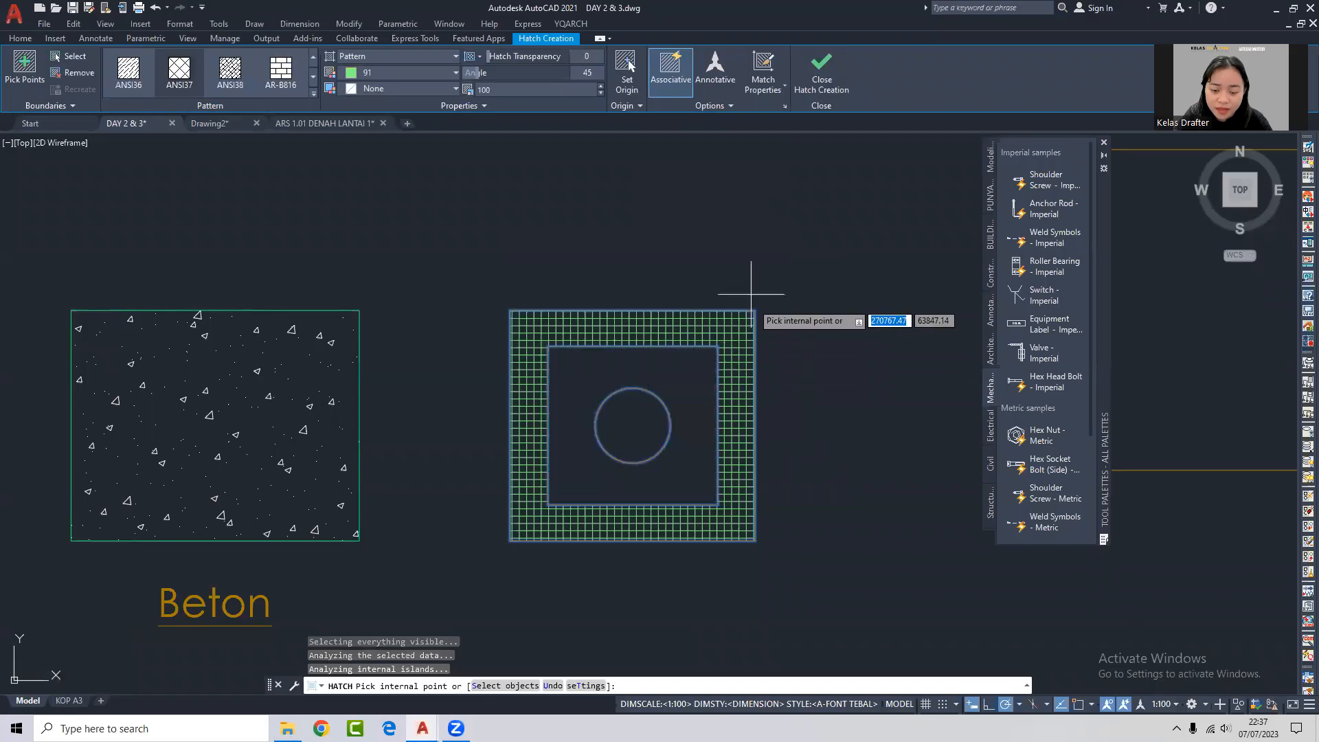
{"action": "left_click", "coordinate": [741, 106]}
{"action": "left_click", "coordinate": [754, 155]}
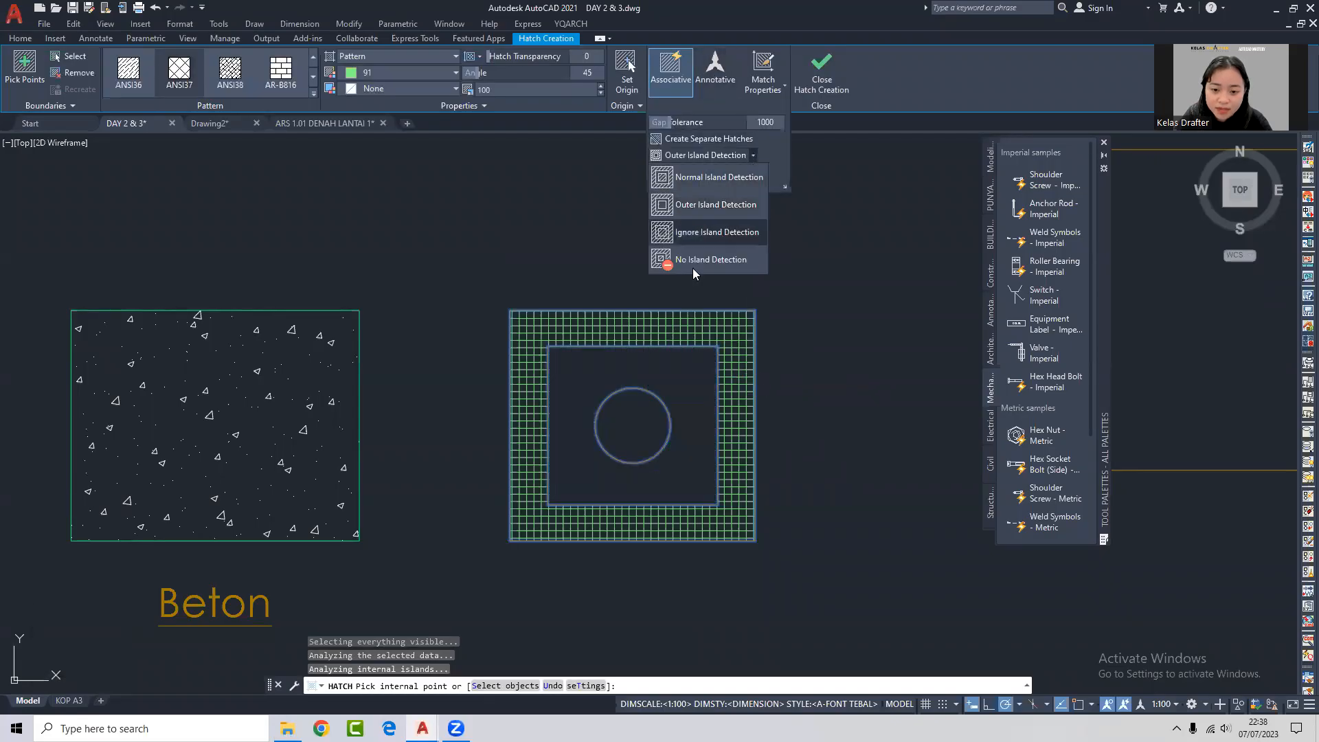
{"action": "key", "text": "Escape"}
{"action": "key", "text": "Escape"}
{"action": "left_click", "coordinate": [702, 325]}
{"action": "key", "text": "Delete"}
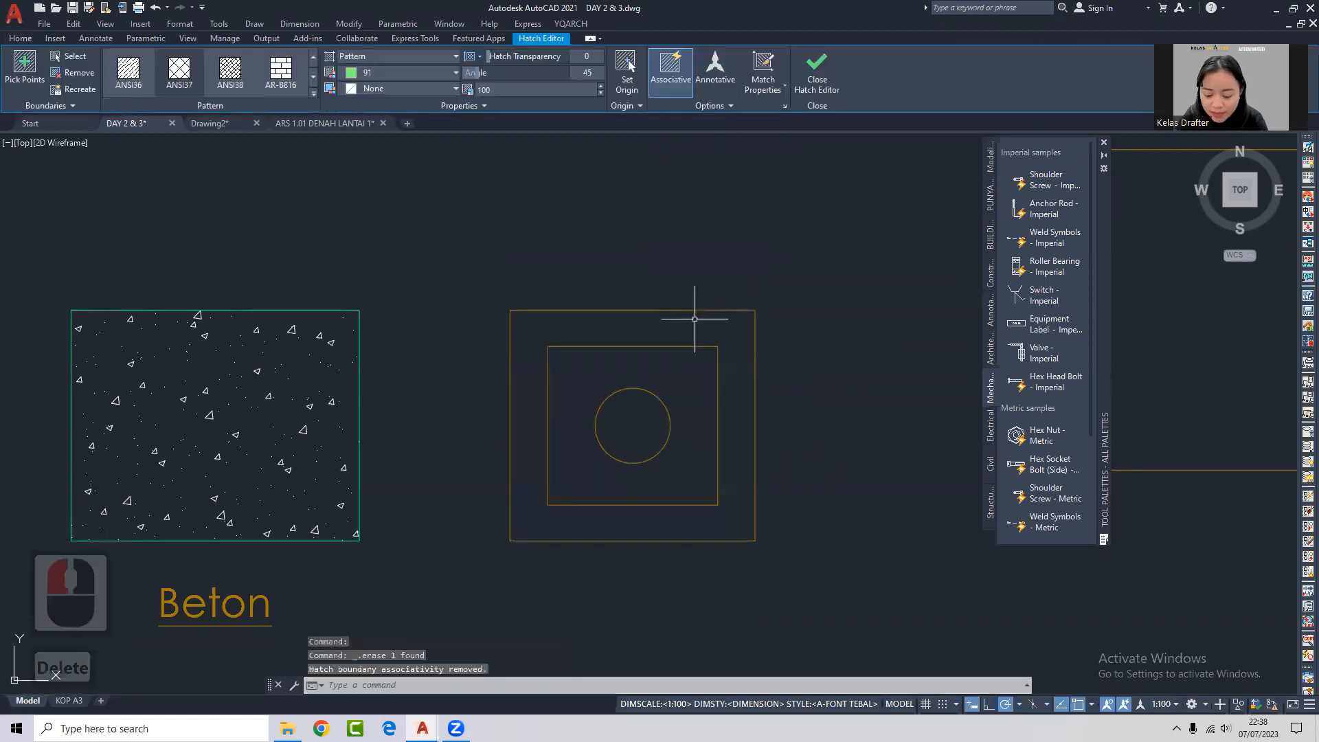
Try a hatch with Normal Island Detection on the nested squares and circle, and undo the pick.
{"action": "type", "text": "h"}
{"action": "key", "text": "Return"}
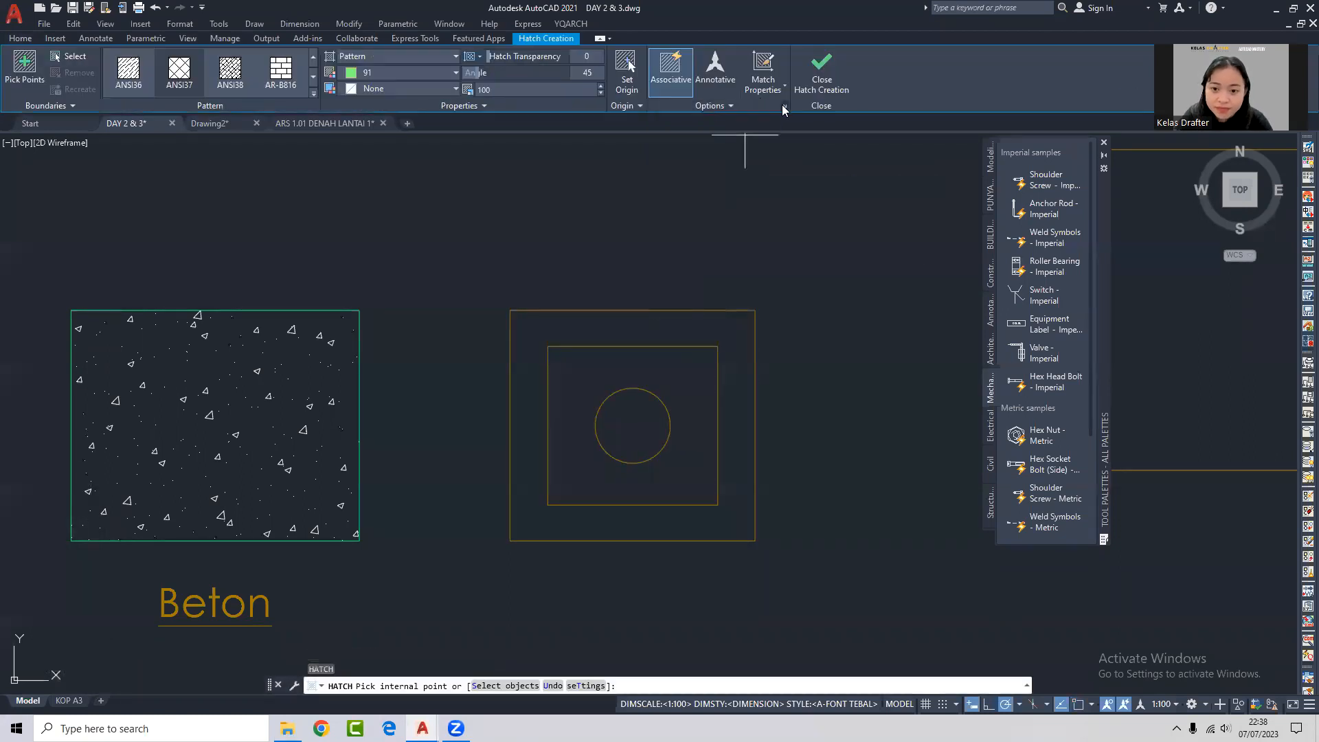
{"action": "left_click", "coordinate": [764, 106]}
{"action": "left_click", "coordinate": [653, 186]}
{"action": "left_click", "coordinate": [753, 158]}
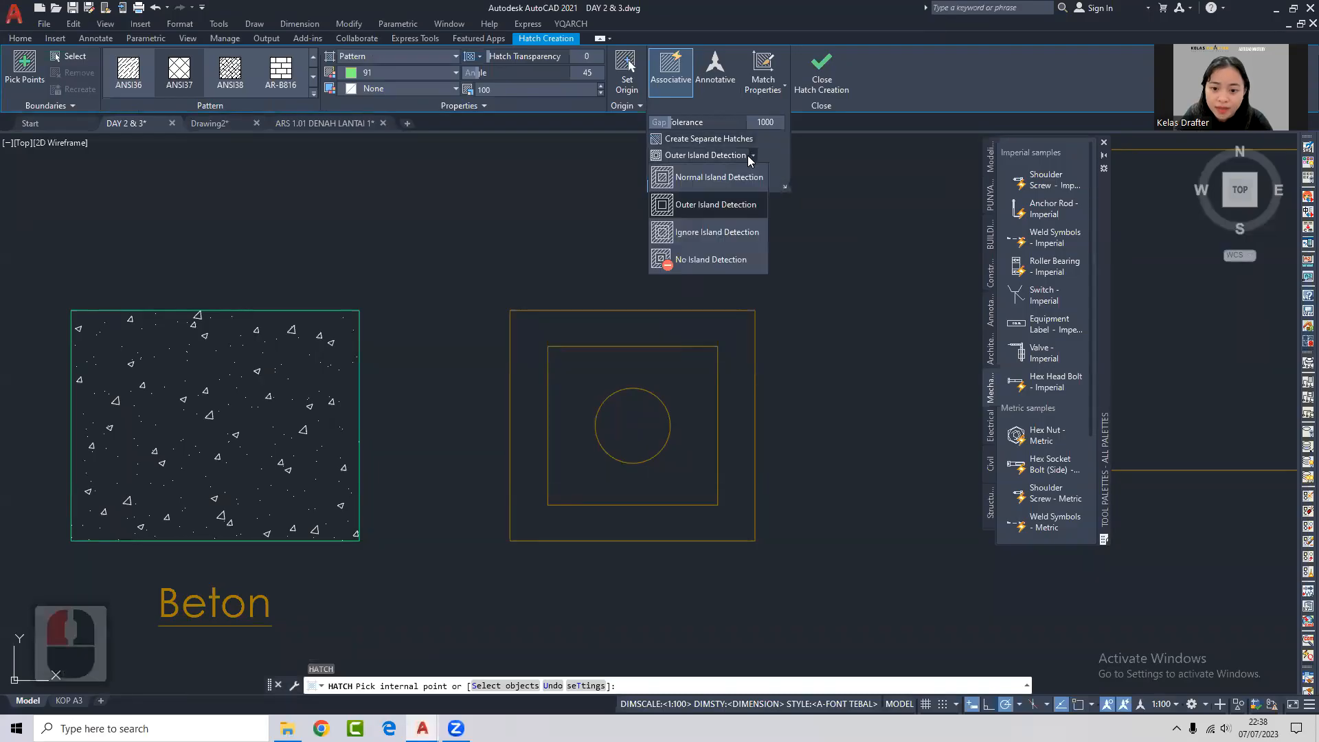
{"action": "left_click", "coordinate": [714, 184]}
{"action": "left_click", "coordinate": [731, 358]}
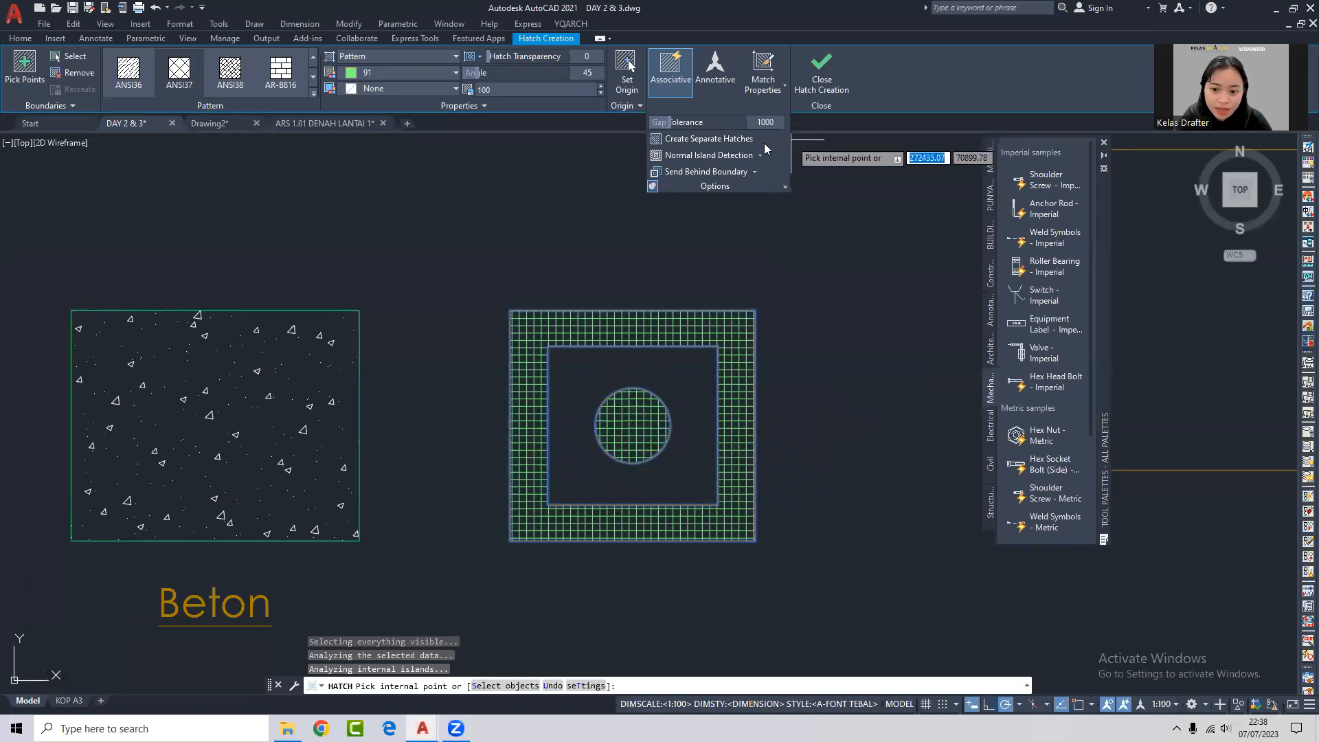
{"action": "key", "text": "ctrl+z"}
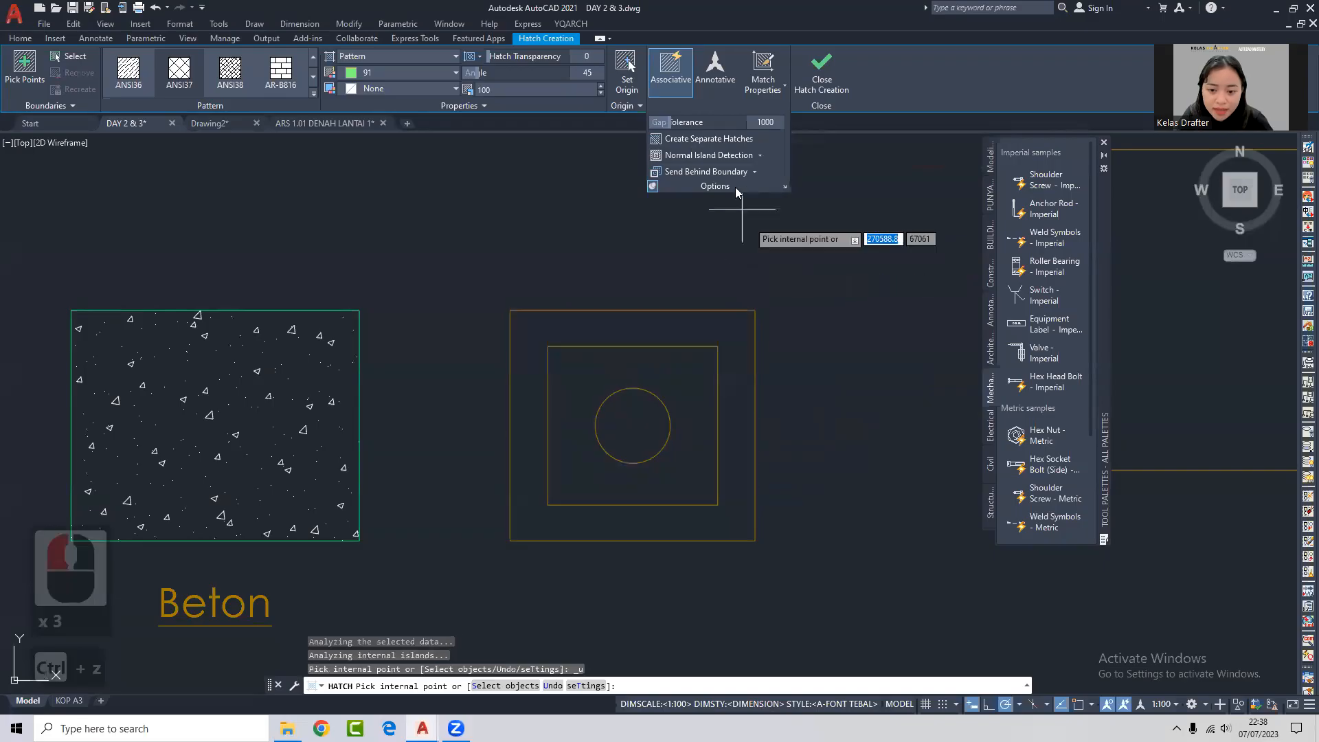
Try a hatch with Ignore Island Detection on the nested squares and circle, and undo the pick.
{"action": "left_click", "coordinate": [758, 155]}
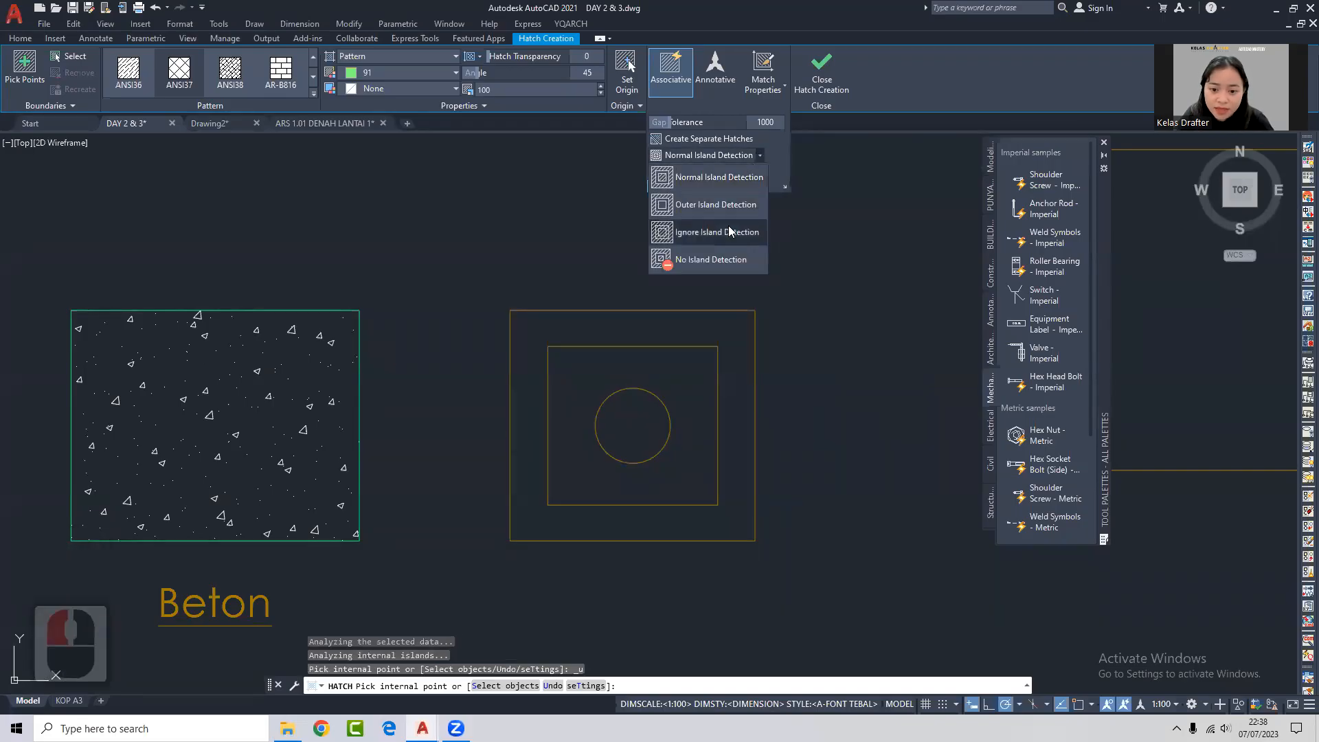
{"action": "left_click", "coordinate": [731, 230]}
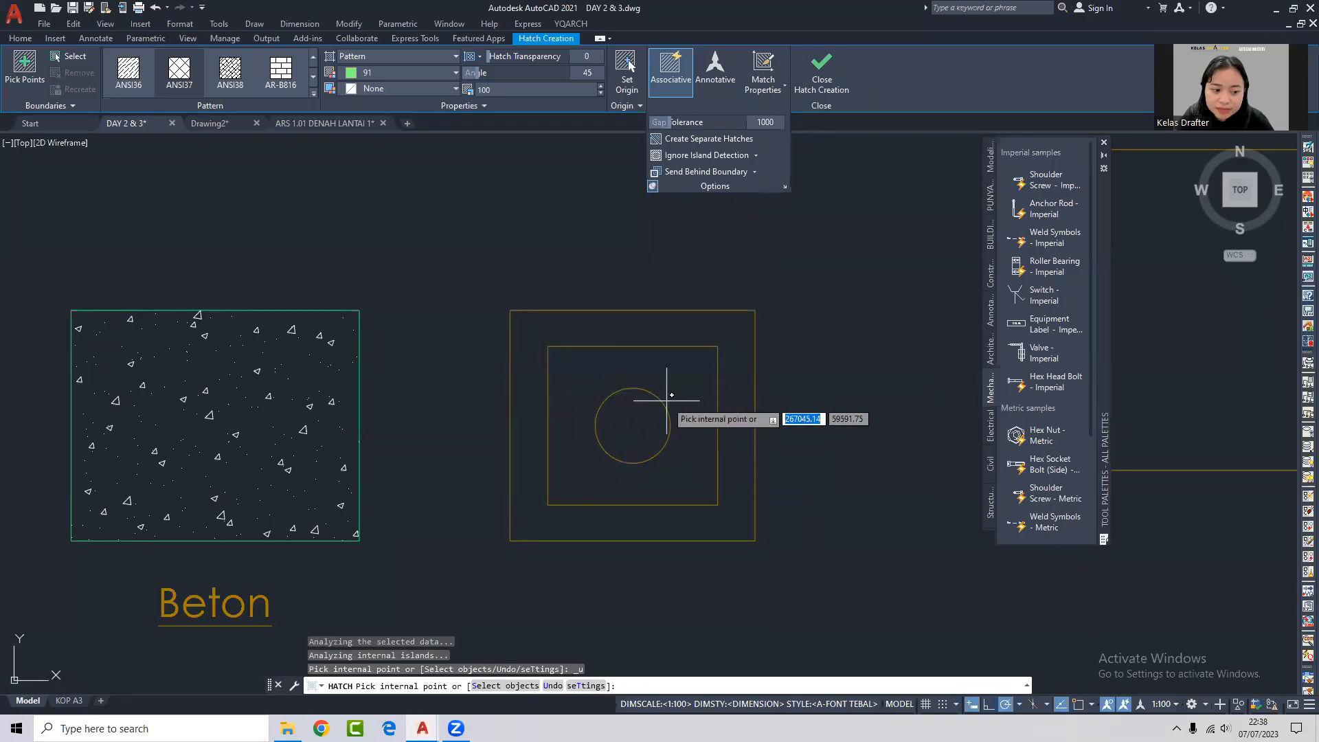
{"action": "left_click", "coordinate": [748, 340]}
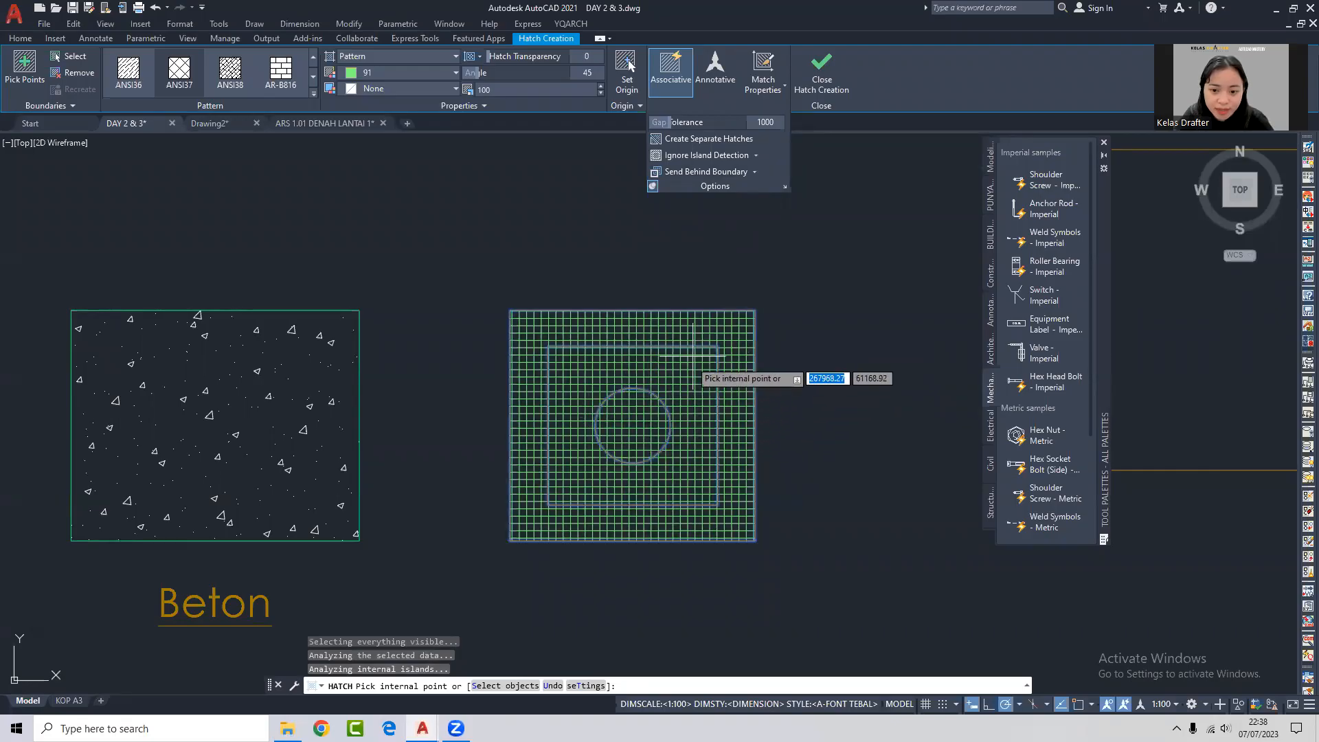
{"action": "key", "text": "ctrl+z"}
Try a hatch with No Island Detection from a point inside the outer square, and undo the pick.
{"action": "left_click", "coordinate": [757, 152]}
{"action": "left_click", "coordinate": [708, 259]}
{"action": "left_click", "coordinate": [701, 334]}
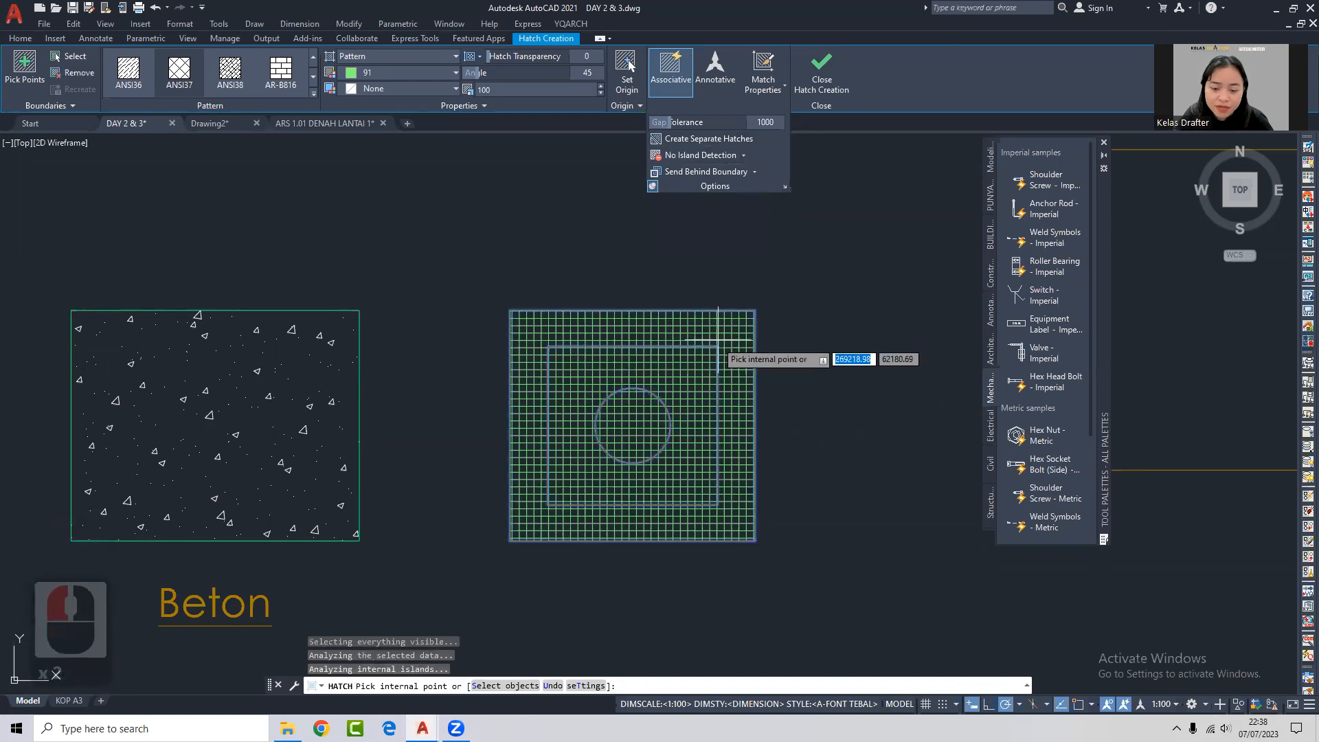
{"action": "key", "text": "ctrl+z"}
Try hatching from inside the circle with No Island Detection, and undo the pick.
{"action": "left_click", "coordinate": [743, 155]}
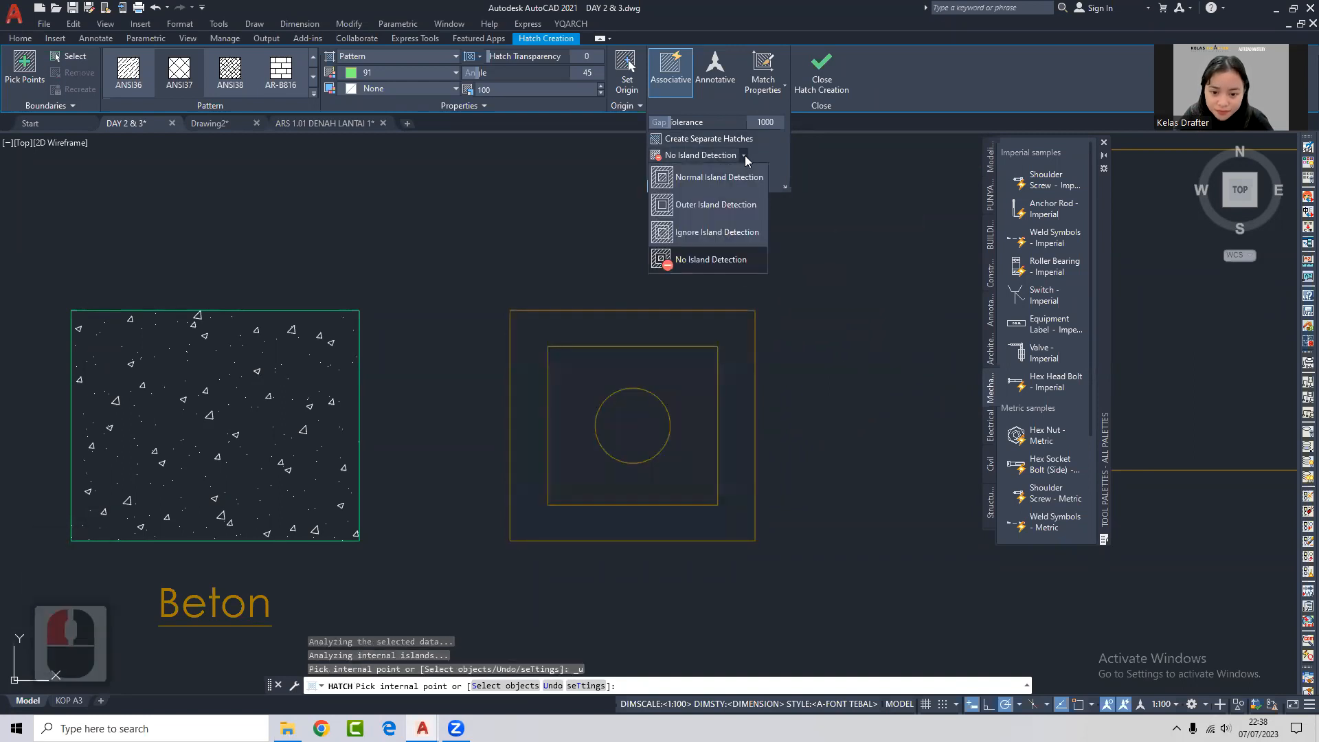
{"action": "left_click", "coordinate": [648, 426]}
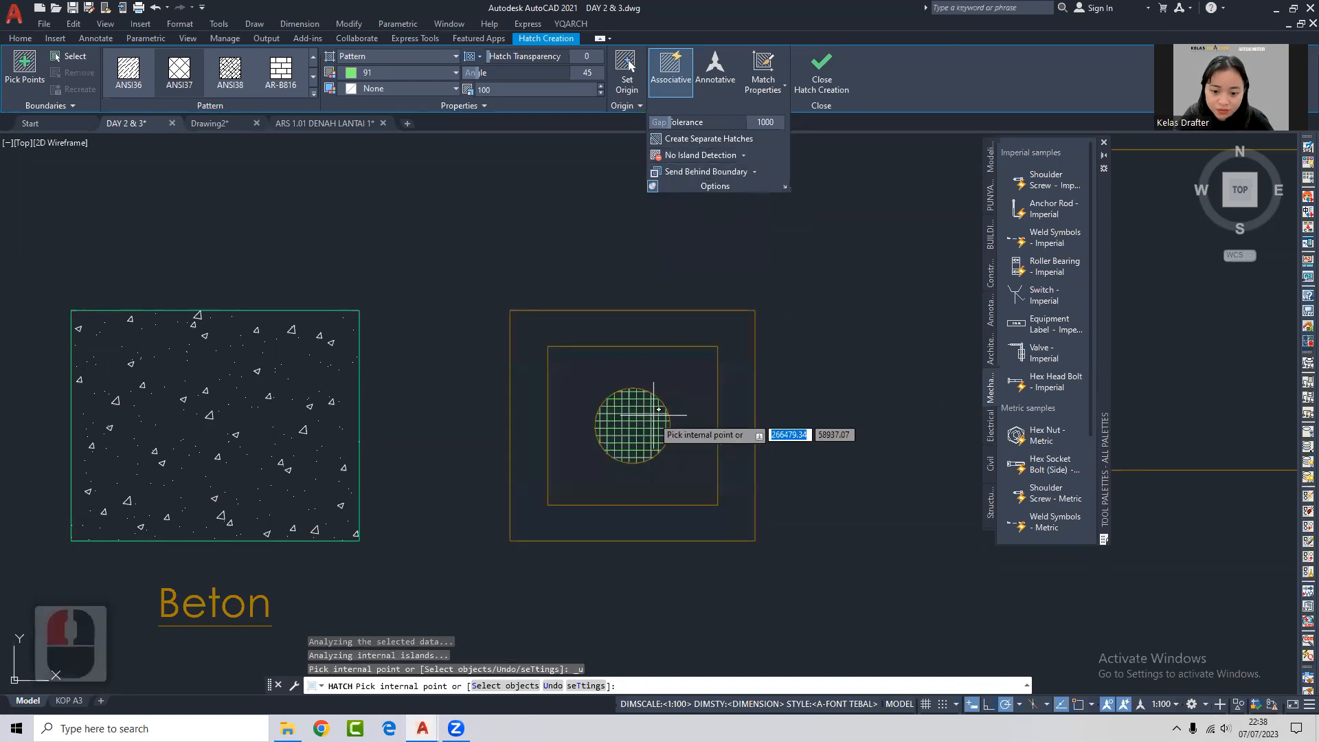
{"action": "key", "text": "ctrl+z"}
{"action": "key", "text": "ctrl+z"}
{"action": "key", "text": "ctrl+z"}
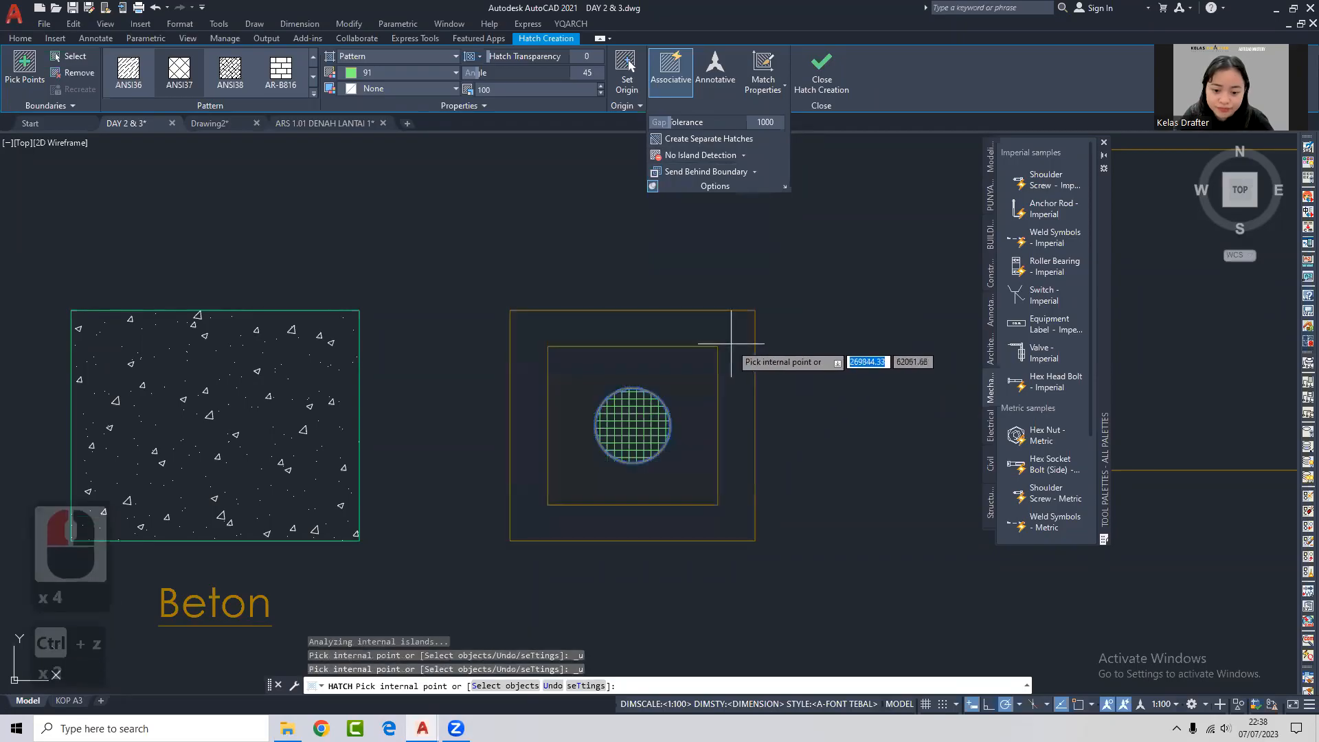
Review the hatch's island detection and draw-order options, and leave the Hatch command.
{"action": "left_click", "coordinate": [743, 155]}
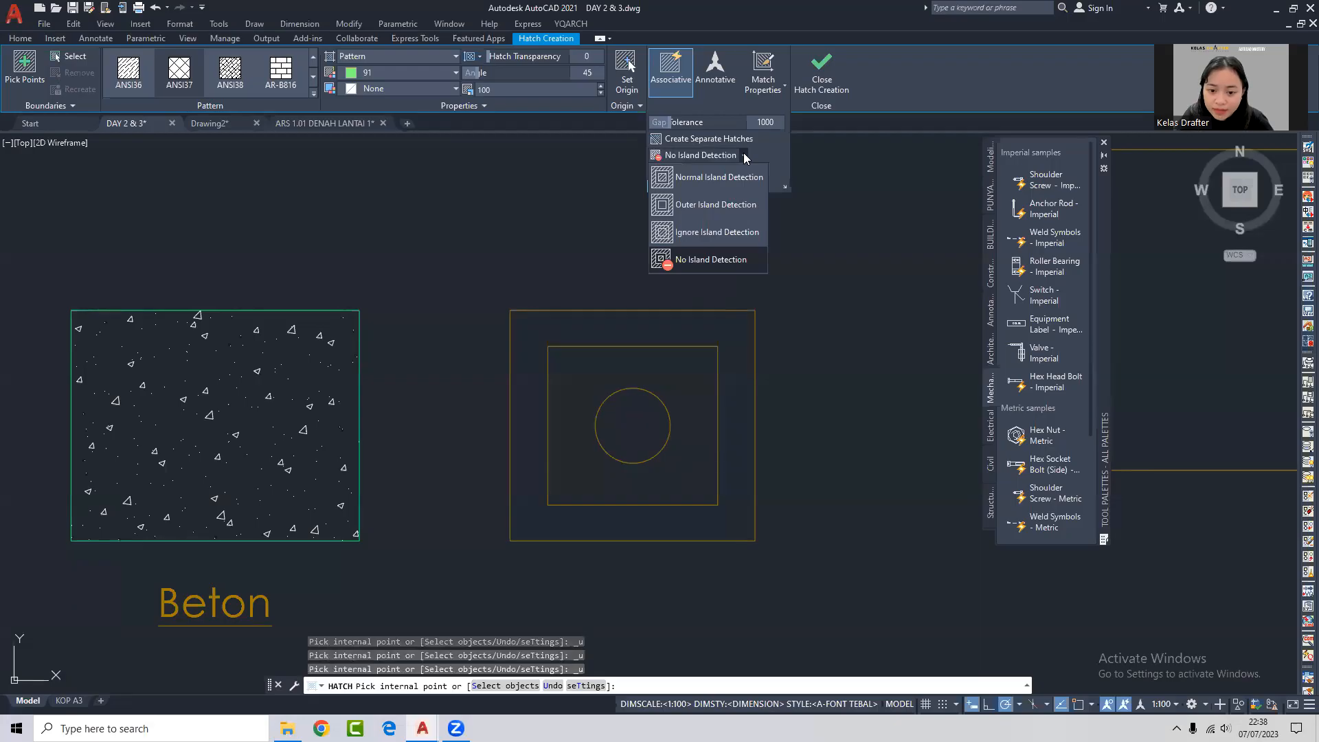
{"action": "left_click", "coordinate": [743, 155]}
{"action": "left_click", "coordinate": [755, 173]}
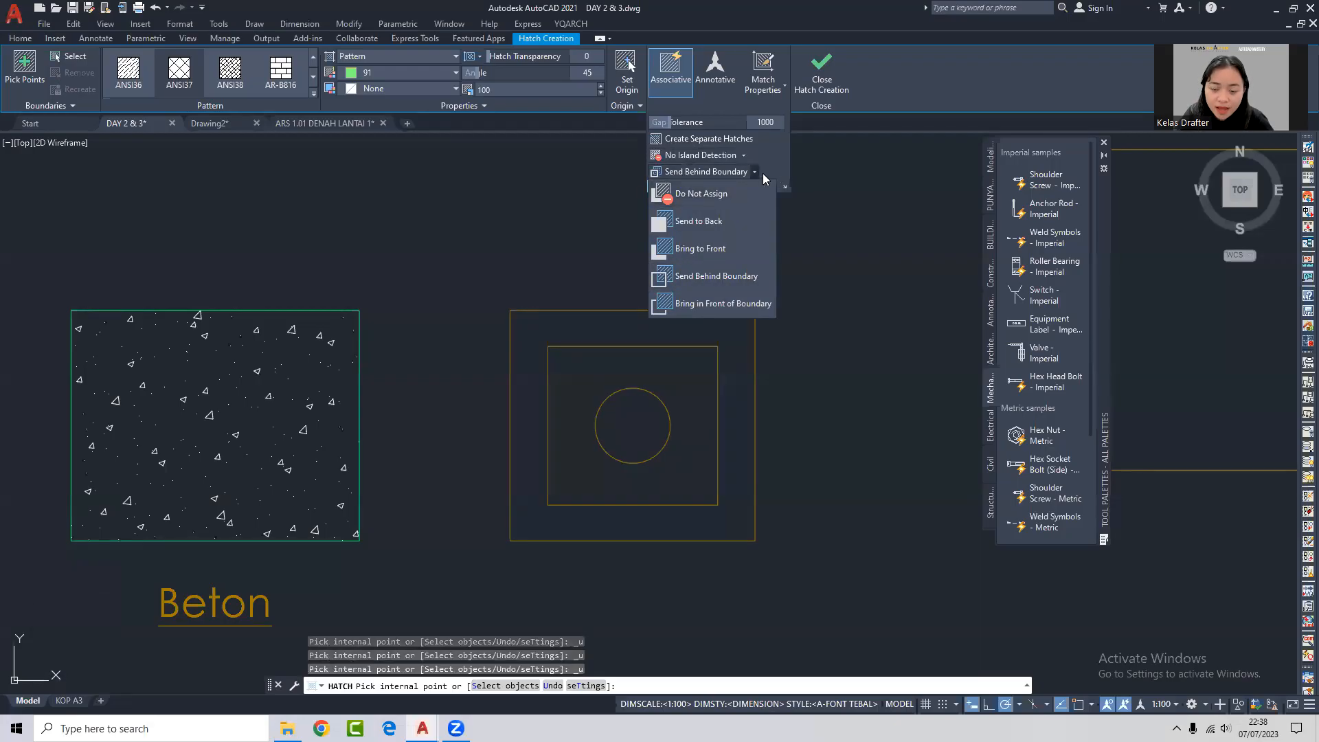
{"action": "key", "text": "Escape"}
{"action": "scroll", "coordinate": [669, 296], "scroll_direction": "down", "scroll_amount": 2}
{"action": "key", "text": "Escape"}
{"action": "scroll", "coordinate": [668, 297], "scroll_direction": "down", "scroll_amount": 2}
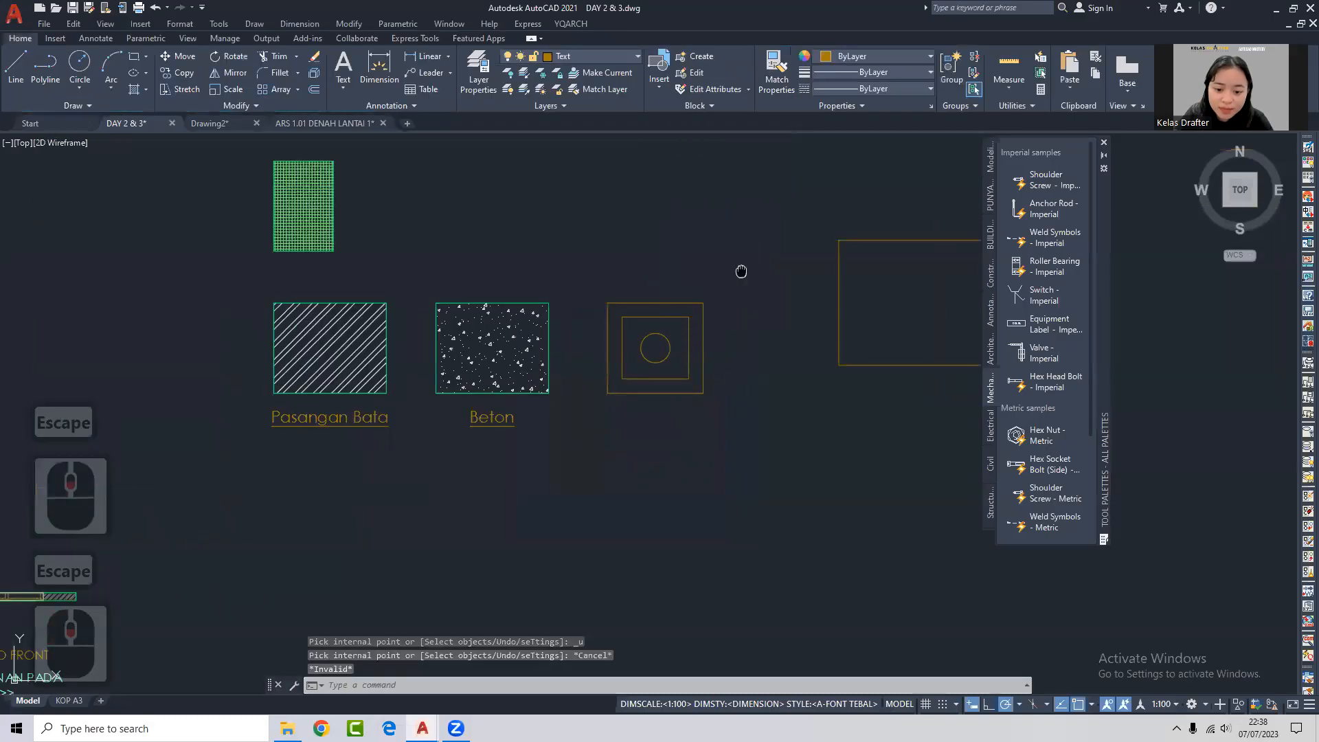
Hatch the empty rectangle beside the nested squares with the current grid pattern.
{"action": "middle_click_drag", "start_coordinate": [742, 271], "coordinate": [487, 306]}
{"action": "middle_click_drag", "start_coordinate": [643, 268], "coordinate": [623, 260]}
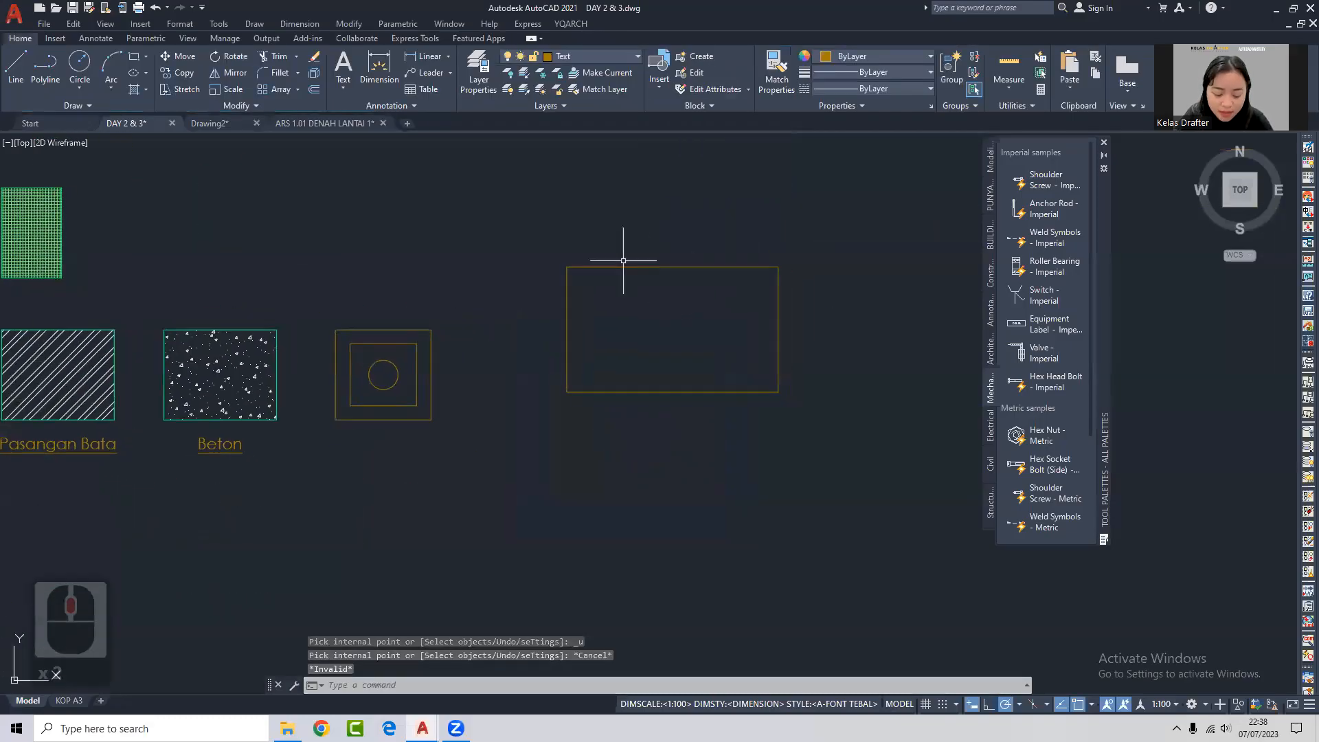
{"action": "left_click", "coordinate": [646, 289]}
{"action": "key", "text": "Return"}
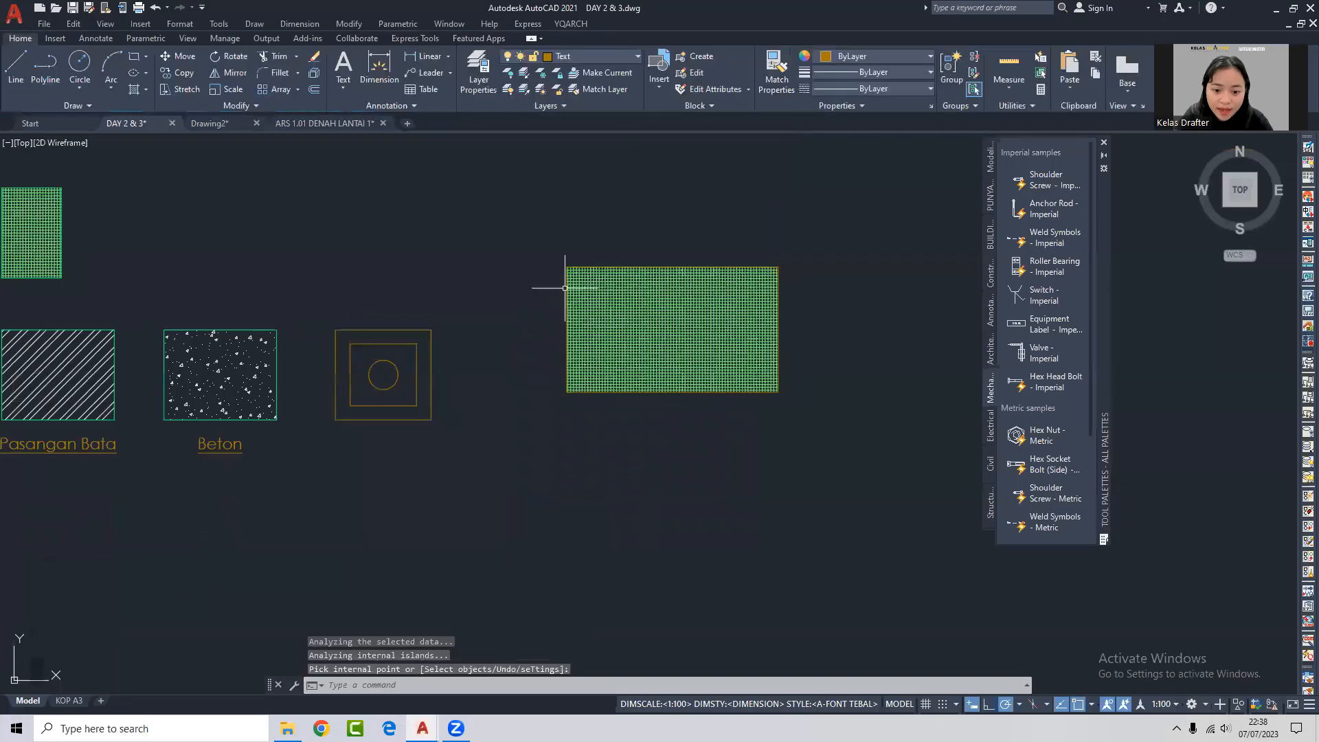
Bring the rectangle's hatch to the front with Draw Order, after checking which objects overlap at its upper edge.
{"action": "scroll", "coordinate": [569, 265], "scroll_direction": "up", "scroll_amount": 4}
{"action": "scroll", "coordinate": [450, 248], "scroll_direction": "up", "scroll_amount": 5}
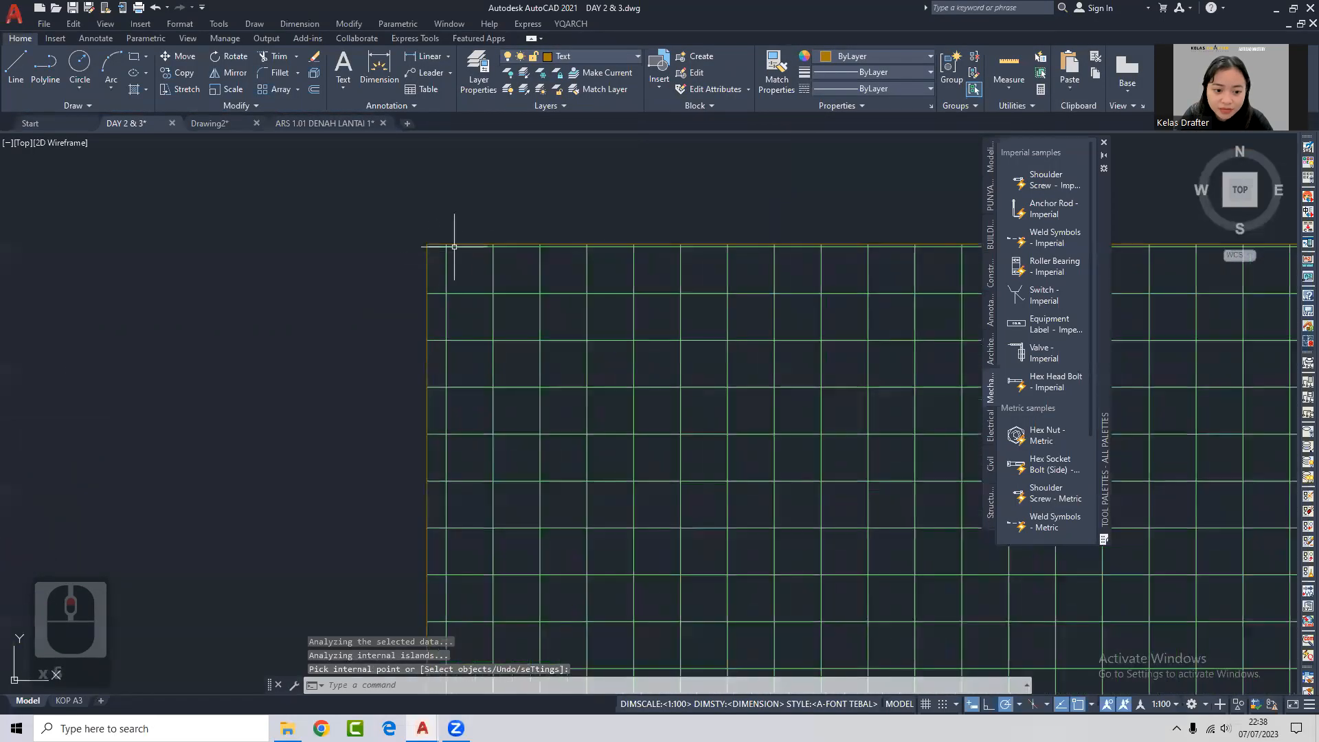
{"action": "left_click", "coordinate": [466, 243]}
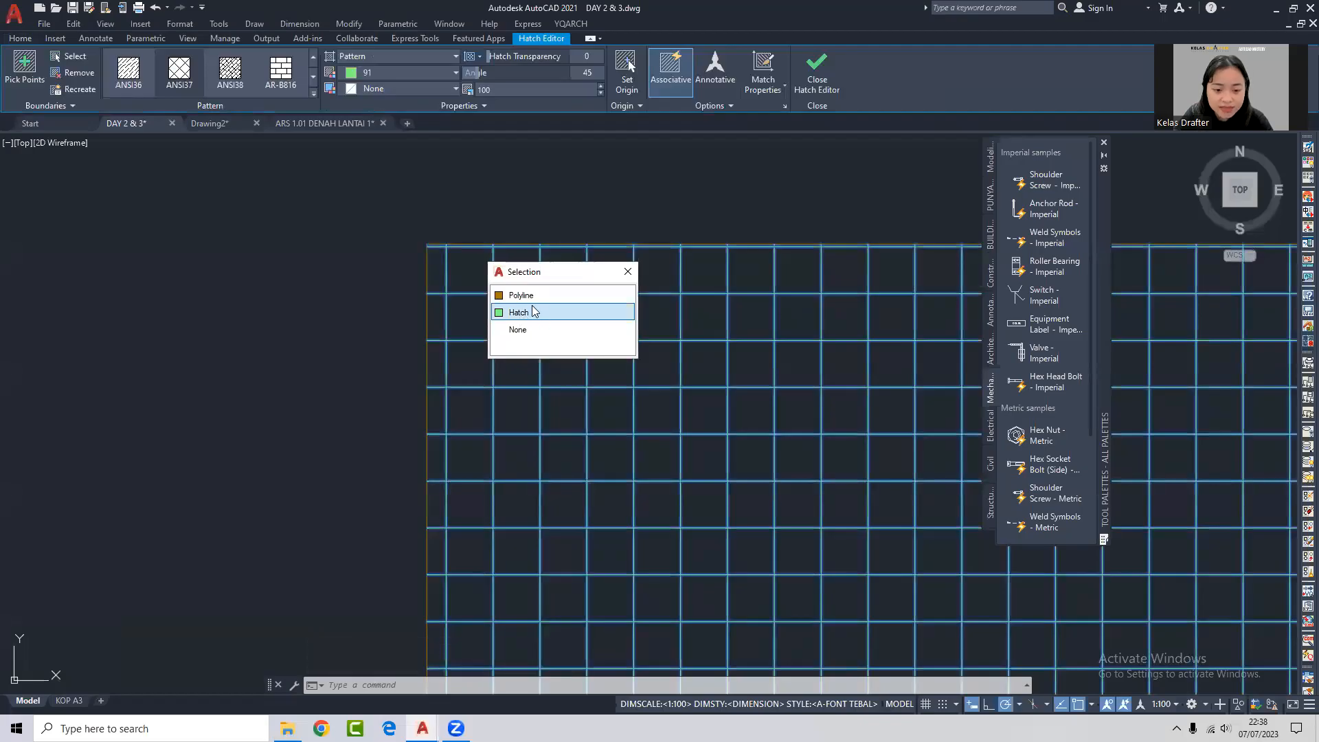
{"action": "key", "text": "Escape"}
{"action": "scroll", "coordinate": [530, 303], "scroll_direction": "down", "scroll_amount": 4}
{"action": "left_click", "coordinate": [532, 299]}
{"action": "right_click", "coordinate": [532, 298]}
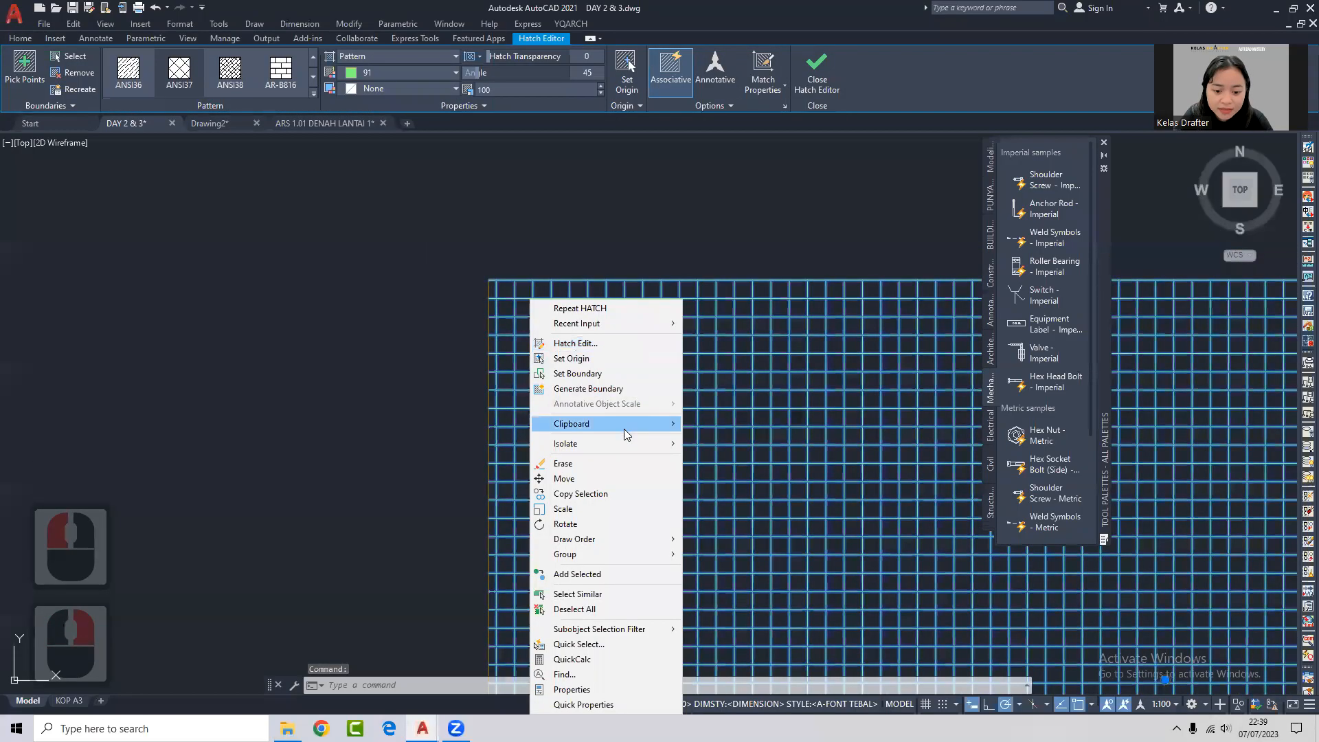
{"action": "left_click", "coordinate": [714, 539]}
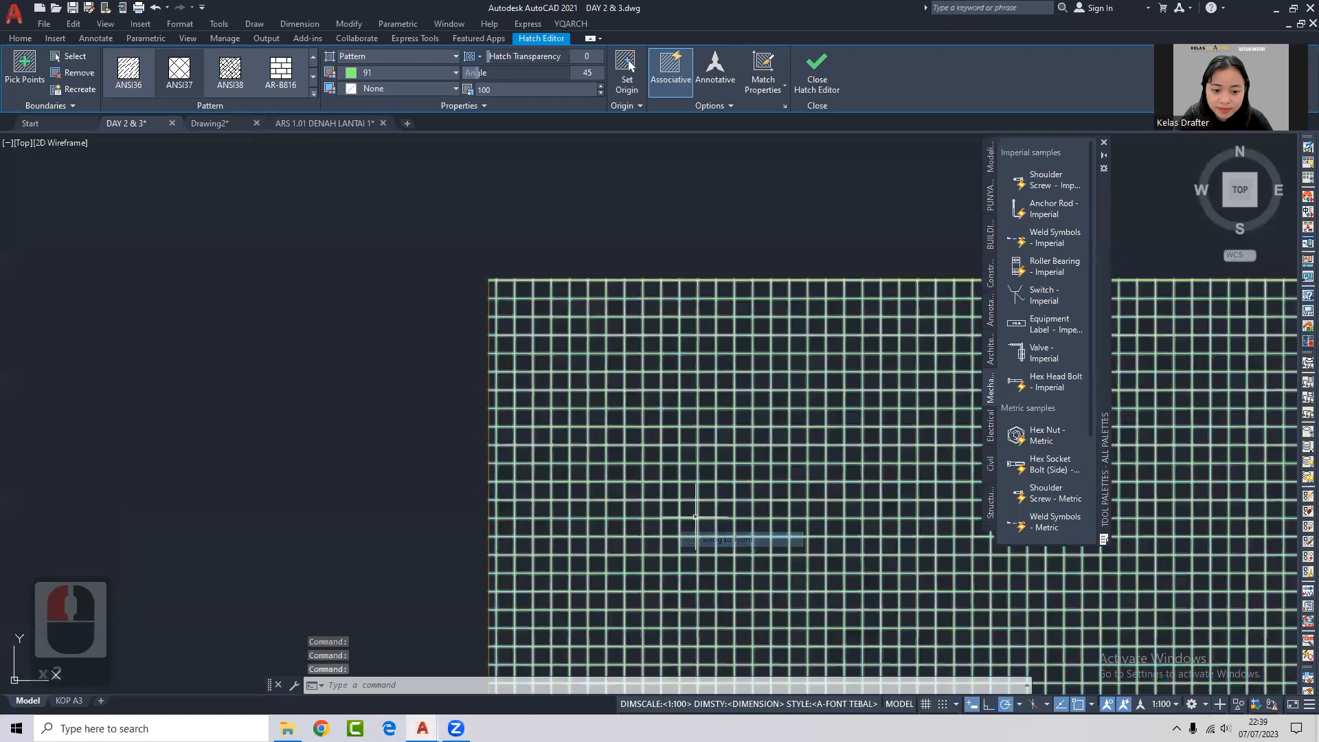
Examine the overlapping polyline and hatch at the rectangle's upper edge, and clear the selection.
{"action": "right_click", "coordinate": [586, 277]}
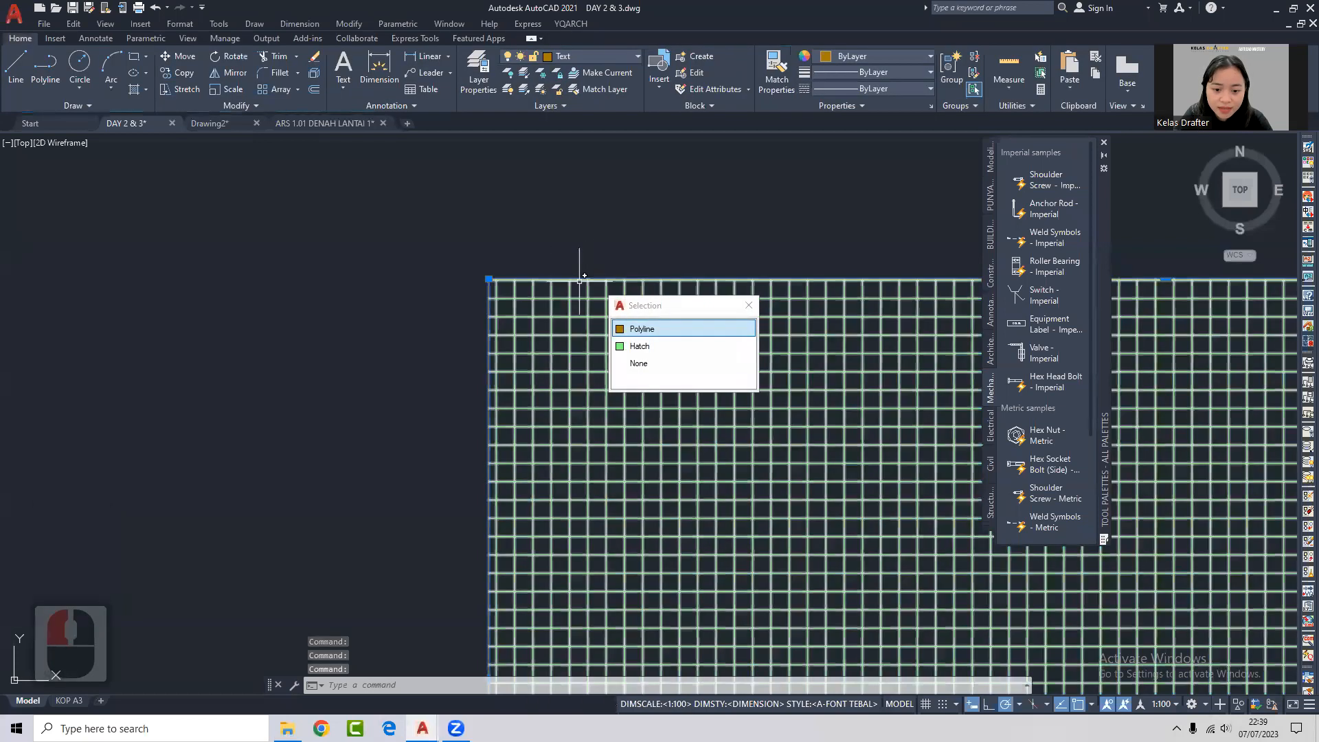
{"action": "key", "text": "Escape"}
{"action": "scroll", "coordinate": [588, 281], "scroll_direction": "down", "scroll_amount": 3}
{"action": "scroll", "coordinate": [588, 282], "scroll_direction": "down", "scroll_amount": 2}
{"action": "left_click", "coordinate": [589, 280]}
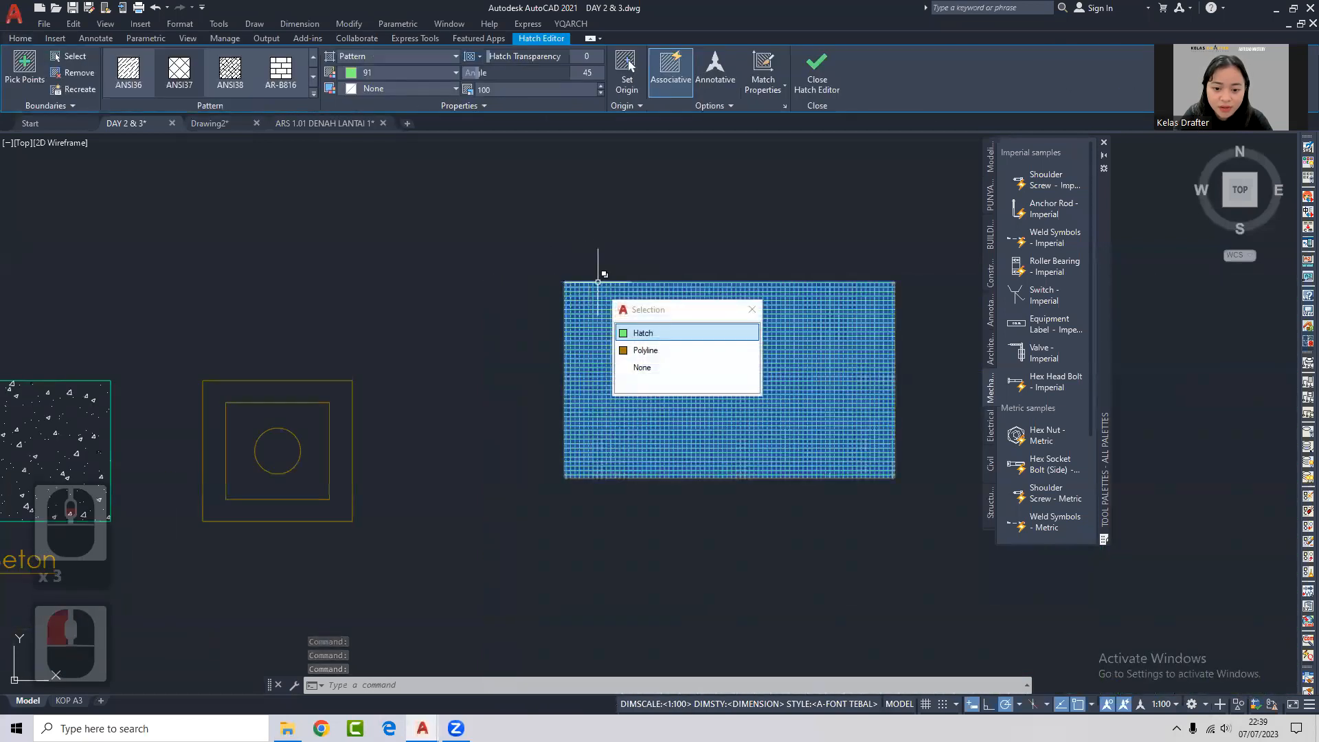
{"action": "key", "text": "Escape"}
{"action": "key", "text": "Escape"}
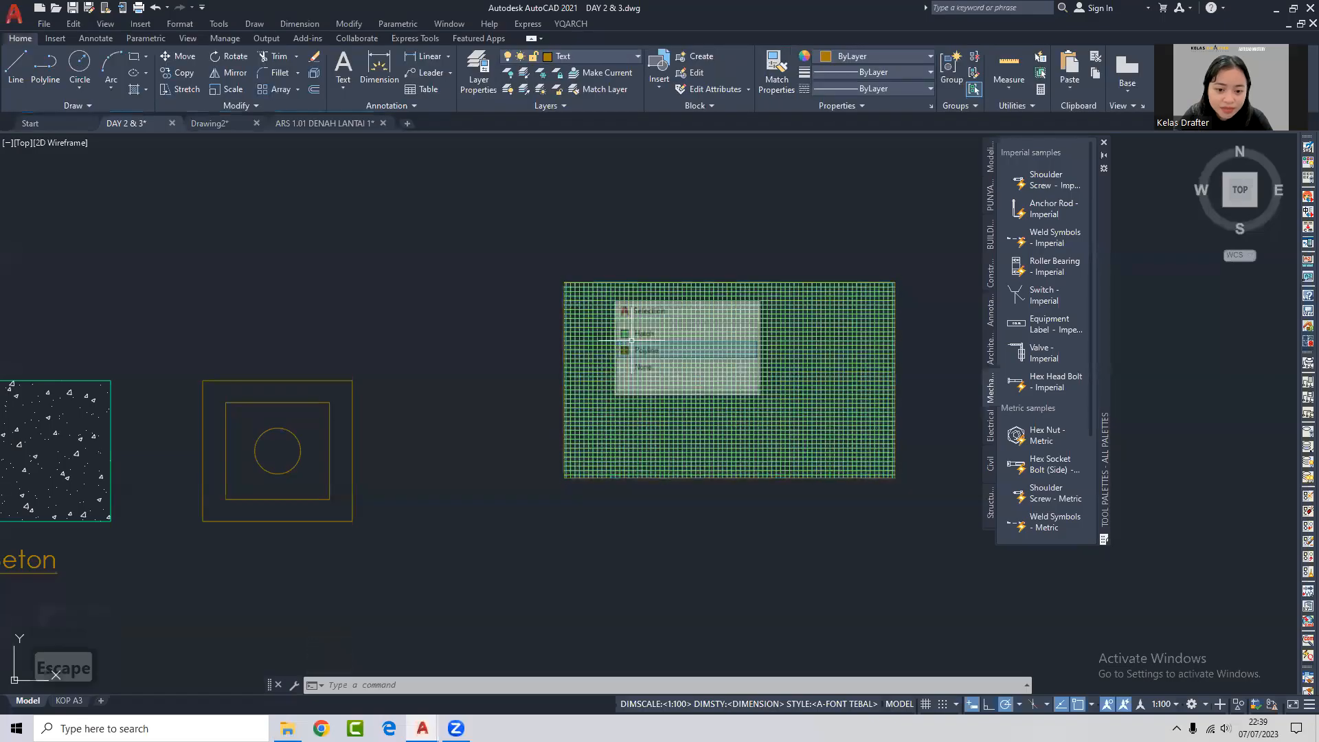
Review the draw-order options of the rectangle's hatch in the Hatch Editor, and deselect the hatch.
{"action": "left_click", "coordinate": [623, 318]}
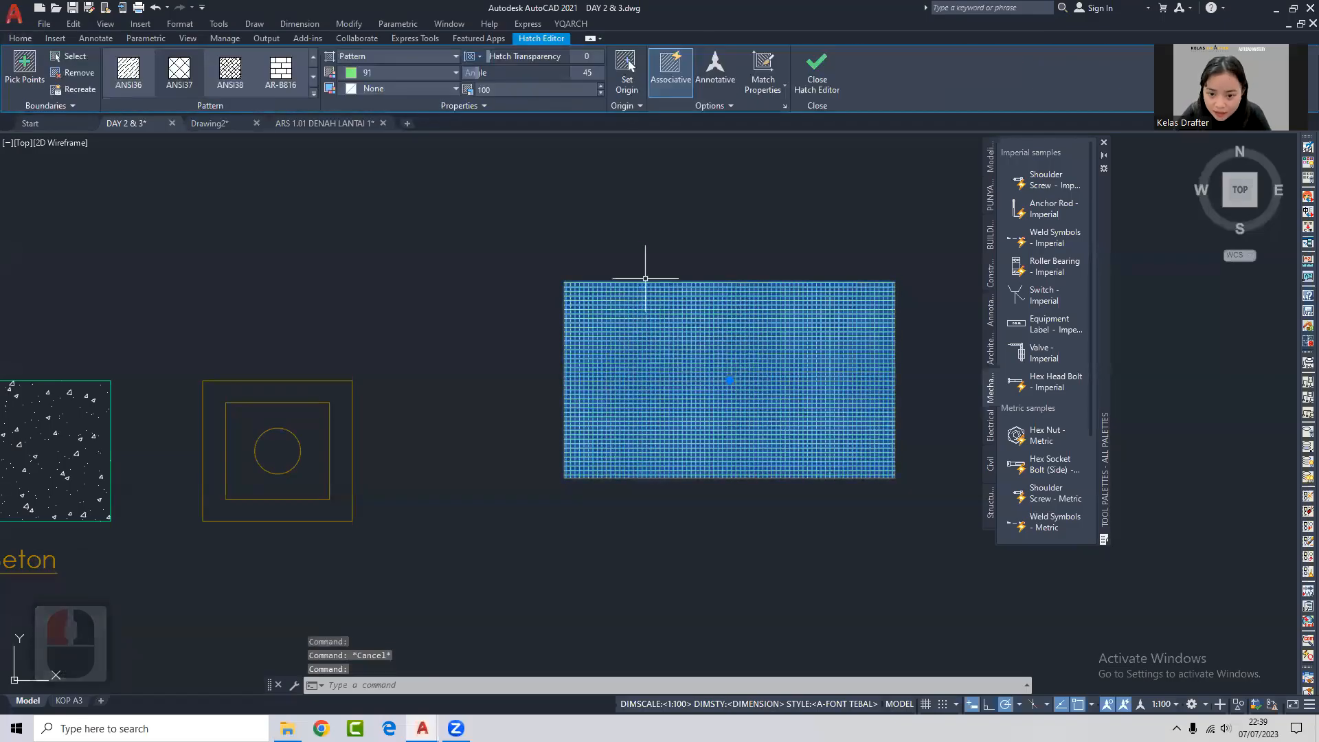
{"action": "left_click", "coordinate": [734, 102]}
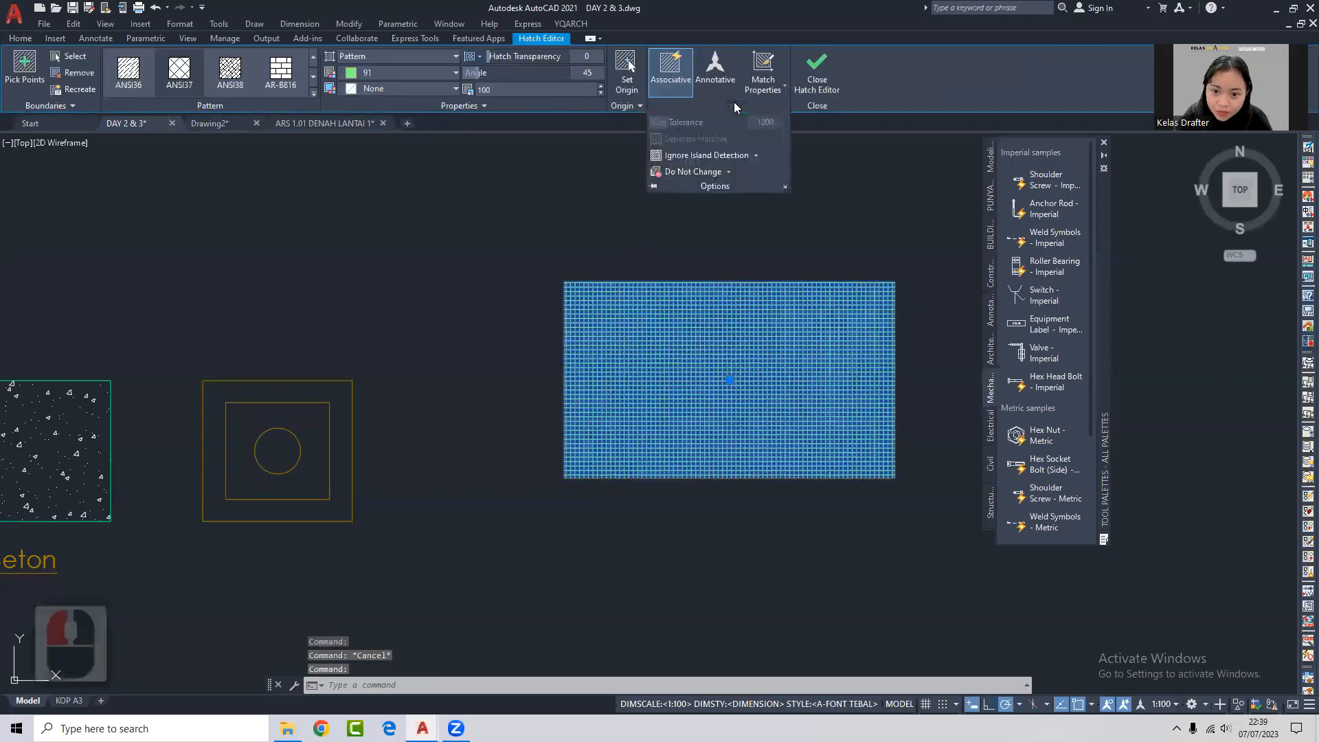
{"action": "left_click", "coordinate": [728, 170]}
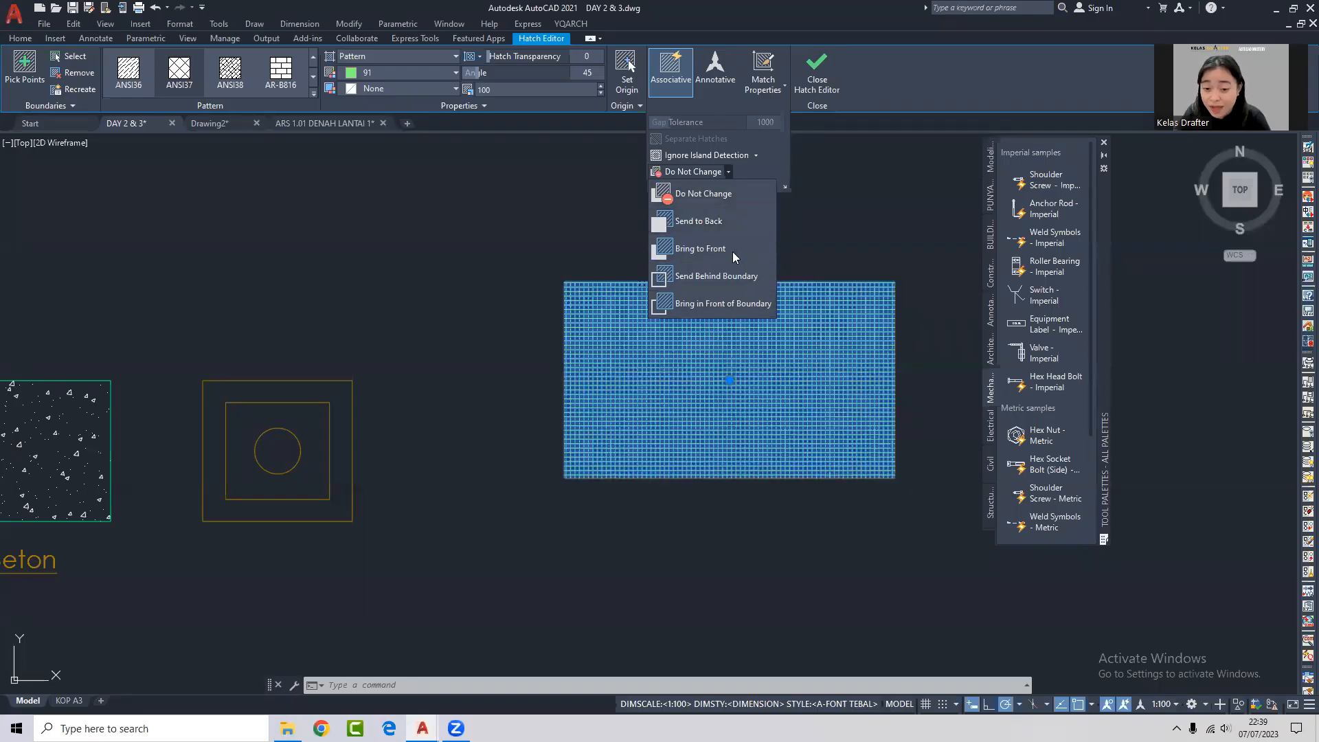
{"action": "left_click", "coordinate": [583, 370]}
{"action": "scroll", "coordinate": [629, 326], "scroll_direction": "up", "scroll_amount": 2}
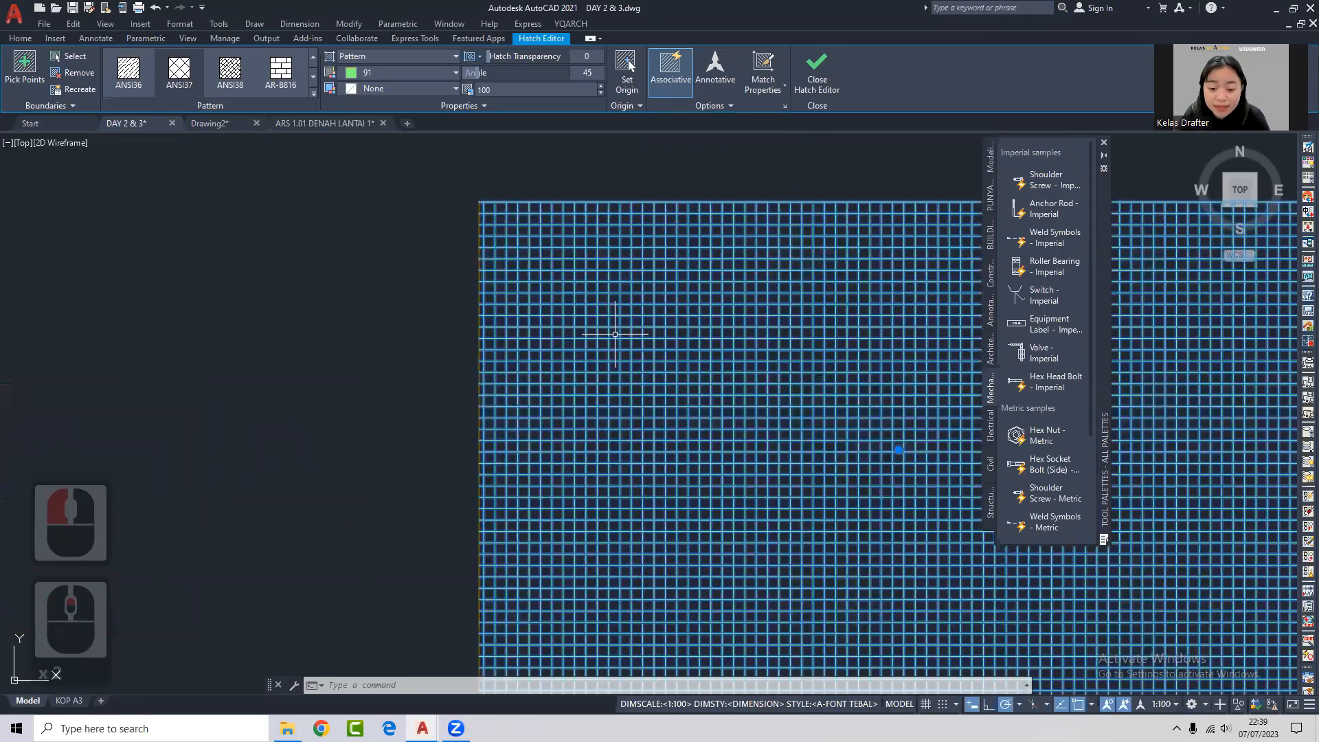
{"action": "key", "text": "Escape"}
Review the Draw Order commands available for the rectangle's hatch, dismiss them, and reselect the hatch.
{"action": "scroll", "coordinate": [629, 326], "scroll_direction": "down", "scroll_amount": 3}
{"action": "left_click", "coordinate": [613, 318]}
{"action": "right_click", "coordinate": [617, 322]}
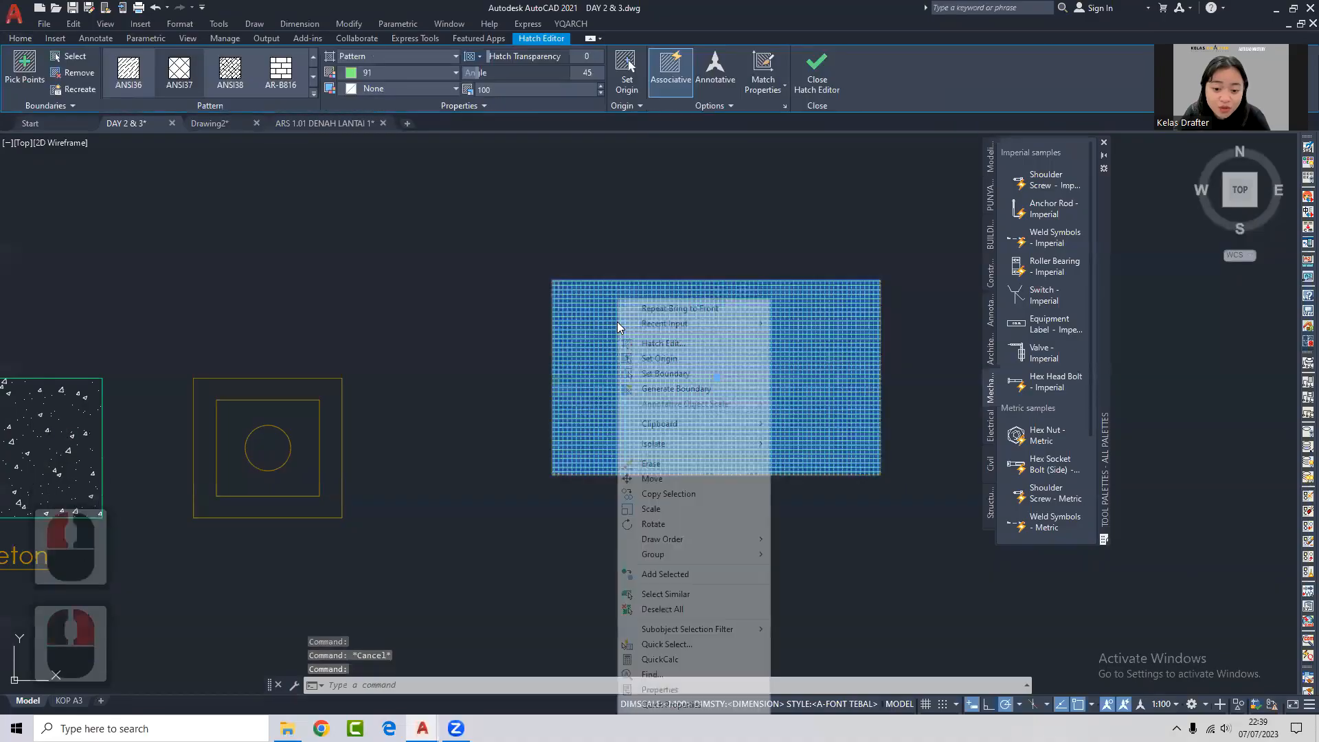
{"action": "mouse_move", "coordinate": [665, 540]}
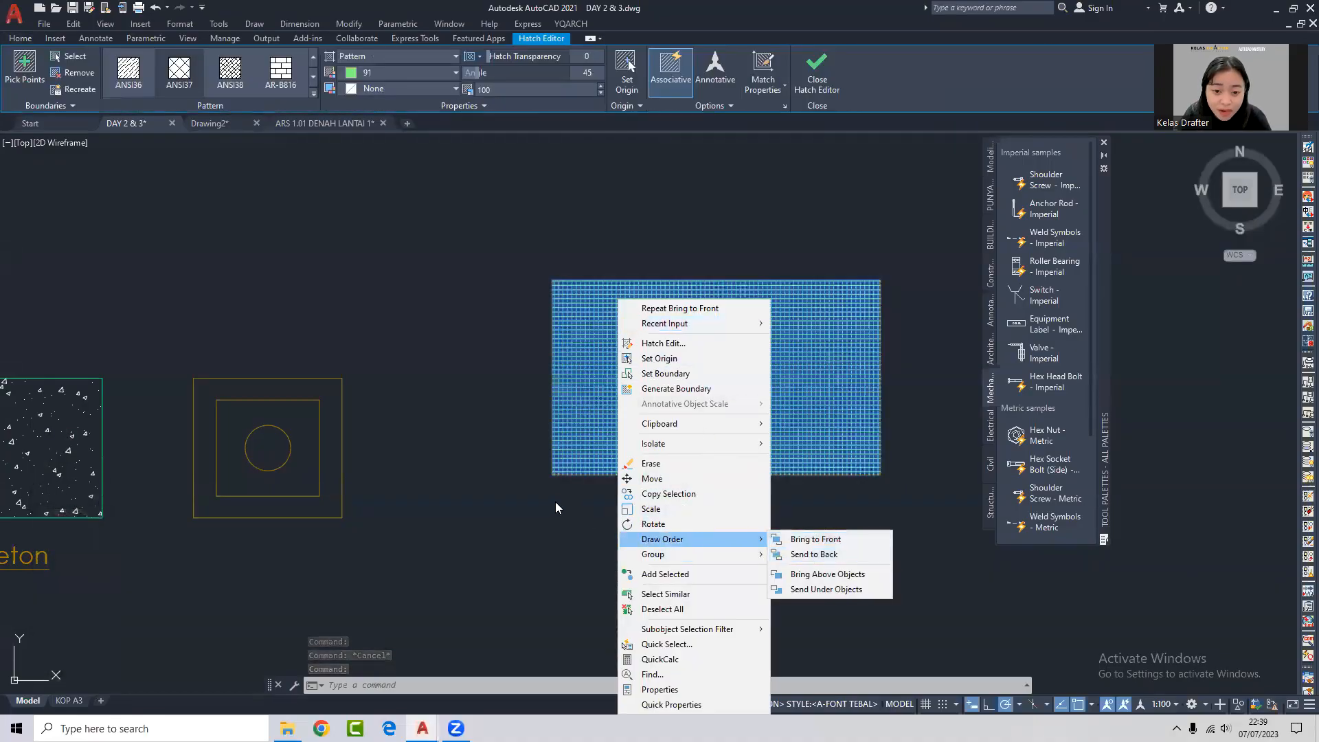
{"action": "key", "text": "Escape"}
{"action": "key", "text": "Escape"}
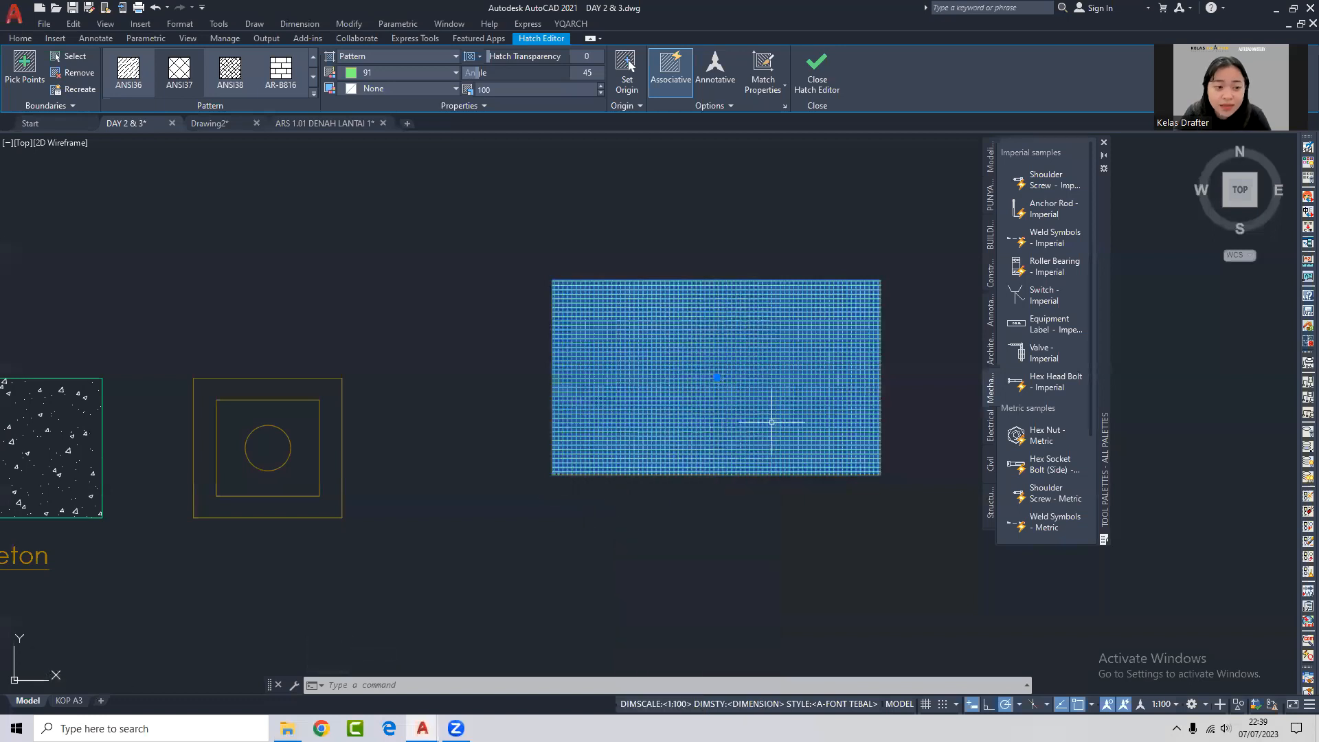
{"action": "key", "text": "Escape"}
{"action": "left_click", "coordinate": [699, 384]}
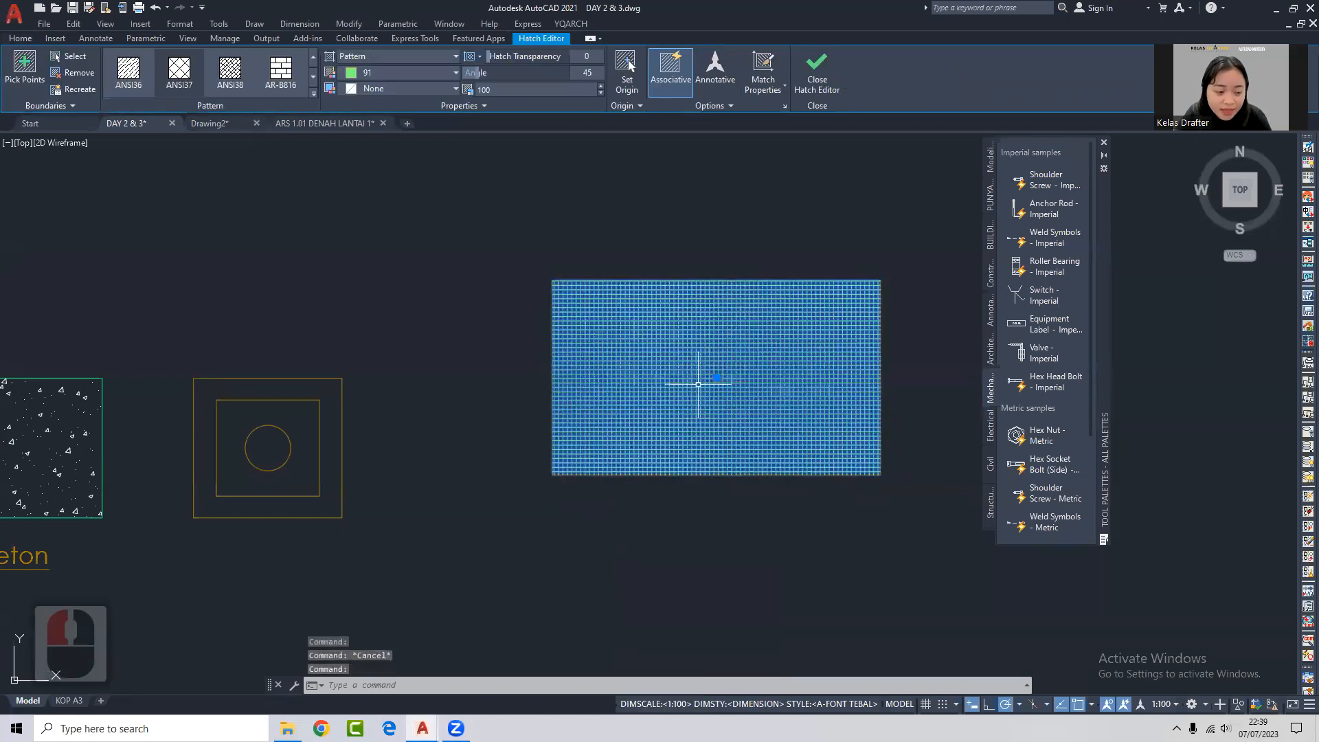
Erase the selected hatch inside the large rectangle.
{"action": "key", "text": "e"}
{"action": "key", "text": "Return"}
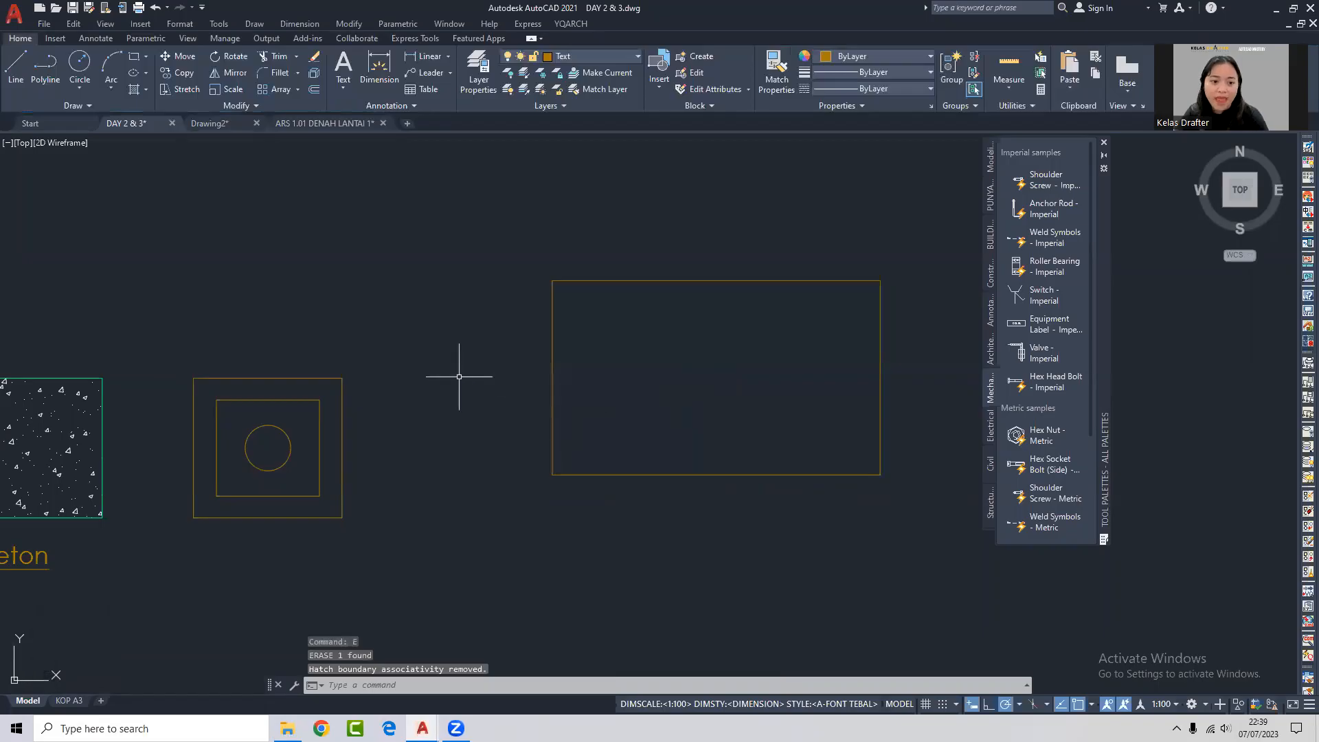
Open the GUIDEBOOK AUTOCAD MASTERY PDF from the recent files and check the Boundaries Hatch topic under Lesson 06, Hatch & Gradient.
{"action": "left_click", "coordinate": [287, 728]}
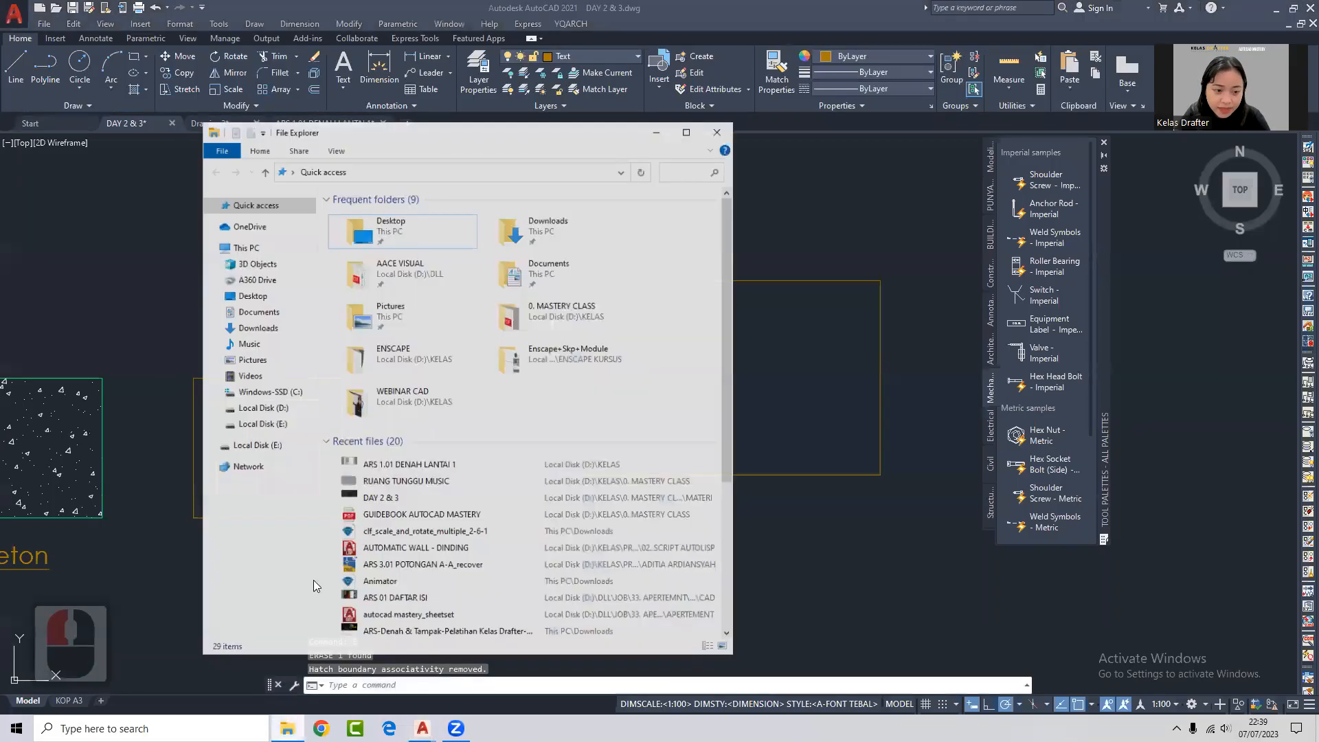
{"action": "left_click", "coordinate": [389, 505]}
{"action": "double_click", "coordinate": [388, 506]}
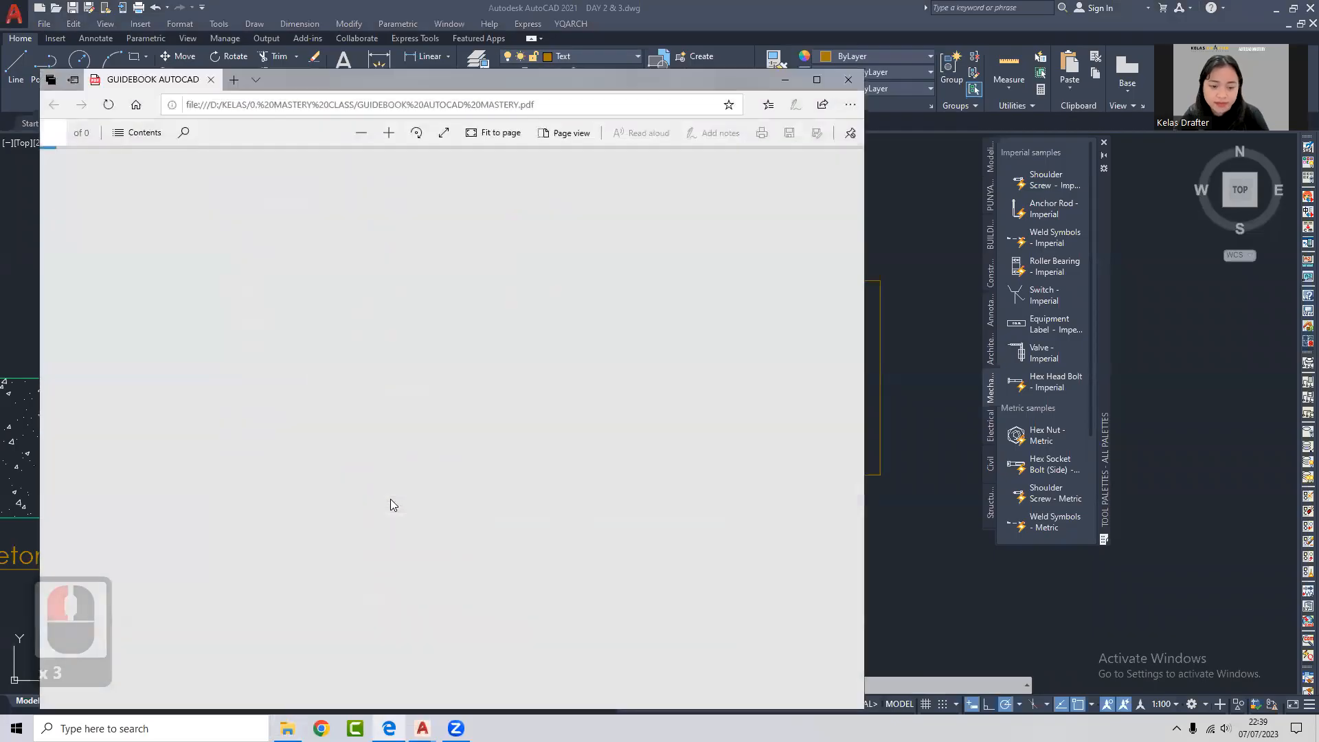
{"action": "scroll", "coordinate": [558, 509], "scroll_direction": "down", "scroll_amount": 20}
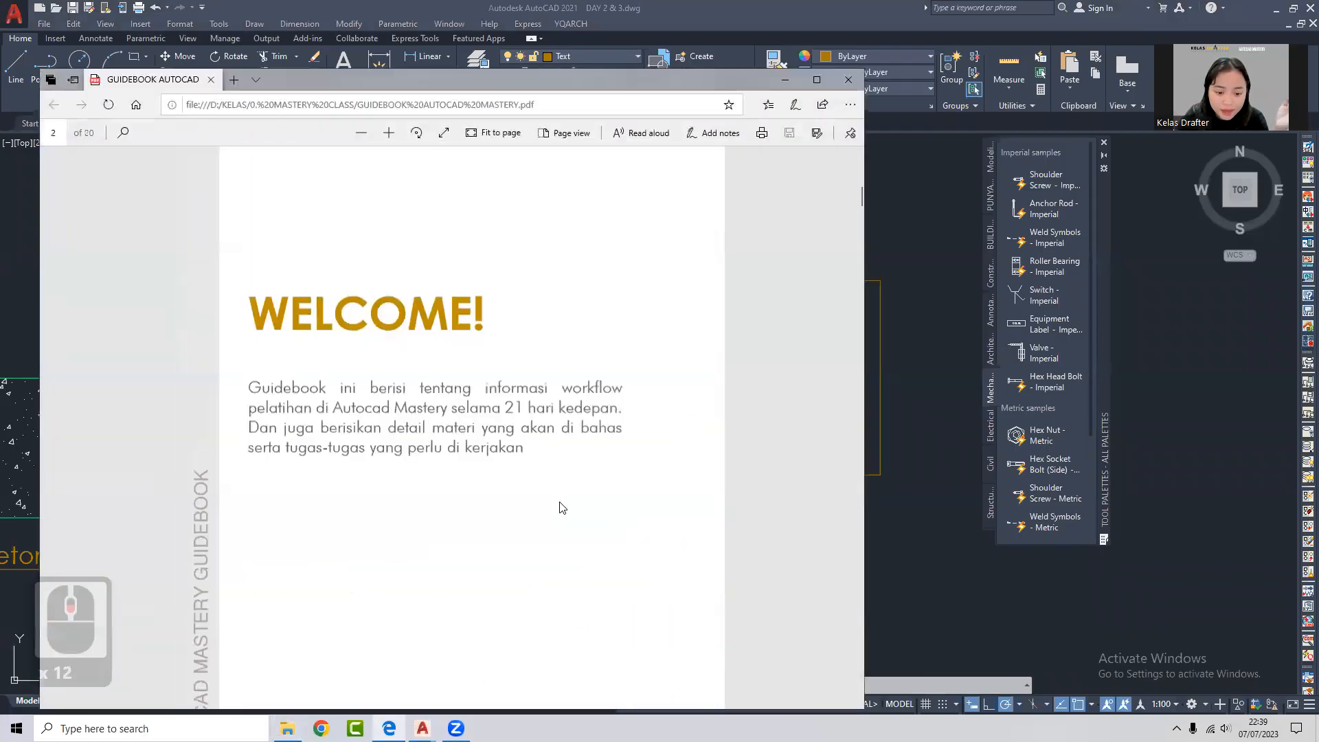
{"action": "scroll", "coordinate": [560, 509], "scroll_direction": "down", "scroll_amount": 20}
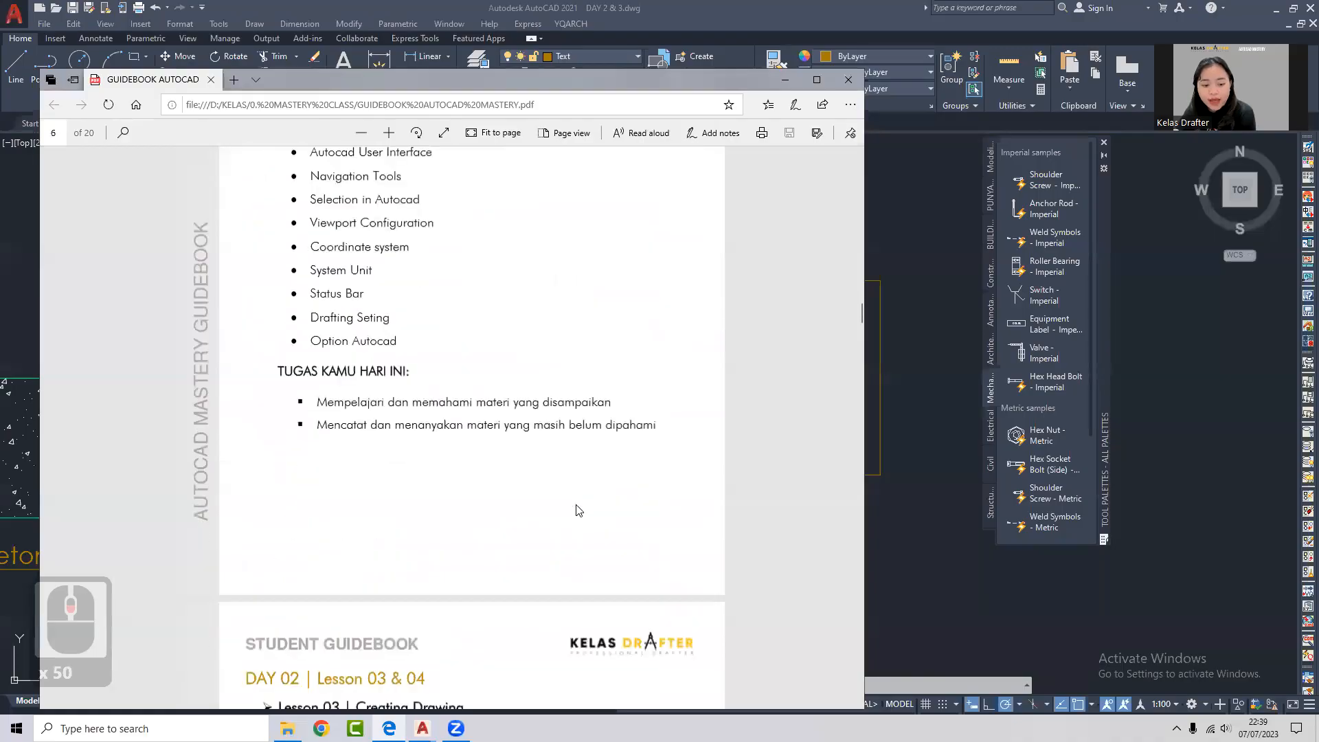
{"action": "scroll", "coordinate": [642, 544], "scroll_direction": "down", "scroll_amount": 6}
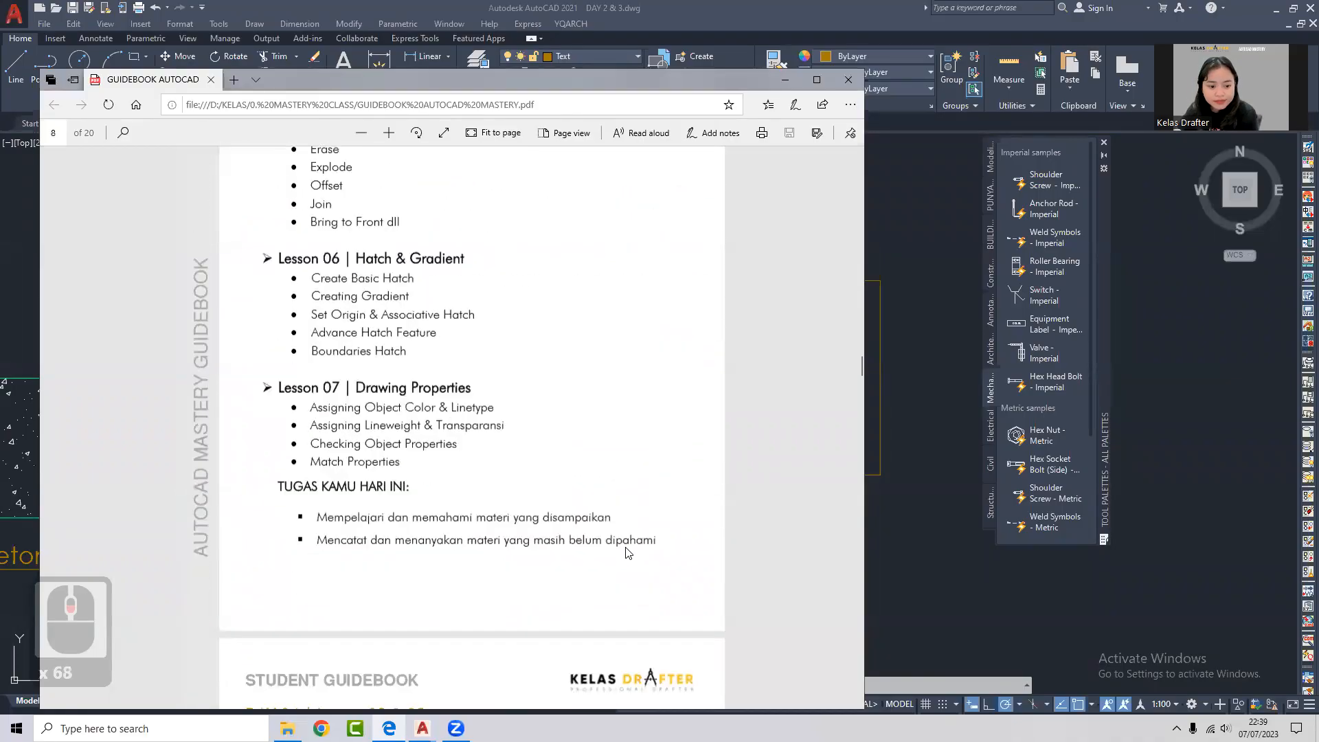
{"action": "left_click", "coordinate": [428, 341]}
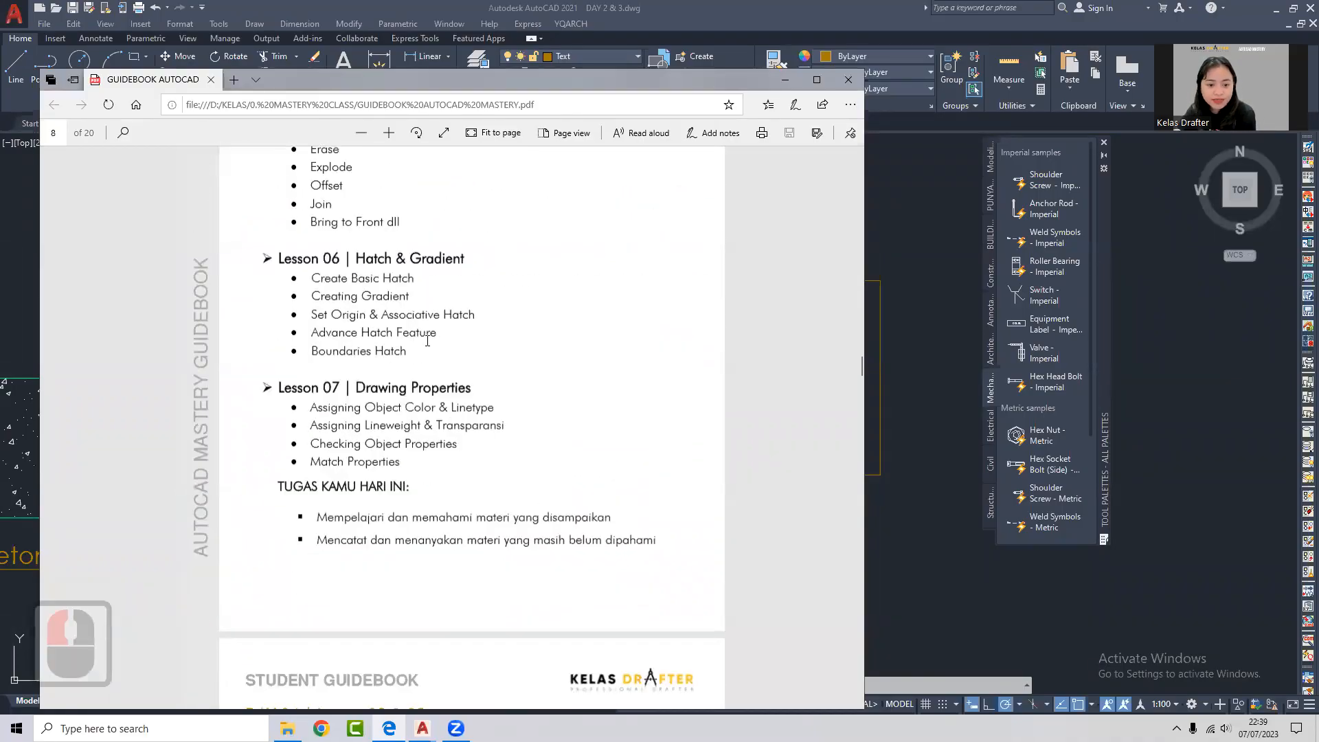
{"action": "mouse_move", "coordinate": [441, 333]}
{"action": "left_mouse_down"}
{"action": "mouse_move", "coordinate": [302, 334]}
{"action": "mouse_move", "coordinate": [390, 352]}
{"action": "left_mouse_up"}
{"action": "left_click", "coordinate": [386, 348]}
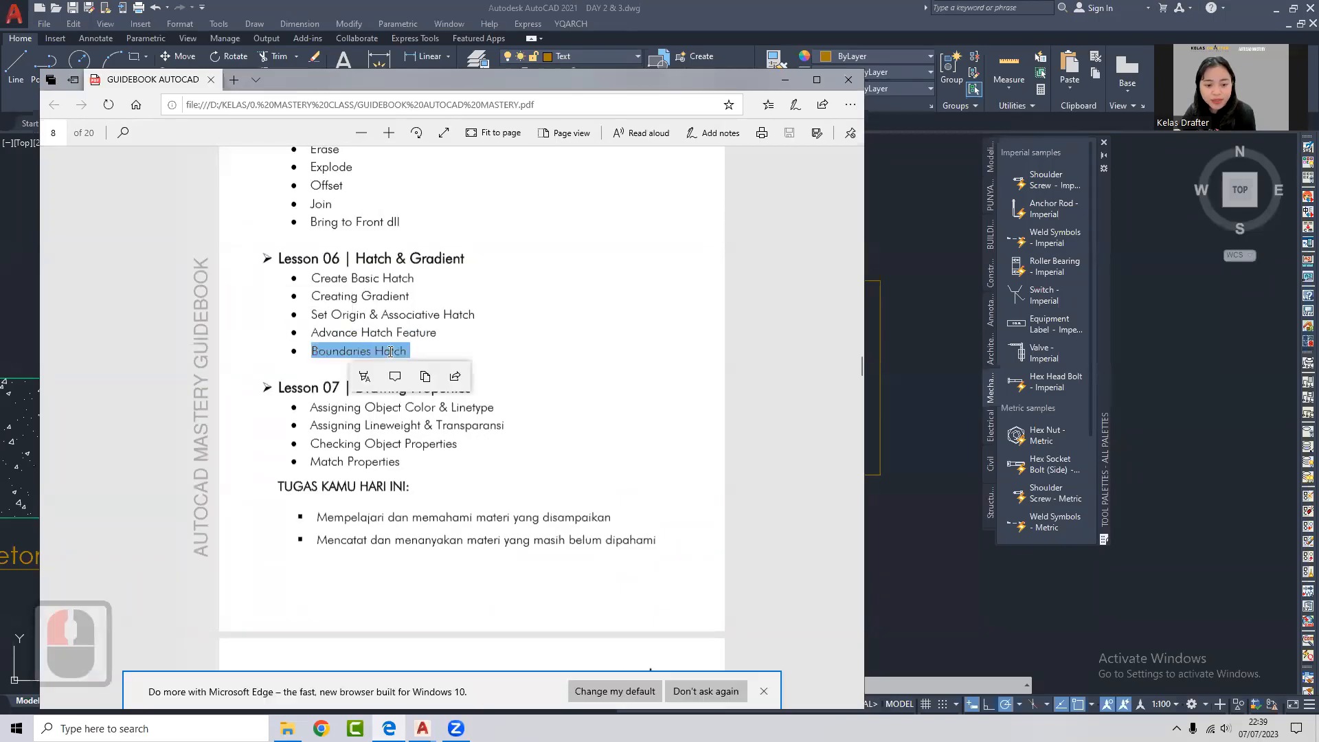
Return to AutoCAD and switch to the ARS 1.01 DENAH LANTAI 1 drawing, showing the area around the KM/WC room.
{"action": "left_click", "coordinate": [874, 275]}
{"action": "left_click", "coordinate": [342, 121]}
{"action": "scroll", "coordinate": [512, 265], "scroll_direction": "down", "scroll_amount": 2}
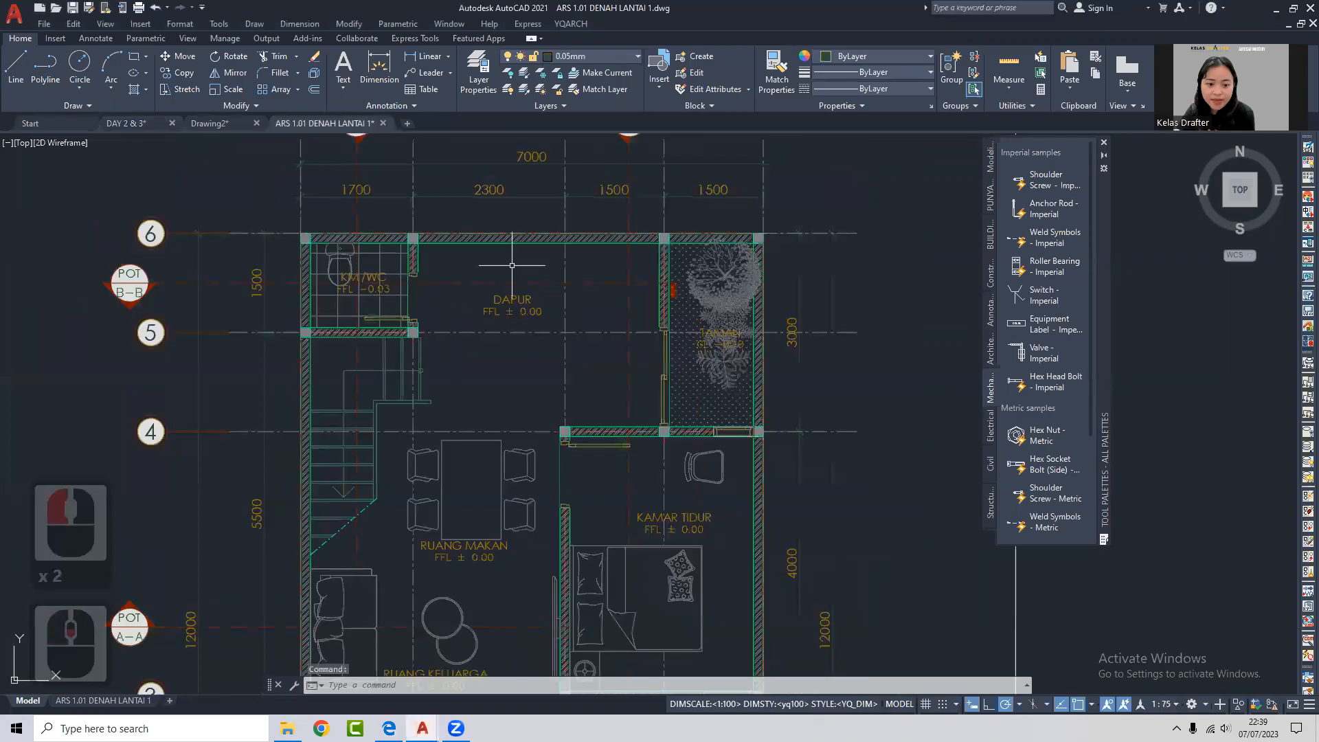
Hide the grid lines and dimensions above the KM/WC room with Isolate's Hide Objects option.
{"action": "scroll", "coordinate": [364, 282], "scroll_direction": "up", "scroll_amount": 2}
{"action": "left_click", "coordinate": [382, 180]}
{"action": "left_click", "coordinate": [333, 183]}
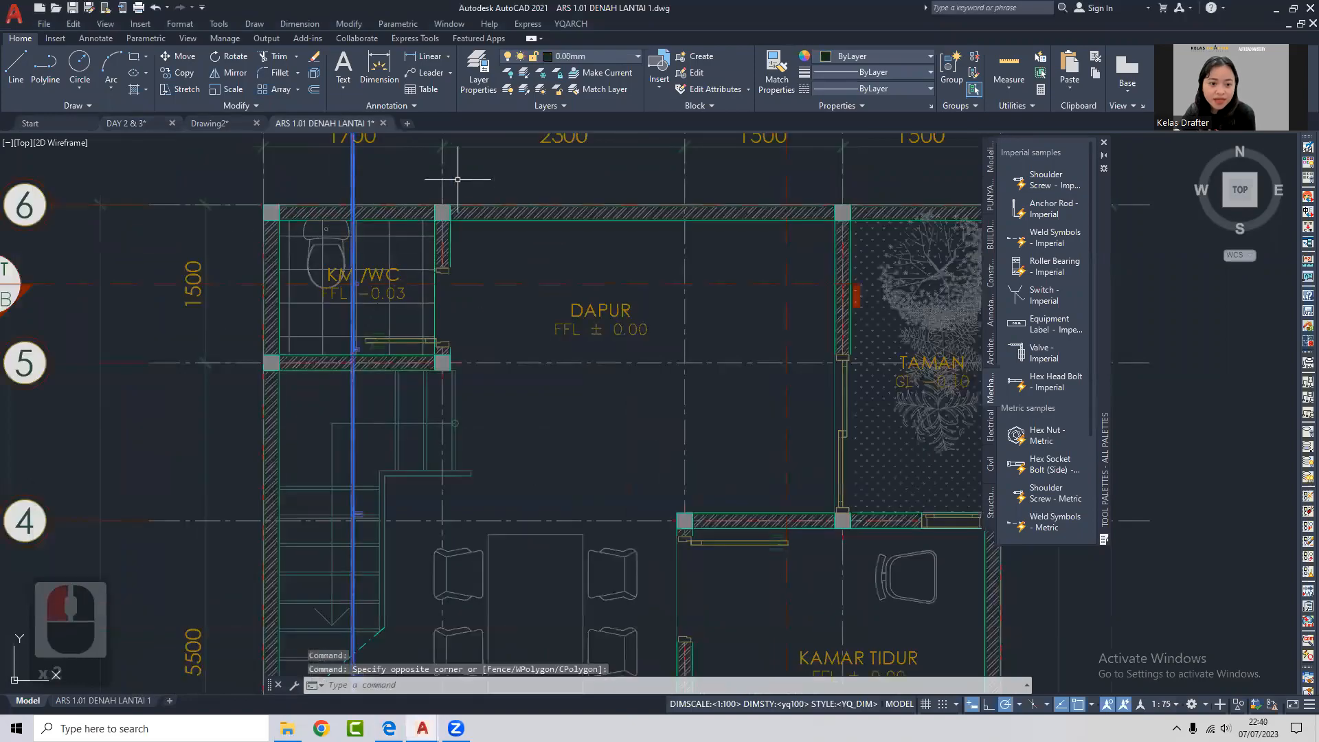
{"action": "middle_click_drag", "start_coordinate": [458, 180], "coordinate": [621, 239]}
{"action": "left_click", "coordinate": [680, 241]}
{"action": "left_click", "coordinate": [320, 200]}
{"action": "right_click", "coordinate": [498, 214]}
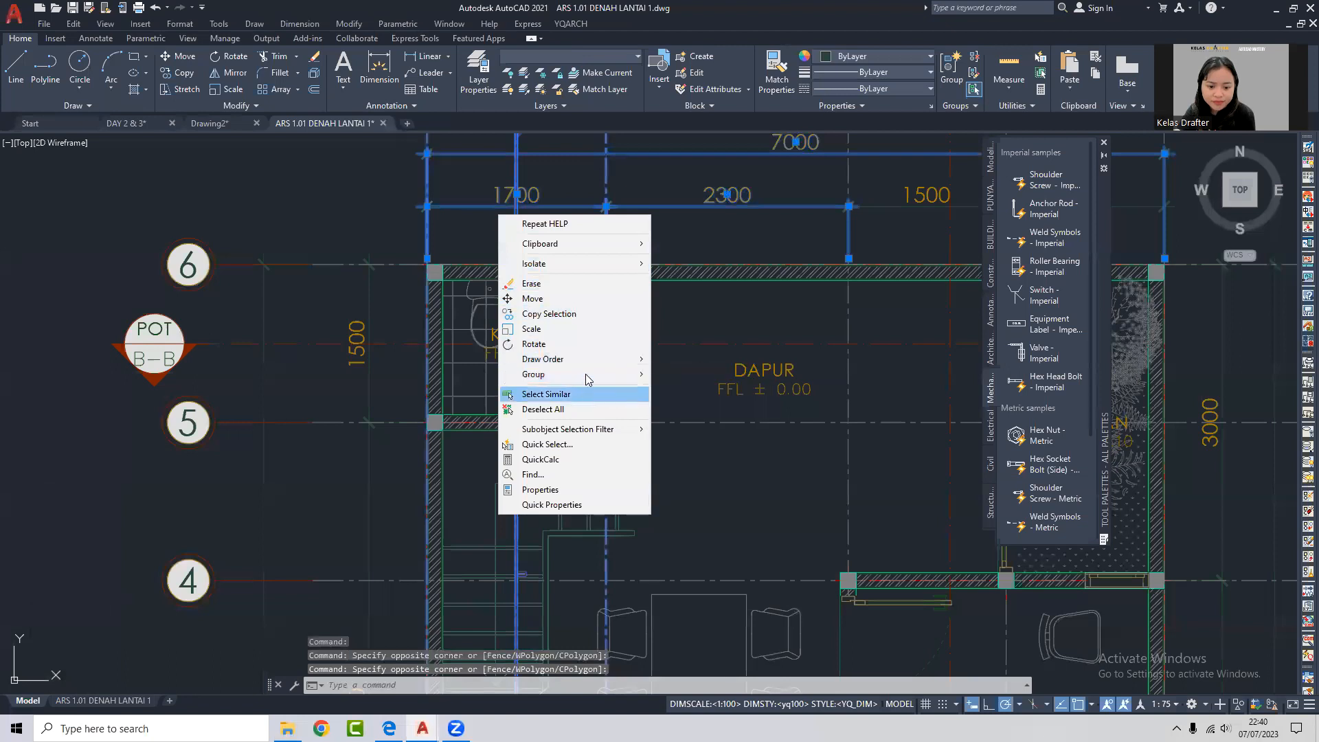
{"action": "mouse_move", "coordinate": [584, 263]}
{"action": "left_click", "coordinate": [687, 279]}
Hide the grid bubbles 5 and 6, the POT B-B section marker and the dimensions beside the KM/WC room.
{"action": "middle_click_drag", "start_coordinate": [687, 279], "coordinate": [763, 258]}
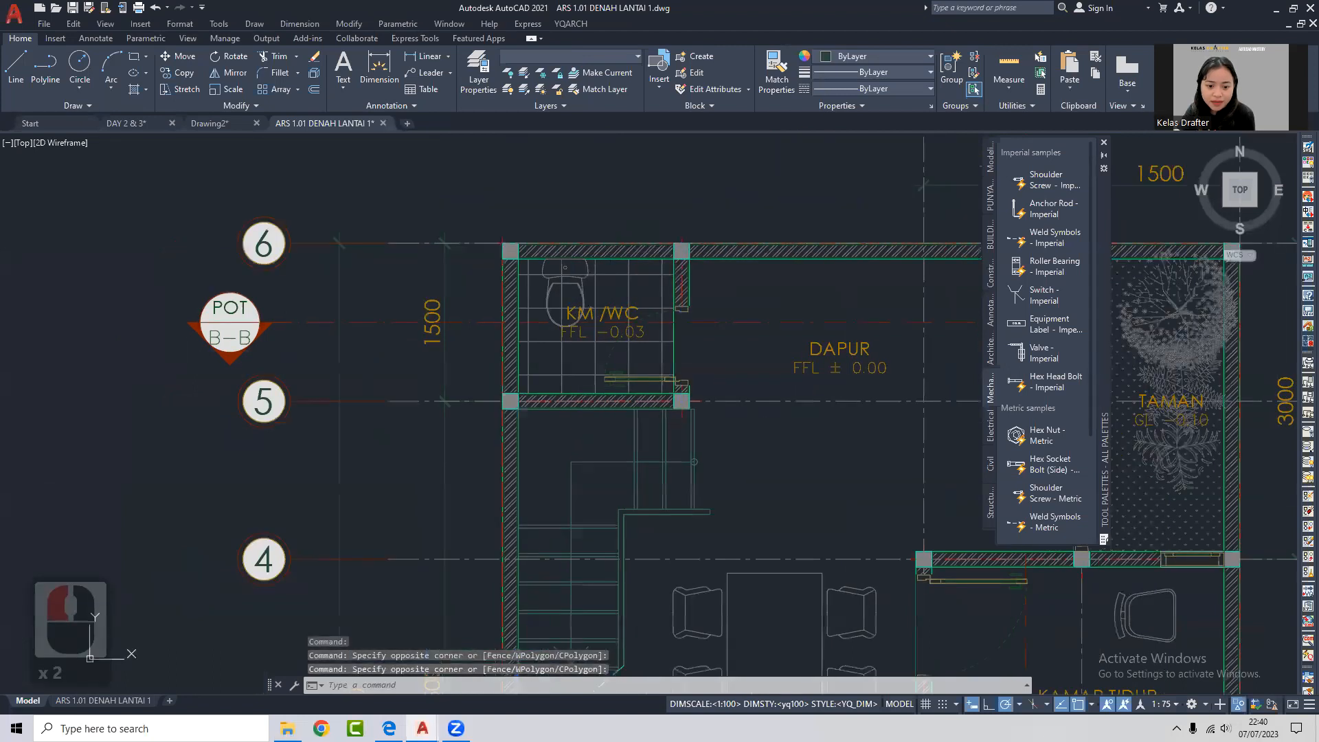
{"action": "middle_click_drag", "start_coordinate": [596, 306], "coordinate": [623, 297]}
{"action": "left_click", "coordinate": [513, 192]}
{"action": "left_click", "coordinate": [366, 507]}
{"action": "right_click", "coordinate": [480, 378]}
{"action": "mouse_move", "coordinate": [562, 447]}
{"action": "left_click", "coordinate": [677, 457]}
Hide the KM/WC room label and its floor-level text.
{"action": "left_click", "coordinate": [650, 304]}
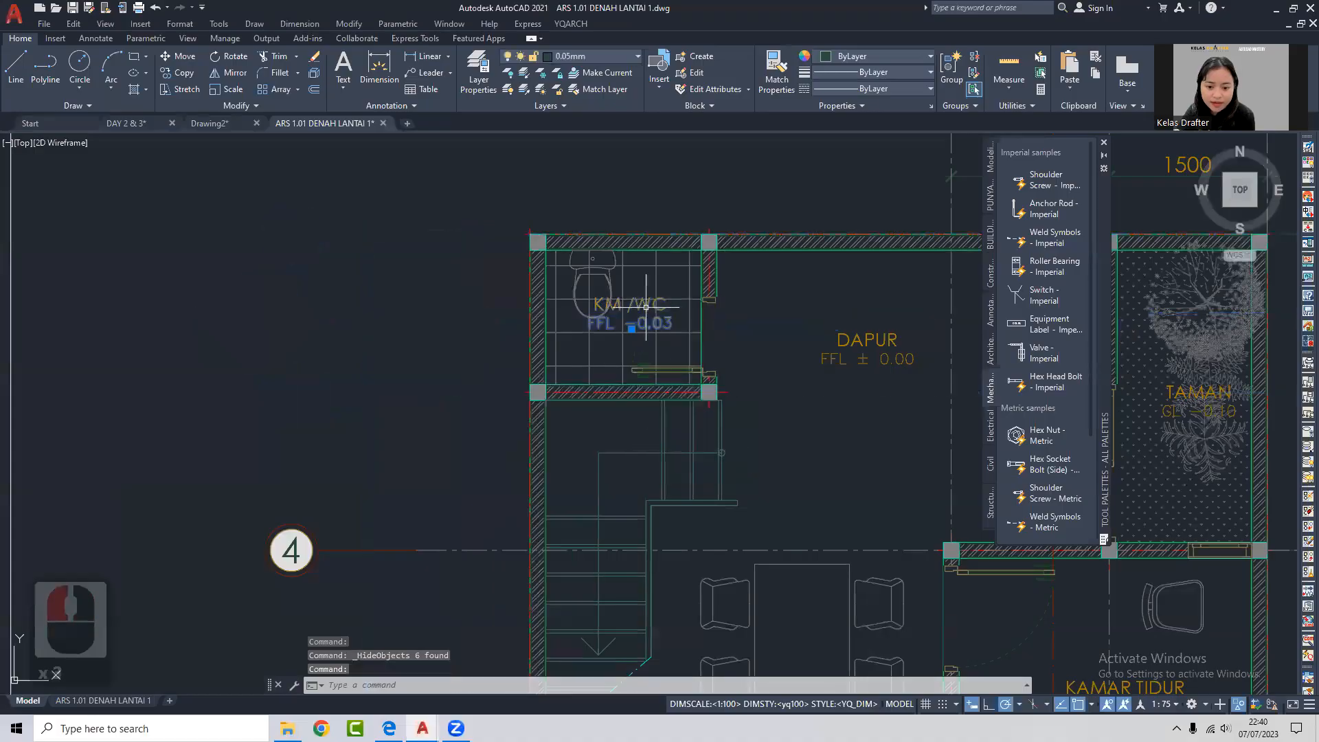
{"action": "right_click", "coordinate": [649, 302]}
{"action": "mouse_move", "coordinate": [711, 443]}
{"action": "left_click", "coordinate": [825, 459]}
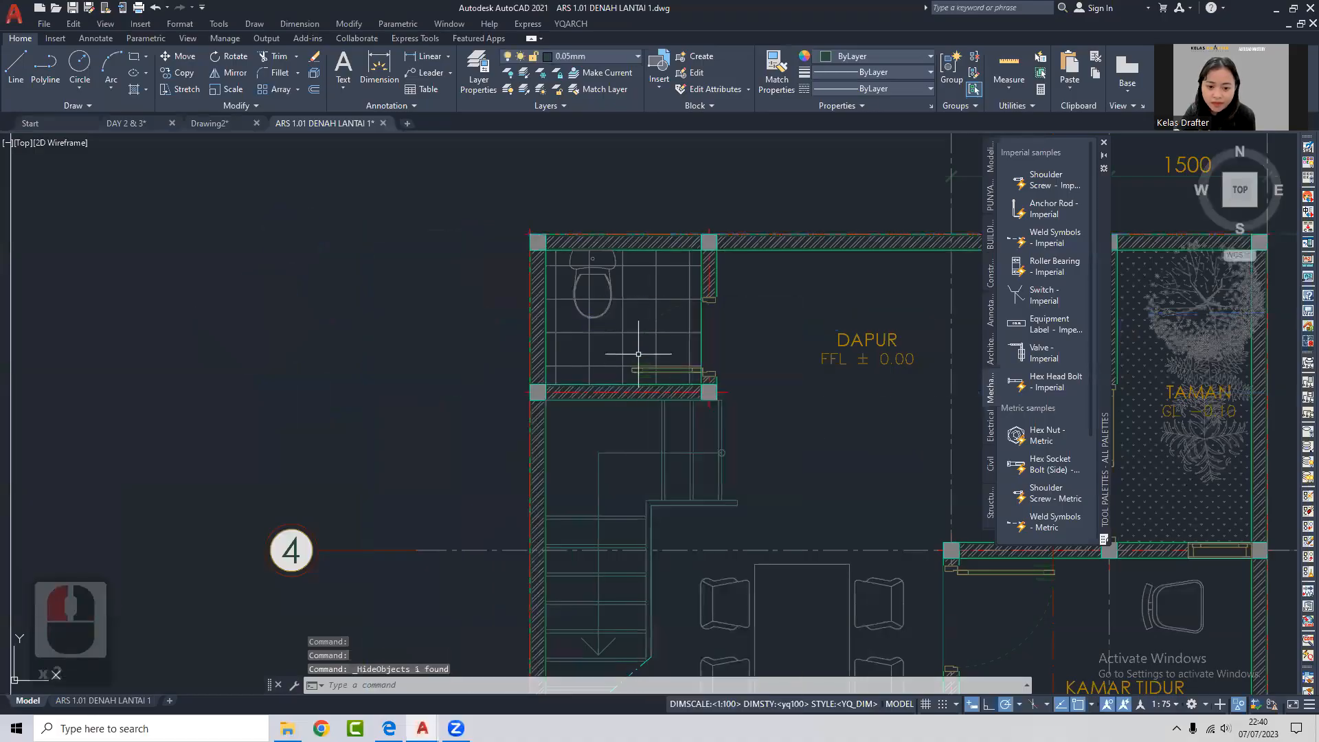
Erase the tile hatch covering the KM/WC floor.
{"action": "scroll", "coordinate": [639, 303], "scroll_direction": "up", "scroll_amount": 3}
{"action": "left_click", "coordinate": [627, 259]}
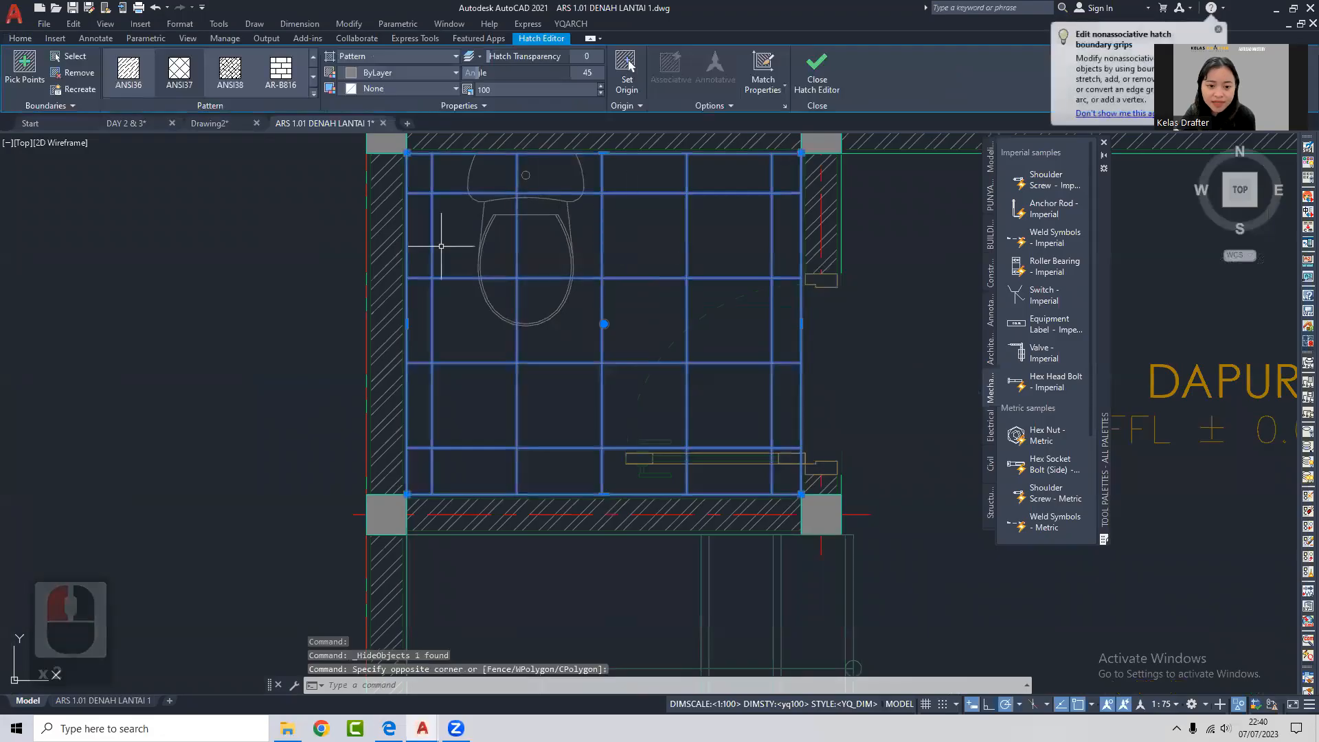
{"action": "key", "text": "Escape"}
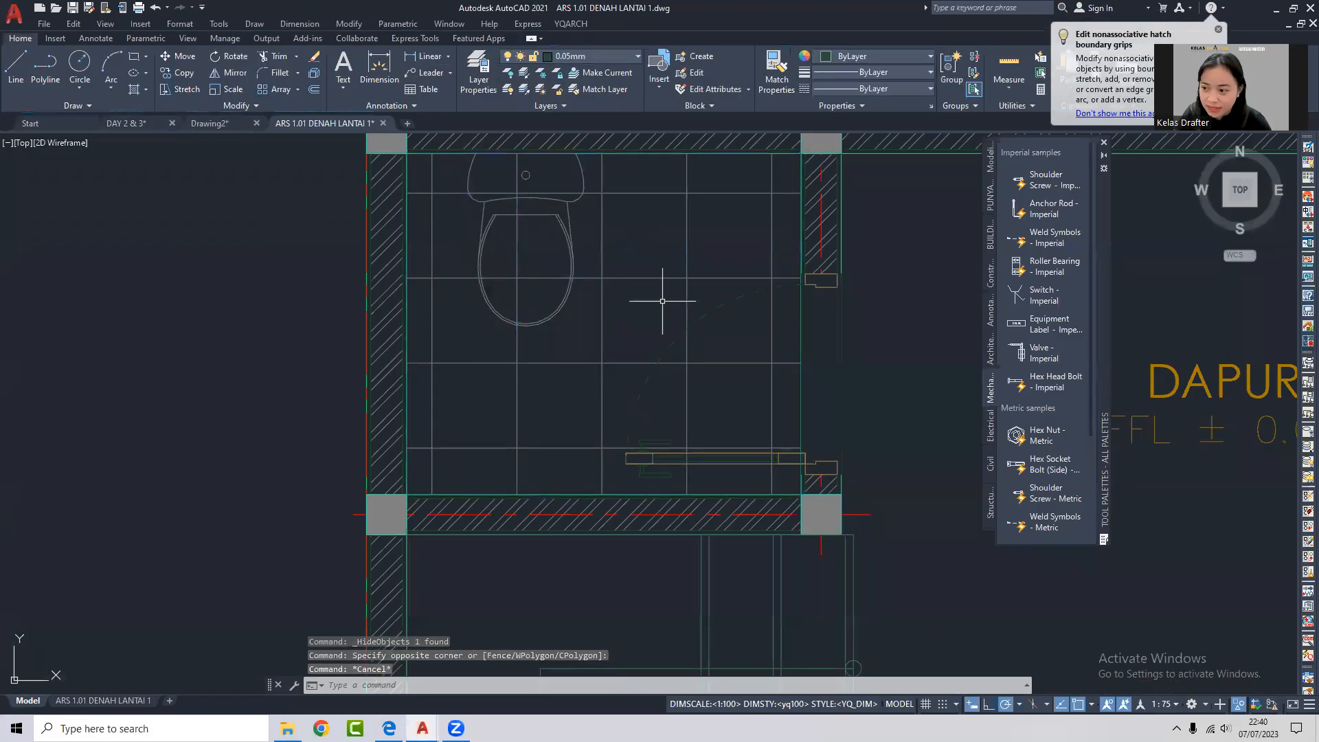
{"action": "left_click", "coordinate": [621, 278]}
{"action": "type", "text": "e"}
{"action": "key", "text": "Return"}
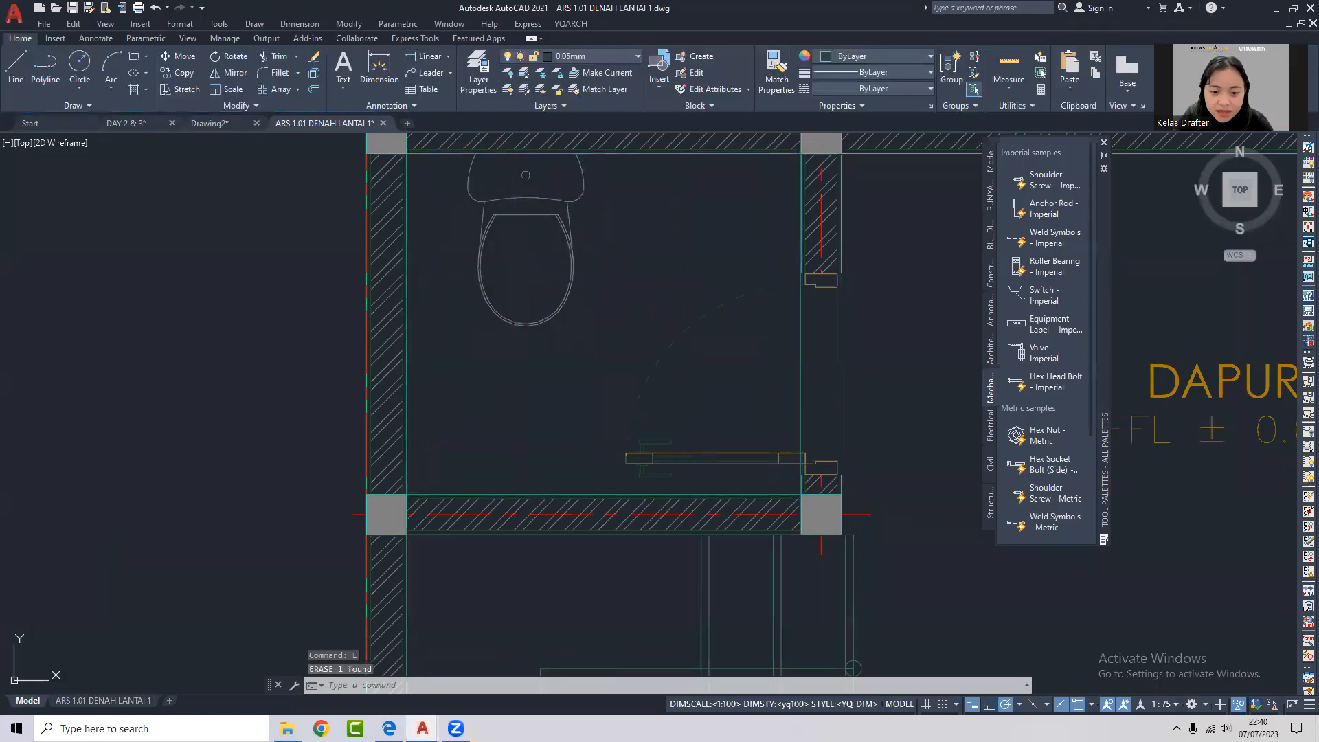
Try to hatch the KM/WC floor from an internal point, continuing despite the open boundary, and undo the pick.
{"action": "type", "text": "h"}
{"action": "key", "text": "Return"}
{"action": "left_click", "coordinate": [620, 303]}
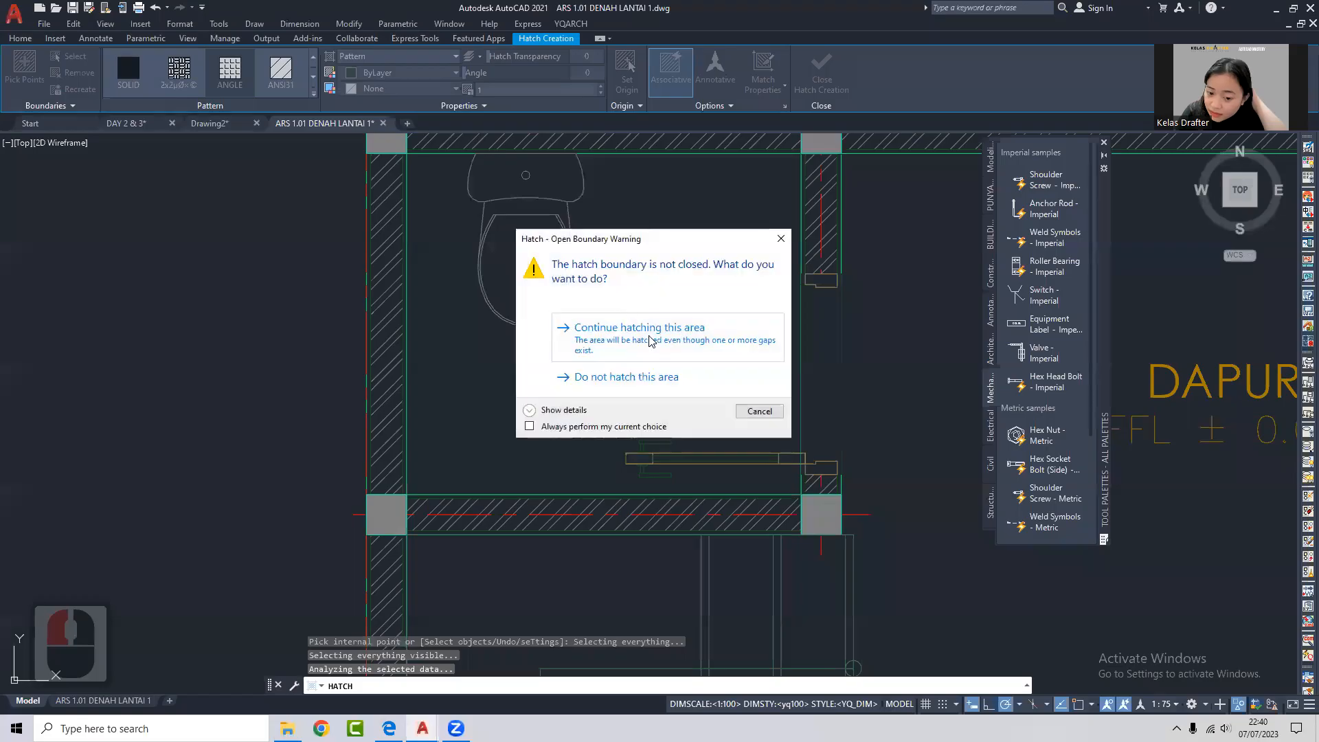
{"action": "left_click", "coordinate": [646, 345]}
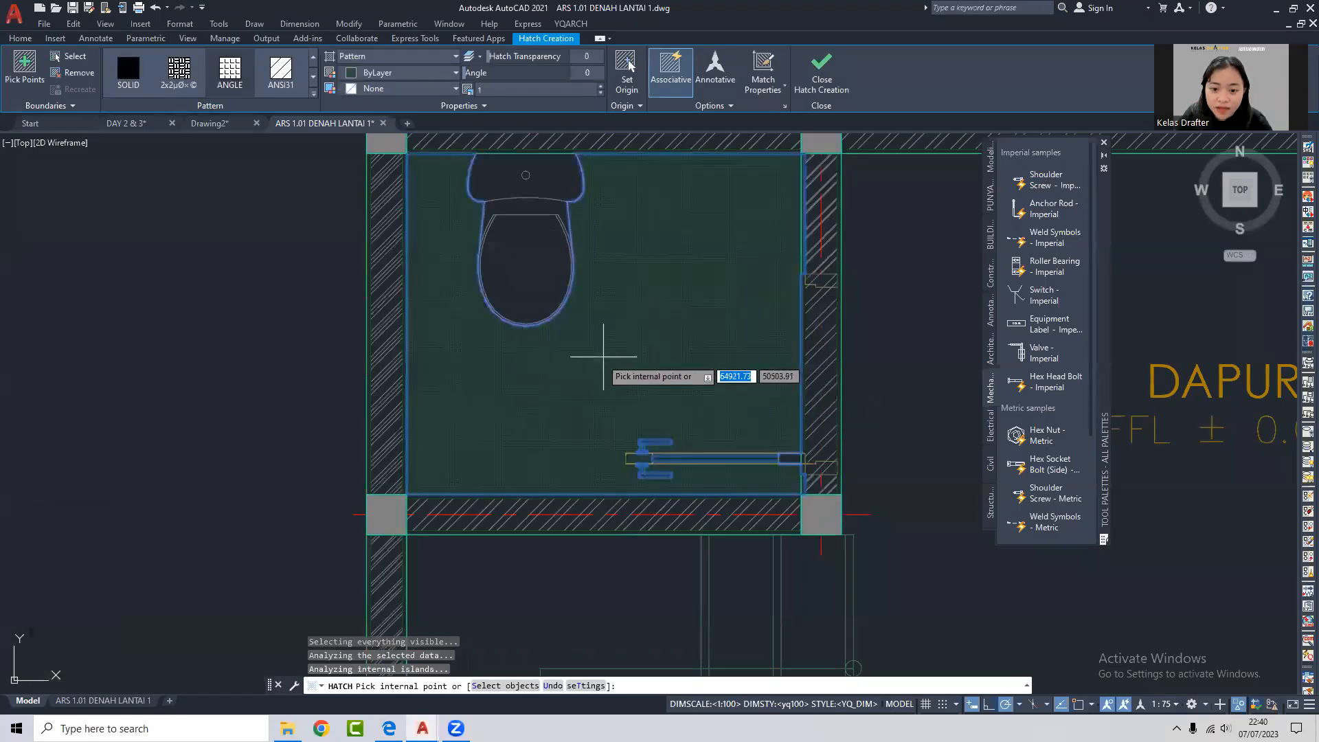
{"action": "key", "text": "ctrl+z"}
Set the hatch to No Island Detection and try to fill the KM/WC floor from an internal point.
{"action": "left_click", "coordinate": [718, 105]}
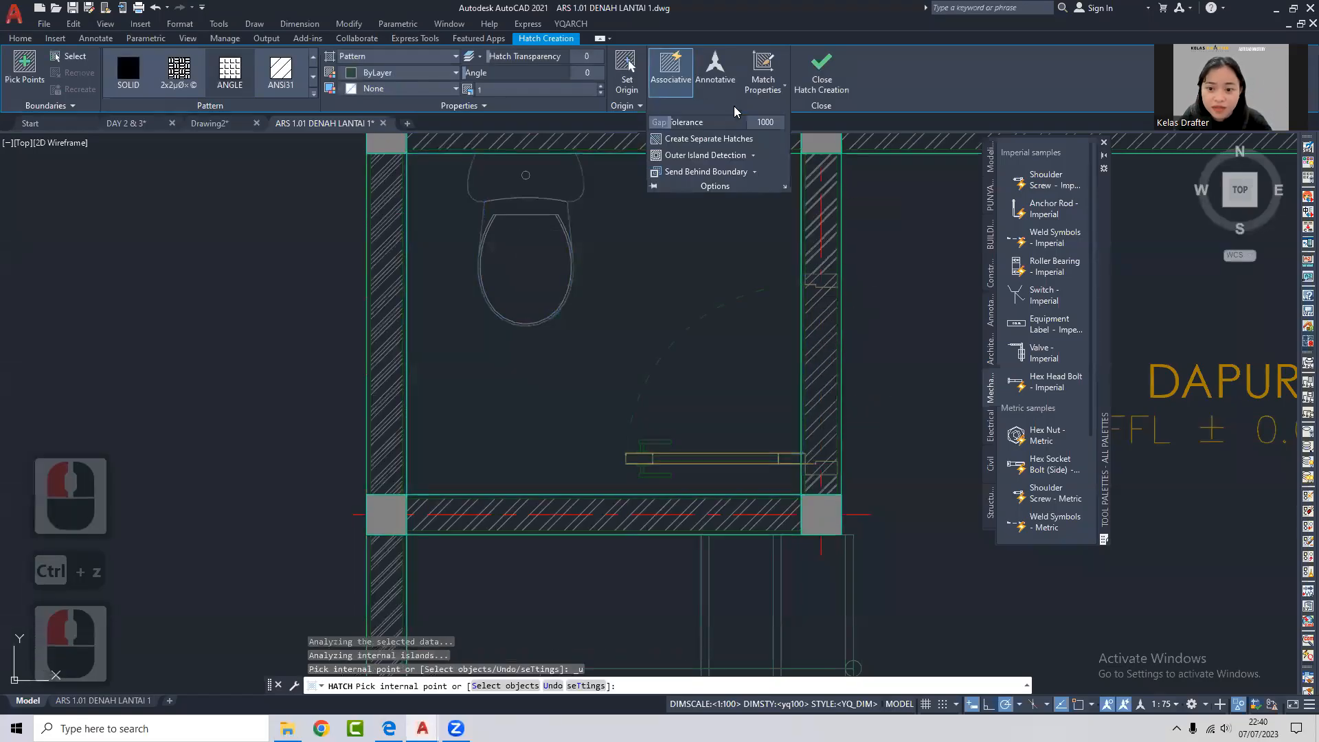
{"action": "left_click", "coordinate": [753, 157]}
{"action": "left_click", "coordinate": [711, 261]}
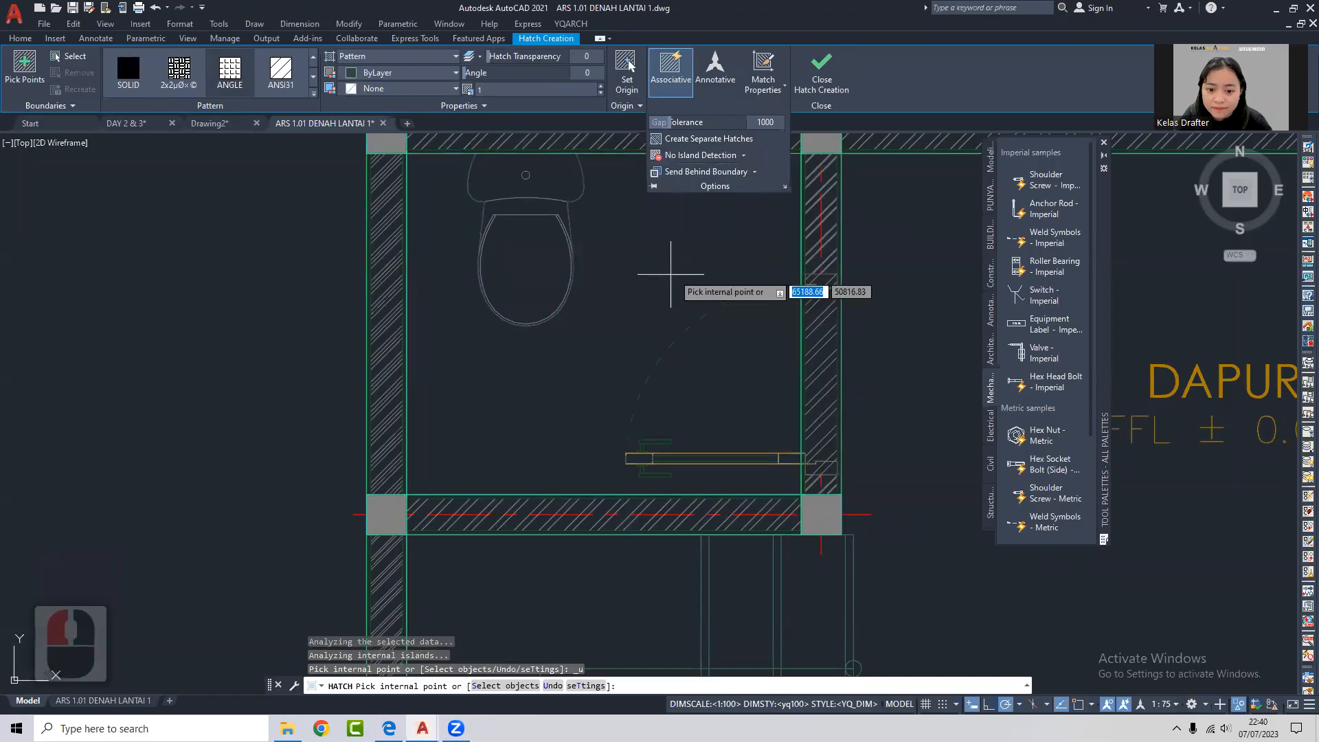
{"action": "left_click", "coordinate": [653, 287]}
{"action": "left_click", "coordinate": [622, 377]}
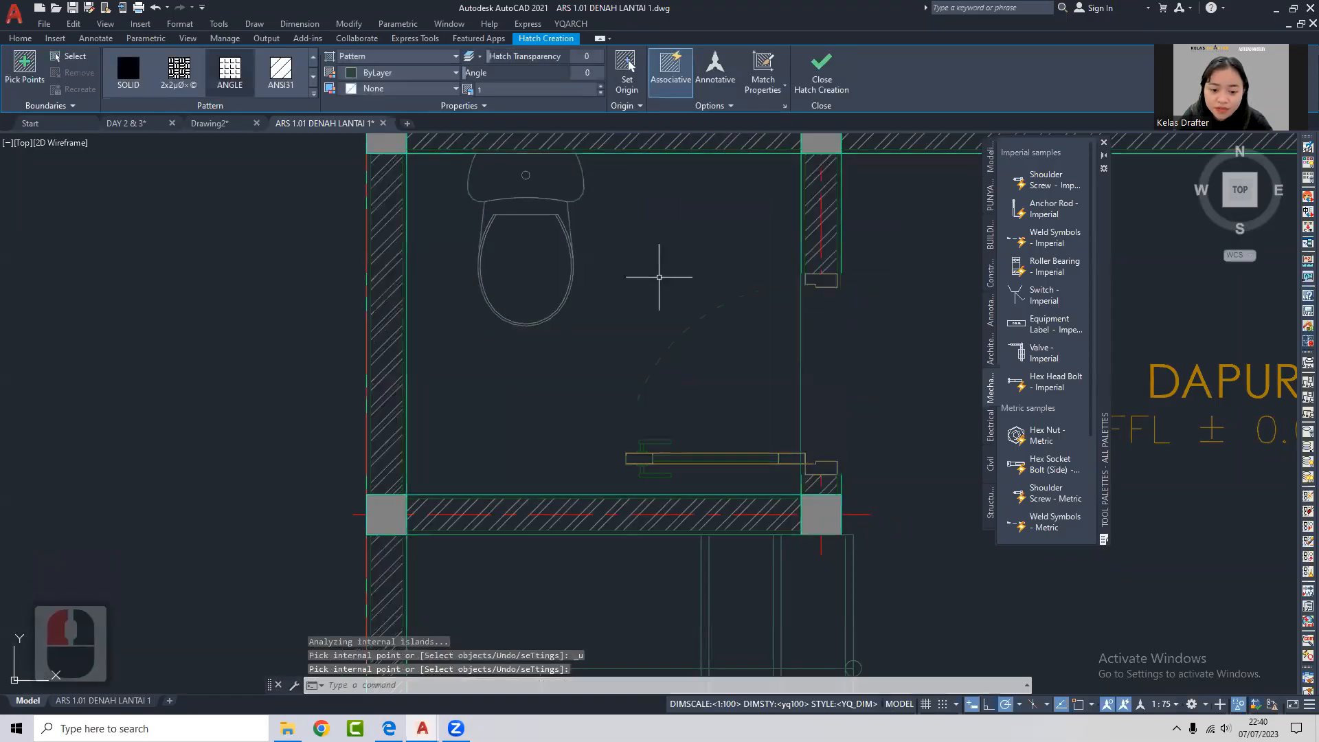
Restart the hatch on the KM/WC floor, continue with the open boundary, undo the pick and cancel the command.
{"action": "key", "text": "Return"}
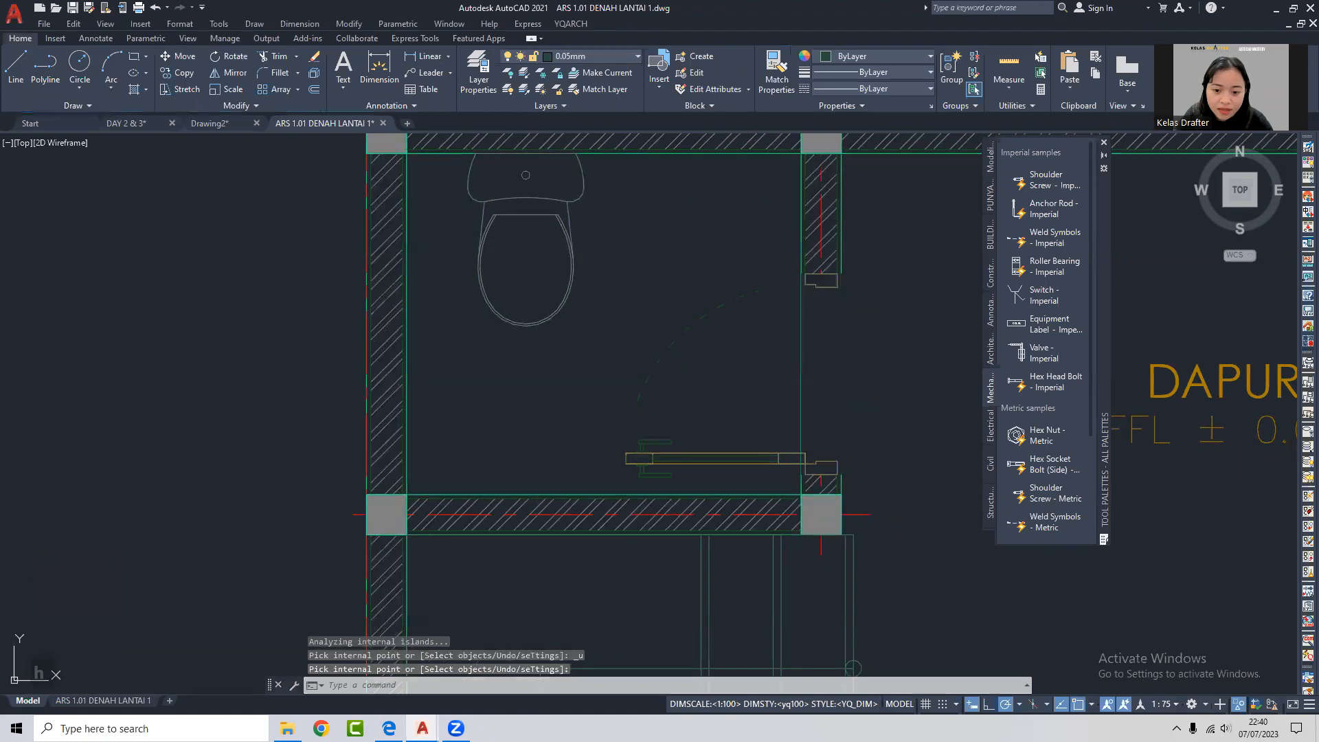
{"action": "key", "text": "Return"}
{"action": "left_click", "coordinate": [622, 307]}
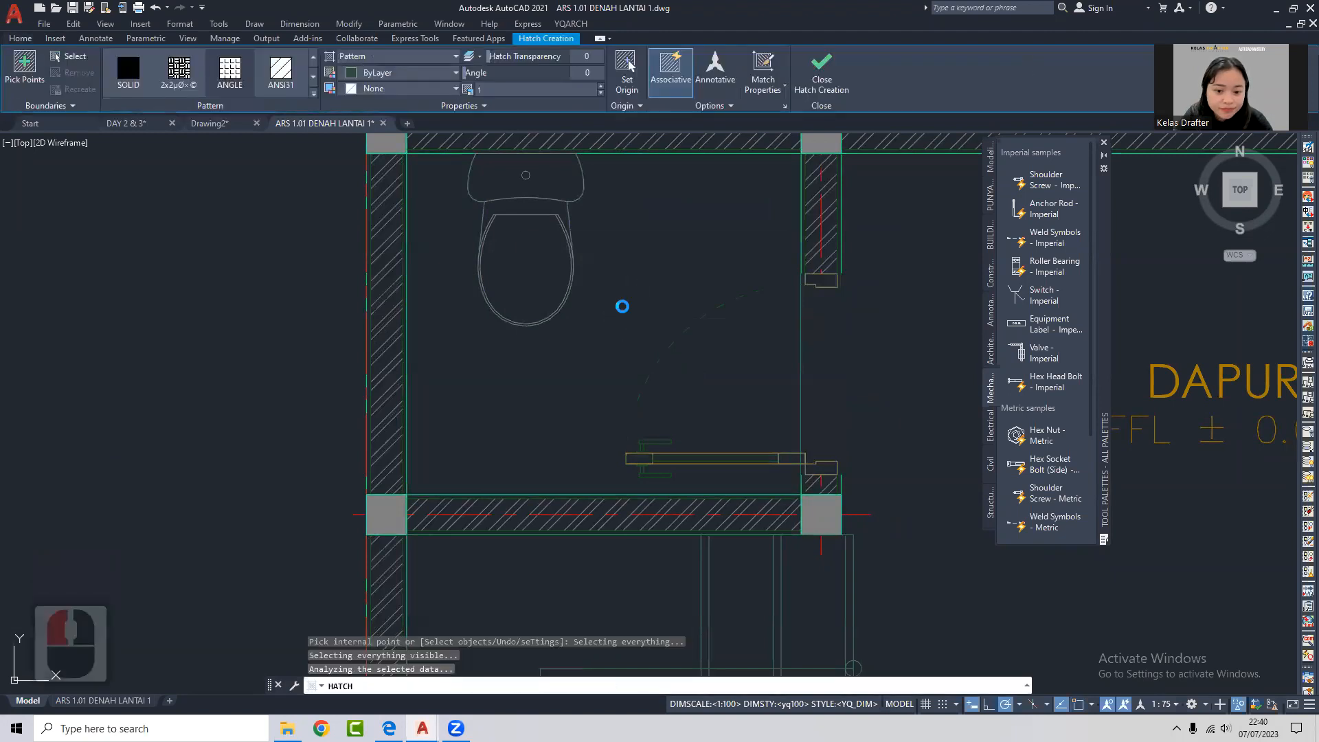
{"action": "left_click", "coordinate": [635, 345]}
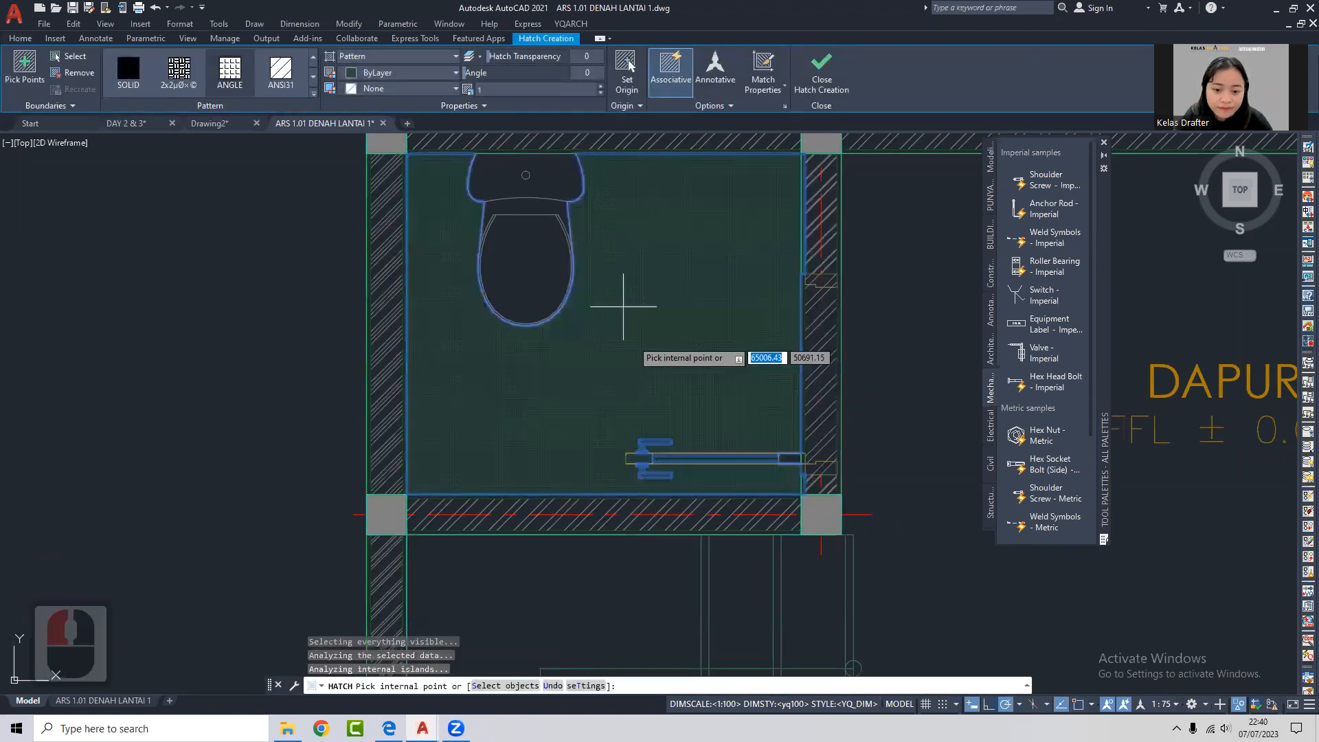
{"action": "key", "text": "ctrl+z"}
{"action": "key", "text": "Escape"}
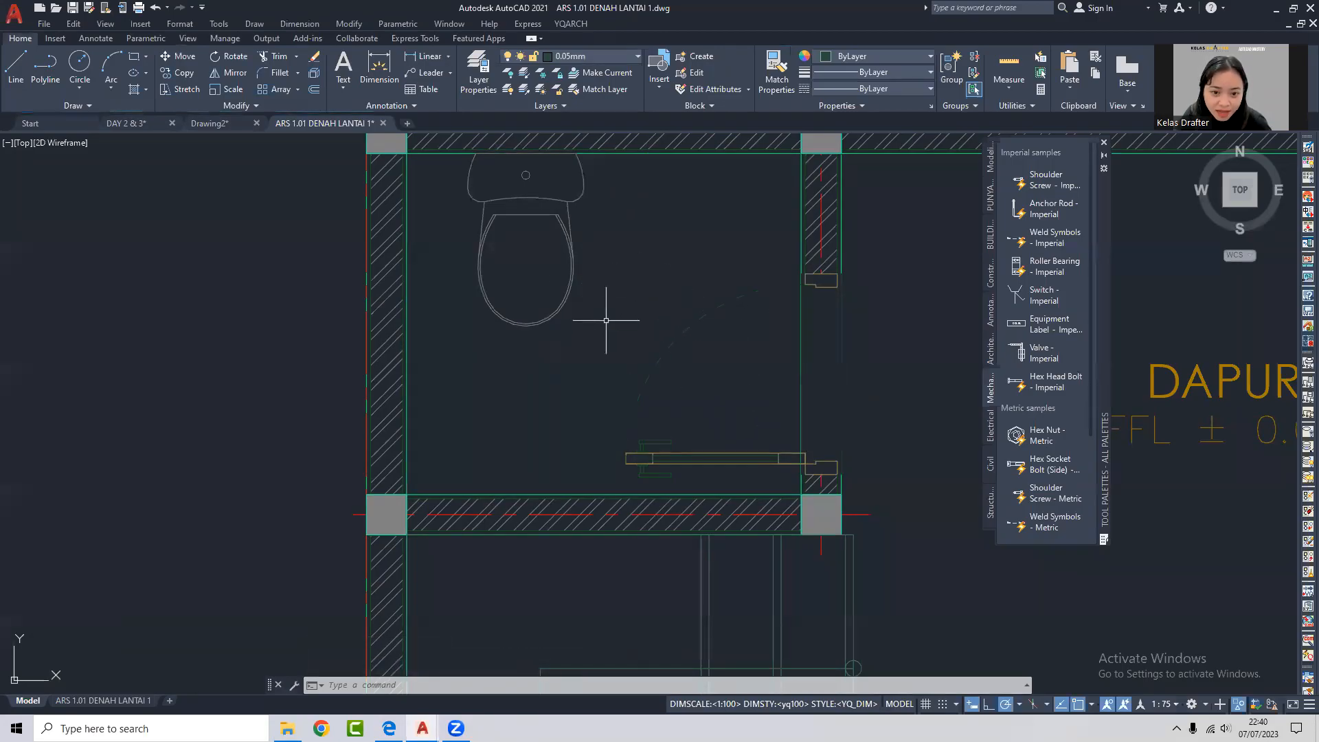
Draw a small rectangle in the empty space above the floor plan's frame.
{"action": "middle_click_drag", "start_coordinate": [611, 300], "coordinate": [595, 315]}
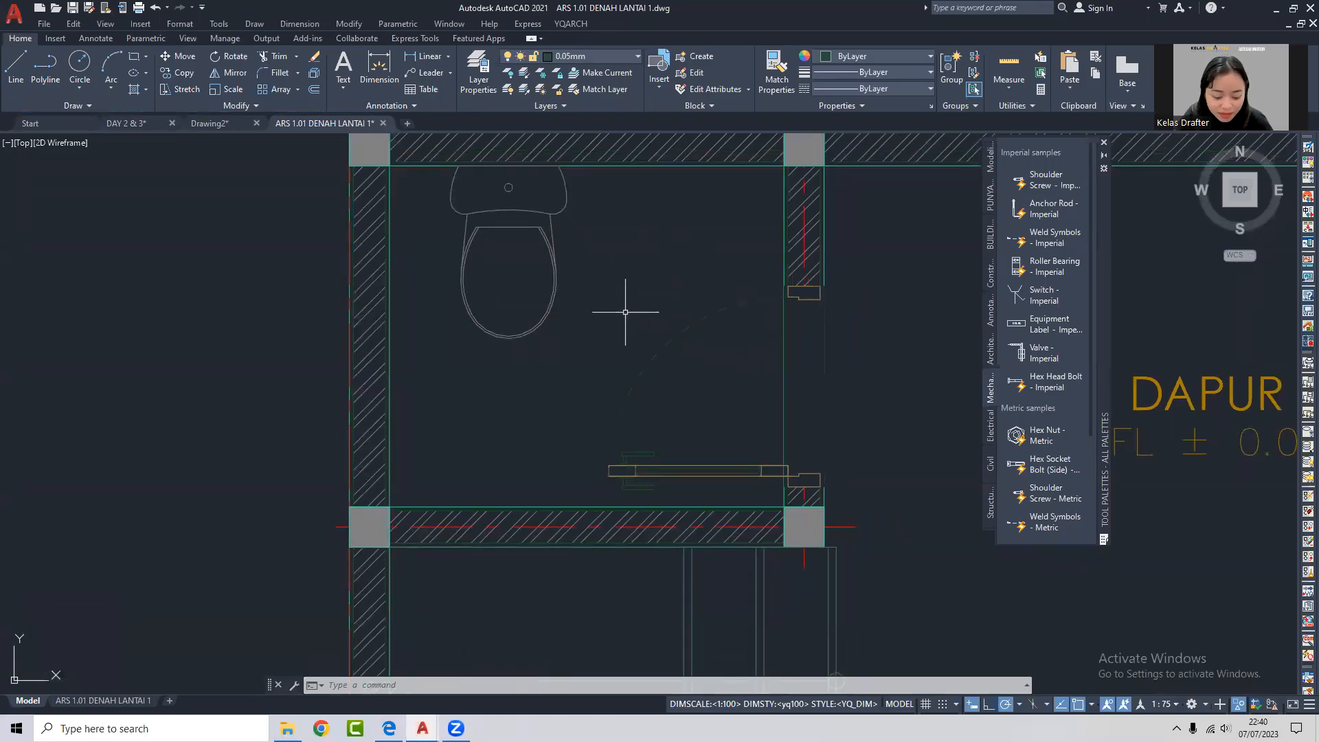
{"action": "scroll", "coordinate": [605, 309], "scroll_direction": "down", "scroll_amount": 7}
{"action": "scroll", "coordinate": [563, 329], "scroll_direction": "up", "scroll_amount": 2}
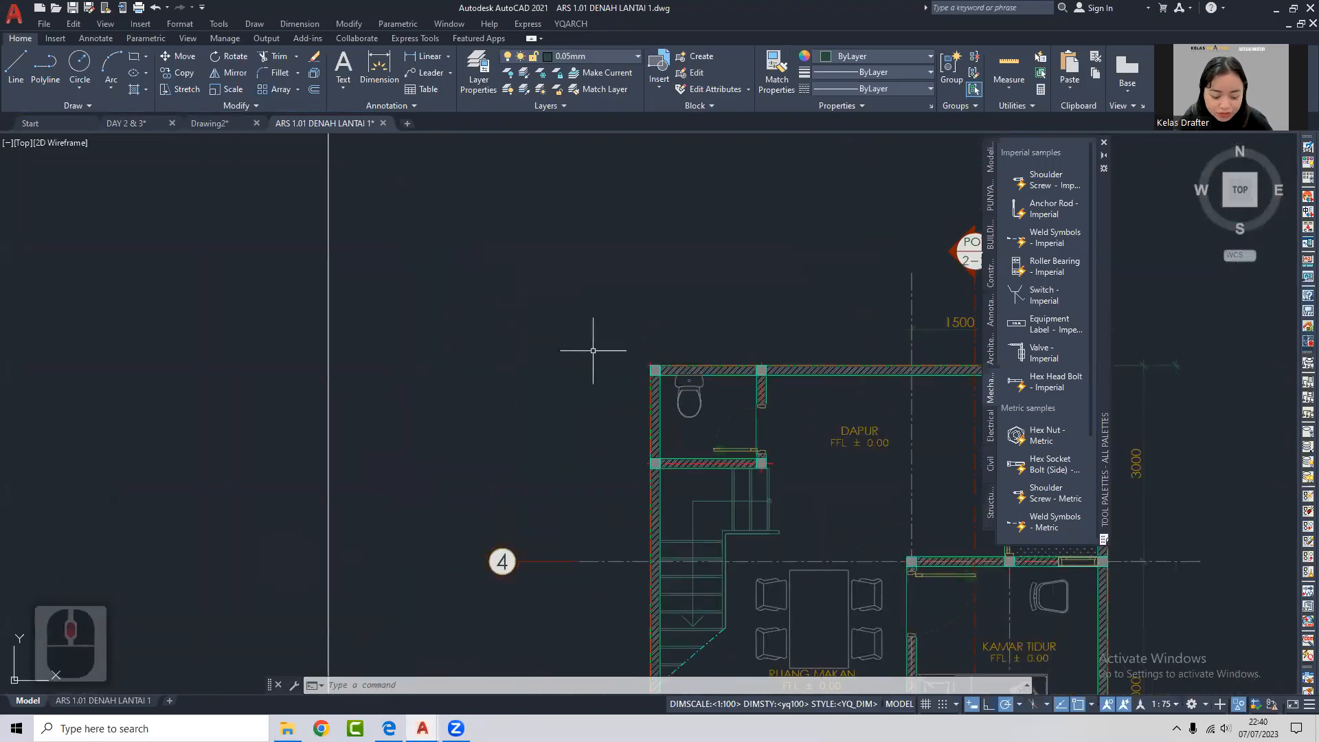
{"action": "scroll", "coordinate": [592, 350], "scroll_direction": "down", "scroll_amount": 4}
{"action": "scroll", "coordinate": [580, 316], "scroll_direction": "up", "scroll_amount": 2}
{"action": "type", "text": "rec"}
{"action": "key", "text": "Return"}
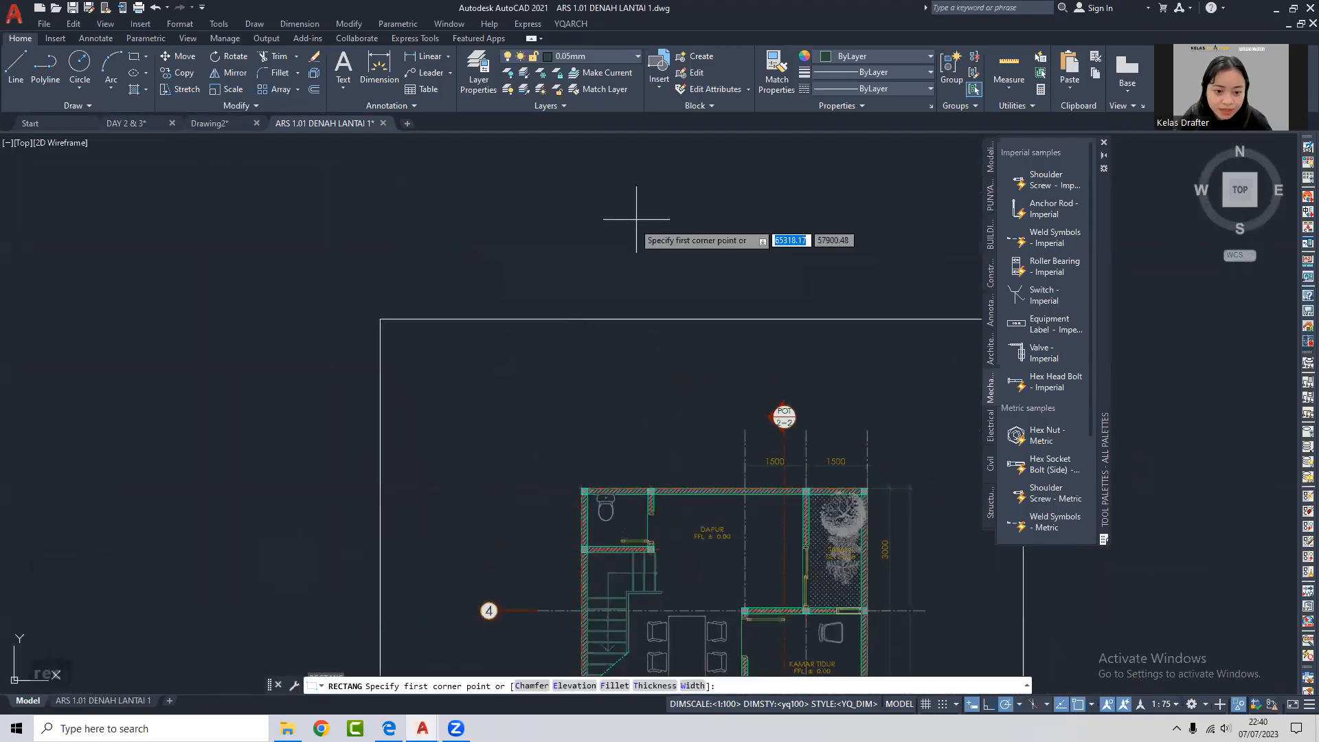
{"action": "middle_click_drag", "start_coordinate": [636, 219], "coordinate": [592, 306]}
{"action": "left_click", "coordinate": [583, 318]}
{"action": "left_click", "coordinate": [646, 261]}
Draw two more rectangles, one overlapping the first one's upper-right corner and another overlapping the second one's lower-right corner.
{"action": "scroll", "coordinate": [651, 258], "scroll_direction": "up", "scroll_amount": 2}
{"action": "key", "text": "space"}
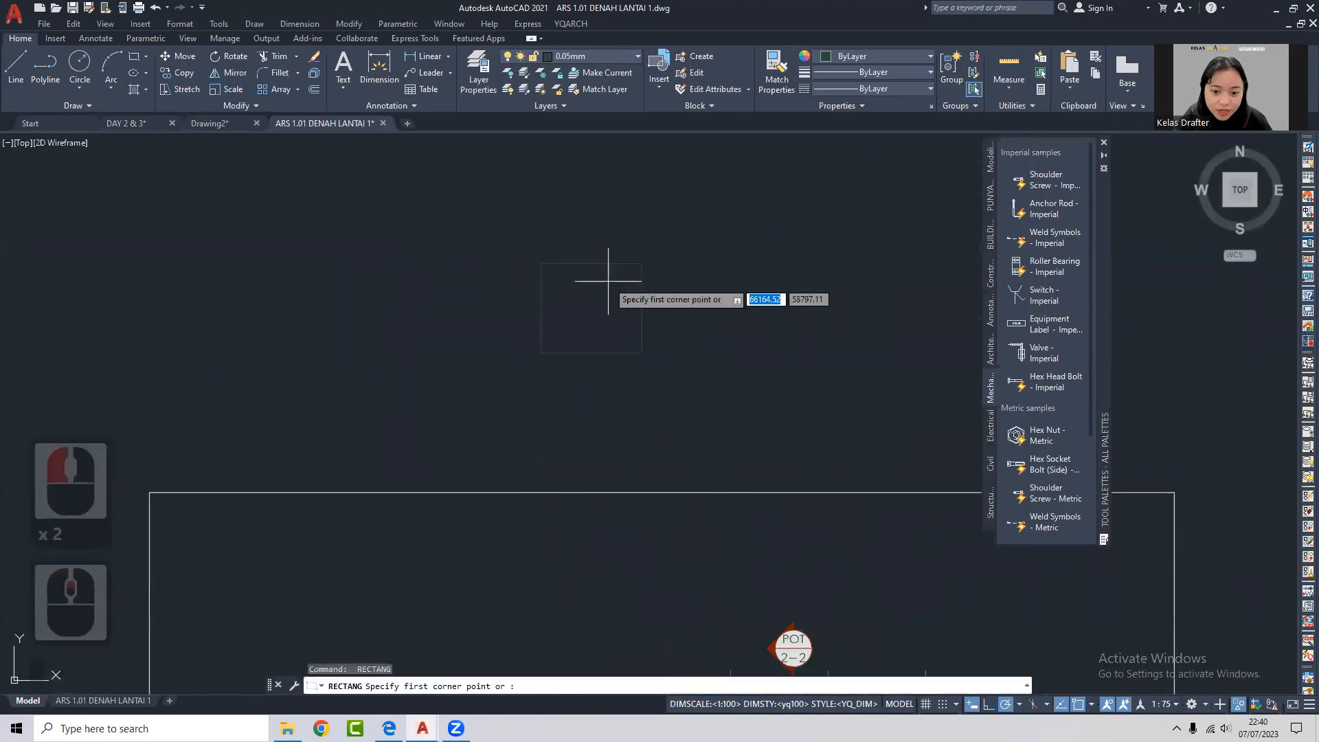
{"action": "left_click", "coordinate": [608, 289]}
{"action": "left_click", "coordinate": [668, 222]}
{"action": "key", "text": "space"}
{"action": "left_click", "coordinate": [655, 267]}
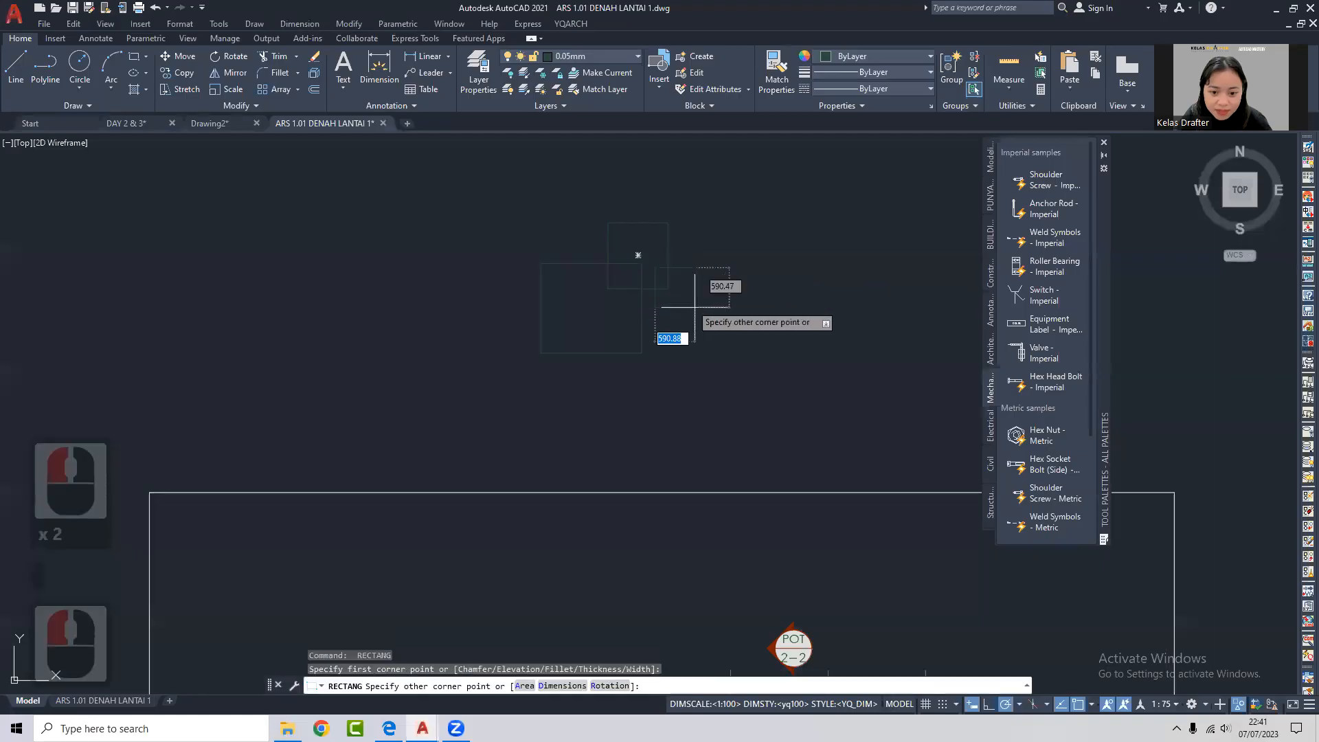
{"action": "left_click", "coordinate": [725, 333]}
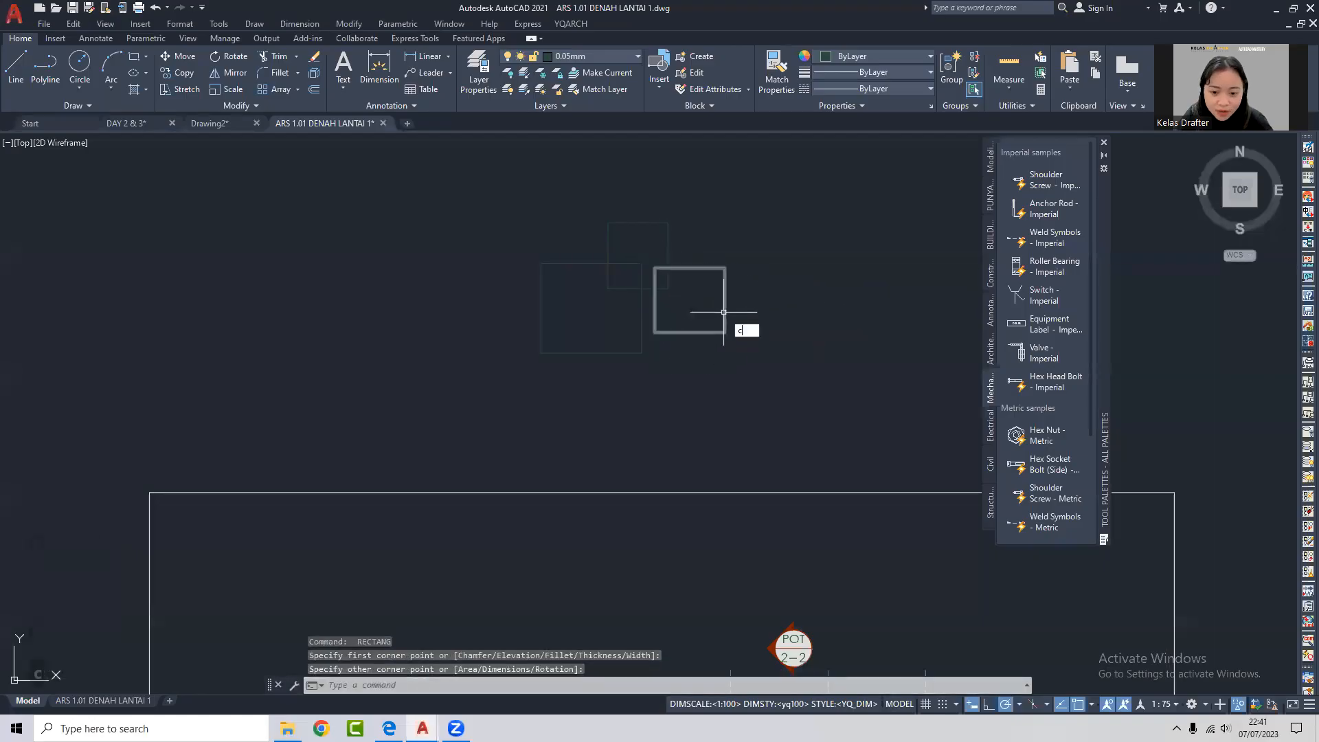
Draw a circle overlapping the second and third rectangles.
{"action": "type", "text": "c"}
{"action": "key", "text": "space"}
{"action": "left_click", "coordinate": [693, 247]}
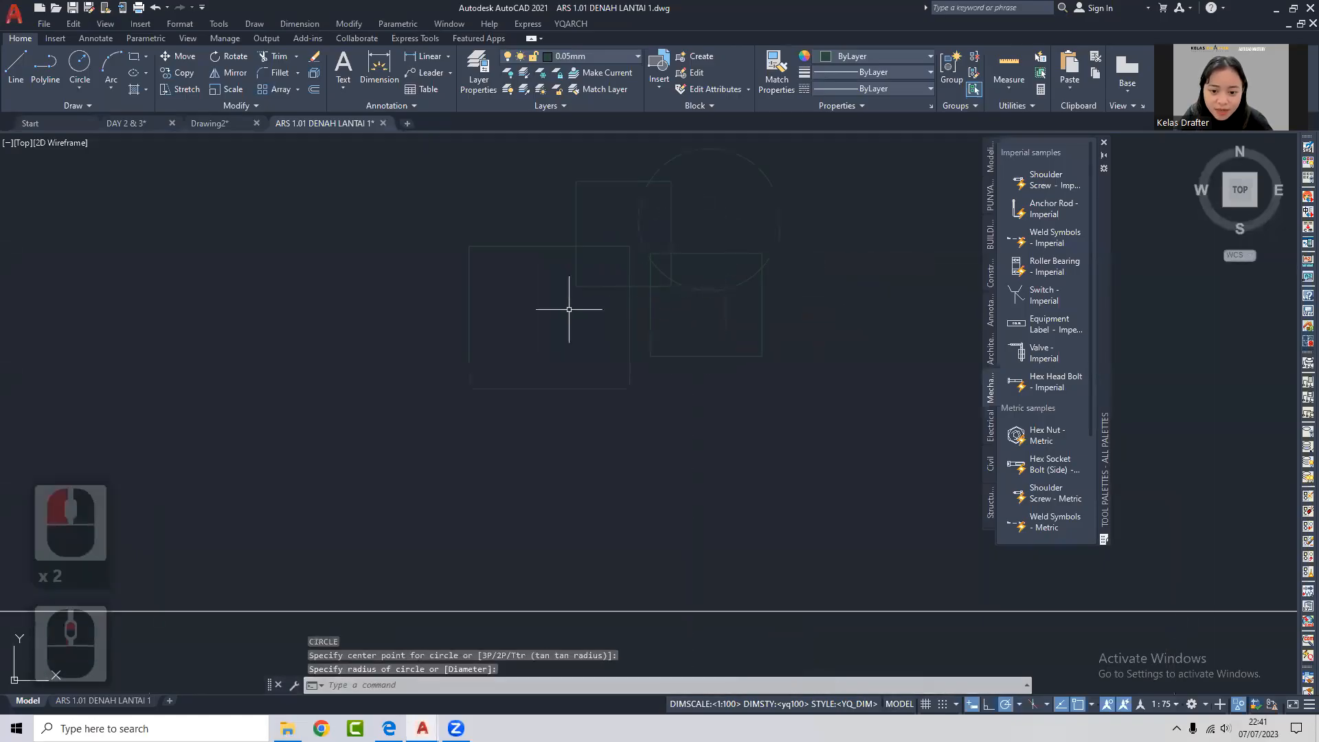
Create polyline boundaries from all the enclosed areas formed by the three overlapping rectangles and the circle.
{"action": "scroll", "coordinate": [681, 304], "scroll_direction": "up", "scroll_amount": 2}
{"action": "middle_click_drag", "start_coordinate": [680, 304], "coordinate": [638, 394]}
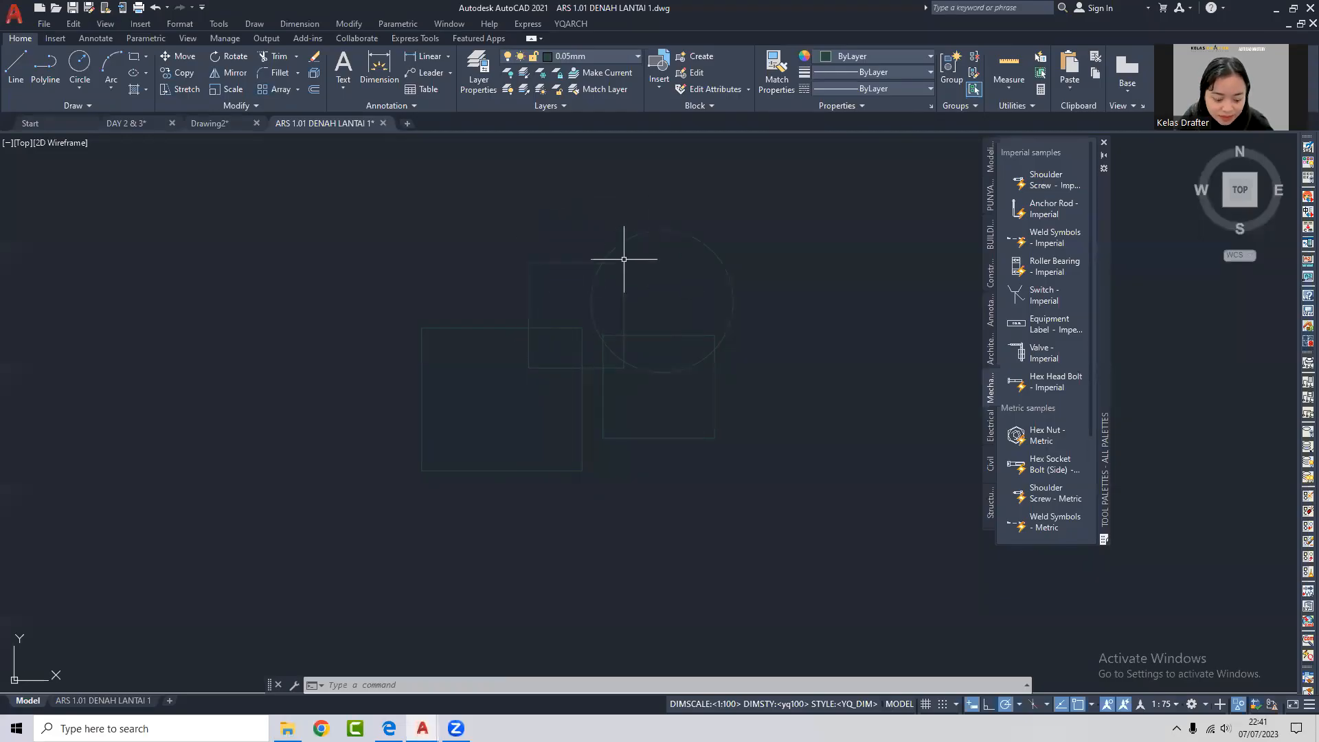
{"action": "type", "text": "o"}
{"action": "key", "text": "Return"}
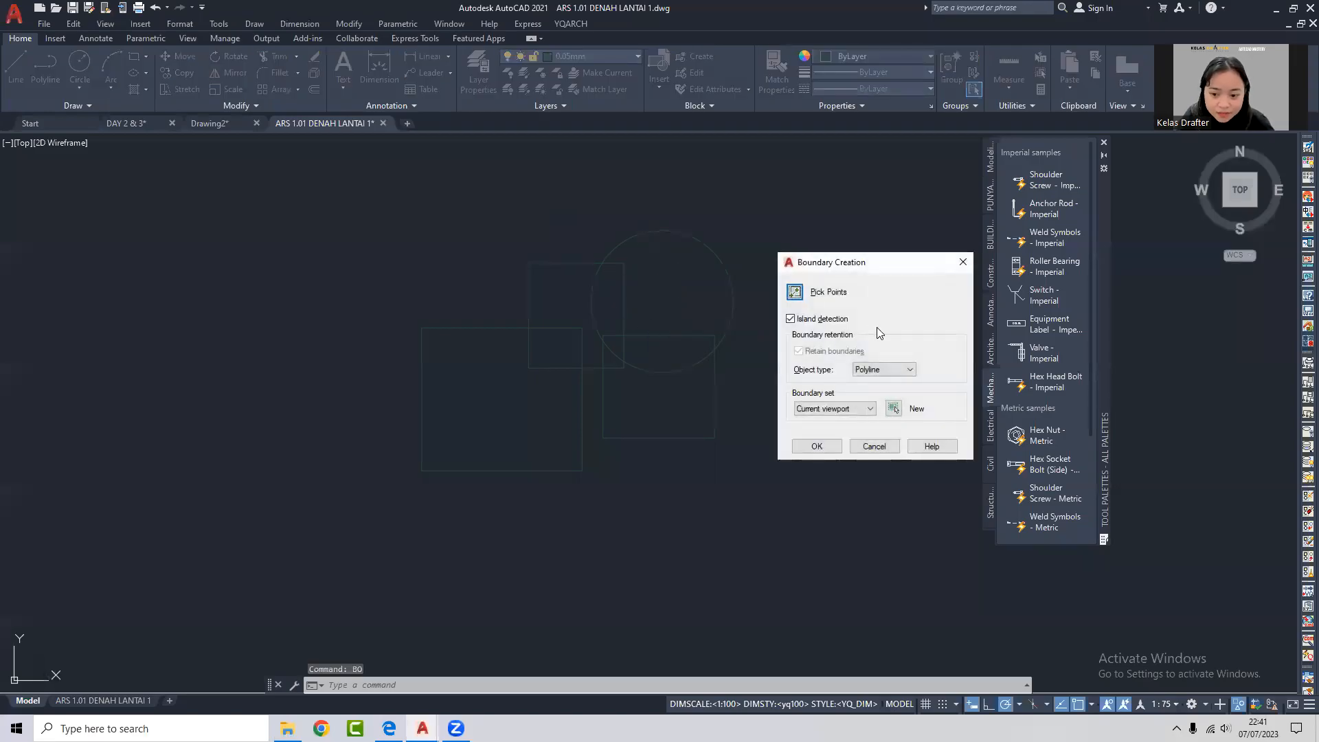
{"action": "left_click", "coordinate": [795, 292]}
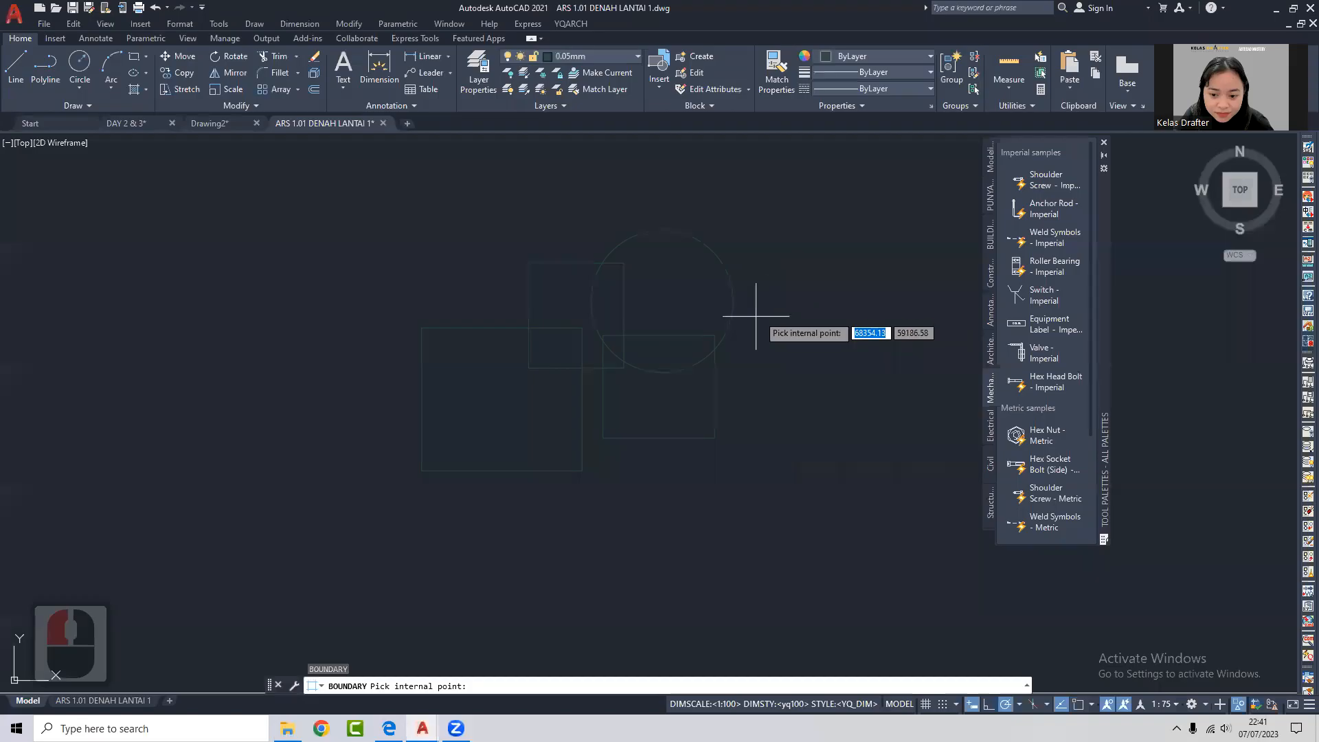
{"action": "left_click", "coordinate": [508, 403]}
{"action": "left_click", "coordinate": [555, 352]}
{"action": "left_click", "coordinate": [584, 304]}
{"action": "left_click", "coordinate": [609, 315]}
{"action": "left_click", "coordinate": [615, 344]}
{"action": "left_click", "coordinate": [645, 313]}
{"action": "left_click", "coordinate": [668, 354]}
{"action": "left_click", "coordinate": [687, 405]}
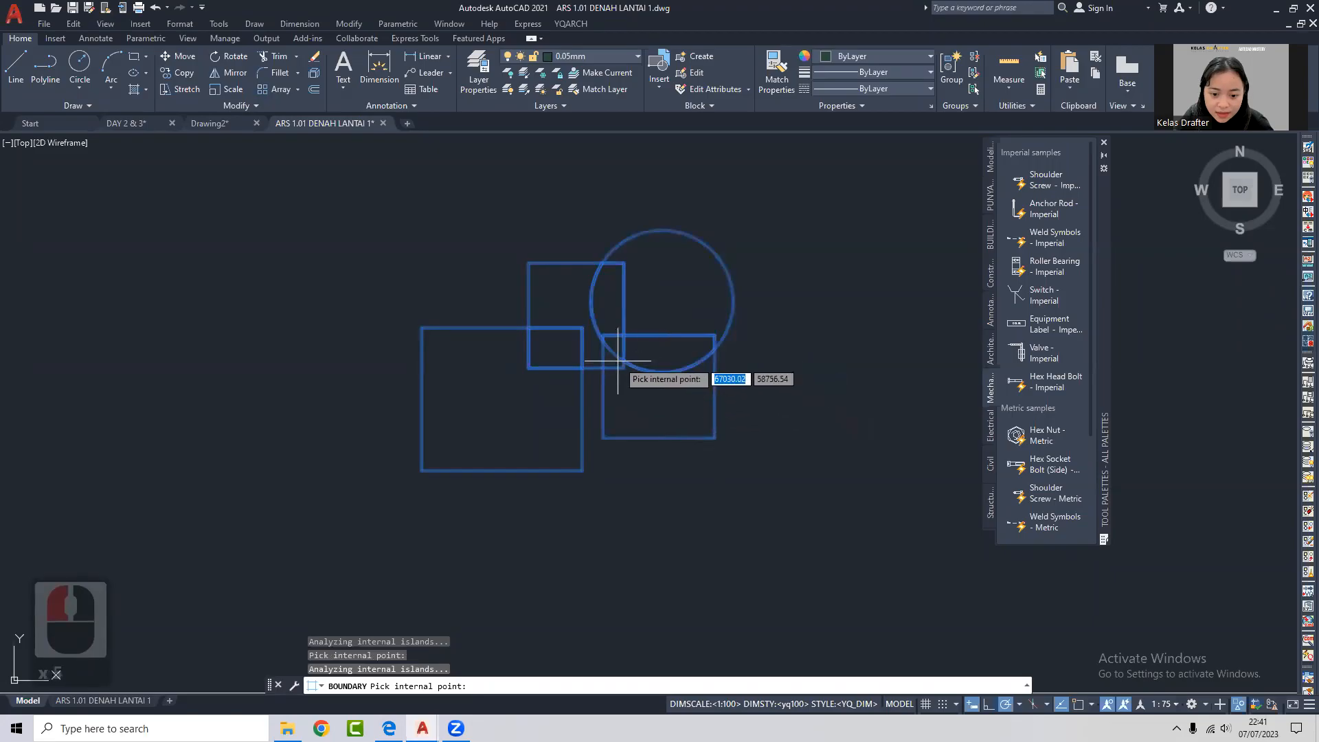
{"action": "key", "text": "Return"}
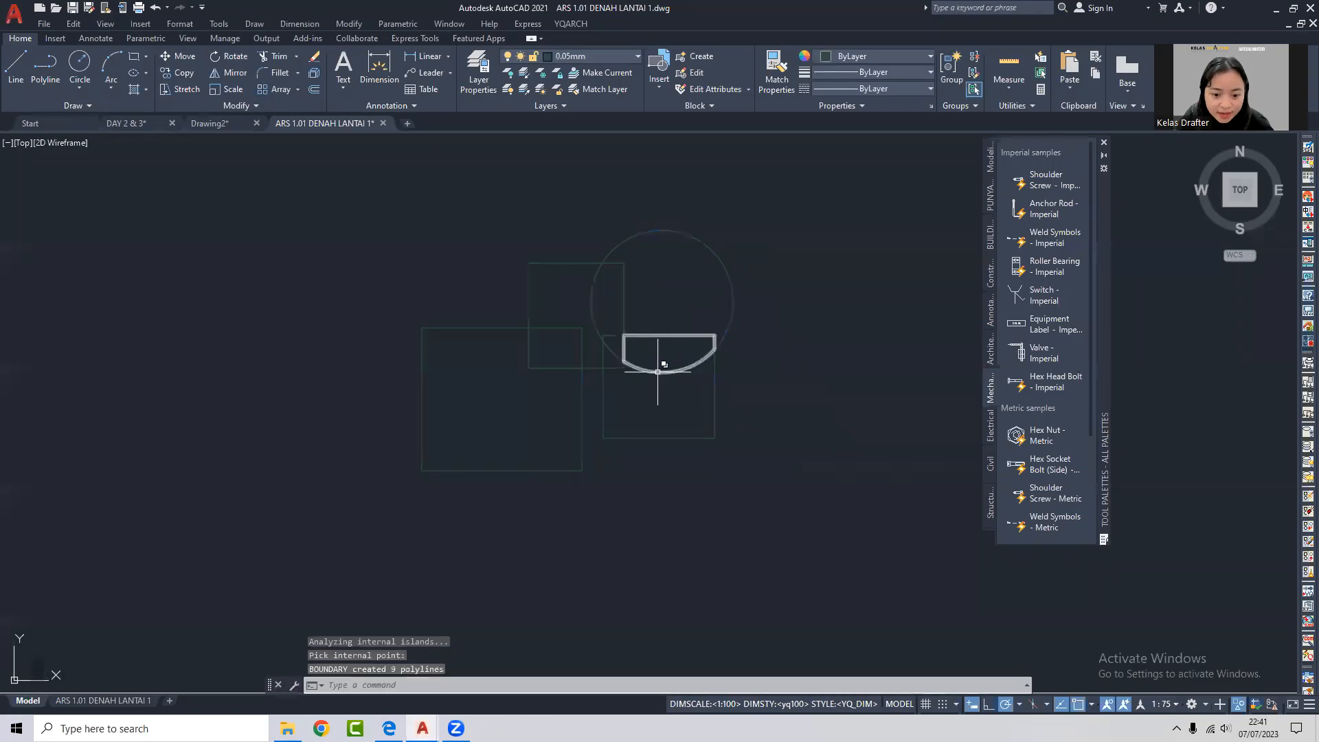
Select boundary pieces around the circle to inspect their outlines, and clear the selection.
{"action": "left_click", "coordinate": [715, 344]}
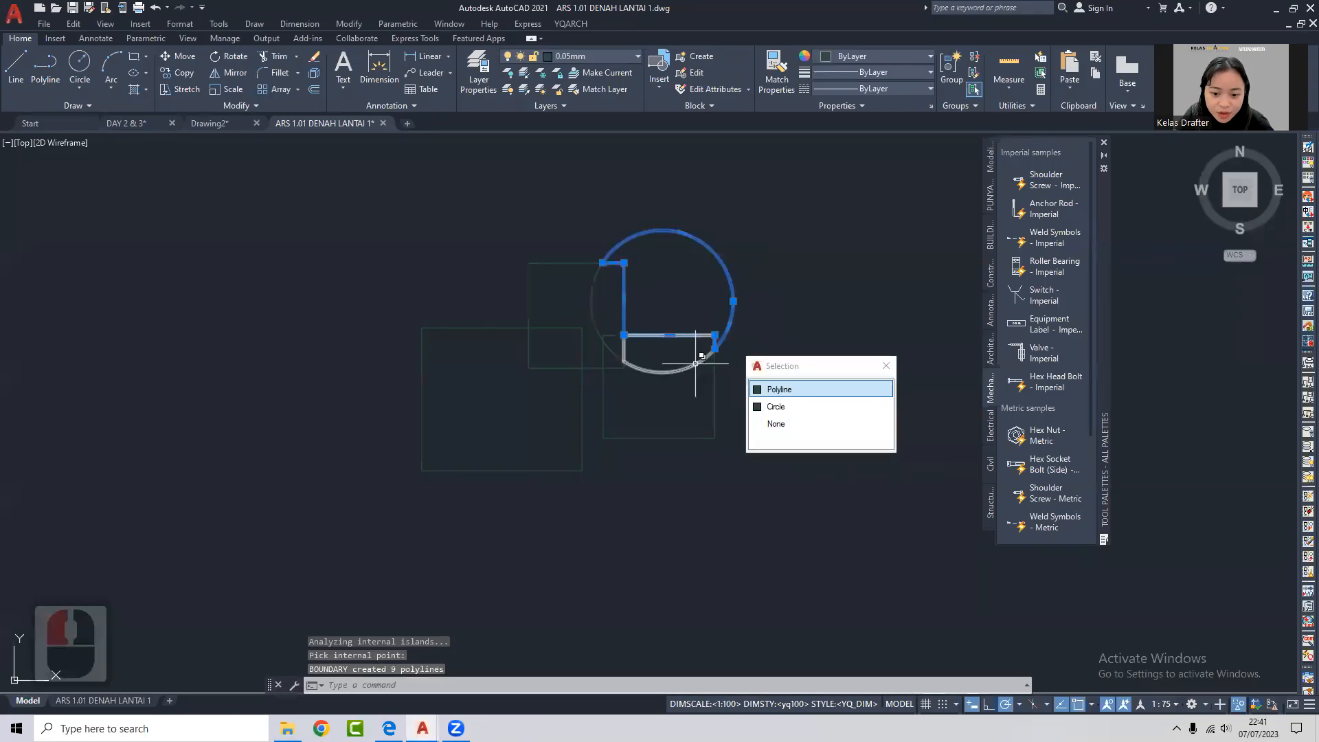
{"action": "left_click", "coordinate": [594, 322]}
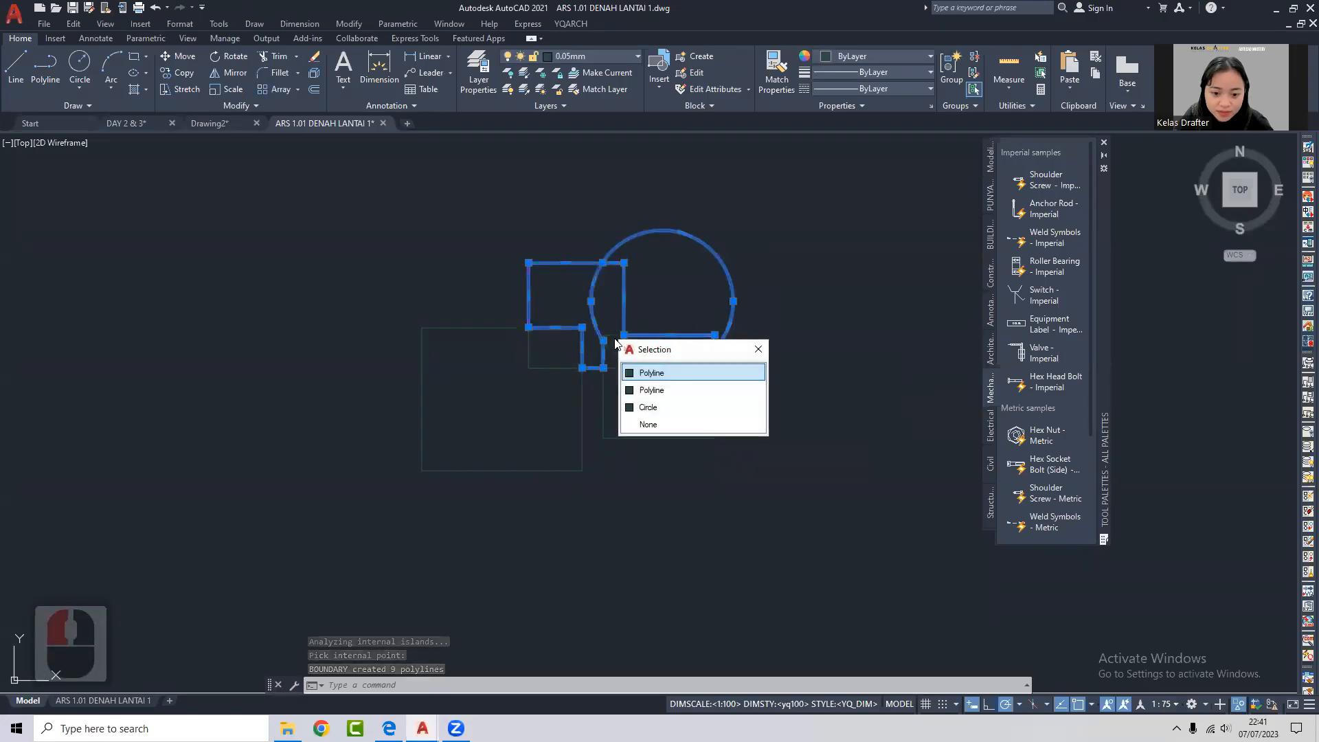
{"action": "left_click", "coordinate": [614, 336]}
{"action": "middle_click_drag", "start_coordinate": [544, 346], "coordinate": [532, 348]}
{"action": "key", "text": "Escape"}
Move the circle's large upper-right boundary piece horizontally to the right, clear of the overlapping shapes.
{"action": "left_click", "coordinate": [595, 250]}
{"action": "middle_click_drag", "start_coordinate": [581, 257], "coordinate": [485, 268]}
{"action": "type", "text": "m"}
{"action": "key", "text": "space"}
{"action": "left_click", "coordinate": [554, 311]}
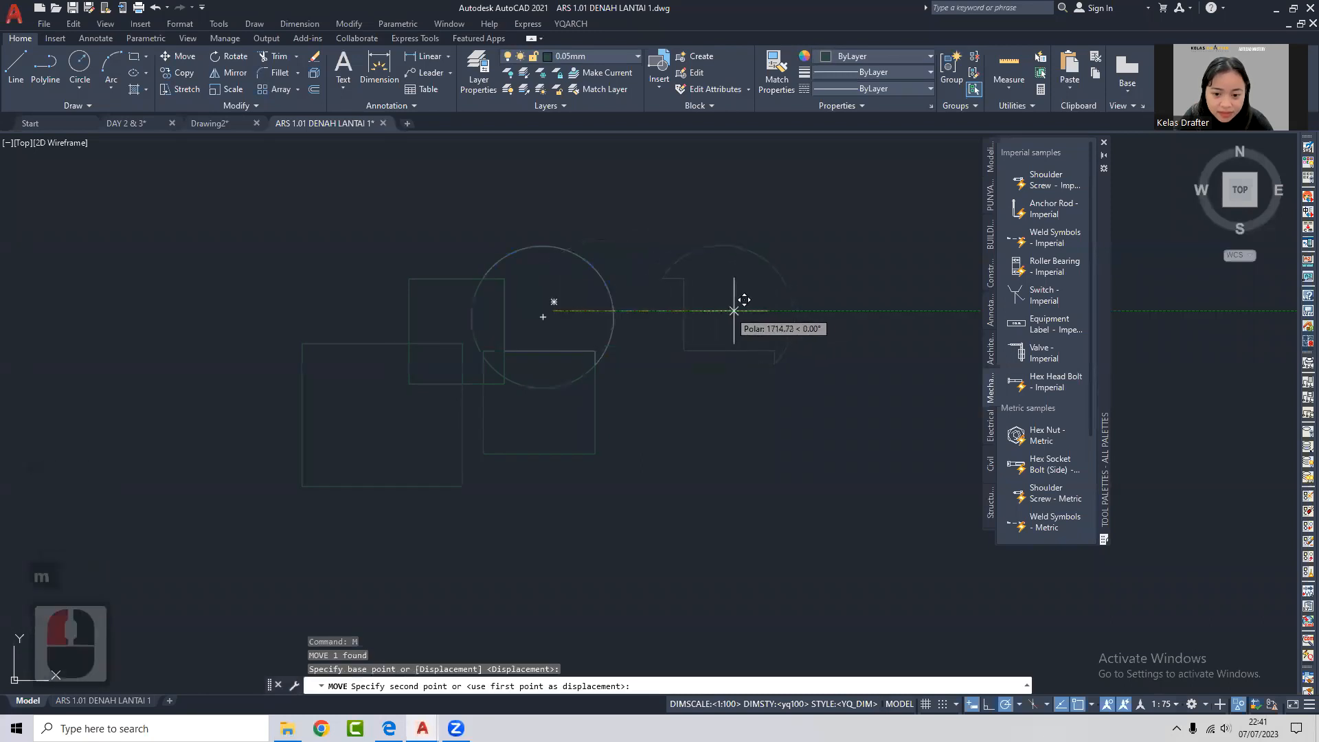
{"action": "left_click", "coordinate": [740, 311]}
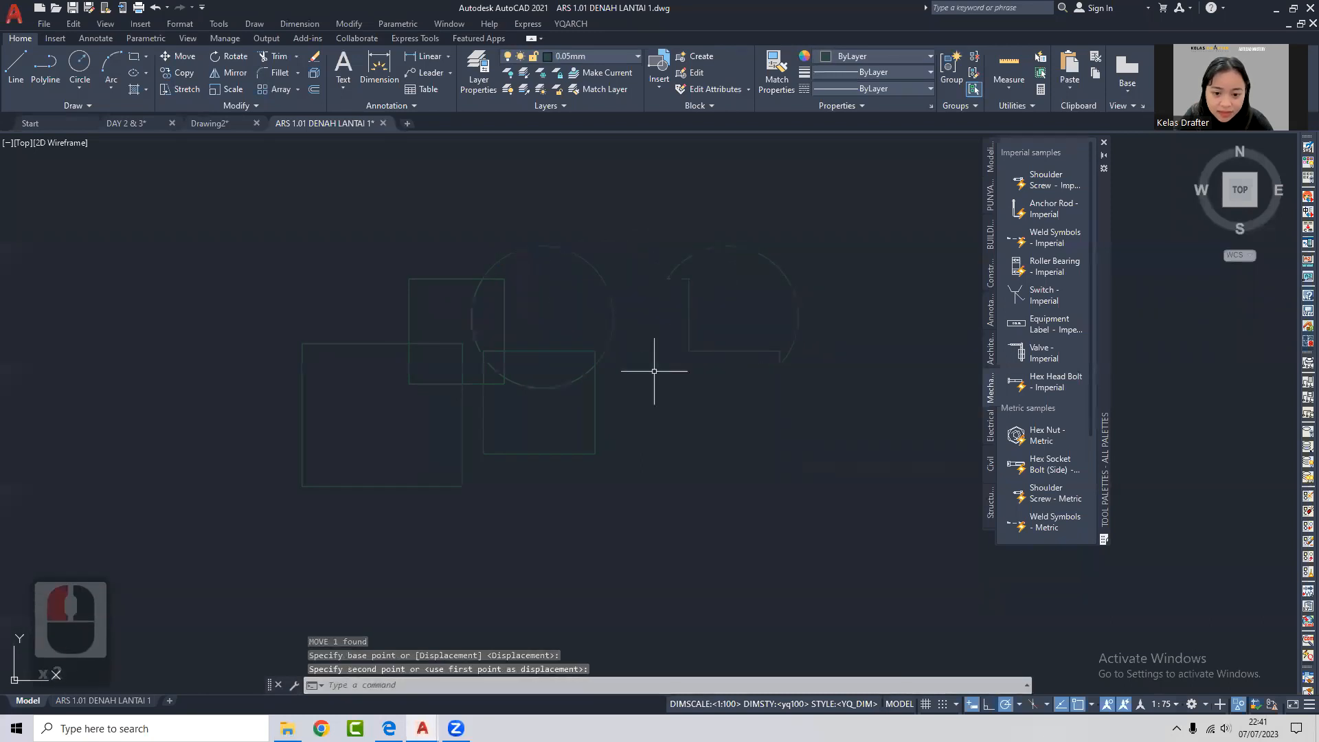
Move the narrow boundary piece between the circle and the upper rectangle straight up, above the circle.
{"action": "left_click", "coordinate": [507, 311]}
{"action": "middle_click_drag", "start_coordinate": [549, 300], "coordinate": [547, 279]}
{"action": "type", "text": "m"}
{"action": "key", "text": "space"}
{"action": "left_click", "coordinate": [547, 305]}
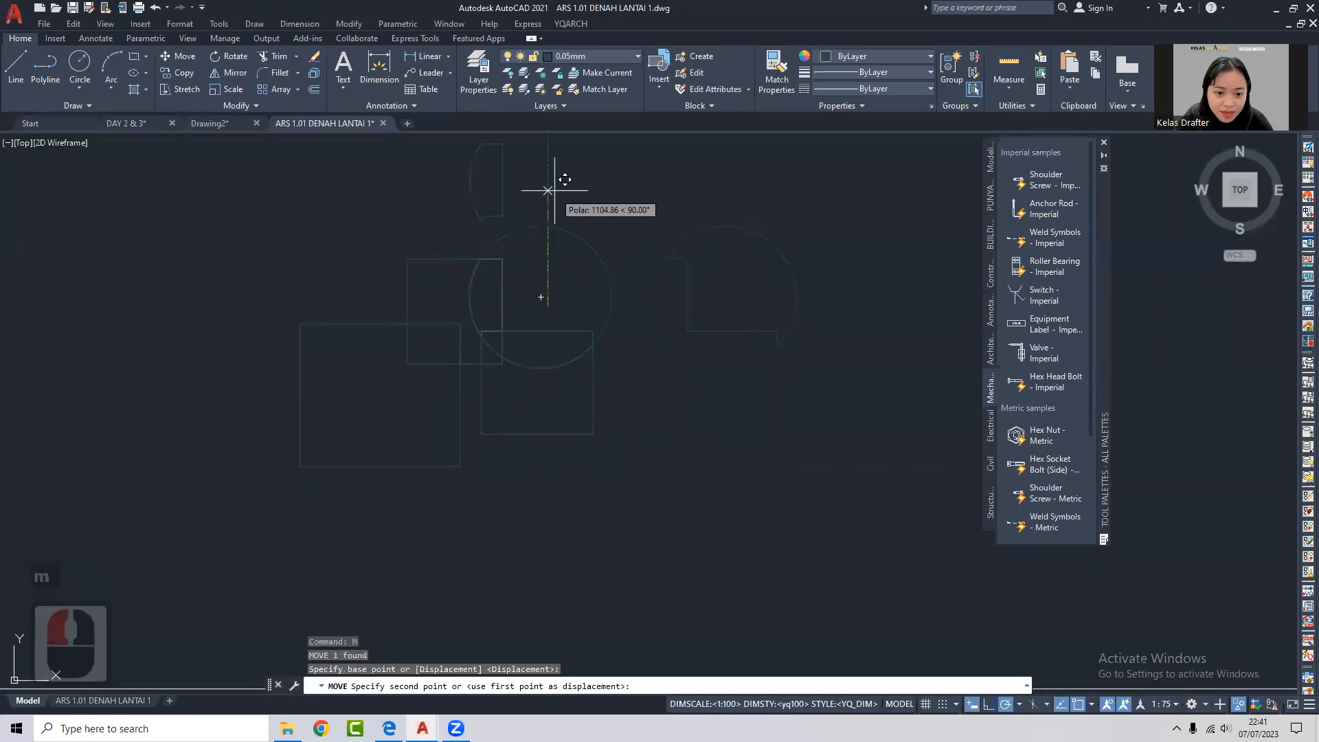
{"action": "left_click", "coordinate": [549, 186]}
Move the boundary piece shared by the circle's lower part and the lower-right rectangle out to the right of the shapes.
{"action": "left_click", "coordinate": [547, 332]}
{"action": "left_click", "coordinate": [548, 332]}
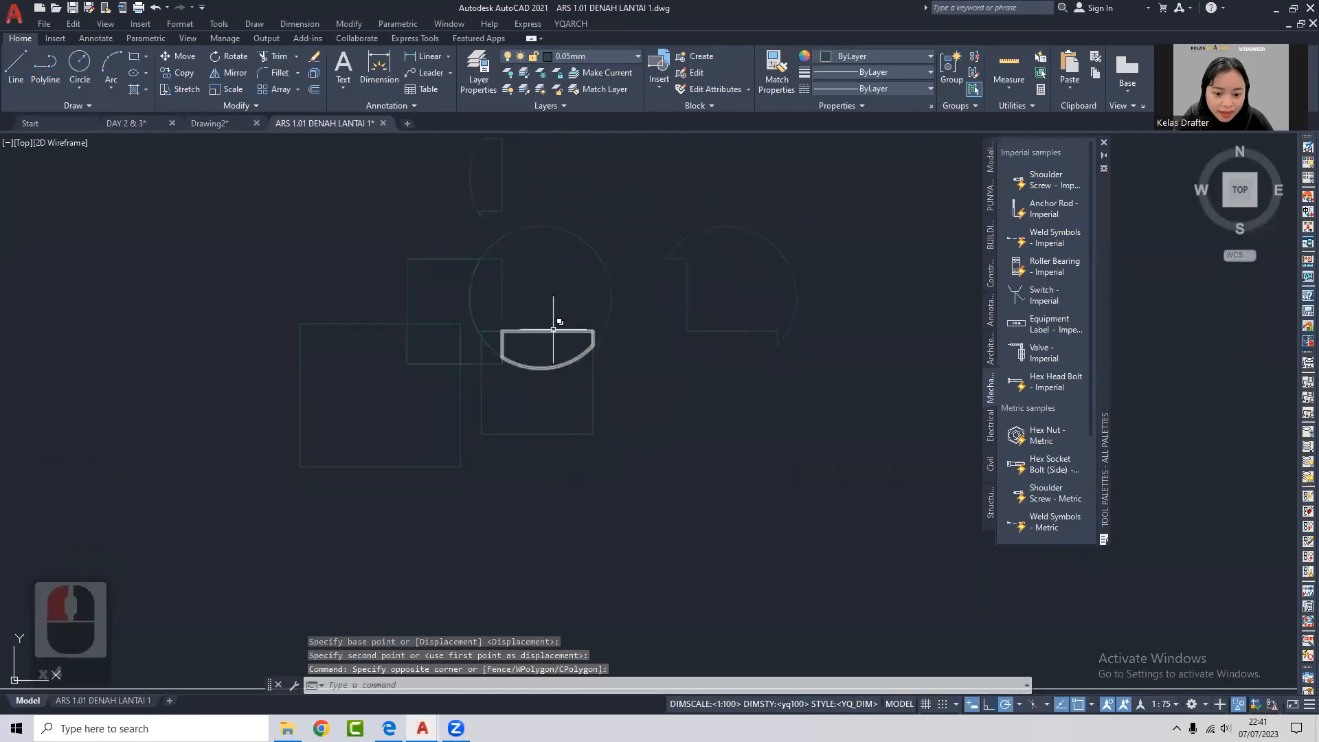
{"action": "left_click", "coordinate": [553, 332]}
{"action": "type", "text": "m"}
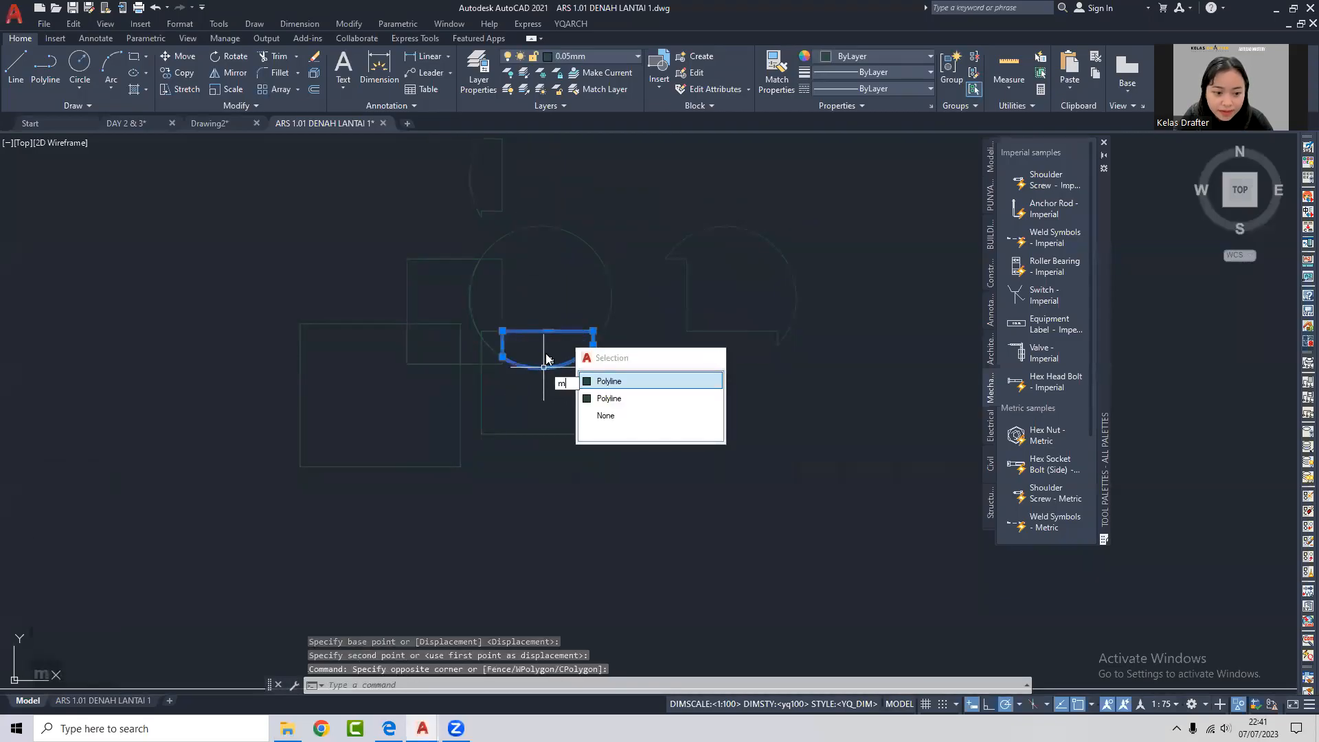
{"action": "key", "text": "space"}
{"action": "left_click", "coordinate": [543, 383]}
{"action": "left_click", "coordinate": [671, 415]}
Create a polyline boundary with island detection from the KM/WC floor area around the toilet and door.
{"action": "middle_click_drag", "start_coordinate": [664, 486], "coordinate": [754, 219]}
{"action": "middle_click_drag", "start_coordinate": [608, 522], "coordinate": [565, 120]}
{"action": "mouse_move", "coordinate": [262, 506]}
{"action": "middle_mouse_down"}
{"action": "mouse_move", "coordinate": [422, 330]}
{"action": "mouse_move", "coordinate": [441, 327]}
{"action": "middle_mouse_up"}
{"action": "scroll", "coordinate": [391, 343], "scroll_direction": "up", "scroll_amount": 2}
{"action": "type", "text": "bo"}
{"action": "key", "text": "Return"}
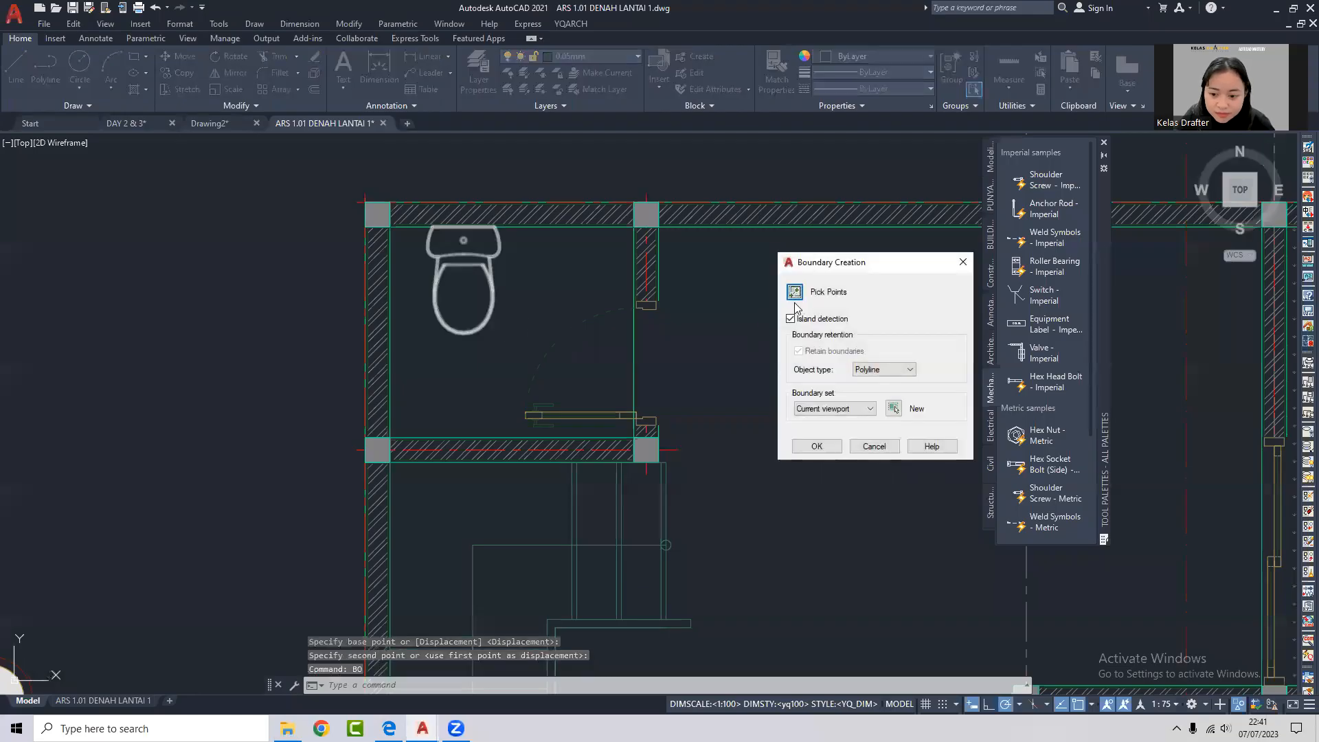
{"action": "left_click", "coordinate": [795, 294]}
{"action": "left_click", "coordinate": [561, 300]}
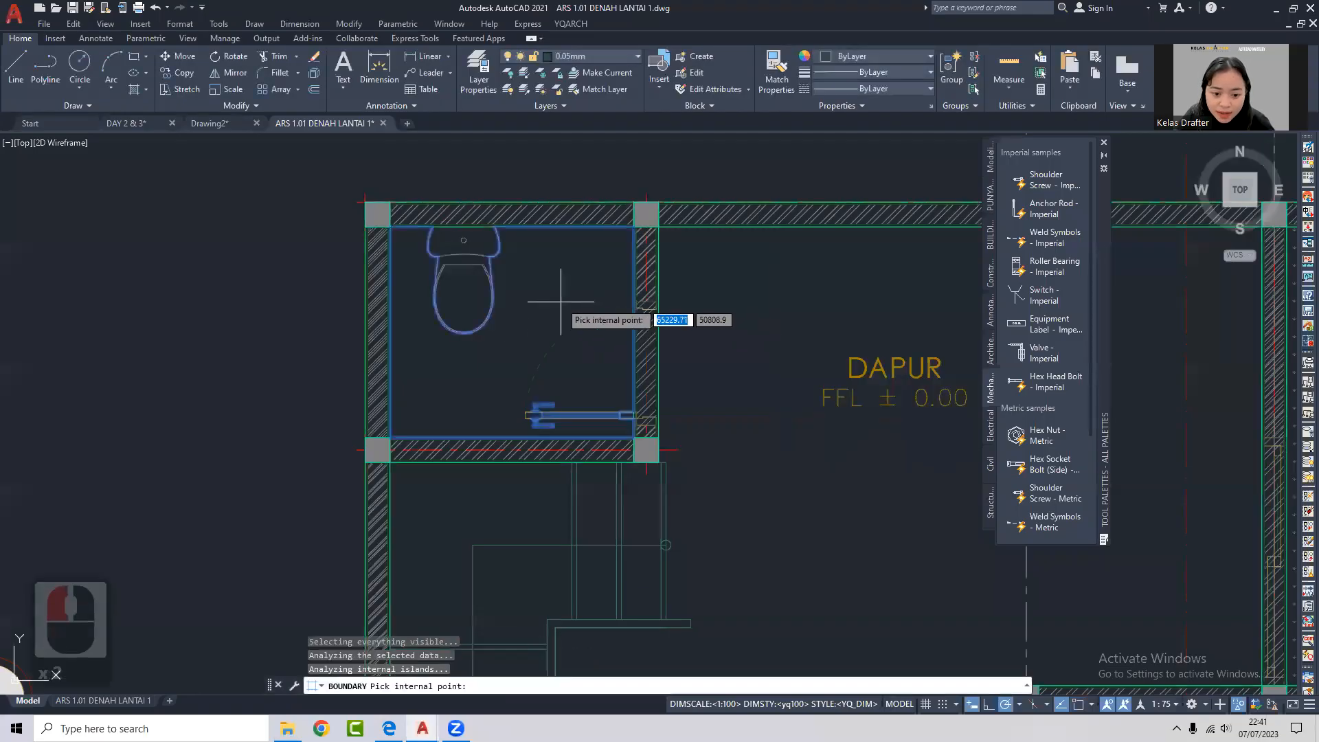
{"action": "key", "text": "Return"}
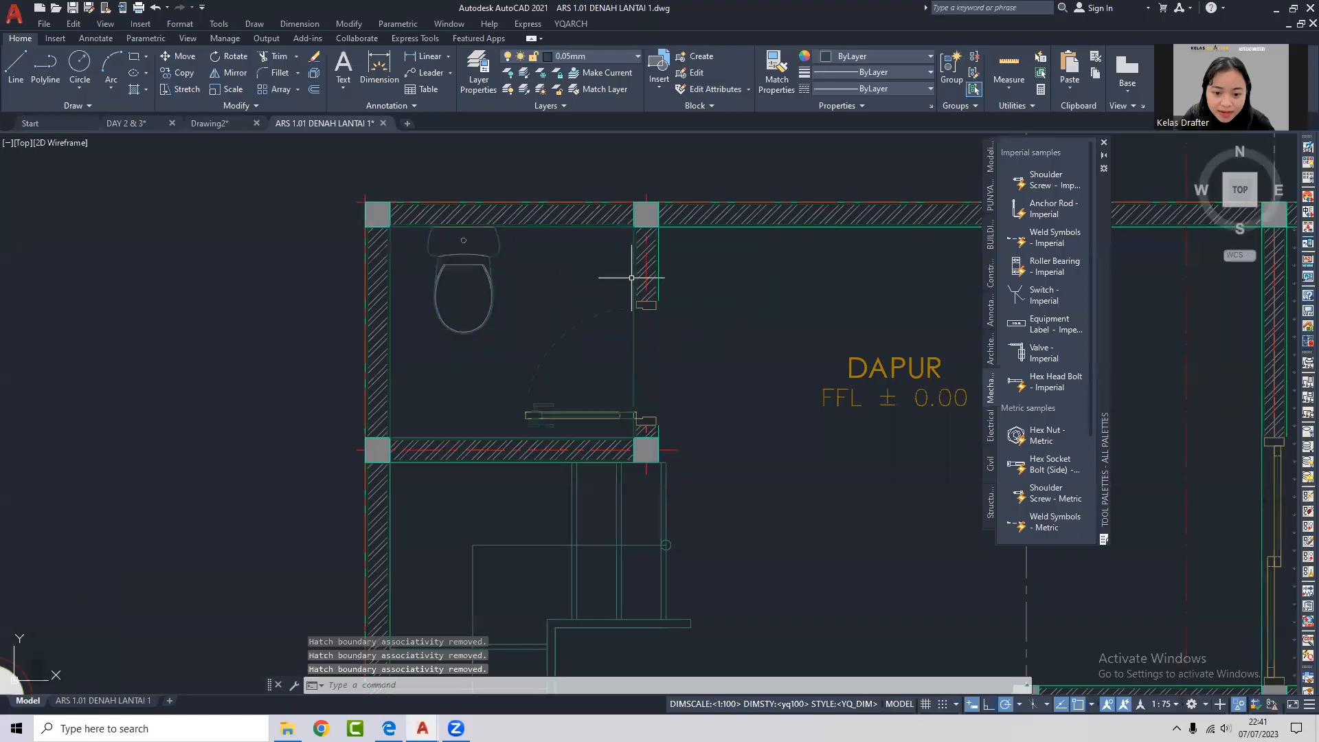
Move the KM/WC floor boundary into the empty space left of the floor plan.
{"action": "left_click", "coordinate": [634, 272]}
{"action": "scroll", "coordinate": [618, 420], "scroll_direction": "up", "scroll_amount": 2}
{"action": "middle_click_drag", "start_coordinate": [386, 262], "coordinate": [438, 332]}
{"action": "scroll", "coordinate": [553, 269], "scroll_direction": "down", "scroll_amount": 2}
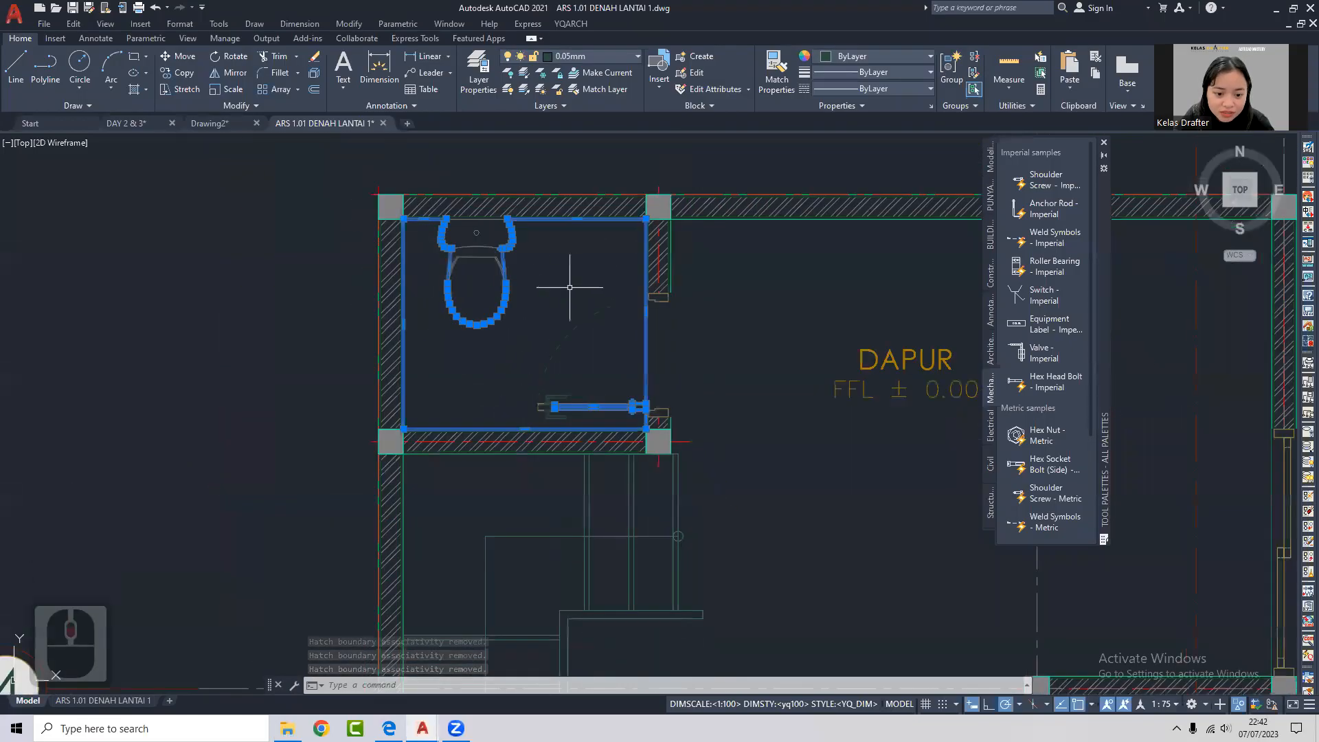
{"action": "type", "text": "m"}
{"action": "key", "text": "space"}
{"action": "left_click", "coordinate": [546, 311]}
{"action": "middle_click_drag", "start_coordinate": [419, 318], "coordinate": [717, 317]}
{"action": "left_click", "coordinate": [491, 316]}
Hatch the moved KM/WC floor outline by selecting it as the boundary object.
{"action": "type", "text": "h"}
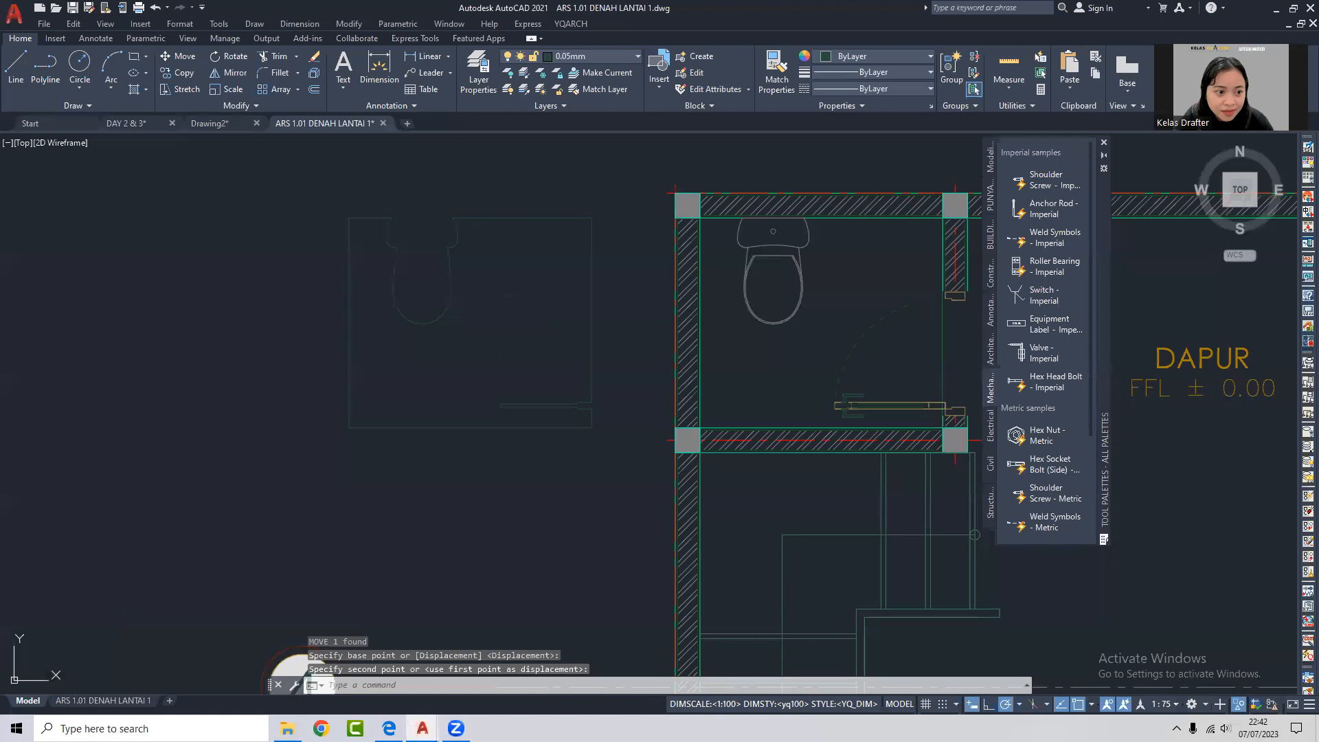
{"action": "key", "text": "space"}
{"action": "left_click", "coordinate": [79, 60]}
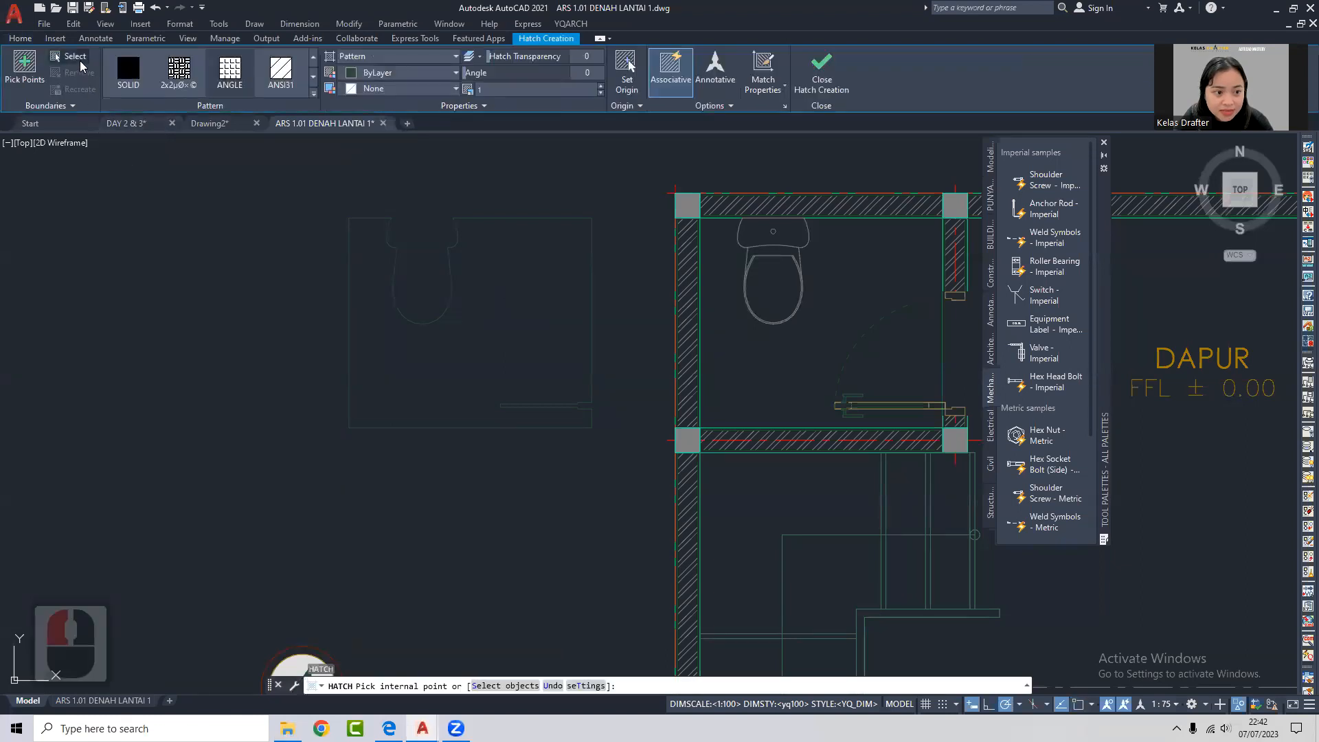
{"action": "key", "text": "Return"}
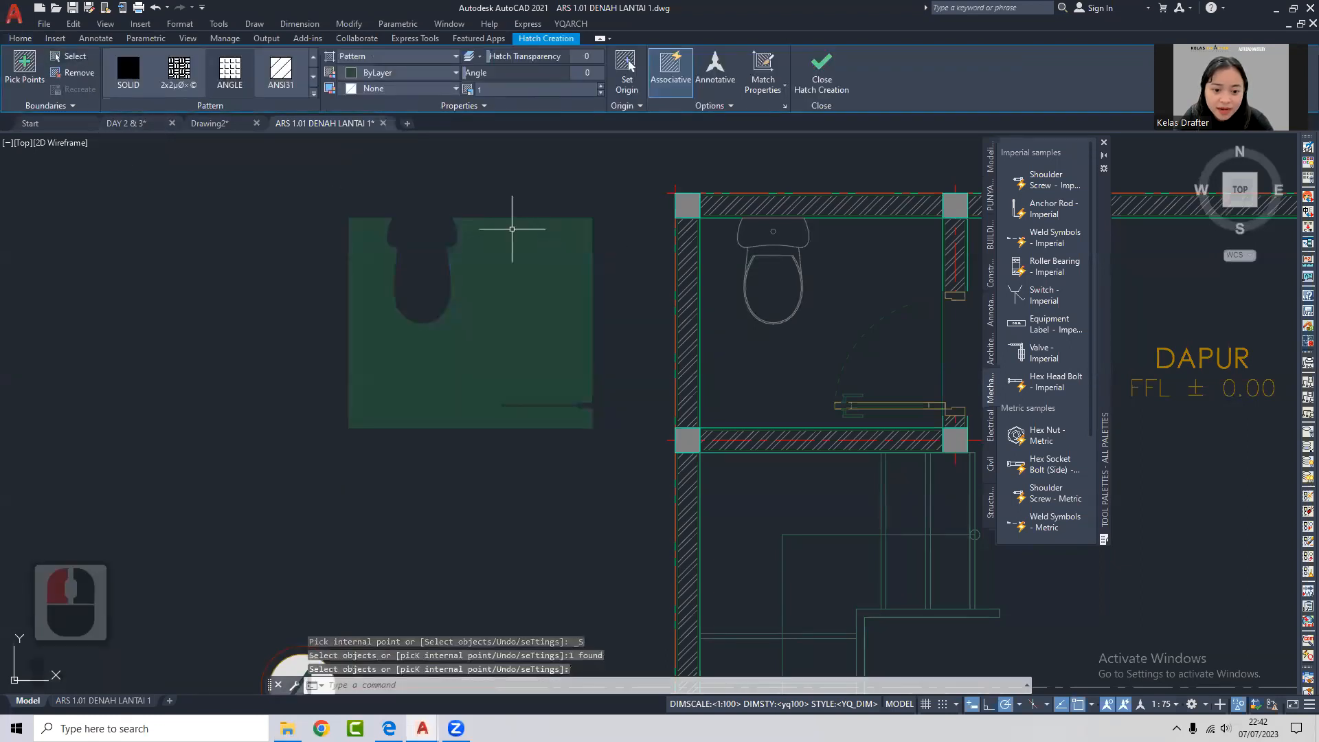
Move the lower-right rectangle's remaining boundary piece, with the curved upper edge, to just below the overlapping shapes.
{"action": "scroll", "coordinate": [492, 315], "scroll_direction": "down", "scroll_amount": 4}
{"action": "middle_click_drag", "start_coordinate": [684, 386], "coordinate": [593, 302]}
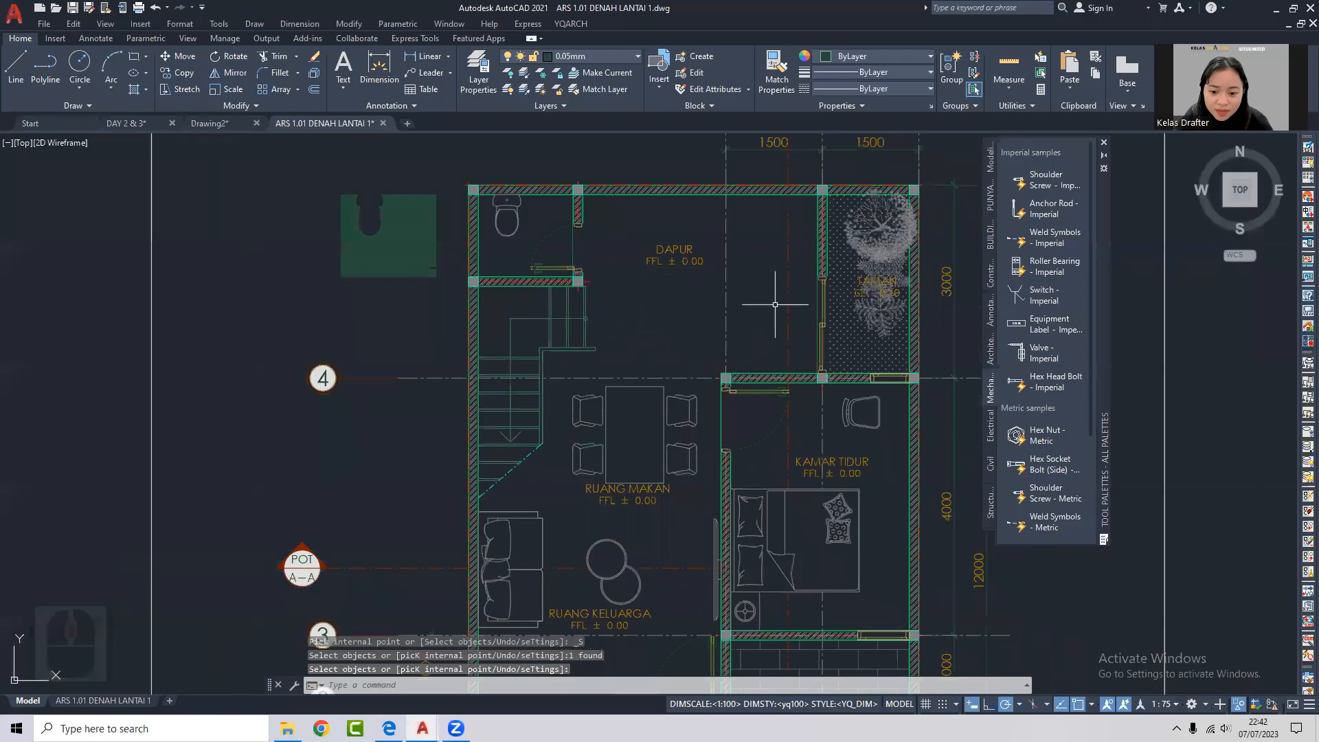
{"action": "scroll", "coordinate": [595, 319], "scroll_direction": "down", "scroll_amount": 2}
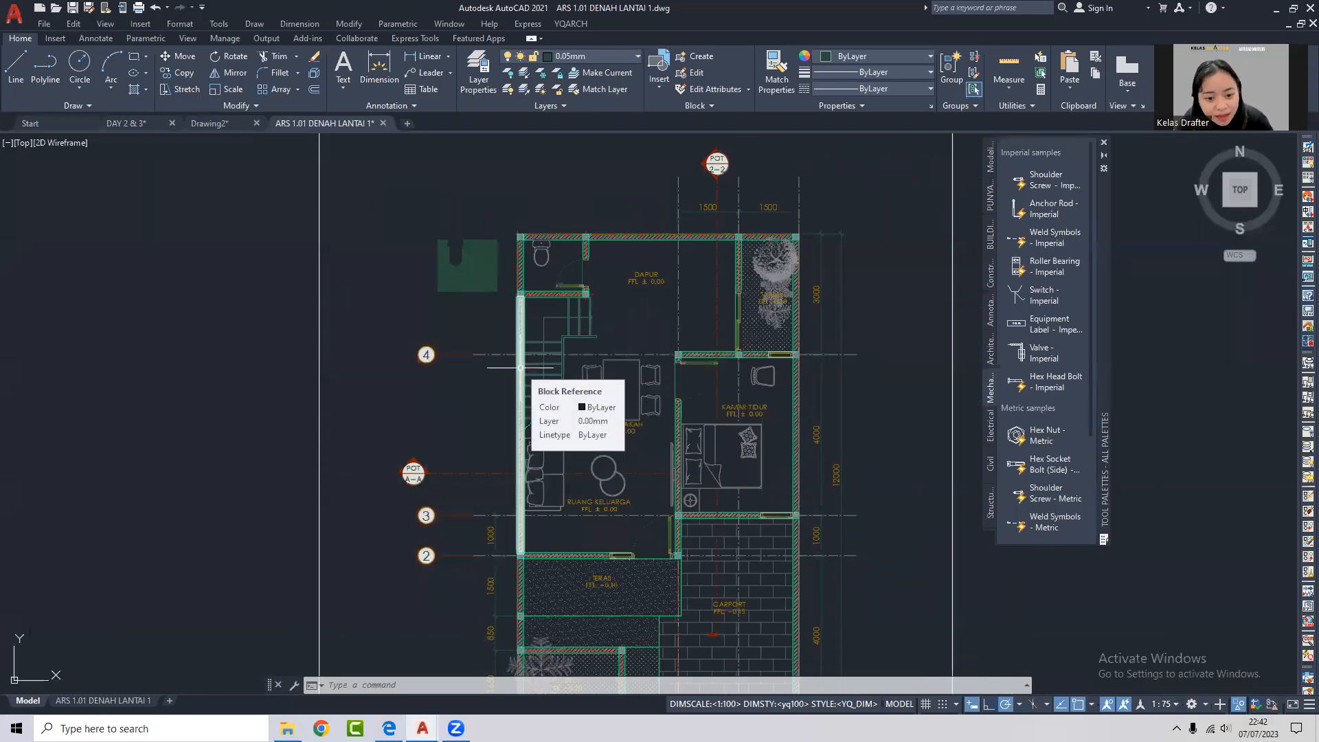
{"action": "scroll", "coordinate": [653, 360], "scroll_direction": "down", "scroll_amount": 3}
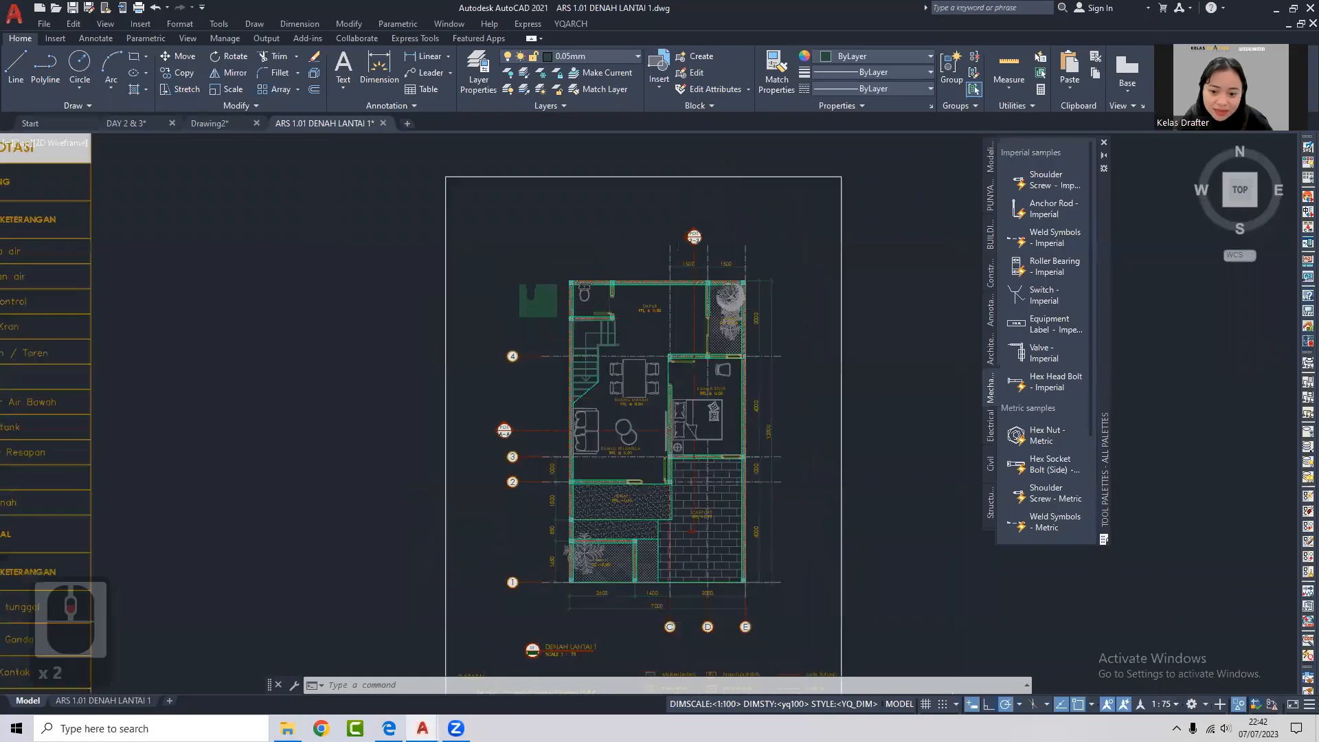
{"action": "scroll", "coordinate": [648, 200], "scroll_direction": "up", "scroll_amount": 6}
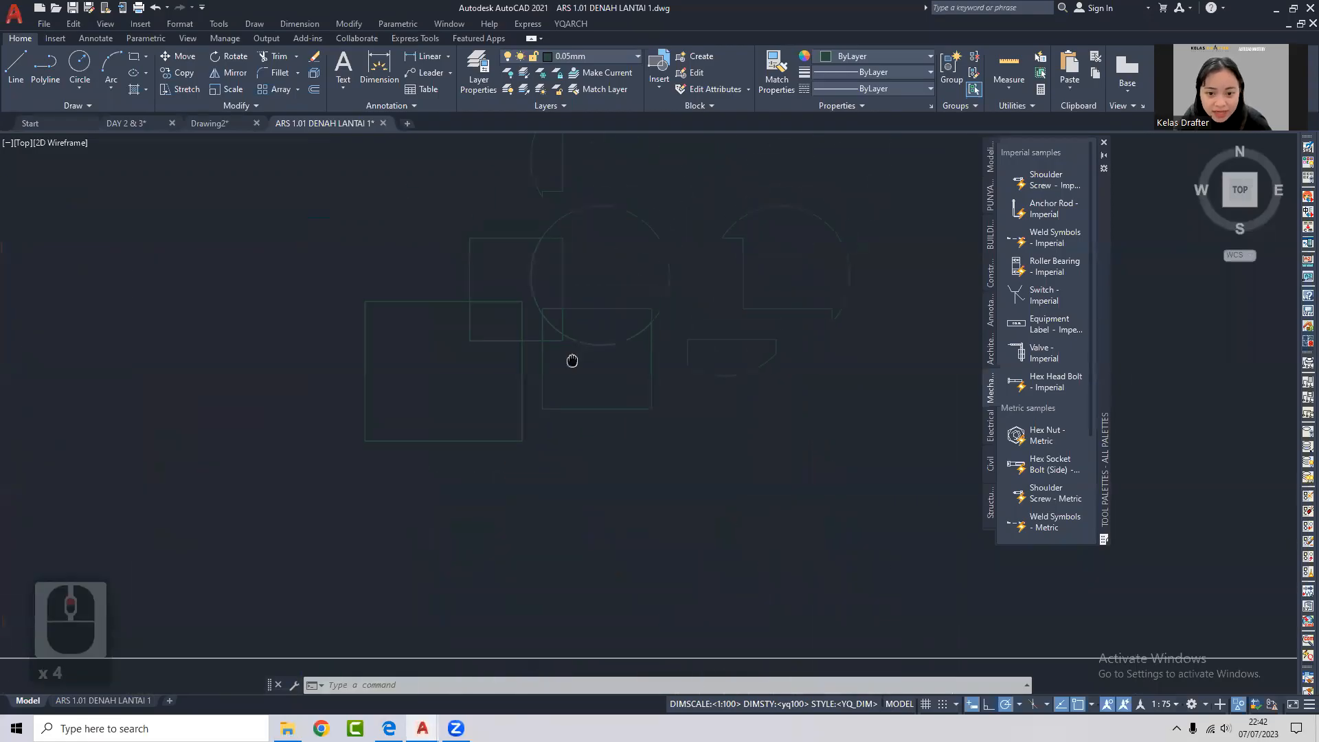
{"action": "left_click", "coordinate": [647, 322]}
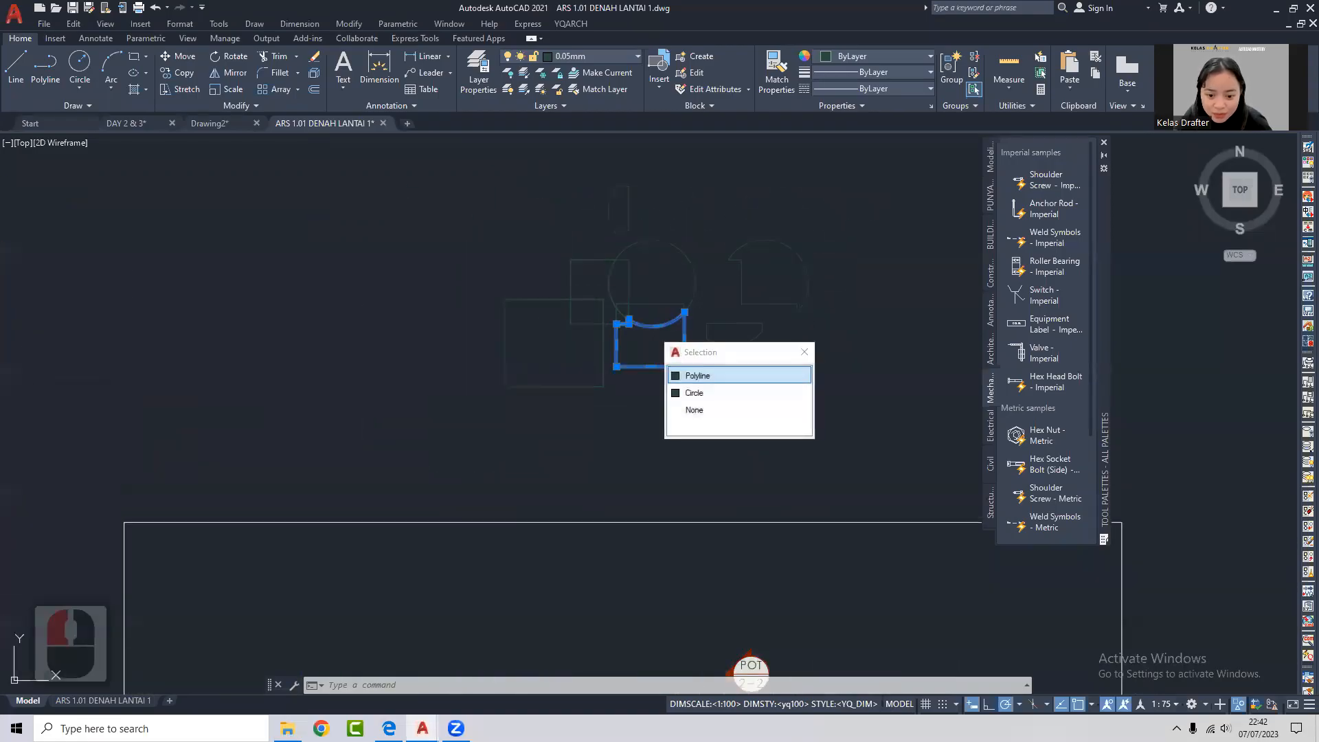
{"action": "middle_click_drag", "start_coordinate": [547, 314], "coordinate": [513, 288]}
{"action": "type", "text": "m"}
{"action": "key", "text": "space"}
{"action": "left_click", "coordinate": [609, 316]}
{"action": "left_click", "coordinate": [621, 377]}
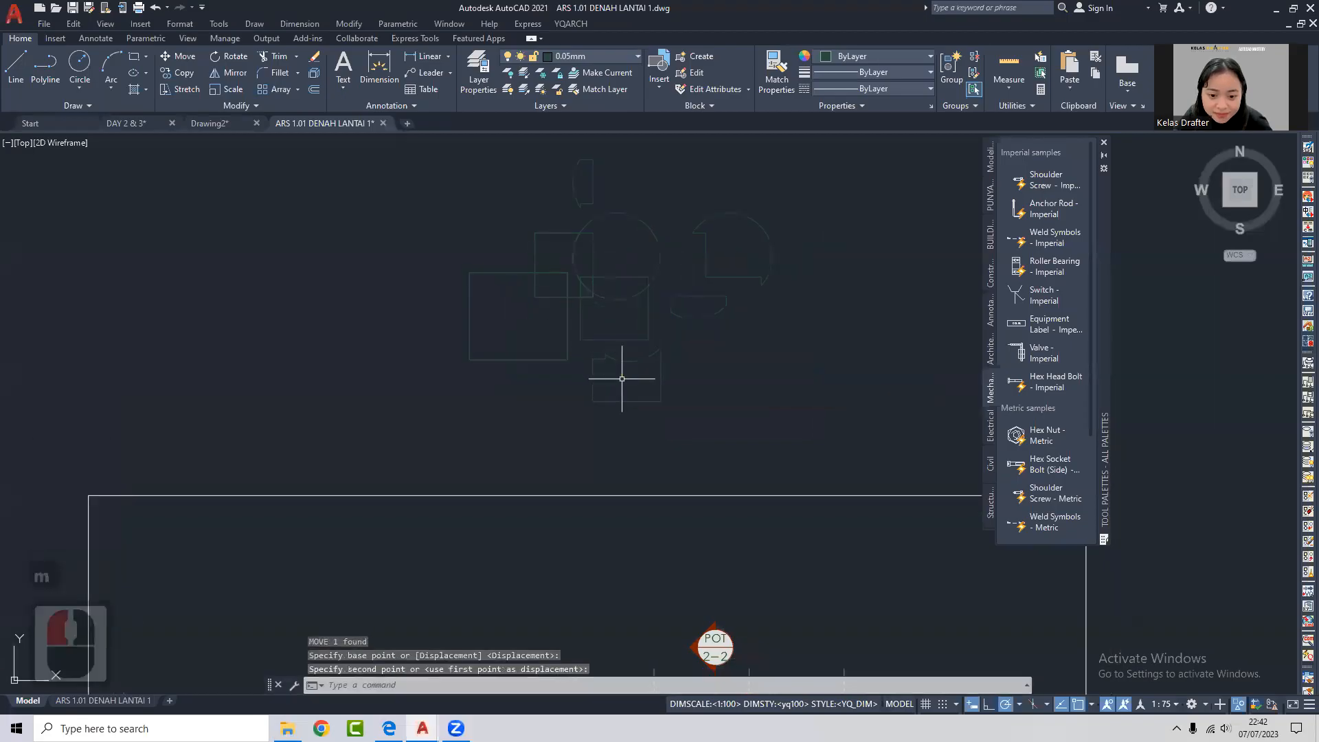
Trim the overlapping segments of the circle and rectangles.
{"action": "scroll", "coordinate": [616, 386], "scroll_direction": "up", "scroll_amount": 2}
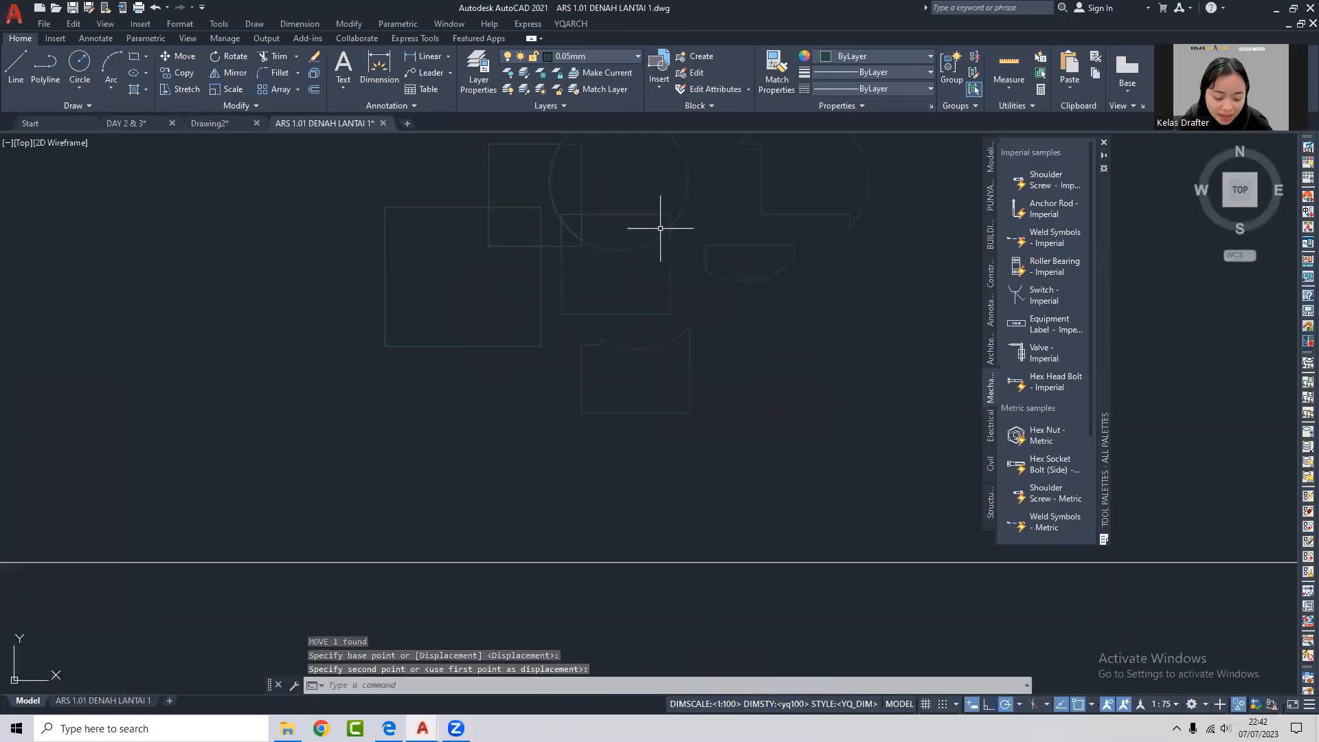
{"action": "type", "text": "tr"}
{"action": "key", "text": "space"}
{"action": "key", "text": "space"}
{"action": "left_click", "coordinate": [689, 221]}
{"action": "left_click", "coordinate": [657, 194]}
{"action": "left_click", "coordinate": [624, 204]}
{"action": "left_click", "coordinate": [498, 237]}
{"action": "left_click", "coordinate": [591, 208]}
{"action": "left_click", "coordinate": [571, 206]}
{"action": "left_click", "coordinate": [553, 237]}
{"action": "left_click", "coordinate": [545, 257]}
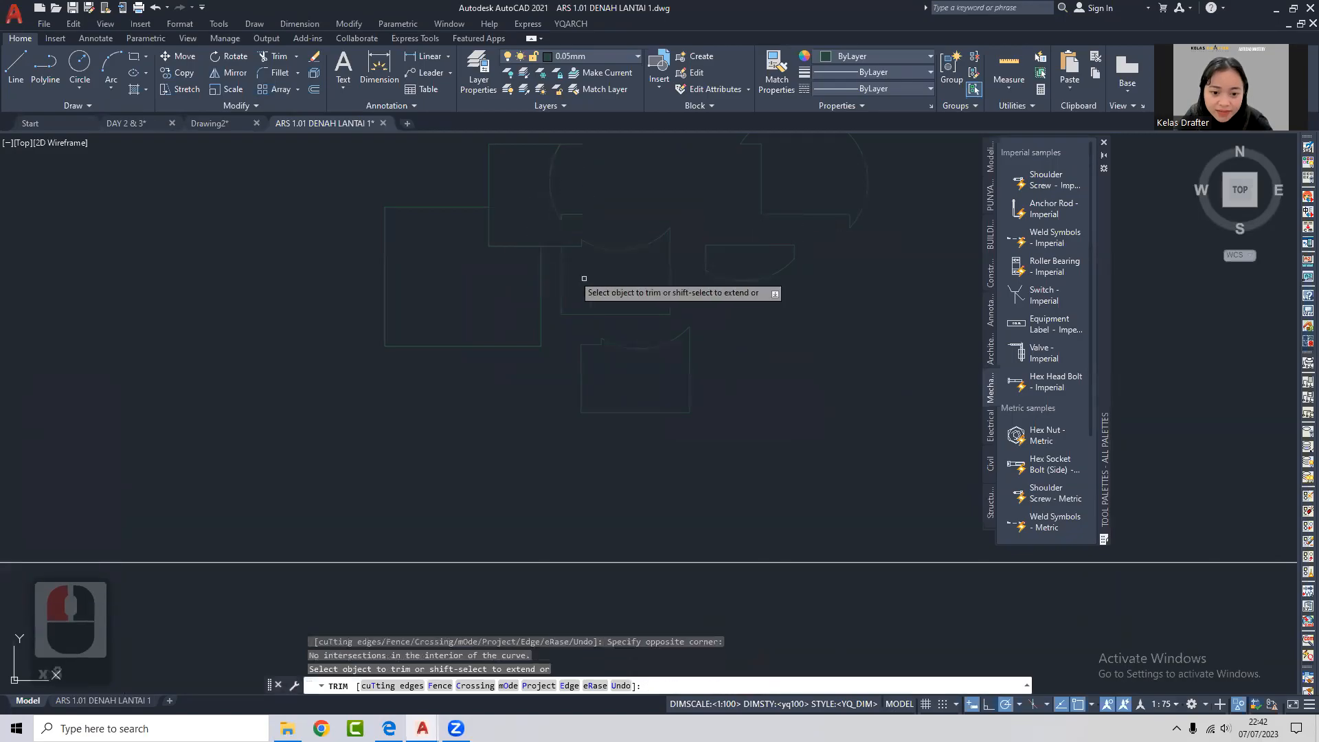
{"action": "key", "text": "space"}
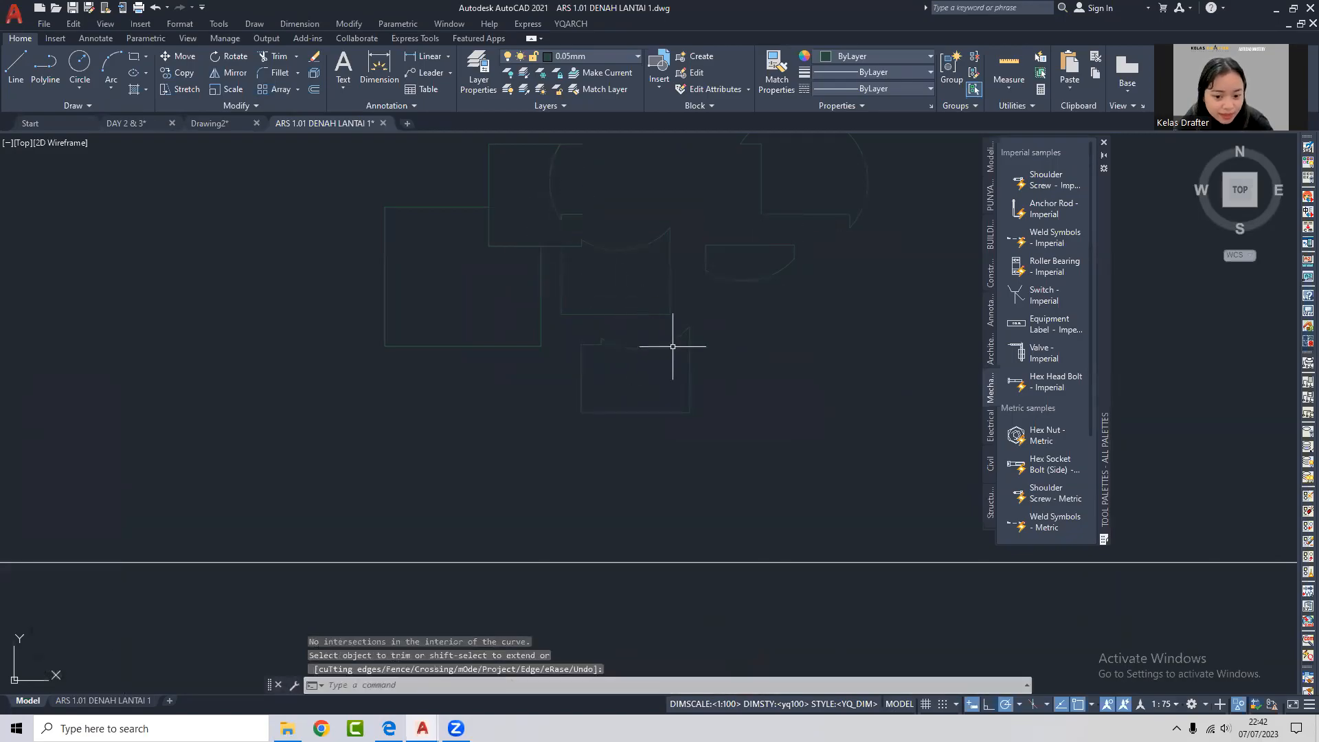
Erase all the practice rectangles, arcs and boundary pieces above the floor plan's frame.
{"action": "scroll", "coordinate": [669, 349], "scroll_direction": "down", "scroll_amount": 4}
{"action": "left_click", "coordinate": [775, 396]}
{"action": "left_click", "coordinate": [523, 202]}
{"action": "type", "text": "e"}
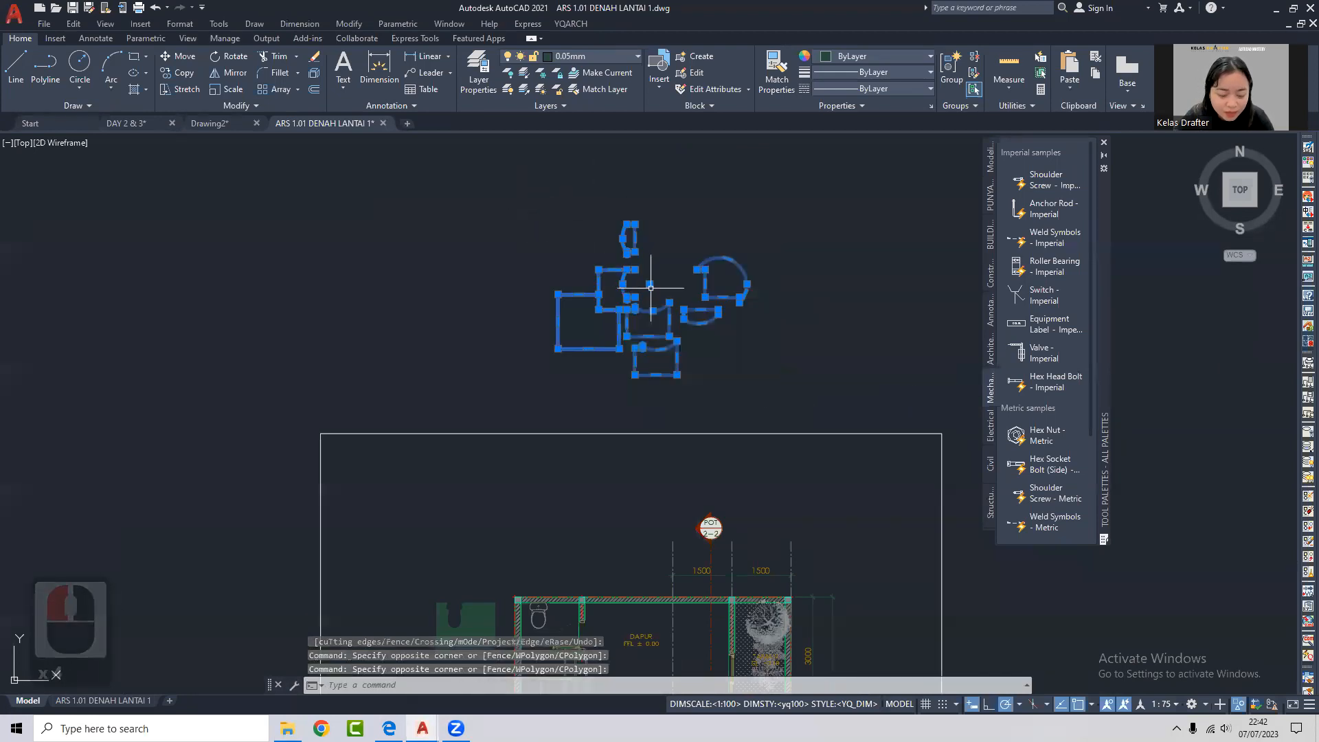
{"action": "key", "text": "Return"}
Review the Region and Polyline object types of the Boundary command, keep Polyline, and leave the command without picking an area.
{"action": "middle_click_drag", "start_coordinate": [643, 317], "coordinate": [639, 286]}
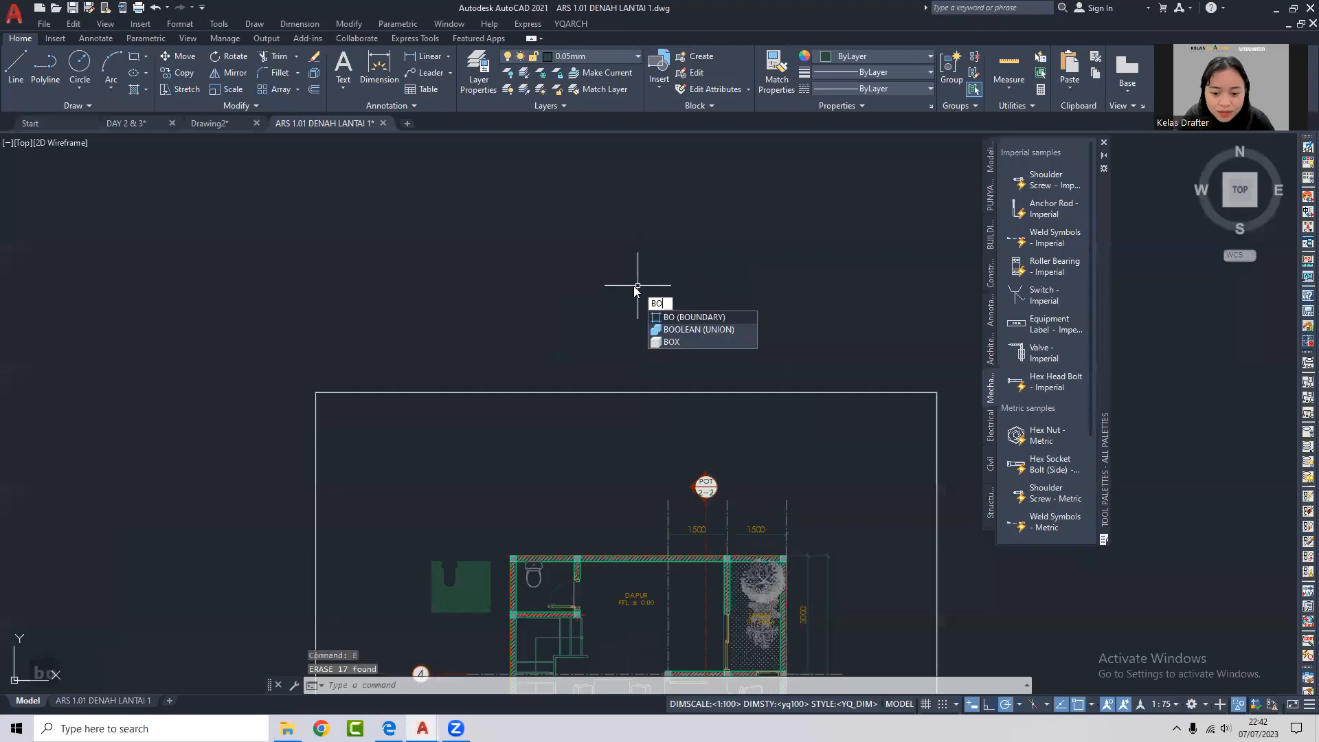
{"action": "type", "text": "bo"}
{"action": "key", "text": "Return"}
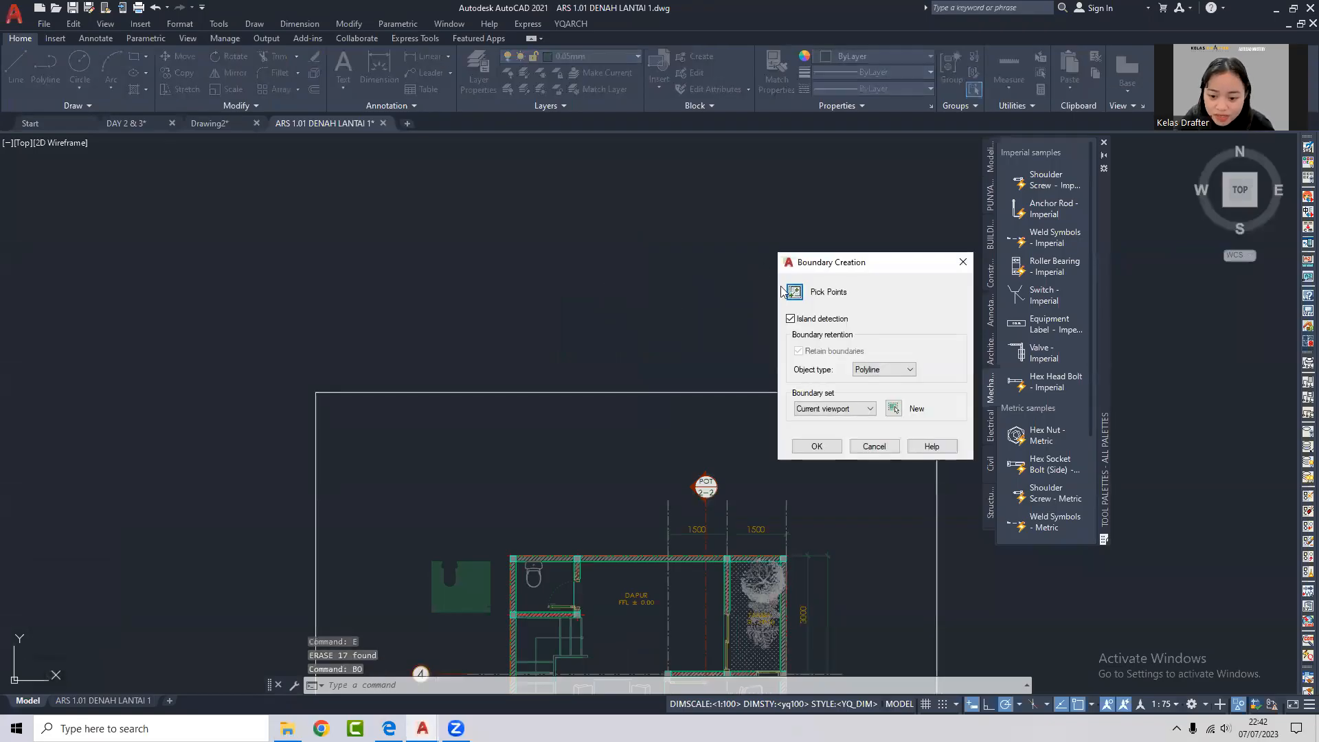
{"action": "left_click", "coordinate": [885, 370]}
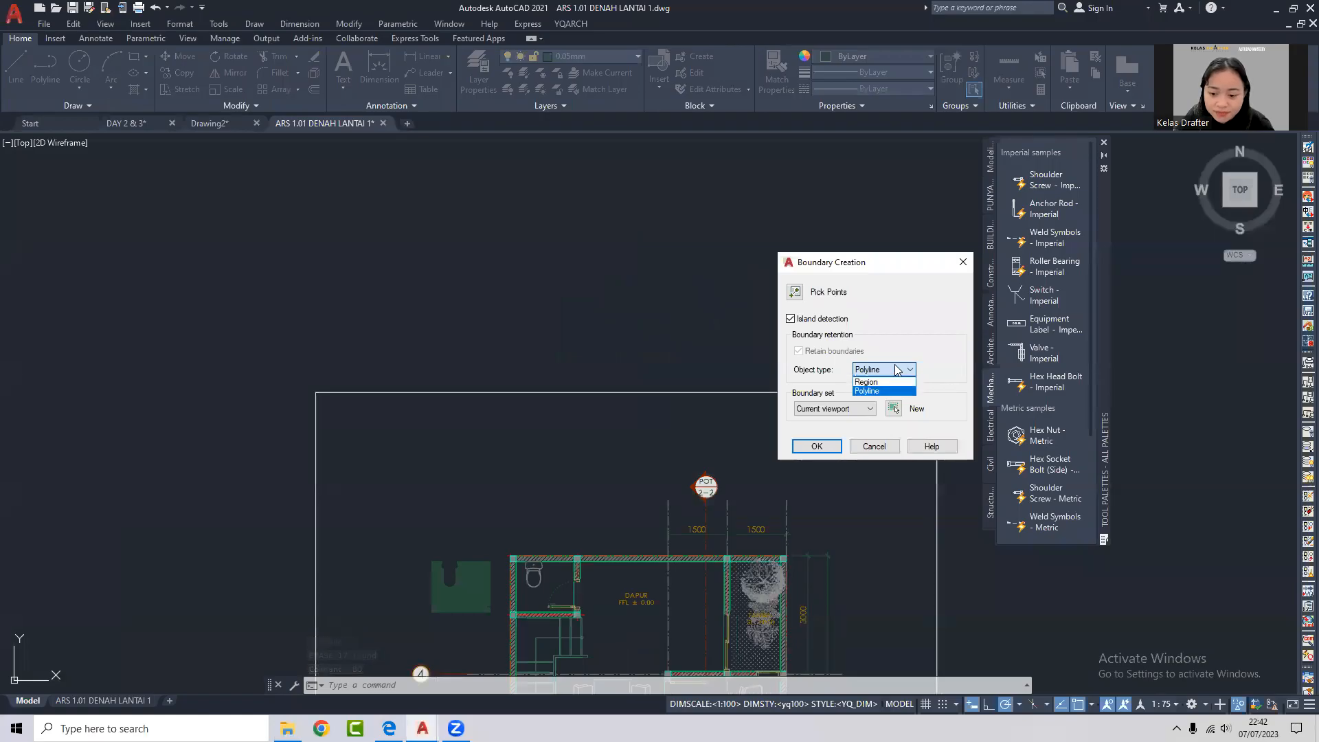
{"action": "left_click", "coordinate": [896, 371]}
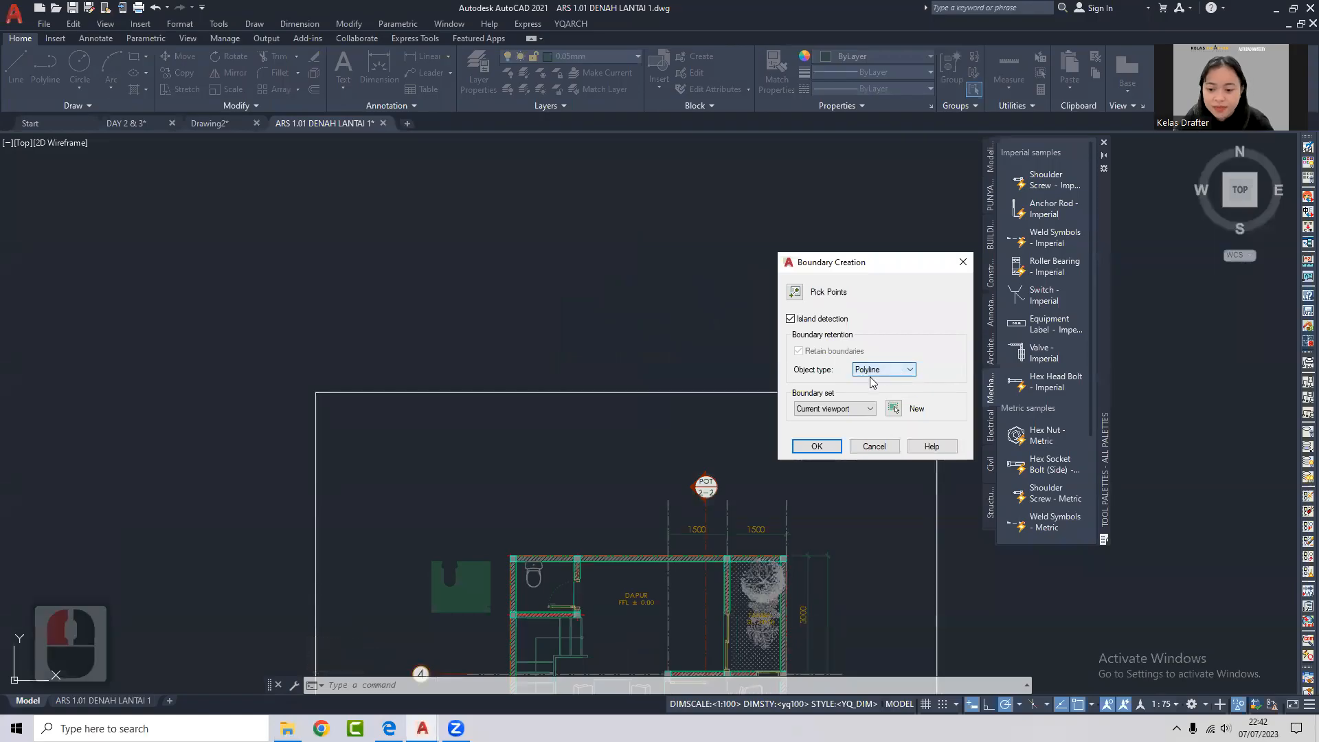
{"action": "left_click", "coordinate": [817, 447]}
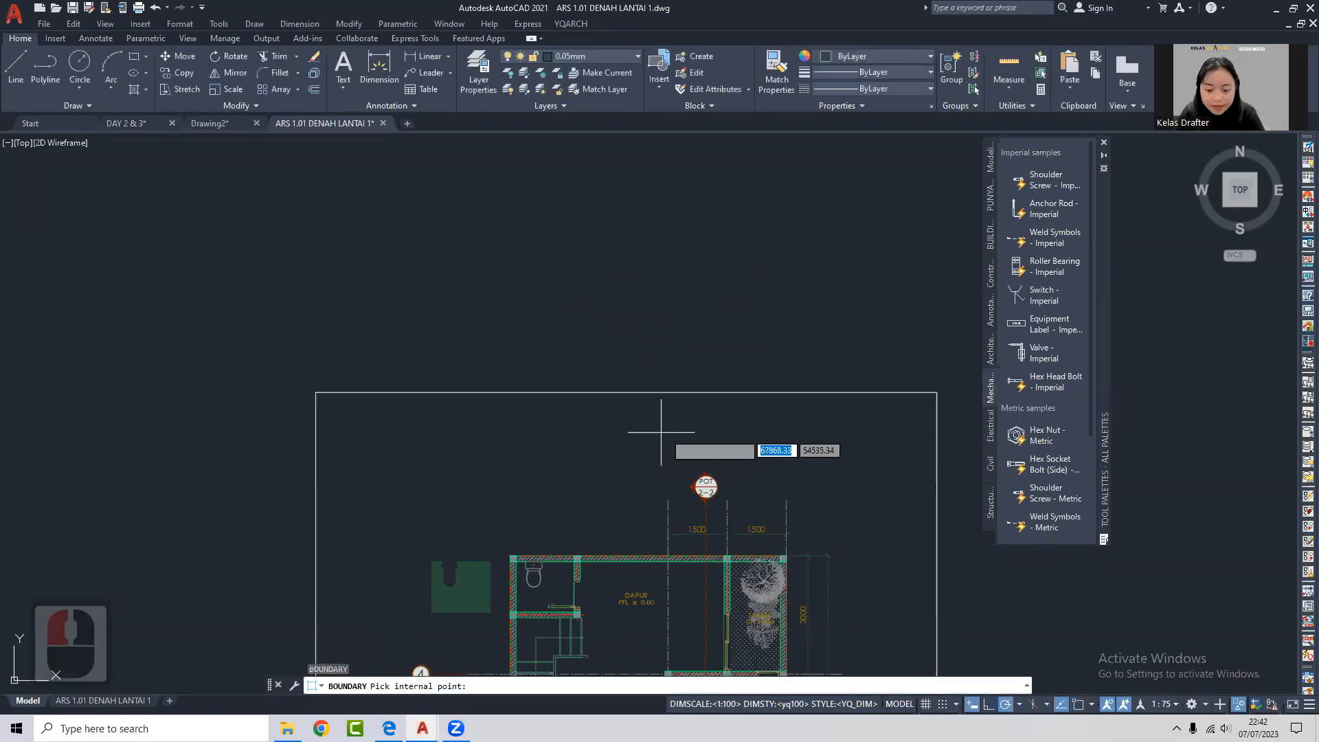
{"action": "scroll", "coordinate": [618, 443], "scroll_direction": "down", "scroll_amount": 3}
{"action": "scroll", "coordinate": [577, 443], "scroll_direction": "up", "scroll_amount": 5}
{"action": "middle_click_drag", "start_coordinate": [648, 530], "coordinate": [624, 310]}
{"action": "scroll", "coordinate": [624, 309], "scroll_direction": "down", "scroll_amount": 4}
{"action": "middle_click_drag", "start_coordinate": [772, 441], "coordinate": [709, 385]}
{"action": "scroll", "coordinate": [590, 435], "scroll_direction": "up", "scroll_amount": 2}
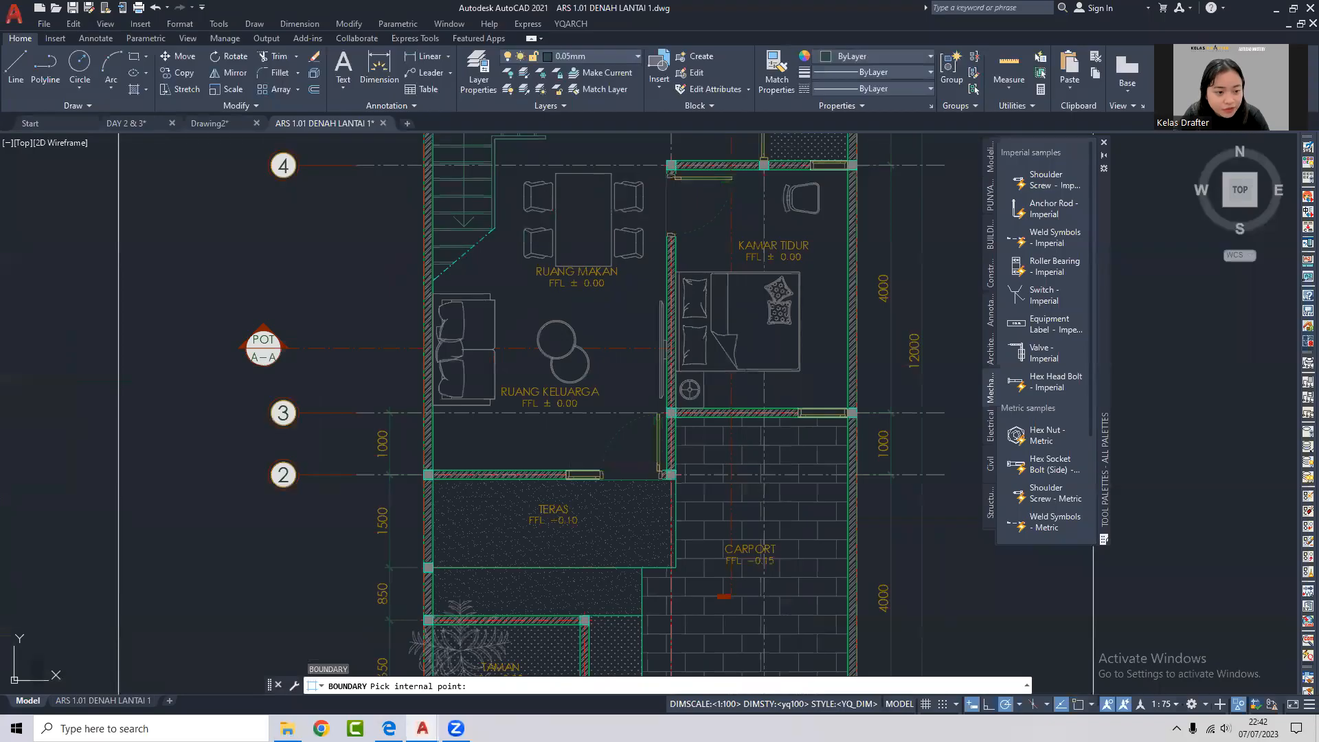
{"action": "key", "text": "Escape"}
Switch to the DAY 2 & 3 drawing and inspect the separate edges of the REG example square.
{"action": "left_click", "coordinate": [162, 125]}
{"action": "scroll", "coordinate": [597, 326], "scroll_direction": "down", "scroll_amount": 6}
{"action": "middle_click_drag", "start_coordinate": [399, 287], "coordinate": [1065, 210]}
{"action": "scroll", "coordinate": [733, 202], "scroll_direction": "up", "scroll_amount": 4}
{"action": "left_click", "coordinate": [638, 185]}
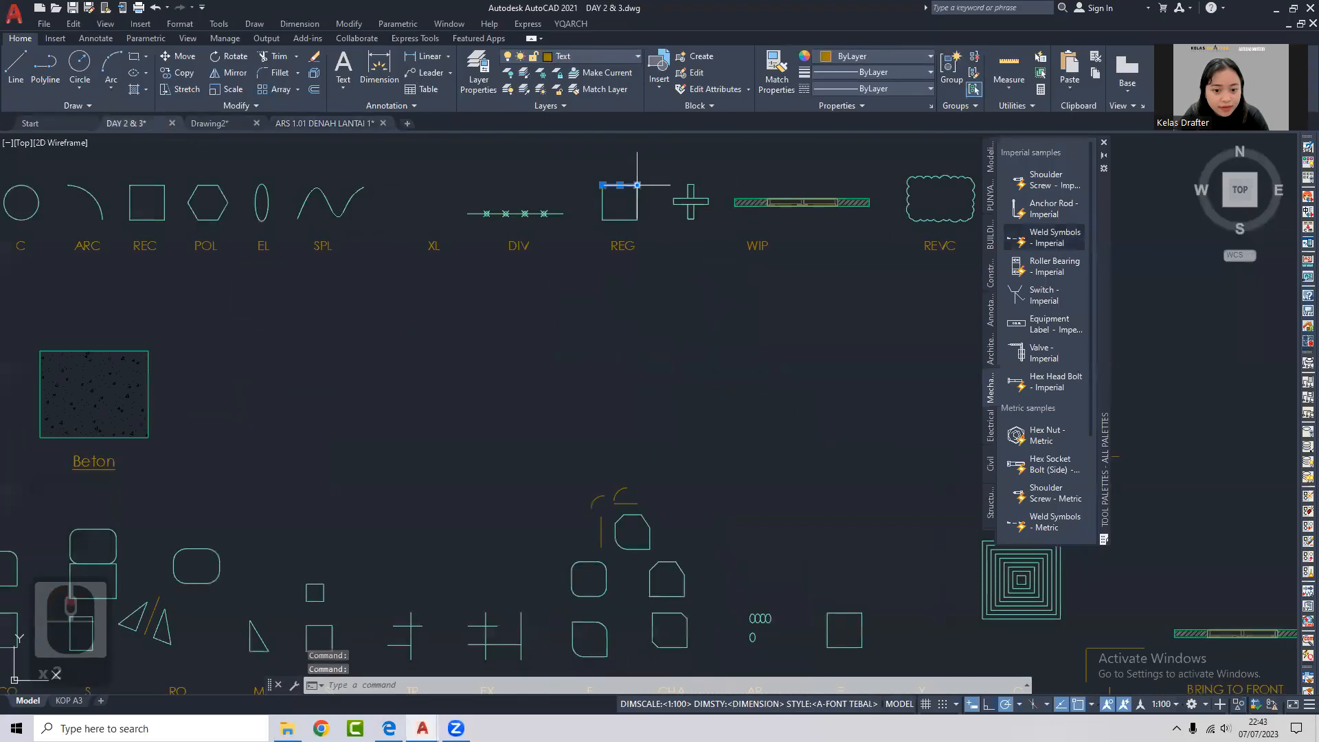
{"action": "left_click", "coordinate": [603, 220]}
{"action": "key", "text": "Escape"}
{"action": "scroll", "coordinate": [680, 259], "scroll_direction": "down", "scroll_amount": 5}
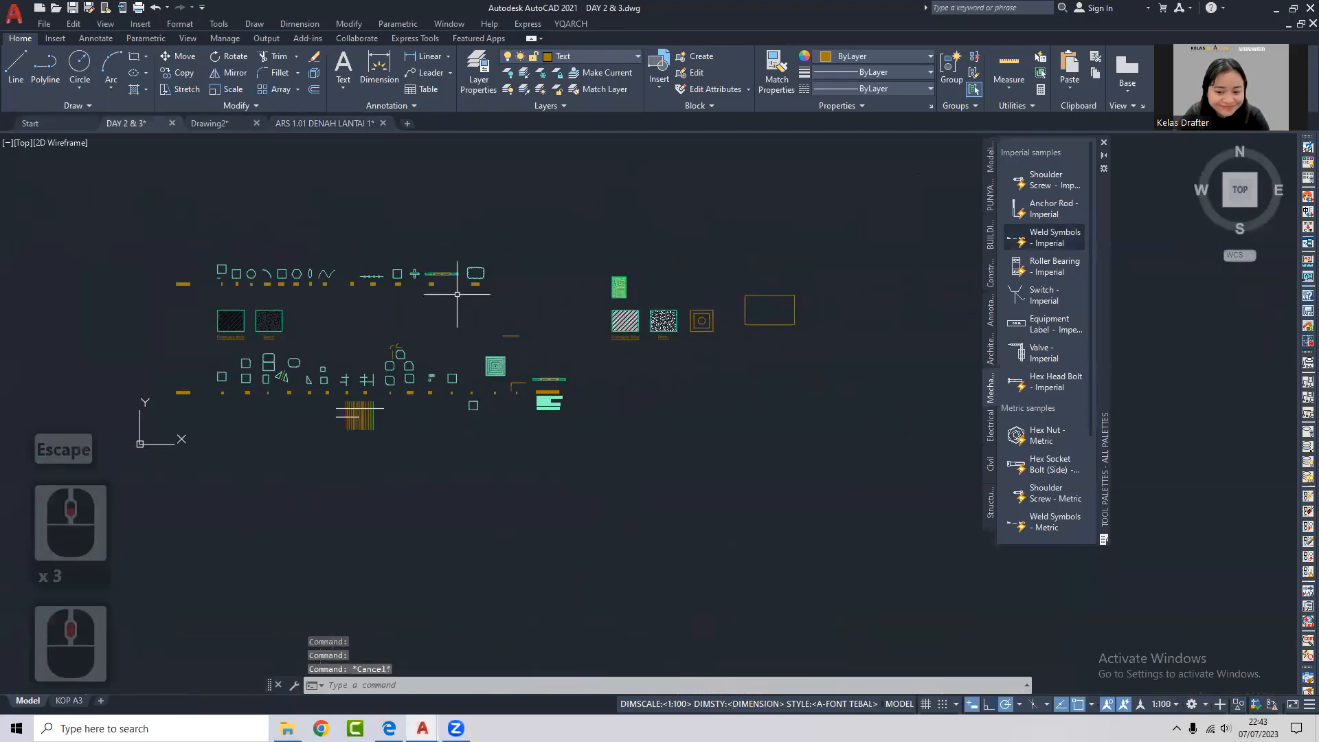
{"action": "scroll", "coordinate": [581, 242], "scroll_direction": "up", "scroll_amount": 5}
Switch back to the ARS 1.01 DENAH LANTAI 1 floor plan and view its rooms.
{"action": "left_click", "coordinate": [313, 124]}
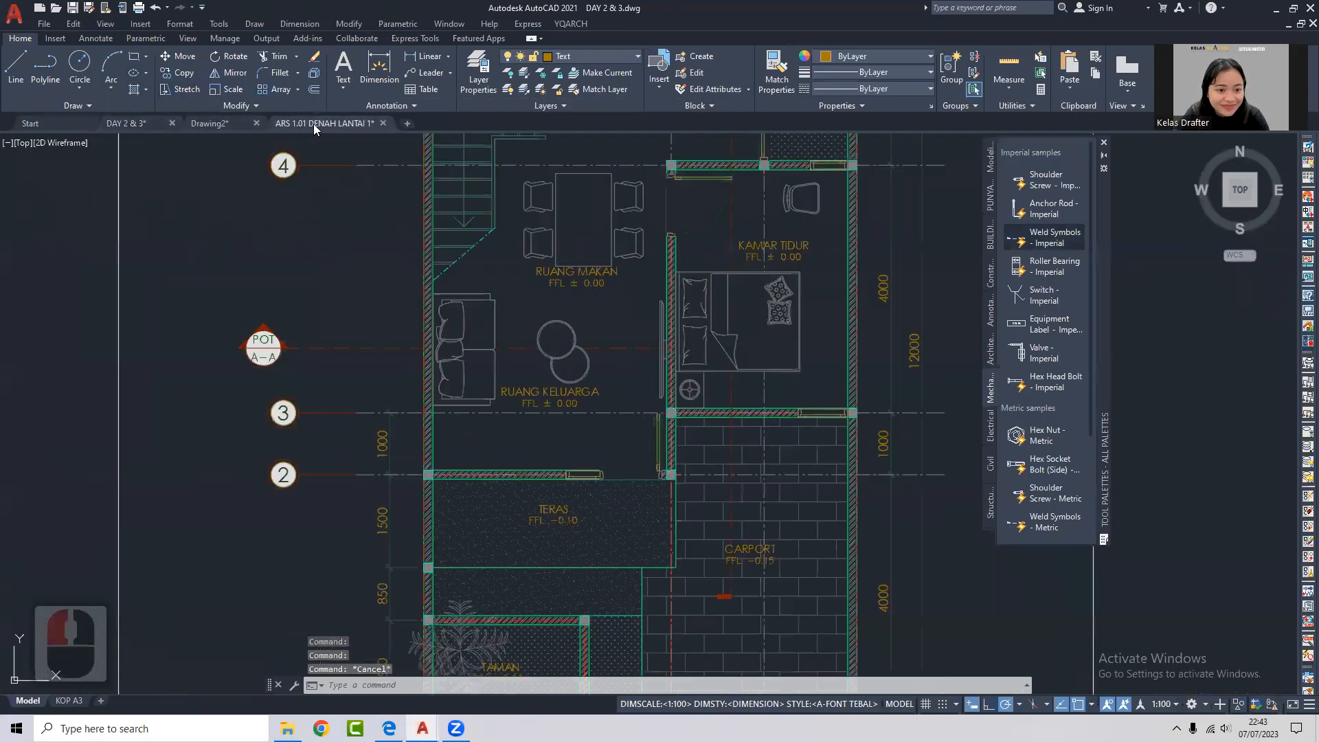
{"action": "scroll", "coordinate": [178, 280], "scroll_direction": "up", "scroll_amount": 2}
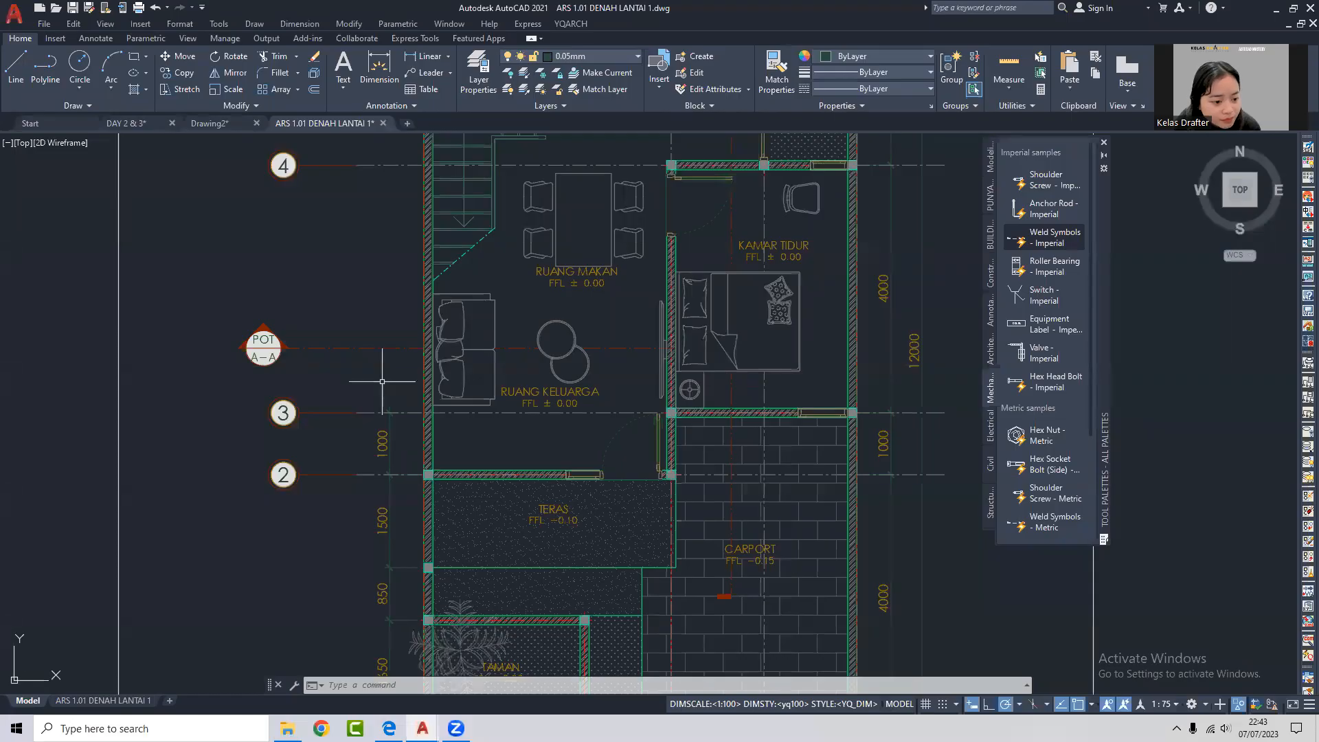
{"action": "middle_click_drag", "start_coordinate": [360, 271], "coordinate": [385, 266]}
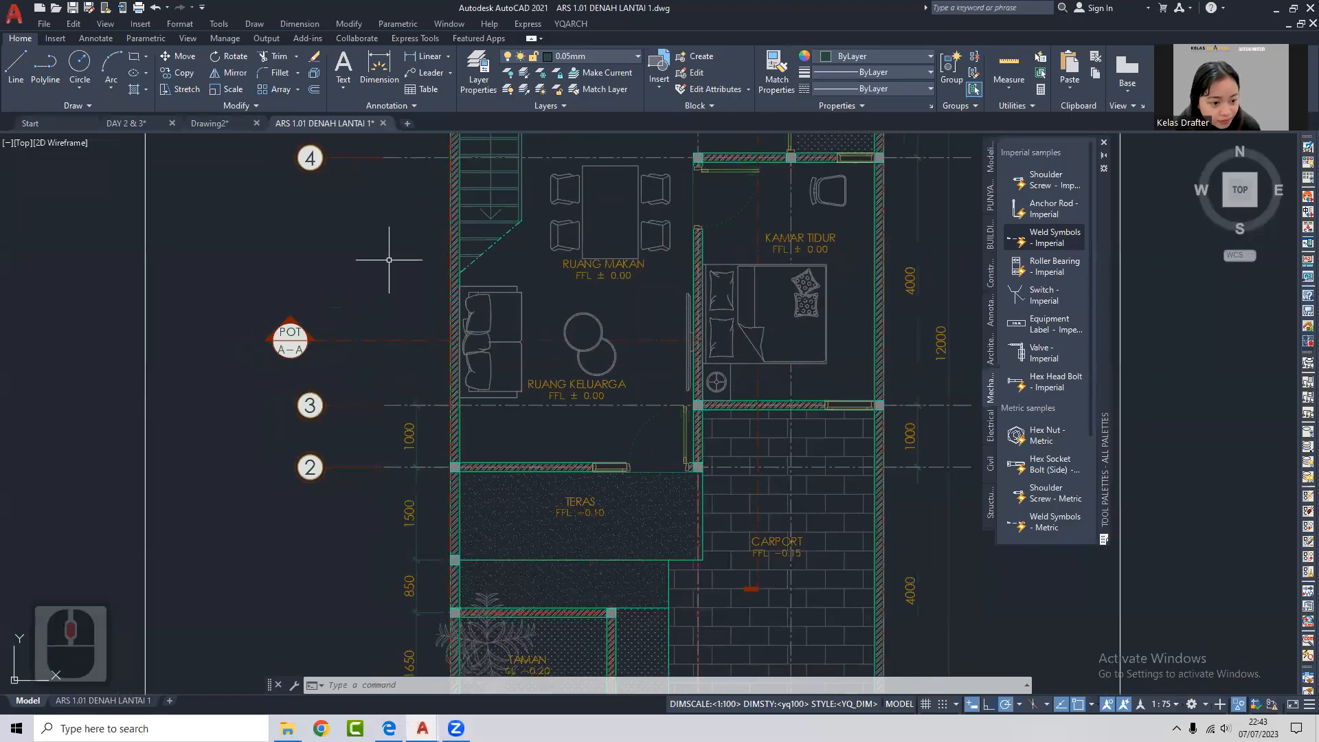
Try the plot transparency option in the DAY 2 & 3 drawing's single-sheet plot settings, and close them without plotting.
{"action": "left_click", "coordinate": [223, 122]}
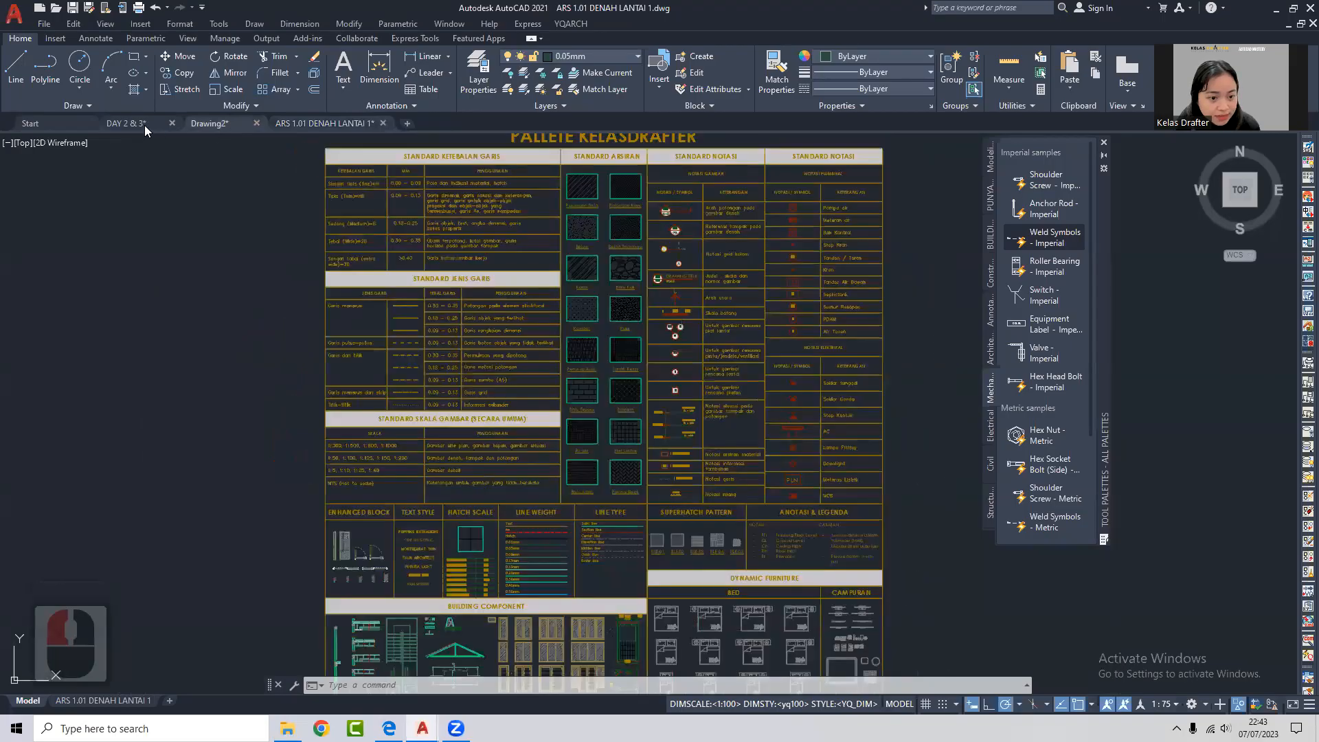
{"action": "left_click", "coordinate": [144, 125]}
{"action": "key", "text": "ctrl+p"}
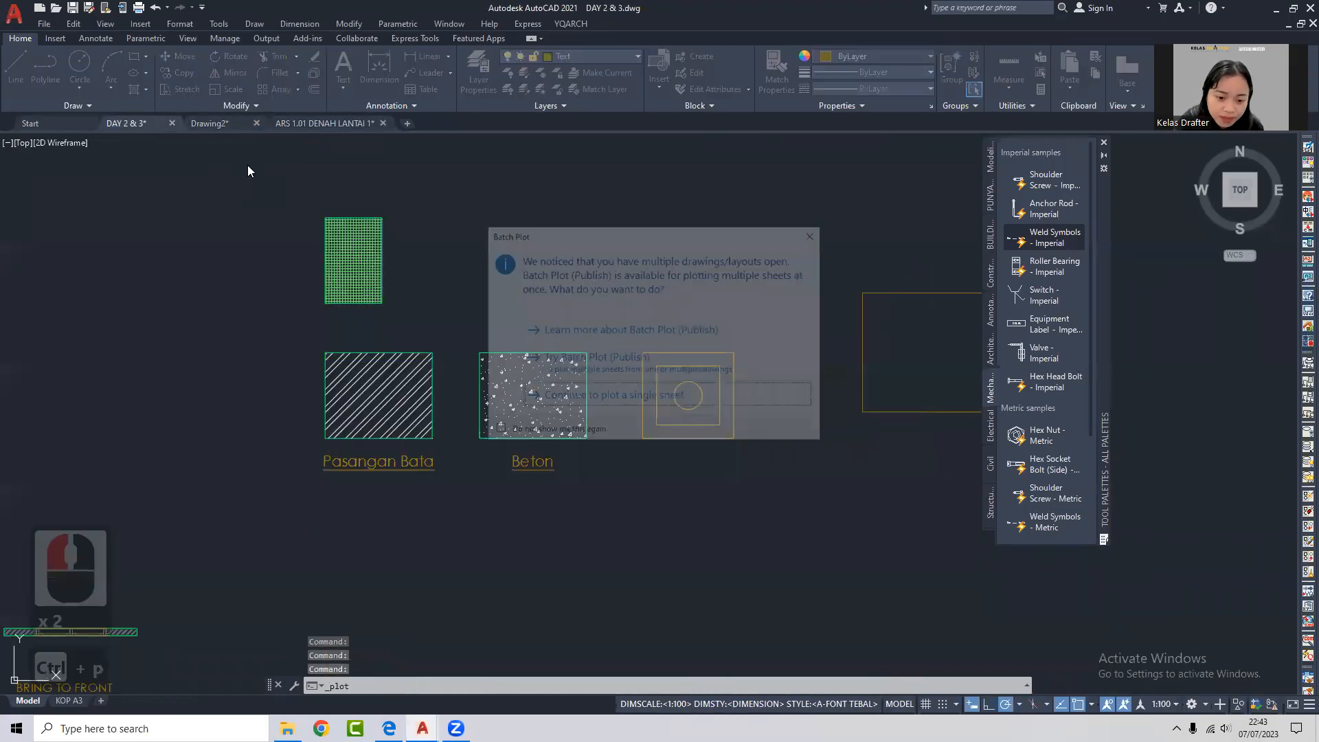
{"action": "left_click", "coordinate": [606, 391]}
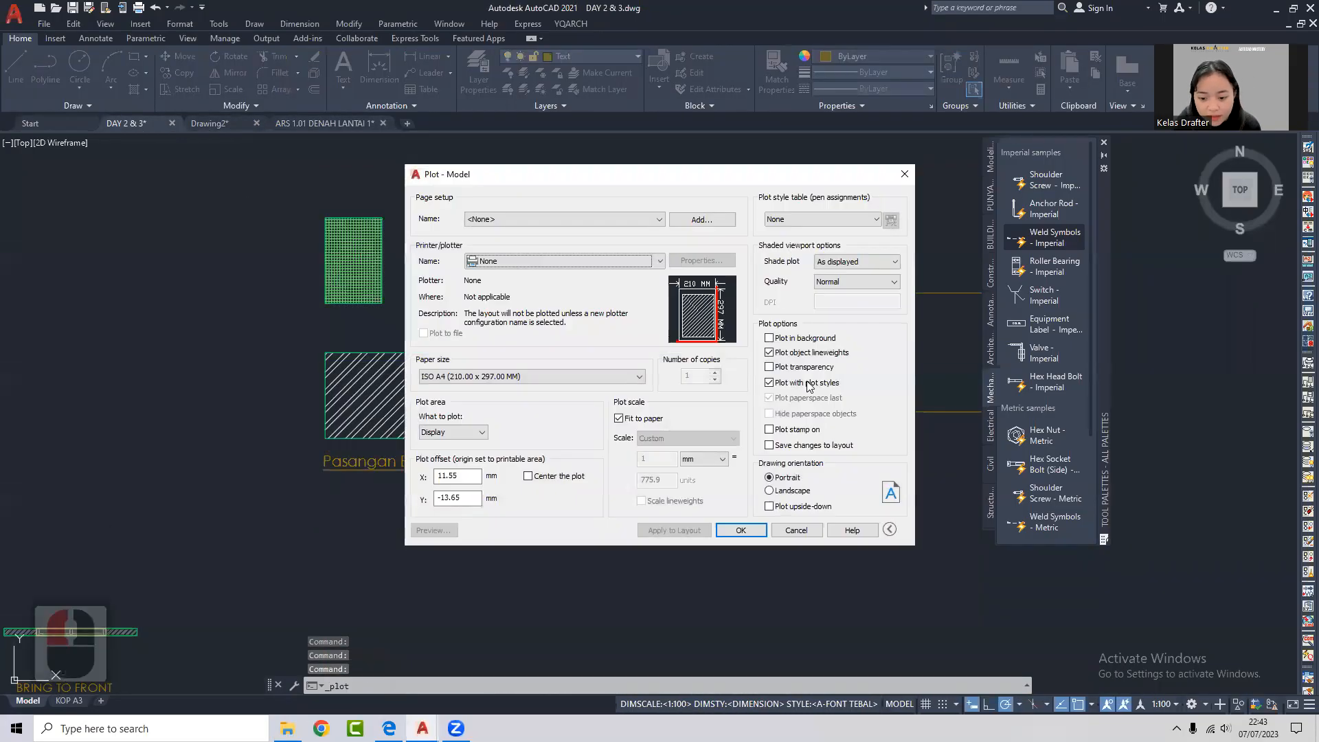
{"action": "left_click", "coordinate": [775, 368]}
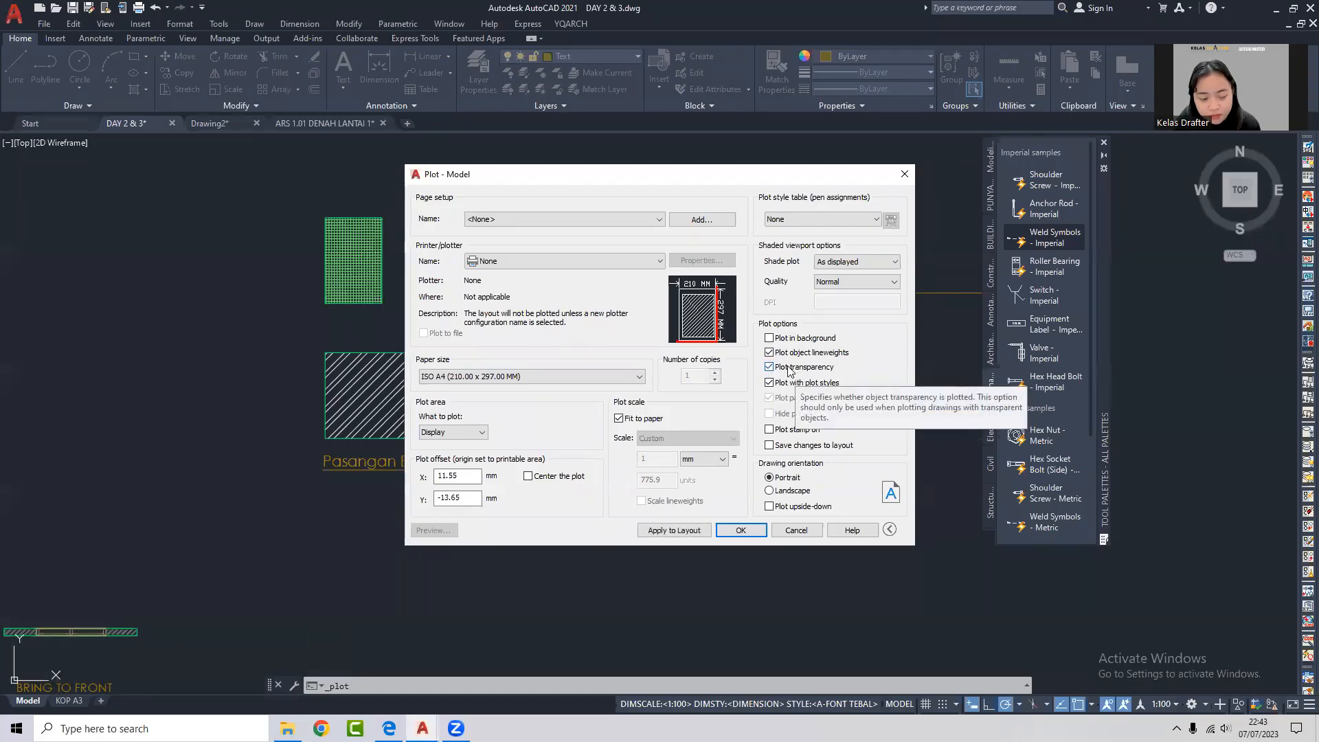
{"action": "left_click", "coordinate": [904, 177]}
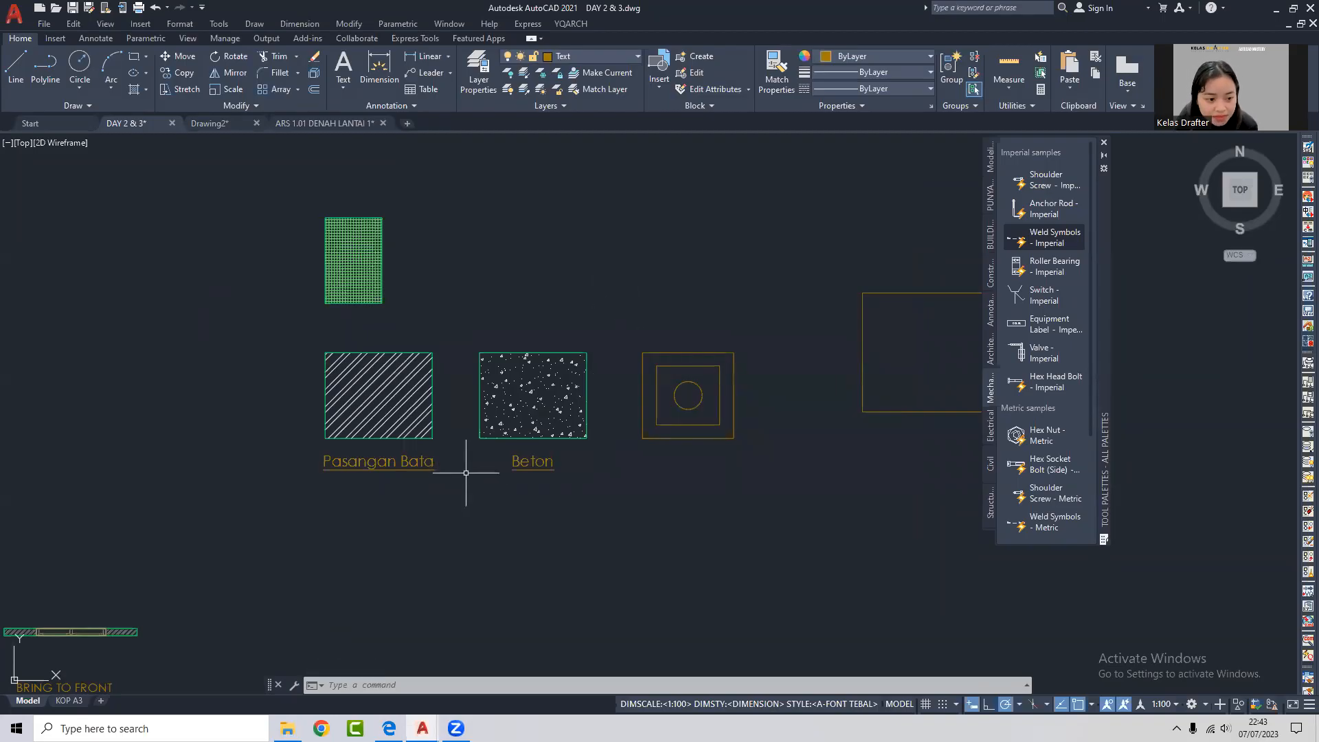
Switch to the student guidebook PDF in Microsoft Edge, look up the Lesson 10 Dimension & Annotation topics, and close it.
{"action": "mouse_move", "coordinate": [389, 728]}
{"action": "left_click", "coordinate": [406, 659]}
{"action": "scroll", "coordinate": [509, 481], "scroll_direction": "down", "scroll_amount": 10}
{"action": "scroll", "coordinate": [509, 480], "scroll_direction": "down", "scroll_amount": 20}
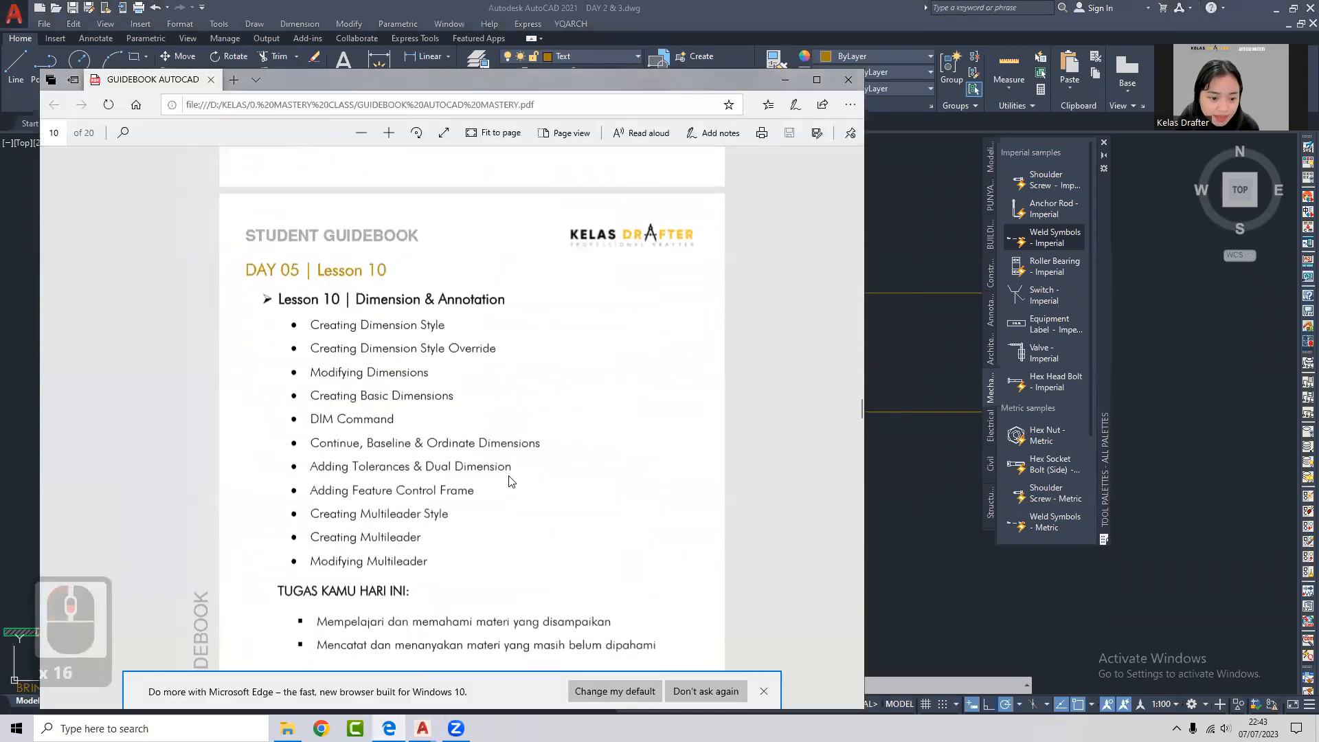
{"action": "left_click", "coordinate": [848, 79]}
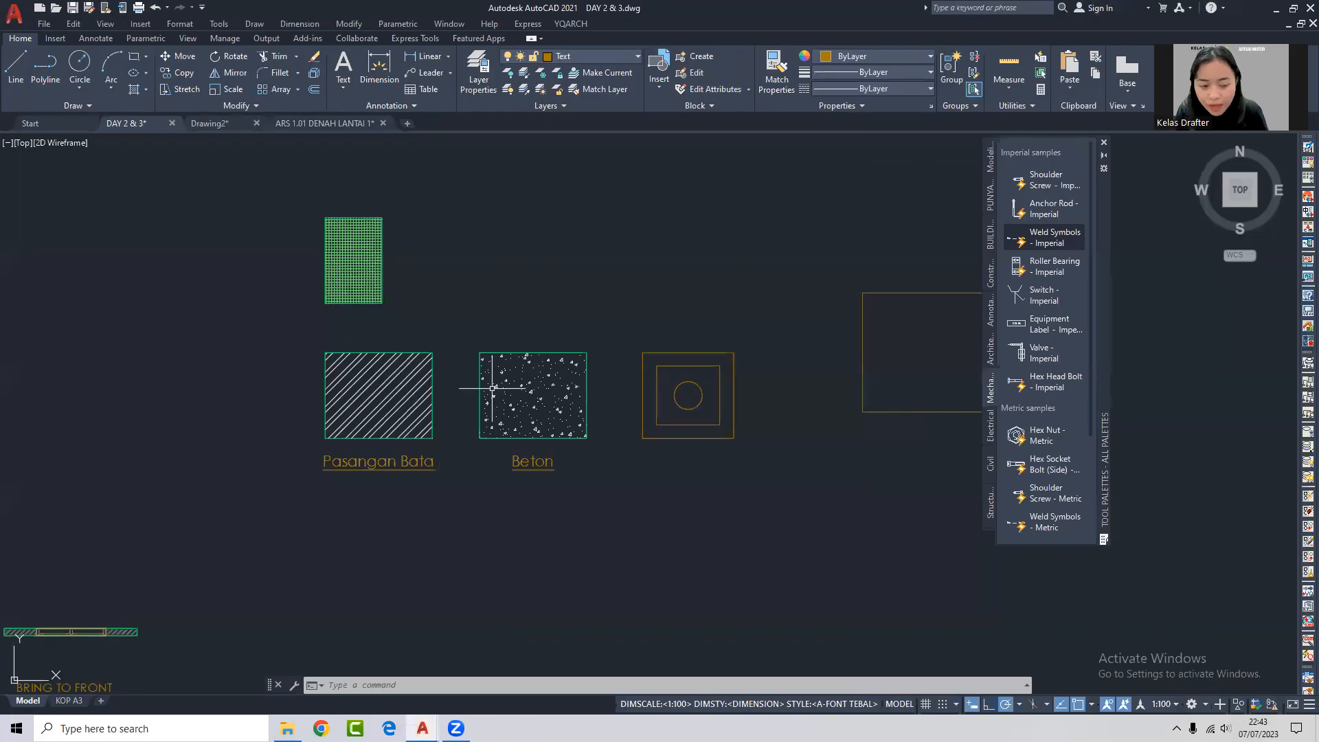
Review the colour, lineweight and linetype choices available in the object properties of the DAY 2 & 3 drawing.
{"action": "scroll", "coordinate": [577, 388], "scroll_direction": "down", "scroll_amount": 5}
{"action": "middle_click_drag", "start_coordinate": [604, 368], "coordinate": [546, 392]}
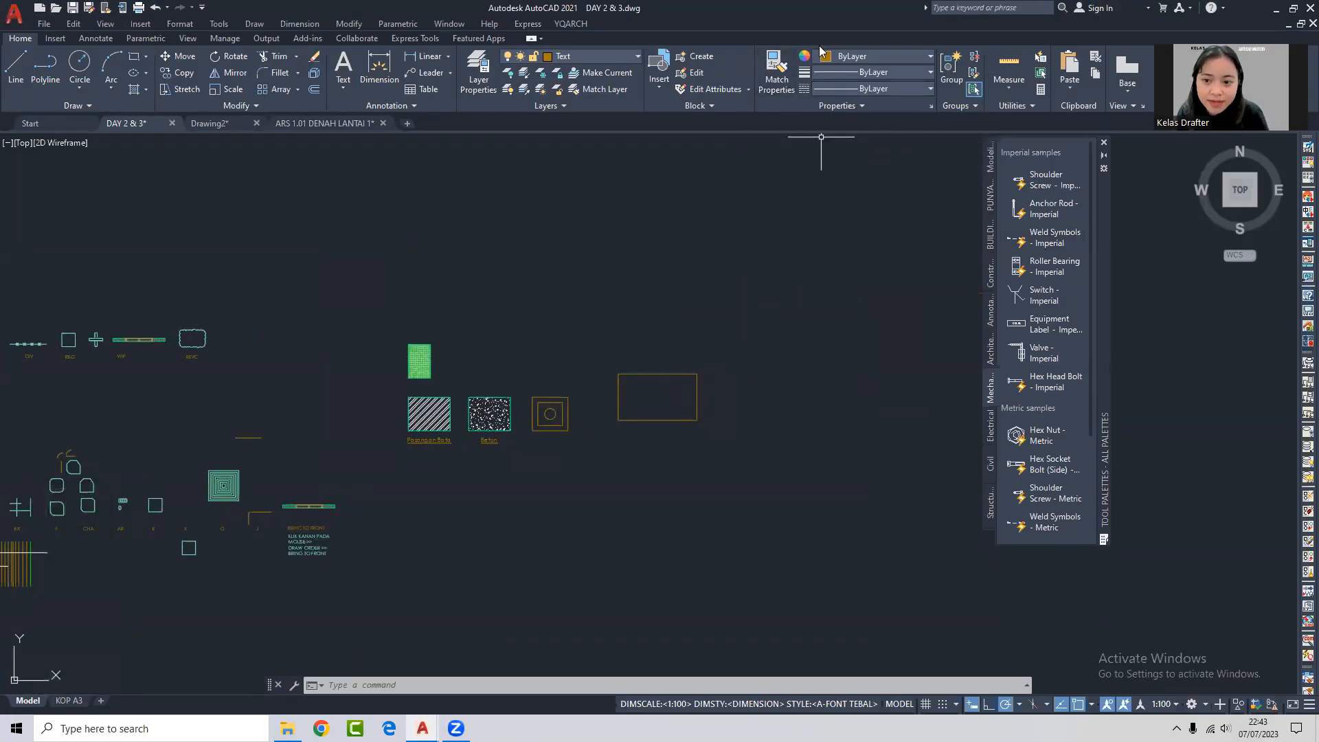
{"action": "scroll", "coordinate": [680, 295], "scroll_direction": "down", "scroll_amount": 4}
{"action": "middle_click_drag", "start_coordinate": [641, 348], "coordinate": [671, 353]}
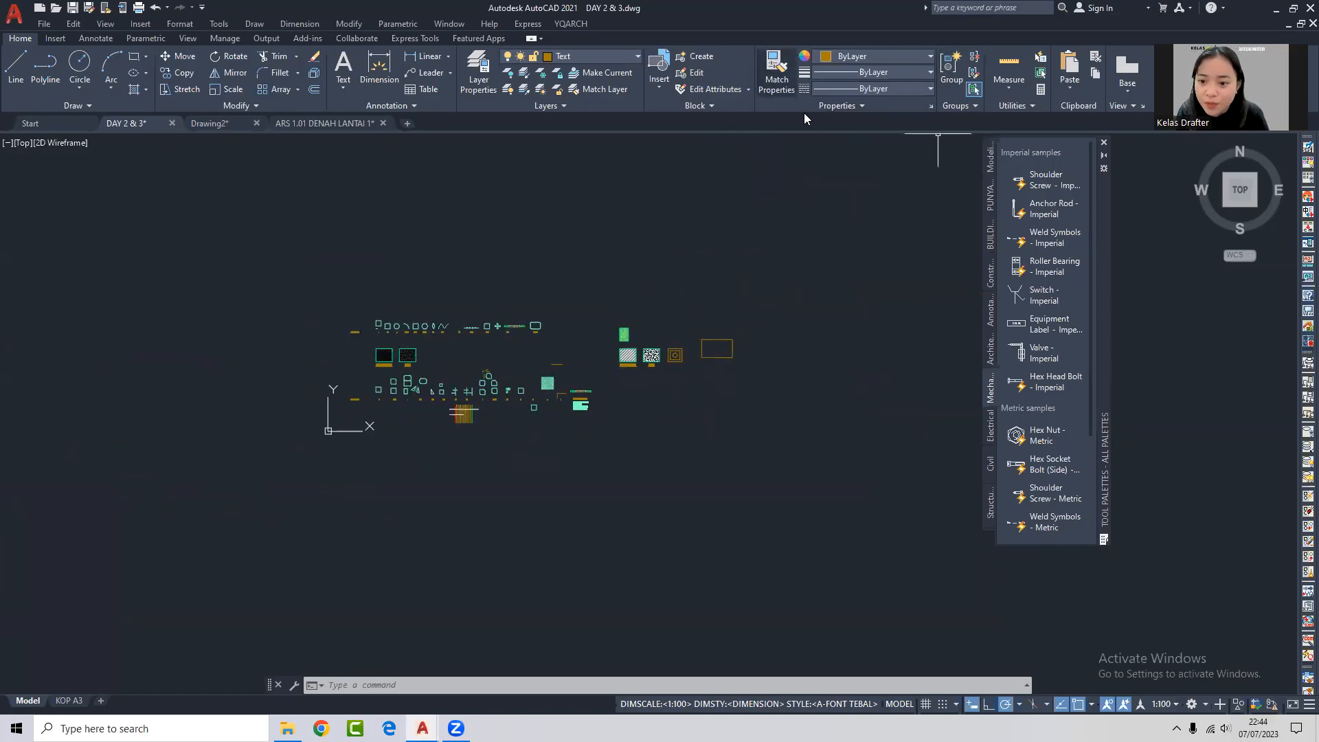
{"action": "scroll", "coordinate": [663, 313], "scroll_direction": "up", "scroll_amount": 2}
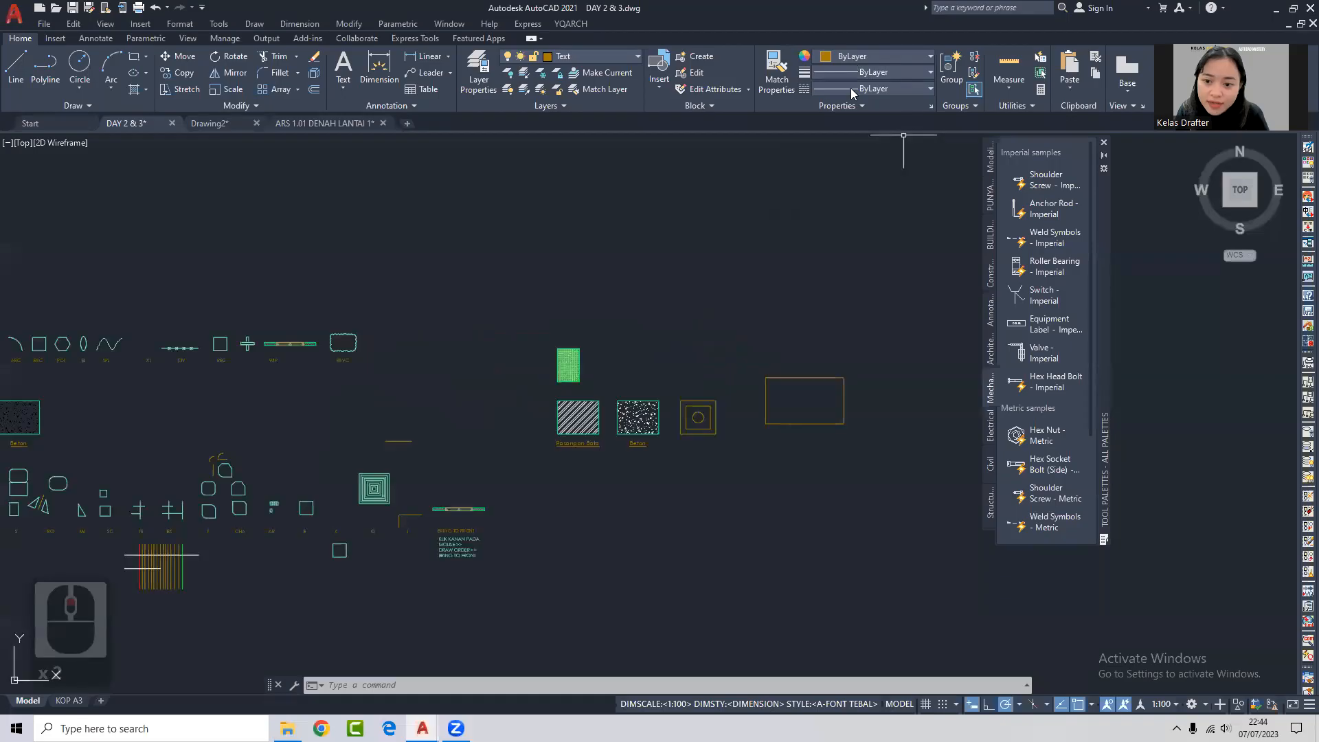
{"action": "left_click", "coordinate": [892, 60]}
{"action": "left_click", "coordinate": [891, 60]}
{"action": "left_click", "coordinate": [883, 73]}
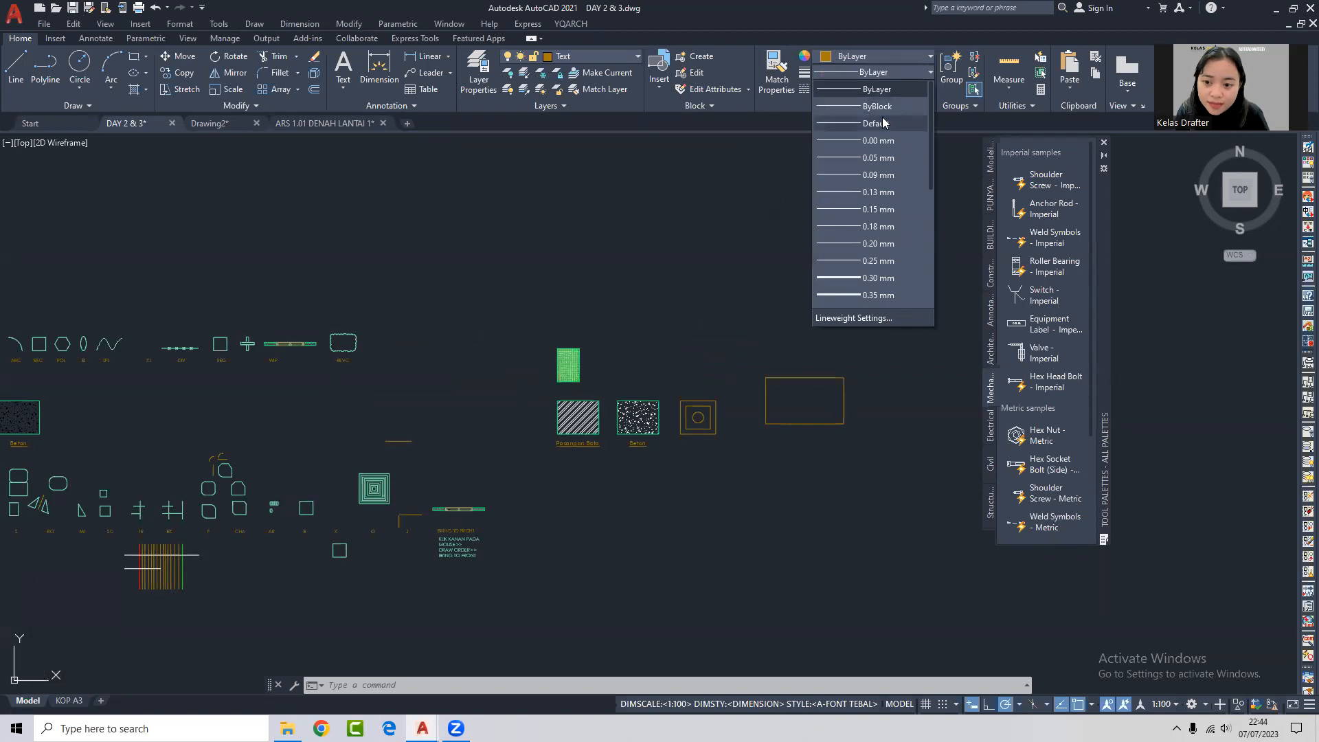
{"action": "left_click", "coordinate": [901, 69]}
{"action": "left_click", "coordinate": [878, 88]}
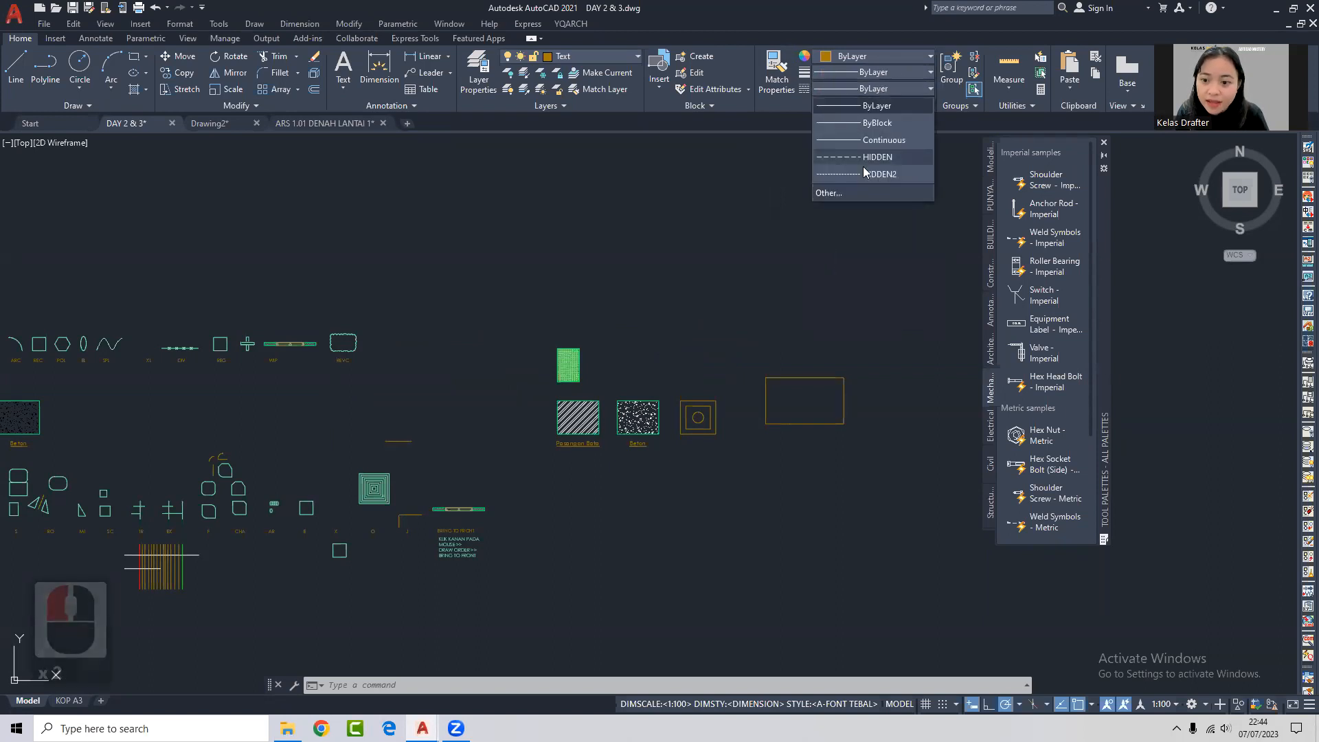
{"action": "left_click", "coordinate": [888, 91]}
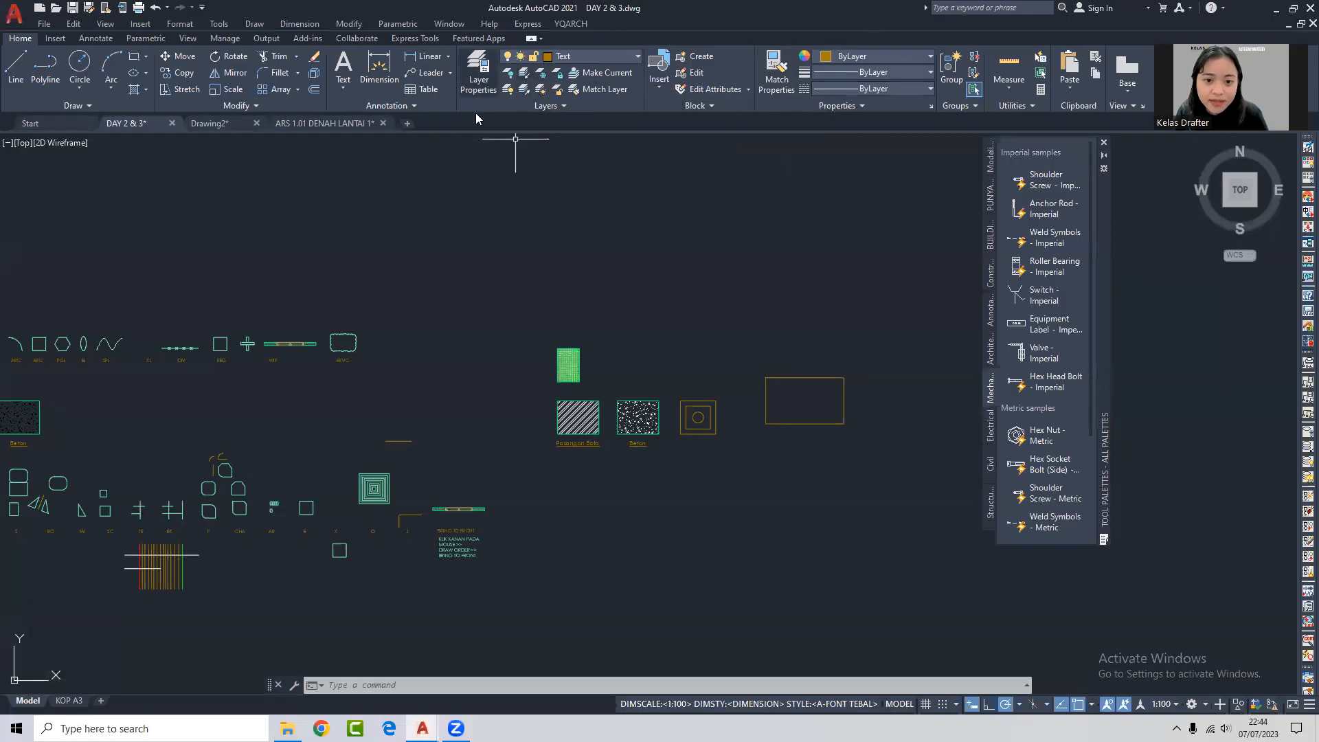
{"action": "left_click", "coordinate": [864, 90]}
{"action": "left_click", "coordinate": [852, 191]}
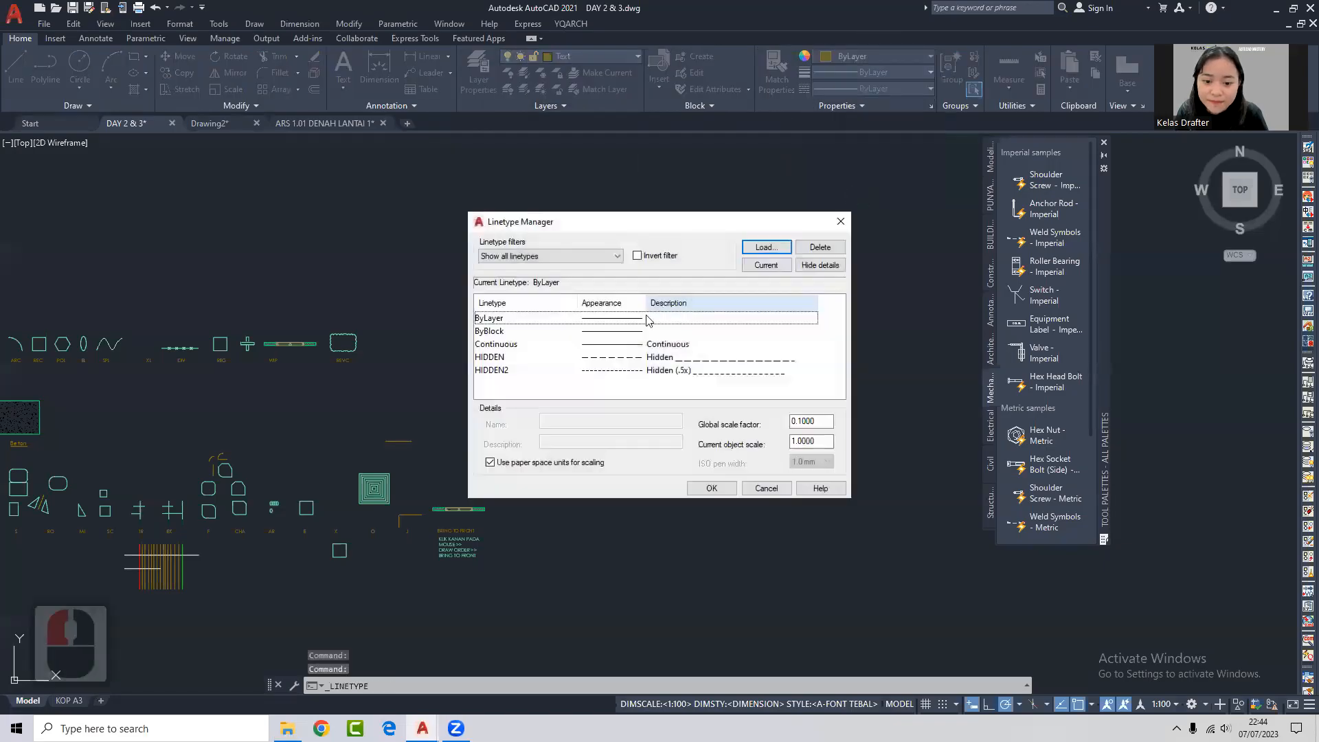
{"action": "left_click", "coordinate": [840, 221]}
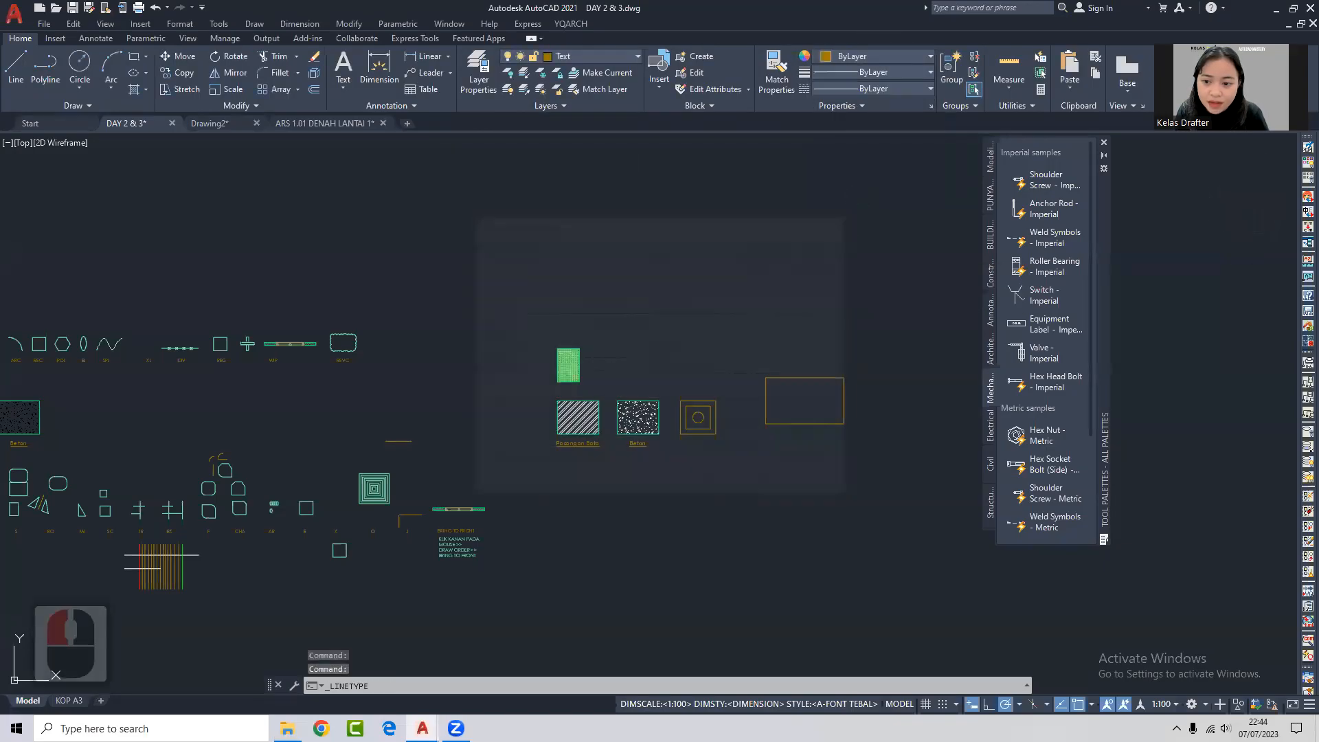
Load every available linetype from acadiso.lin into the drawing, reloading all selected linetypes that already exist.
{"action": "left_click", "coordinate": [855, 89]}
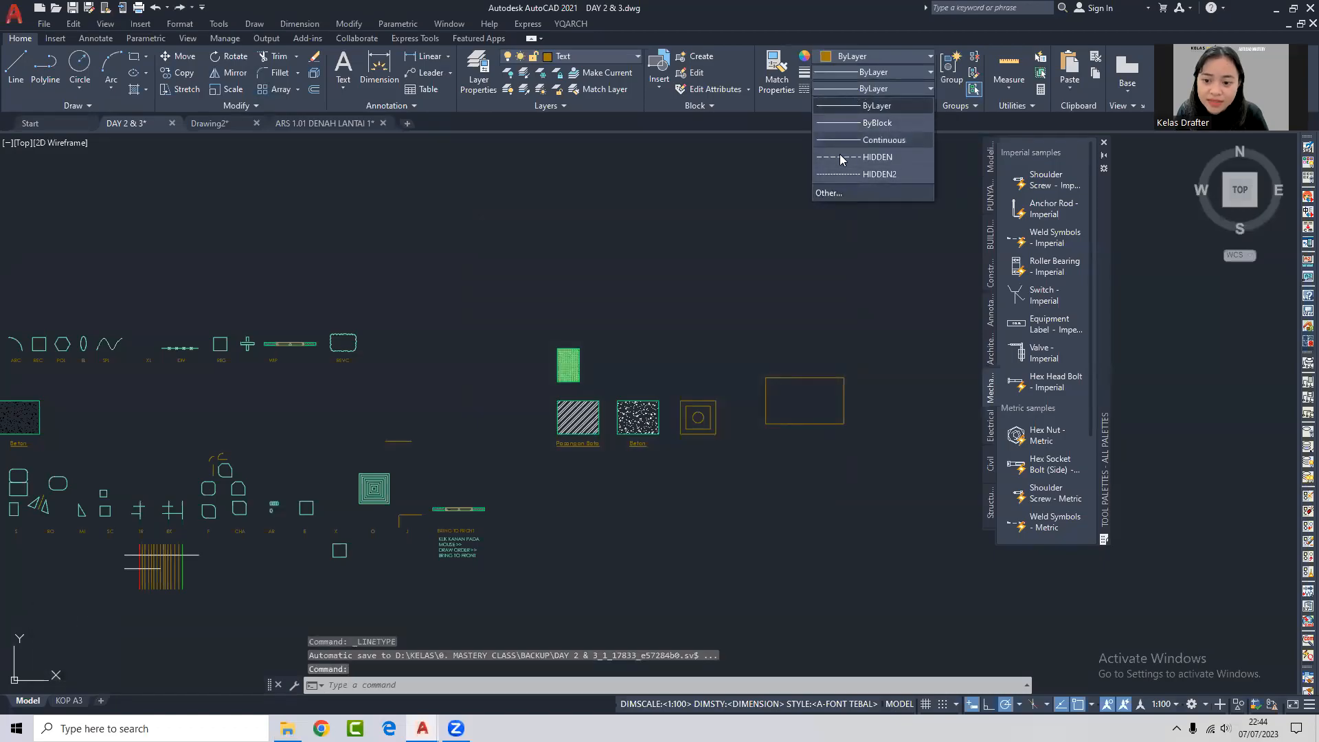
{"action": "left_click", "coordinate": [839, 192]}
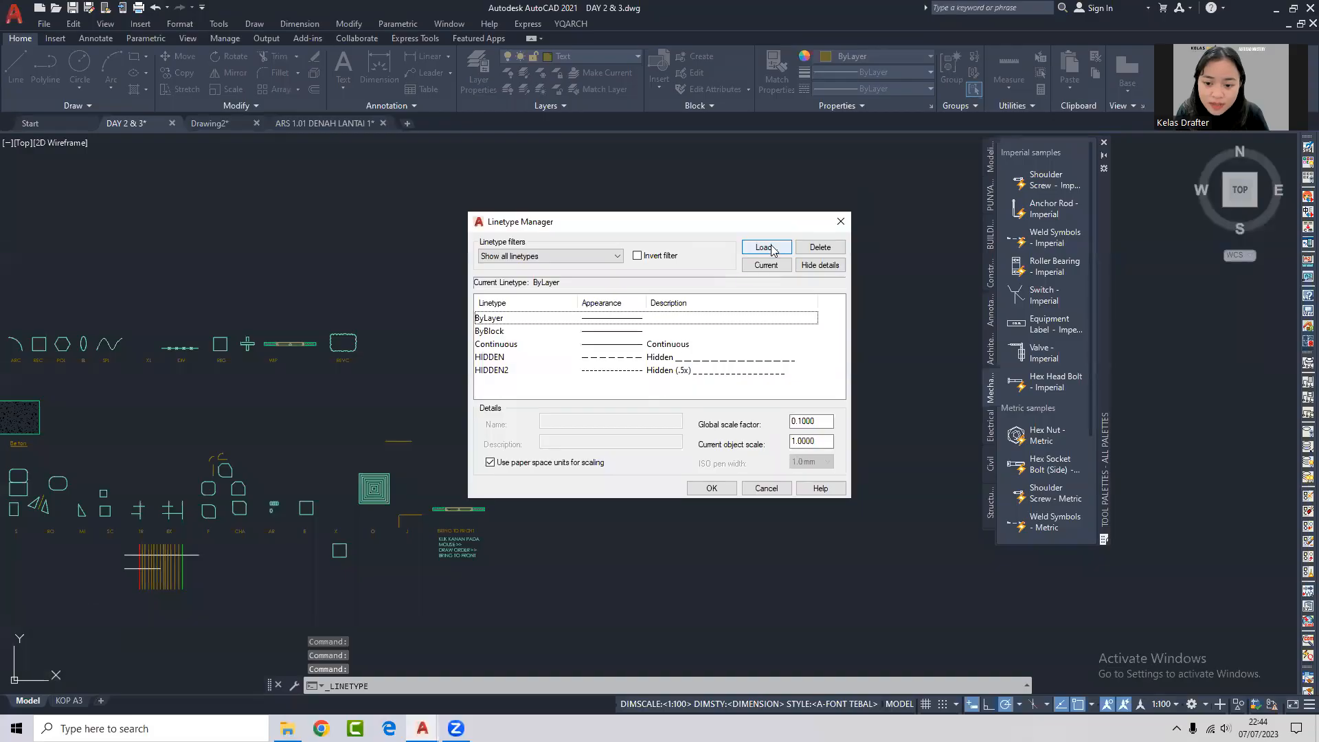
{"action": "left_click", "coordinate": [765, 248]}
{"action": "left_click", "coordinate": [661, 341]}
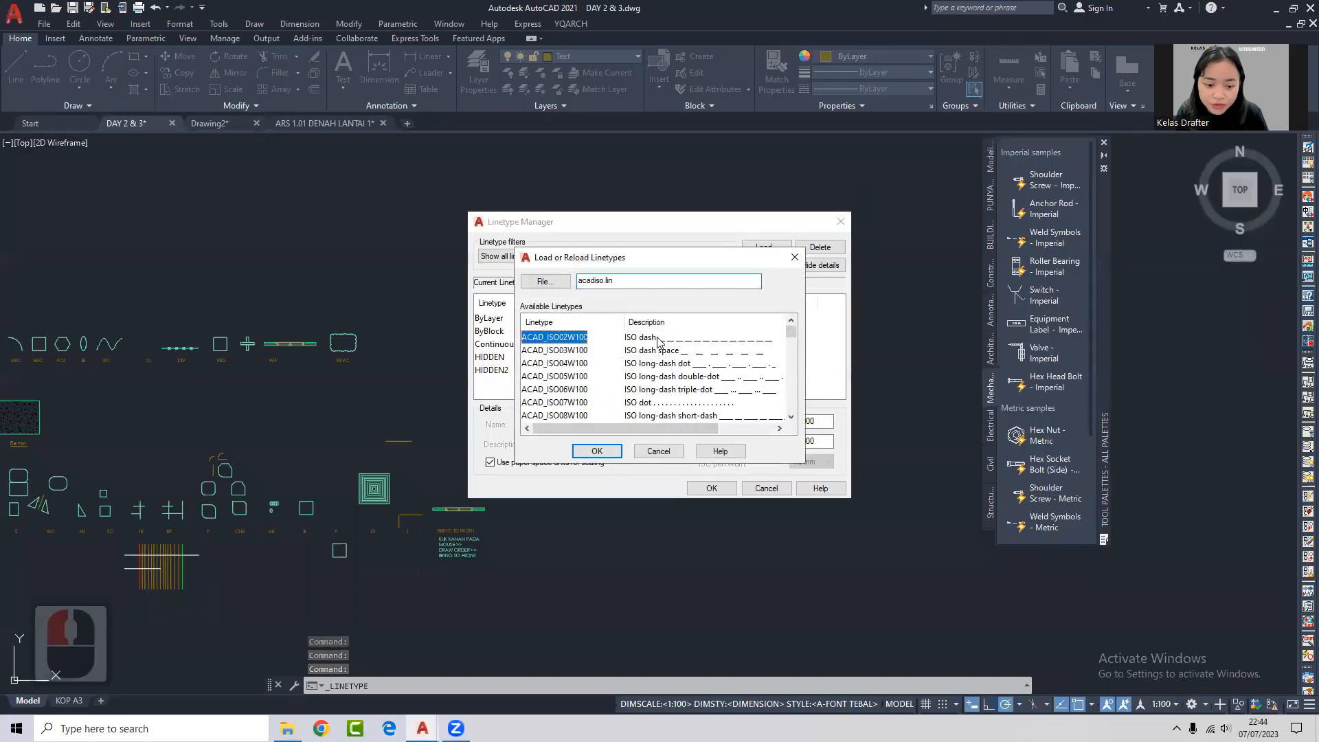
{"action": "key", "text": "ctrl+a"}
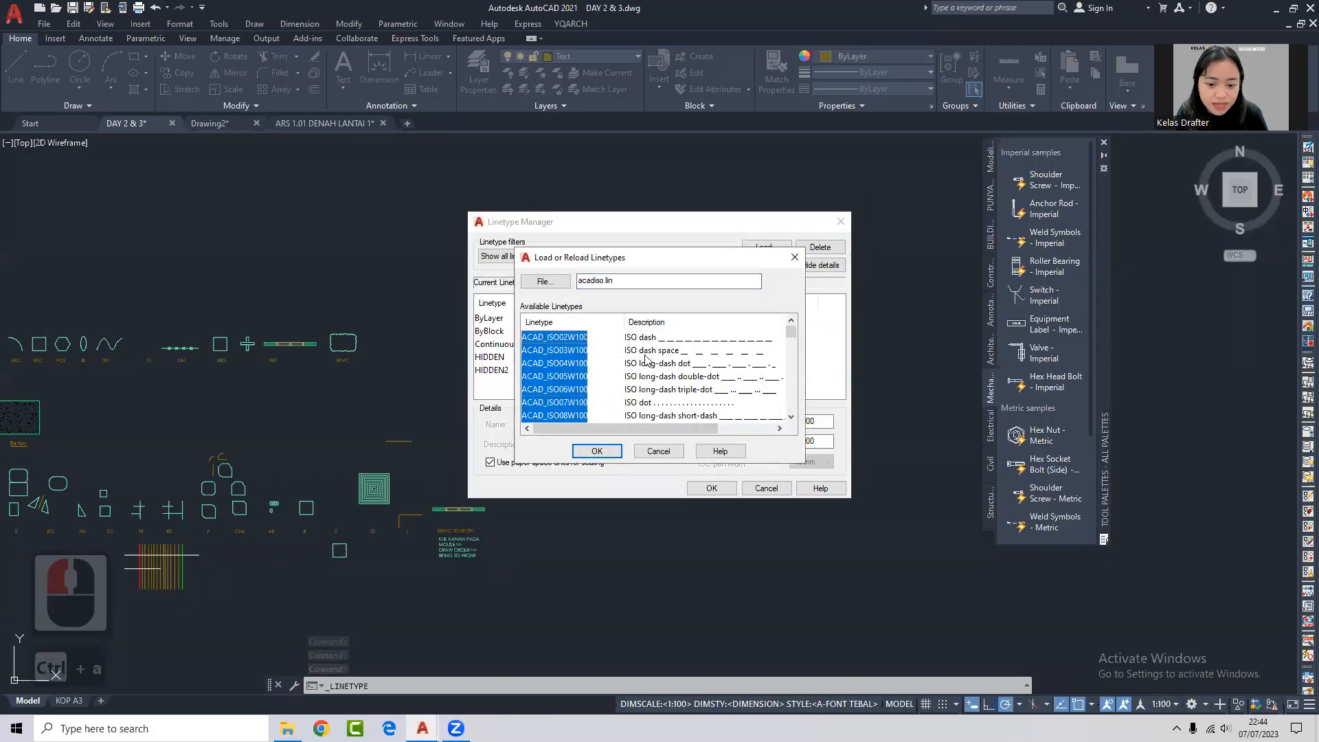
{"action": "left_click", "coordinate": [597, 451]}
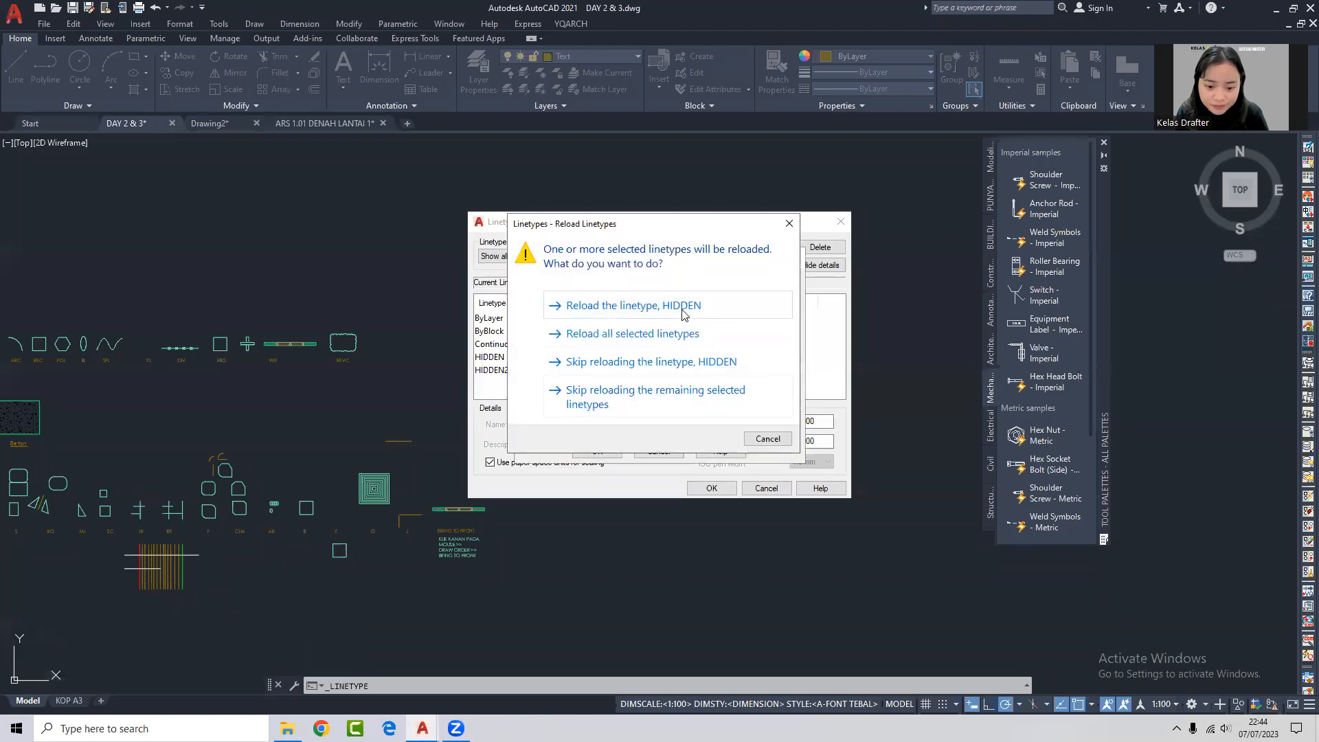
{"action": "left_click", "coordinate": [684, 335]}
Examine the loaded linetypes with their global and current object scale settings, hiding and redisplaying the details section.
{"action": "scroll", "coordinate": [684, 364], "scroll_direction": "down", "scroll_amount": 3}
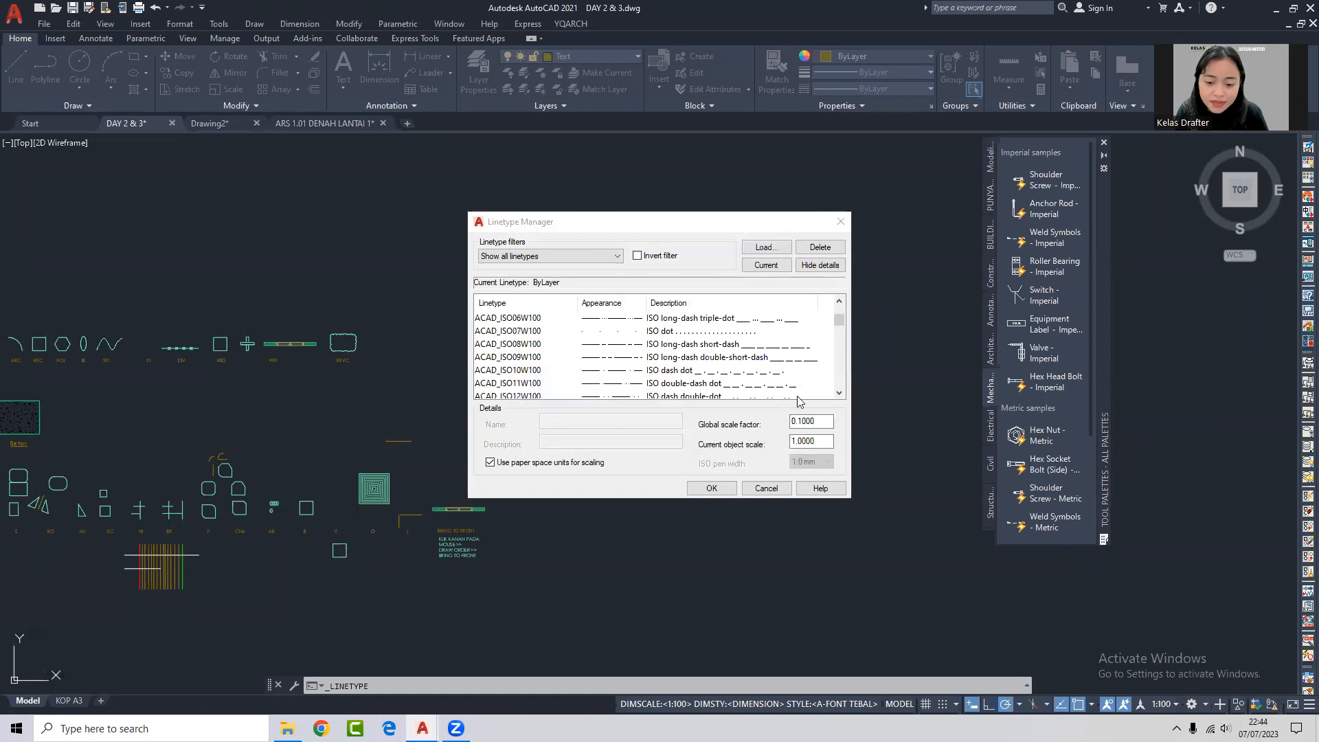
{"action": "double_click", "coordinate": [819, 422]}
{"action": "key", "text": "Tab"}
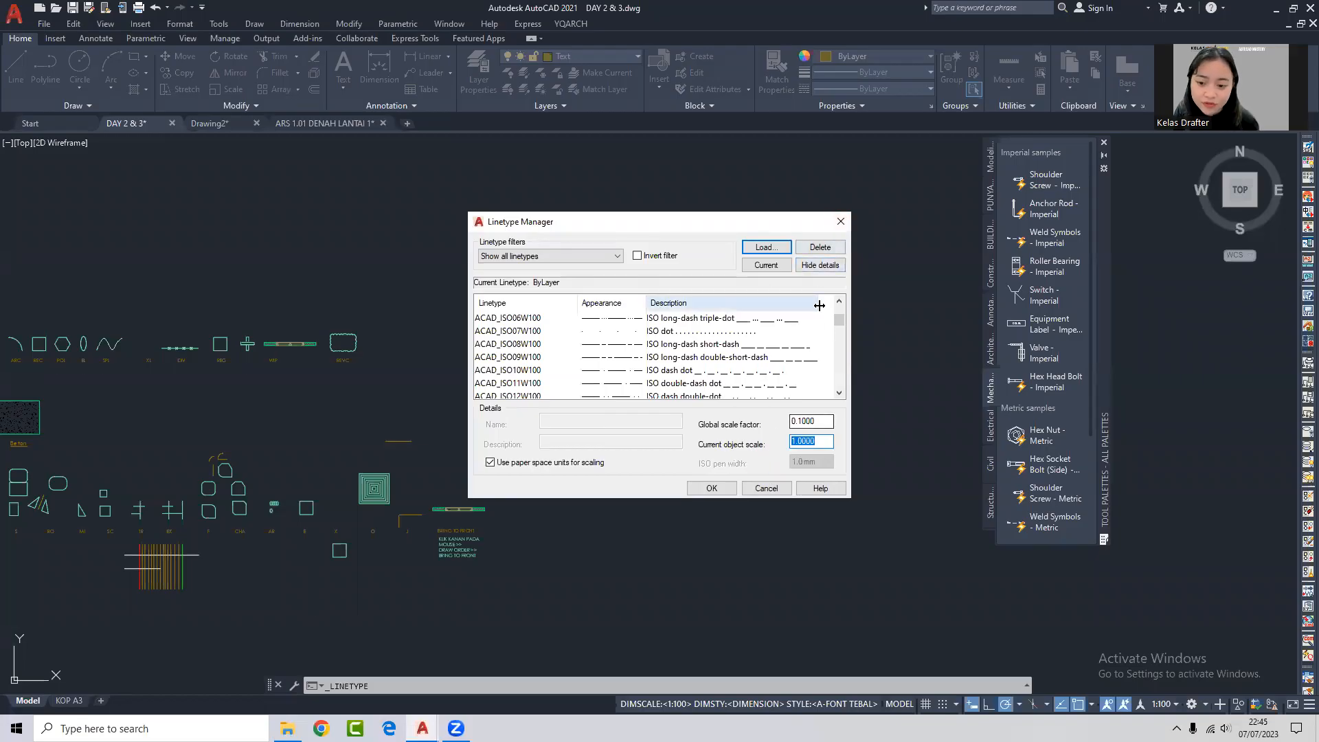
{"action": "left_click", "coordinate": [820, 267]}
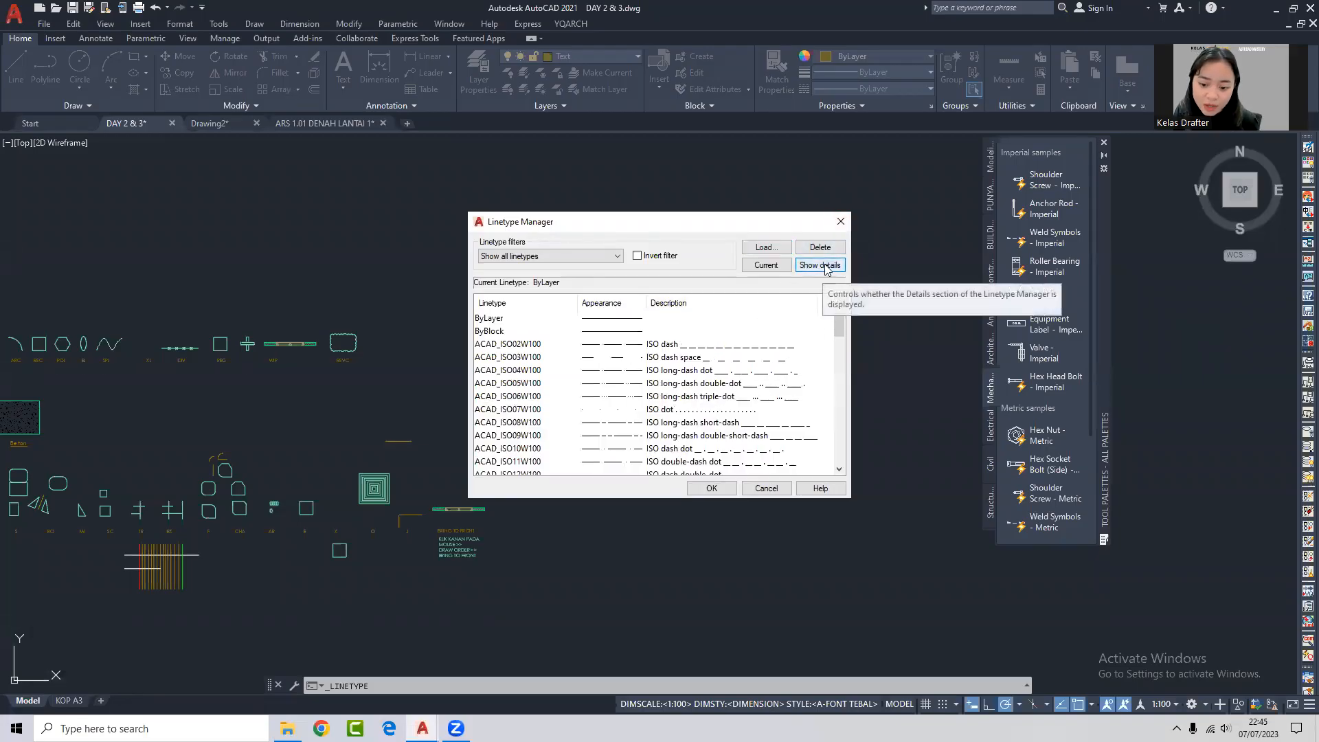
{"action": "left_click", "coordinate": [823, 268]}
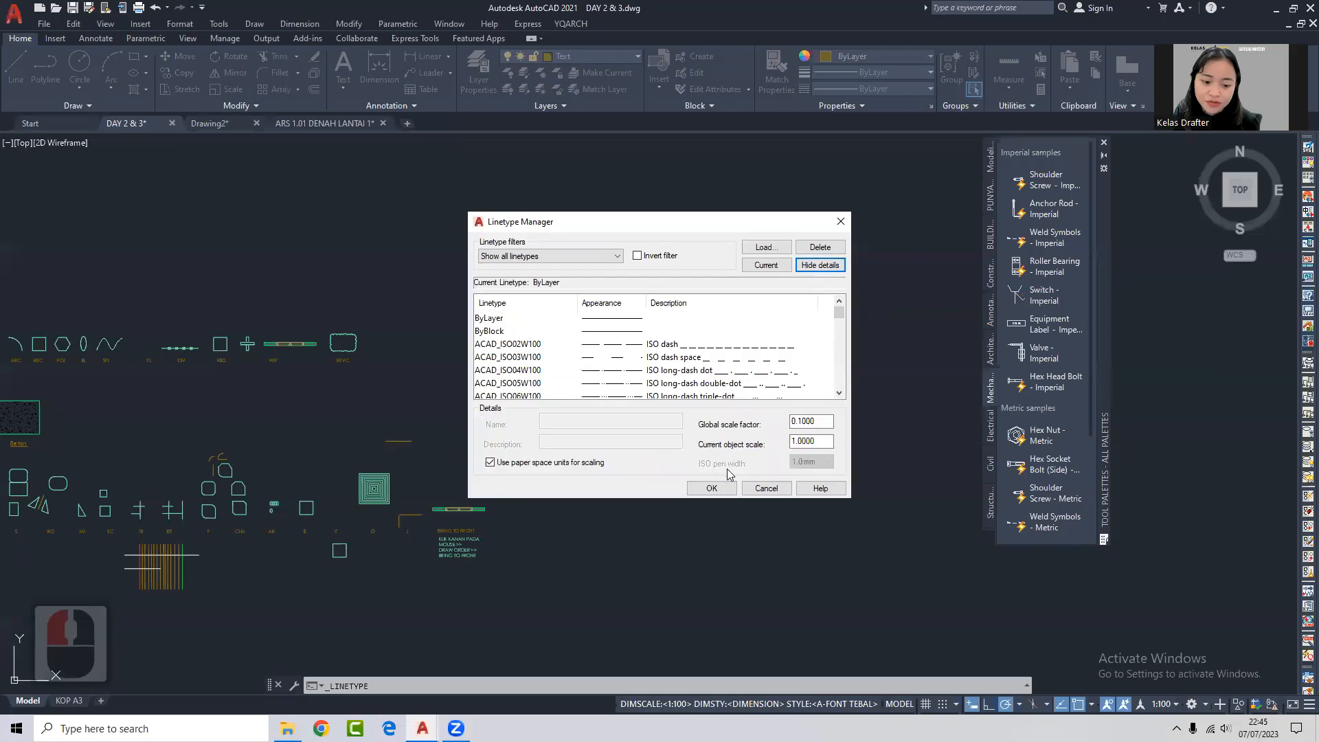
Hide and redisplay the linetype details, and close the Linetype Manager.
{"action": "left_click", "coordinate": [828, 270]}
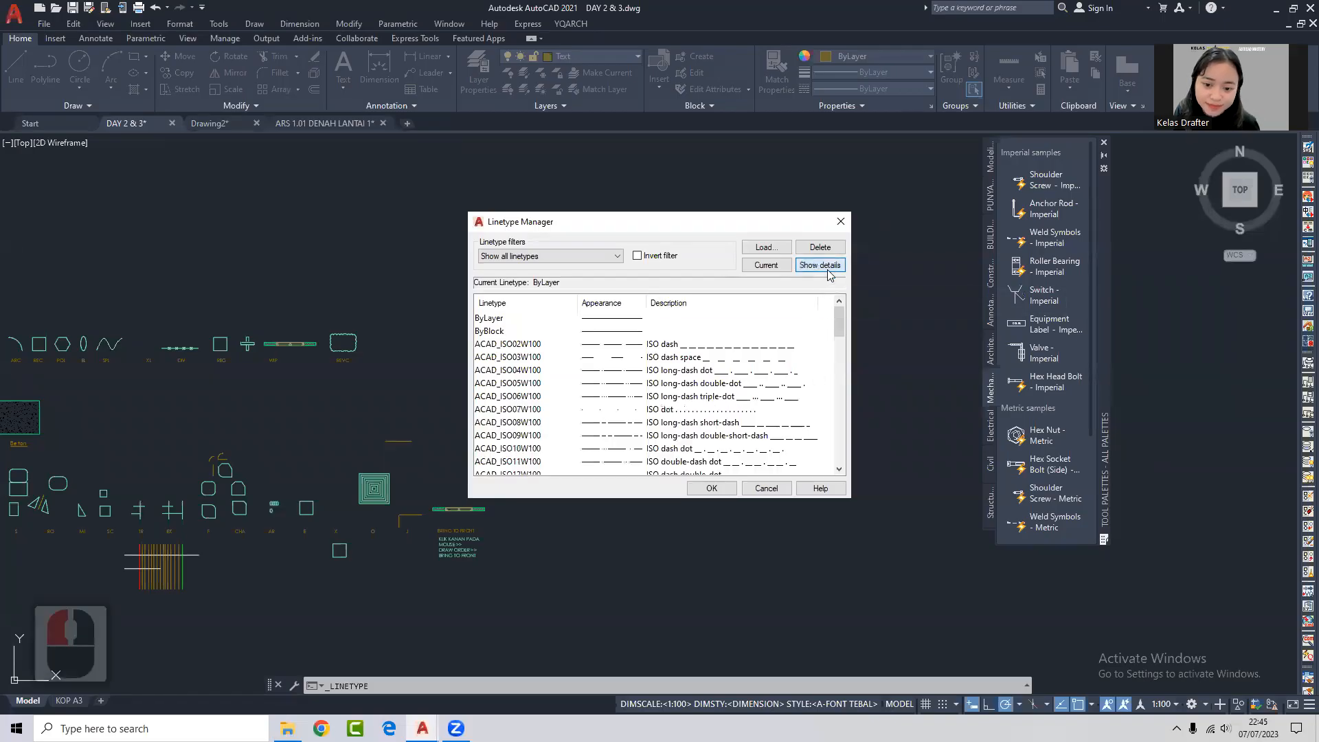
{"action": "left_click", "coordinate": [829, 270]}
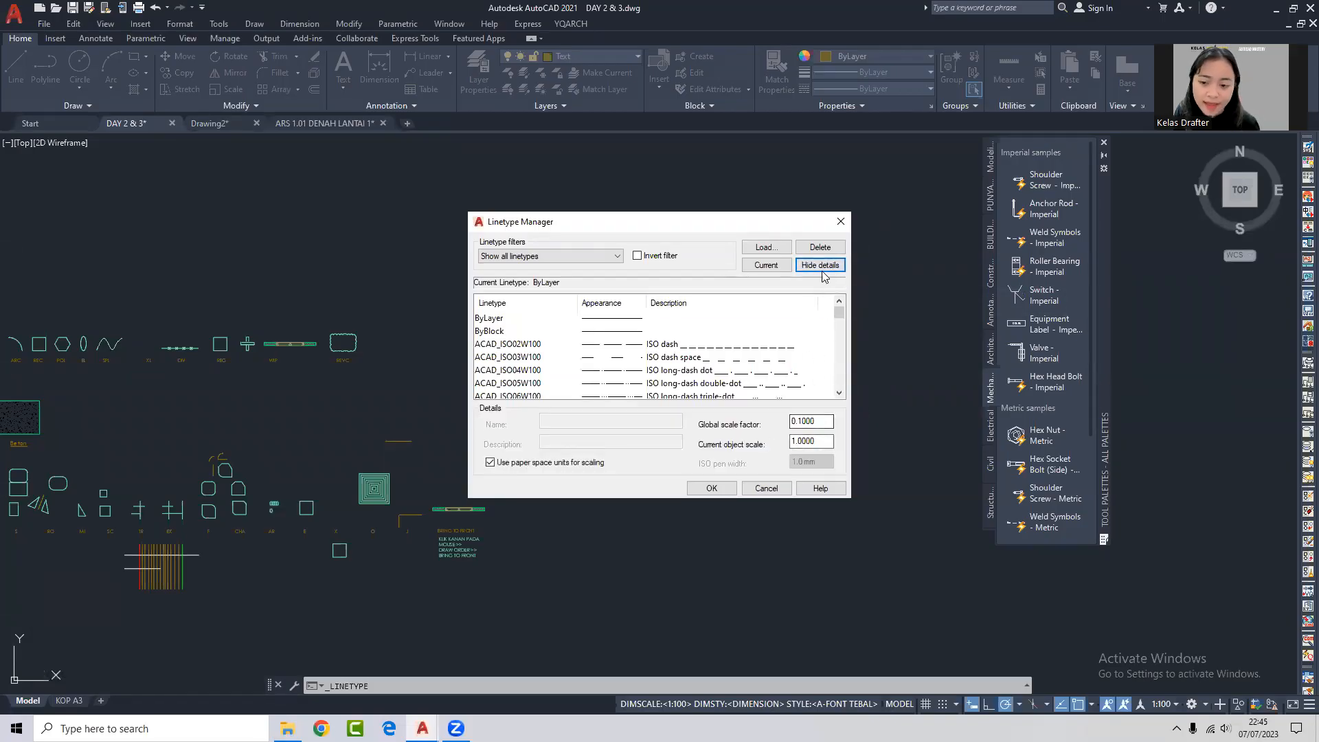
{"action": "left_click", "coordinate": [841, 221]}
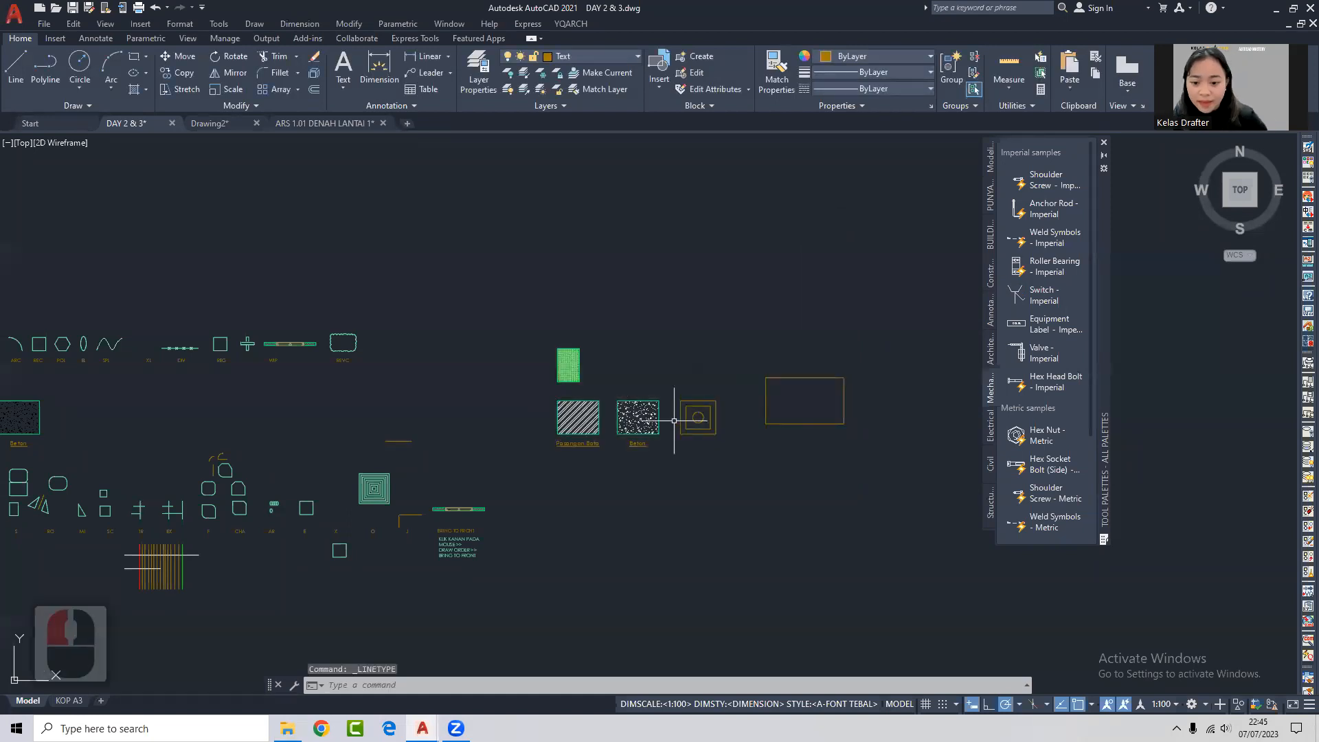
{"action": "middle_click_drag", "start_coordinate": [701, 412], "coordinate": [725, 342]}
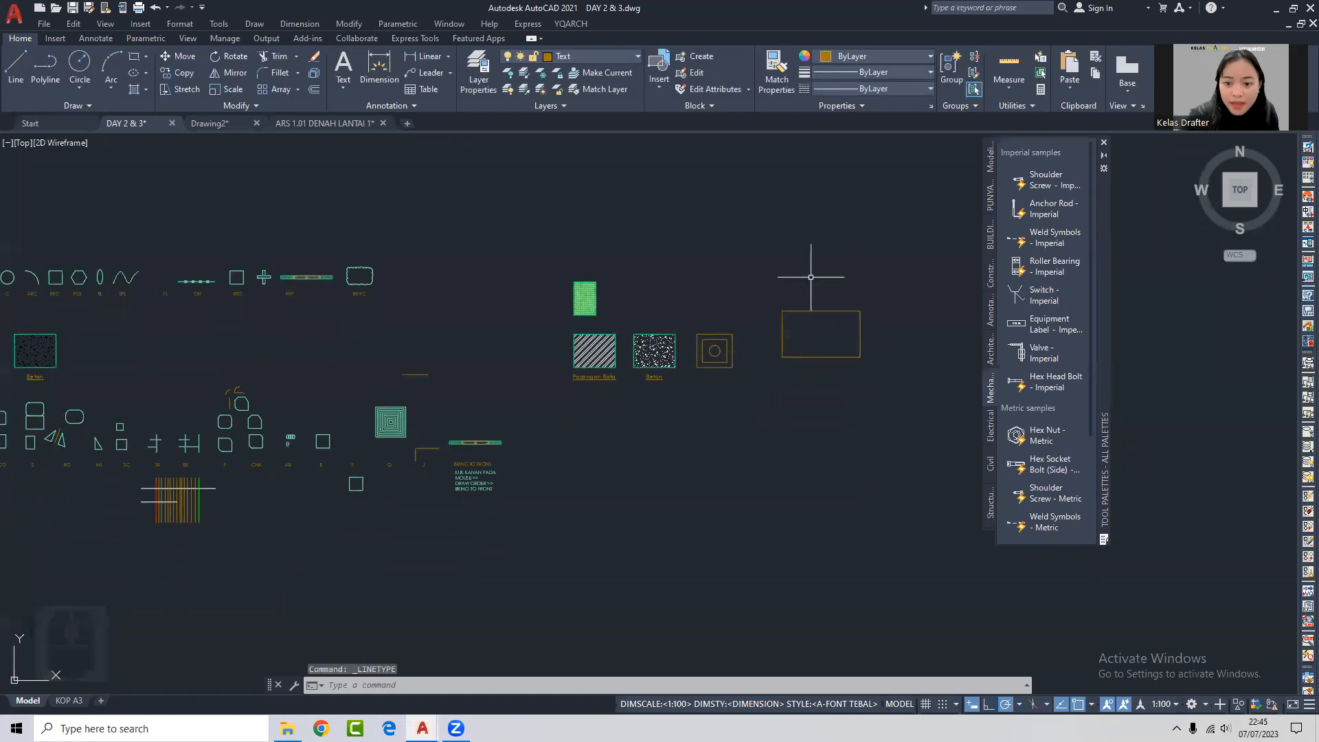
Examine the Index Color, True Color and Color Books options for object colour without choosing a colour.
{"action": "left_click", "coordinate": [888, 57]}
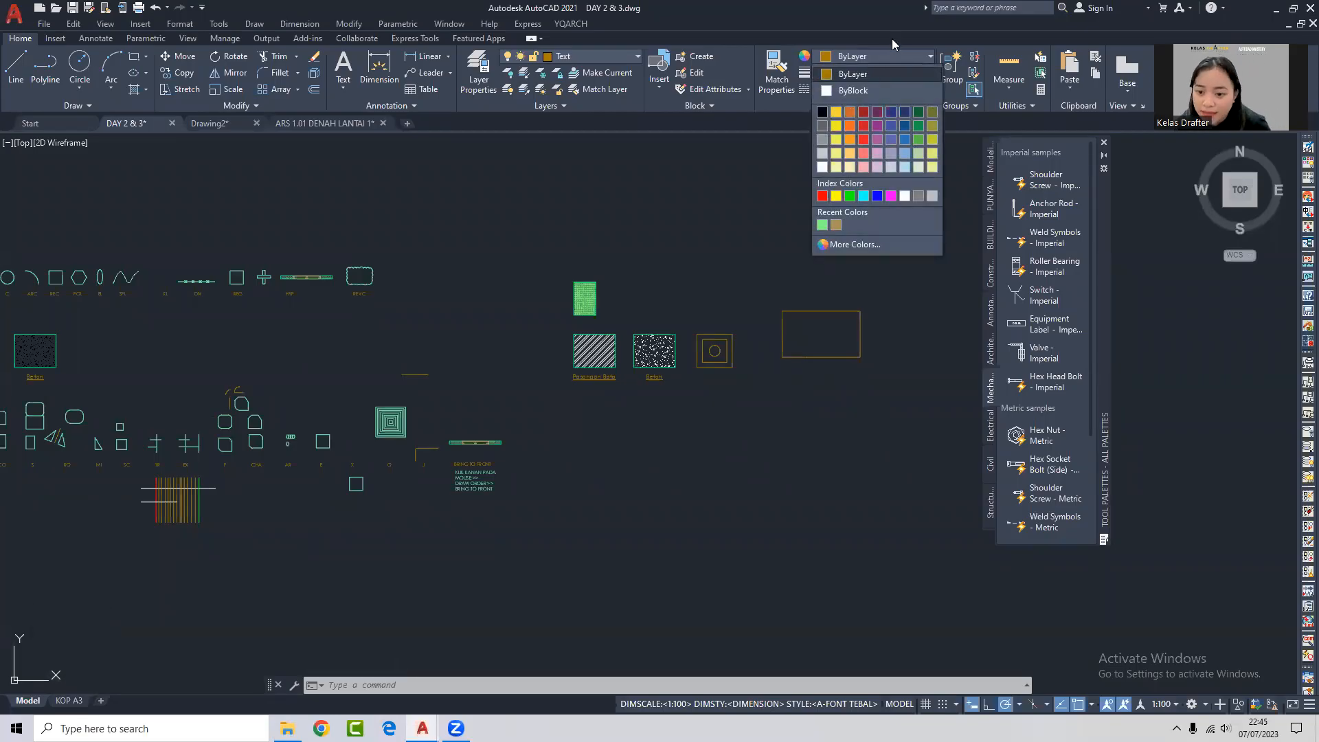
{"action": "left_click", "coordinate": [852, 244]}
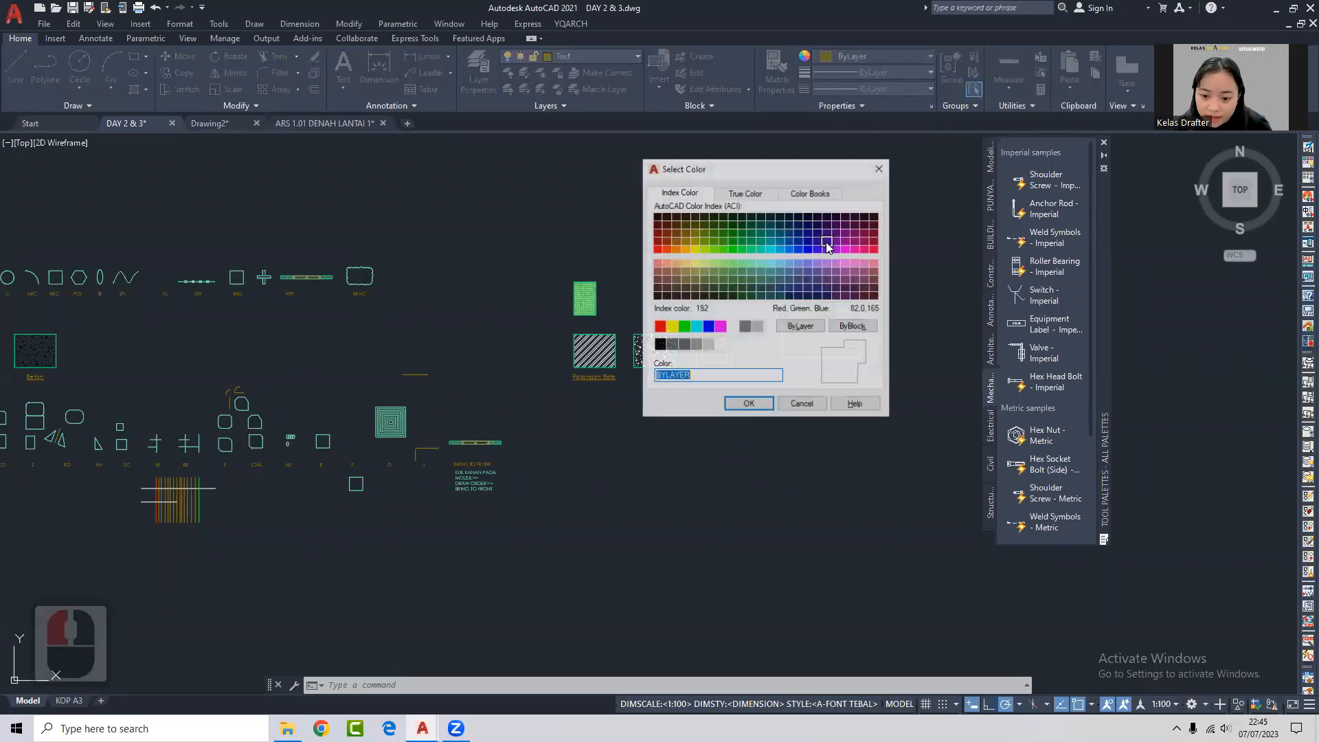
{"action": "left_click", "coordinate": [745, 193]}
{"action": "left_click", "coordinate": [814, 194]}
{"action": "left_click", "coordinate": [668, 196]}
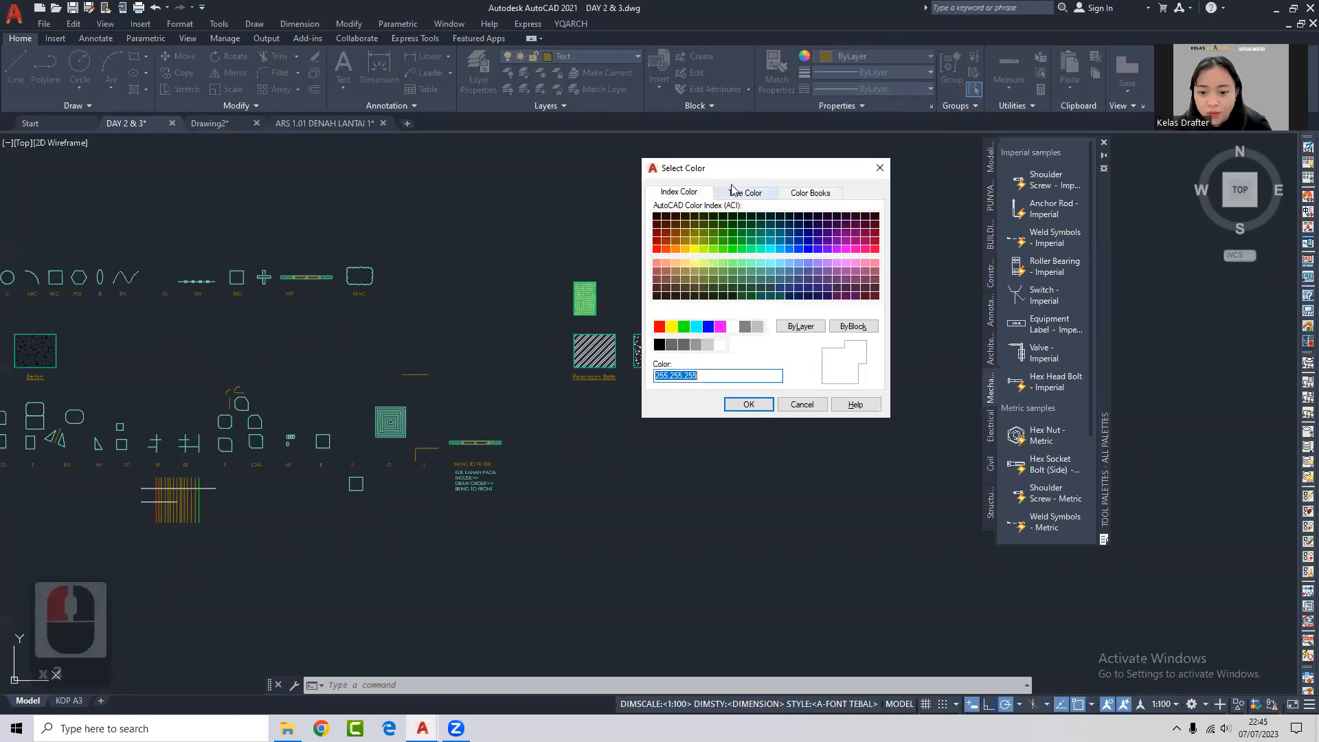
{"action": "left_click", "coordinate": [878, 169]}
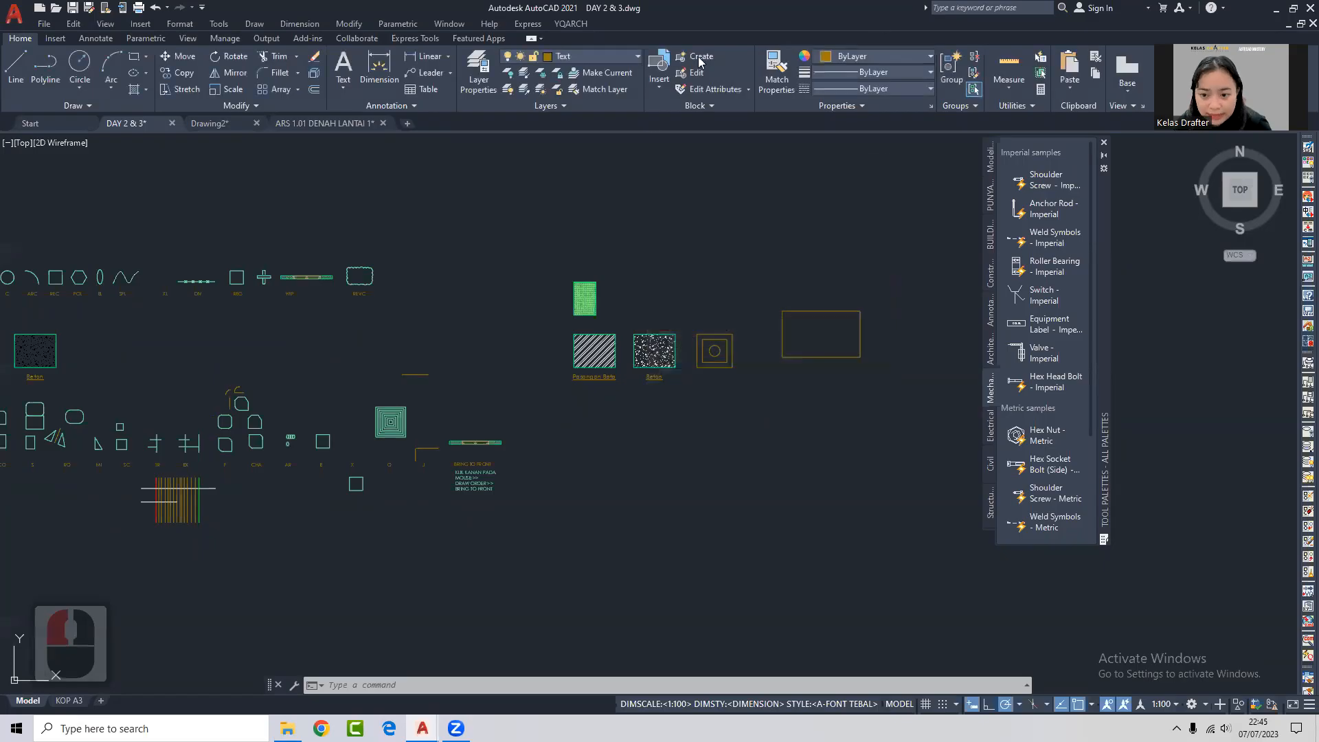
Review the lineweight and linetype choices available for objects without choosing one.
{"action": "left_click", "coordinate": [919, 72]}
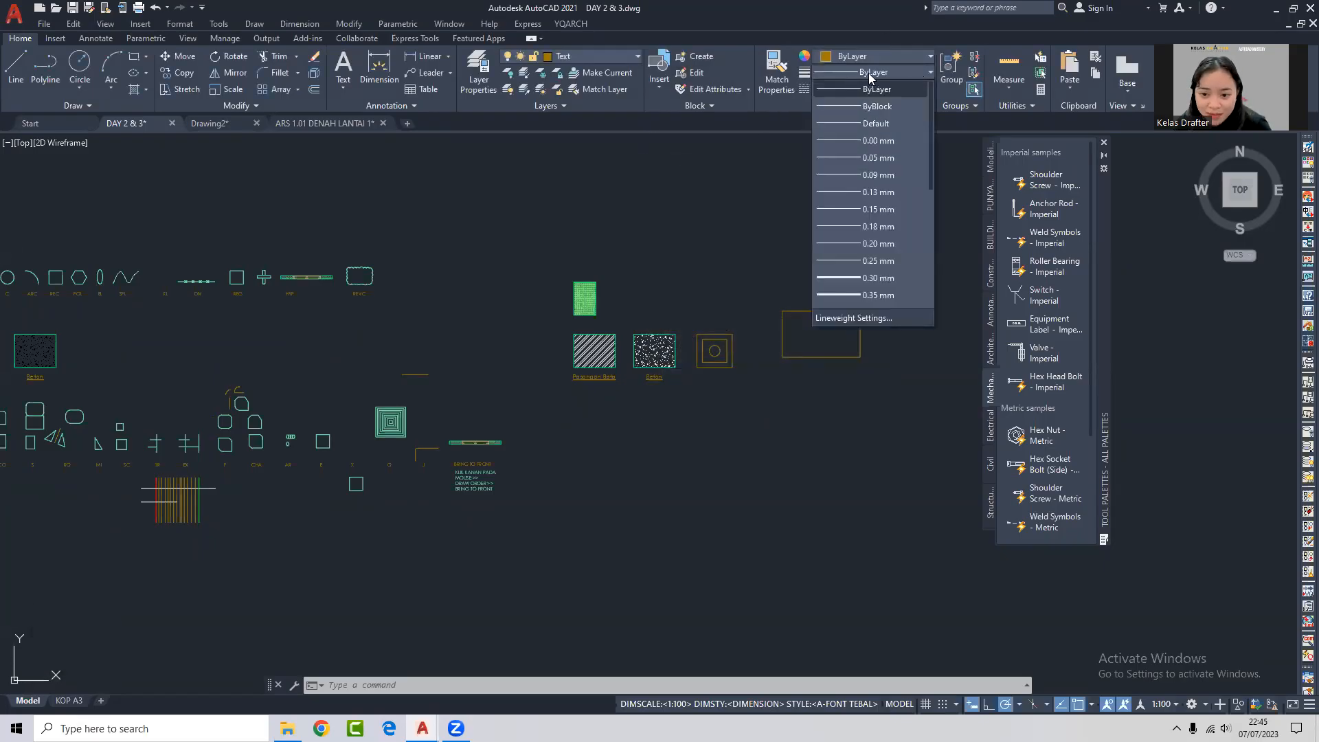
{"action": "left_click", "coordinate": [773, 150]}
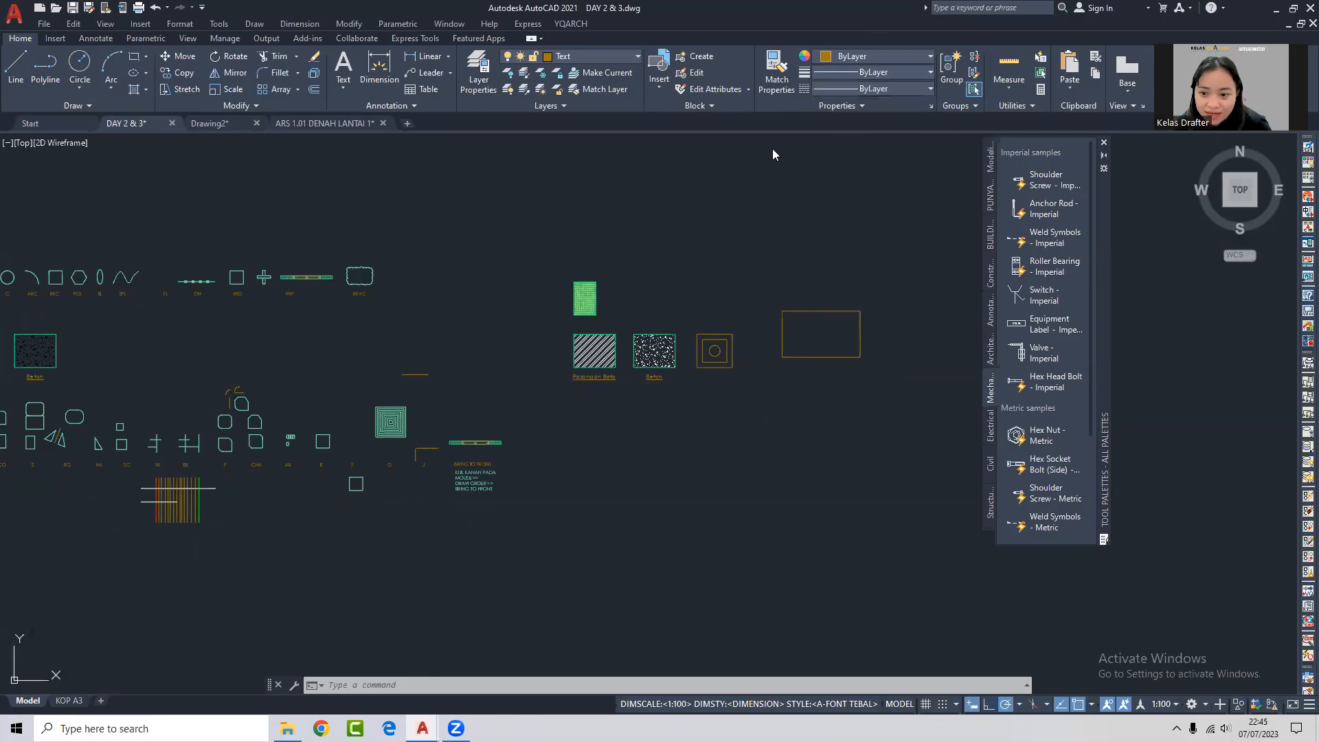
{"action": "left_click", "coordinate": [885, 90]}
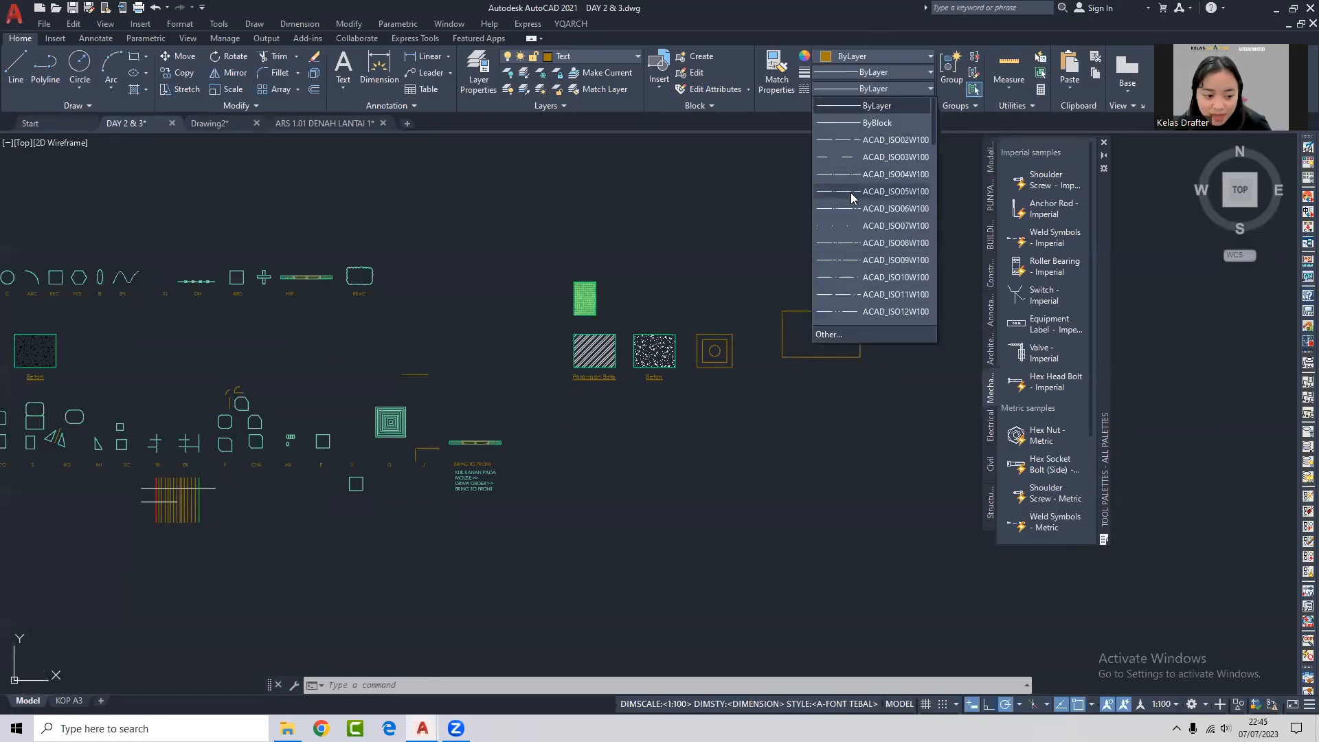
{"action": "scroll", "coordinate": [814, 262], "scroll_direction": "down", "scroll_amount": 1}
{"action": "left_click", "coordinate": [701, 281]}
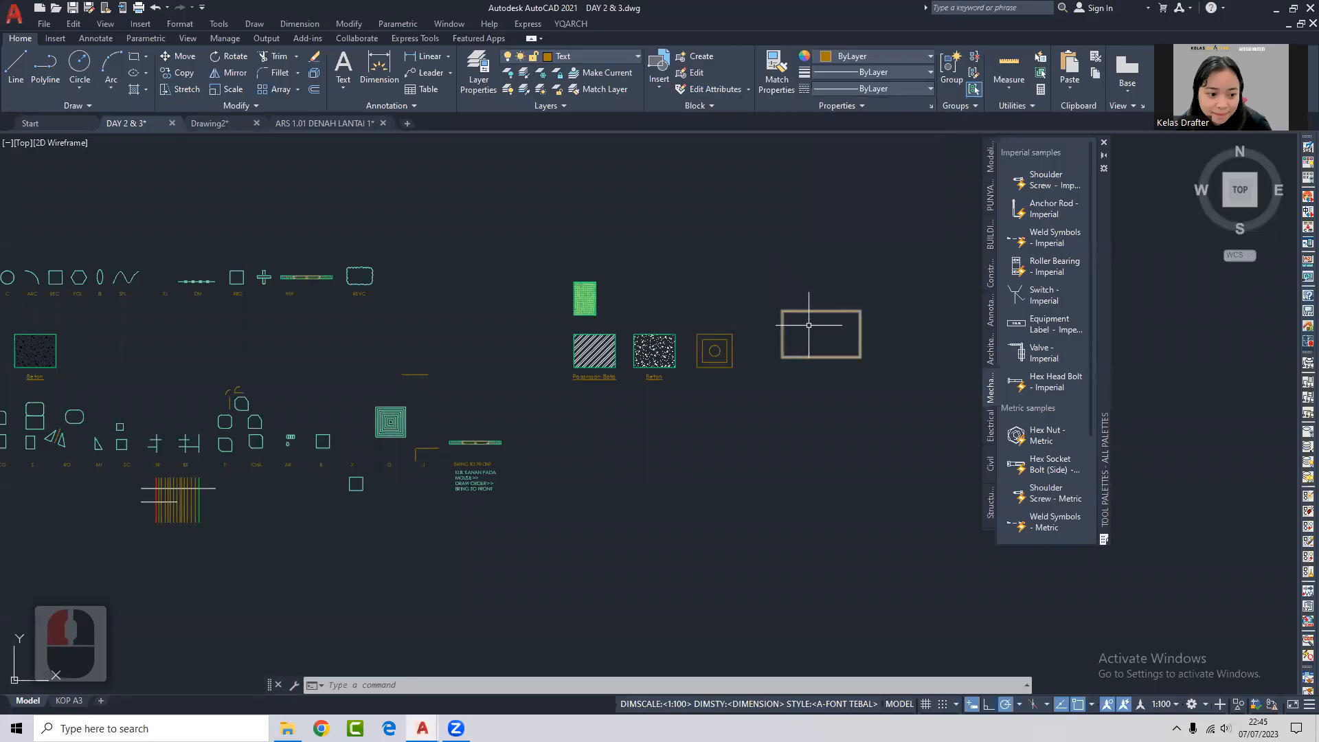
{"action": "scroll", "coordinate": [810, 326], "scroll_direction": "up", "scroll_amount": 2}
{"action": "left_click", "coordinate": [834, 273]}
{"action": "left_click", "coordinate": [829, 318]}
{"action": "scroll", "coordinate": [736, 309], "scroll_direction": "down", "scroll_amount": 4}
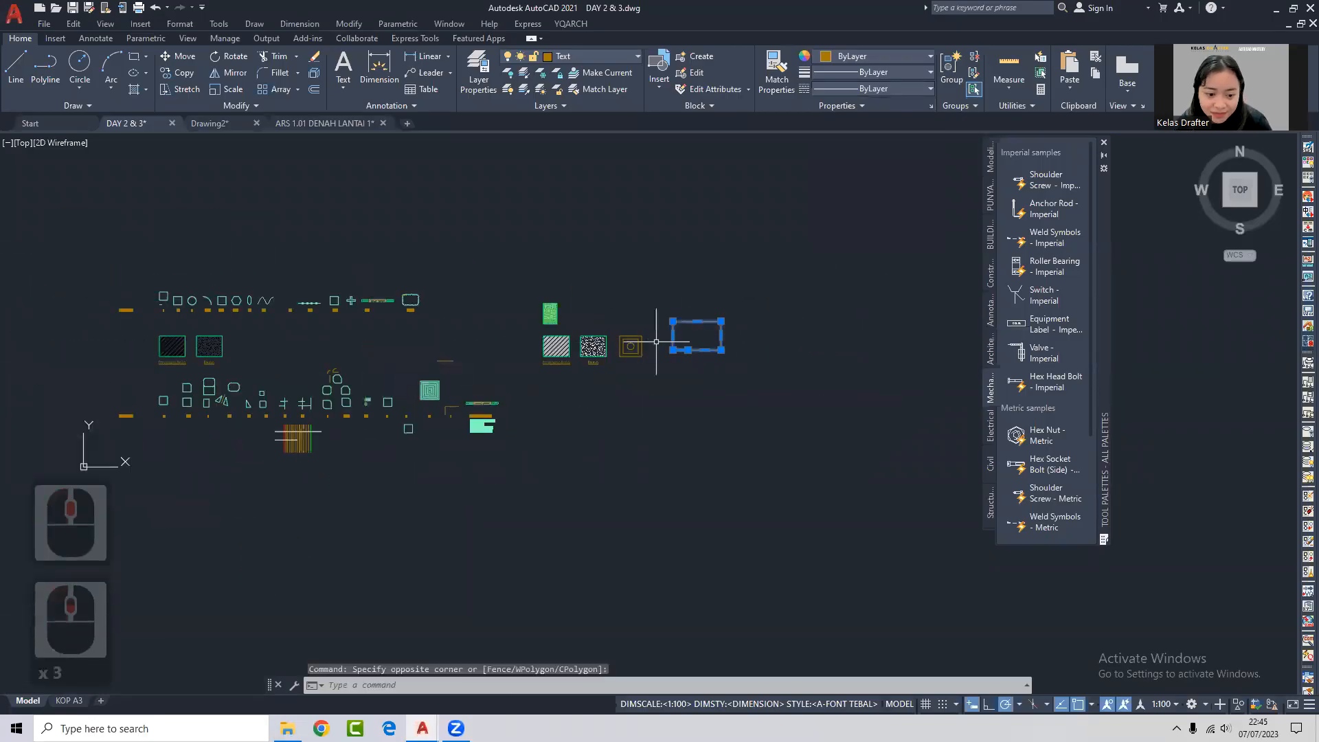
{"action": "key", "text": "Escape"}
Copy the outer square of the nested squares beside the Beton hatch sample to the empty area above it.
{"action": "scroll", "coordinate": [636, 343], "scroll_direction": "up", "scroll_amount": 2}
{"action": "left_click", "coordinate": [649, 327]}
{"action": "middle_click_drag", "start_coordinate": [649, 327], "coordinate": [622, 372]}
{"action": "type", "text": "co"}
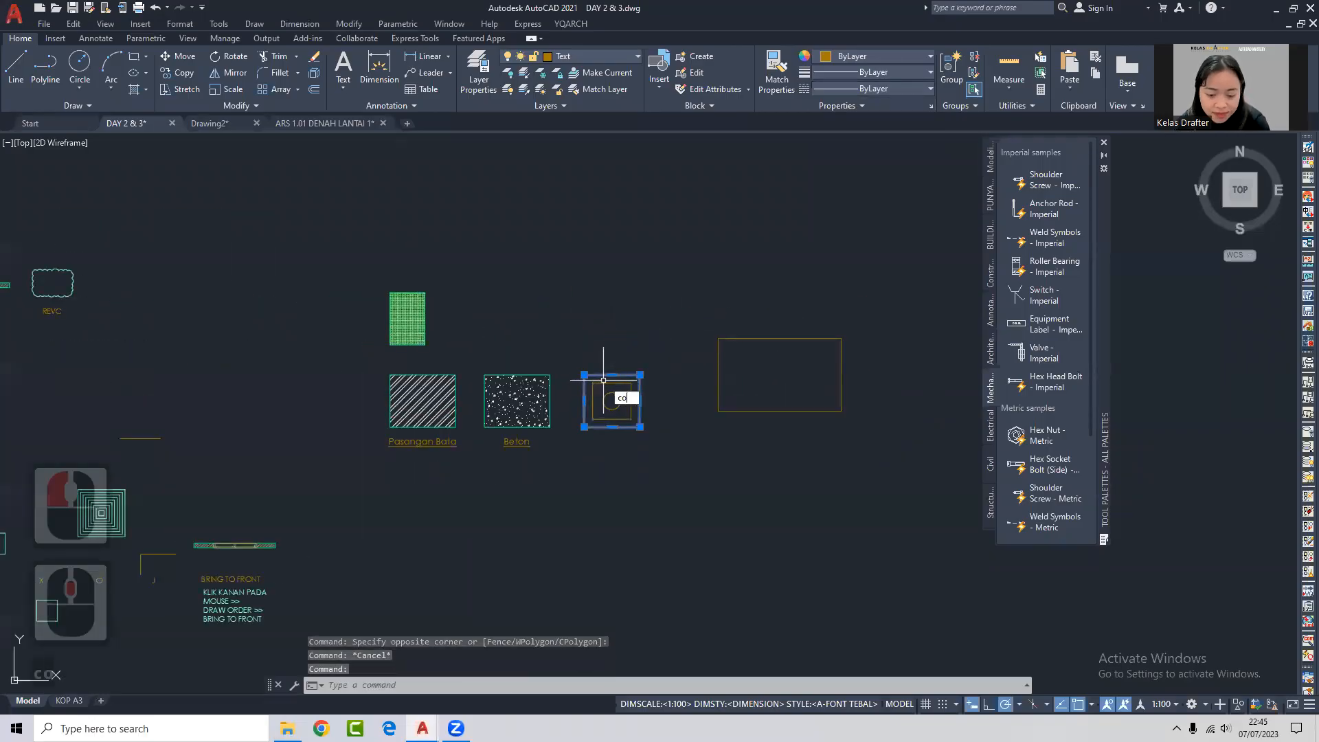
{"action": "key", "text": "Return"}
{"action": "left_click", "coordinate": [632, 376]}
{"action": "left_click", "coordinate": [641, 219]}
{"action": "key", "text": "Return"}
Set the drawing's current colour to Yellow and change the copied square's colour to Yellow as well.
{"action": "scroll", "coordinate": [628, 215], "scroll_direction": "up", "scroll_amount": 4}
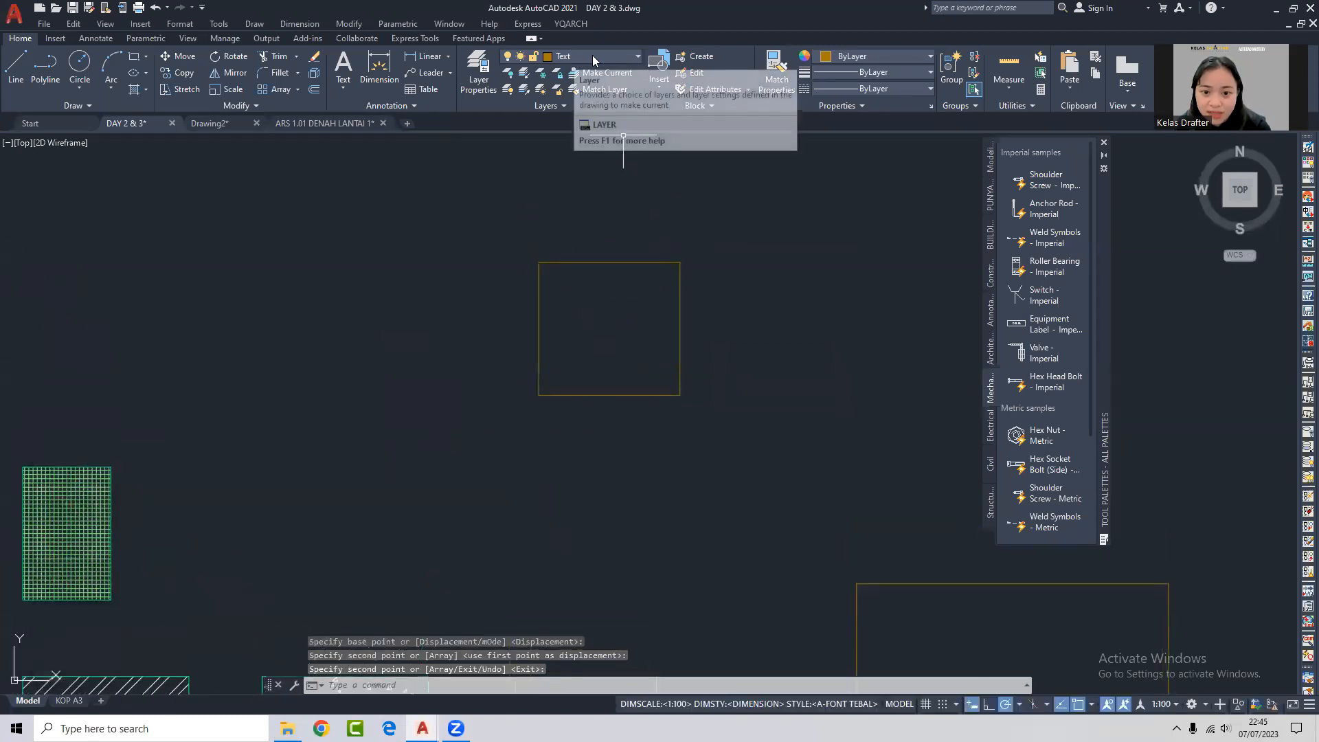
{"action": "left_click", "coordinate": [863, 56]}
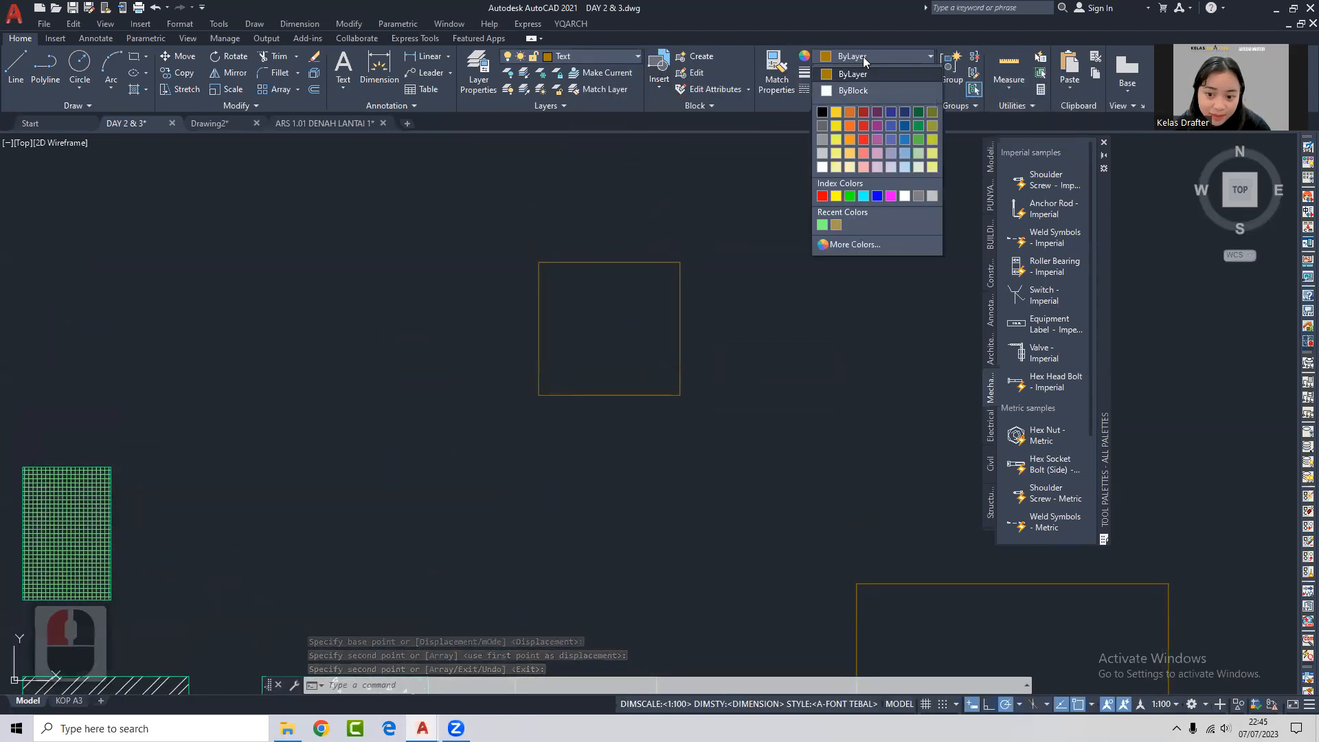
{"action": "left_click", "coordinate": [837, 195]}
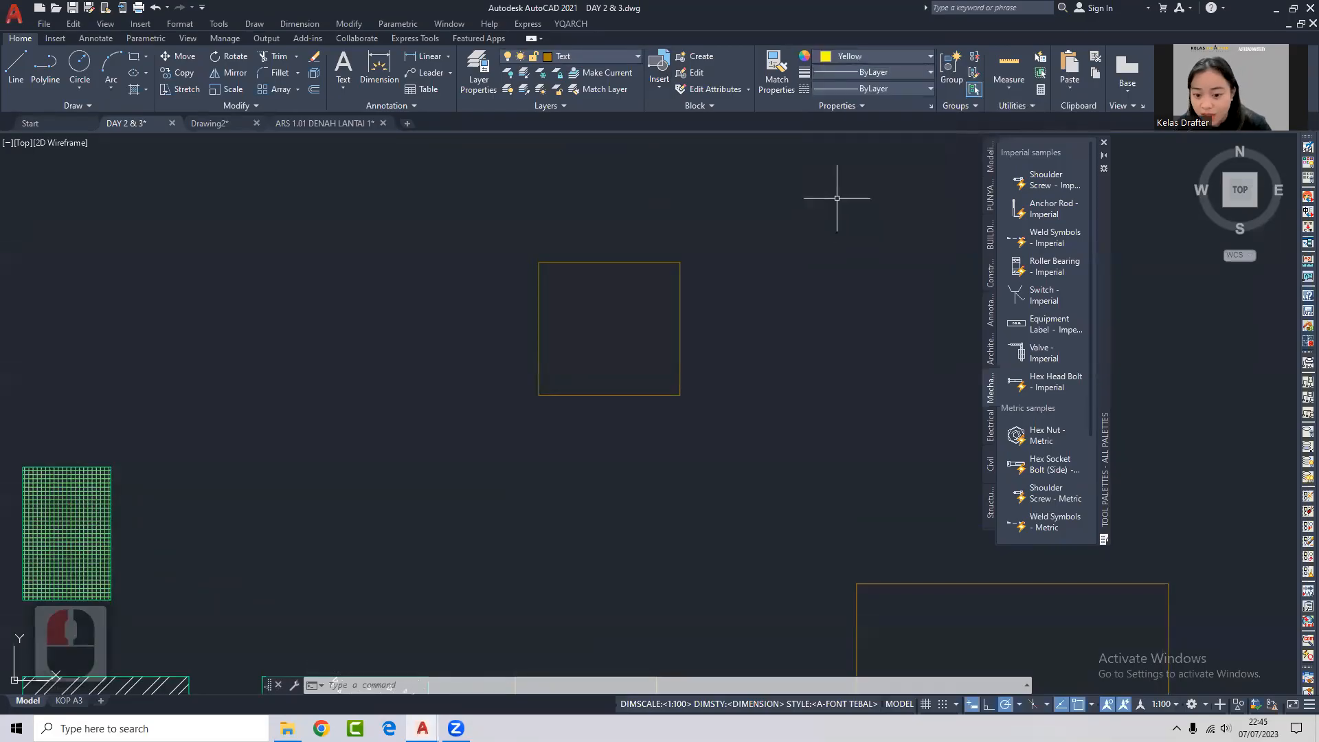
{"action": "left_click", "coordinate": [644, 298]}
{"action": "left_click", "coordinate": [643, 299]}
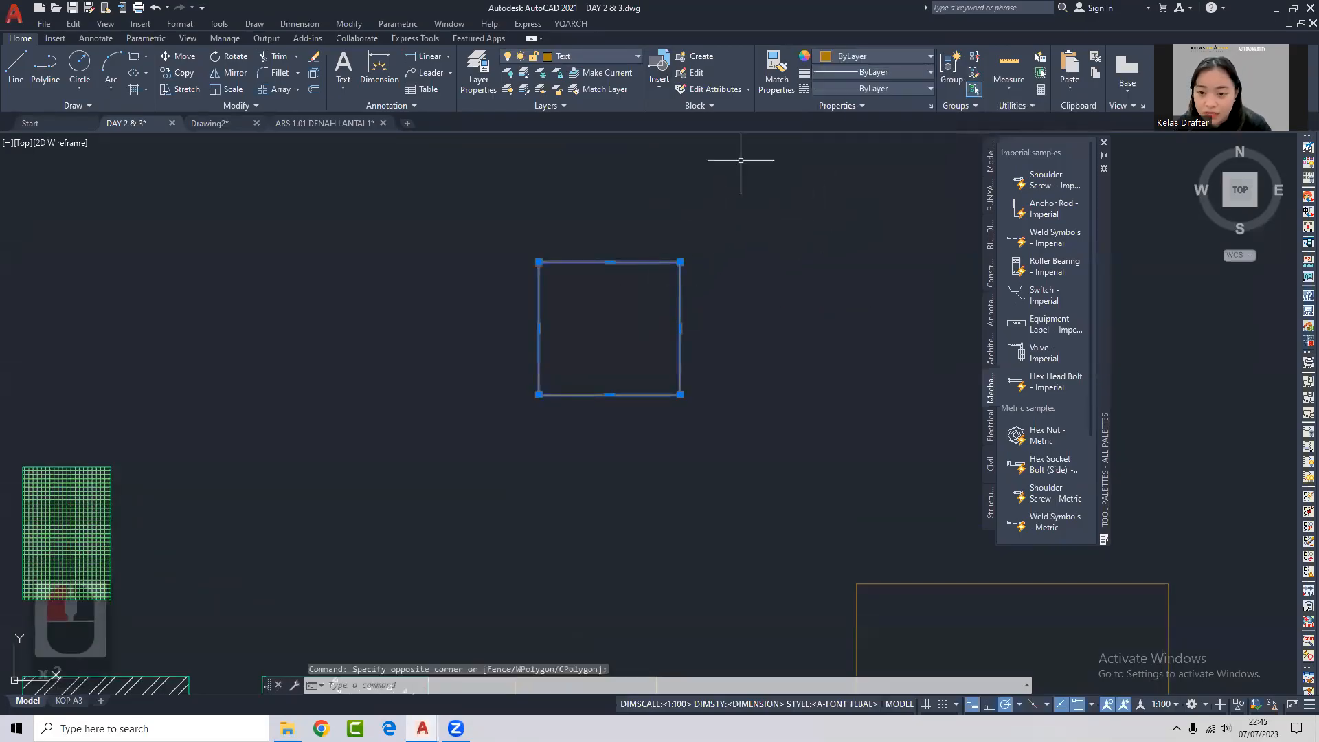
{"action": "left_click", "coordinate": [875, 56]}
{"action": "left_click", "coordinate": [835, 198]}
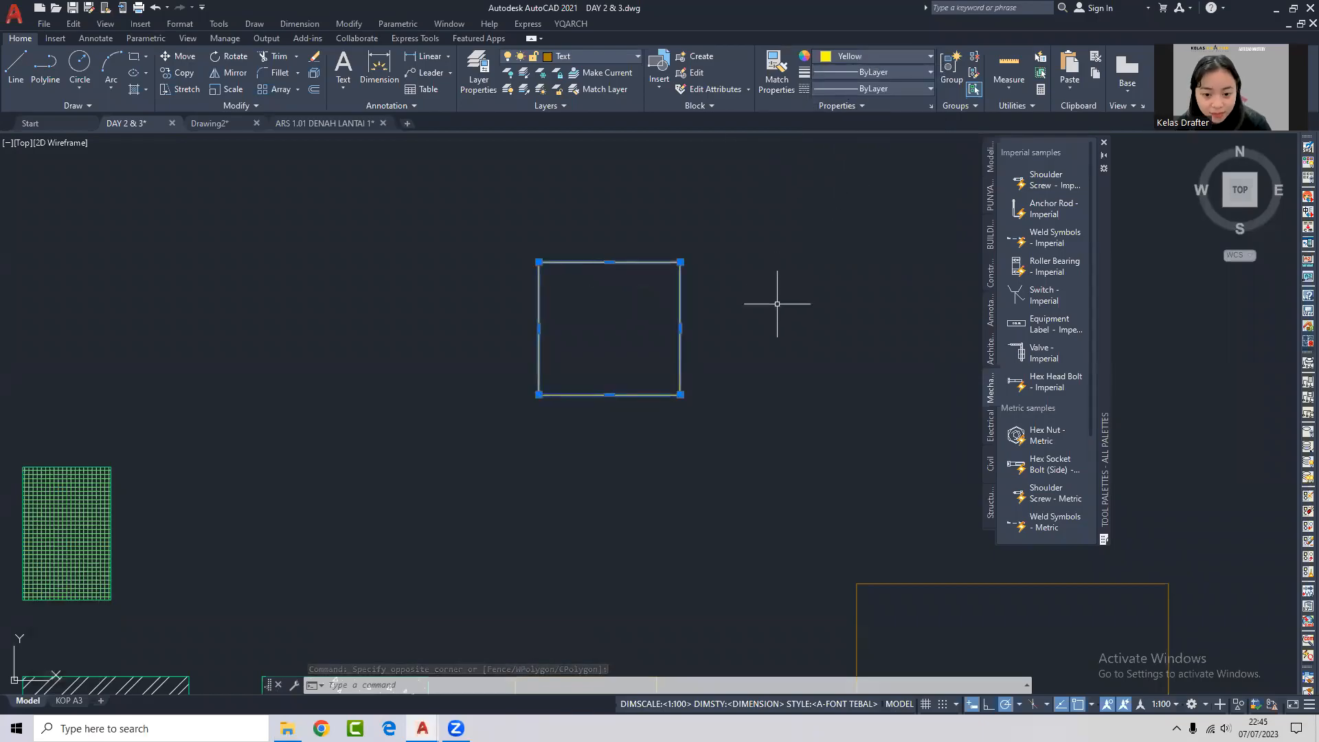
{"action": "key", "text": "Escape"}
Examine the general drawing properties in the Properties palette with nothing selected, and close it.
{"action": "key", "text": "ctrl+1"}
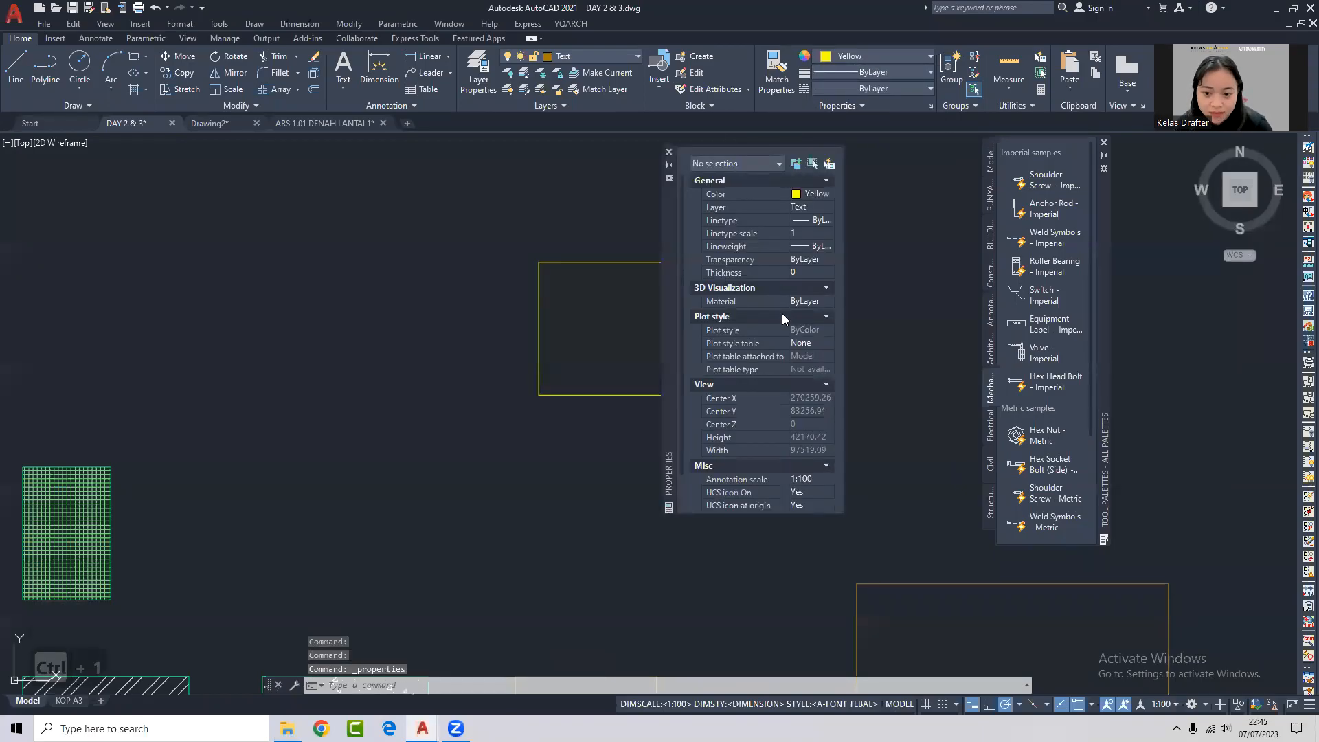
{"action": "scroll", "coordinate": [758, 303], "scroll_direction": "down", "scroll_amount": 1}
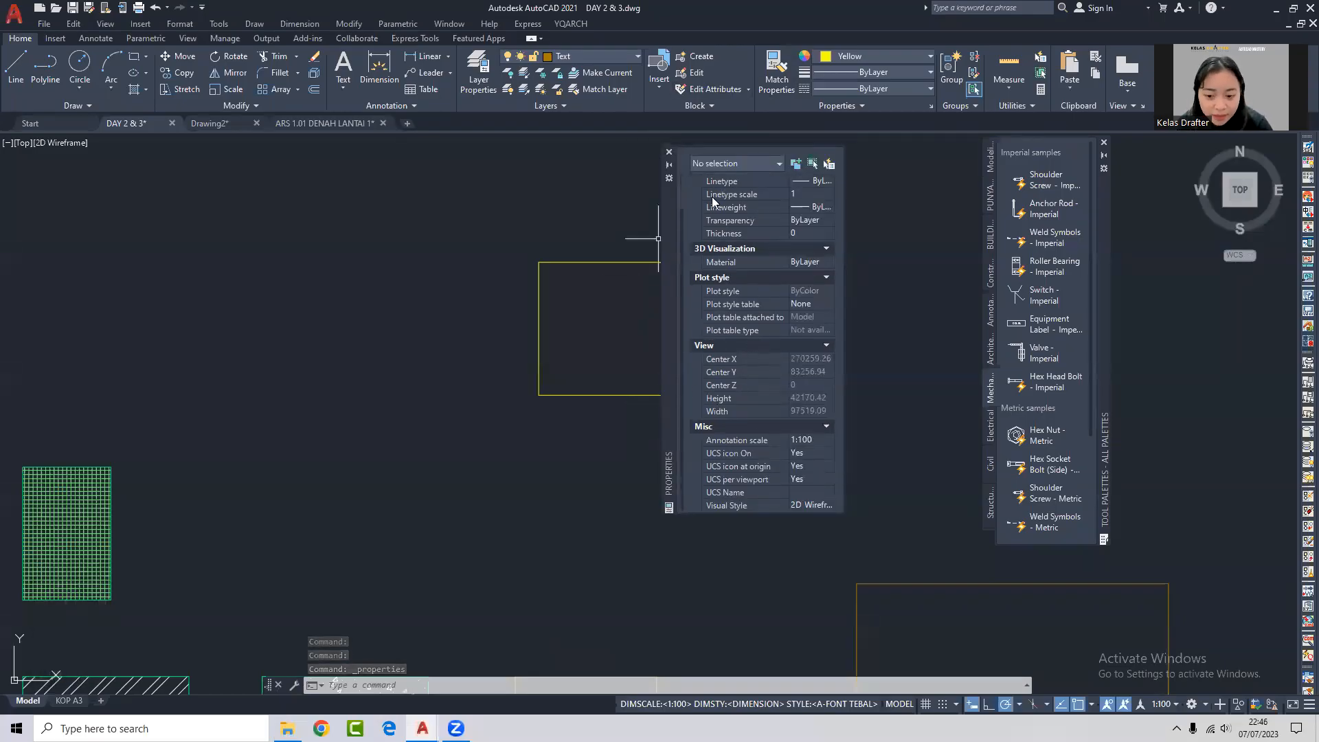
{"action": "scroll", "coordinate": [752, 312], "scroll_direction": "up", "scroll_amount": 1}
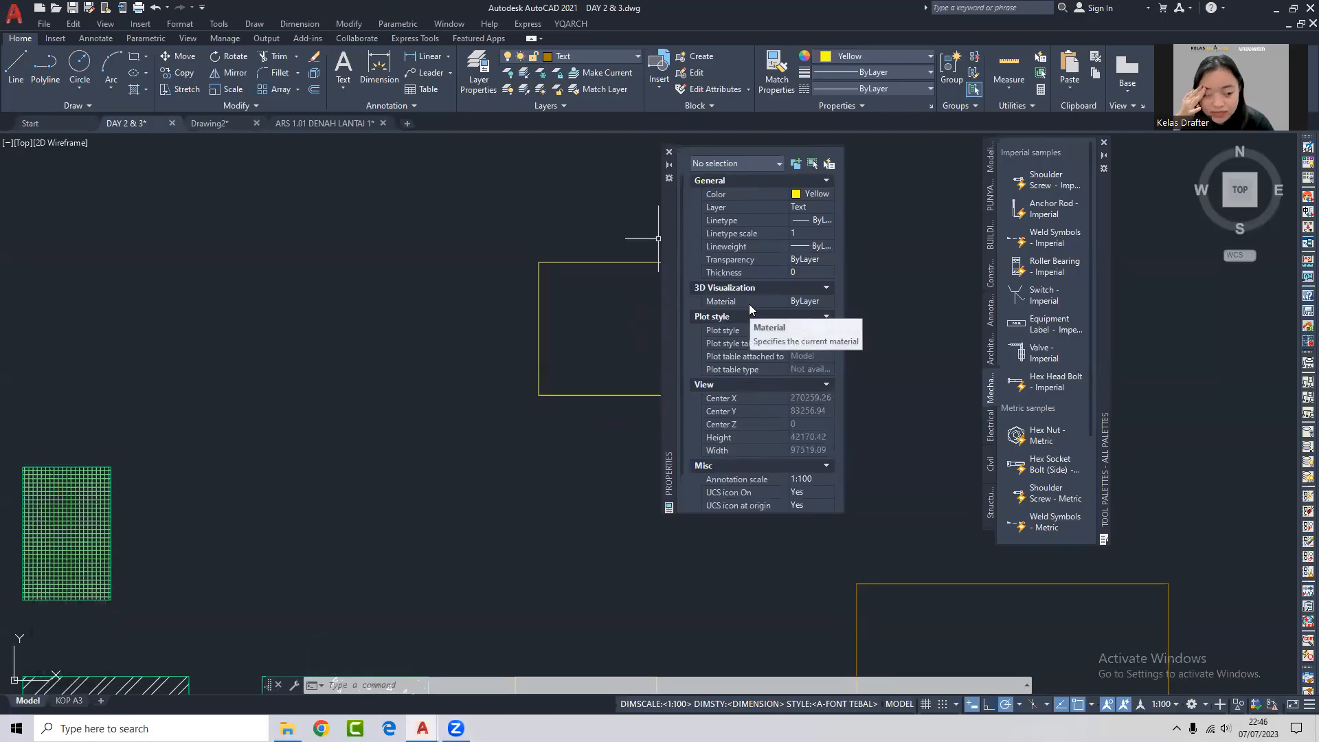
{"action": "left_click", "coordinate": [669, 152]}
Set the lineweight of the copied yellow square to 0.53 mm.
{"action": "left_click", "coordinate": [683, 263]}
{"action": "left_click", "coordinate": [658, 267]}
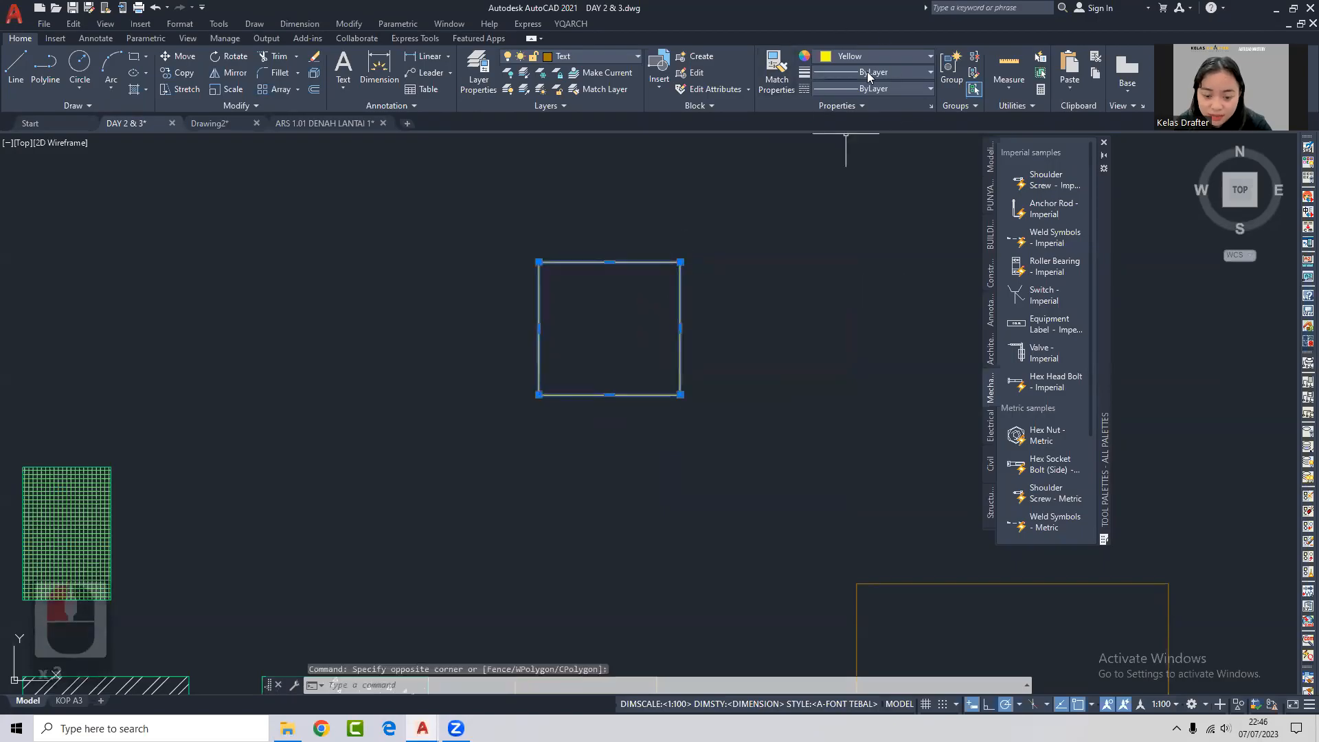
{"action": "left_click", "coordinate": [882, 72]}
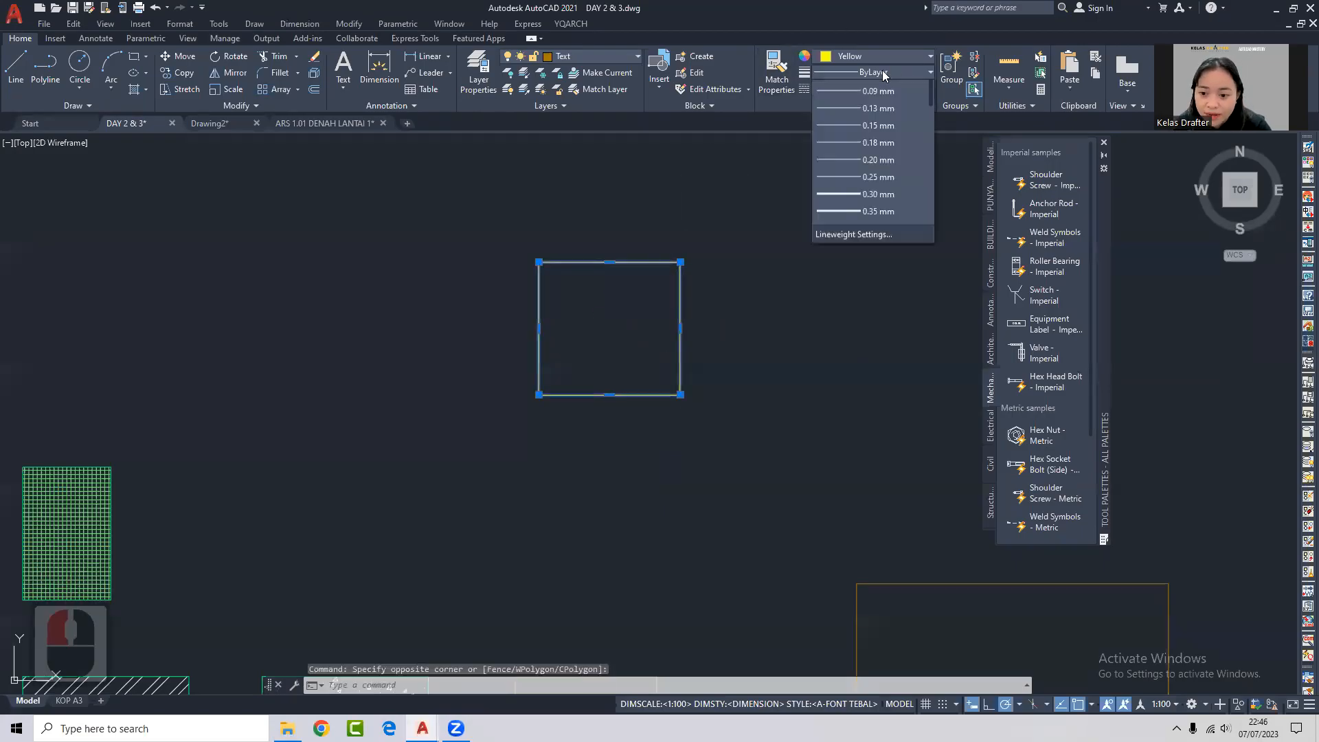
{"action": "scroll", "coordinate": [877, 278], "scroll_direction": "down", "scroll_amount": 3}
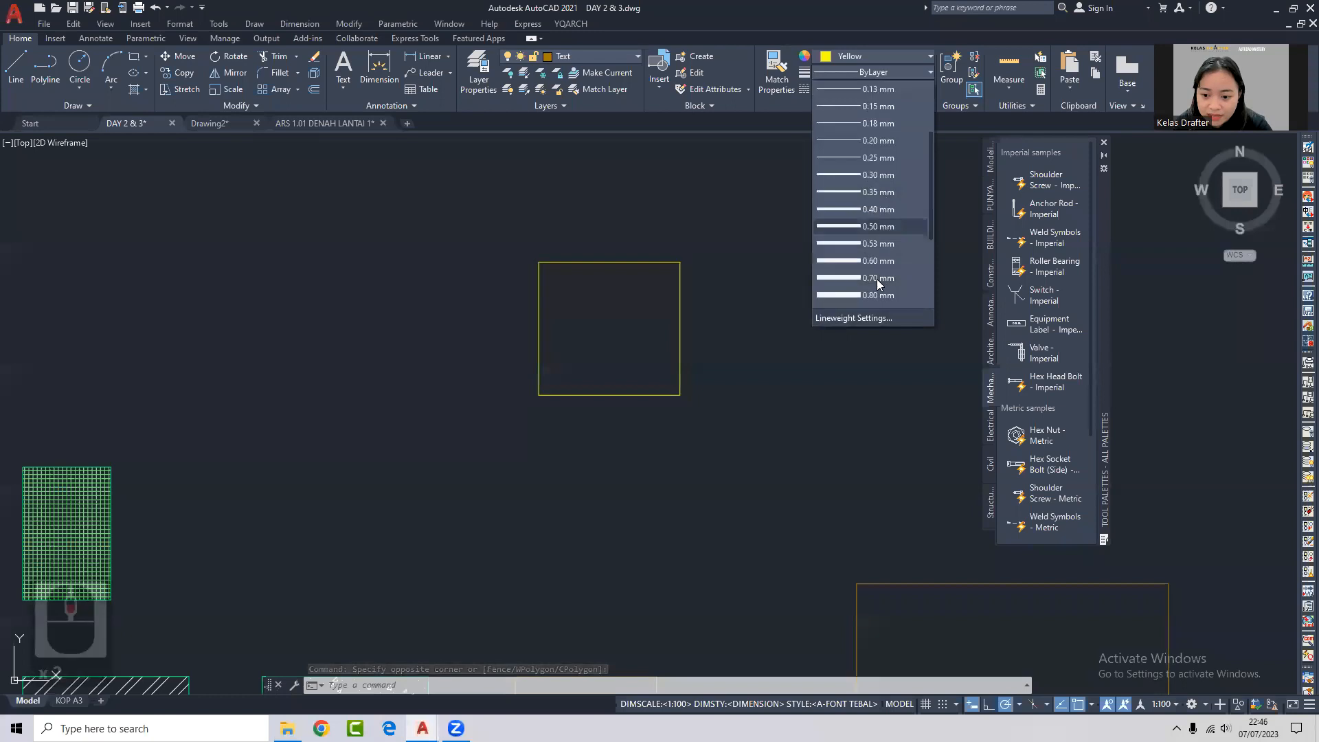
{"action": "left_click", "coordinate": [869, 247]}
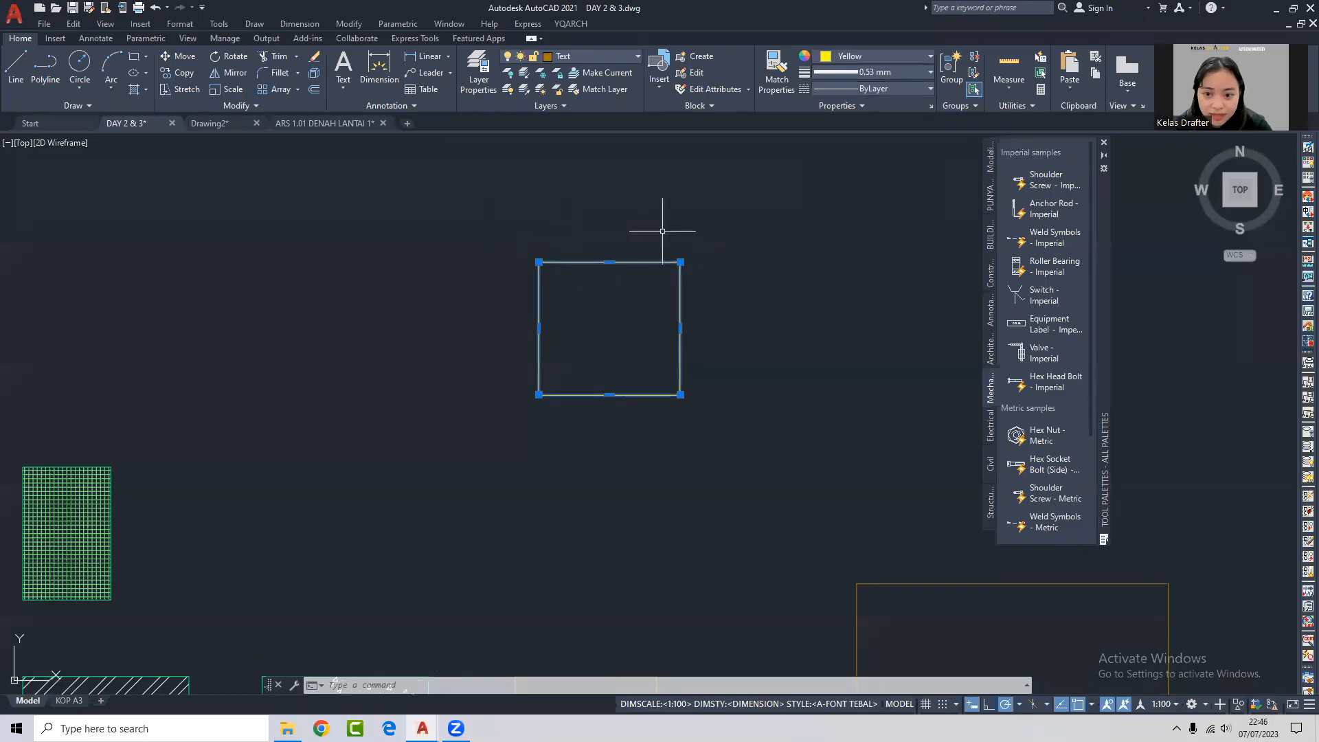
Turn on Display Lineweight in the Lineweight Settings, moving the dialog clear of the yellow square.
{"action": "left_click", "coordinate": [874, 71]}
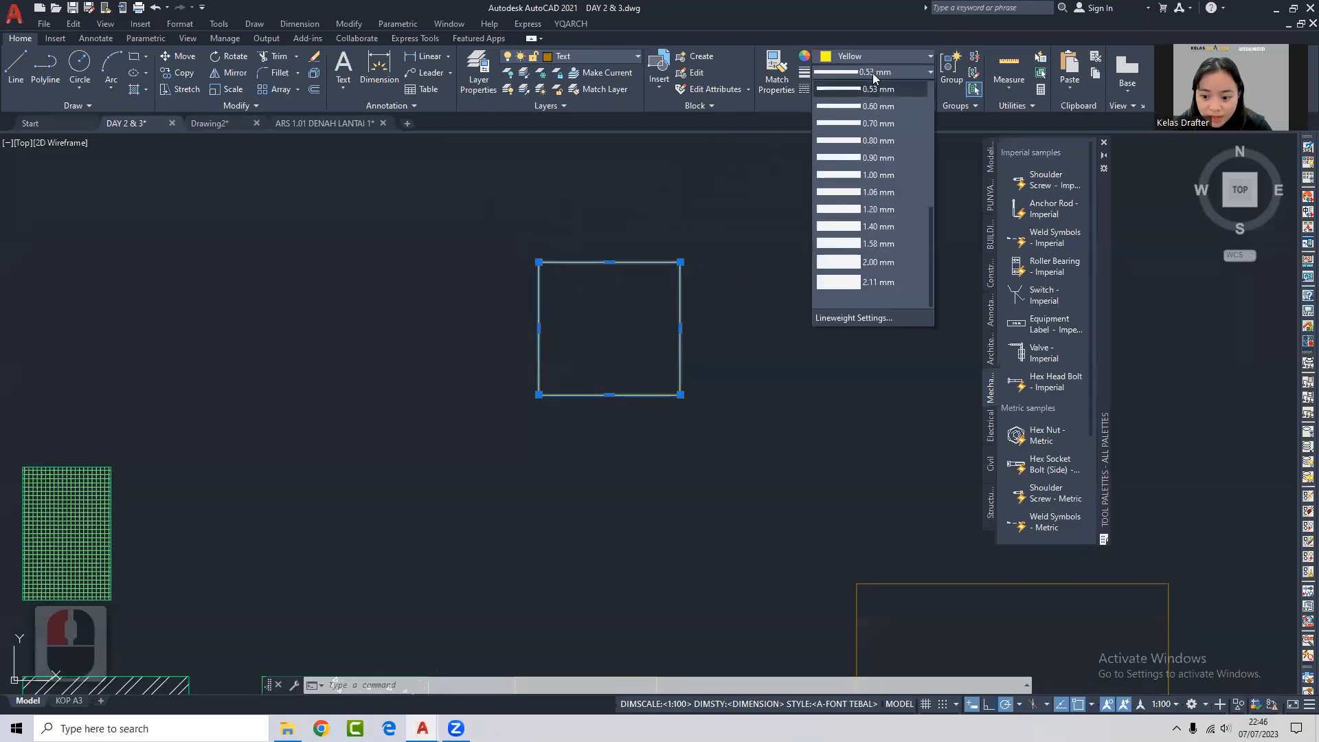
{"action": "left_click", "coordinate": [880, 318]}
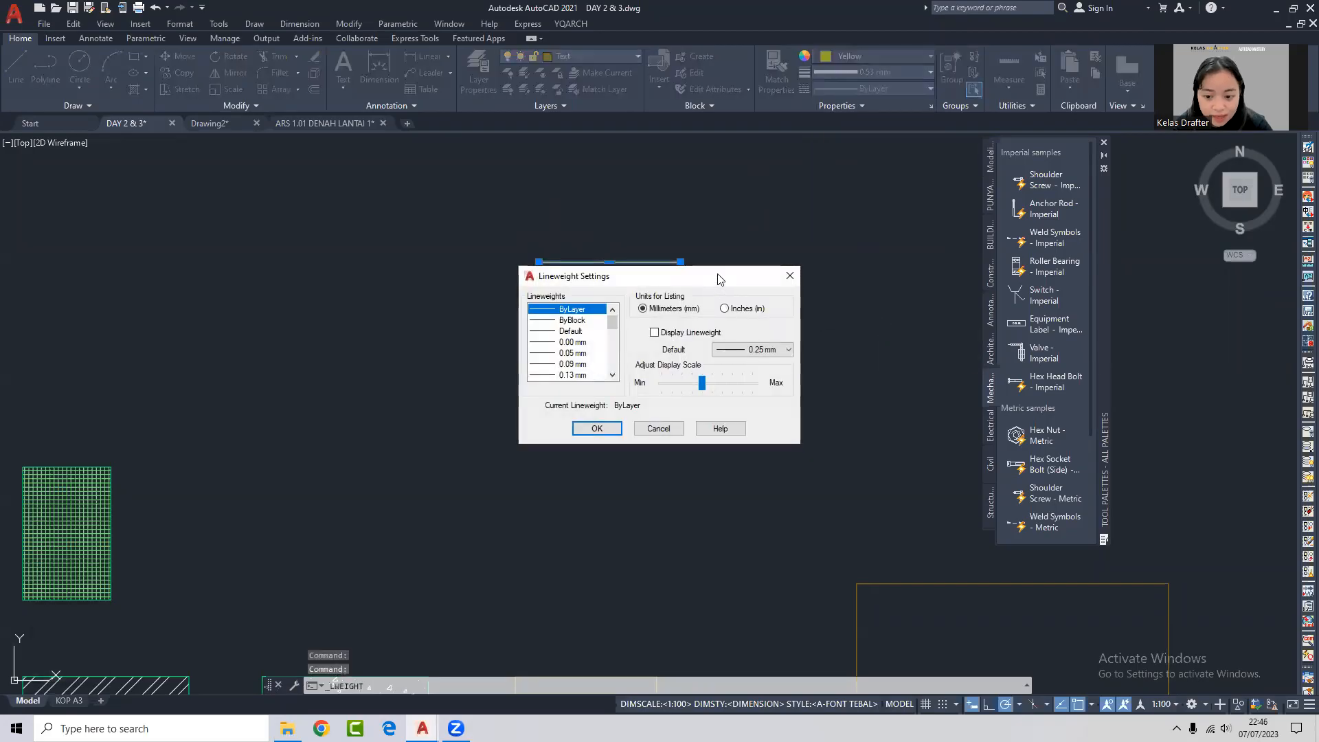
{"action": "left_click_drag", "start_coordinate": [713, 276], "coordinate": [896, 187]}
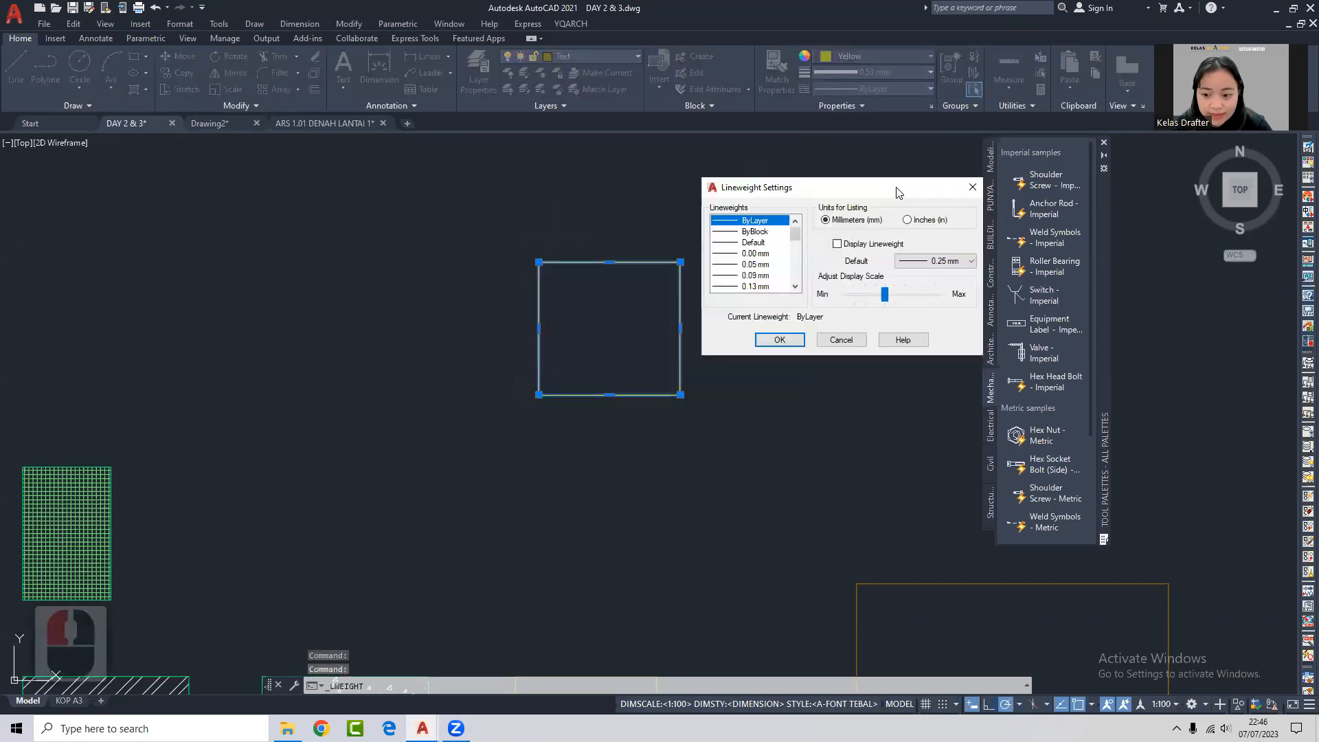
{"action": "left_click", "coordinate": [837, 245]}
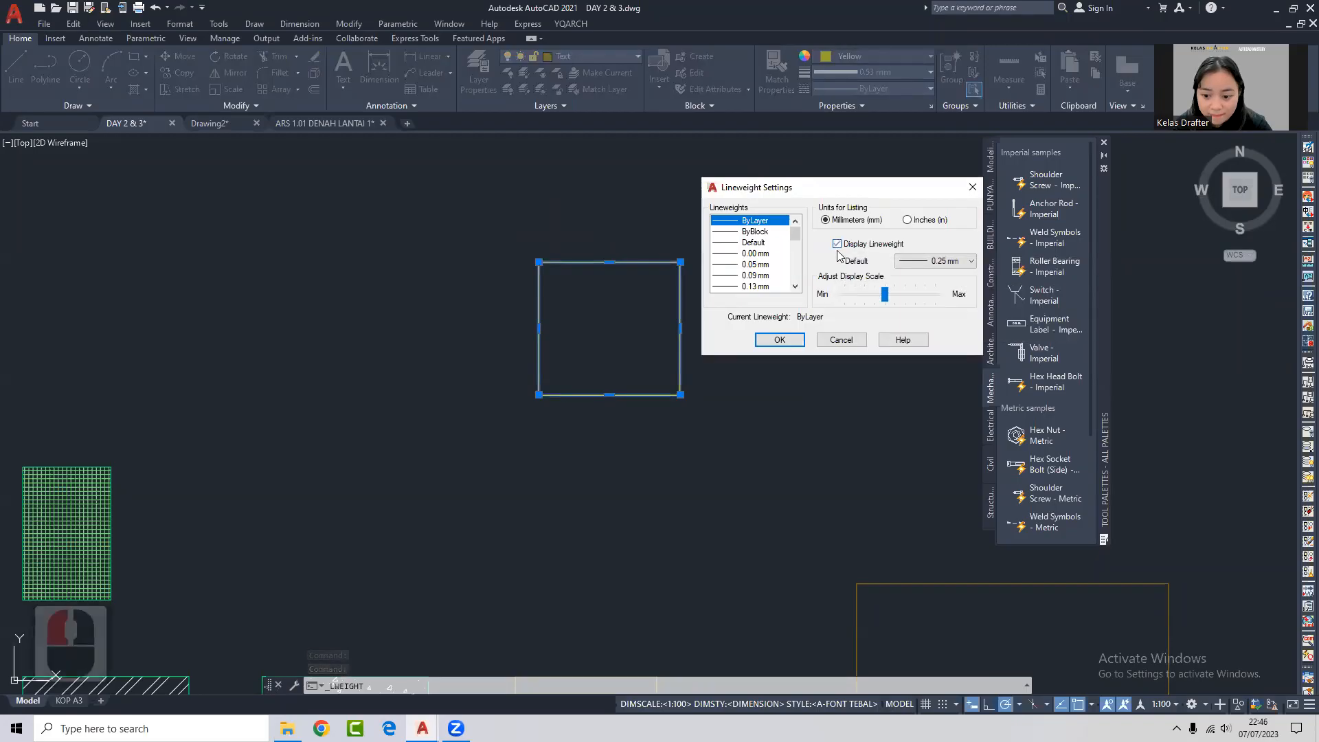
{"action": "left_click", "coordinate": [776, 341]}
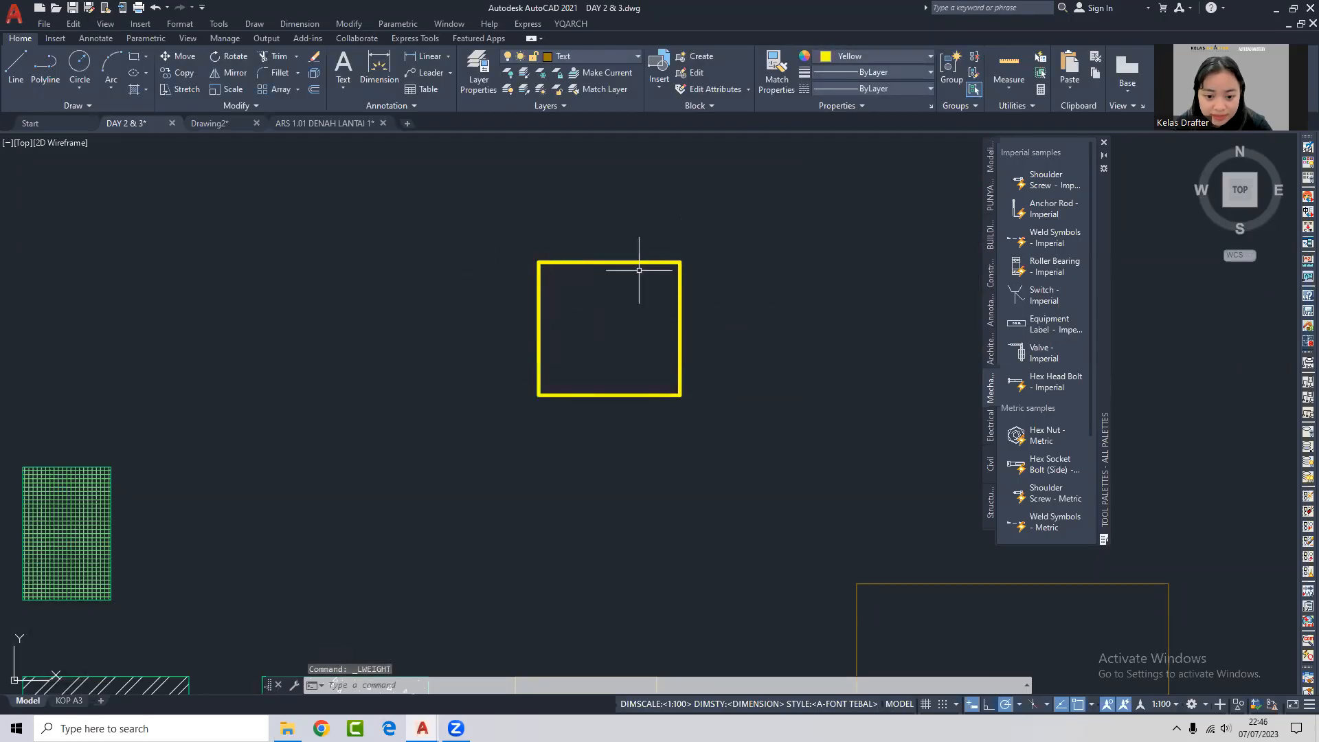
Set the lineweight of the yellow square to 0.50 mm after previewing thinner and thicker values.
{"action": "left_click", "coordinate": [683, 237]}
{"action": "left_click", "coordinate": [656, 278]}
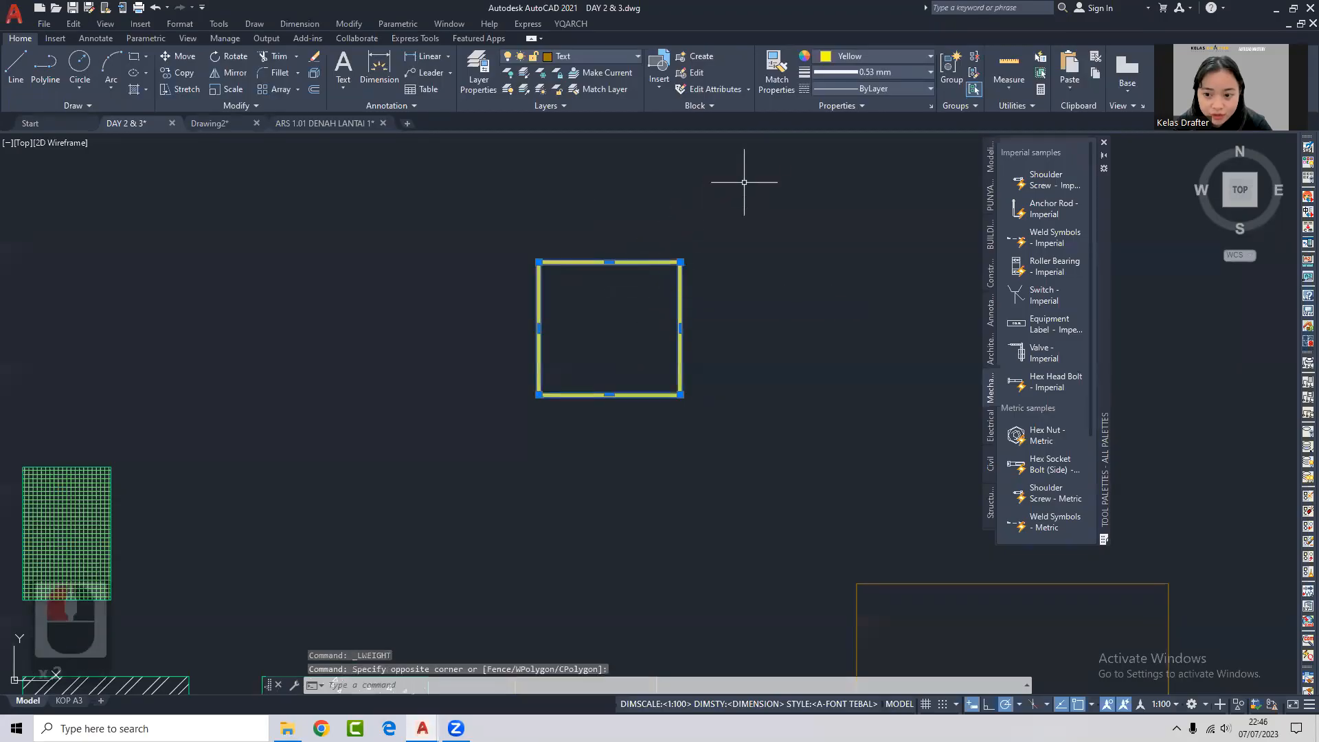
{"action": "left_click", "coordinate": [871, 72]}
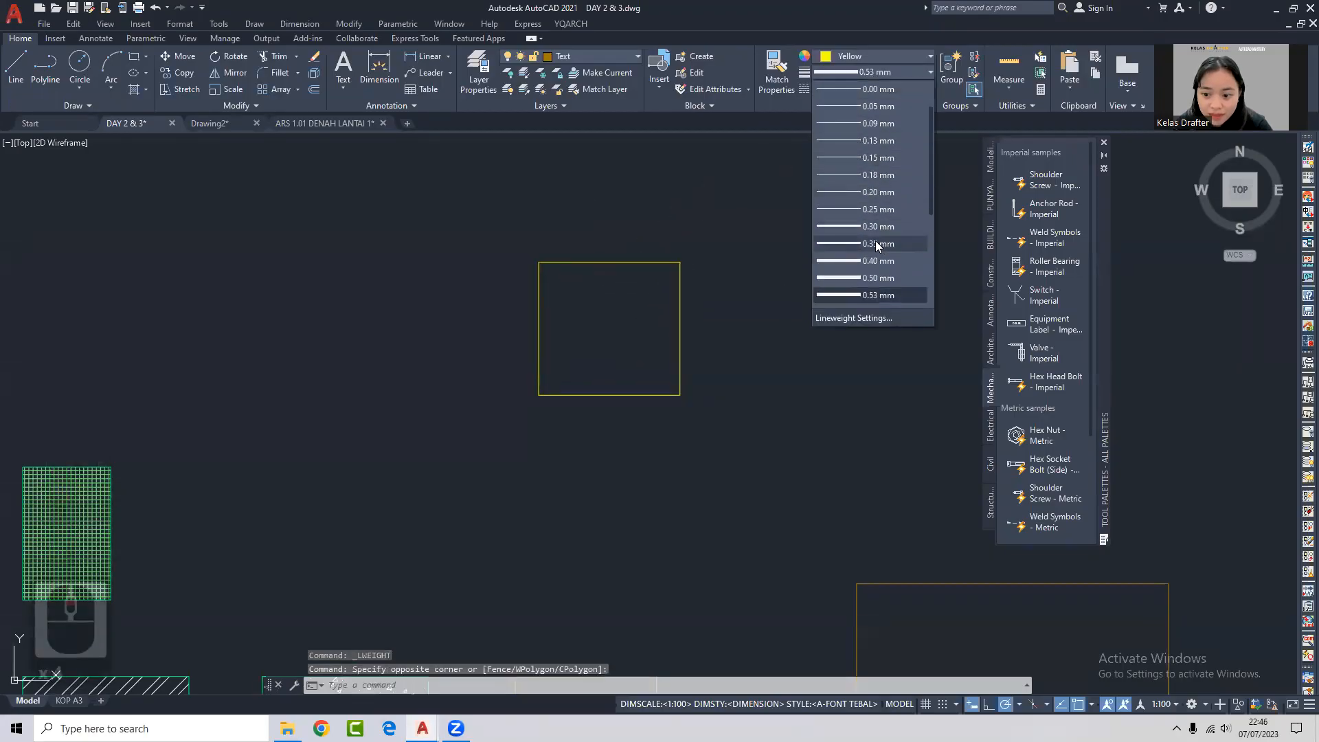
{"action": "scroll", "coordinate": [872, 230], "scroll_direction": "down", "scroll_amount": 1}
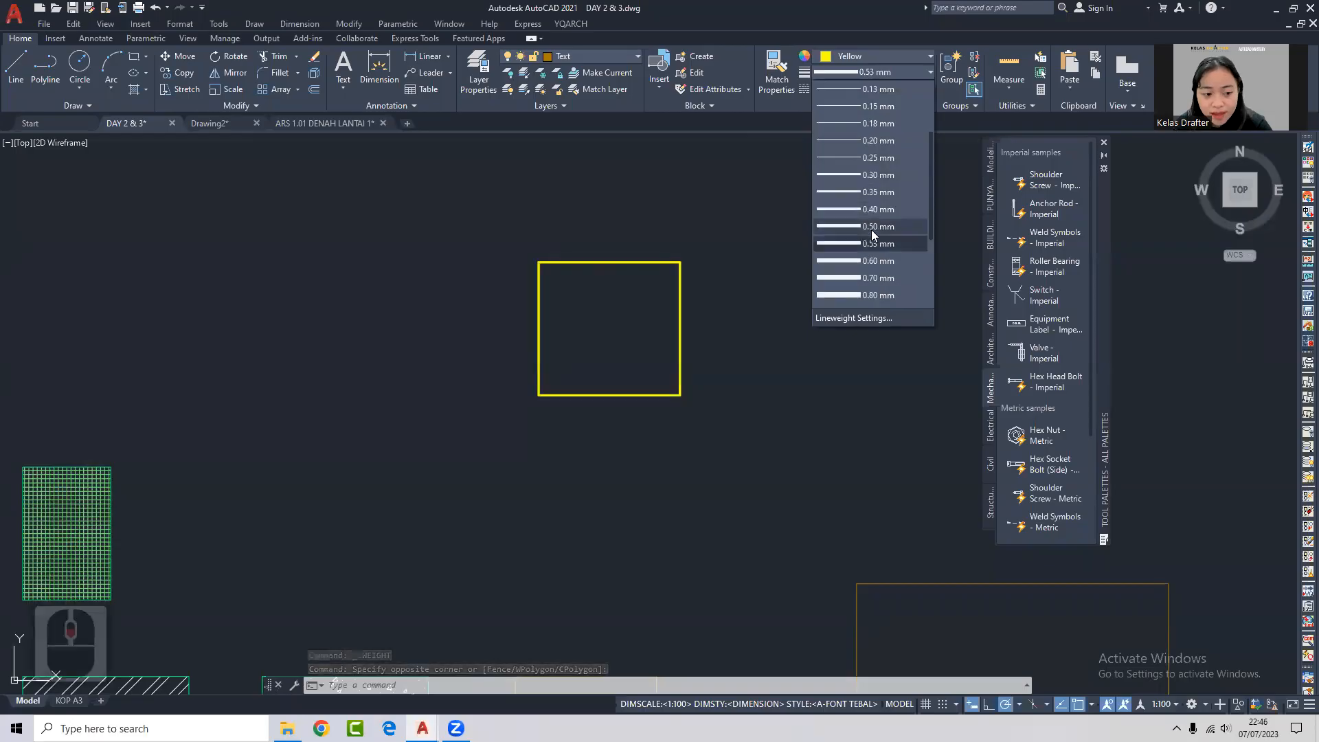
{"action": "scroll", "coordinate": [871, 233], "scroll_direction": "down", "scroll_amount": 2}
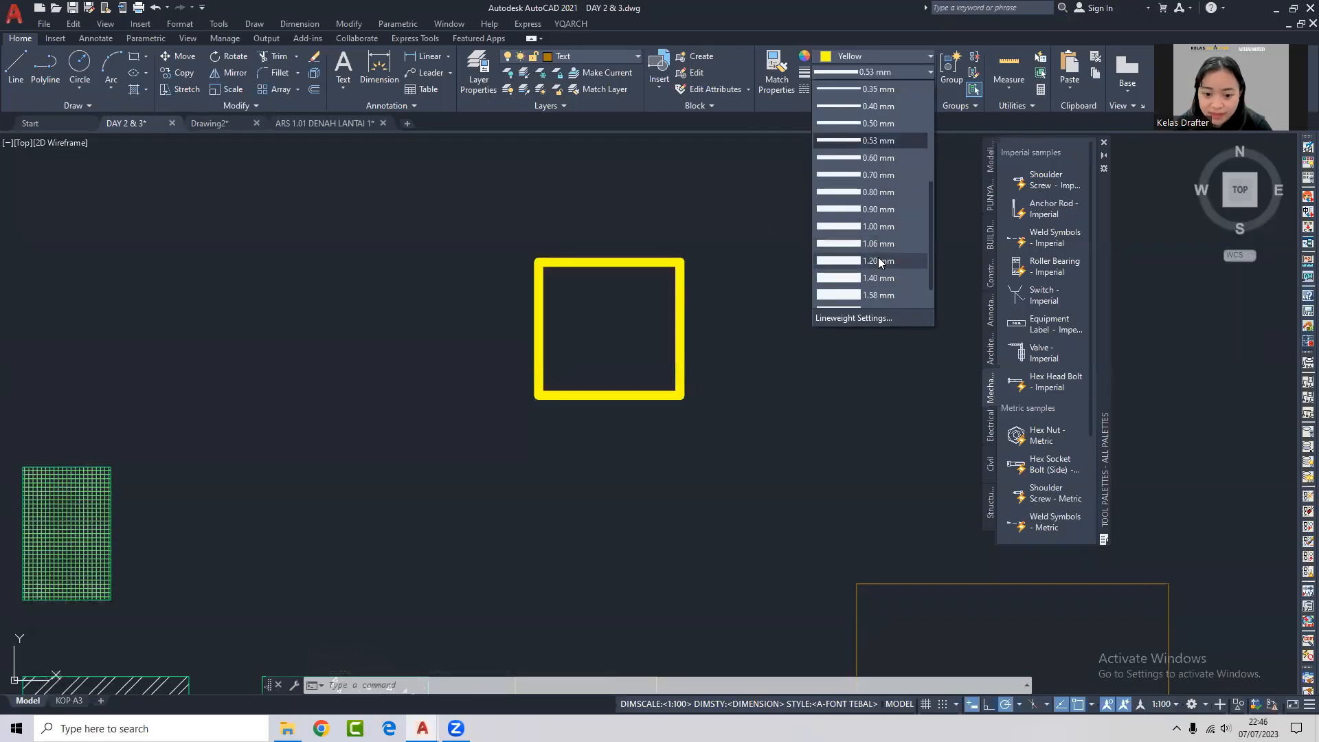
{"action": "scroll", "coordinate": [879, 233], "scroll_direction": "up", "scroll_amount": 3}
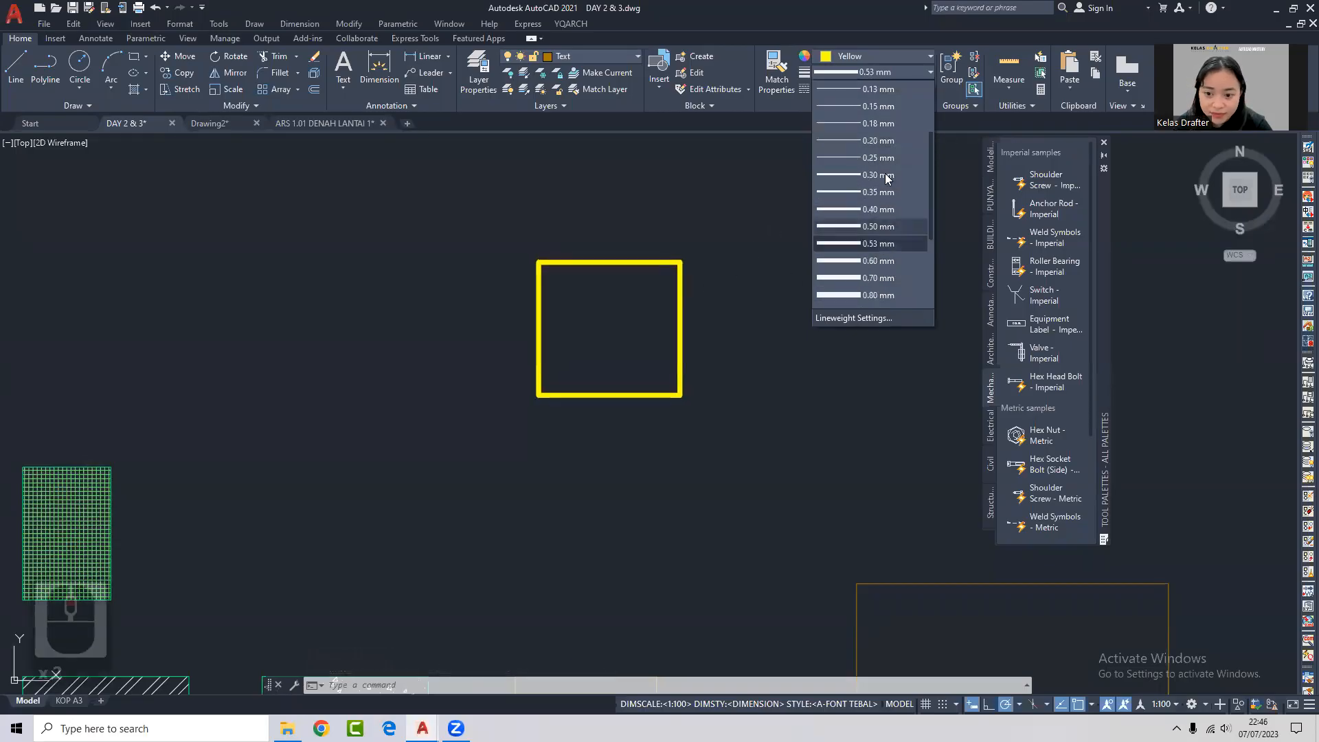
{"action": "left_click", "coordinate": [882, 228]}
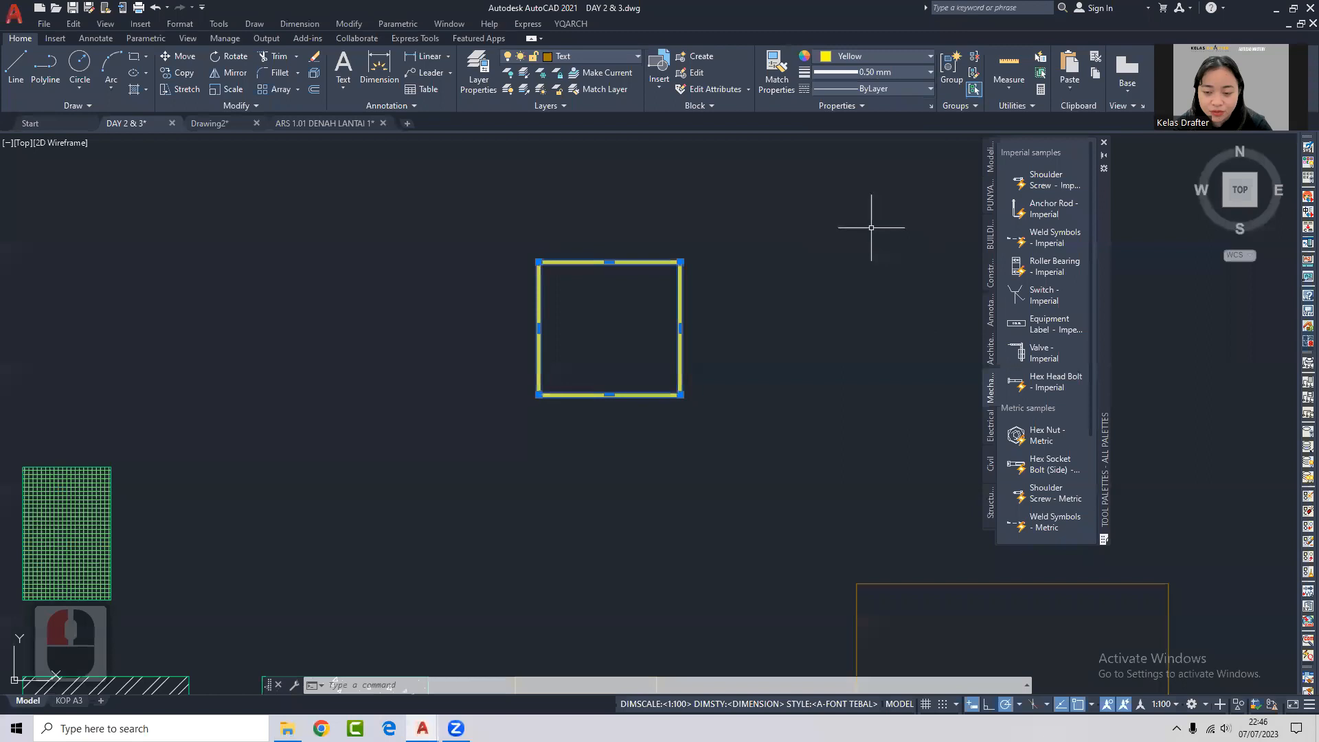
Change the yellow square's linetype to ACAD_ISO03W100 and inspect its dashes up close.
{"action": "left_click", "coordinate": [878, 92]}
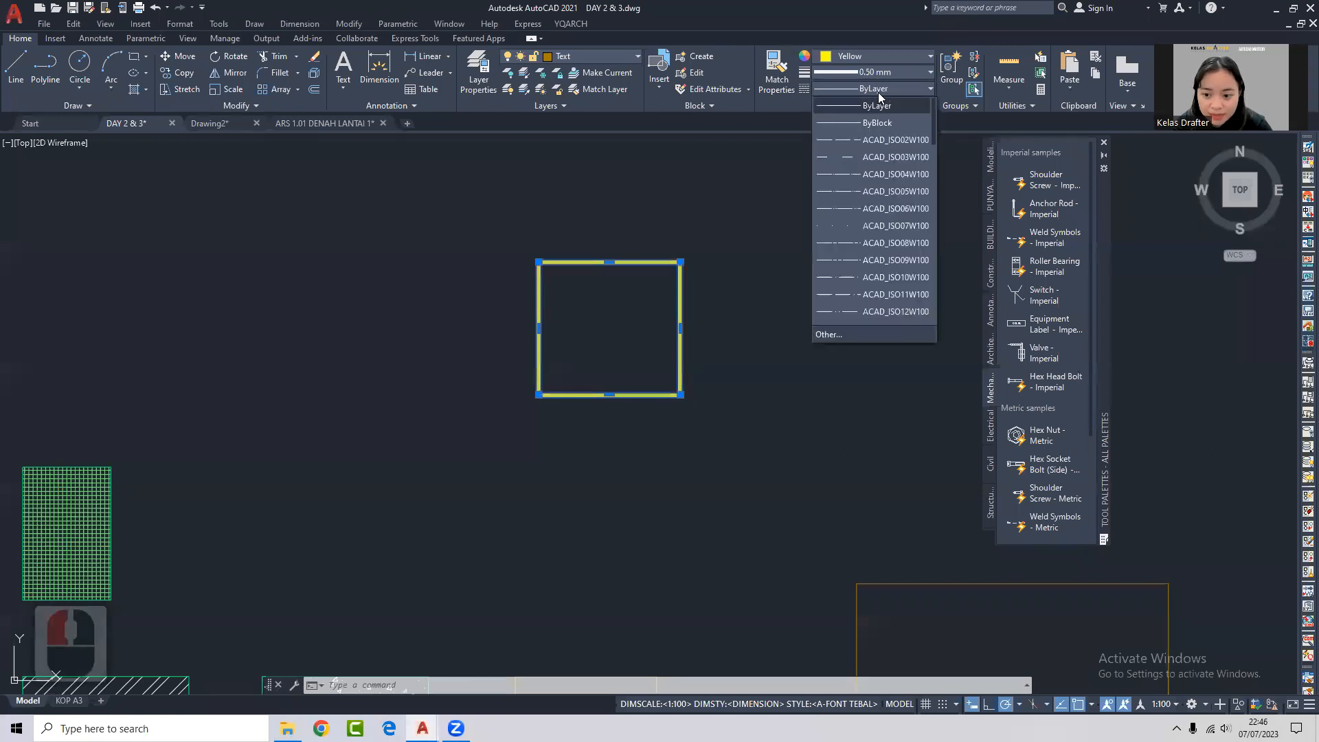
{"action": "left_click", "coordinate": [876, 160]}
{"action": "scroll", "coordinate": [592, 281], "scroll_direction": "up", "scroll_amount": 3}
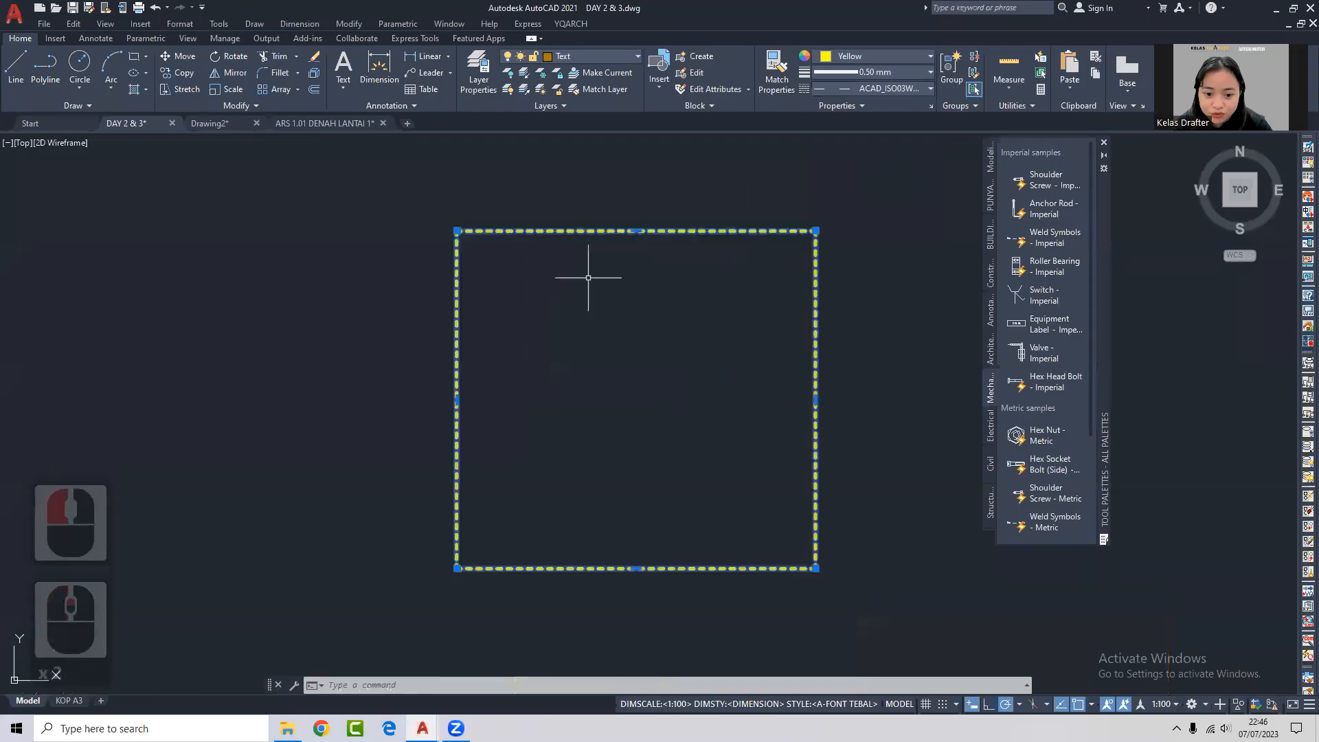
{"action": "scroll", "coordinate": [614, 232], "scroll_direction": "down", "scroll_amount": 2}
{"action": "scroll", "coordinate": [614, 232], "scroll_direction": "up", "scroll_amount": 5}
{"action": "scroll", "coordinate": [618, 227], "scroll_direction": "down", "scroll_amount": 5}
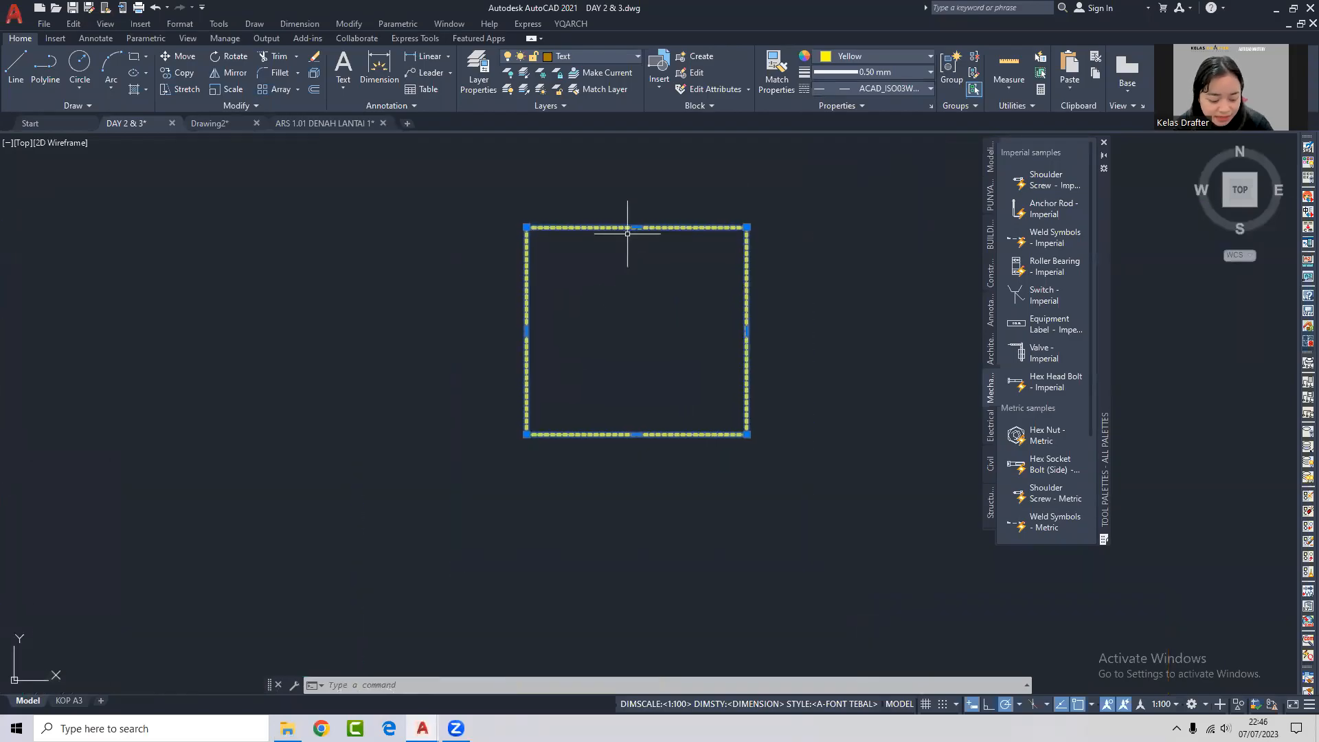
Set the yellow square's linetype scale to 5 in its properties, close the palette and deselect the square.
{"action": "key", "text": "ctrl+1"}
{"action": "left_click", "coordinate": [791, 234]}
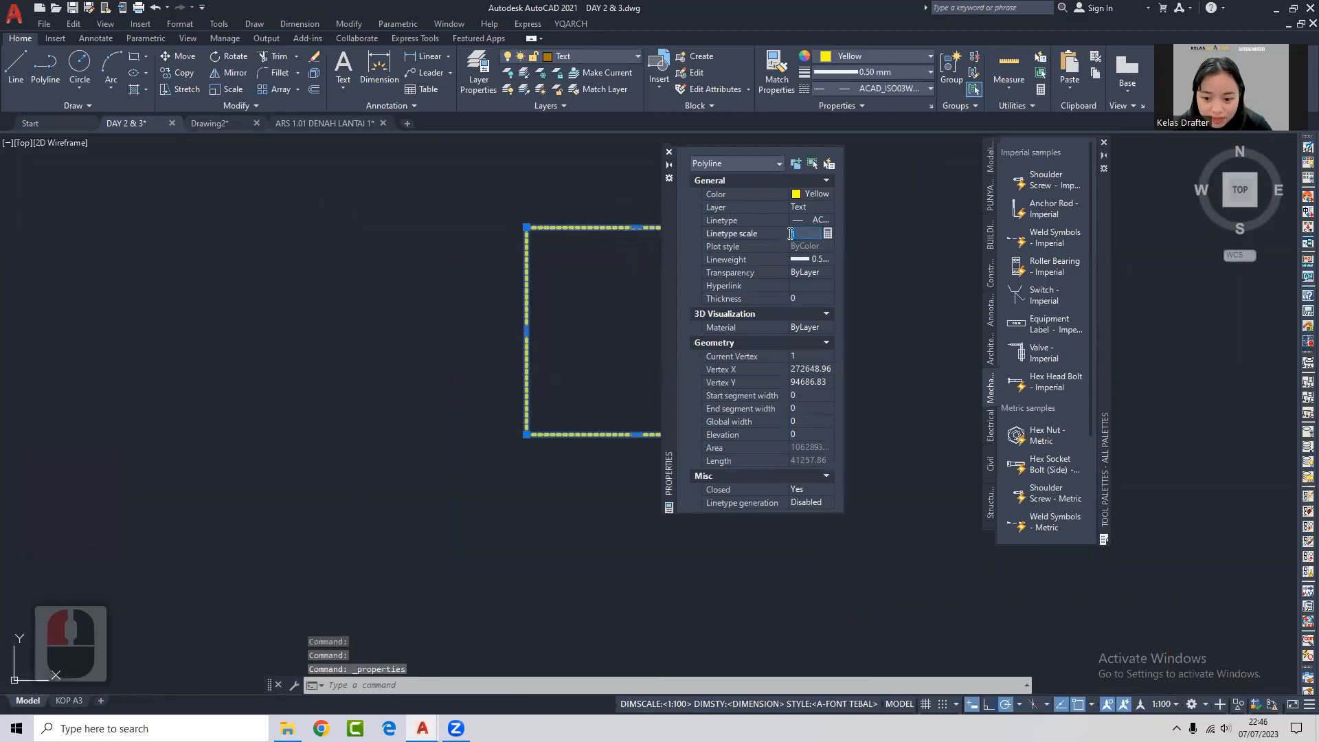
{"action": "type", "text": "5"}
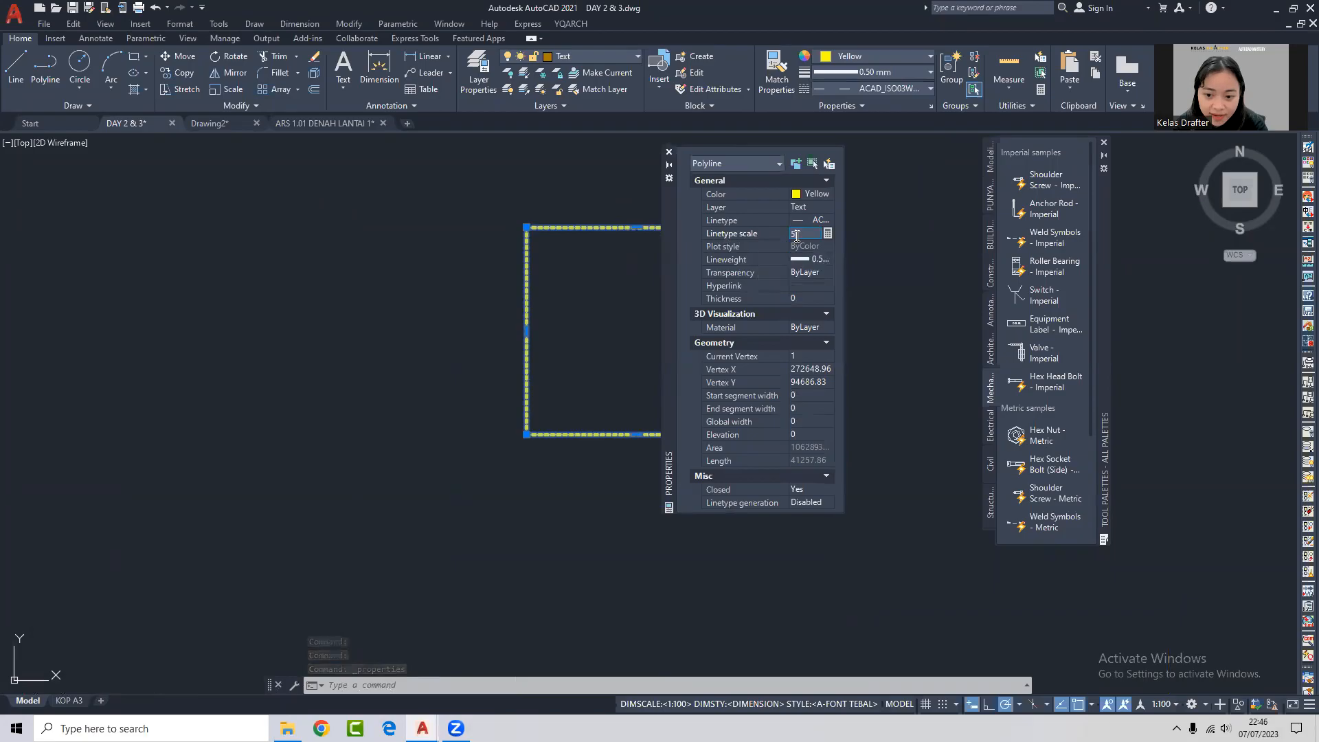
{"action": "key", "text": "Return"}
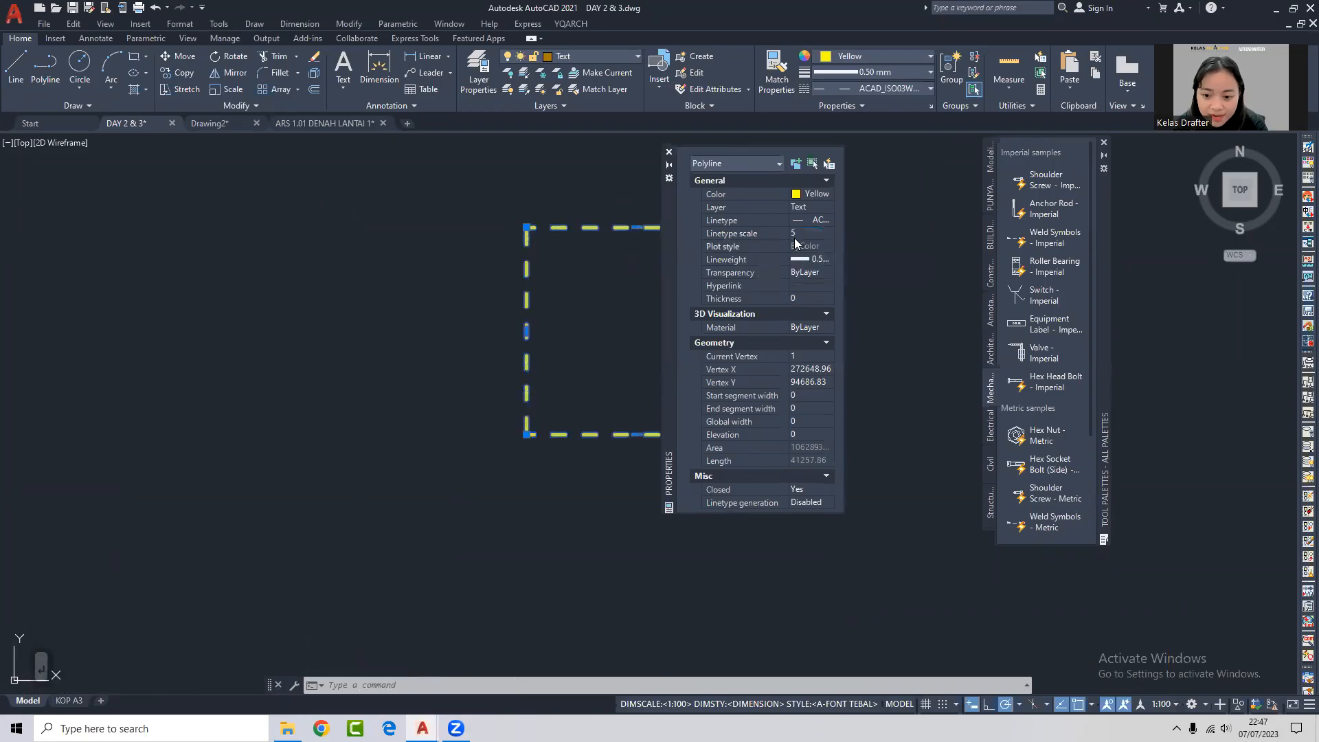
{"action": "left_click", "coordinate": [669, 152]}
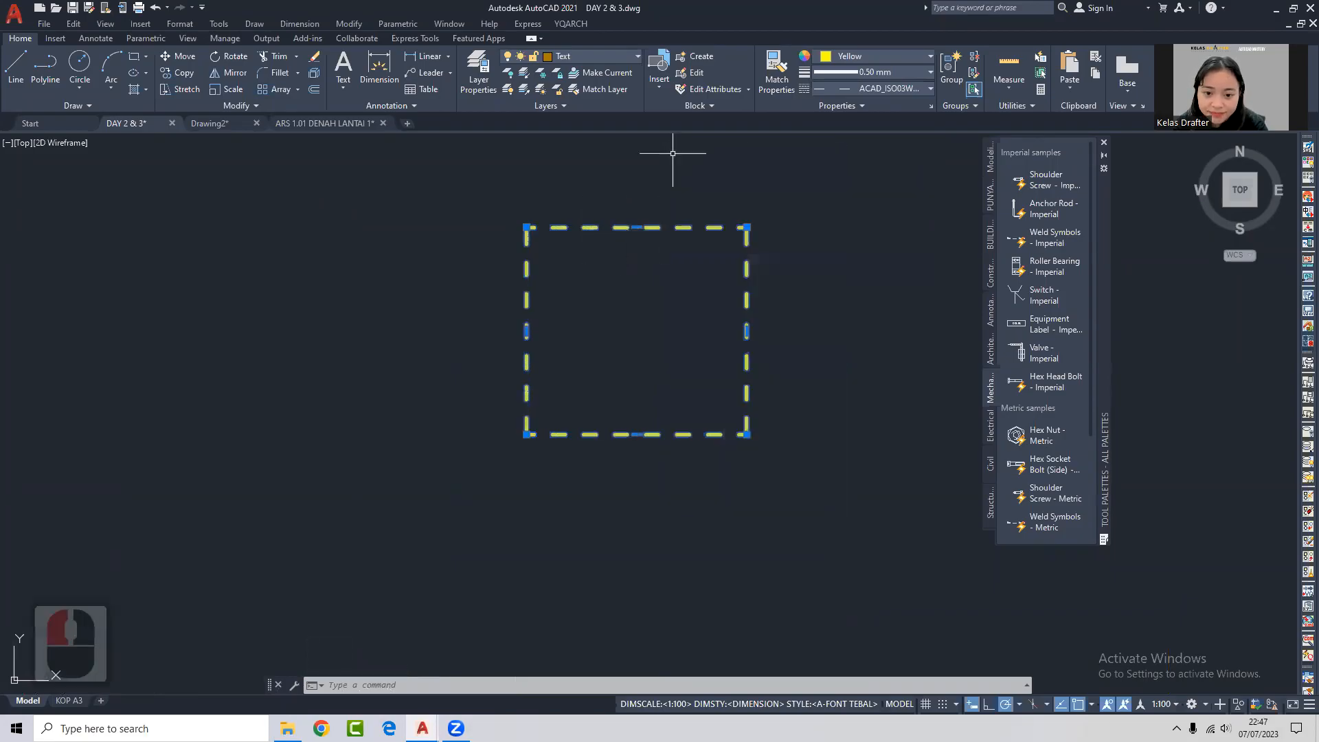
{"action": "key", "text": "Escape"}
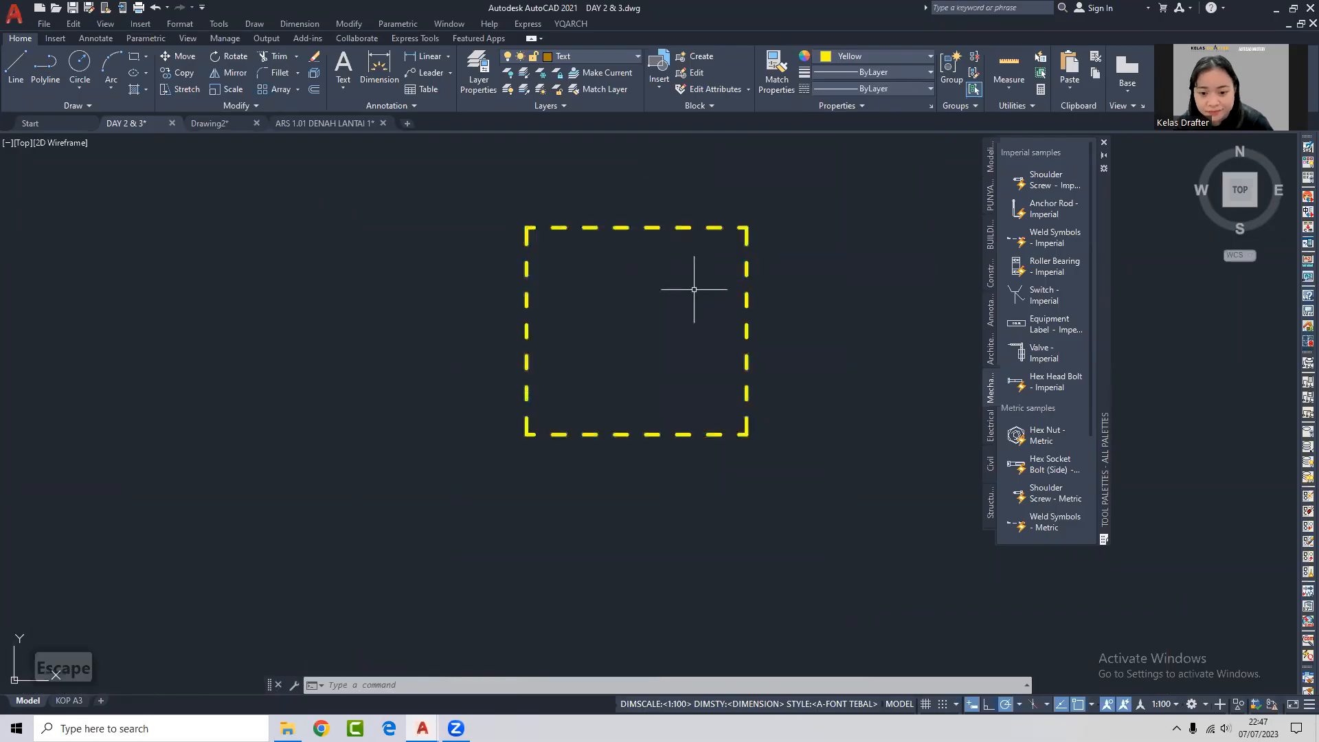
{"action": "middle_click_drag", "start_coordinate": [694, 289], "coordinate": [741, 289]}
{"action": "left_click", "coordinate": [764, 194]}
{"action": "left_click", "coordinate": [719, 269]}
{"action": "key", "text": "Escape"}
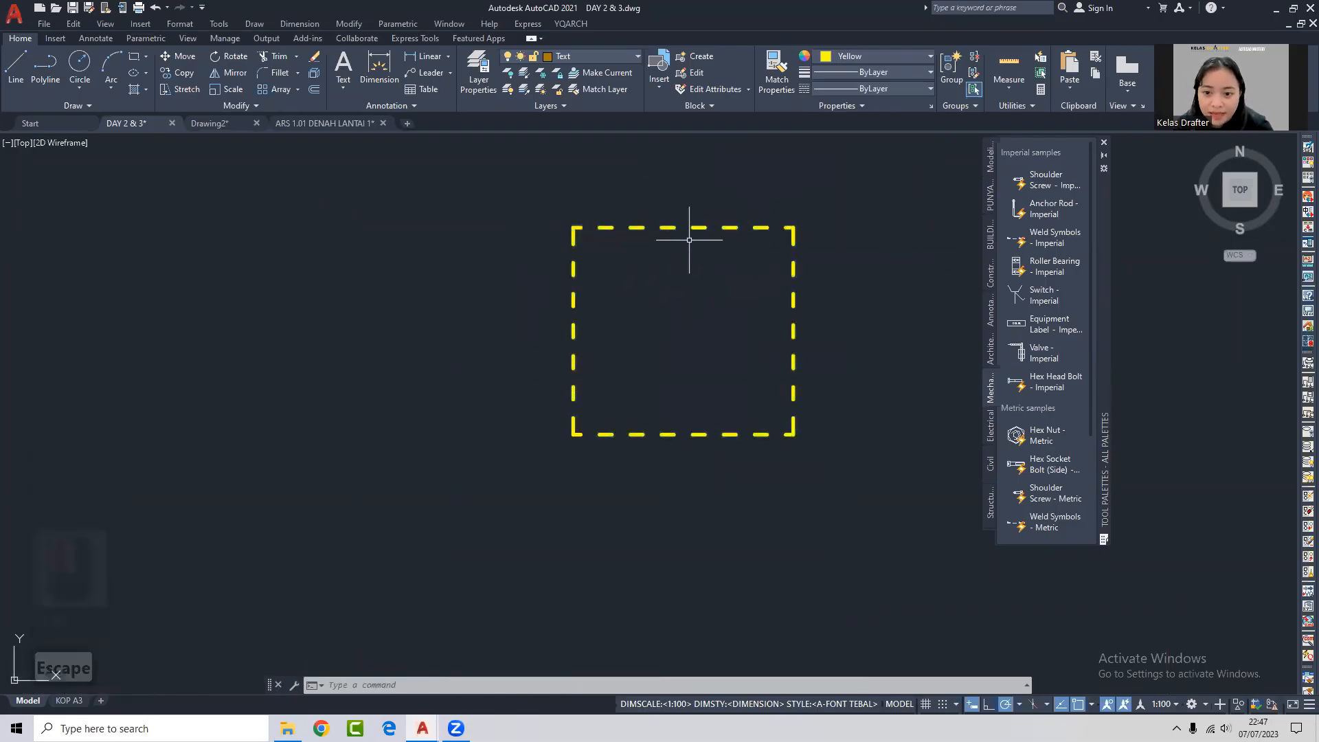
Draw a rectangle about 9,100 wide and 10,000 high to the right of the dashed square, aligned with its top and bottom edges.
{"action": "middle_click_drag", "start_coordinate": [827, 248], "coordinate": [676, 293]}
{"action": "middle_click_drag", "start_coordinate": [752, 213], "coordinate": [686, 202]}
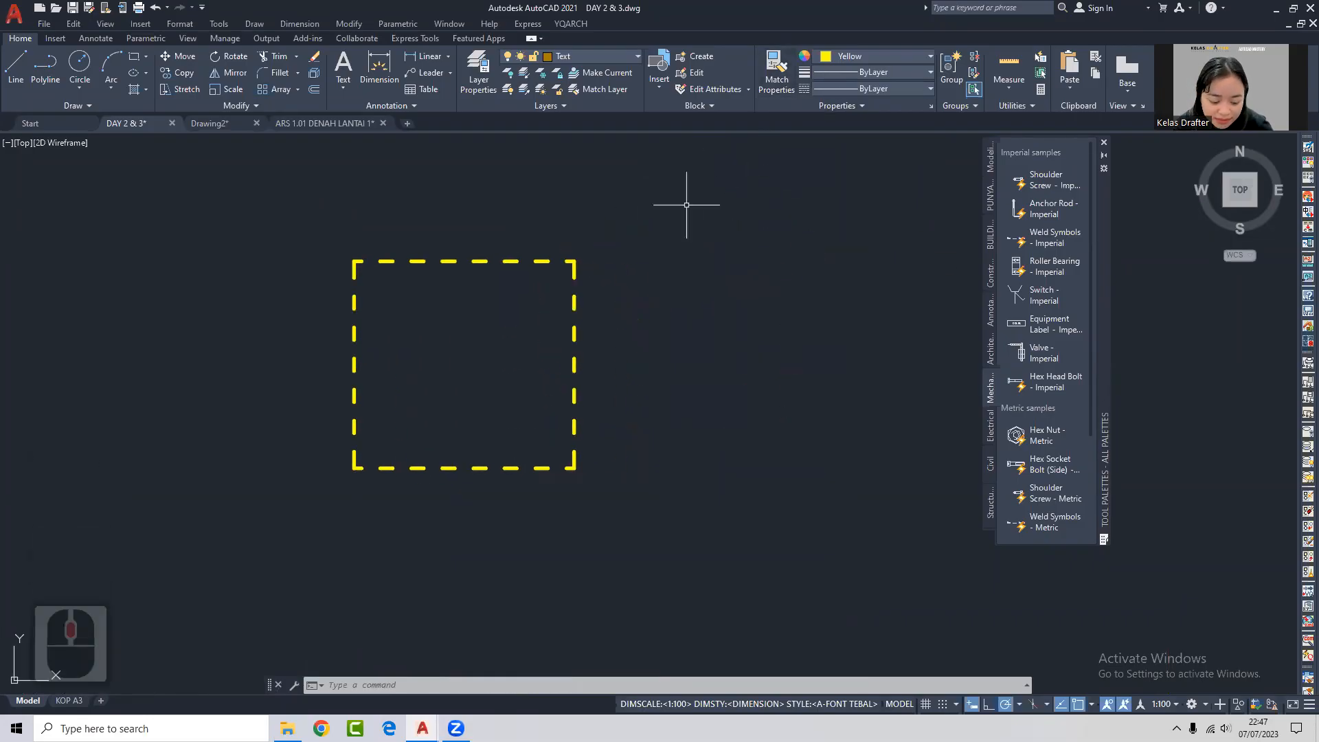
{"action": "type", "text": "rec"}
{"action": "key", "text": "Return"}
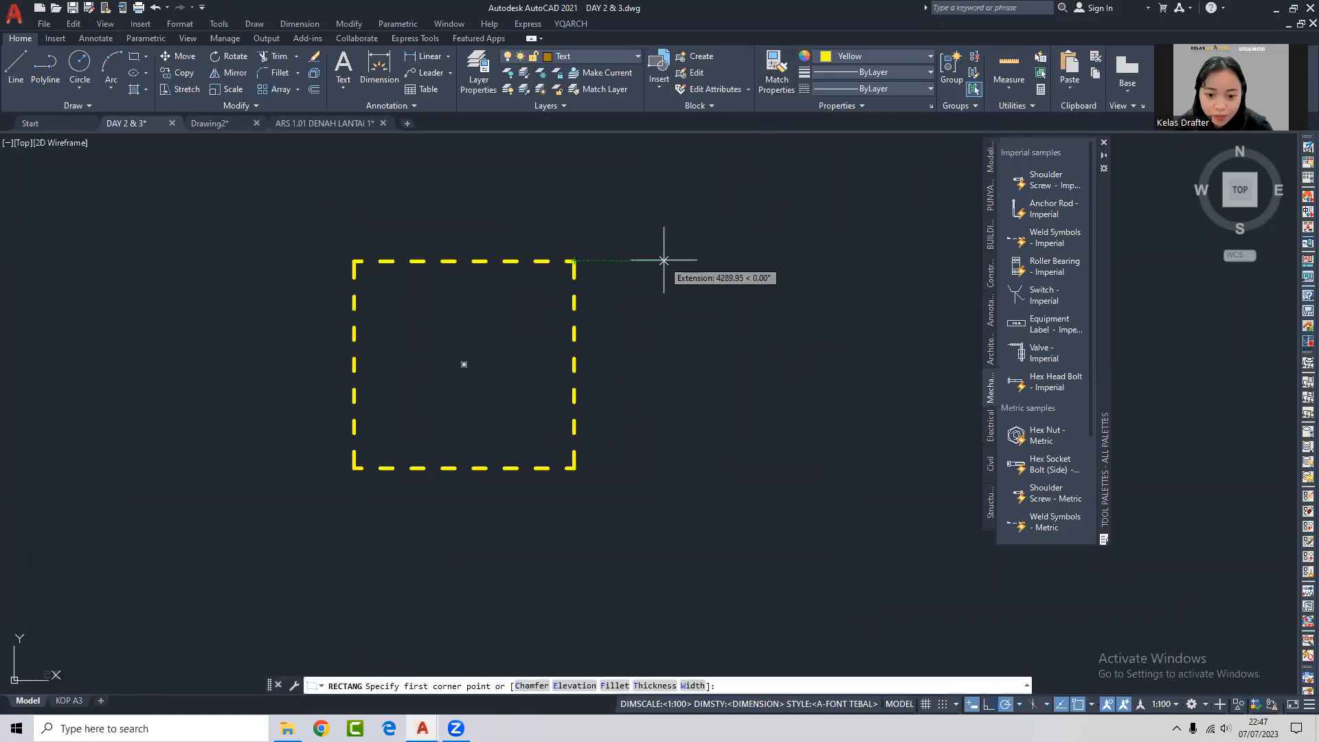
{"action": "left_click", "coordinate": [663, 261]}
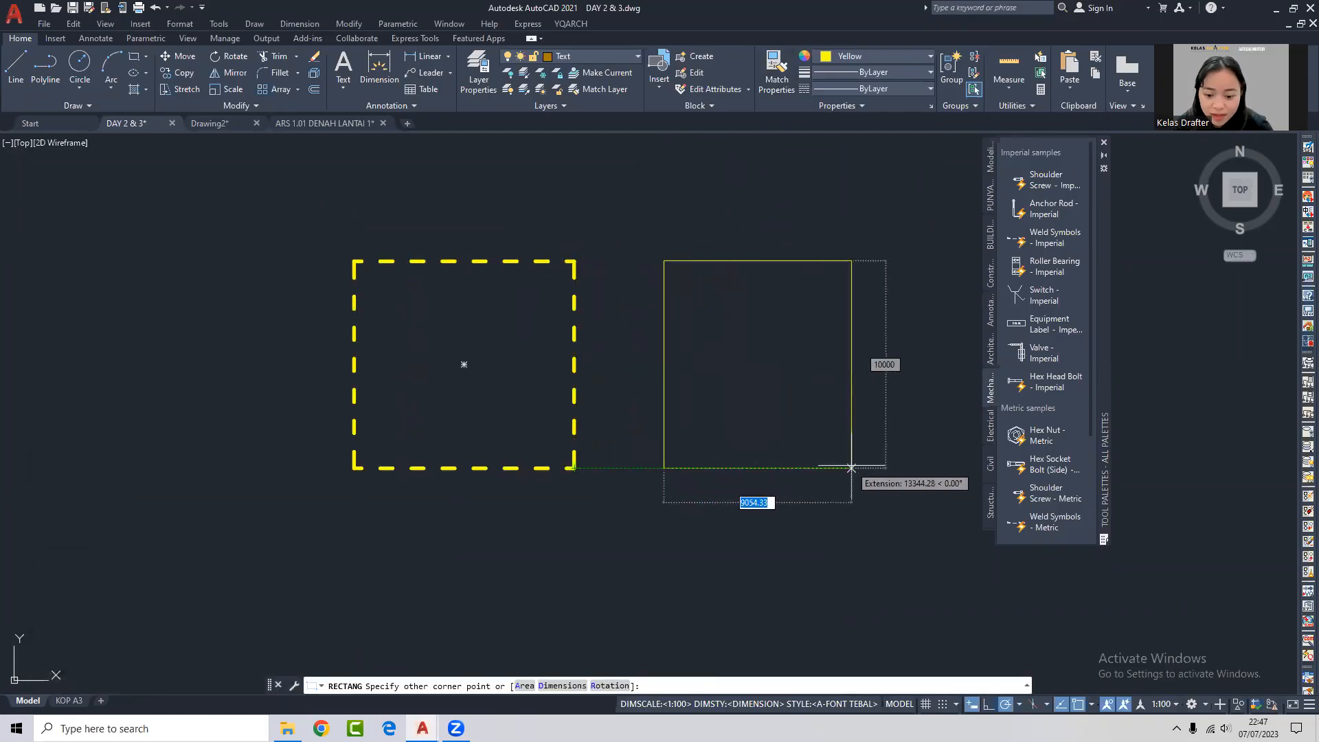
{"action": "left_click", "coordinate": [853, 467]}
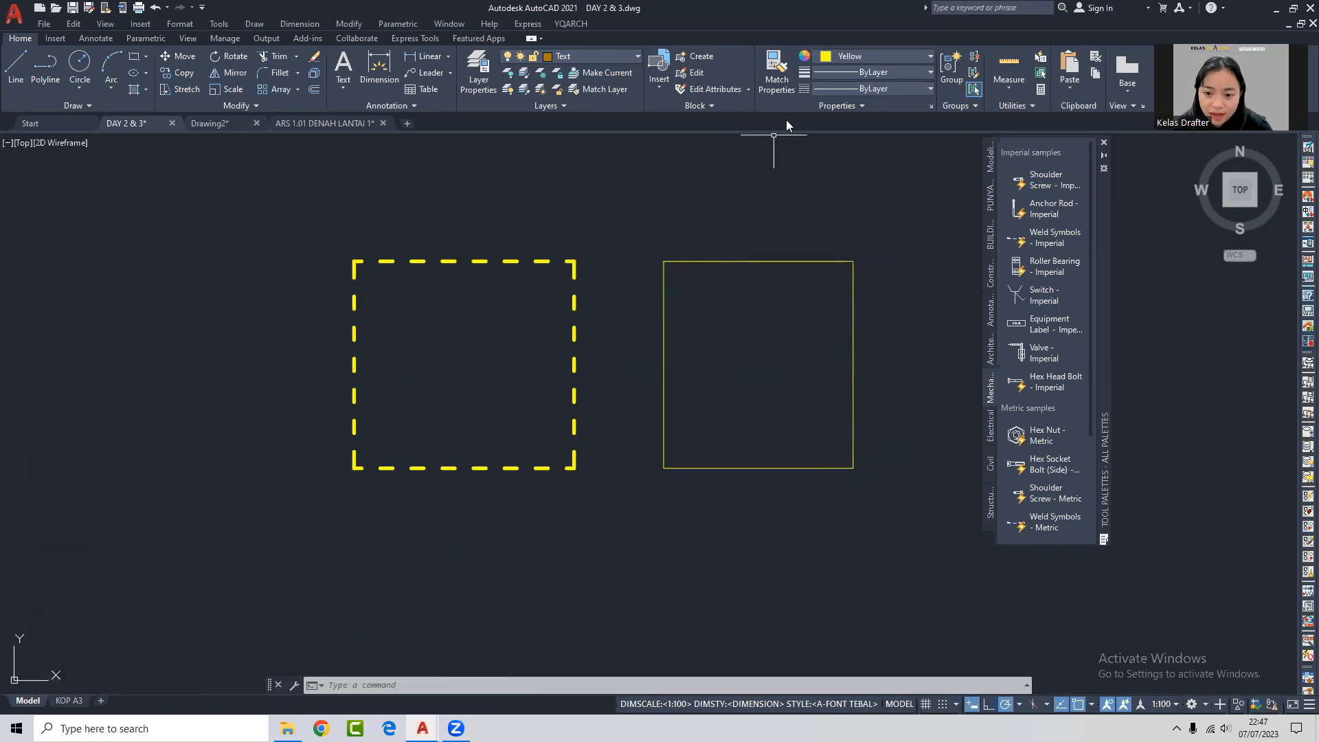
{"action": "middle_click_drag", "start_coordinate": [625, 224], "coordinate": [631, 210]}
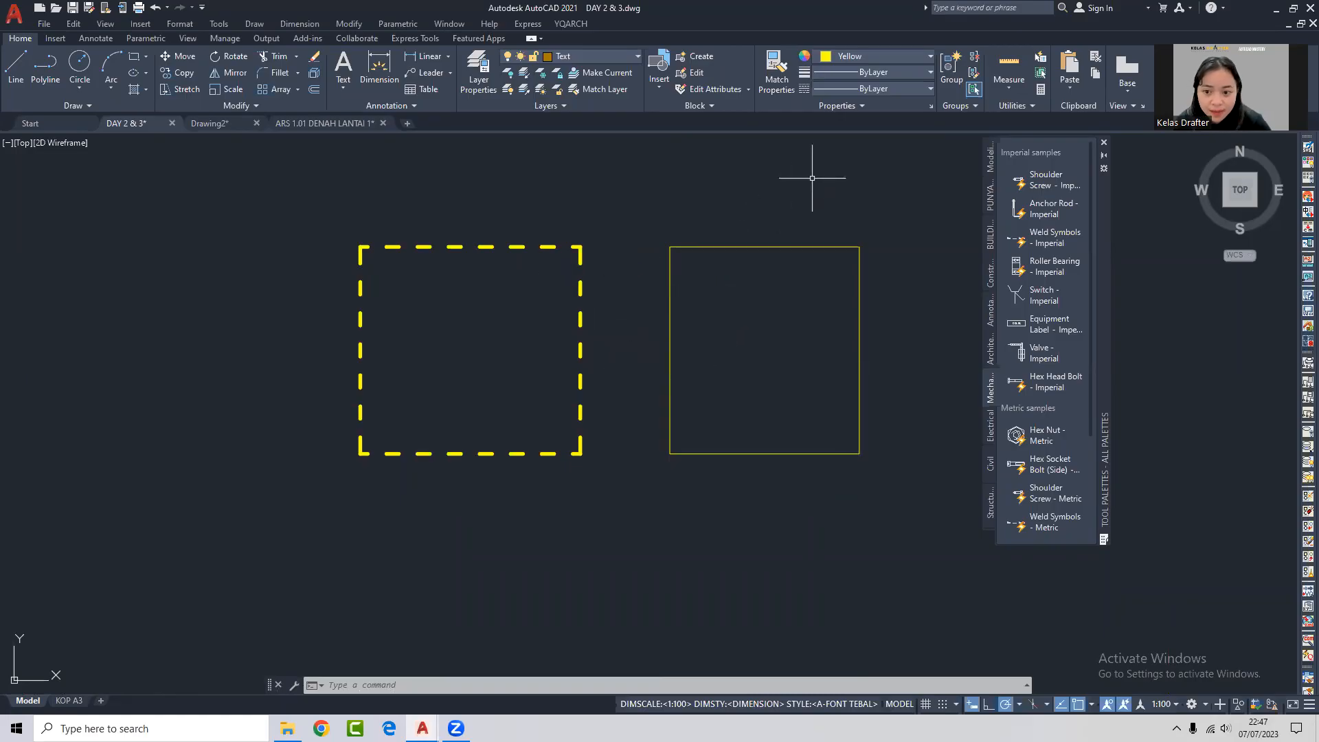
{"action": "left_click", "coordinate": [813, 218]}
{"action": "left_click", "coordinate": [771, 282]}
{"action": "left_click", "coordinate": [856, 56]}
{"action": "left_click", "coordinate": [856, 56]}
{"action": "key", "text": "Escape"}
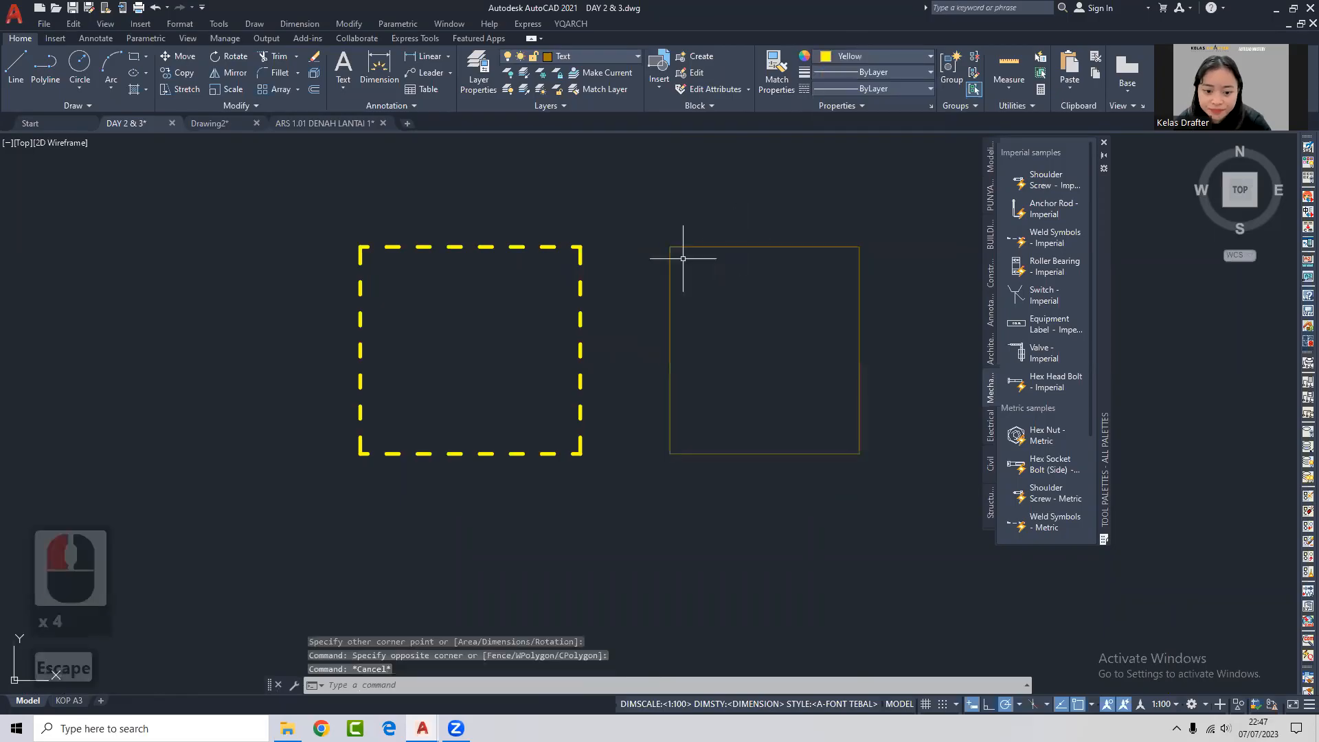
Match the properties of the dashed yellow square onto the new thin rectangle beside it.
{"action": "type", "text": "a"}
{"action": "key", "text": "Return"}
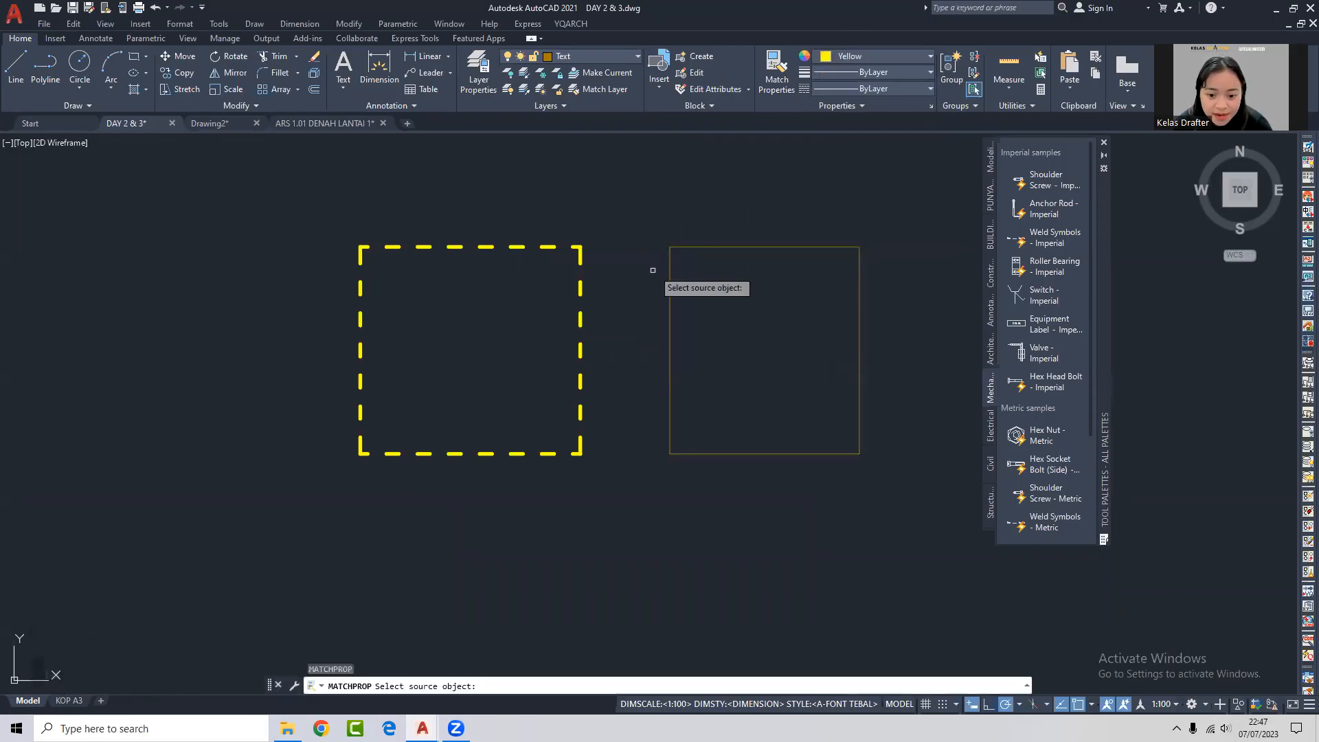
{"action": "left_click", "coordinate": [581, 260]}
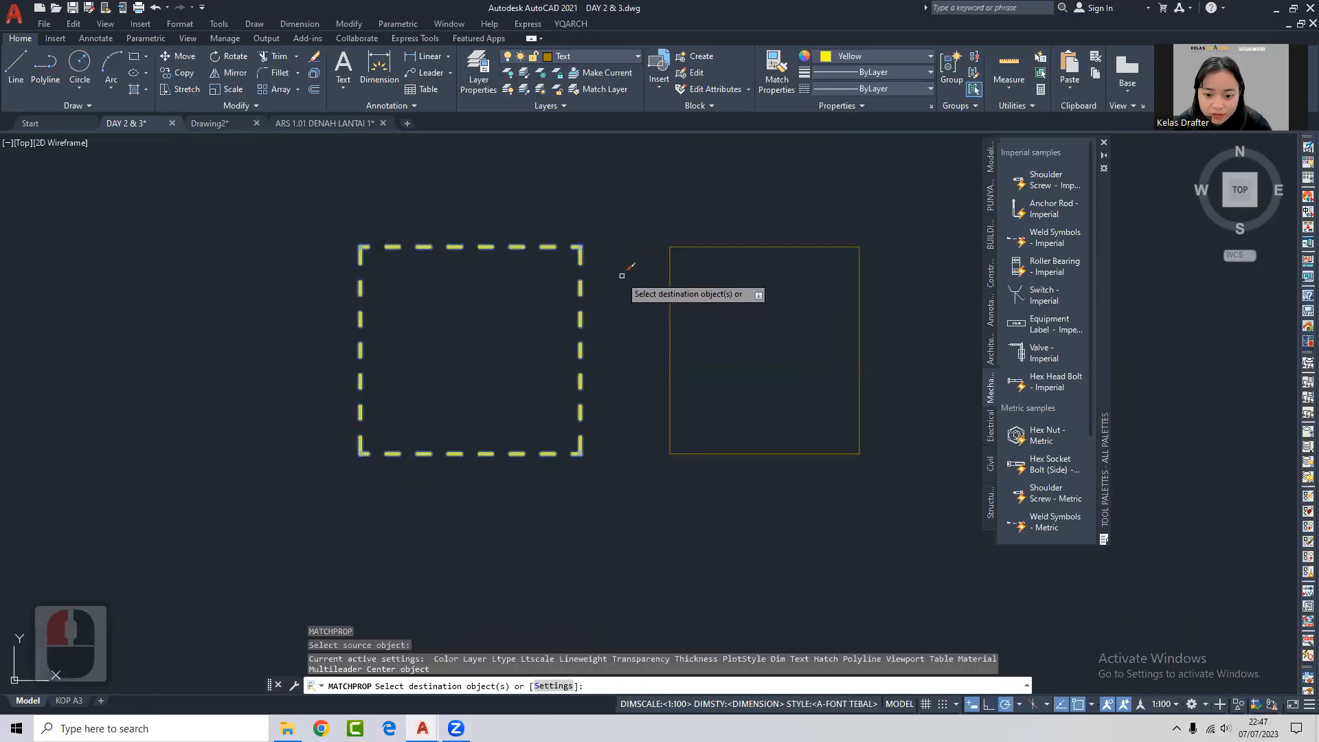
{"action": "left_click", "coordinate": [702, 246]}
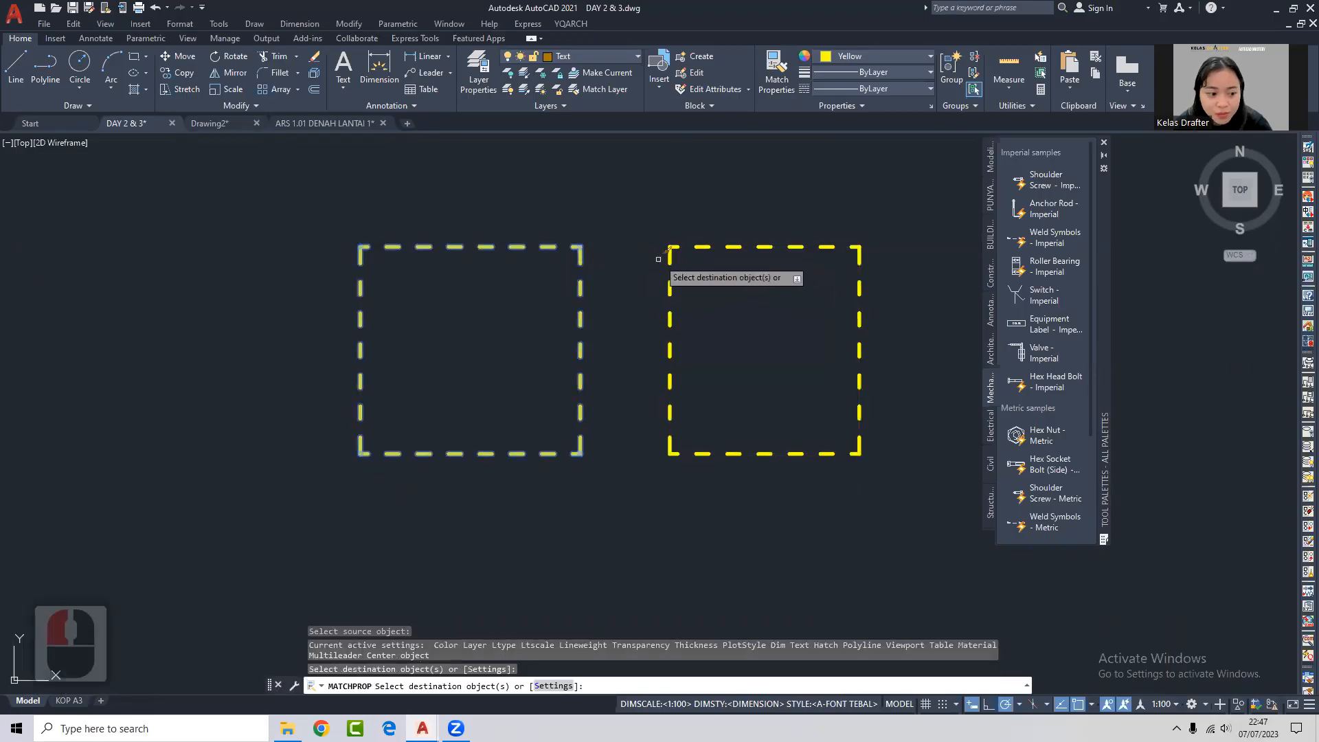
{"action": "key", "text": "Return"}
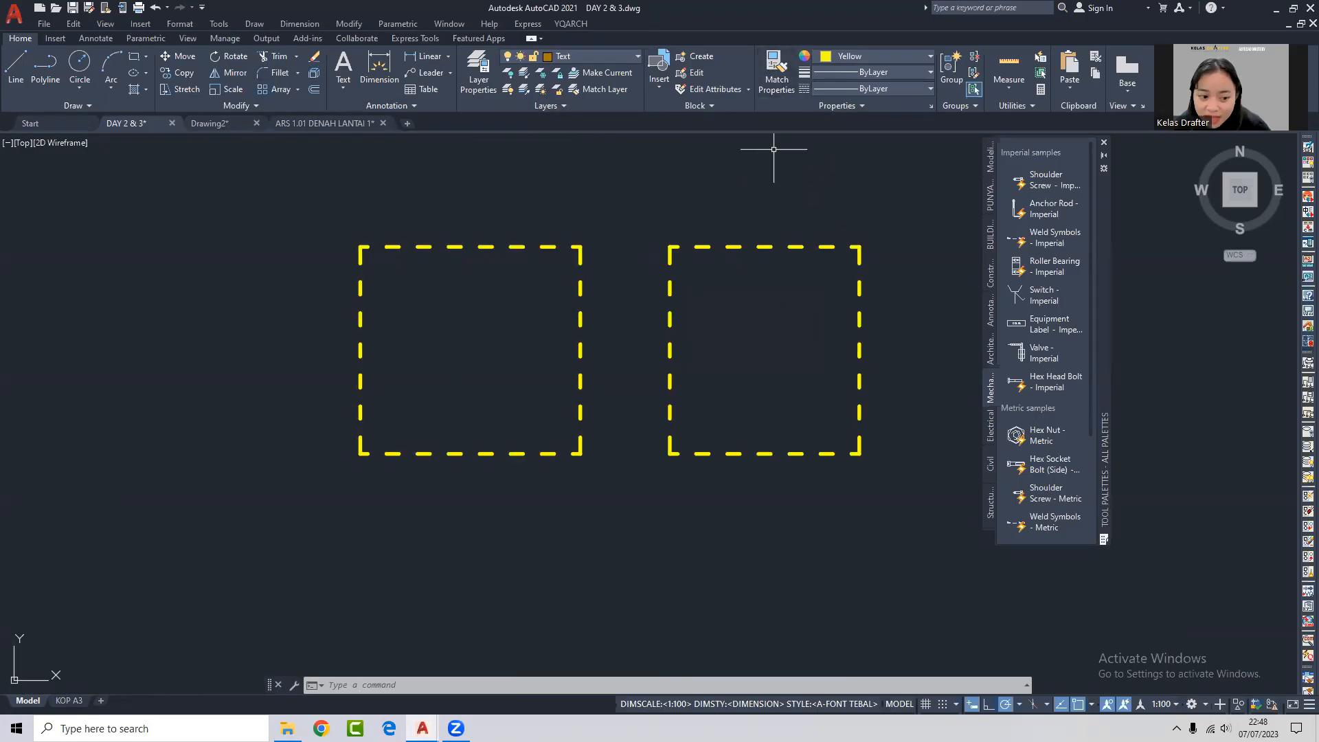
Erase both dashed yellow rectangles from the drawing.
{"action": "middle_click_drag", "start_coordinate": [770, 401], "coordinate": [788, 351]}
{"action": "left_click", "coordinate": [773, 382]}
{"action": "left_click", "coordinate": [760, 427]}
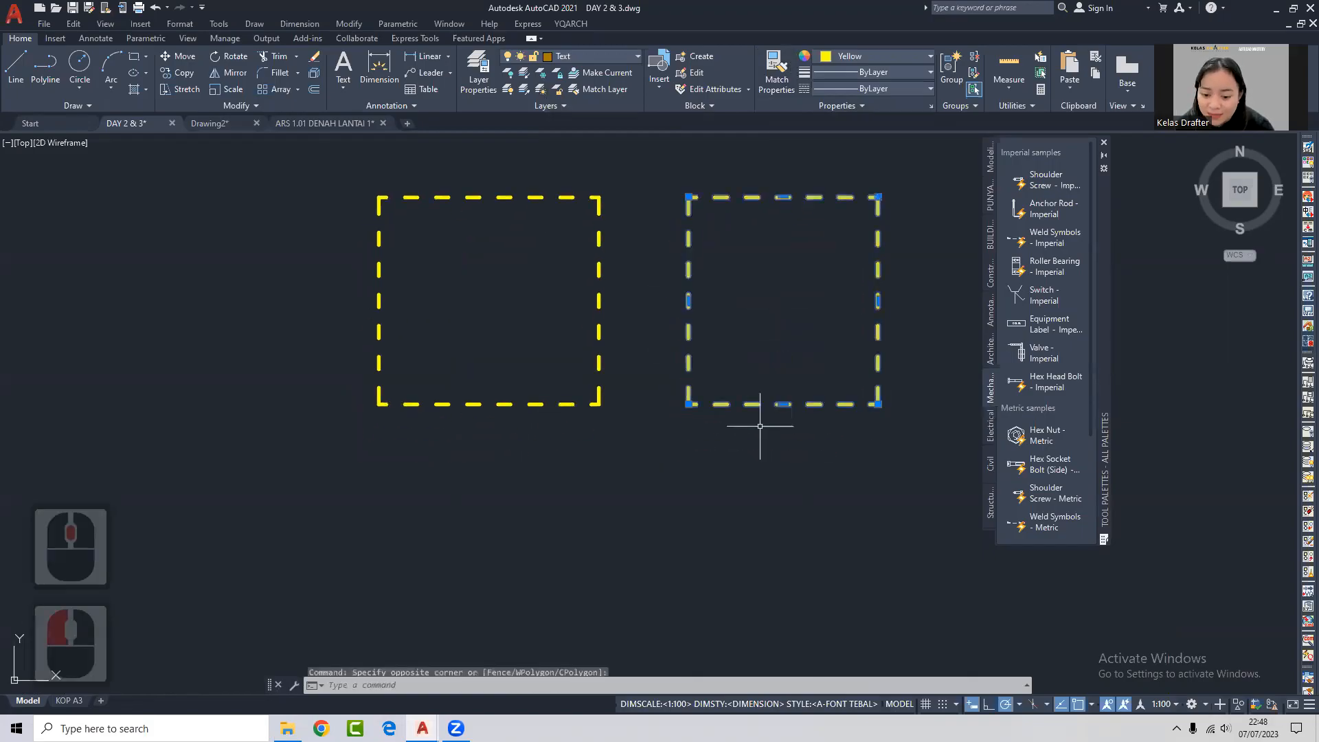
{"action": "key", "text": "Escape"}
{"action": "left_click_drag", "start_coordinate": [761, 373], "coordinate": [559, 368]}
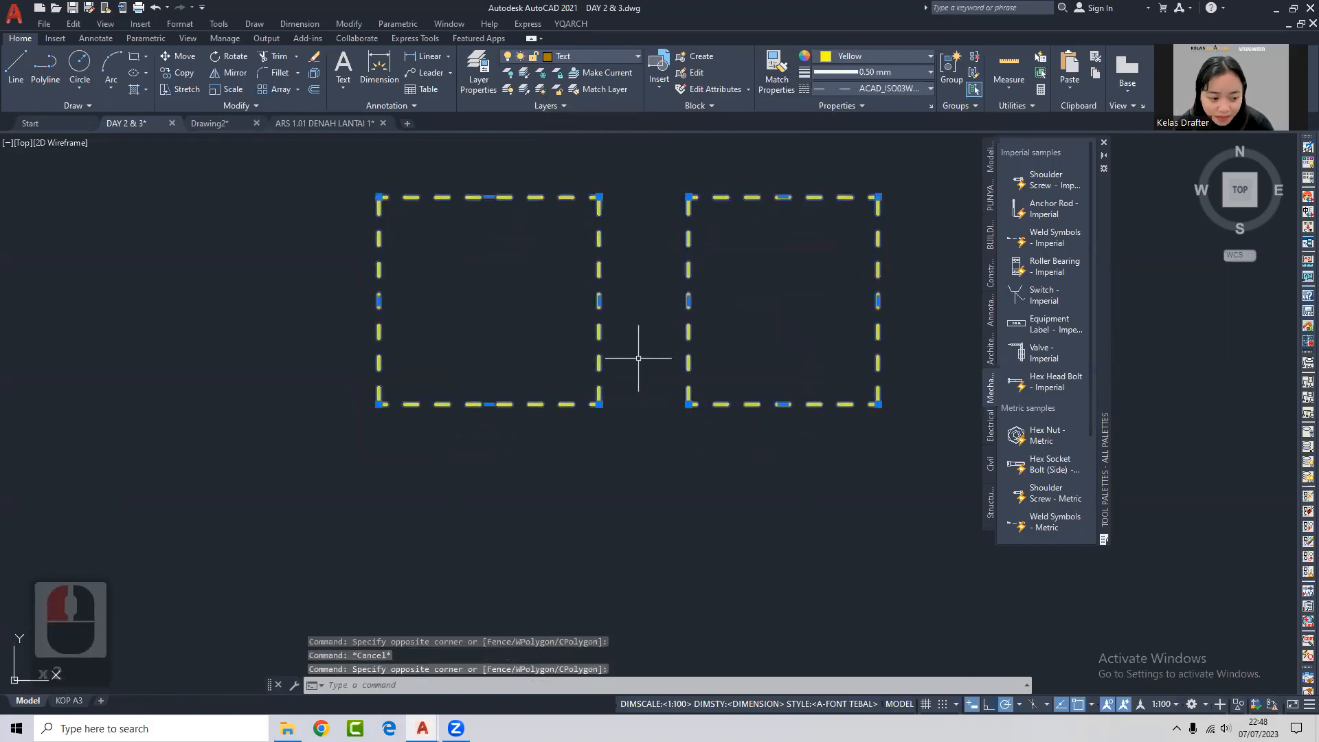
{"action": "type", "text": "e"}
{"action": "key", "text": "Return"}
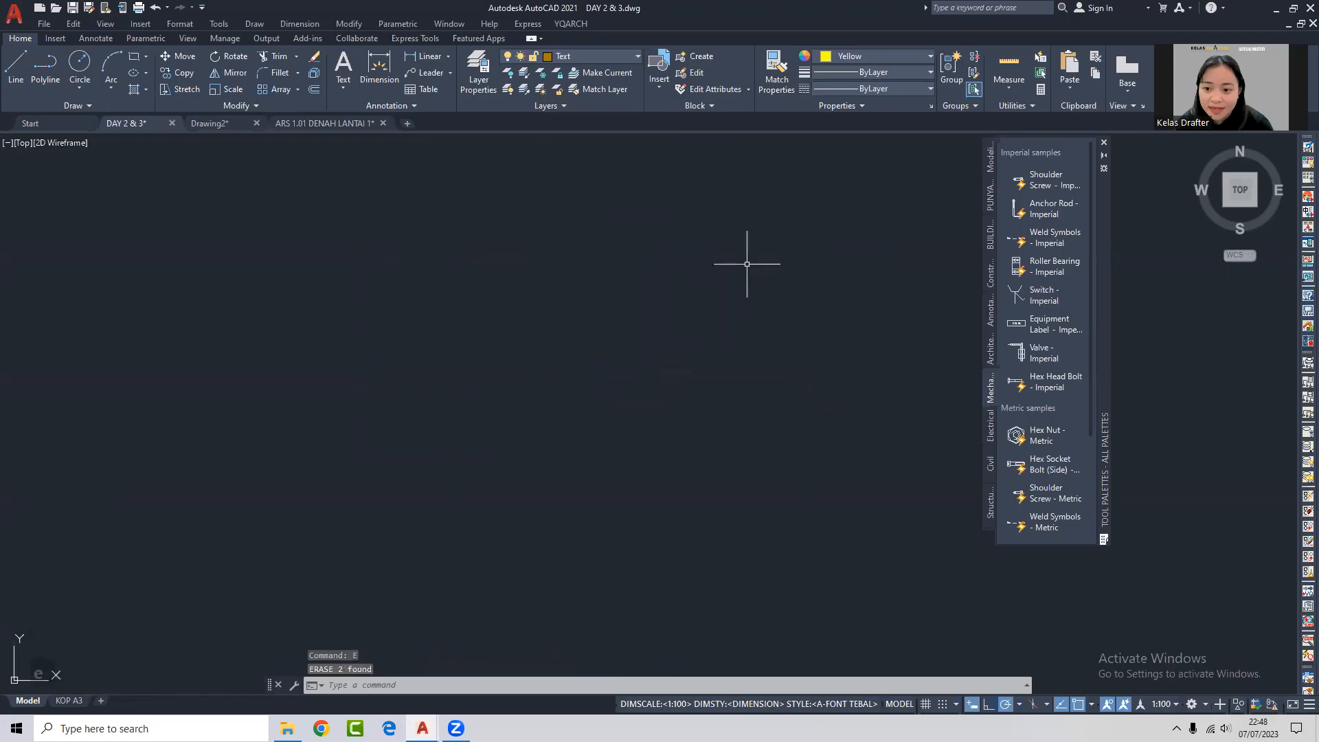
{"action": "left_click", "coordinate": [884, 87]}
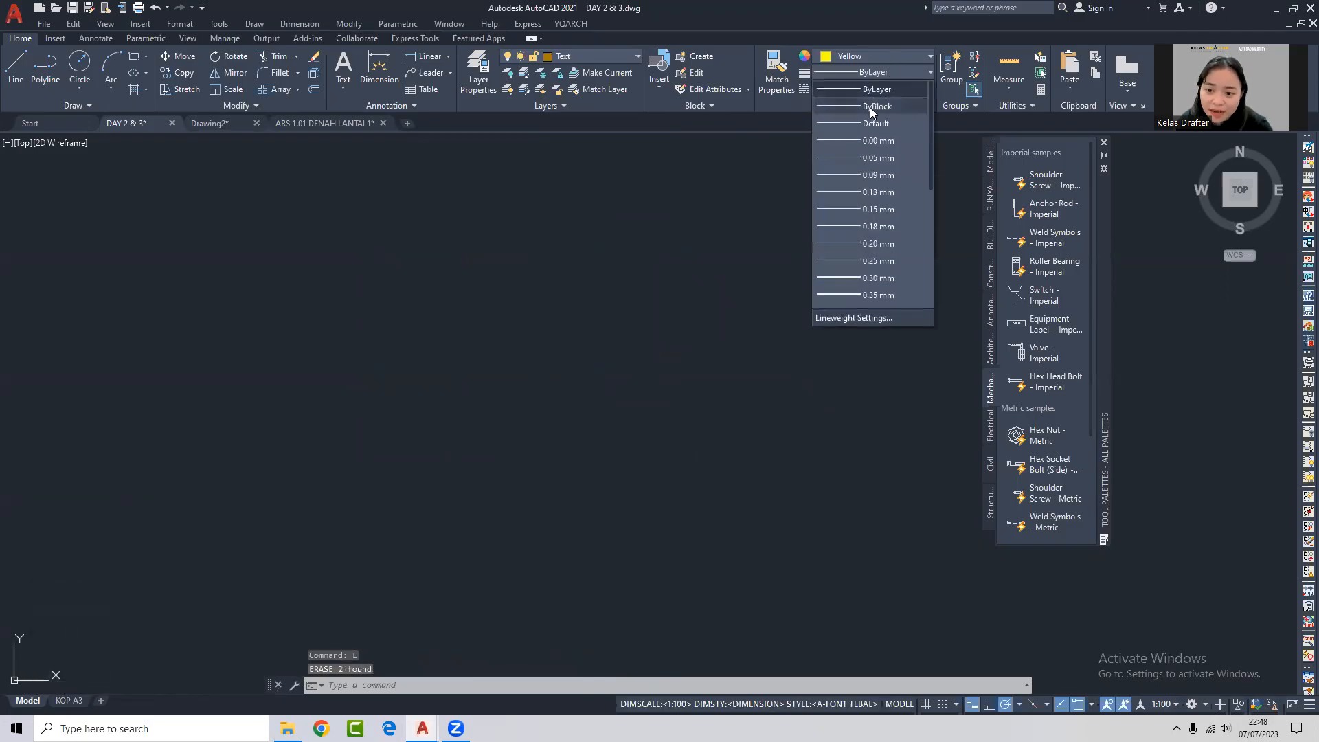
{"action": "left_click", "coordinate": [669, 263]}
{"action": "left_click", "coordinate": [622, 311]}
{"action": "key", "text": "Escape"}
Copy the square above the M shortcut label, using its centre as base point, to the empty area above the Pasangan Bata and Beton hatches.
{"action": "scroll", "coordinate": [646, 364], "scroll_direction": "down", "scroll_amount": 3}
{"action": "middle_click_drag", "start_coordinate": [651, 383], "coordinate": [773, 321]}
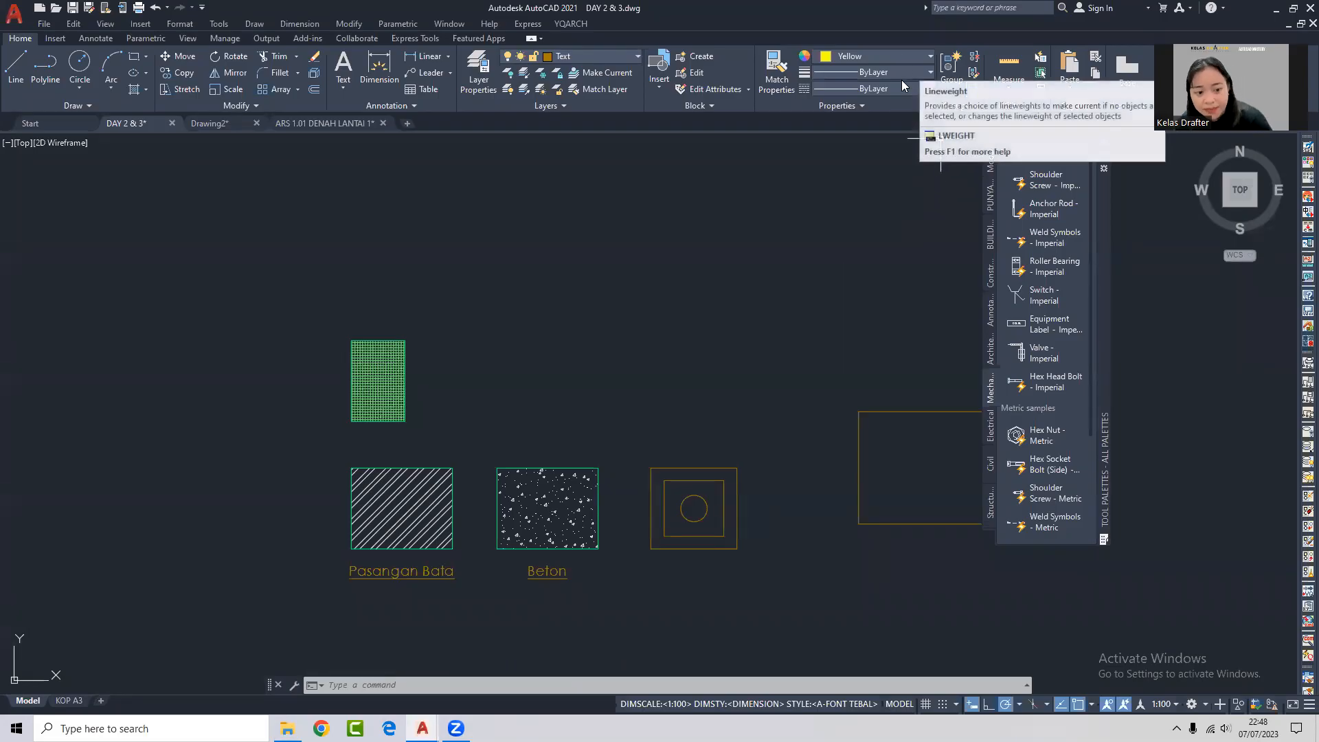
{"action": "middle_click_drag", "start_coordinate": [805, 279], "coordinate": [775, 291]}
{"action": "scroll", "coordinate": [635, 334], "scroll_direction": "down", "scroll_amount": 2}
{"action": "middle_click_drag", "start_coordinate": [590, 373], "coordinate": [901, 276]}
{"action": "middle_click_drag", "start_coordinate": [528, 362], "coordinate": [697, 328]}
{"action": "scroll", "coordinate": [415, 356], "scroll_direction": "up", "scroll_amount": 2}
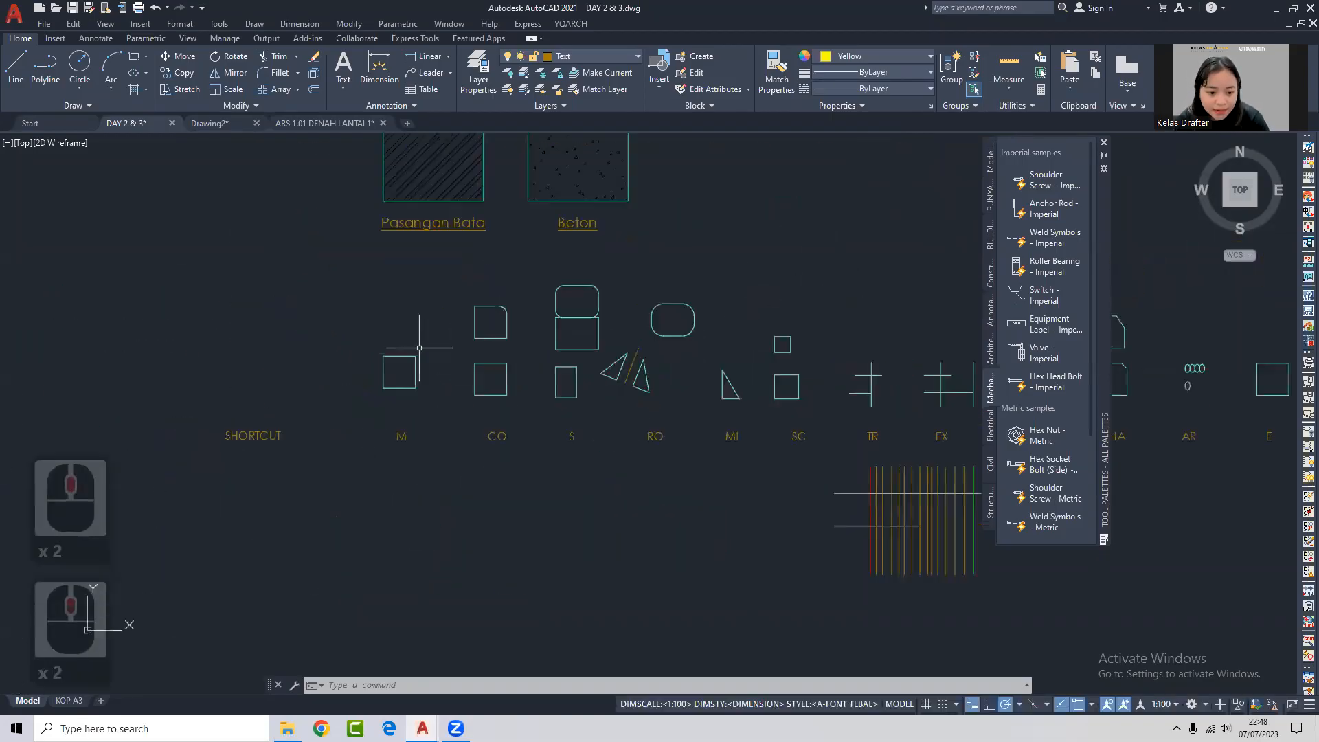
{"action": "left_click", "coordinate": [420, 349]}
{"action": "left_click", "coordinate": [412, 375]}
{"action": "type", "text": "co"}
{"action": "key", "text": "Return"}
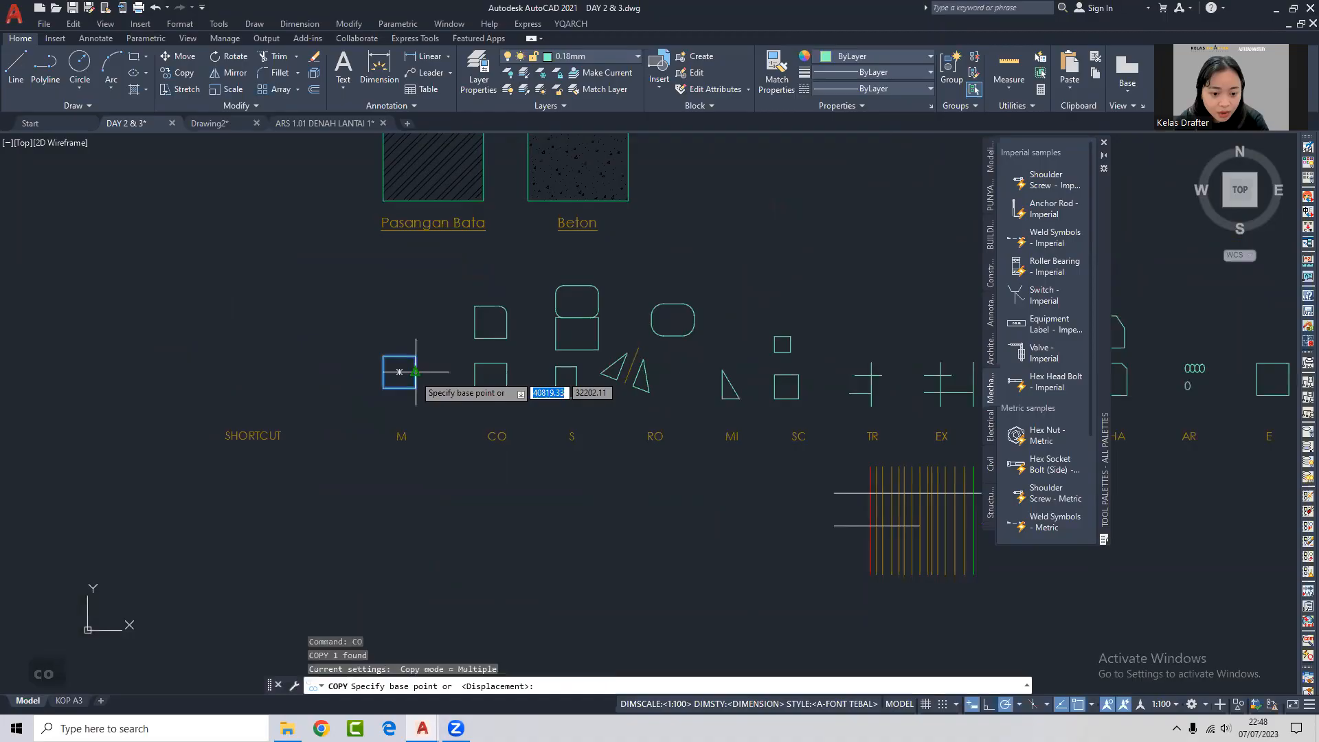
{"action": "left_click", "coordinate": [399, 372]}
{"action": "middle_click_drag", "start_coordinate": [913, 247], "coordinate": [227, 398]}
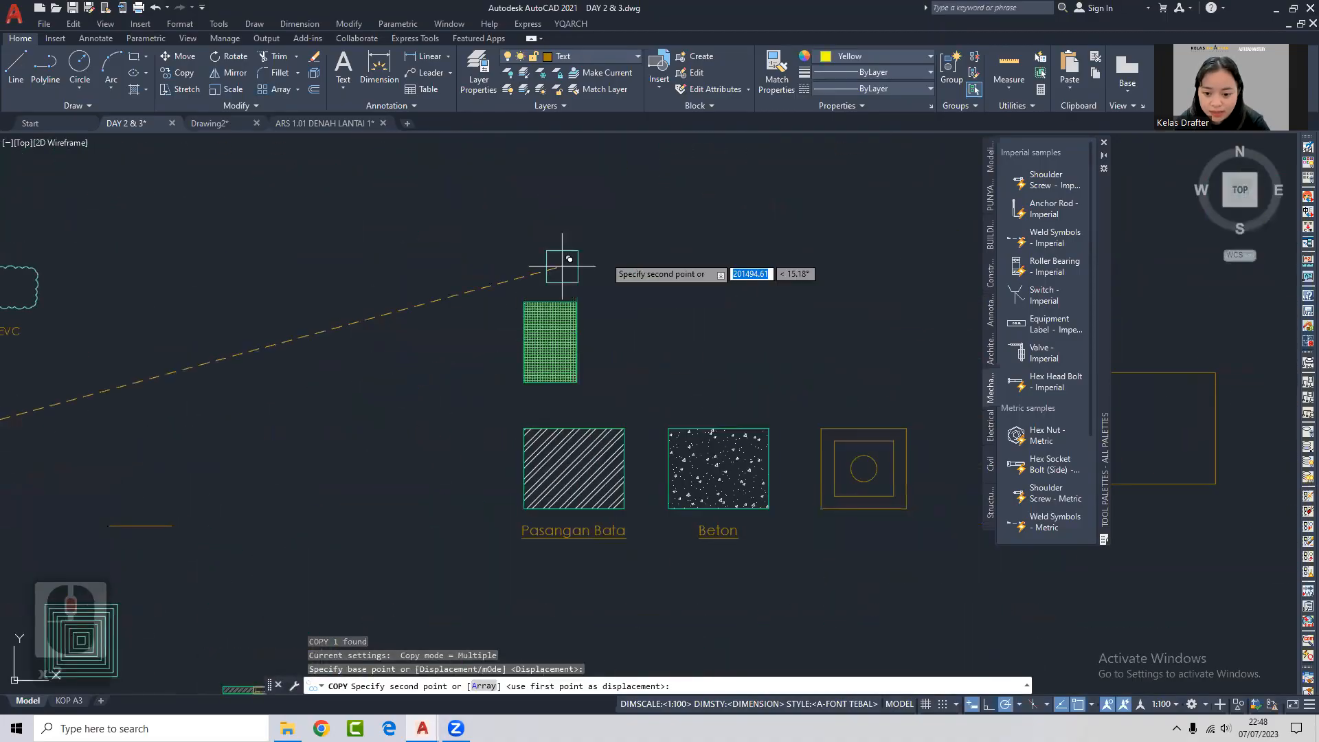
{"action": "scroll", "coordinate": [736, 221], "scroll_direction": "up", "scroll_amount": 2}
{"action": "left_click", "coordinate": [738, 229]}
{"action": "key", "text": "Escape"}
Add the multiline text "by layer" inside the newly copied square.
{"action": "middle_click_drag", "start_coordinate": [765, 239], "coordinate": [703, 262]}
{"action": "type", "text": "mt"}
{"action": "key", "text": "space"}
{"action": "scroll", "coordinate": [687, 247], "scroll_direction": "up", "scroll_amount": 2}
{"action": "left_click", "coordinate": [660, 234]}
{"action": "left_click", "coordinate": [710, 273]}
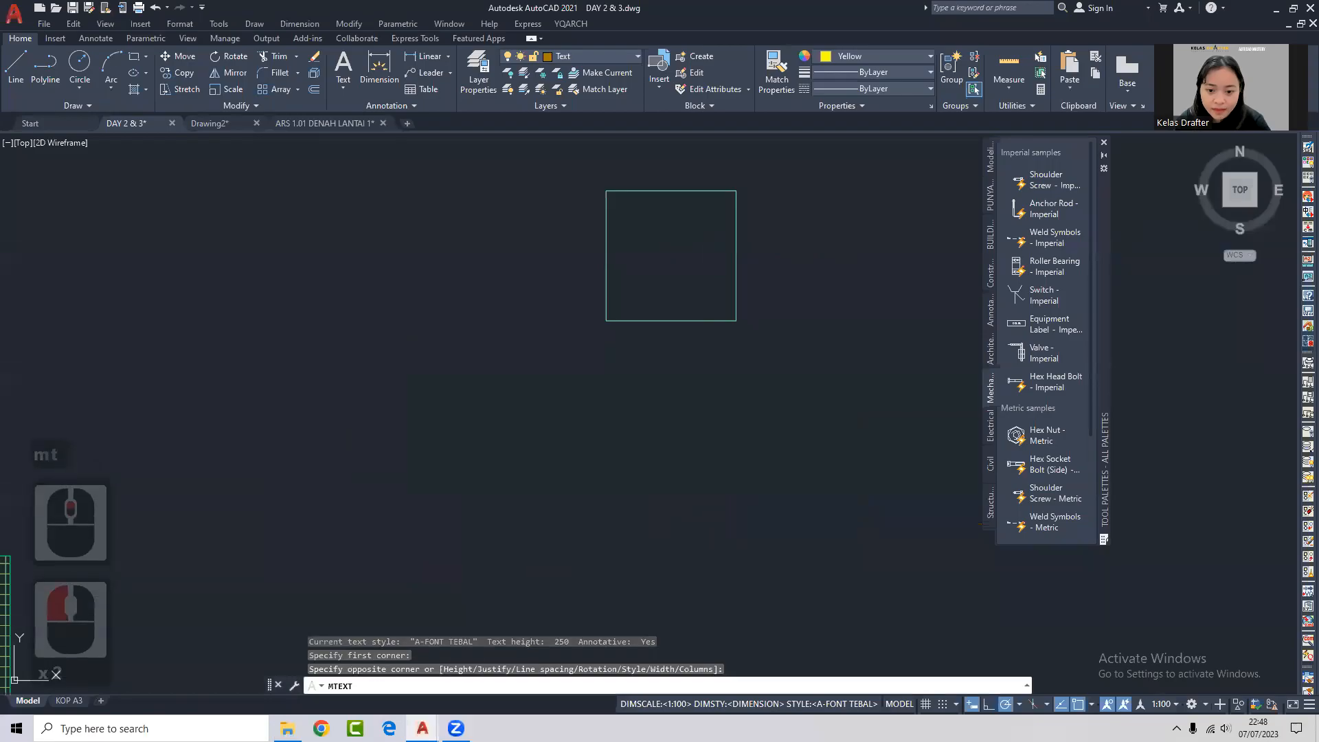
{"action": "type", "text": "by layer"}
{"action": "left_click", "coordinate": [708, 273]}
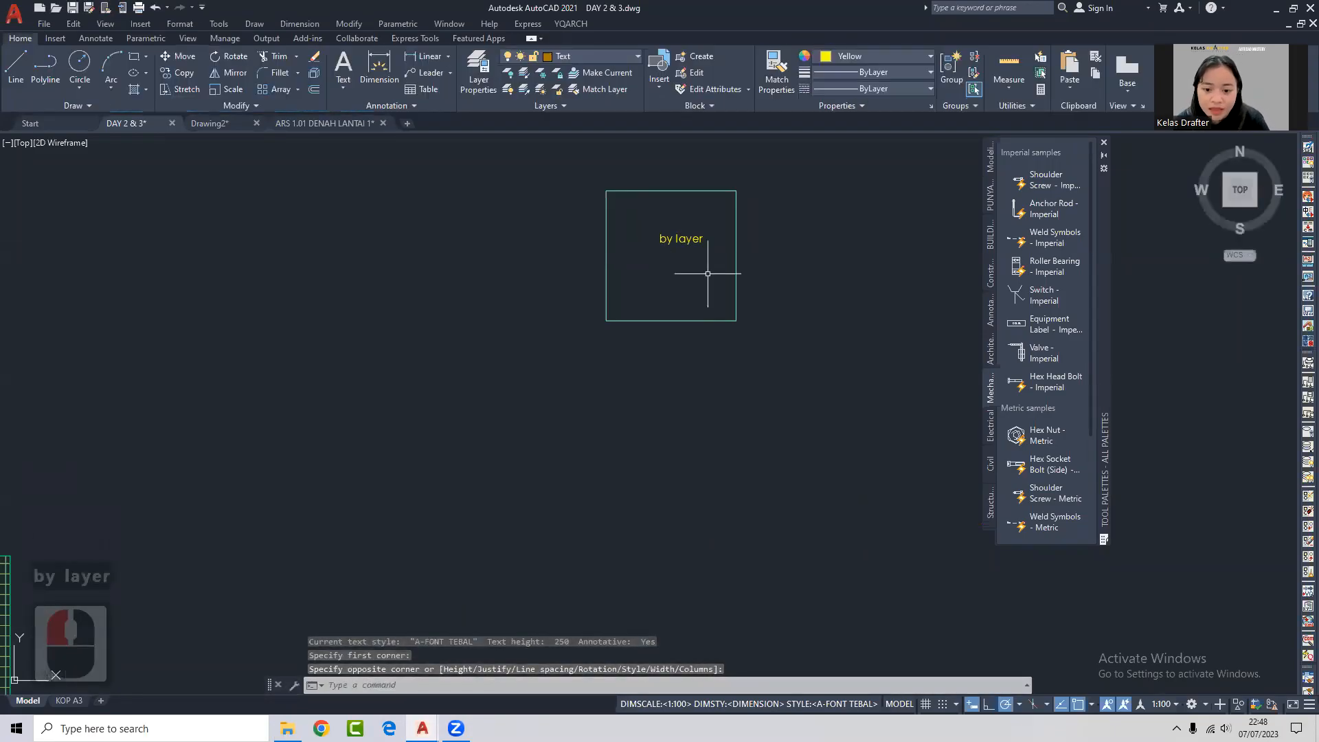
Move the "by layer" text to the centre of its square.
{"action": "left_click", "coordinate": [686, 217]}
{"action": "left_click", "coordinate": [628, 265]}
{"action": "type", "text": "m"}
{"action": "key", "text": "space"}
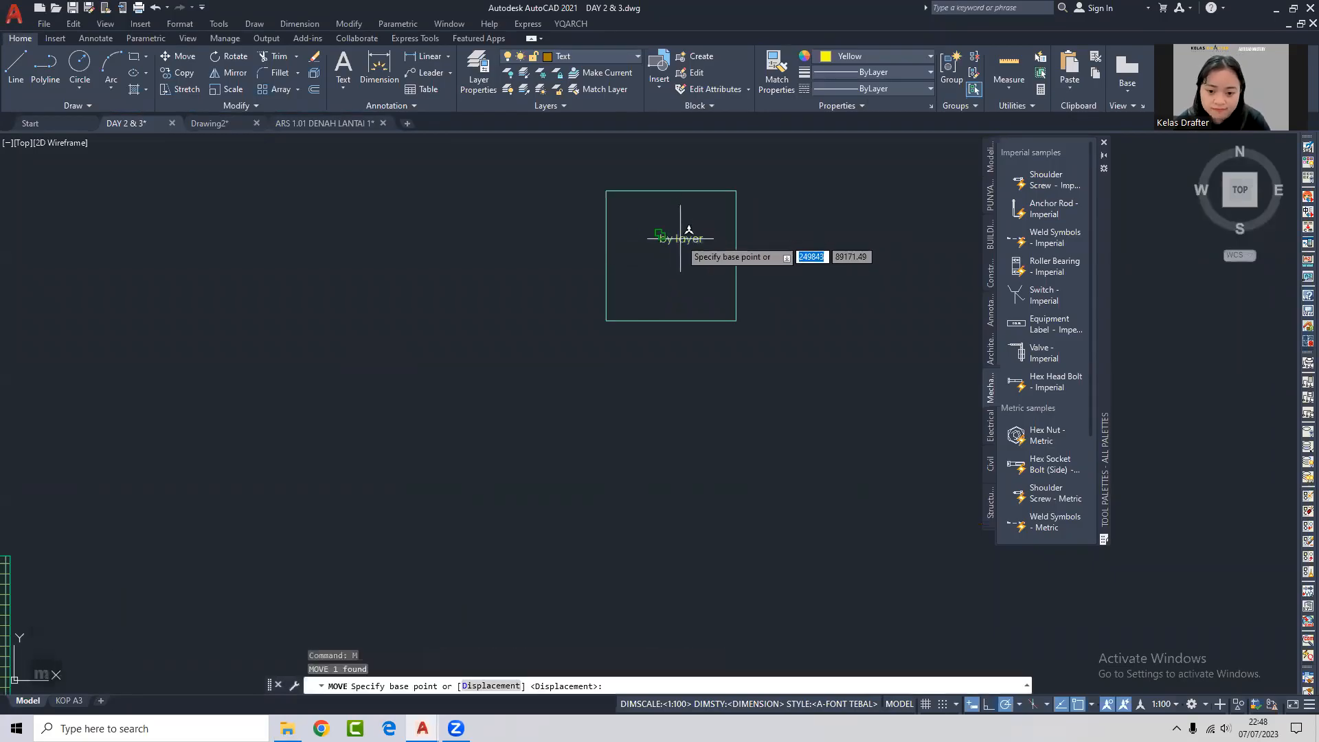
{"action": "left_click", "coordinate": [680, 233]}
{"action": "left_click", "coordinate": [651, 263]}
Copy the square and its "by layer" text horizontally to the right, leaving a gap between the two squares.
{"action": "left_click", "coordinate": [806, 339]}
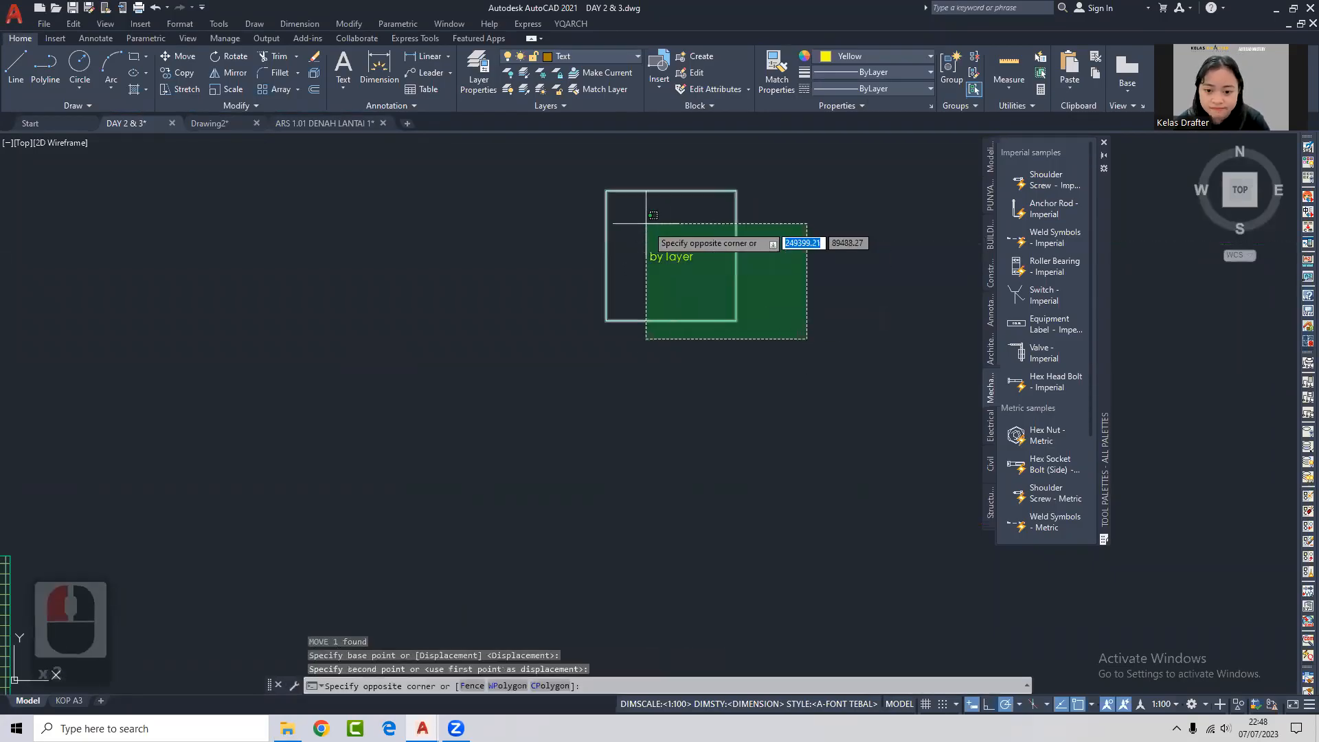
{"action": "left_click", "coordinate": [646, 224]}
{"action": "middle_click_drag", "start_coordinate": [646, 255], "coordinate": [594, 281]}
{"action": "type", "text": "co"}
{"action": "key", "text": "space"}
{"action": "left_click", "coordinate": [678, 367]}
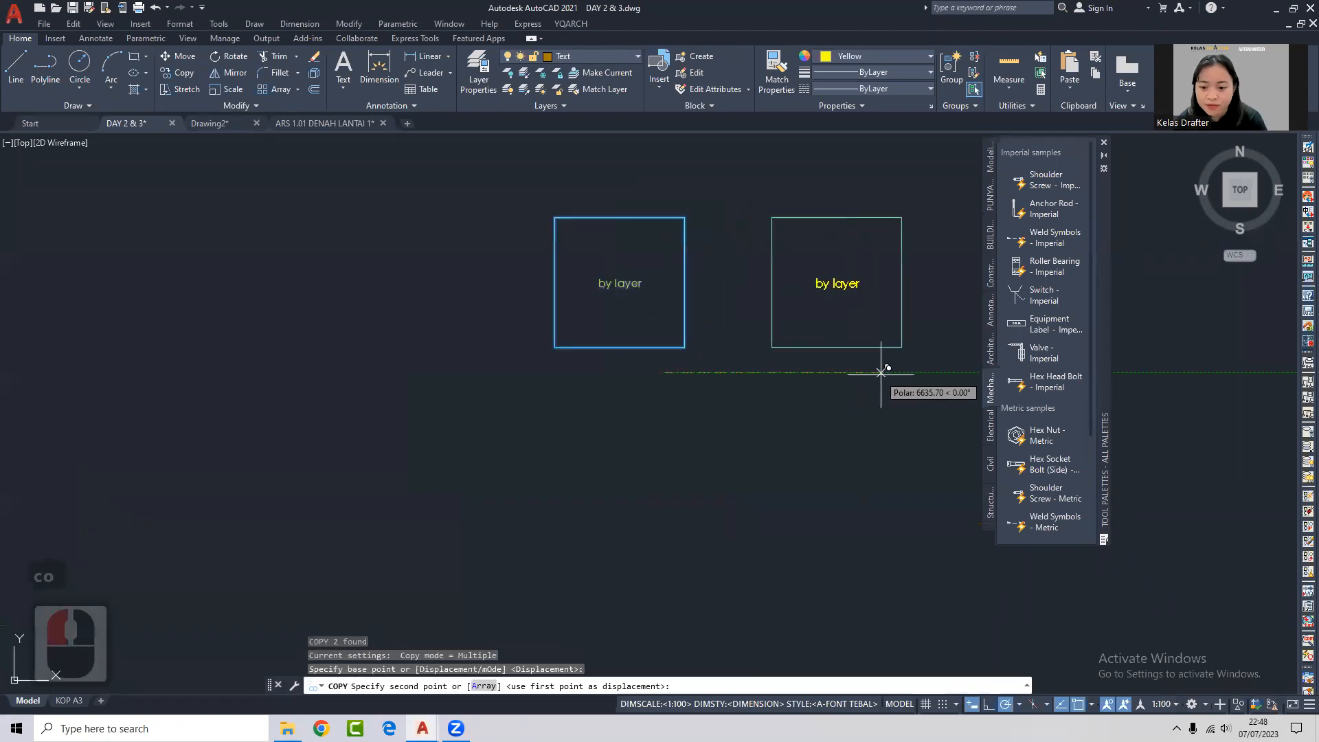
{"action": "left_click", "coordinate": [887, 368]}
{"action": "key", "text": "Escape"}
Change the text inside the copied square to "by block".
{"action": "double_click", "coordinate": [852, 275]}
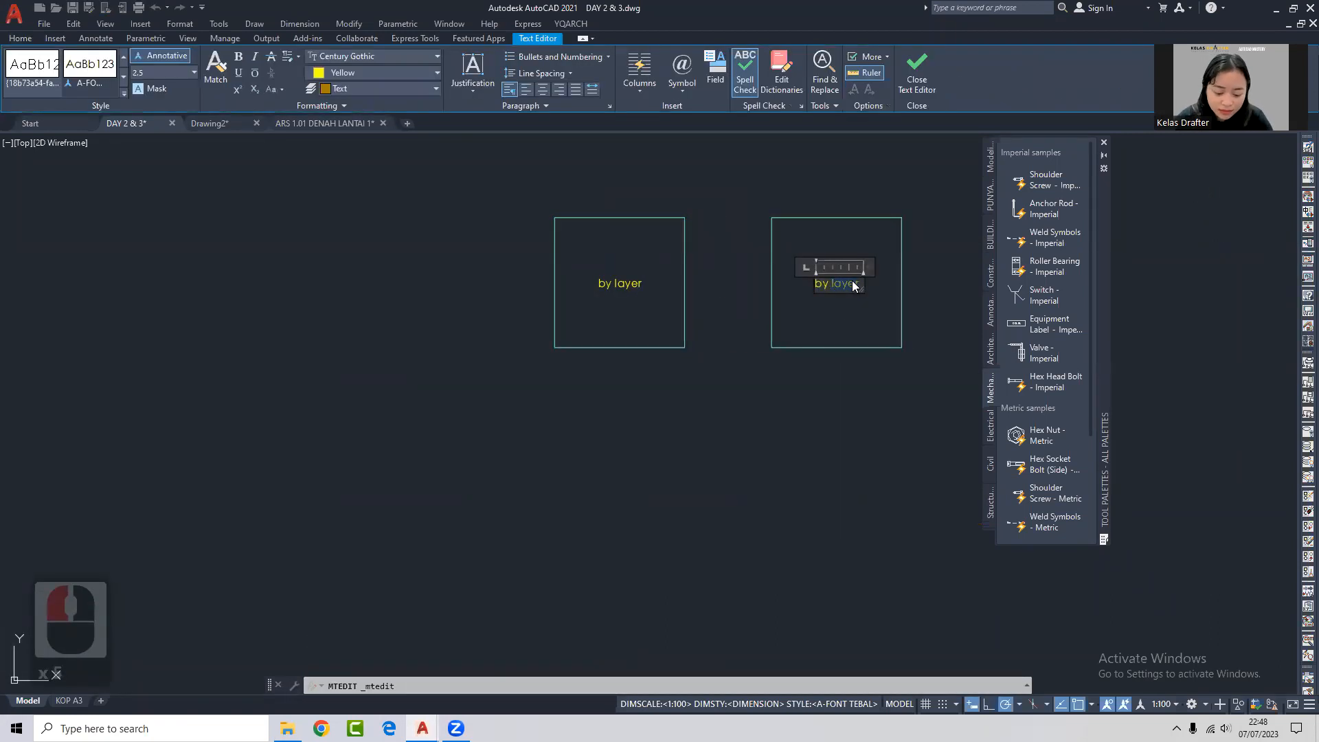
{"action": "type", "text": "block"}
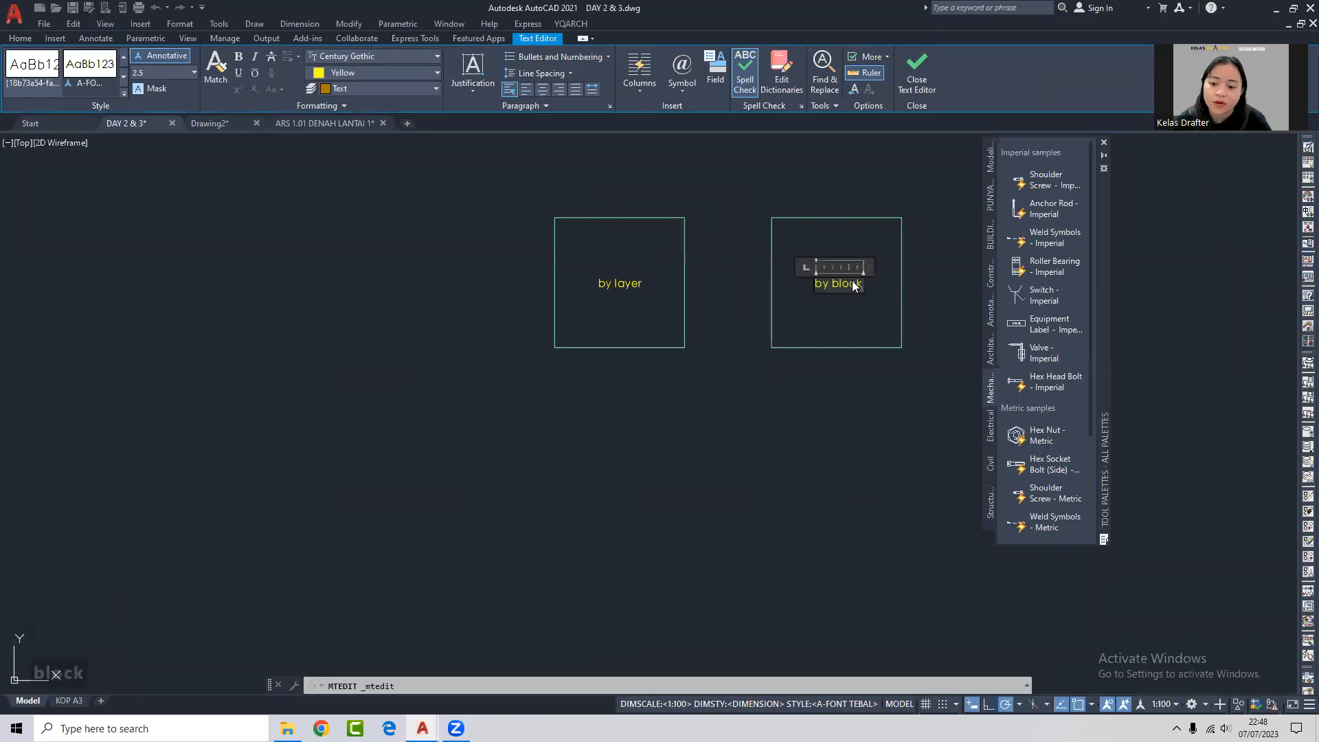
{"action": "left_click", "coordinate": [789, 410]}
{"action": "left_click", "coordinate": [783, 413]}
{"action": "left_click", "coordinate": [611, 203]}
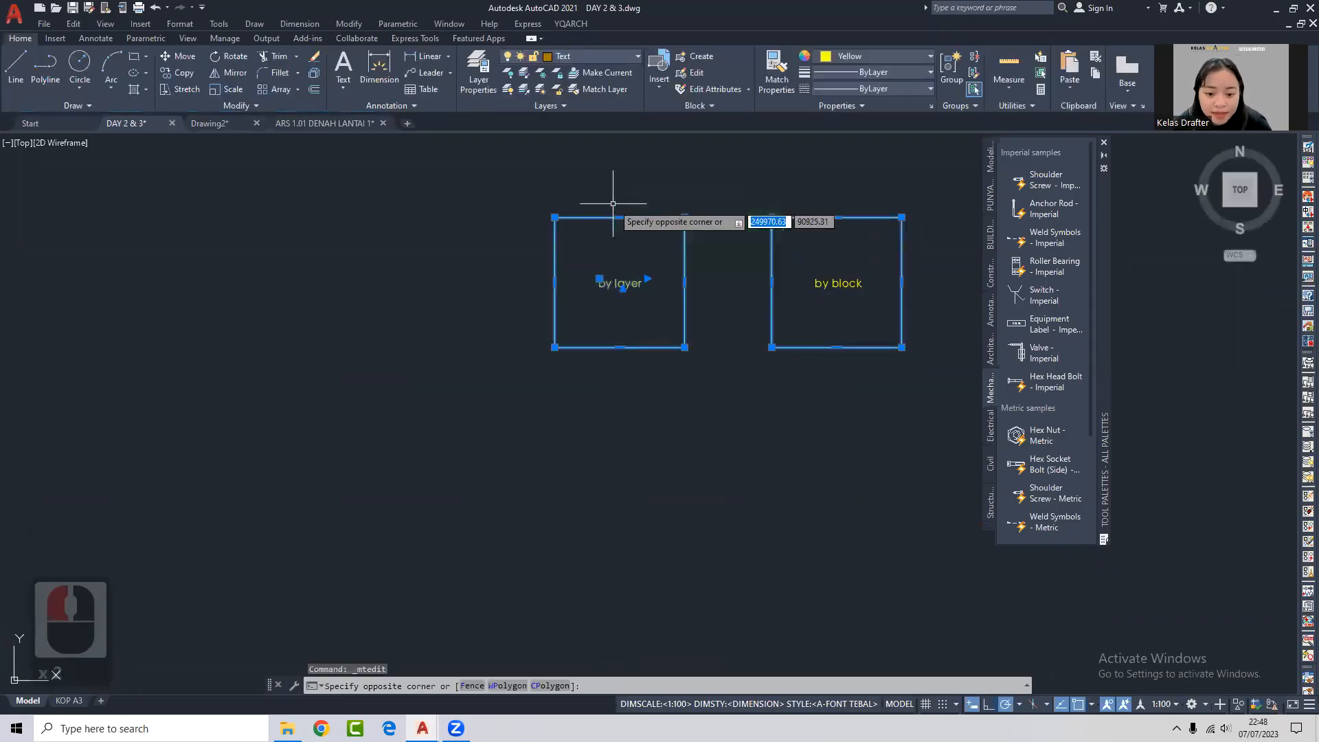
{"action": "key", "text": "Escape"}
Assign the original square and its "by layer" text to the Text layer and set their colour to ByLayer.
{"action": "left_click", "coordinate": [693, 194]}
{"action": "left_click", "coordinate": [605, 325]}
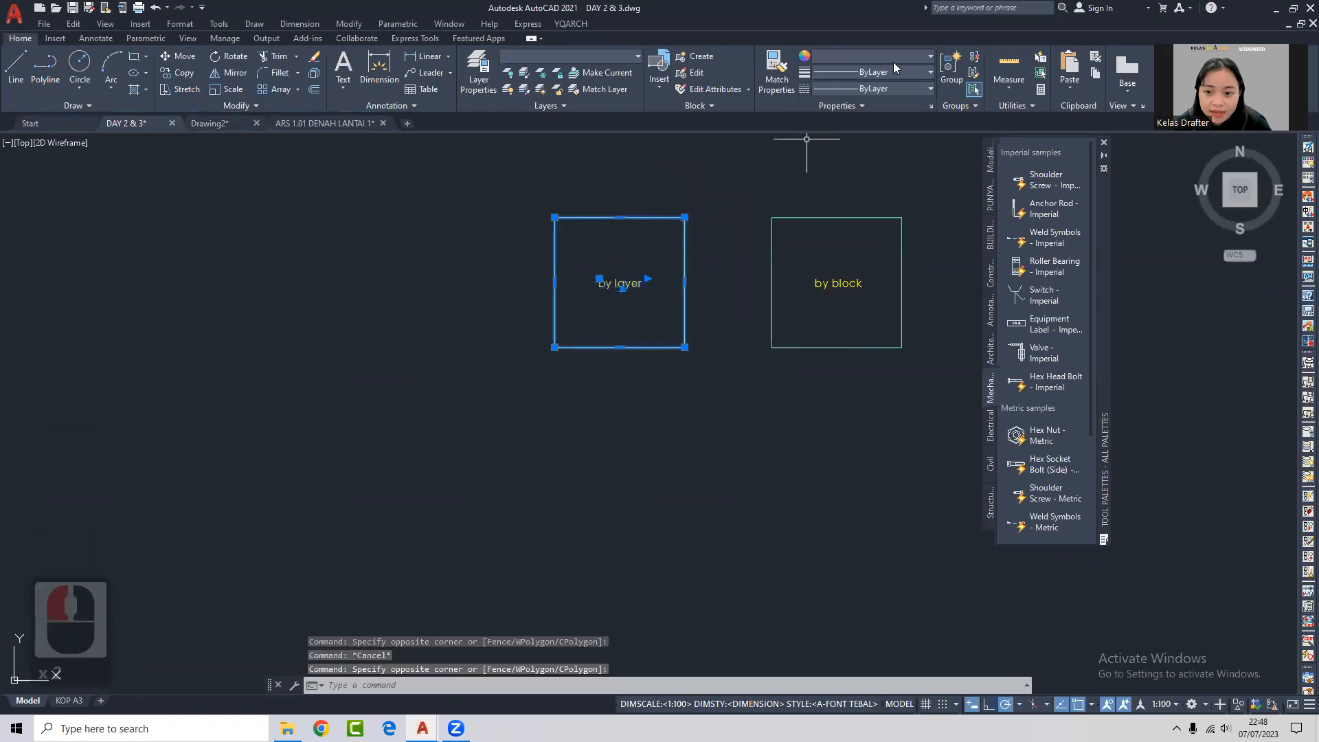
{"action": "left_click", "coordinate": [614, 50]}
{"action": "left_click", "coordinate": [589, 105]}
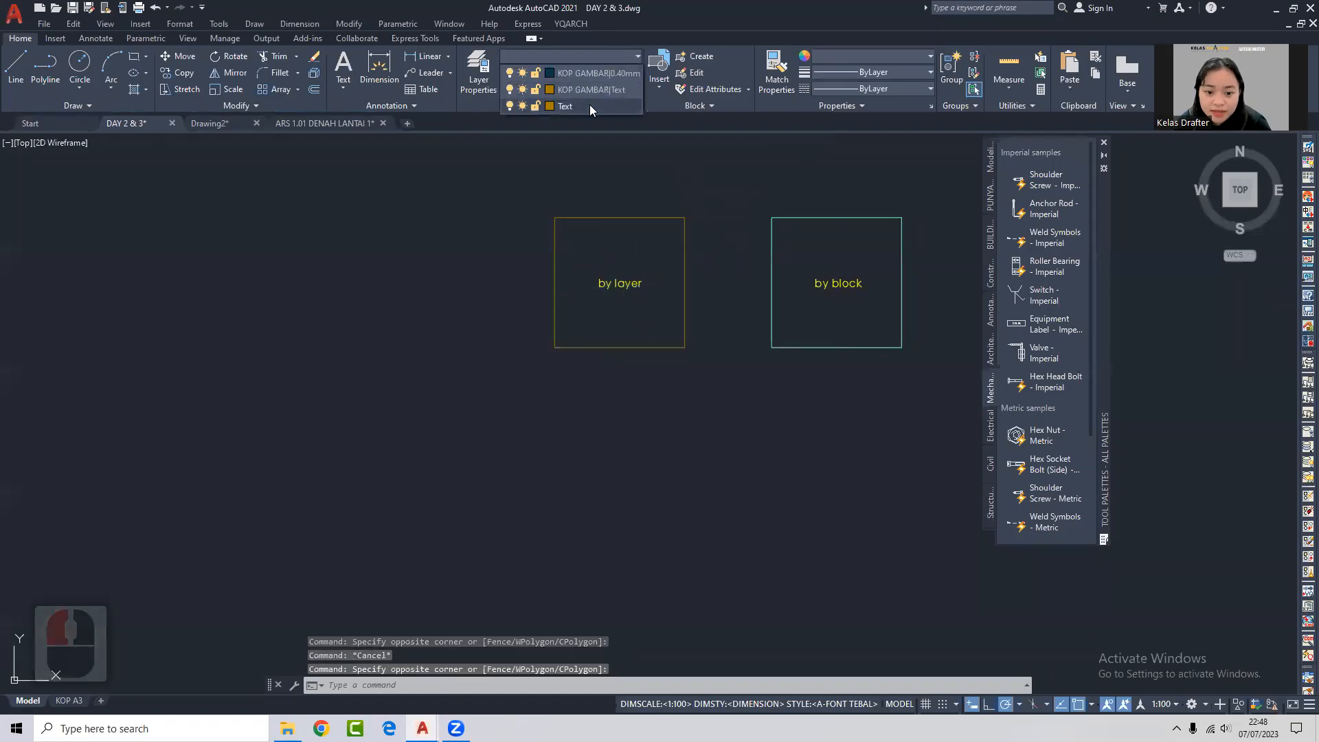
{"action": "left_click", "coordinate": [881, 55]}
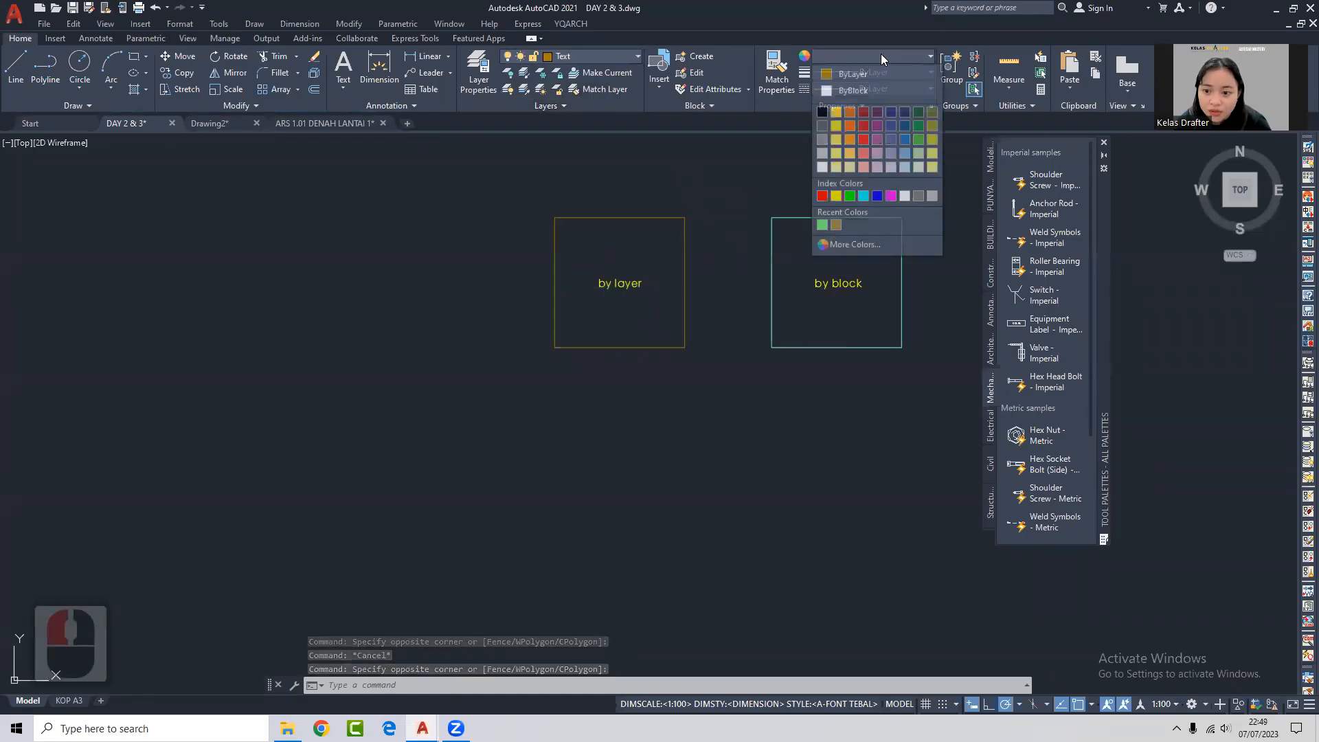
{"action": "left_click", "coordinate": [844, 74]}
{"action": "left_click", "coordinate": [621, 284]}
{"action": "key", "text": "Escape"}
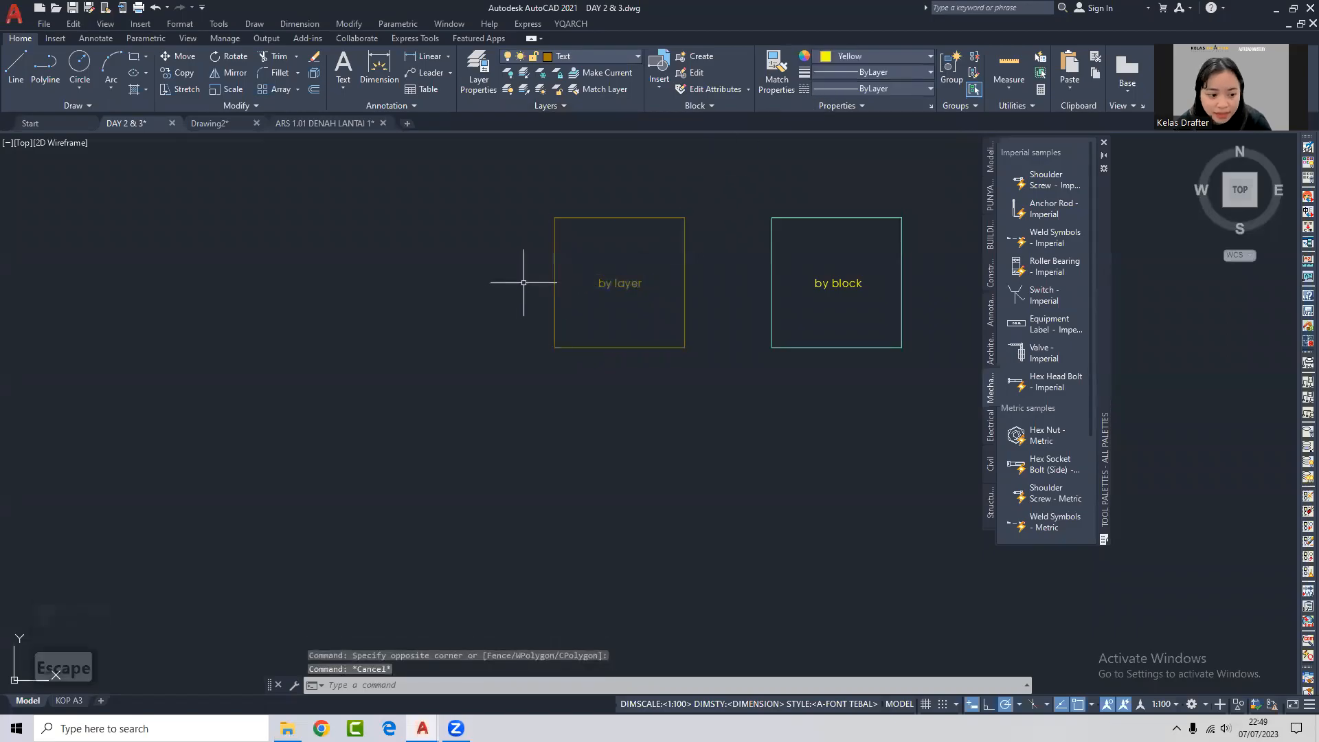
Assign the second square and its "by block" text to the Text layer.
{"action": "left_click", "coordinate": [885, 174]}
{"action": "left_click", "coordinate": [801, 378]}
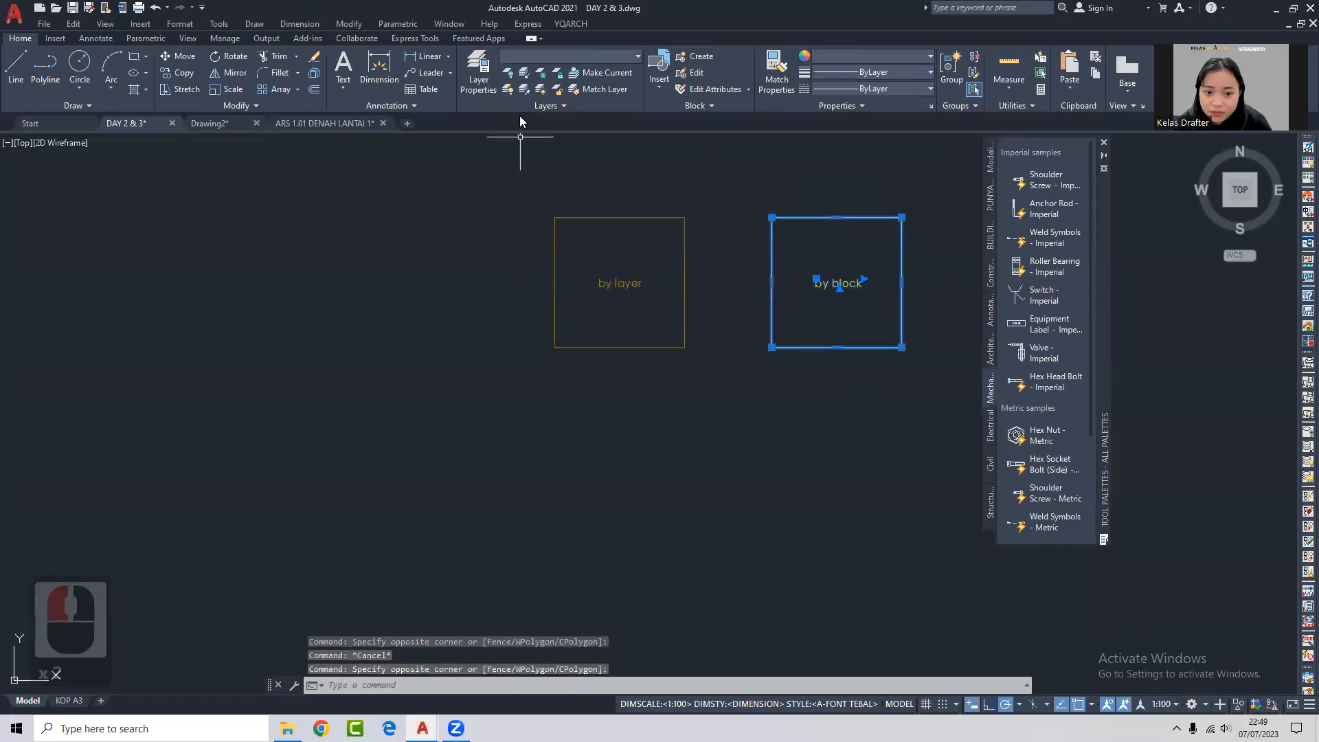
{"action": "left_click", "coordinate": [577, 55]}
{"action": "left_click", "coordinate": [581, 102]}
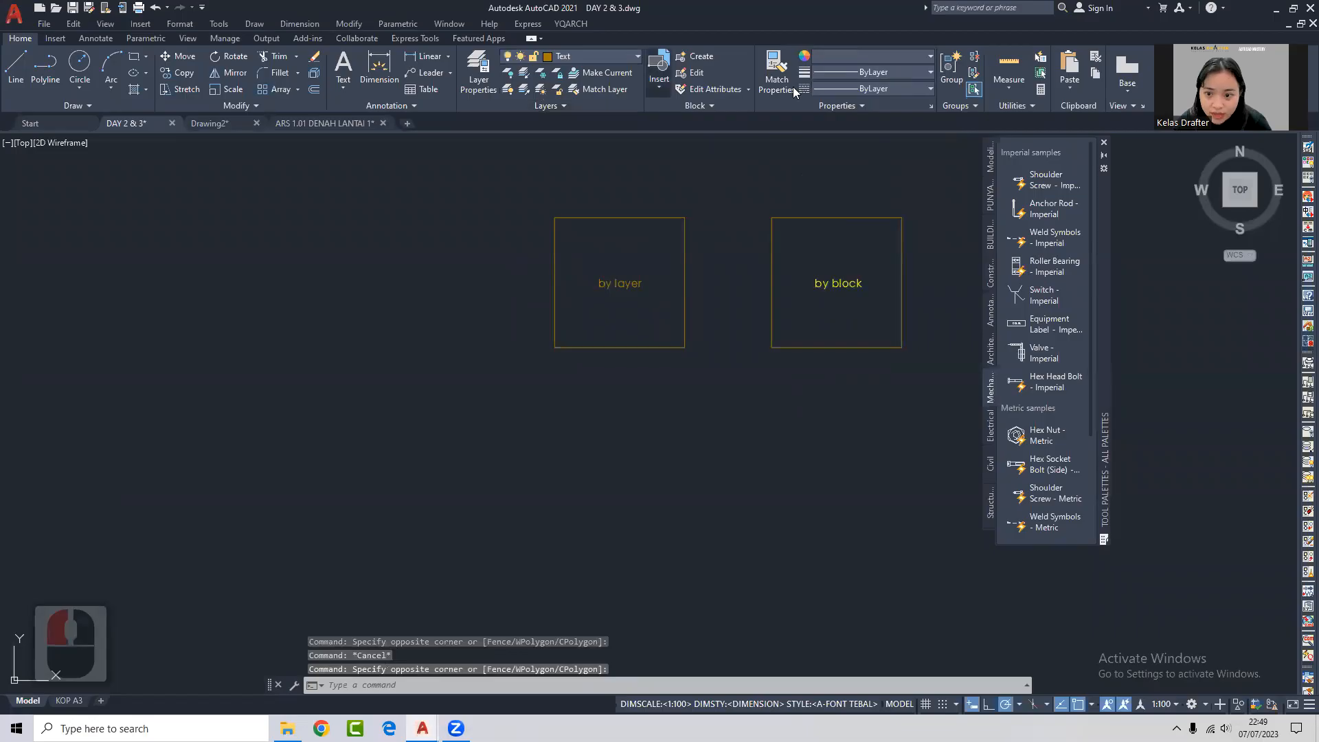
Set the colour, lineweight and linetype of the second square and its "by block" text to ByBlock.
{"action": "left_click", "coordinate": [903, 54]}
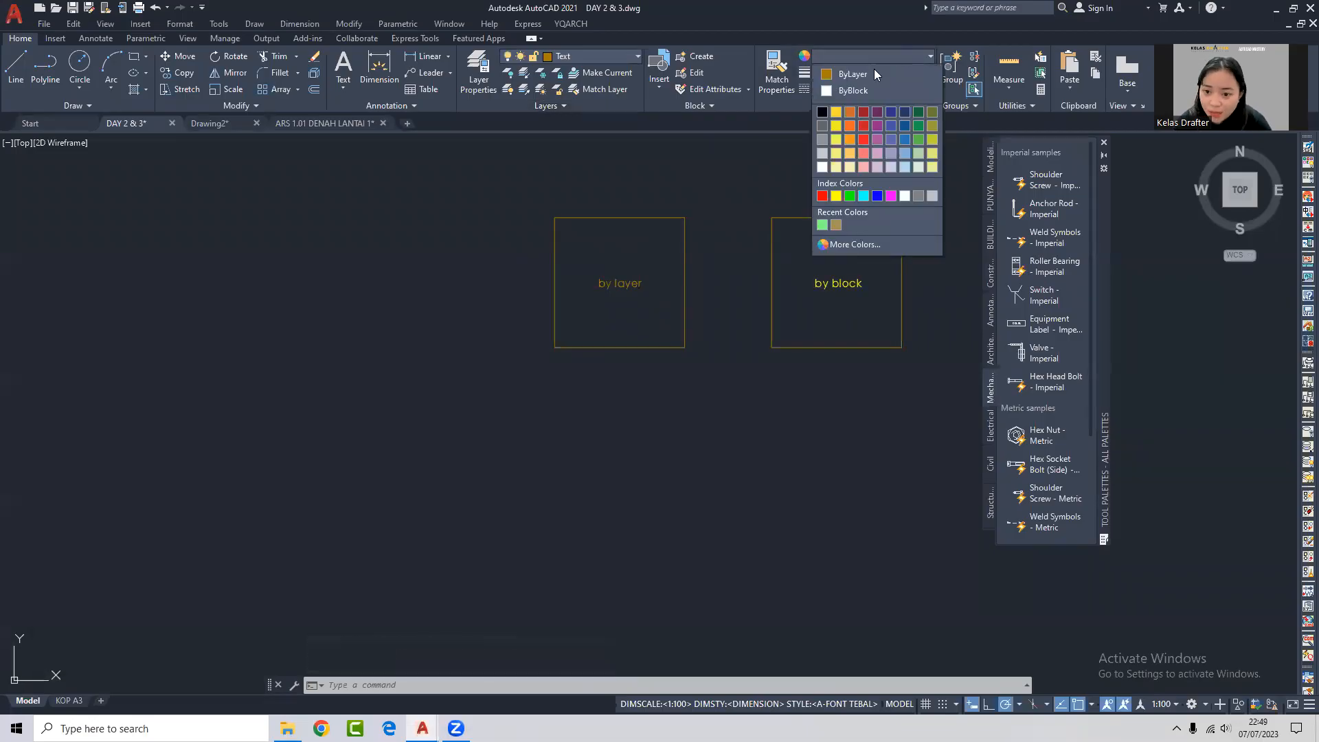
{"action": "left_click", "coordinate": [855, 90]}
{"action": "left_click", "coordinate": [884, 72]}
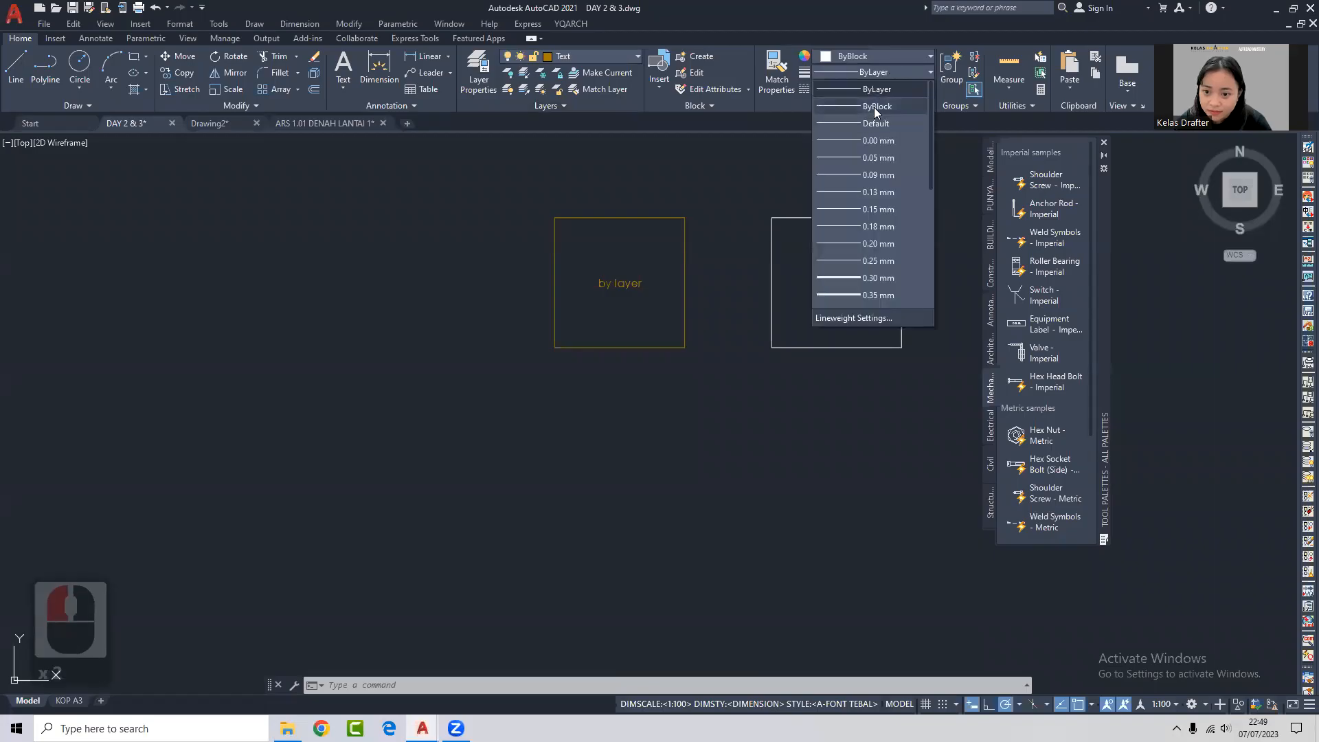
{"action": "left_click", "coordinate": [875, 107]}
{"action": "left_click", "coordinate": [883, 91]}
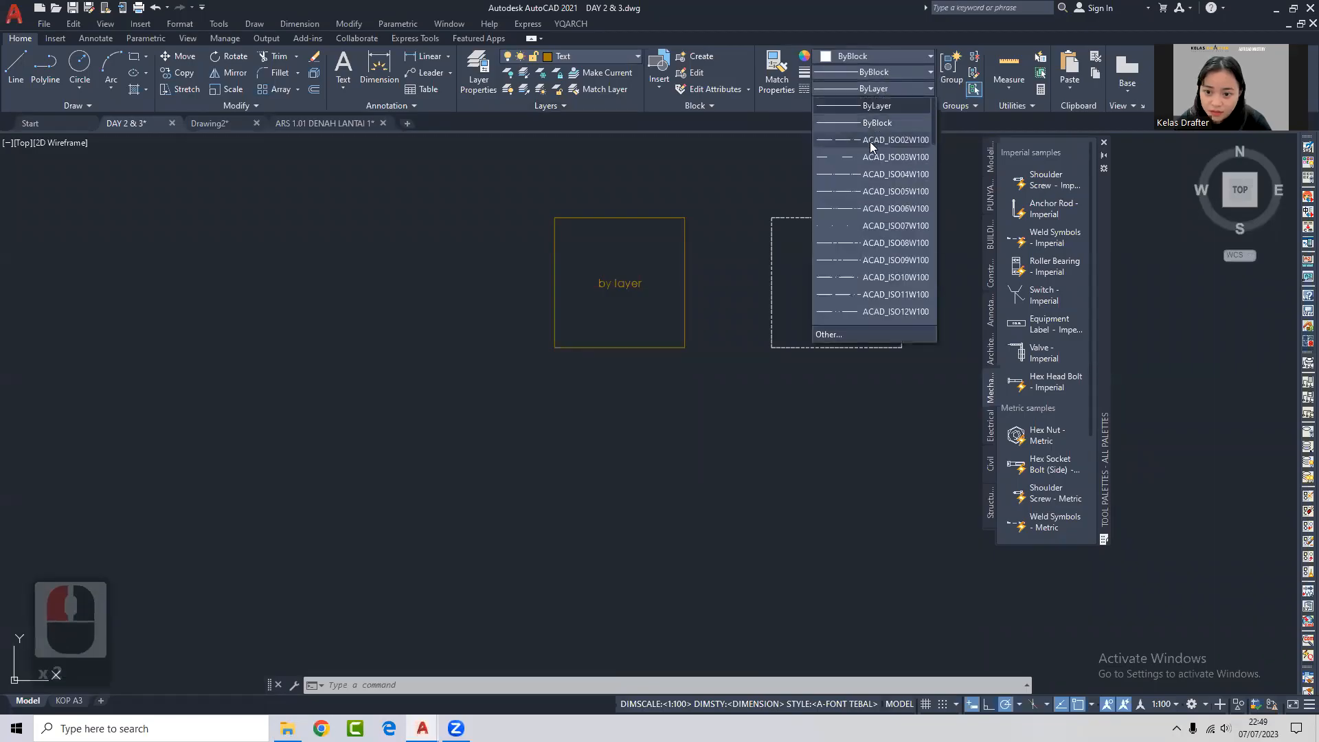
{"action": "left_click", "coordinate": [880, 123]}
{"action": "key", "text": "Escape"}
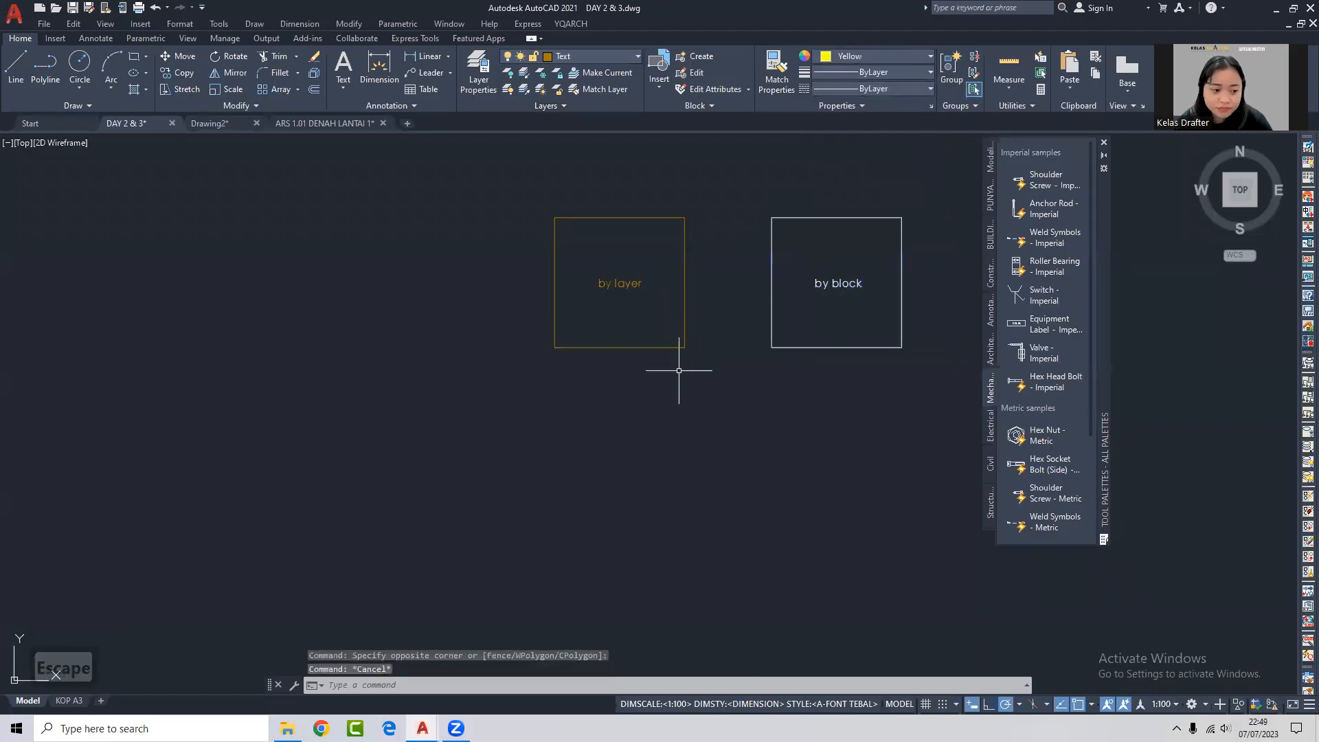
Define the orange square and its text as a block named "by layer", with the base point at its centre.
{"action": "left_click", "coordinate": [683, 379]}
{"action": "left_click", "coordinate": [598, 274]}
{"action": "type", "text": "b"}
{"action": "key", "text": "Return"}
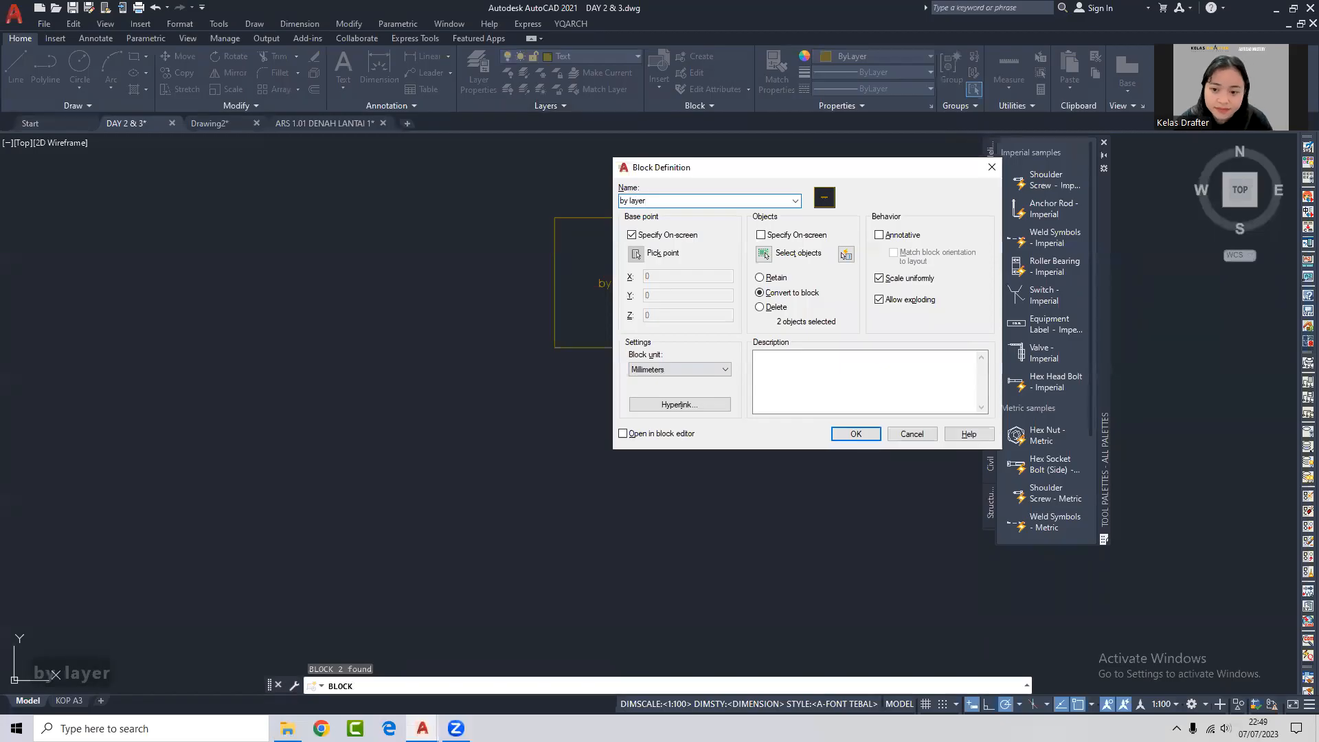
{"action": "left_click", "coordinate": [856, 434]}
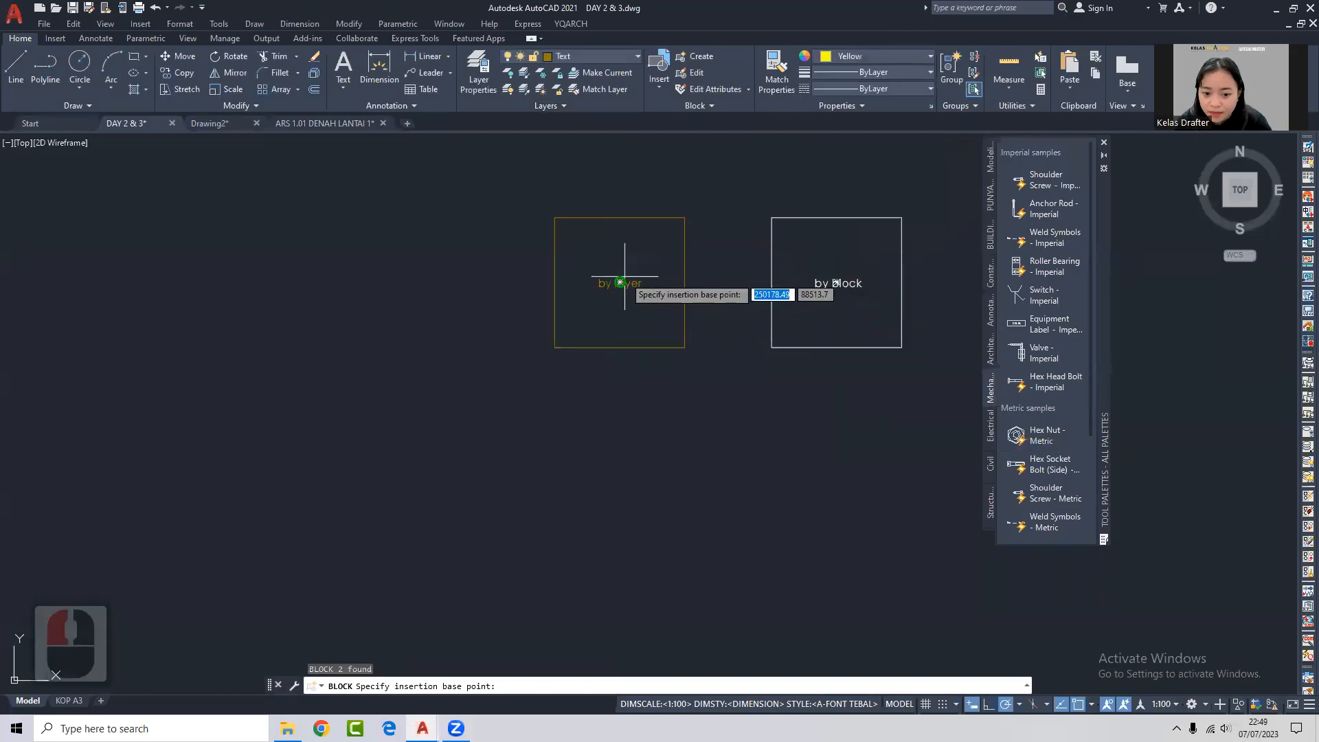
Define the white square and its text as a block named "by block", with the base point at its centre.
{"action": "left_click", "coordinate": [919, 194]}
{"action": "left_click", "coordinate": [809, 319]}
{"action": "type", "text": "b"}
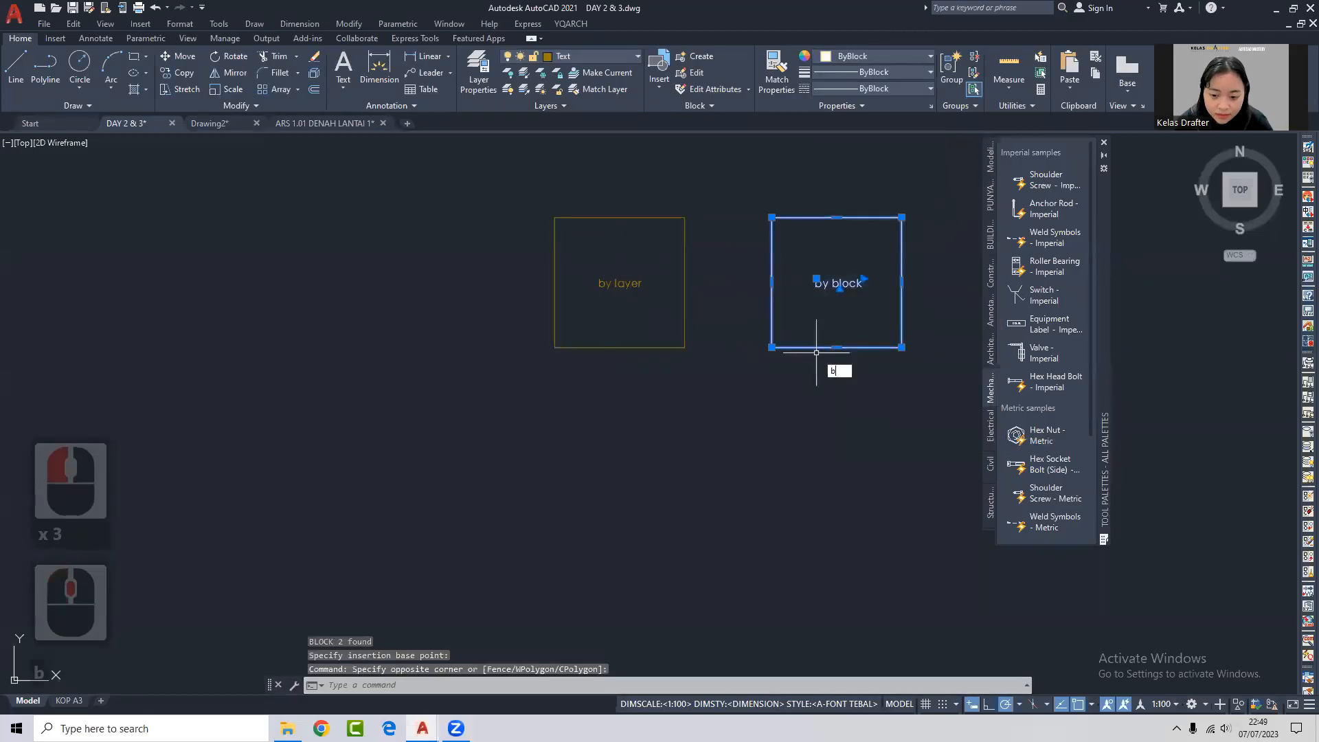
{"action": "key", "text": "Return"}
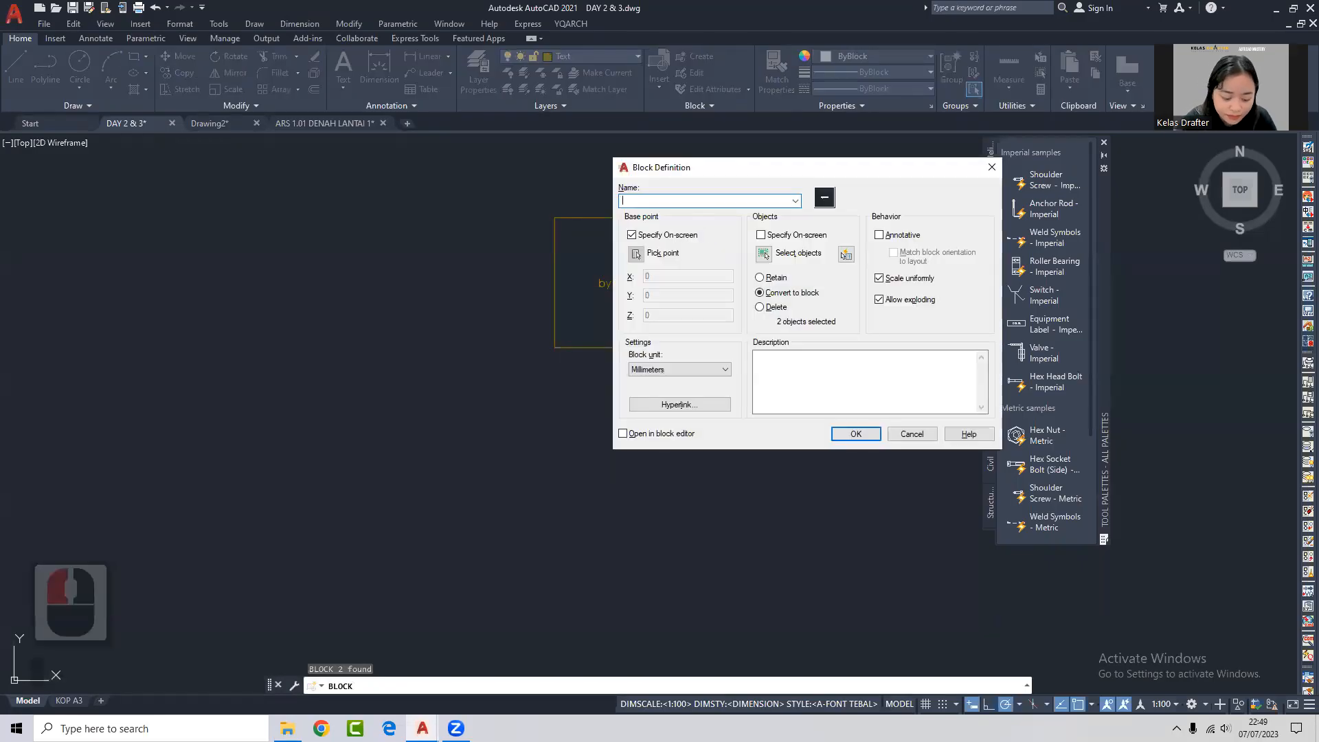
{"action": "type", "text": "by b"}
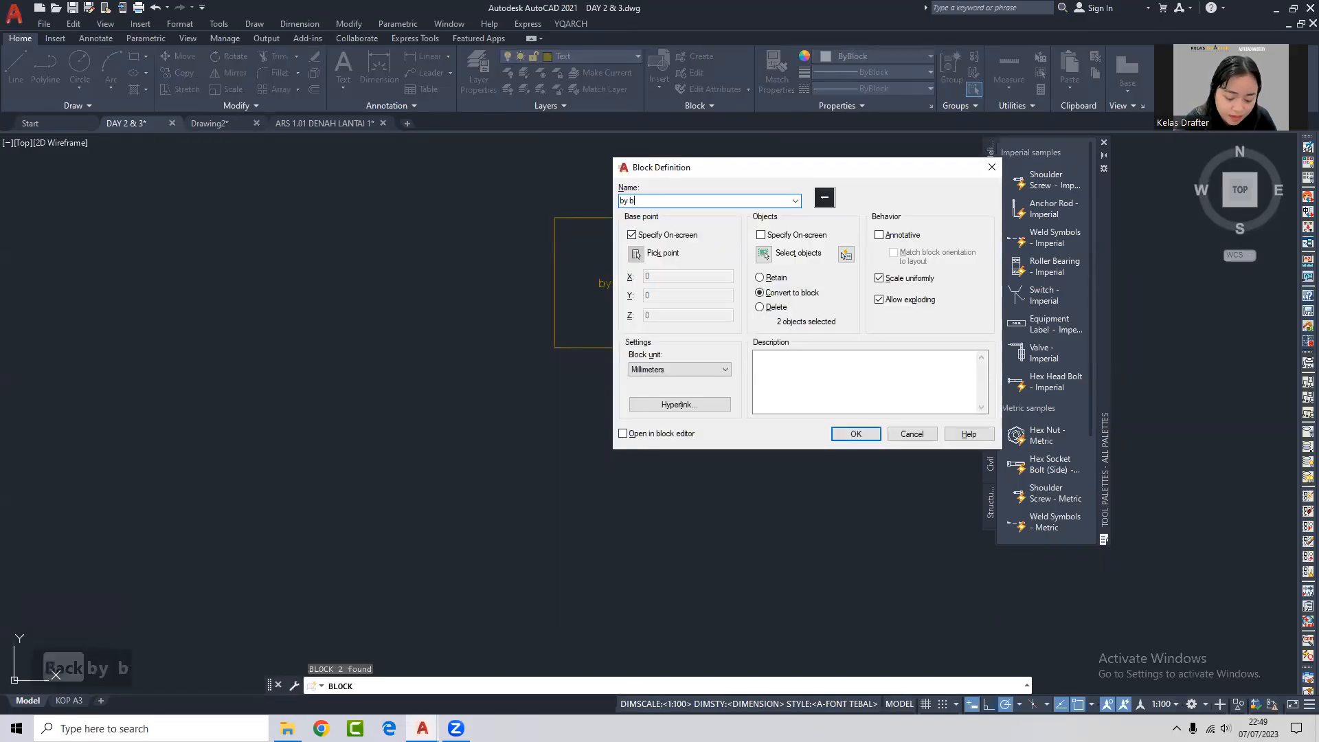
{"action": "type", "text": "lock"}
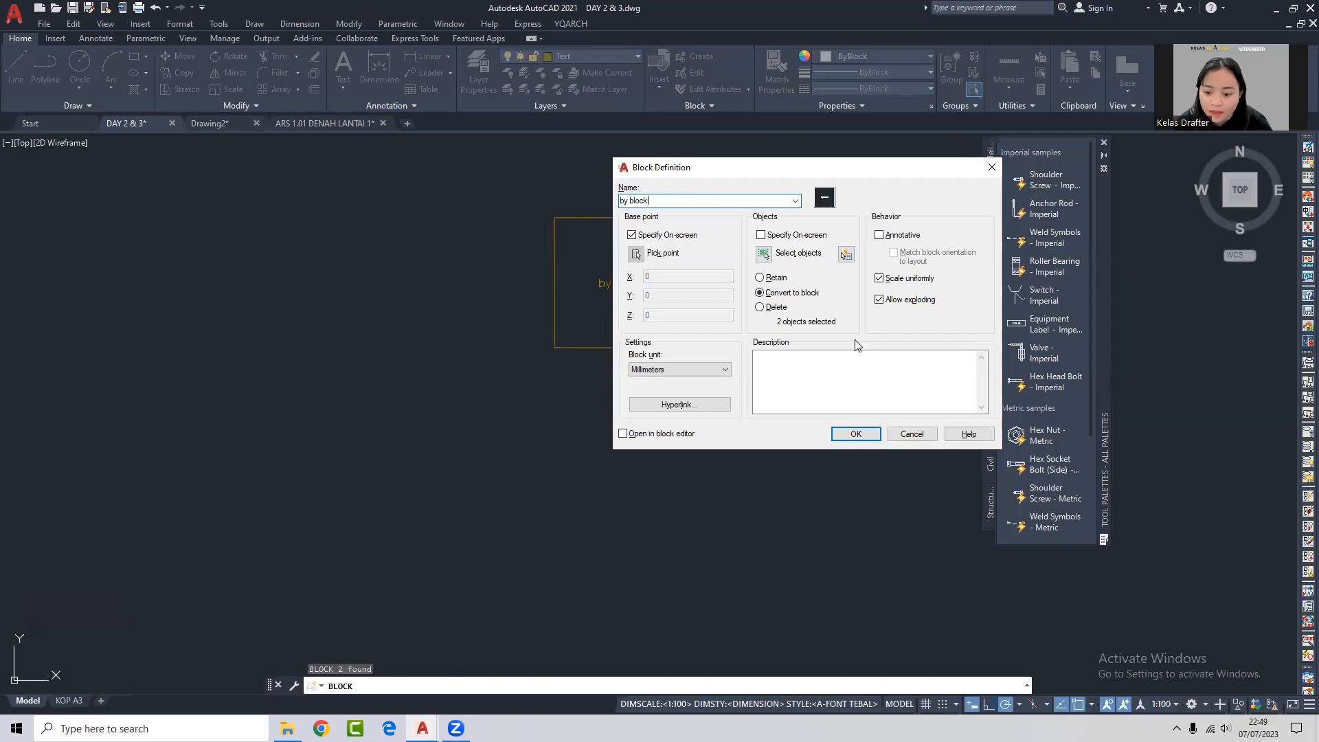
{"action": "left_click", "coordinate": [855, 434]}
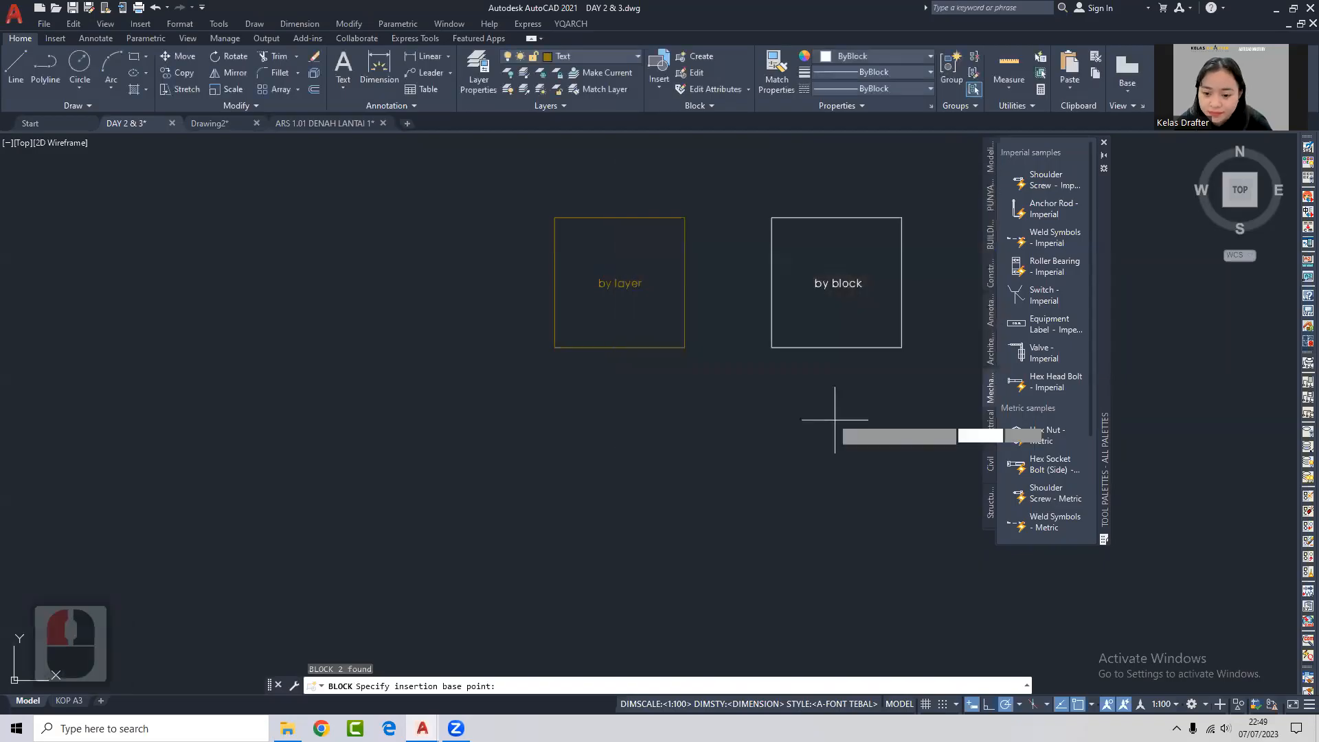
{"action": "left_click", "coordinate": [839, 279]}
Select the new "by block" block to inspect it, and clear the selection.
{"action": "left_click", "coordinate": [867, 208]}
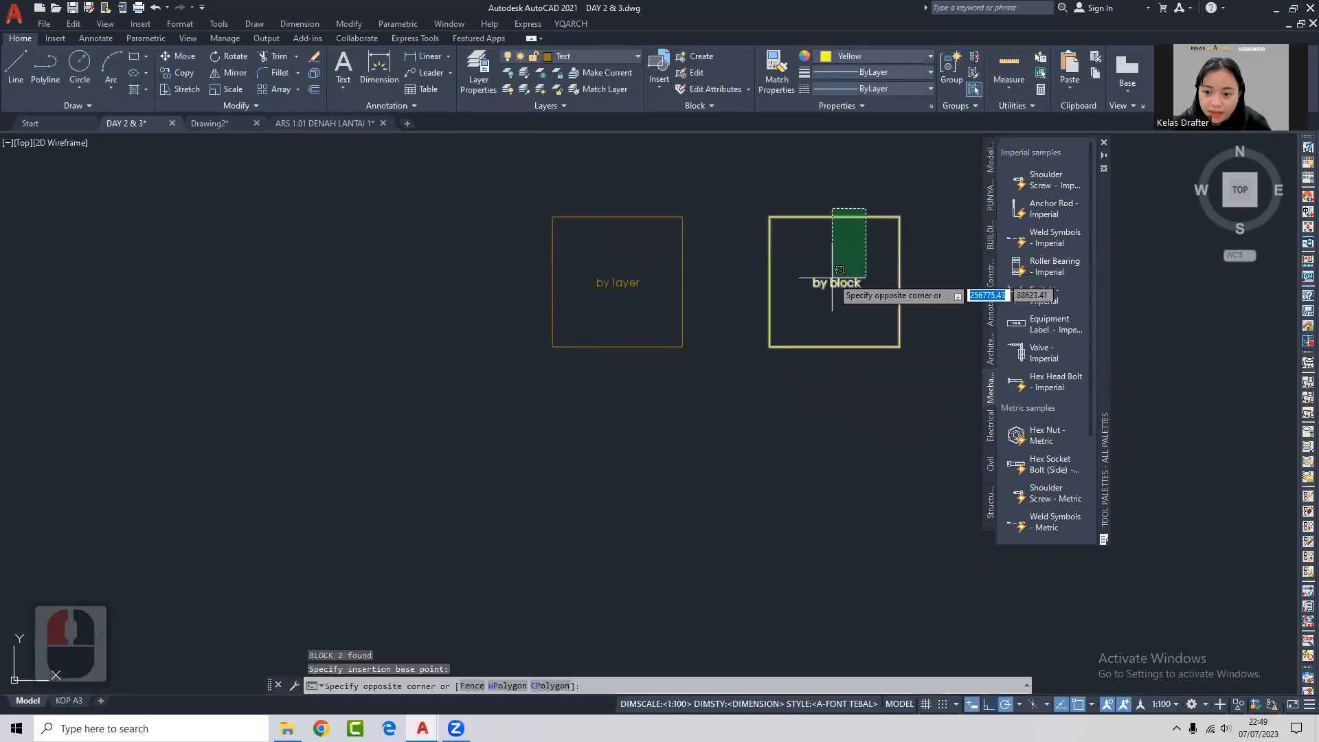
{"action": "left_click", "coordinate": [833, 279]}
{"action": "key", "text": "Escape"}
{"action": "left_click", "coordinate": [842, 283]}
{"action": "key", "text": "Escape"}
Try to assign the "by layer" block to the KOP GAMBAR|0.40mm layer.
{"action": "left_click", "coordinate": [700, 292]}
{"action": "left_click", "coordinate": [660, 287]}
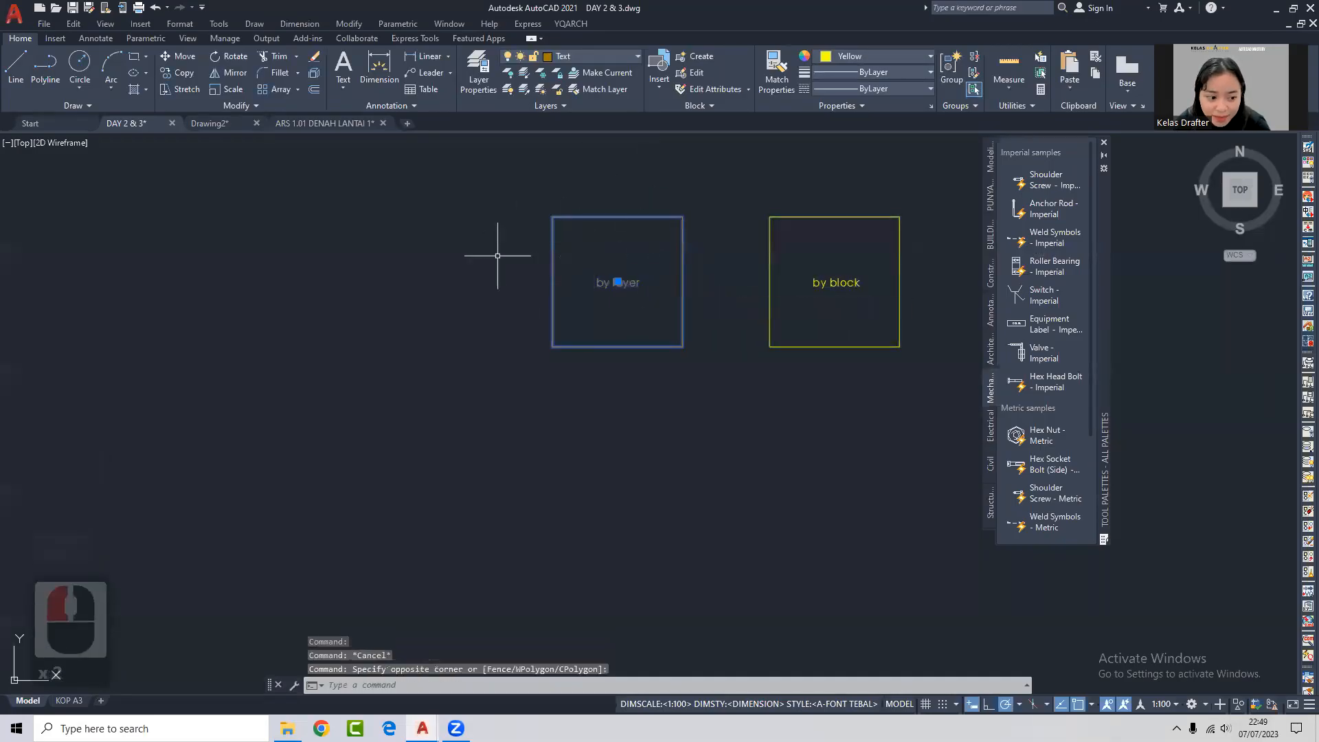
{"action": "middle_click_drag", "start_coordinate": [585, 276], "coordinate": [642, 335]}
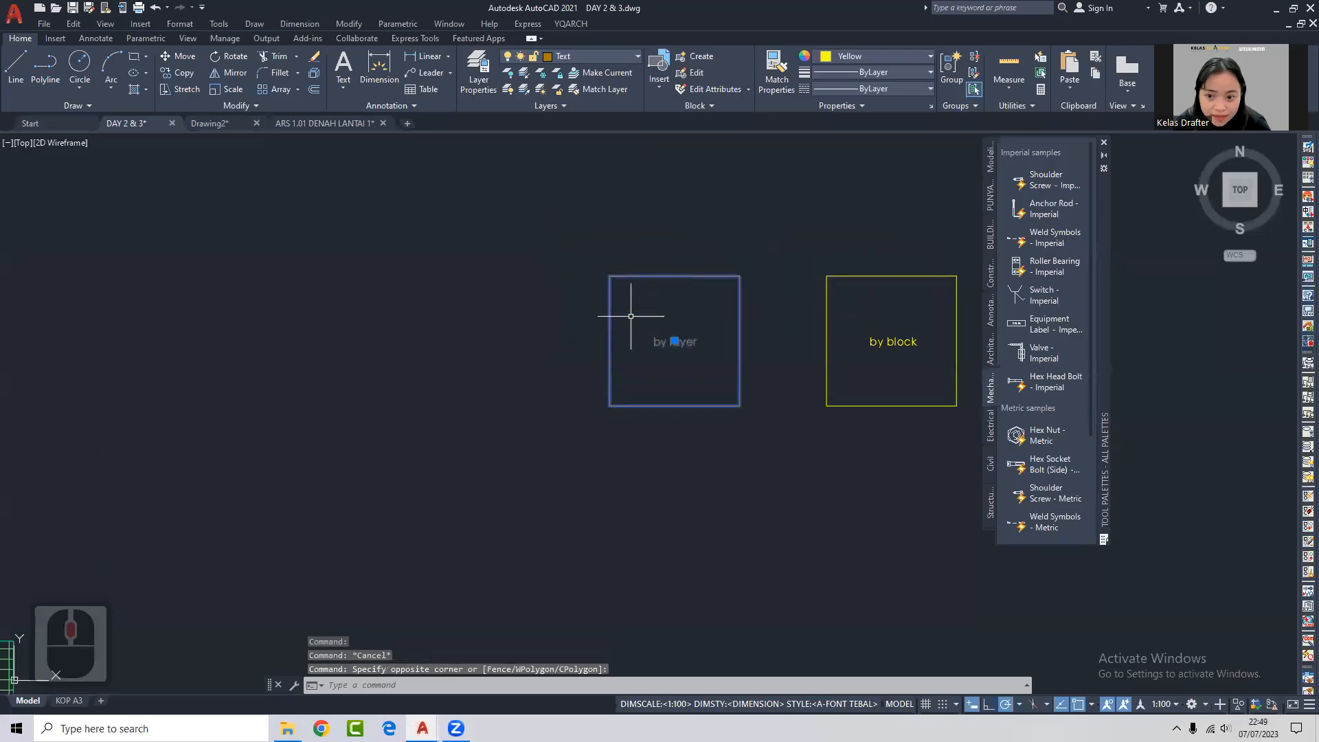
{"action": "left_click", "coordinate": [608, 56]}
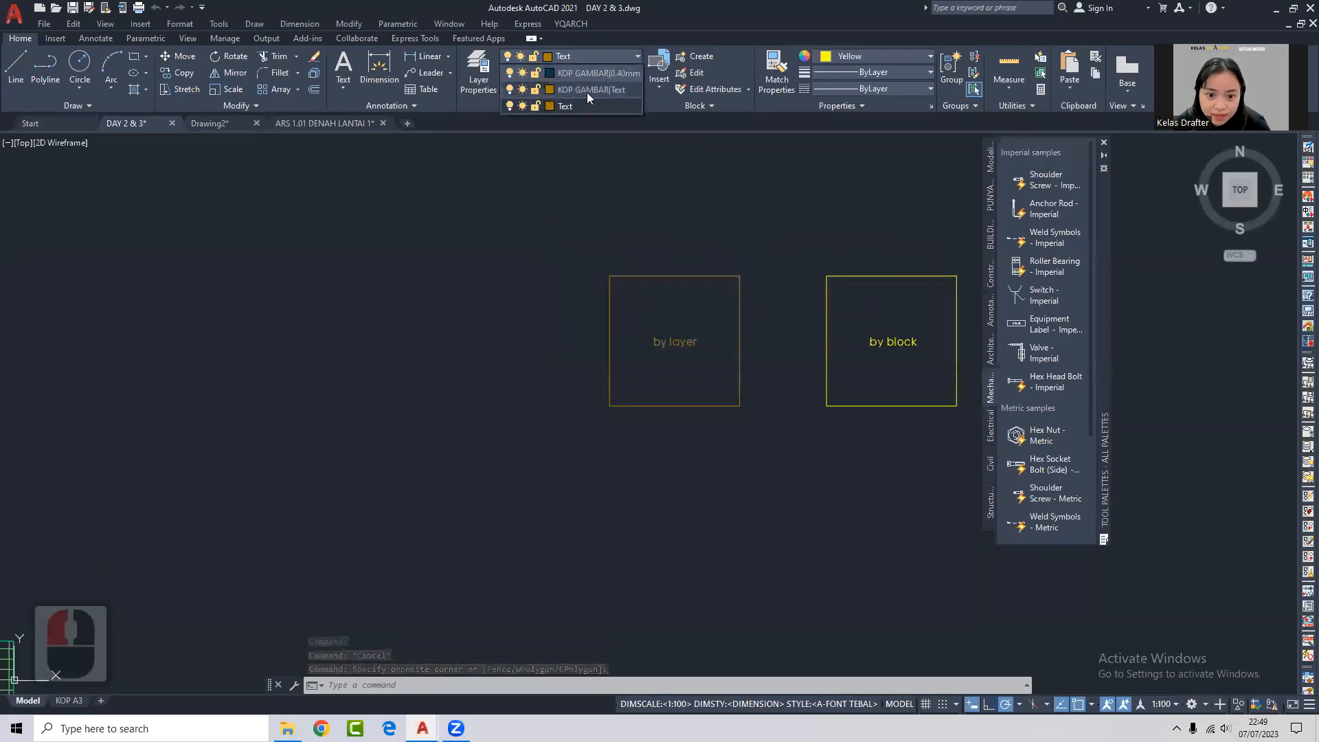
{"action": "left_click", "coordinate": [591, 72]}
{"action": "key", "text": "Escape"}
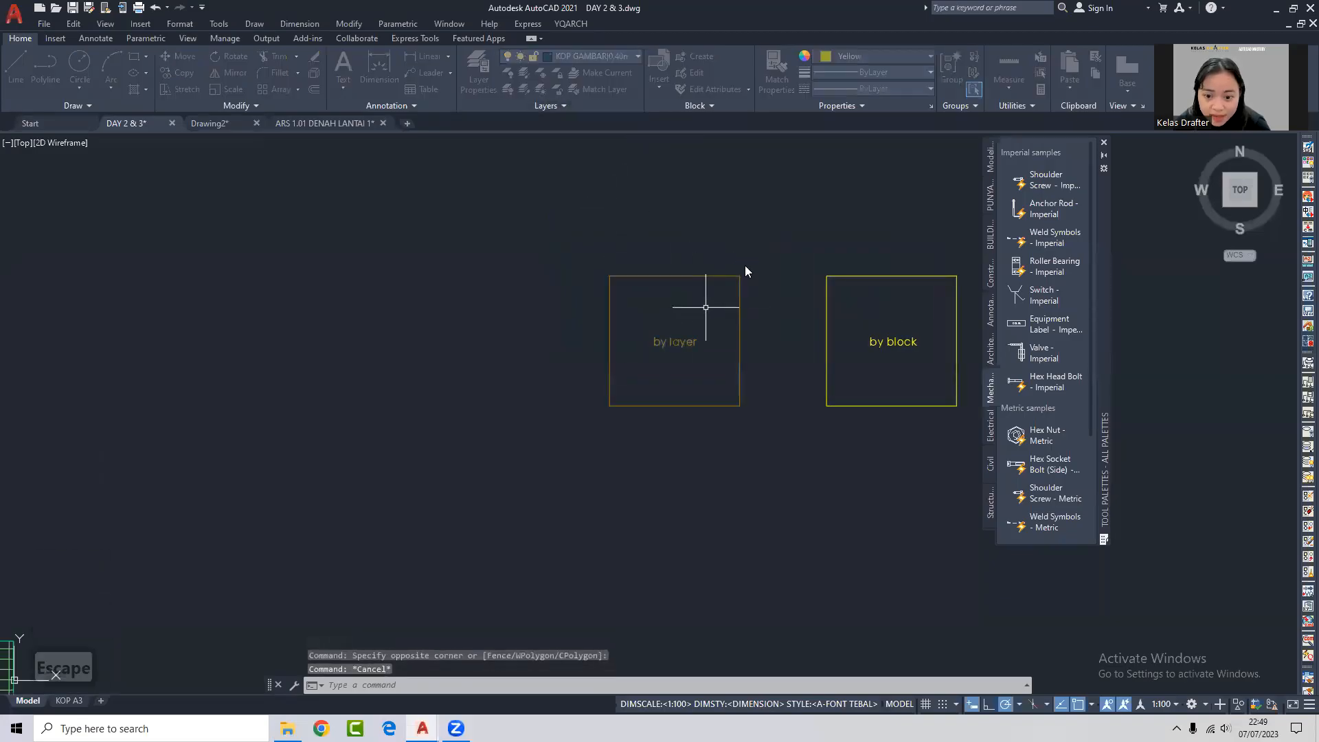
Set the "by layer" block's colour to red 205,32,39 and its linetype to ACAD_ISO03W100.
{"action": "left_click", "coordinate": [751, 286]}
{"action": "left_click", "coordinate": [733, 272]}
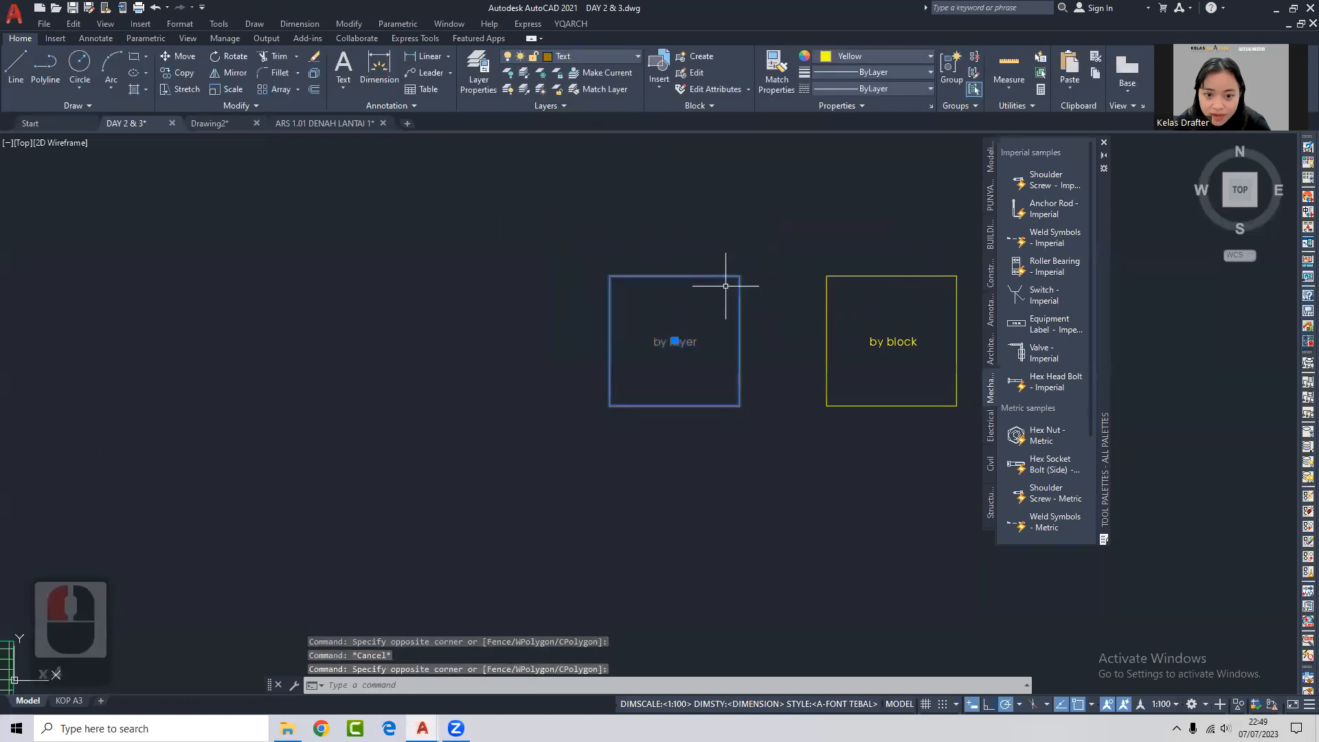
{"action": "left_click", "coordinate": [860, 55]}
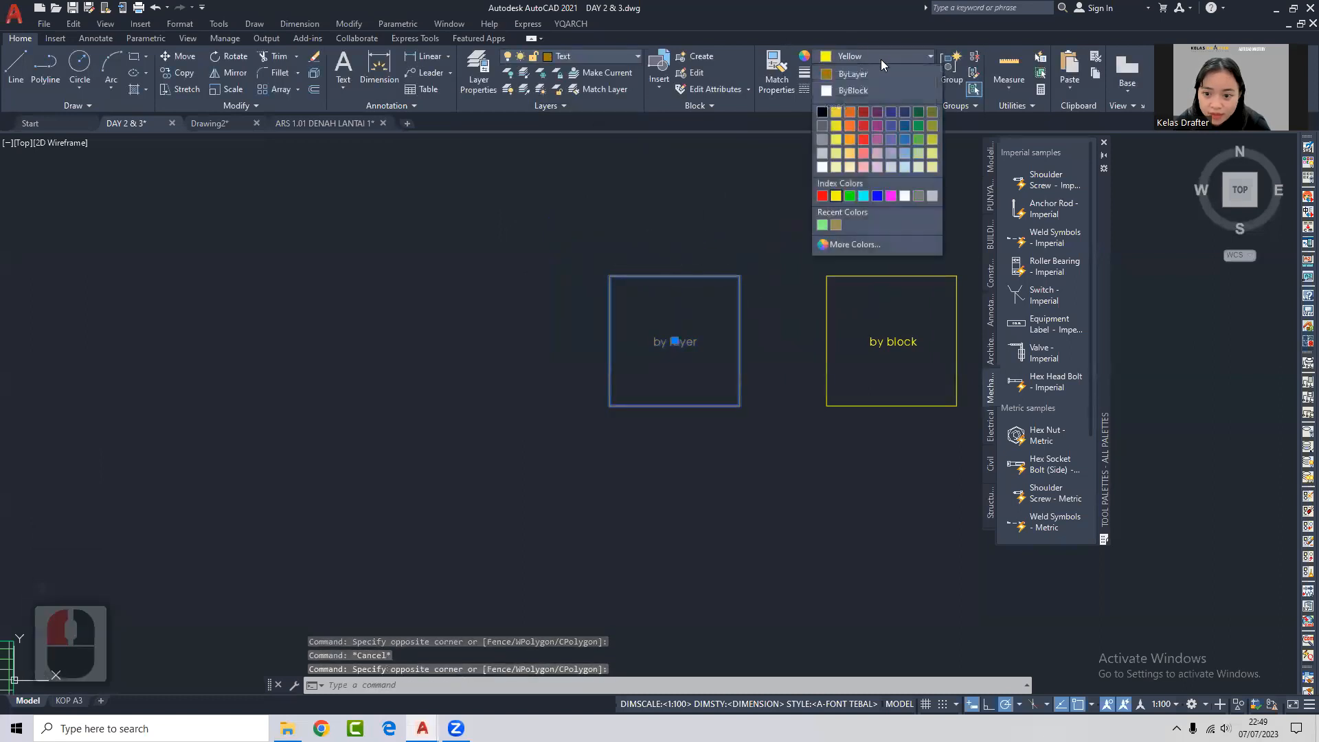
{"action": "left_click", "coordinate": [862, 127]}
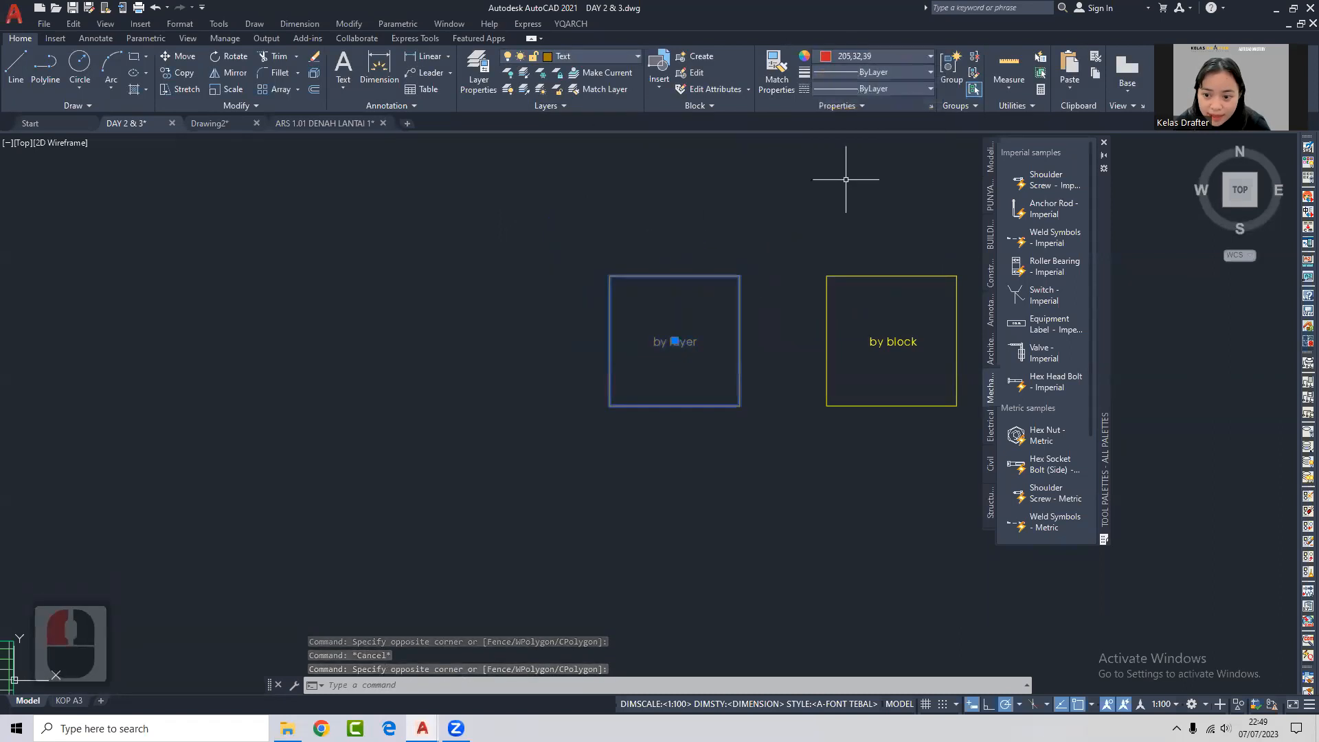
{"action": "left_click", "coordinate": [862, 89]}
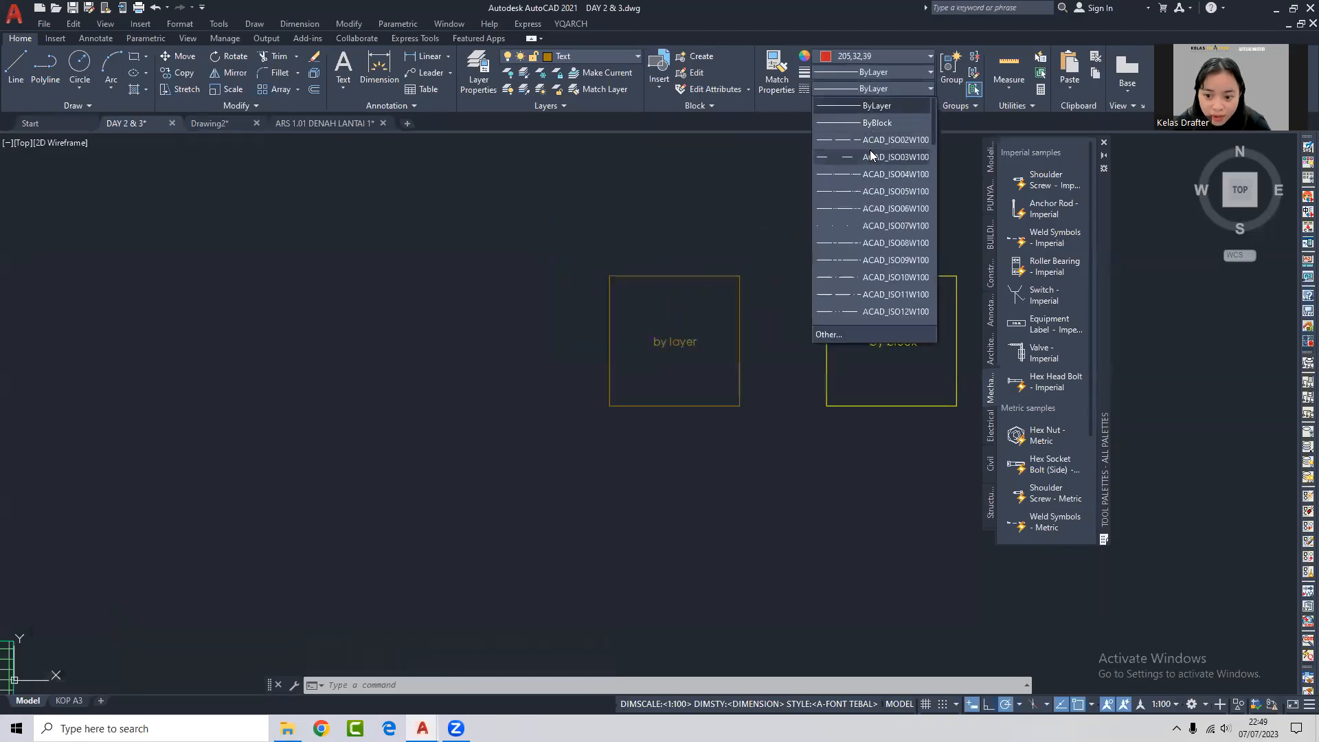
{"action": "left_click", "coordinate": [870, 155]}
{"action": "key", "text": "Escape"}
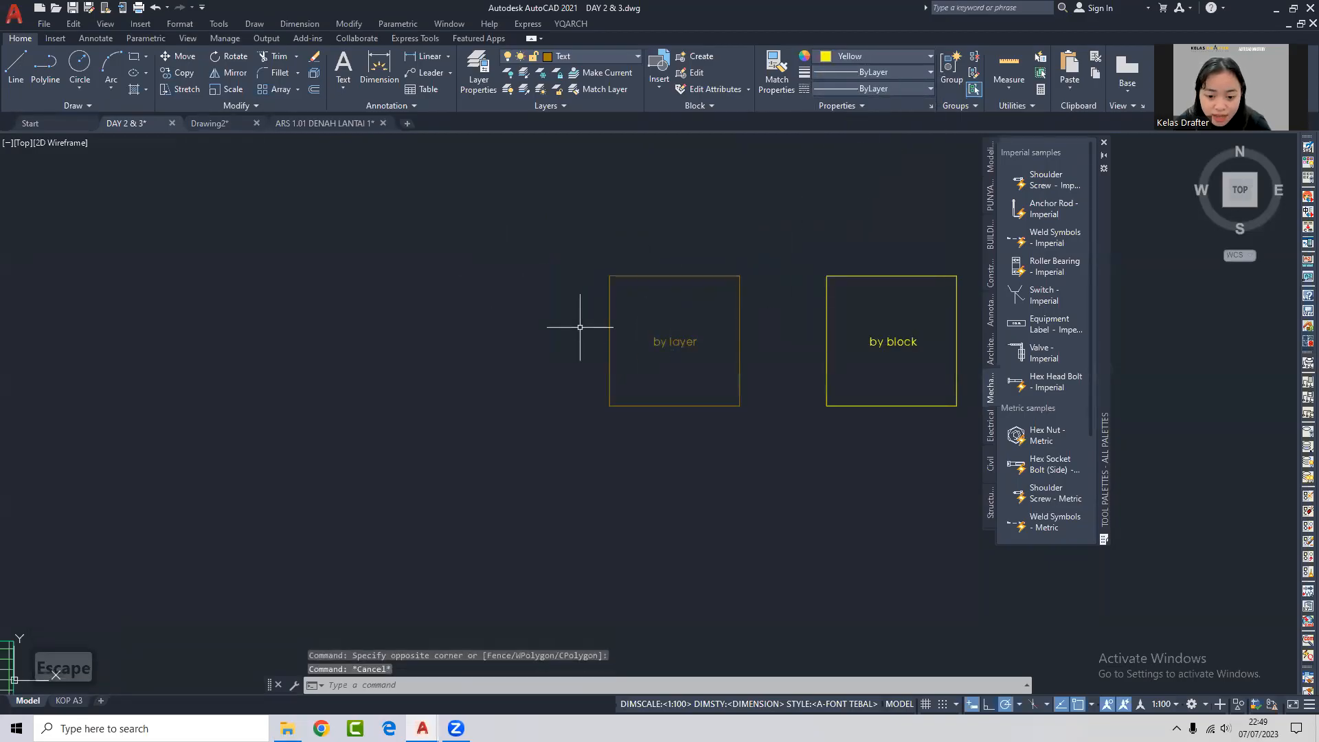
Preview the "by layer" block in the Edit Block Definition dialog and cancel without opening the block.
{"action": "double_click", "coordinate": [685, 343]}
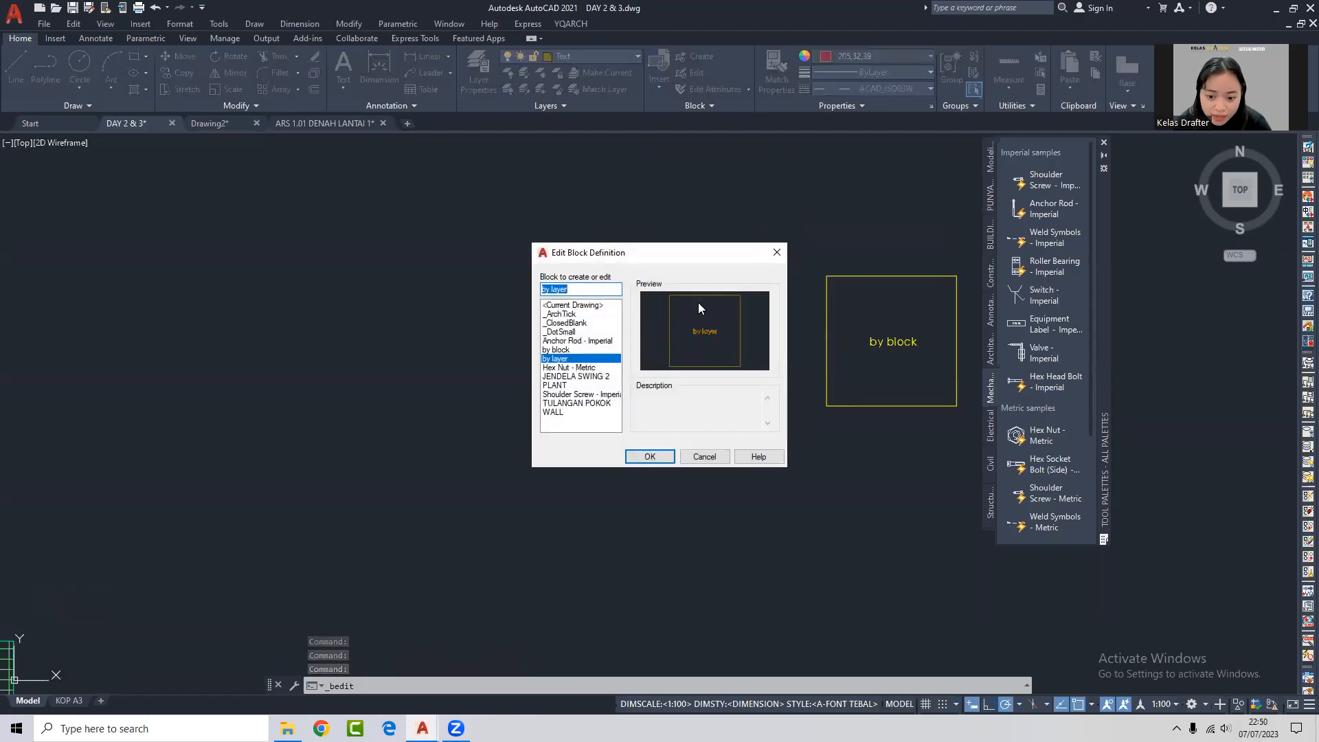
{"action": "key", "text": "Escape"}
Try to assign the "by block" block to the KOP GAMBAR|0.40mm layer.
{"action": "middle_click_drag", "start_coordinate": [660, 286], "coordinate": [477, 284]}
{"action": "left_click", "coordinate": [729, 272]}
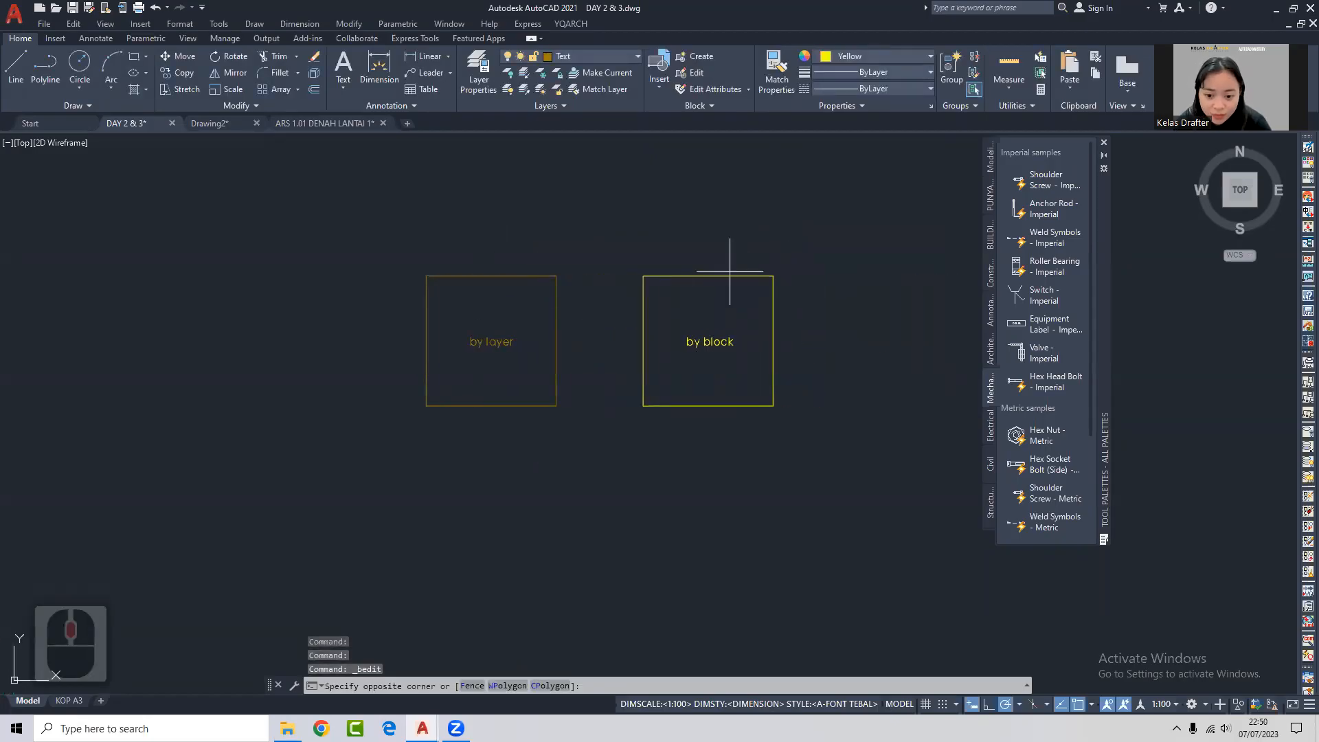
{"action": "left_click", "coordinate": [715, 302]}
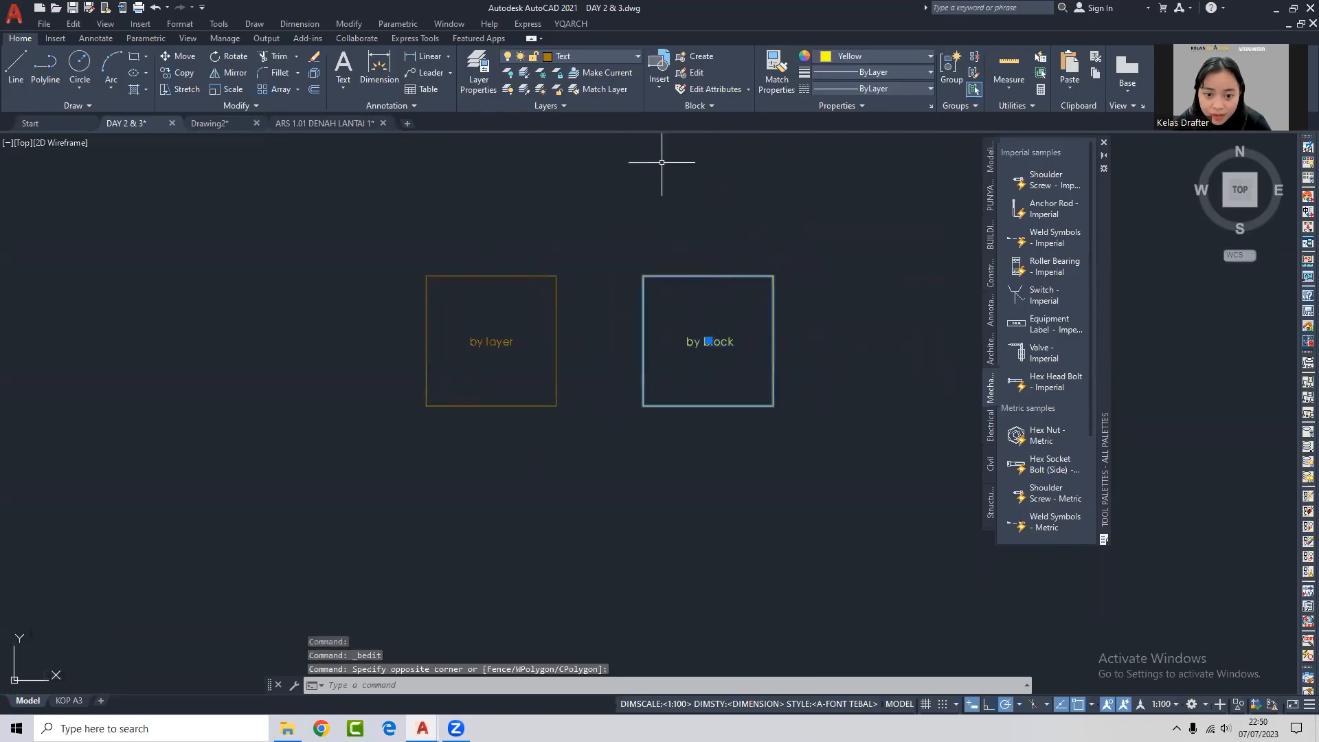
{"action": "left_click", "coordinate": [629, 57]}
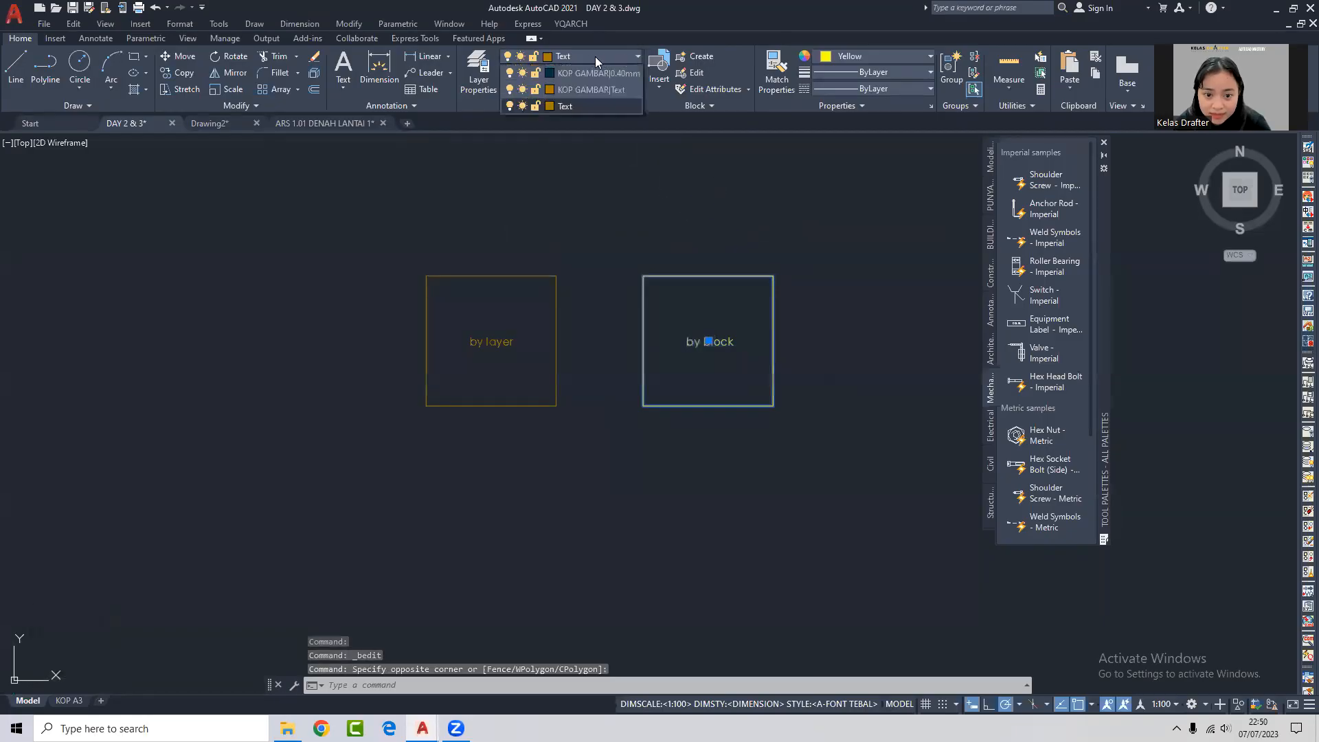
{"action": "left_click", "coordinate": [596, 59]}
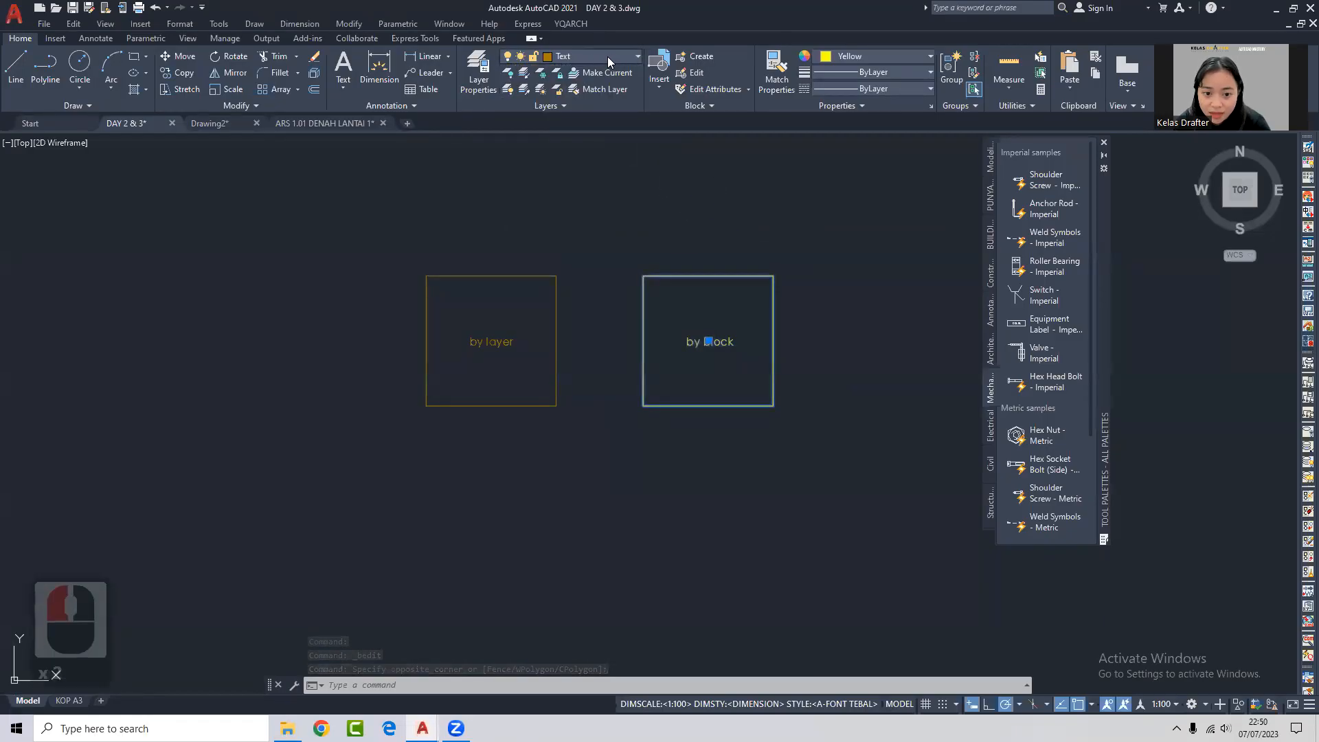
{"action": "left_click", "coordinate": [595, 73]}
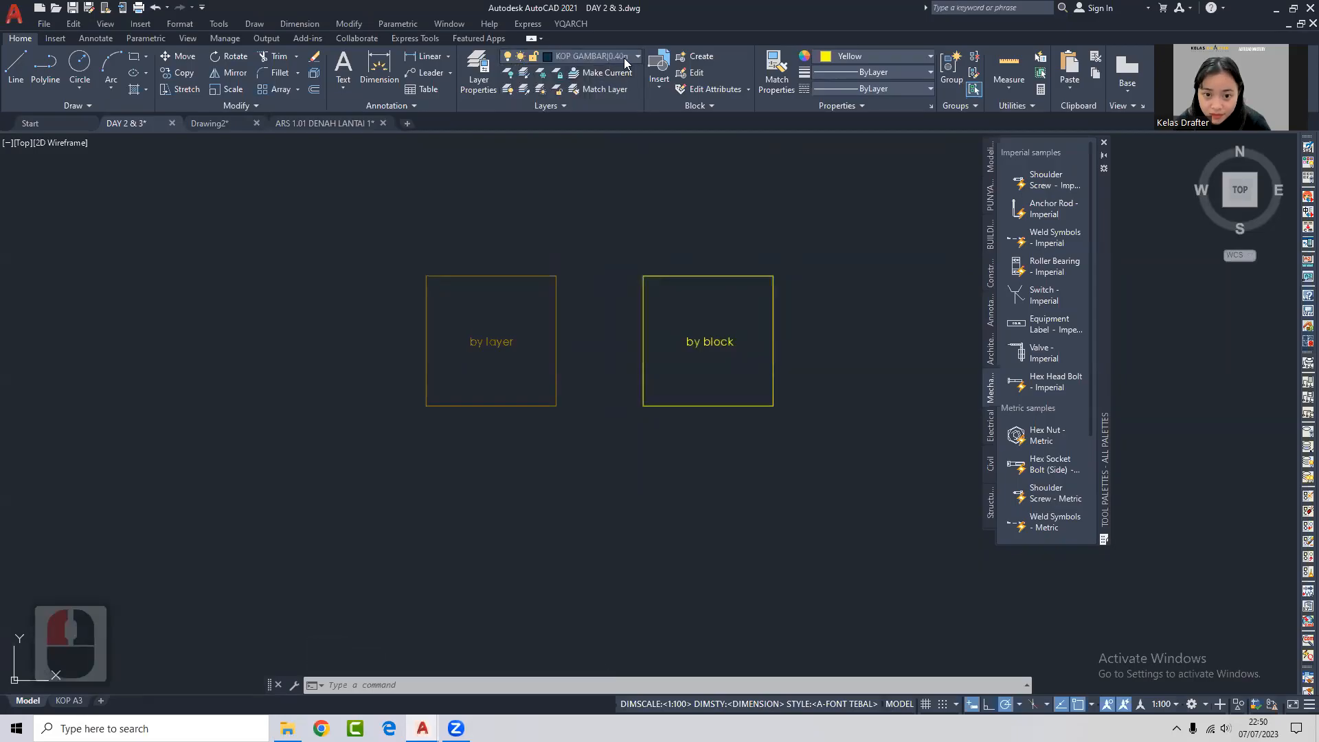
Set the "by block" block's colour to red 237,31,36.
{"action": "left_click", "coordinate": [871, 58]}
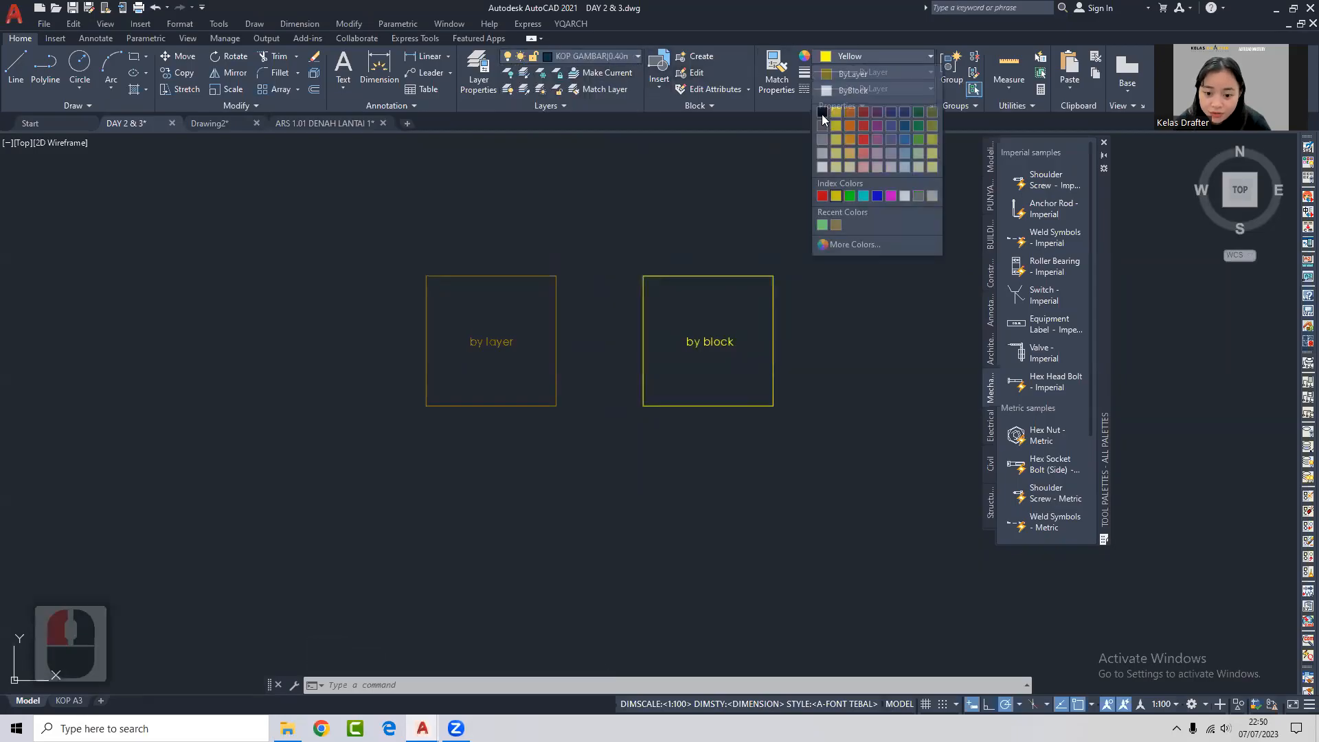
{"action": "left_click", "coordinate": [723, 273]}
{"action": "left_click", "coordinate": [706, 290]}
{"action": "left_click", "coordinate": [640, 260]}
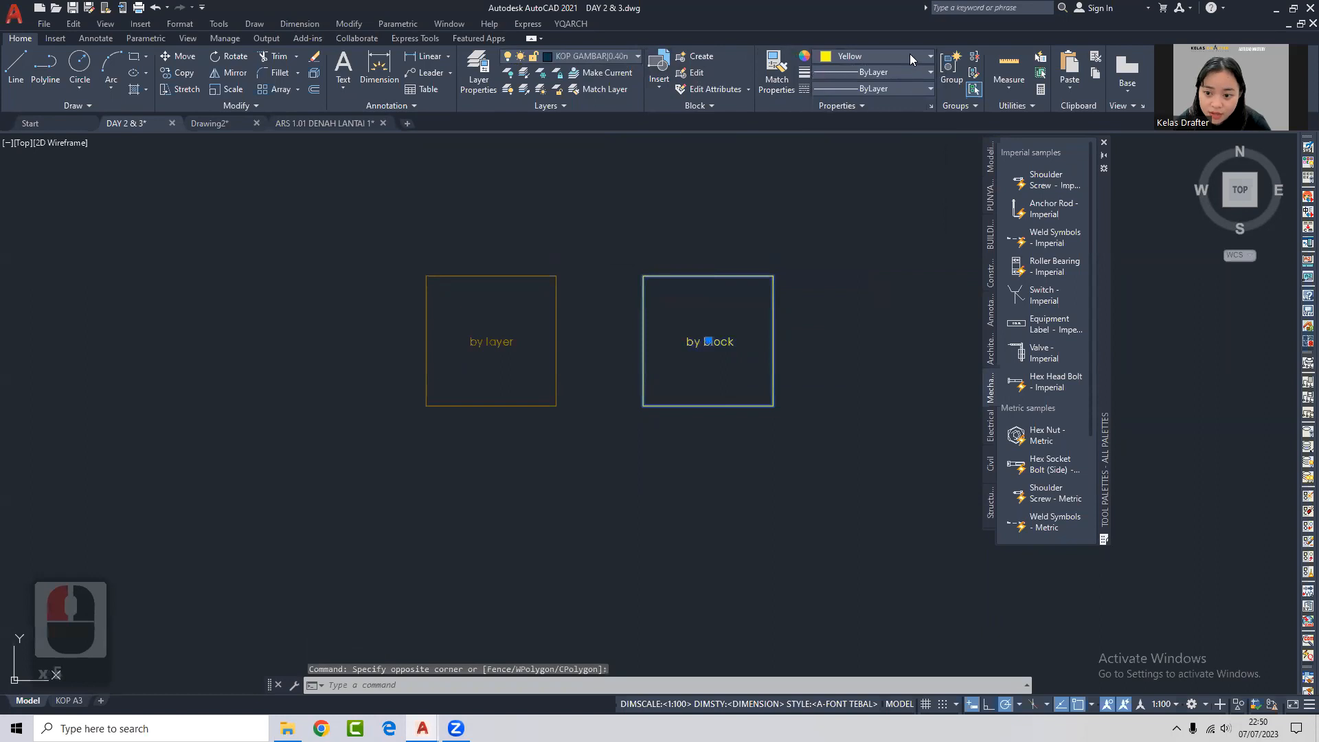
{"action": "left_click", "coordinate": [910, 55]}
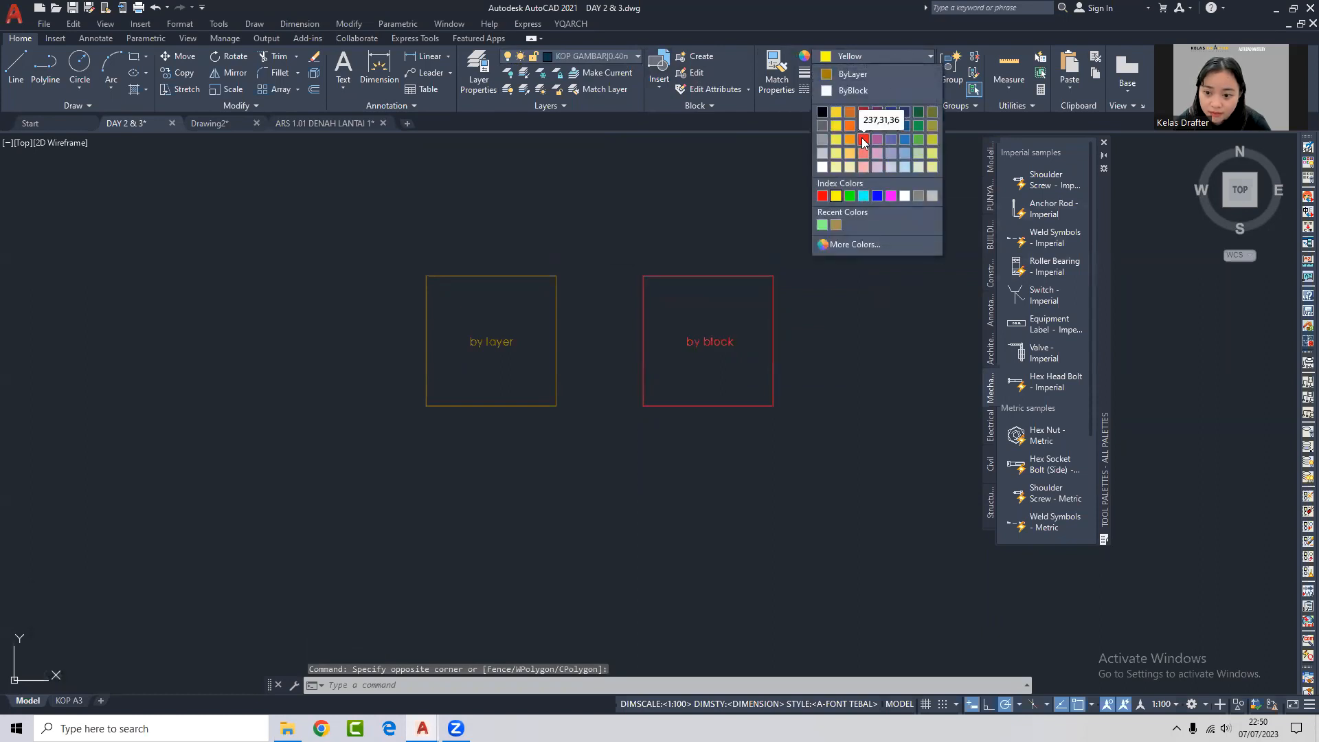
{"action": "left_click", "coordinate": [861, 140]}
Set the "by block" block's lineweight to 0.90 mm and its linetype to ACAD_ISO03W100, and dismiss the layer warning.
{"action": "left_click", "coordinate": [916, 72]}
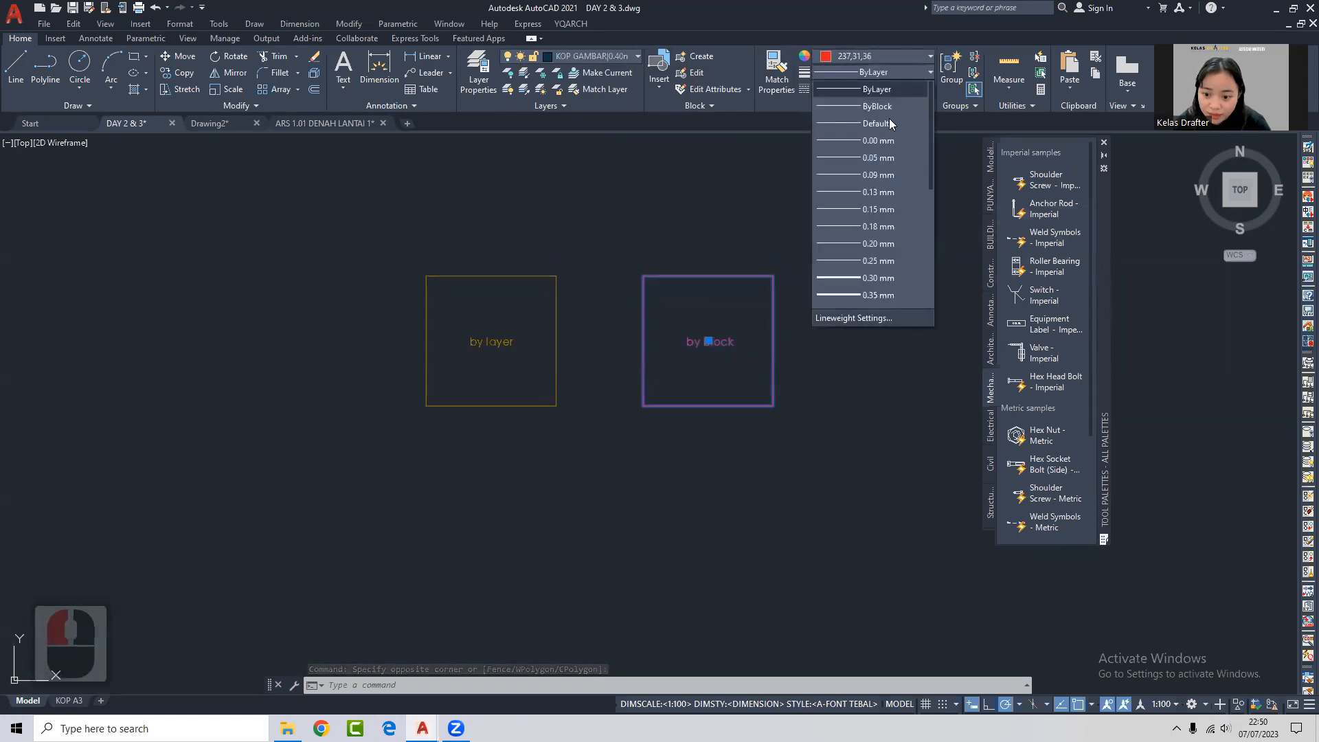
{"action": "scroll", "coordinate": [871, 282], "scroll_direction": "down", "scroll_amount": 3}
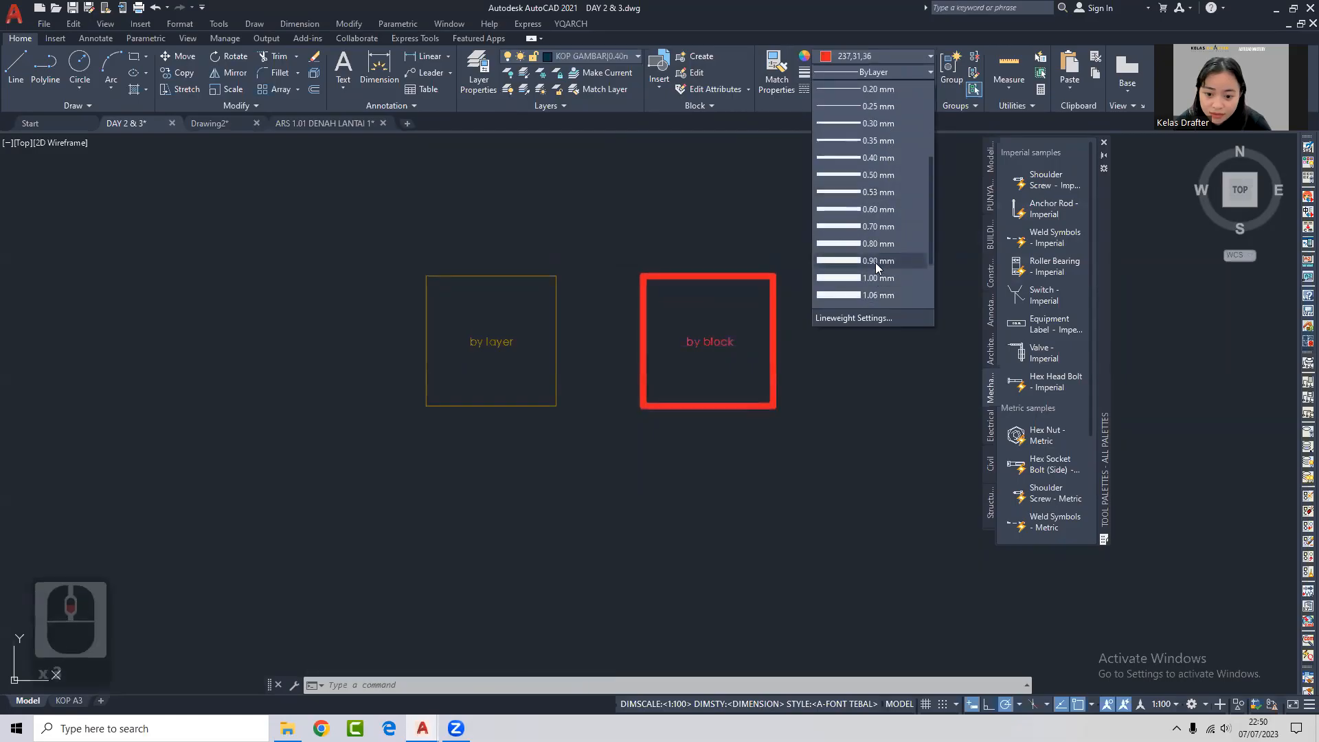
{"action": "left_click", "coordinate": [877, 261]}
{"action": "left_click", "coordinate": [897, 90]}
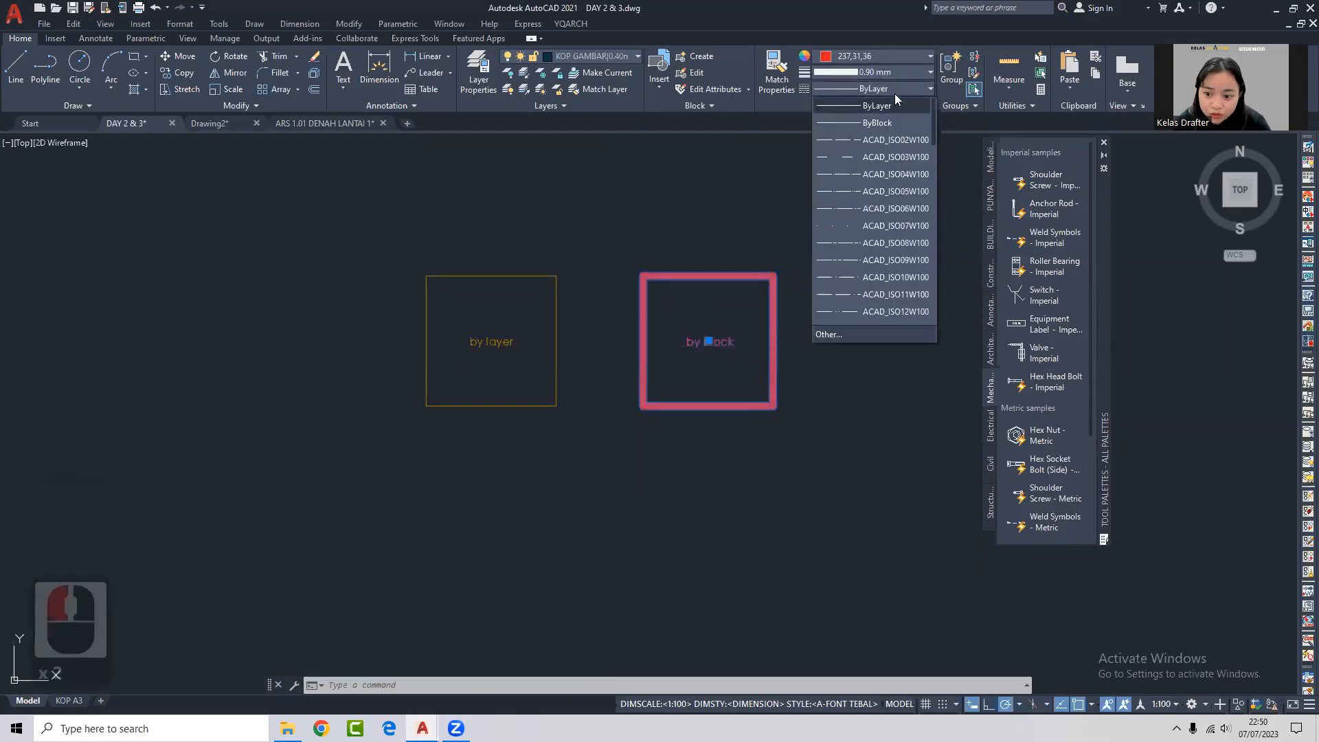
{"action": "left_click", "coordinate": [871, 155]}
{"action": "left_click", "coordinate": [677, 286]}
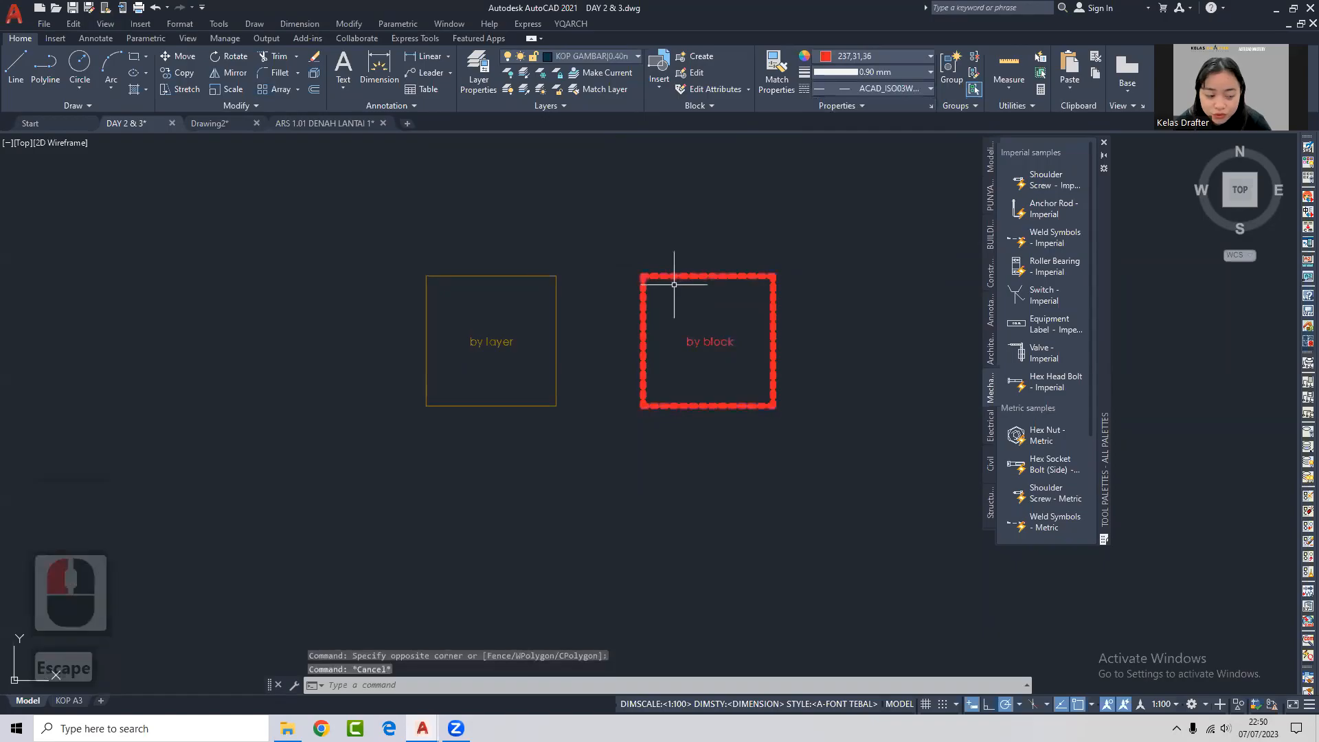
{"action": "key", "text": "Escape"}
{"action": "left_click", "coordinate": [744, 392]}
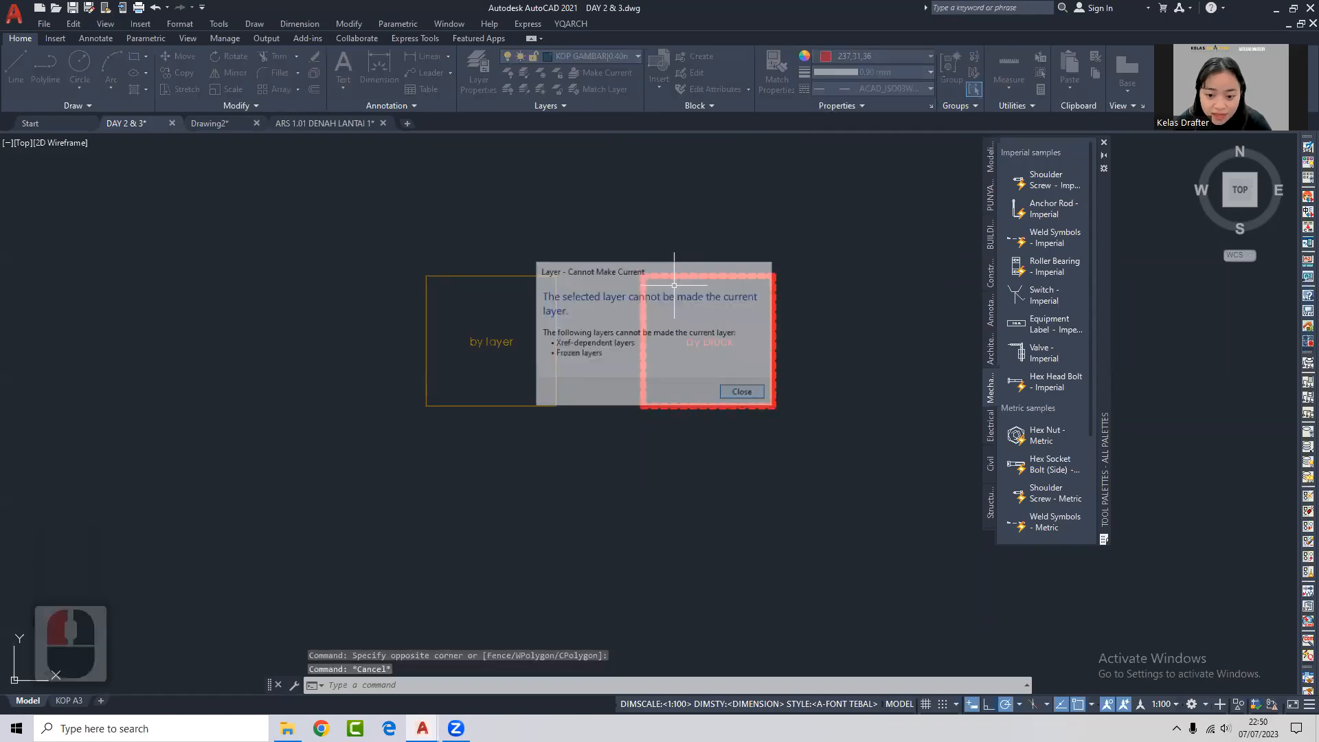
Open the "by block" definition in the Block Editor to view its geometry, and close the editor.
{"action": "scroll", "coordinate": [699, 298], "scroll_direction": "up", "scroll_amount": 2}
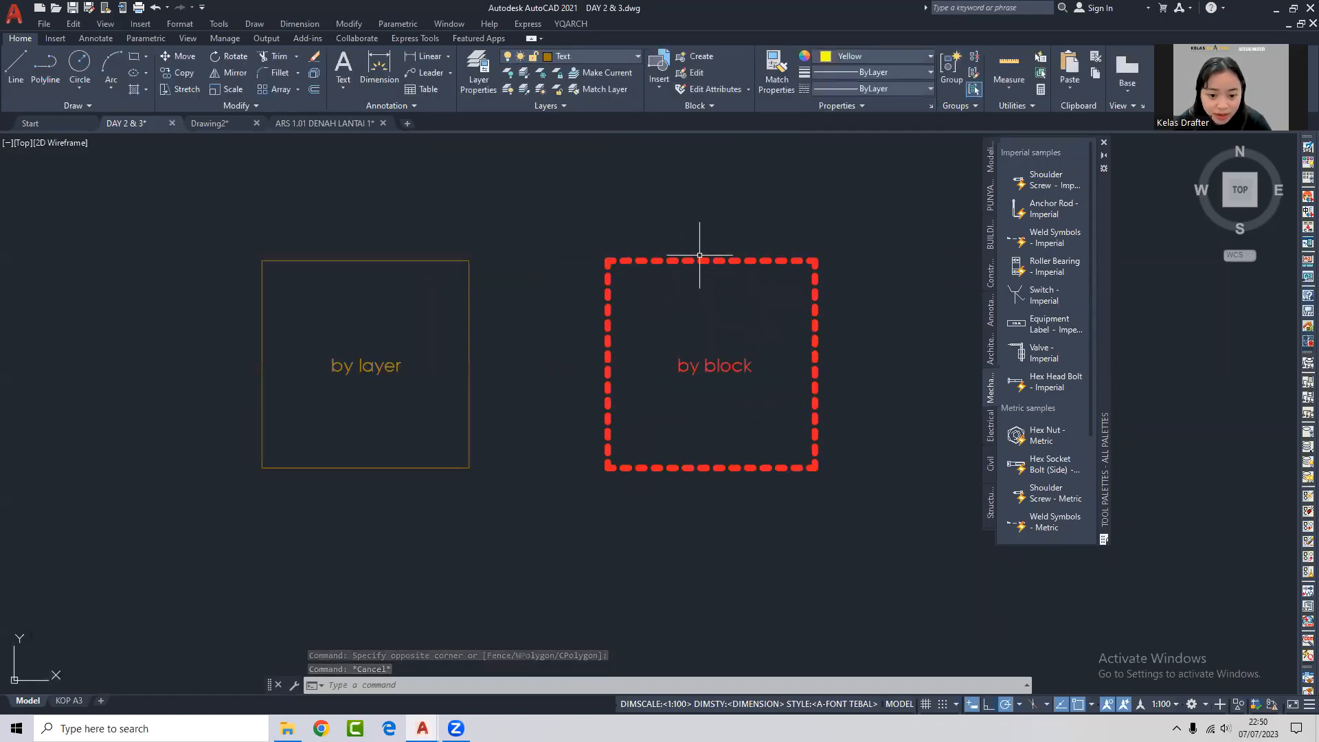
{"action": "left_click", "coordinate": [724, 260]}
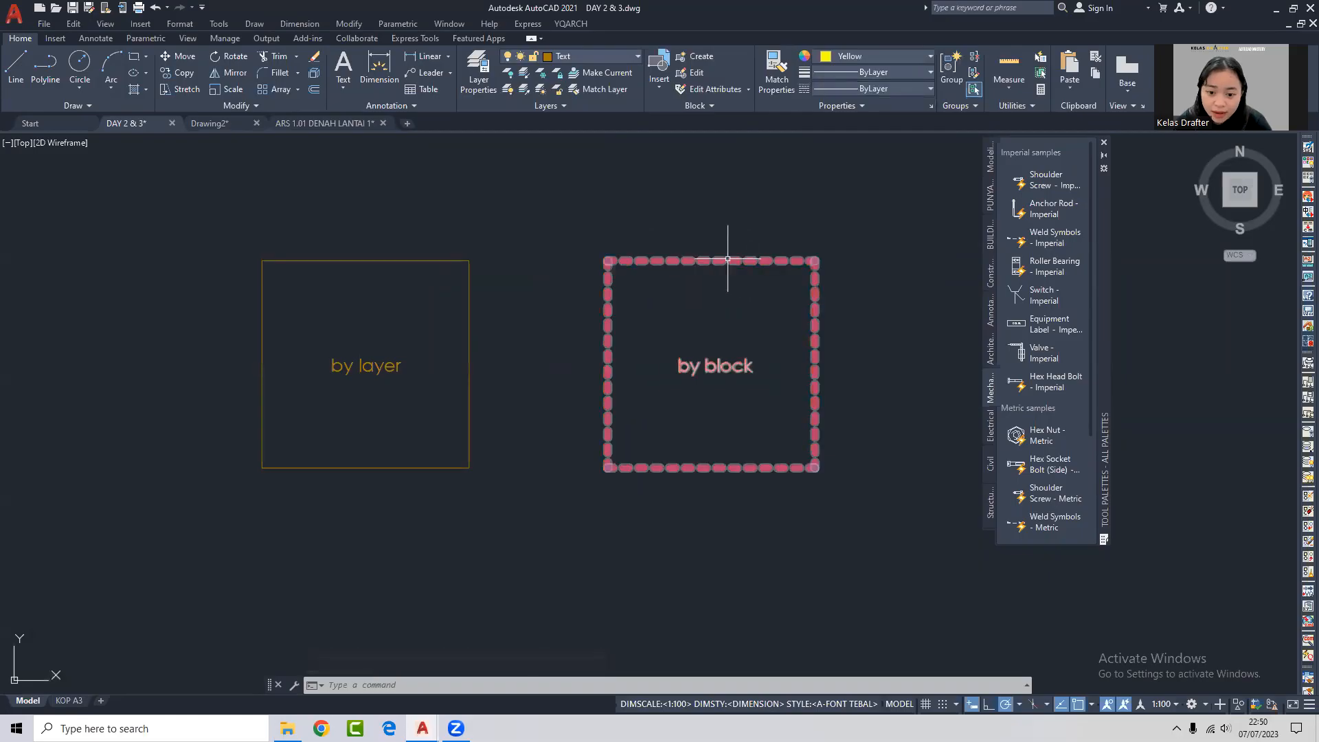
{"action": "double_click", "coordinate": [721, 260]}
{"action": "left_click", "coordinate": [650, 456]}
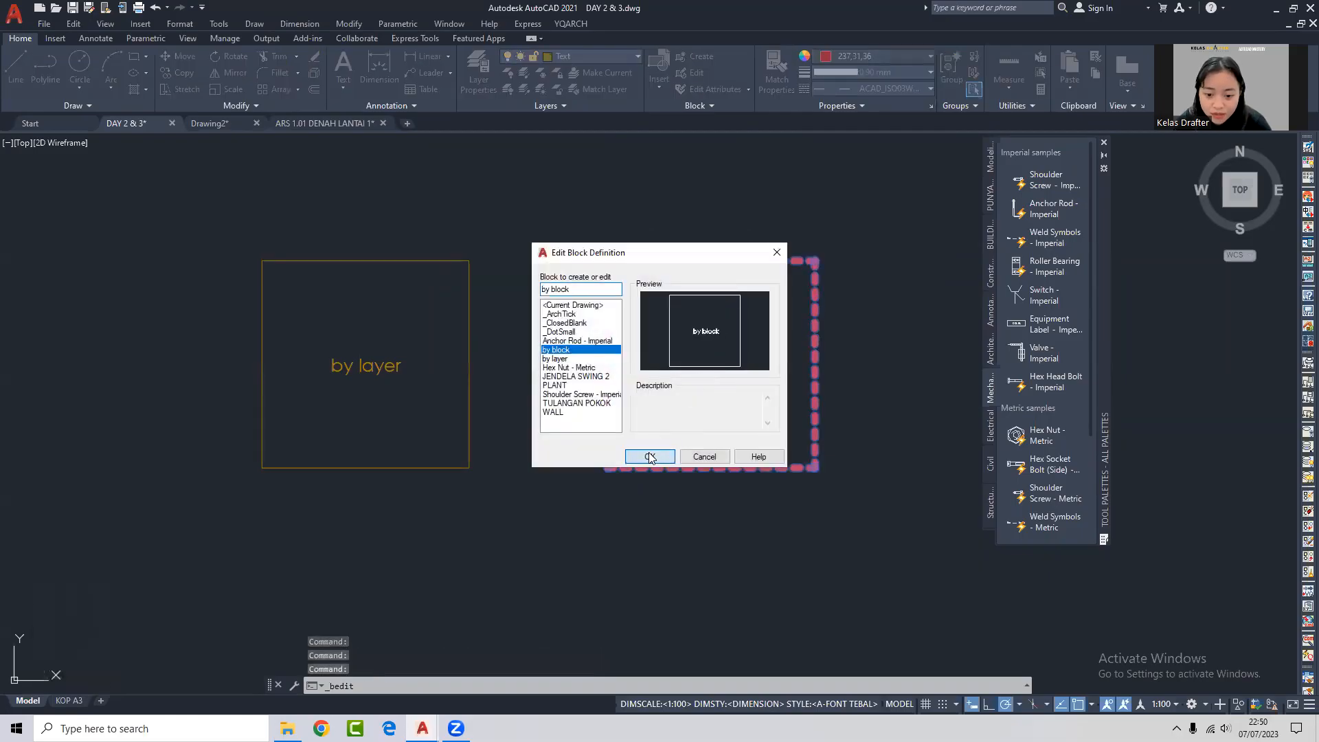
{"action": "scroll", "coordinate": [692, 303], "scroll_direction": "down", "scroll_amount": 2}
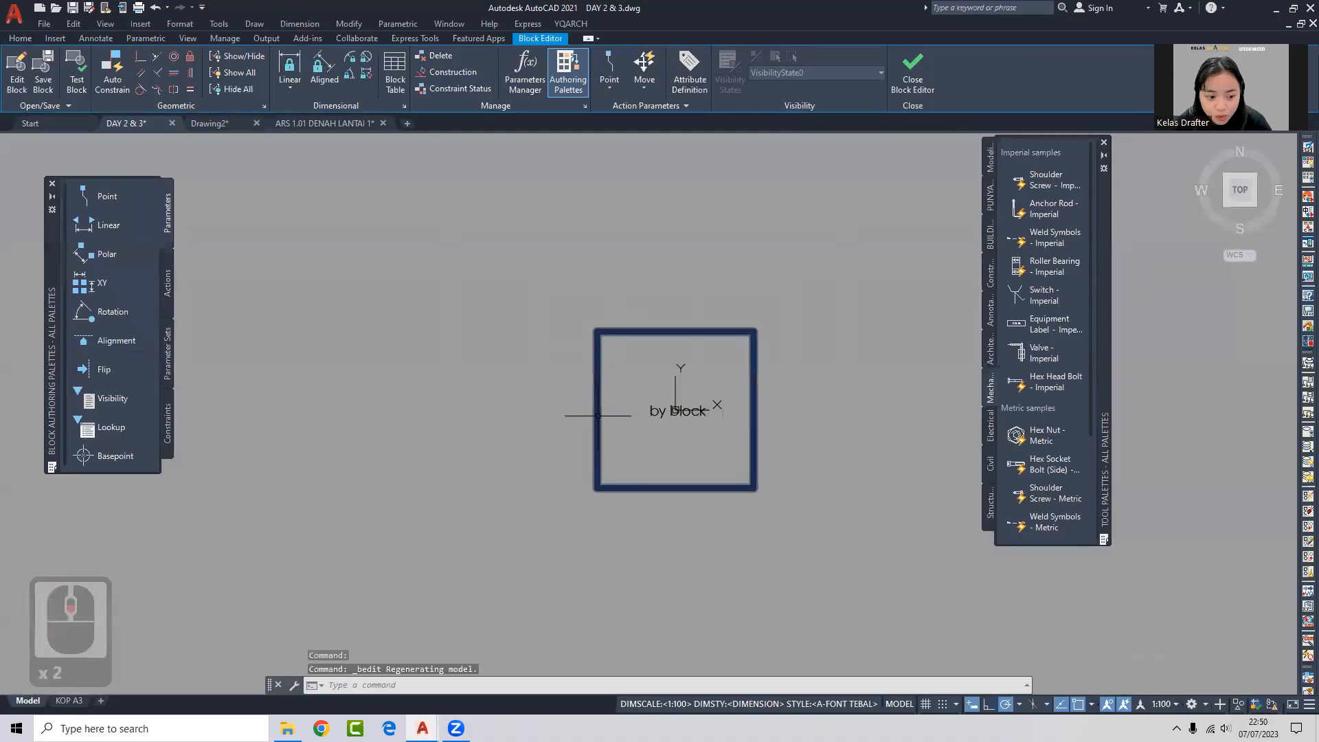
{"action": "left_click", "coordinate": [912, 72]}
Select the "by block" reference to check its colour, lineweight and linetype, and clear the selection.
{"action": "left_click", "coordinate": [716, 335]}
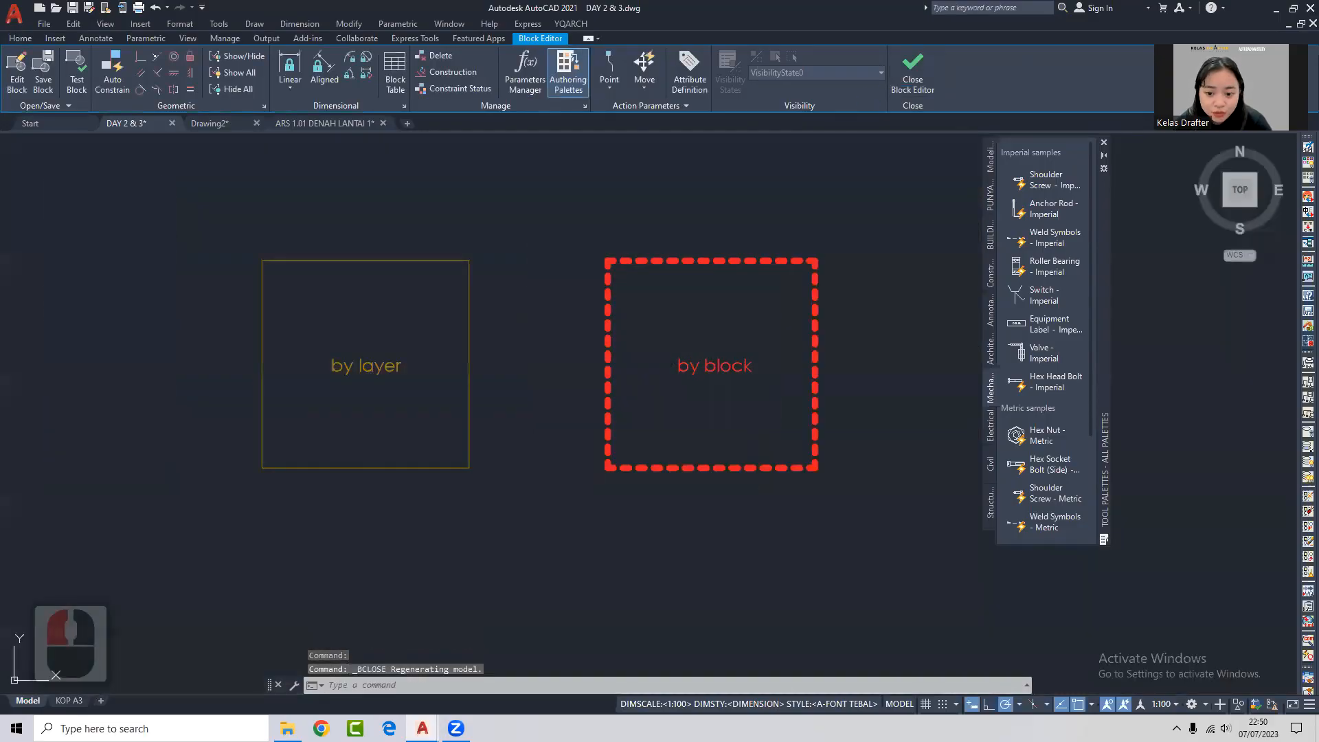
{"action": "left_click", "coordinate": [706, 364]}
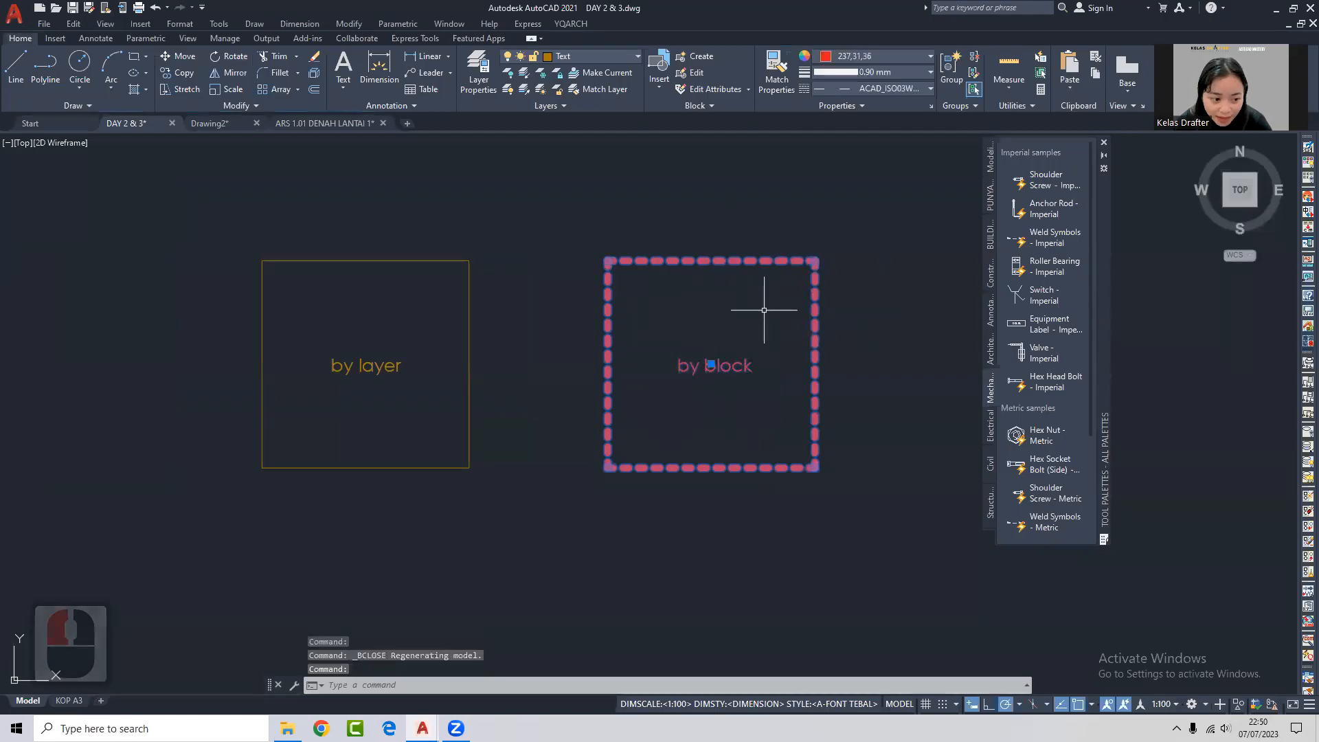
{"action": "middle_click_drag", "start_coordinate": [694, 317], "coordinate": [781, 309]}
{"action": "key", "text": "Escape"}
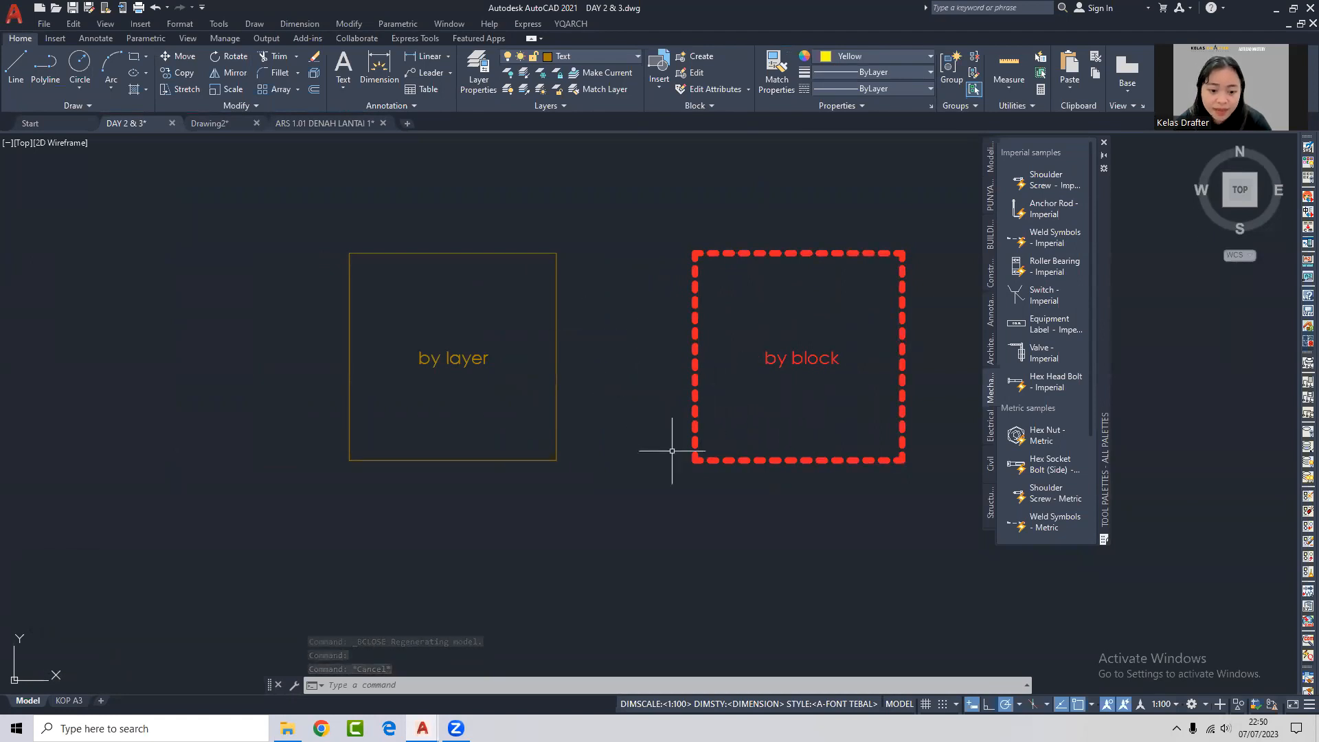
Examine the hatched wall and window example elsewhere in the drawing, and return to the two example squares.
{"action": "middle_click_drag", "start_coordinate": [618, 421], "coordinate": [751, 406]}
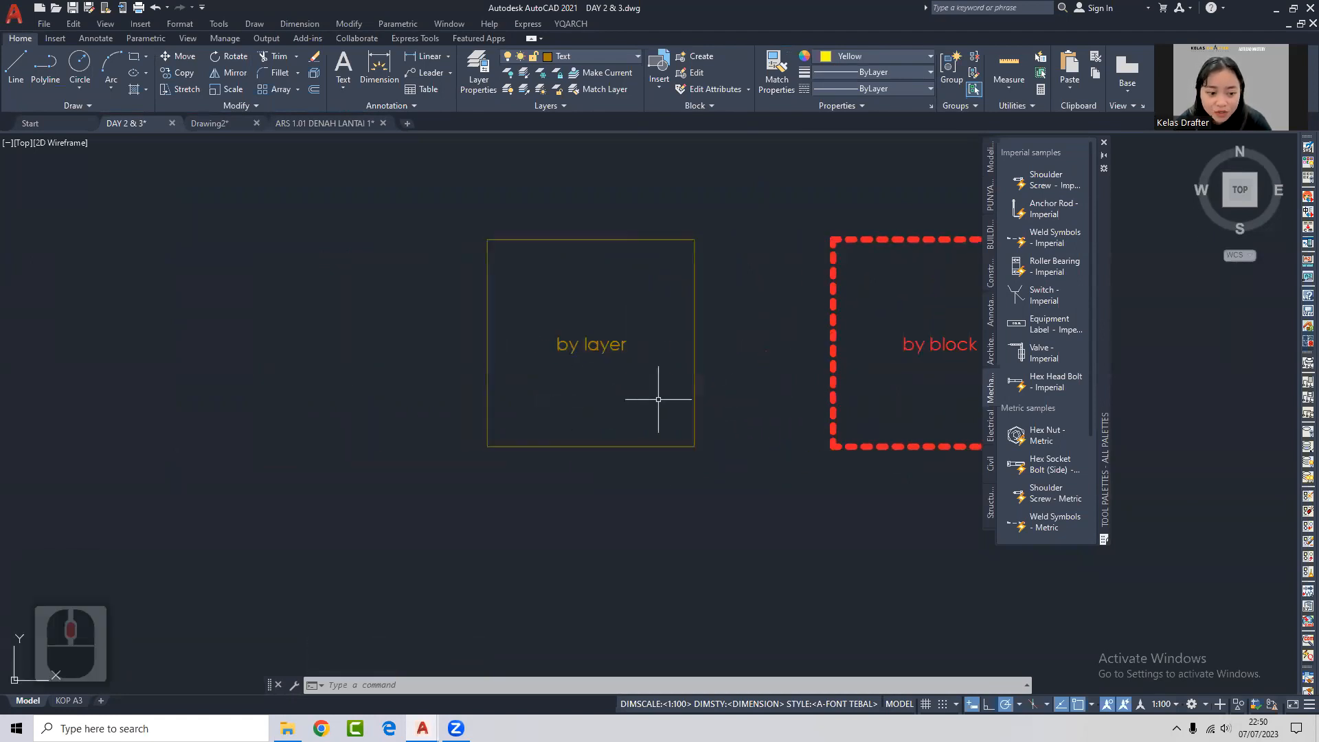
{"action": "scroll", "coordinate": [668, 398], "scroll_direction": "down", "scroll_amount": 6}
{"action": "middle_click_drag", "start_coordinate": [620, 442], "coordinate": [786, 266]}
{"action": "mouse_move", "coordinate": [586, 418]}
{"action": "middle_mouse_down"}
{"action": "mouse_move", "coordinate": [904, 233]}
{"action": "mouse_move", "coordinate": [999, 277]}
{"action": "middle_mouse_up"}
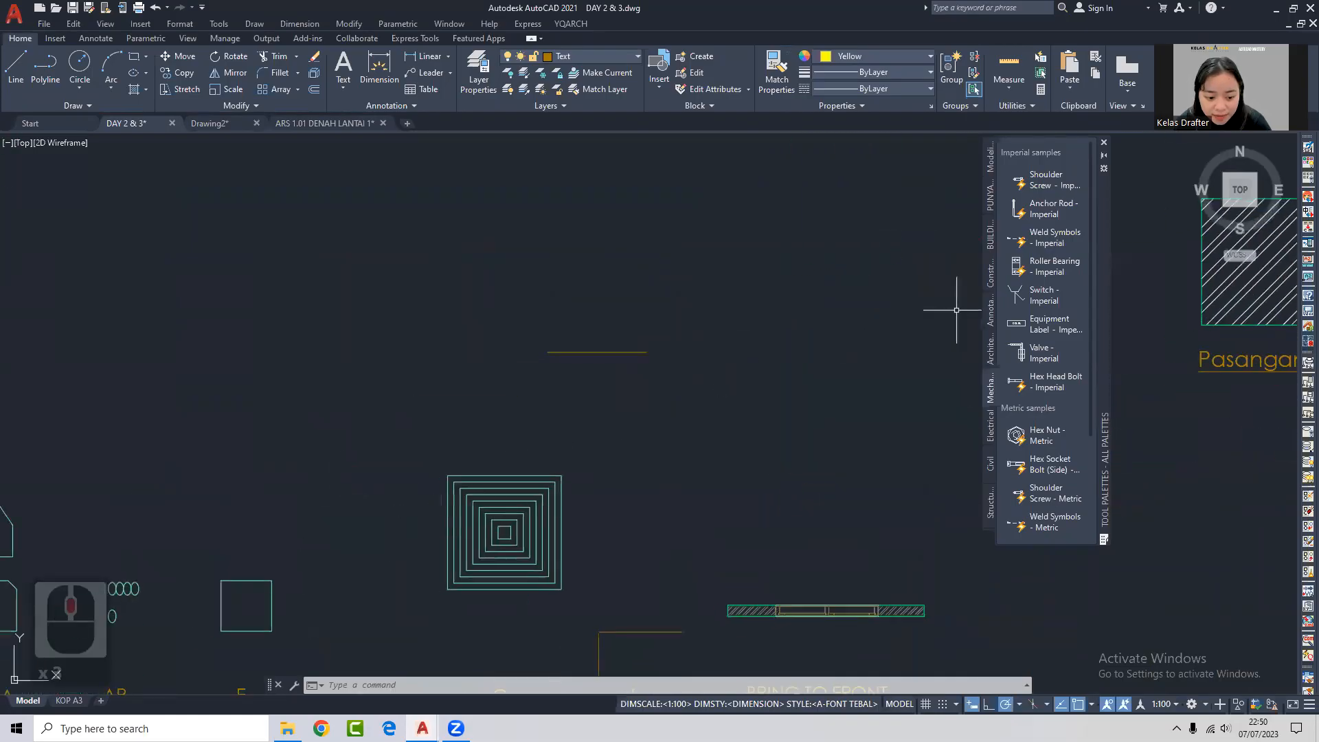
{"action": "middle_click_drag", "start_coordinate": [718, 477], "coordinate": [574, 368]}
{"action": "scroll", "coordinate": [737, 504], "scroll_direction": "up", "scroll_amount": 7}
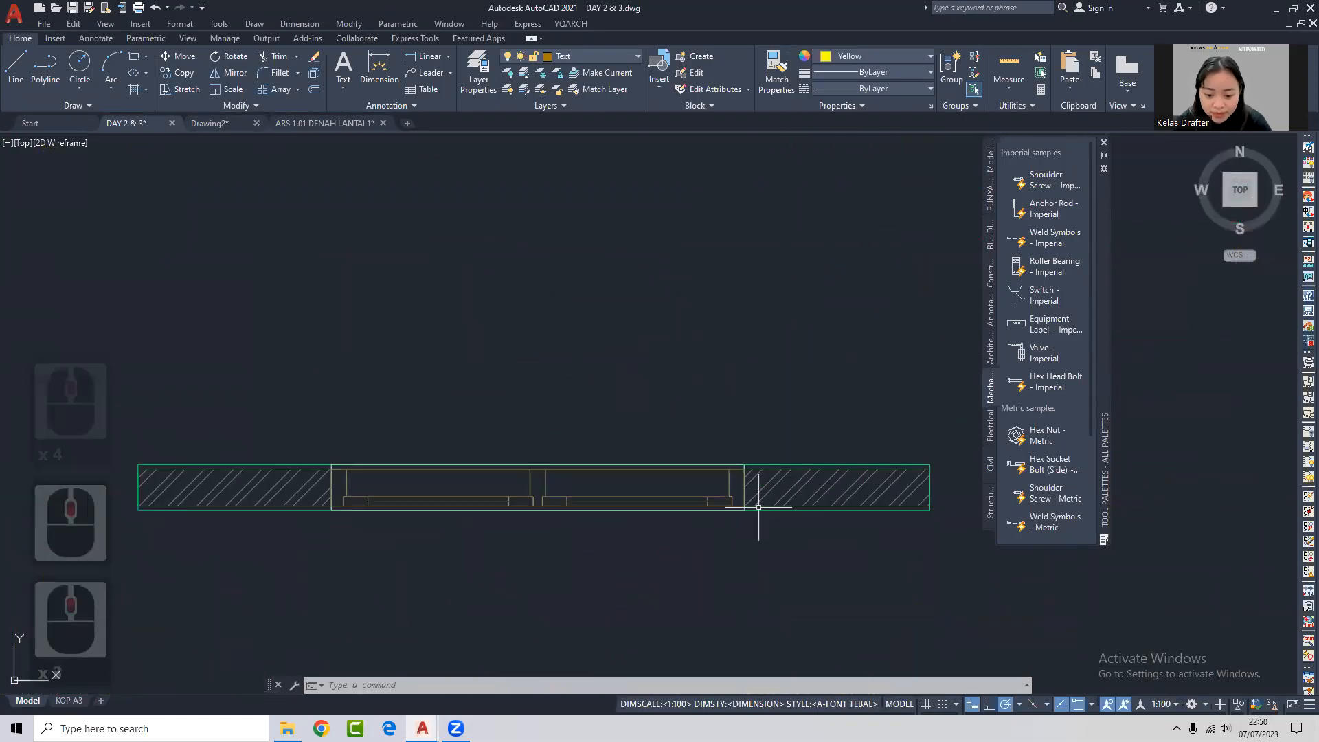
{"action": "scroll", "coordinate": [745, 456], "scroll_direction": "up", "scroll_amount": 2}
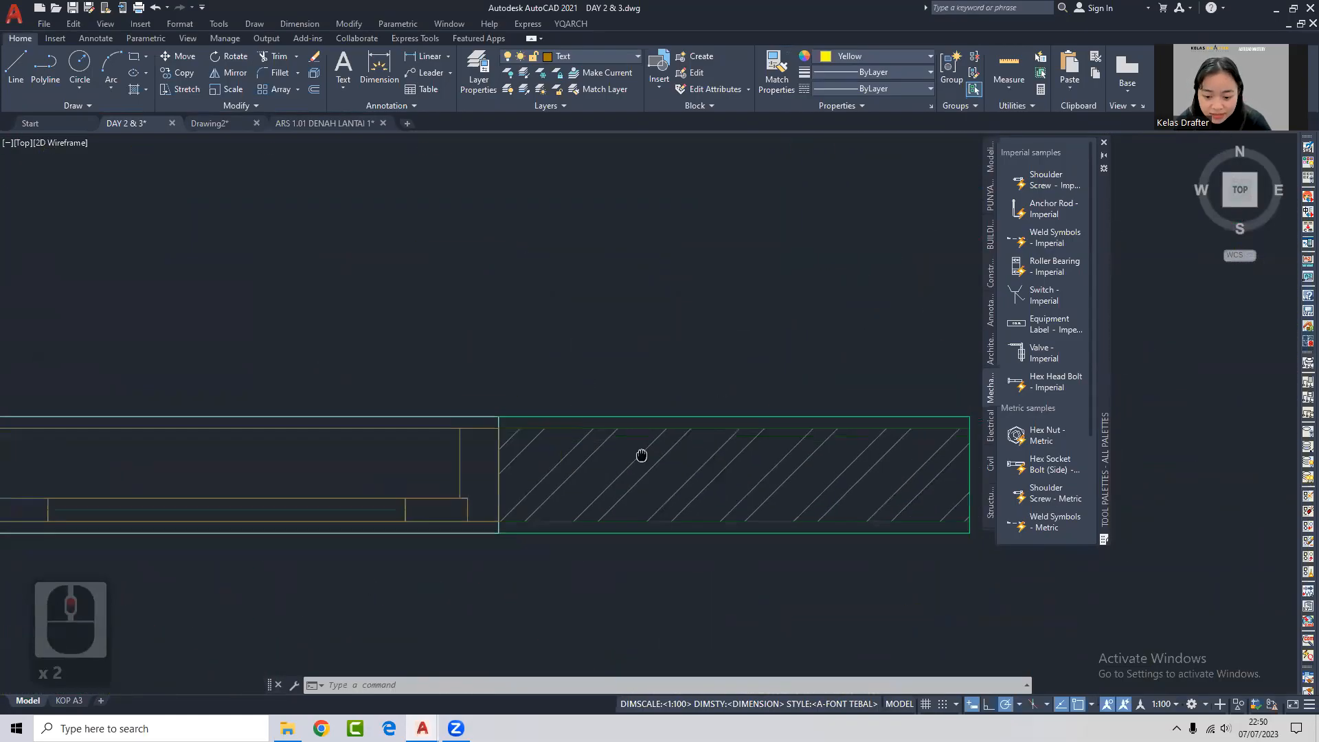
{"action": "middle_click_drag", "start_coordinate": [642, 451], "coordinate": [616, 455]}
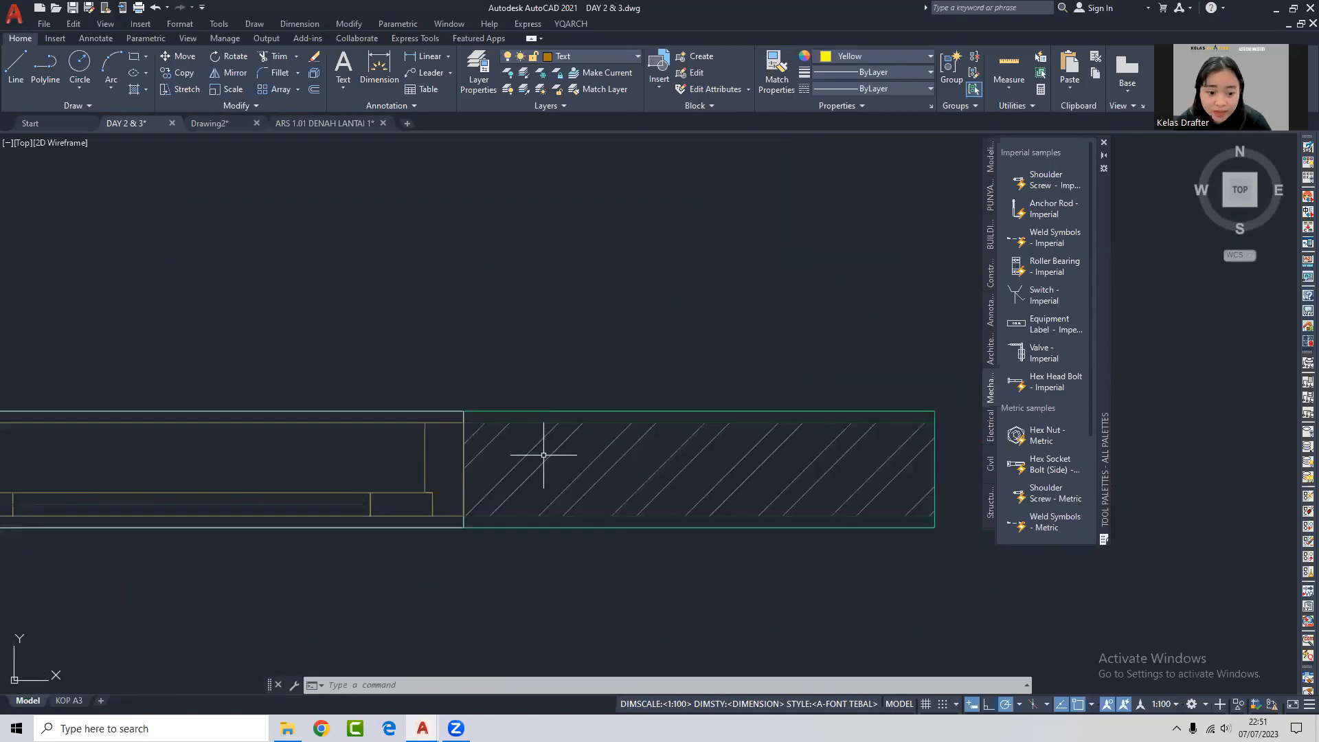
{"action": "scroll", "coordinate": [649, 439], "scroll_direction": "down", "scroll_amount": 3}
{"action": "scroll", "coordinate": [649, 439], "scroll_direction": "down", "scroll_amount": 6}
{"action": "middle_click_drag", "start_coordinate": [824, 351], "coordinate": [557, 488]}
{"action": "scroll", "coordinate": [579, 295], "scroll_direction": "up", "scroll_amount": 4}
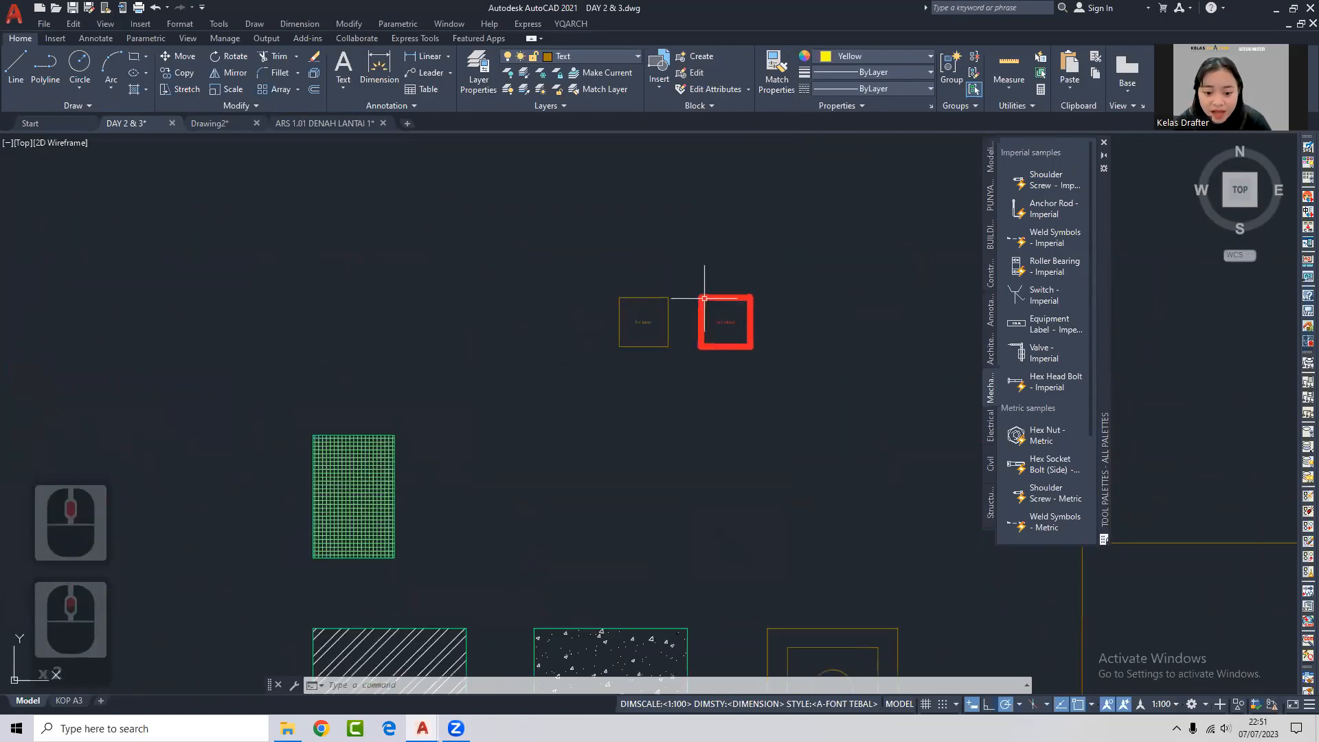
{"action": "scroll", "coordinate": [644, 318], "scroll_direction": "up", "scroll_amount": 4}
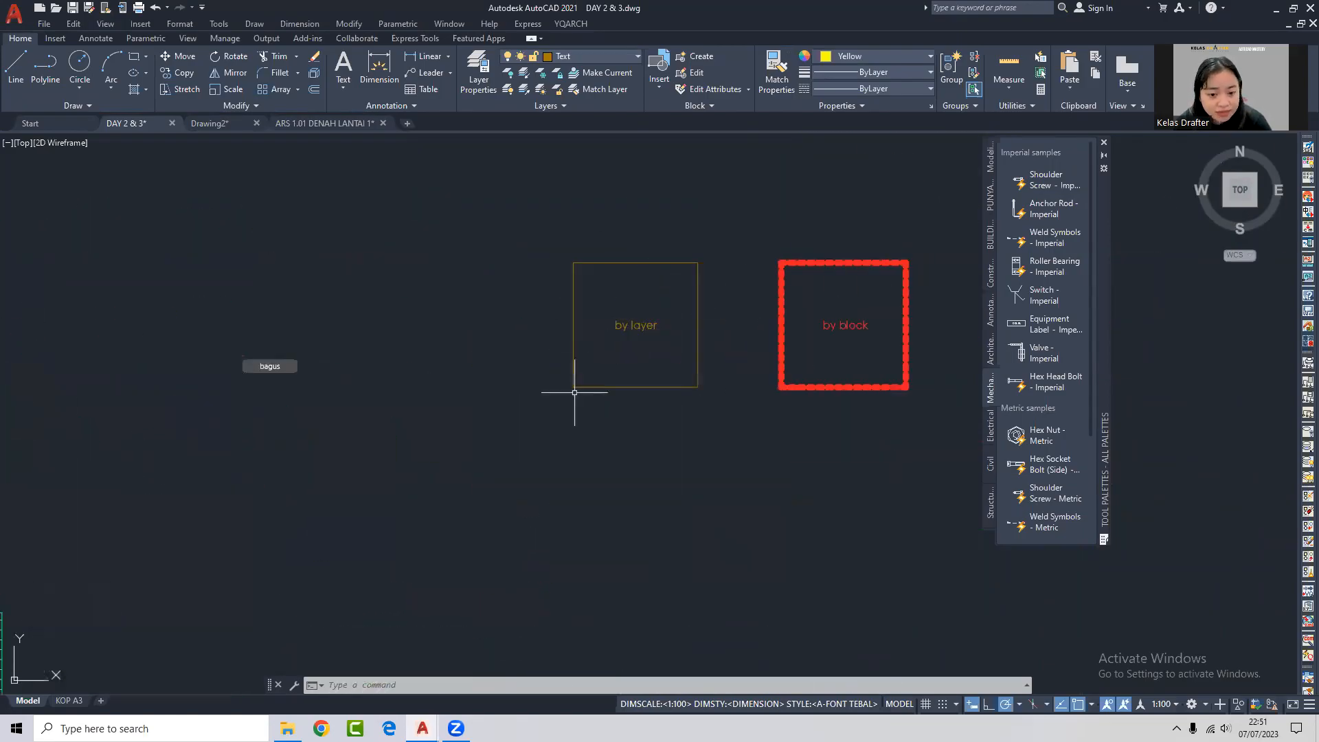
{"action": "middle_click_drag", "start_coordinate": [745, 376], "coordinate": [614, 412]}
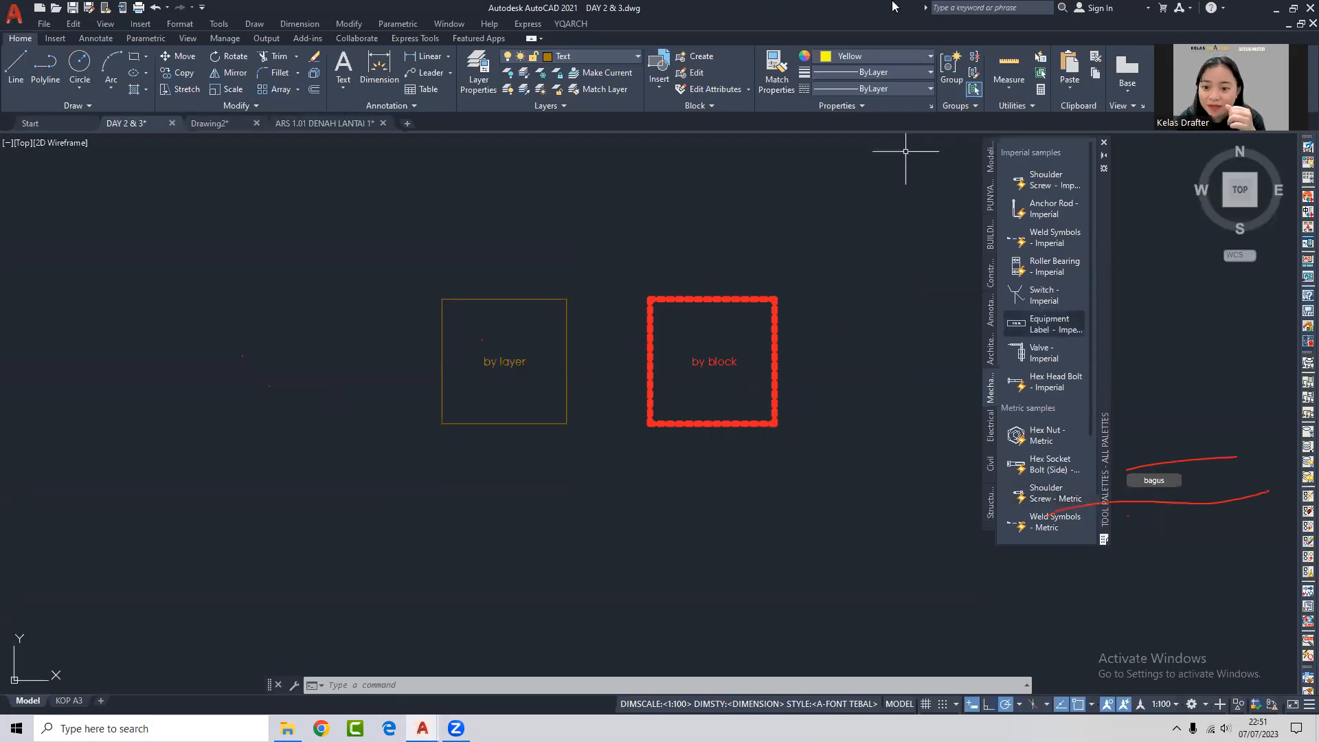
{"action": "left_click", "coordinate": [836, 104]}
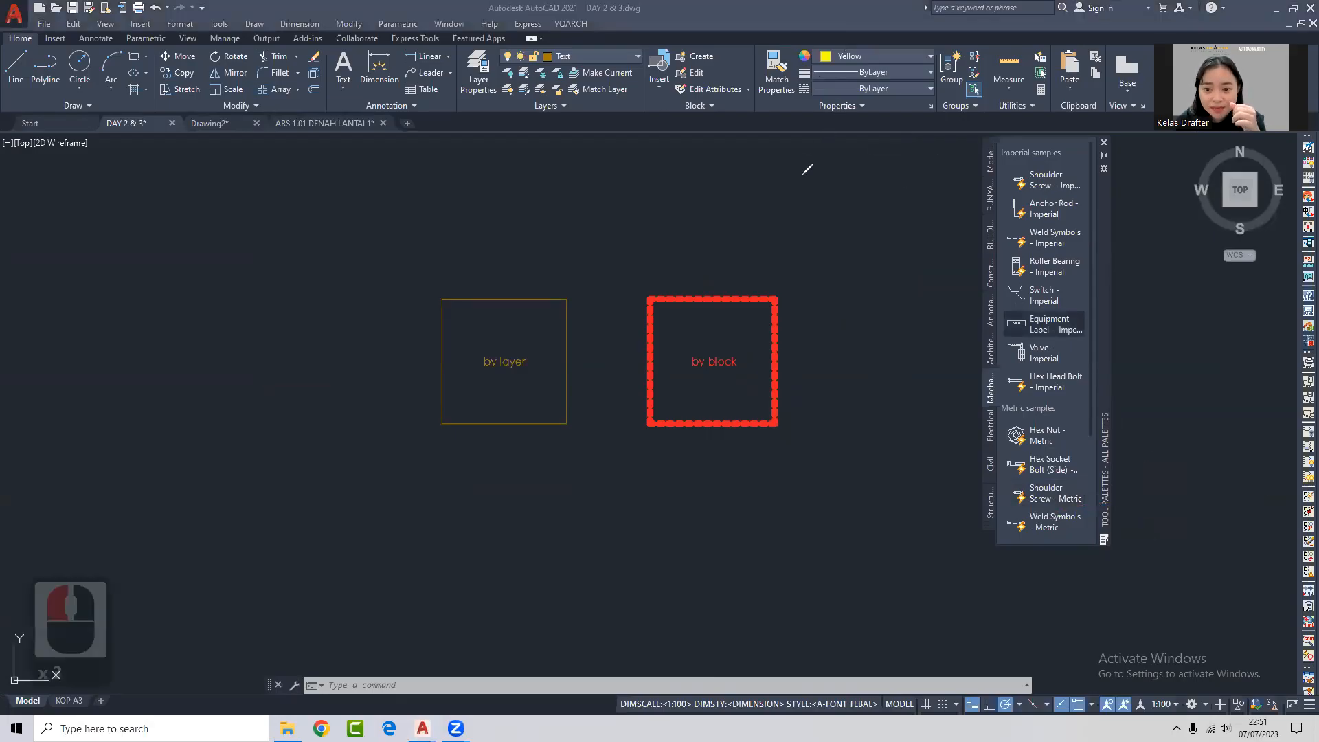
{"action": "left_click", "coordinate": [794, 140]}
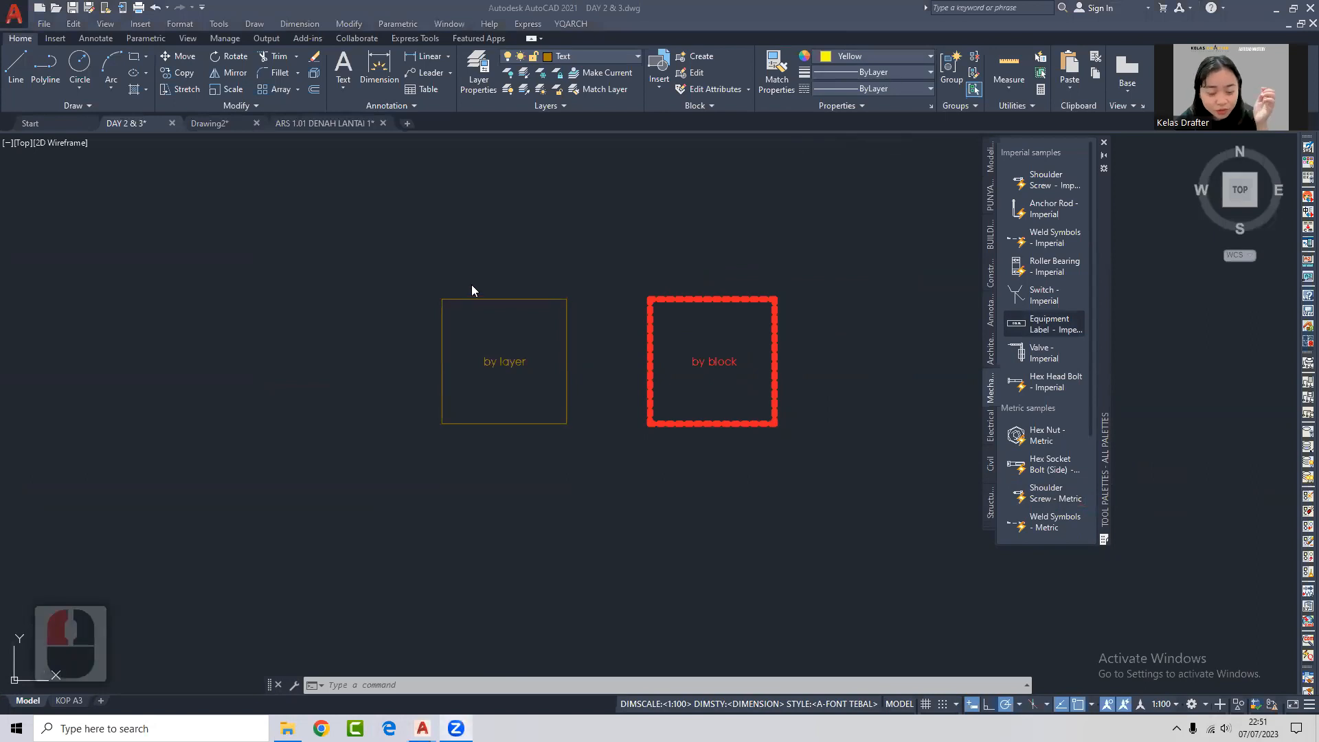
{"action": "left_click", "coordinate": [540, 239]}
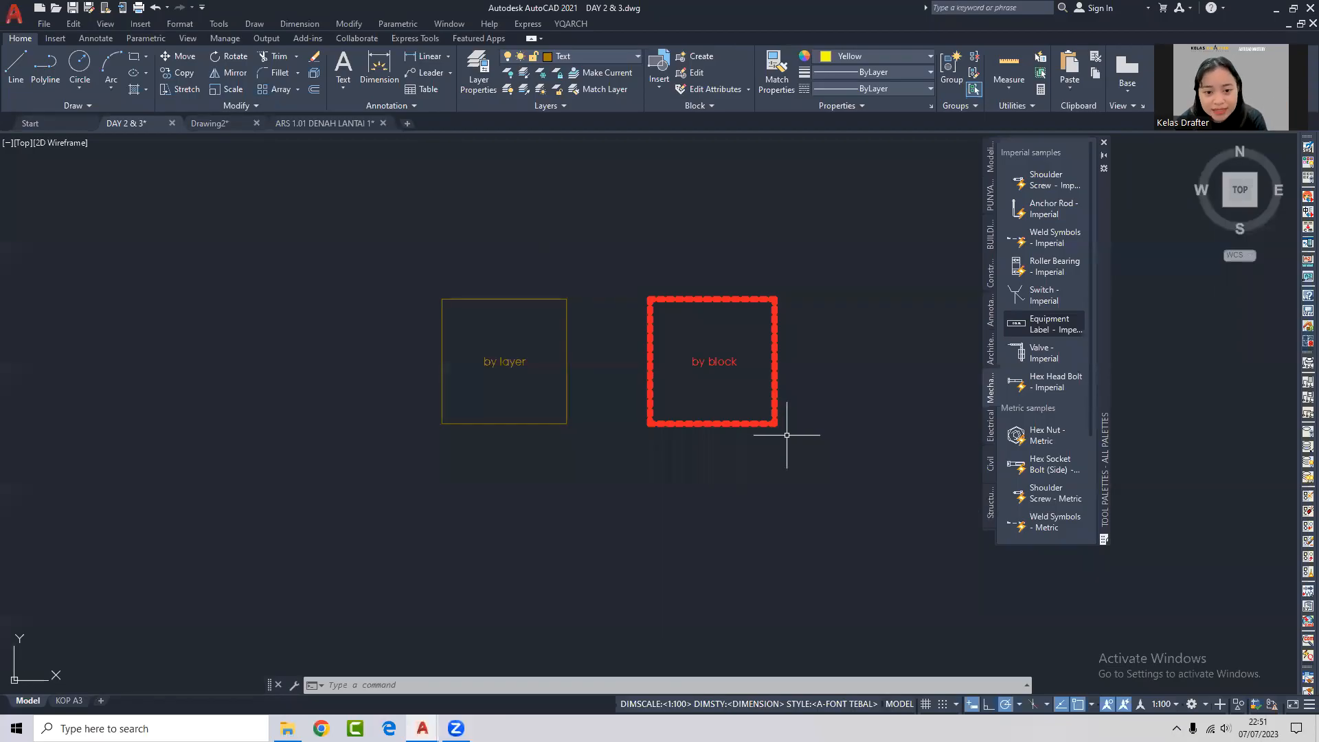
Inspect the "by block" reference's colour, layer and linetype in its object tooltip.
{"action": "left_click", "coordinate": [732, 361]}
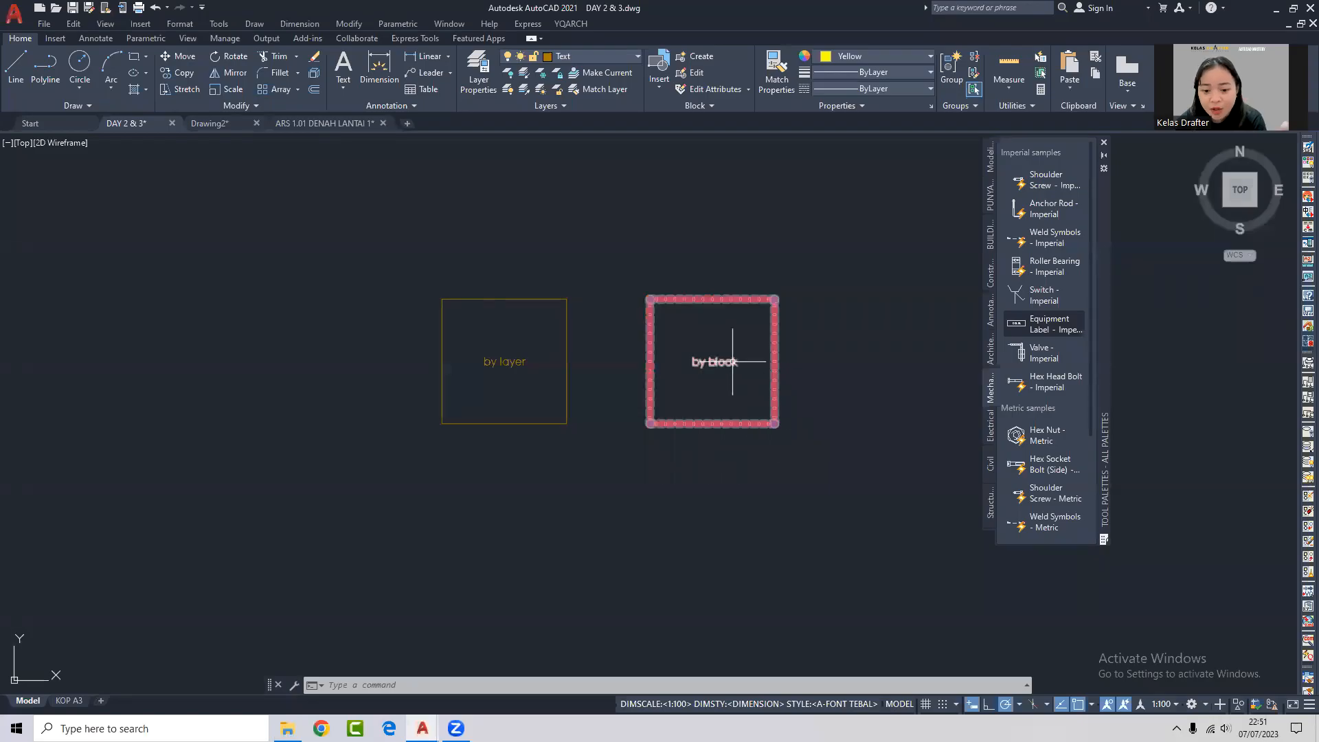
{"action": "mouse_move", "coordinate": [733, 362]}
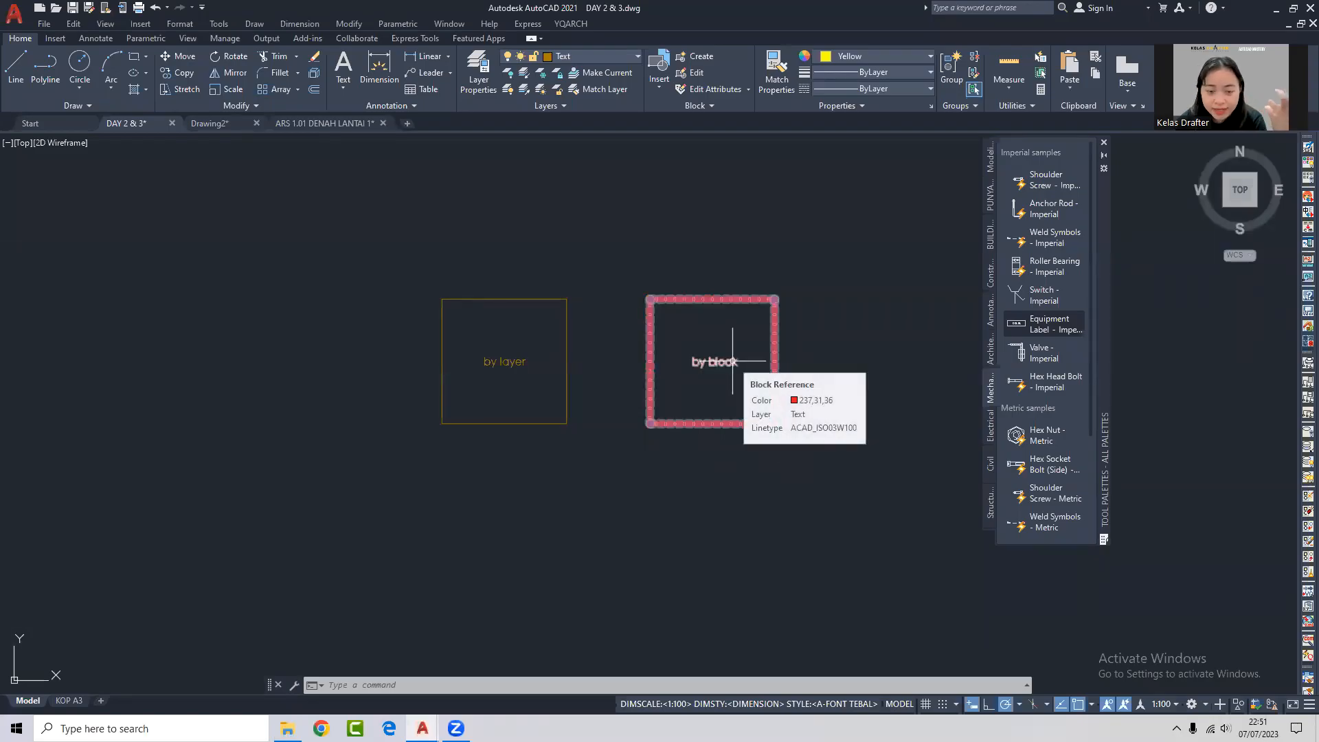
{"action": "key", "text": "Escape"}
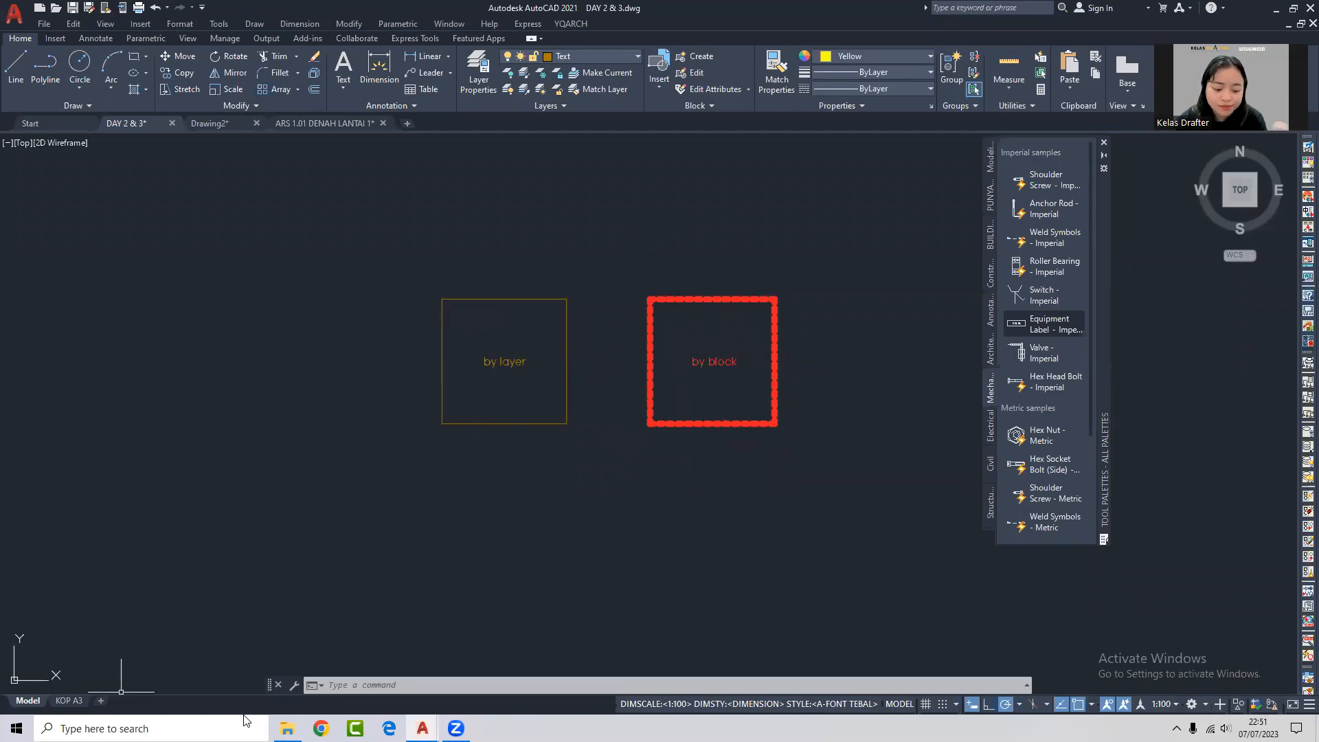
Open the GUIDEBOOK AUTOCAD MASTERY PDF from File Explorer's recent files, and close both the guidebook and File Explorer.
{"action": "left_click", "coordinate": [287, 729]}
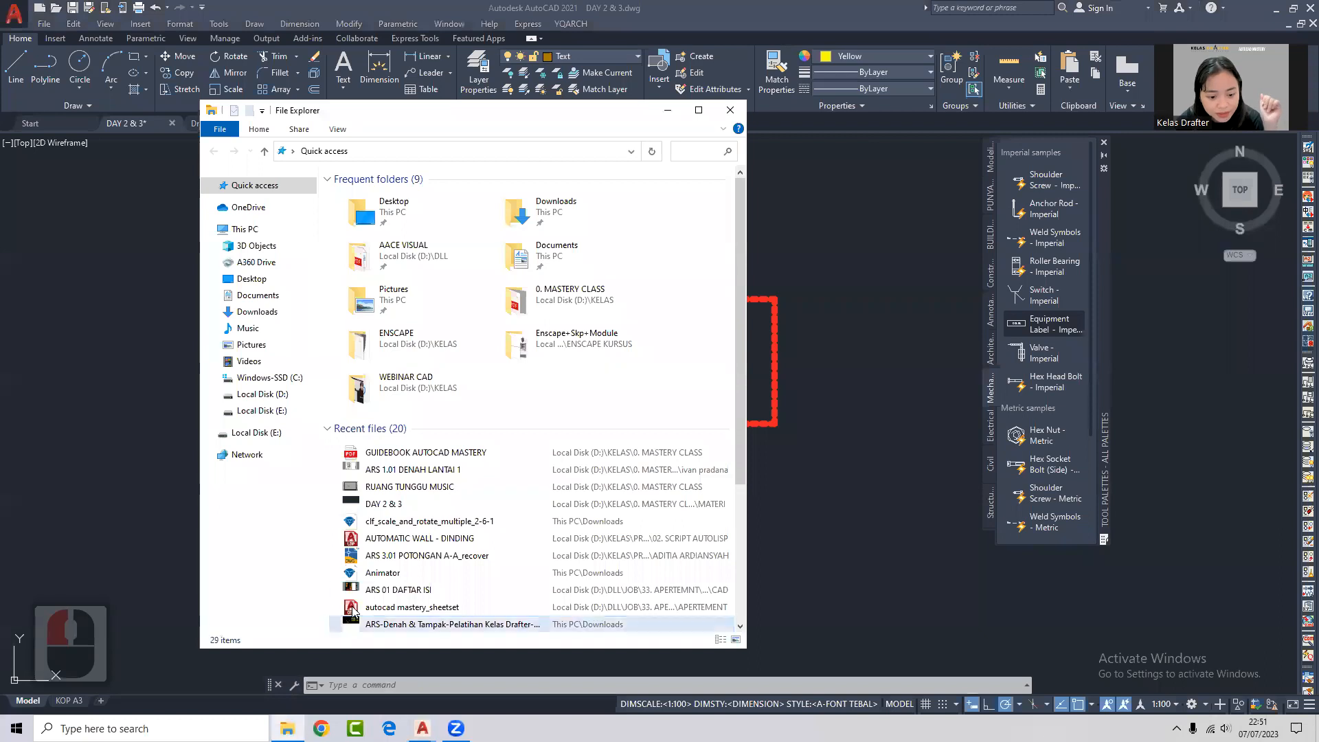
{"action": "double_click", "coordinate": [449, 455]}
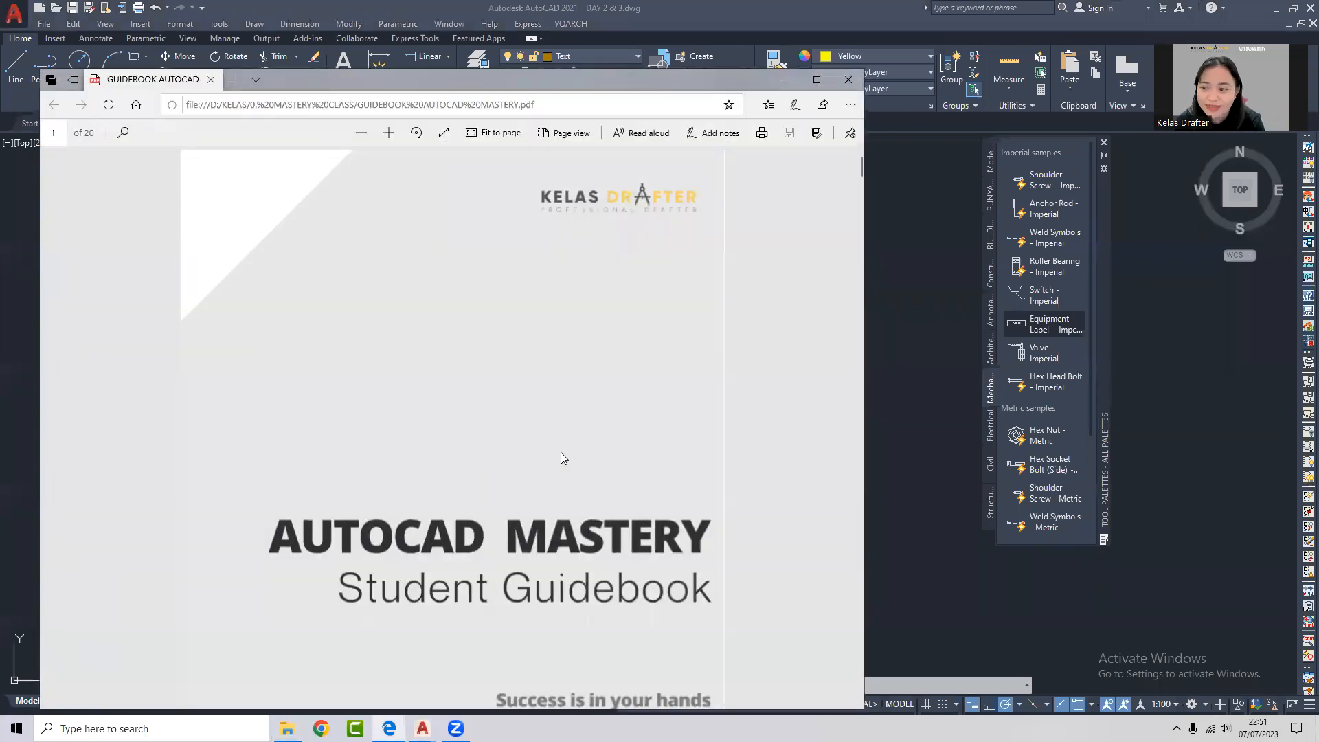
{"action": "left_click", "coordinate": [849, 80]}
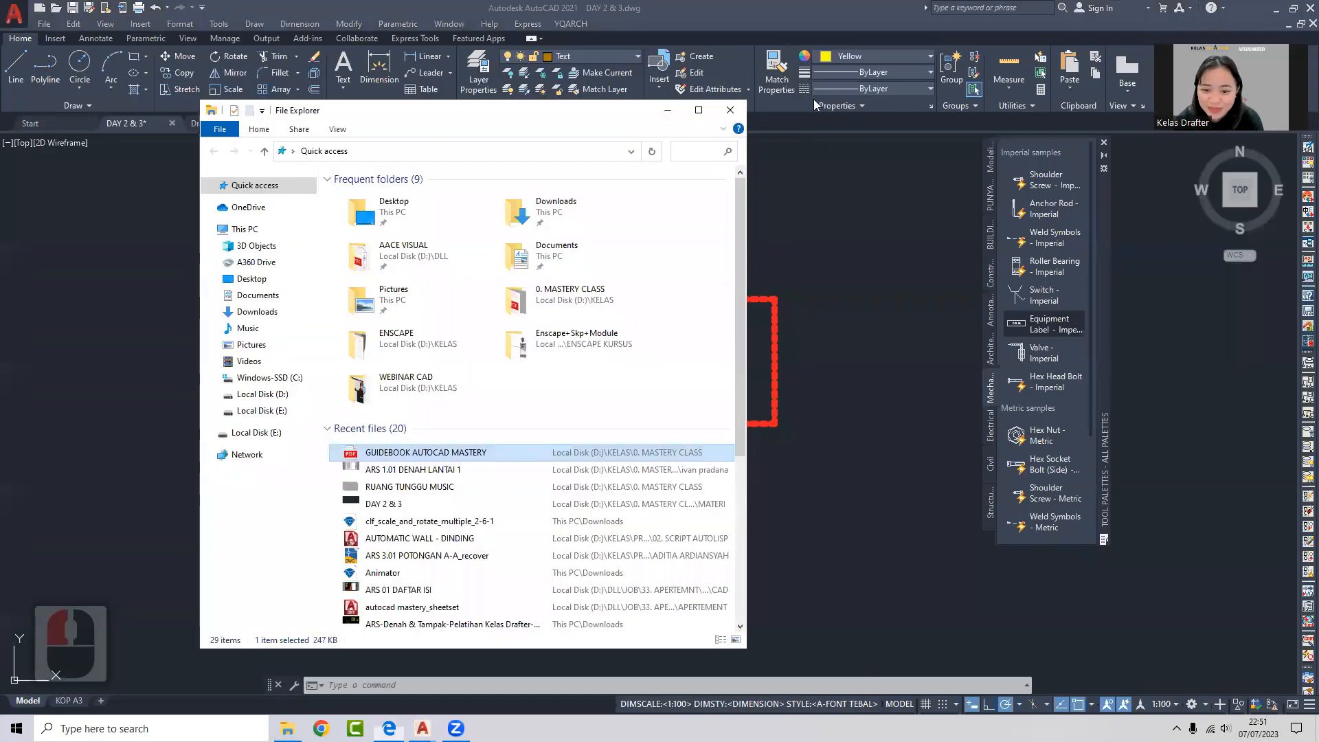
{"action": "left_click", "coordinate": [729, 112]}
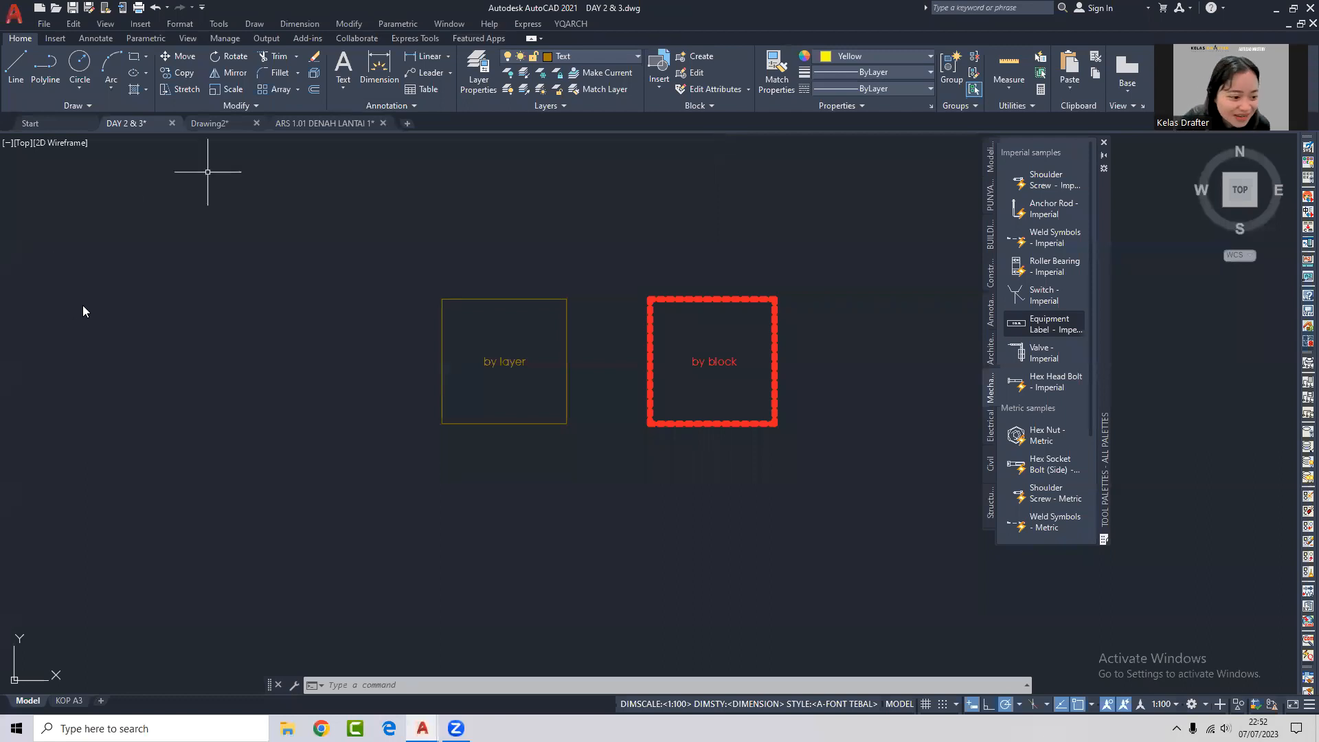
{"action": "middle_click_drag", "start_coordinate": [211, 277], "coordinate": [210, 277]}
{"action": "scroll", "coordinate": [136, 261], "scroll_direction": "up", "scroll_amount": 5}
{"action": "scroll", "coordinate": [147, 278], "scroll_direction": "down", "scroll_amount": 4}
{"action": "scroll", "coordinate": [147, 281], "scroll_direction": "down", "scroll_amount": 8}
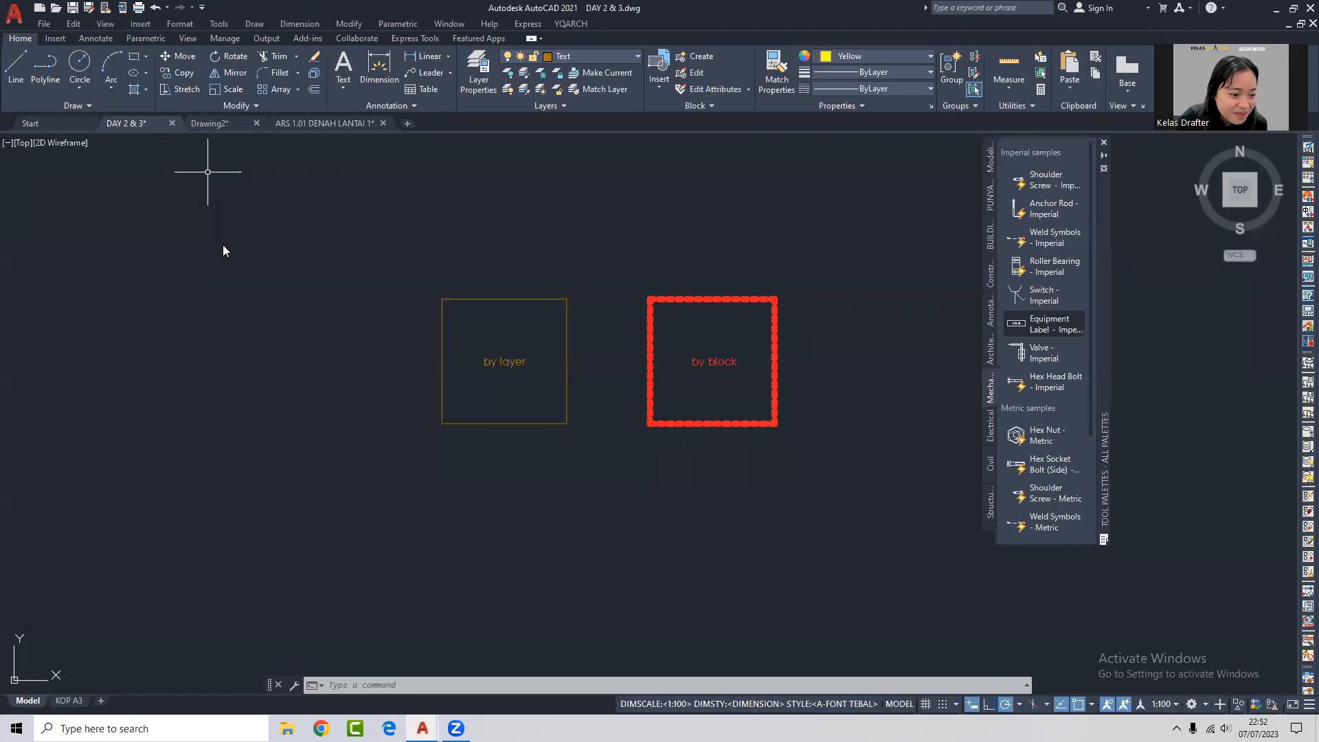
{"action": "middle_click", "coordinate": [244, 262]}
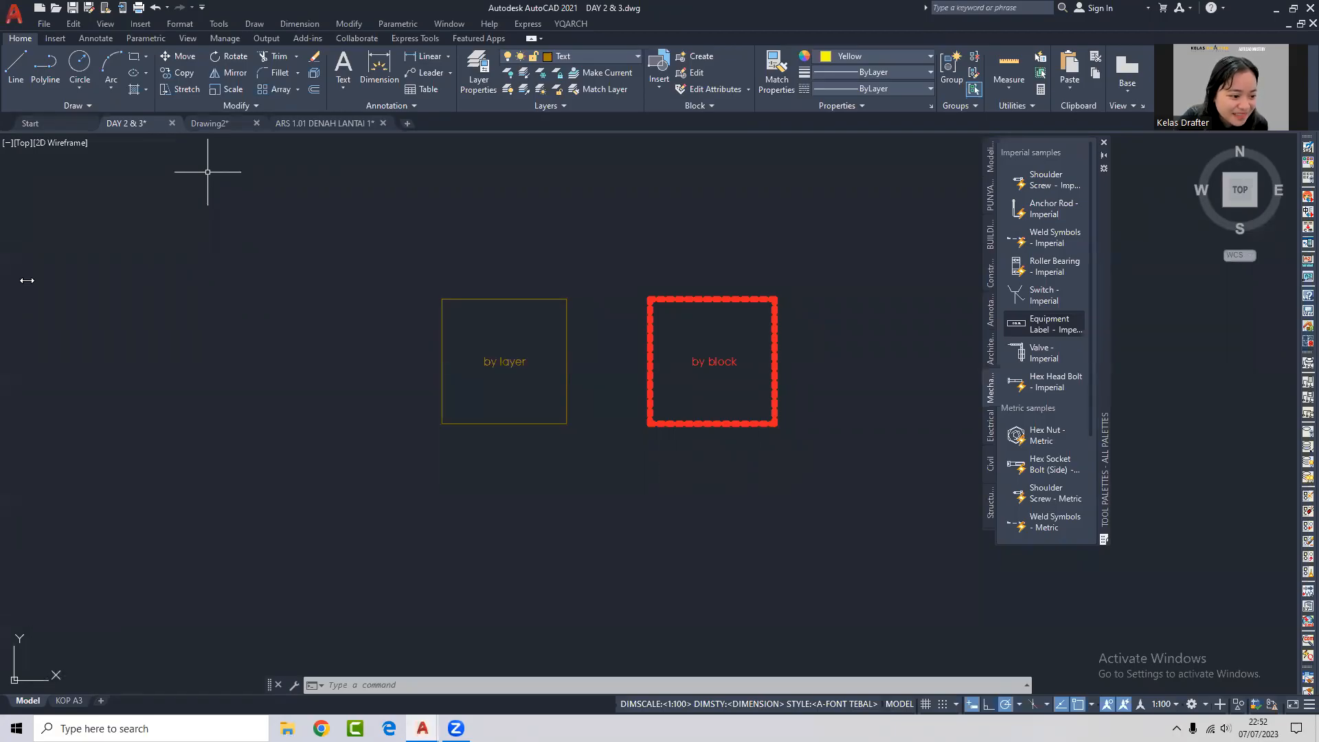
{"action": "middle_click", "coordinate": [121, 288]}
{"action": "middle_click", "coordinate": [176, 278]}
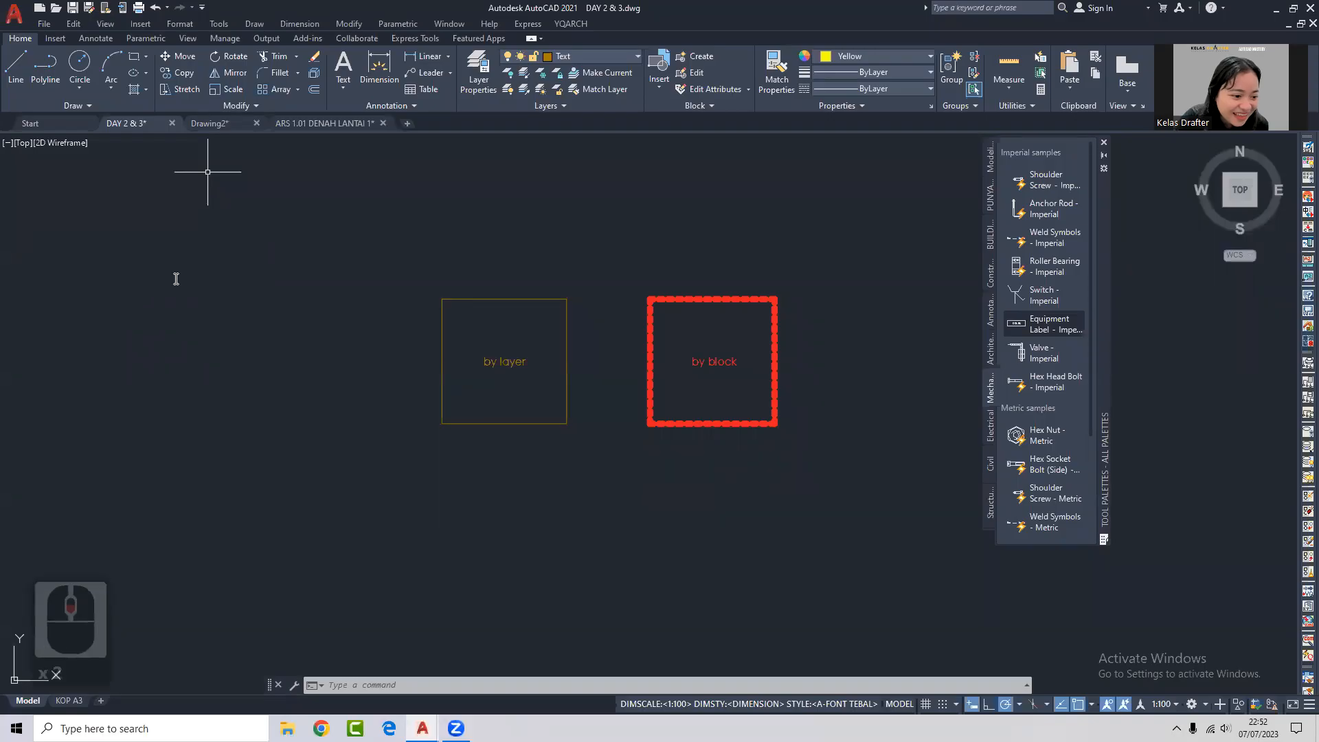
{"action": "middle_click", "coordinate": [133, 294]}
{"action": "middle_click", "coordinate": [134, 294]}
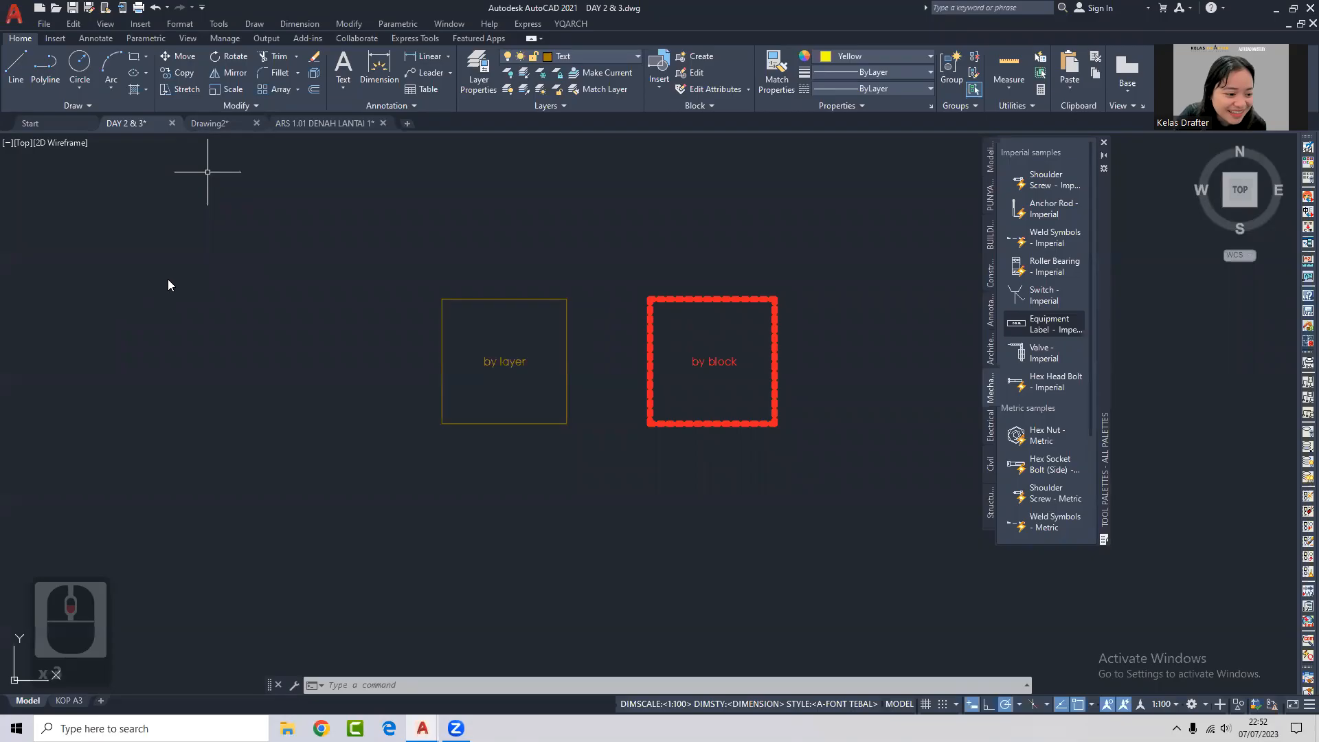
{"action": "middle_click", "coordinate": [139, 289]}
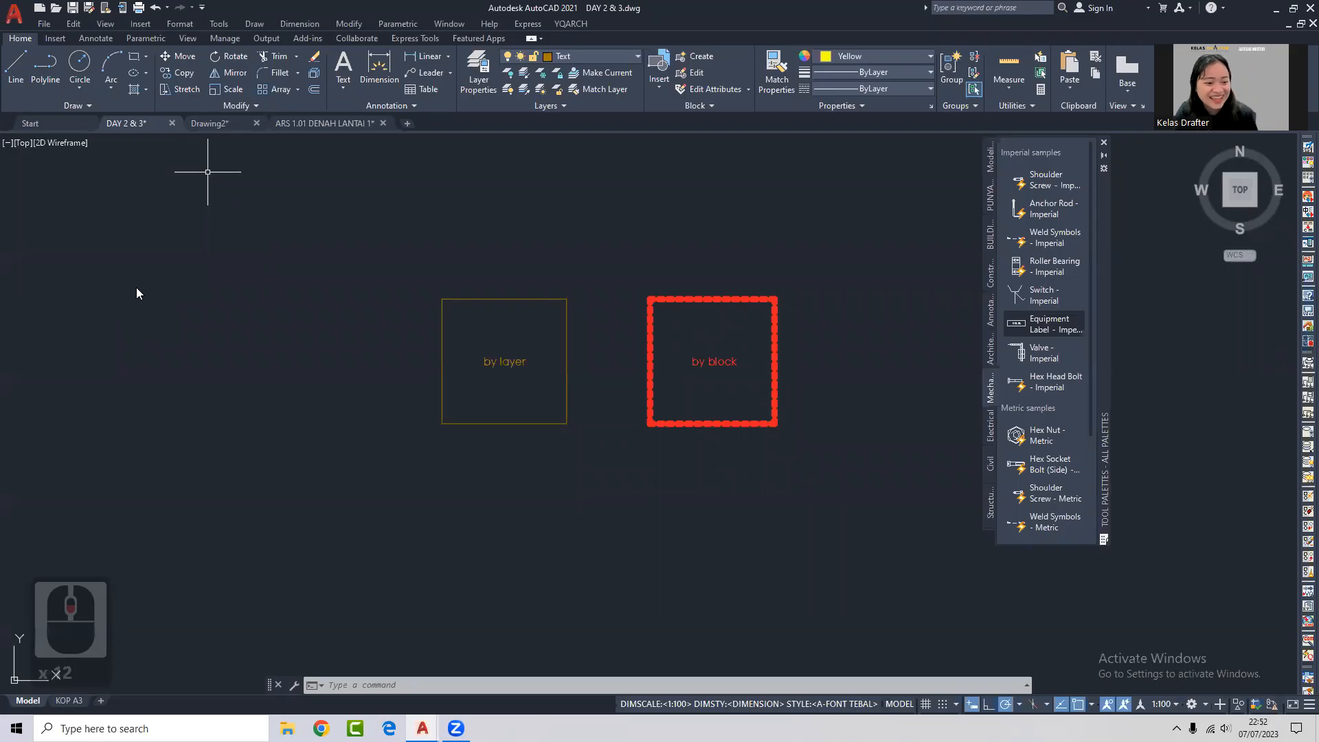
{"action": "middle_click", "coordinate": [150, 289]}
{"action": "middle_click", "coordinate": [150, 289]}
{"action": "middle_click", "coordinate": [158, 349]}
{"action": "middle_click", "coordinate": [158, 349]}
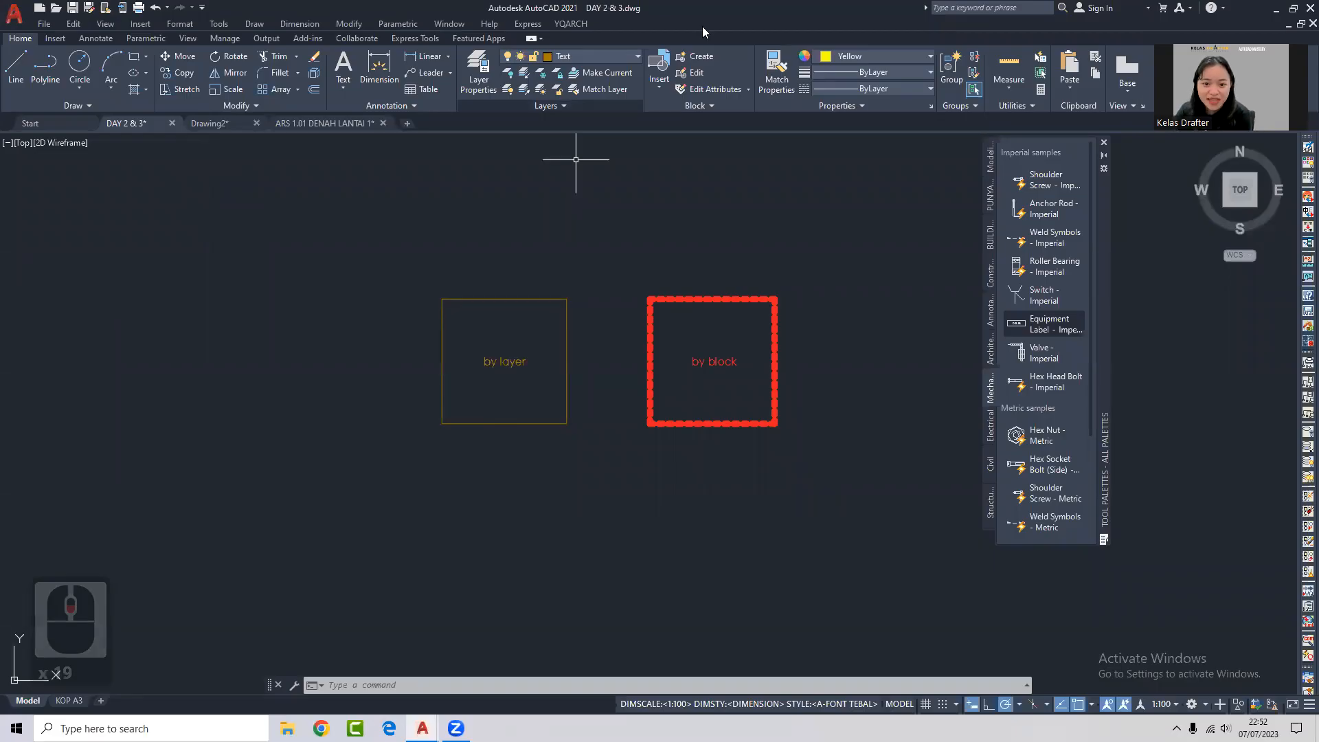
{"action": "left_click", "coordinate": [670, 282]}
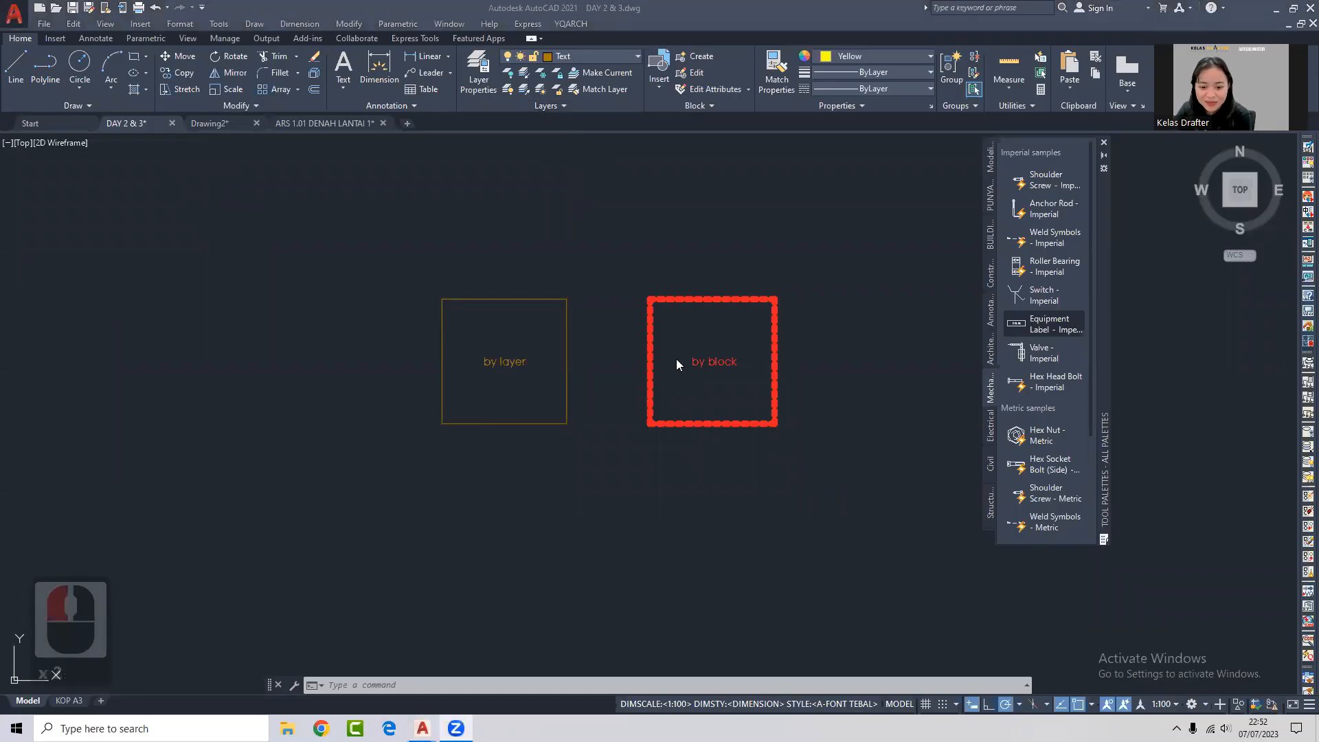
{"action": "scroll", "coordinate": [127, 283], "scroll_direction": "down", "scroll_amount": 4}
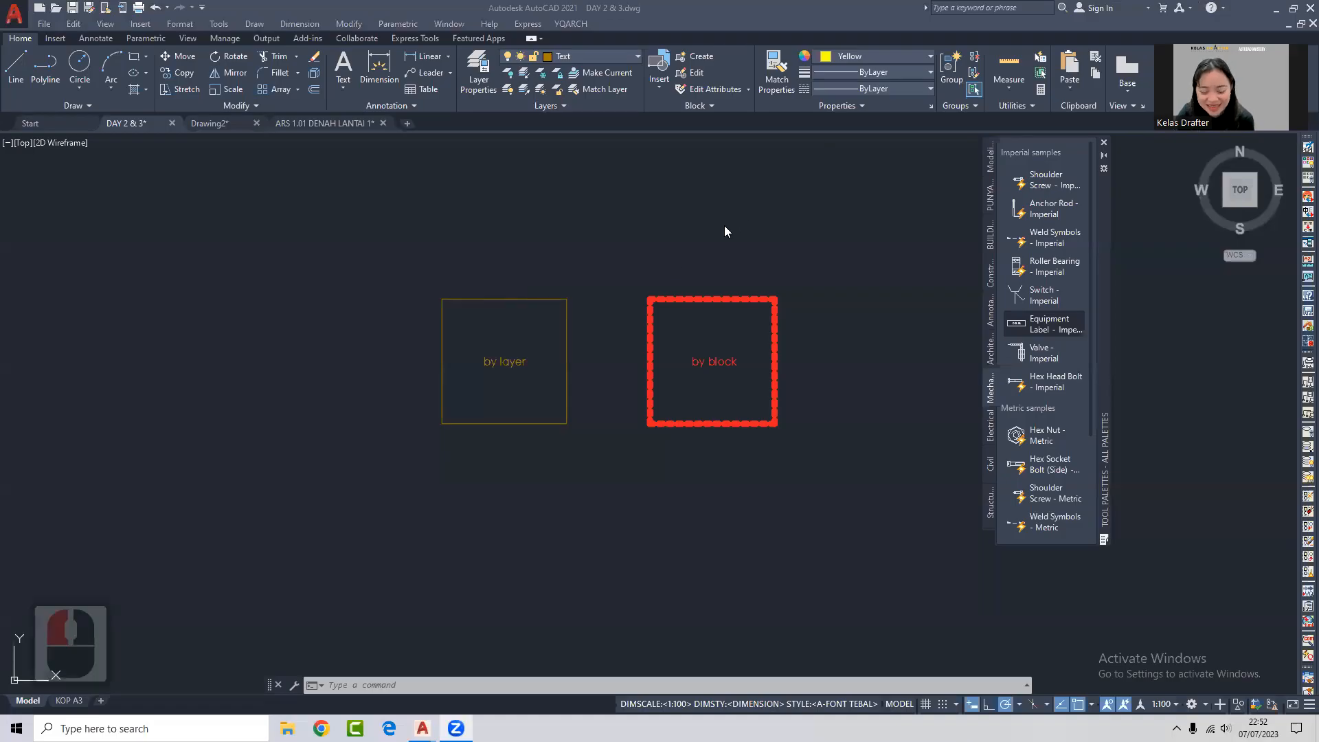
Look over the hatched material samples and the labelled rows of draw and modify command examples in the drawing.
{"action": "left_click", "coordinate": [563, 309]}
{"action": "scroll", "coordinate": [487, 348], "scroll_direction": "down", "scroll_amount": 8}
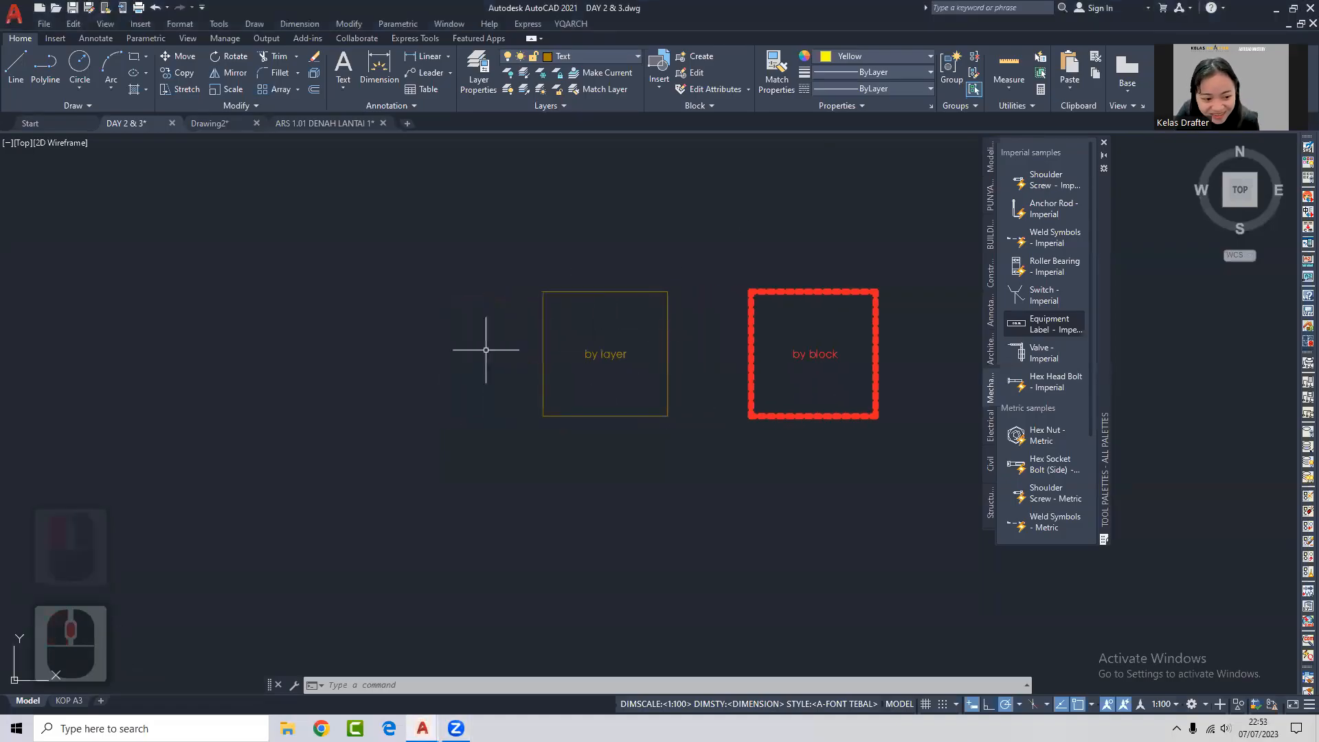
{"action": "scroll", "coordinate": [576, 314], "scroll_direction": "up", "scroll_amount": 2}
{"action": "middle_click_drag", "start_coordinate": [496, 421], "coordinate": [595, 333]}
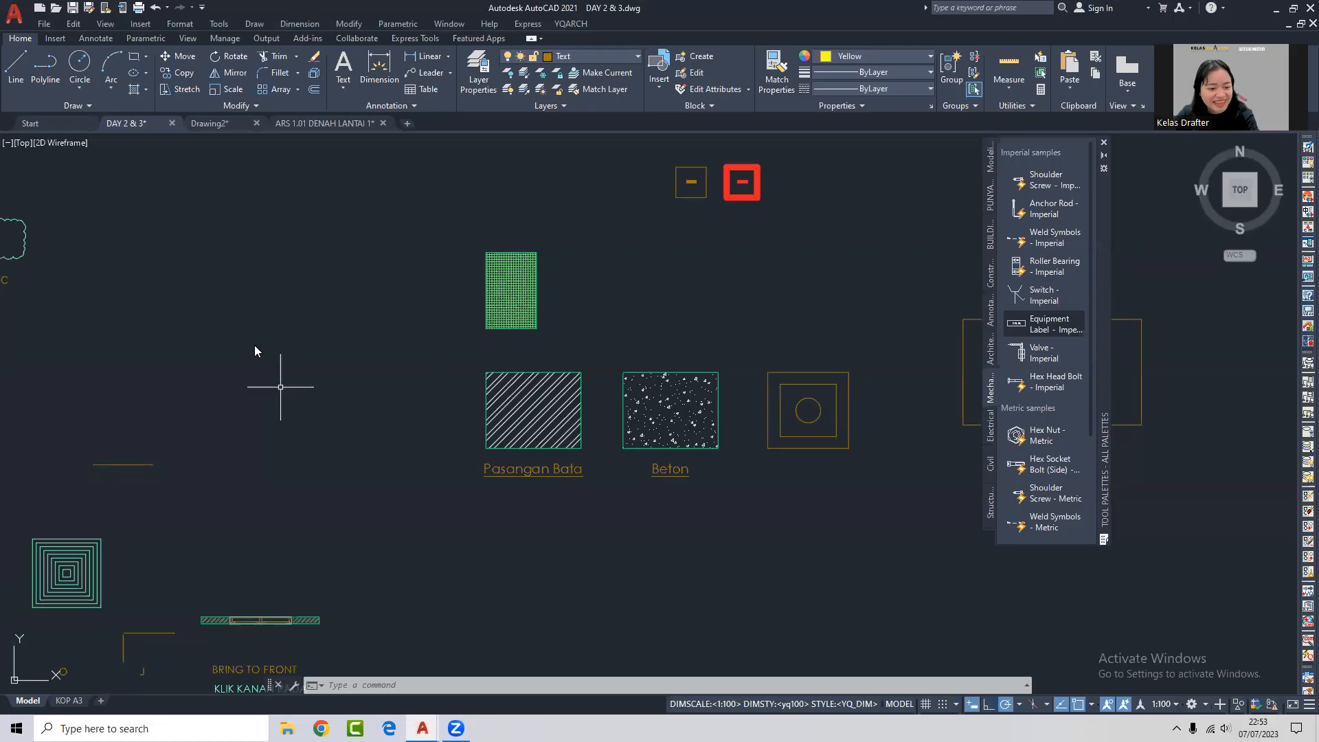
{"action": "left_click", "coordinate": [131, 254]}
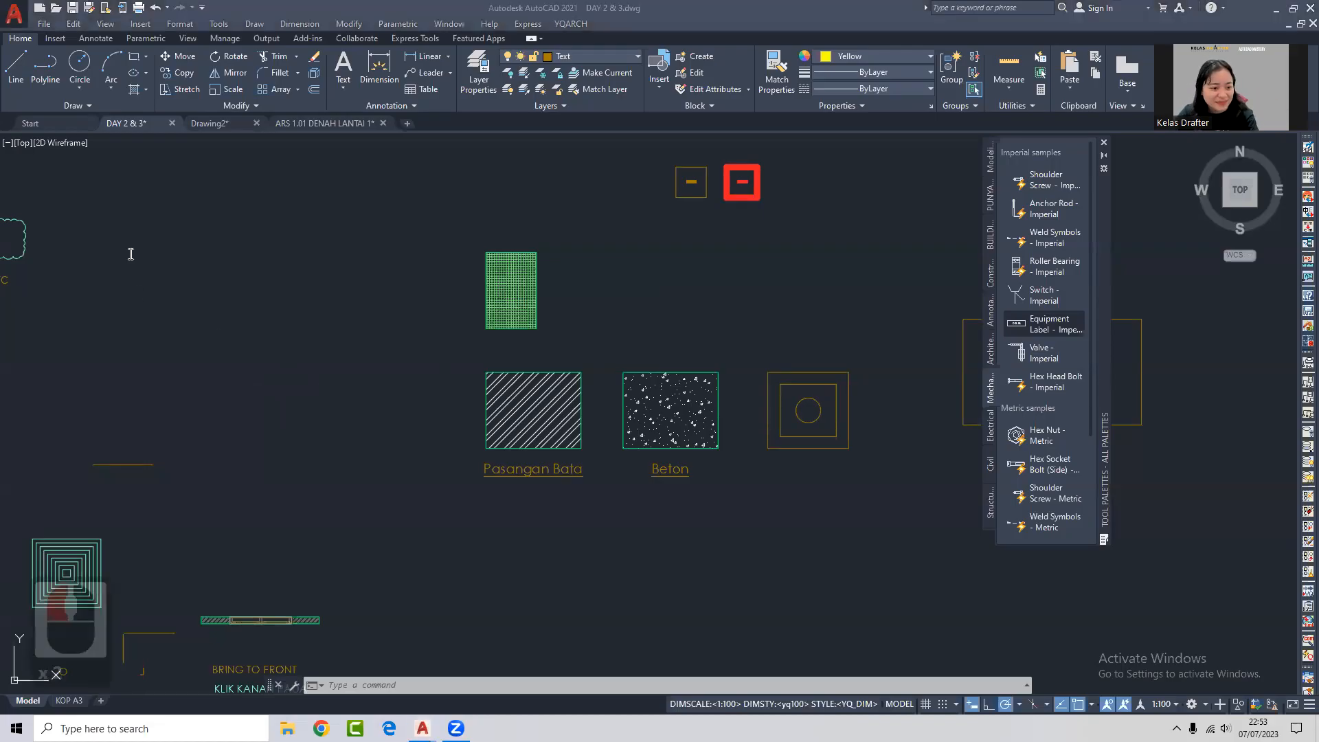
{"action": "left_click", "coordinate": [57, 240]}
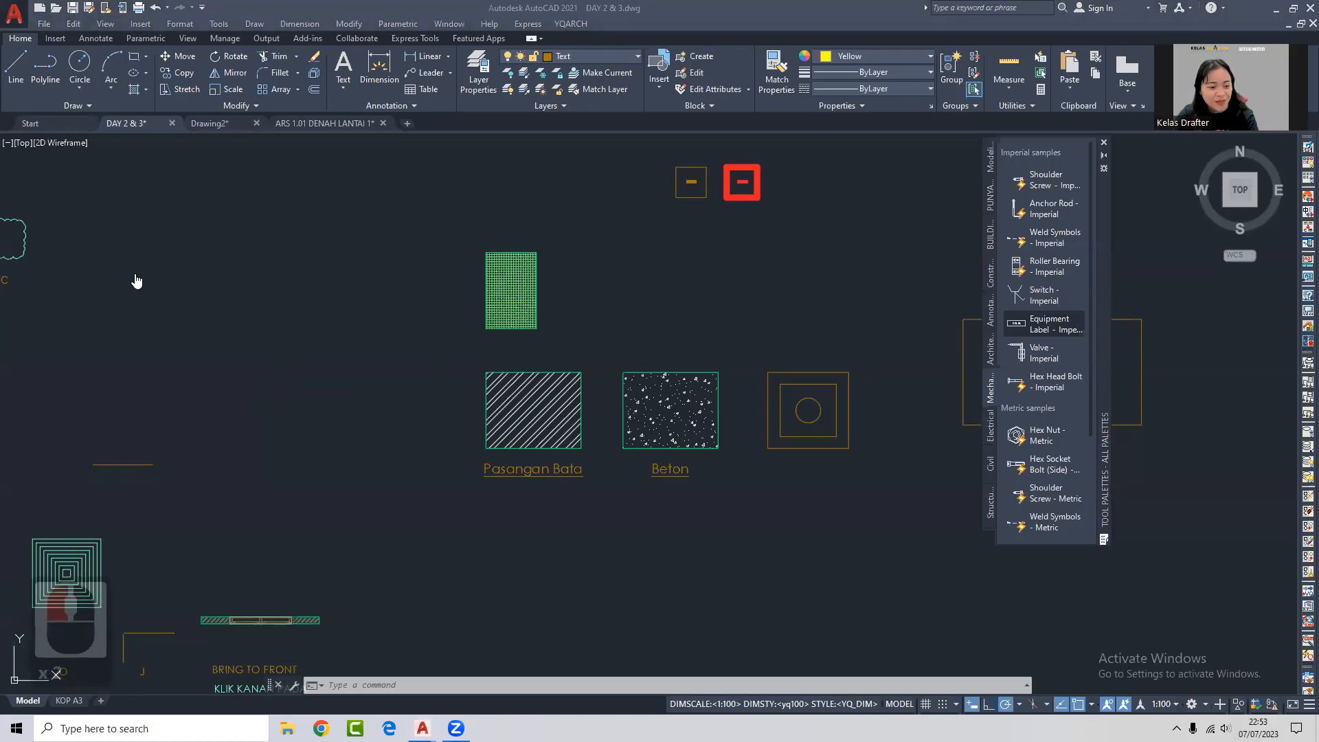
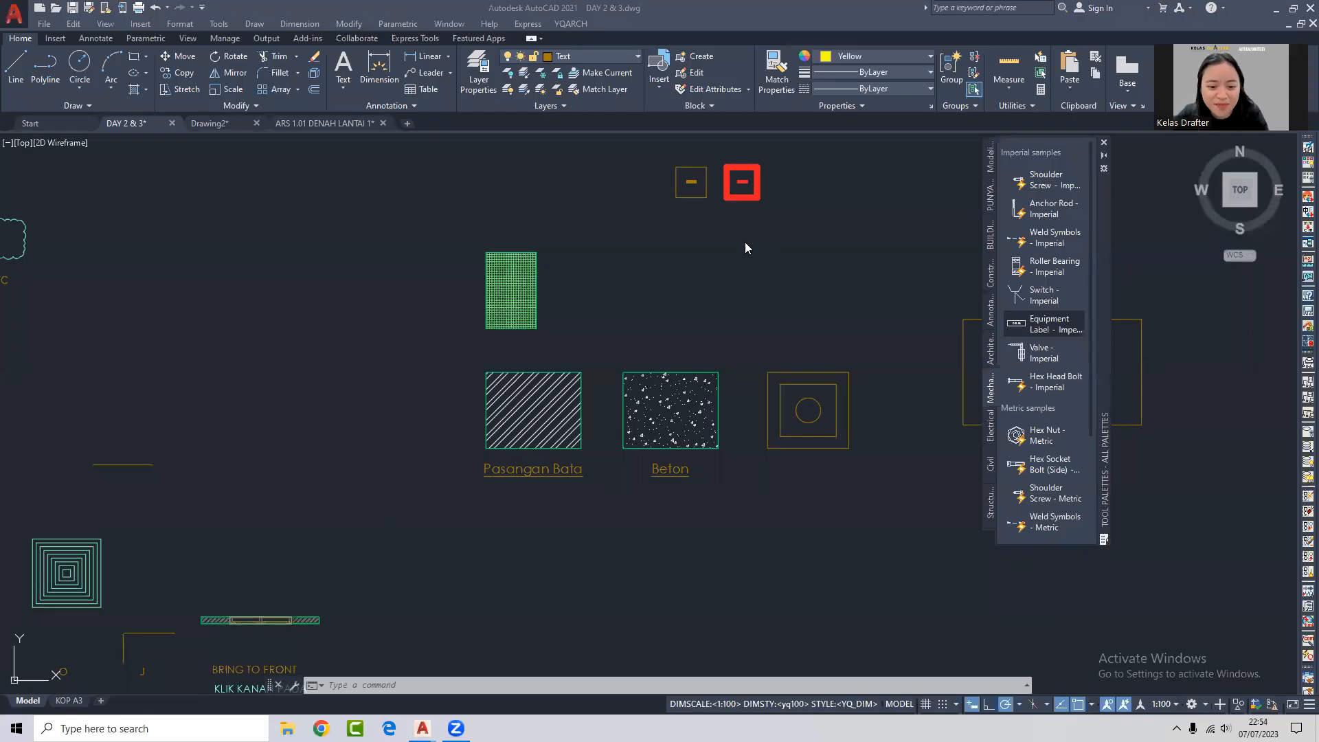
{"action": "left_click", "coordinate": [619, 281]}
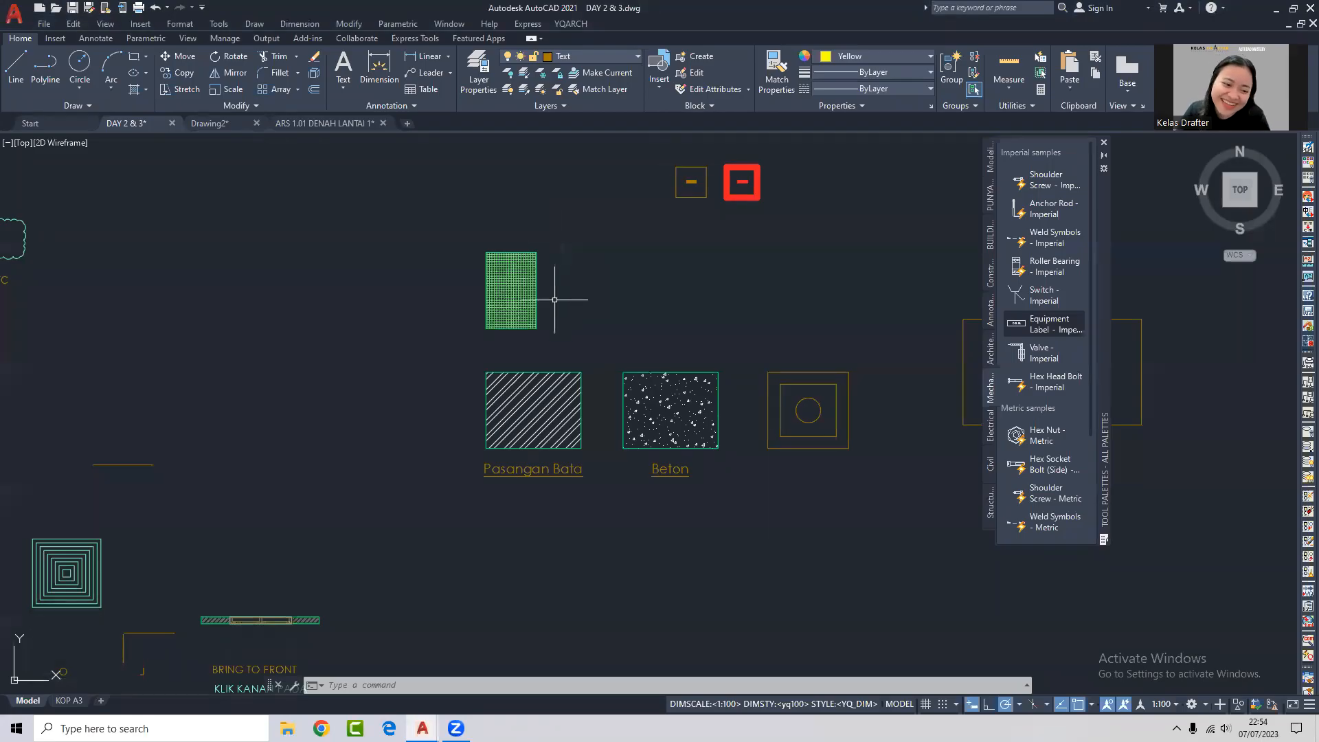
{"action": "scroll", "coordinate": [761, 362], "scroll_direction": "down", "scroll_amount": 3}
{"action": "scroll", "coordinate": [790, 330], "scroll_direction": "up", "scroll_amount": 5}
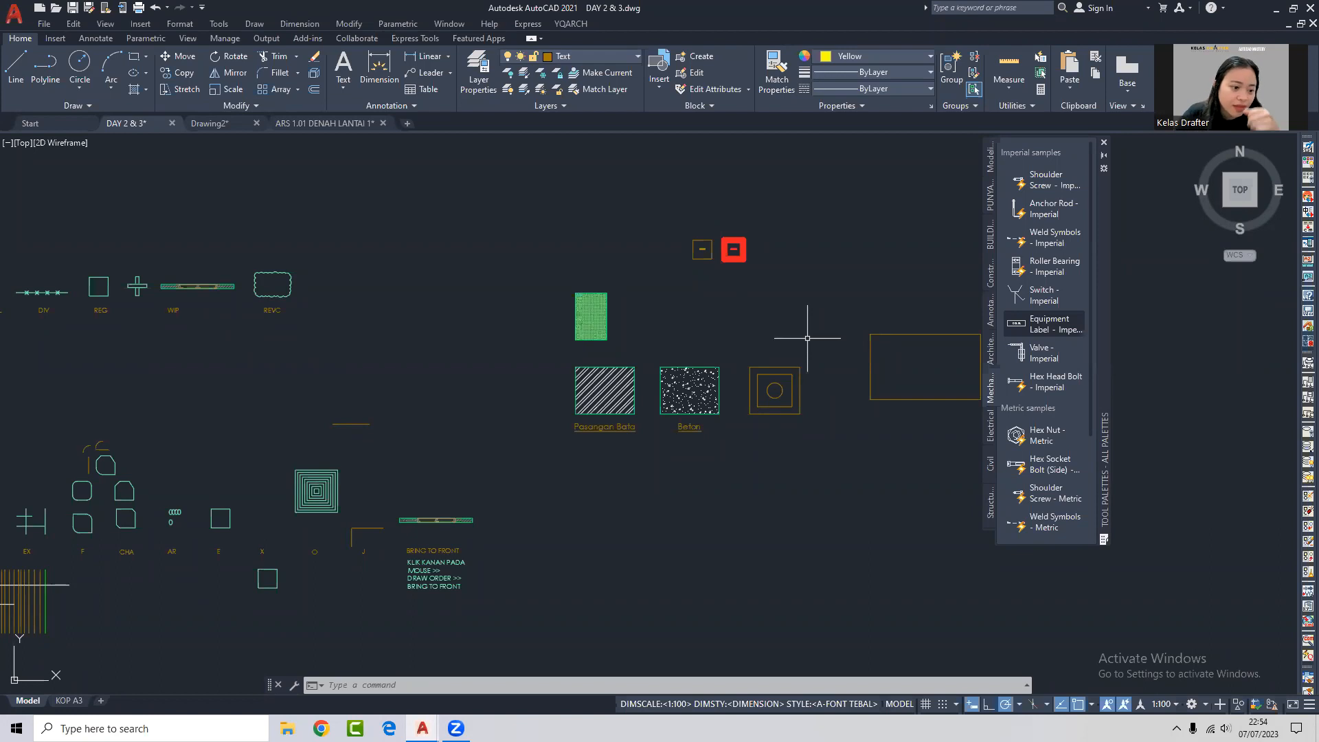
{"action": "scroll", "coordinate": [131, 318], "scroll_direction": "down", "scroll_amount": 10}
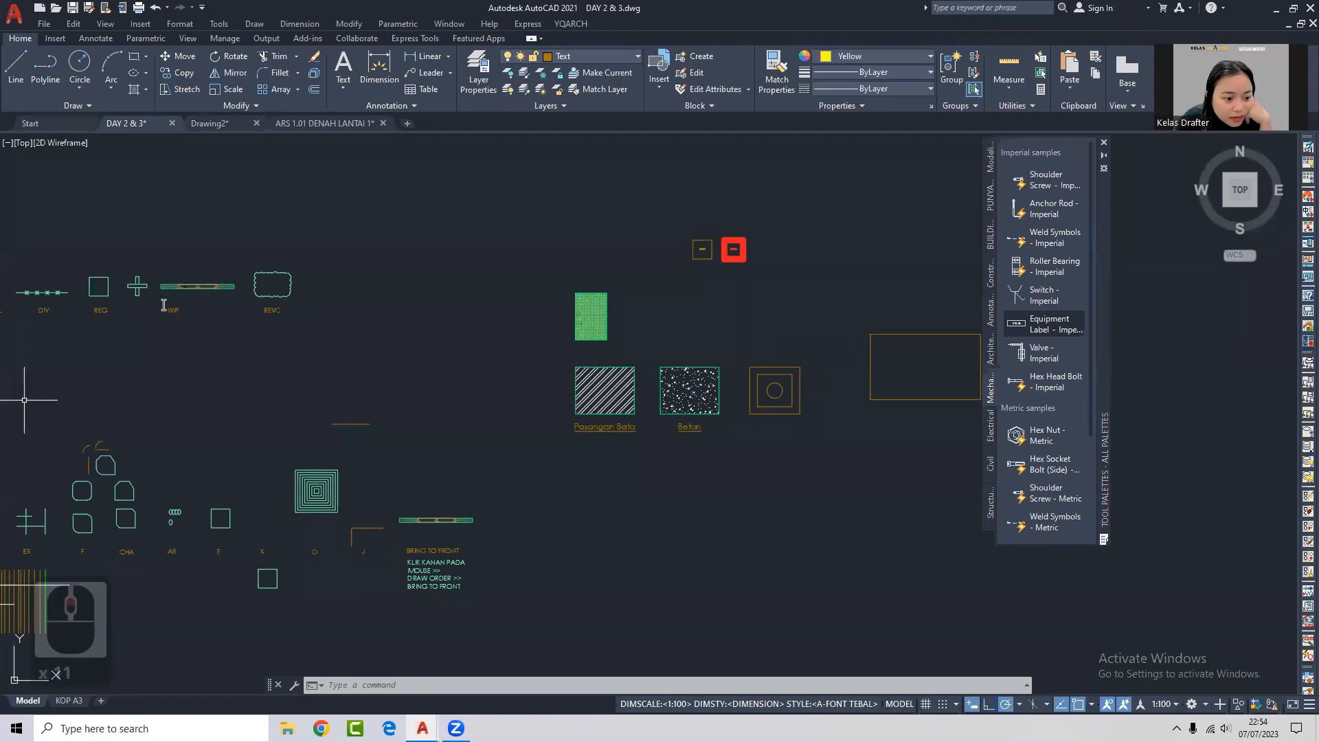
{"action": "double_click", "coordinate": [152, 274]}
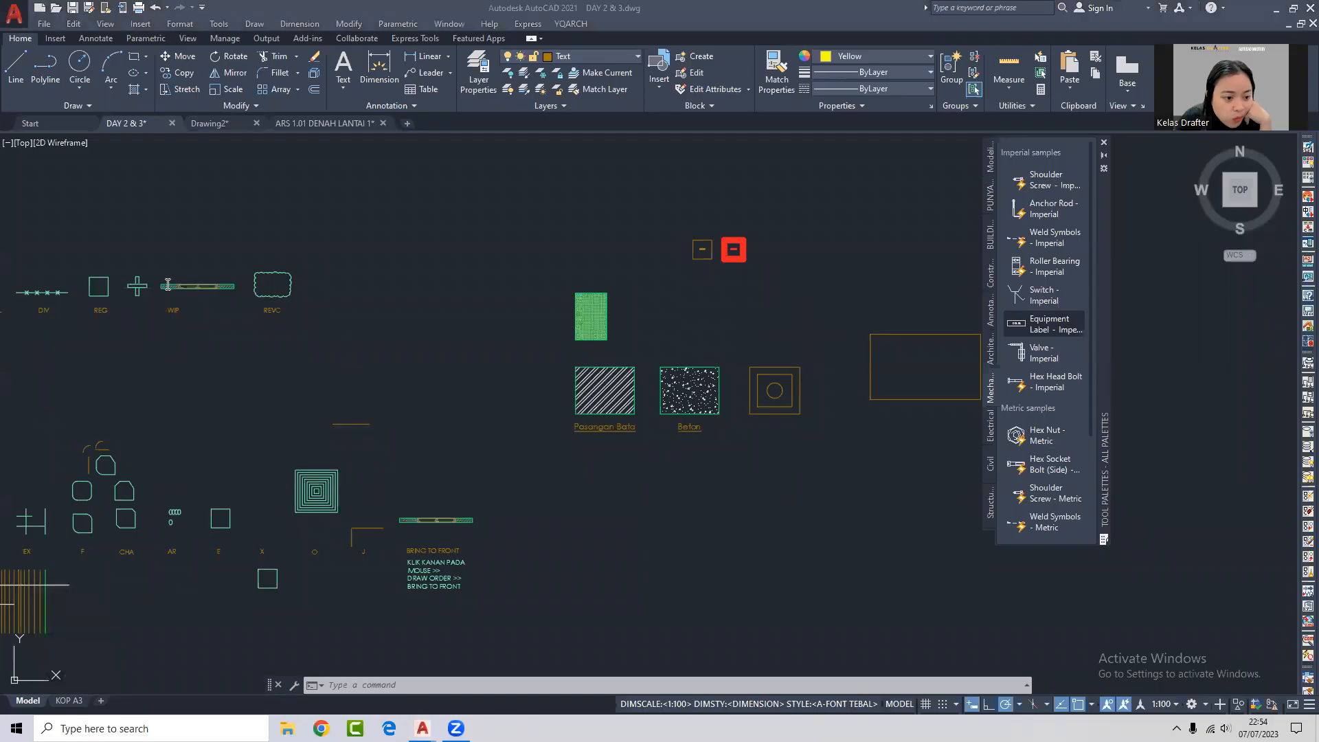
{"action": "left_click", "coordinate": [135, 286]}
{"action": "left_click", "coordinate": [451, 294]}
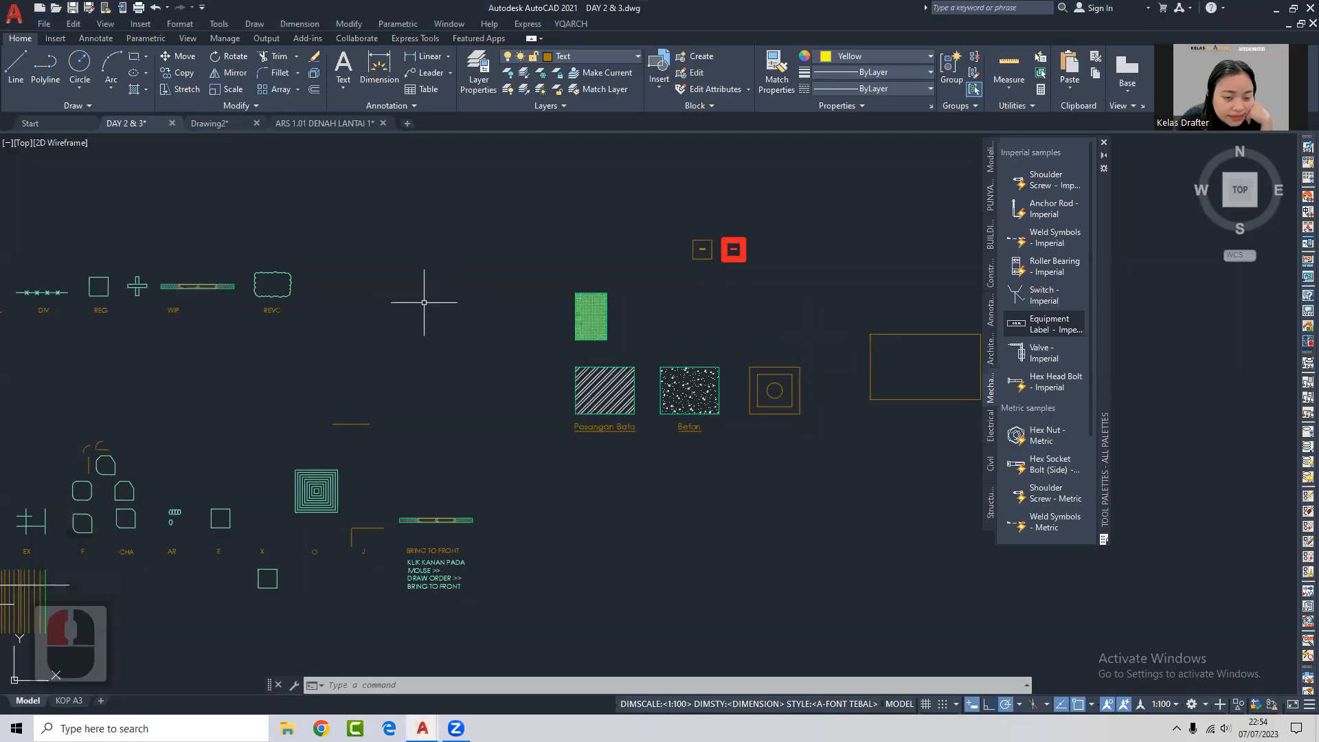
{"action": "mouse_move", "coordinate": [139, 262]}
{"action": "middle_mouse_down"}
{"action": "mouse_move", "coordinate": [99, 271]}
{"action": "mouse_move", "coordinate": [121, 262]}
{"action": "middle_mouse_up"}
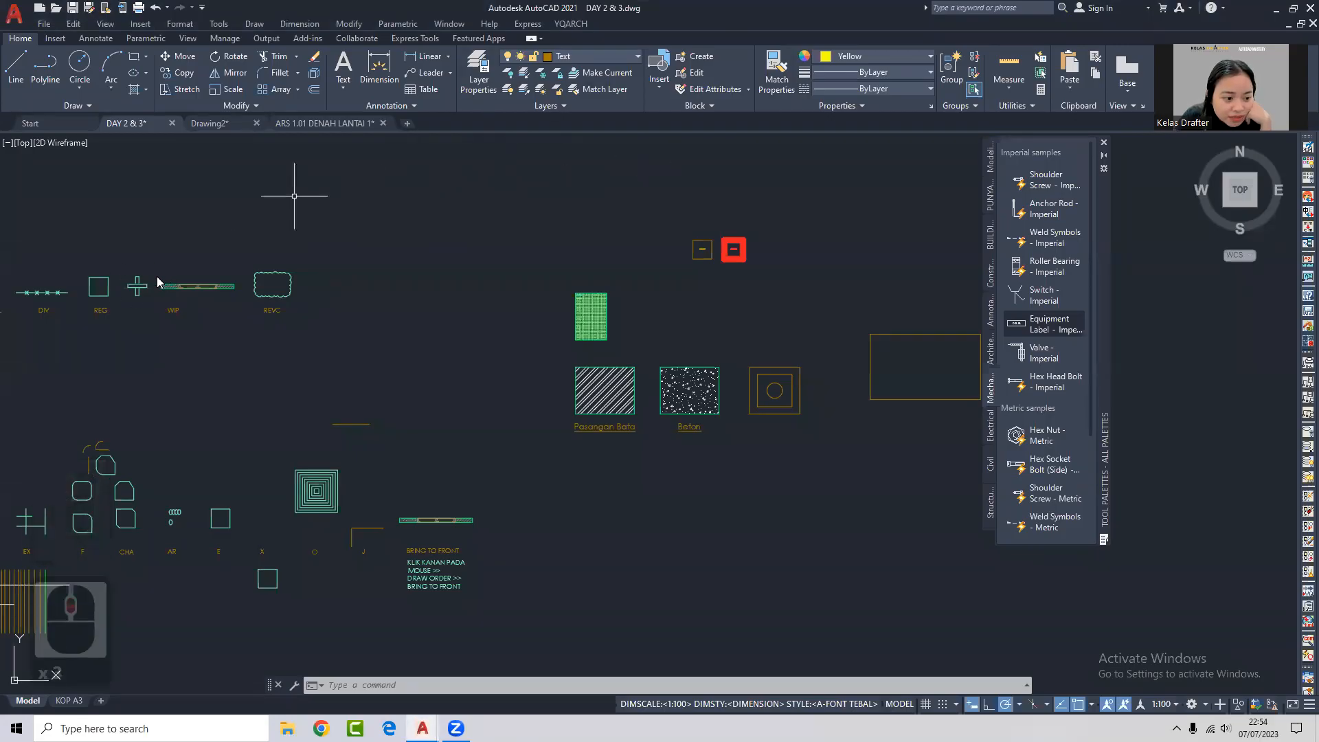
{"action": "left_click", "coordinate": [136, 259]}
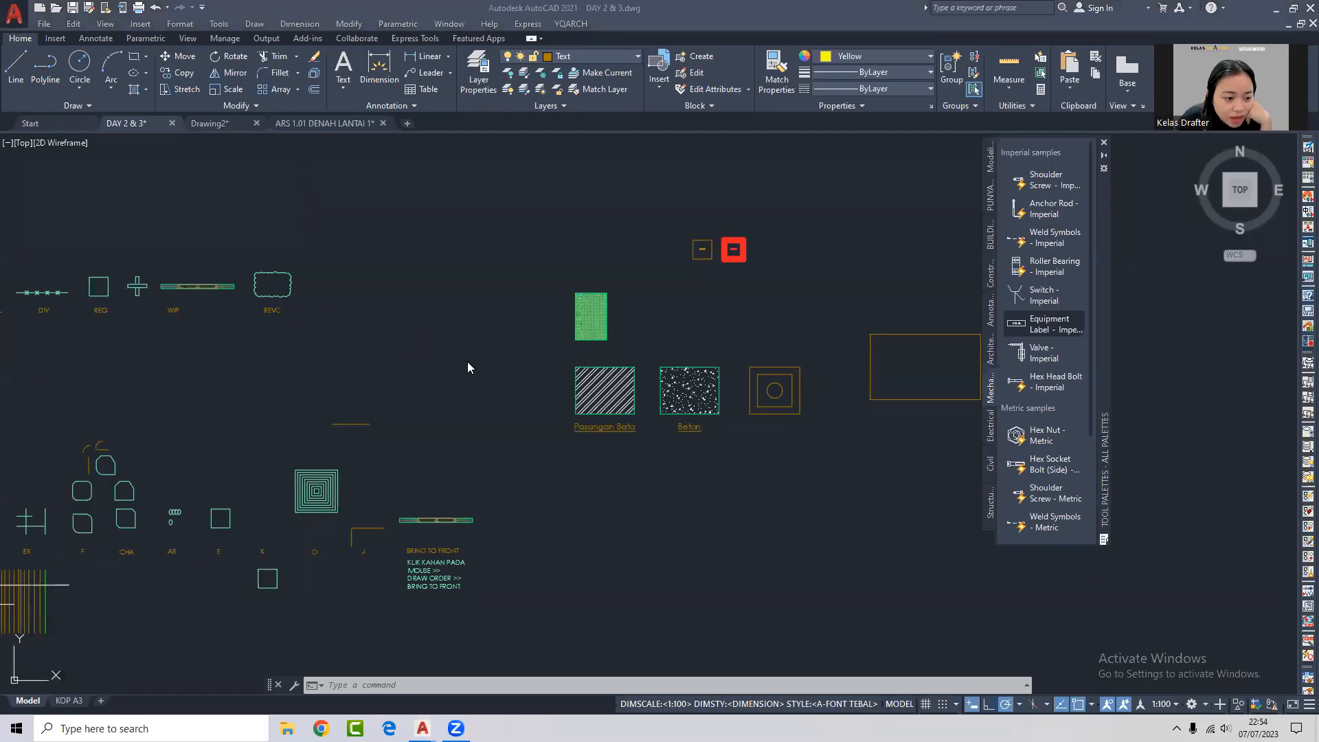
{"action": "left_click", "coordinate": [501, 341]}
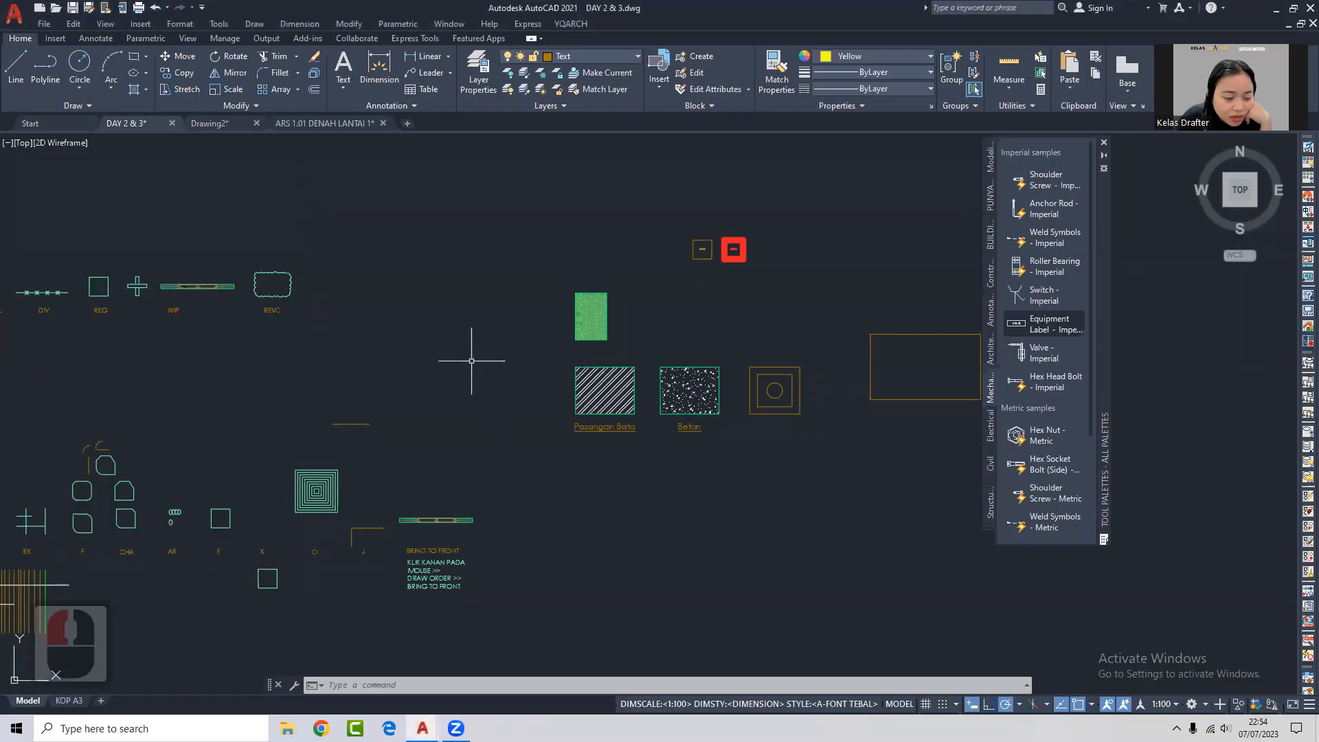
{"action": "middle_click_drag", "start_coordinate": [457, 374], "coordinate": [687, 313]}
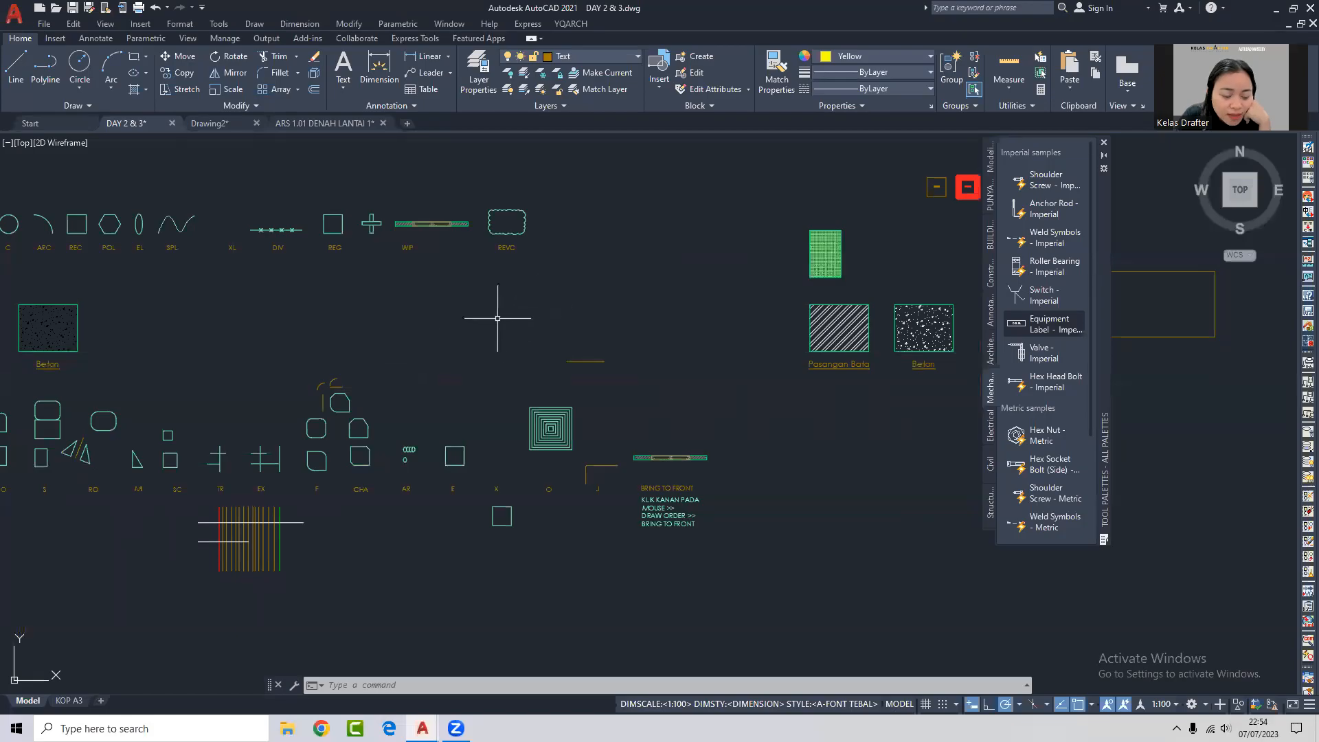
{"action": "middle_click_drag", "start_coordinate": [418, 407], "coordinate": [516, 325]}
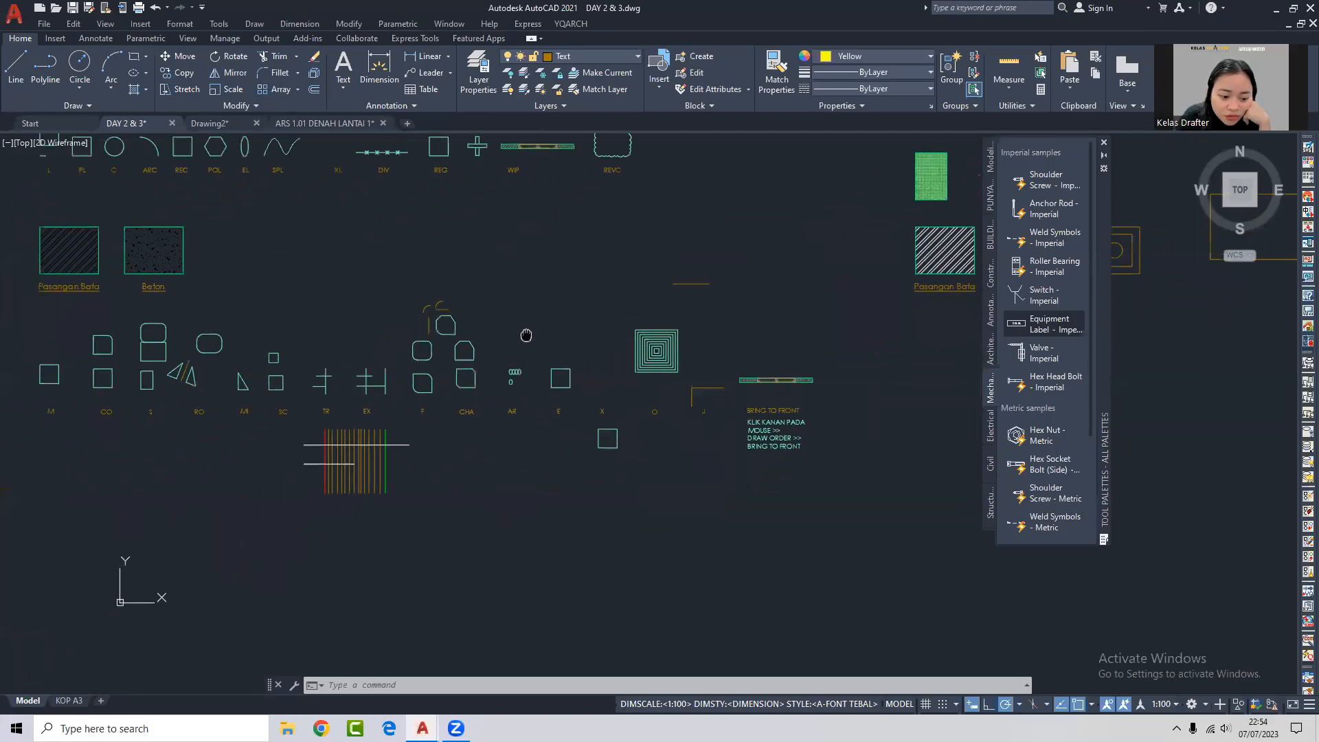
{"action": "scroll", "coordinate": [323, 445], "scroll_direction": "up", "scroll_amount": 4}
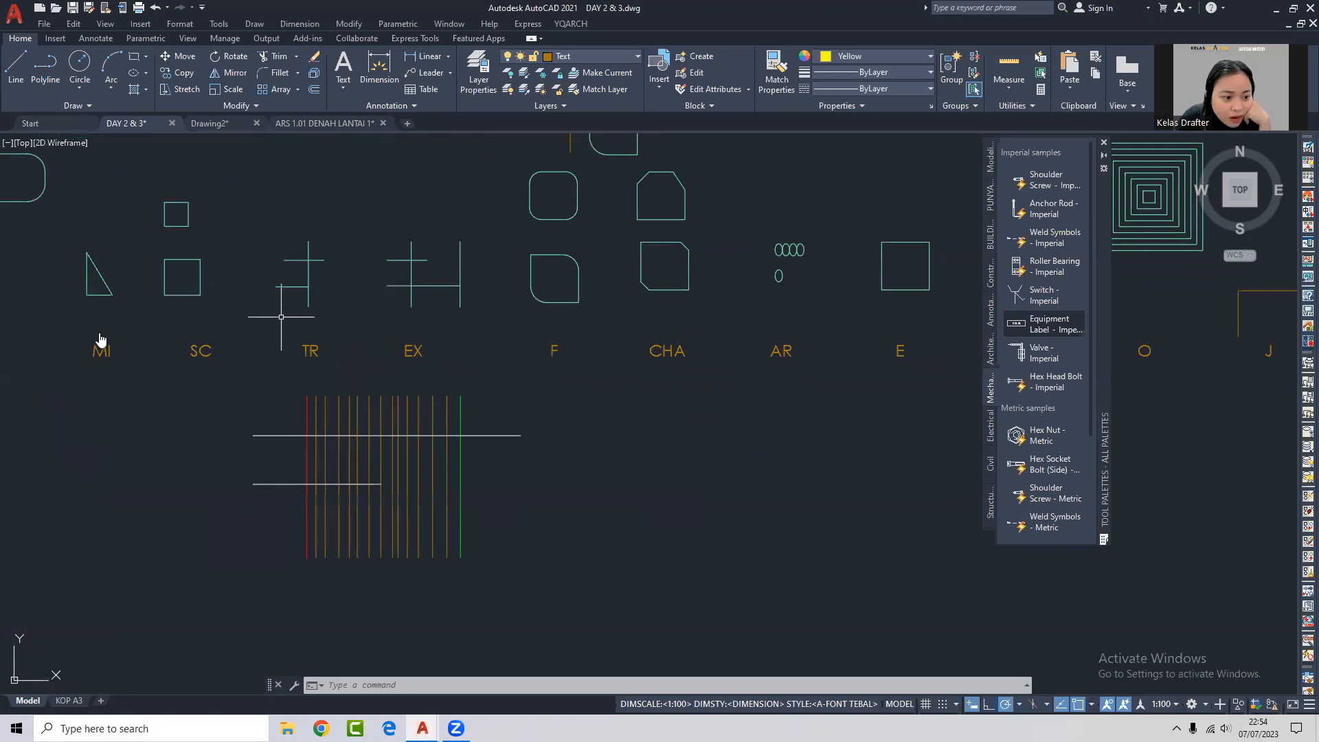
{"action": "left_click", "coordinate": [193, 276]}
{"action": "left_click", "coordinate": [71, 230]}
{"action": "left_click", "coordinate": [65, 252]}
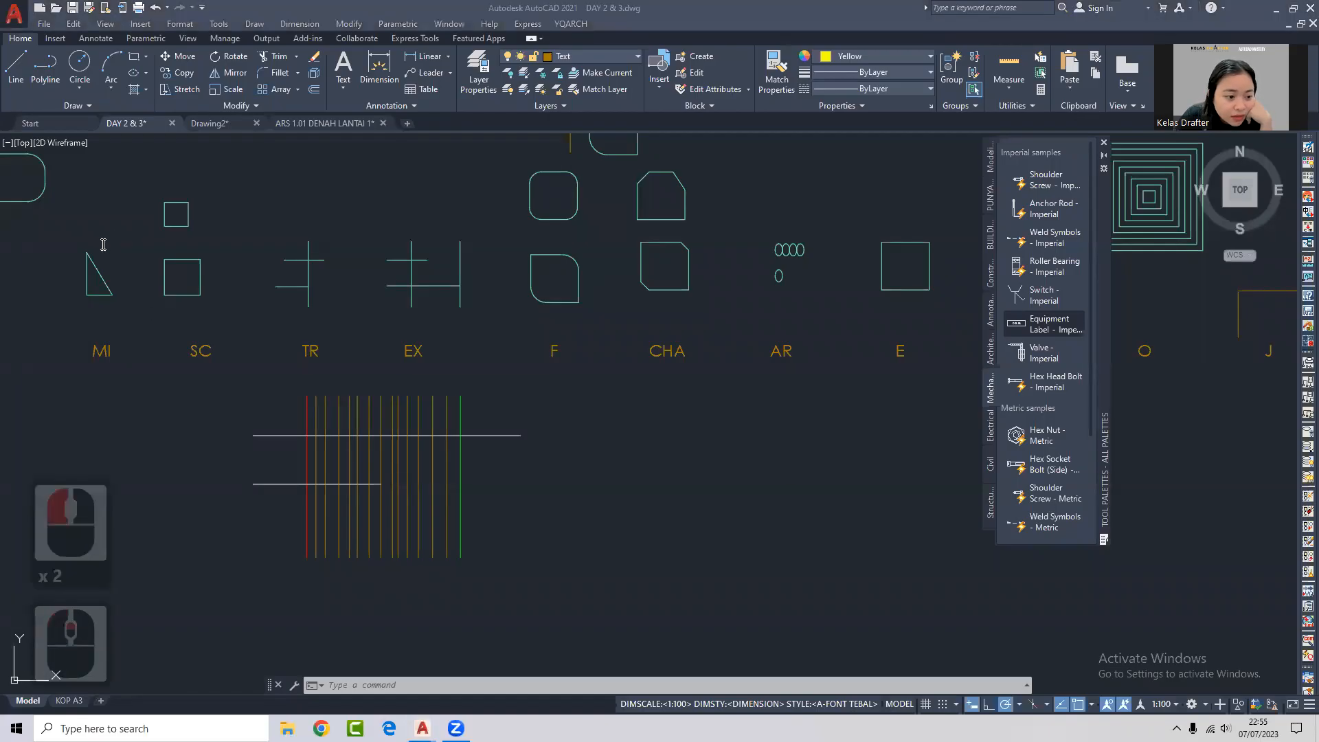
{"action": "left_click", "coordinate": [65, 252]}
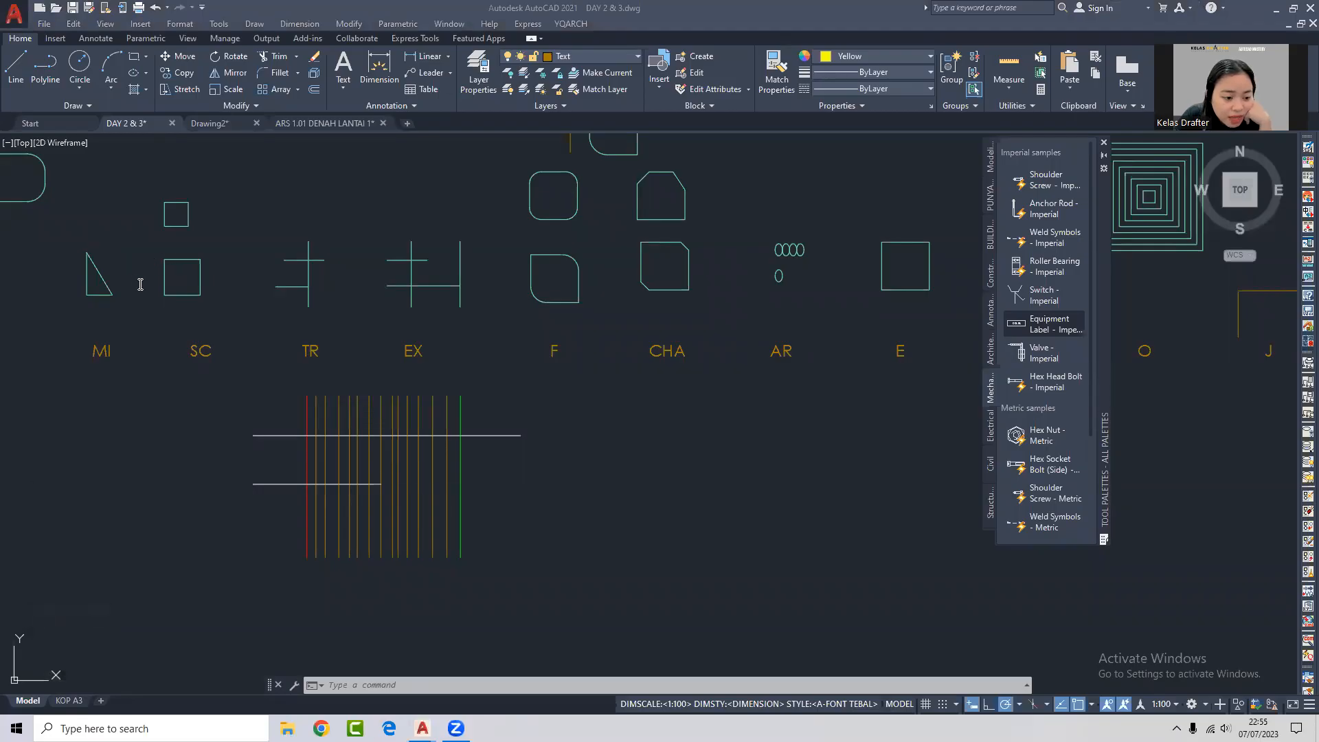
{"action": "left_click", "coordinate": [179, 300]}
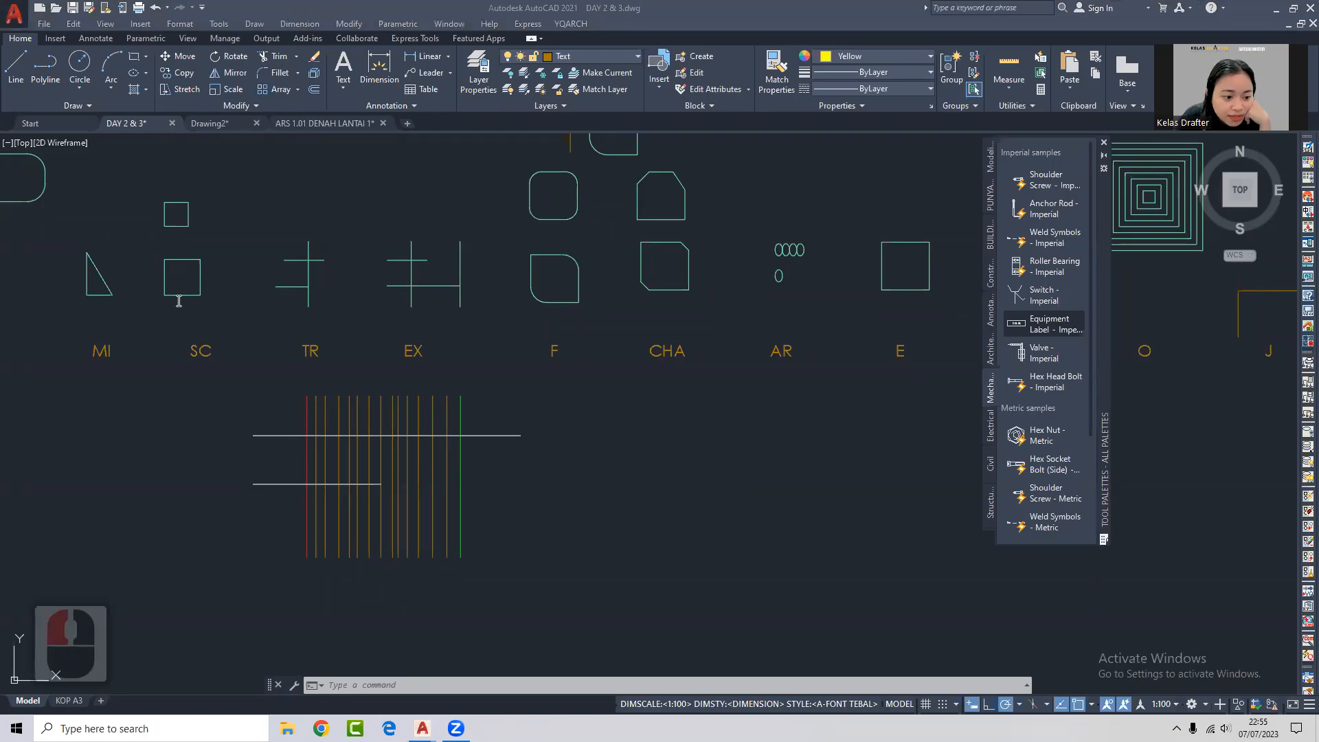
{"action": "left_click", "coordinate": [179, 301]}
Start the Hatch command beside the row of modify command examples to show its pattern and property options.
{"action": "middle_click_drag", "start_coordinate": [873, 301], "coordinate": [508, 358]}
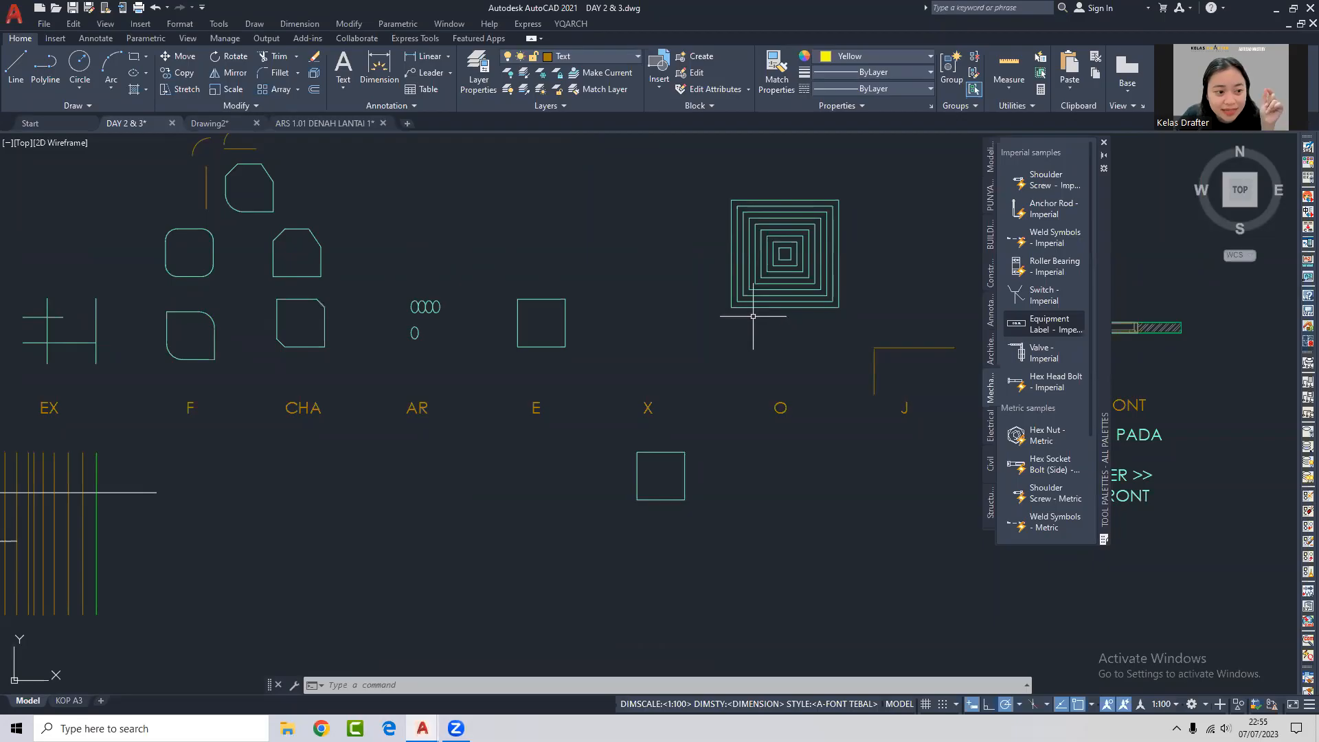
{"action": "middle_click_drag", "start_coordinate": [553, 266], "coordinate": [553, 250]}
{"action": "type", "text": "h"}
{"action": "key", "text": "Return"}
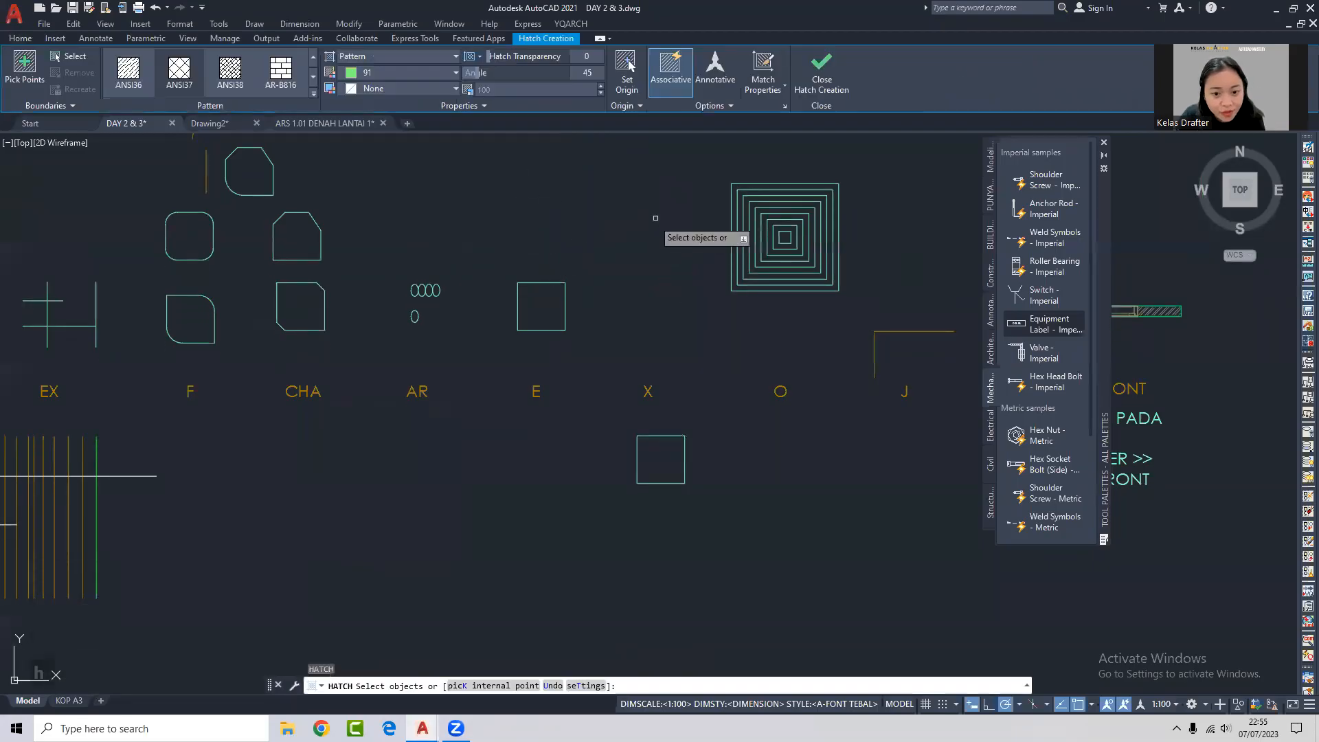
{"action": "left_click", "coordinate": [714, 105]}
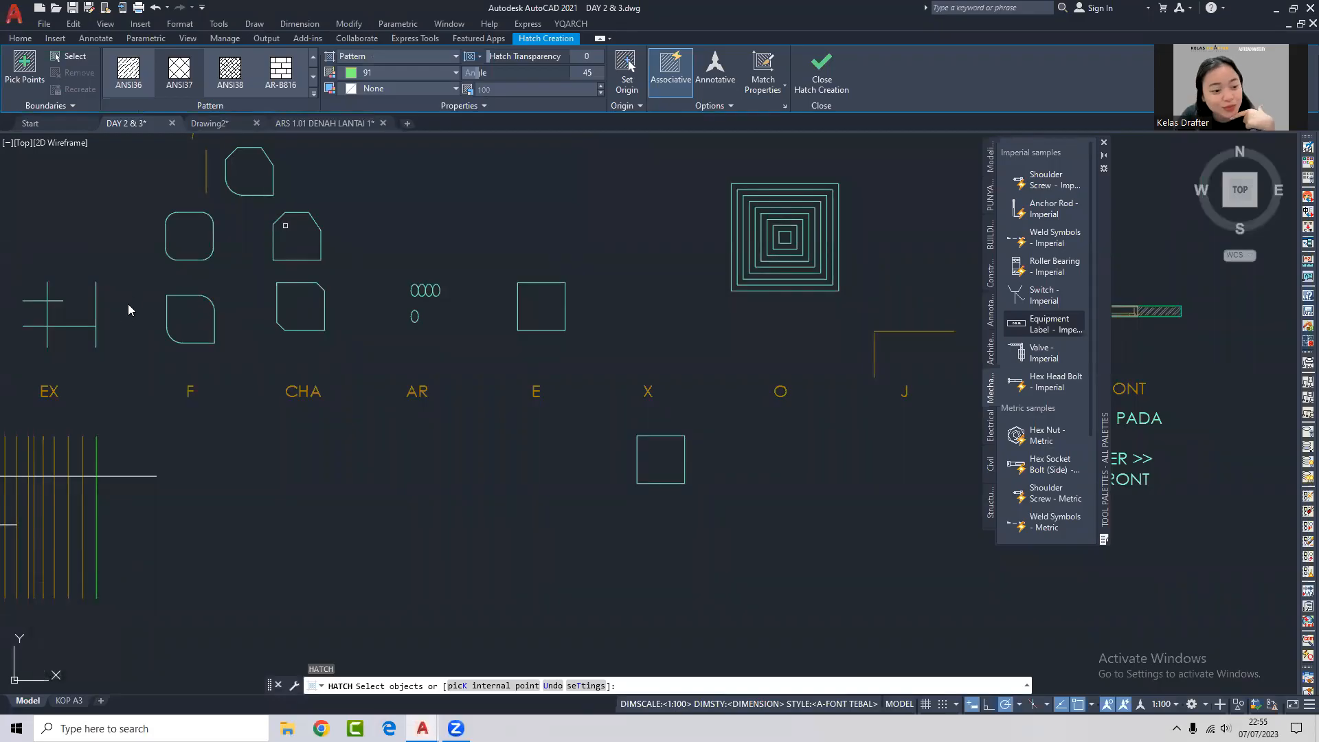
{"action": "scroll", "coordinate": [128, 315], "scroll_direction": "down", "scroll_amount": 1}
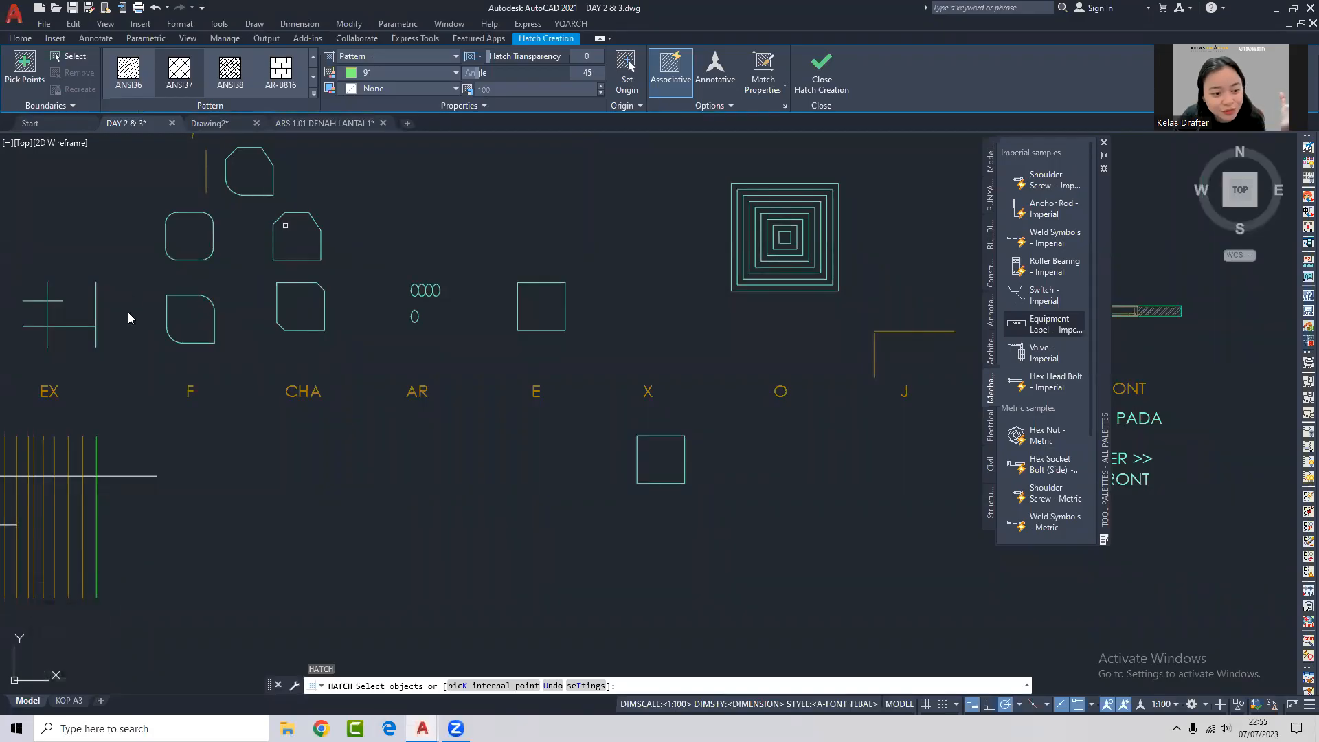
{"action": "scroll", "coordinate": [128, 314], "scroll_direction": "down", "scroll_amount": 2}
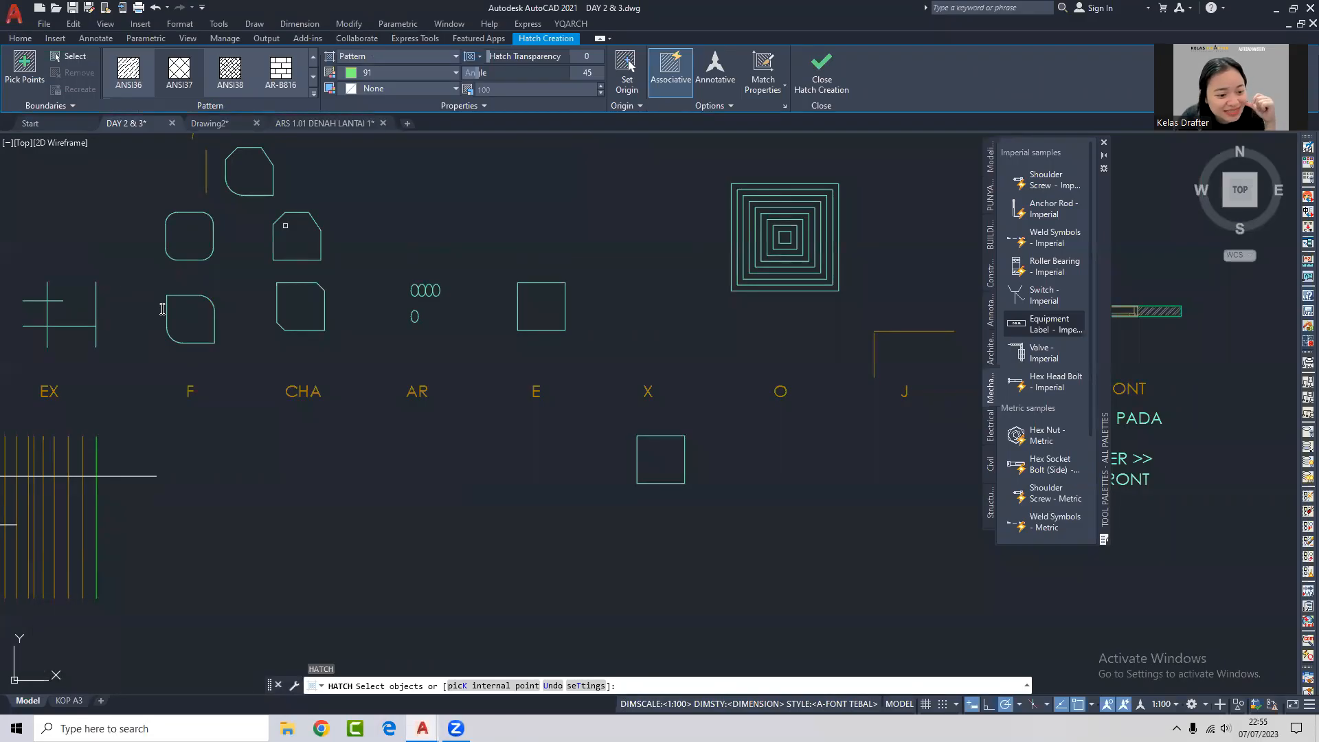
{"action": "scroll", "coordinate": [162, 309], "scroll_direction": "down", "scroll_amount": 1}
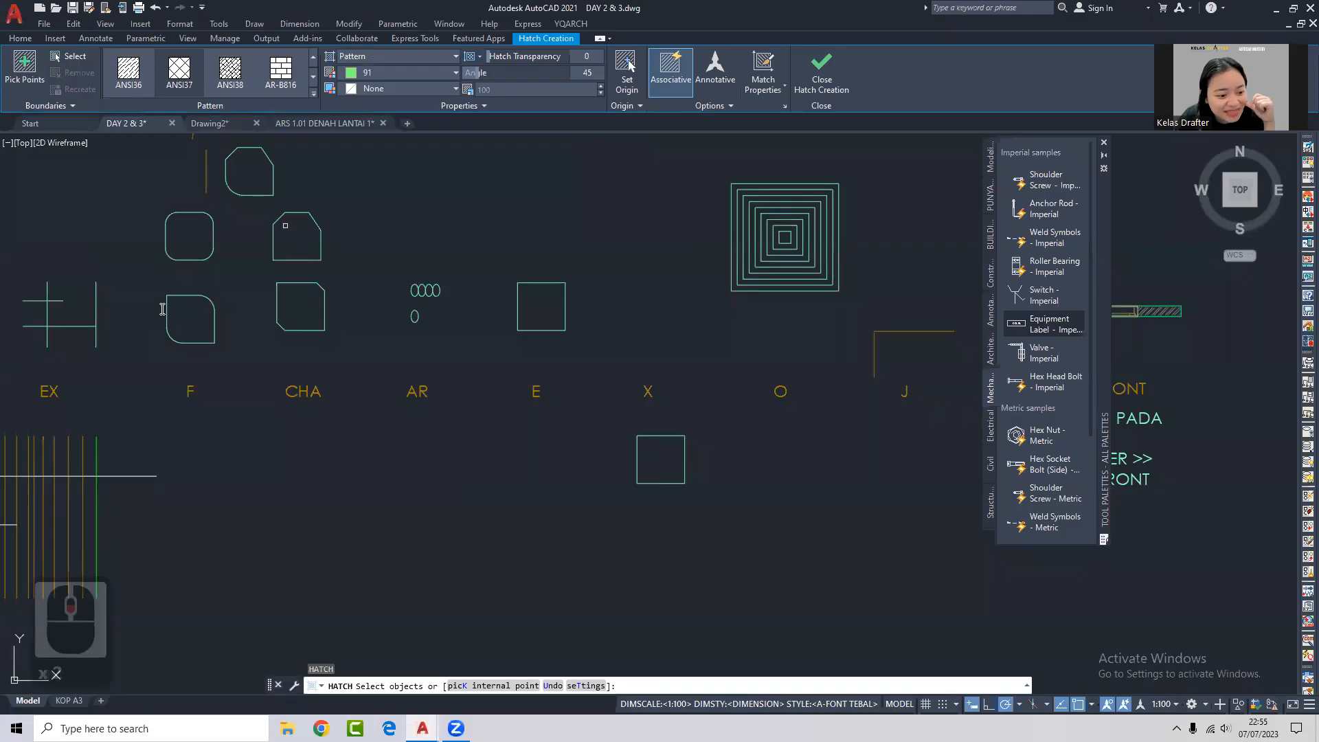
{"action": "left_click", "coordinate": [161, 268]}
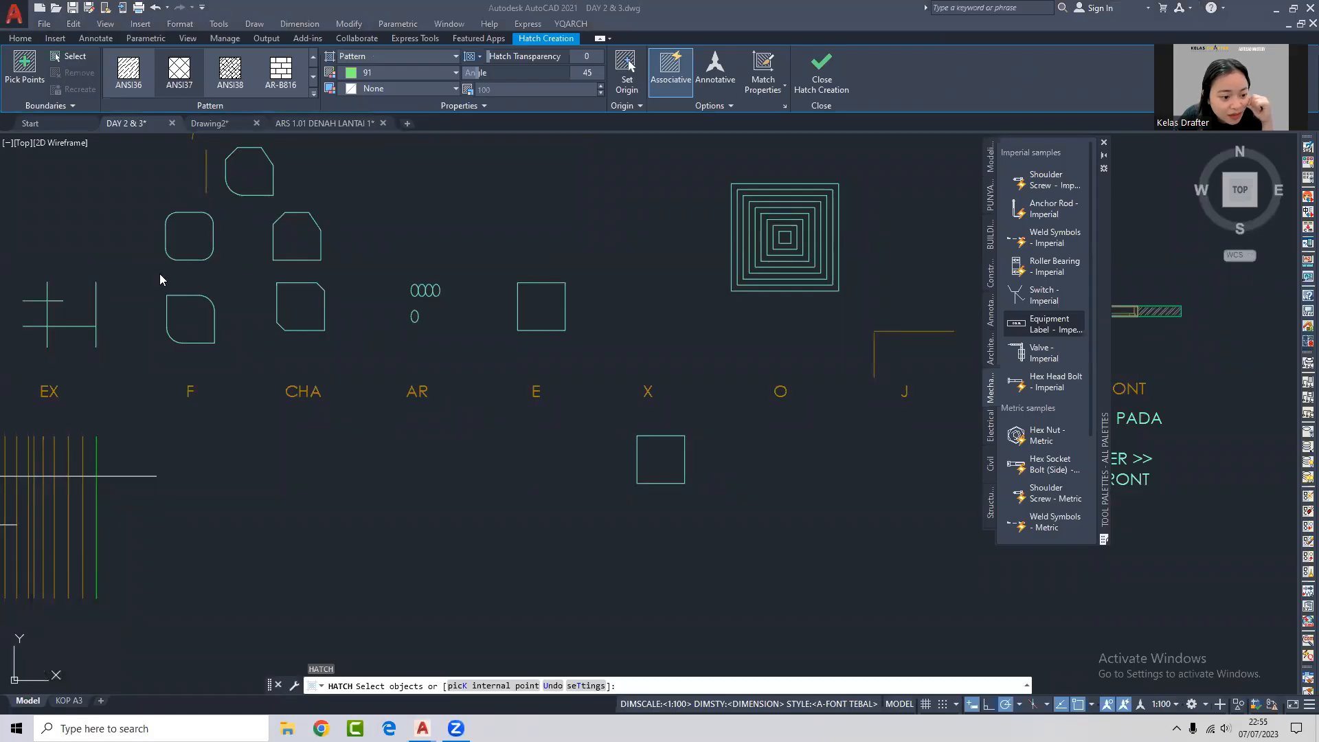
{"action": "middle_click_drag", "start_coordinate": [160, 275], "coordinate": [159, 287]}
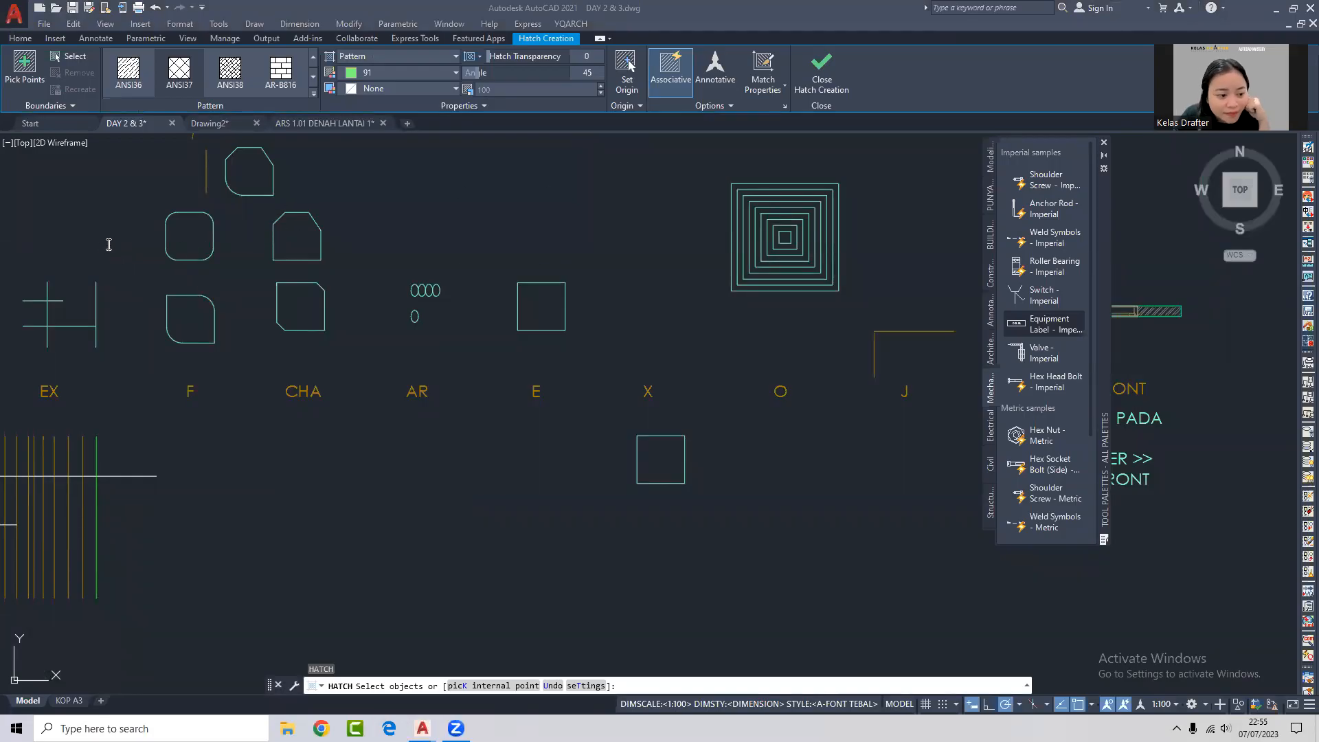
{"action": "scroll", "coordinate": [121, 244], "scroll_direction": "down", "scroll_amount": 1}
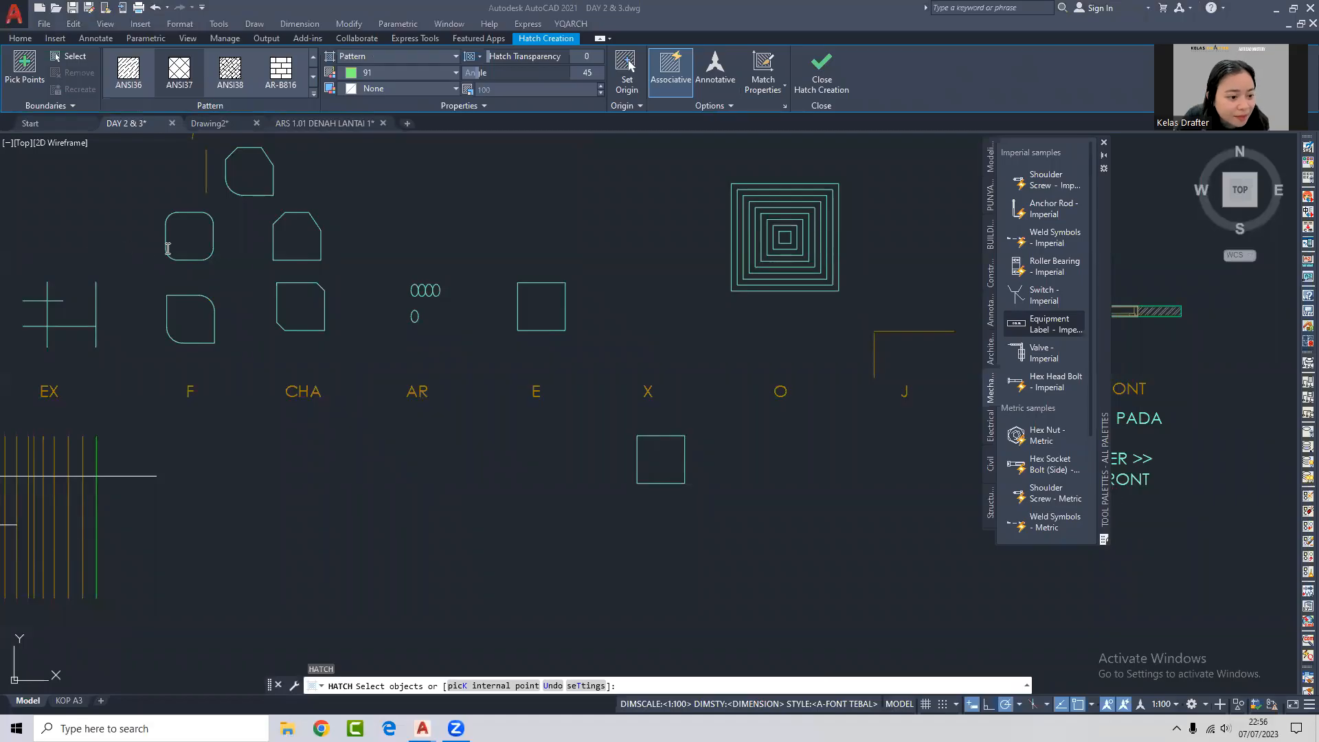
{"action": "left_click", "coordinate": [70, 233]}
{"action": "scroll", "coordinate": [95, 248], "scroll_direction": "down", "scroll_amount": 1}
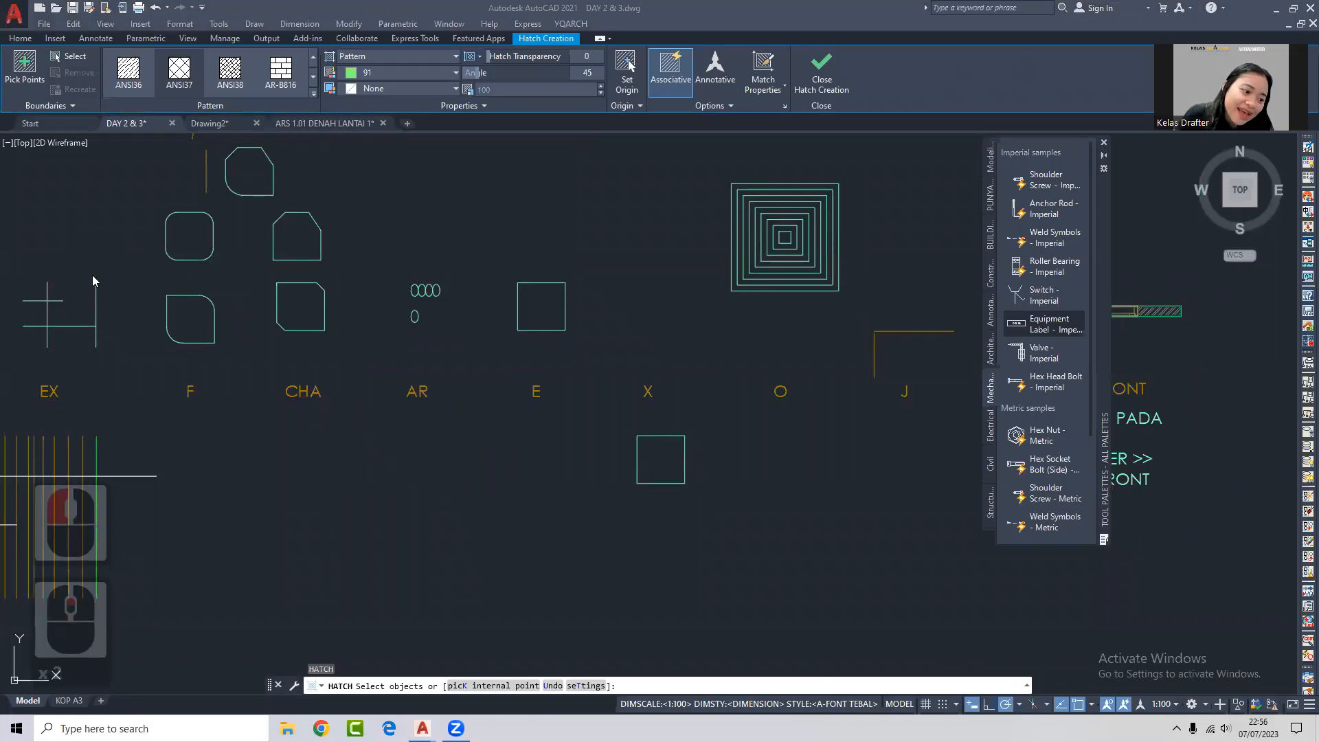
{"action": "left_click", "coordinate": [100, 268]}
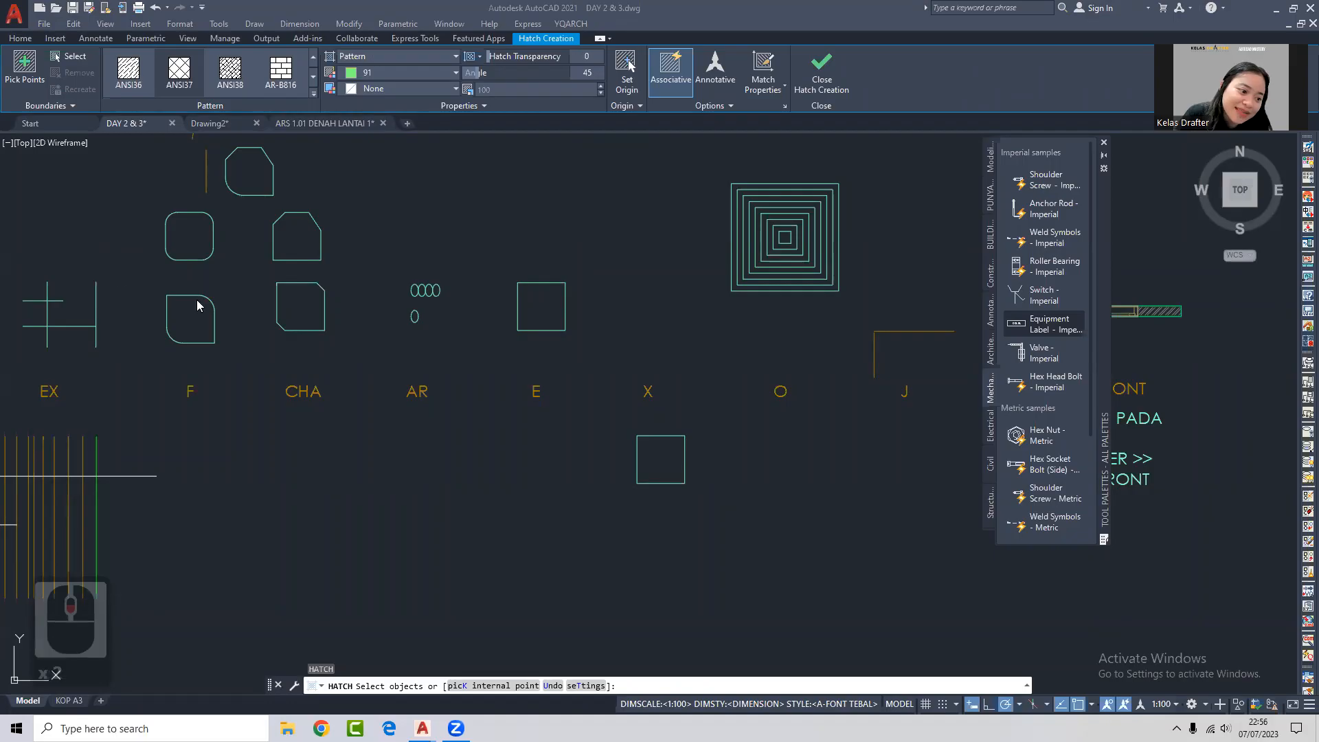
{"action": "scroll", "coordinate": [125, 280], "scroll_direction": "down", "scroll_amount": 4}
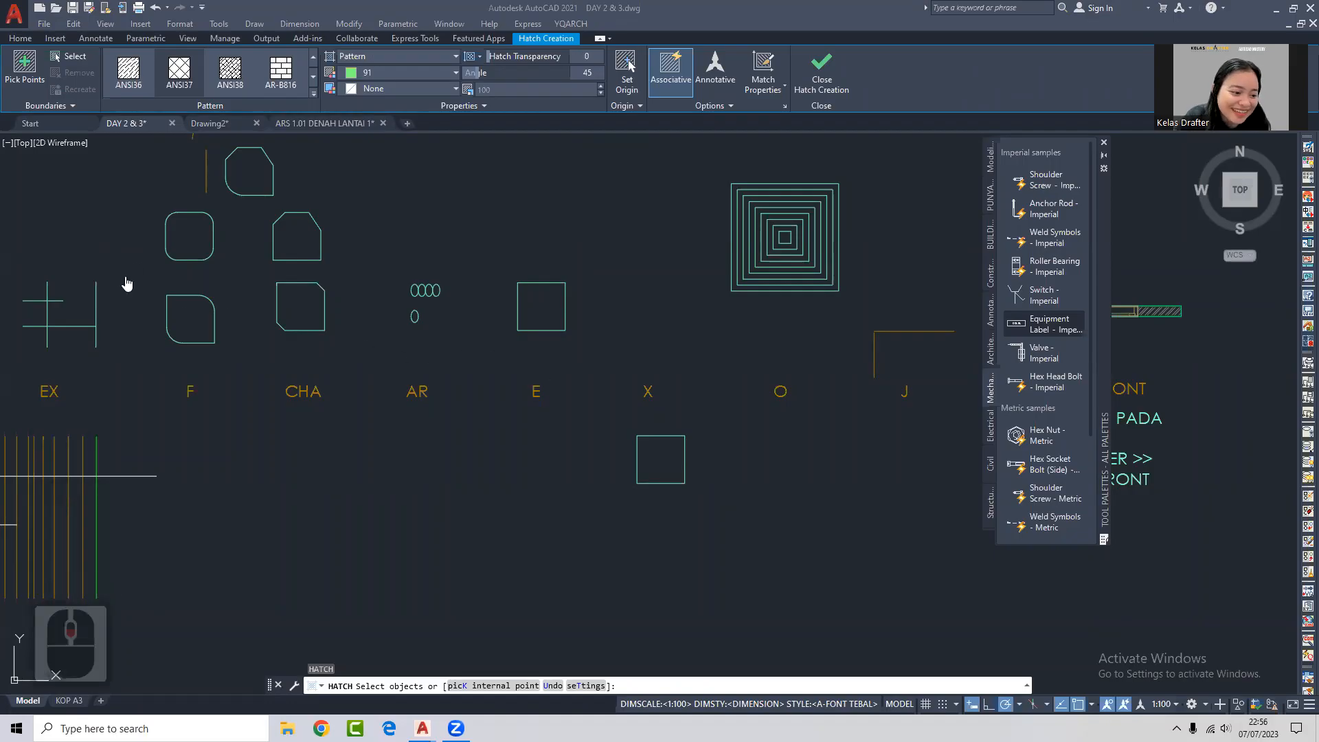
{"action": "scroll", "coordinate": [100, 302], "scroll_direction": "down", "scroll_amount": 2}
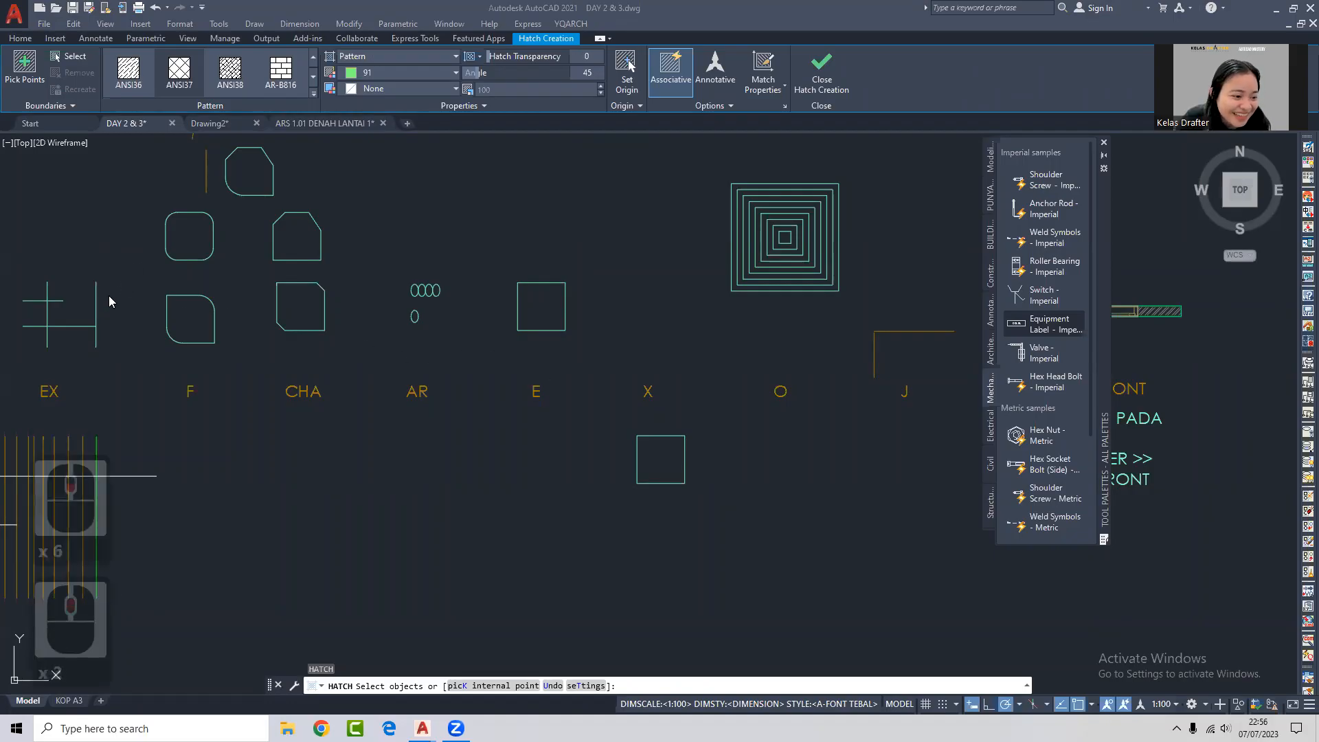
{"action": "left_click", "coordinate": [95, 274]}
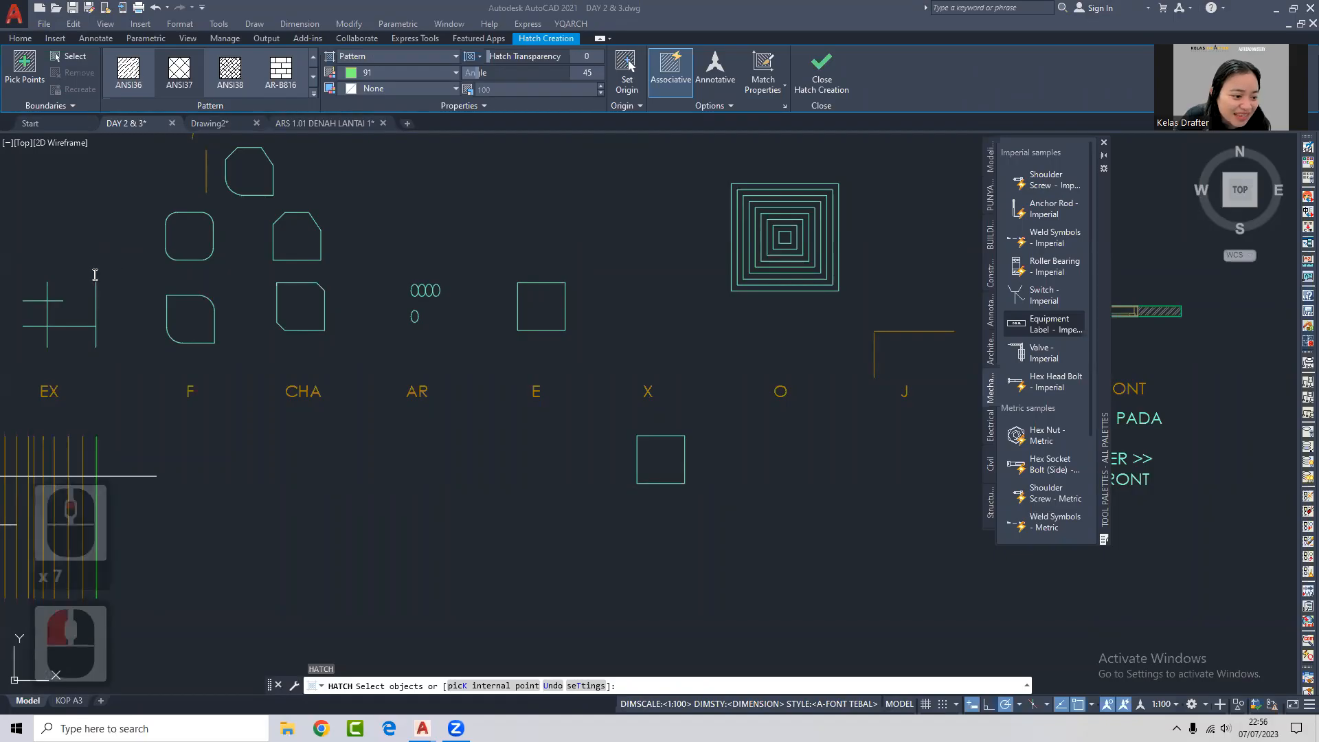
{"action": "scroll", "coordinate": [163, 276], "scroll_direction": "down", "scroll_amount": 4}
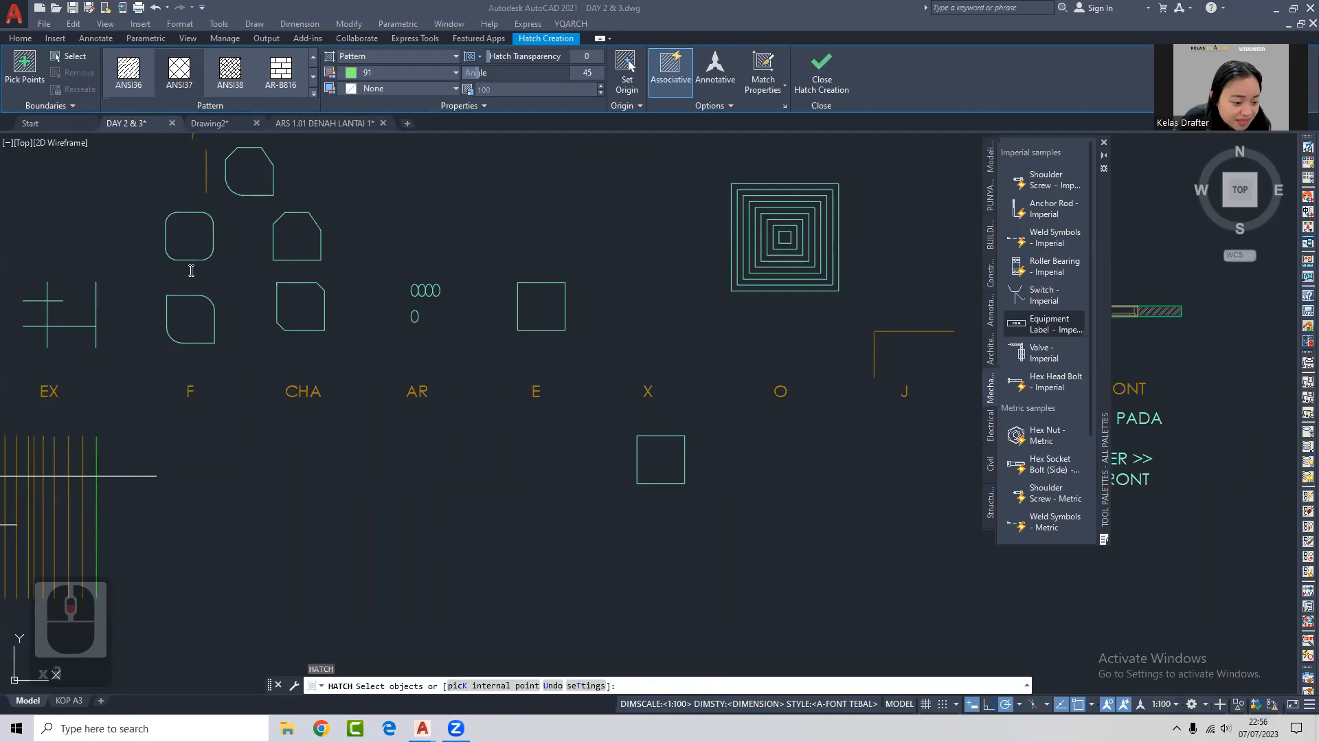
{"action": "scroll", "coordinate": [149, 275], "scroll_direction": "down", "scroll_amount": 3}
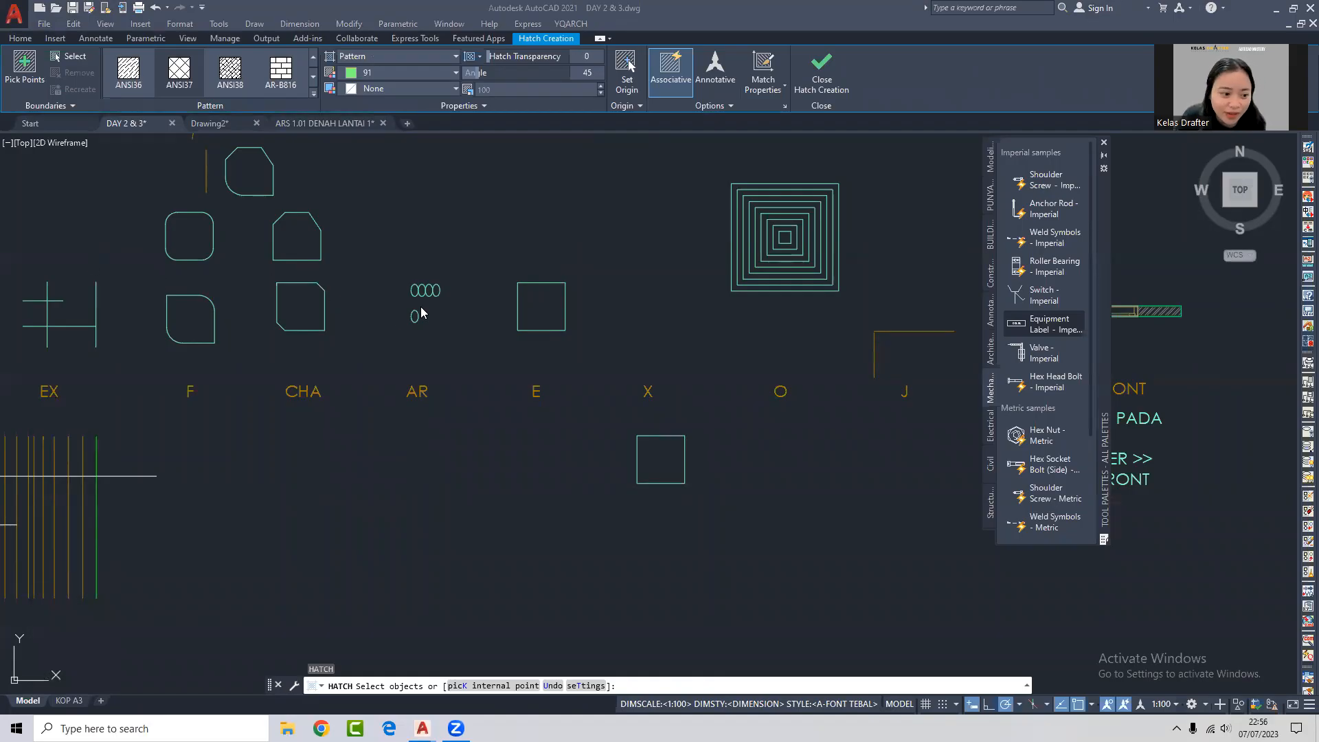
{"action": "scroll", "coordinate": [150, 295], "scroll_direction": "down", "scroll_amount": 2}
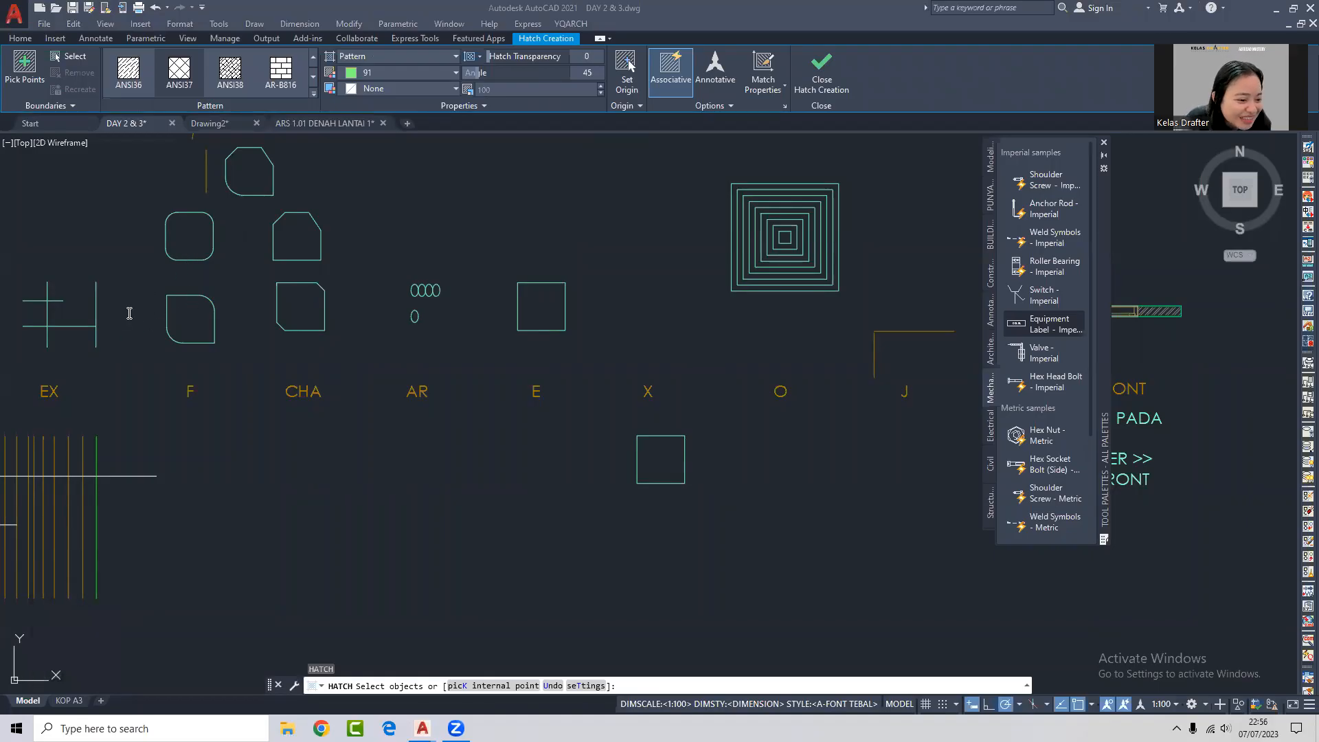
{"action": "scroll", "coordinate": [117, 321], "scroll_direction": "down", "scroll_amount": 1}
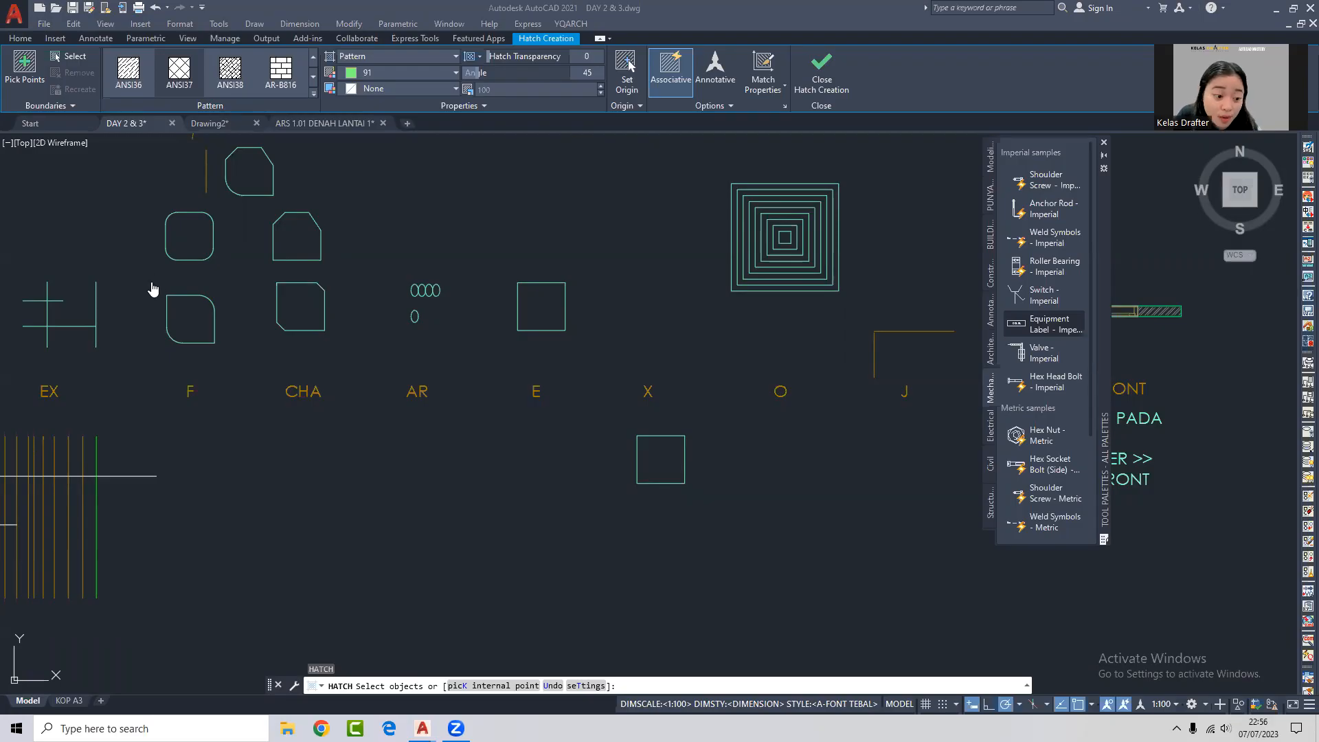
{"action": "scroll", "coordinate": [150, 292], "scroll_direction": "down", "scroll_amount": 4}
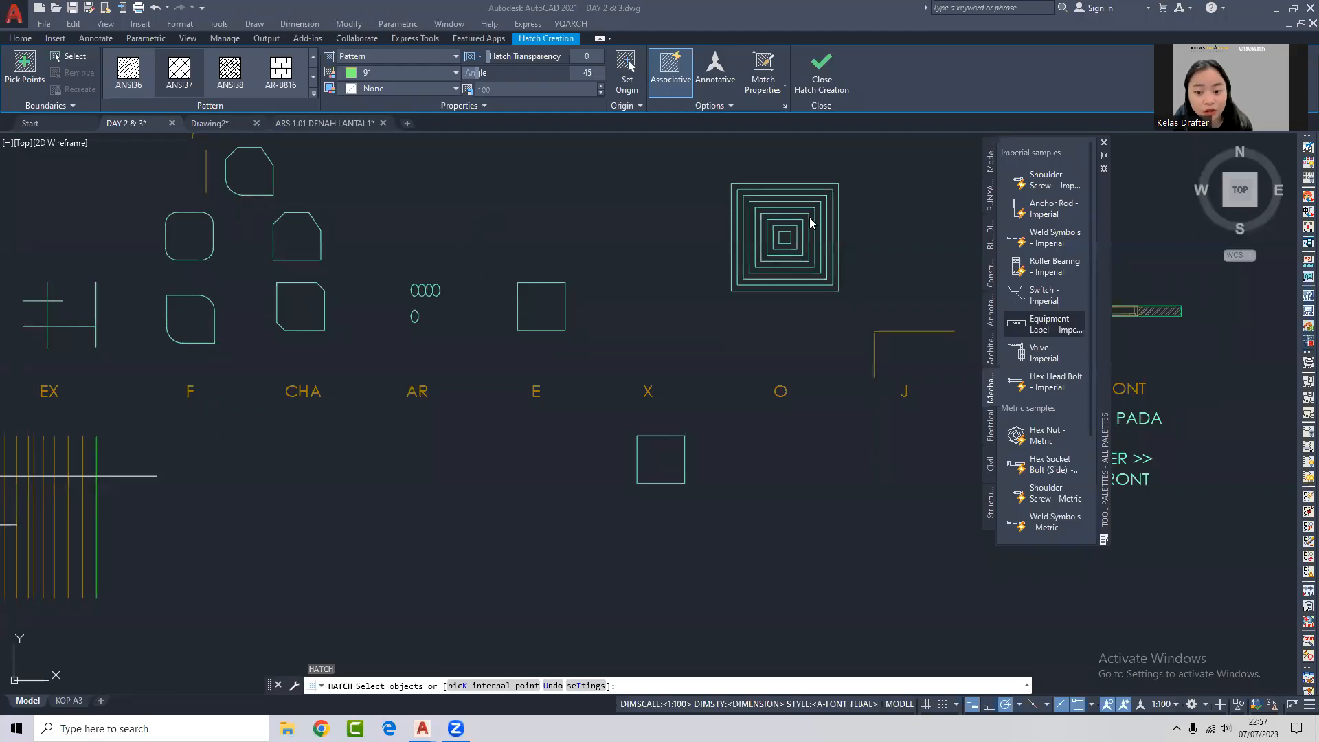
Return to the "by layer" and "by block" example squares in the drawing.
{"action": "scroll", "coordinate": [447, 311], "scroll_direction": "down", "scroll_amount": 4}
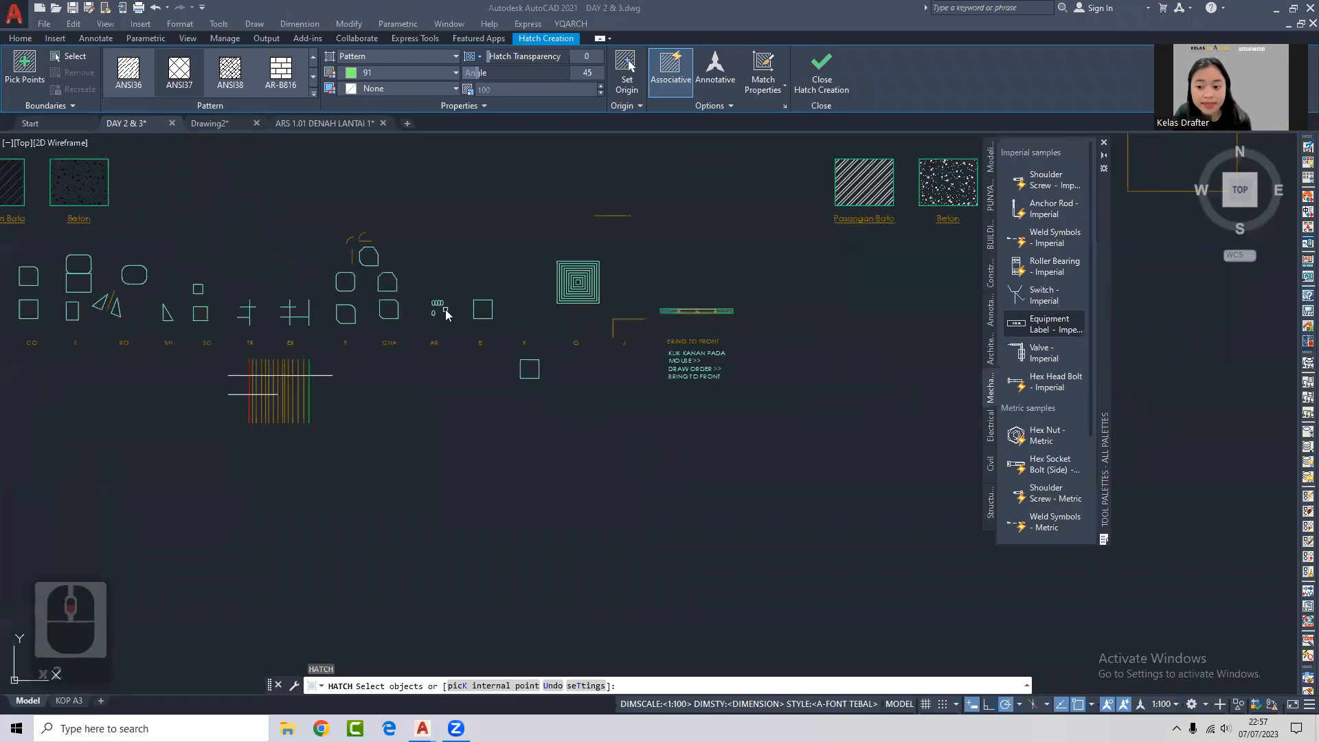
{"action": "mouse_move", "coordinate": [644, 289]}
{"action": "middle_mouse_down"}
{"action": "mouse_move", "coordinate": [209, 483]}
{"action": "mouse_move", "coordinate": [164, 542]}
{"action": "middle_mouse_up"}
{"action": "scroll", "coordinate": [489, 296], "scroll_direction": "up", "scroll_amount": 3}
{"action": "scroll", "coordinate": [424, 266], "scroll_direction": "up", "scroll_amount": 2}
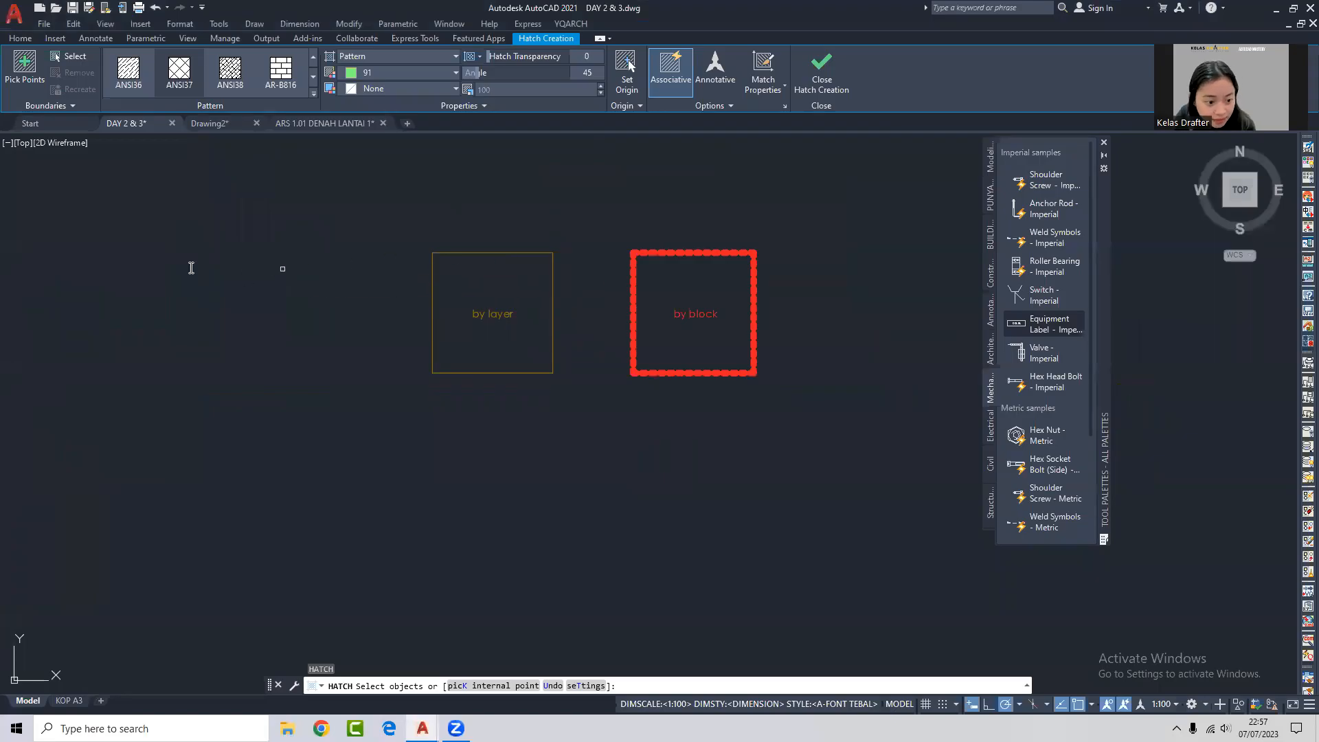
{"action": "scroll", "coordinate": [189, 278], "scroll_direction": "down", "scroll_amount": 2}
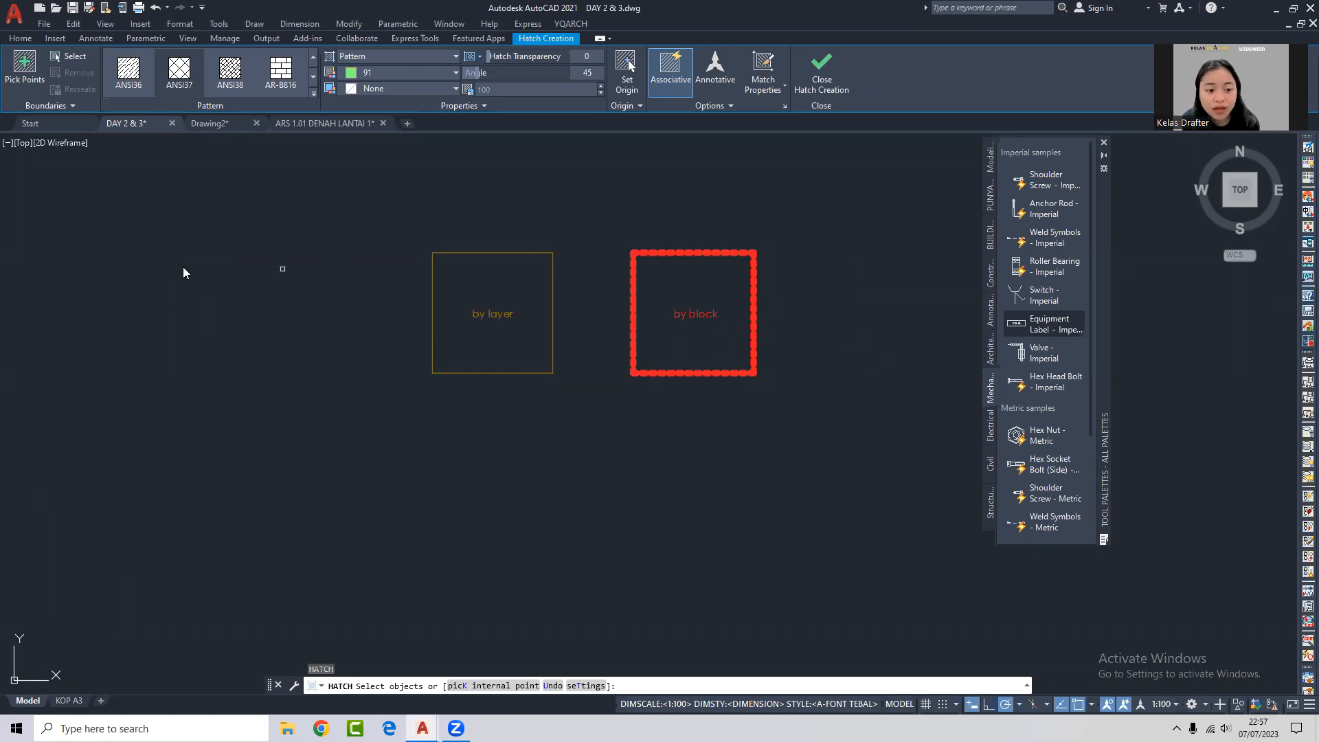
{"action": "middle_click", "coordinate": [138, 271]}
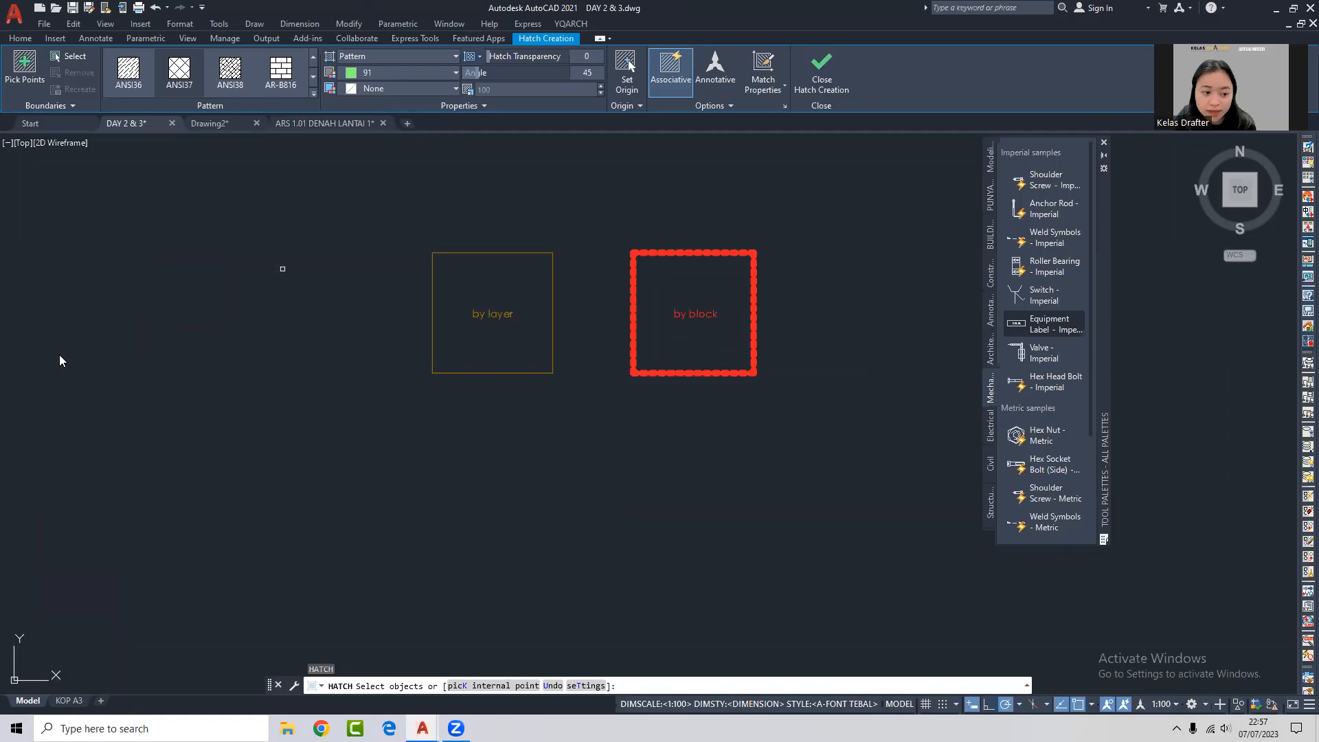
{"action": "left_click", "coordinate": [217, 292]}
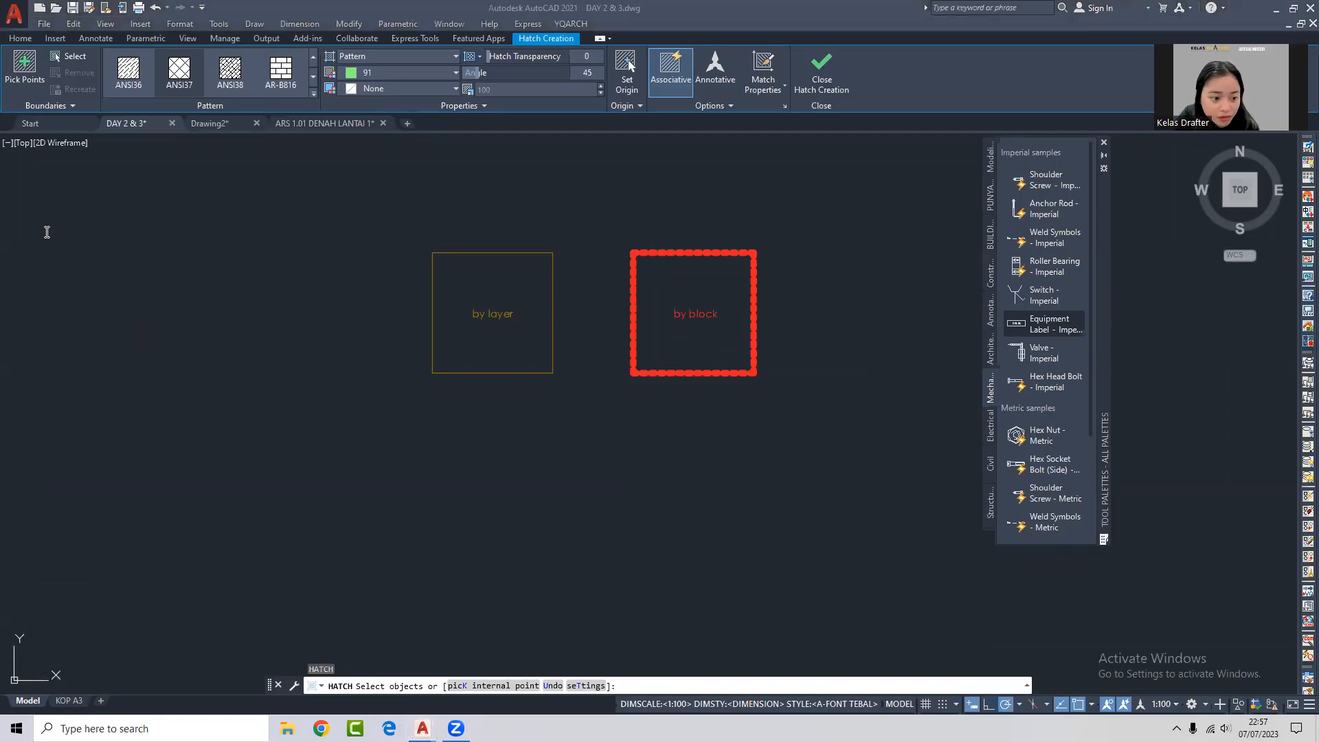
{"action": "middle_click", "coordinate": [129, 270]}
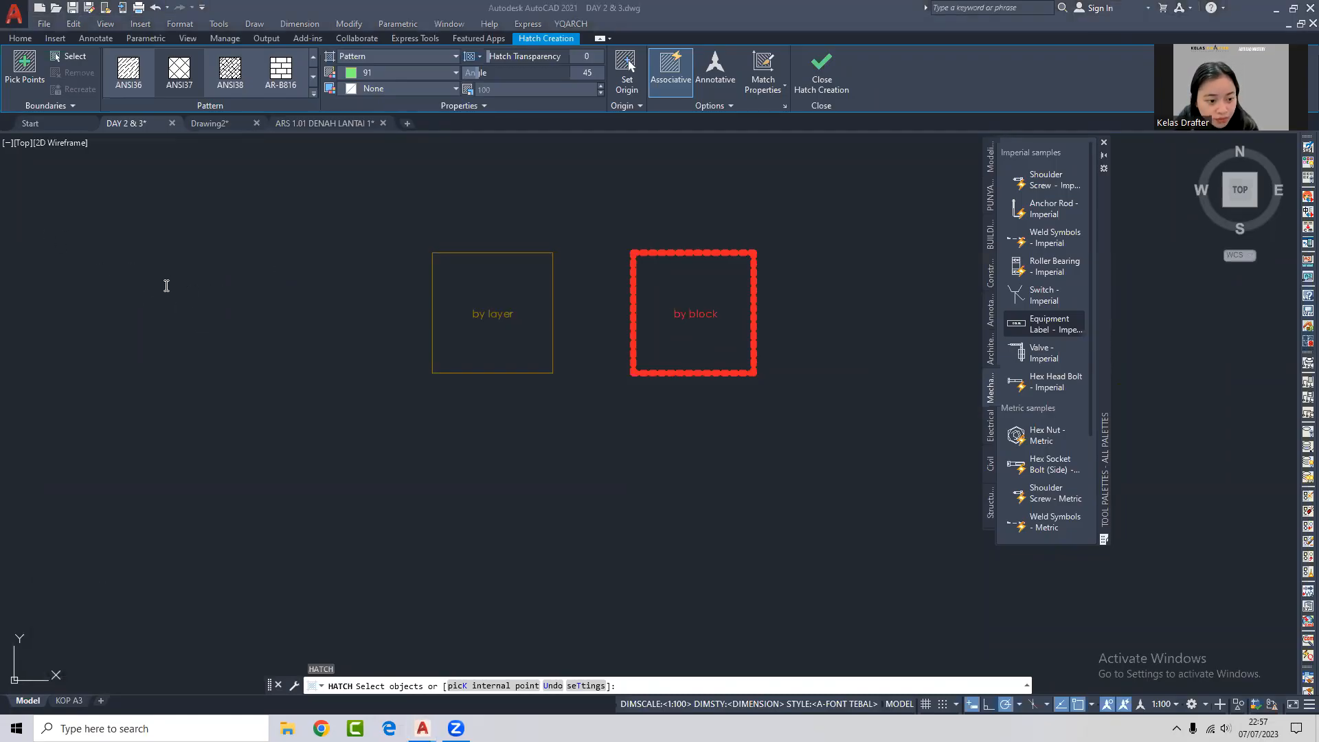
{"action": "middle_click", "coordinate": [132, 271]}
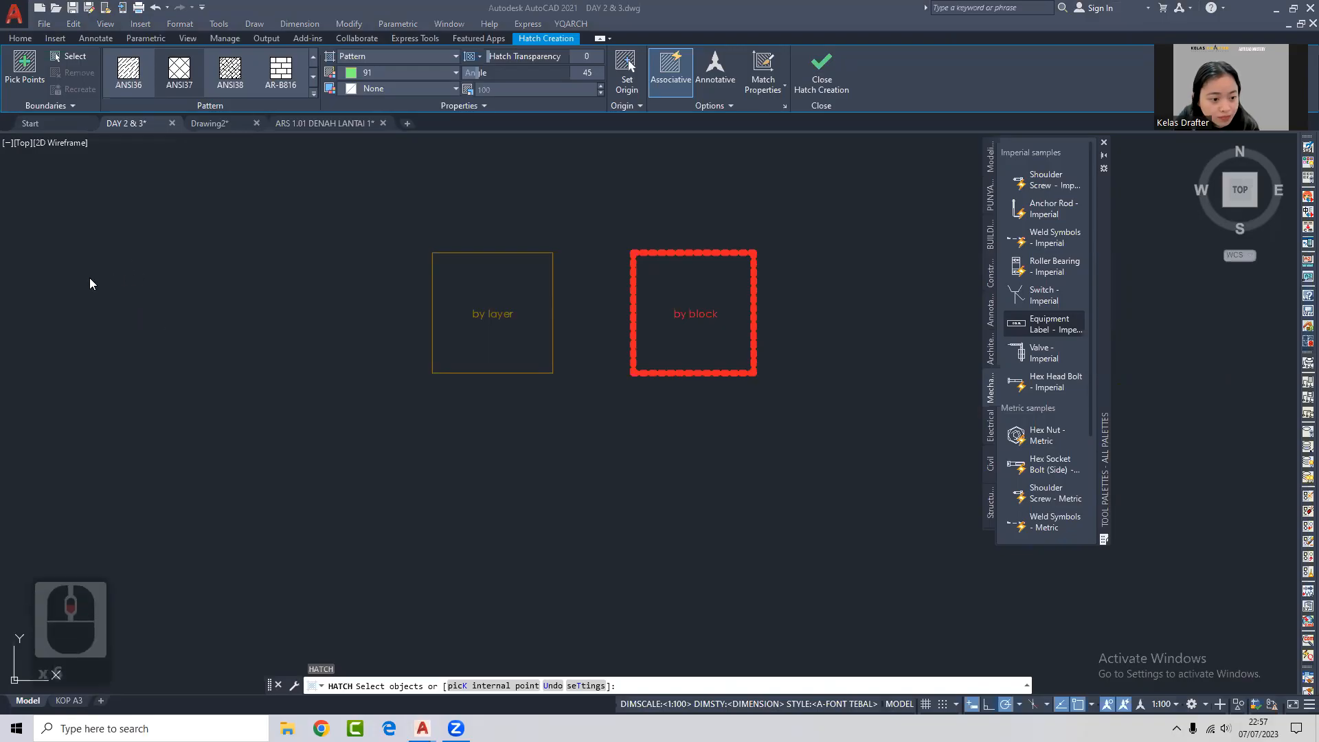
{"action": "middle_click", "coordinate": [147, 294]}
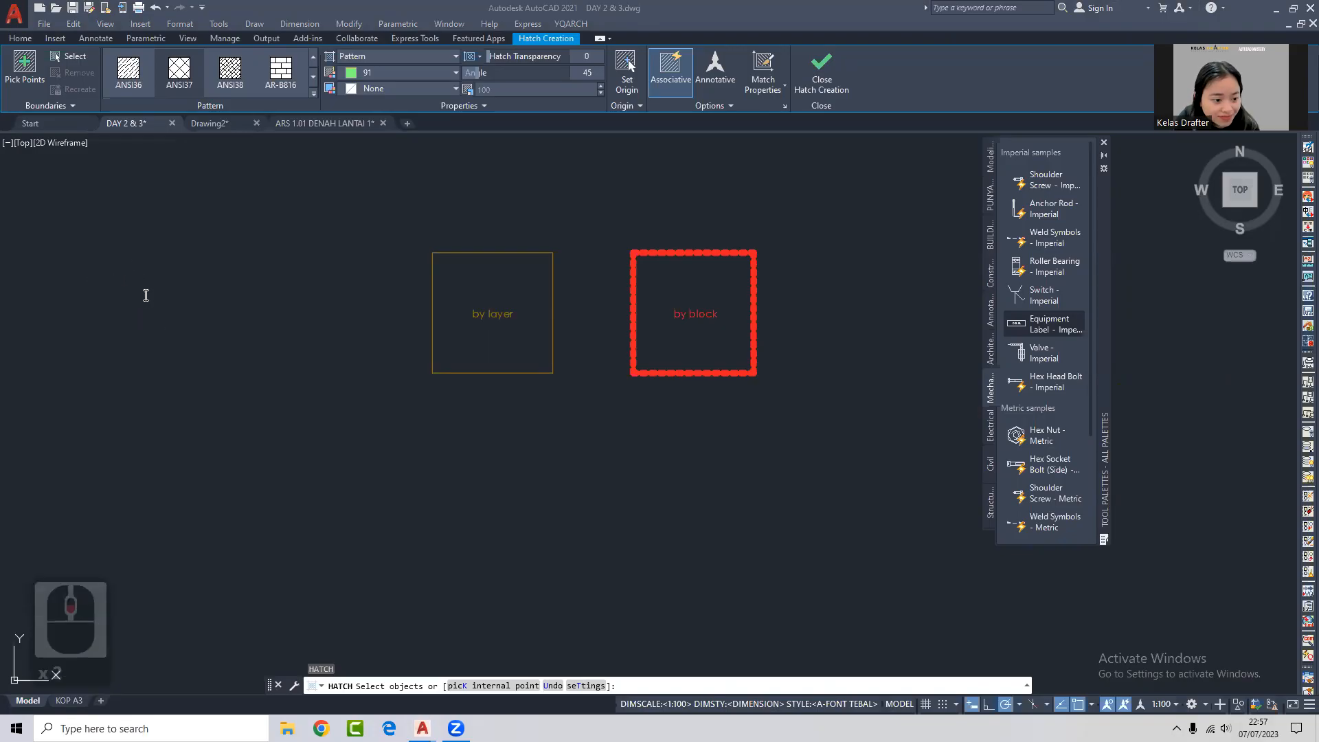
{"action": "left_click", "coordinate": [66, 250]}
{"action": "left_click", "coordinate": [120, 258]}
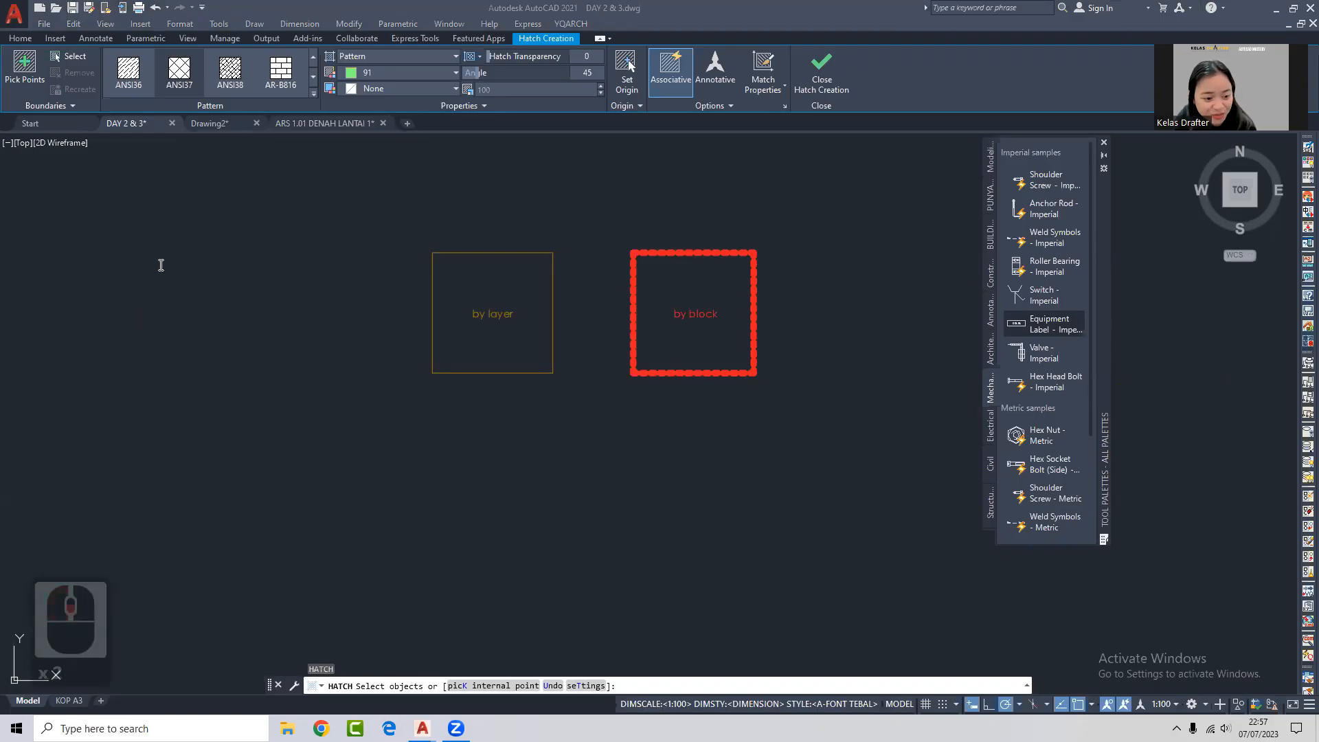
{"action": "middle_click", "coordinate": [133, 272]}
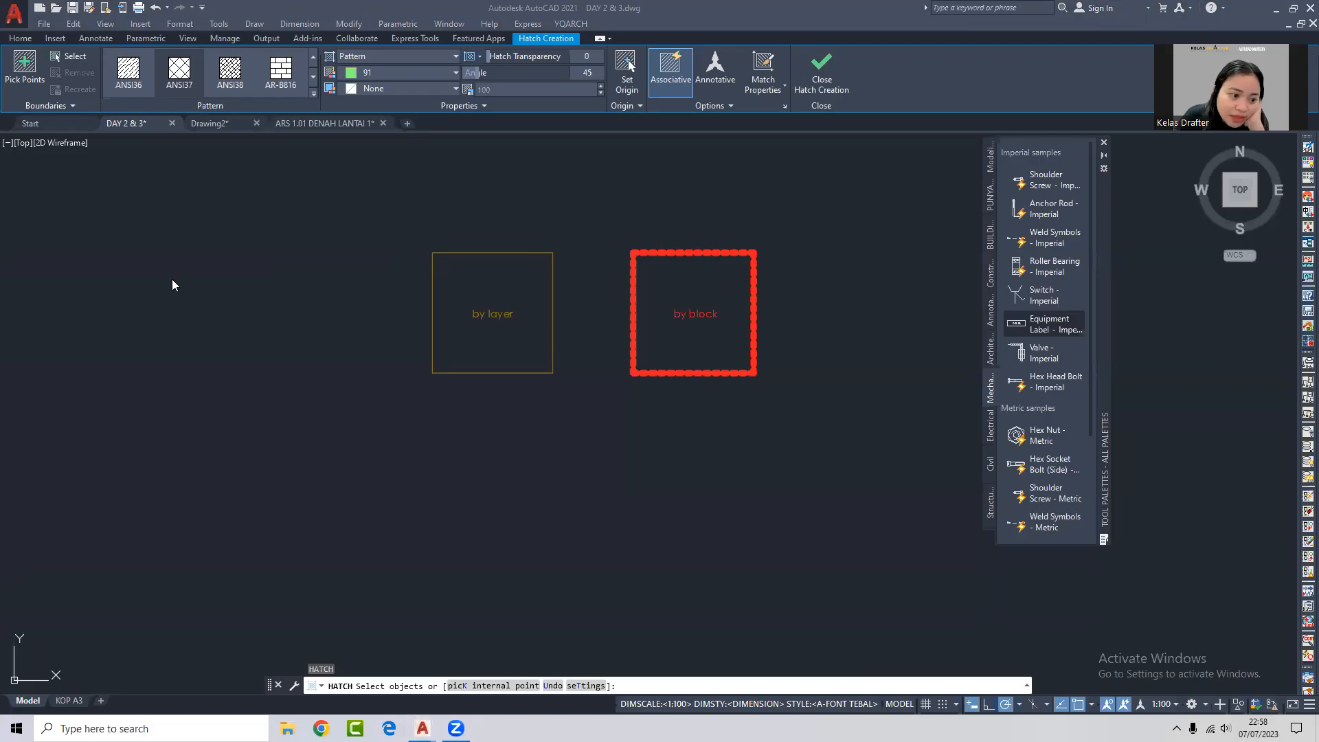
{"action": "scroll", "coordinate": [115, 302], "scroll_direction": "down", "scroll_amount": 3}
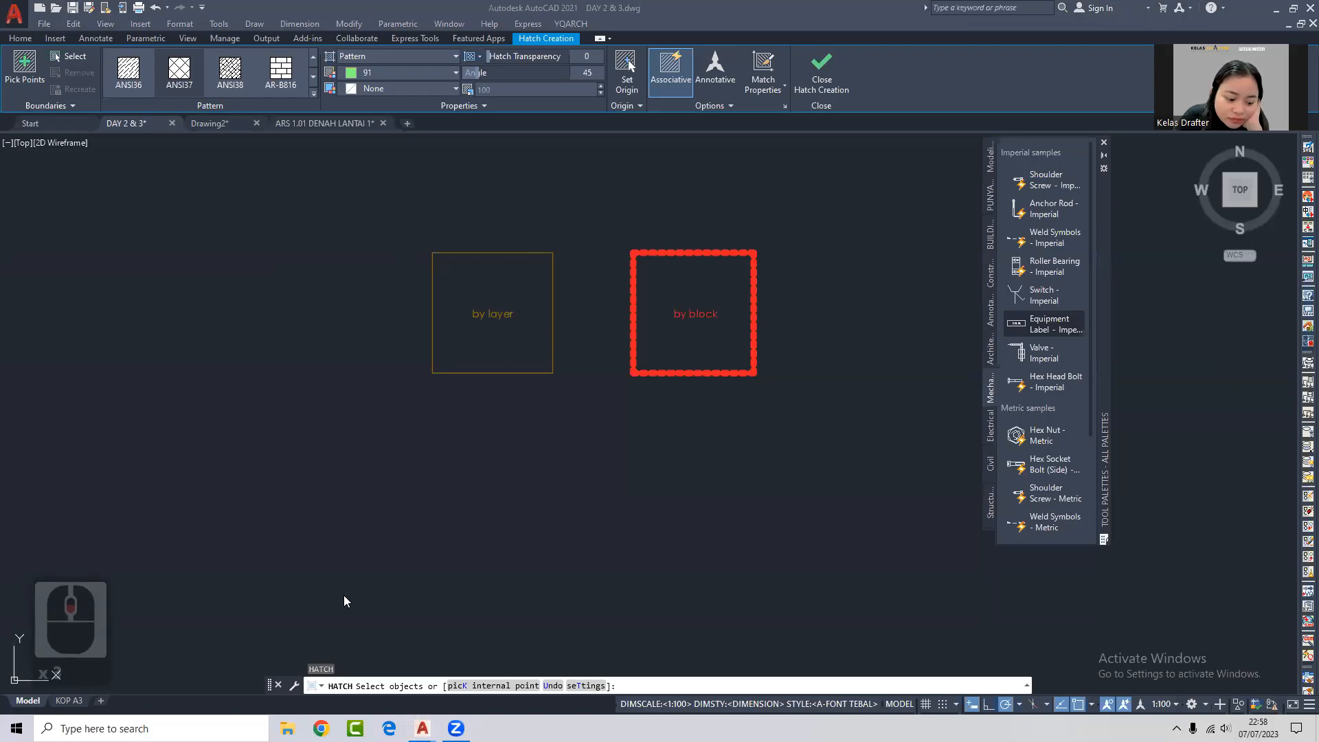
{"action": "scroll", "coordinate": [192, 283], "scroll_direction": "down", "scroll_amount": 3}
{"action": "scroll", "coordinate": [191, 283], "scroll_direction": "down", "scroll_amount": 5}
{"action": "middle_click", "coordinate": [189, 284]}
{"action": "scroll", "coordinate": [185, 285], "scroll_direction": "up", "scroll_amount": 3}
{"action": "scroll", "coordinate": [152, 280], "scroll_direction": "down", "scroll_amount": 2}
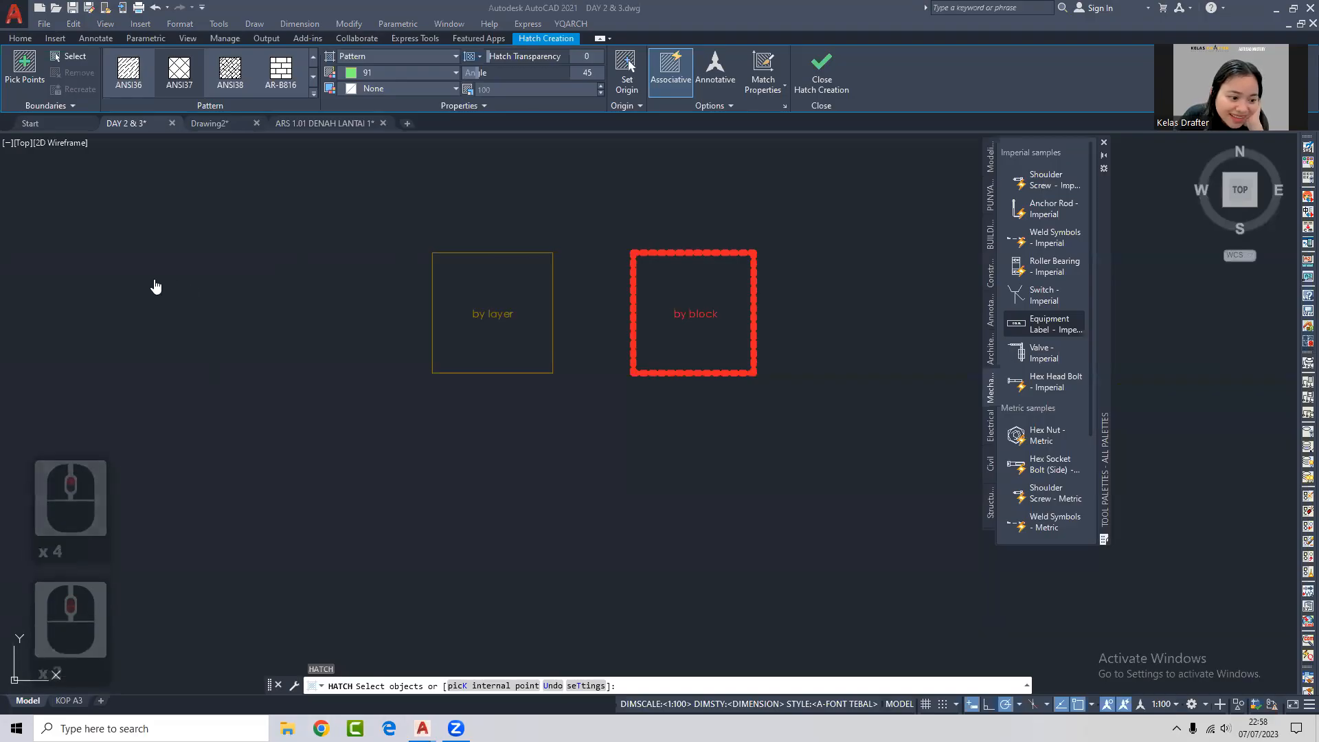
{"action": "scroll", "coordinate": [174, 293], "scroll_direction": "down", "scroll_amount": 2}
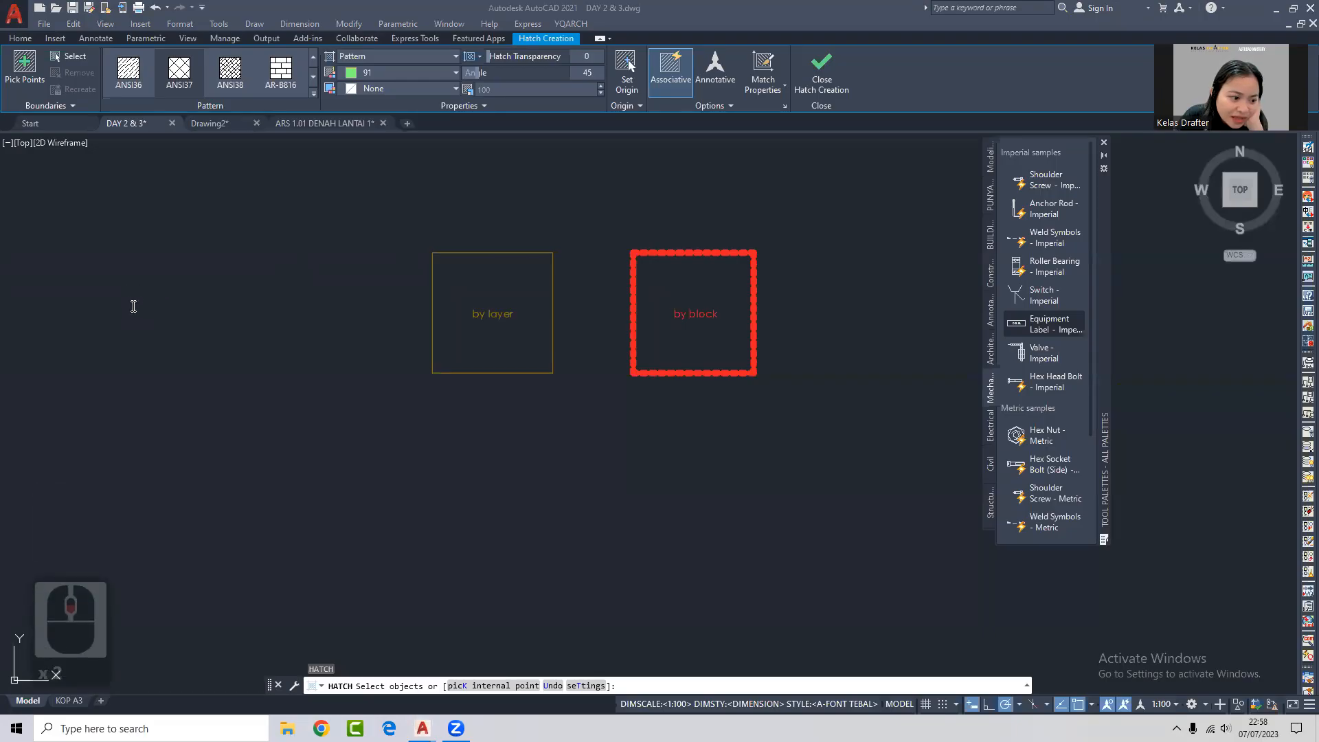
{"action": "scroll", "coordinate": [183, 293], "scroll_direction": "up", "scroll_amount": 4}
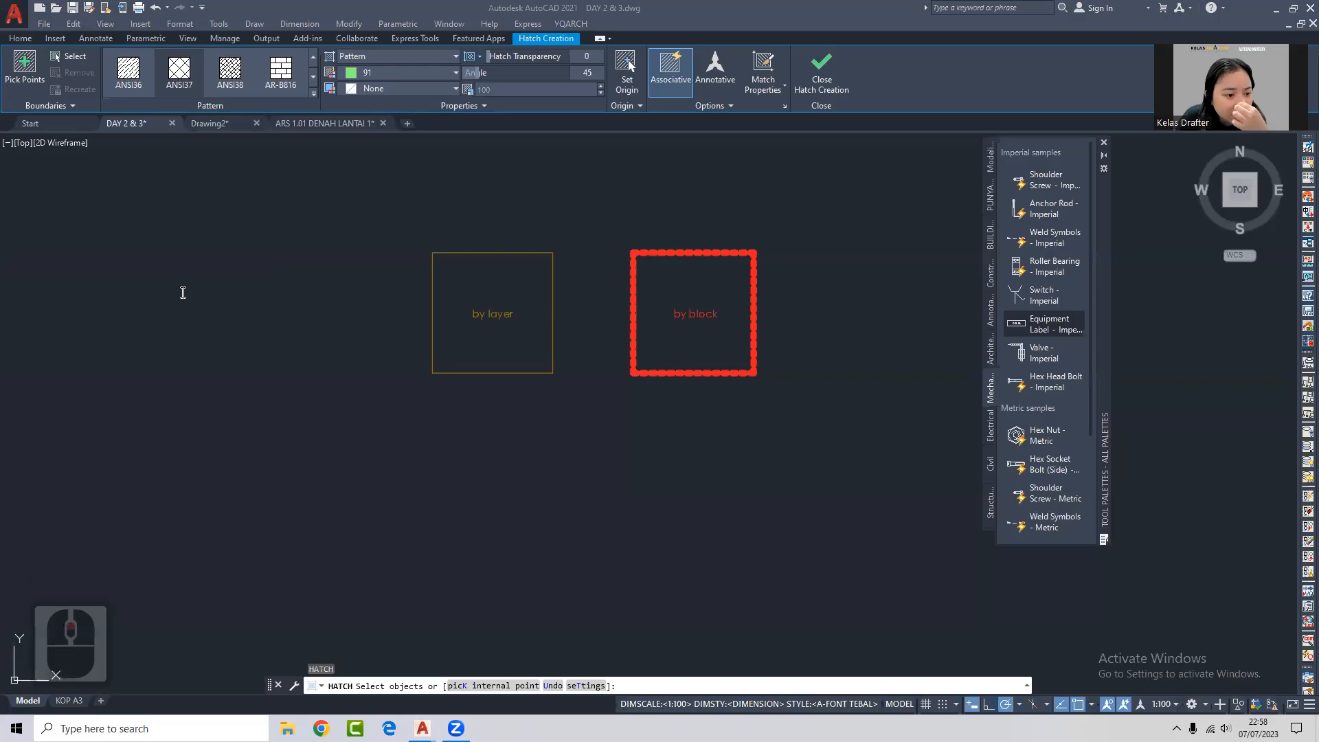
Open the PNG of the equipment layout in Photos, look over its hatched areas and hopper scales, and close it.
{"action": "left_click", "coordinate": [149, 275]}
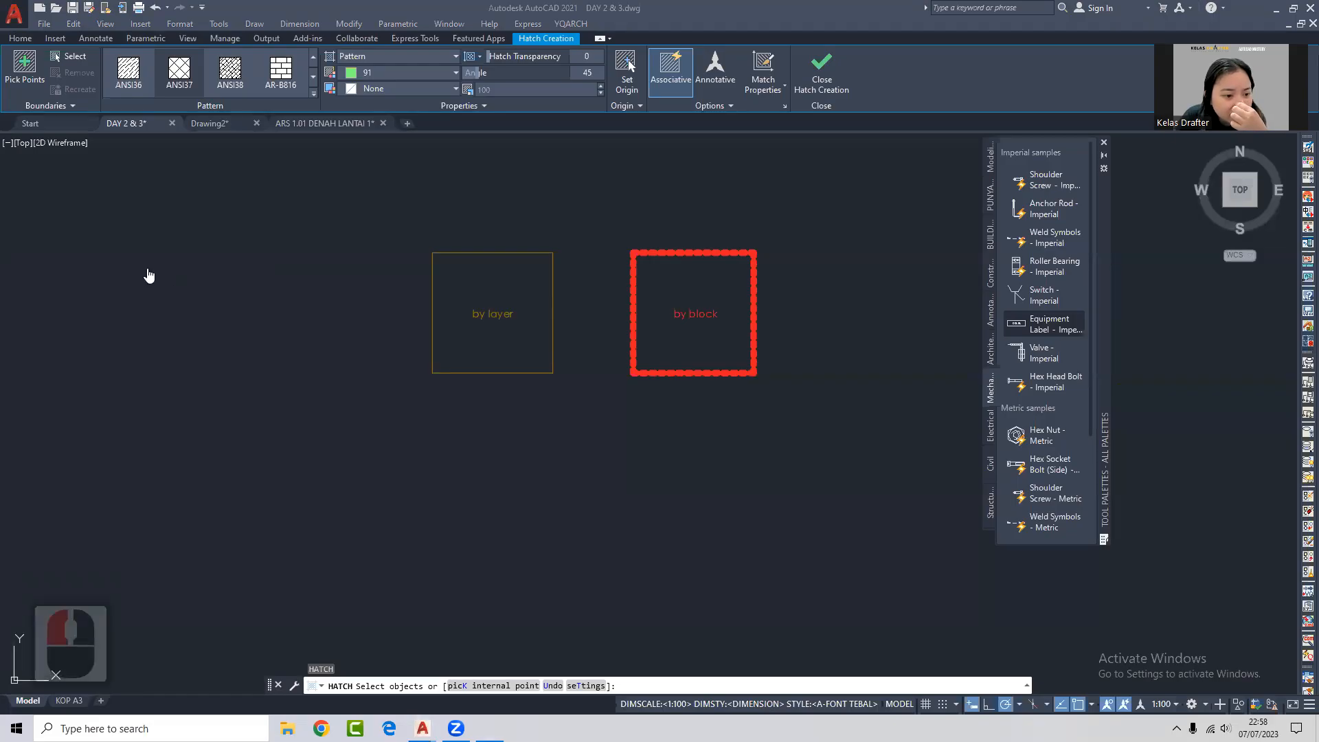
{"action": "scroll", "coordinate": [639, 395], "scroll_direction": "up", "scroll_amount": 3}
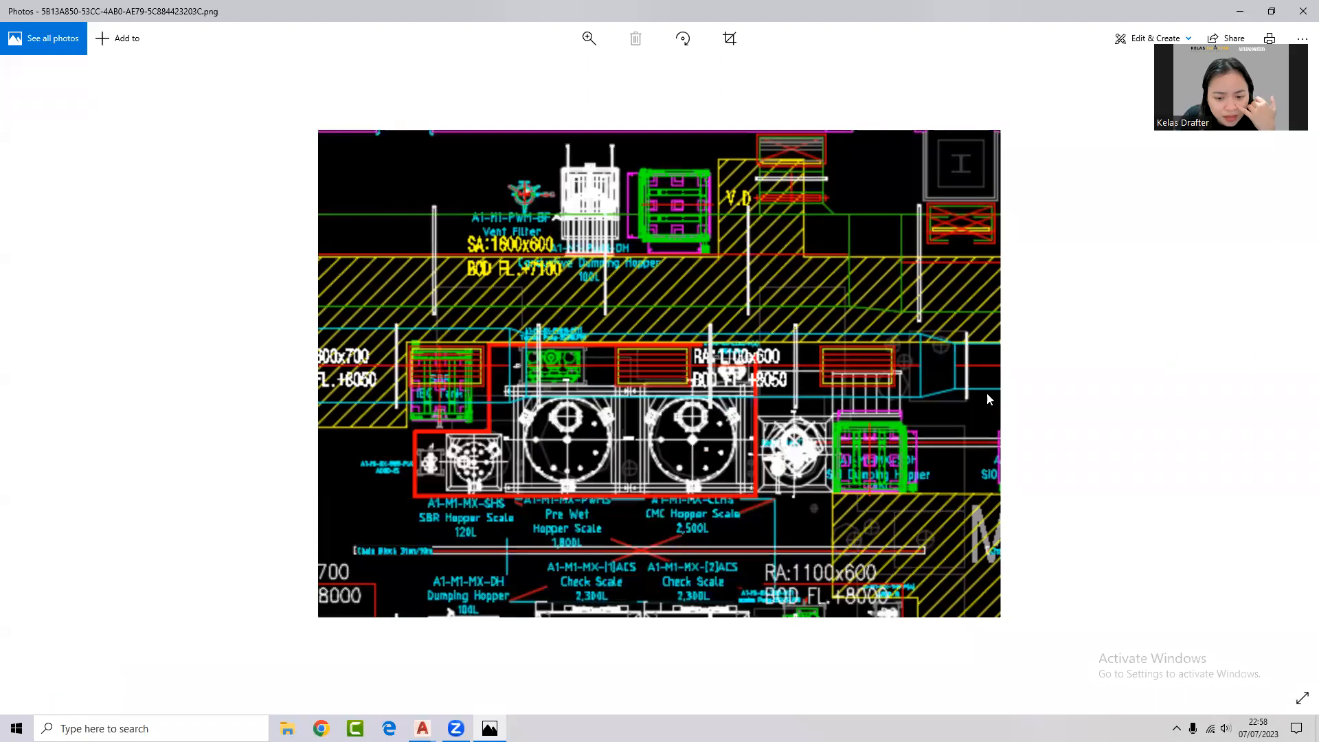
{"action": "left_click", "coordinate": [1043, 398]}
{"action": "scroll", "coordinate": [1043, 399], "scroll_direction": "down", "scroll_amount": 2}
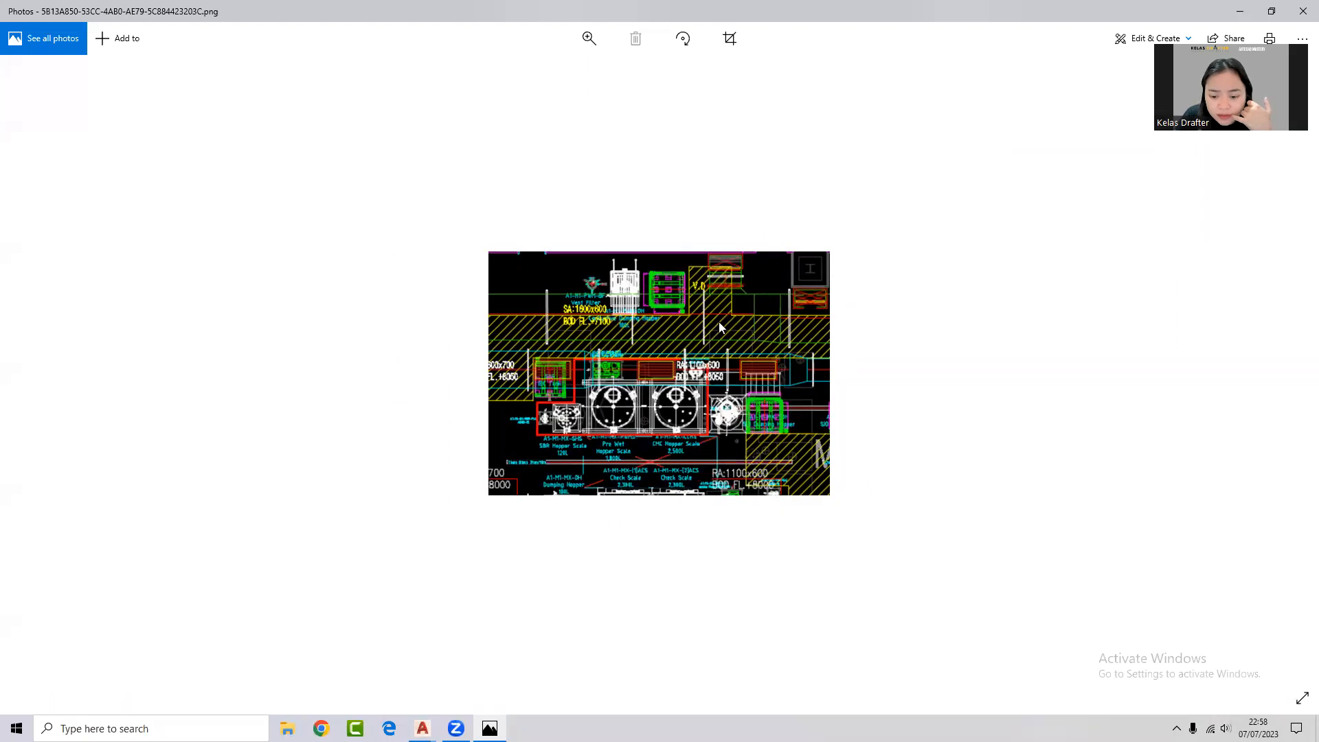
{"action": "left_click", "coordinate": [1301, 7]}
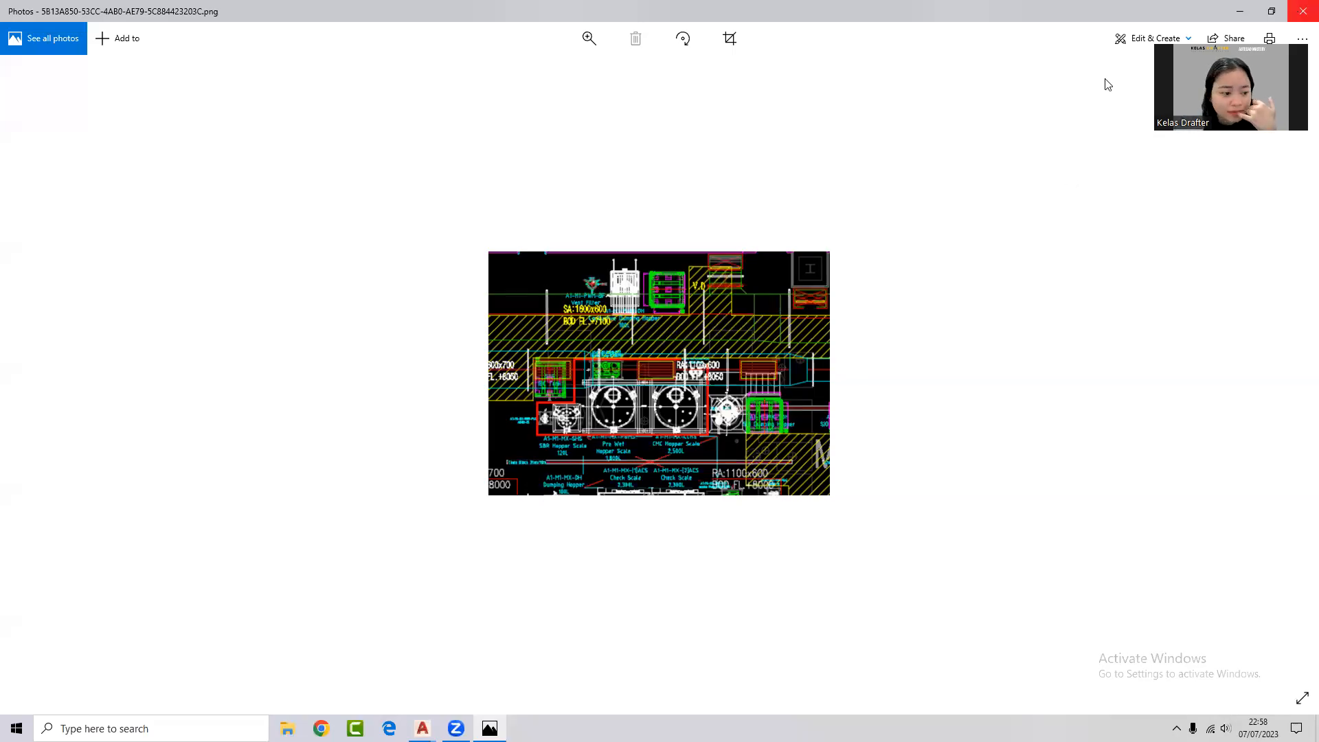
{"action": "scroll", "coordinate": [350, 281], "scroll_direction": "down", "scroll_amount": 2}
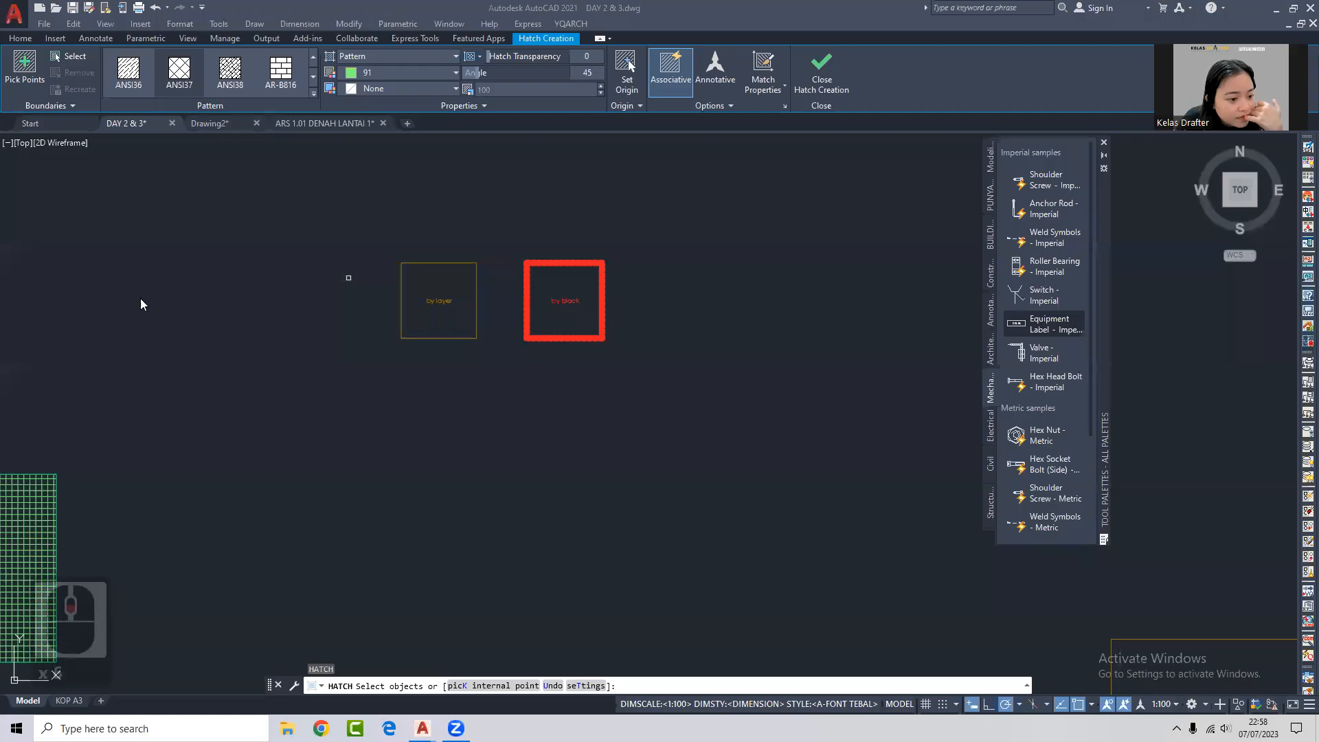
{"action": "scroll", "coordinate": [145, 298], "scroll_direction": "down", "scroll_amount": 2}
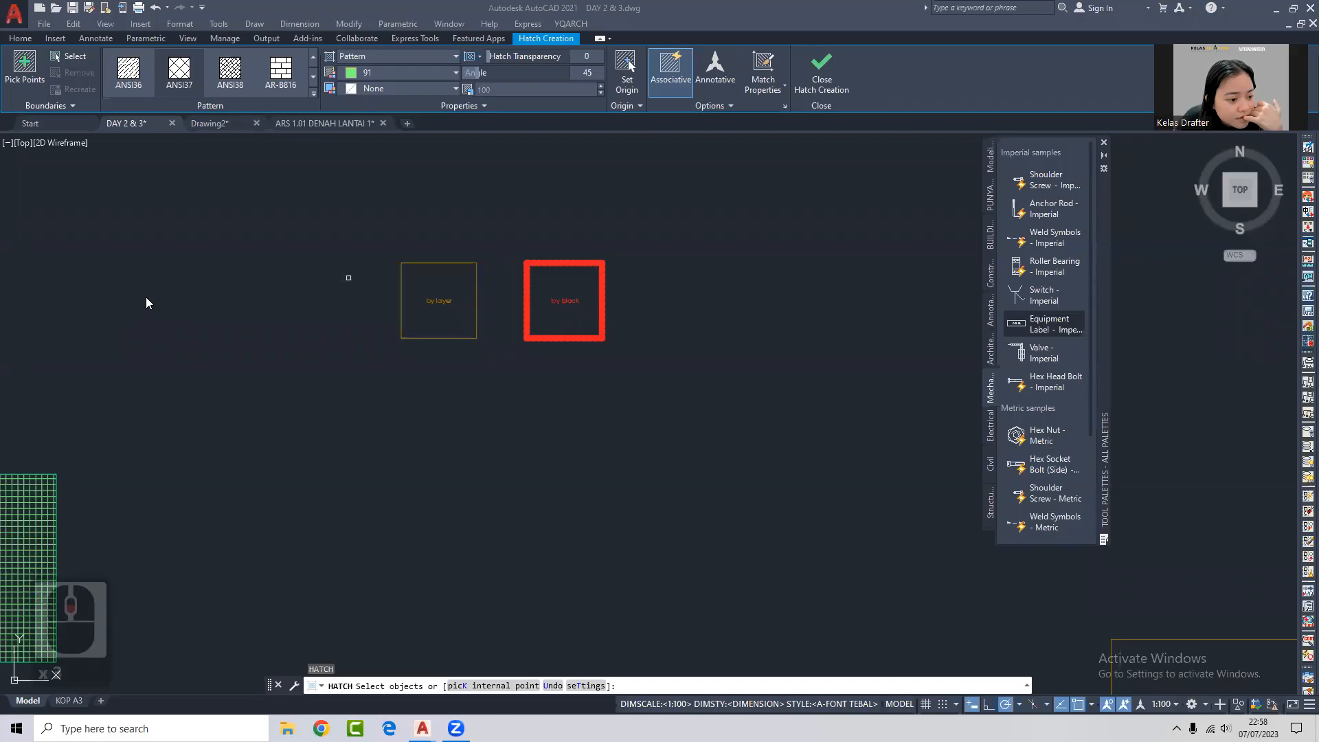